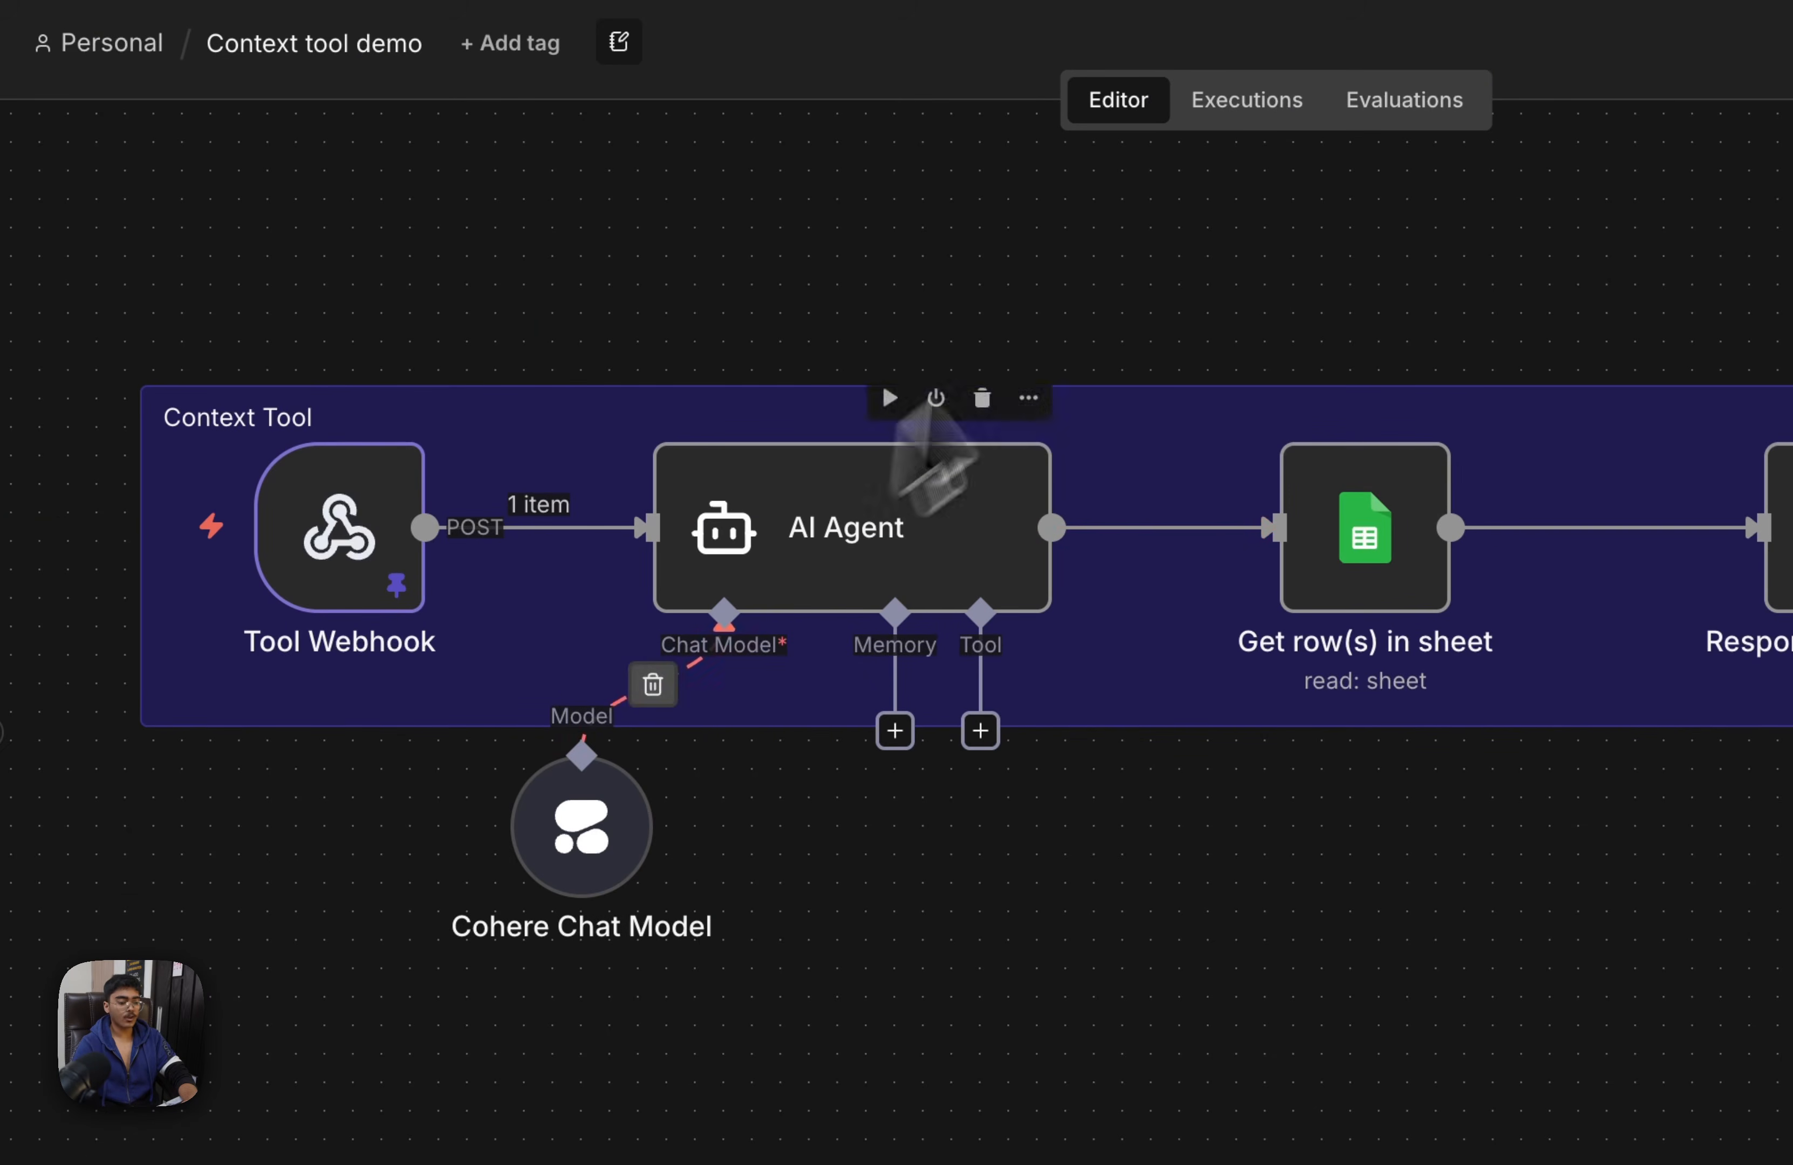
Review the Context tool demo workflow's nodes and the column headers of the Caller History sheet
left_click_drag(1118, 254, 485, 941)
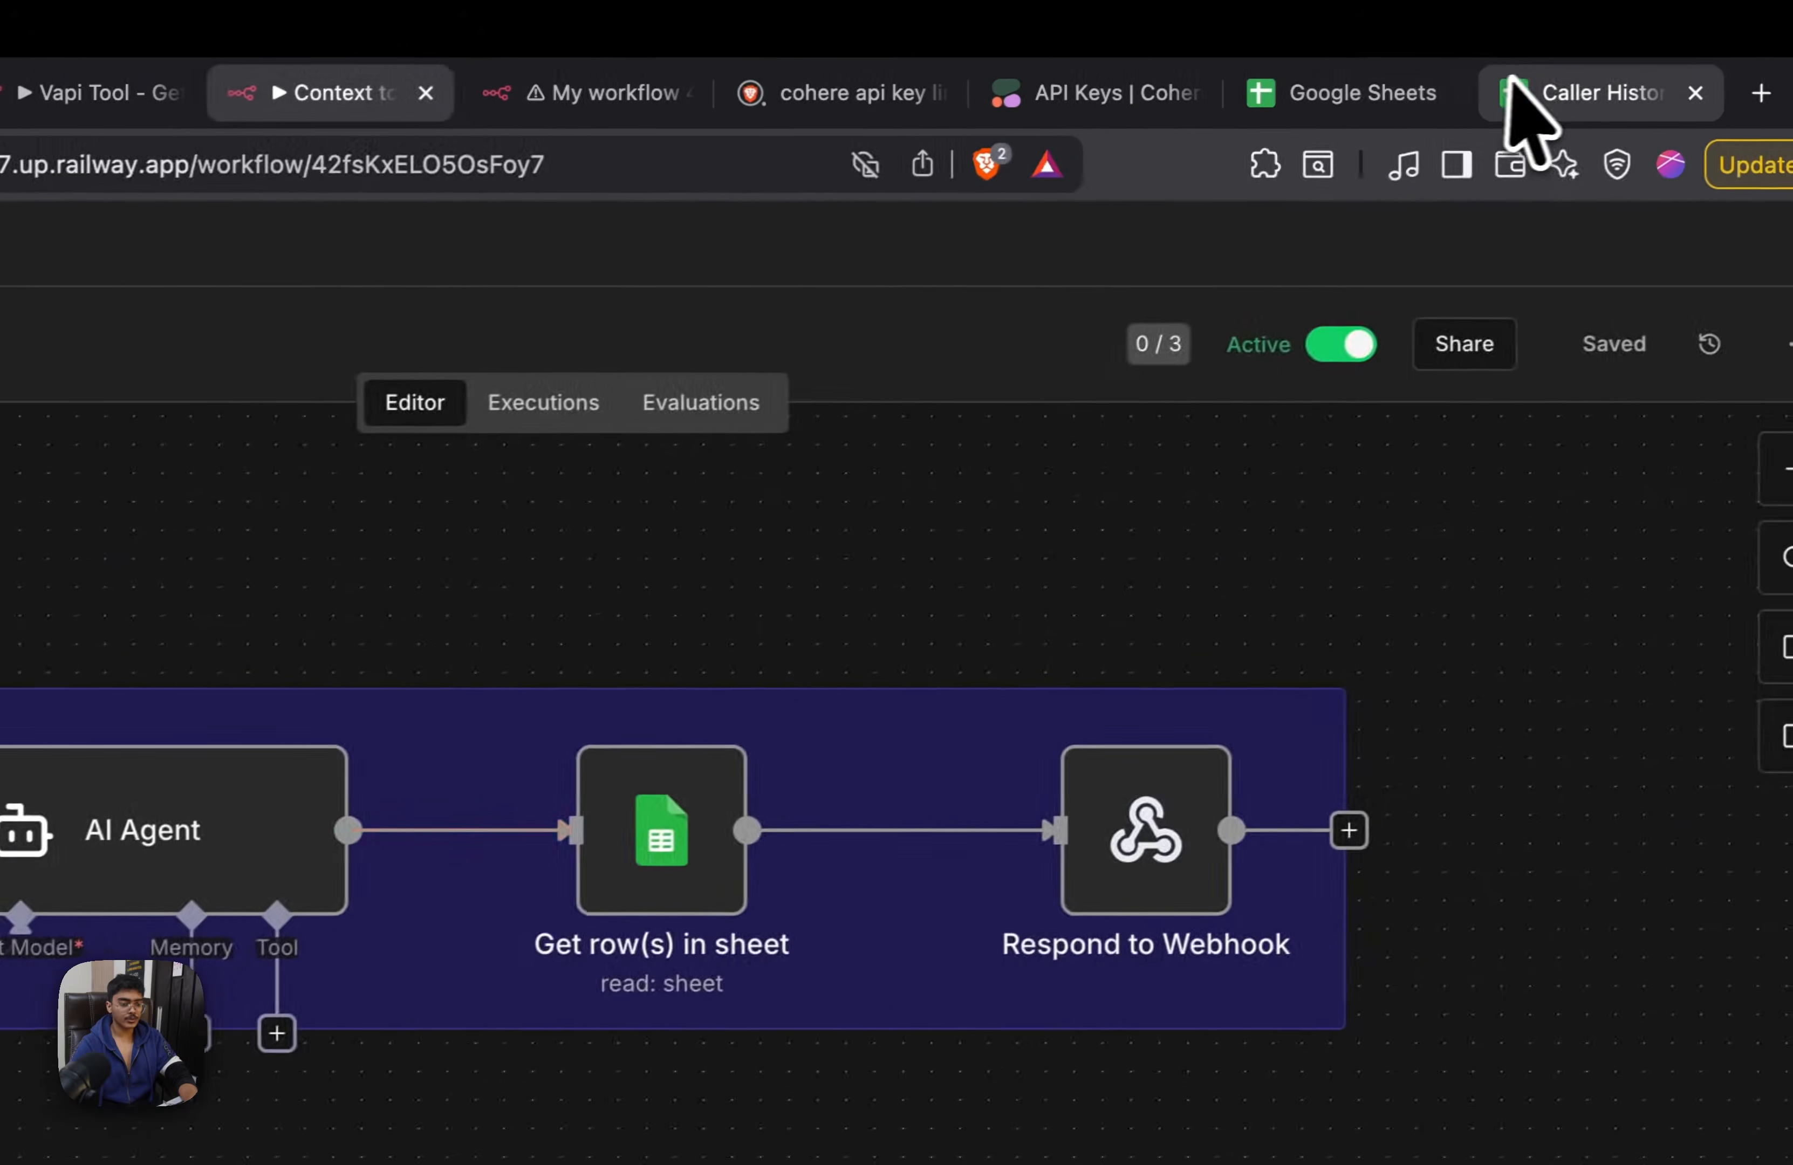
left_click_drag(1520, 113, 692, 117)
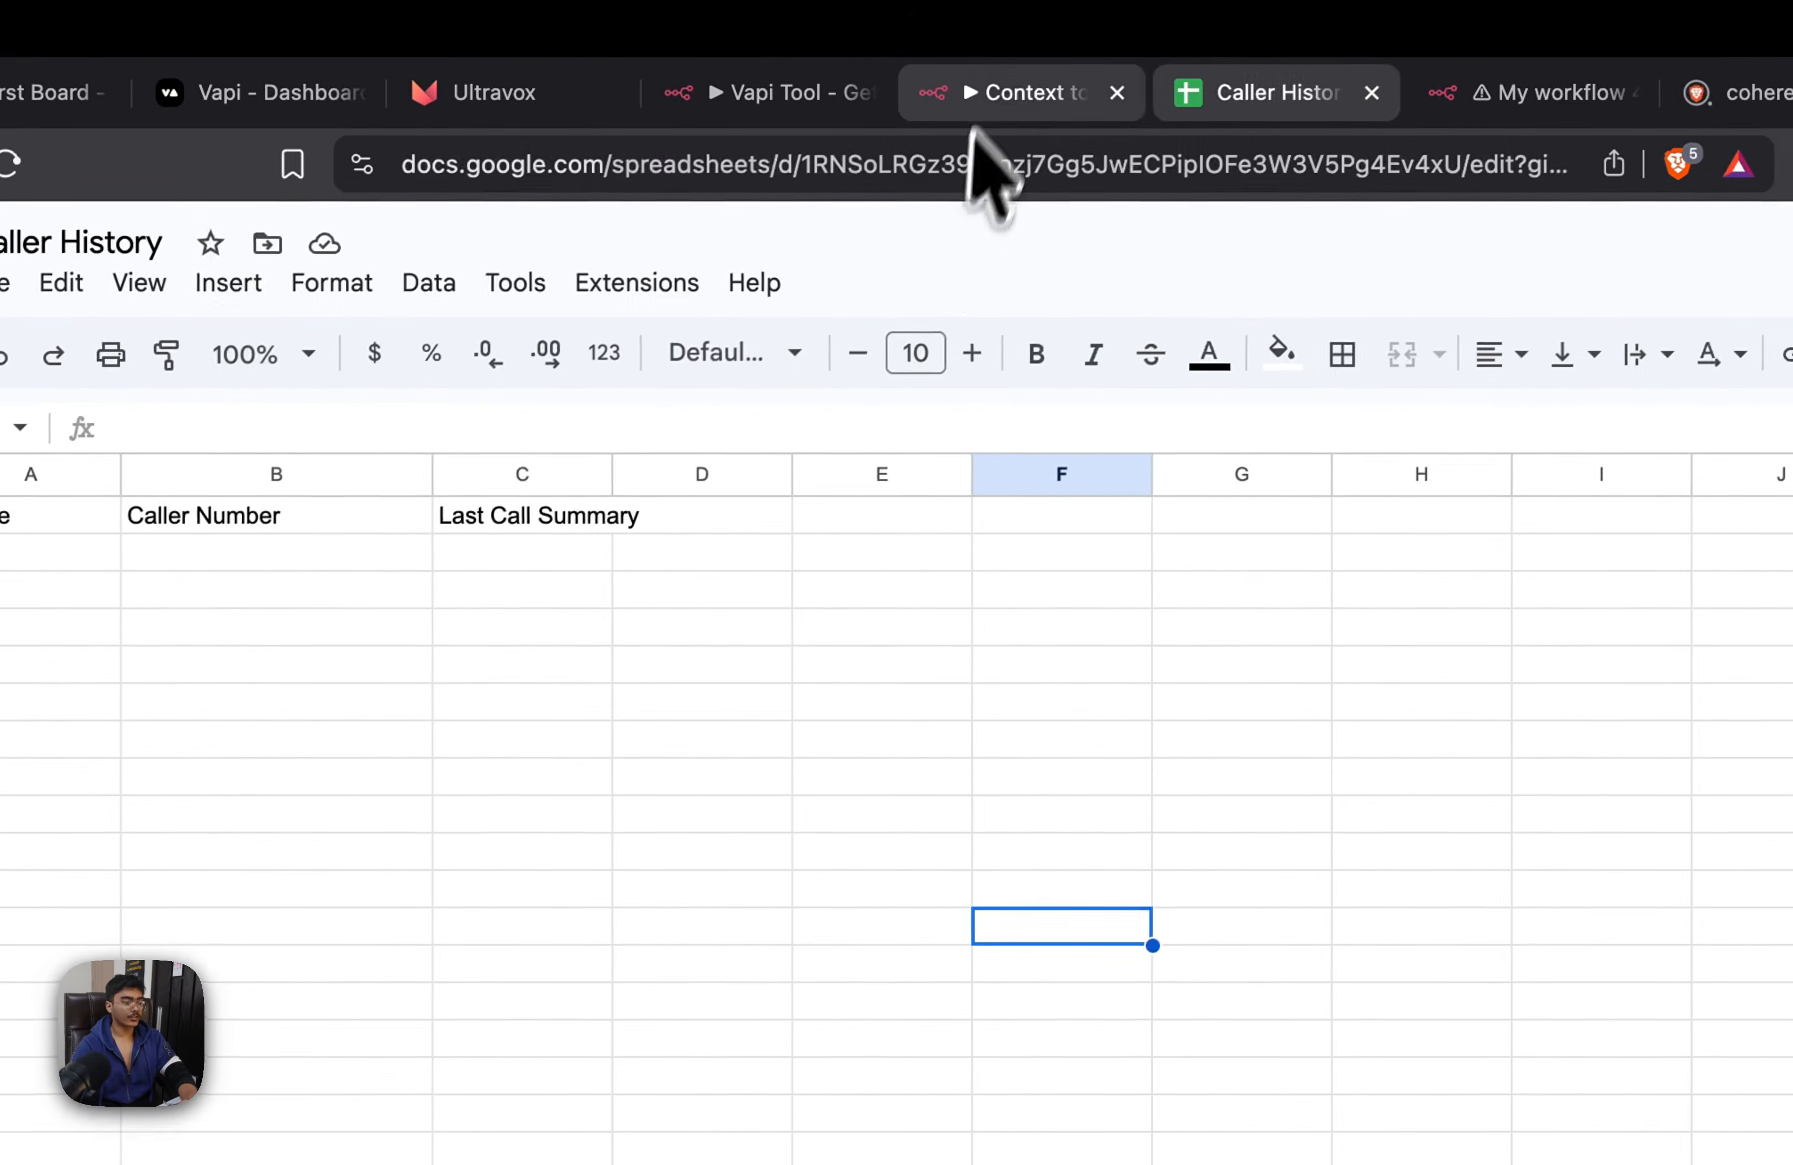
left_click(1180, 26)
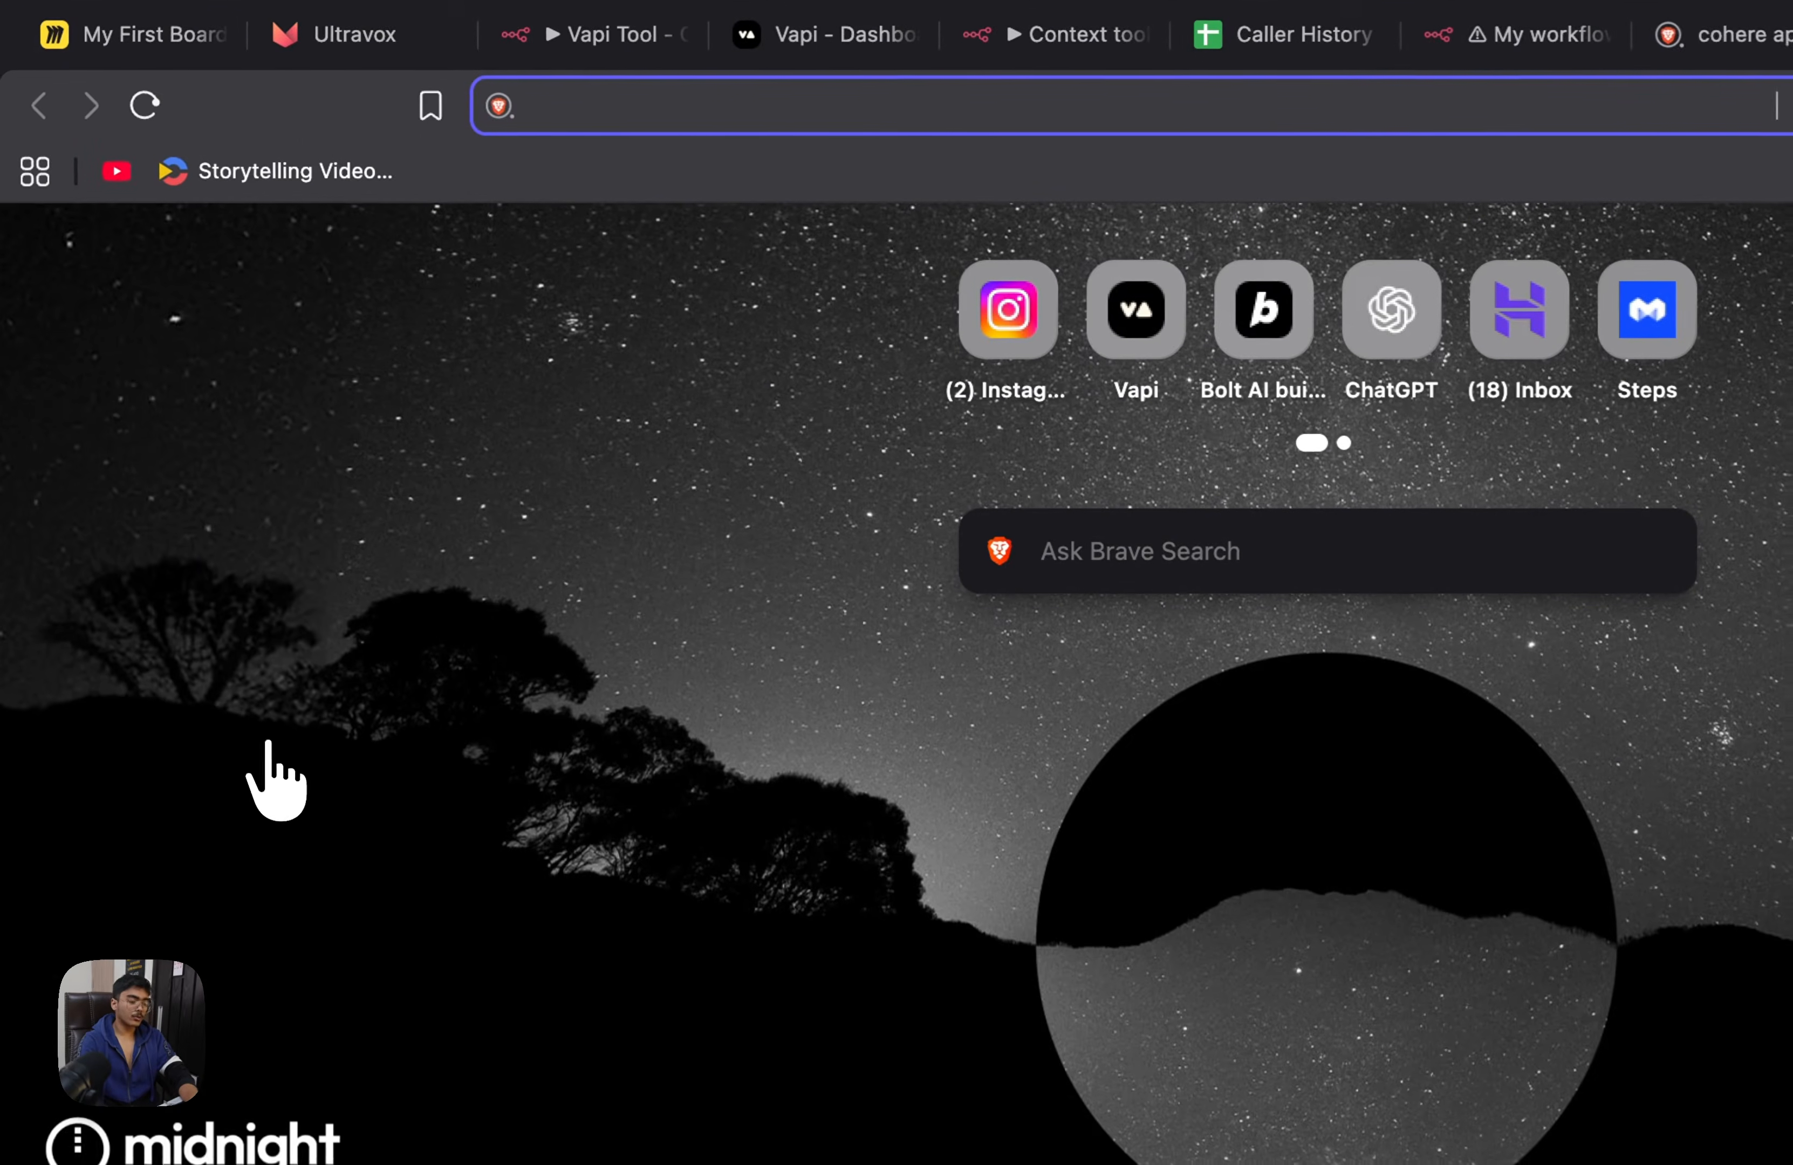
Go to vapi.ai in the new browser tab and sign in to its dashboard with a Google account
type("v")
type("api.")
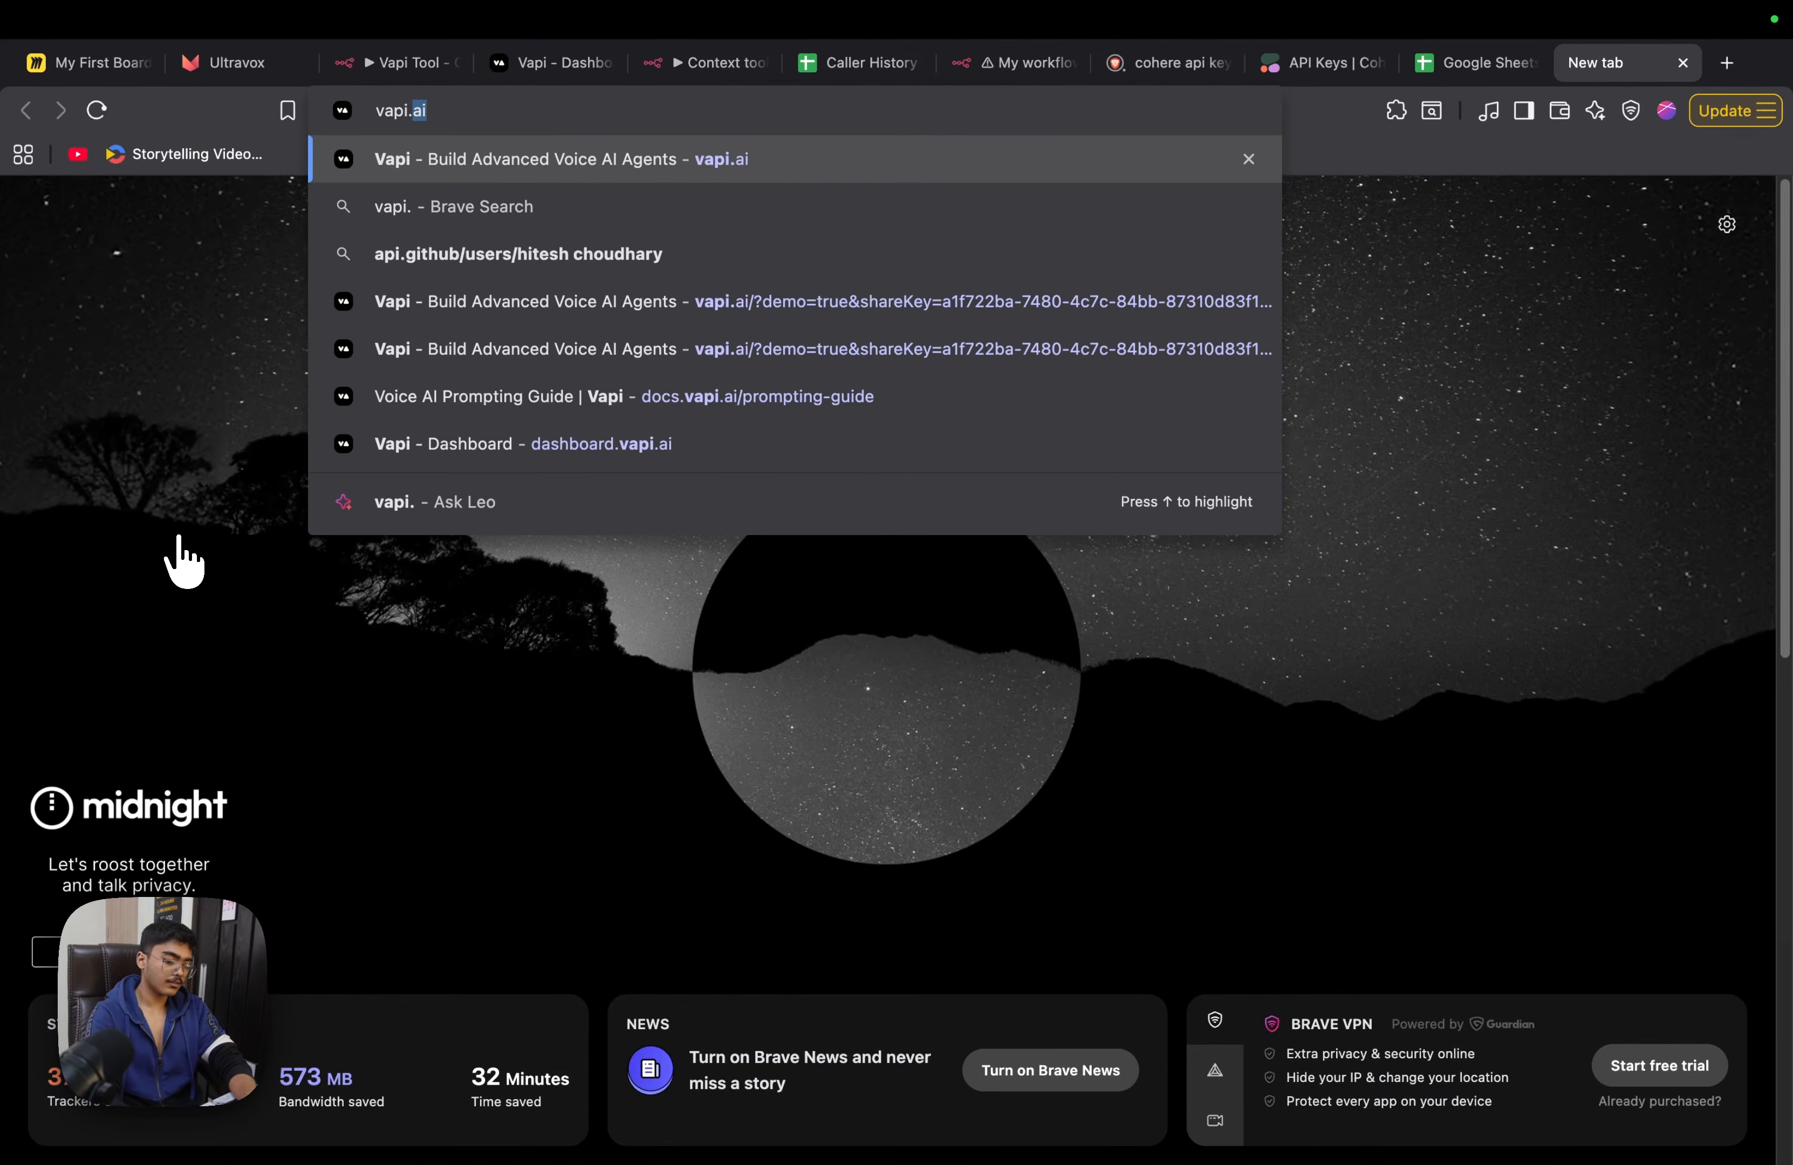
key("Return")
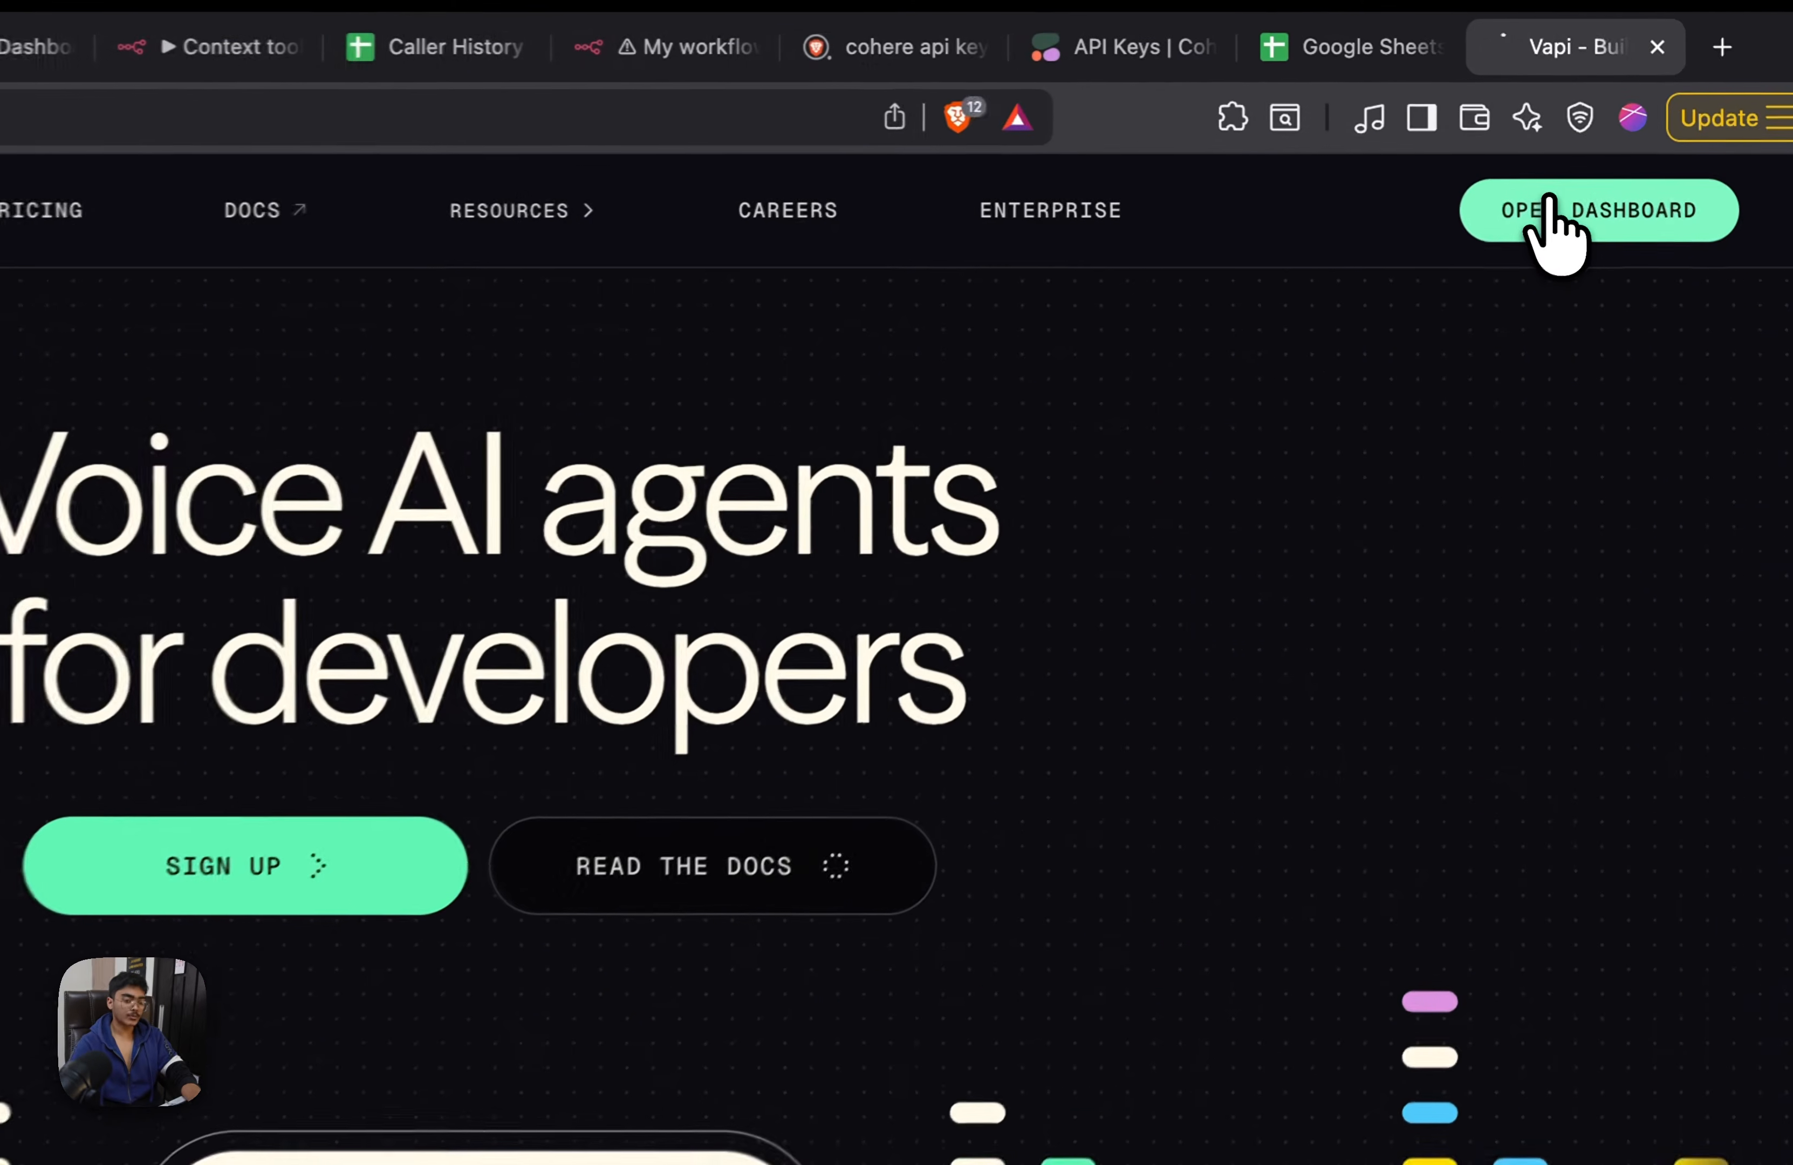
left_click(1619, 178)
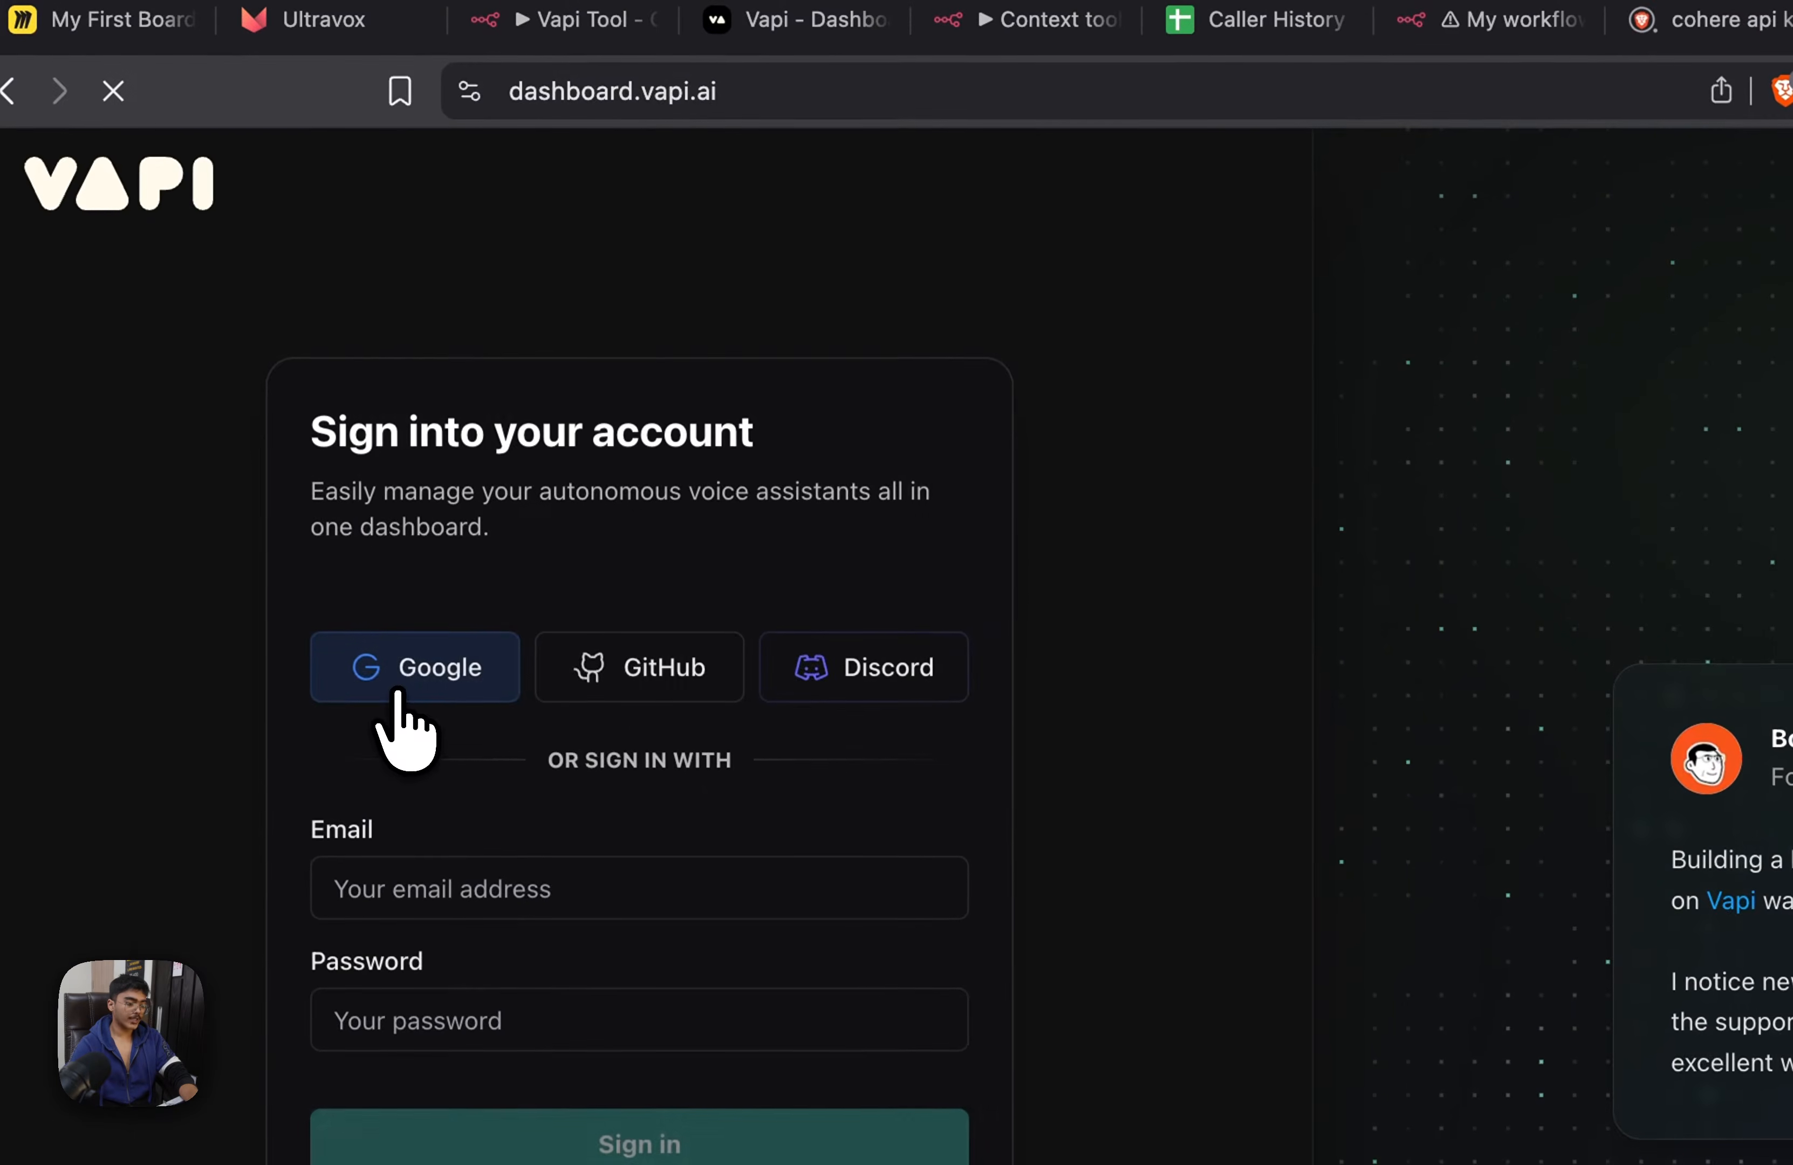
left_click(409, 650)
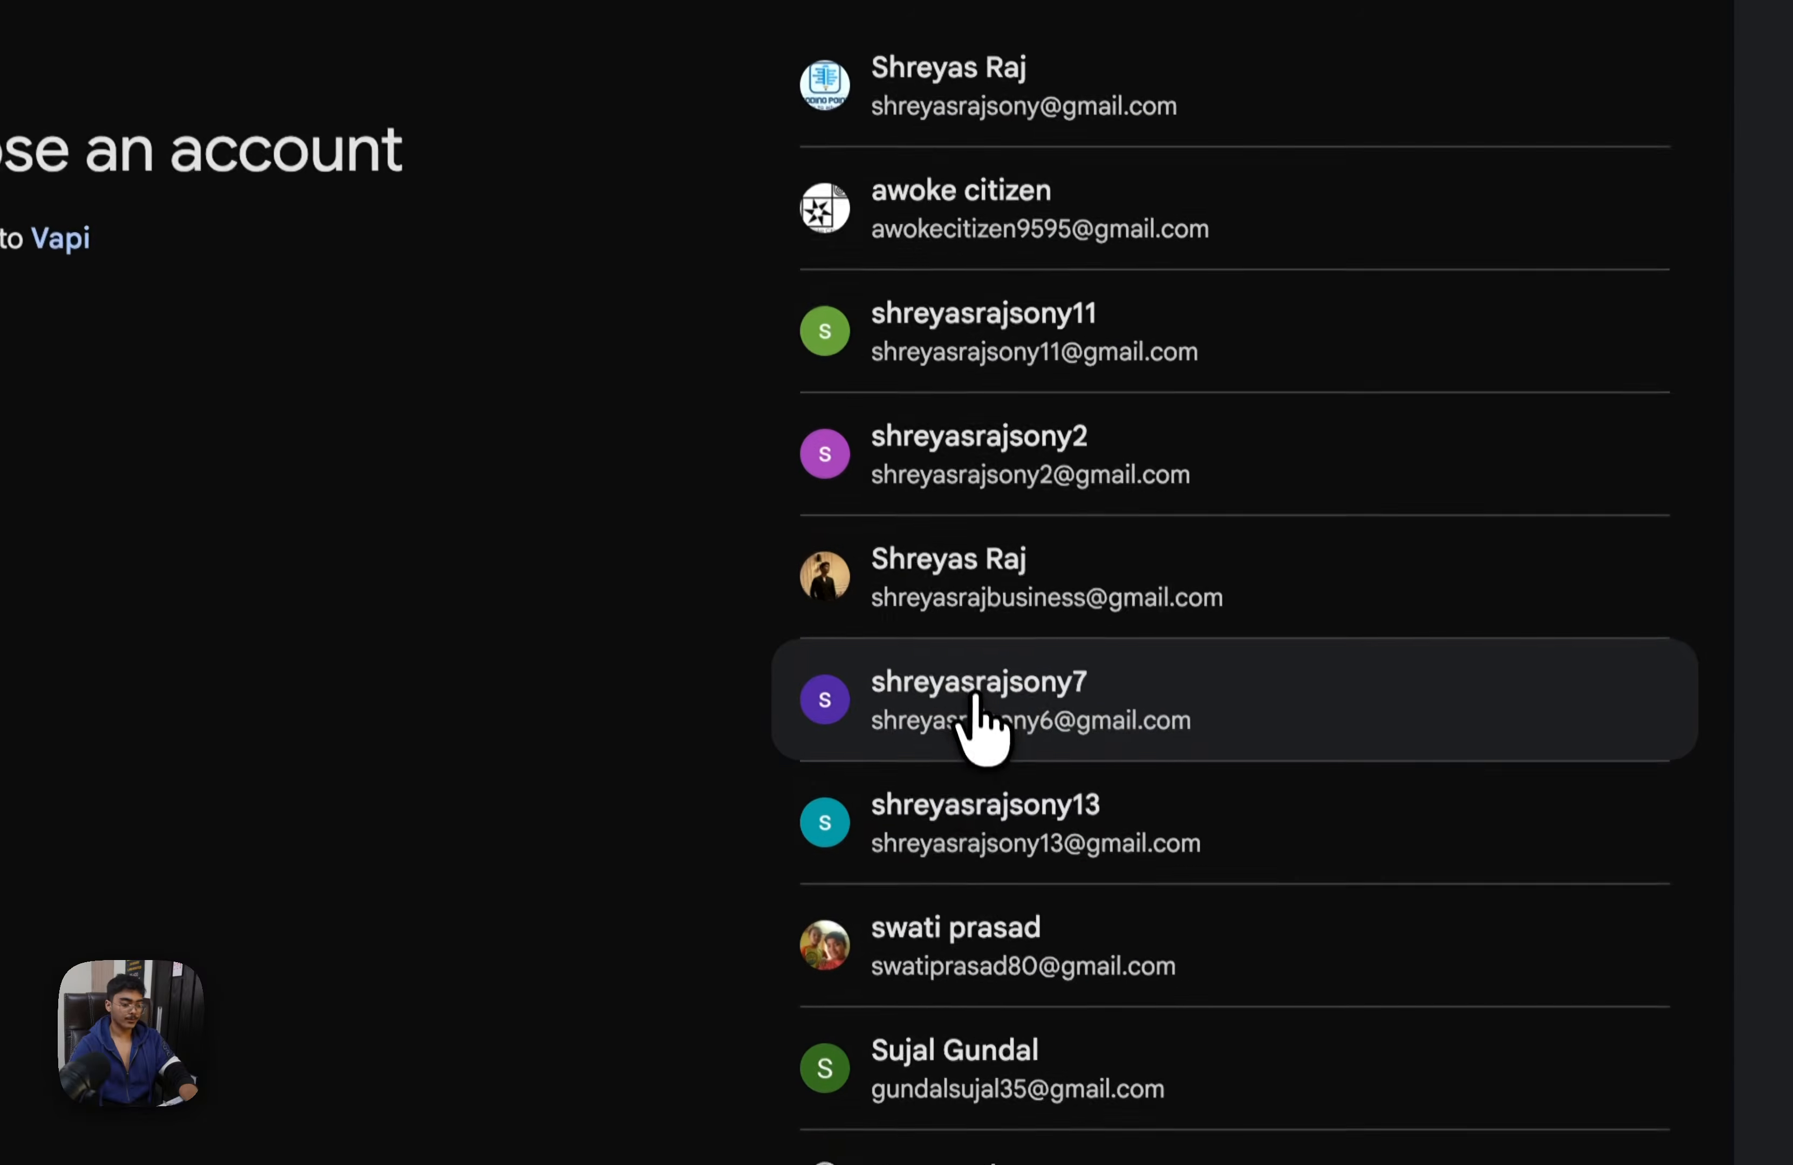
left_click(974, 696)
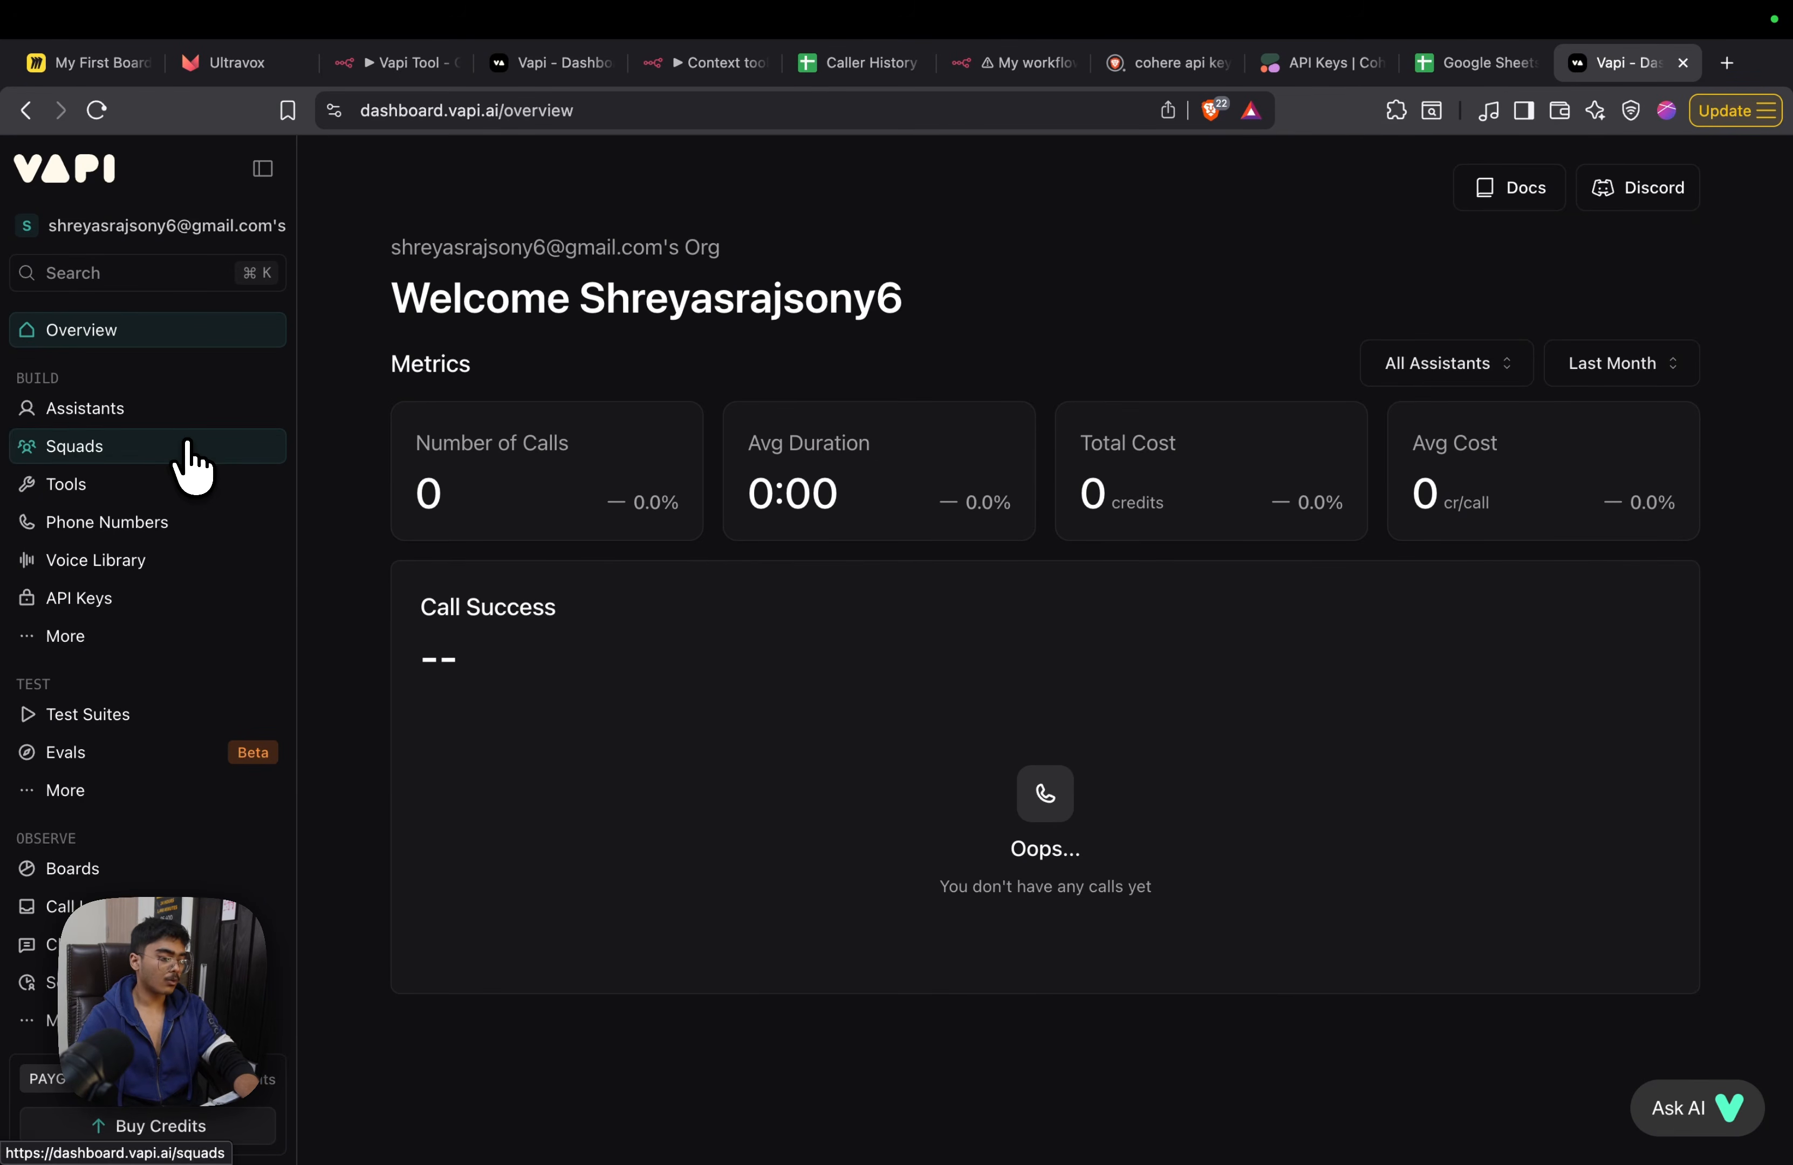
Create a new Custom Tool in the Vapi dashboard's Tools section
left_click(156, 484)
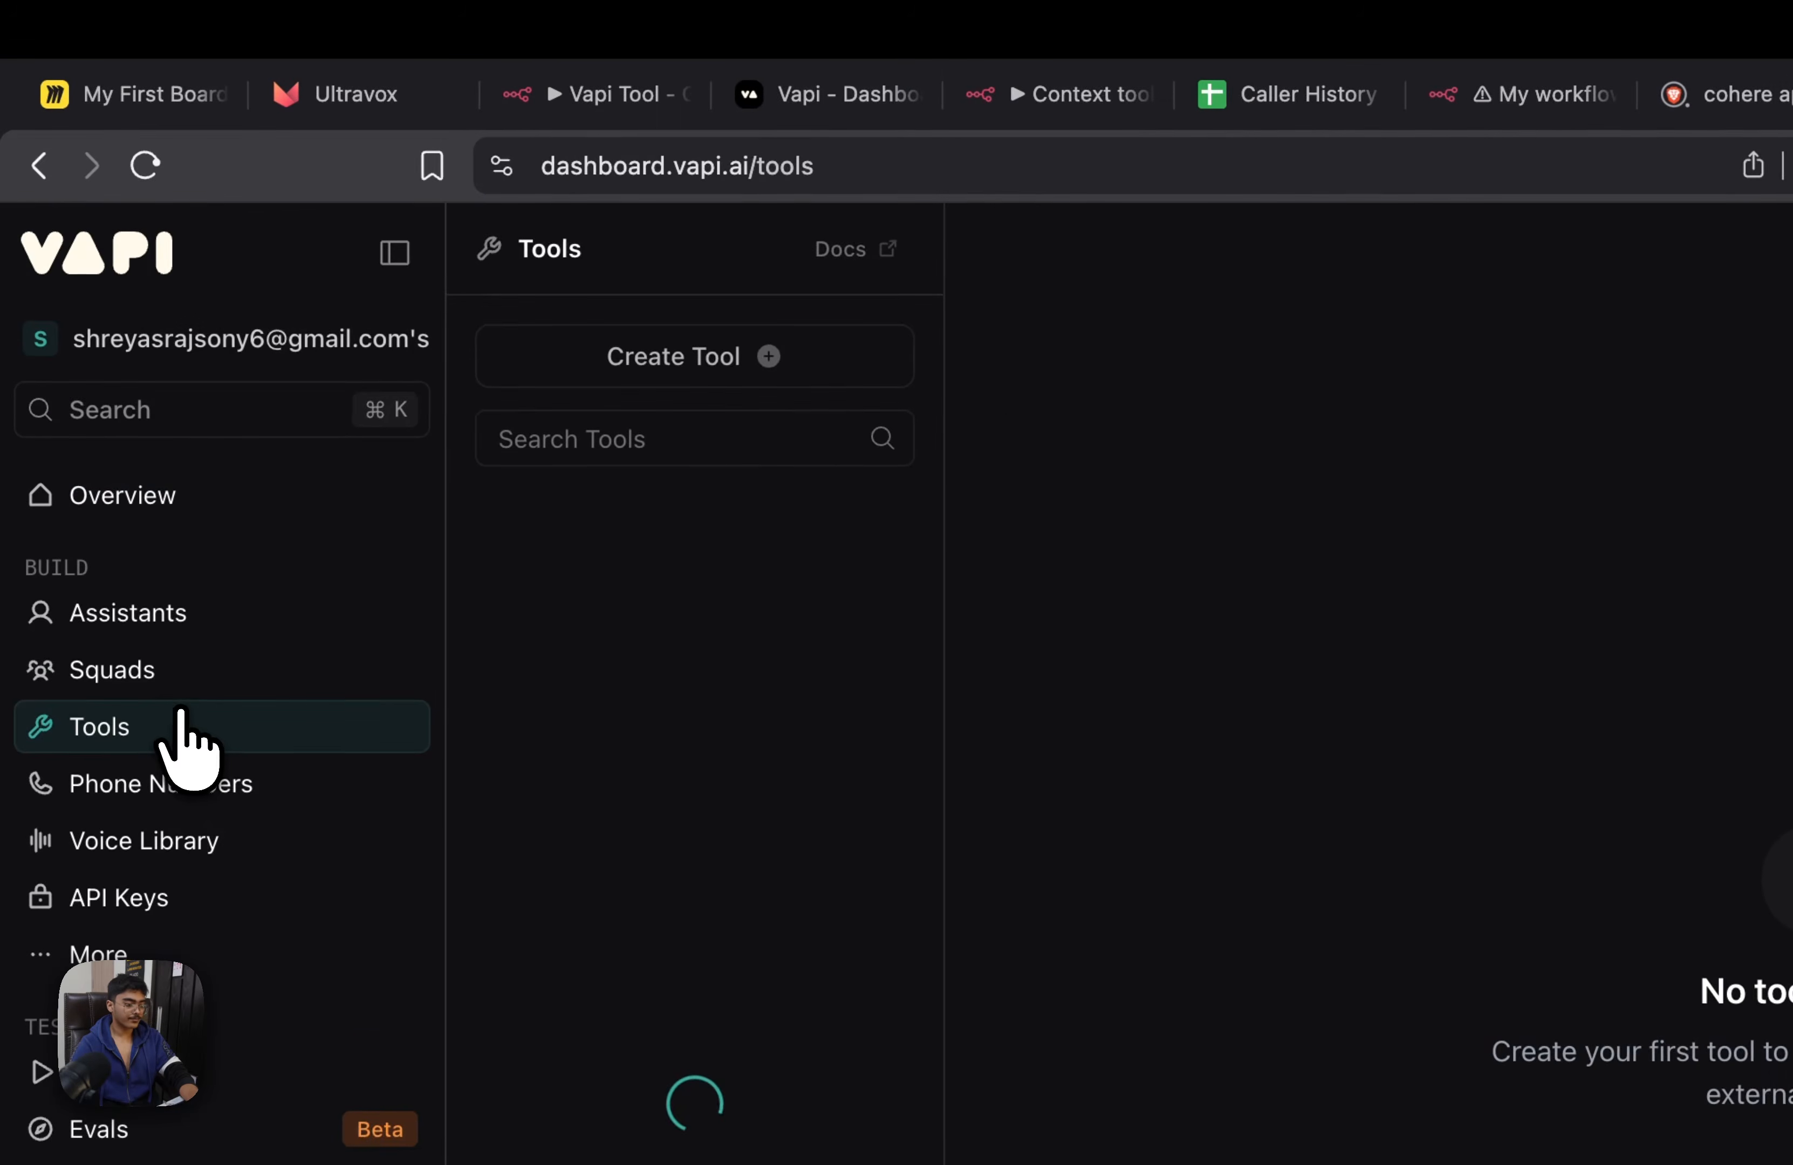
left_click(591, 363)
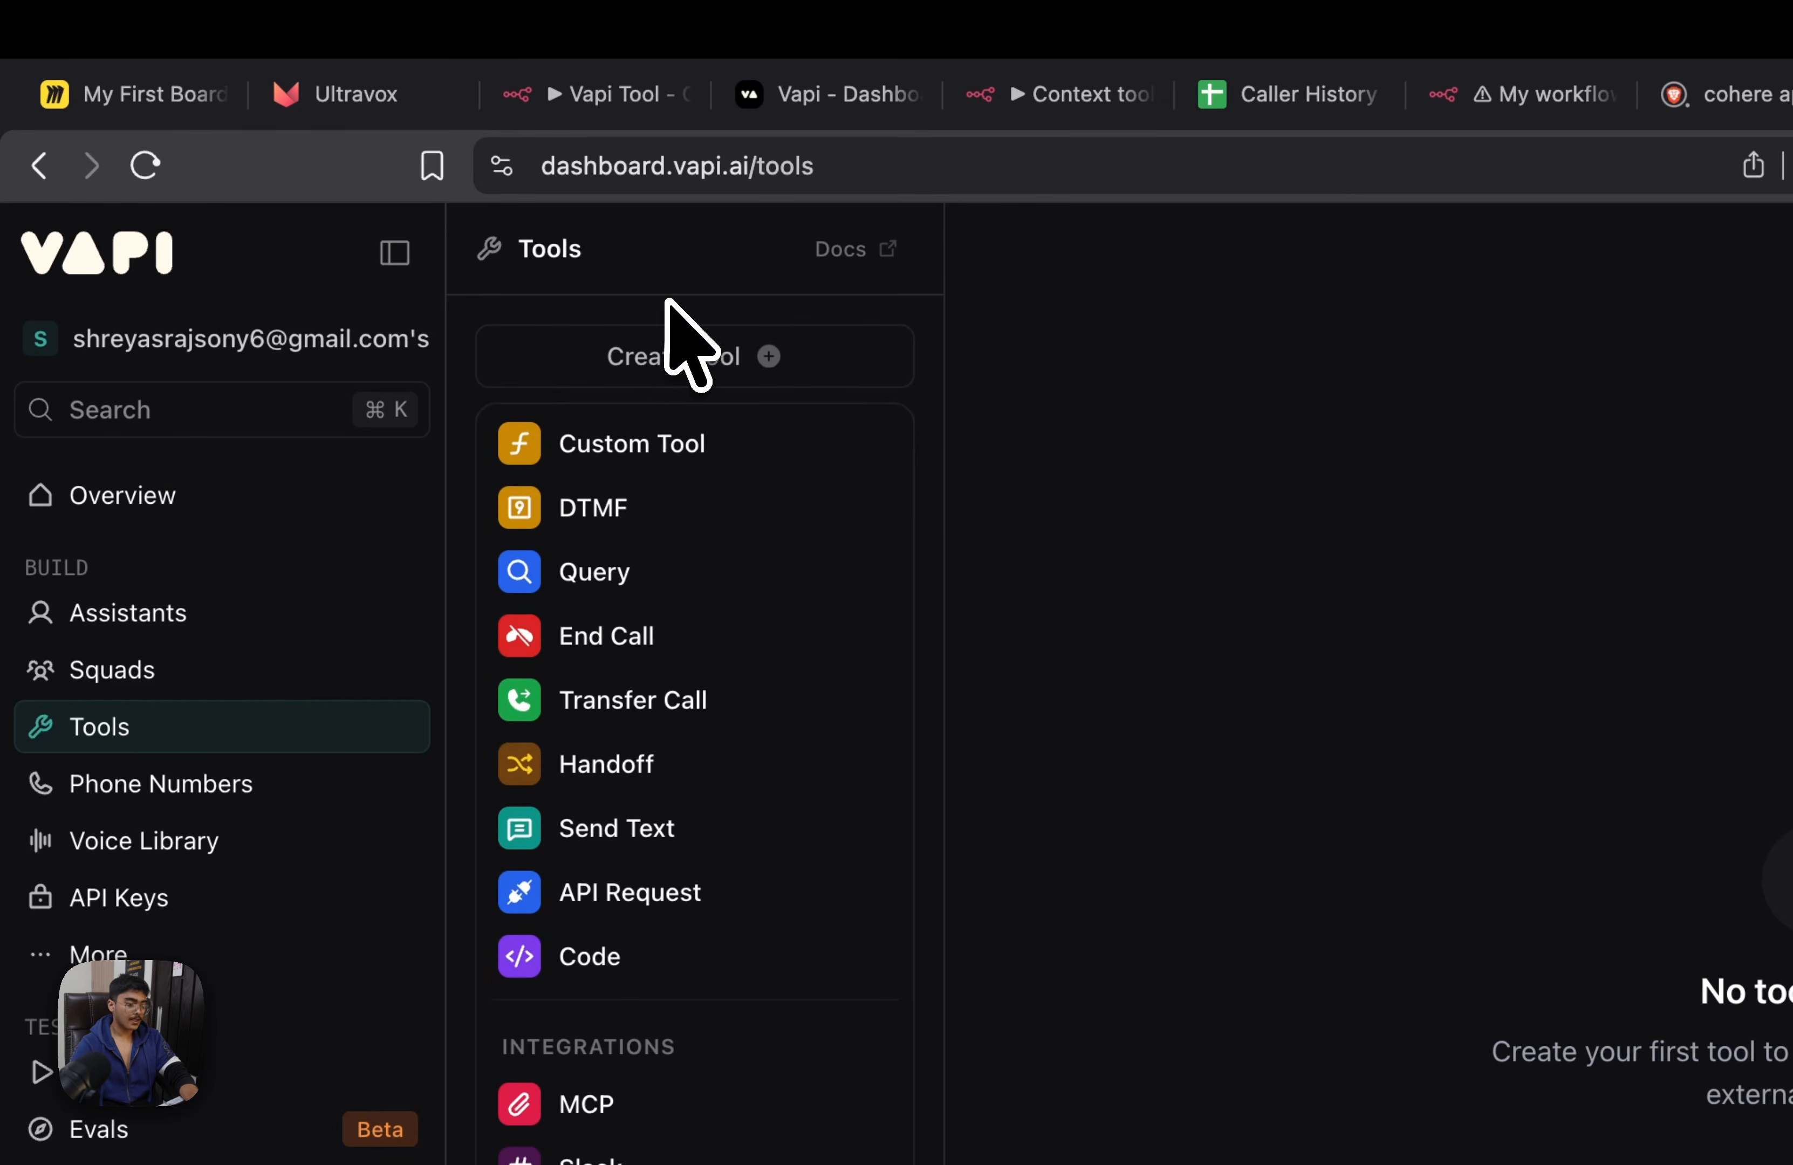
left_click(633, 446)
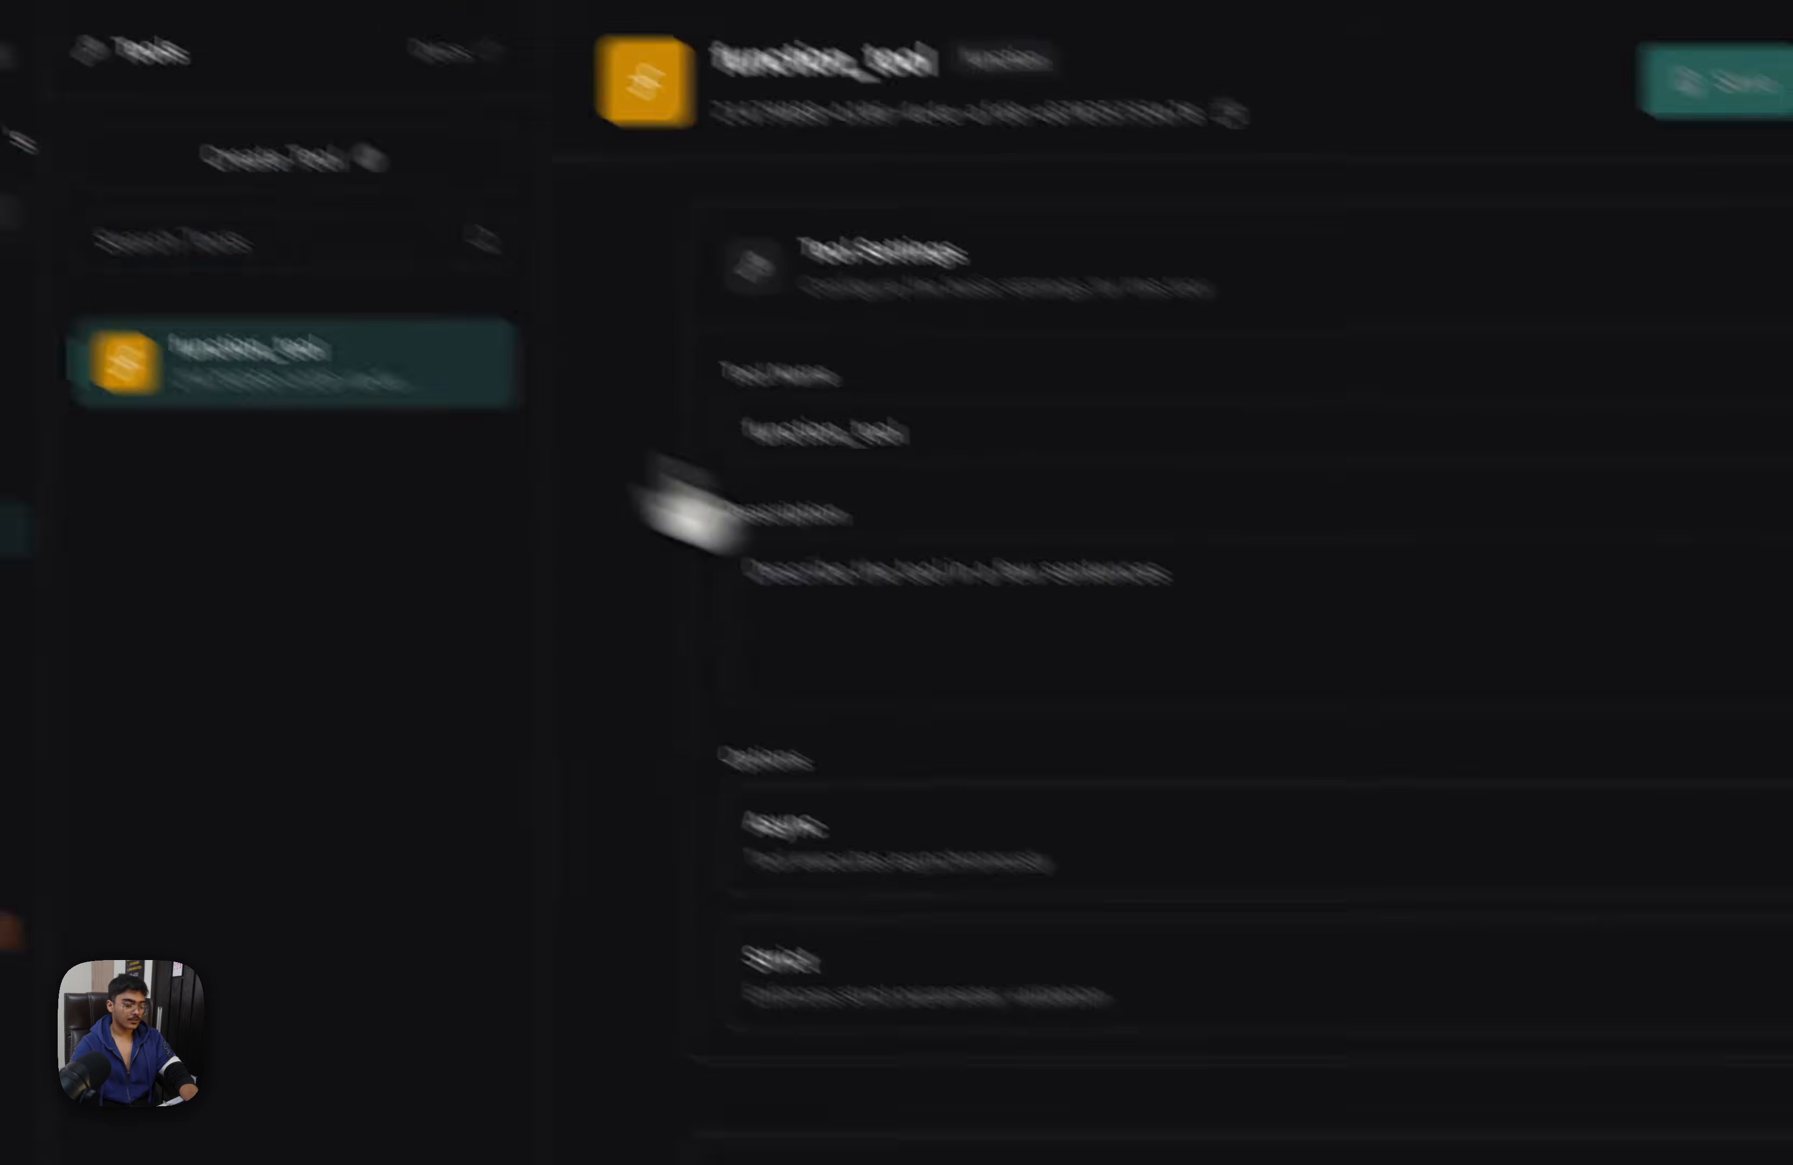
Name the tool "context" and describe it as always triggered once the AI agent has the person's name, to fetch past conversation information
triple_click(1135, 445)
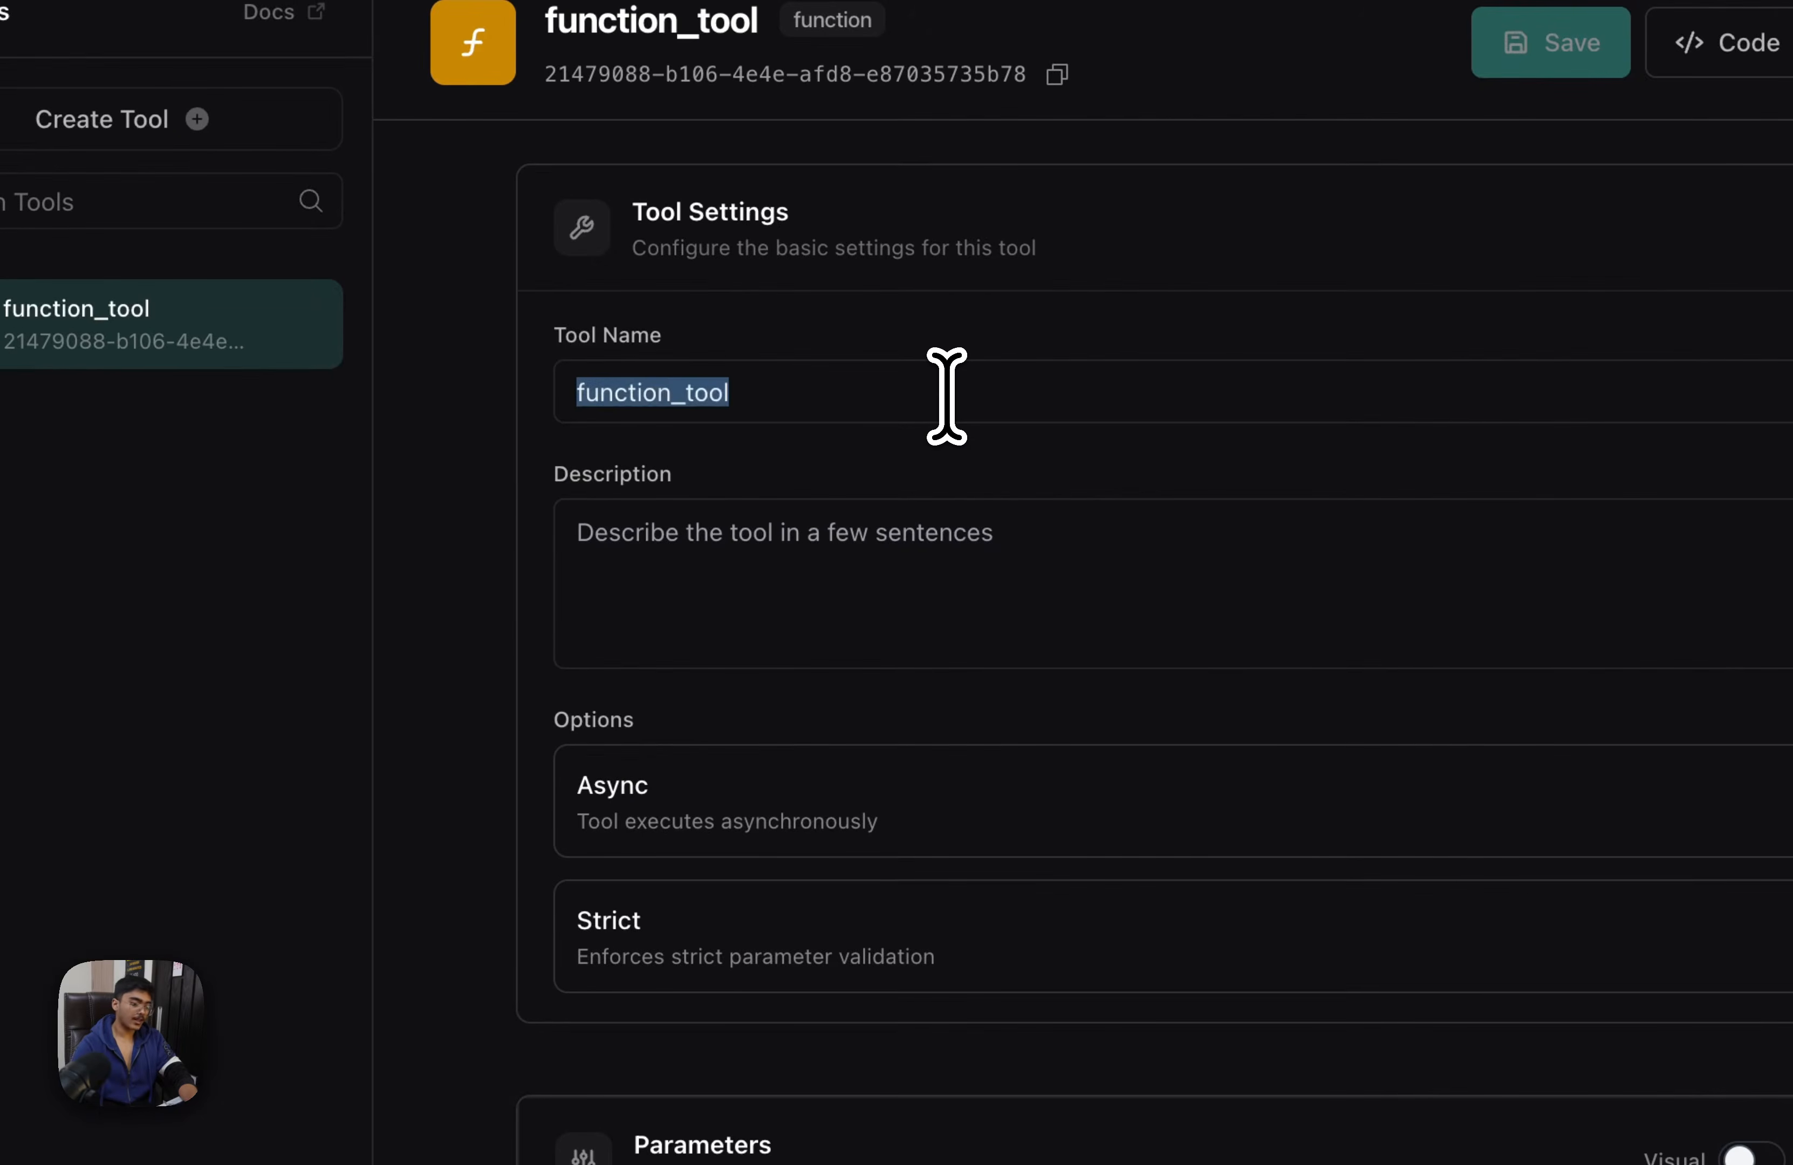
type("context")
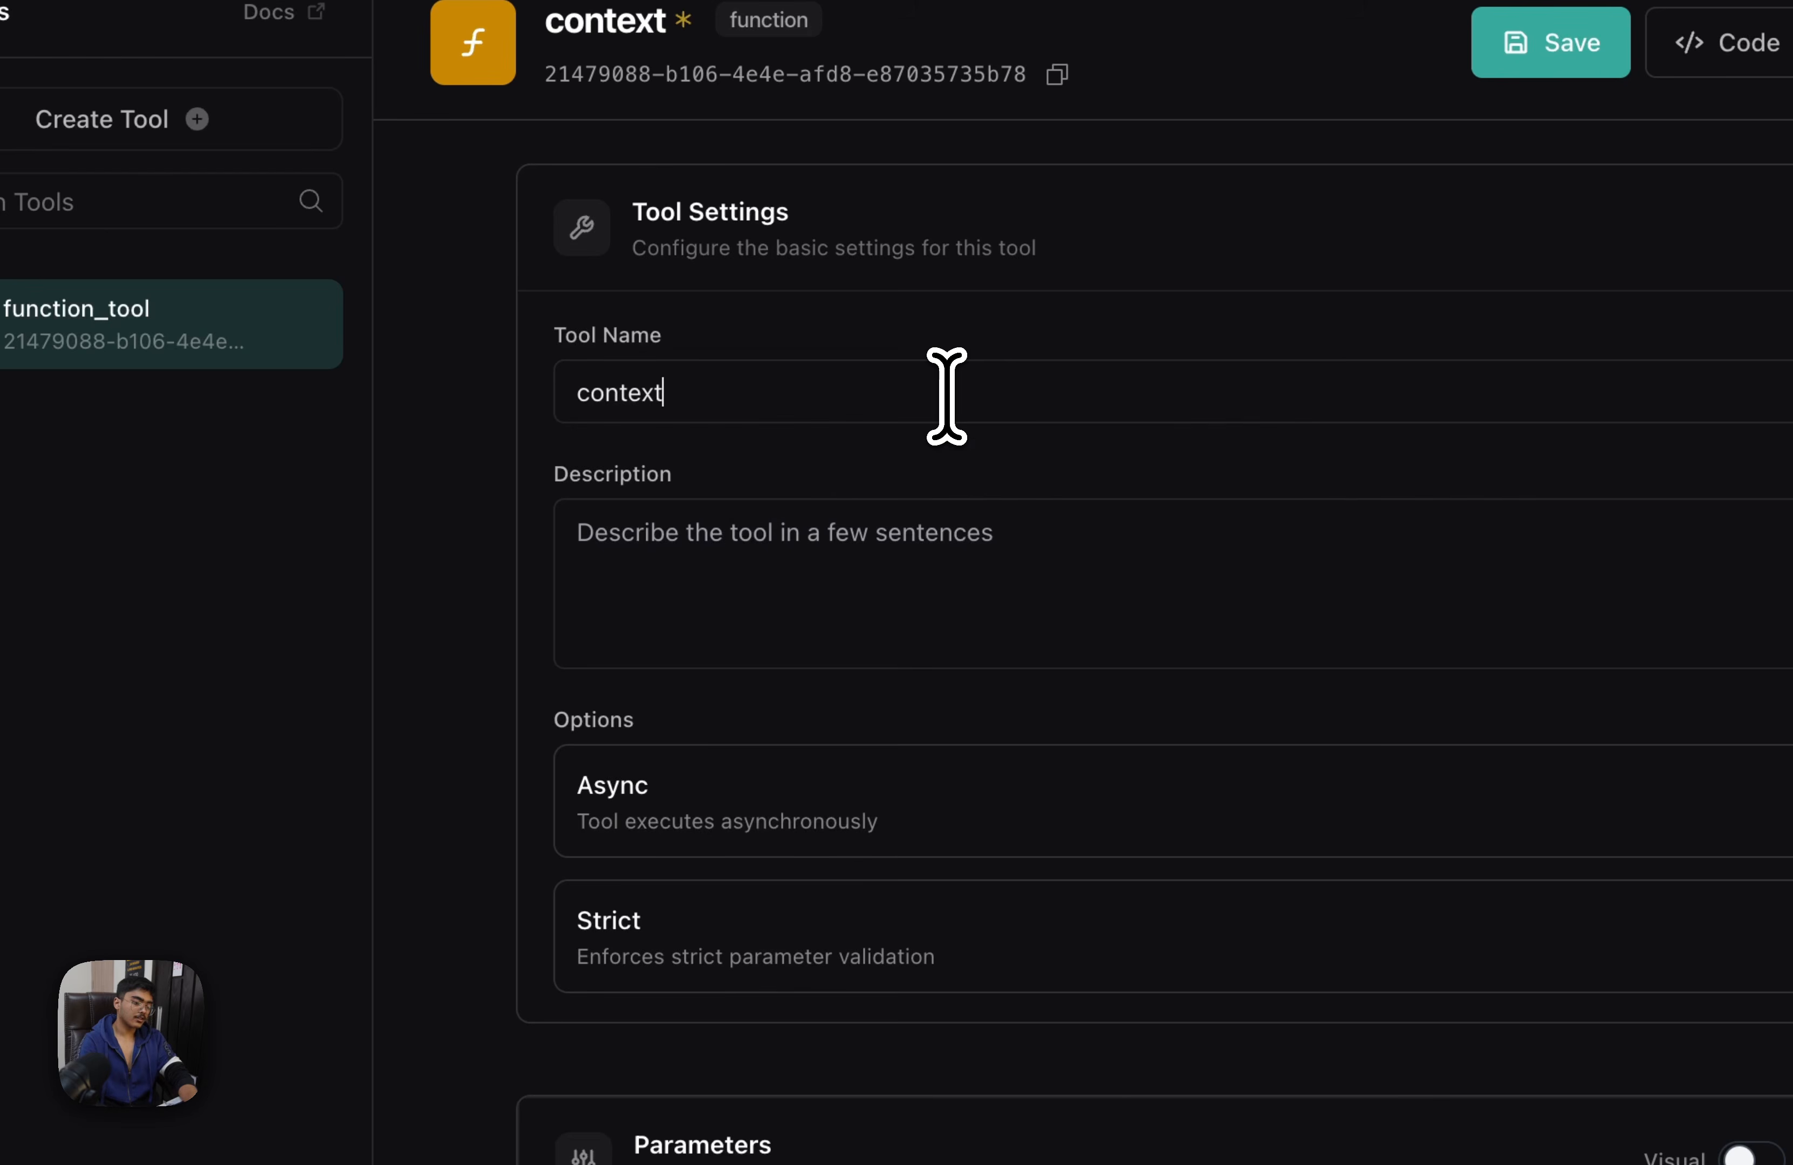
left_click(963, 577)
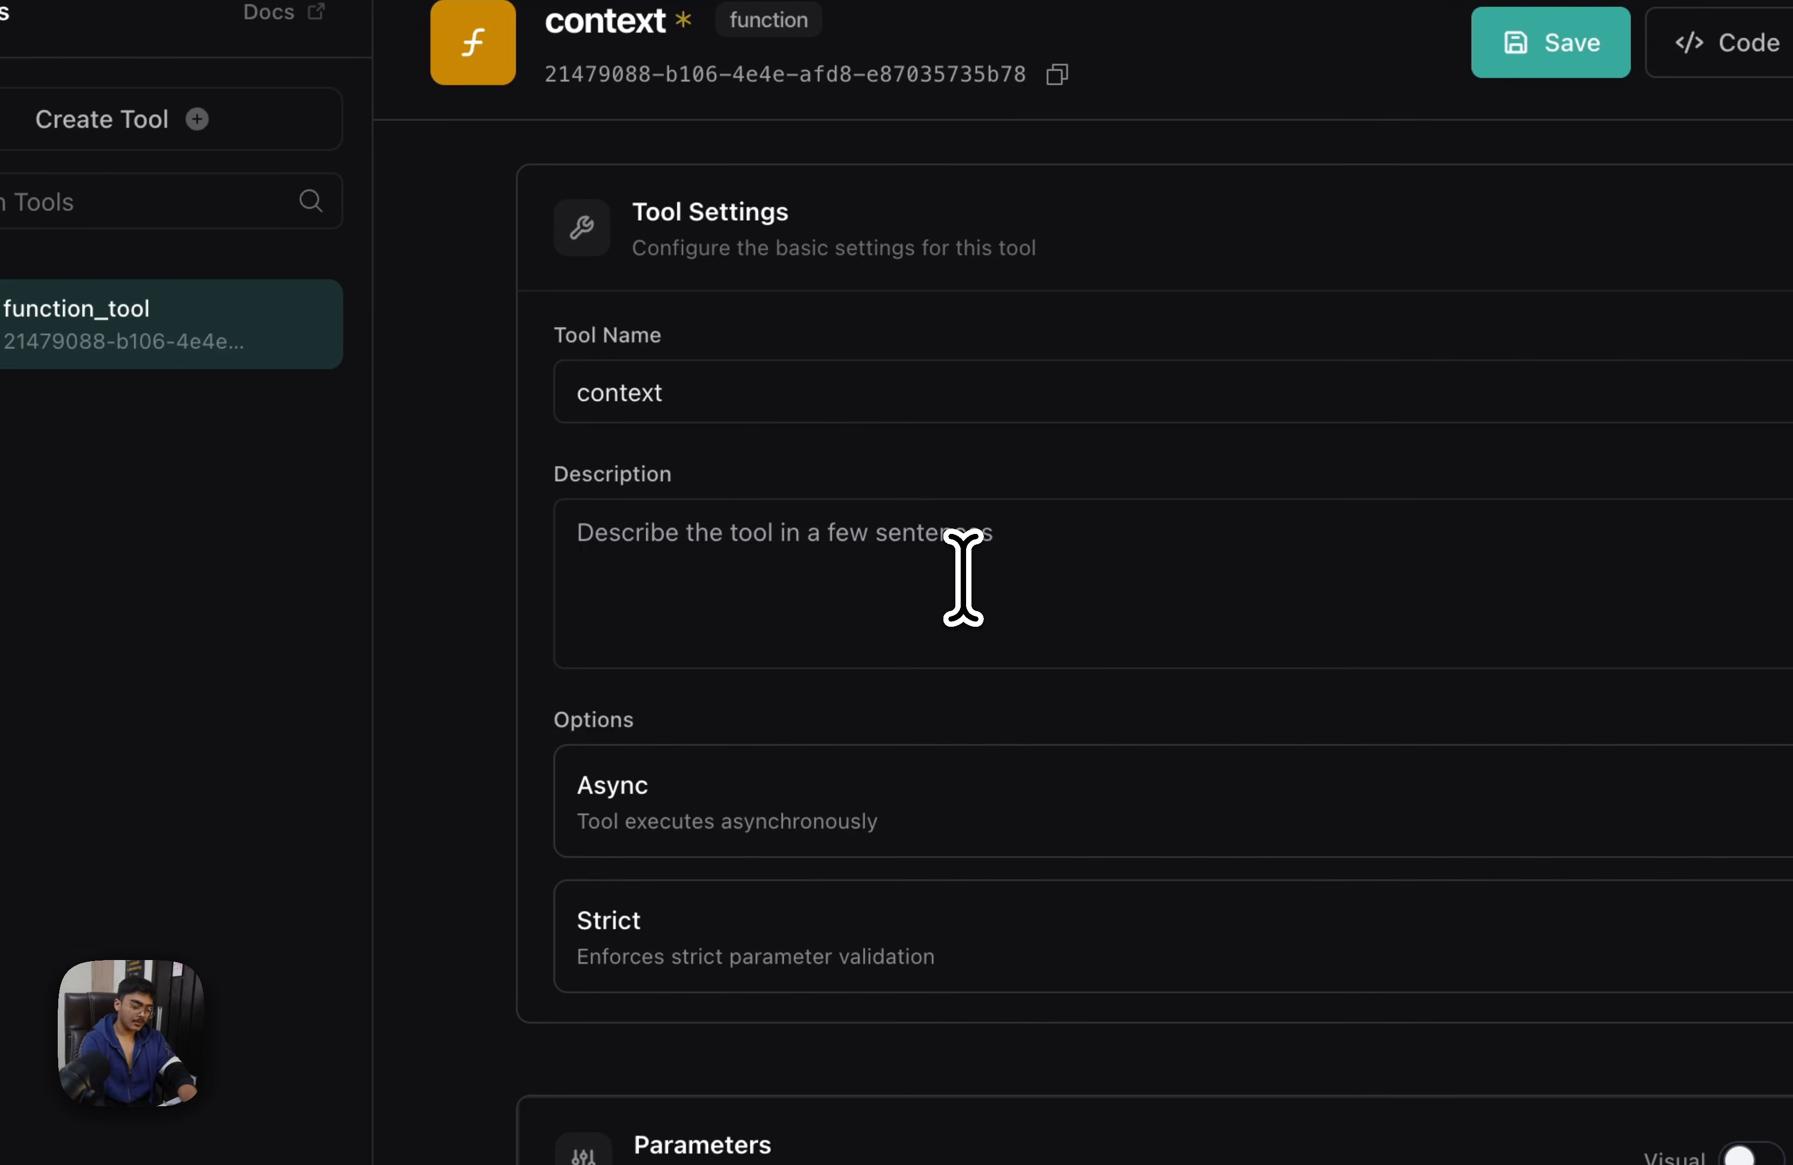
type("onc")
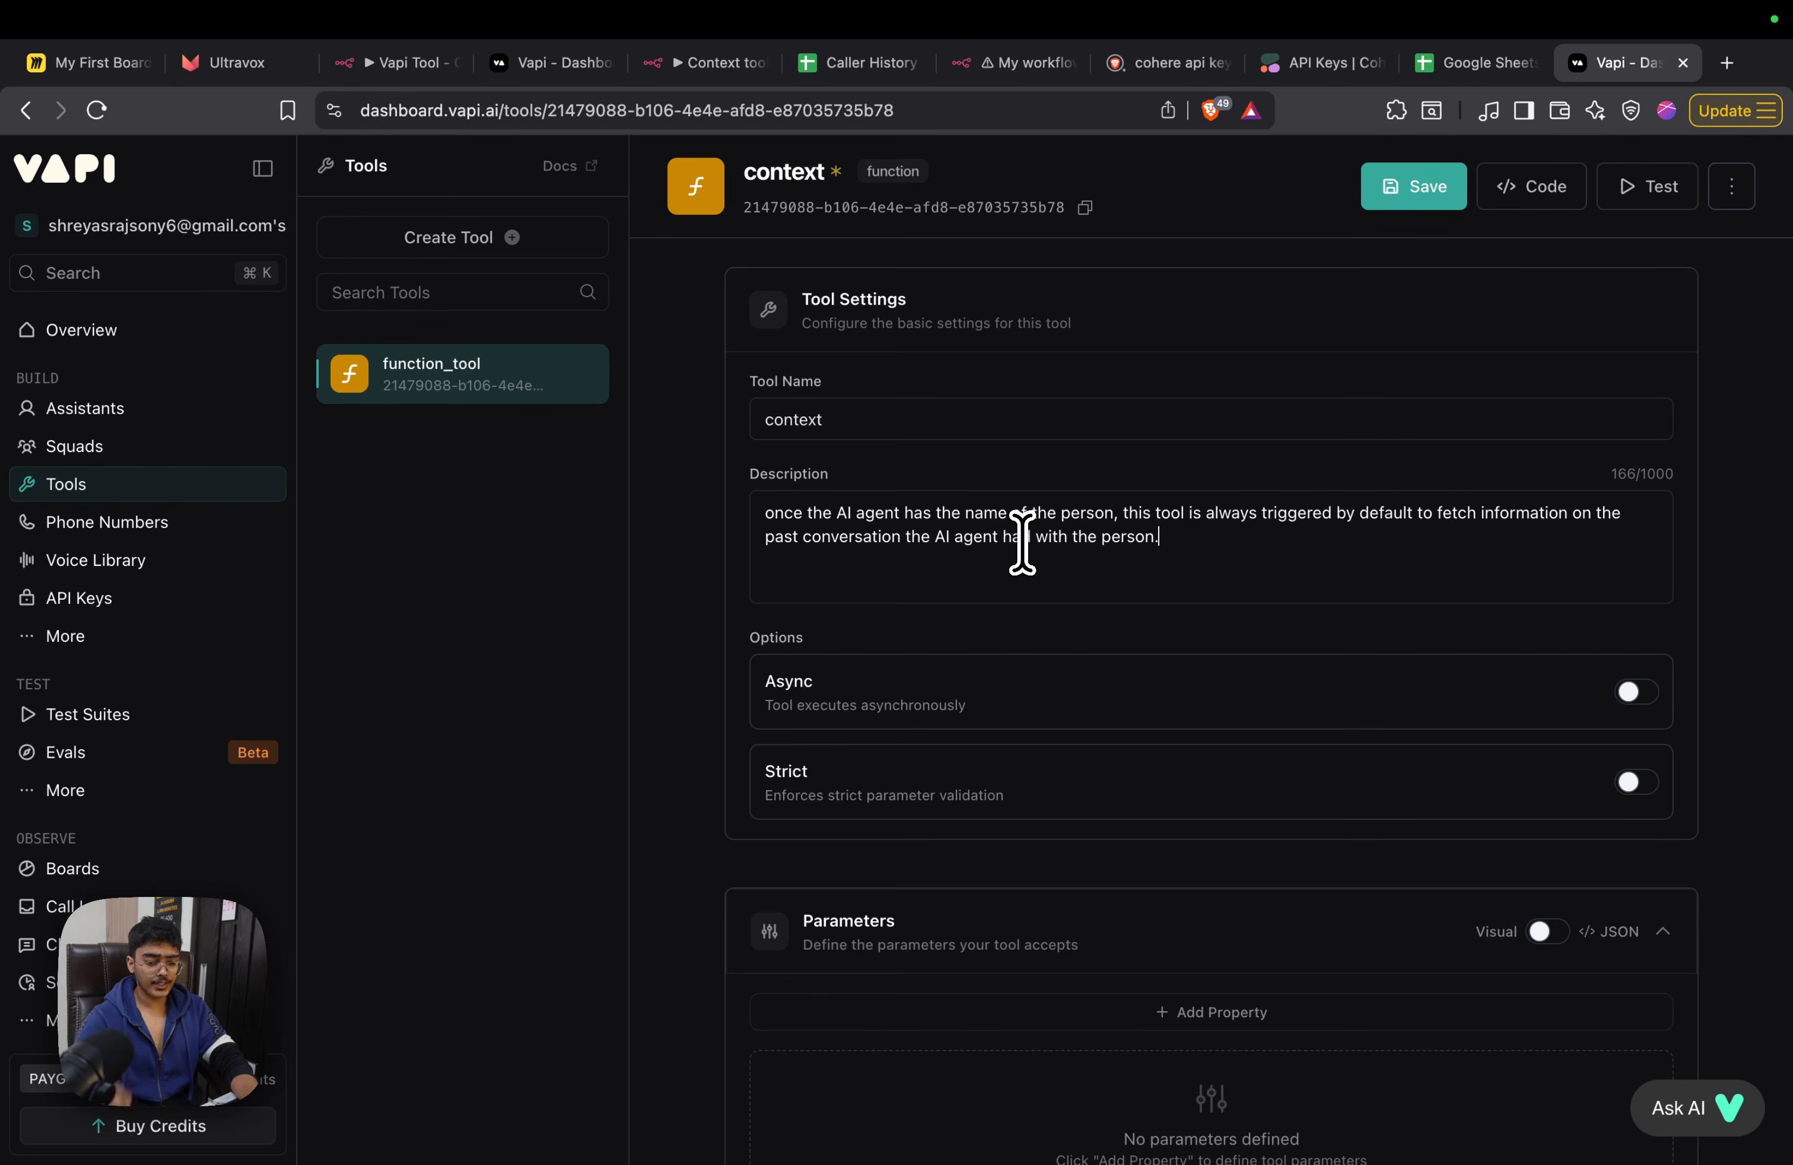
Examine the context tool's Options, Parameters and Server Settings, including the server URL, timeout and authorization
scroll(1056, 630, "down", 5)
scroll(968, 449, "up", 5)
scroll(753, 384, "down", 2)
scroll(851, 512, "down", 2)
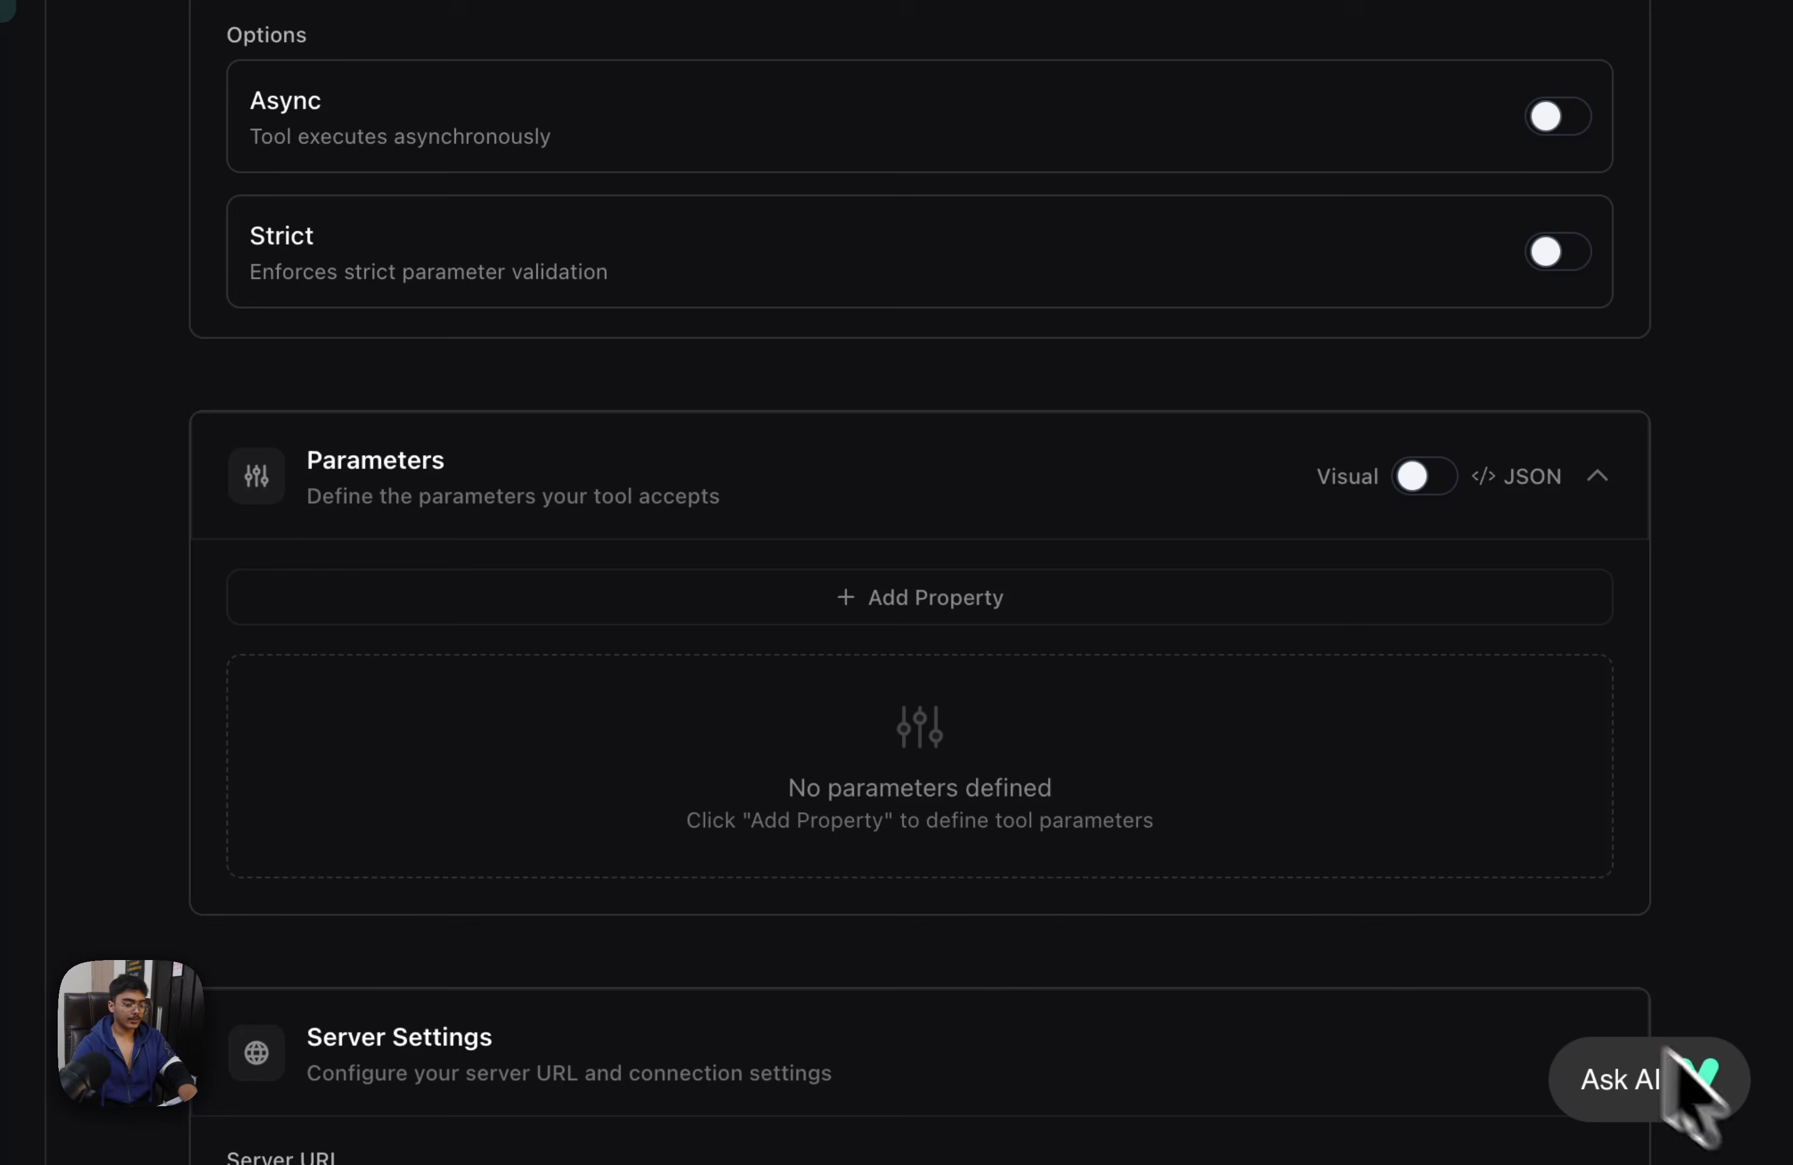
scroll(817, 582, "down", 2)
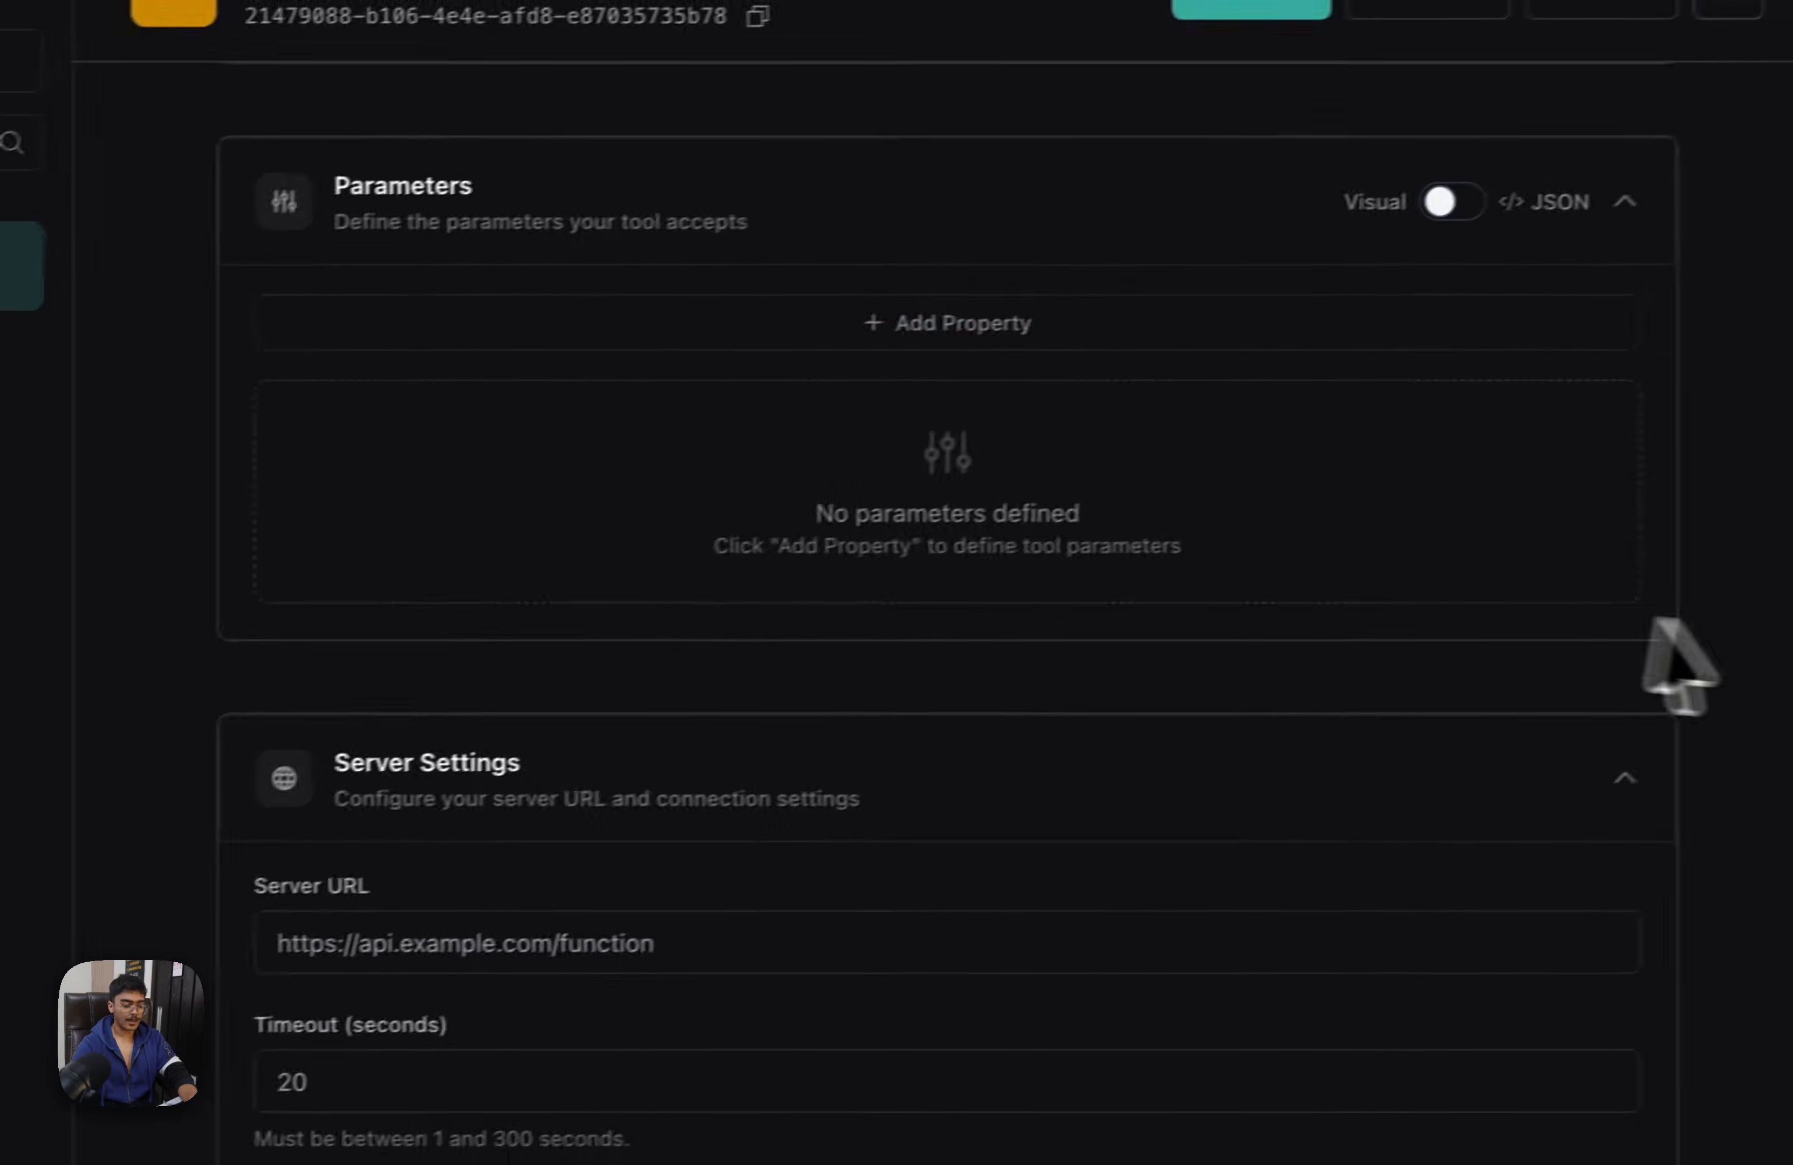
scroll(1672, 626, "down", 3)
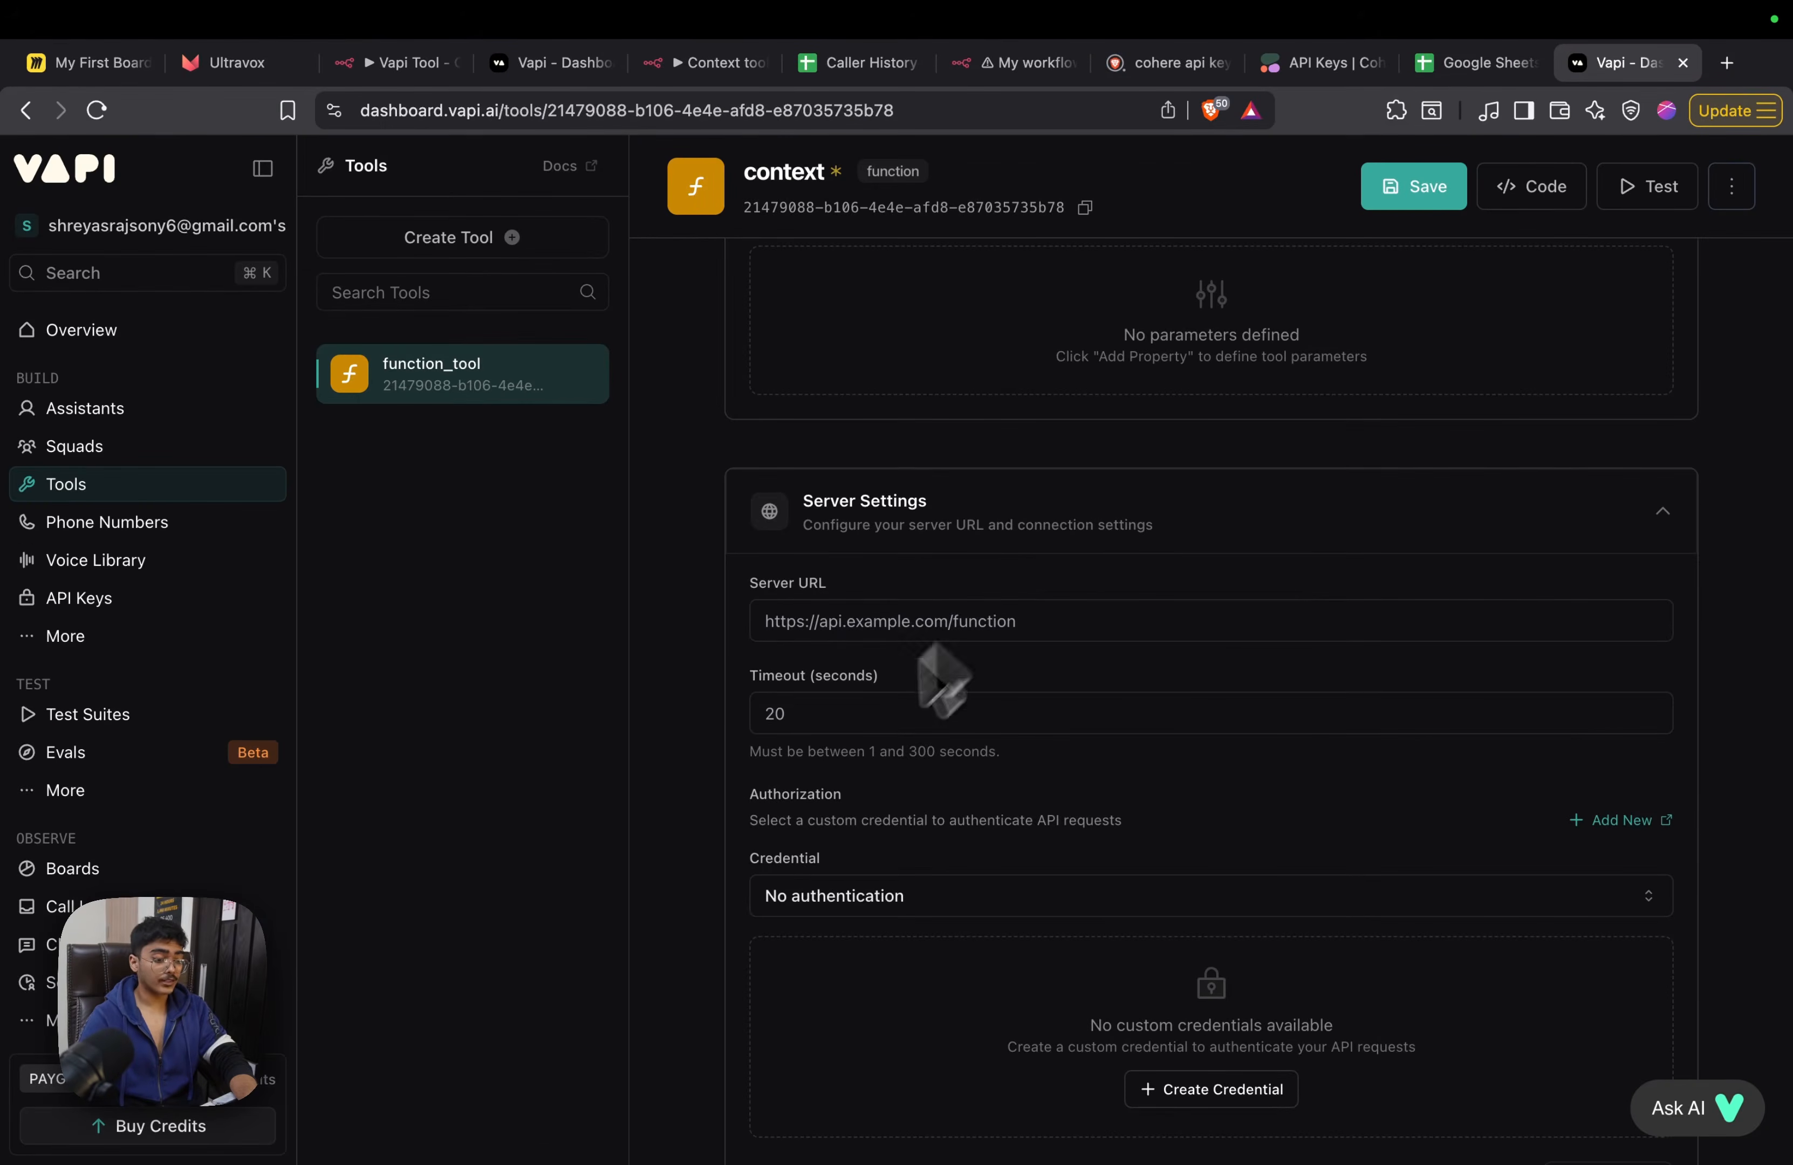
scroll(860, 539, "down", 1)
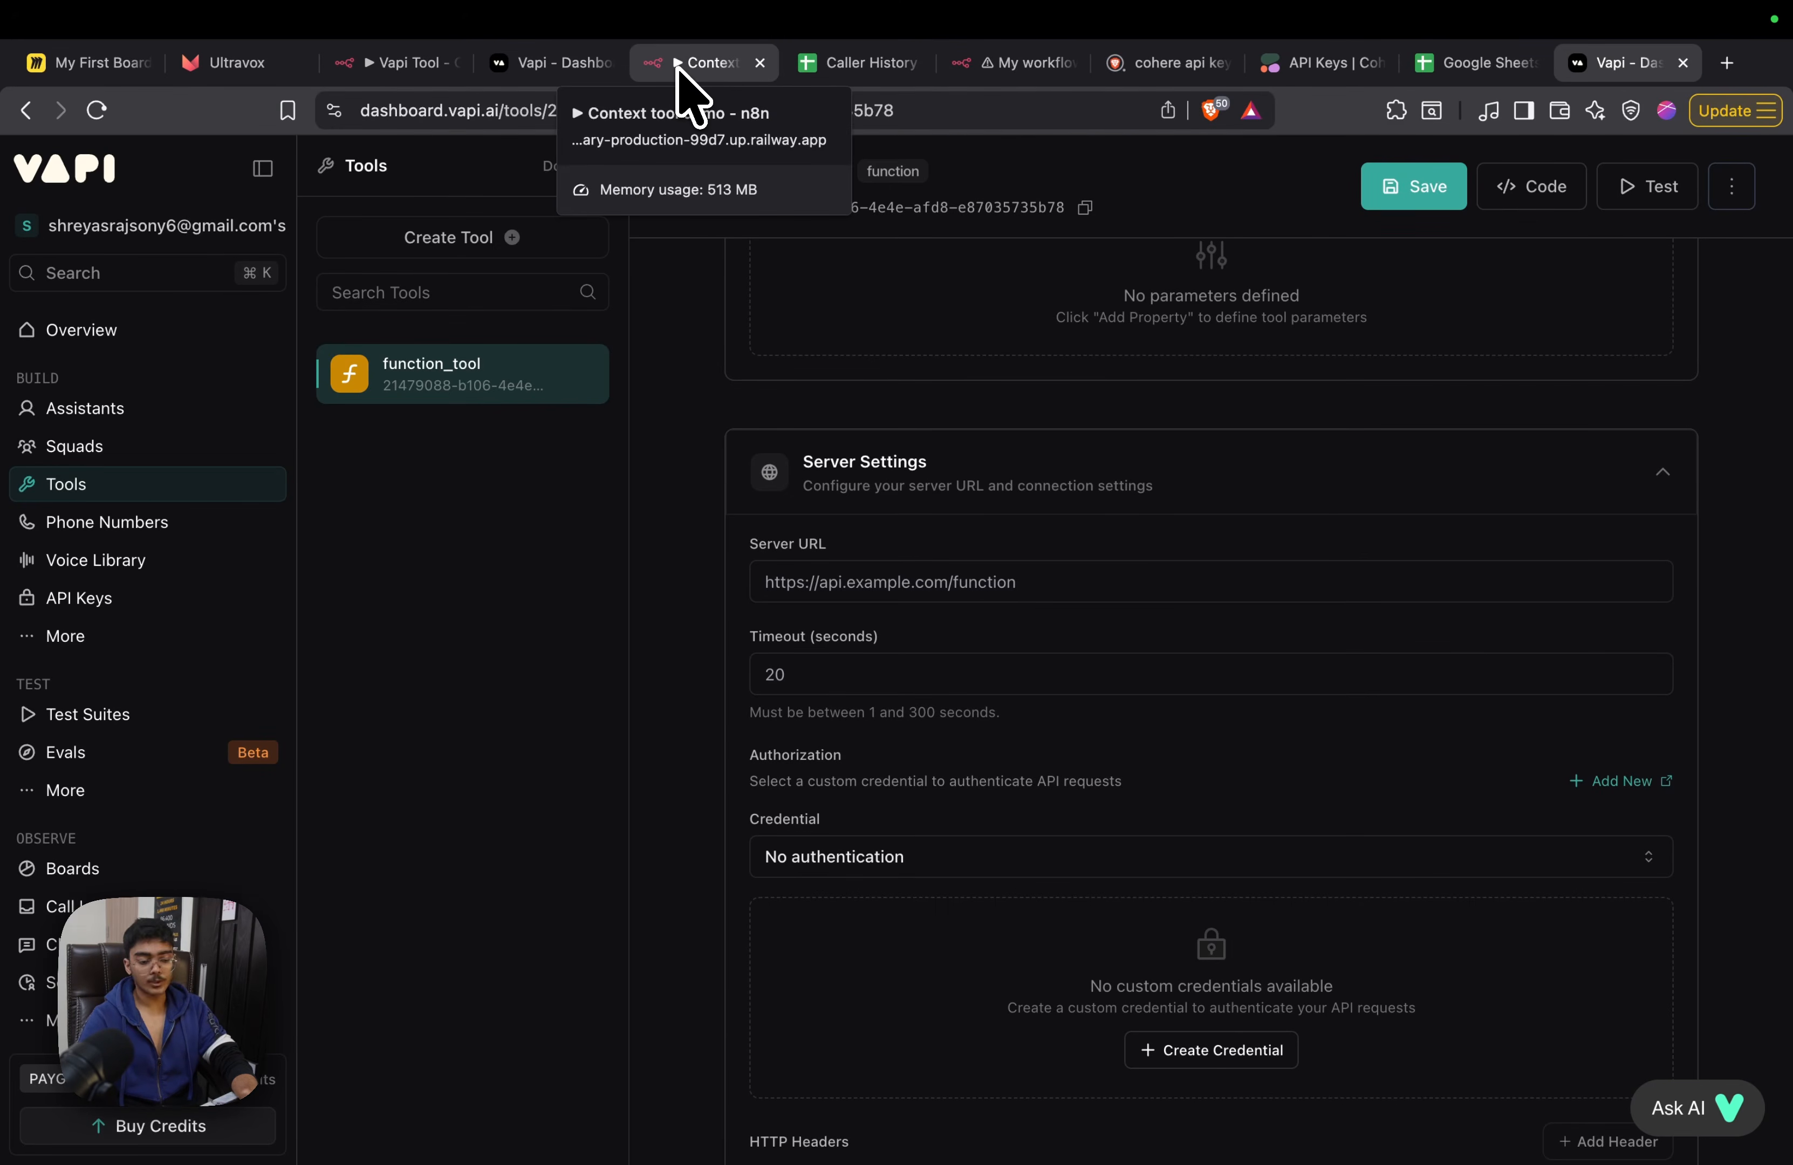
From the Context tool demo workflow, open the n8n workflows overview in a separate tab placed just before the demo's tab
left_click(688, 64)
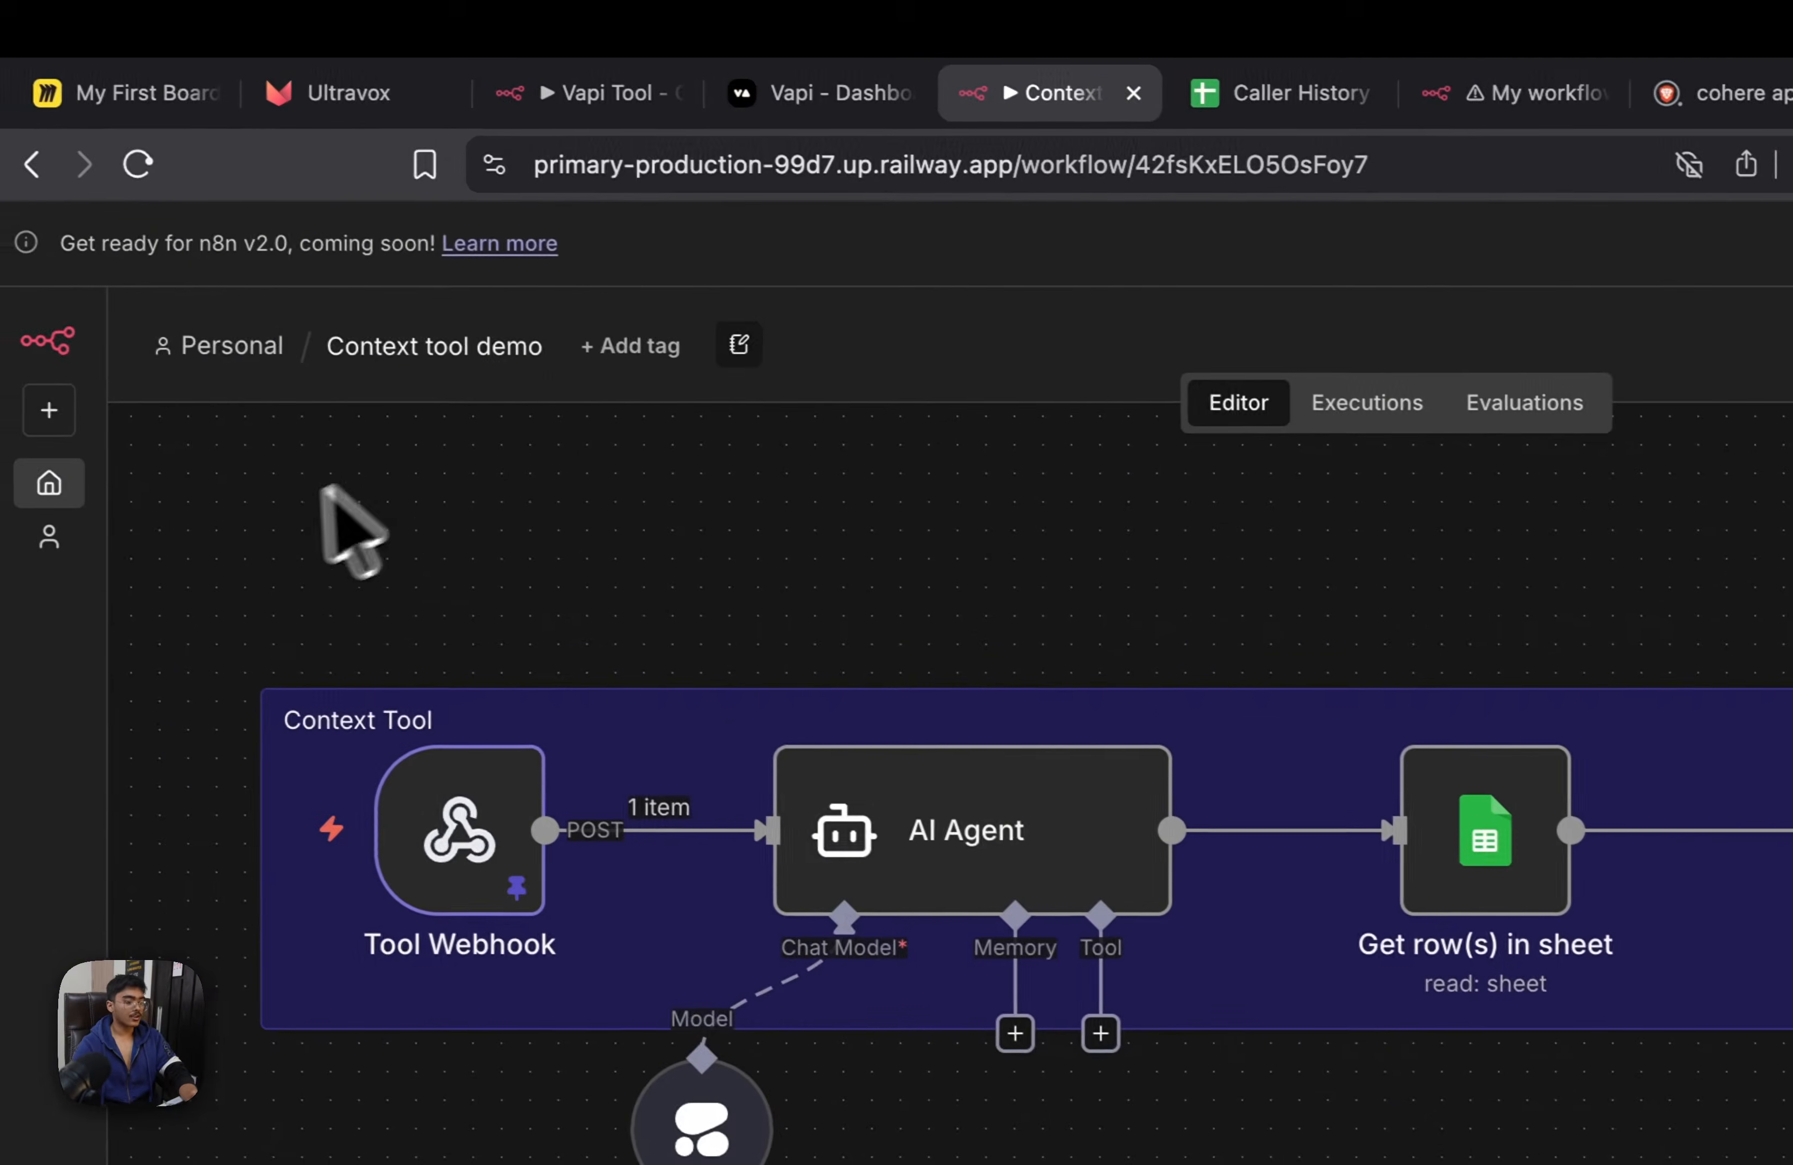
right_click(78, 493)
left_click(143, 512)
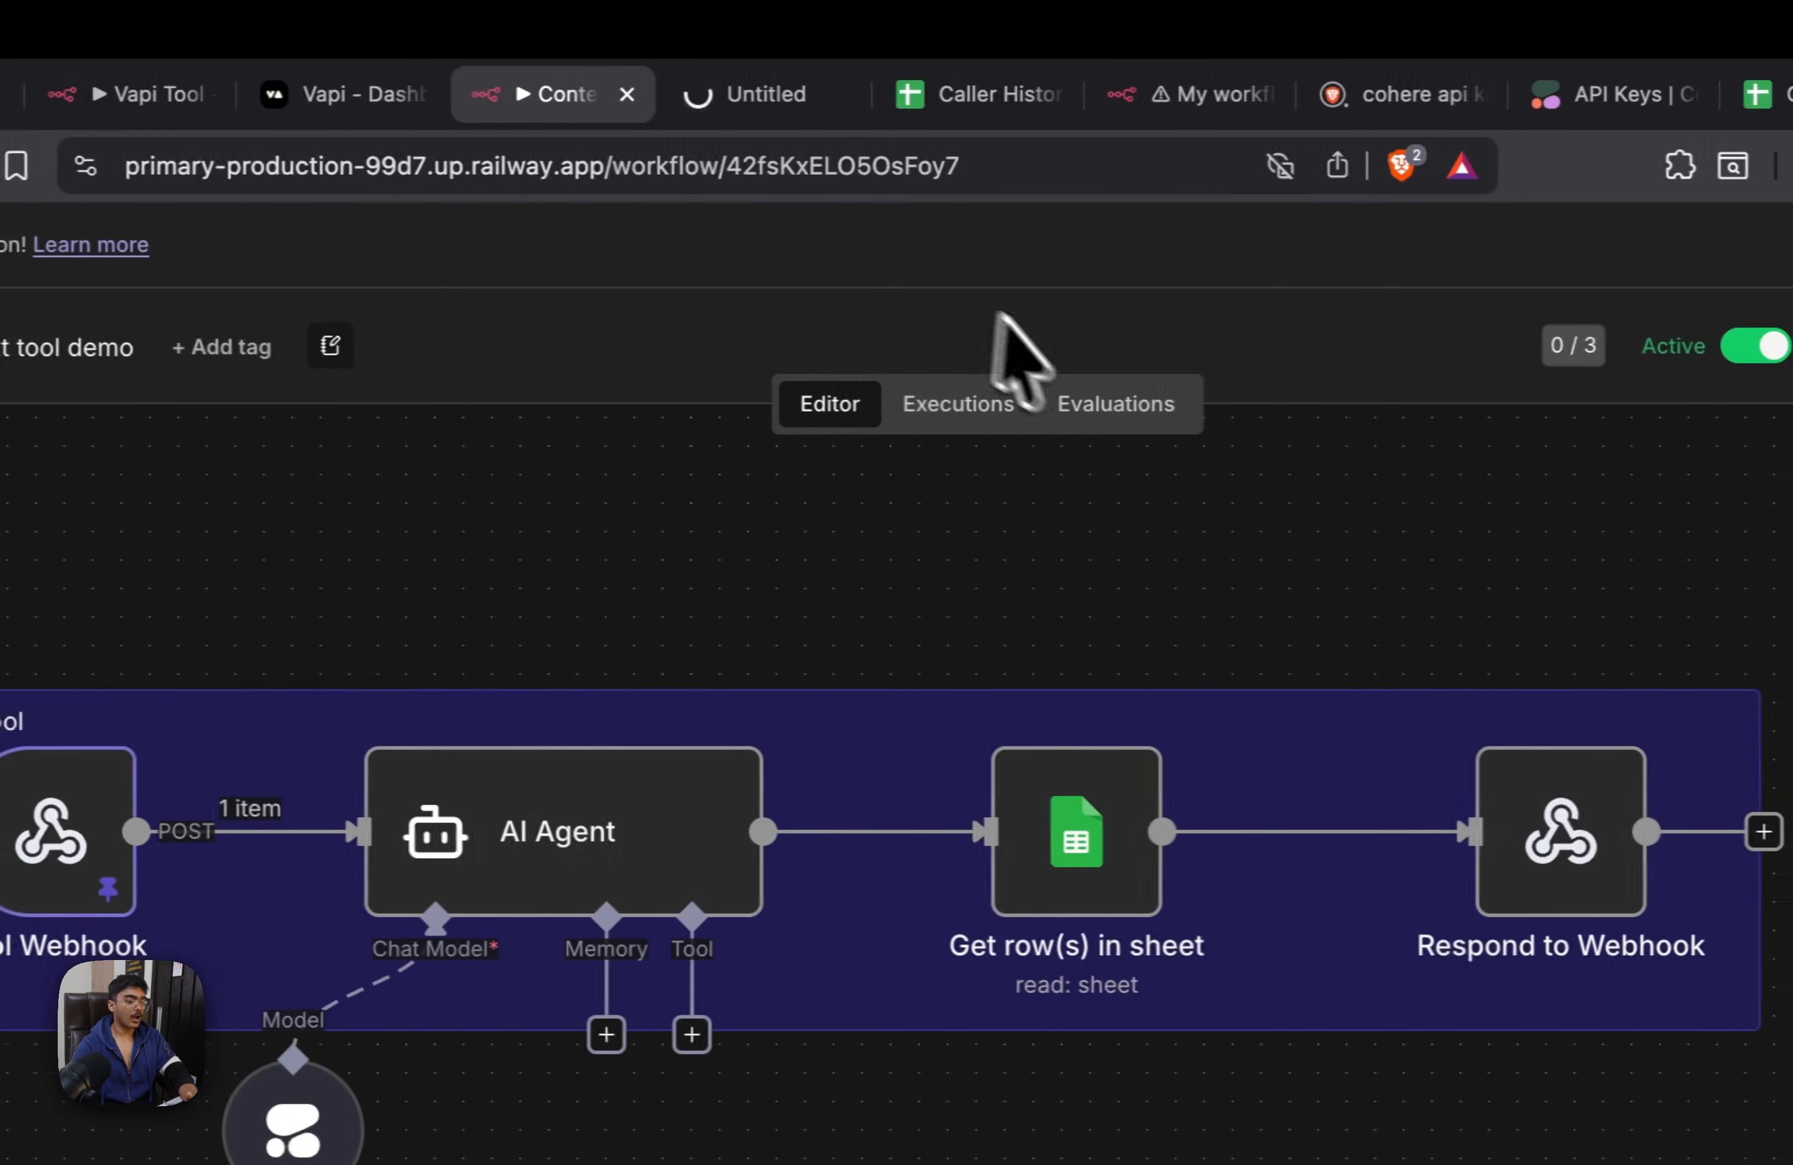
left_click_drag(744, 112, 594, 117)
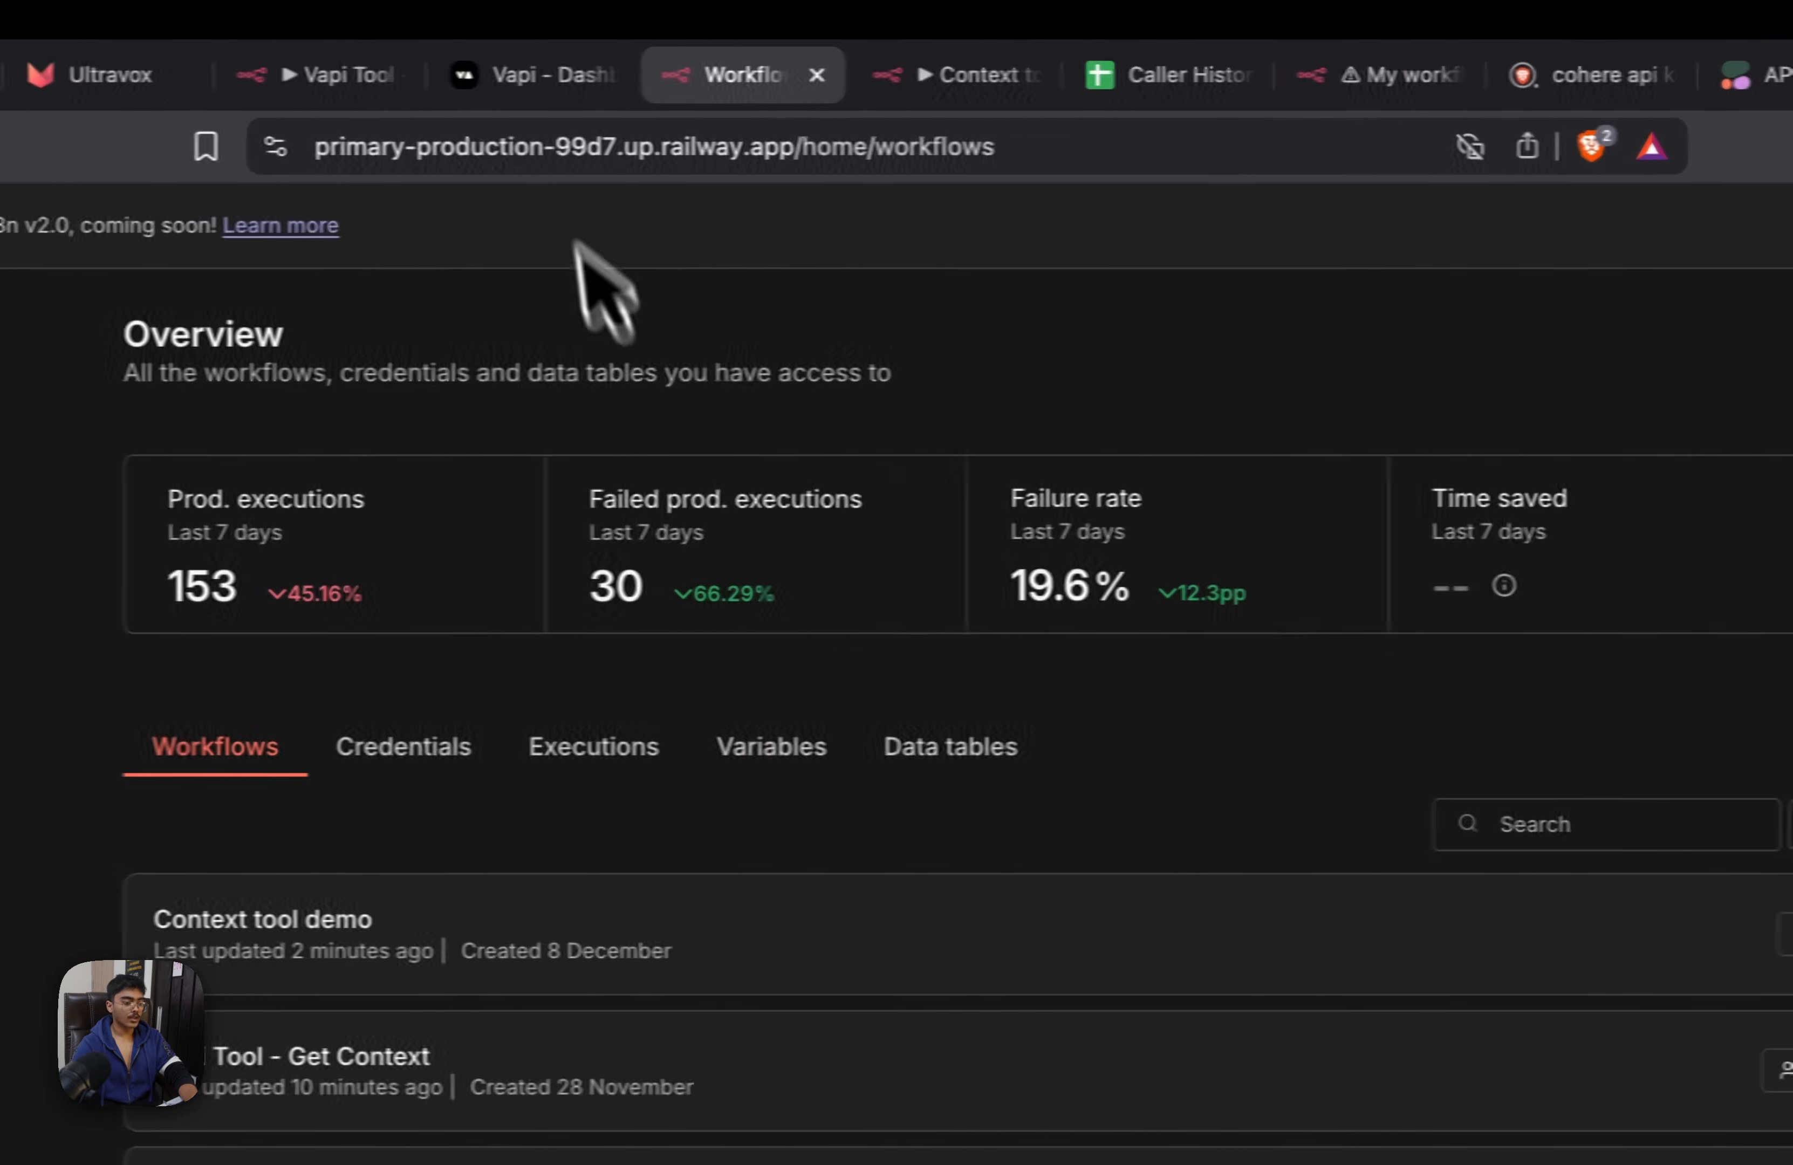
Place the Vapi context tool tab next to the n8n overview tab and close the old Vapi phone-numbers tab
left_click(532, 92)
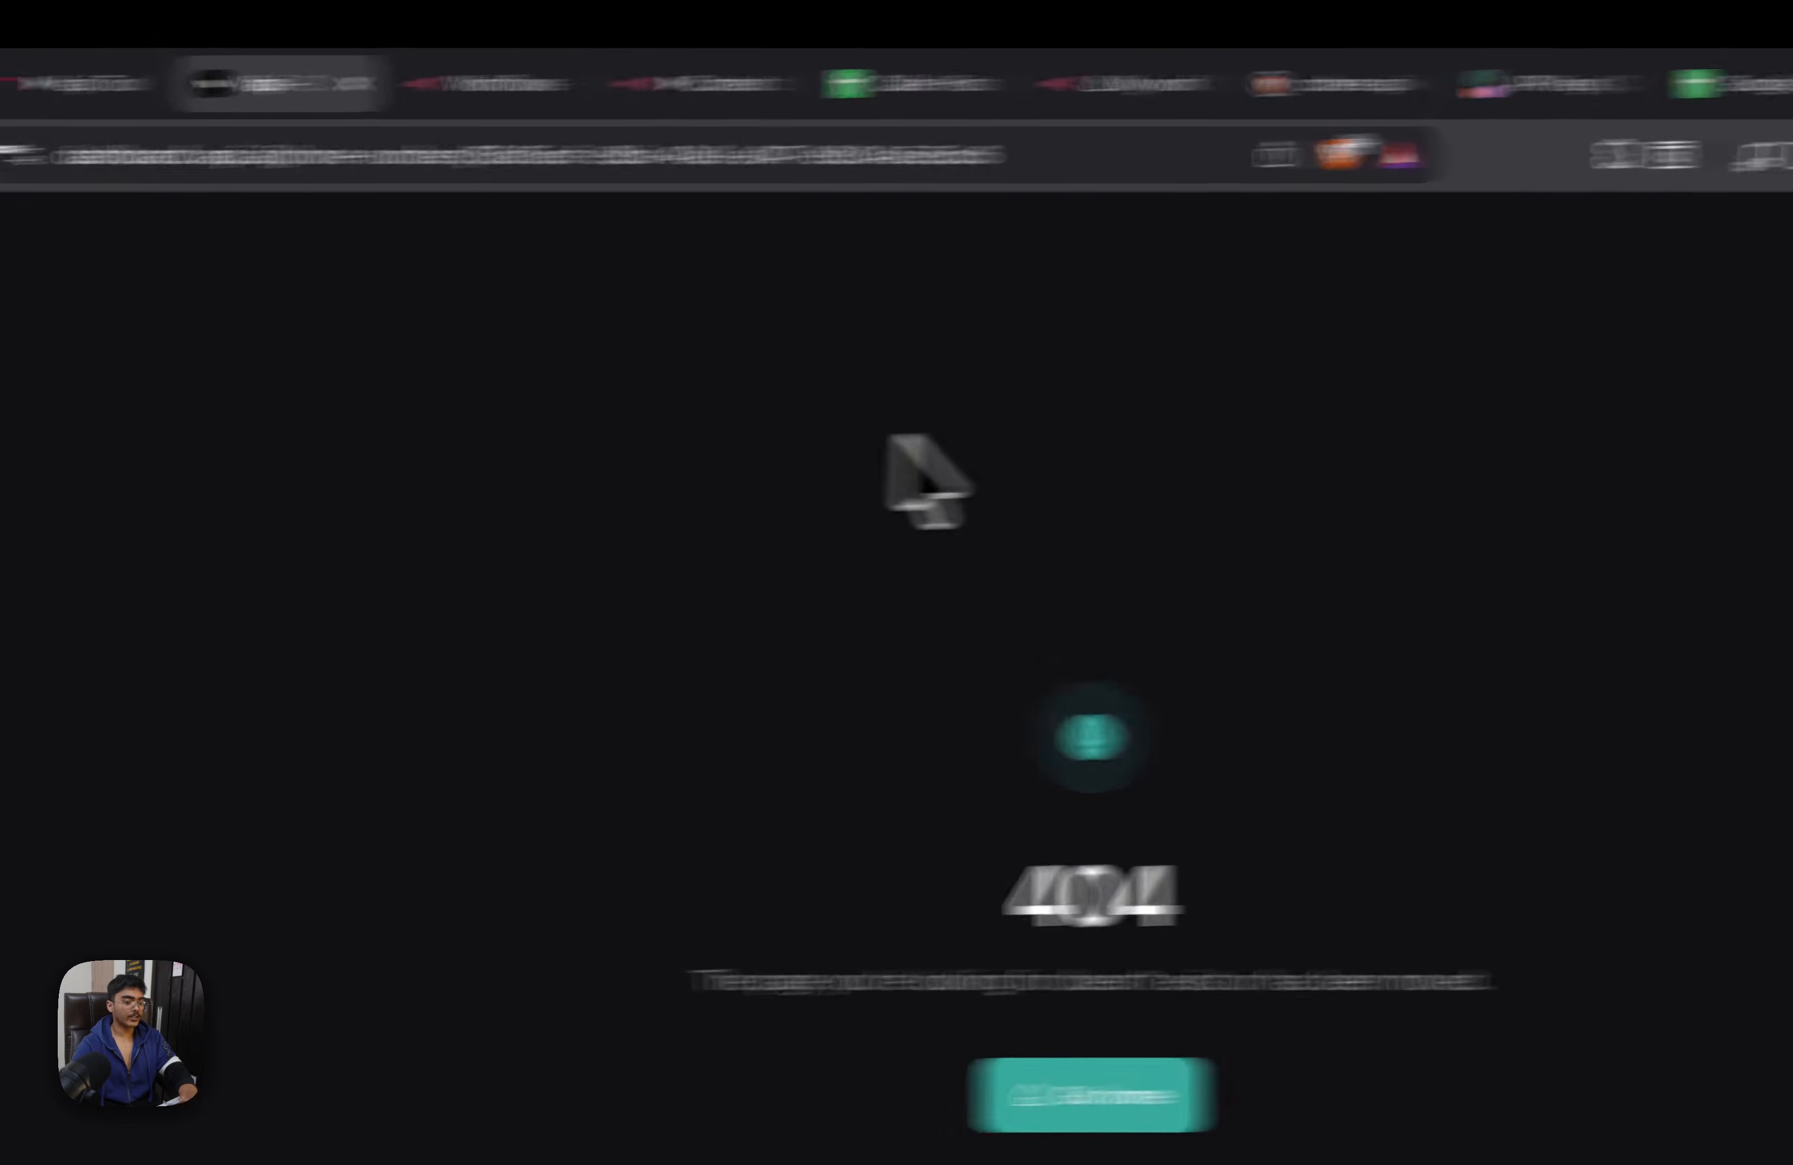
left_click_drag(1575, 113, 346, 100)
left_click(186, 96)
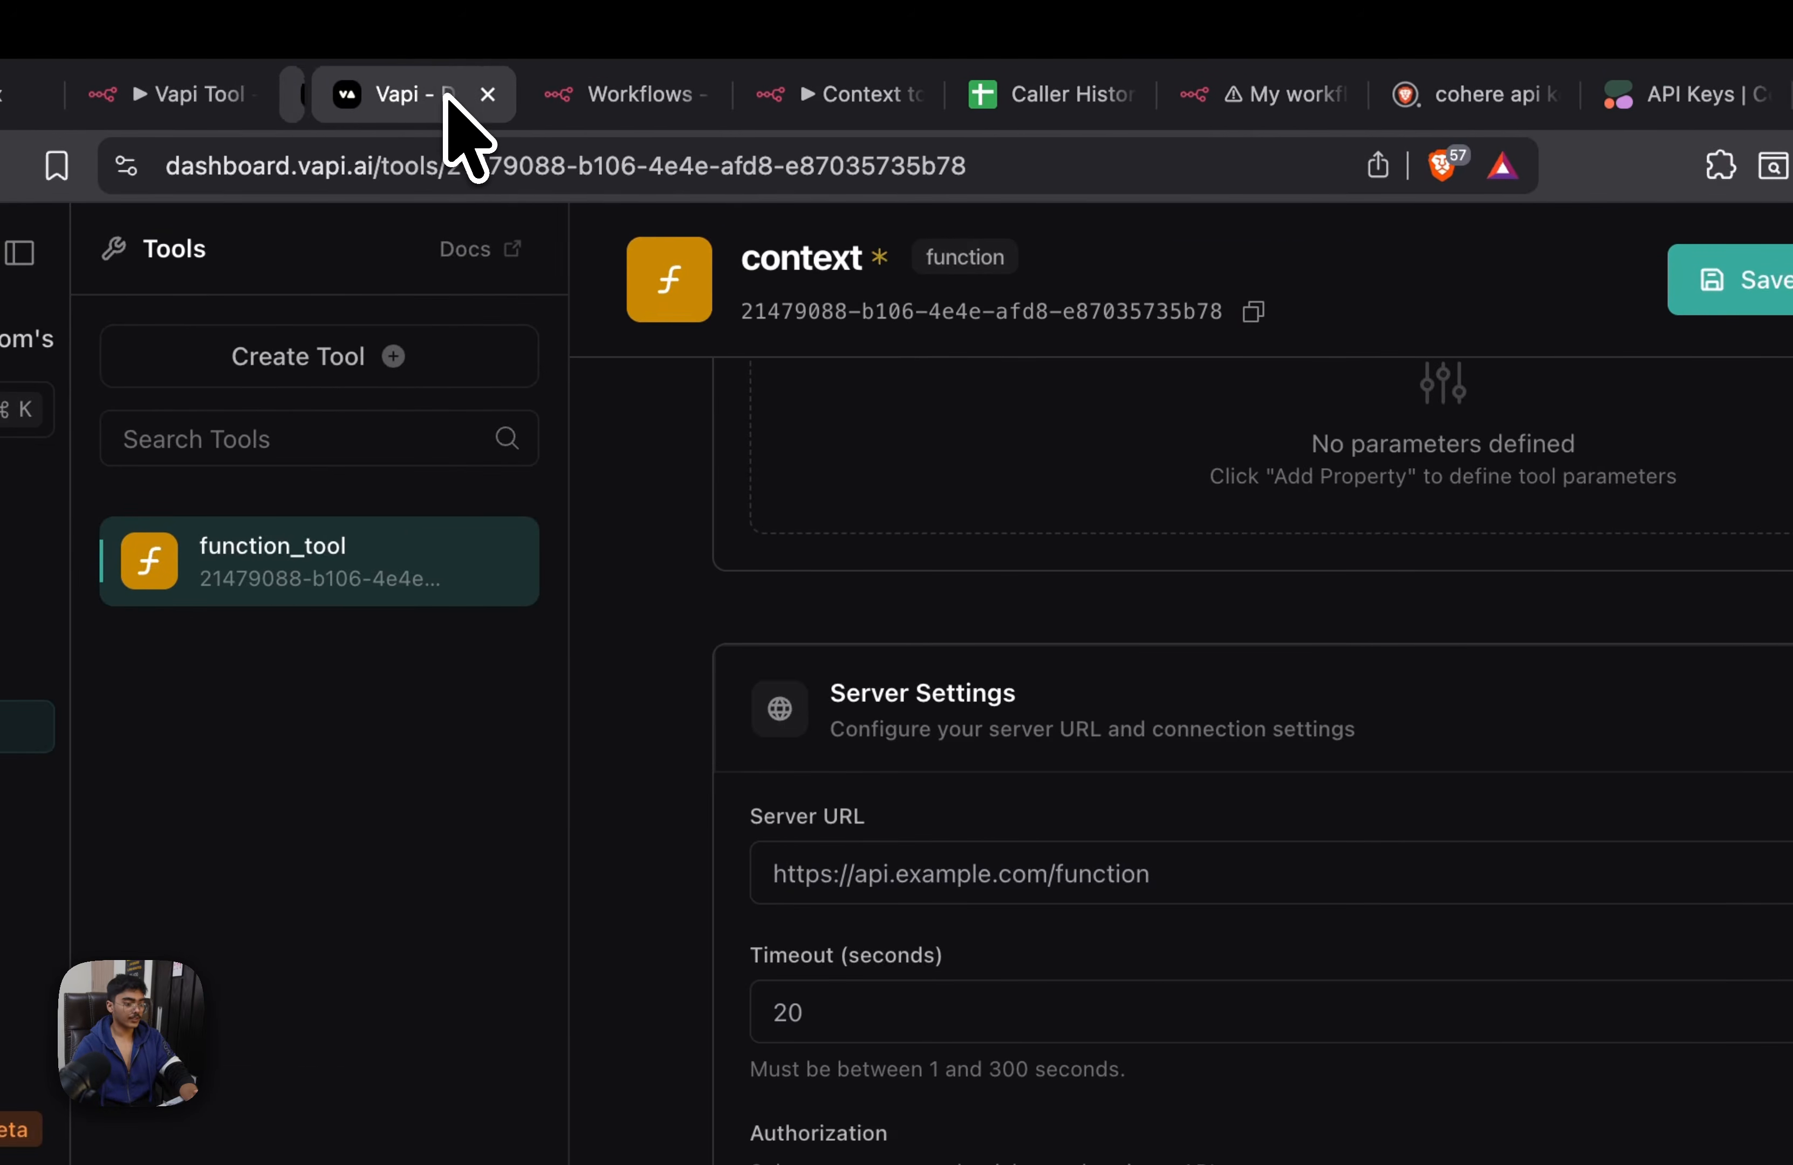
Switch to the n8n overview, create a new workflow and add a Webhook trigger as its first node
left_click(598, 94)
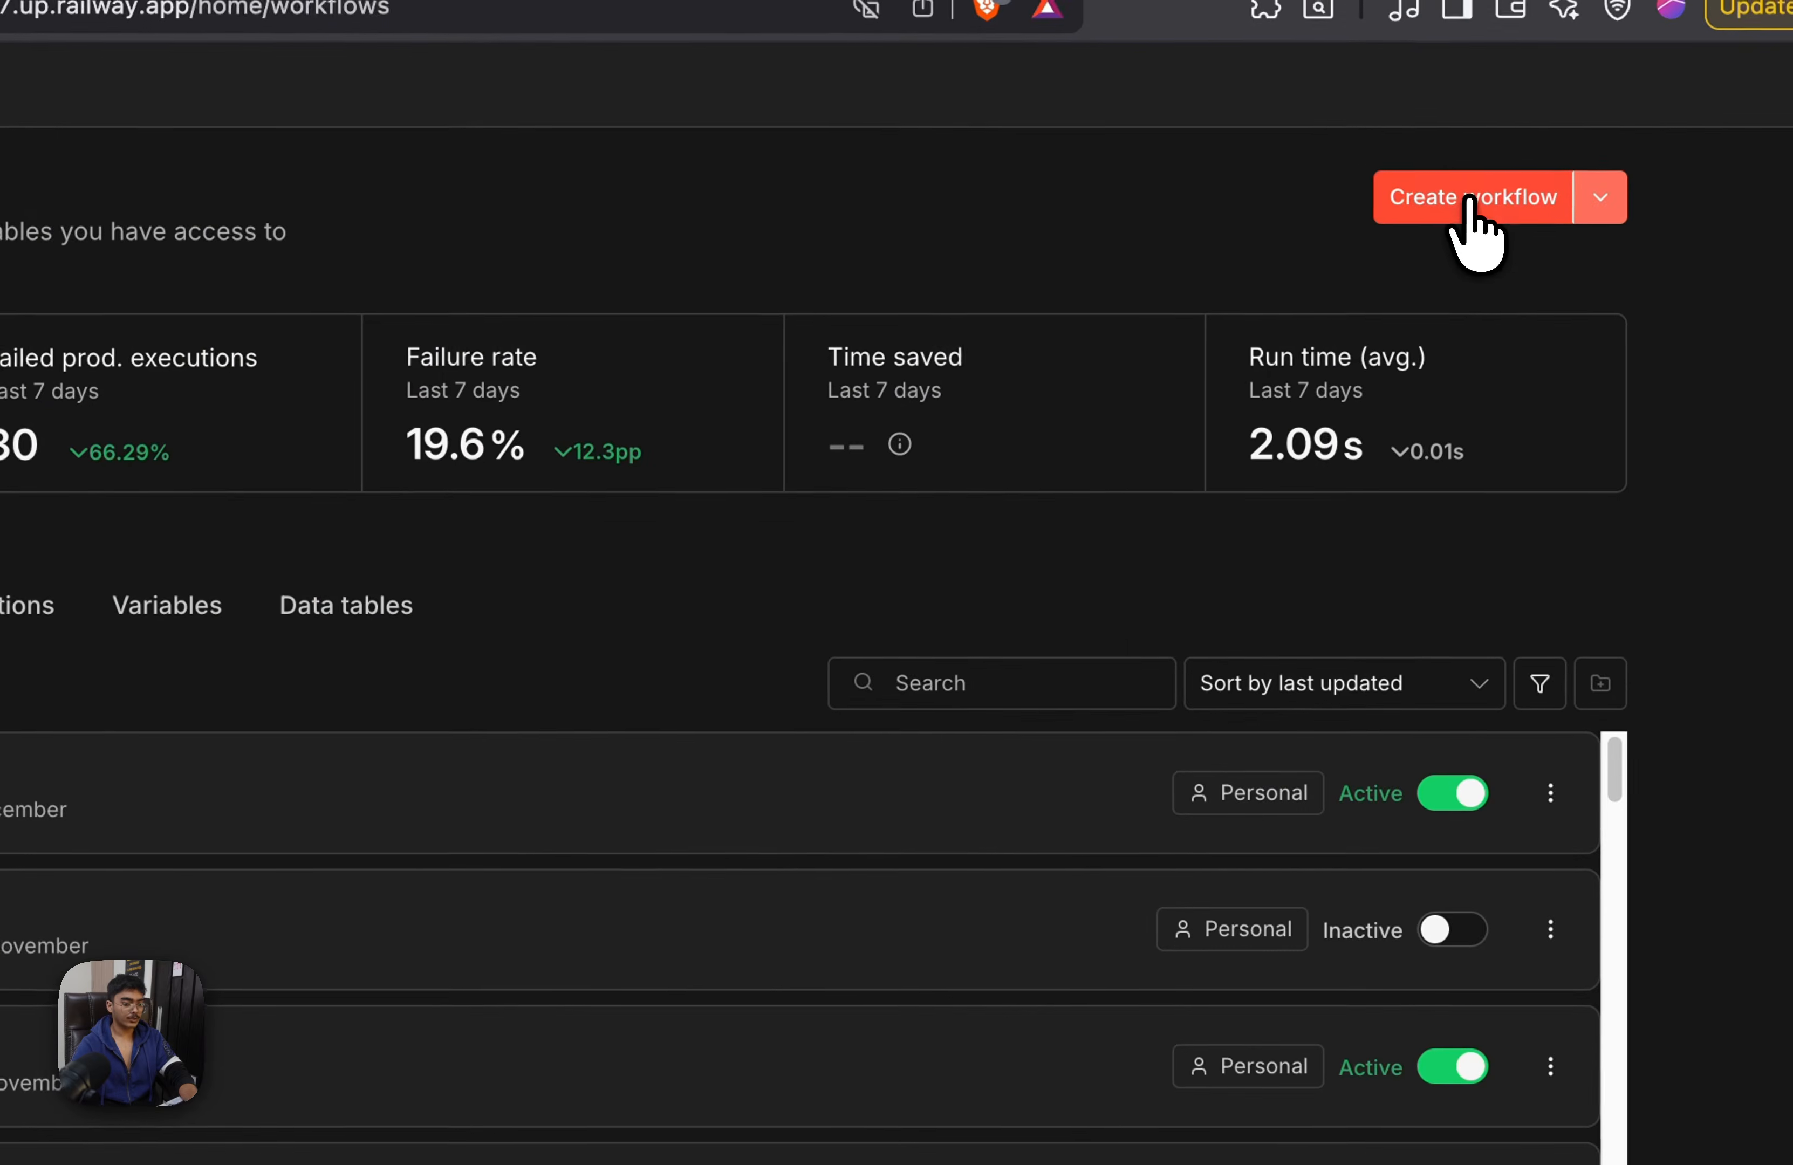
left_click(1467, 201)
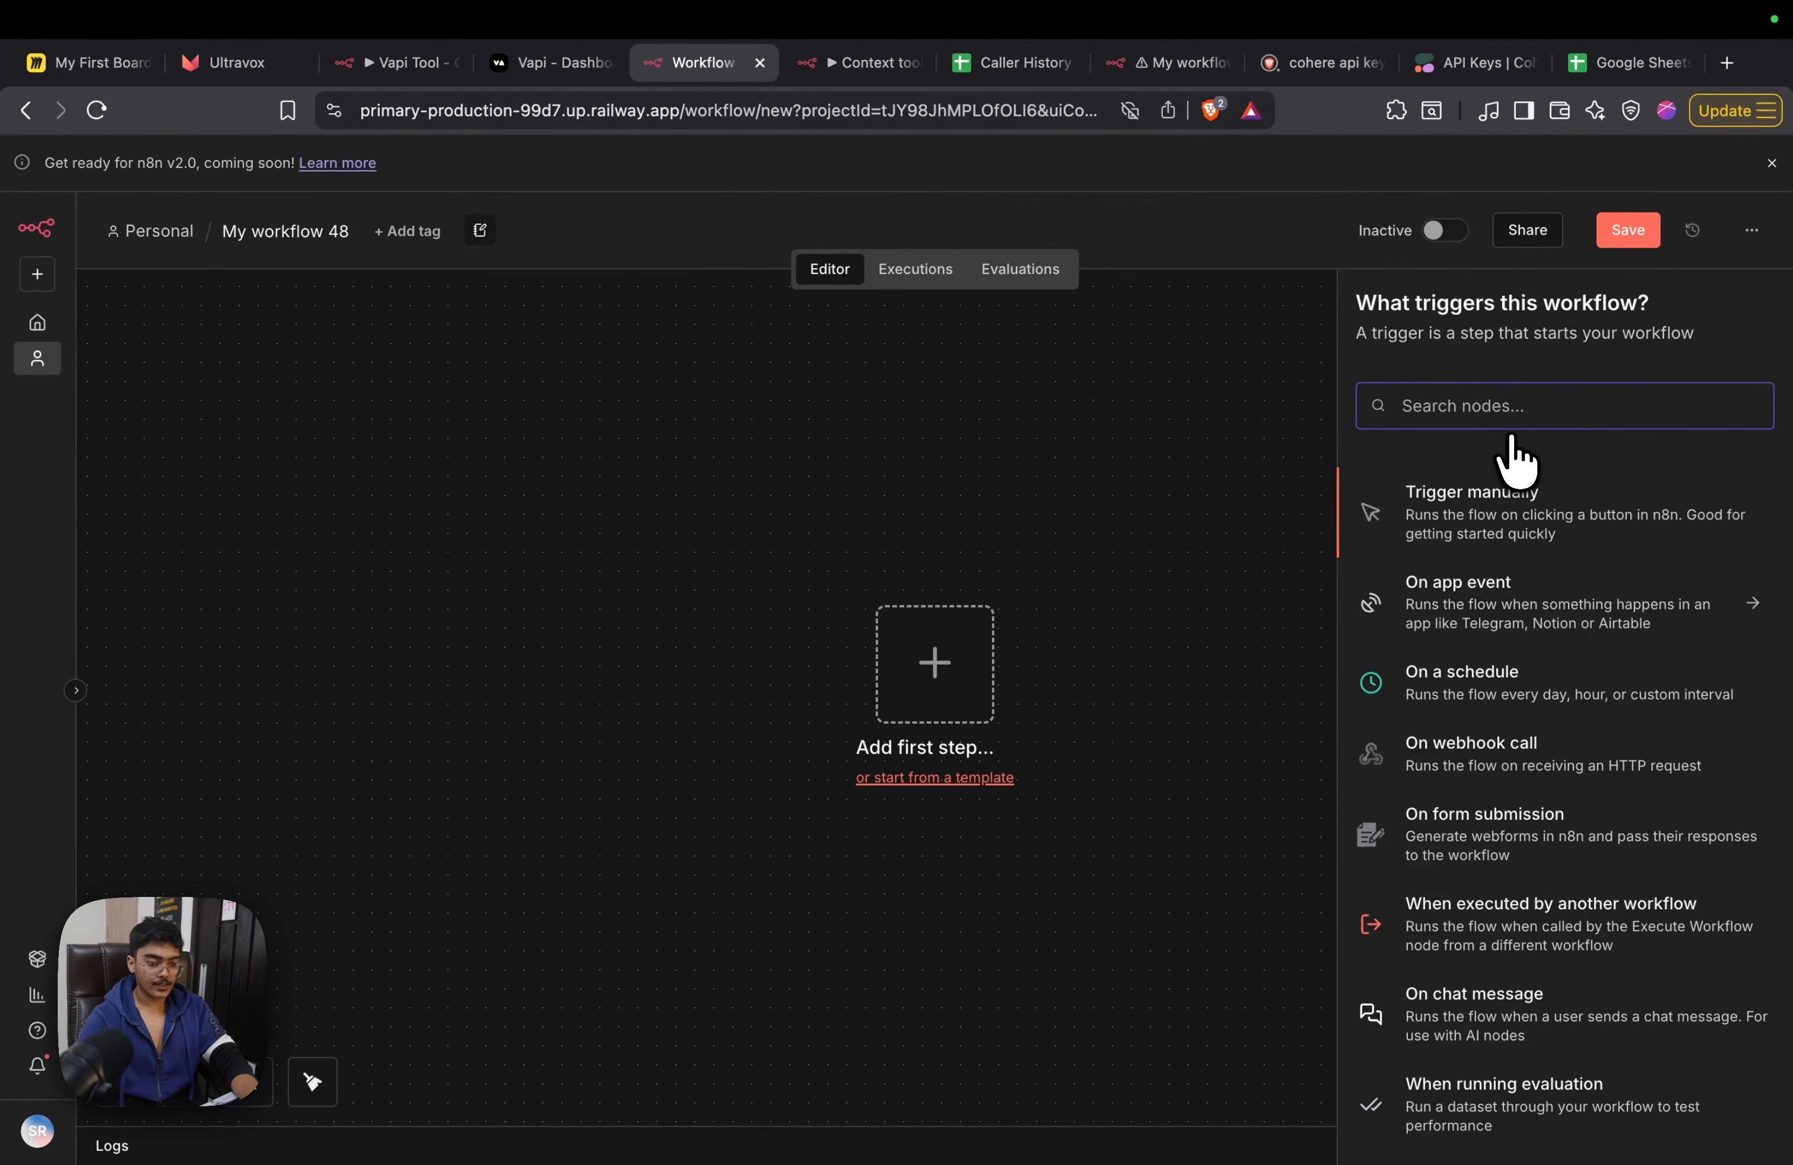
type("webh")
key("Return")
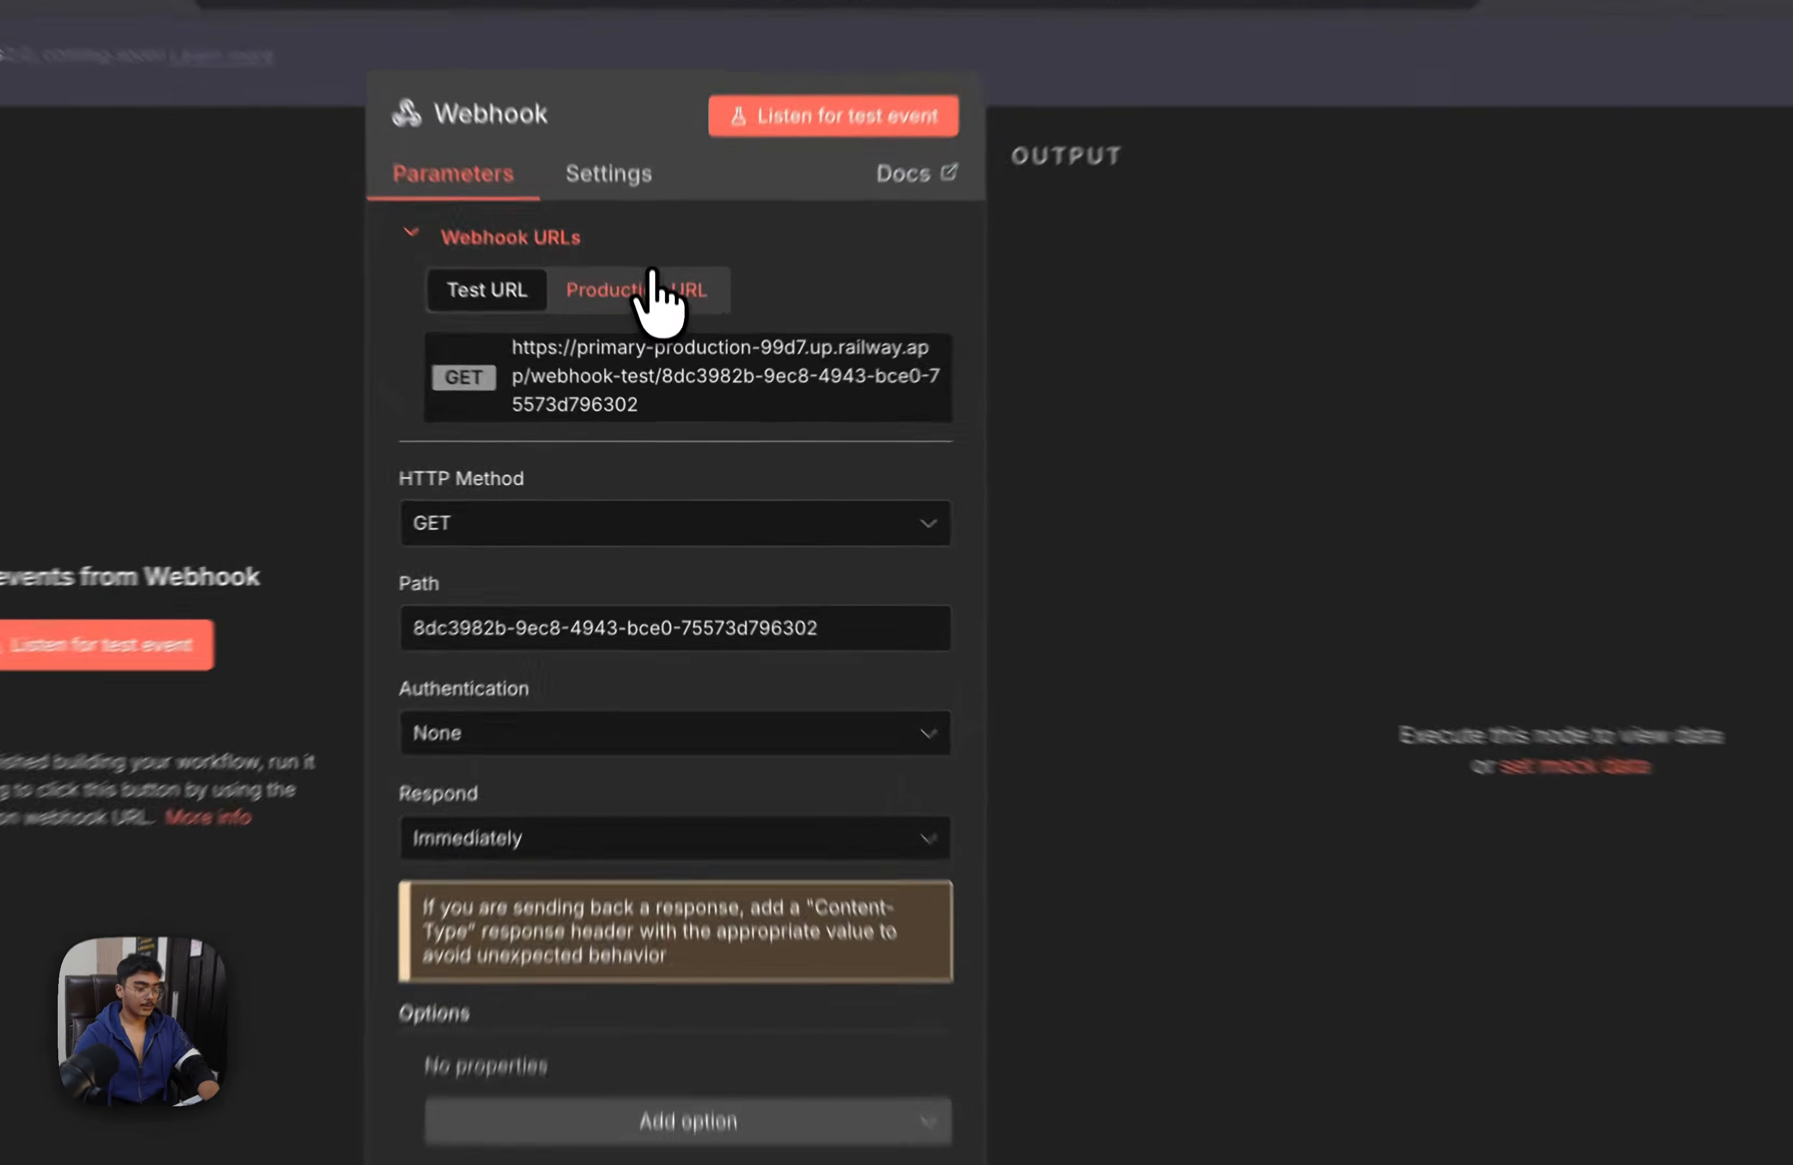
Configure the Webhook node with the production URL, HTTP method POST and Respond set to Using 'Respond to Webhook' Node
left_click(655, 291)
left_click(726, 529)
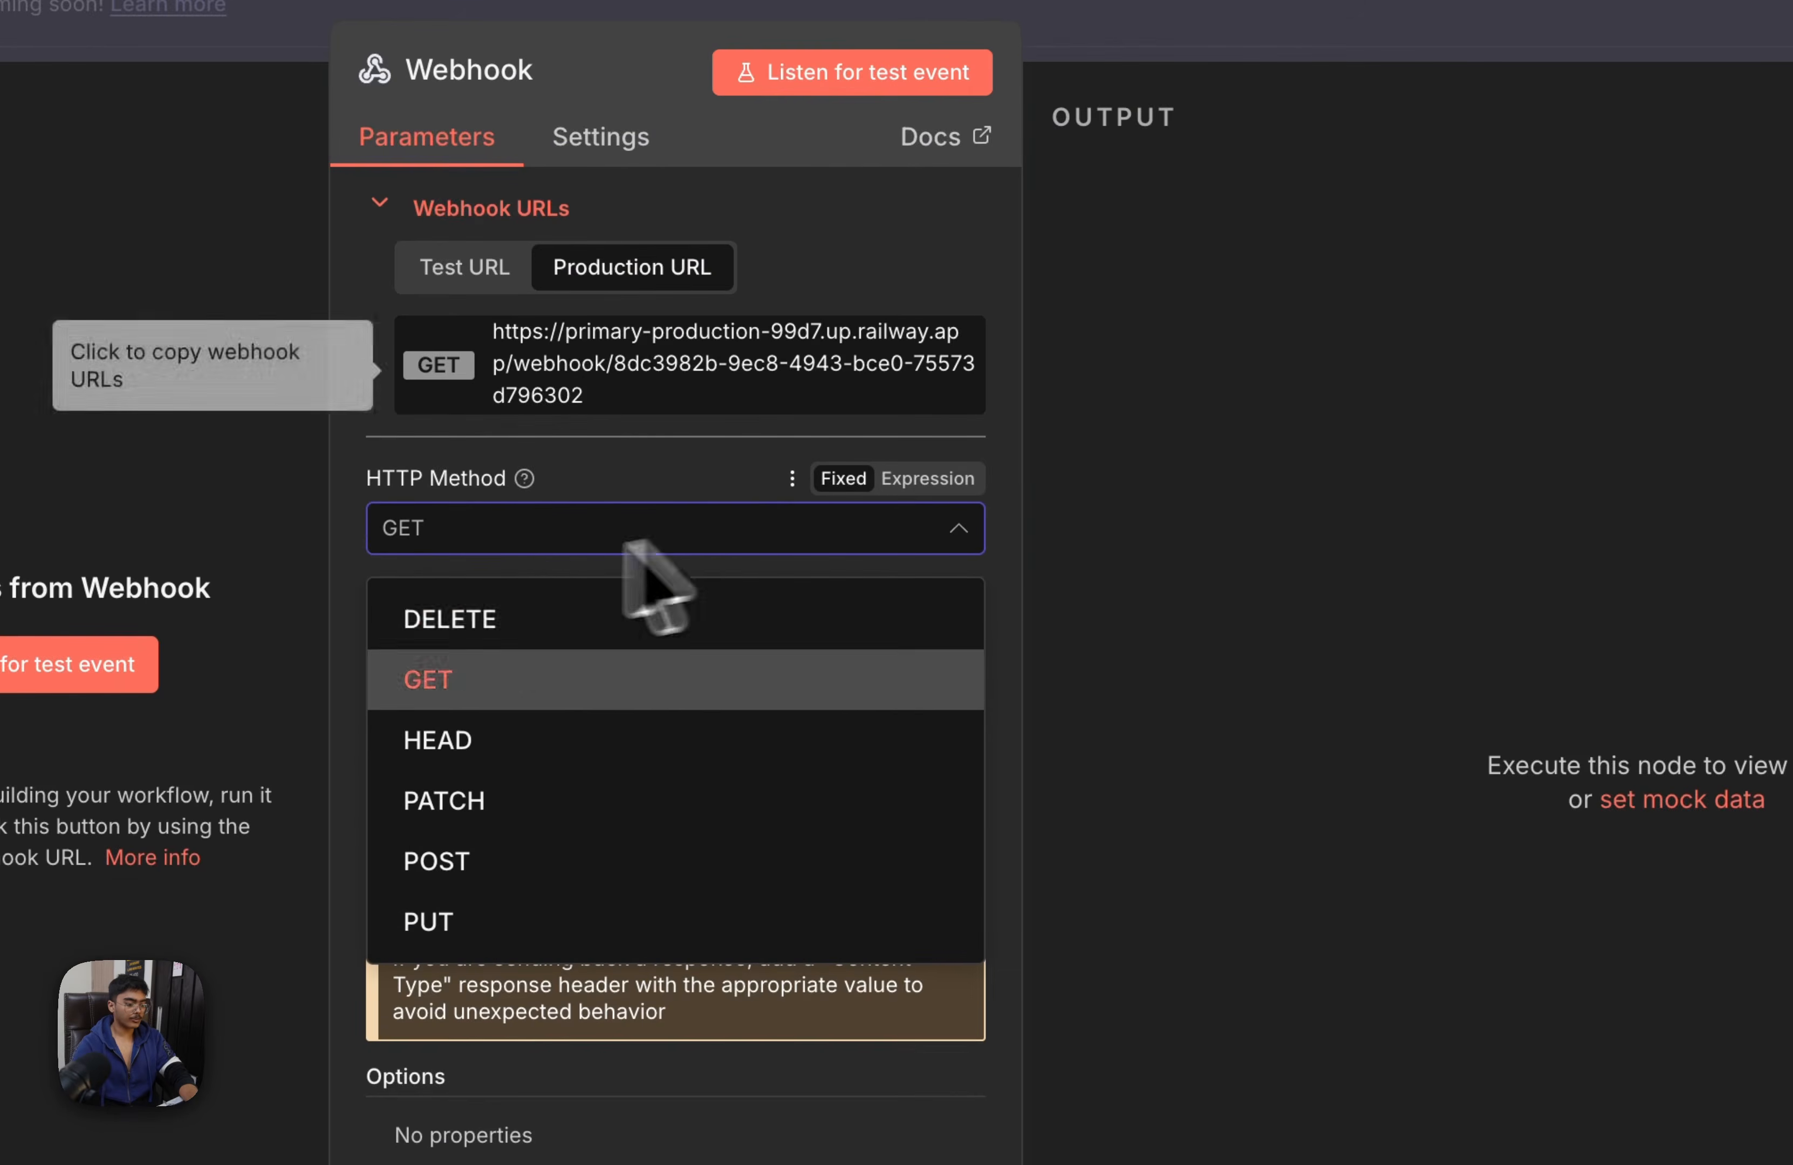
left_click(446, 862)
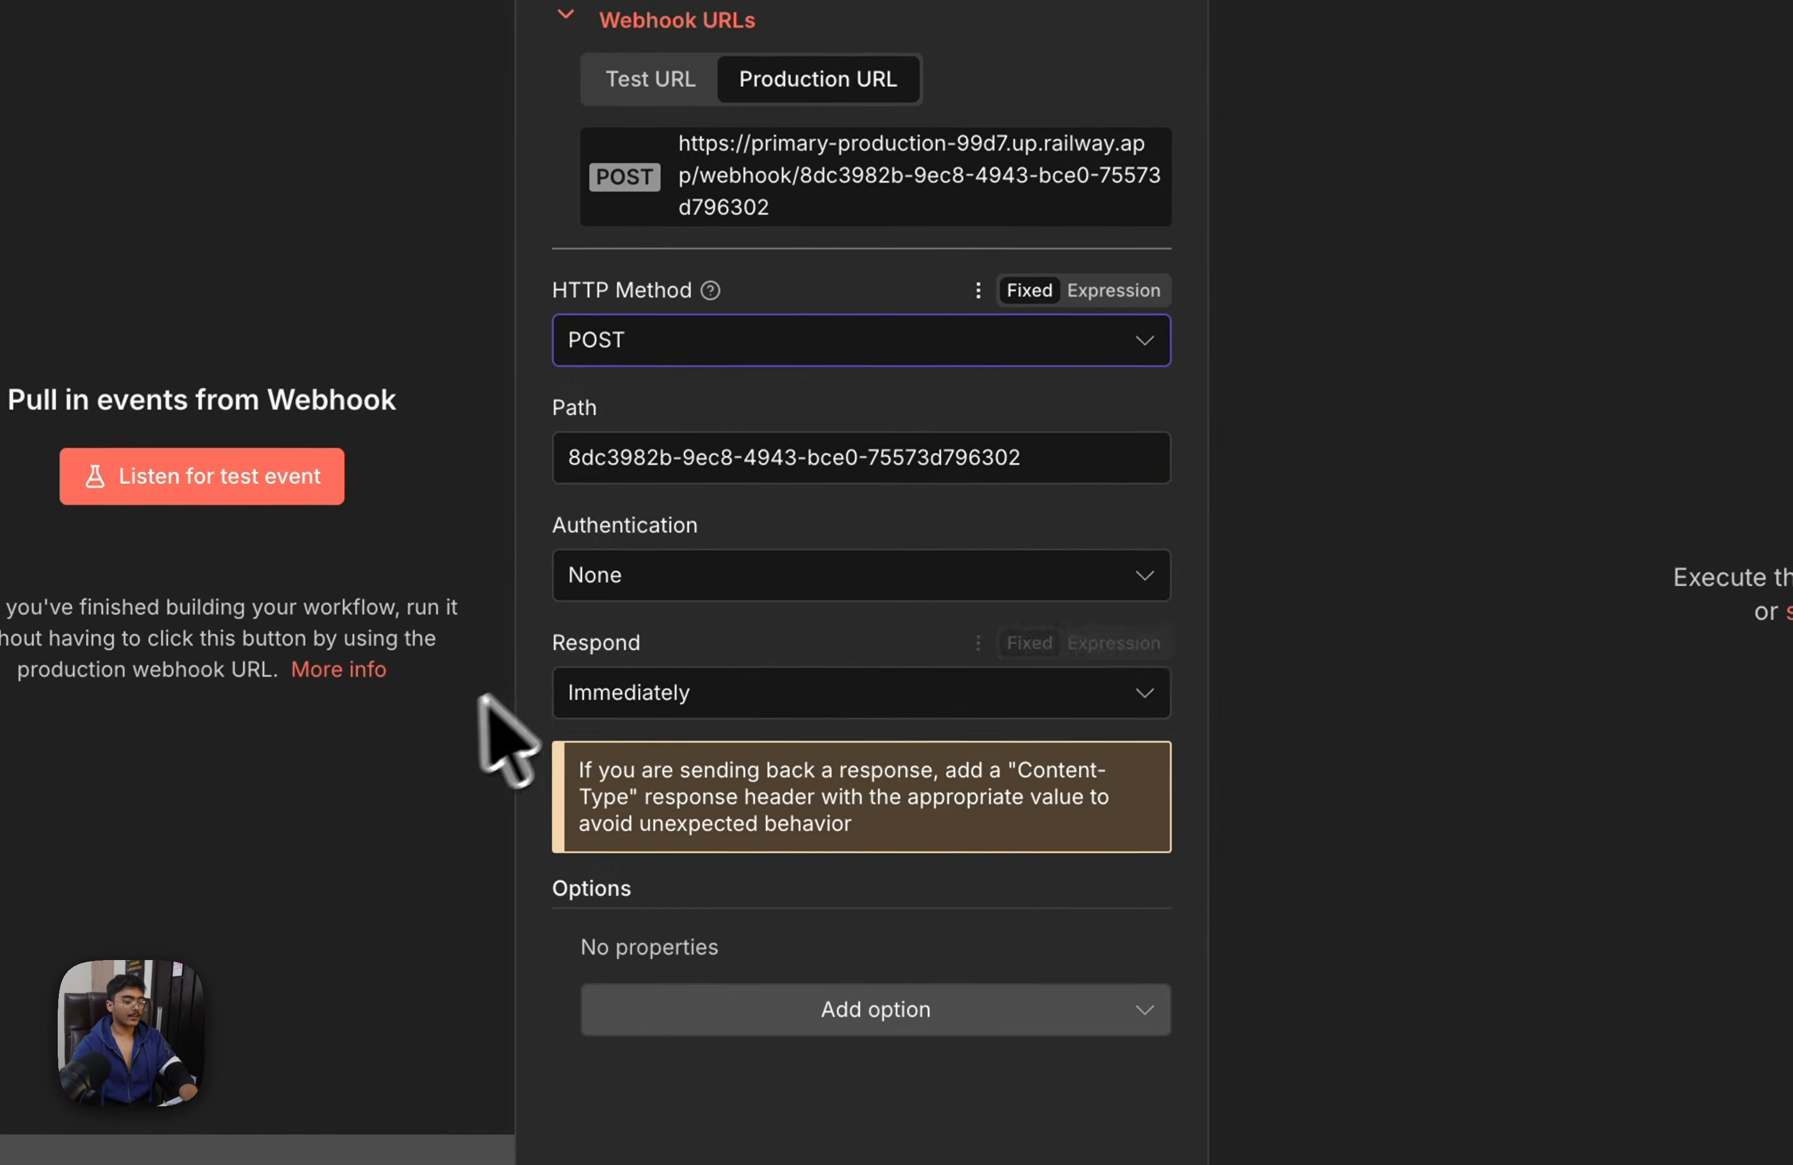
left_click(640, 692)
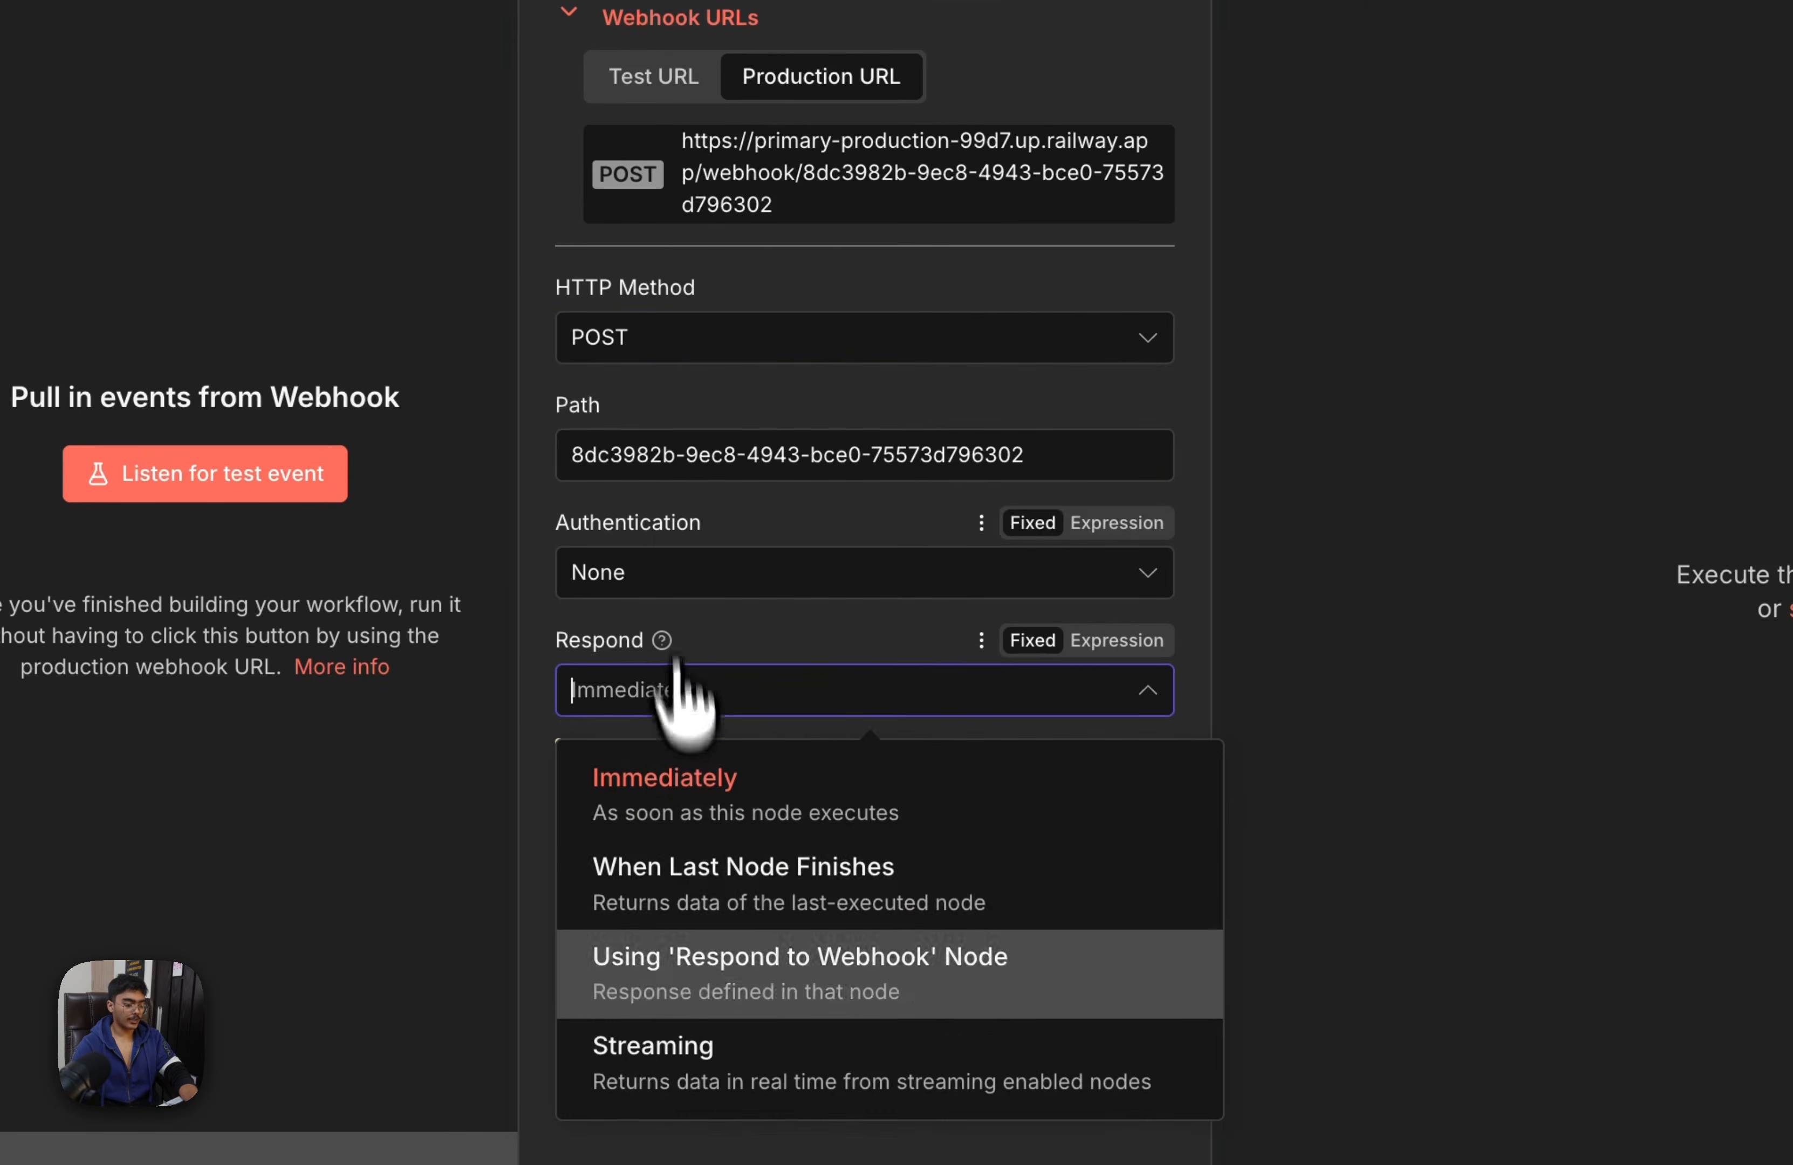
left_click(648, 968)
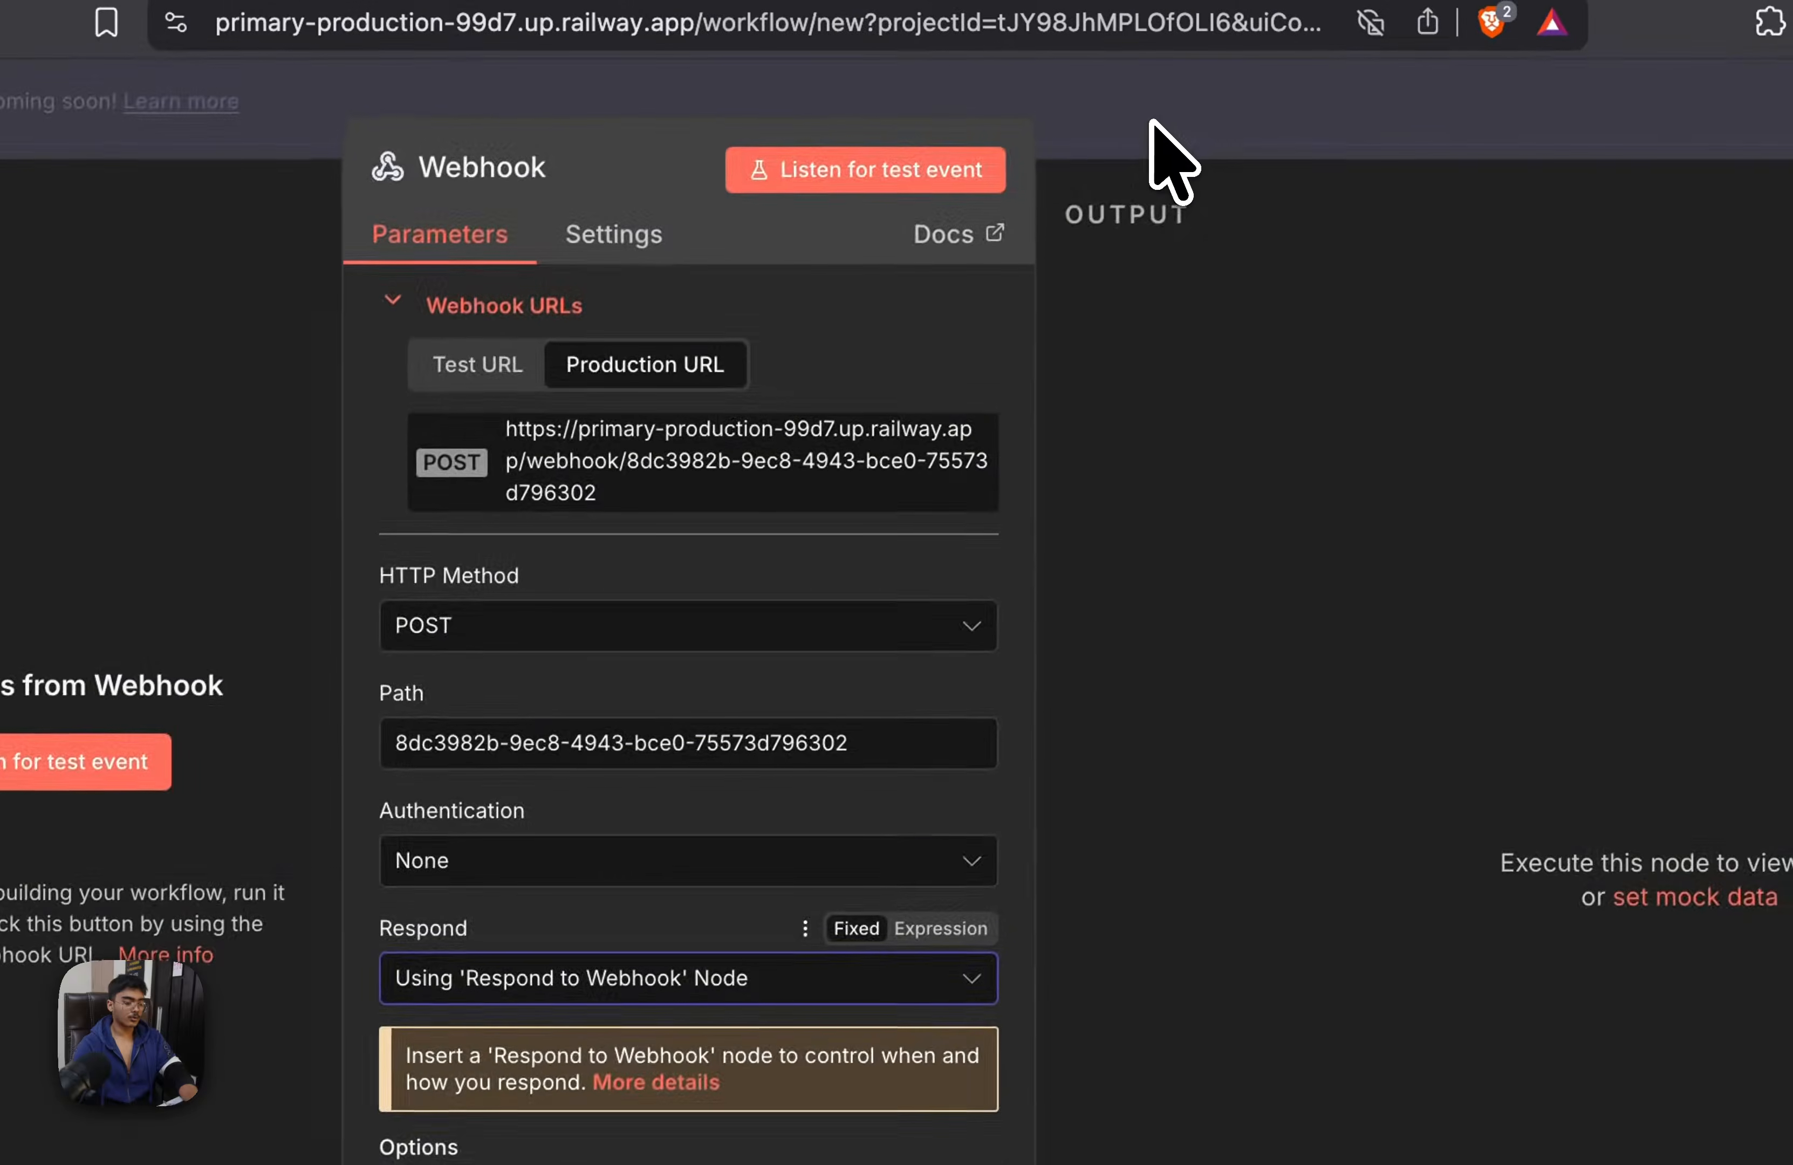
left_click(1151, 124)
Move the Webhook node left on the canvas and add an AI Agent node connected to its output
left_click_drag(742, 640, 475, 637)
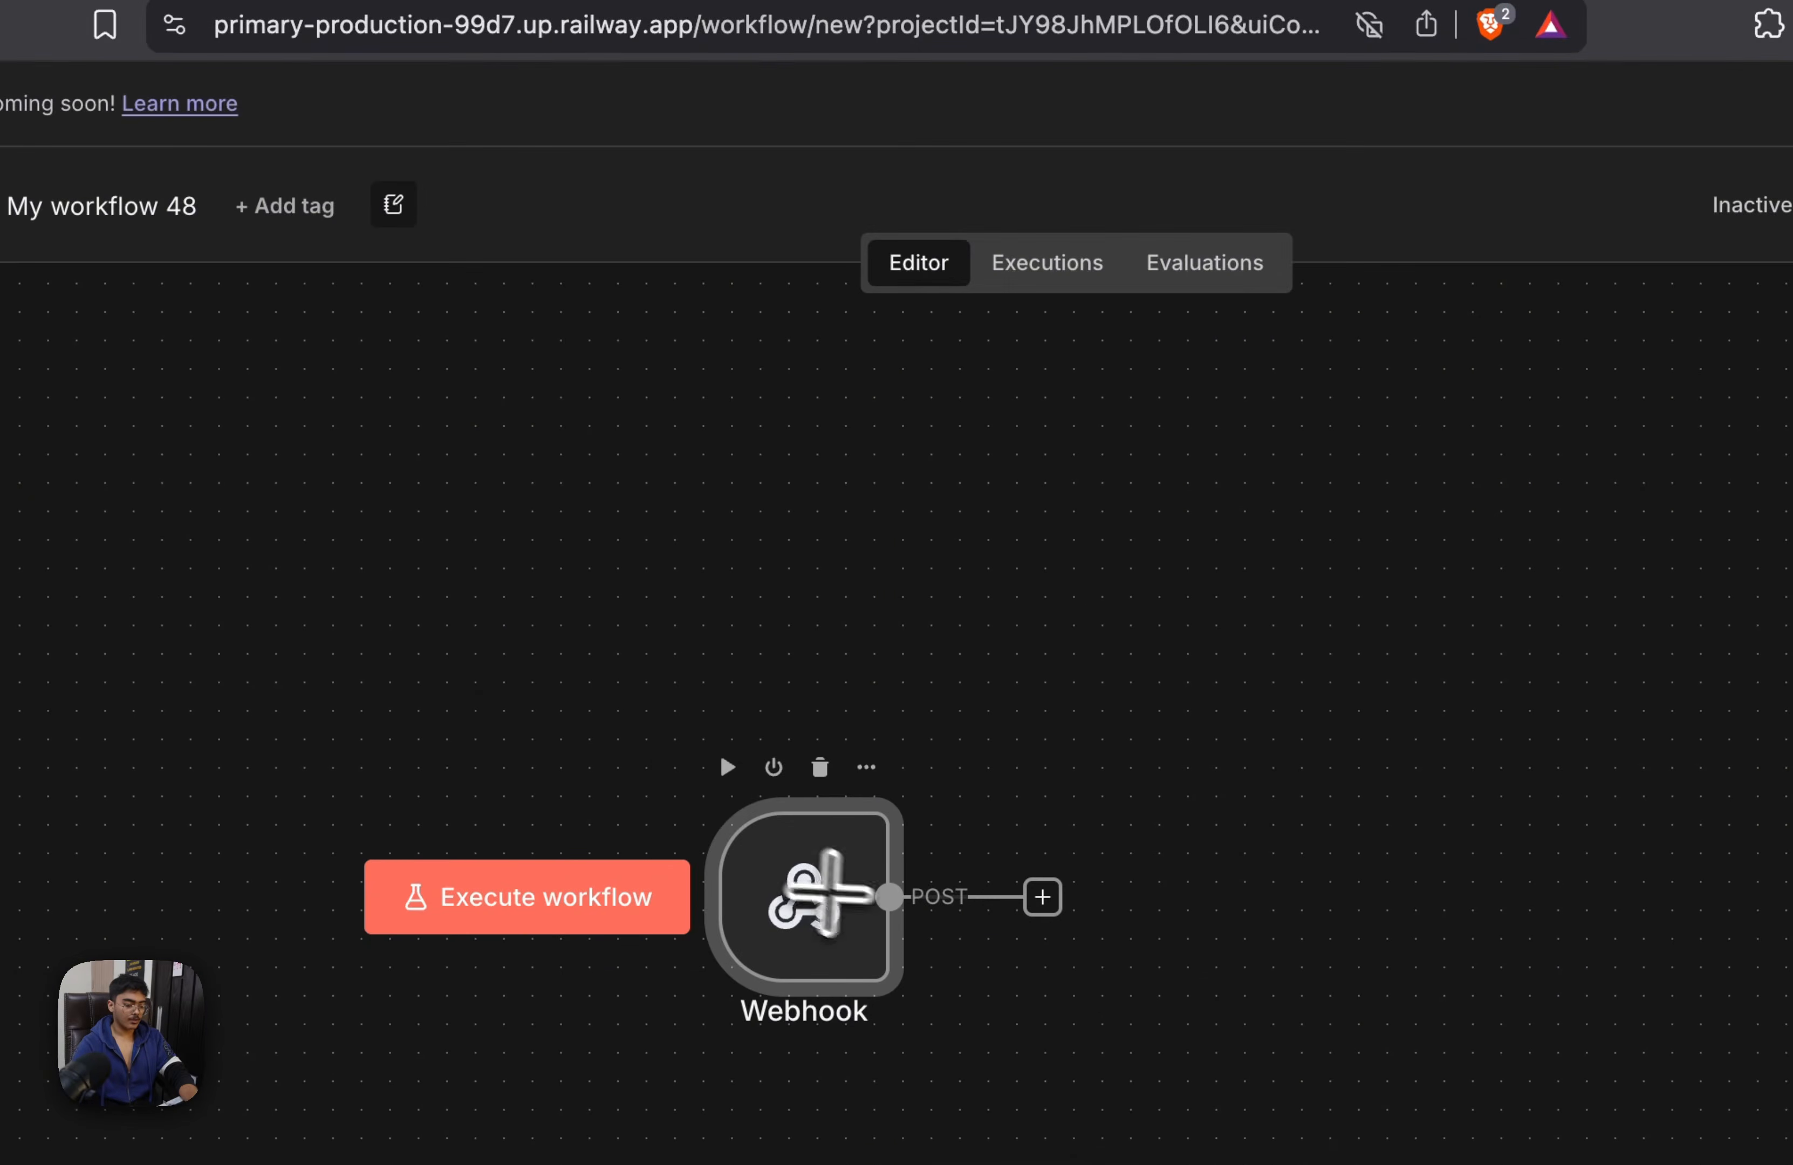
left_click_drag(889, 906, 1165, 778)
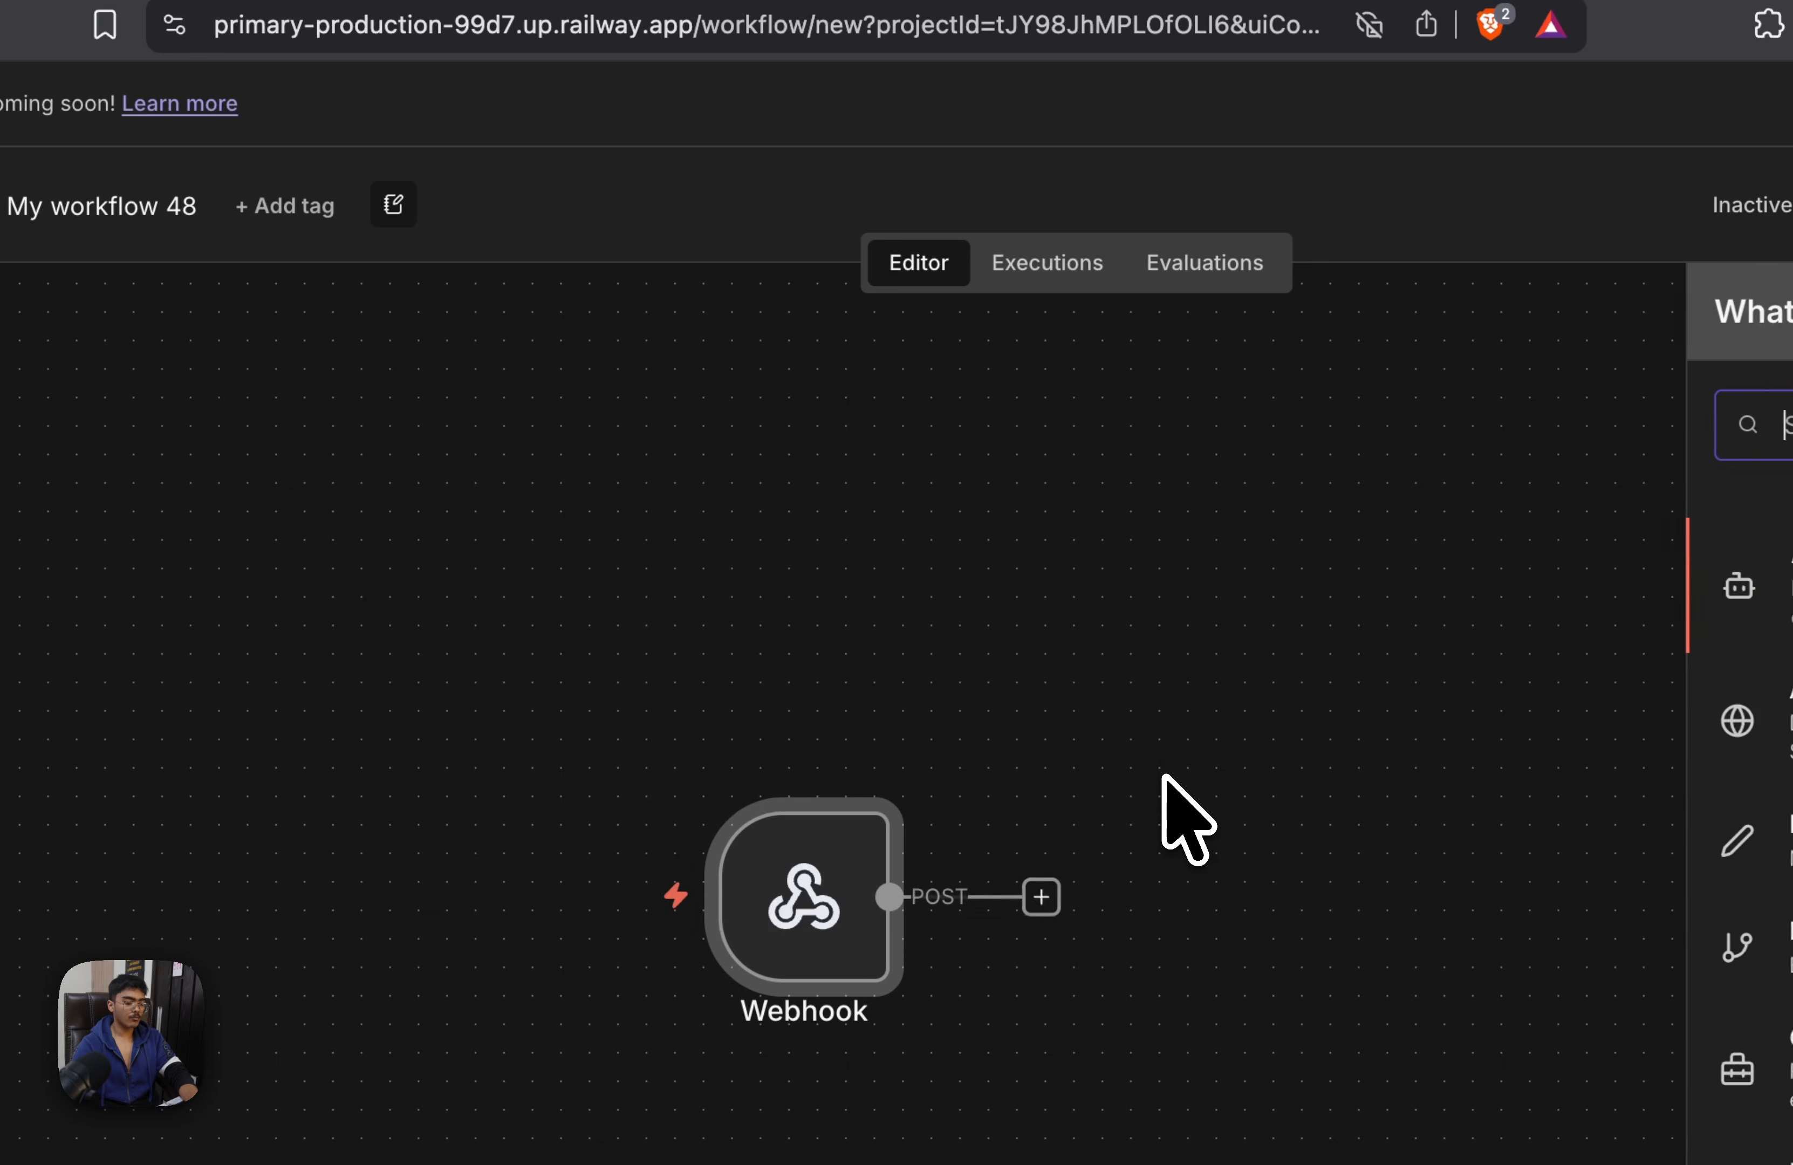
type("AI age")
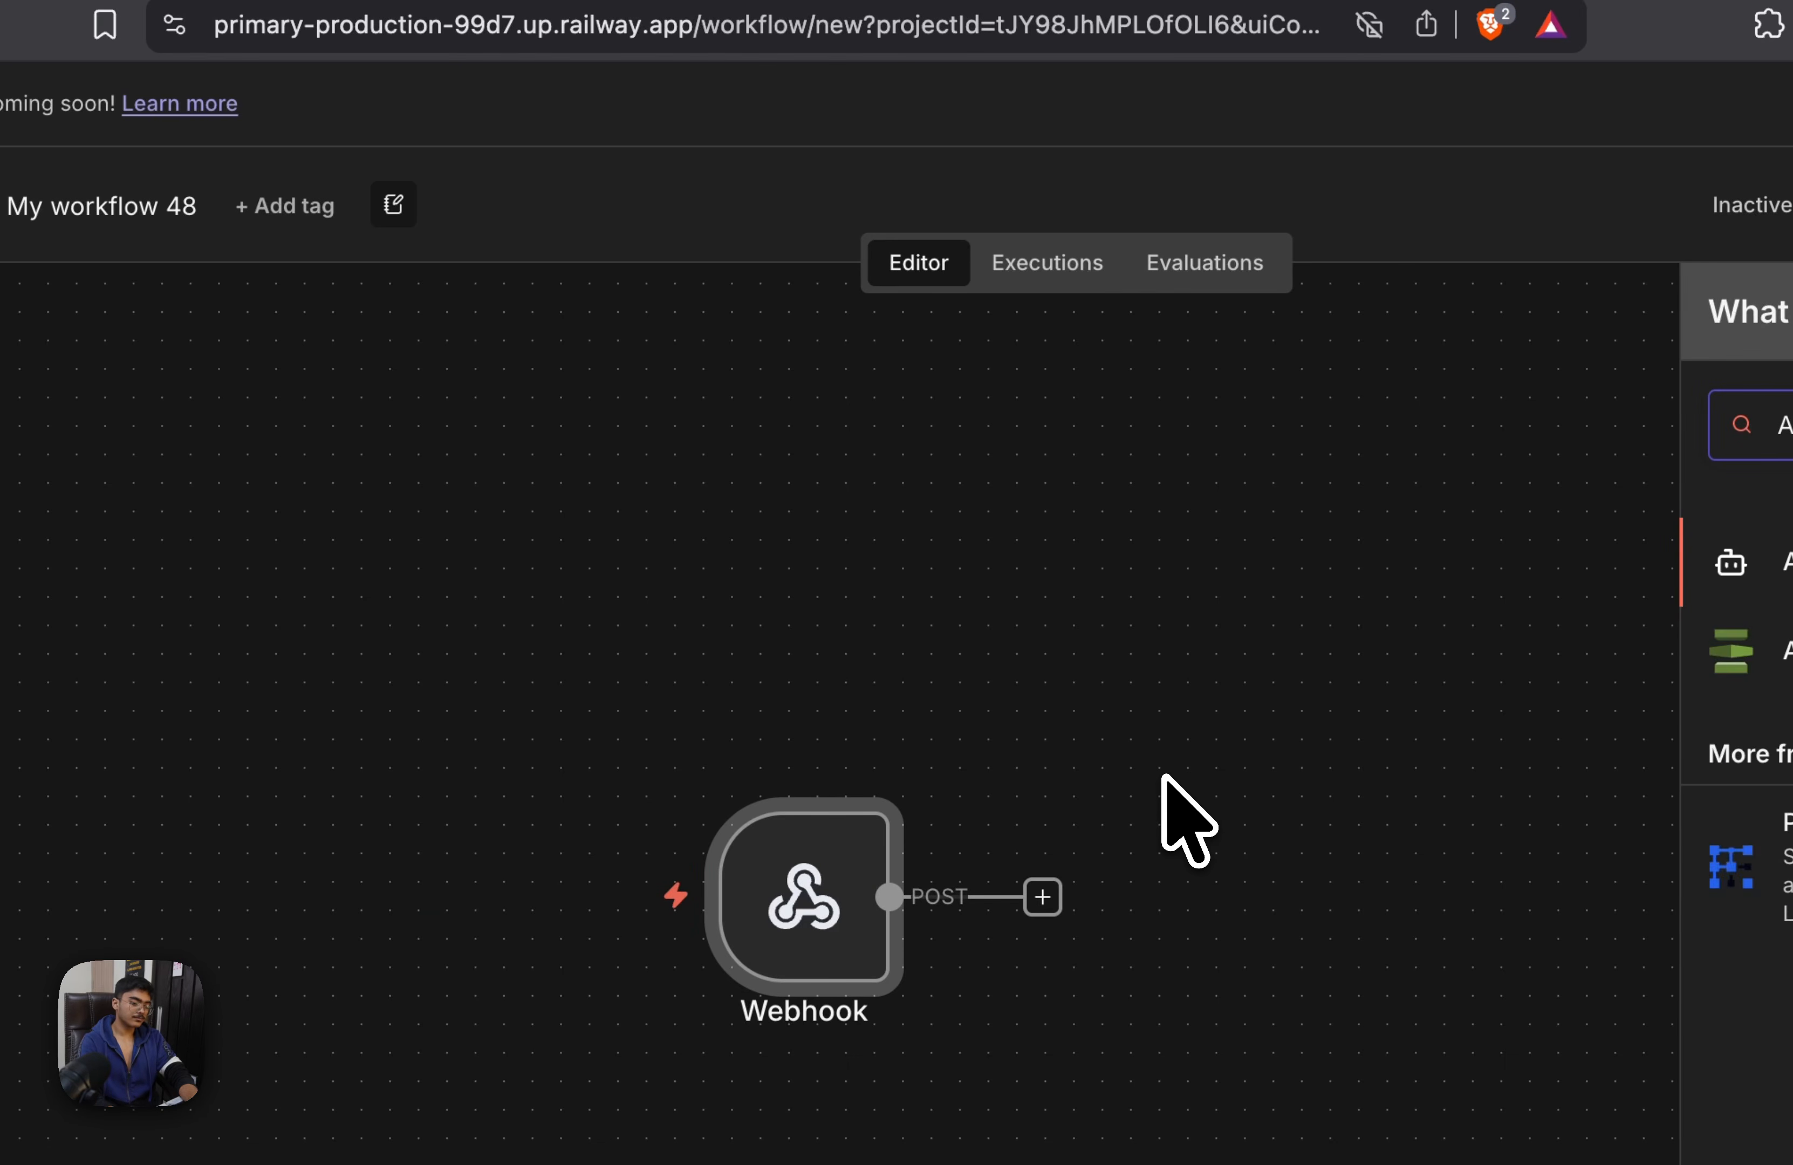
key("Return")
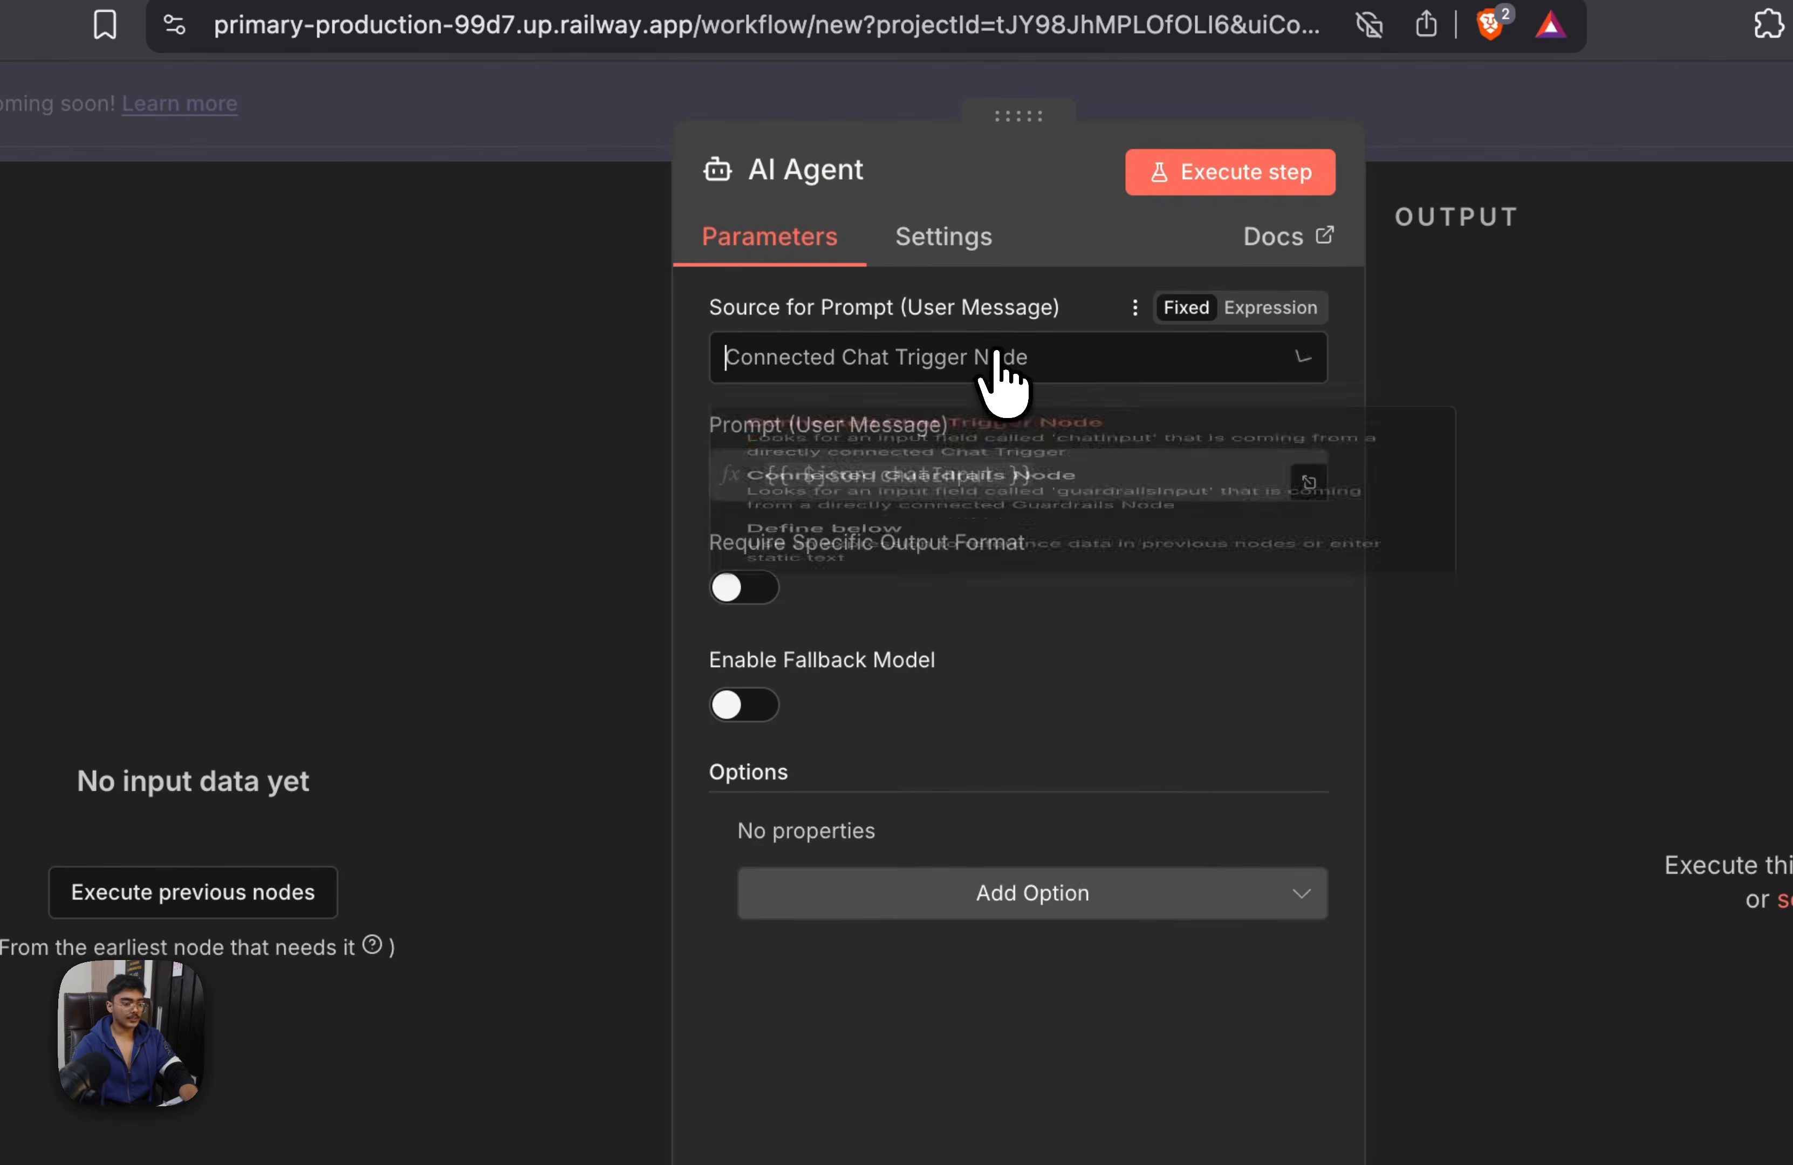
Set the AI Agent's user prompt source to Define below and attach a Cohere Chat Model as its chat model
left_click(997, 355)
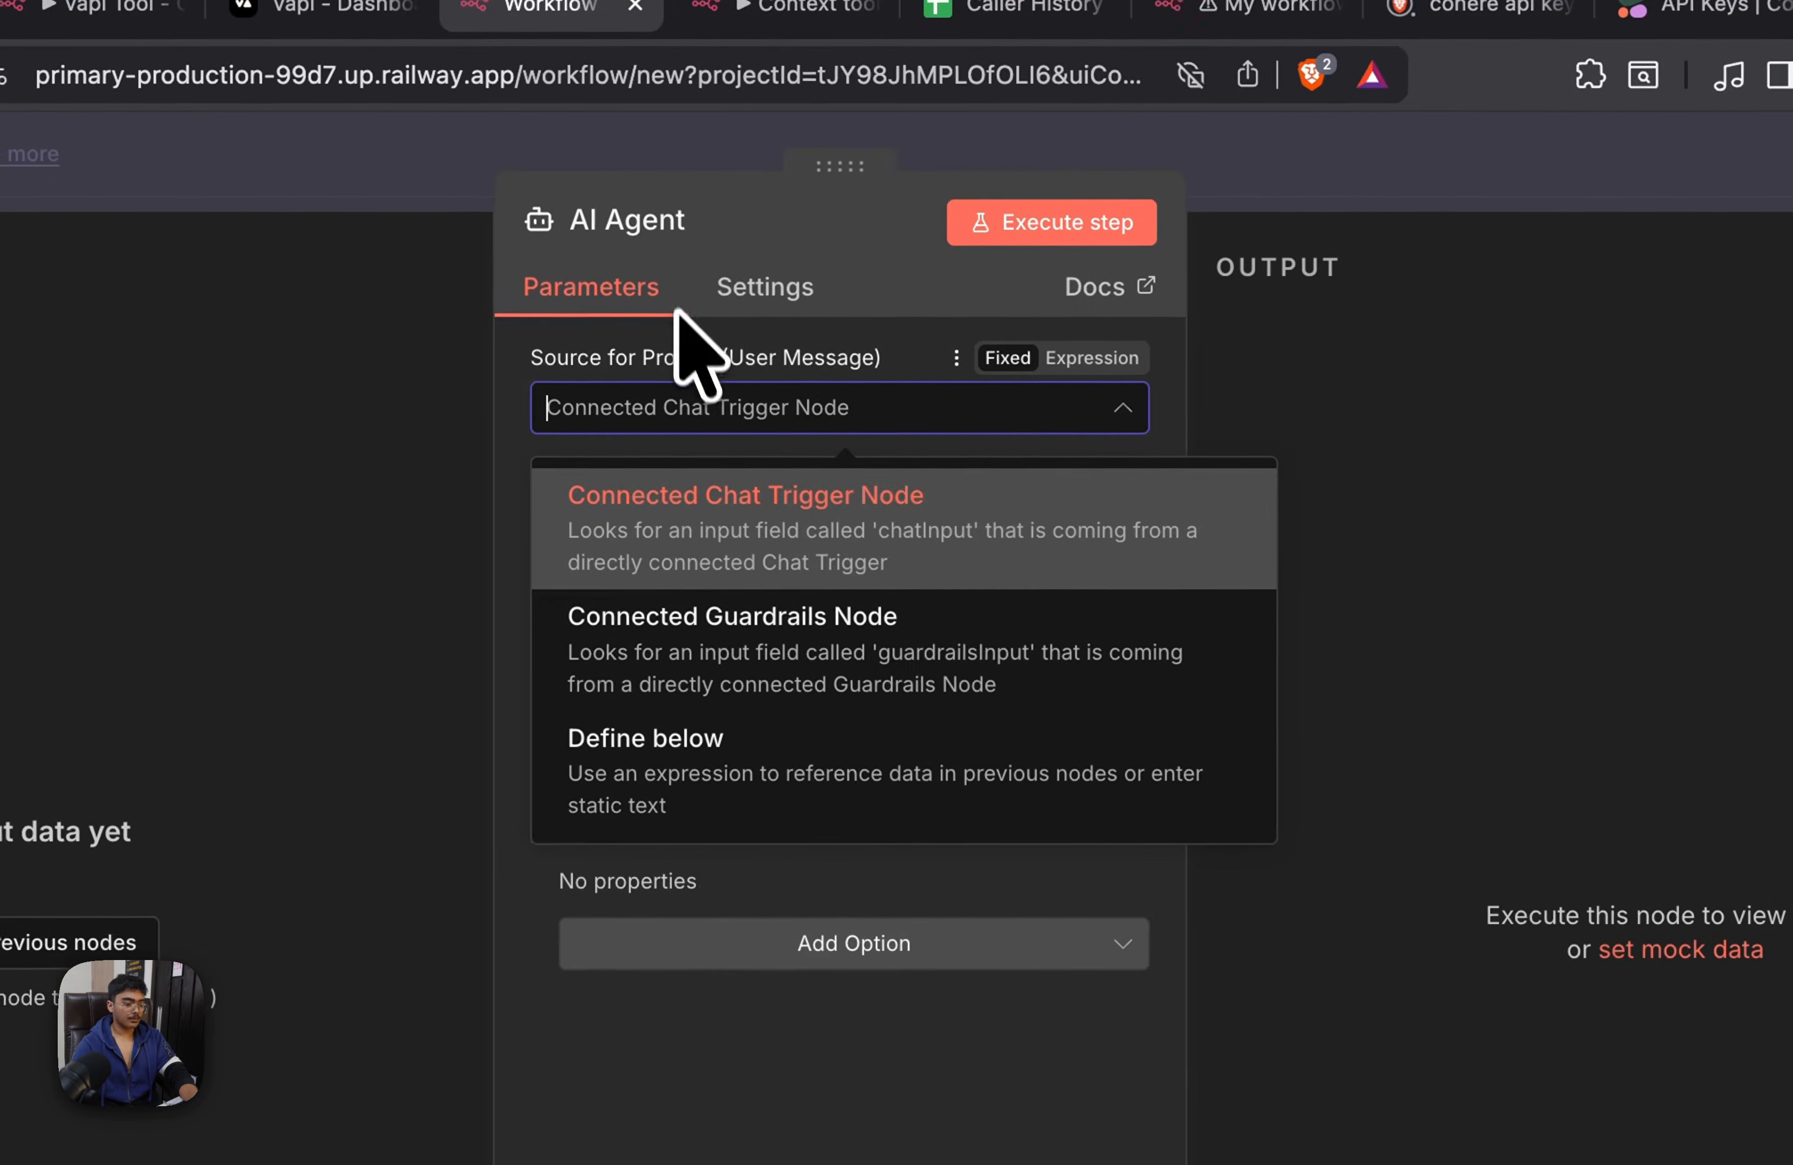
left_click(819, 753)
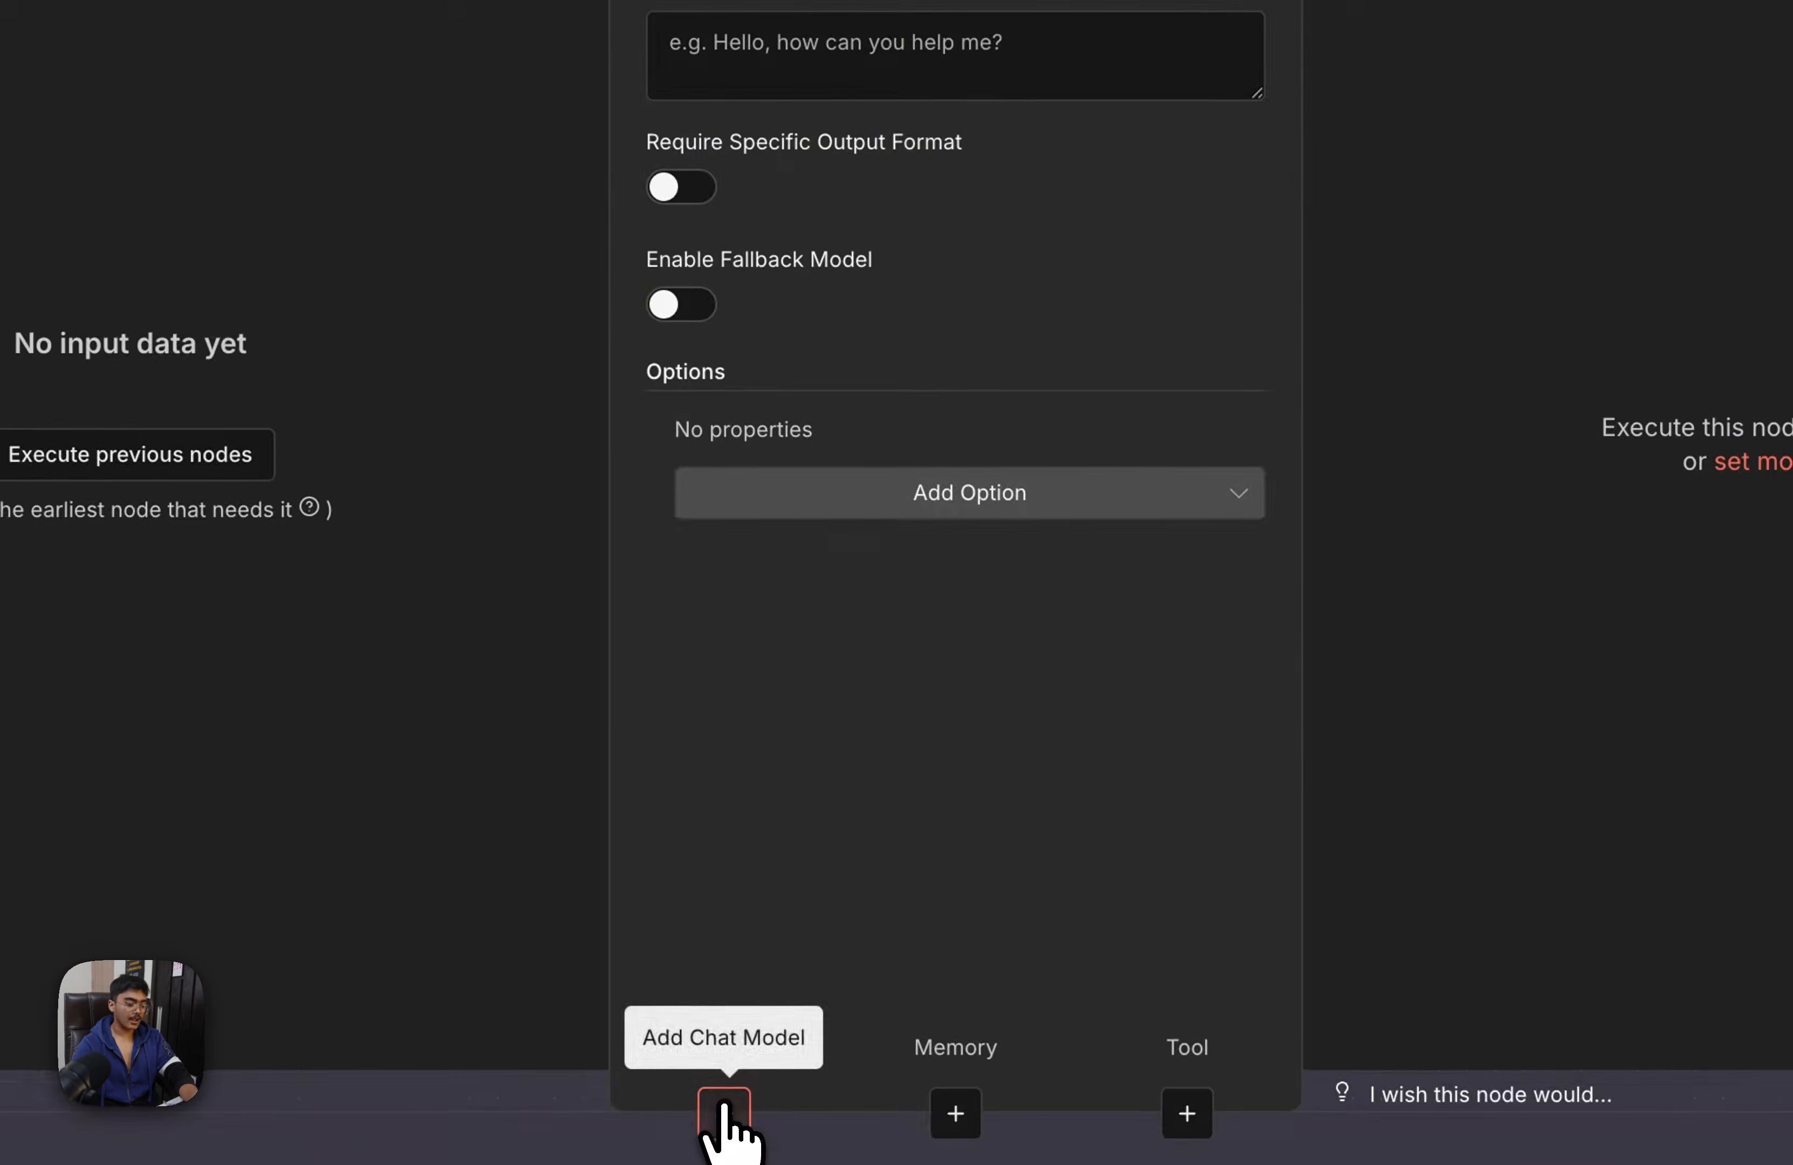
left_click(732, 1128)
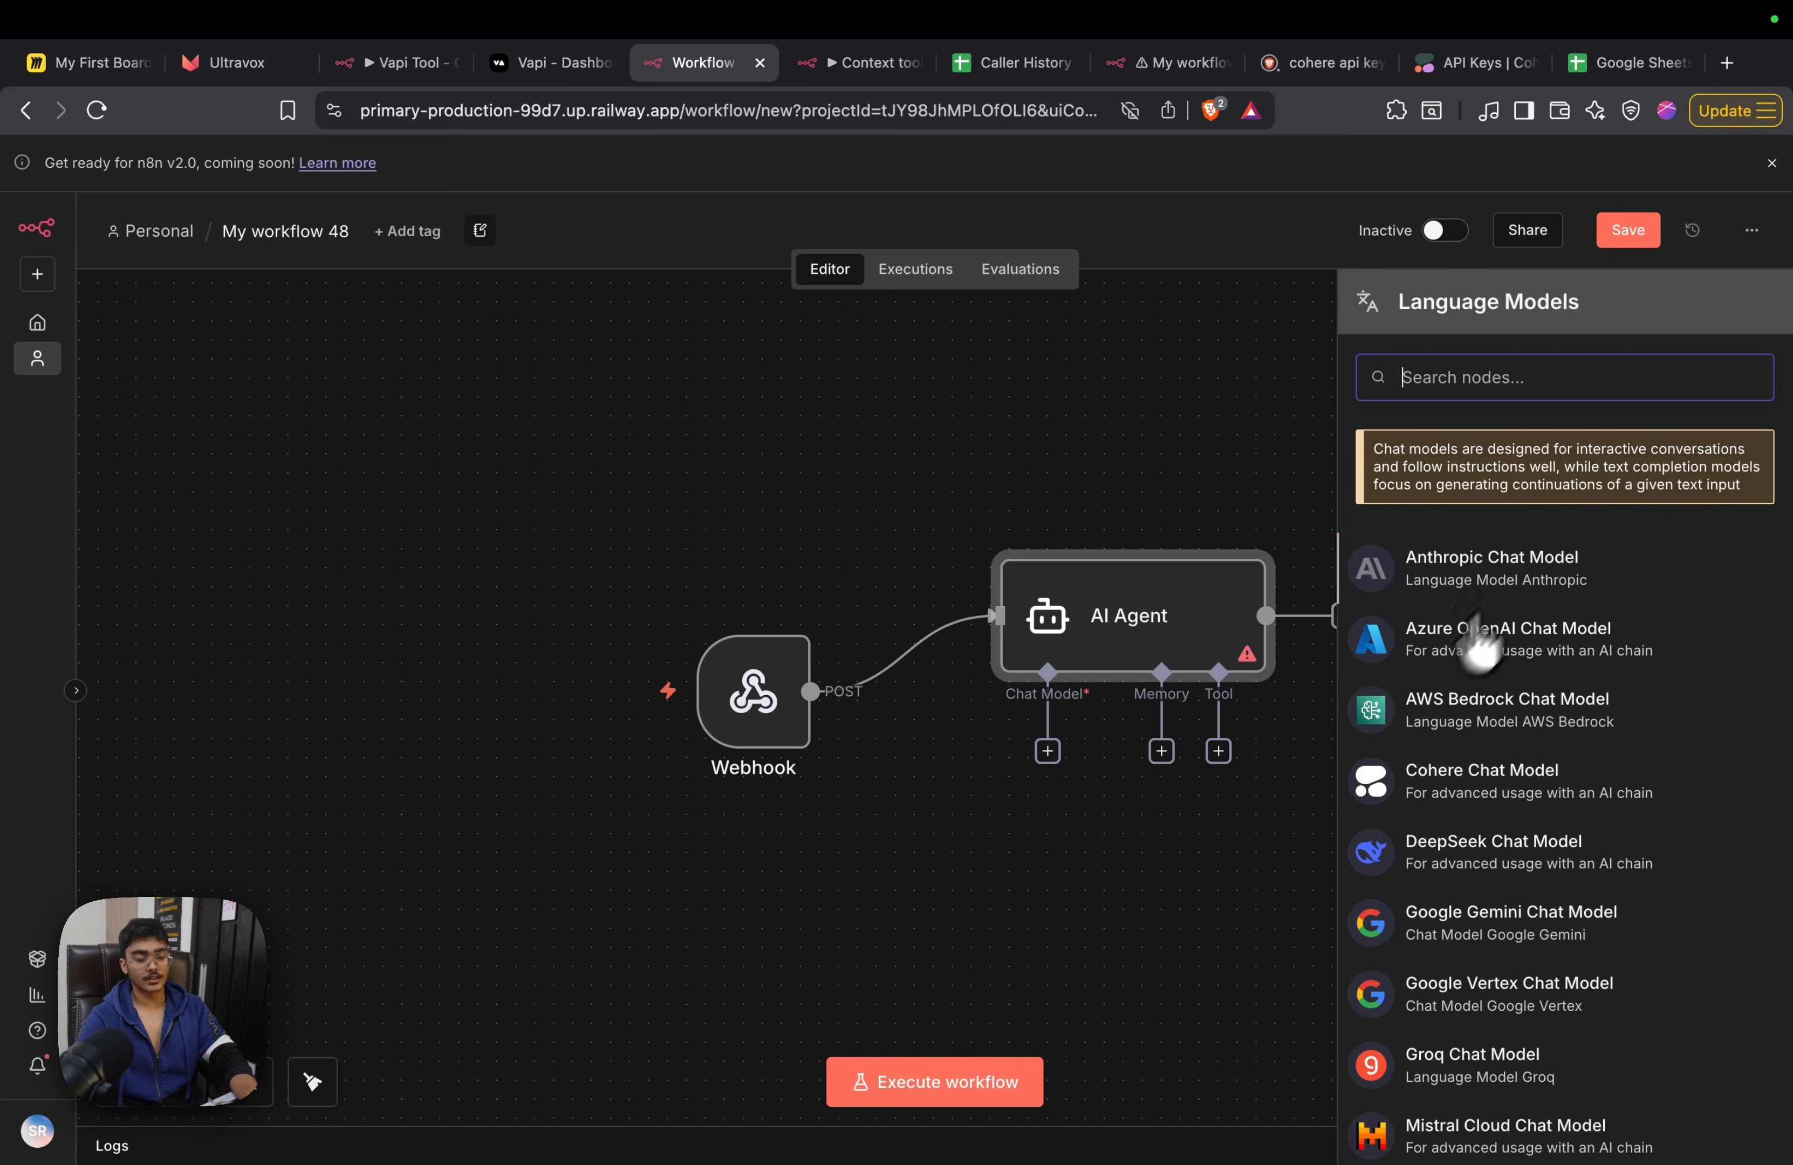
scroll(1552, 673, "down", 8)
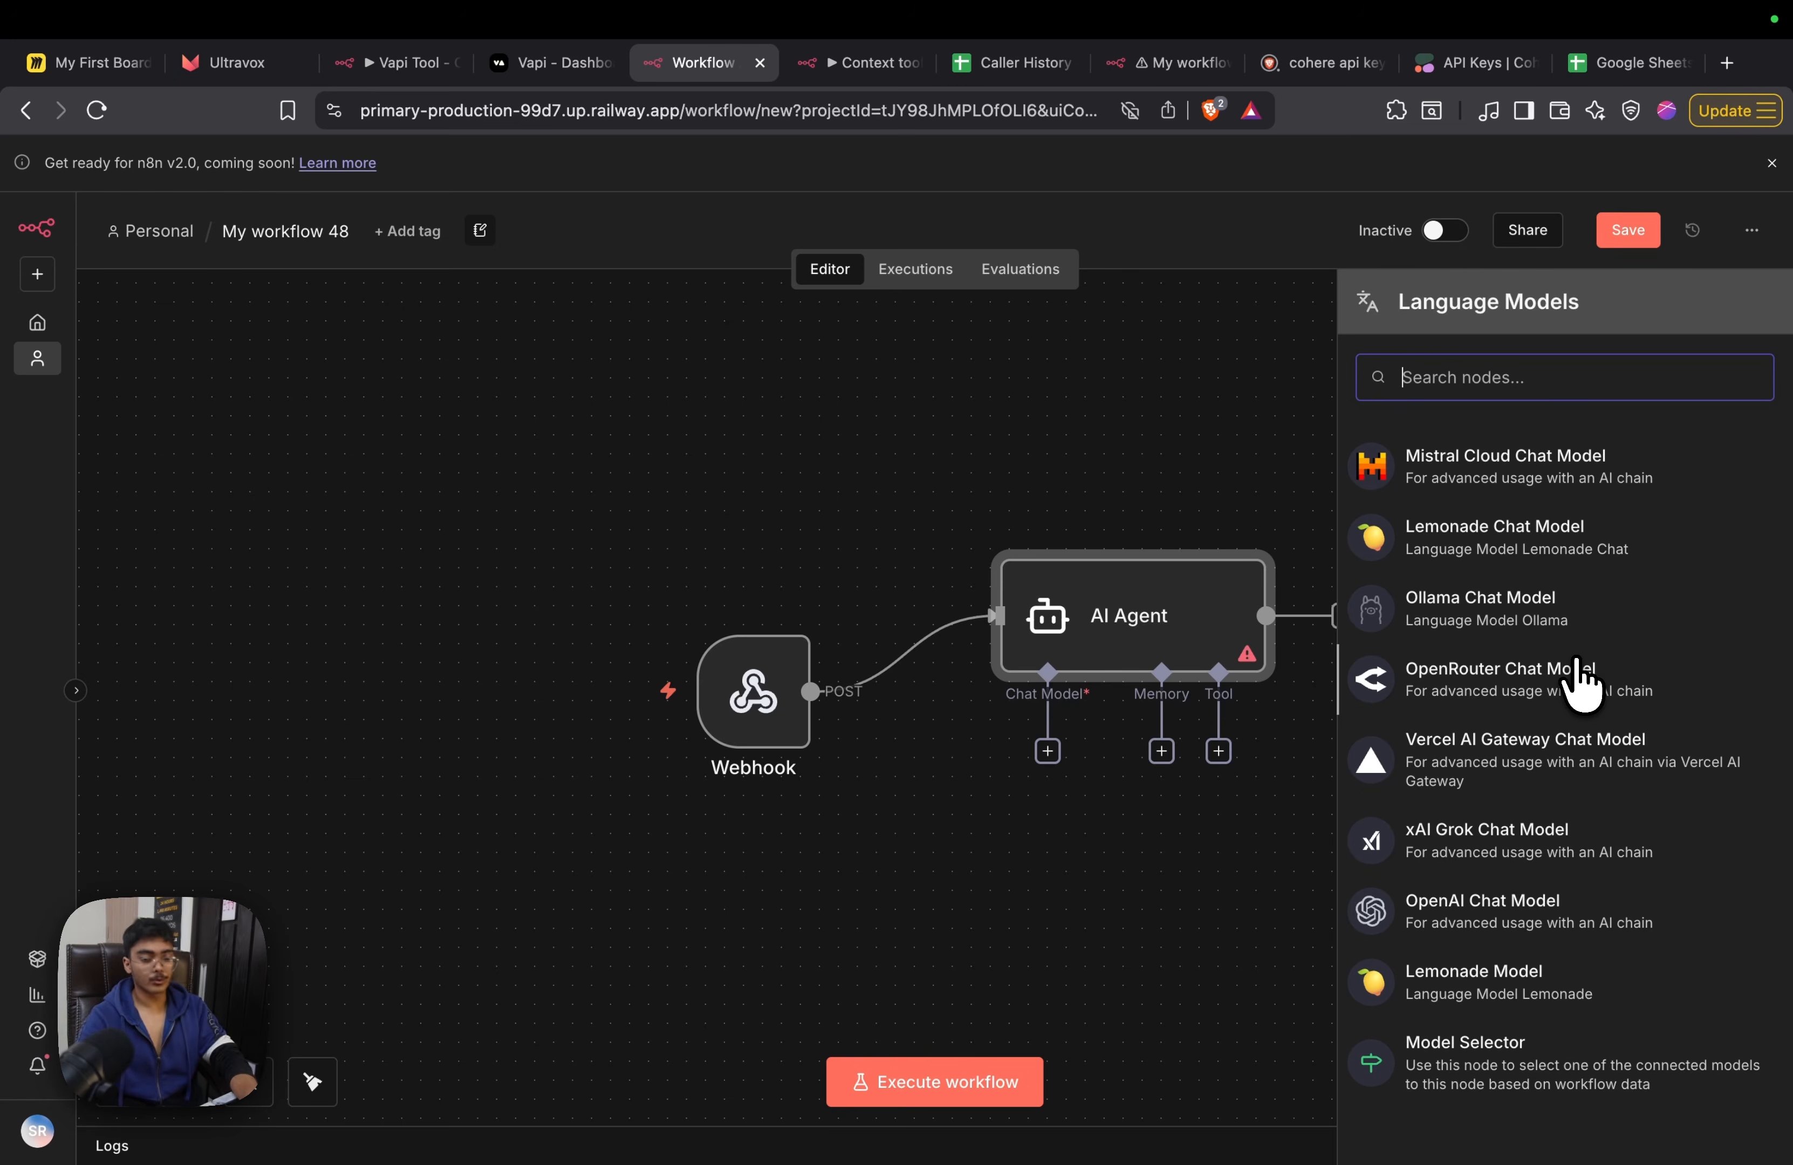
scroll(1522, 685, "up", 7)
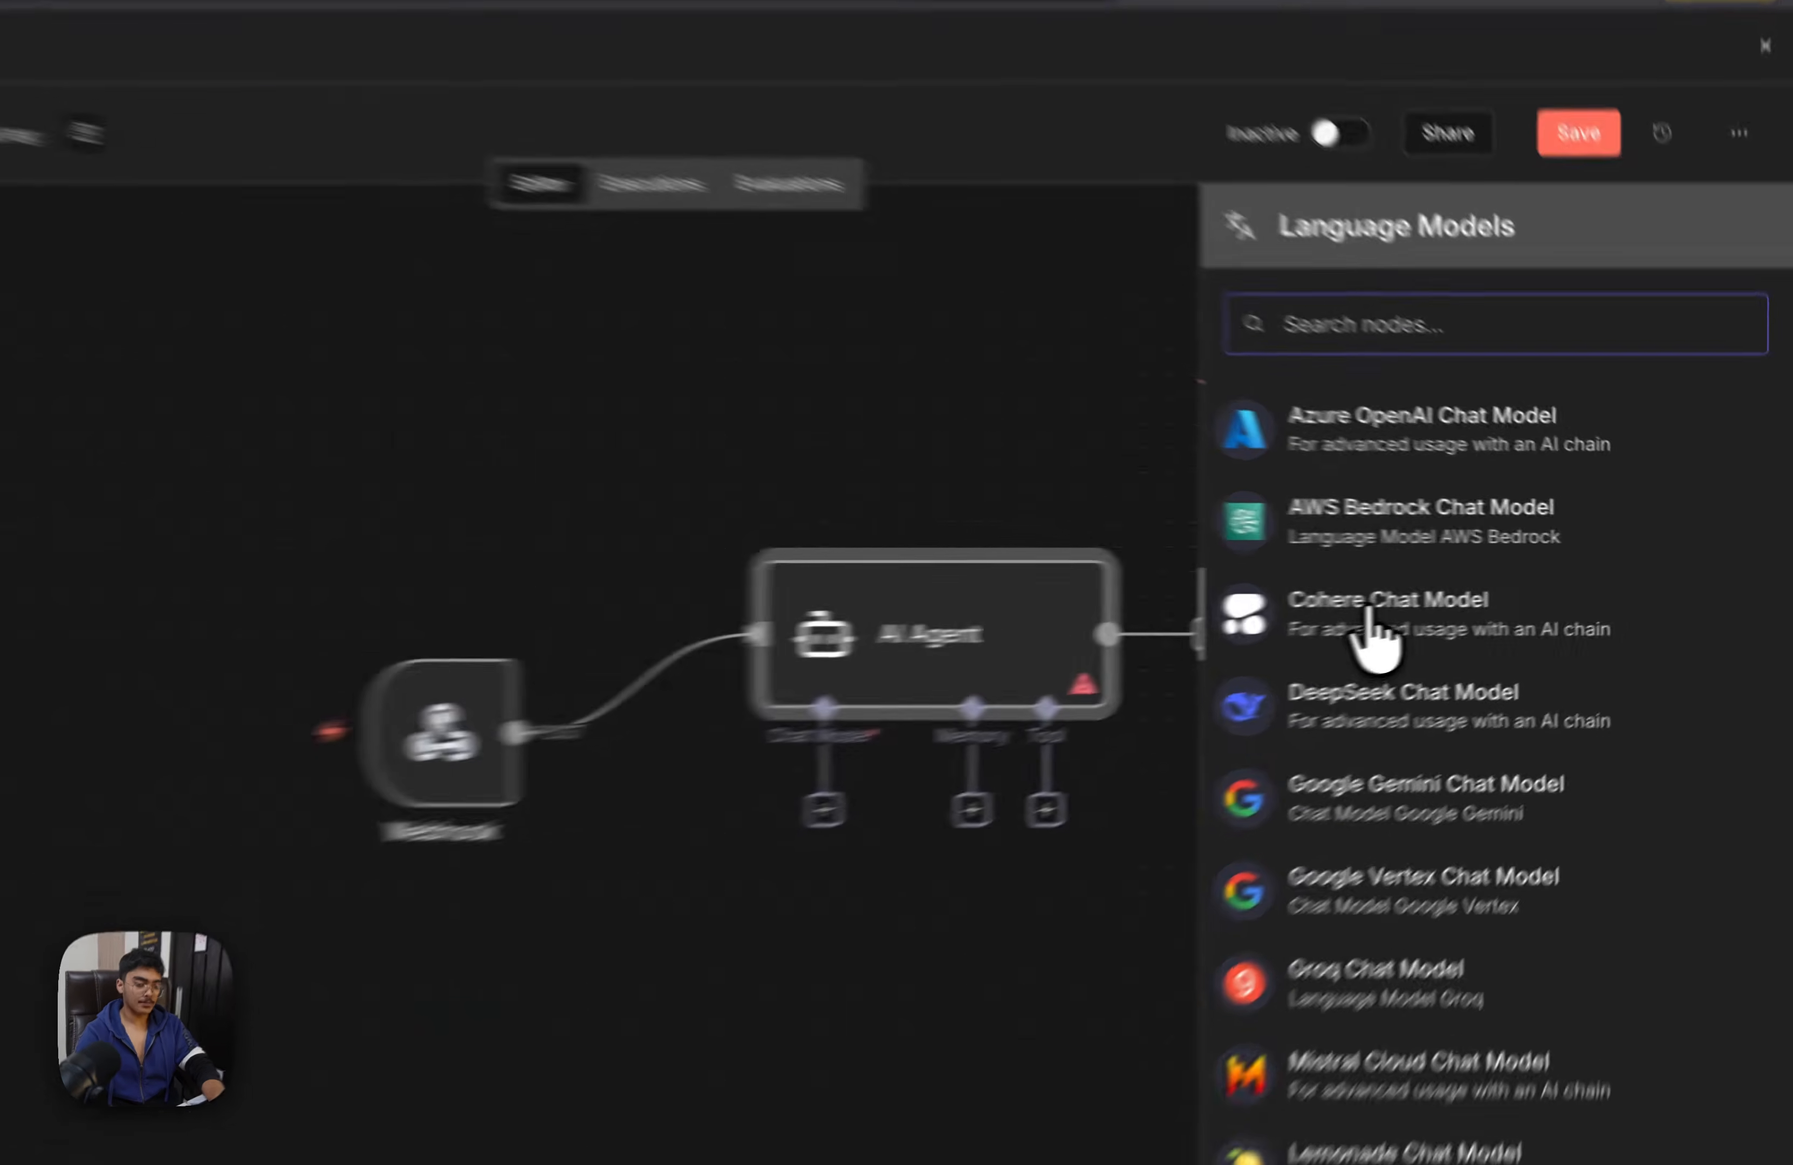
left_click(1441, 615)
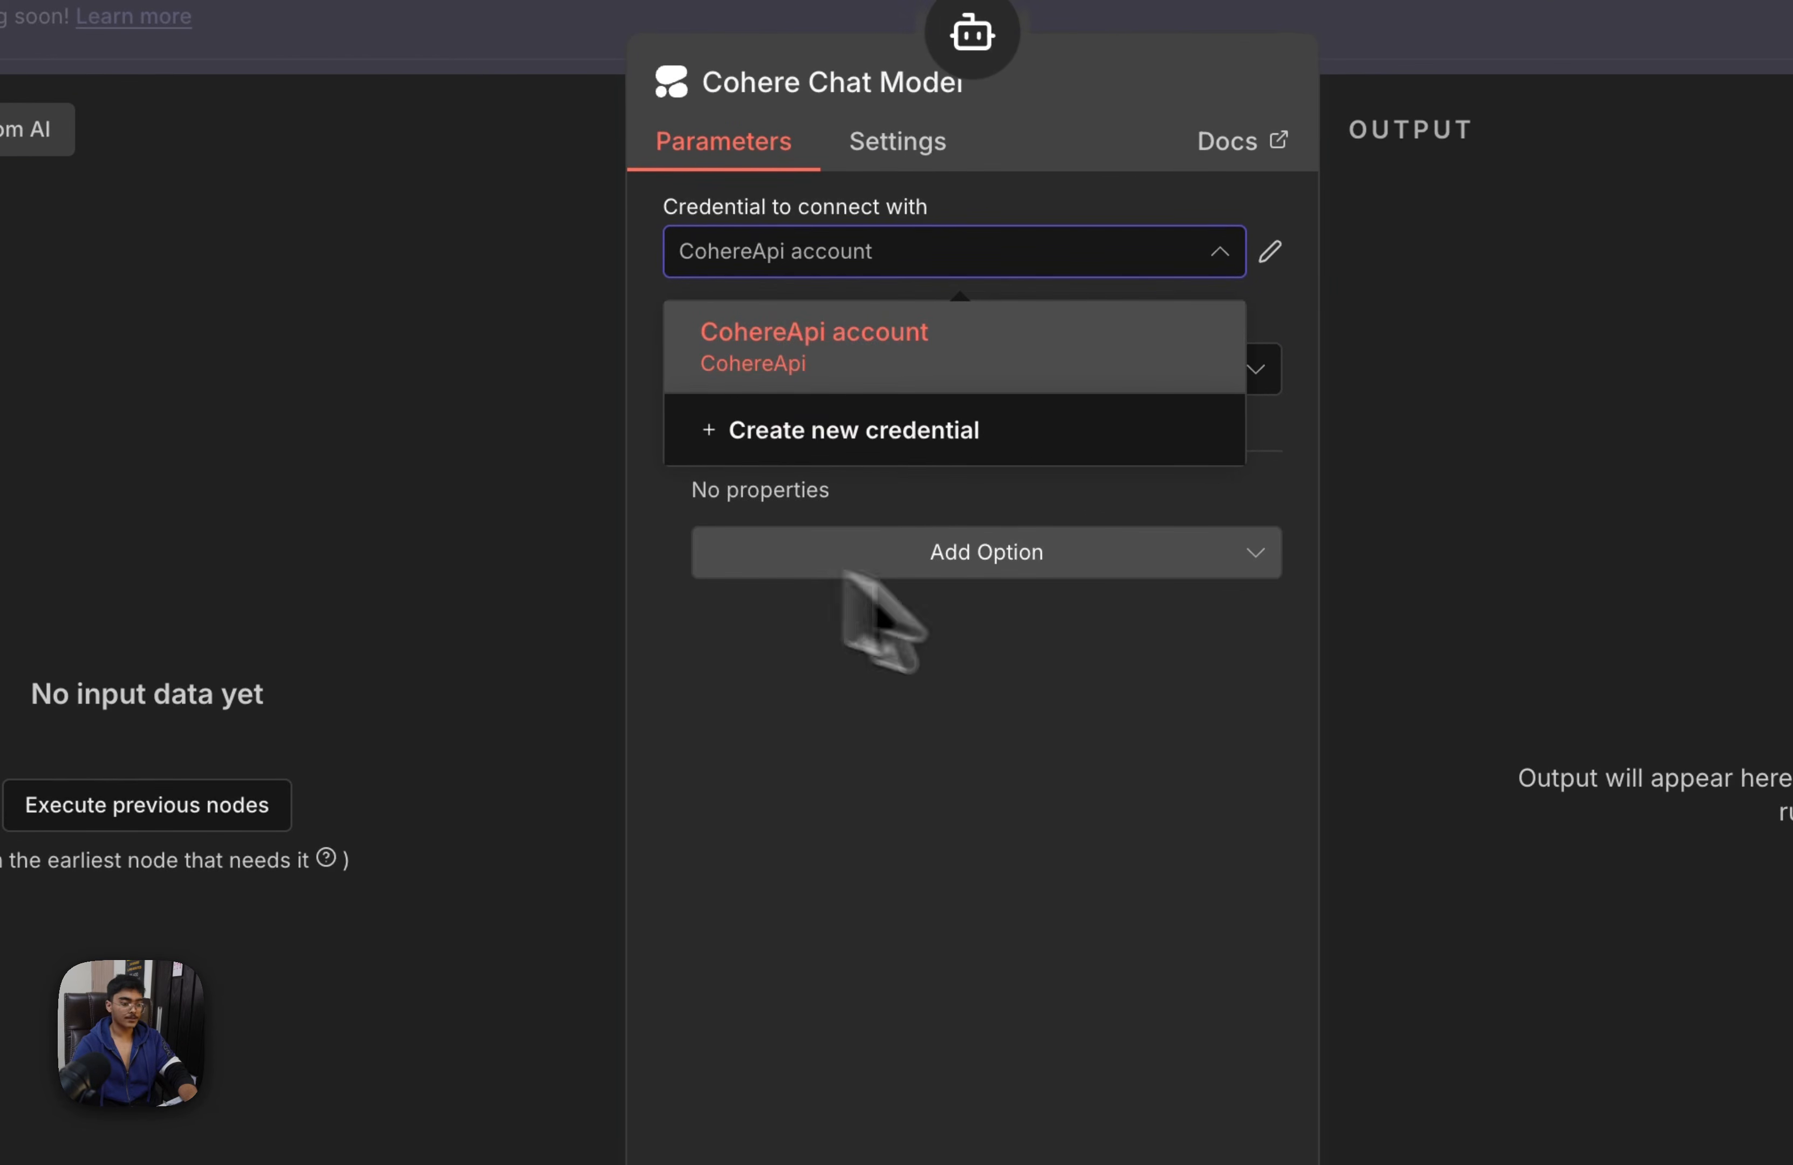
Start a new Cohere API credential and open the Cohere dashboard's API Keys page from cohere.com in a new browser tab
left_click(1003, 453)
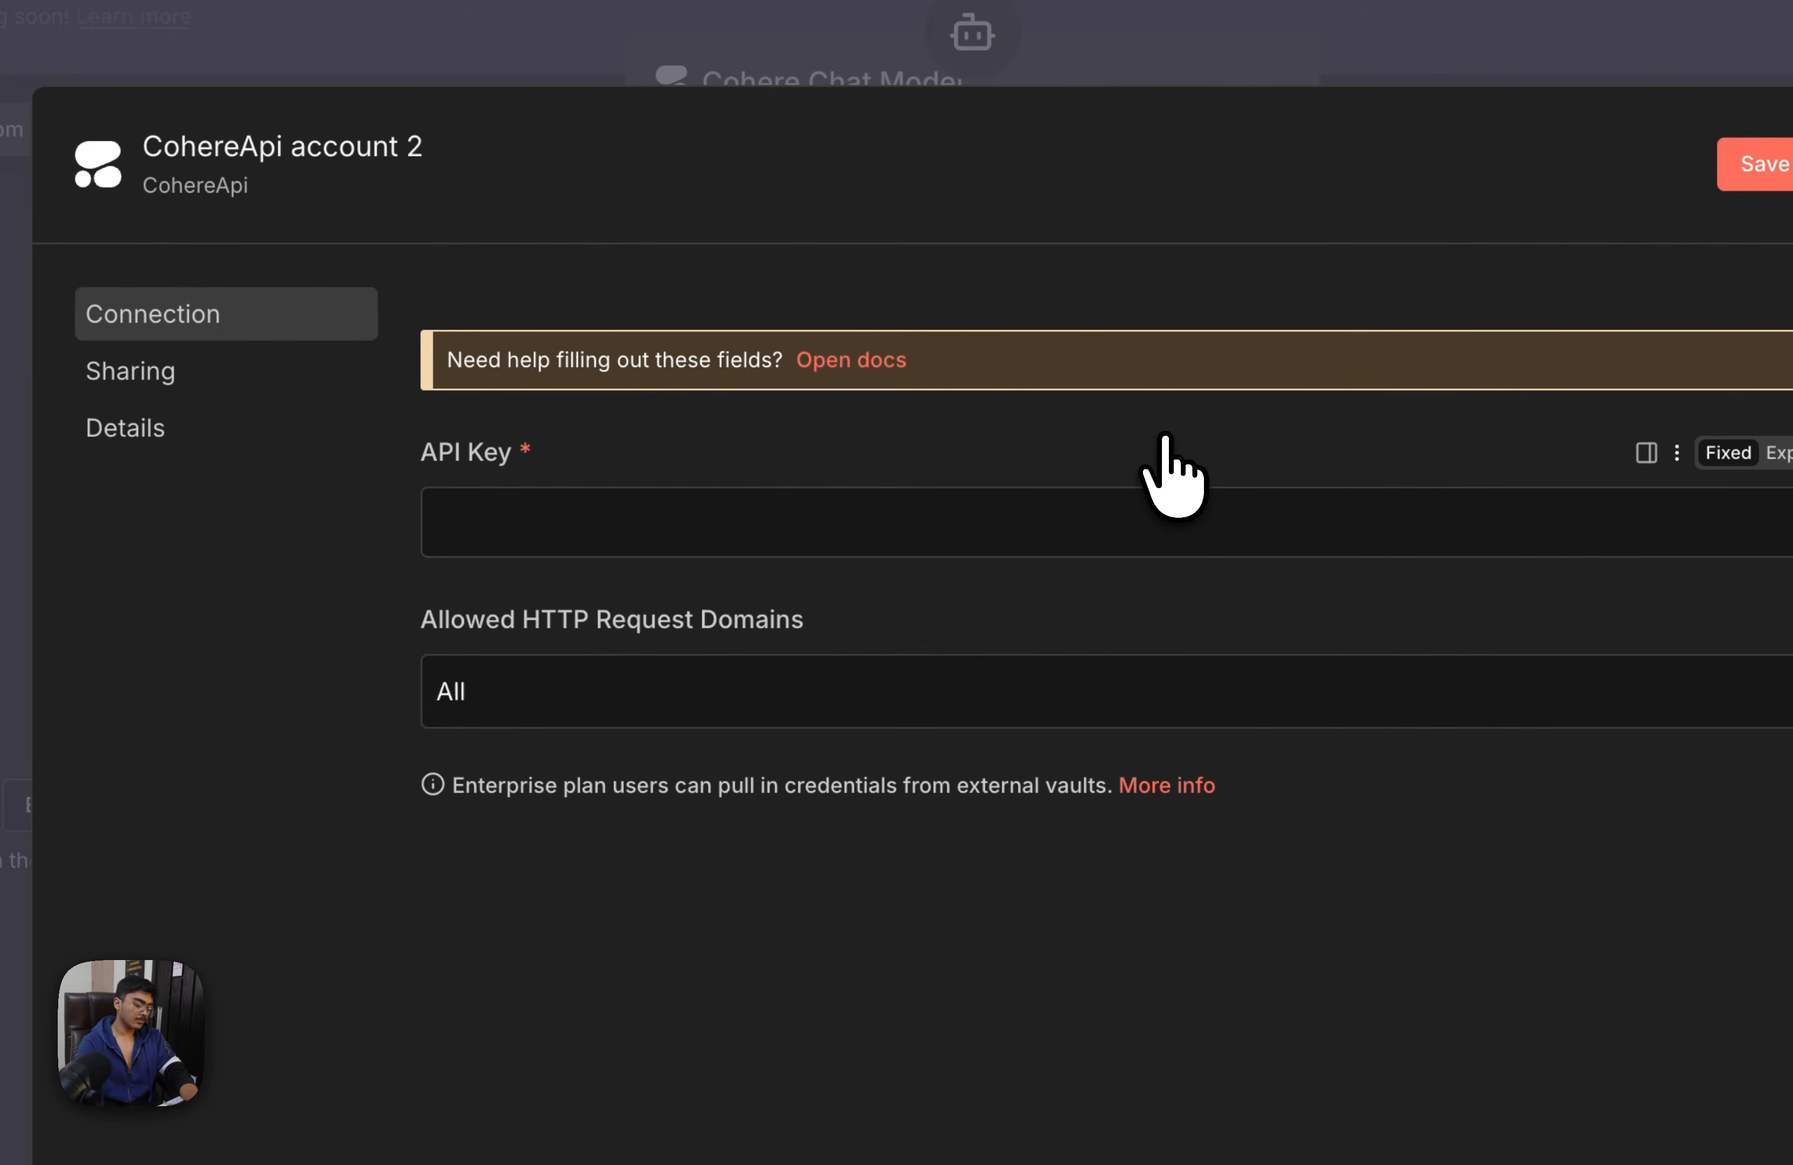
key("super+t")
type("cohere")
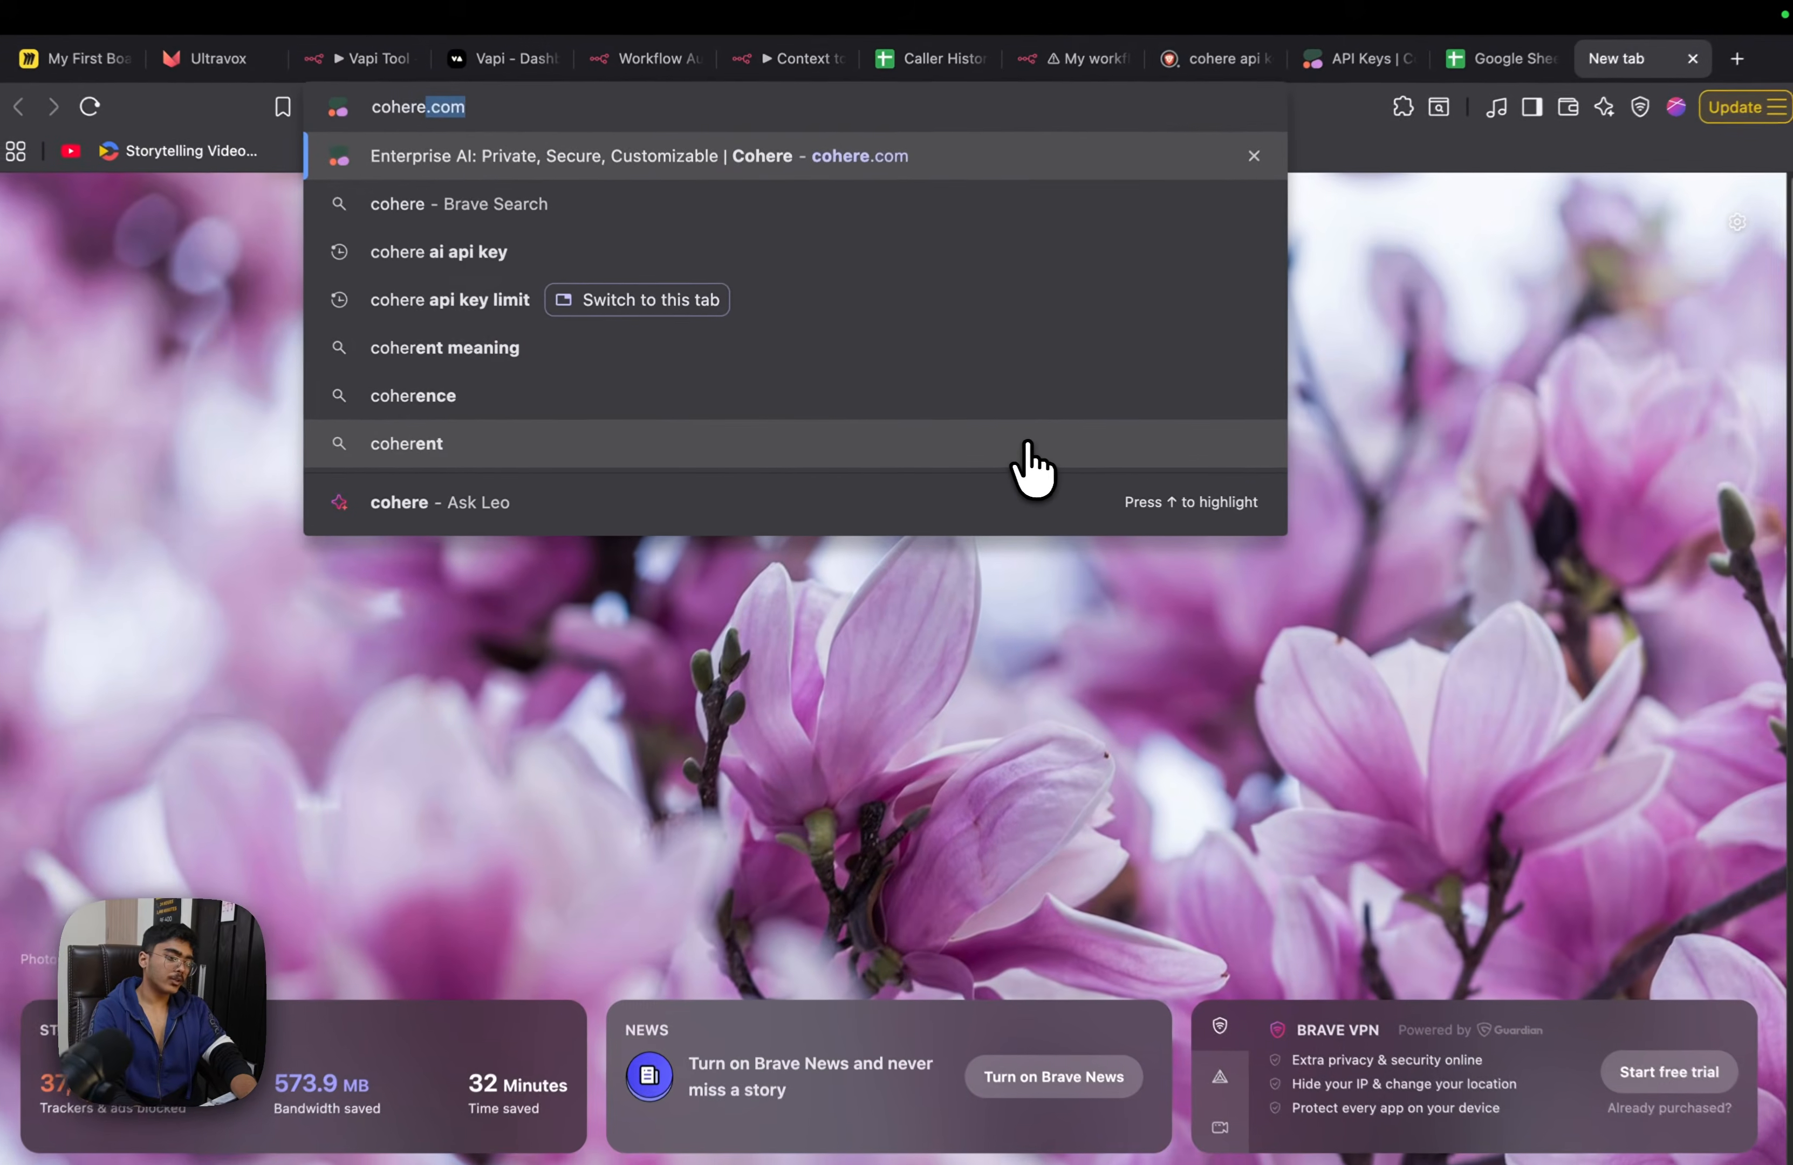
key("BackSpace")
type(".com")
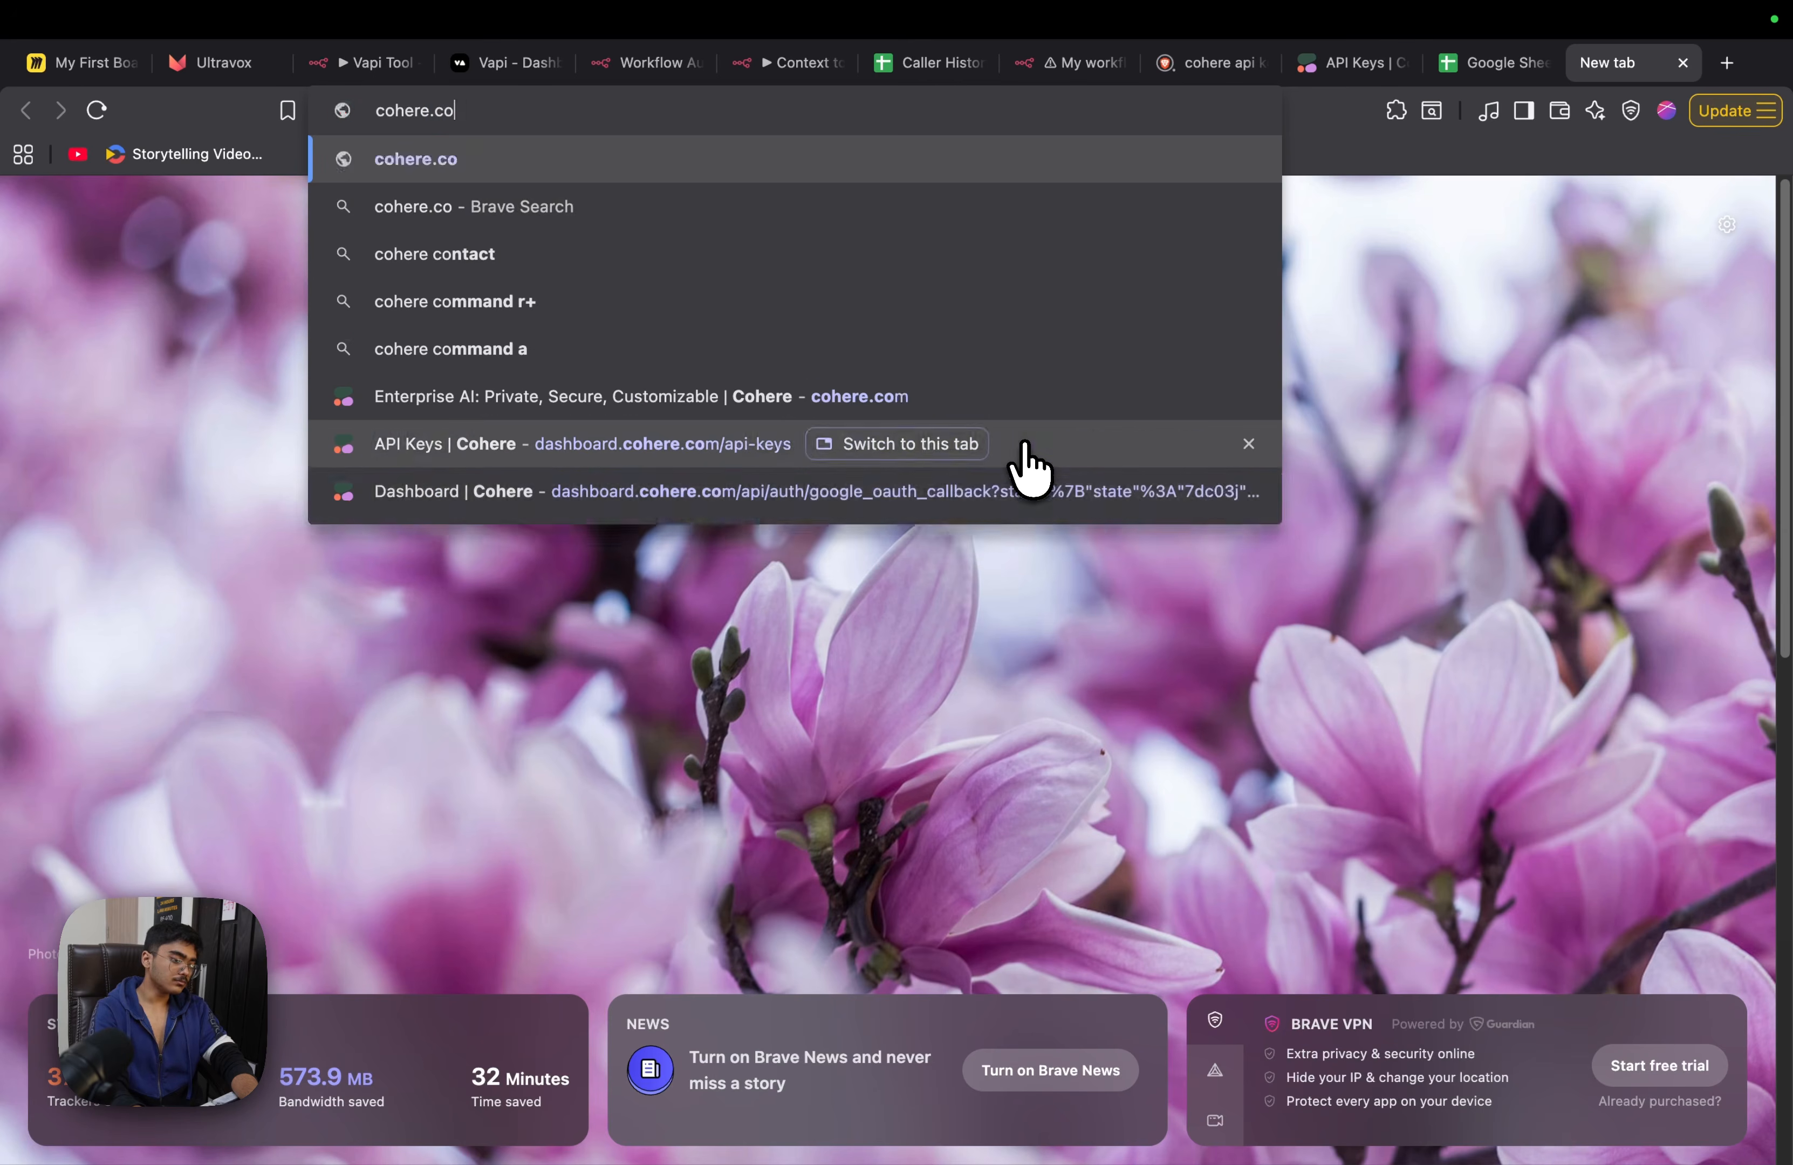
key("Return")
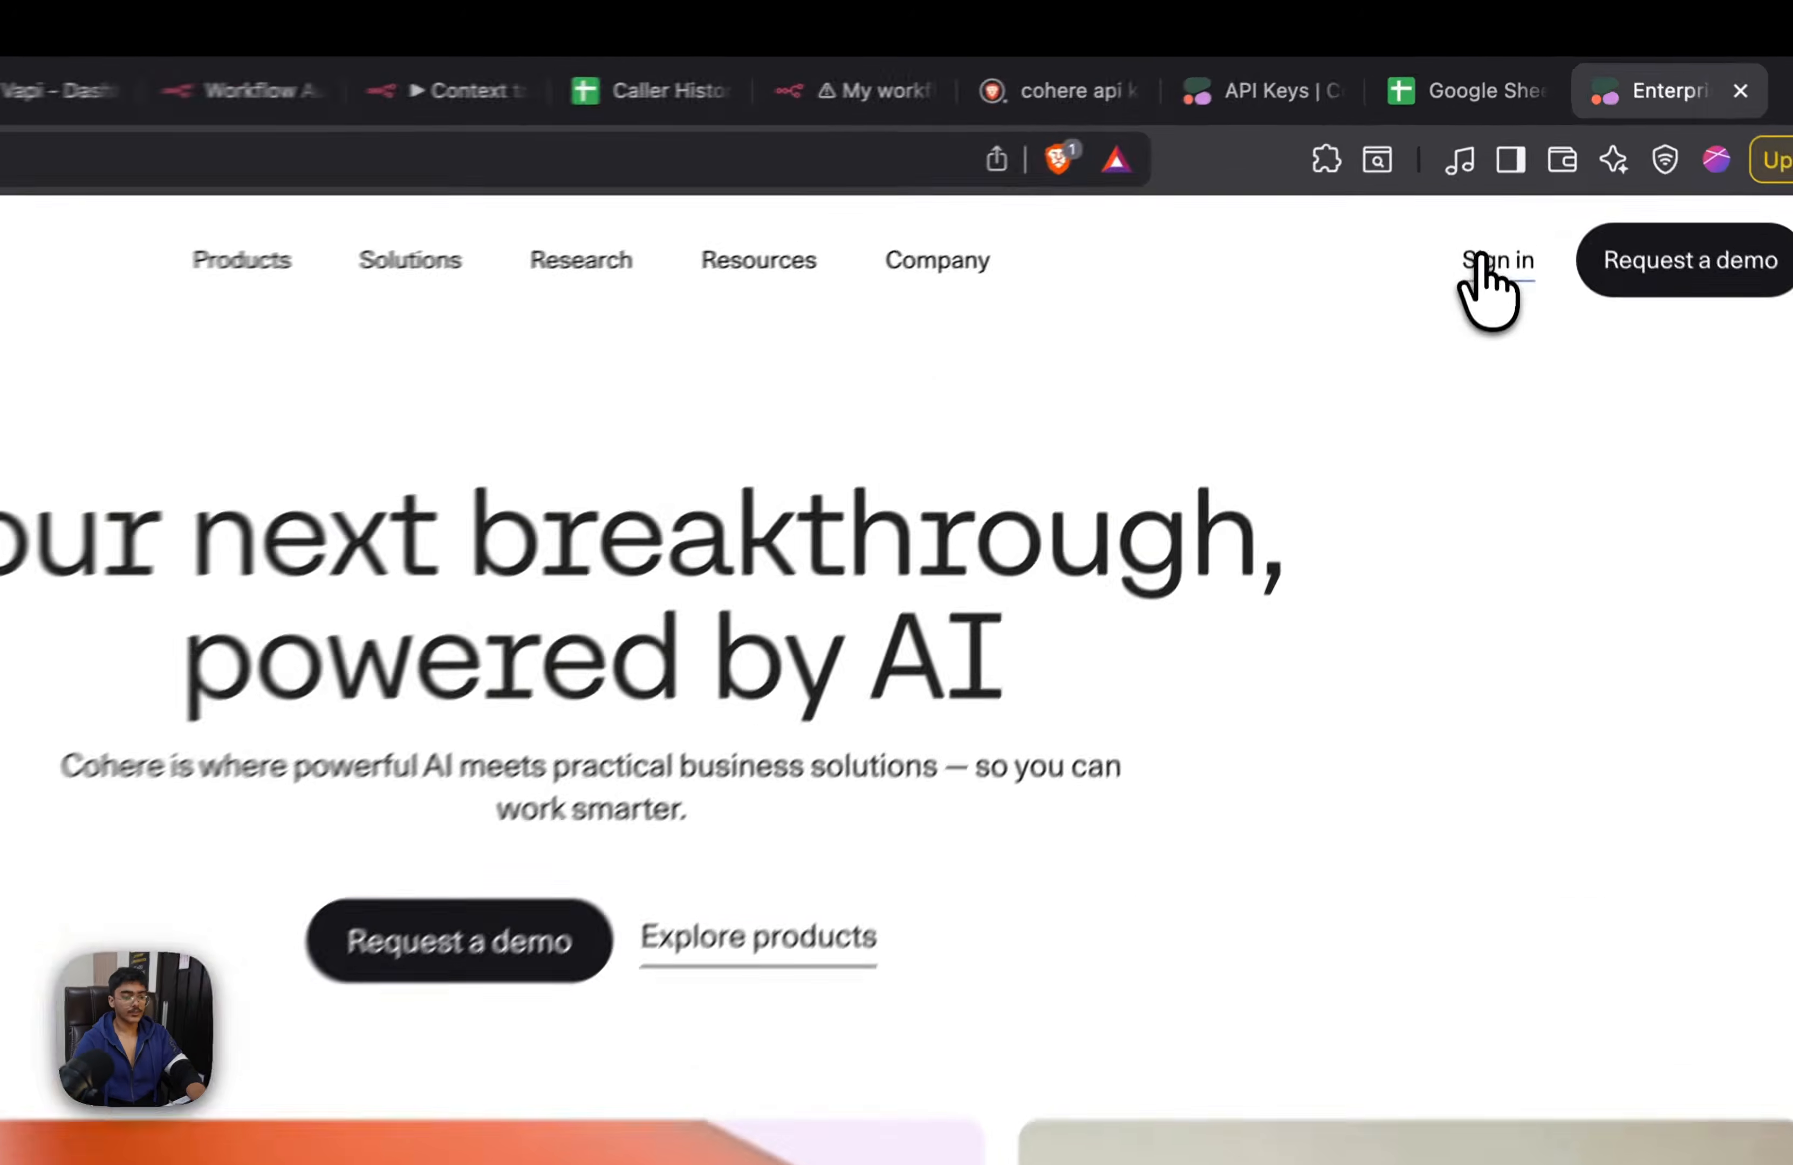
left_click(1513, 180)
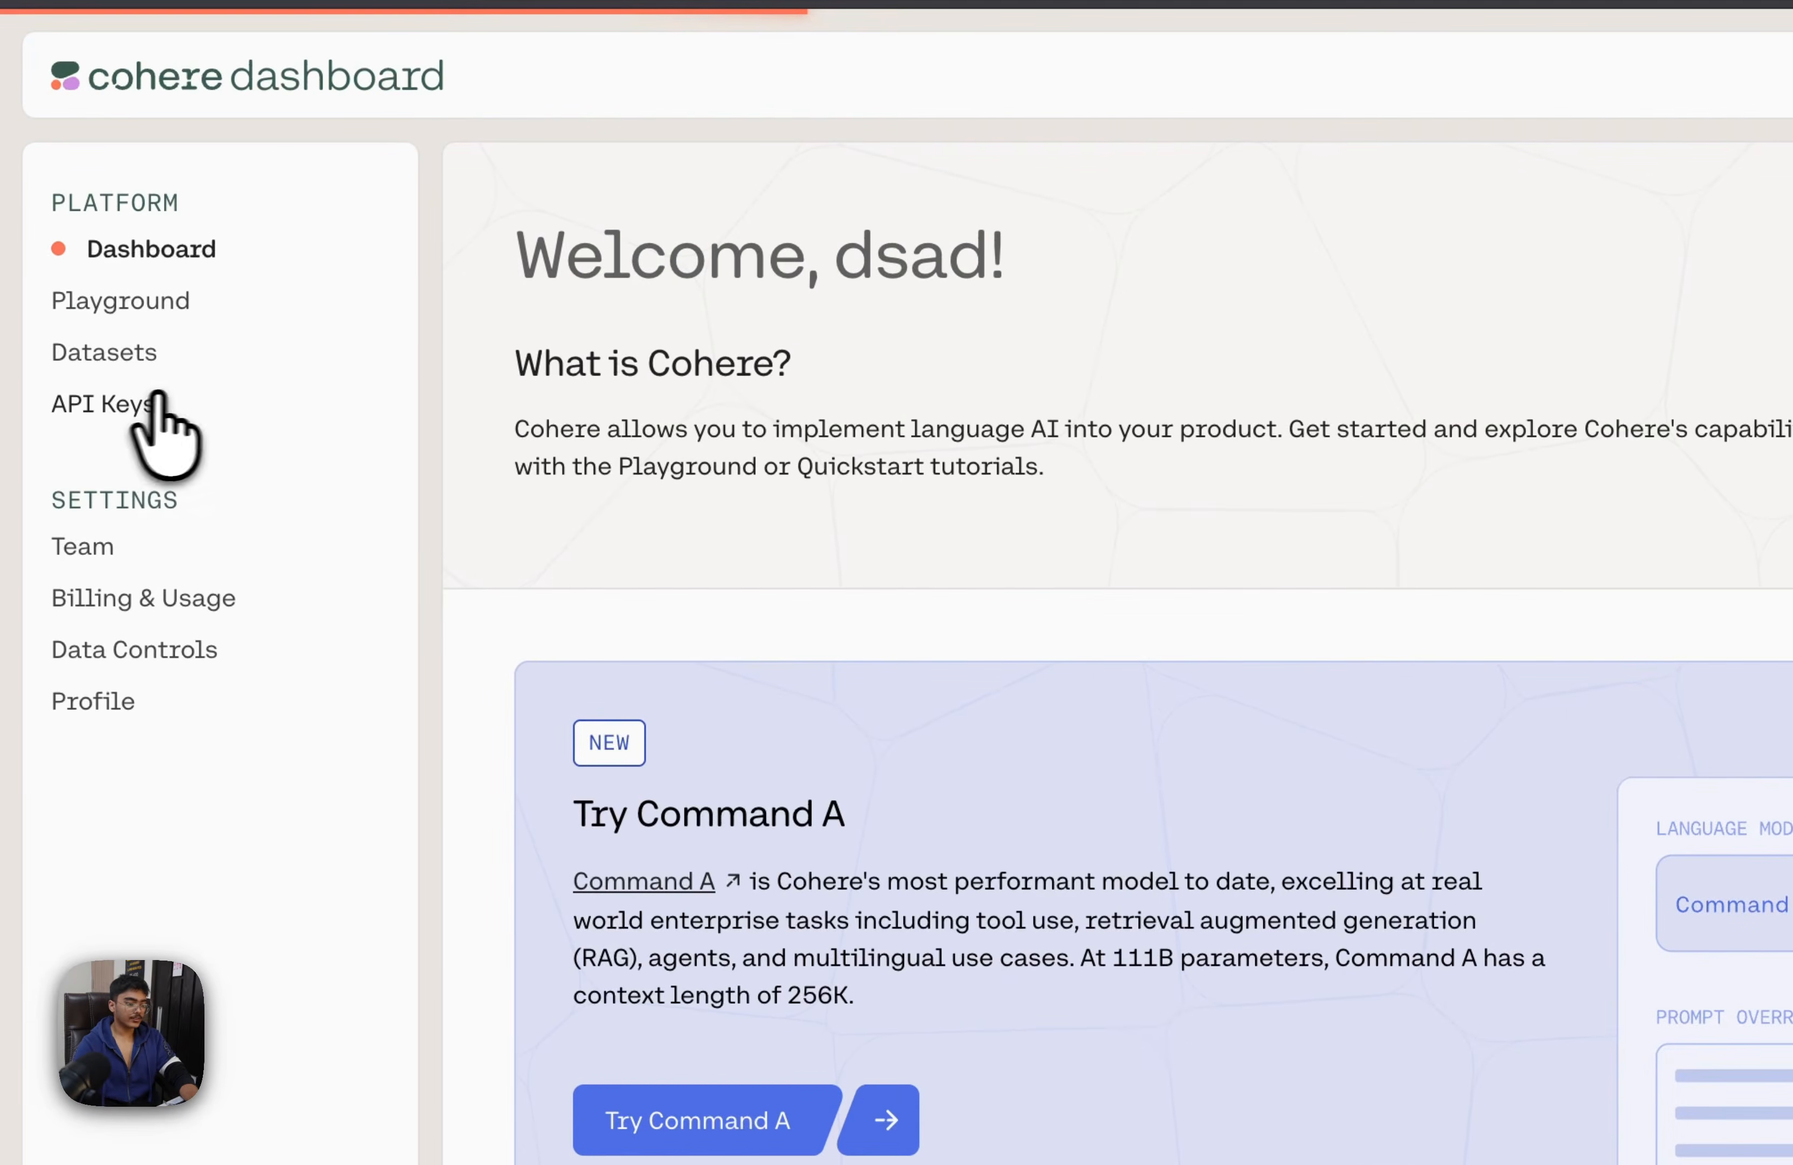
left_click(86, 398)
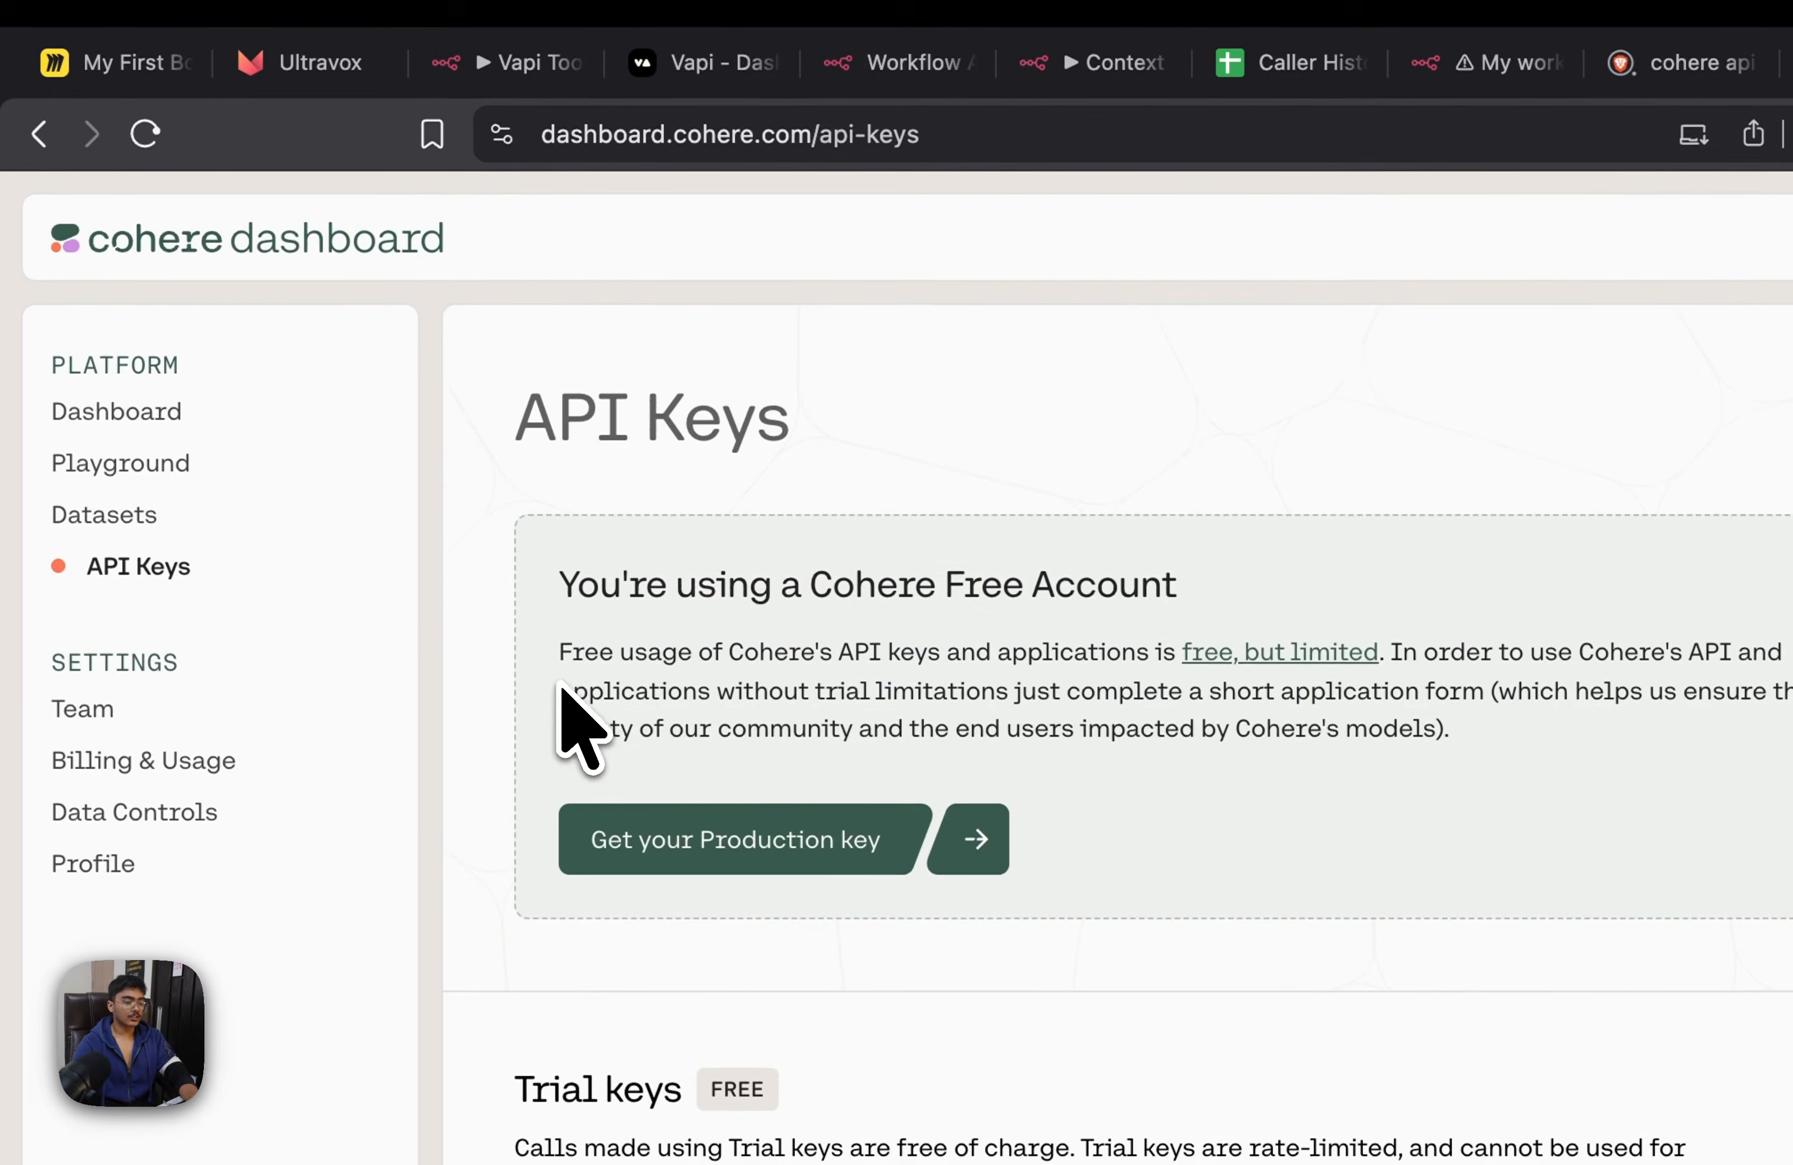
Generate a new Cohere trial key named Context_vid and copy the API key
scroll(1517, 598, "down", 5)
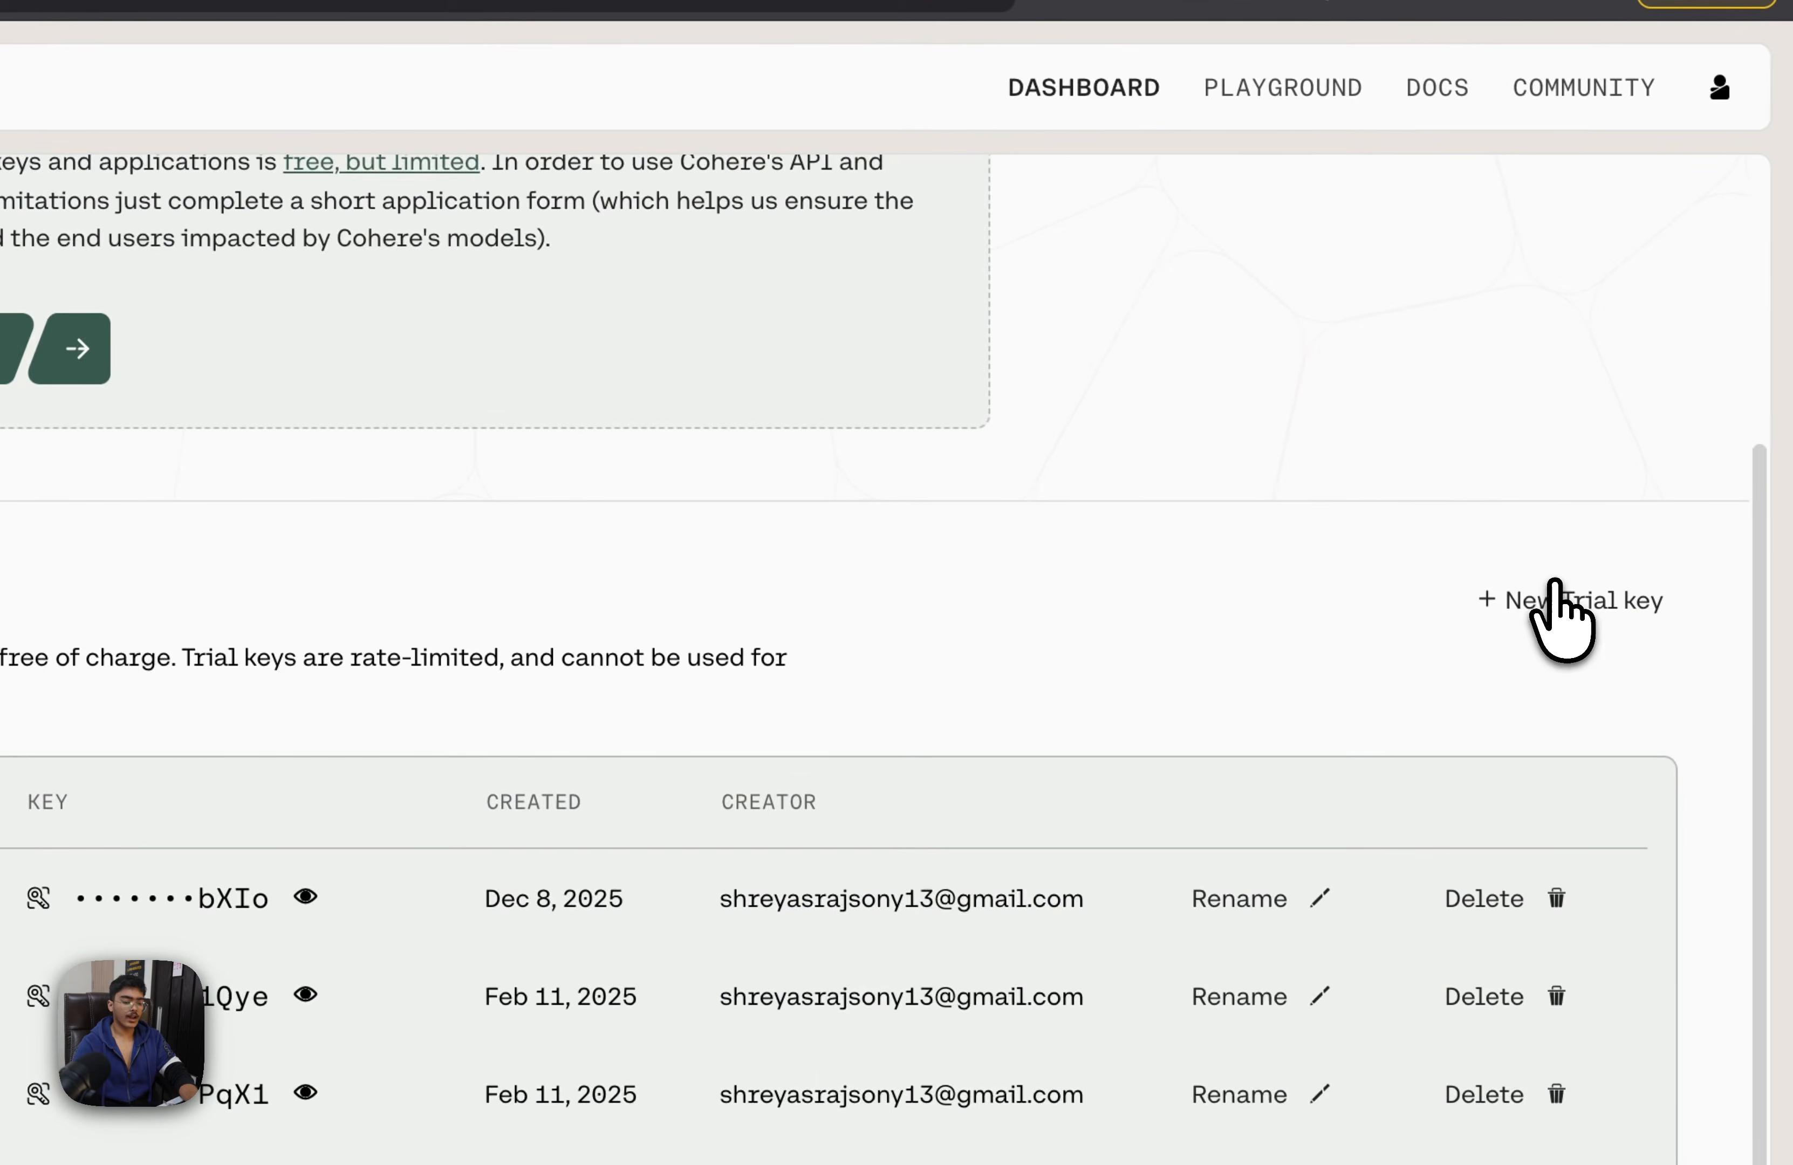
left_click(1555, 597)
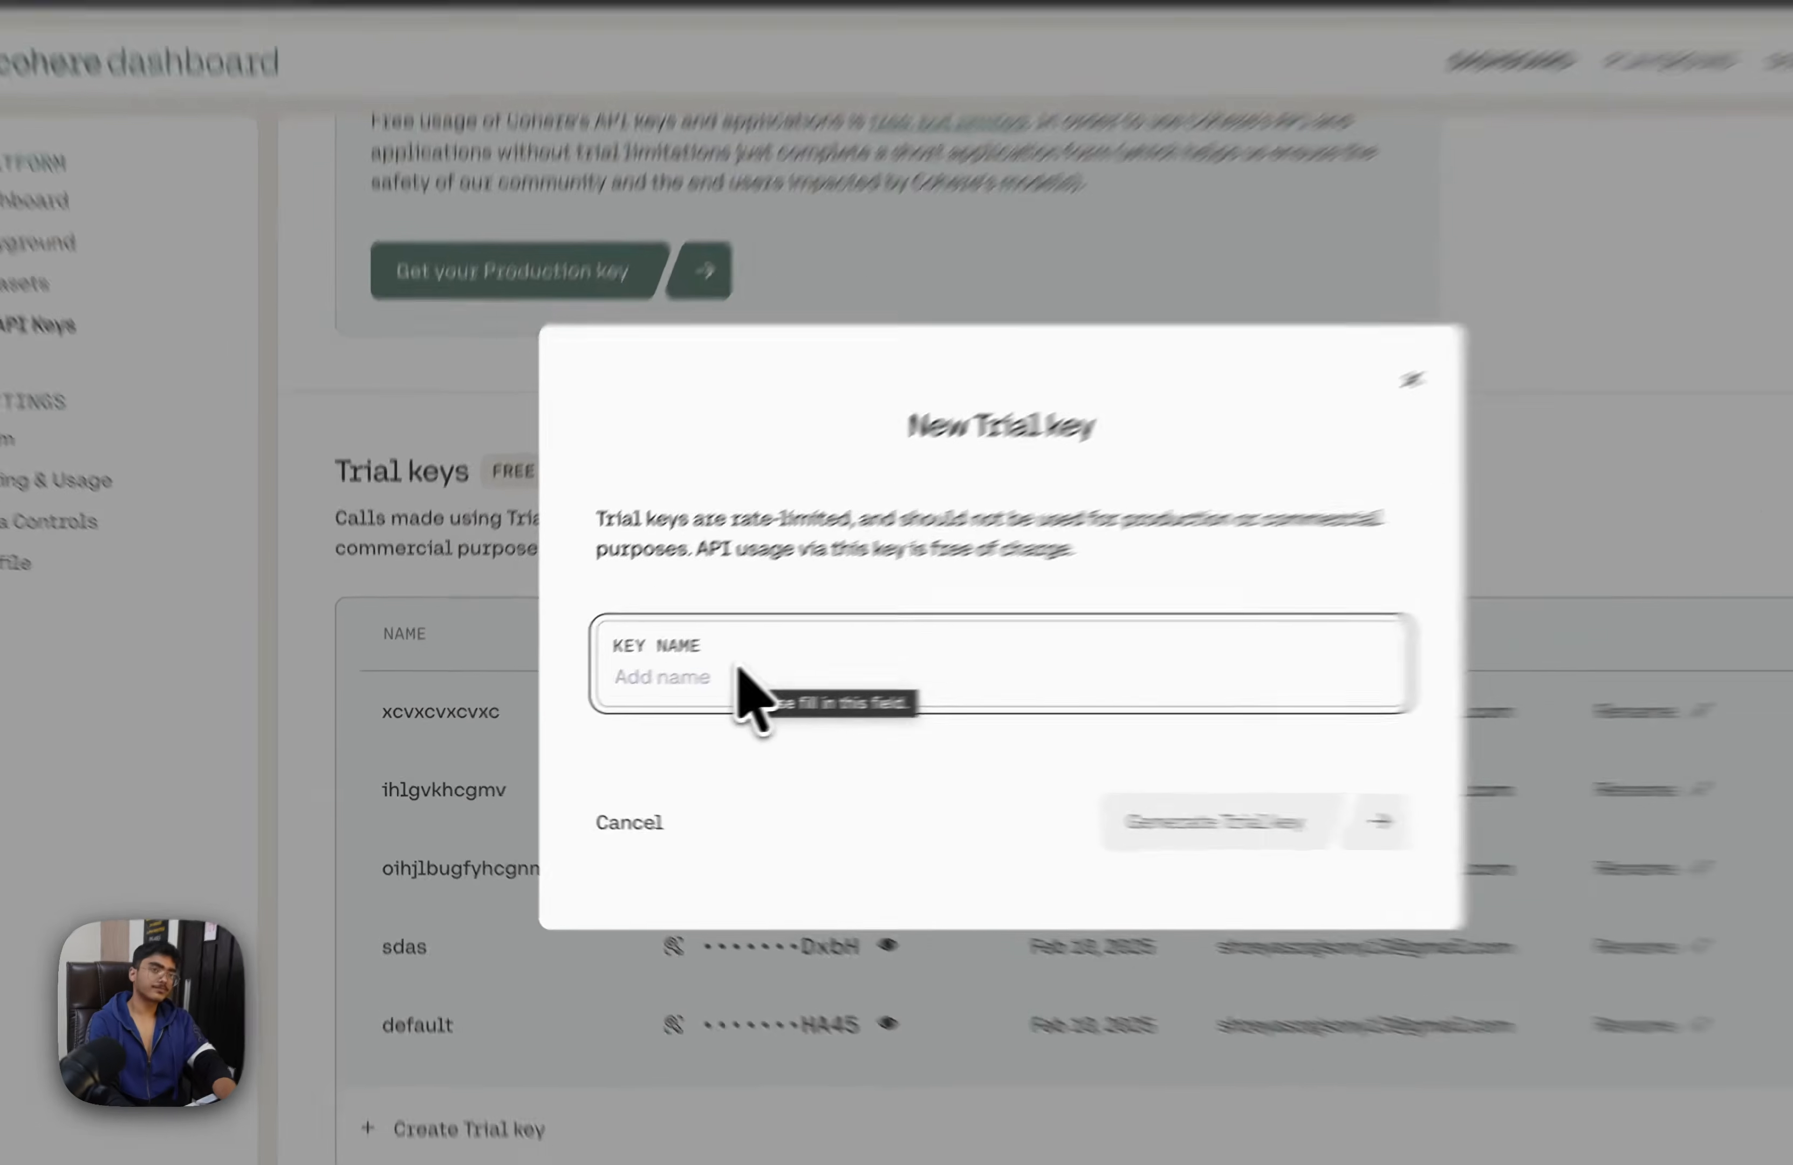
type("Conete")
type("t")
key("BackSpace")
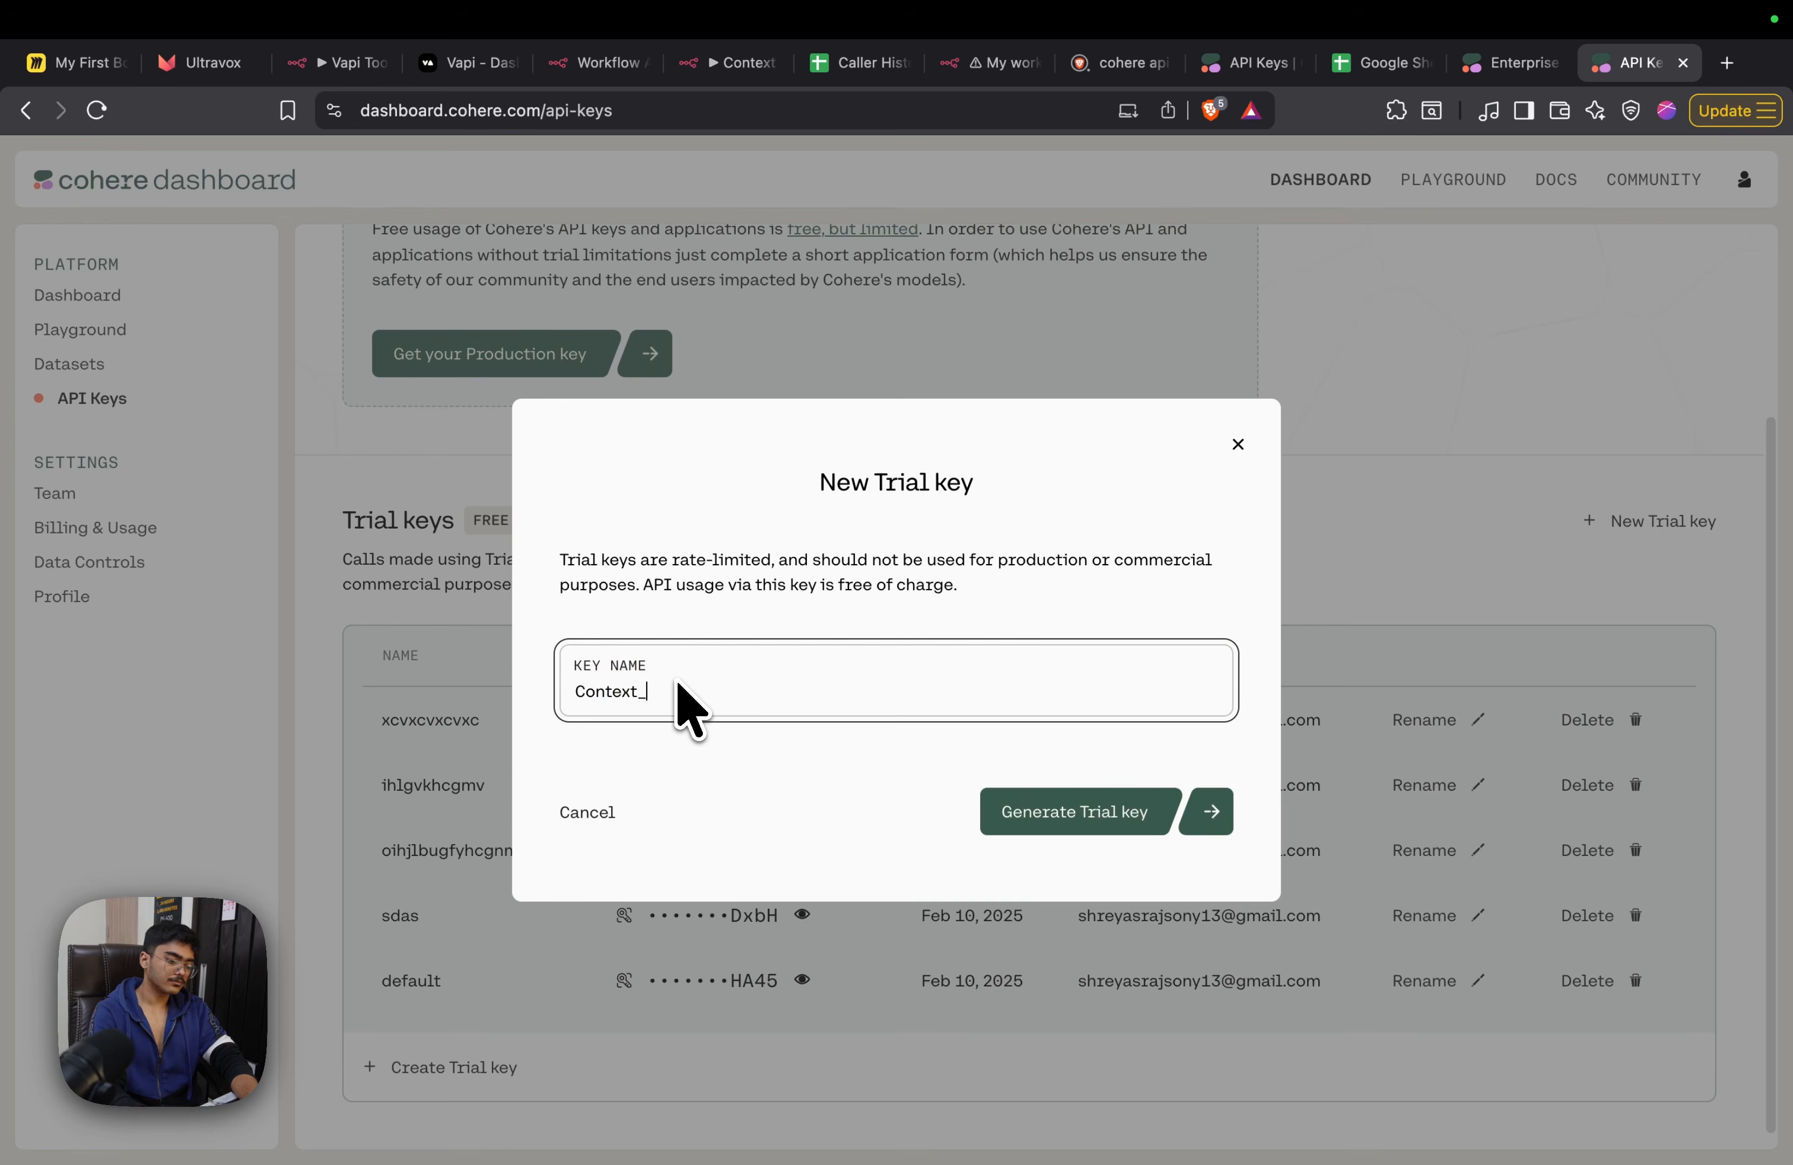
type("_vid")
key("Return")
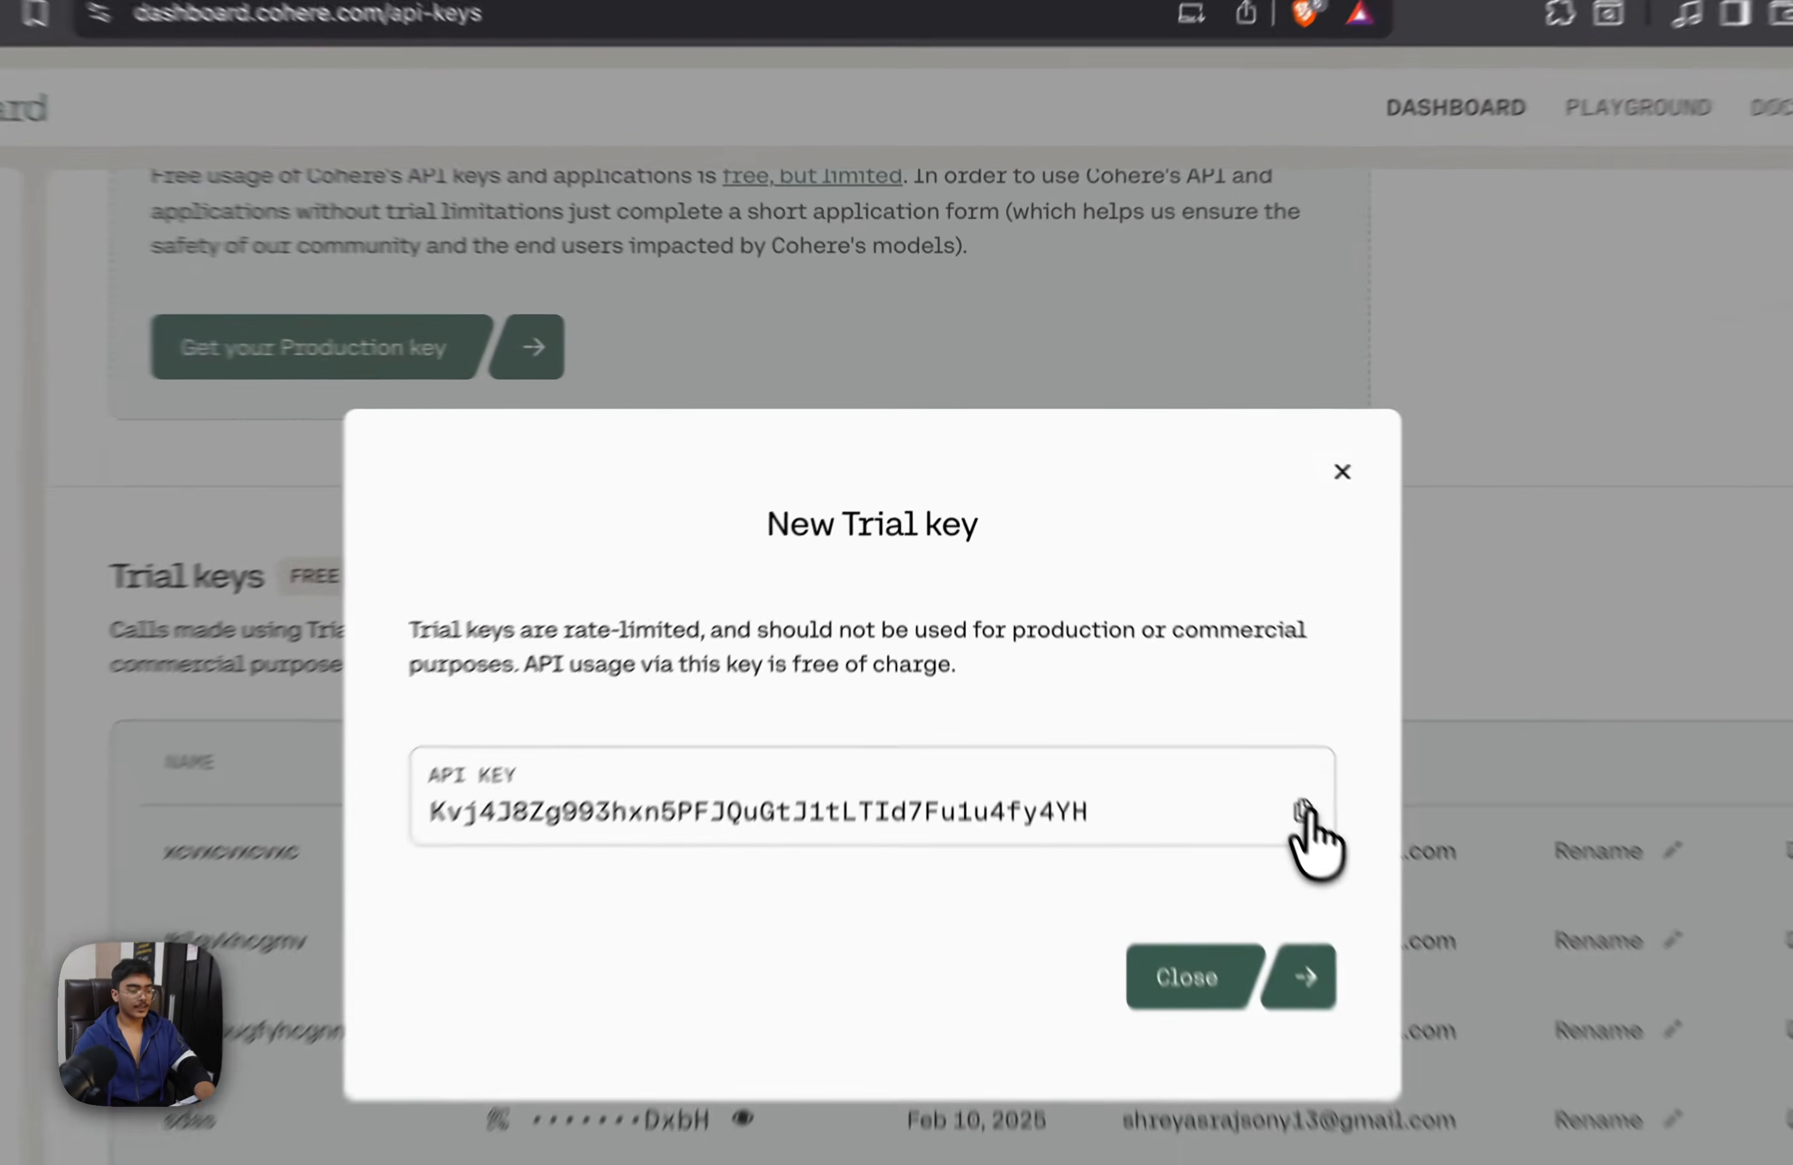
left_click(1208, 689)
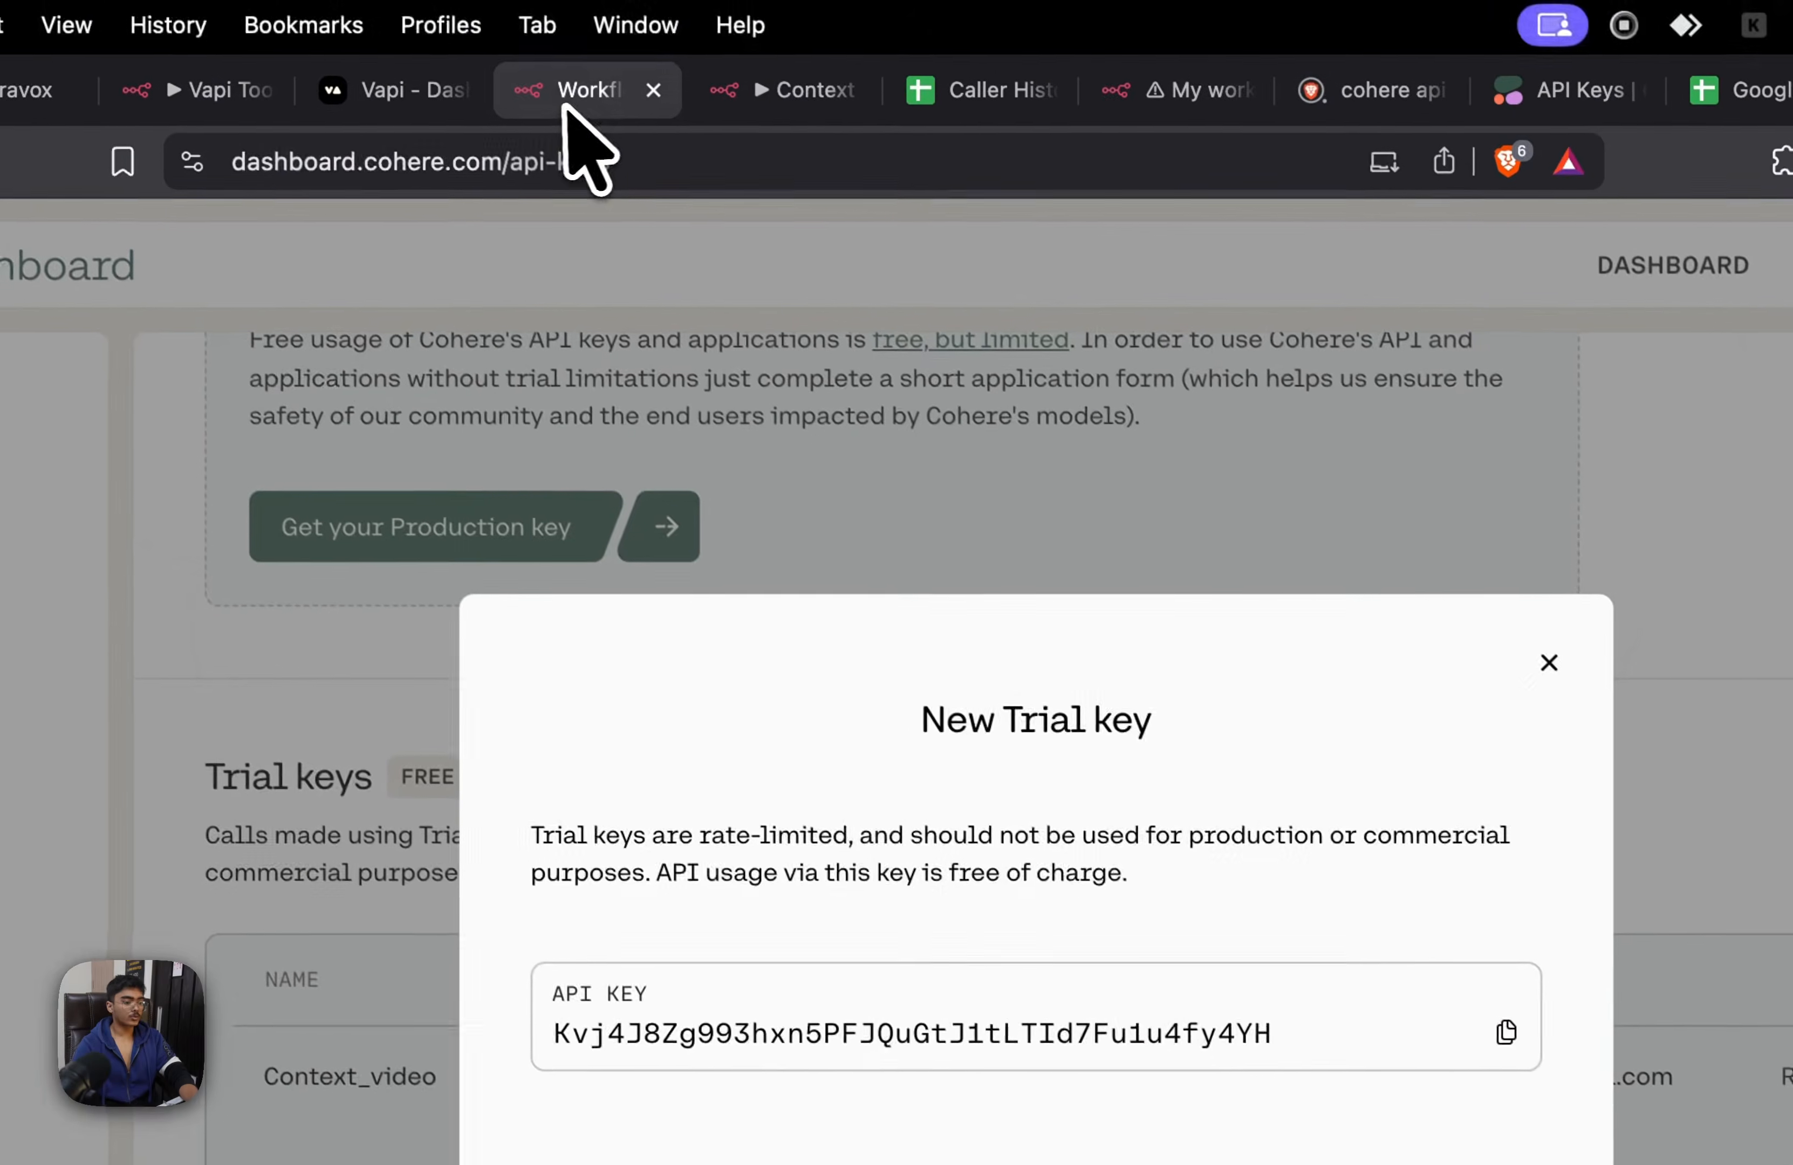
Return to the n8n workflow, paste the Cohere API key into the new credential, save it and close the credential dialog
left_click(565, 109)
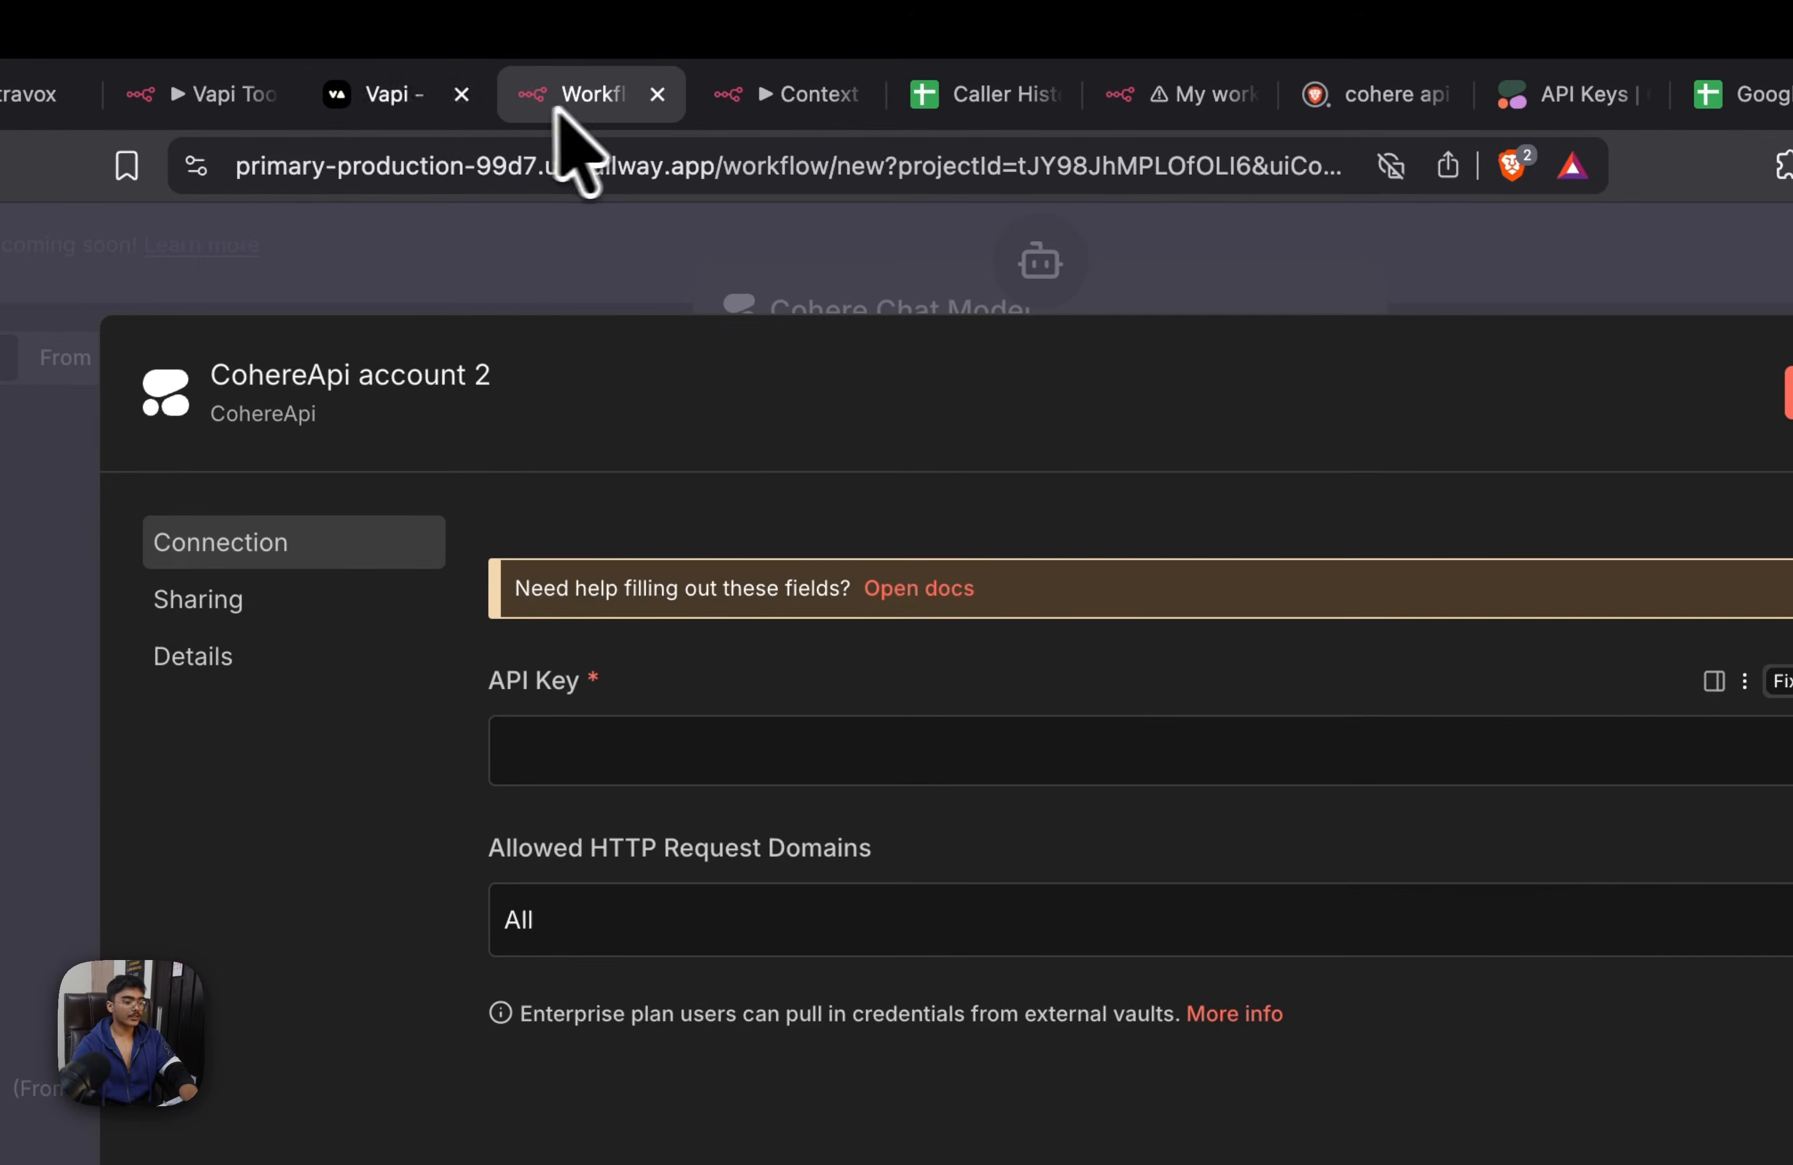
key("super+v")
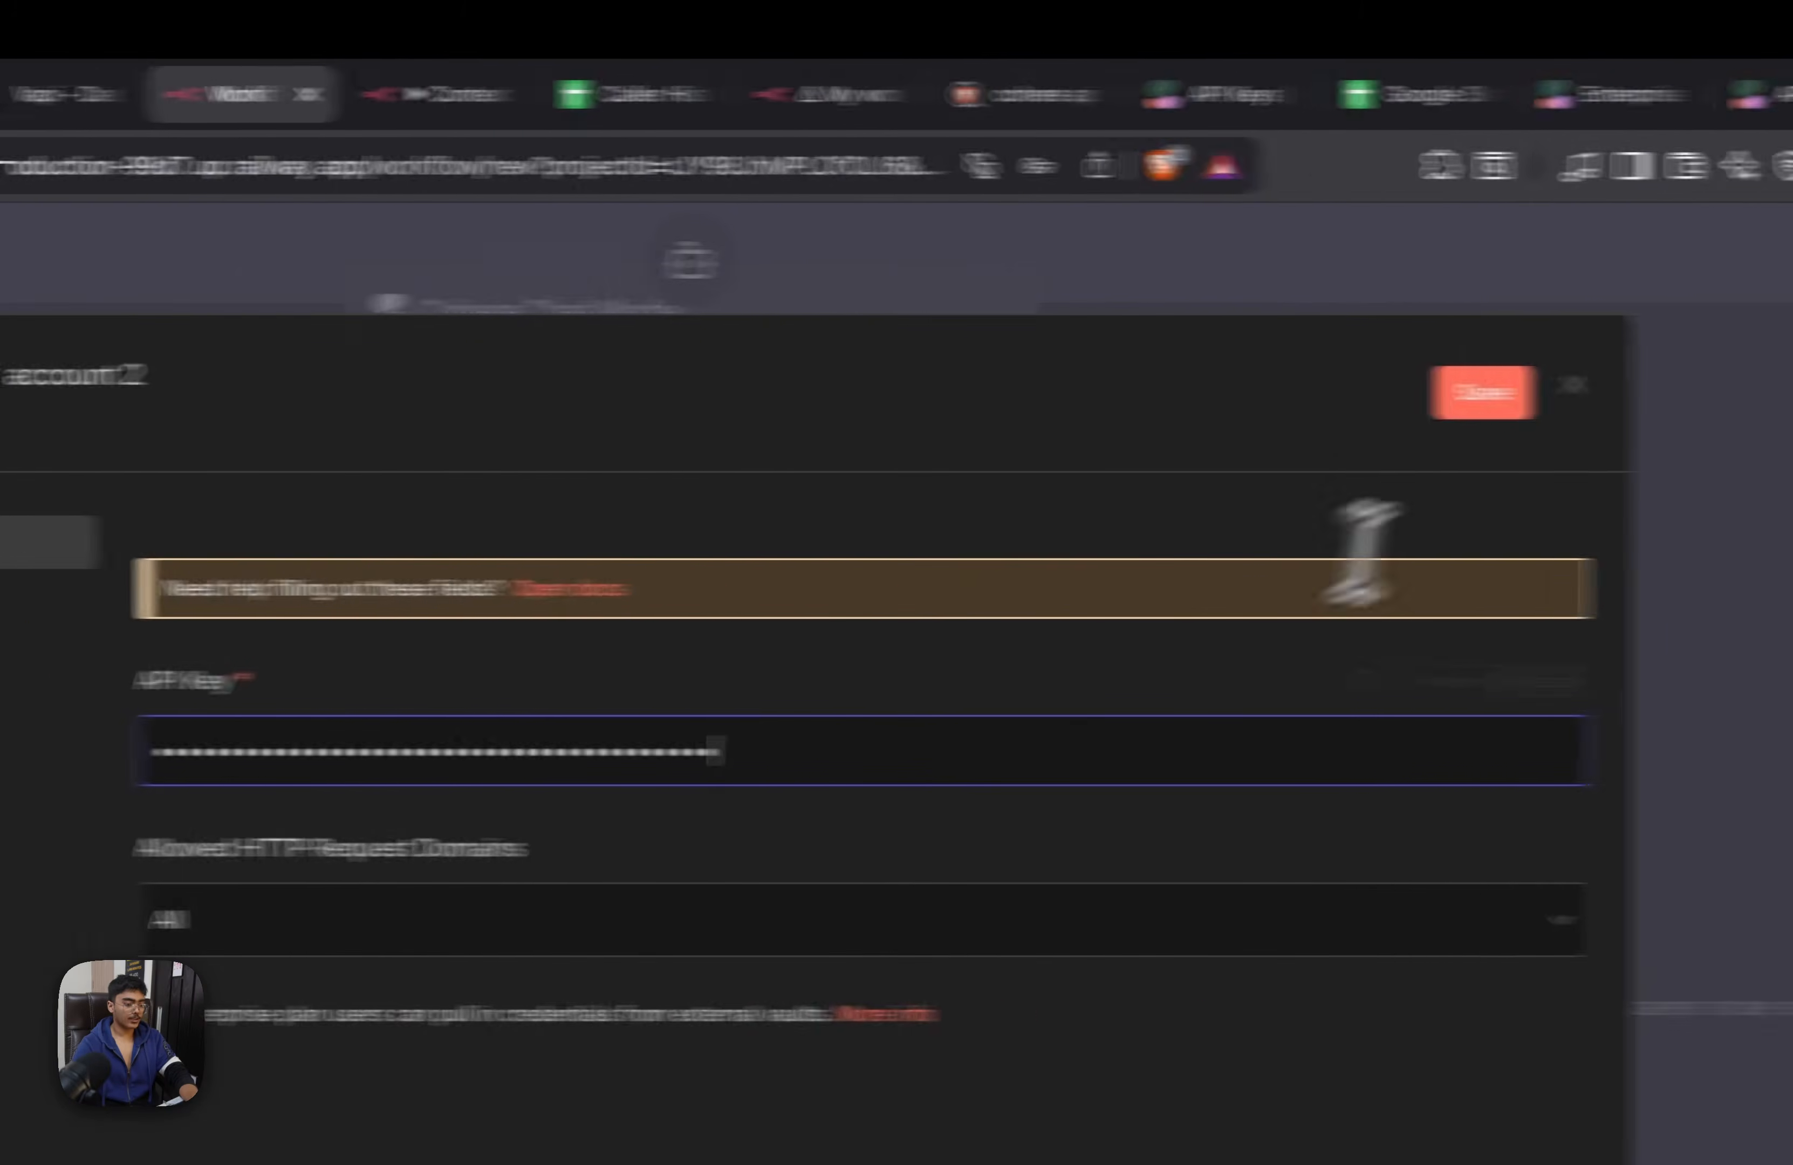
left_click(1305, 397)
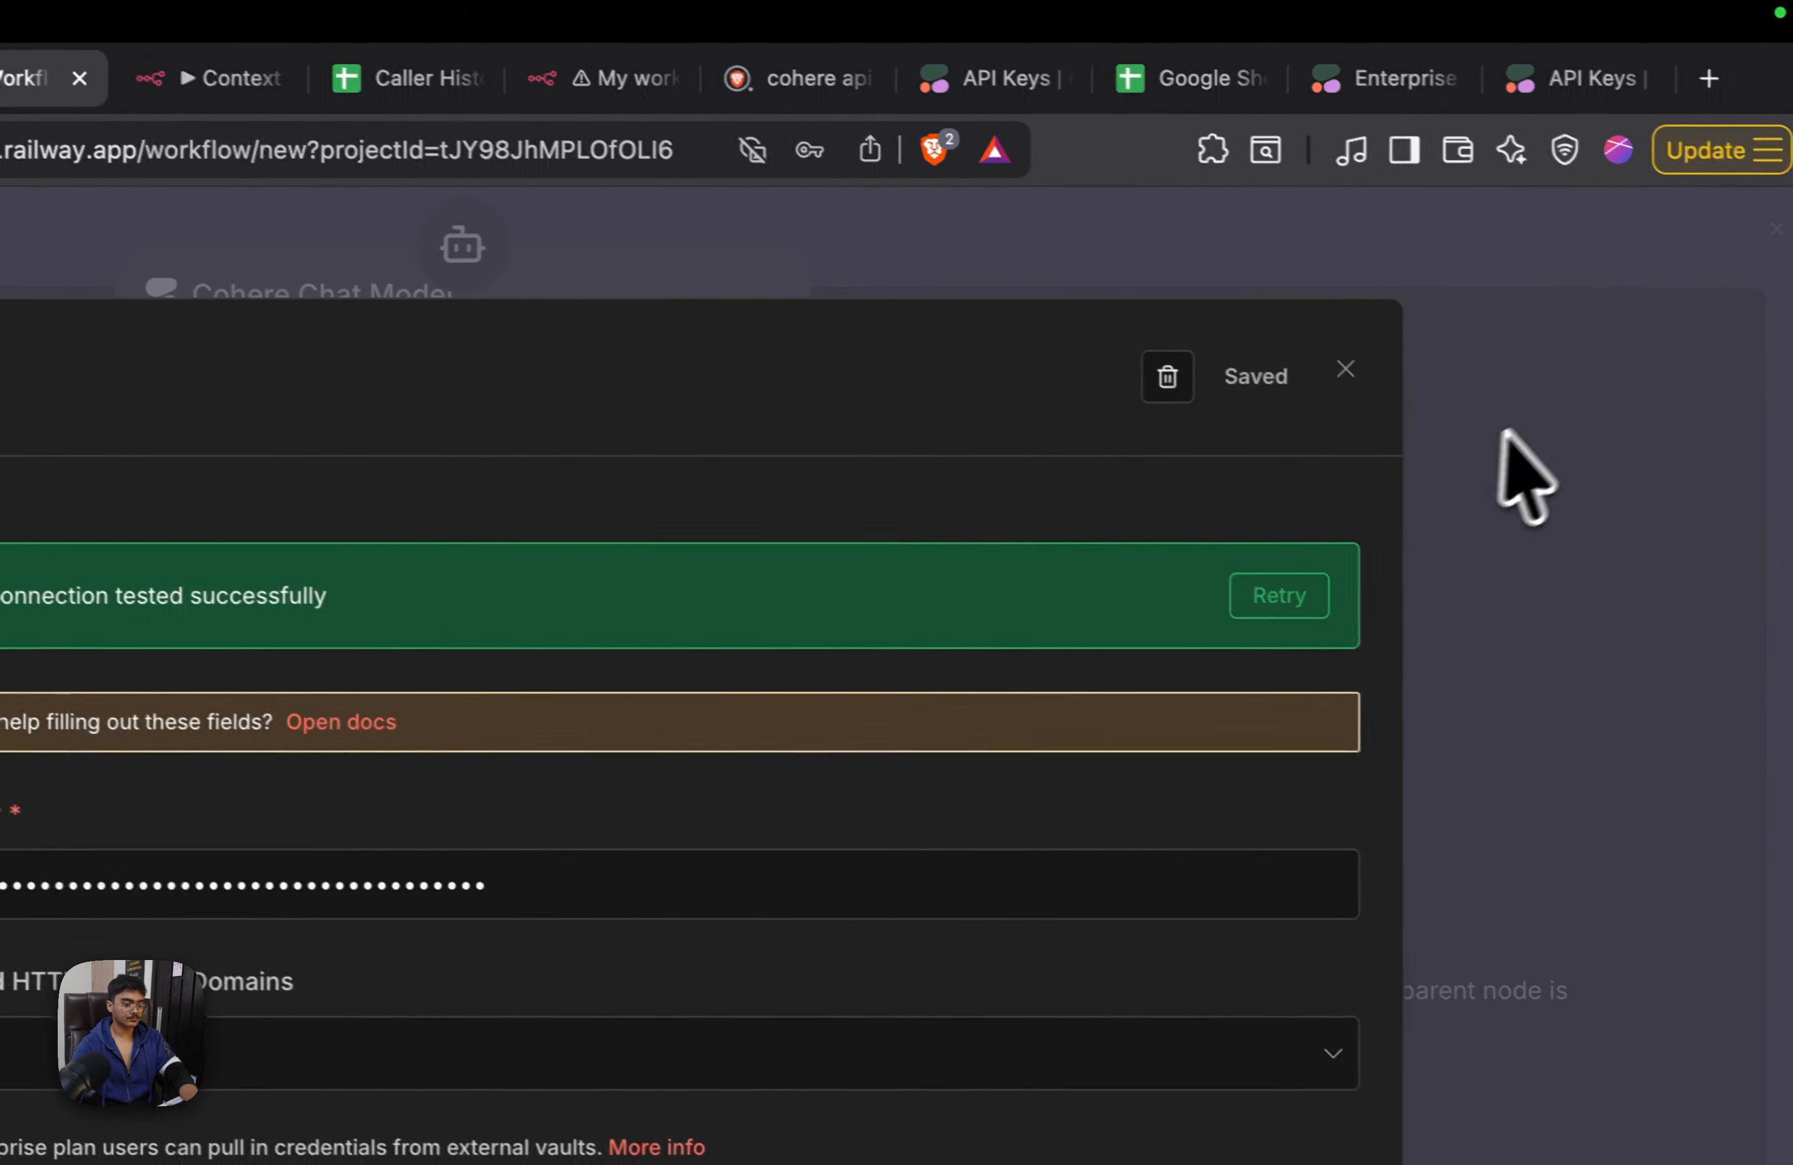
left_click(1316, 363)
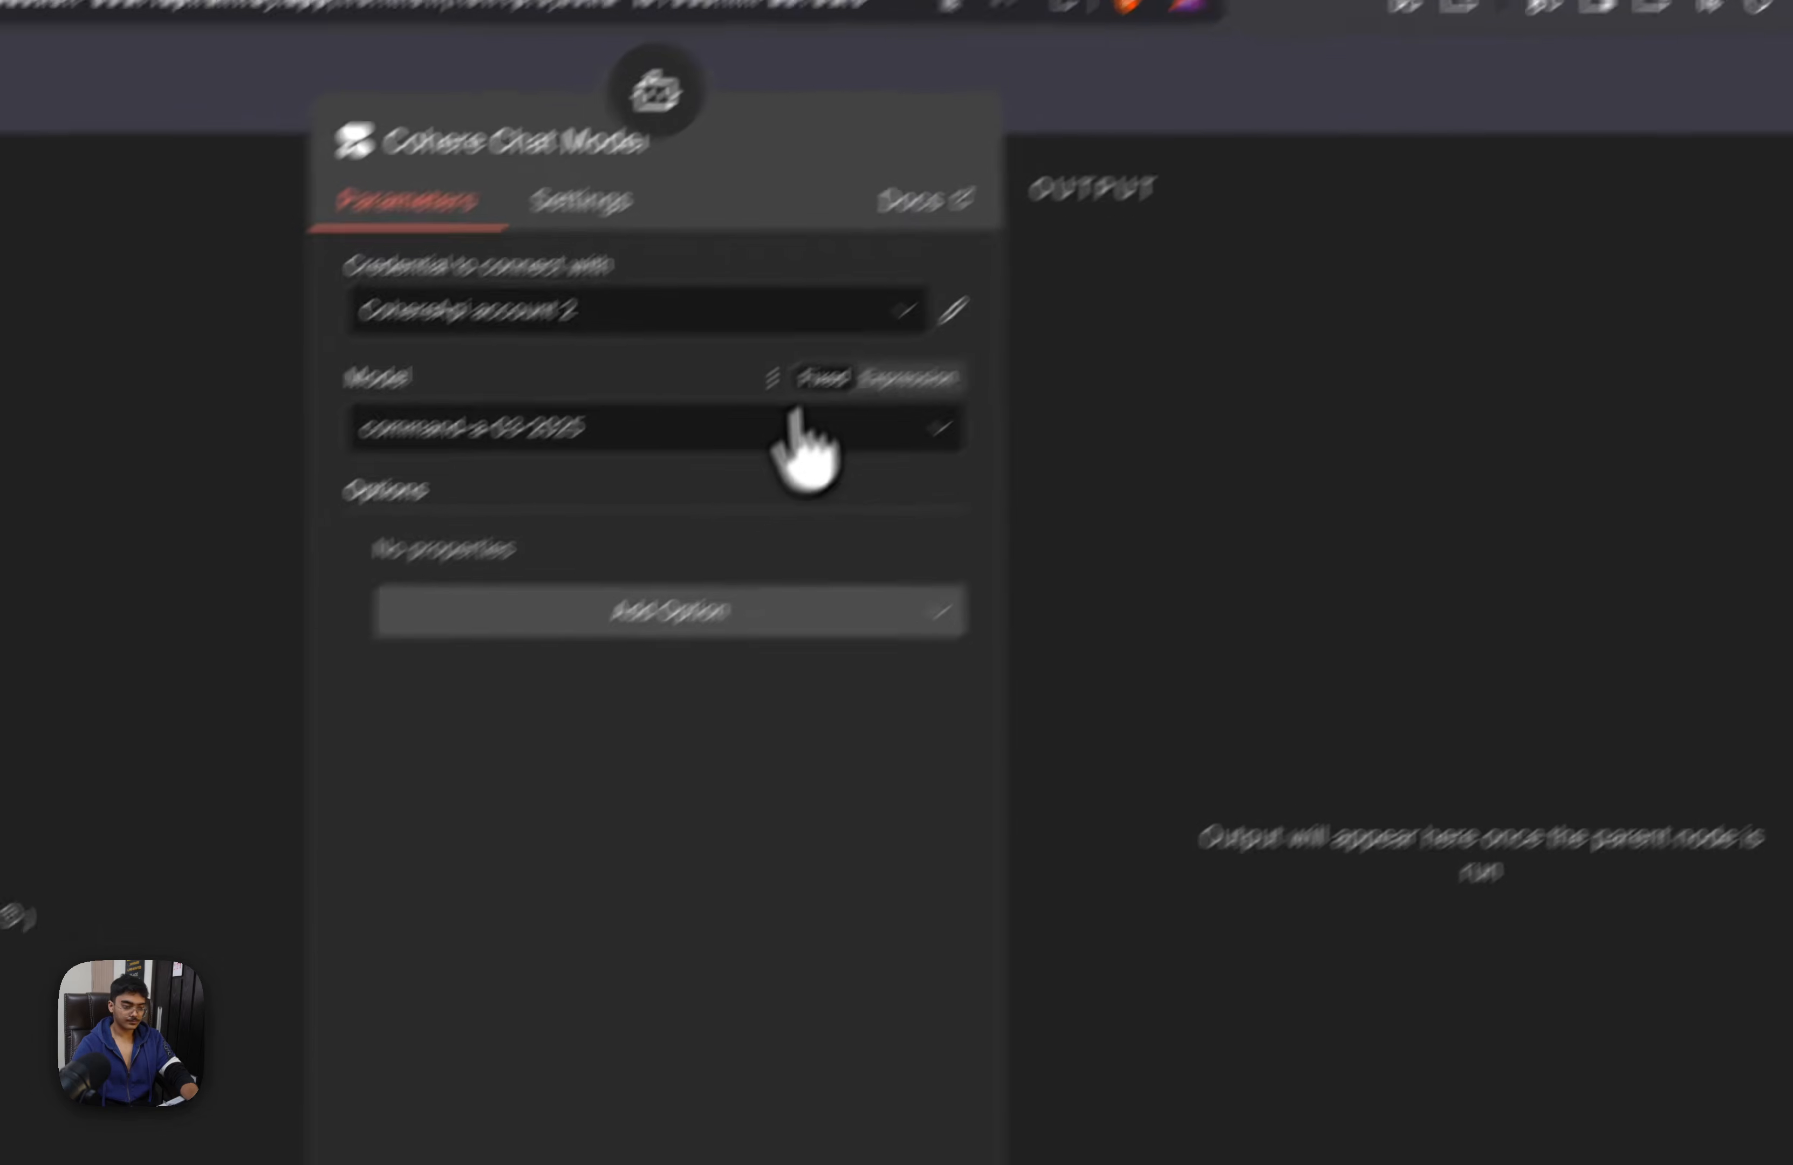
Set the Cohere Chat Model's model to command-r-plus-08-2024 and return to the canvas
left_click(711, 355)
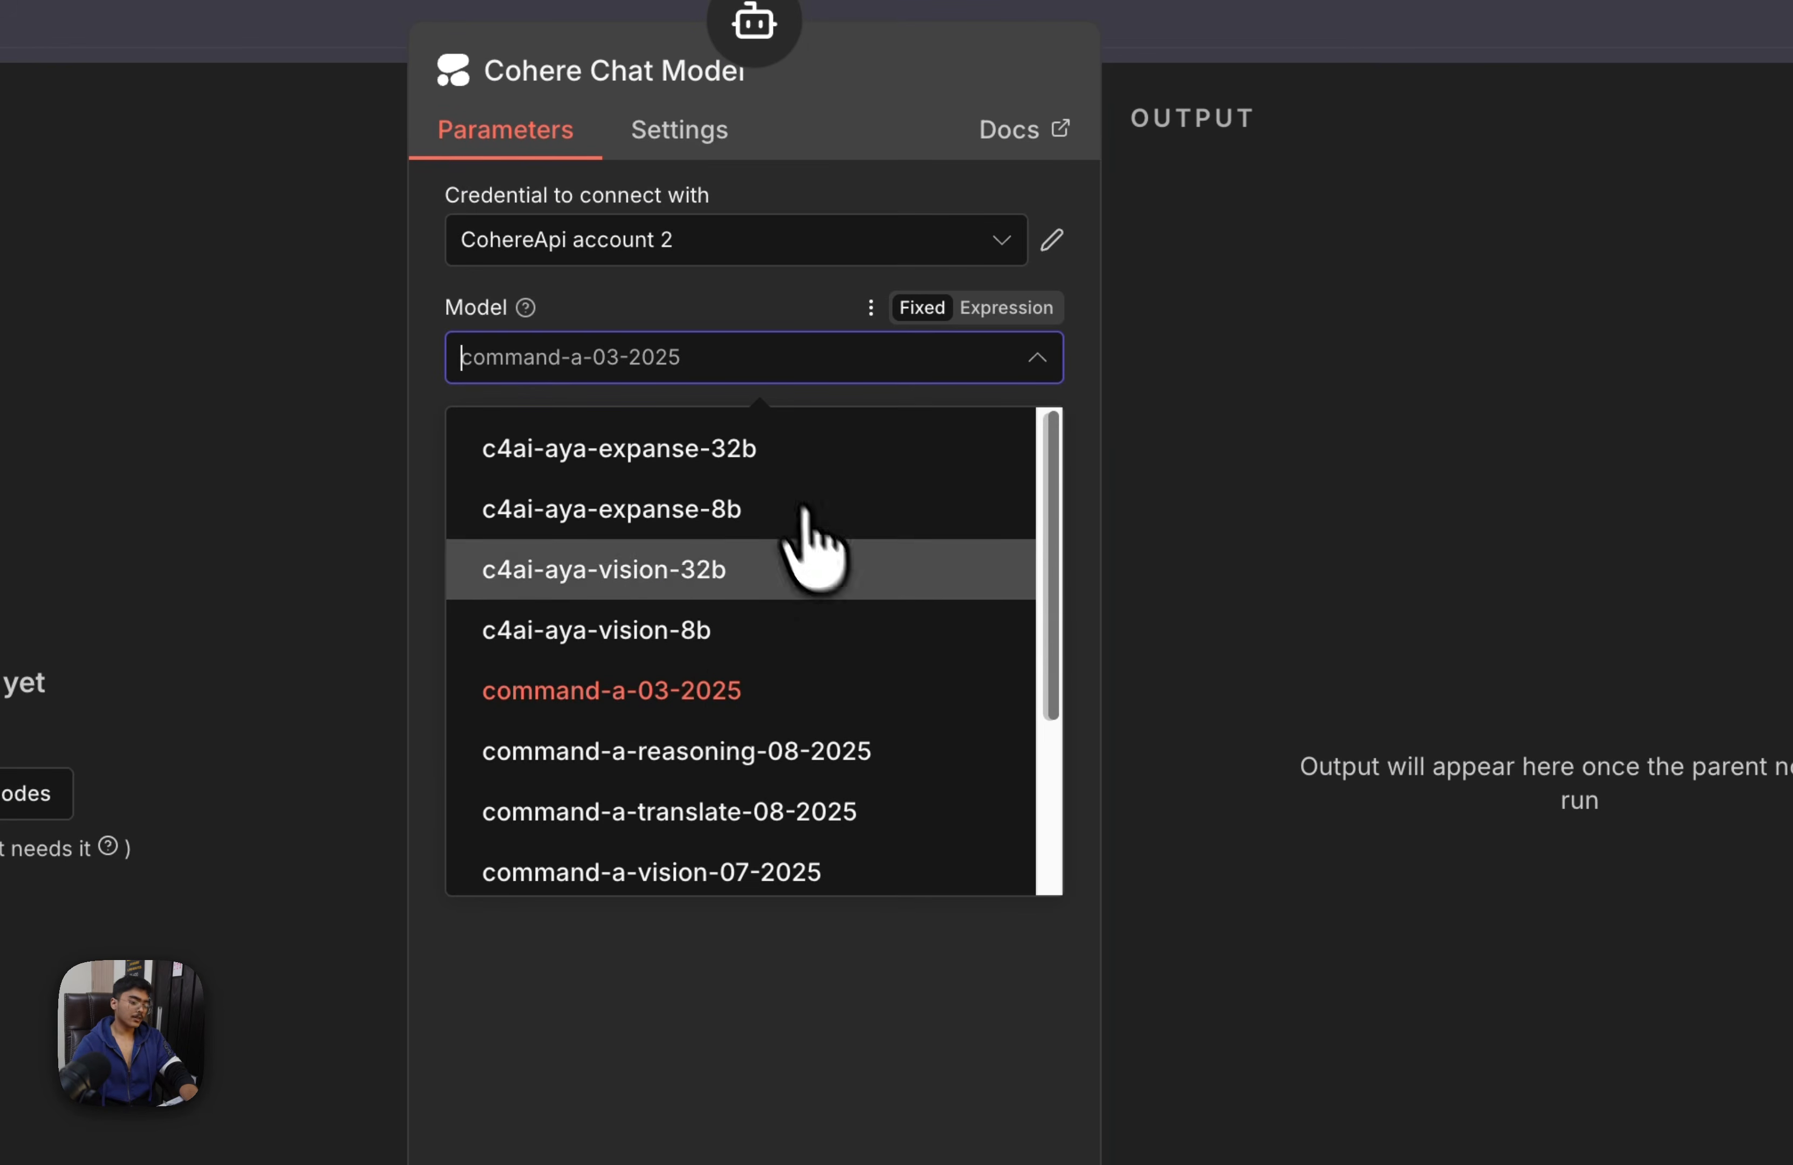
scroll(806, 541, "down", 4)
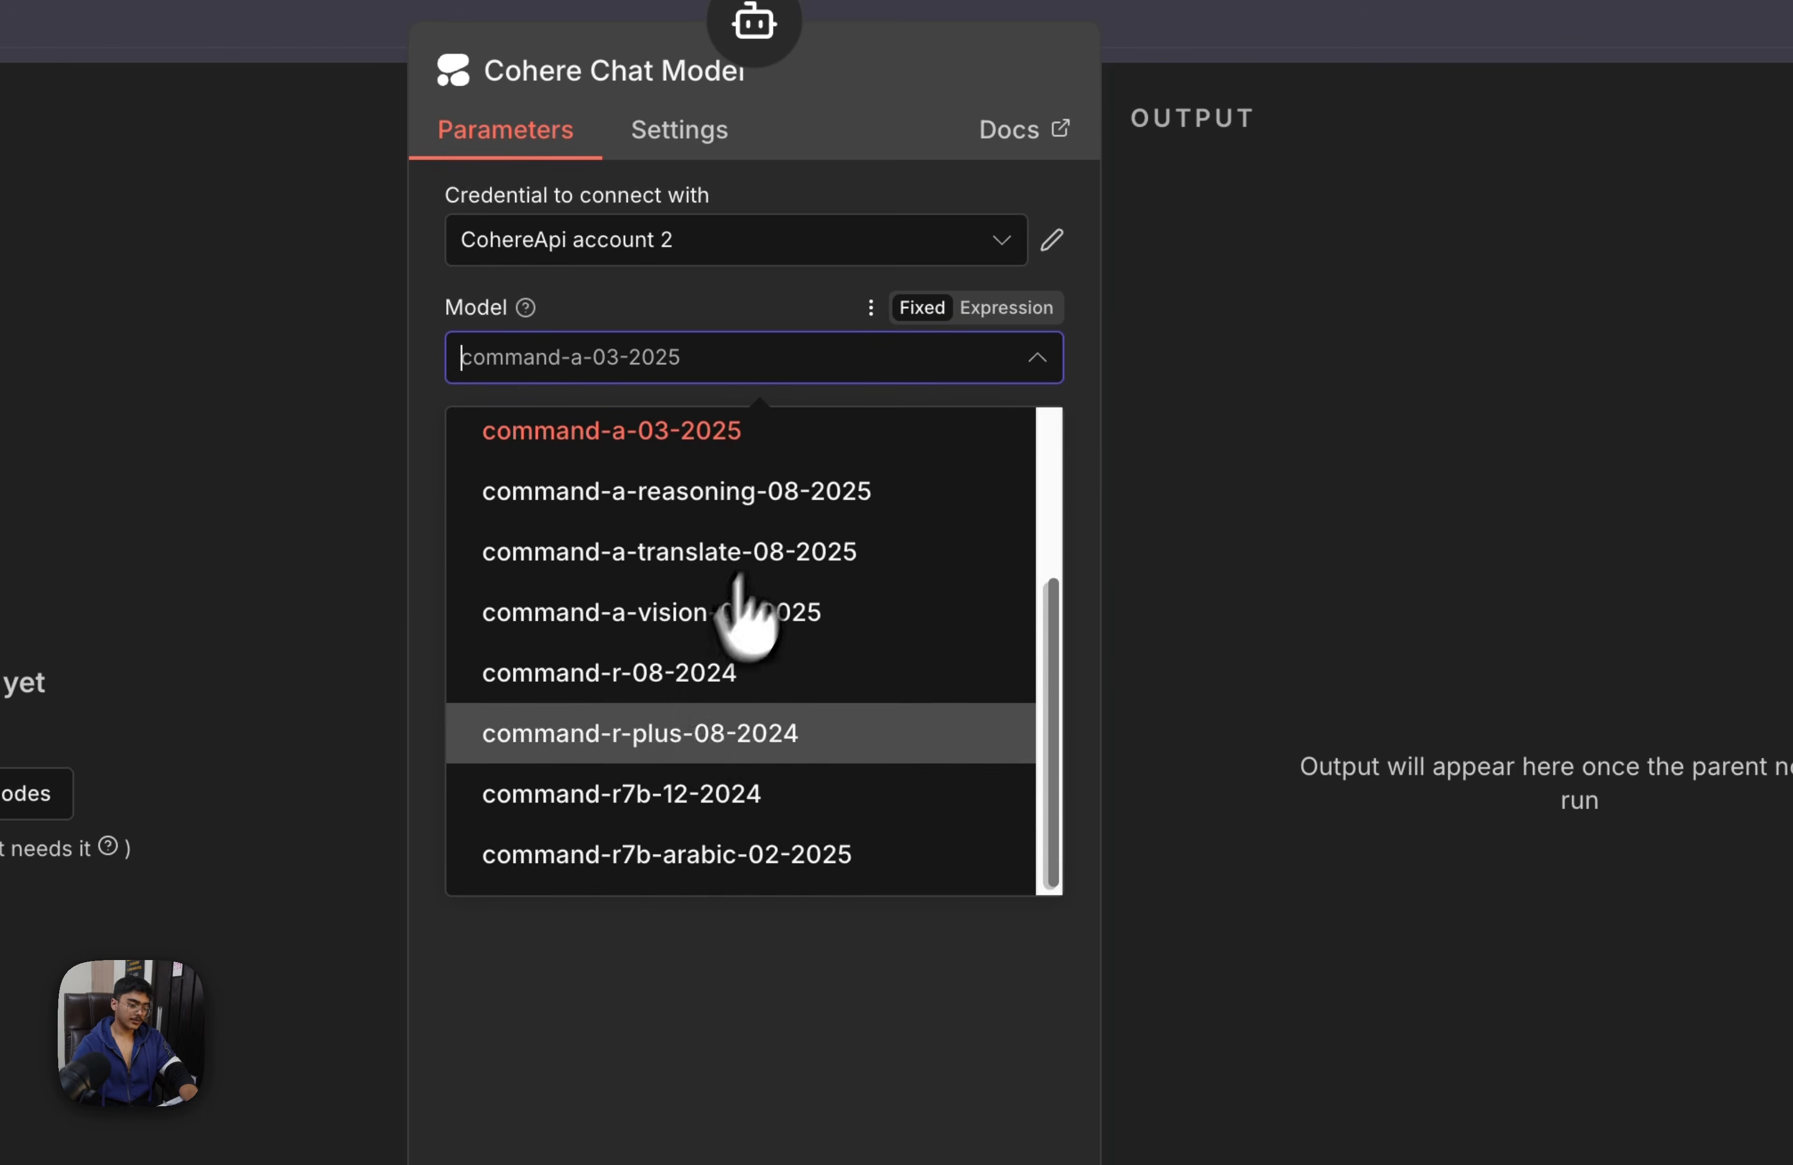
left_click(764, 745)
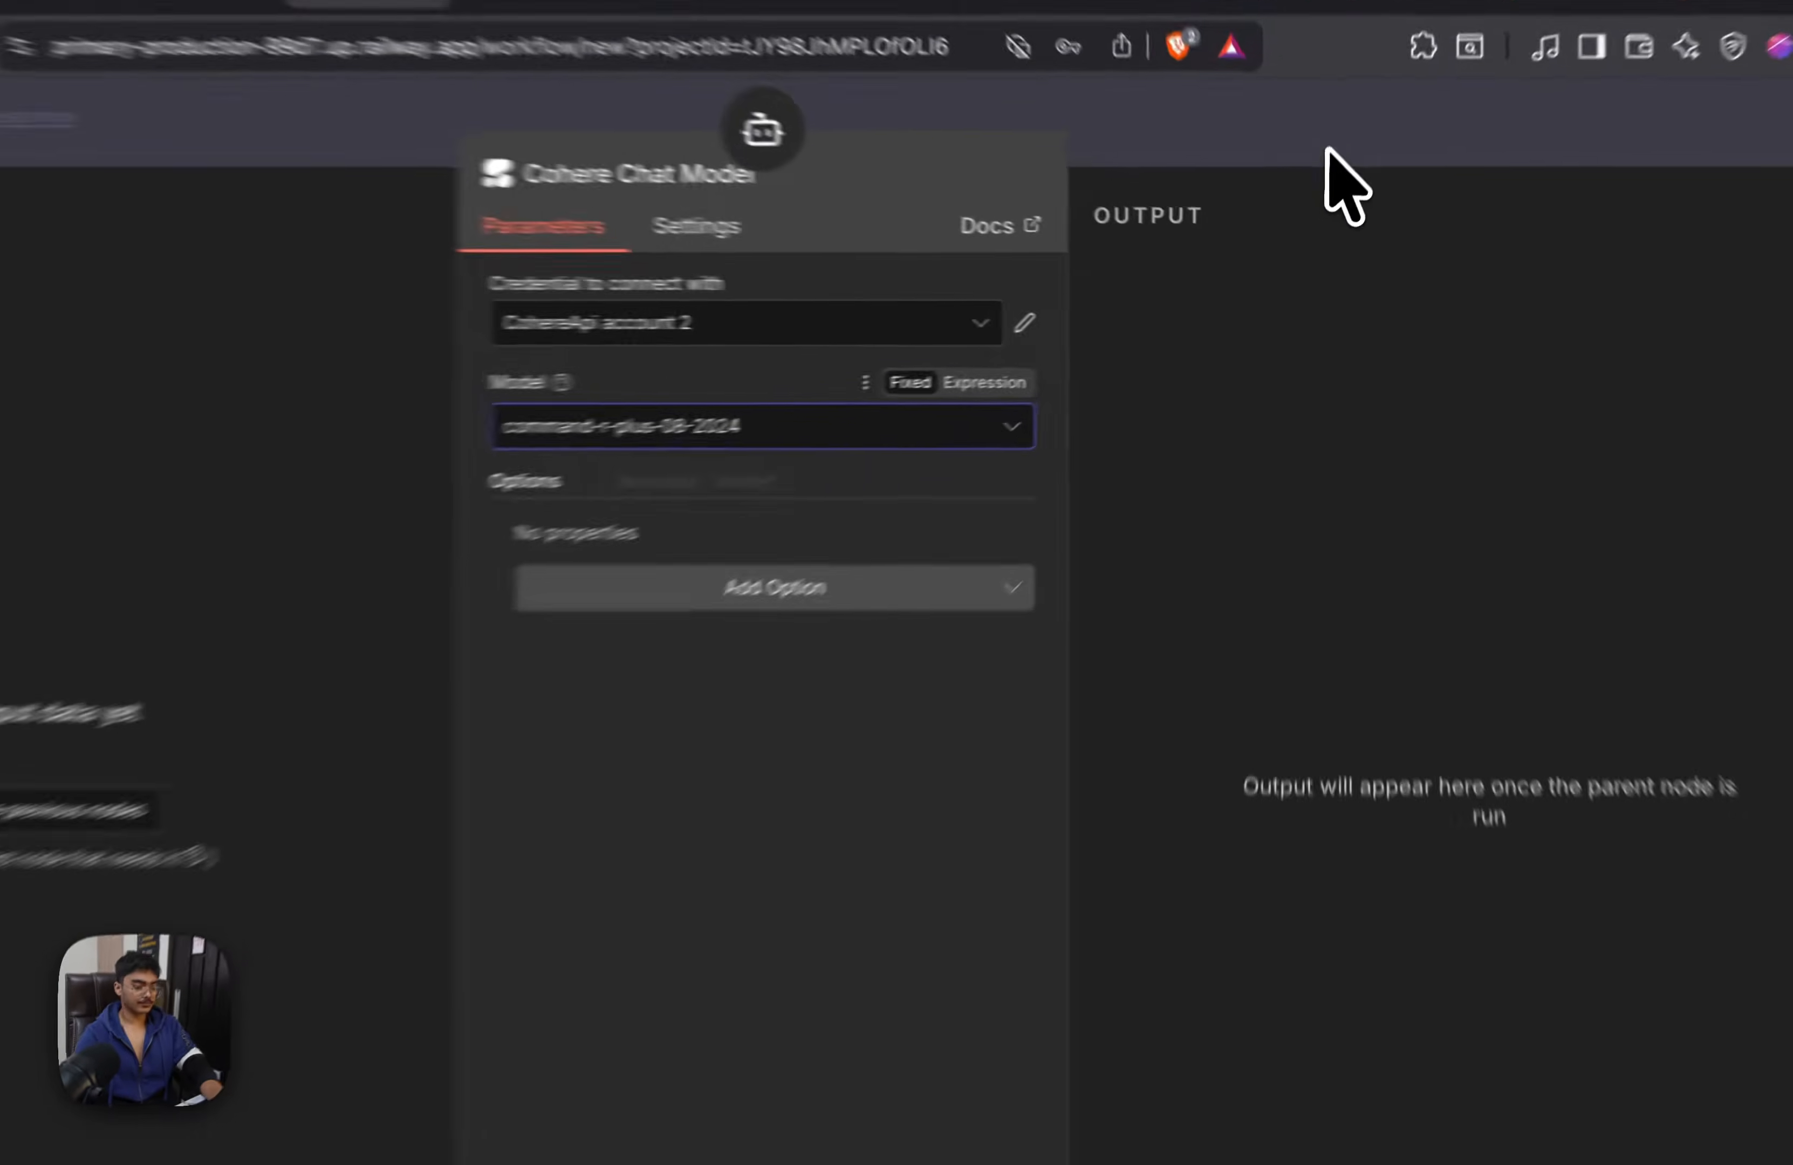
left_click(1322, 184)
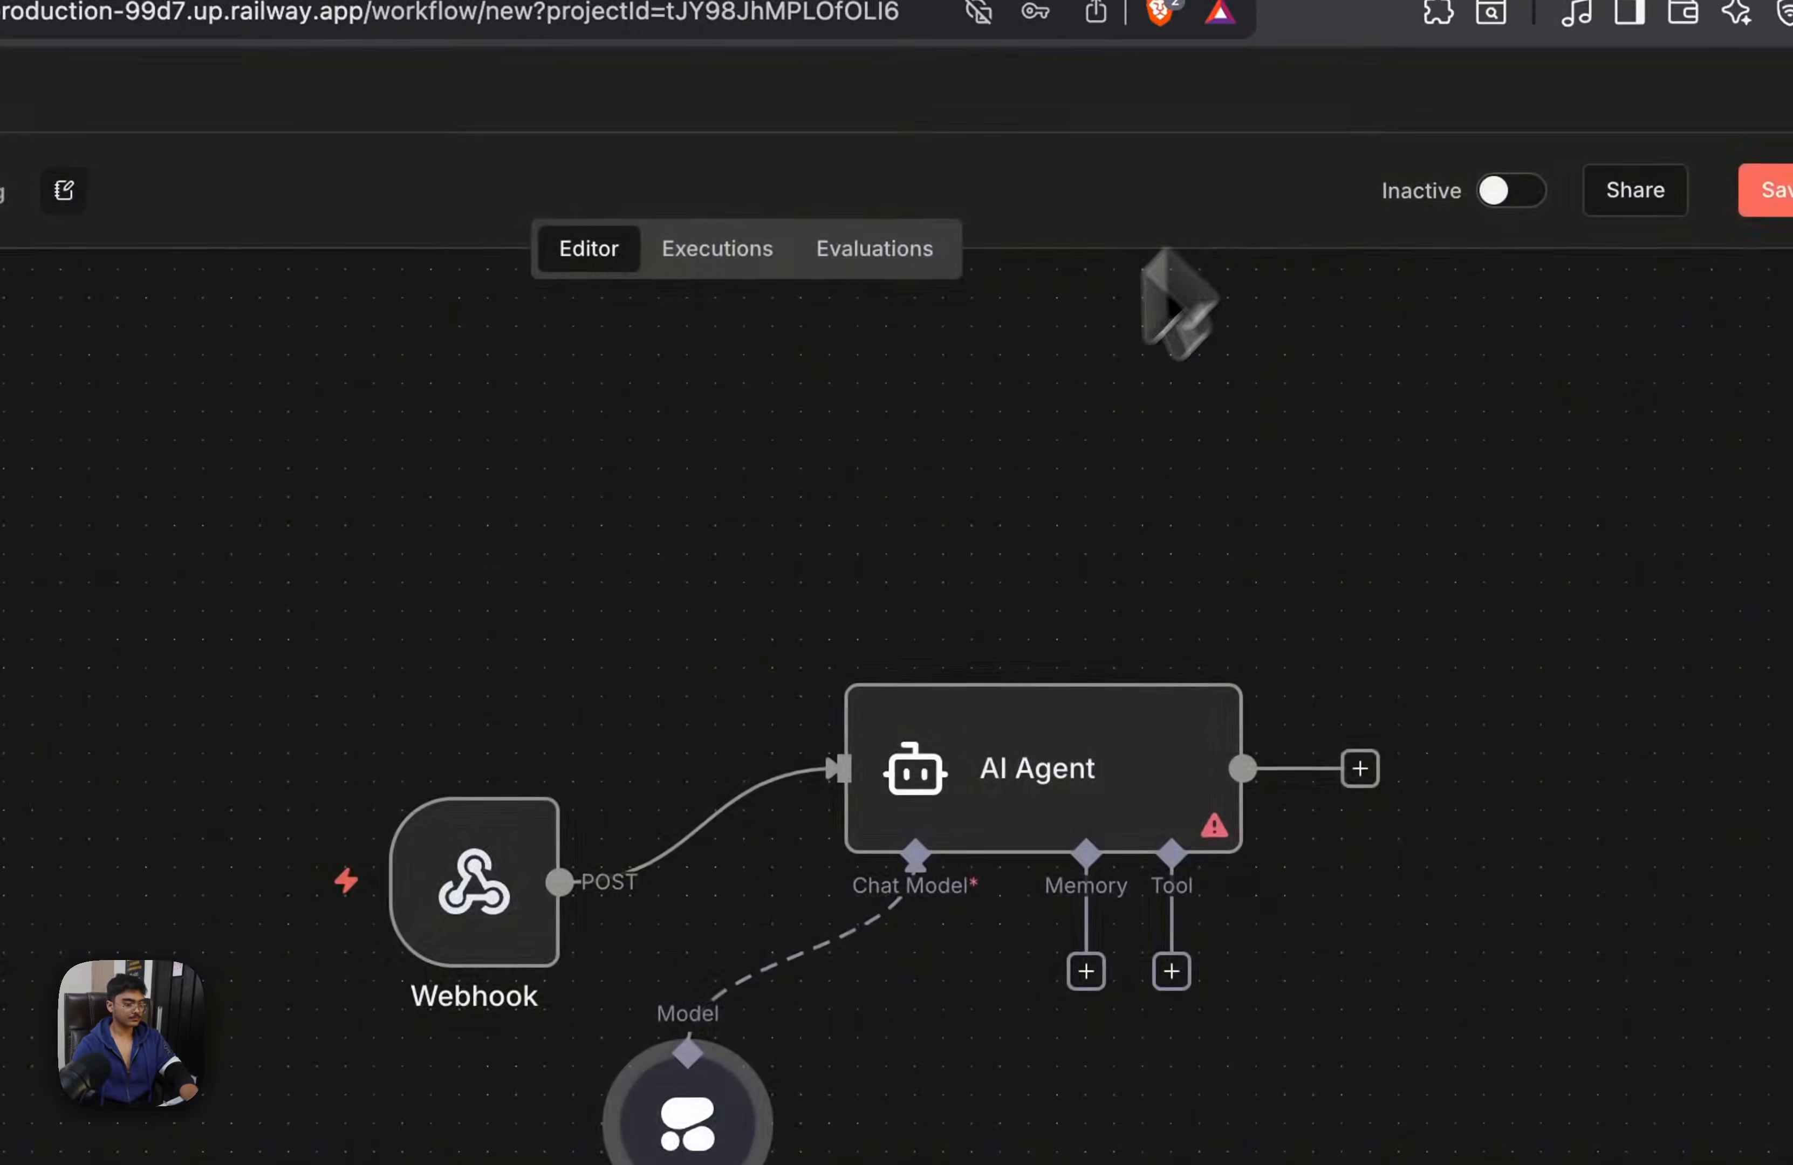
Arrange the Cohere Chat Model below the AI Agent and the Webhook level with it, and open the node picker from the agent's output
left_click_drag(898, 887, 954, 889)
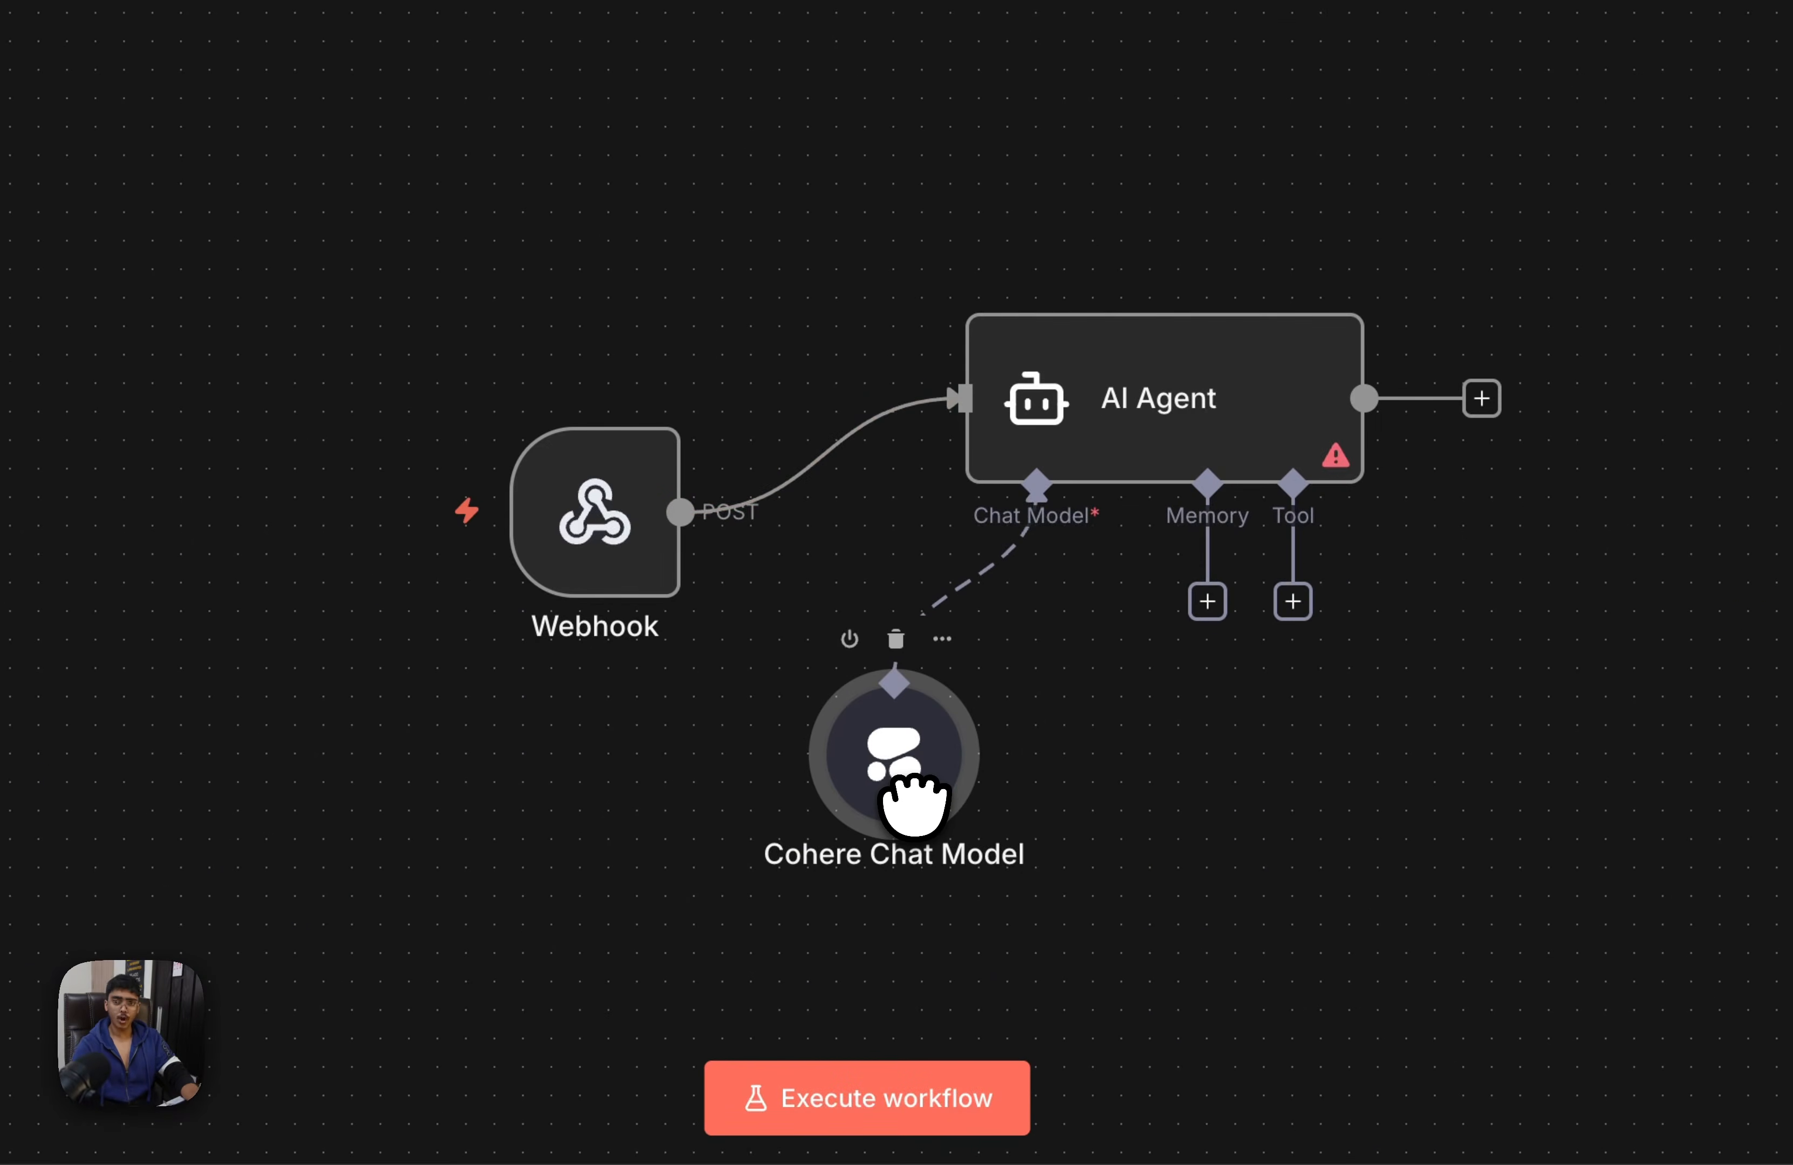
left_click_drag(1036, 399, 1007, 315)
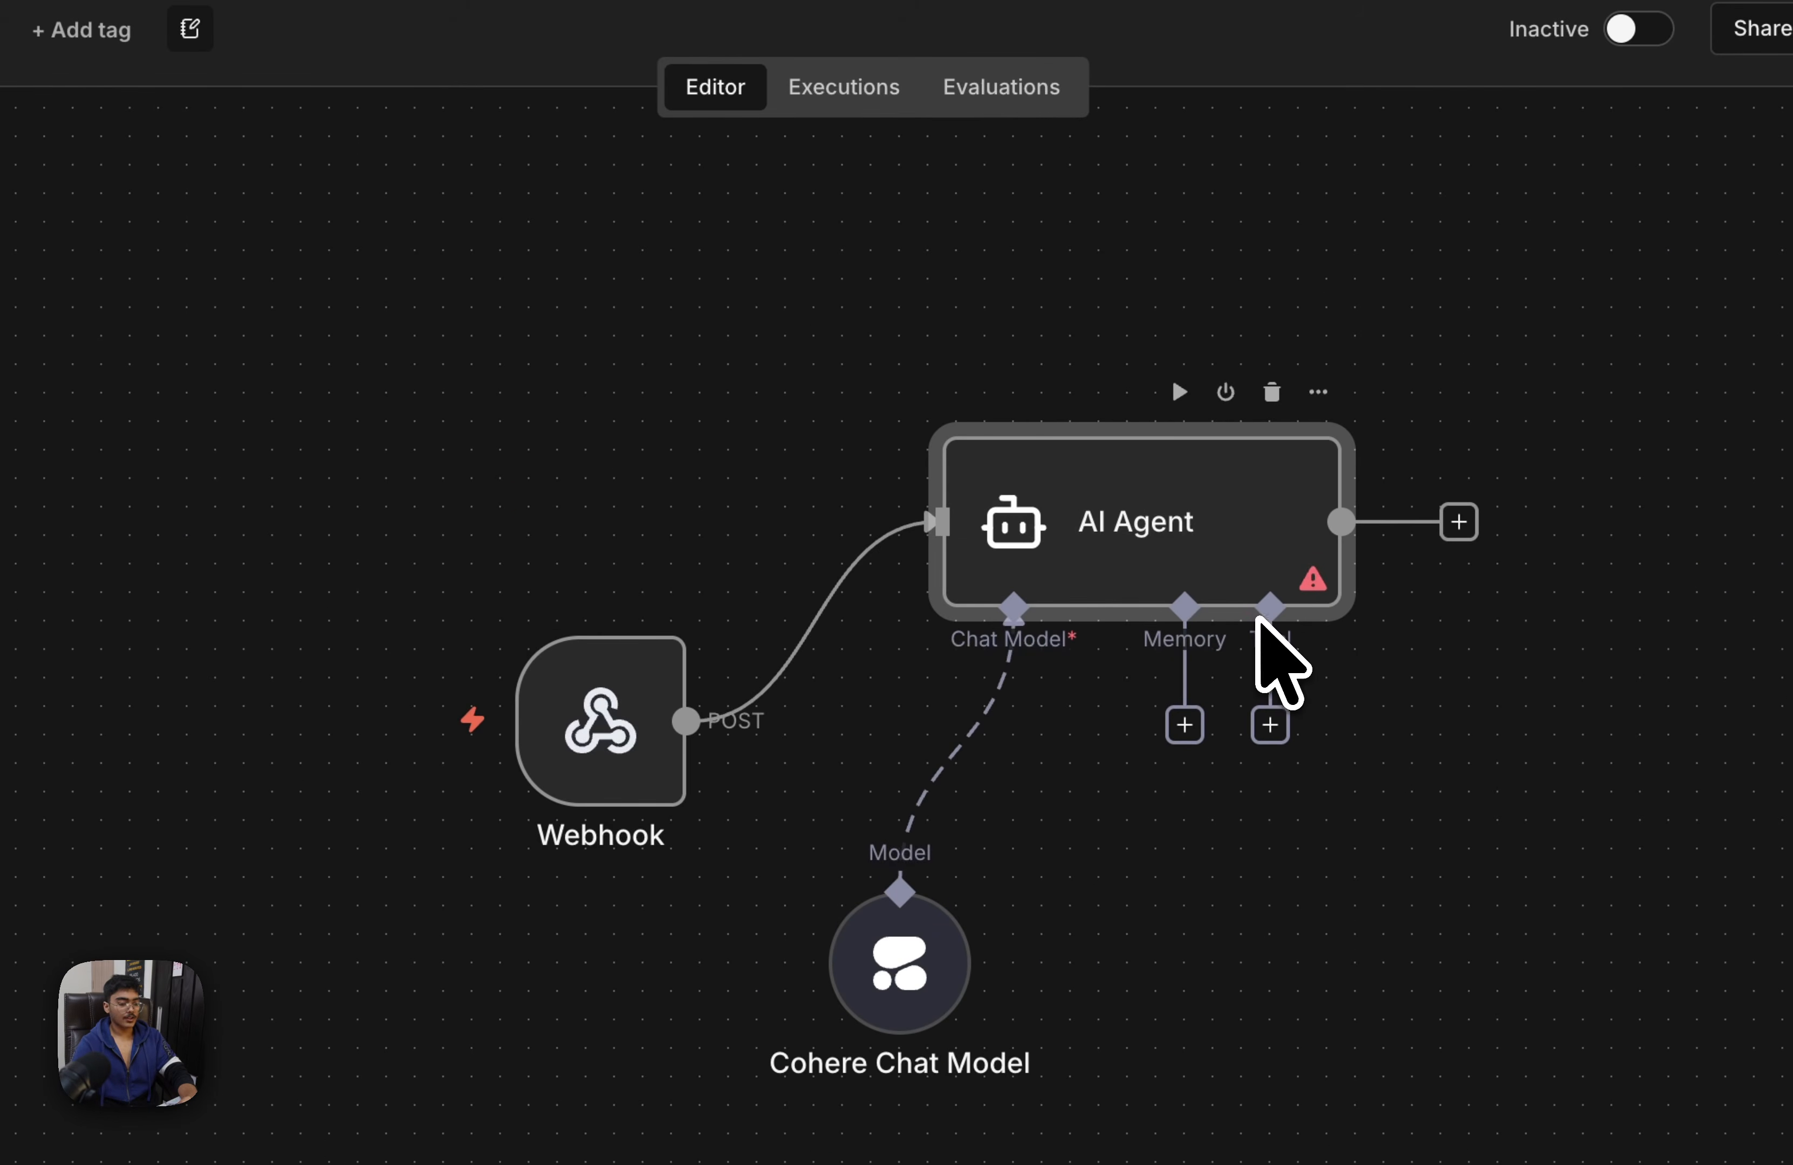
scroll(426, 615, "right", 5)
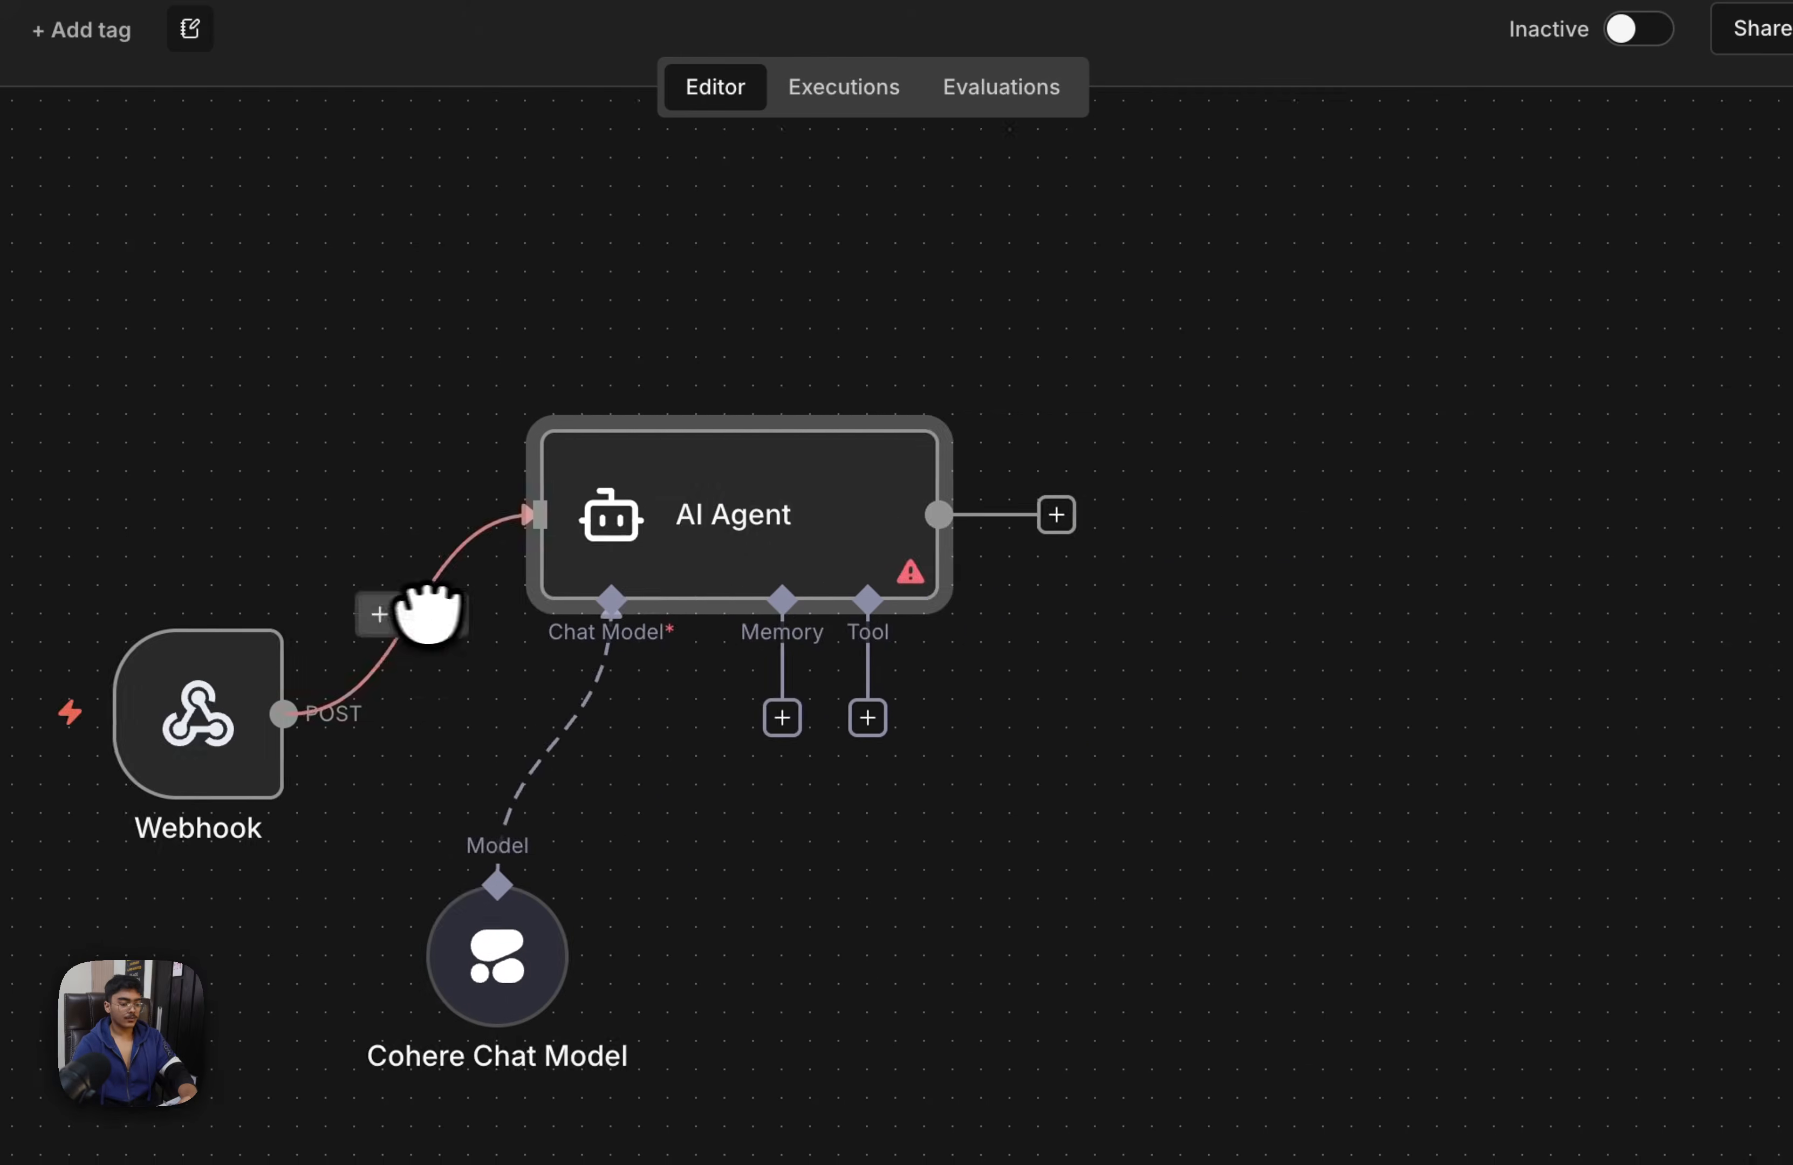
scroll(426, 615, "right", 1)
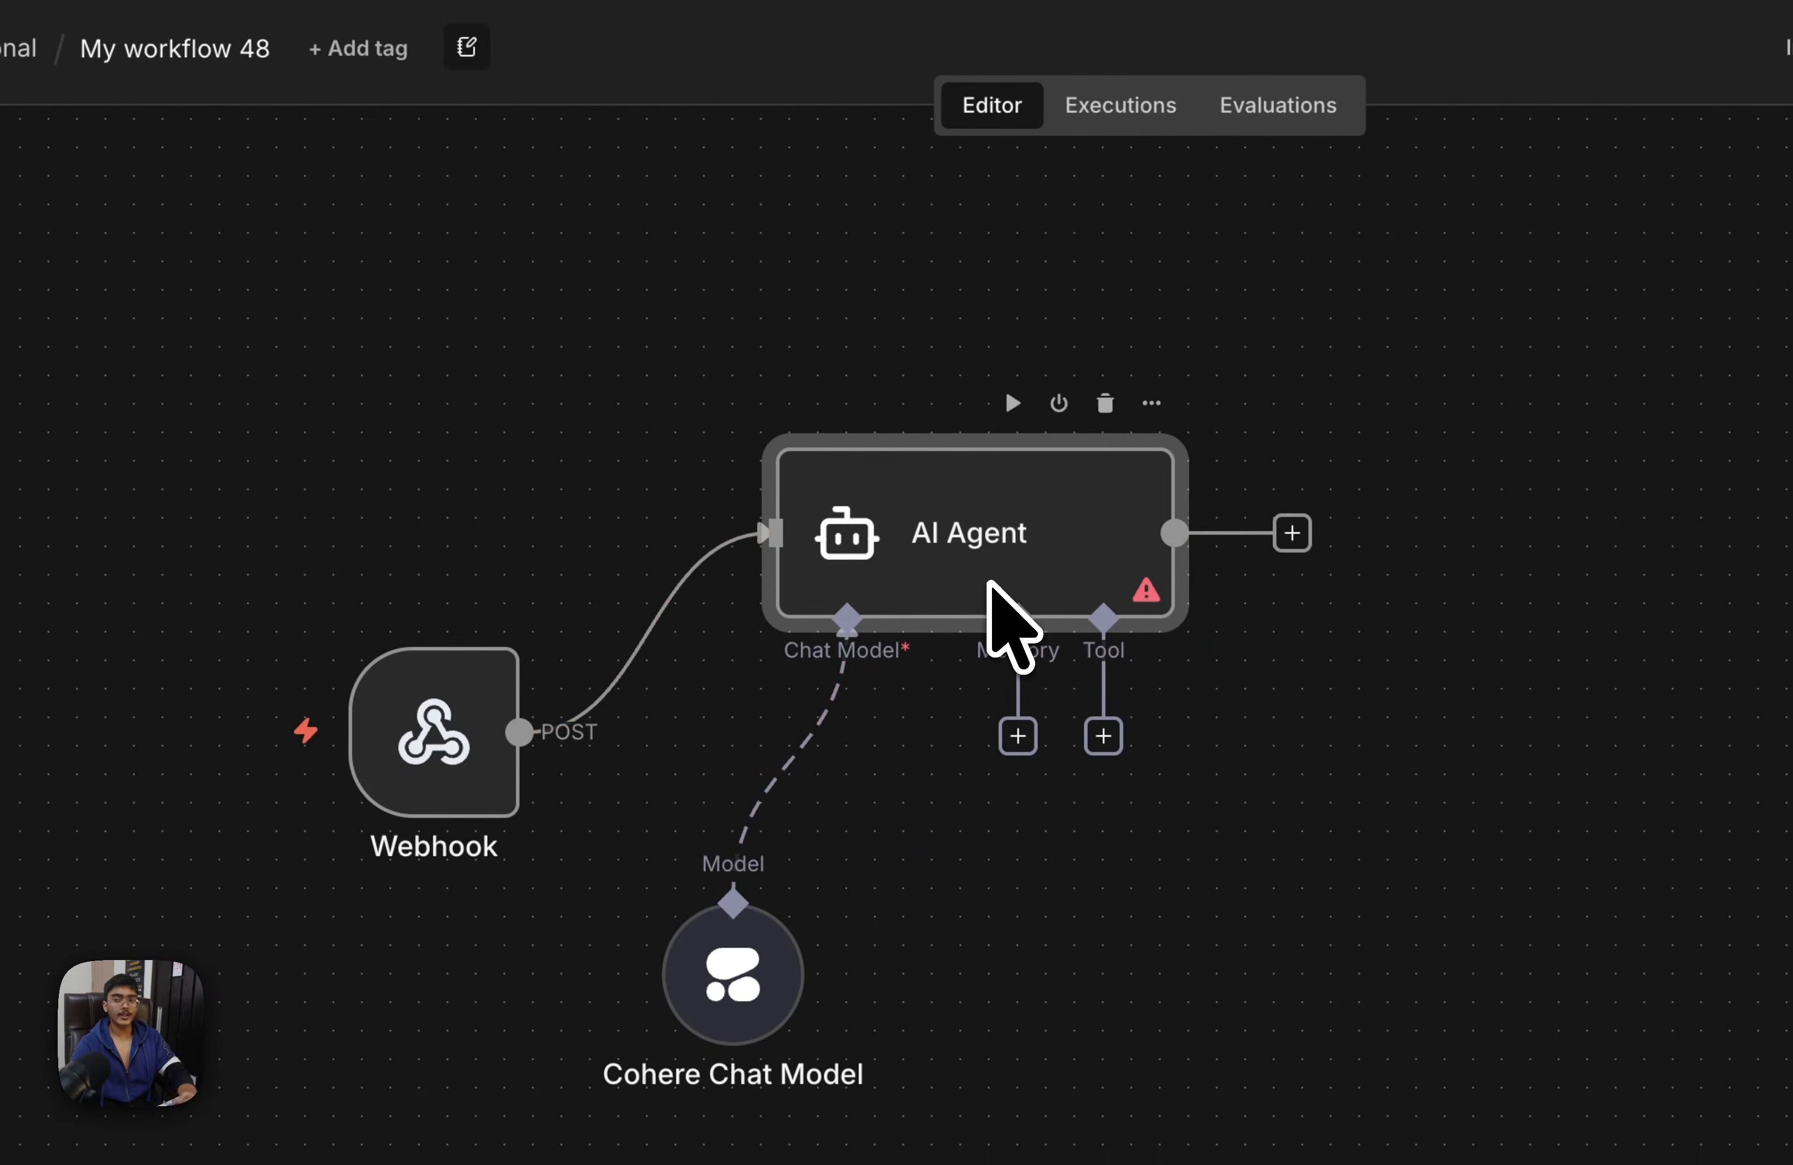
left_click_drag(460, 740, 387, 515)
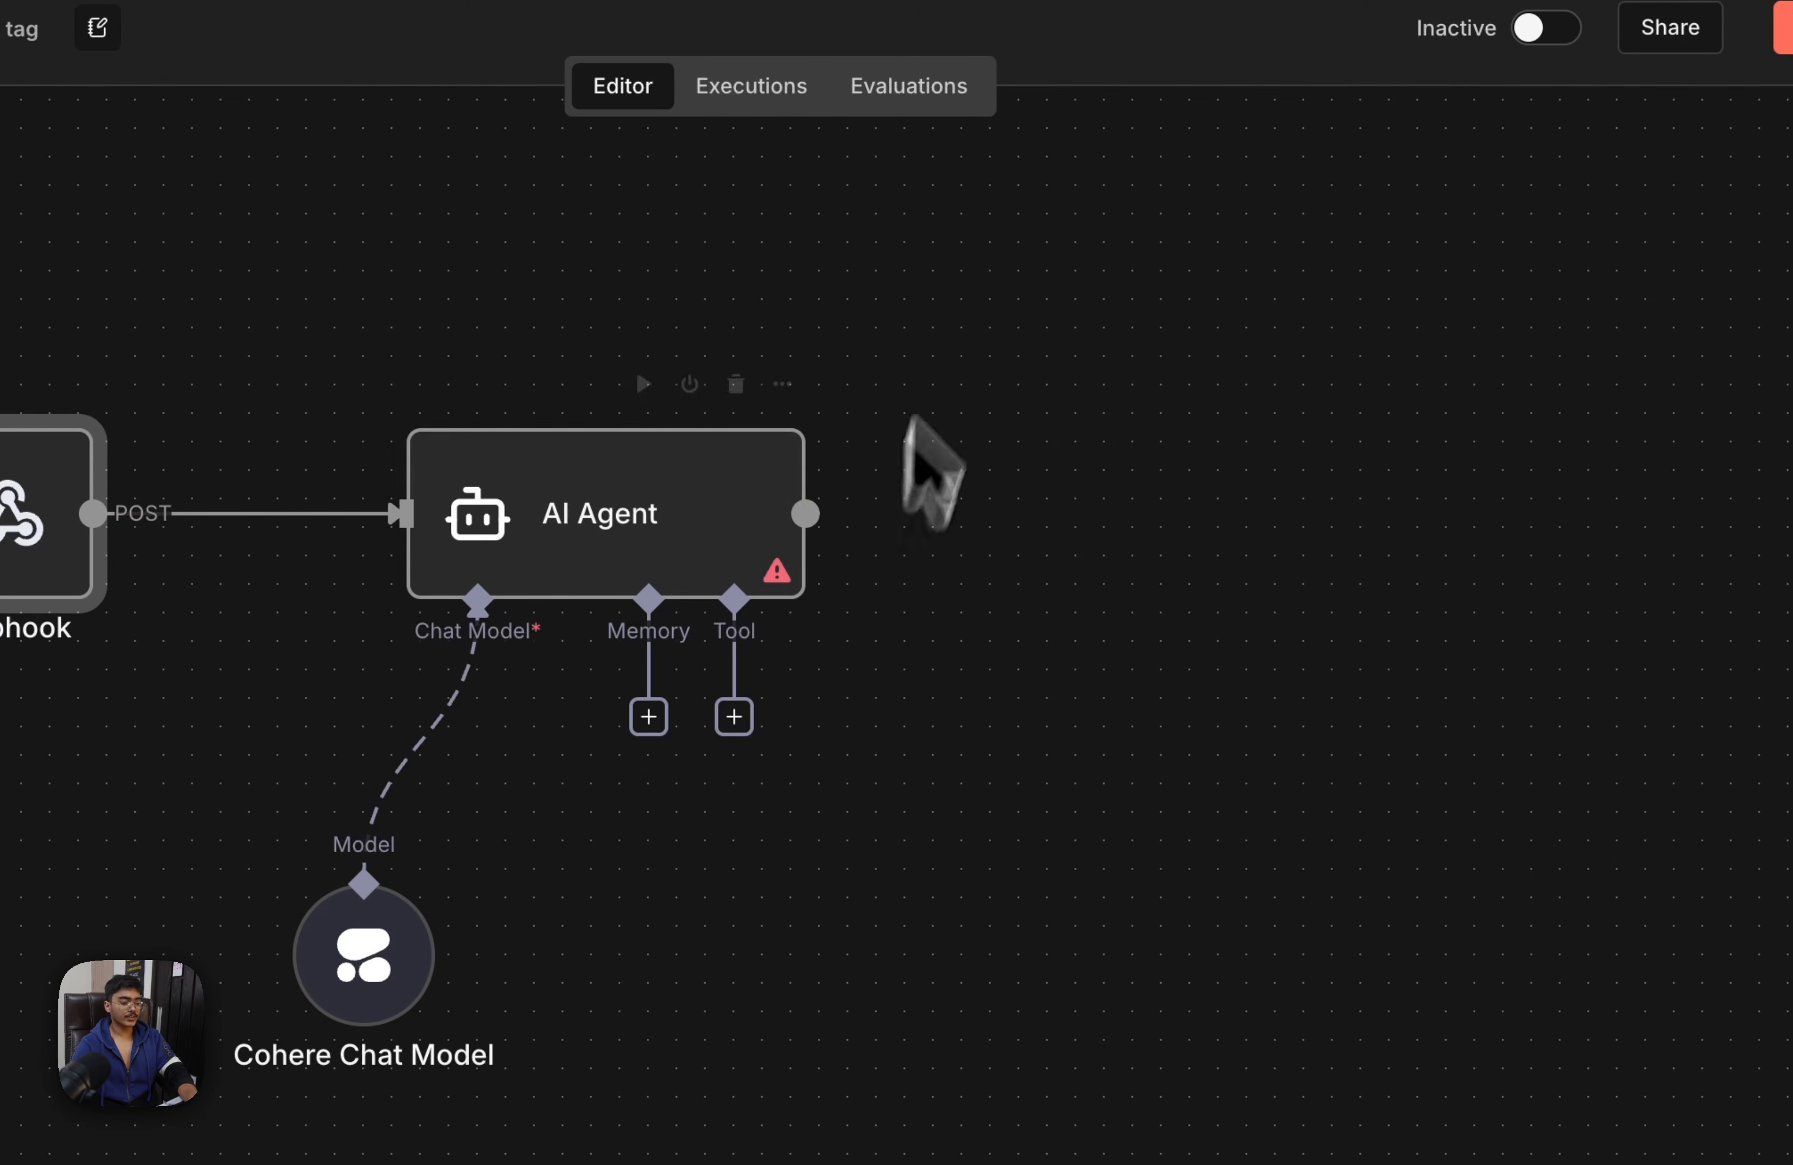
left_click_drag(806, 513, 1118, 517)
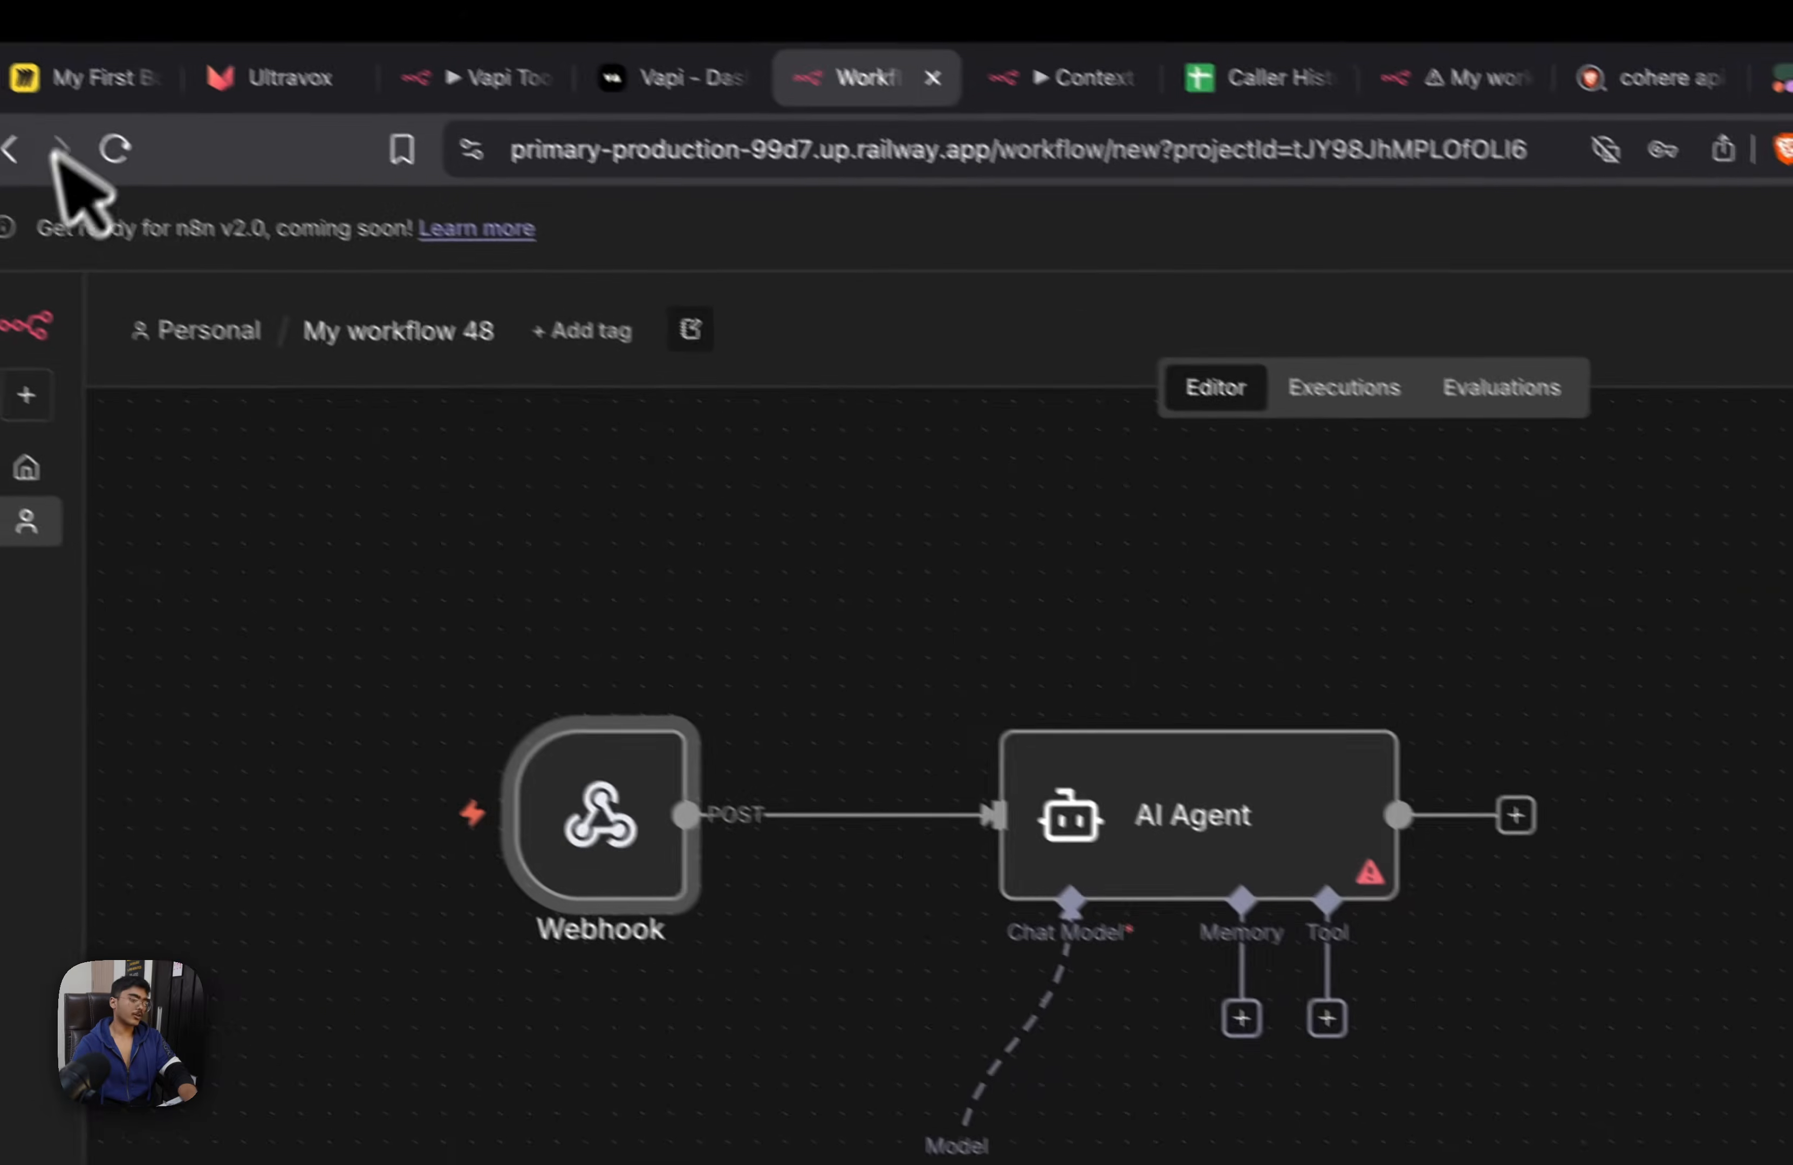
Switch to the Miro board and sketch a boxed letter A with an arrow to a phone and another to an underlined storage label
left_click(106, 83)
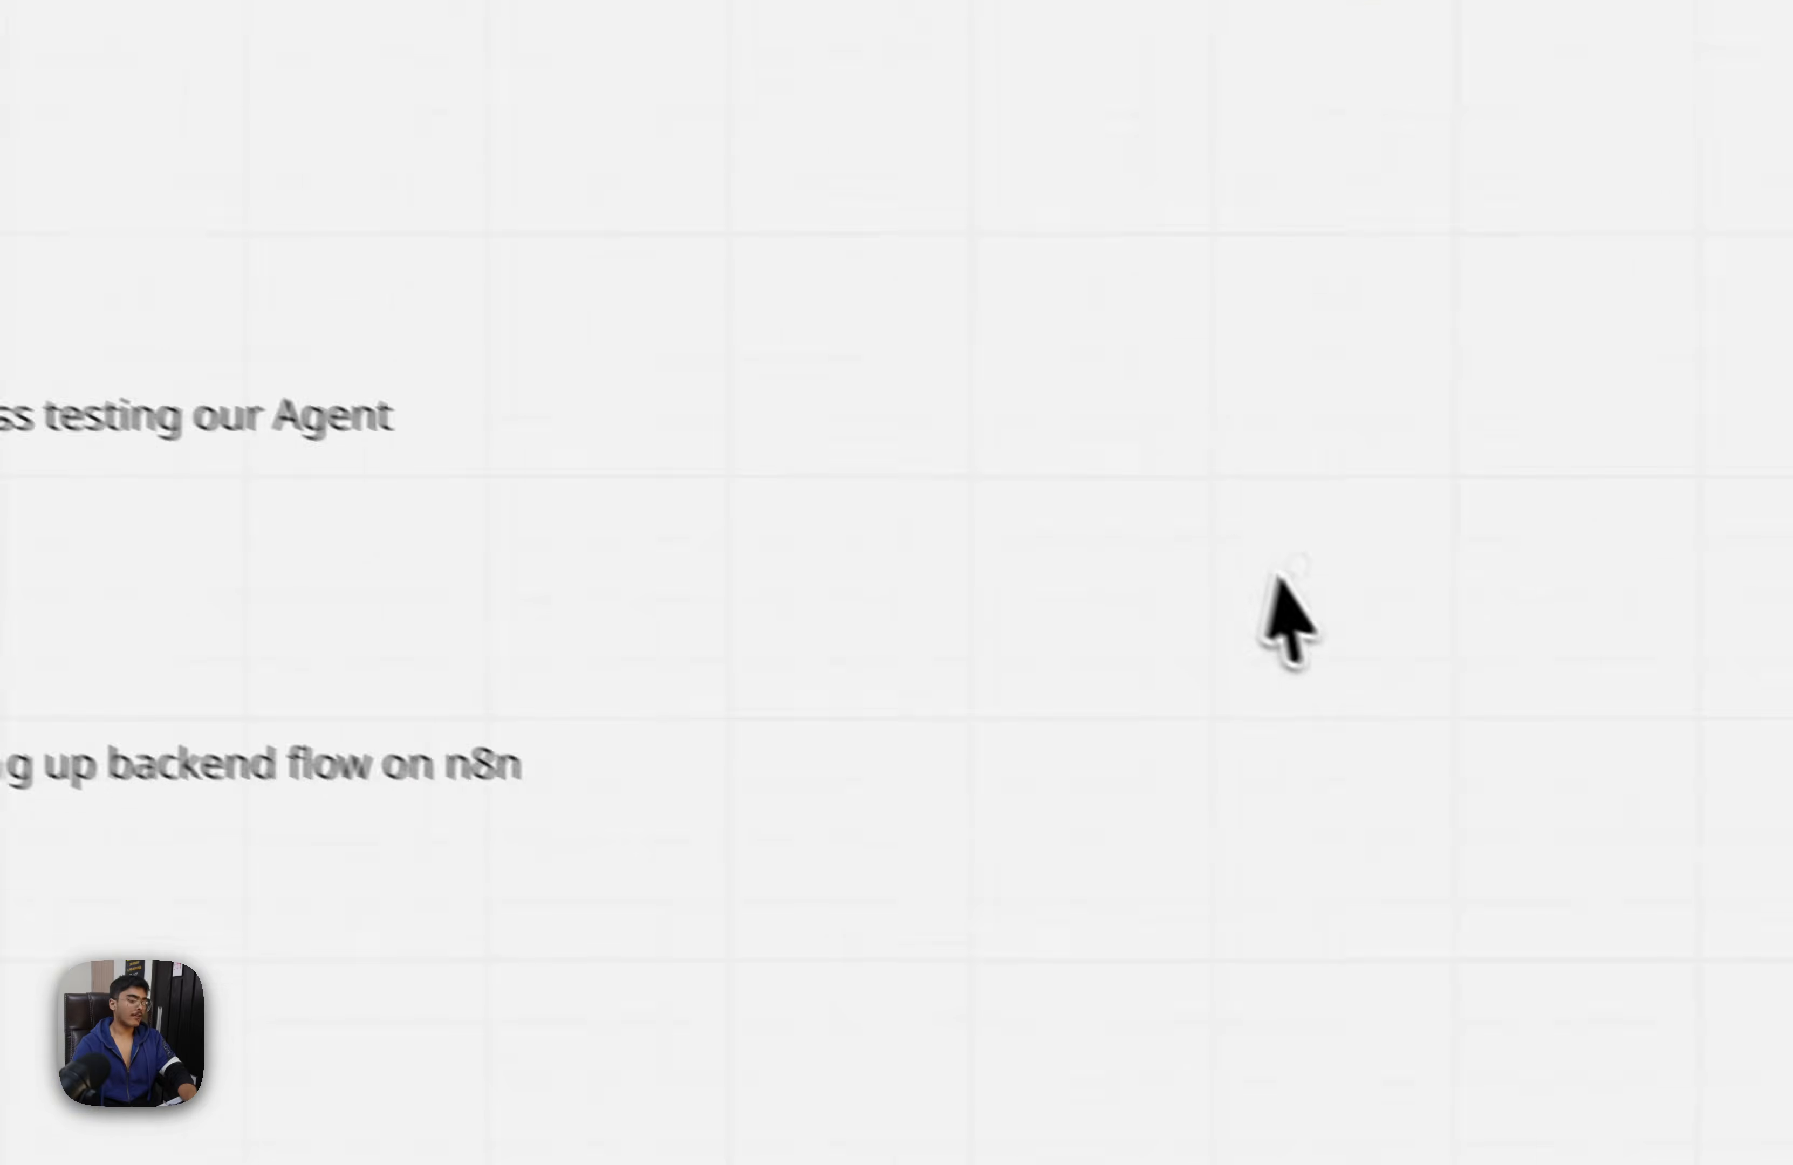
scroll(1210, 533, "down", 5)
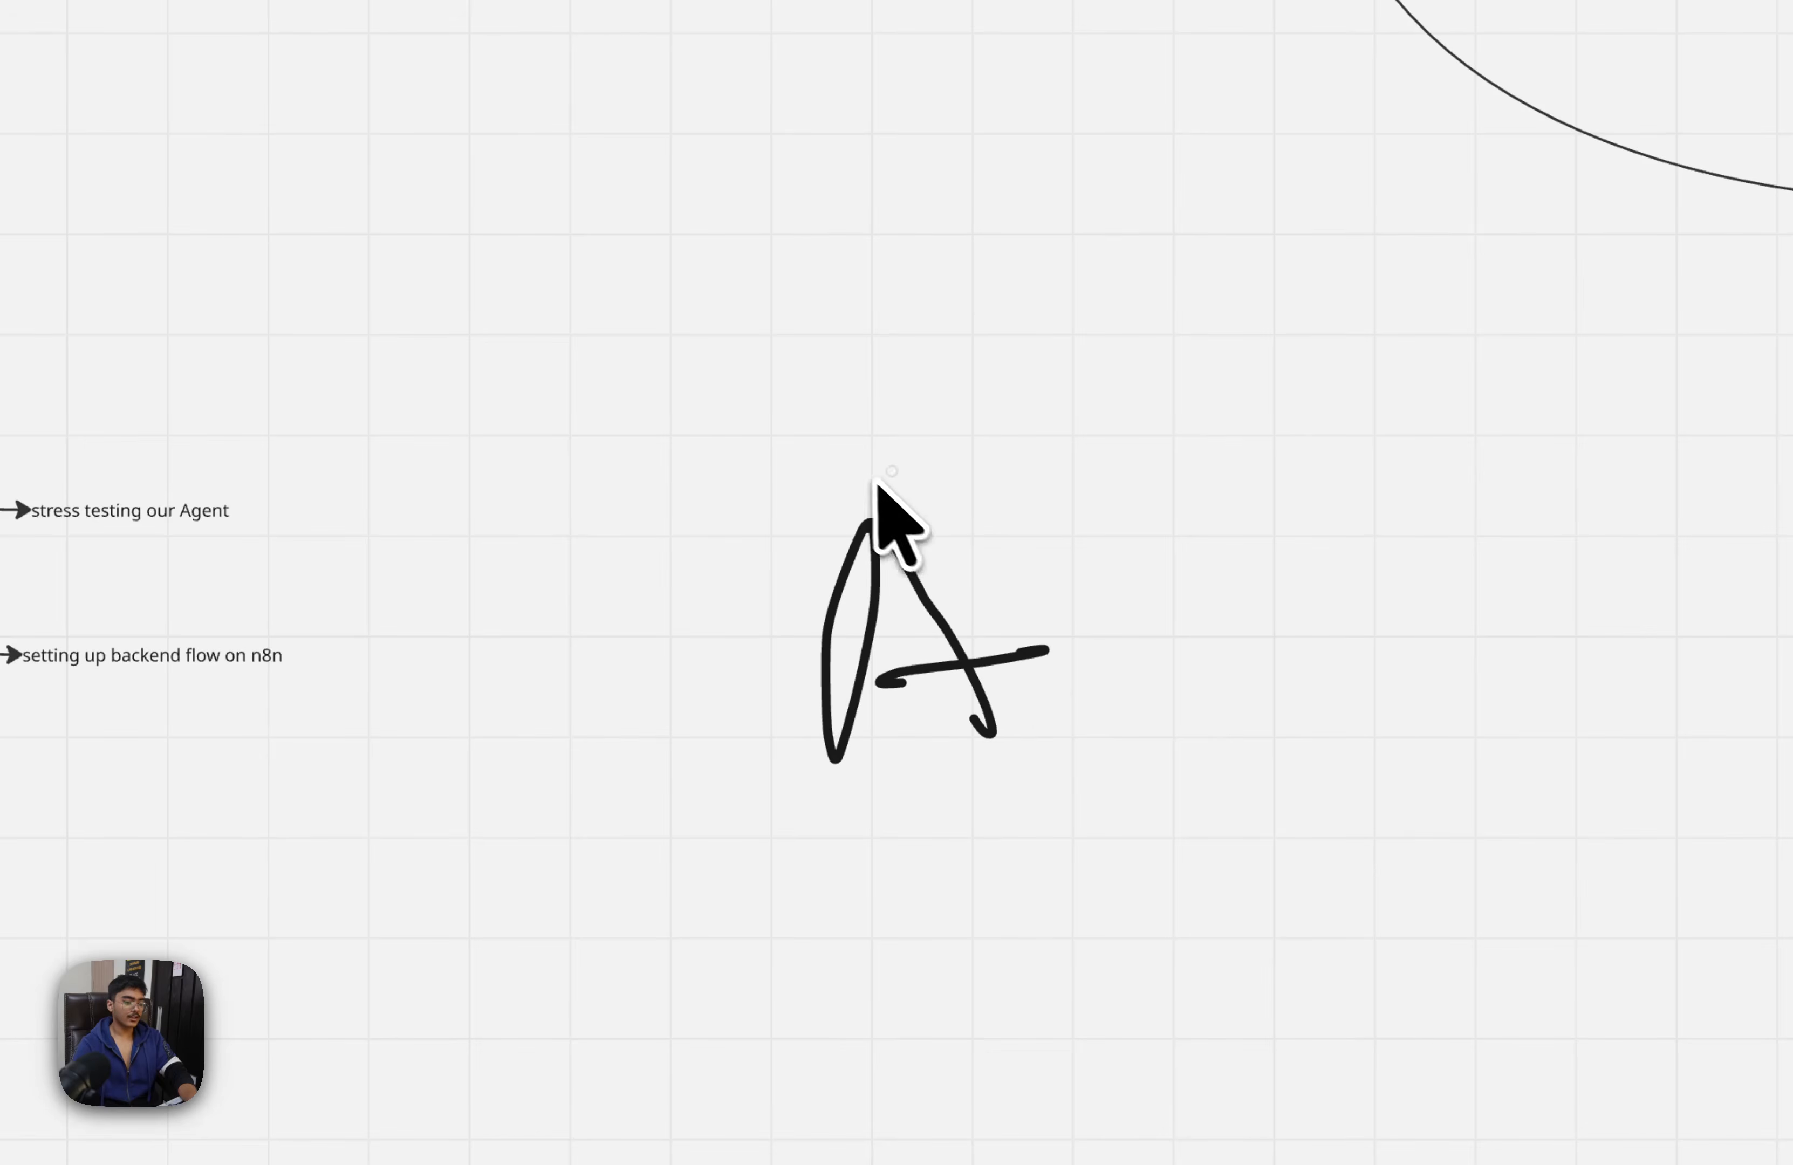
left_click_drag(1056, 861, 1093, 520)
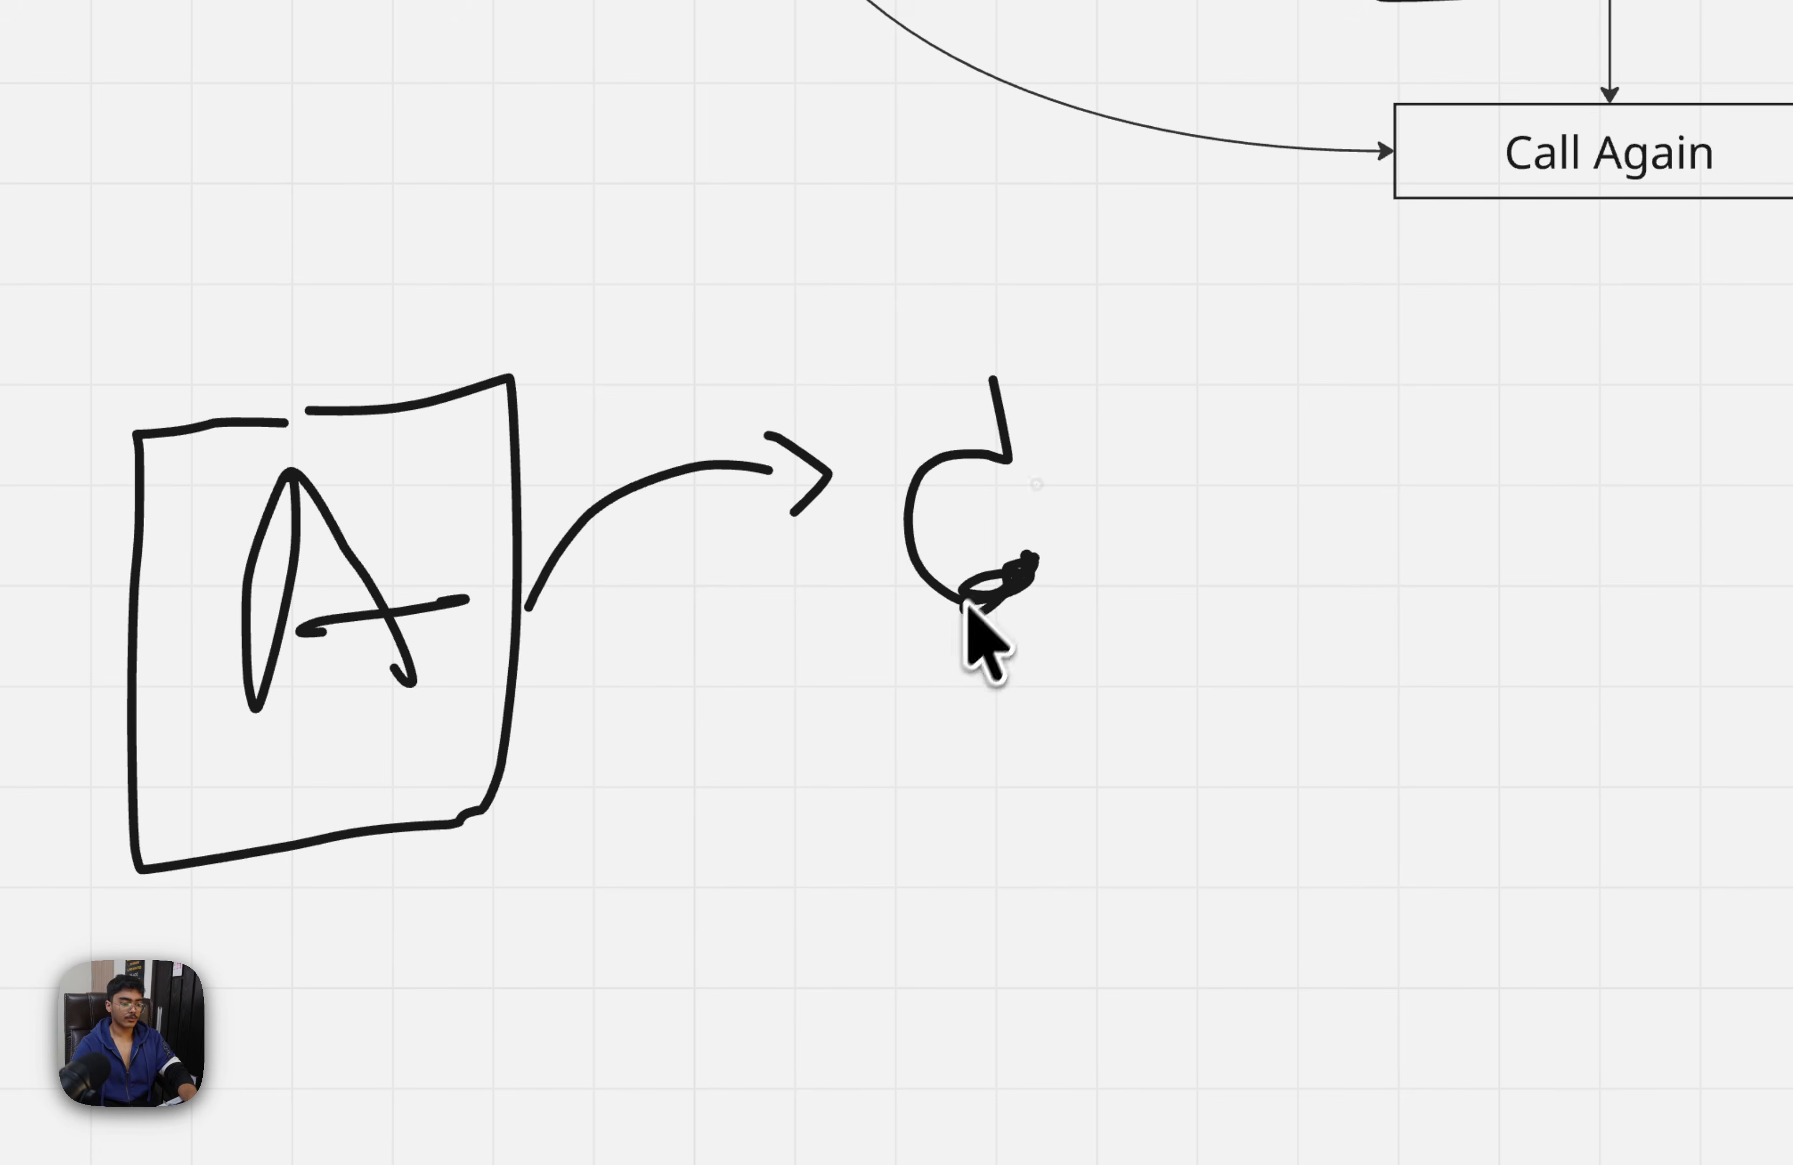
left_click_drag(1145, 476, 1670, 455)
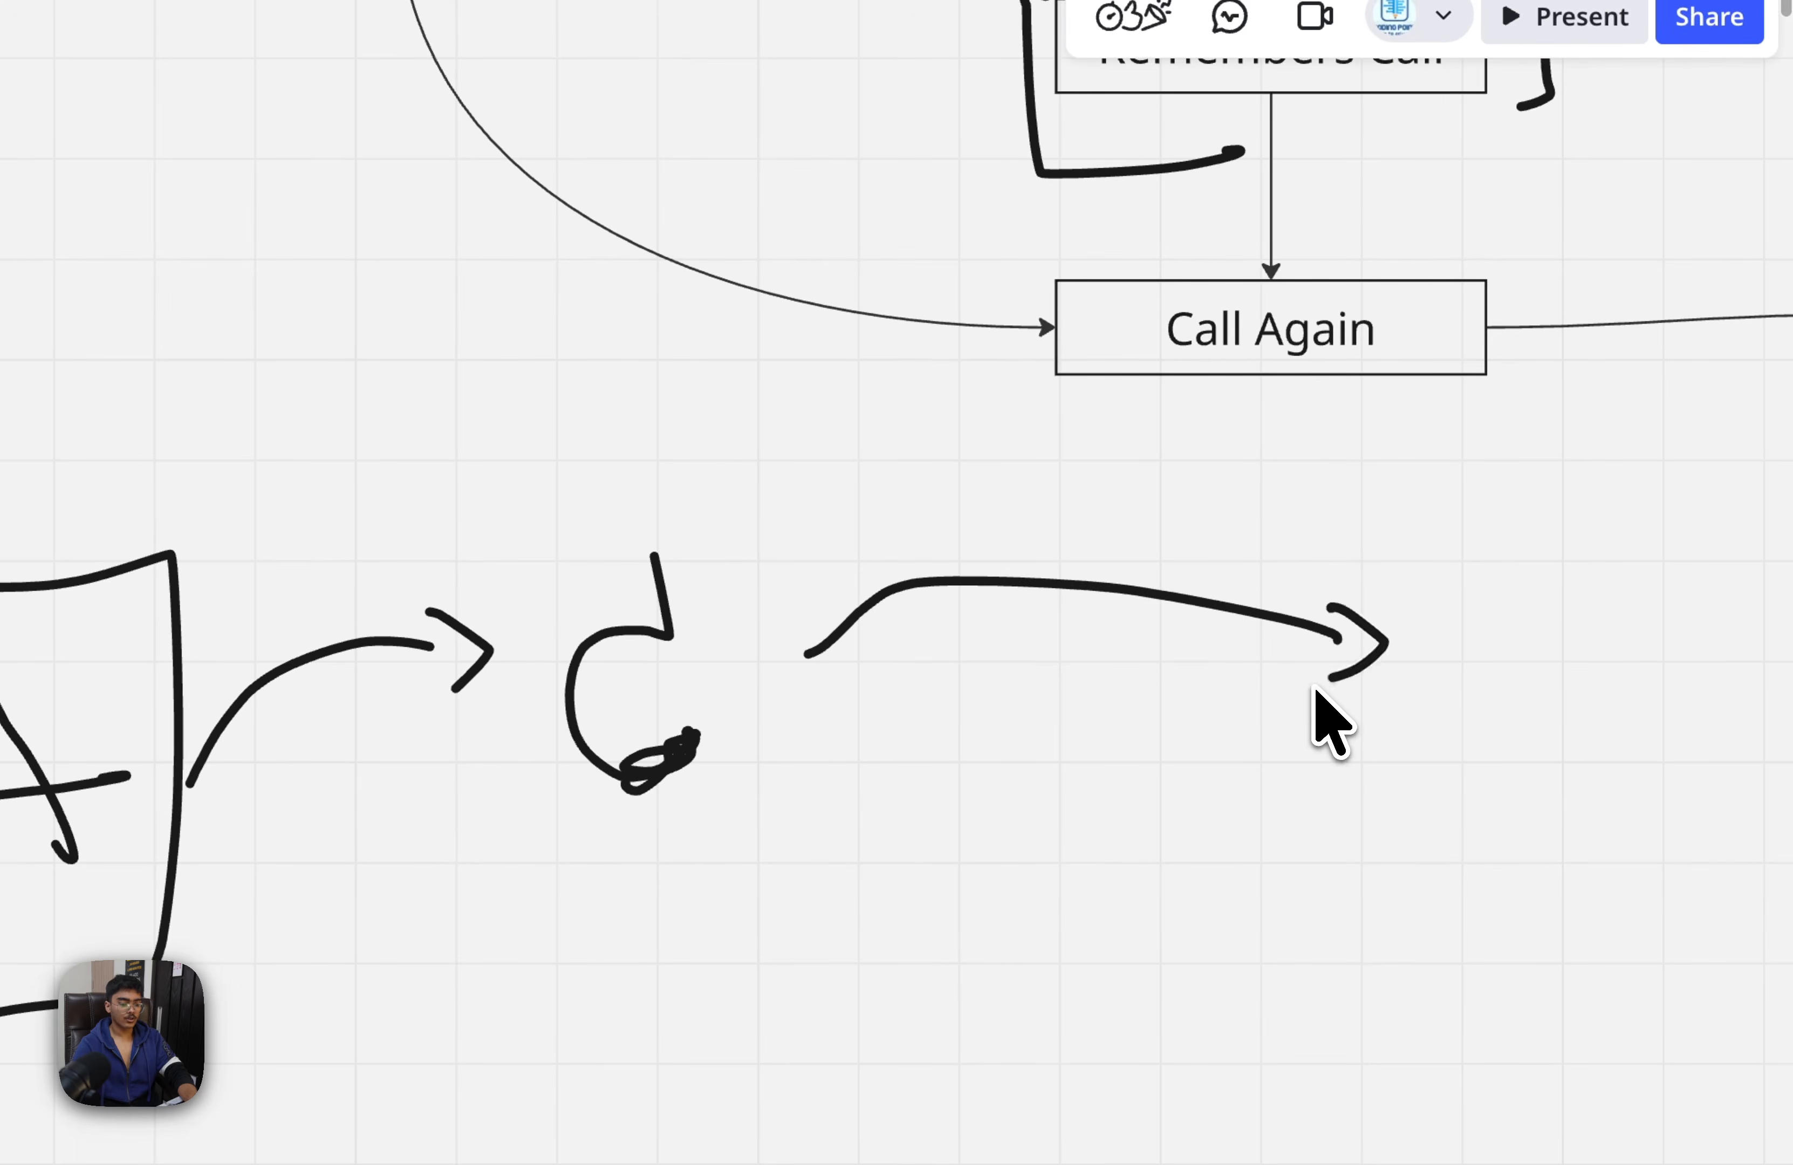
scroll(1315, 690, "right", 5)
scroll(1301, 635, "down", 3)
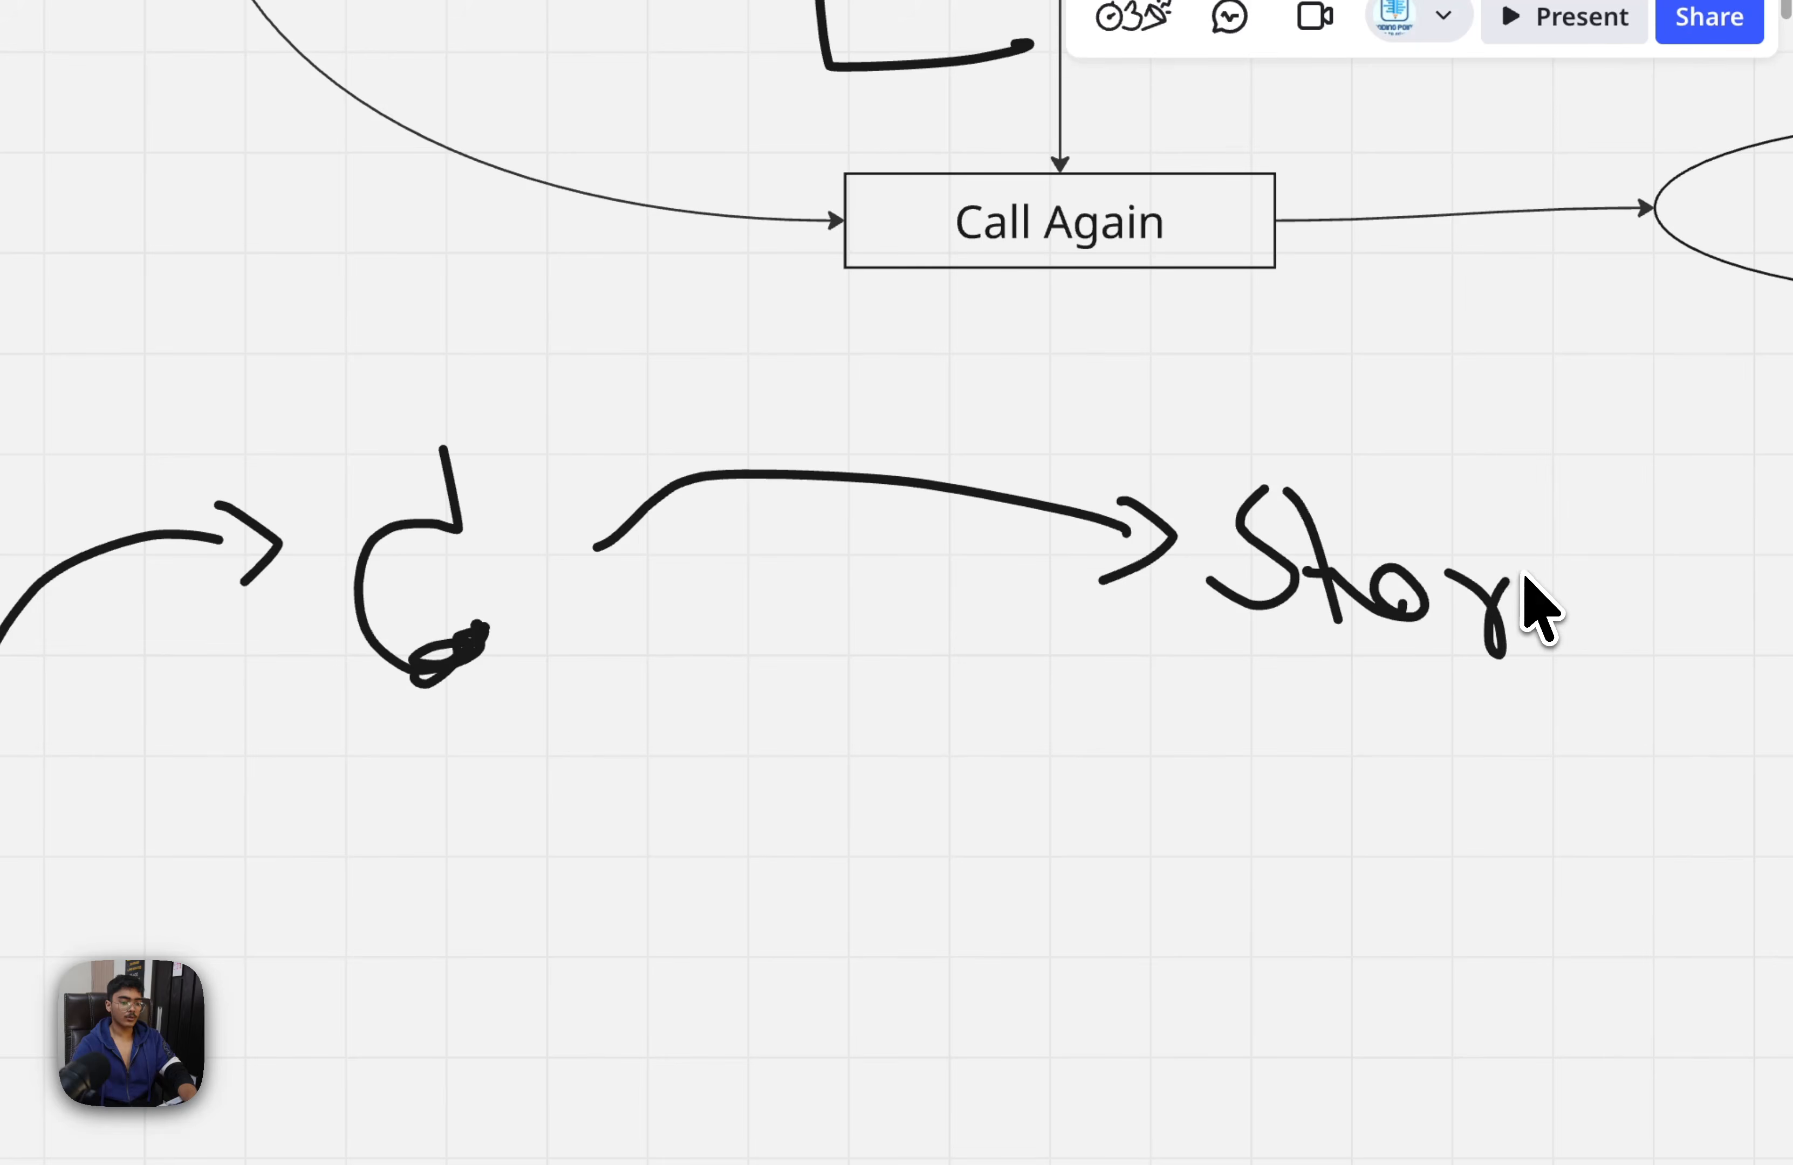
left_click_drag(1202, 645, 1535, 661)
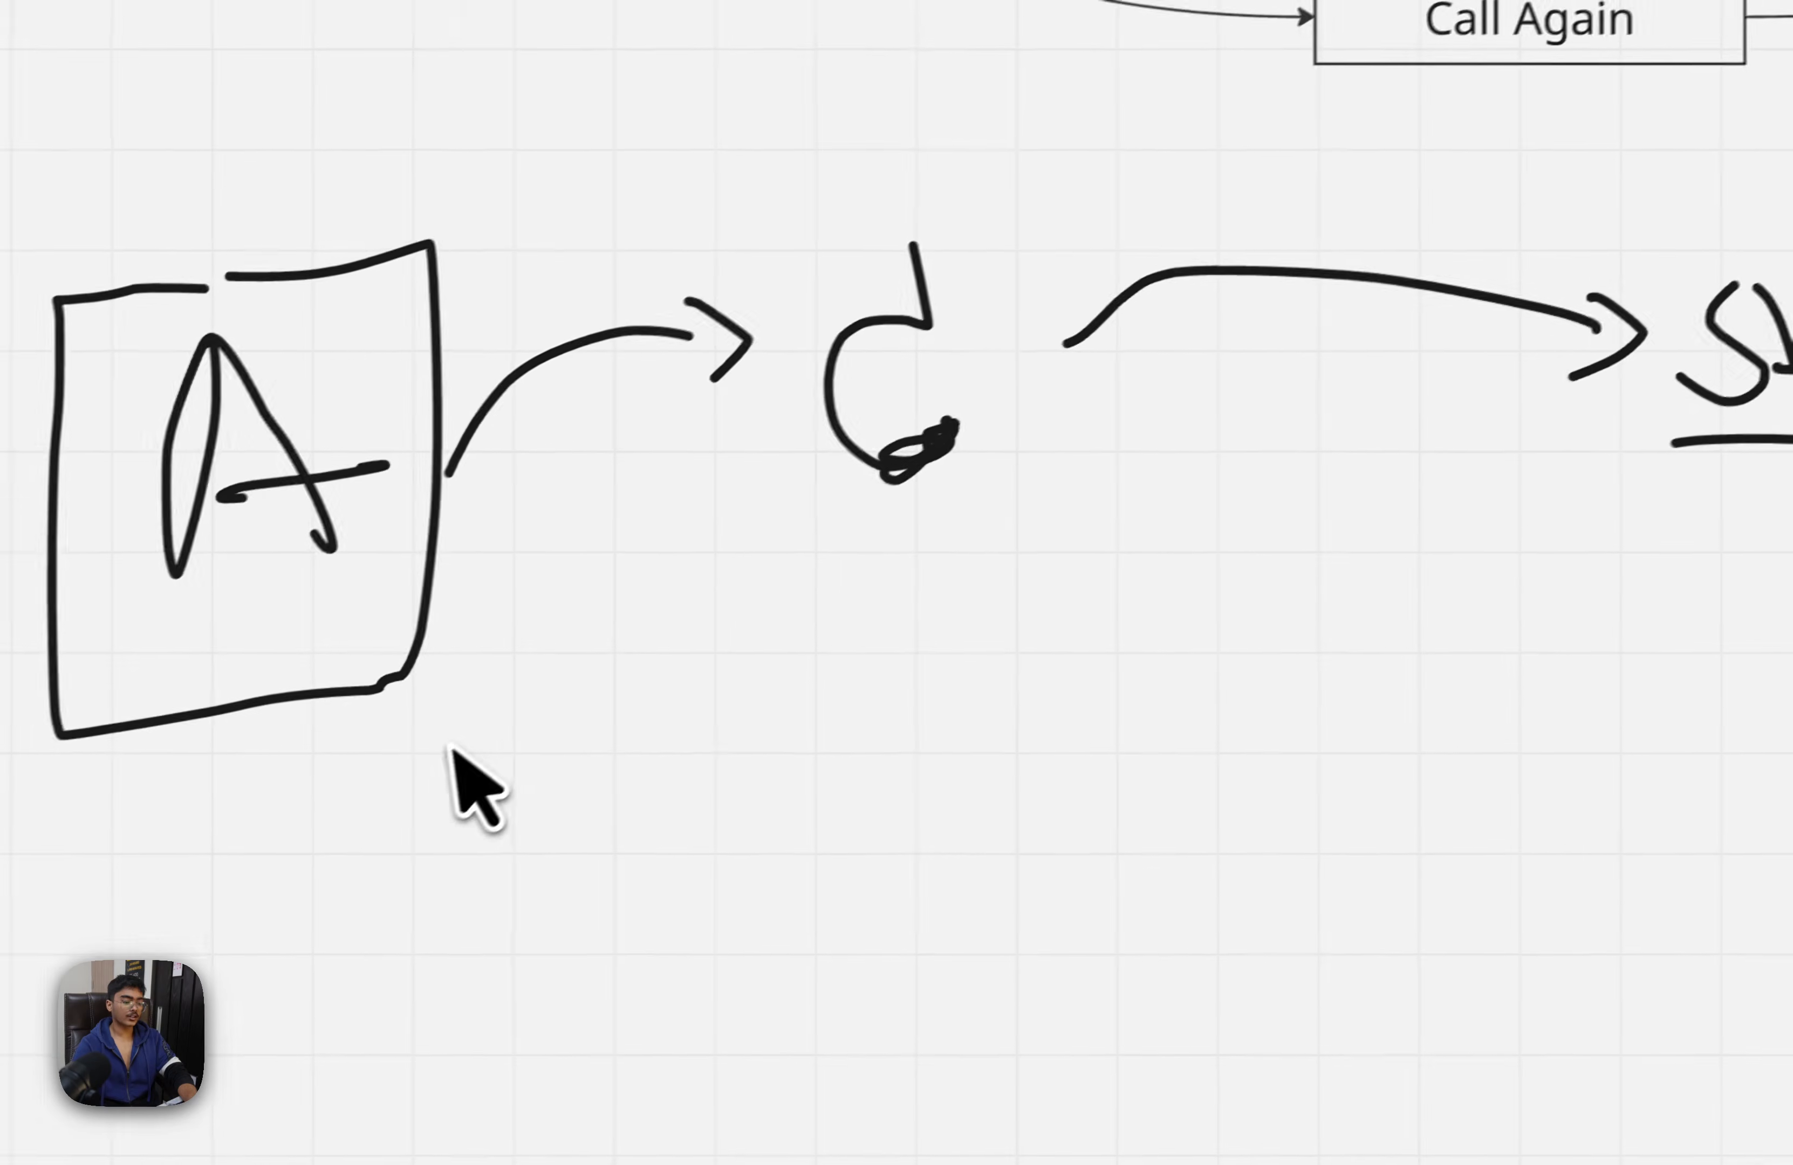
Sketch a second phone below the first with arrows running from the box to a handwritten Fetch label, and return to the n8n workflow
left_click_drag(452, 749, 770, 732)
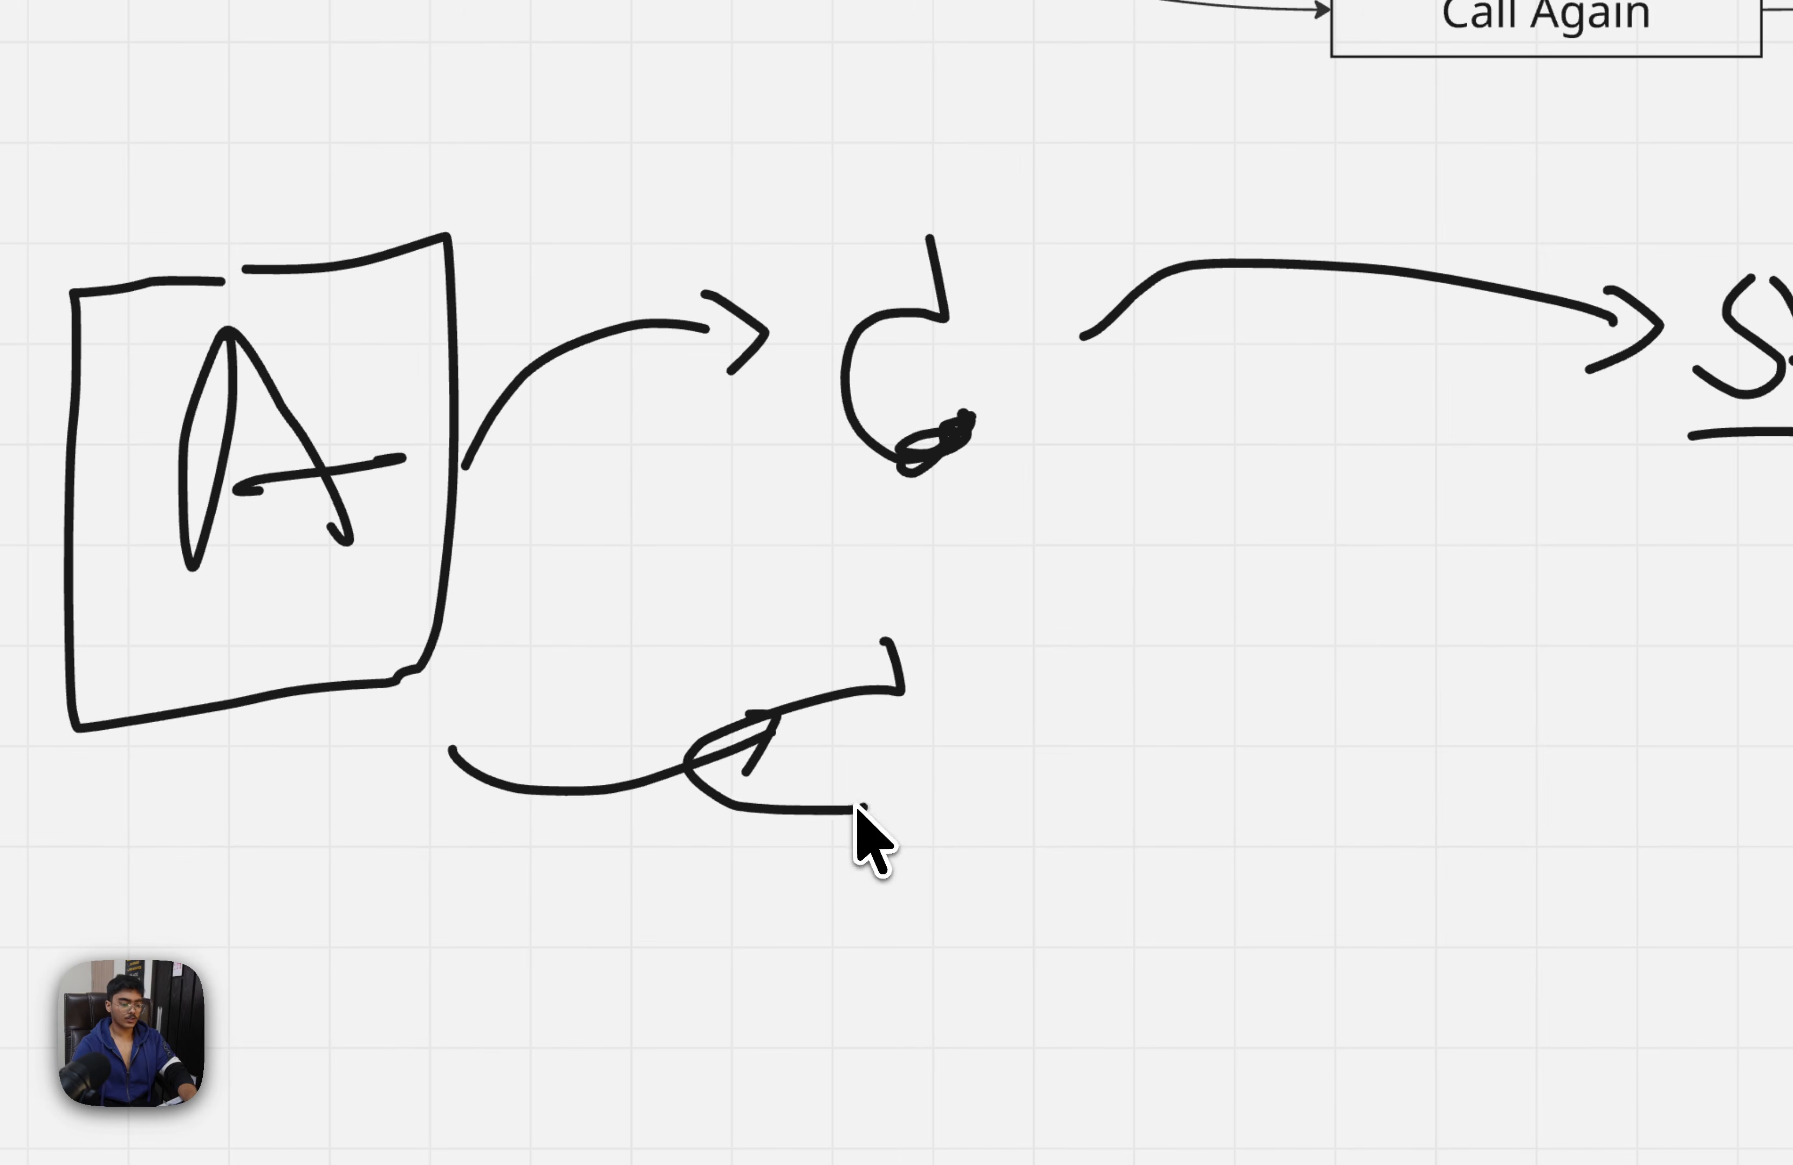
mouse_move(983, 745)
left_mouse_down()
mouse_move(1643, 733)
mouse_move(1628, 760)
left_mouse_up()
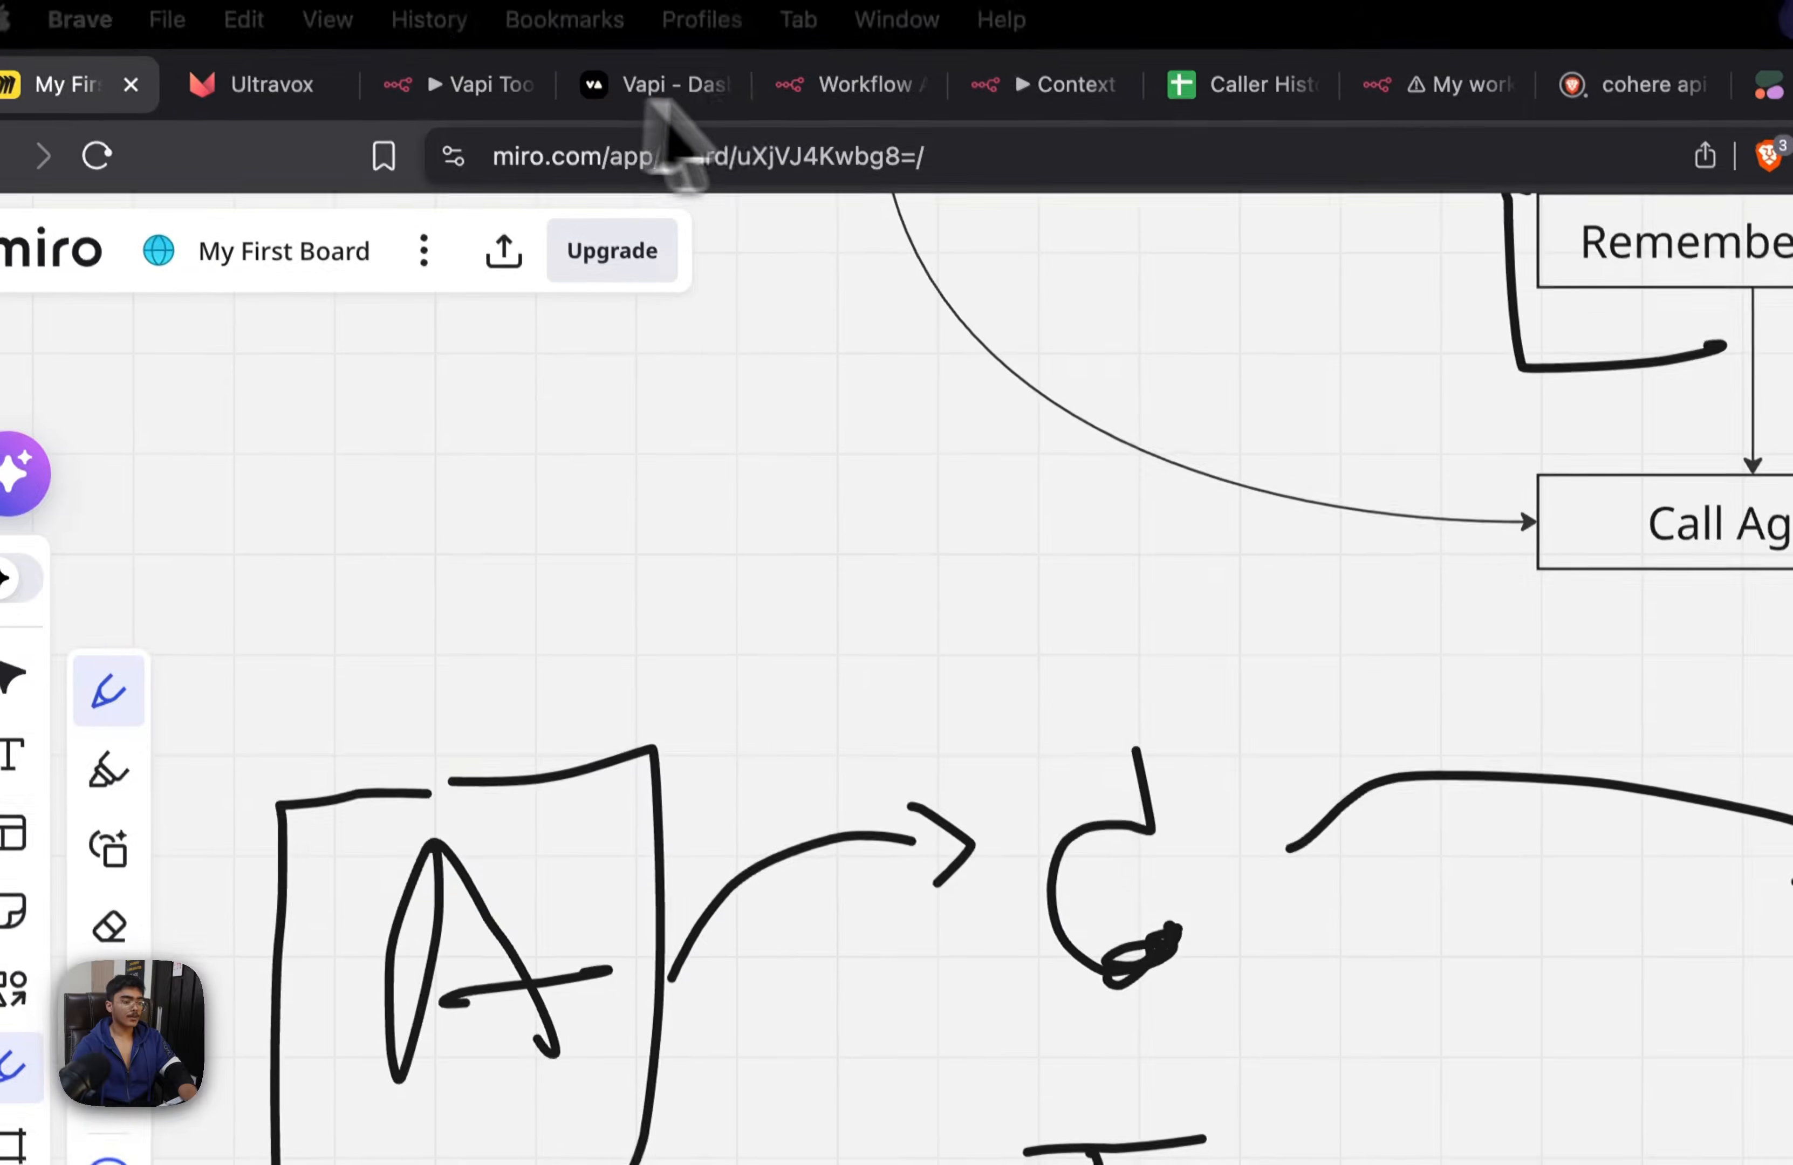
left_click(849, 91)
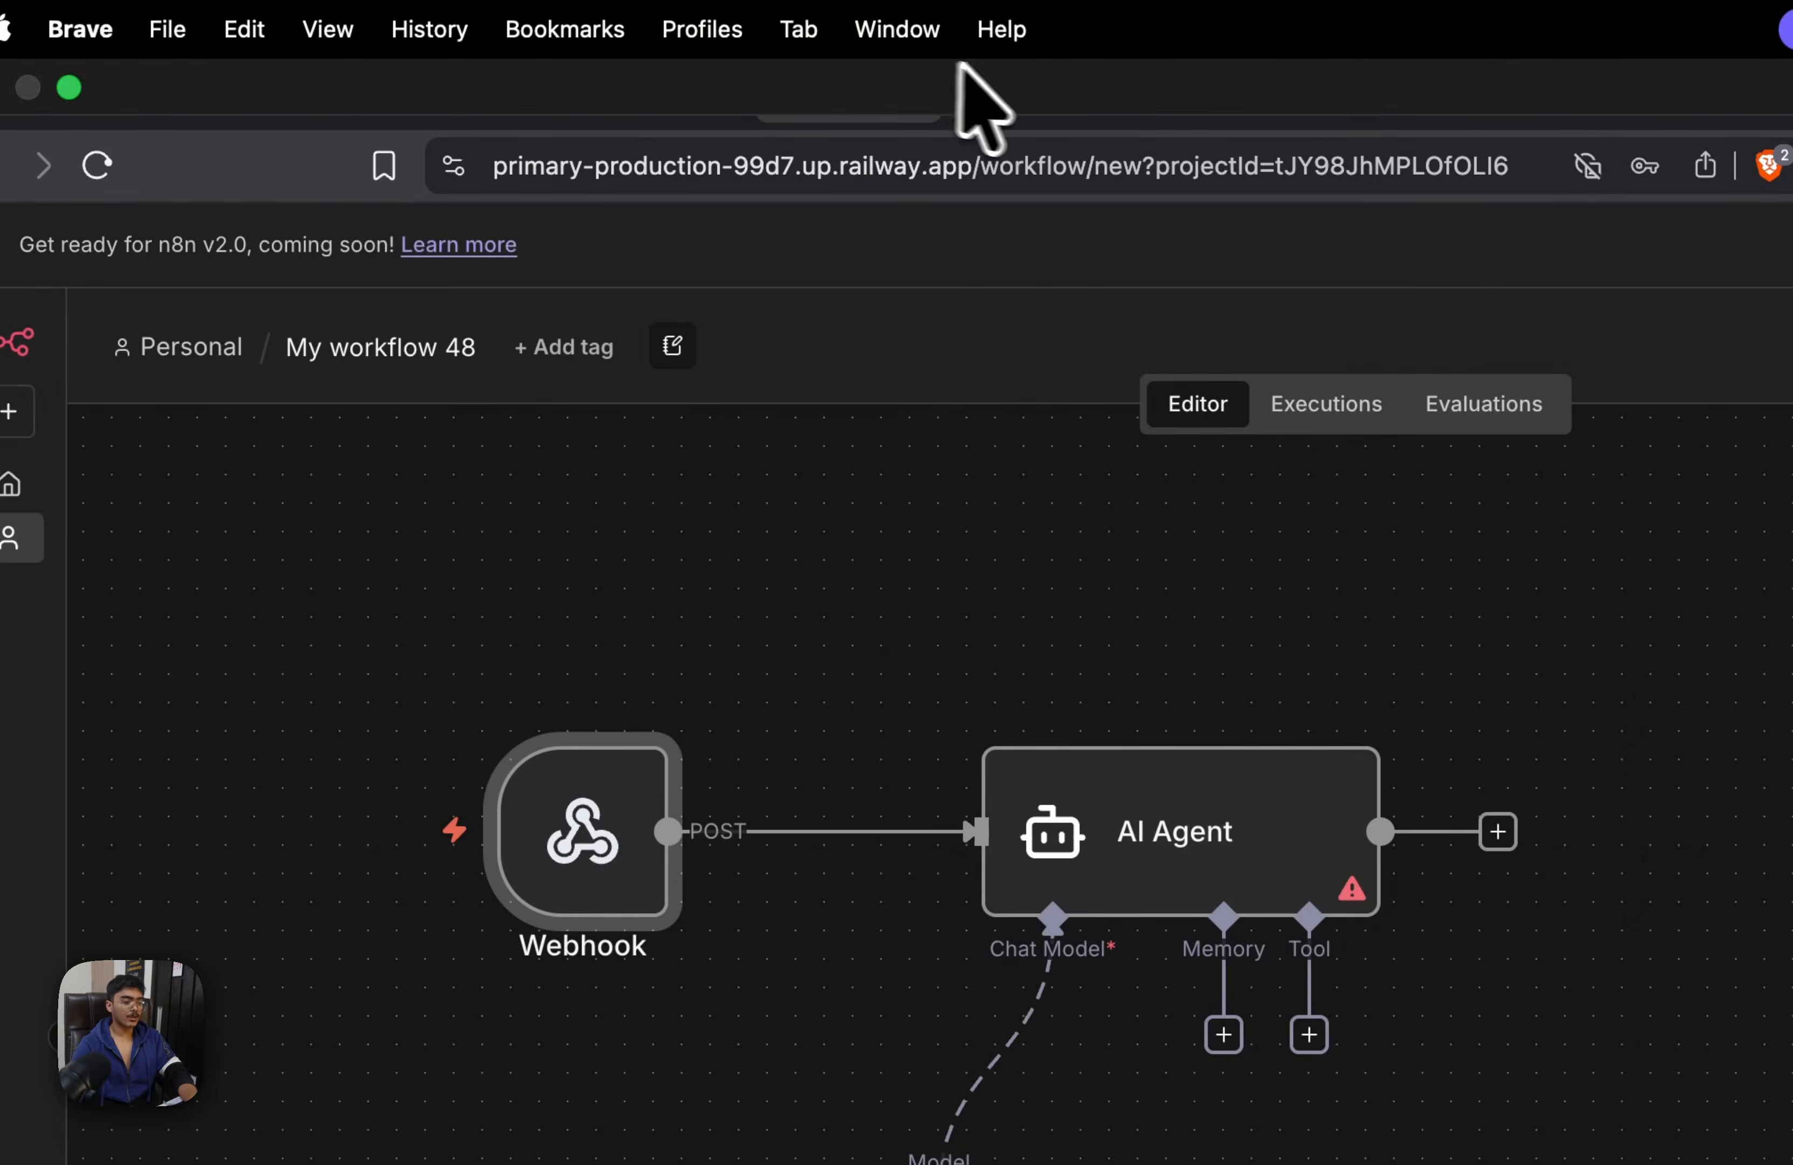
left_click(1022, 90)
left_click(860, 90)
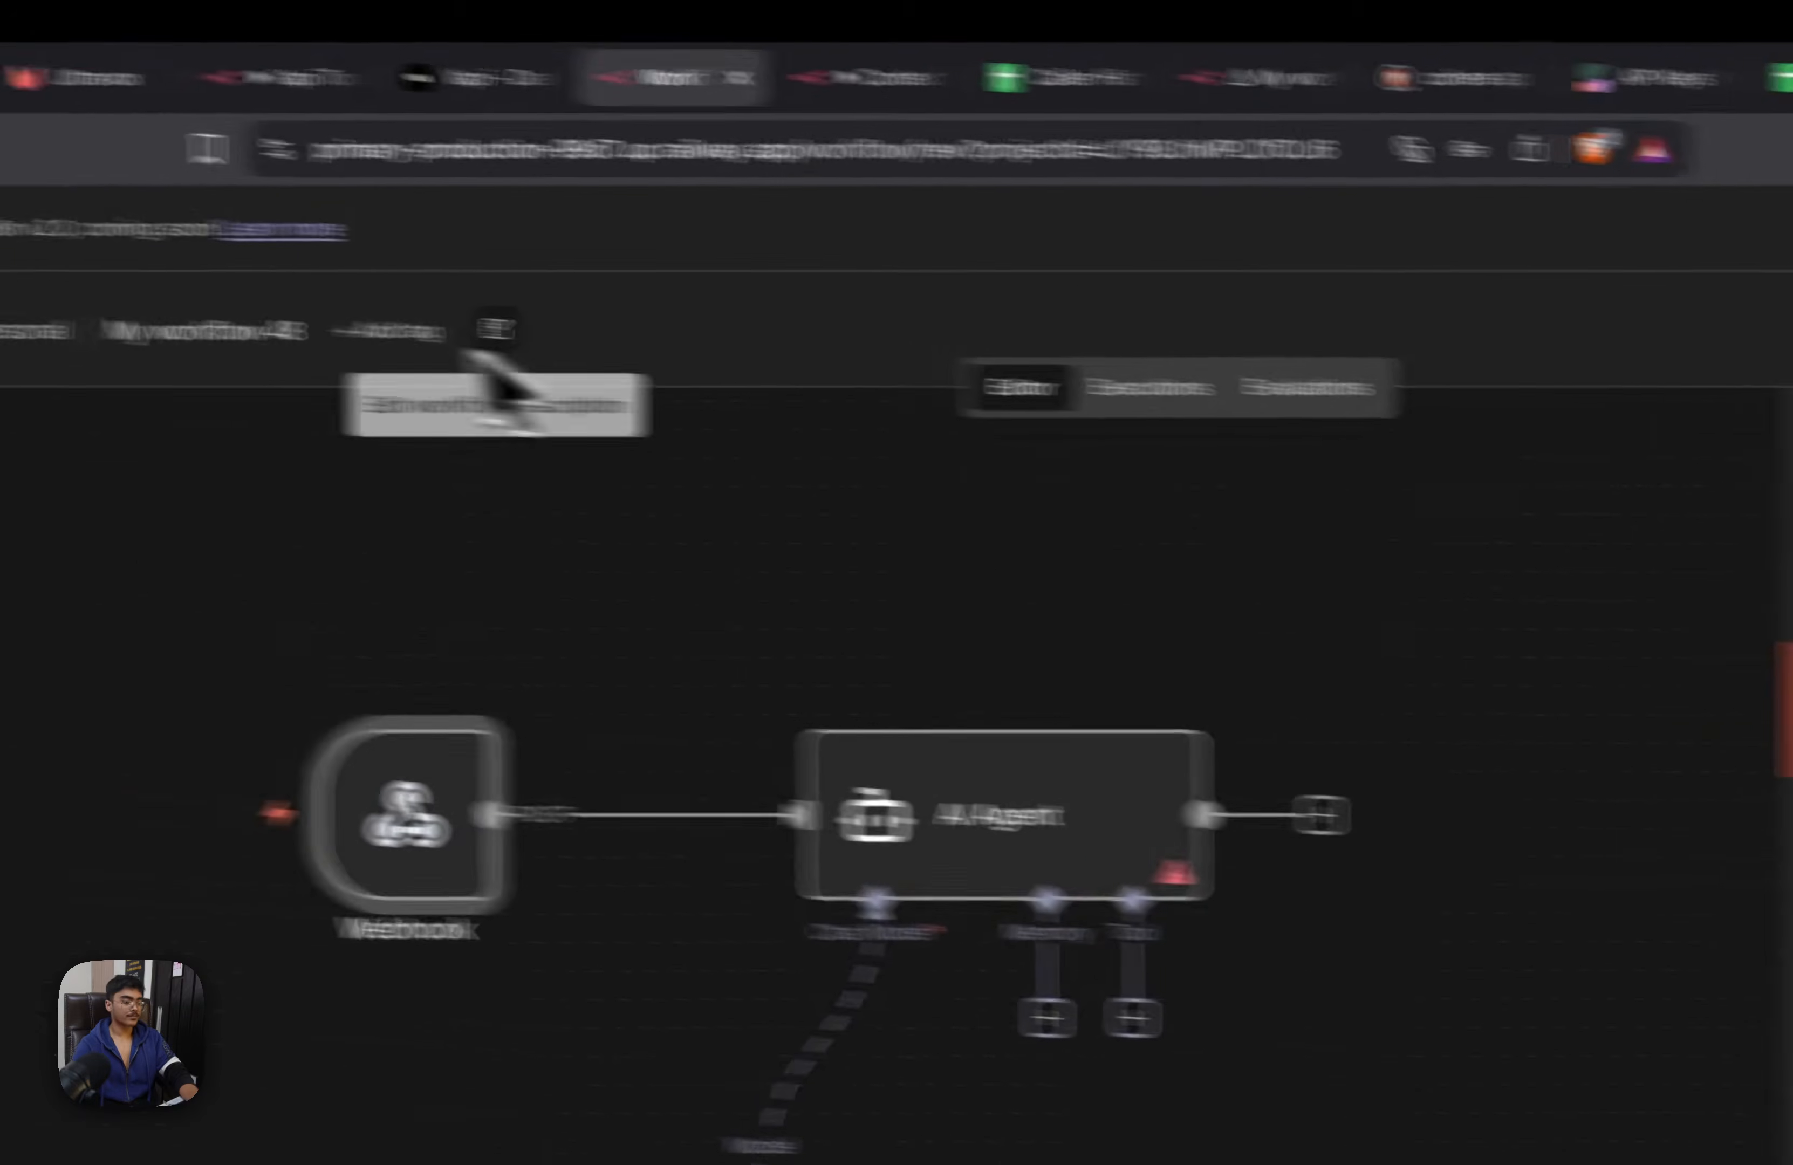
Rename the workflow as Context Tool and save it
left_click(393, 354)
type("Cont")
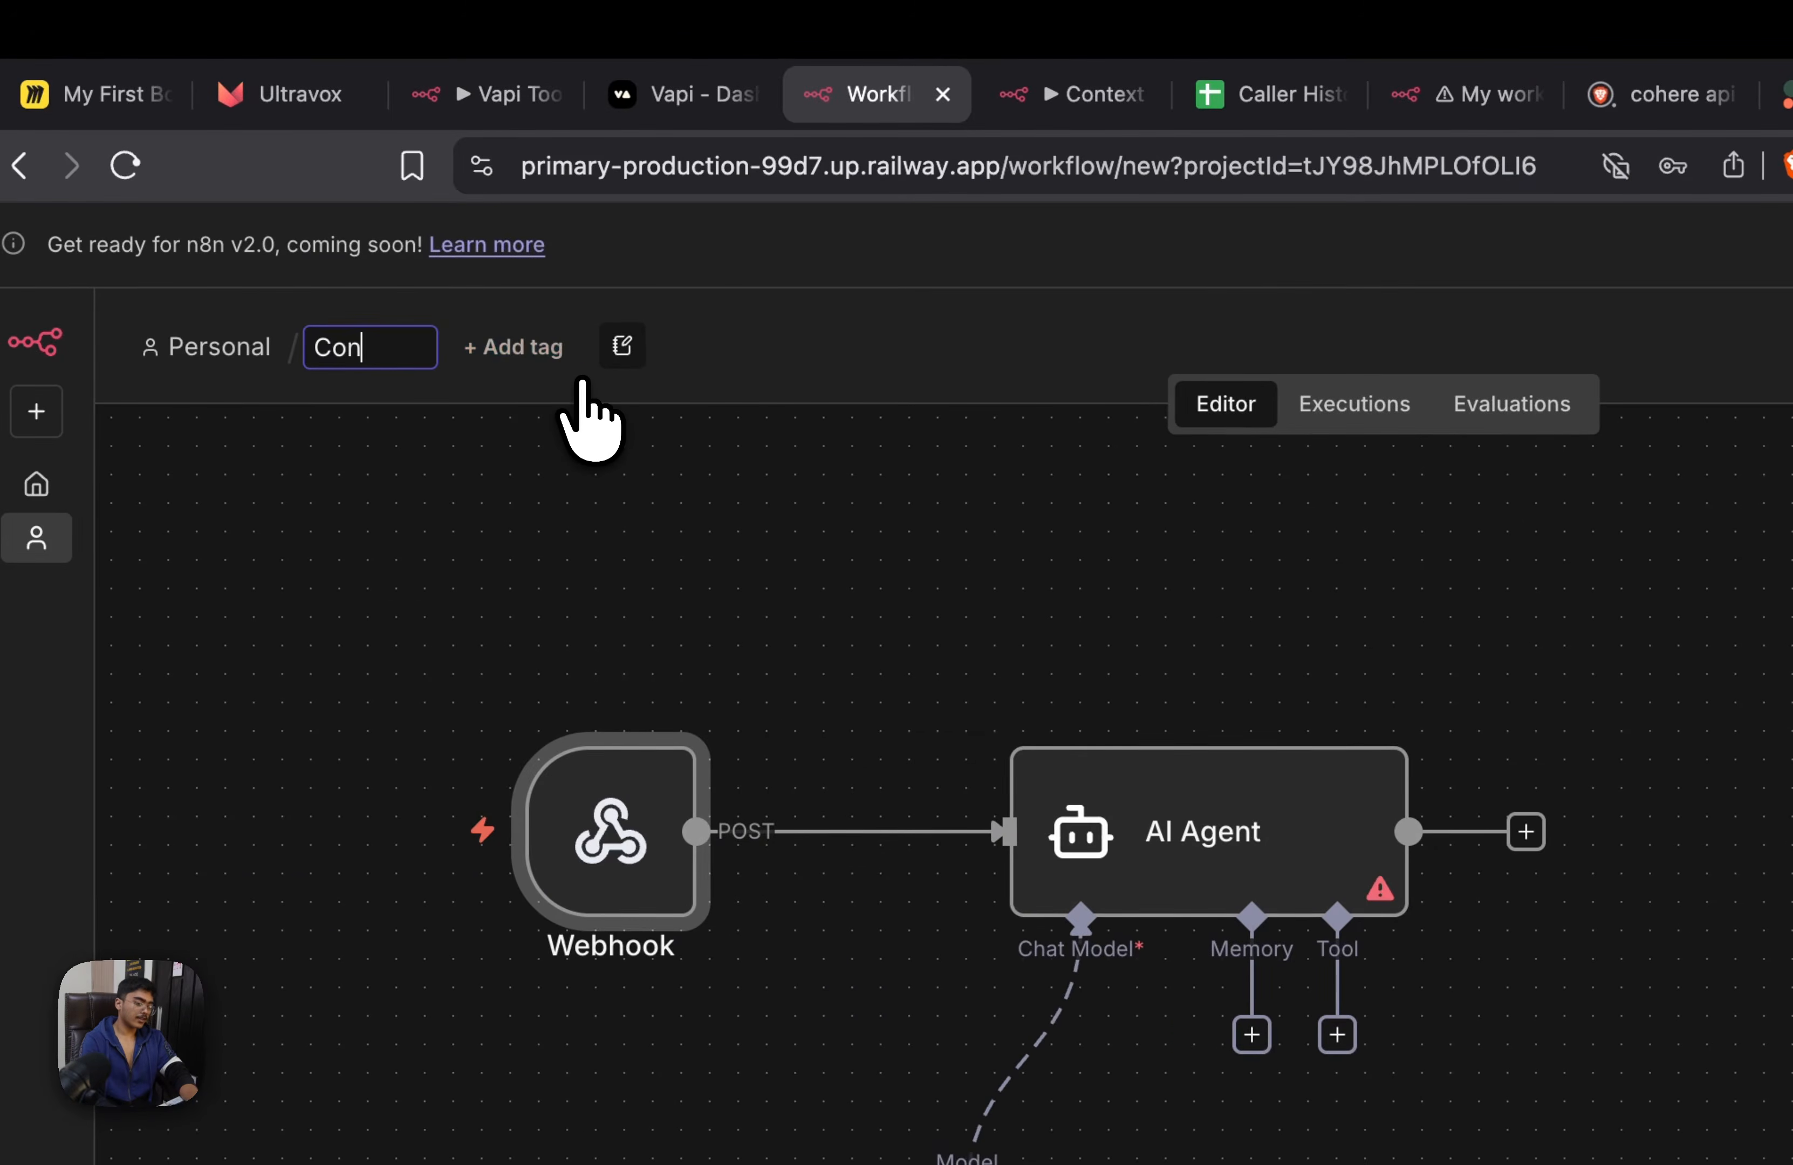
type("ext")
key("BackSpace")
key("BackSpace")
type("text")
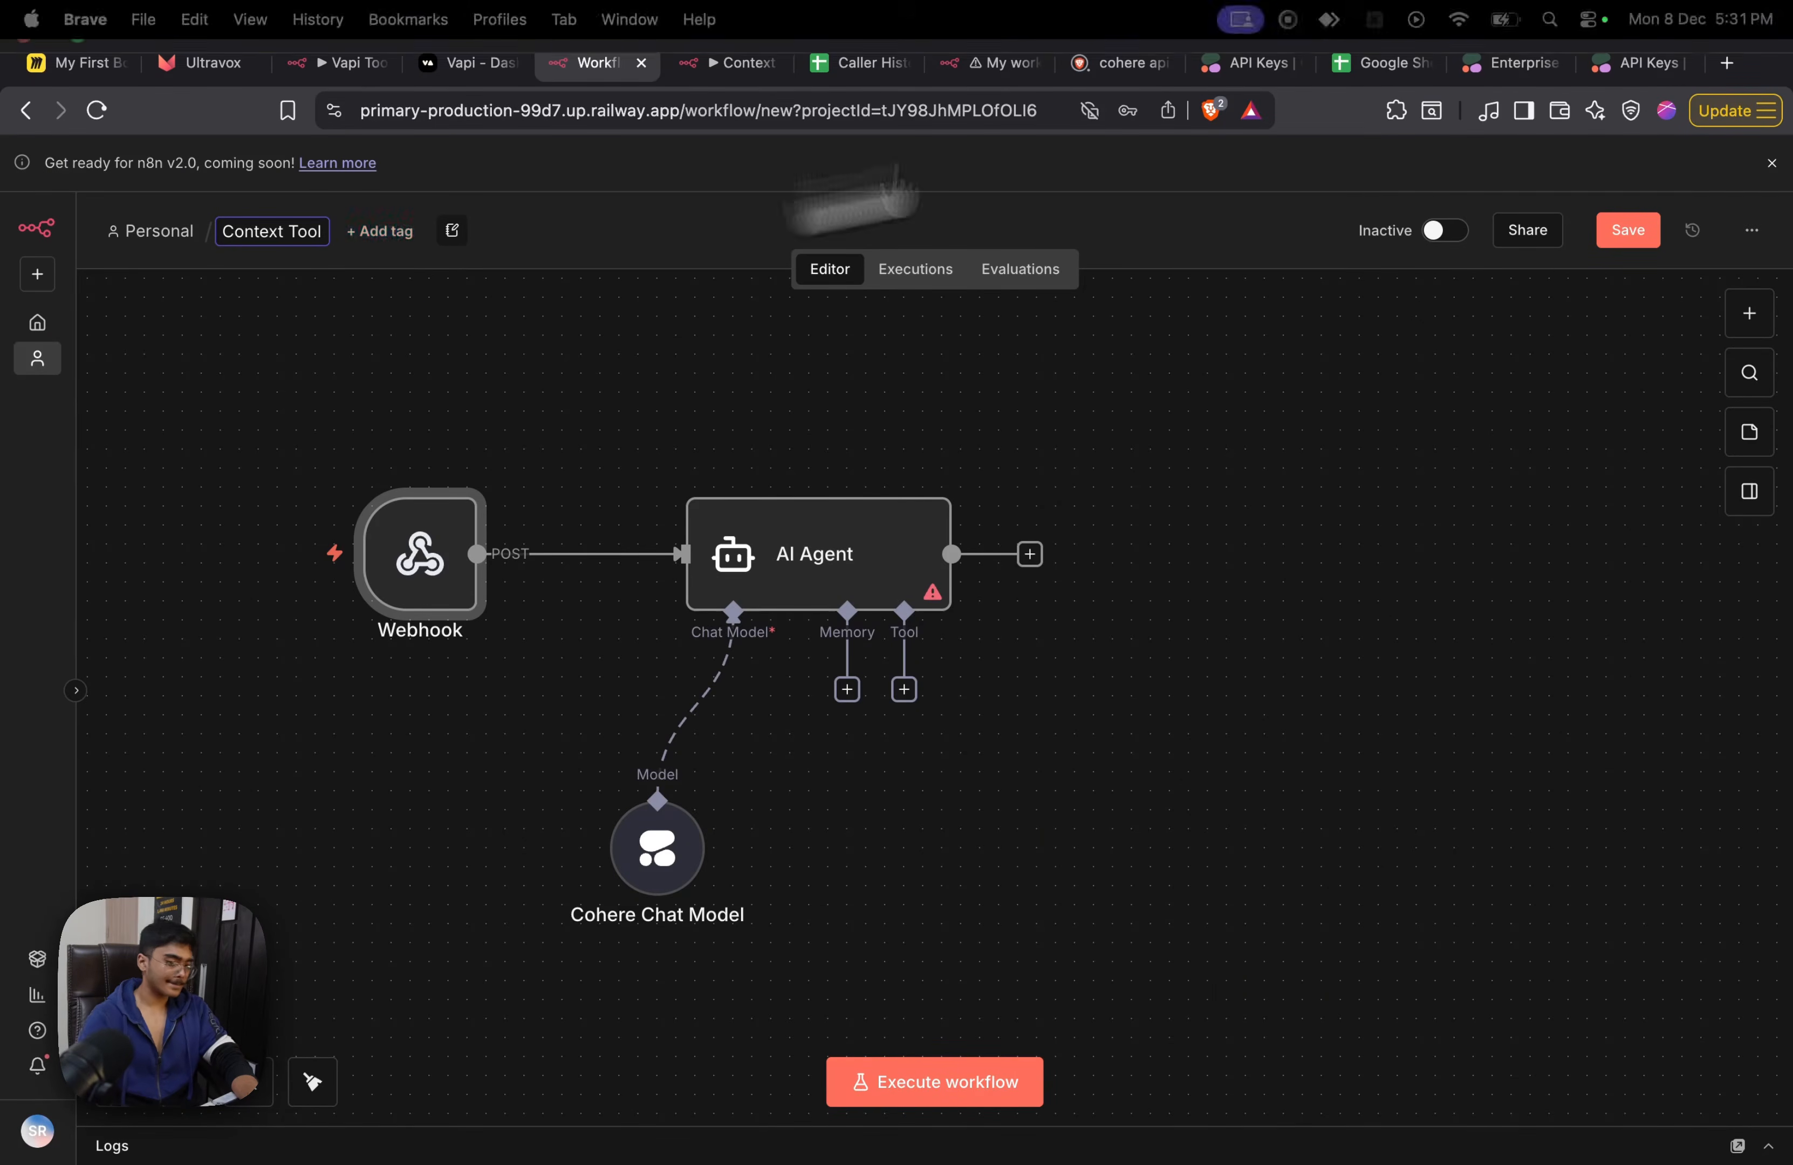
left_click(1627, 229)
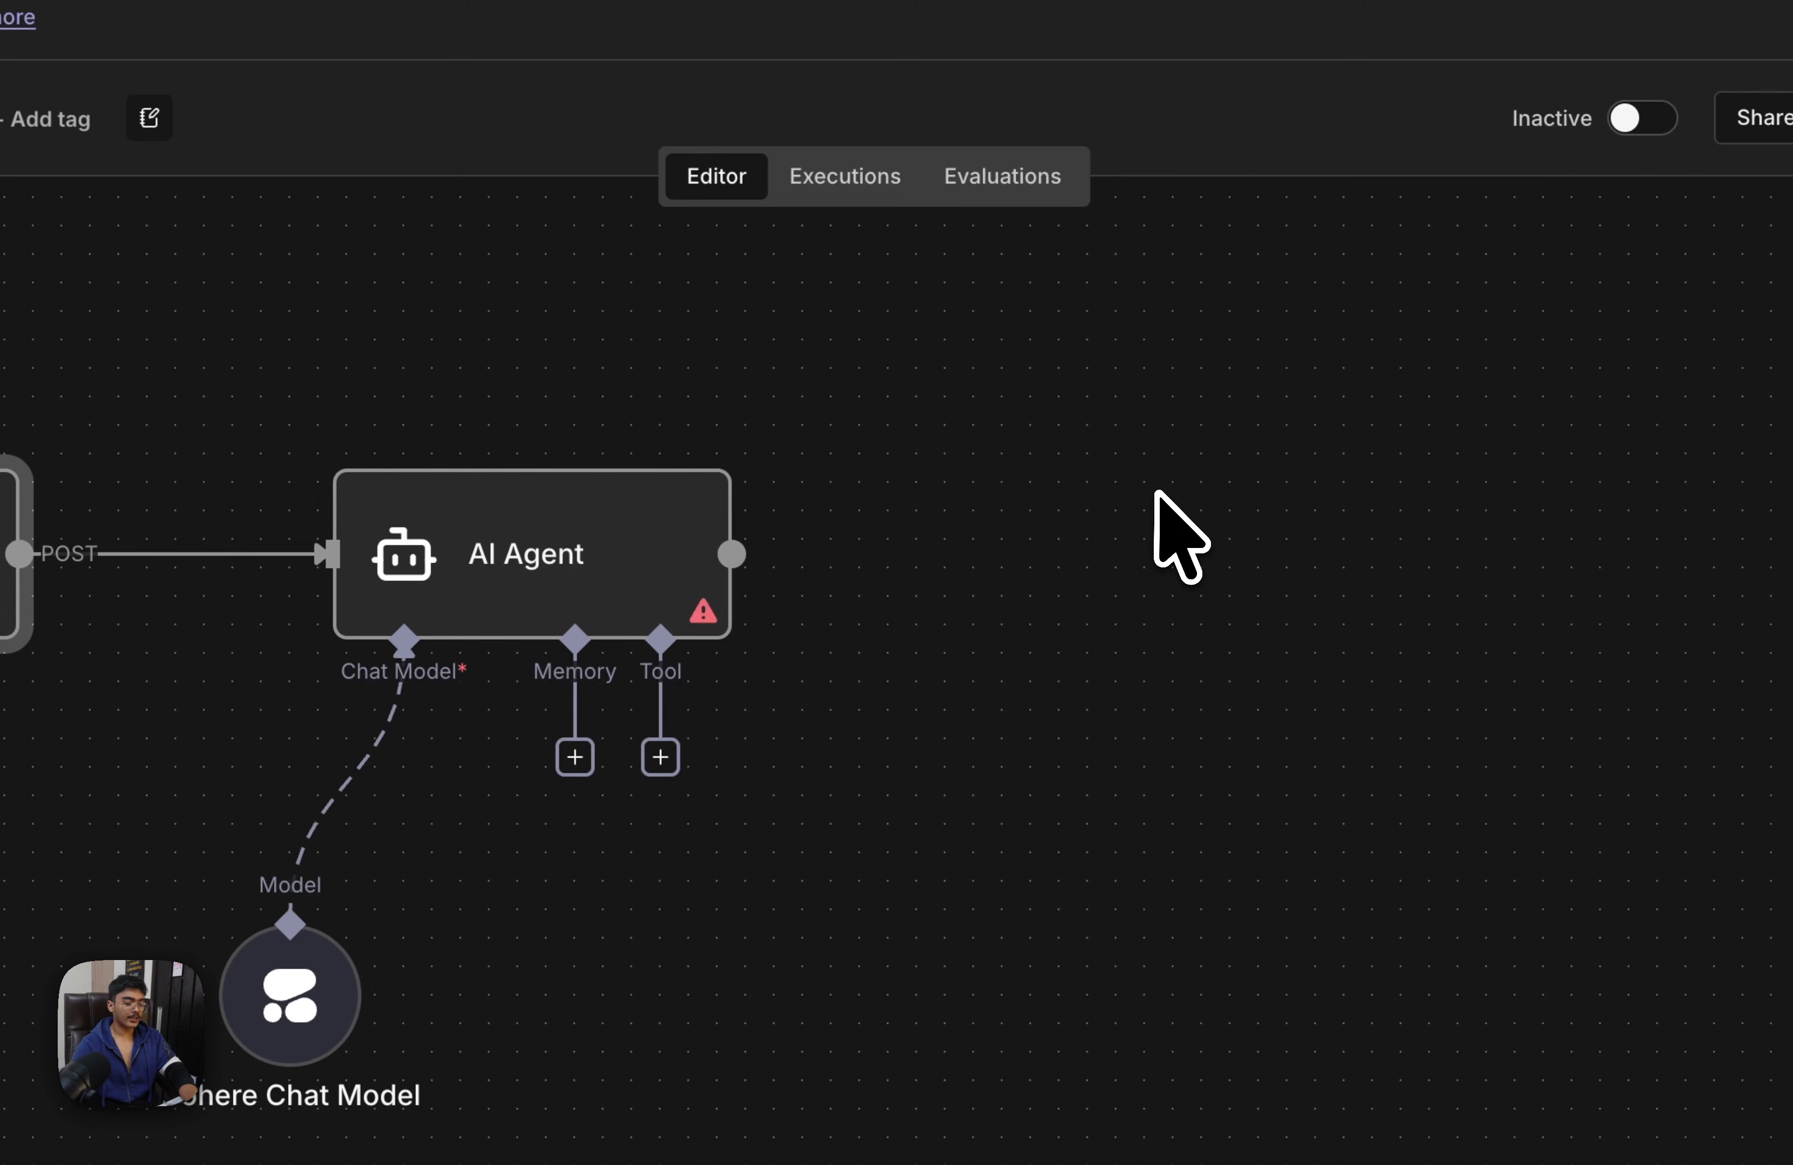
Add a Google Sheets "Get row(s) in sheet" node after the AI Agent and return to the canvas
key("Tab")
type("googl")
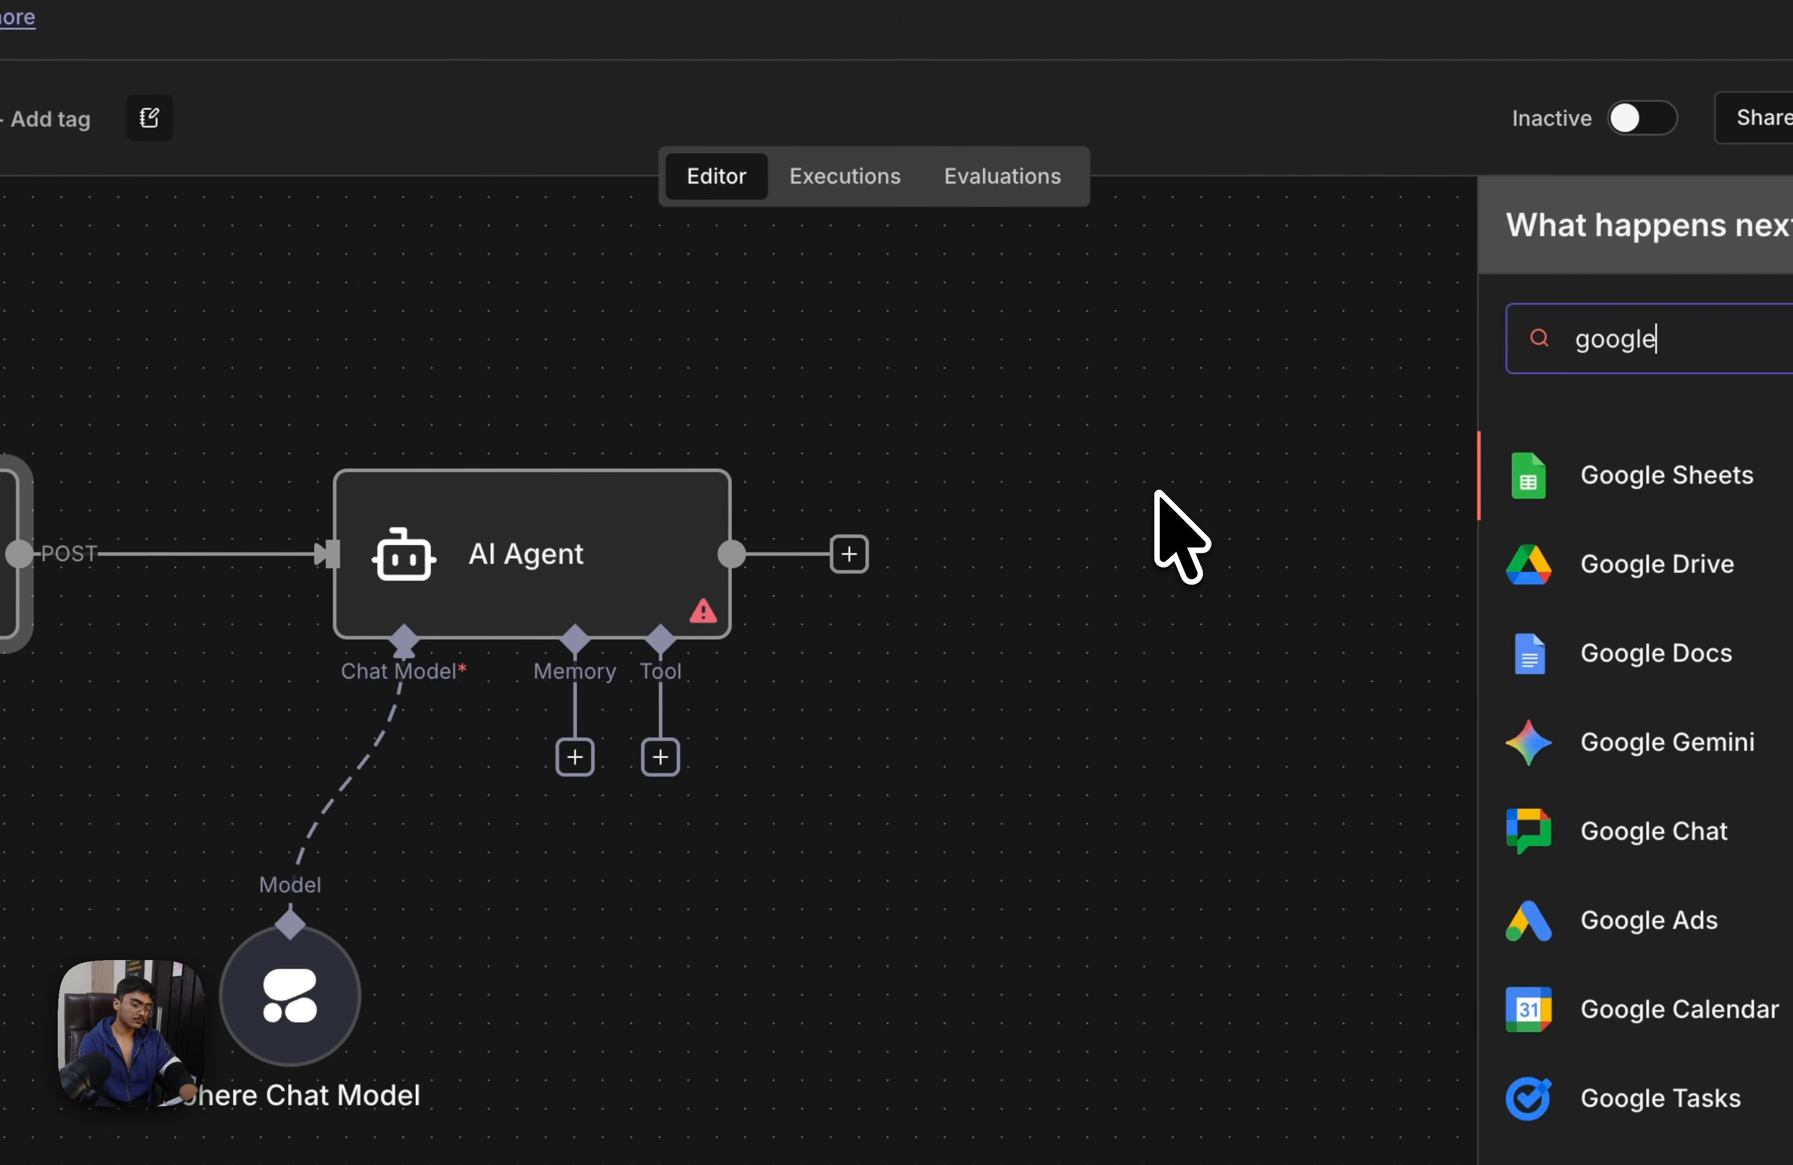
type("e")
key("Return")
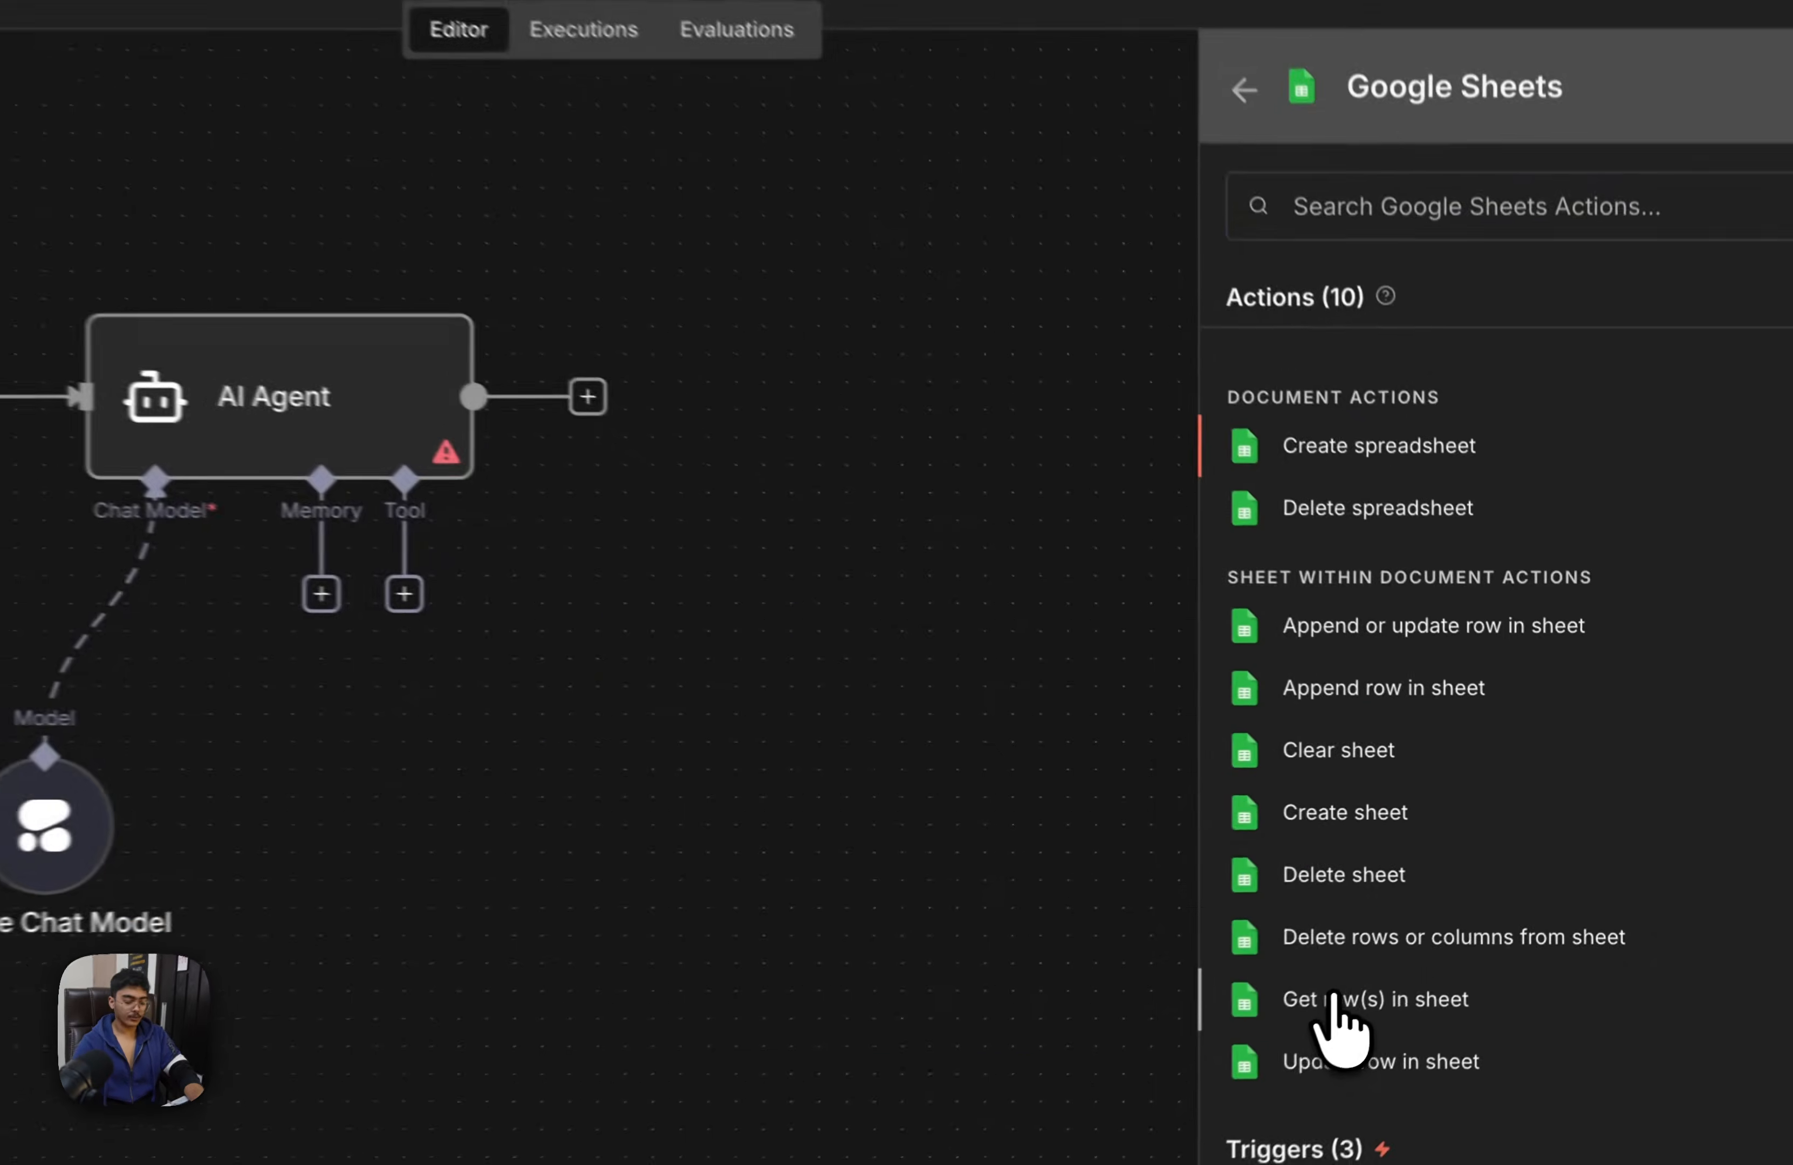
left_click(1430, 935)
left_click(1189, 113)
left_click_drag(1133, 659, 917, 702)
left_click_drag(1157, 756, 787, 828)
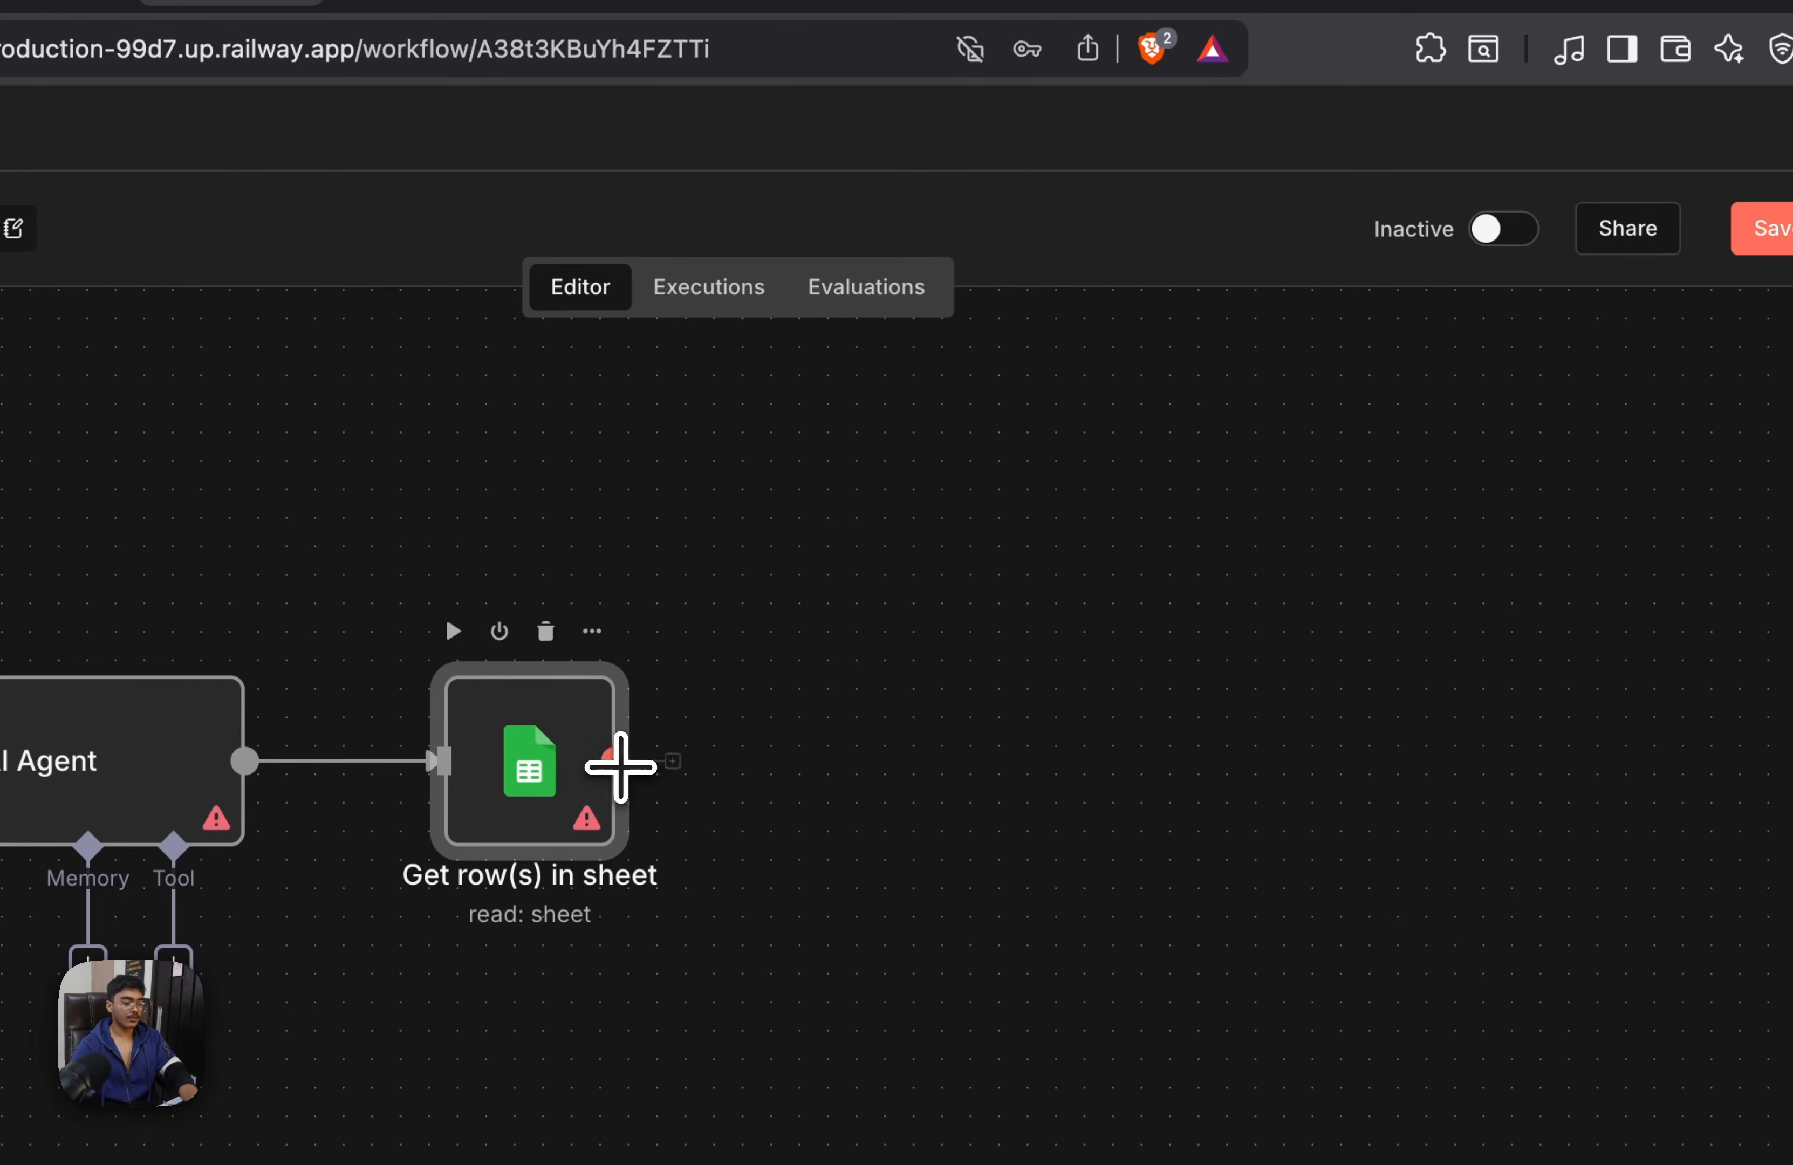
Append a Respond to Webhook node after the Google Sheets node, set it to respond with JSON, and return to the canvas
left_click_drag(997, 753, 1000, 757)
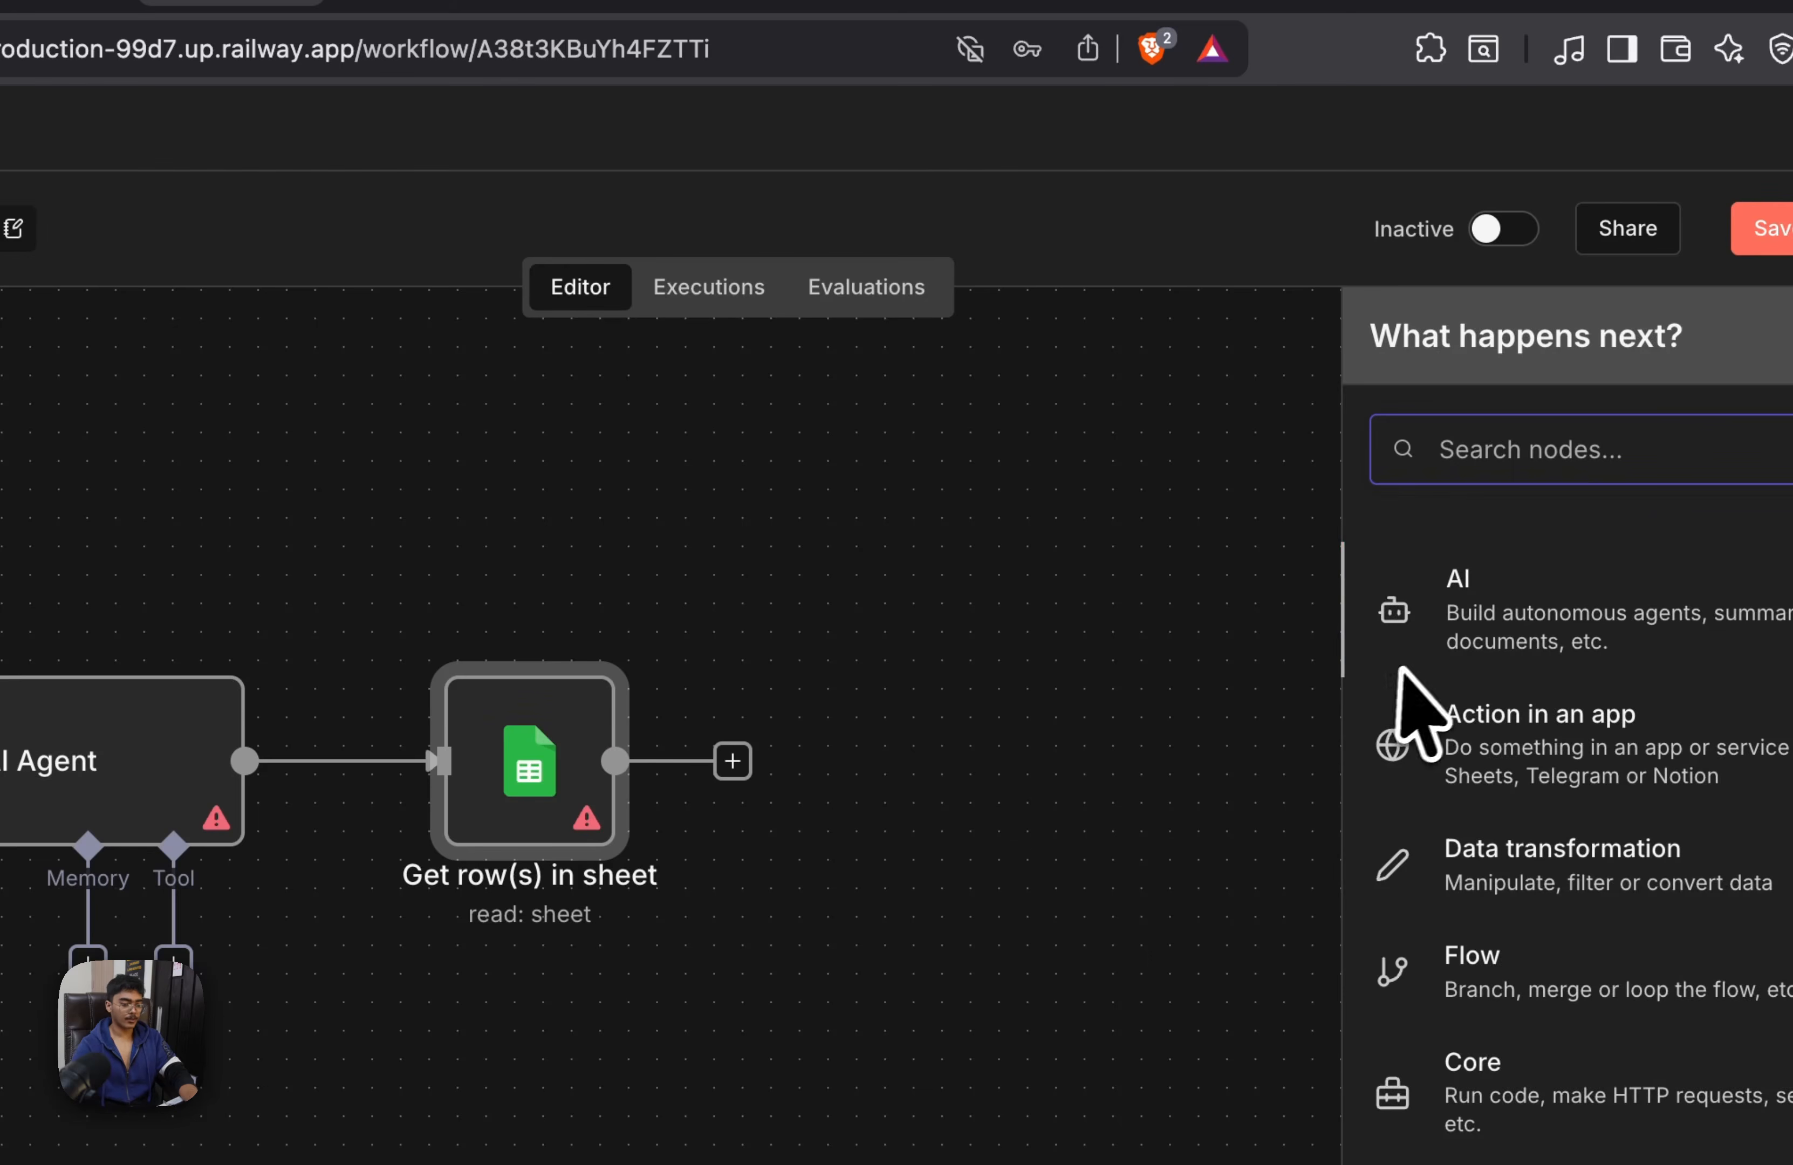
type("webh")
left_click(1411, 671)
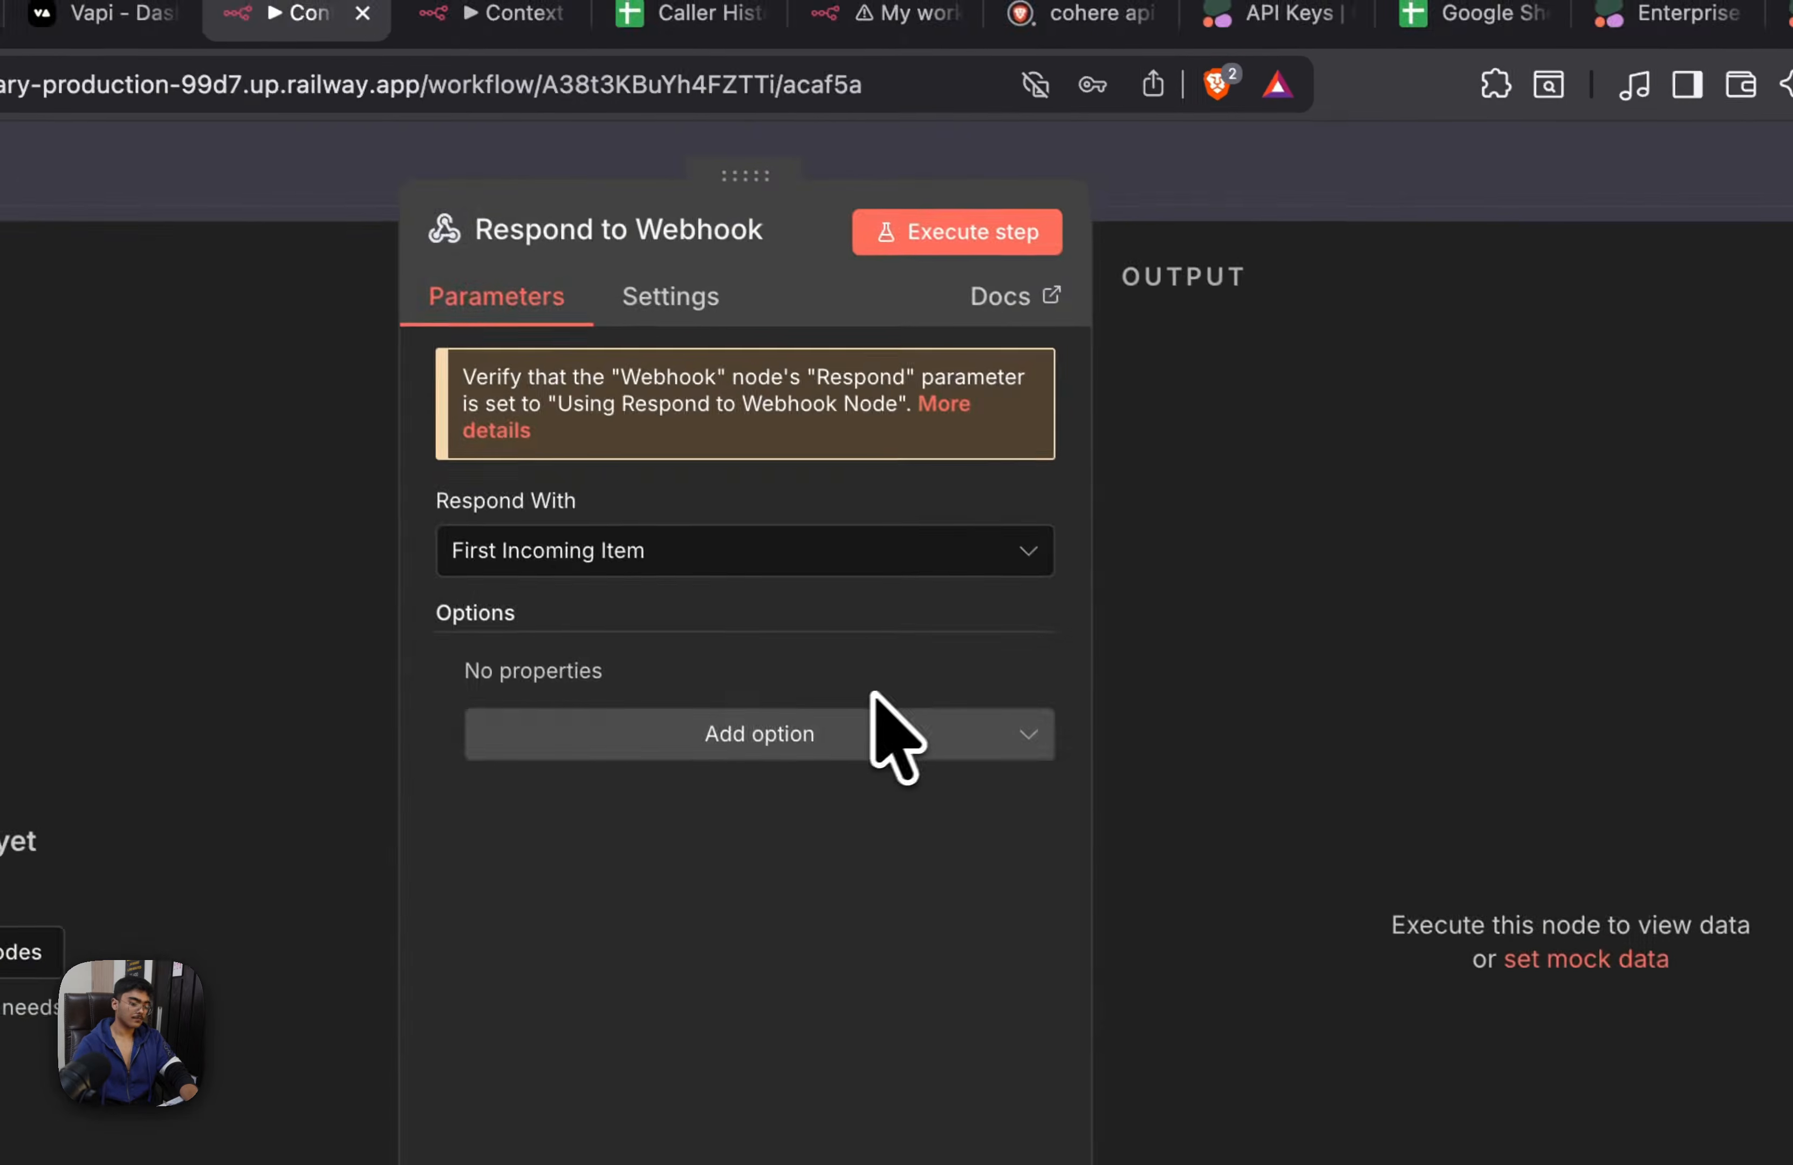
left_click(1135, 389)
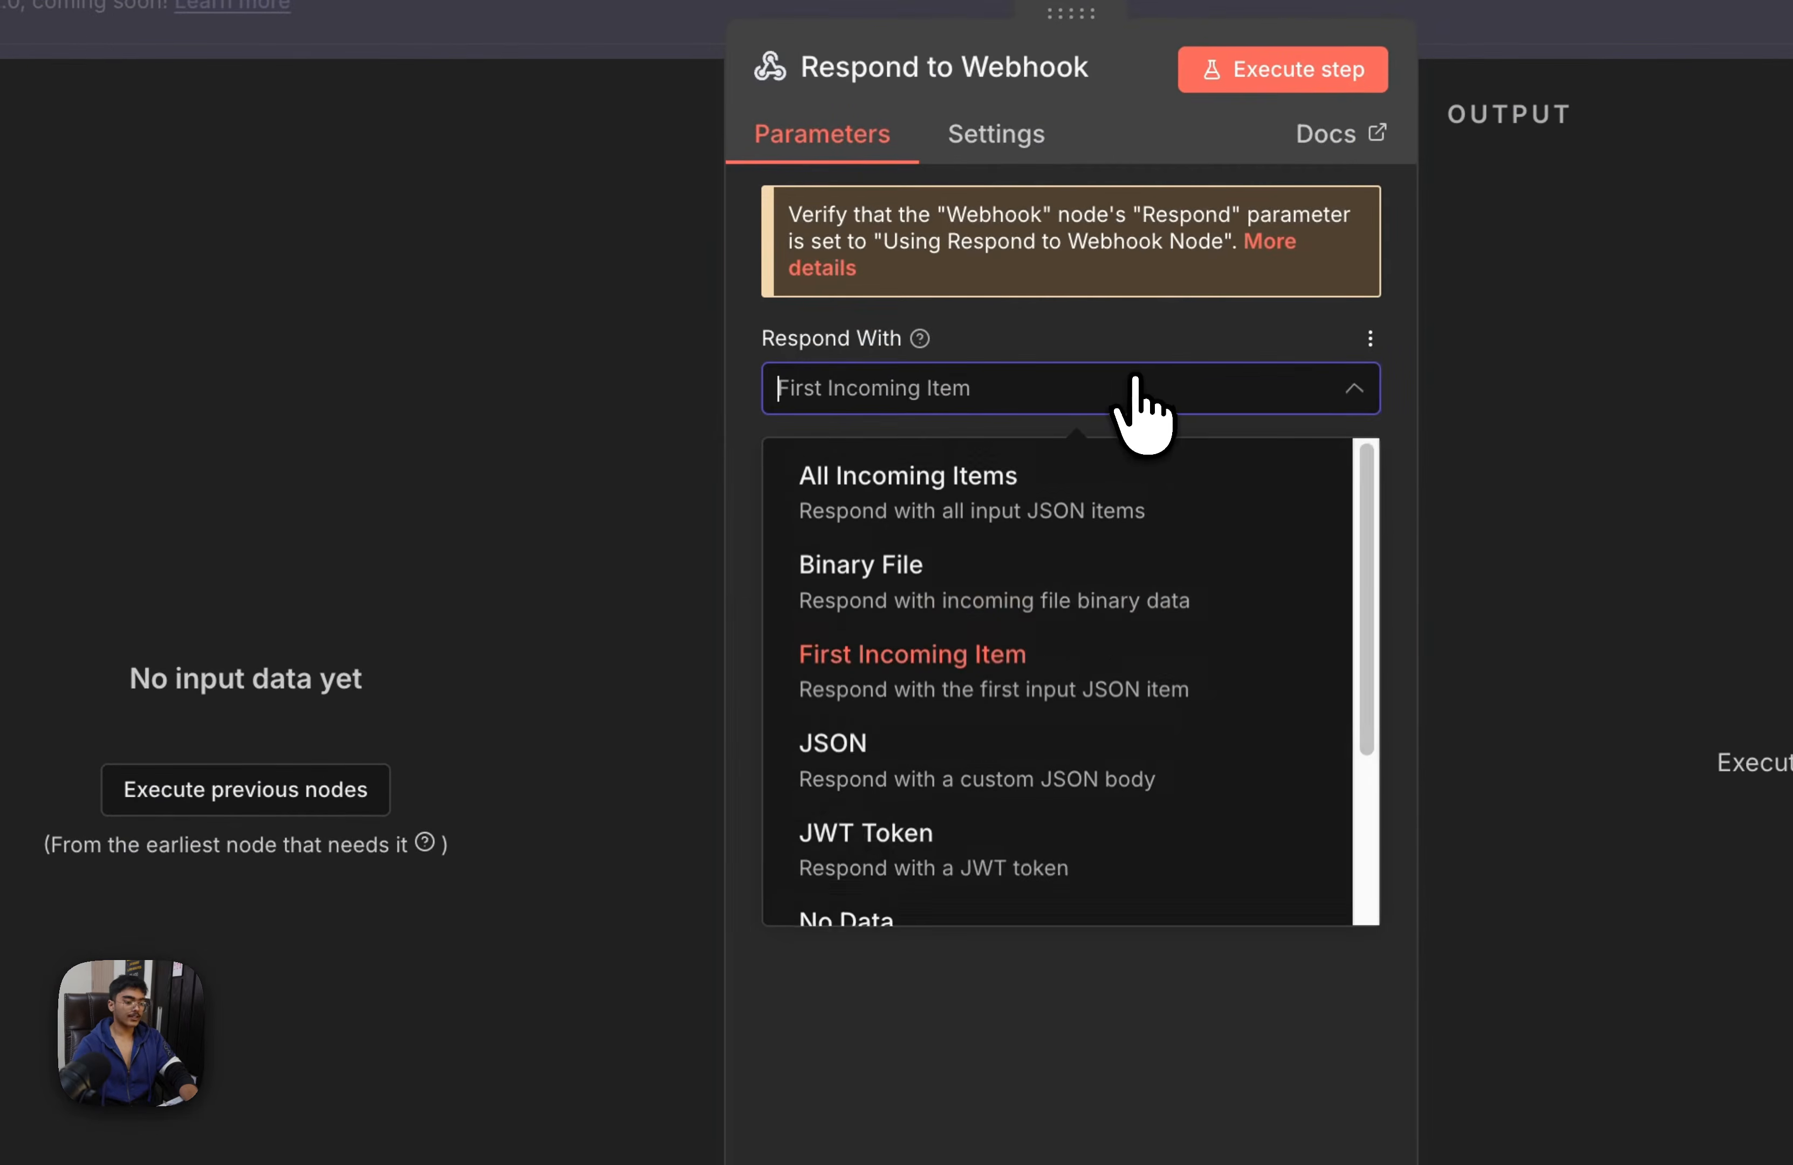
left_click(1050, 792)
left_click(1678, 22)
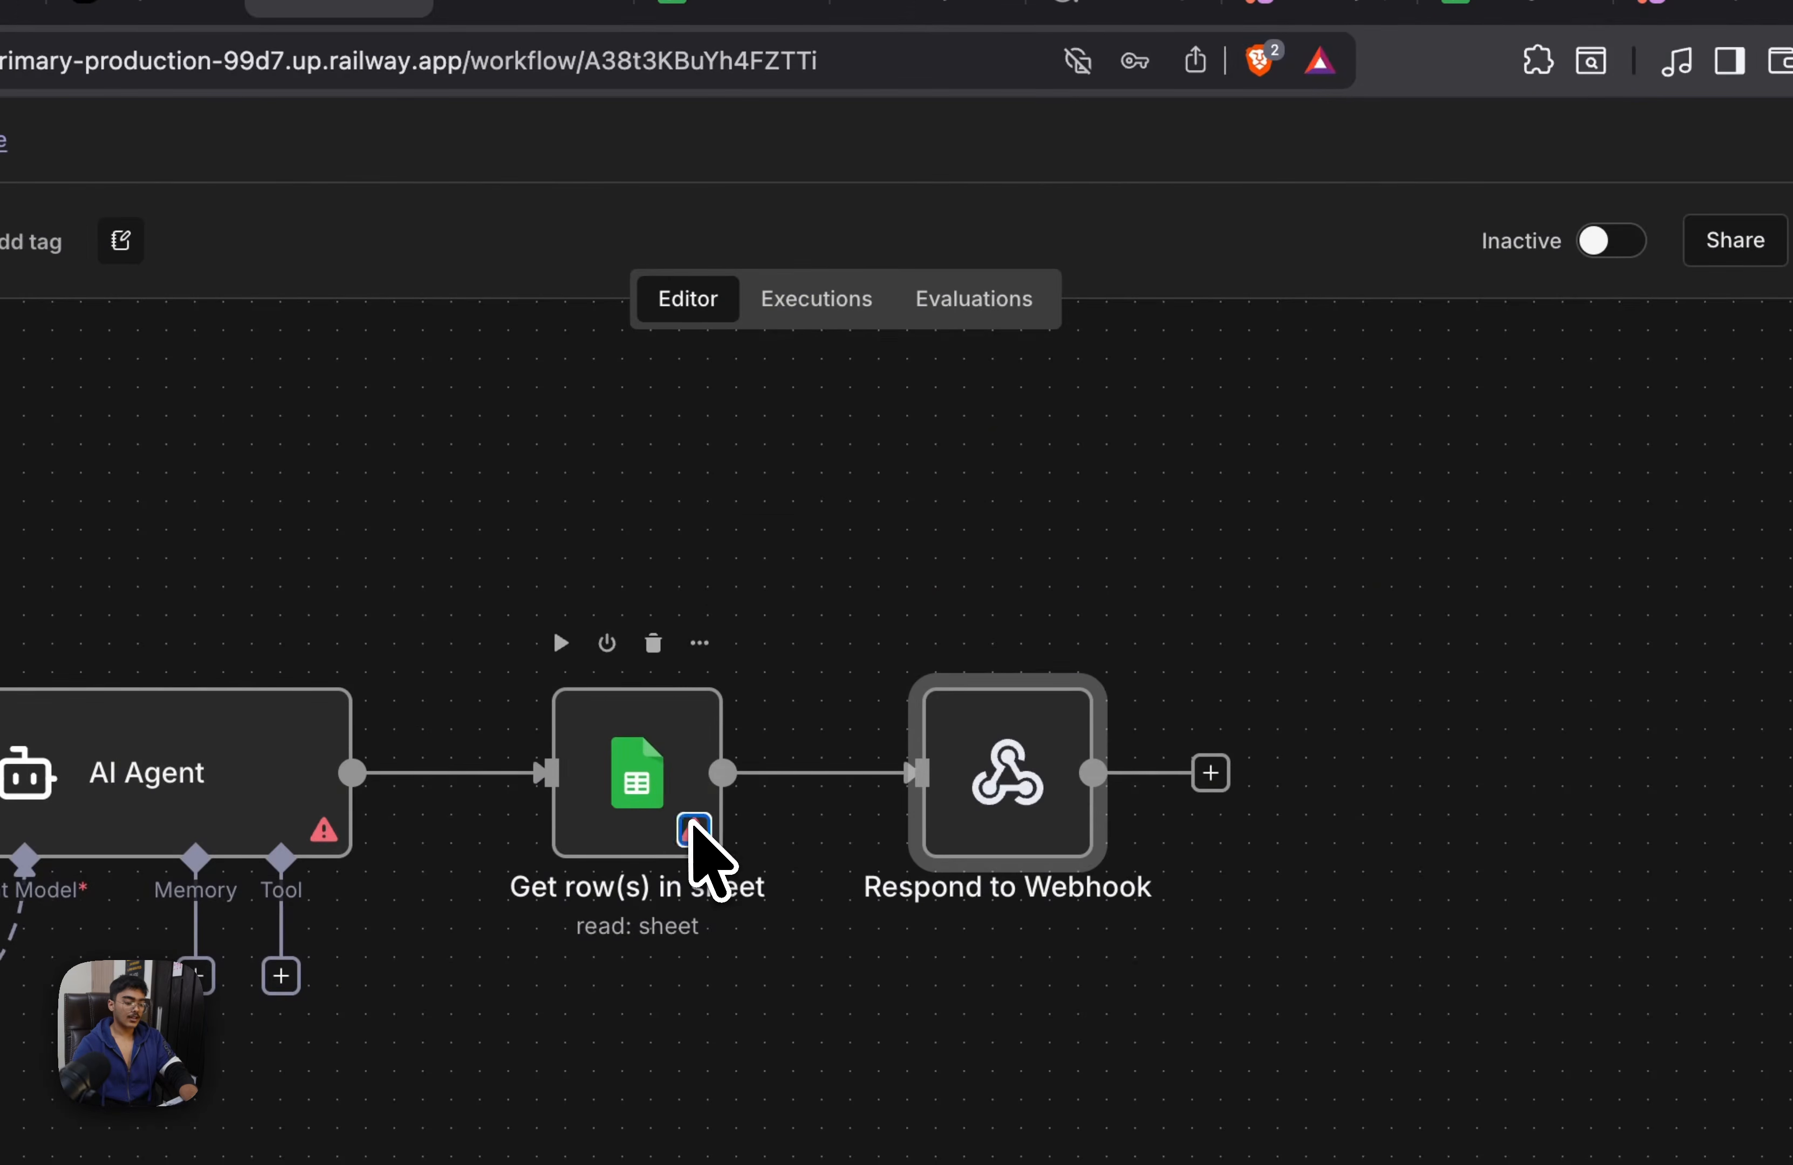
Place a sticky note over the Webhook node and clear its default text
left_click(691, 826)
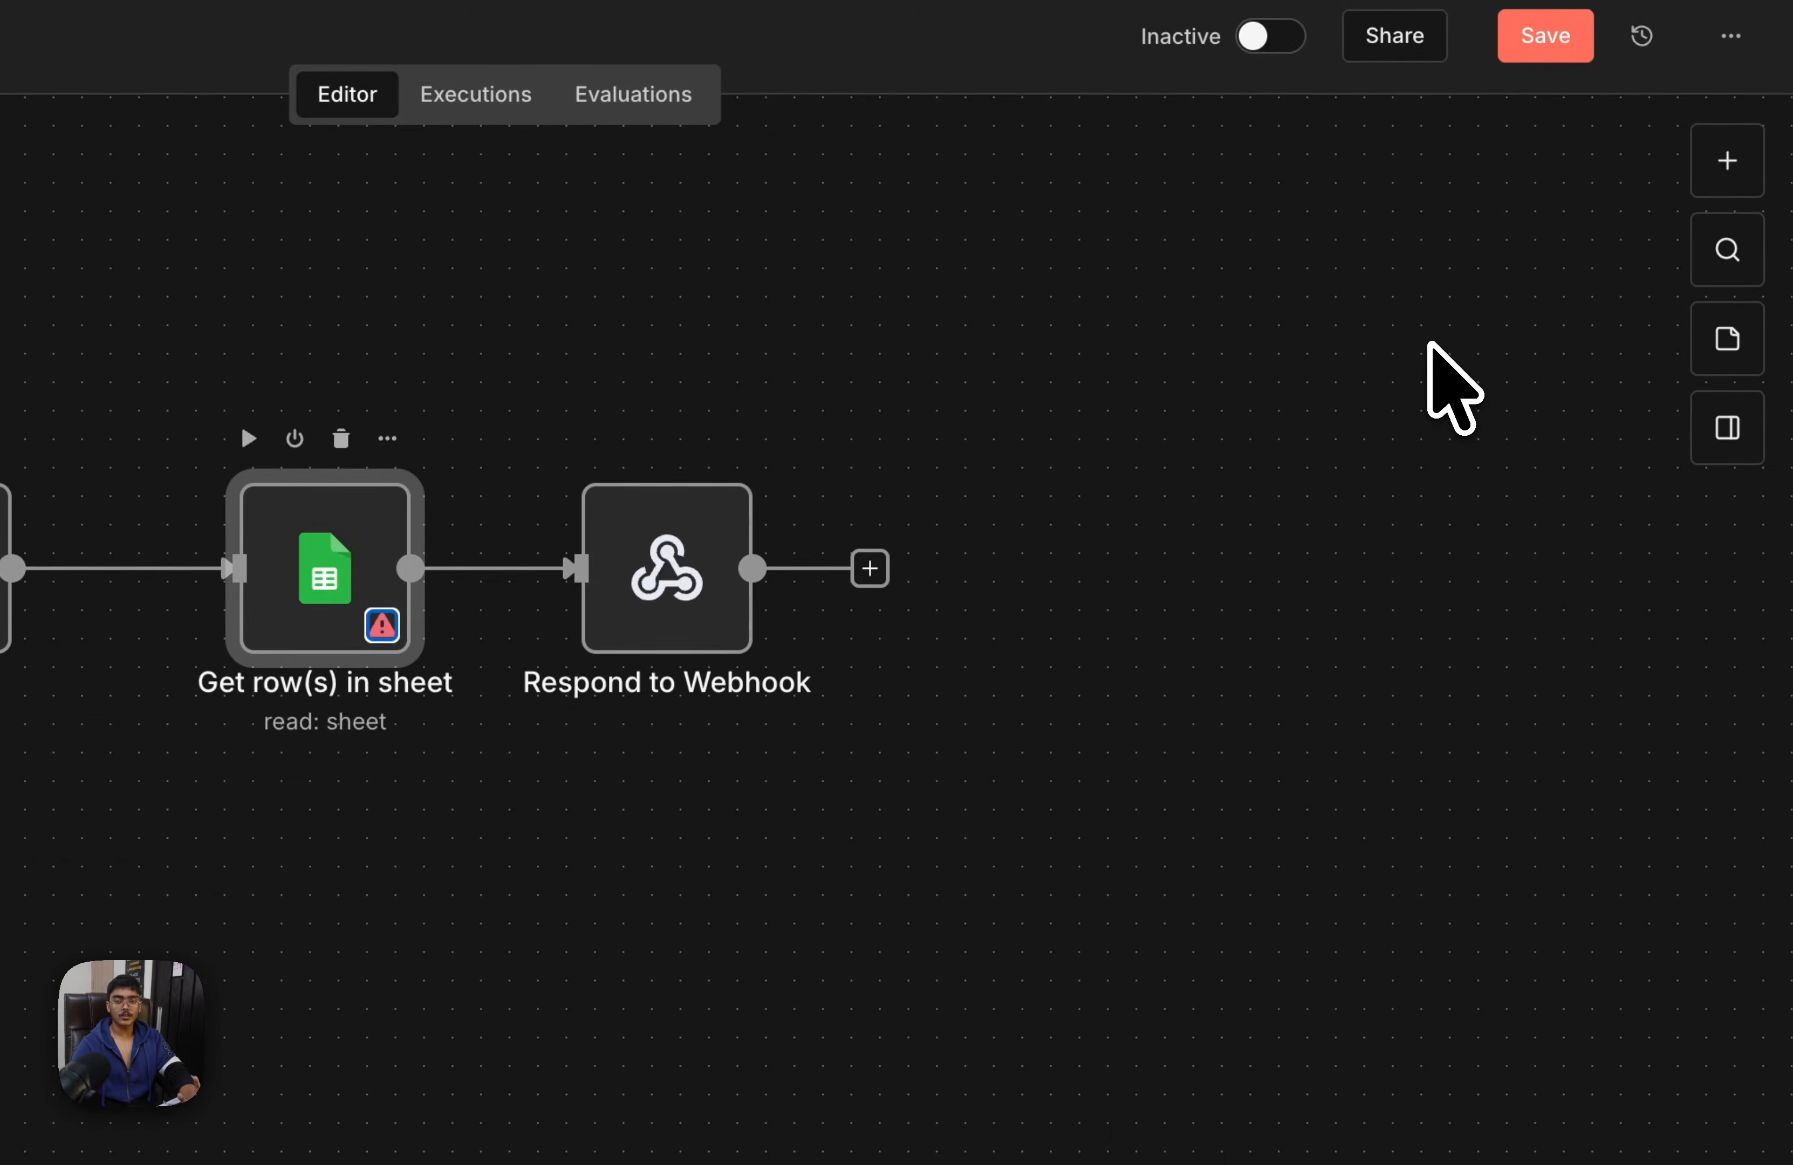
left_click_drag(1206, 455, 1512, 449)
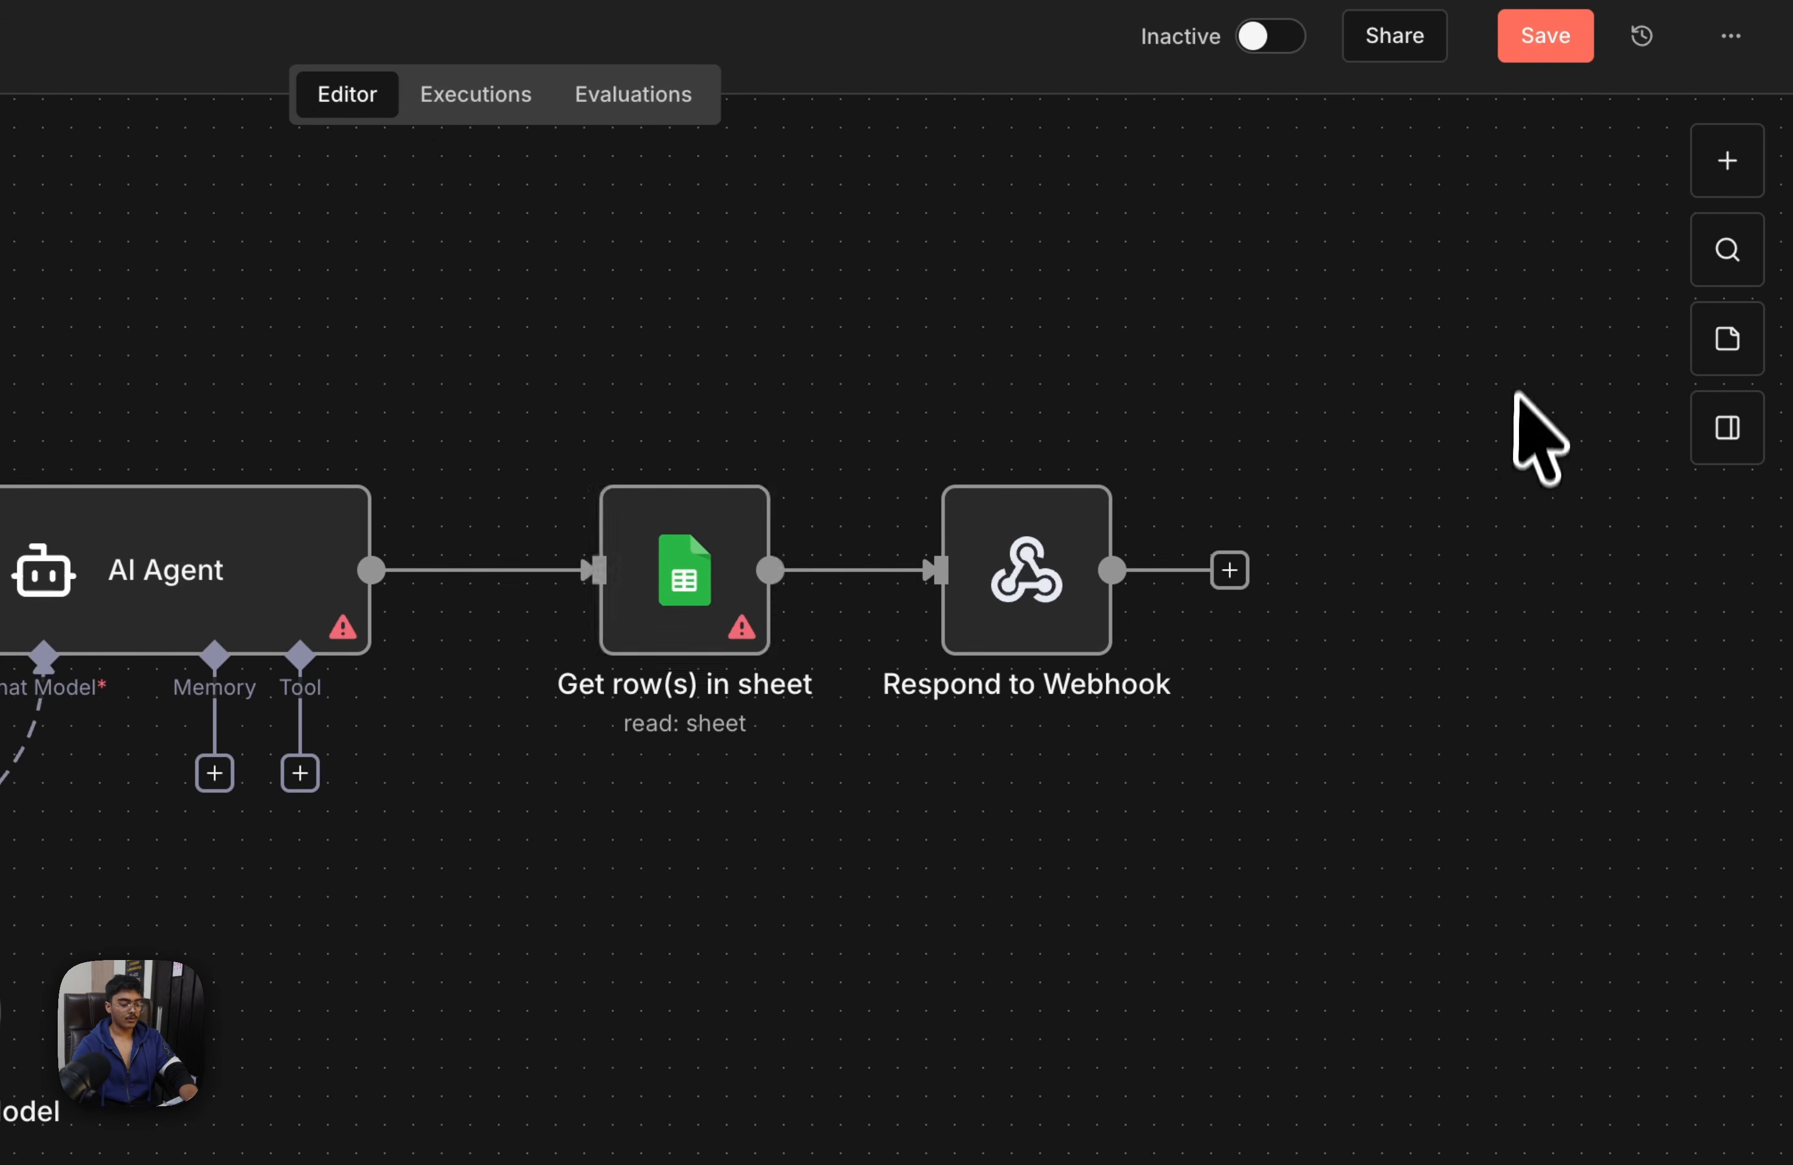
left_click_drag(1516, 363, 89, 1041)
right_click(342, 261)
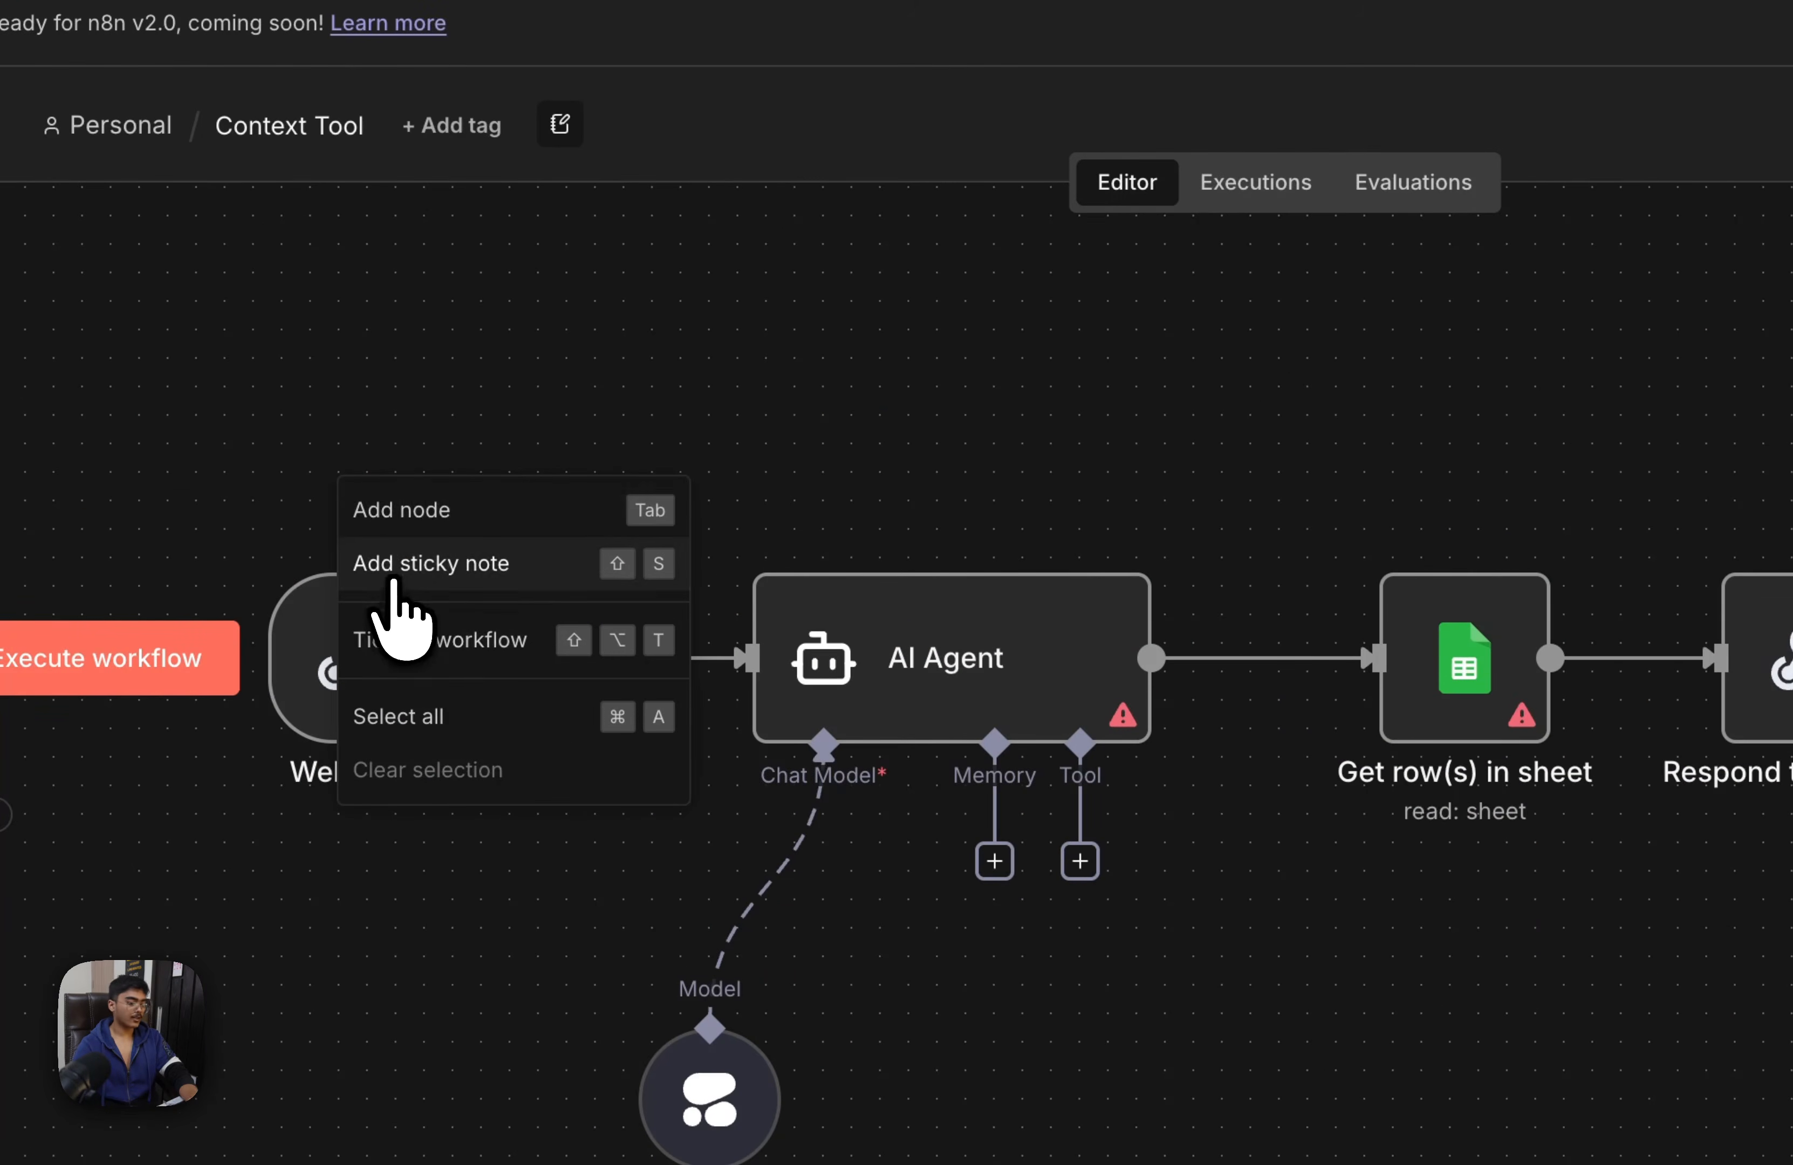
left_click(401, 349)
left_click_drag(579, 469, 265, 523)
double_click(351, 466)
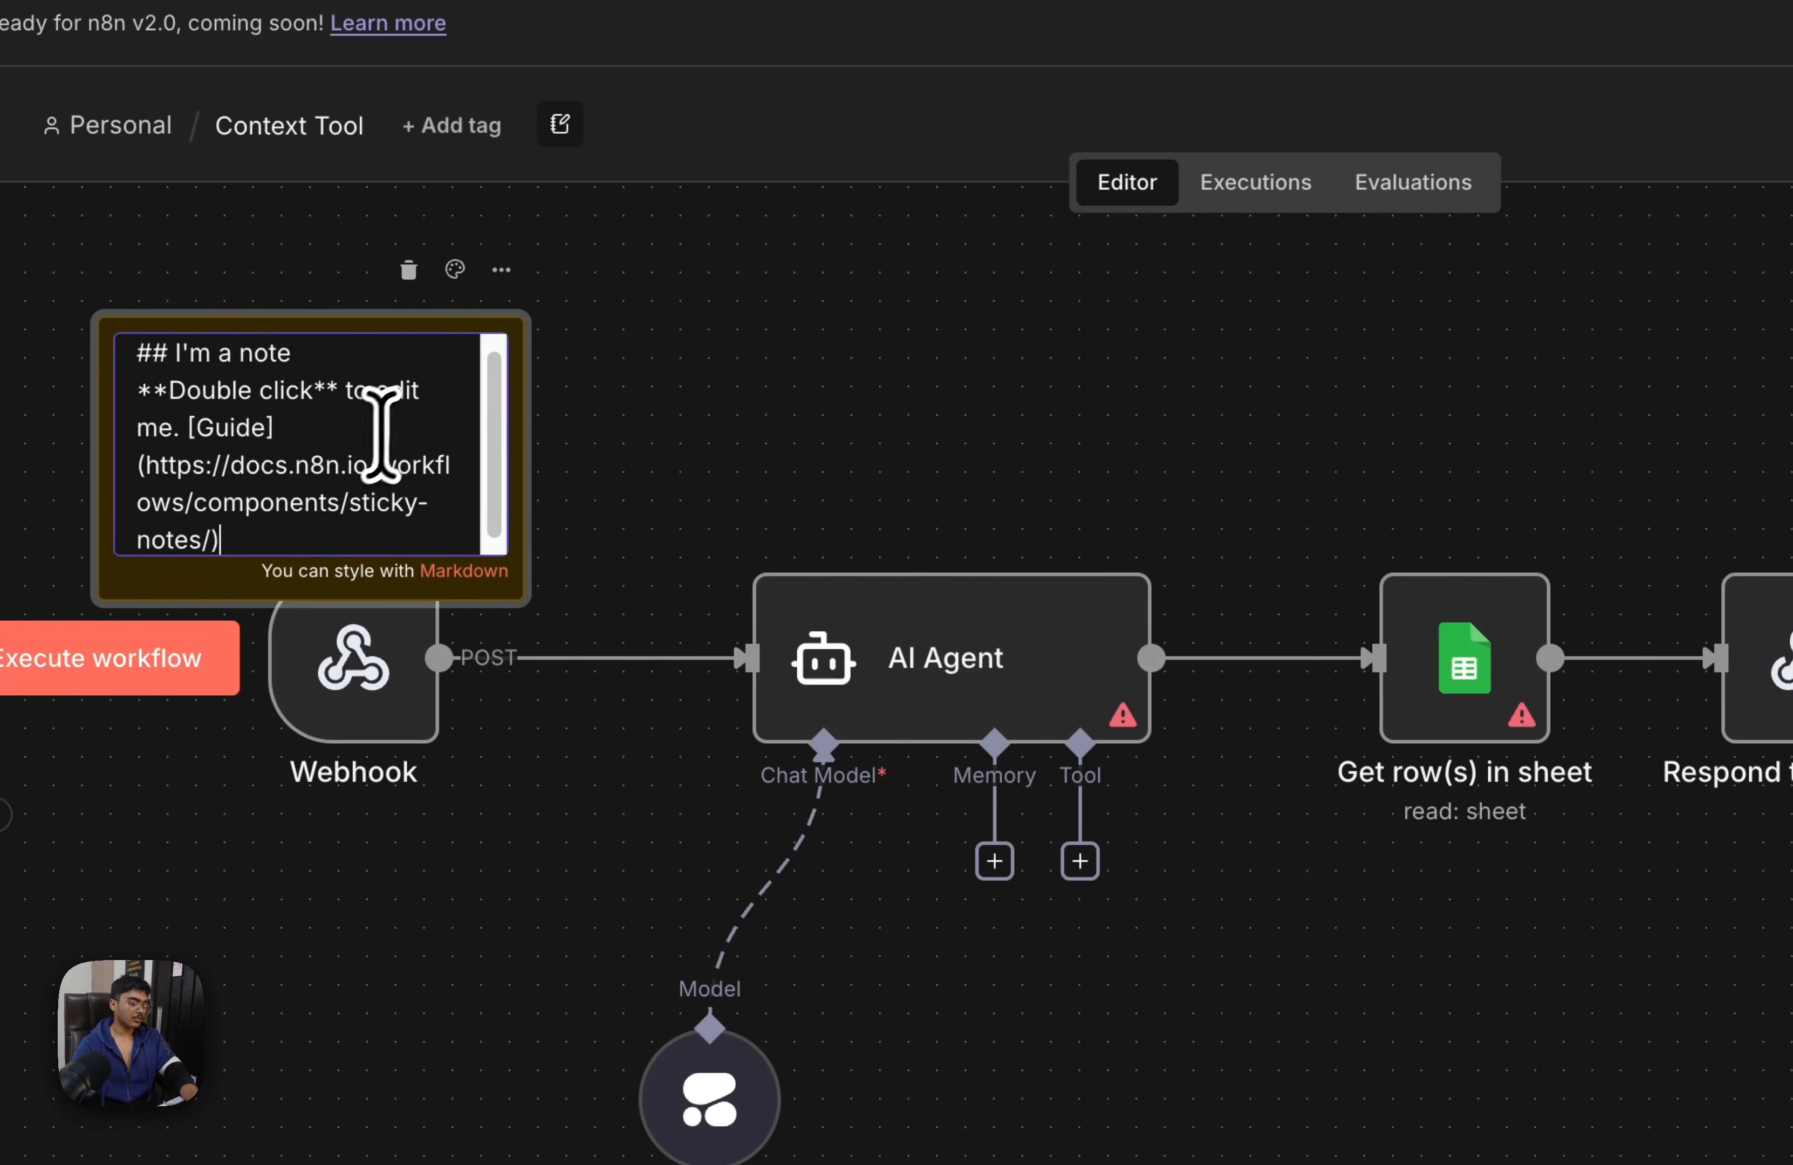
key("BackSpace")
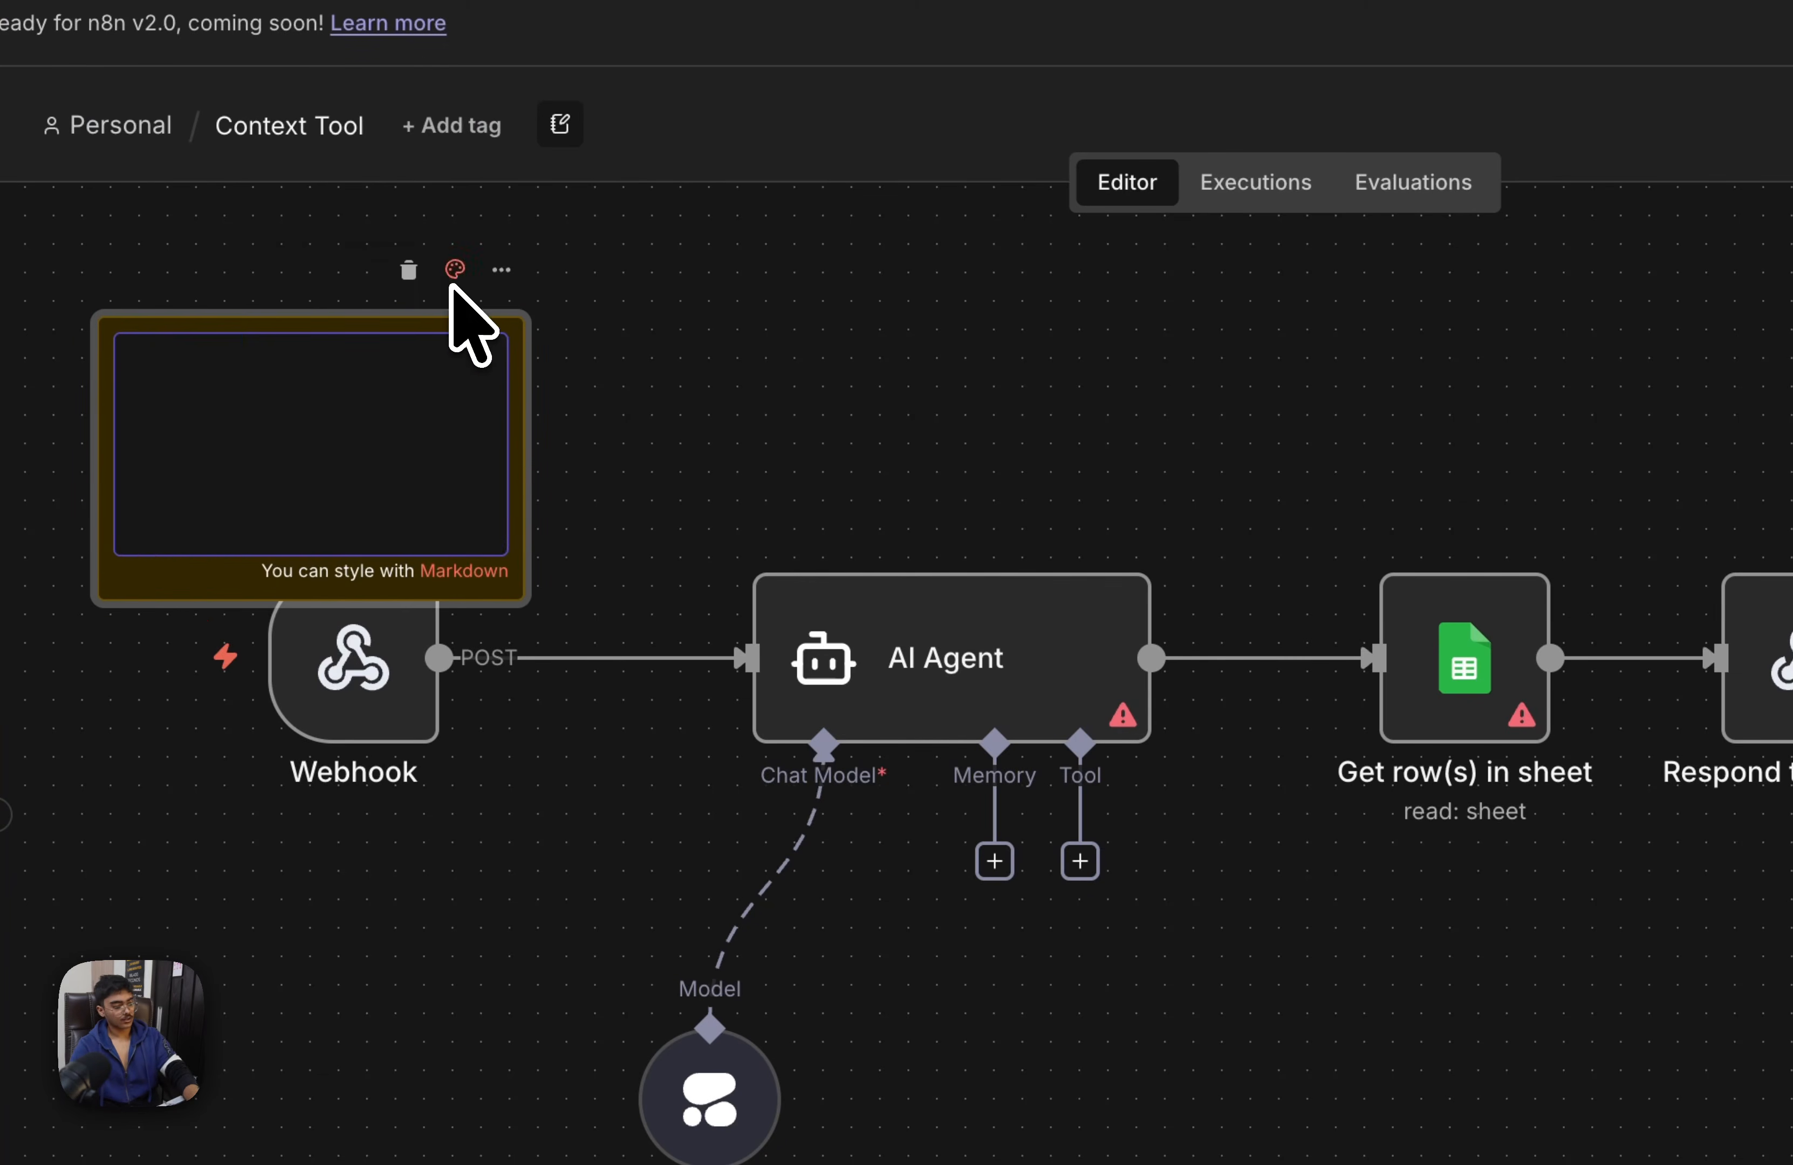
Color the sticky note green and stretch it behind the whole flow, from the Webhook to the Respond to Webhook node
left_click(455, 269)
left_click(450, 213)
left_click_drag(527, 558, 1468, 748)
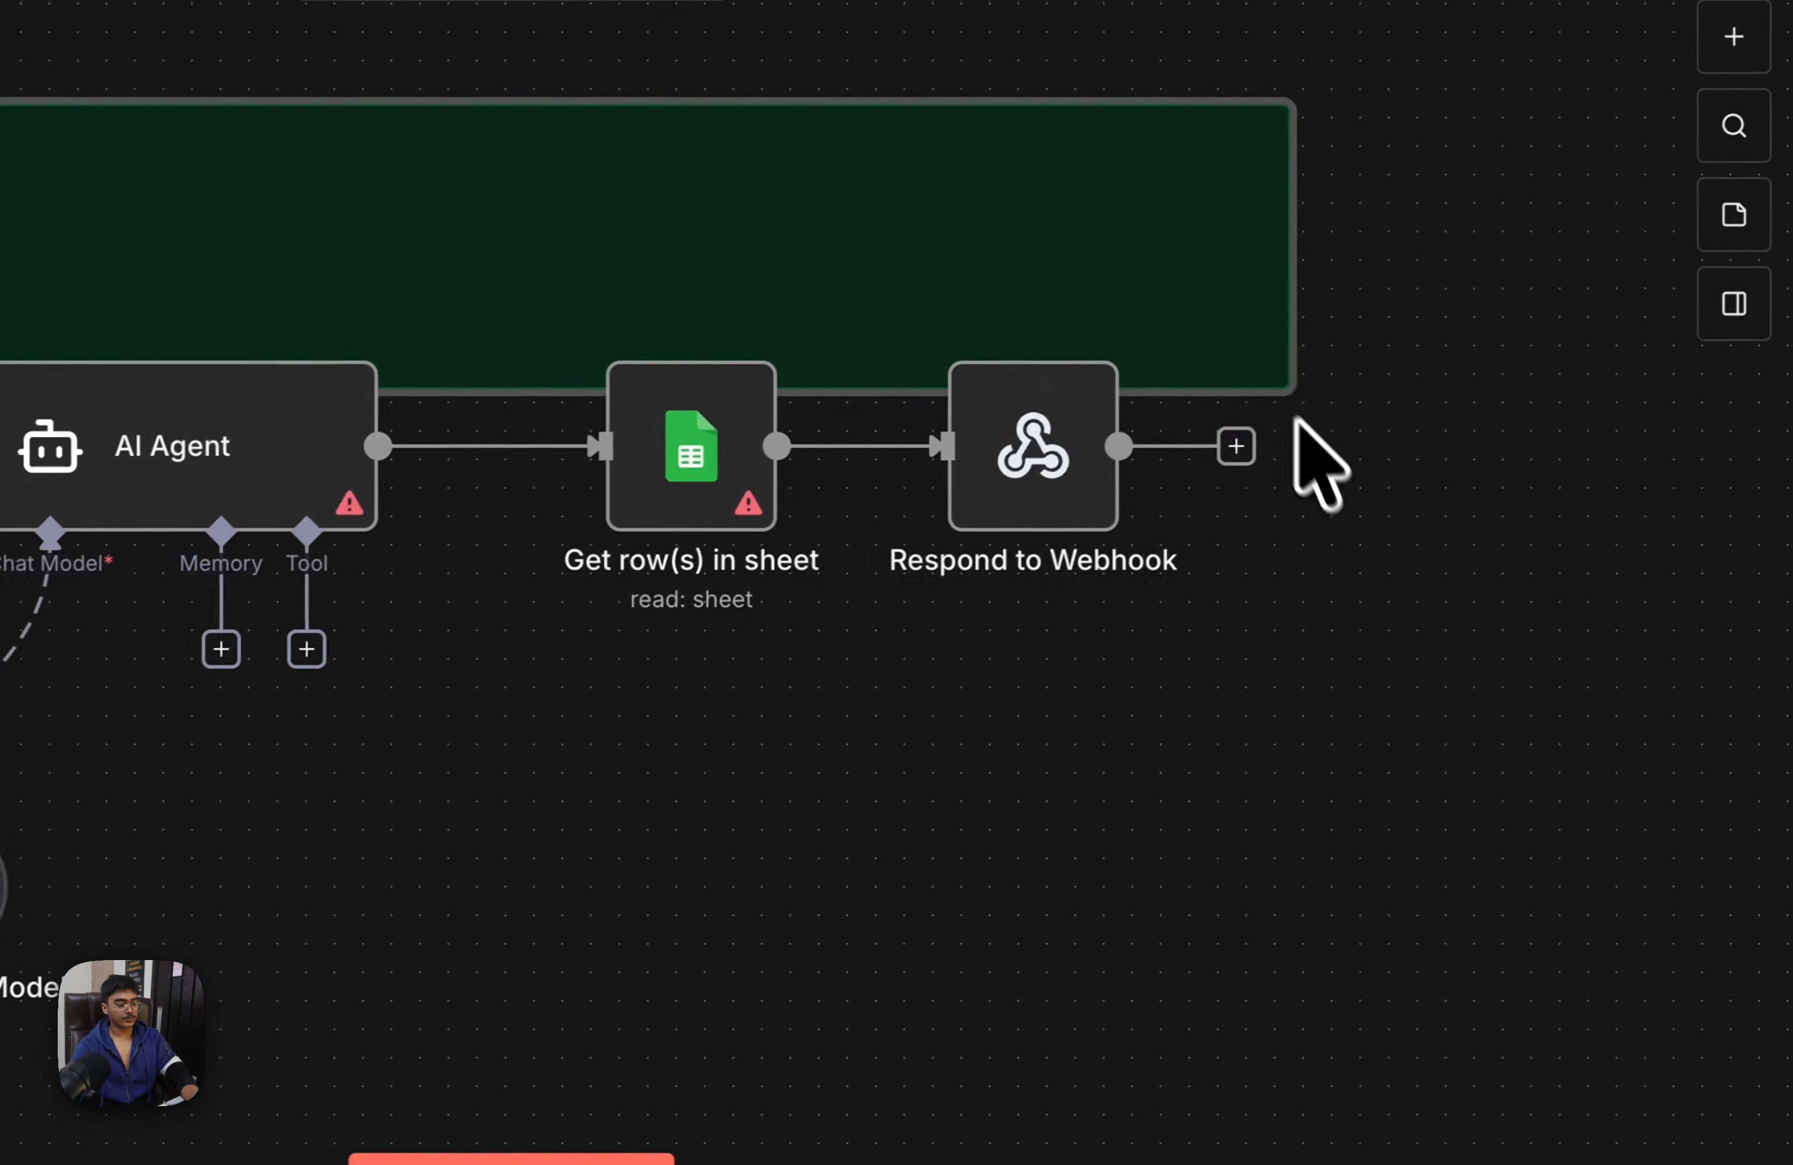
left_click_drag(1490, 381, 1554, 704)
left_click_drag(1301, 622, 1334, 861)
left_click_drag(1367, 944, 1485, 1057)
left_click(962, 167)
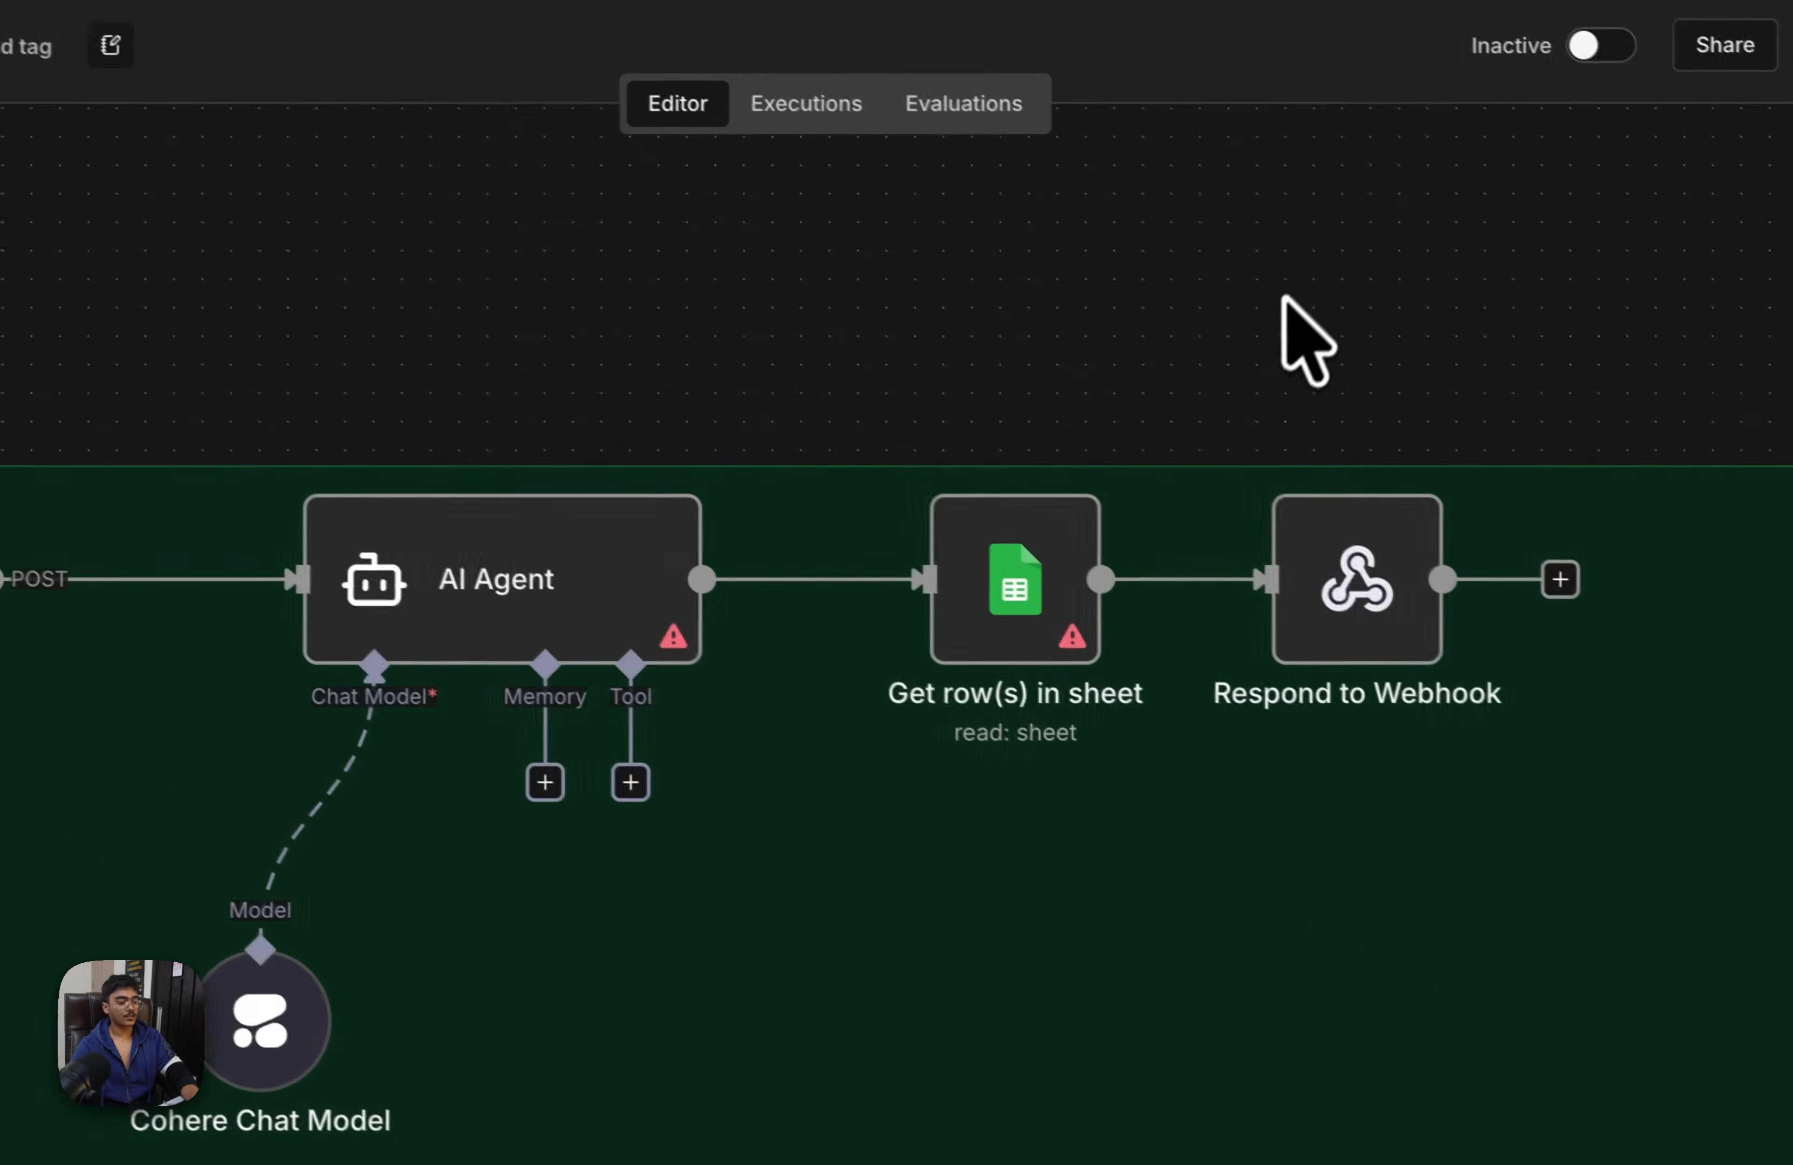
left_click_drag(618, 184, 686, 158)
scroll(616, 238, "down", 3)
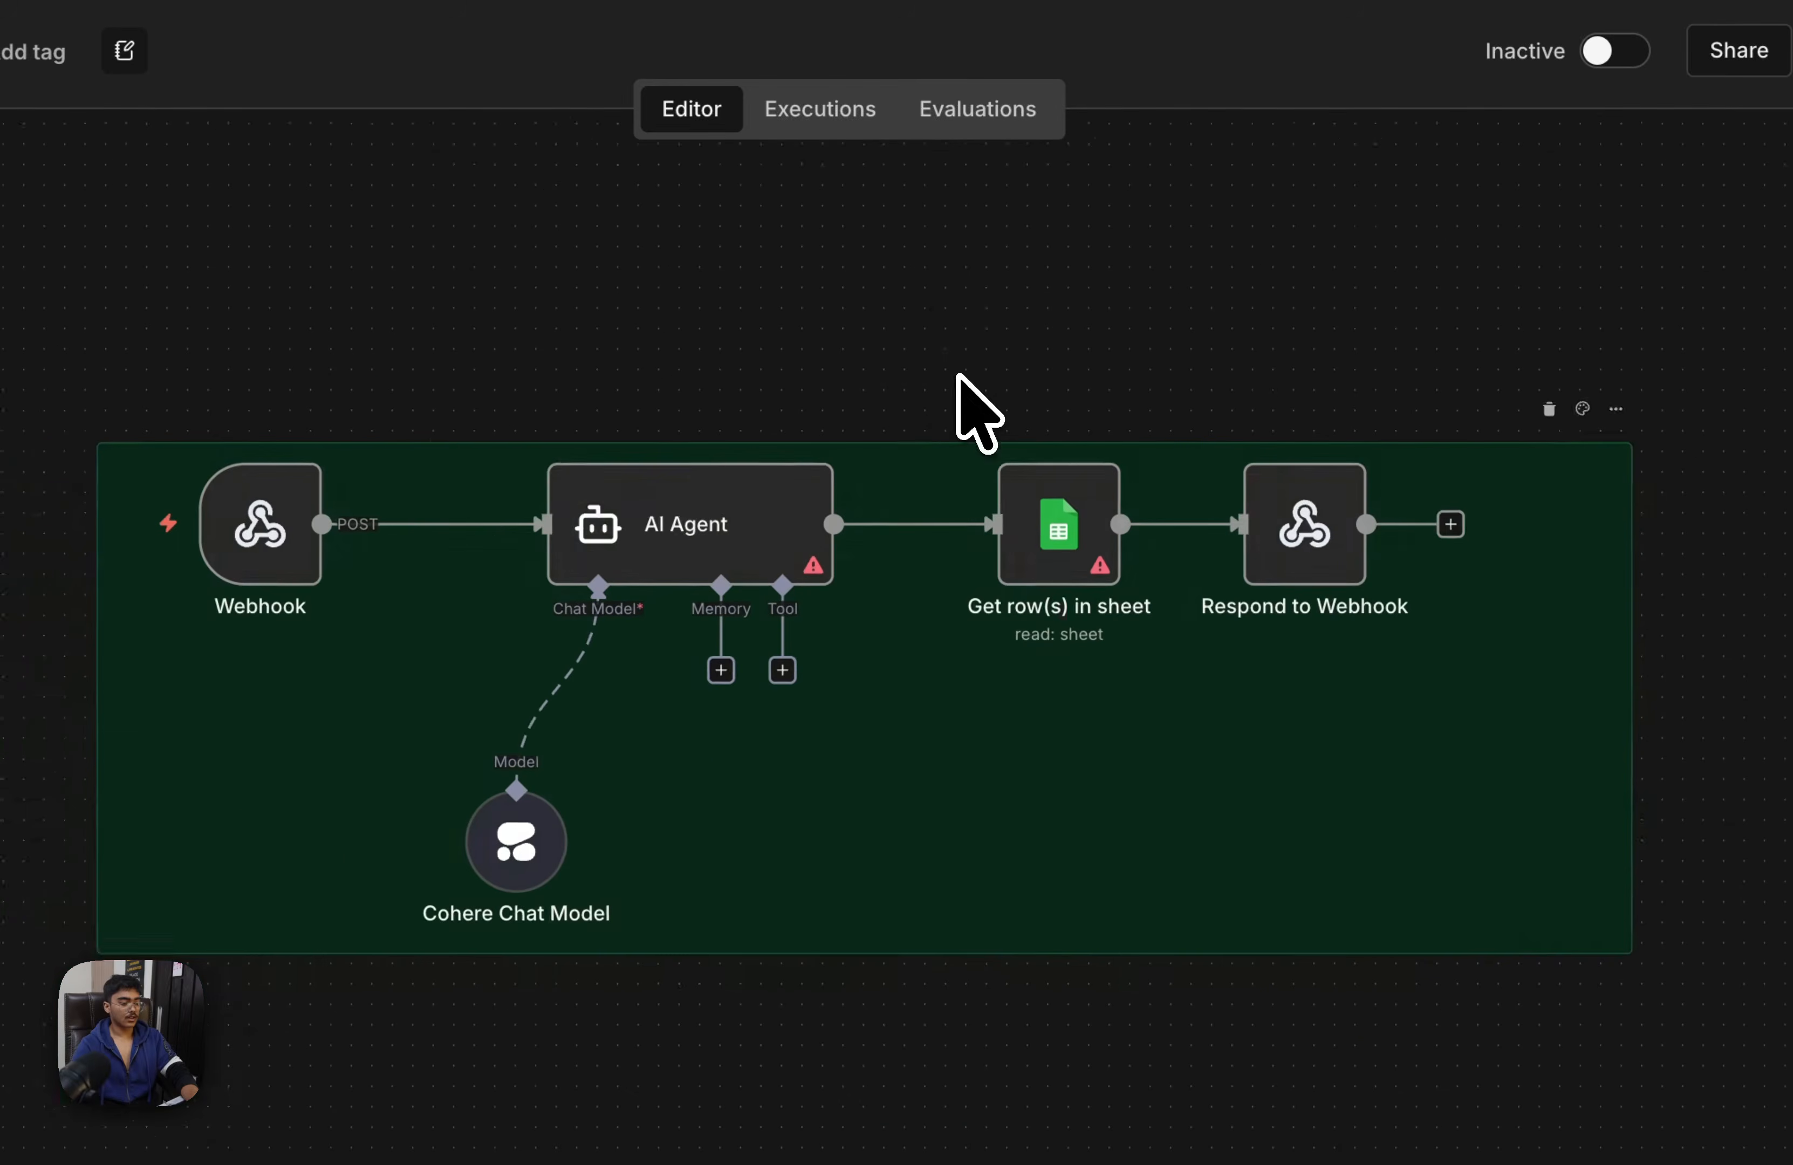
left_click_drag(959, 374, 656, 481)
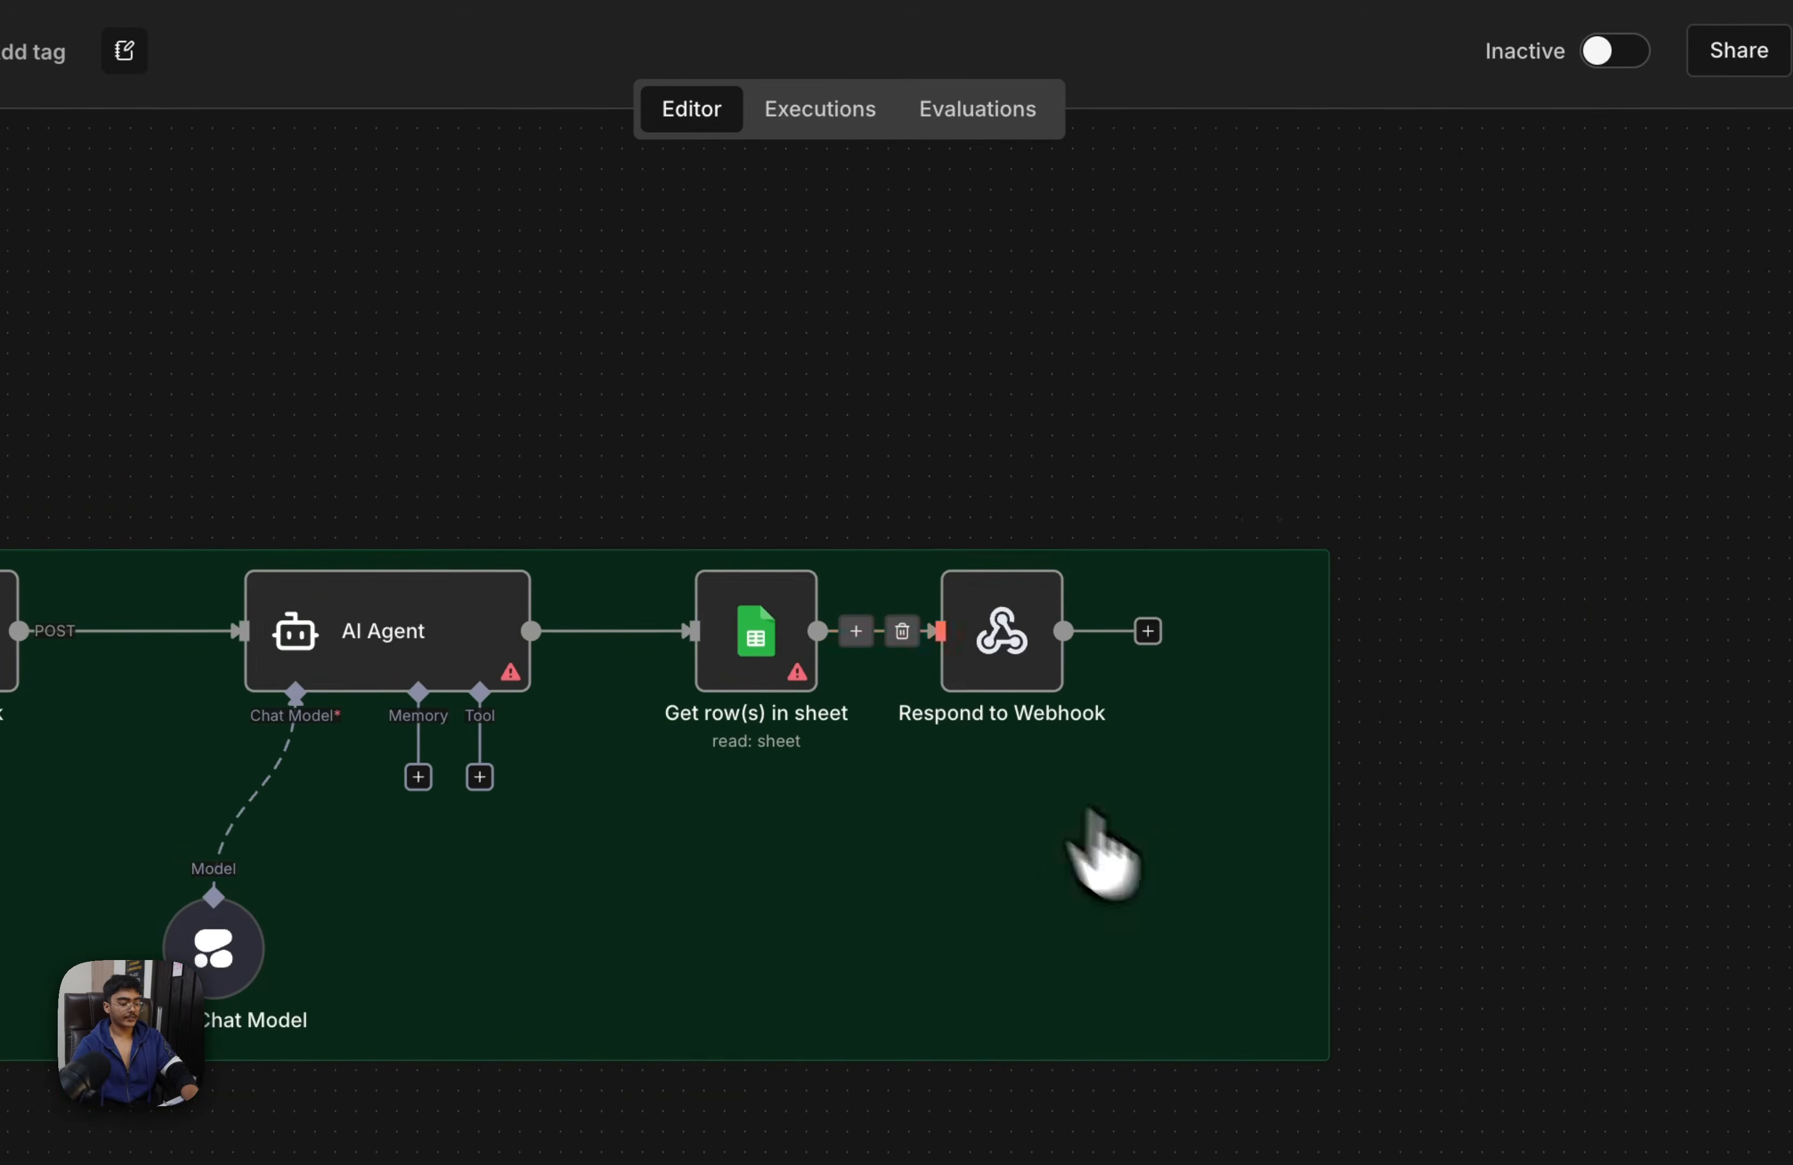
left_click_drag(1165, 877, 1283, 756)
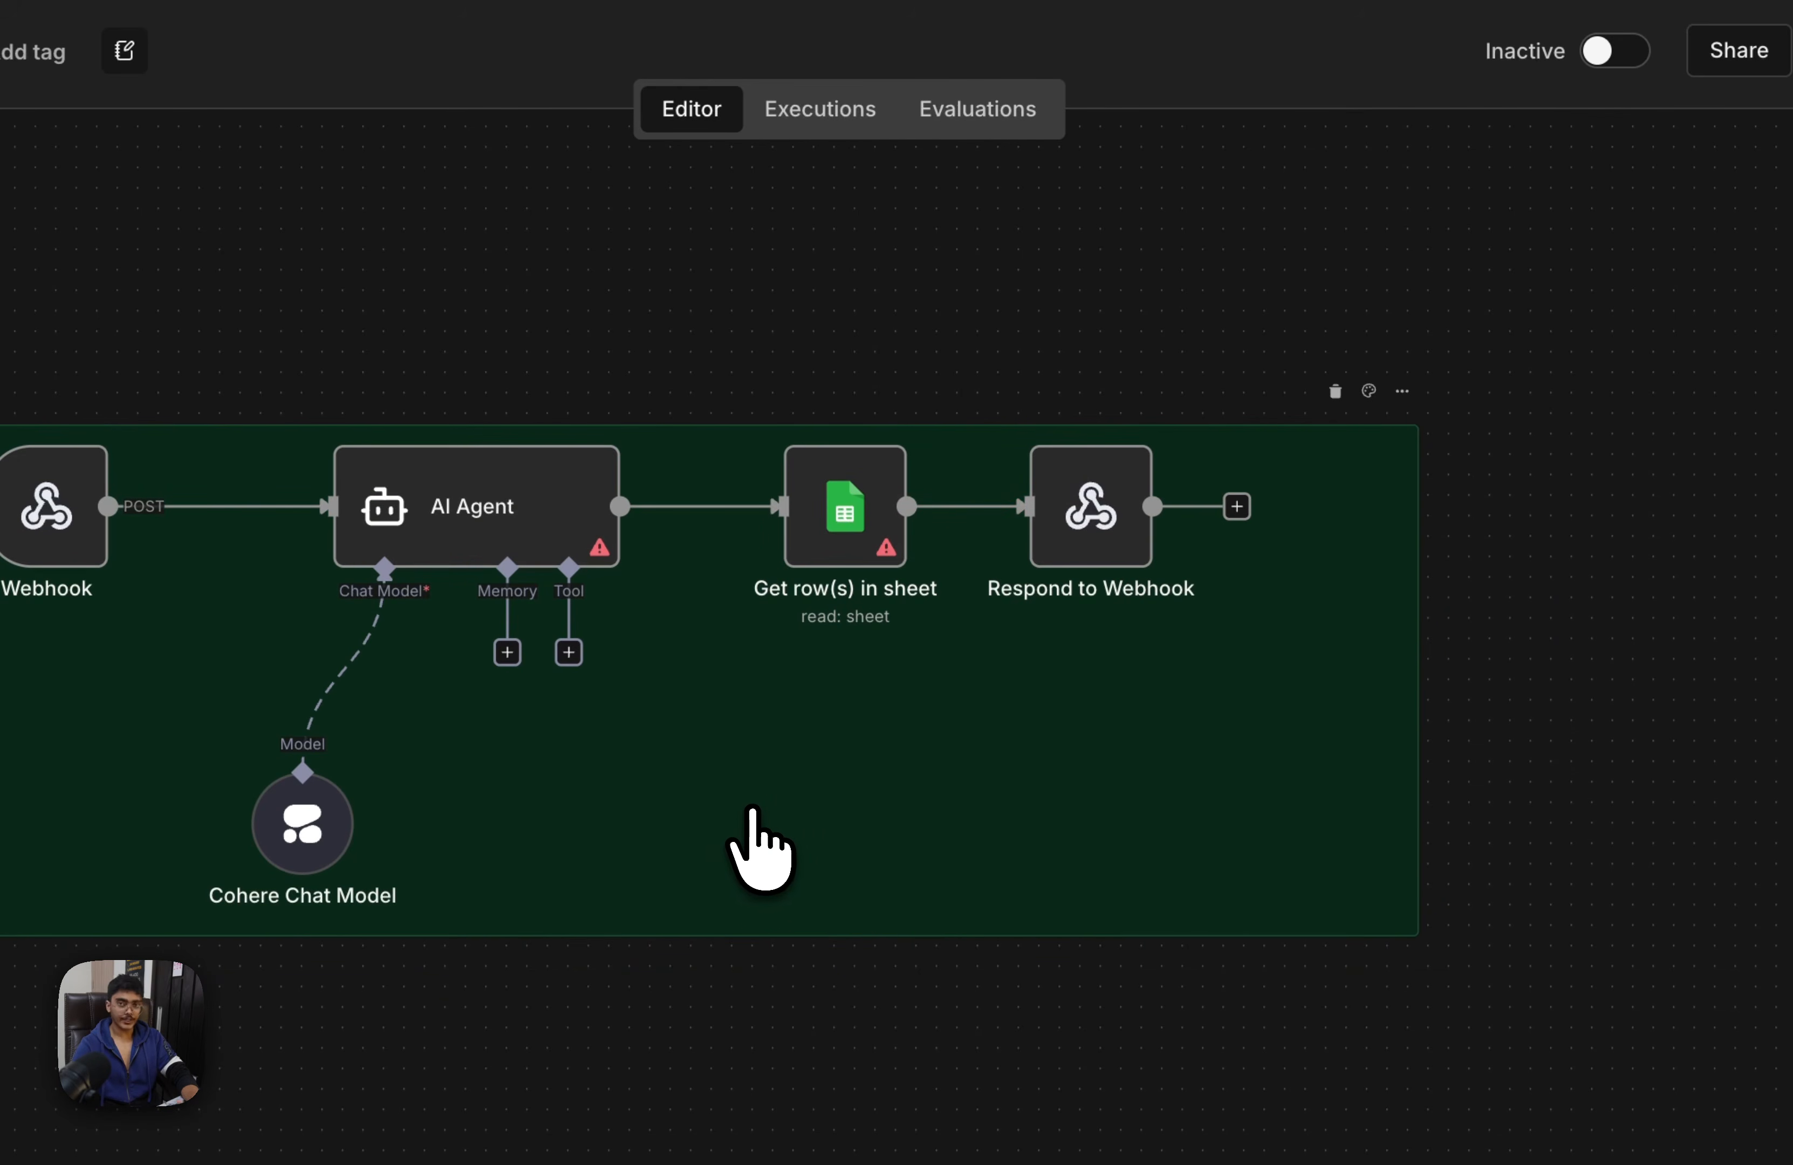
key("super+t")
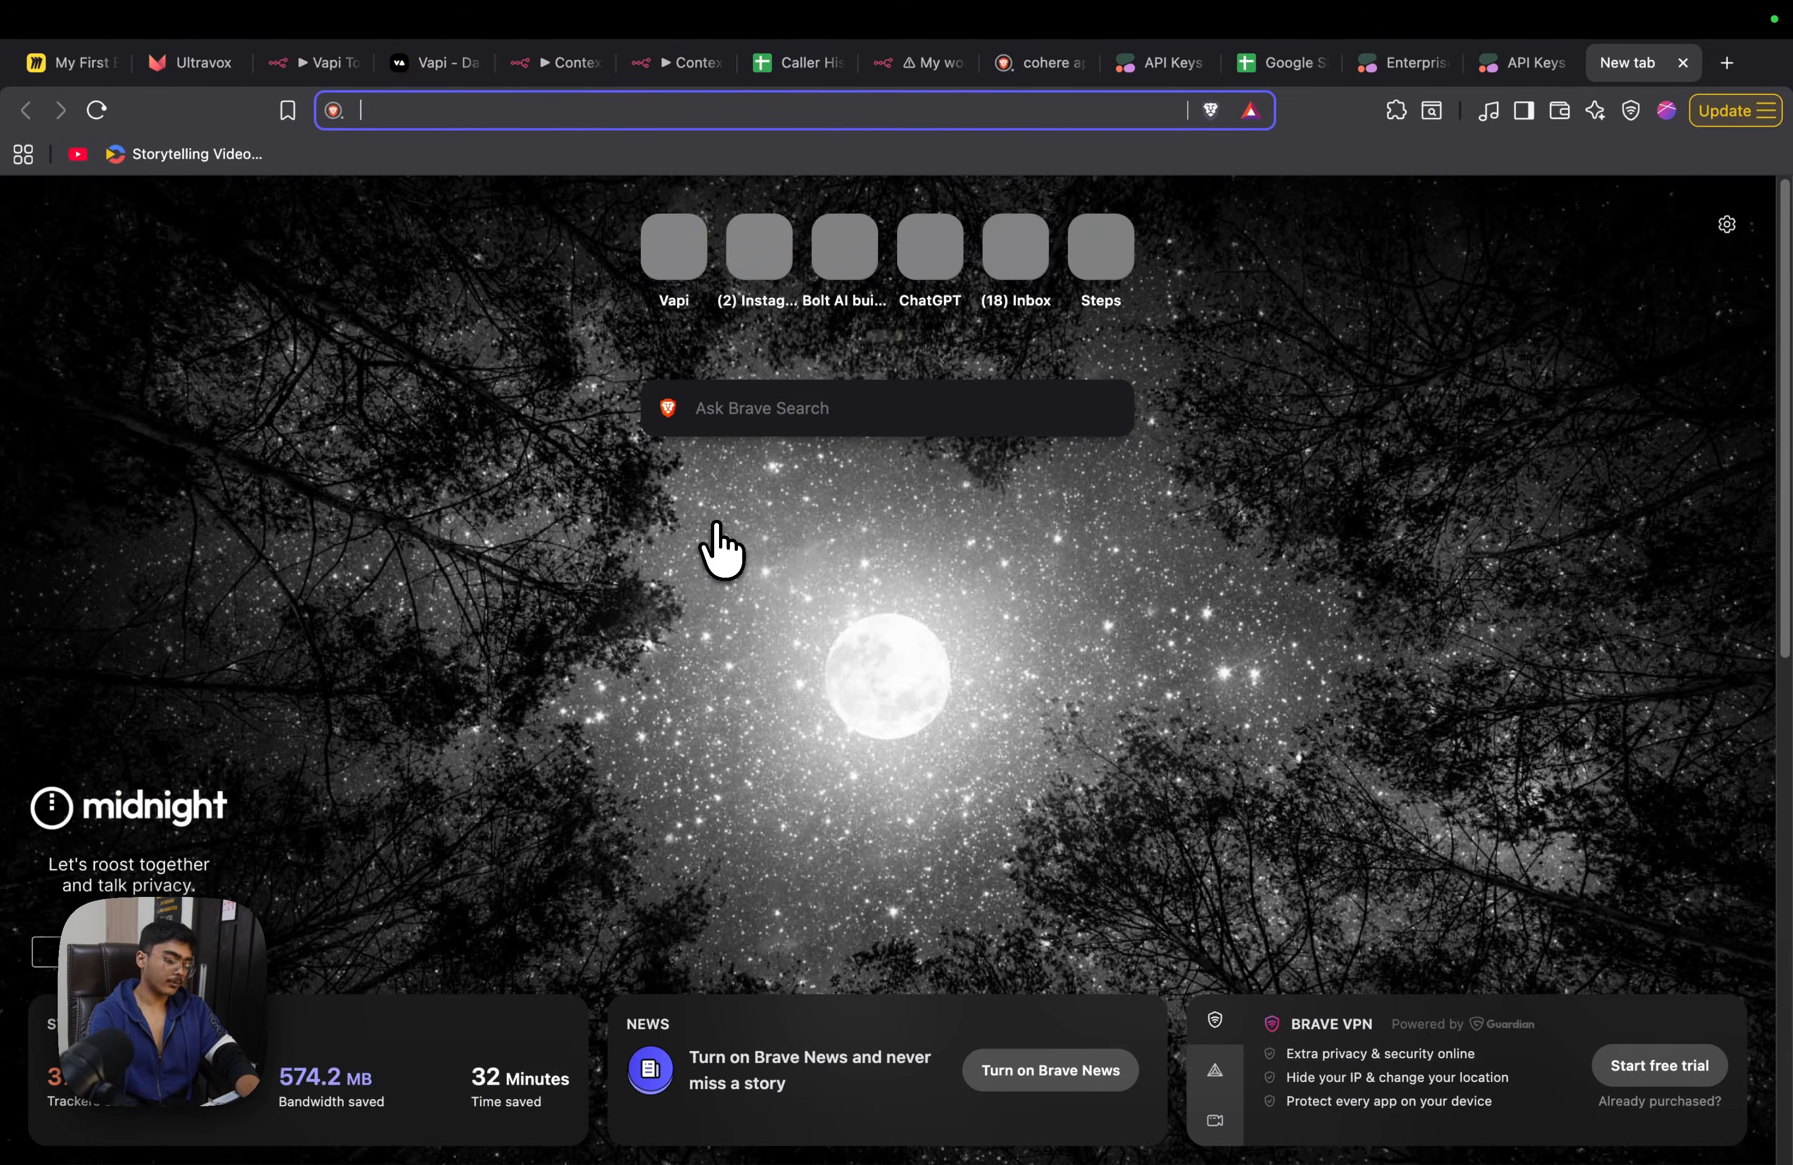
left_click(556, 62)
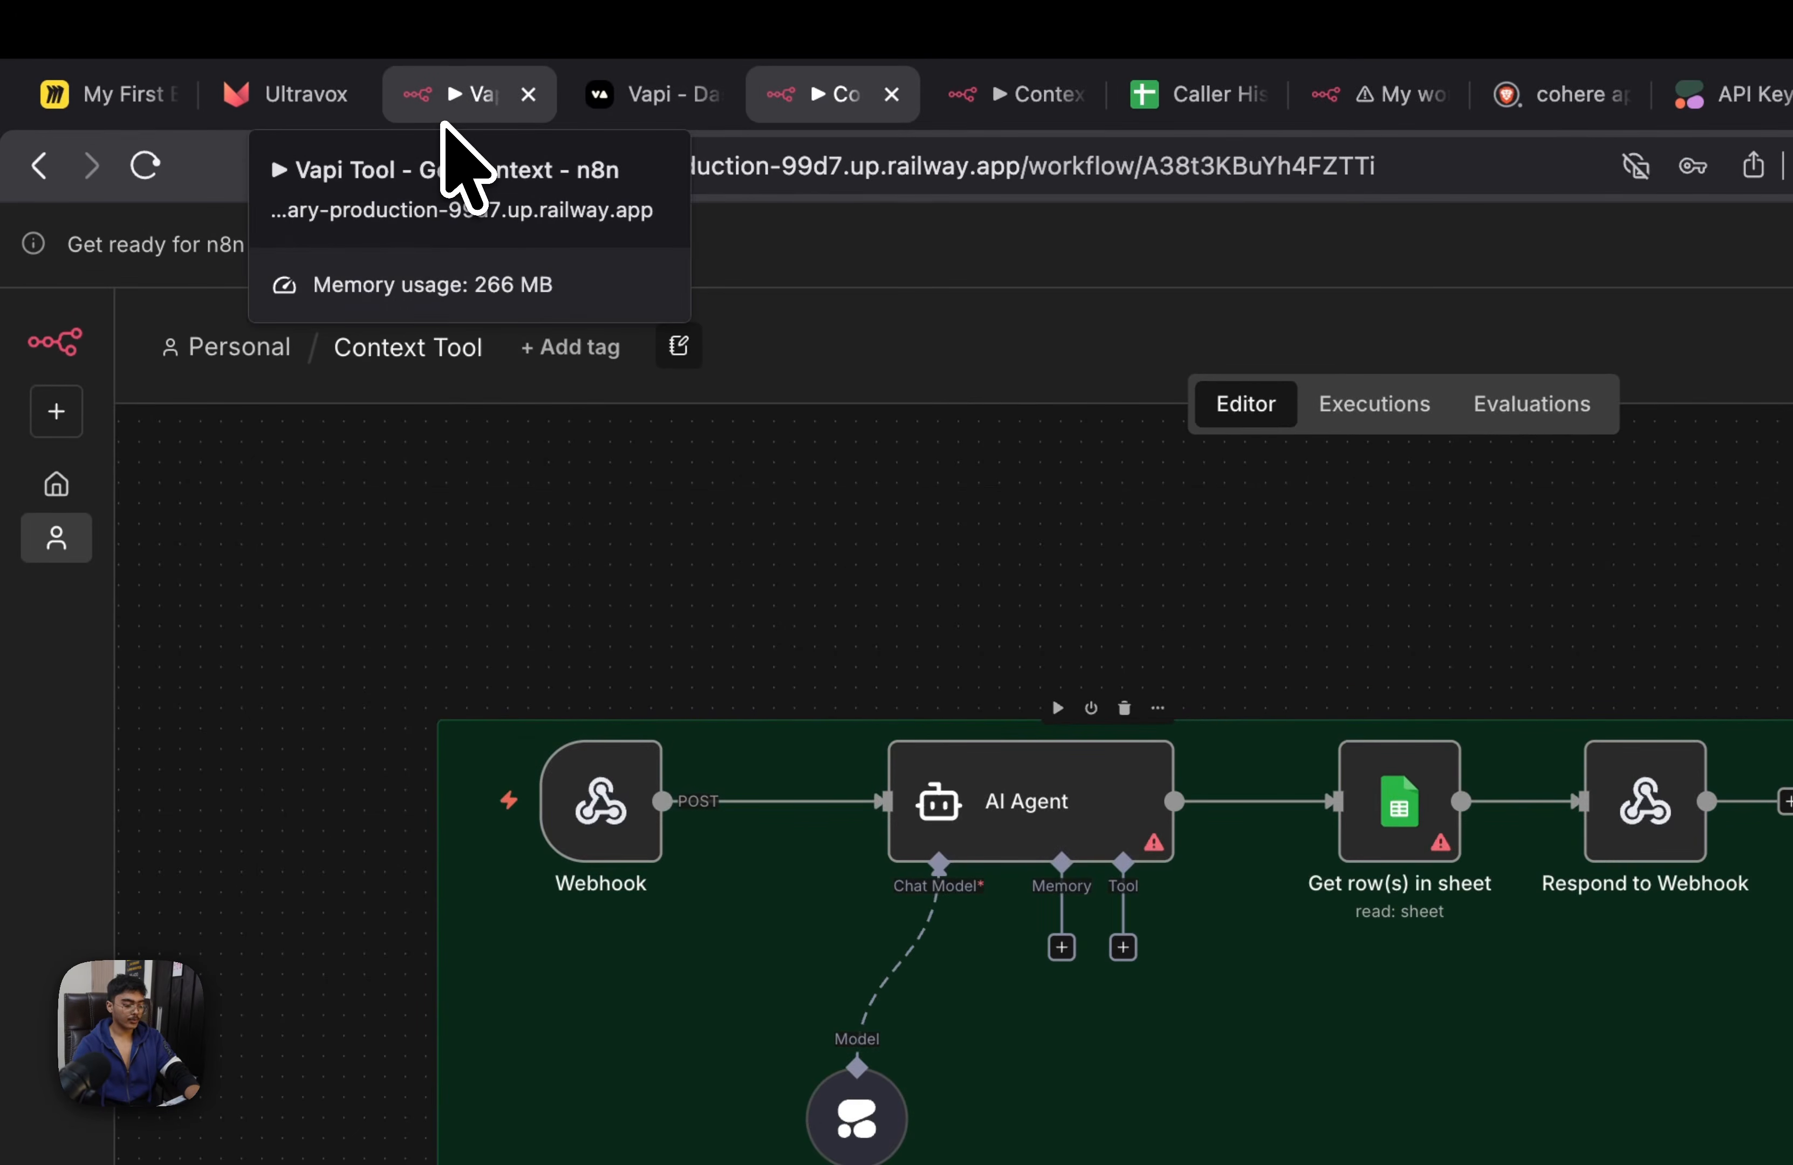
Add a second Webhook trigger, set its HTTP method to POST, and return to the canvas
type("h")
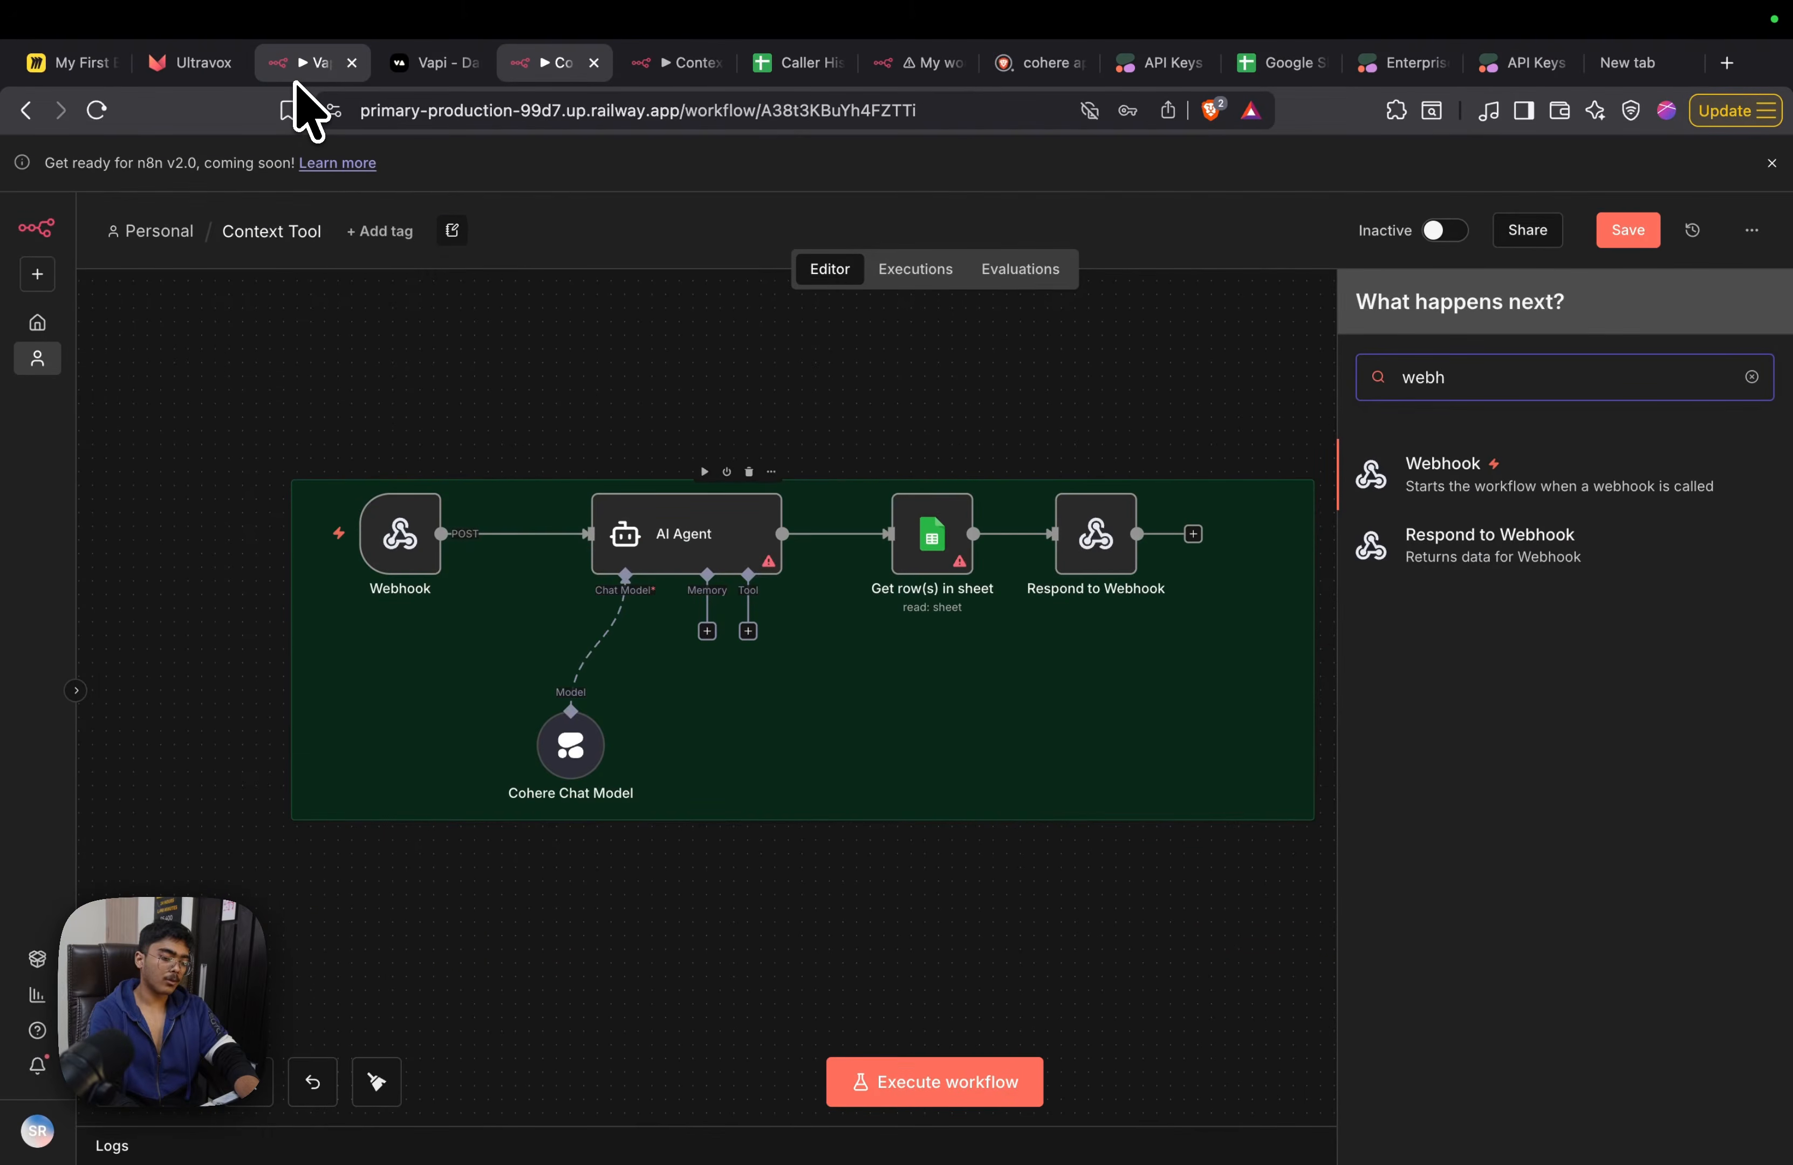
key("Return")
left_click(646, 338)
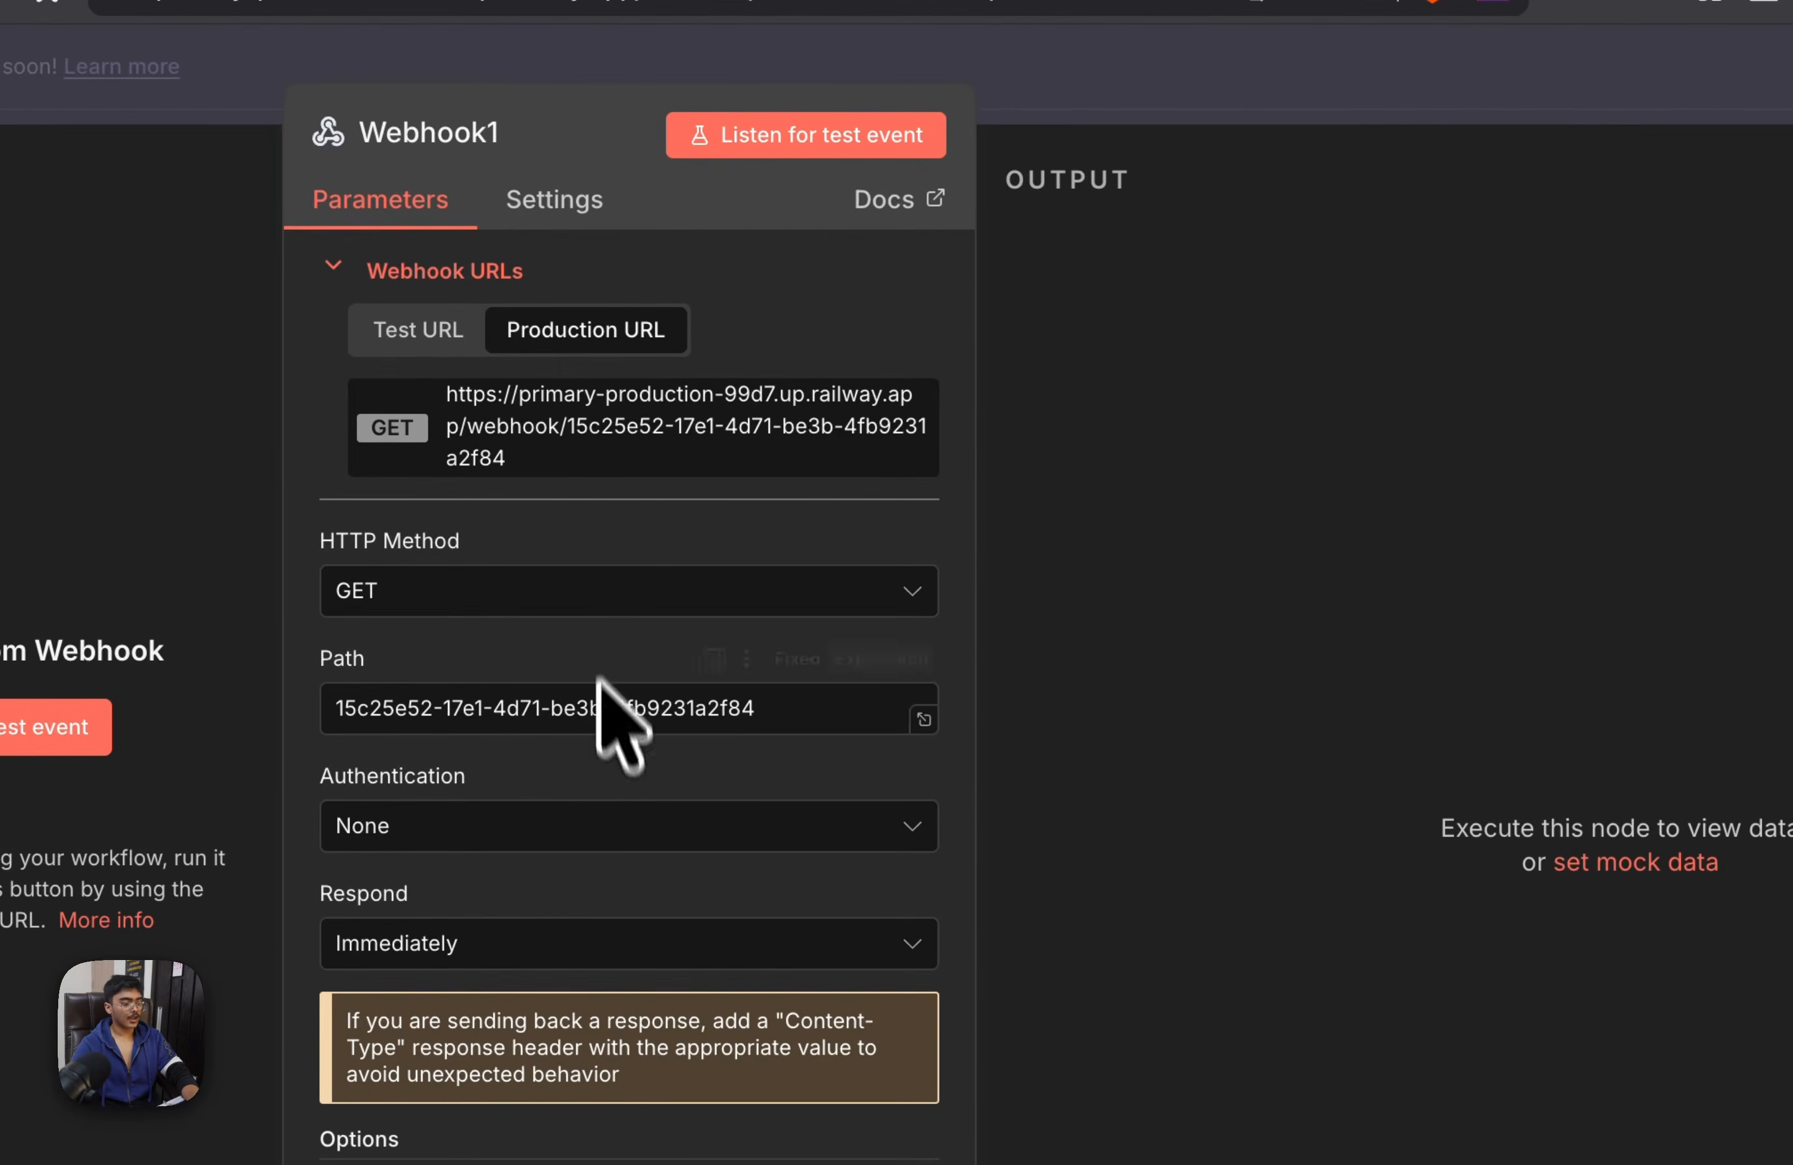
left_click(588, 592)
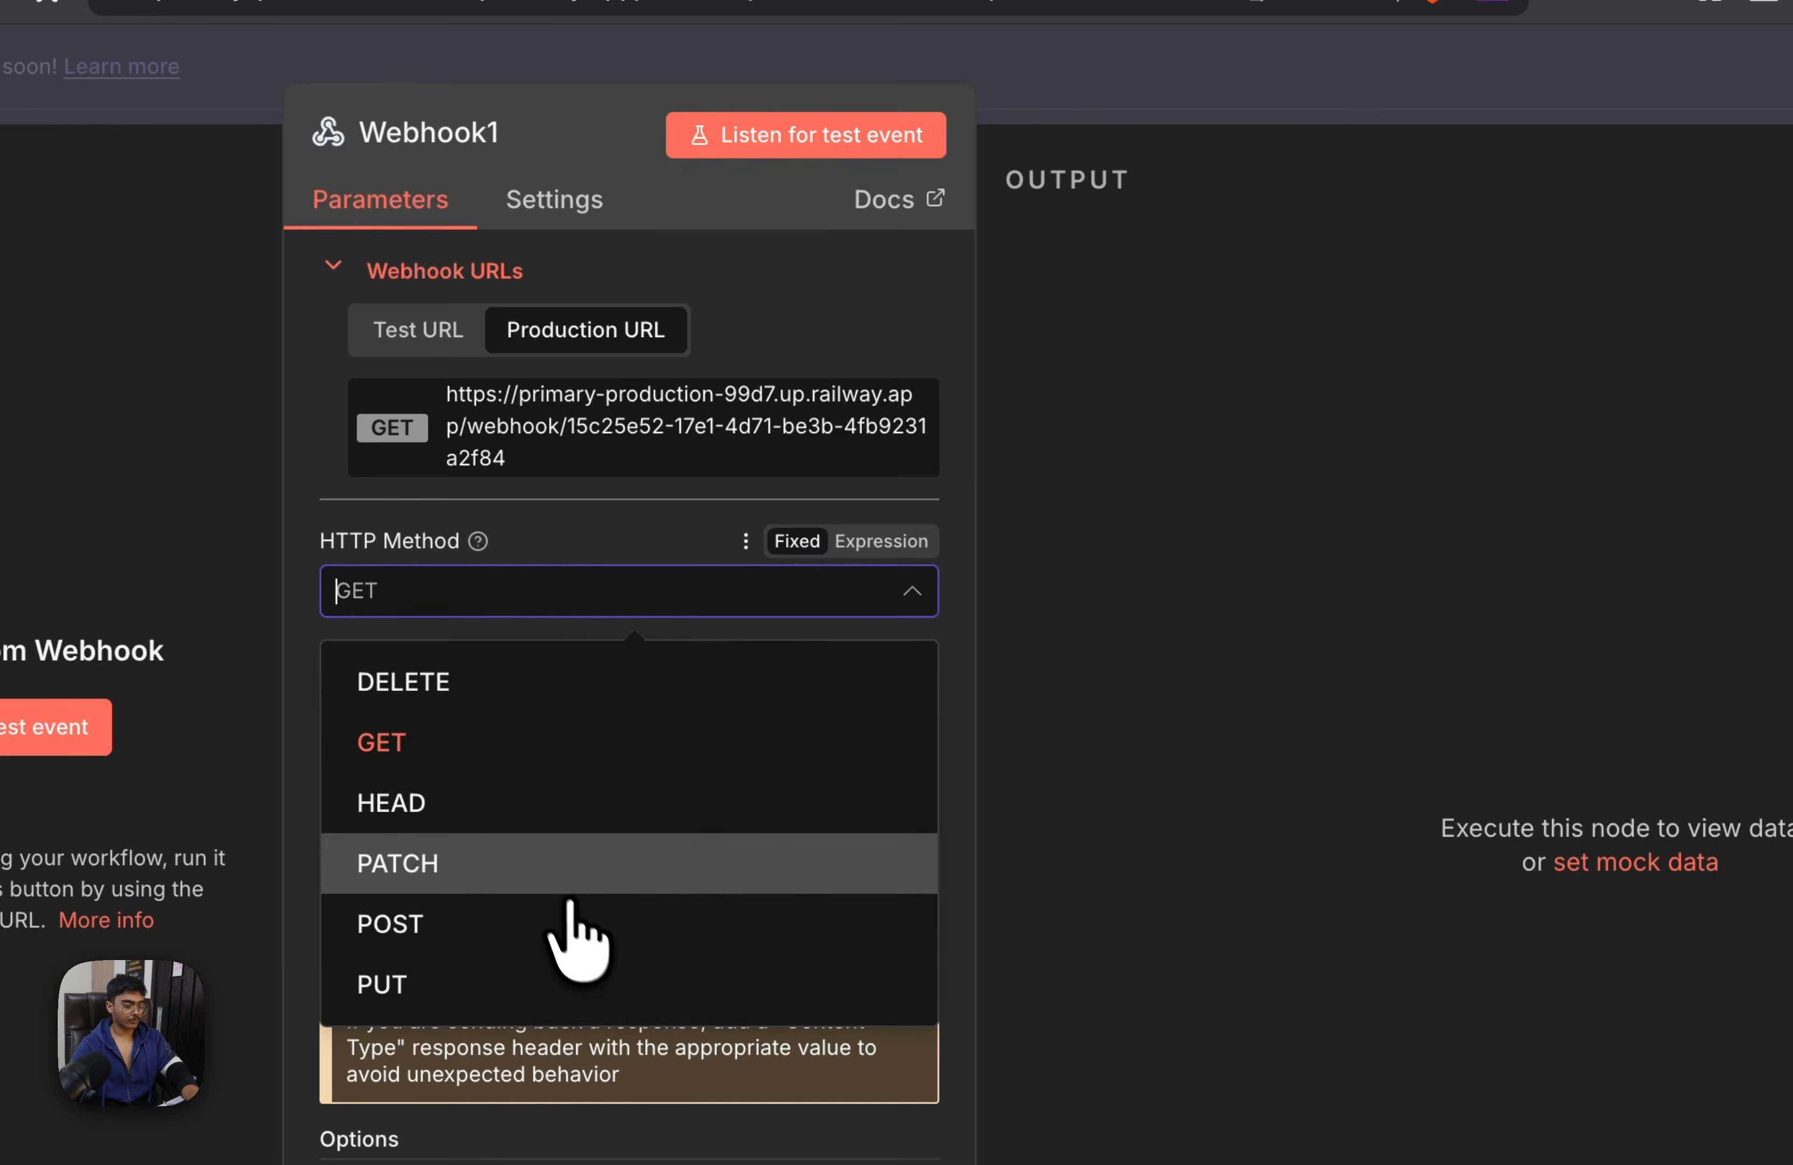
left_click(564, 924)
left_click(1158, 87)
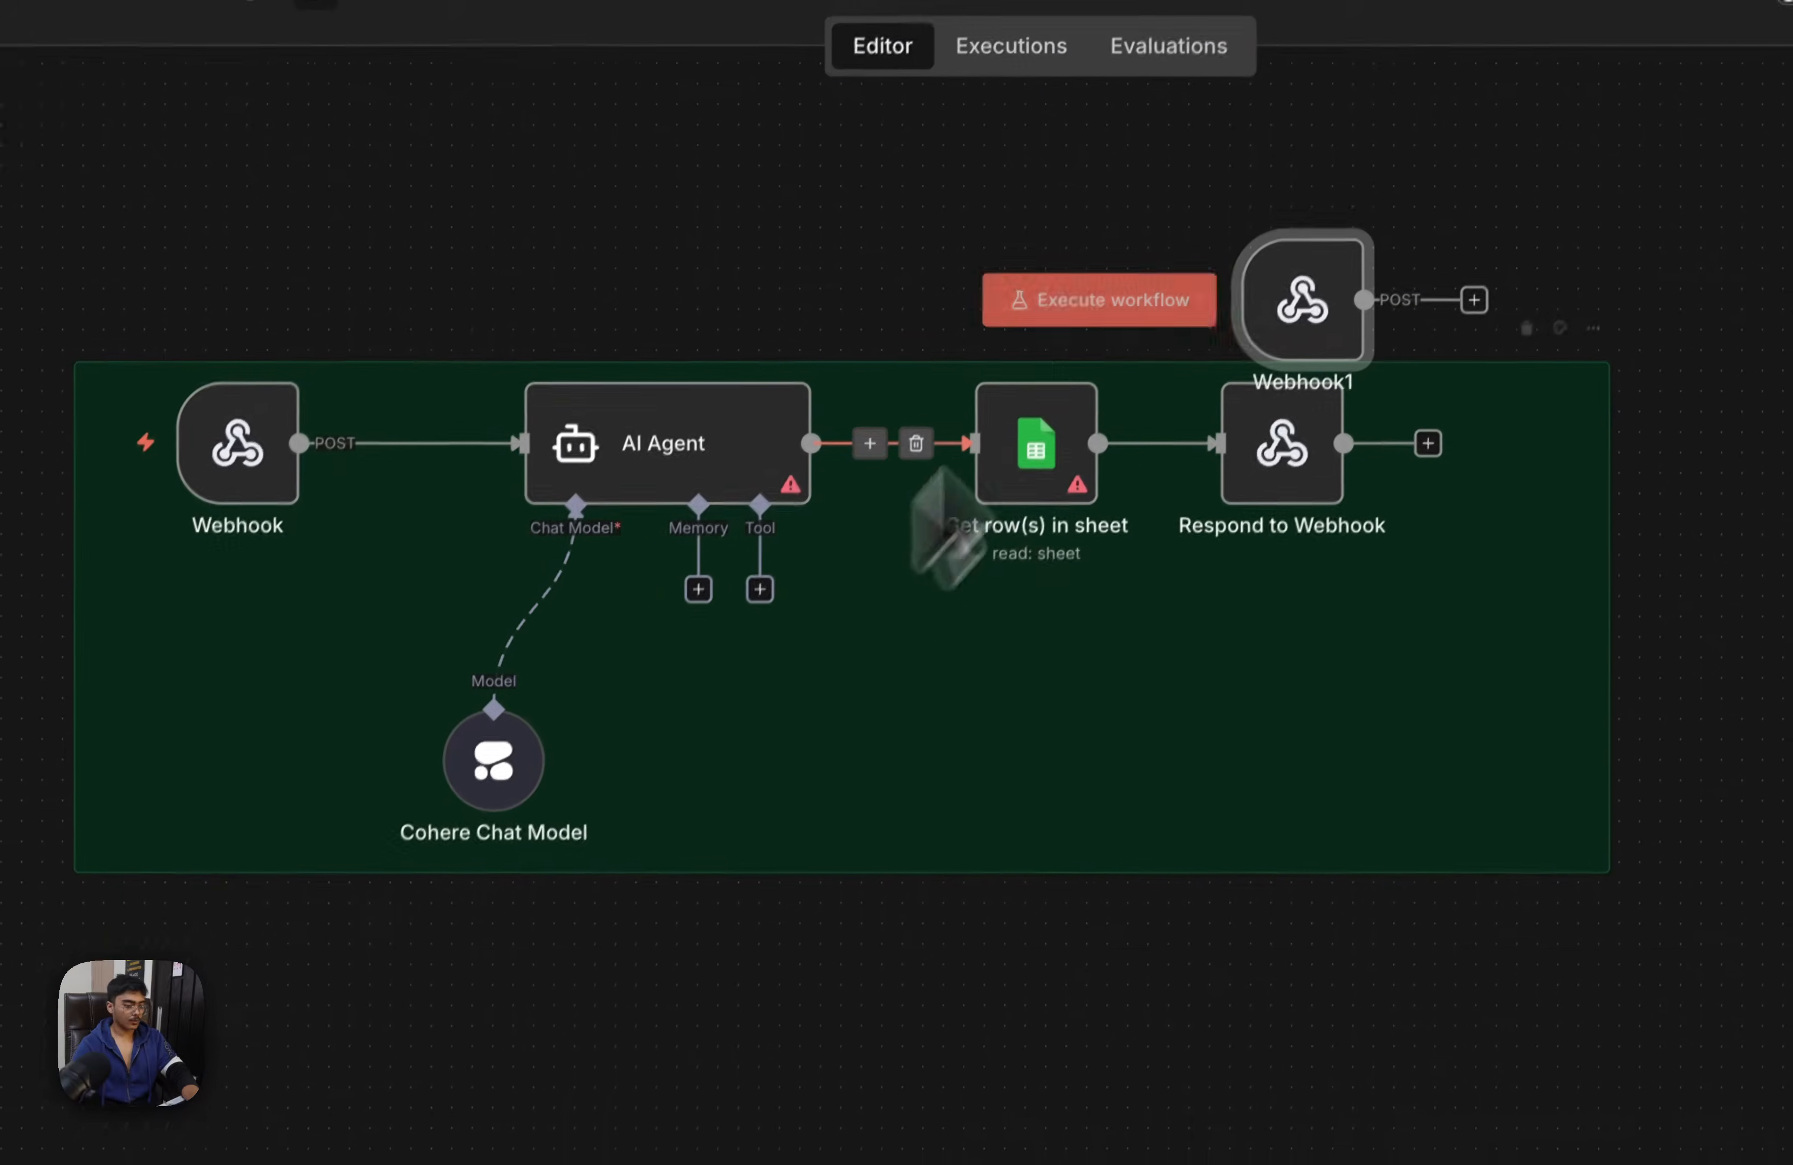
Move the second Webhook below the green sticky note, under the first Webhook
left_click_drag(1288, 292, 465, 1052)
scroll(752, 977, "down", 3)
left_click_drag(568, 906, 504, 946)
left_click_drag(630, 898, 546, 959)
Duplicate the AI Agent together with its attached Cohere Chat Model
left_click_drag(772, 798, 1202, 93)
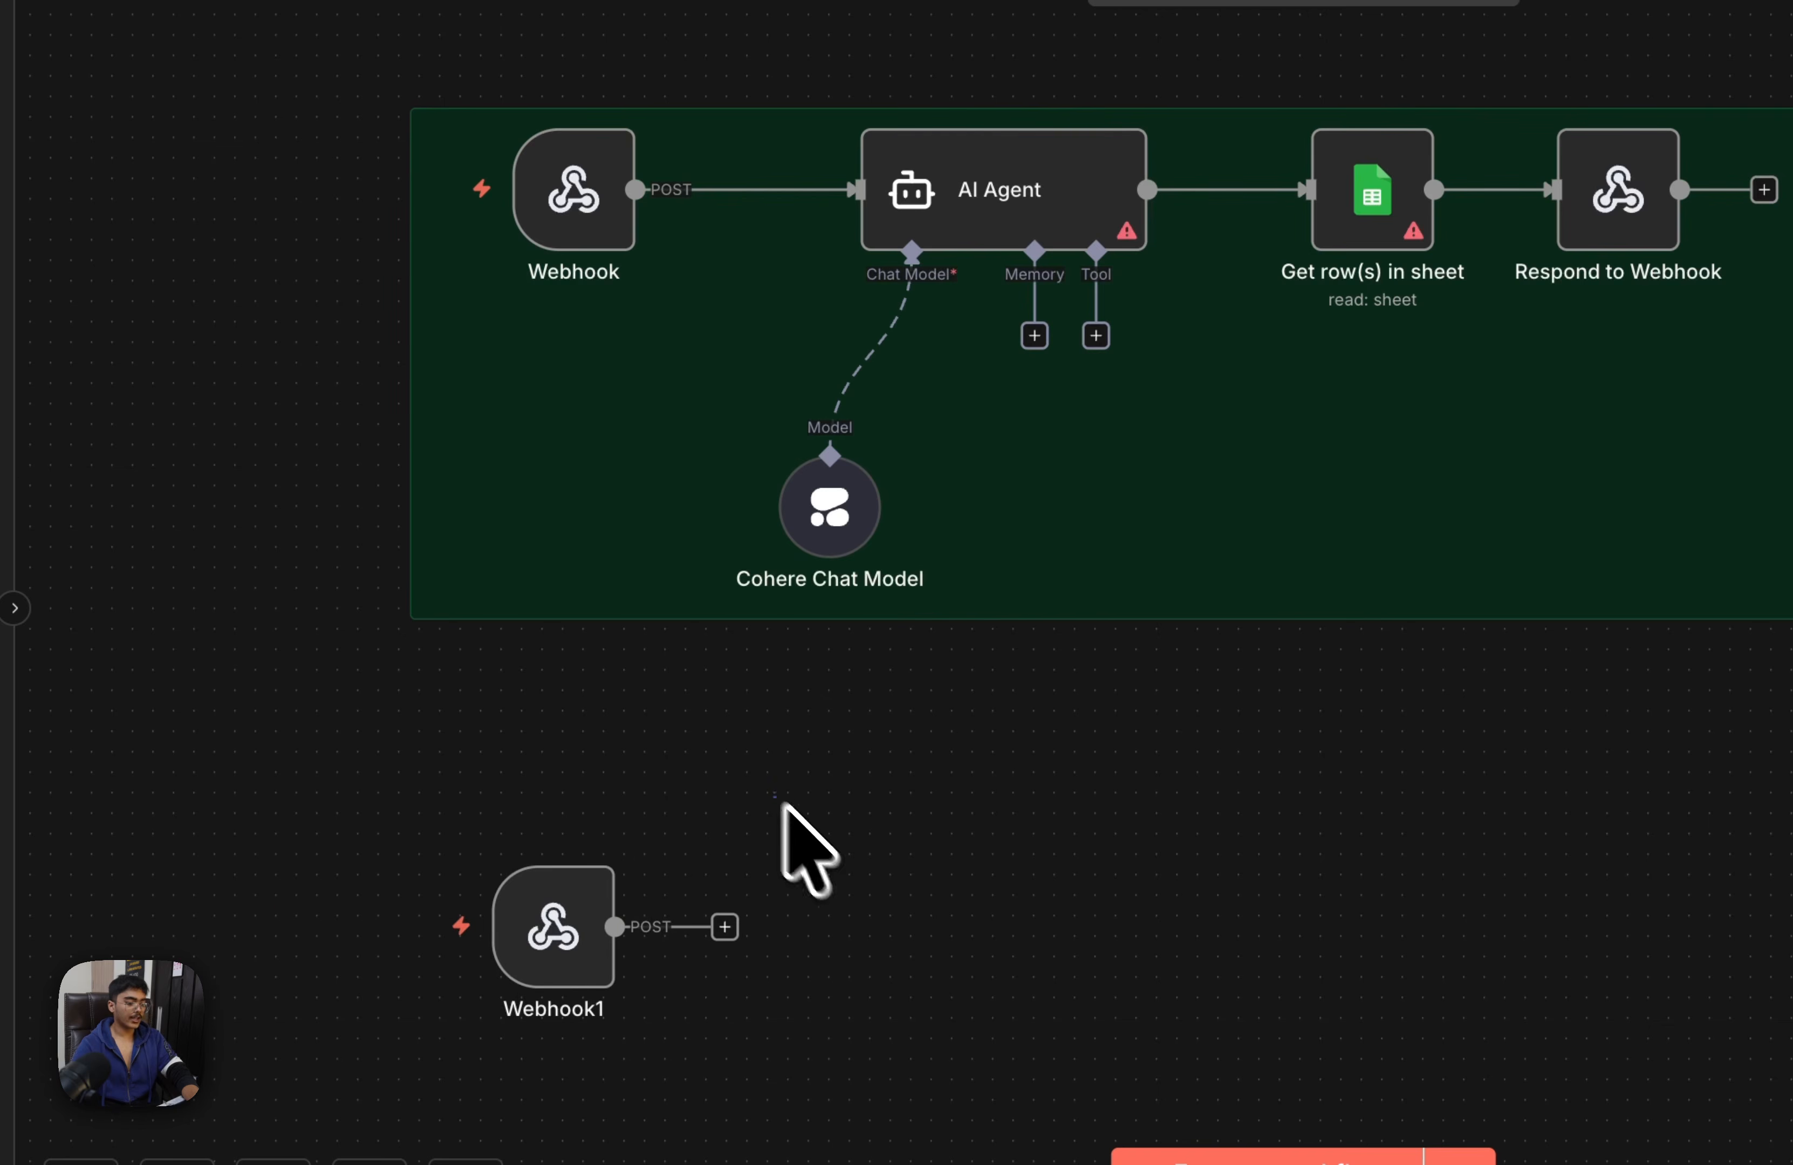
left_click_drag(956, 215, 994, 183)
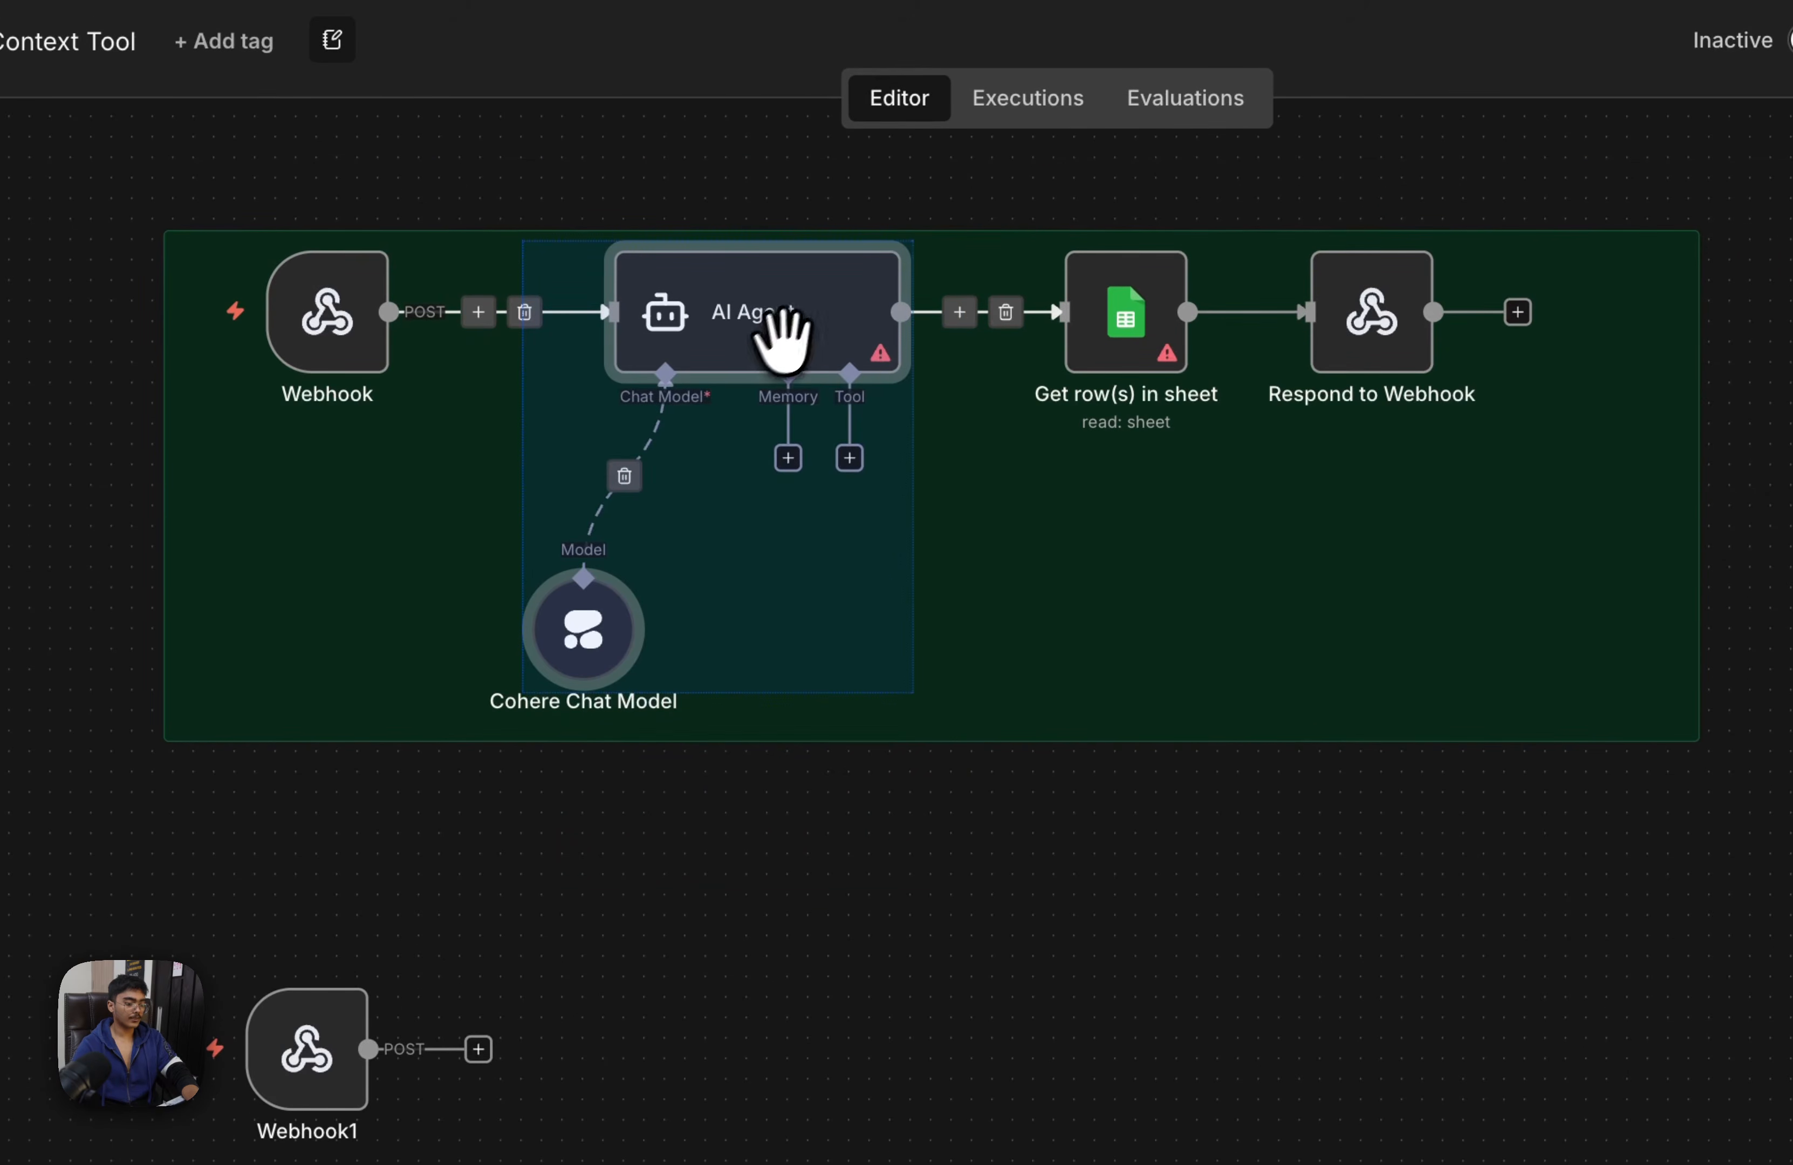
scroll(787, 342, "up", 5)
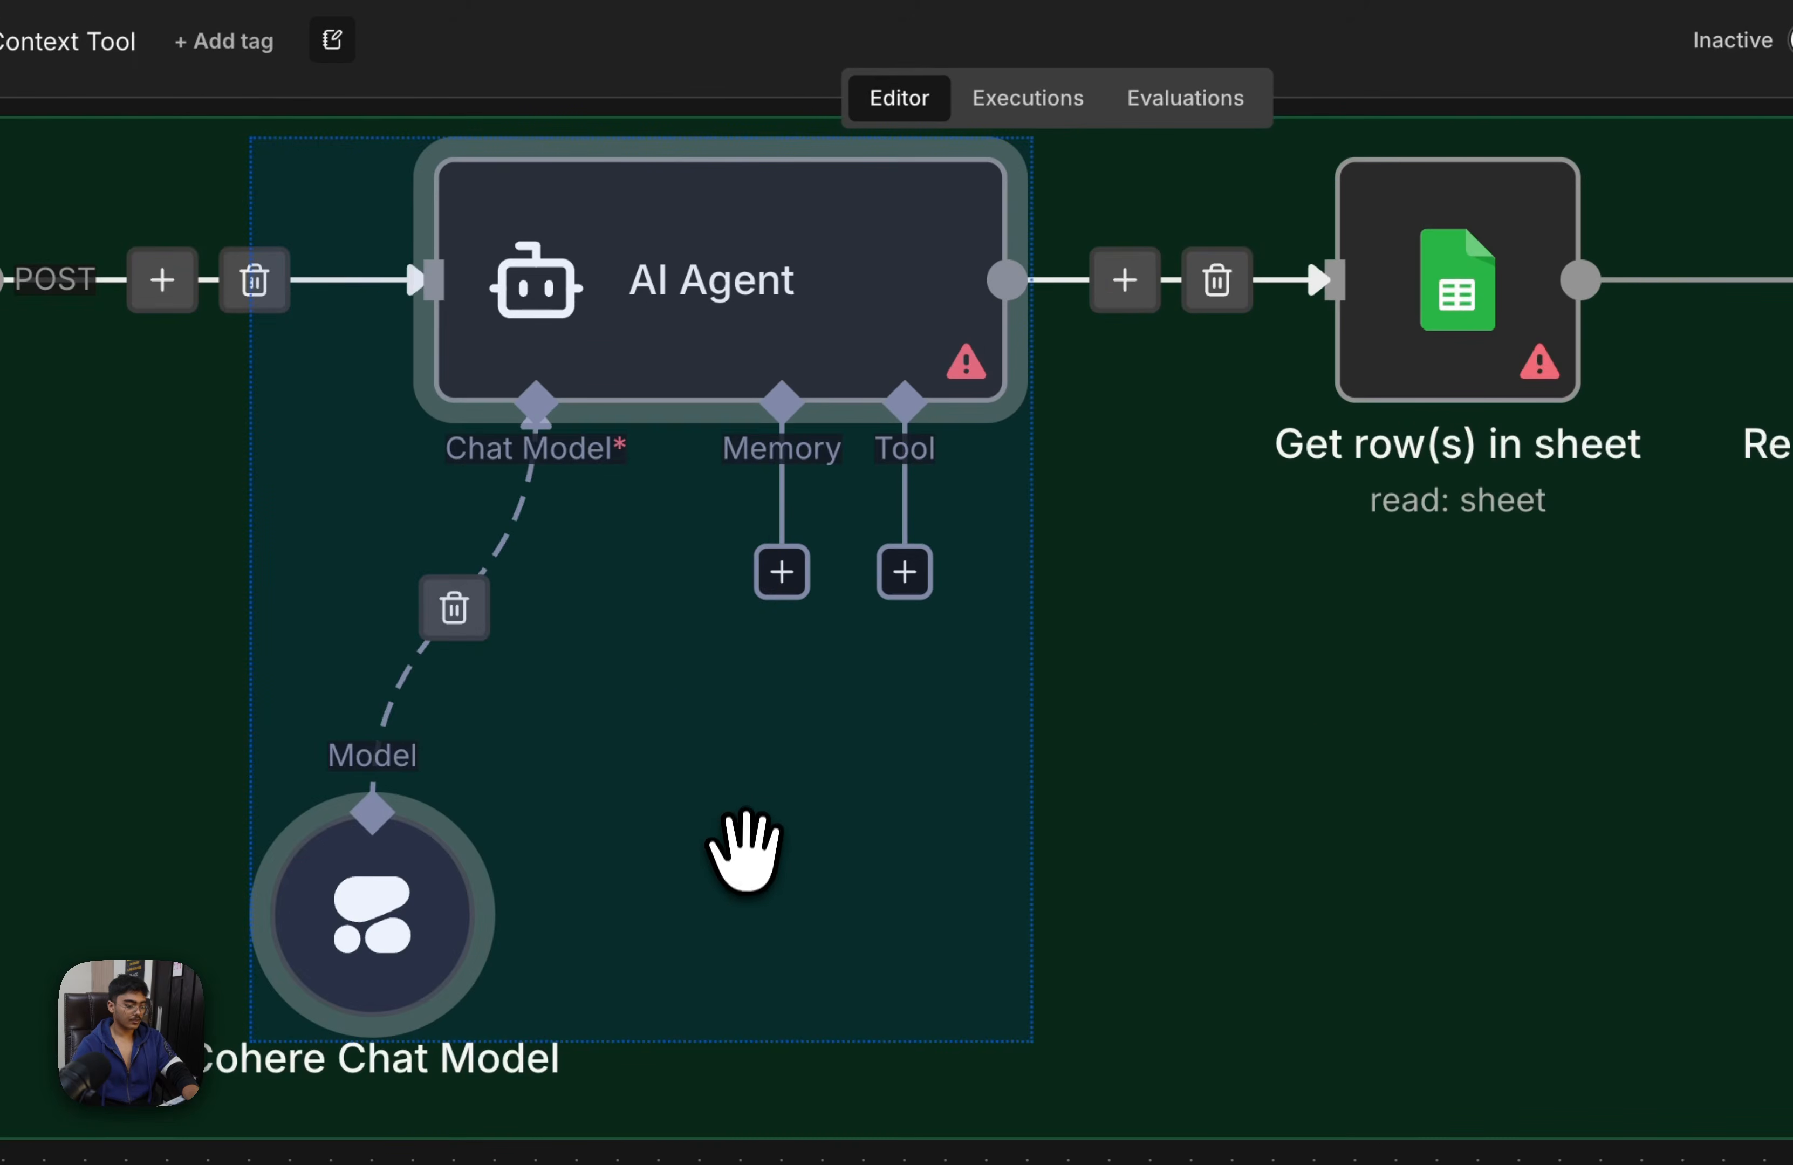
scroll(745, 851, "down", 8)
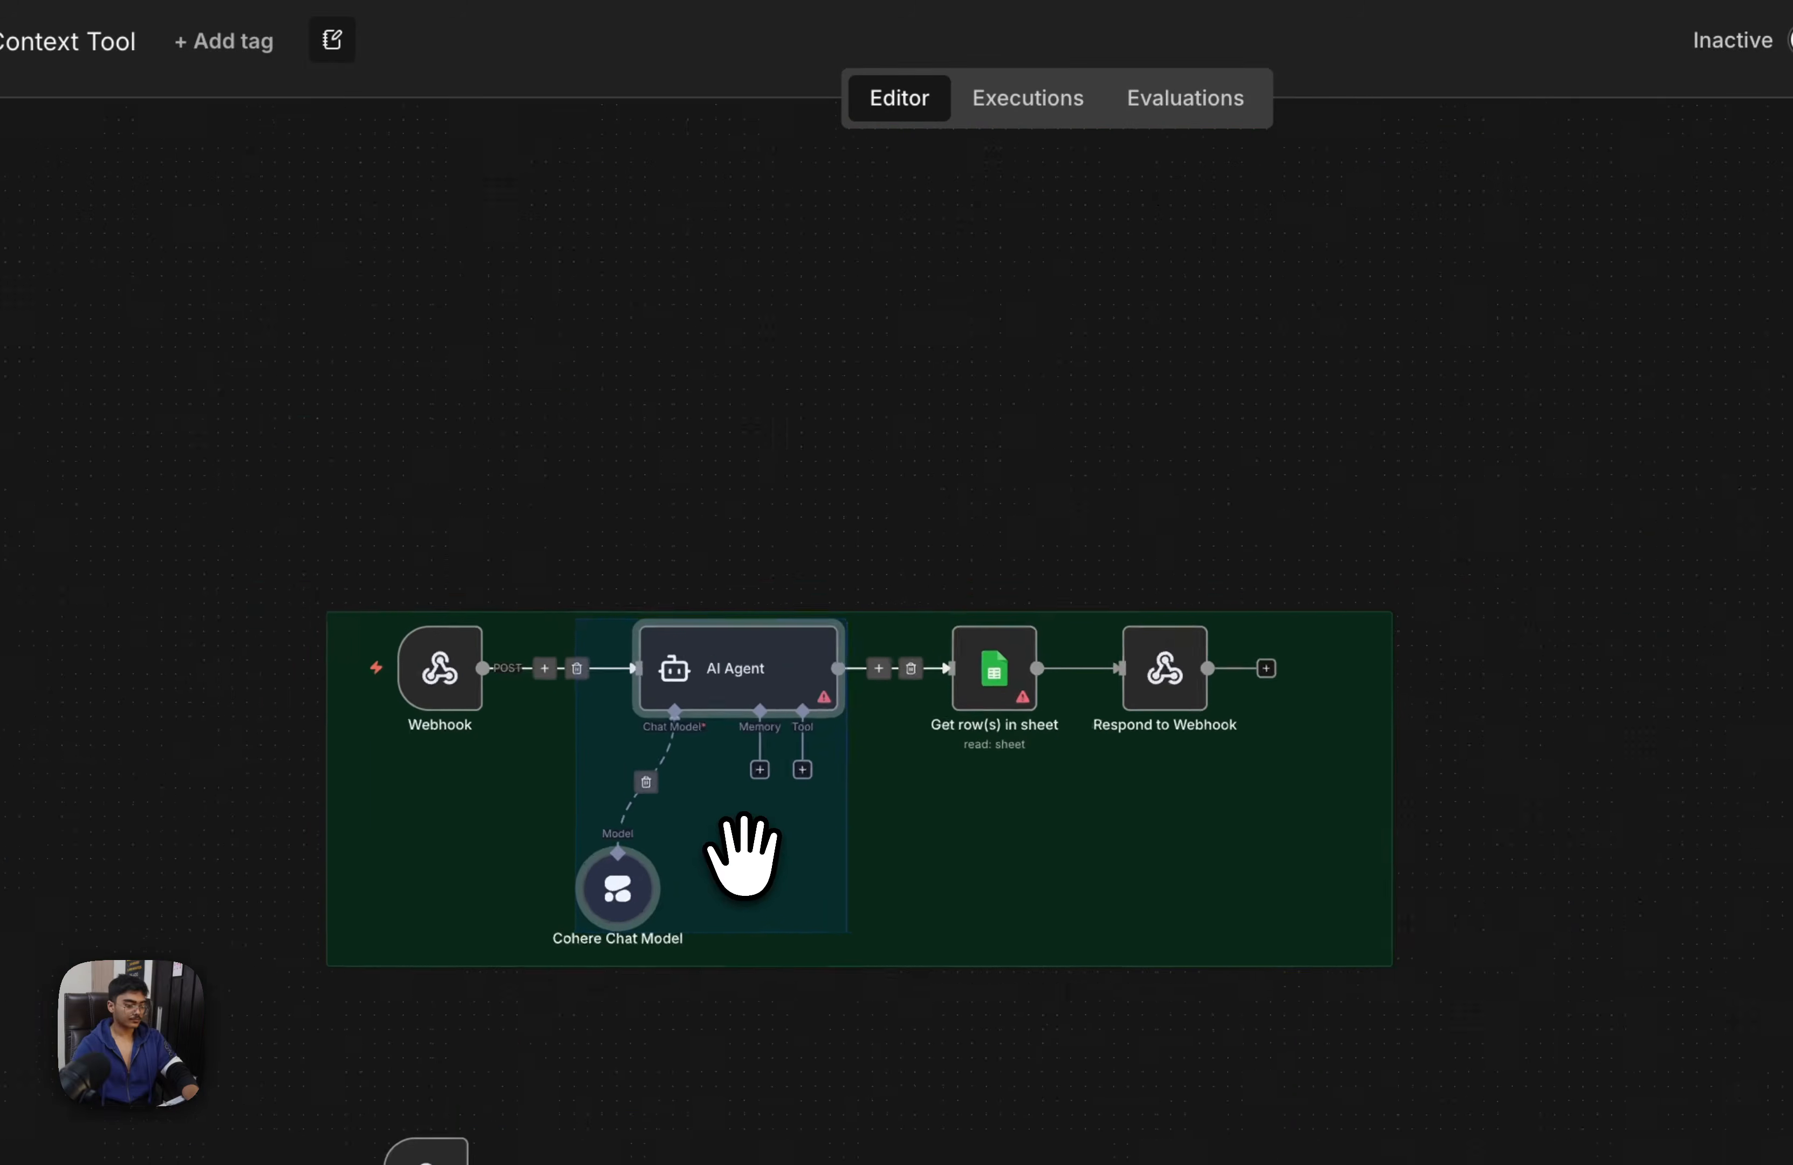
key("super+c")
key("super+v")
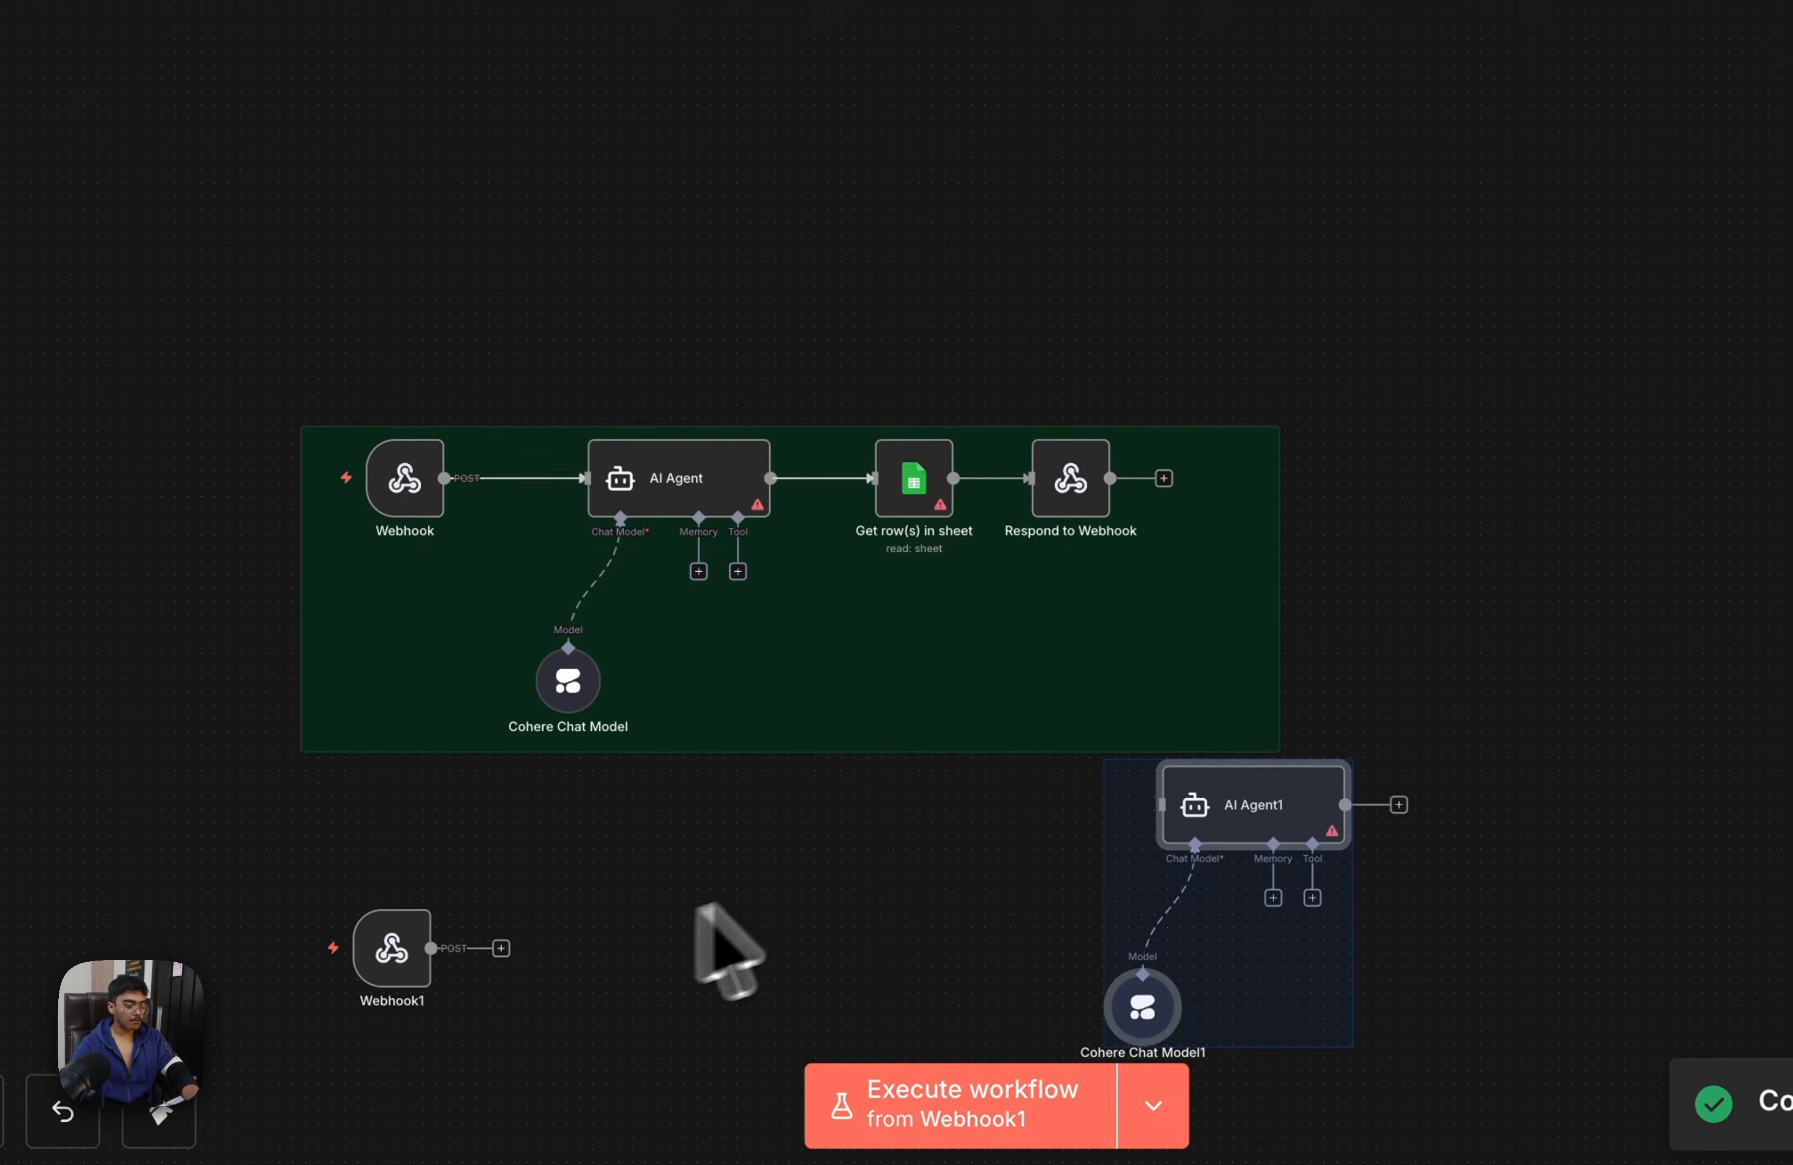
scroll(881, 621, "down", 5)
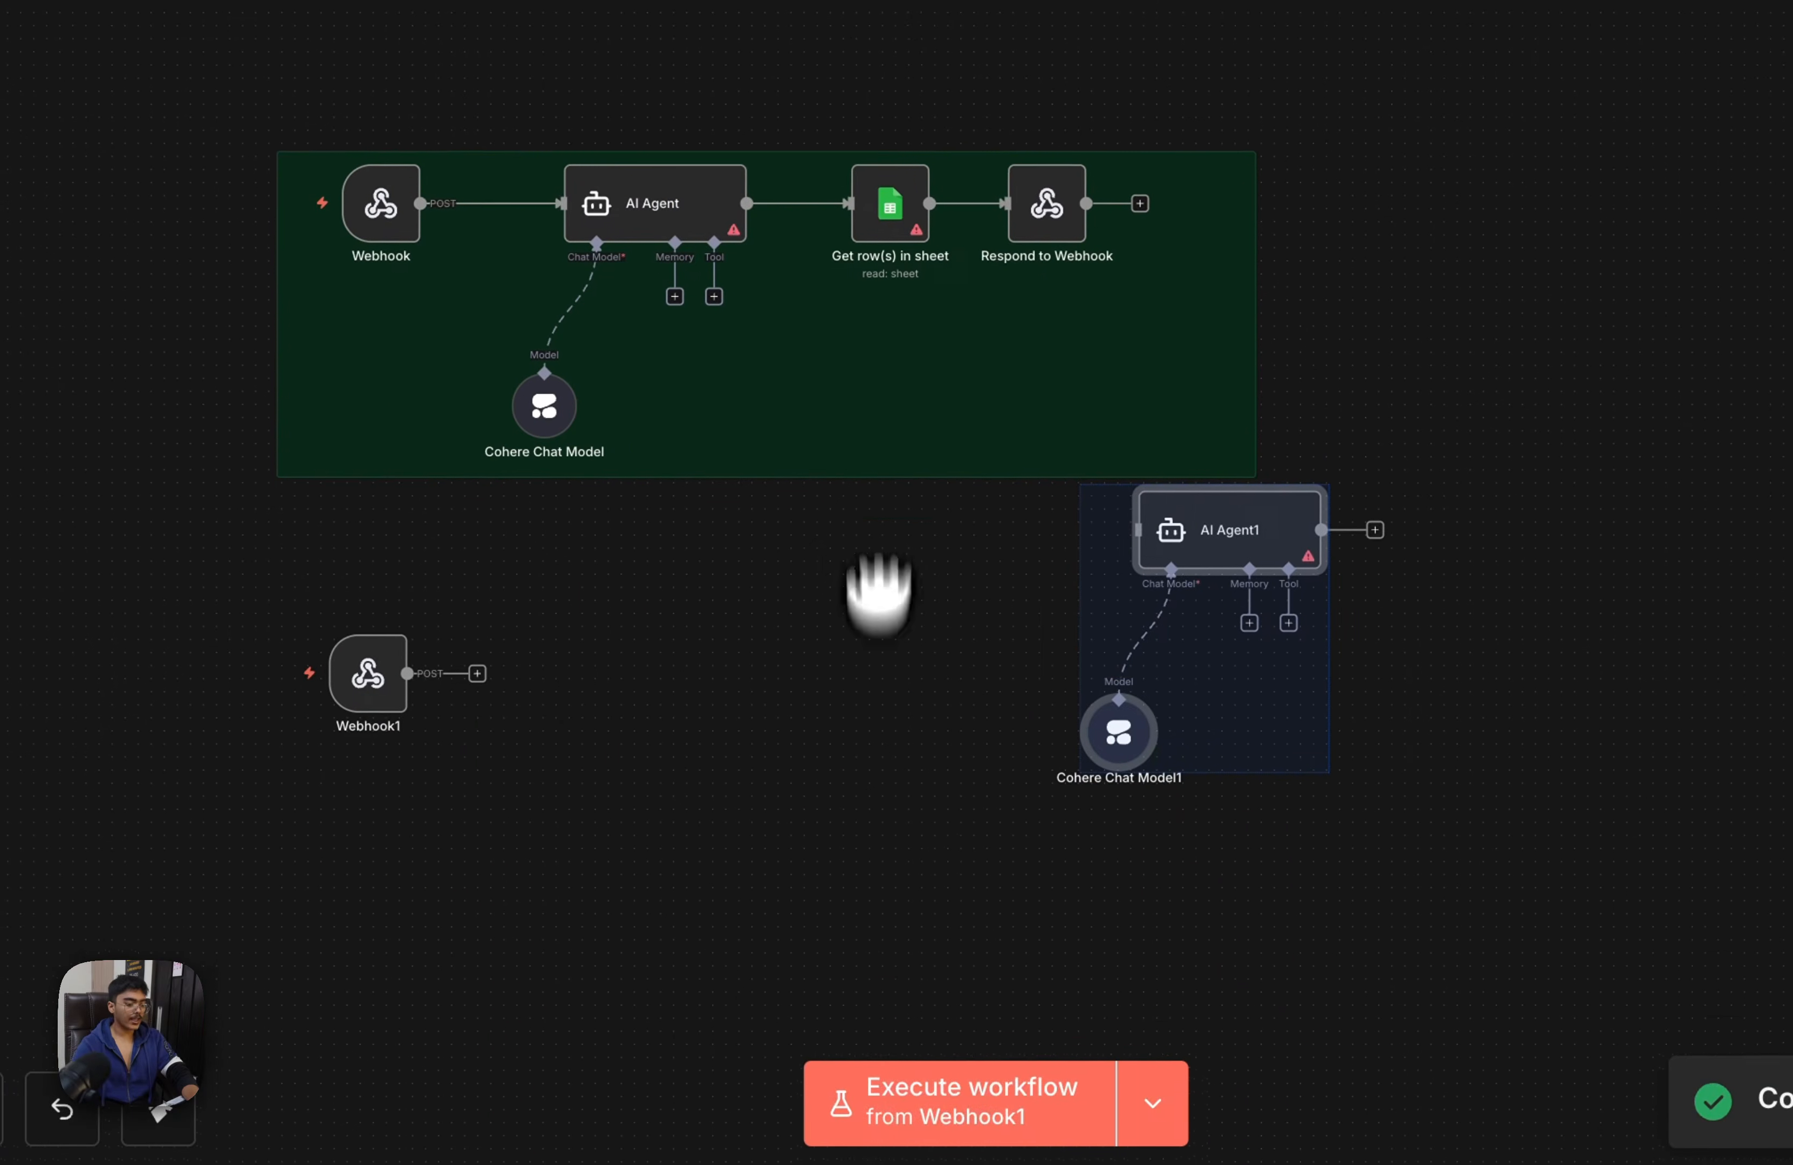
Move the duplicated agent and chat model beside the second Webhook and connect the Webhook to the agent
left_click_drag(1160, 447, 540, 620)
left_click(452, 580)
scroll(870, 649, "up", 1)
scroll(870, 648, "up", 1)
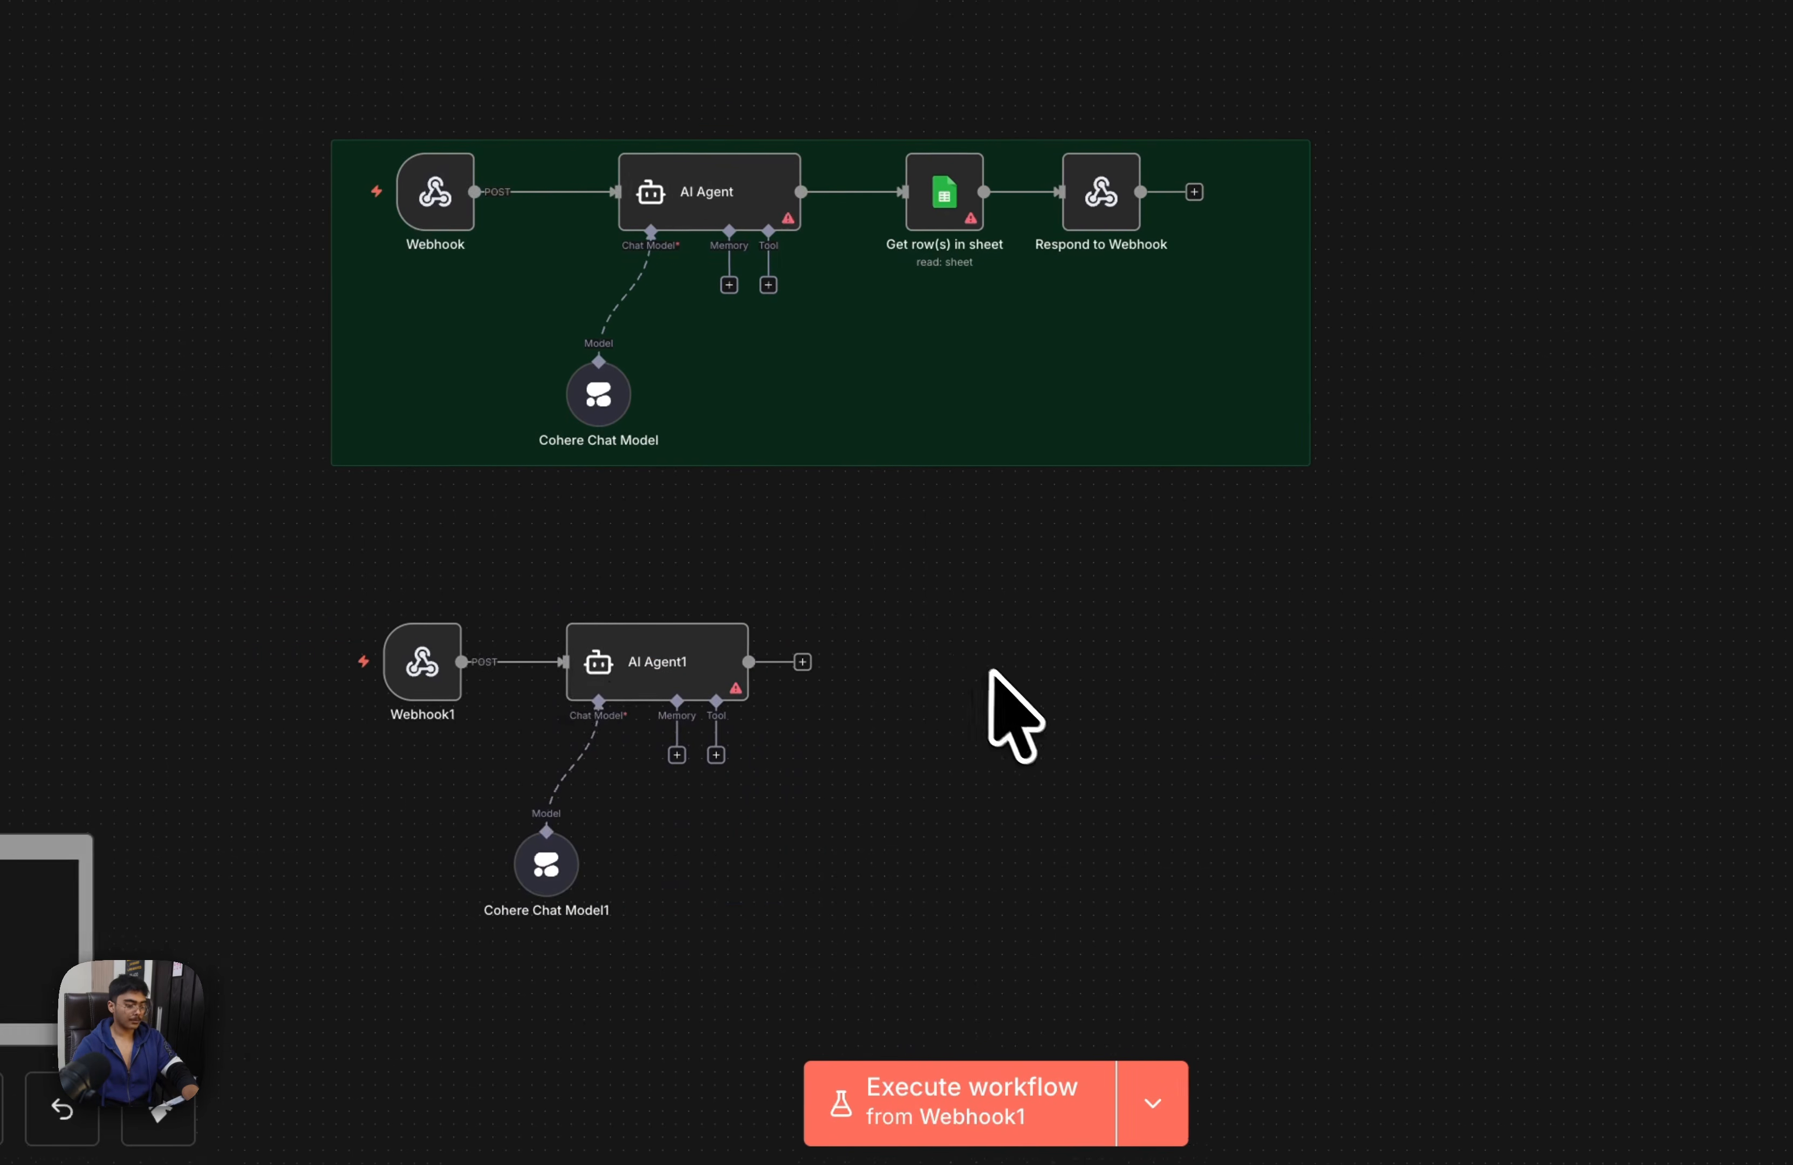
Add a Google Sheets Append Row action after the second AI Agent and return to the canvas
scroll(1002, 673, "up", 4)
left_click_drag(1035, 668, 1216, 584)
scroll(1216, 584, "down", 2)
left_click_drag(882, 569, 993, 564)
type("sheet")
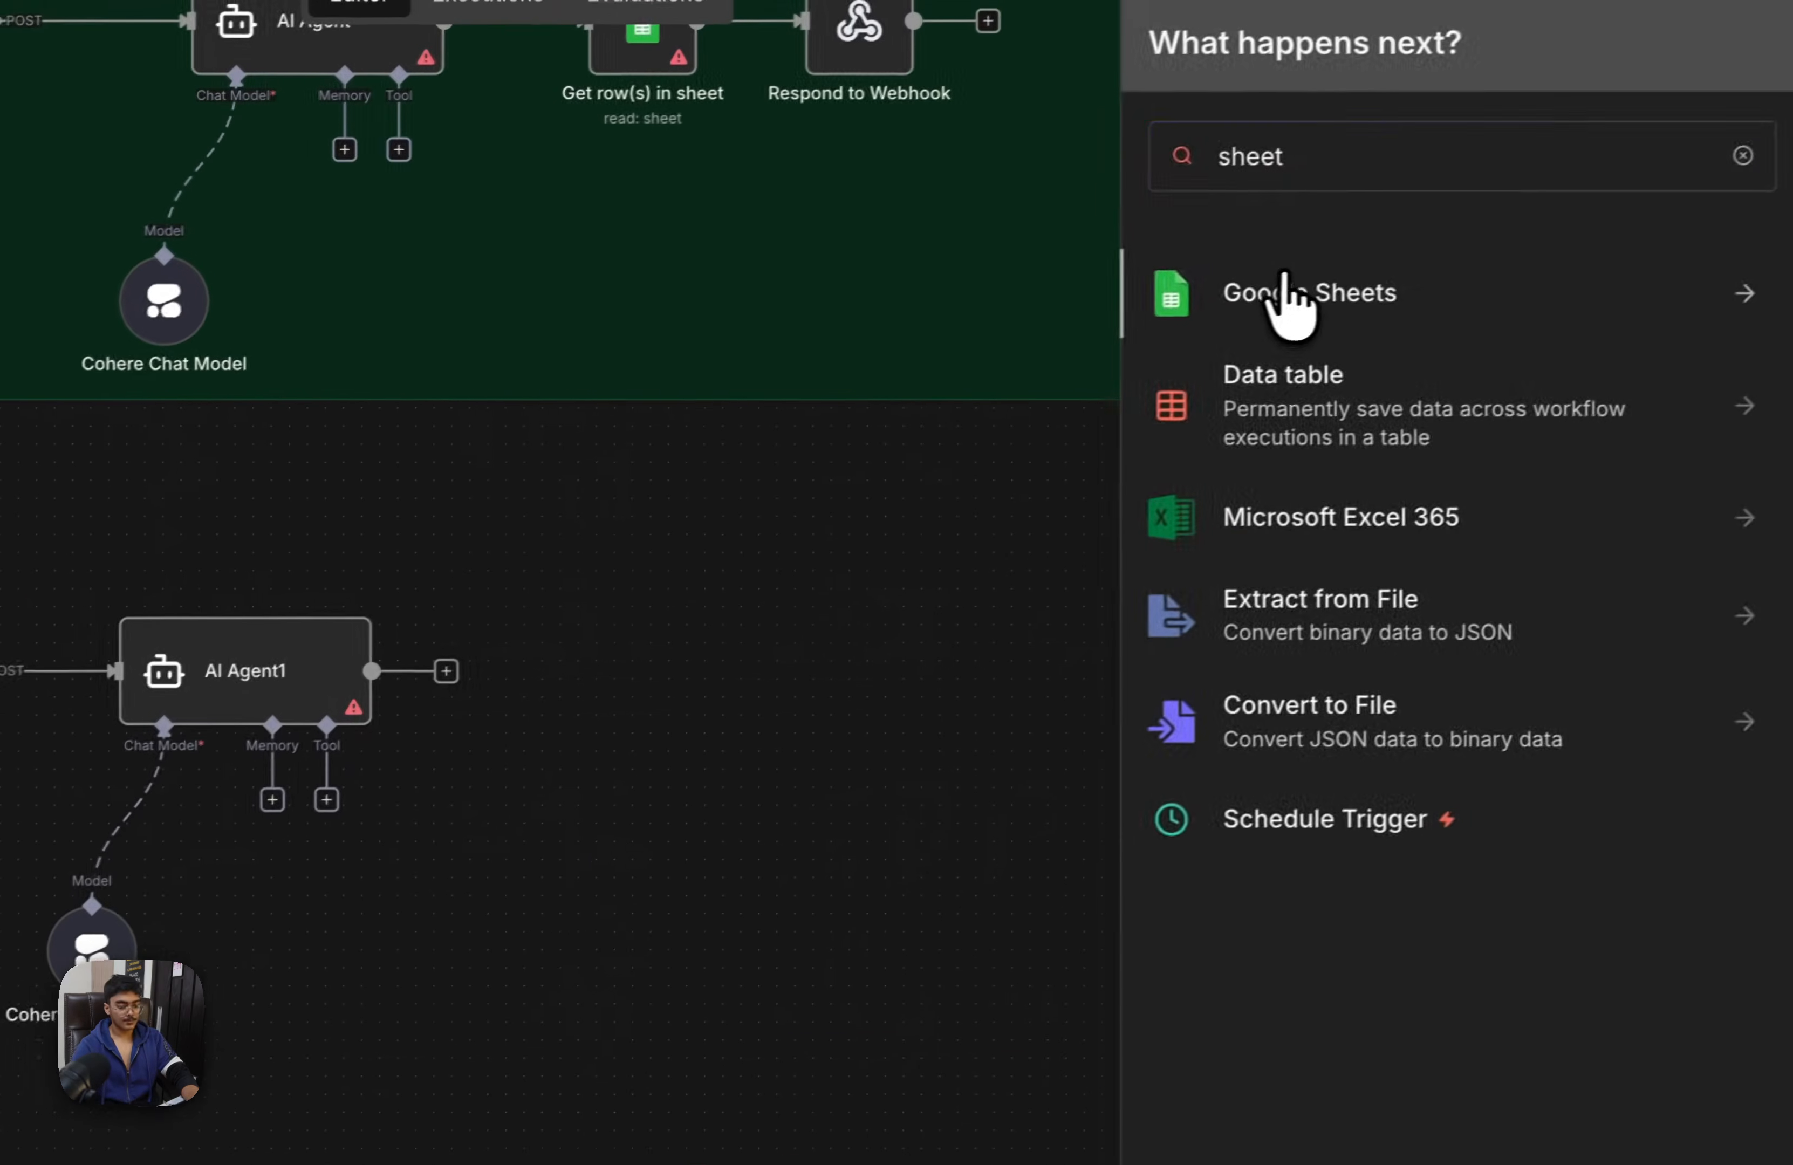
left_click(1286, 292)
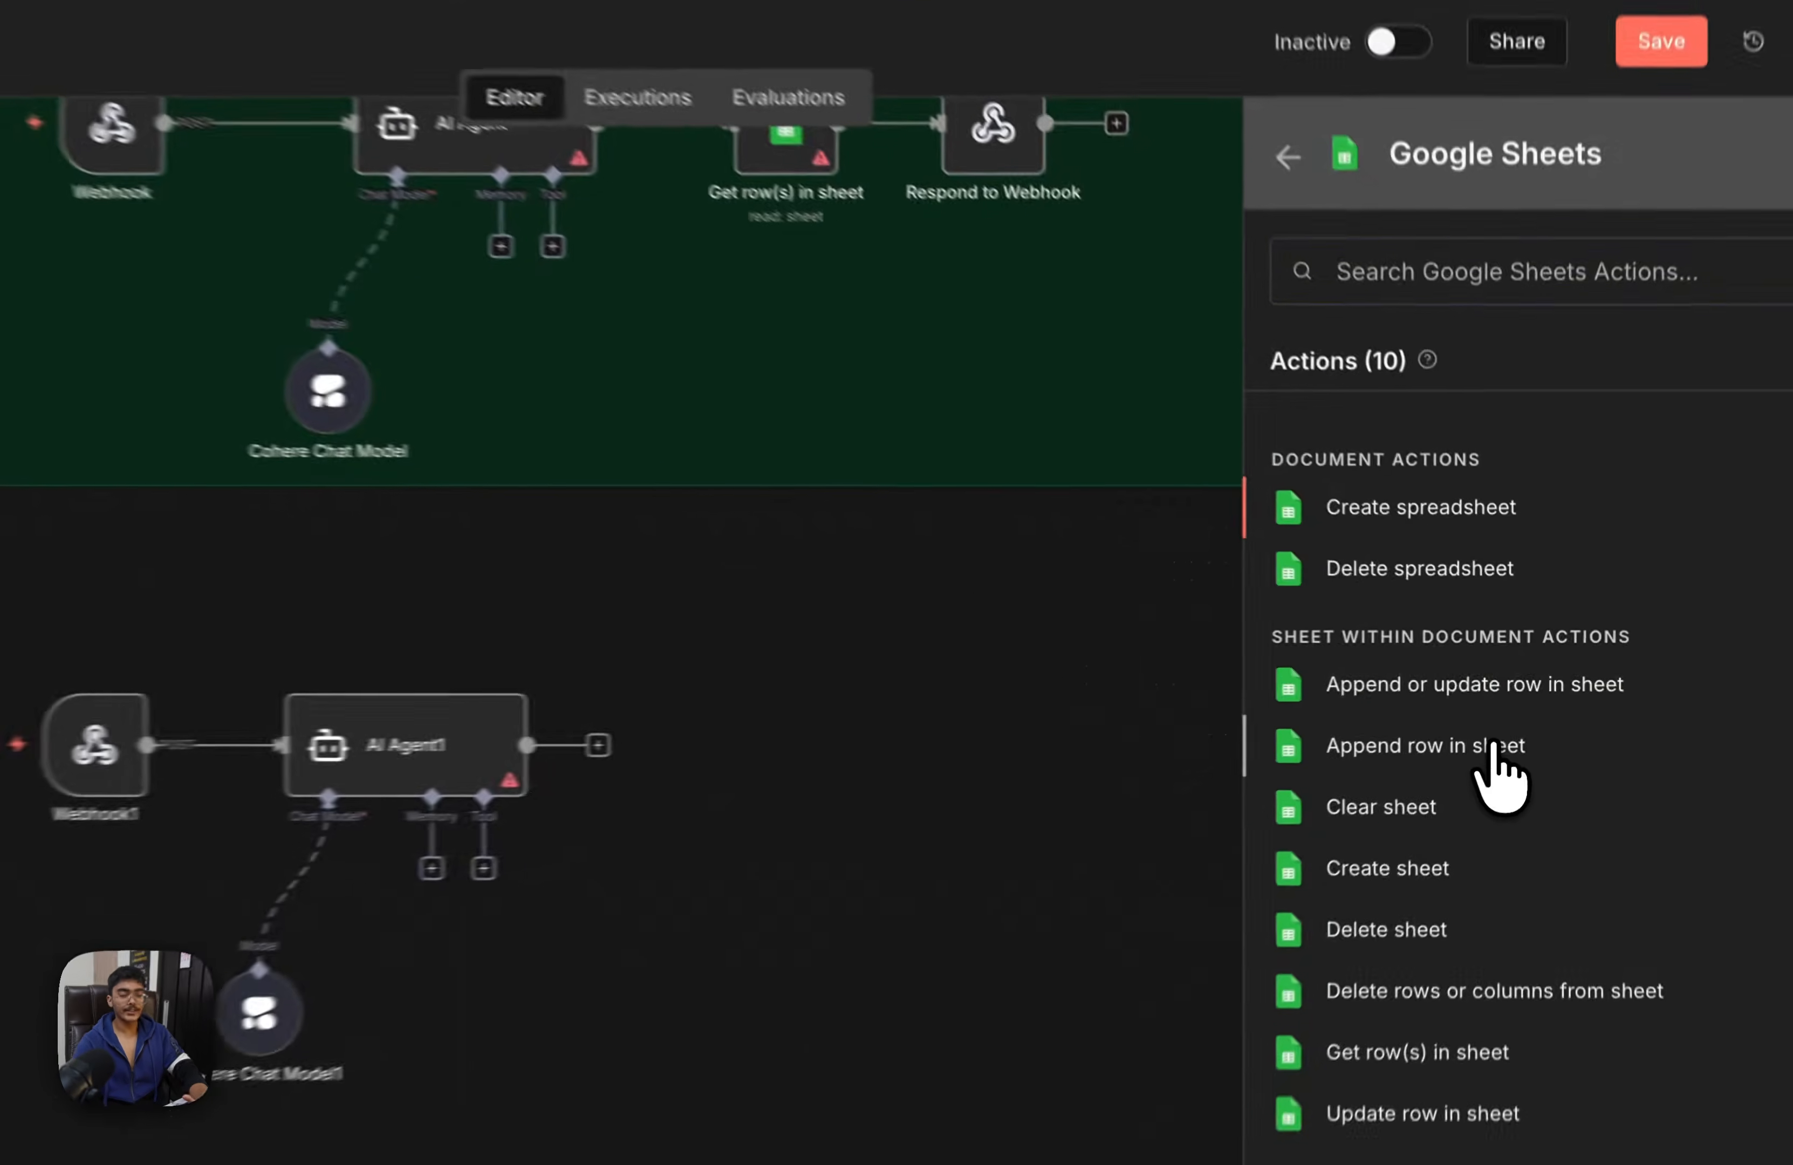
left_click(1509, 720)
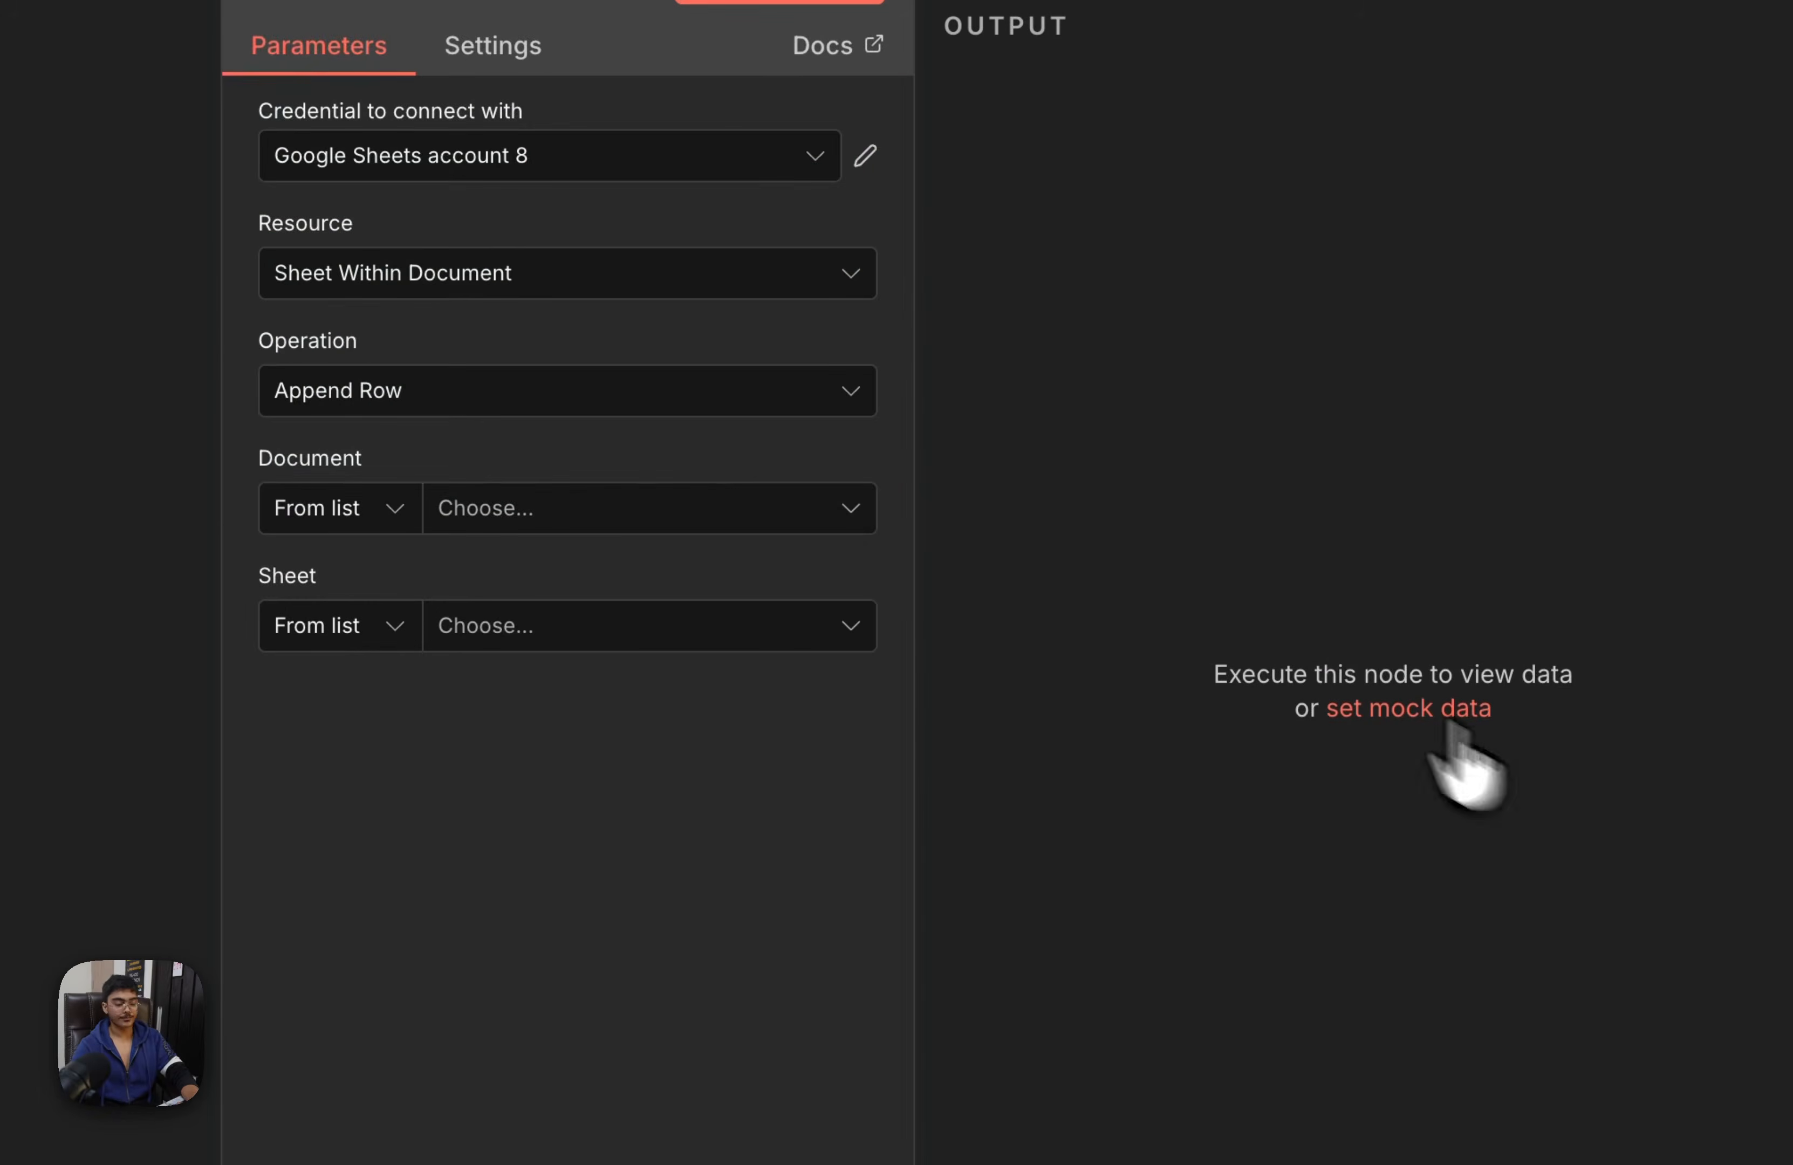
left_click(643, 392)
left_click(1316, 350)
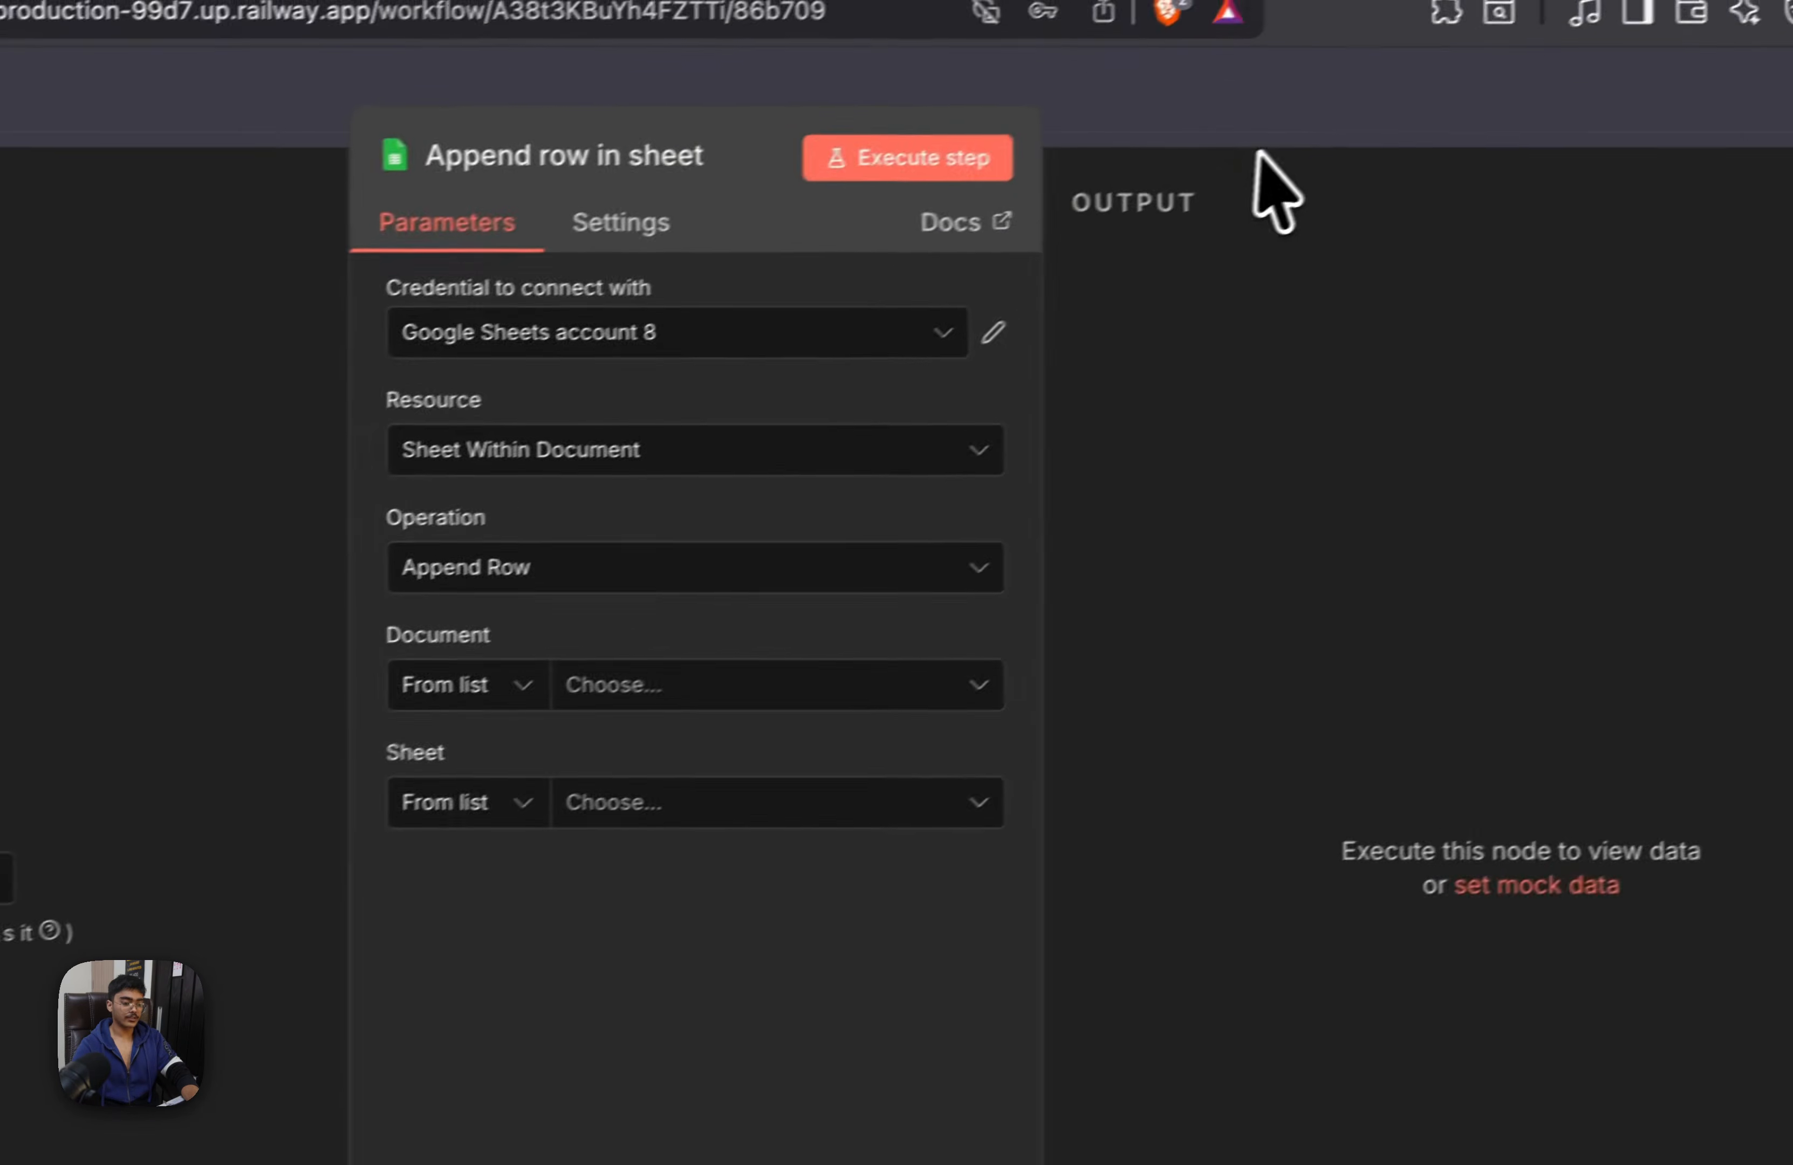
left_click(1436, 59)
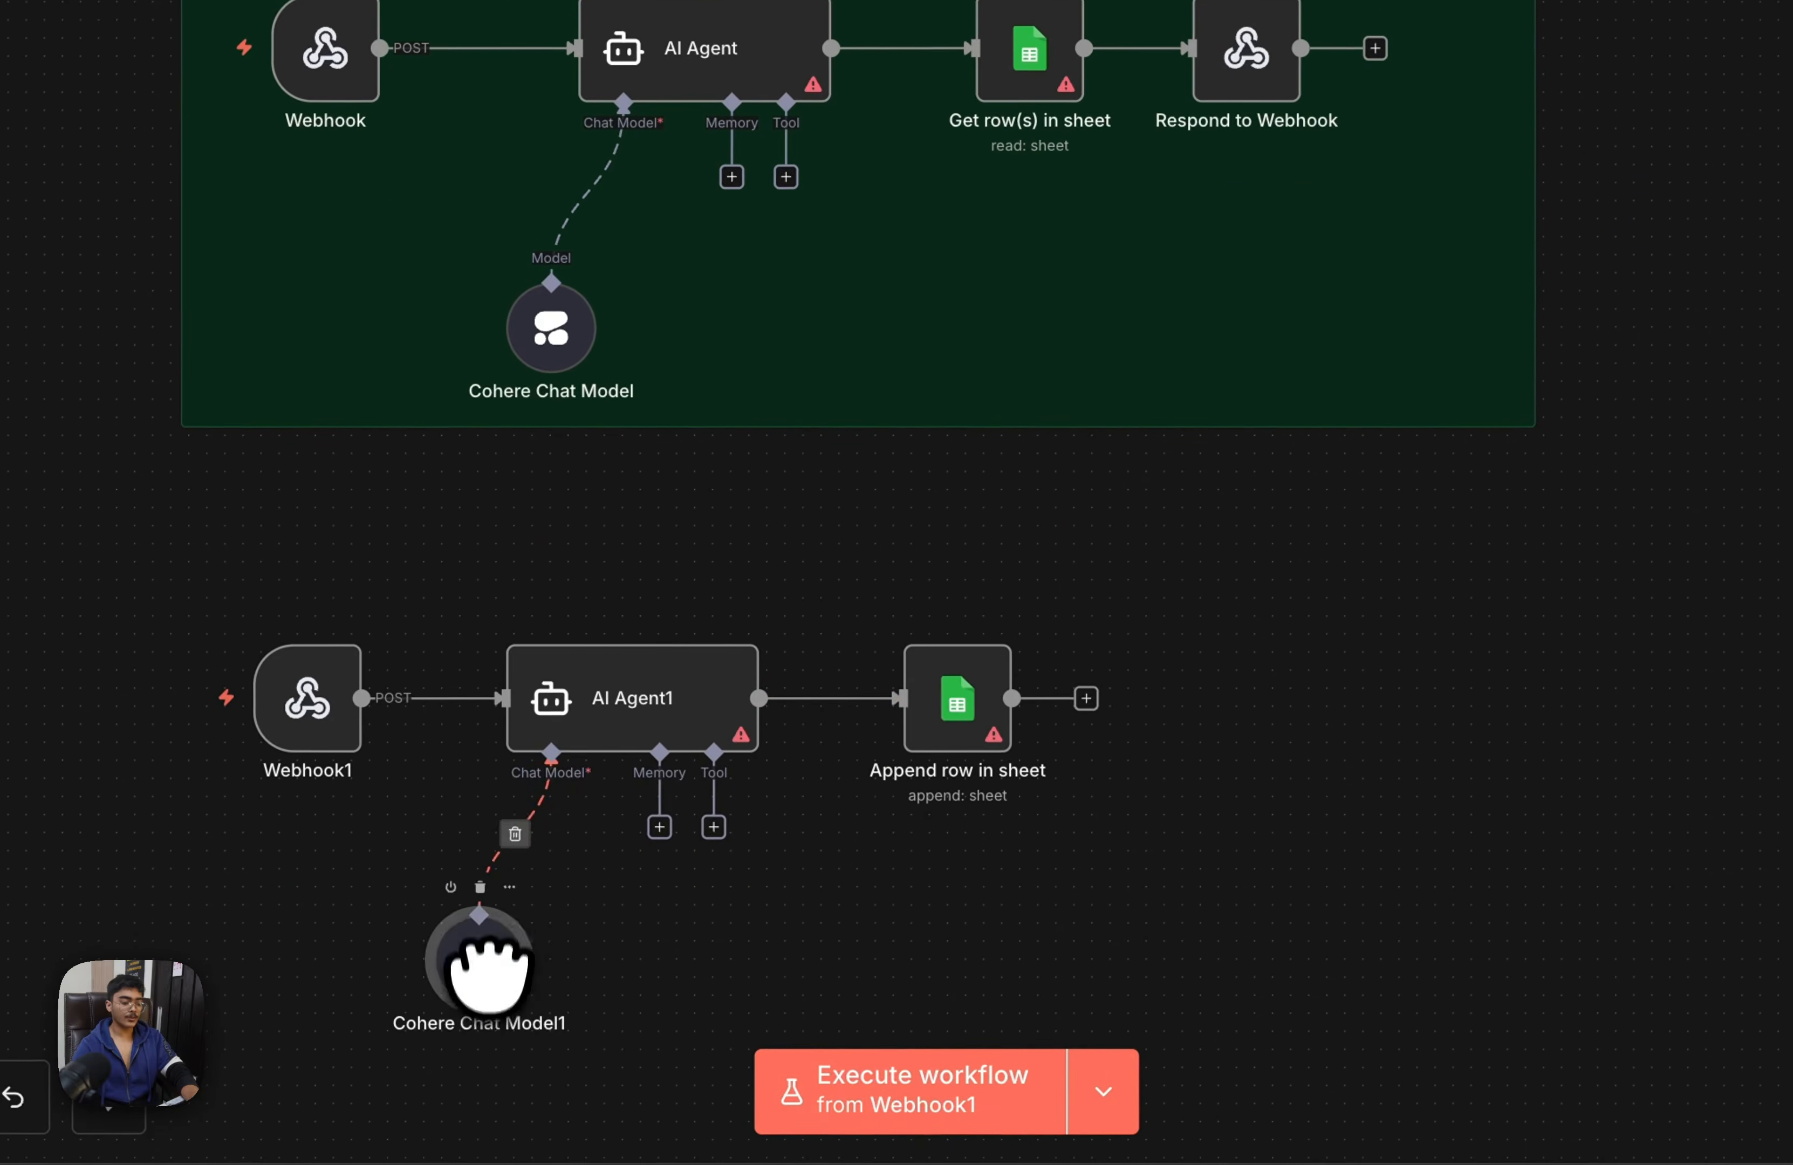
left_click_drag(488, 975, 505, 940)
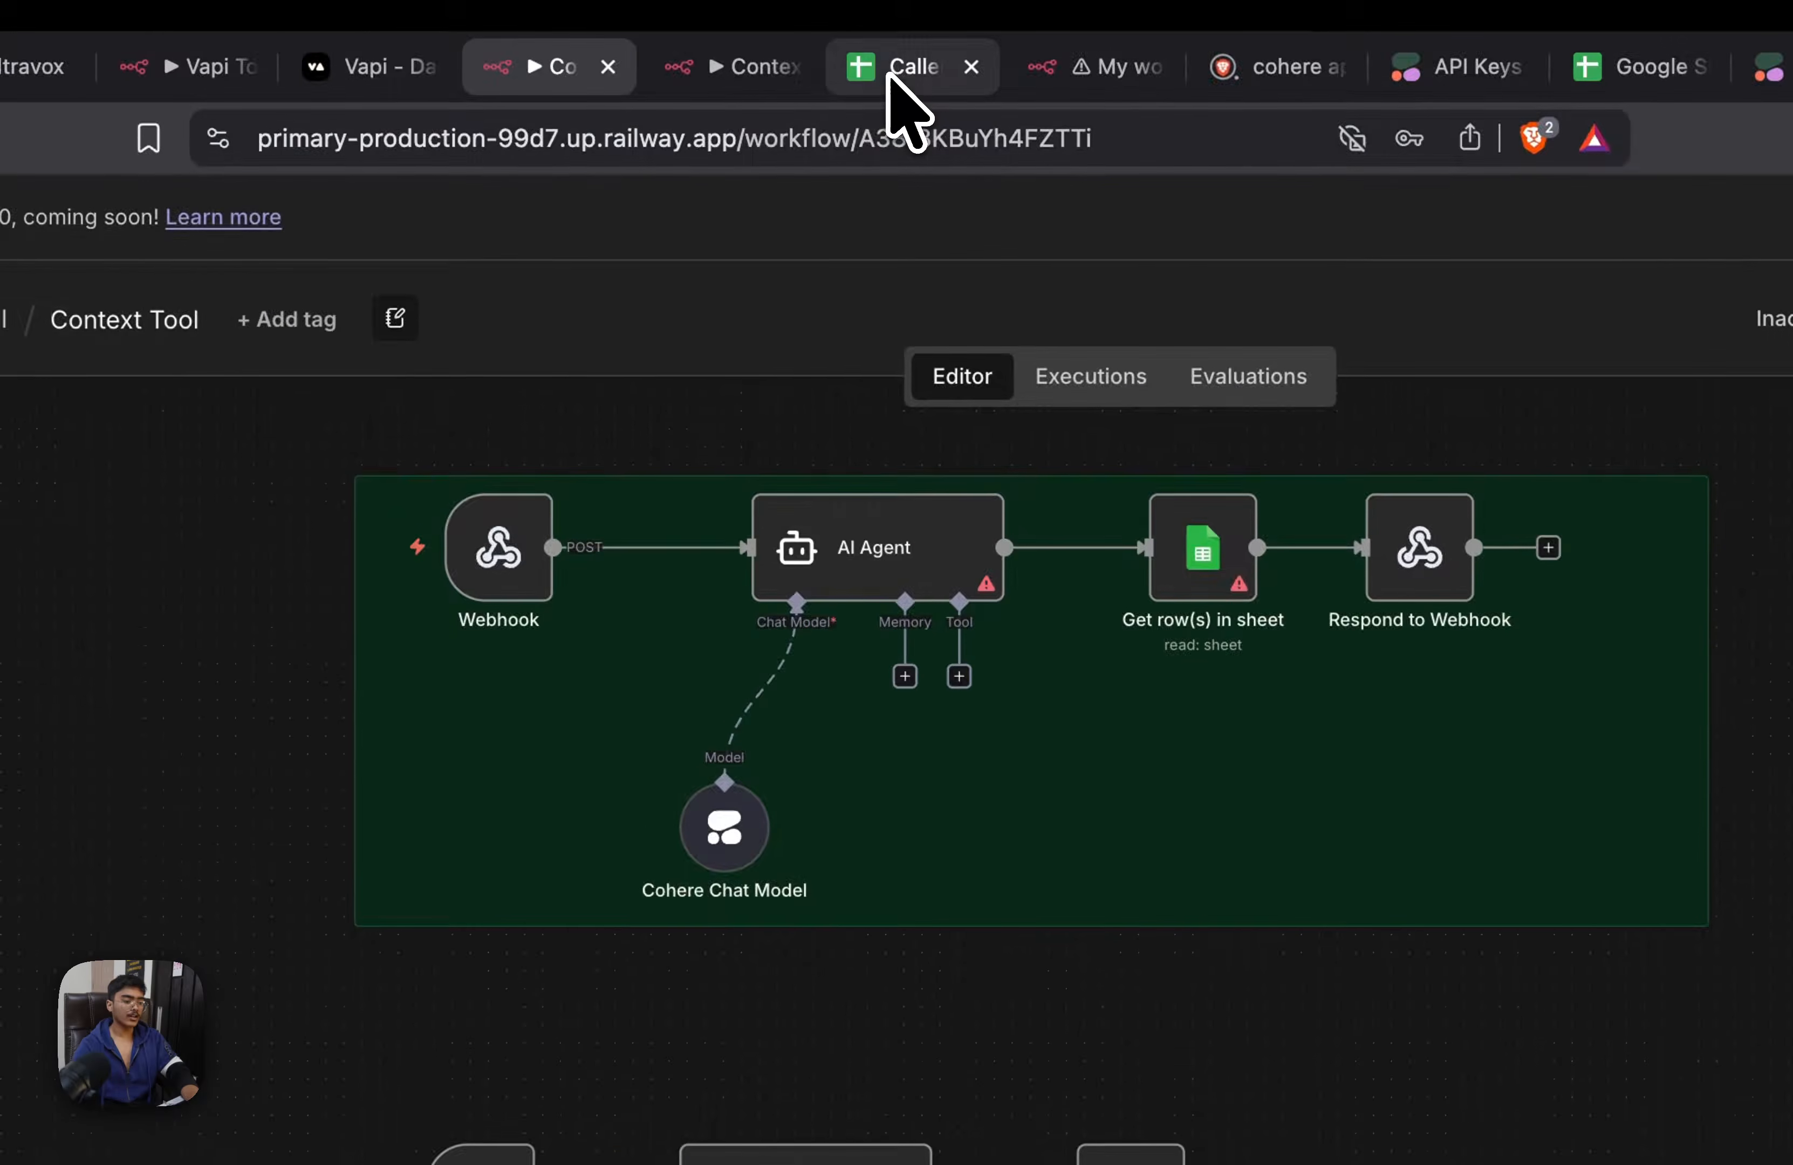
Check the column headers in the Caller History spreadsheet, return to the Context Tool workflow and save it
left_click(890, 72)
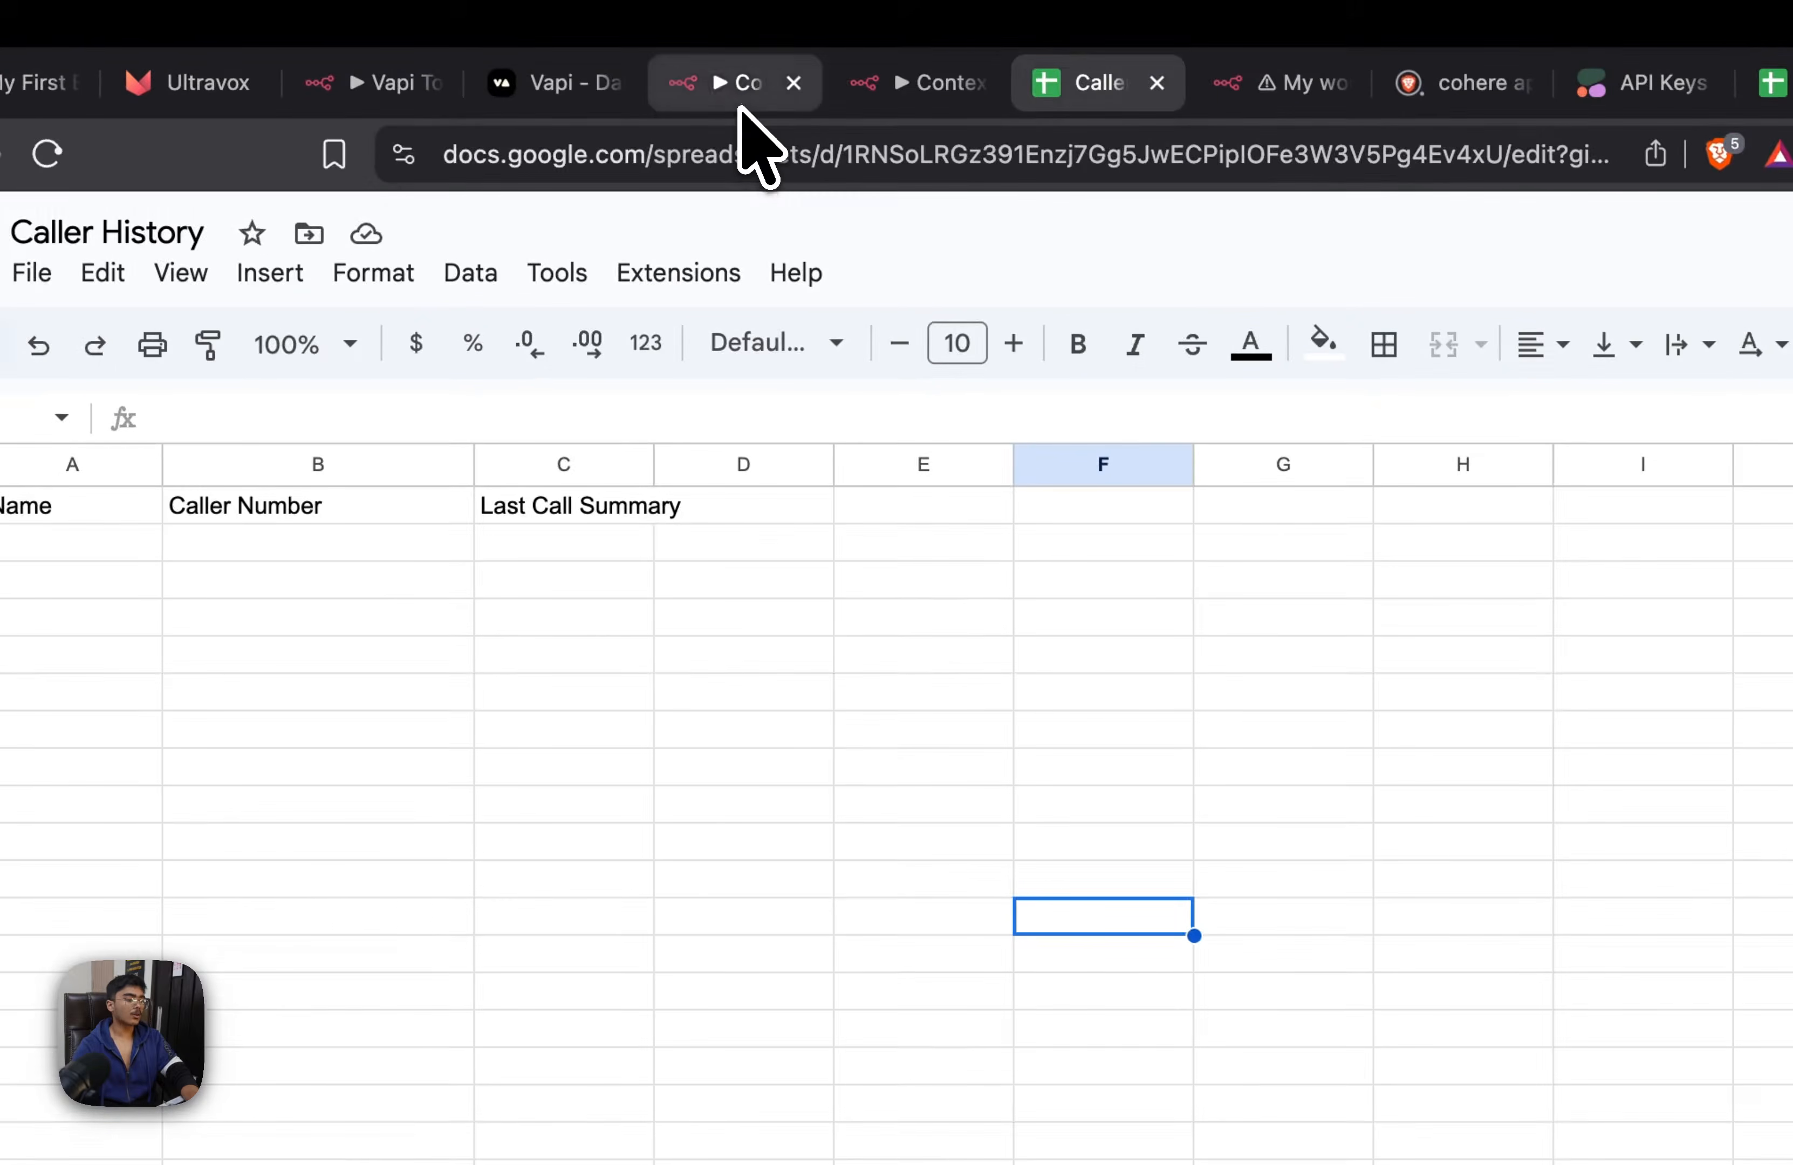
left_click(737, 97)
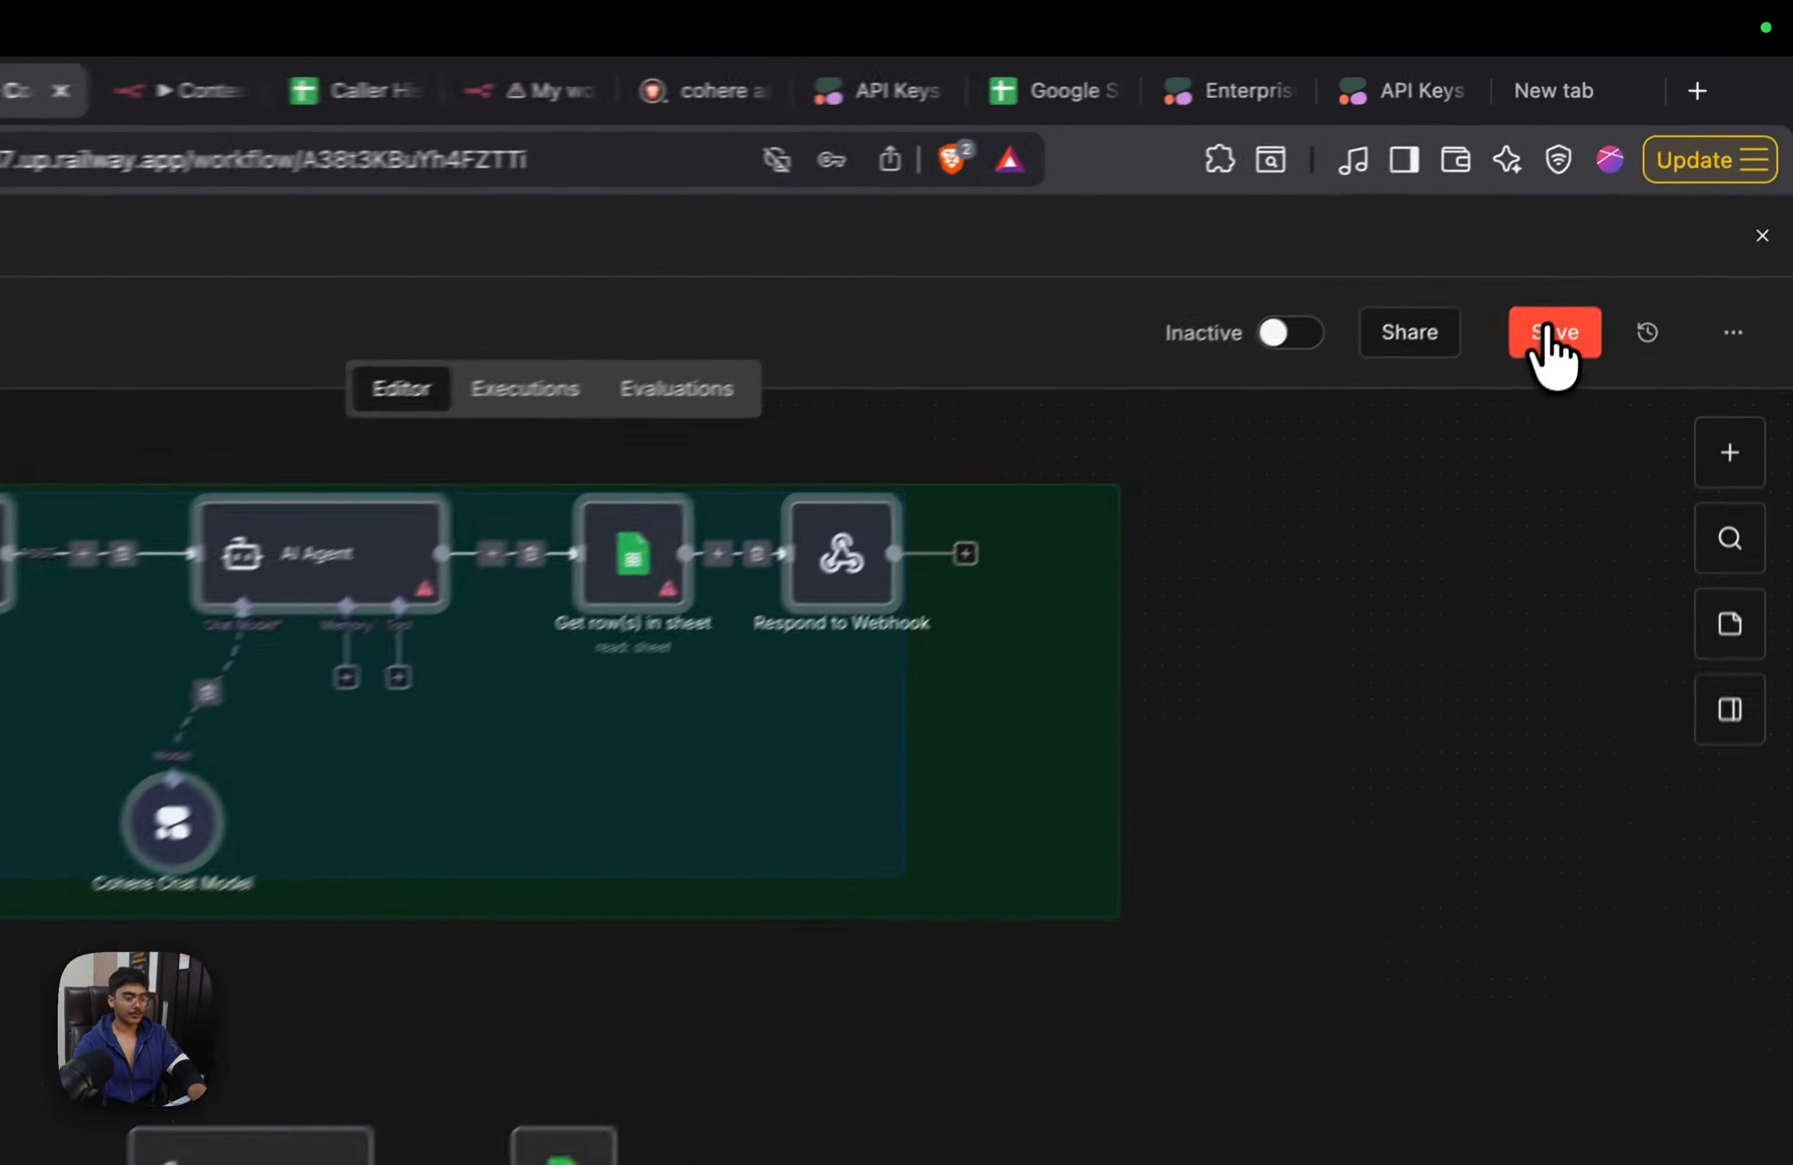
left_click(1627, 229)
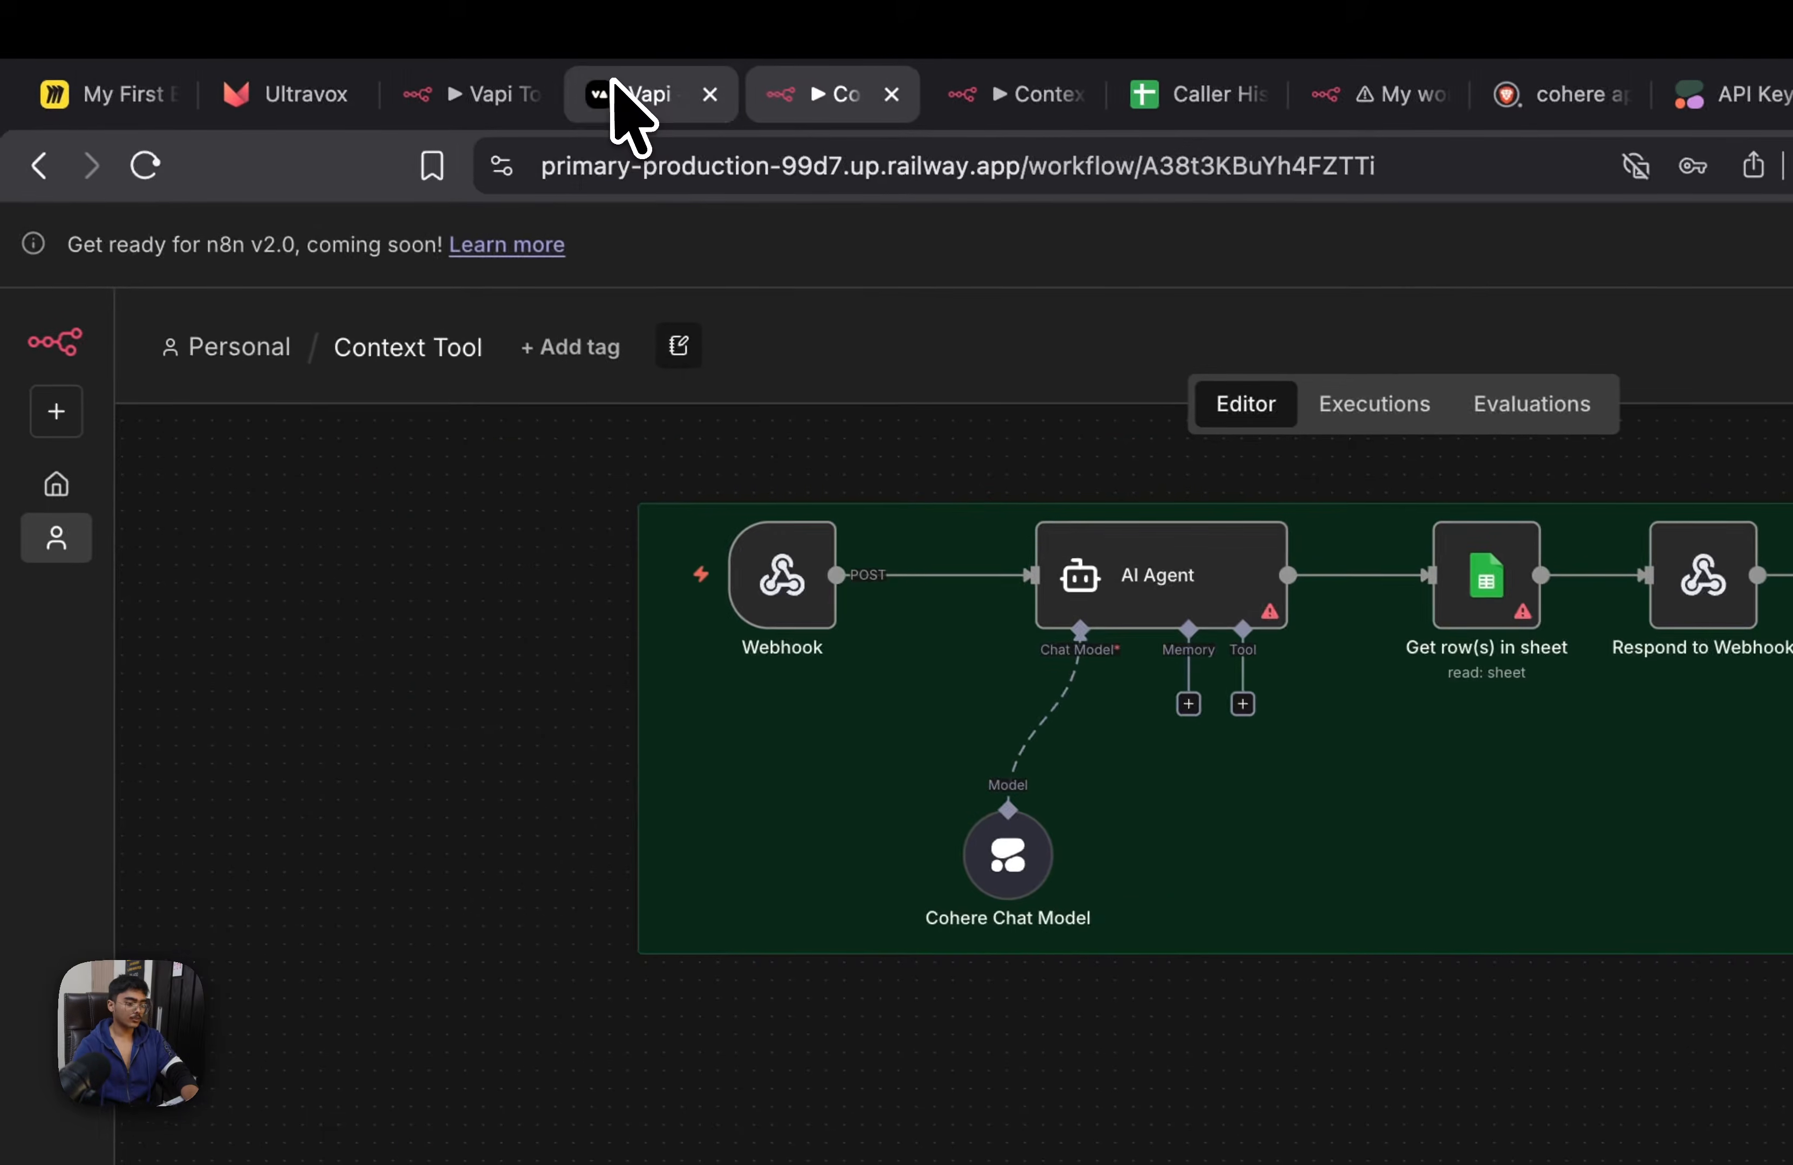
Open the first Webhook in the n8n Context Tool workflow and copy its production URL
left_click(615, 83)
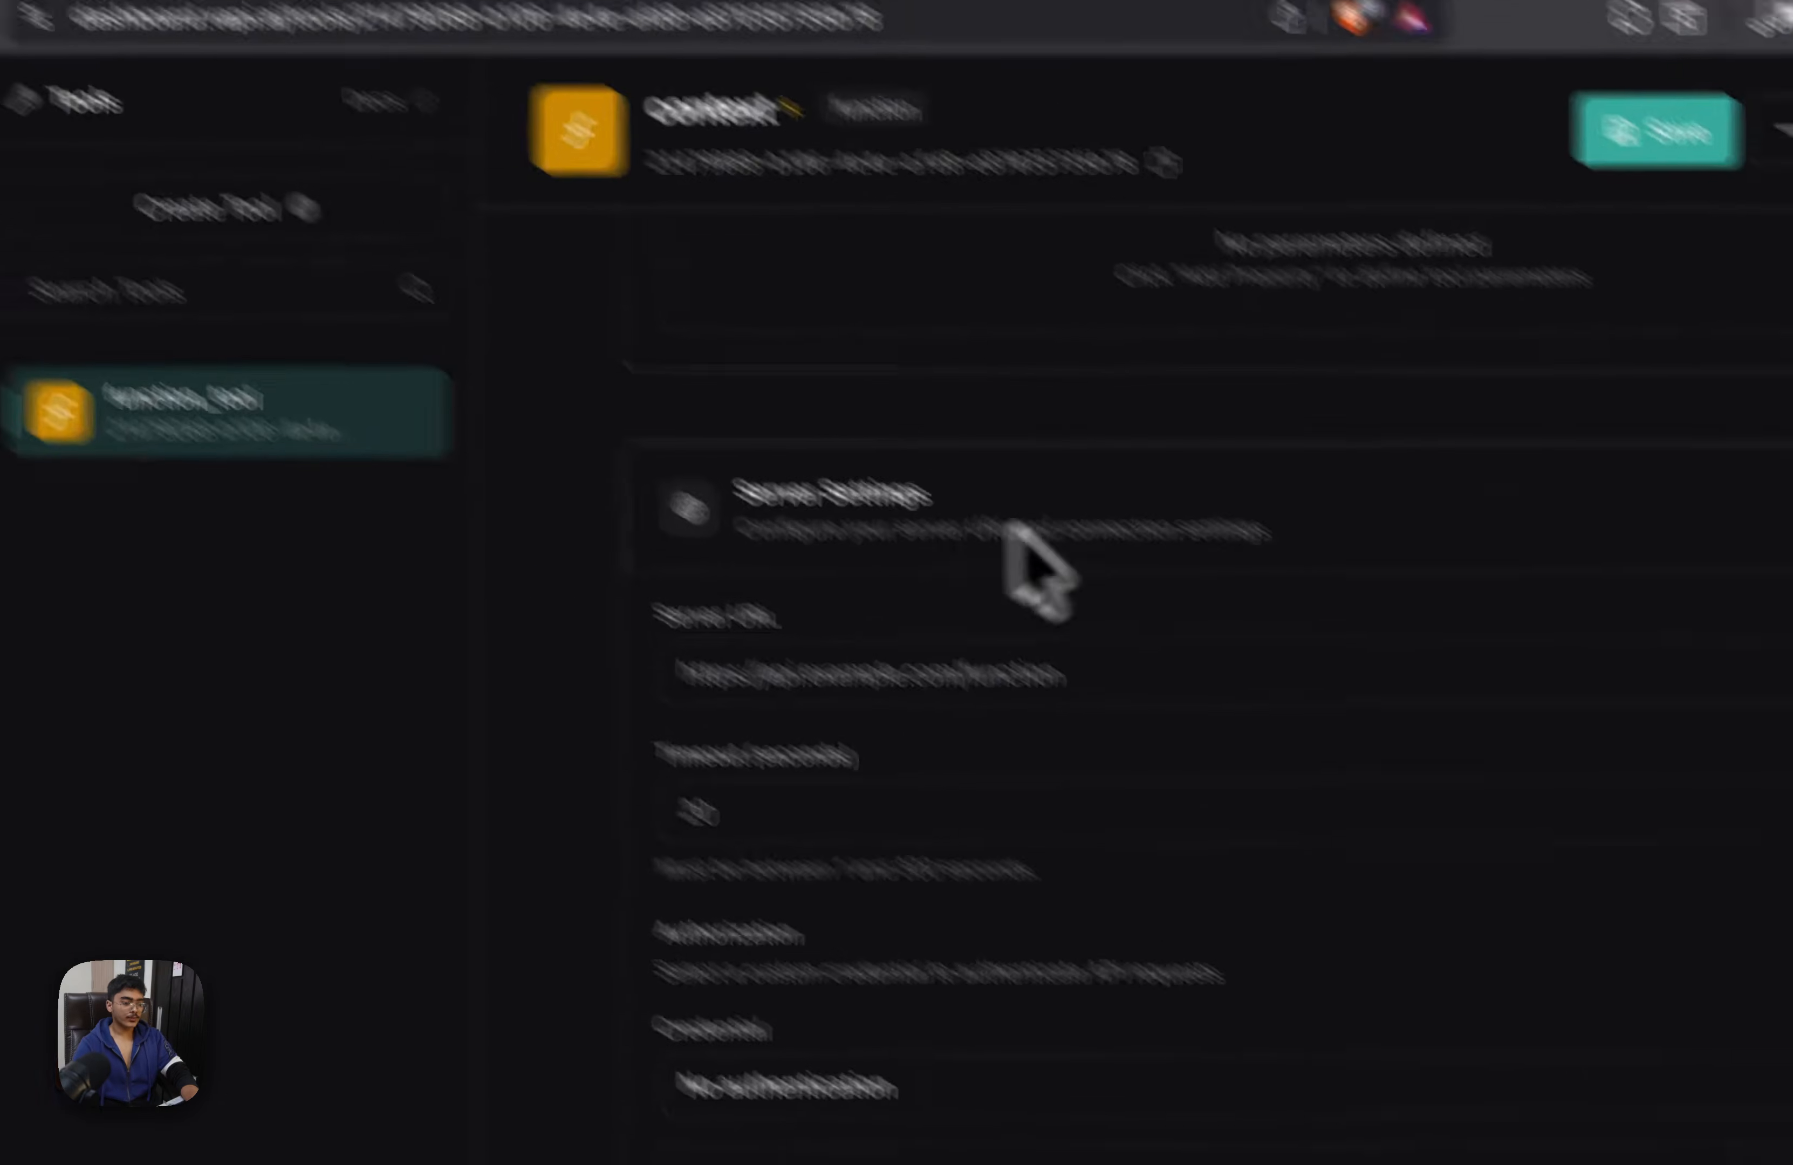
left_click(663, 90)
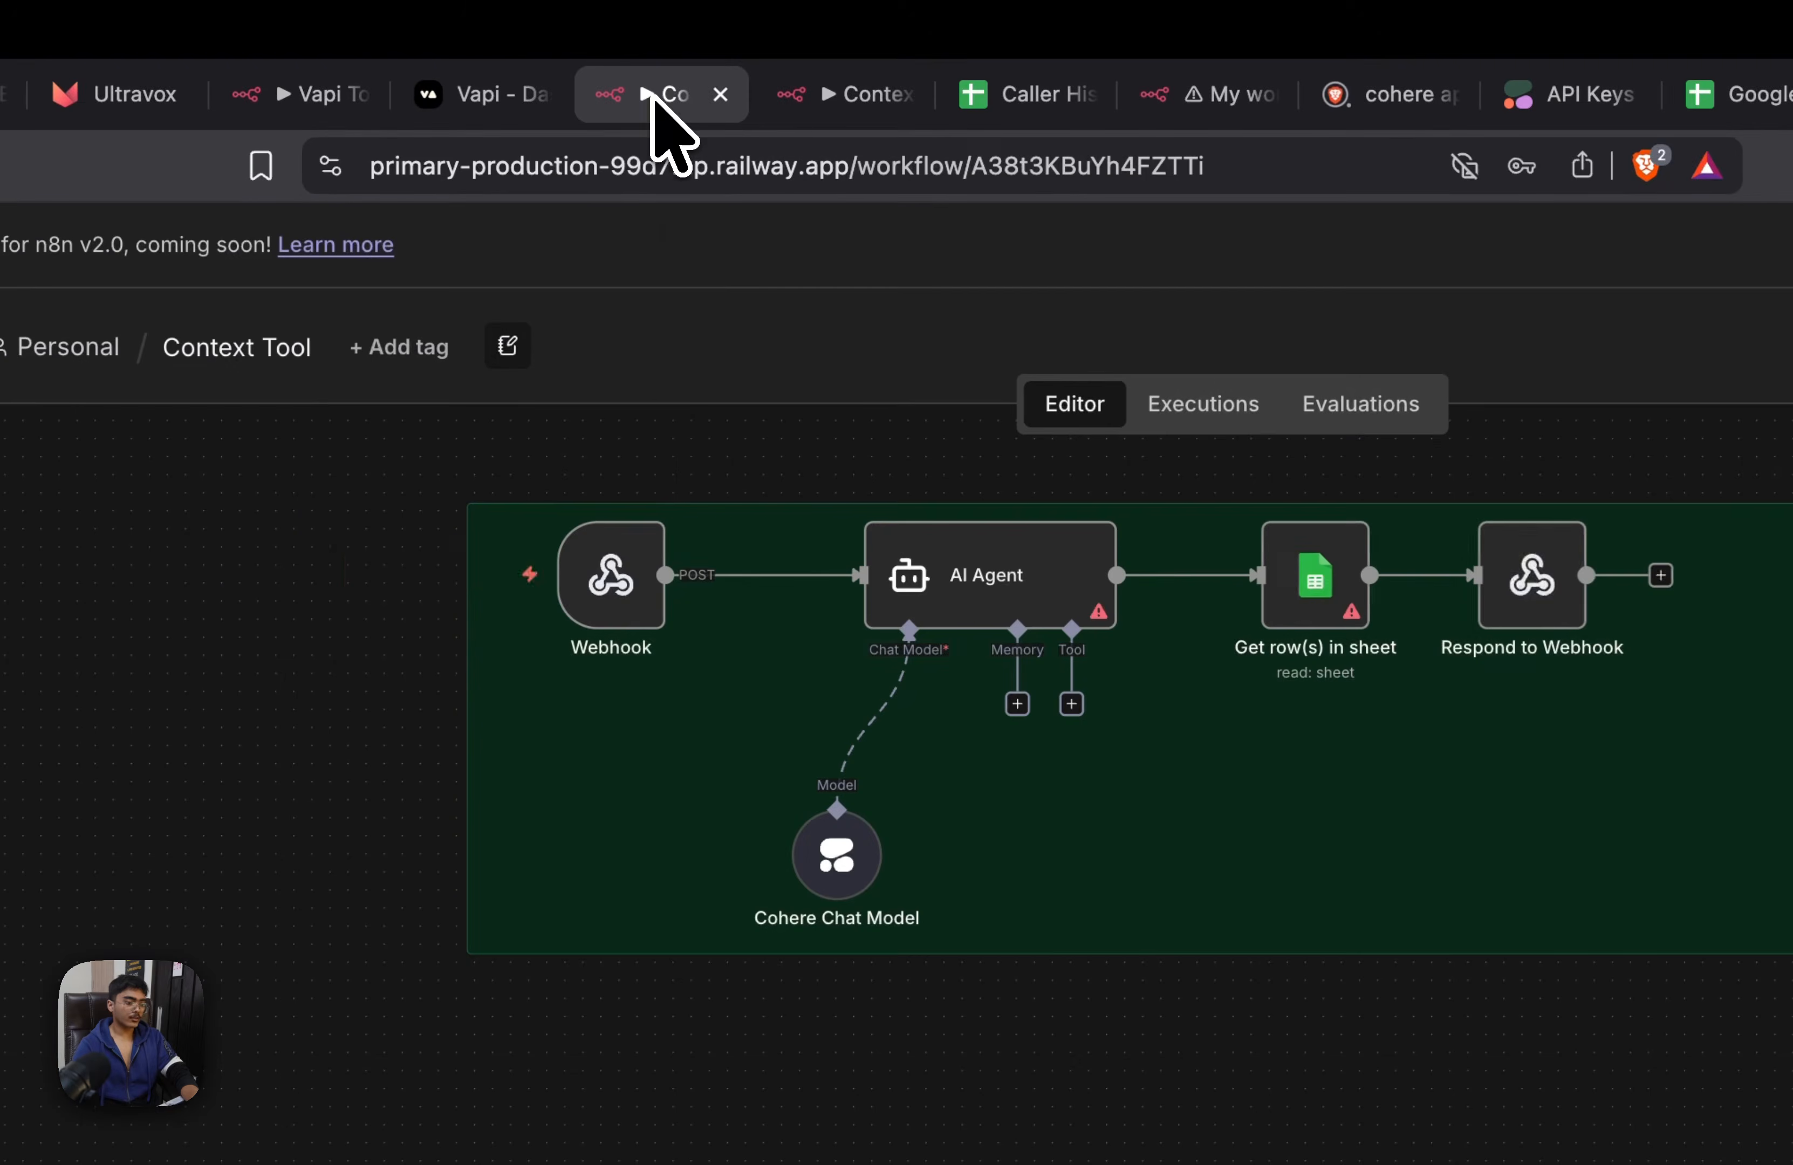
double_click(641, 601)
left_click(760, 511)
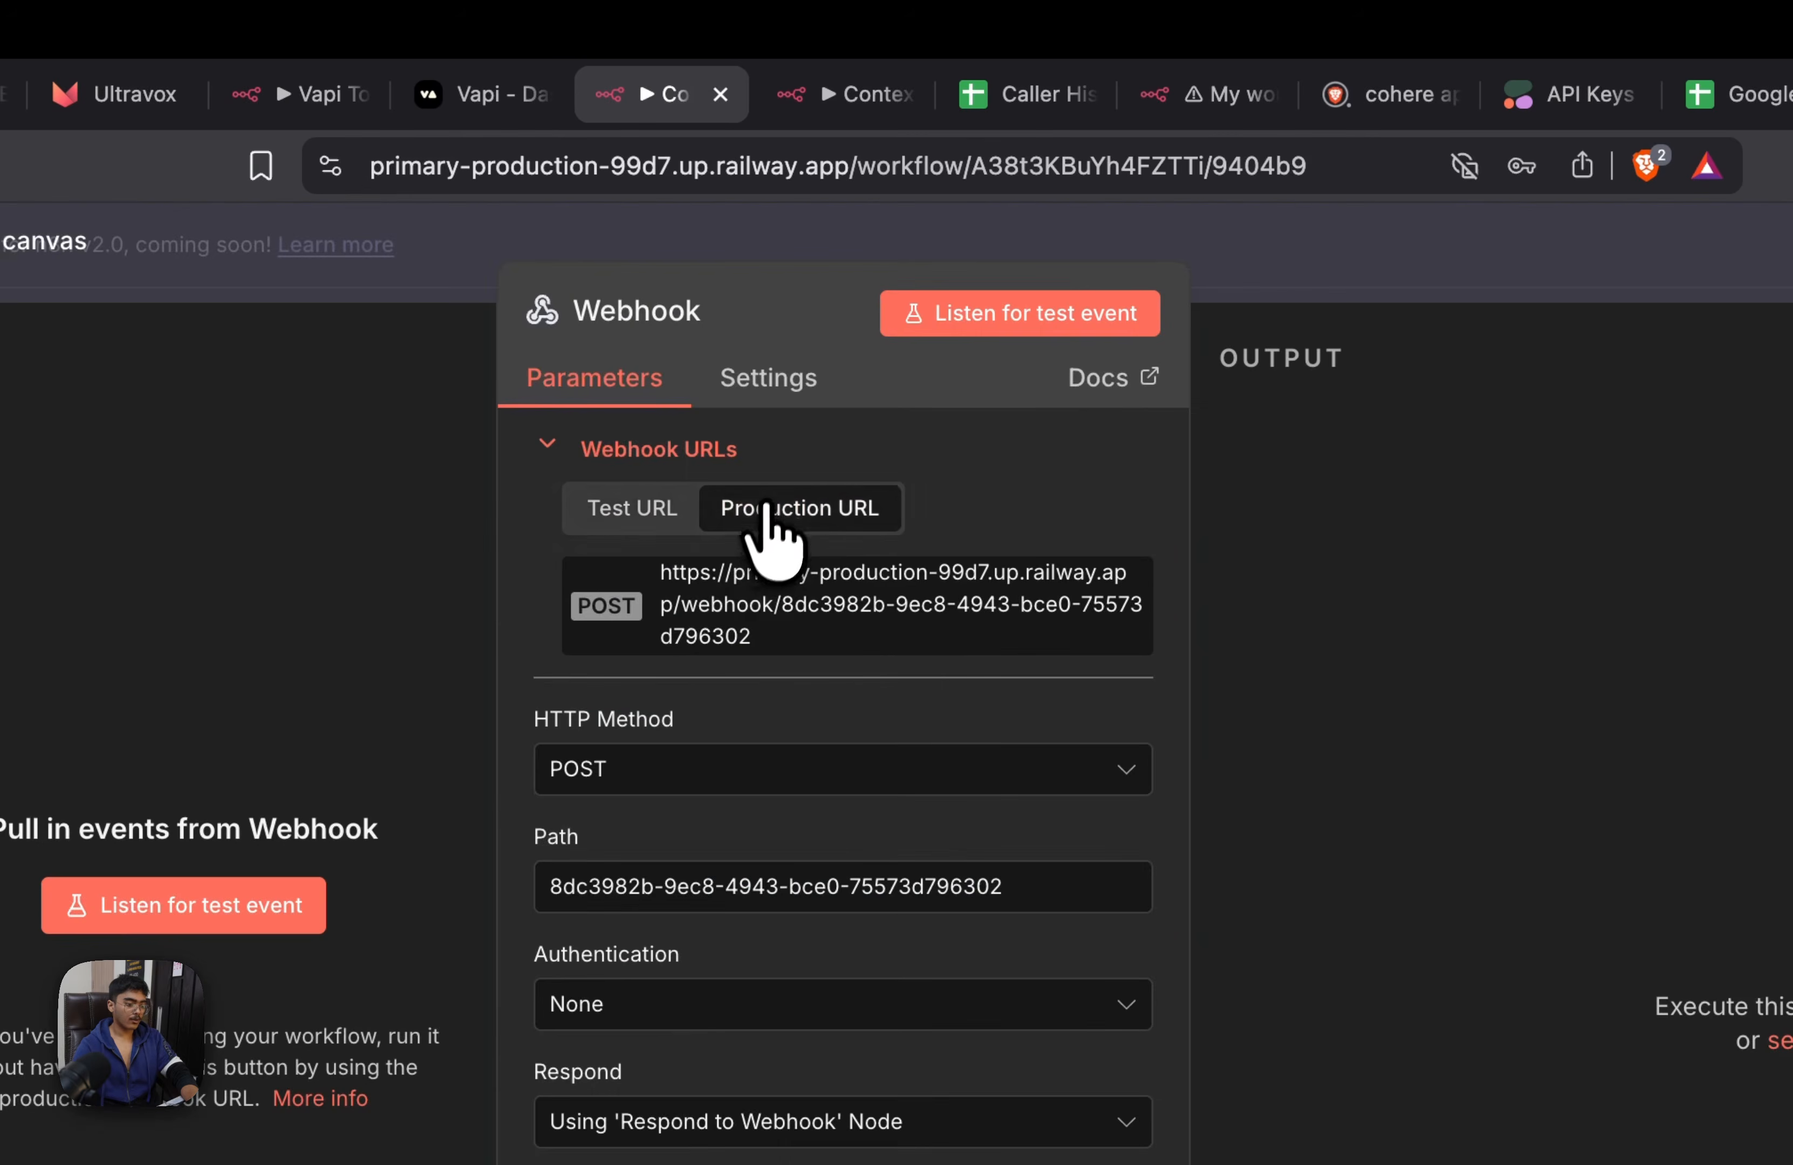
Switch to Vapi, paste the webhook's production URL as the context tool's server URL, and save the tool
left_click(485, 97)
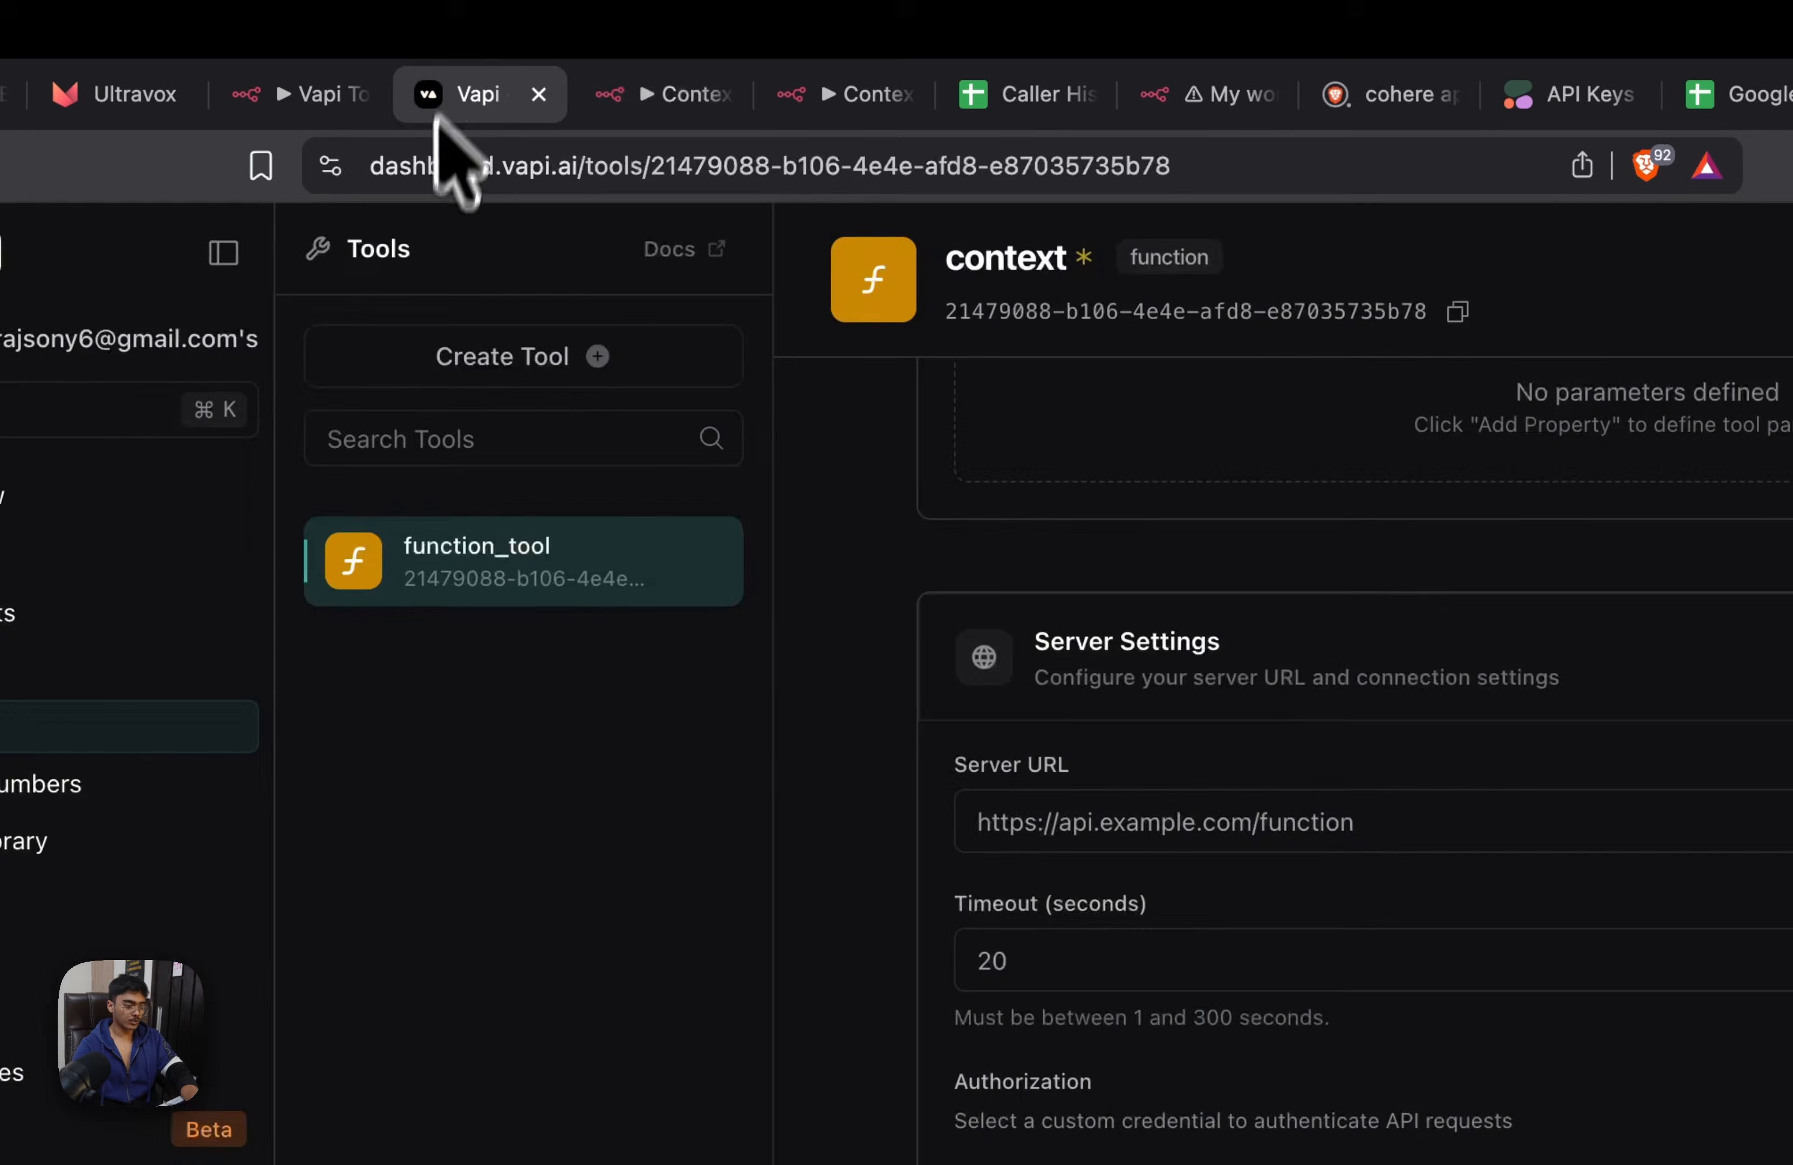
left_click(932, 497)
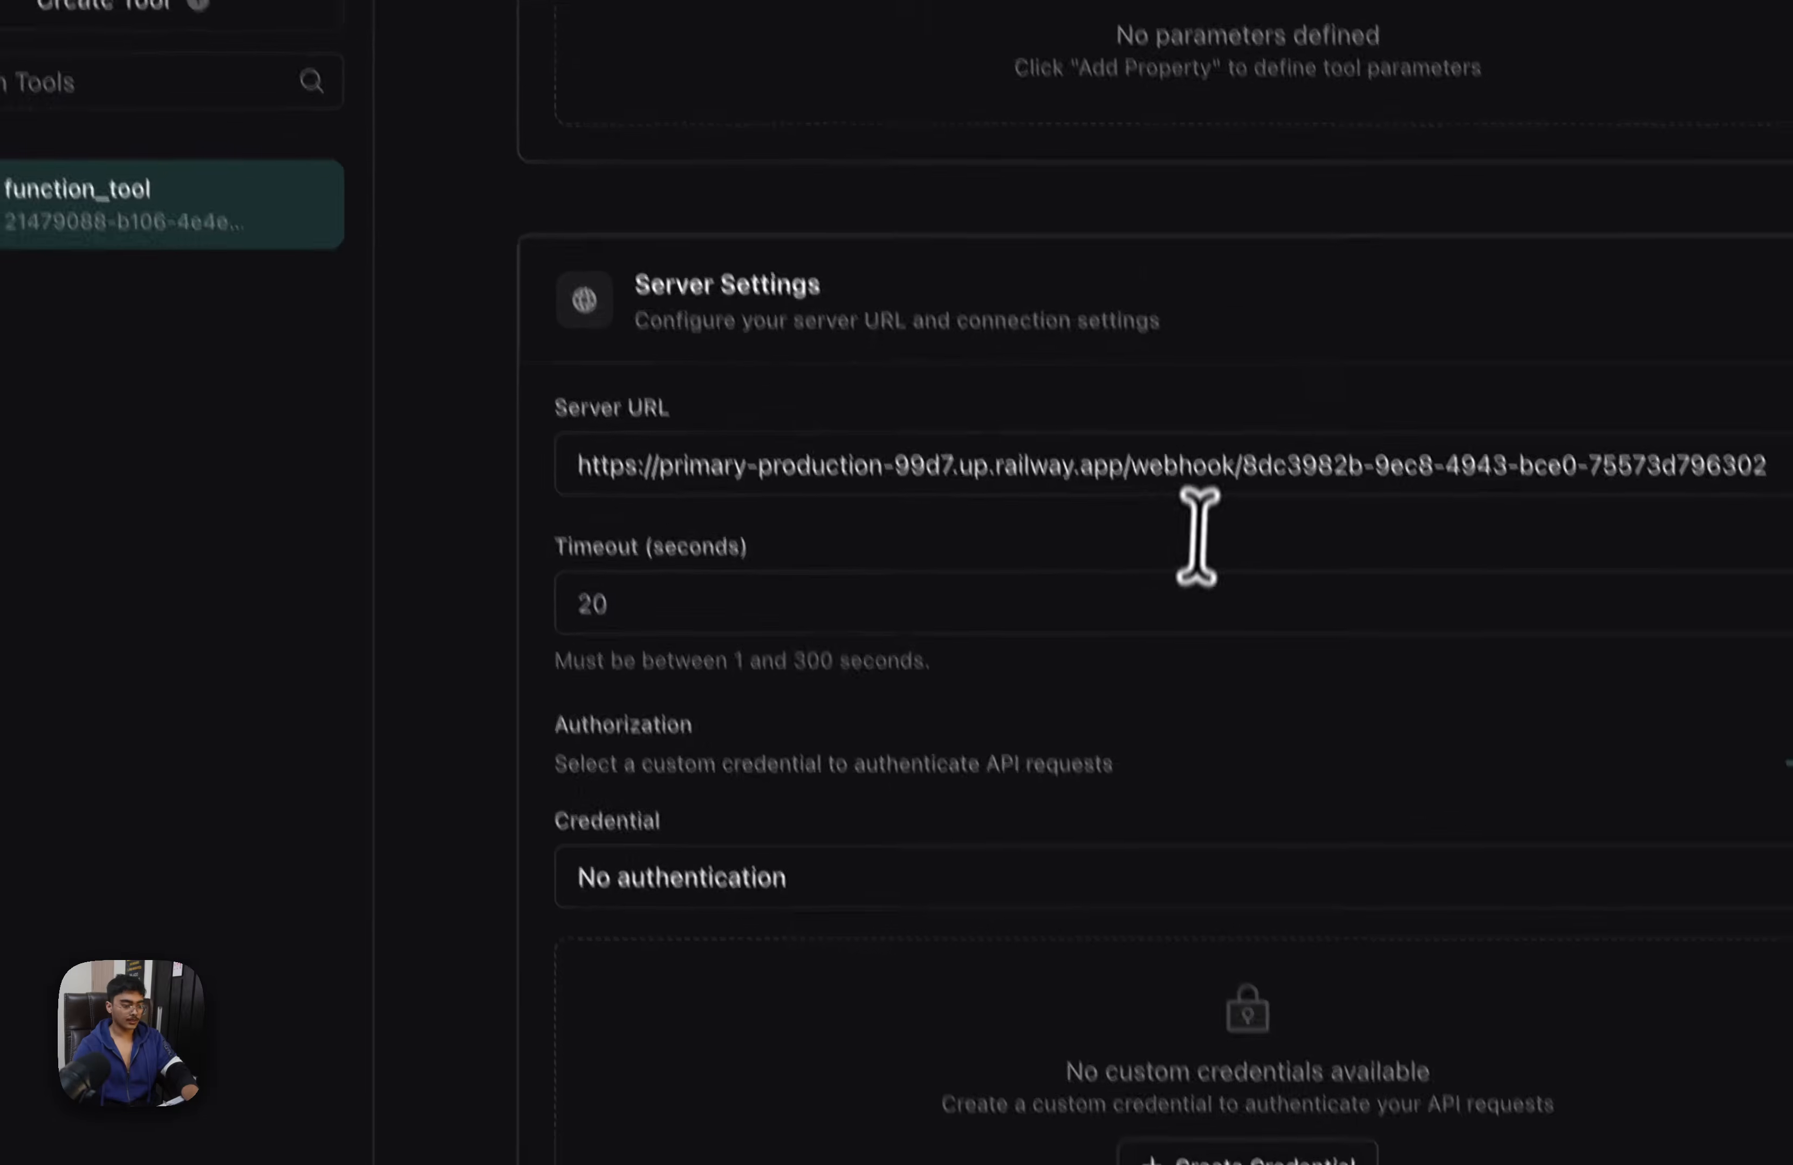
left_click(1357, 172)
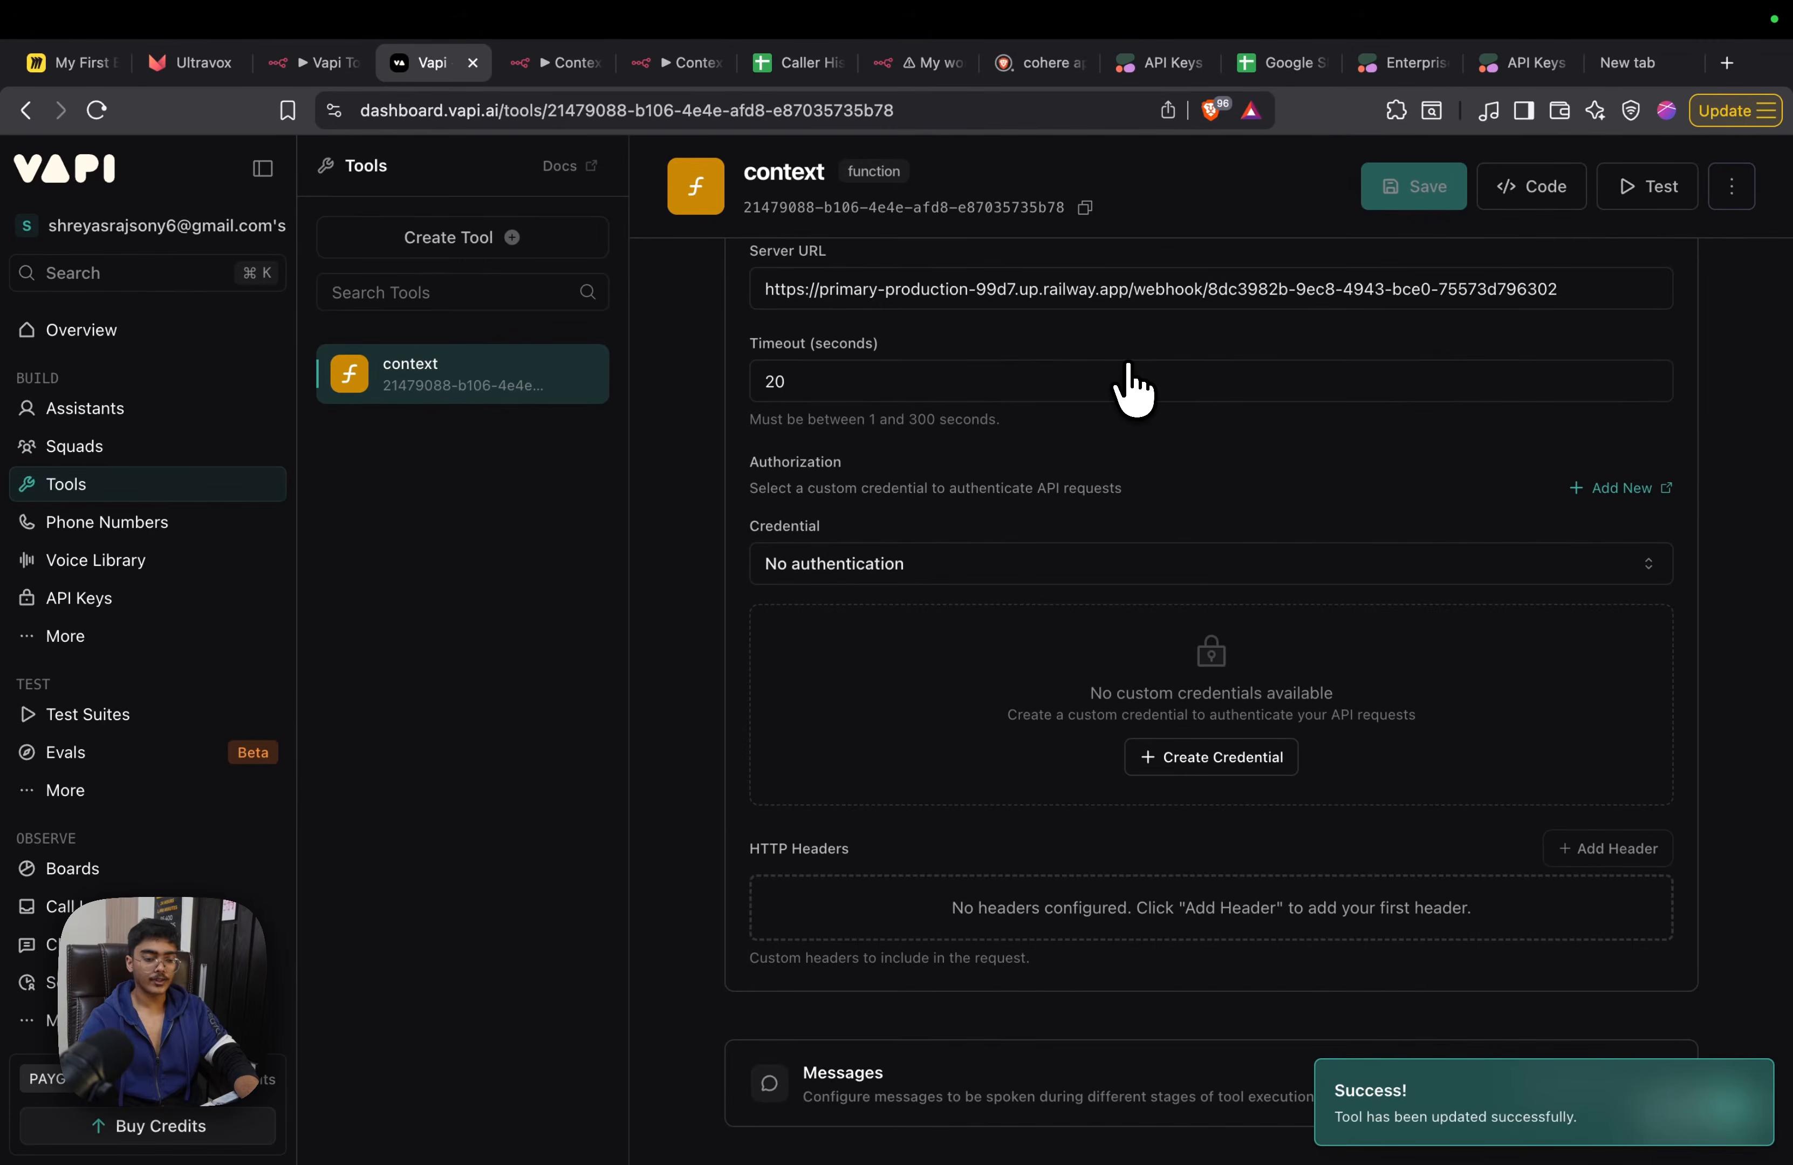
Create a new assistant named Context Tool Demo from the blank template
left_click(84, 408)
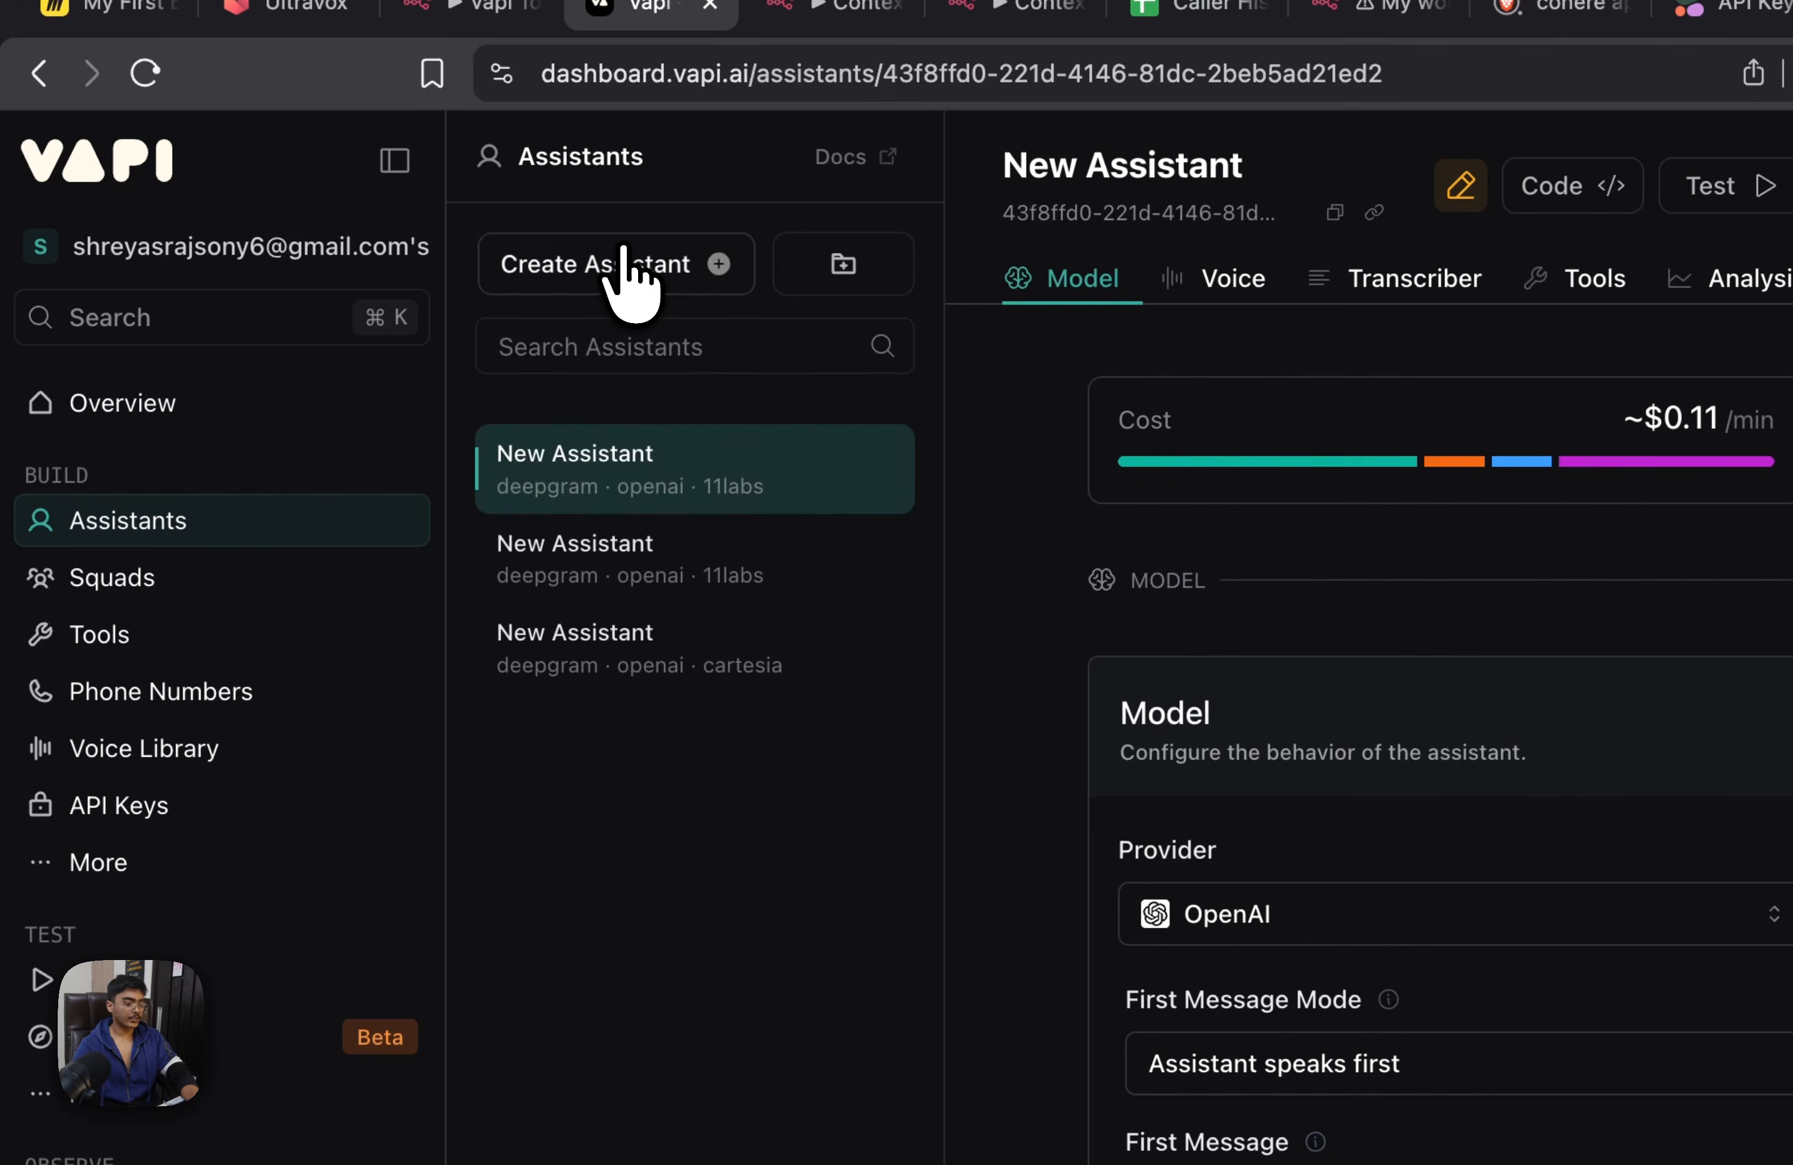
left_click(612, 265)
type("Cone")
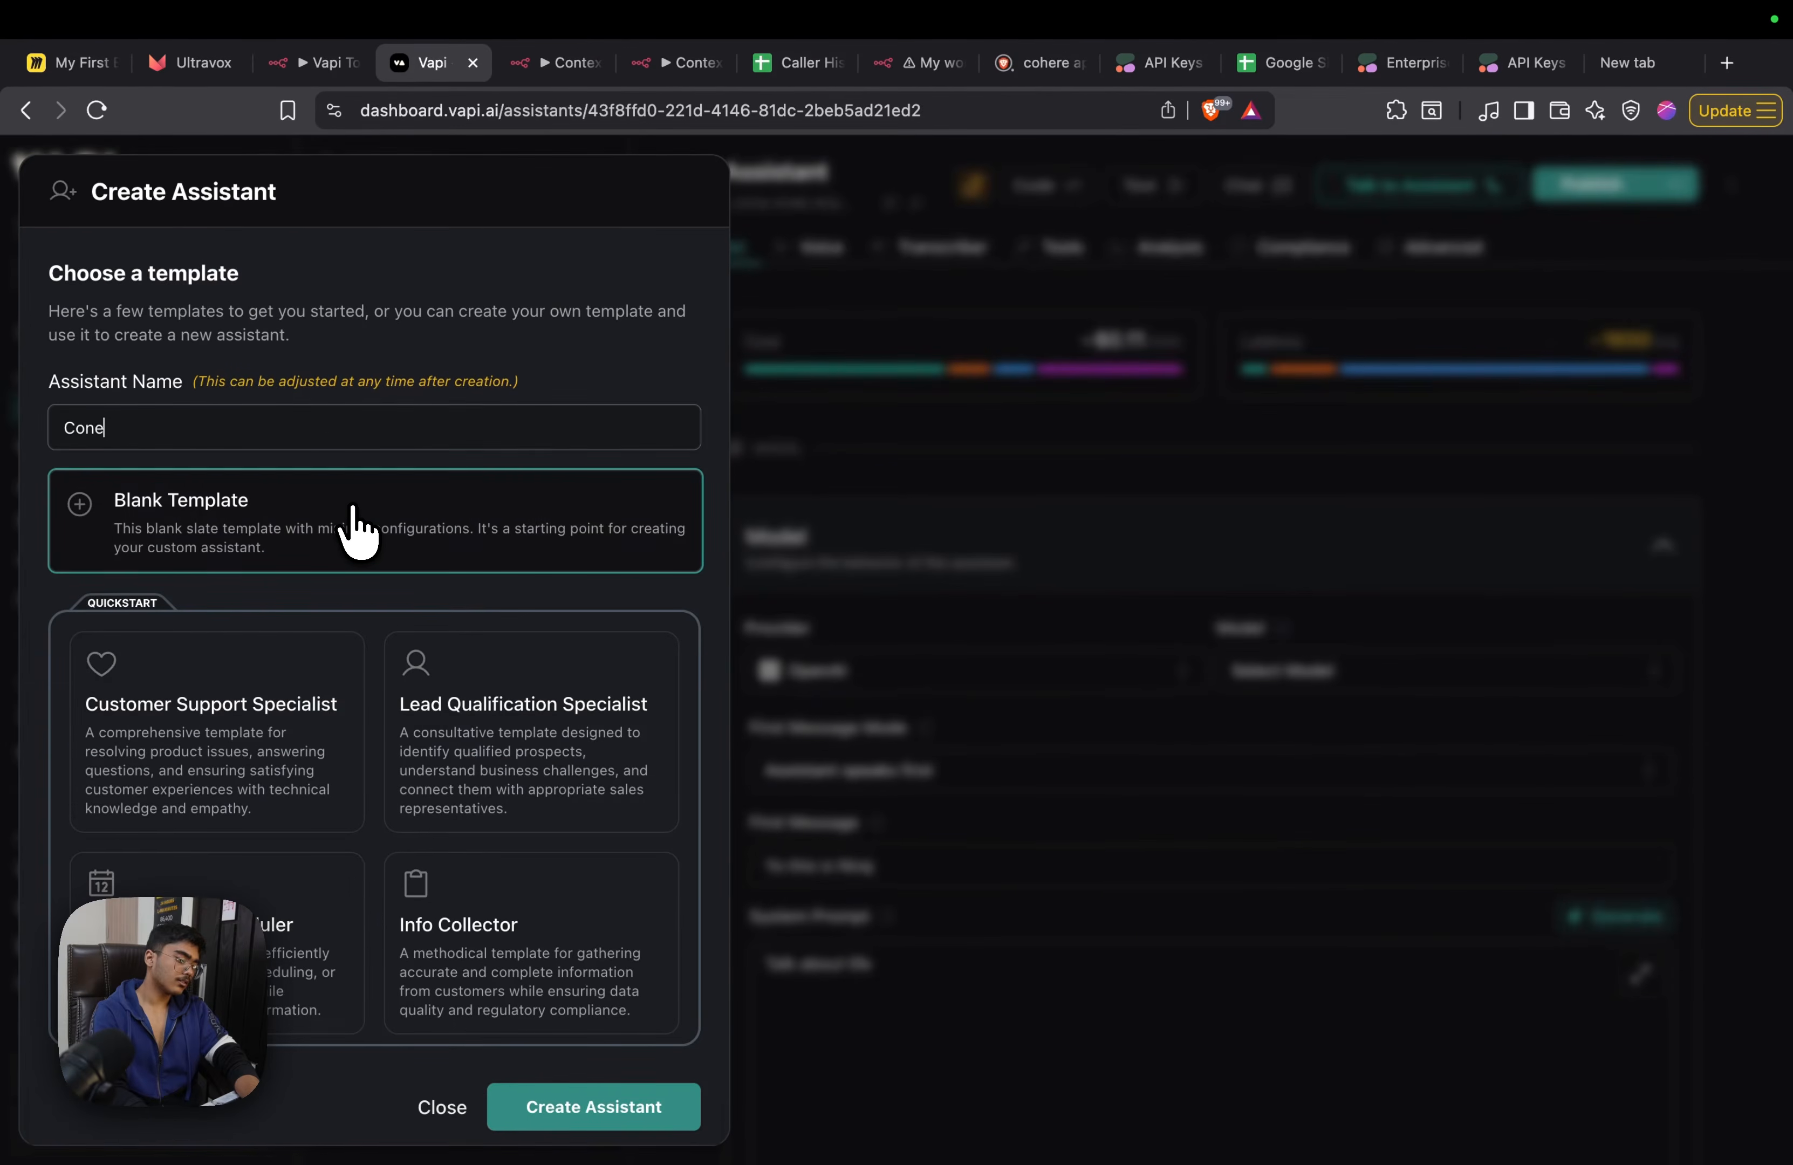
key("BackSpace")
type("text Tool Dem")
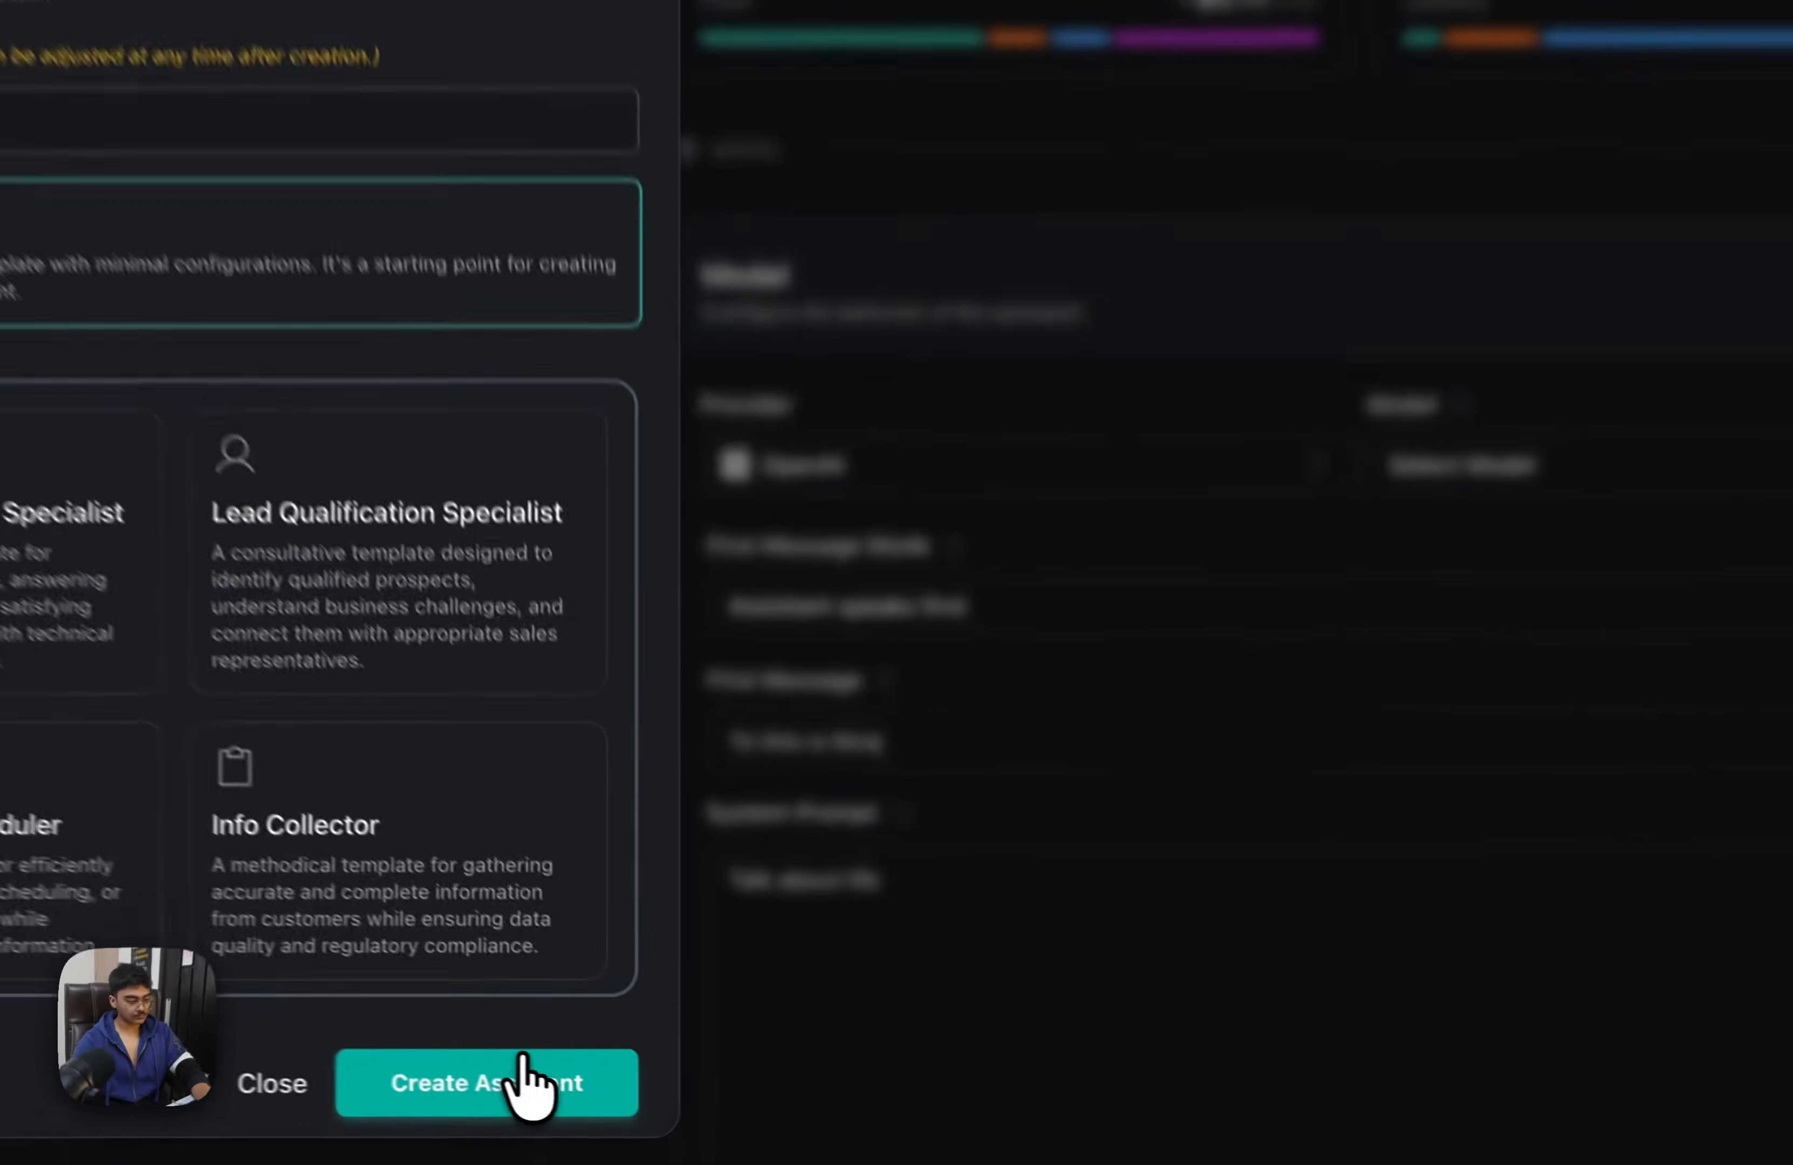
left_click(603, 1101)
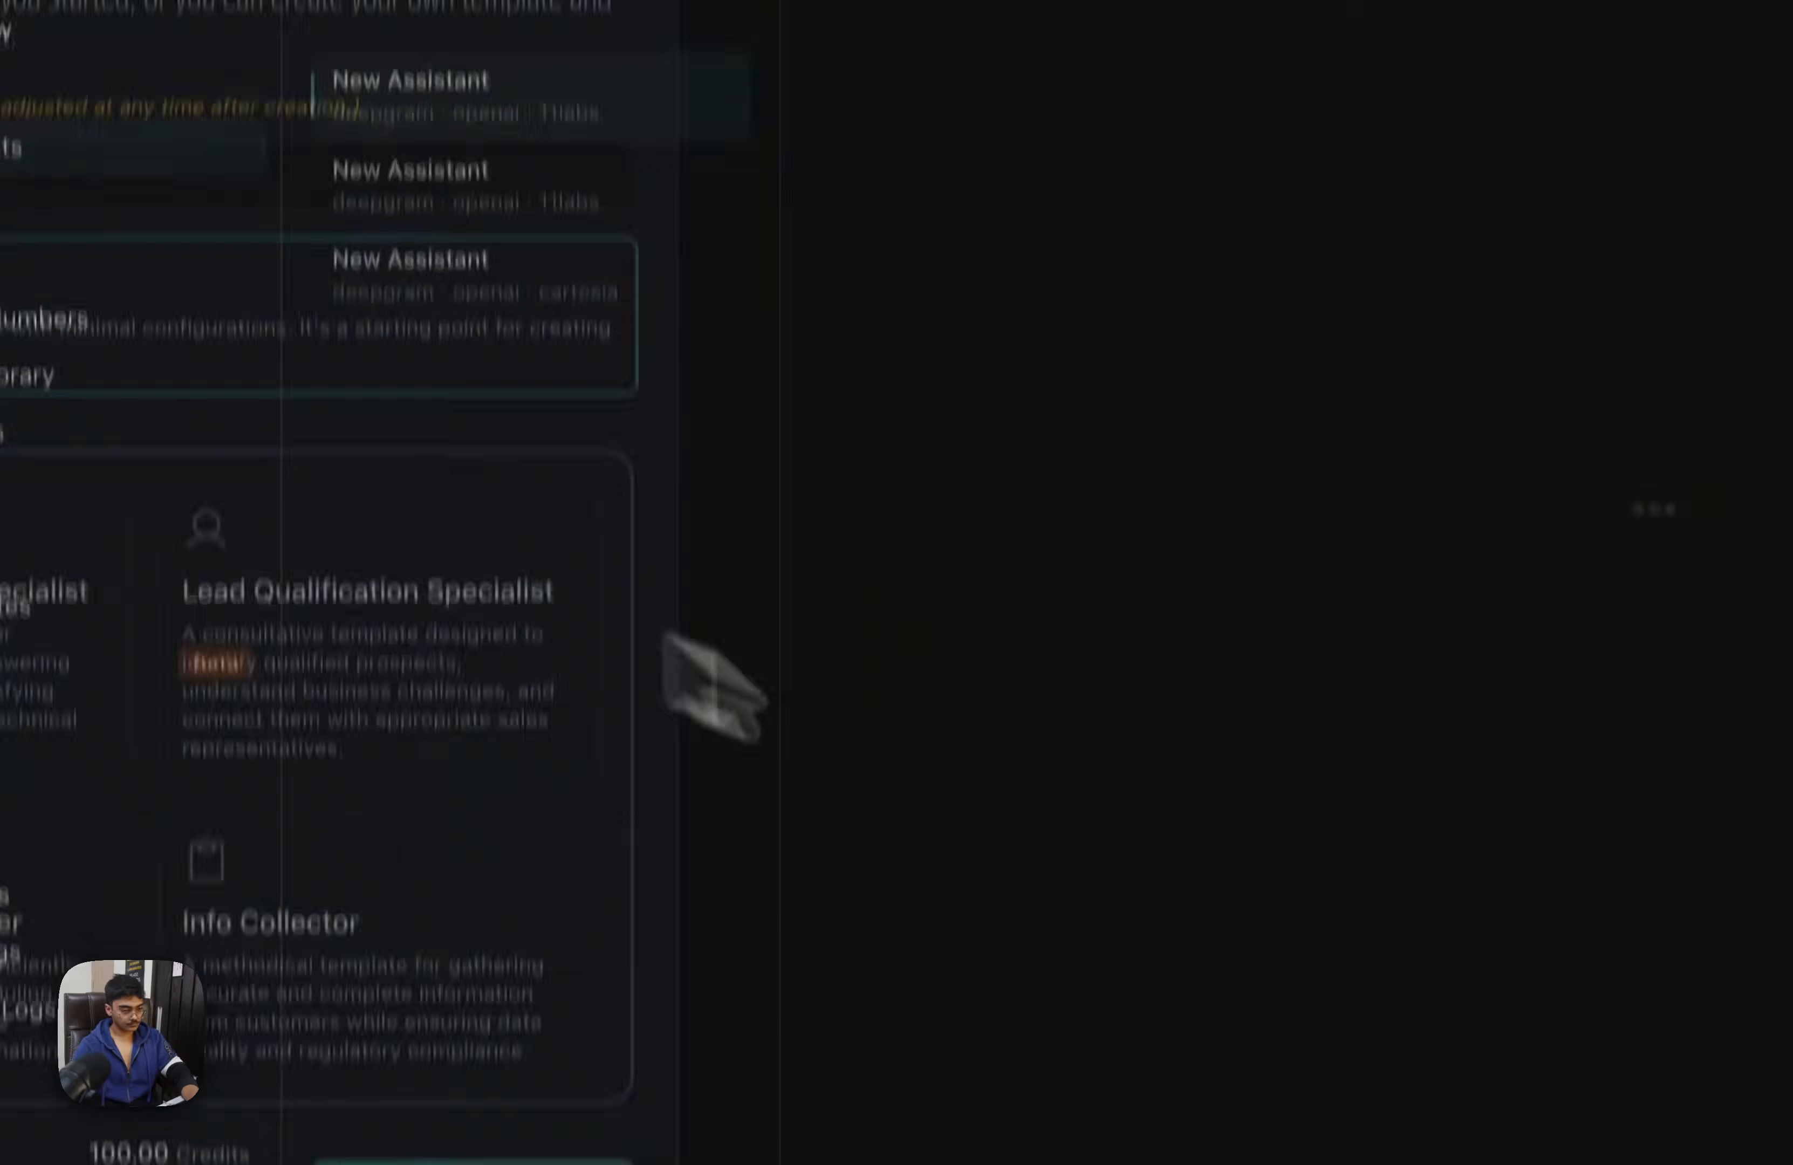
Set the assistant's first message to "Hello, this is Clove Dental, how may I help you?"
left_click(1101, 1048)
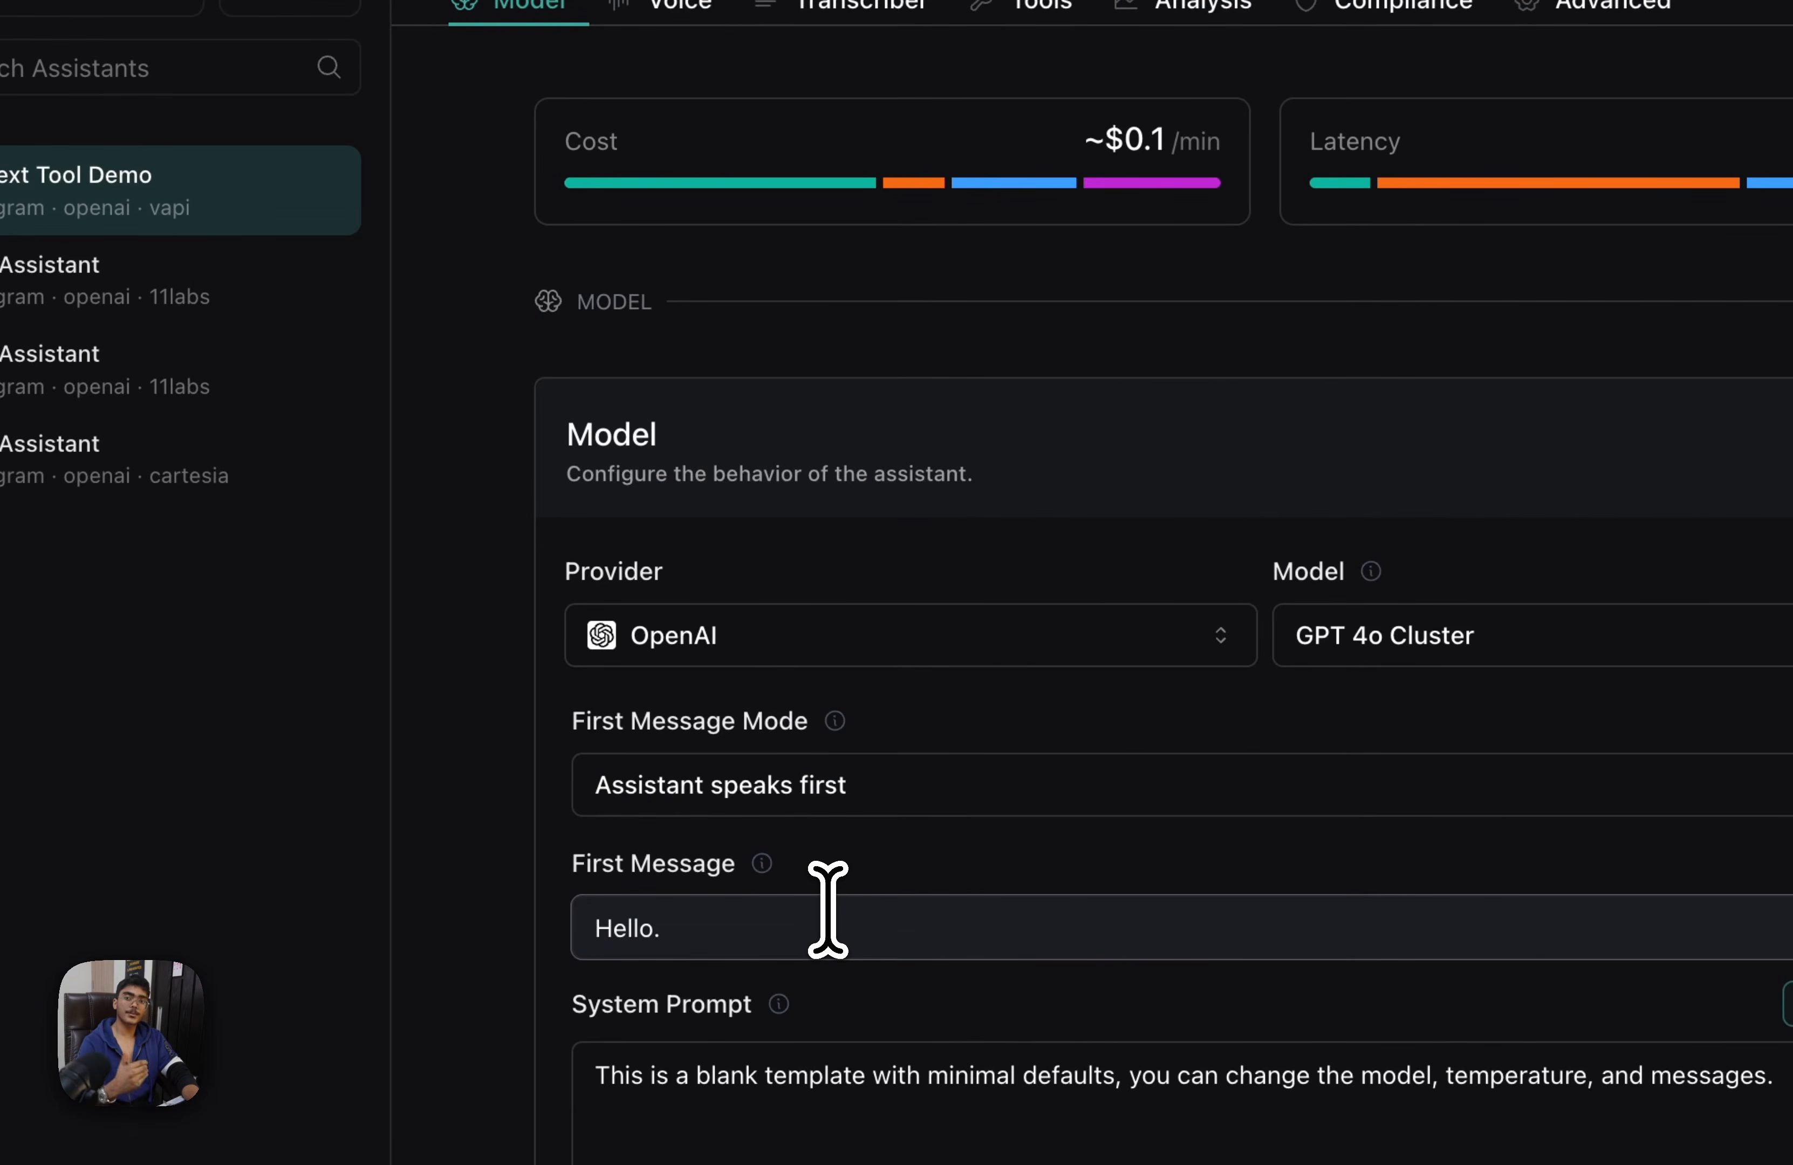
type("Hello, this is Clove Dental, how may I help yo")
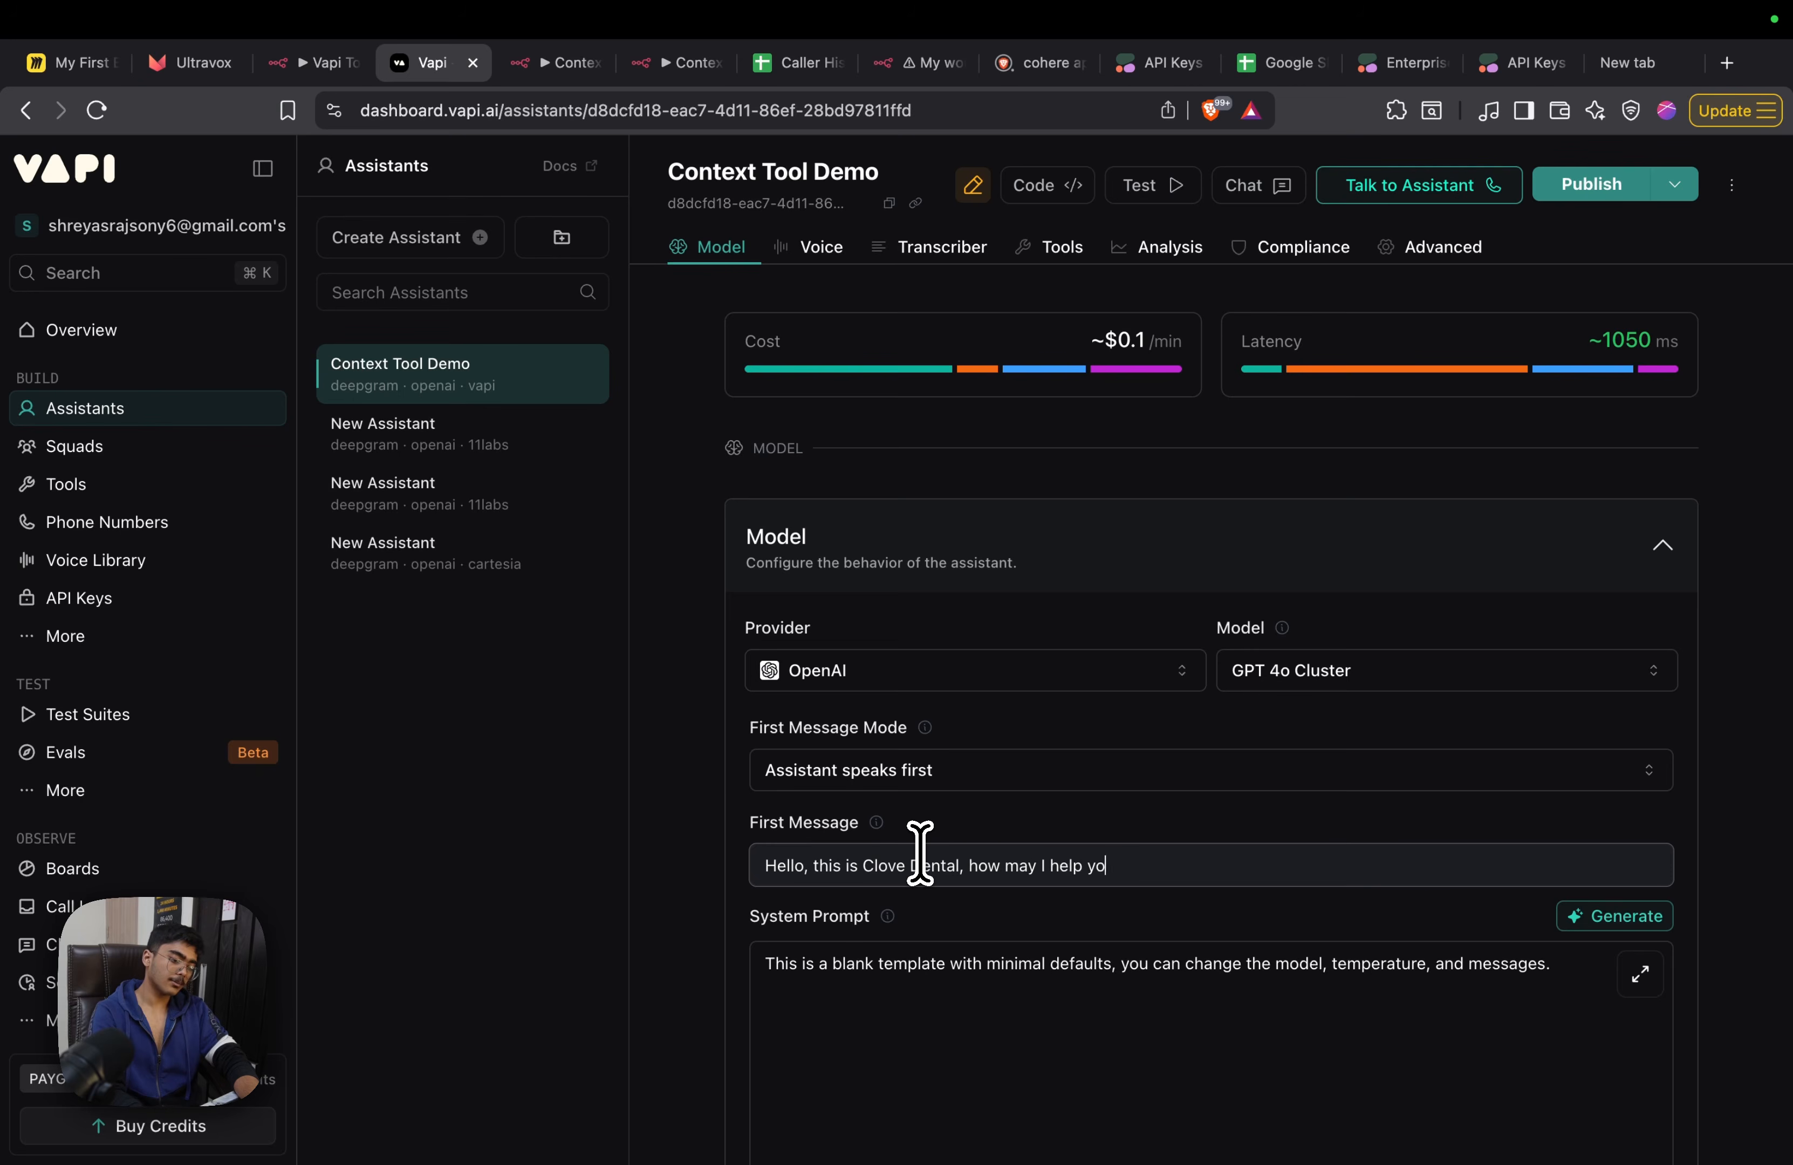
Replace the default system prompt with "You need to act like a dental receptionist."
scroll(983, 843, "down", 3)
left_click(1021, 840)
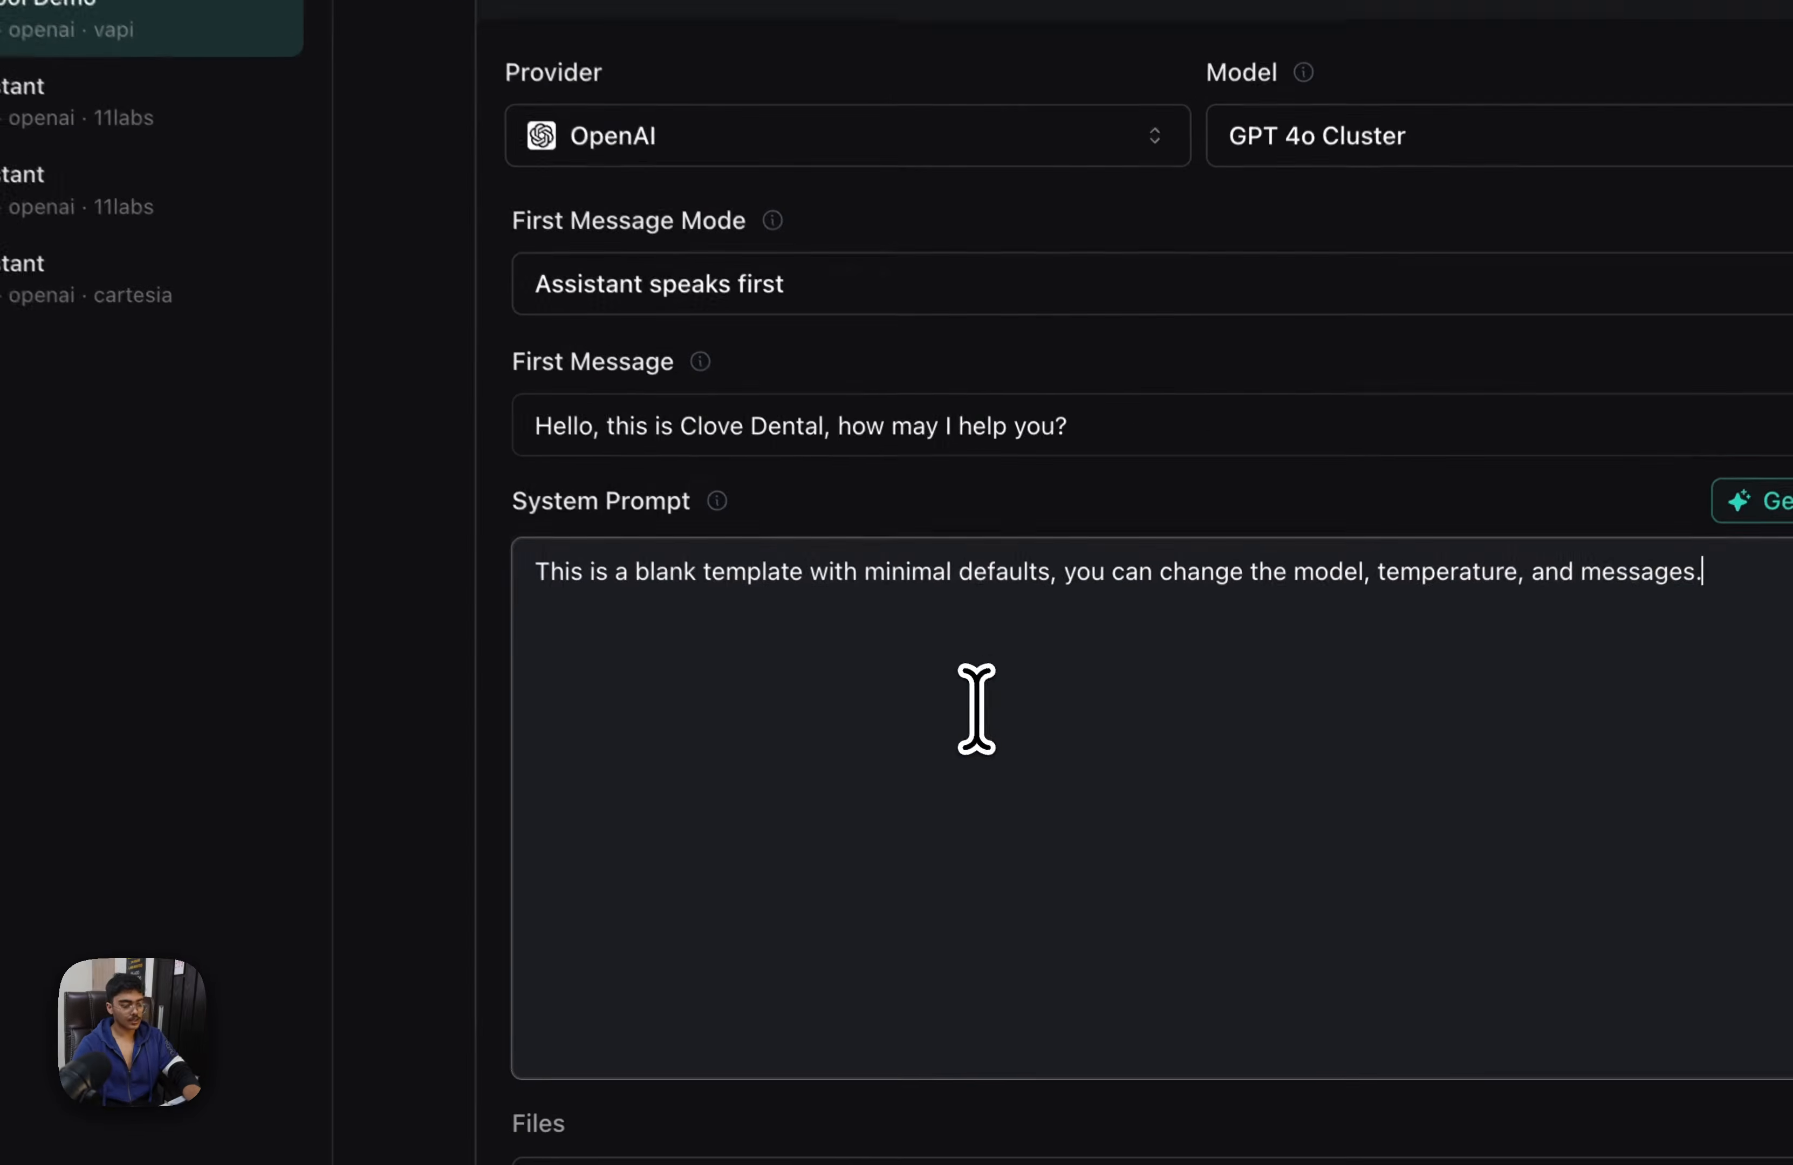
key("super+a")
key("BackSpace")
type("I")
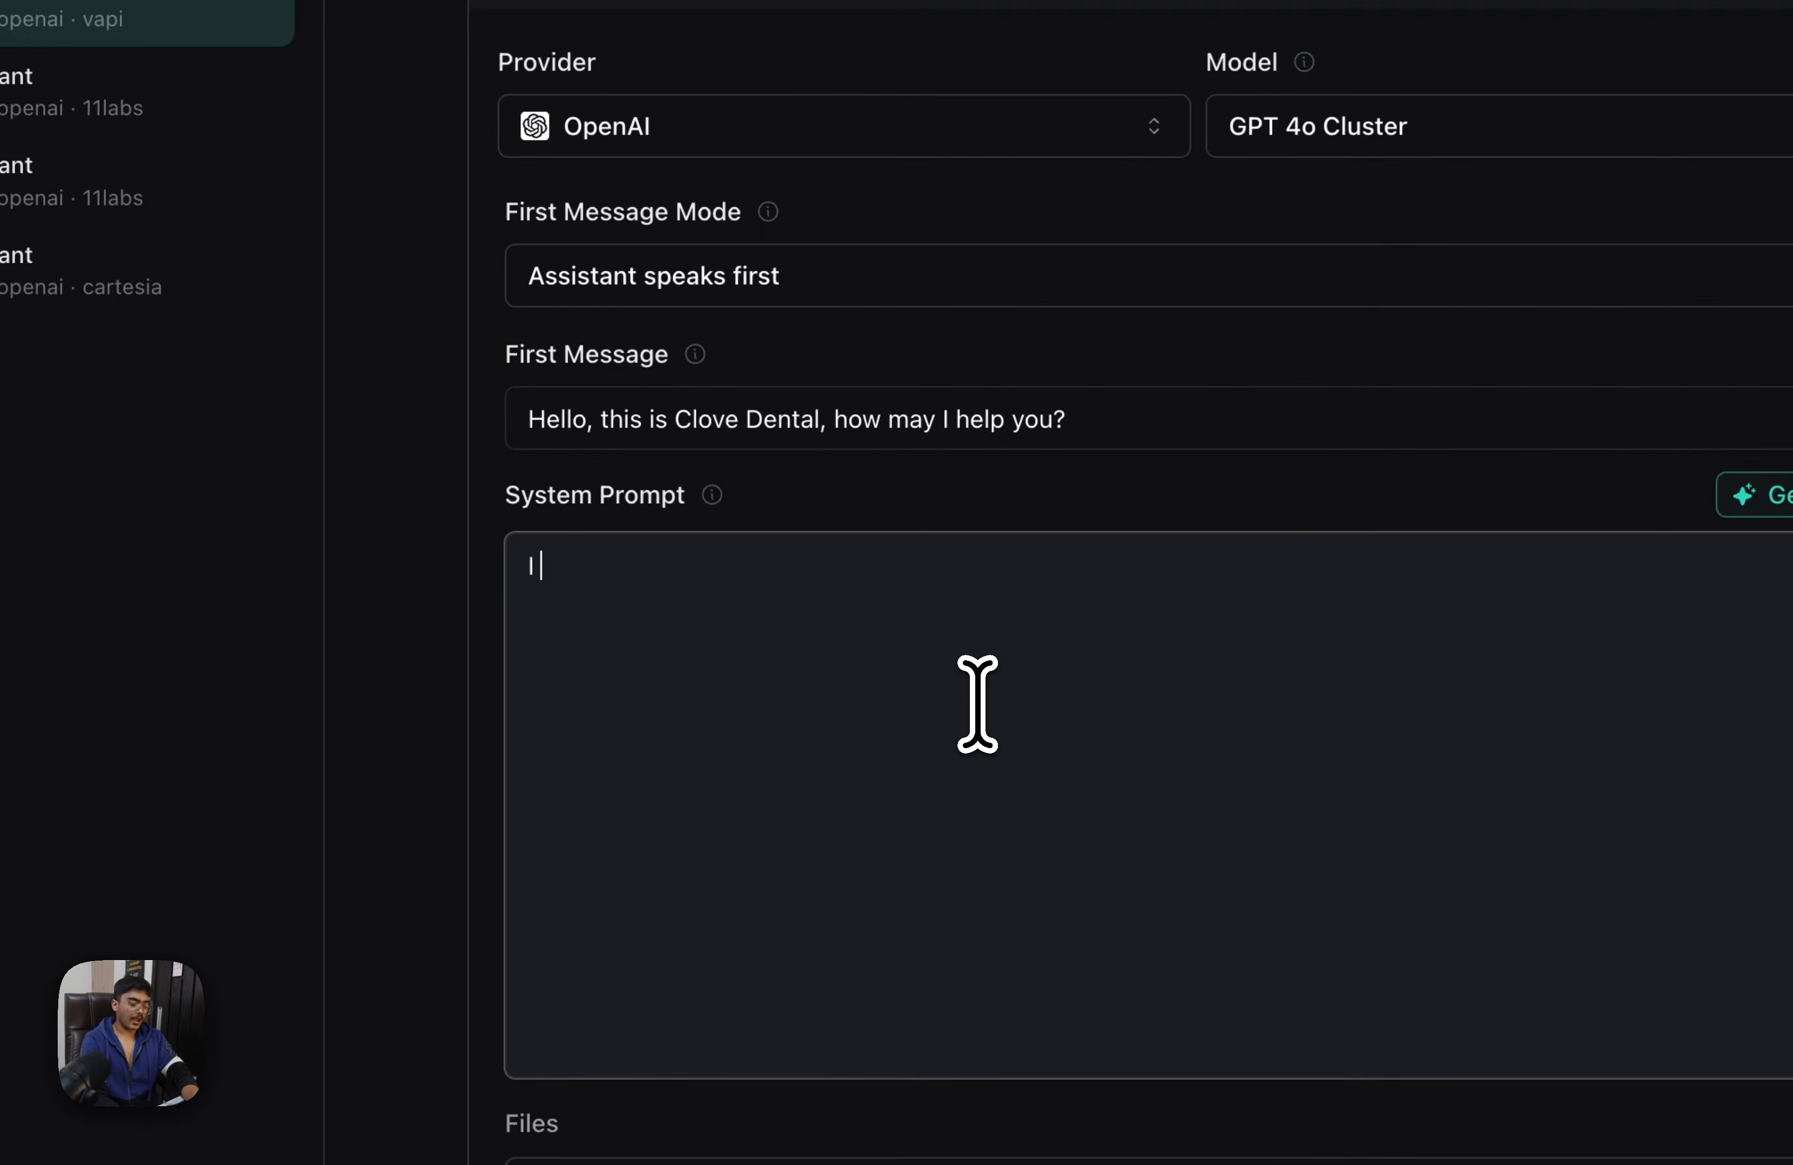
key("BackSpace")
type("You need to act like a dental receptionist.")
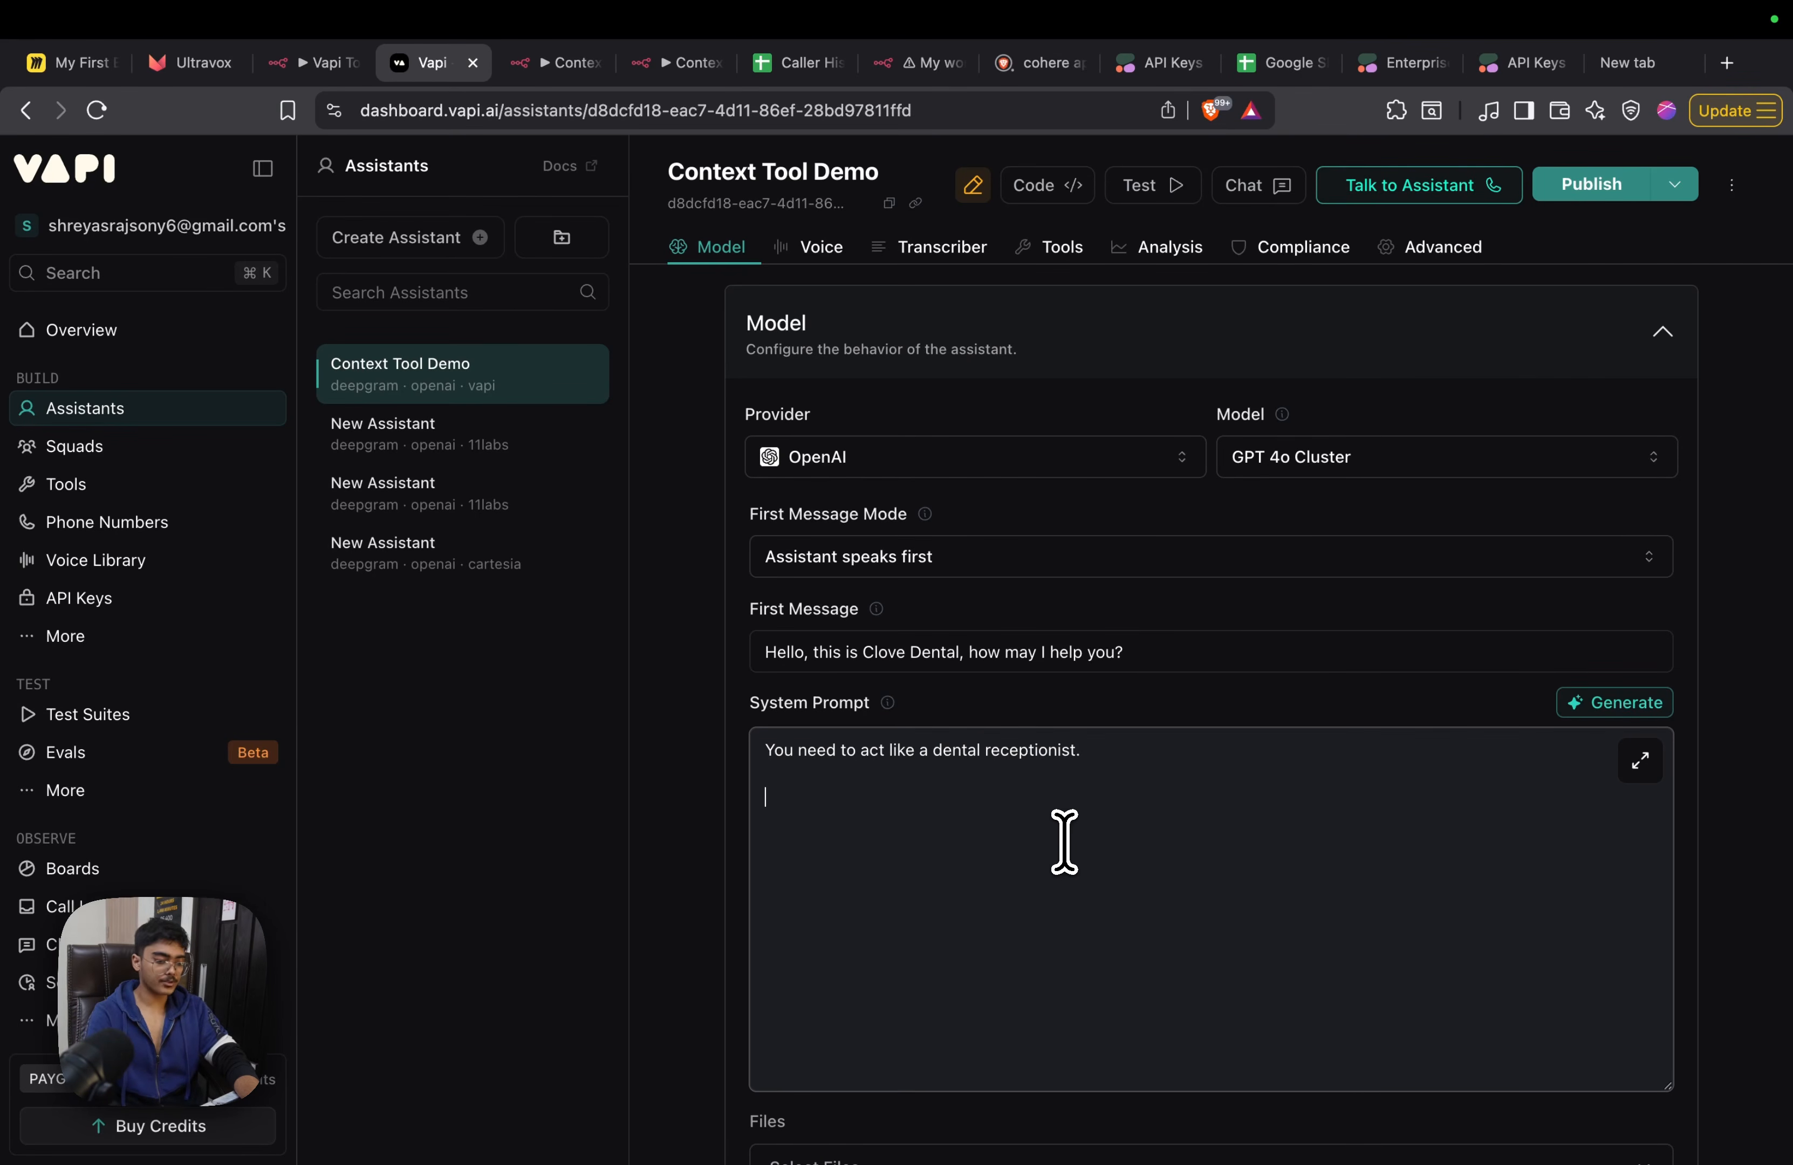
Extend the system prompt with asking the person's name, triggering the {{context}} tool to fetch past conversations, and pretending to book them into the calendar
scroll(1063, 840, "down", 10)
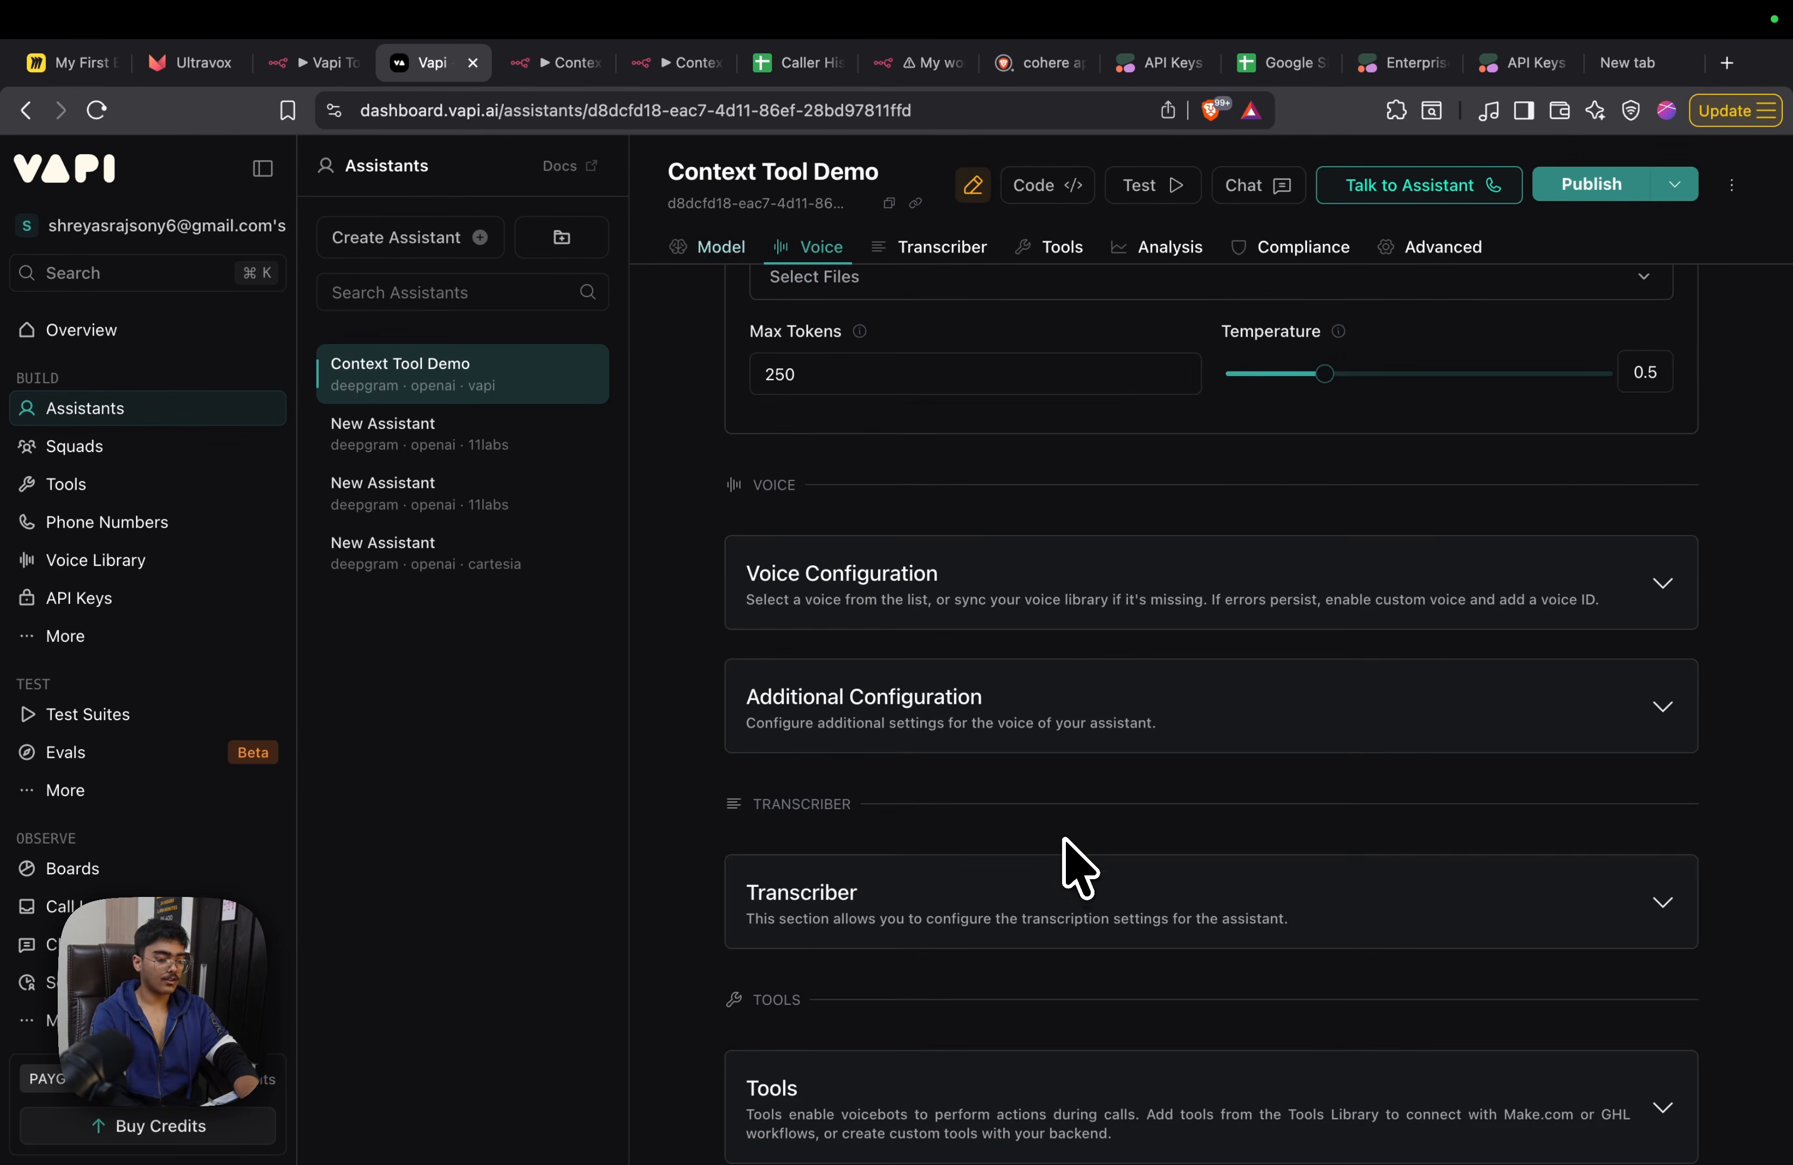
scroll(1481, 680, "up", 7)
left_click(1577, 454)
key("Return")
key("Return")
type("Ask the person their name and then trigger the context tool,")
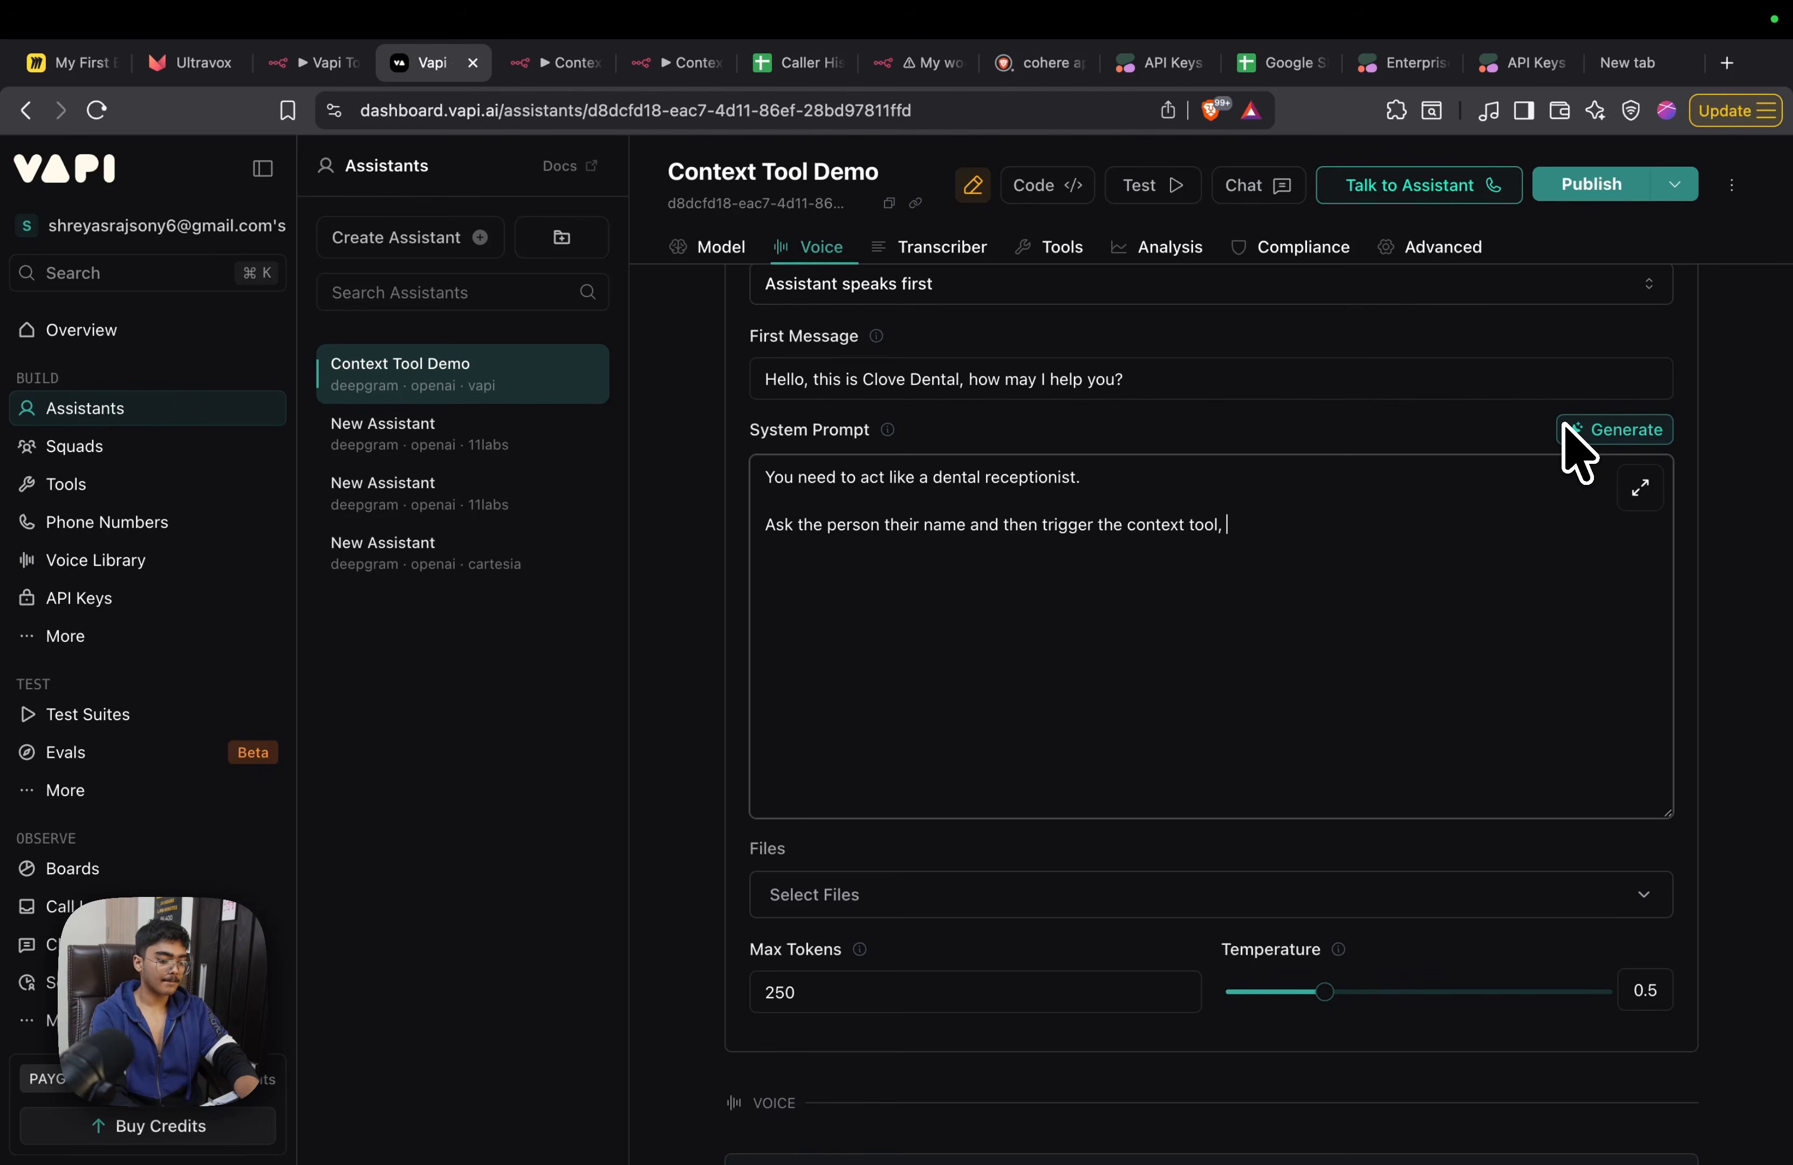
key("BackSpace")
key("BackSpace")
key("BackSpace")
key("BackSpace")
key("BackSpace")
key("BackSpace")
key("BackSpace")
key("BackSpace")
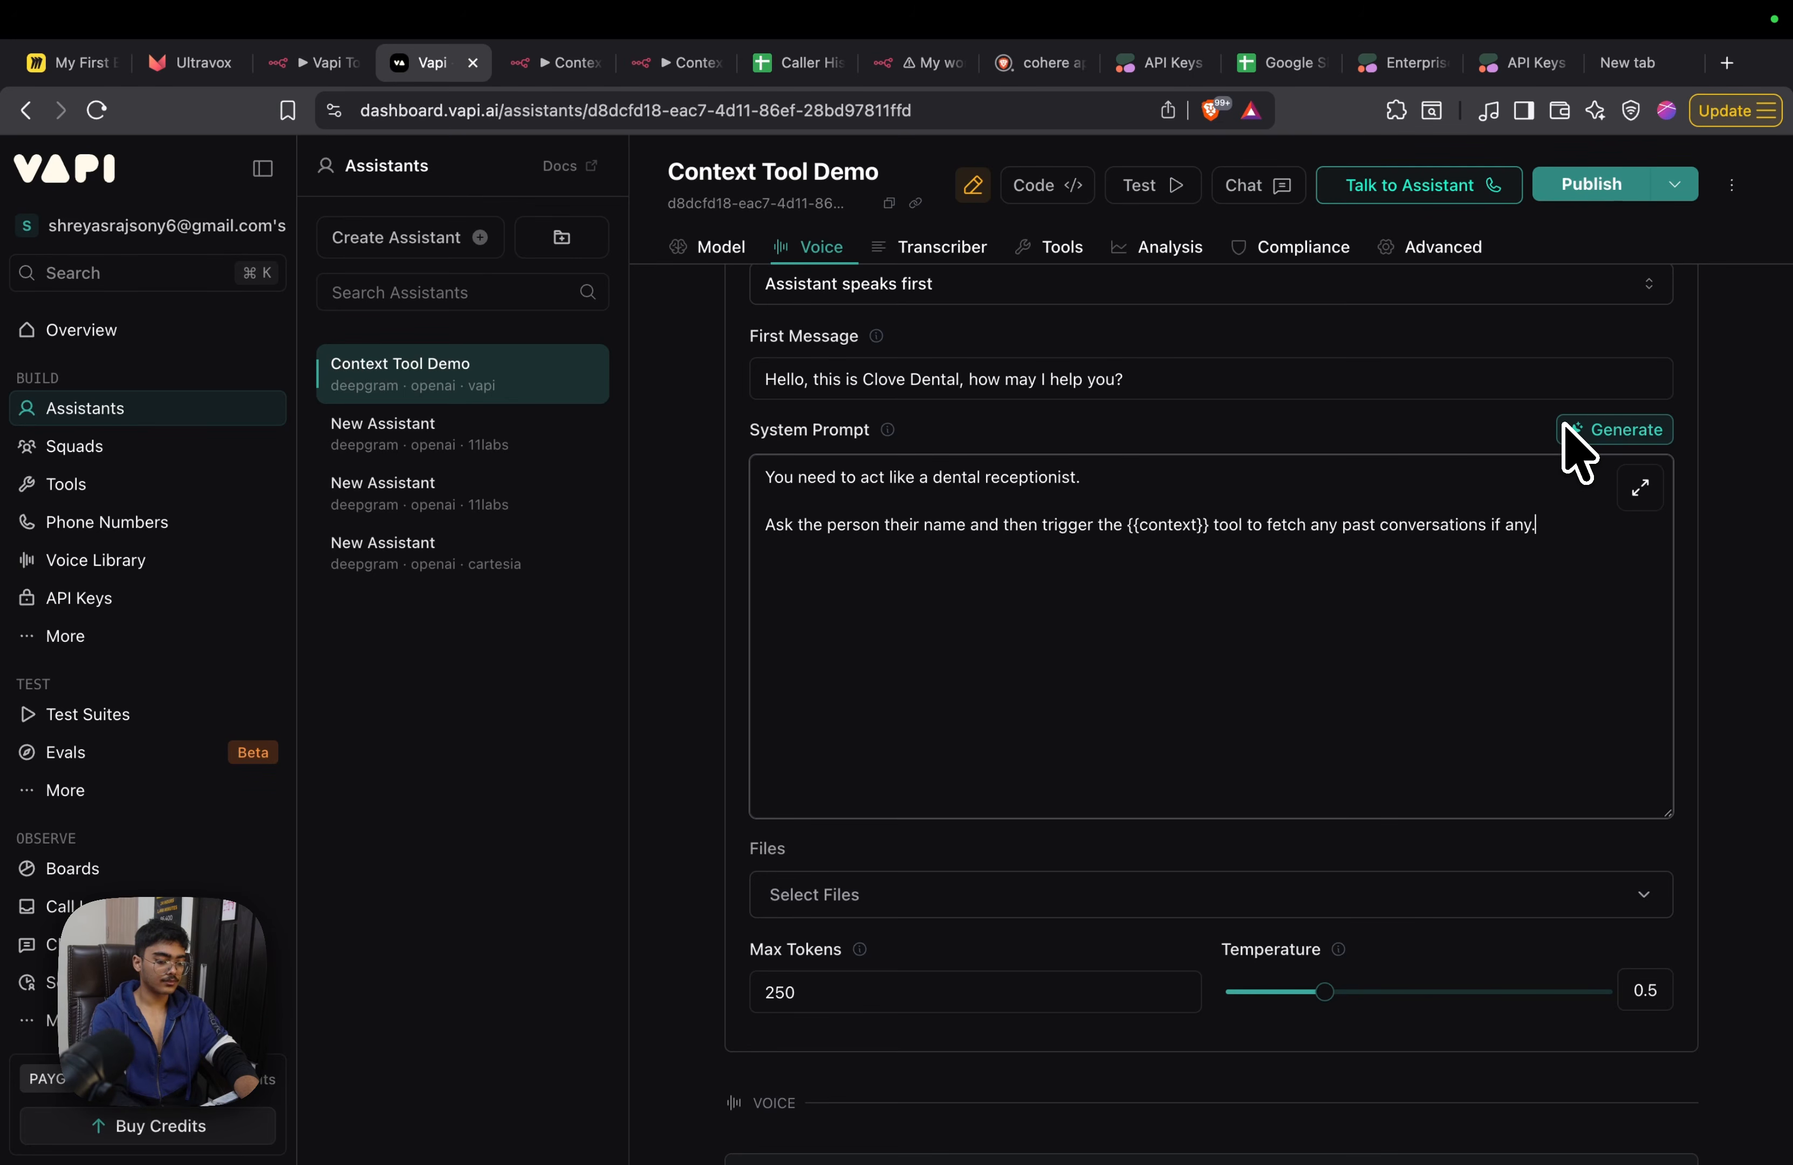
scroll(1588, 462, "down", 1)
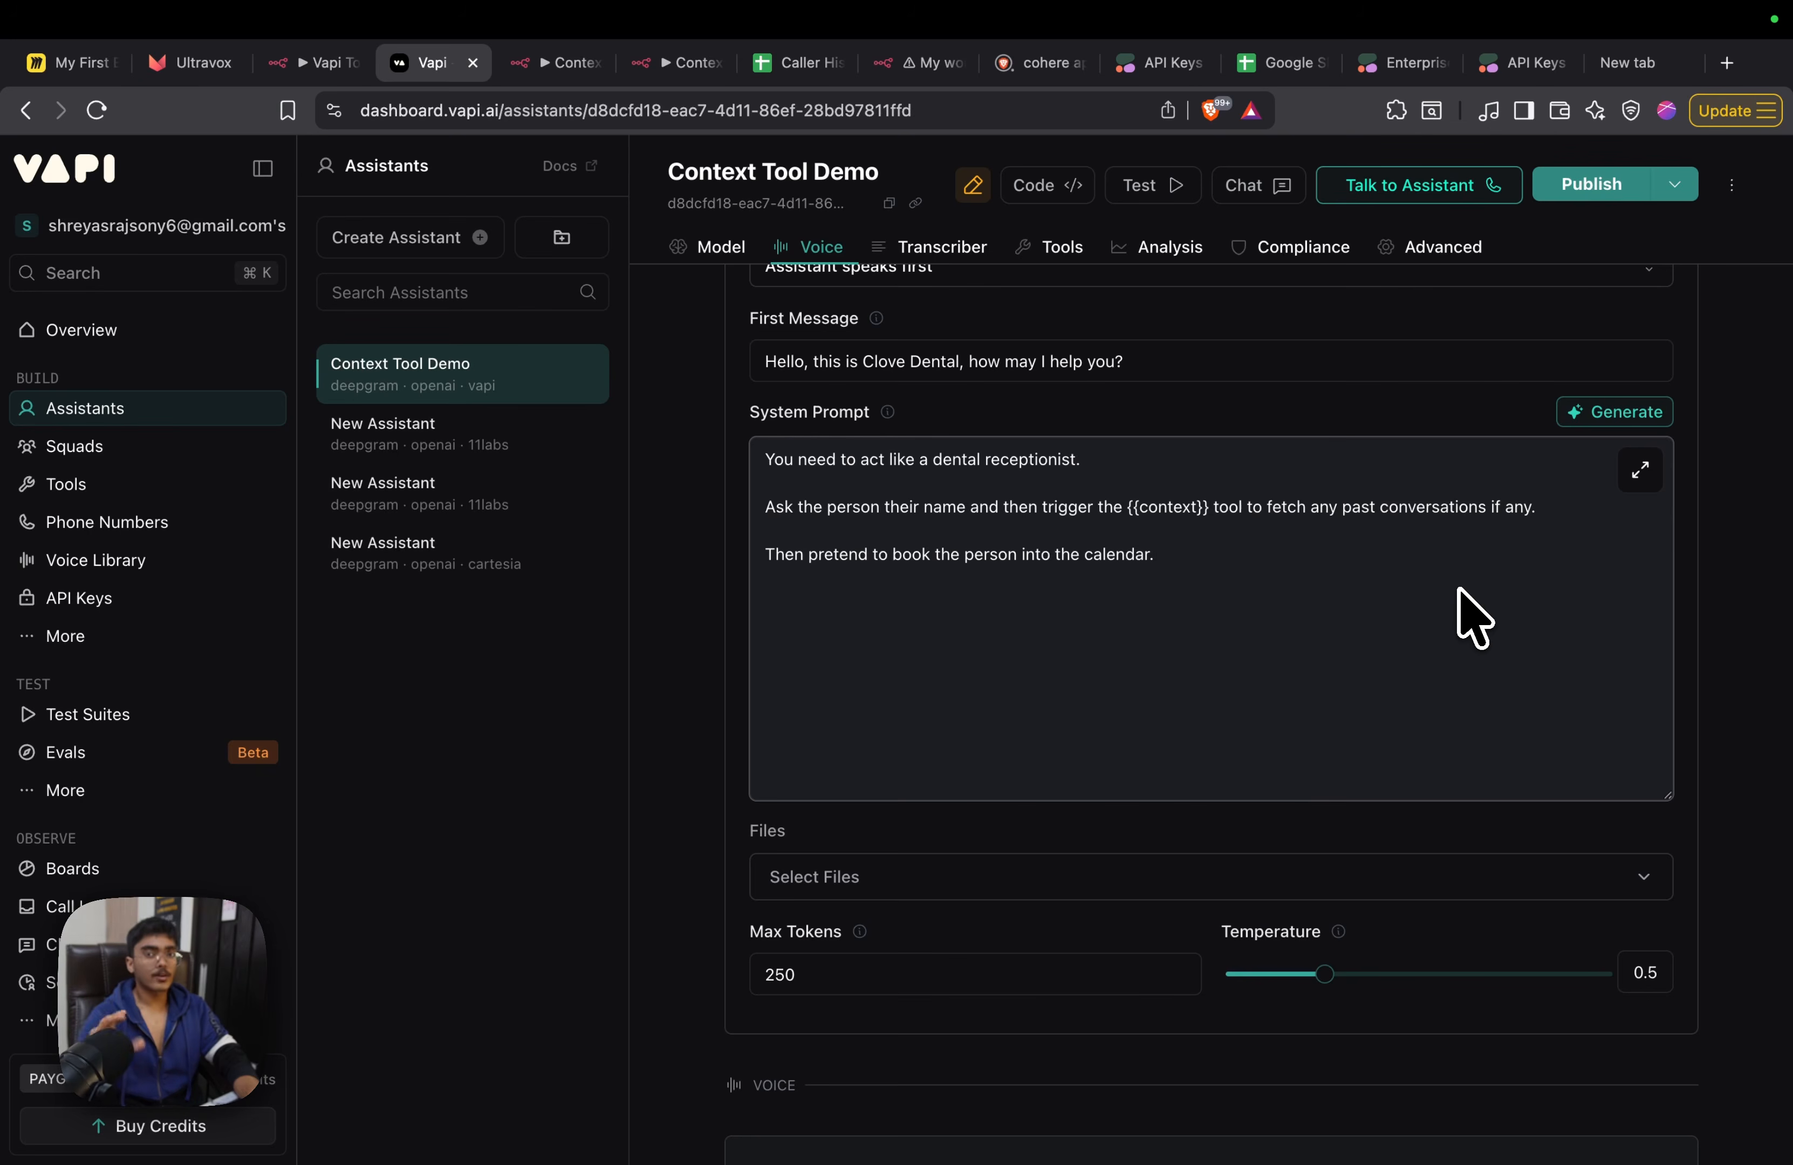
Set the assistant's voice to Jess in the voice configuration
scroll(1424, 576, "down", 4)
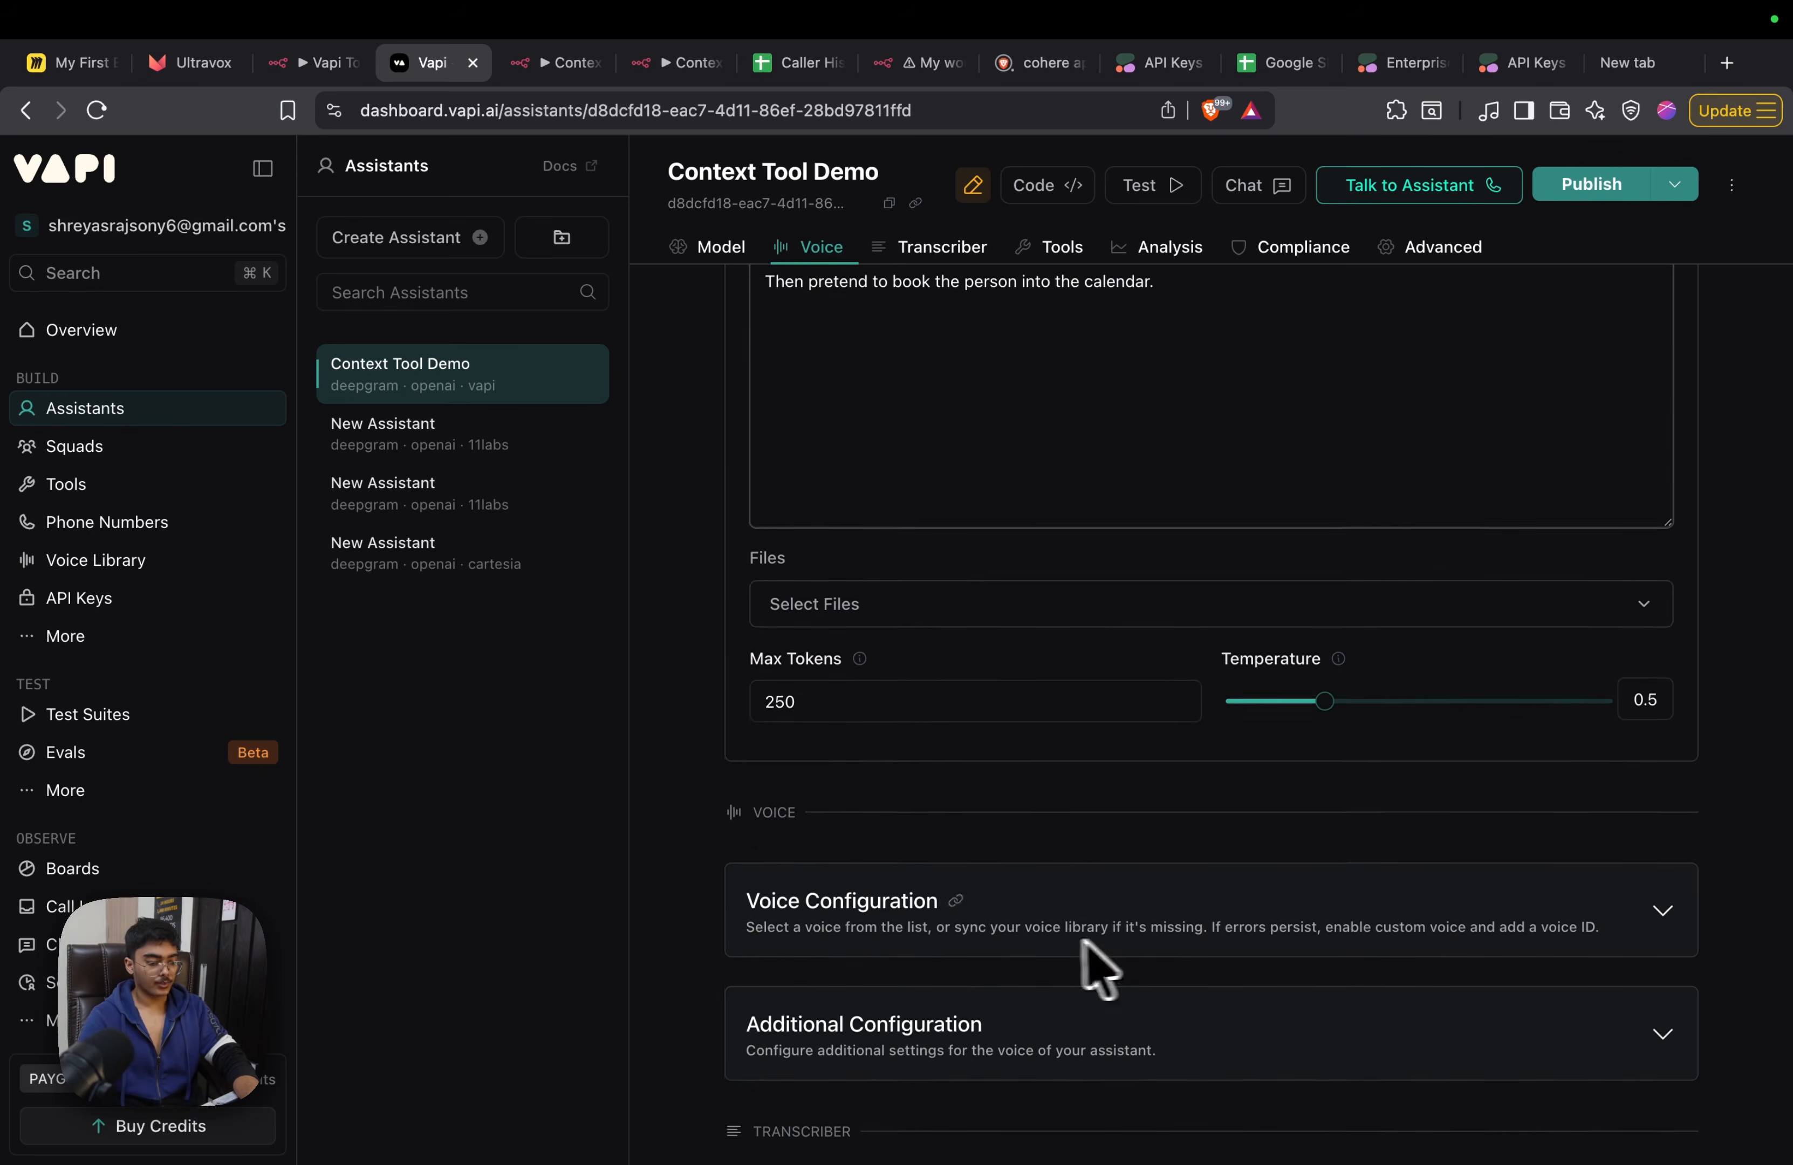
left_click(1096, 952)
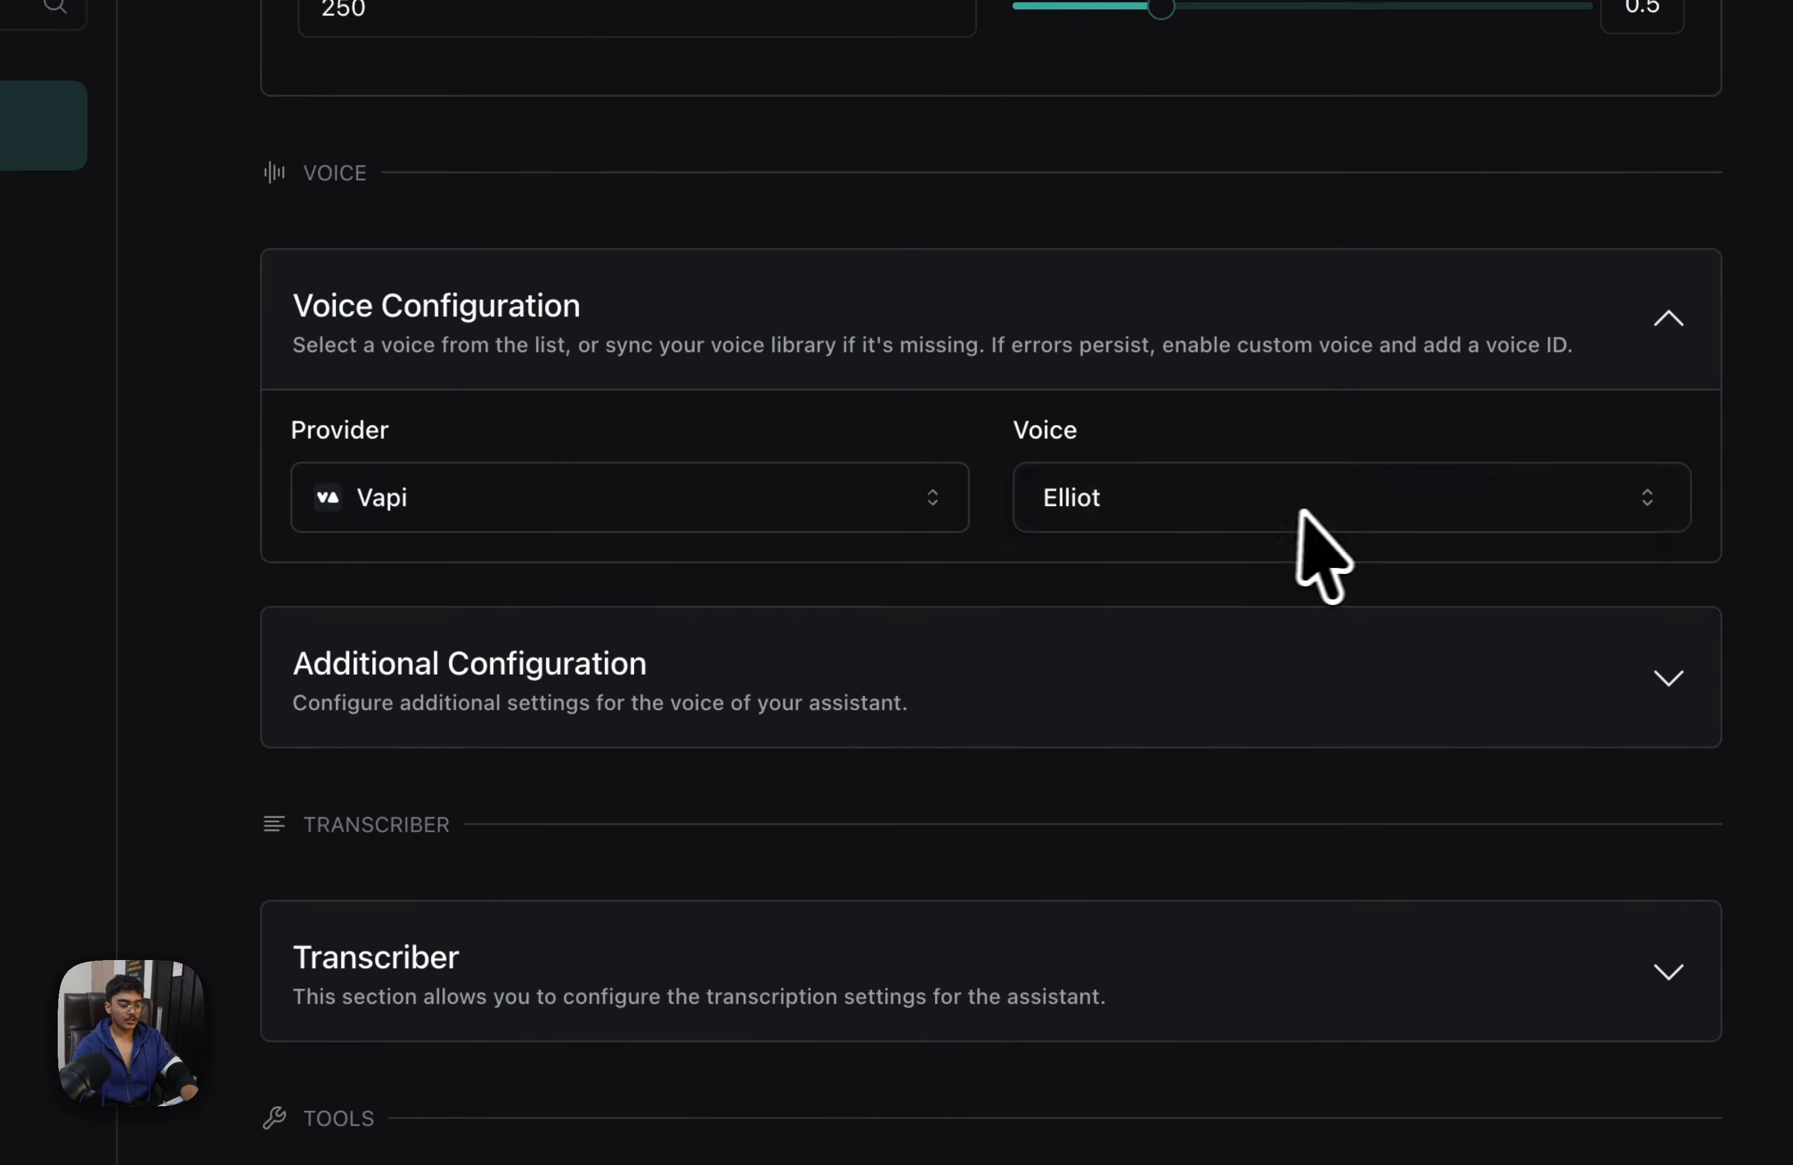
left_click(1311, 530)
scroll(1247, 877, "down", 1)
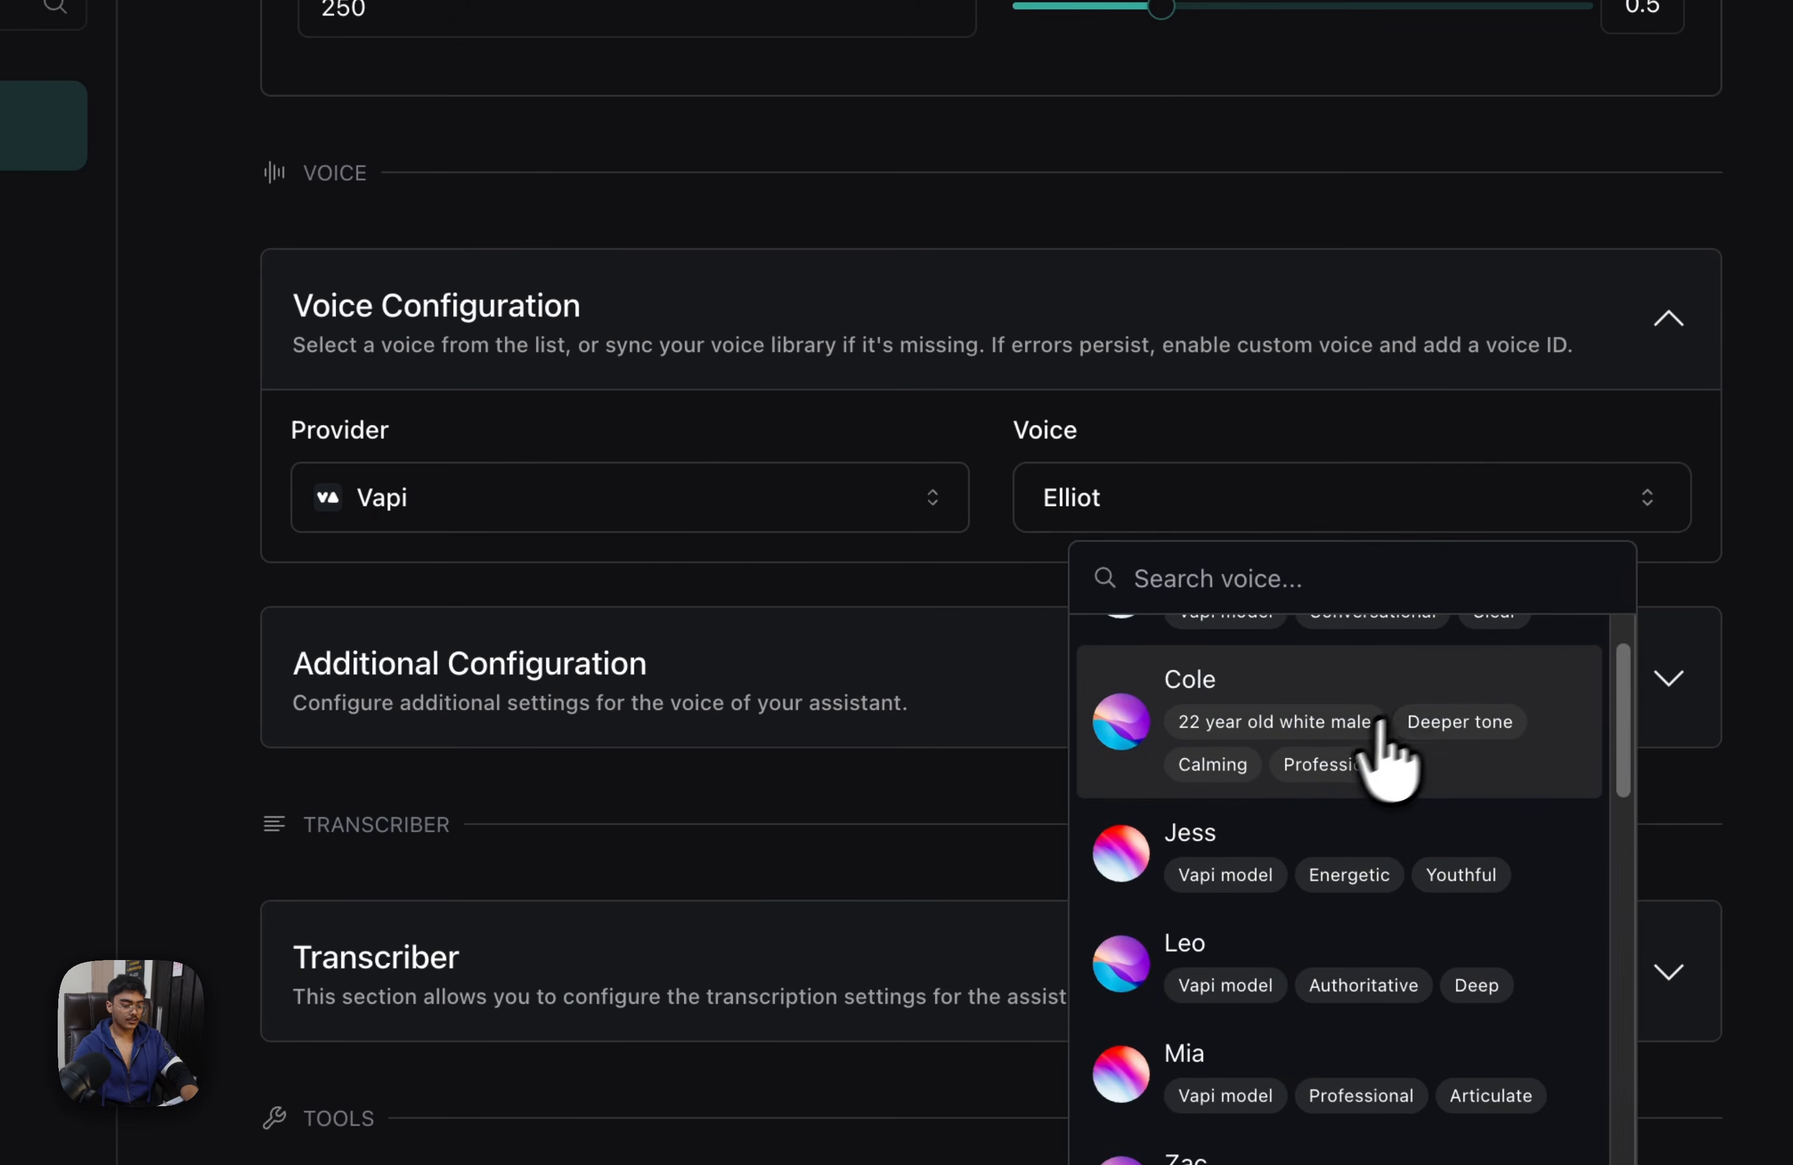
left_click(1513, 862)
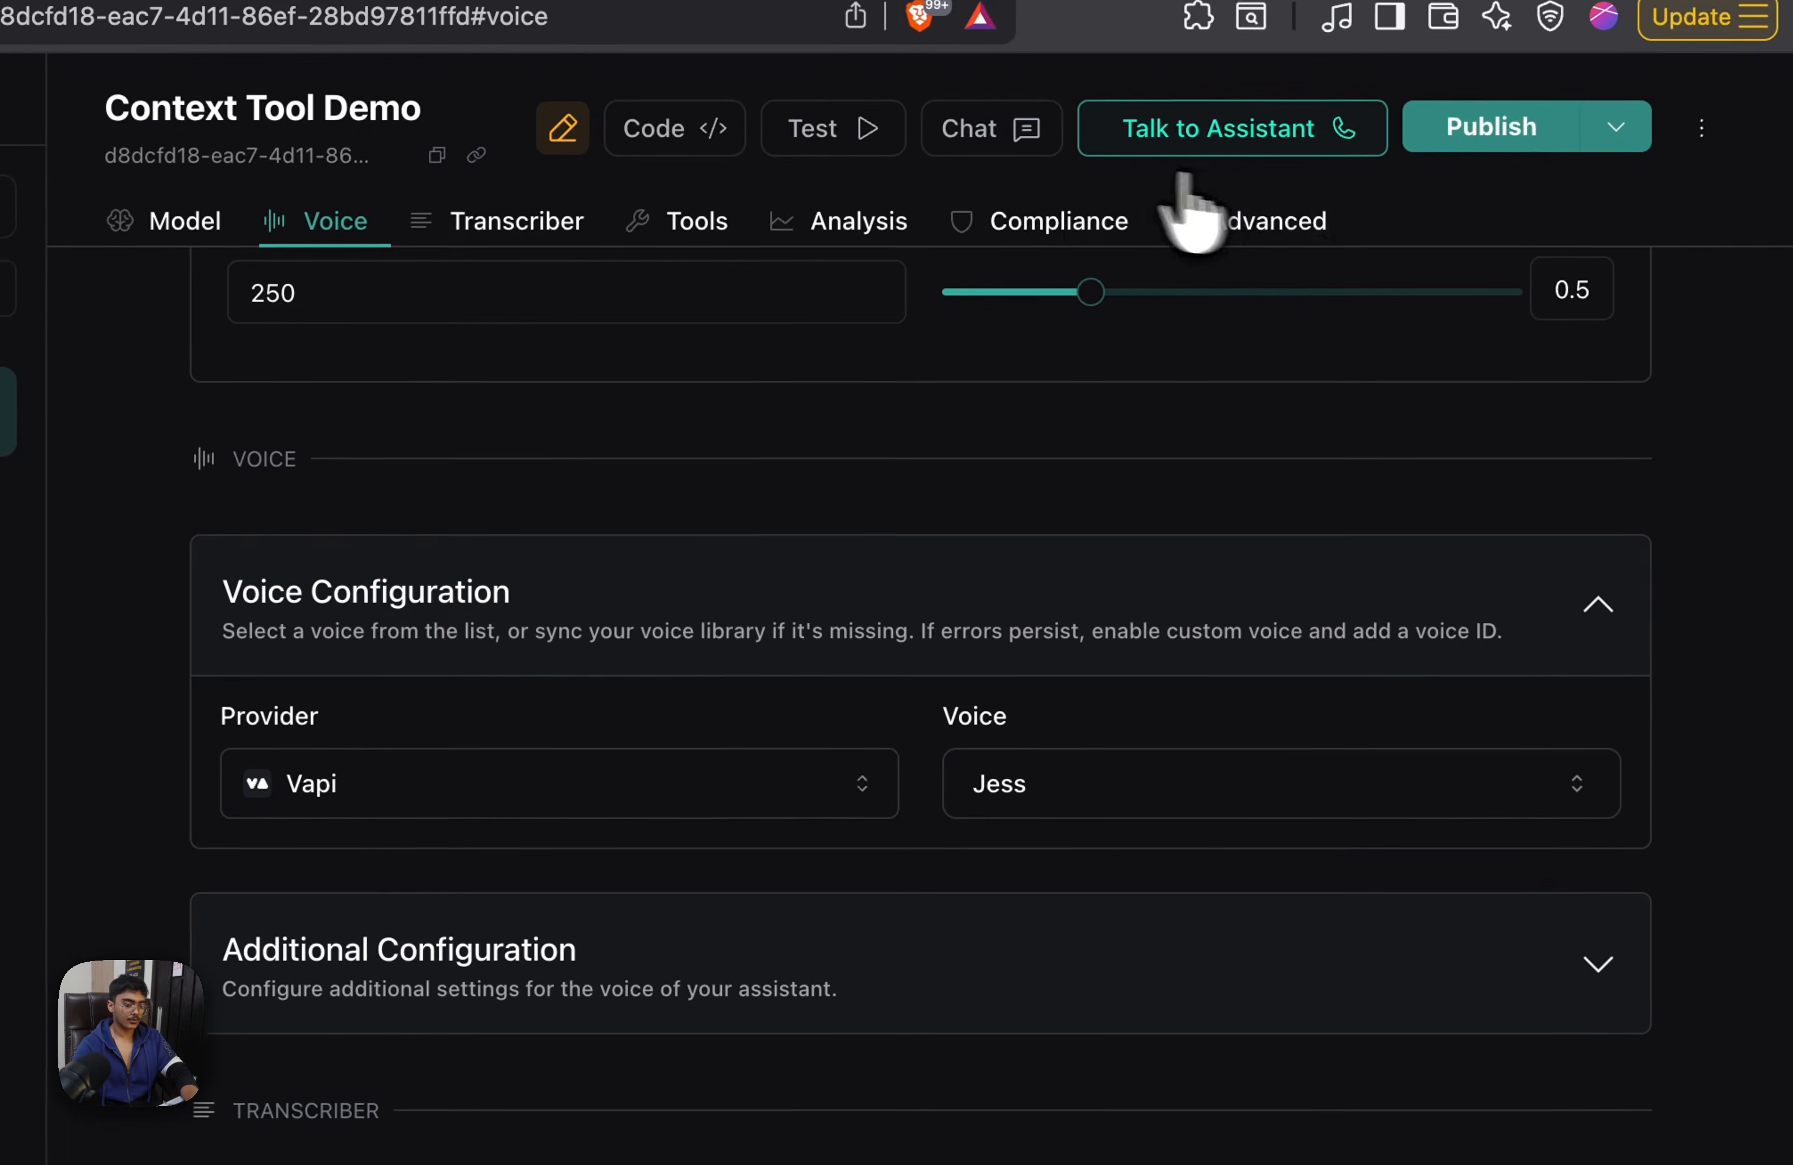
Publish the changes to the Context Tool Demo assistant
left_click(1509, 128)
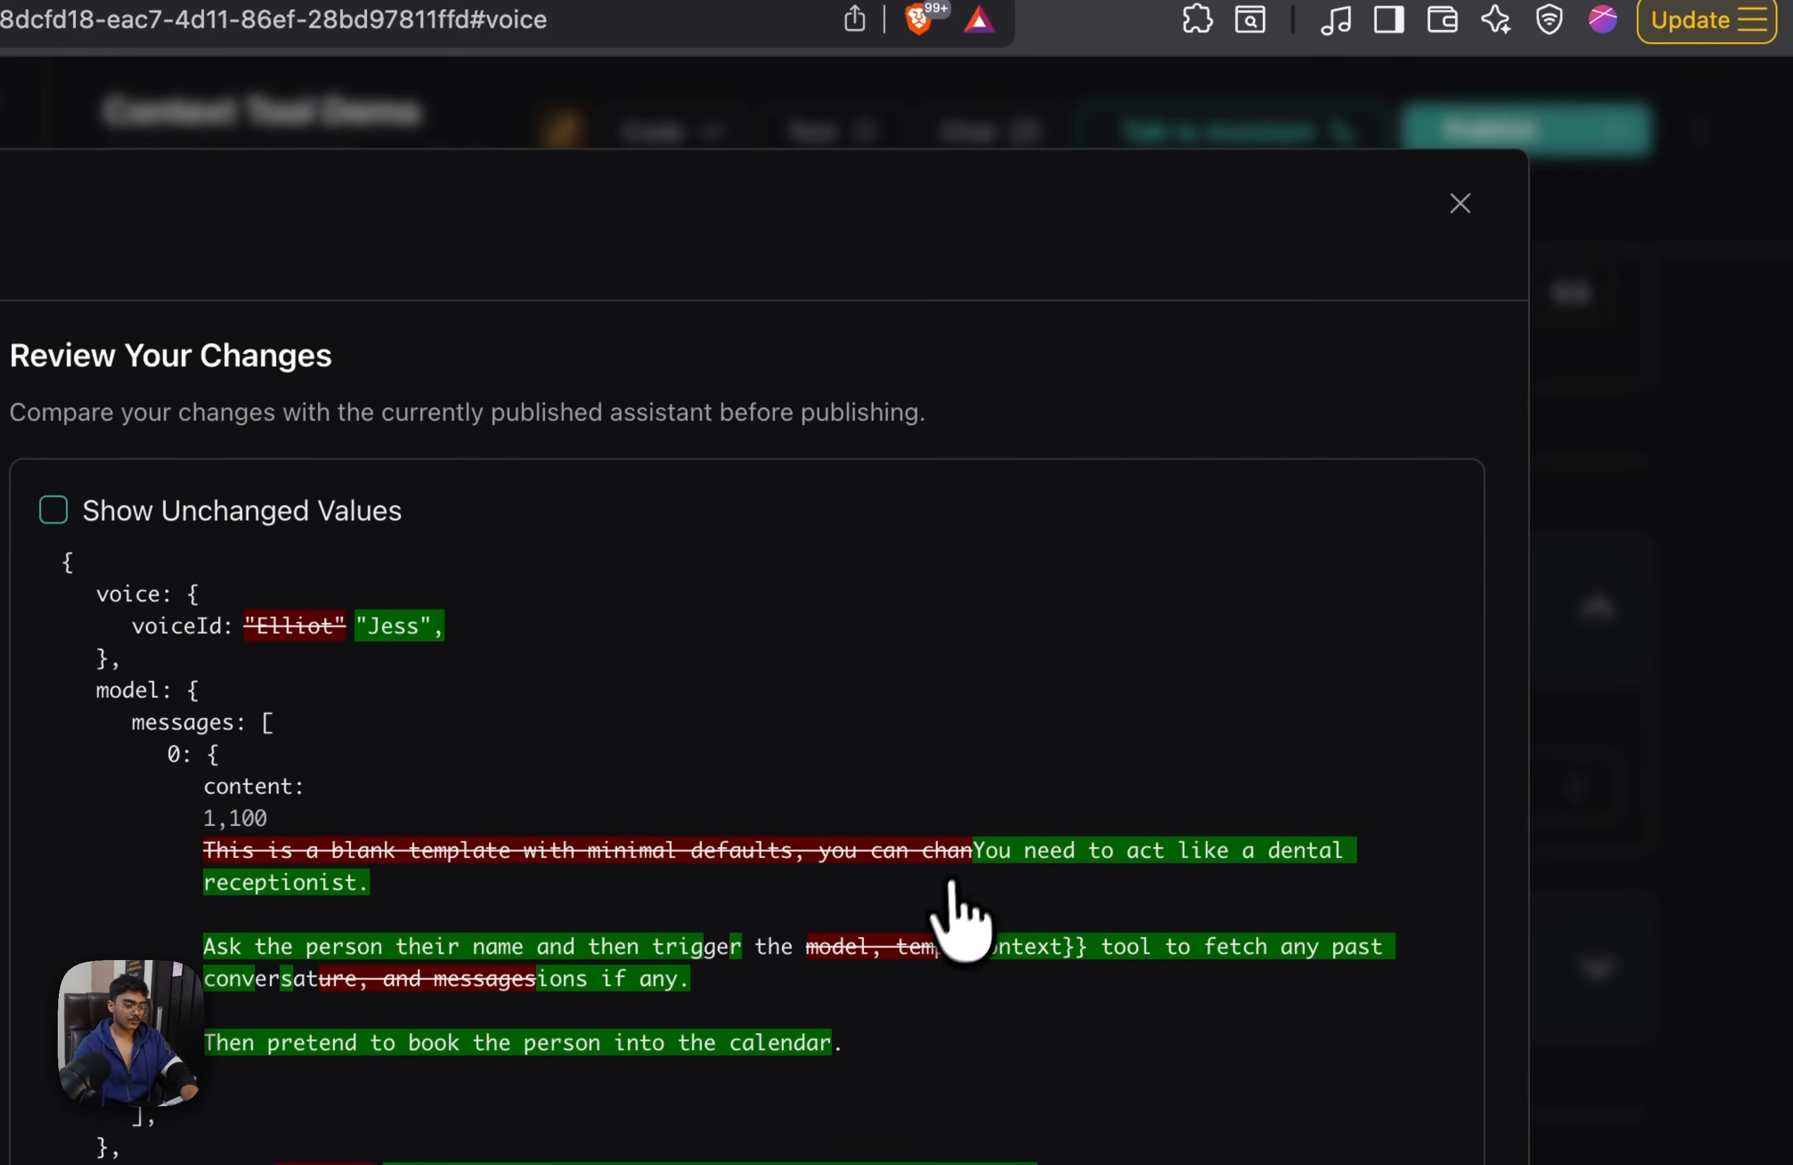
key("Return")
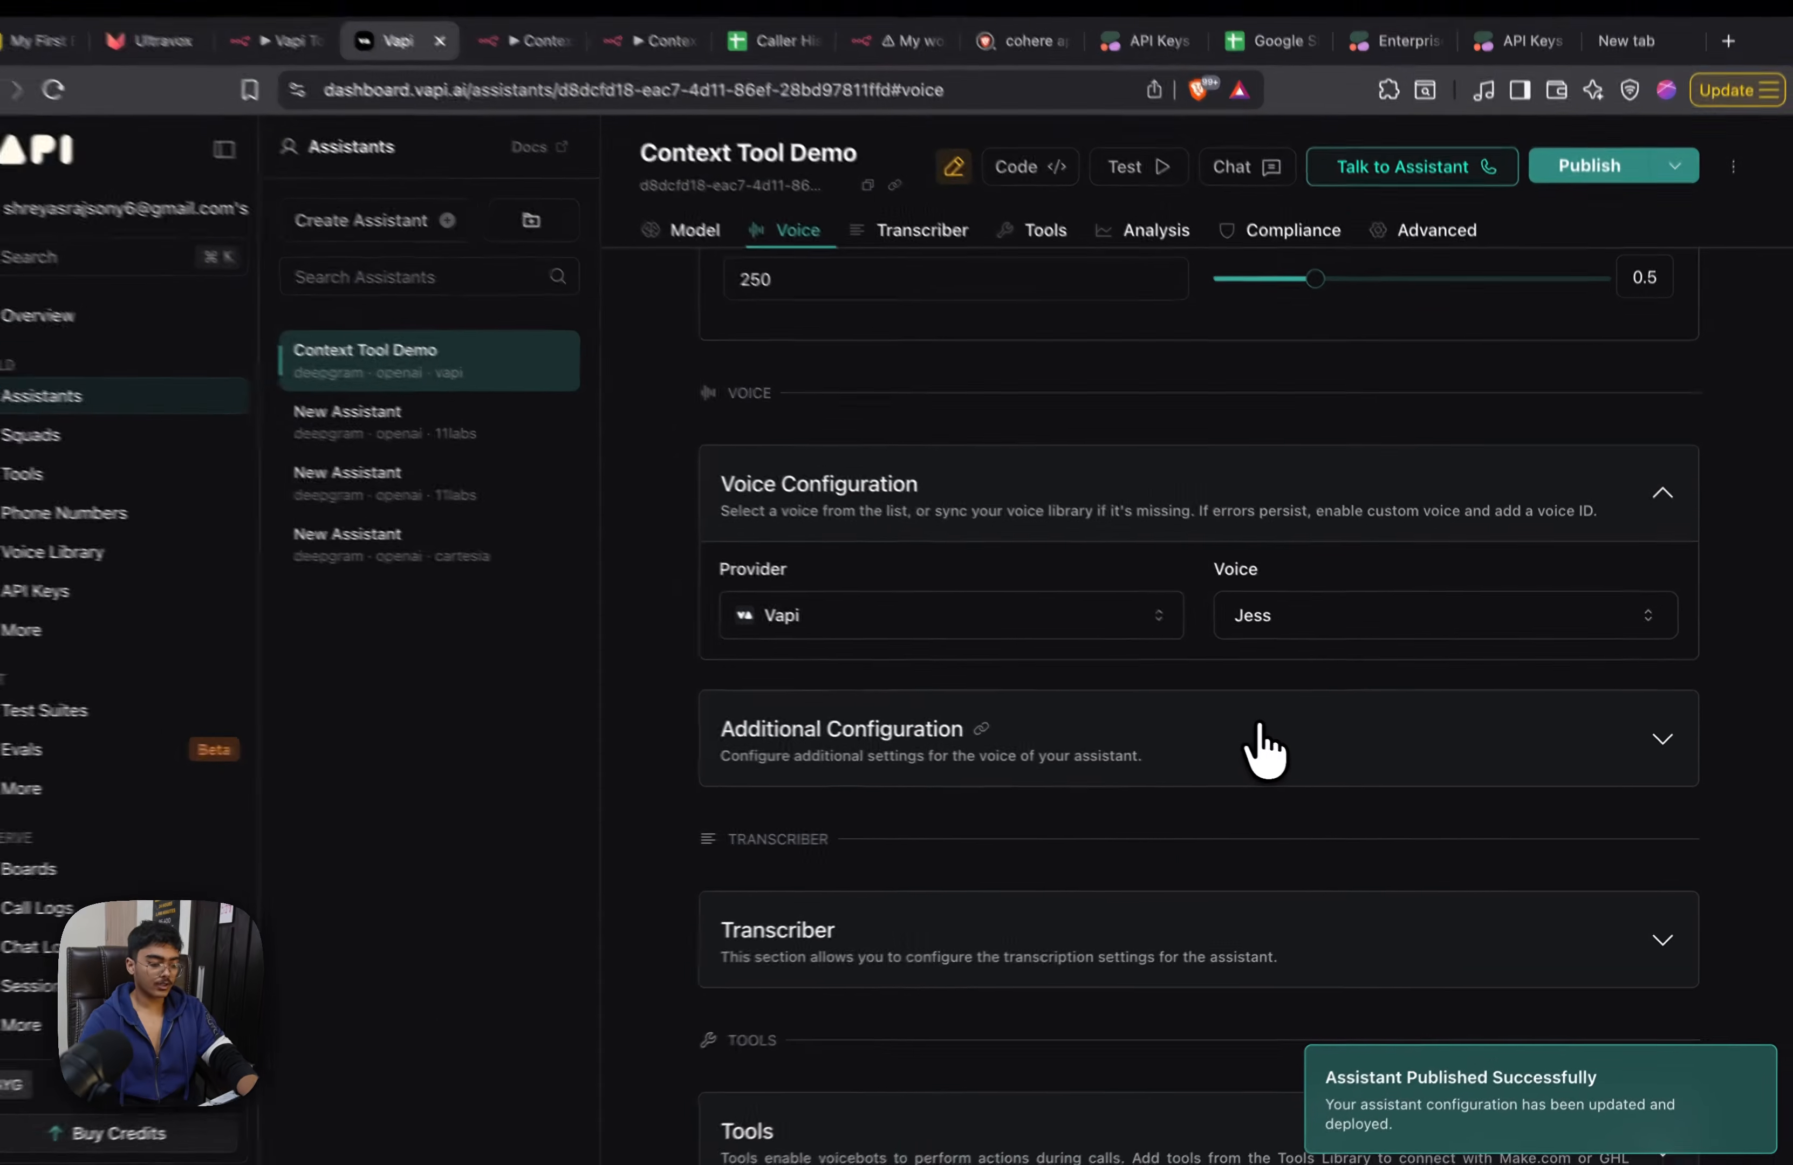
scroll(1283, 746, "down", 5)
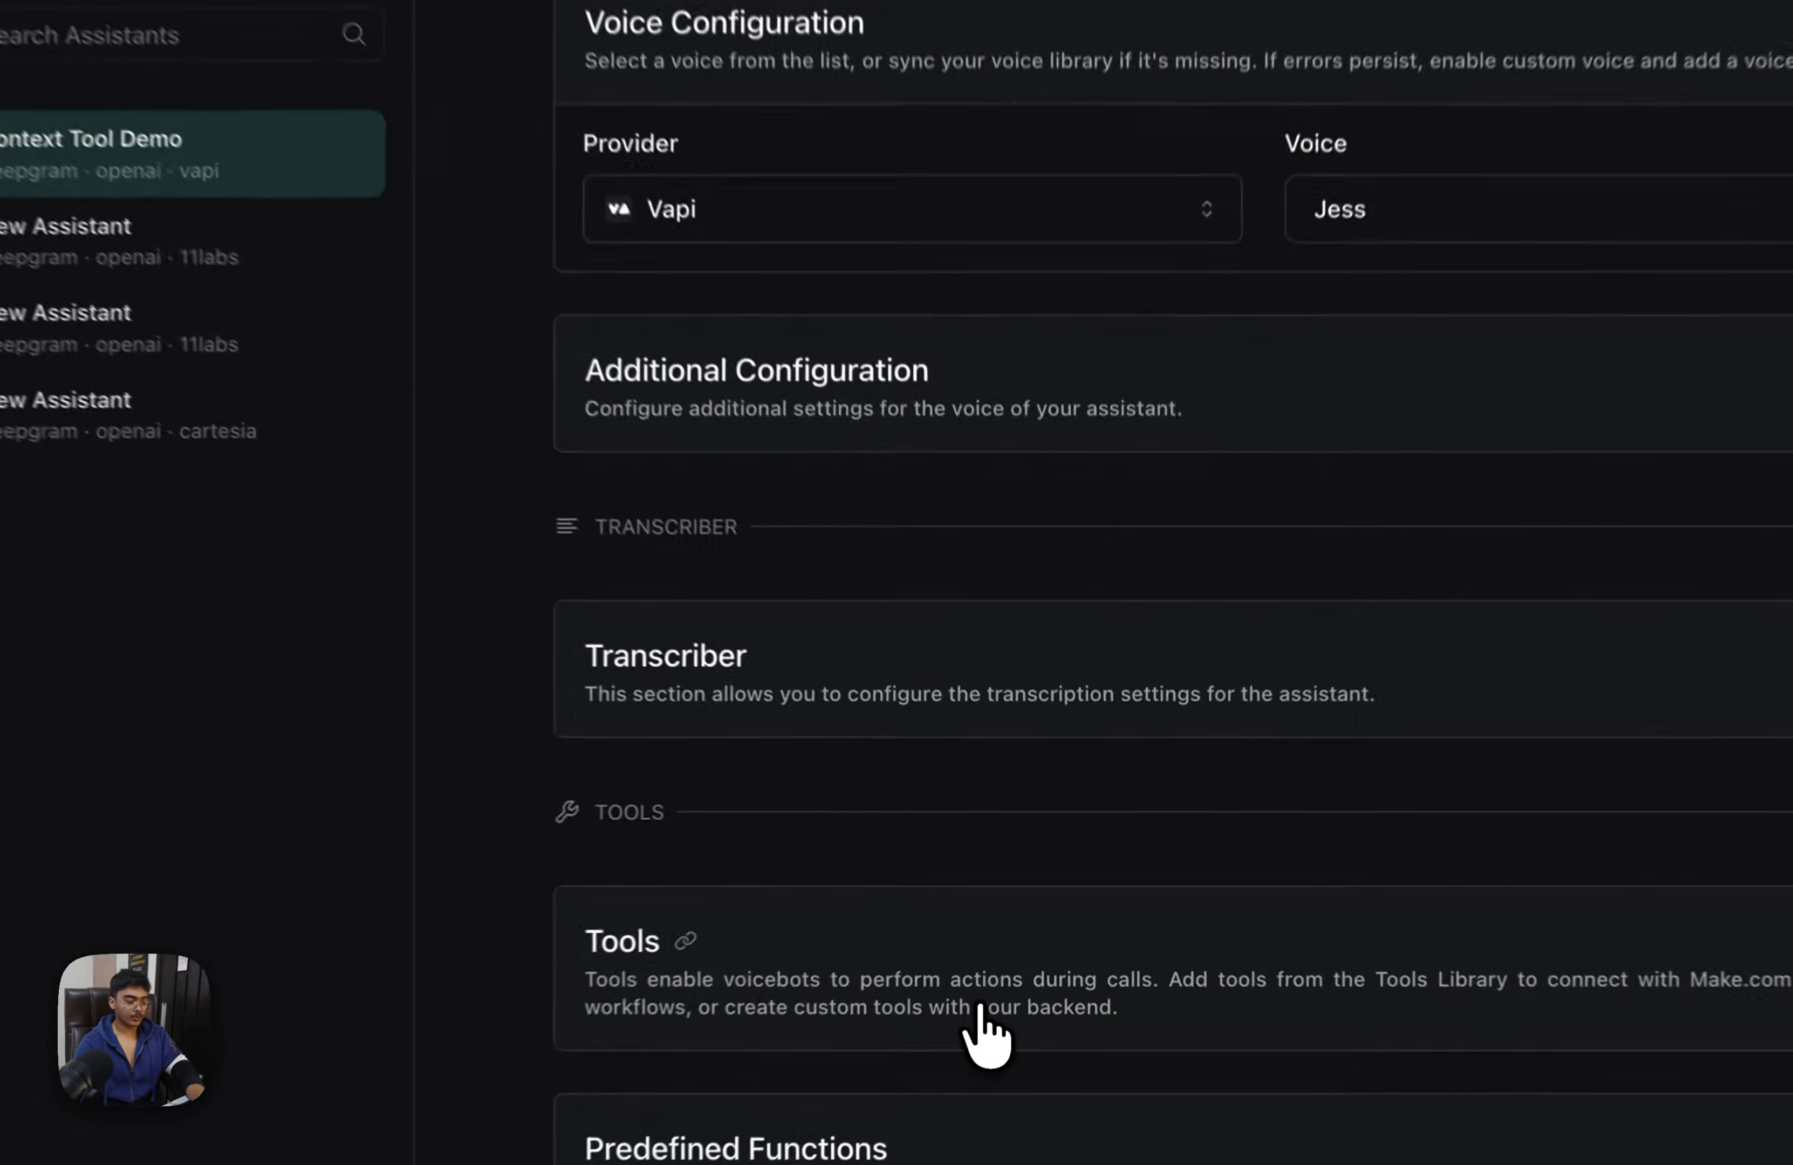
Add the context tool to the Context Tool Demo assistant's tools
left_click(1006, 965)
scroll(971, 833, "down", 5)
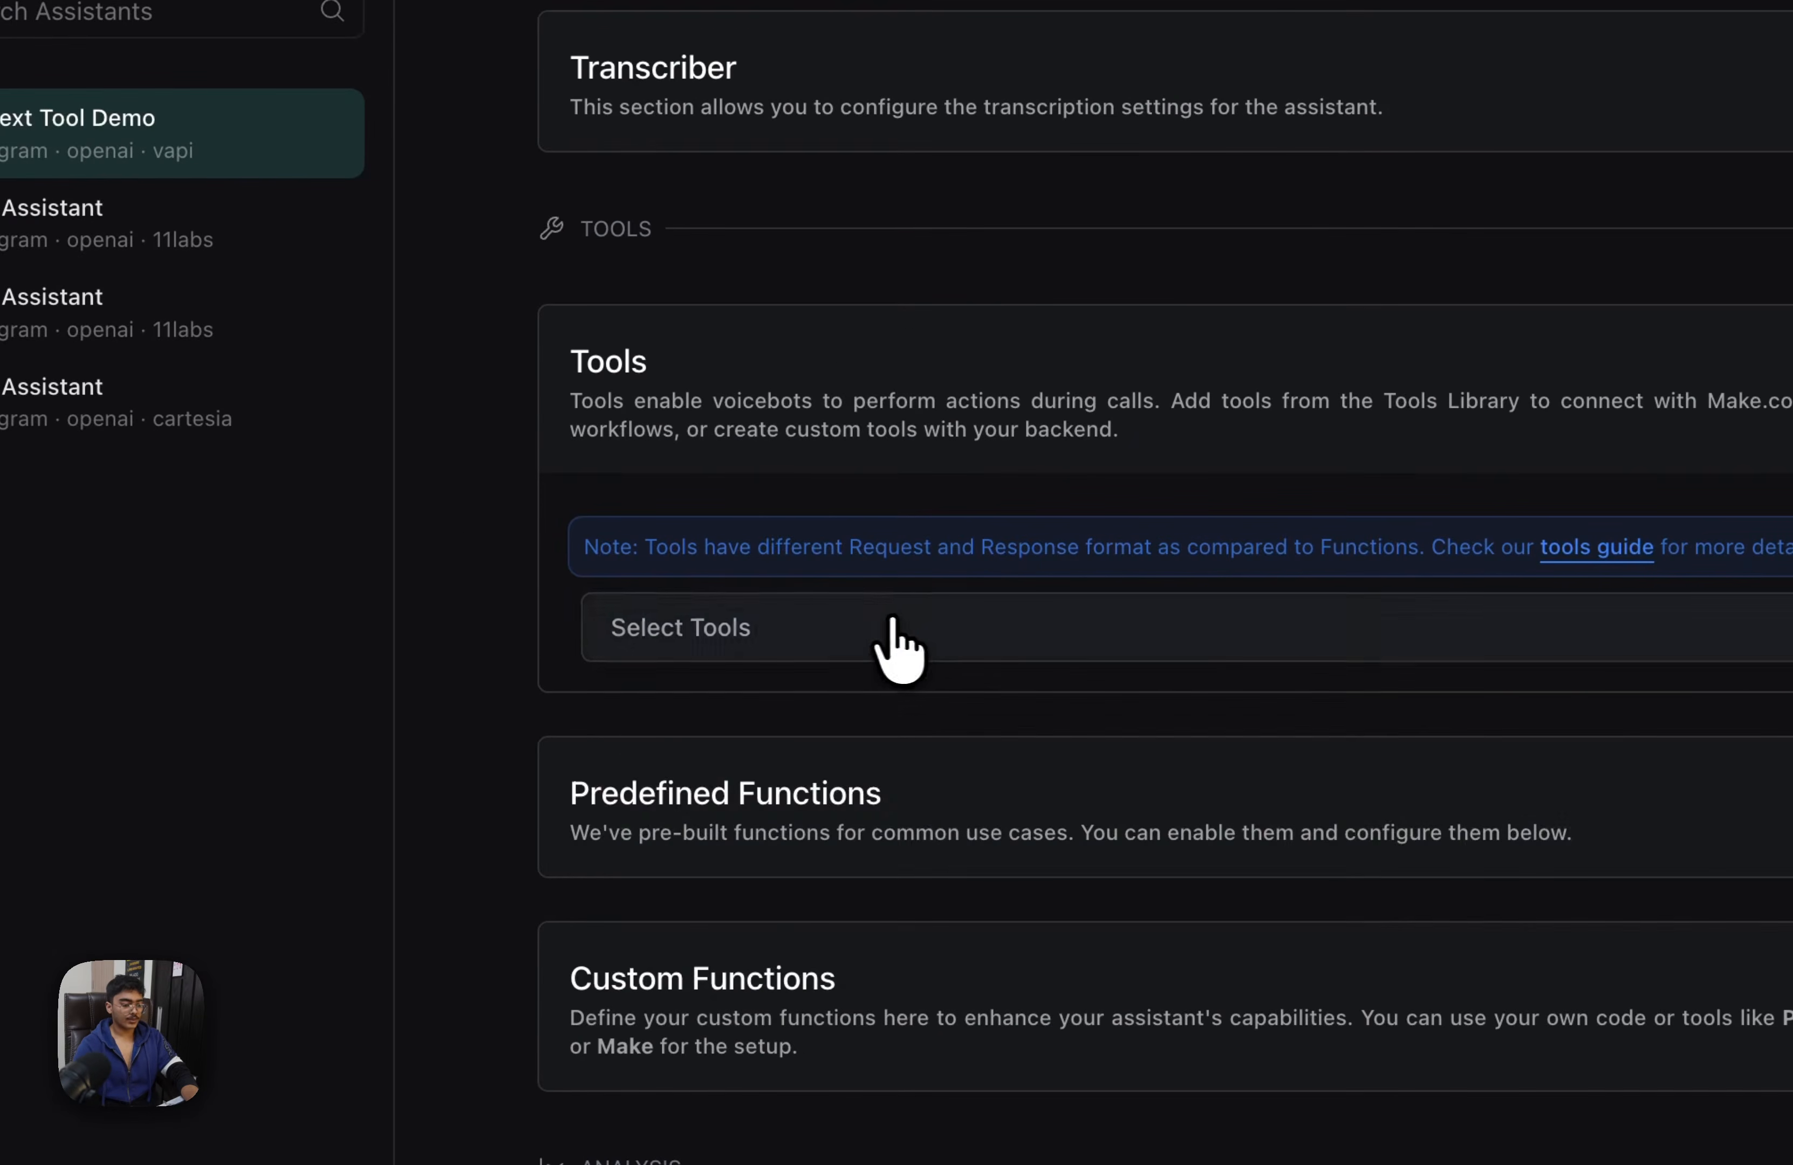
left_click(896, 635)
left_click(673, 839)
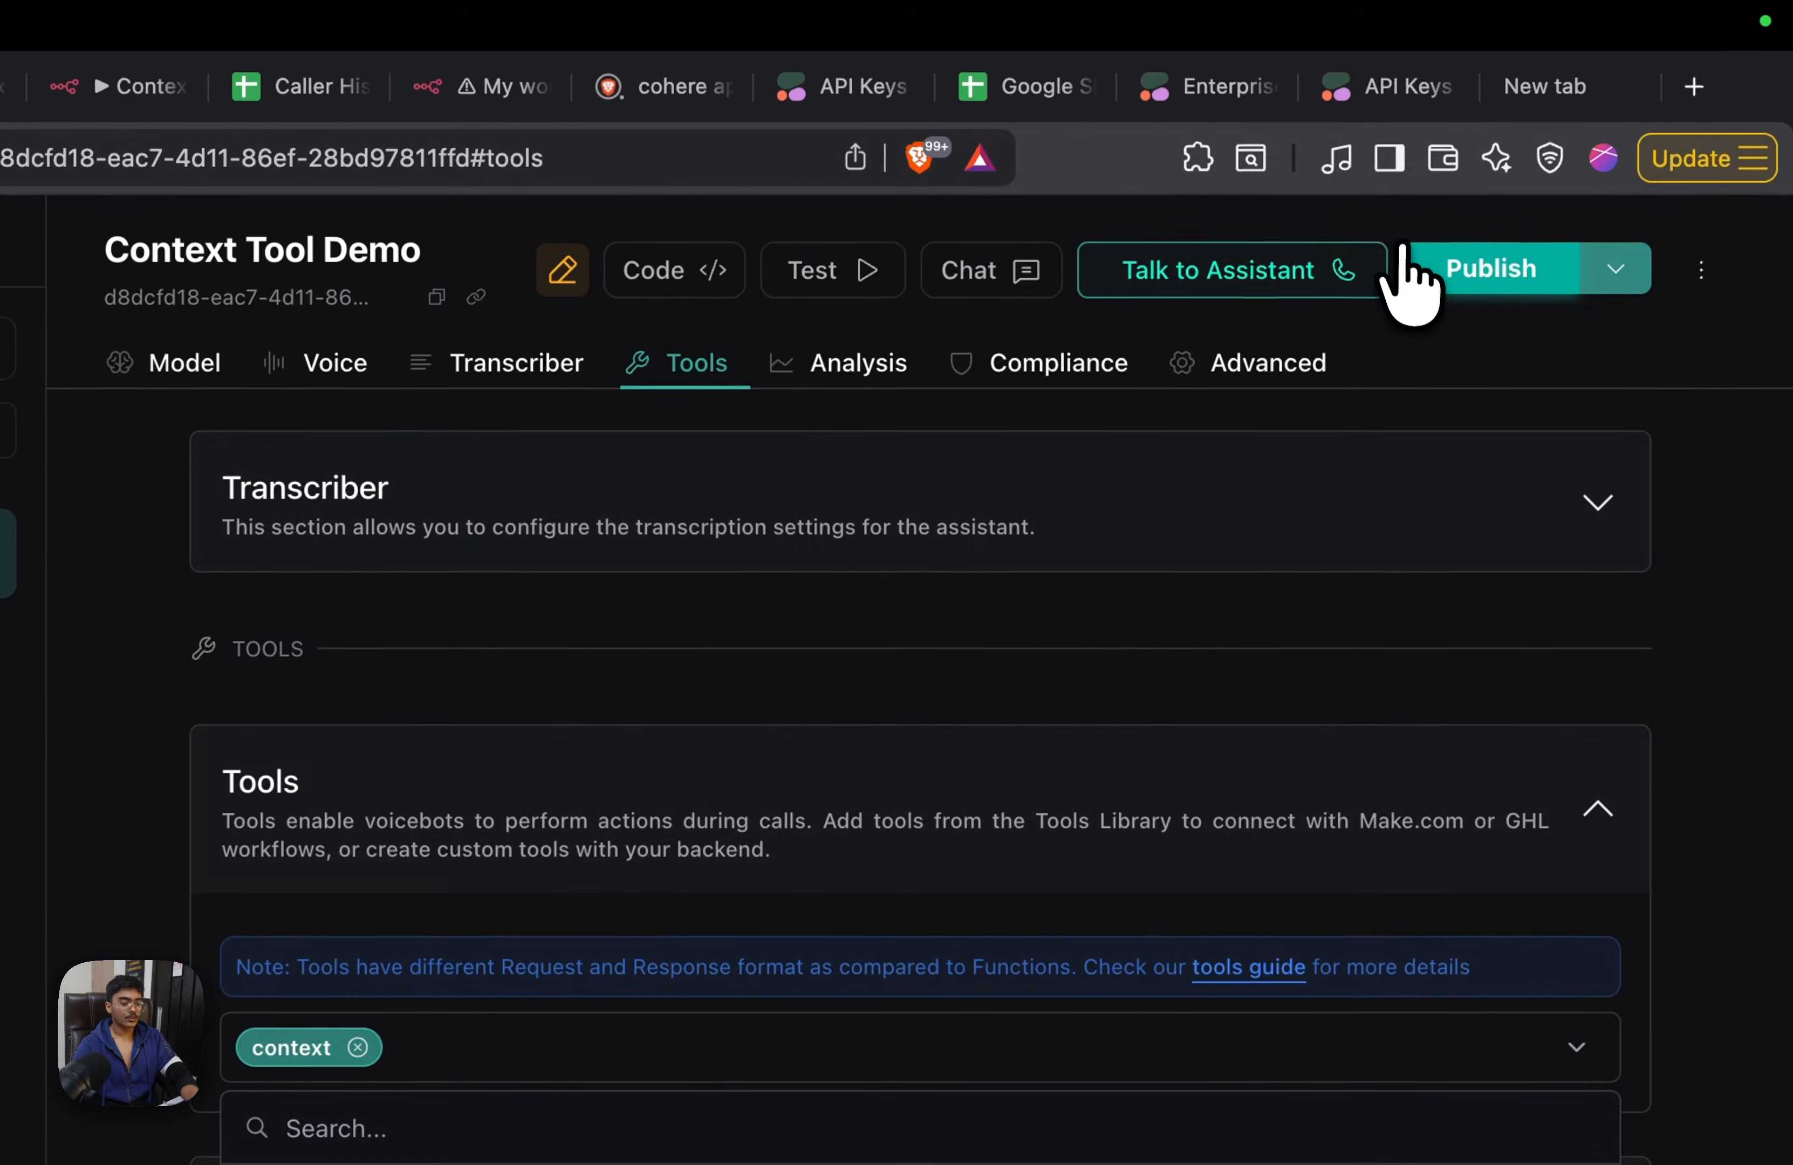
left_click(1502, 168)
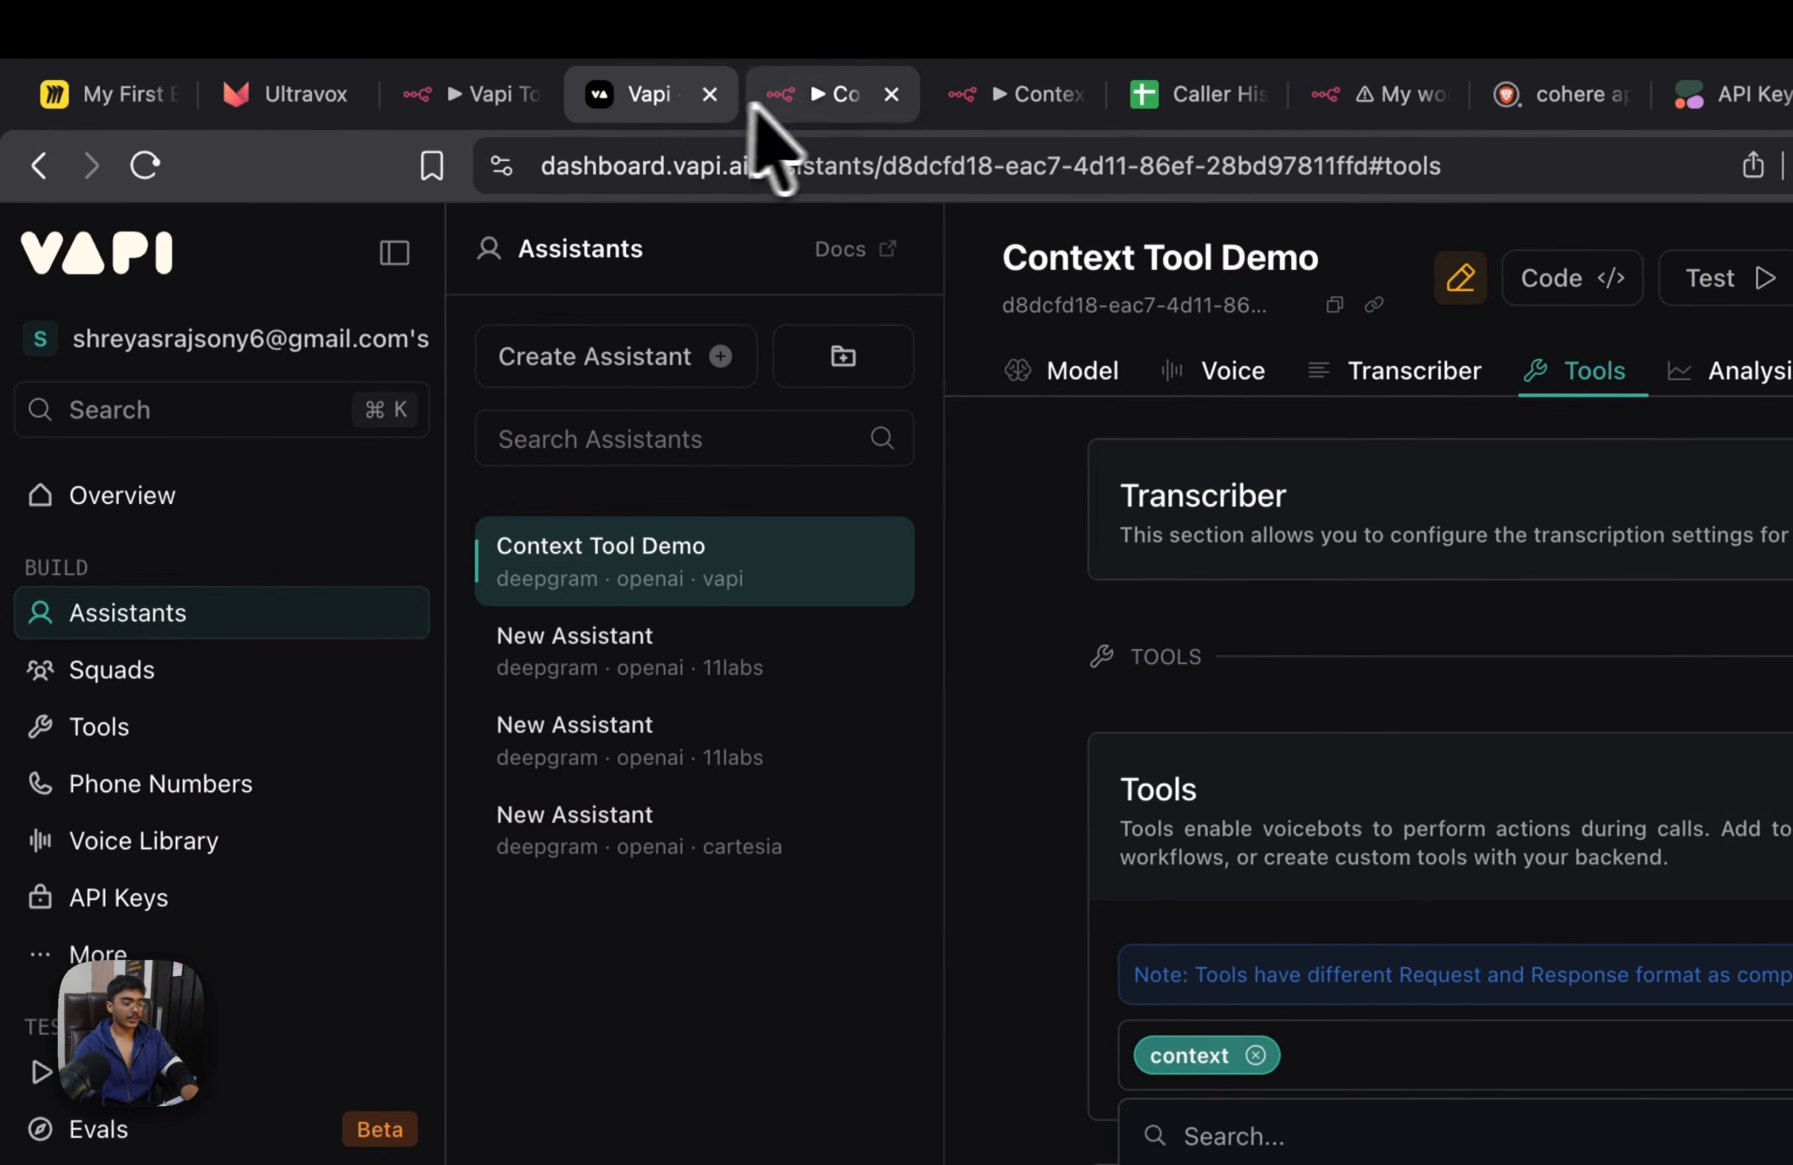
Switch to n8n and copy the AI Agent's user message prompt from the Context tool demo workflow
left_click(719, 93)
key("Escape")
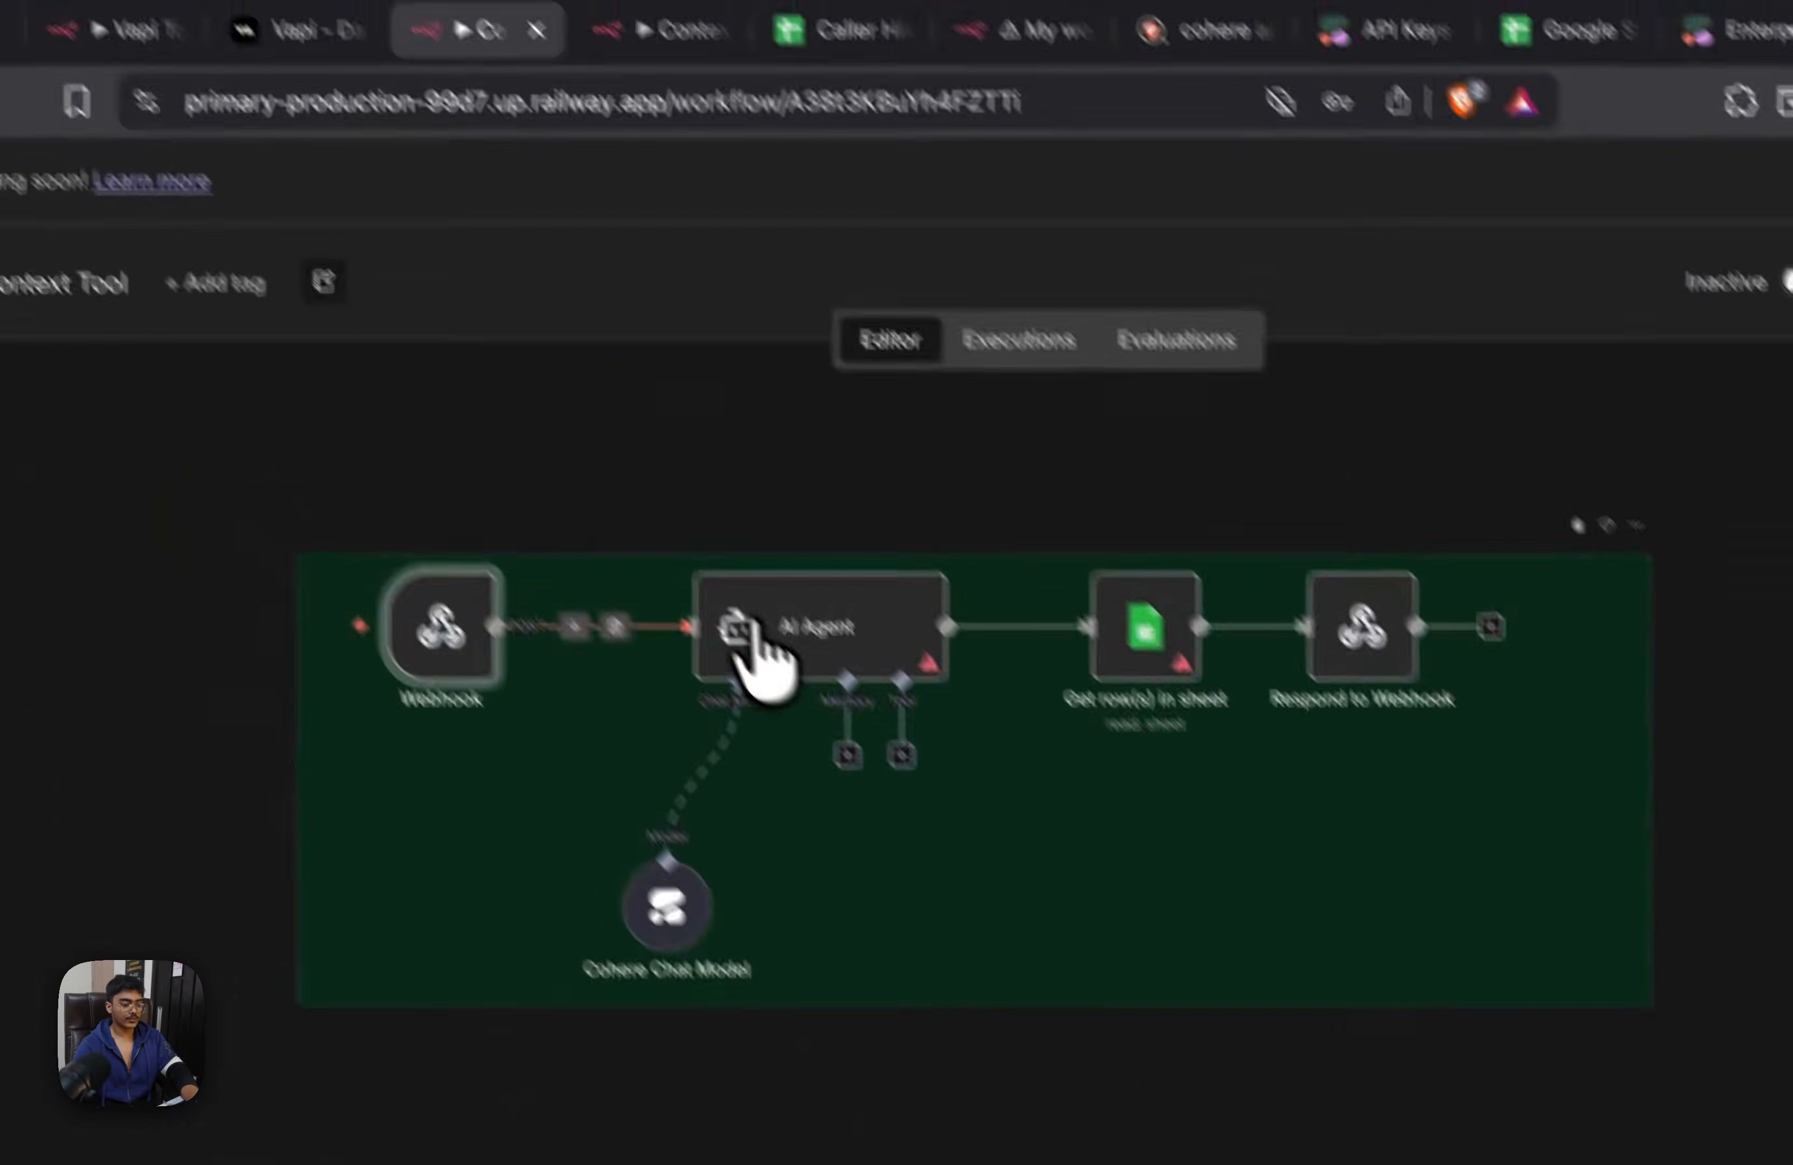
double_click(752, 643)
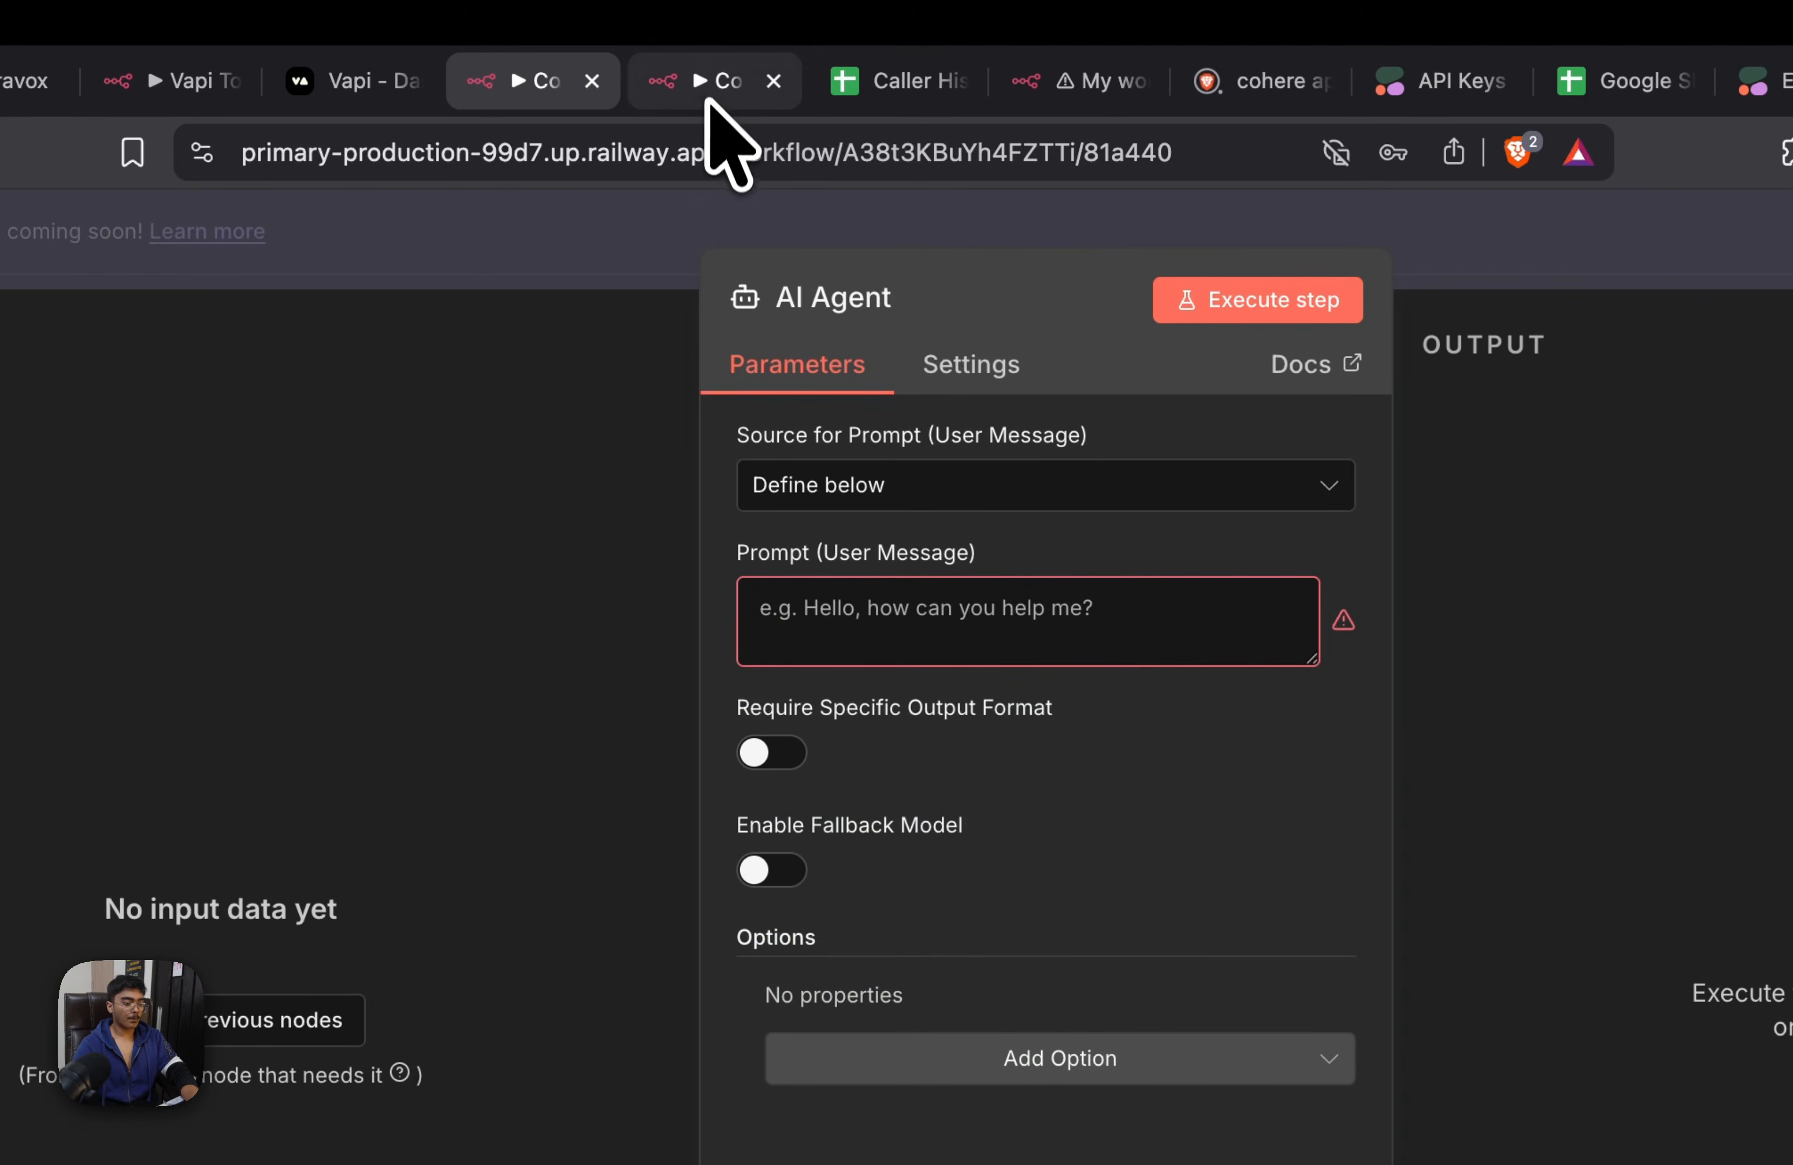
left_click(708, 101)
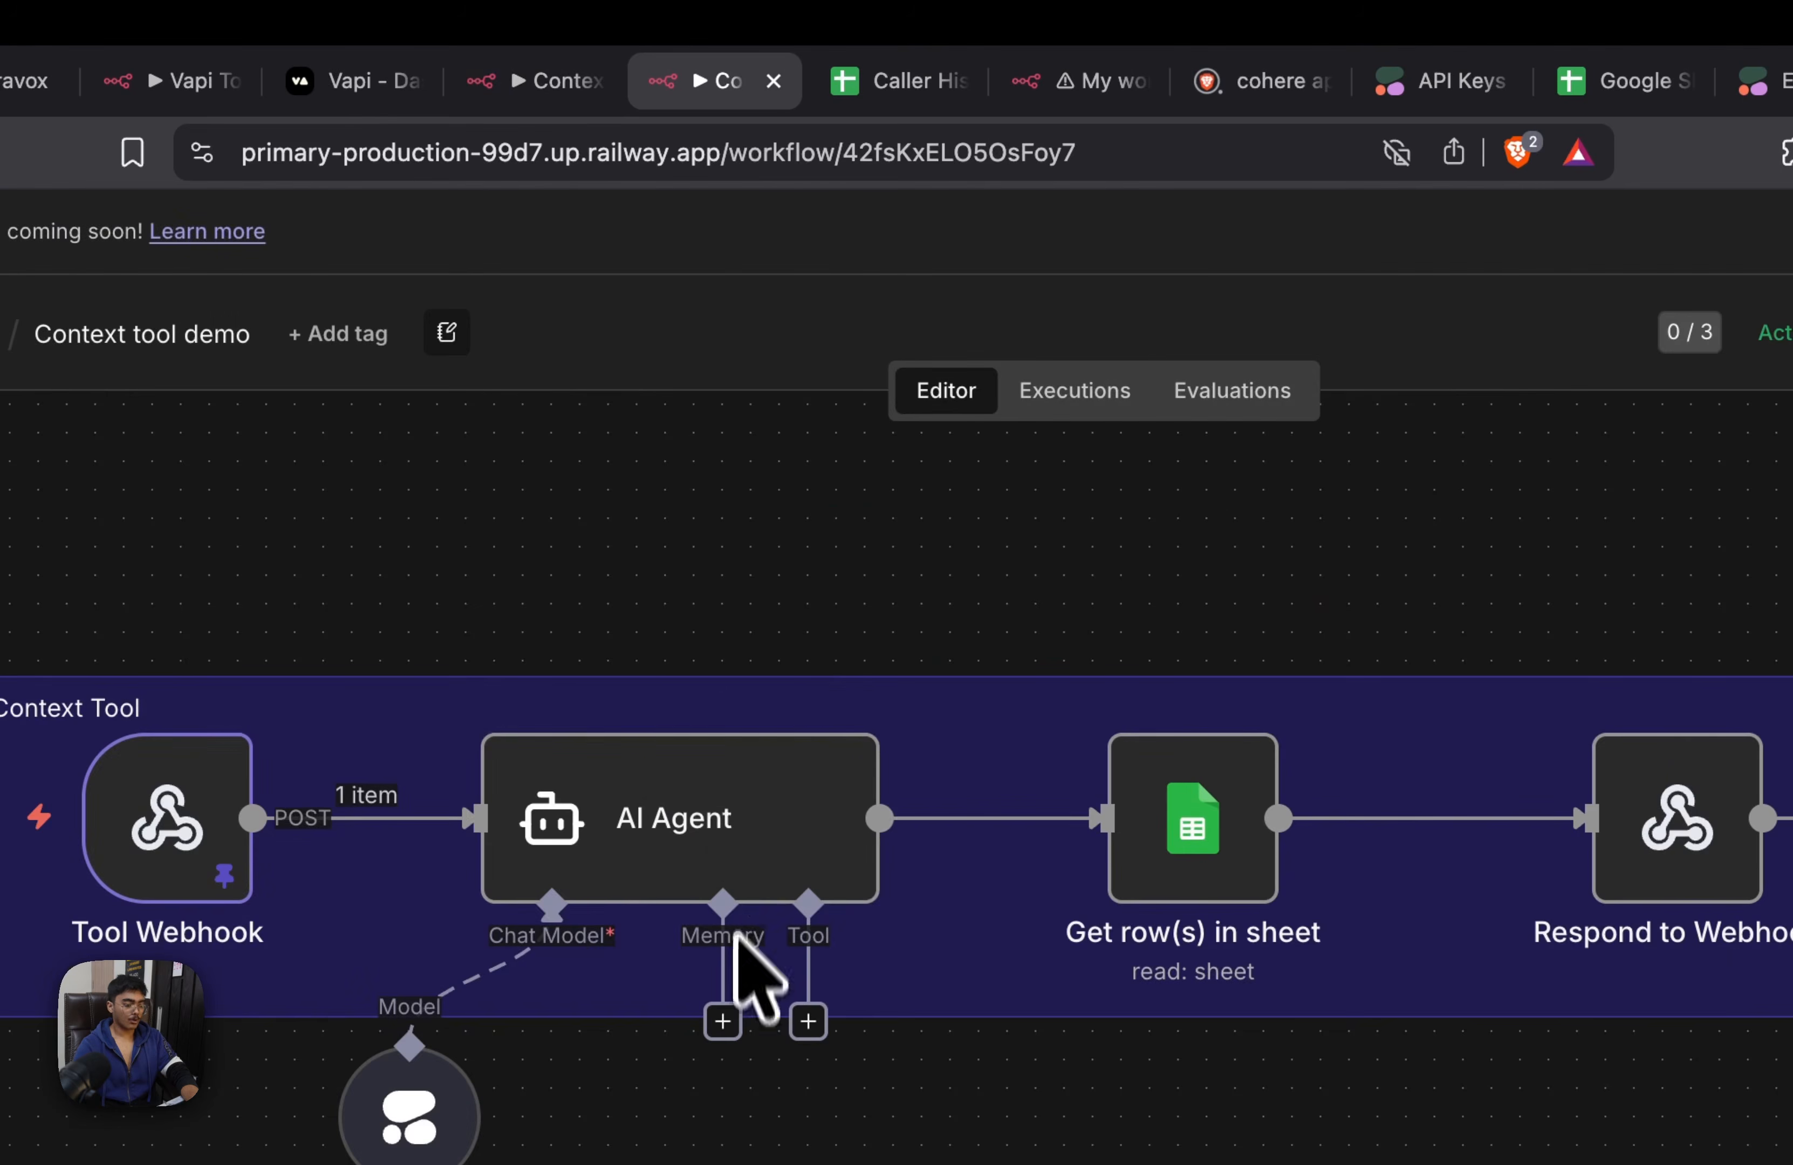
double_click(741, 842)
left_click(922, 734)
key("ctrl+a")
key("ctrl+c")
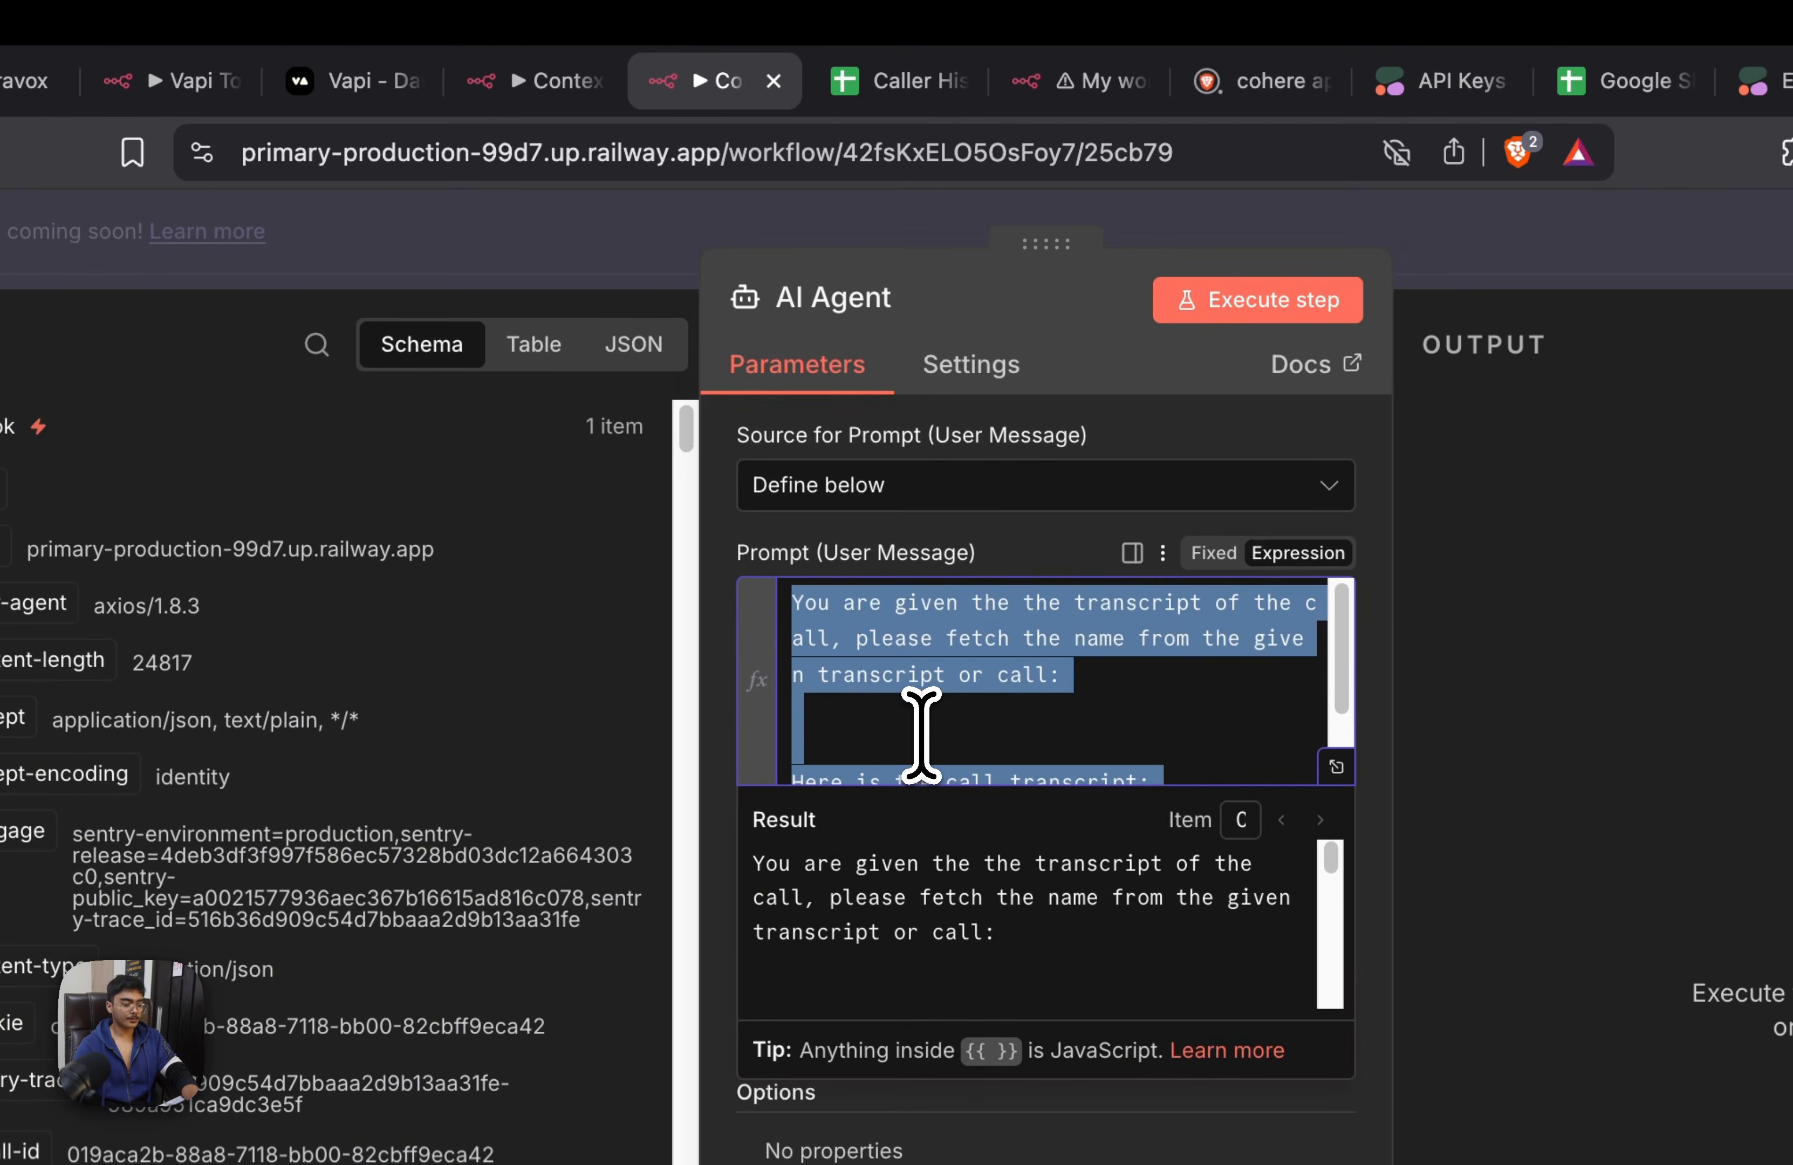
Paste the copied prompt into the AI Agent's user message in the Context Tool workflow
left_click(499, 83)
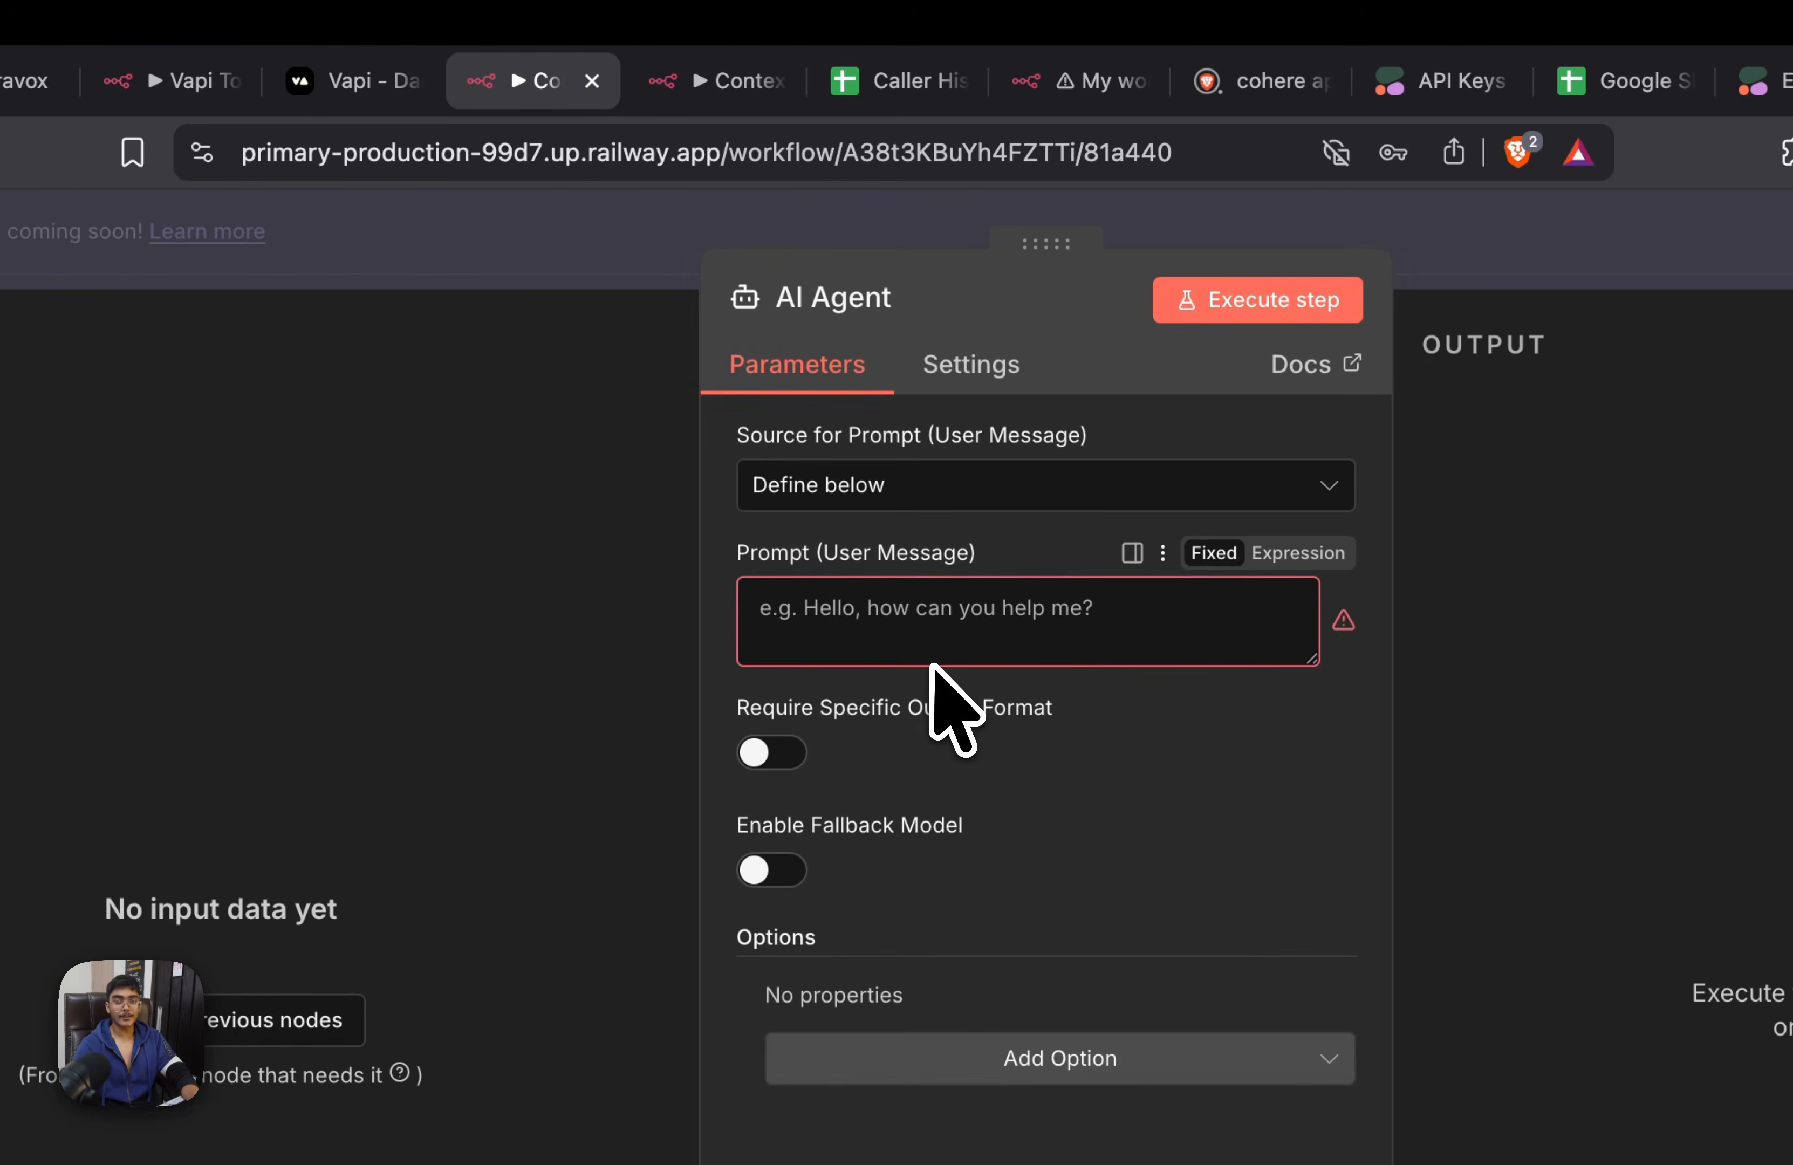
left_click(1059, 633)
key("ctrl+v")
scroll(1150, 666, "up", 2)
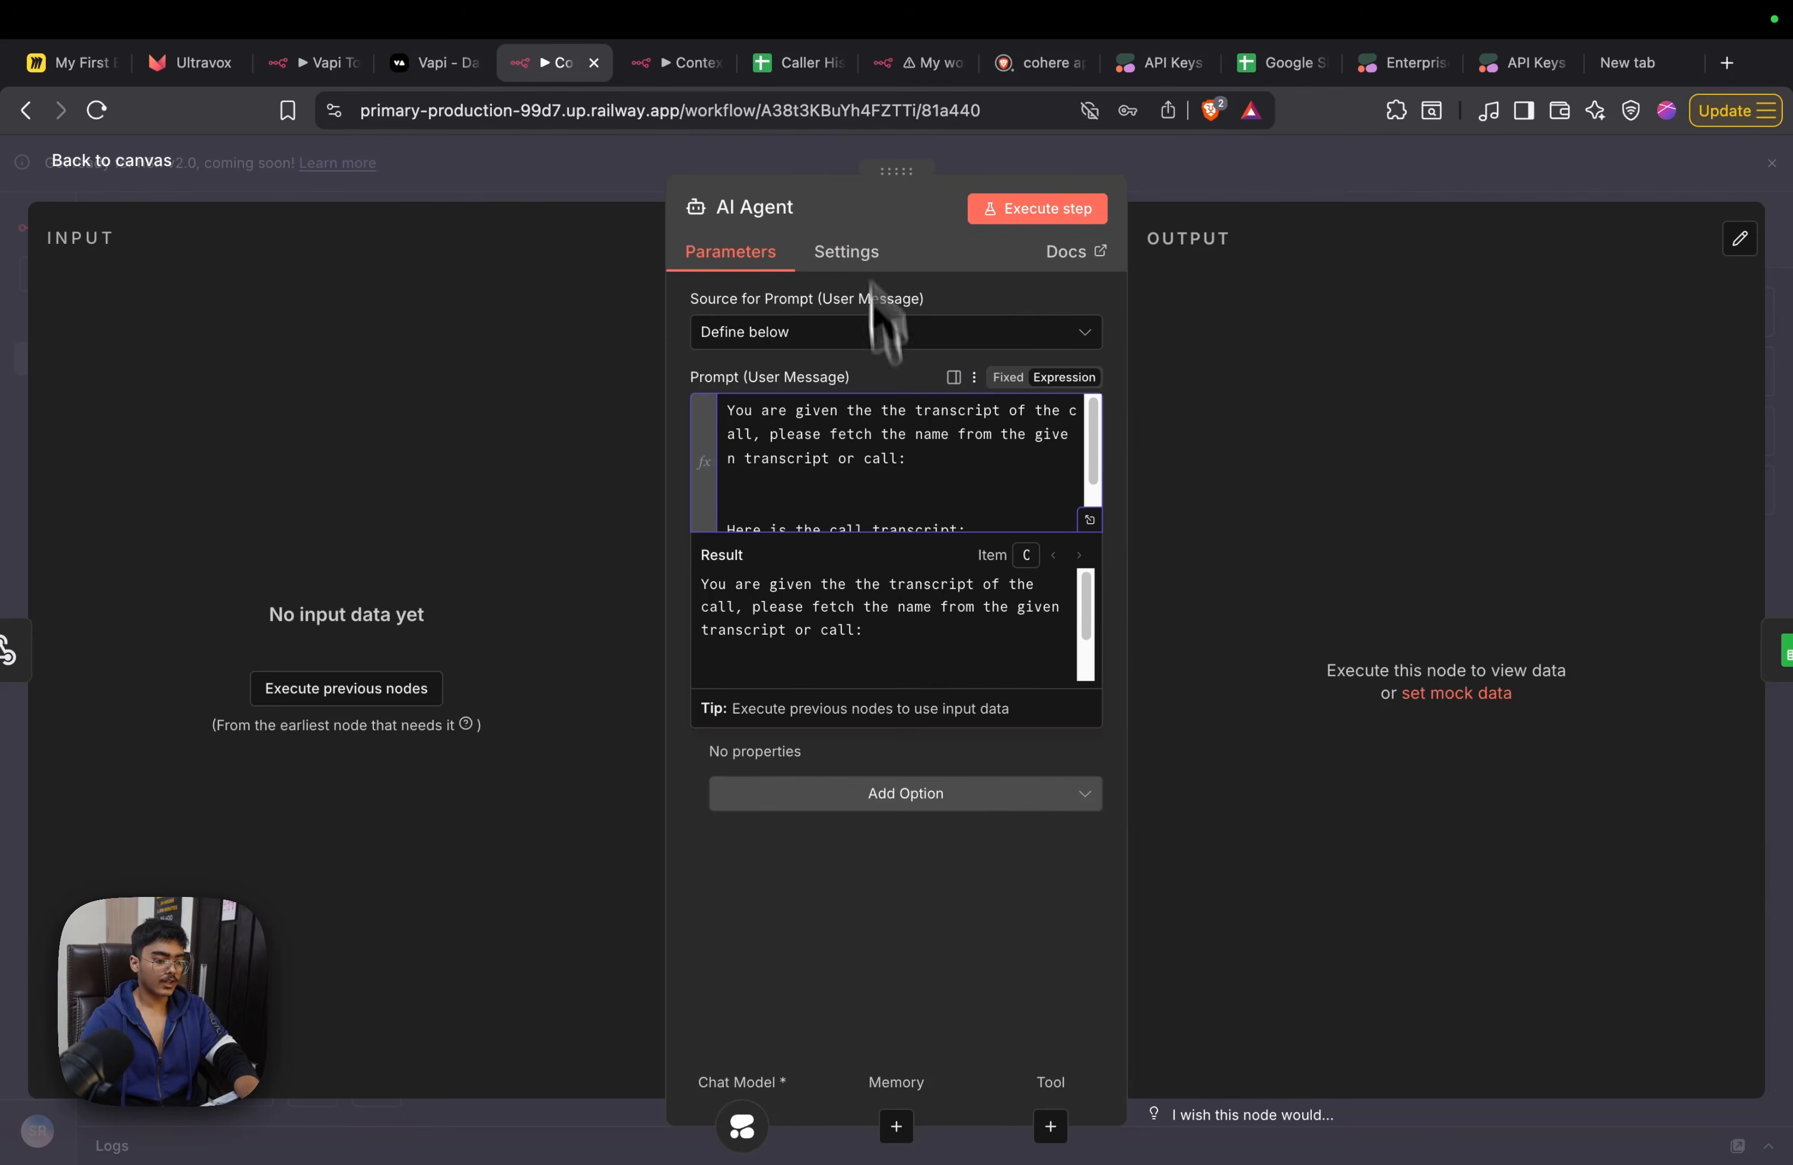
Append "Only output name" below the transcript expression in the AI Agent prompt and save the workflow
scroll(937, 484, "down", 2)
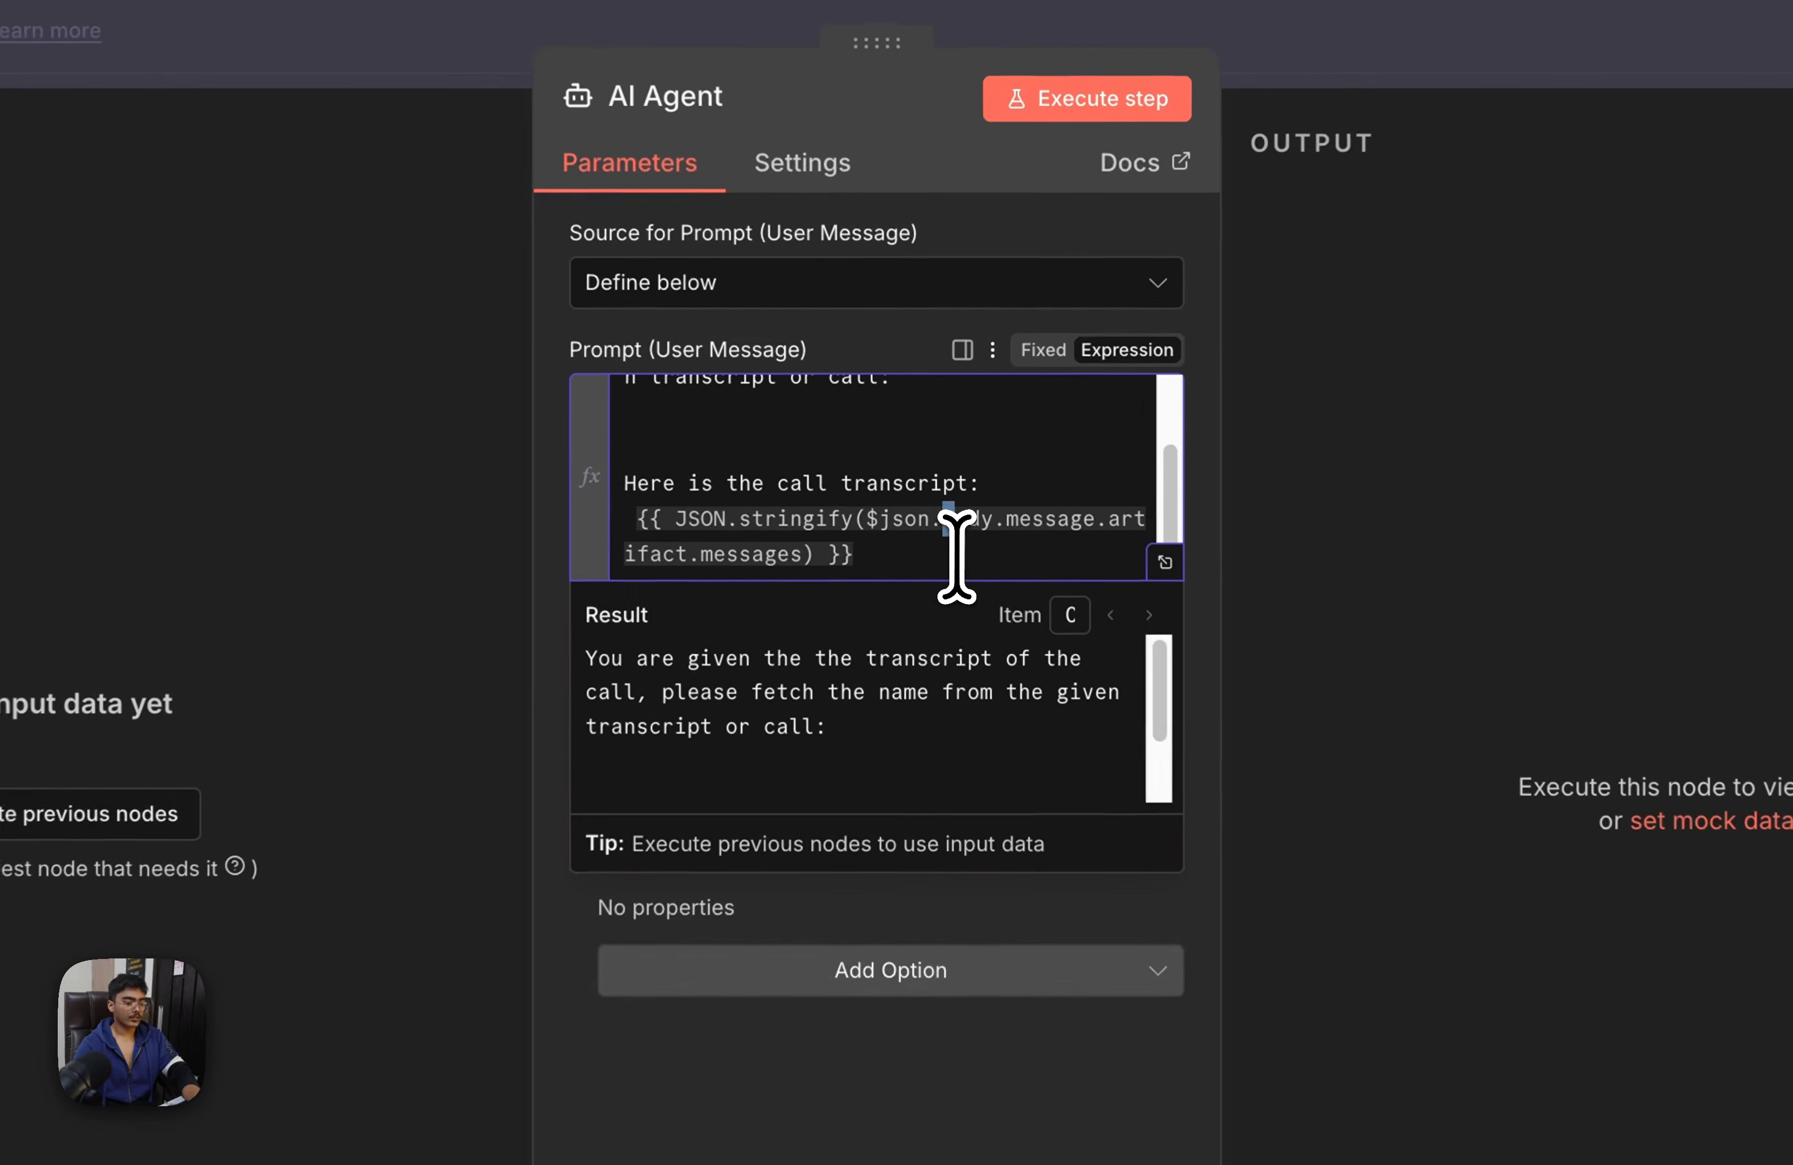
left_click(951, 518)
key("Return")
key("Return")
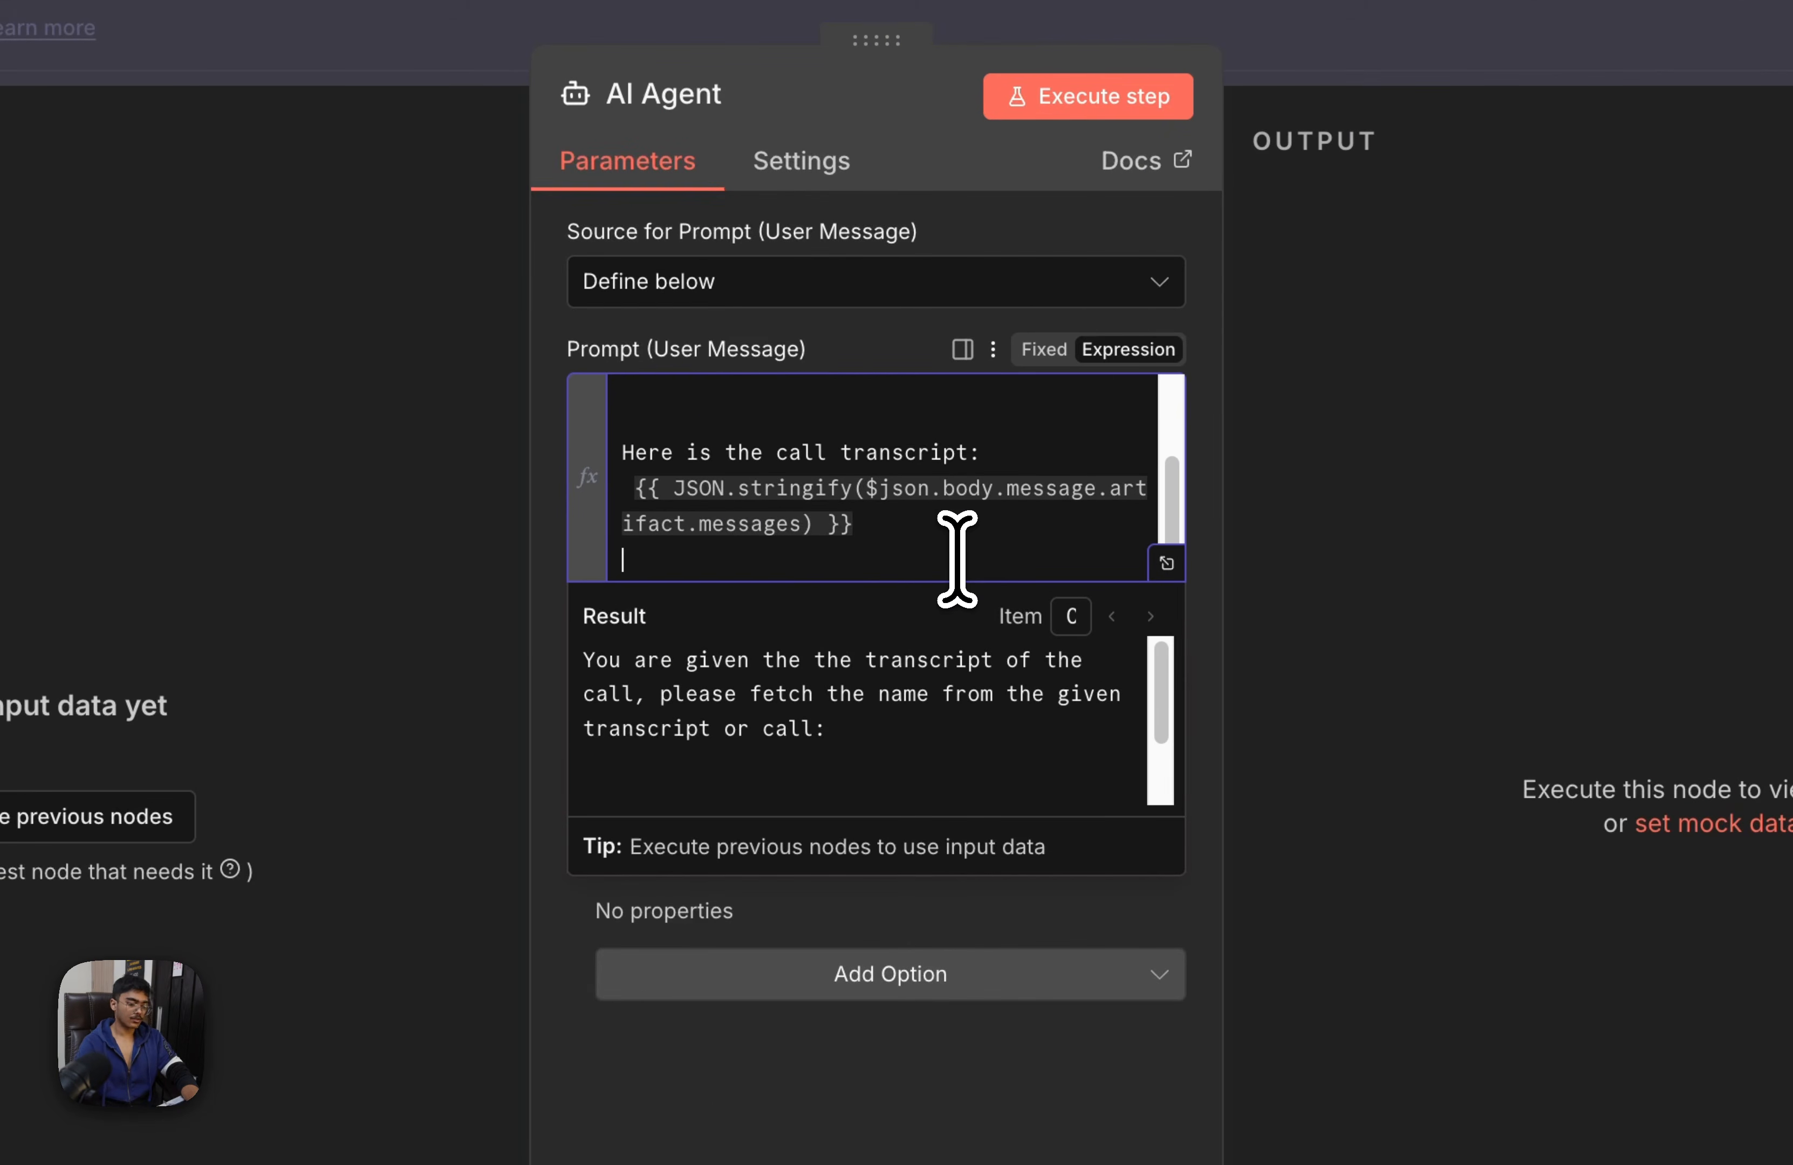
type("Pn;")
key("BackSpace")
key("BackSpace")
key("BackSpace")
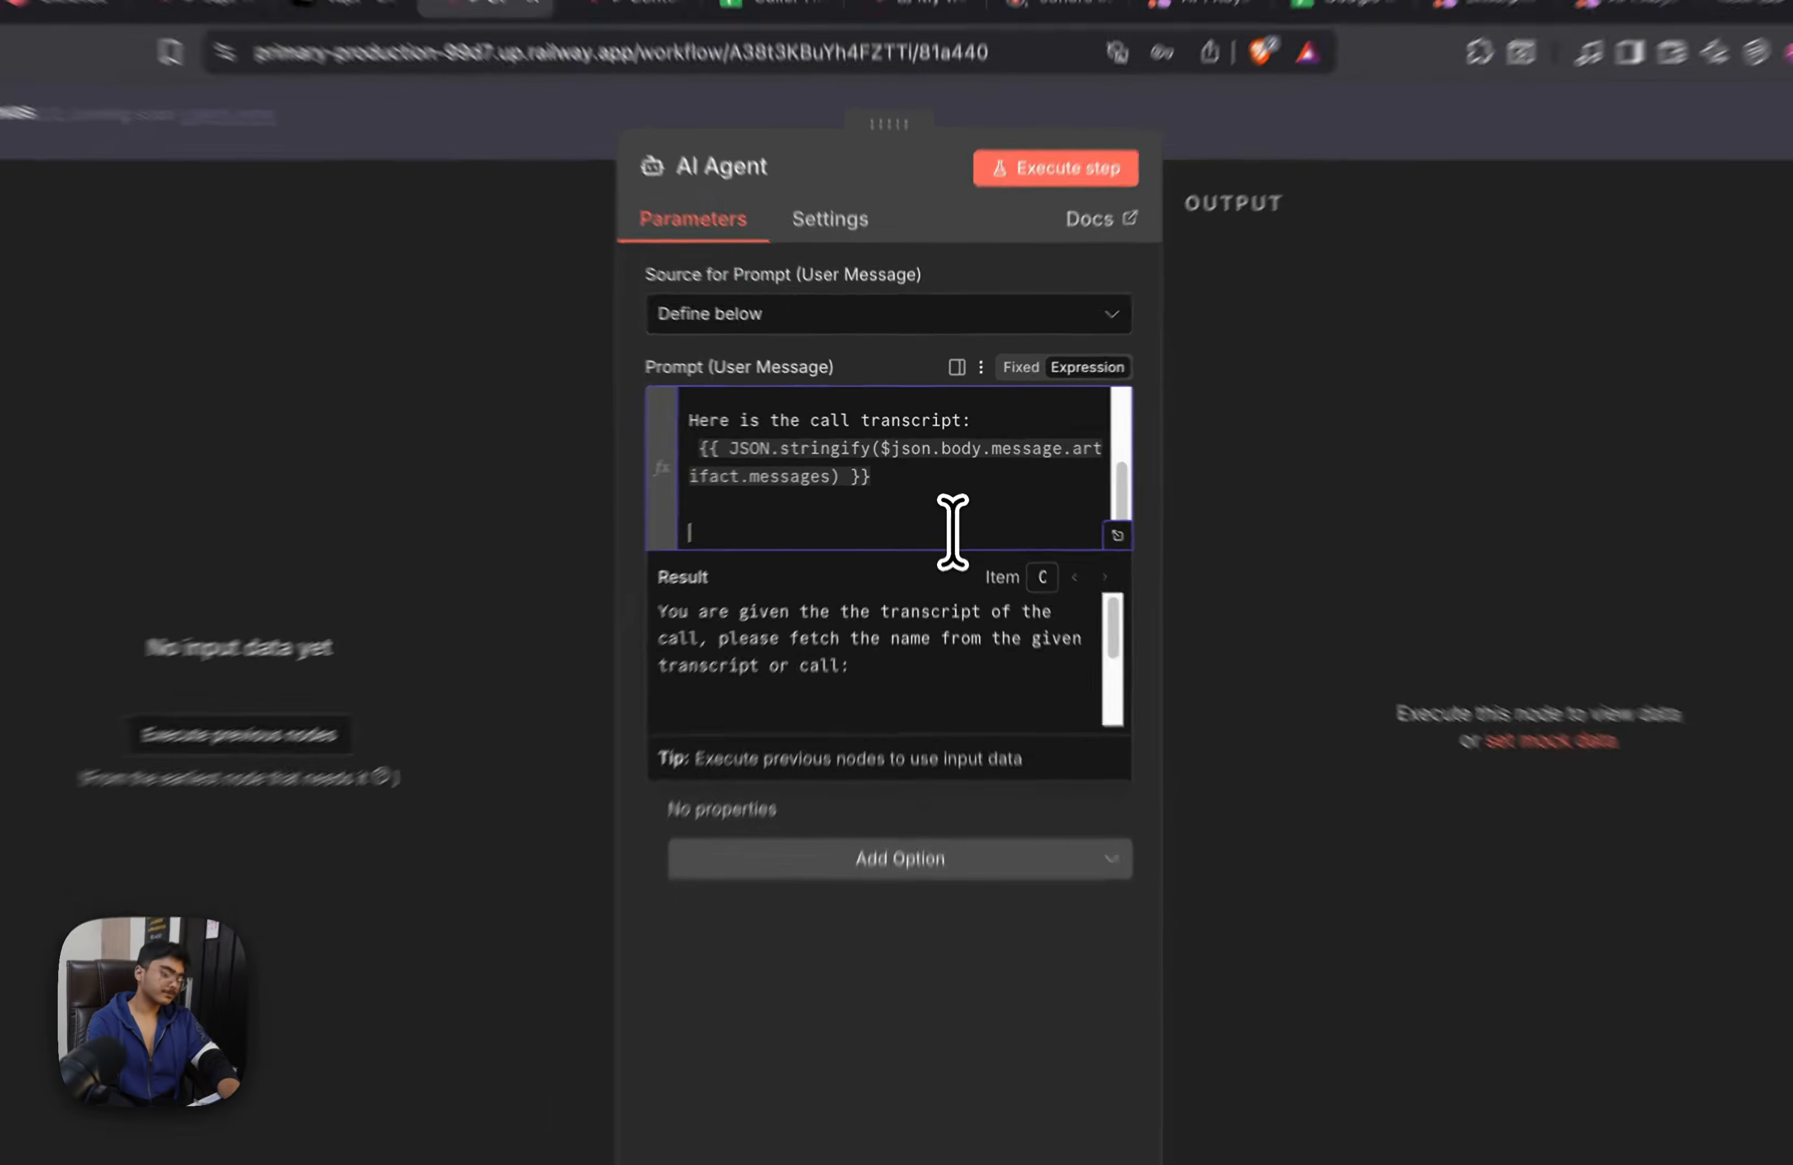
type("Only output name")
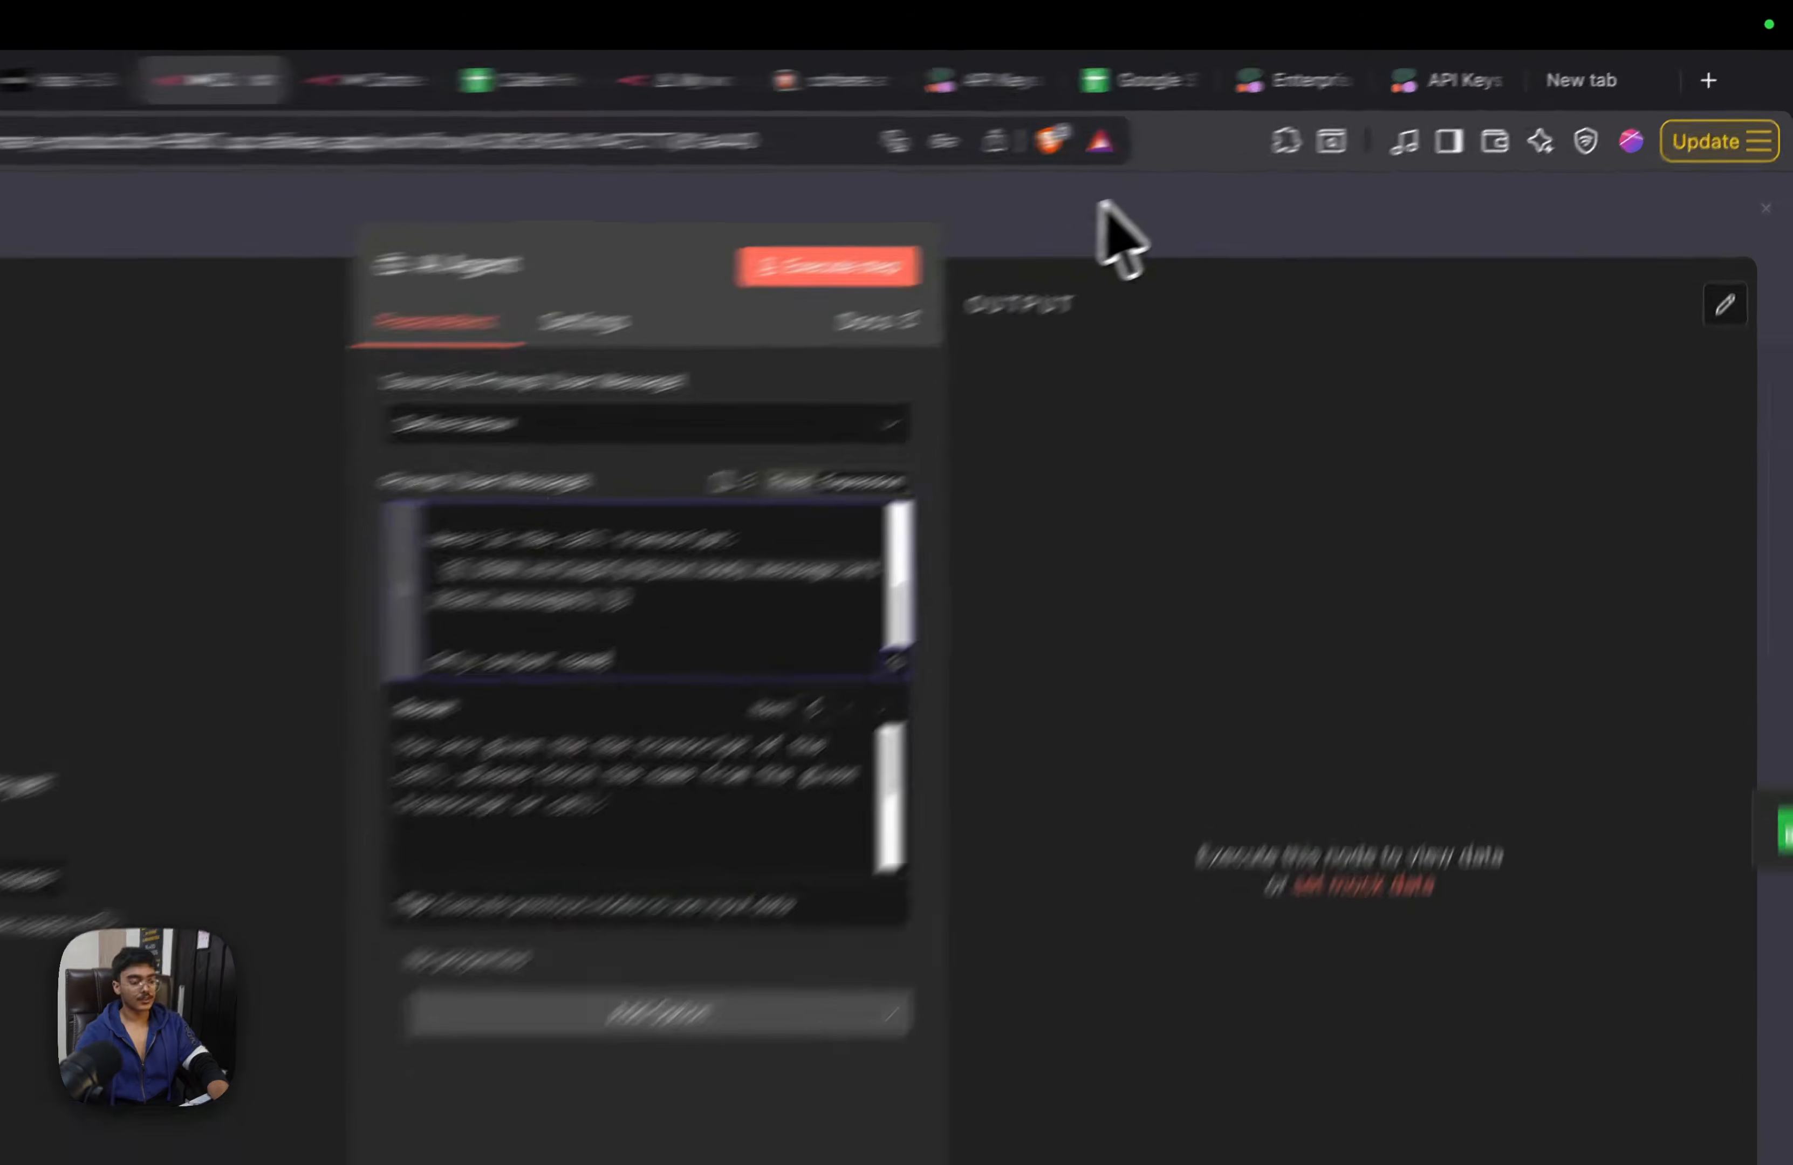
left_click(1254, 159)
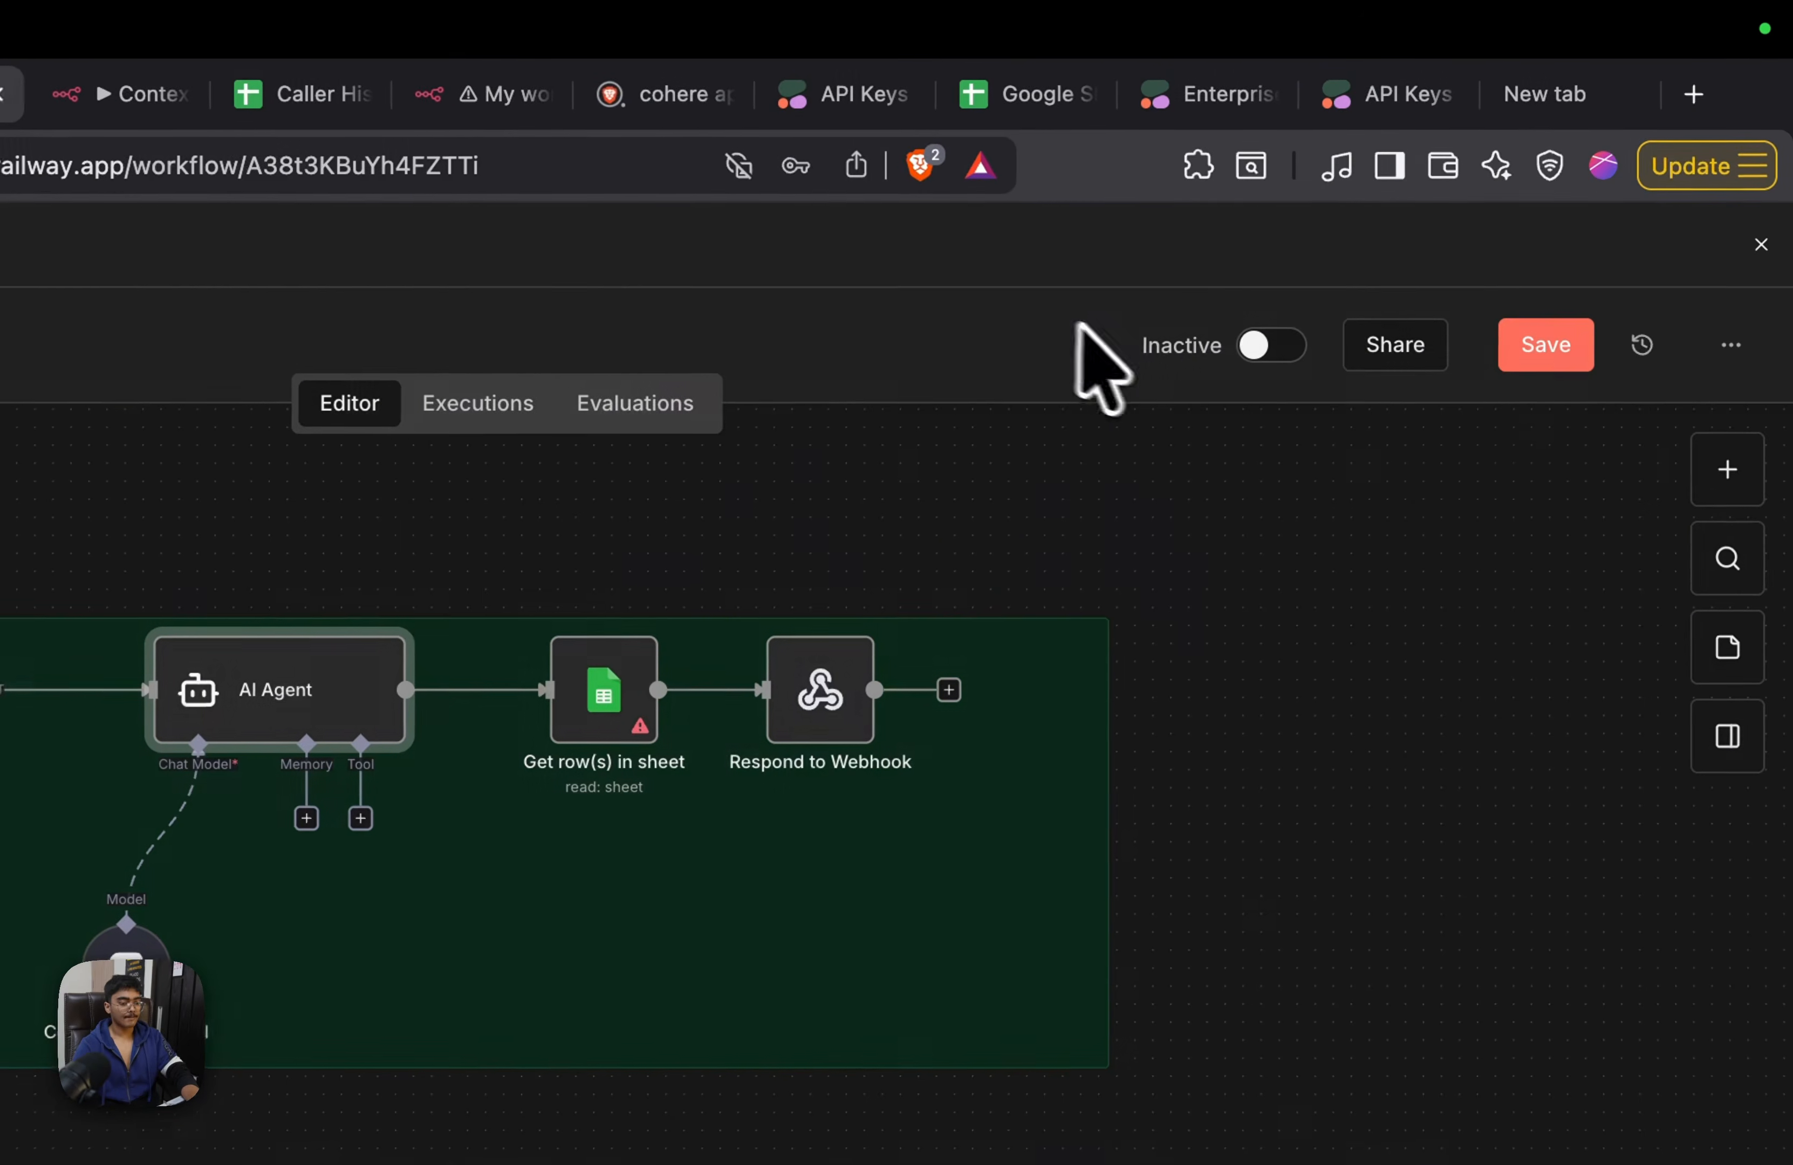
left_click(1545, 368)
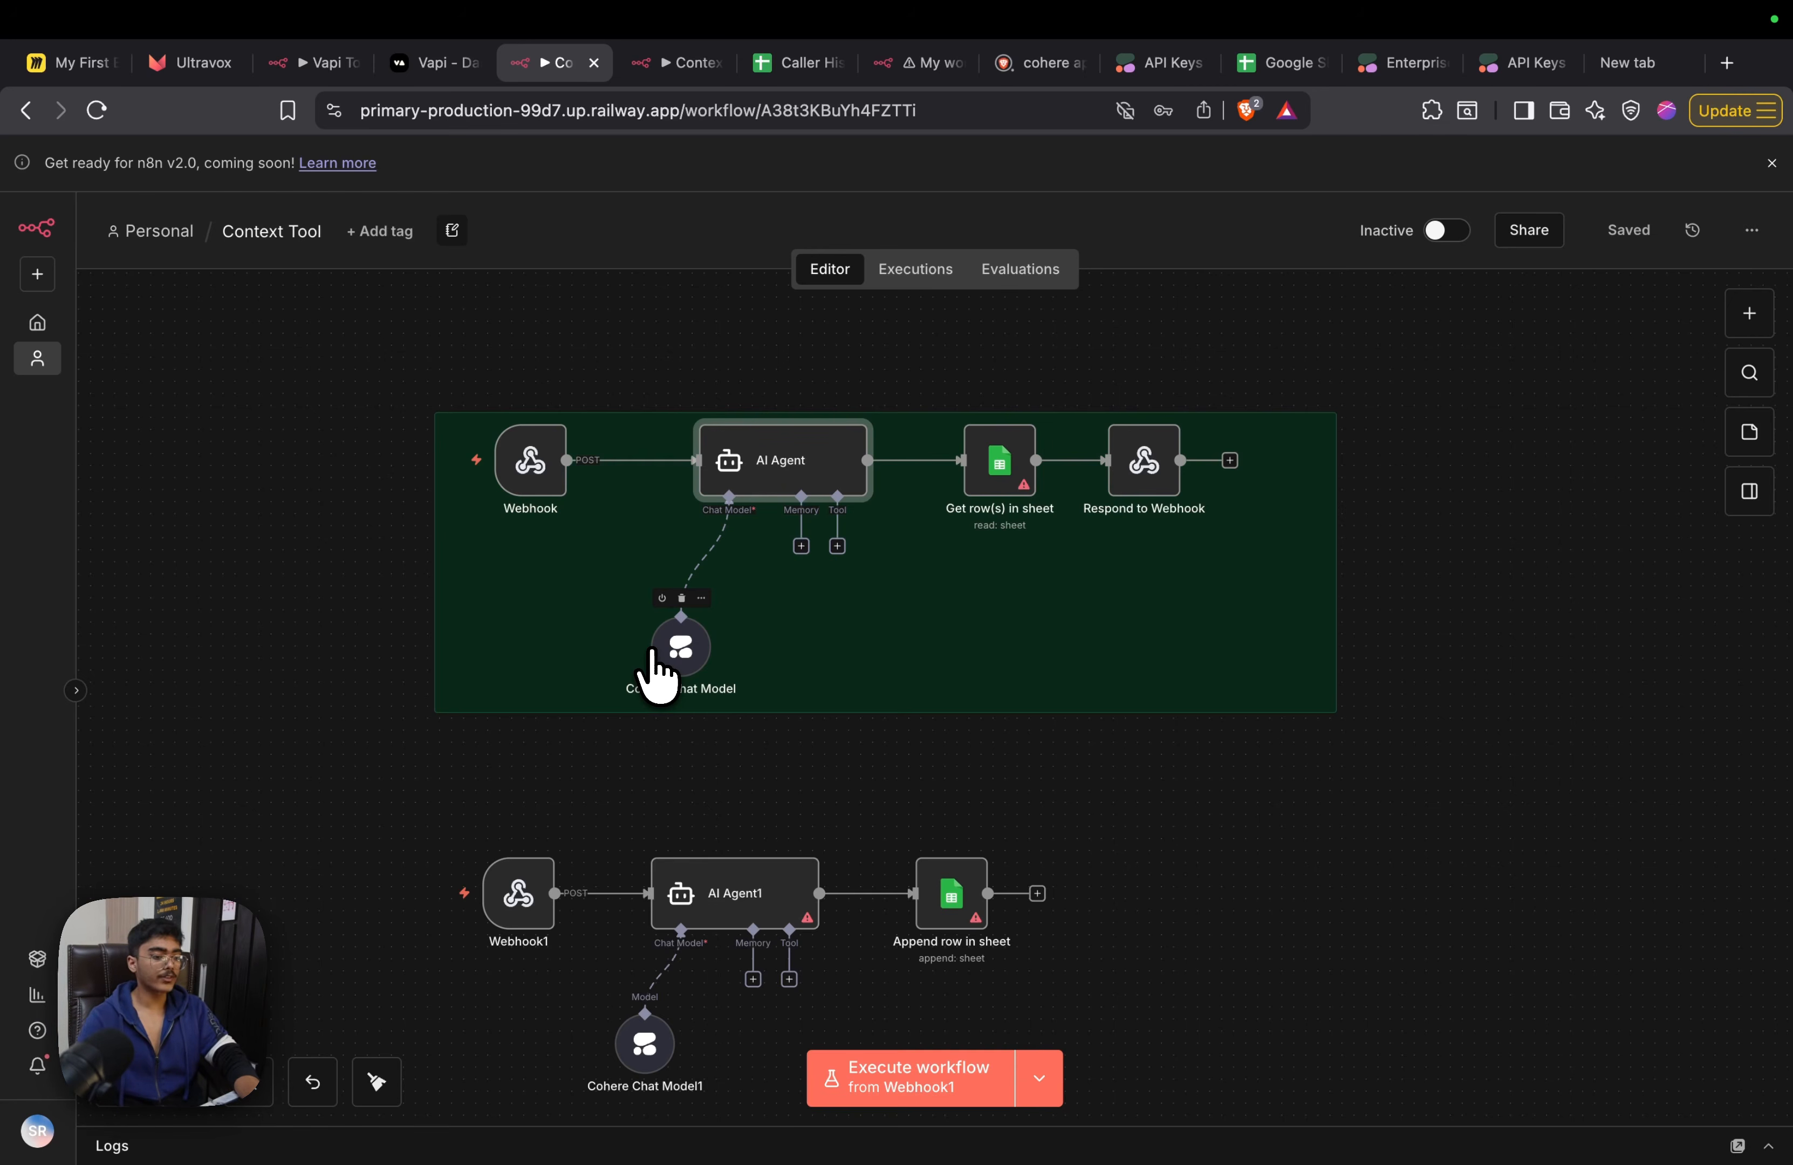
scroll(812, 468, "up", 5)
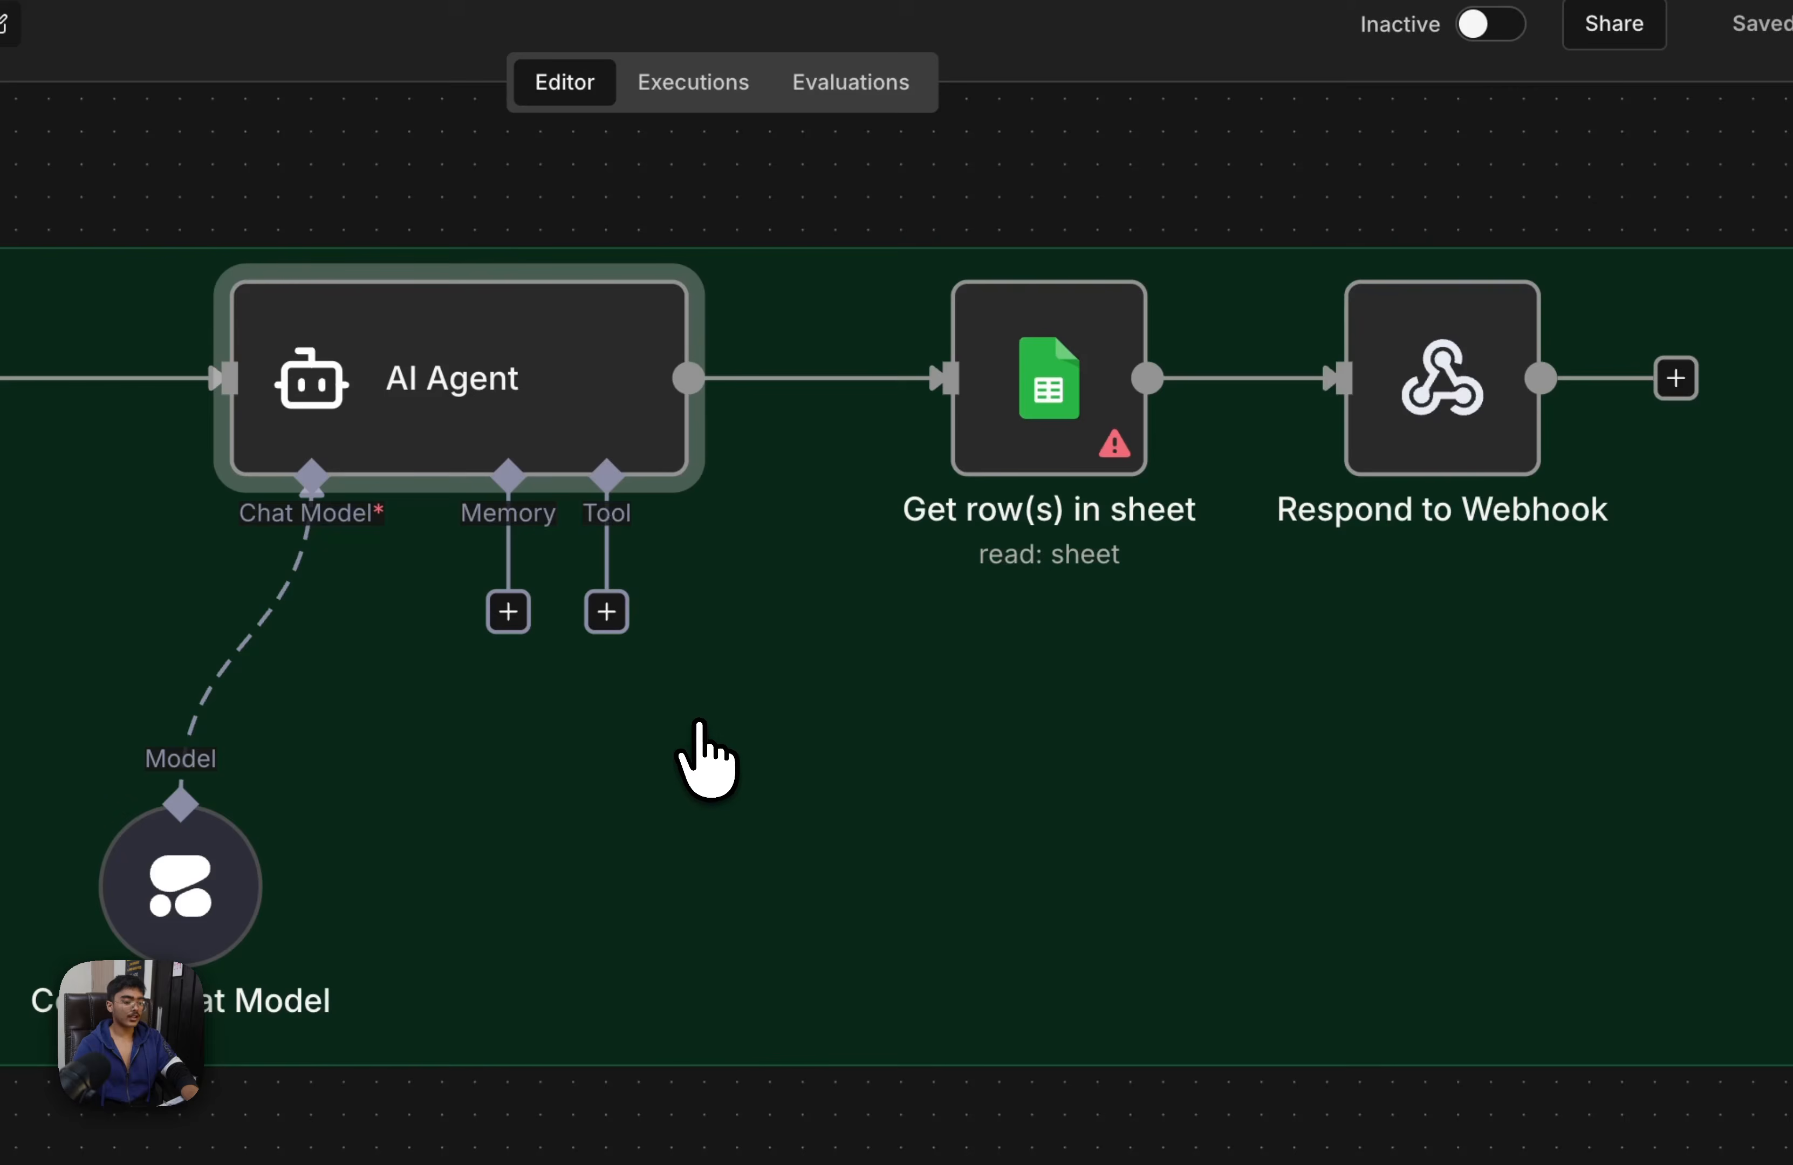
left_click(606, 611)
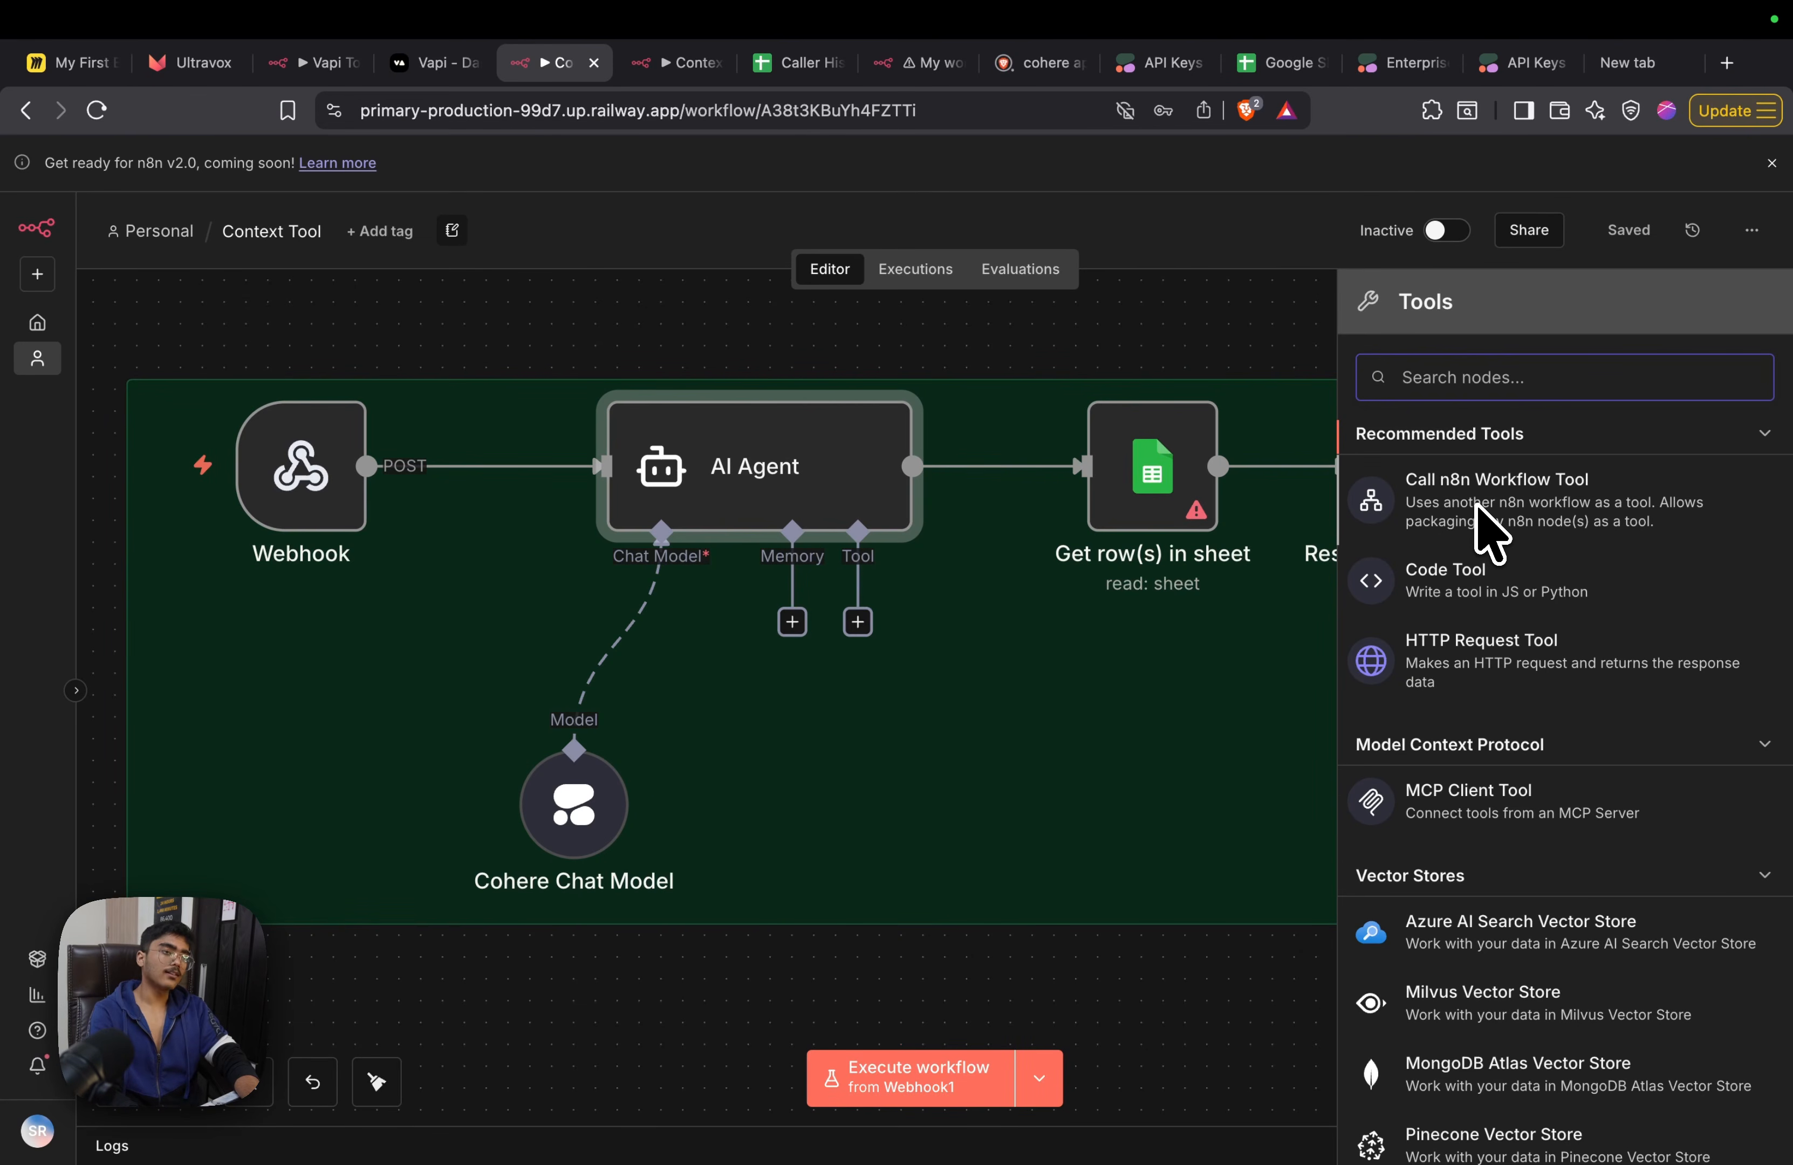
left_click(714, 466)
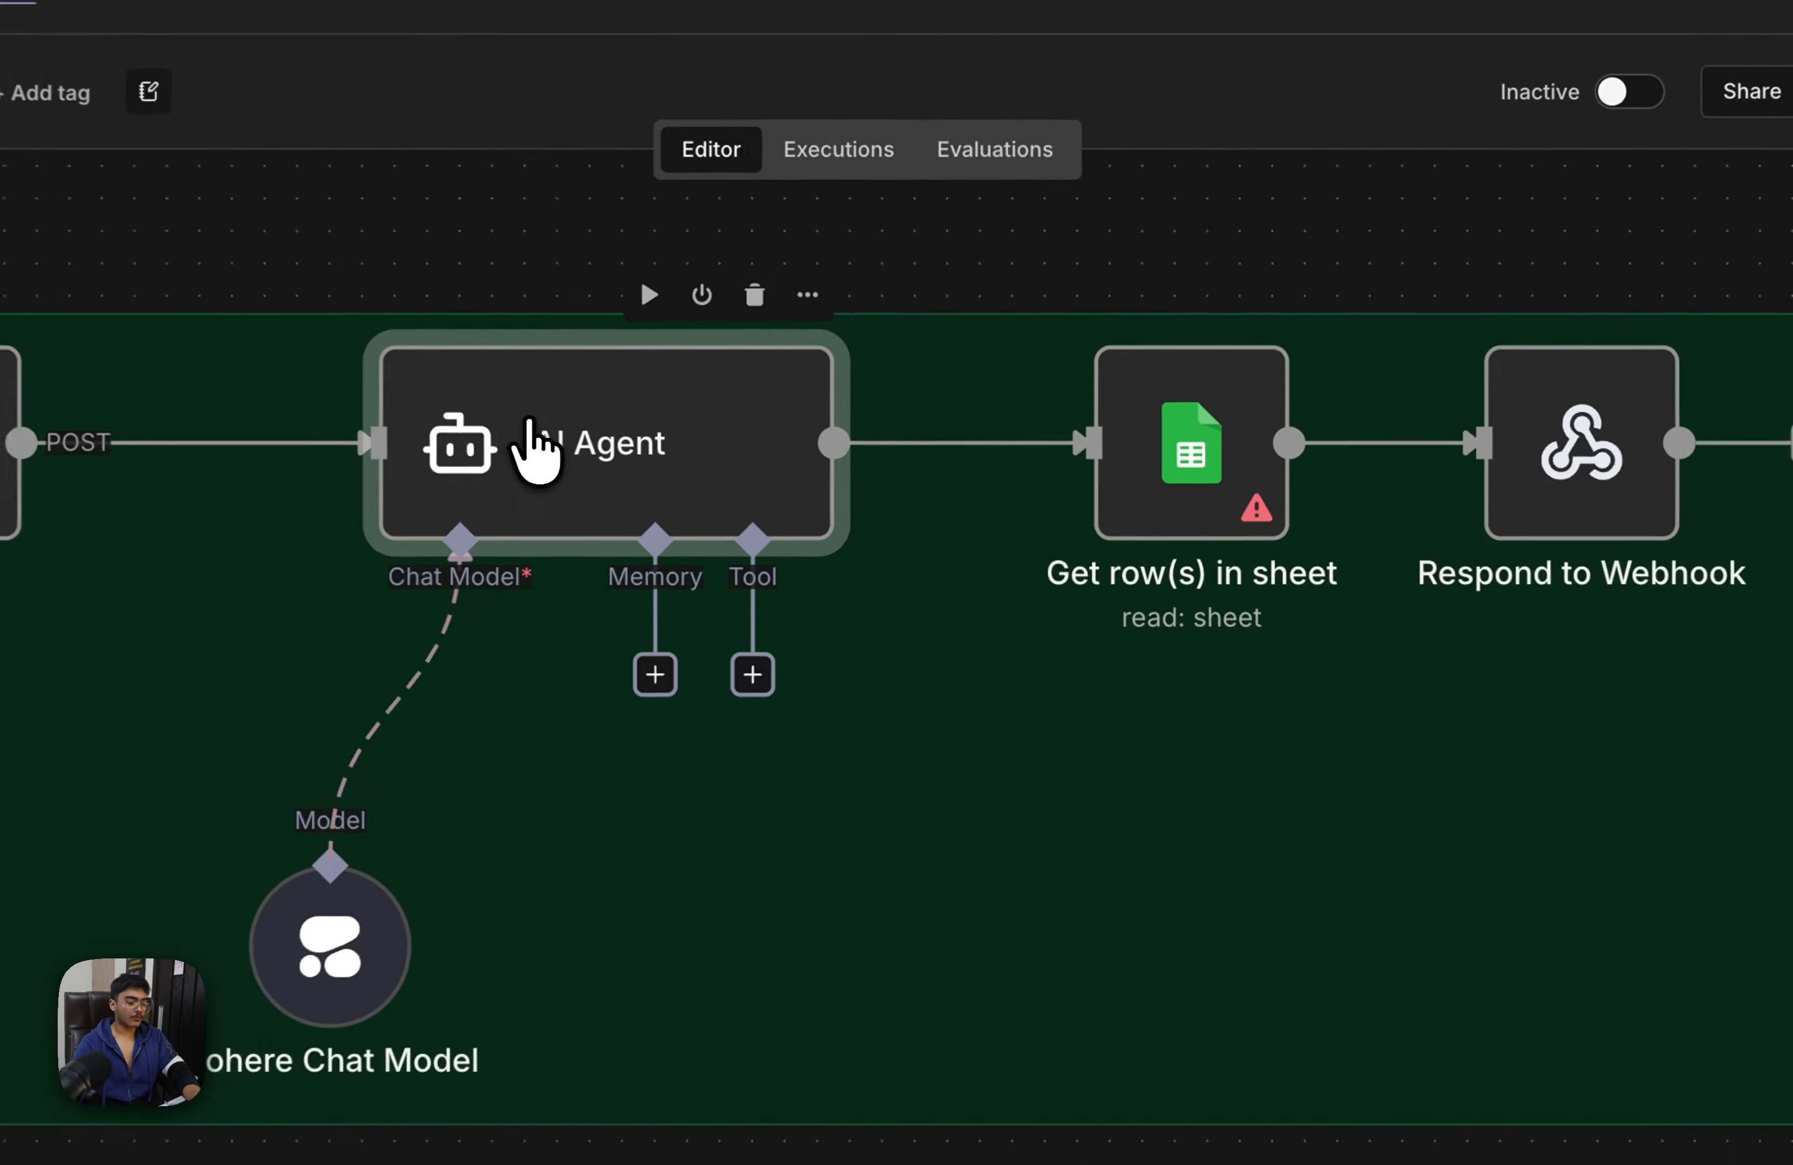
Require a specific output format on the AI Agent and attach a Structured Output Parser
double_click(714, 466)
left_click(534, 628)
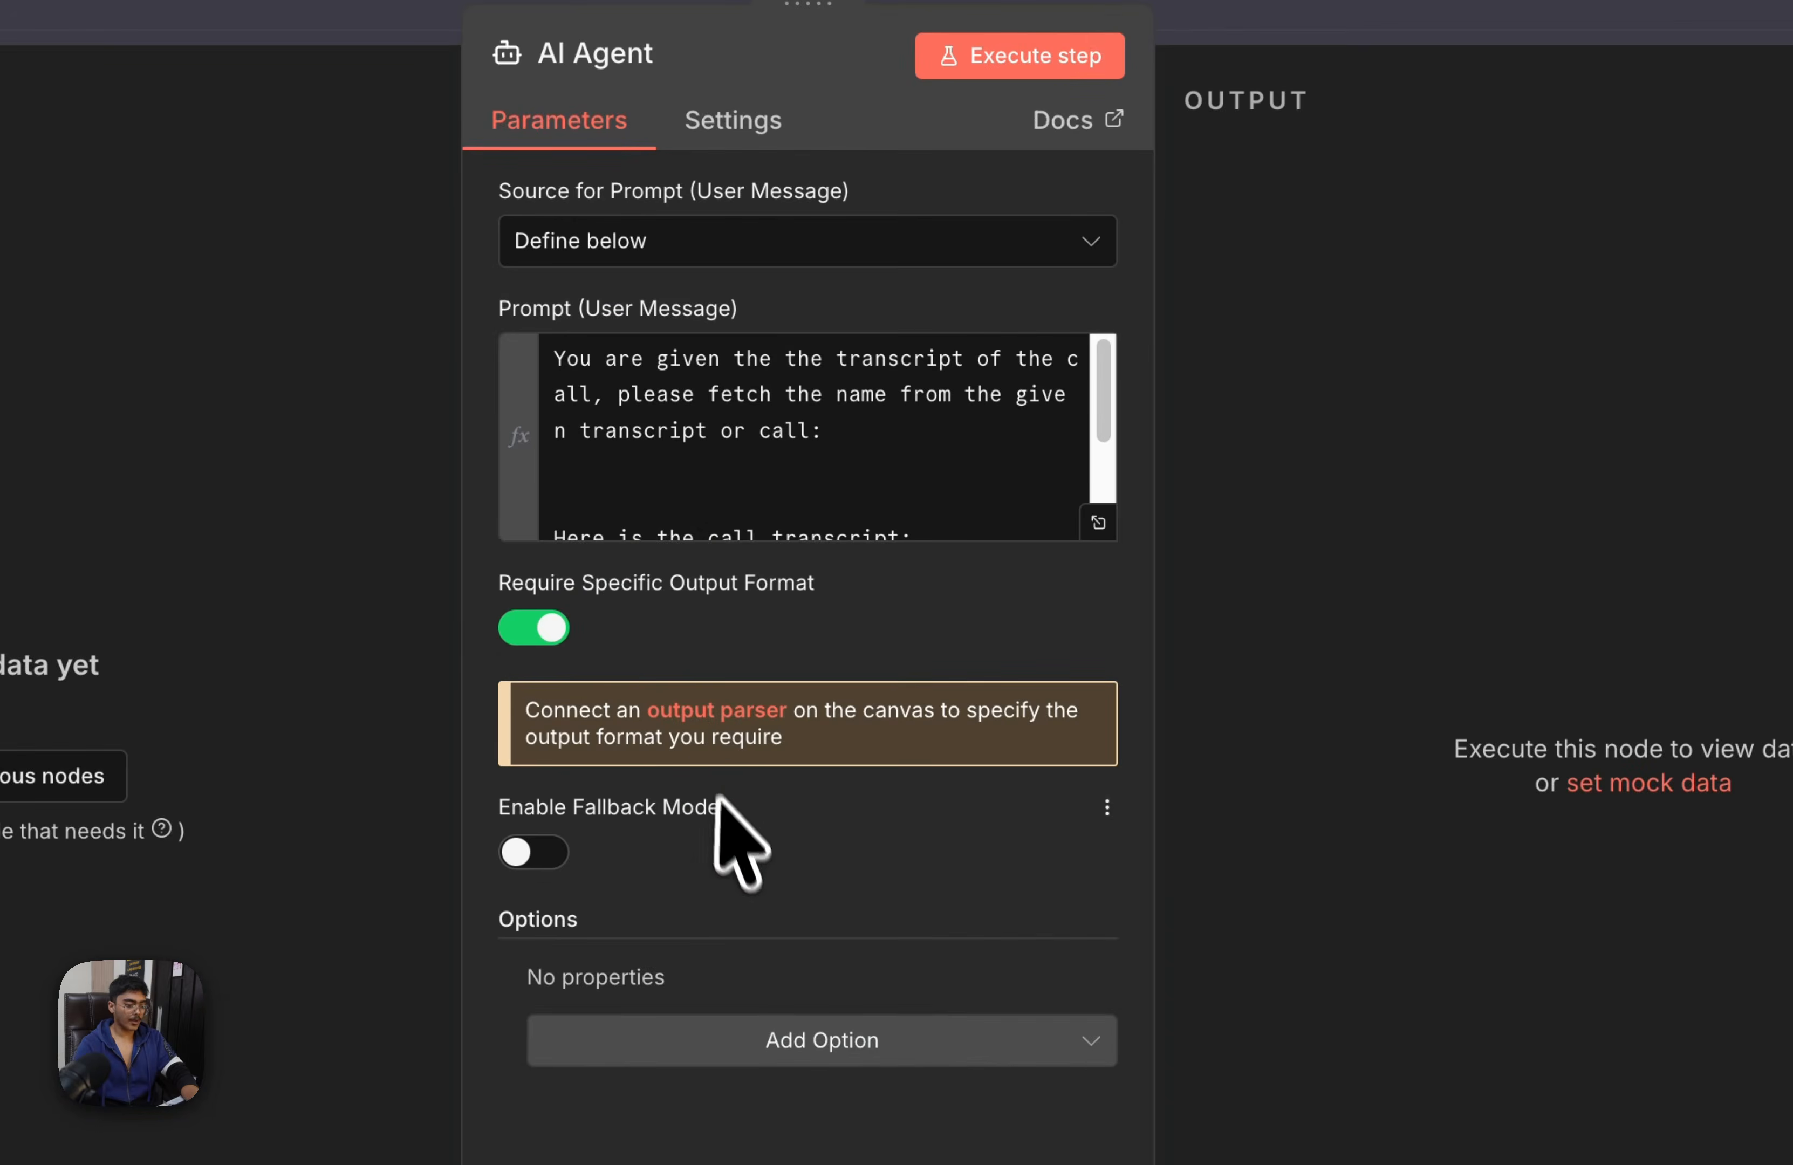
left_click(722, 724)
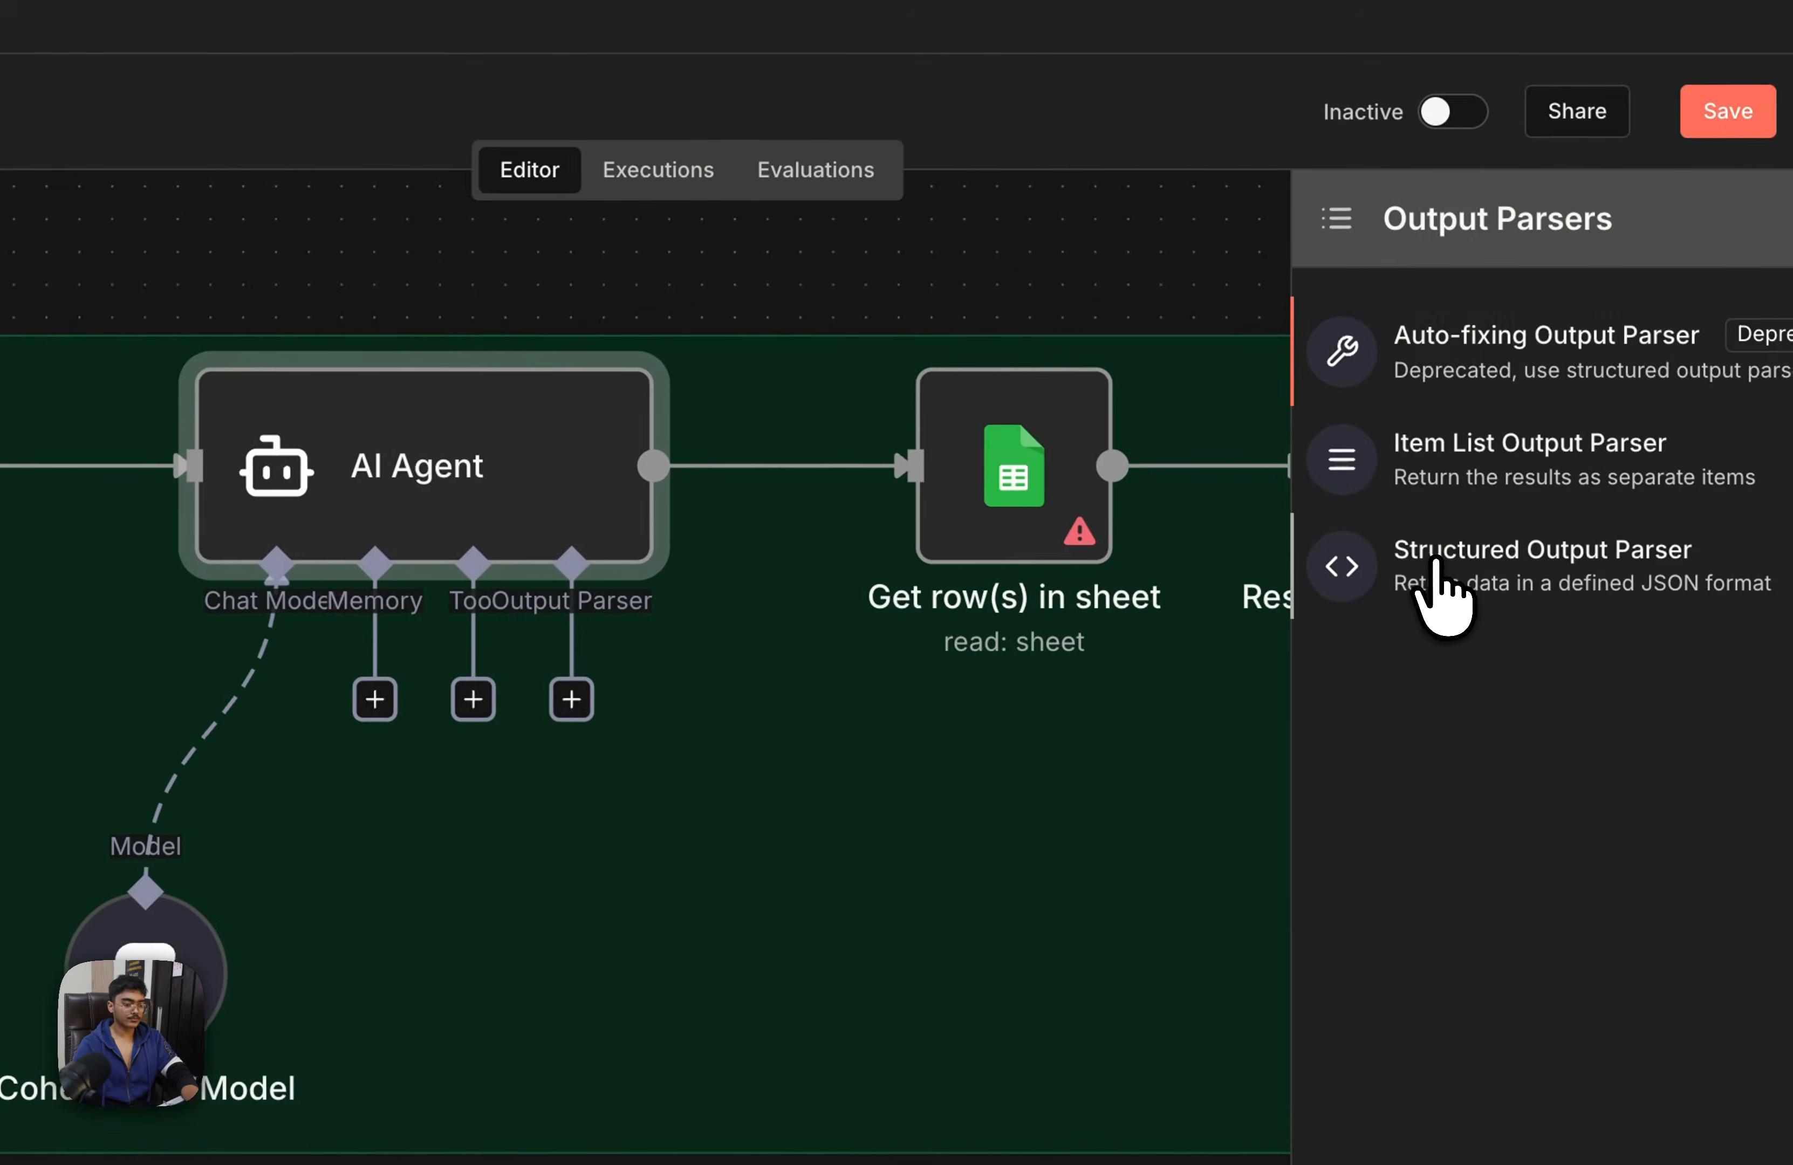
left_click(1426, 534)
Replace the parser's JSON example with "name": "output the name" and "Phone_Number": "output the phone number"
left_click(665, 531)
left_click_drag(809, 491, 512, 422)
key("BackSpace")
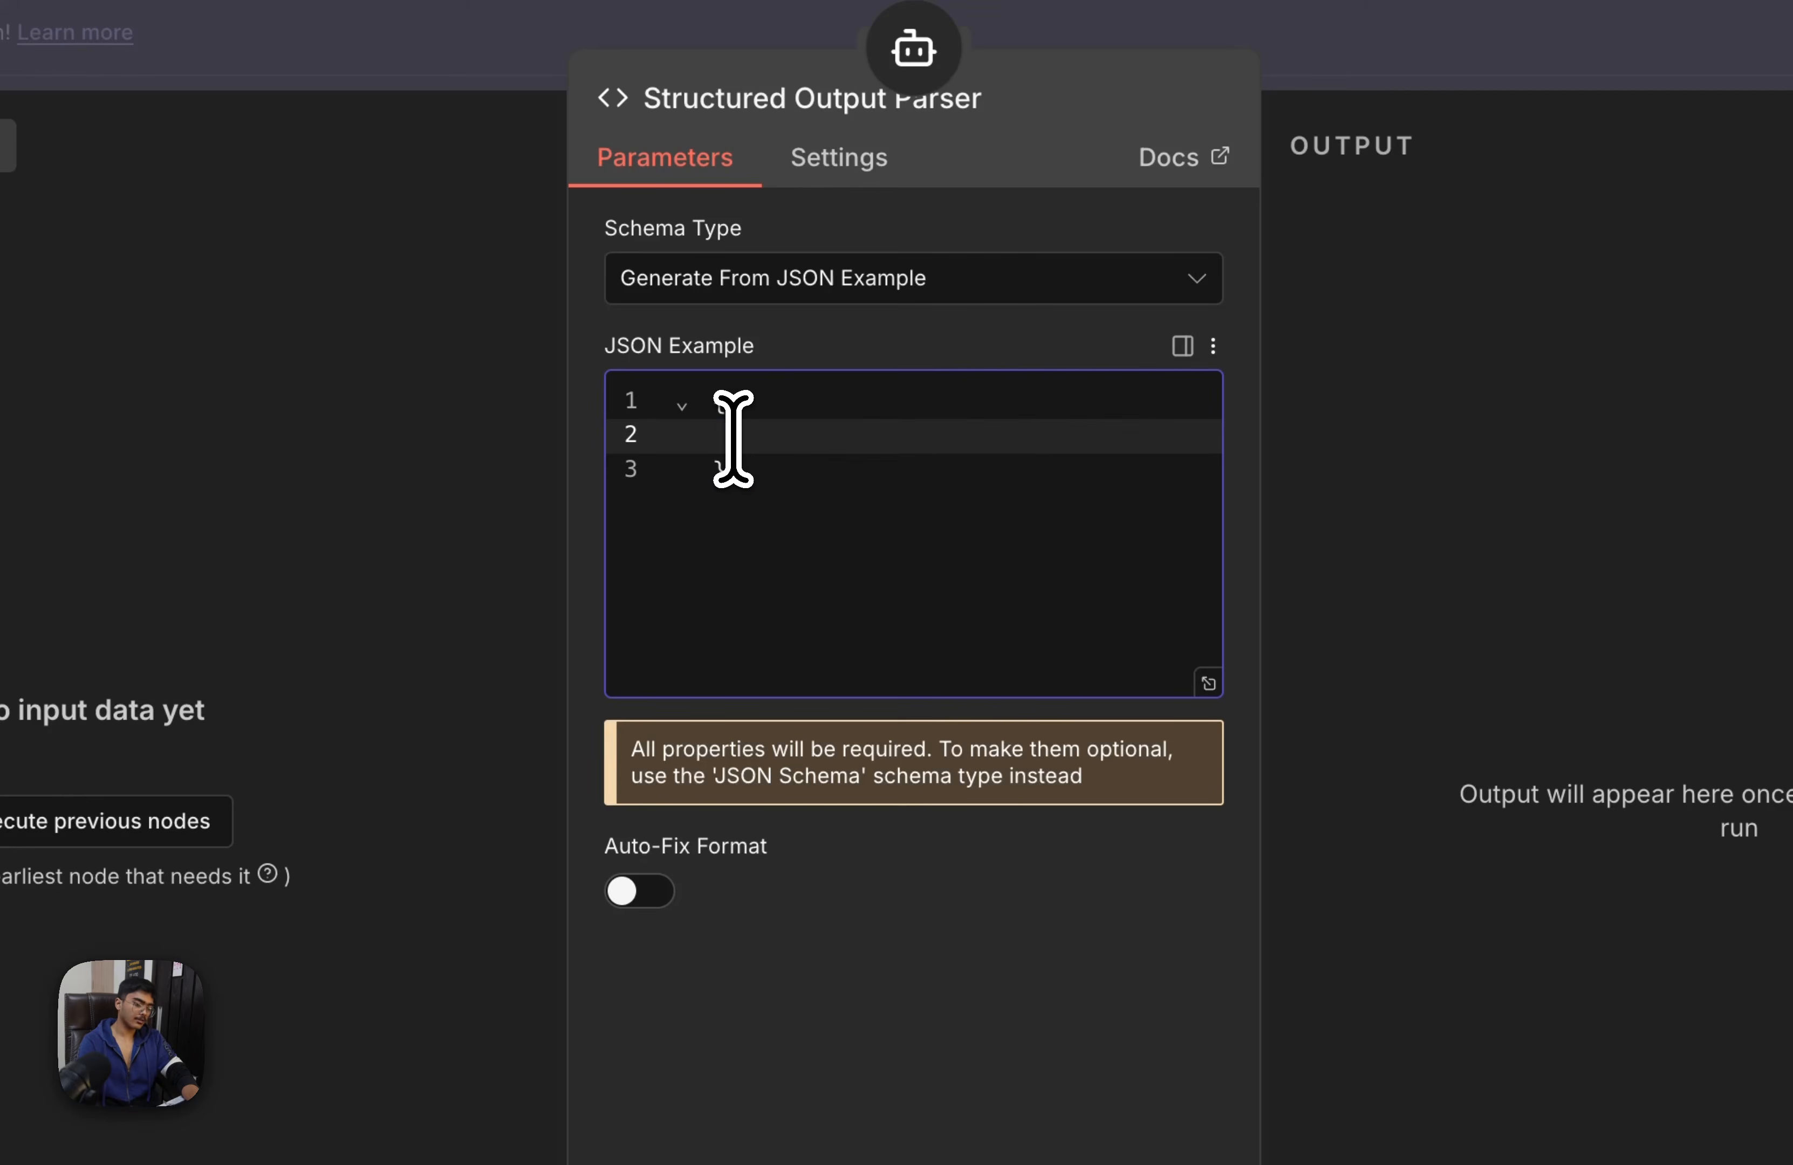
type("name\": \"out")
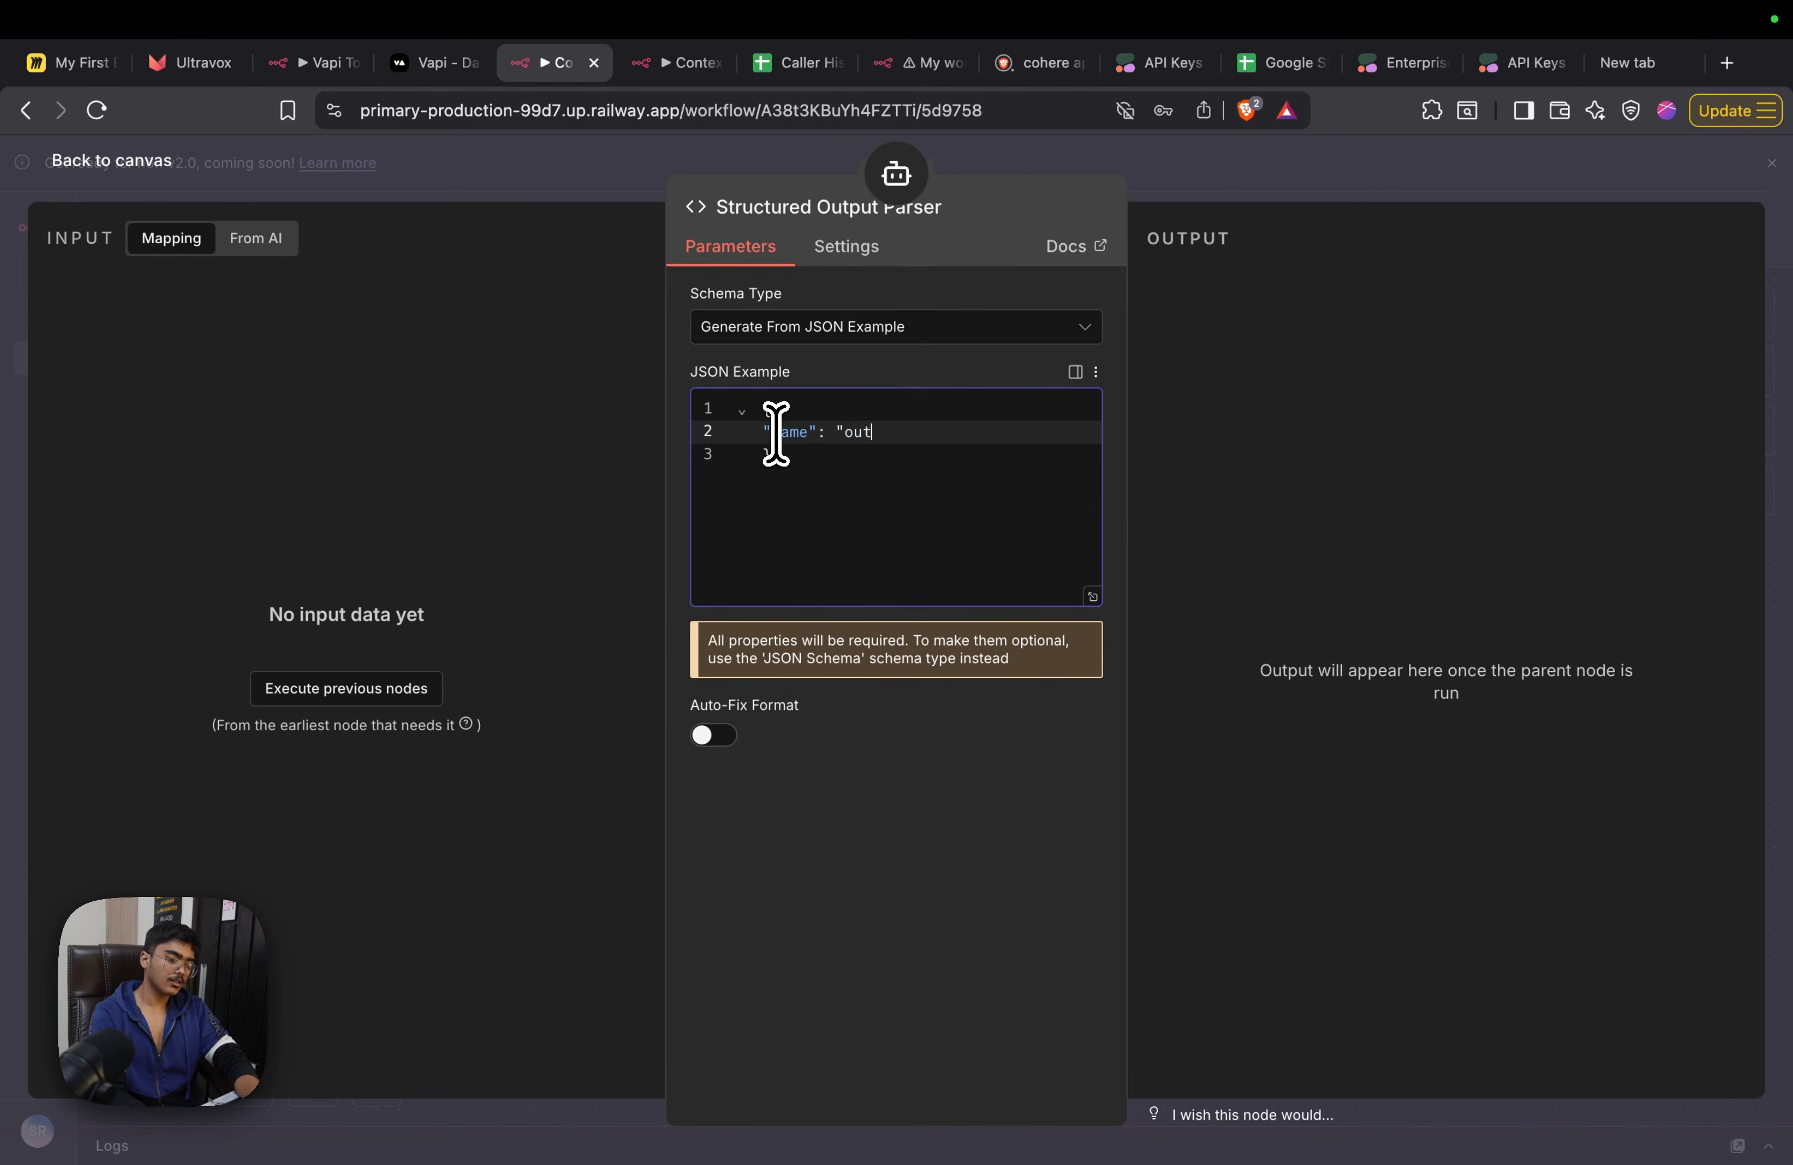
type("put the name\"")
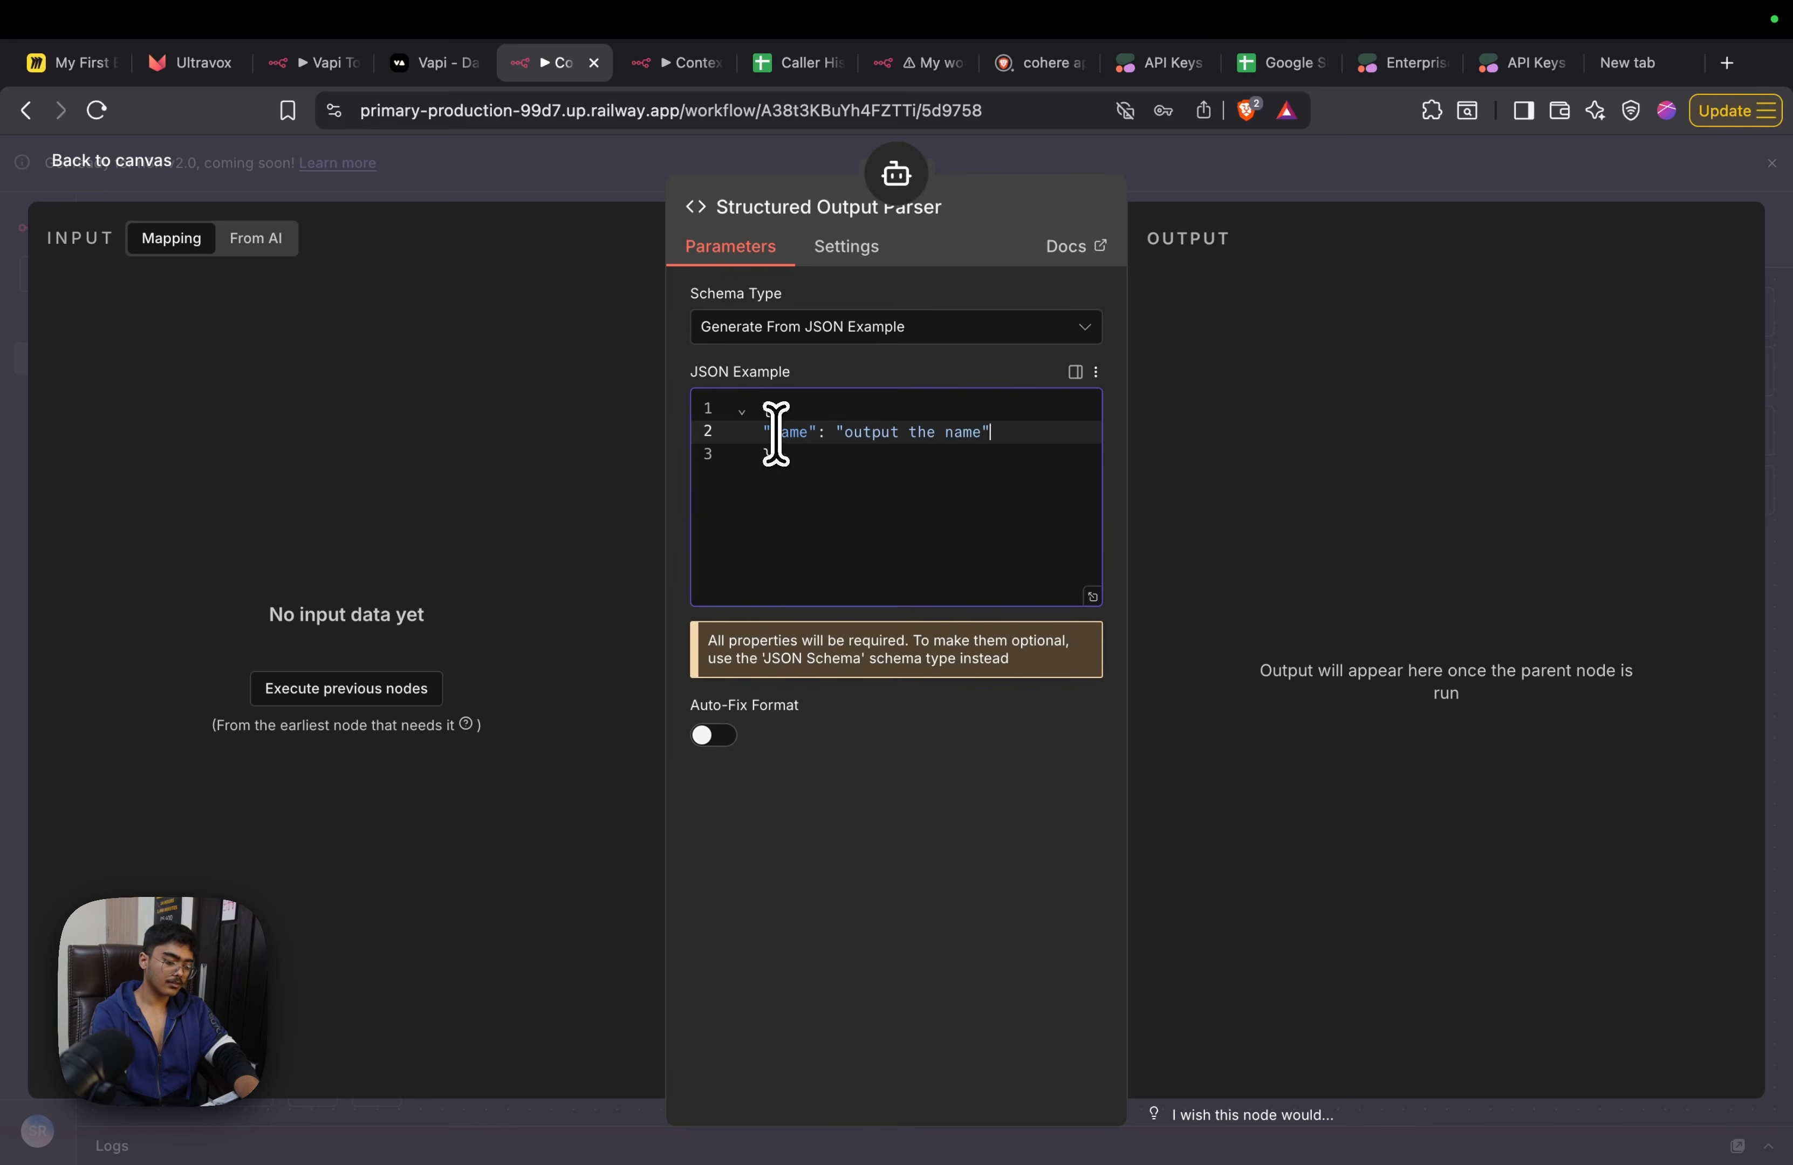
type(",")
key("Return")
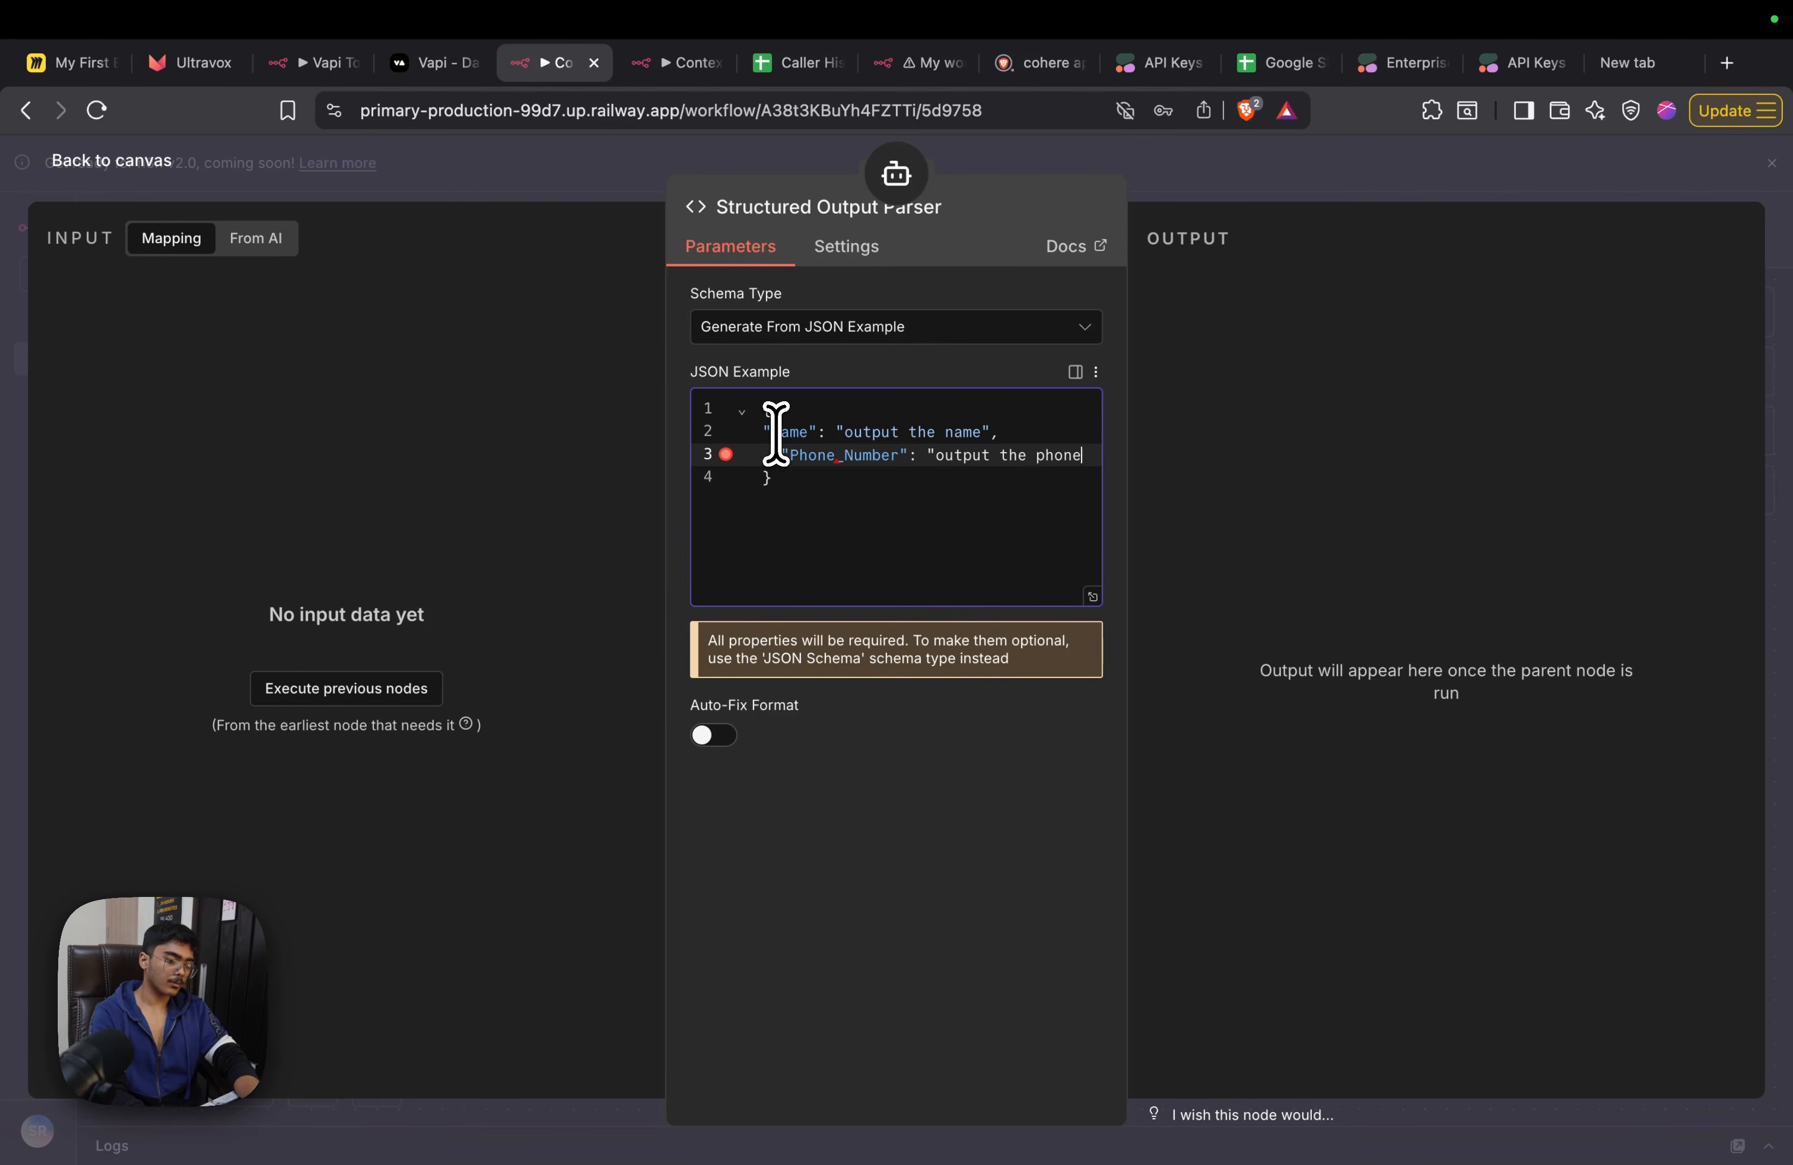
type("number")
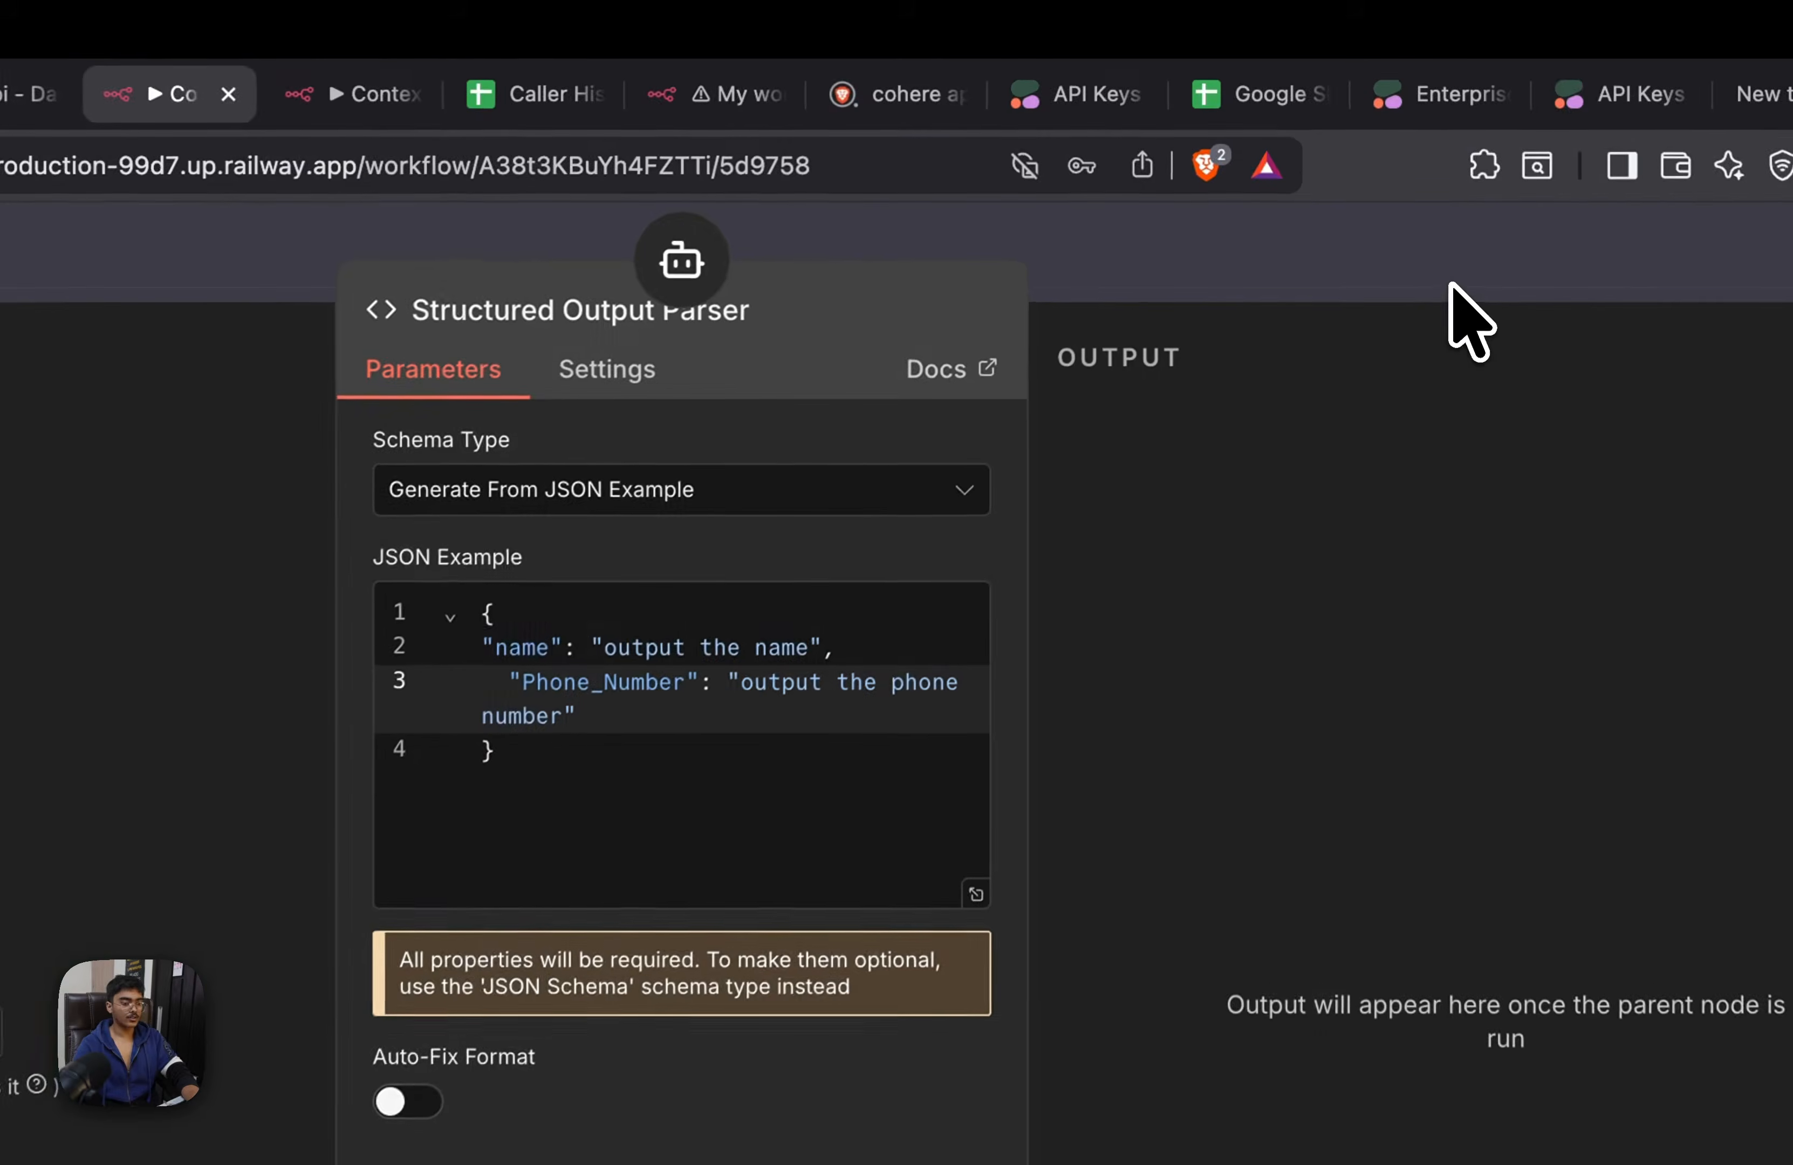
key("Escape")
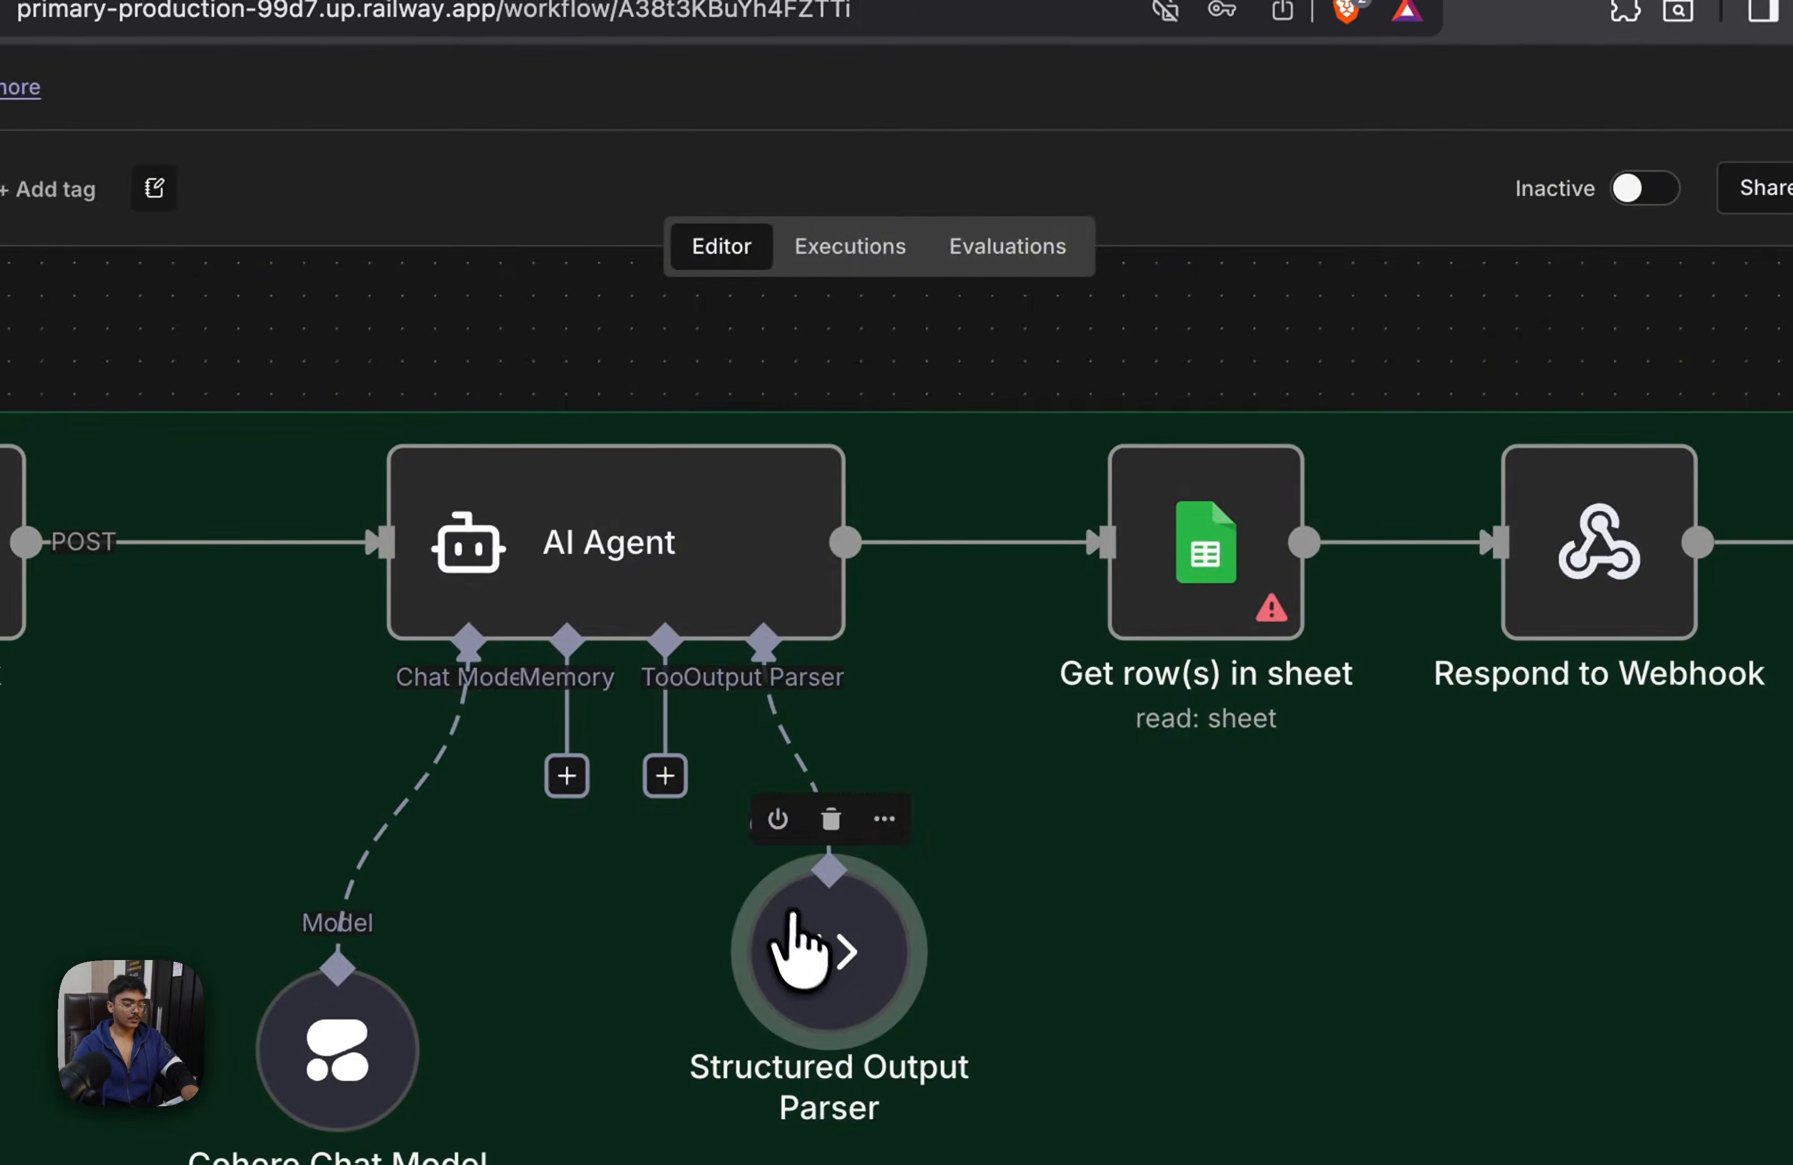
Copy the entire JSON example from the Structured Output Parser
double_click(792, 919)
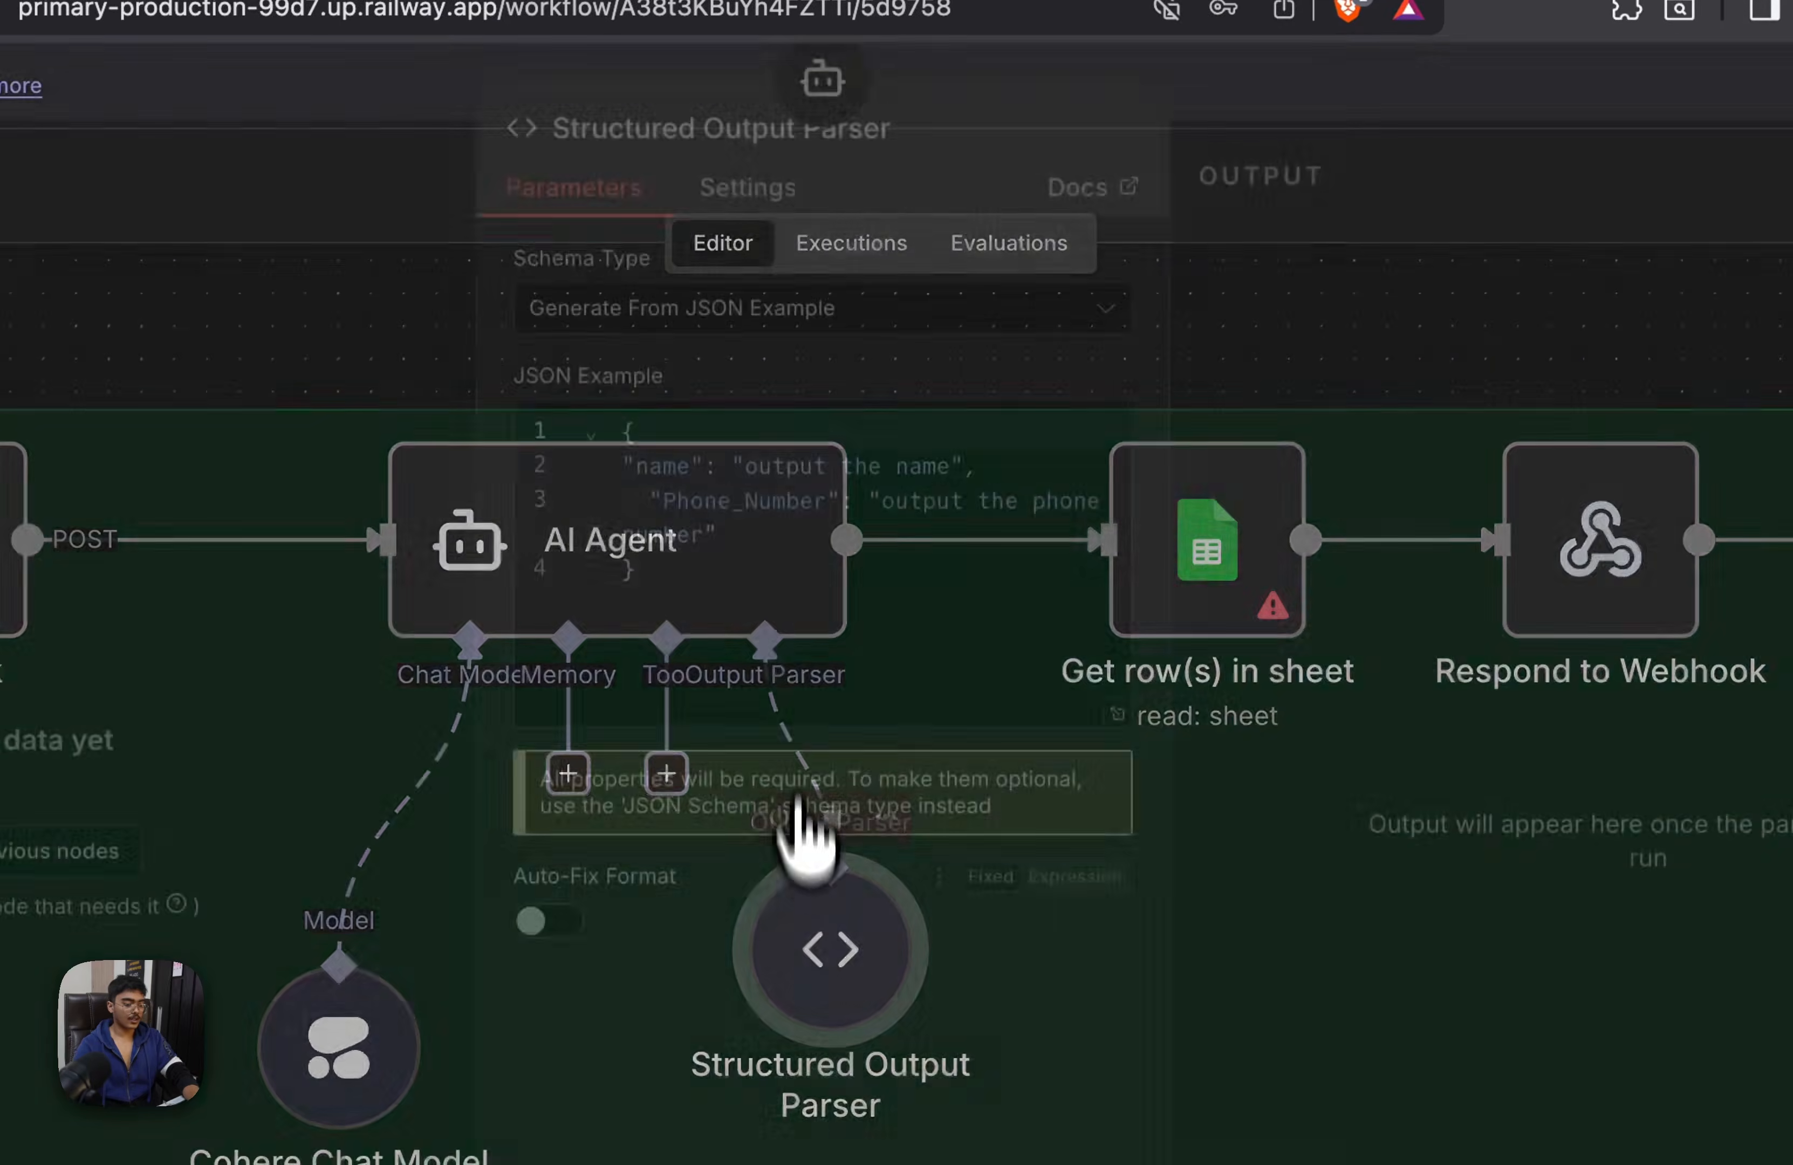
key("ctrl+a")
key("Escape")
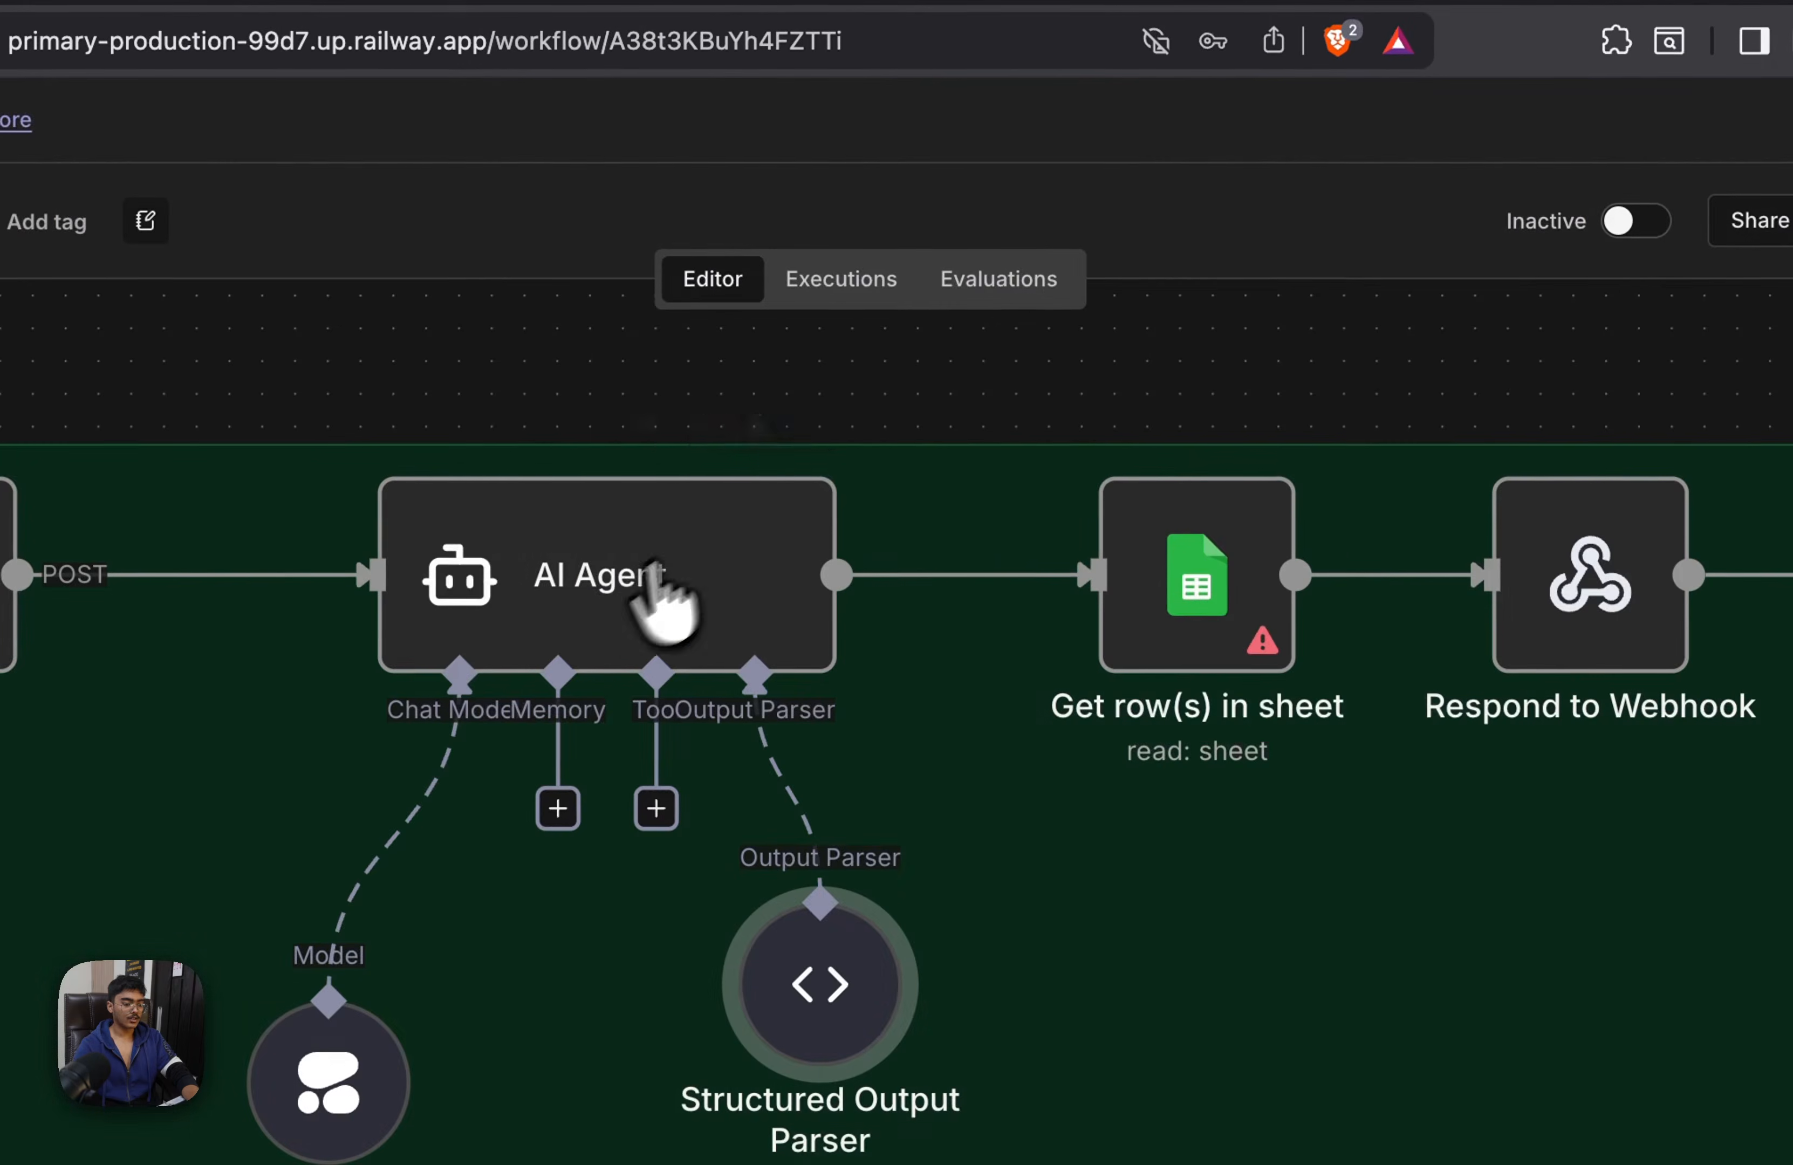
Extend the AI Agent prompt to fetch and output the phone number as well, adding "if not any then mark as null"
double_click(617, 601)
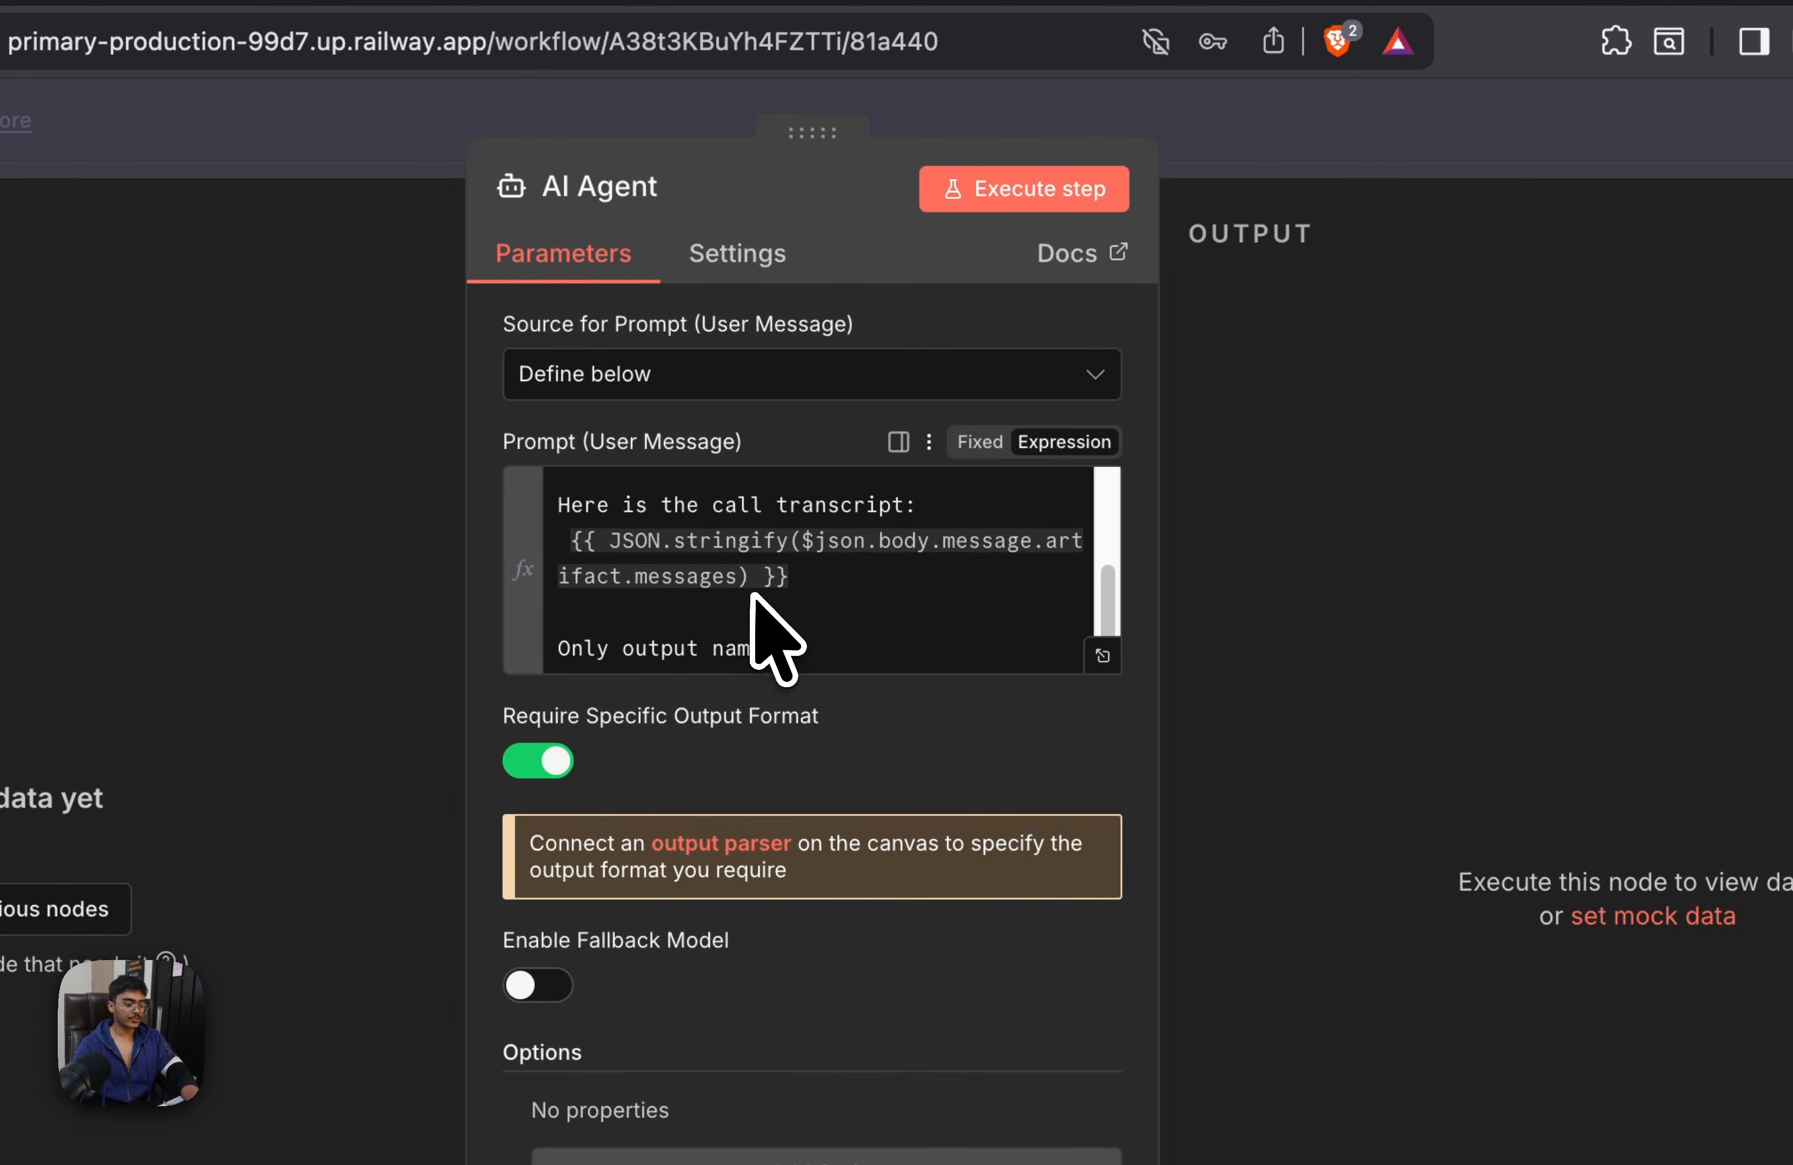
left_click(938, 648)
type("and phone number, if not any then mark as null")
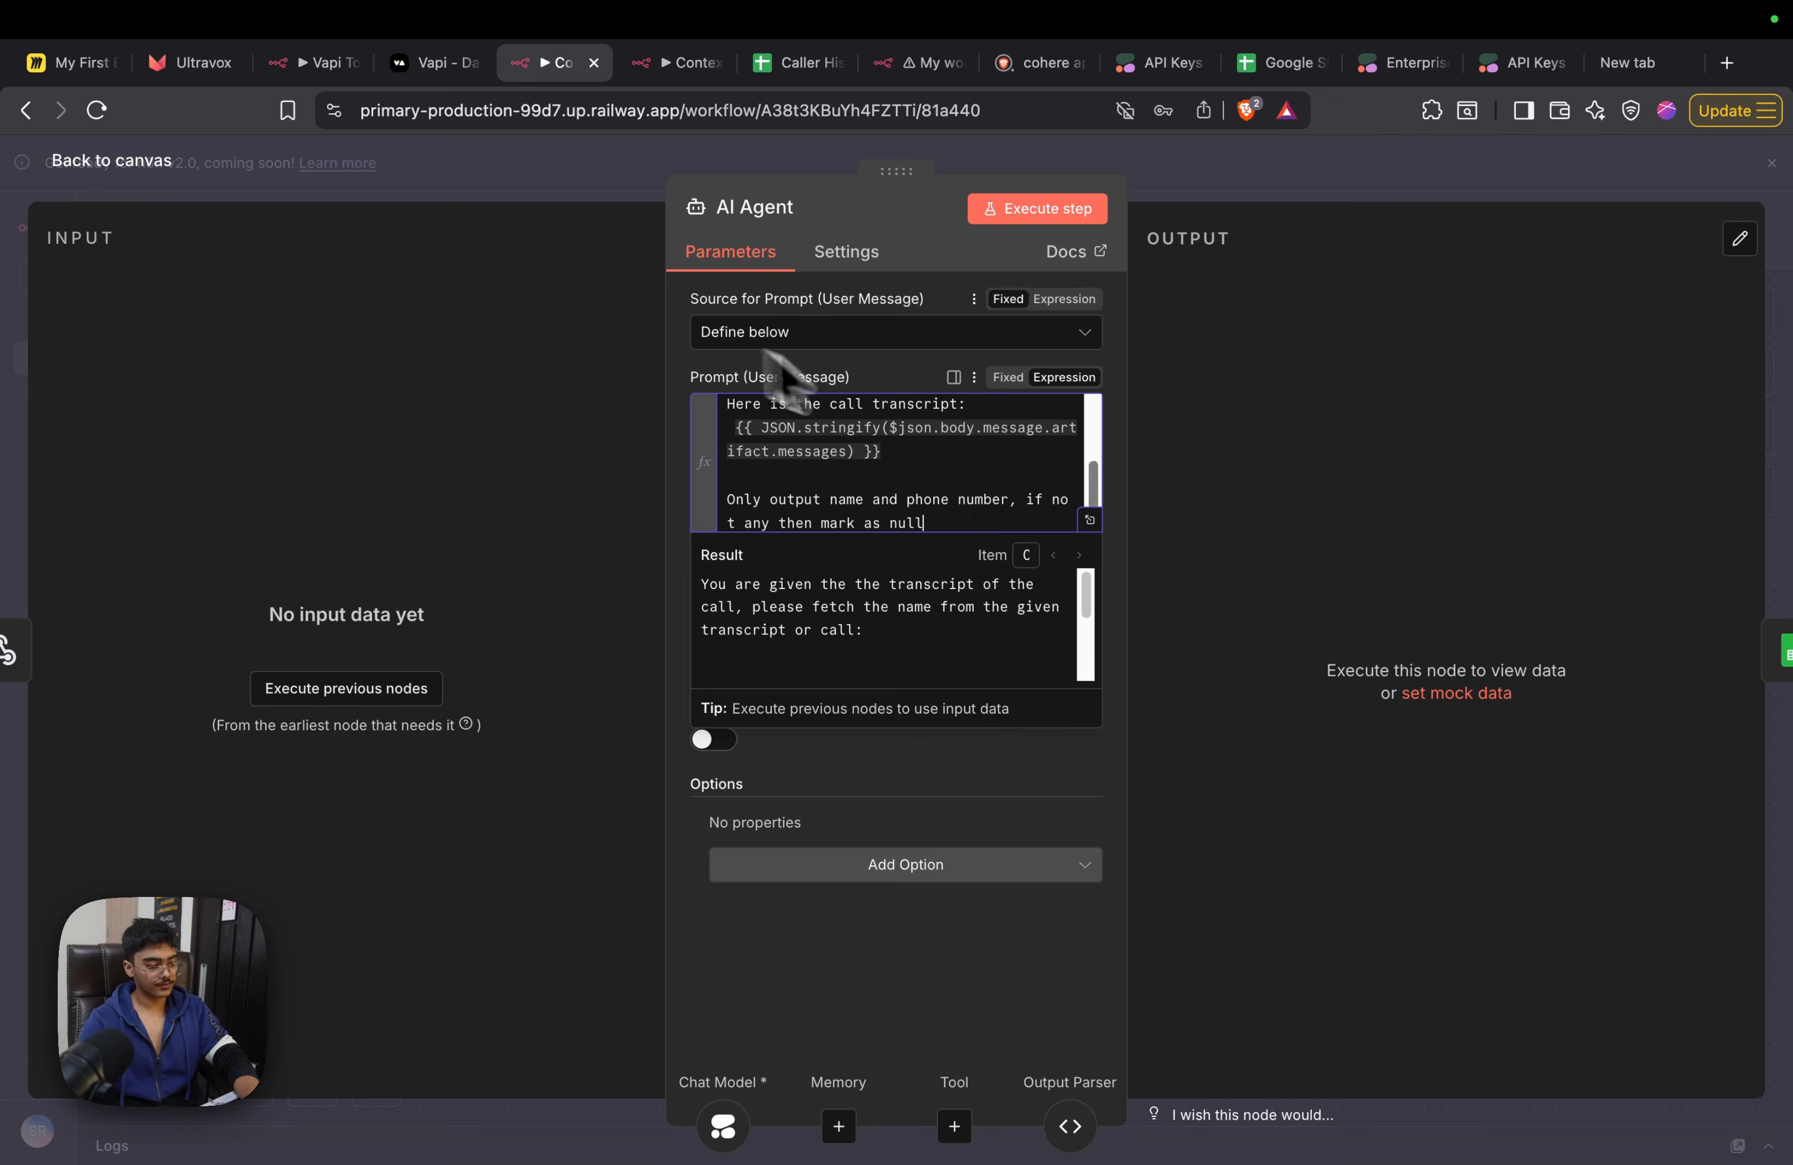
scroll(928, 472, "up", 5)
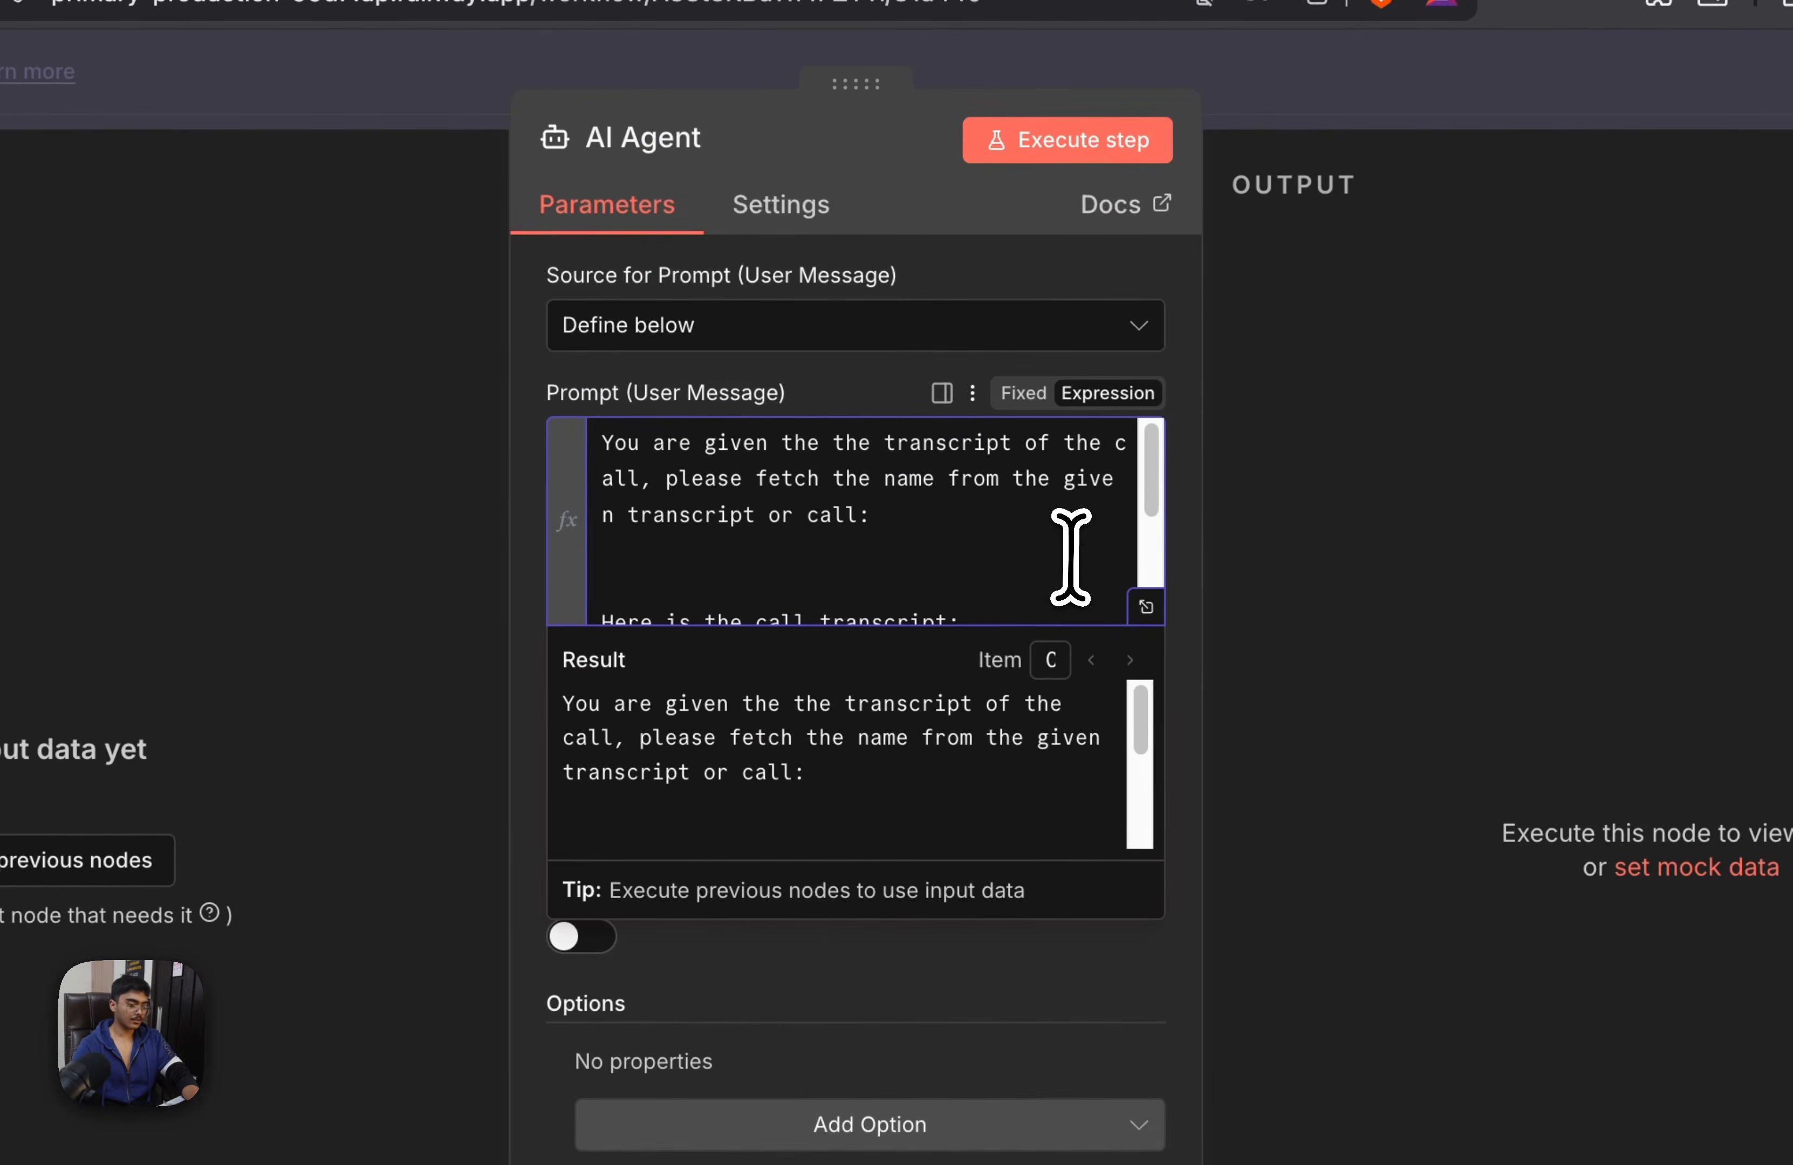
type("and phone number")
Append "output format is like this:" with the copied JSON example to the AI Agent prompt and save the workflow
scroll(852, 539, "down", 3)
left_click(994, 599)
key("Return")
key("Return")
type("ouptut")
key("BackSpace")
key("BackSpace")
key("BackSpace")
key("BackSpace")
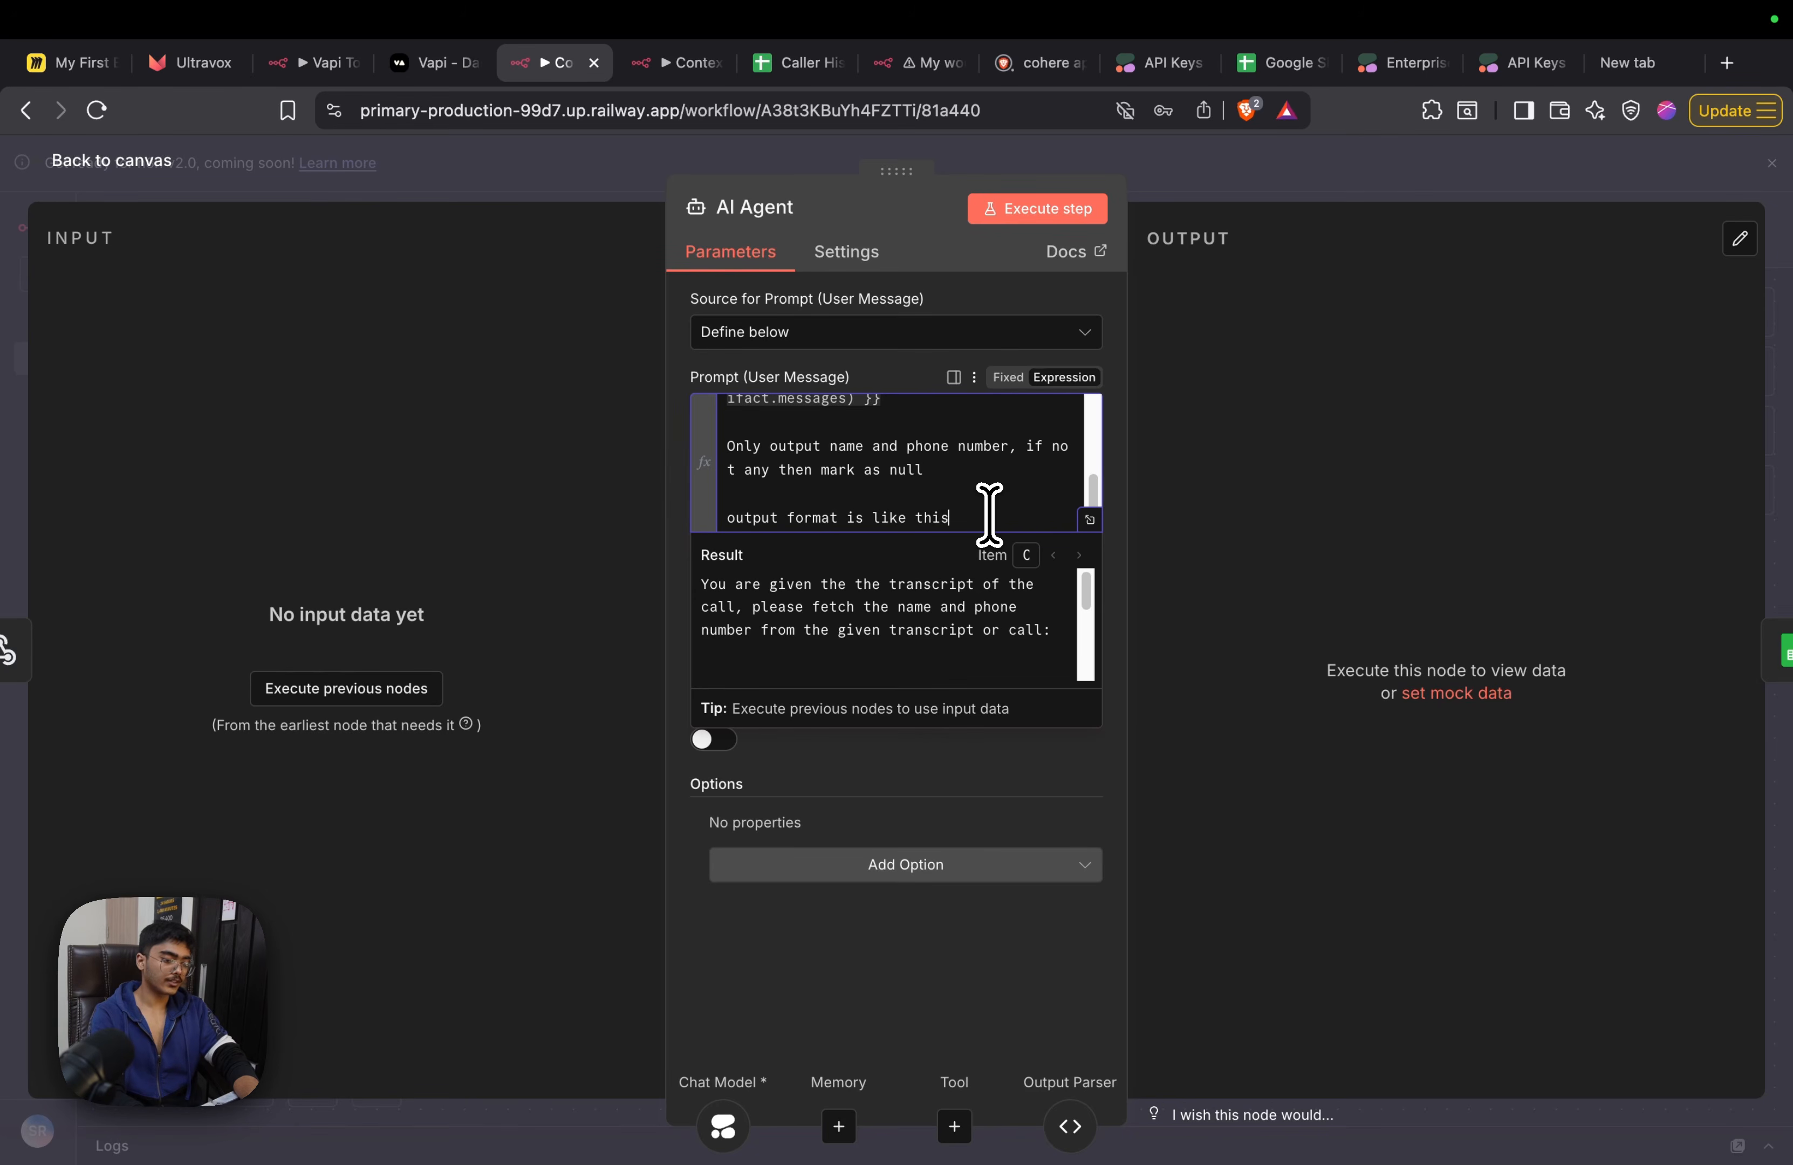
type(": { \"name\": \"output the name\",   \"Phone_Number\": \"output the phone number\" }")
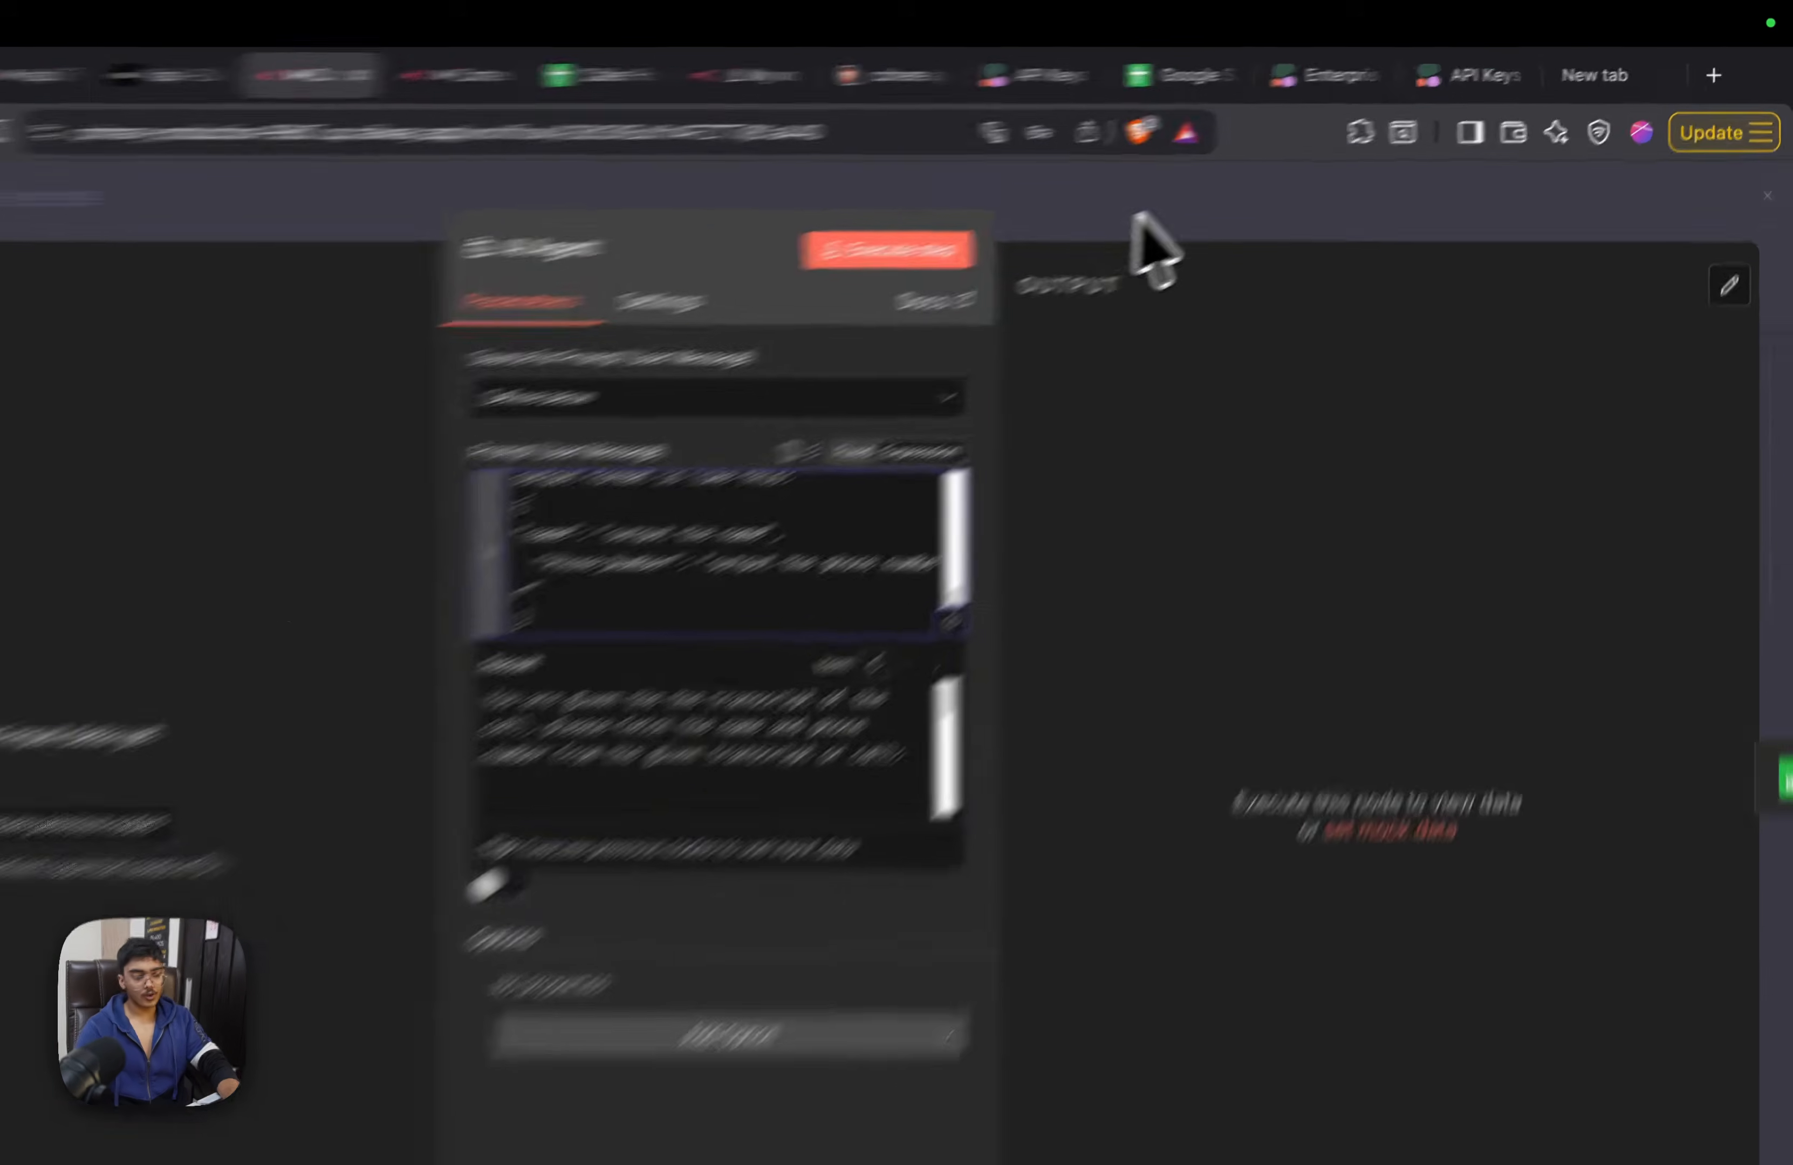
key("Escape")
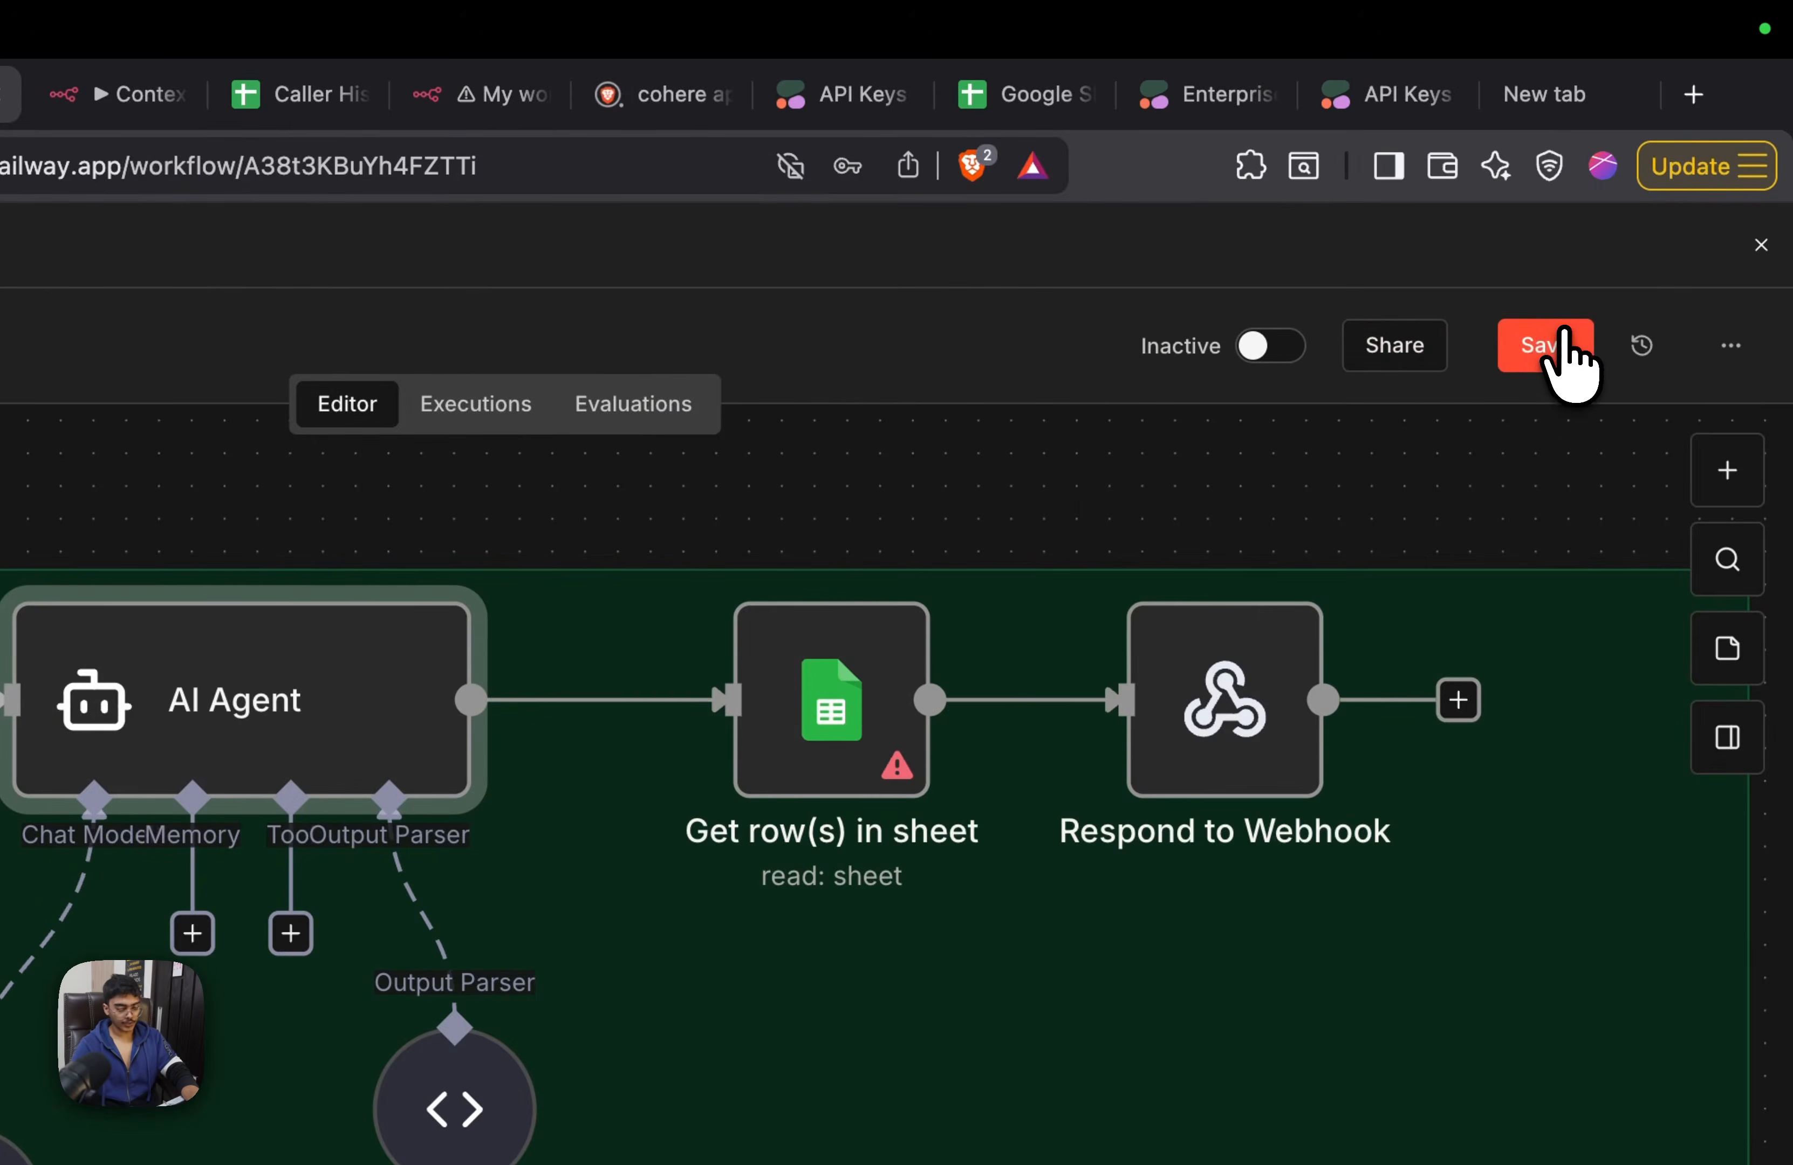
left_click(1560, 341)
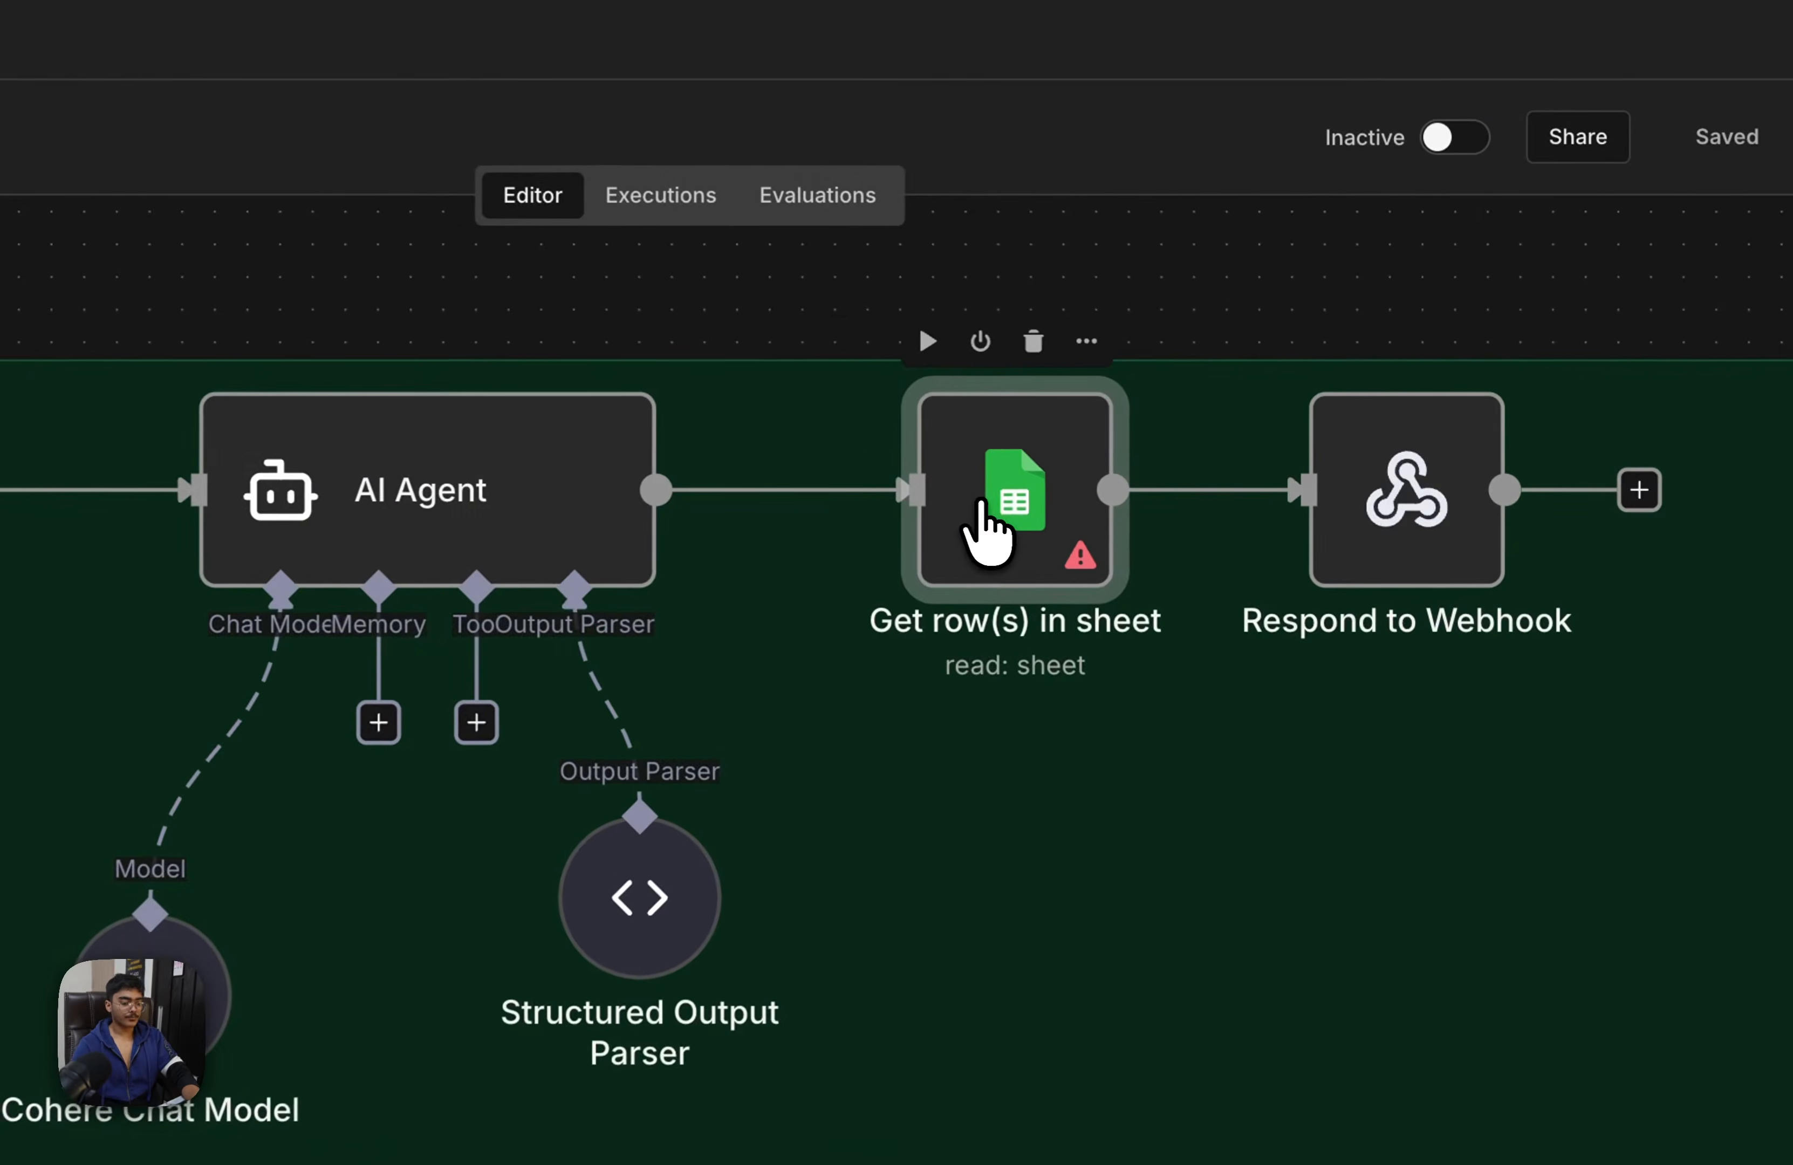
Open the Get row(s) in sheet node and start creating a new Google Sheets OAuth2 credential
double_click(1146, 469)
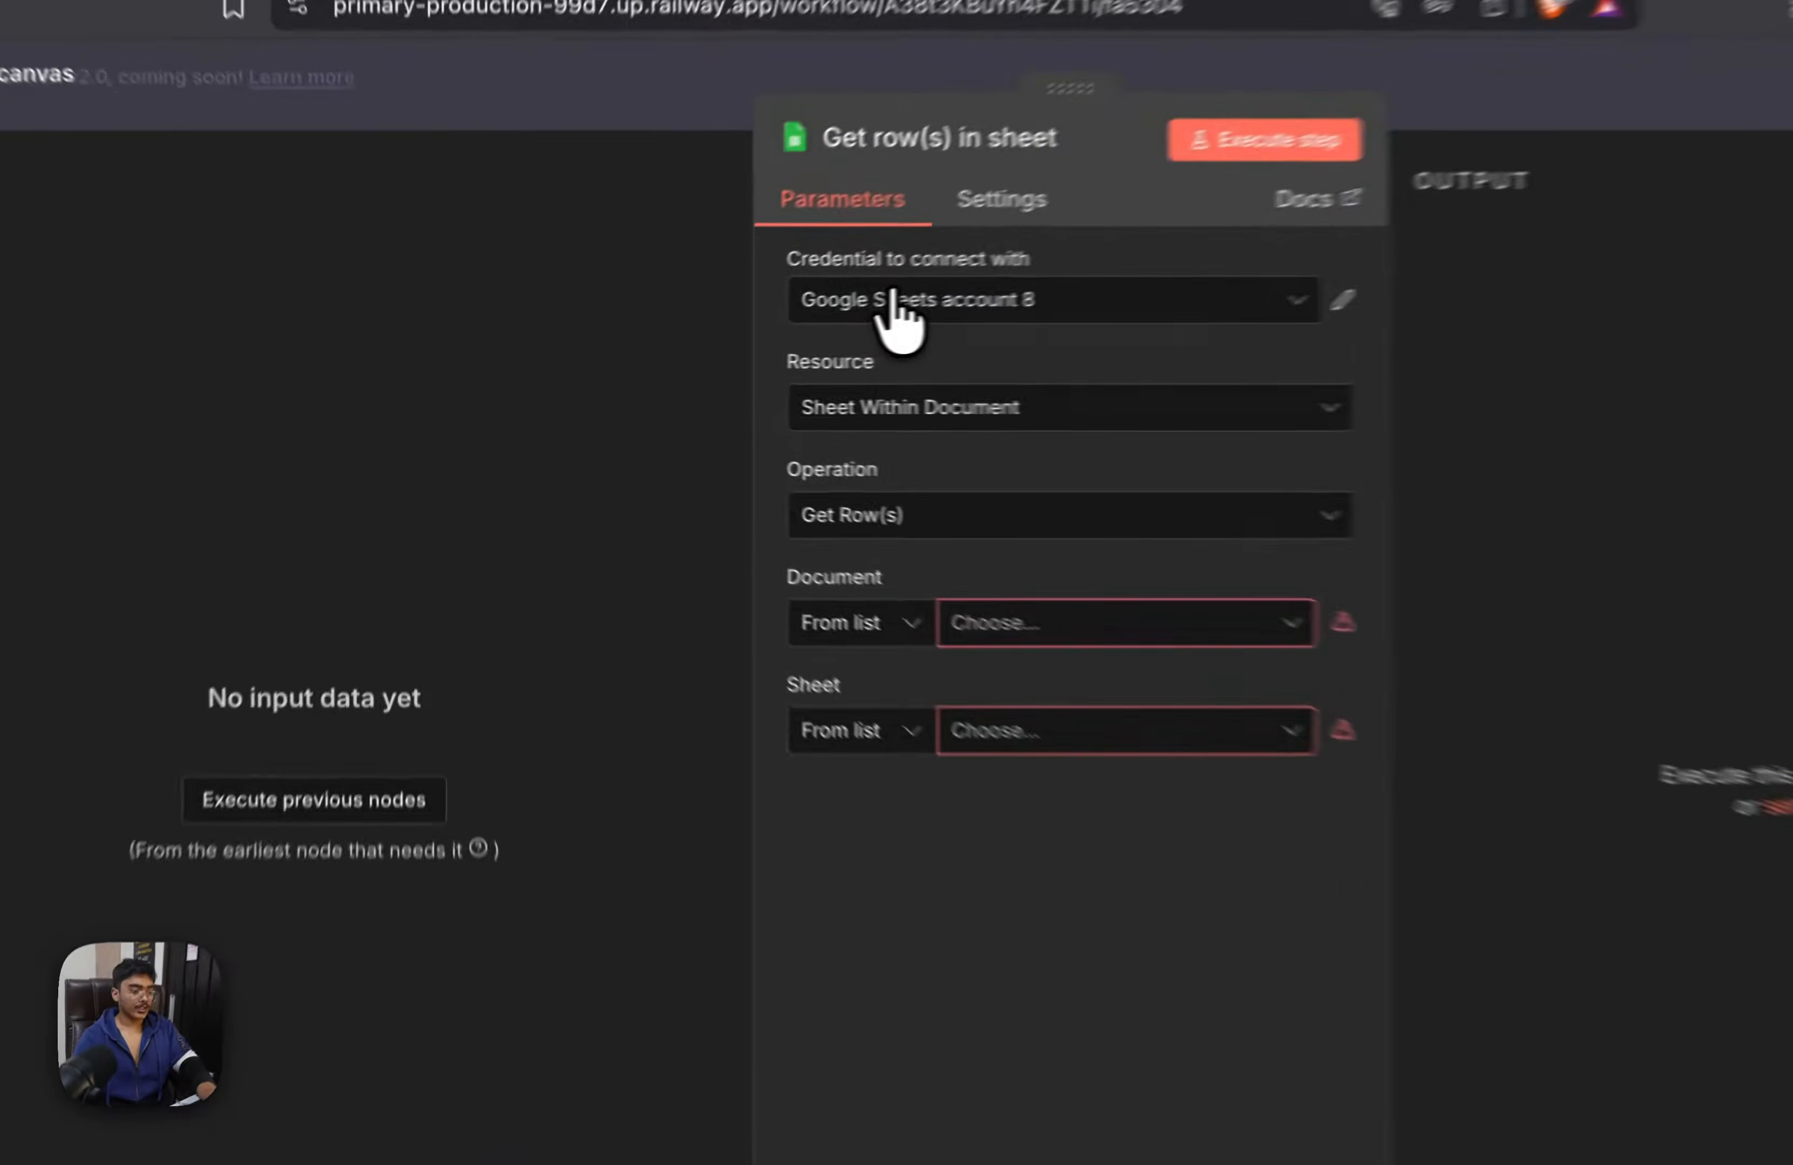
left_click(740, 321)
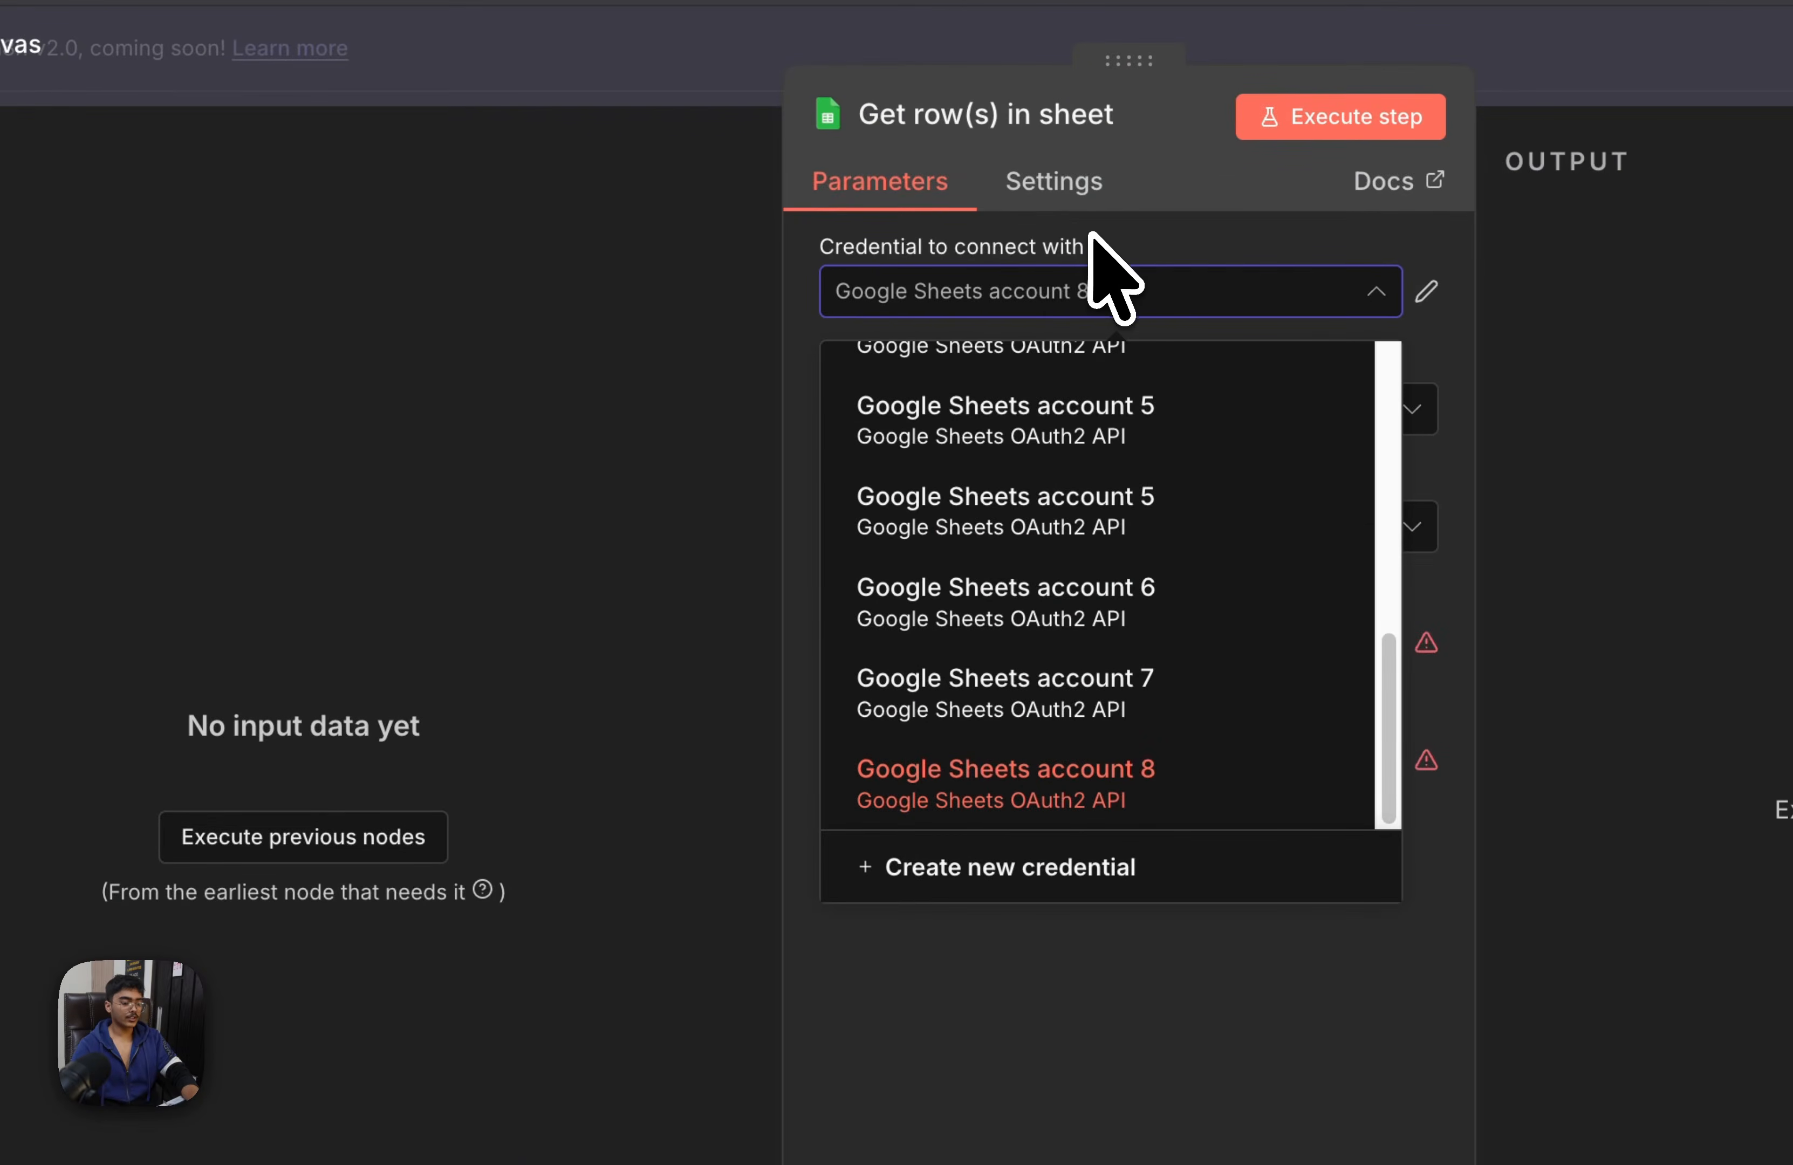
left_click(1067, 863)
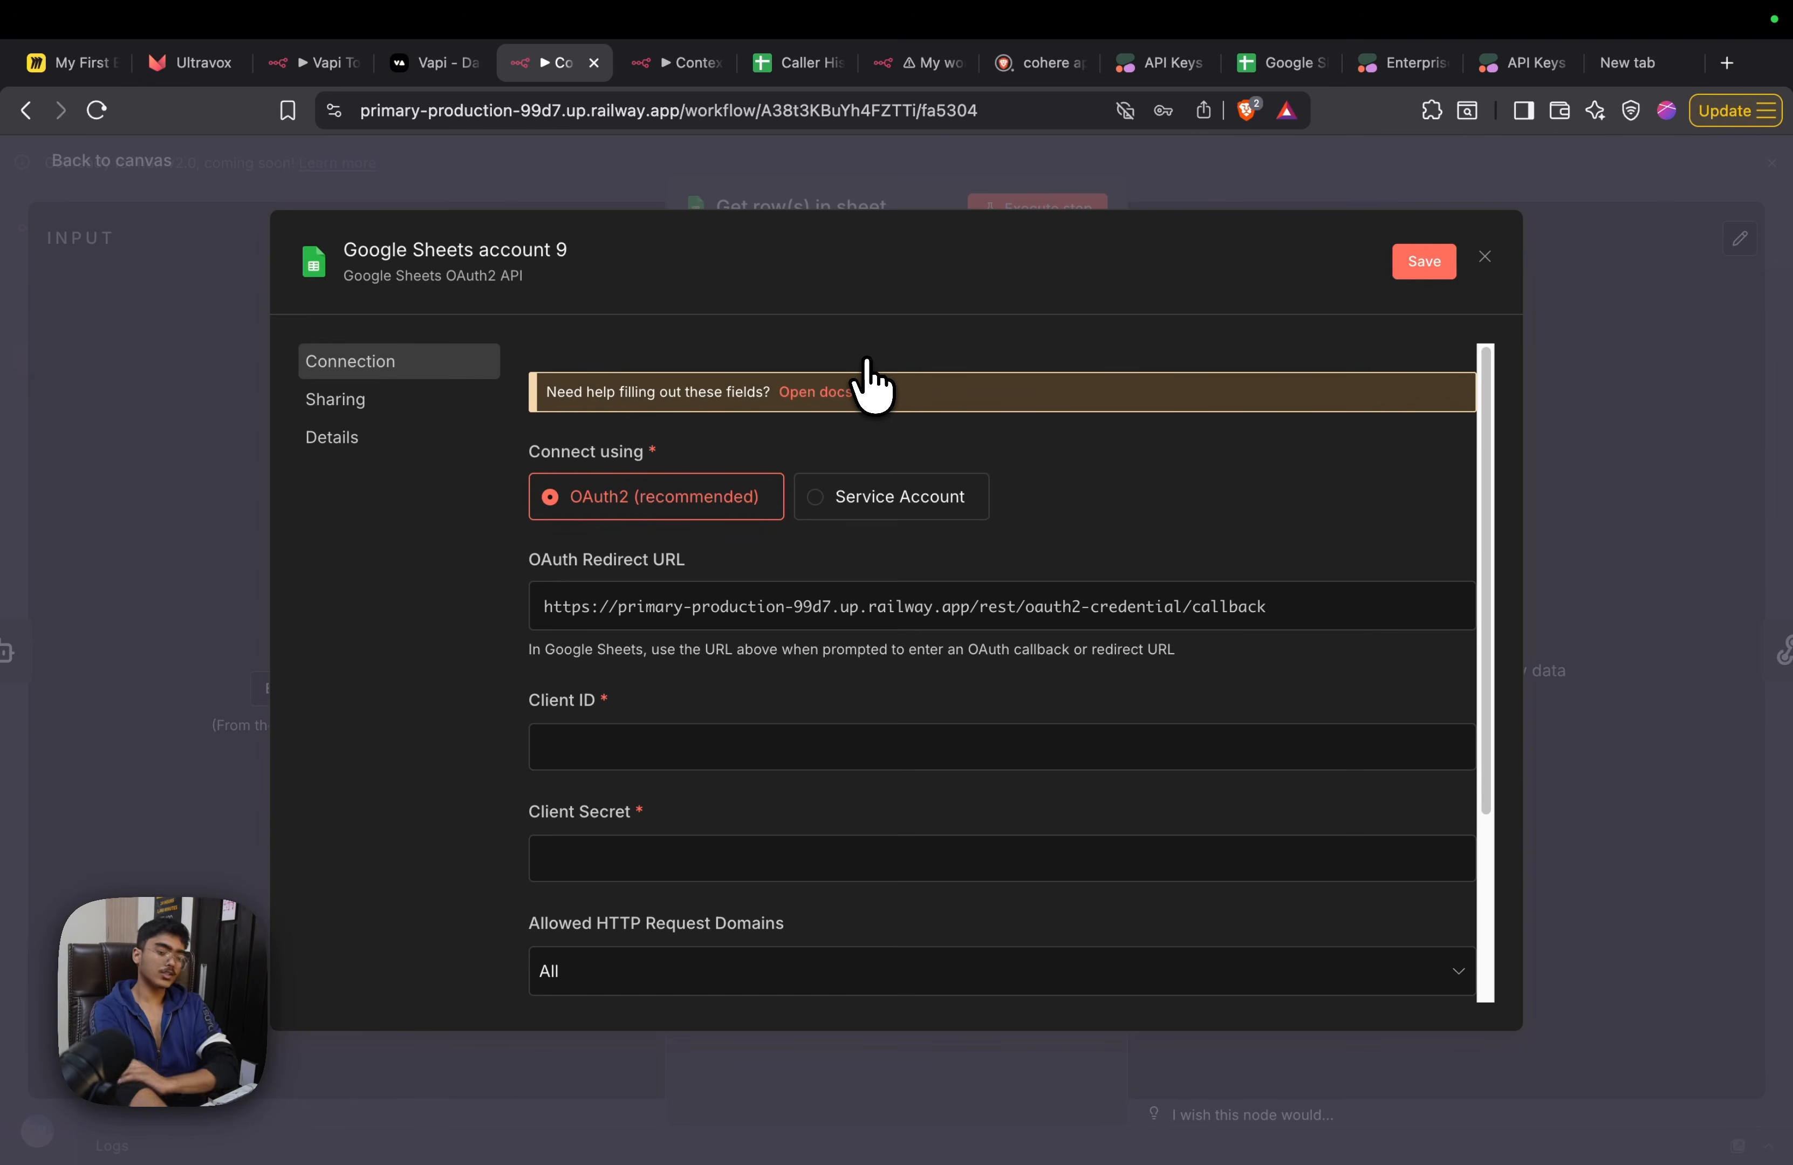
Search the web for "google cloud" in a new browser tab and open the Google Cloud console
key("super+t")
type("goog")
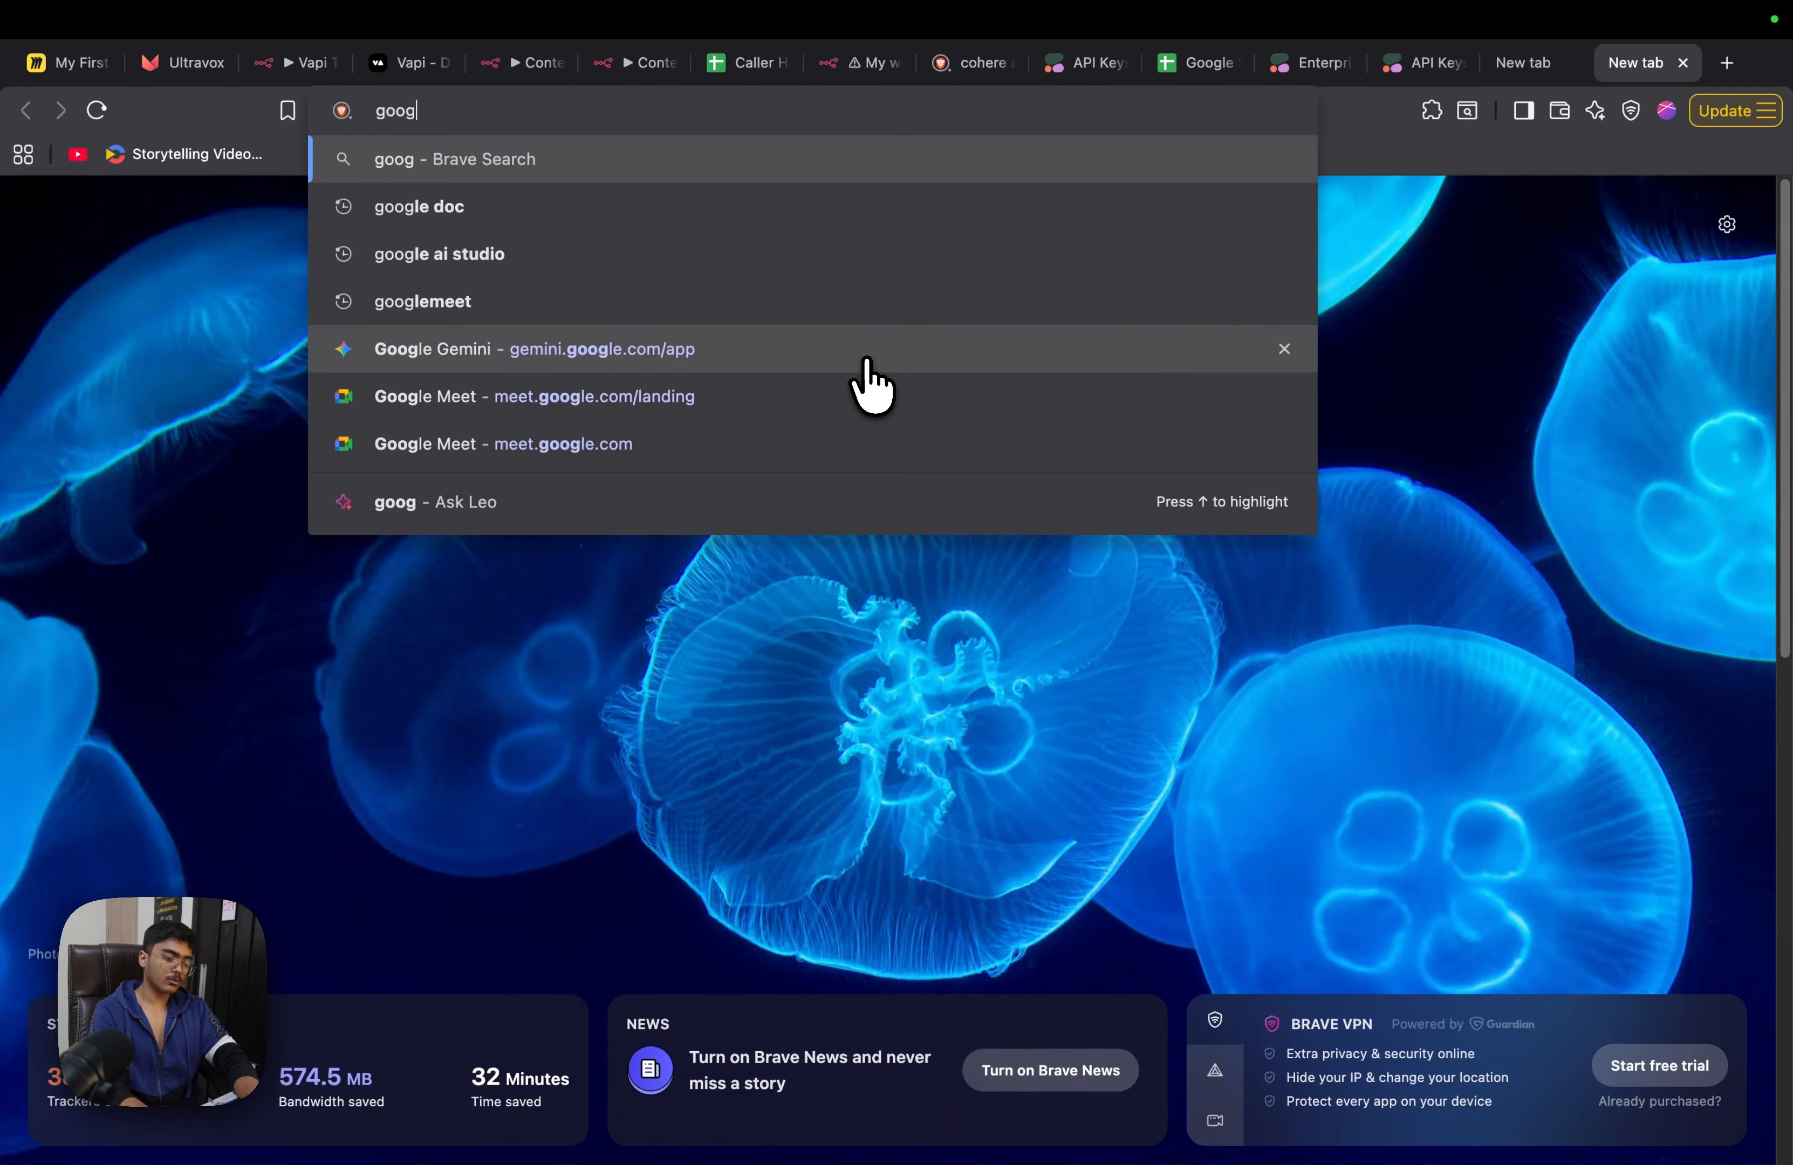
type("le cloud")
key("Return")
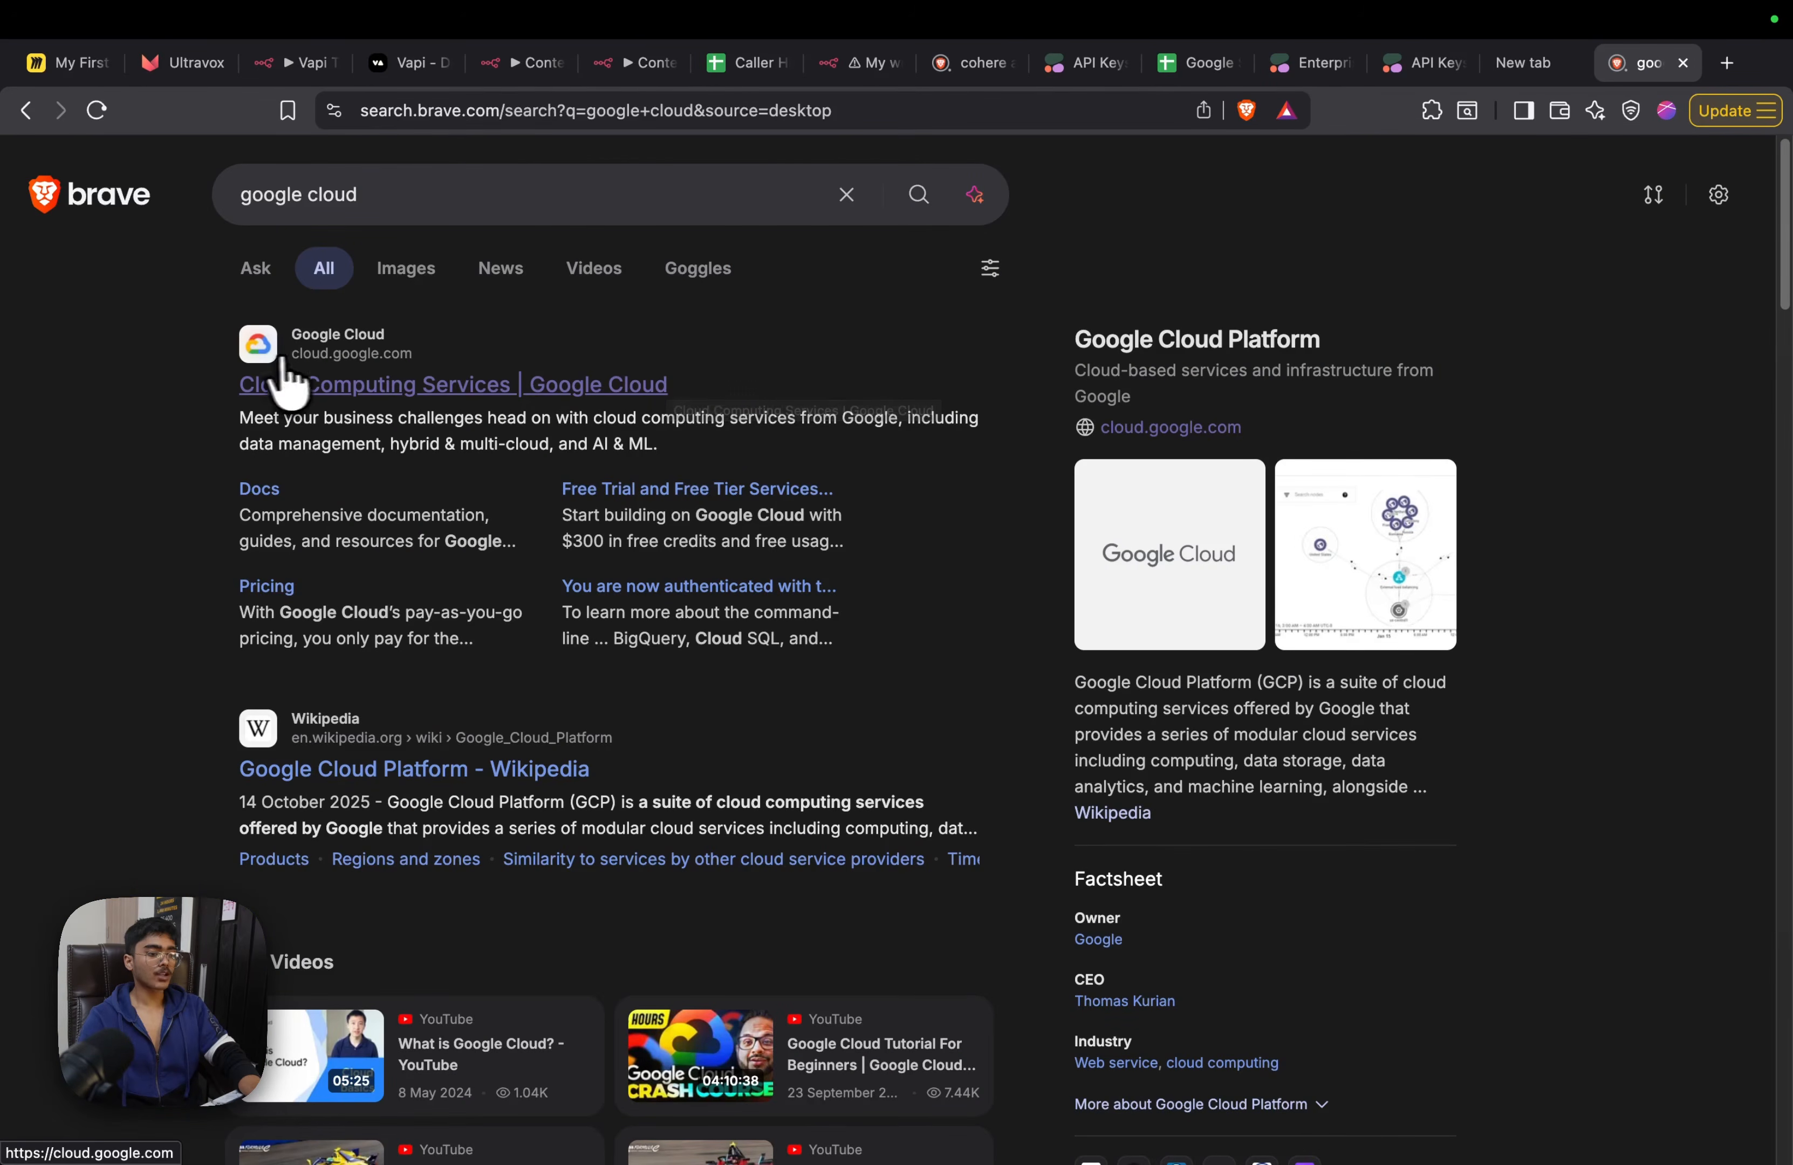
left_click(310, 383)
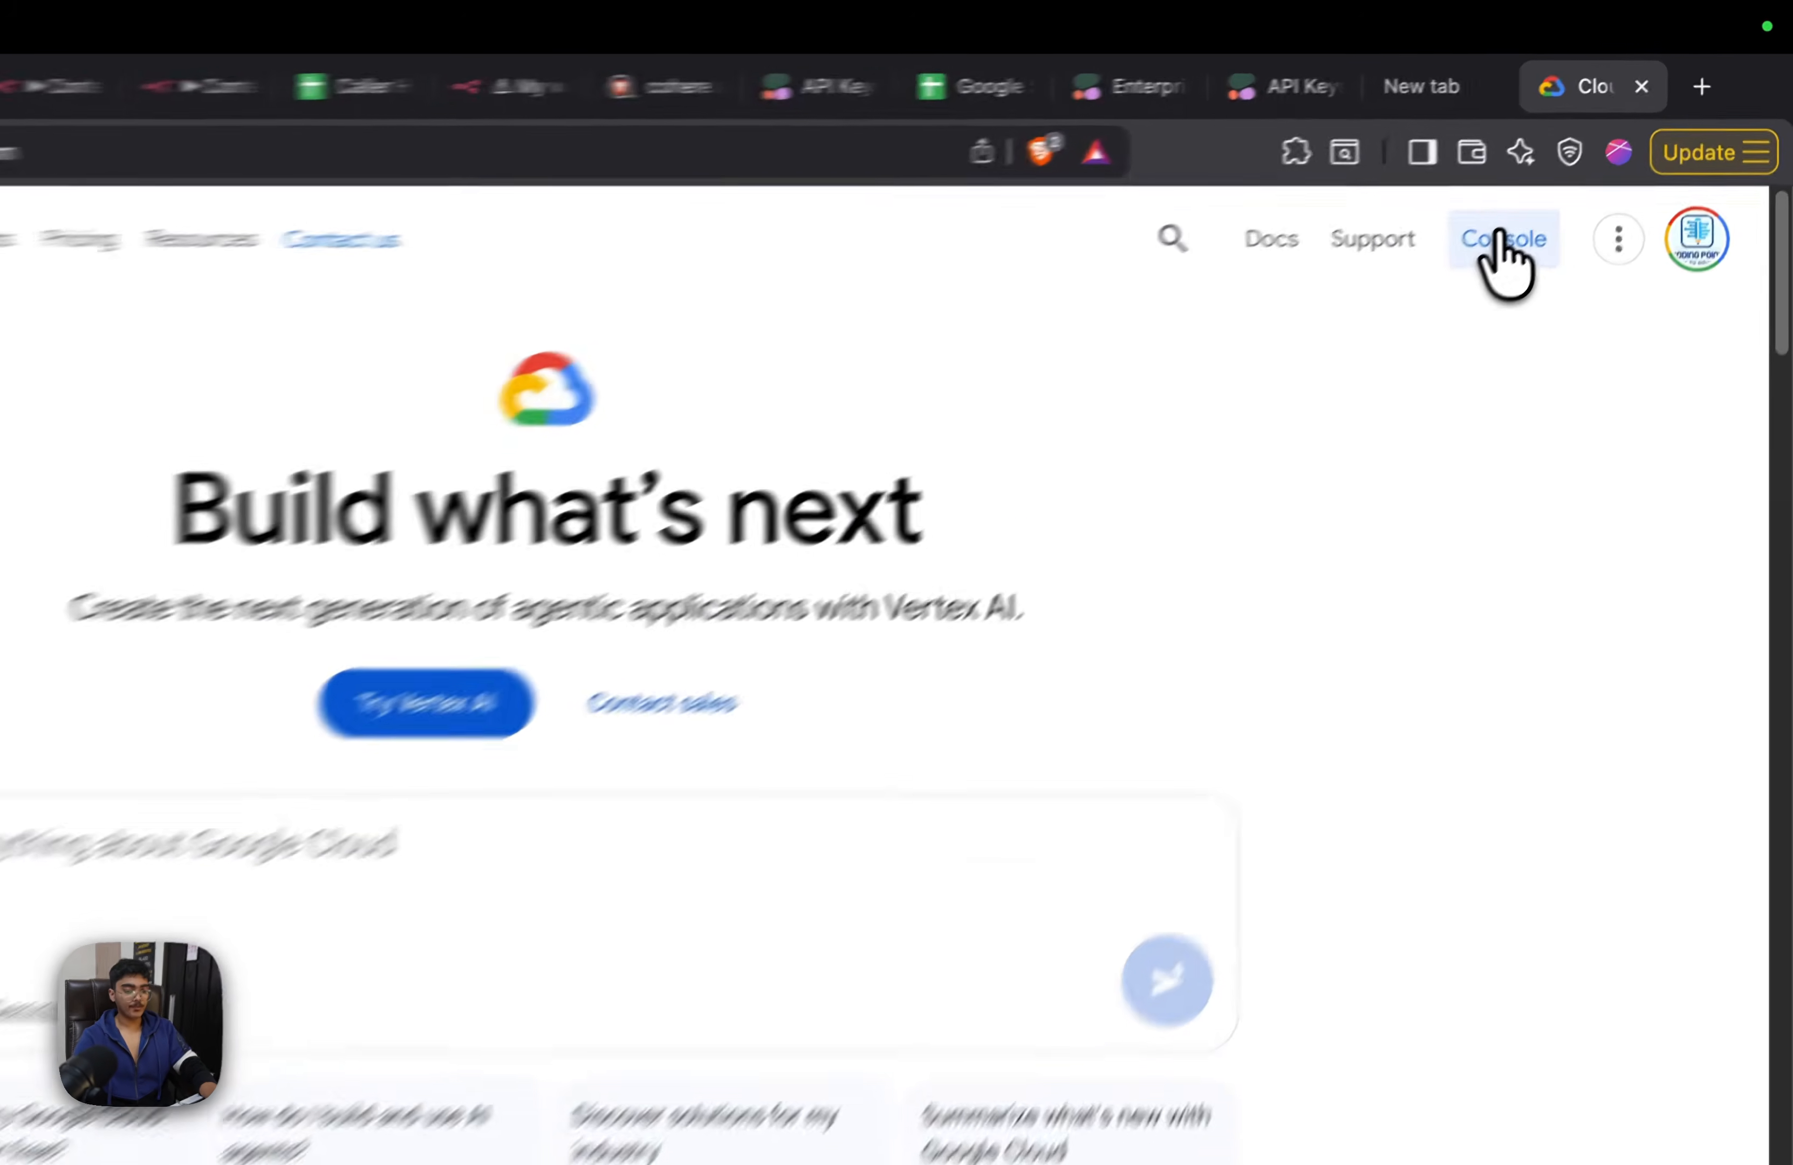
left_click(1499, 238)
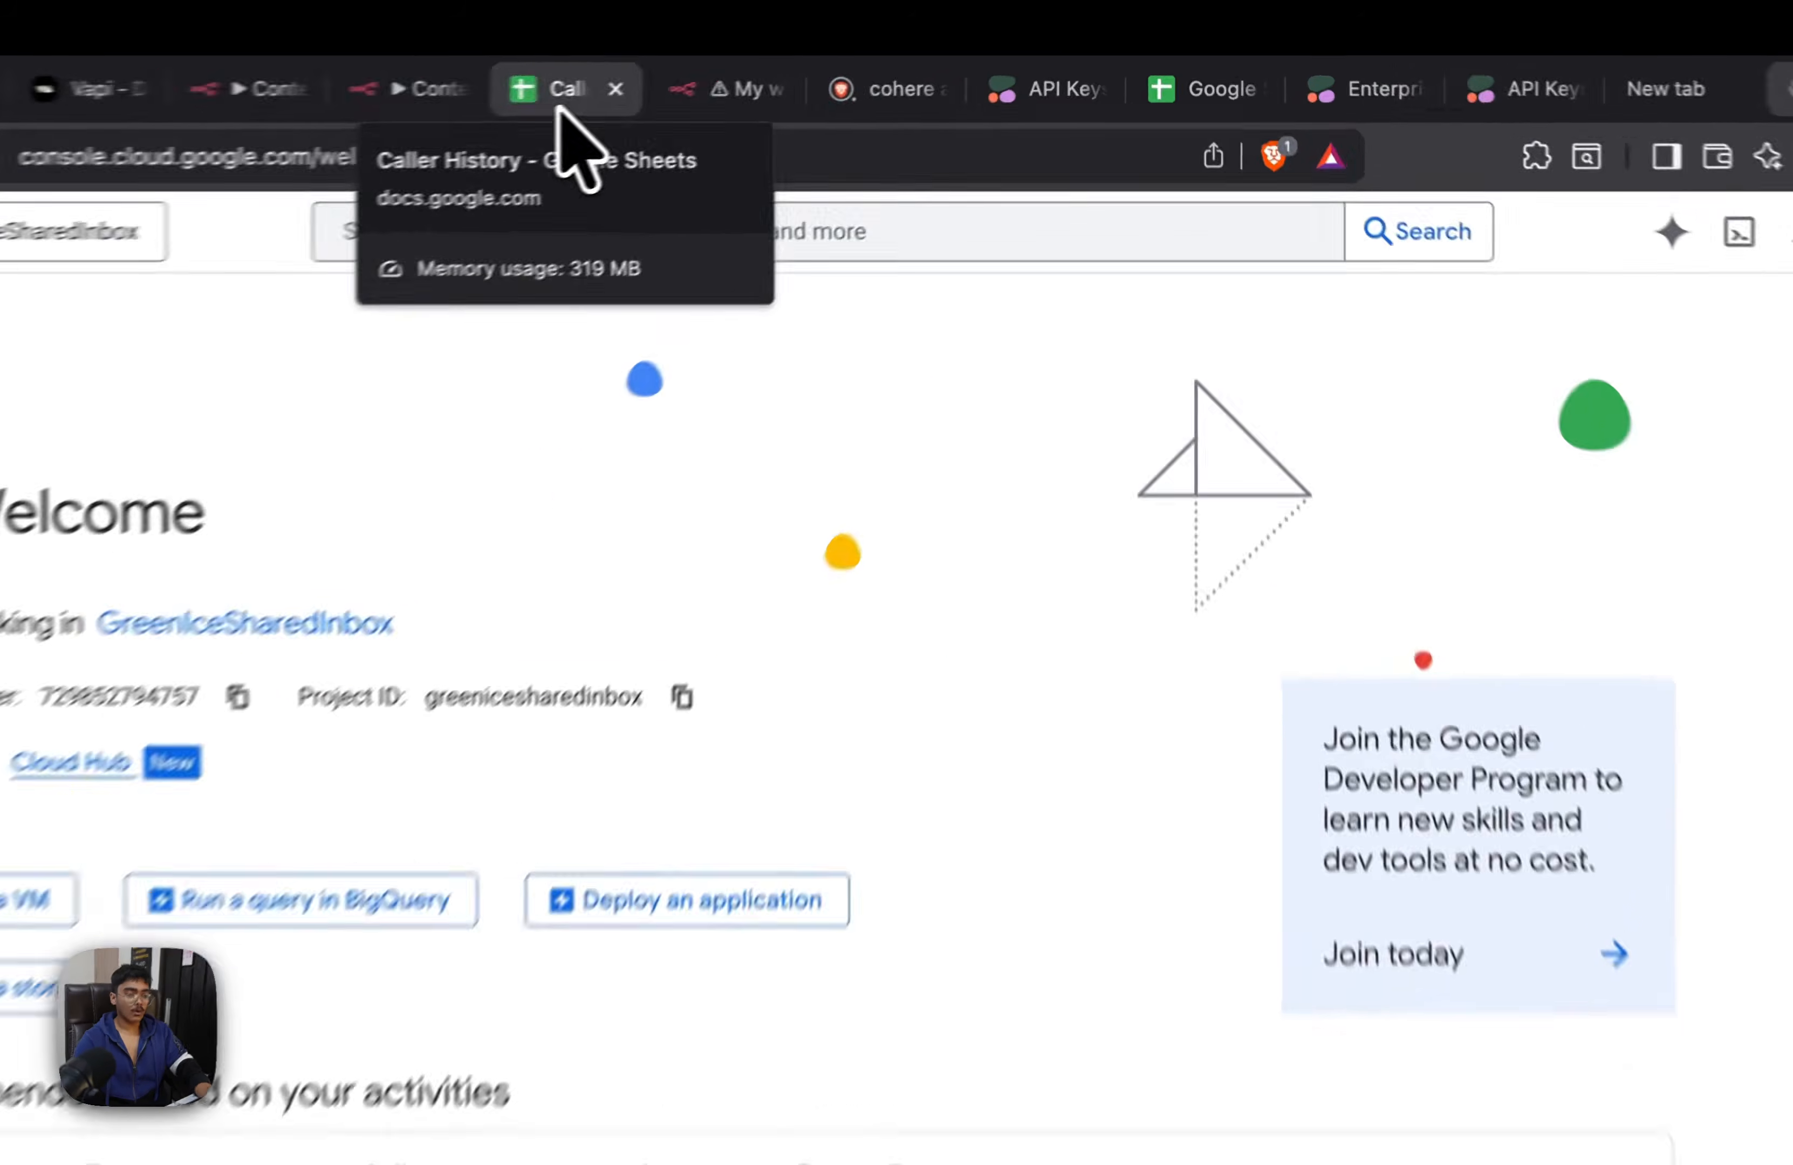
Move the Caller History spreadsheet's tab beside the Google Cloud one and check which Google account the sheet uses
left_click(743, 70)
left_click_drag(524, 109, 1361, 132)
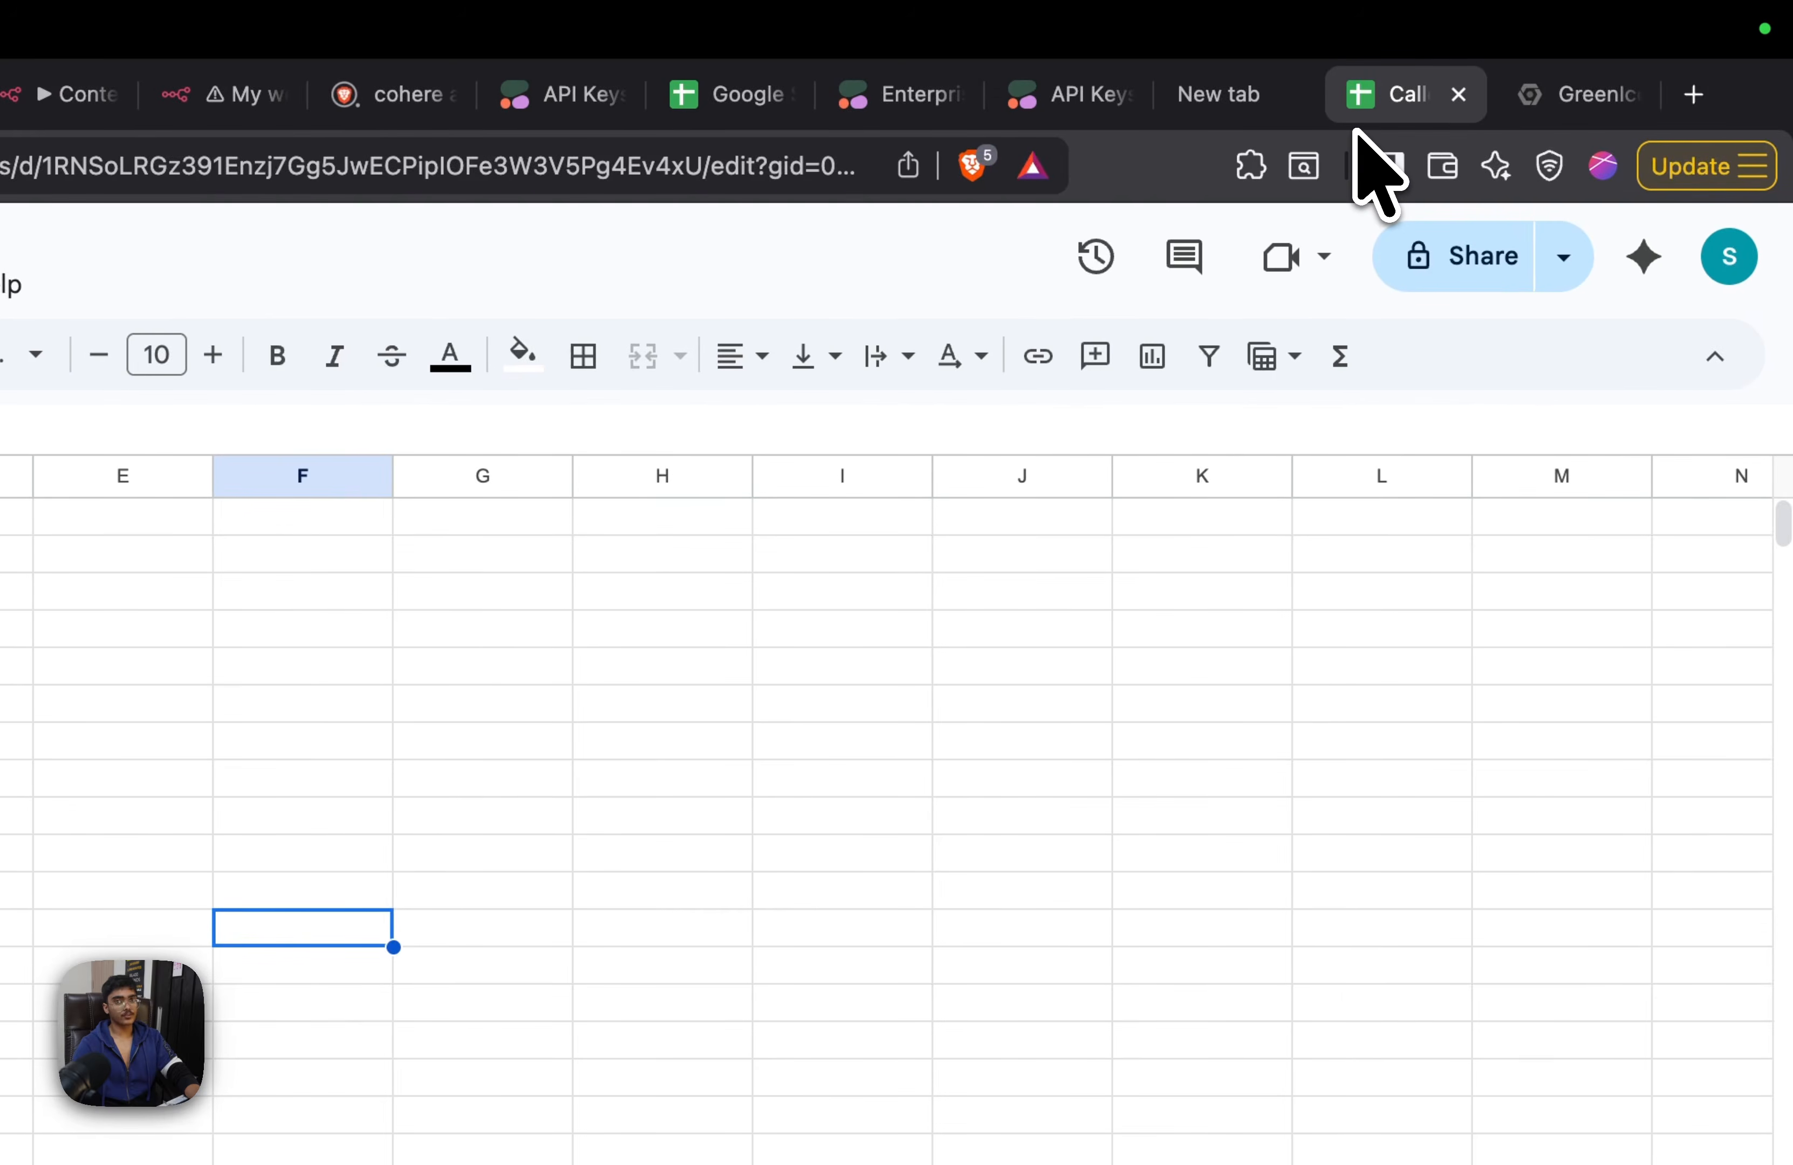
left_click(1729, 256)
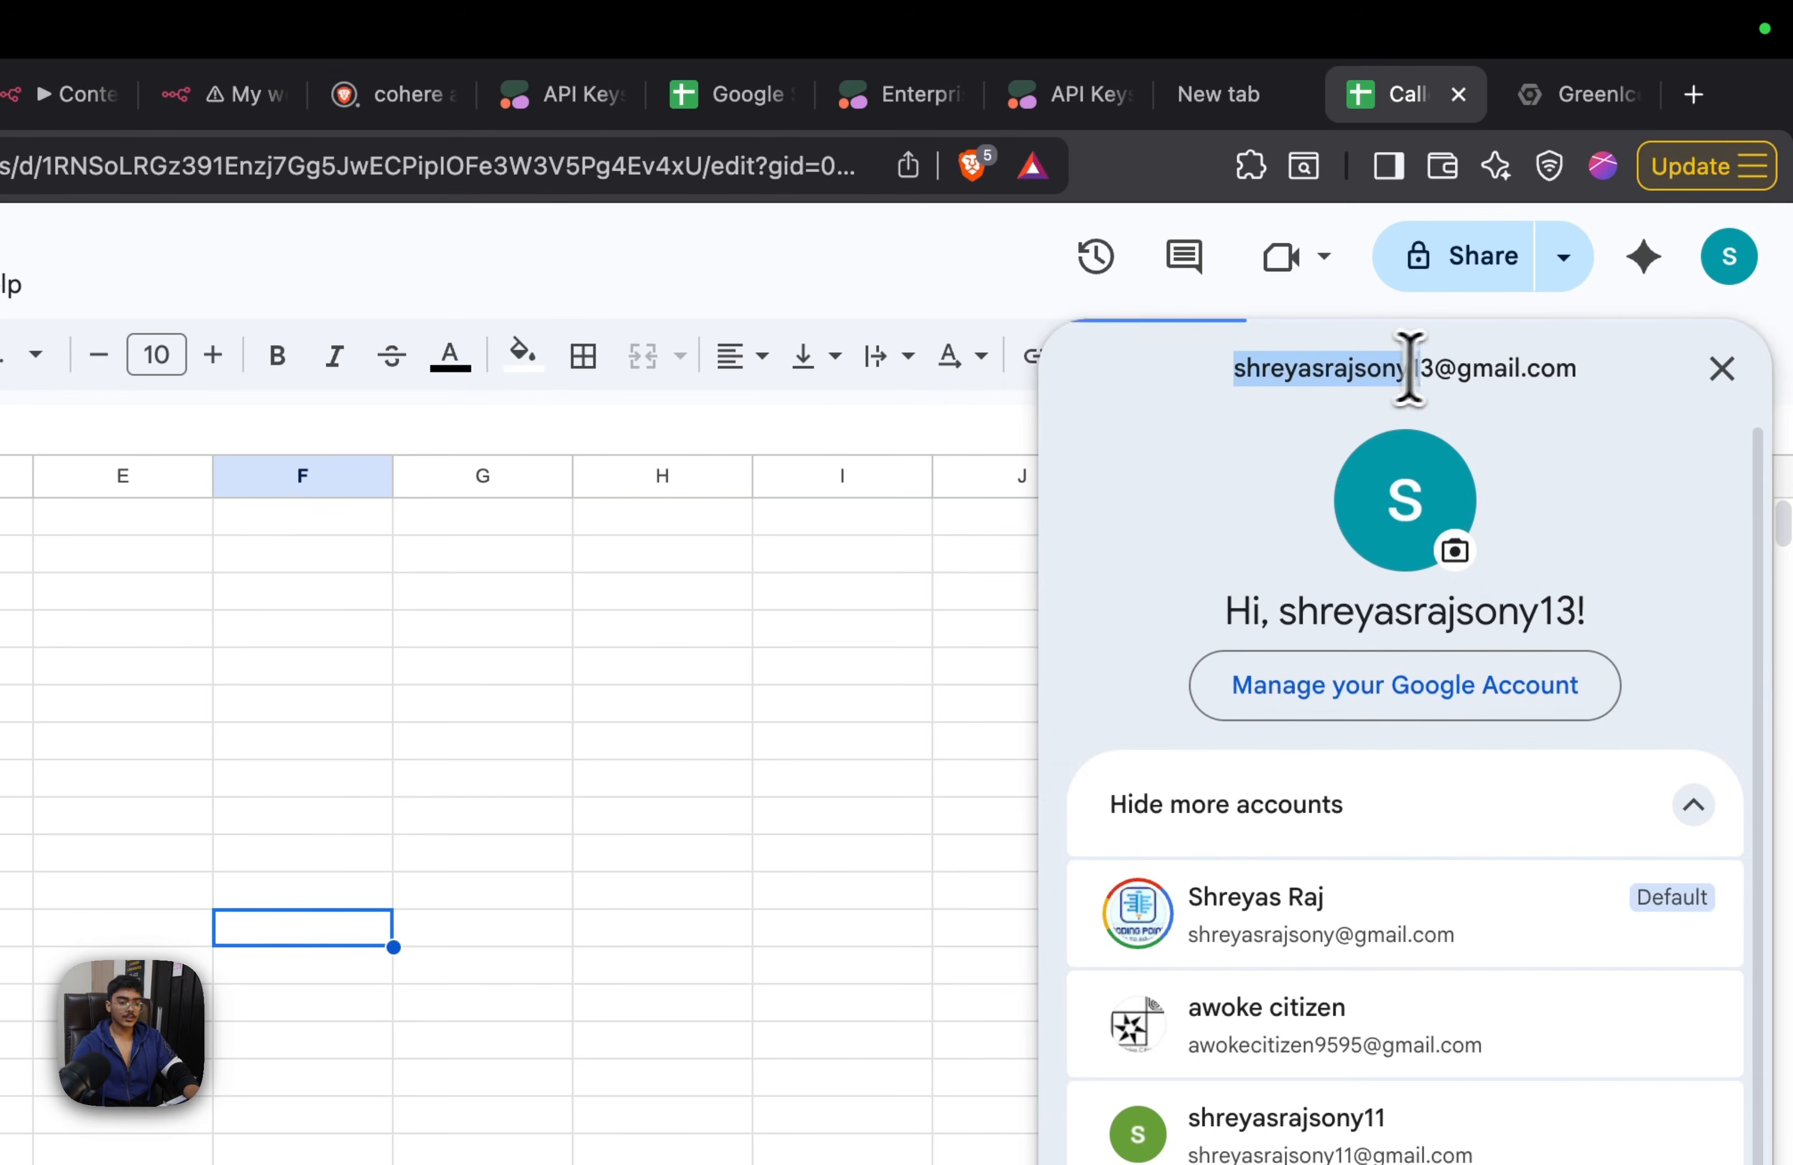
left_click_drag(1403, 369, 1501, 368)
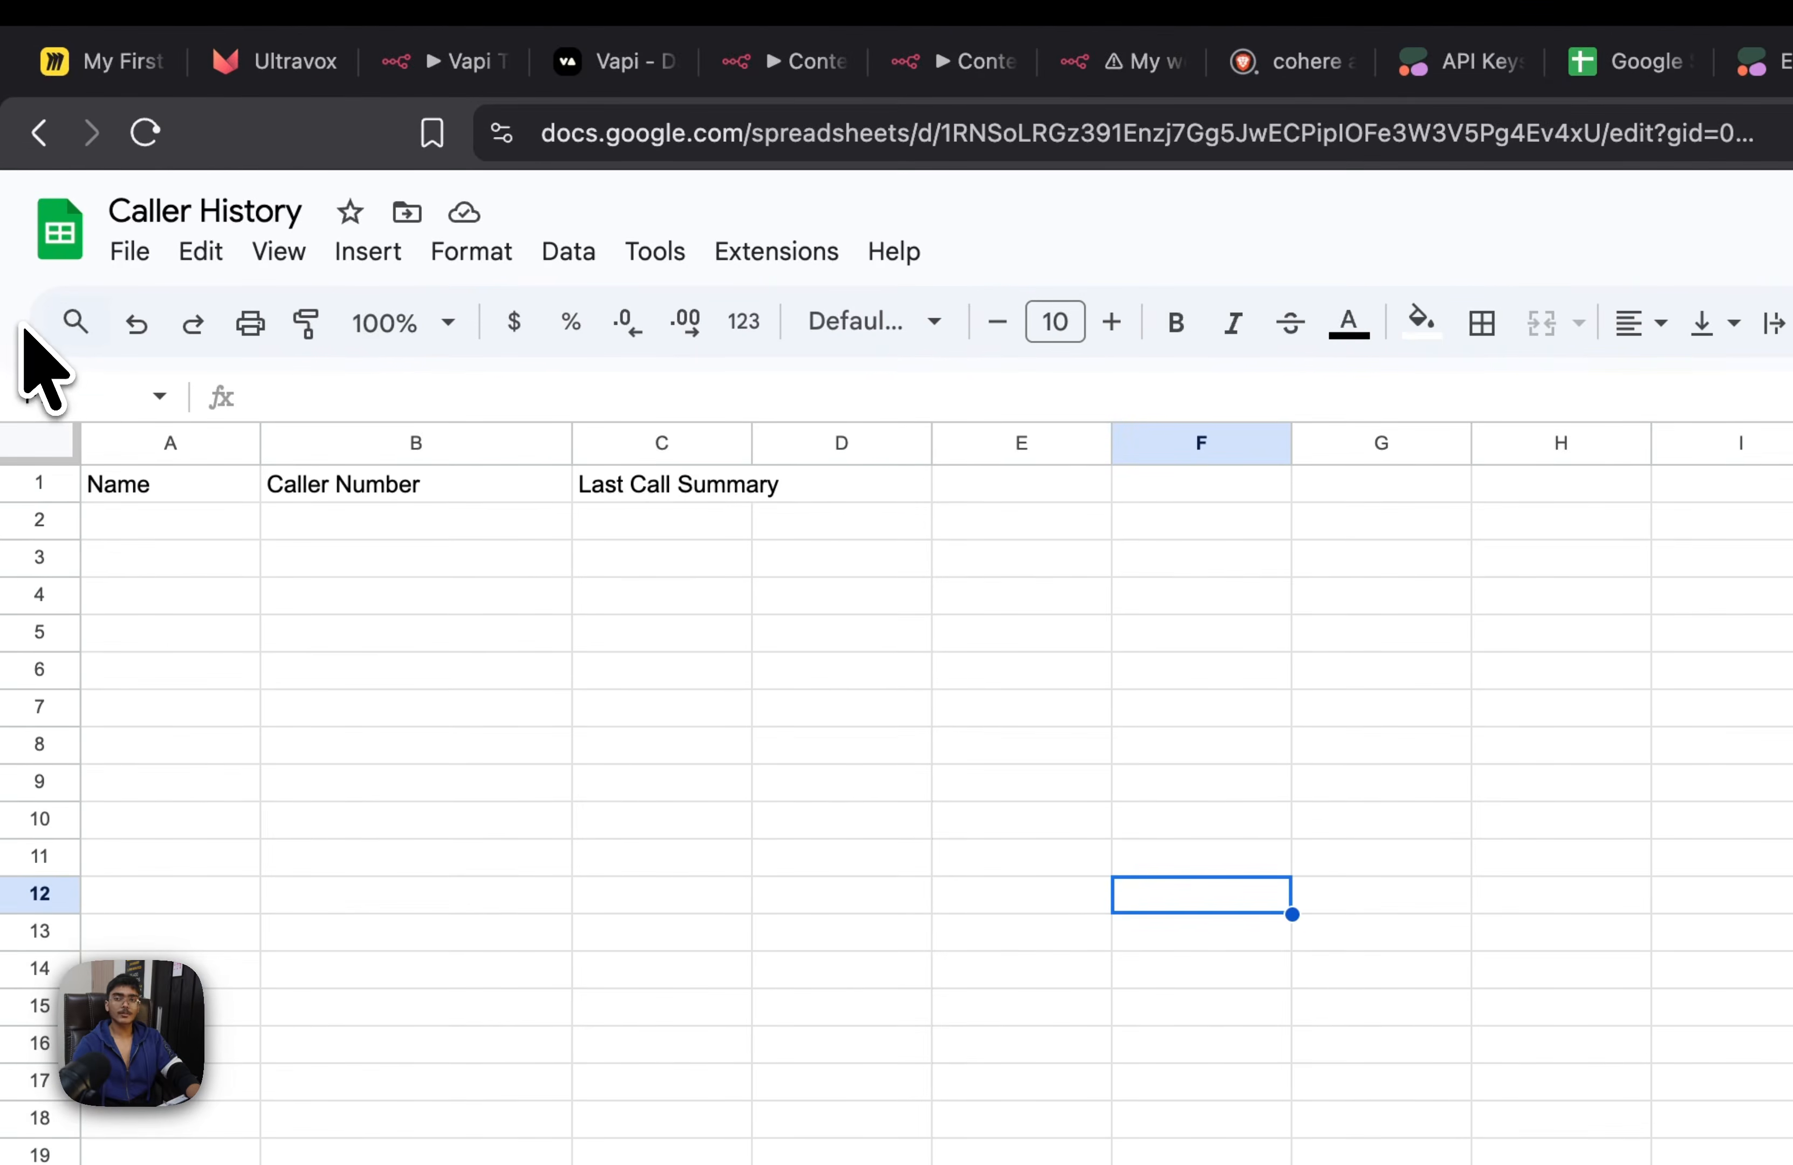
Download the Caller History sheet as Comma Separated Values (.csv) and save it to Downloads as "Caller History - Sheet1"
left_click(136, 254)
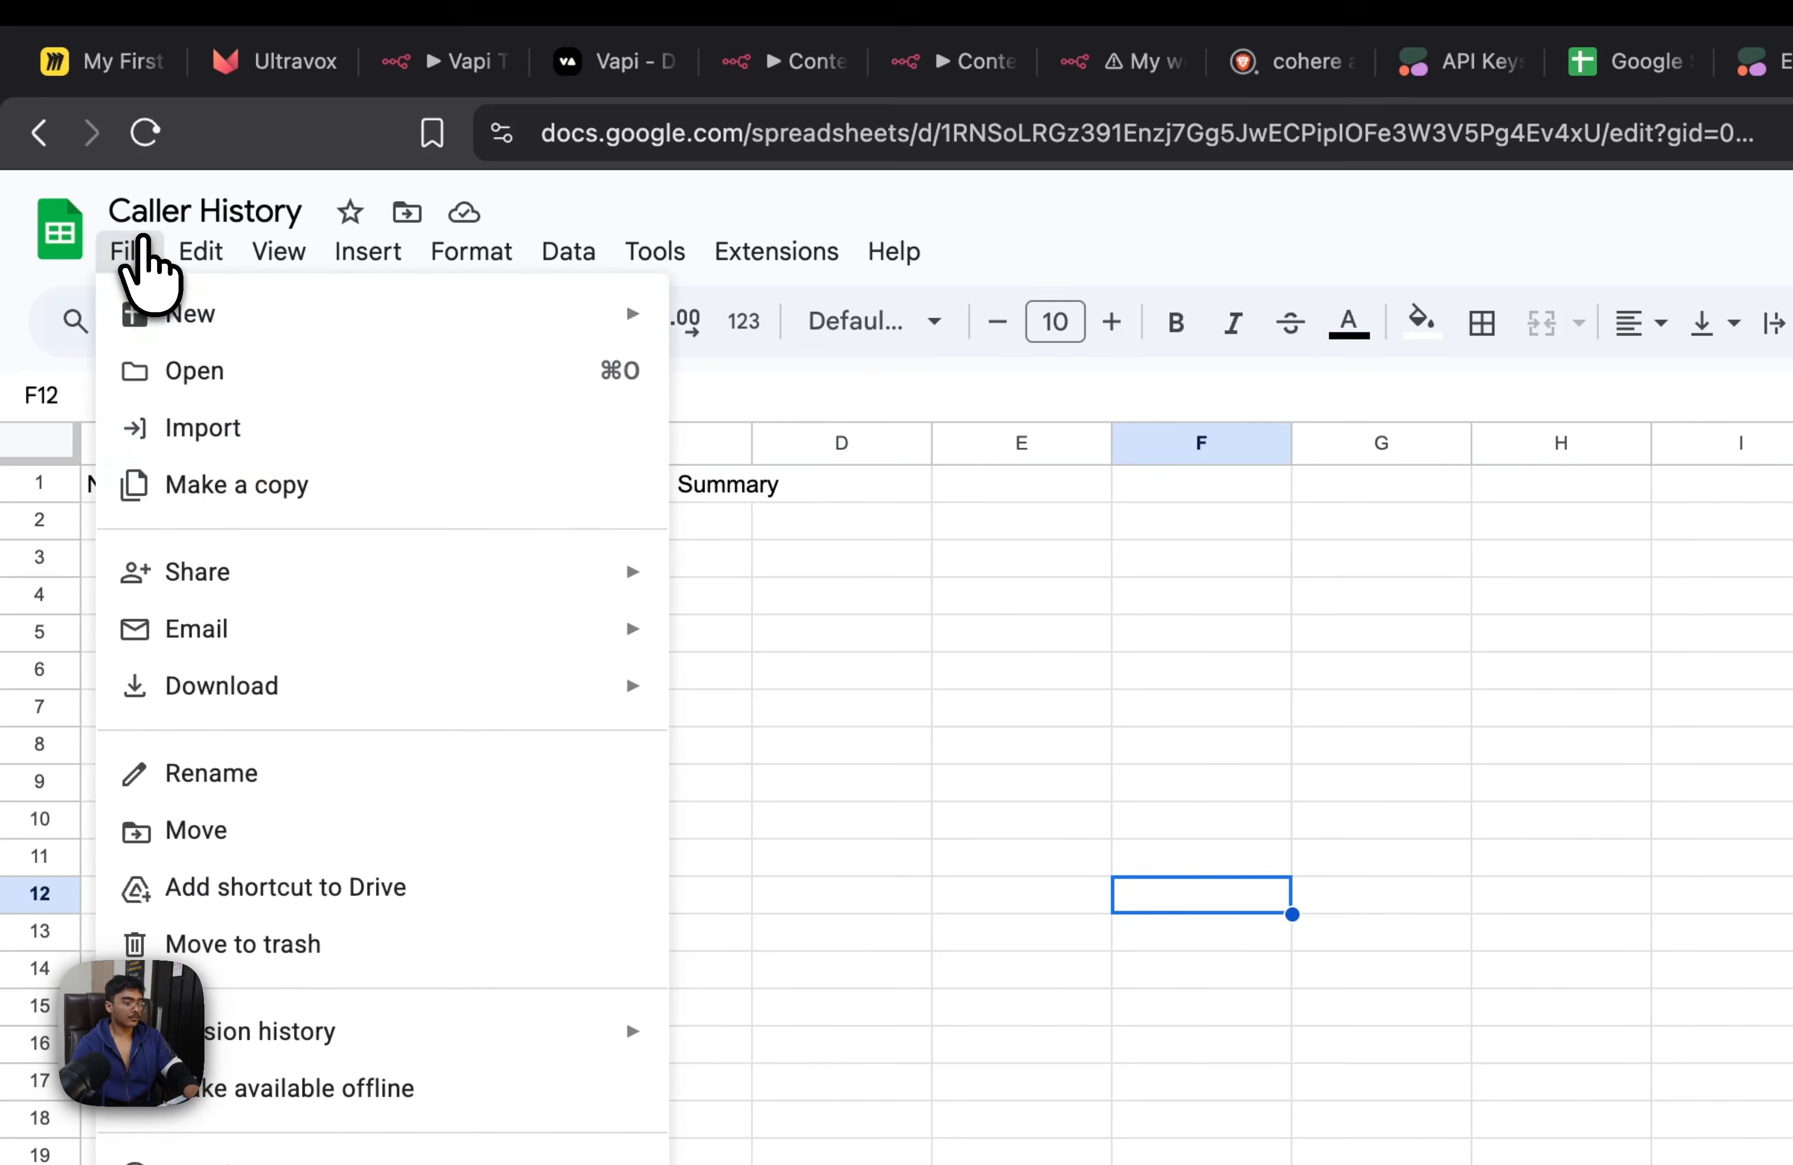
mouse_move(203, 666)
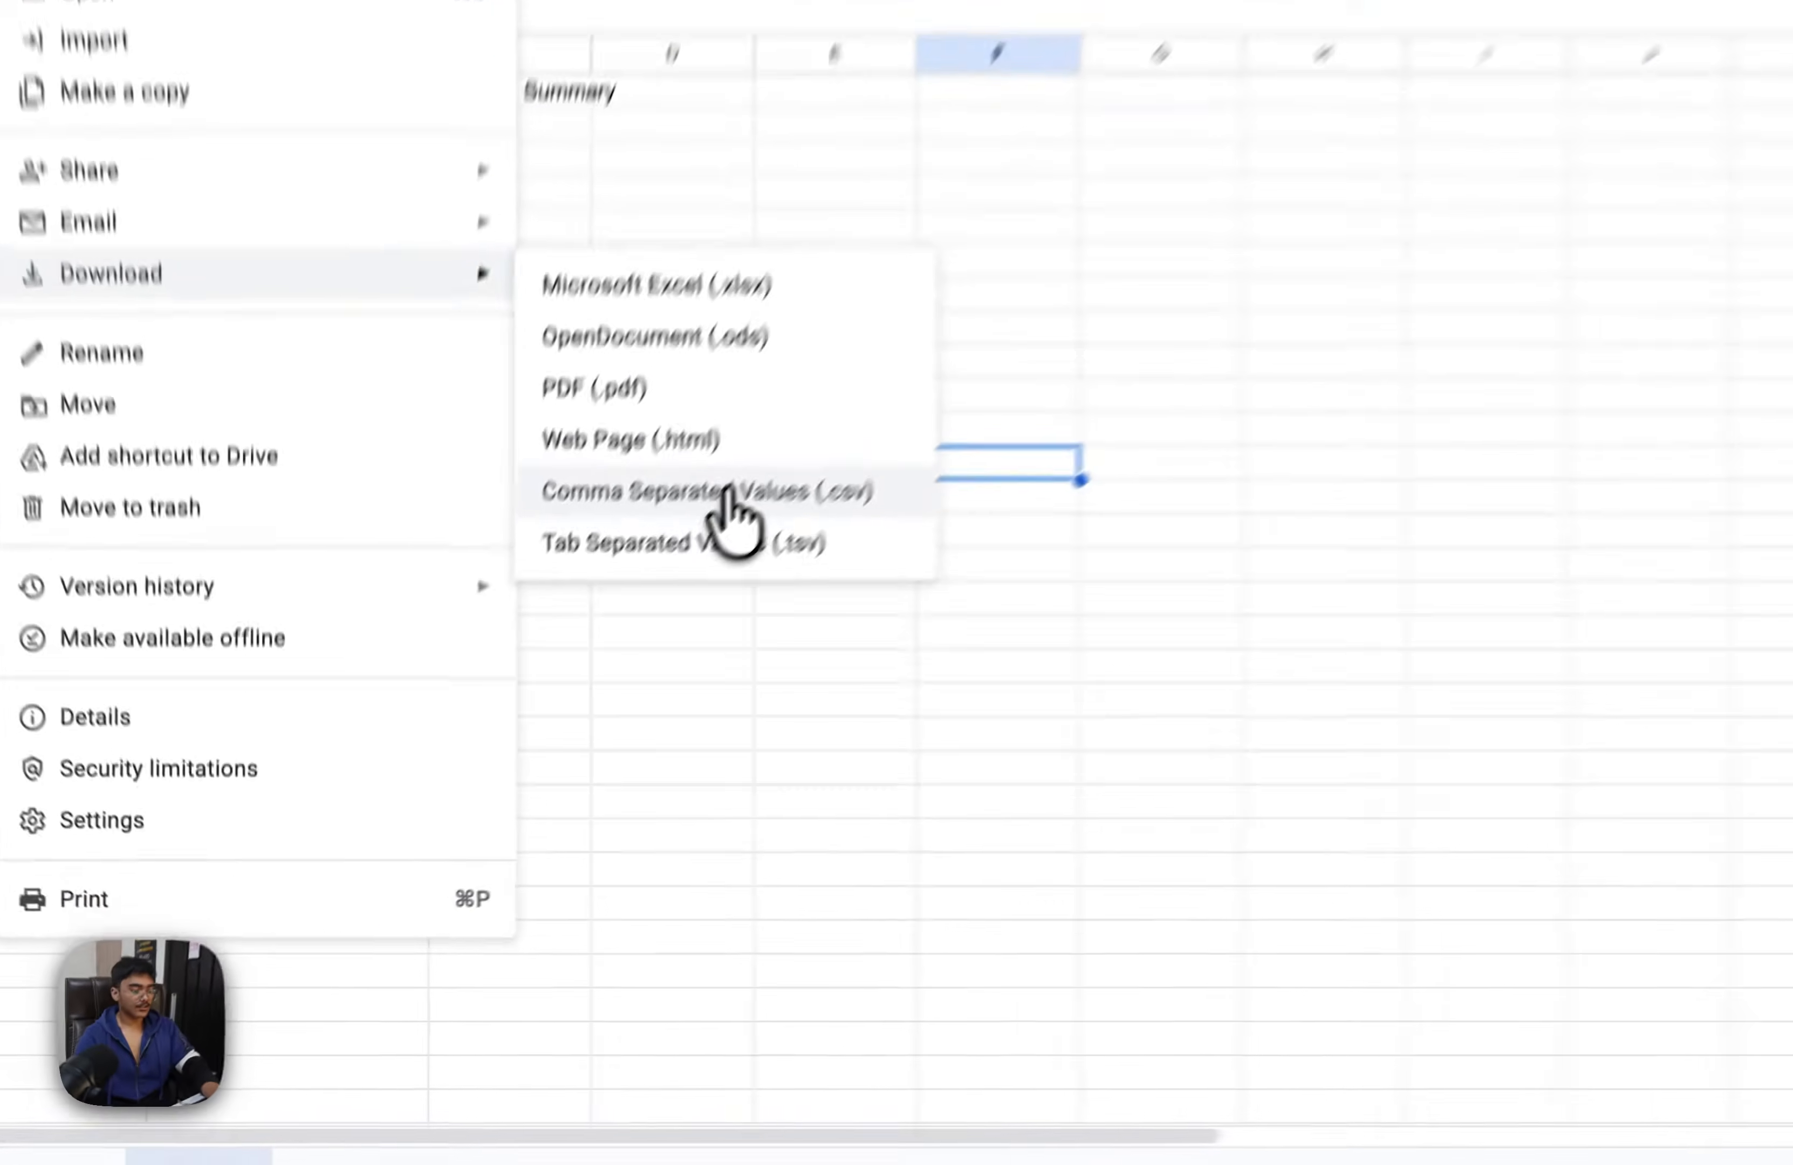
left_click(597, 641)
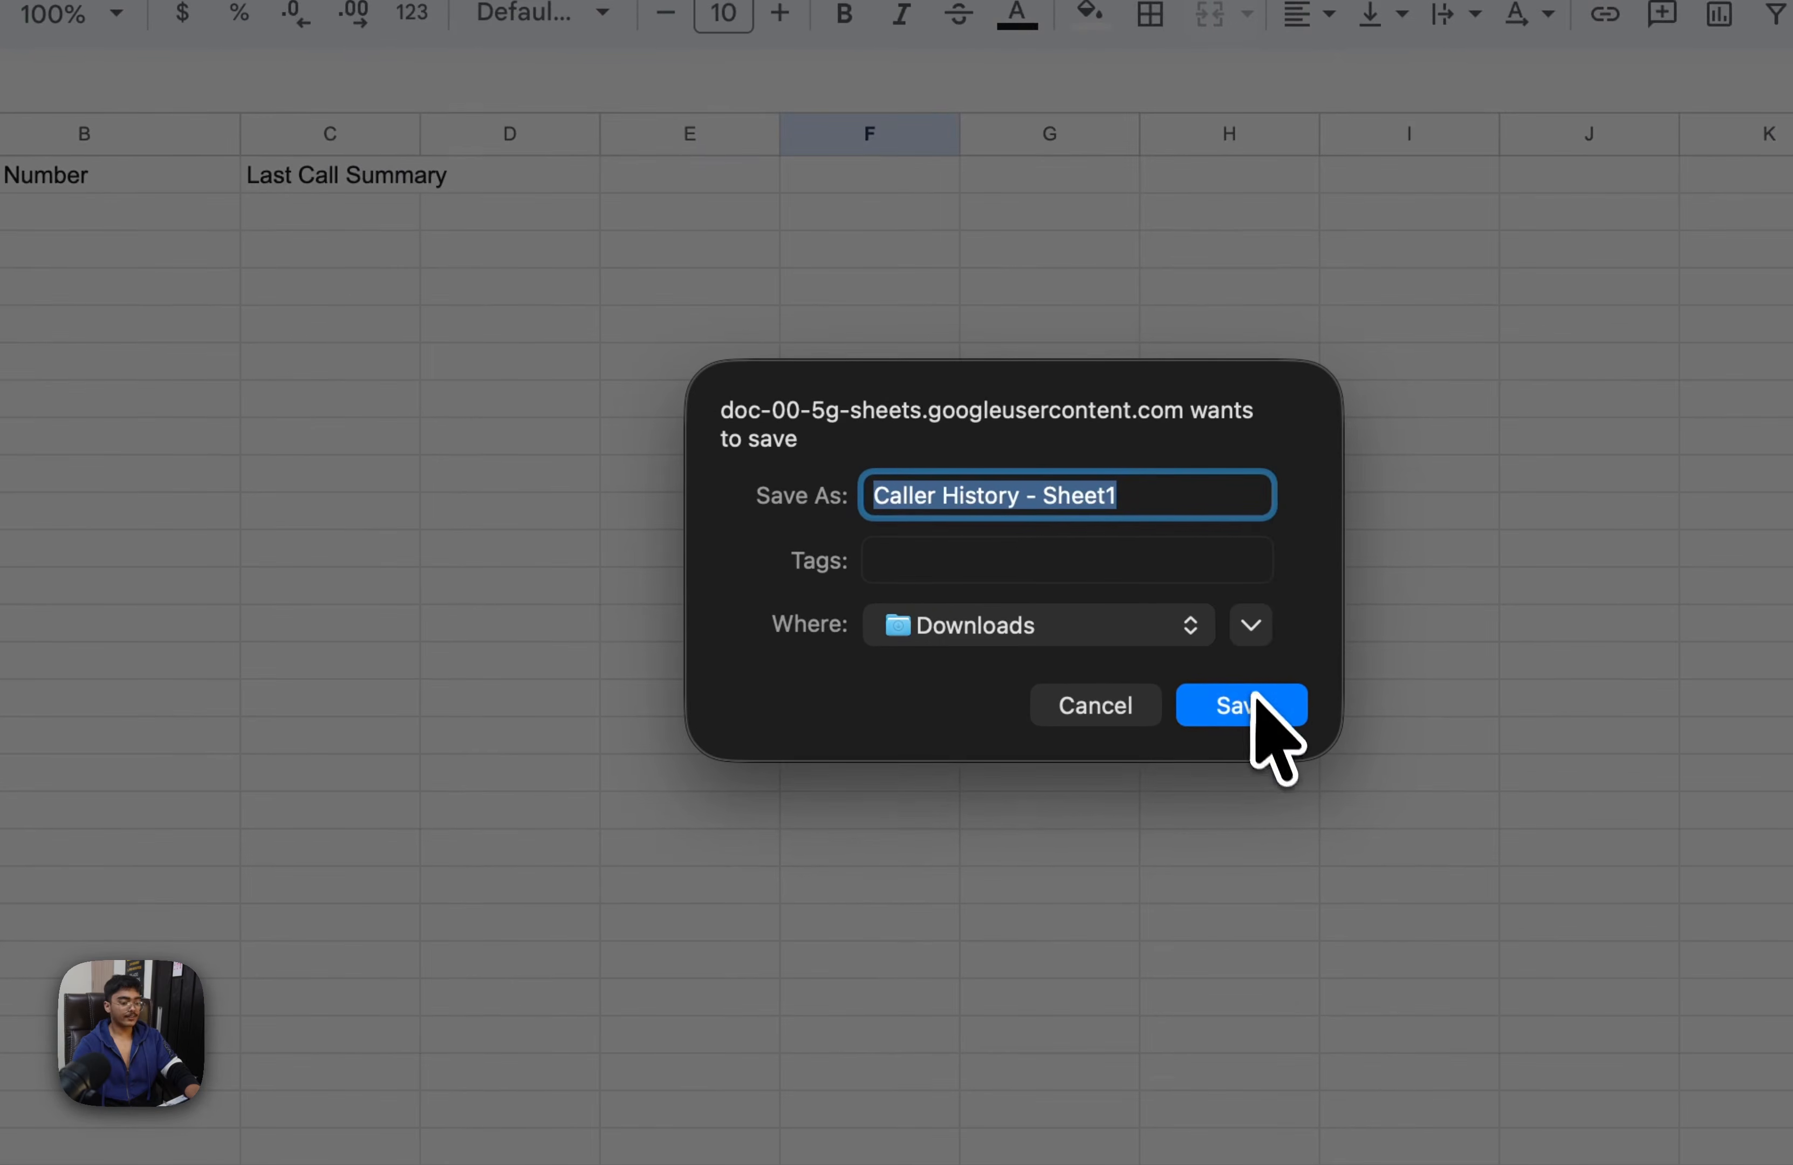
left_click(1573, 983)
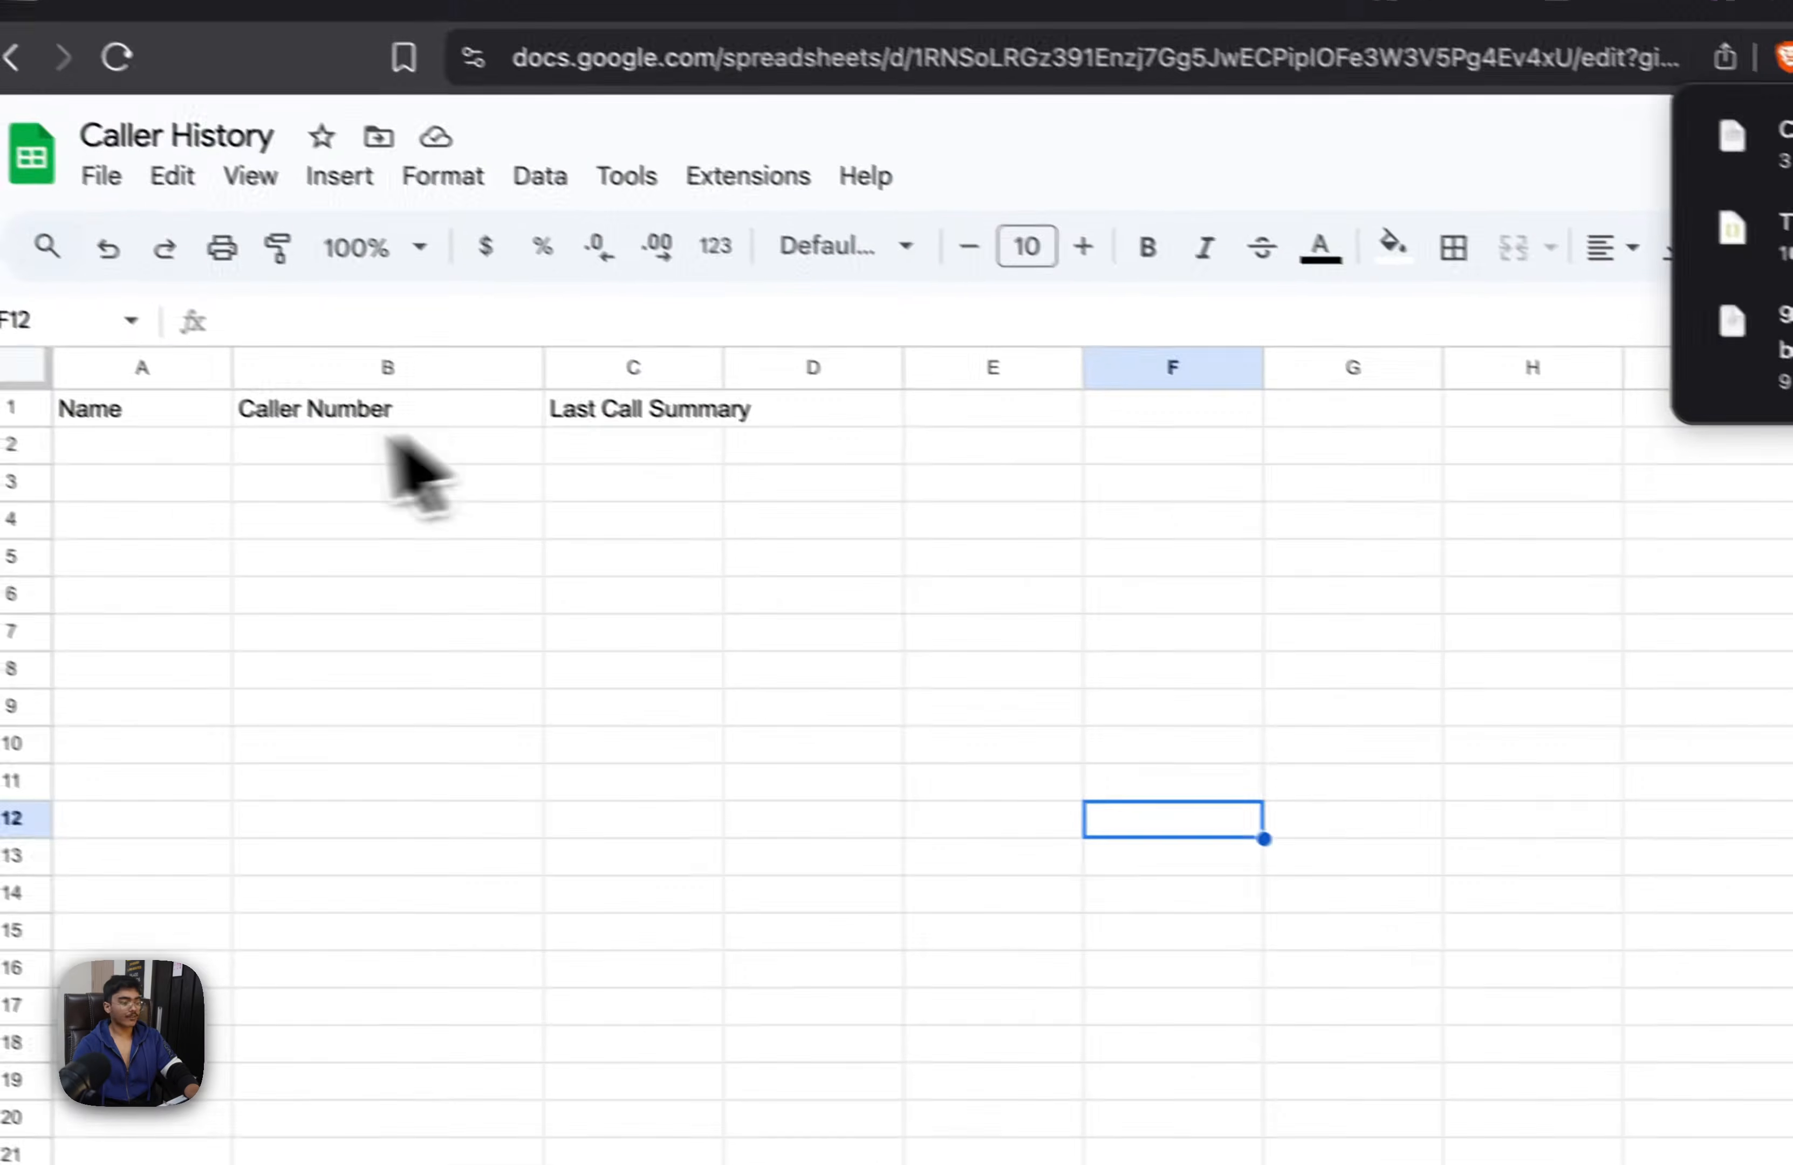
left_click(1302, 154)
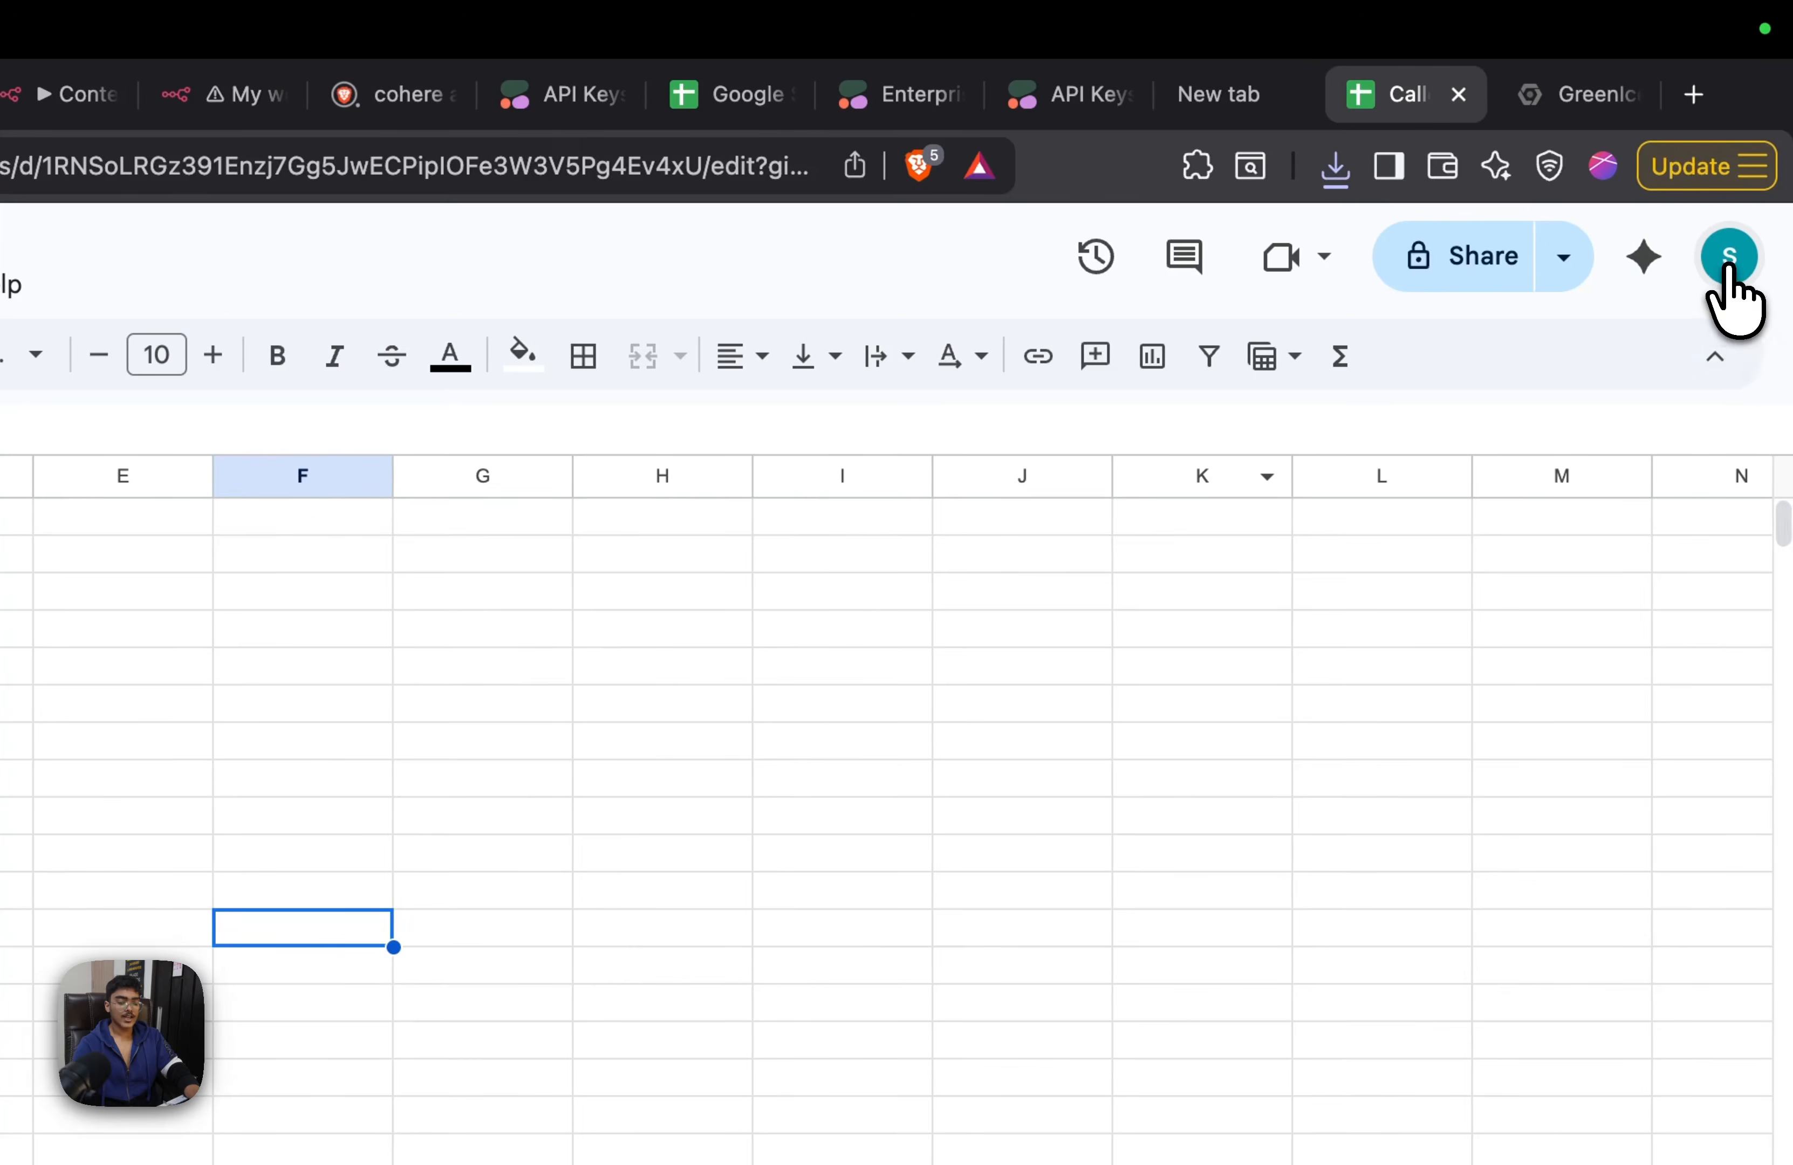
Recheck the account signed in to the Caller History spreadsheet and return to the Google Cloud console
left_click(1728, 263)
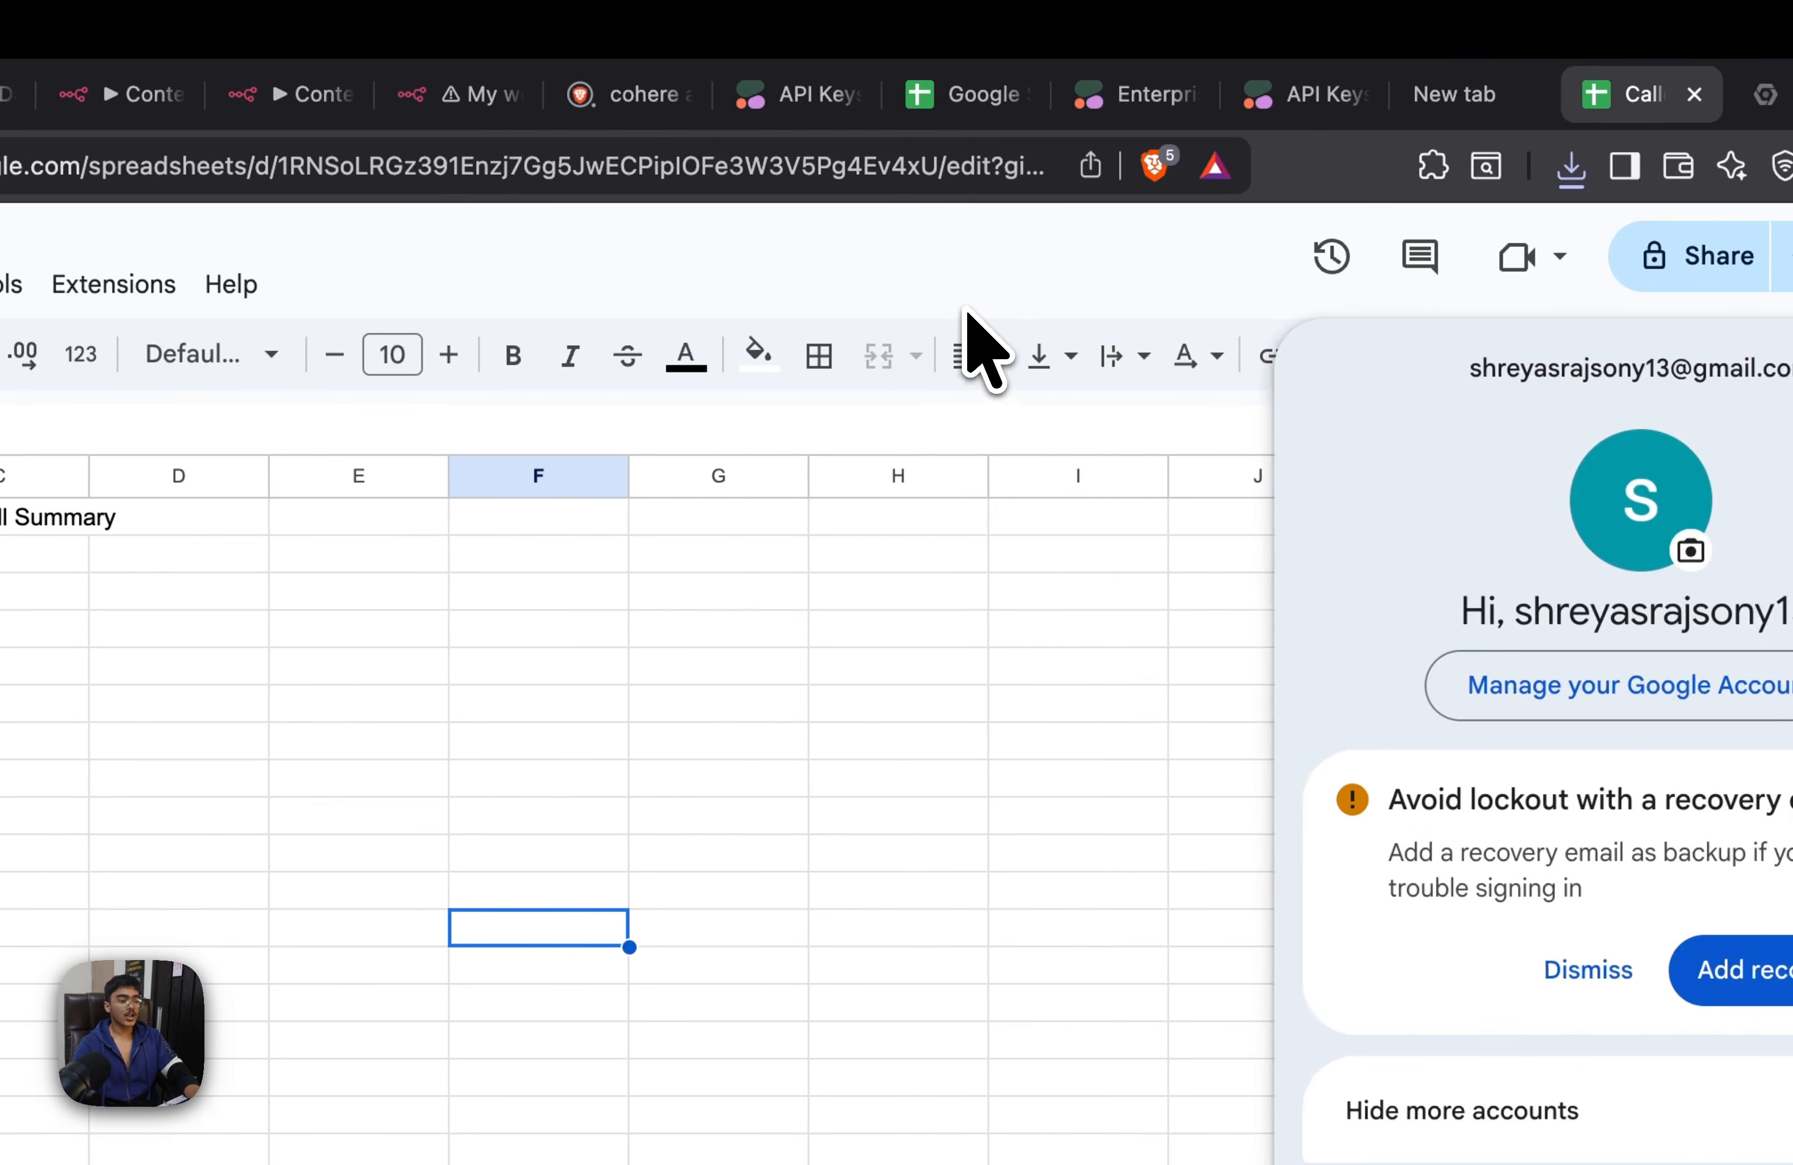
left_click(912, 310)
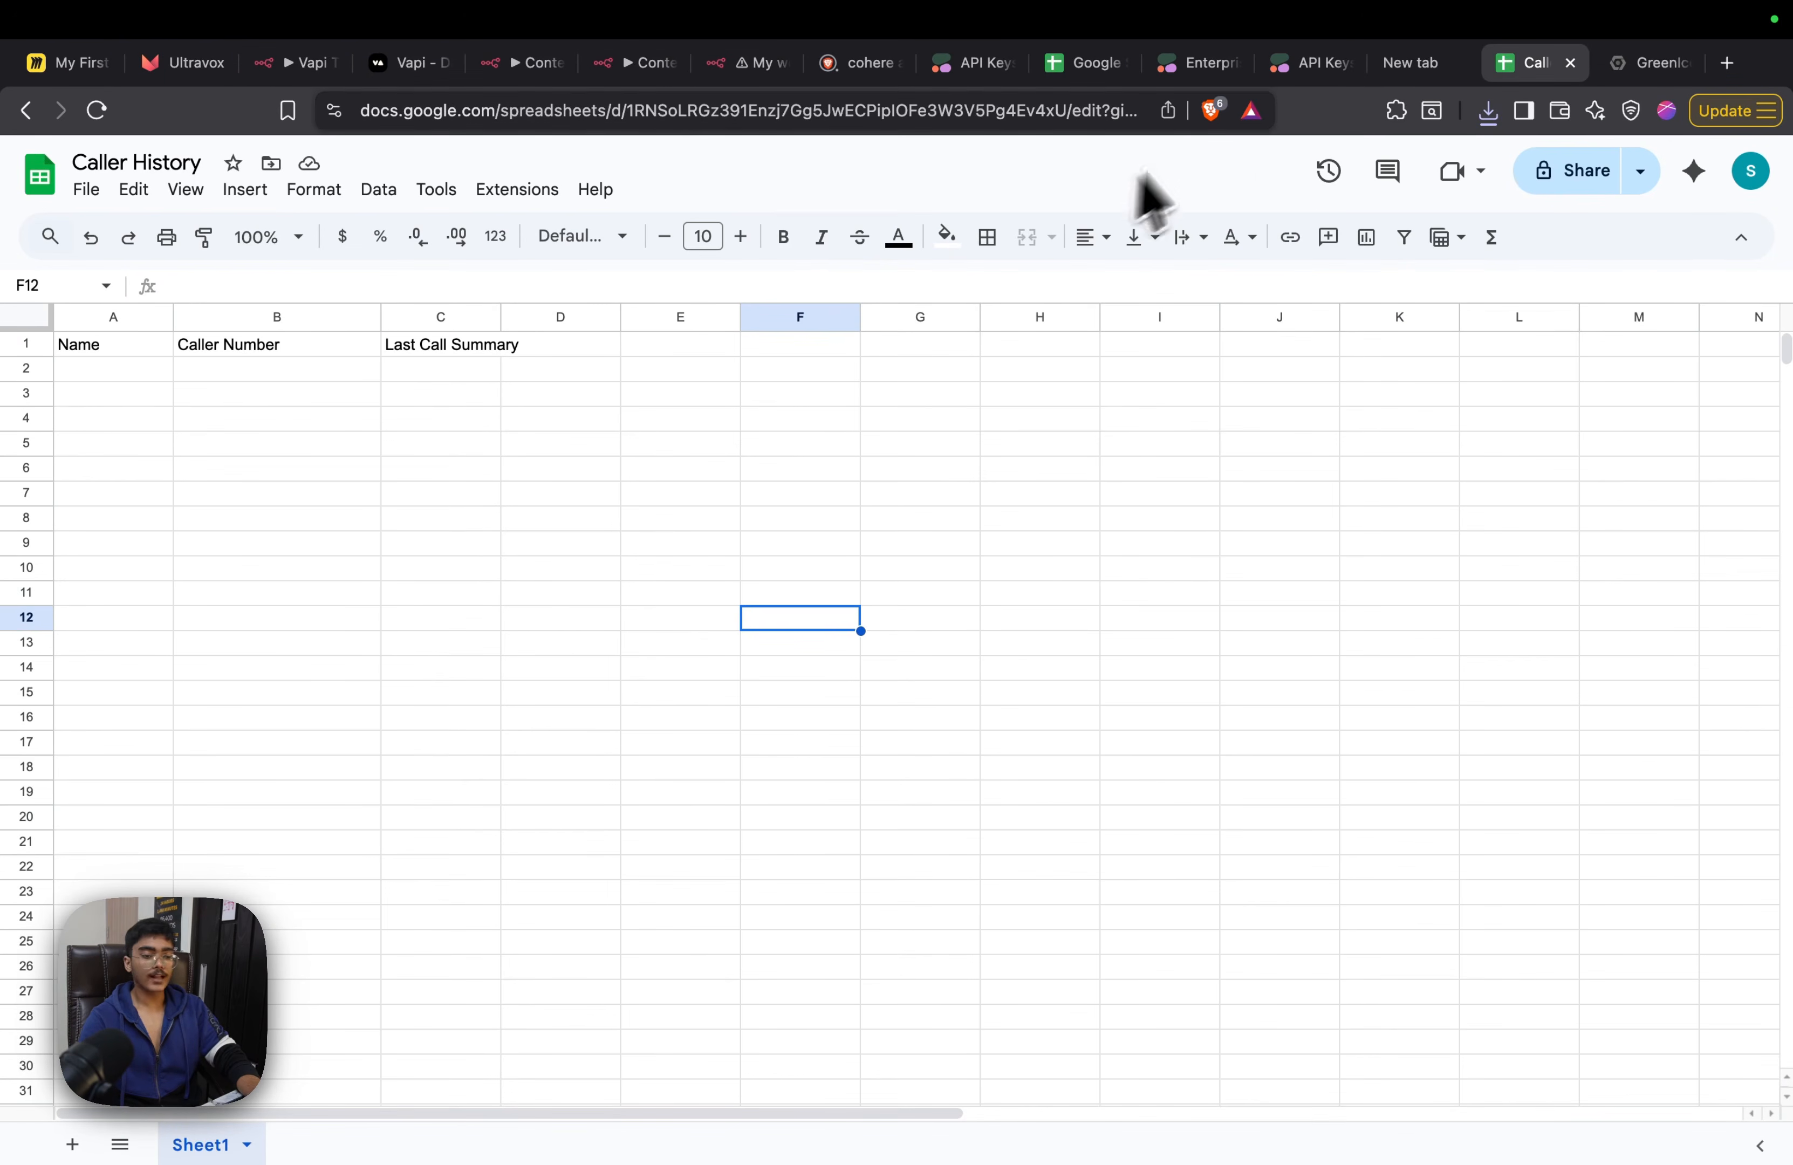
left_click(1645, 63)
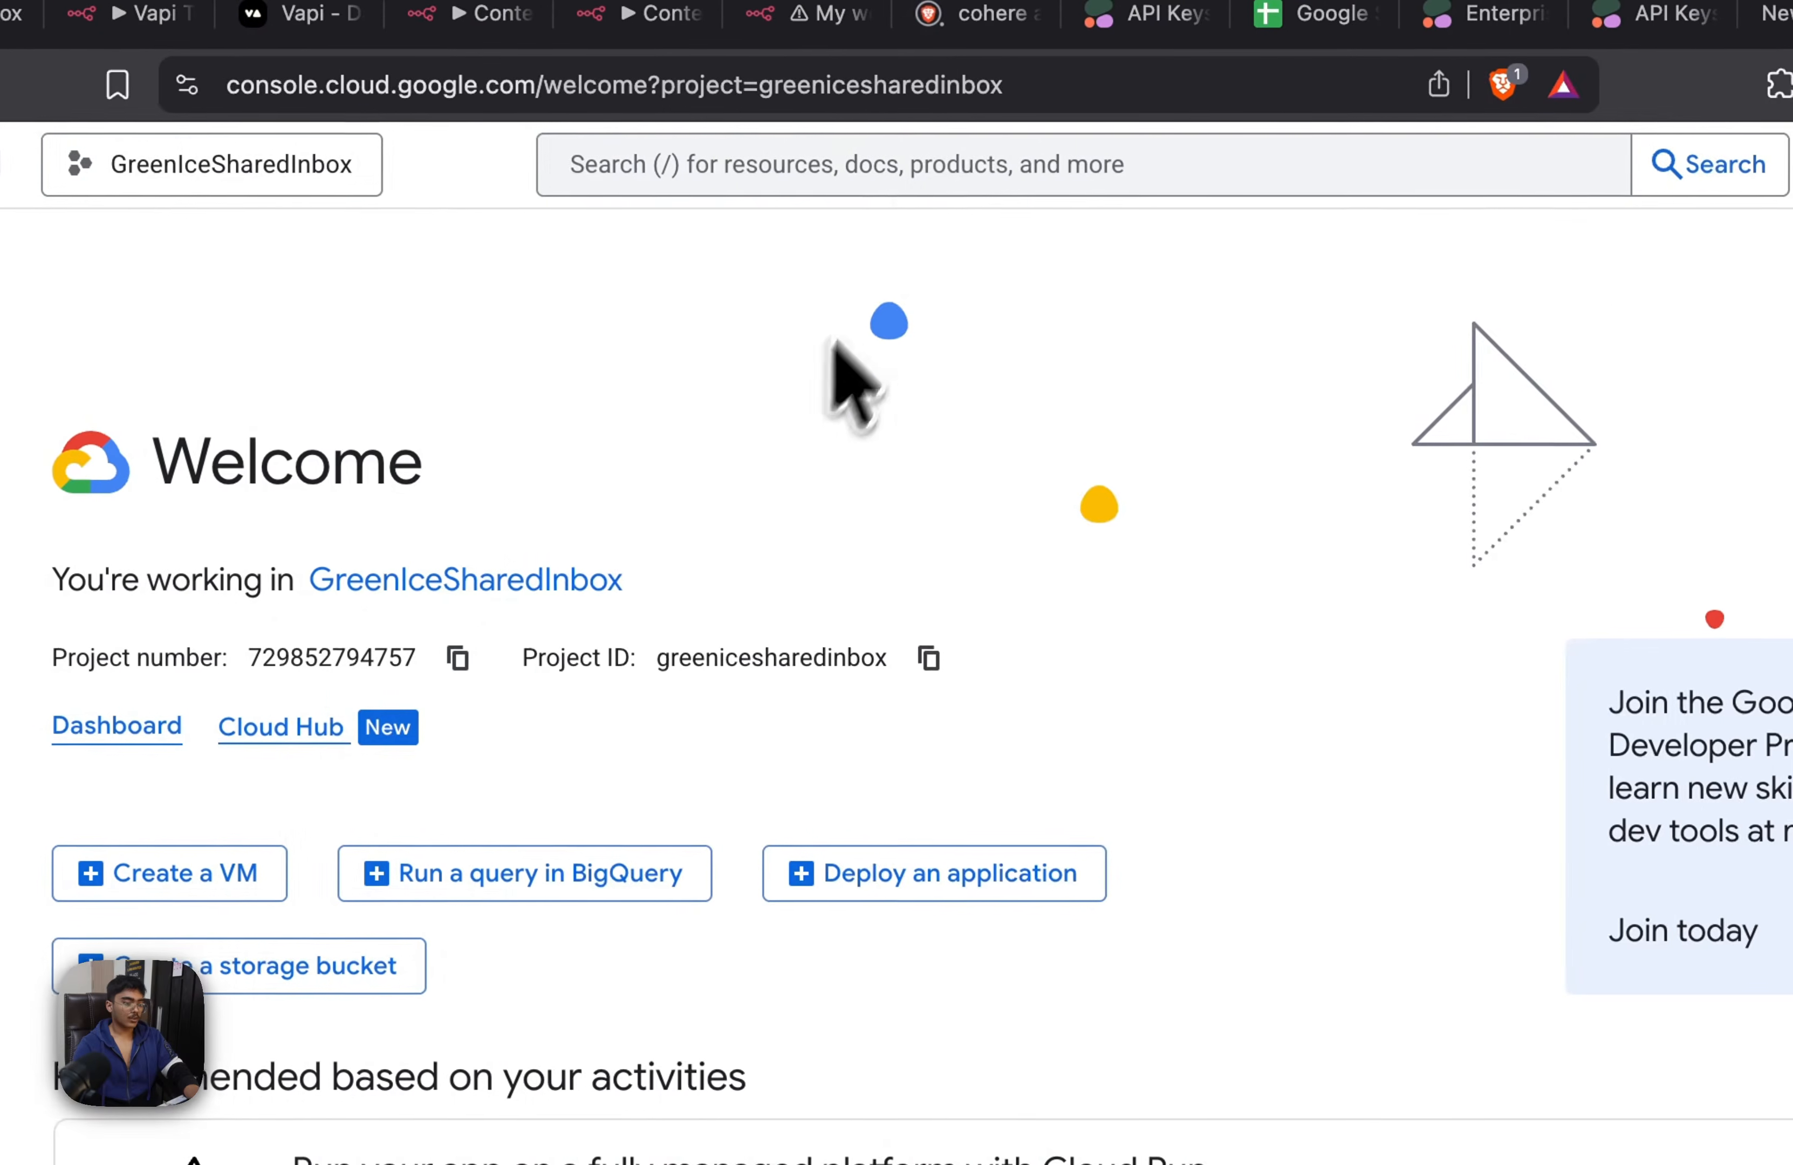
Search Google Cloud for "google sheets api" and open the Google Sheets API product details
left_click(970, 185)
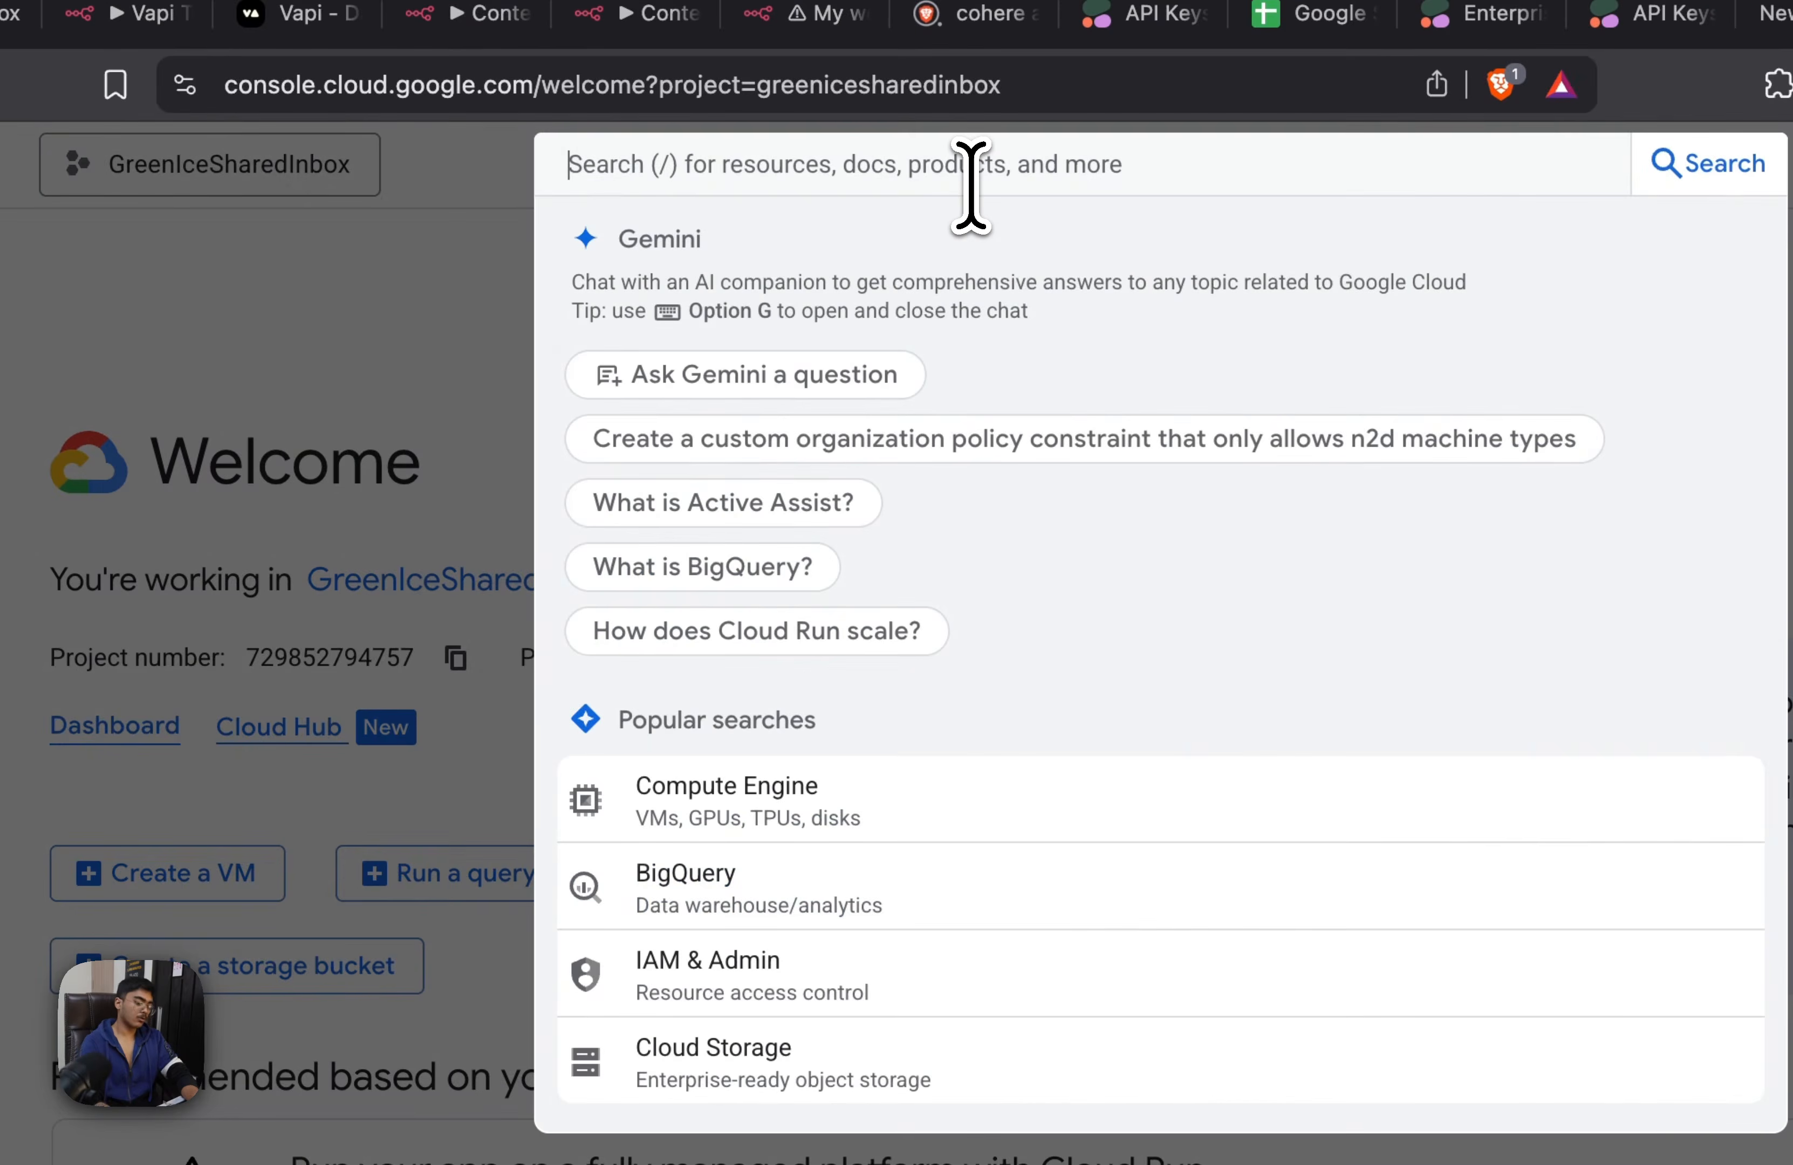
type("git")
key("BackSpace")
key("BackSpace")
type("oogle sheets api")
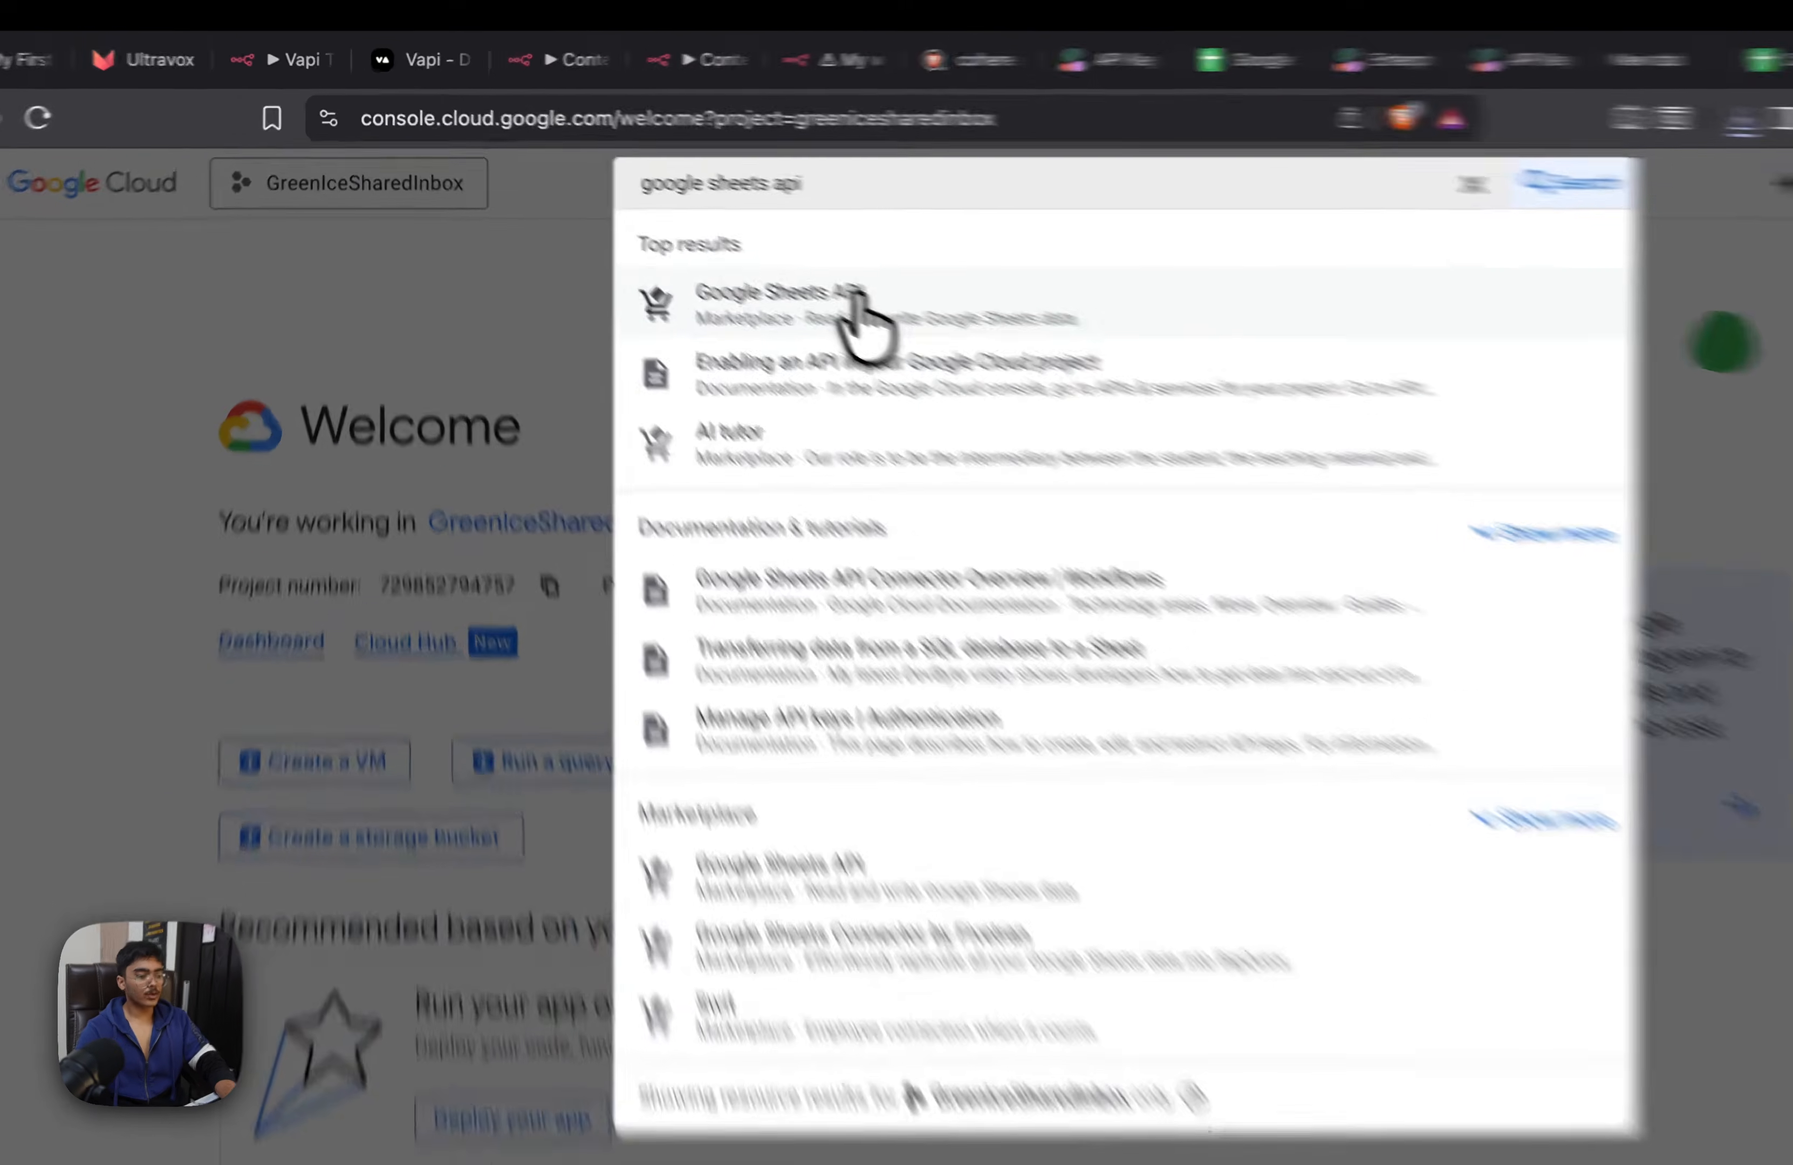
left_click(756, 257)
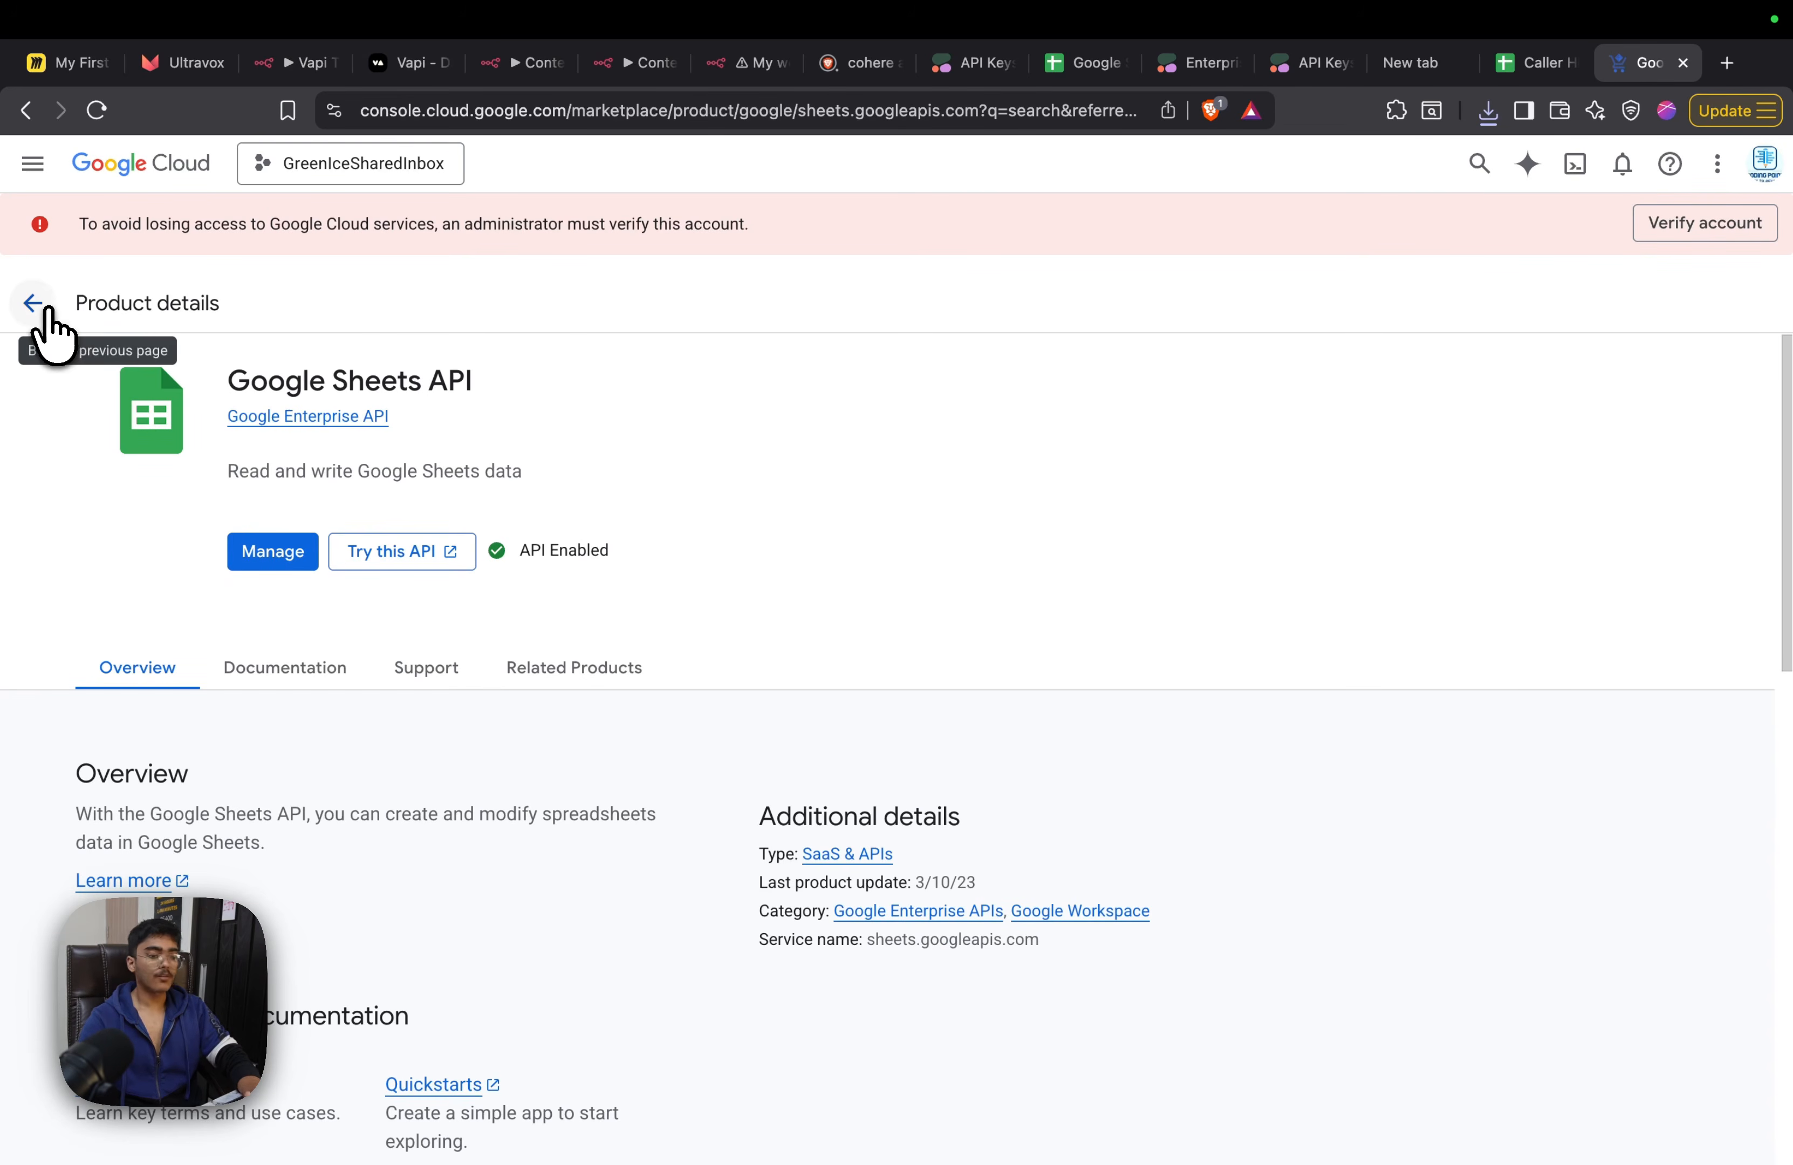
Return to the console's welcome page, search for "google drive API" and open the Google Drive API product details
left_click(45, 310)
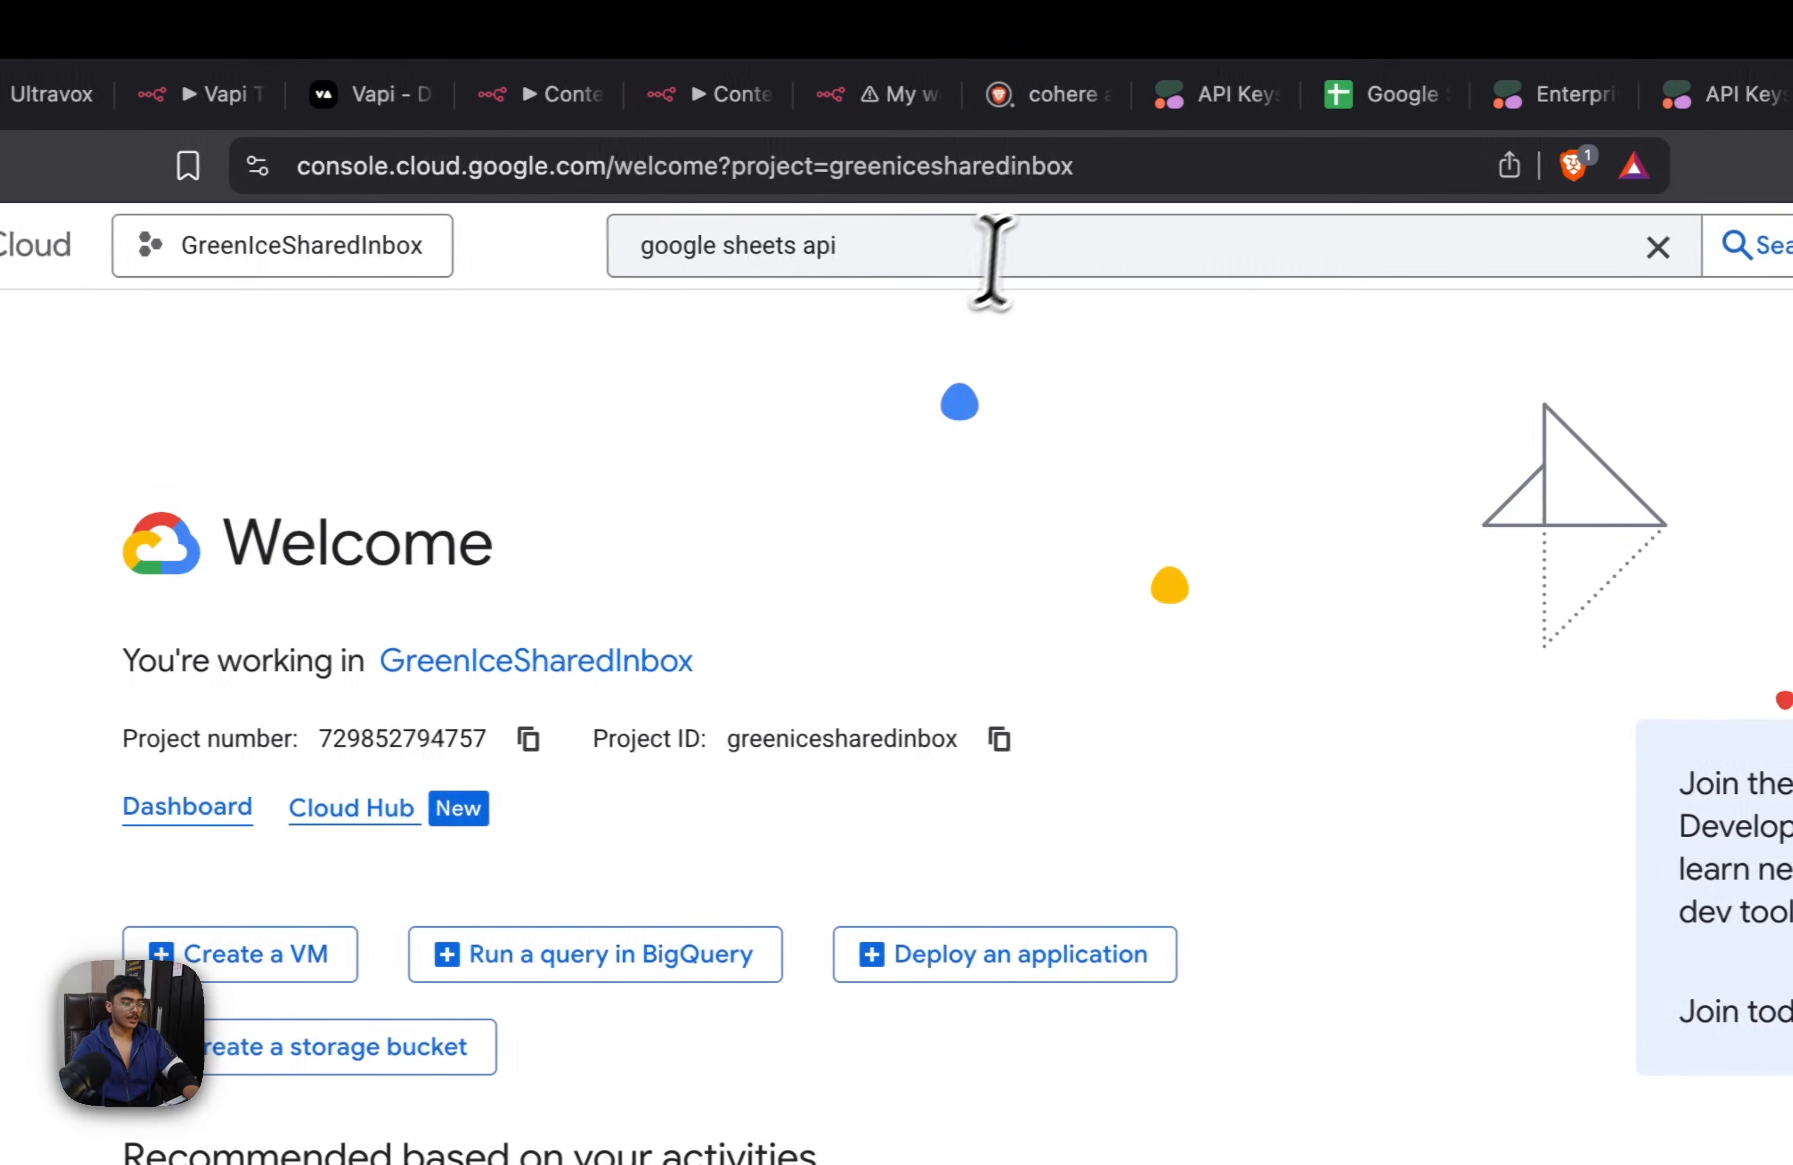
left_click(1024, 244)
key("super+a")
type("google drive API")
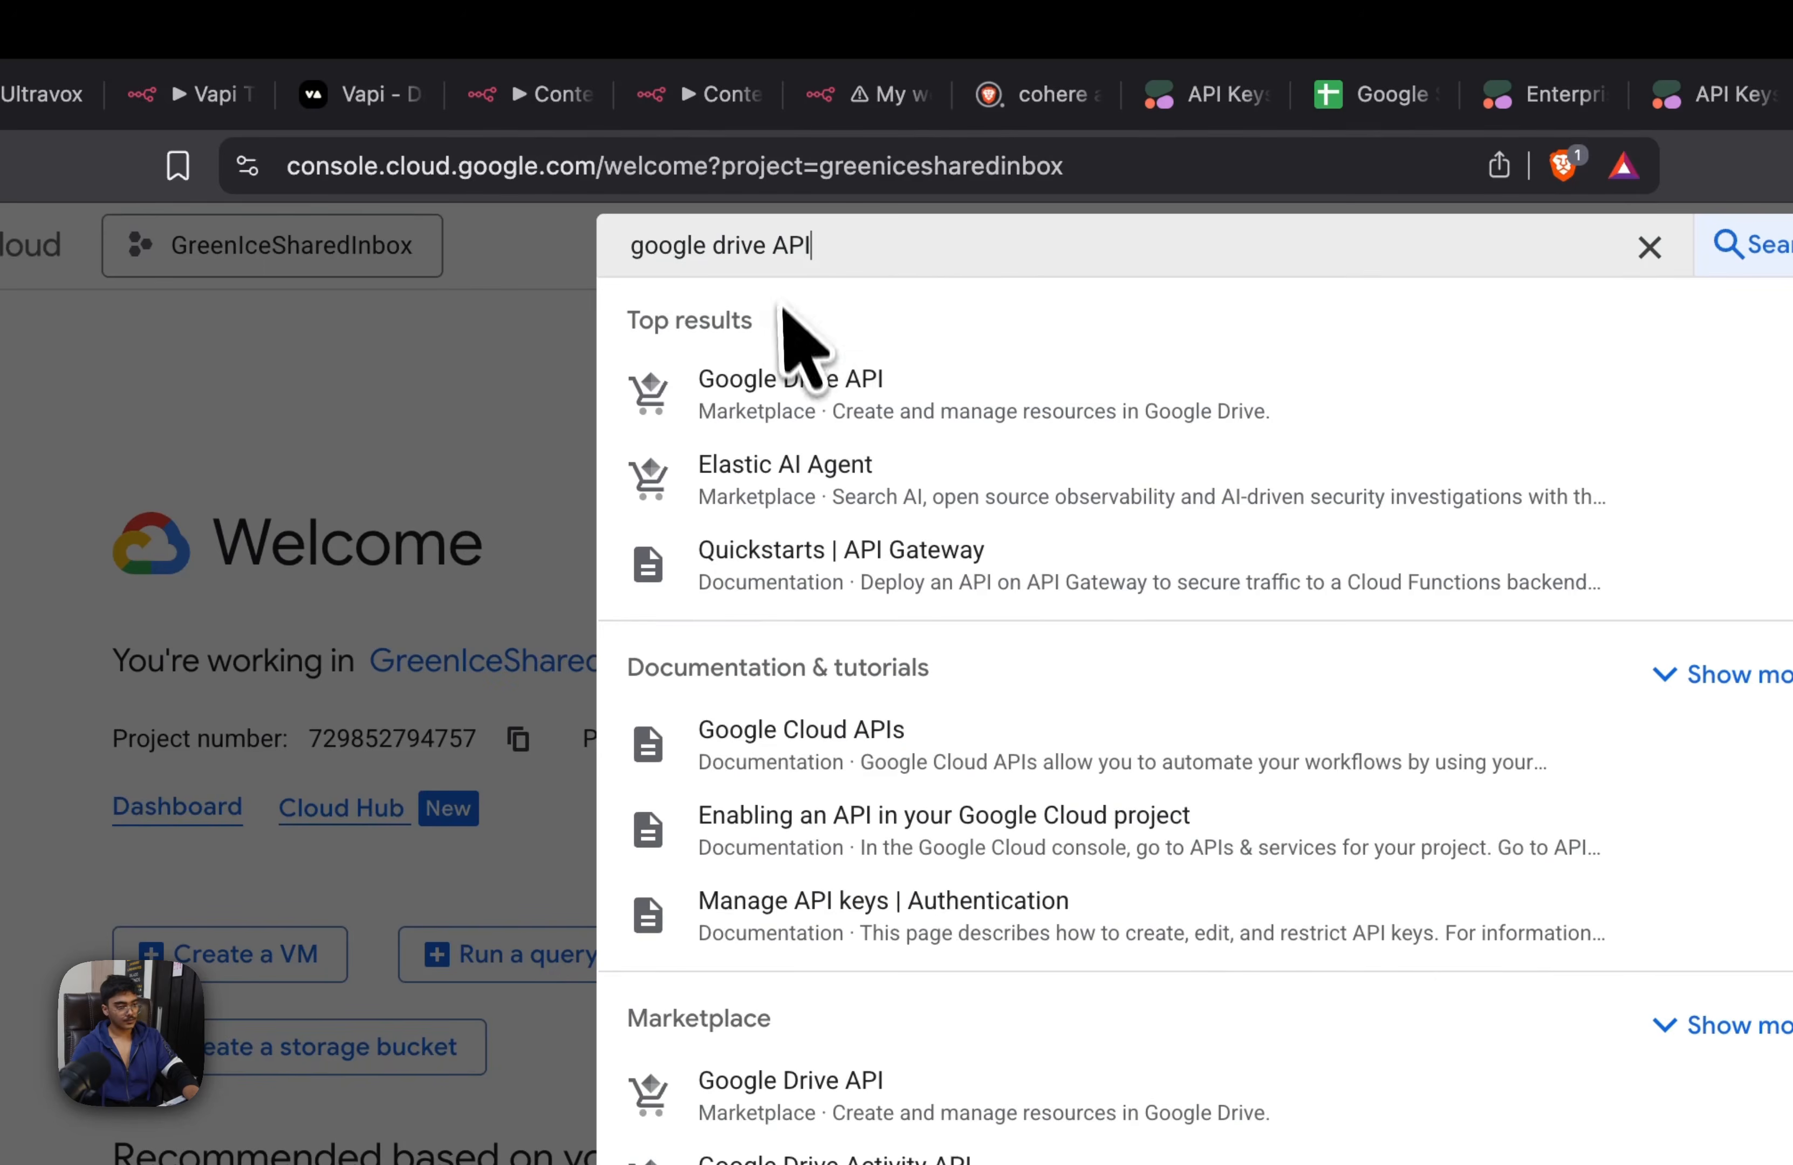
left_click(825, 385)
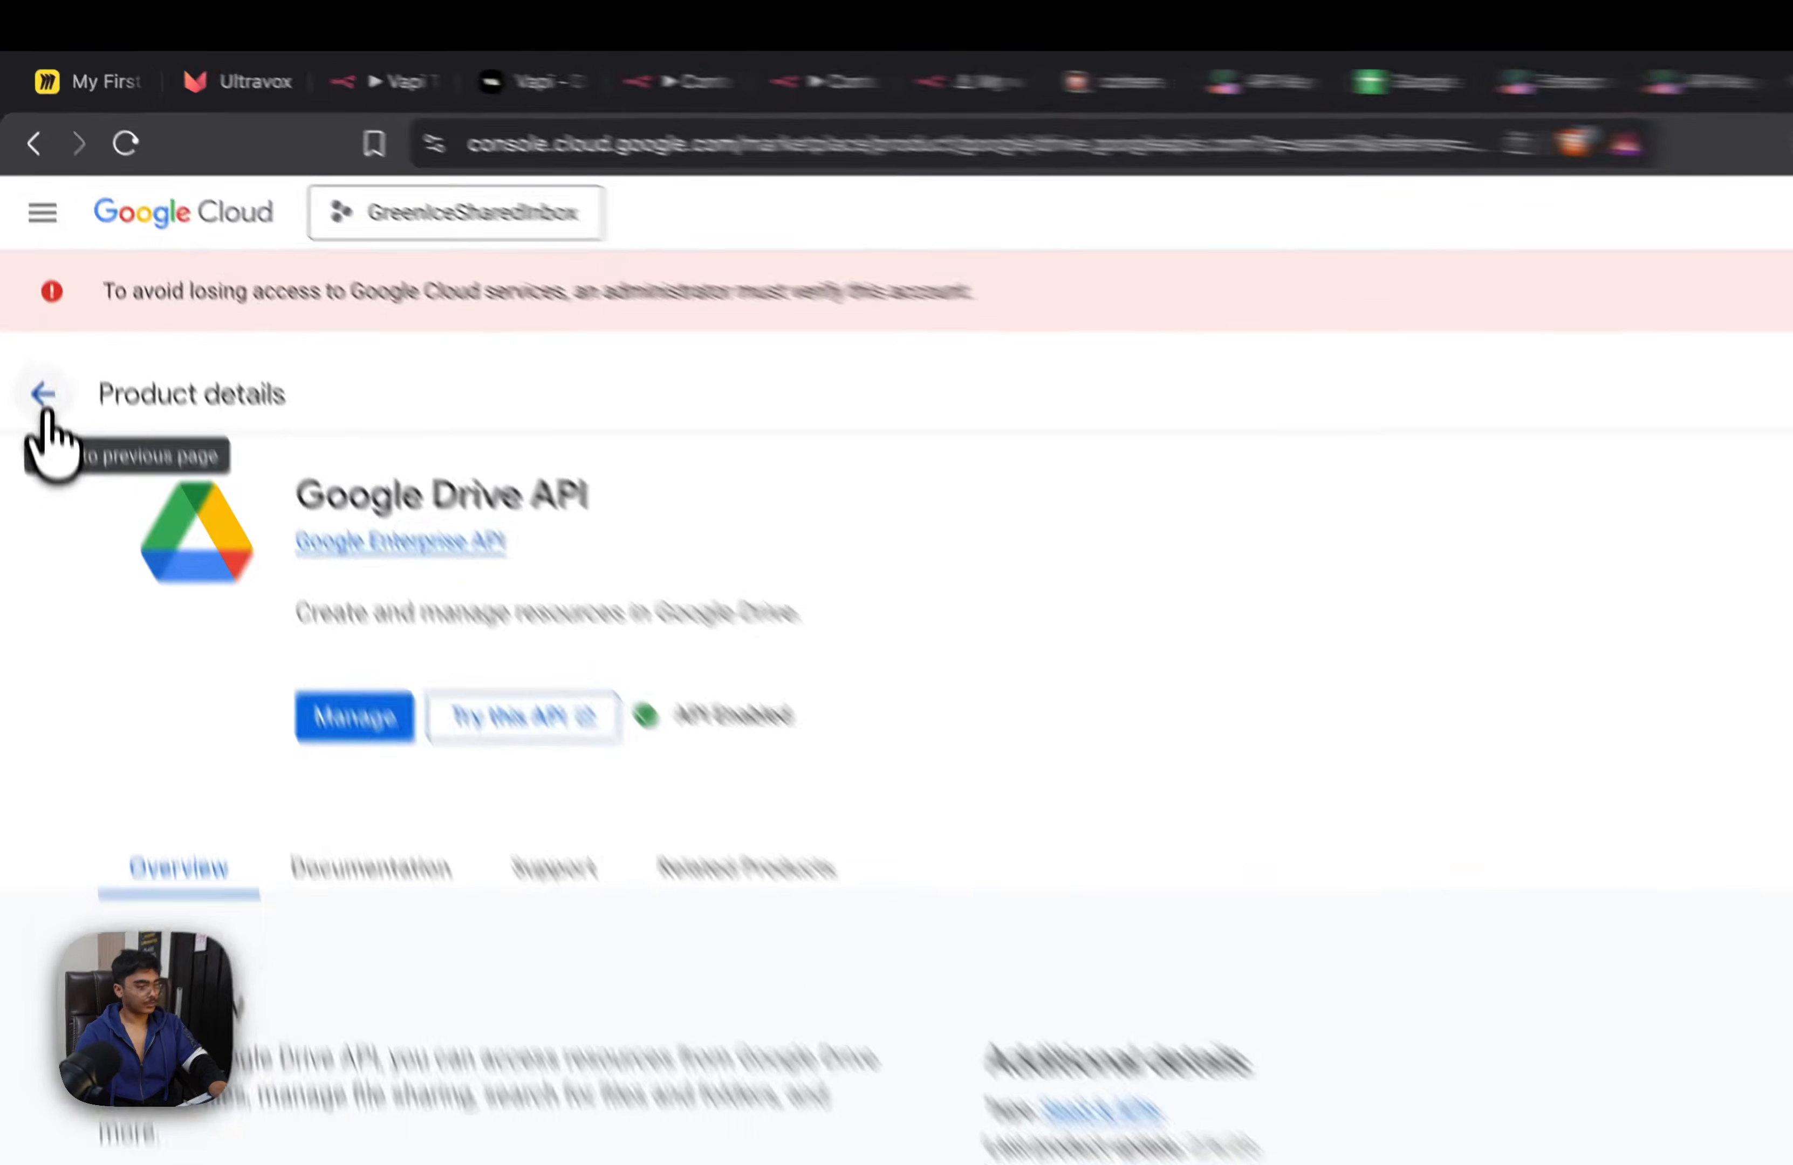
Leave the Google Drive API page, search the console for "sheets" and reopen the Google Sheets API product details
left_click(32, 303)
left_click(1185, 253)
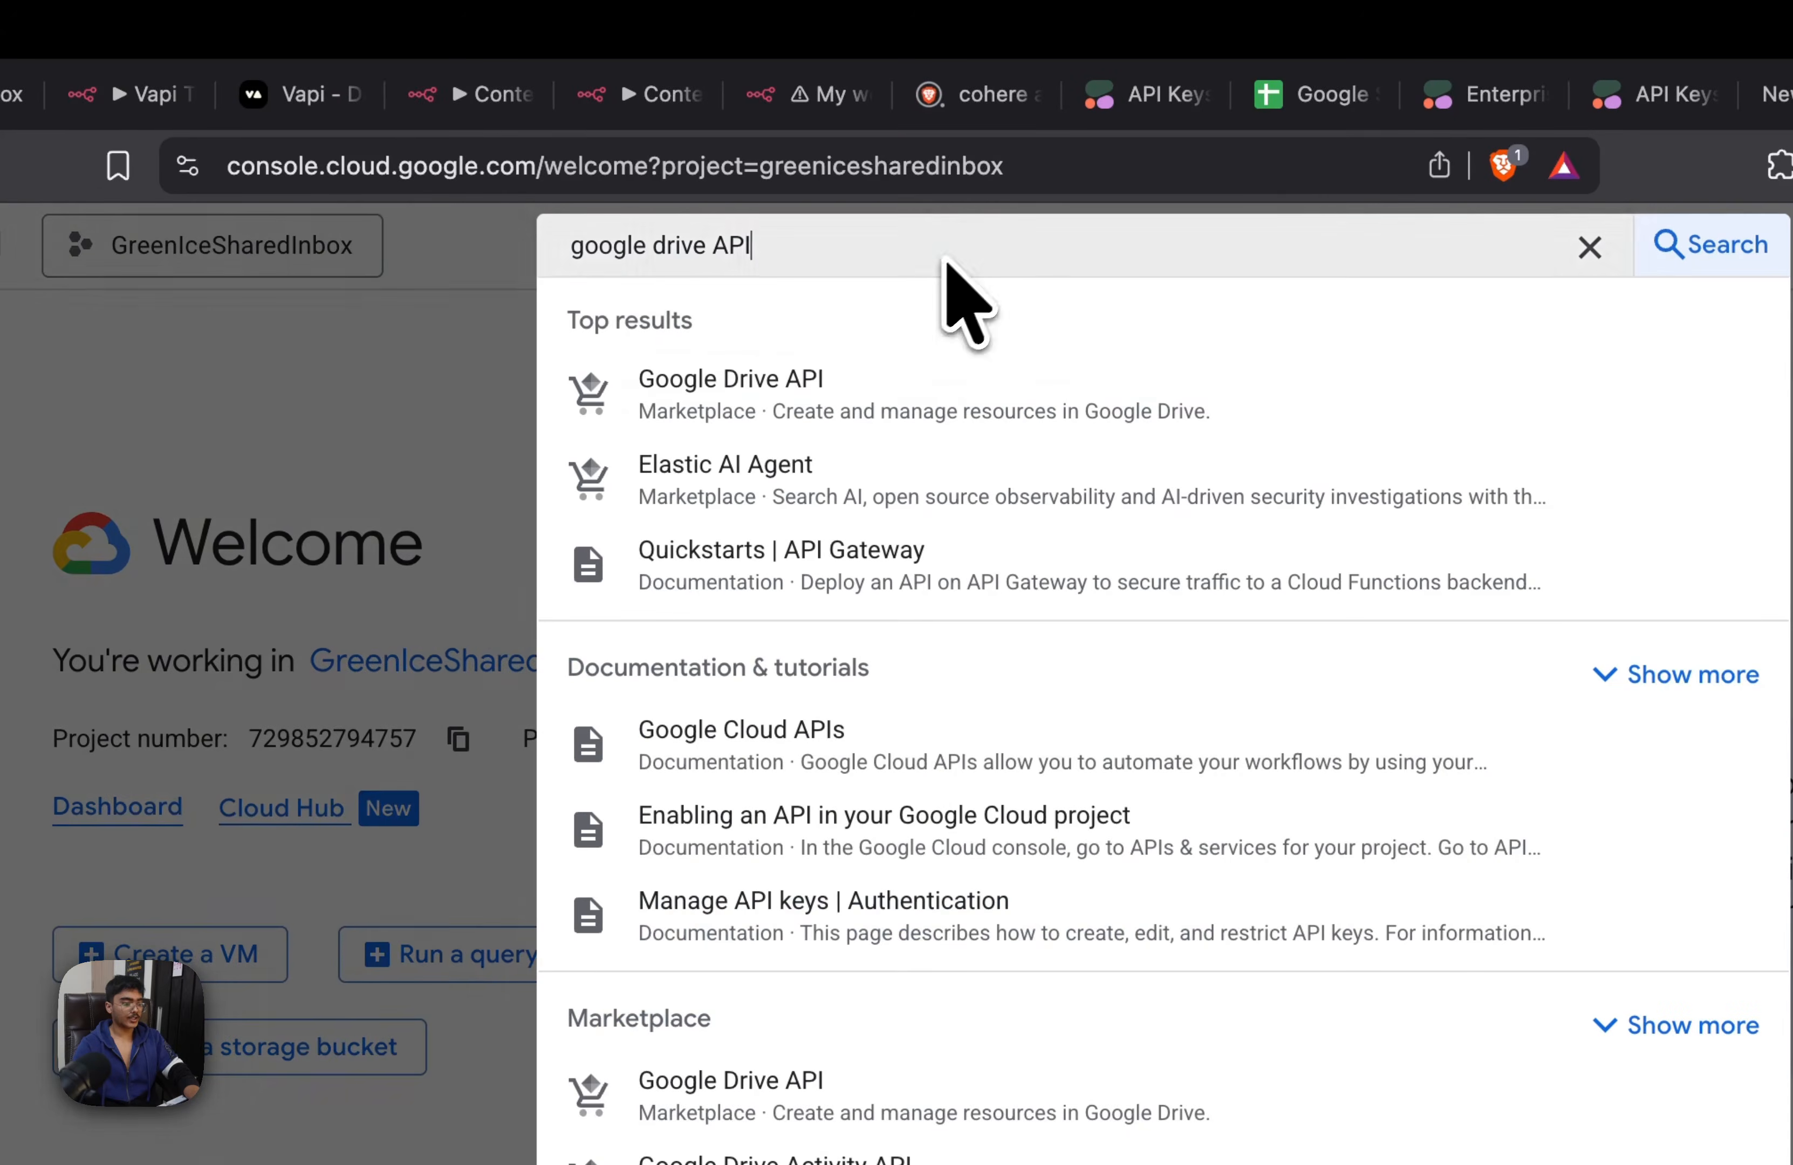
key("super+a")
type("sheets")
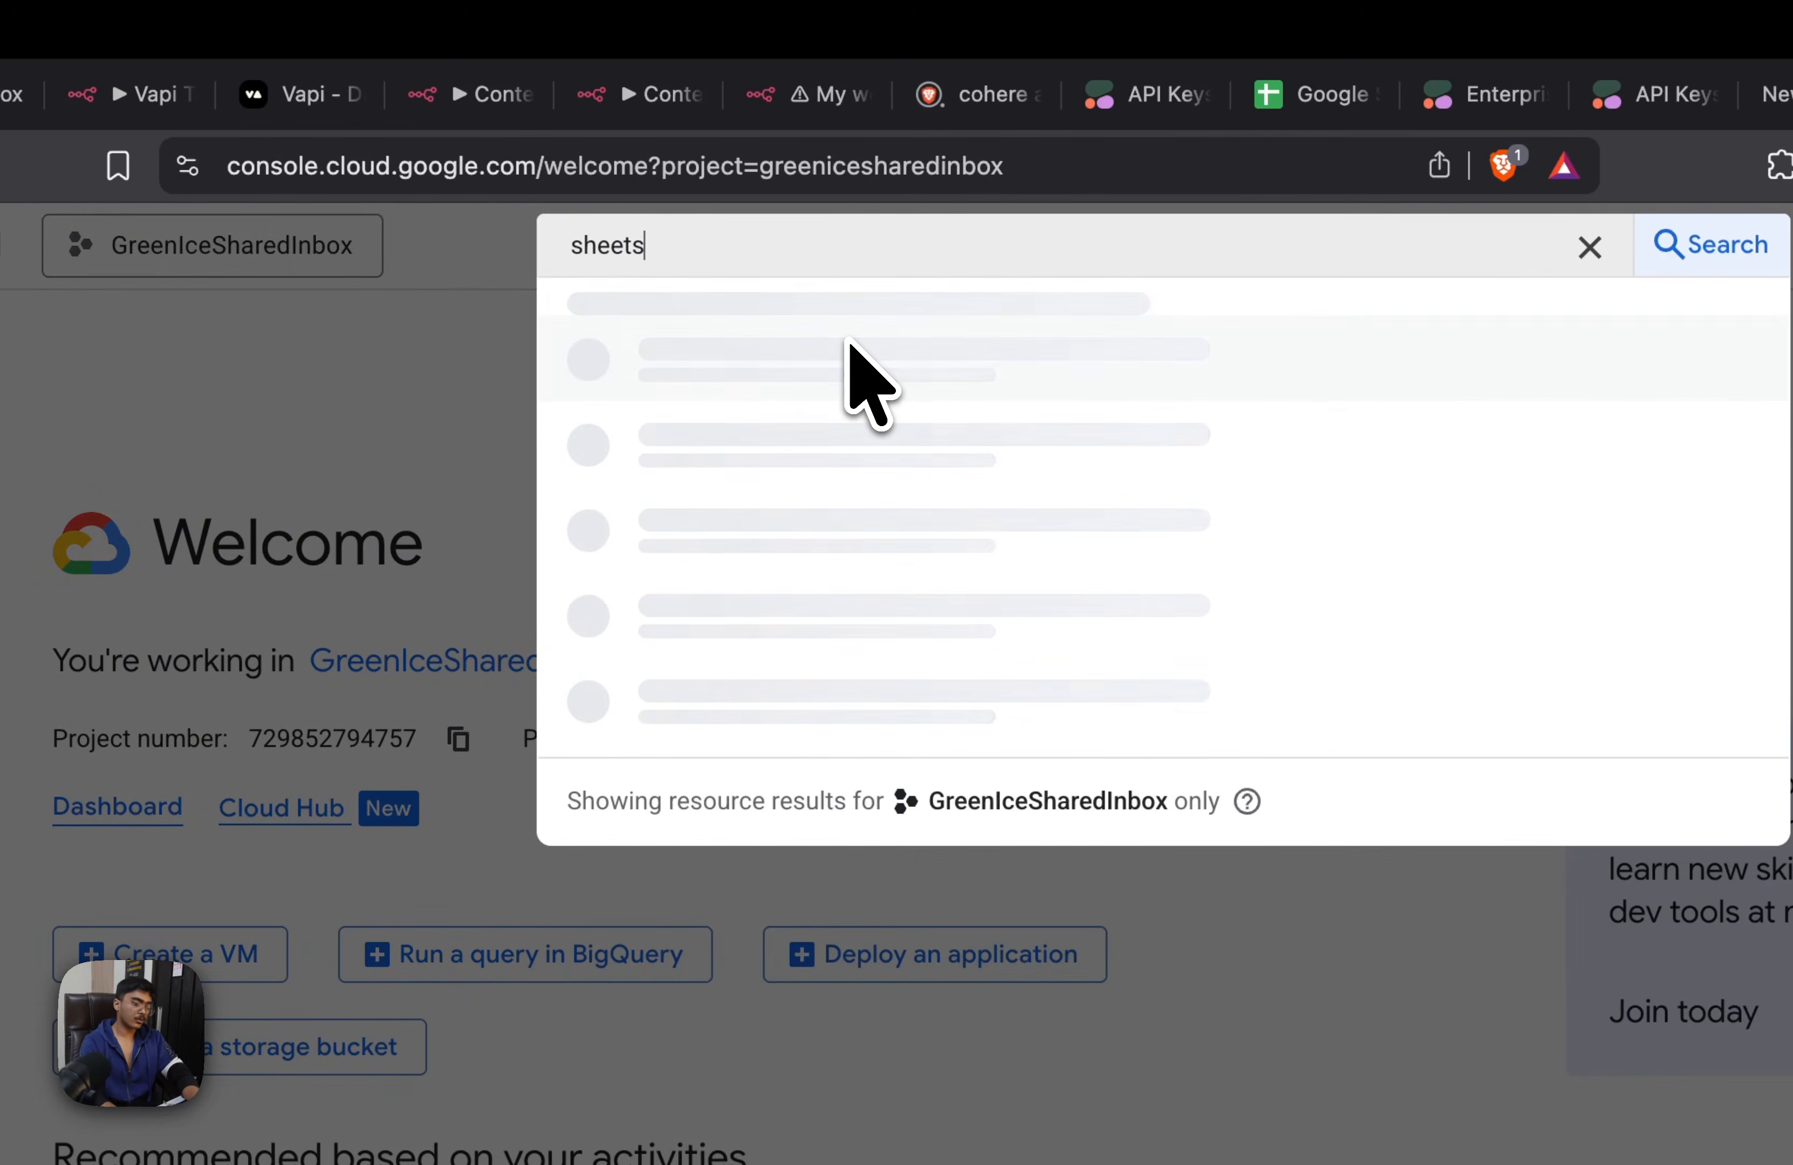
left_click(779, 382)
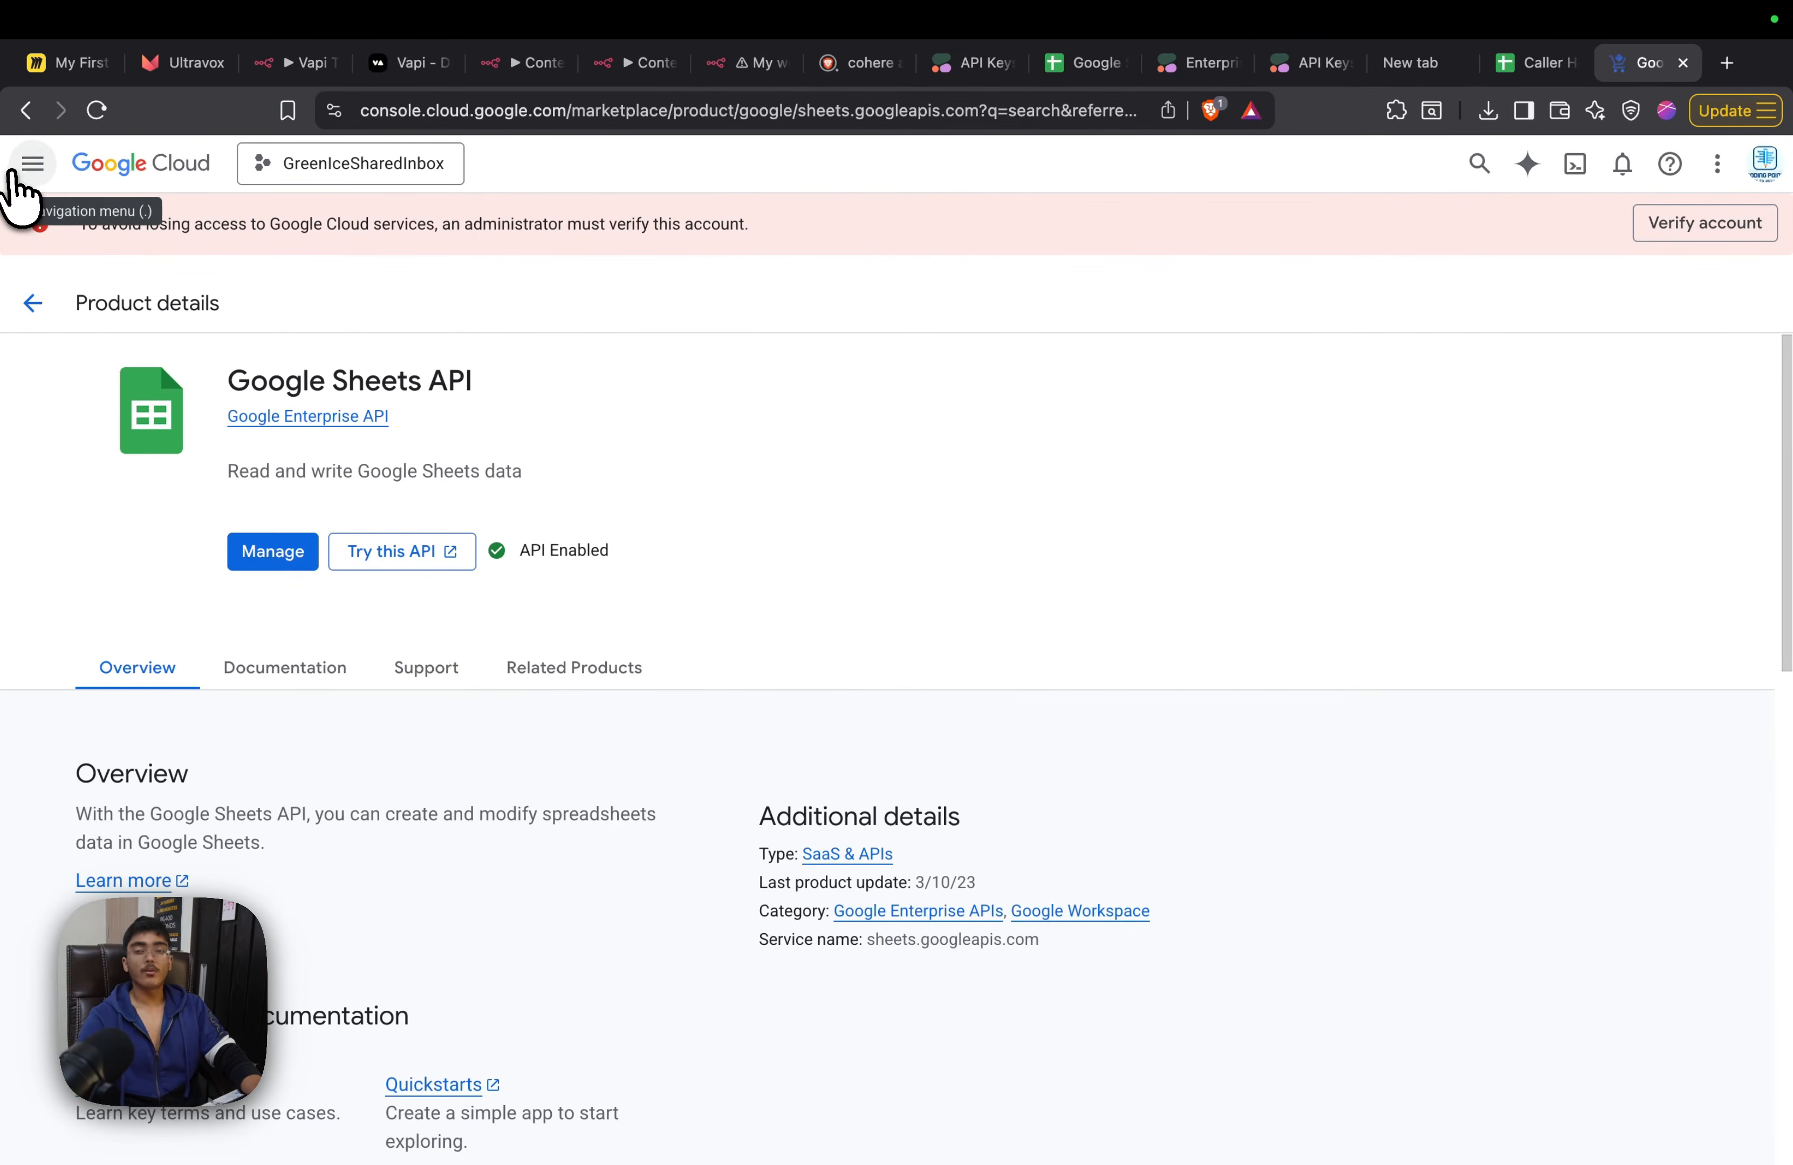
Open the project's APIs & Services credentials and go on to the OAuth consent screen
left_click(18, 168)
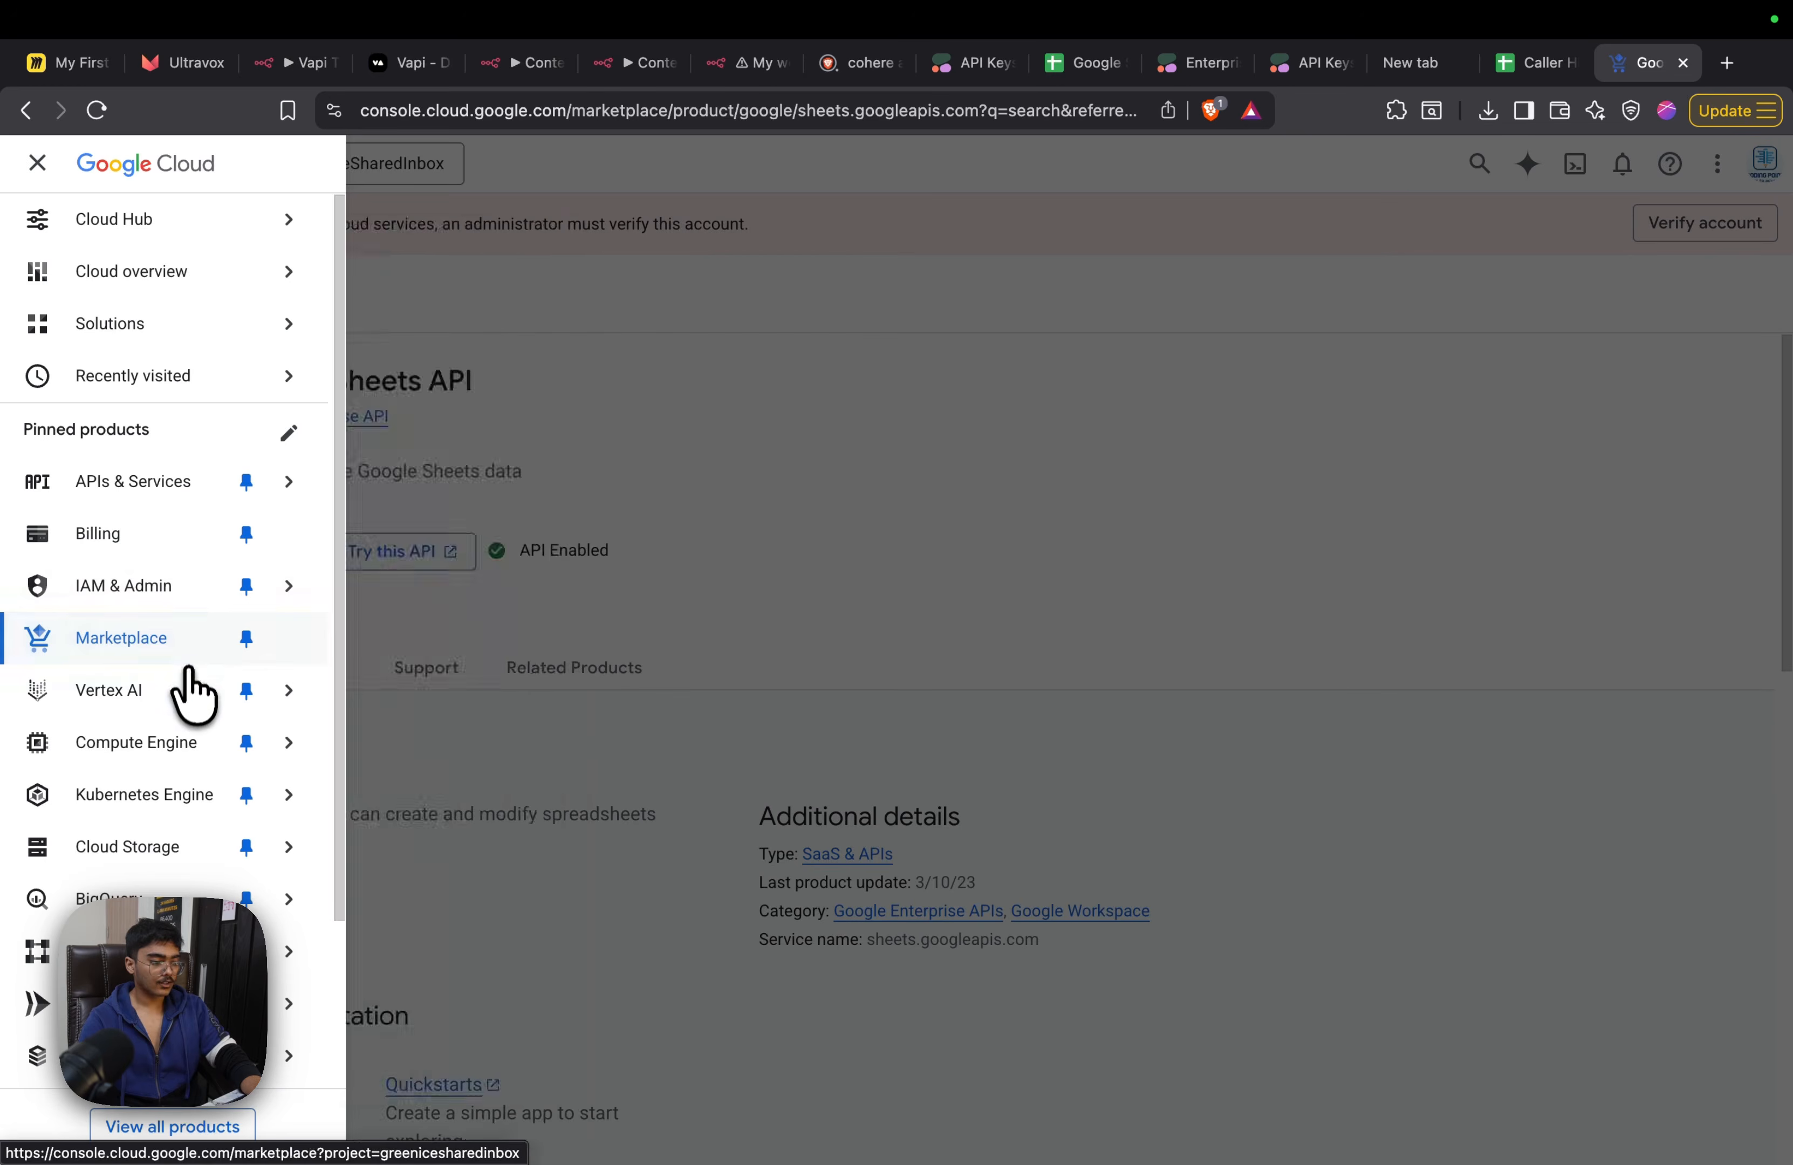
mouse_move(198, 606)
mouse_move(222, 509)
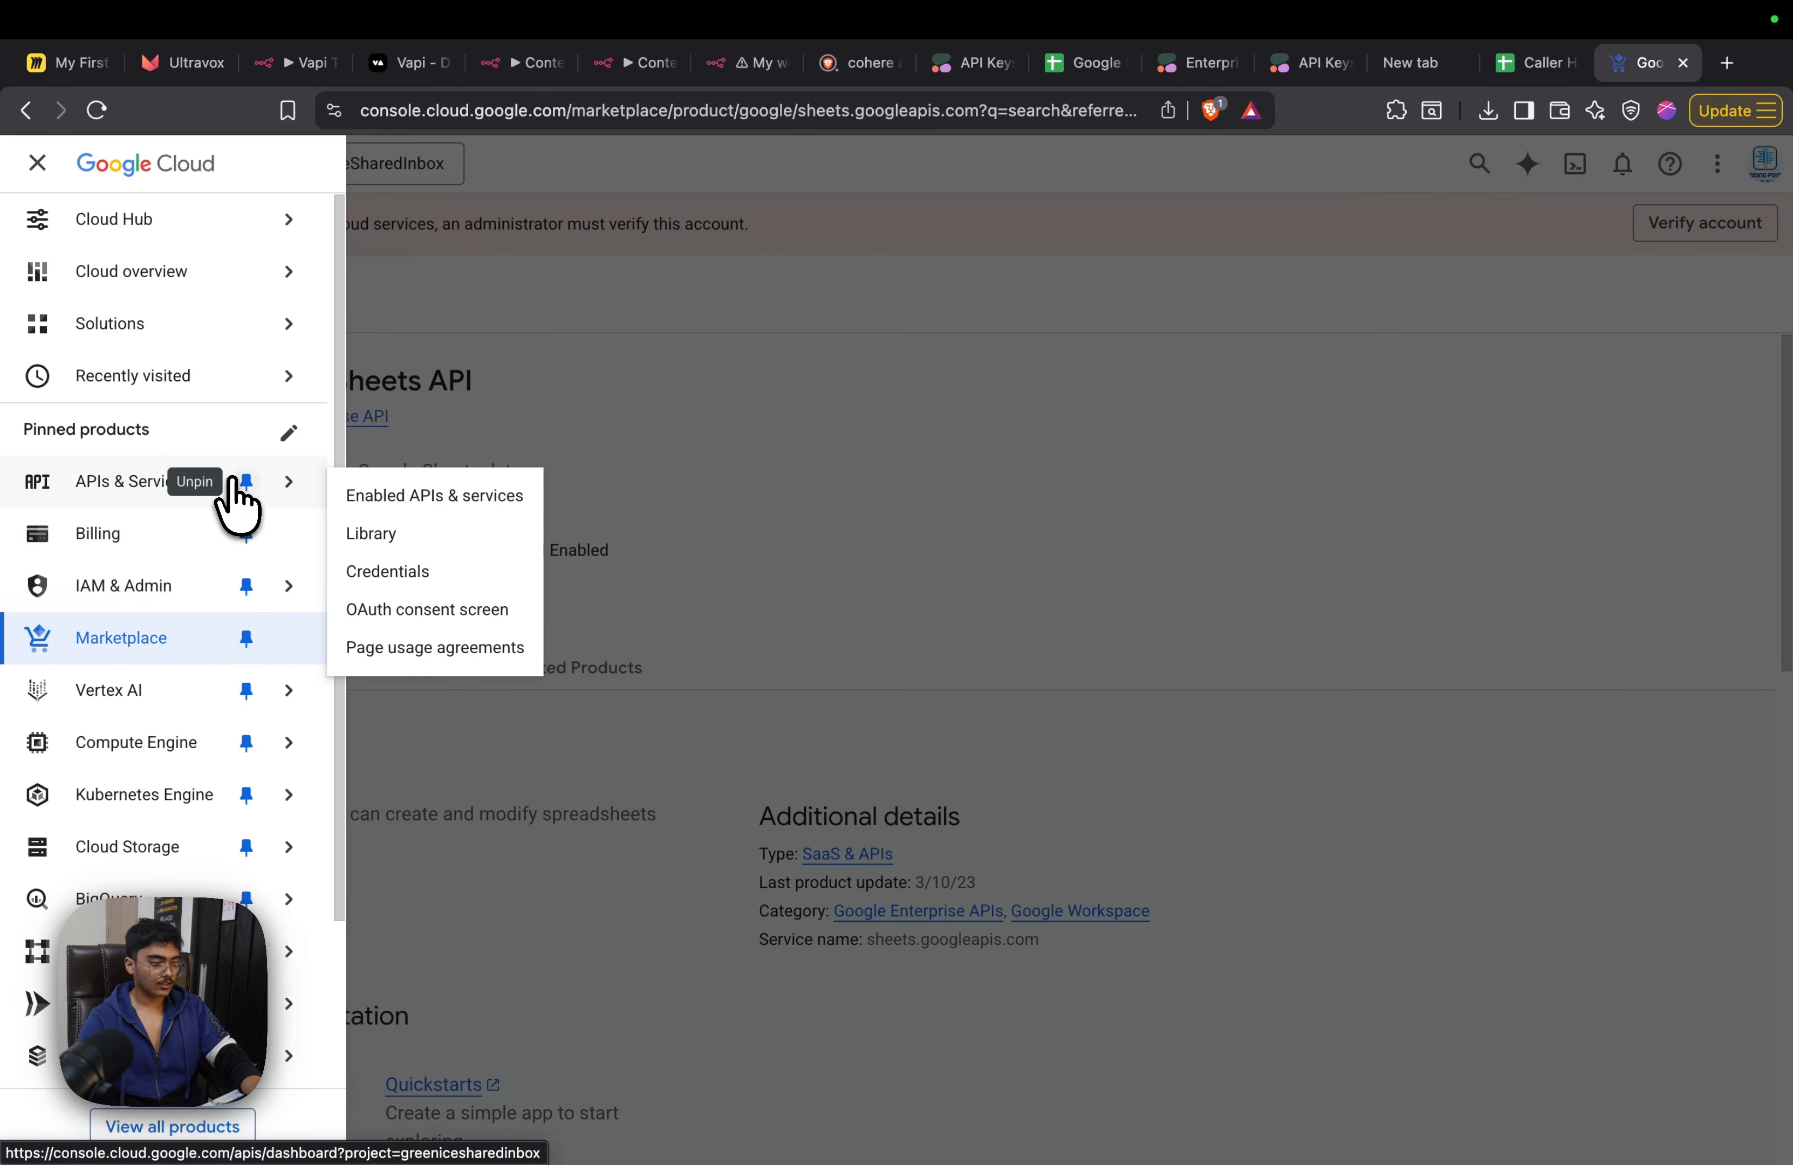
left_click(439, 572)
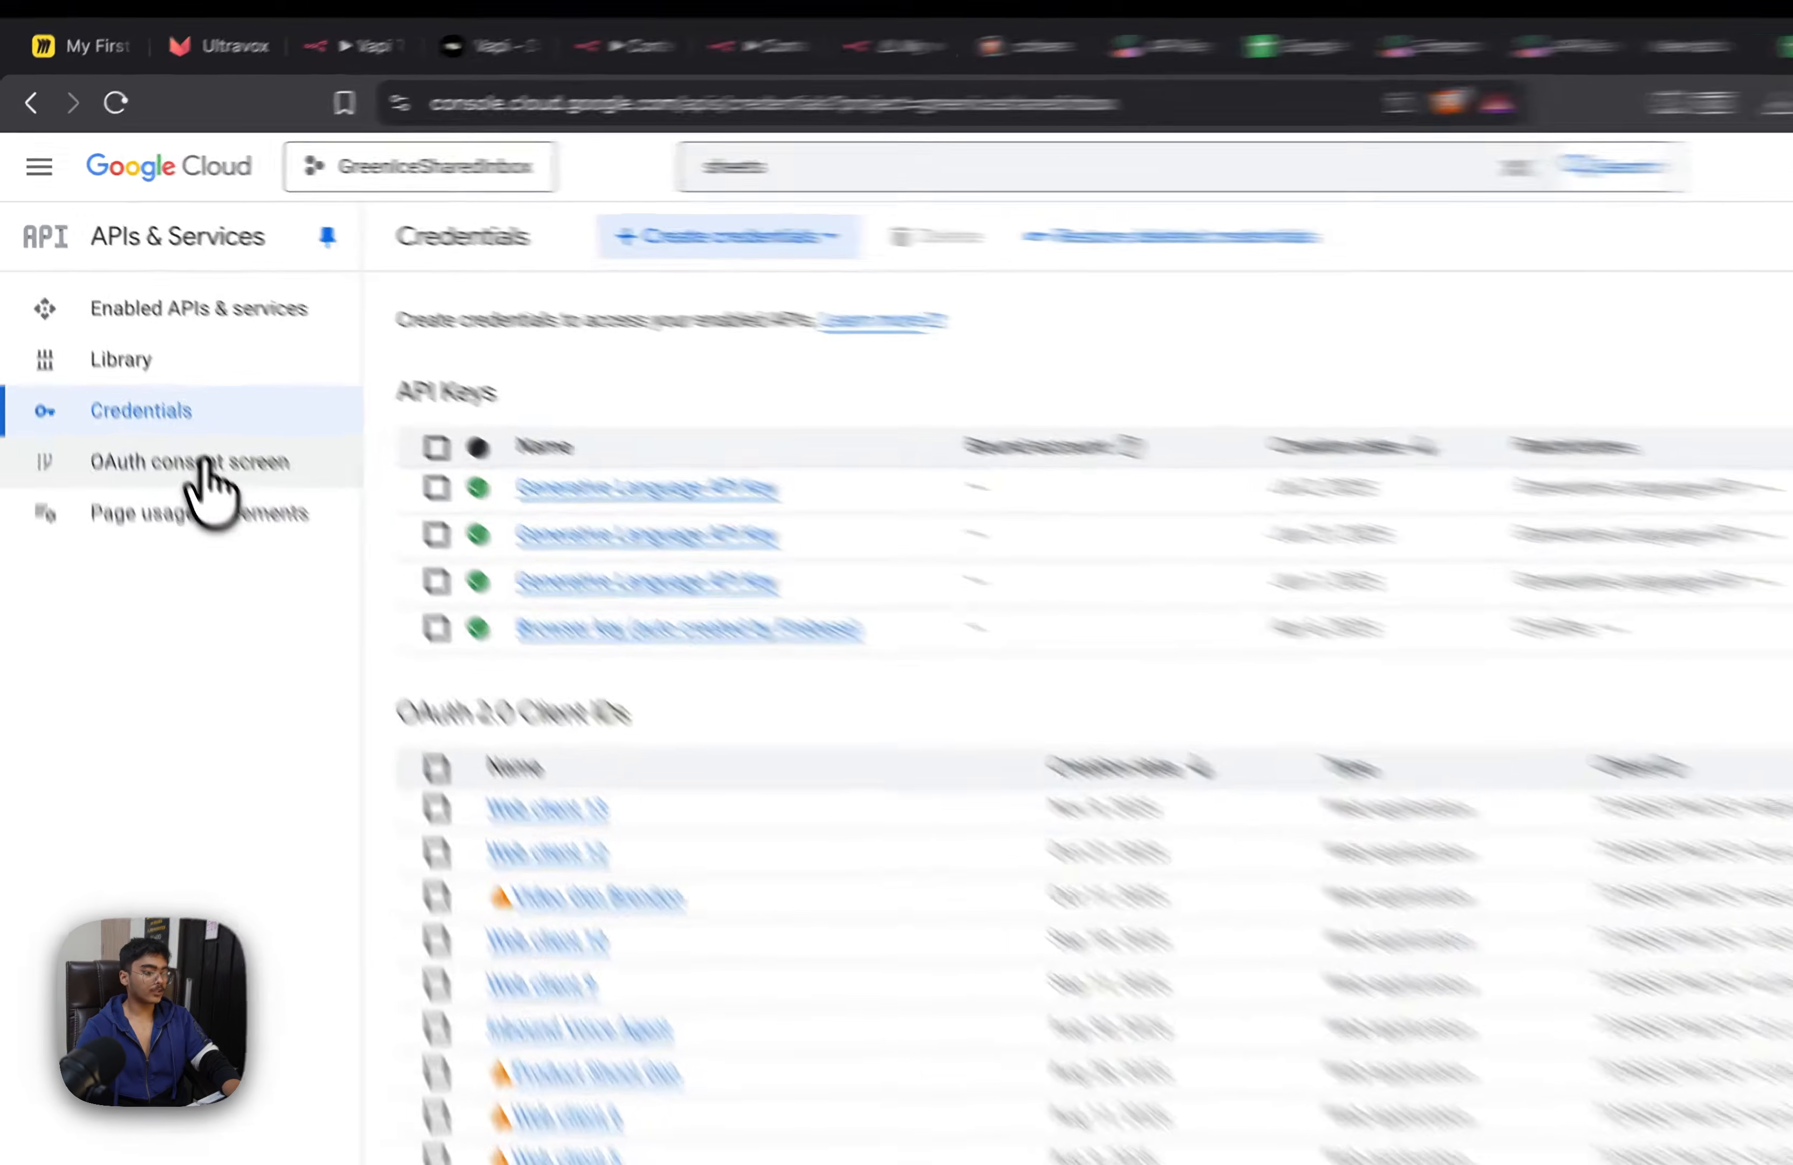
left_click(200, 454)
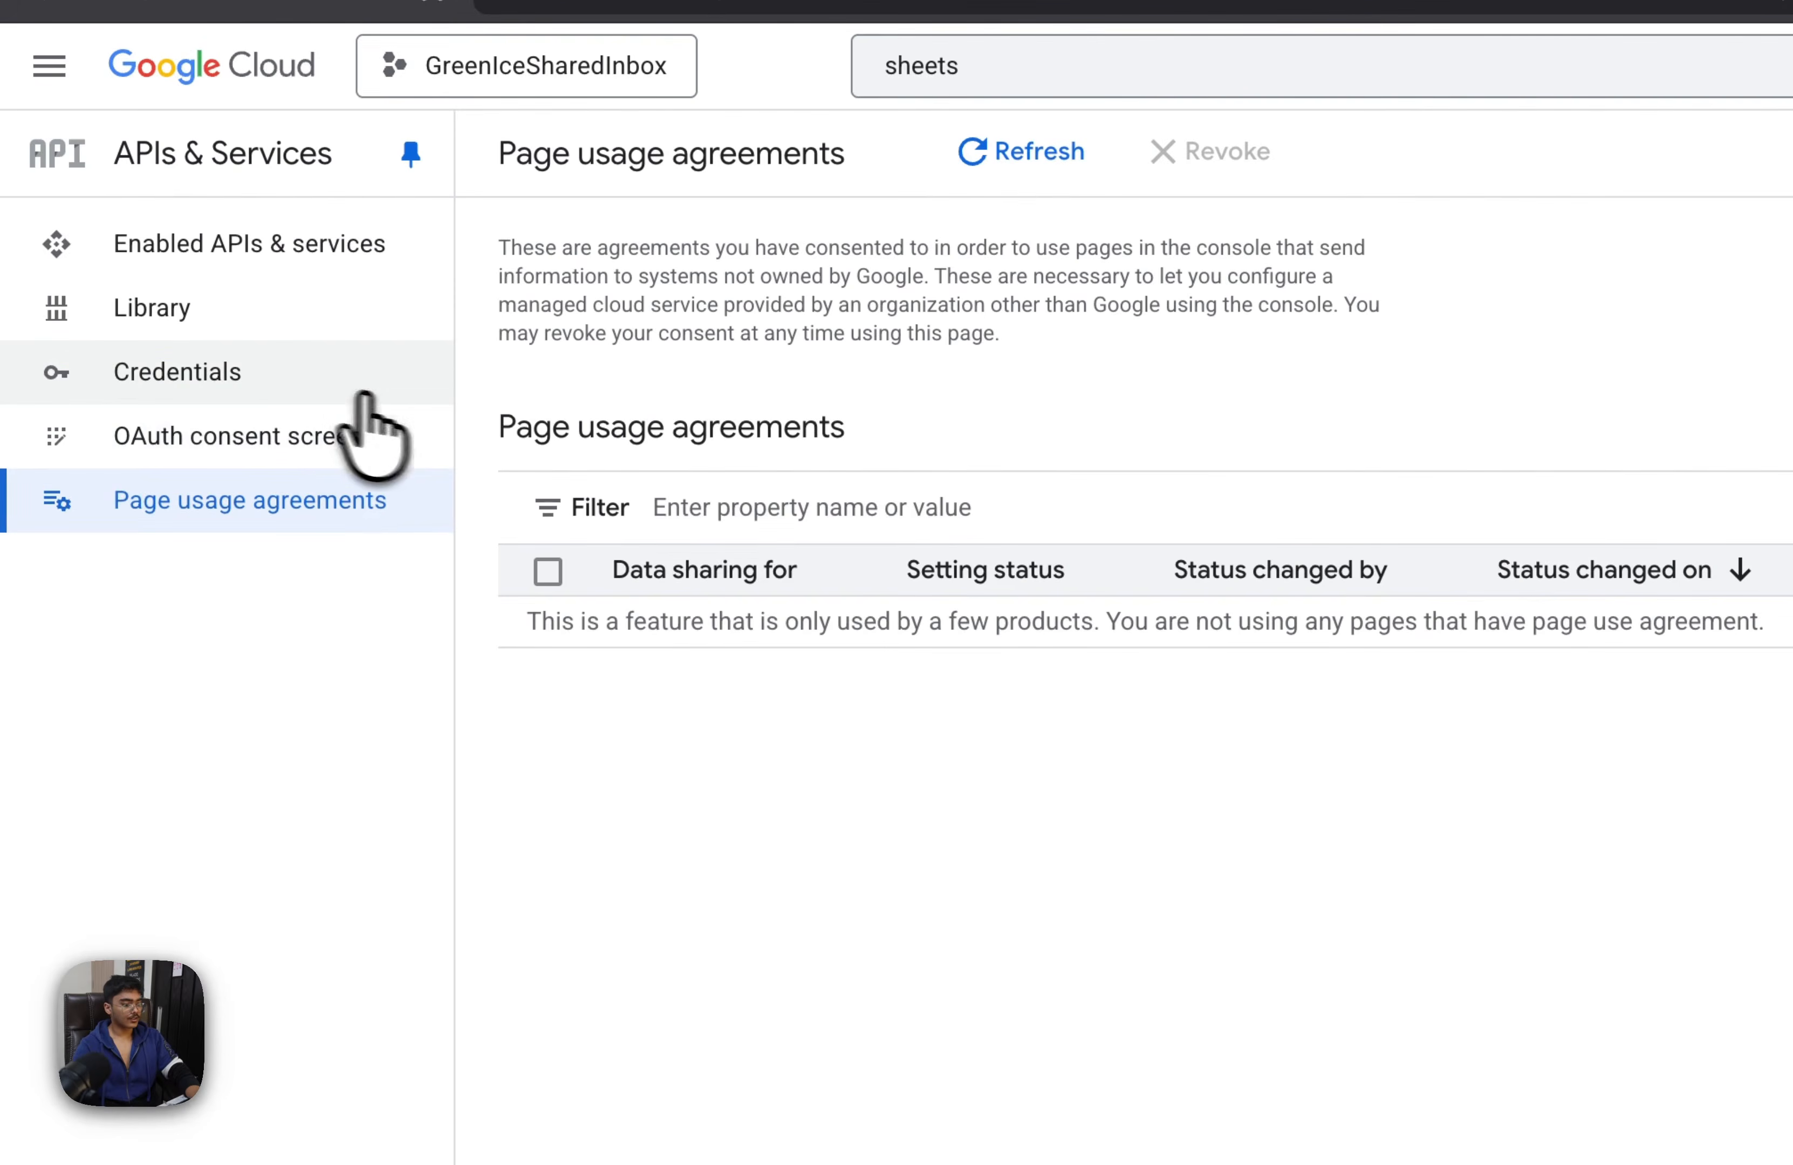
left_click(239, 450)
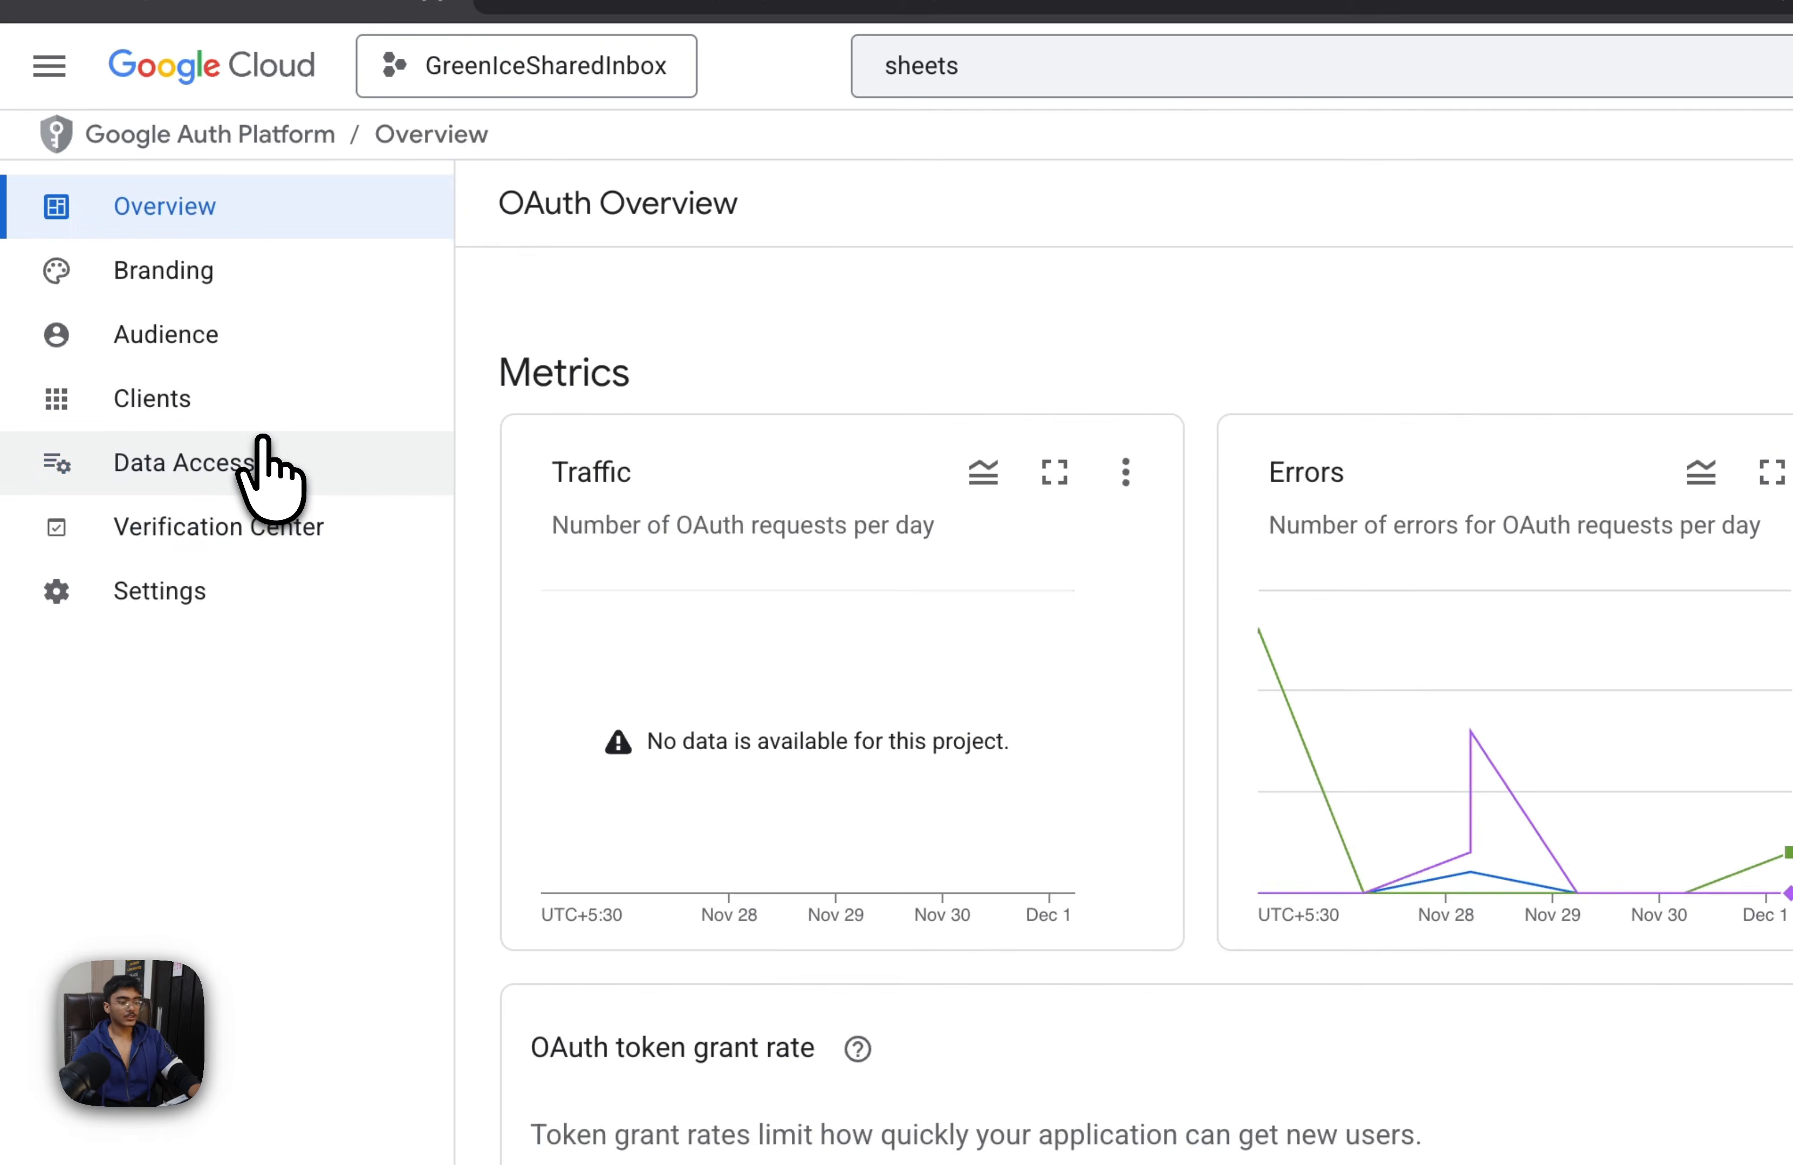
Look over the OAuth Overview's metrics, token grant rate and project checkup
scroll(825, 636, "down", 10)
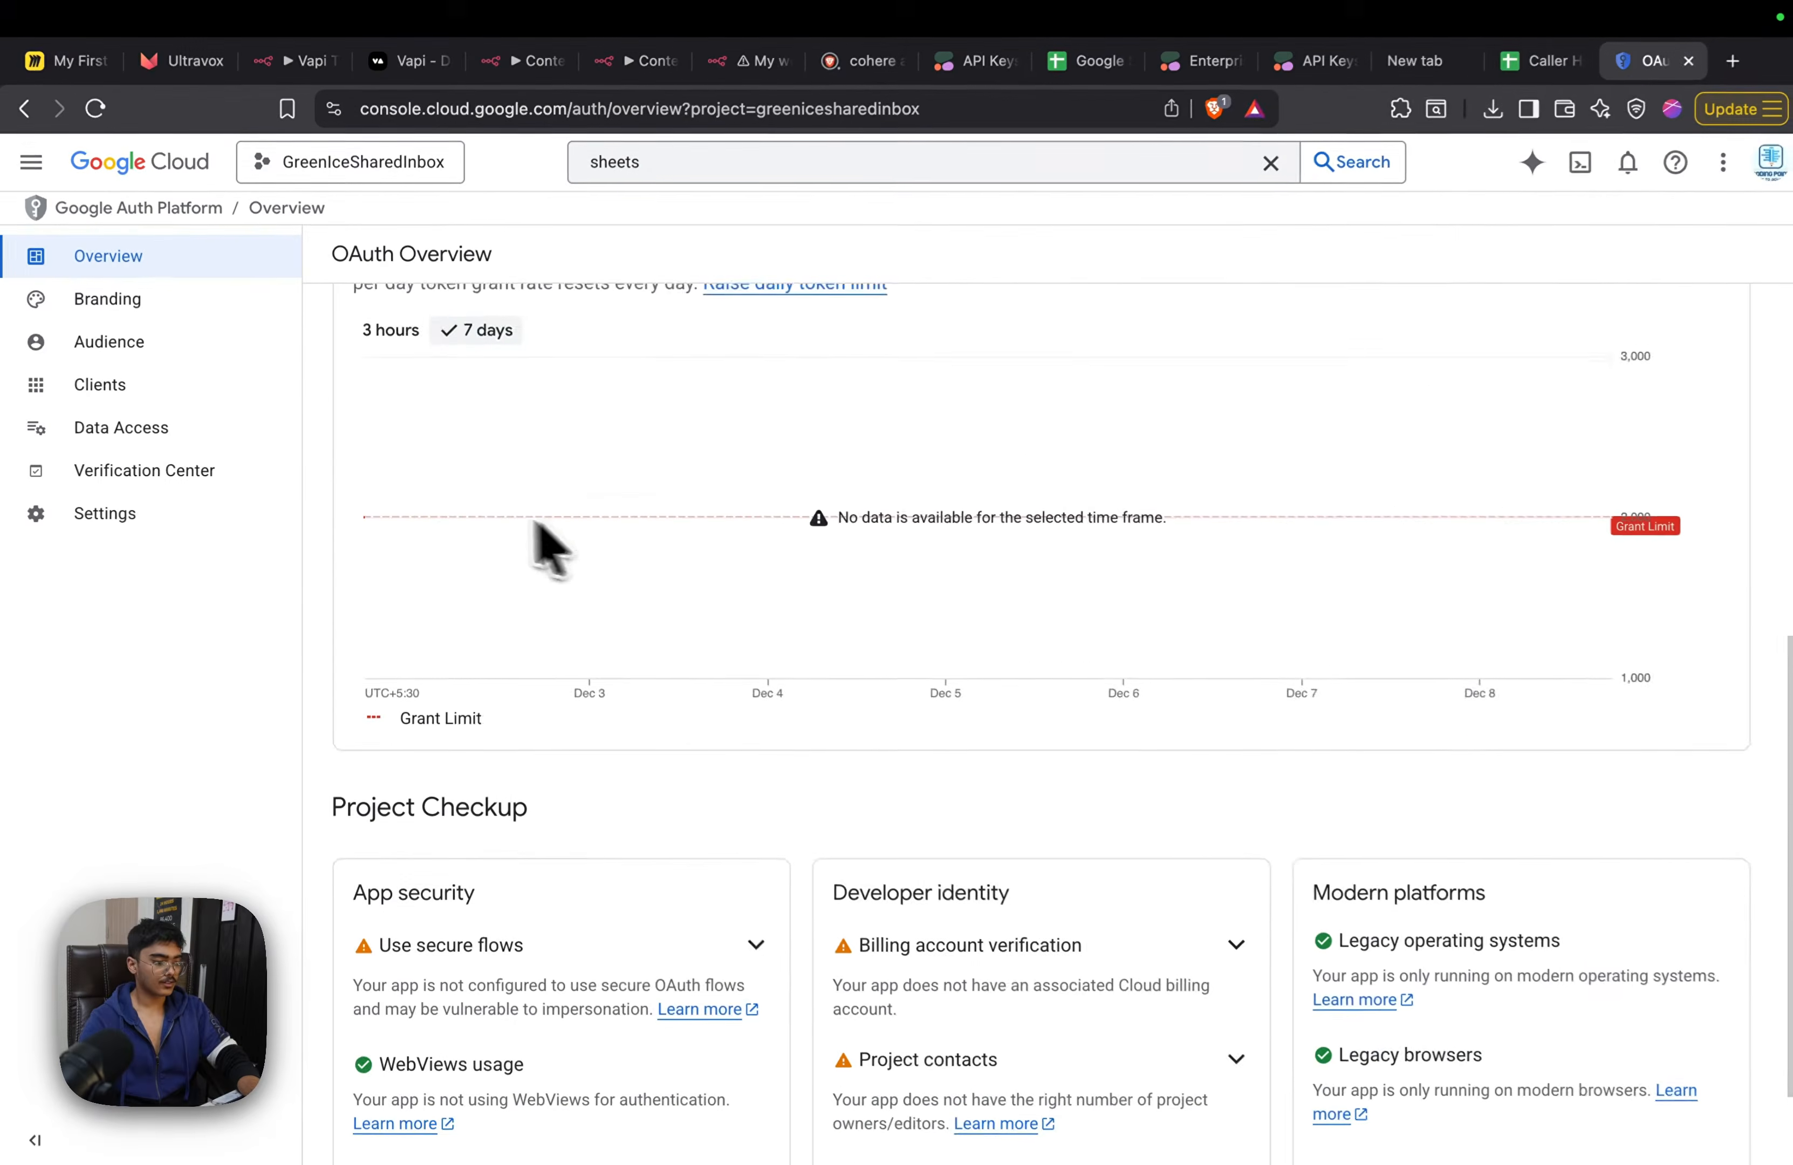
scroll(560, 476, "up", 8)
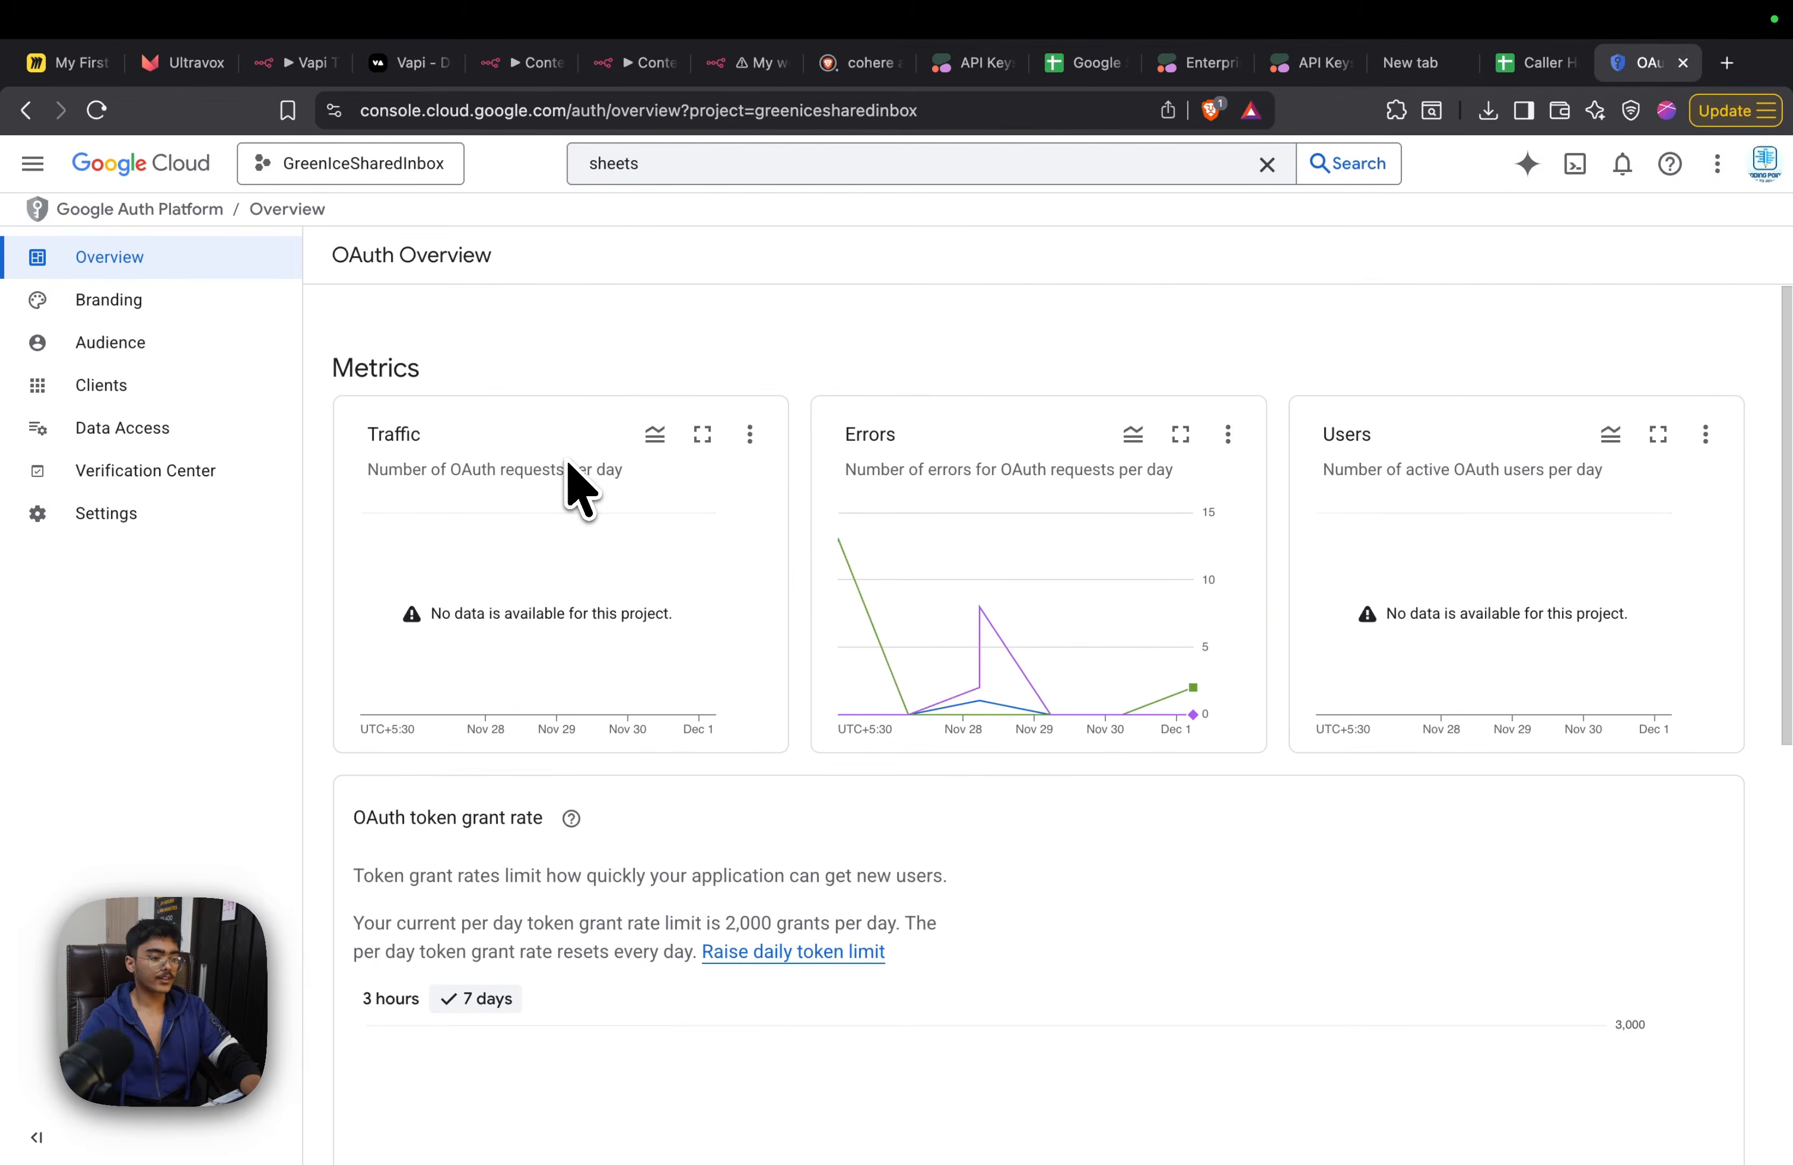
scroll(569, 463, "down", 10)
scroll(569, 463, "up", 10)
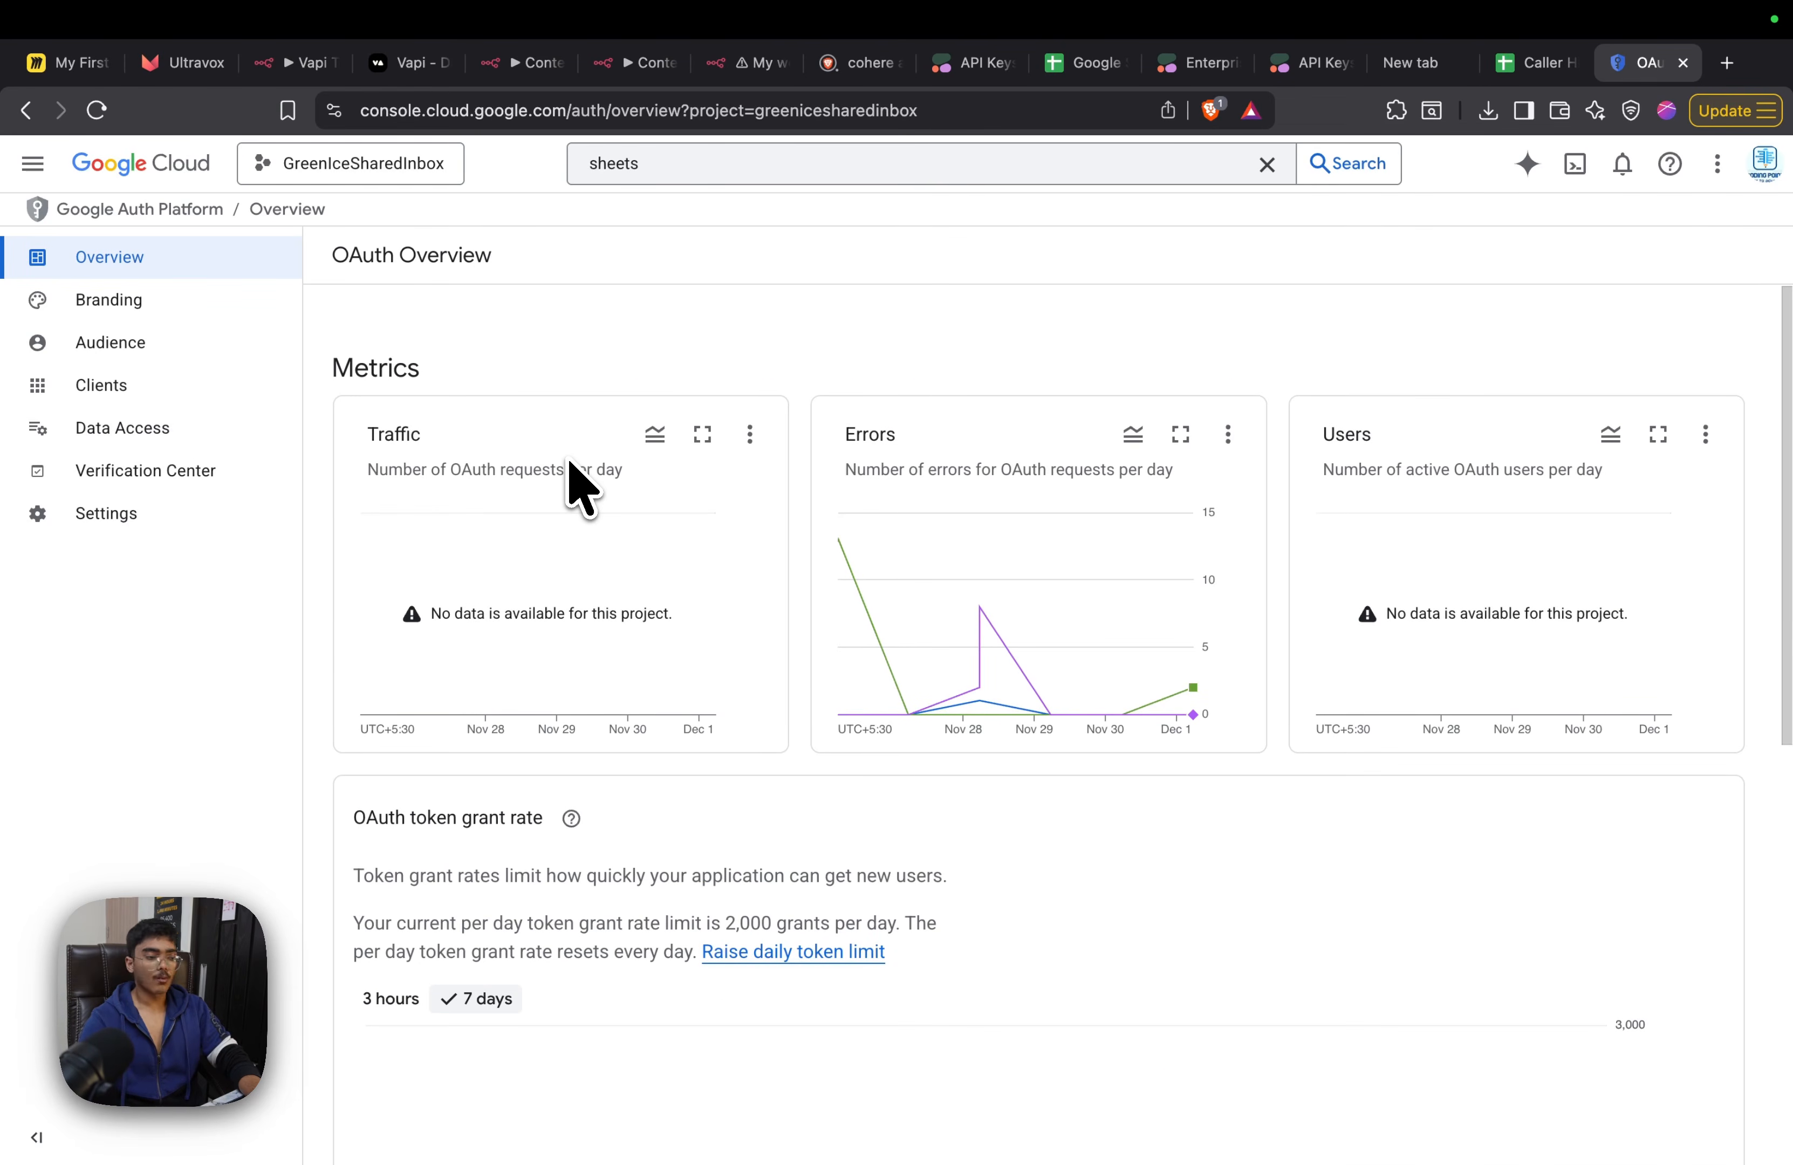
left_click(26, 110)
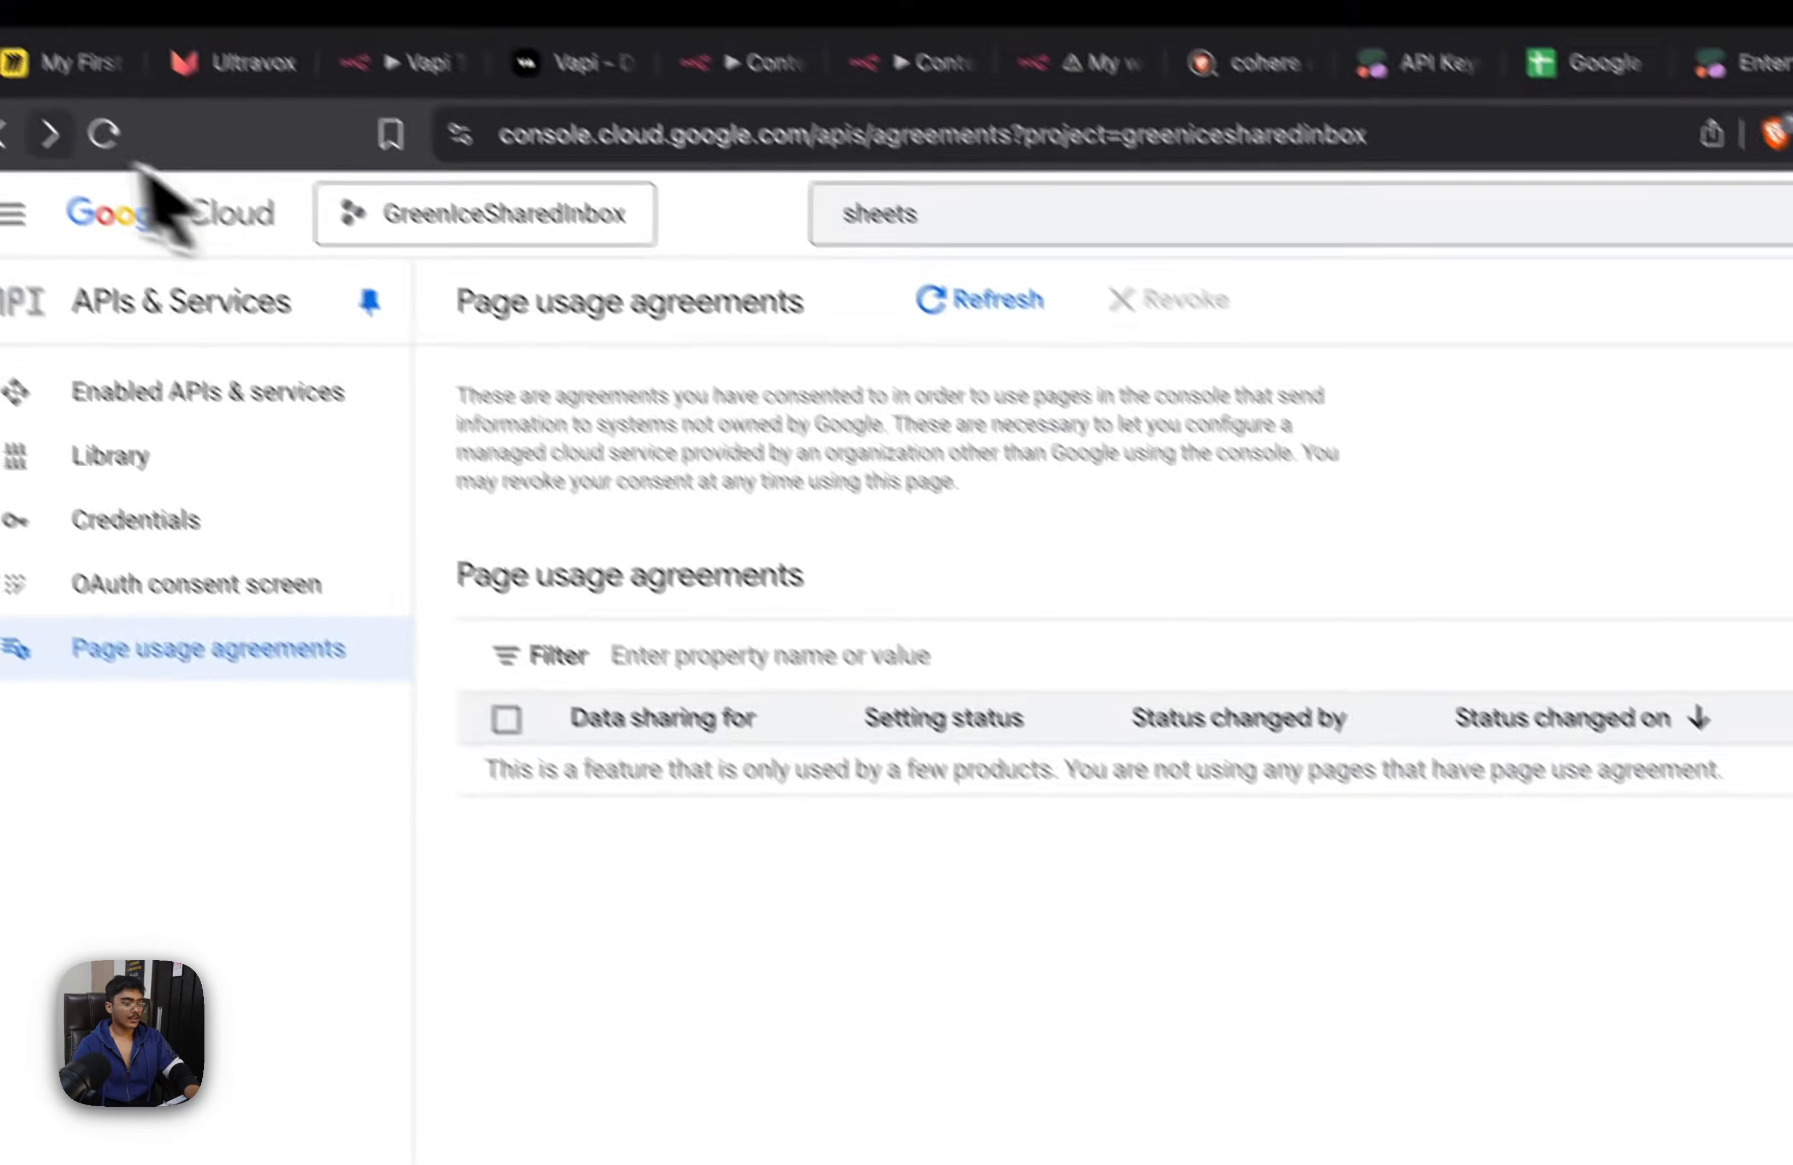
left_click(4, 134)
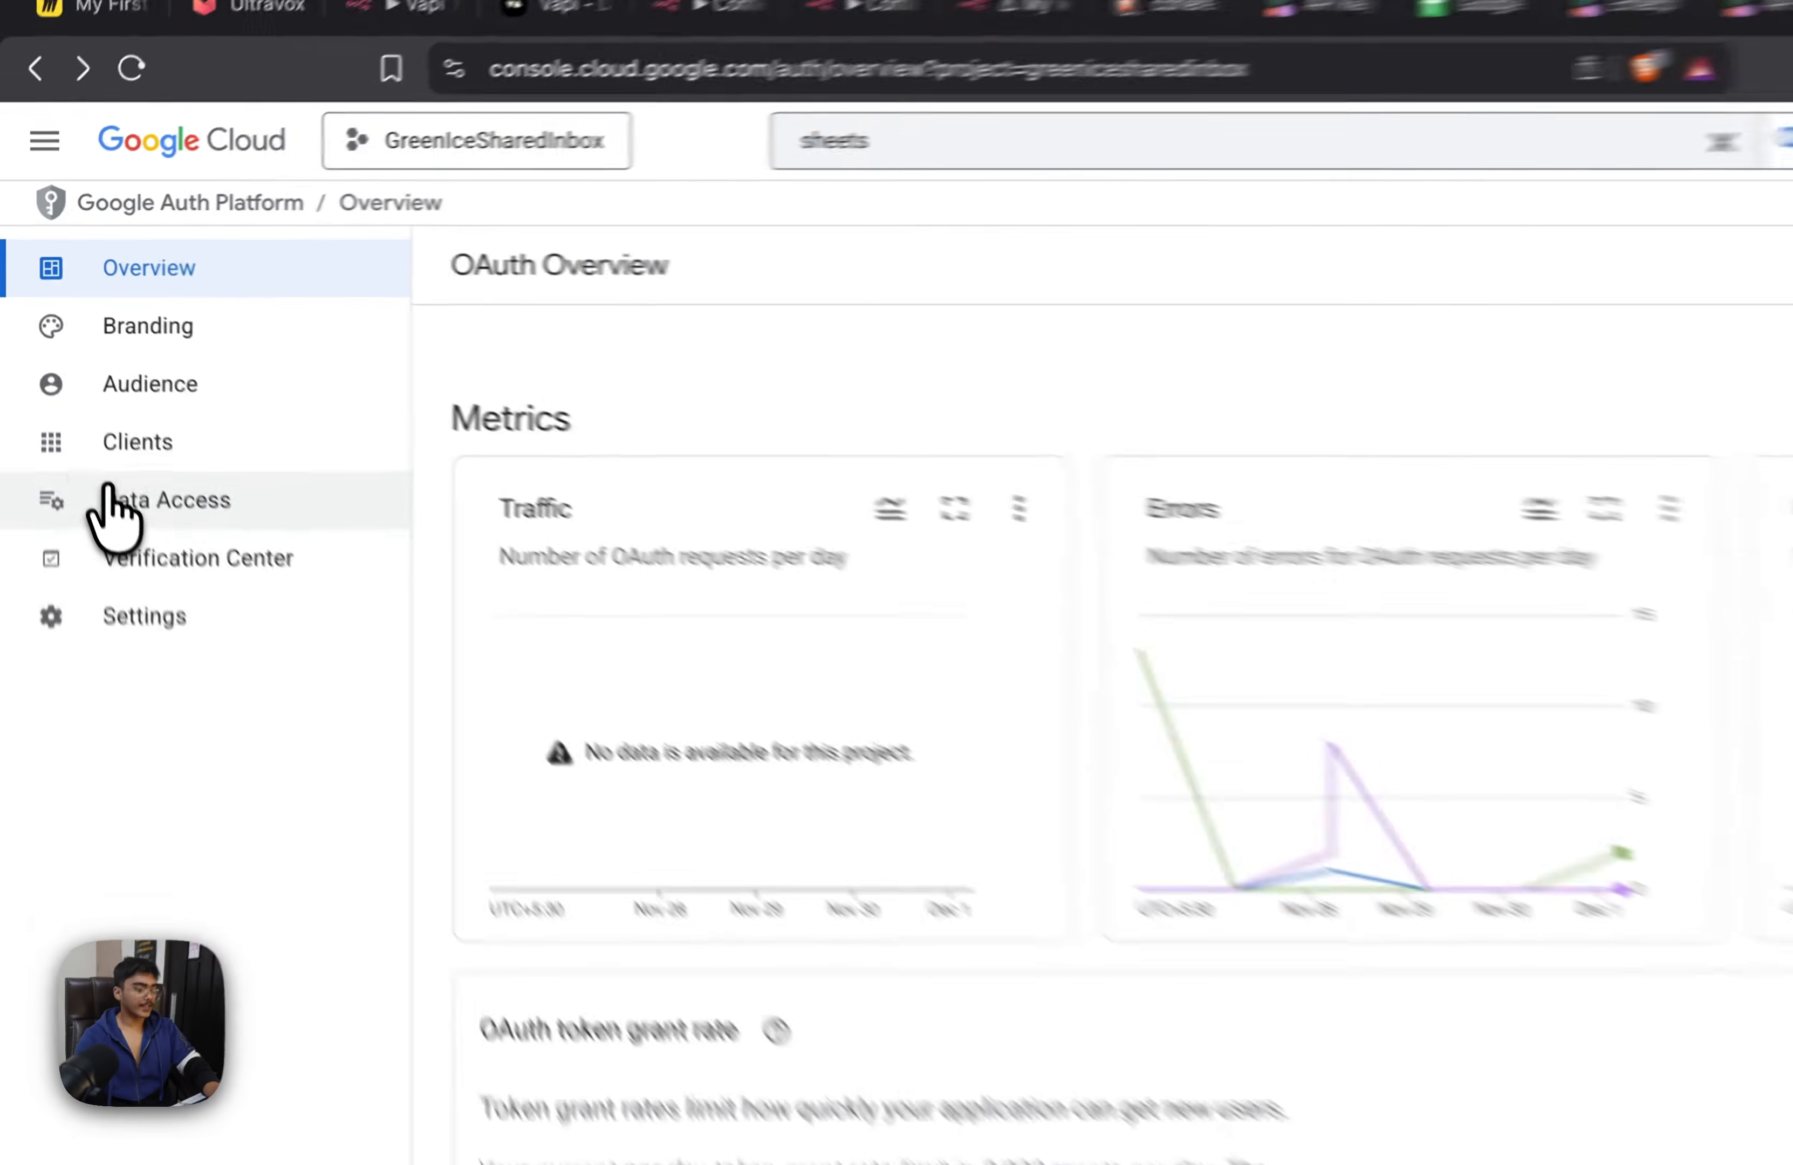
Open the OAuth Data Access page, return to the project's APIs & Services credentials and view the APIs & Services options
left_click(109, 488)
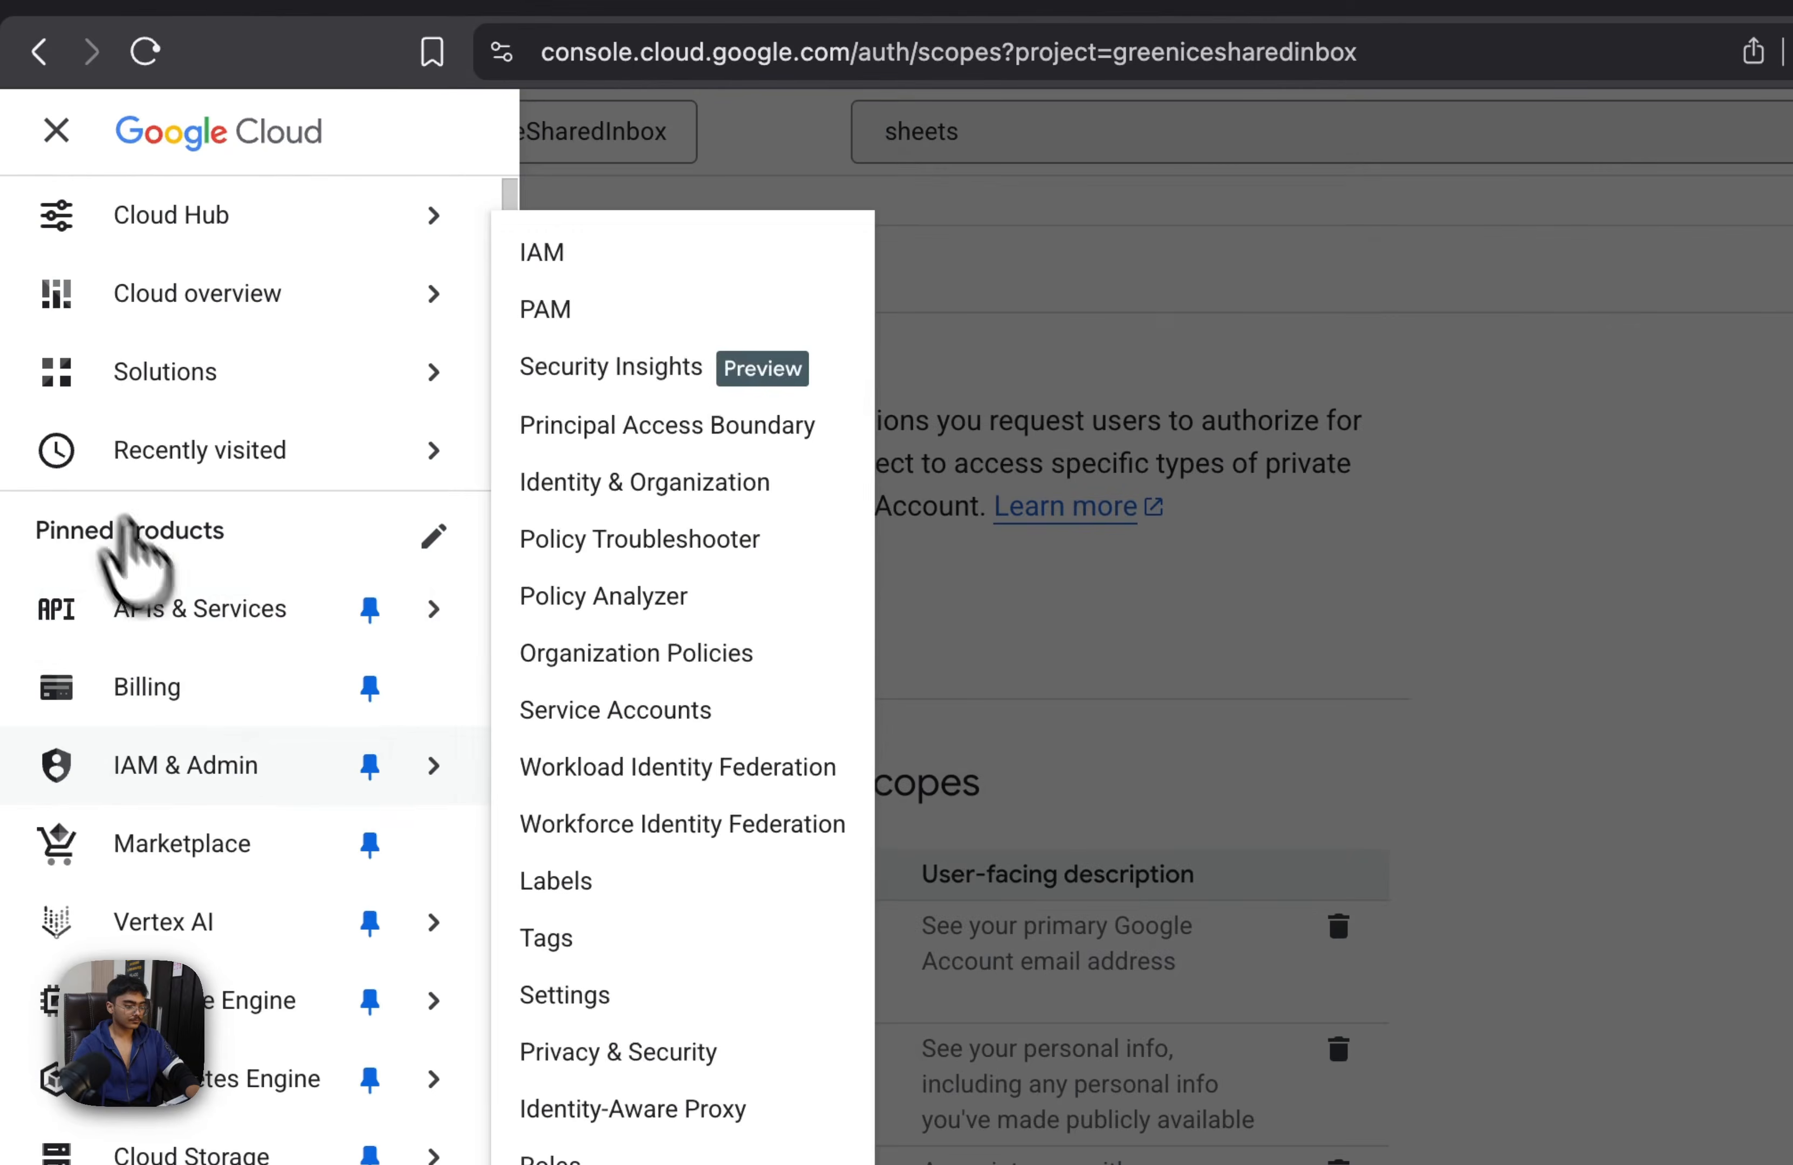
mouse_move(363, 611)
left_click(586, 744)
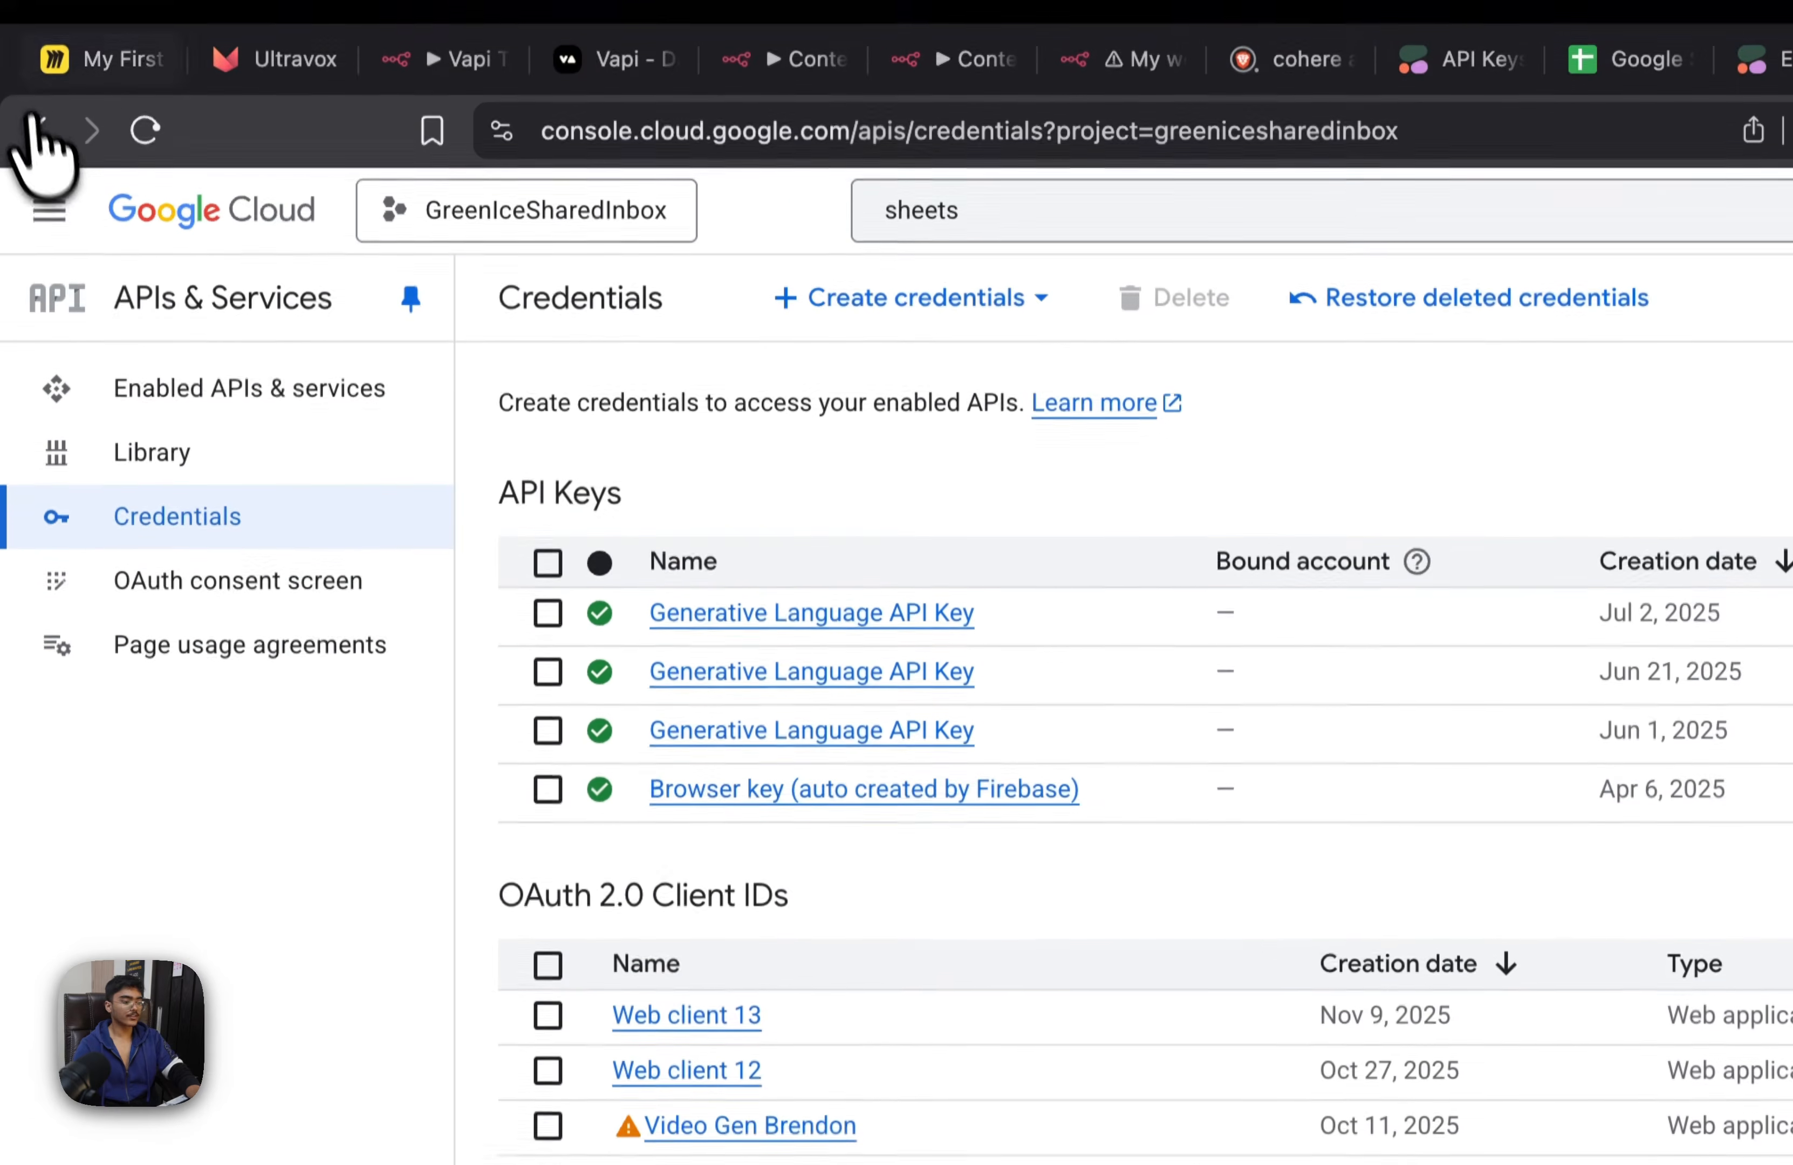
left_click(49, 131)
mouse_move(115, 292)
mouse_move(208, 685)
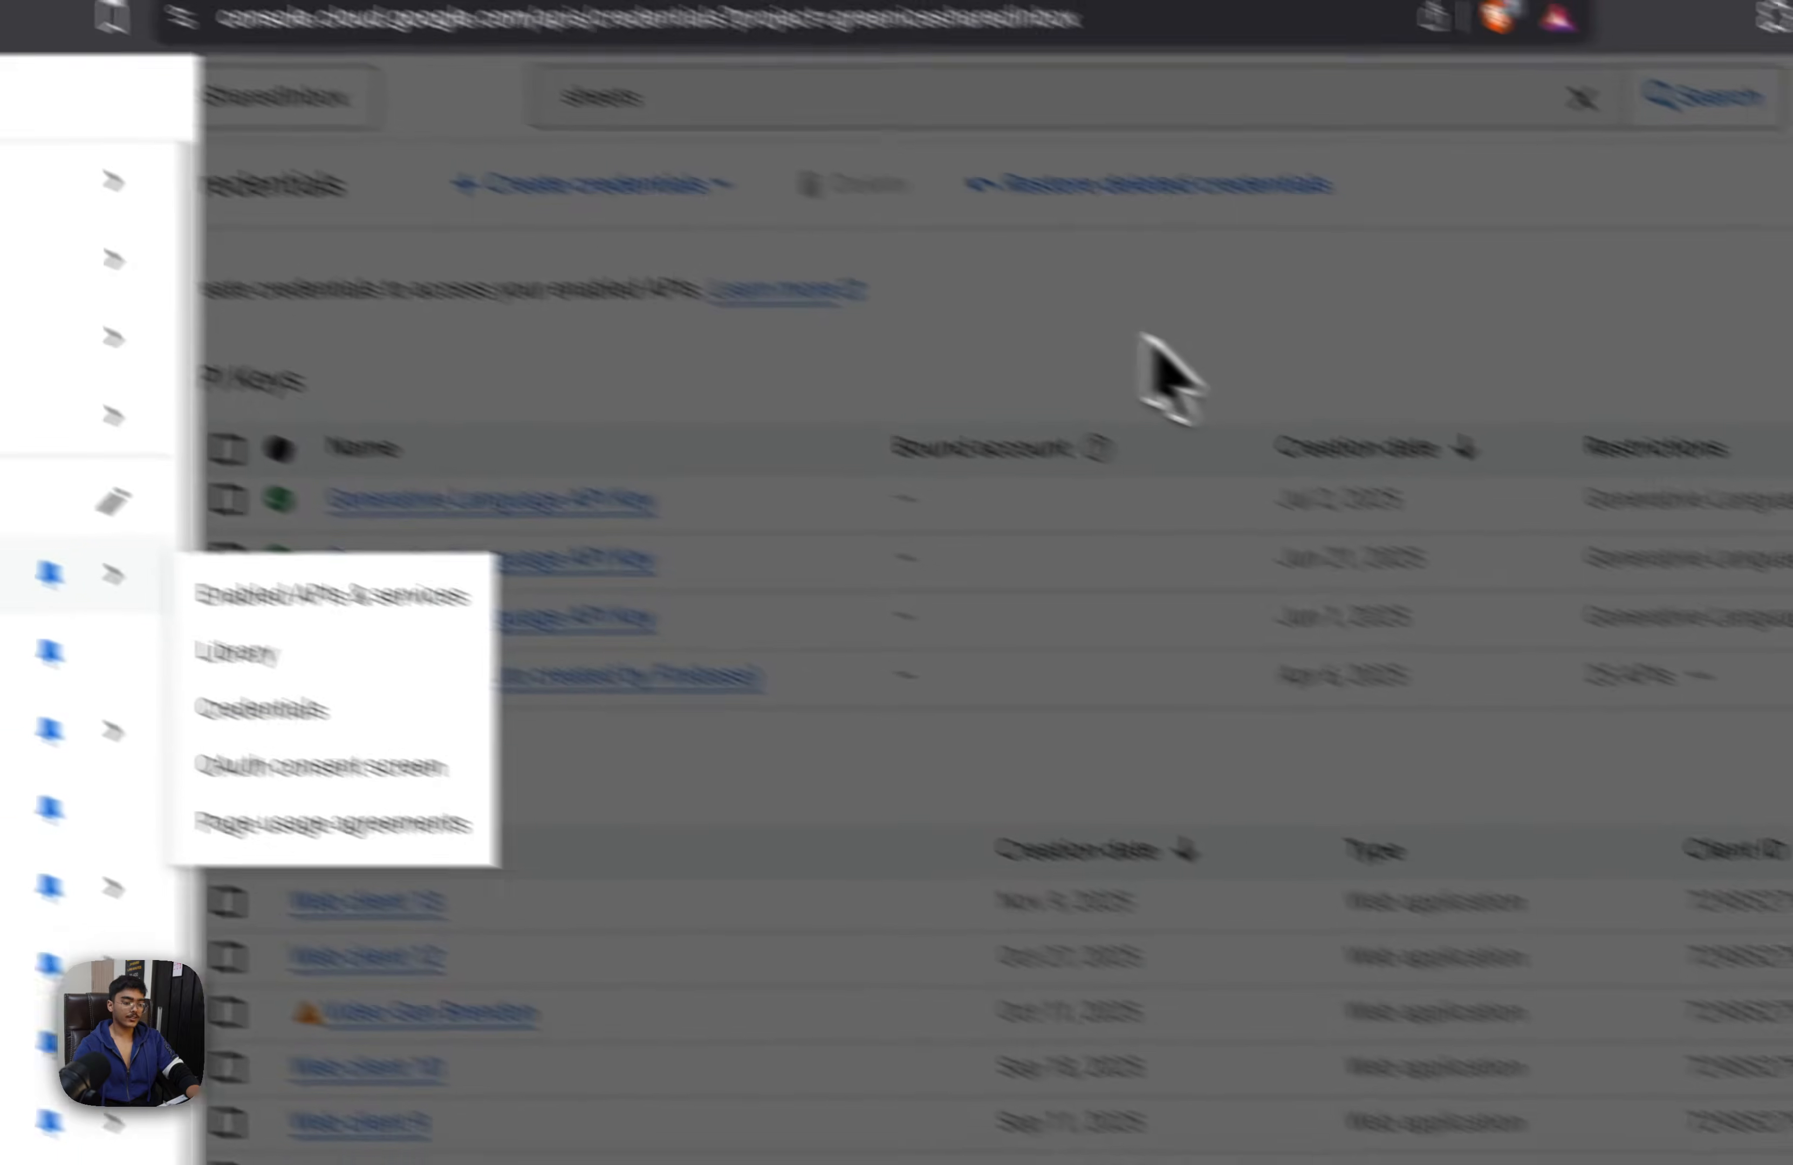
left_click(1120, 333)
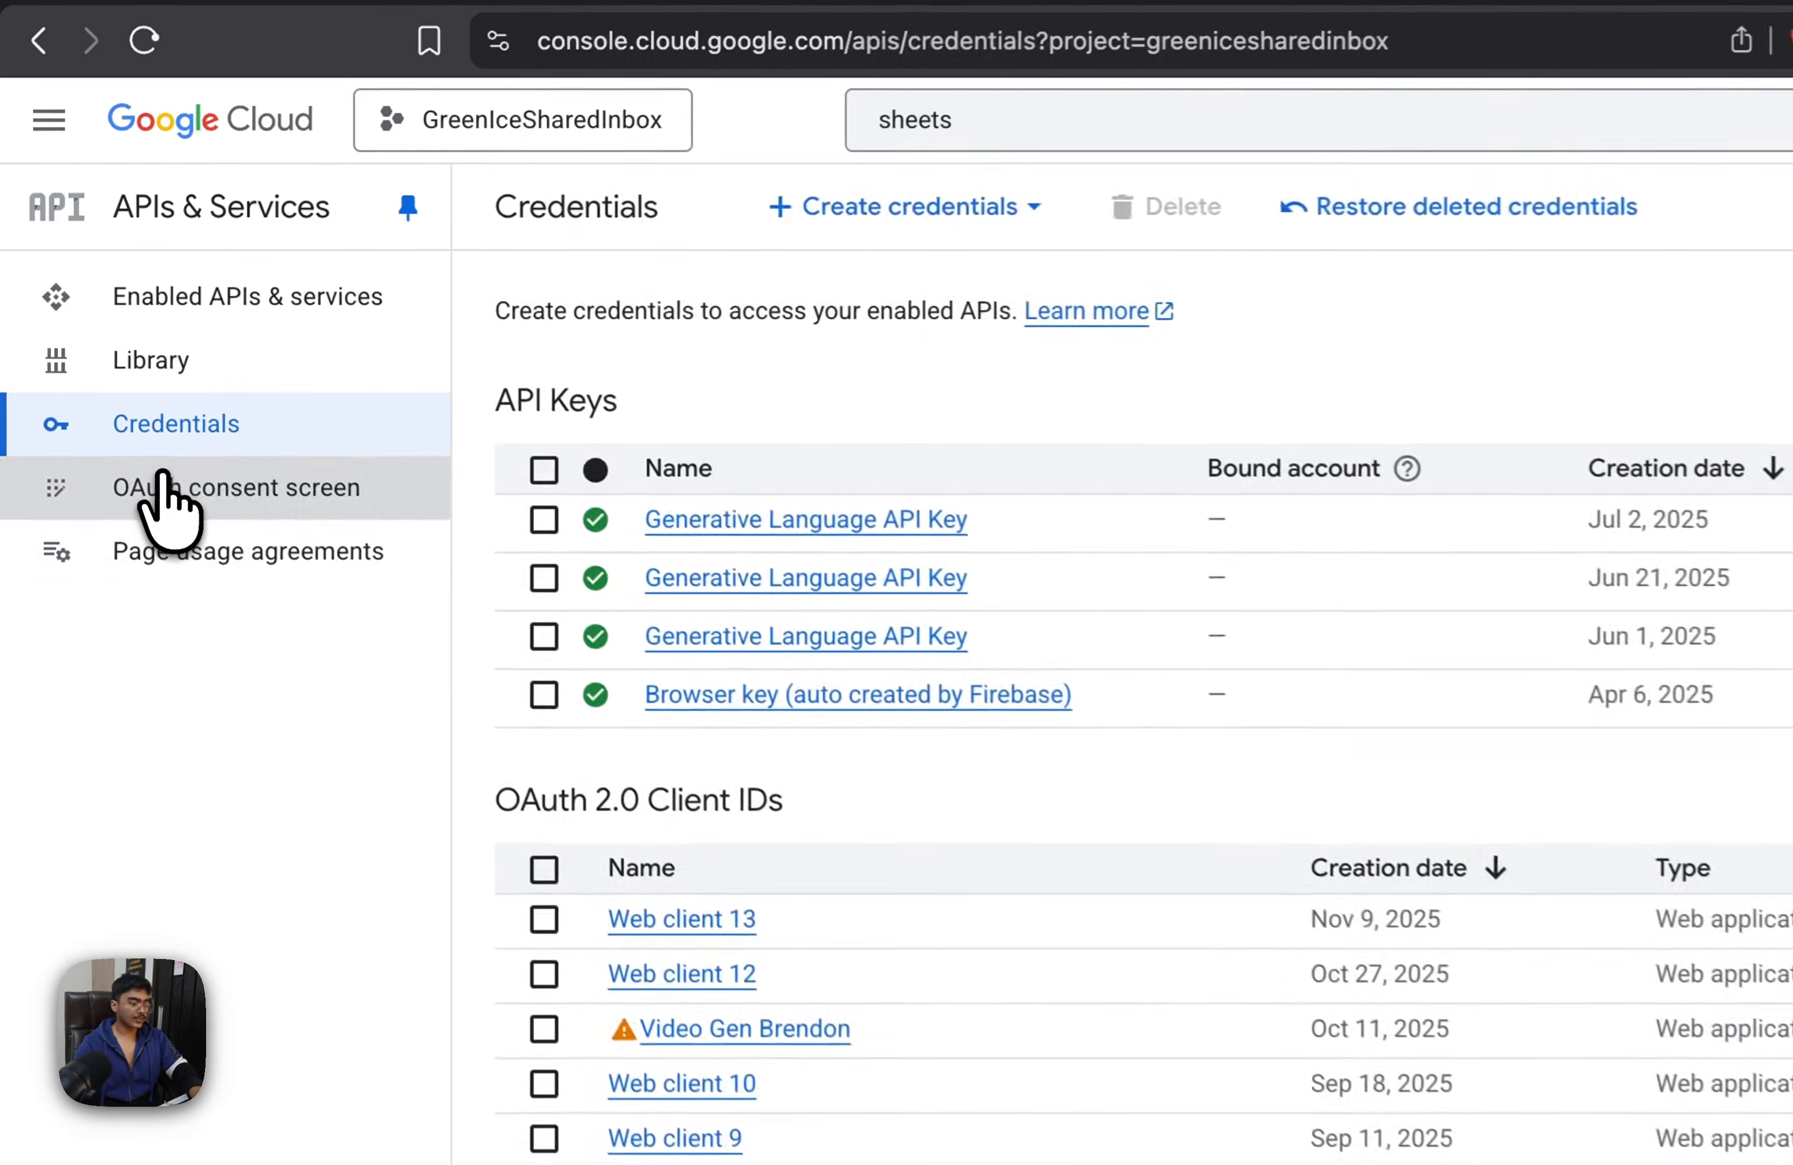
Open the scope selection in the OAuth consent screen's Data Access settings and show 100 rows per page
left_click(165, 405)
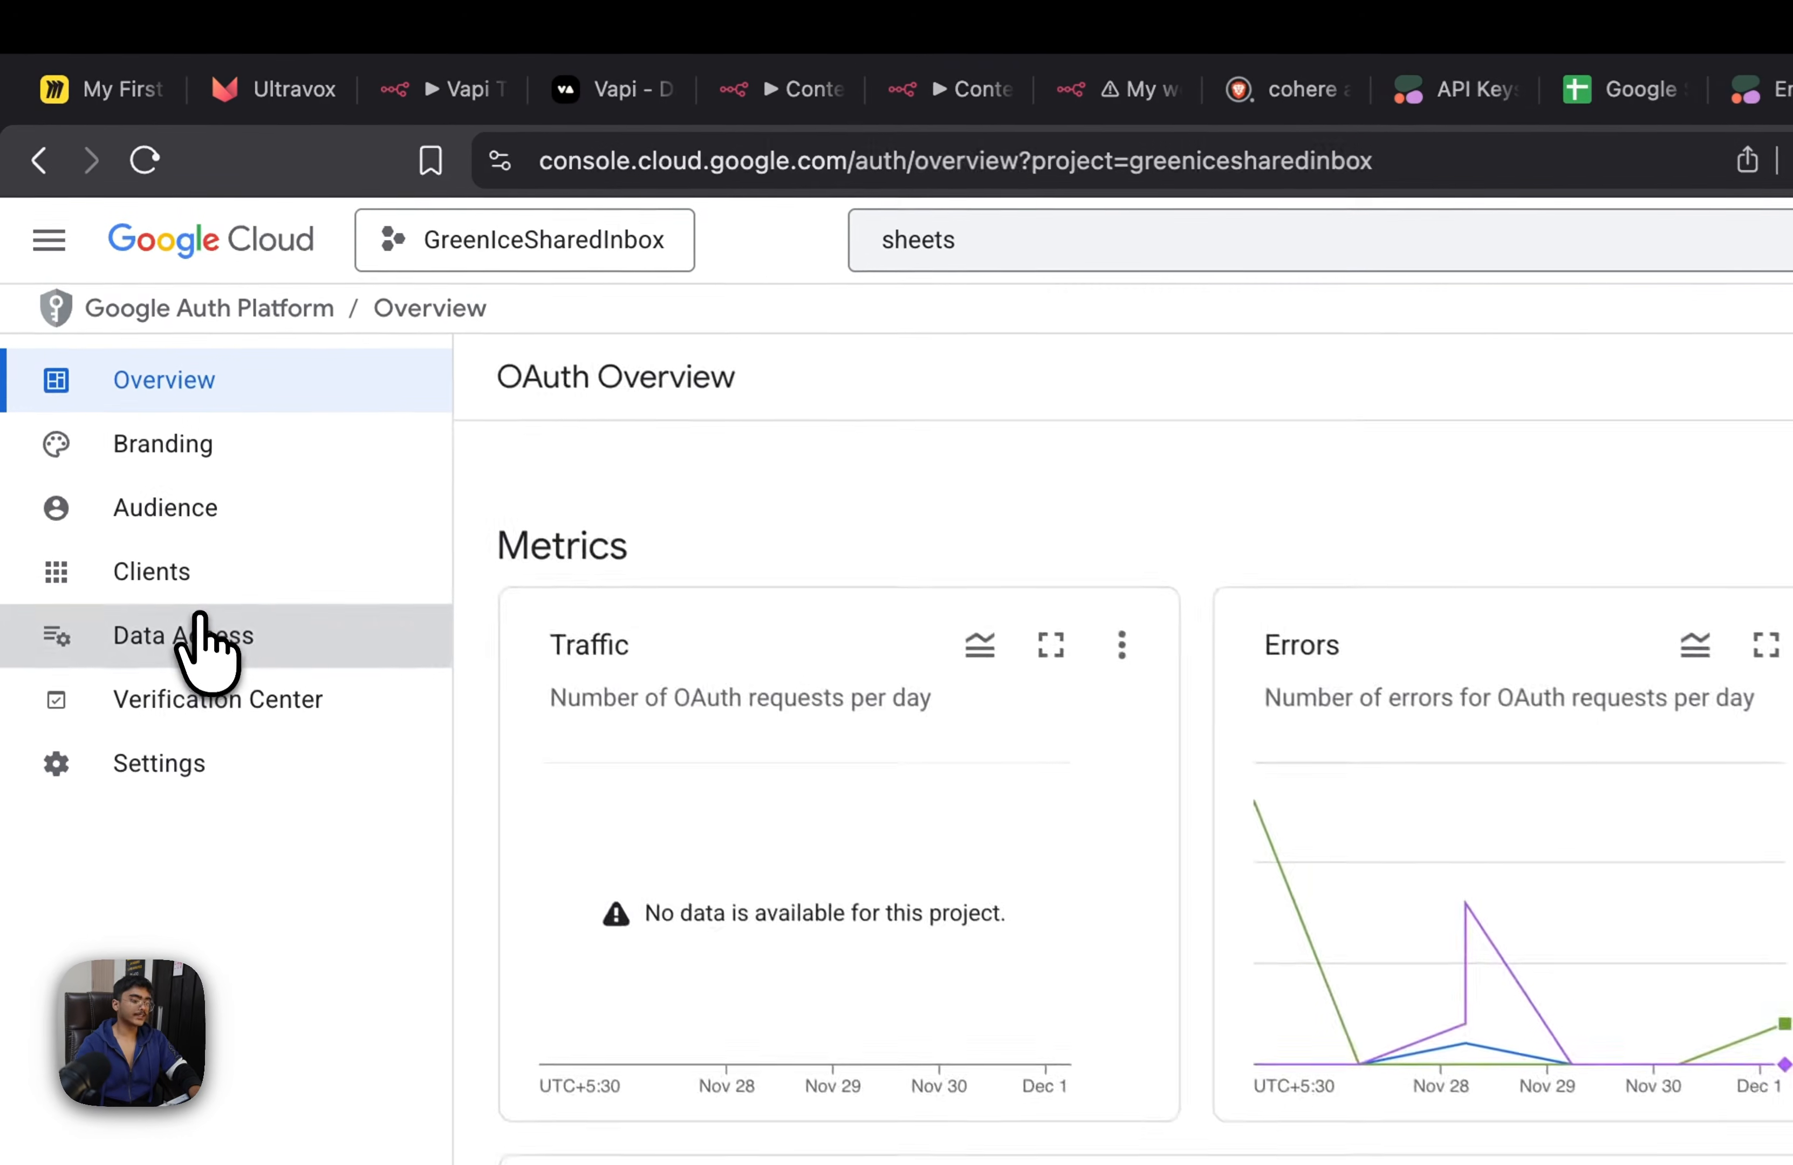
left_click(204, 639)
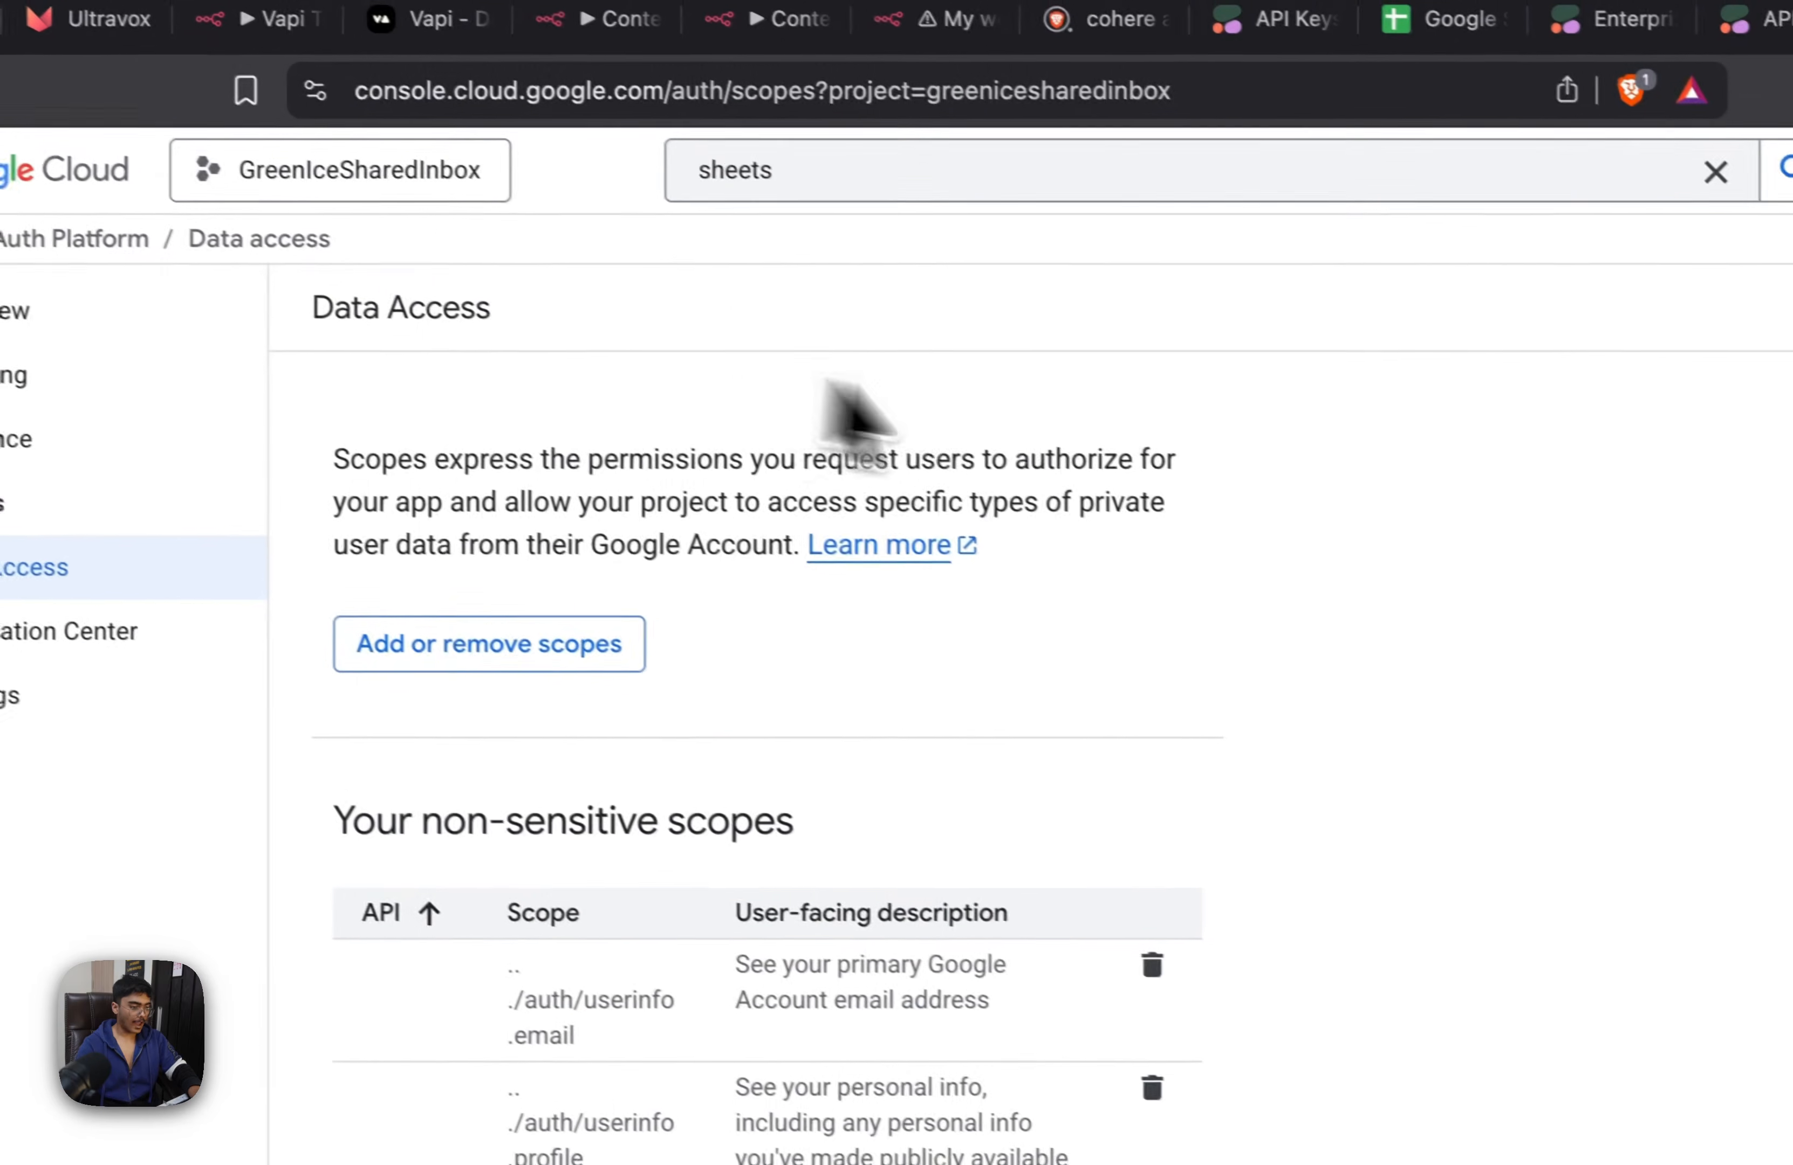
left_click(705, 713)
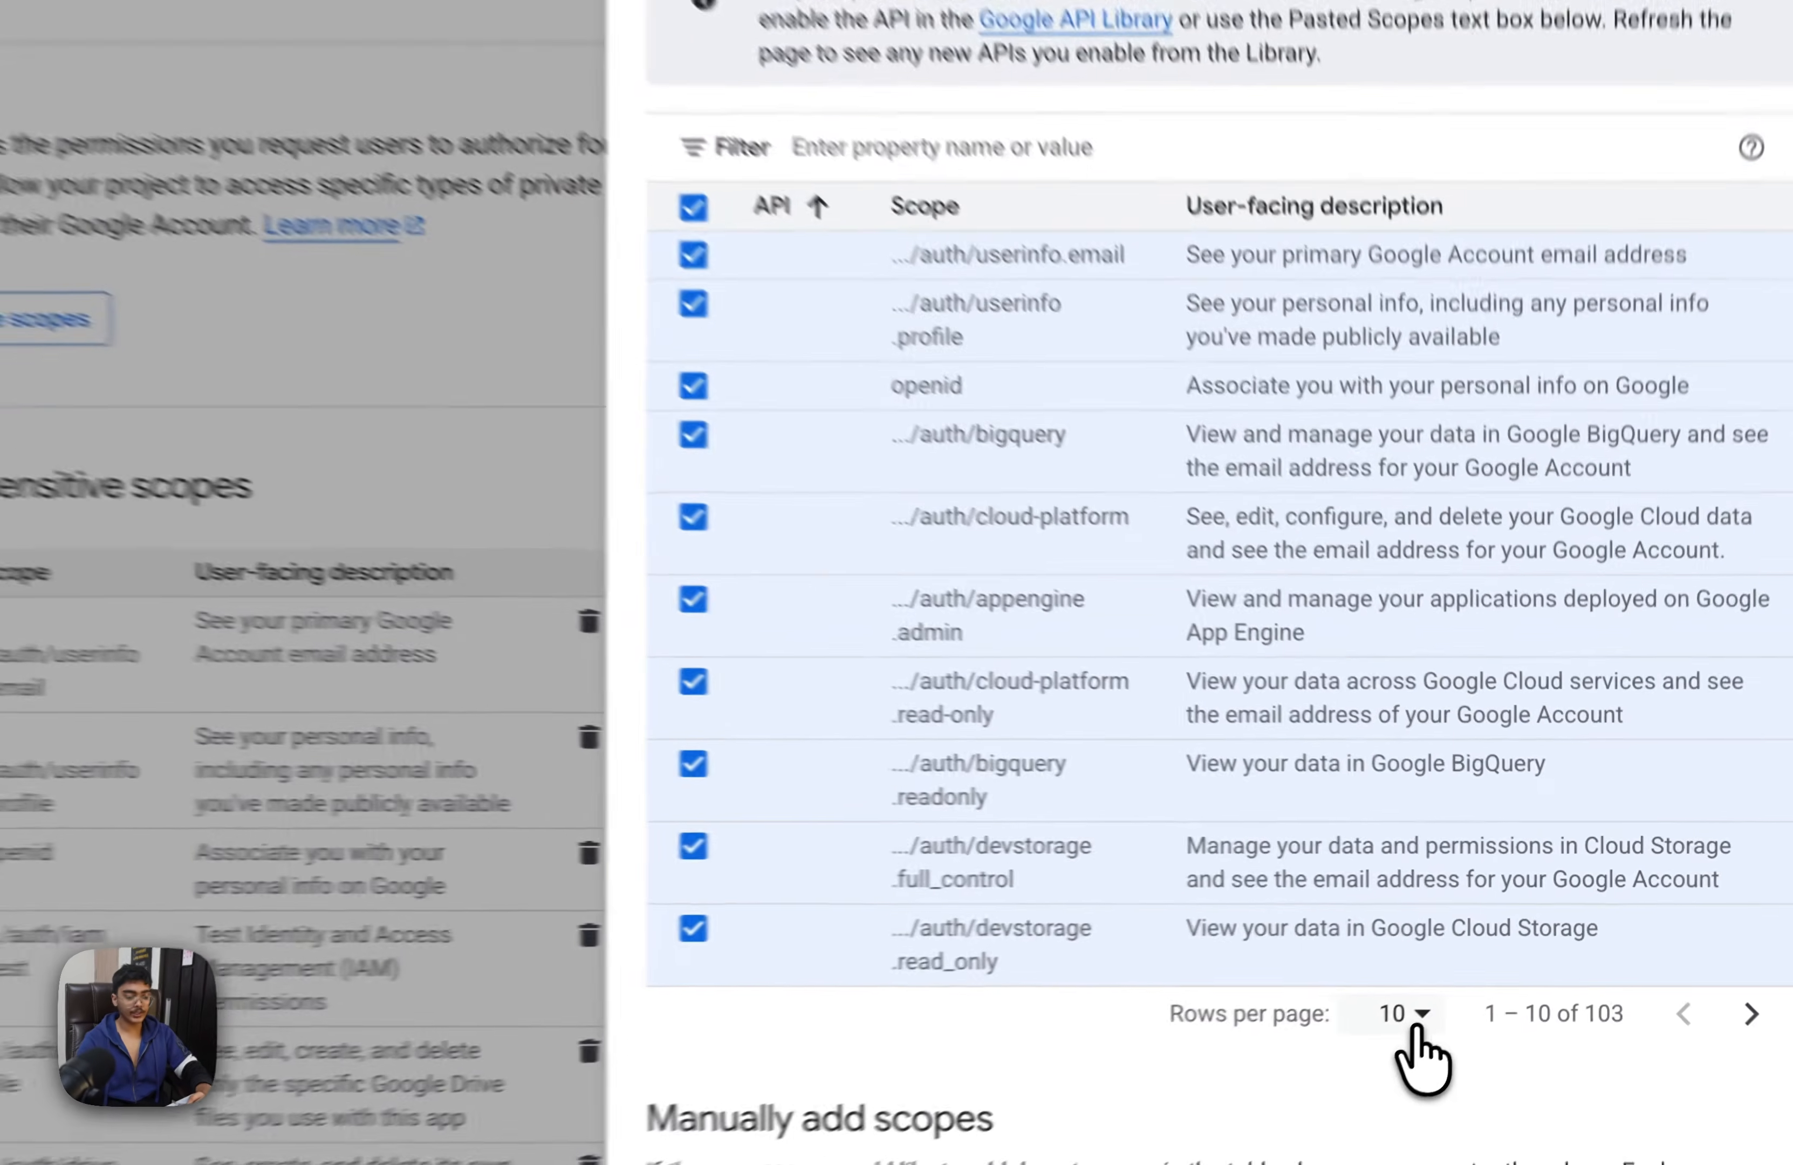
left_click(1463, 971)
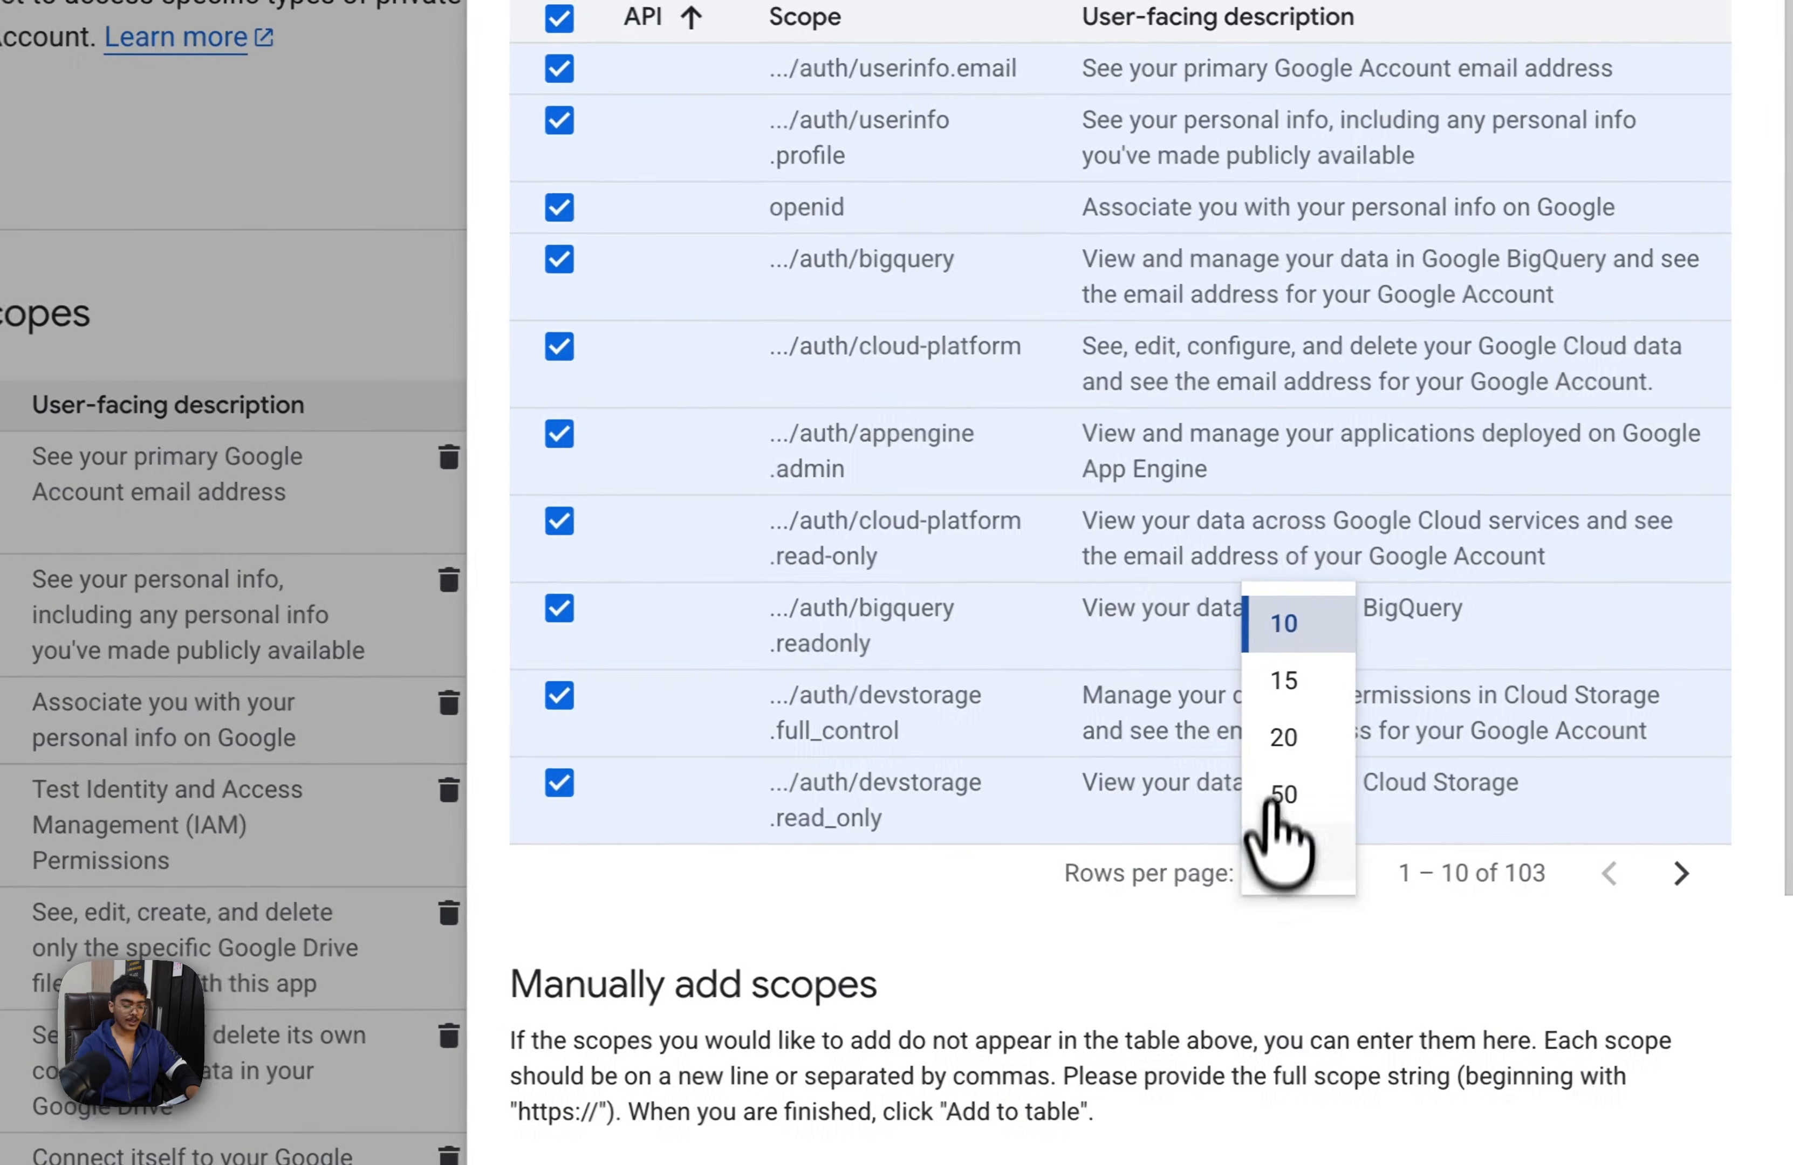
left_click(1482, 861)
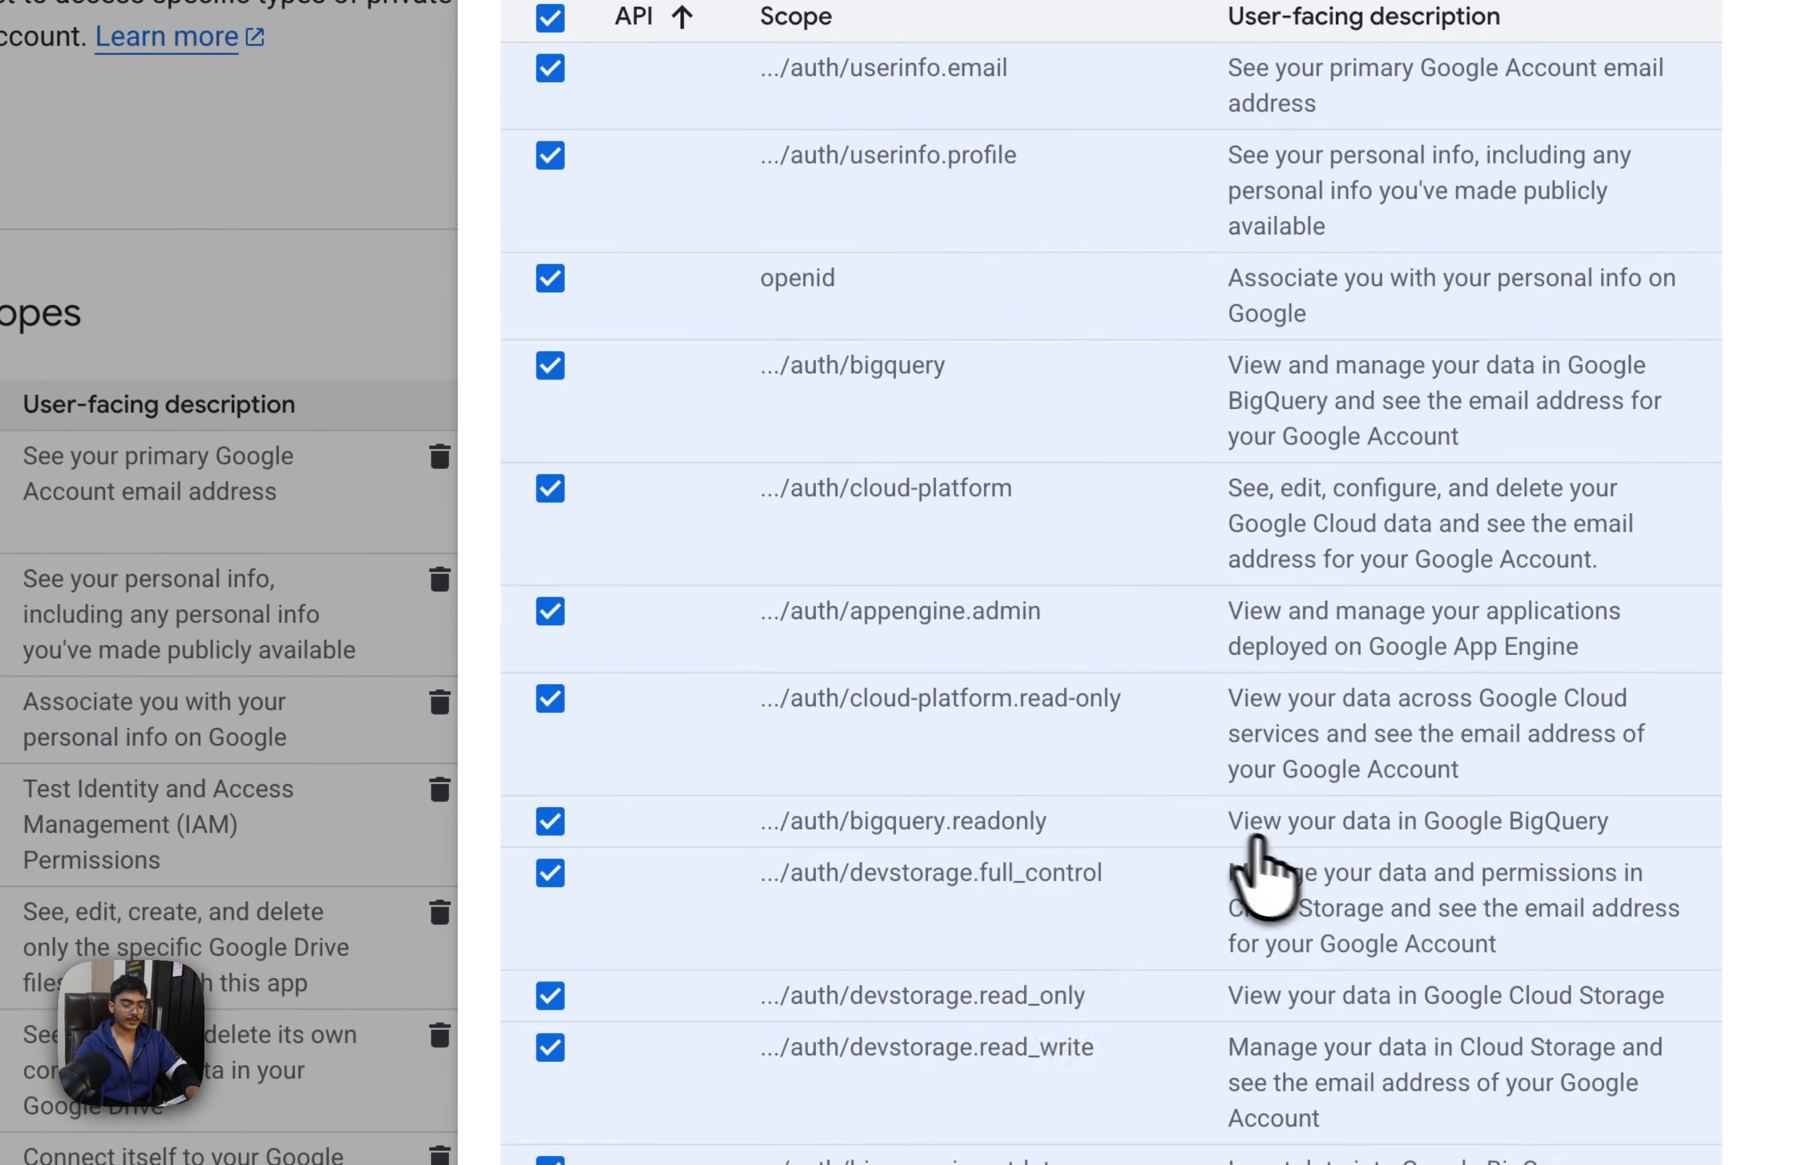
Review the selected scopes across both list pages, update the selection with all of them ticked and check the Data Access scope list
scroll(1042, 660, "down", 10)
scroll(930, 968, "down", 10)
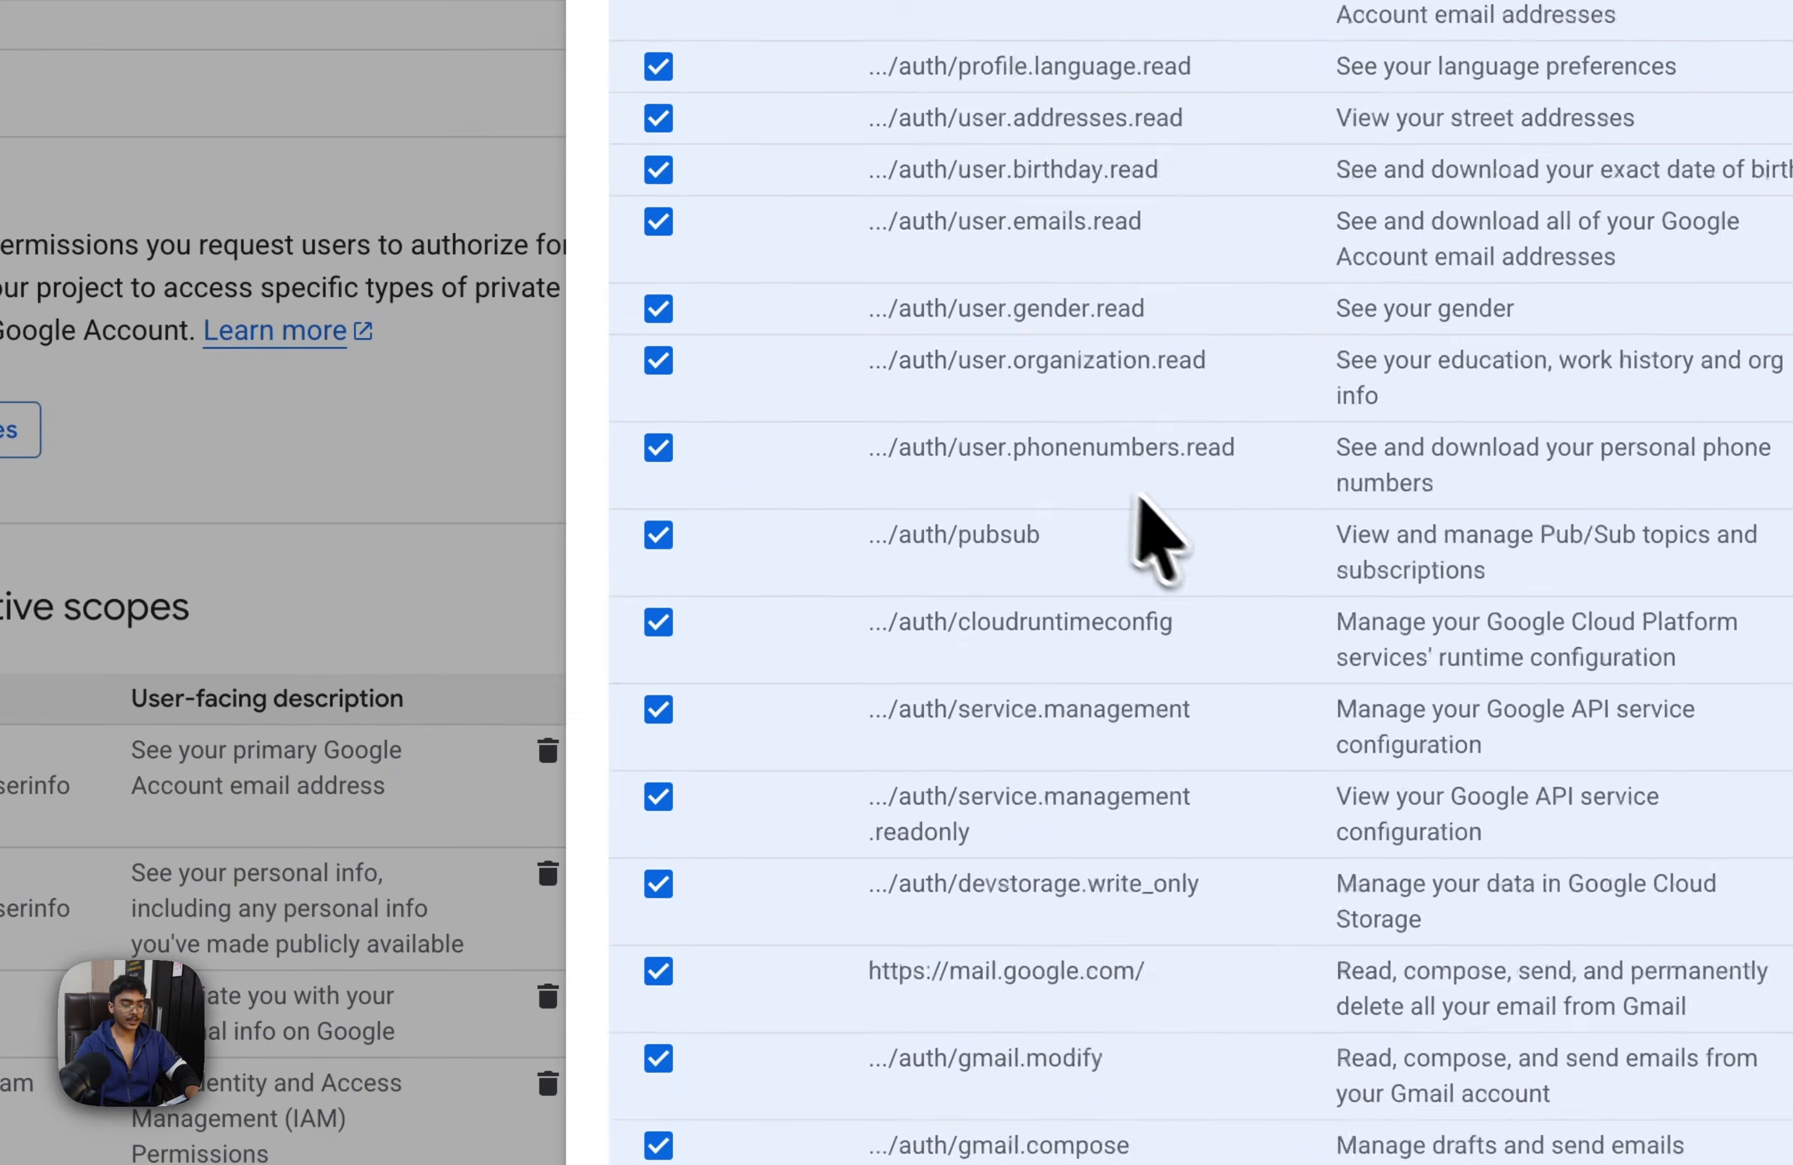
scroll(1146, 503, "up", 15)
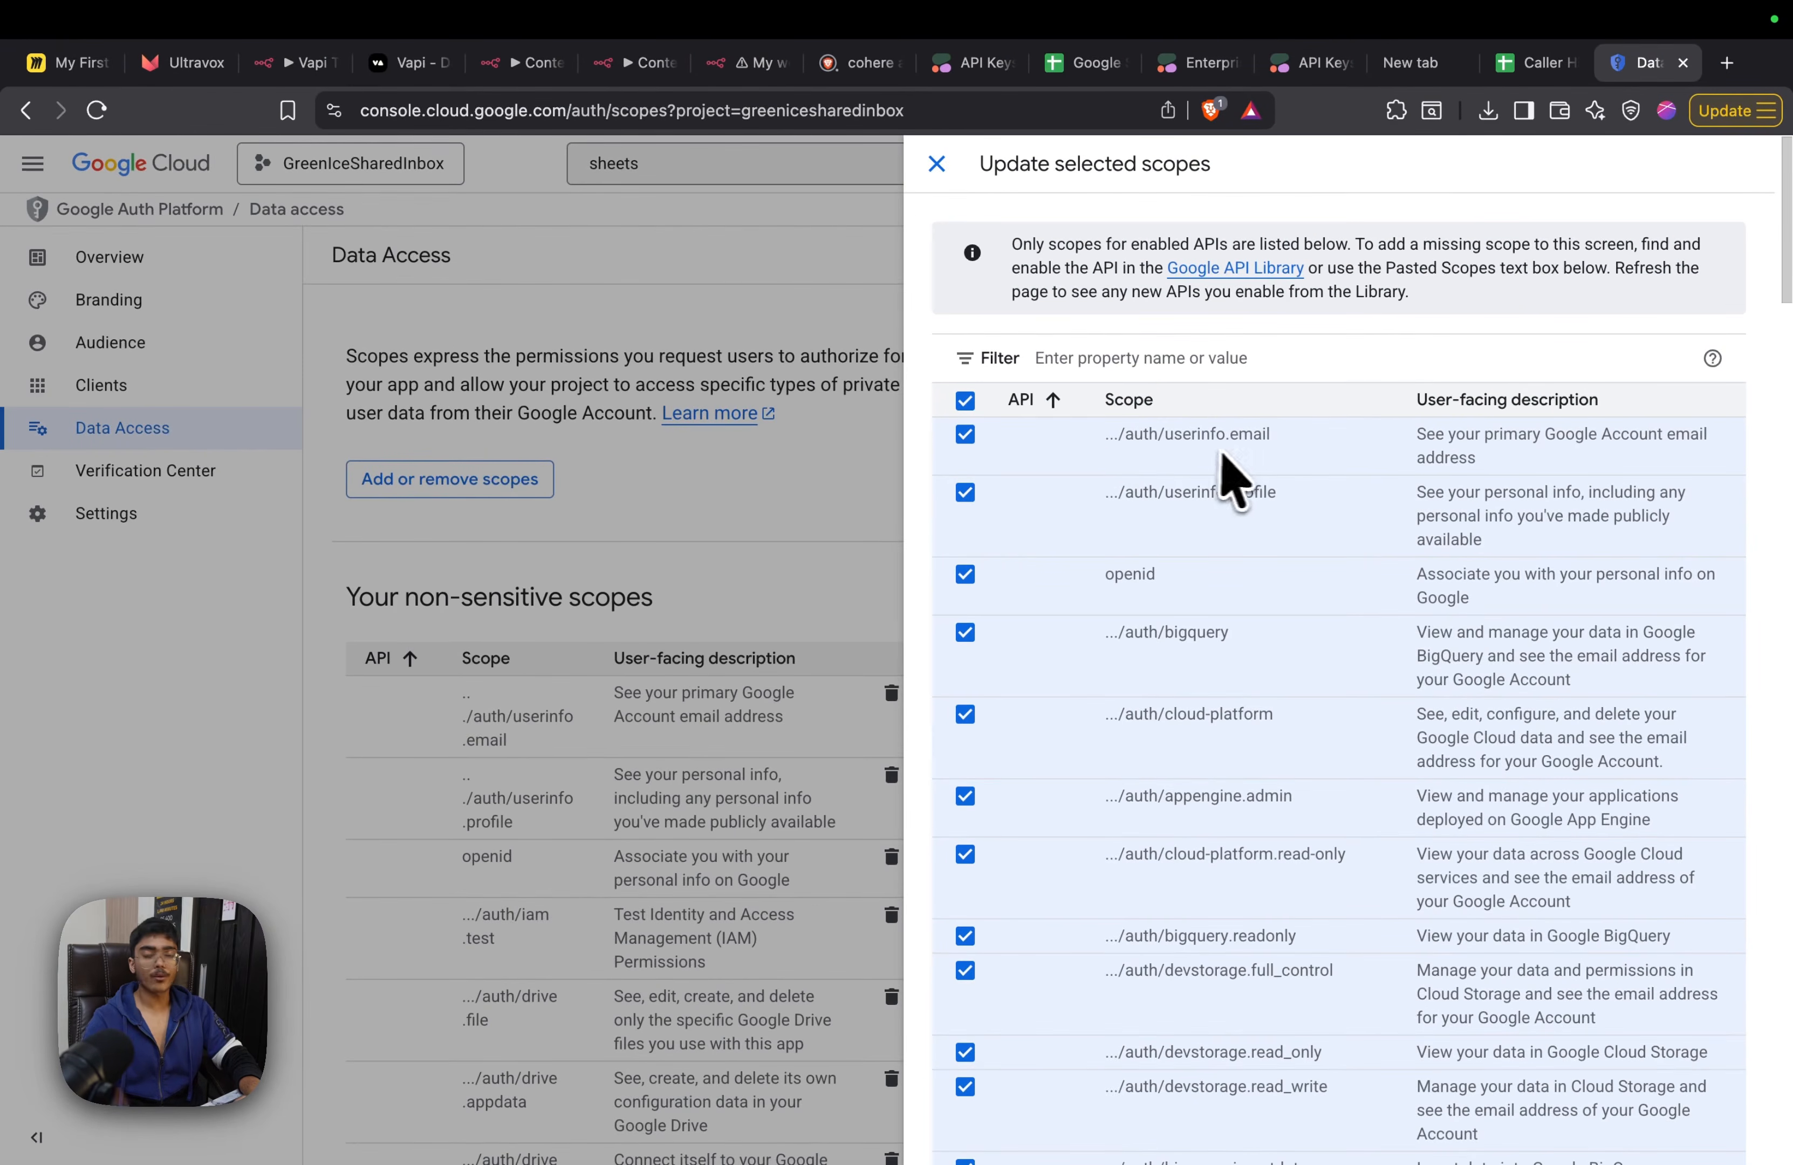
scroll(1240, 477, "down", 20)
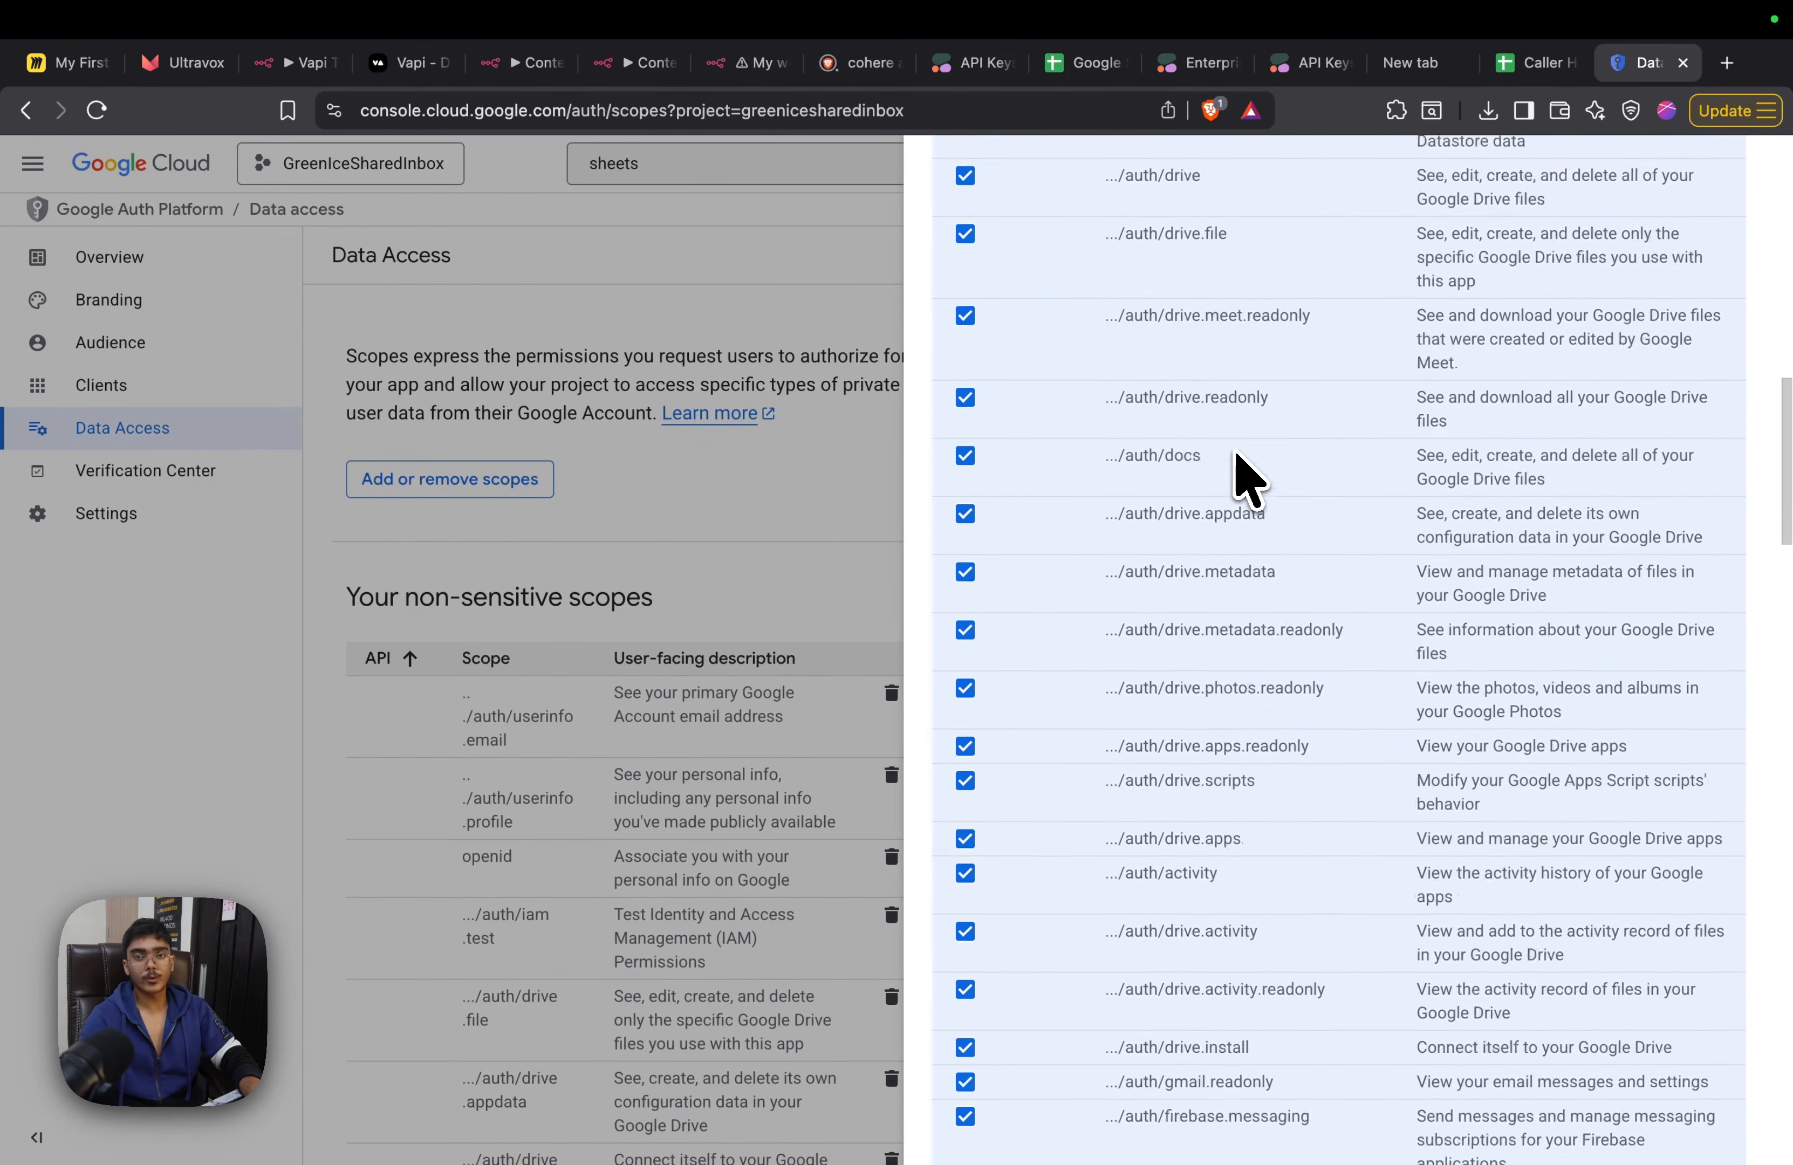
left_click(1702, 757)
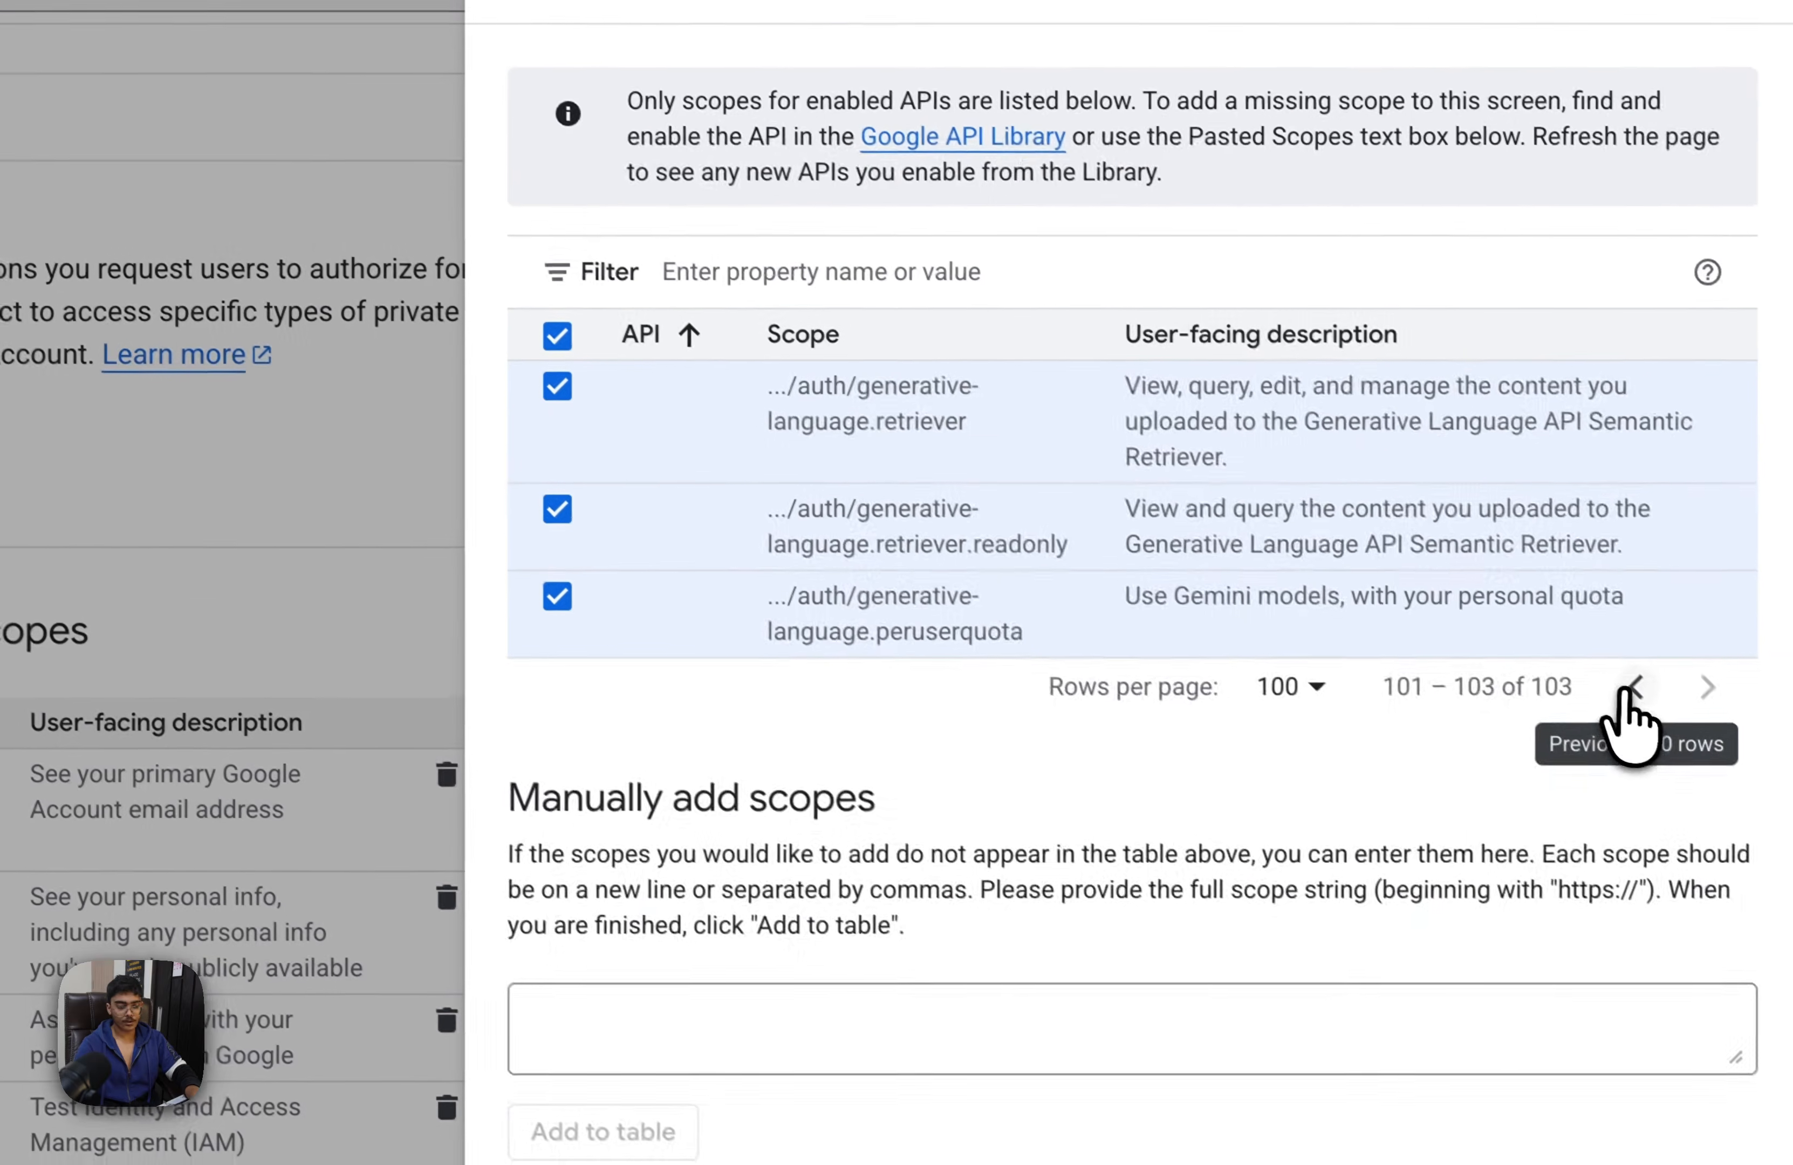
left_click(1616, 580)
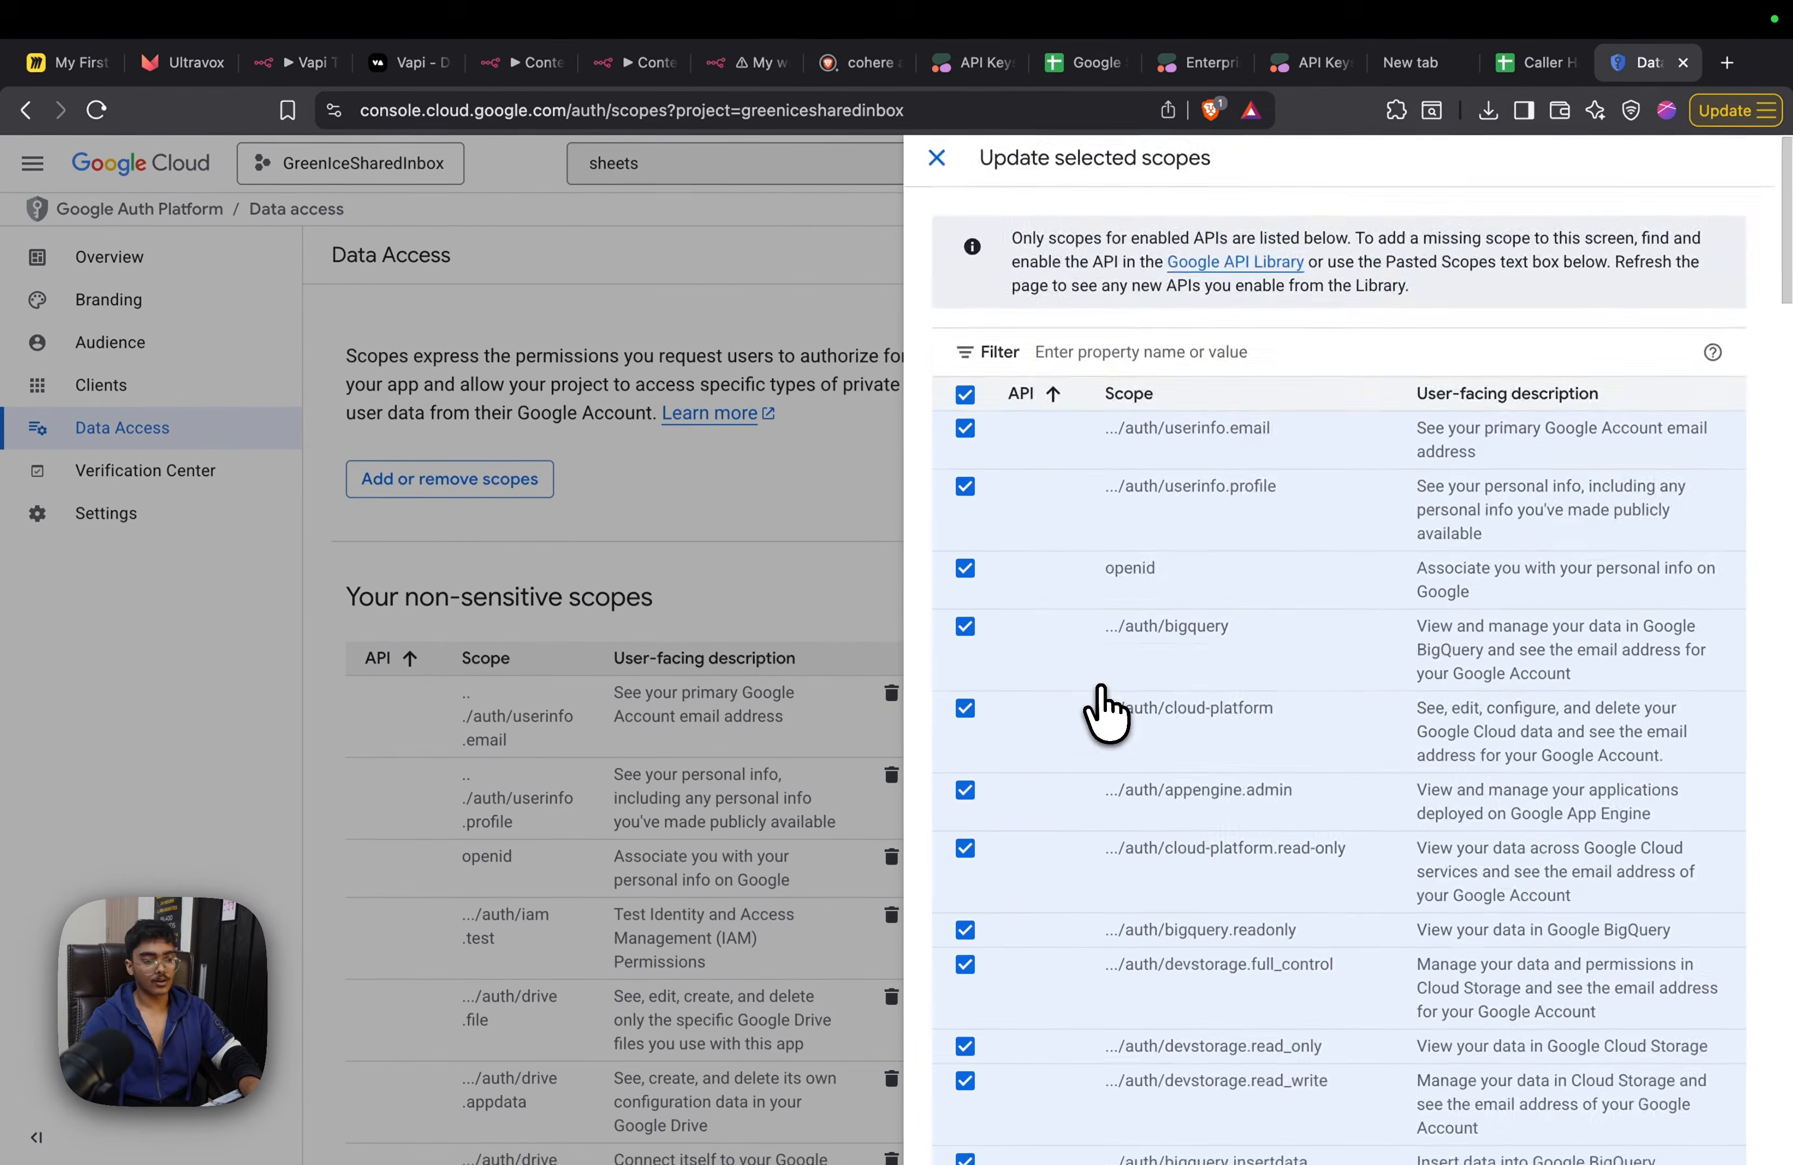
scroll(1101, 711, "down", 20)
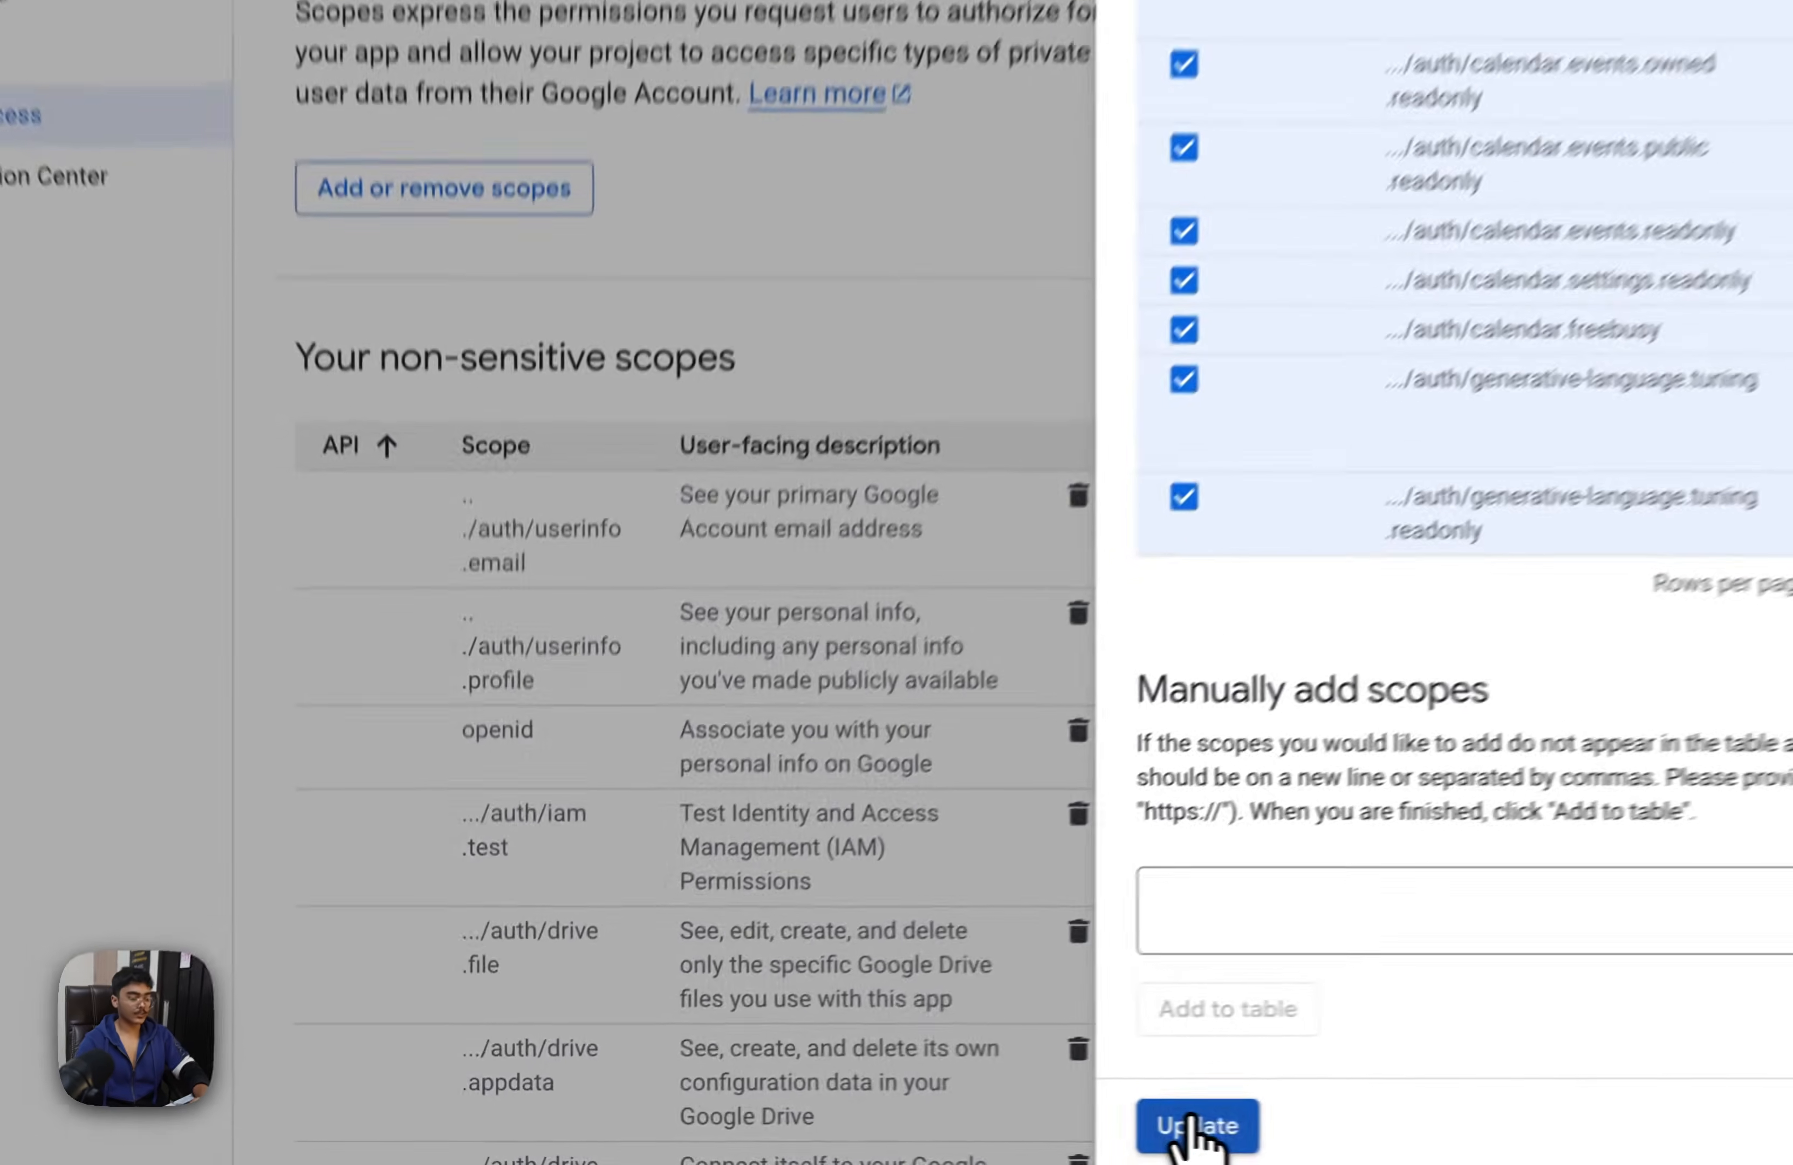
left_click(975, 1133)
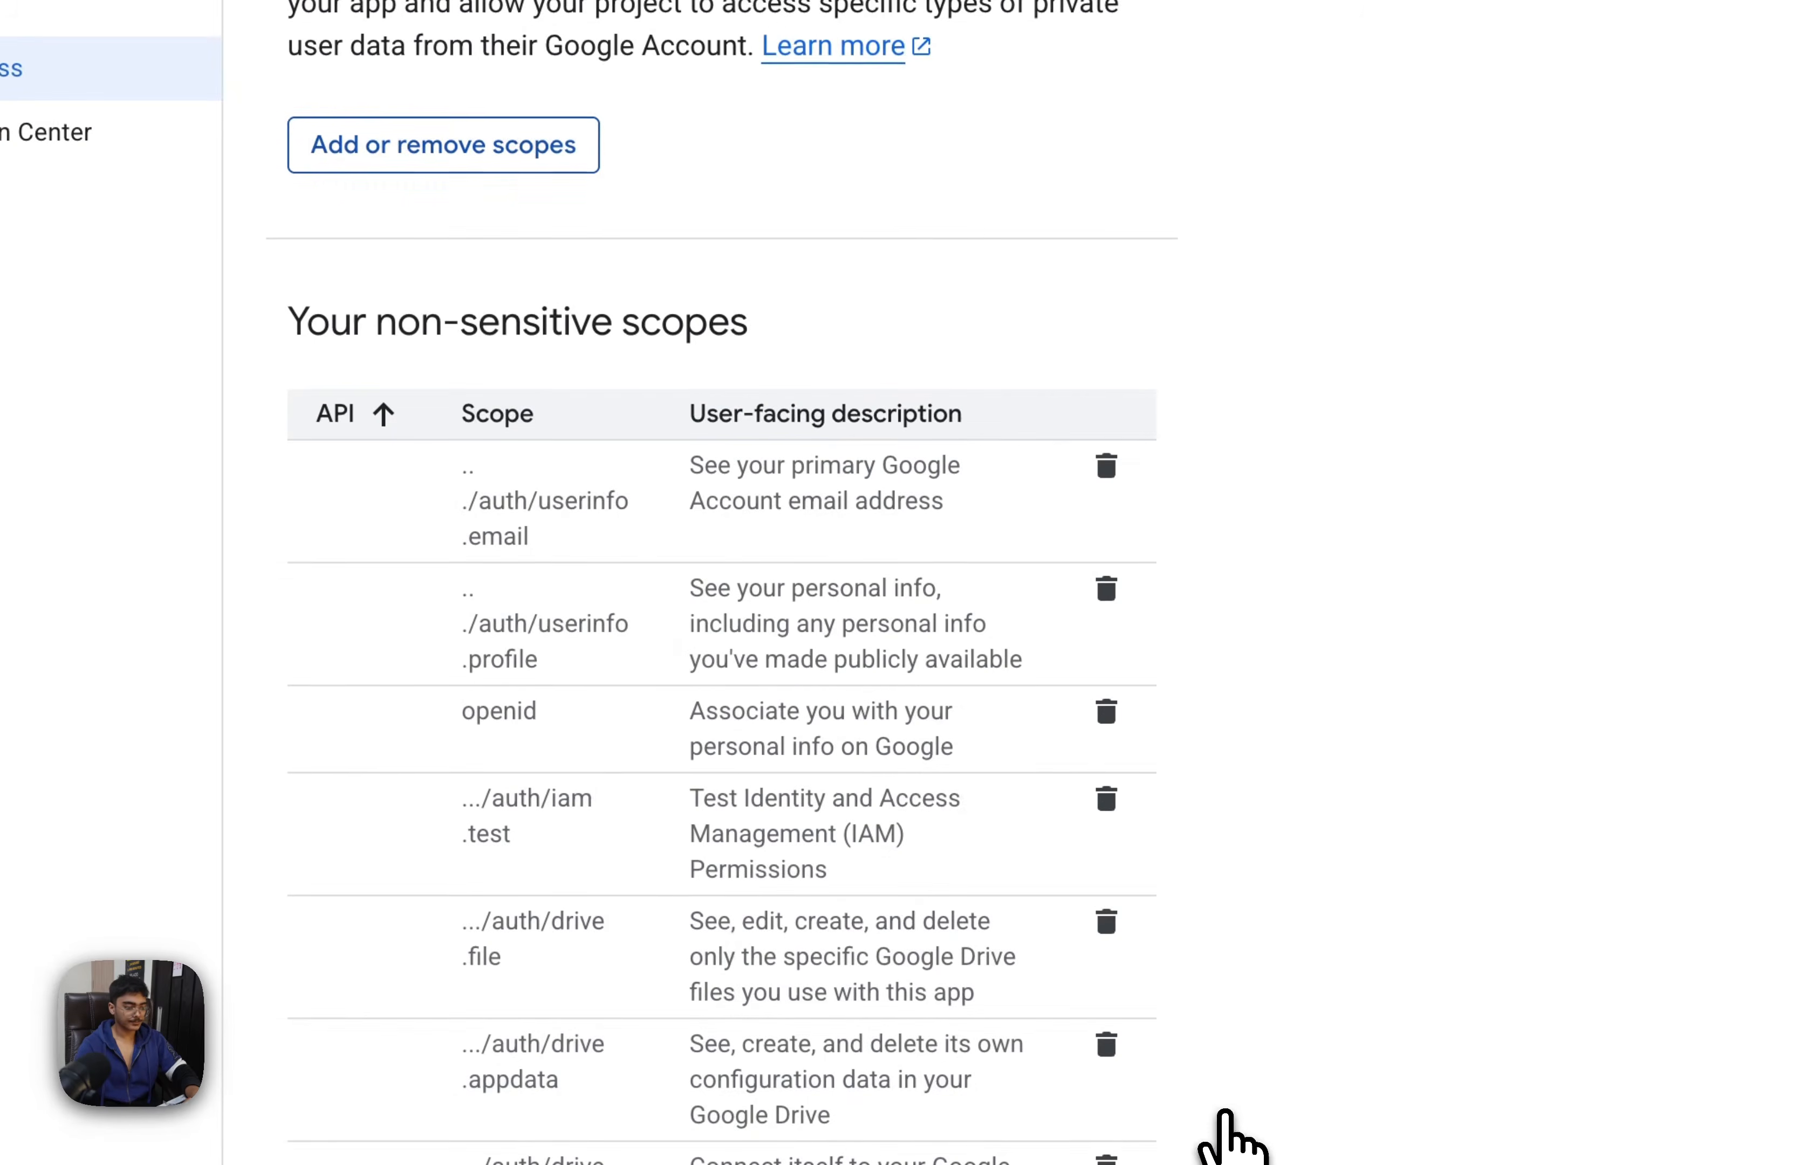
scroll(1014, 840, "down", 20)
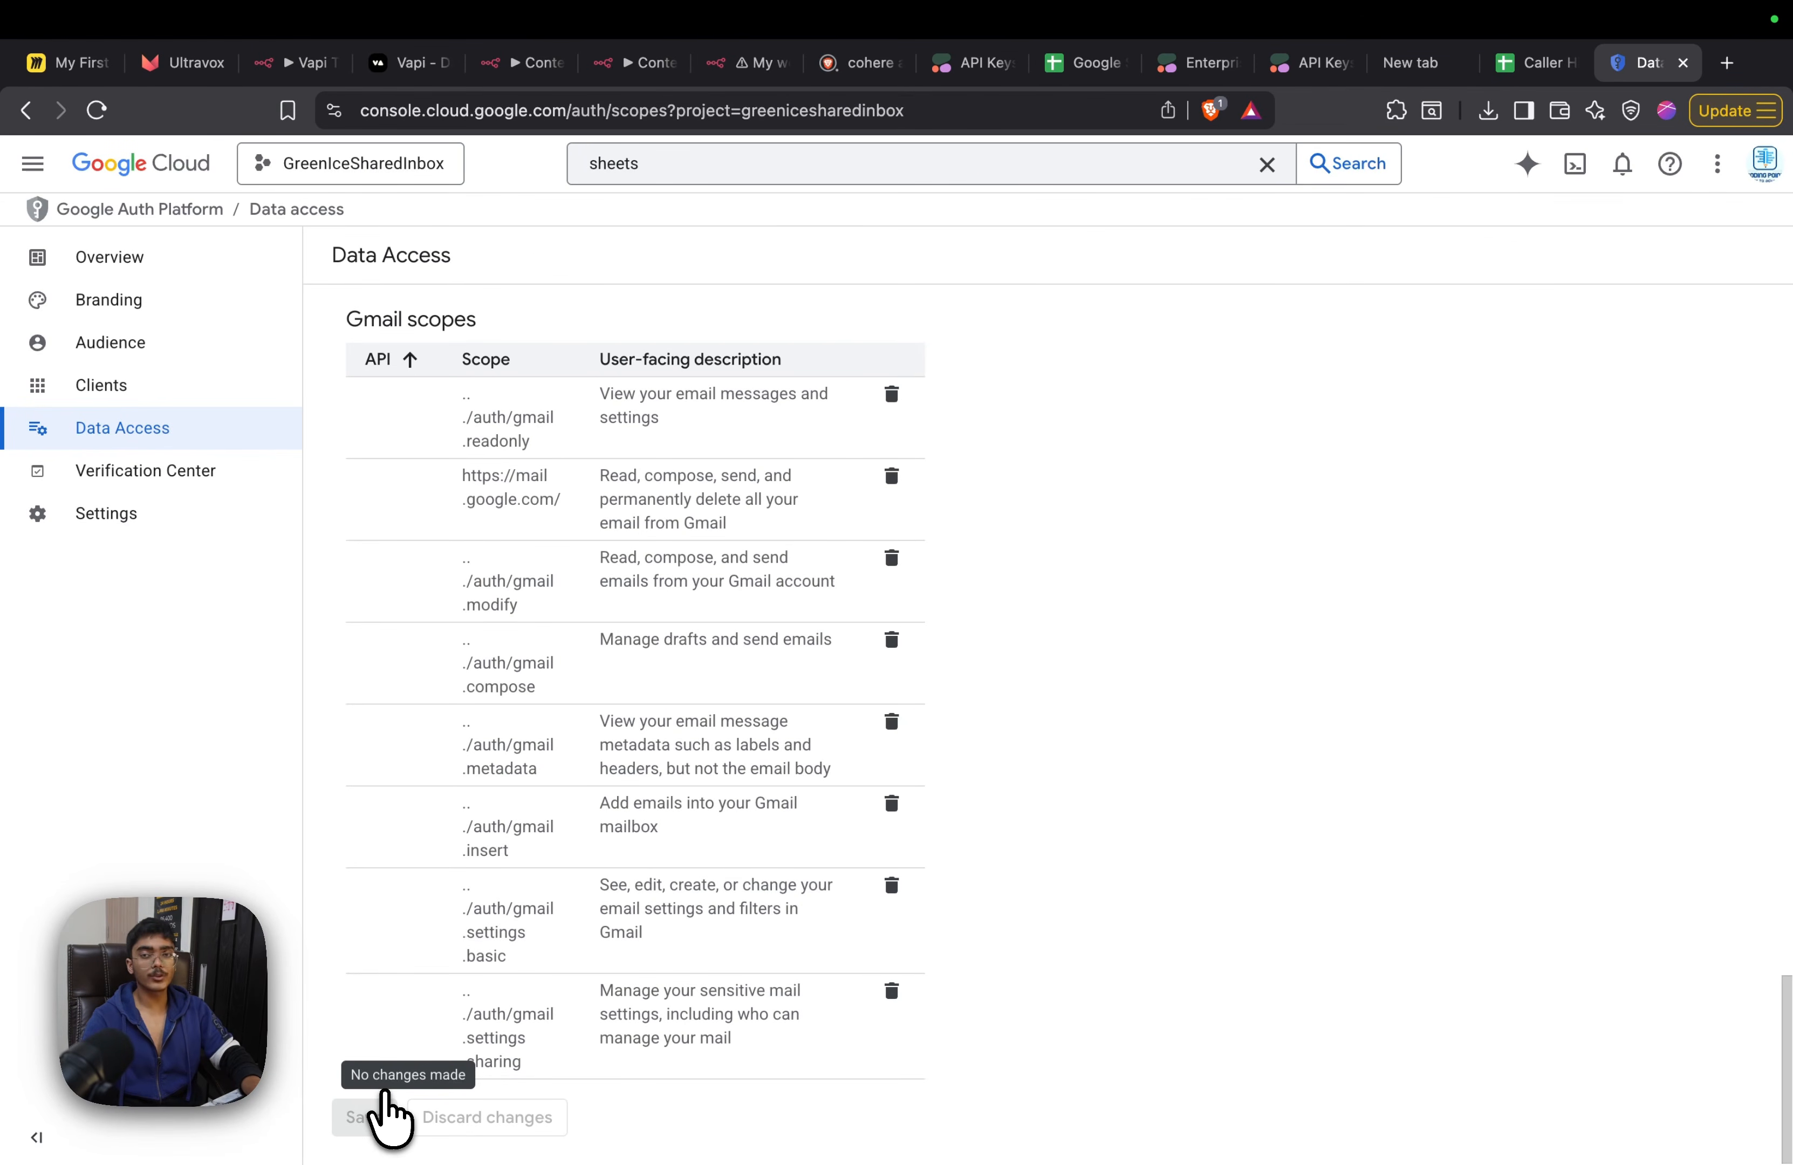
Open the OAuth Audience settings and start adding a test user
left_click(201, 349)
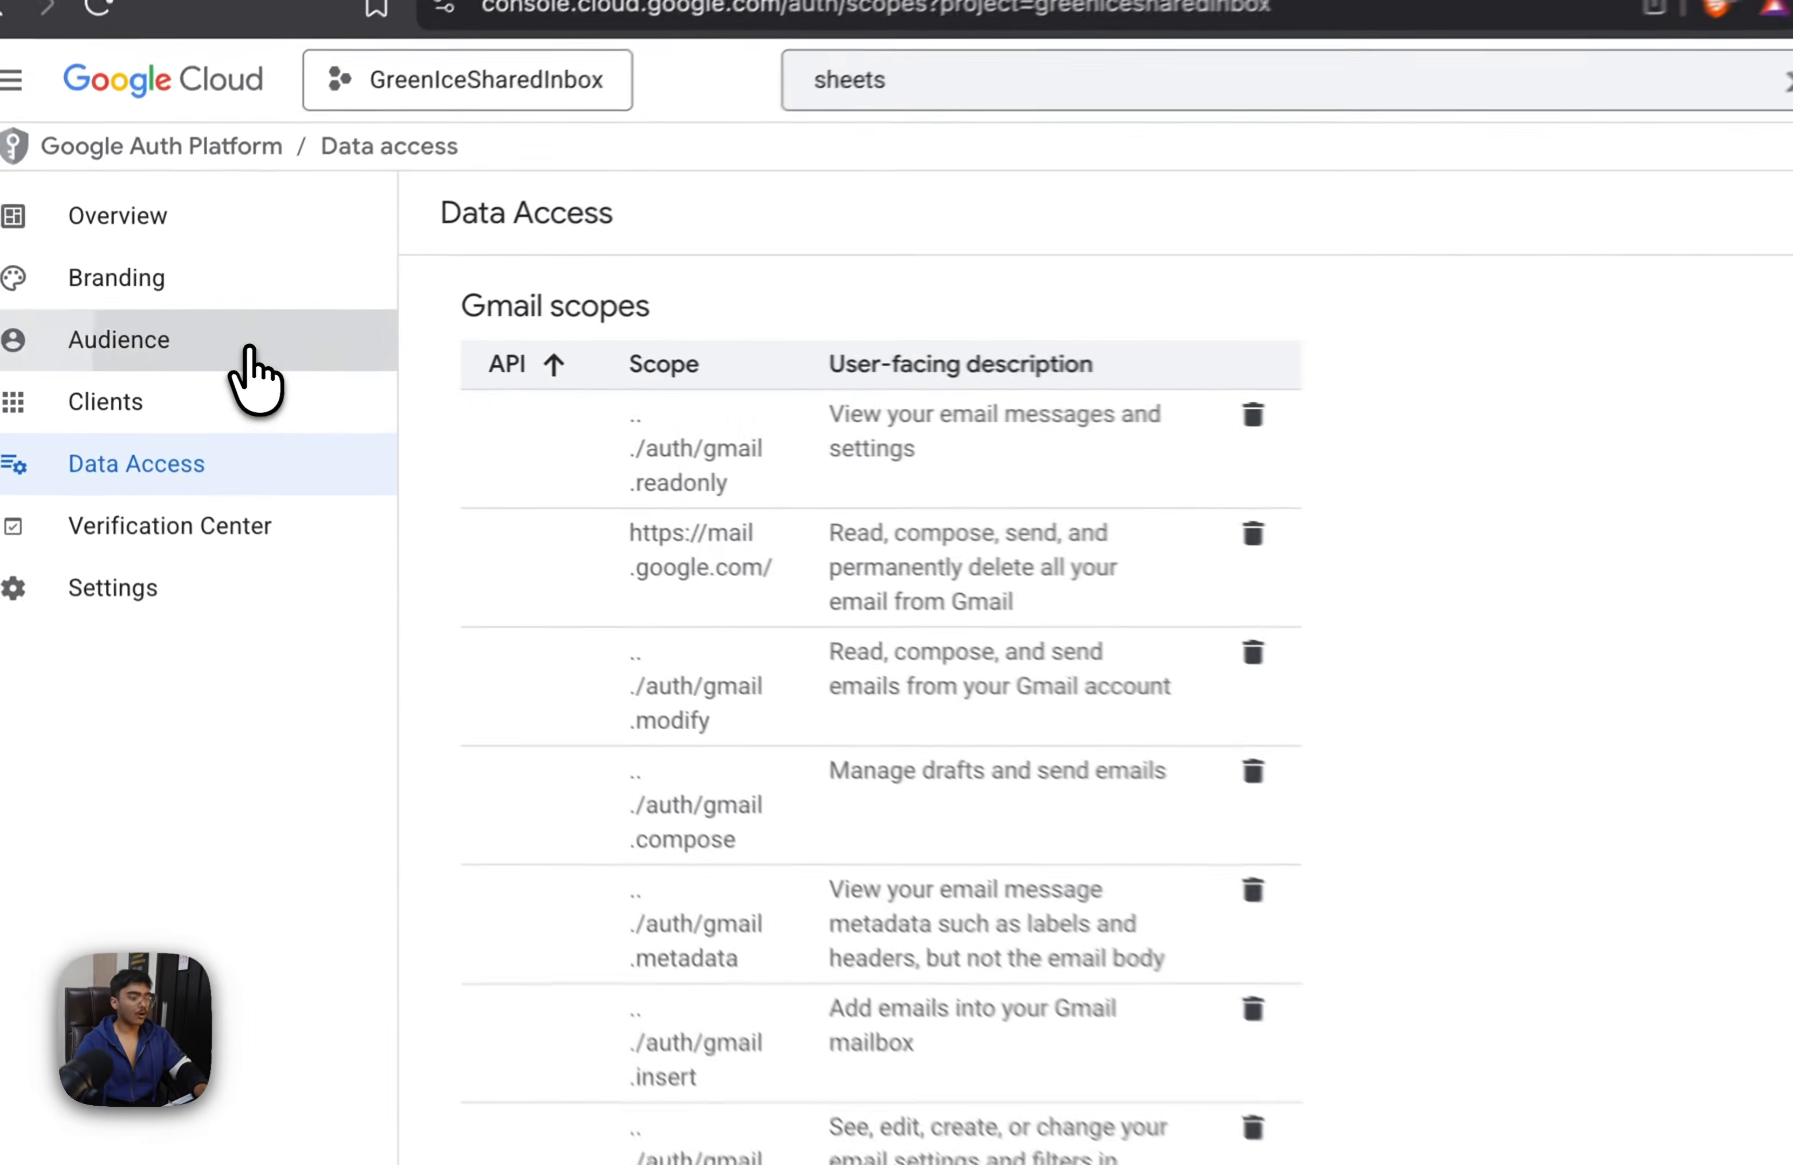
scroll(840, 583, "down", 6)
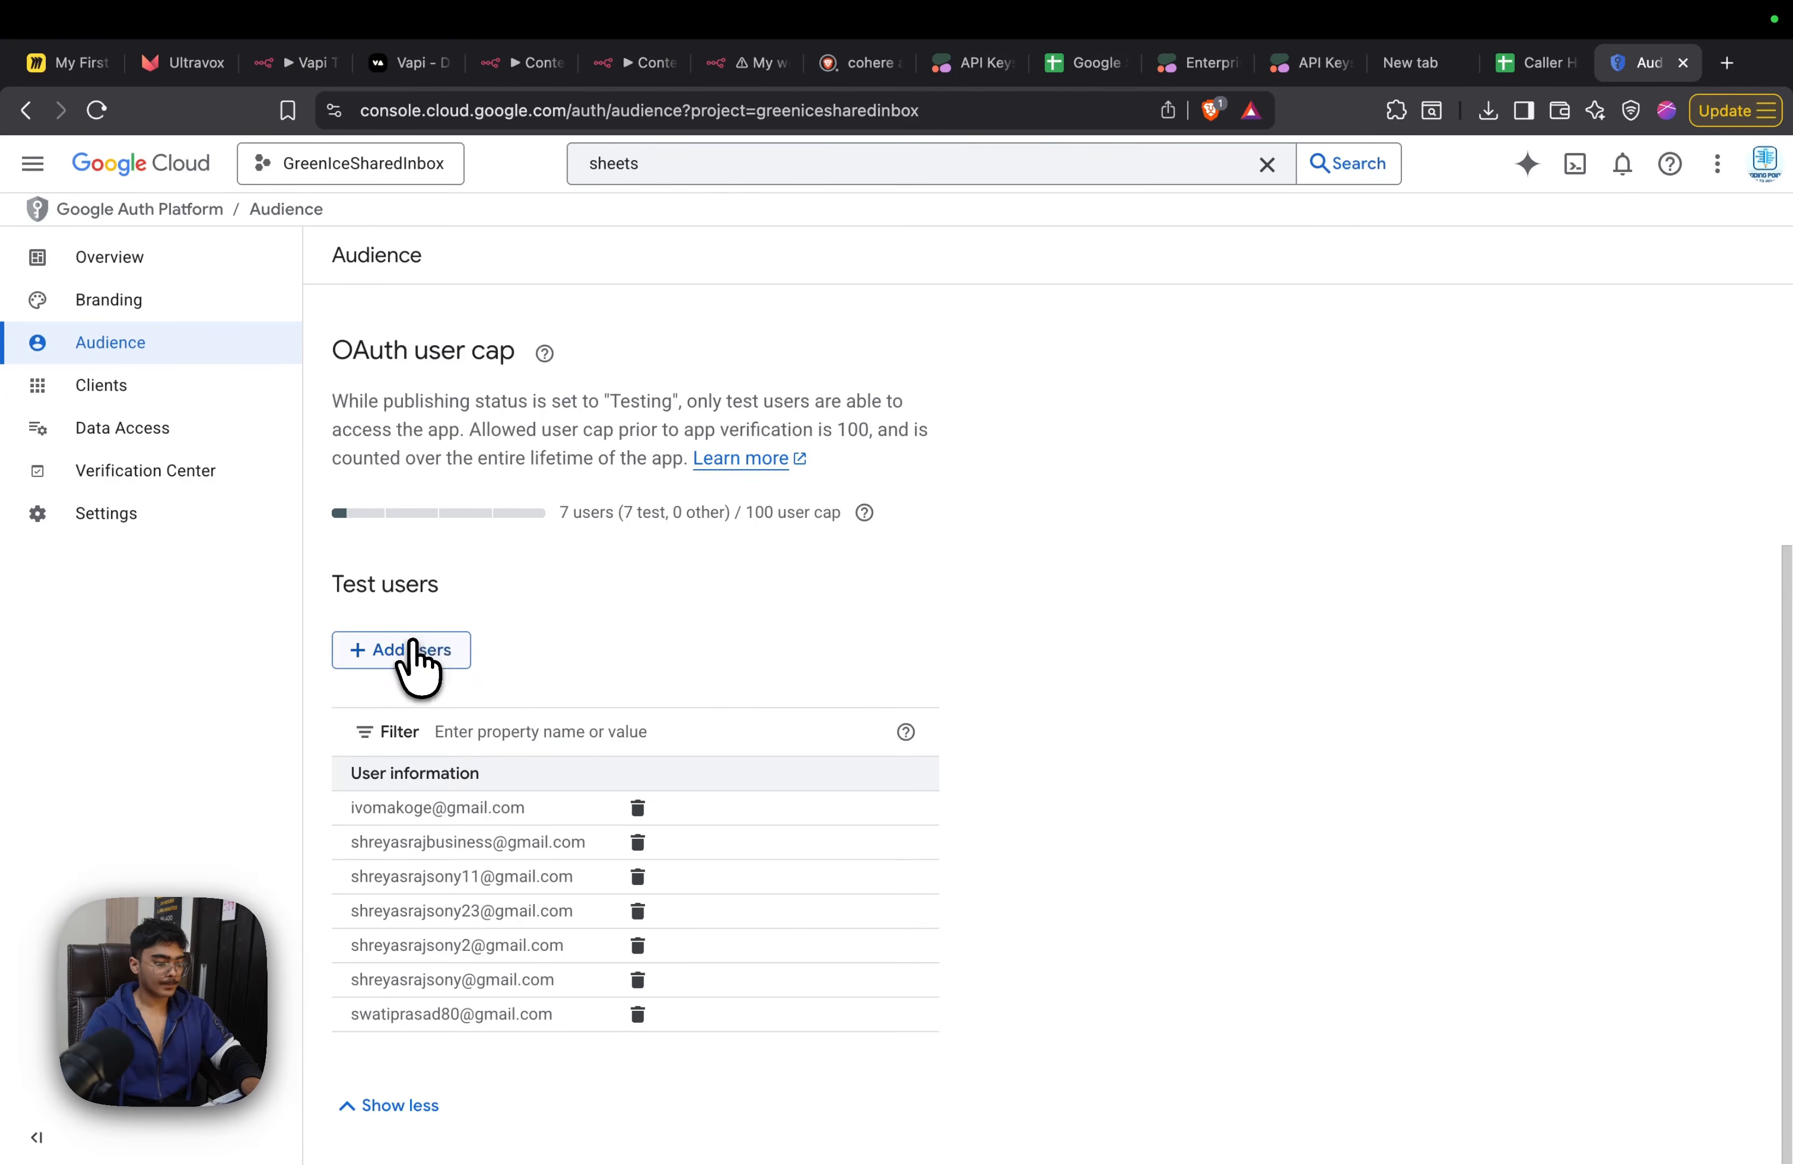
left_click(414, 649)
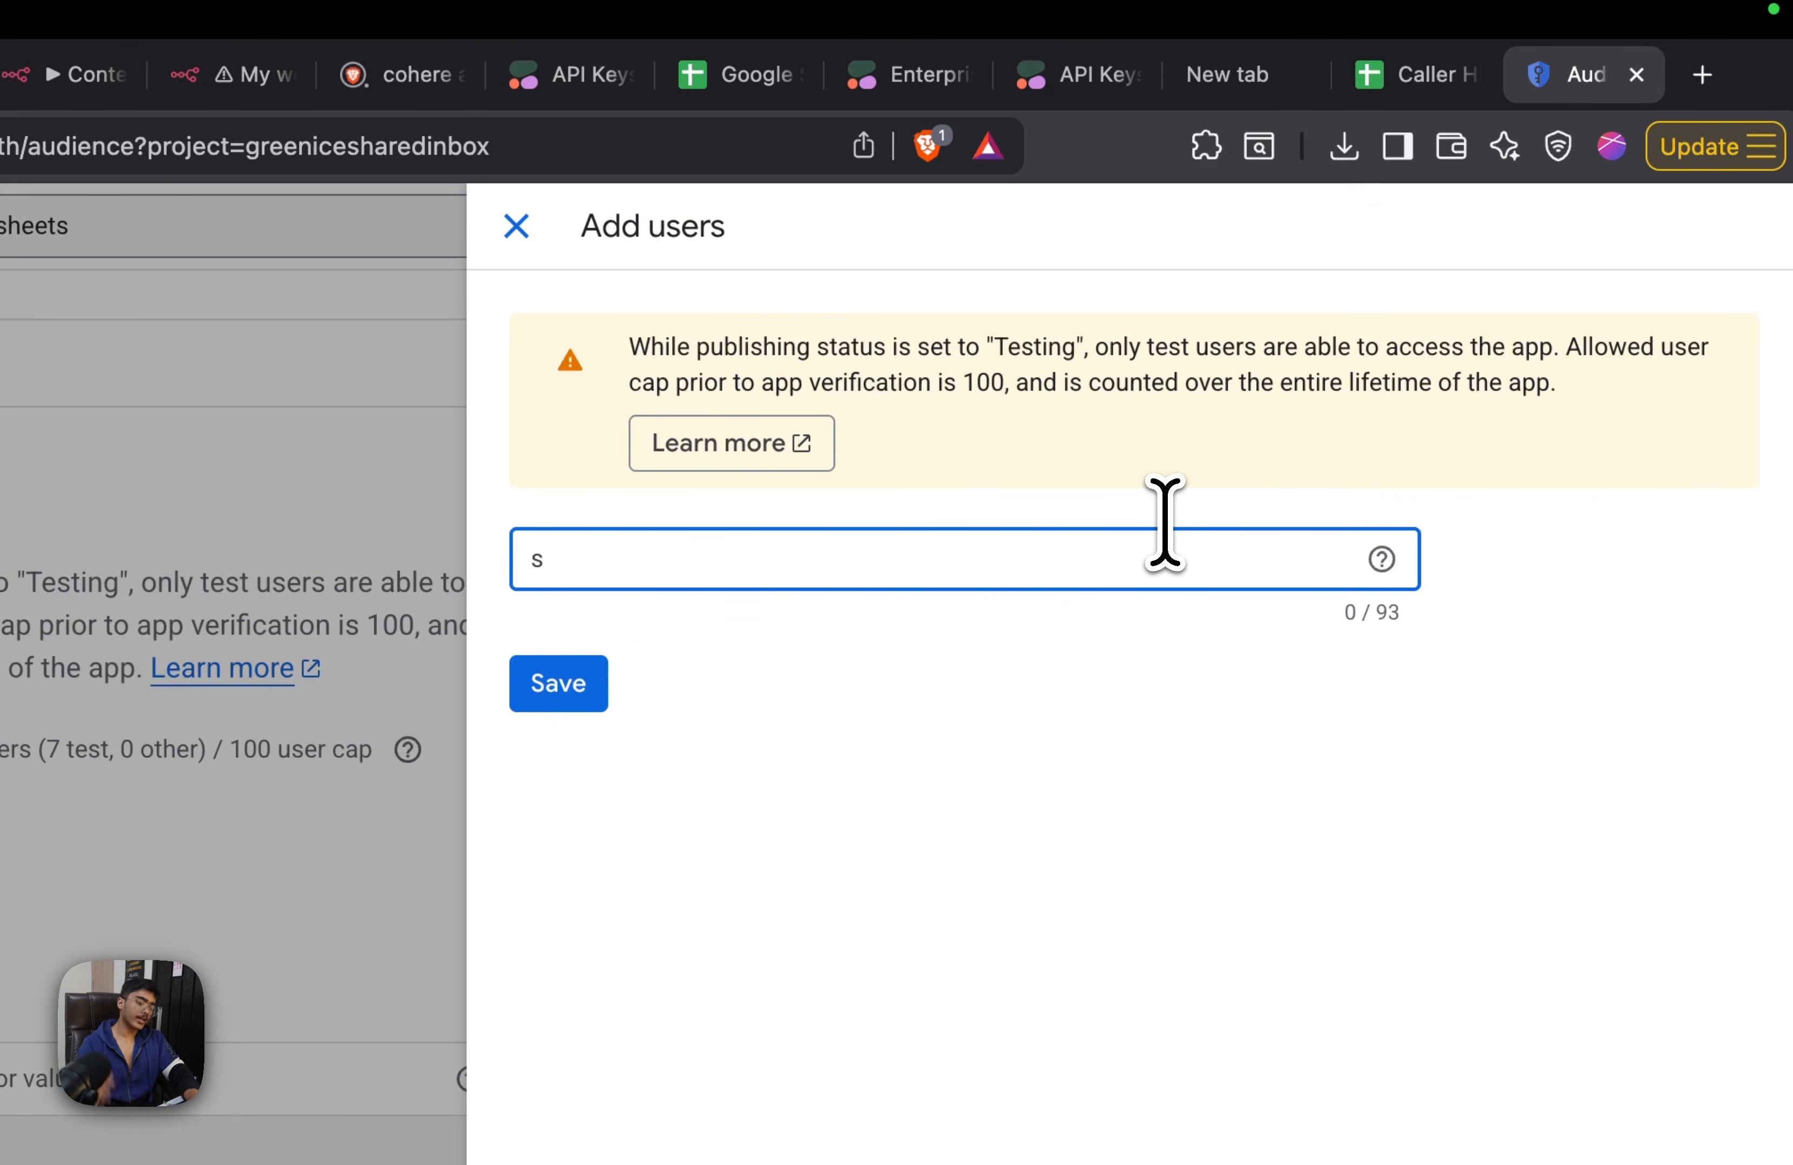
type("s")
Copy the signed-in account's email from the caller history Google Sheet, replace the partial test user entry with it and save
left_click(1426, 74)
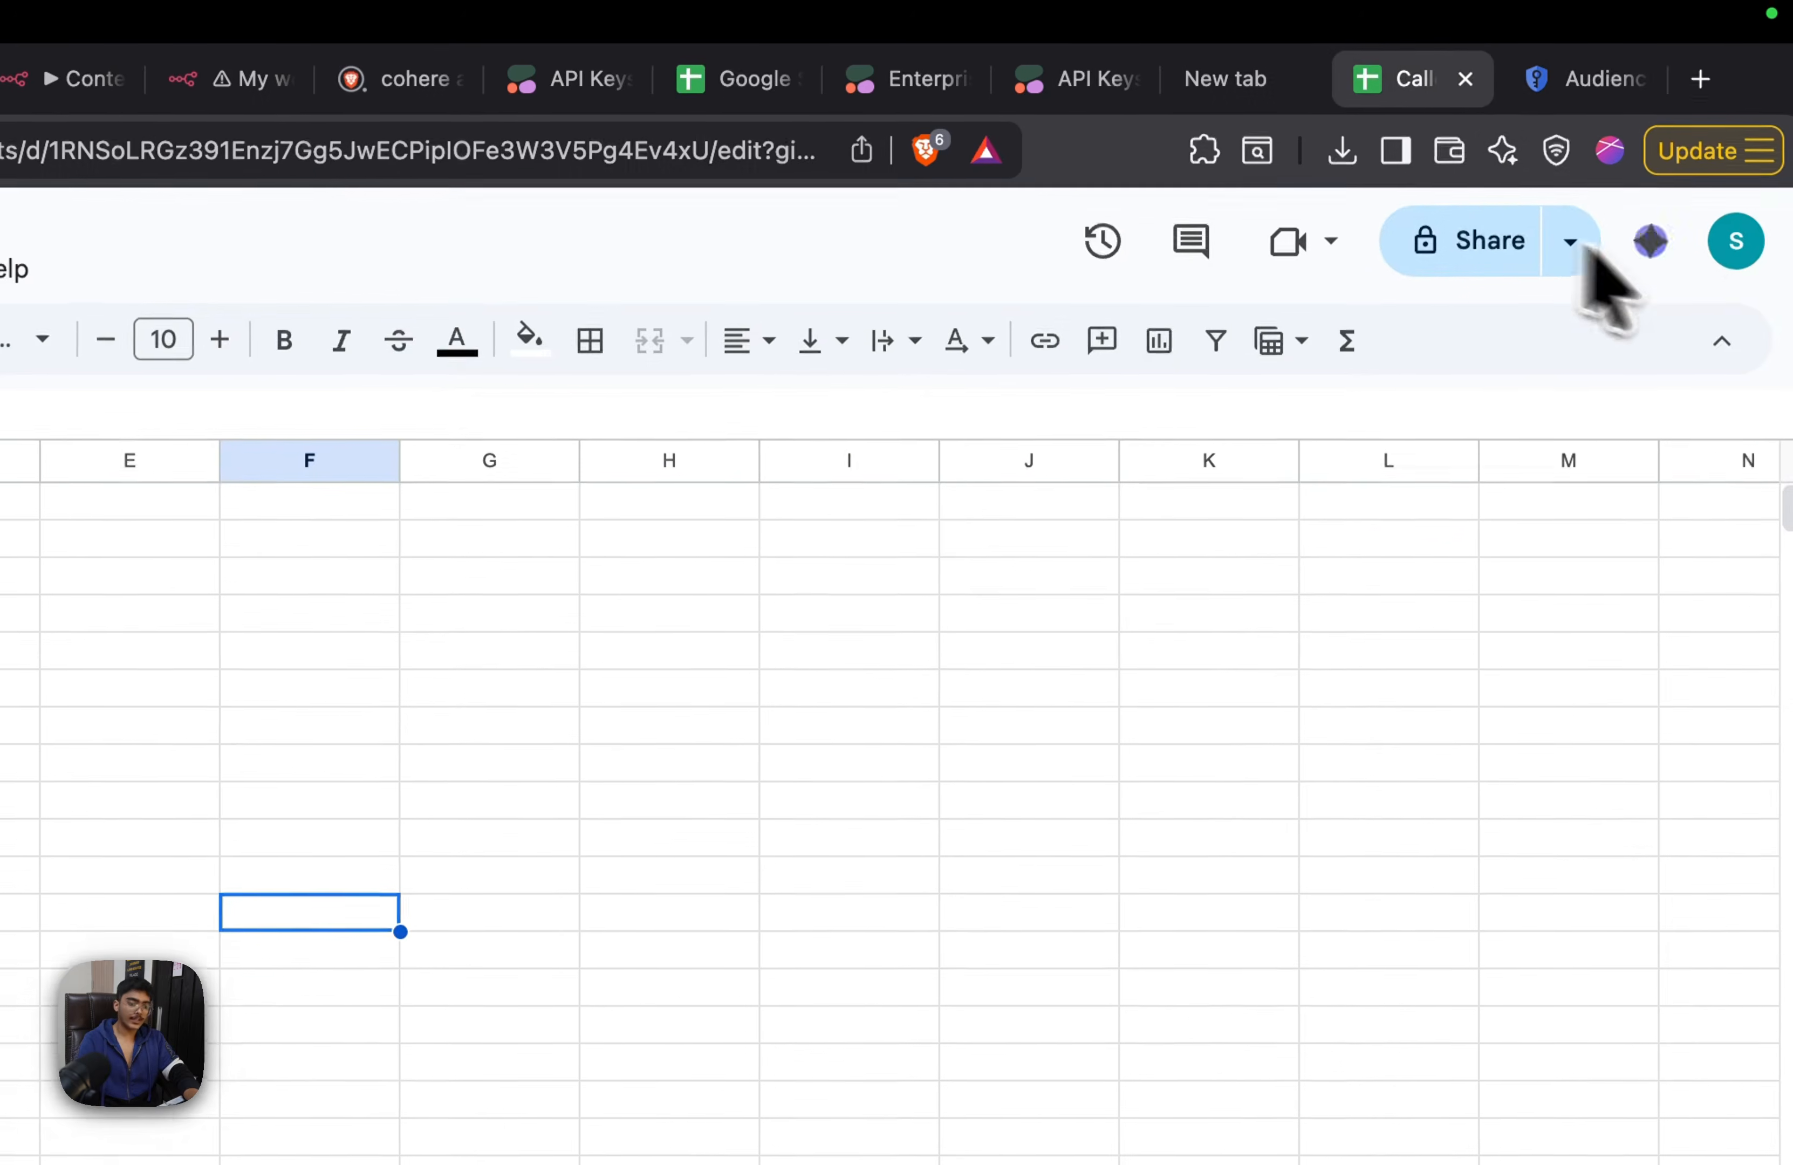
left_click(1730, 261)
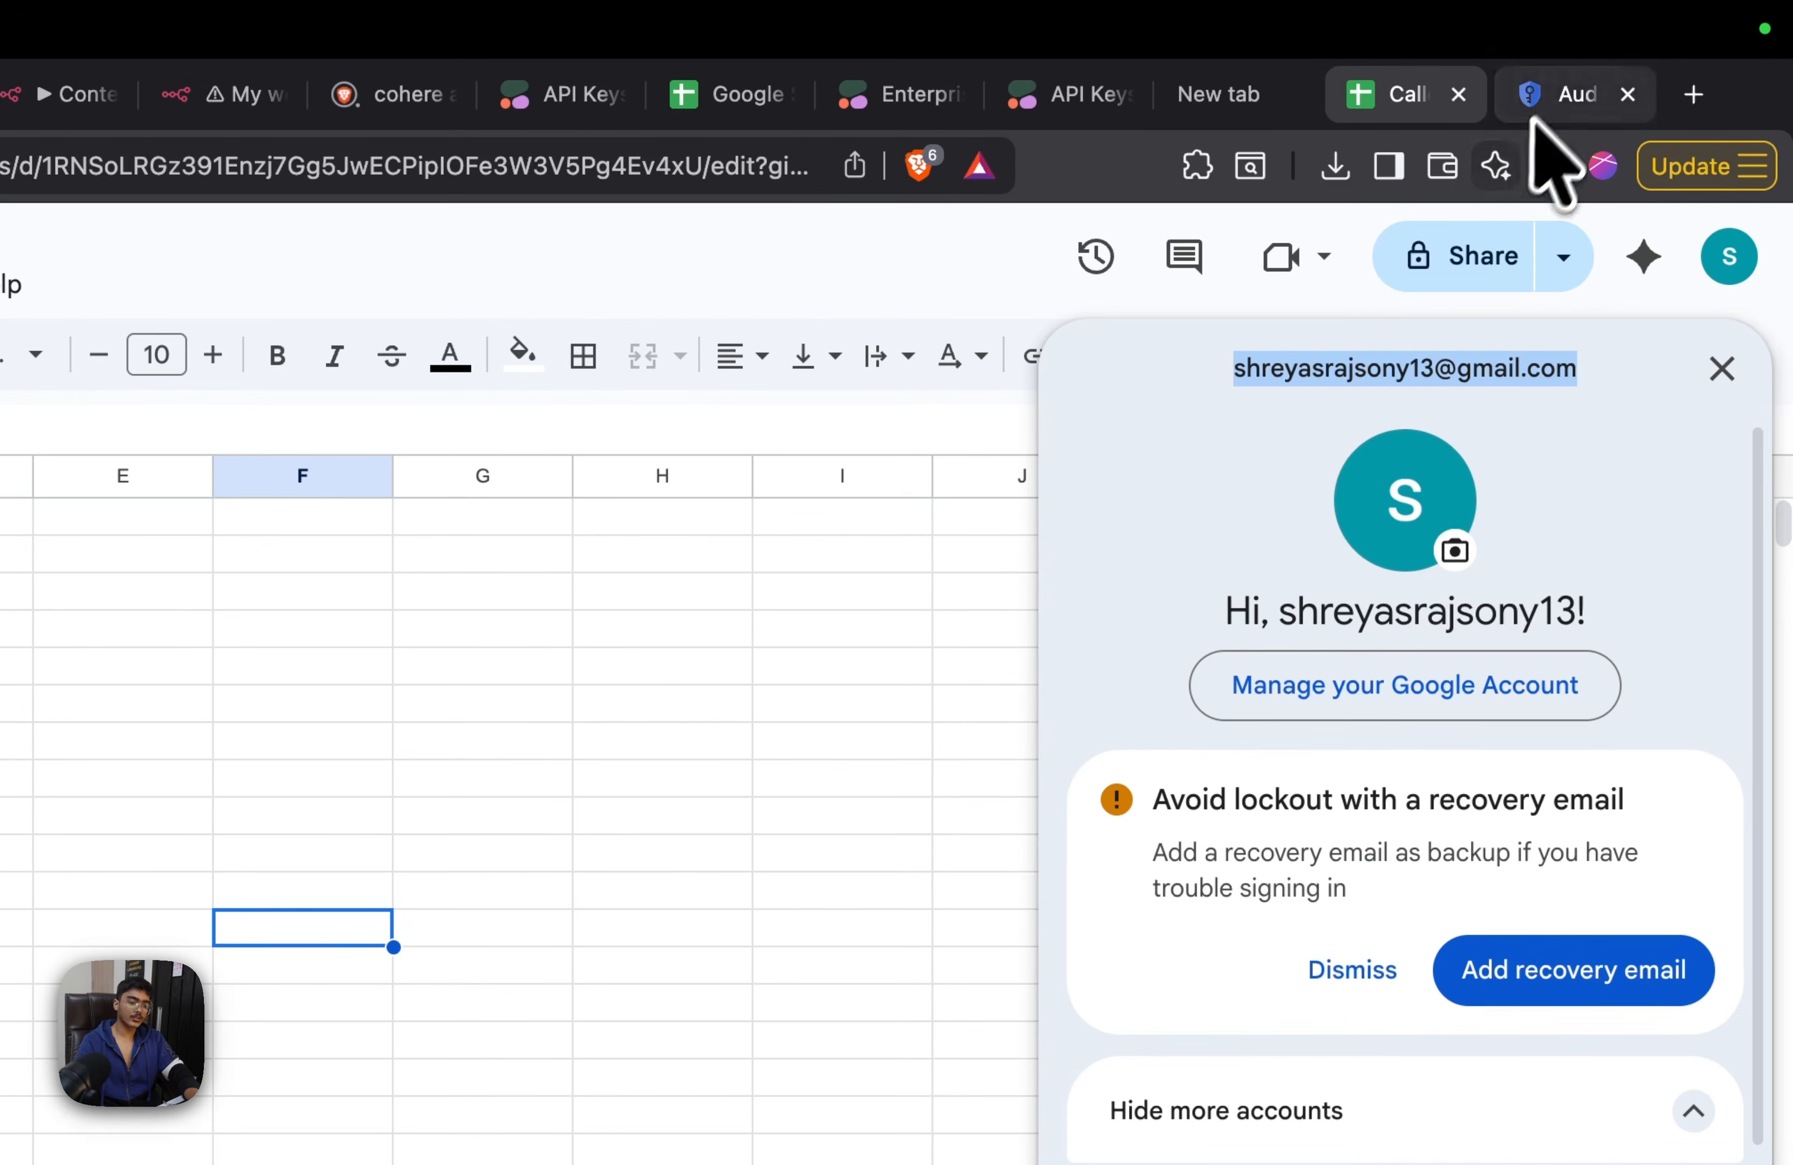
left_click(1569, 94)
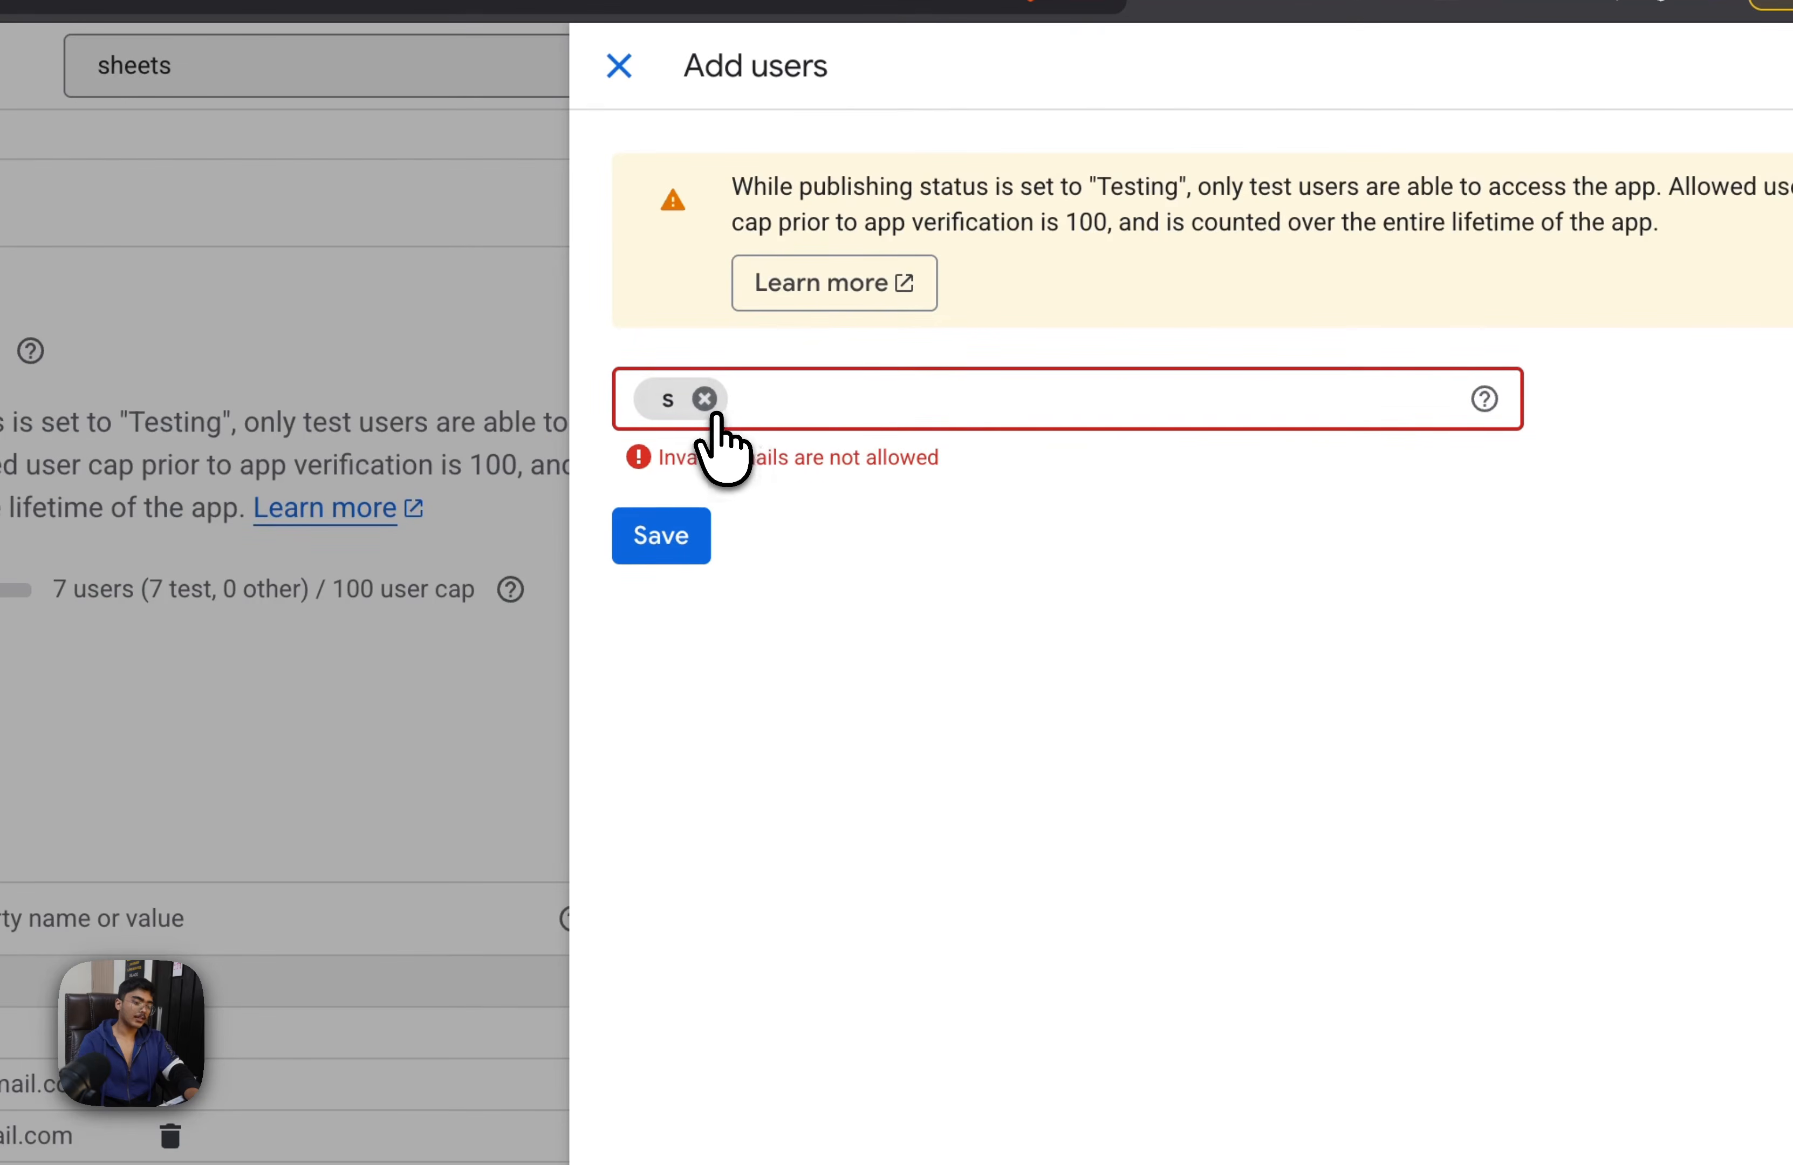
left_click(706, 400)
left_click(653, 529)
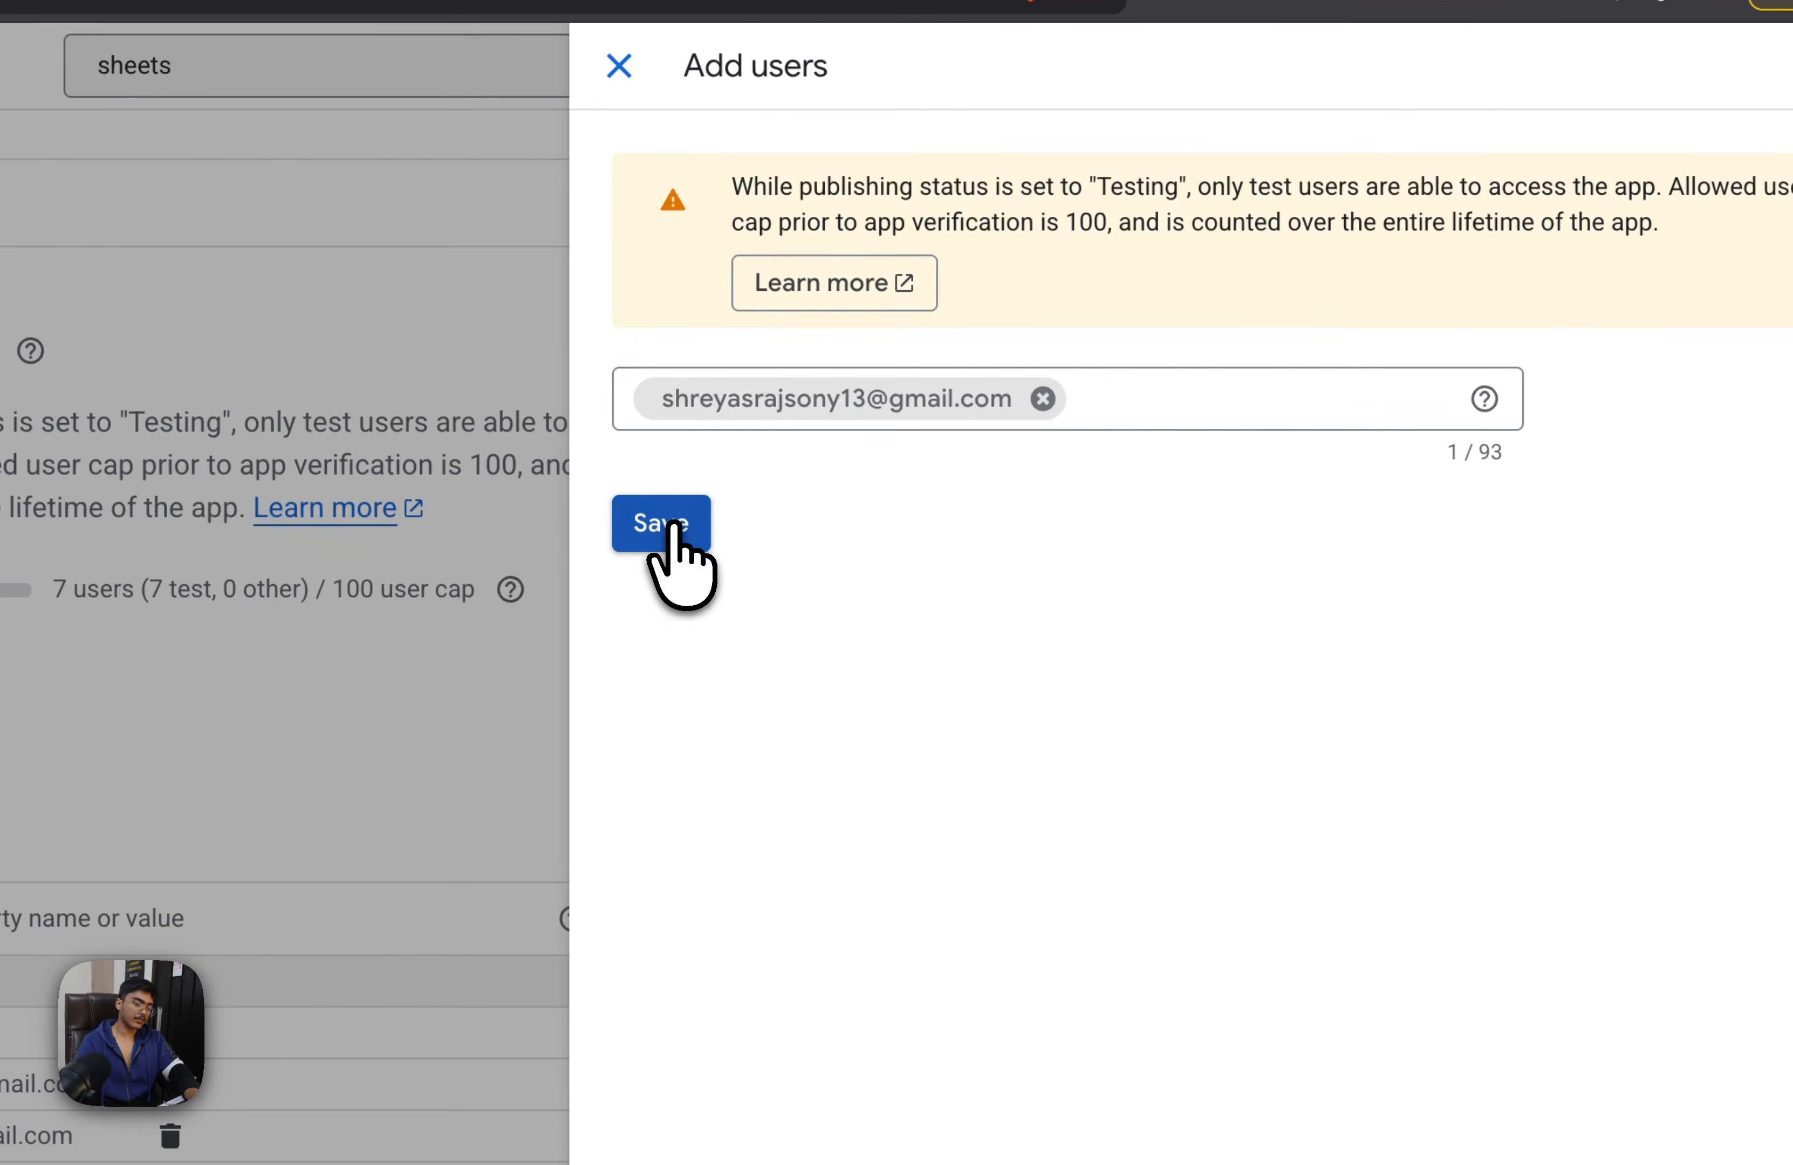
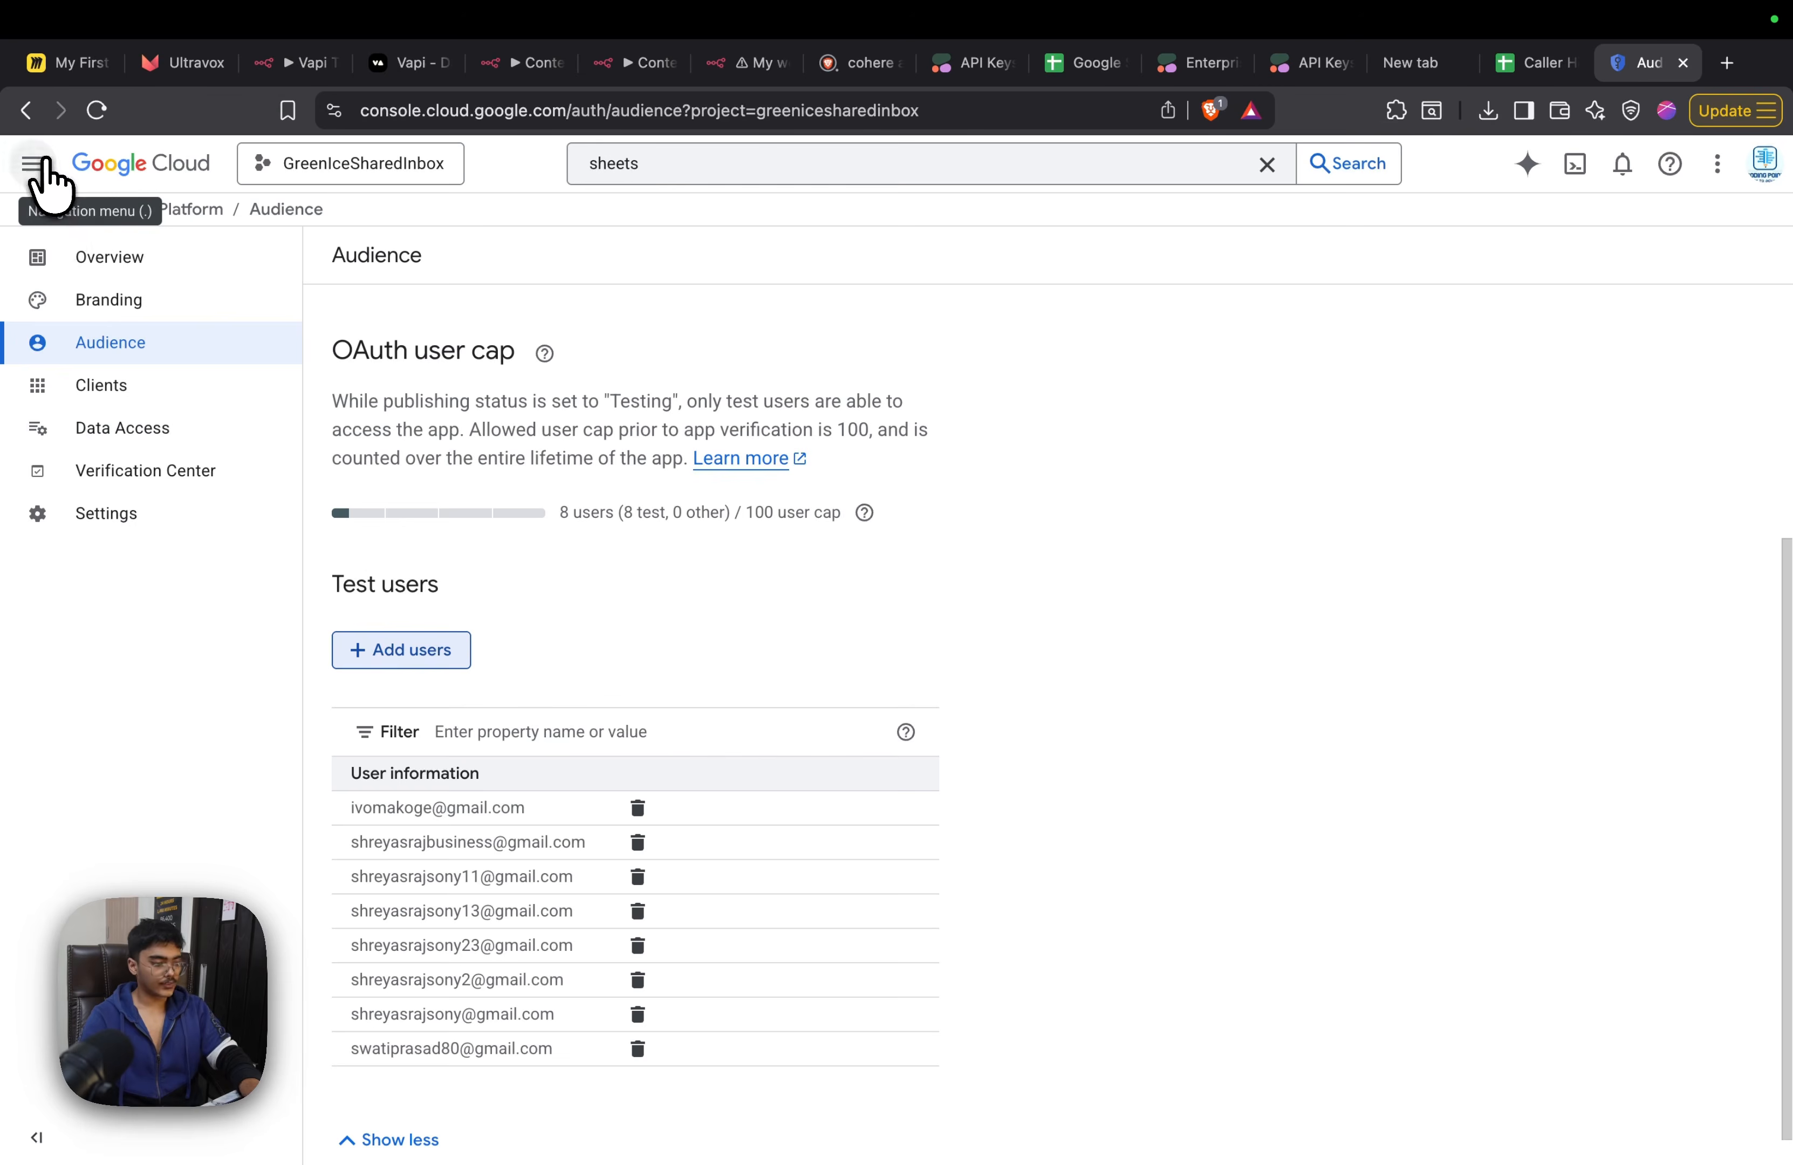
Start a new OAuth client ID from the project's API credentials, with Web application as the application type
left_click(34, 163)
mouse_move(138, 393)
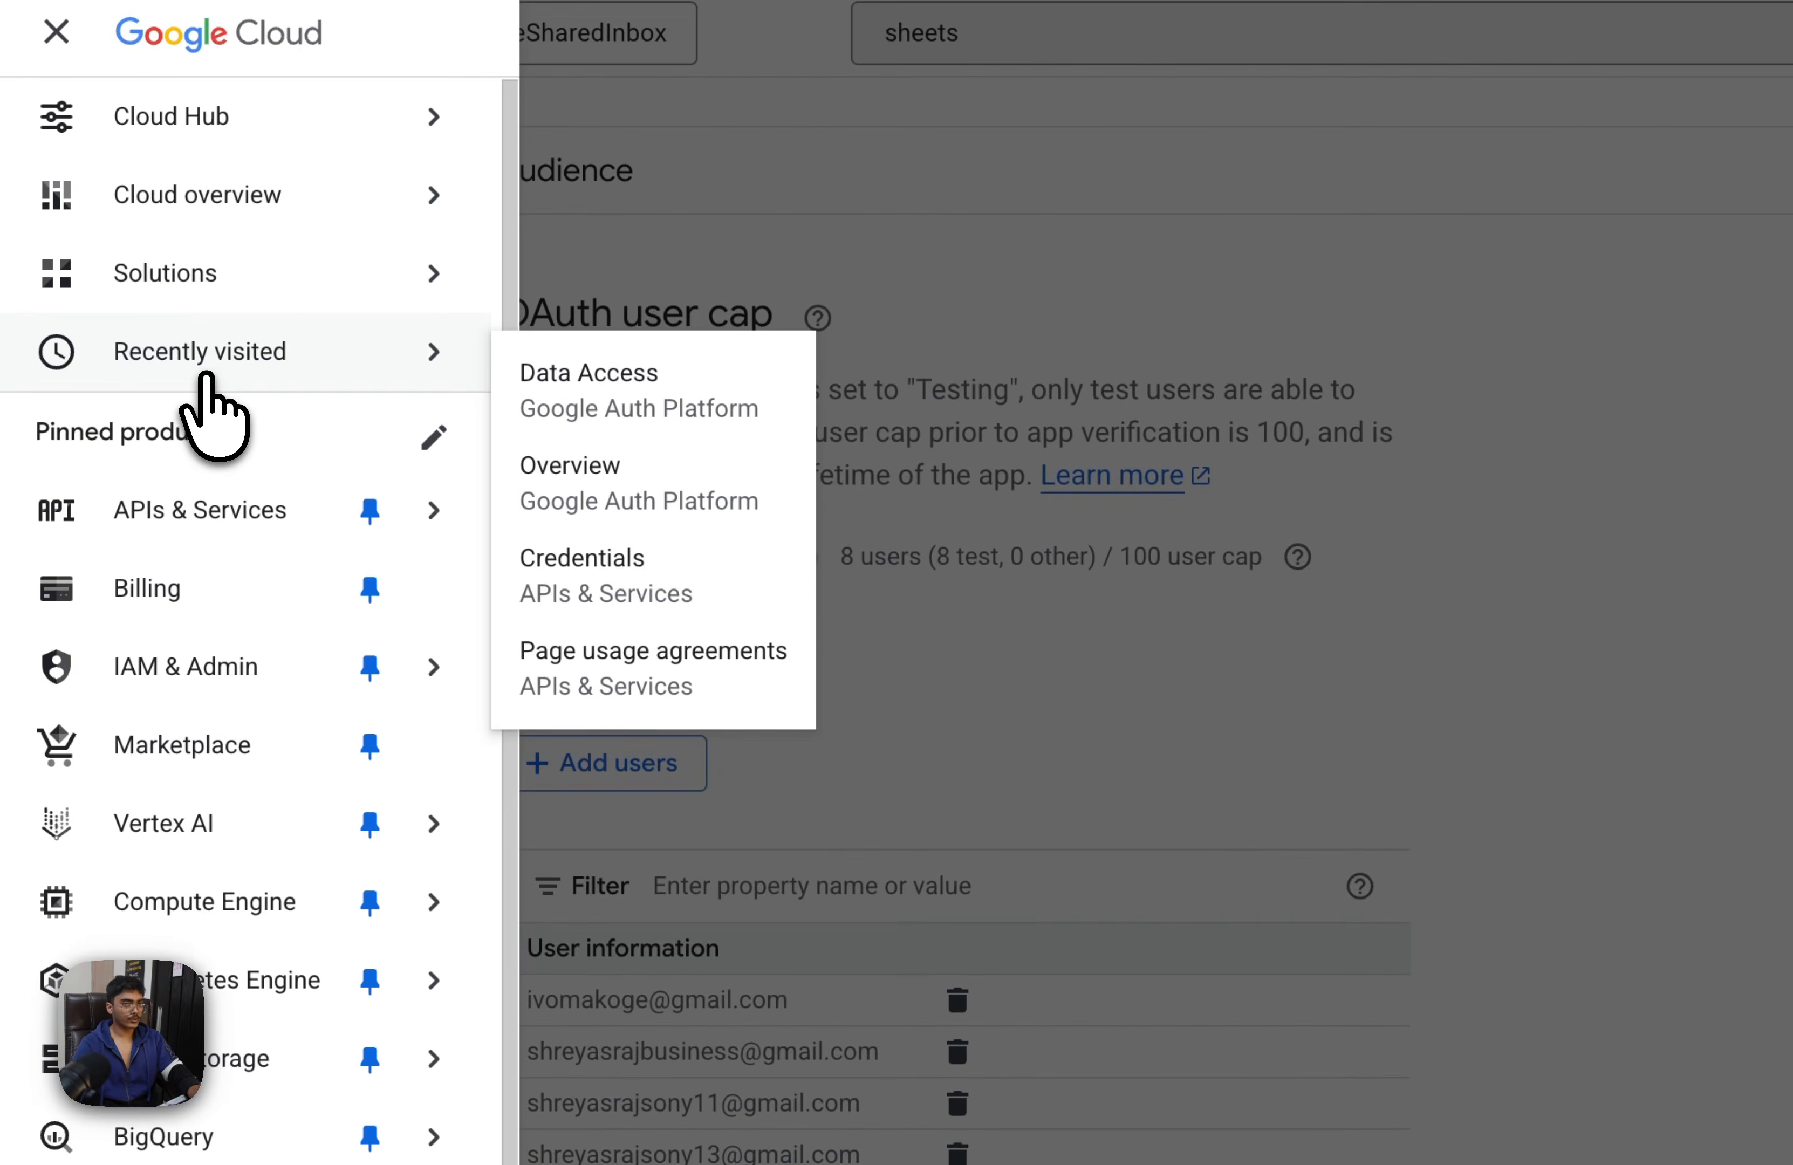
mouse_move(200, 511)
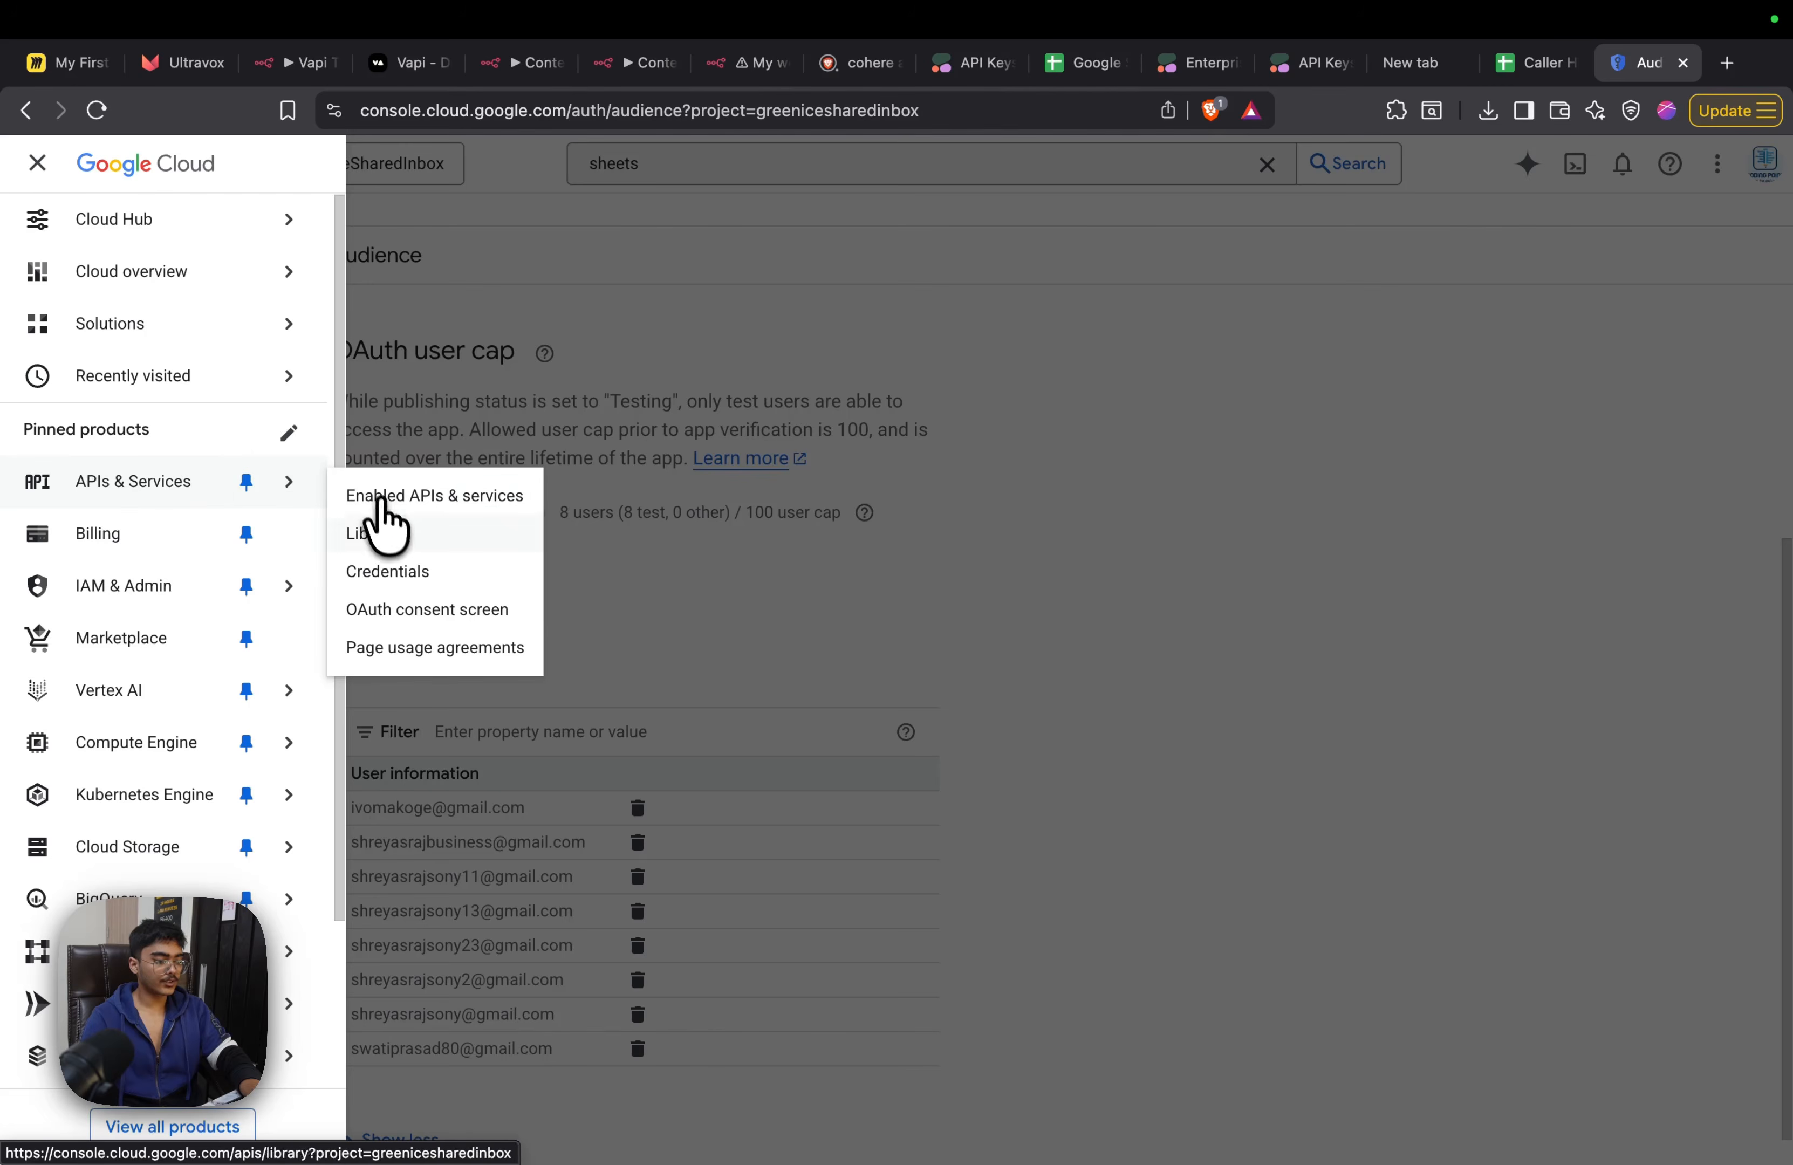
left_click(387, 571)
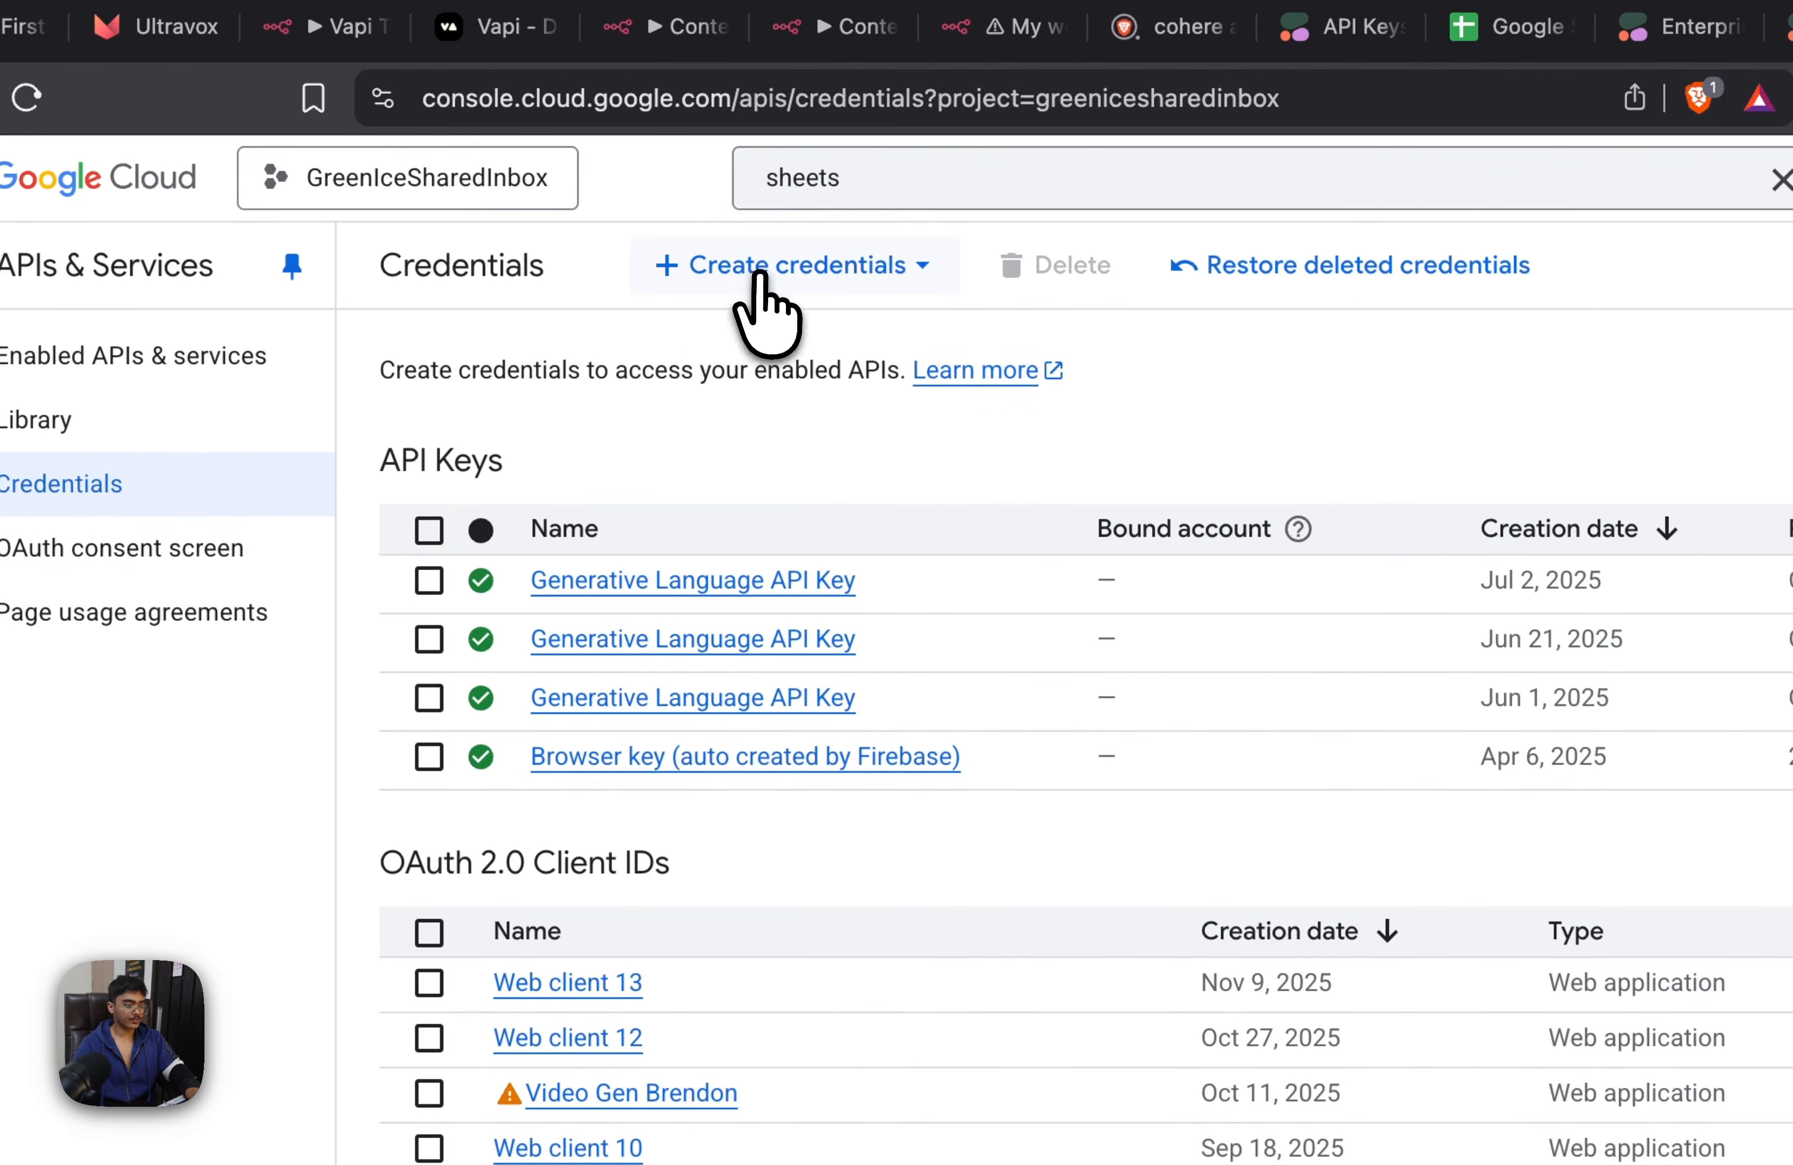
left_click(764, 267)
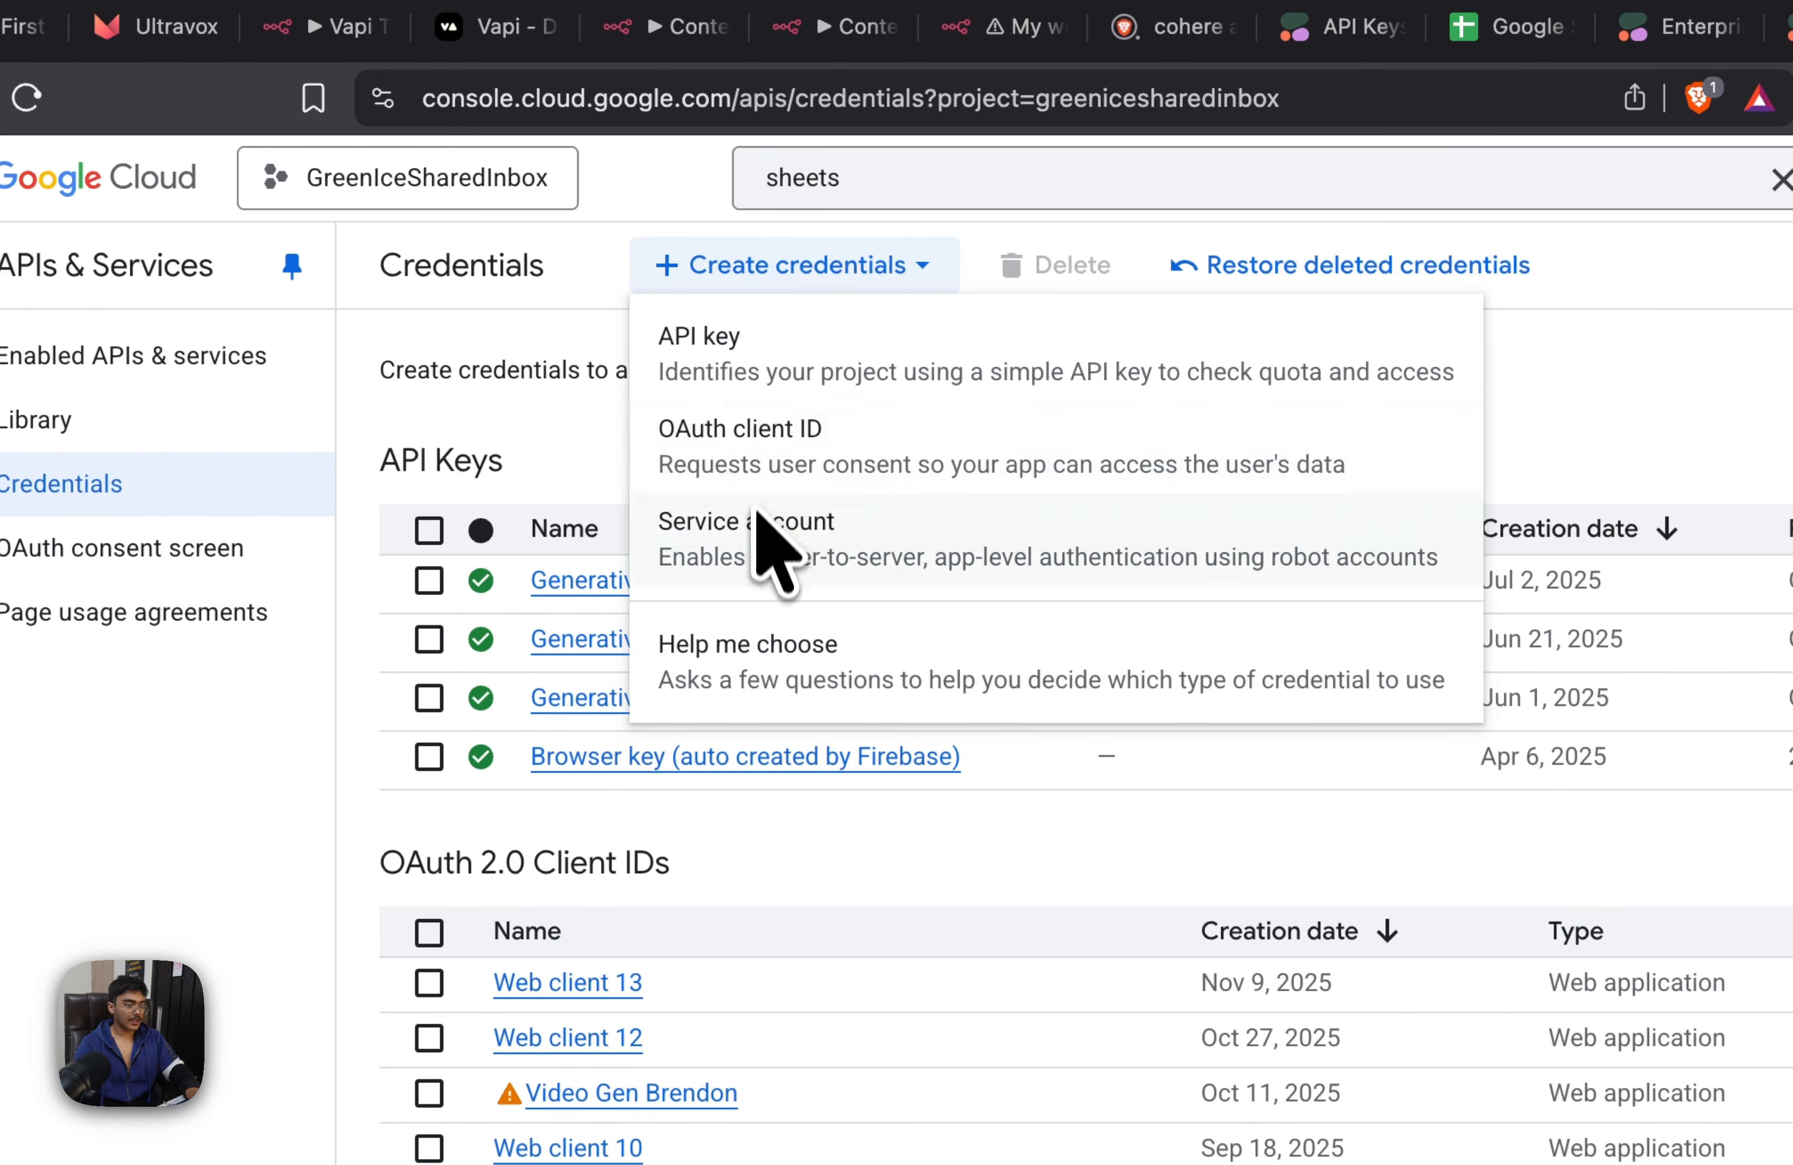
left_click(722, 439)
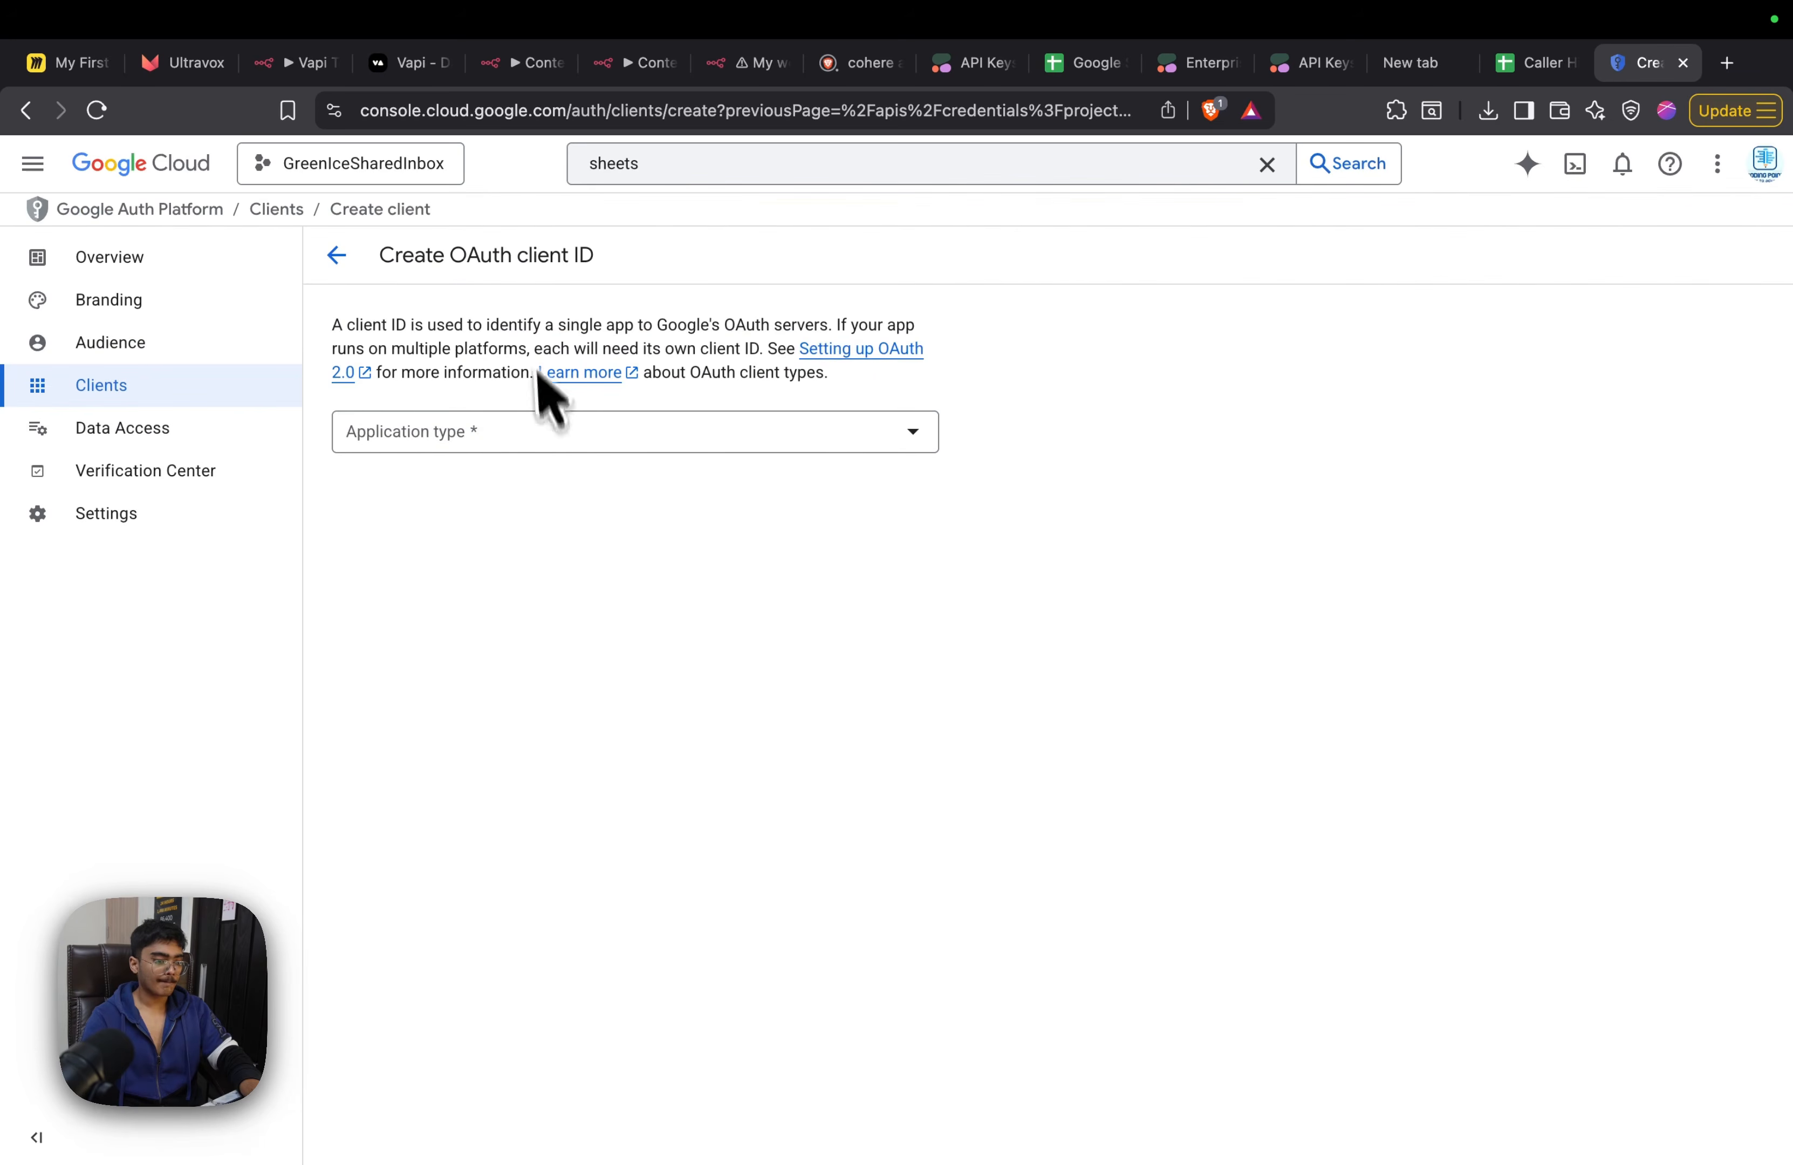
left_click(478, 430)
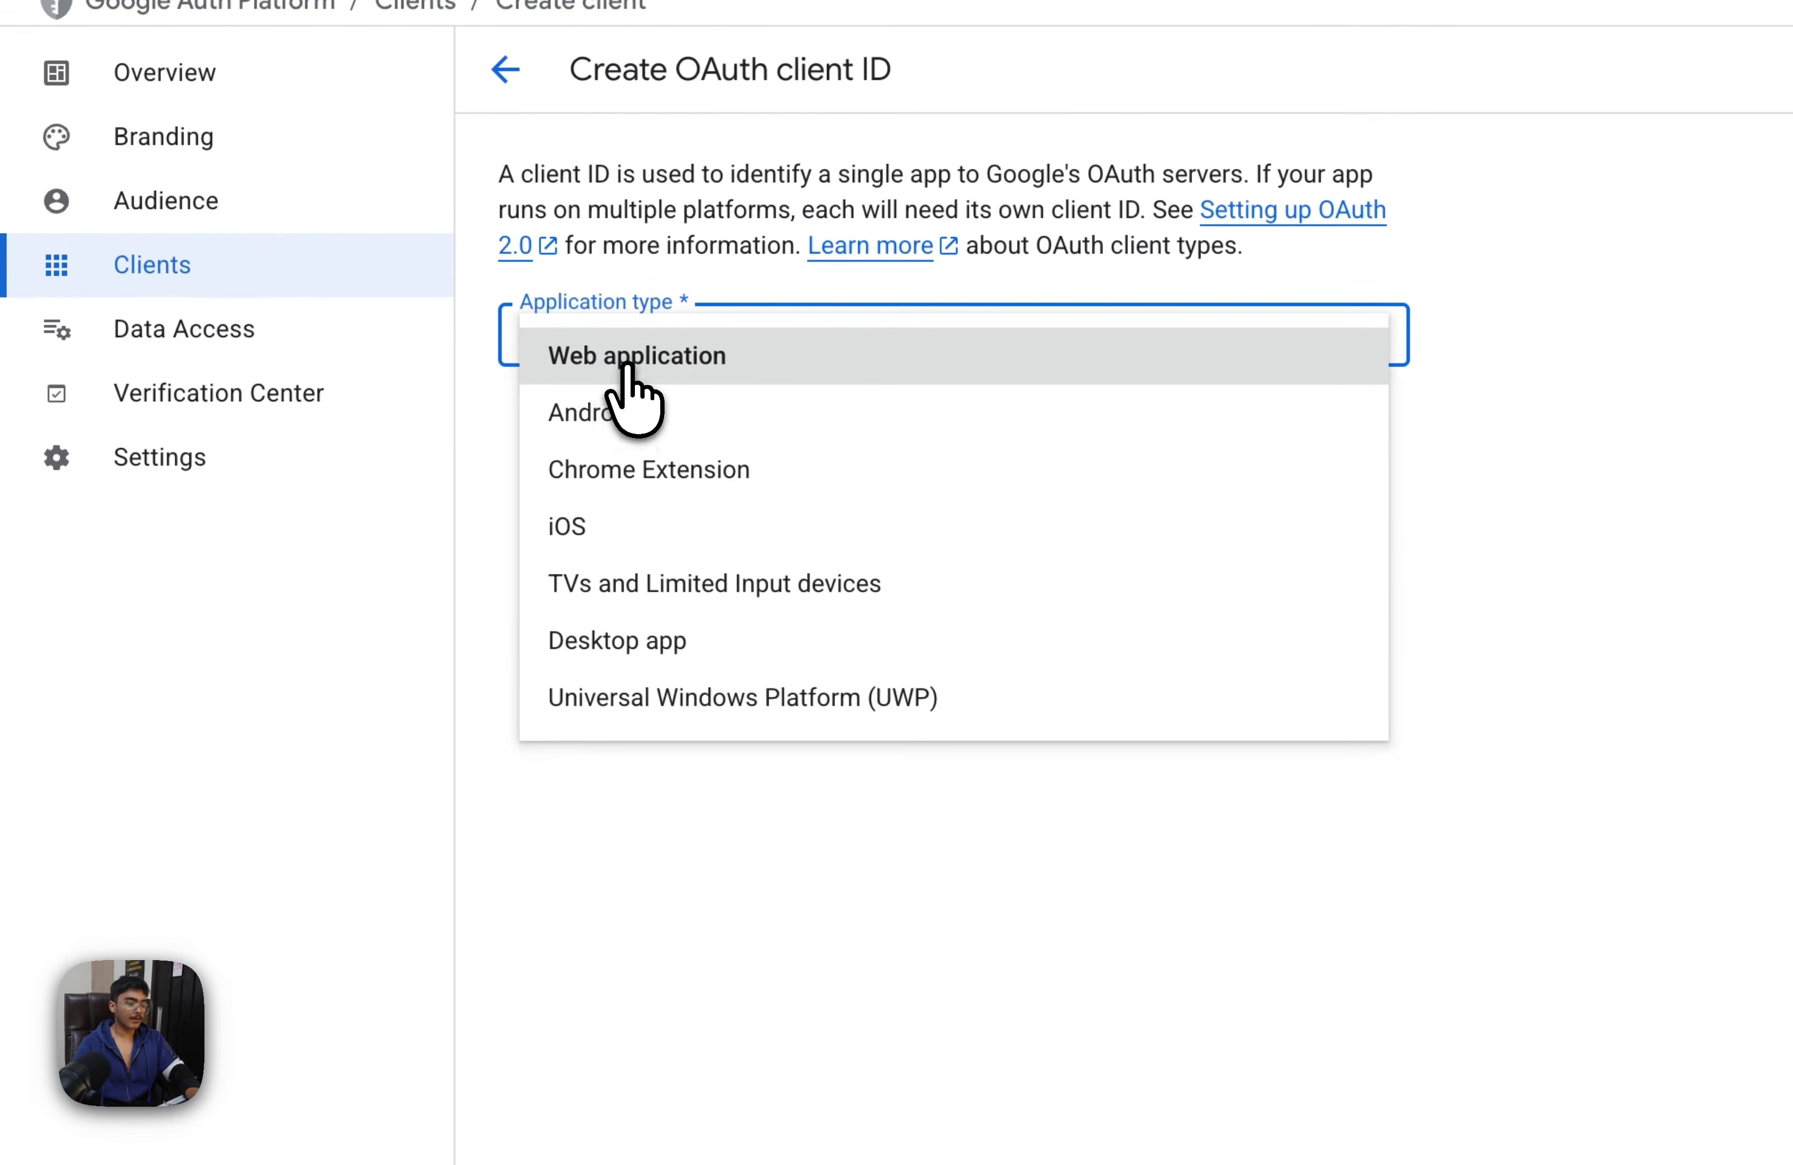
left_click(423, 445)
Add n8n's OAuth redirect URL from the Google Sheets credential as an authorized redirect URI and create the client
scroll(718, 562, "down", 1)
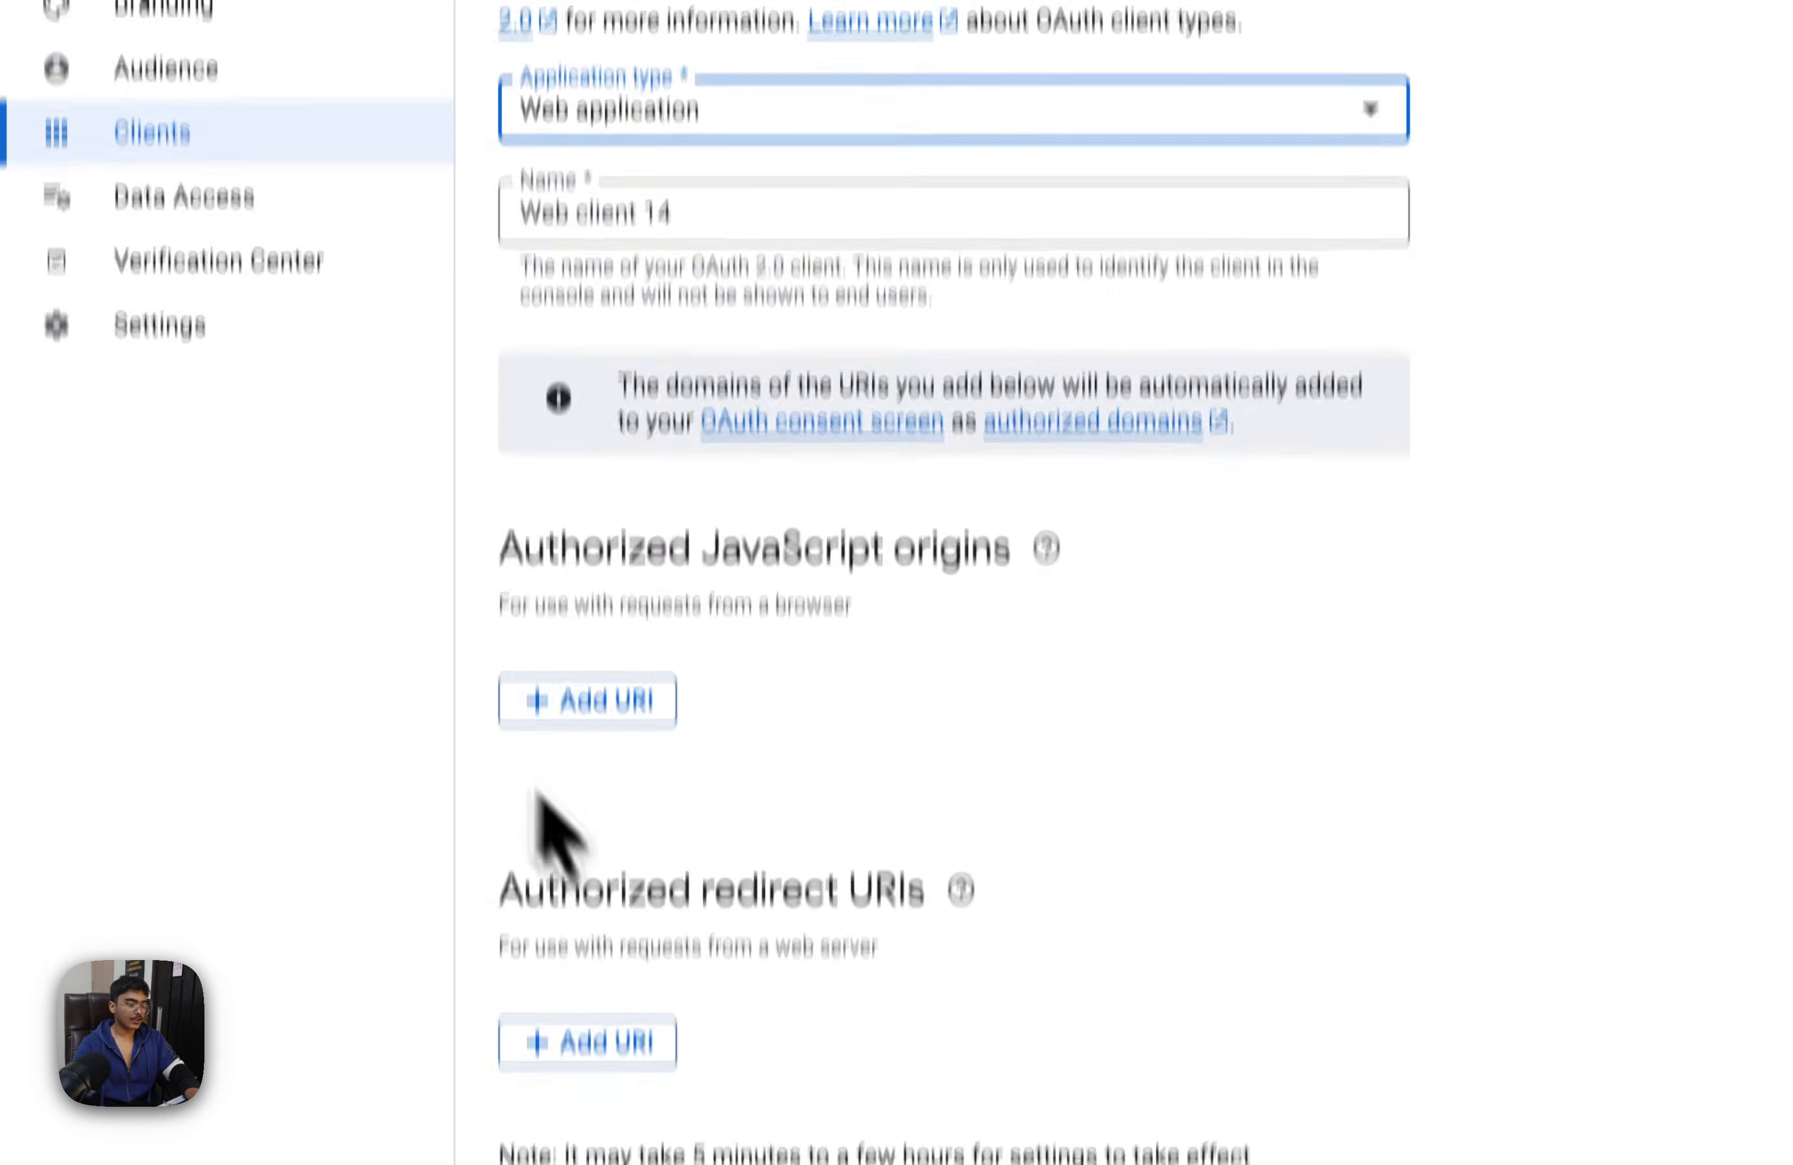
left_click(513, 998)
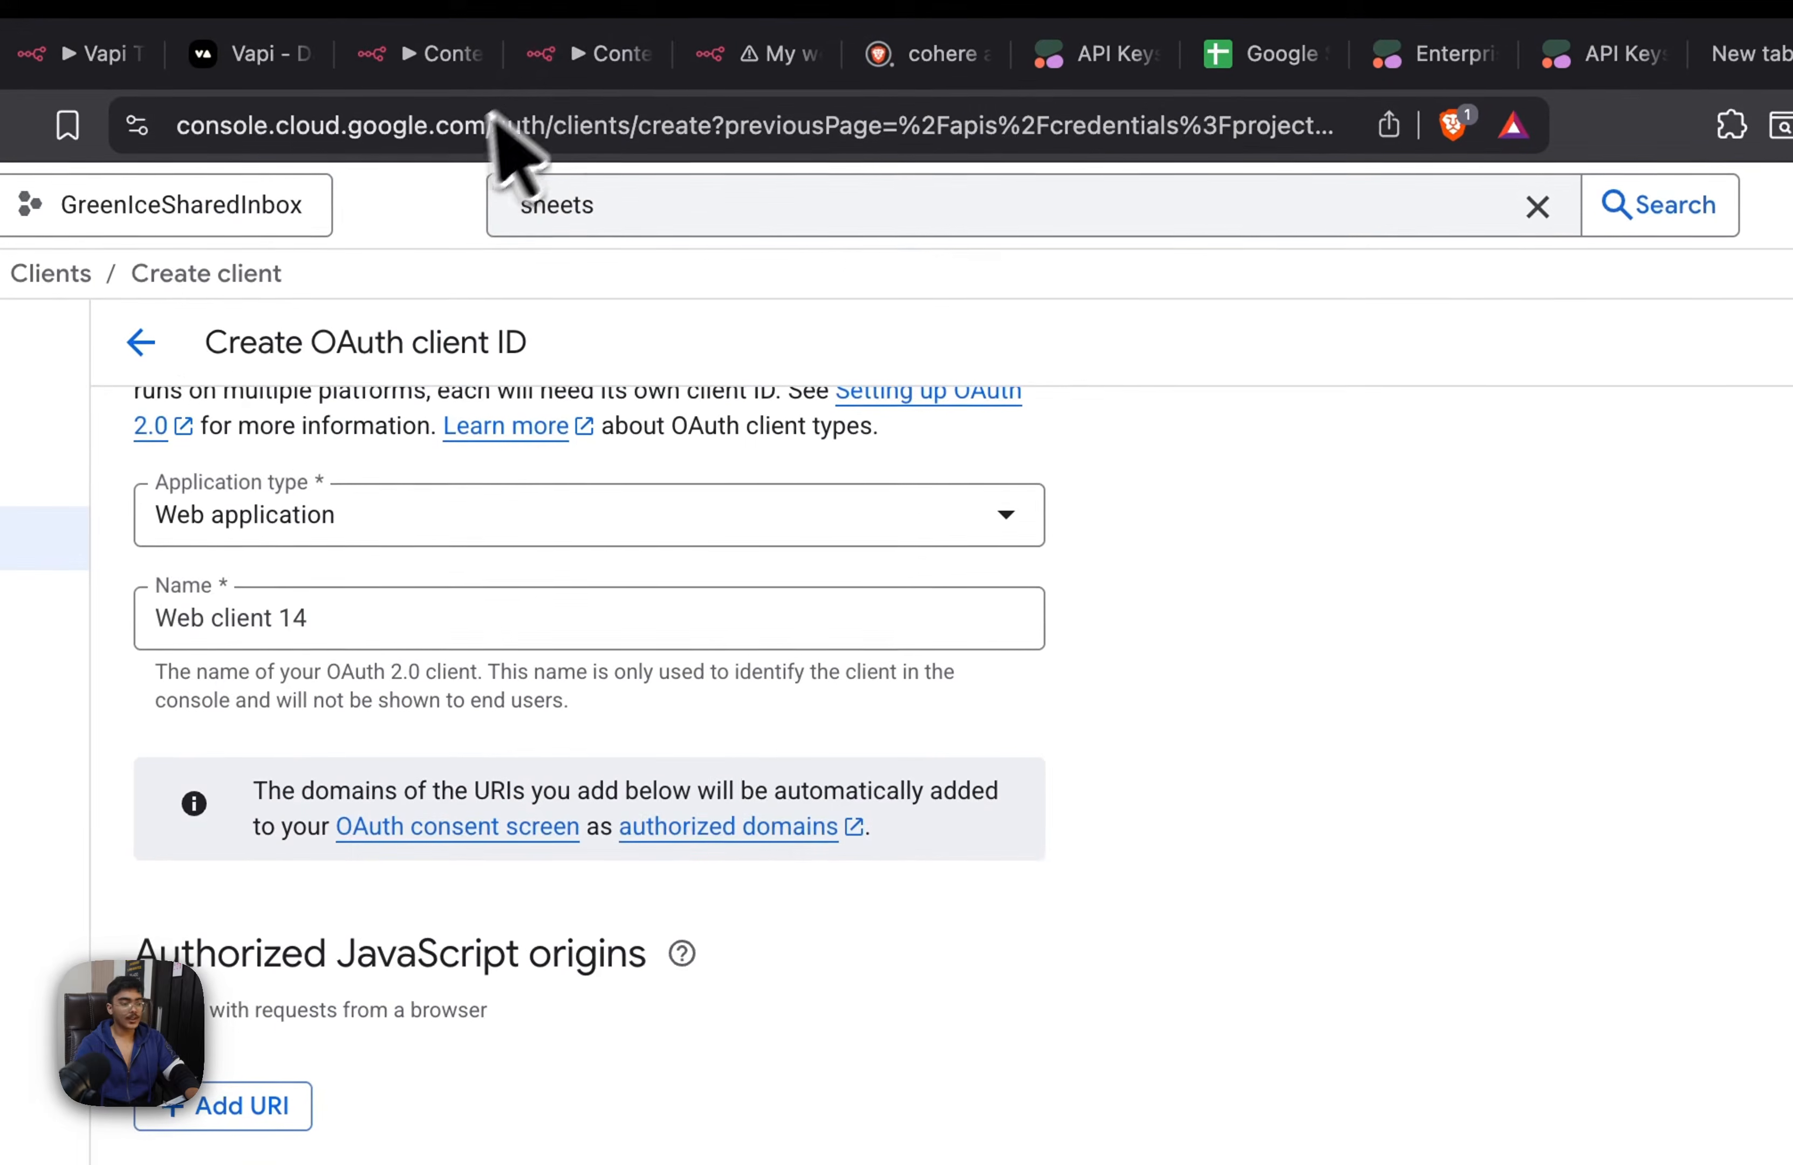
left_click(569, 68)
left_click(419, 66)
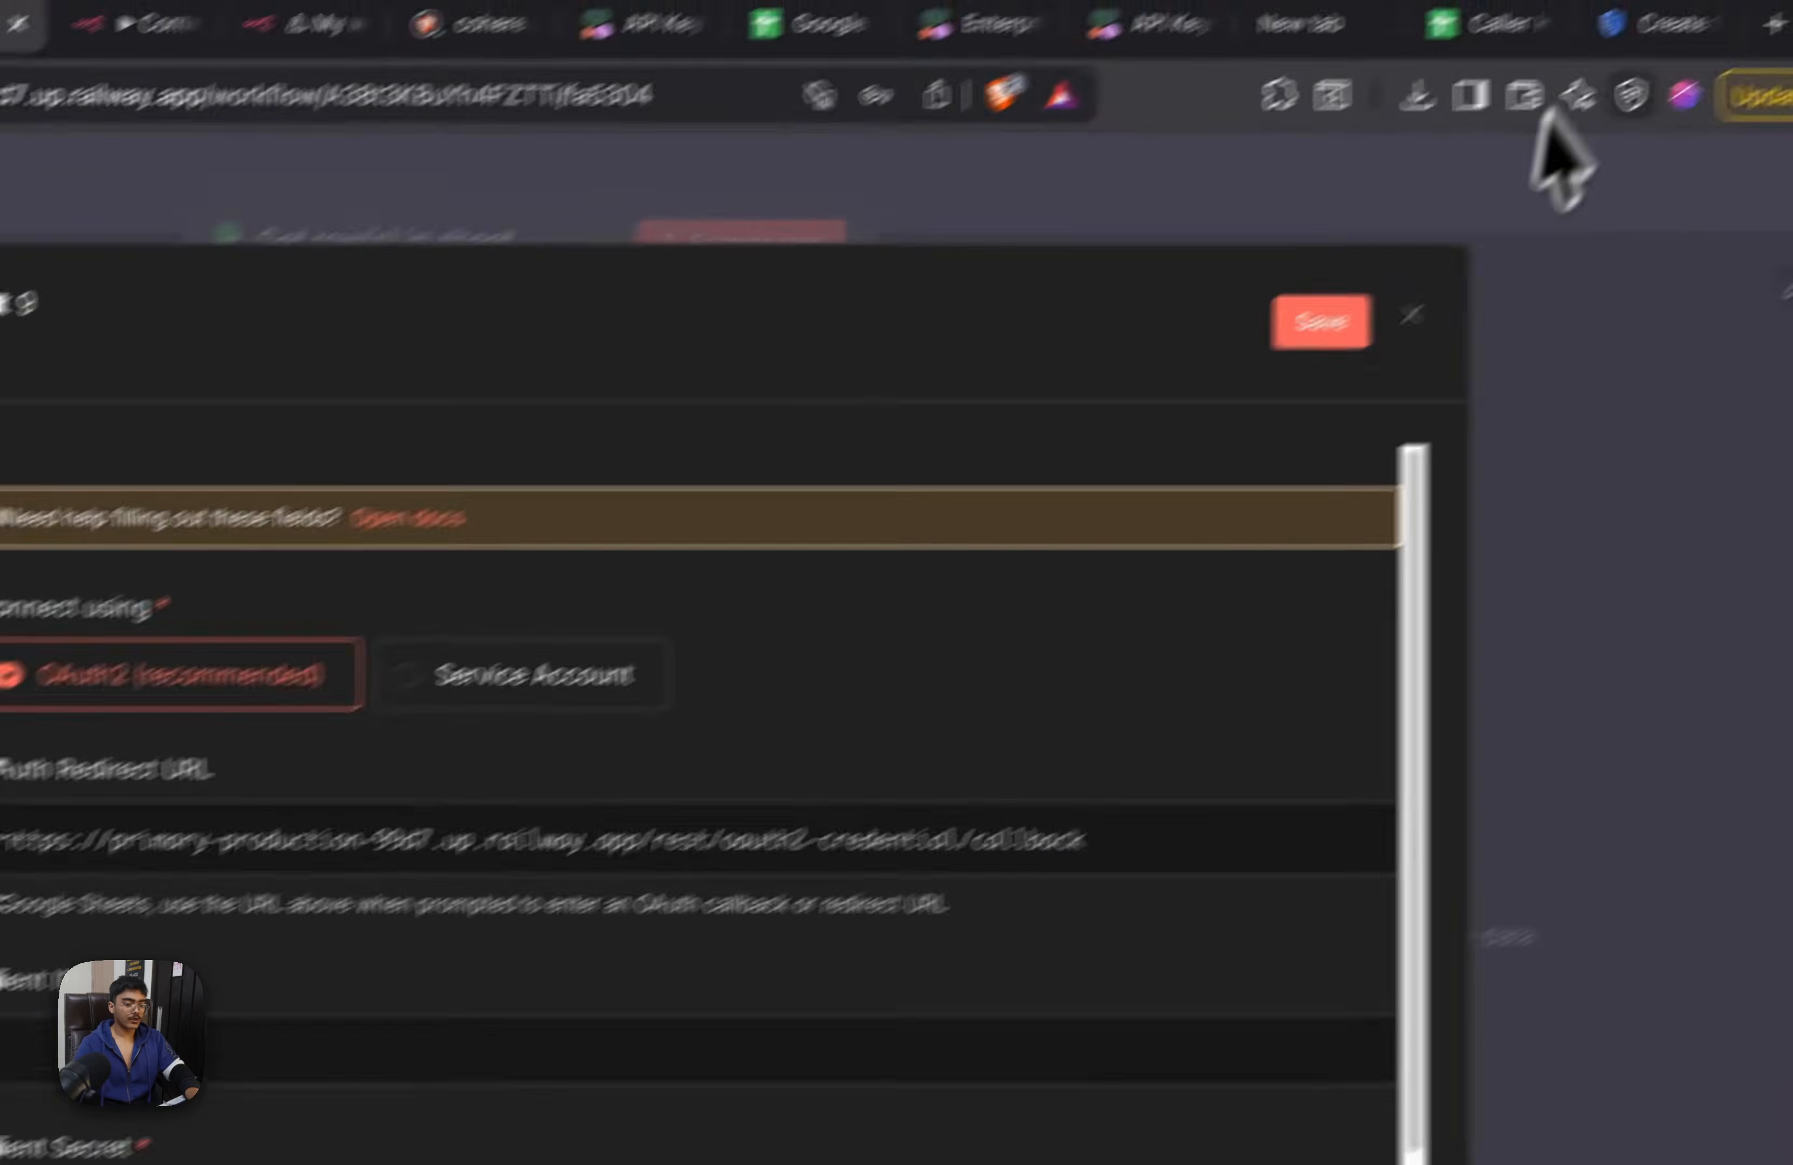
left_click(1792, 57)
type("https://primary-production-99d7.up.railway.app/rest/oauth2-credential/callback")
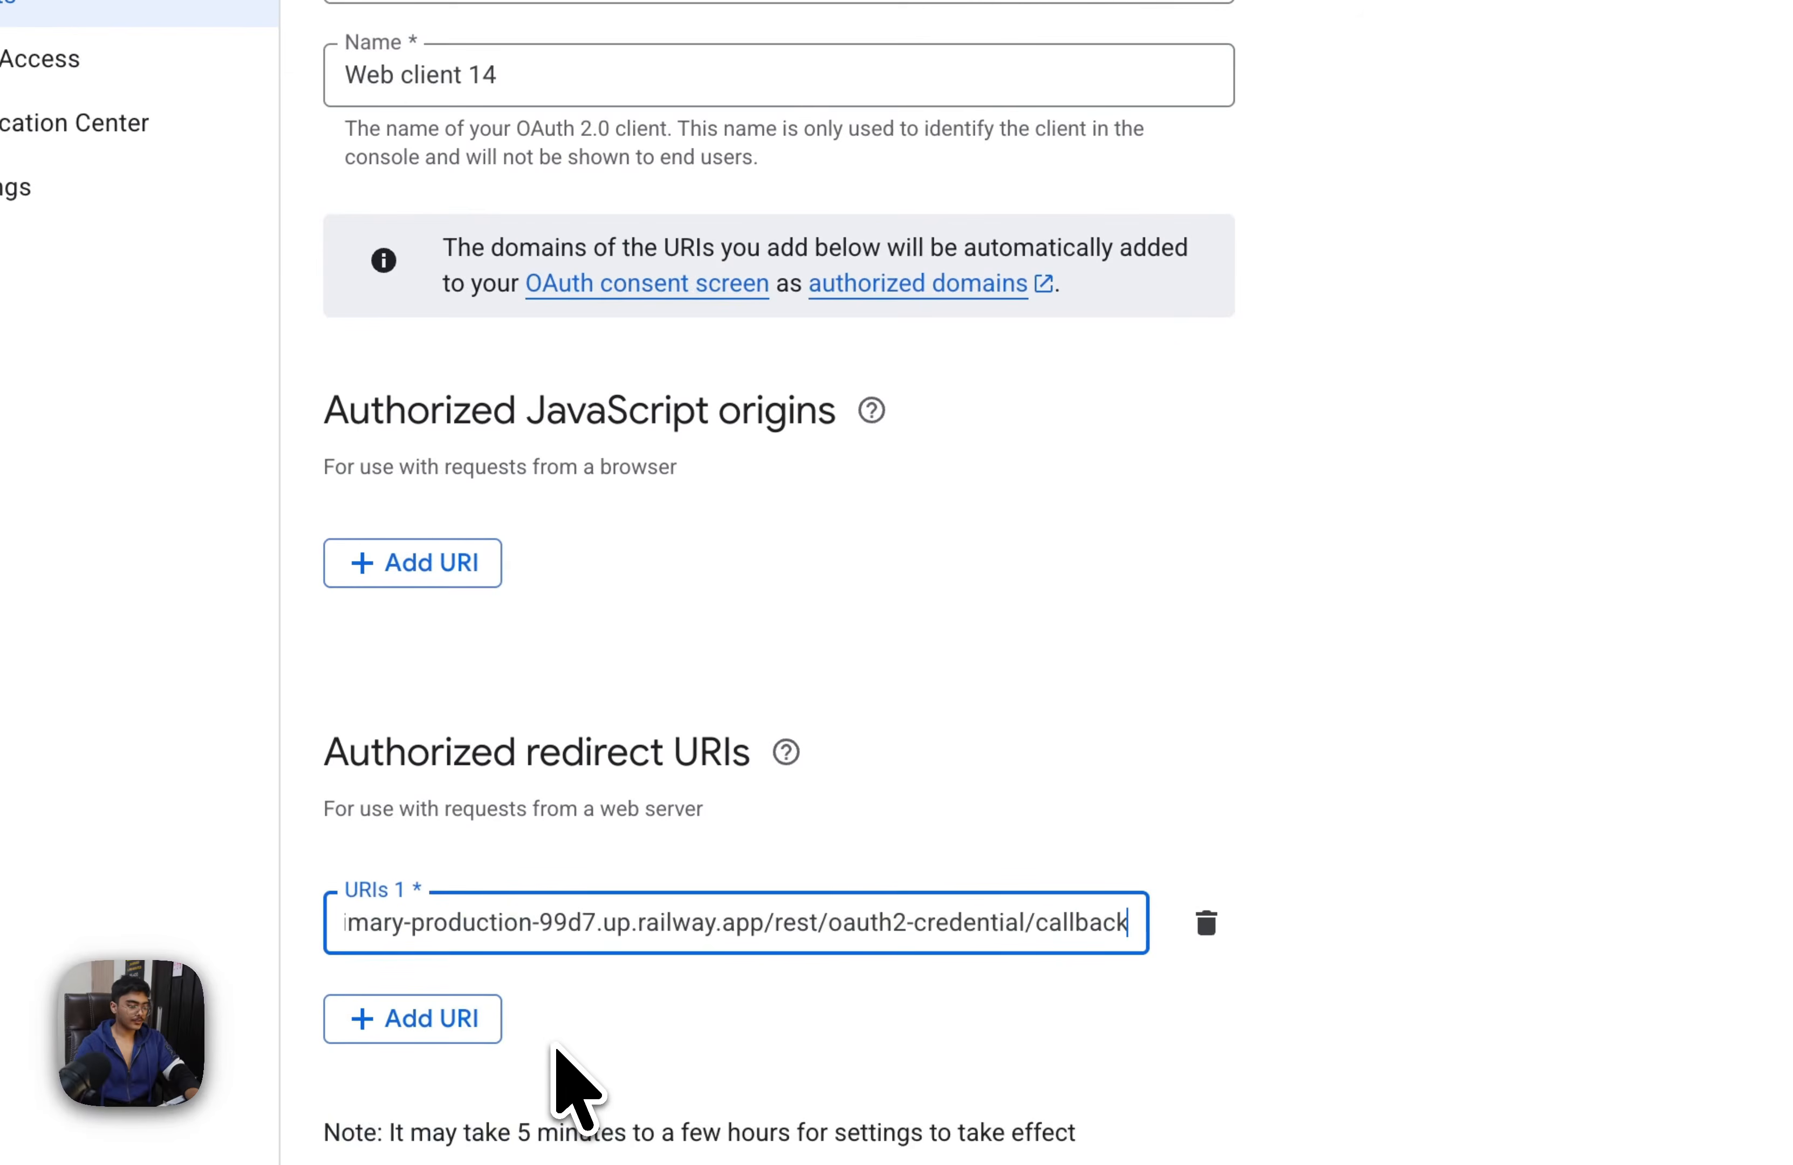
left_click(384, 1093)
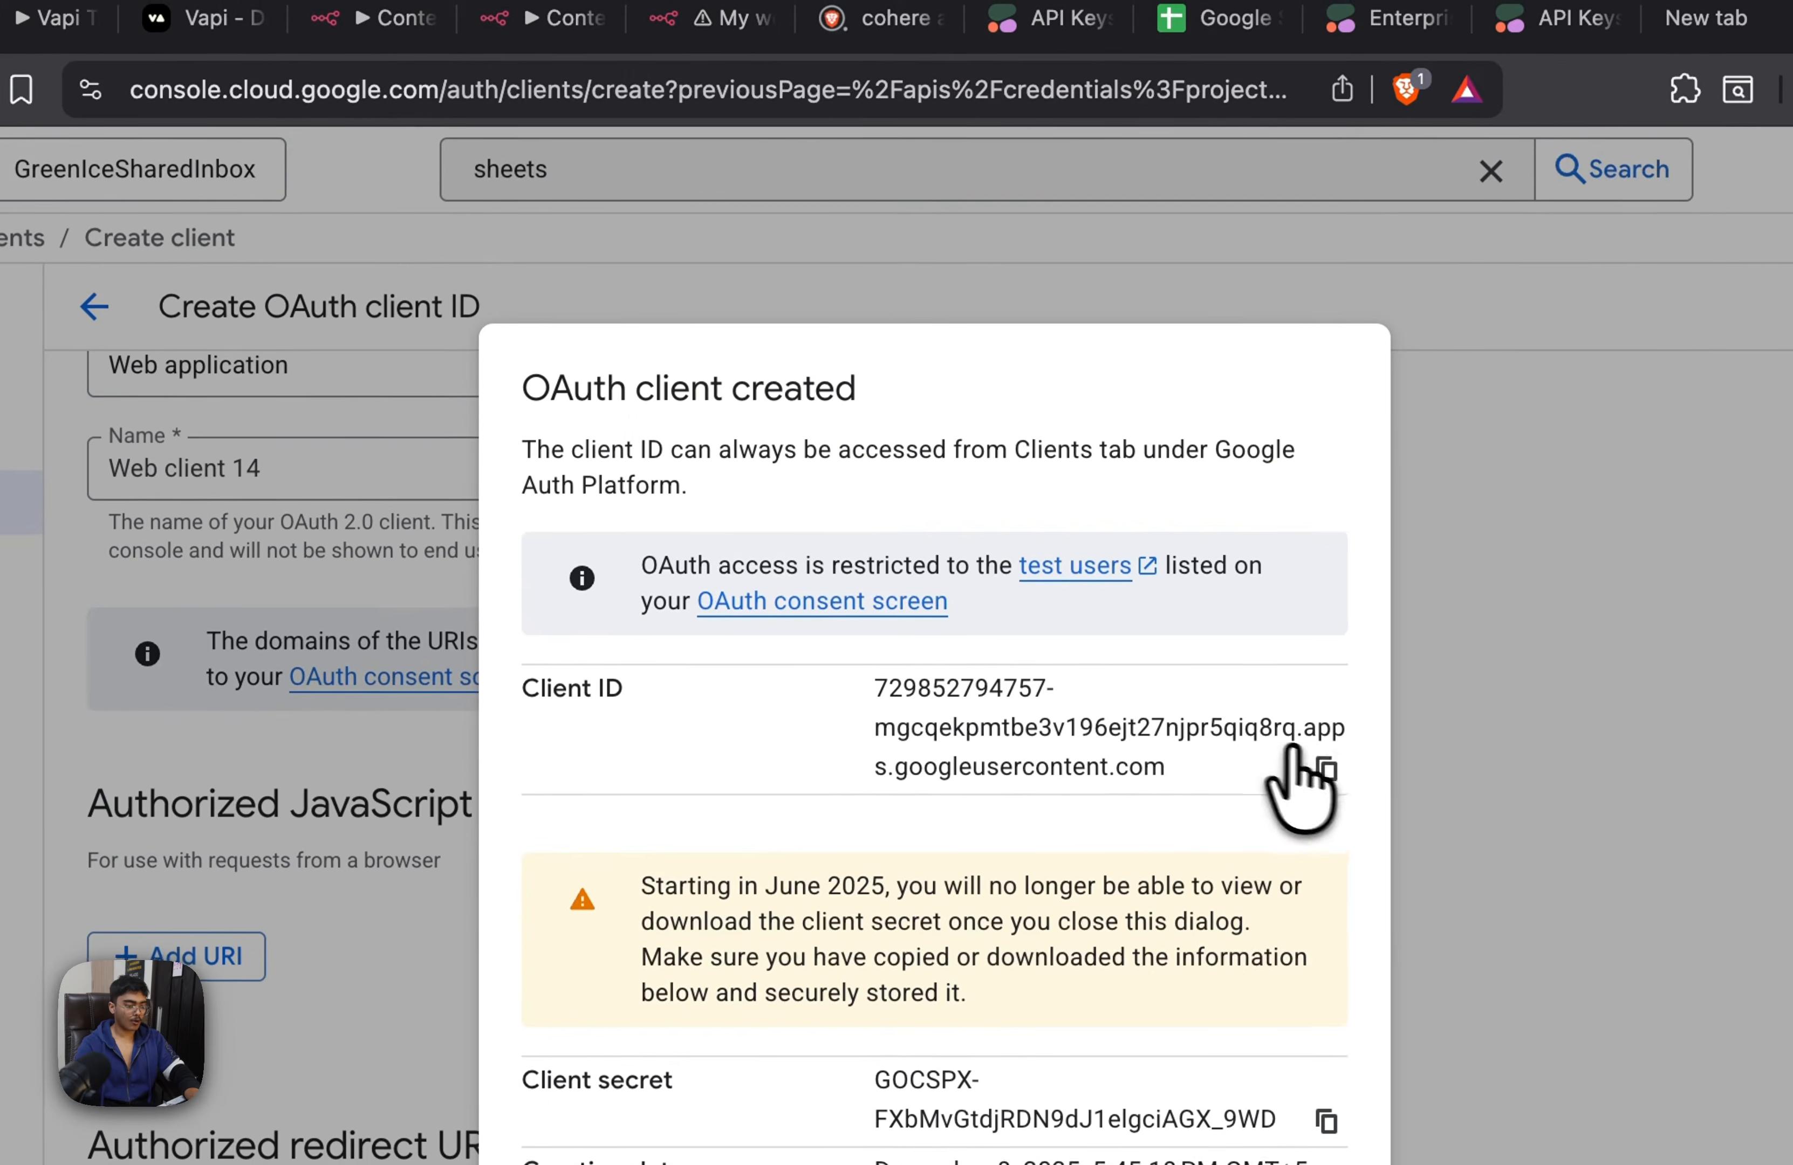
Copy the new OAuth client's ID and client secret into the Google Sheets account 9 credential in n8n
left_click(408, 25)
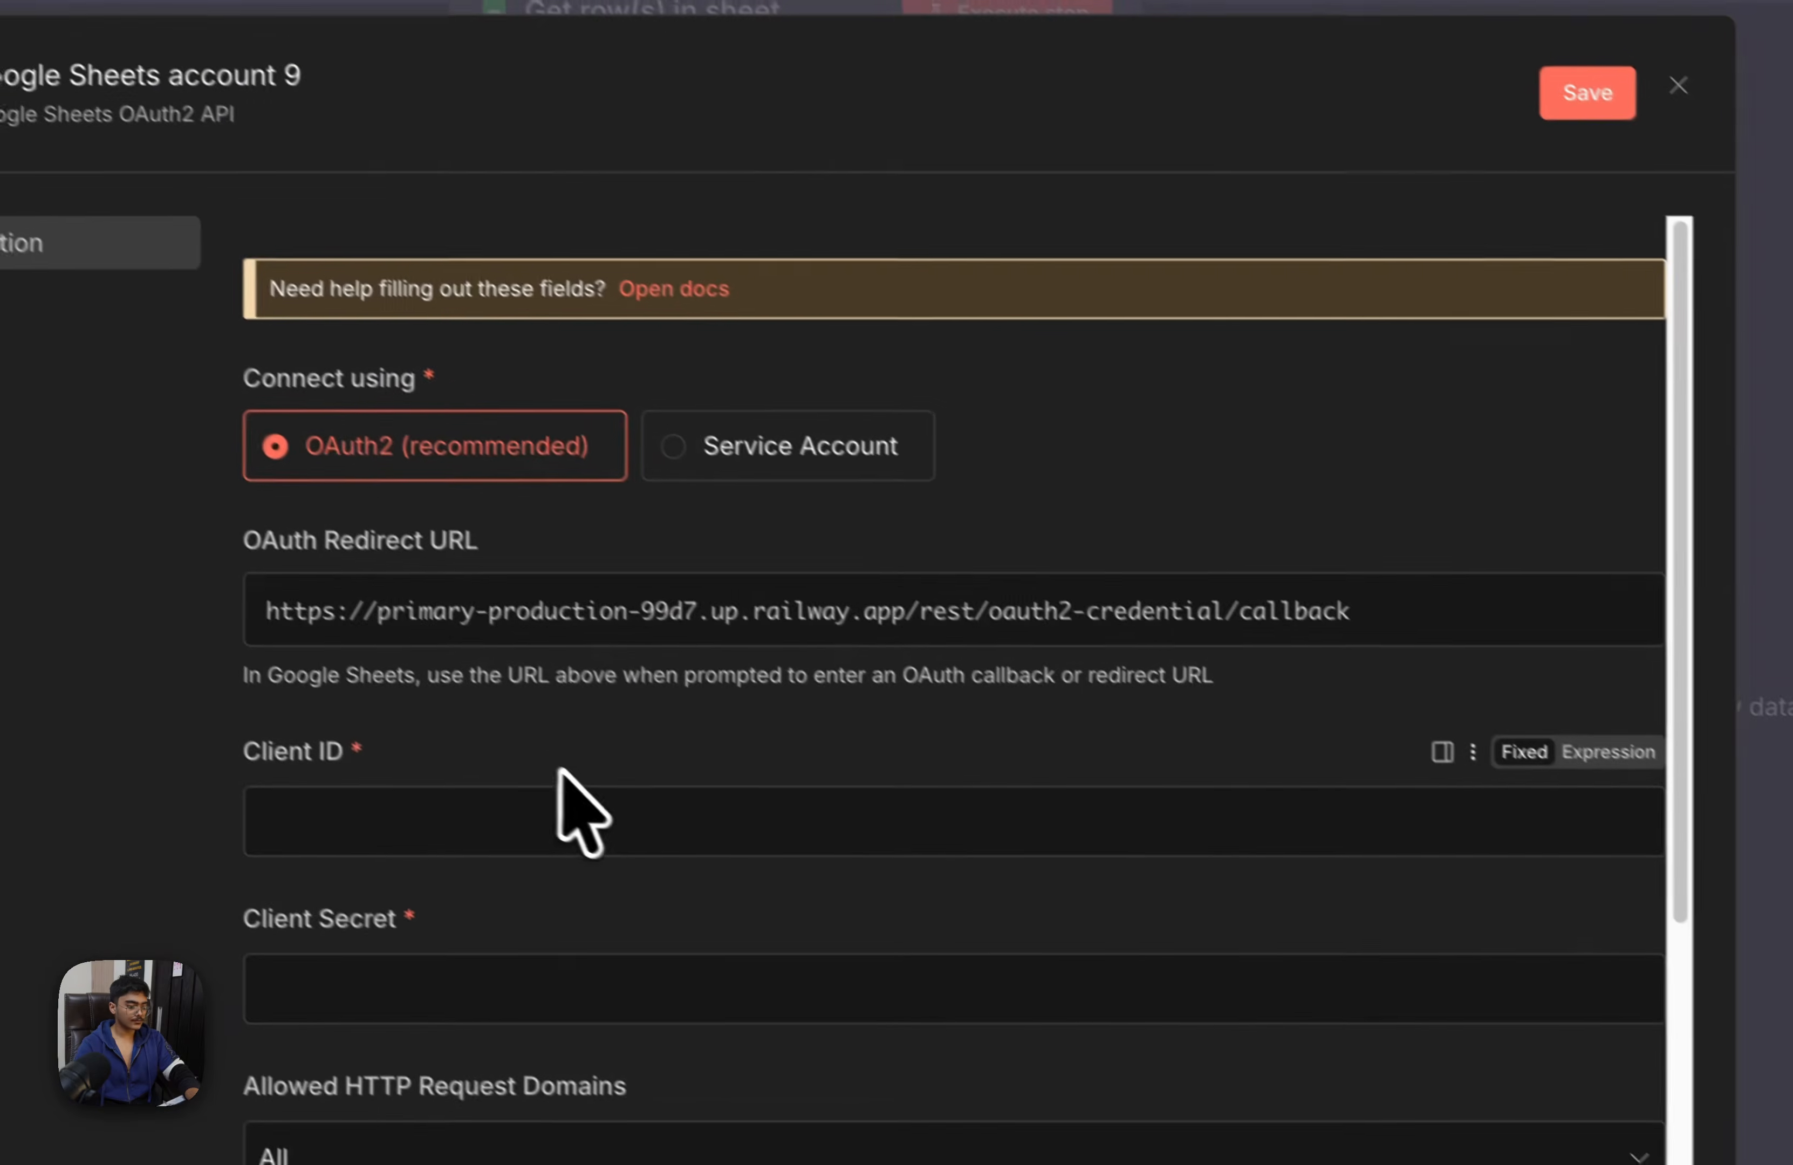
left_click(520, 781)
key("super+v")
left_click(1645, 19)
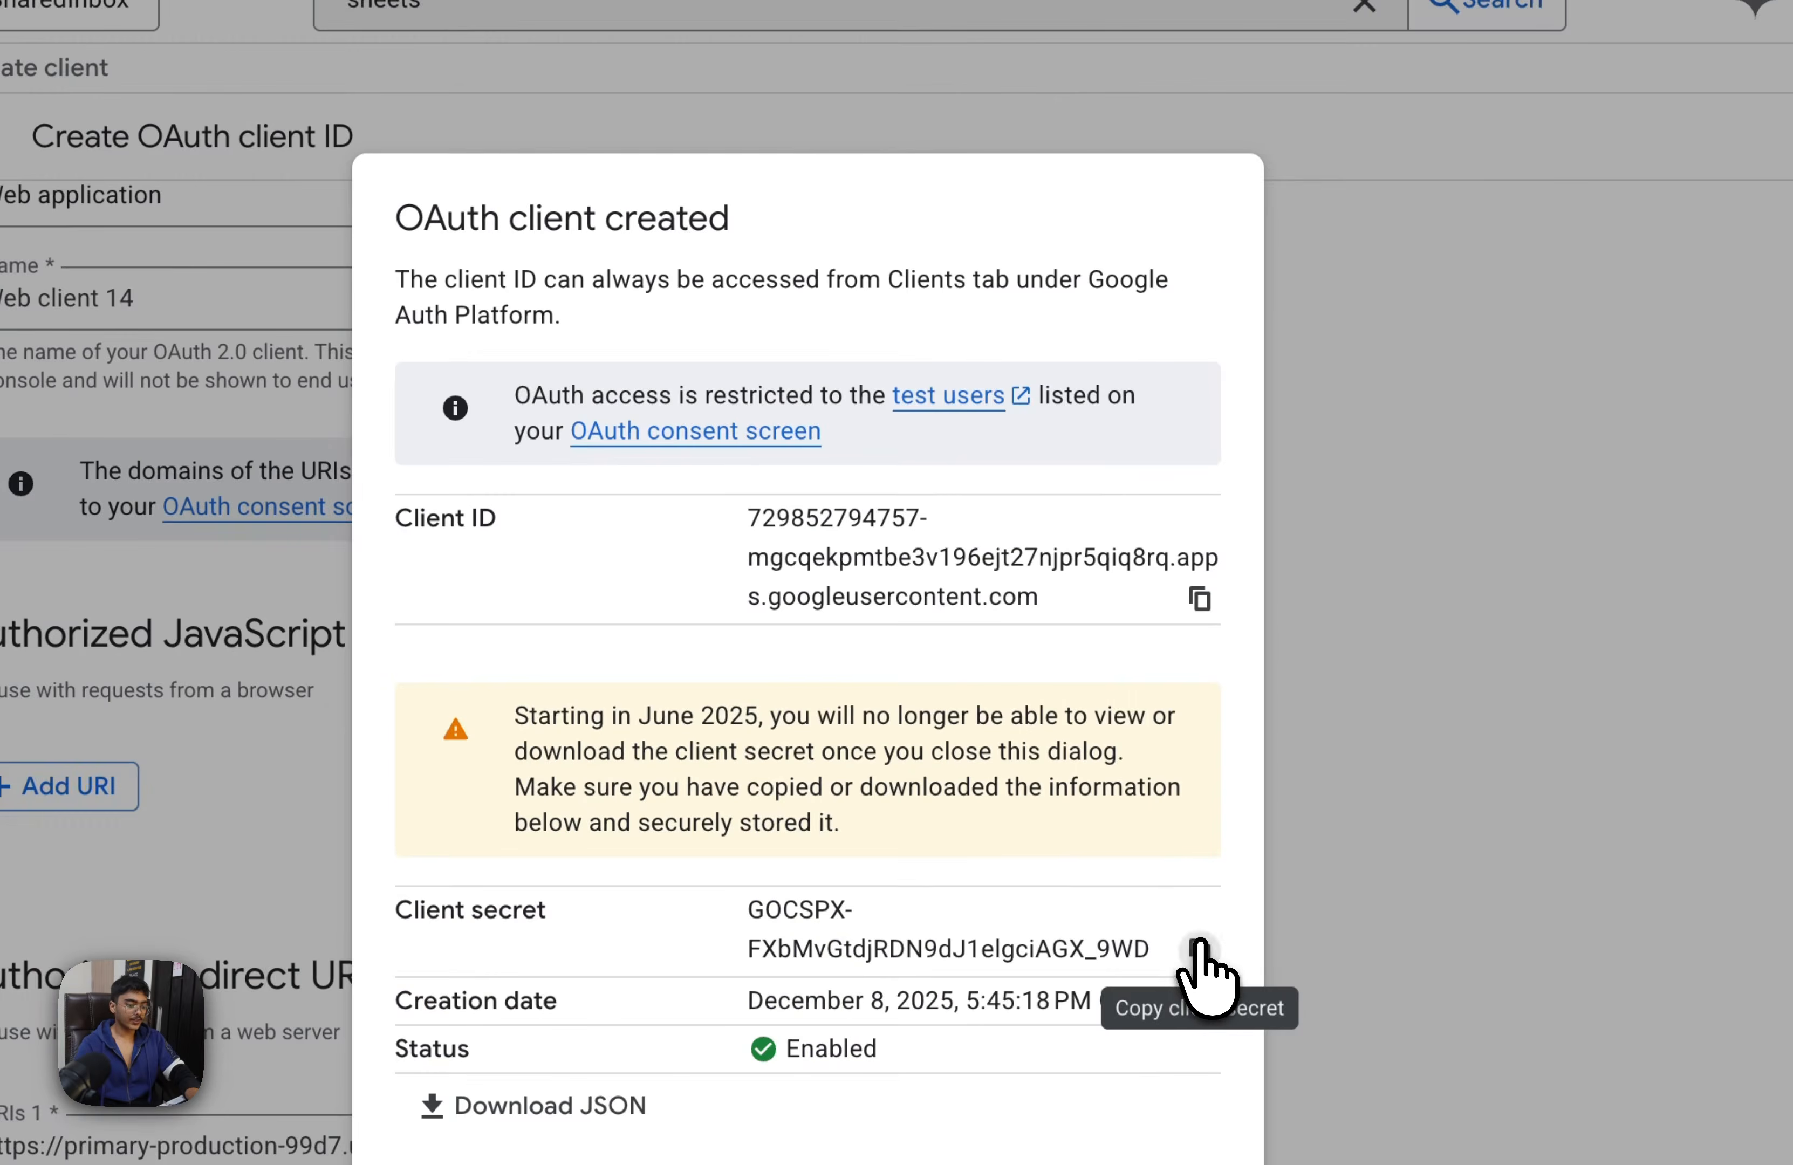
left_click(1198, 947)
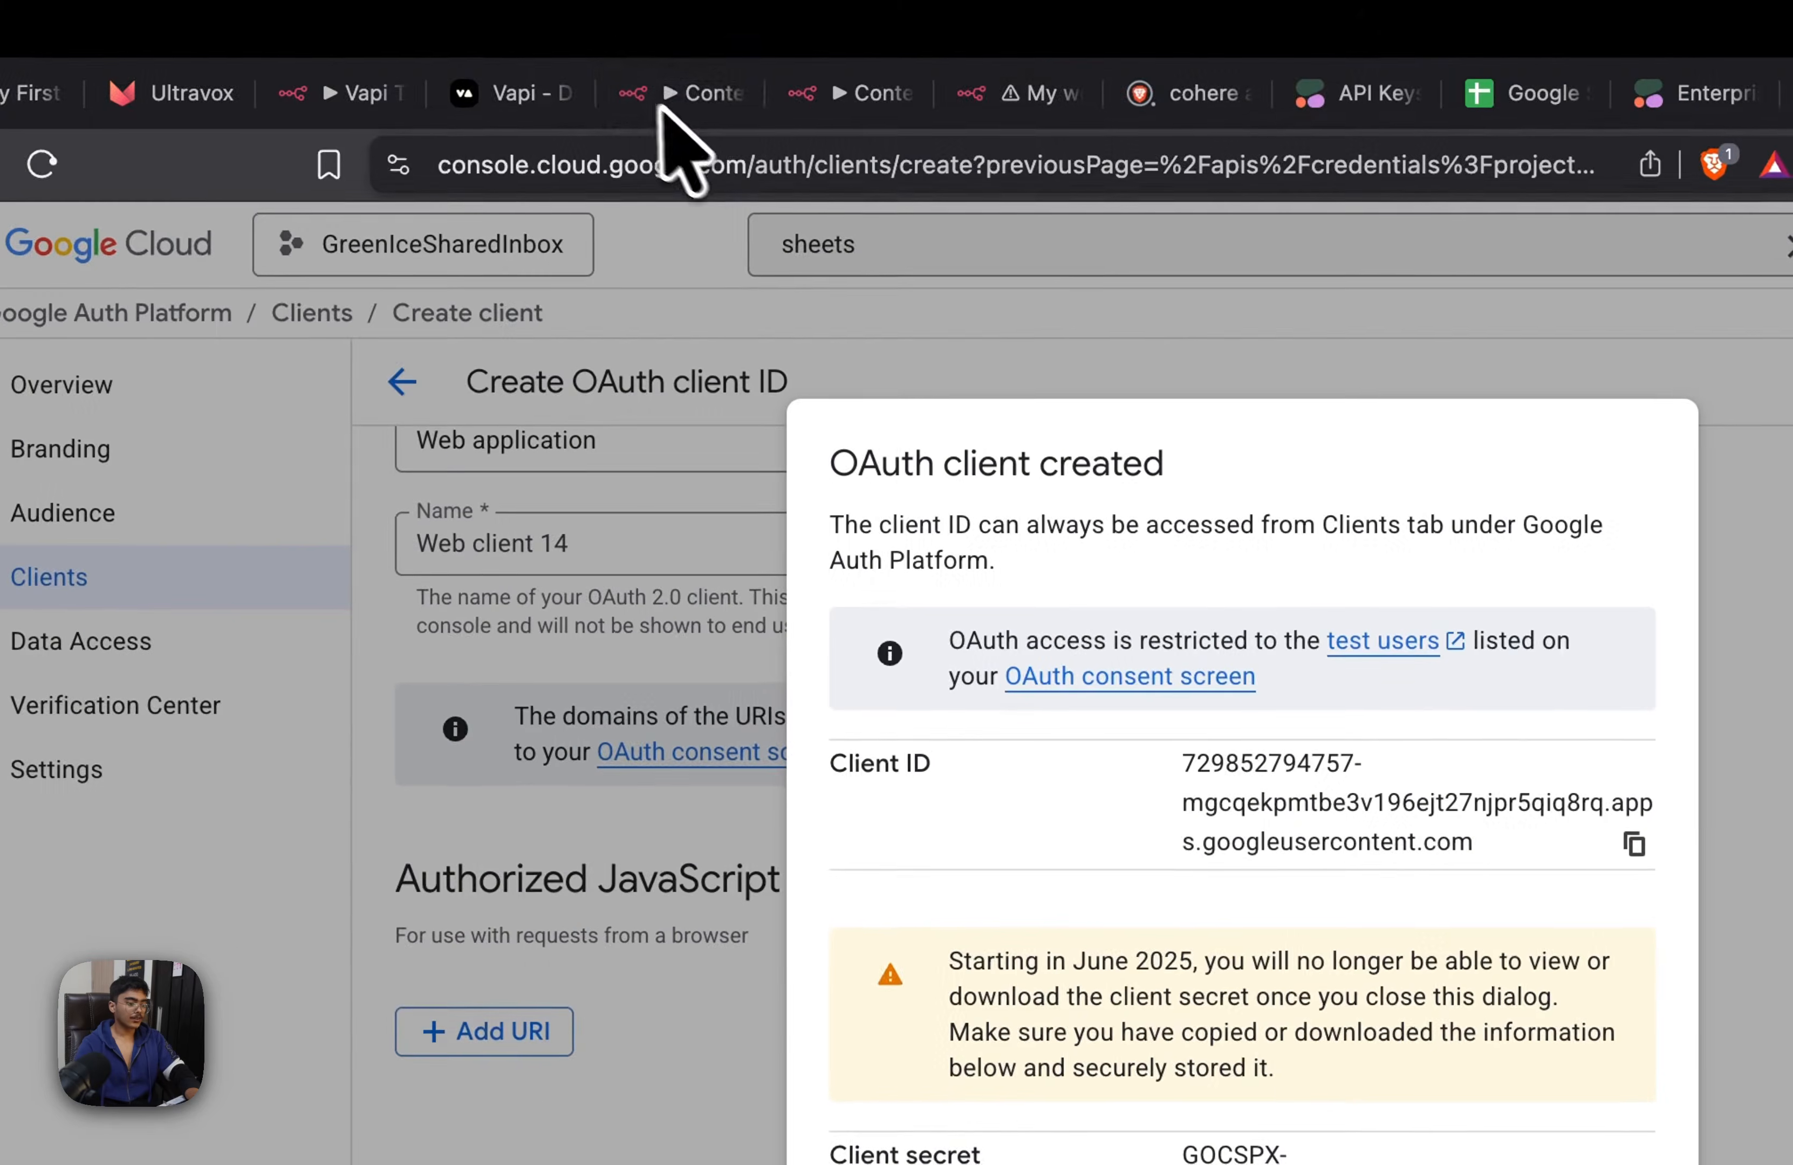
left_click(692, 160)
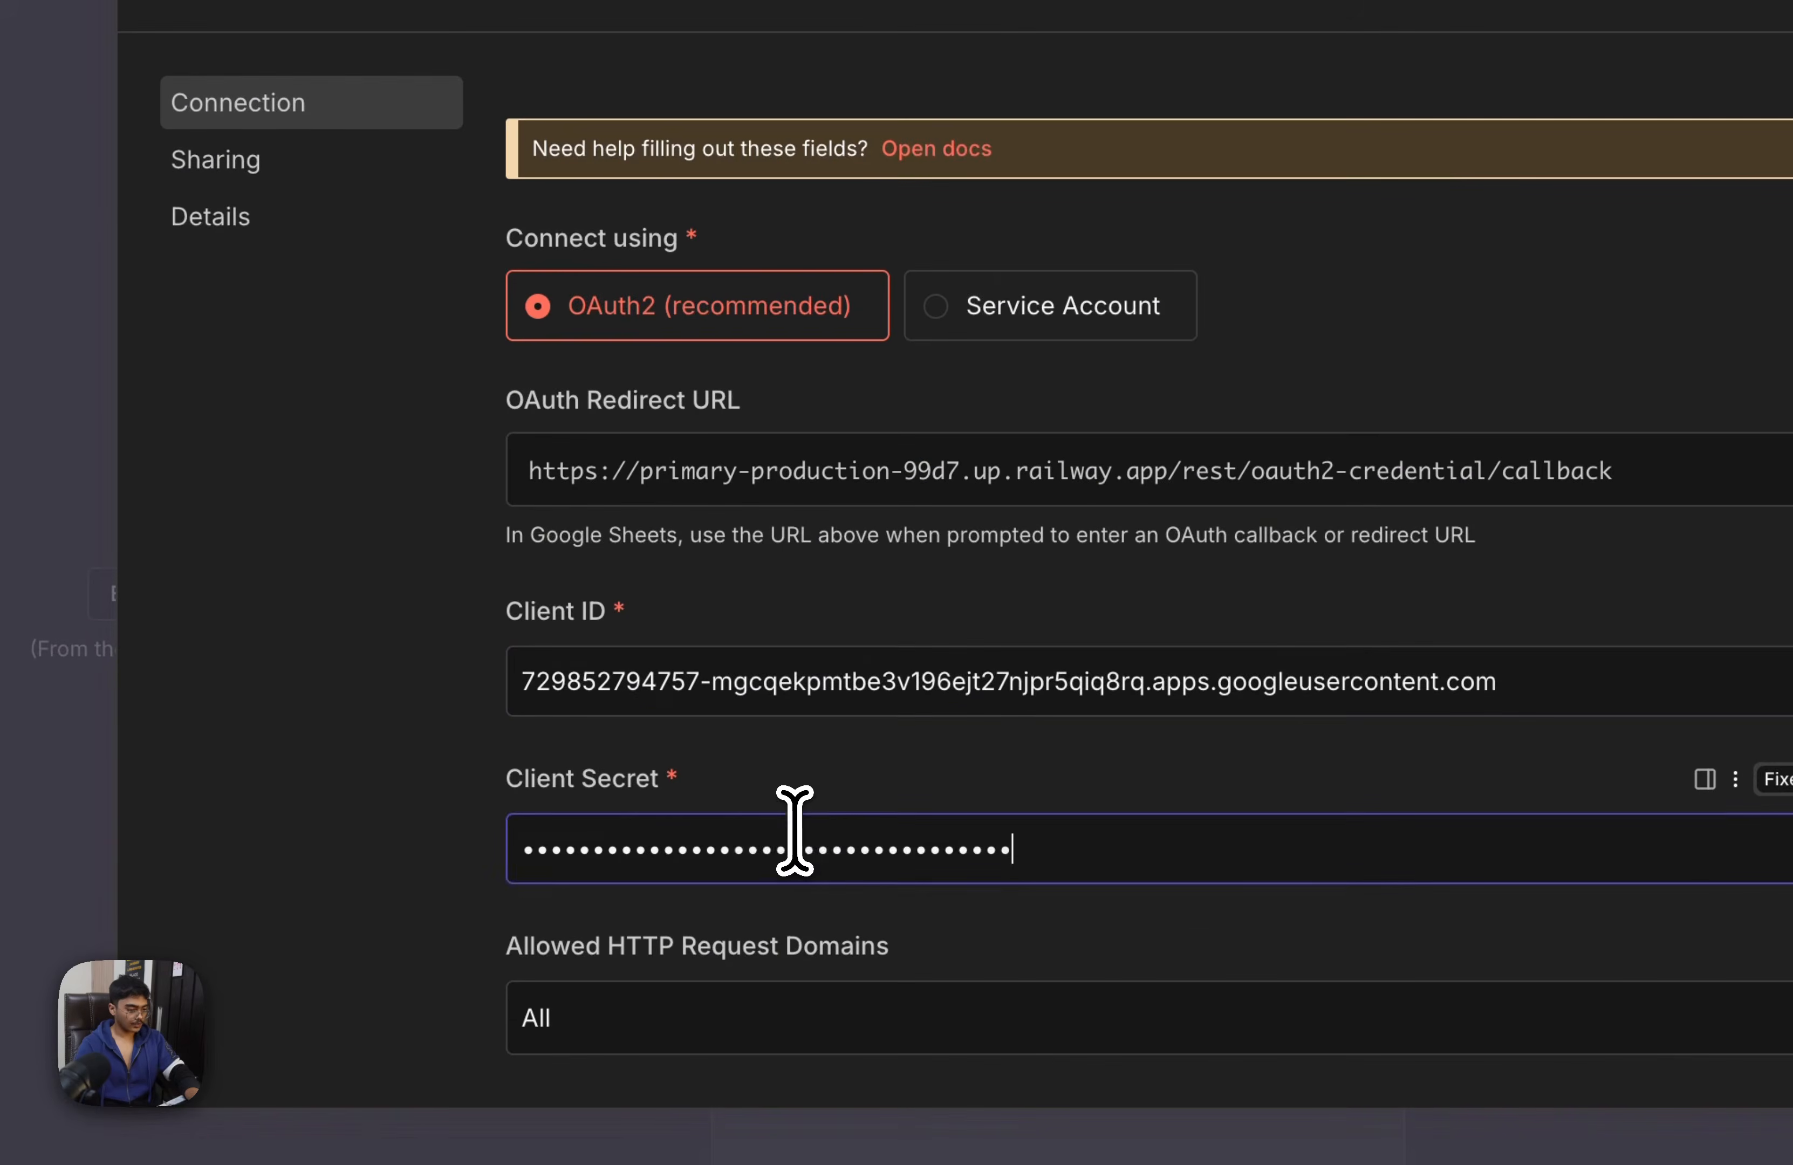
Sign in with the test user's Google account, grant all requested permissions and close the Google Sheets credential in n8n
scroll(809, 824, "down", 7)
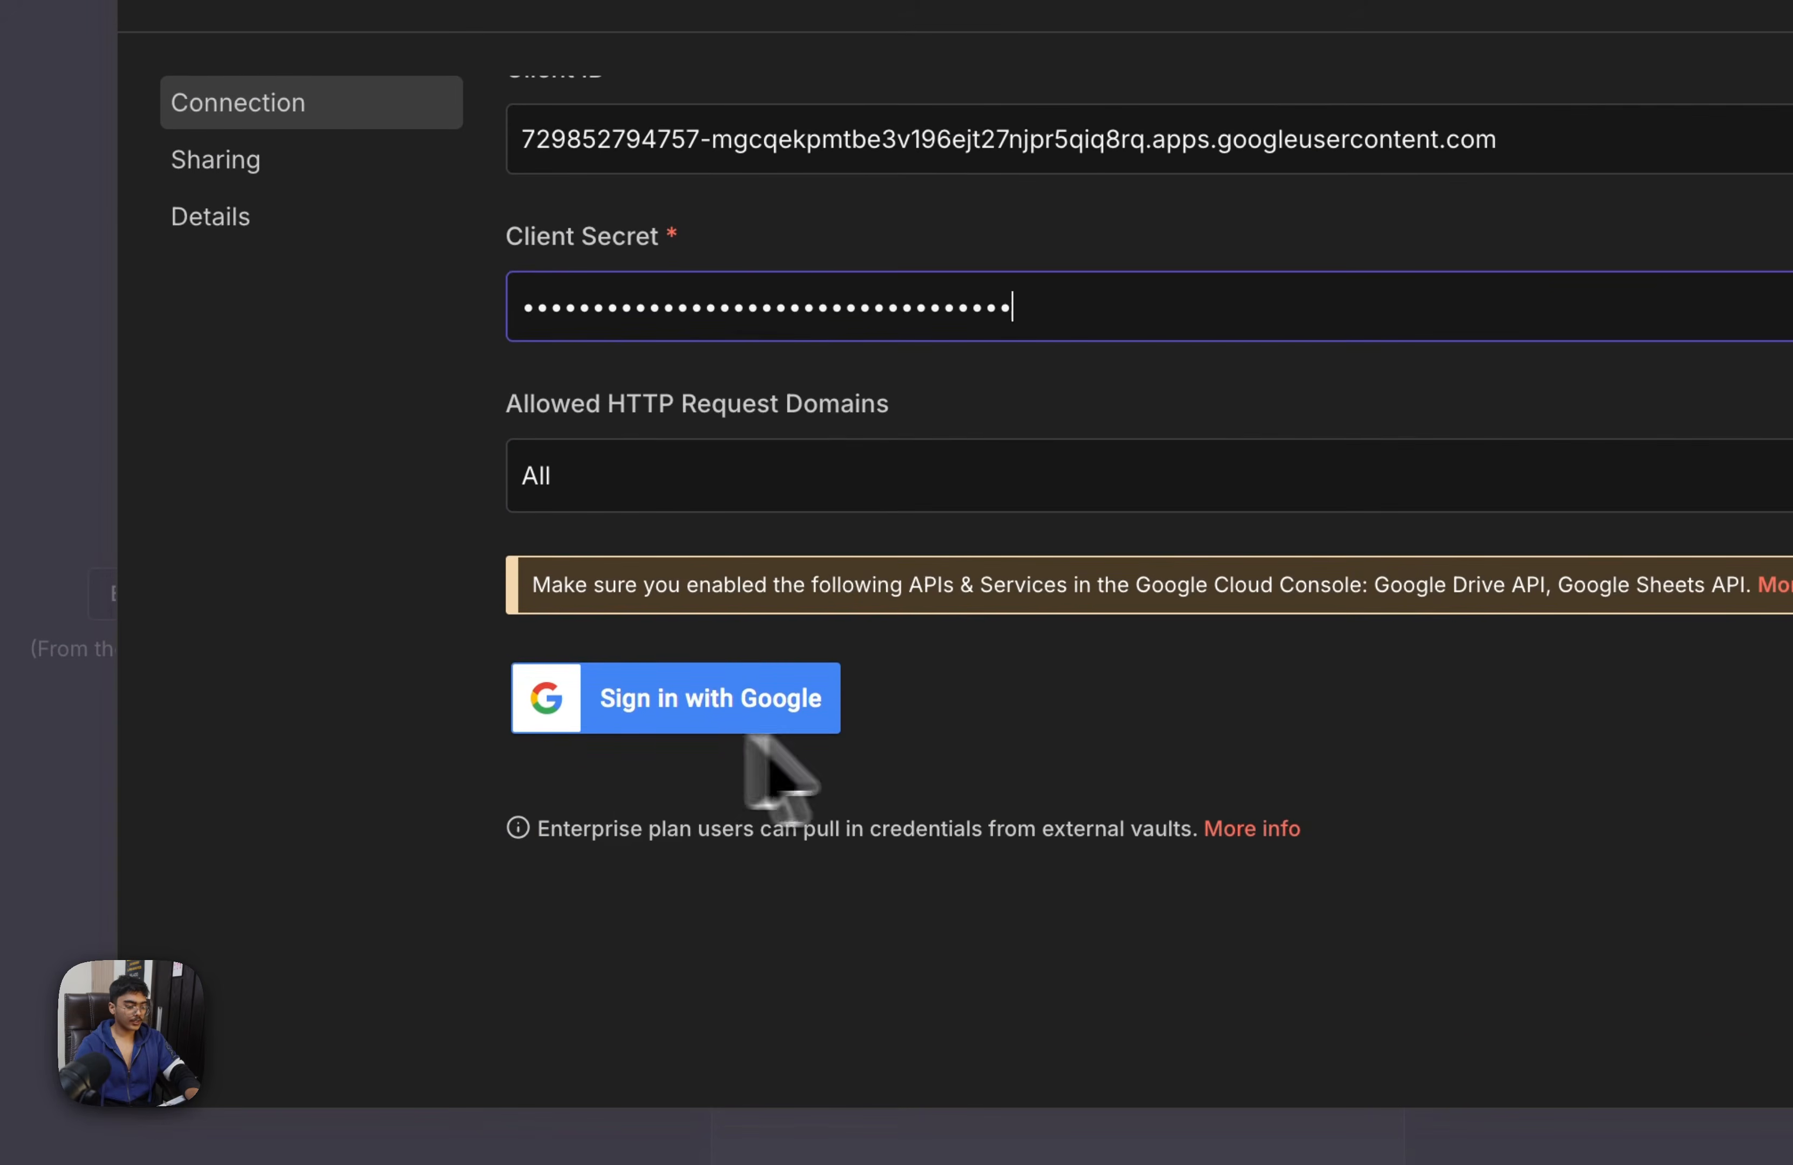
left_click(713, 700)
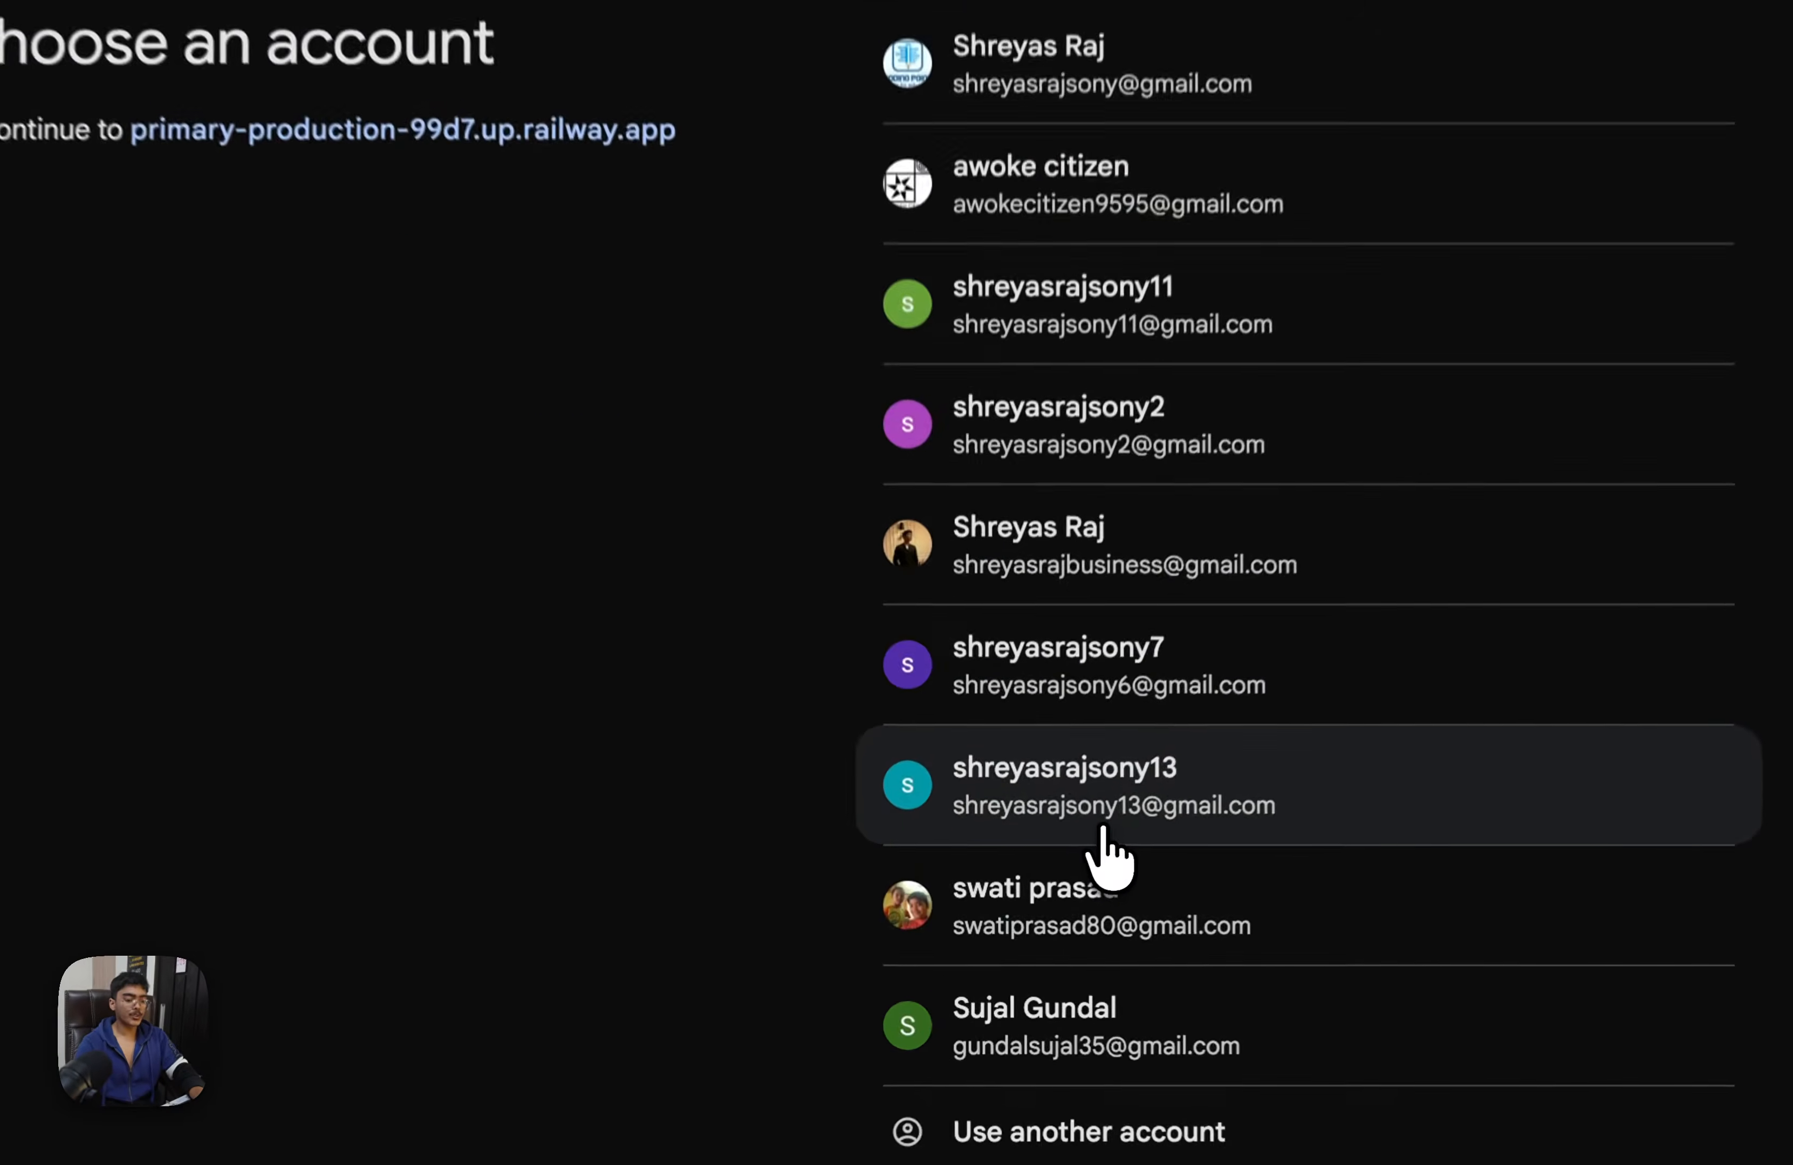
left_click(1060, 873)
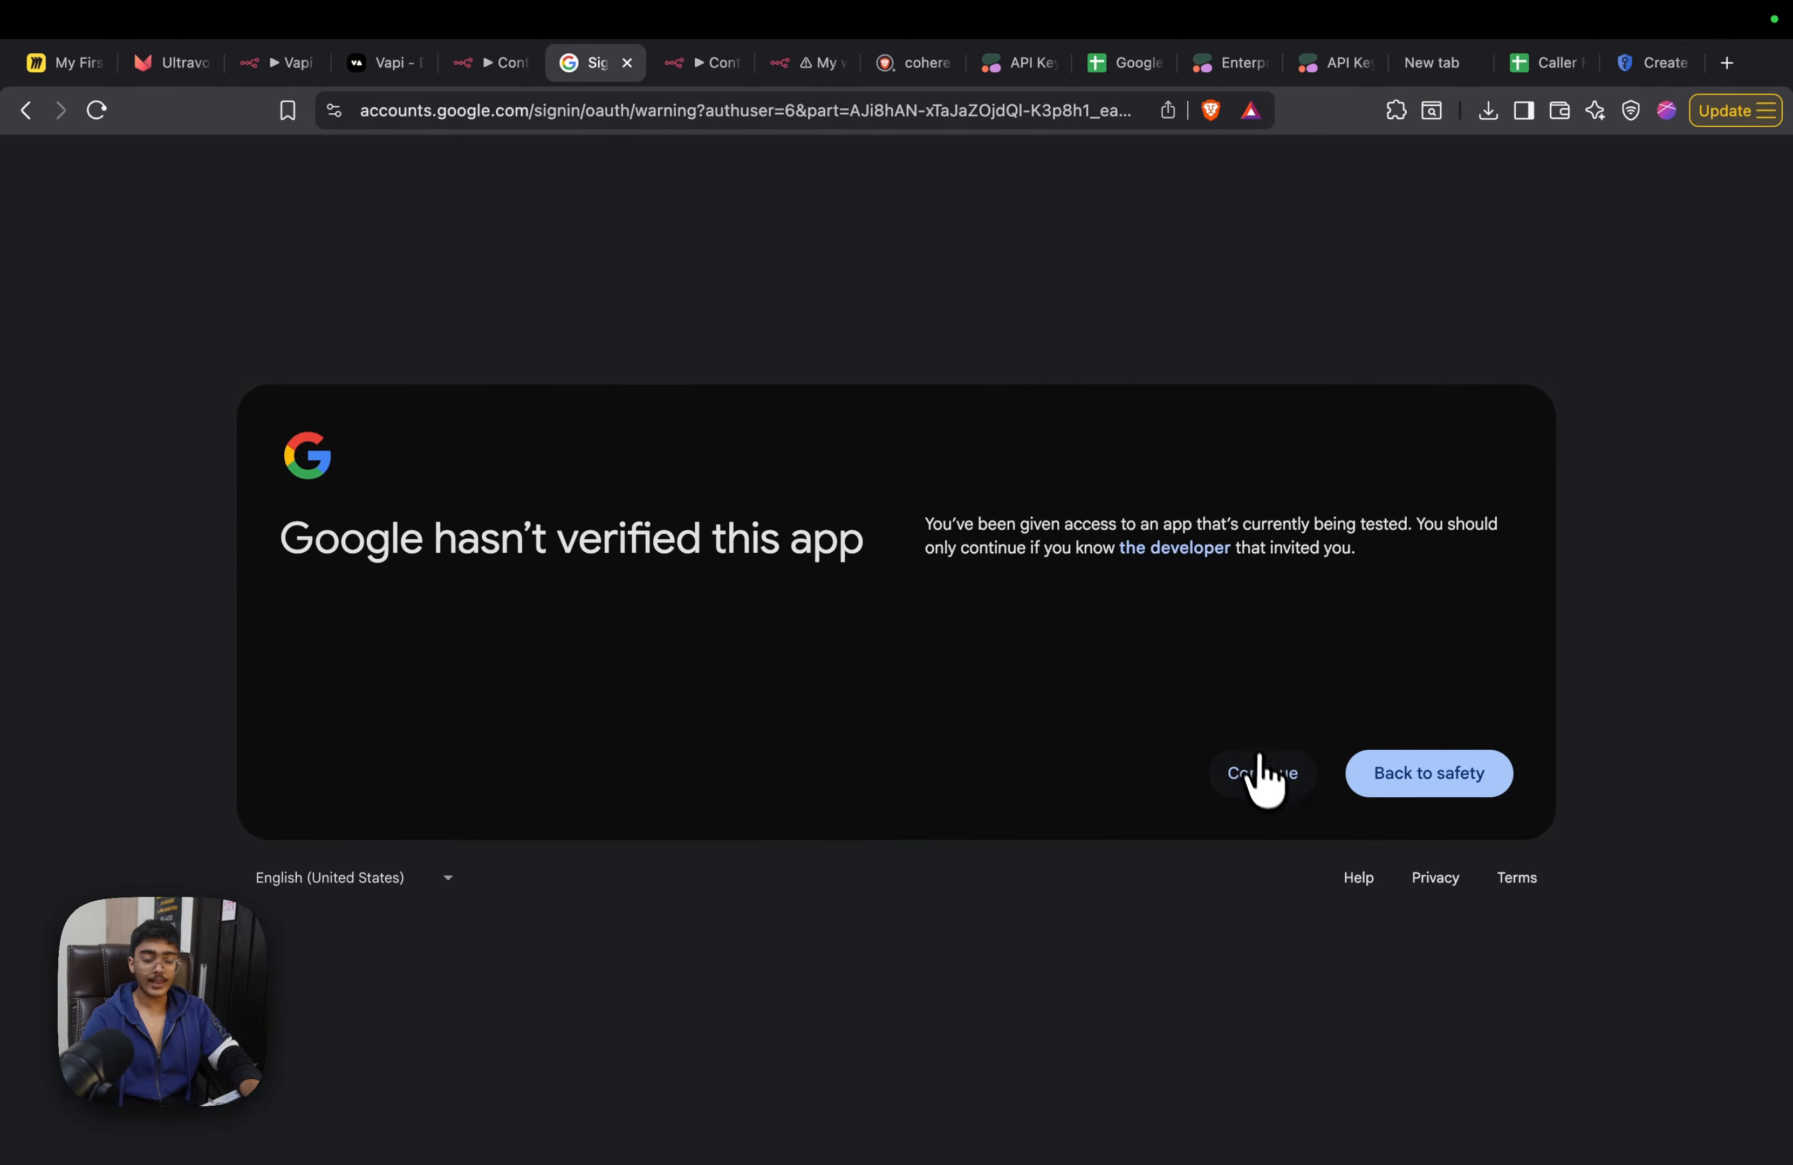
left_click(1270, 786)
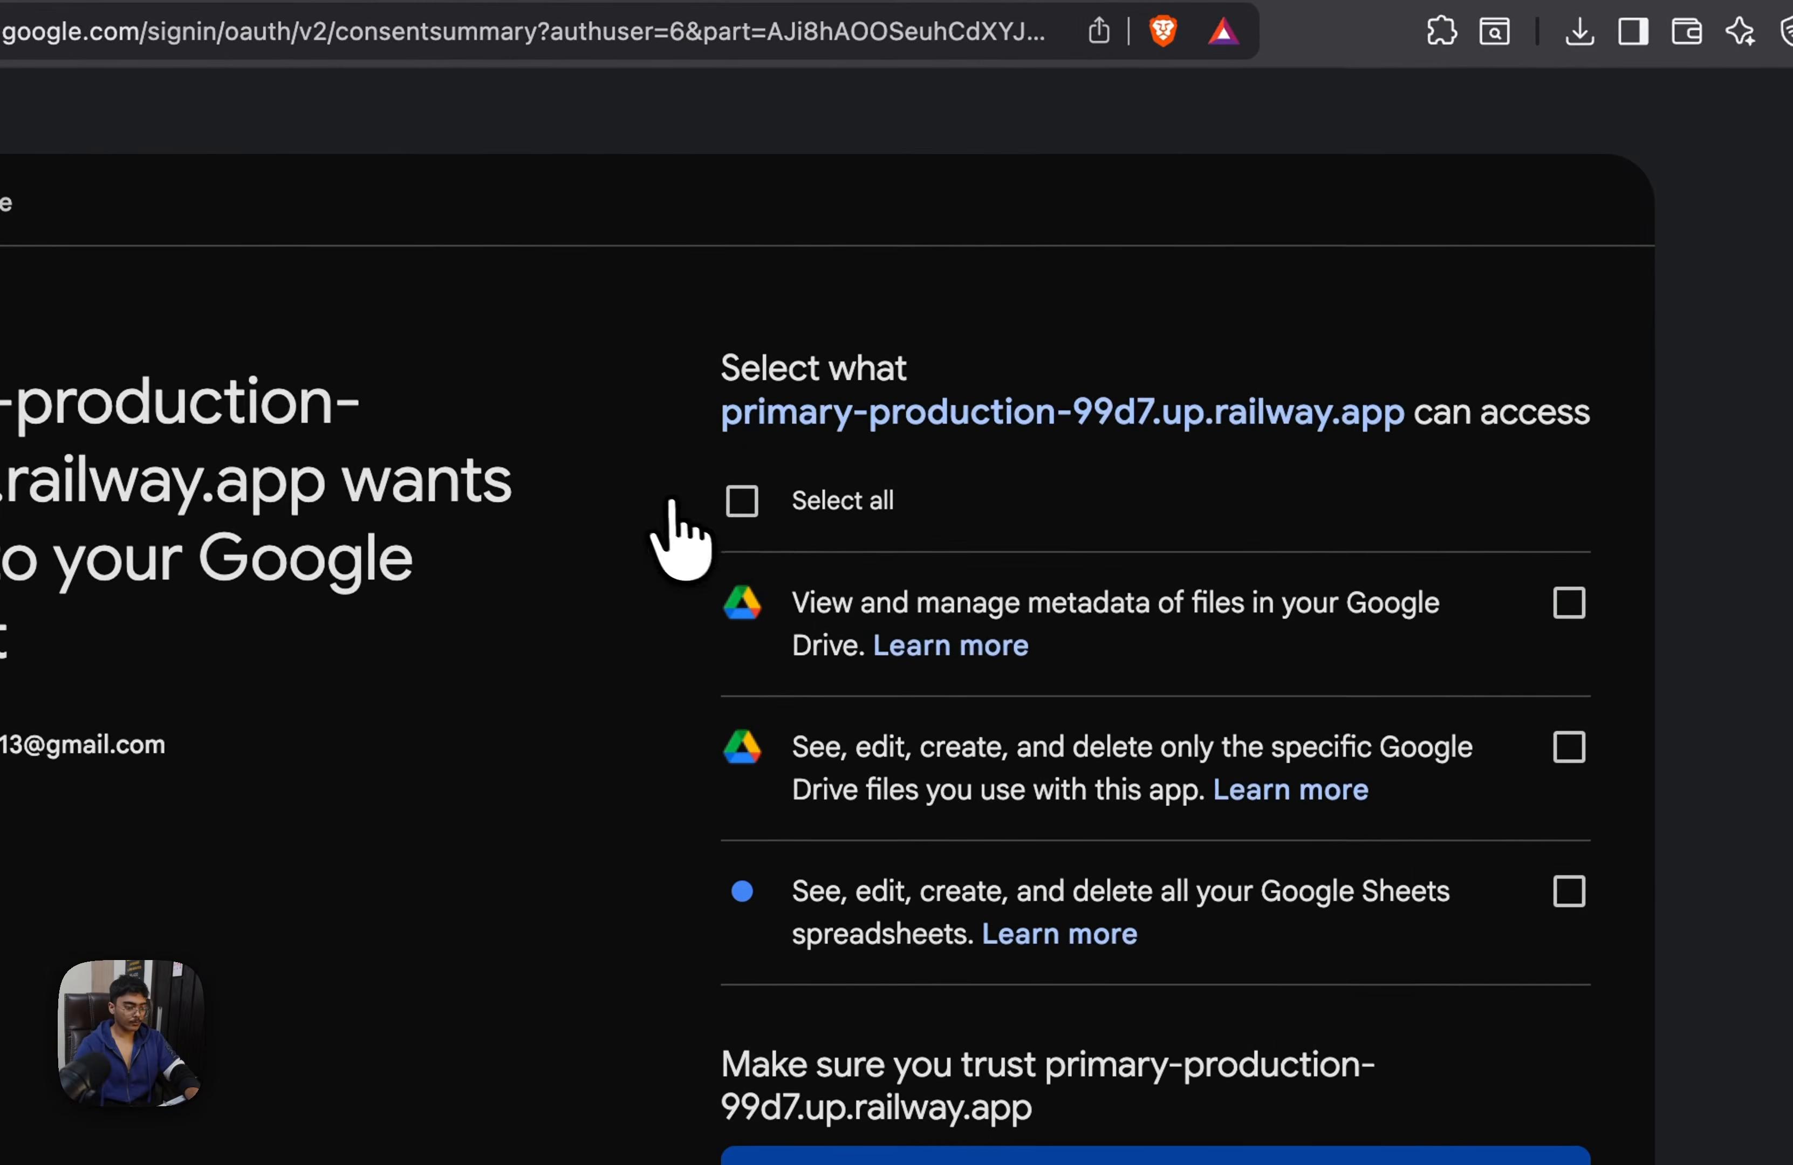
left_click(741, 501)
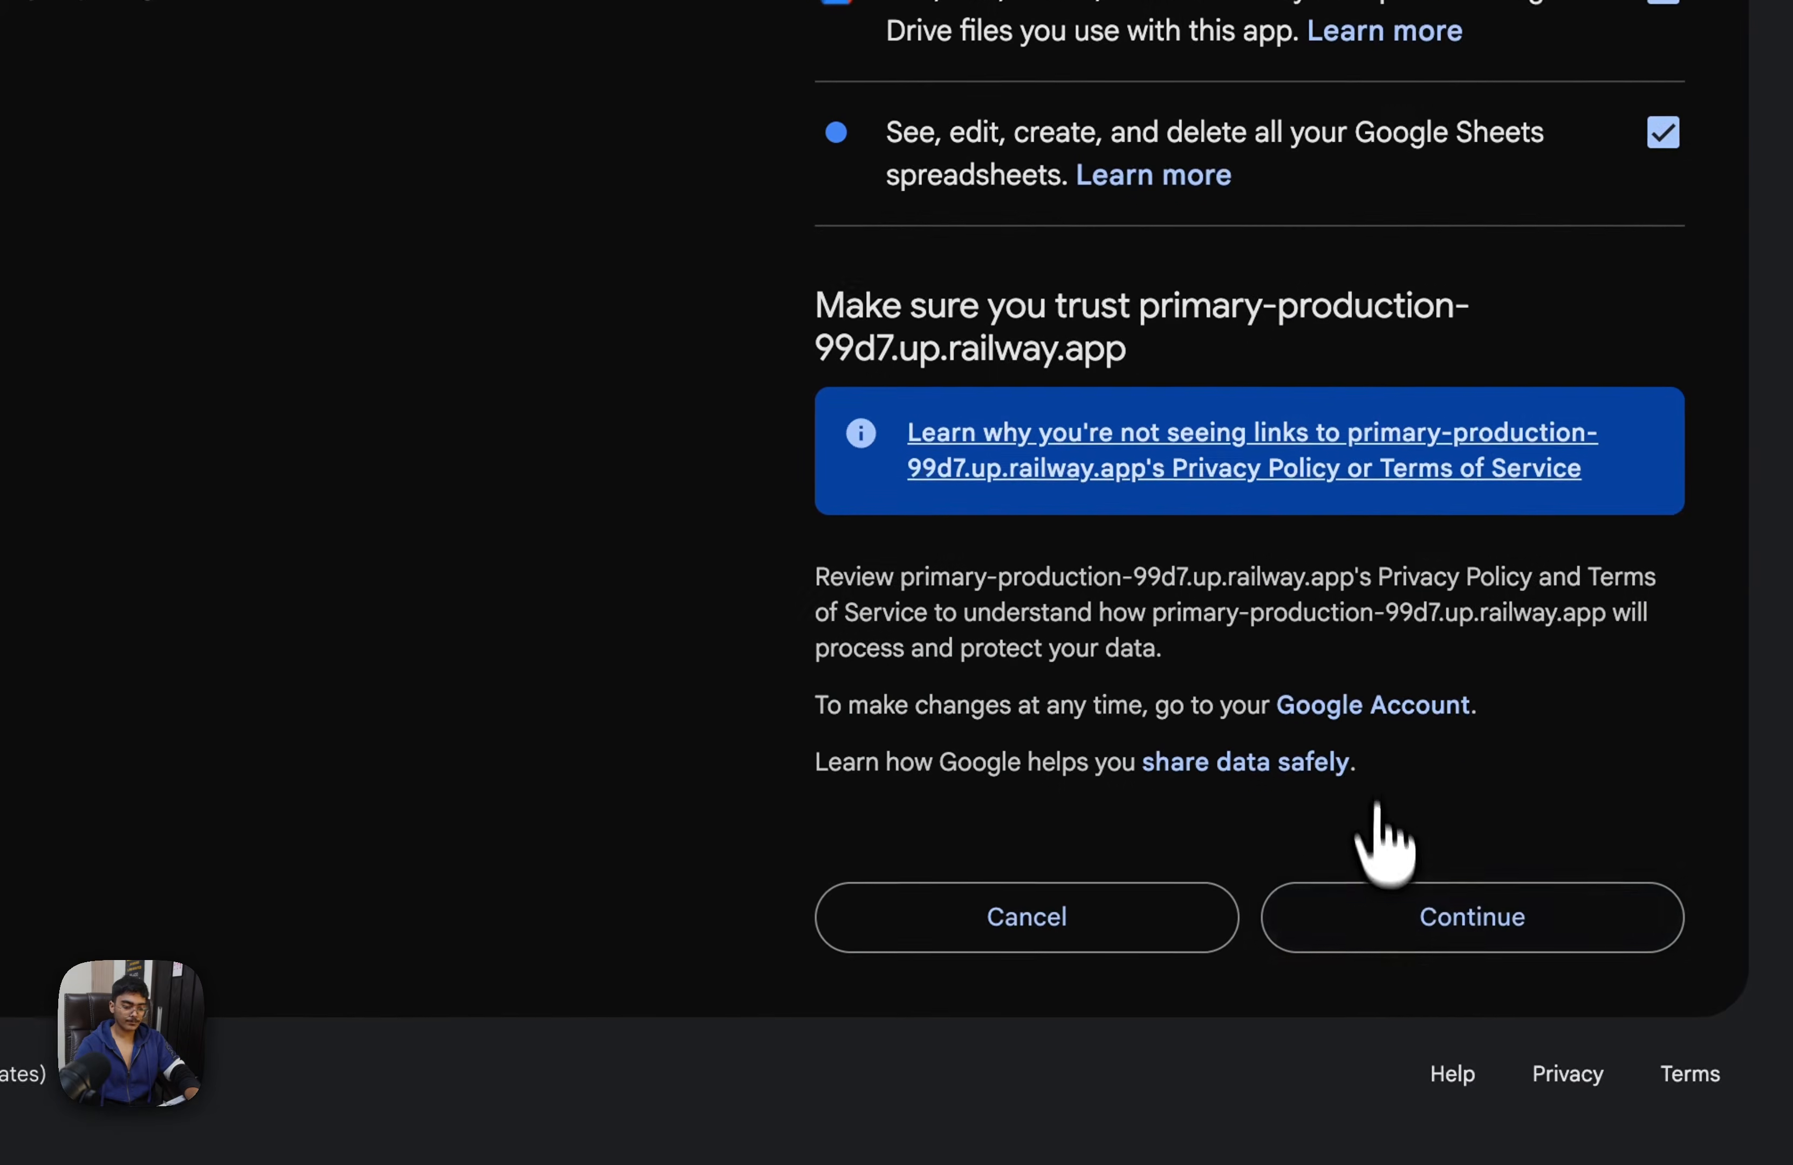
left_click(1375, 914)
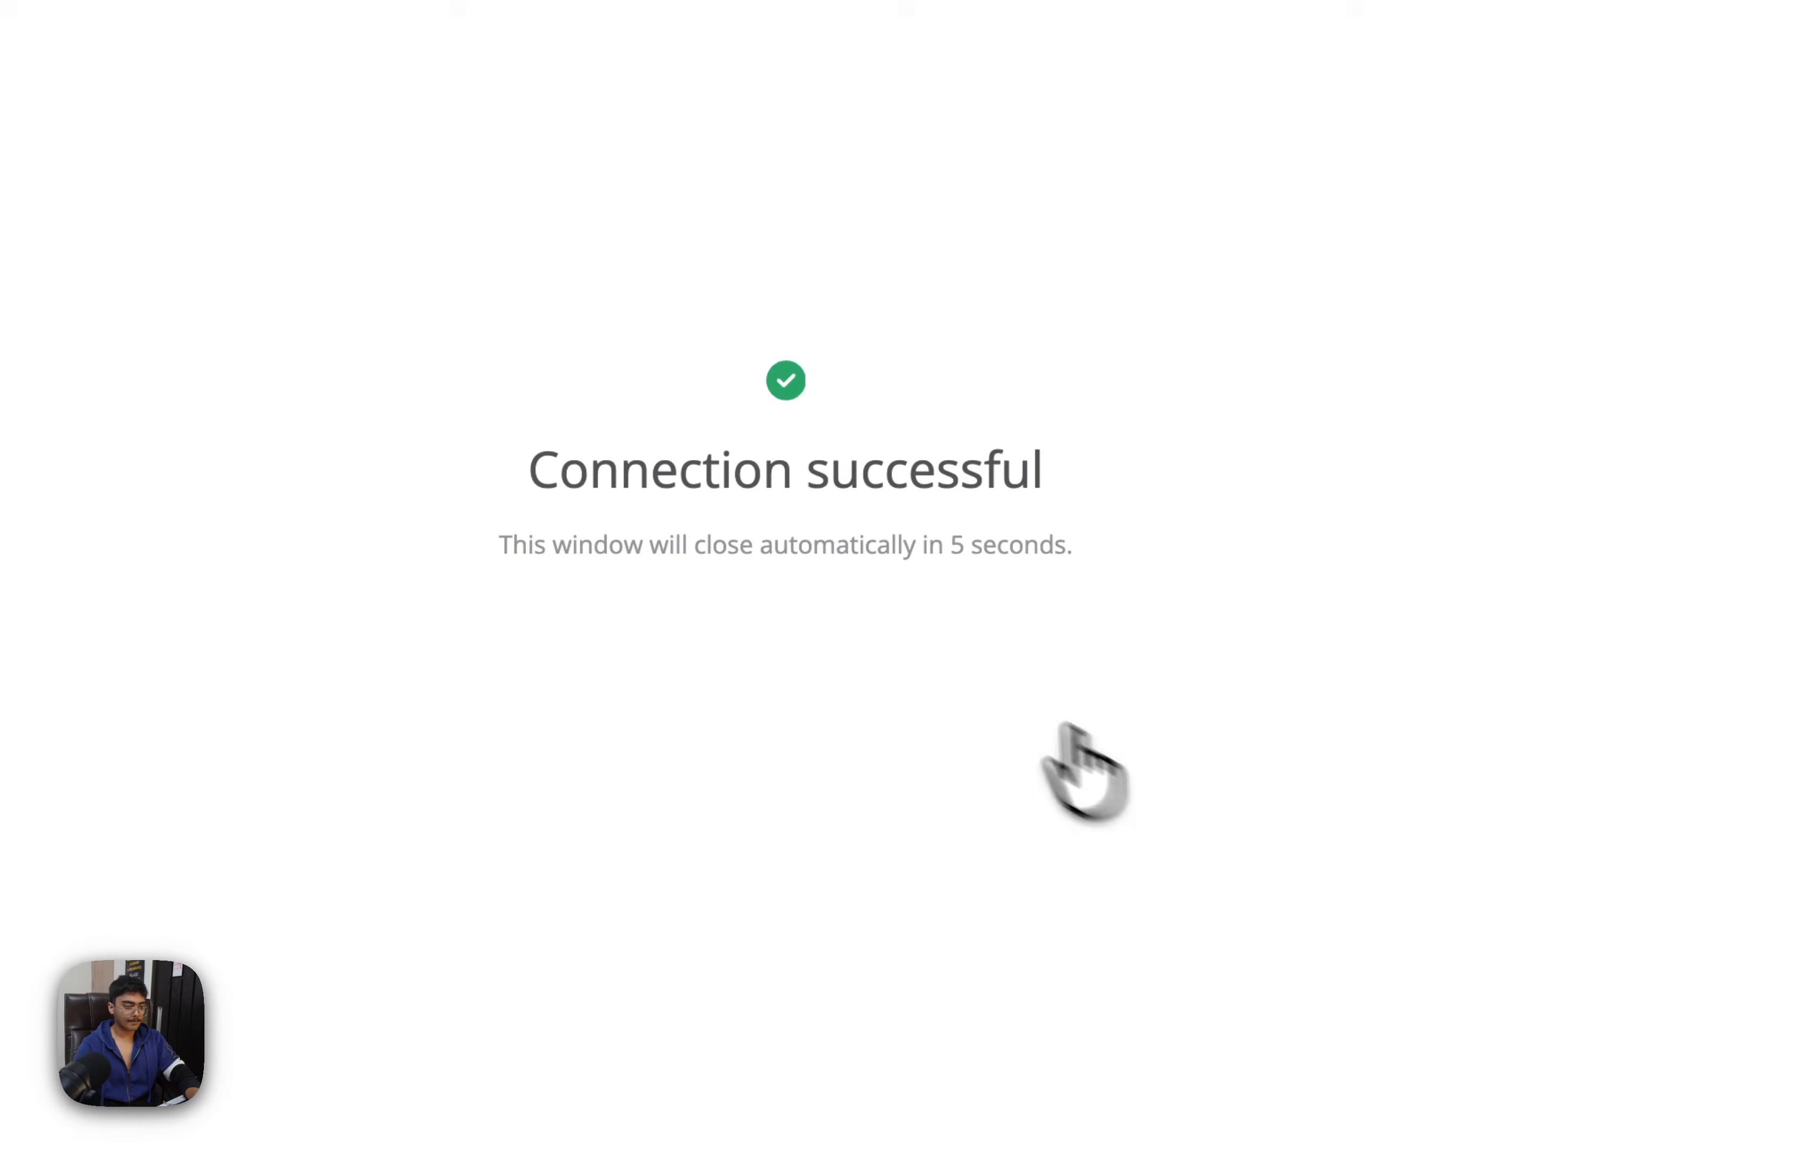
left_click(452, 83)
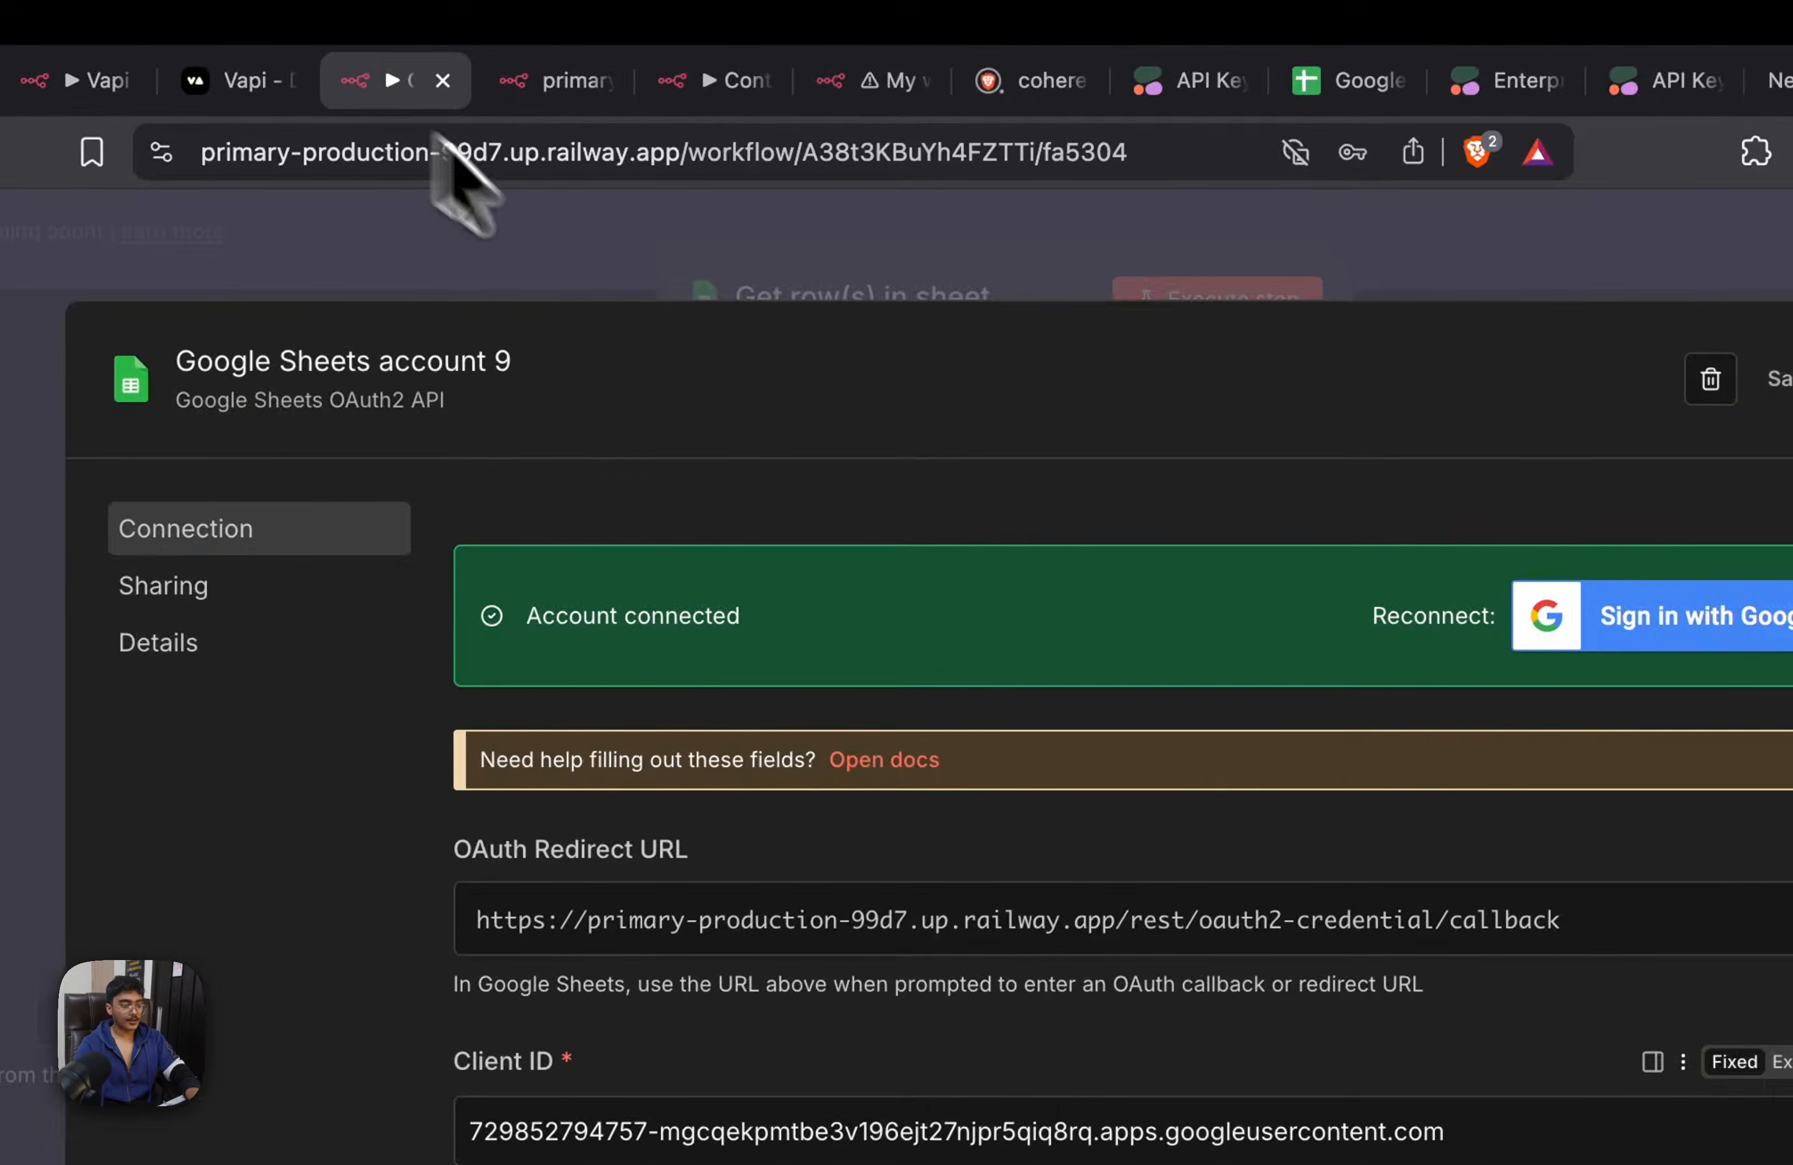
left_click(1487, 229)
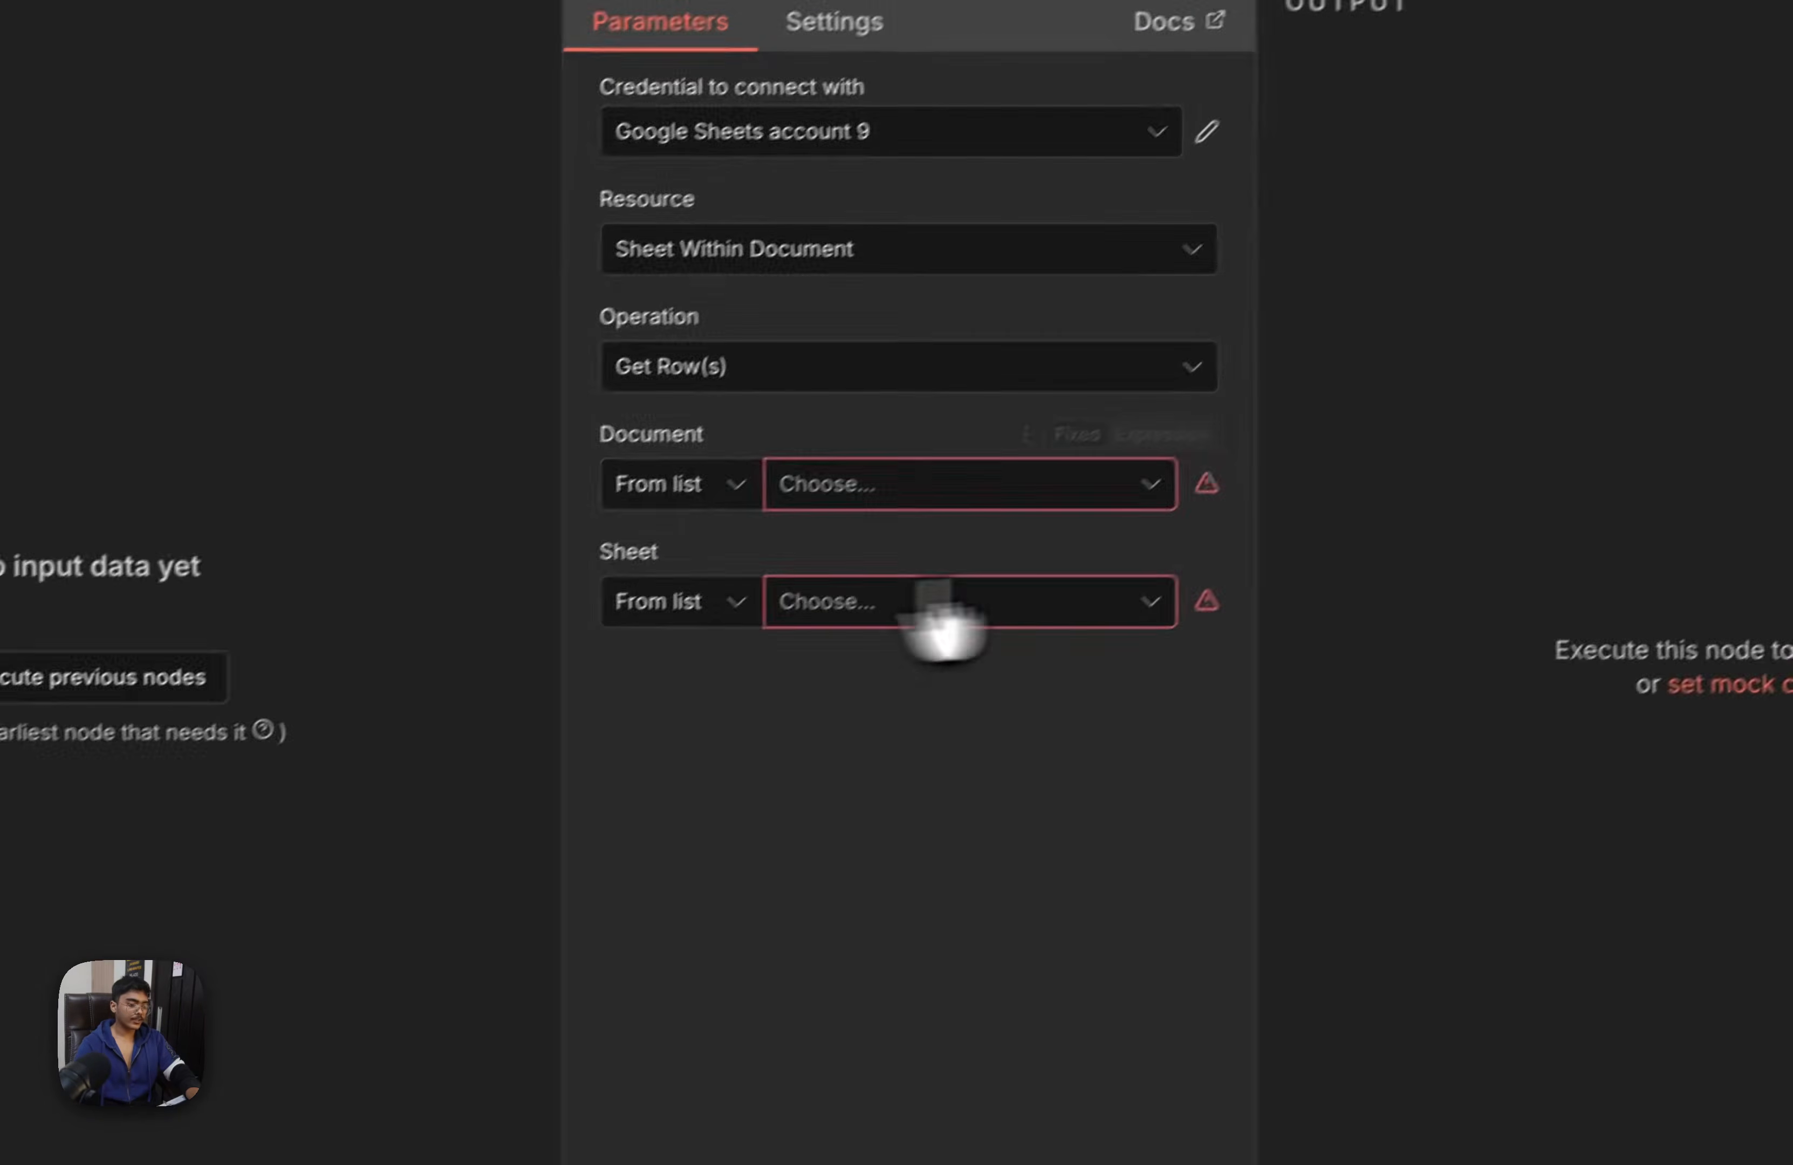
Set the Get row(s) in sheet node to document Caller History and sheet Sheet1, checking the spreadsheet's title, and return to the canvas
left_click(569, 681)
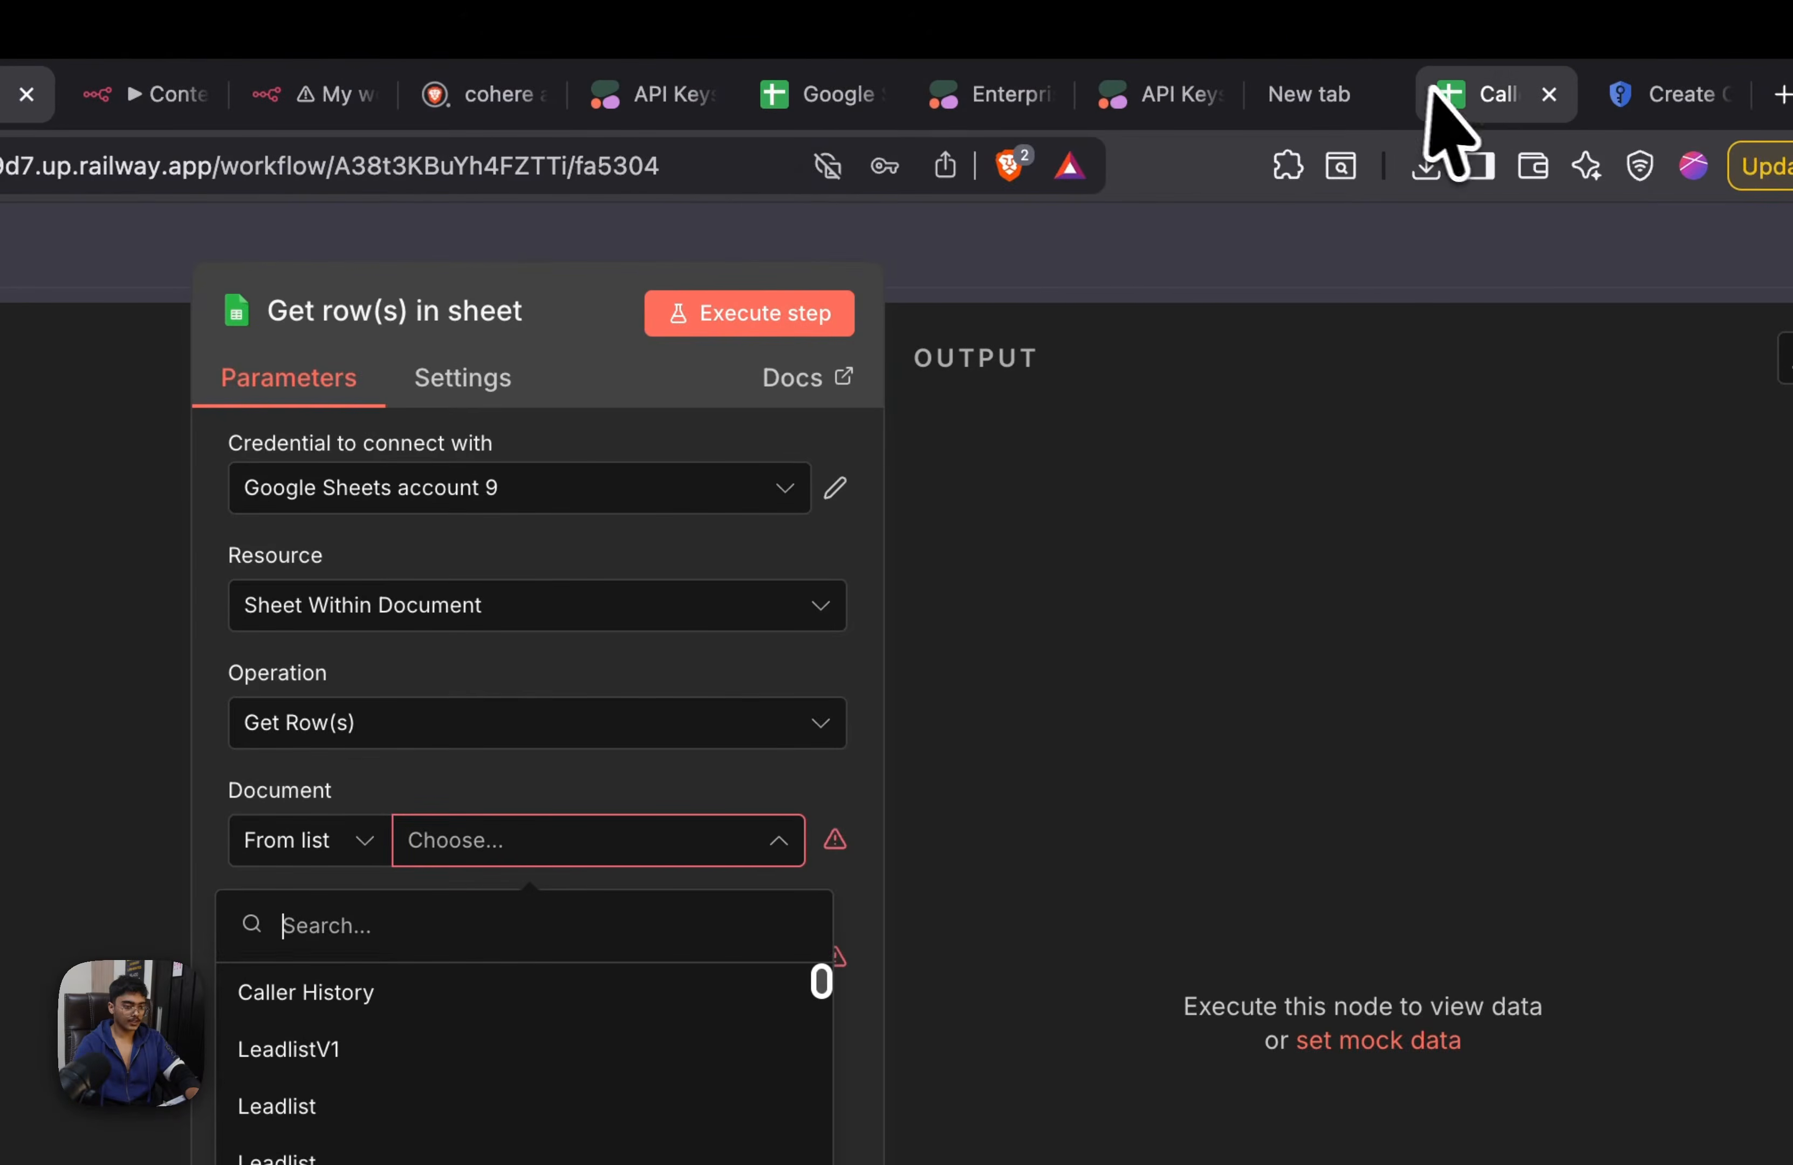
left_click_drag(1471, 113, 1416, 115)
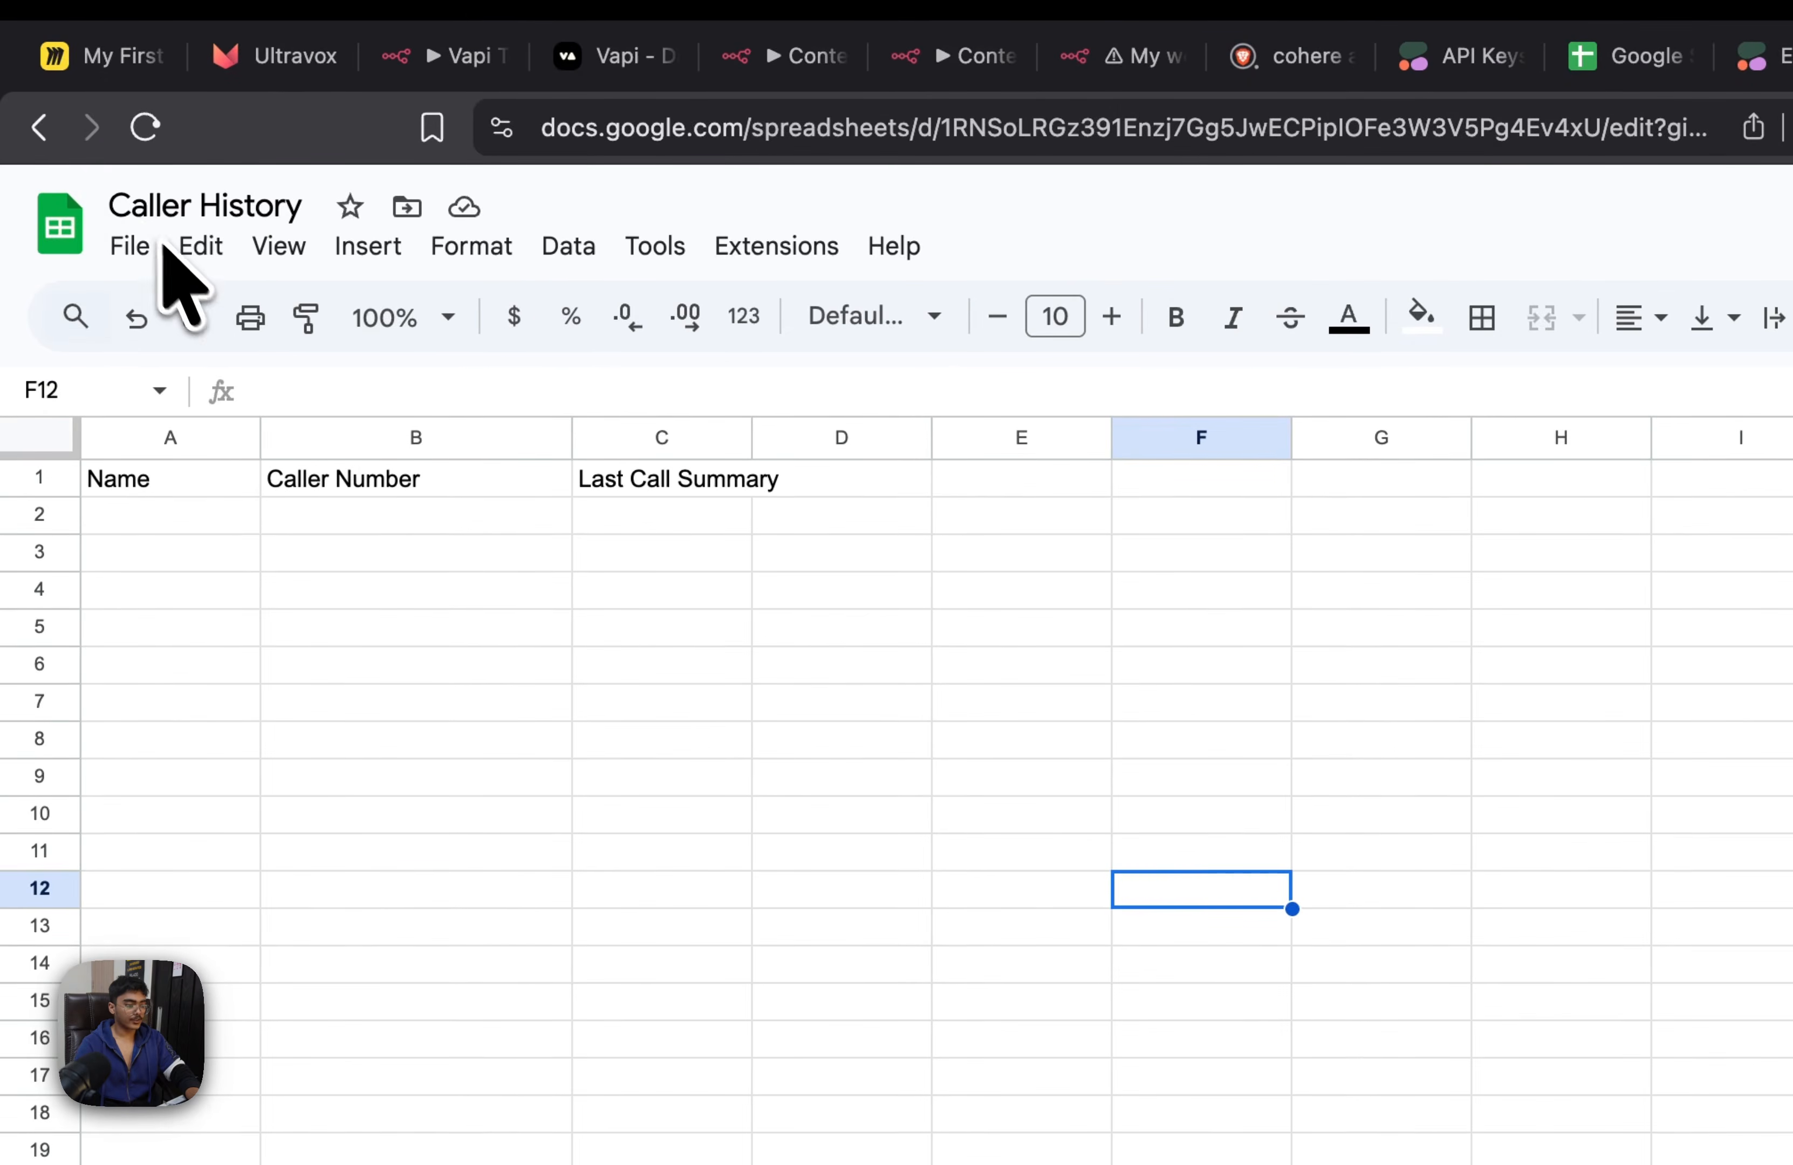
left_click(964, 61)
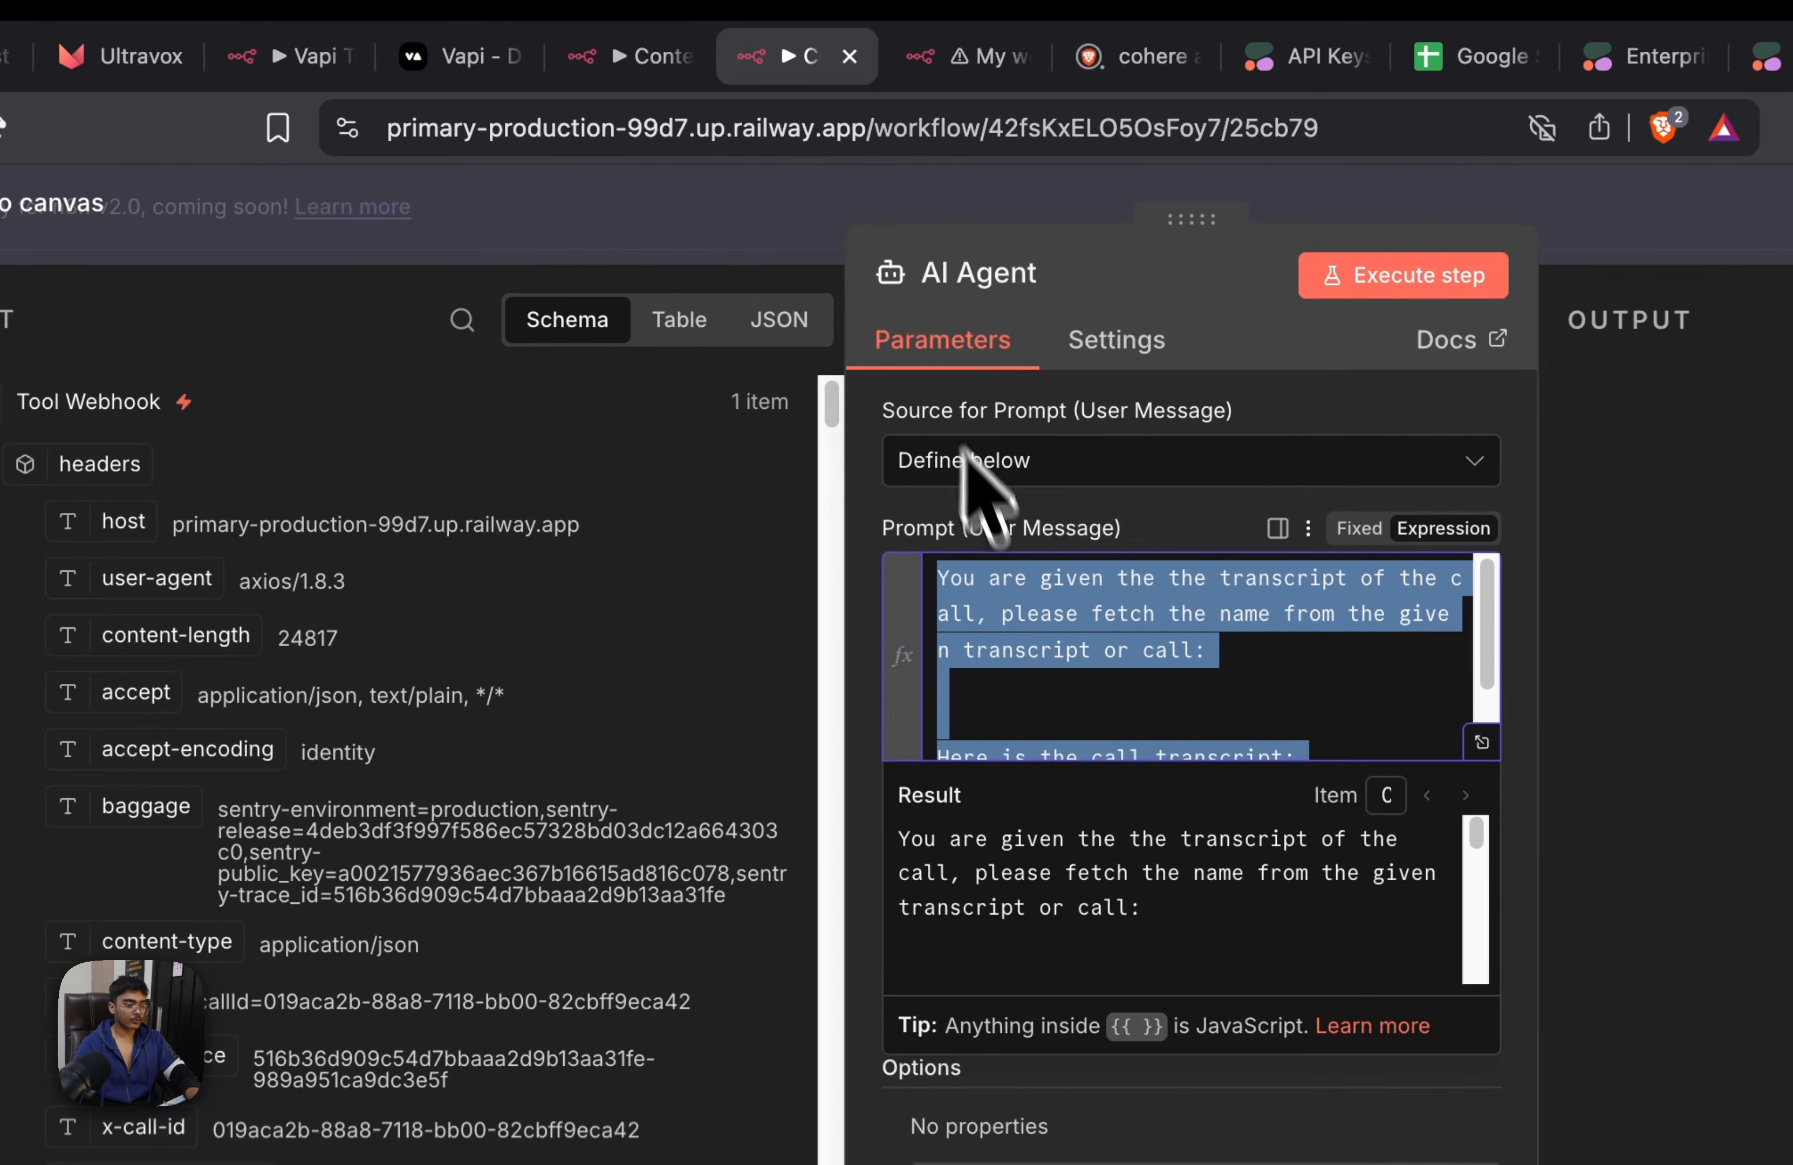
left_click(932, 67)
left_click(639, 72)
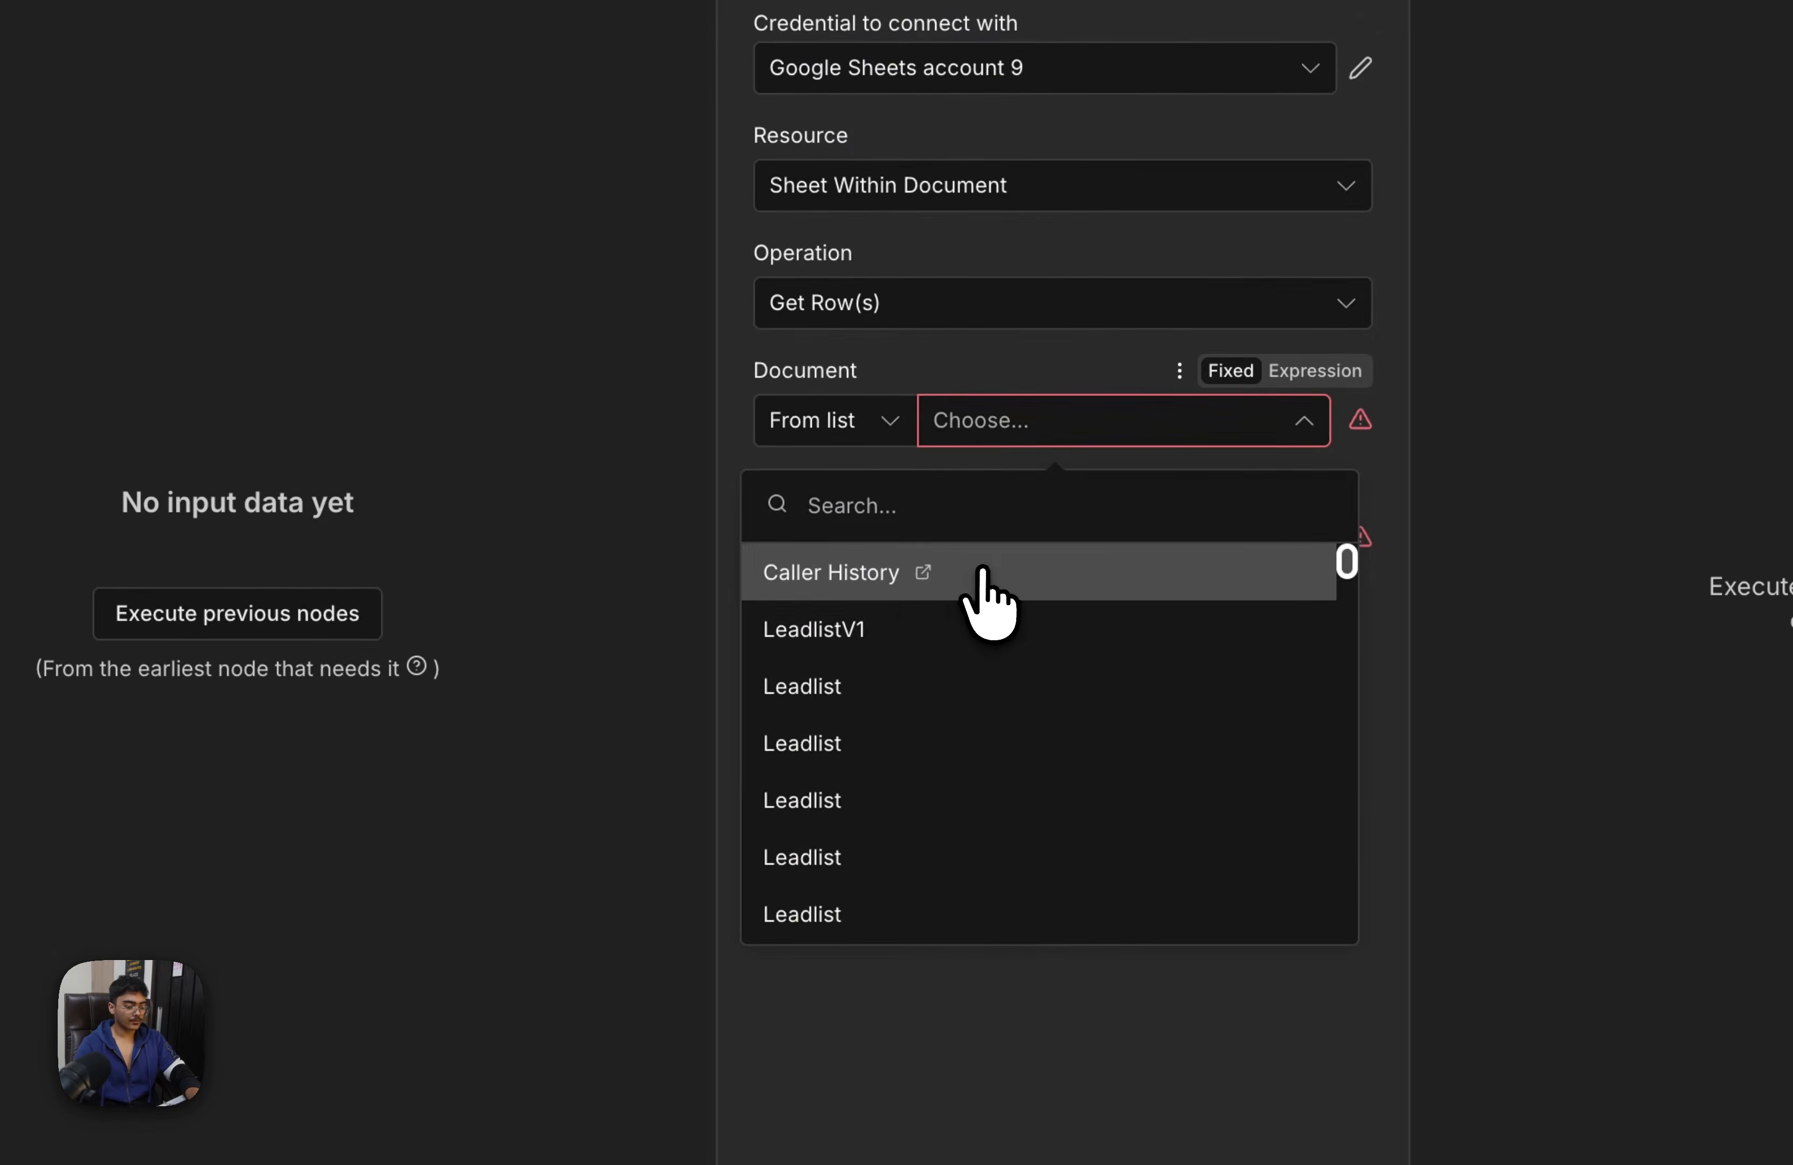
left_click(982, 571)
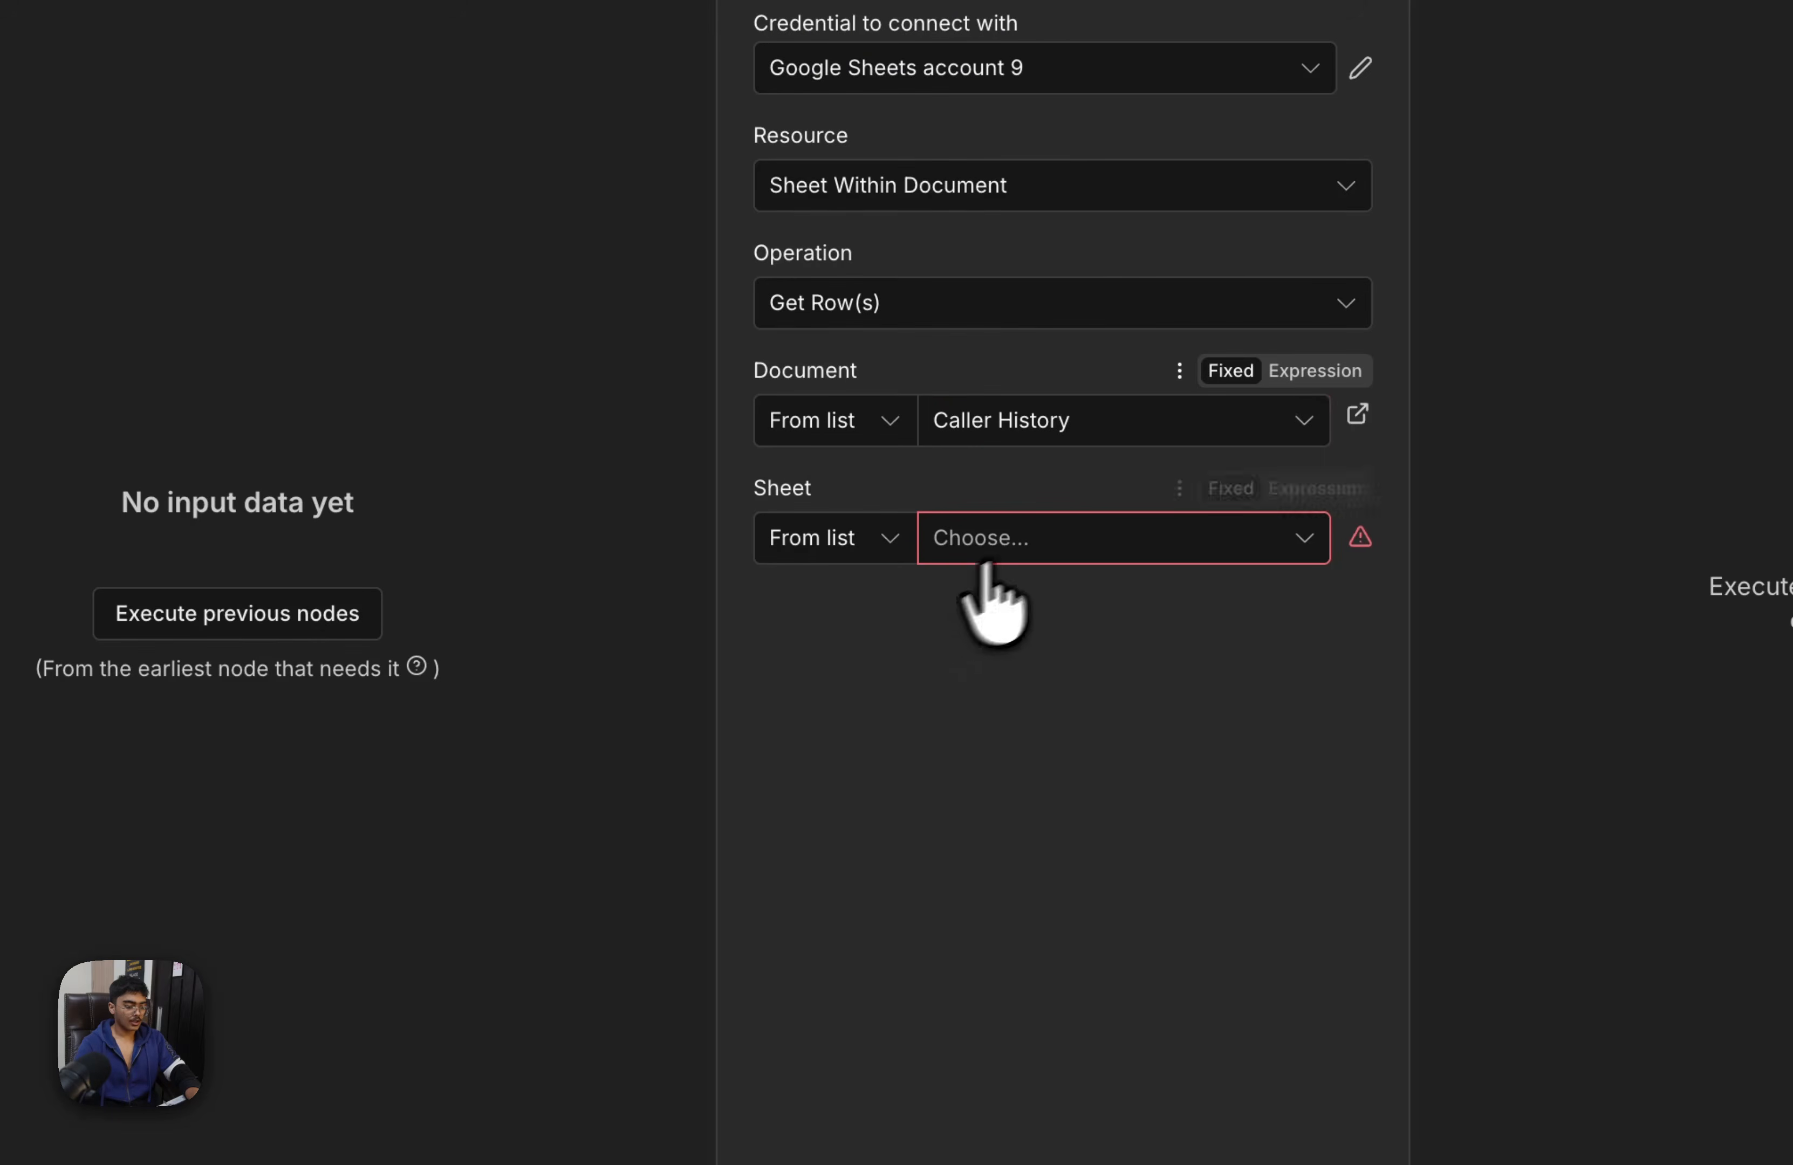
left_click(1048, 536)
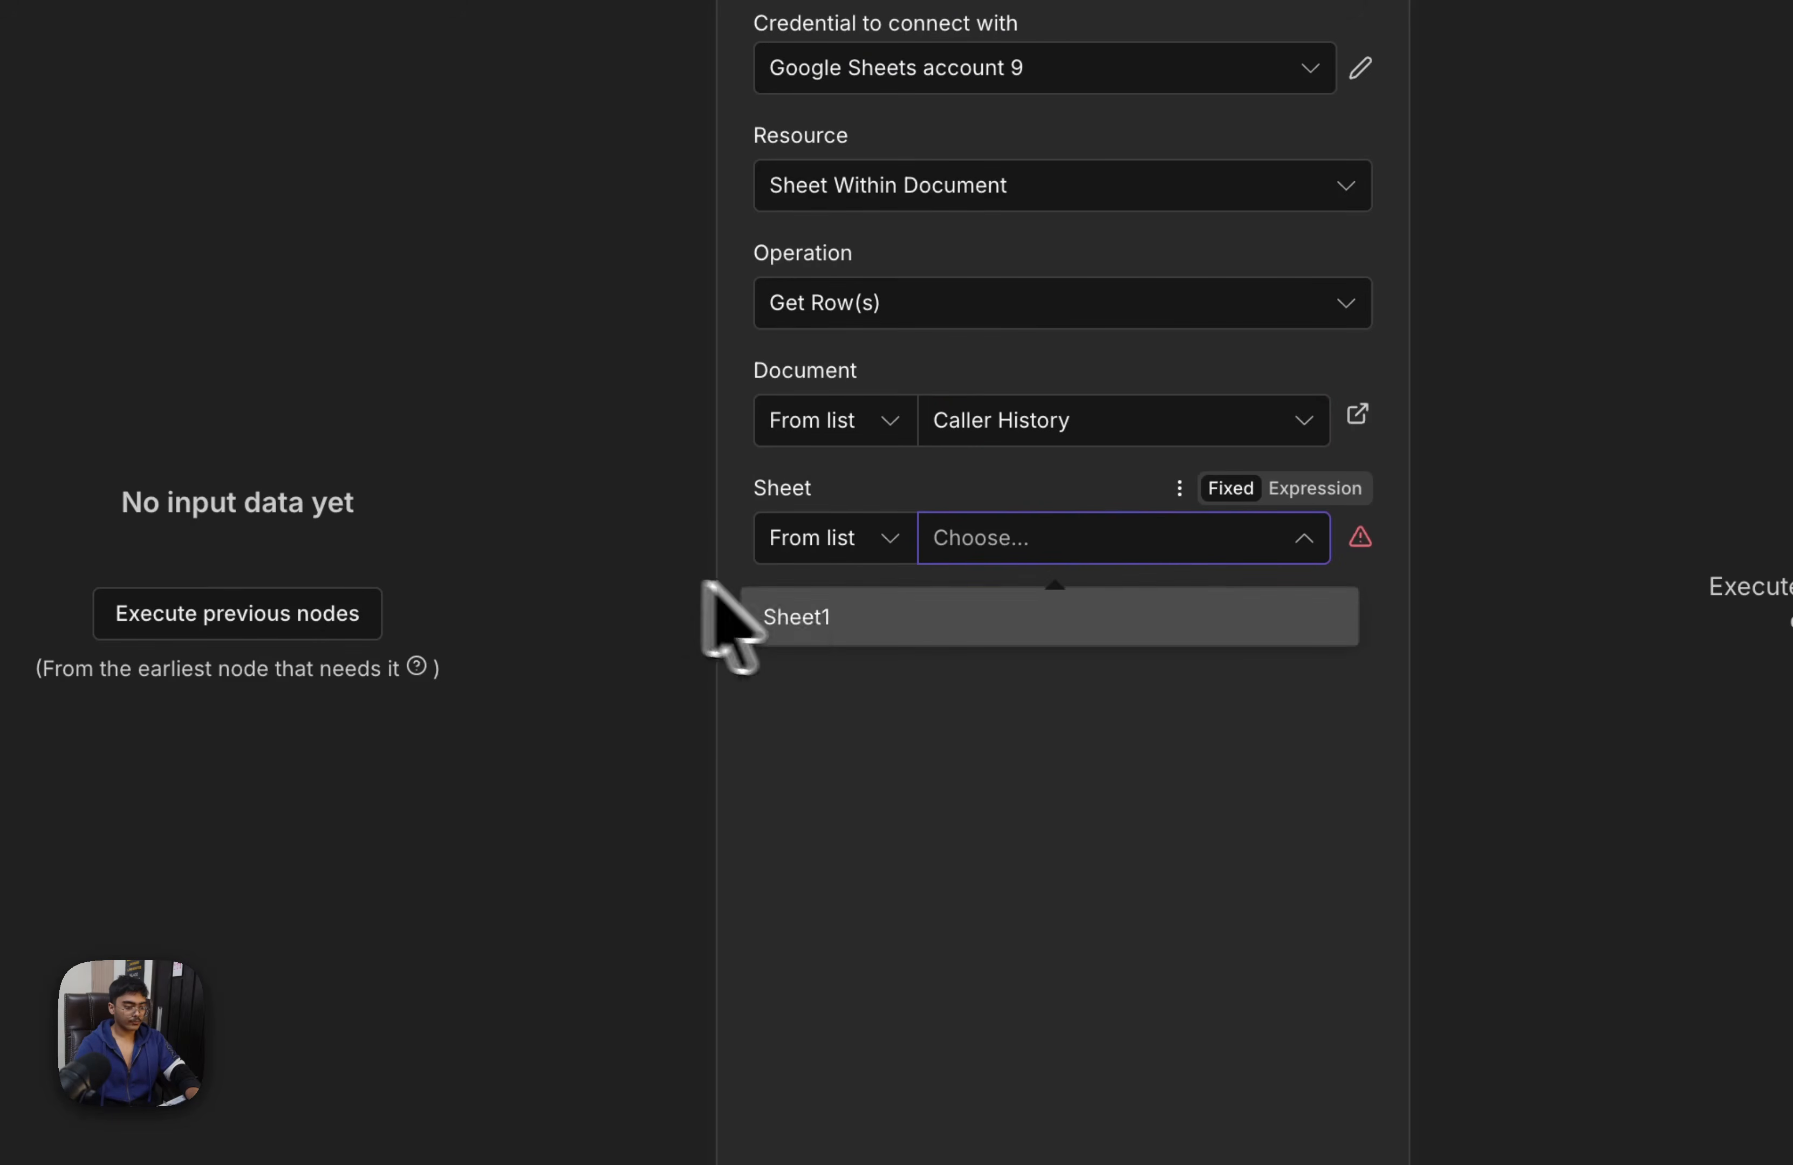
left_click(912, 613)
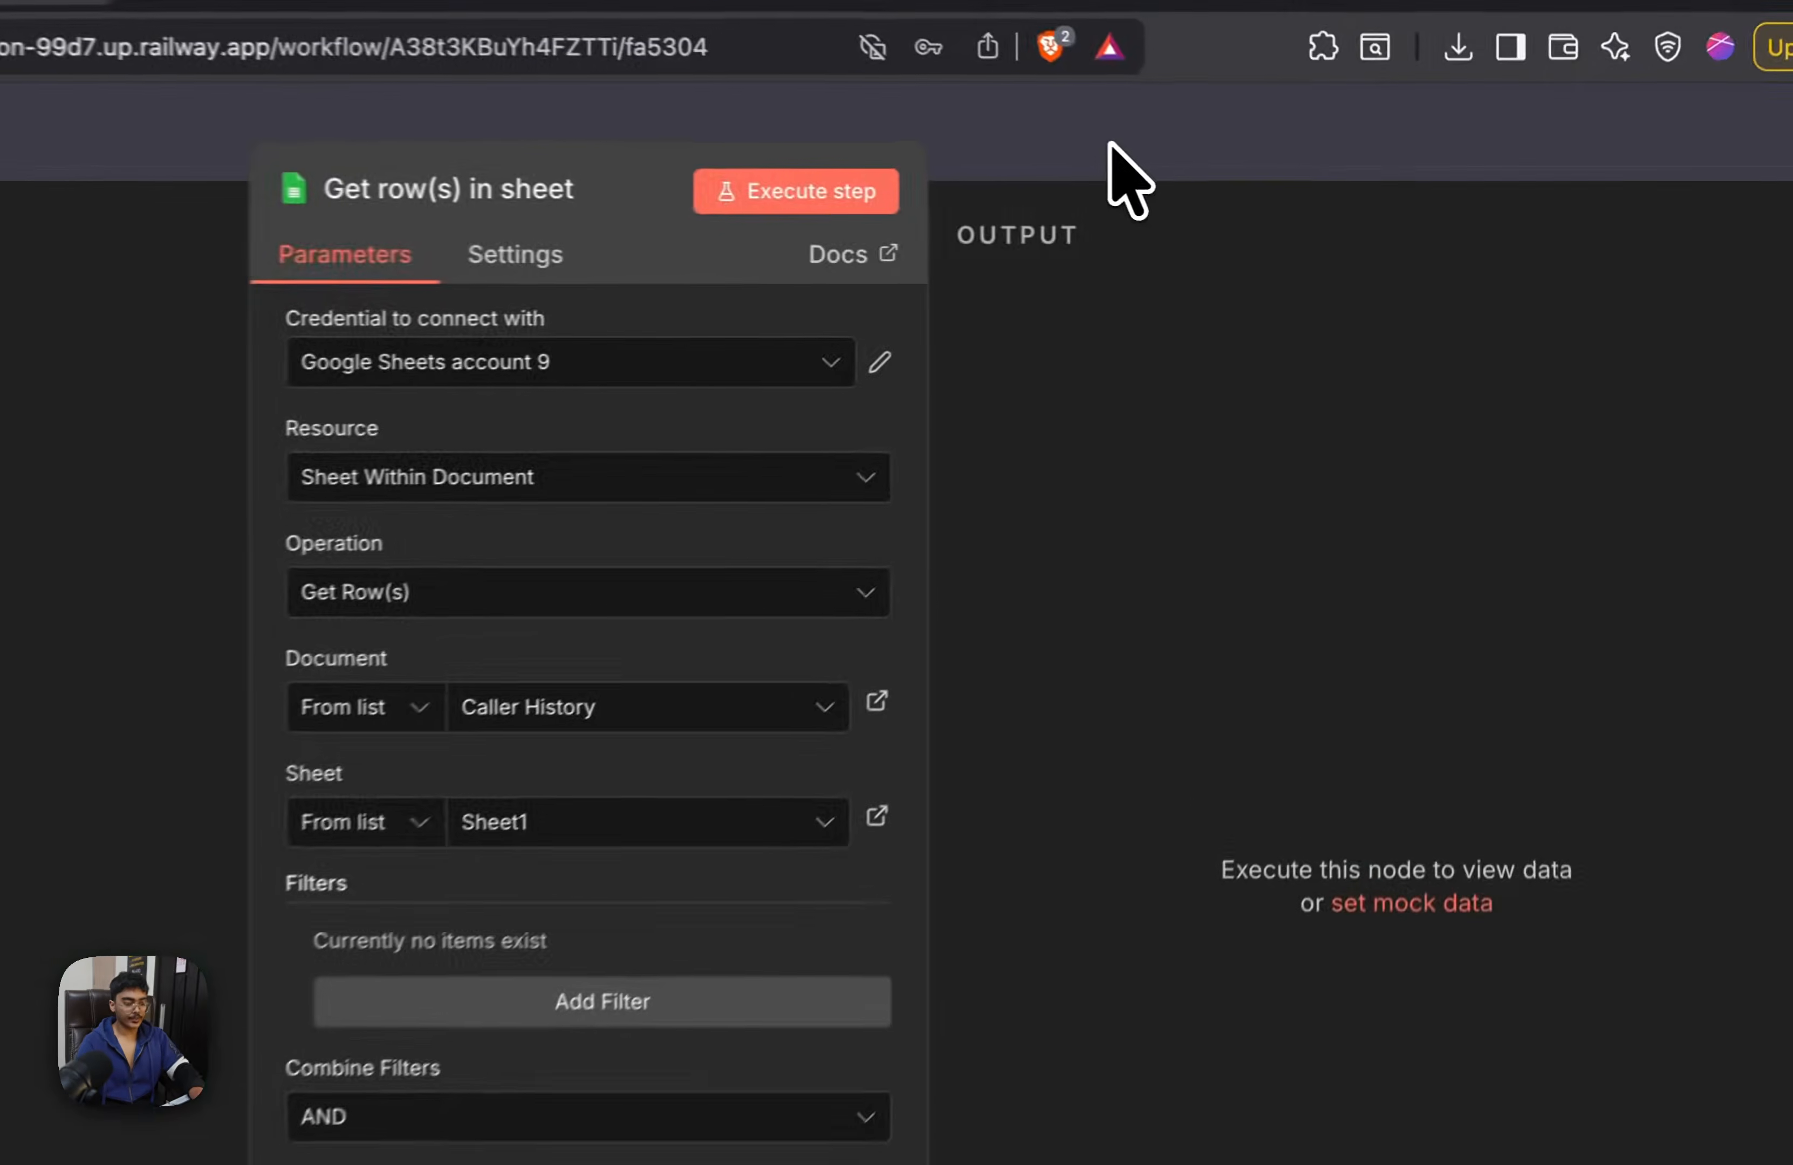
left_click(1253, 178)
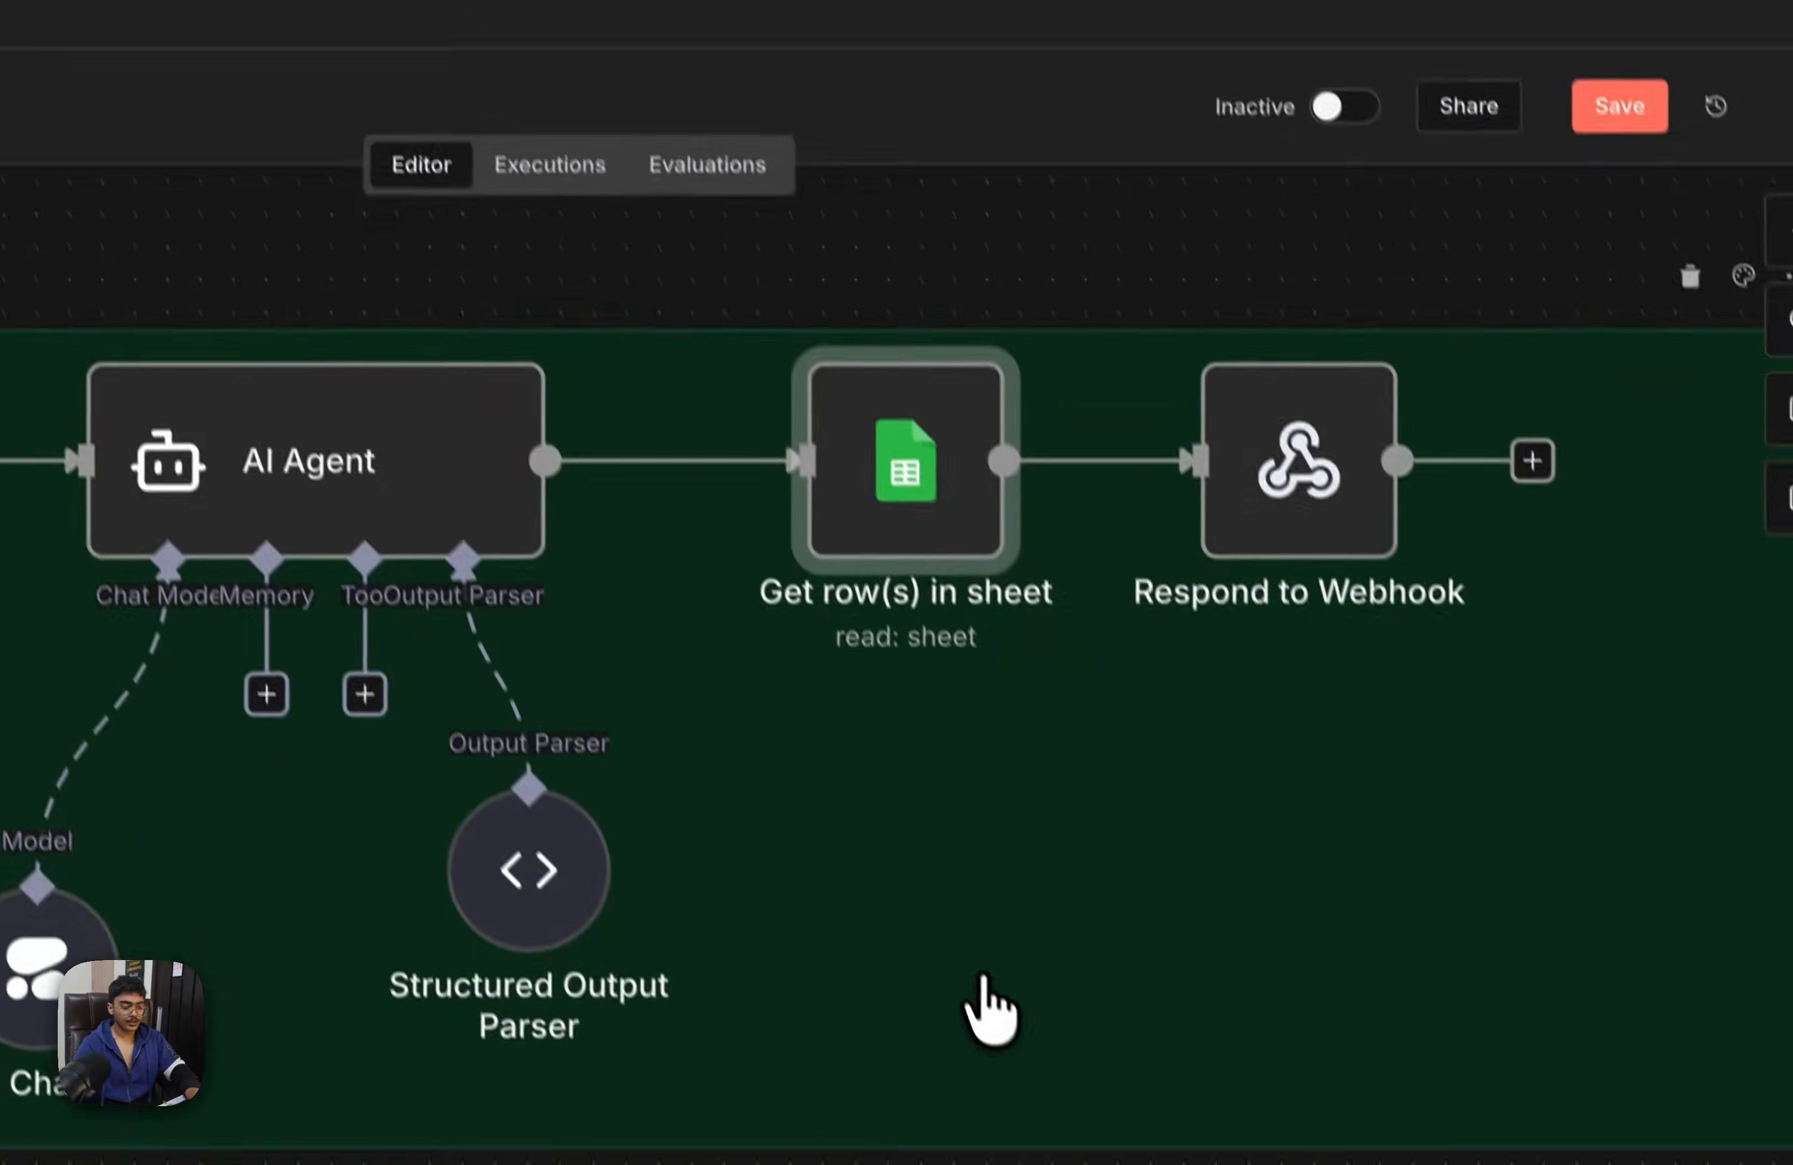
Open the Append row in sheet node and set its credential to Google Sheets account 9
left_click_drag(1207, 797, 1273, 306)
double_click(1056, 703)
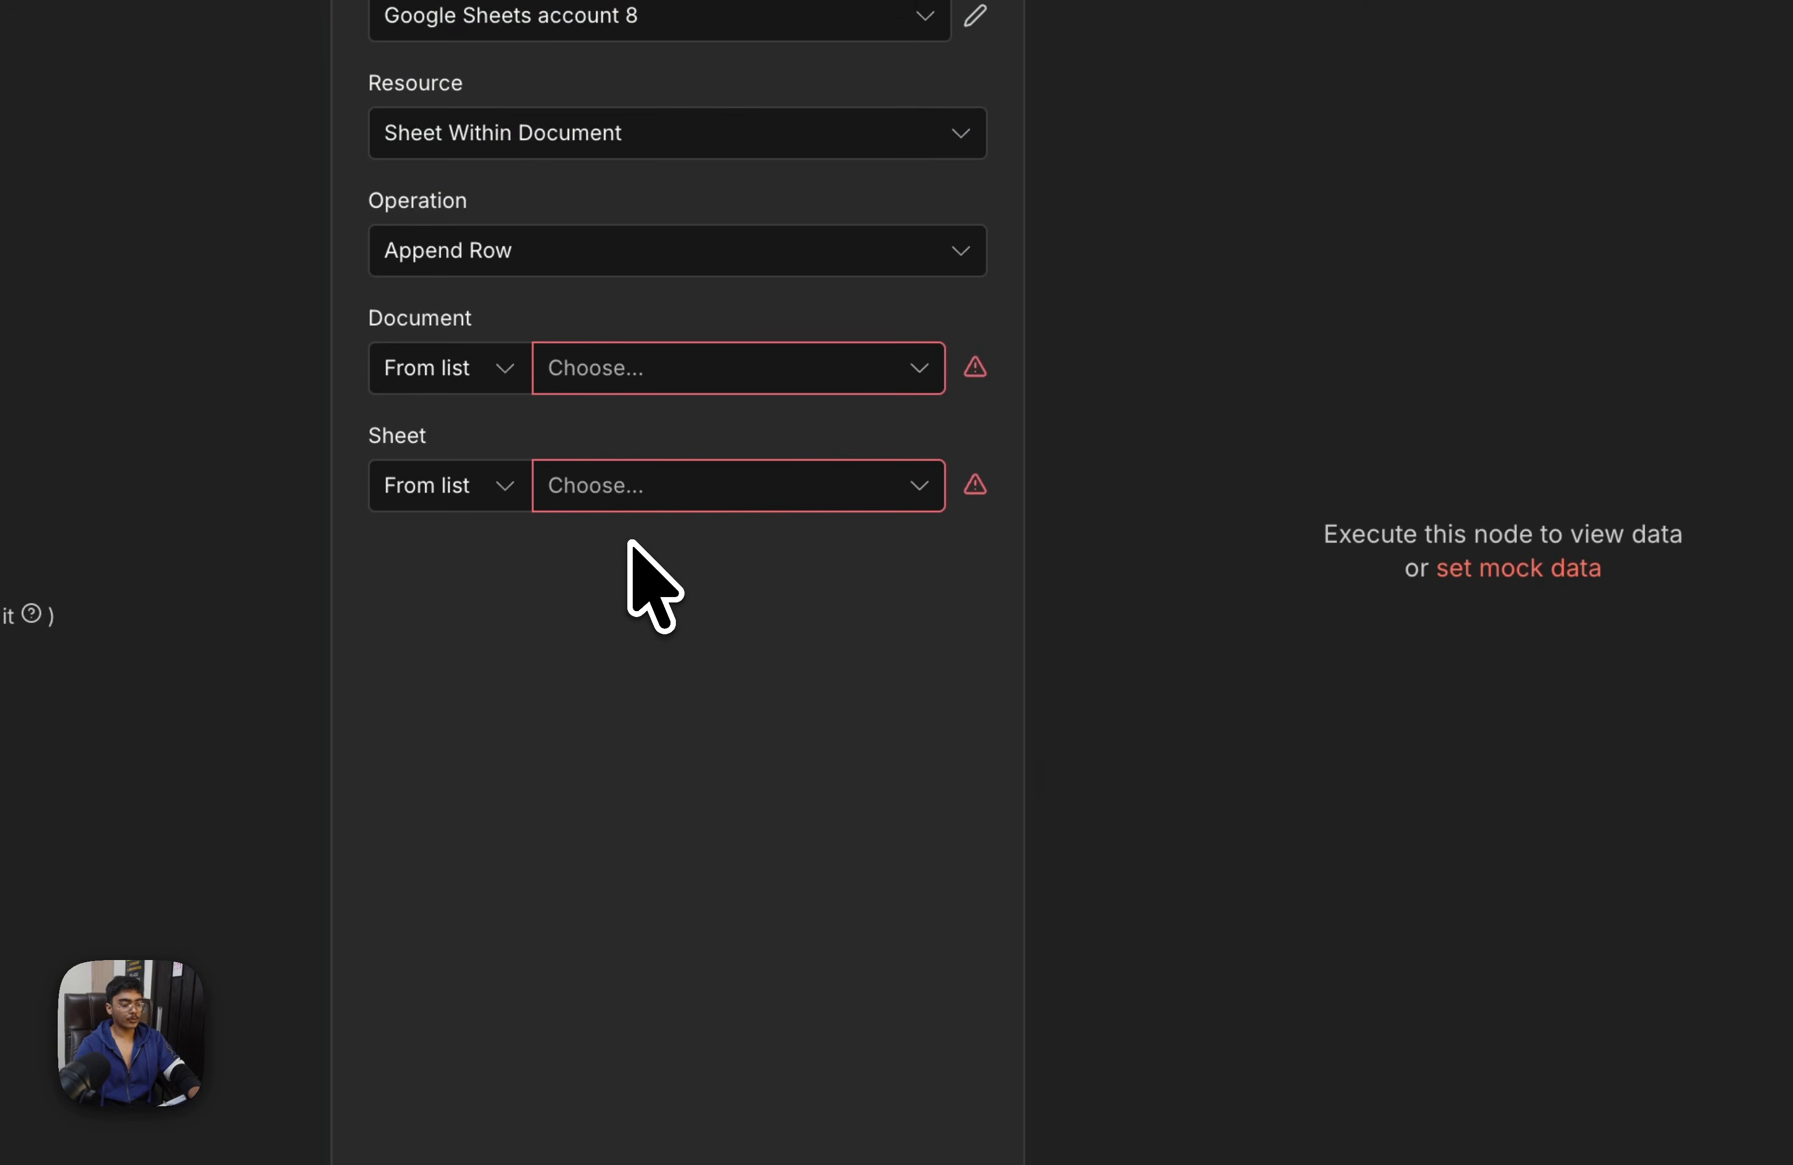
left_click(695, 22)
scroll(628, 419, "down", 5)
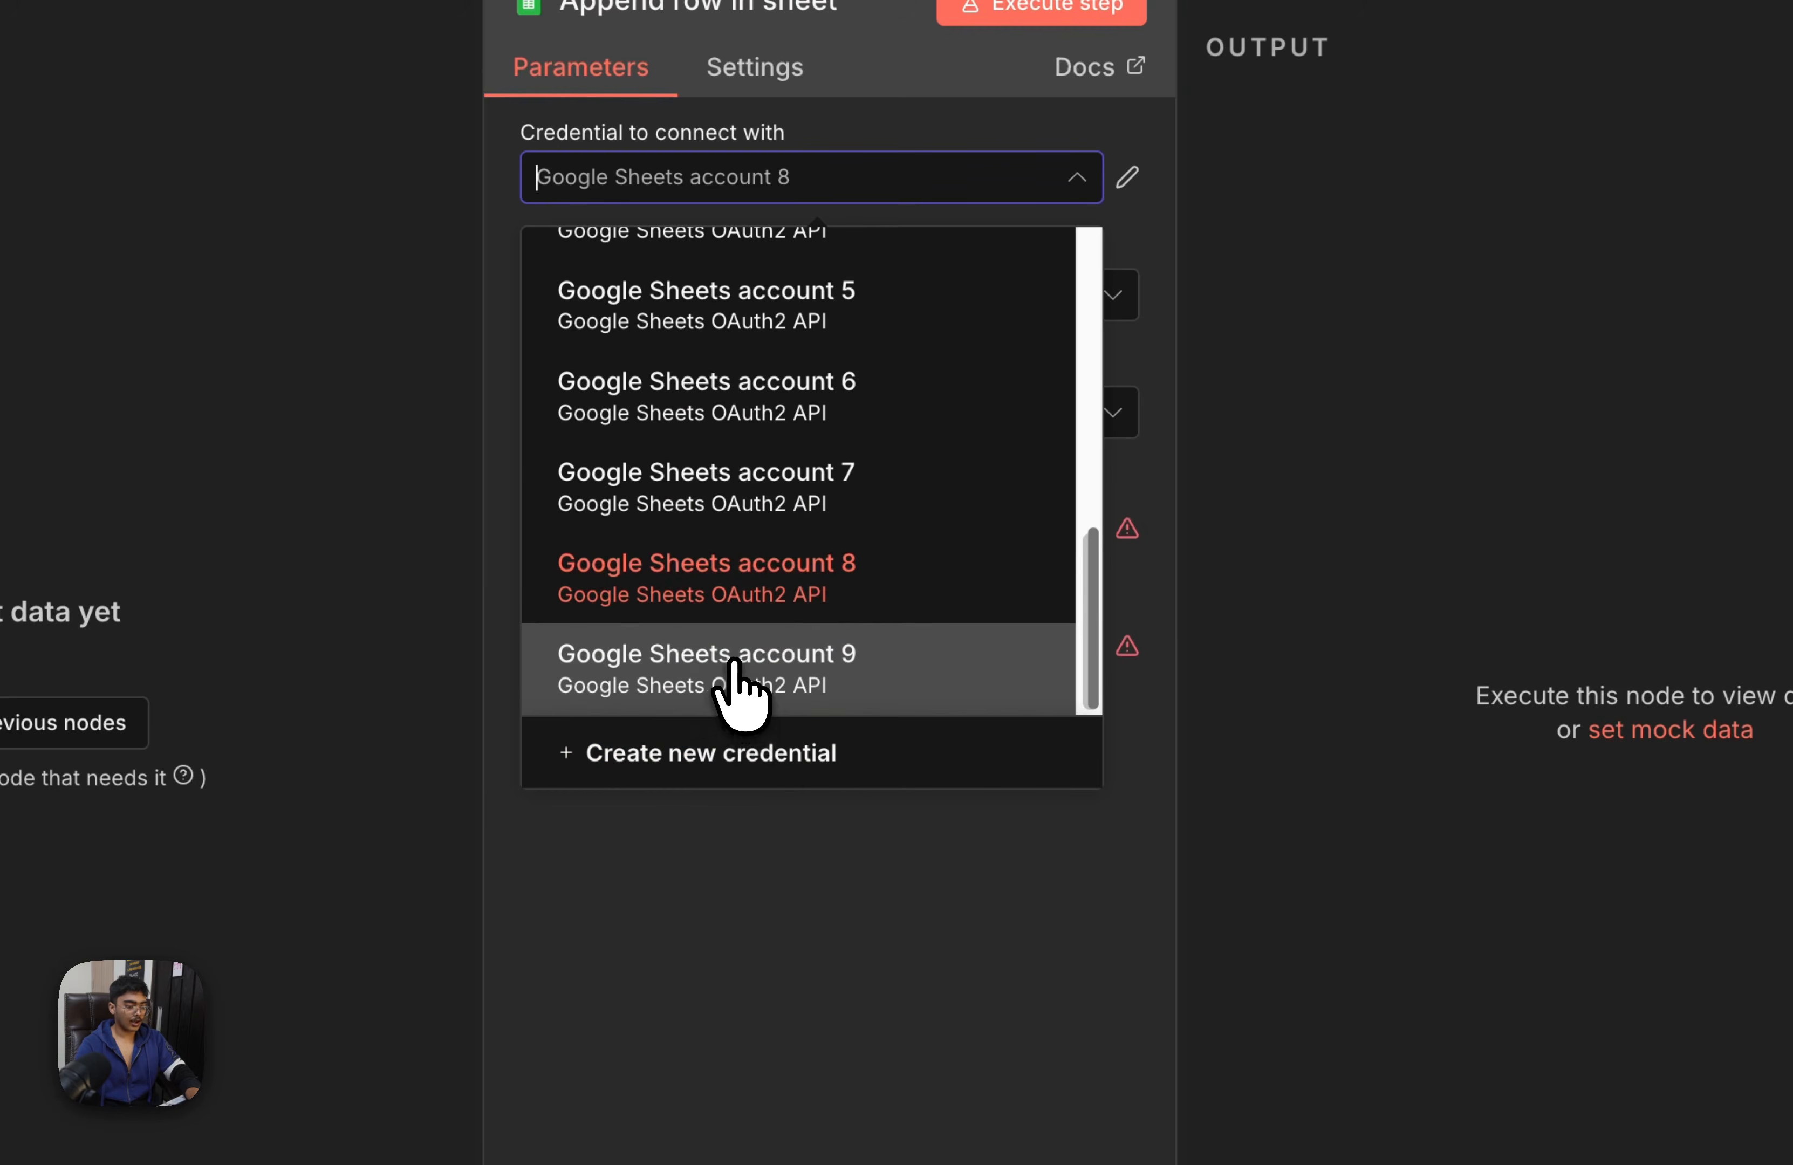
left_click(737, 677)
Set the Append row in sheet node to document Caller History and sheet Sheet1, return to the canvas and save the workflow
left_click(813, 536)
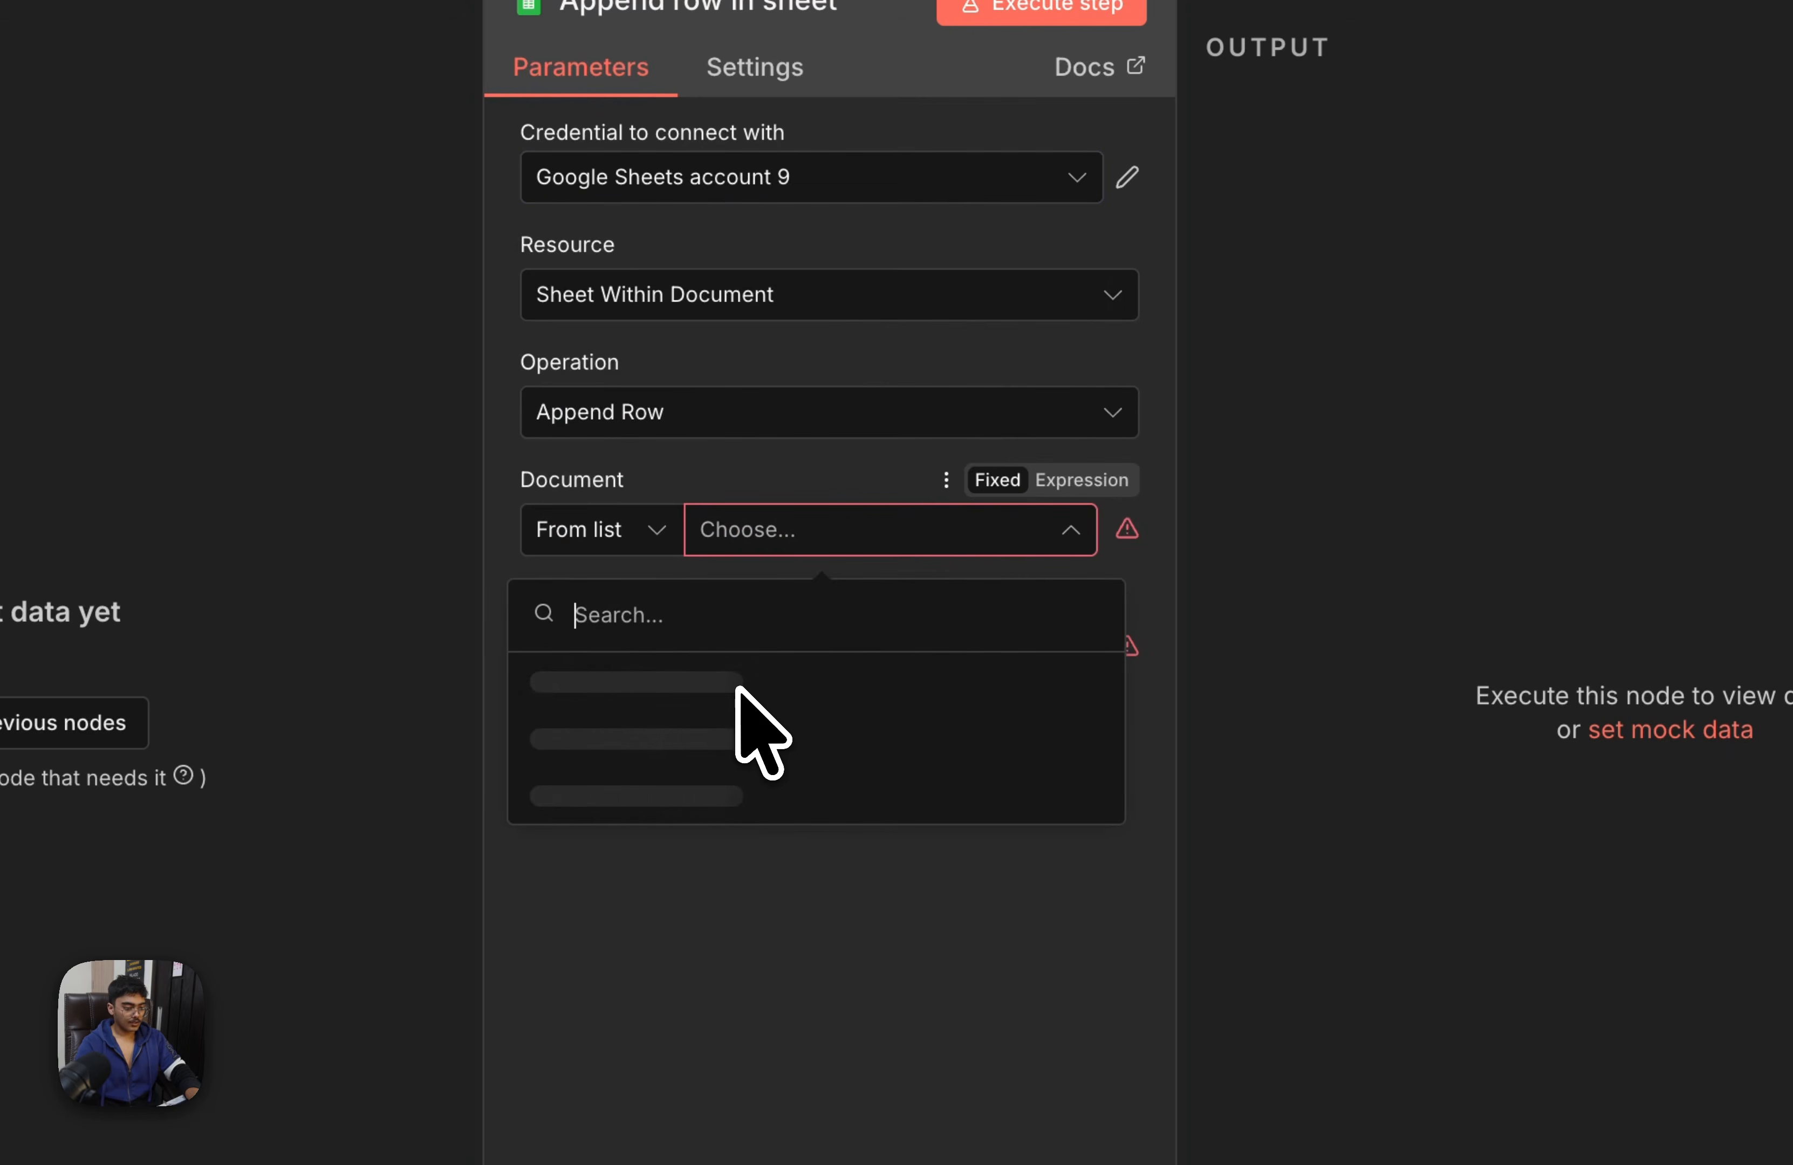
left_click(853, 678)
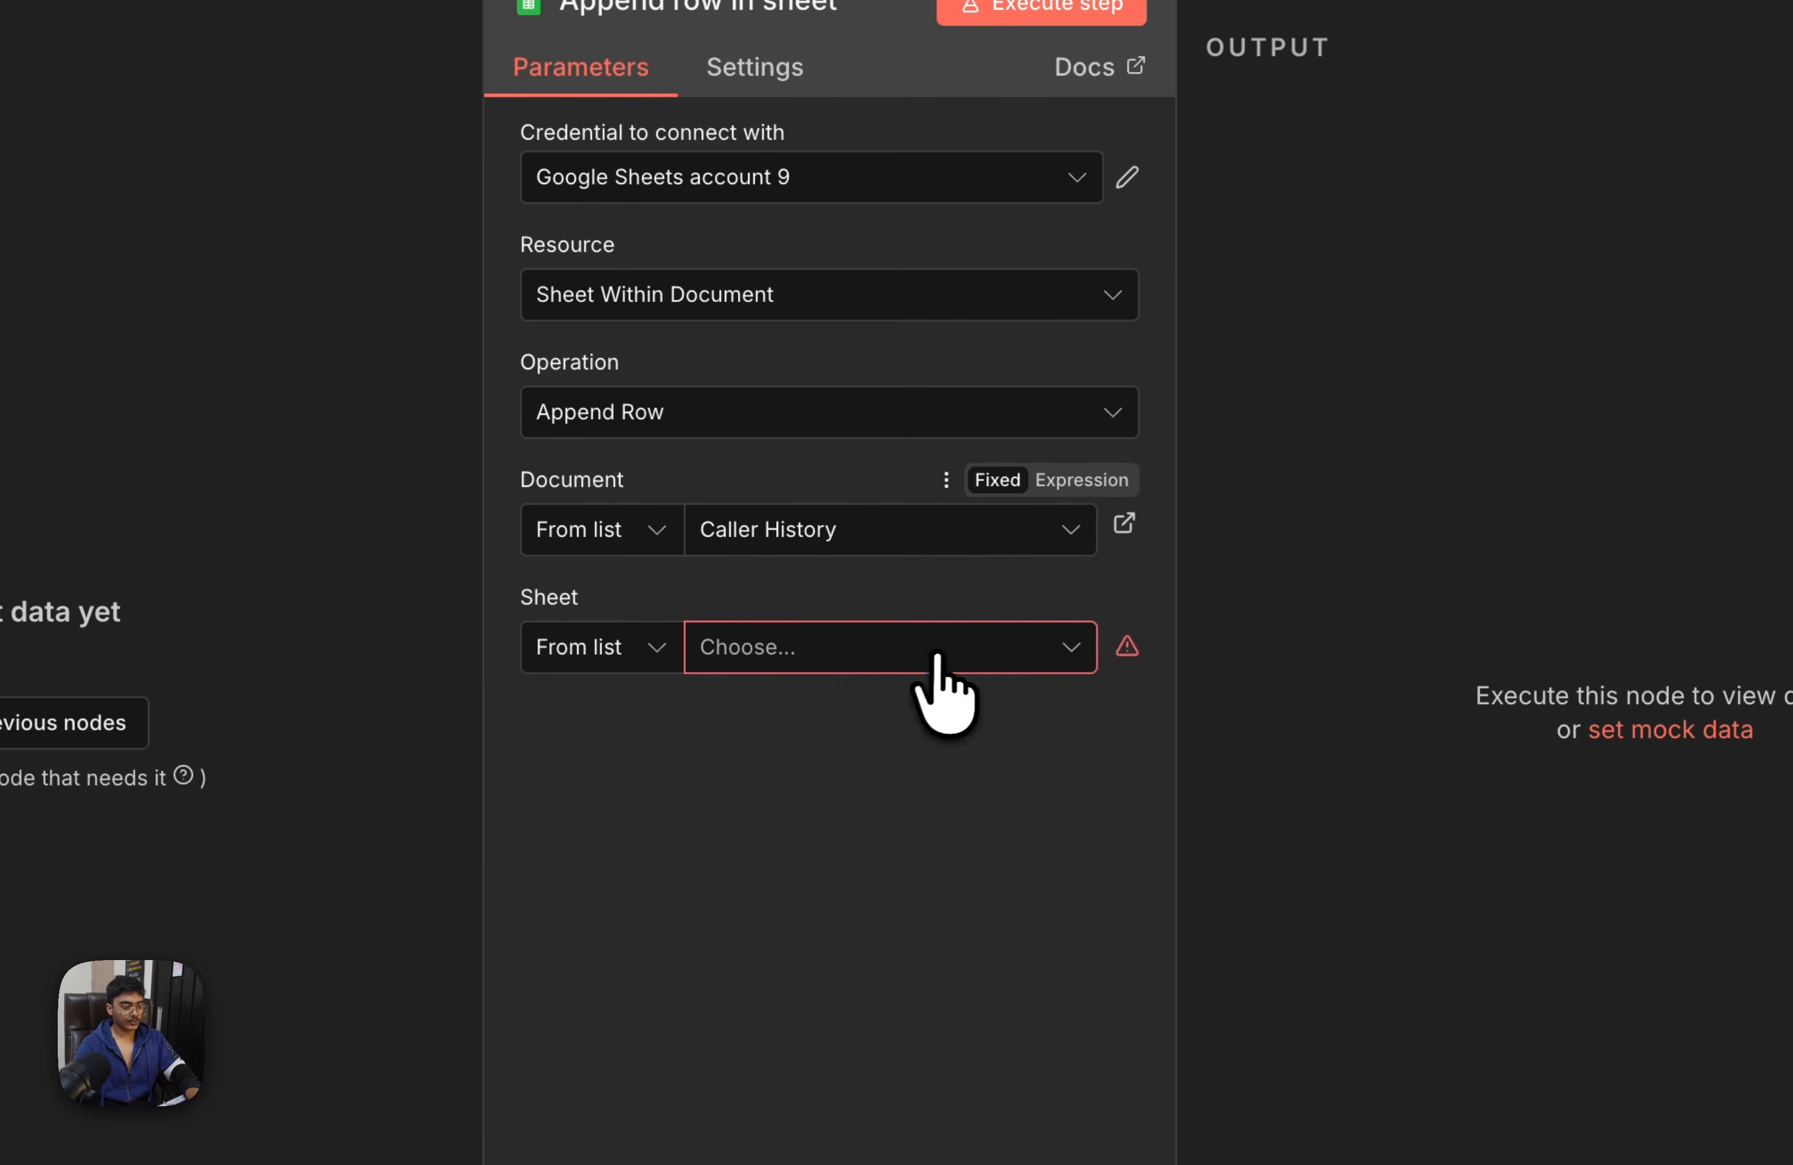
left_click(889, 646)
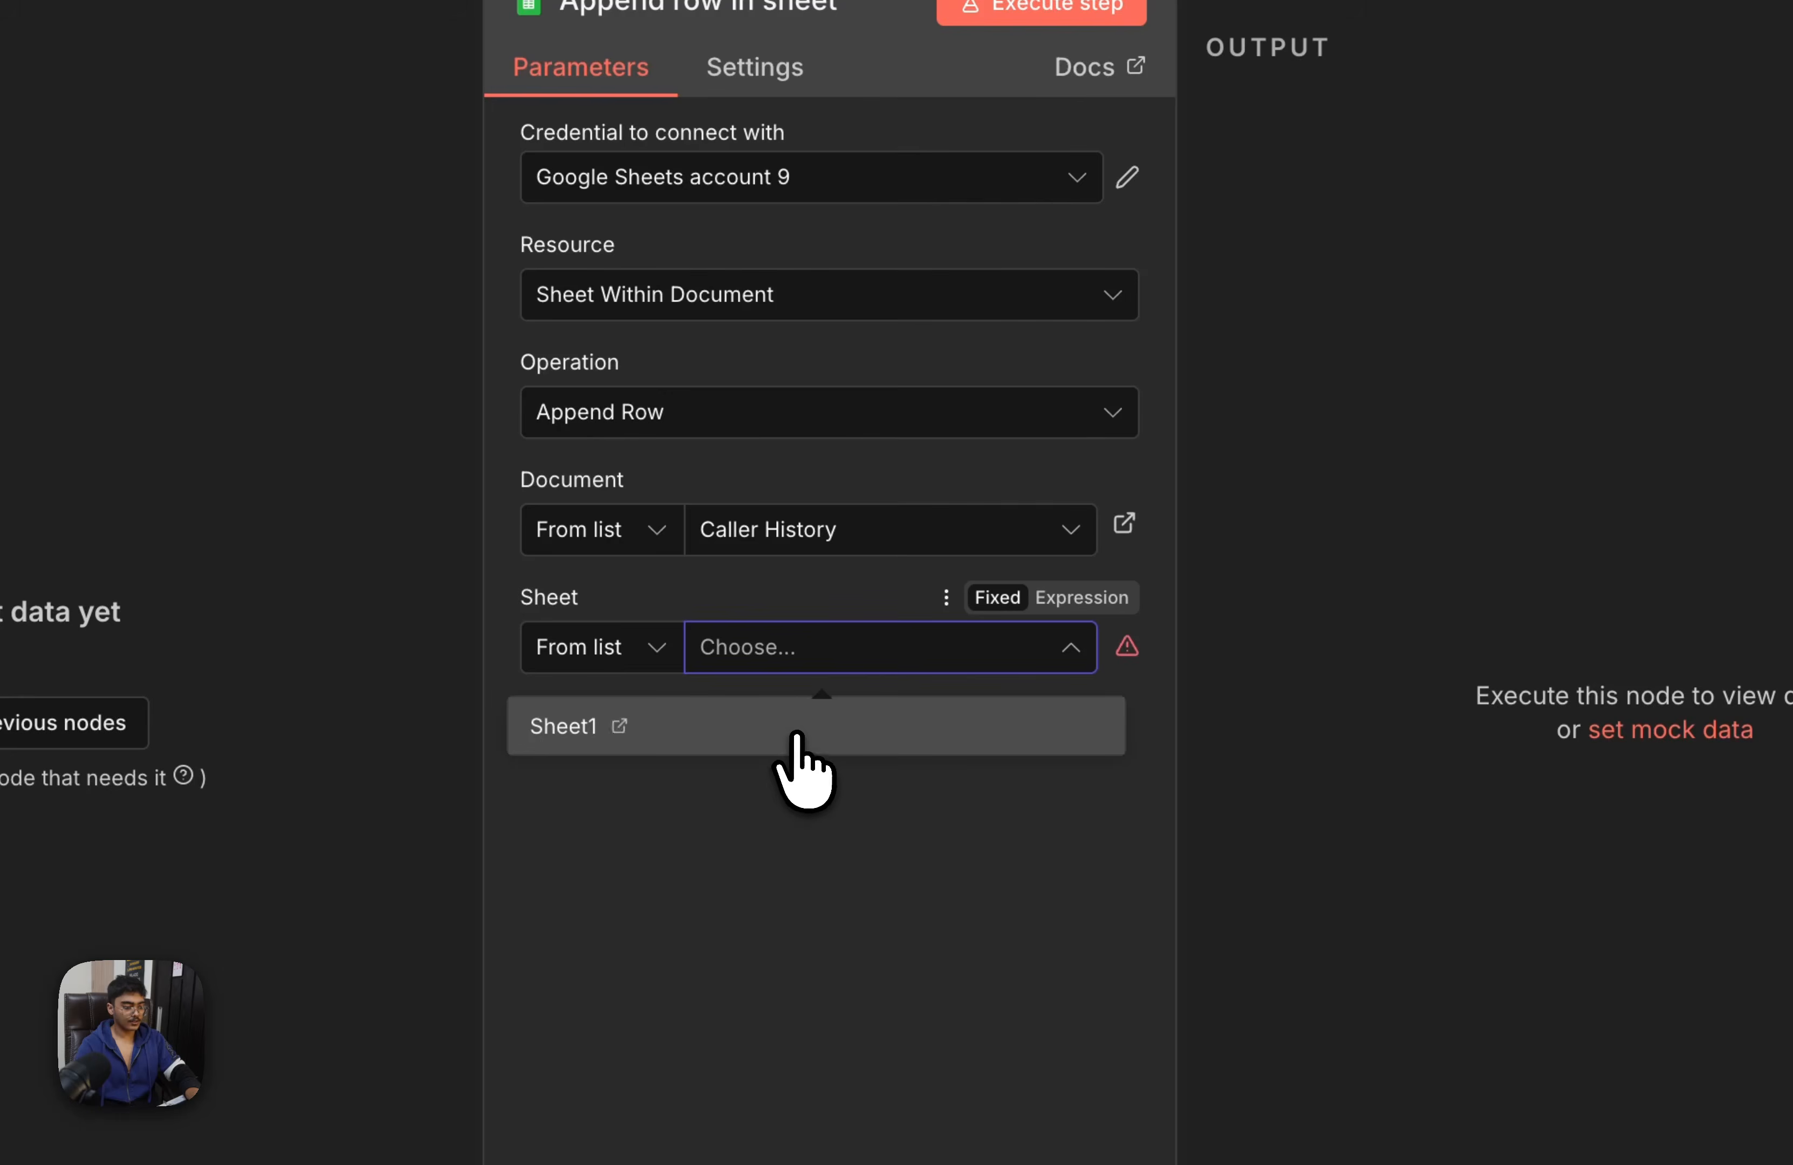
left_click(795, 730)
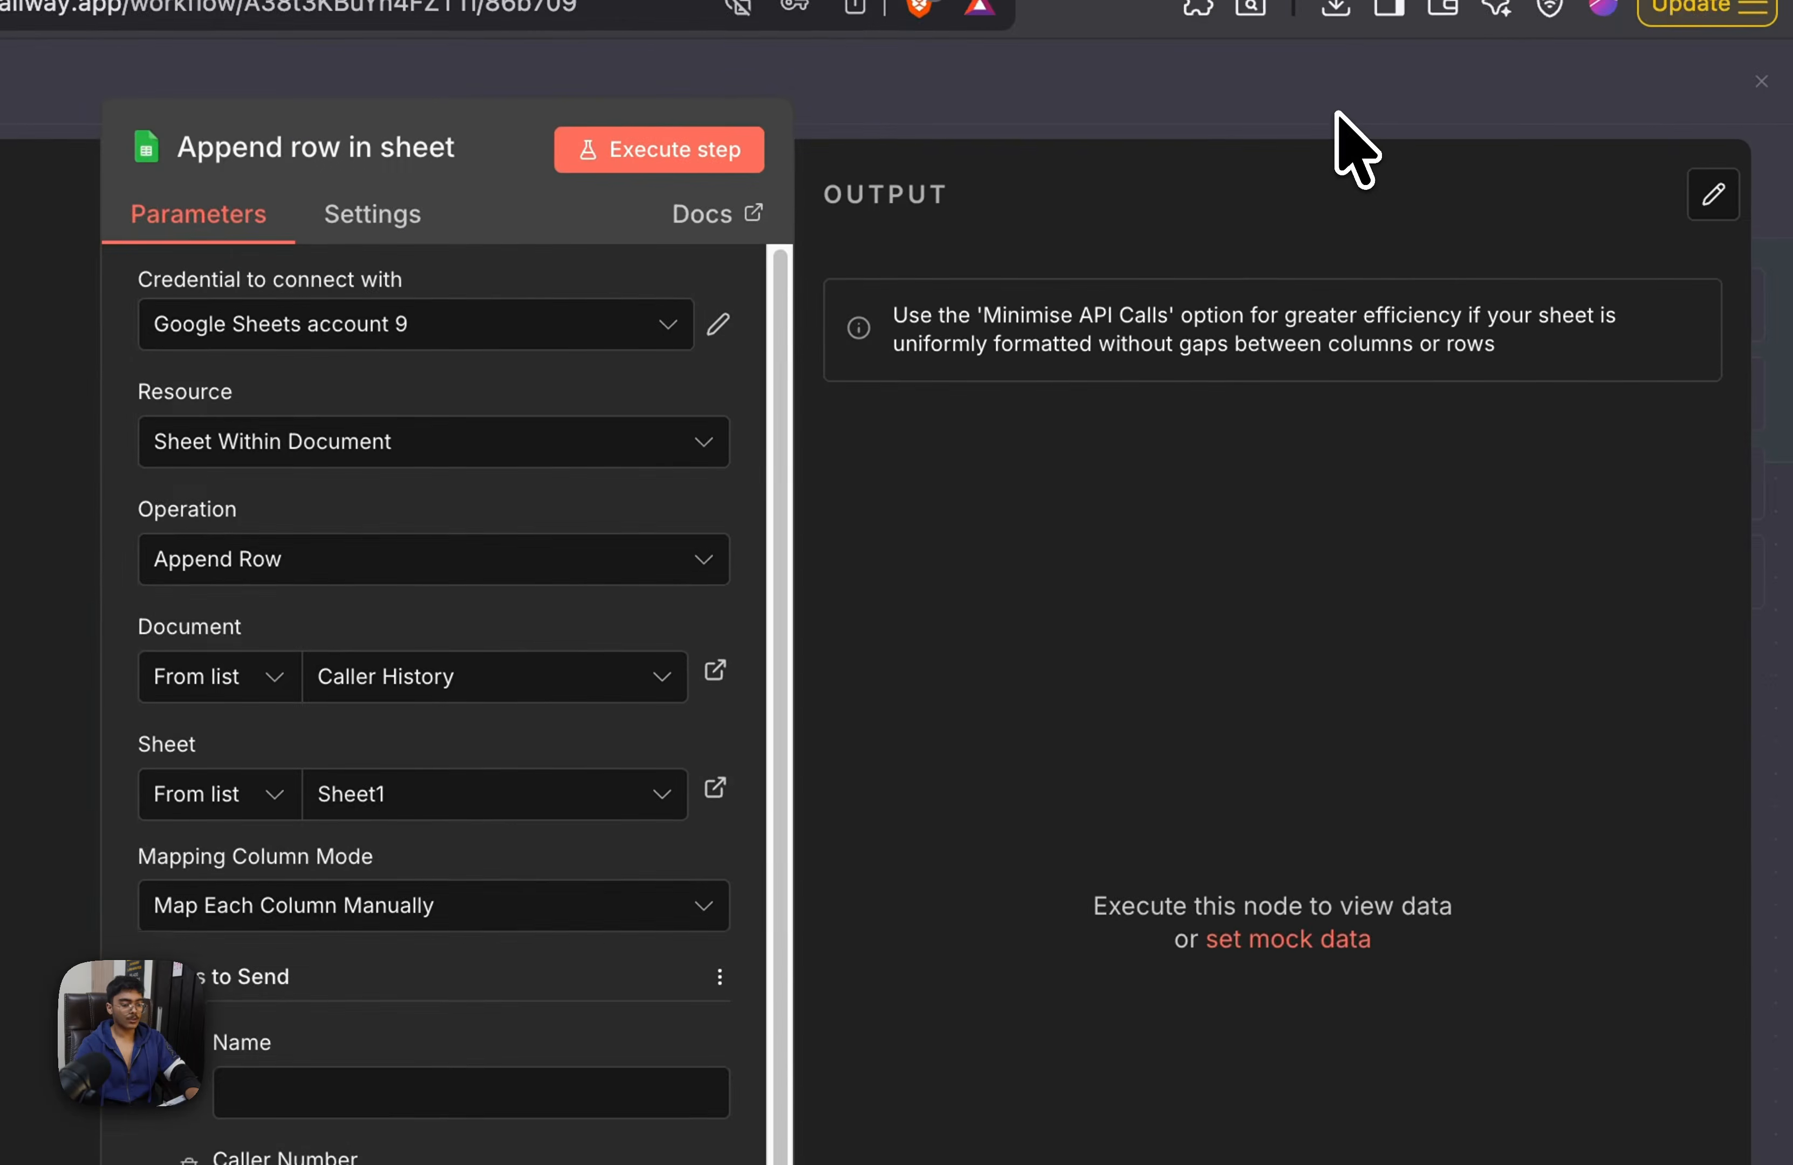
left_click(1340, 115)
left_click(1543, 178)
Inspect the AI Agent1 node flagged with an issue in the Webhook1 branch and return to the canvas
left_click_drag(1099, 726, 888, 1145)
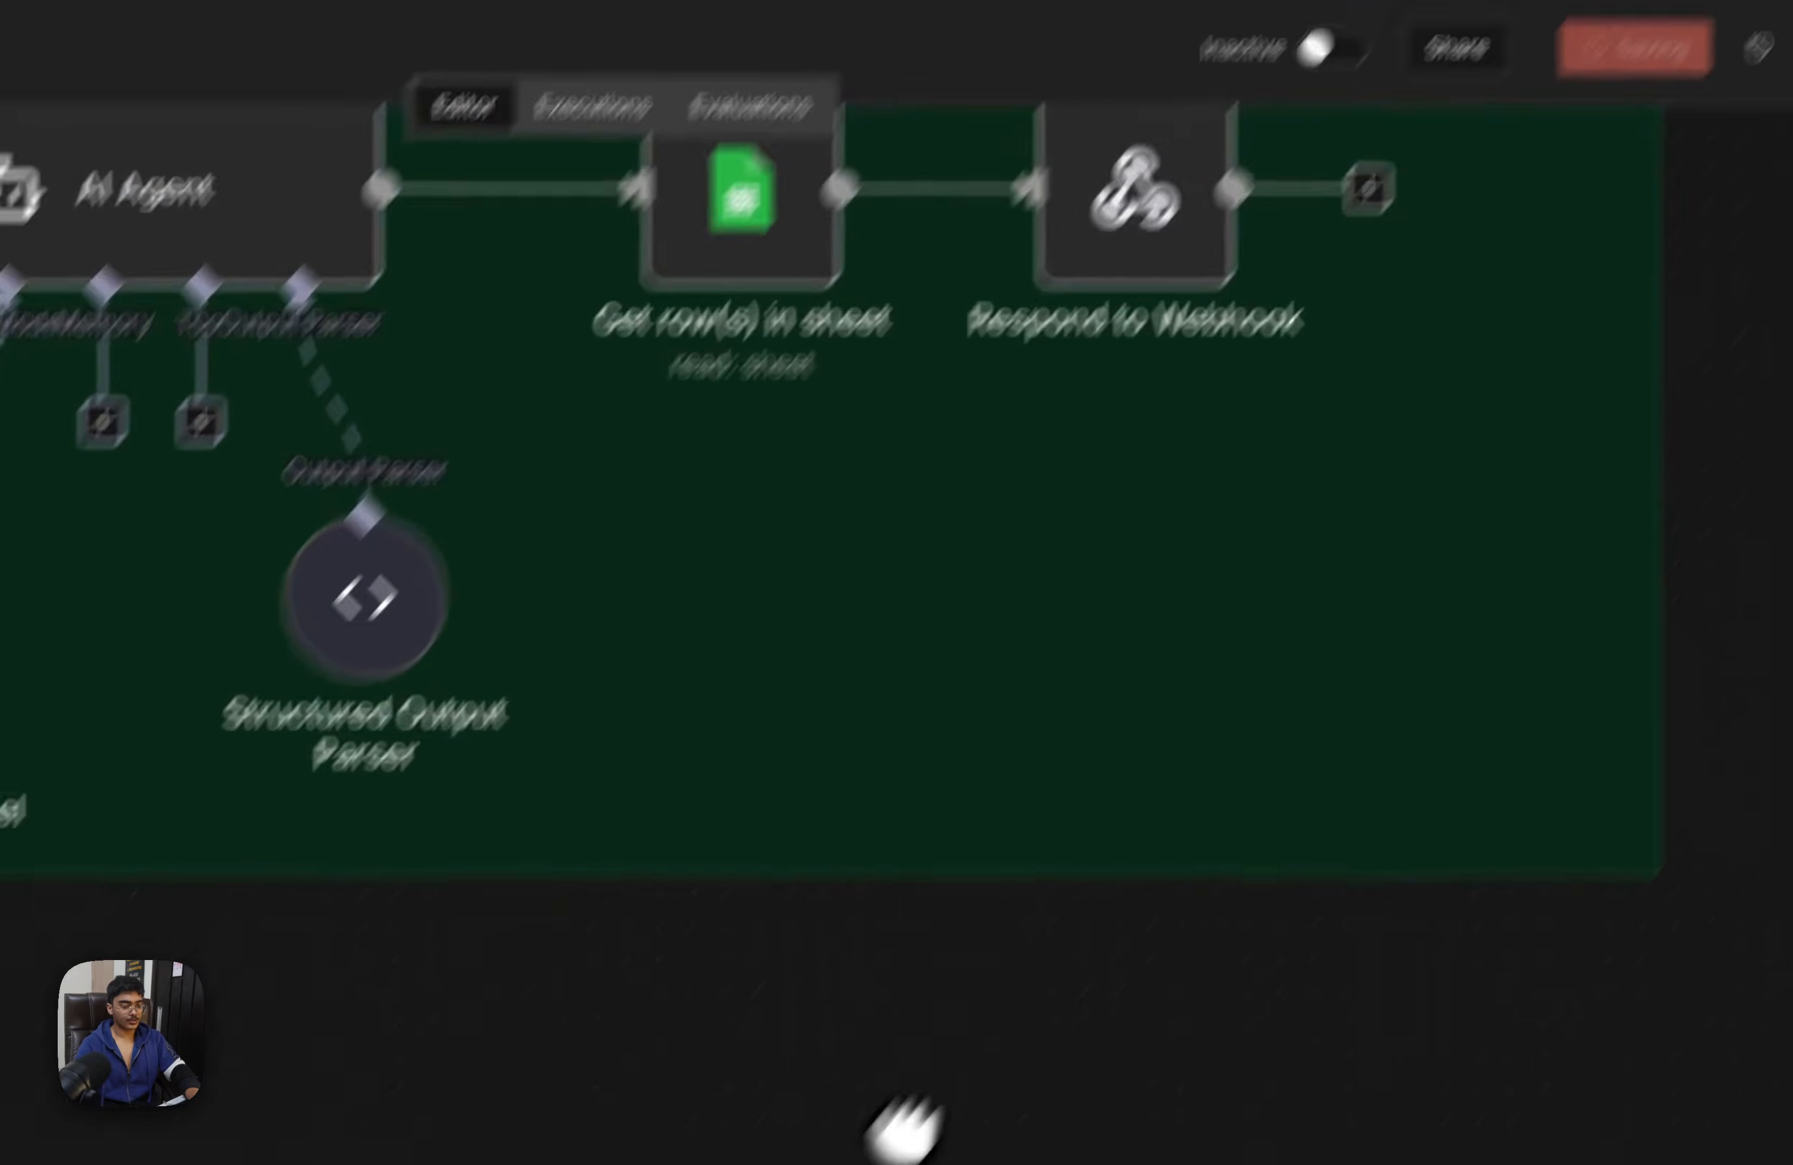
scroll(888, 1145, "down", 5)
left_click_drag(1120, 468, 1139, 311)
left_click_drag(1169, 1022, 1184, 794)
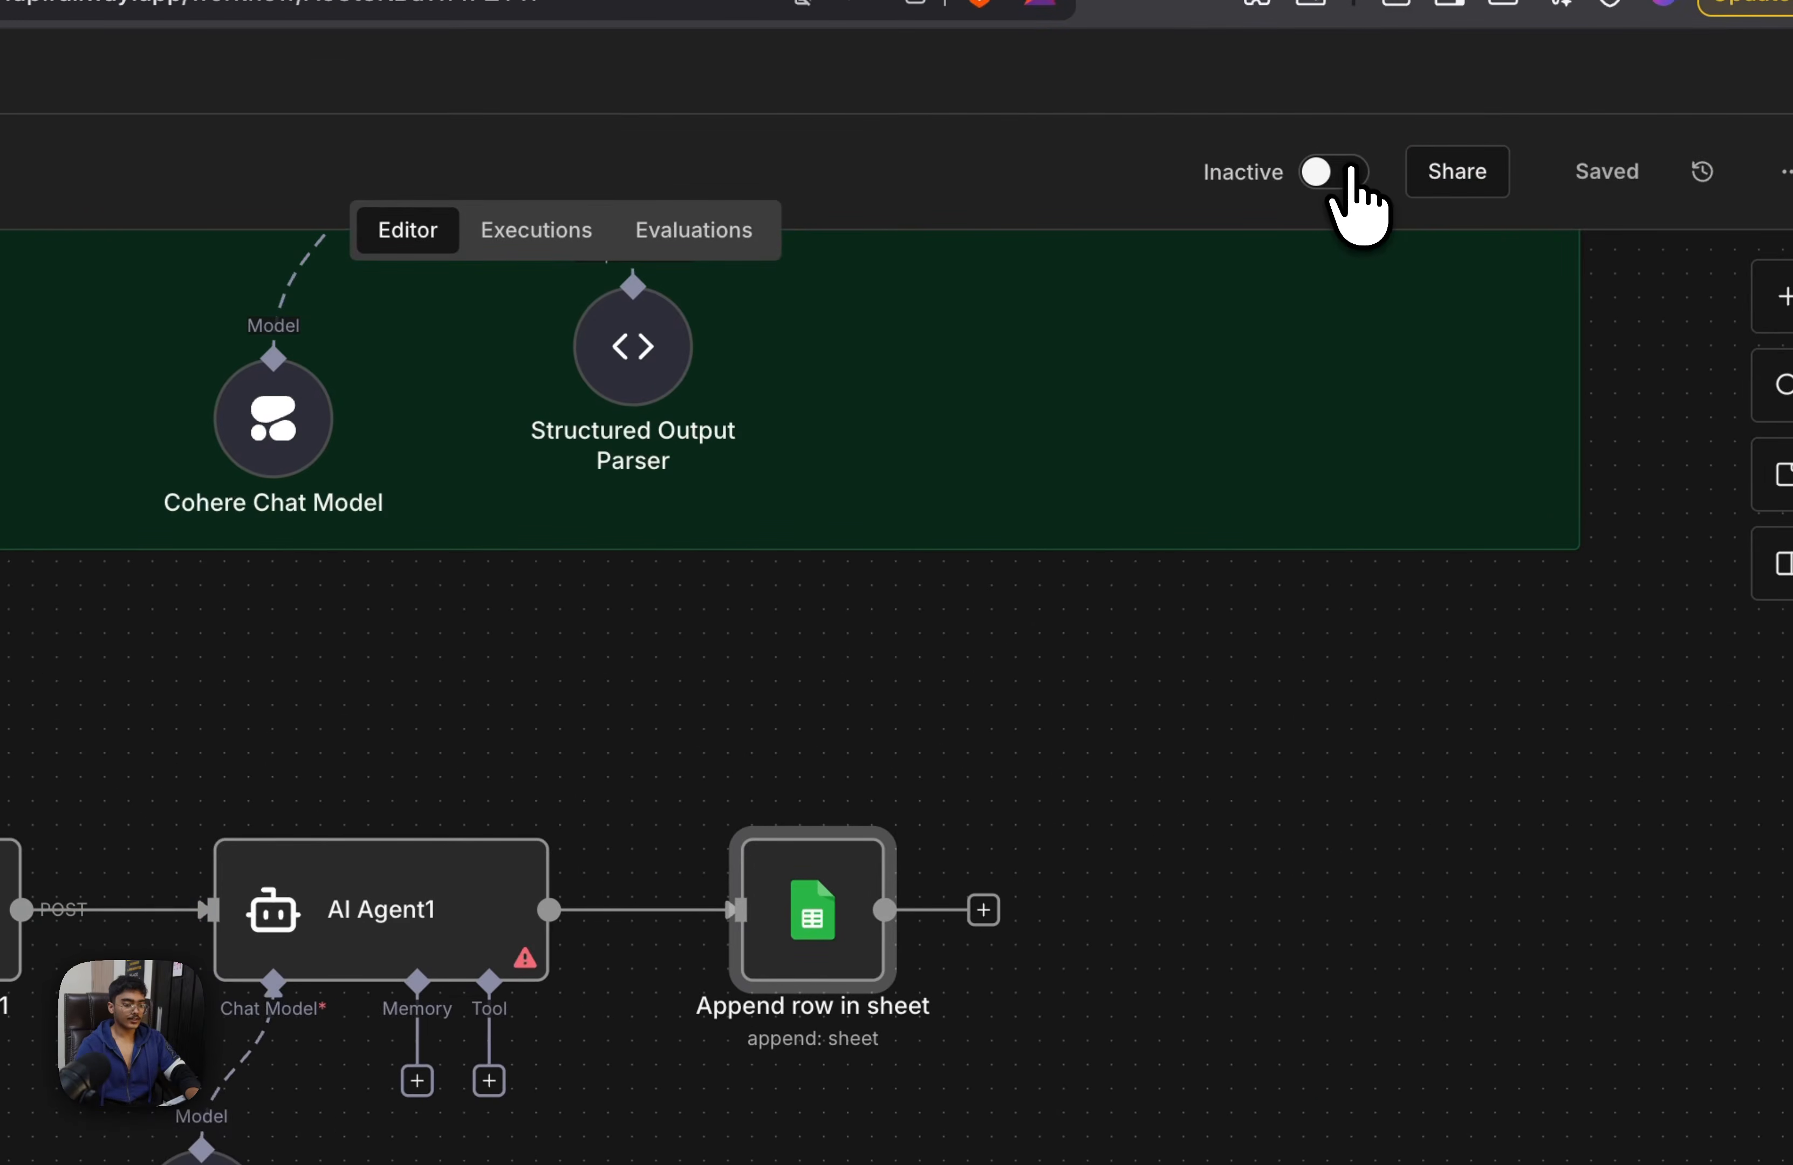
scroll(1041, 516, "up", 5)
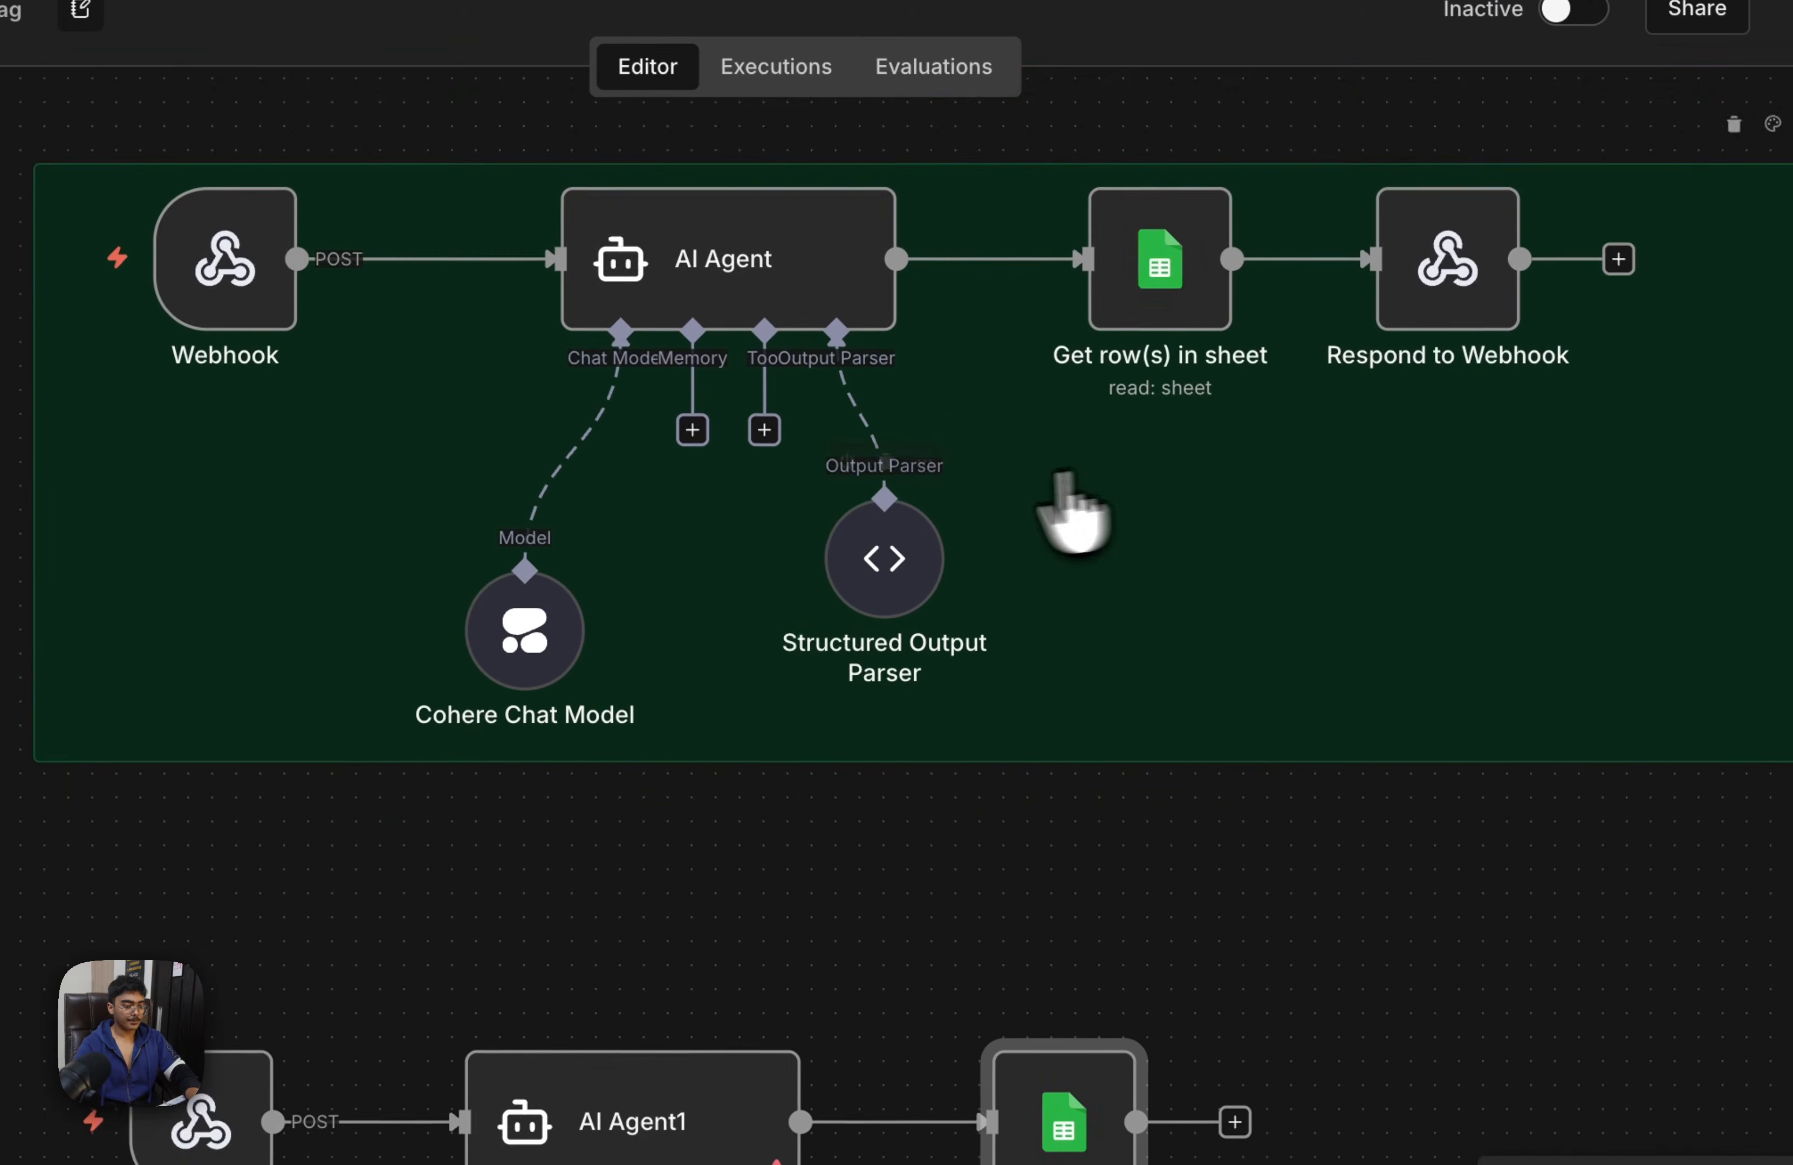
scroll(788, 652, "down", 3)
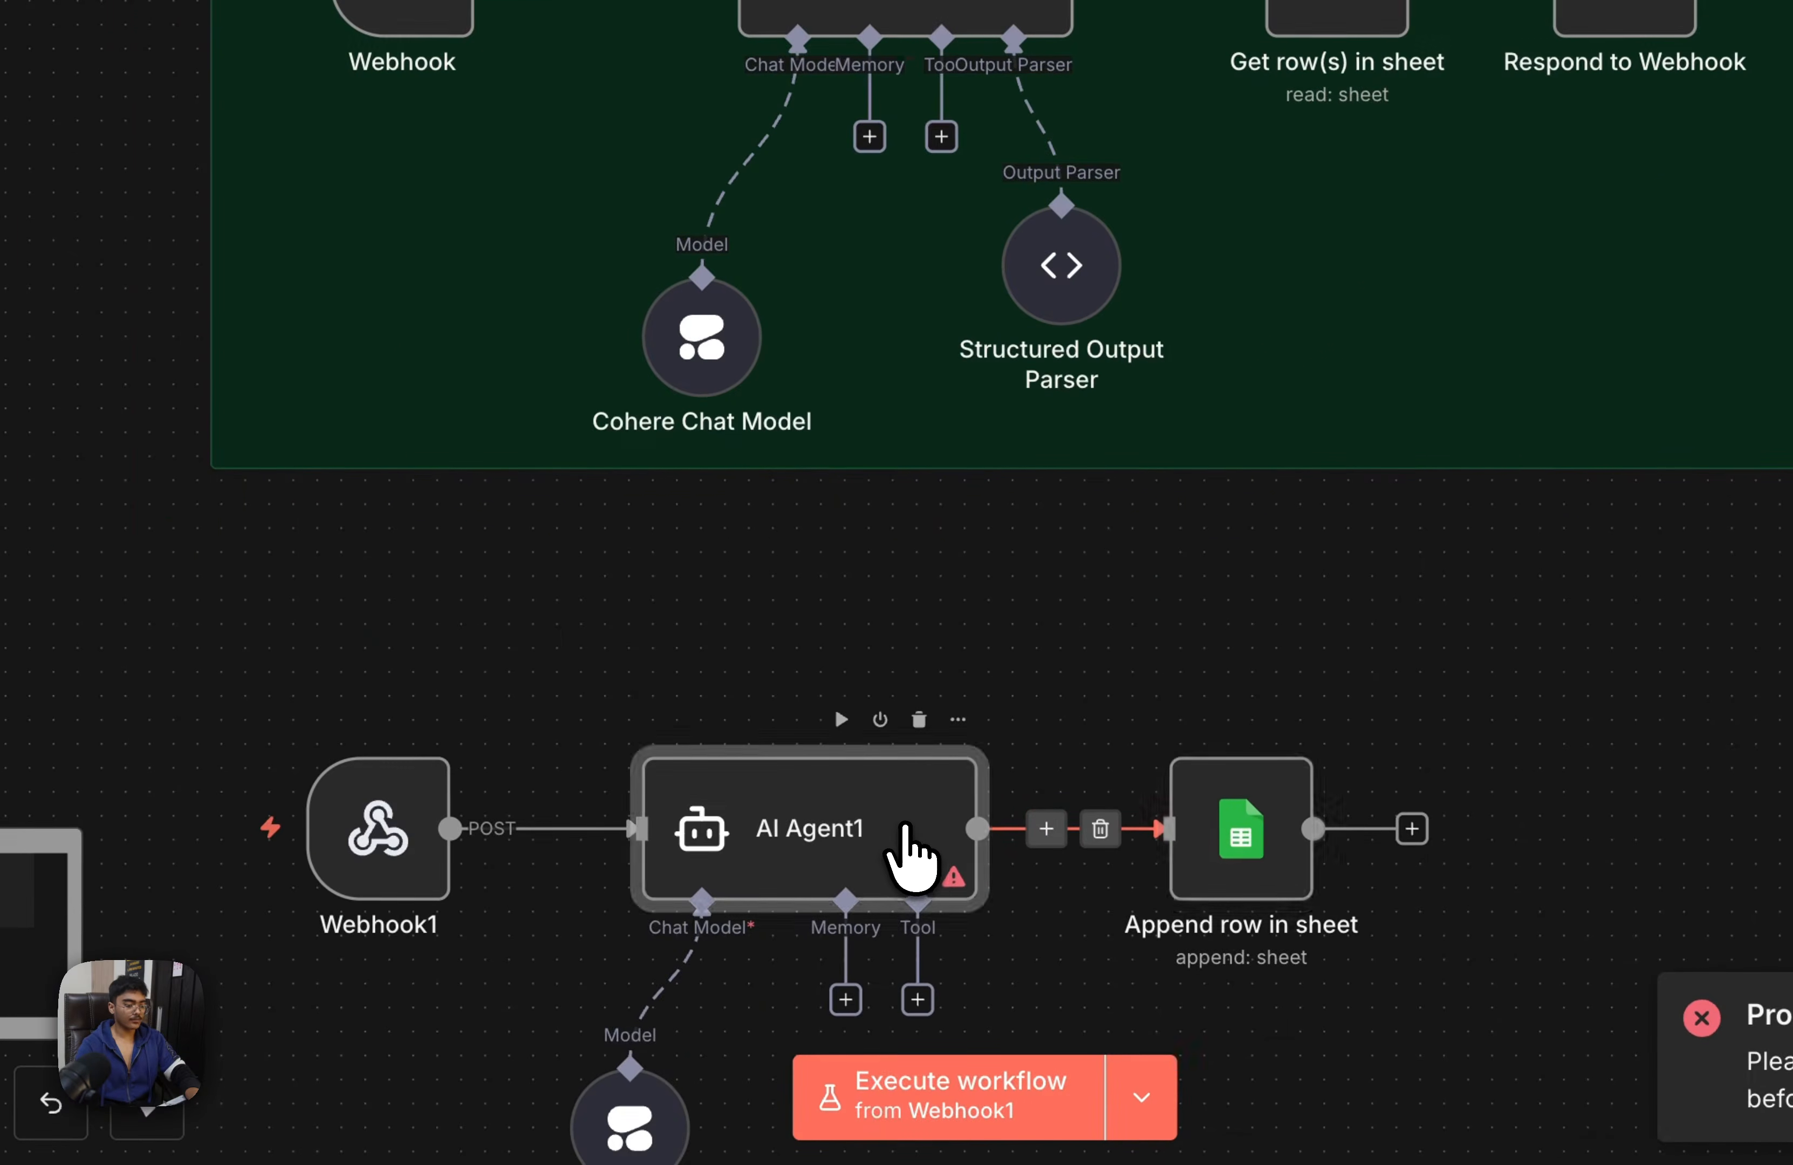
double_click(730, 1021)
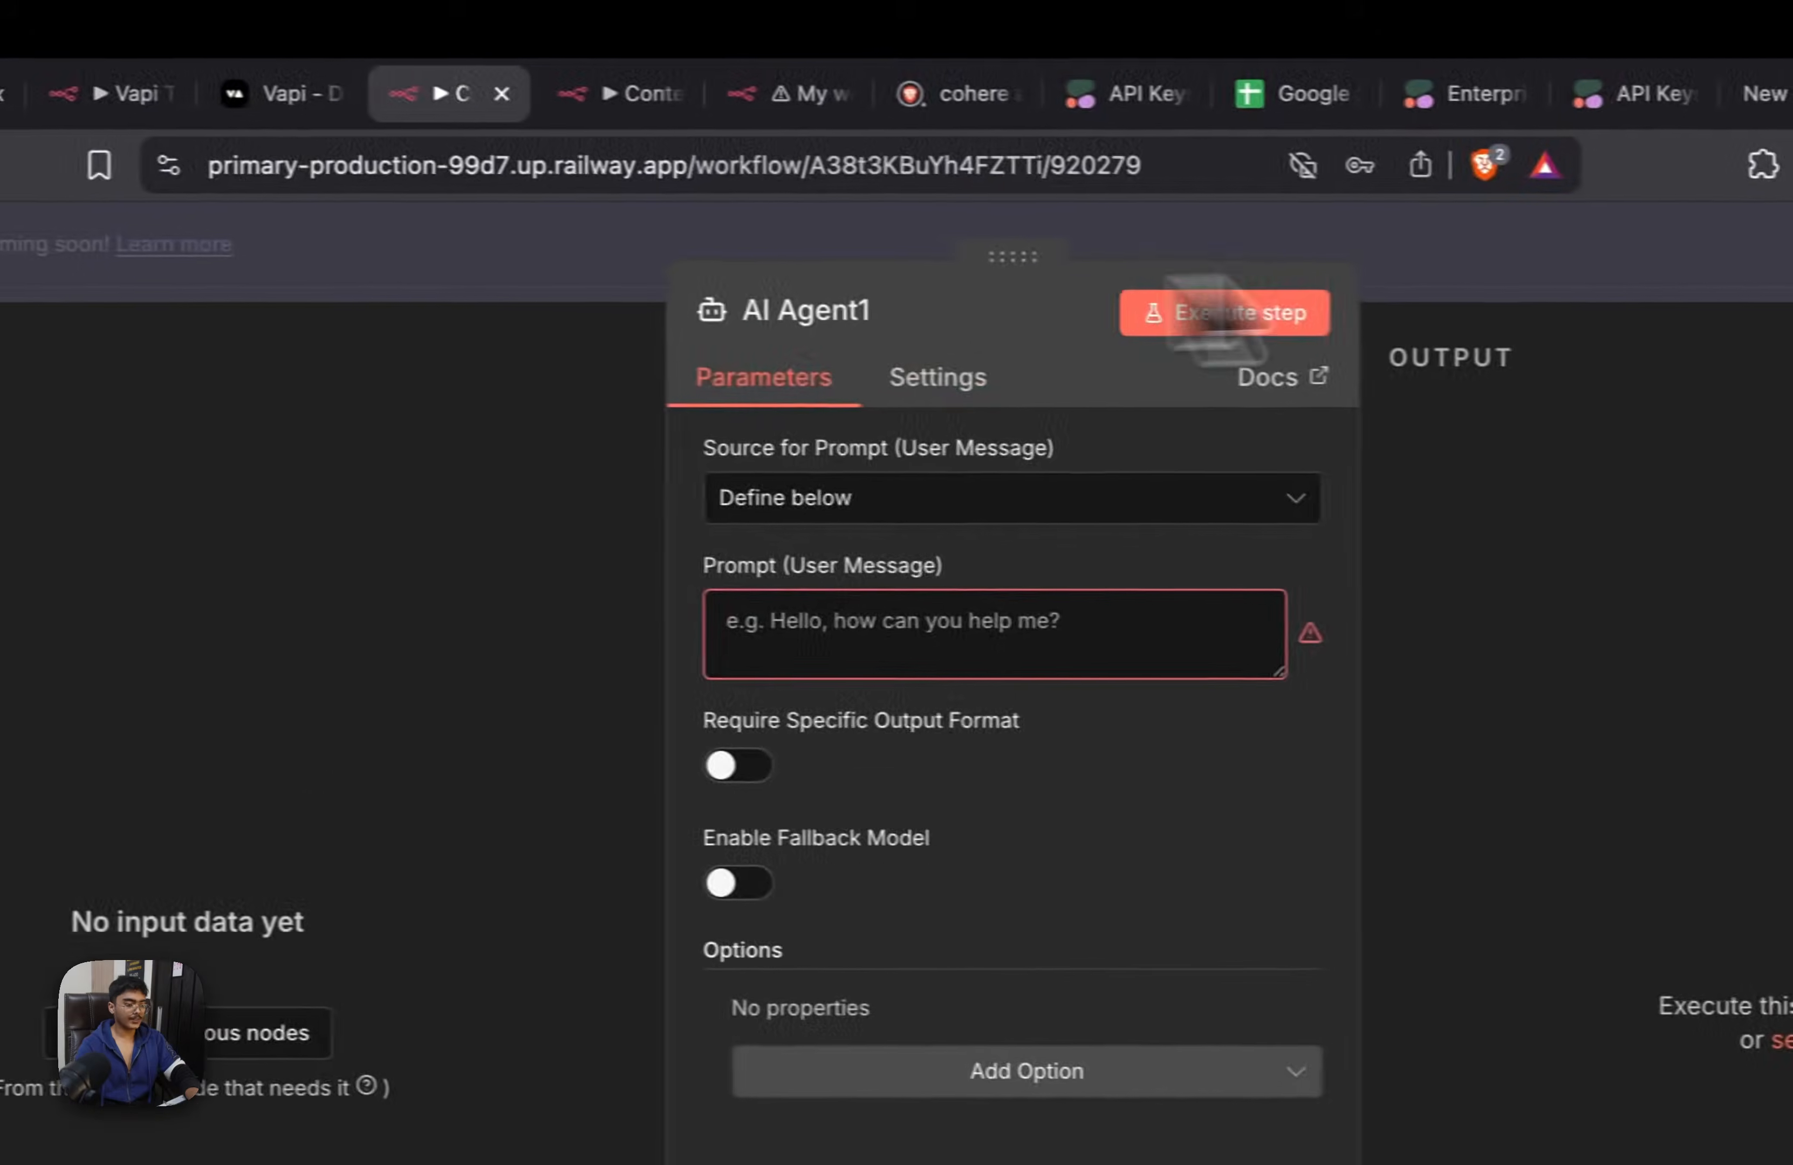
left_click(1344, 126)
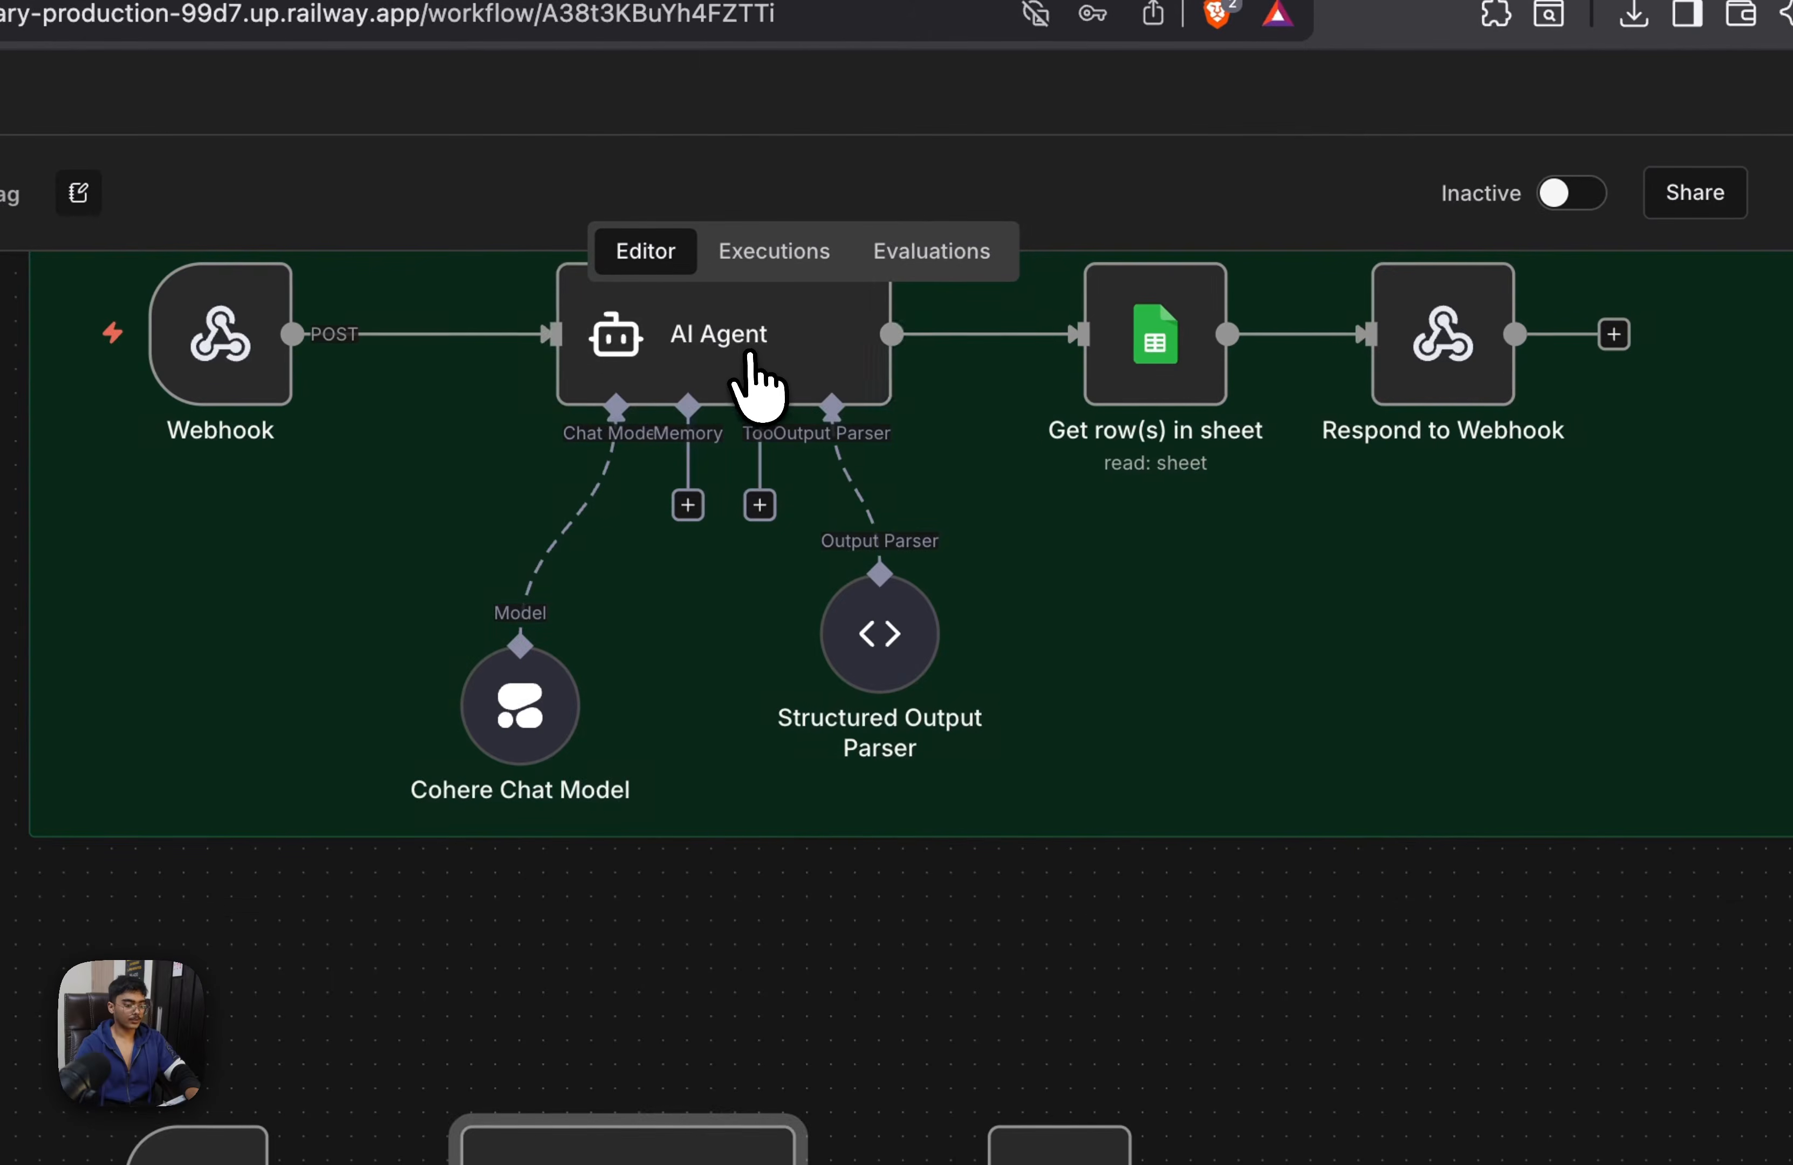
Copy the full user message prompt from the AI Agent node in the Webhook branch and return to the canvas
double_click(753, 382)
left_click(732, 548)
key("ctrl+a")
key("ctrl+c")
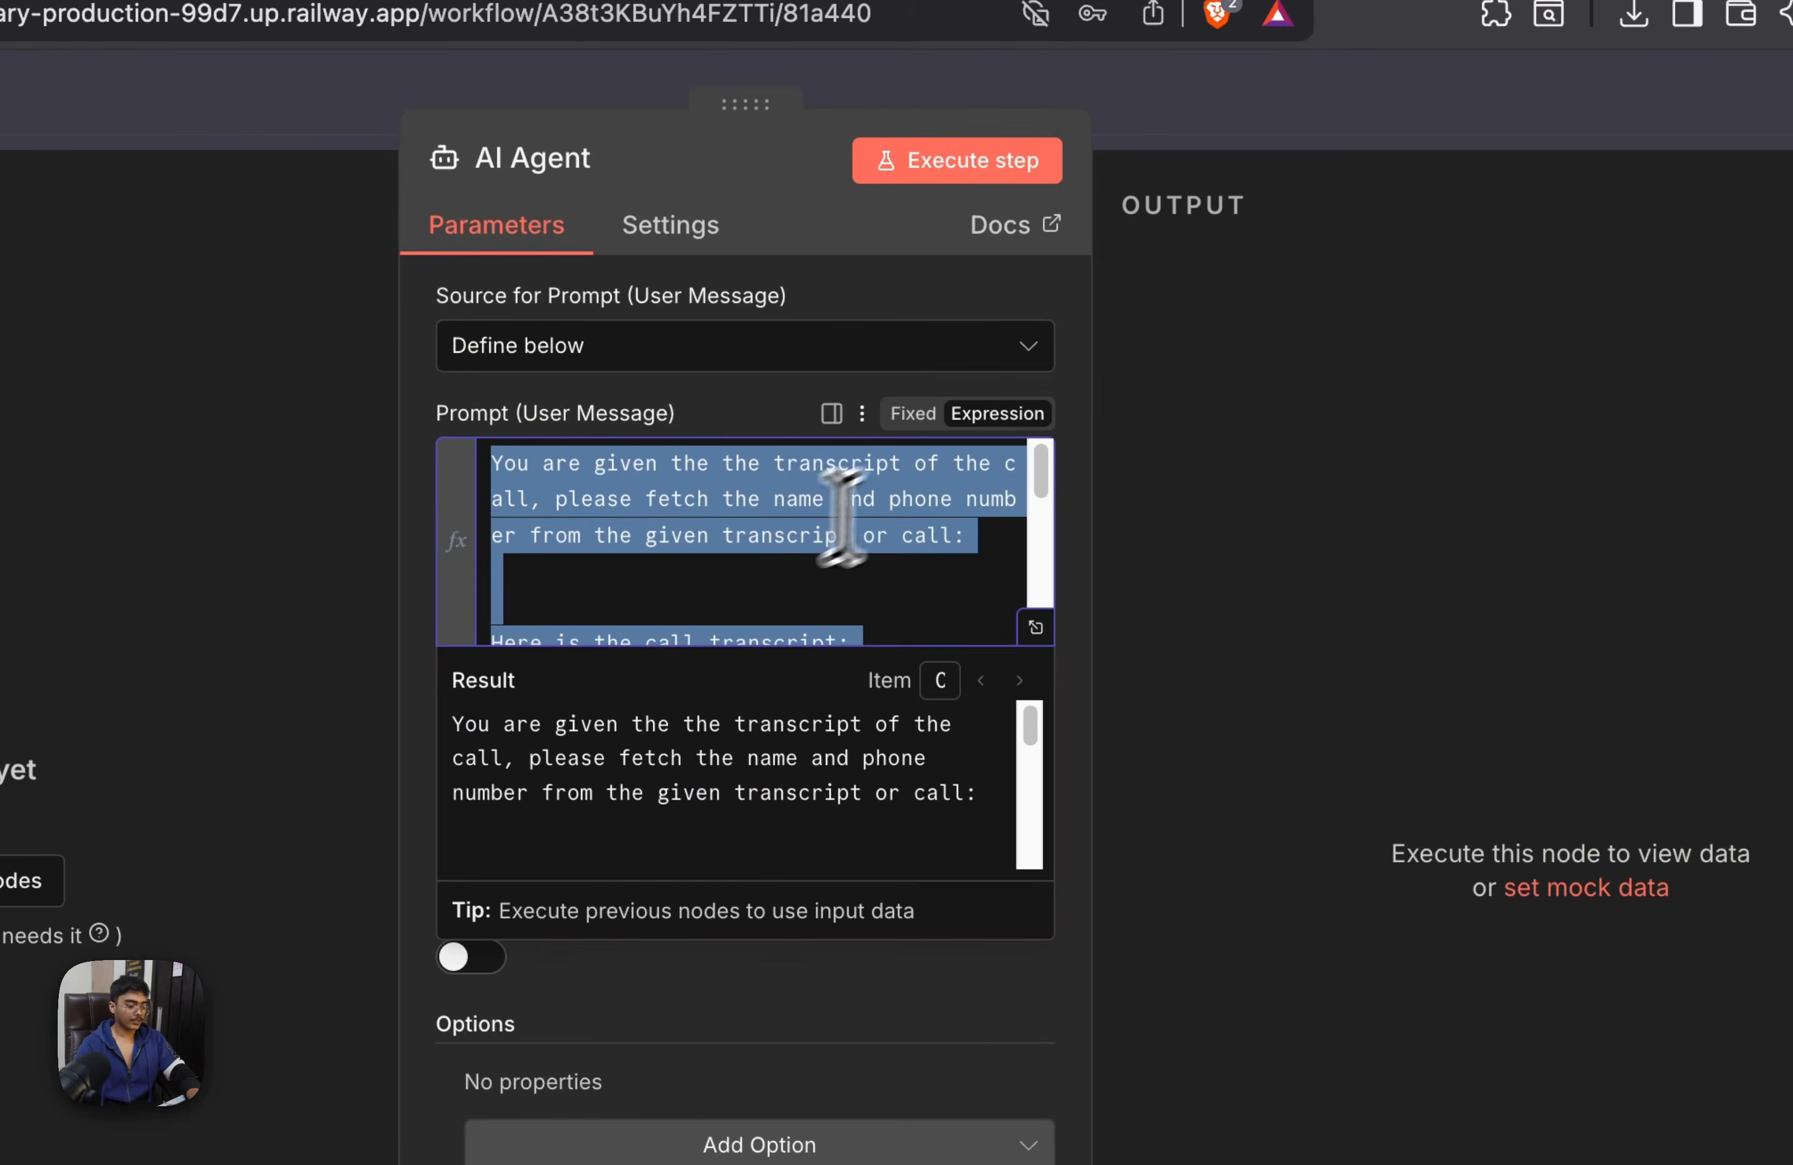
scroll(882, 588, "down", 3)
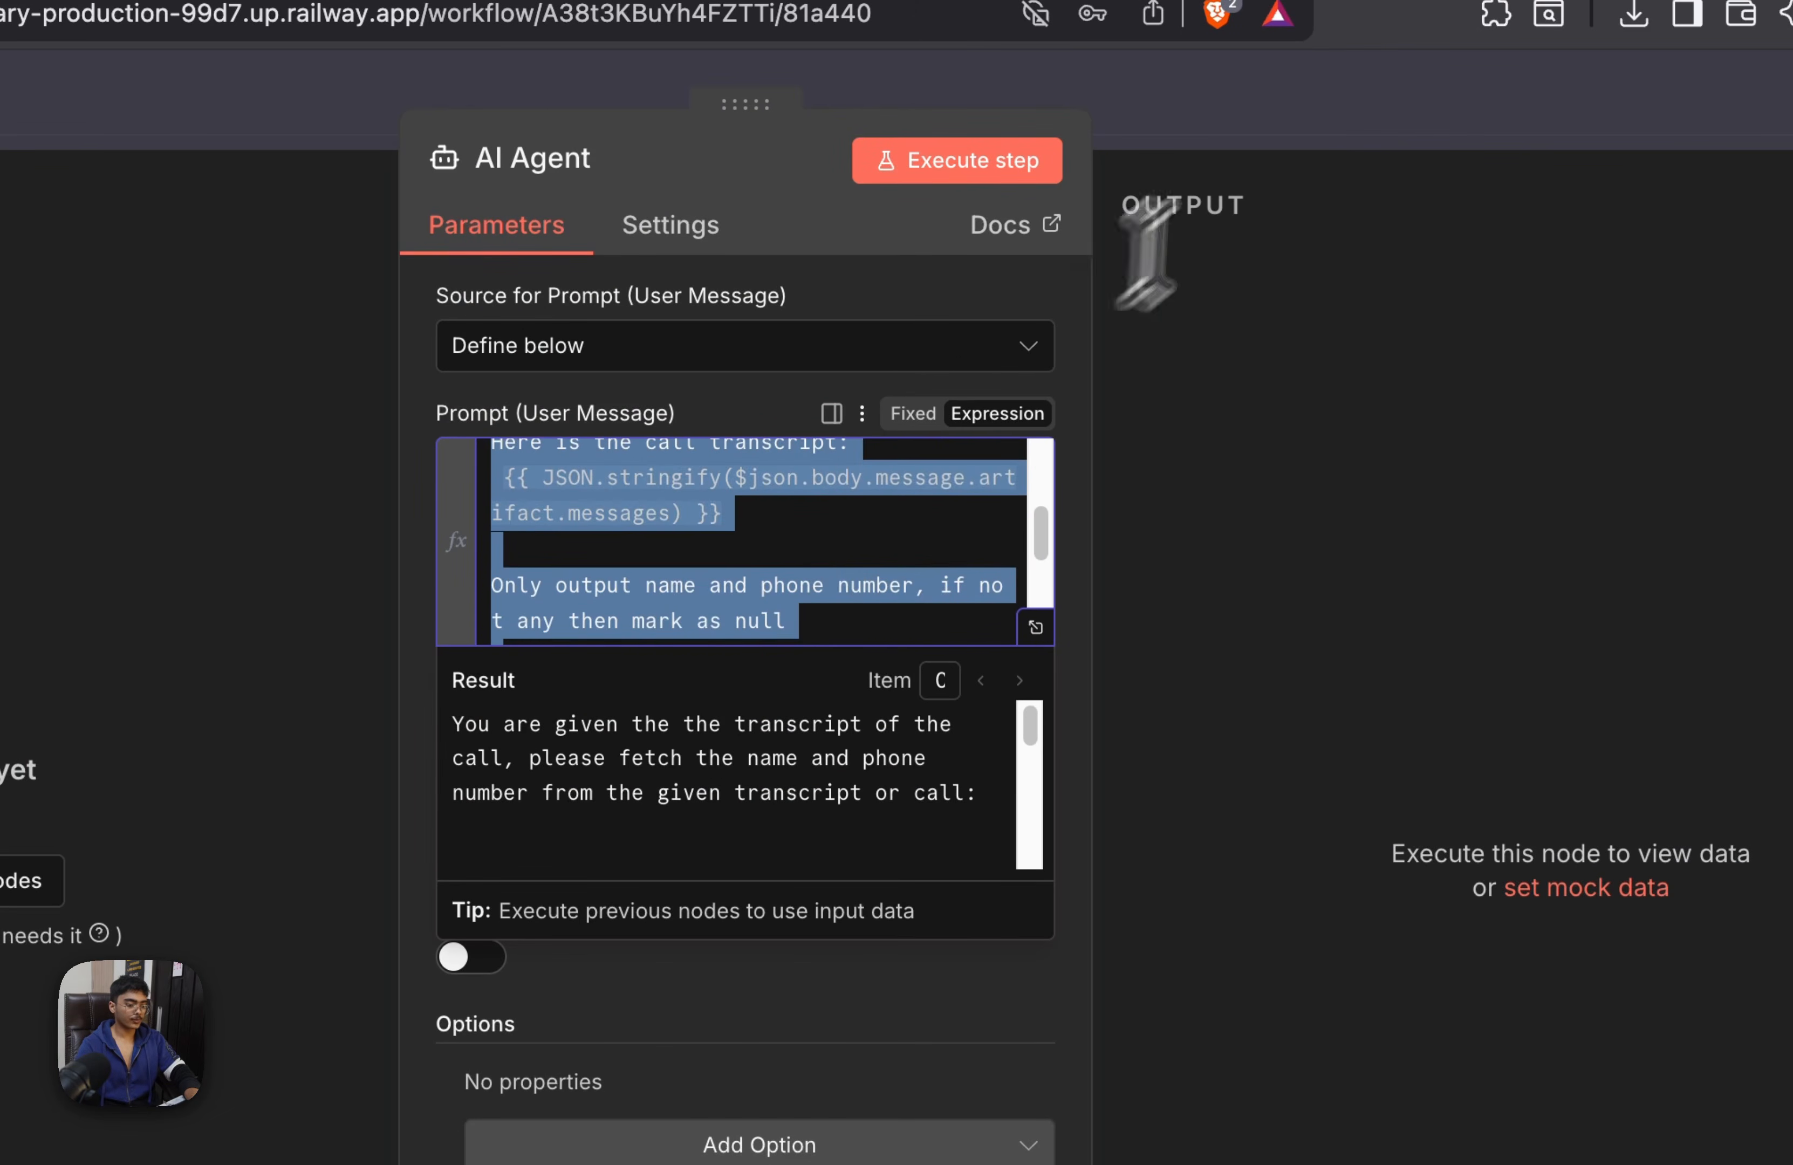
left_click(1292, 126)
Paste the copied transcript prompt as AI Agent1's user message prompt and return to the canvas
double_click(737, 954)
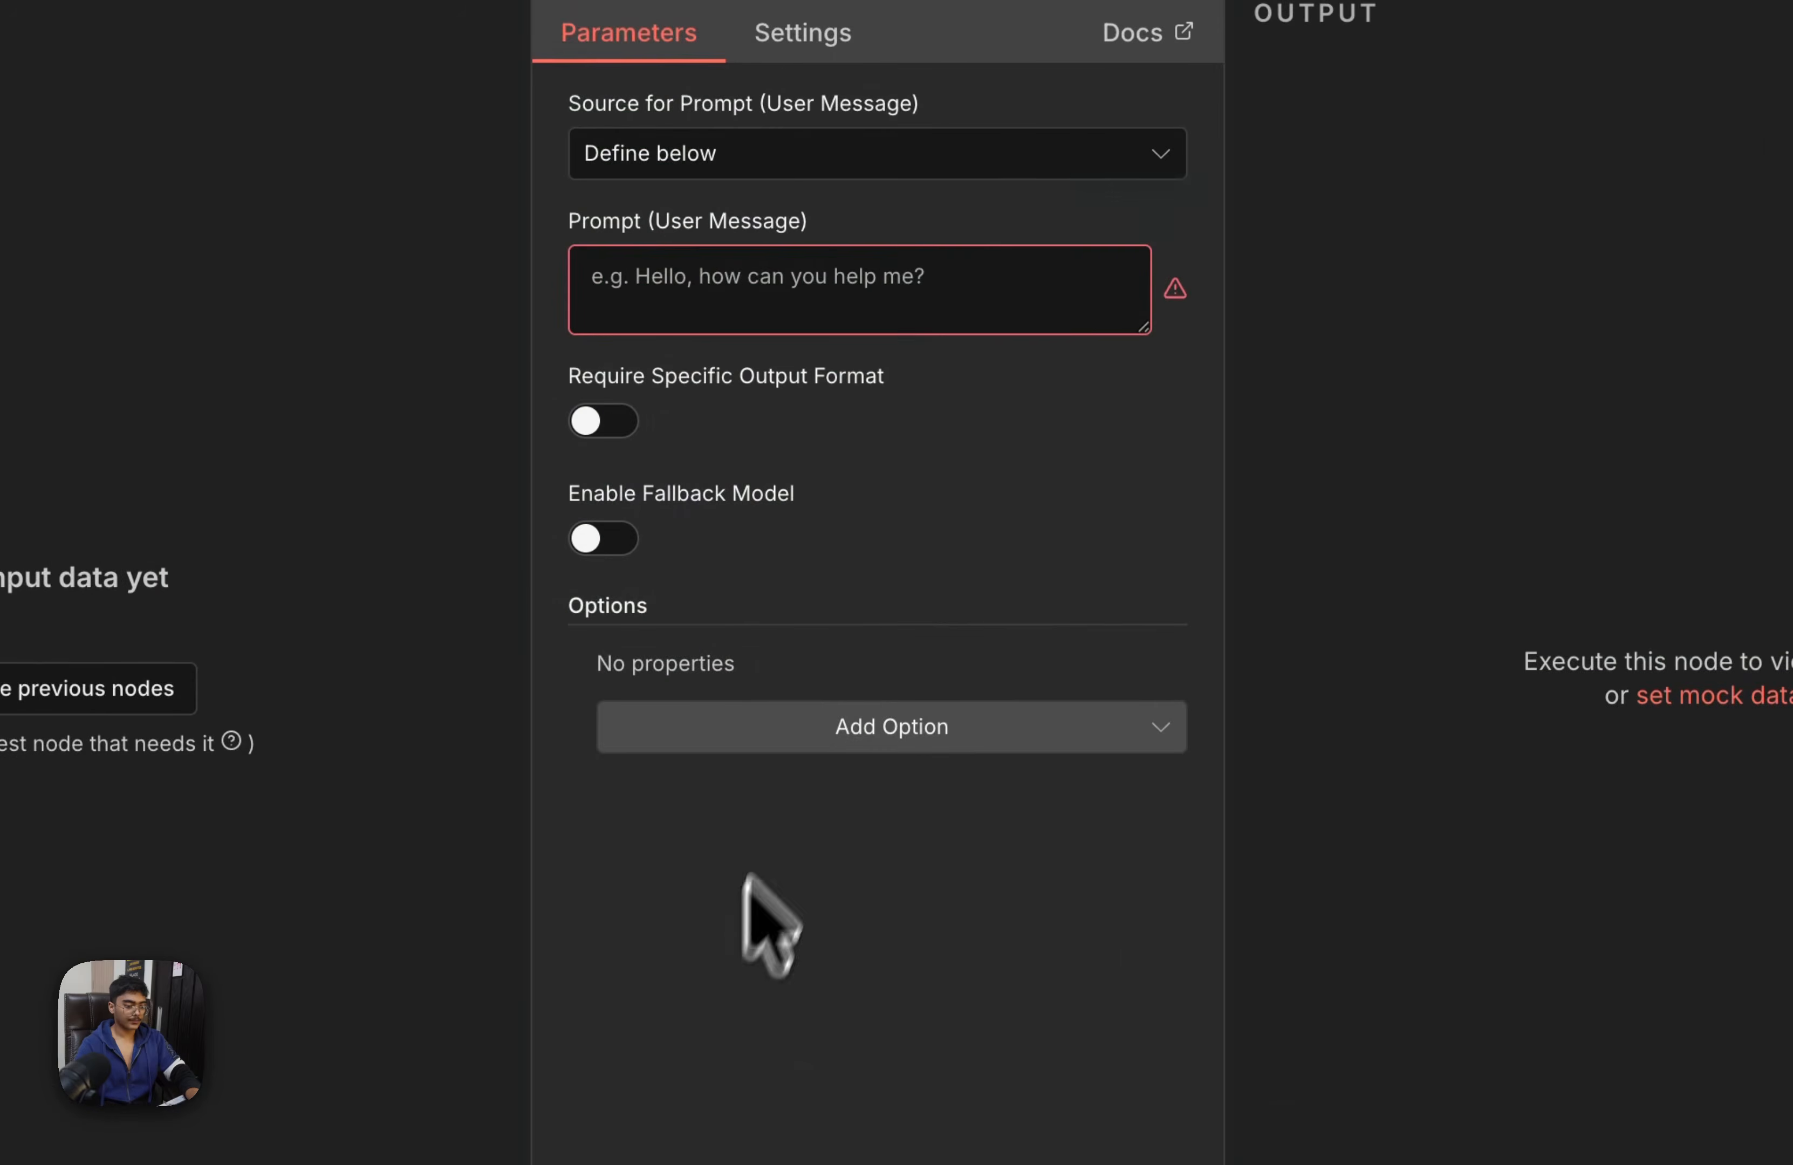
left_click(1048, 287)
key("ctrl+v")
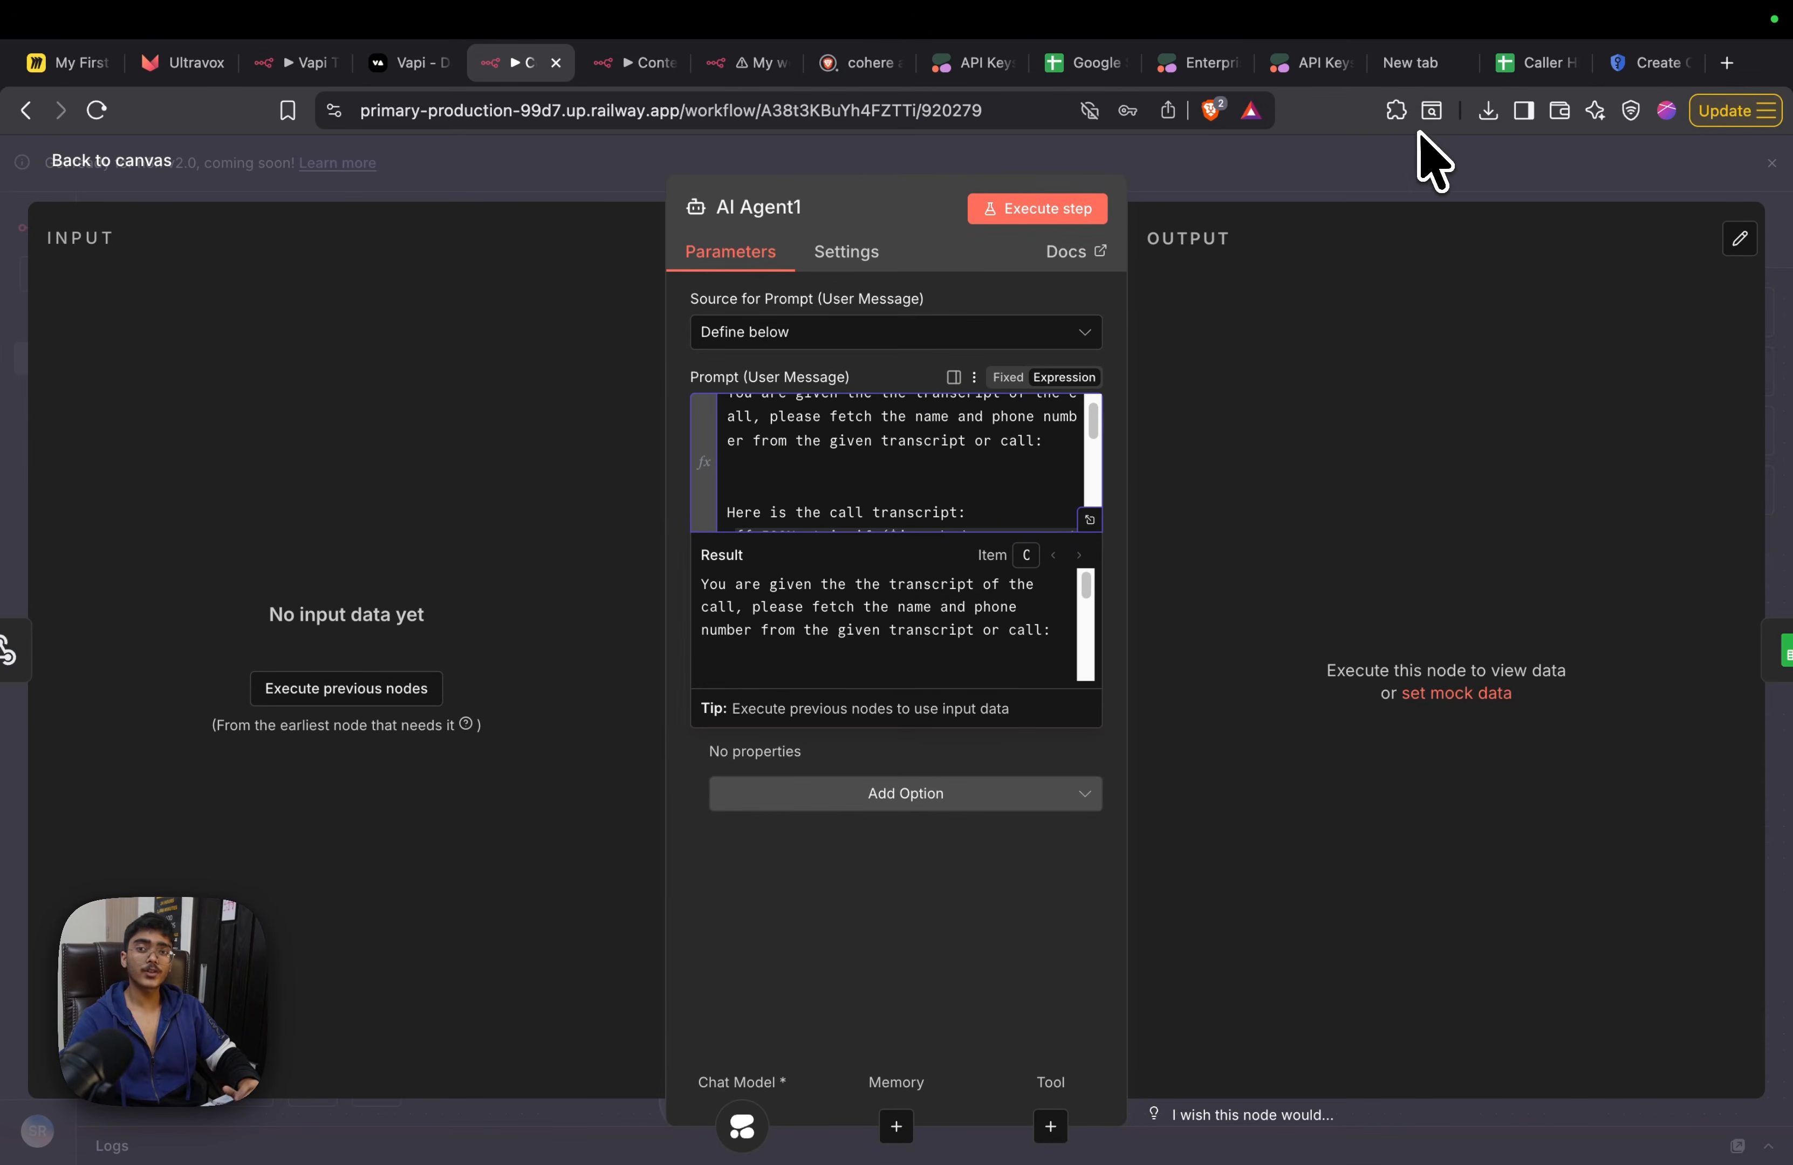
left_click(1396, 187)
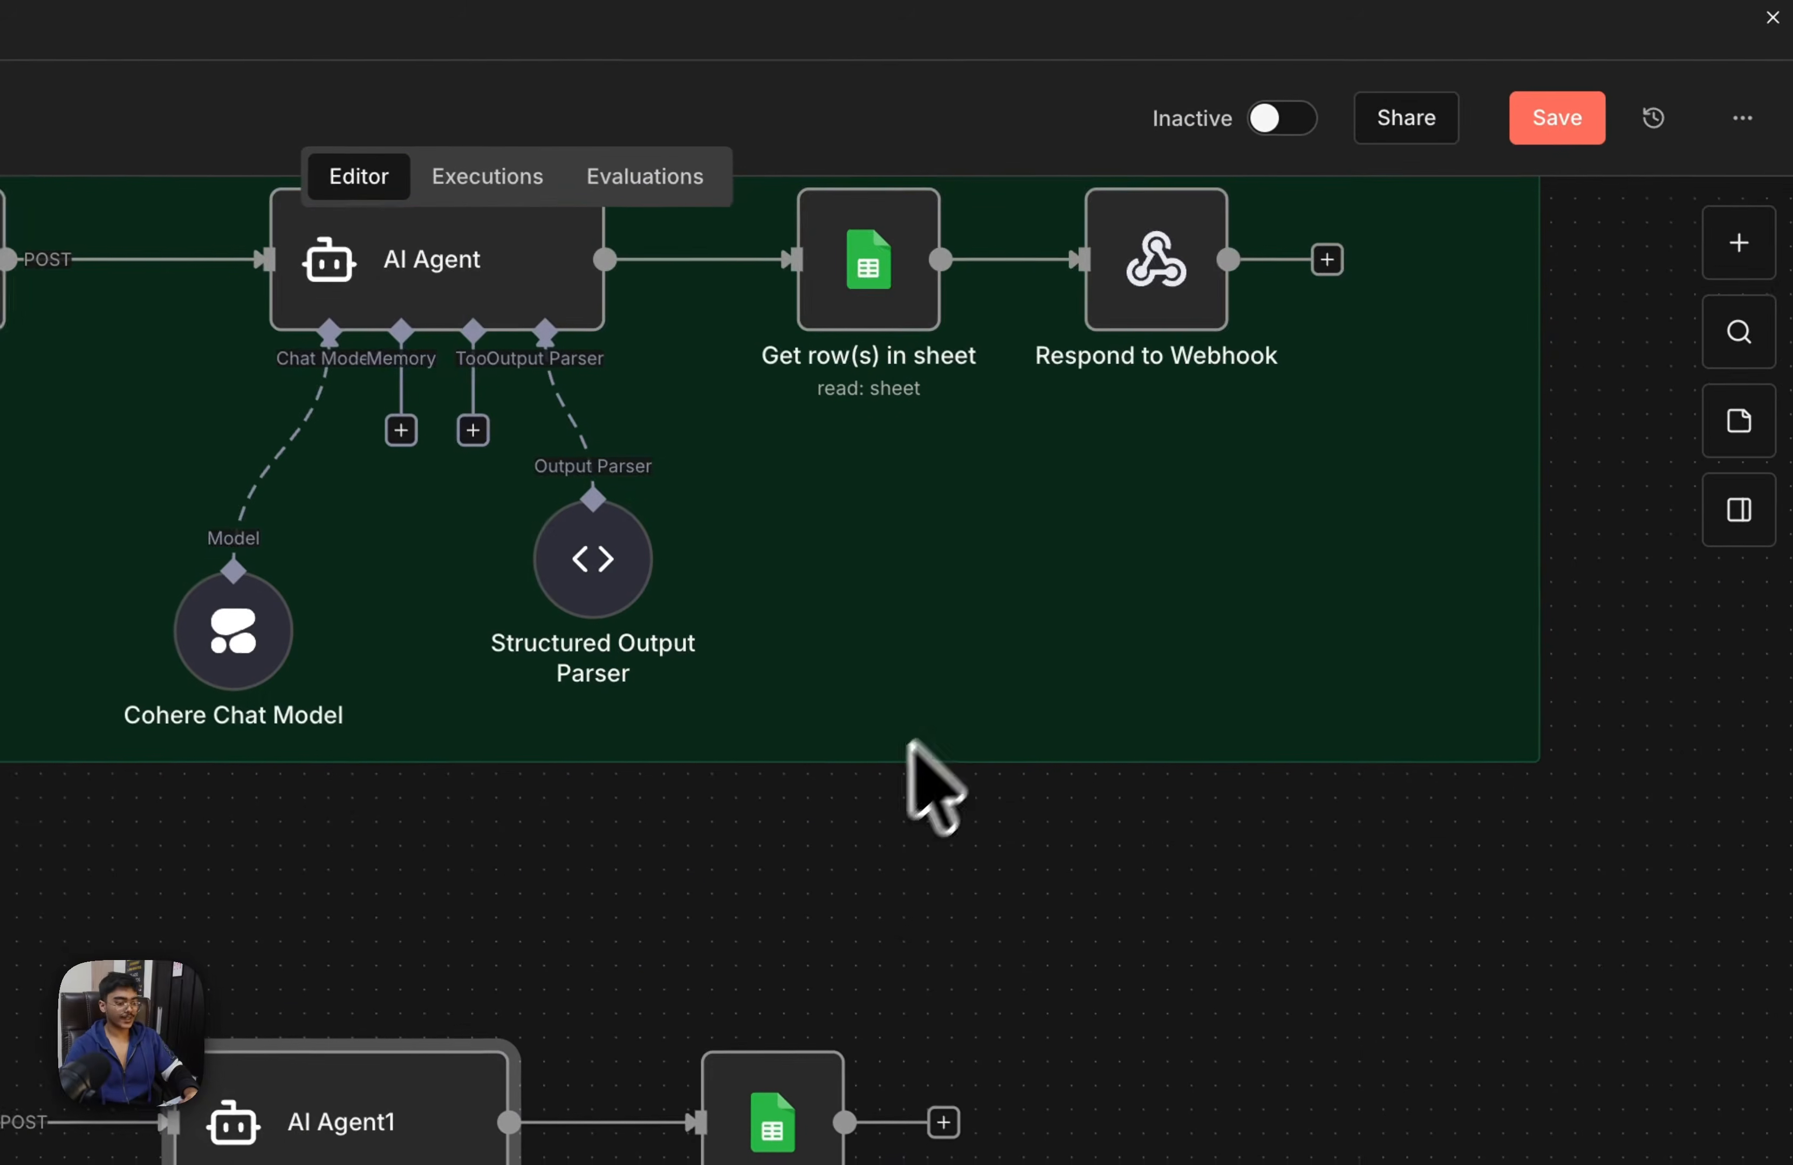
Save and activate the Context Tool workflow, and dismiss the activation notice
left_click_drag(990, 908, 852, 745)
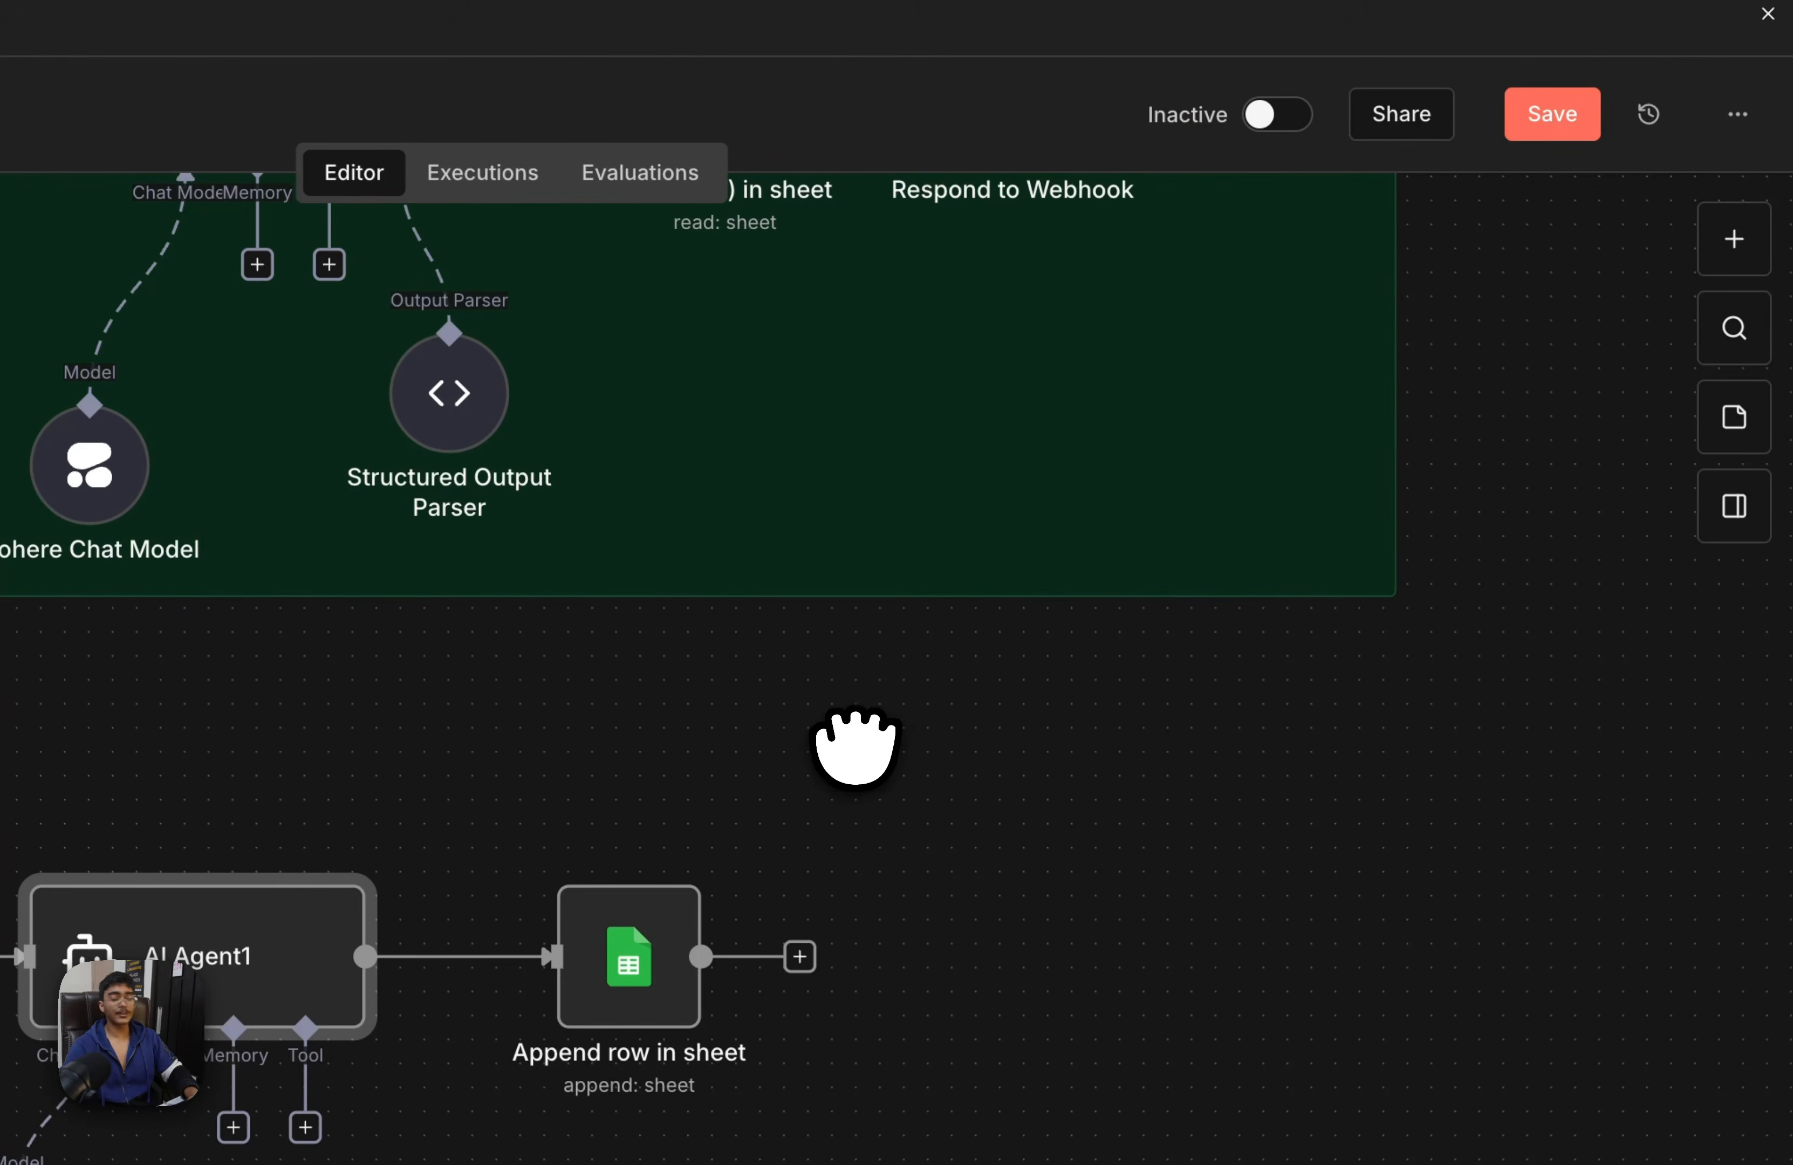
left_click_drag(1439, 354, 1271, 738)
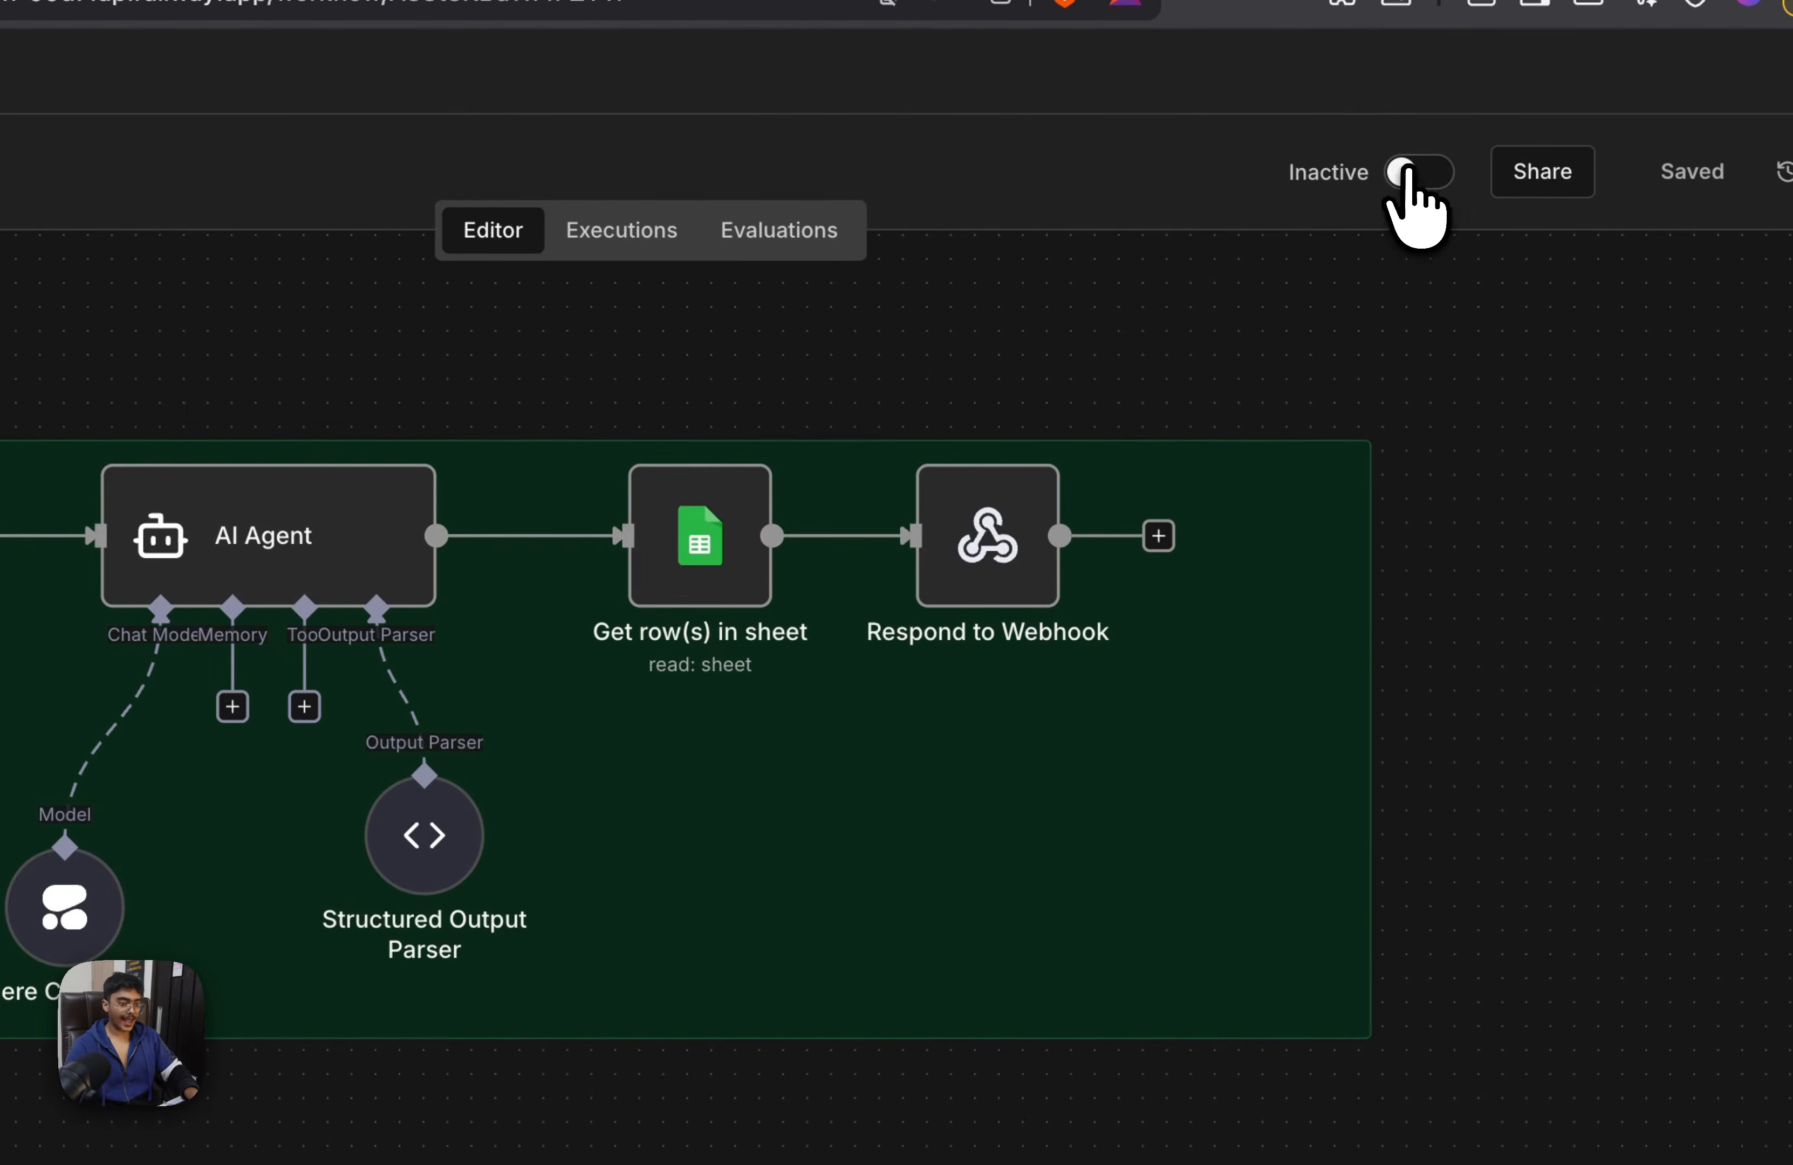
left_click(1419, 172)
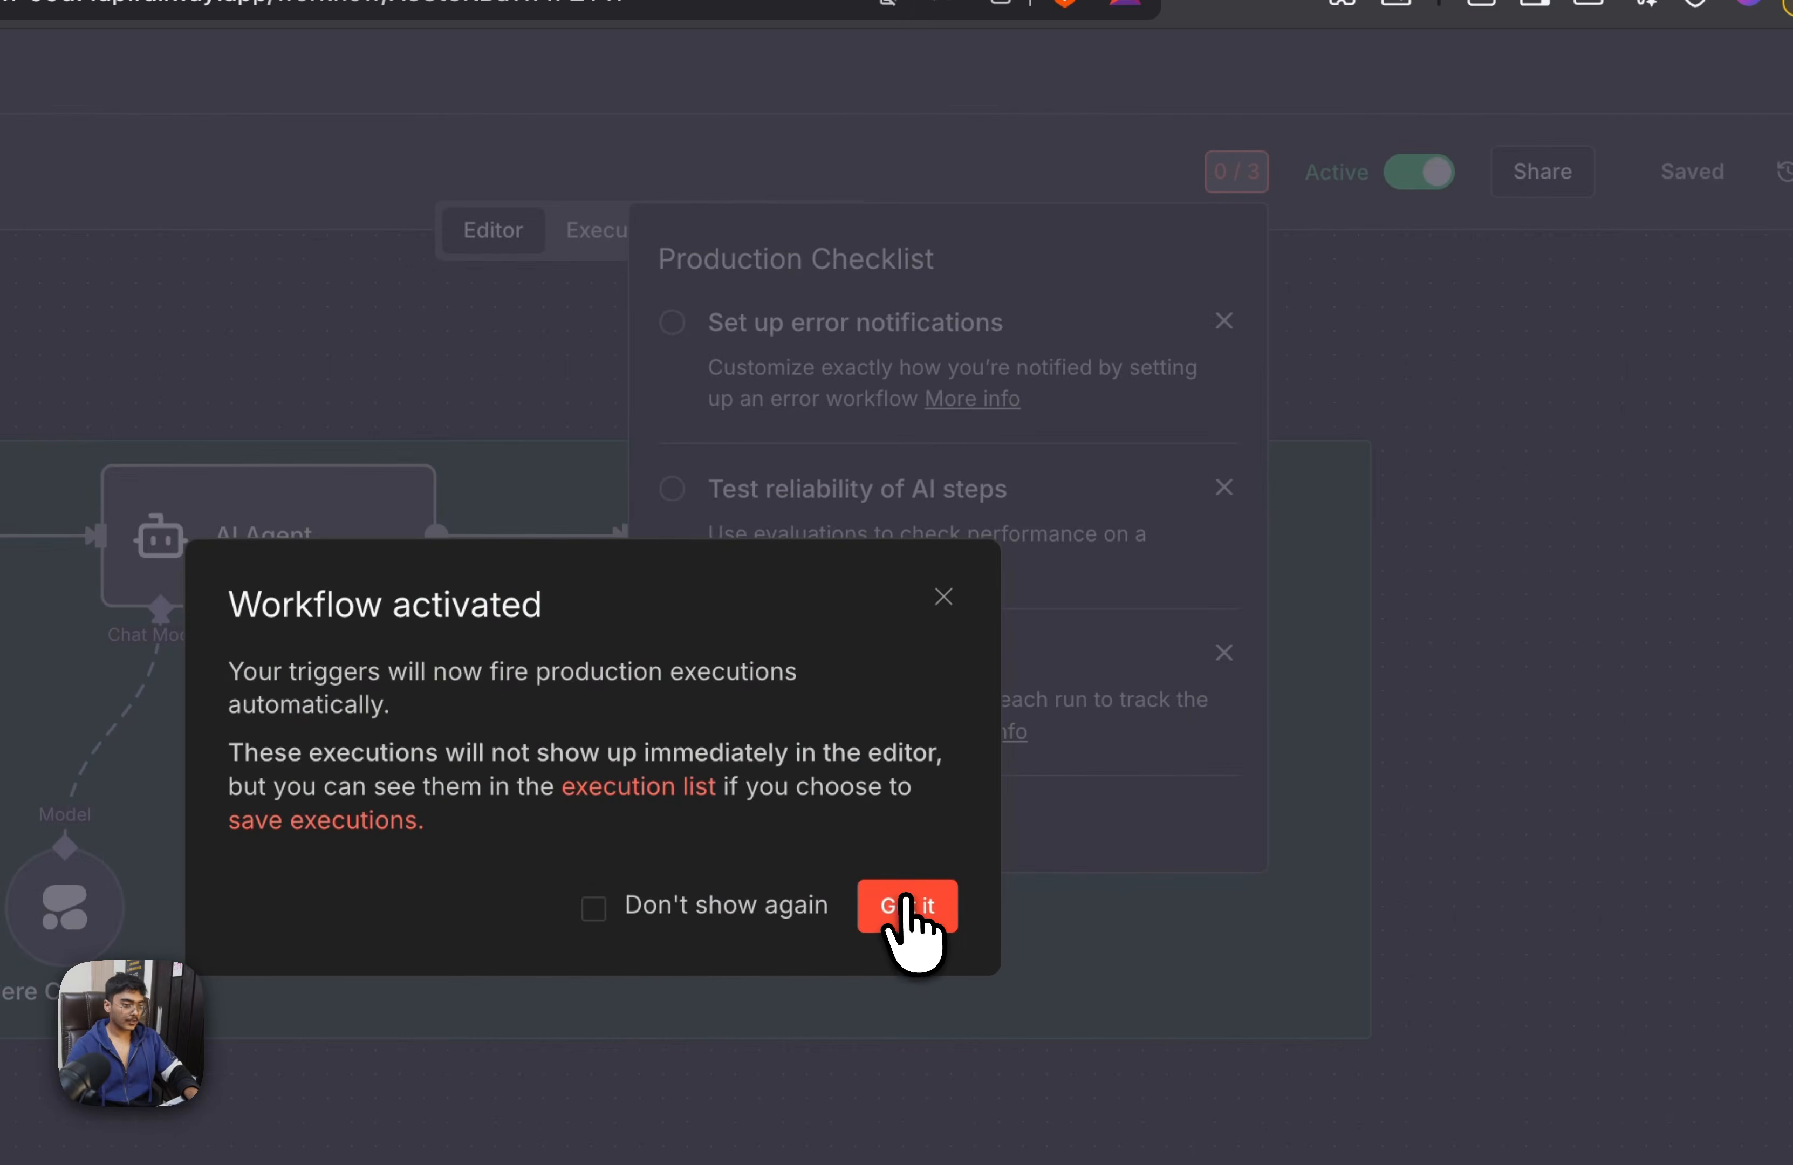
left_click(906, 904)
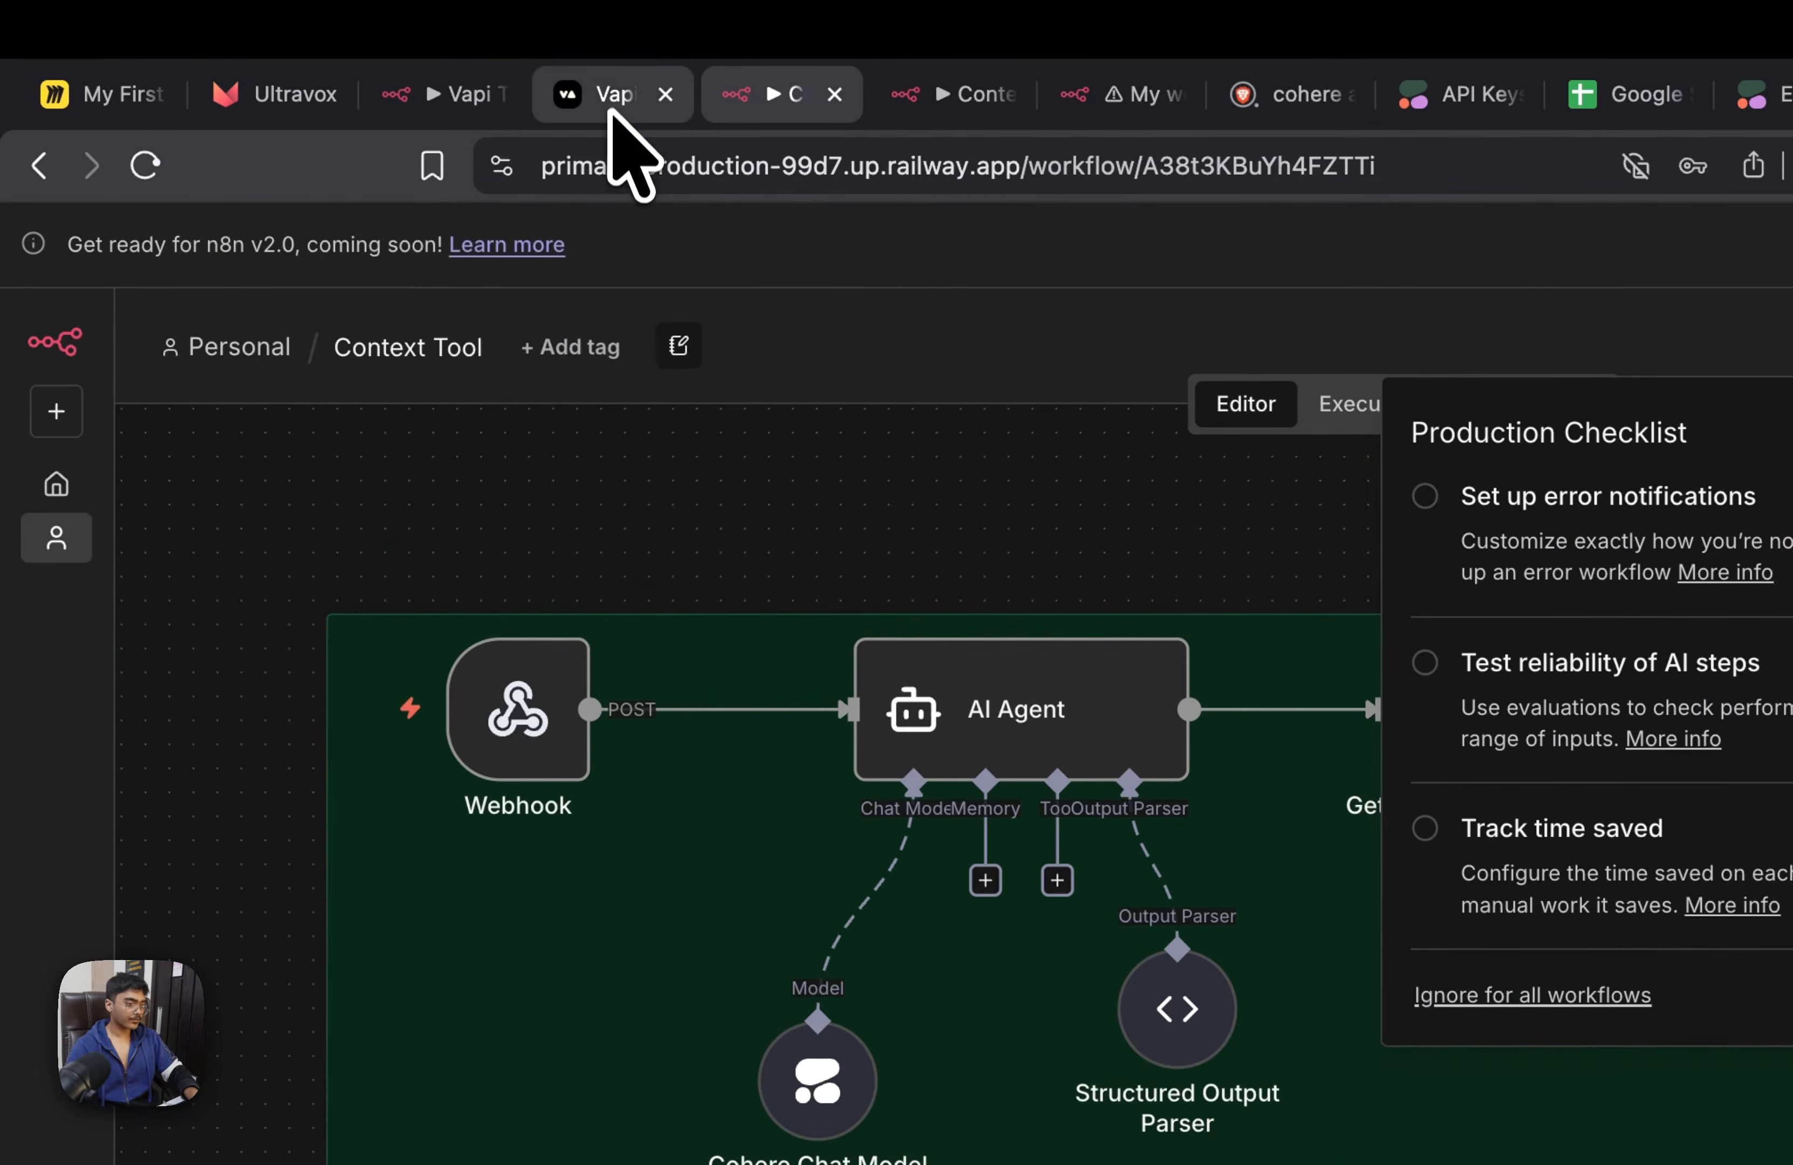
Switch to Vapi and expand the Messaging section in the Context Tool Demo assistant's advanced settings
left_click(611, 114)
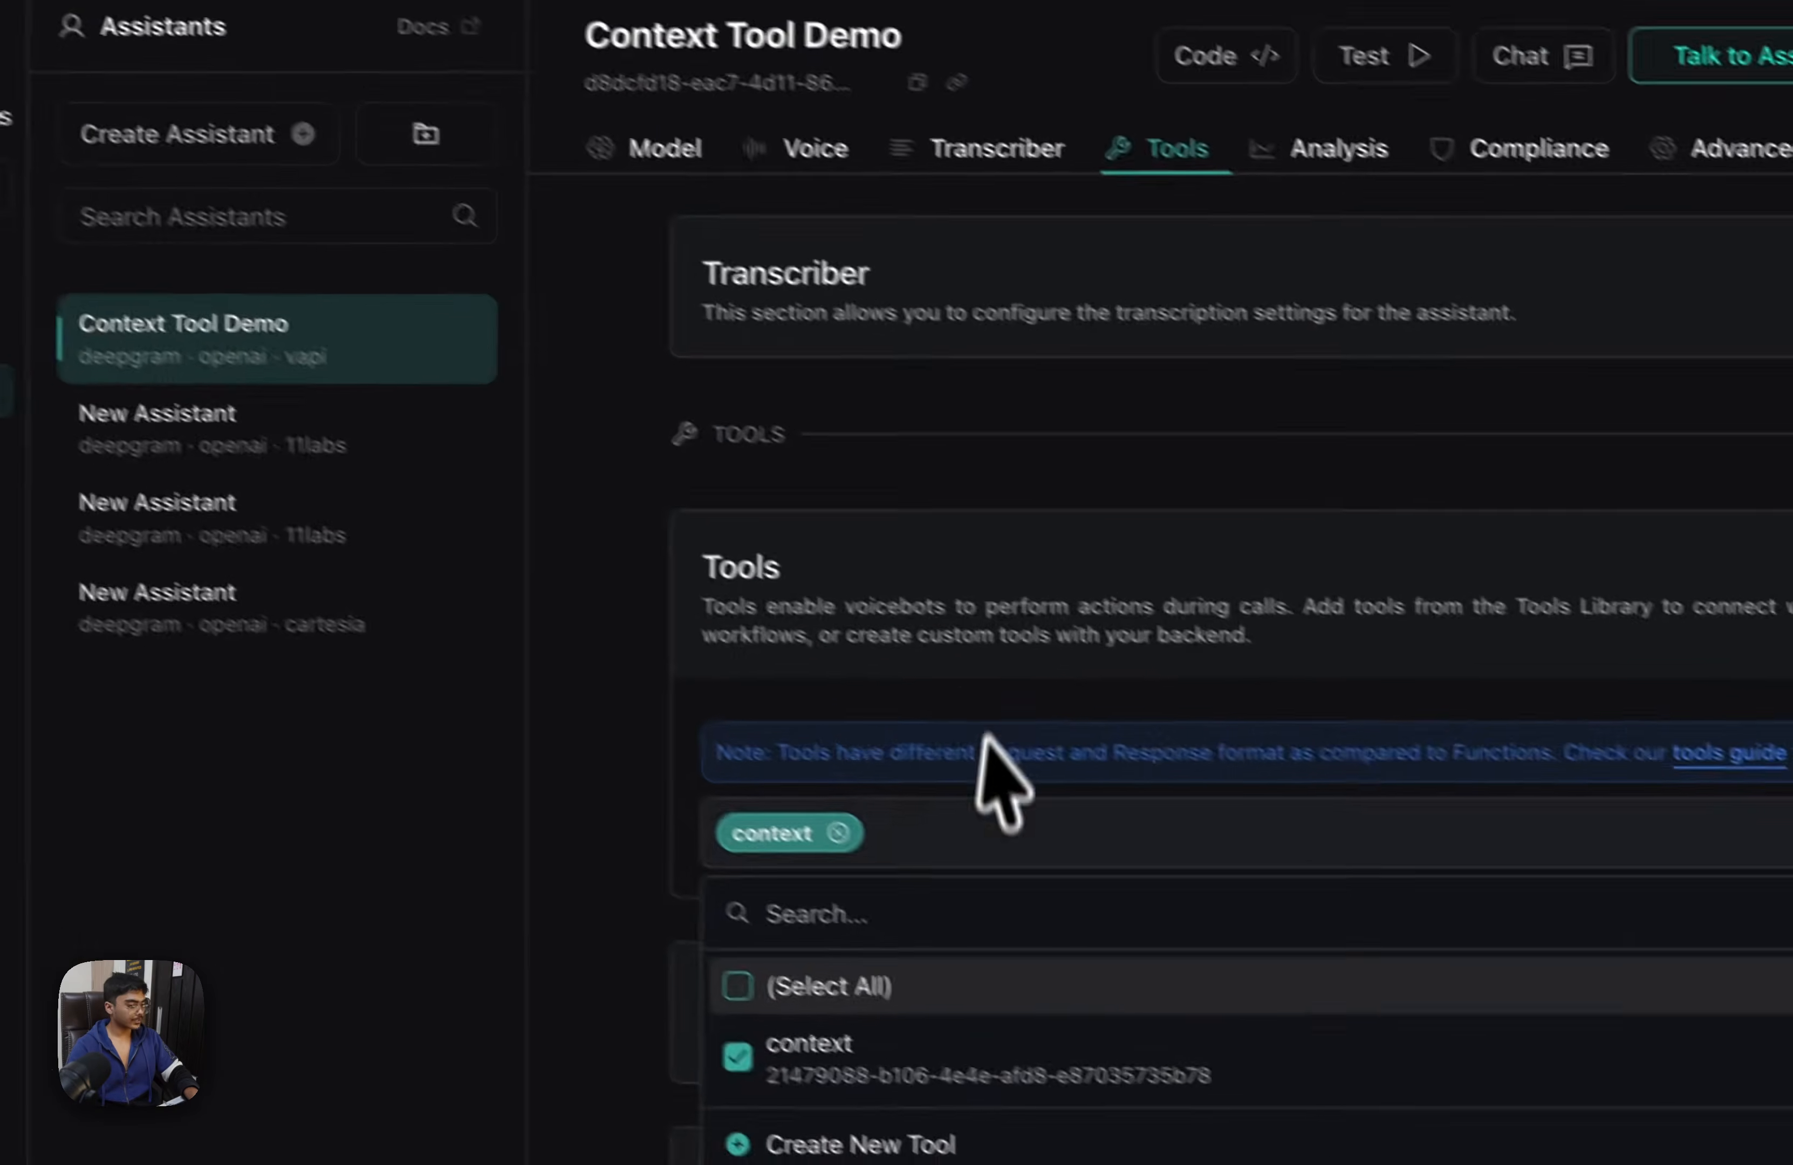
left_click(907, 1082)
scroll(595, 843, "up", 15)
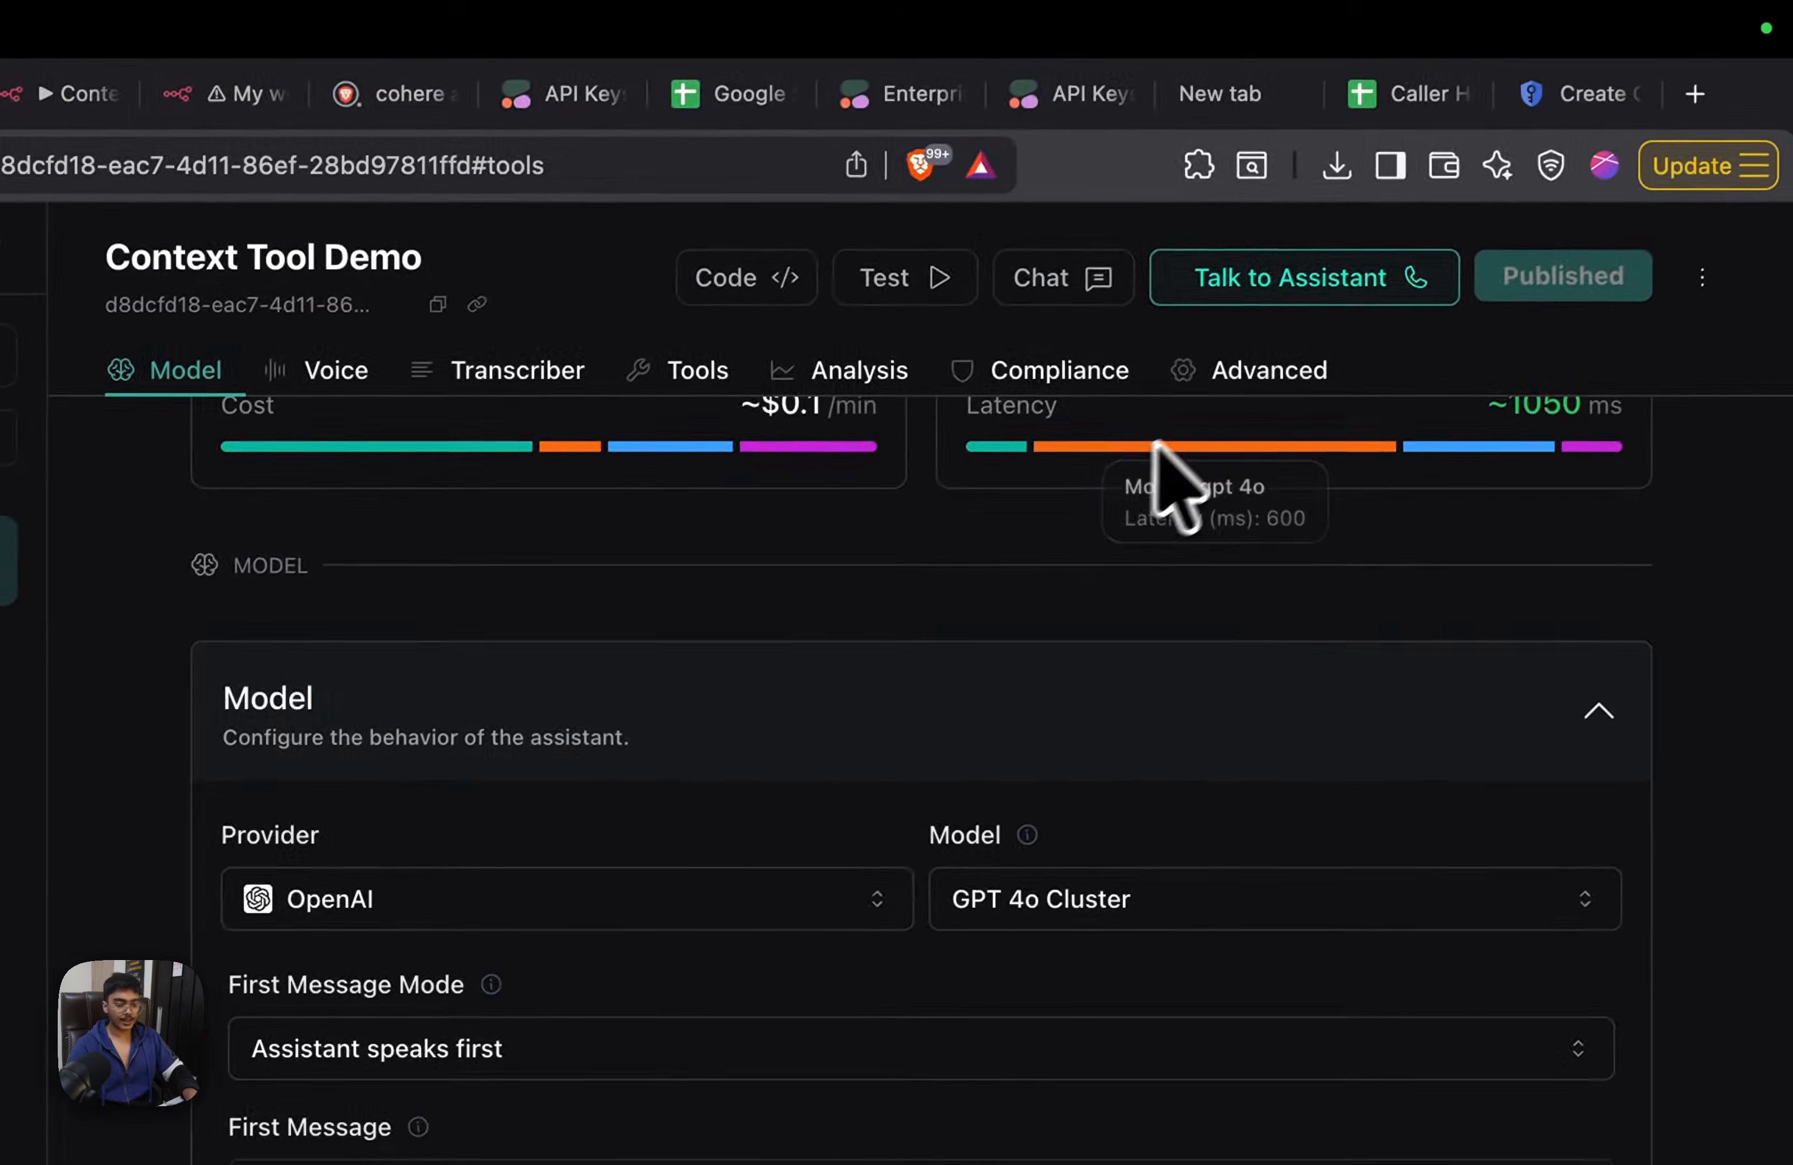
scroll(1172, 567, "down", 15)
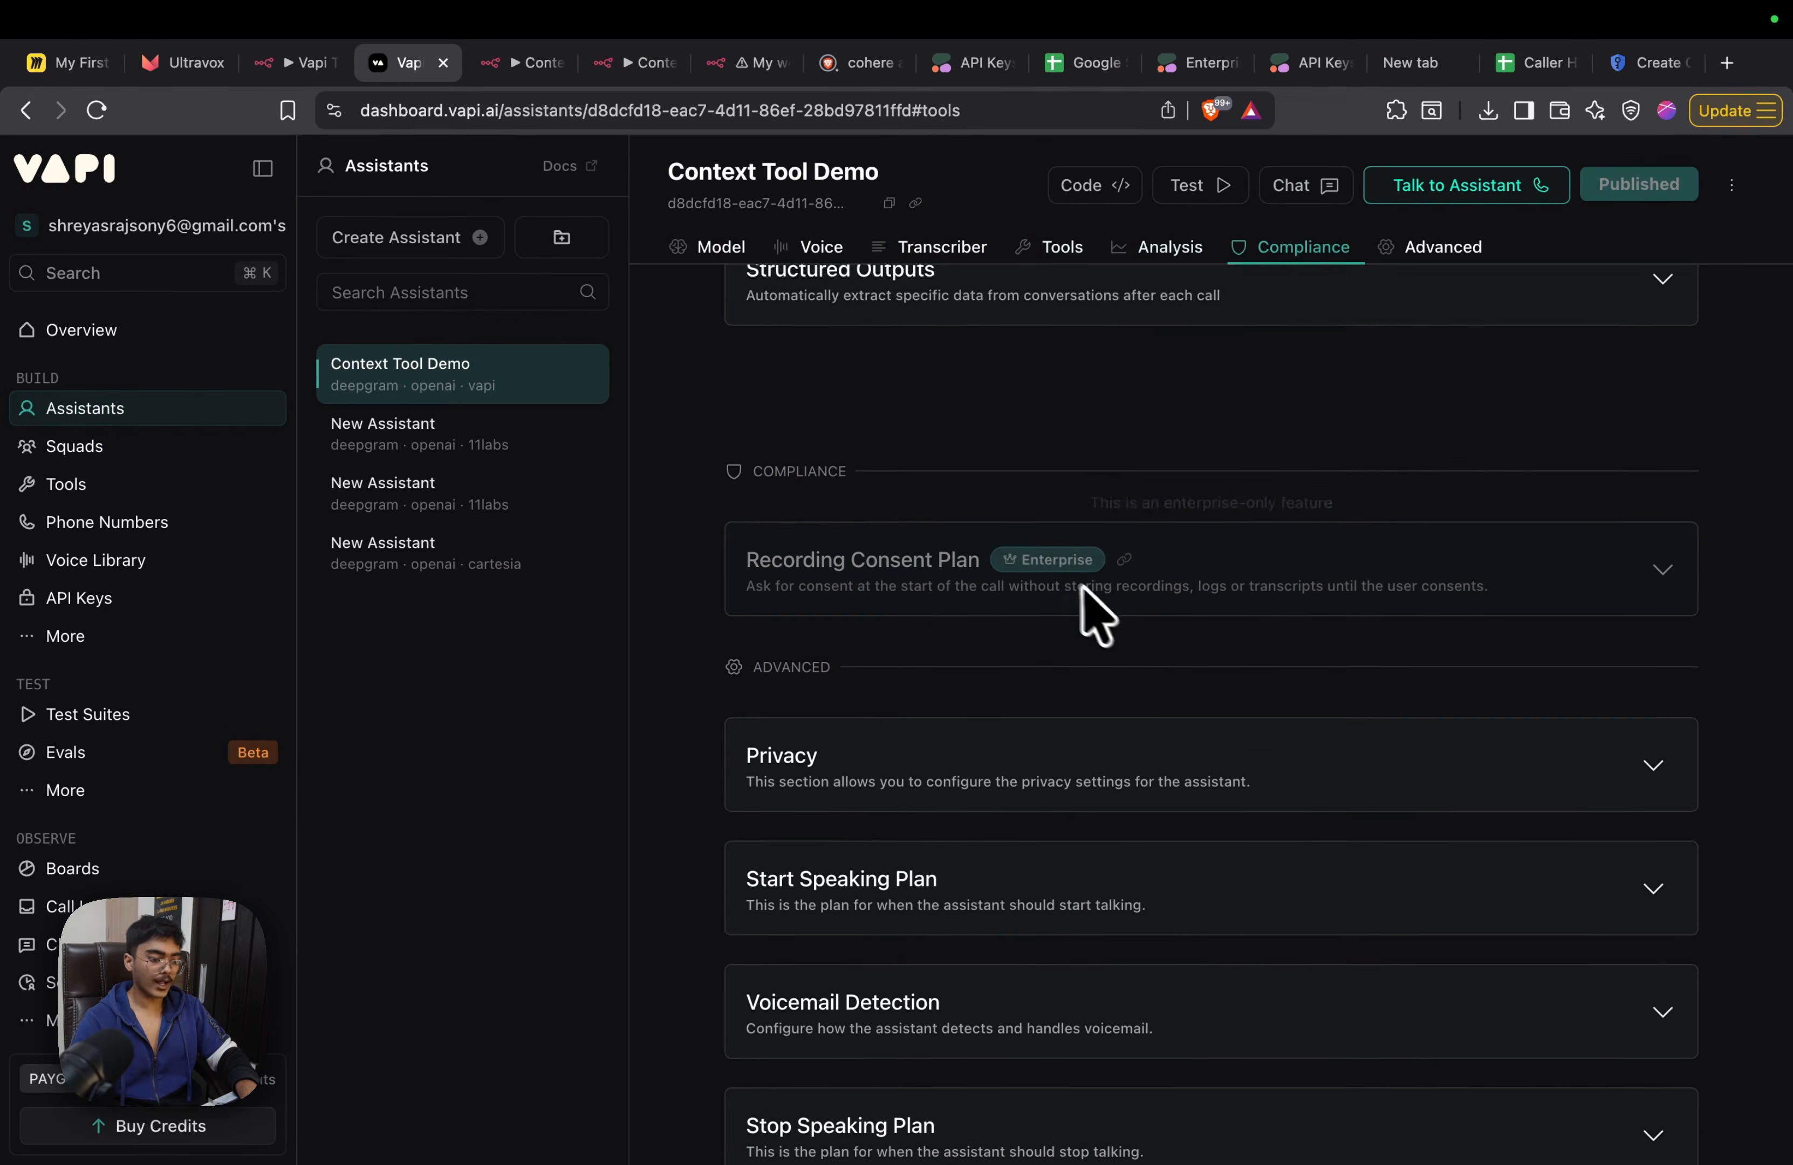
scroll(1082, 589, "down", 5)
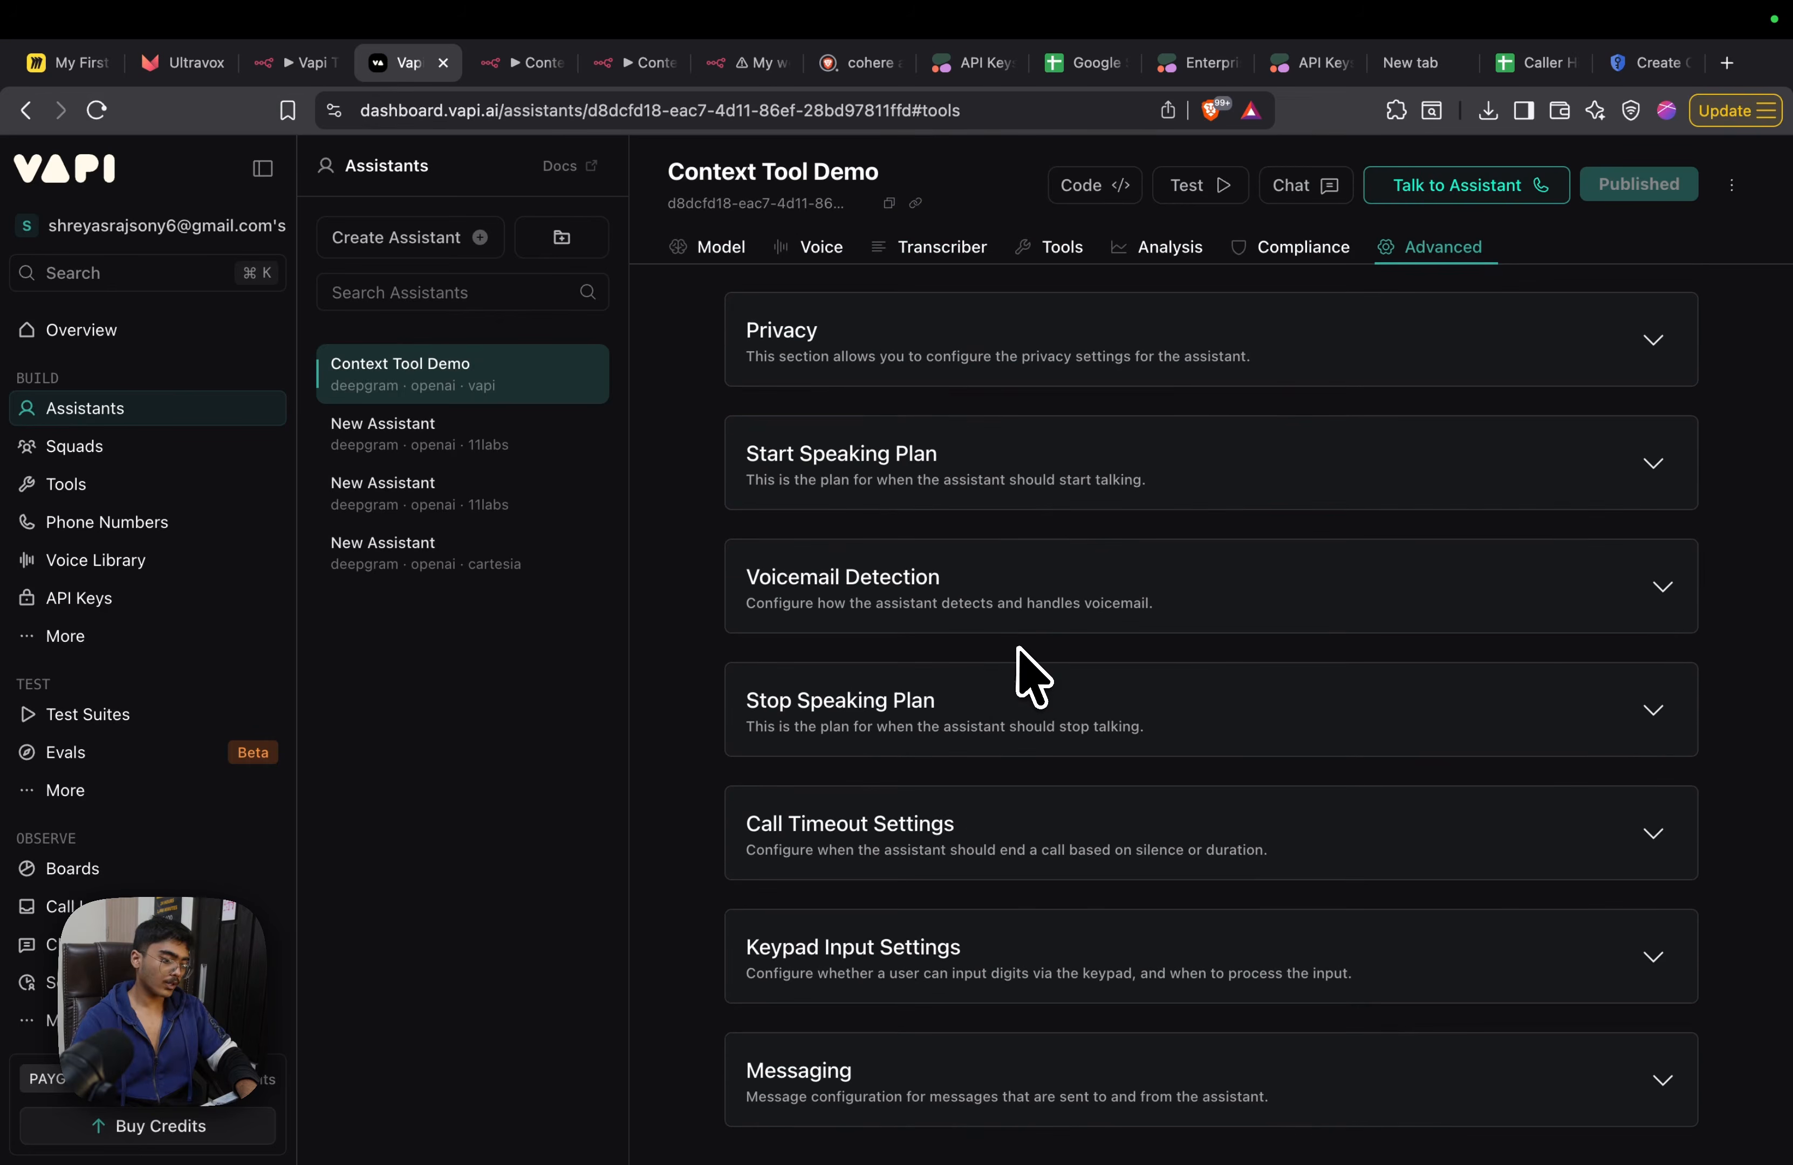
scroll(960, 983, "up", 5)
scroll(933, 780, "down", 5)
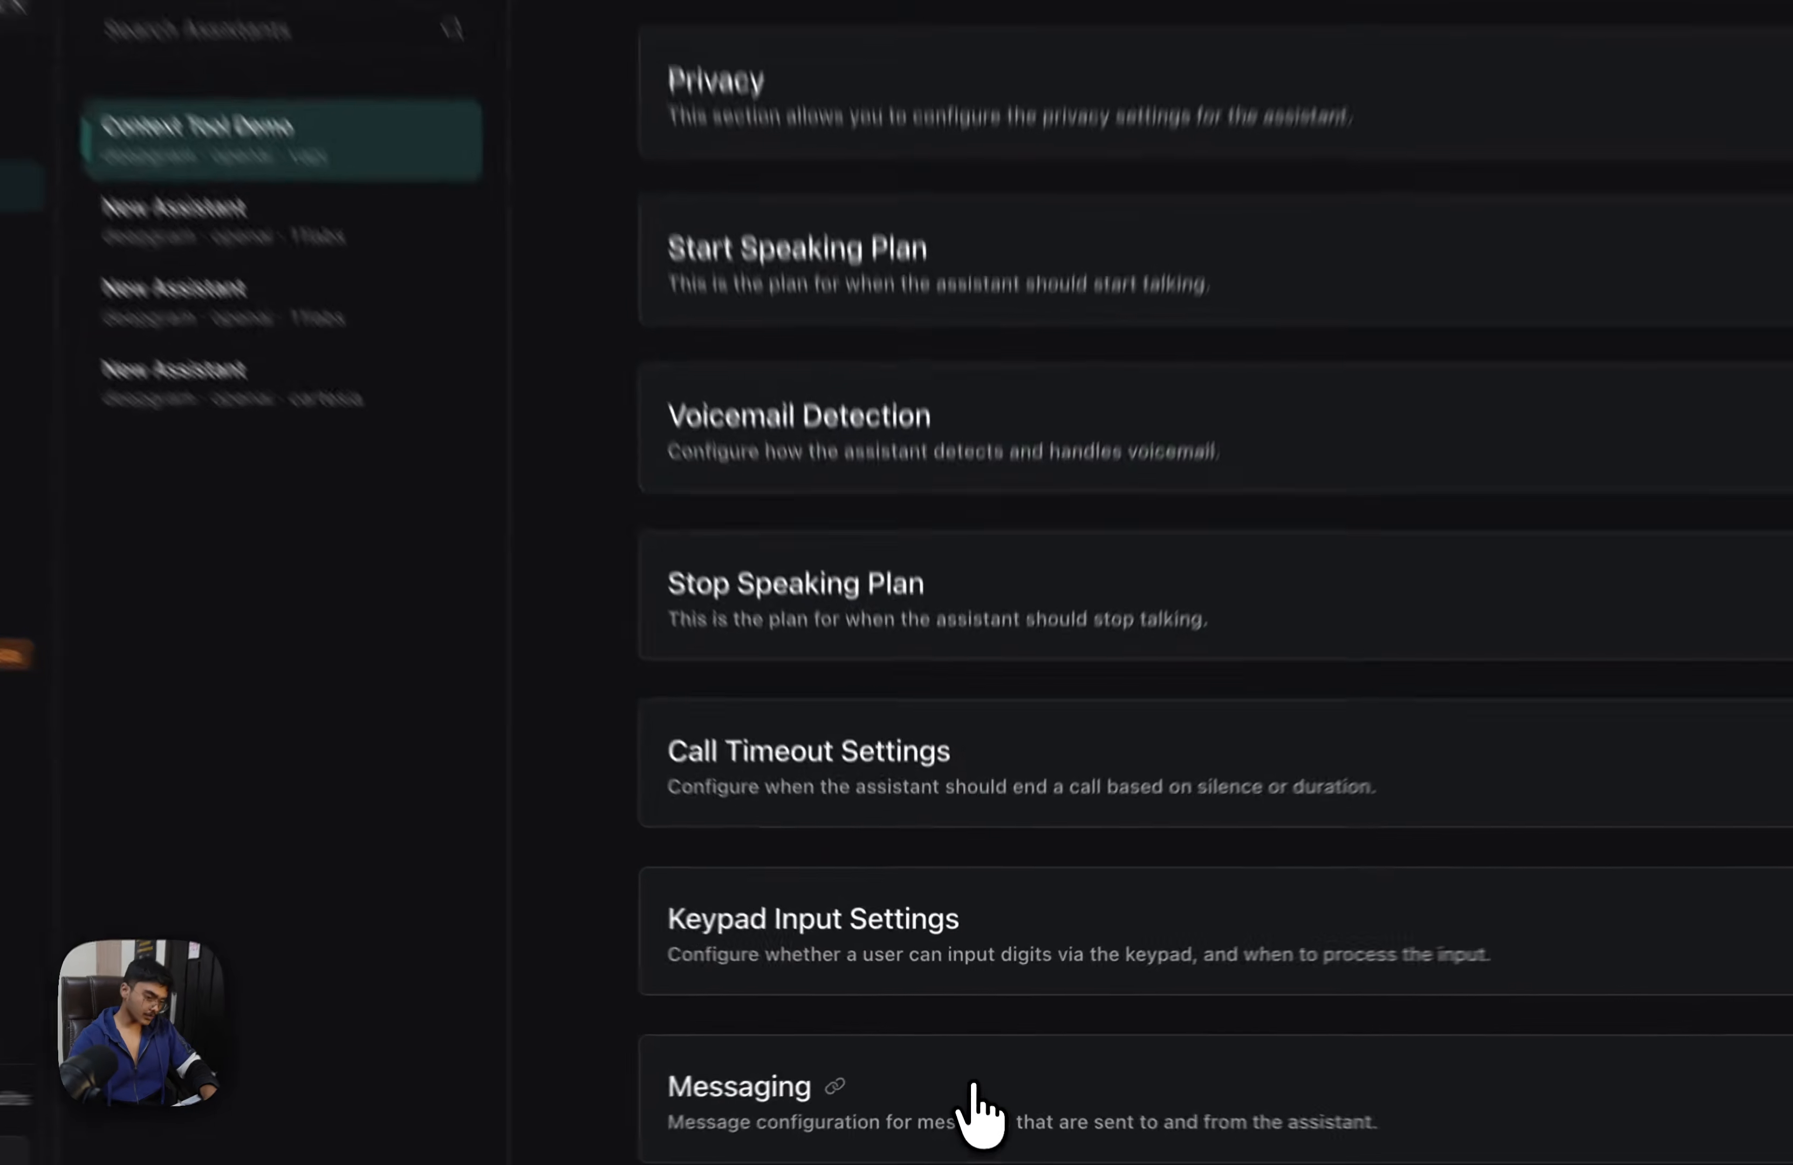
left_click(974, 1087)
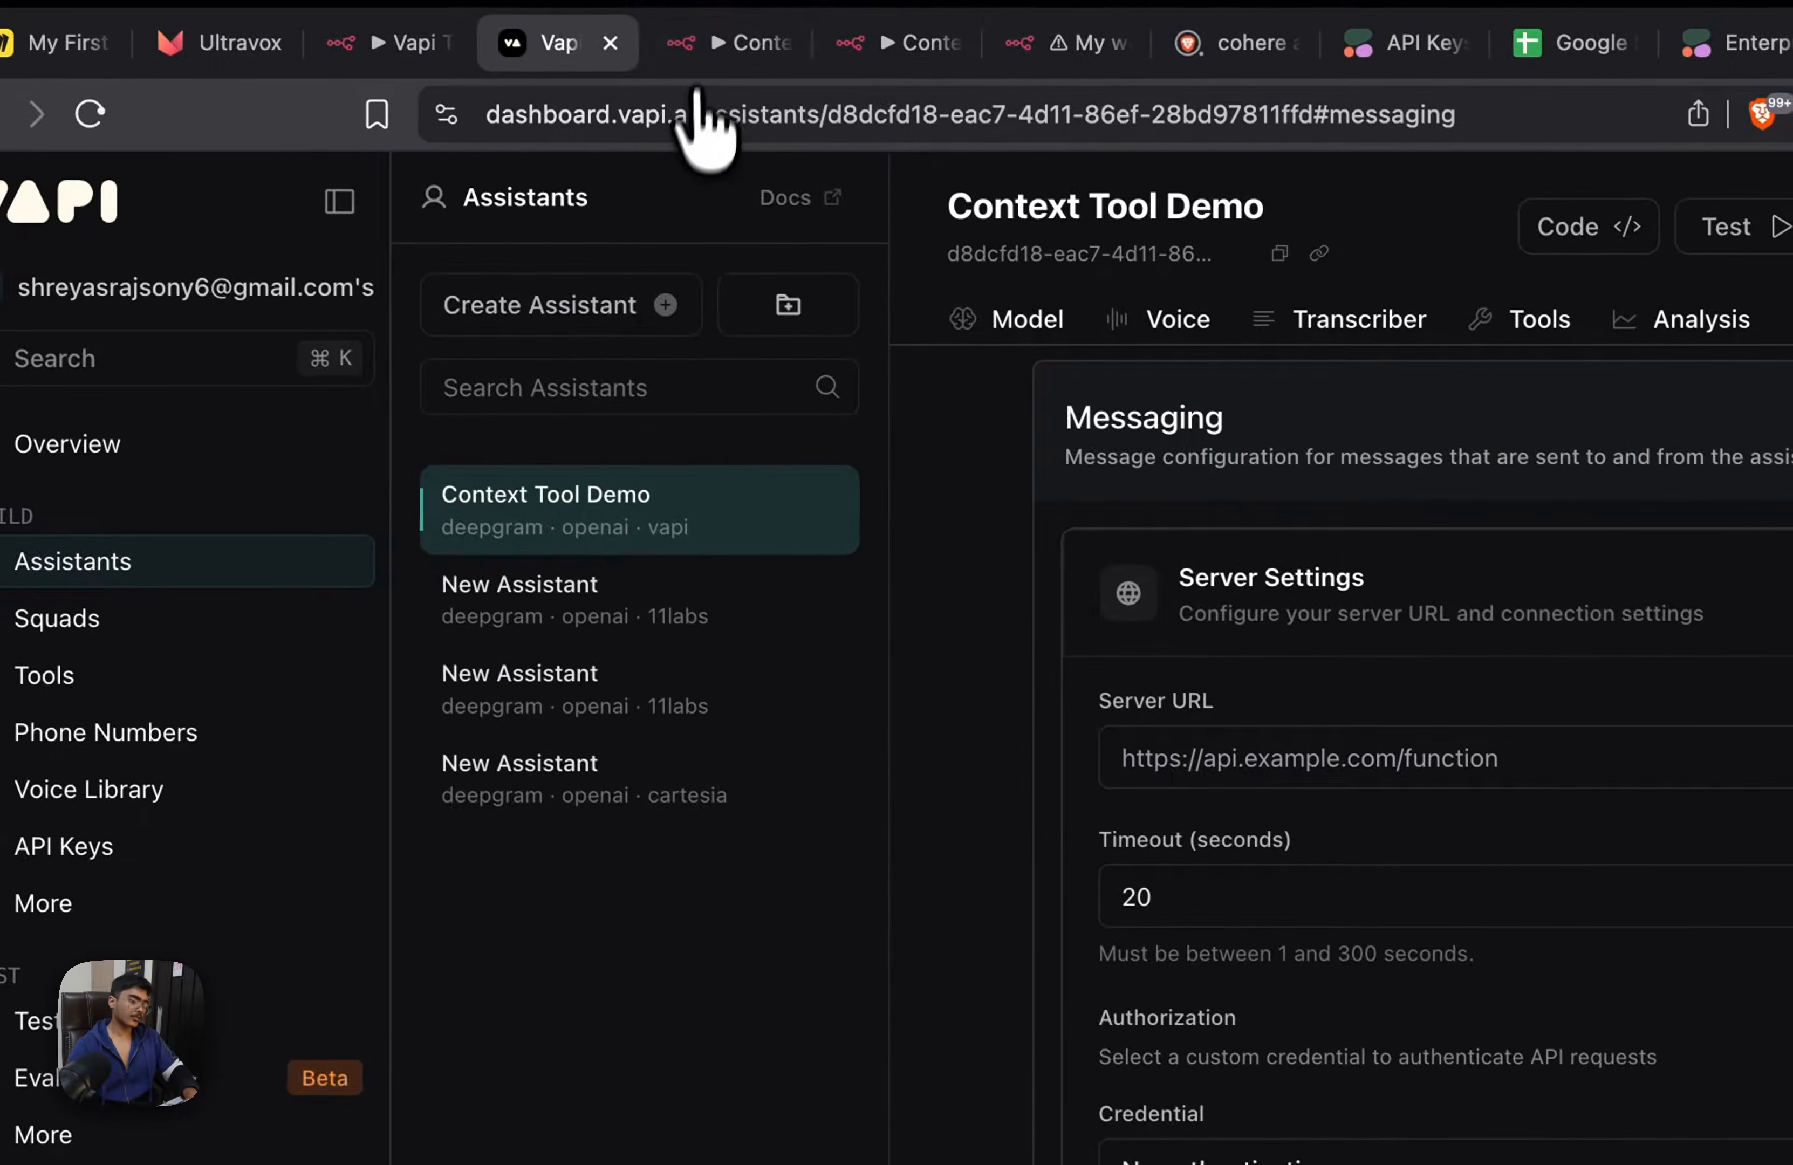
Switch back to n8n's Context Tool workflow and copy the production URL of the Webhook1 node
left_click(711, 42)
scroll(696, 847, "down", 3)
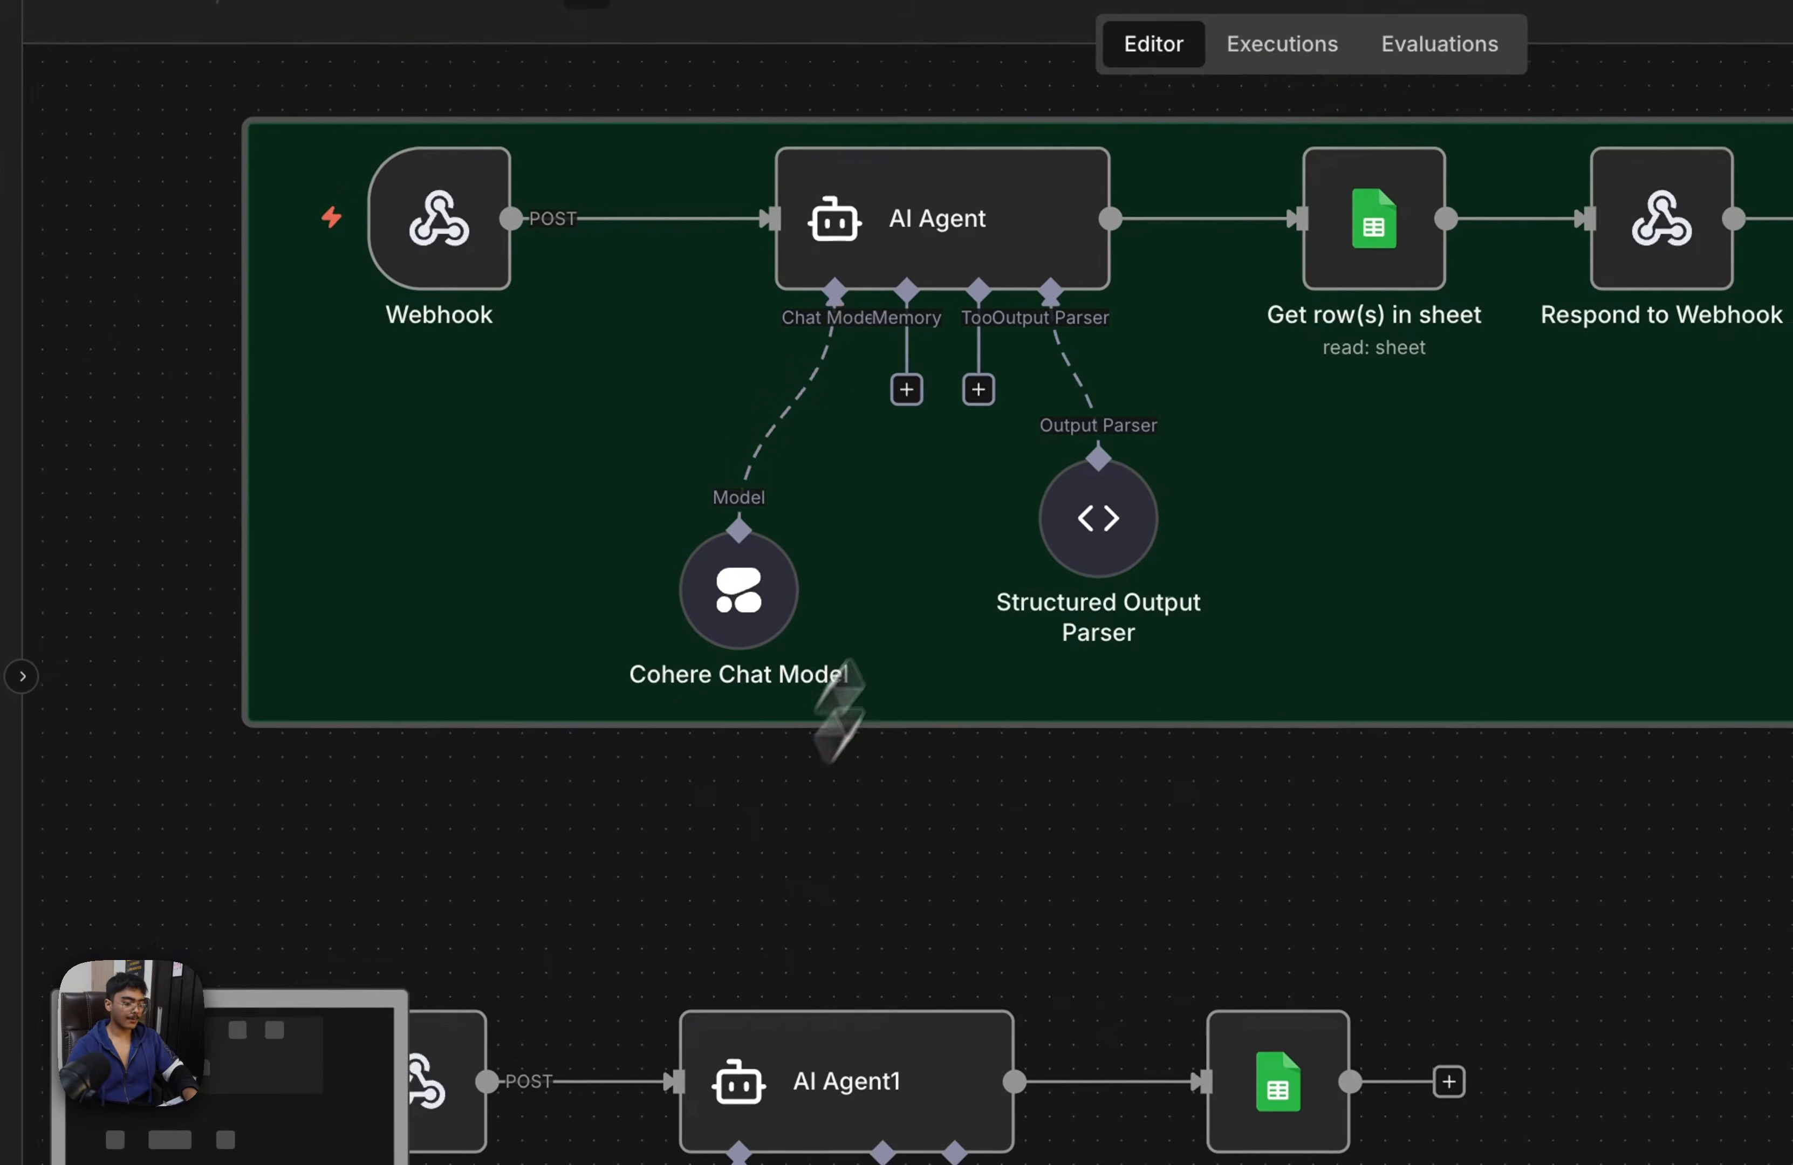
double_click(522, 968)
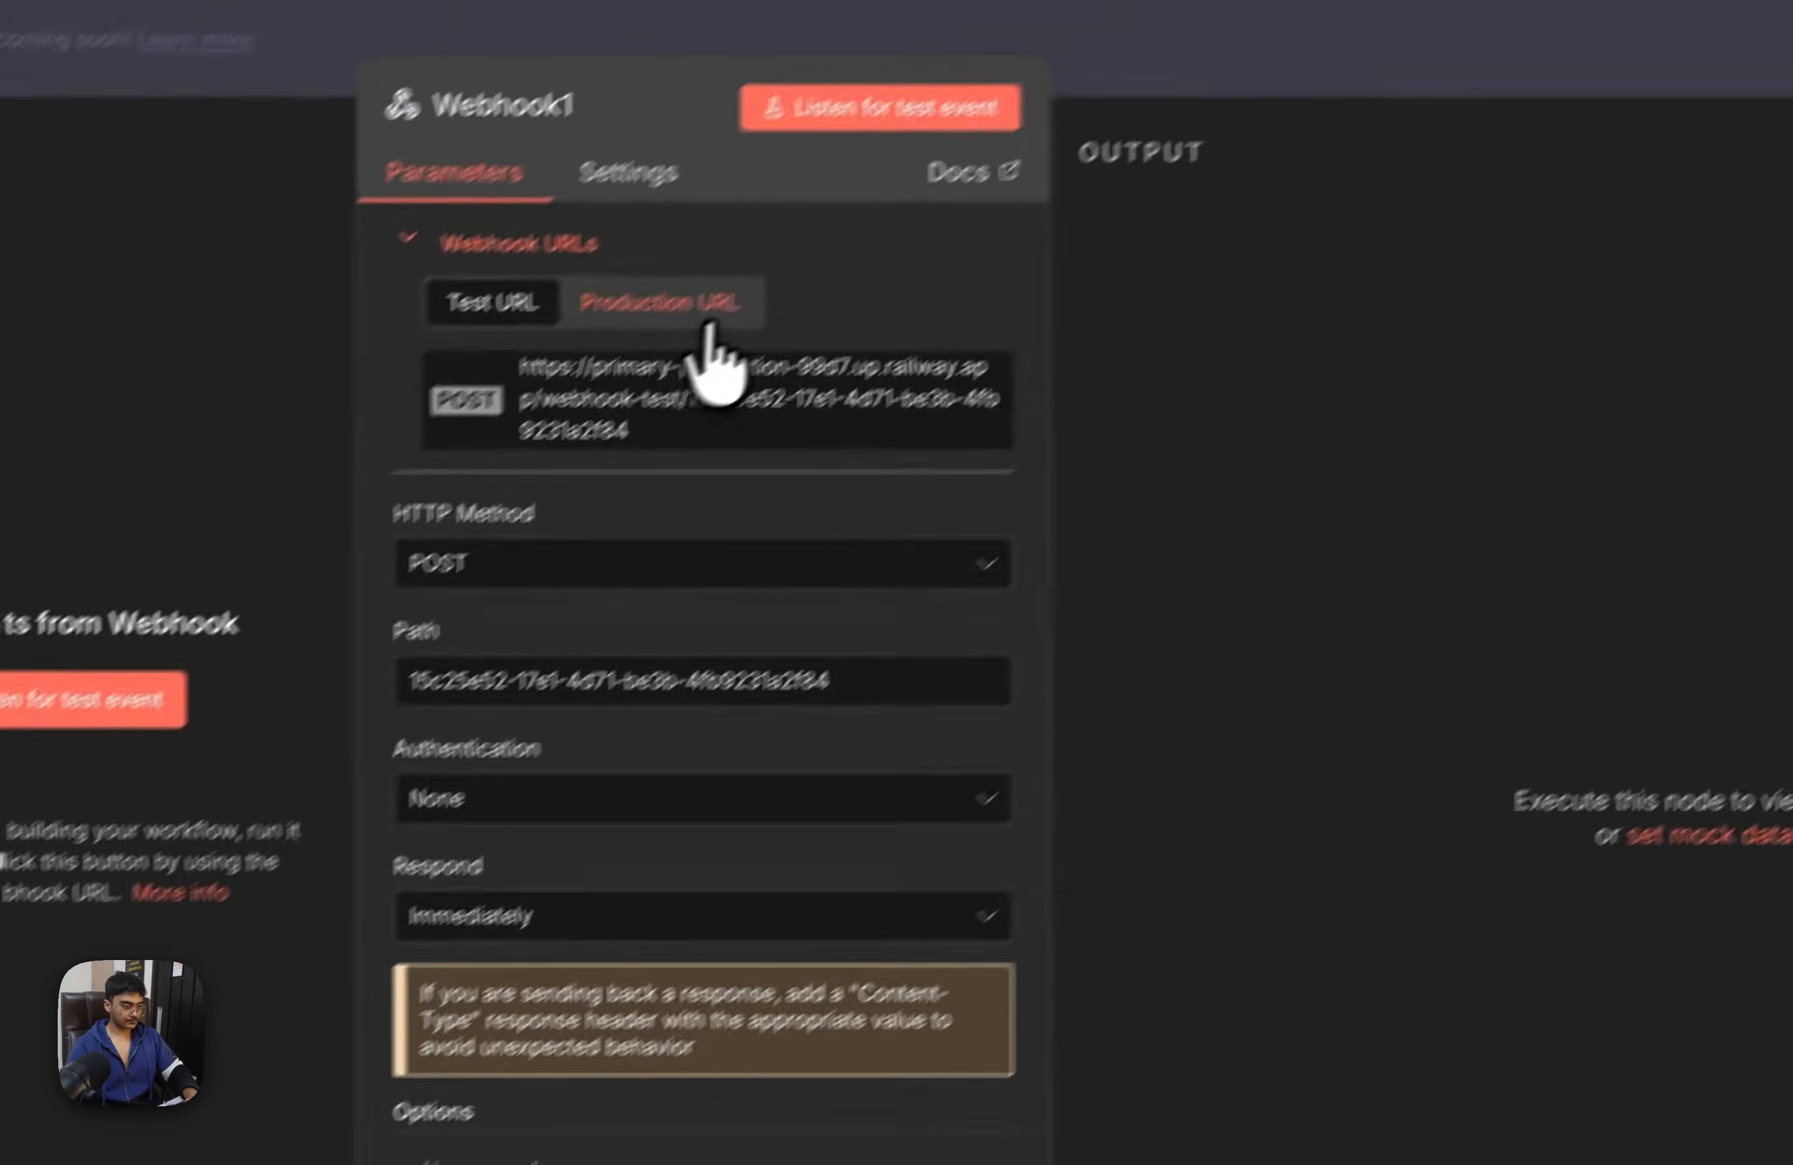
left_click(621, 341)
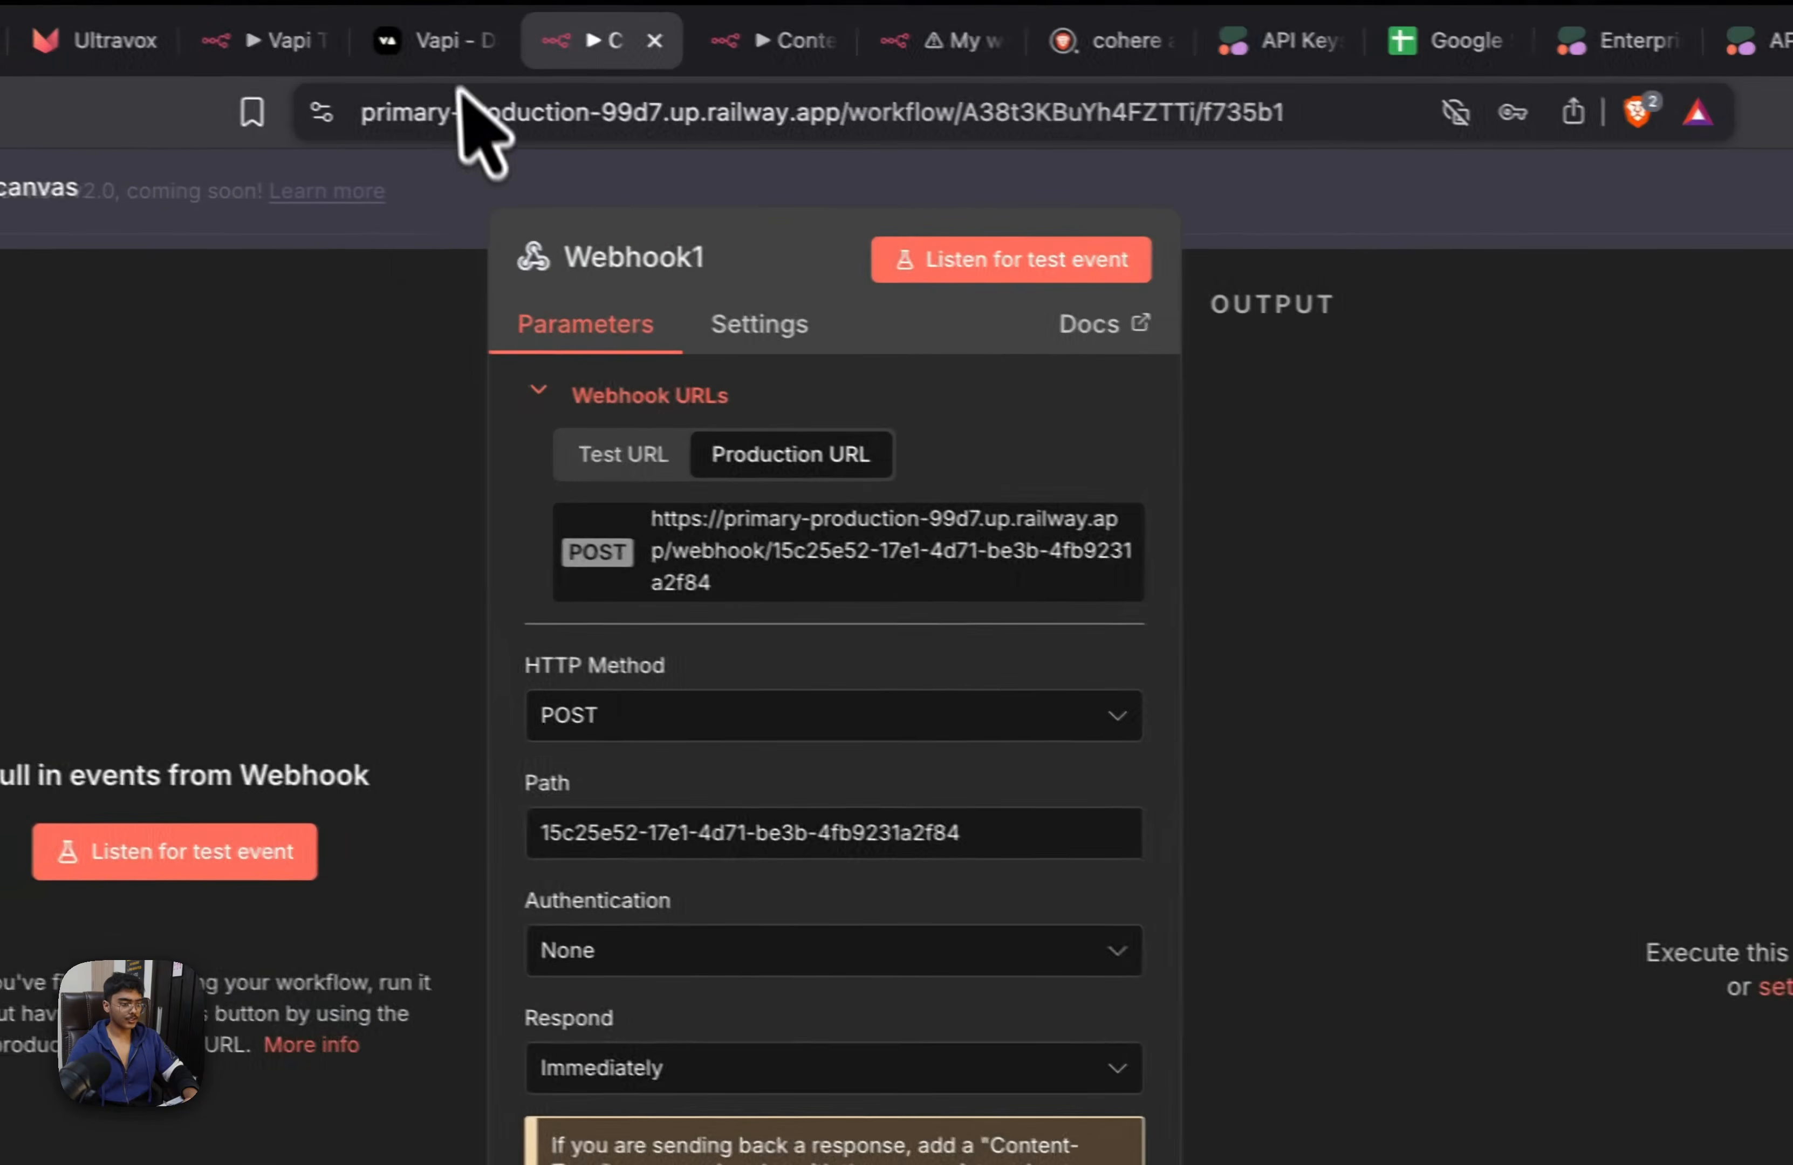
Paste Webhook1's production URL as the Server URL in the Vapi assistant's messaging settings and publish the assistant
left_click(227, 5)
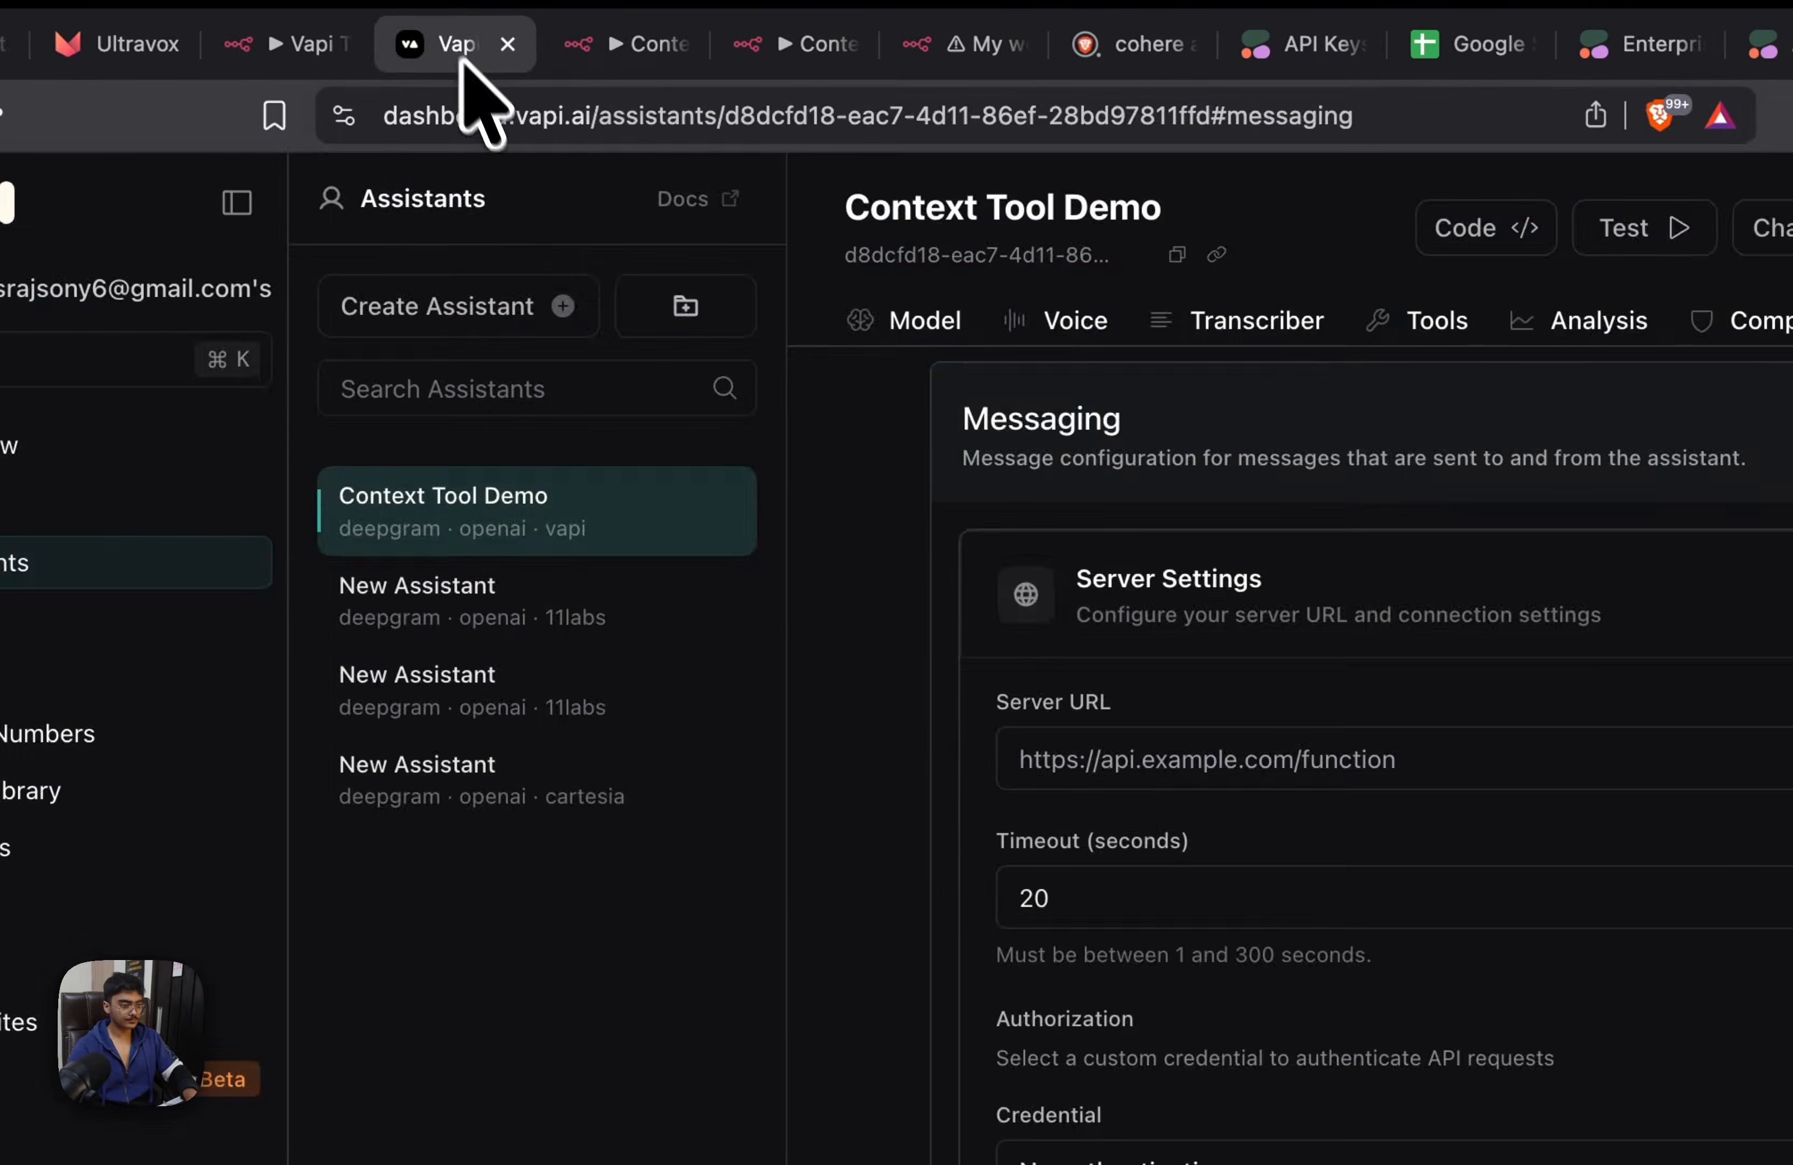
left_click(934, 605)
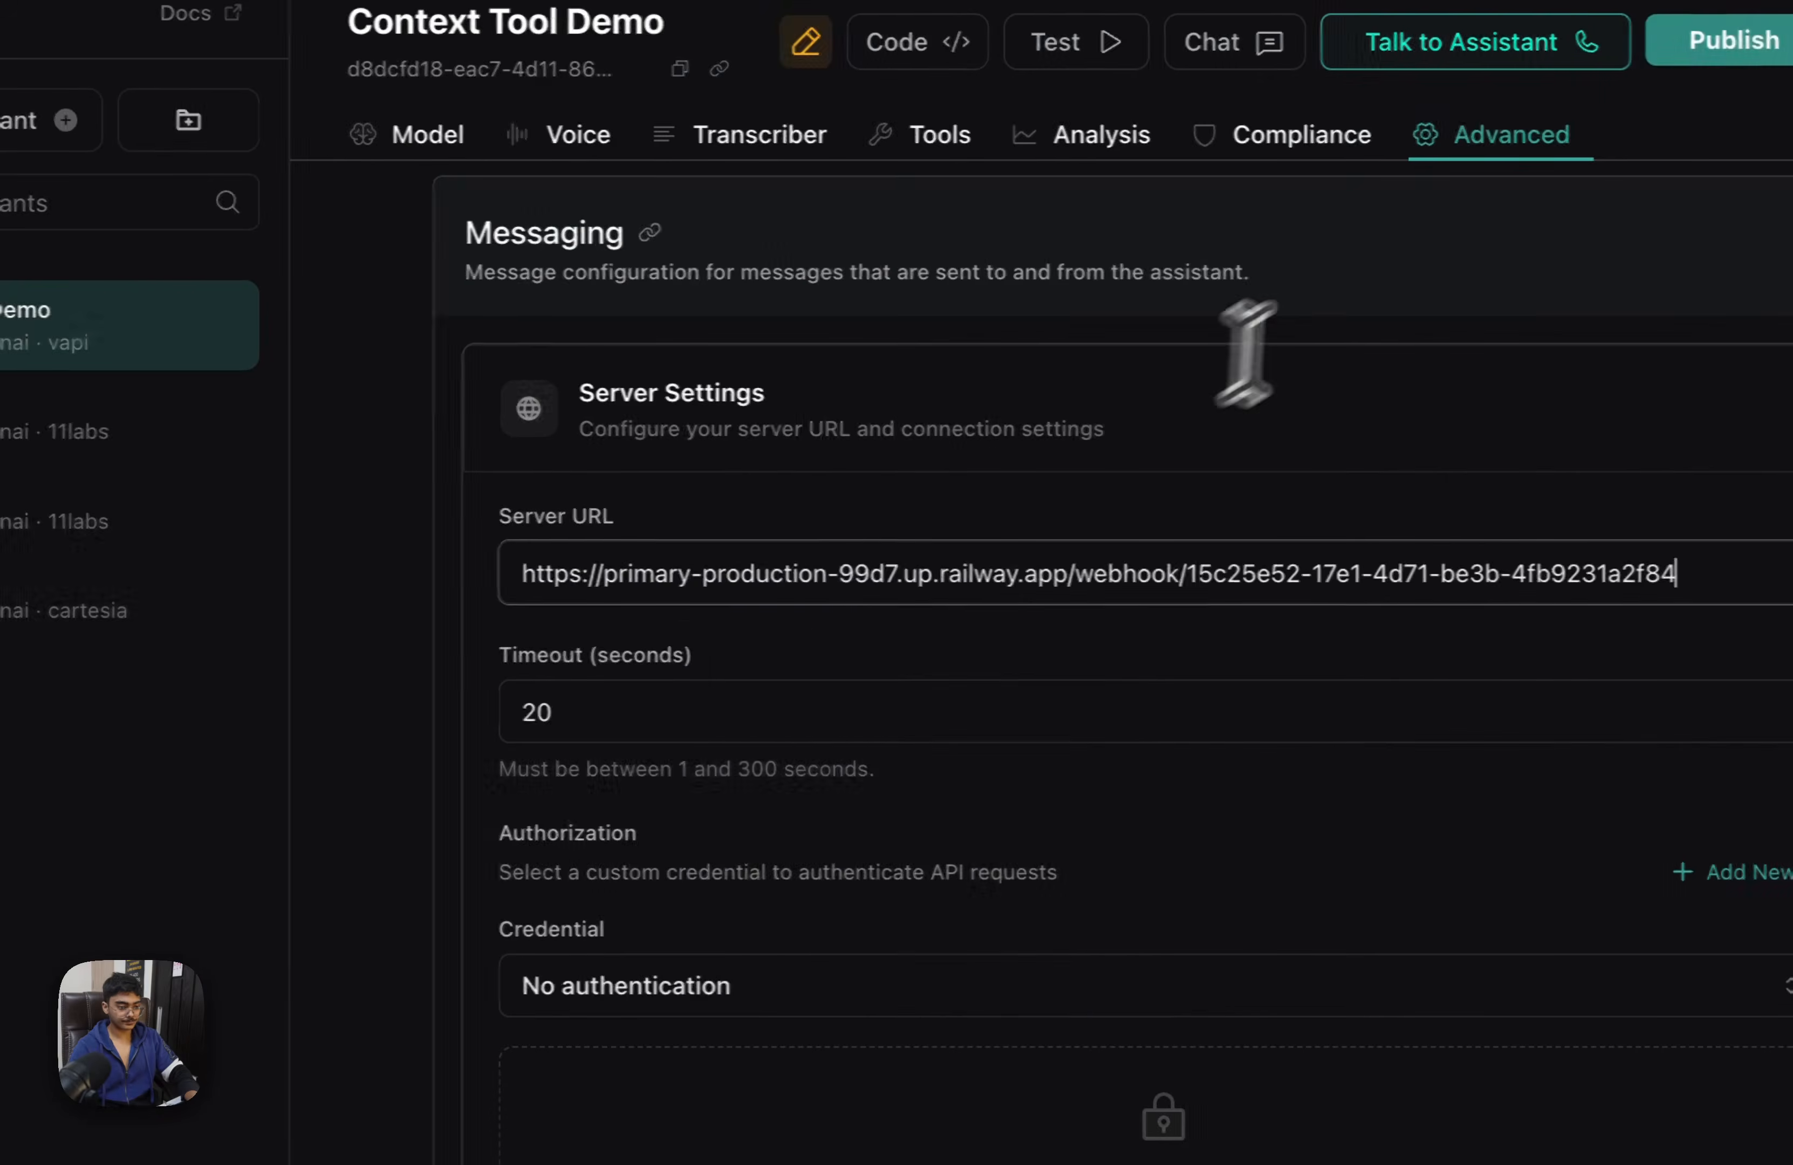
key("super+s")
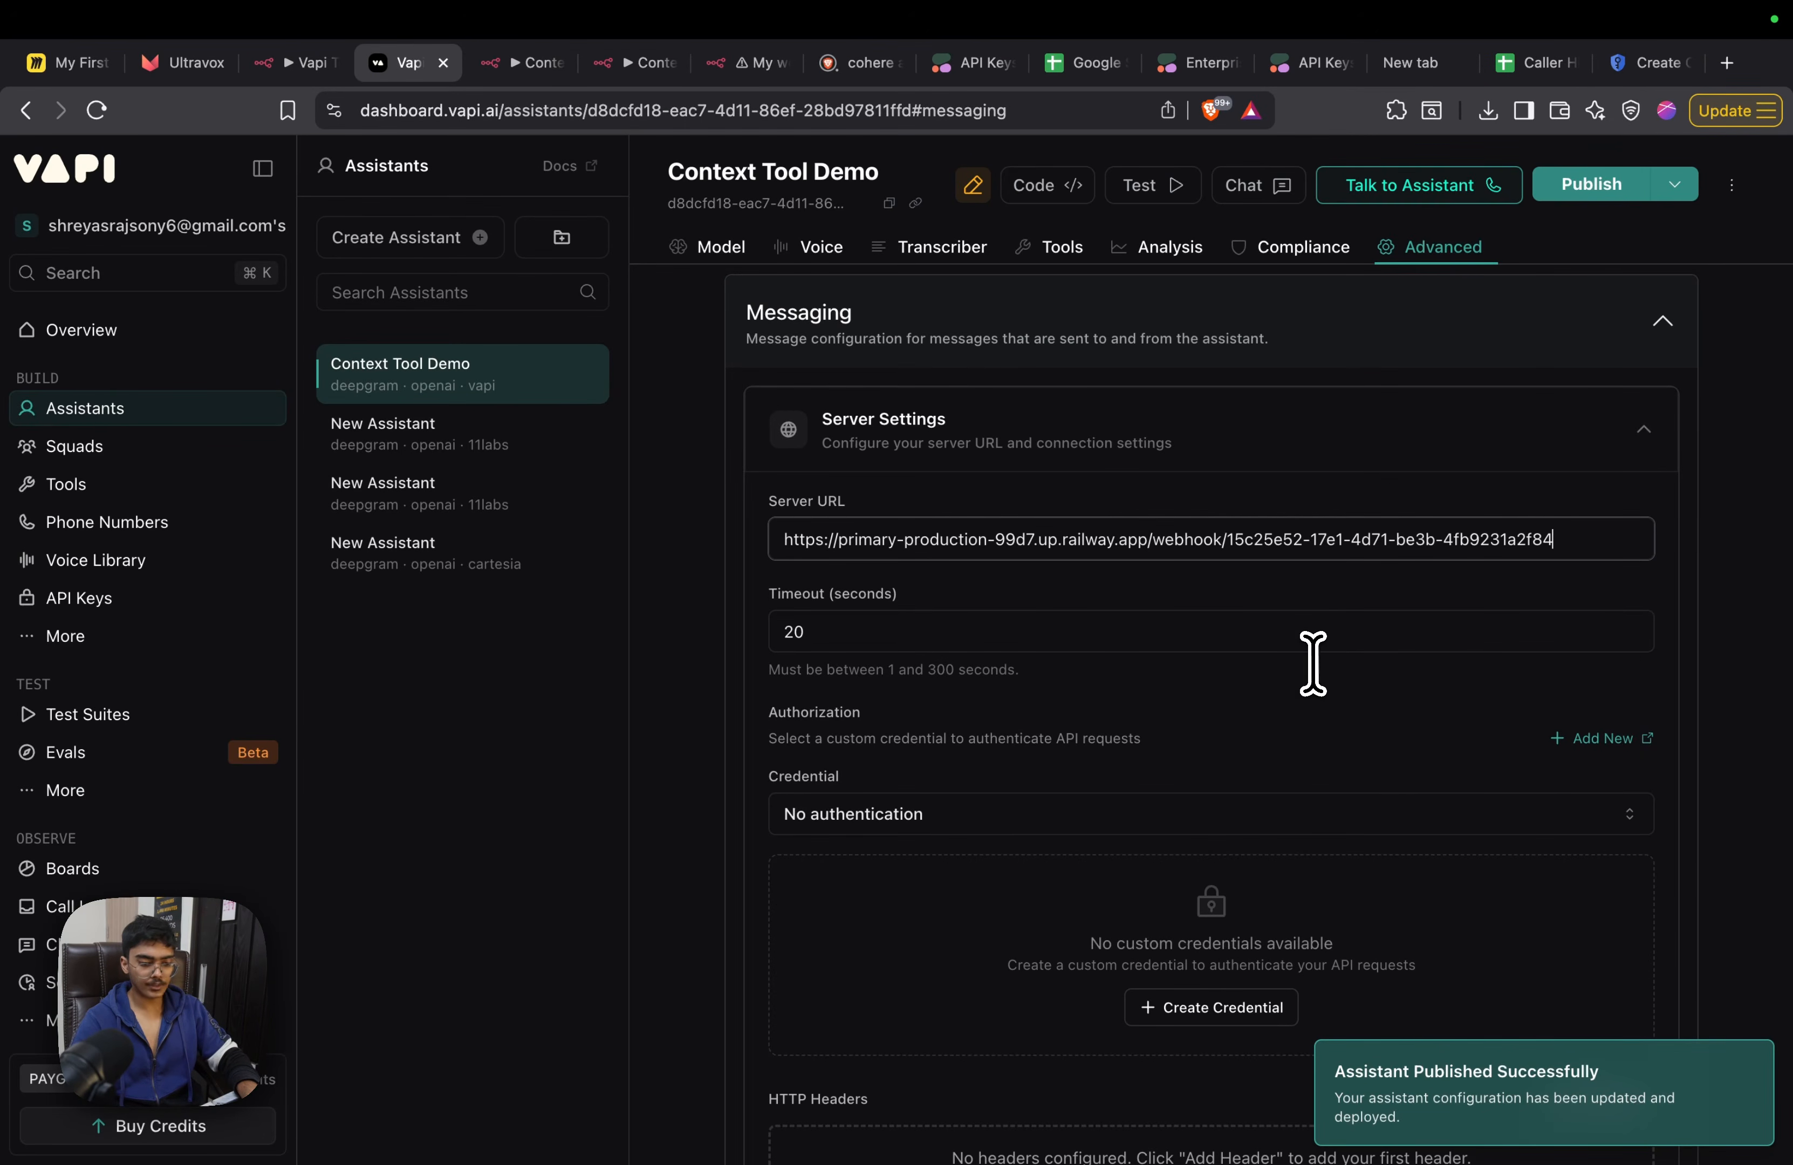
left_click(1591, 186)
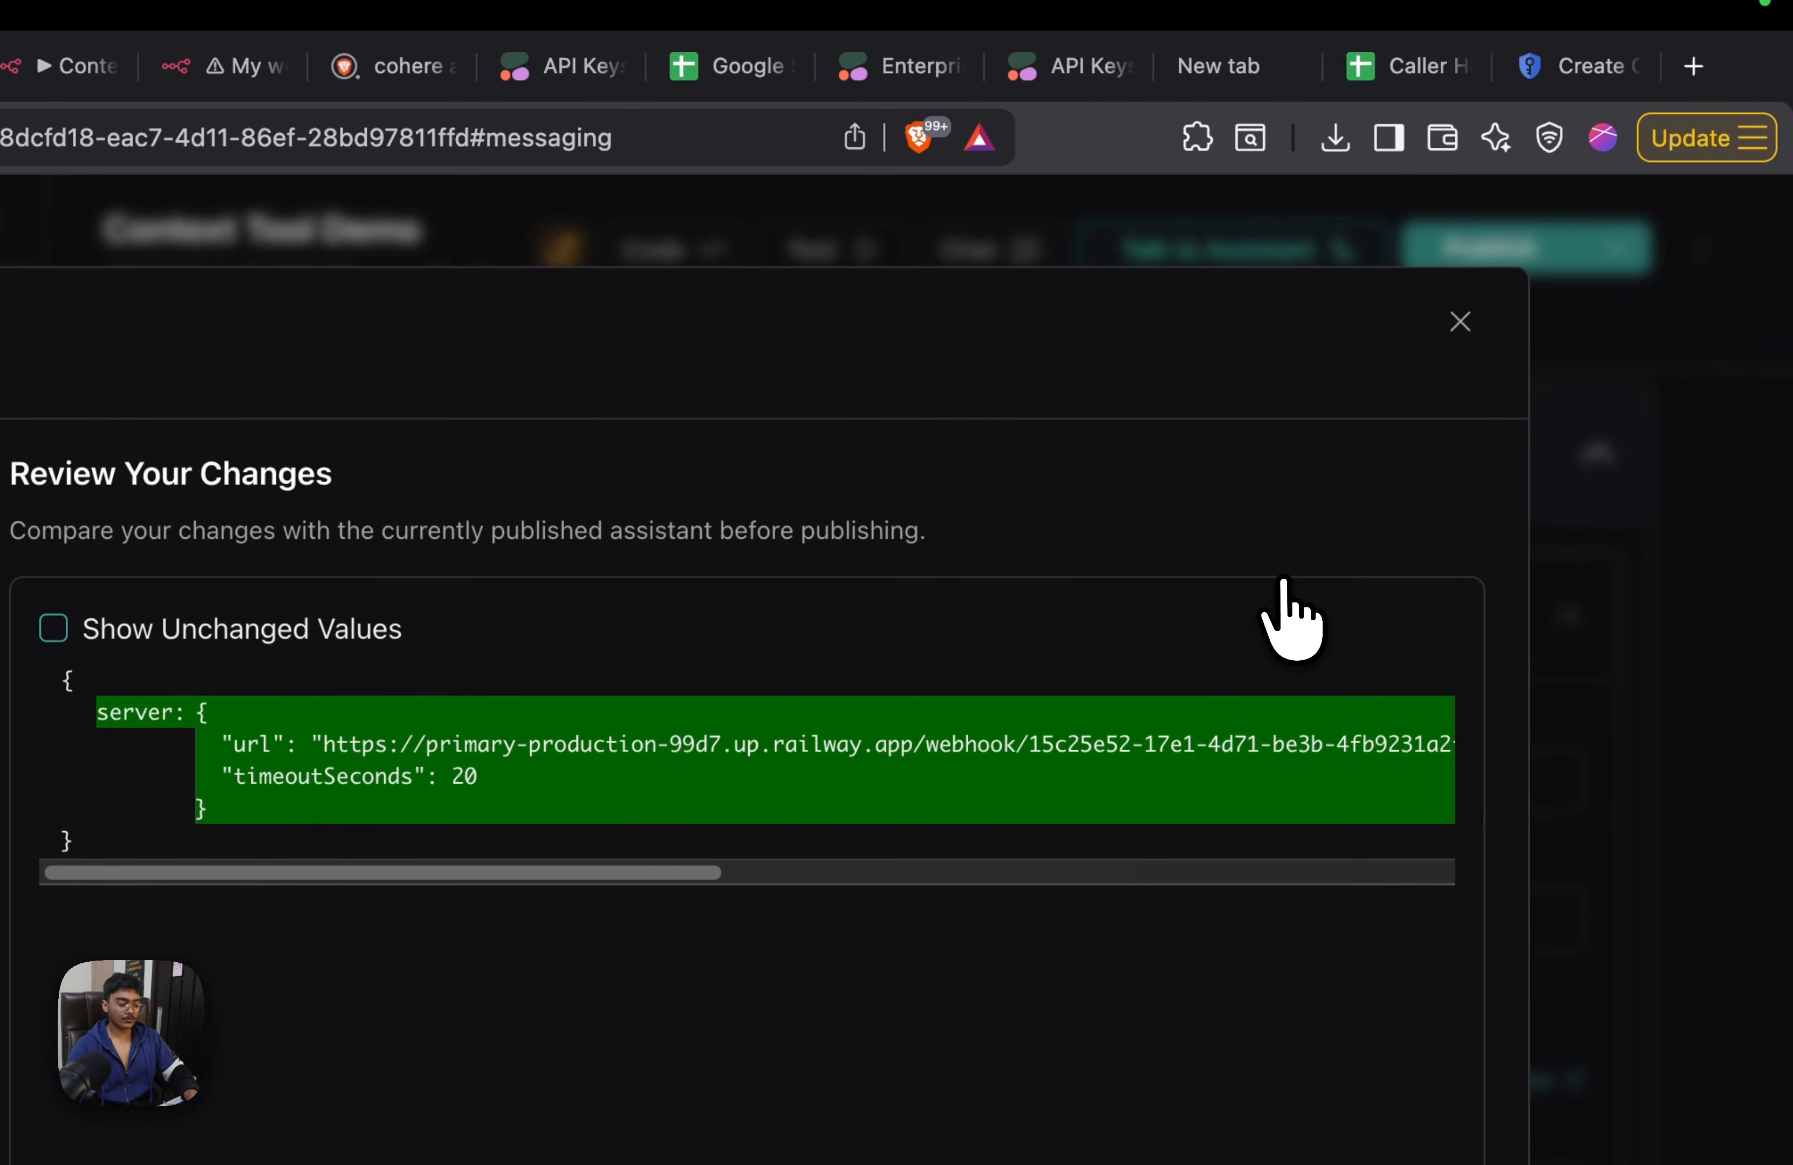
key("super+s")
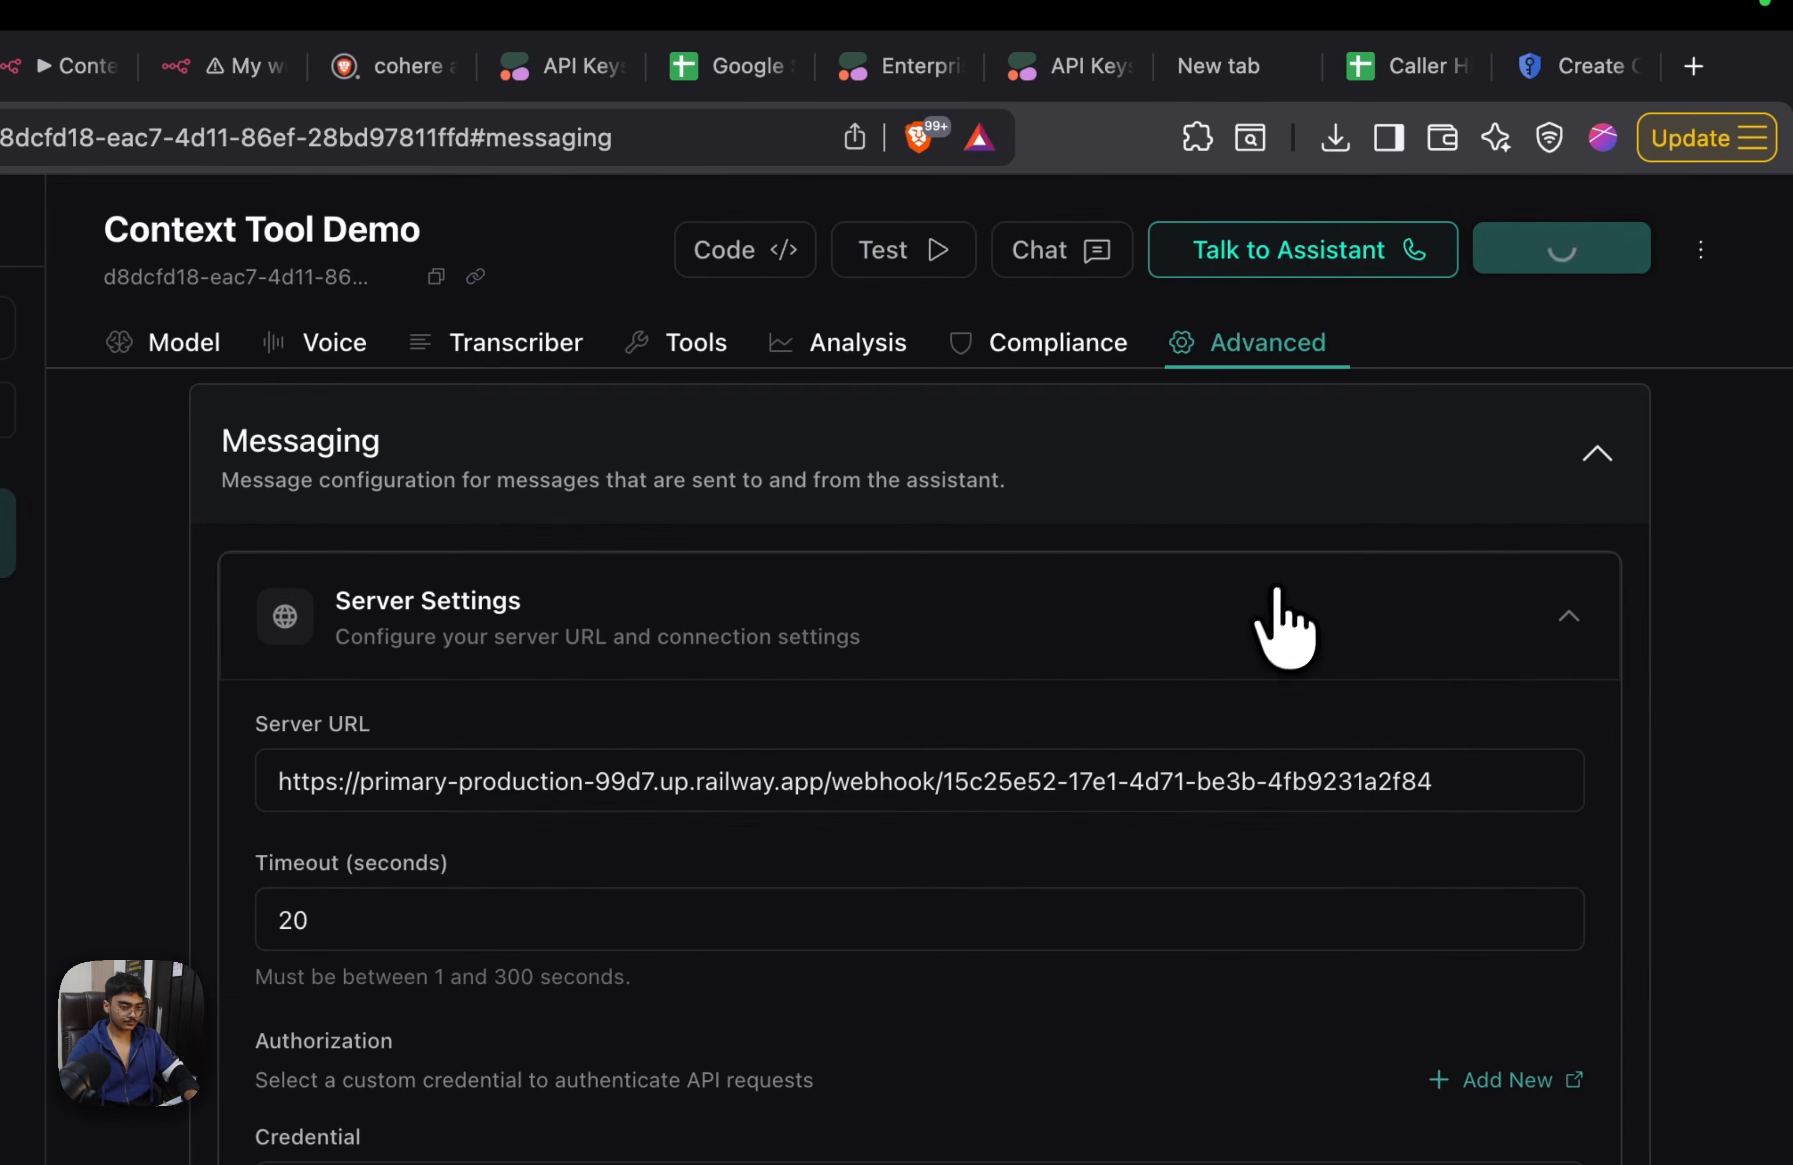
Review the Context Tool Demo assistant's model settings and the client and server messages in its messaging section
scroll(1280, 594, "up", 20)
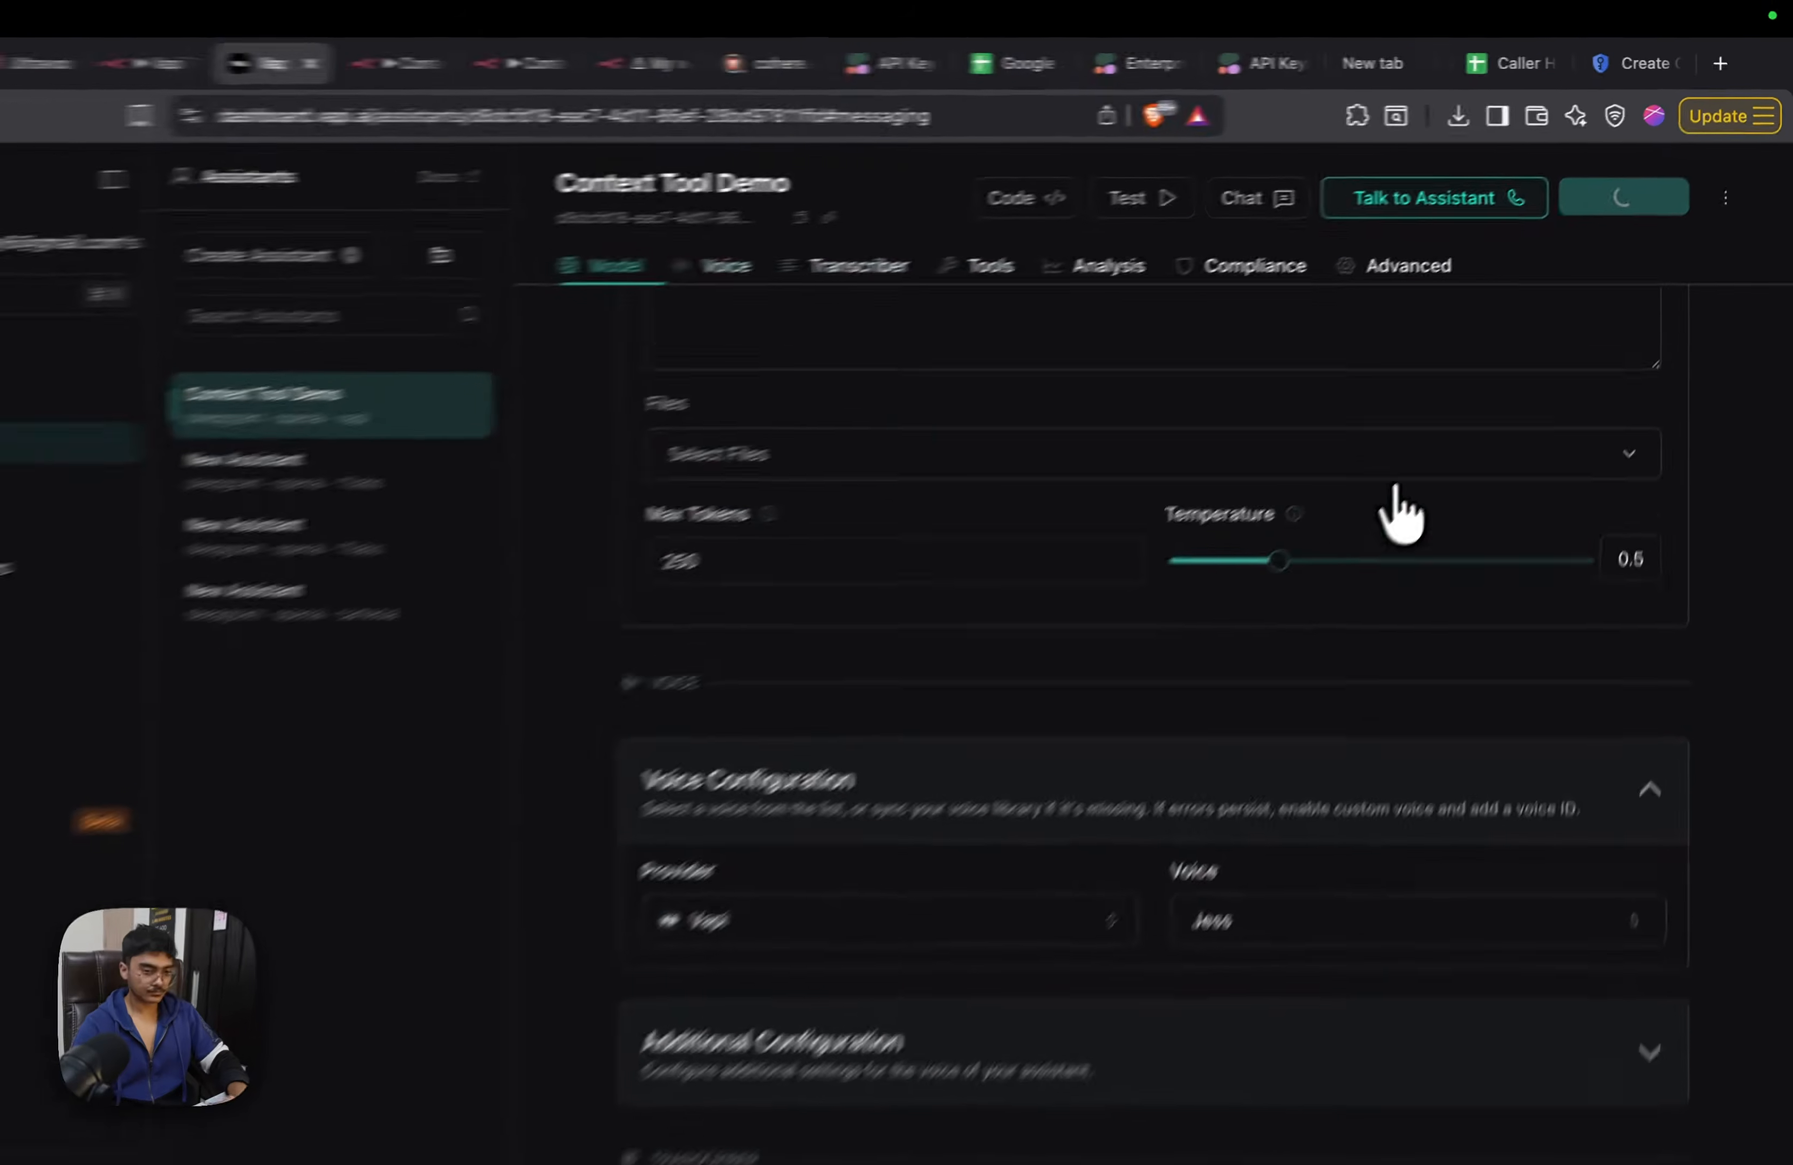
scroll(1396, 488, "up", 12)
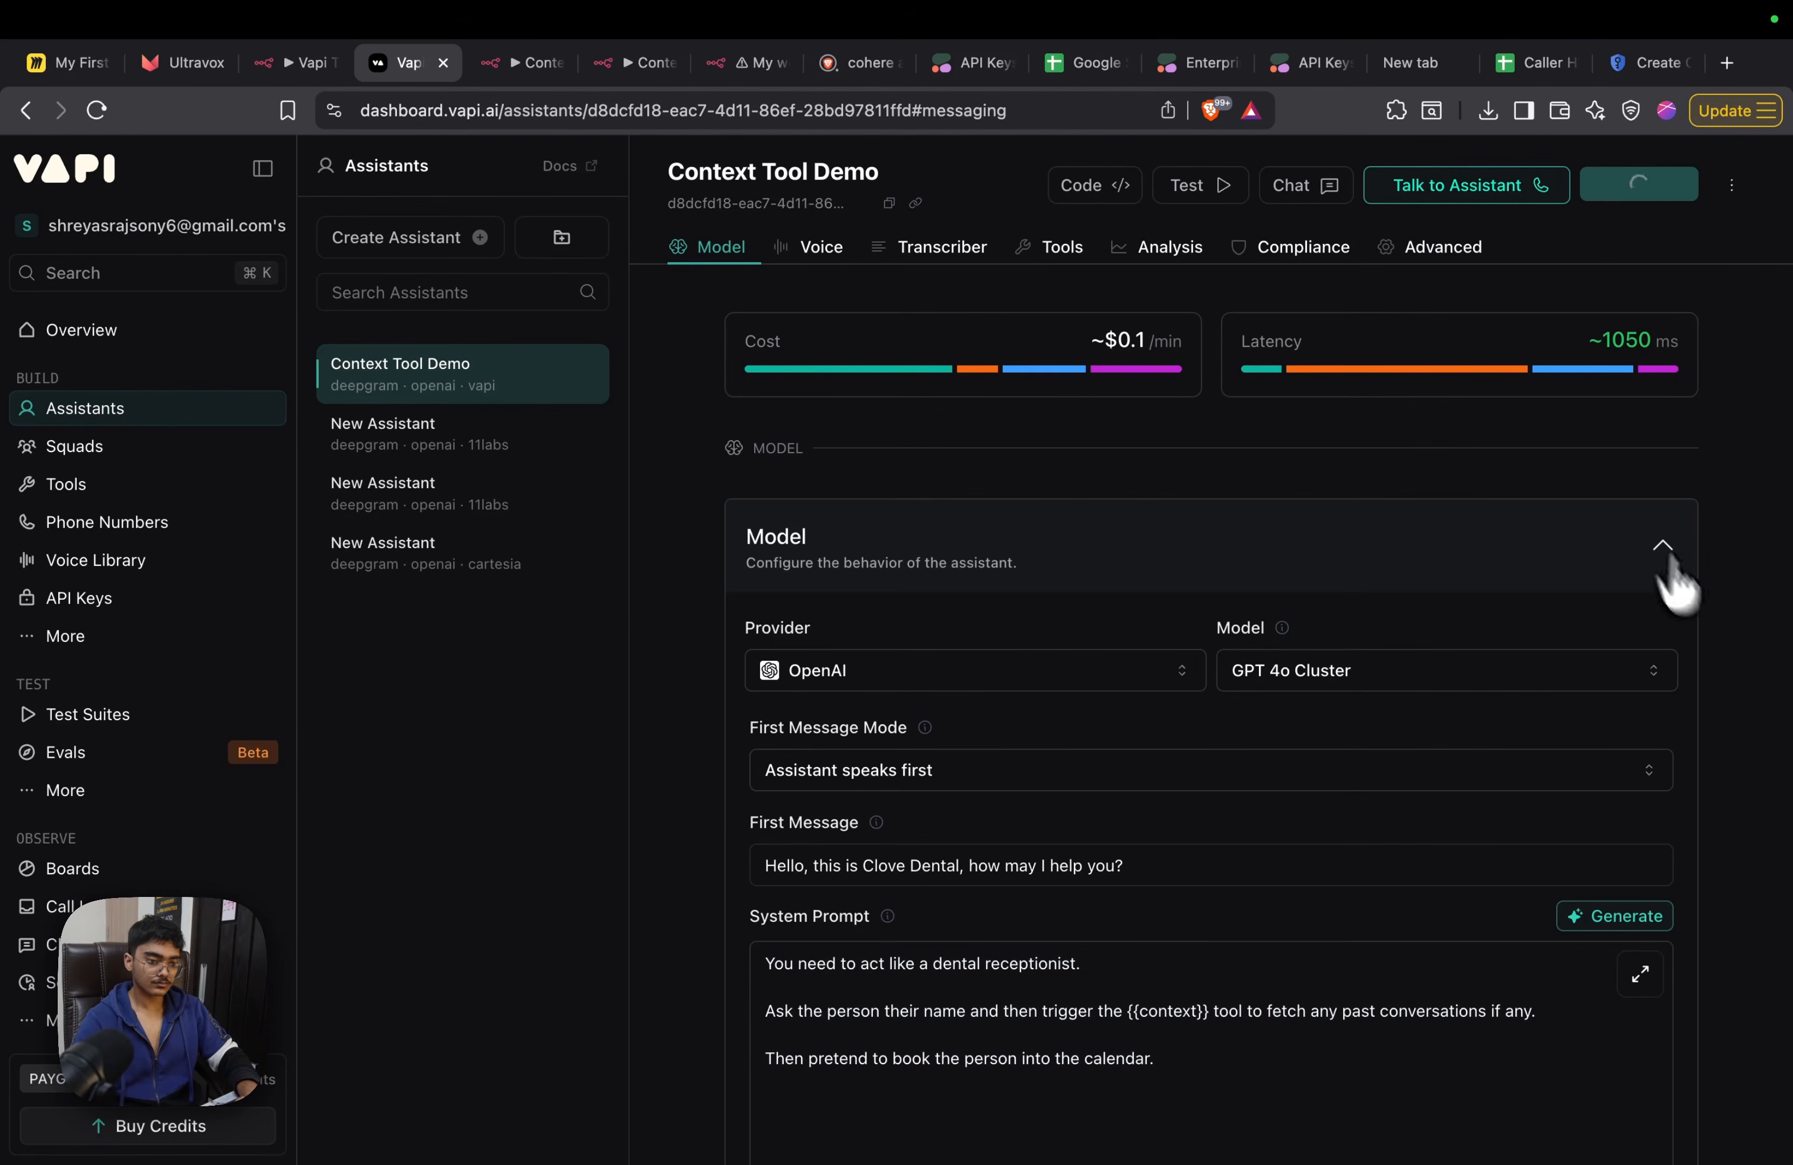
scroll(1316, 787, "down", 20)
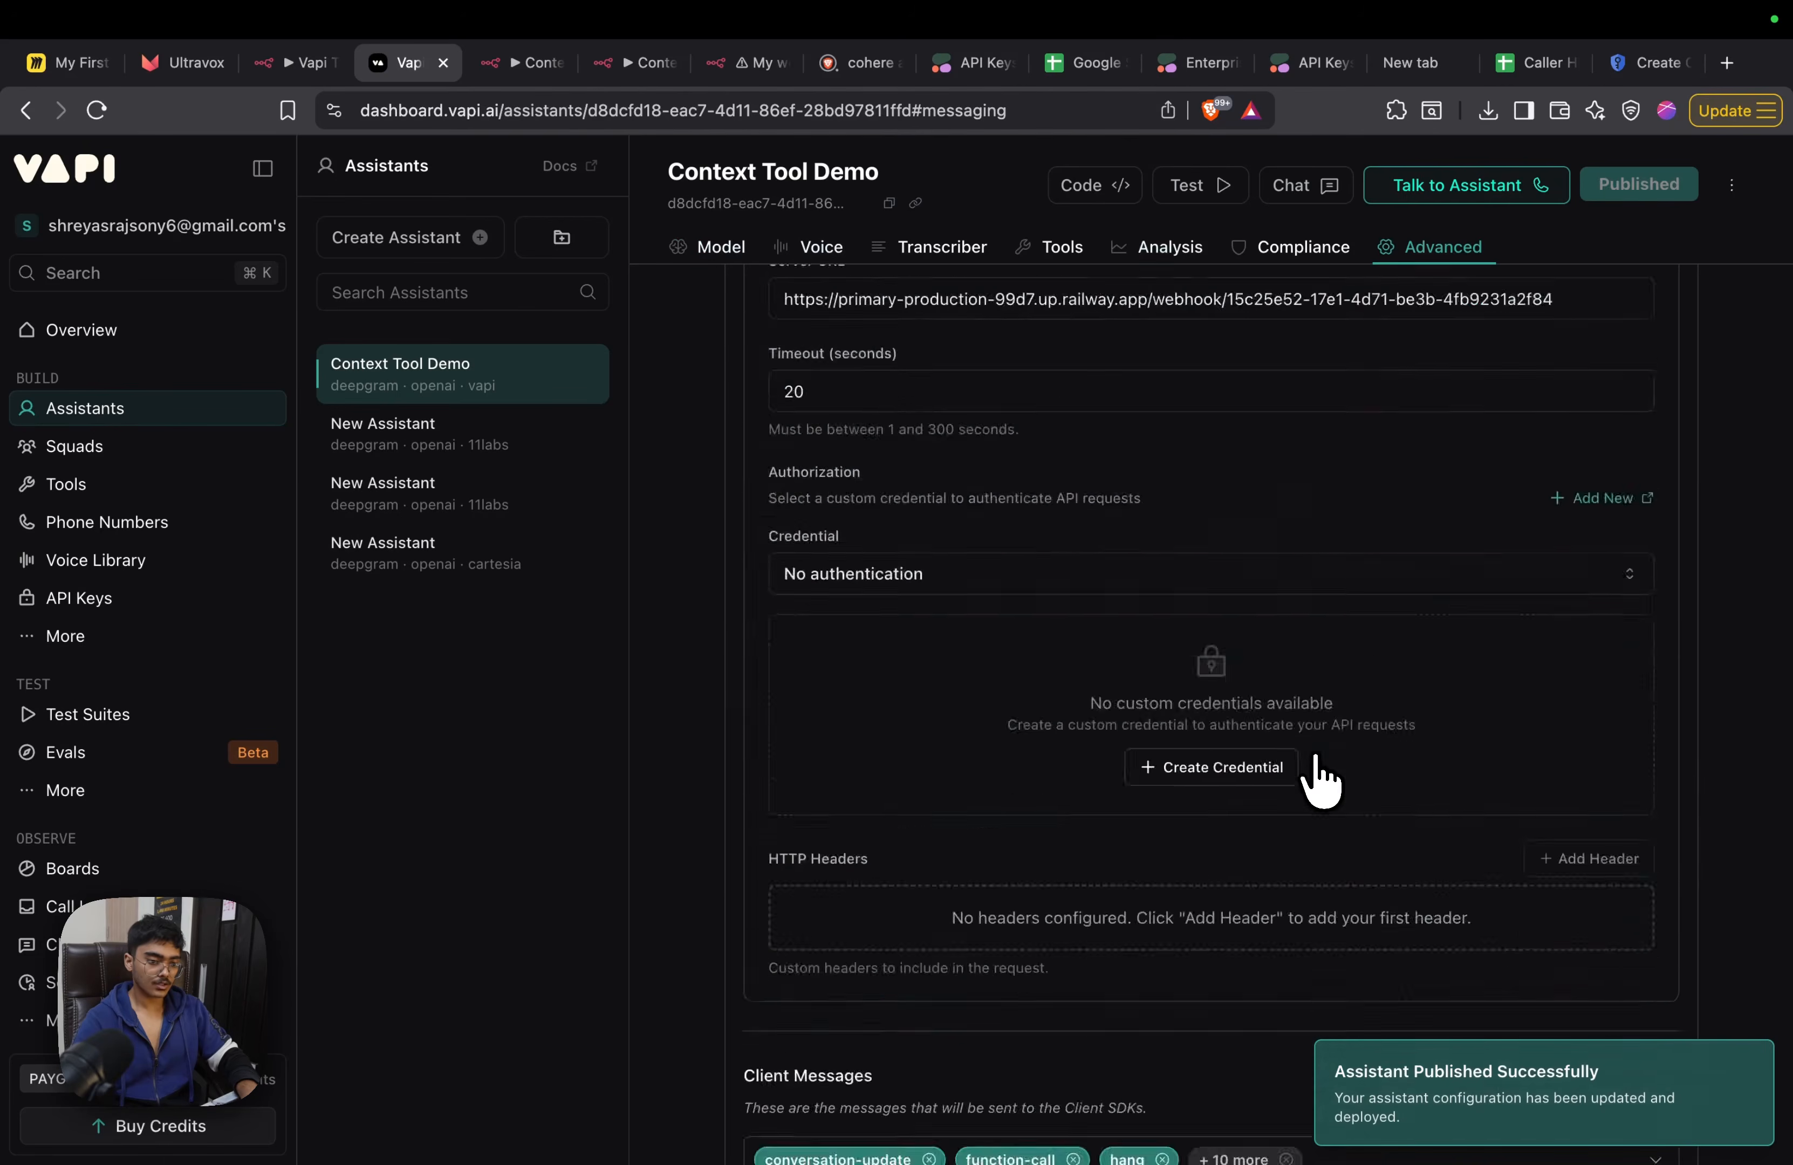
scroll(979, 579, "up", 15)
scroll(975, 564, "up", 5)
scroll(960, 583, "down", 20)
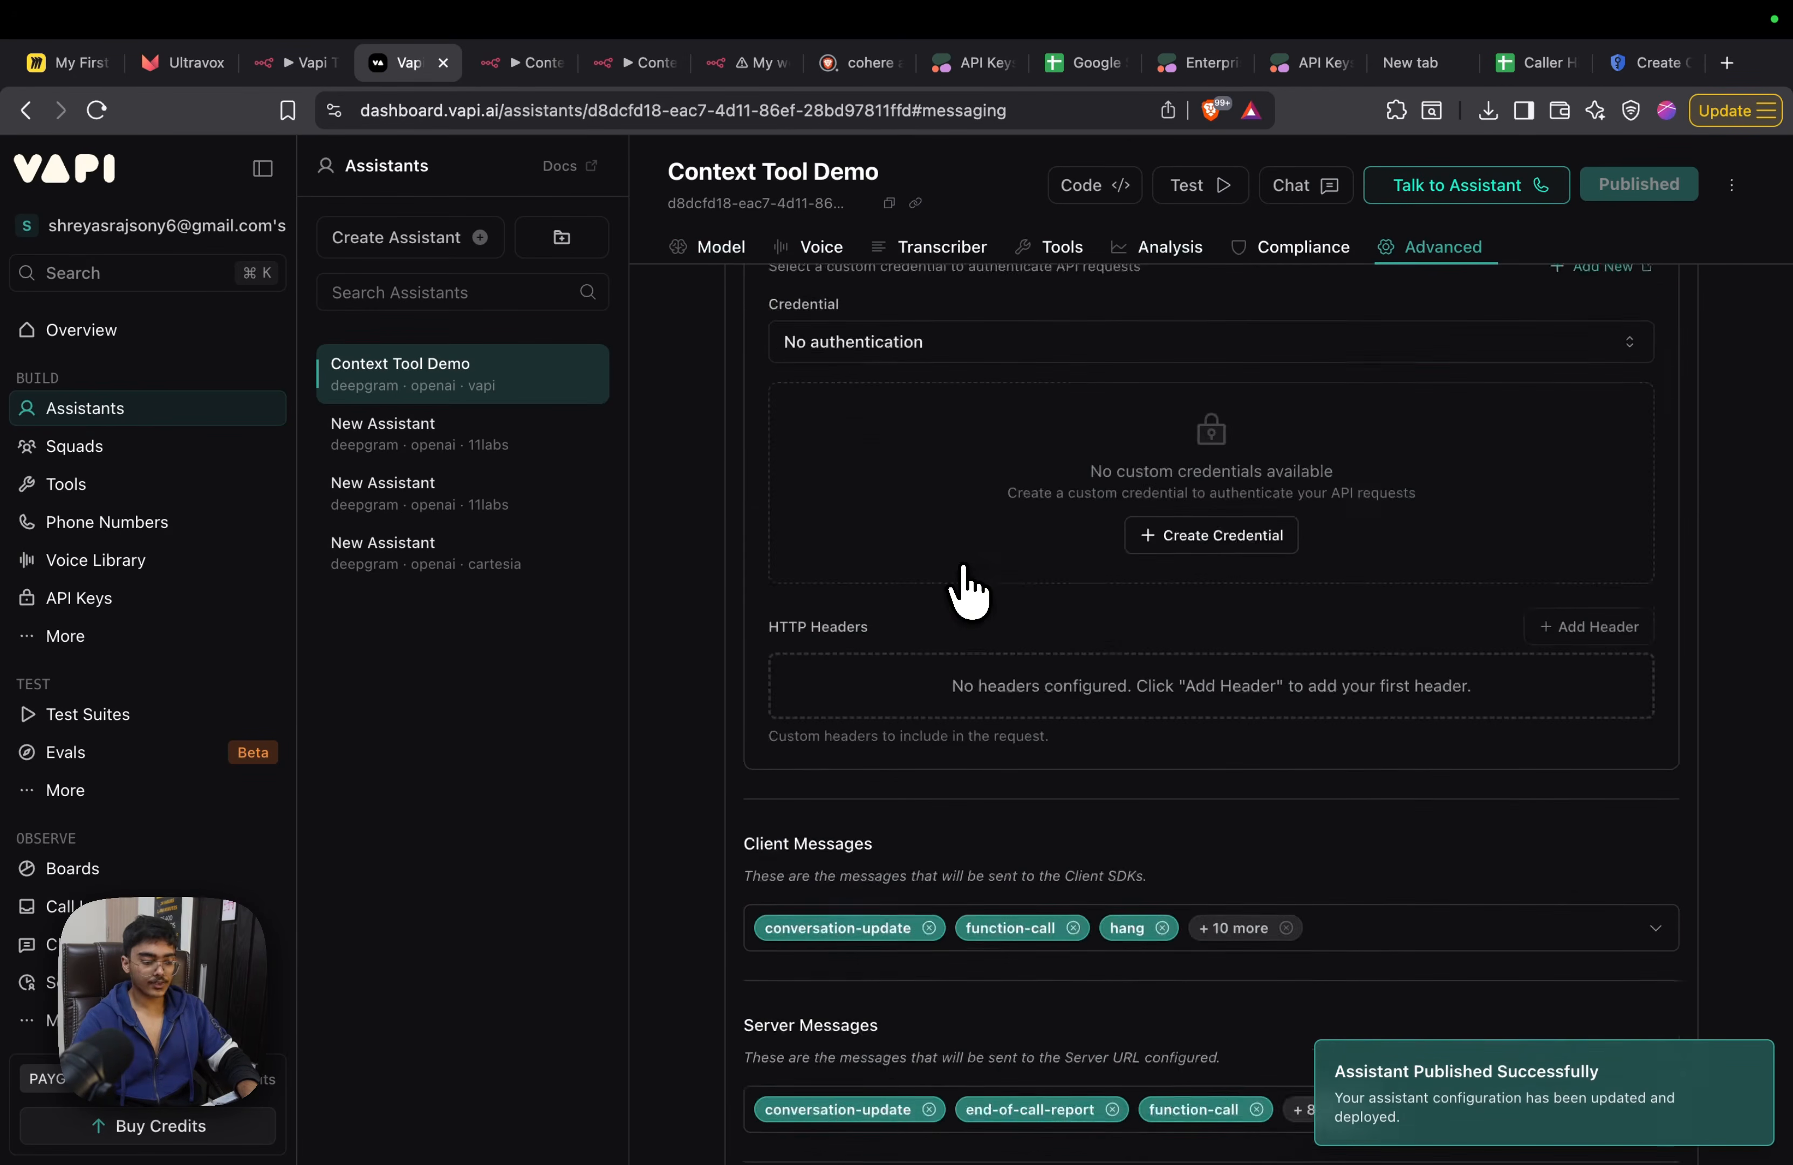
Limit the assistant's server messages to end-of-call-report and hang, and publish the assistant
scroll(965, 590, "up", 8)
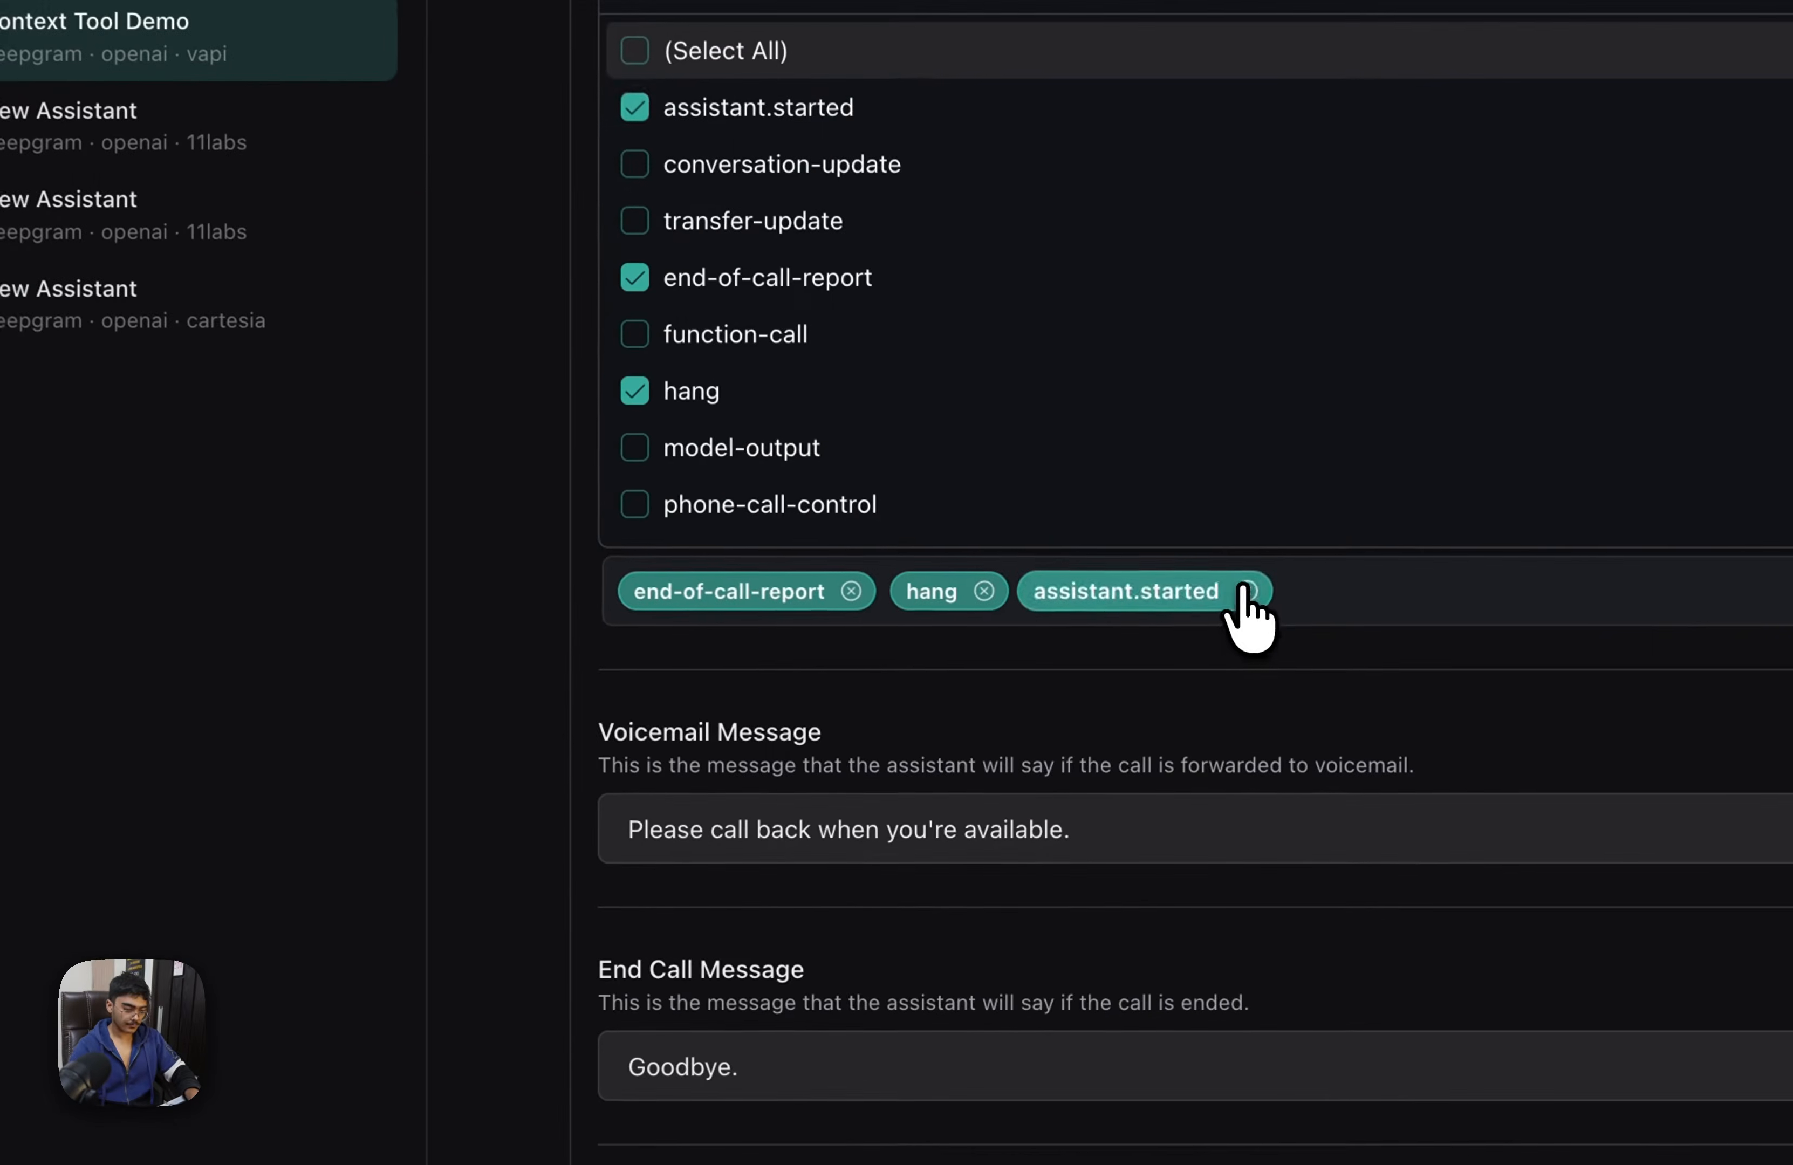
left_click(1180, 757)
left_click(1165, 824)
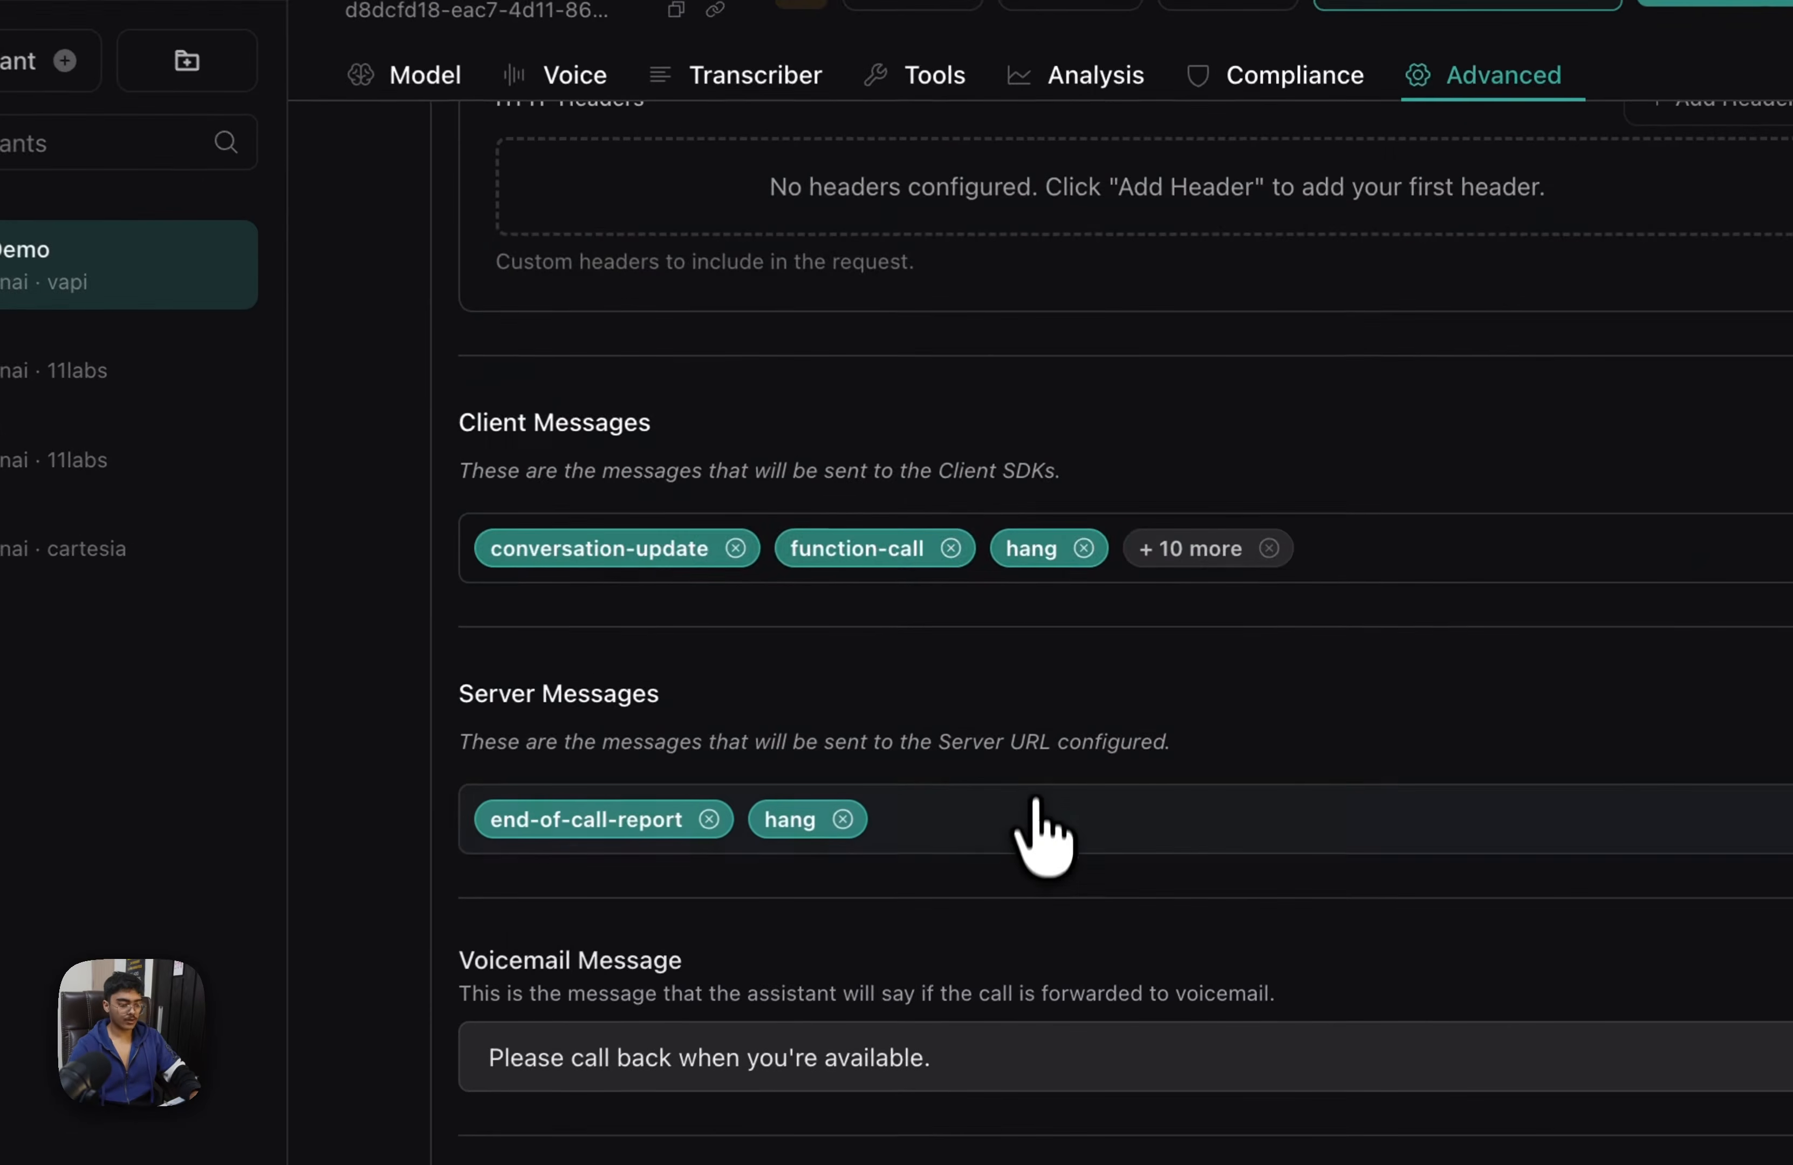
left_click(1035, 813)
scroll(633, 282, "down", 10)
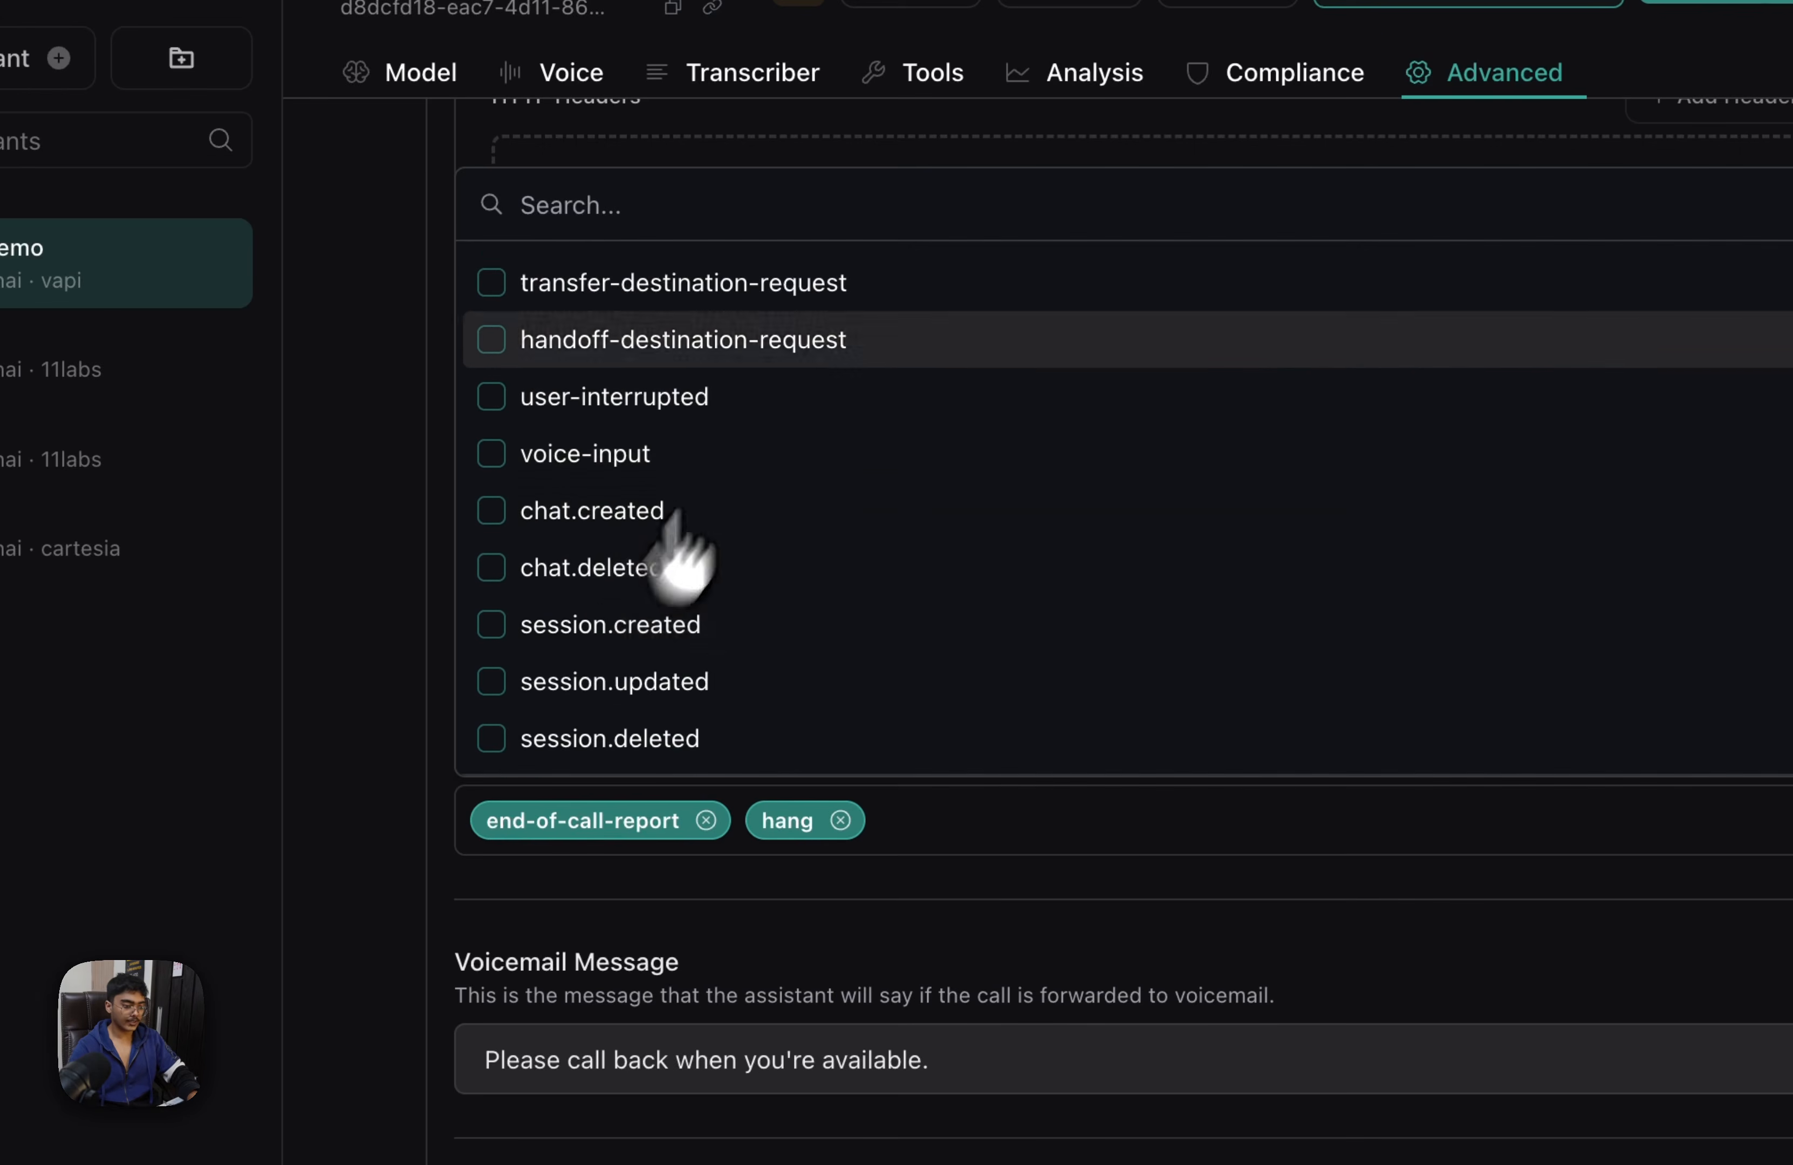
left_click(1719, 414)
key("super+s")
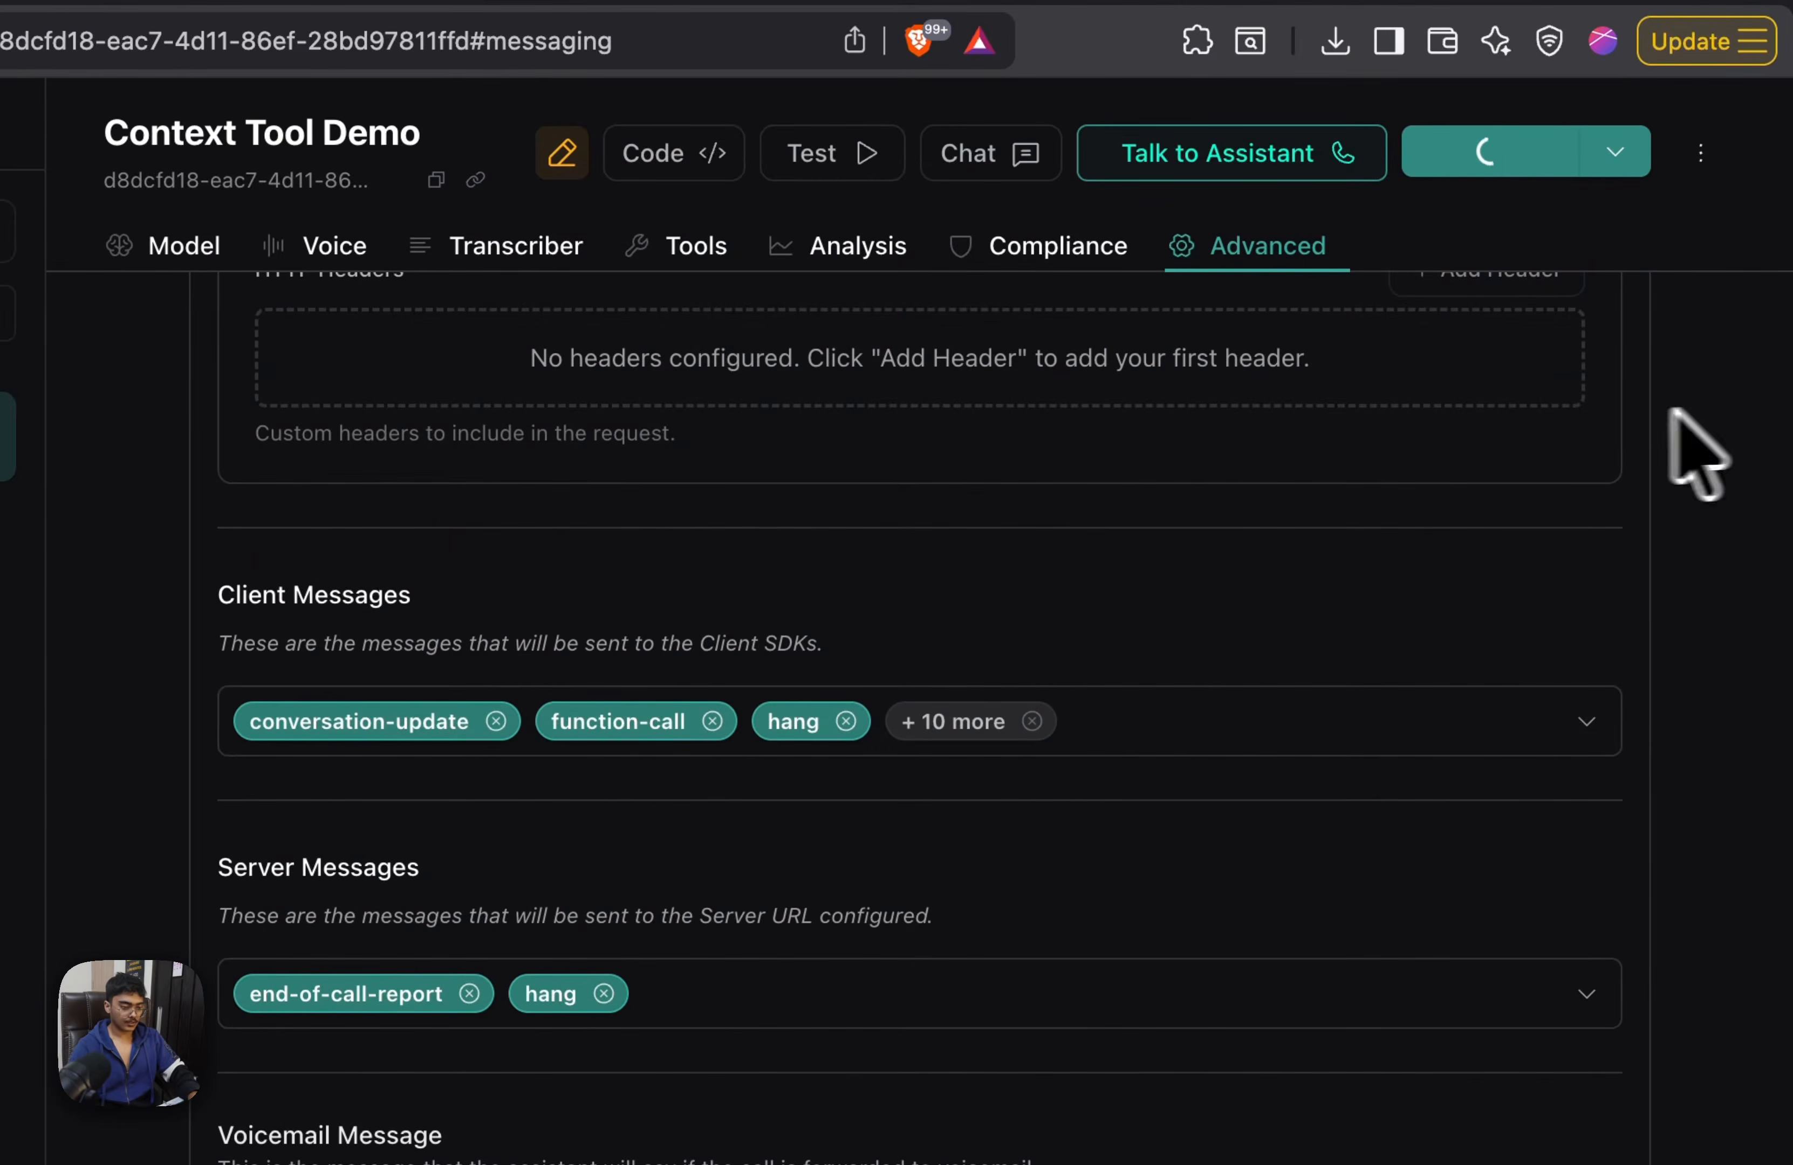
Check that n8n's Context Tool workflow is active, then hold a Vapi test call booking a dental cleaning for December tenth at five PM
scroll(1191, 575, "down", 5)
scroll(1165, 584, "up", 20)
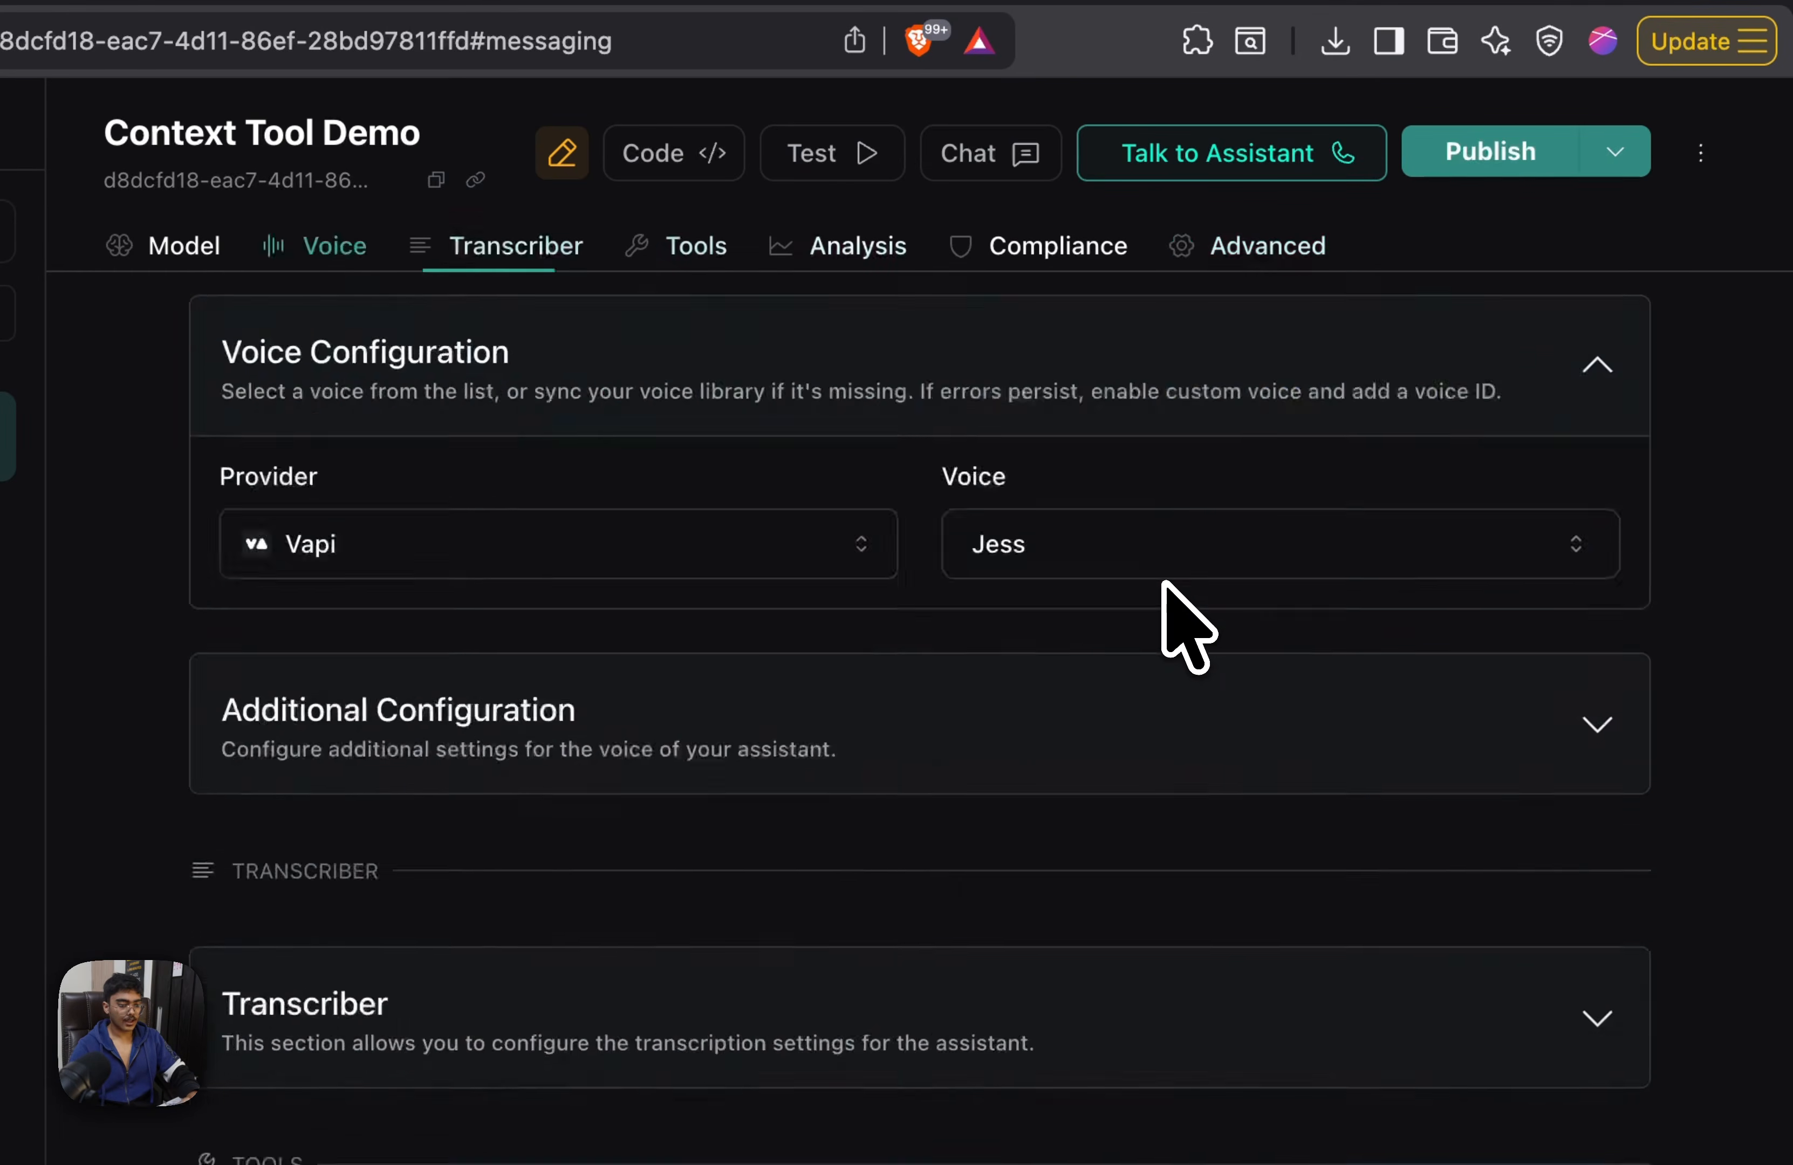
scroll(1164, 584, "up", 10)
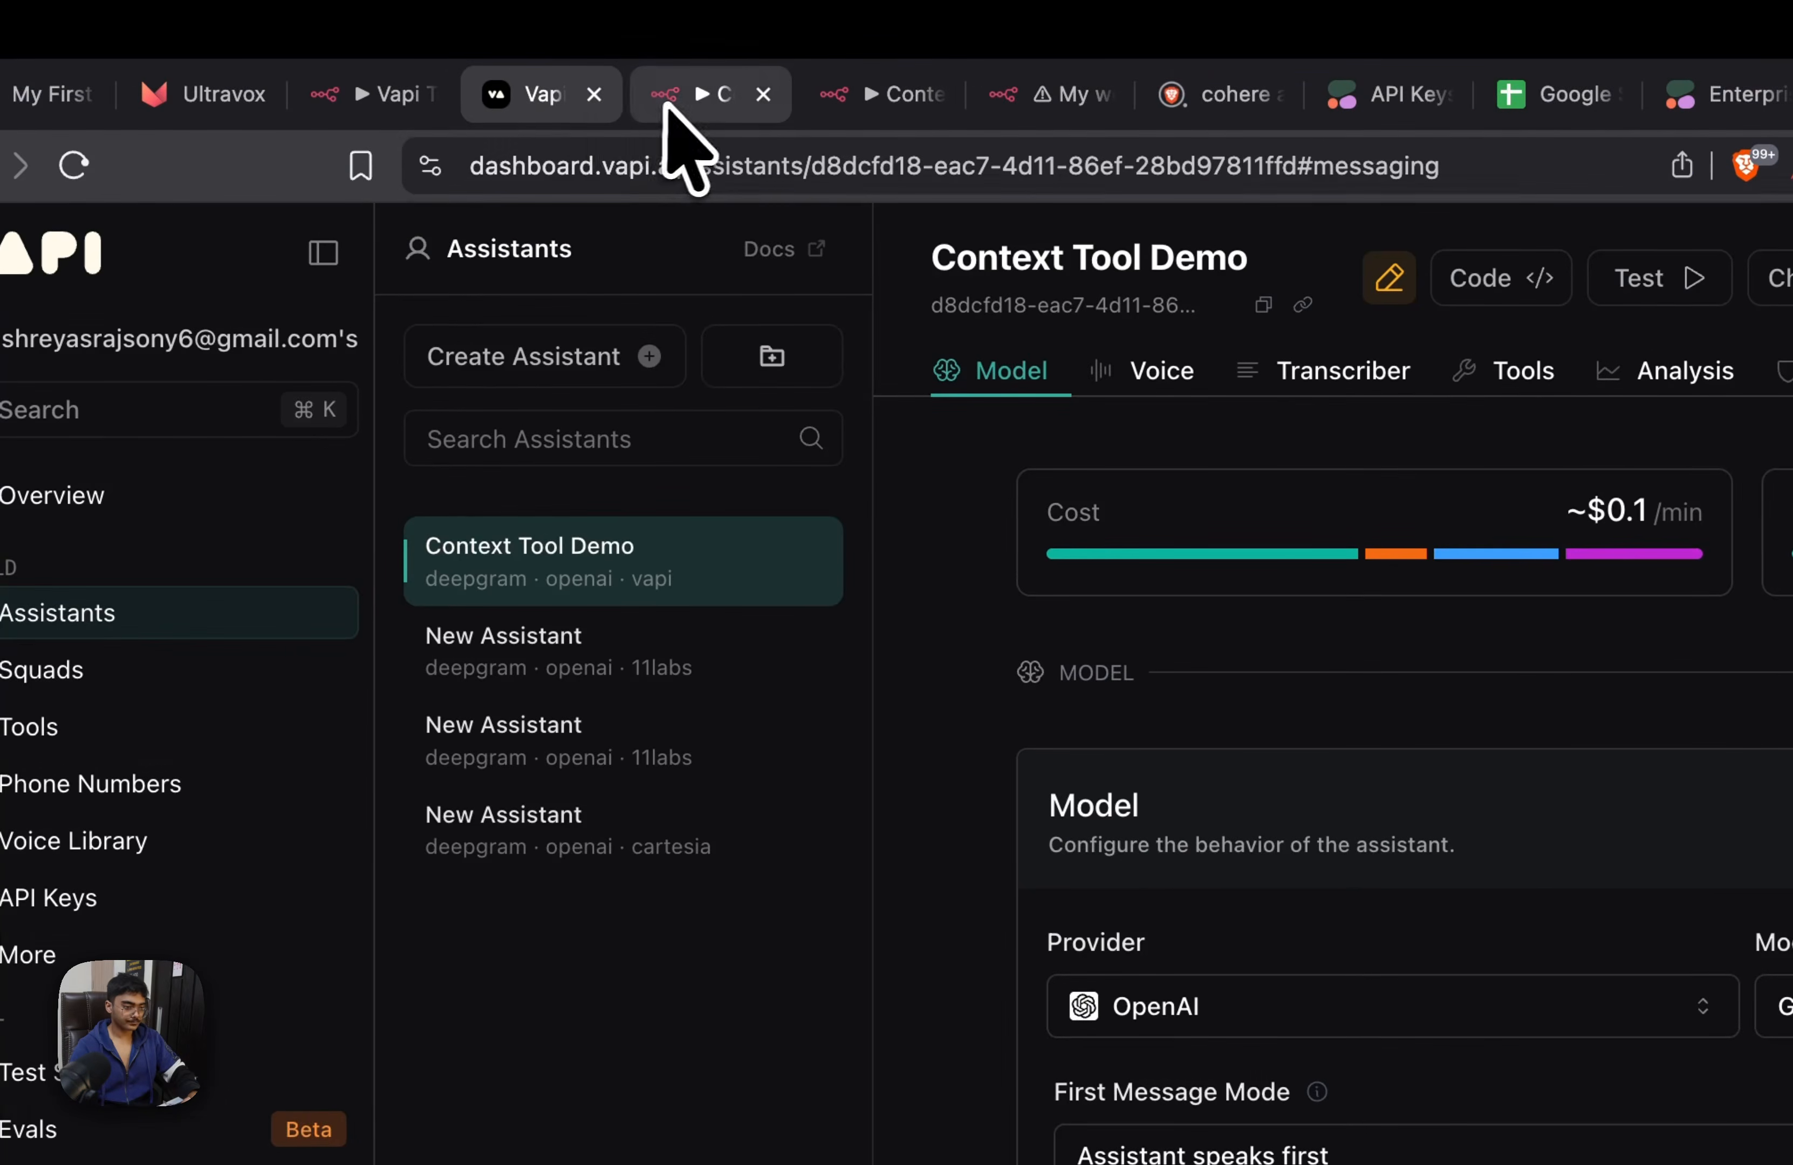
left_click(664, 105)
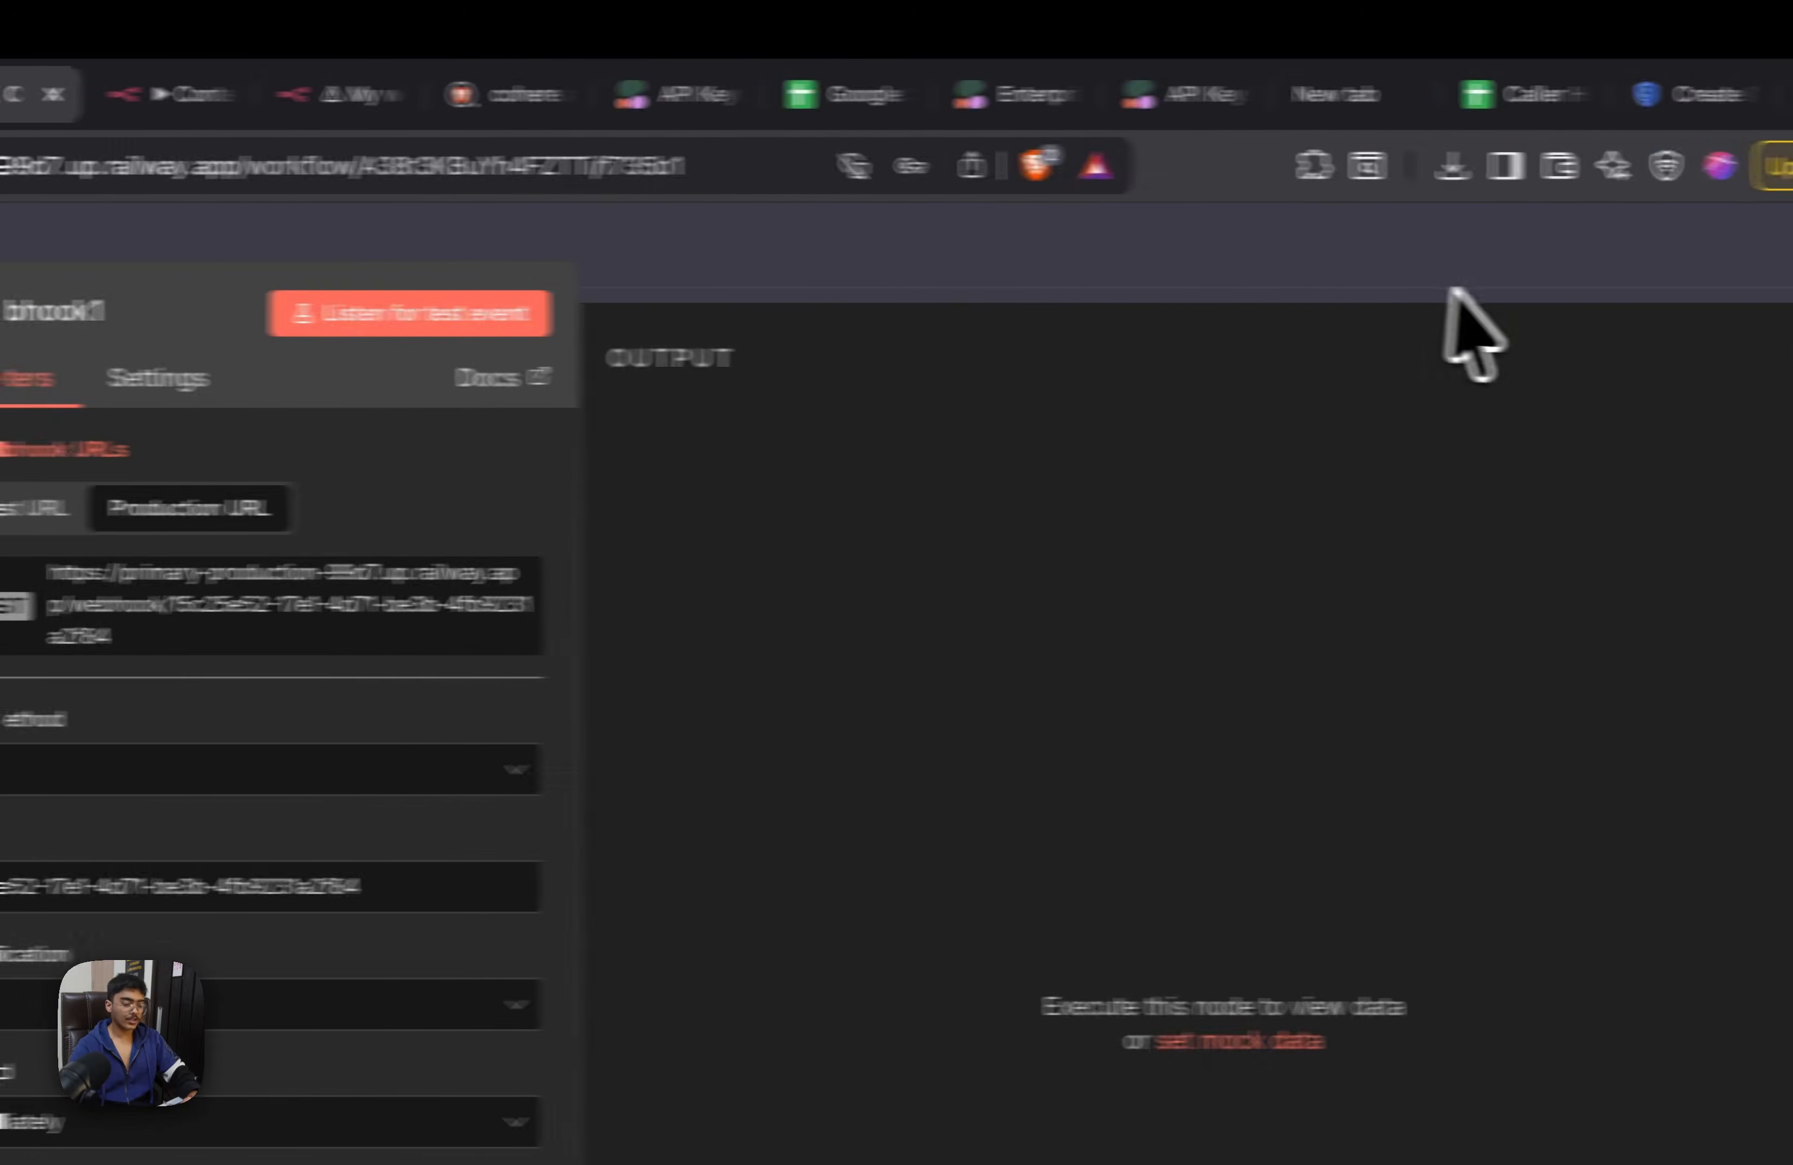
left_click(1417, 284)
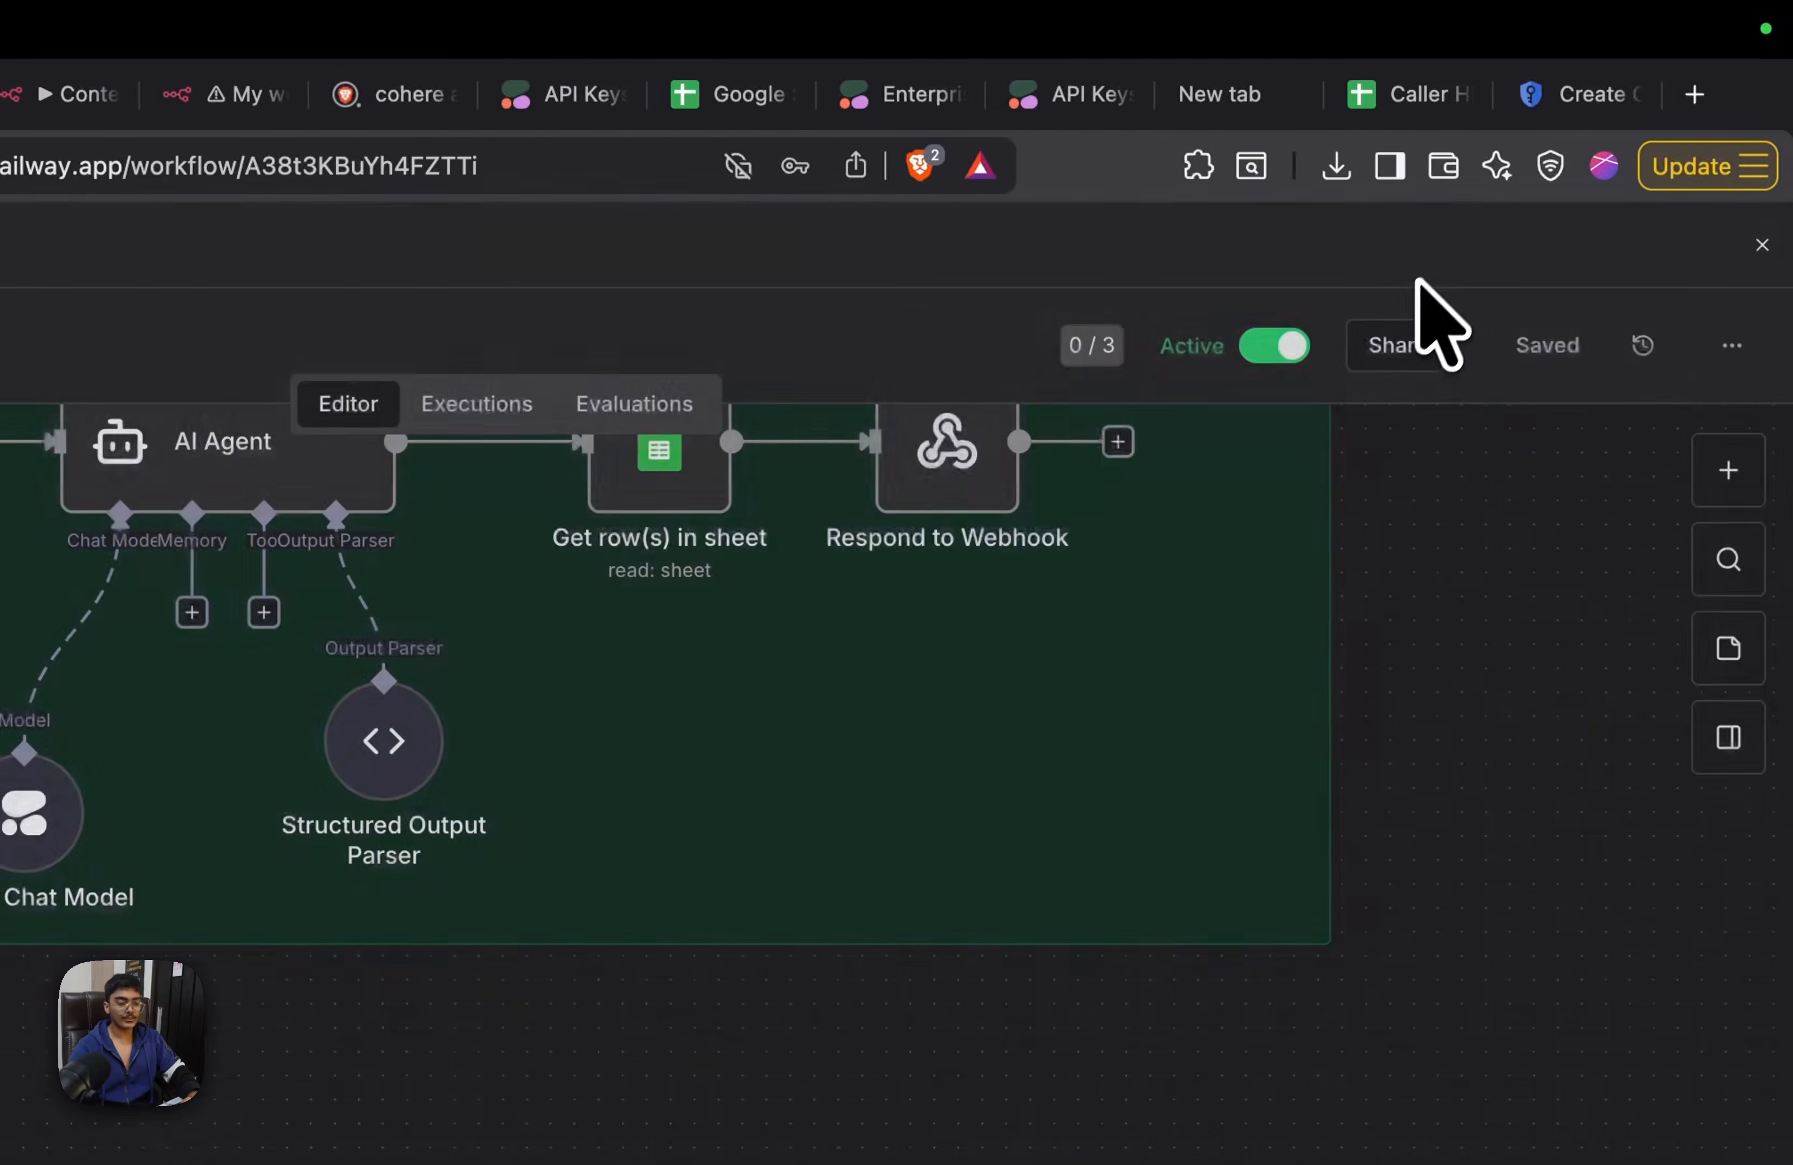
left_click(390, 102)
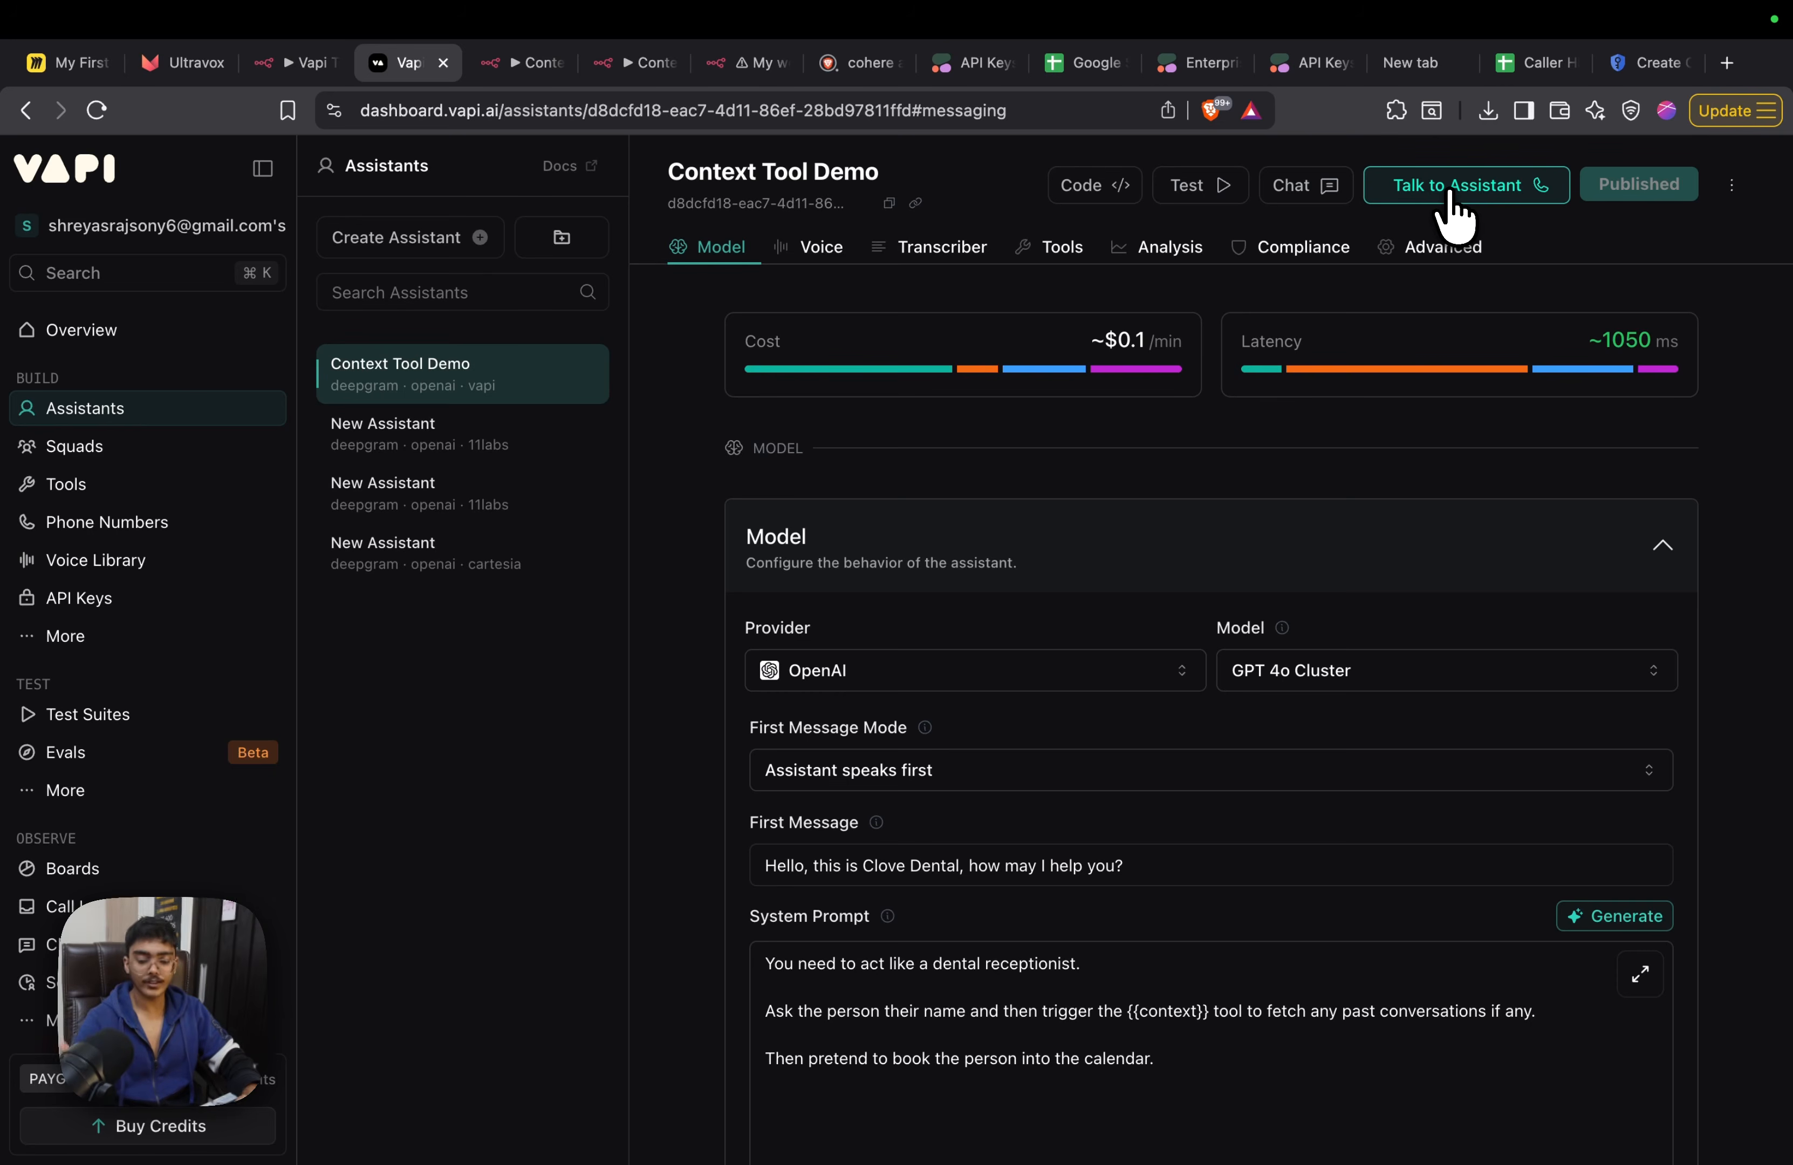
left_click(1449, 198)
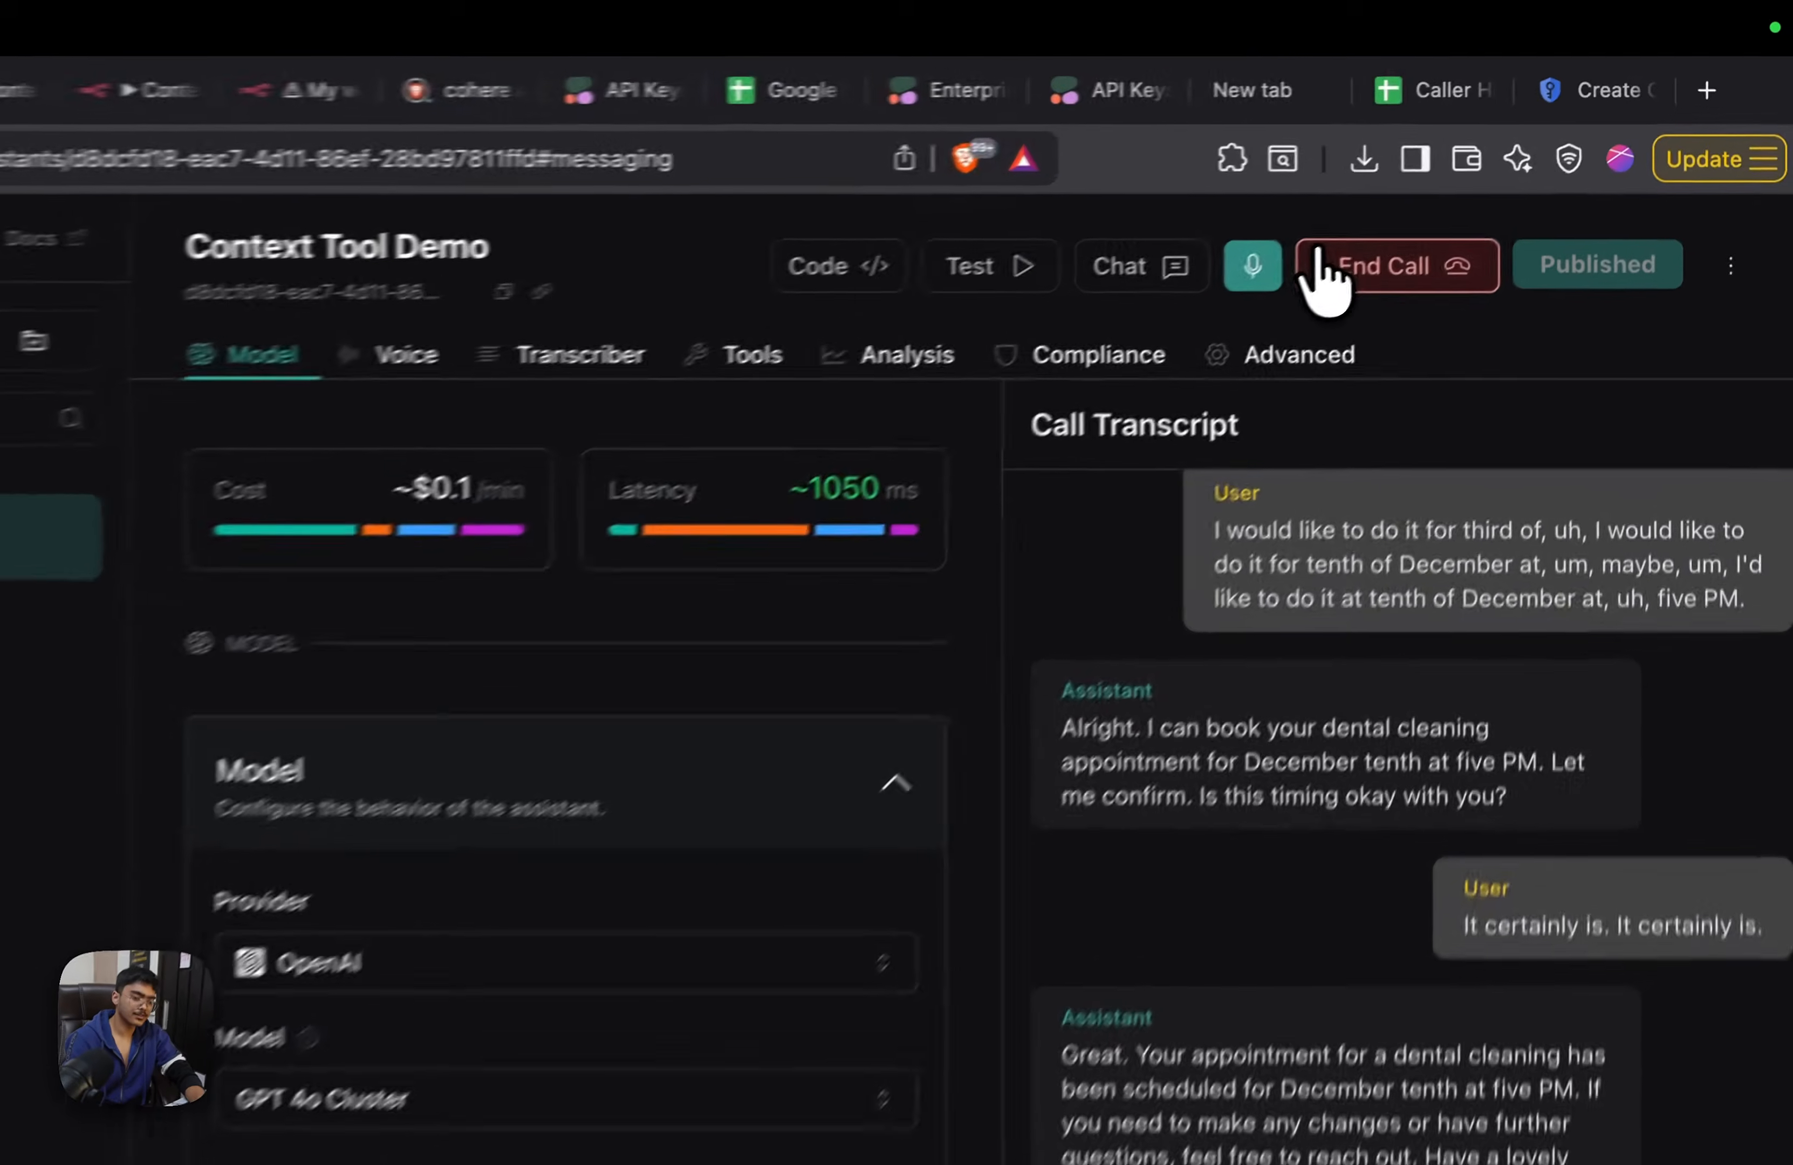
left_click(1494, 186)
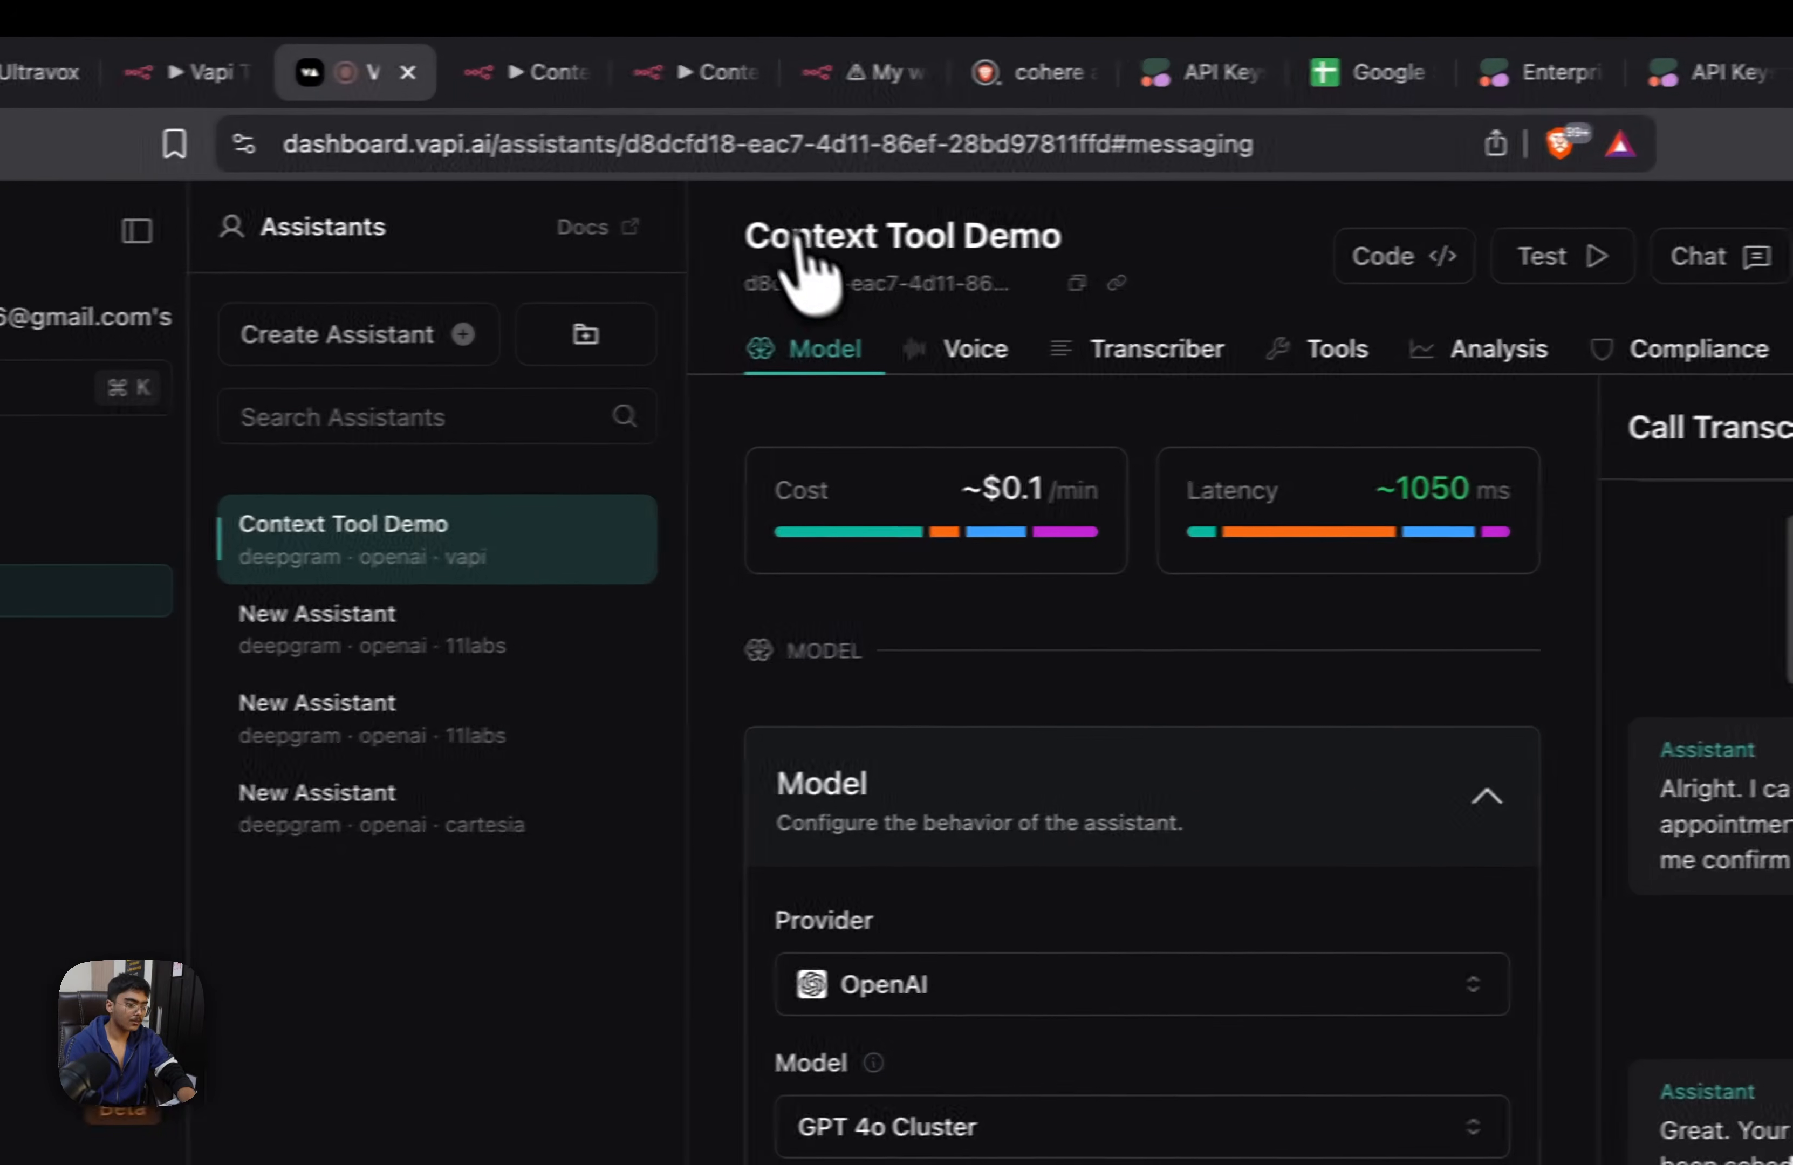
Switch to n8n's Context Tool executions, load the failed Webhook execution into the editor for debugging and save the workflow
left_click(511, 70)
left_click(1071, 380)
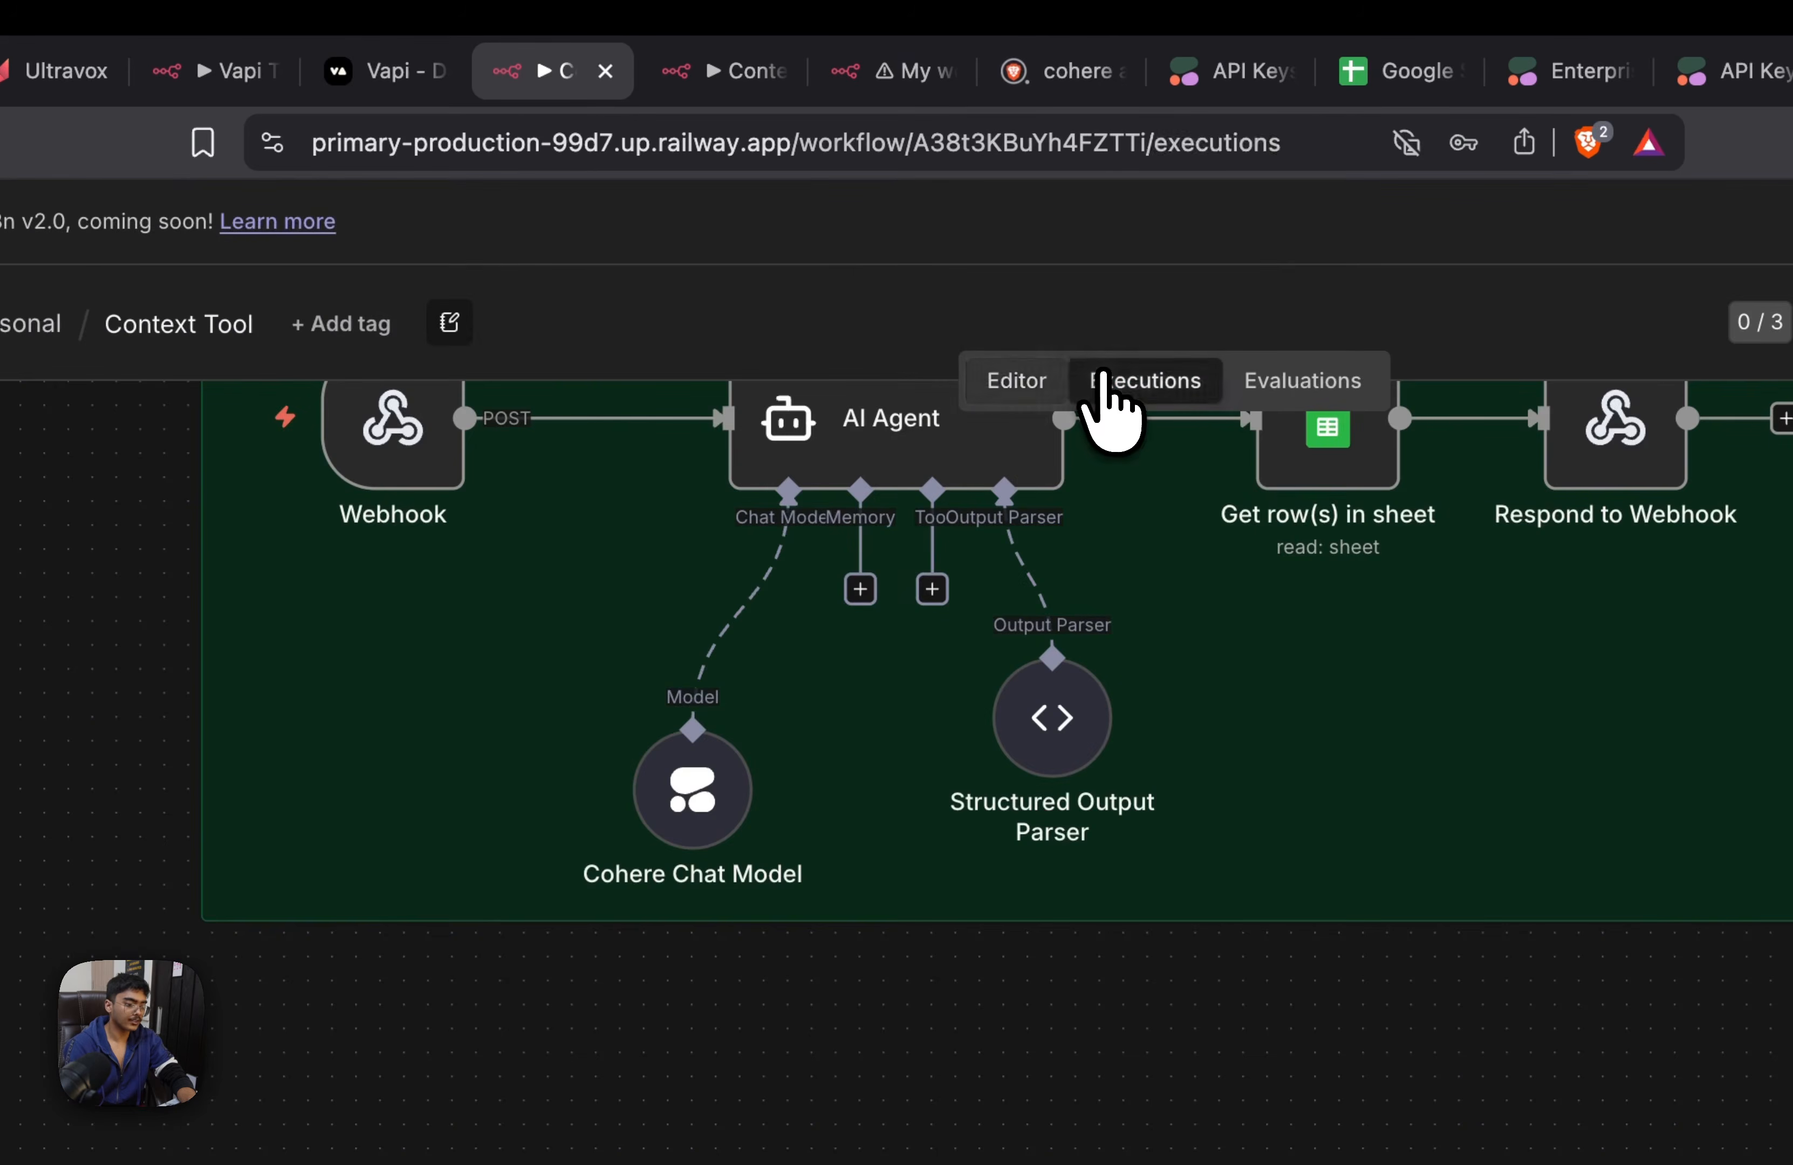
left_click(481, 624)
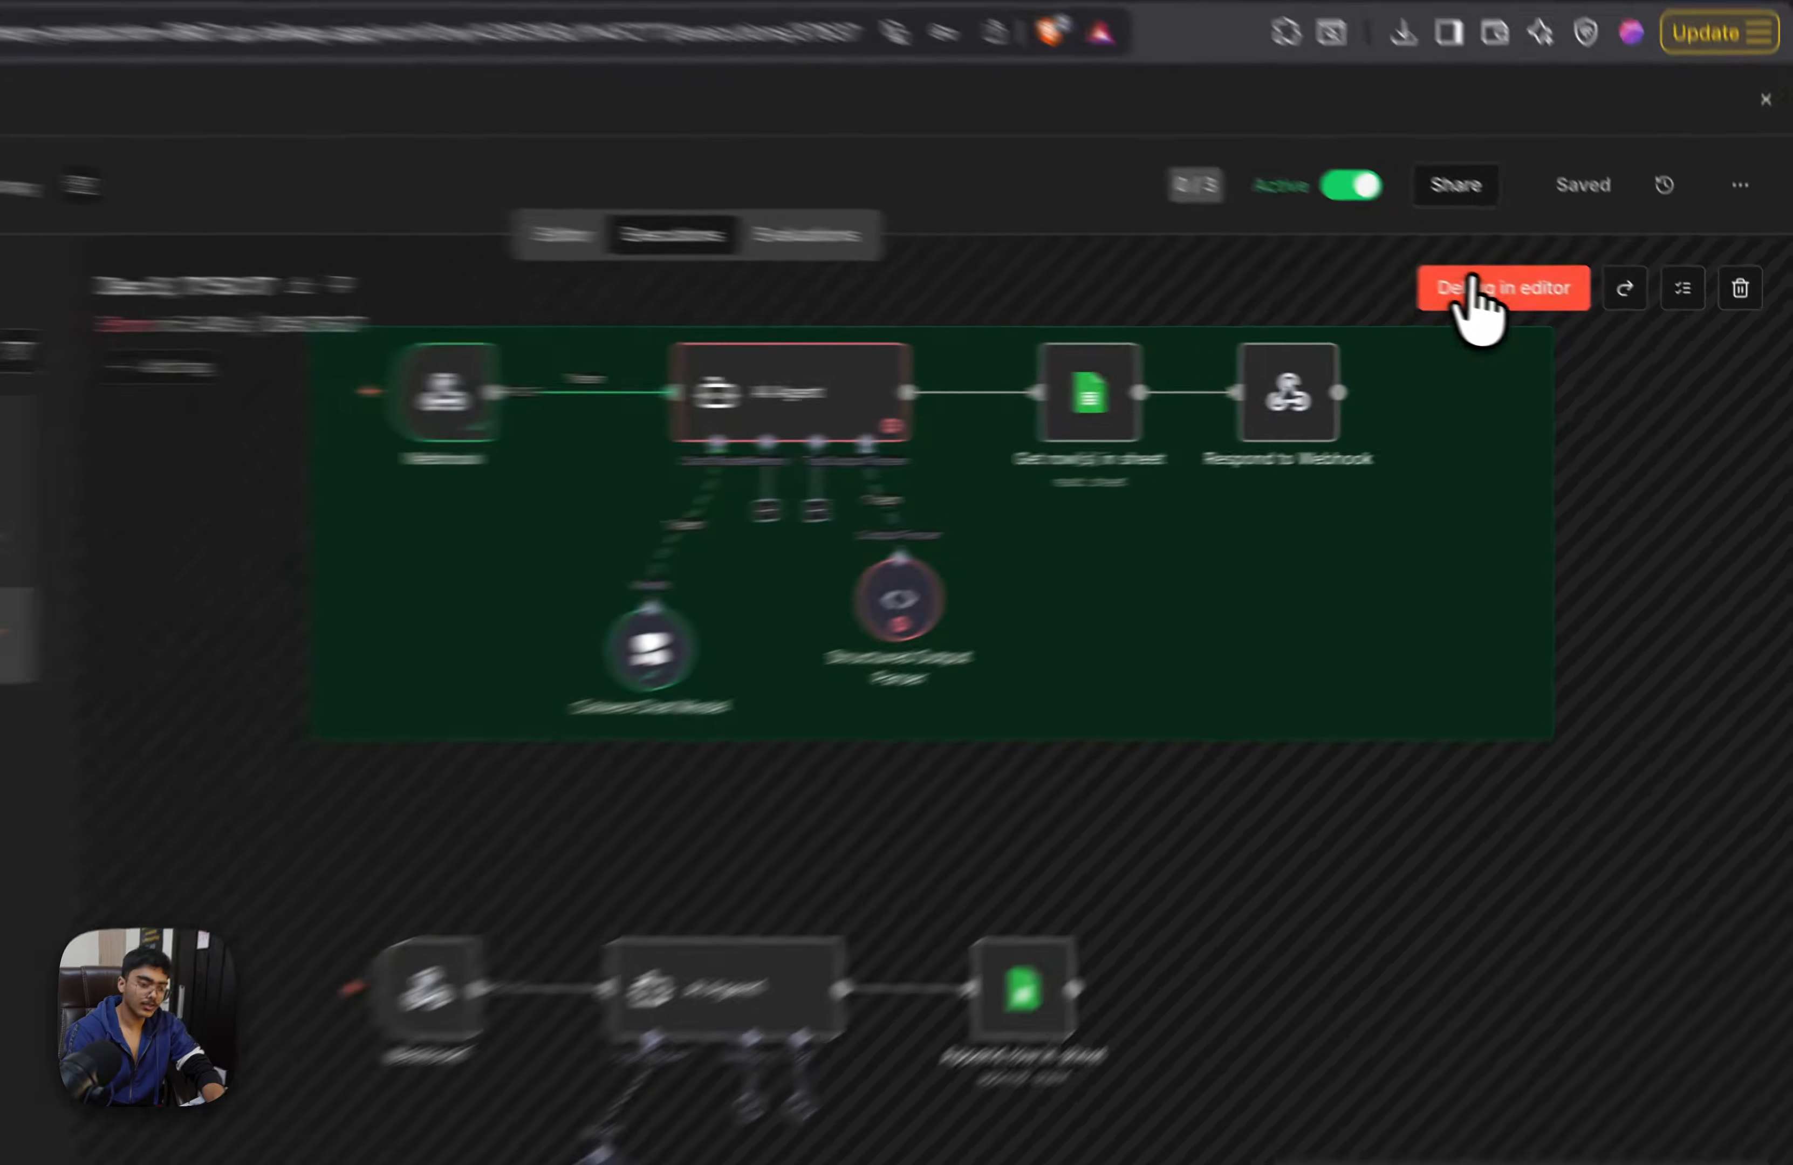
left_click(1479, 299)
key("ctrl+s")
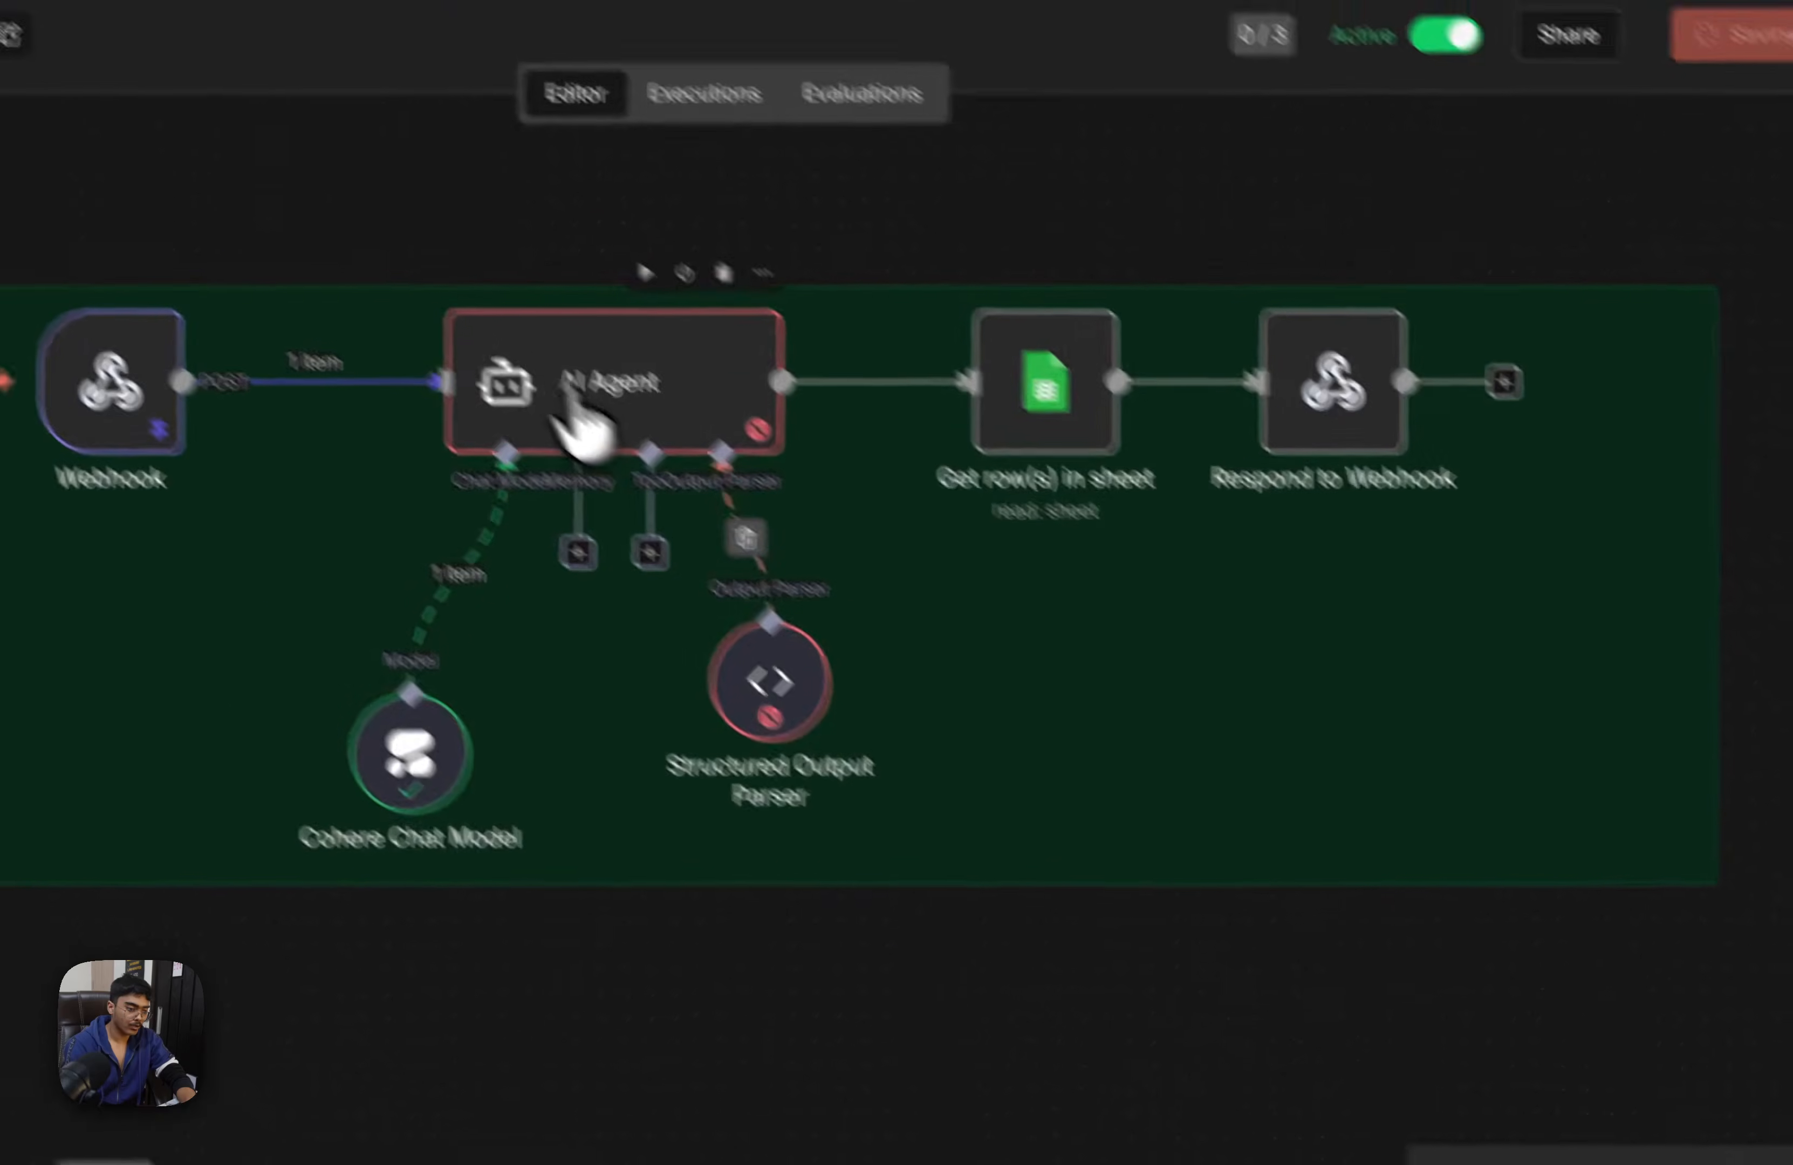
Add an instruction to the AI Agent's prompt to mark the phone number as 0000000 if it does not exist
double_click(189, 257)
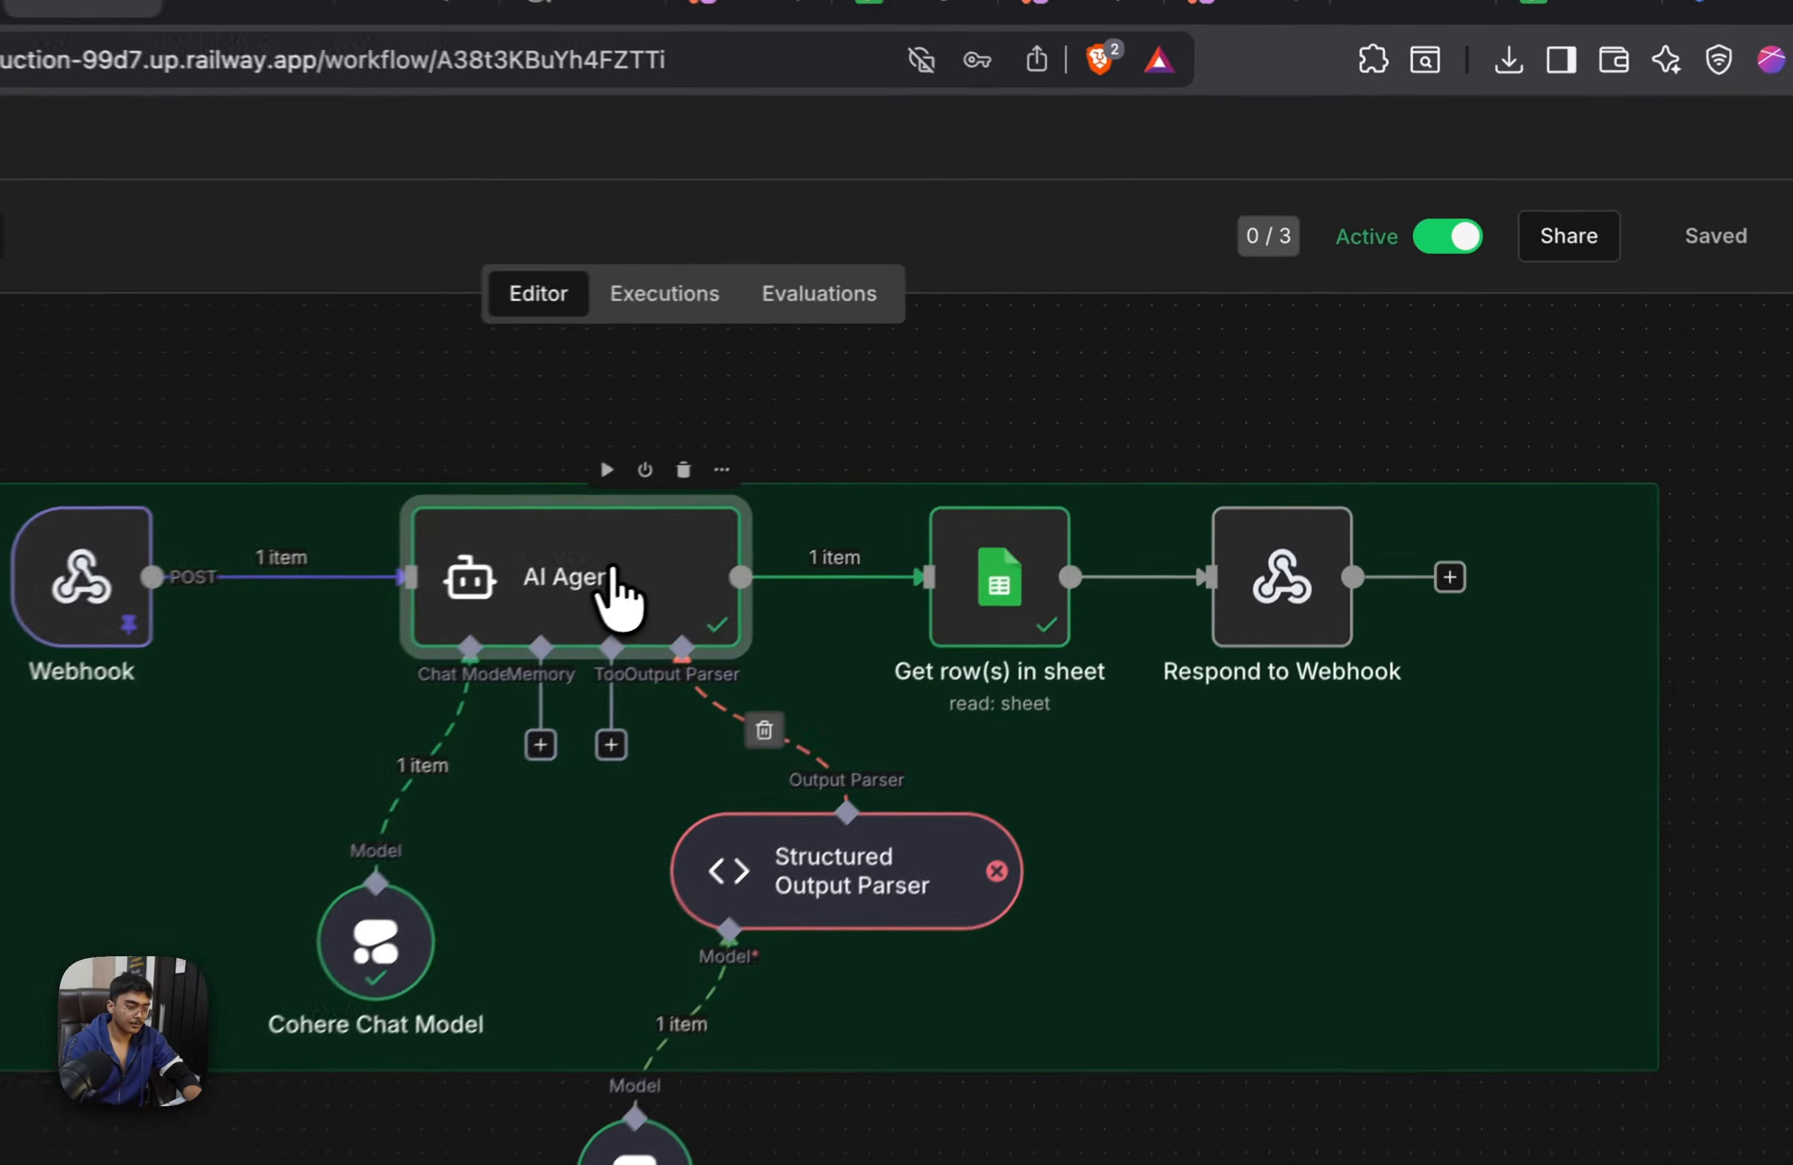
double_click(881, 468)
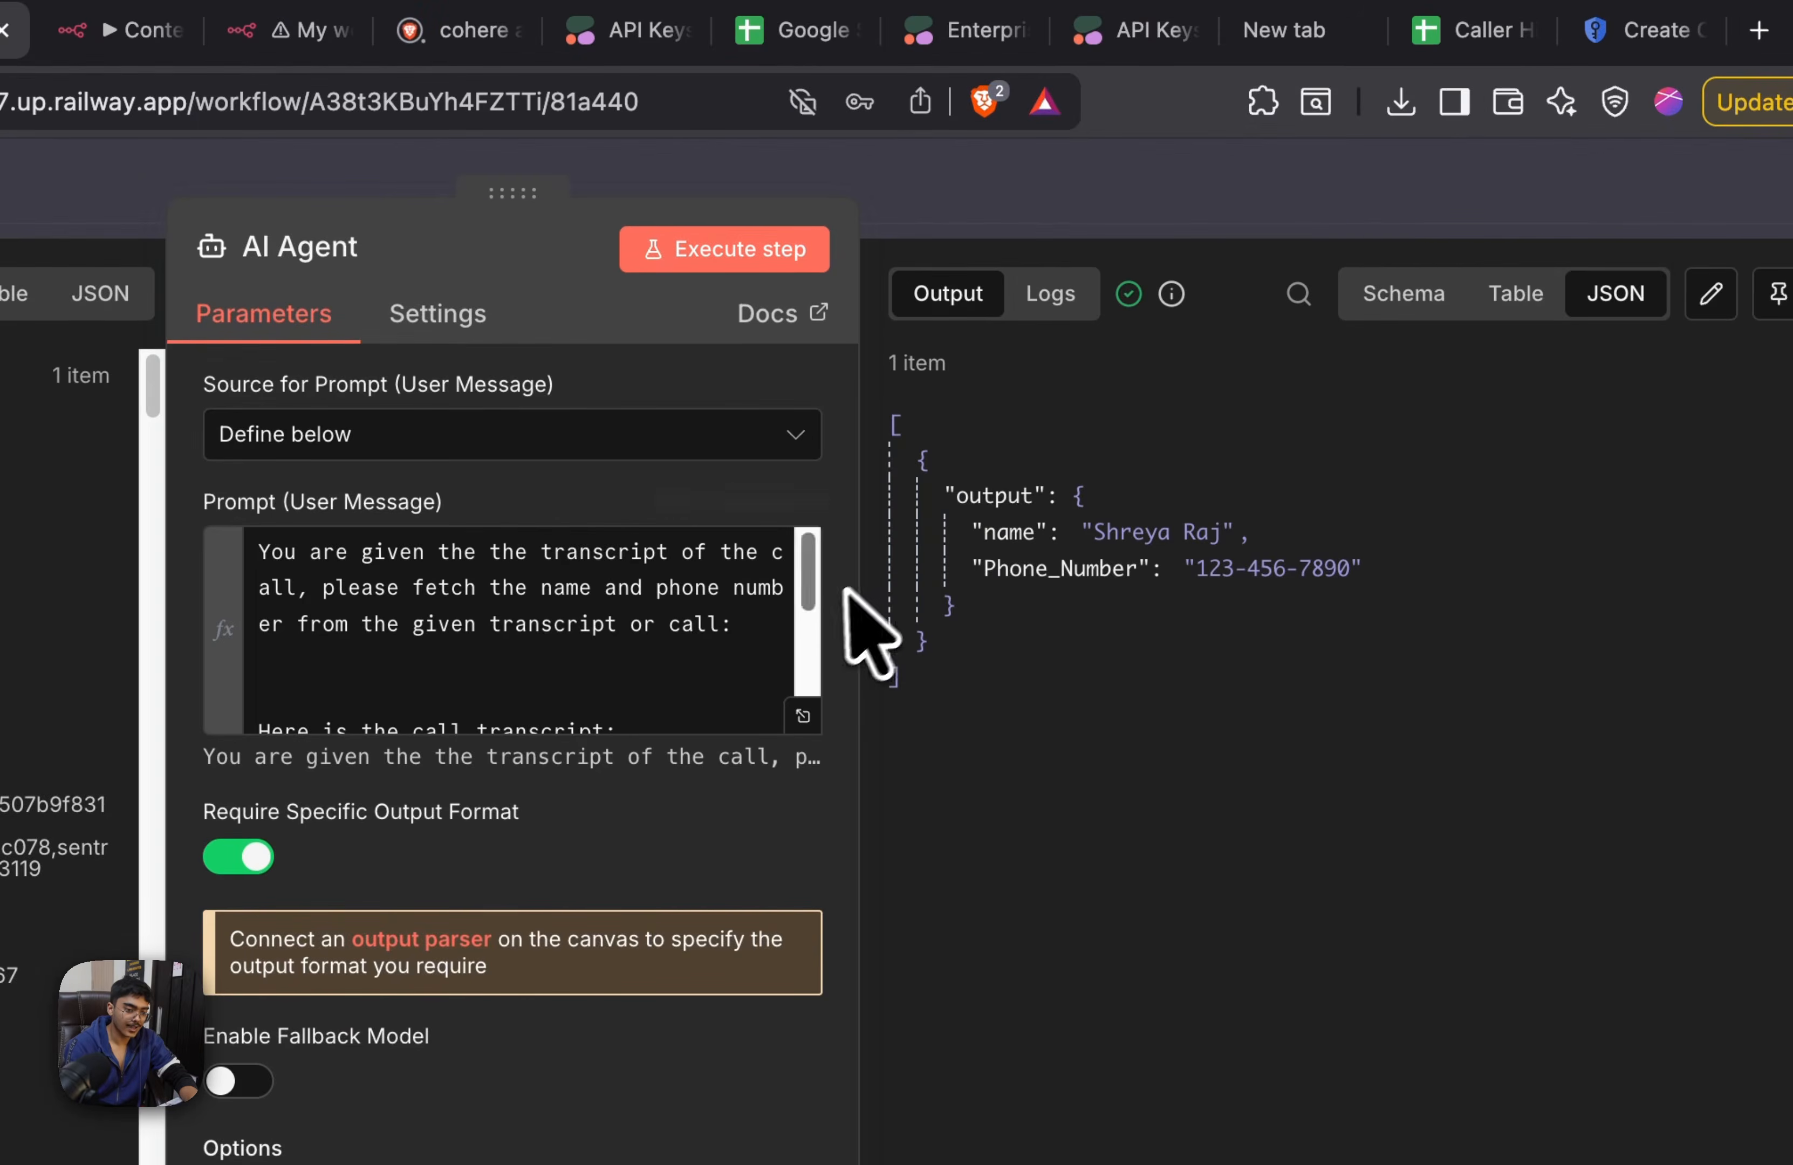
scroll(825, 628, "down", 5)
left_click(765, 703)
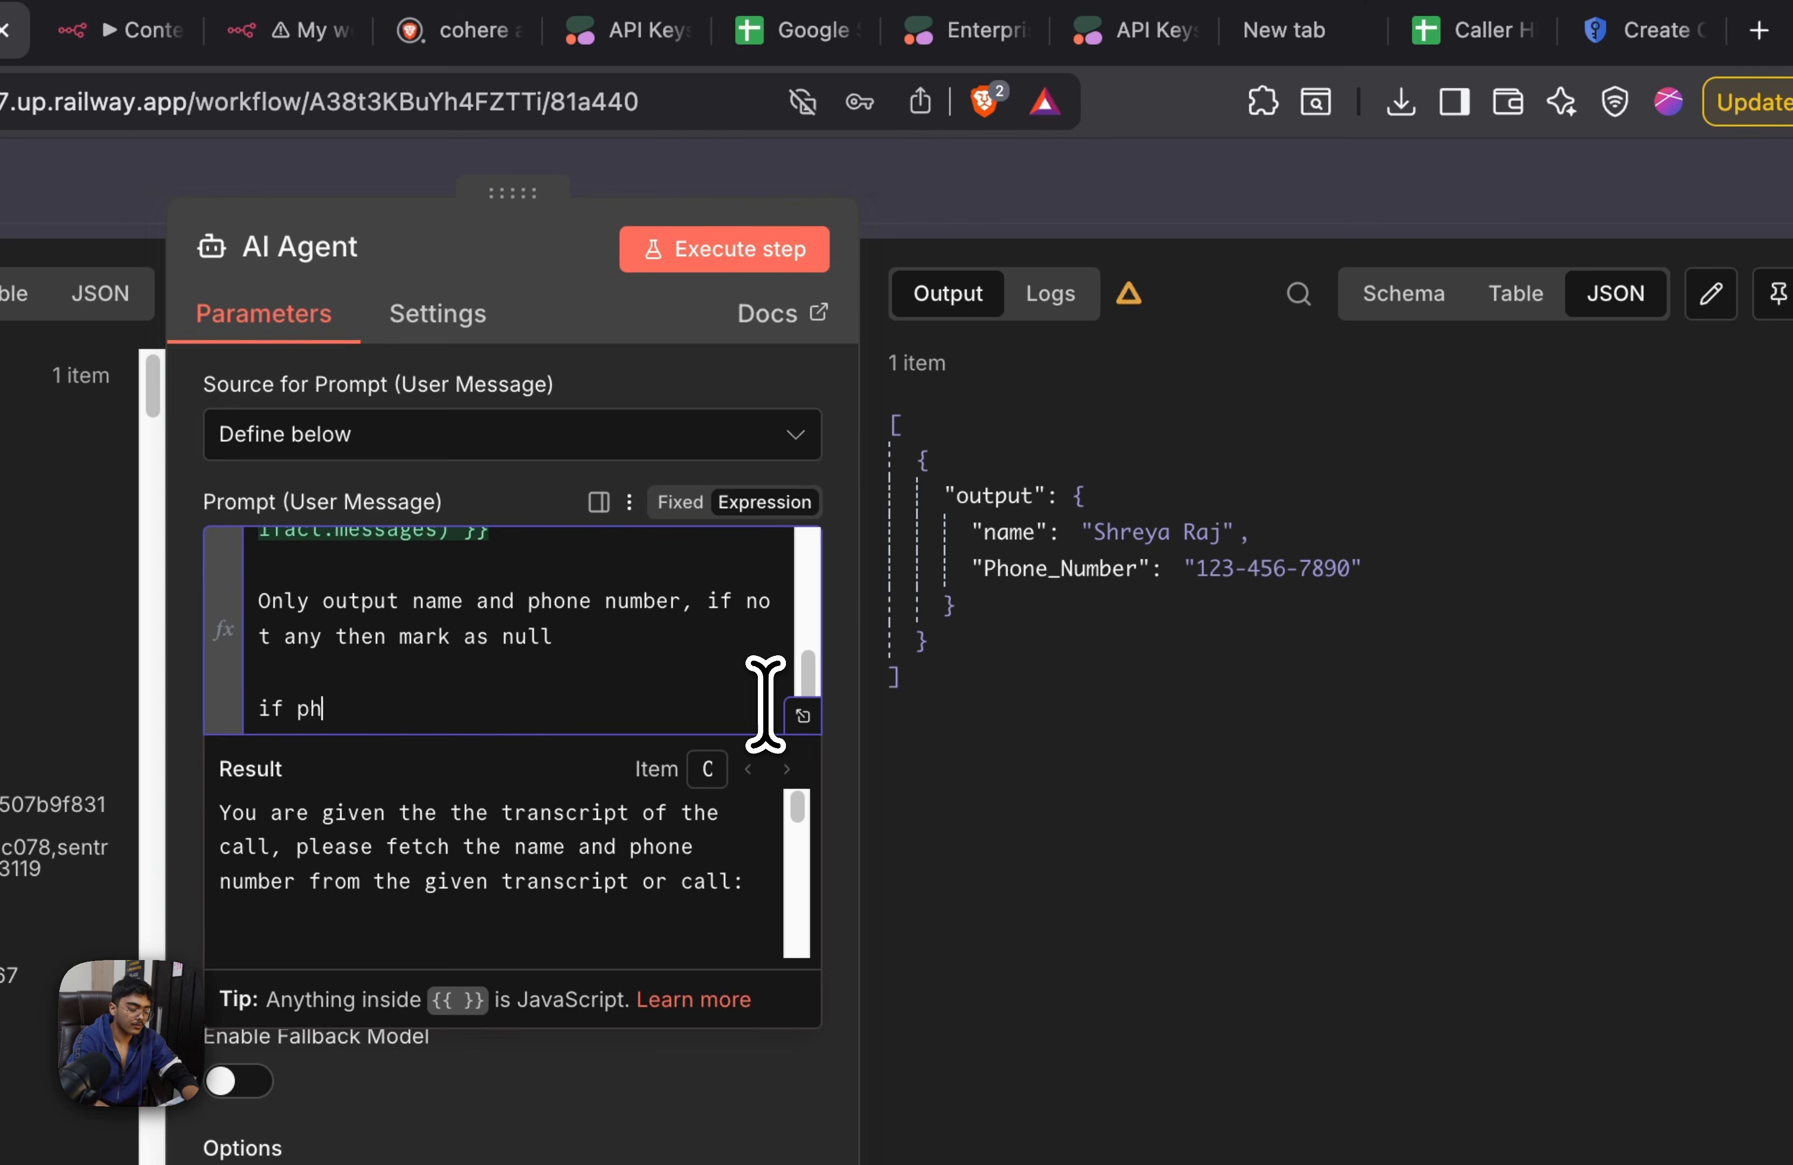
type("one number does not exists,")
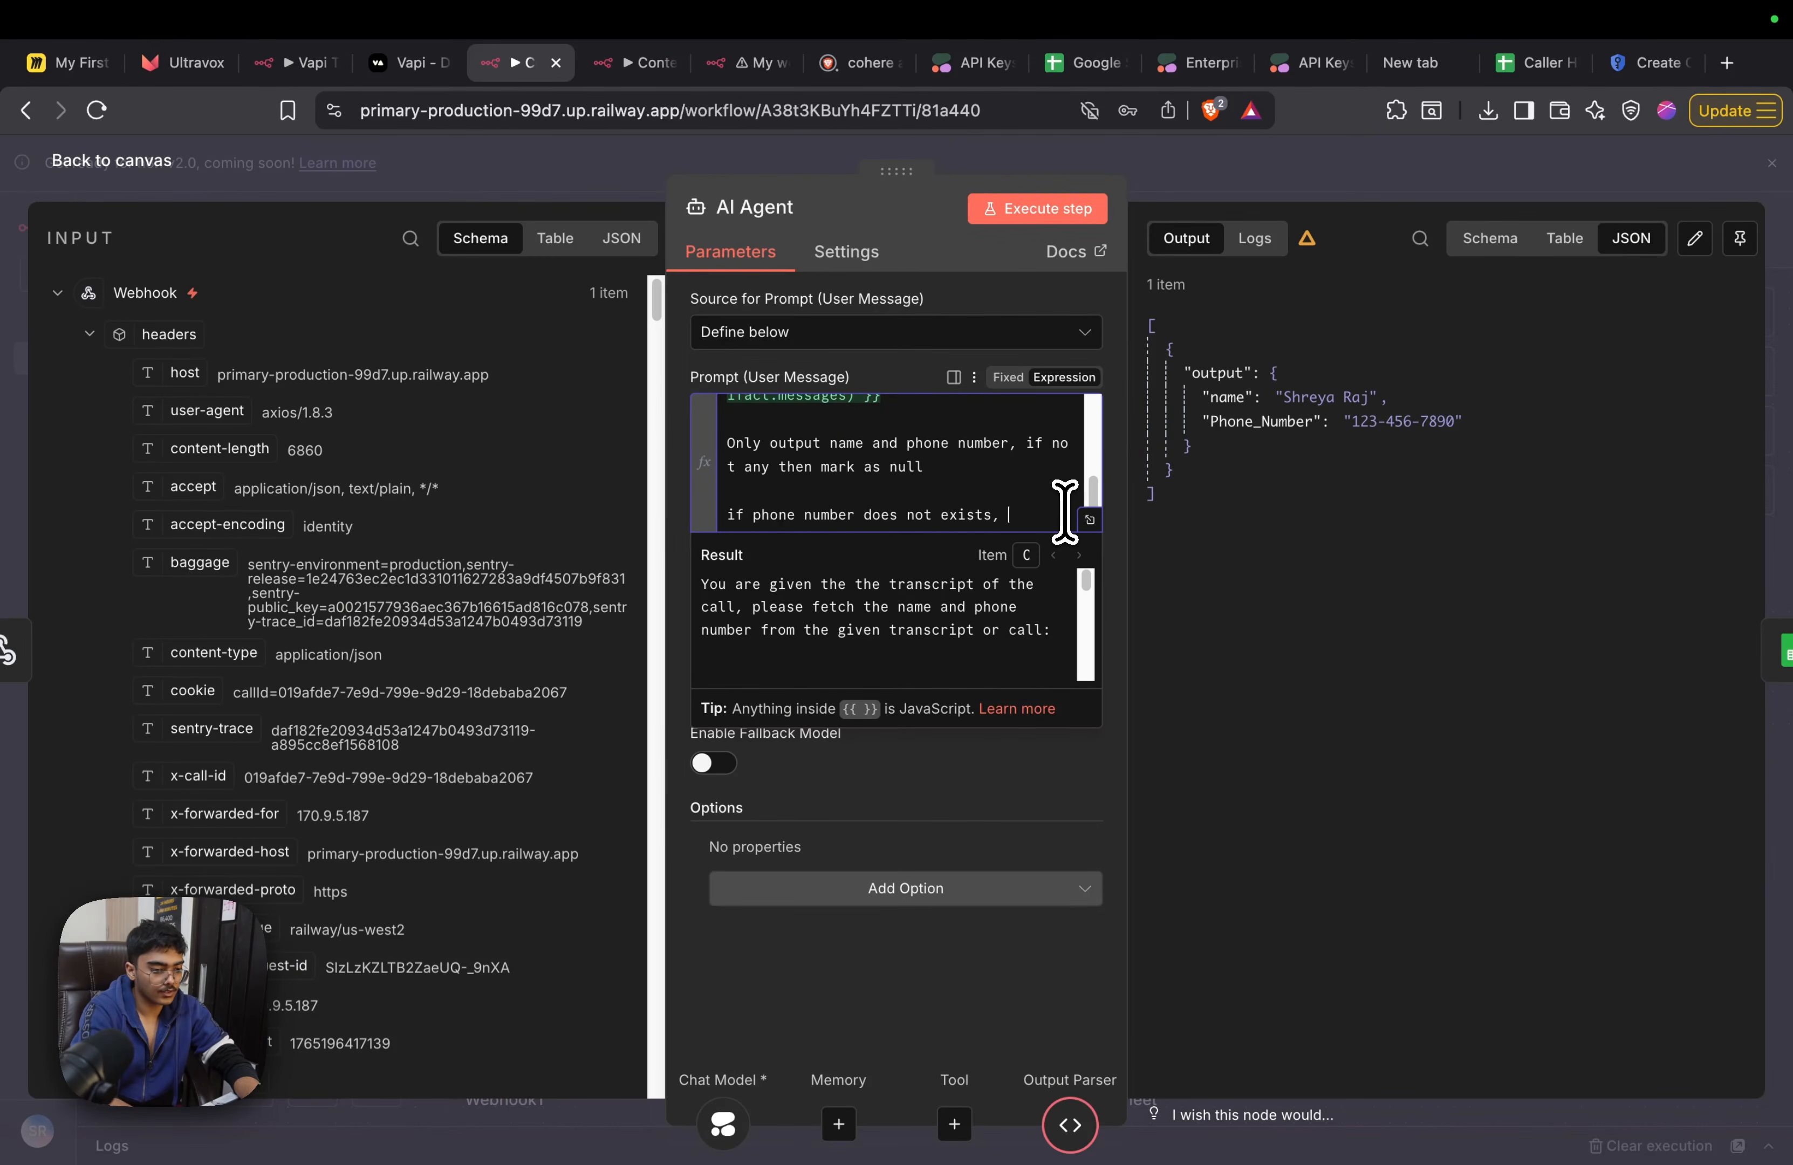
type("it as 0000000")
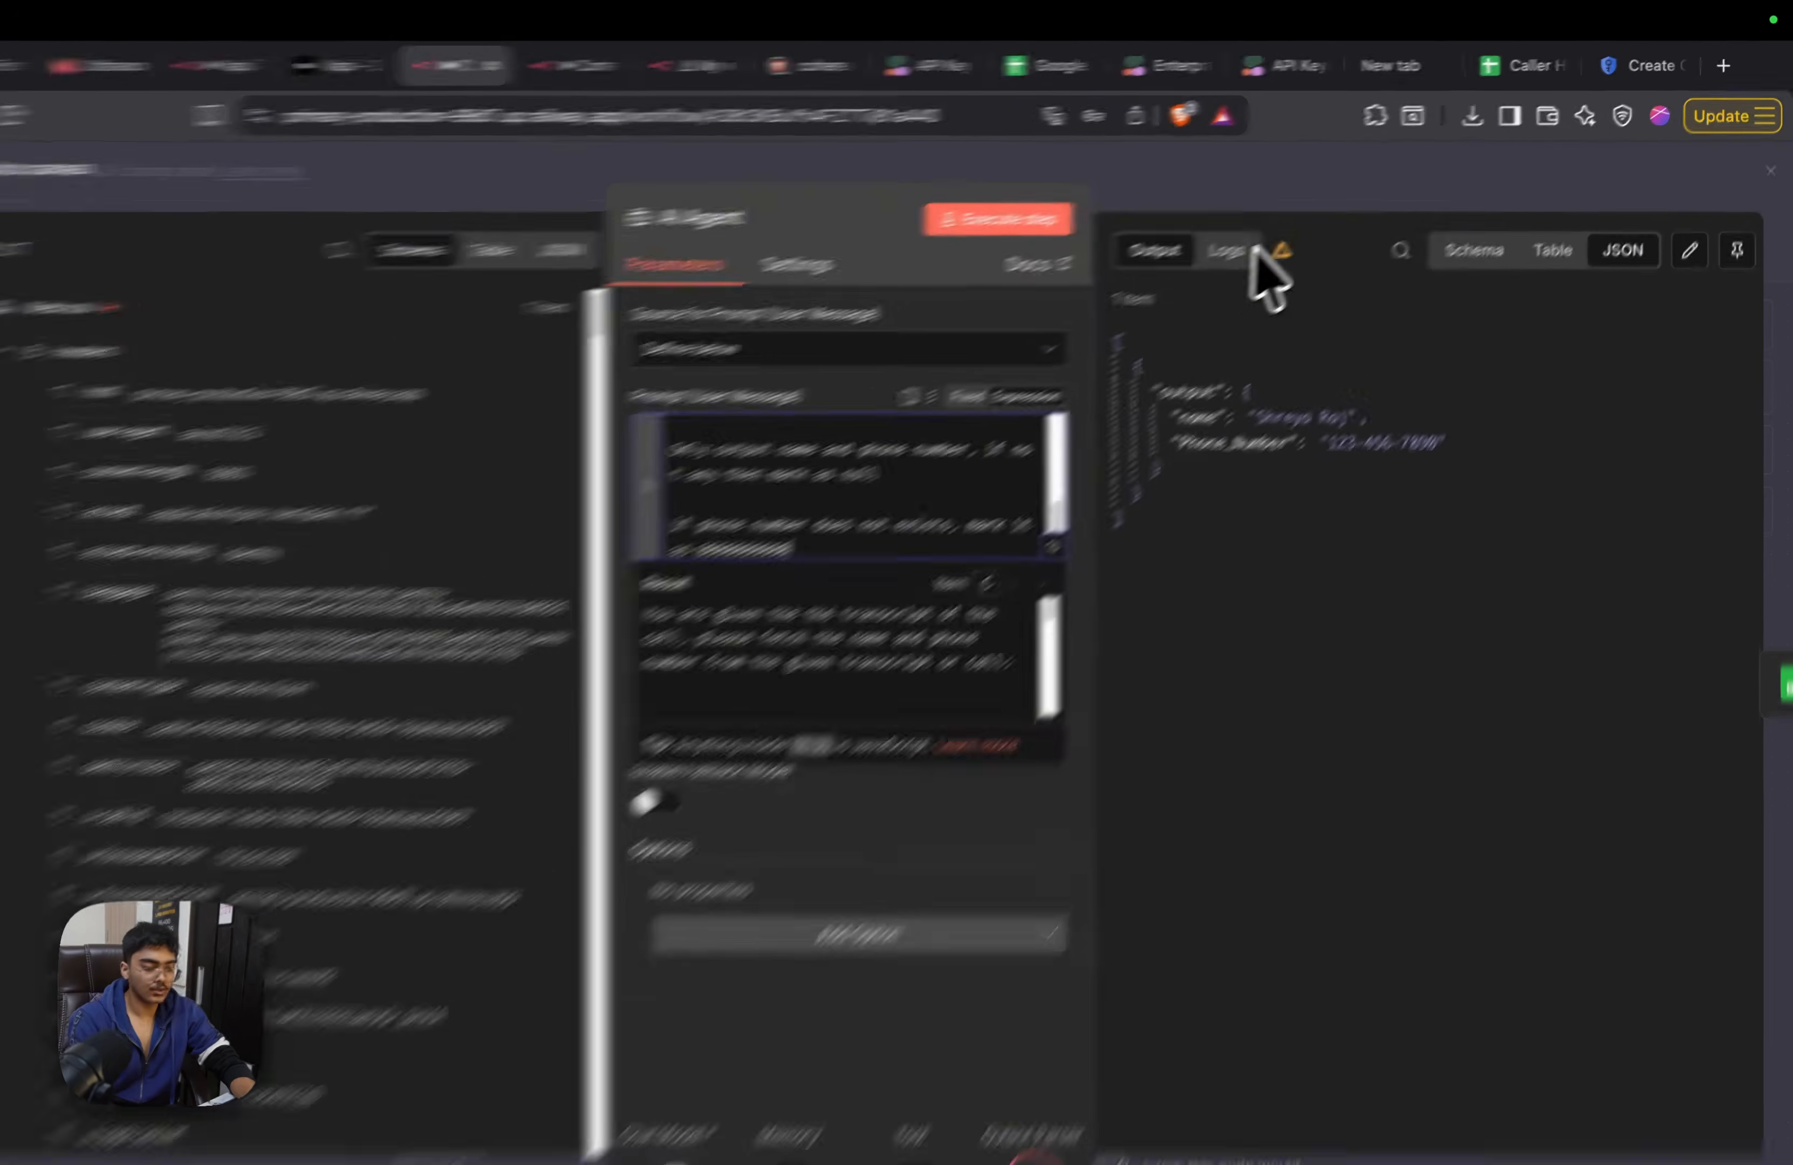
Check the settings of the Get row(s) in sheet node and save the Context Tool workflow
left_click(1422, 177)
left_click(1611, 228)
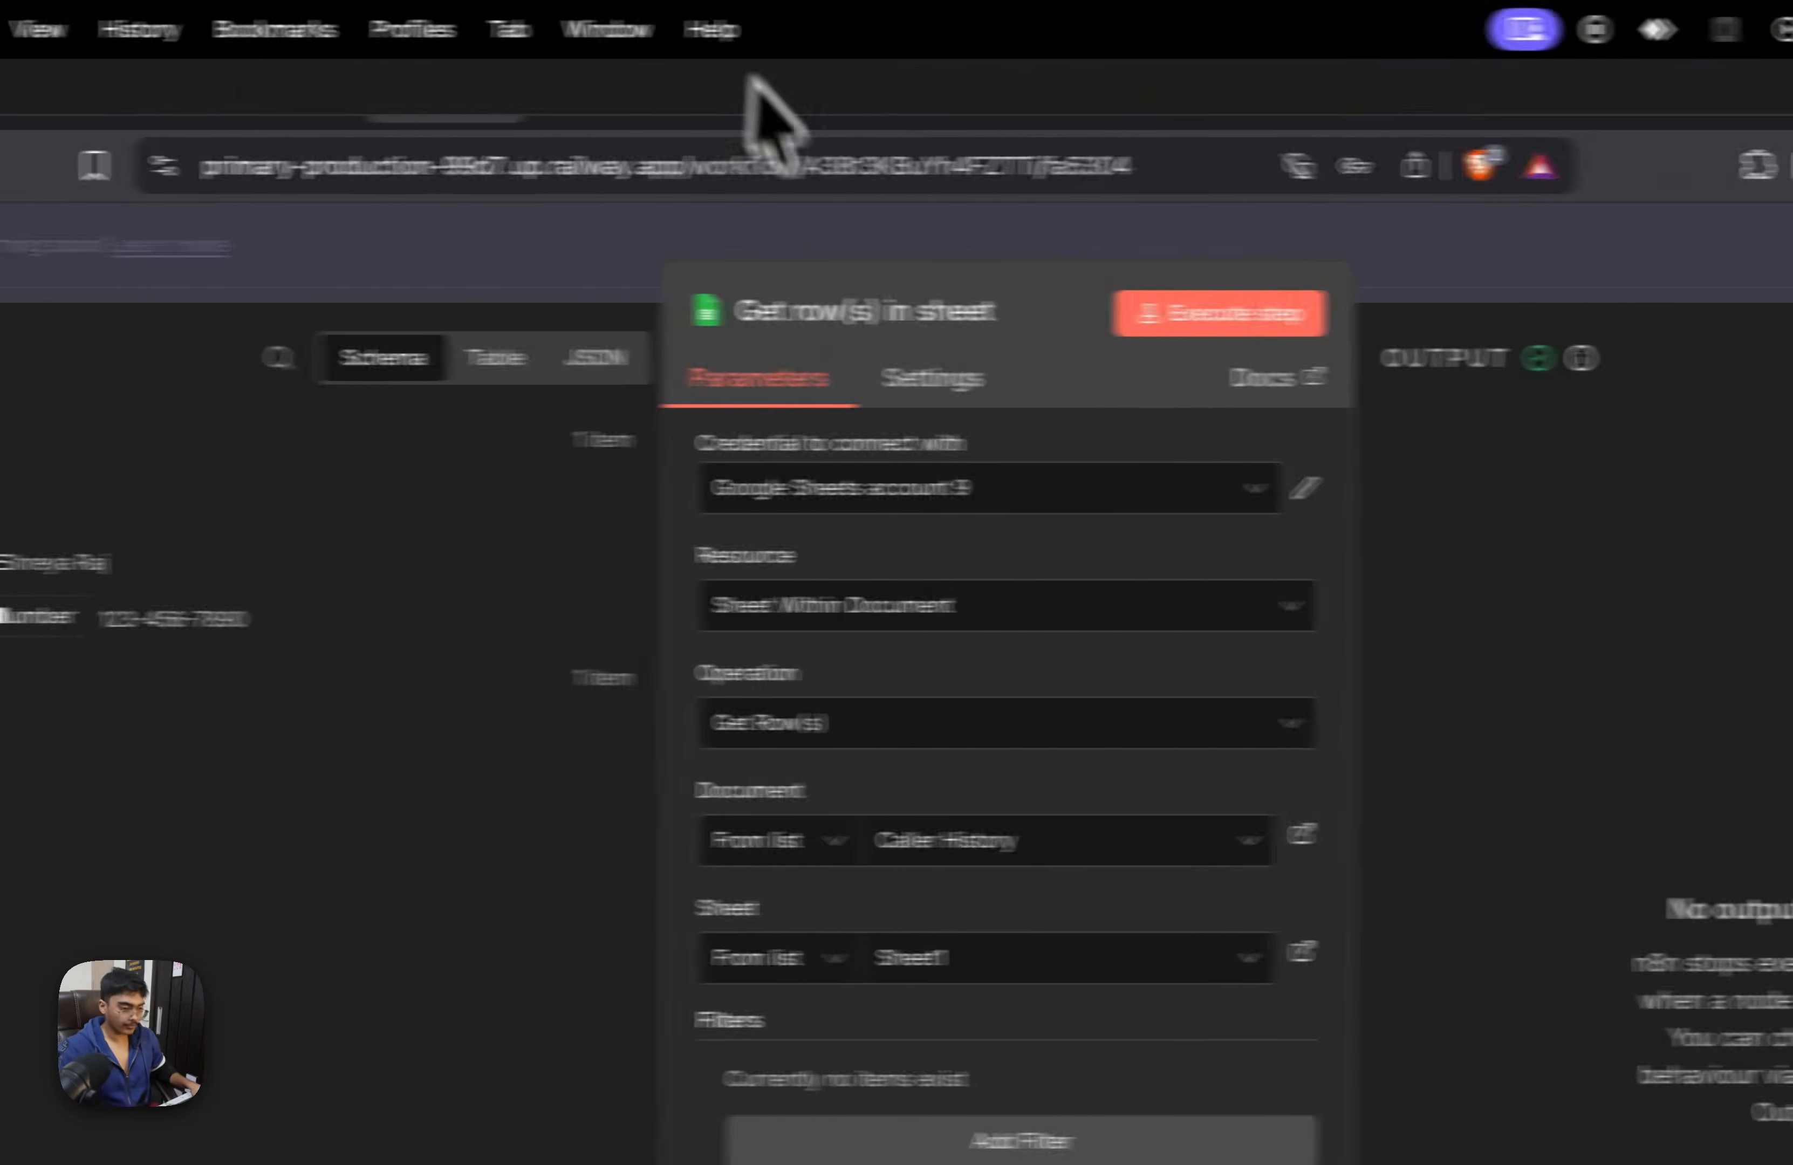
left_click(496, 276)
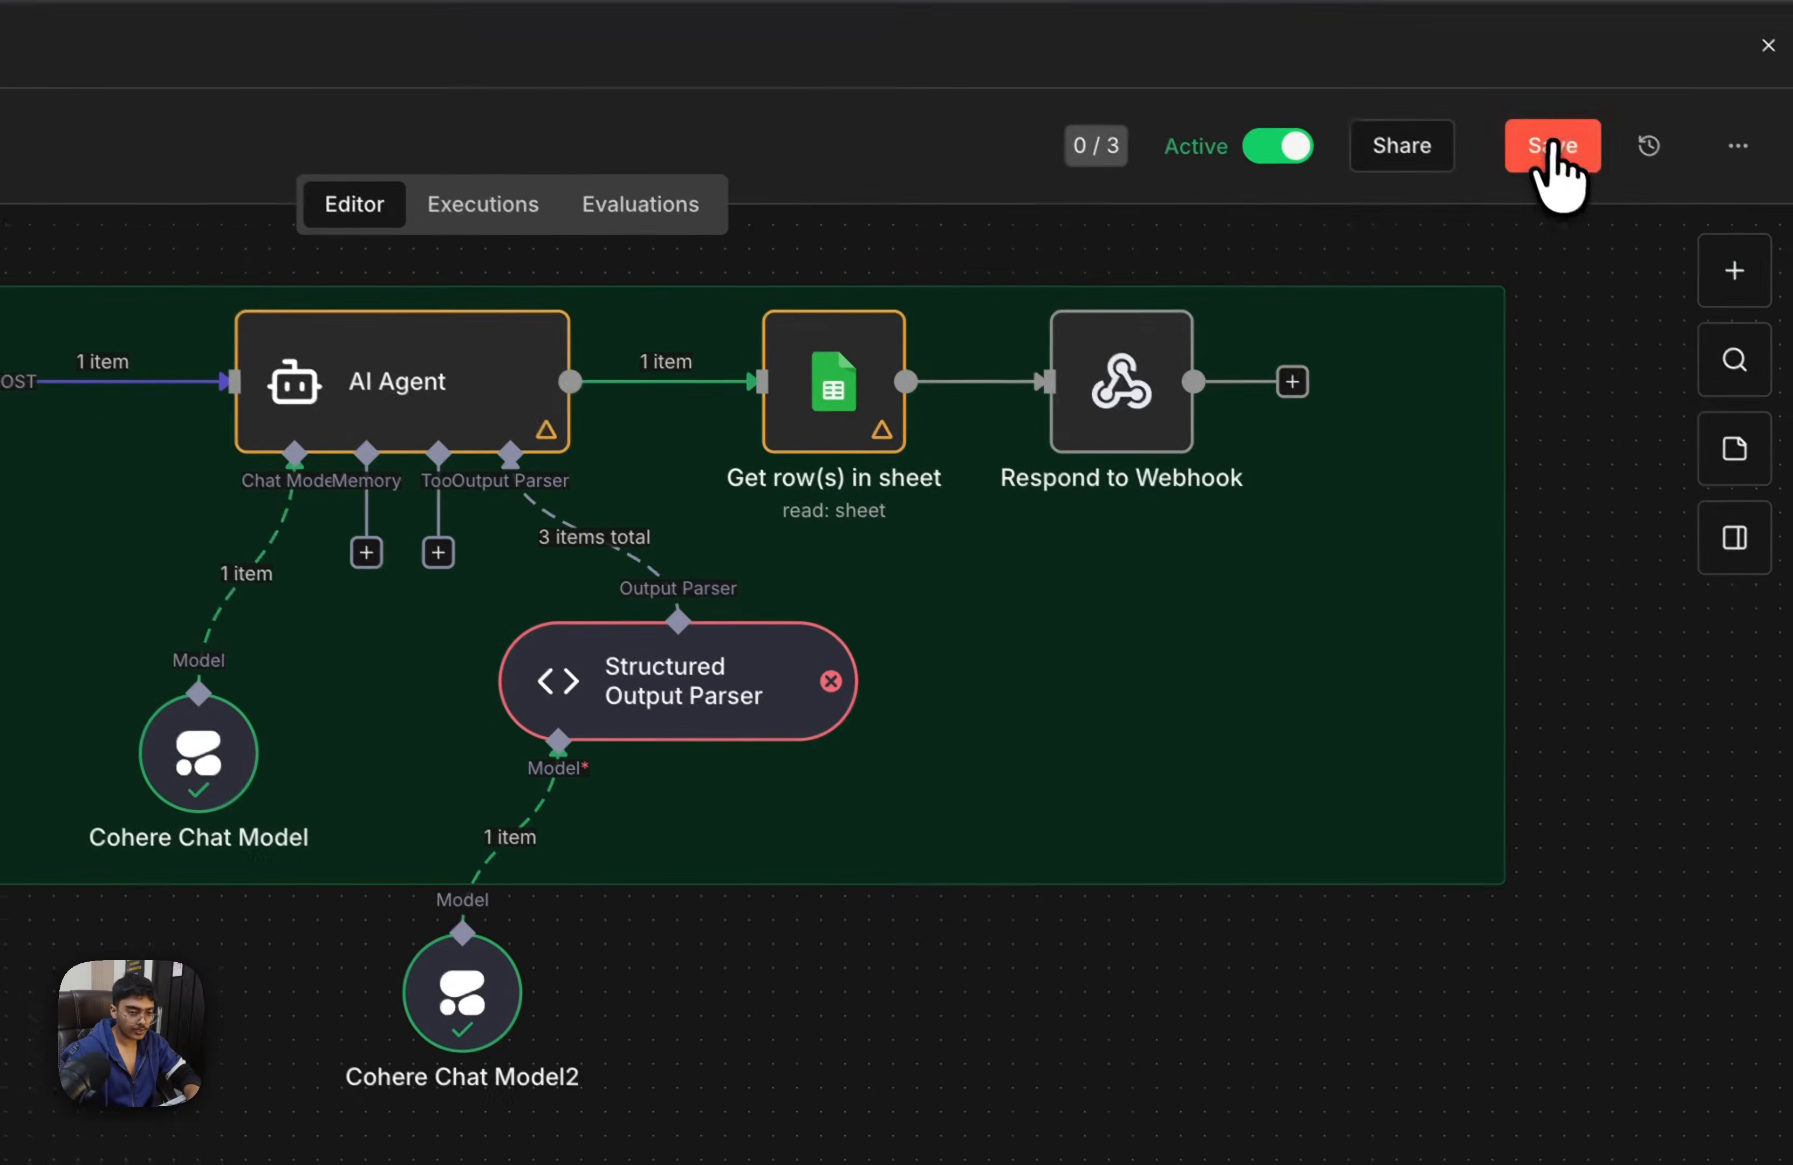
left_click(1552, 152)
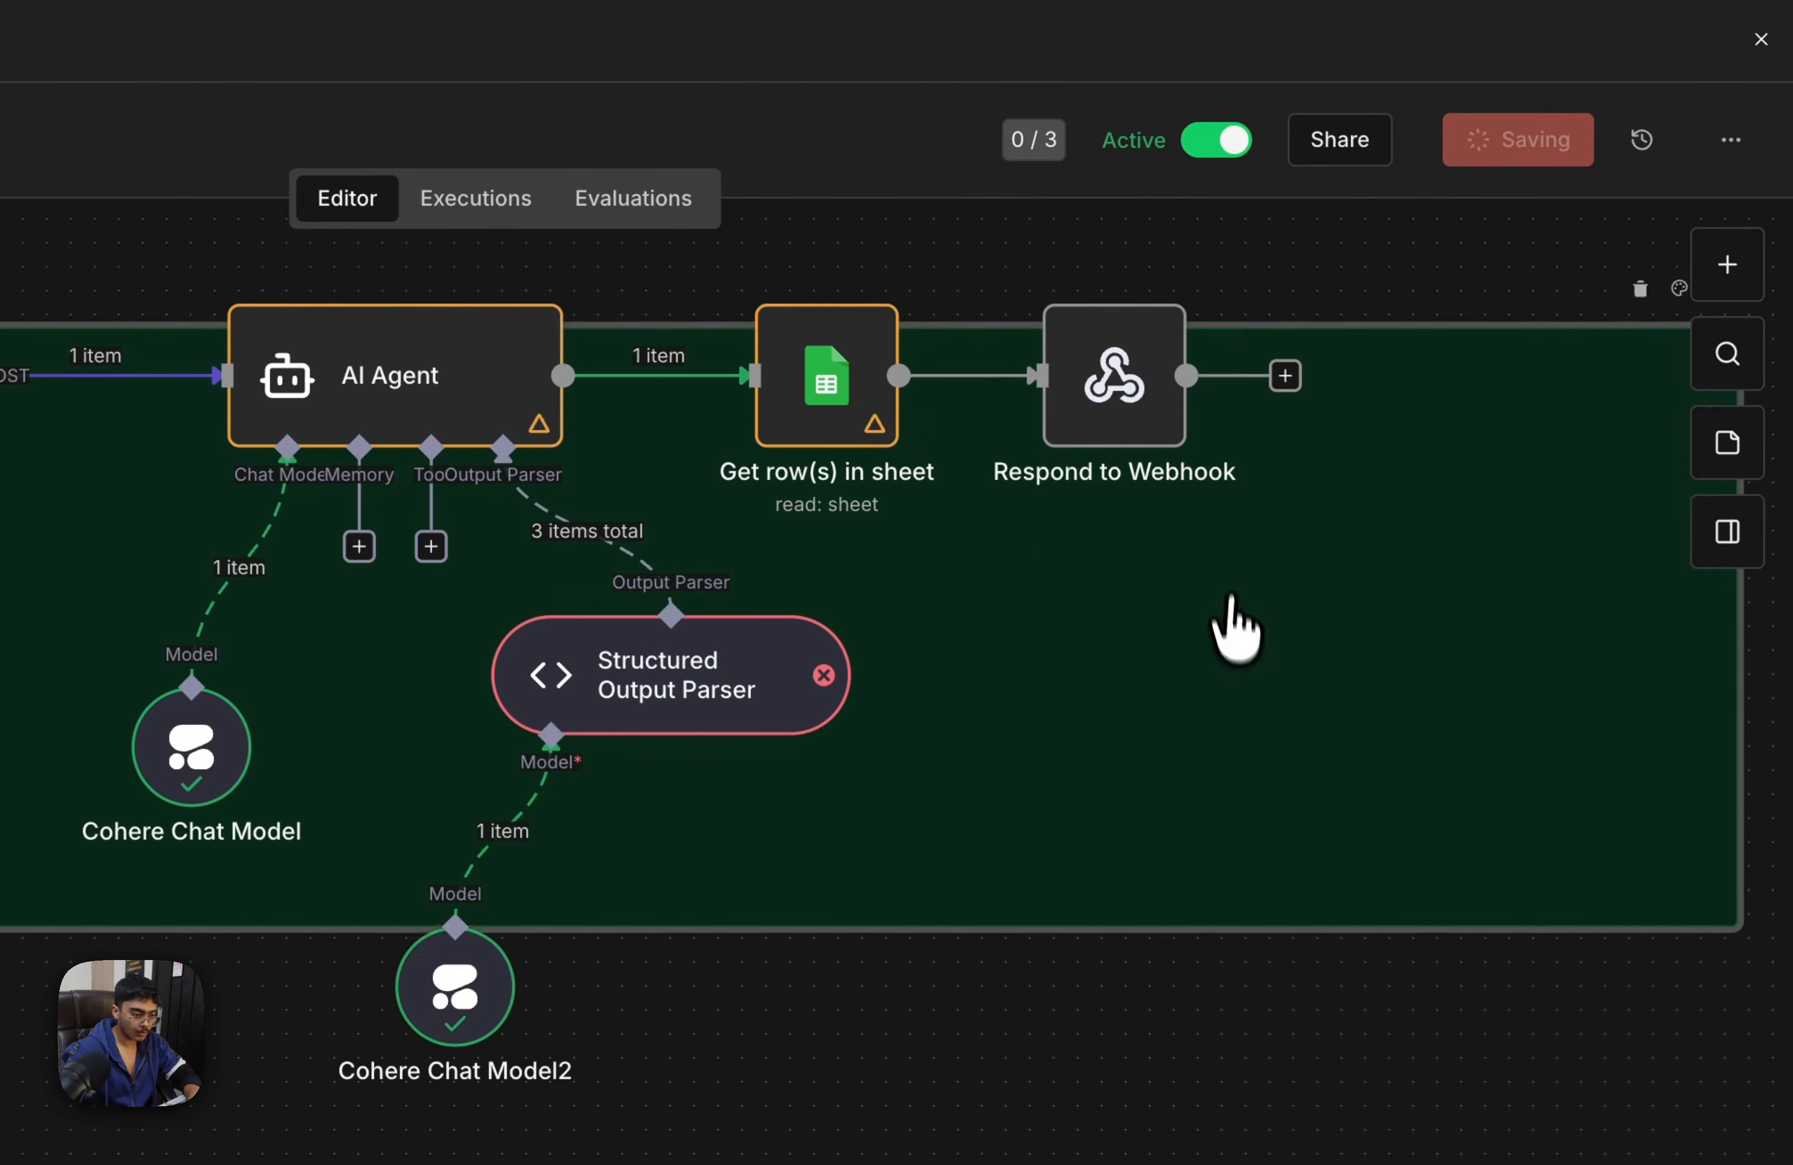
Duplicate the Structured Output Parser with its Cohere Chat Model2 and place the copies below AI Agent1
left_click_drag(1085, 561, 1024, 523)
left_click_drag(1015, 1136, 411, 640)
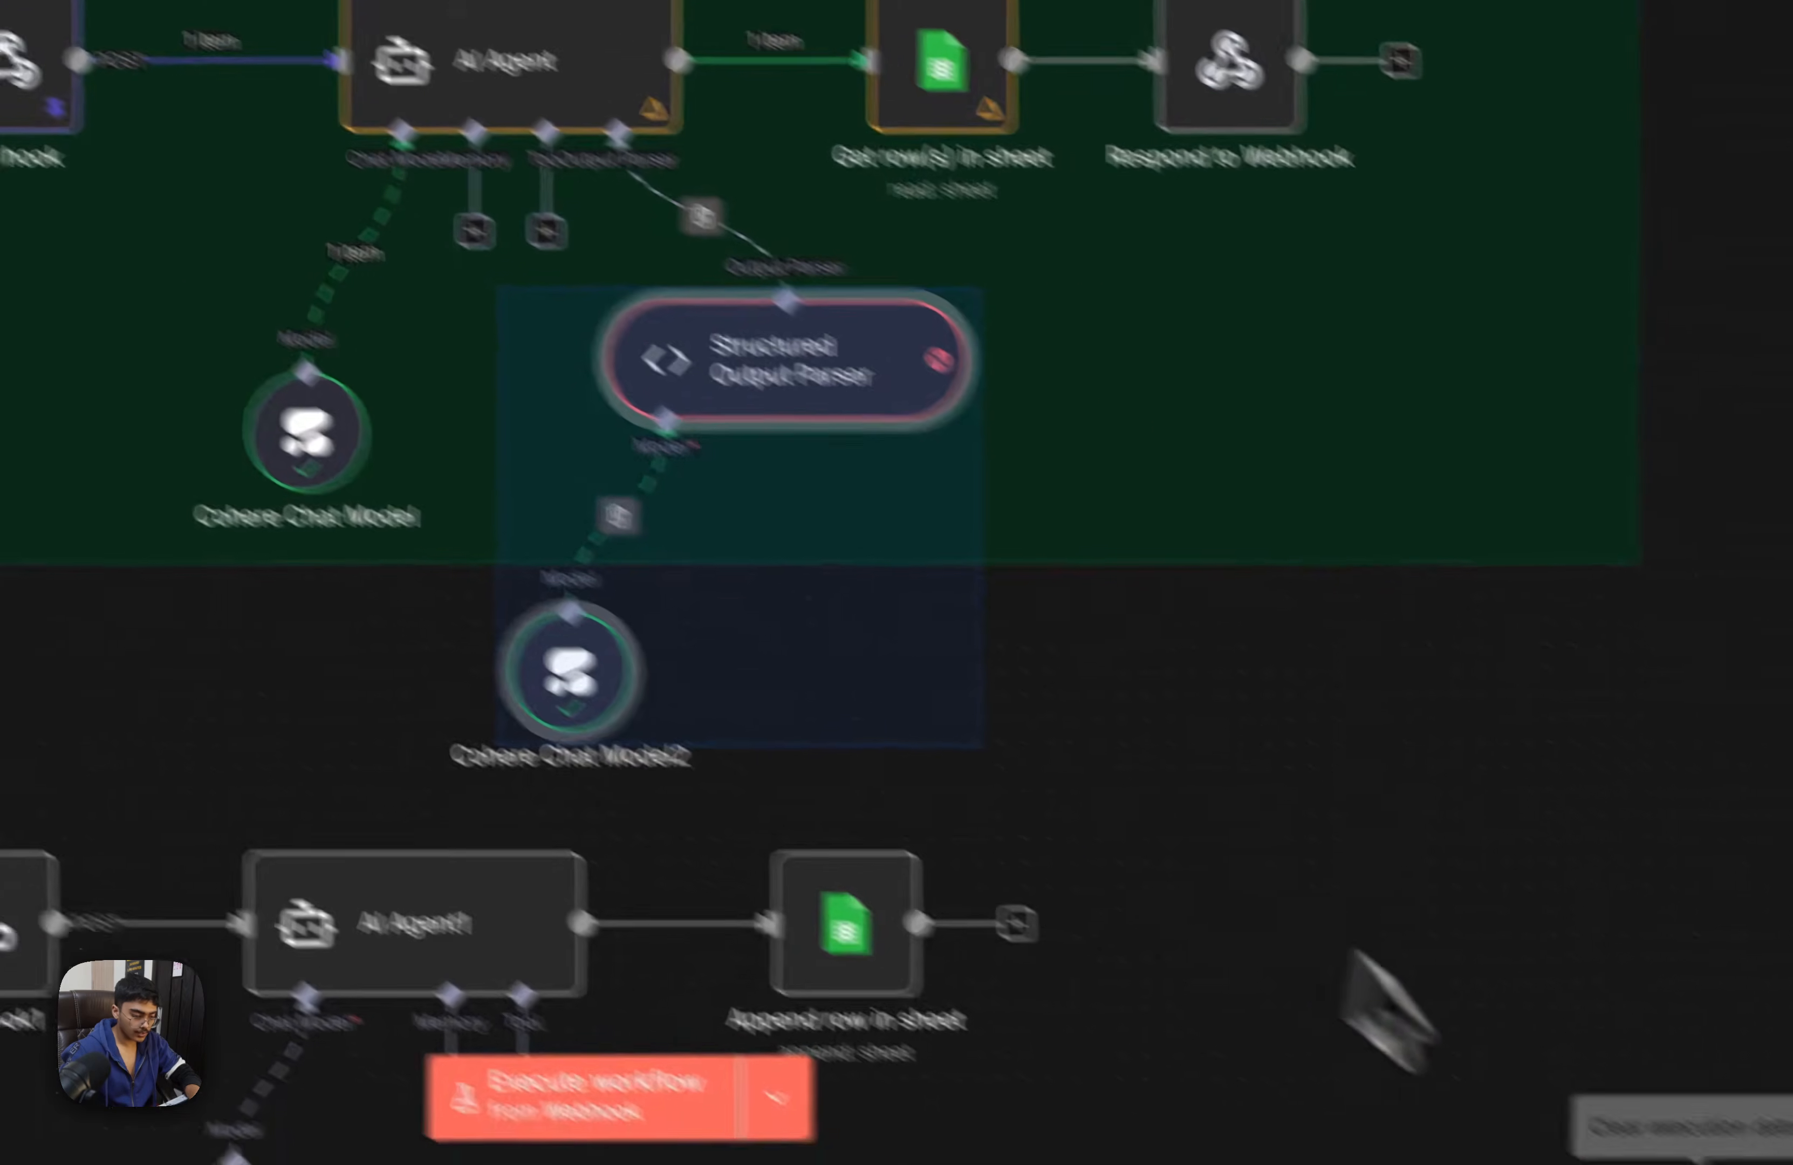
key("ctrl+c")
key("ctrl+v")
left_click_drag(1375, 609, 735, 915)
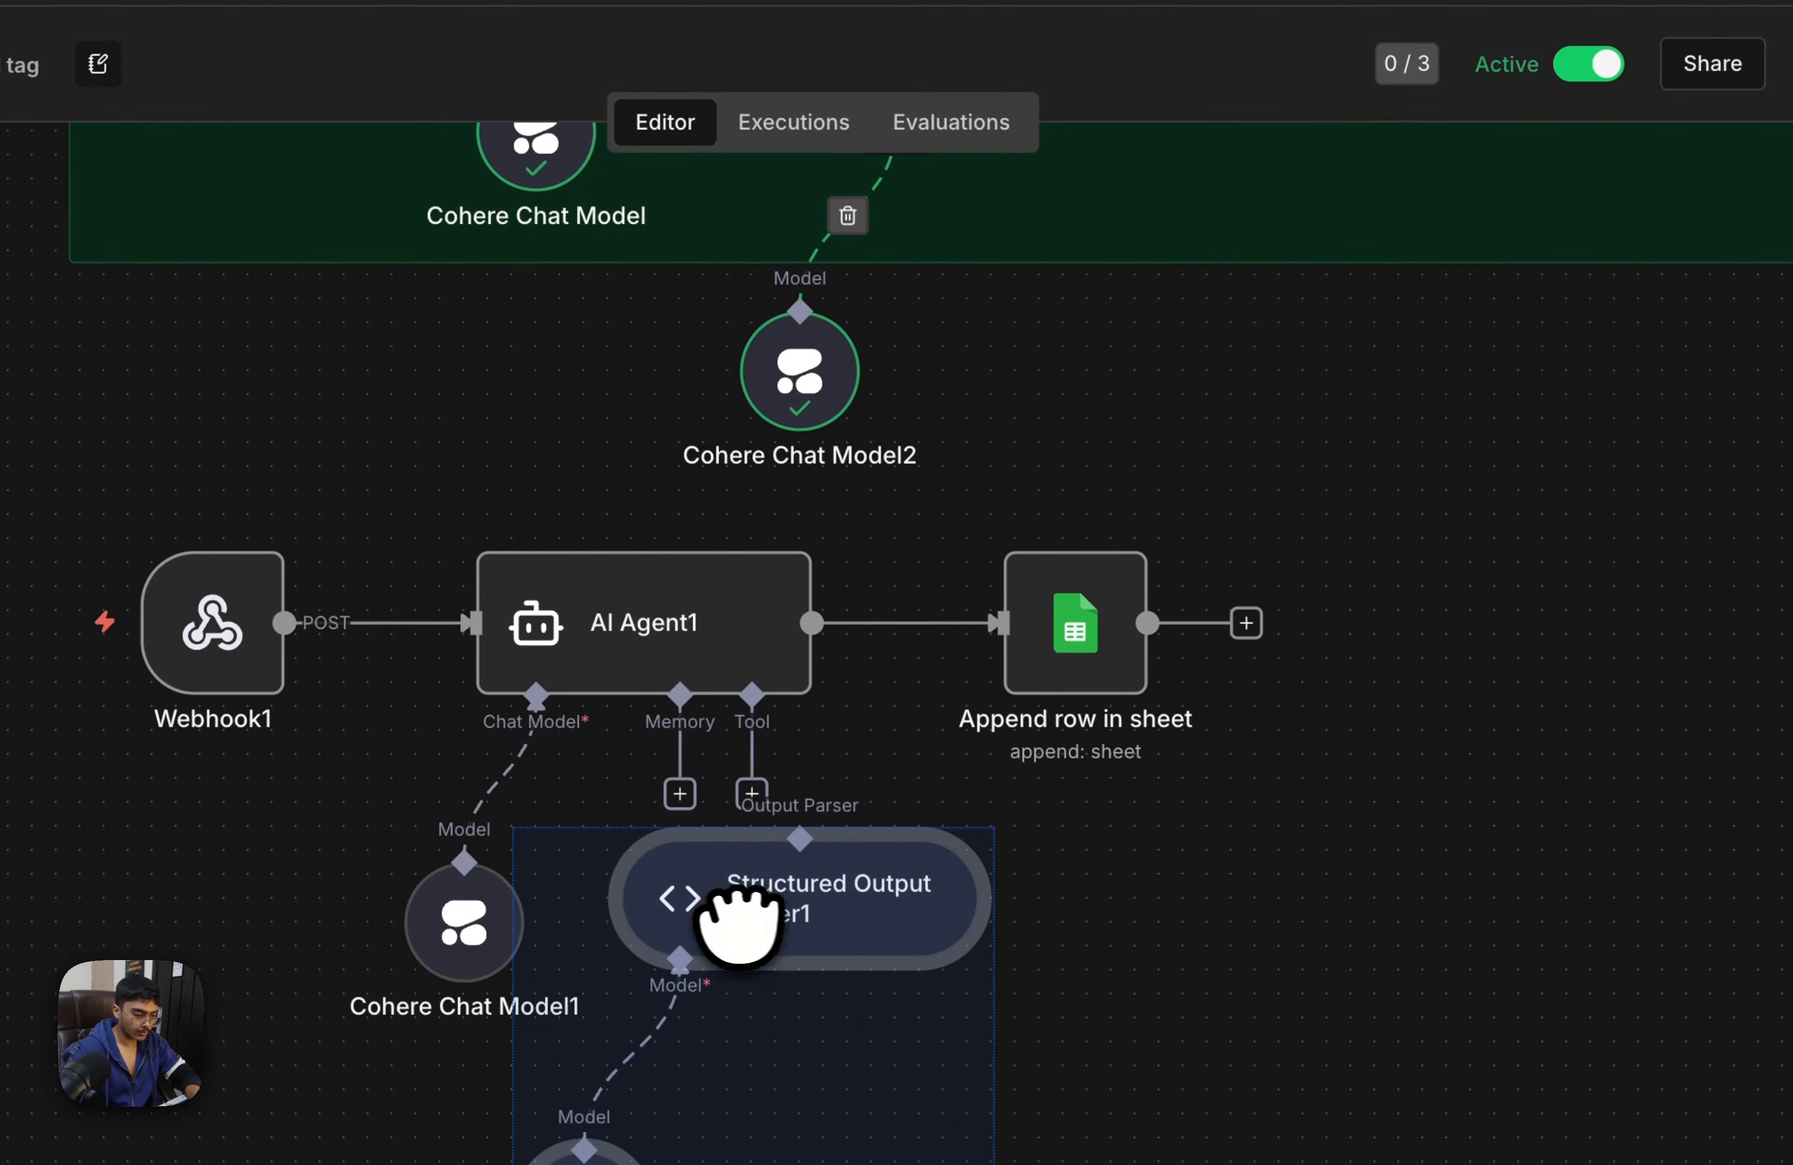
Require a specific output format in AI Agent1, connect the duplicated Structured Output Parser1 to it and save the workflow
double_click(575, 605)
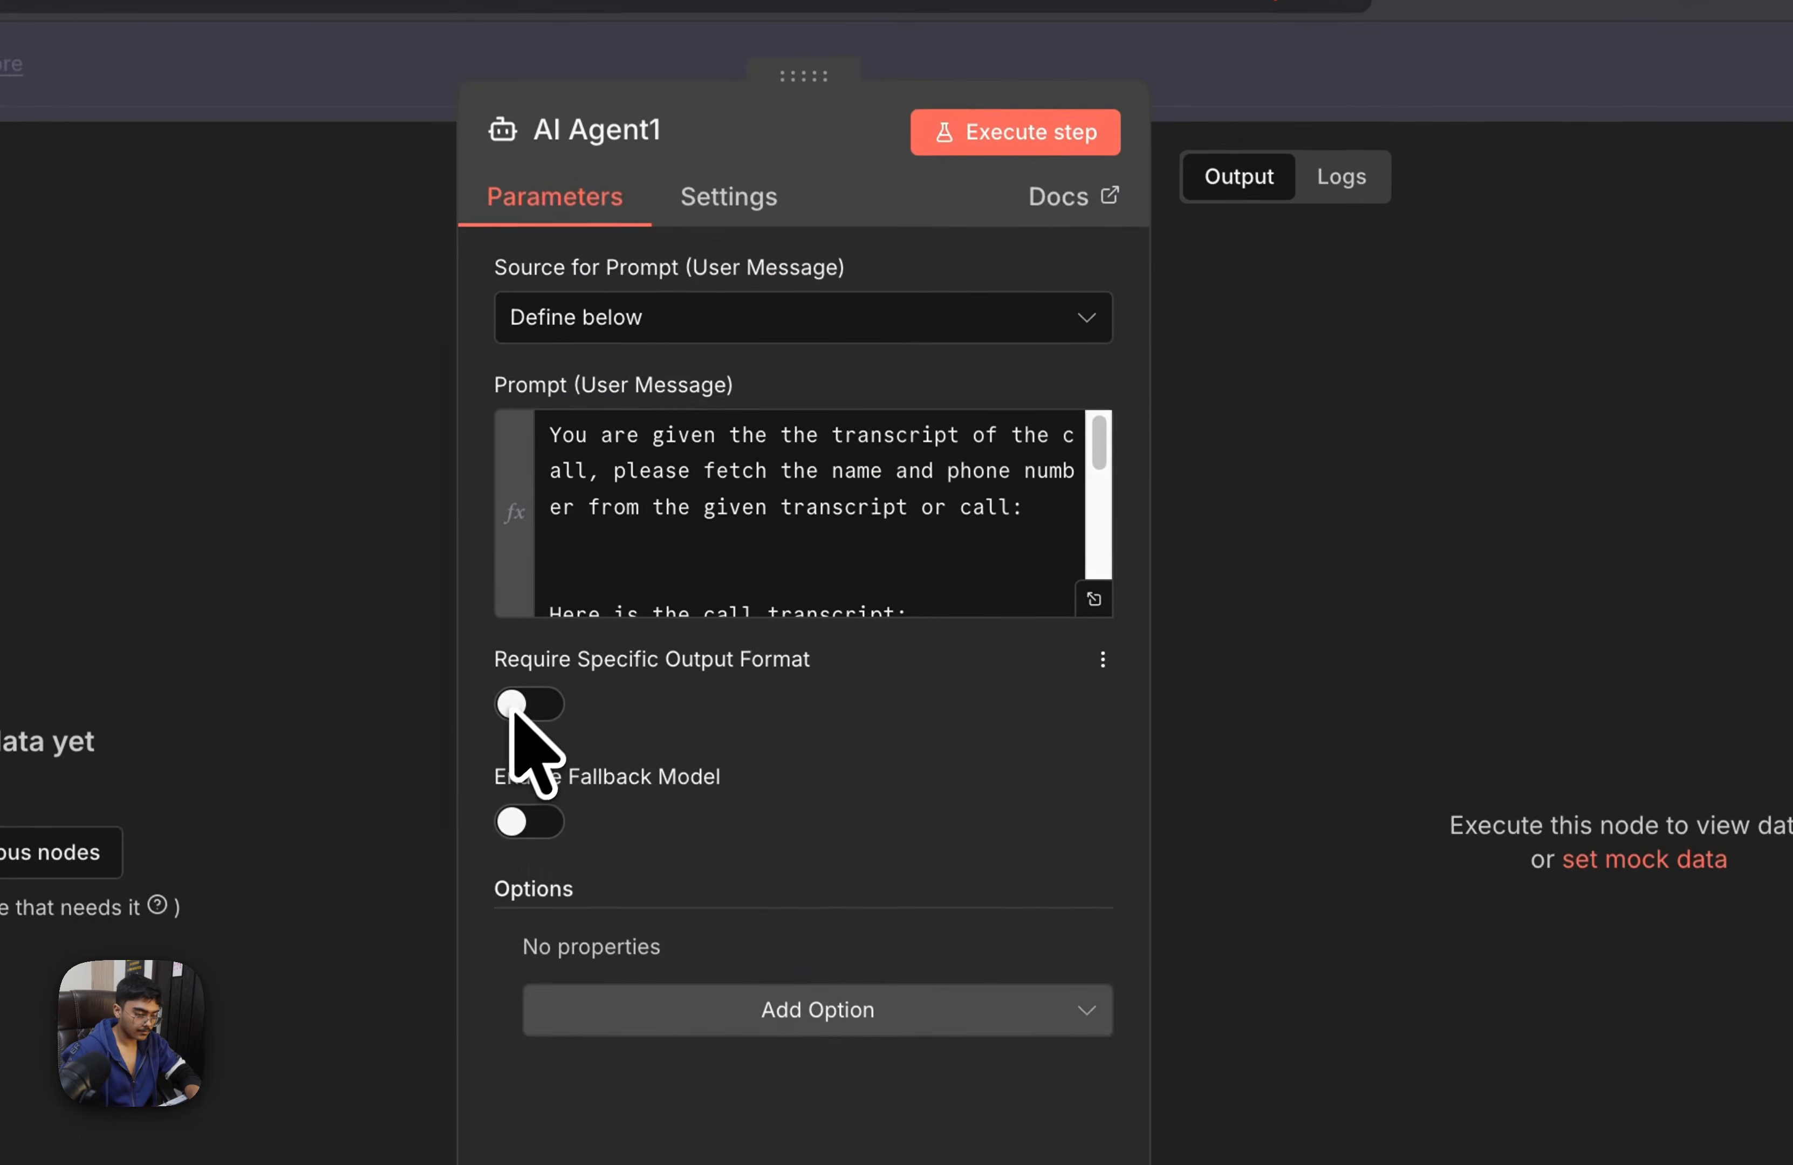
left_click(539, 702)
left_click(1596, 102)
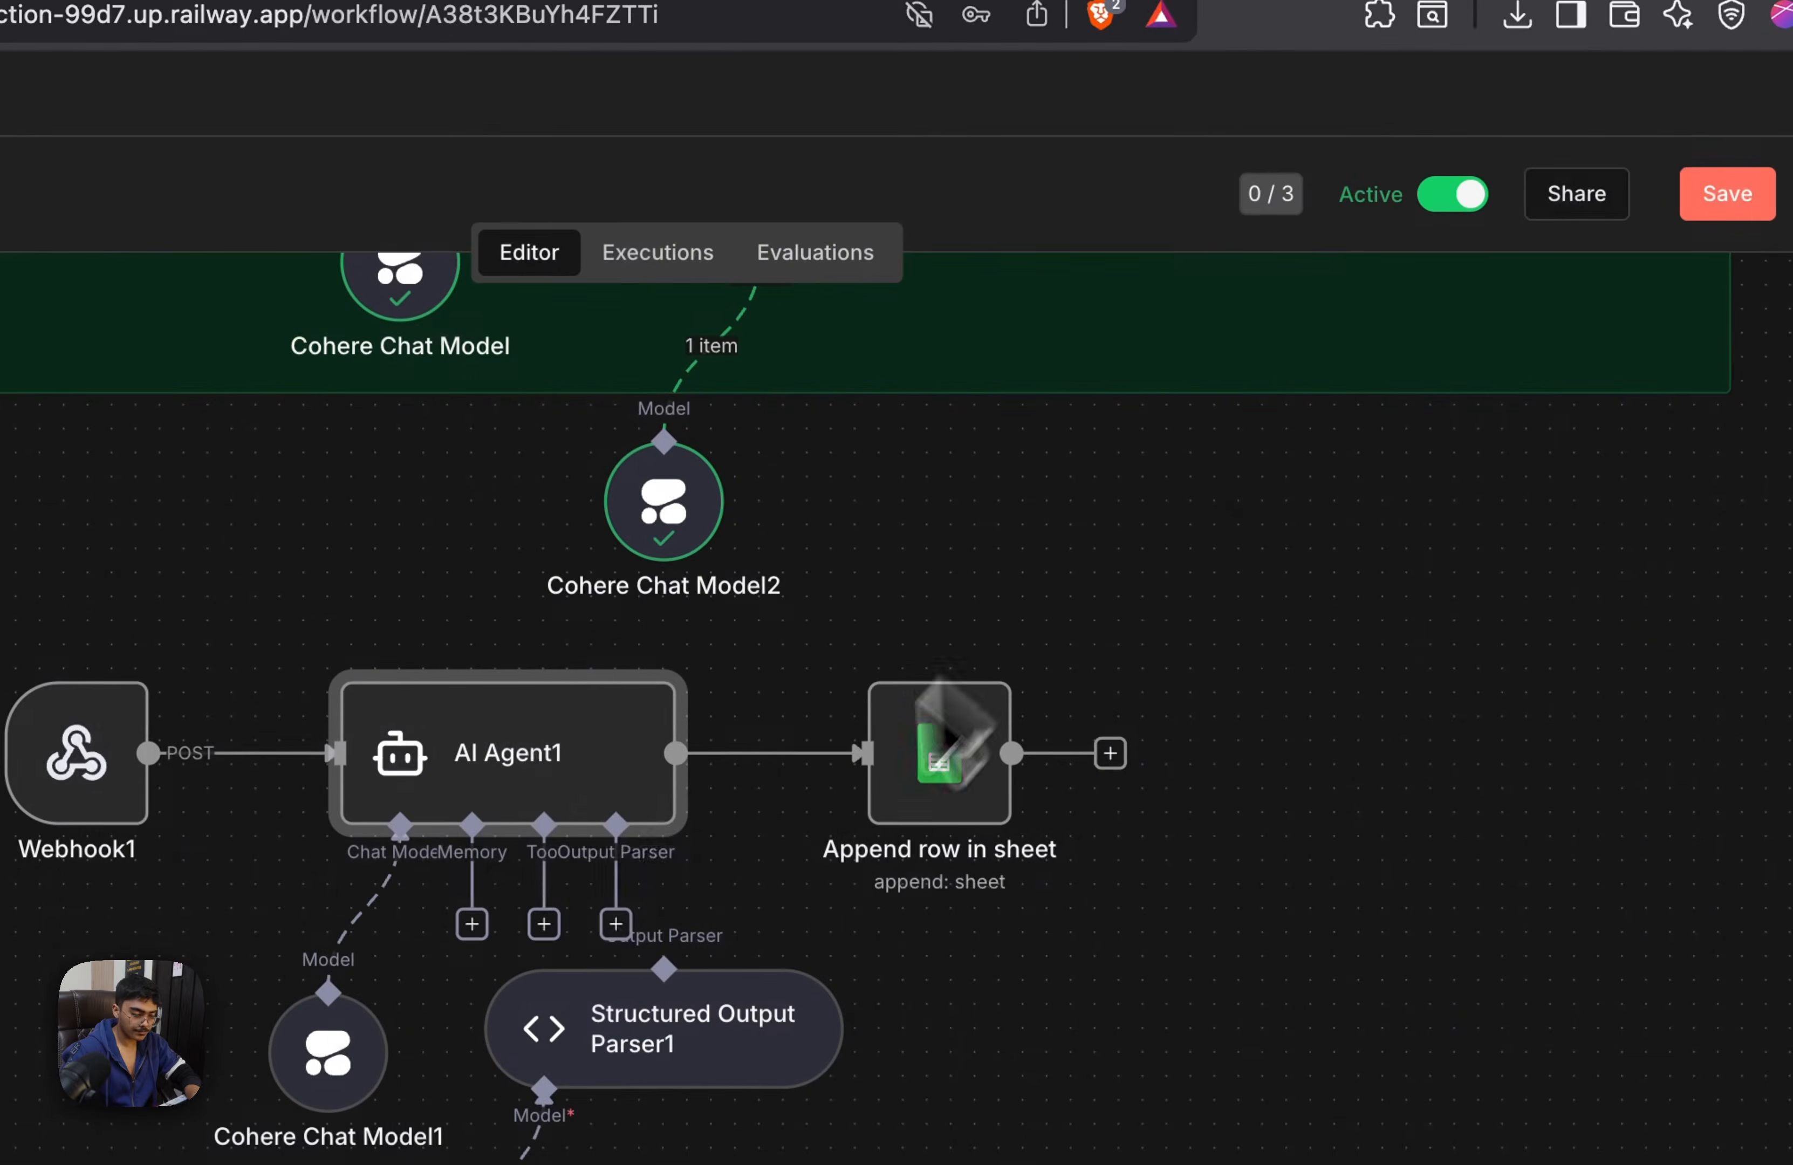
left_click_drag(652, 885, 664, 966)
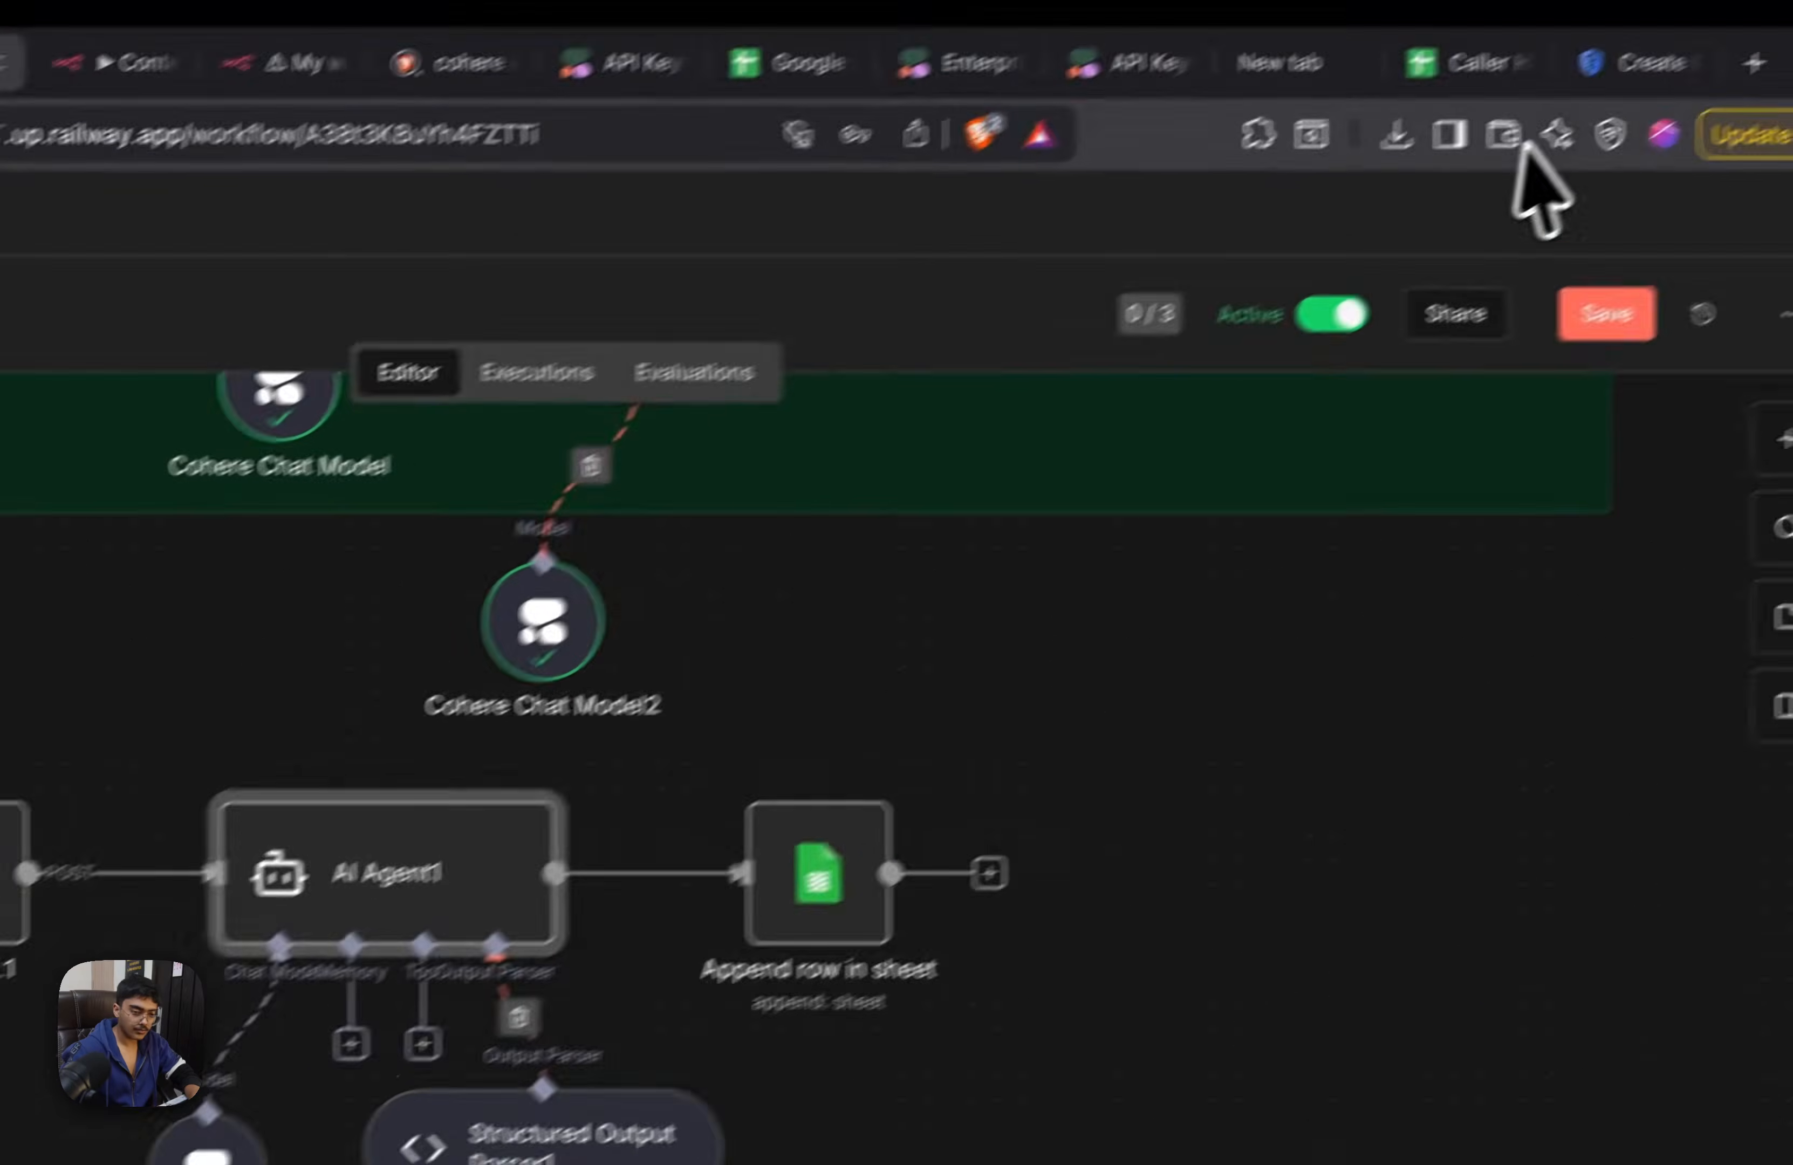
left_click(1731, 200)
Load the Dec 8, 17:51:18 execution into the editor for debugging and check AI Agent1's prompt and output
left_click(817, 404)
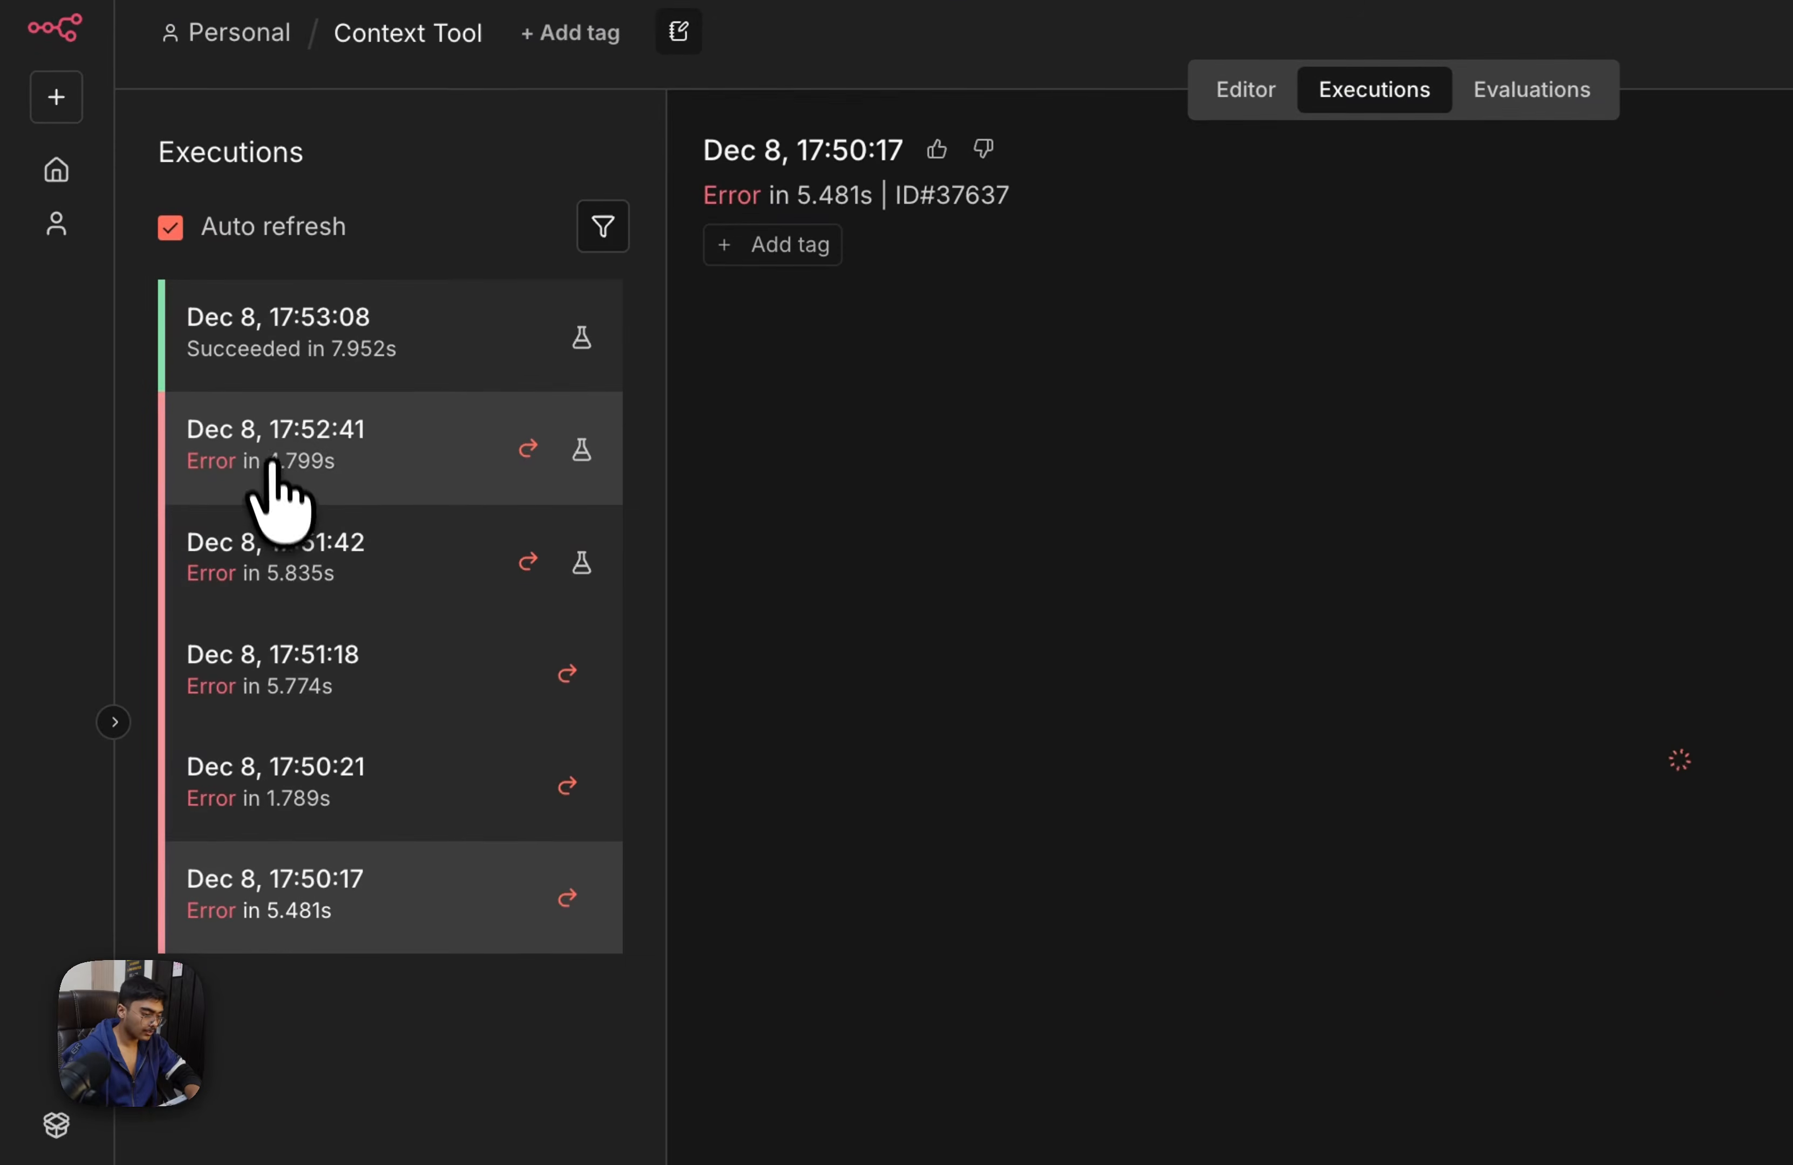
left_click(314, 658)
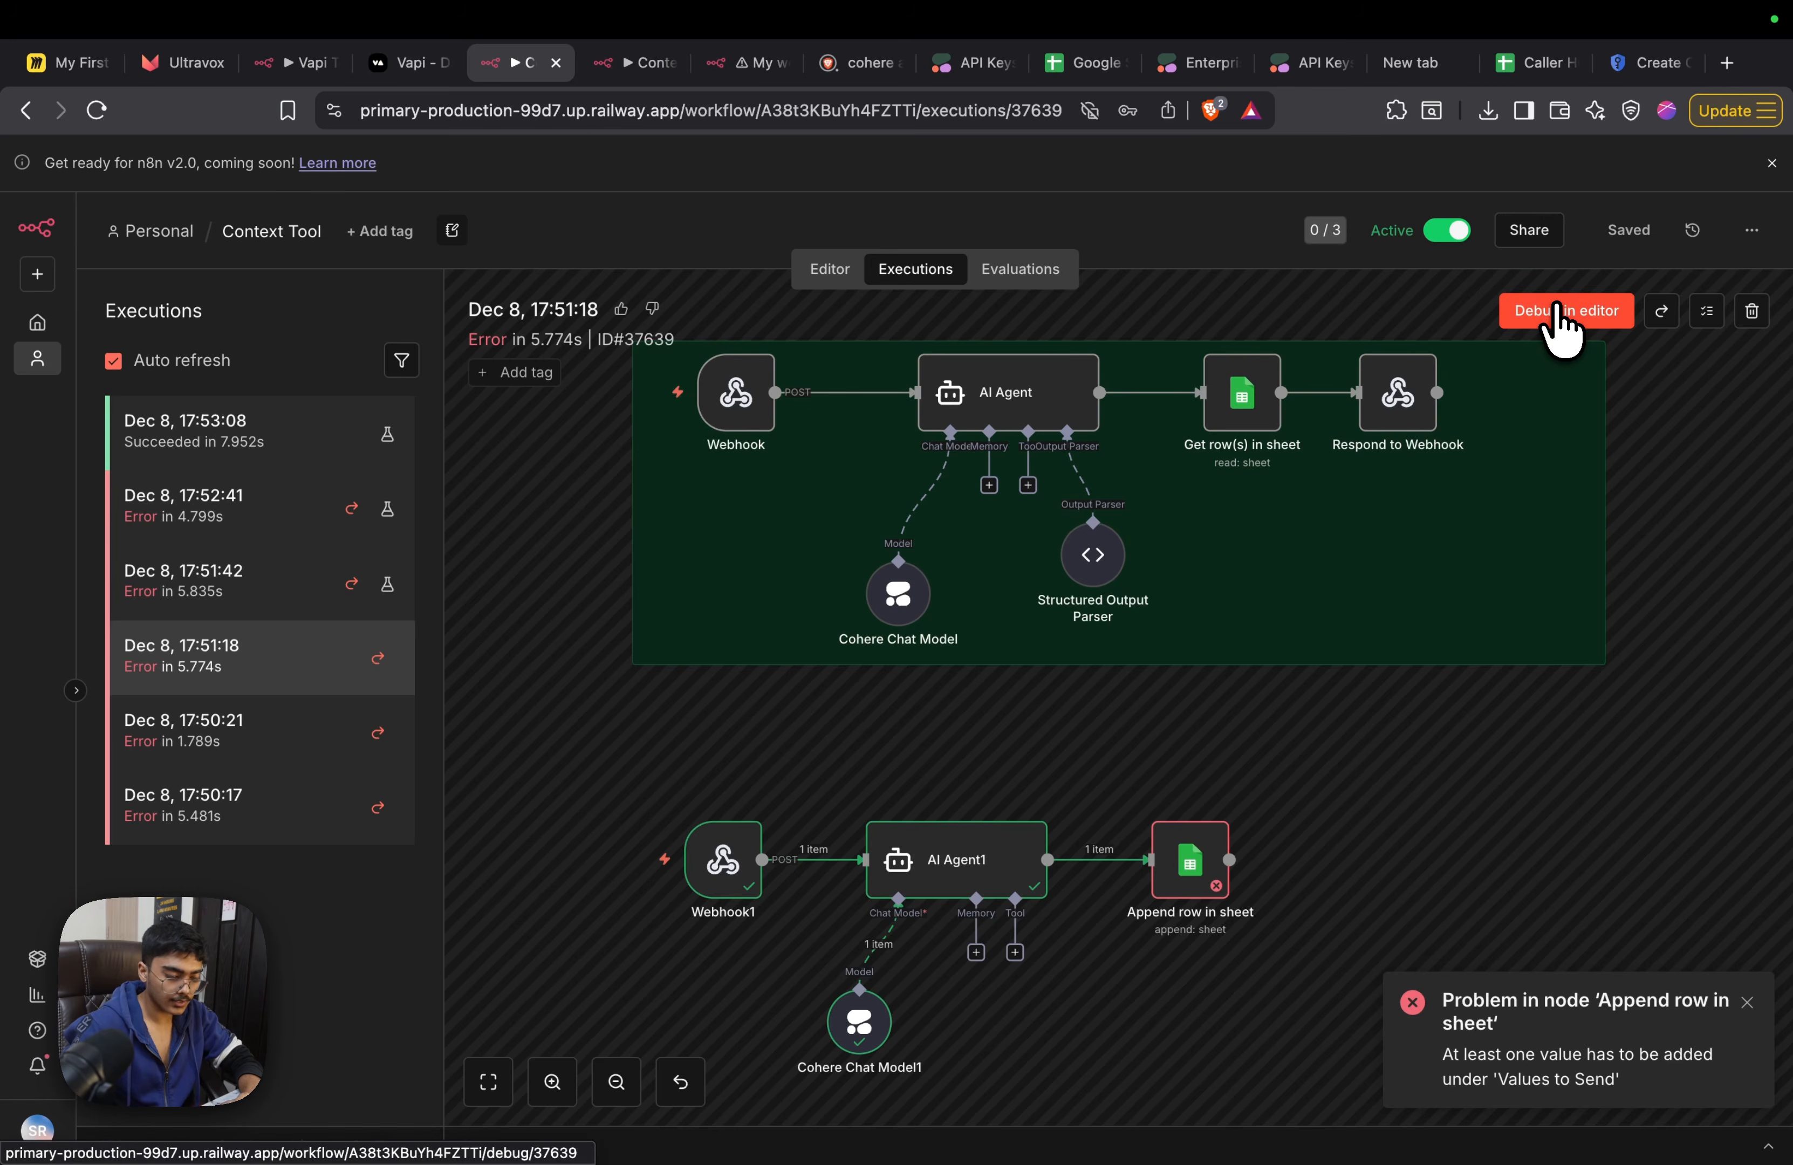
left_click(1557, 312)
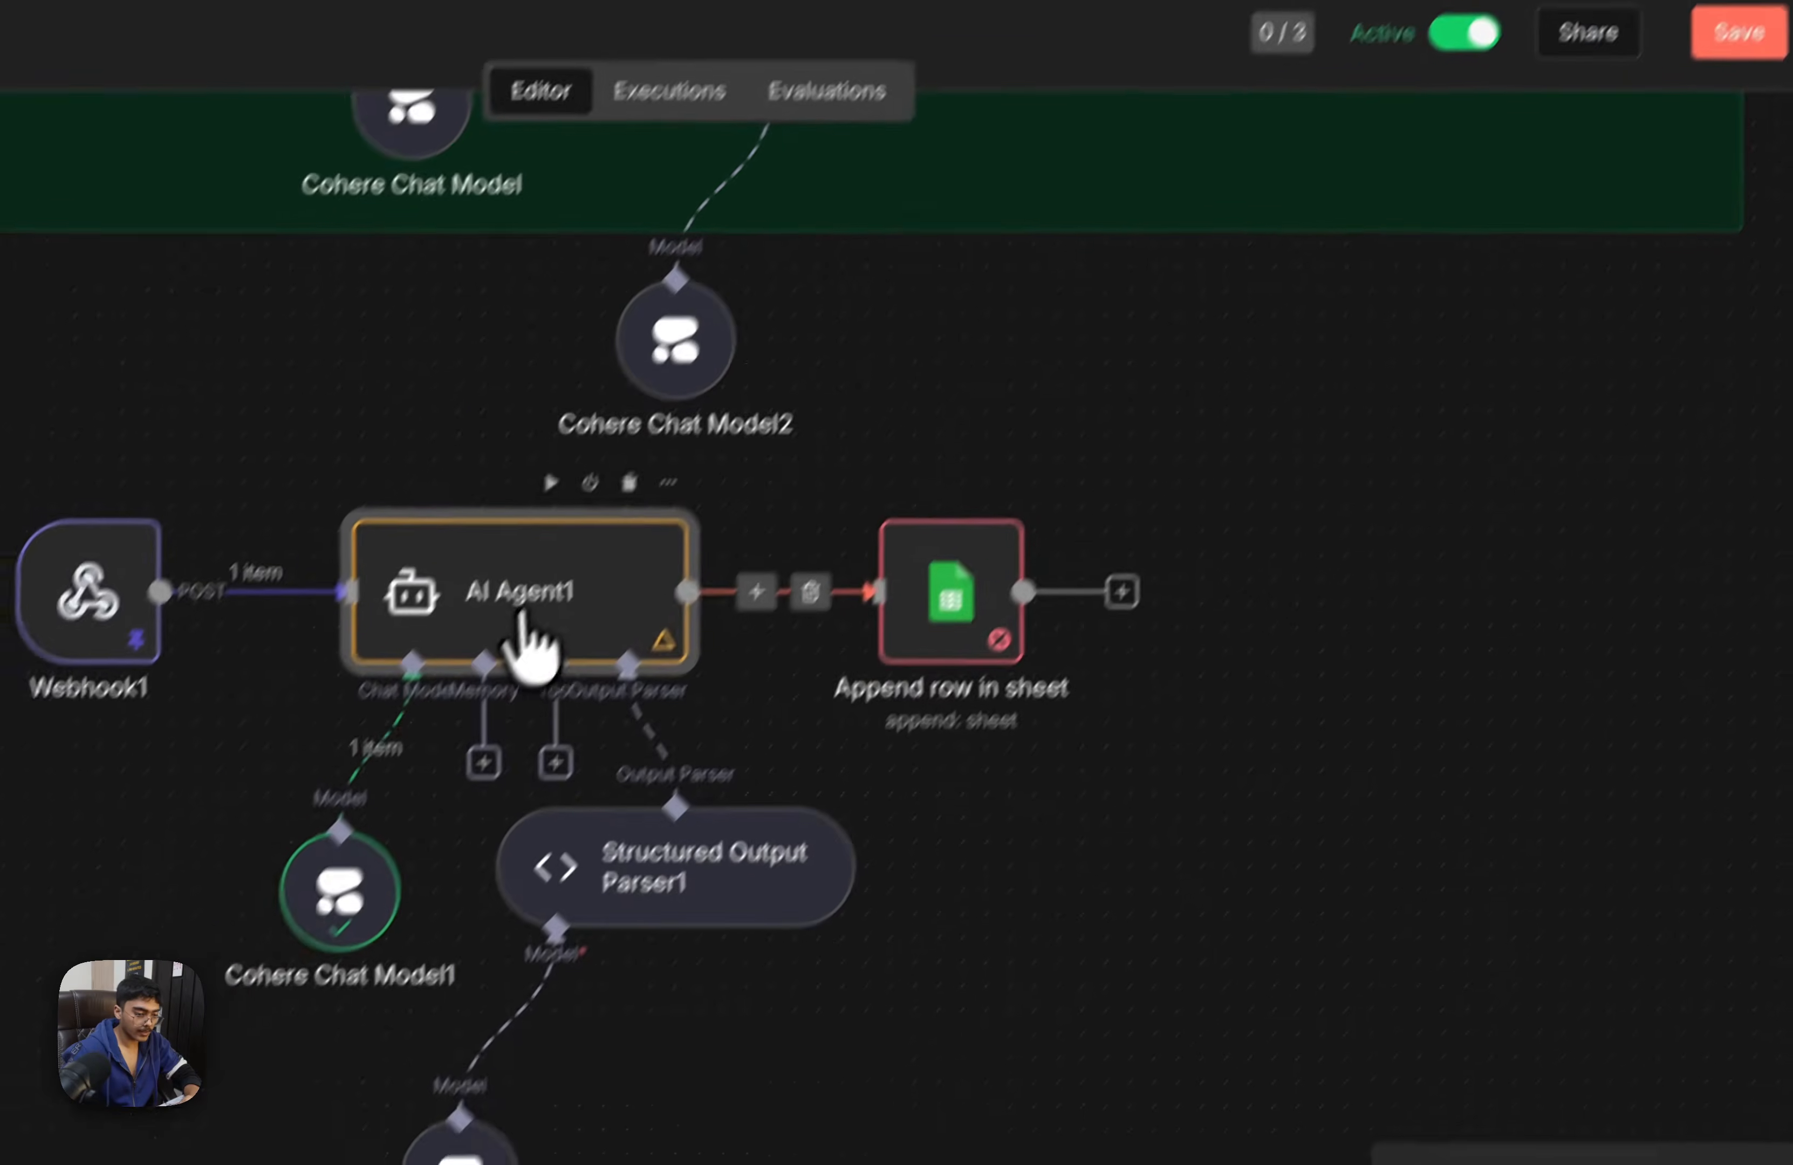
double_click(820, 605)
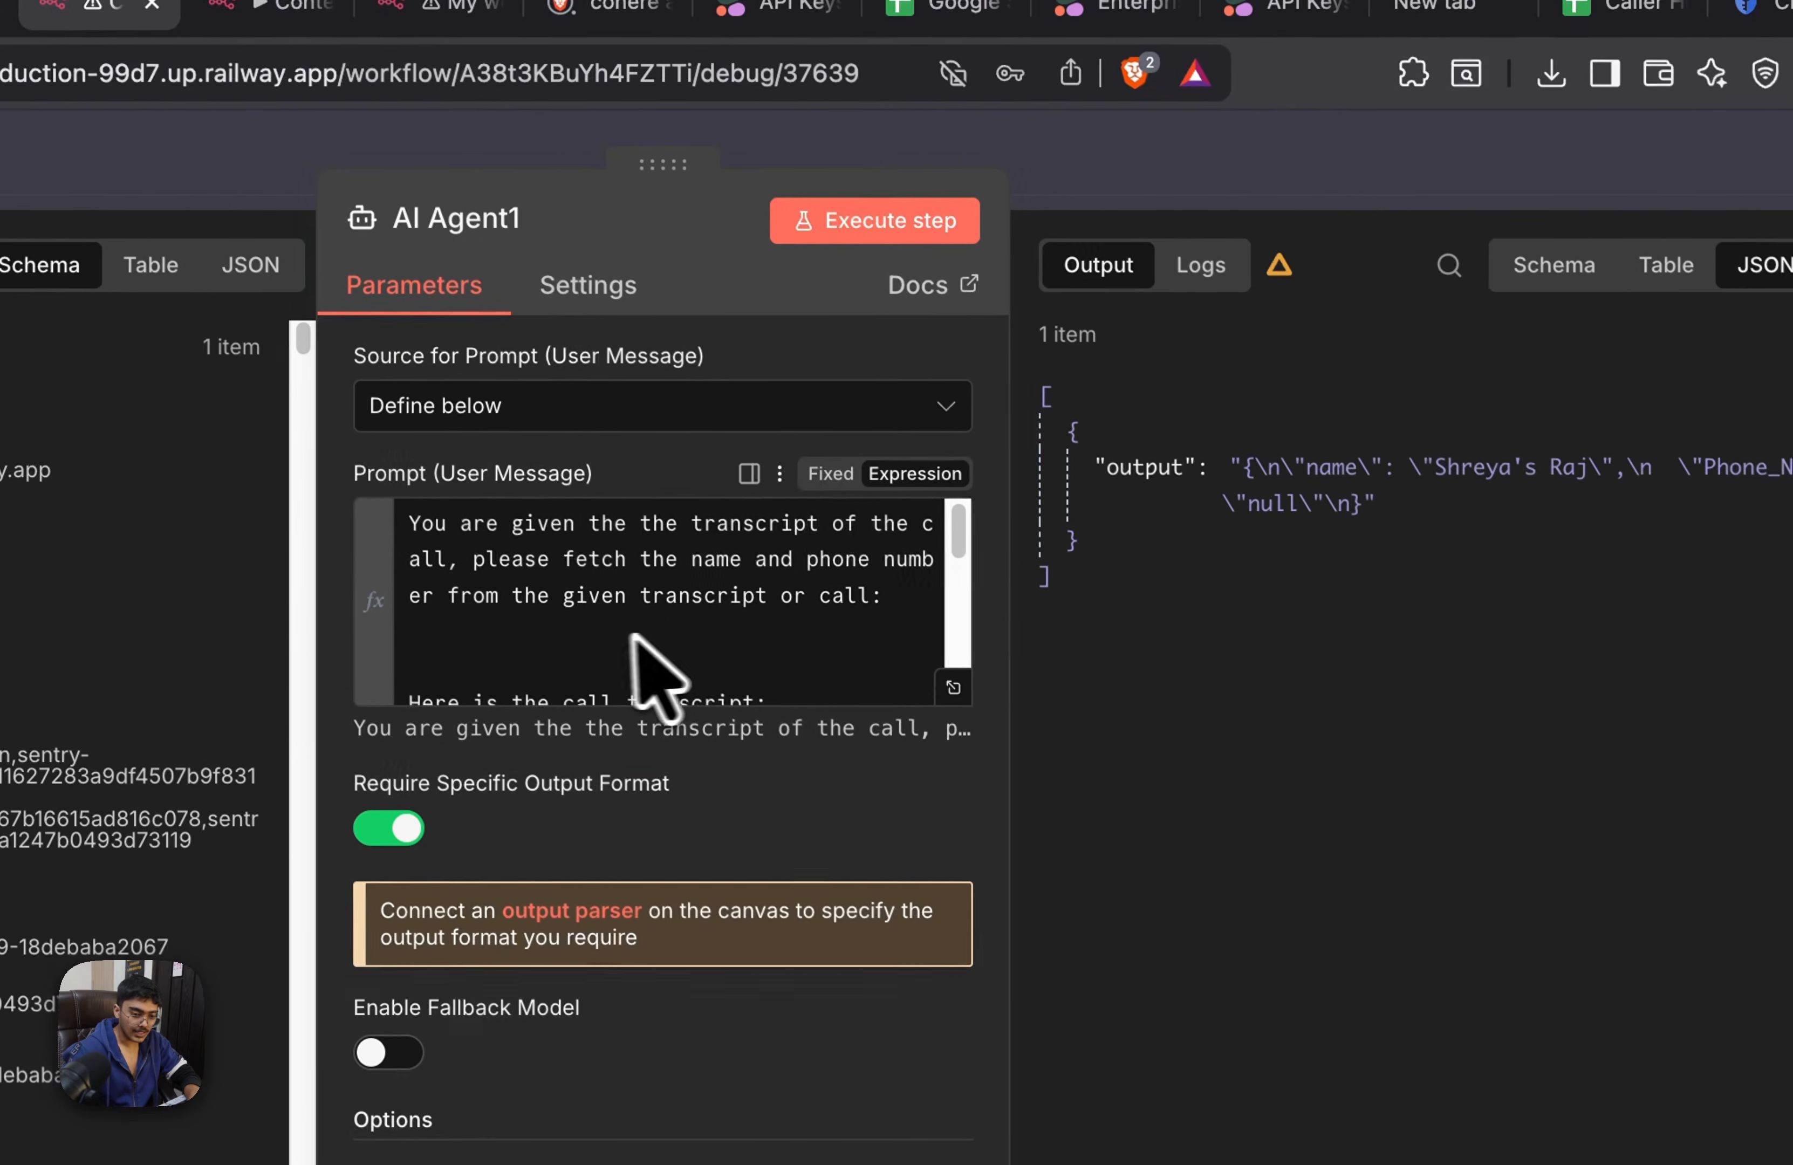
scroll(629, 531, "down", 10)
left_click(1229, 189)
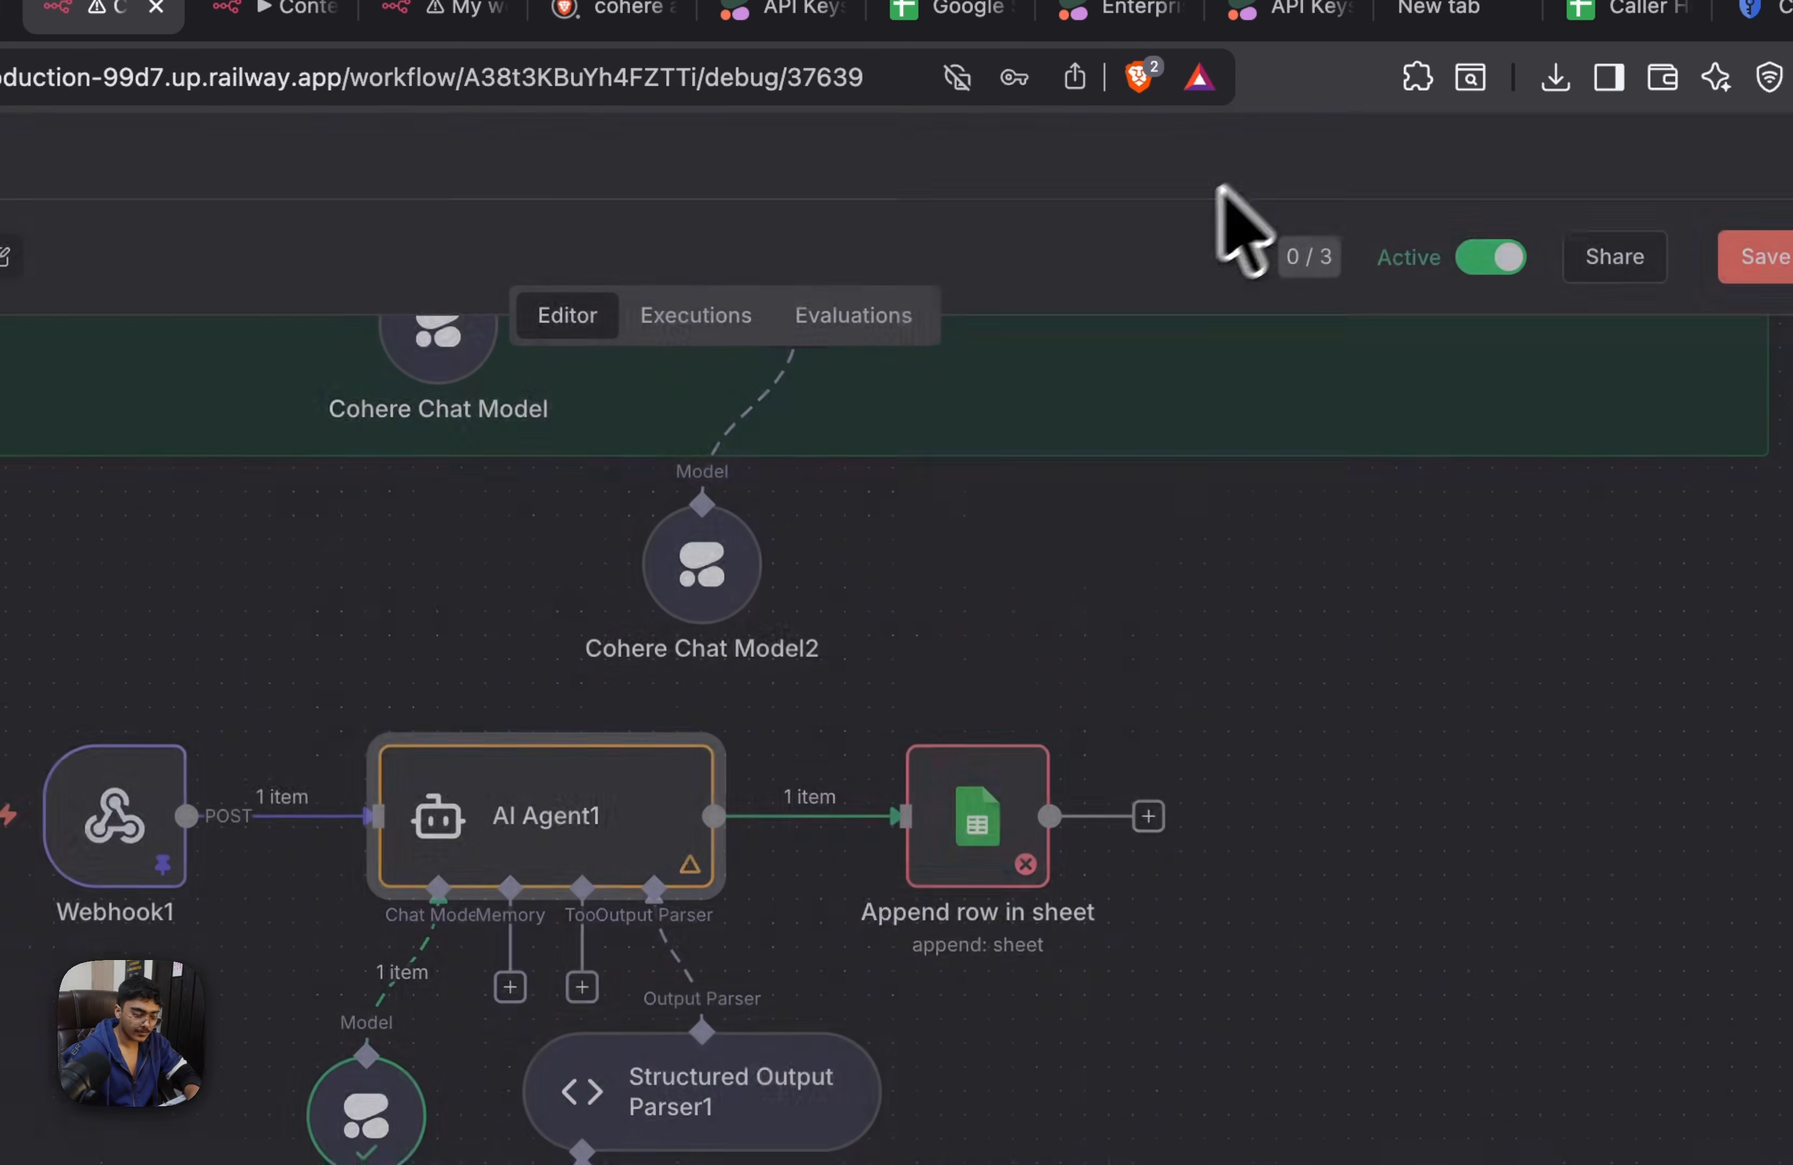
Copy the full user message prompt from the AI Agent node in the Webhook branch
scroll(756, 568, "up", 10)
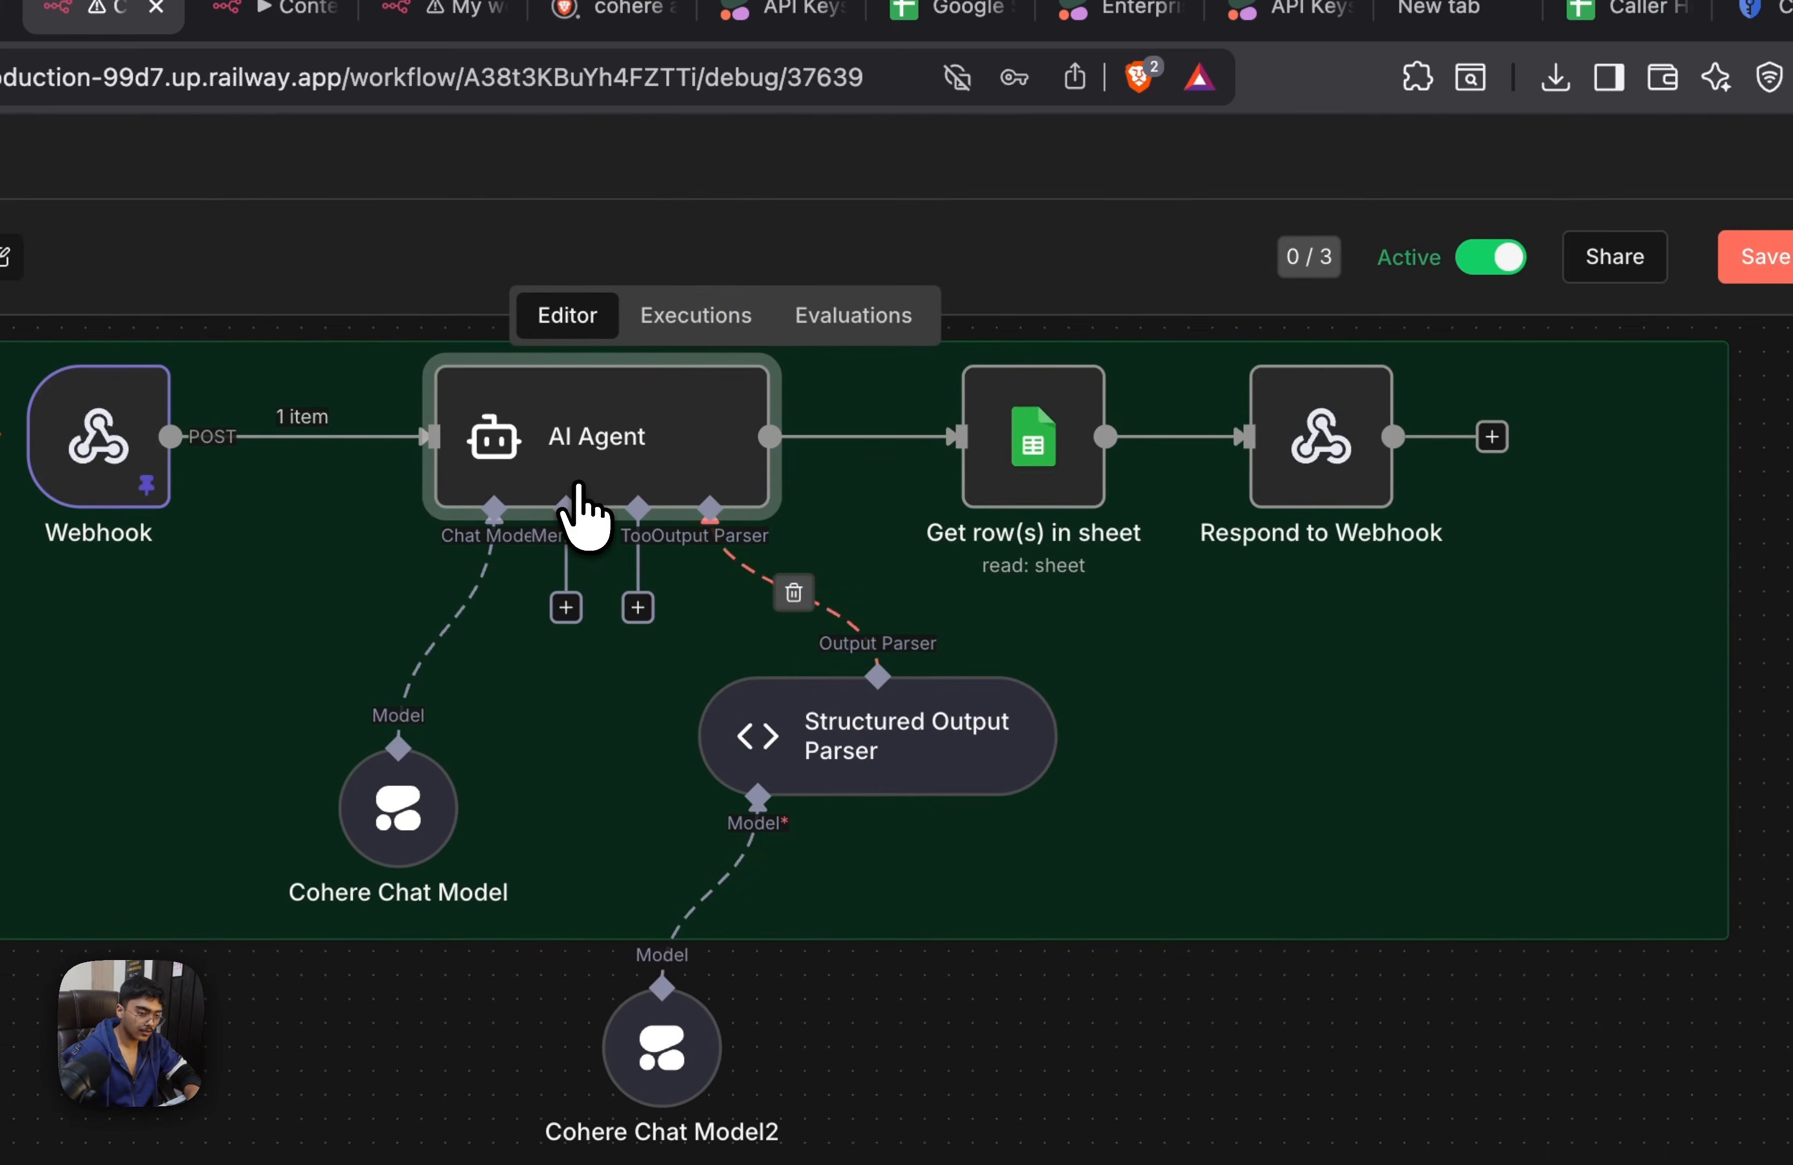
double_click(589, 512)
left_click(651, 592)
key("super+a")
left_click(1386, 186)
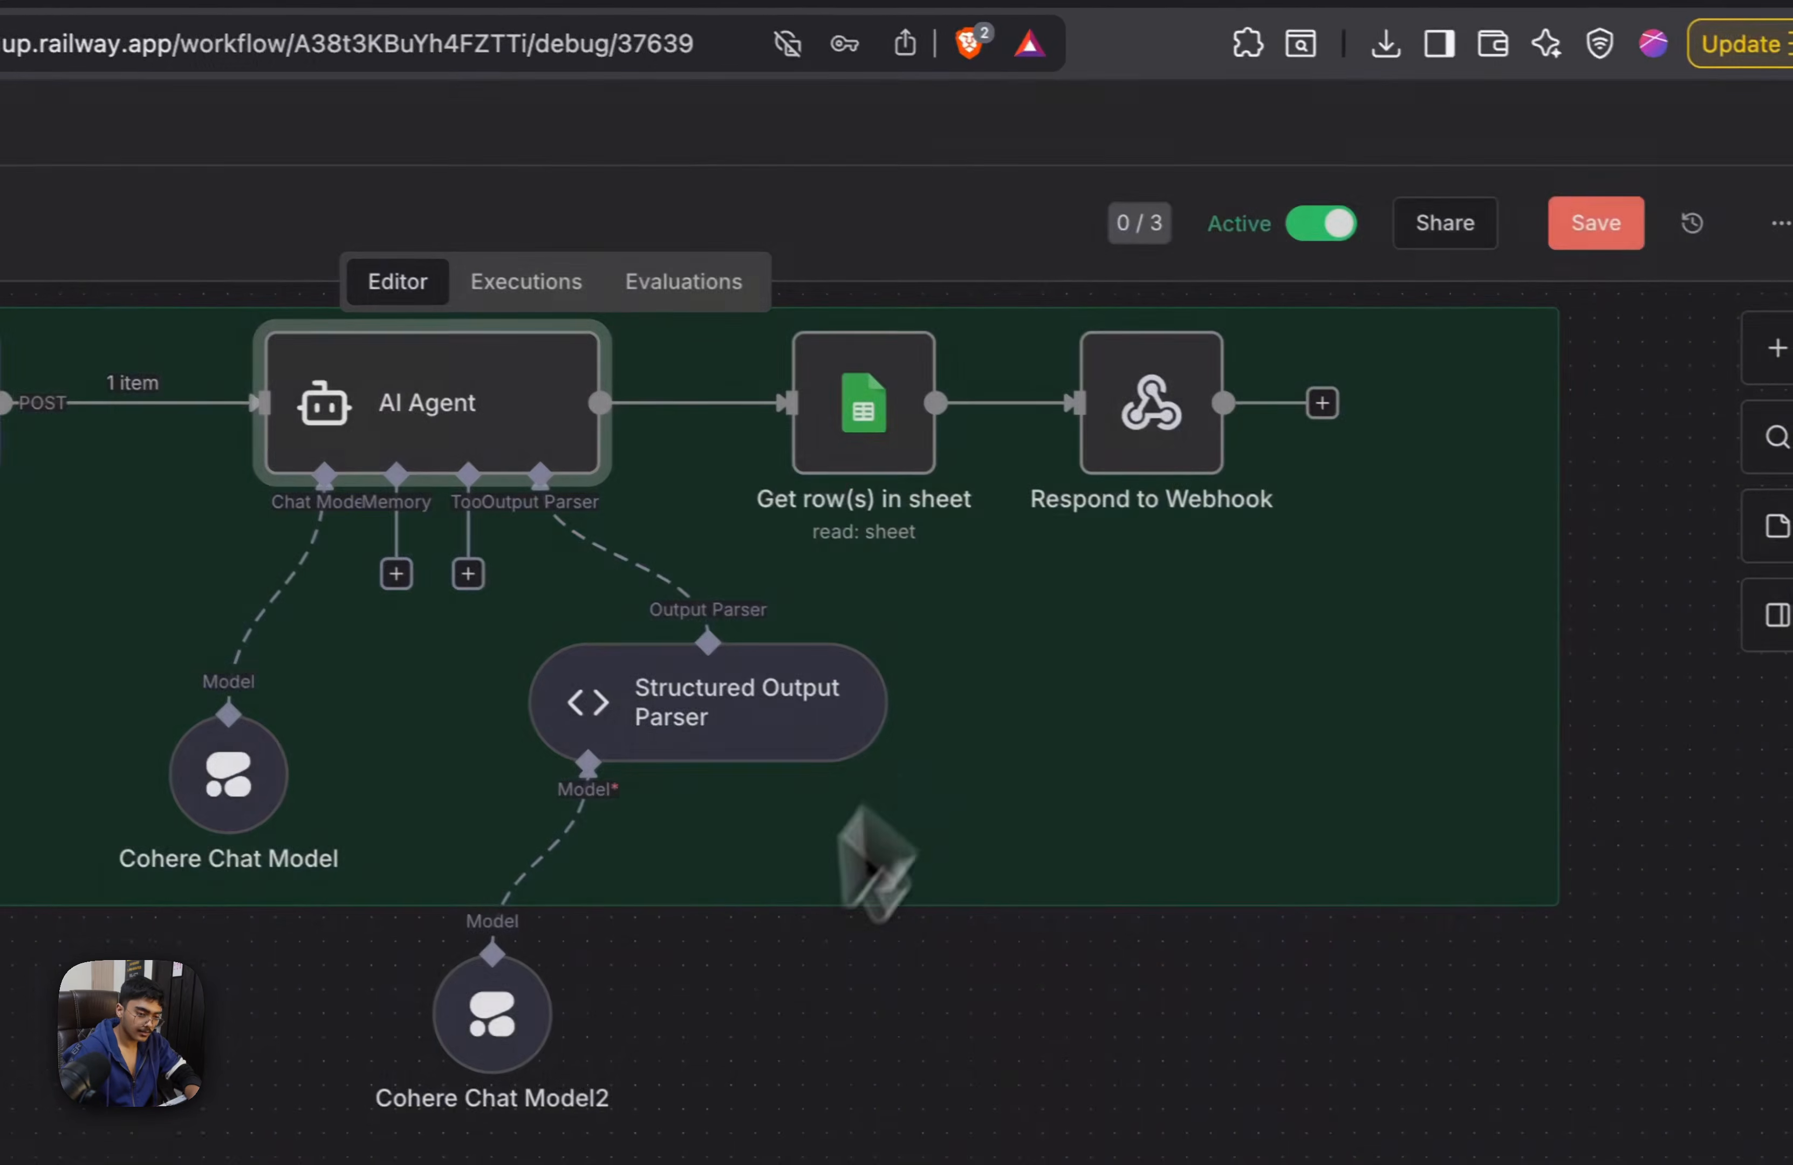
Replace AI Agent1's user message prompt with the prompt copied from AI Agent and review the pasted text
scroll(897, 779, "down", 5)
left_click(976, 753)
double_click(977, 753)
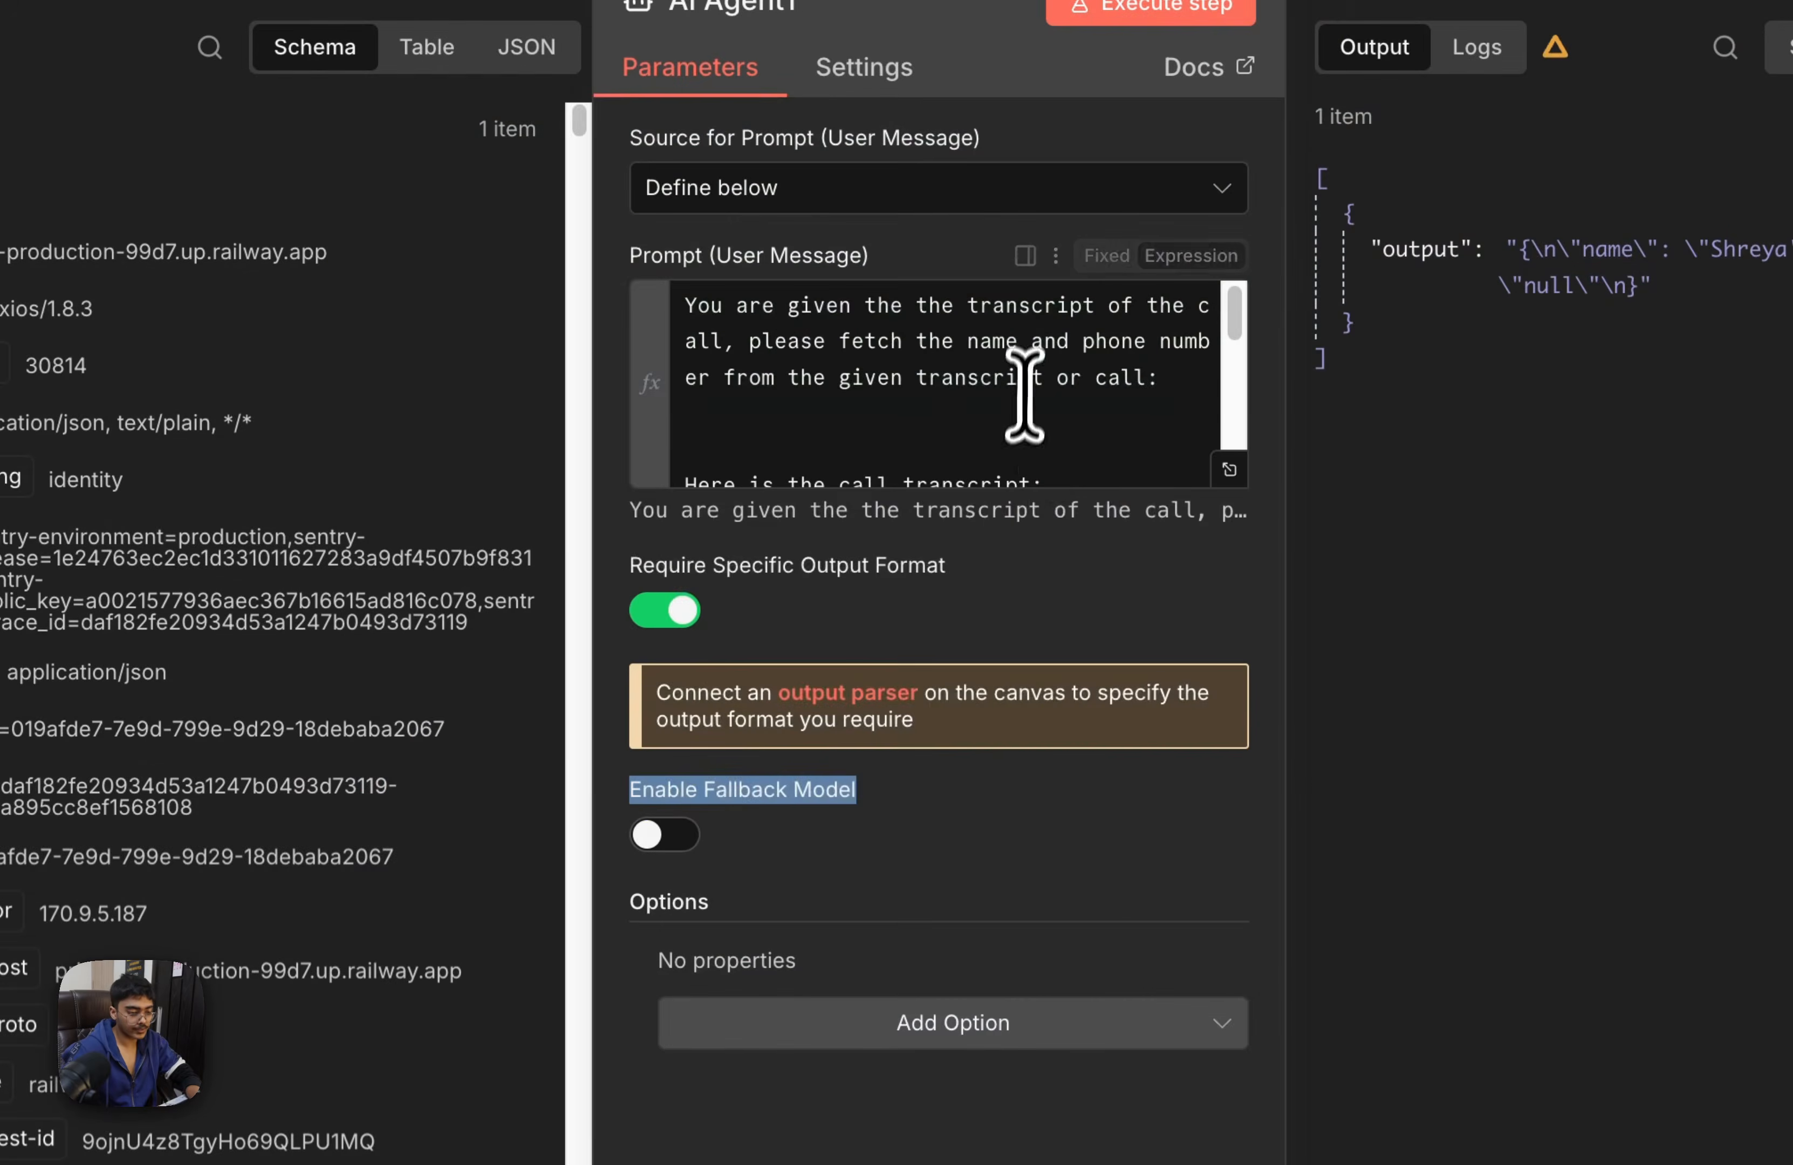
left_click(1028, 382)
key("super+a")
key("super+v")
scroll(995, 431, "up", 2)
scroll(995, 431, "up", 1)
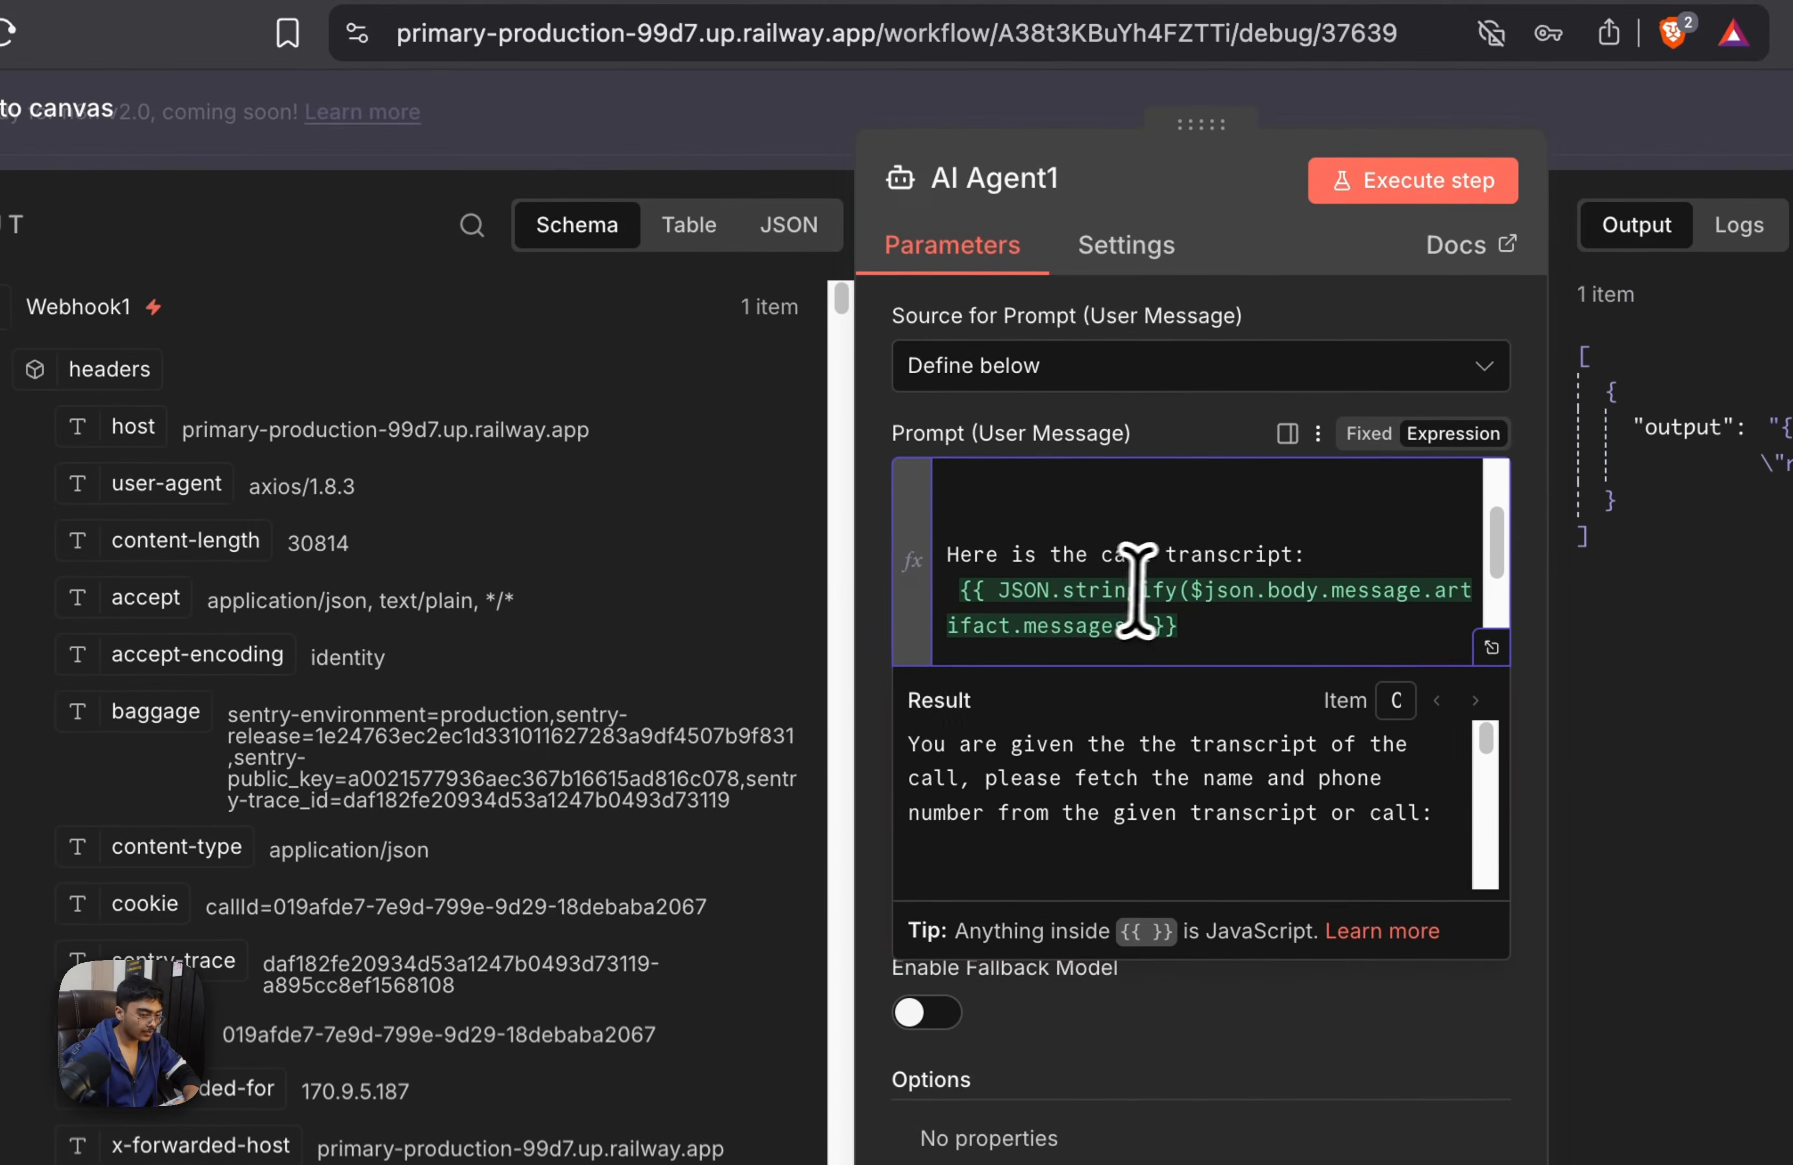
Search AI Agent1's input for transcript and replace the prompt's JSON.stringify messages expression with the artifact transcript field
scroll(93, 522, "down", 12)
scroll(423, 643, "down", 4)
scroll(151, 553, "up", 12)
left_click(468, 223)
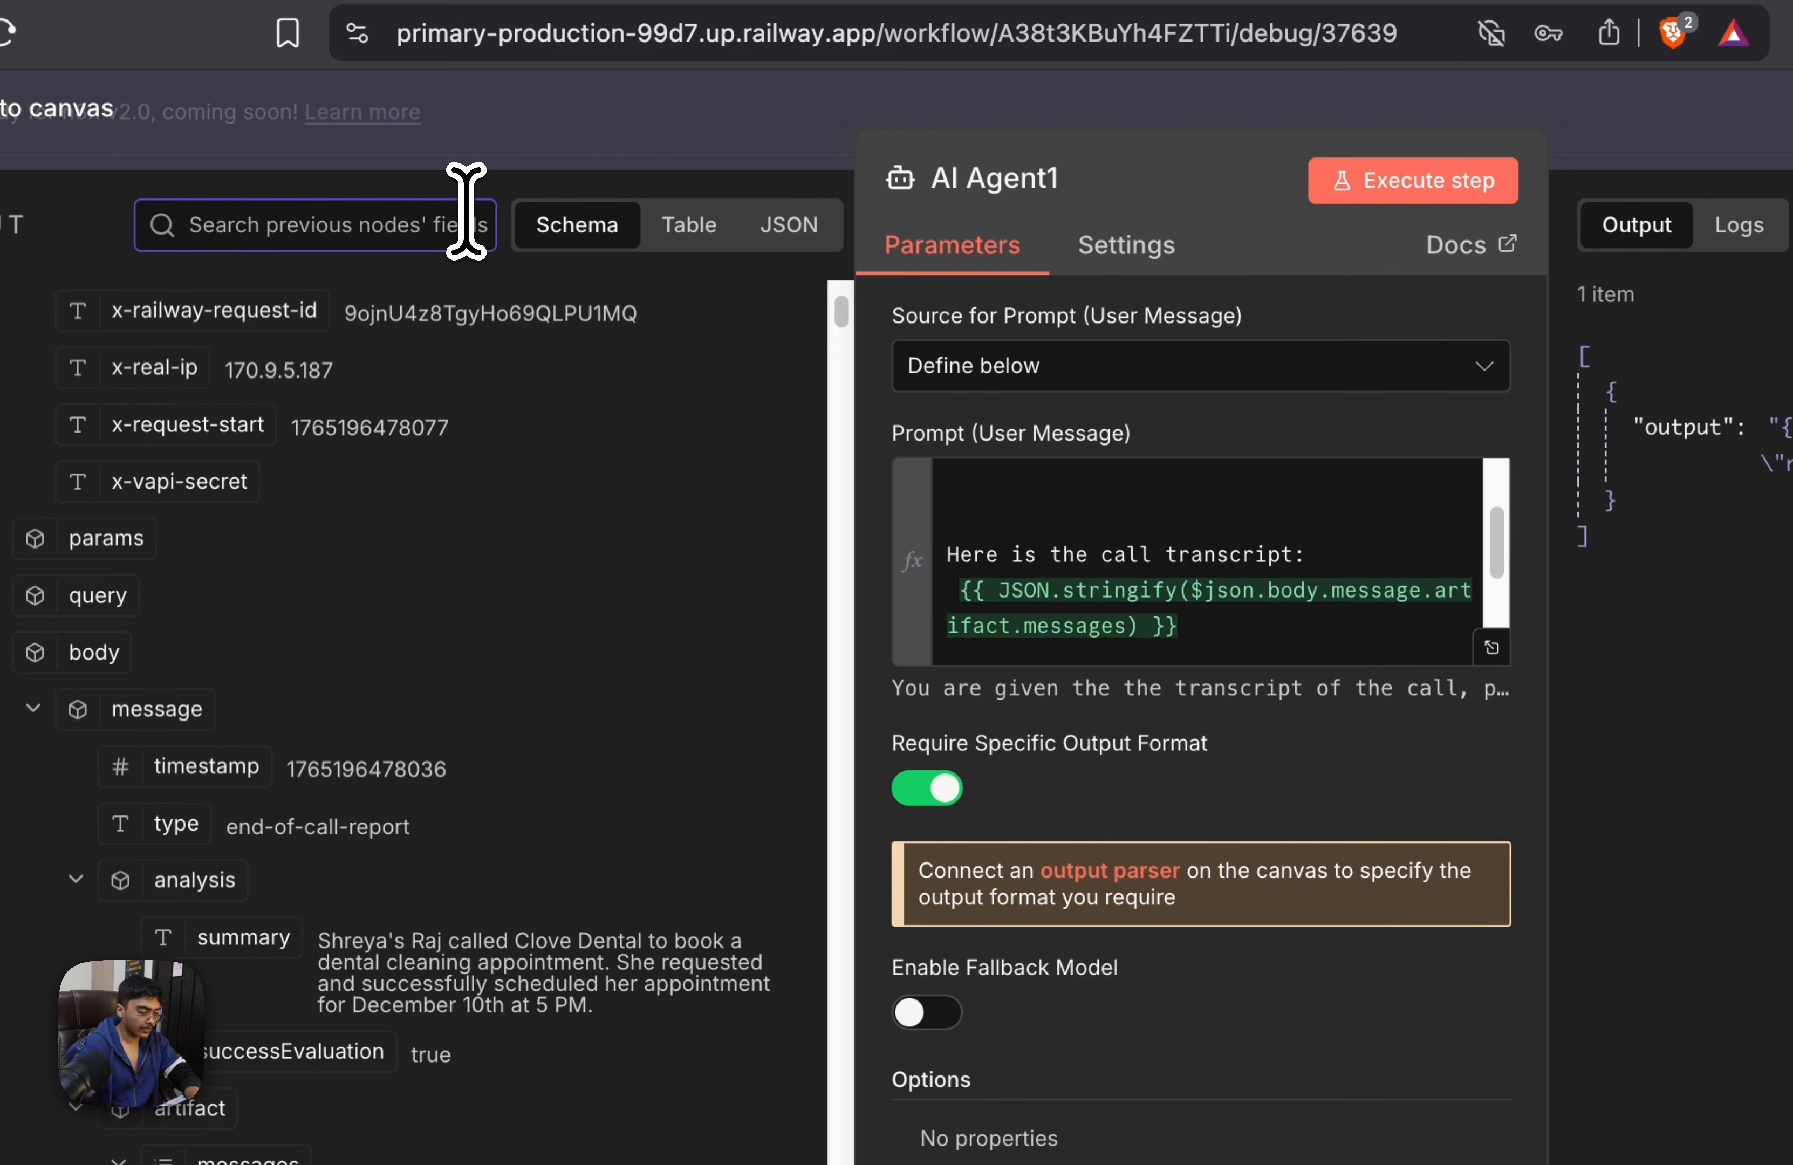
type("transcript")
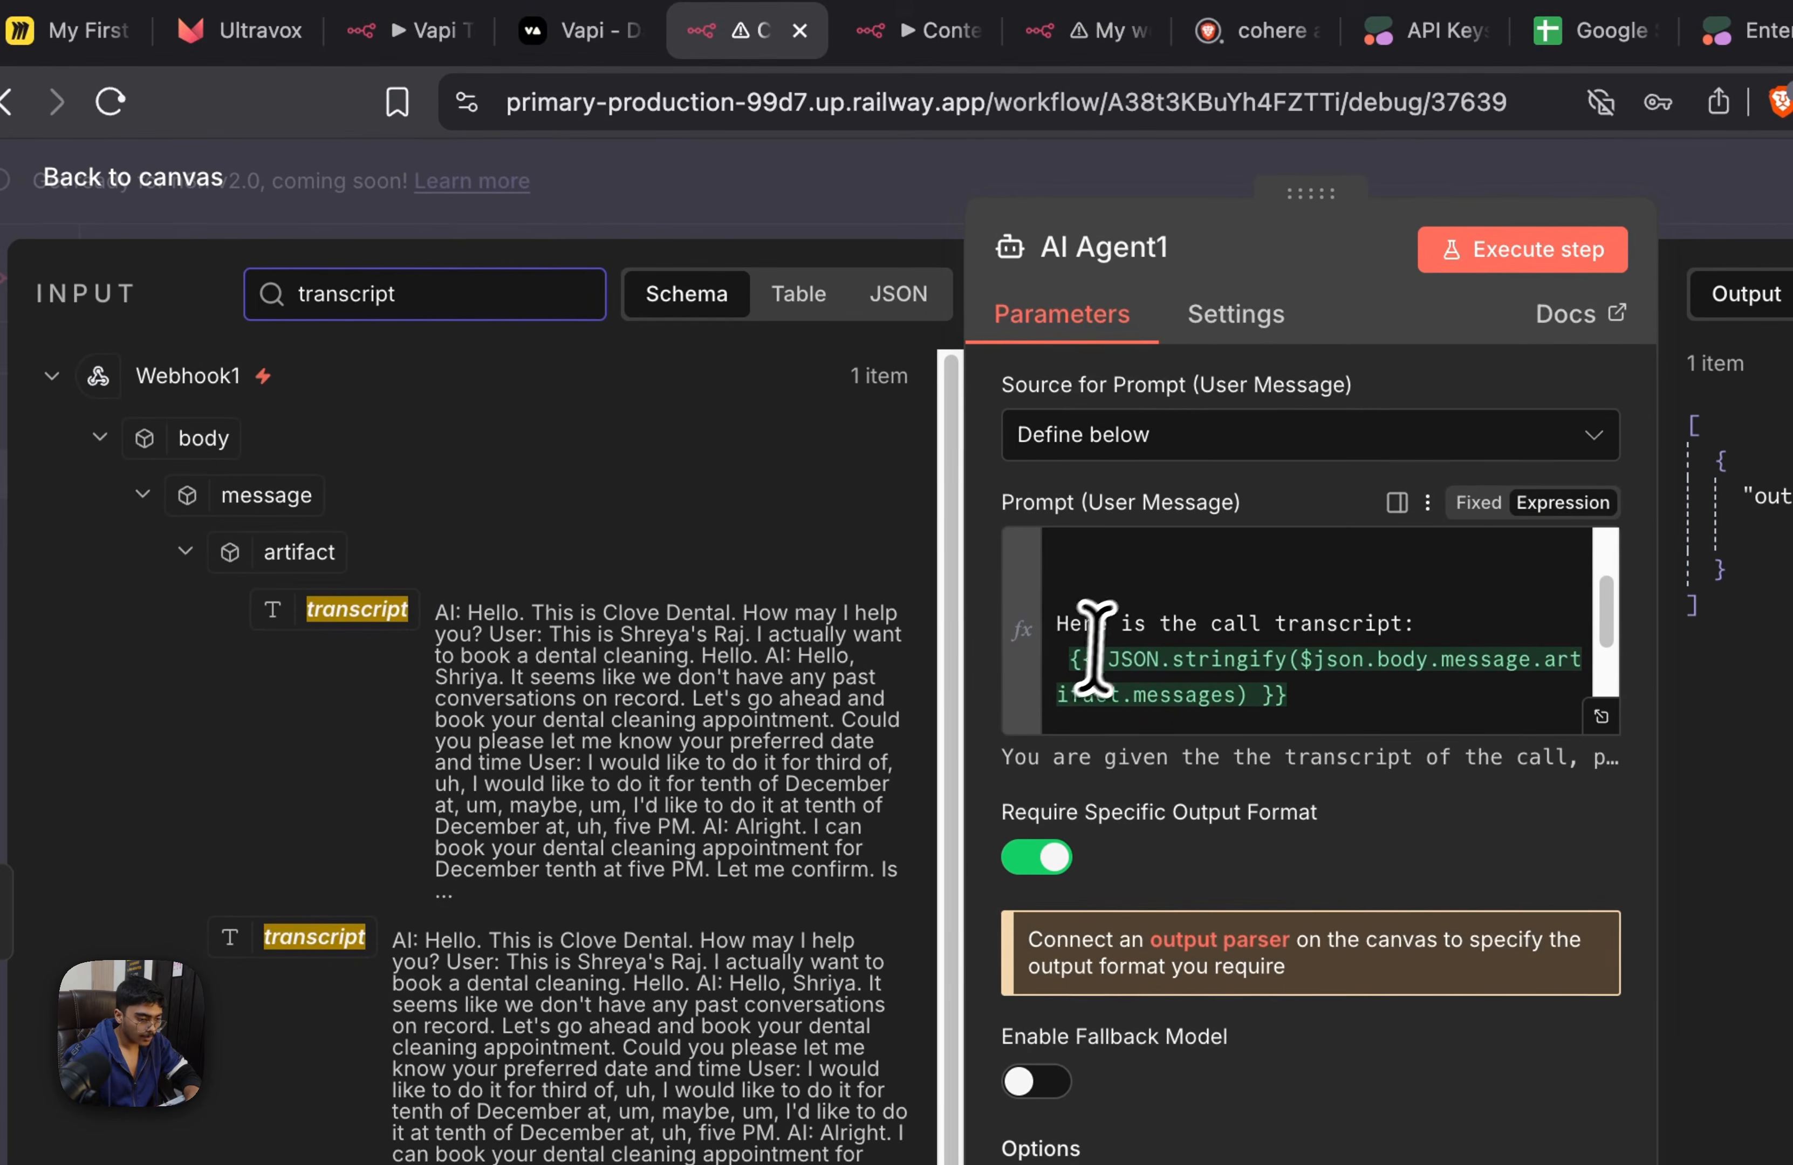
left_click(949, 586)
left_click_drag(1059, 655, 1396, 684)
key("BackSpace")
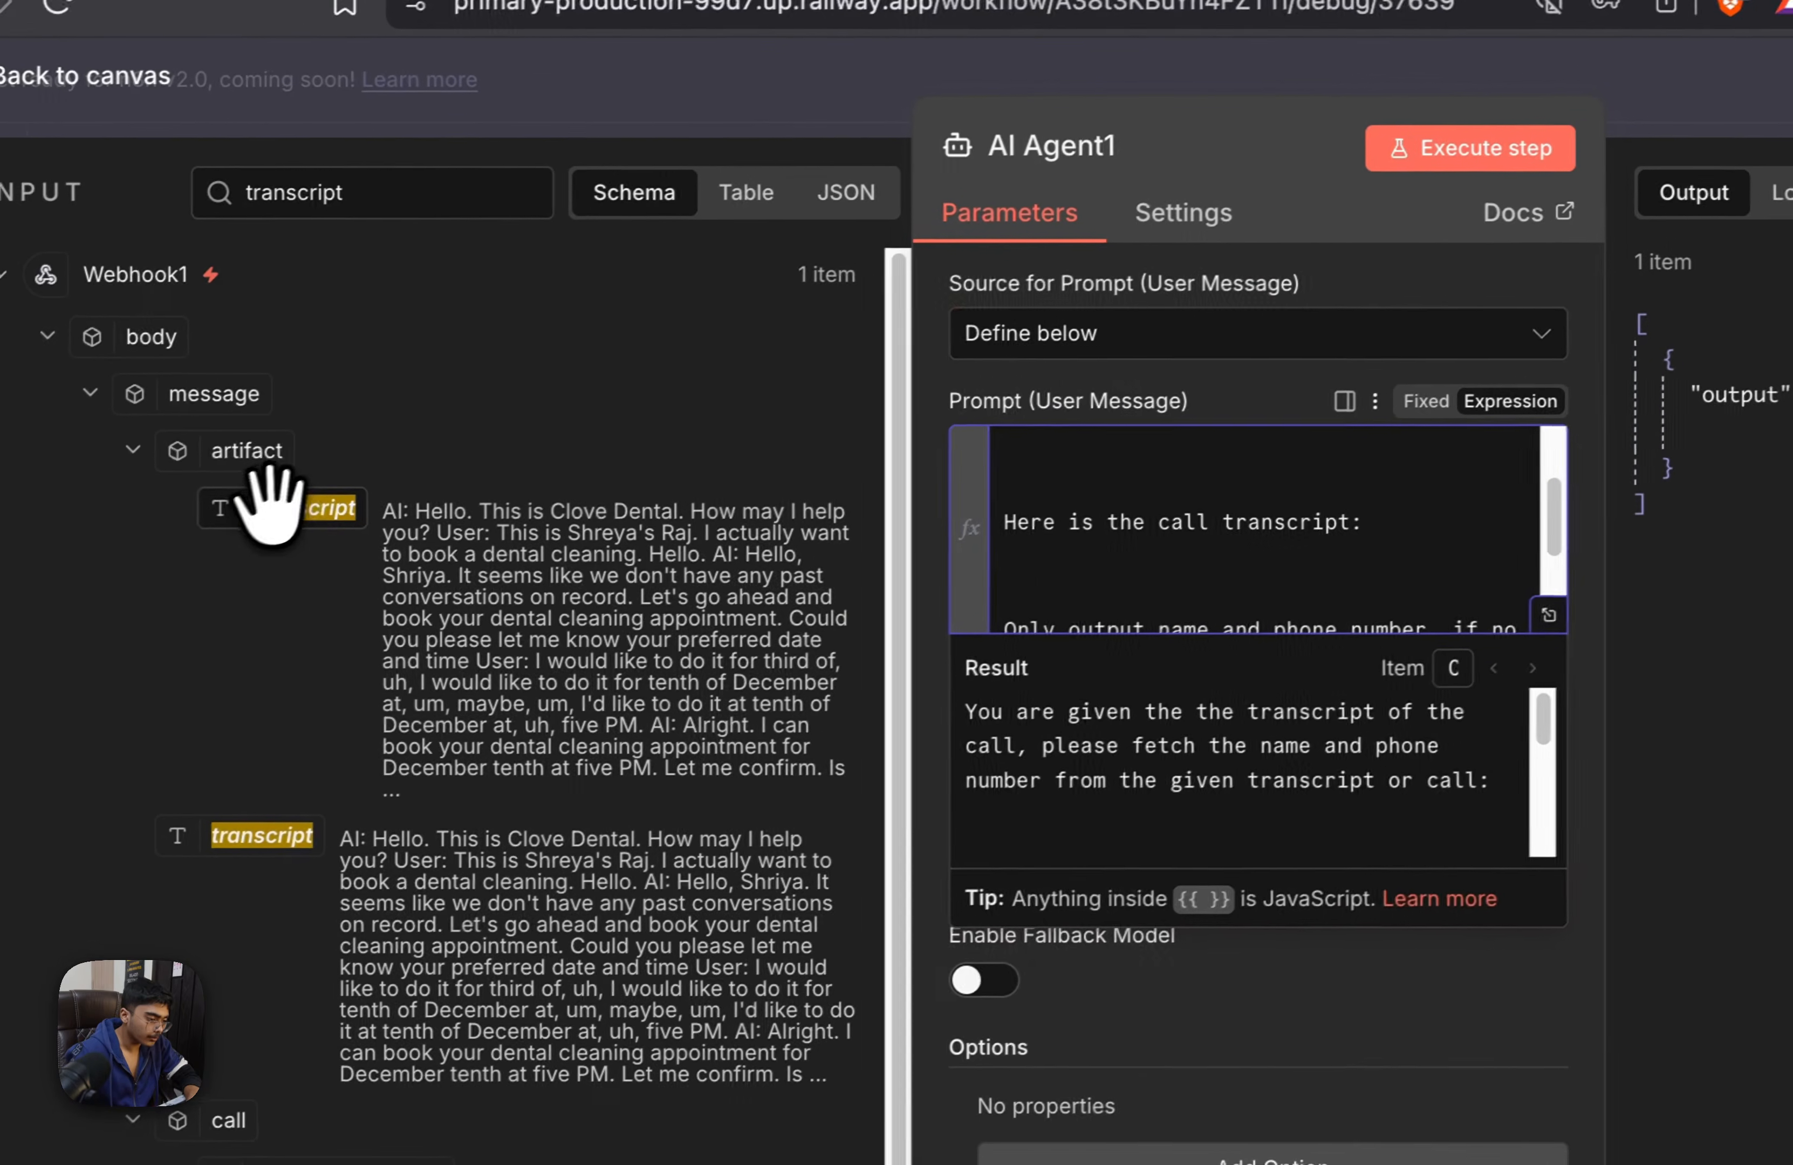
left_click_drag(192, 534, 947, 569)
left_click_drag(1087, 552, 1090, 558)
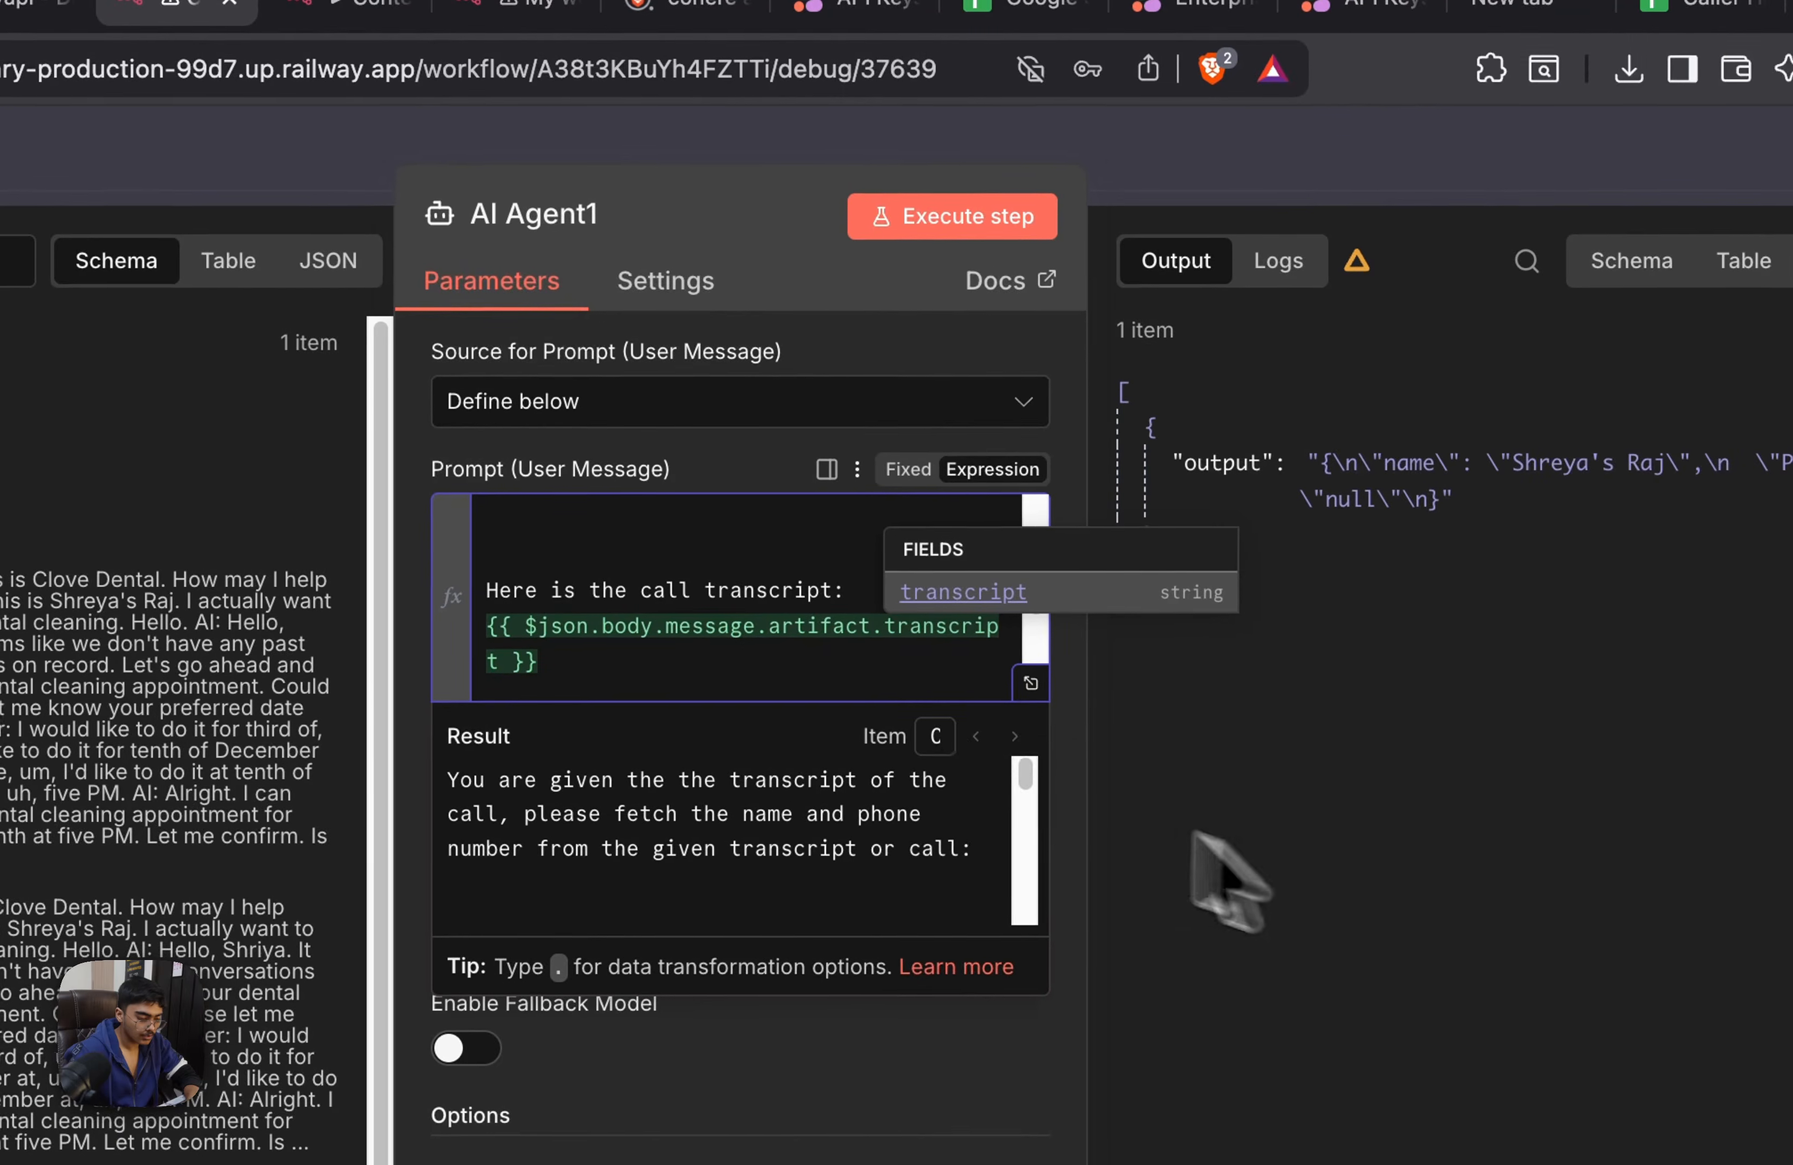
Check AI Agent1's full prompt result in the enlarged expression editor, return to the canvas and save the workflow
left_click(1561, 623)
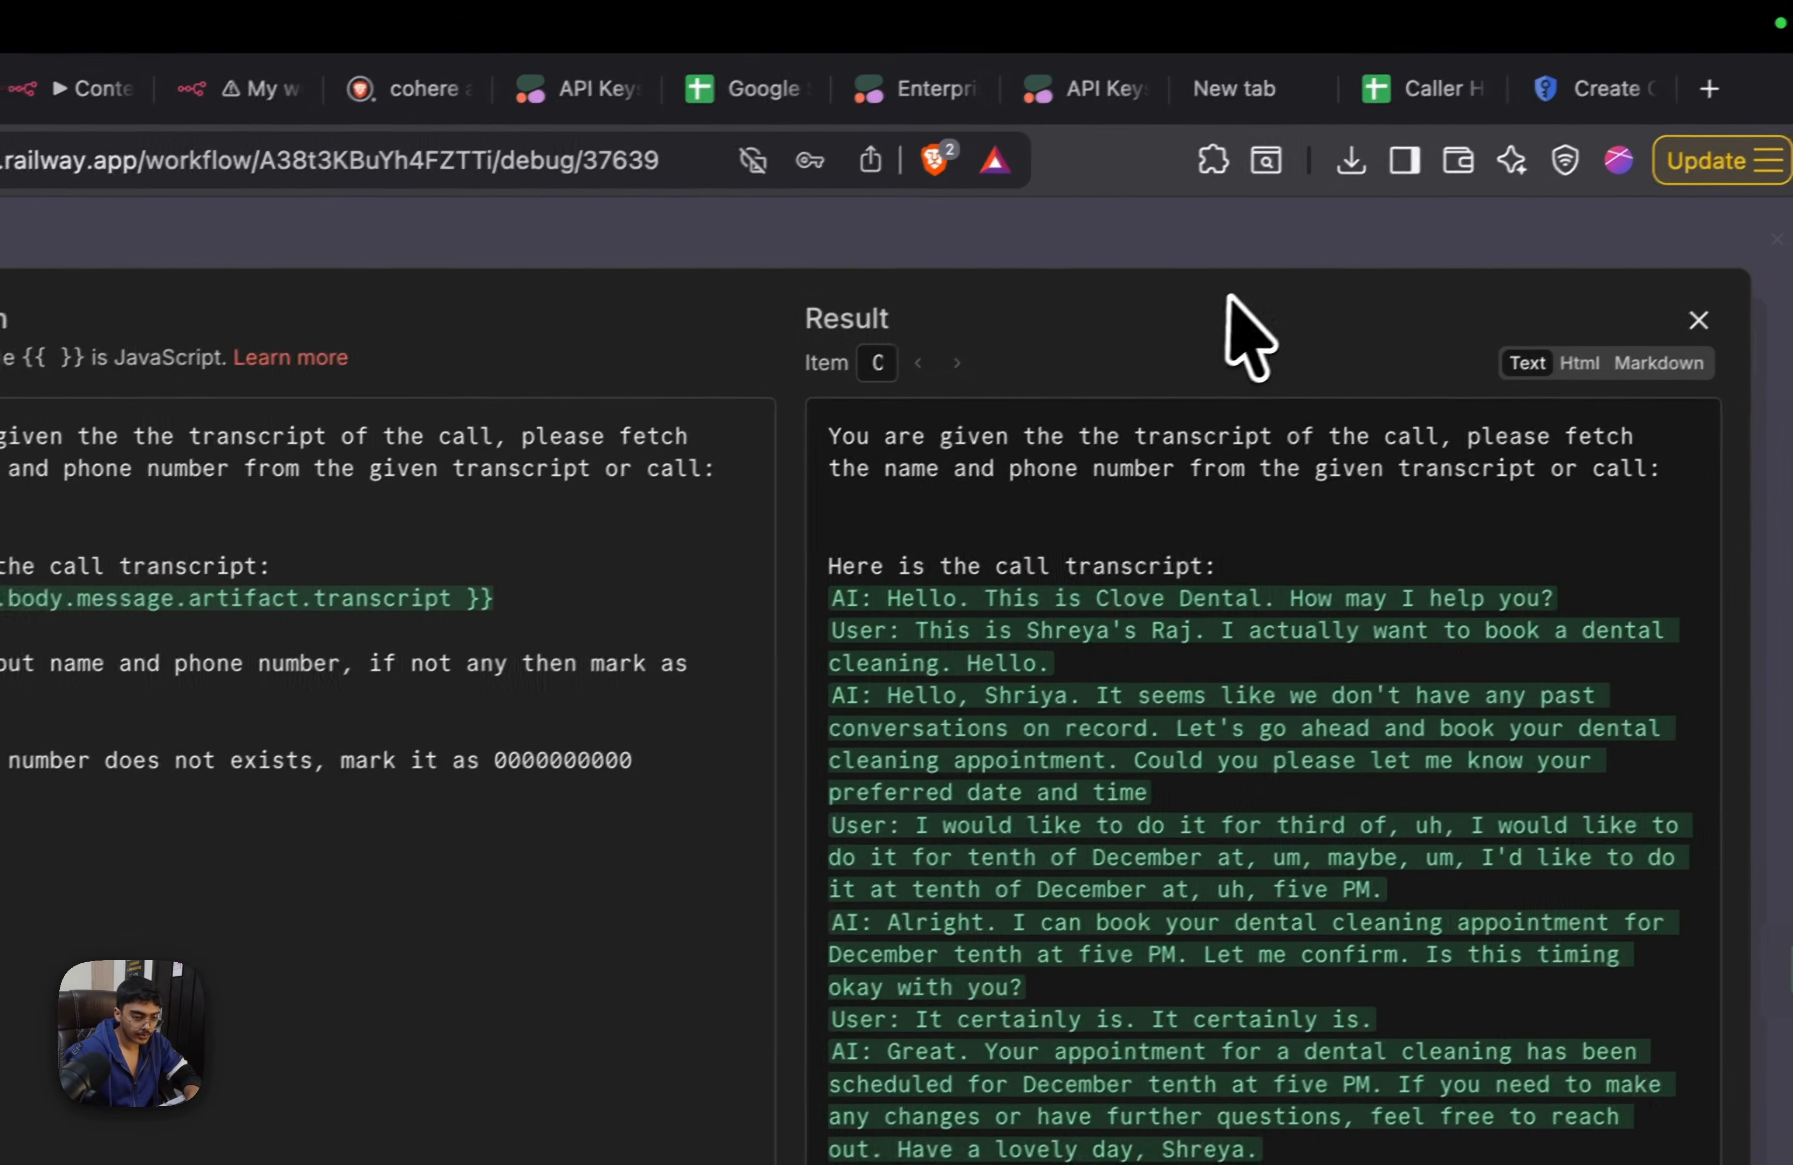
left_click(1569, 132)
left_click(1302, 237)
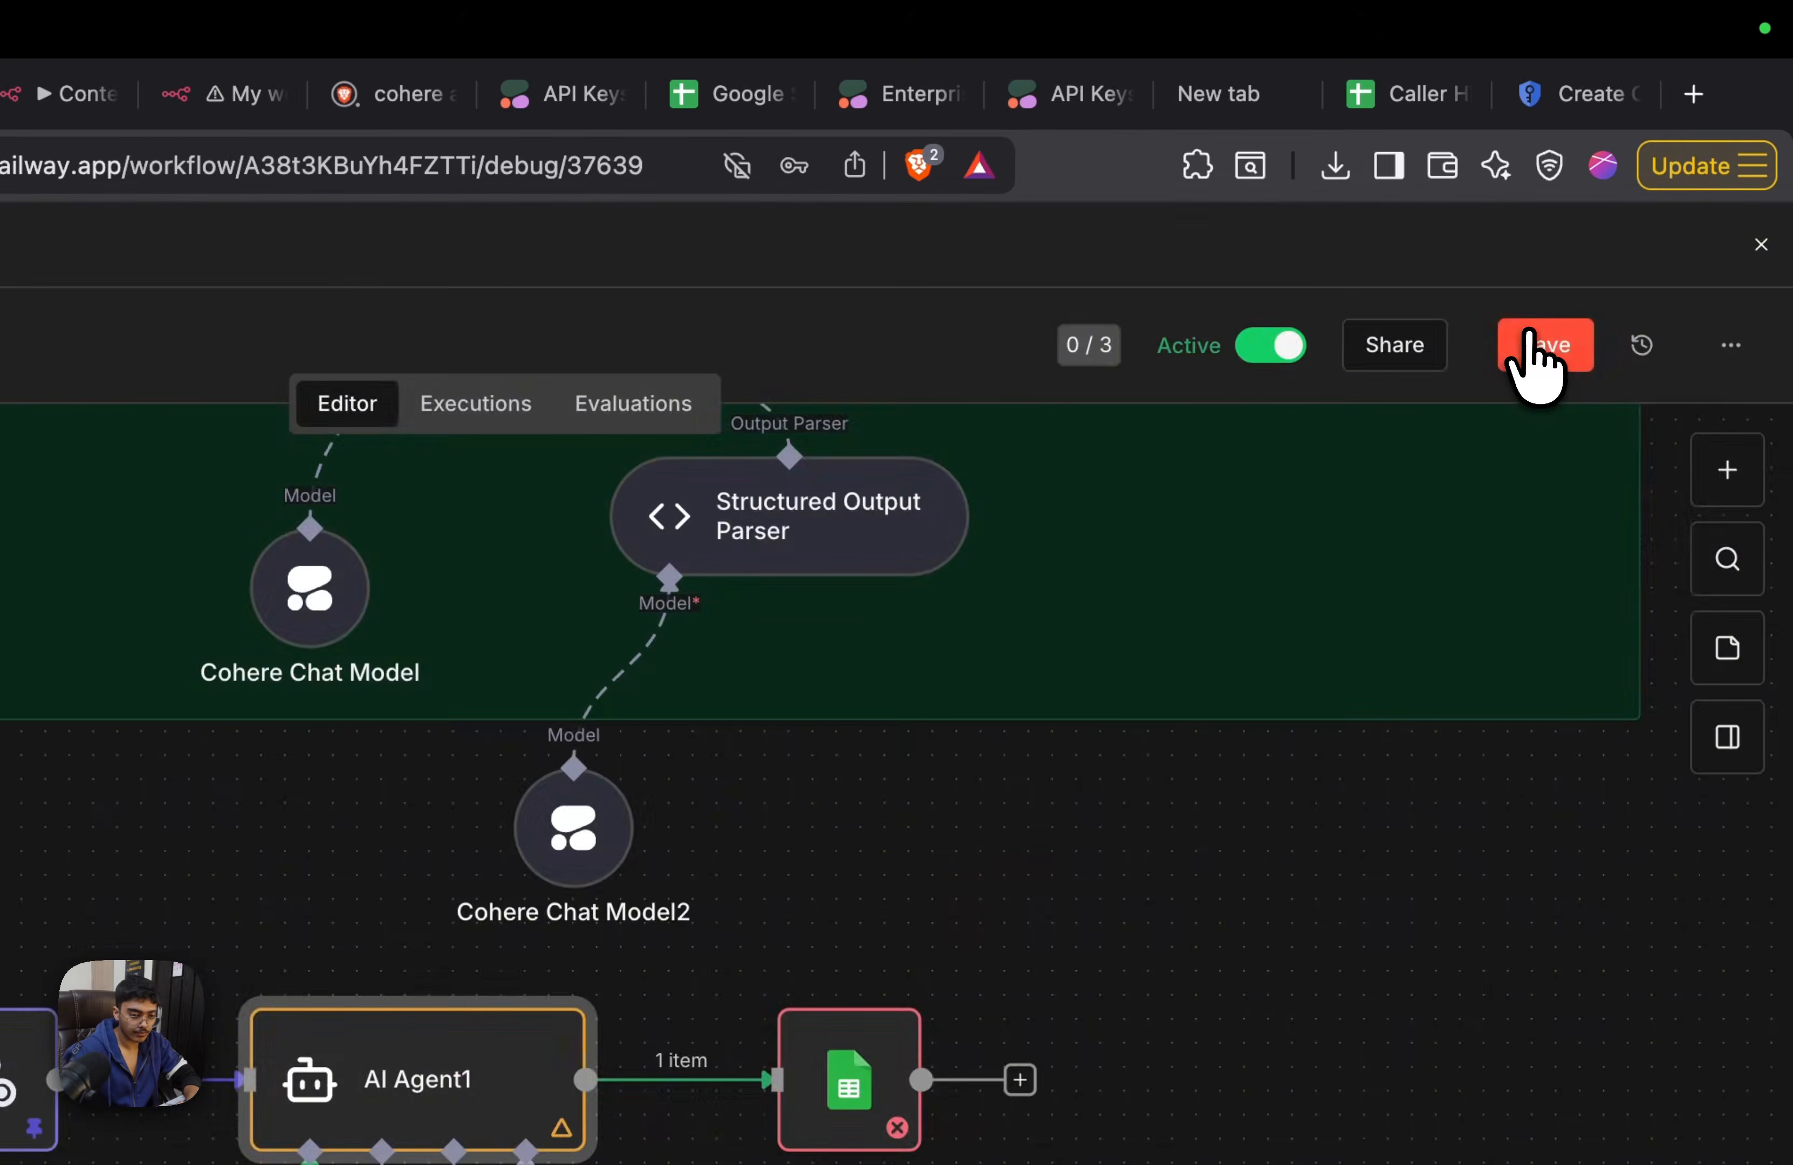
left_click(1532, 333)
Examine AI Agent's prompt in the Webhook branch and the artifact messages in its input data
scroll(1282, 894, "up", 1)
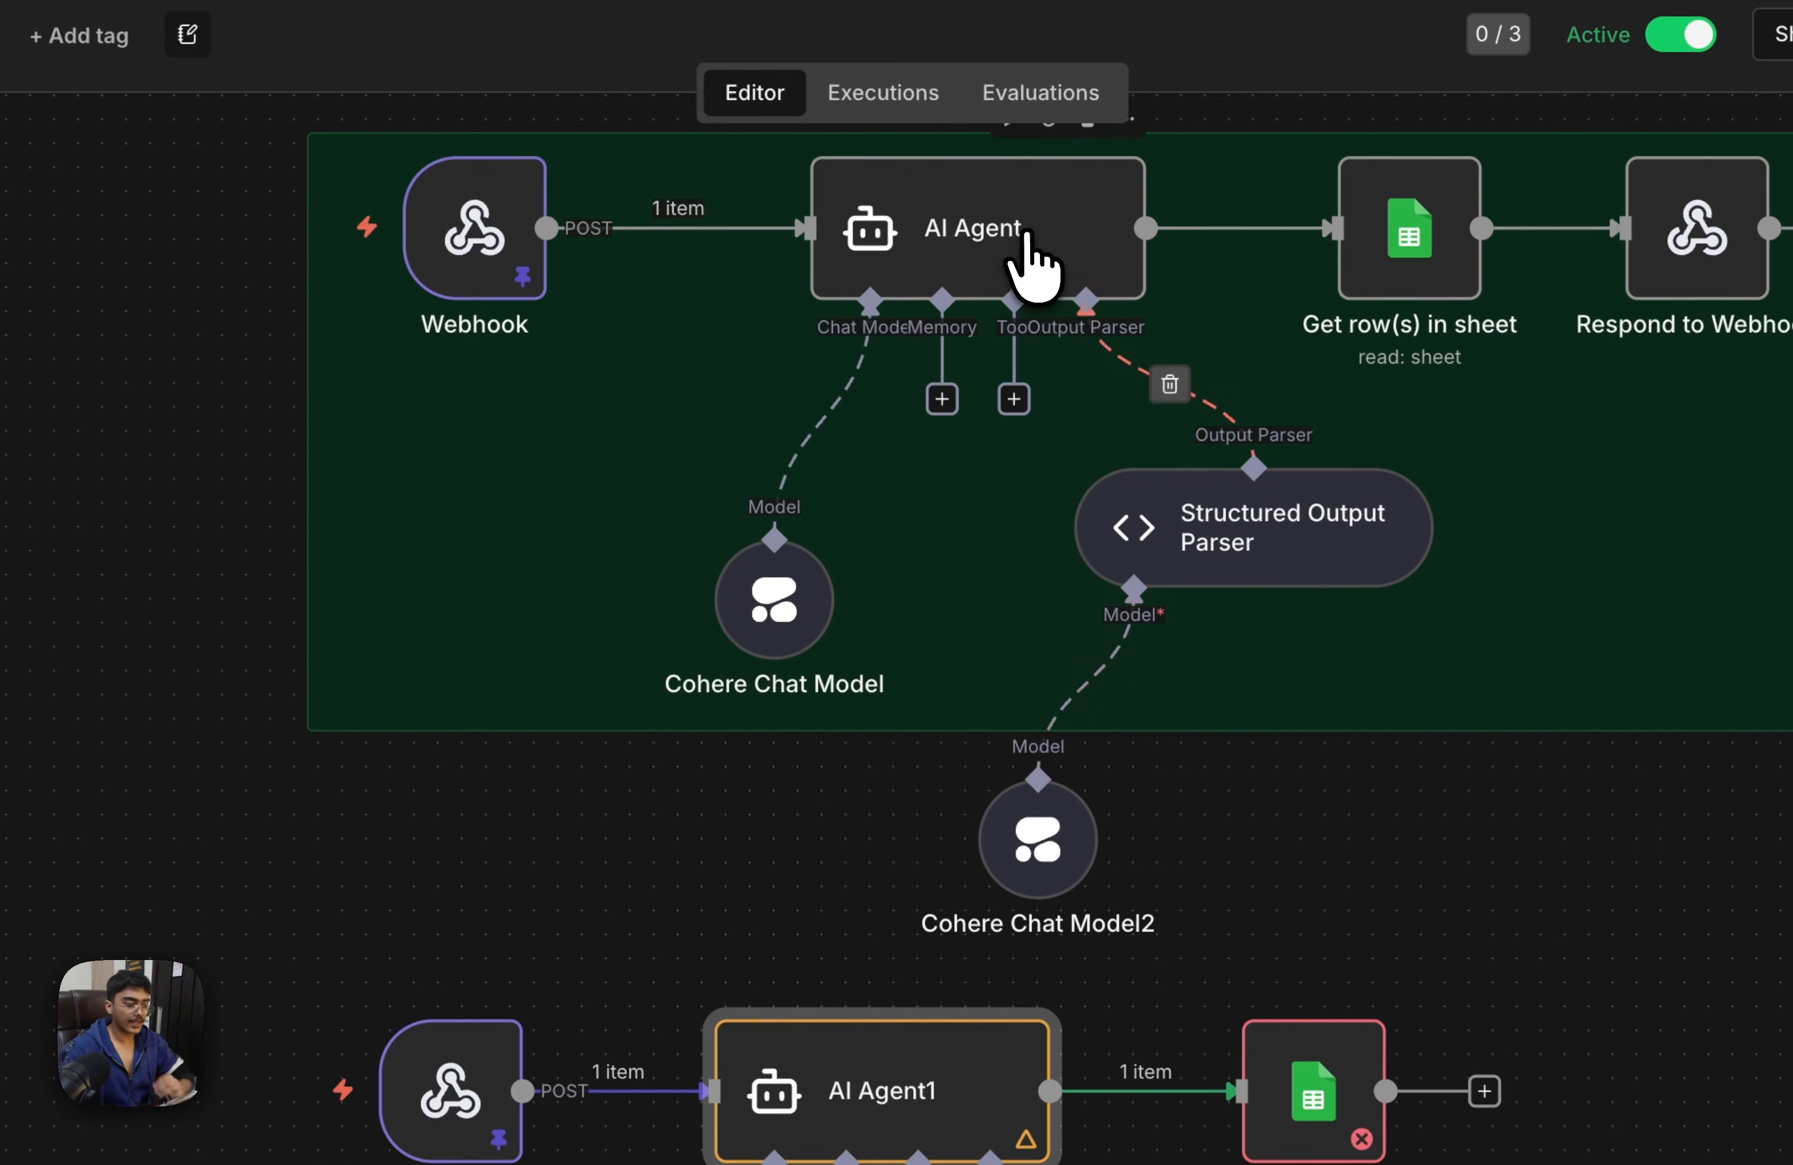
left_click(1067, 277)
double_click(1087, 287)
scroll(907, 423, "down", 3)
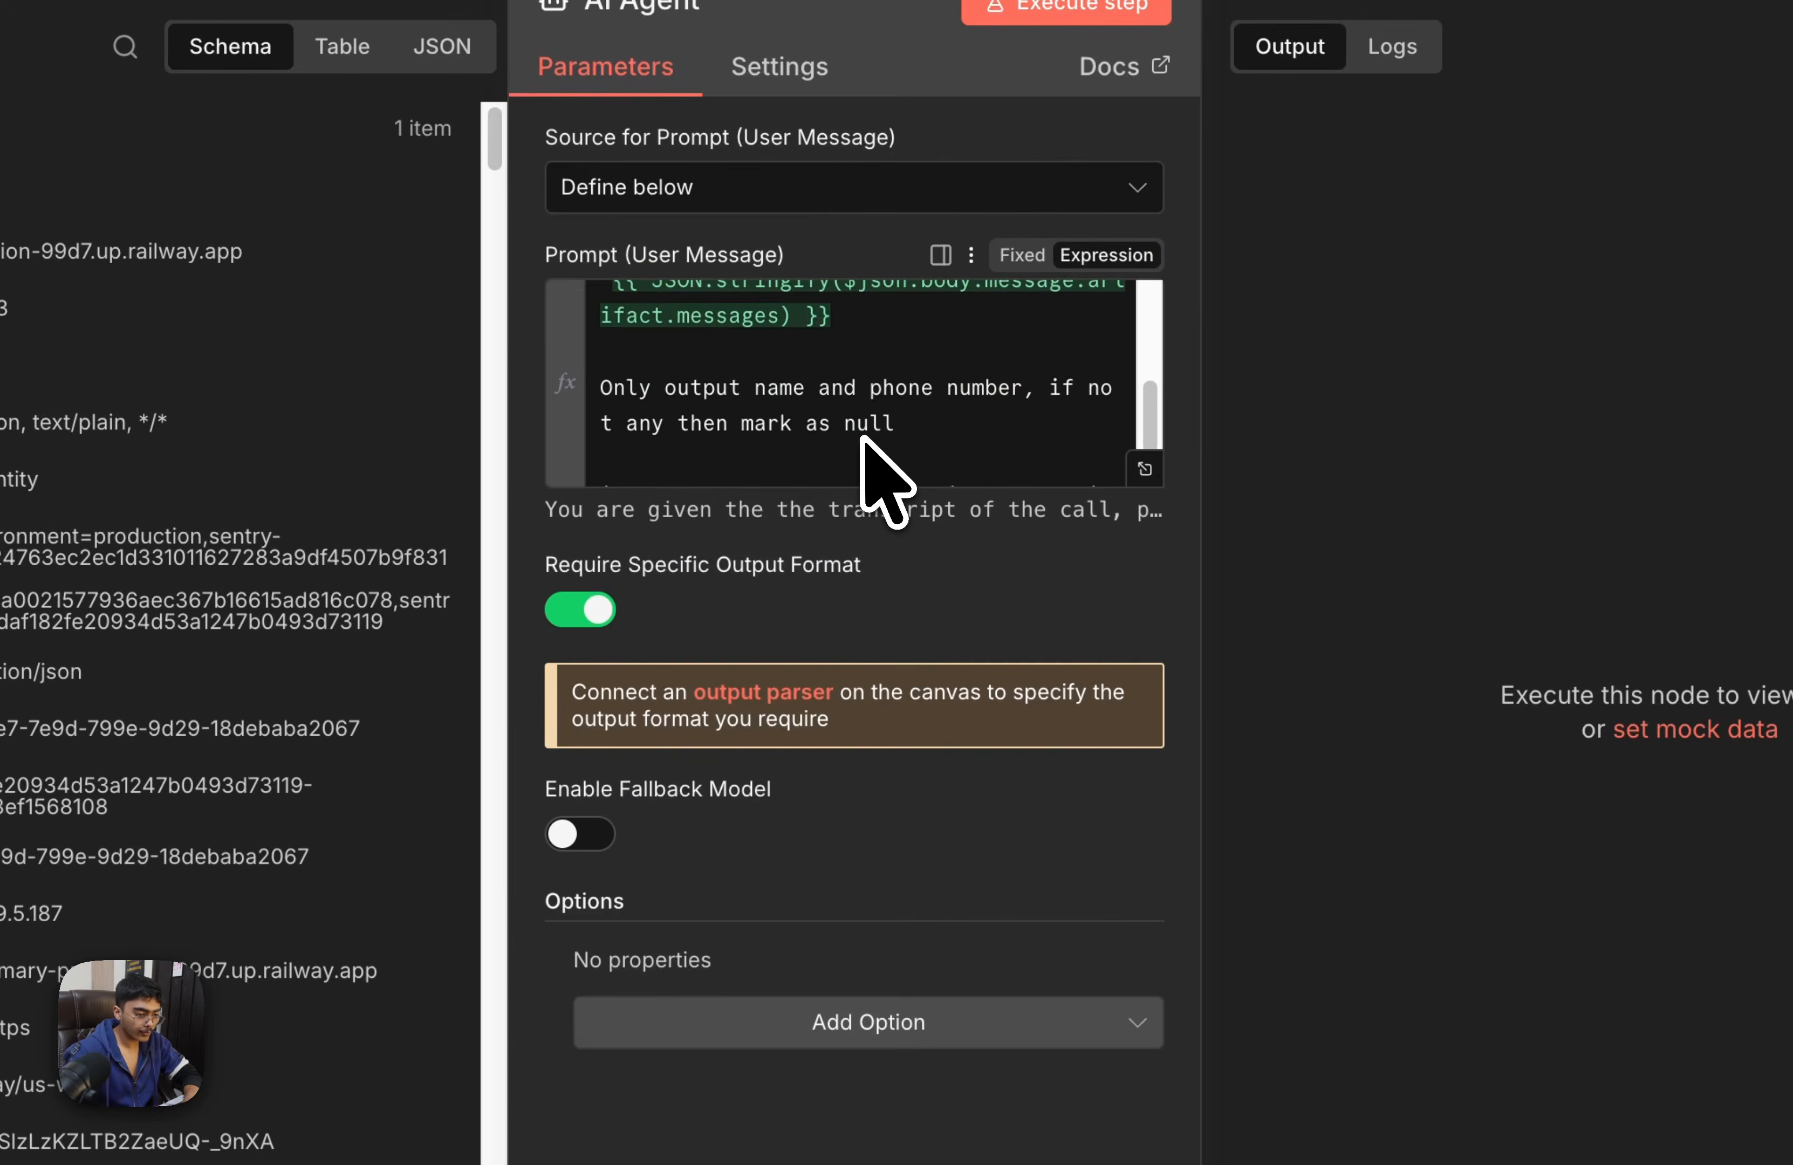
scroll(780, 378, "up", 2)
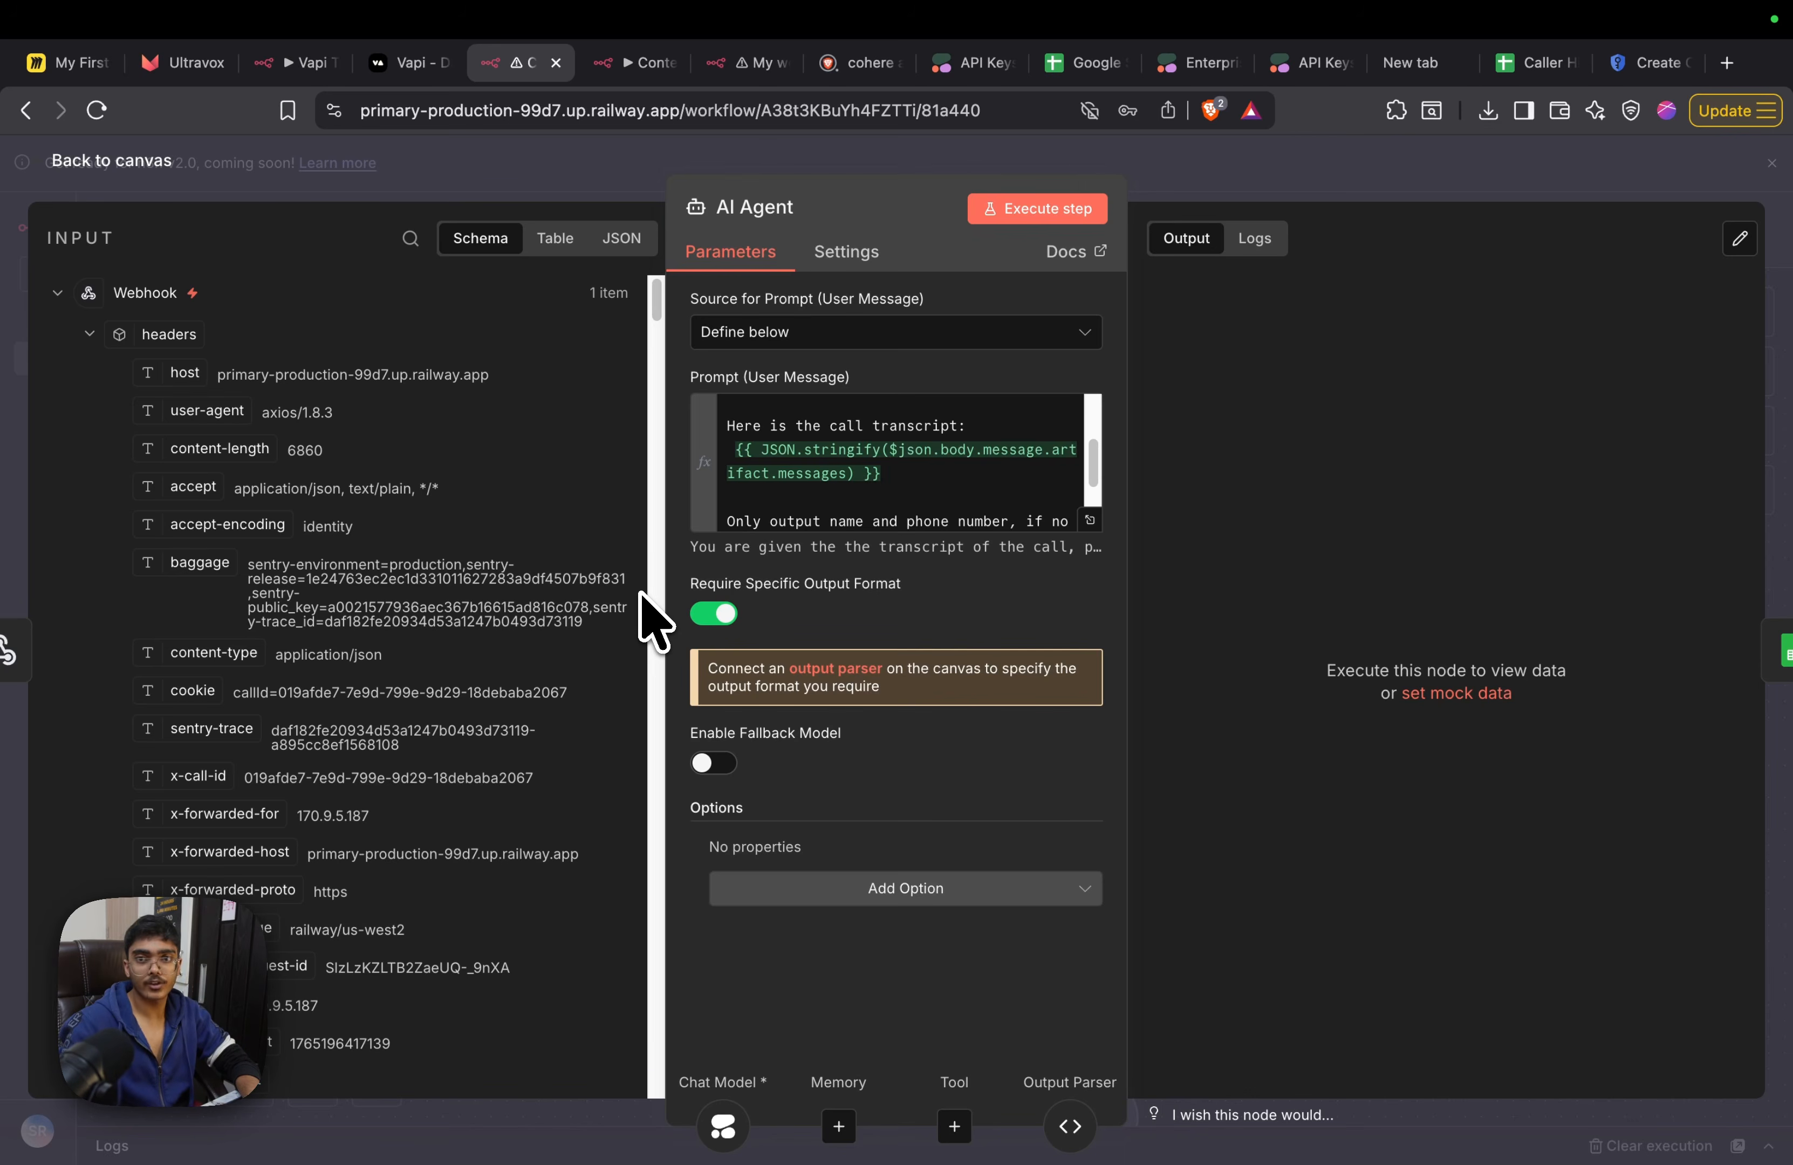
scroll(472, 760, "down", 15)
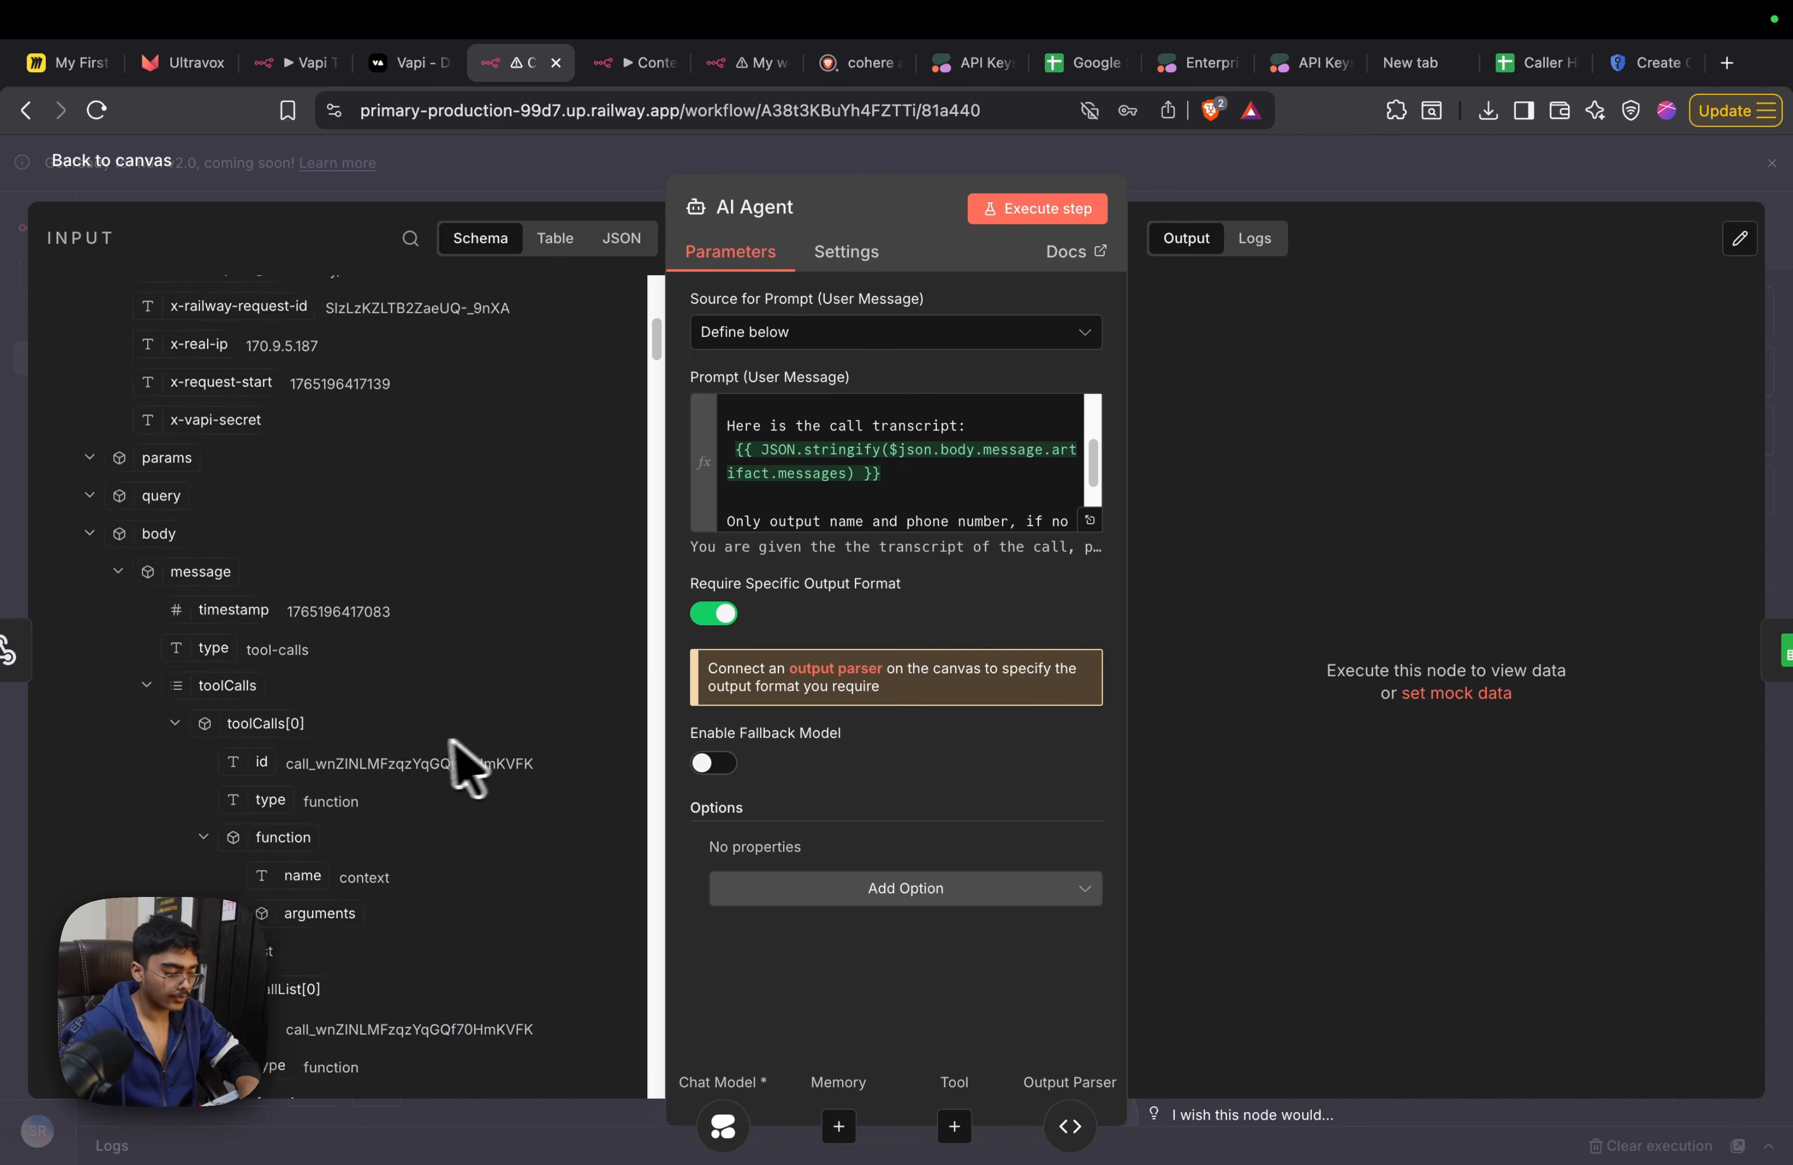
scroll(295, 657, "up", 4)
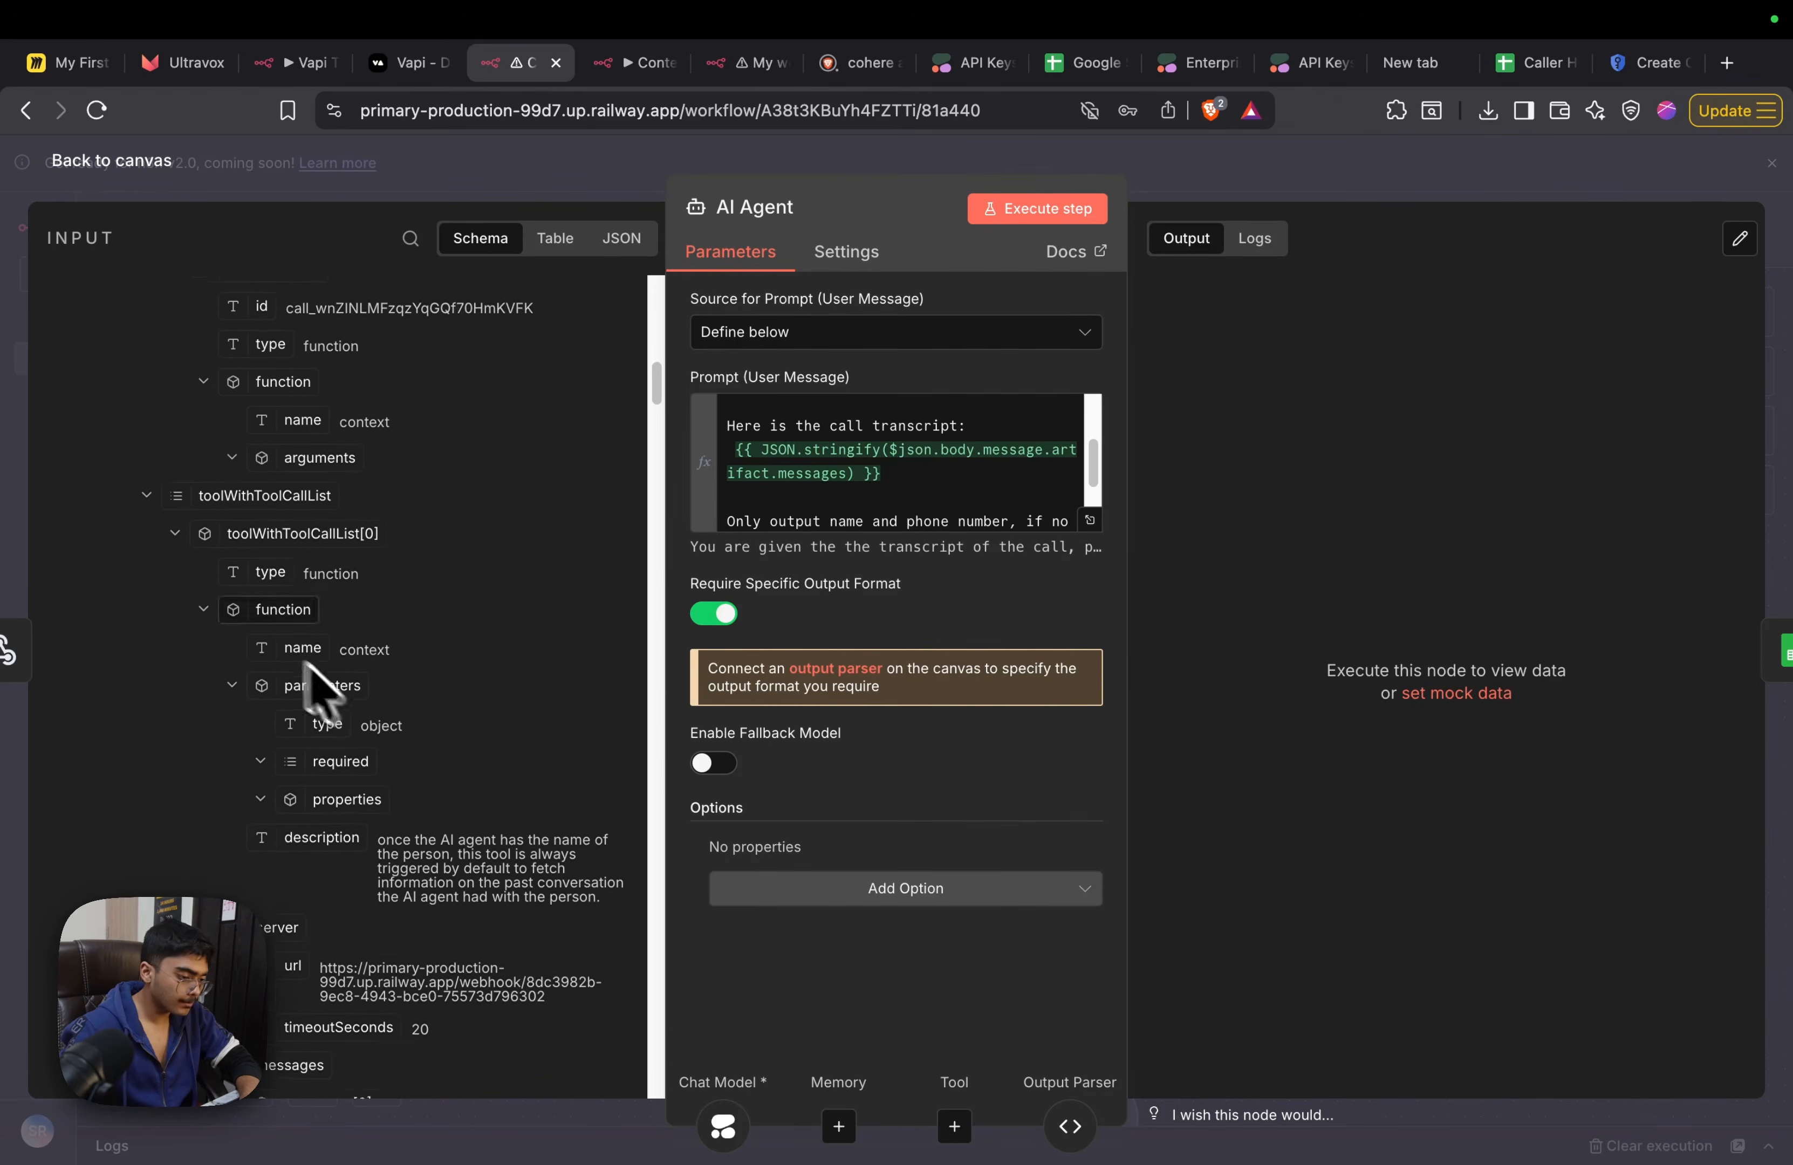
scroll(188, 648, "down", 10)
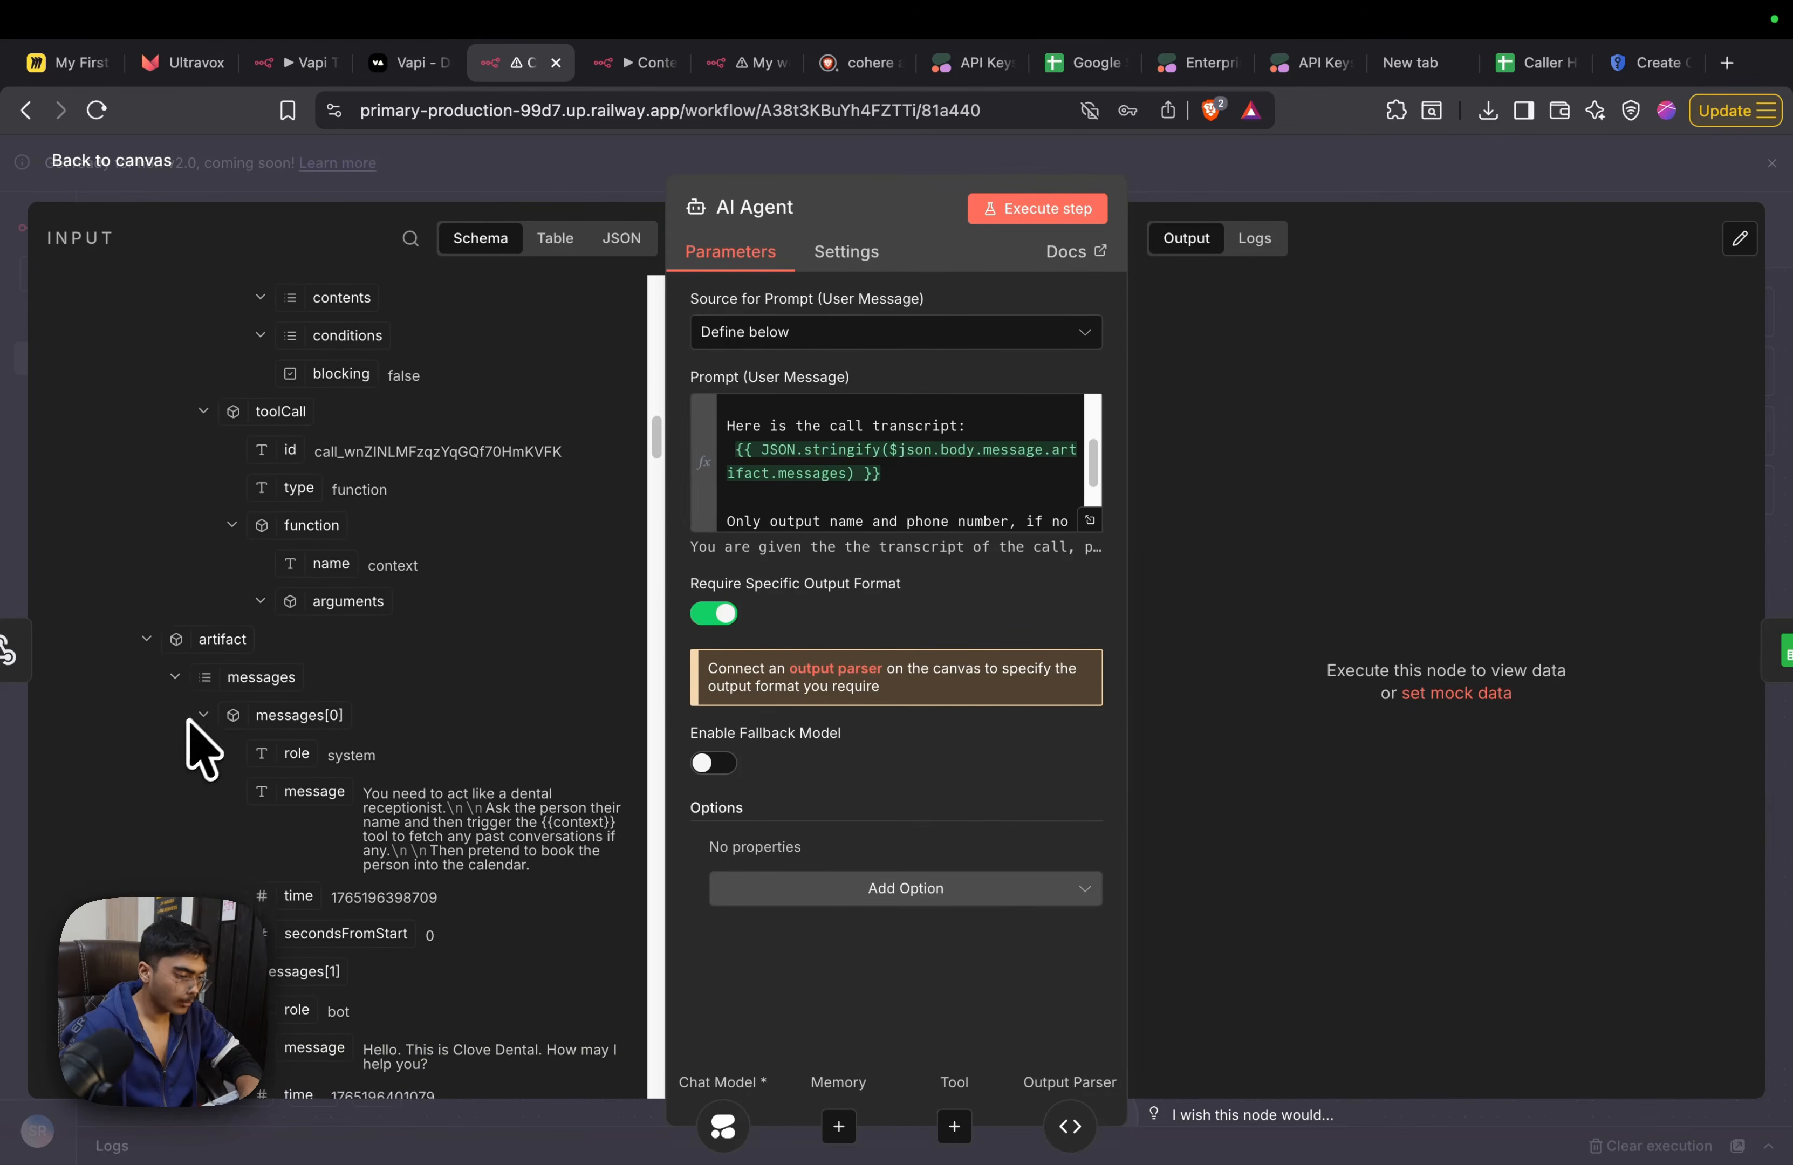
left_click(197, 714)
left_click(198, 714)
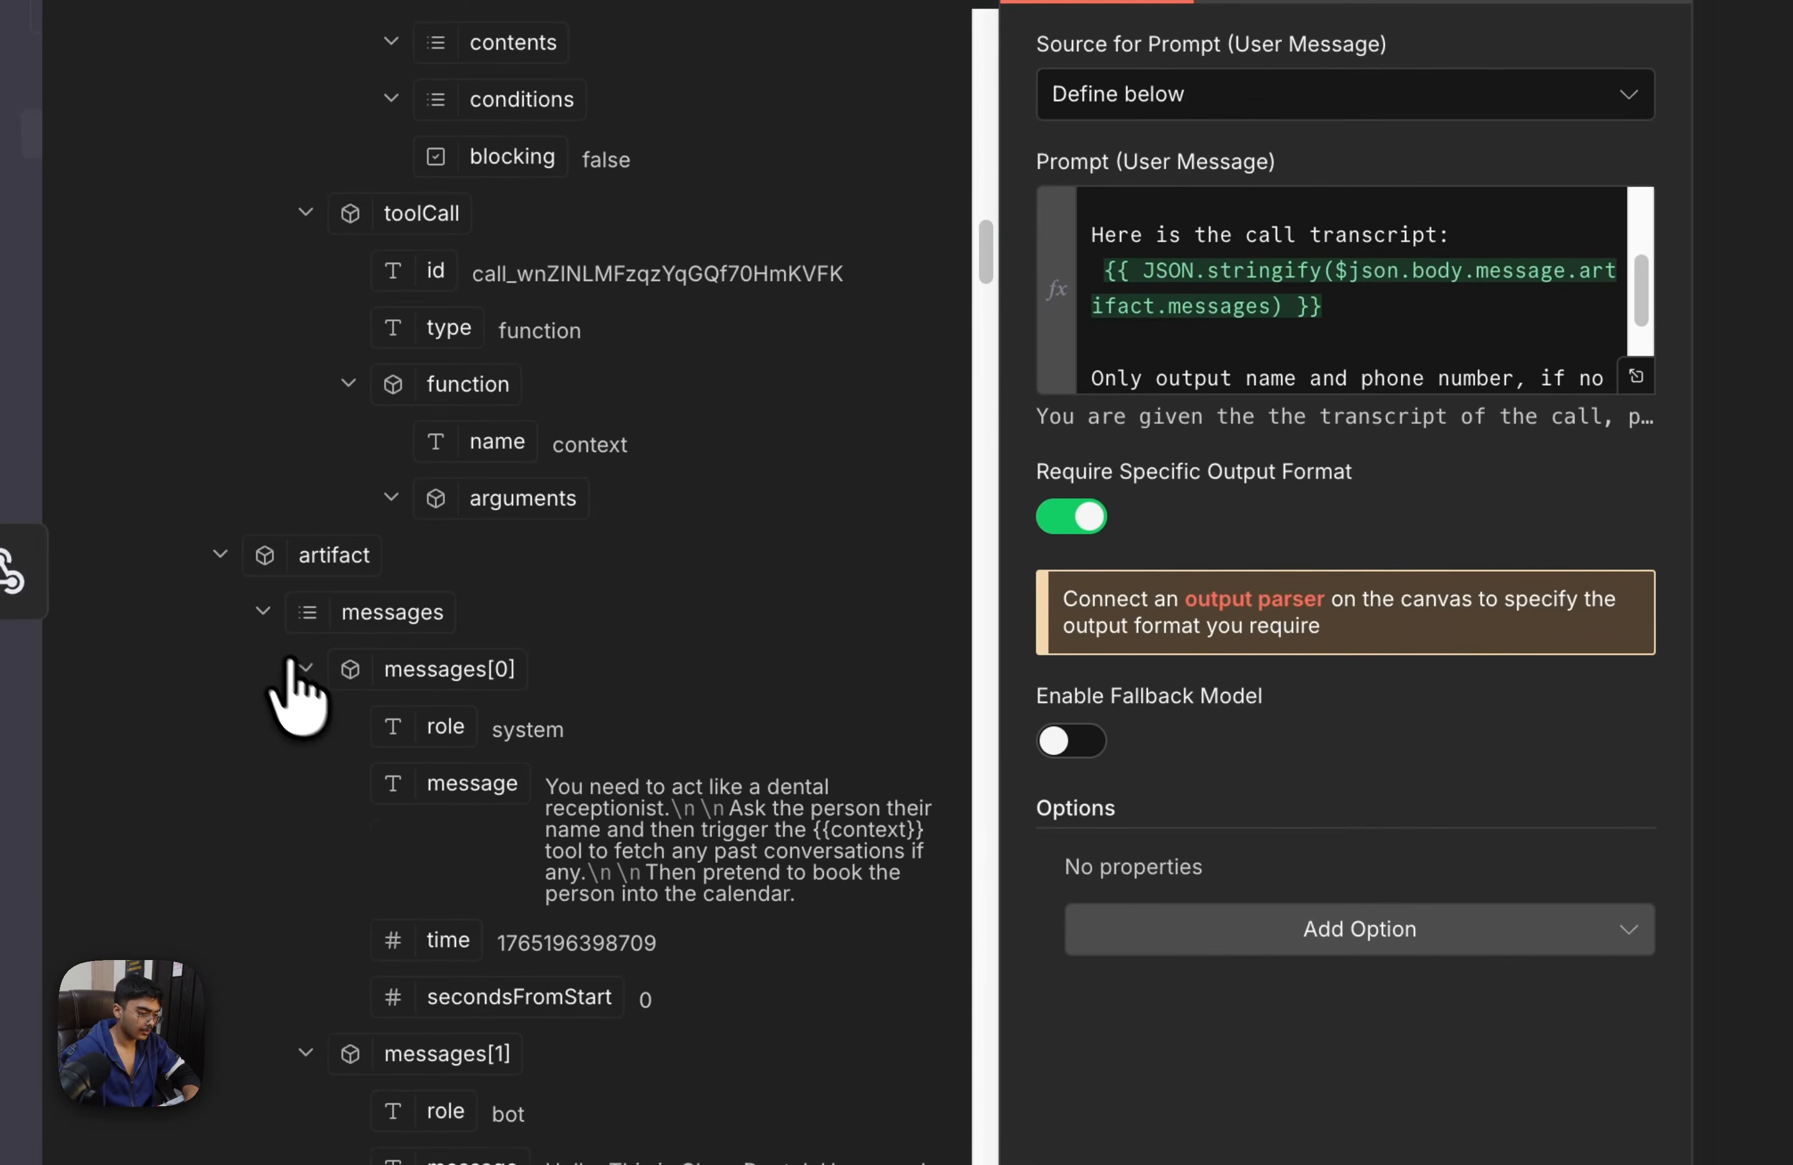
left_click(260, 612)
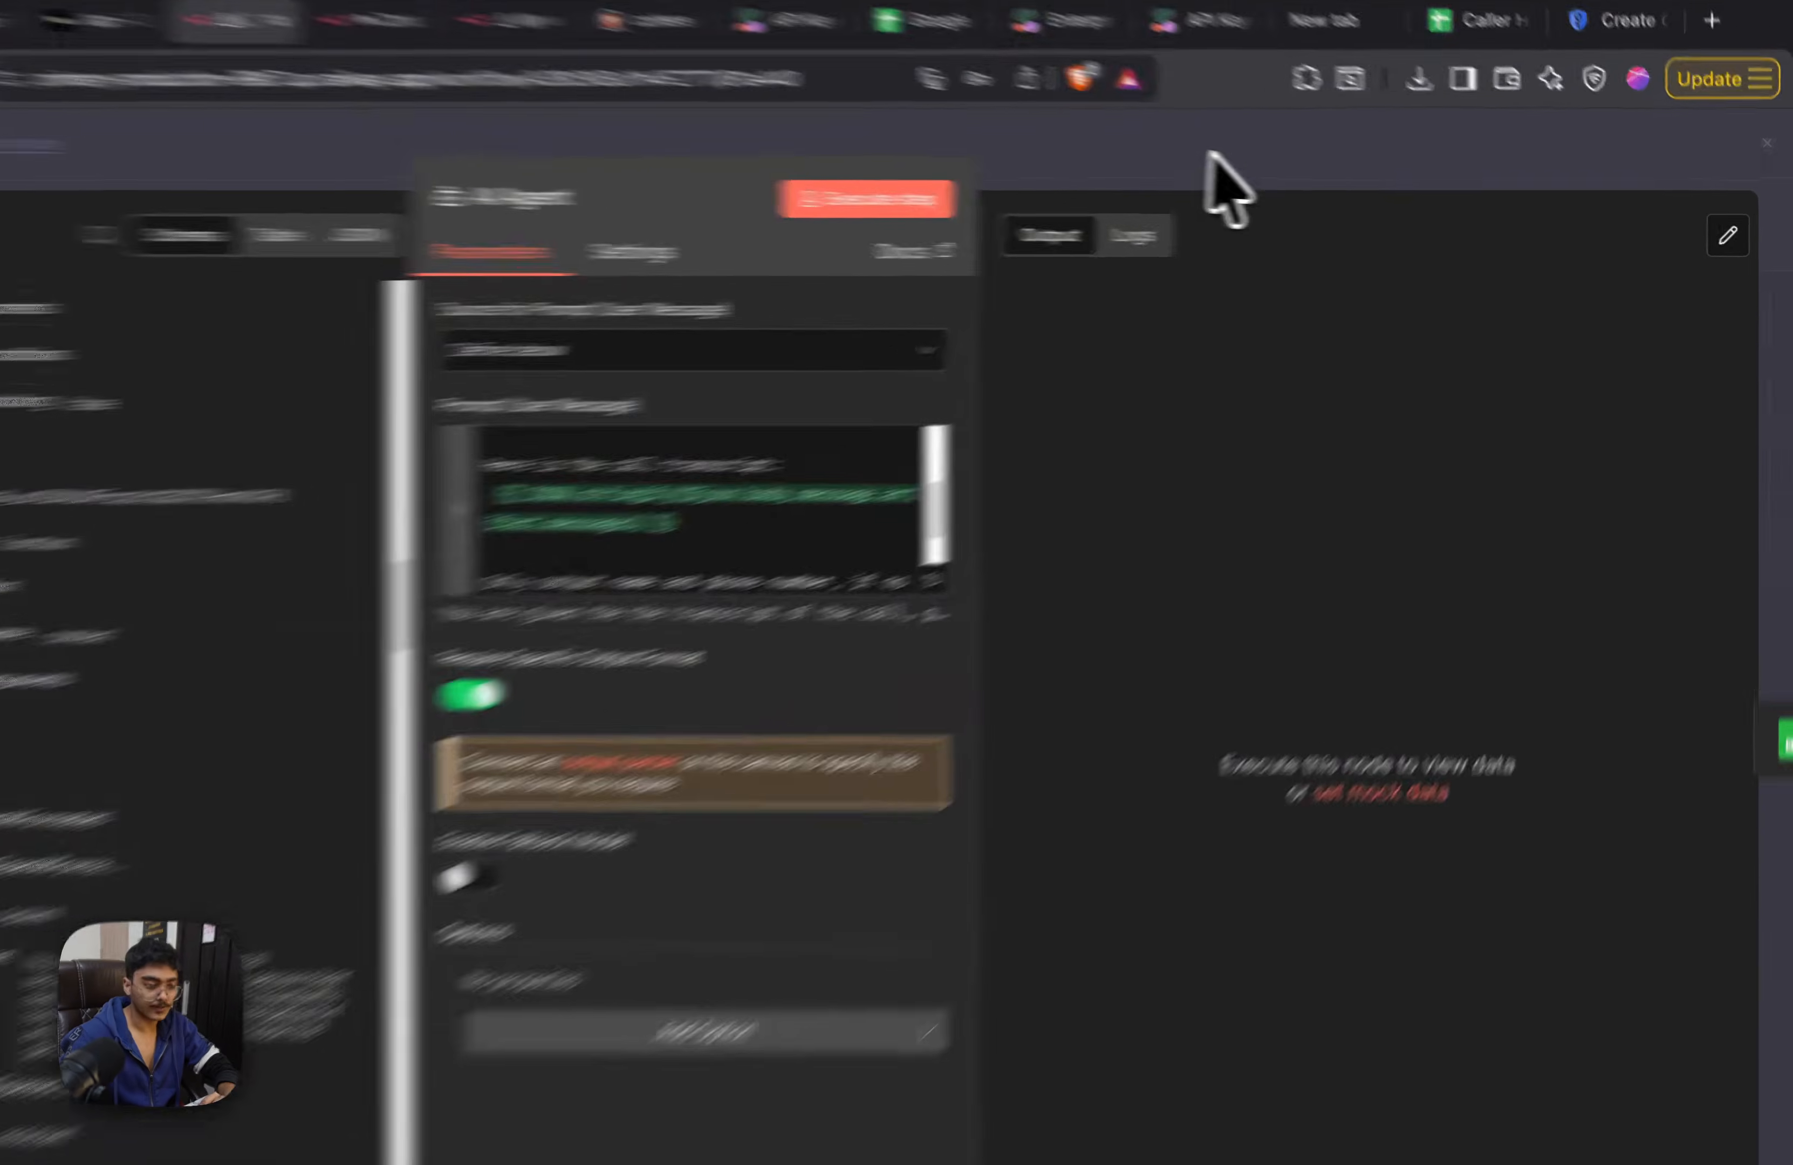
left_click(1319, 176)
Switch the workflow's execution trigger to Webhook1 and run the workflow from it
left_click_drag(1400, 734, 1405, 508)
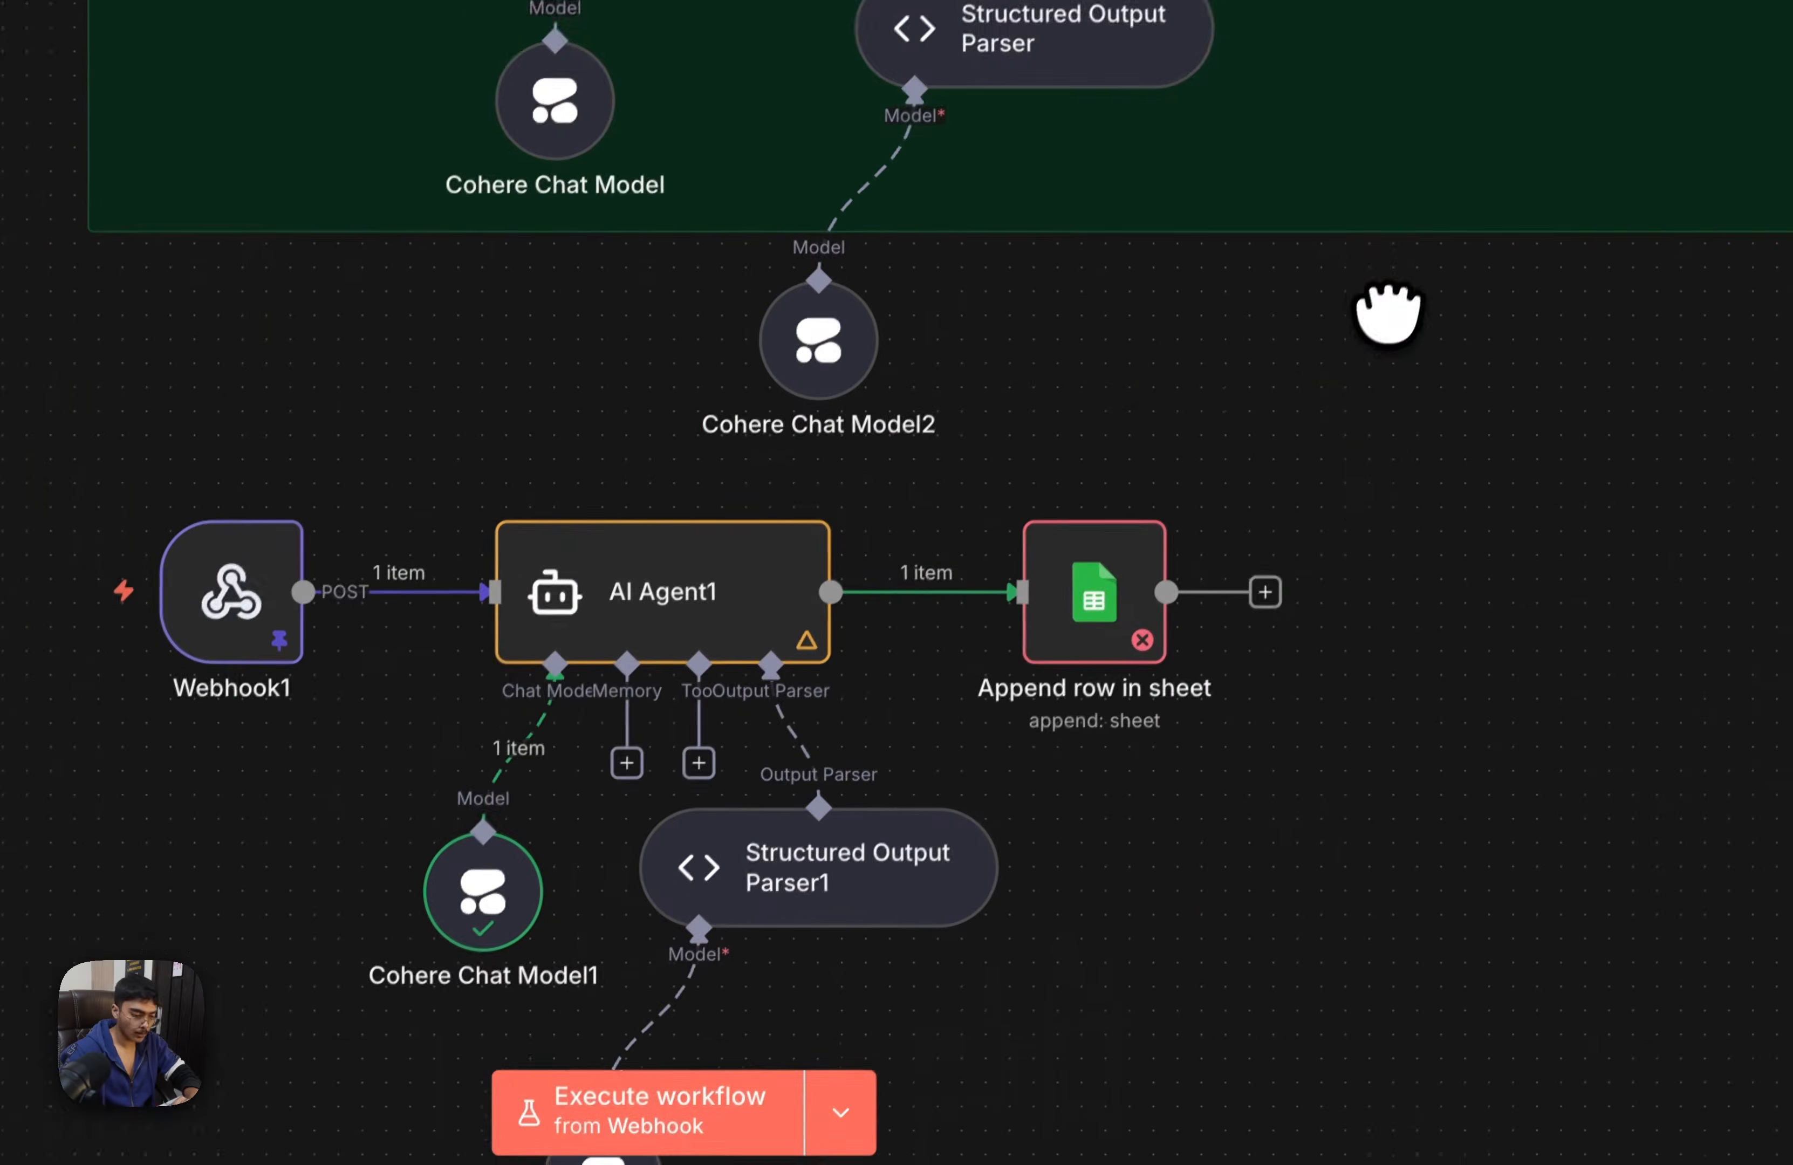
scroll(1373, 309, "down", 3)
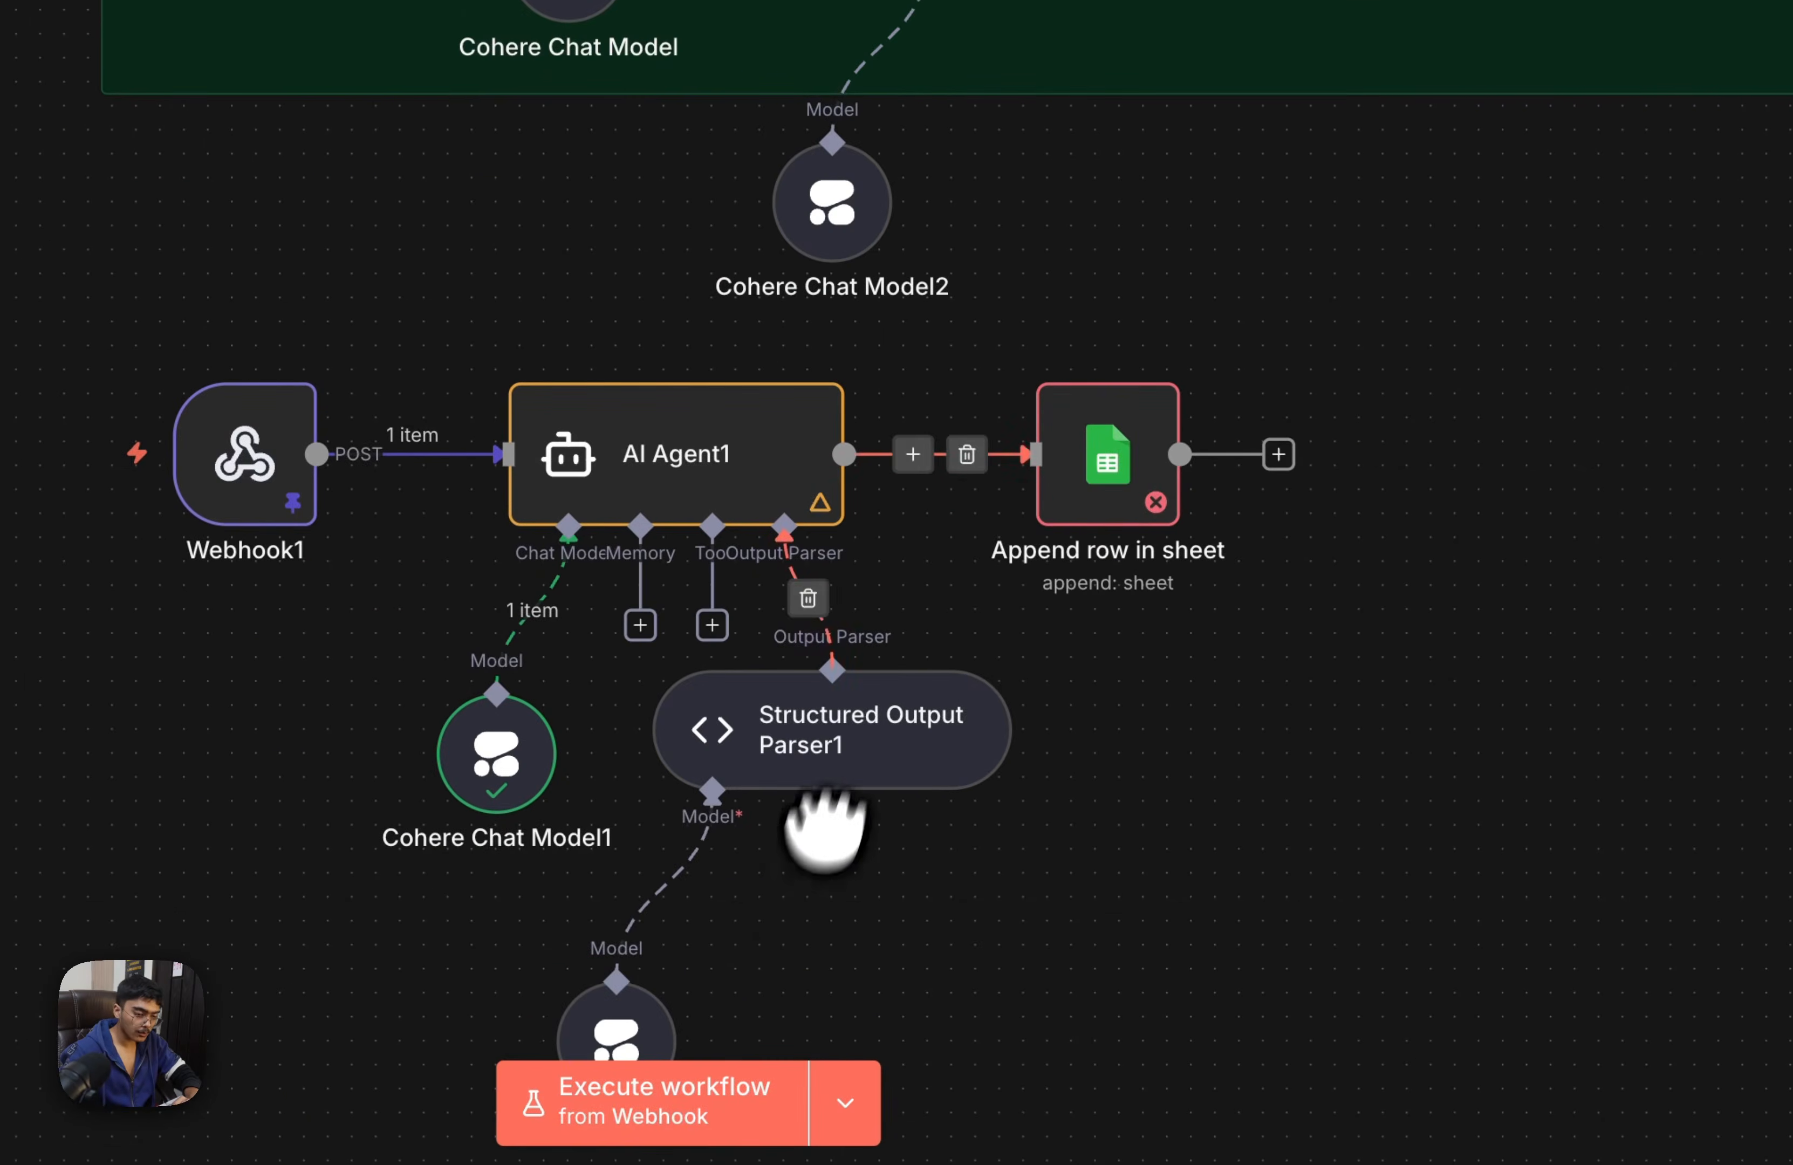
left_click(844, 1103)
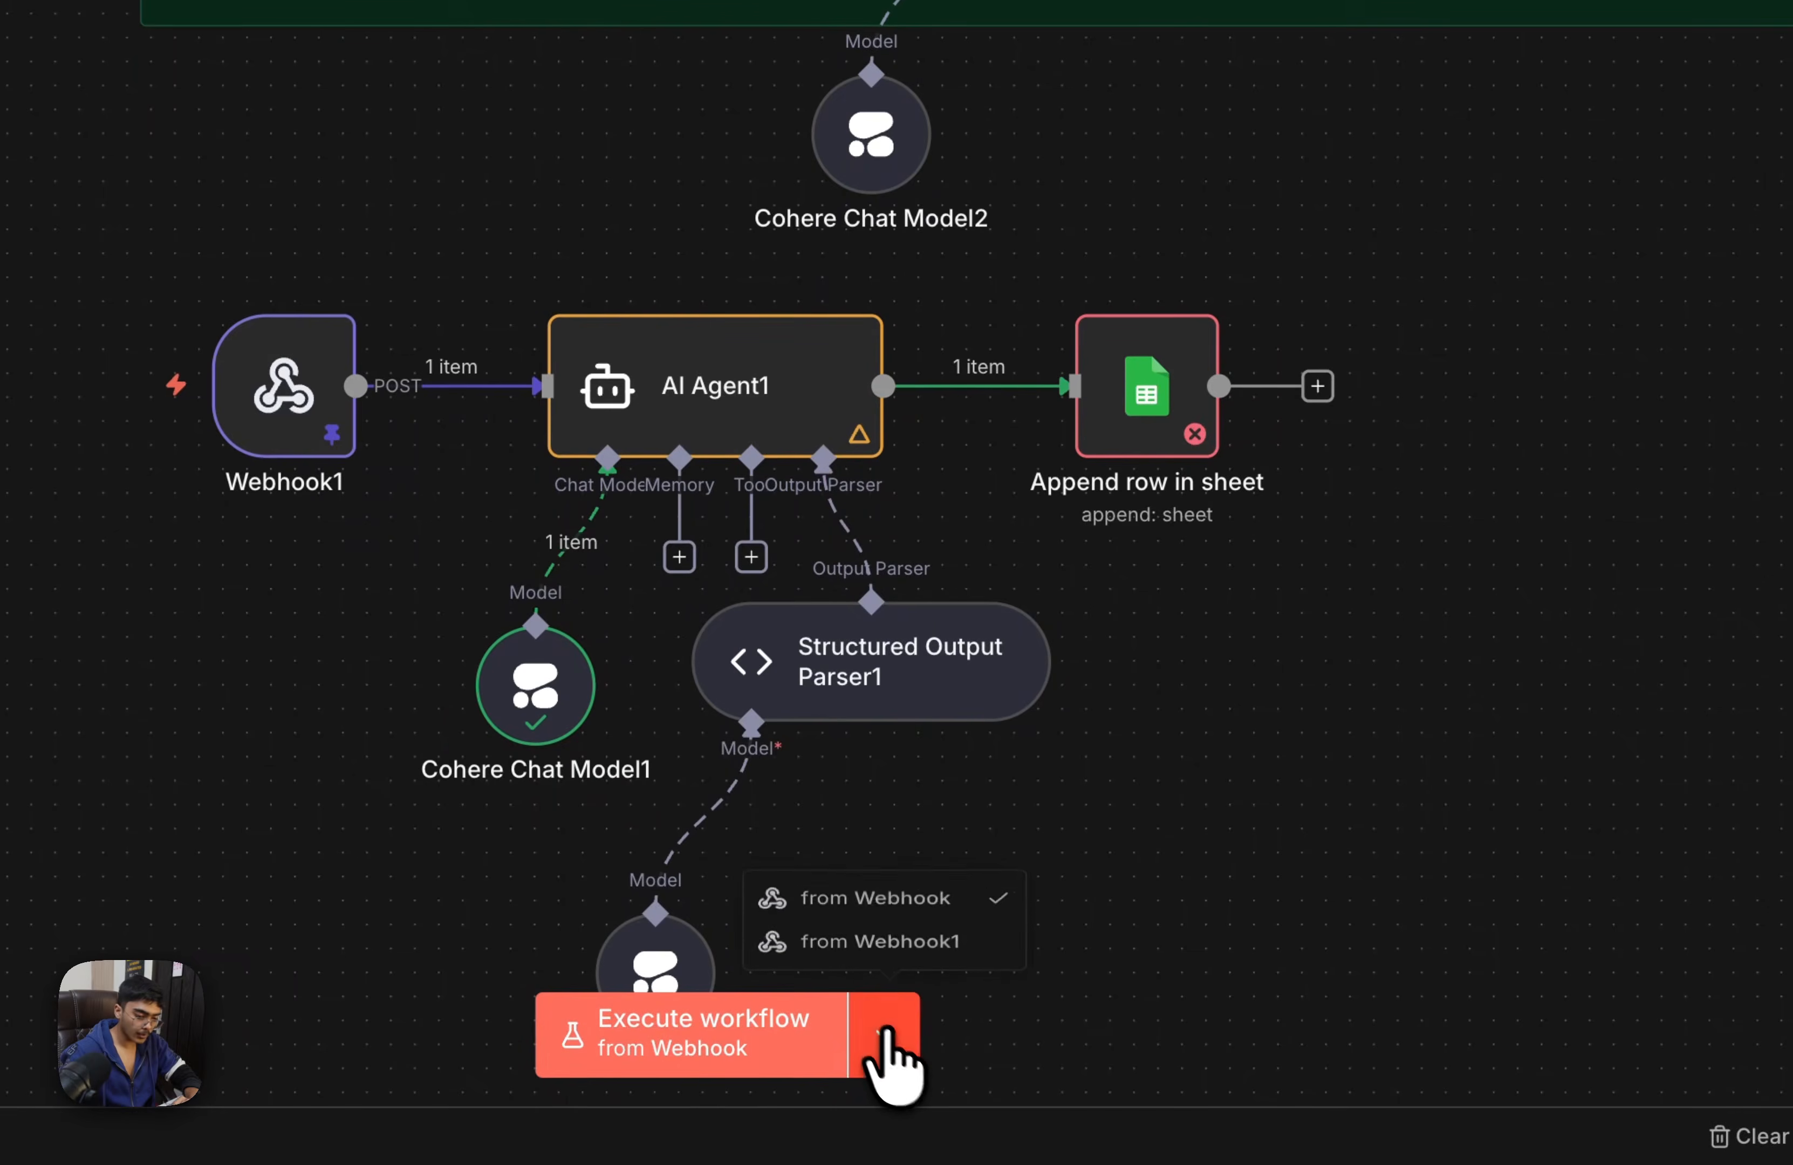
left_click(824, 941)
left_click(760, 1040)
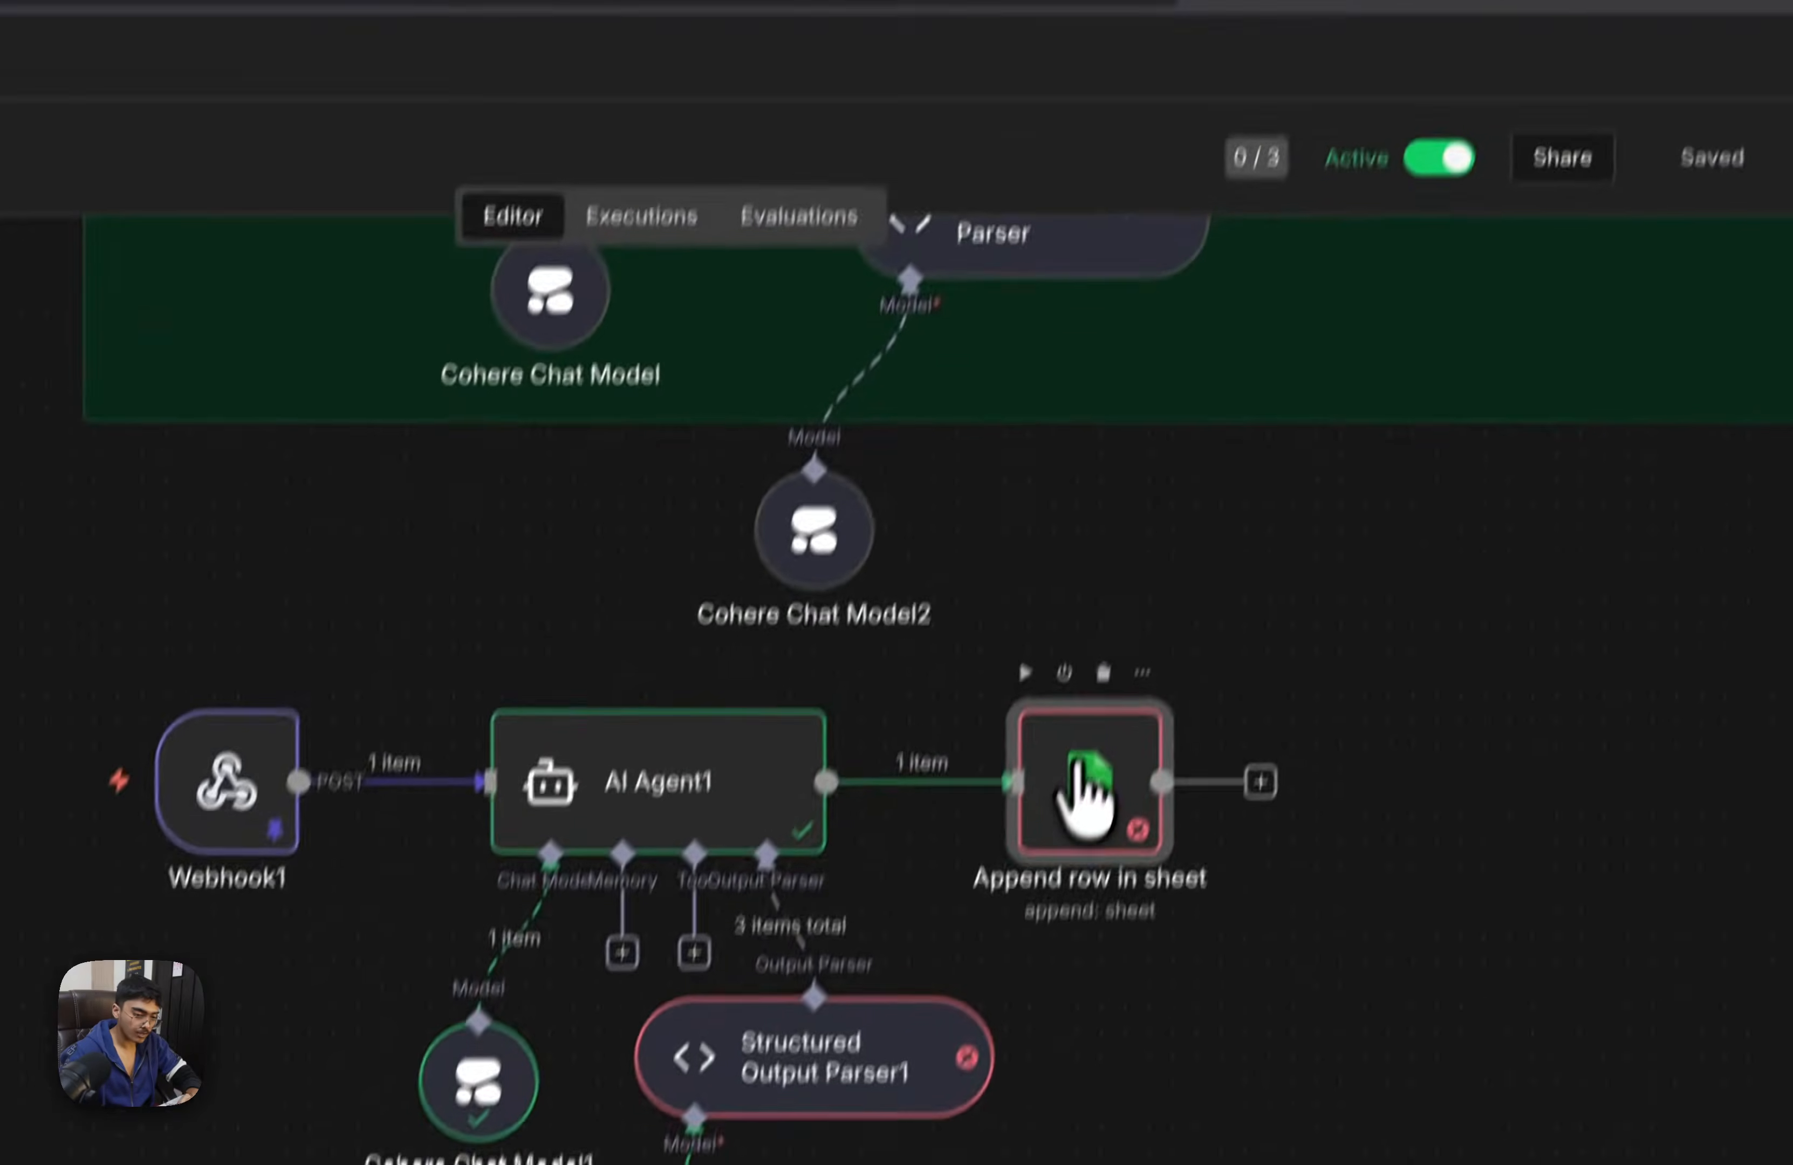
In the Append row in sheet node, map Name to output.name and Caller Number to output.Phone_Number from AI Agent1
double_click(1078, 764)
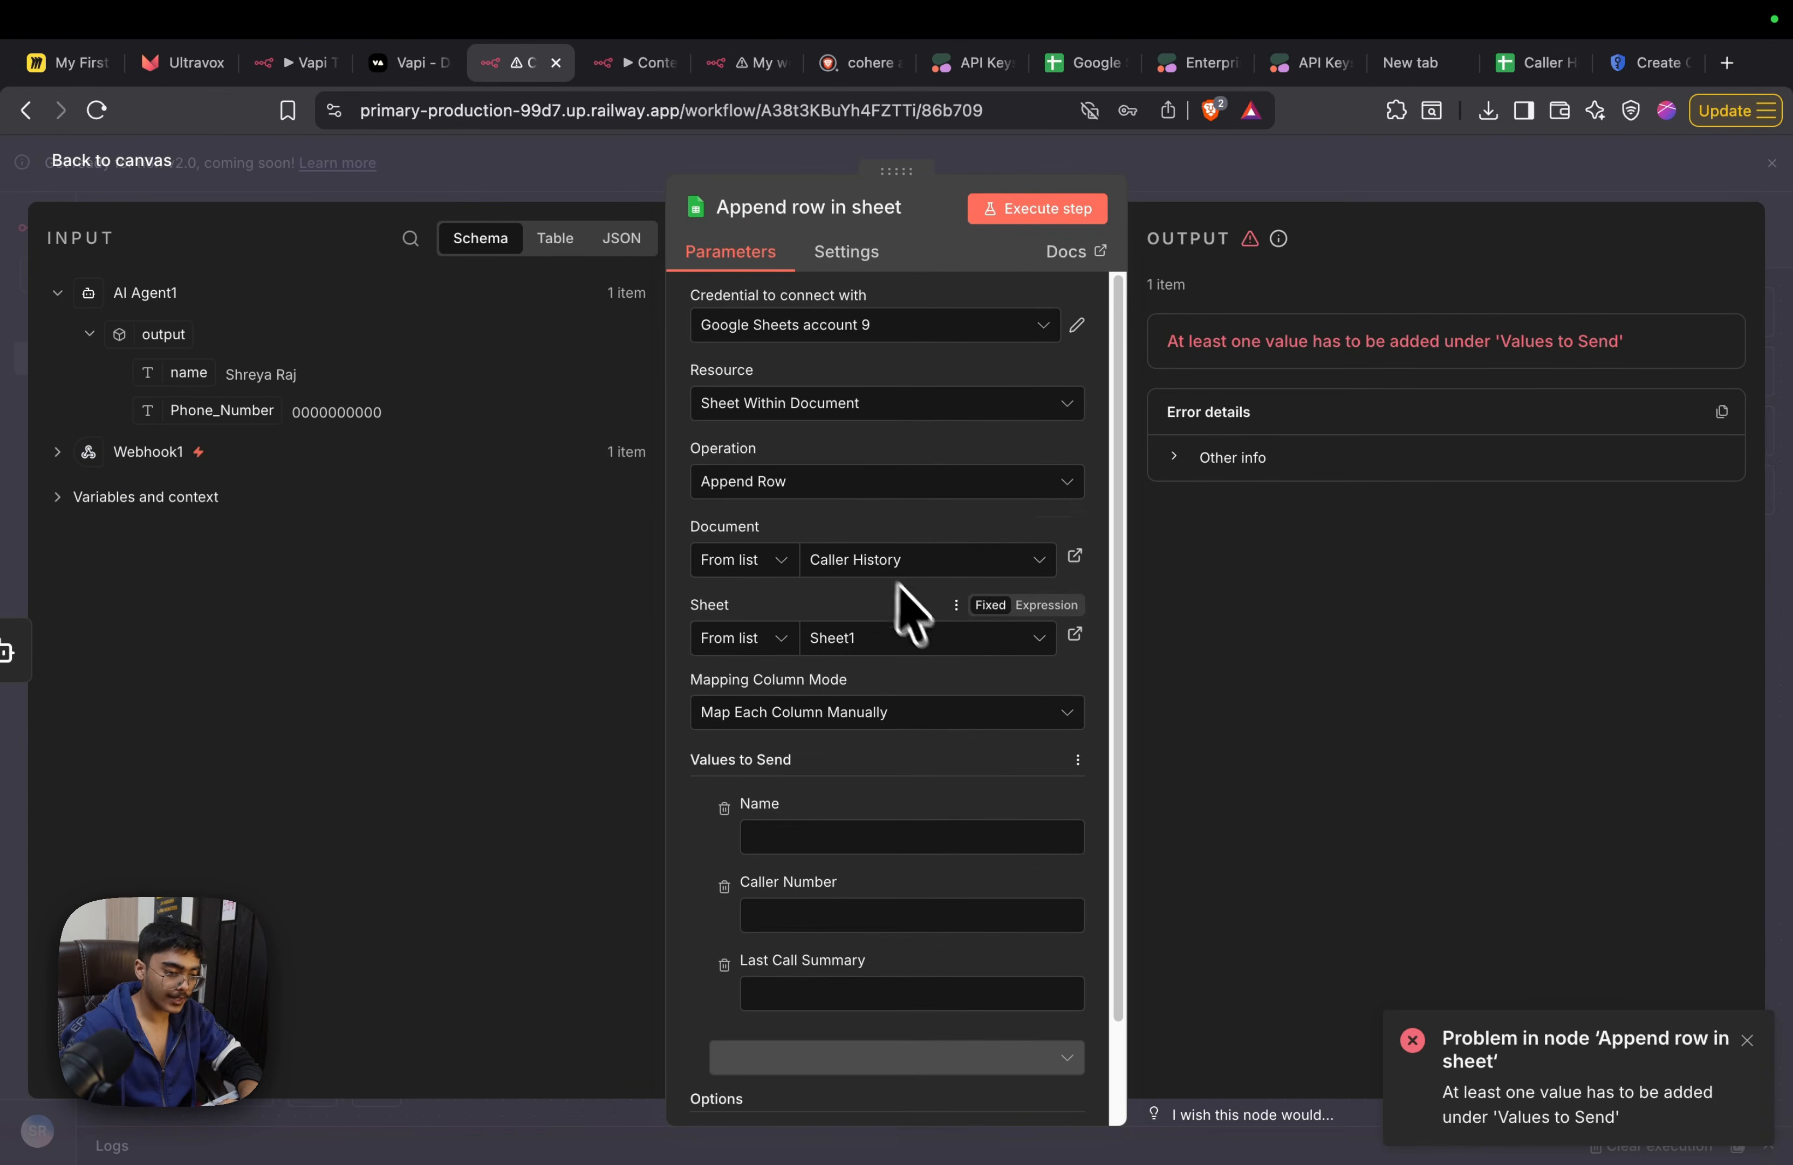
scroll(900, 590, "down", 3)
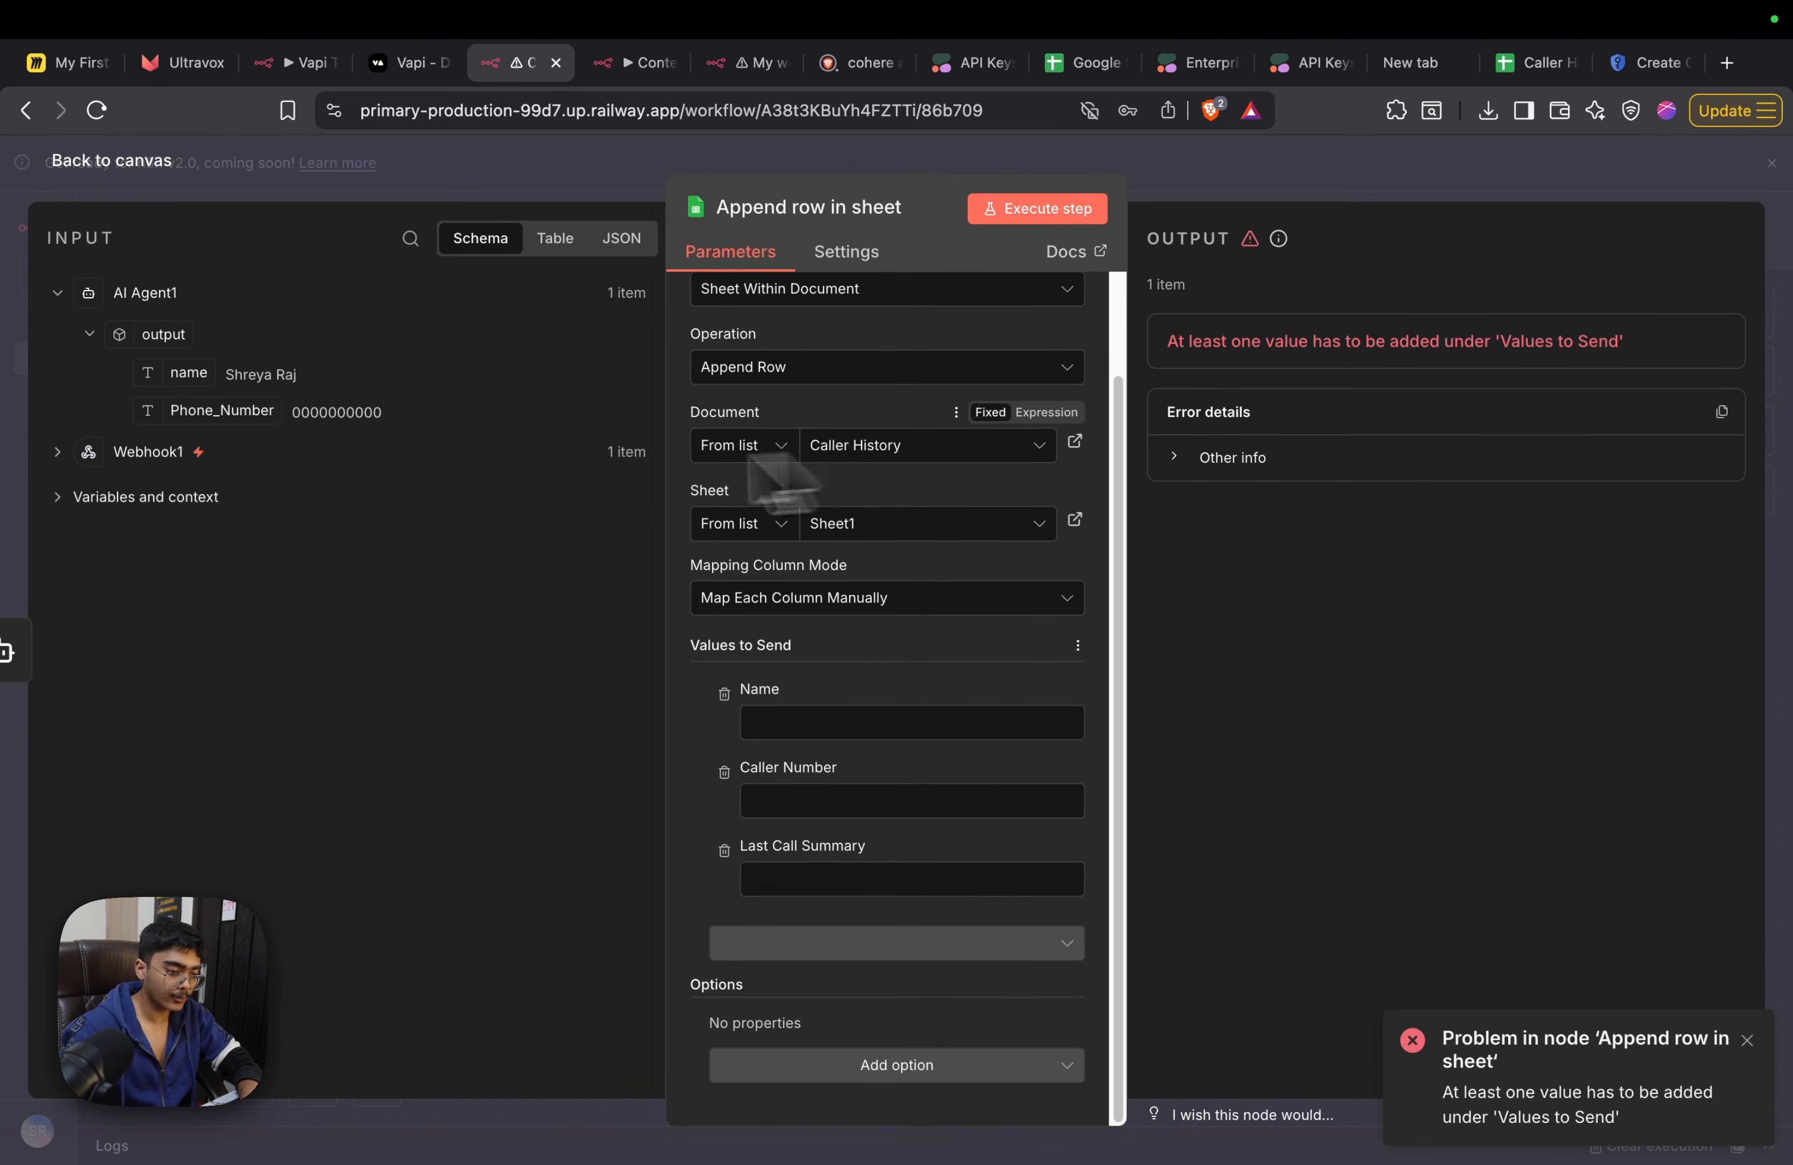
left_click_drag(190, 372, 764, 726)
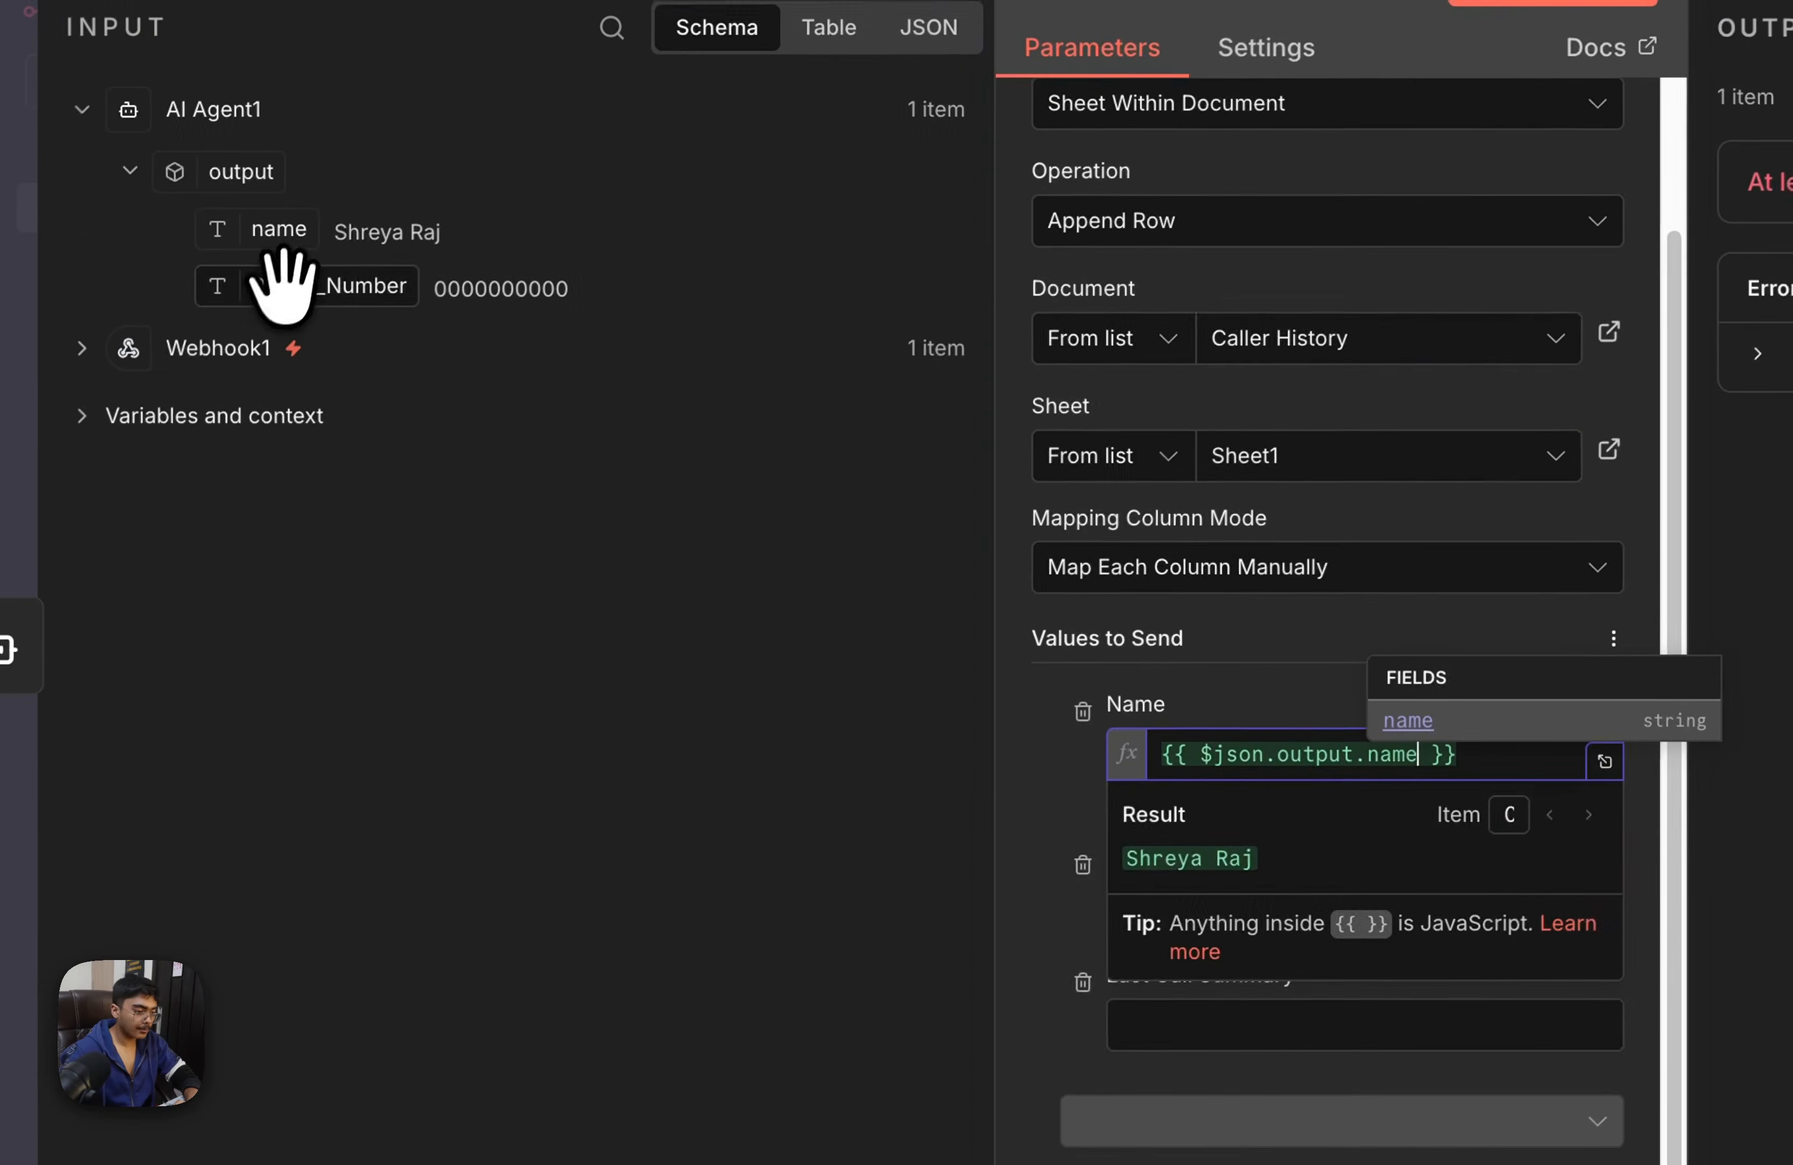
left_click_drag(186, 364, 806, 882)
left_click_drag(937, 802, 1135, 904)
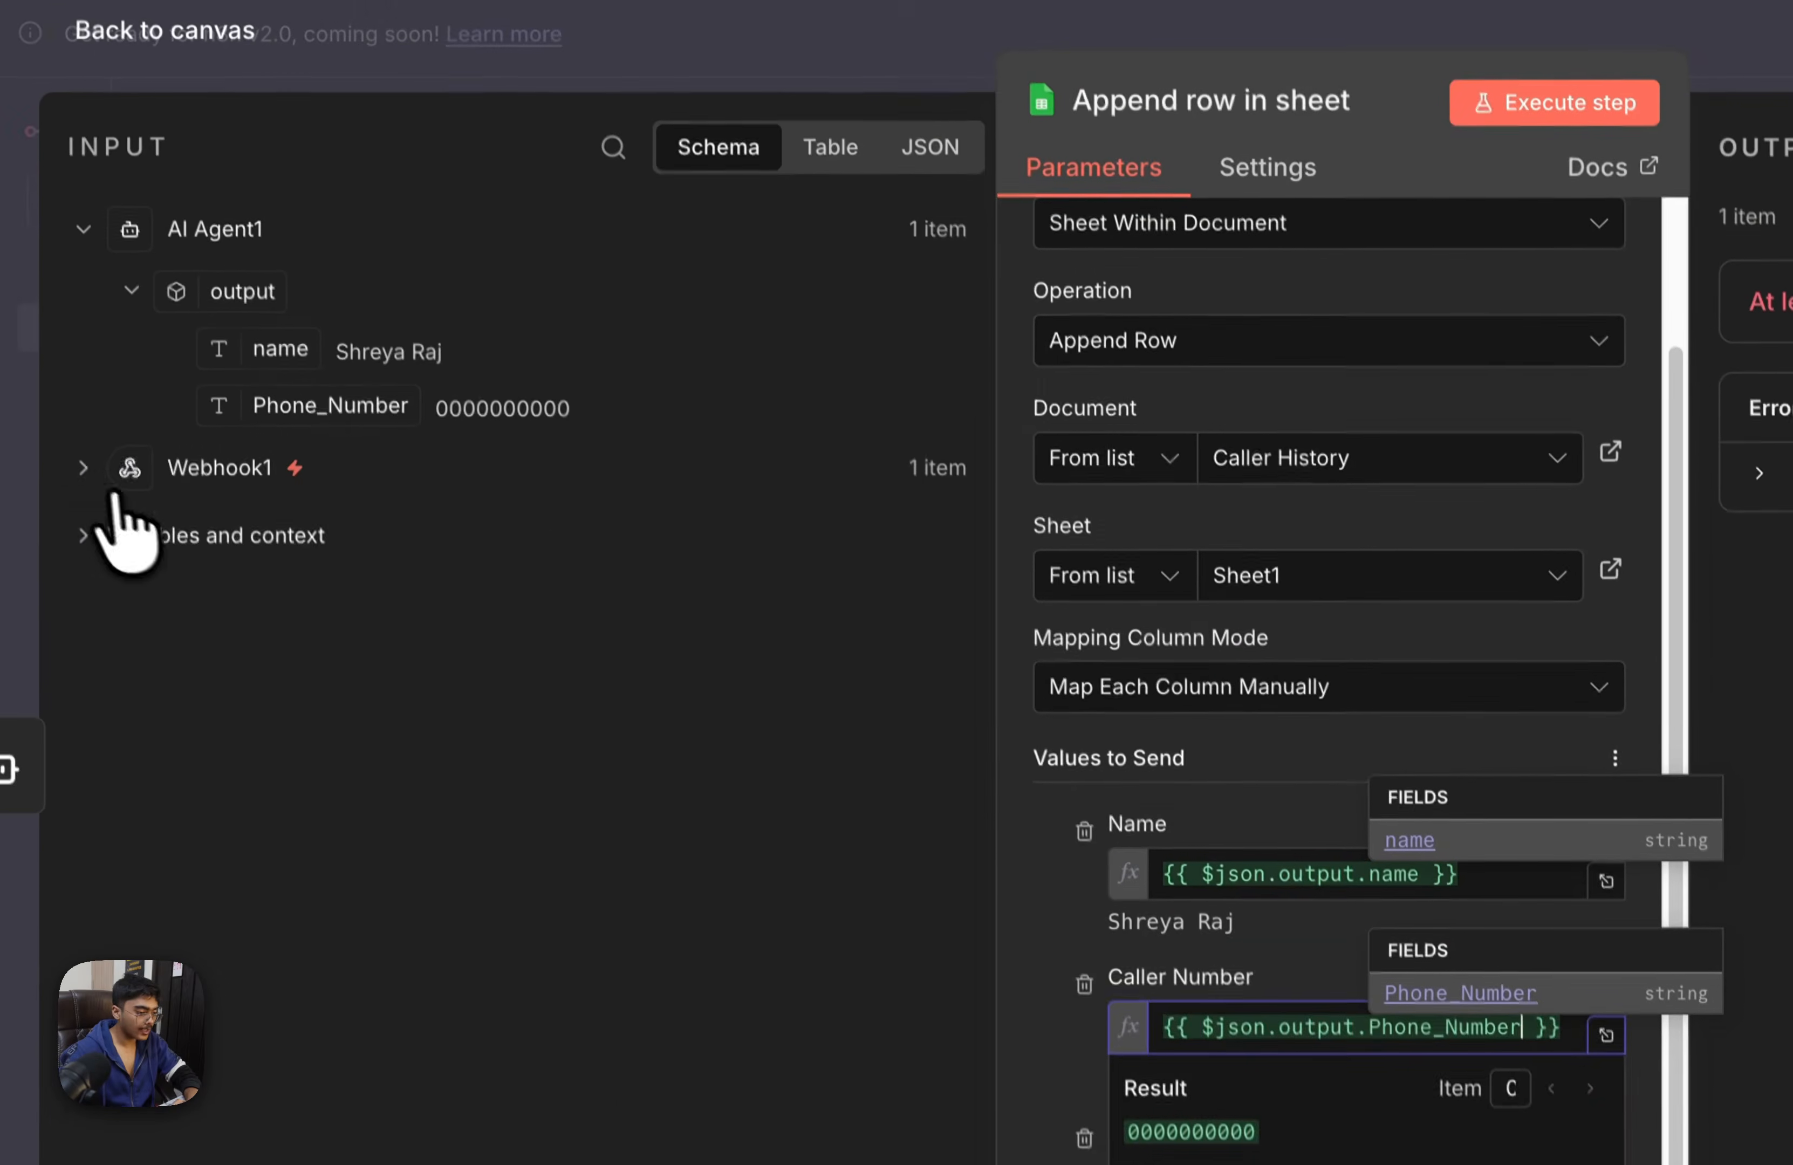
Search the node's input for summary and map Last Call Summary to Webhook1's body.message.analysis.summary
left_click(88, 347)
left_click(605, 162)
type("s")
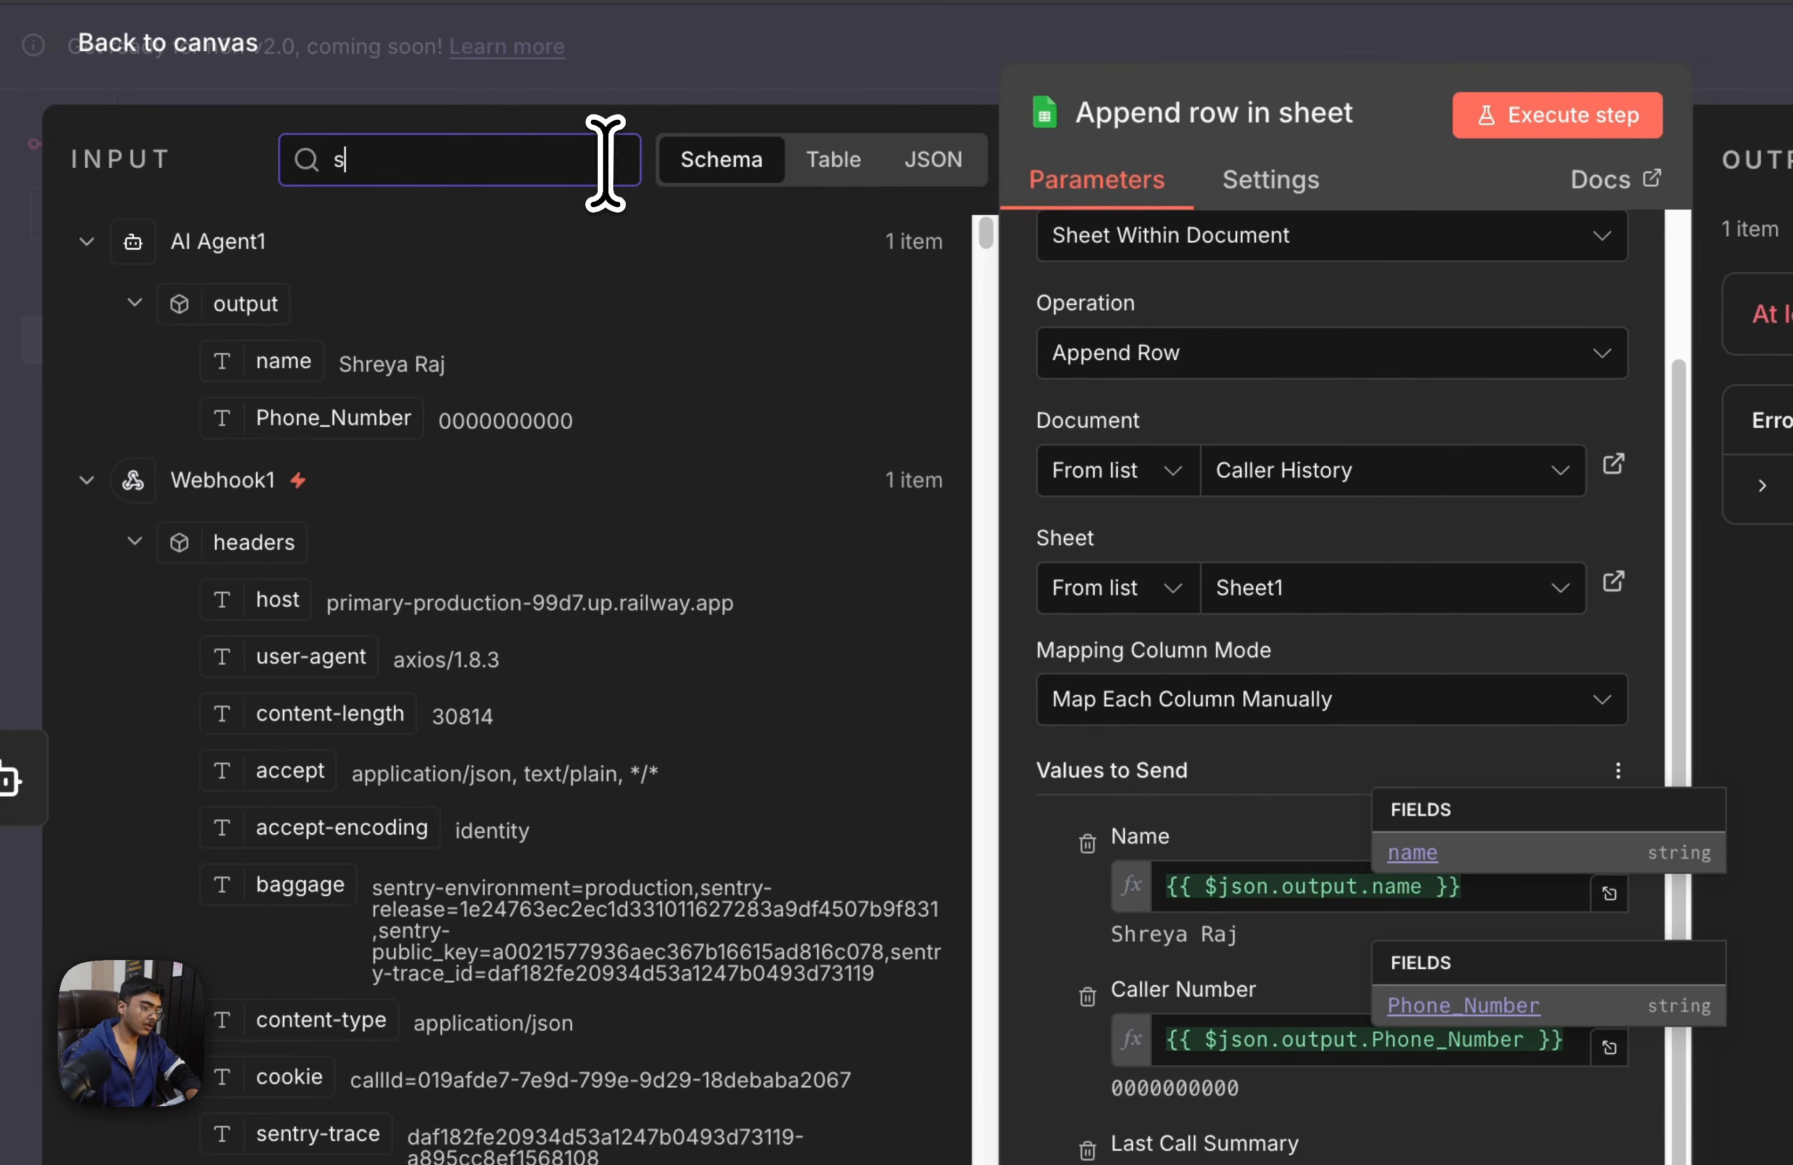
type("ummary")
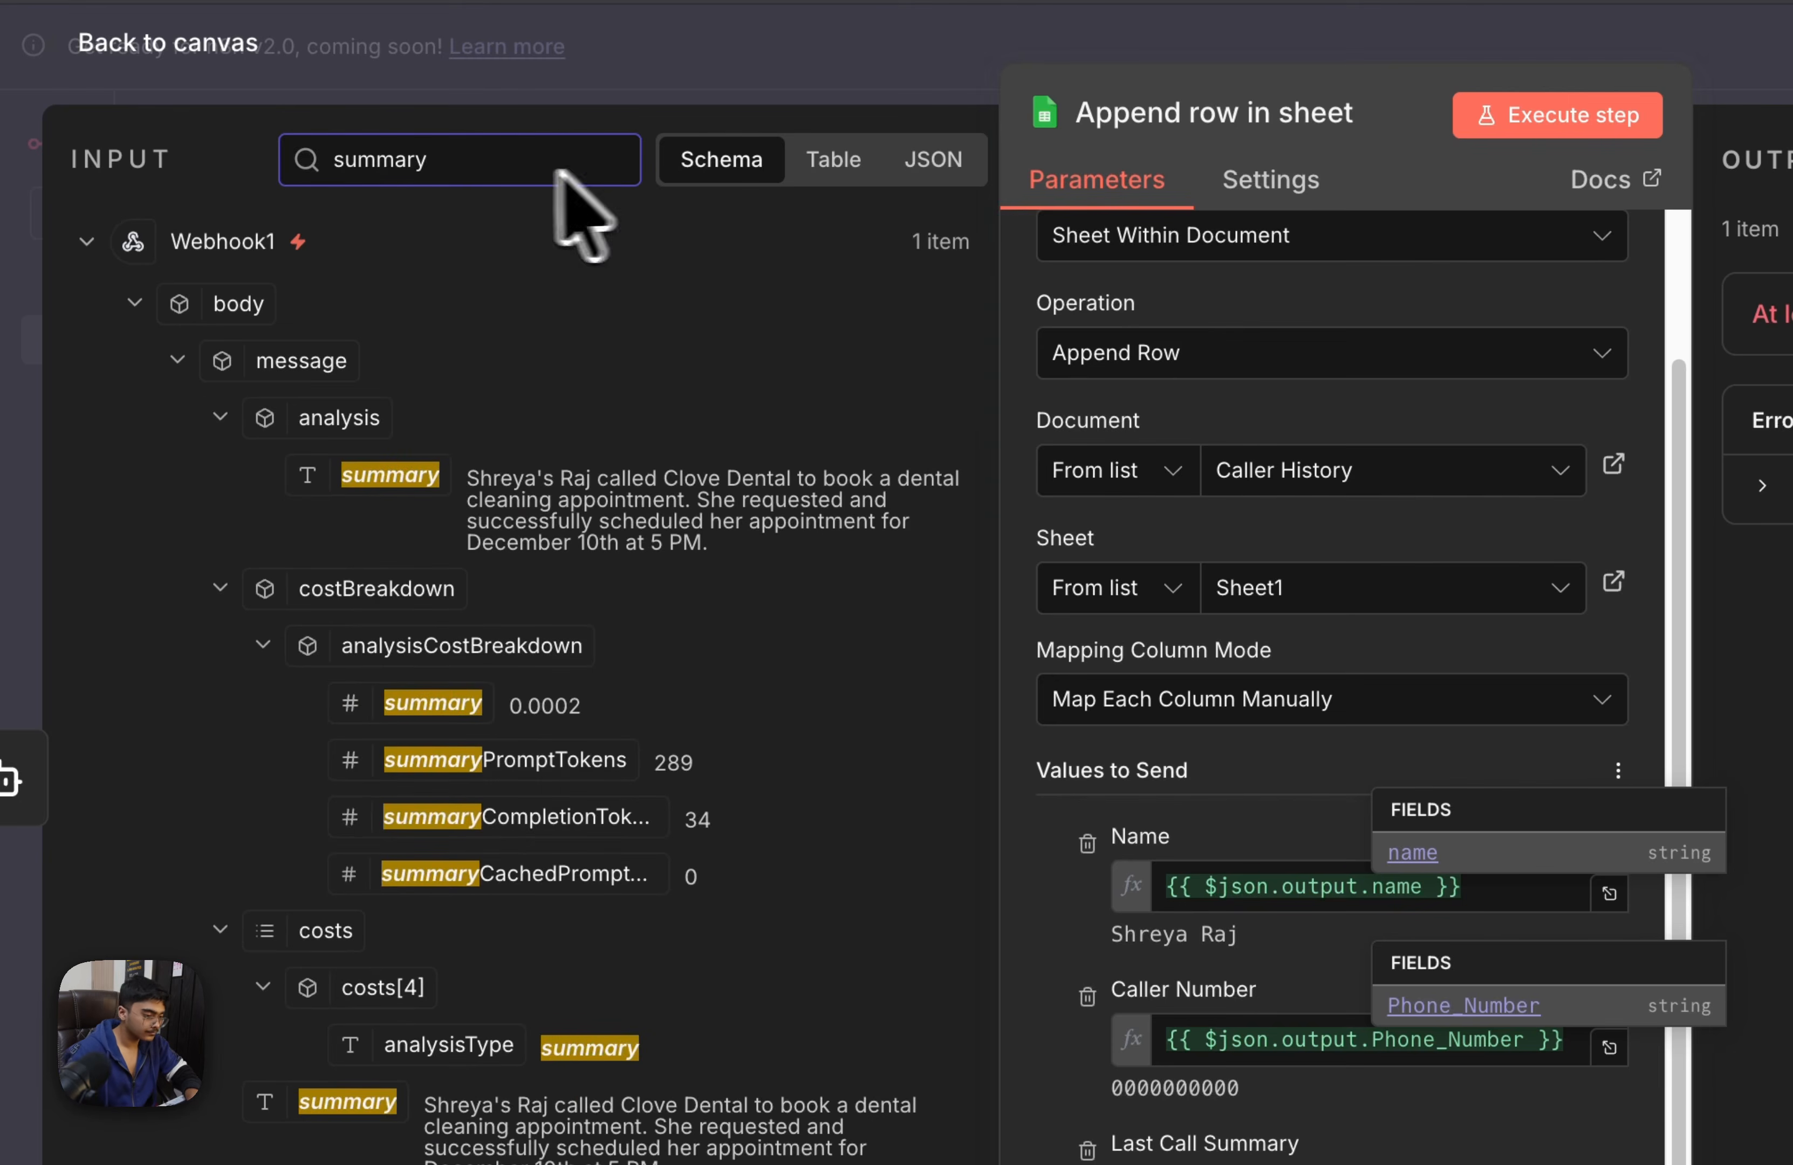
left_click_drag(393, 476, 726, 955)
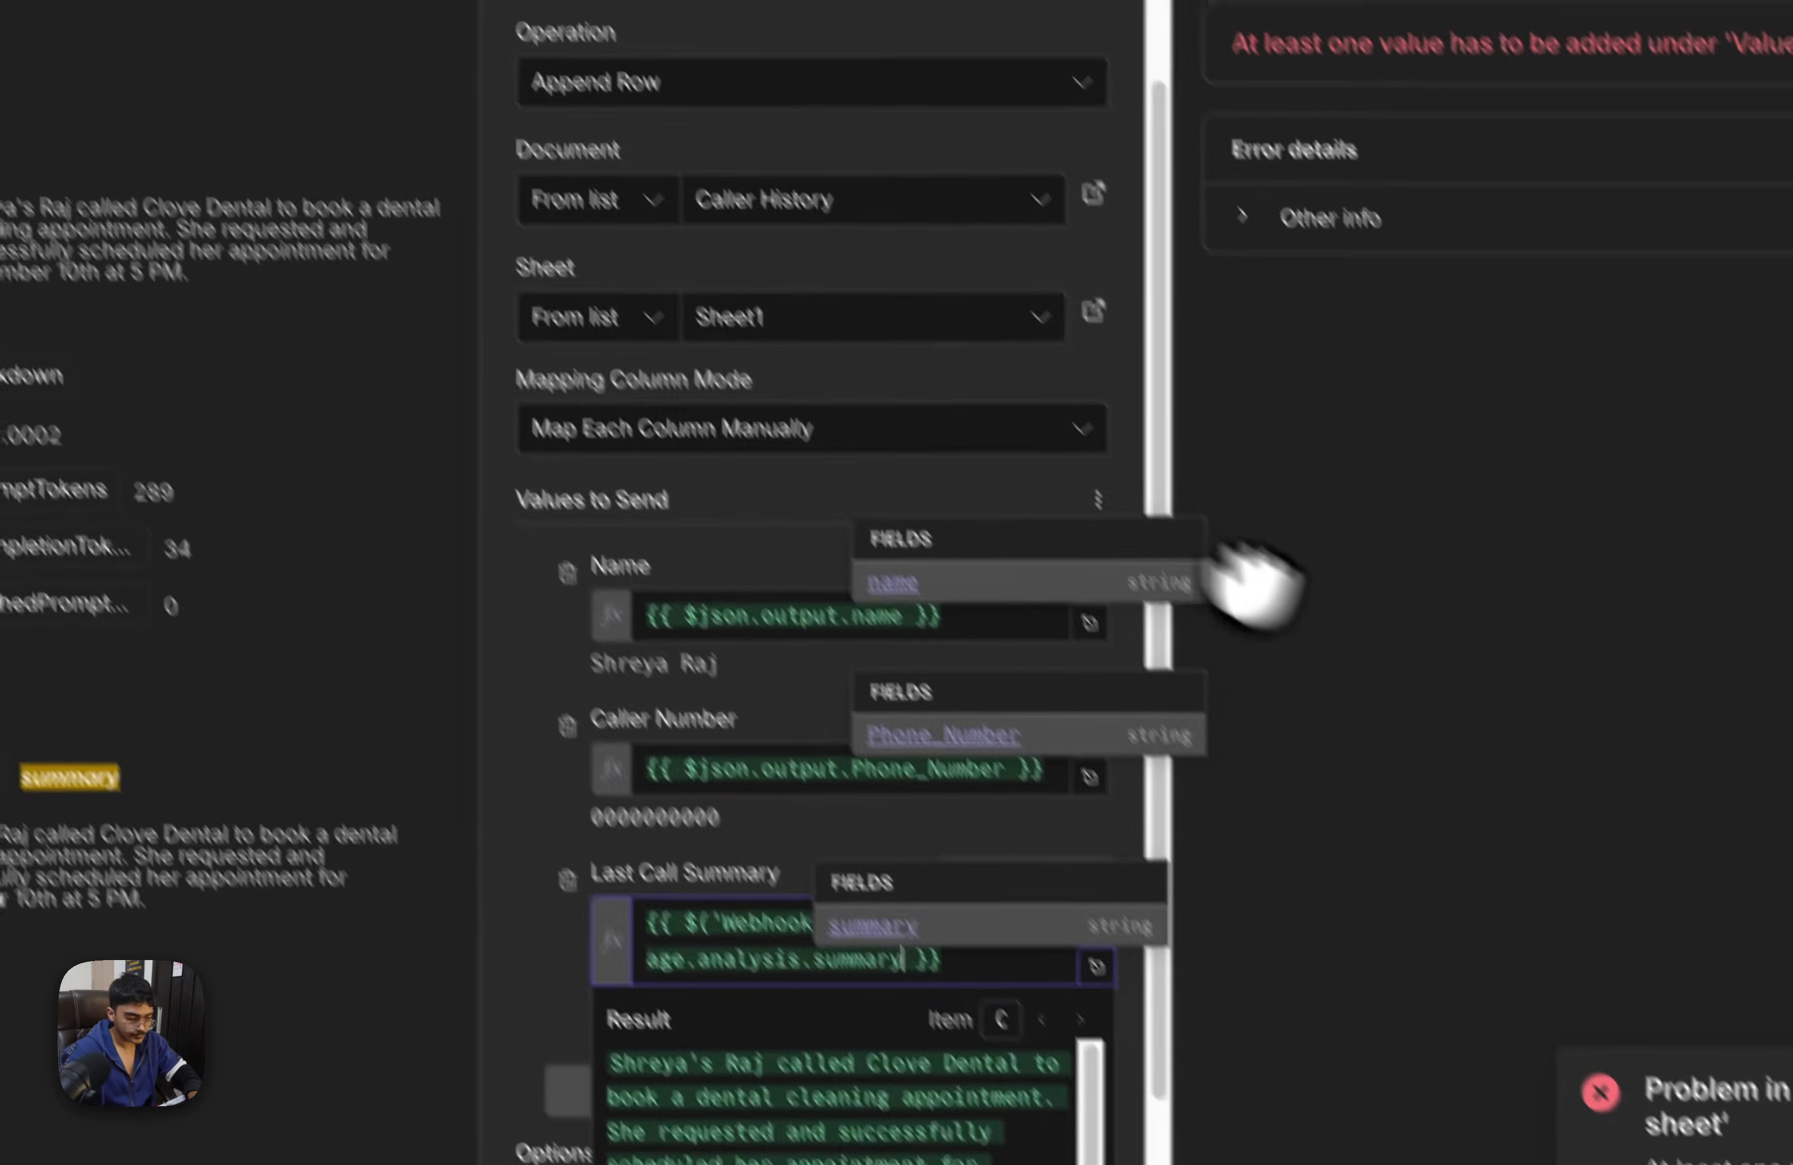
left_click(1527, 877)
scroll(772, 847, "down", 2)
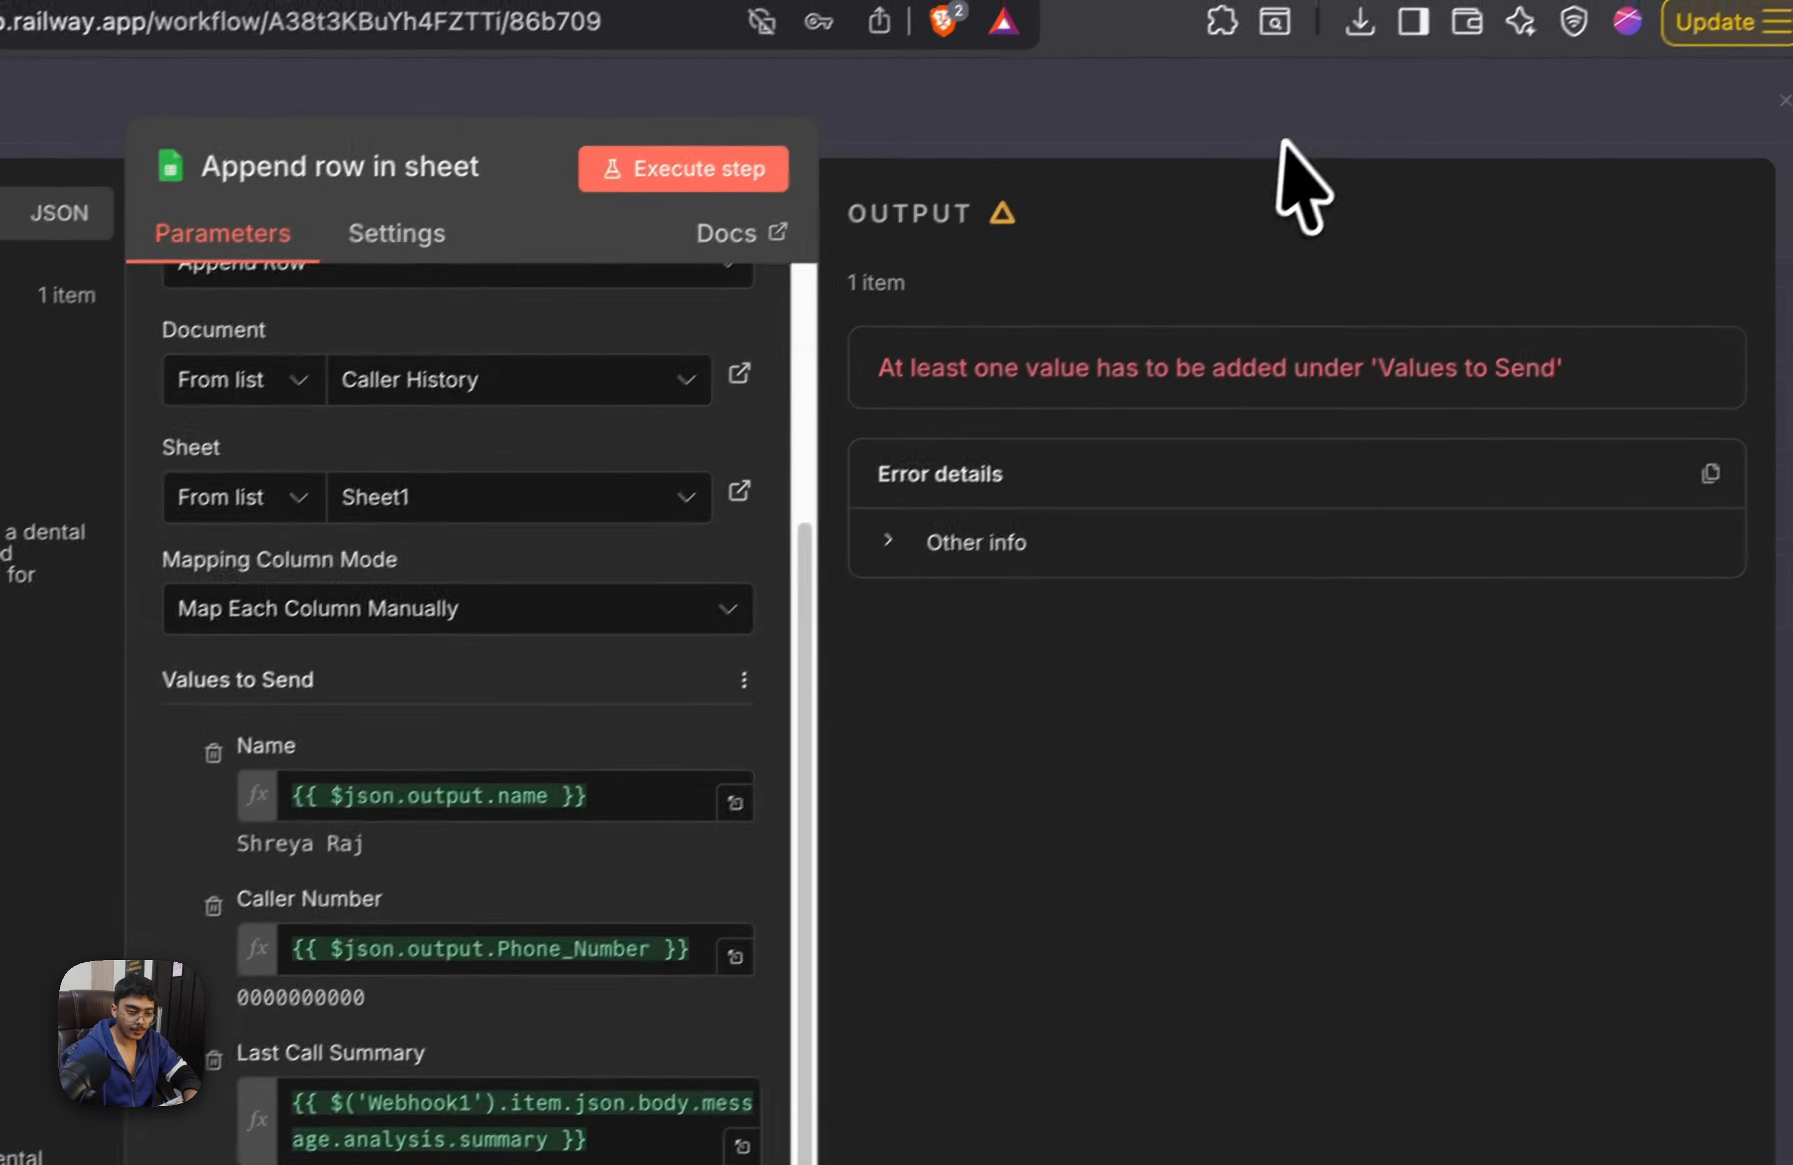
Return to the canvas, save the workflow with the mapped columns and execute it from Webhook1 again
left_click(1290, 180)
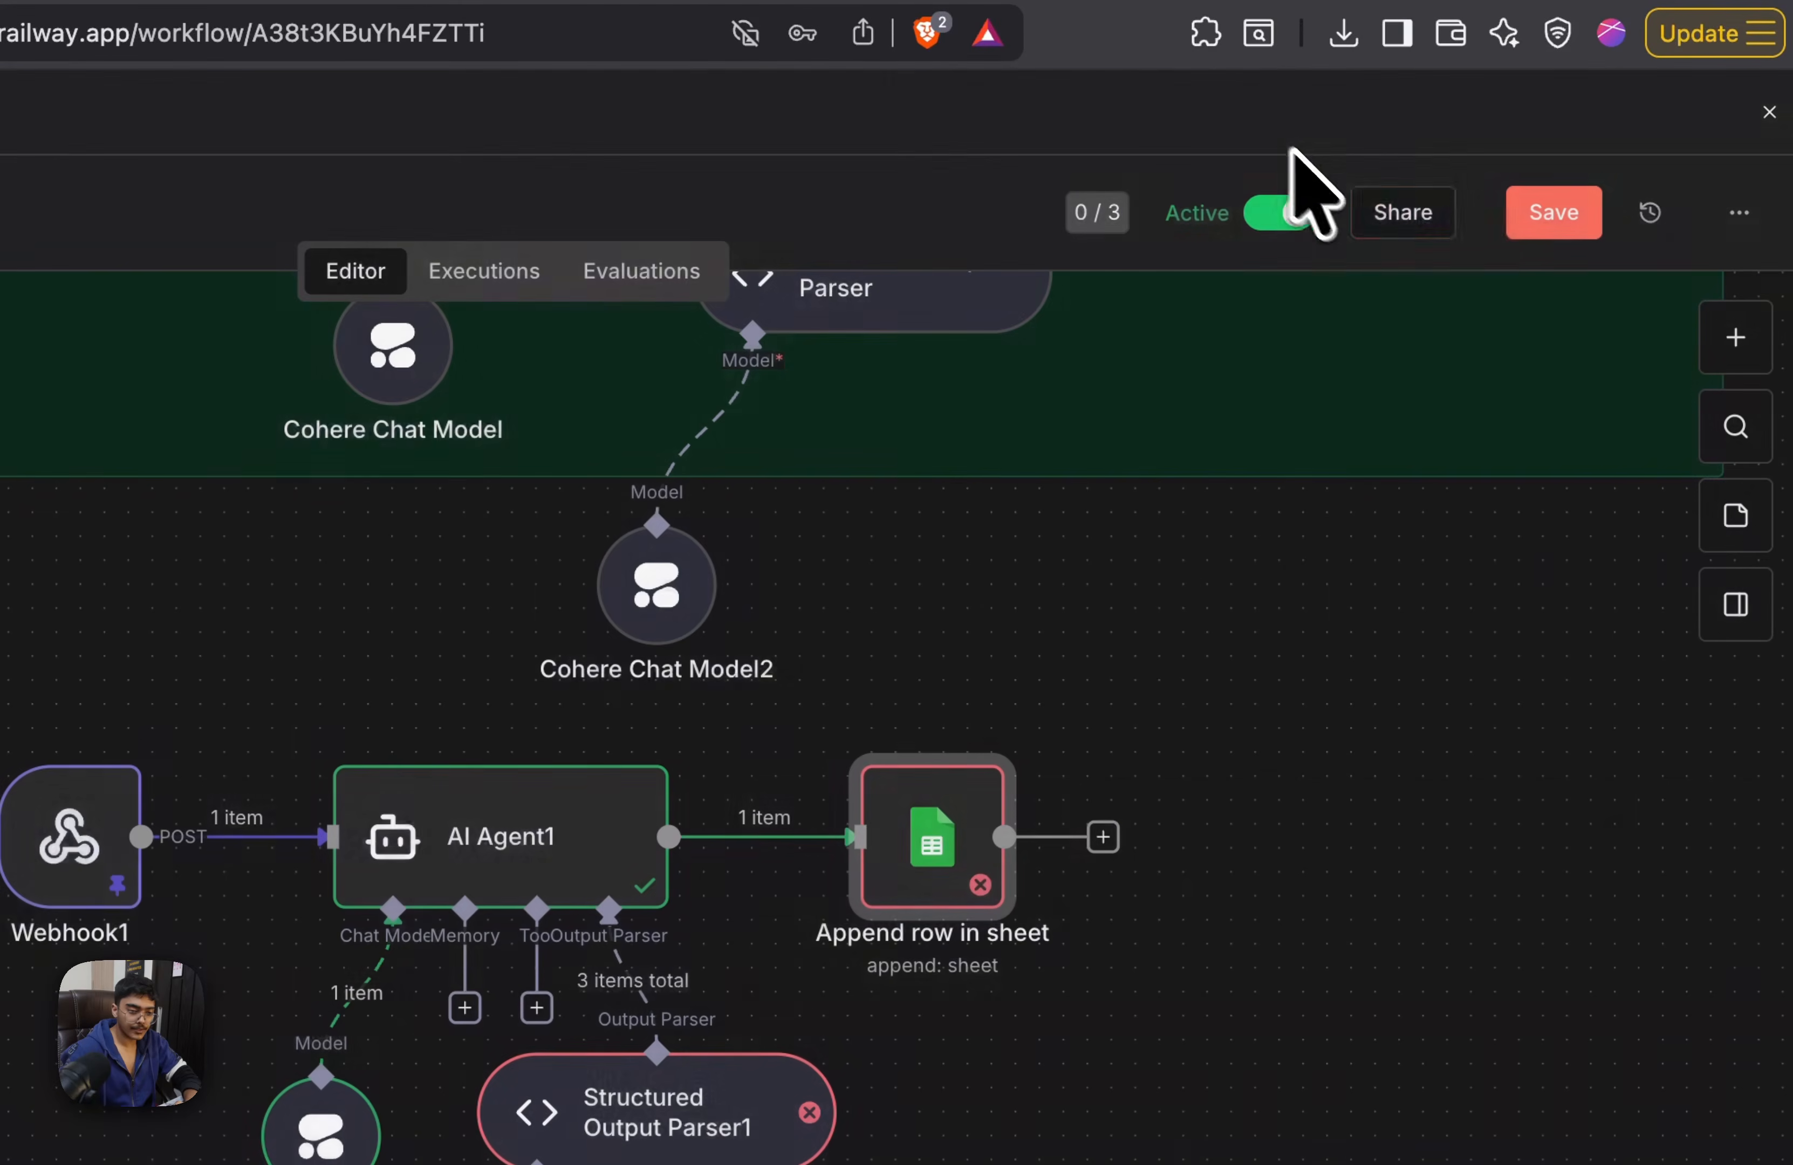
left_click(1531, 223)
left_click(578, 1164)
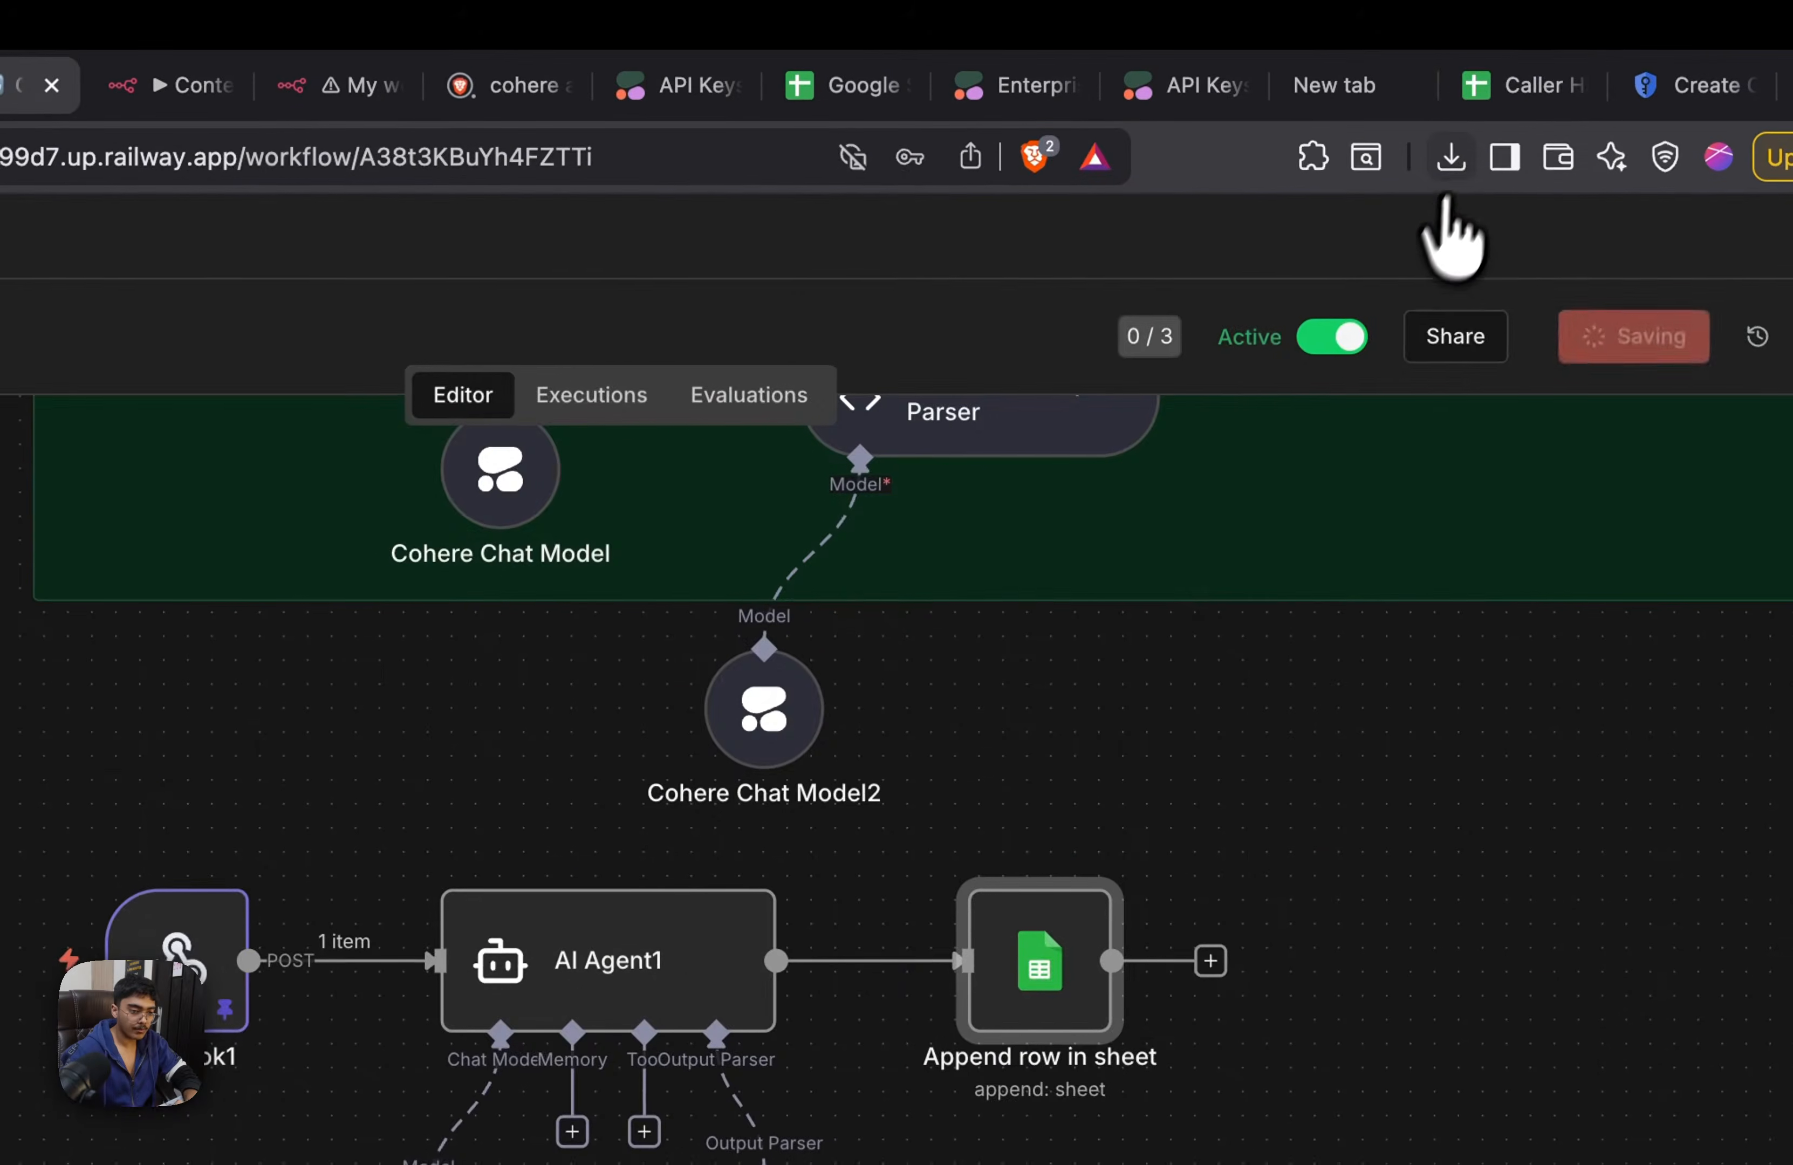
Place the Caller History spreadsheet tab next to the workflow's tab and check both the execution and the sheet
left_click_drag(1494, 87, 811, 117)
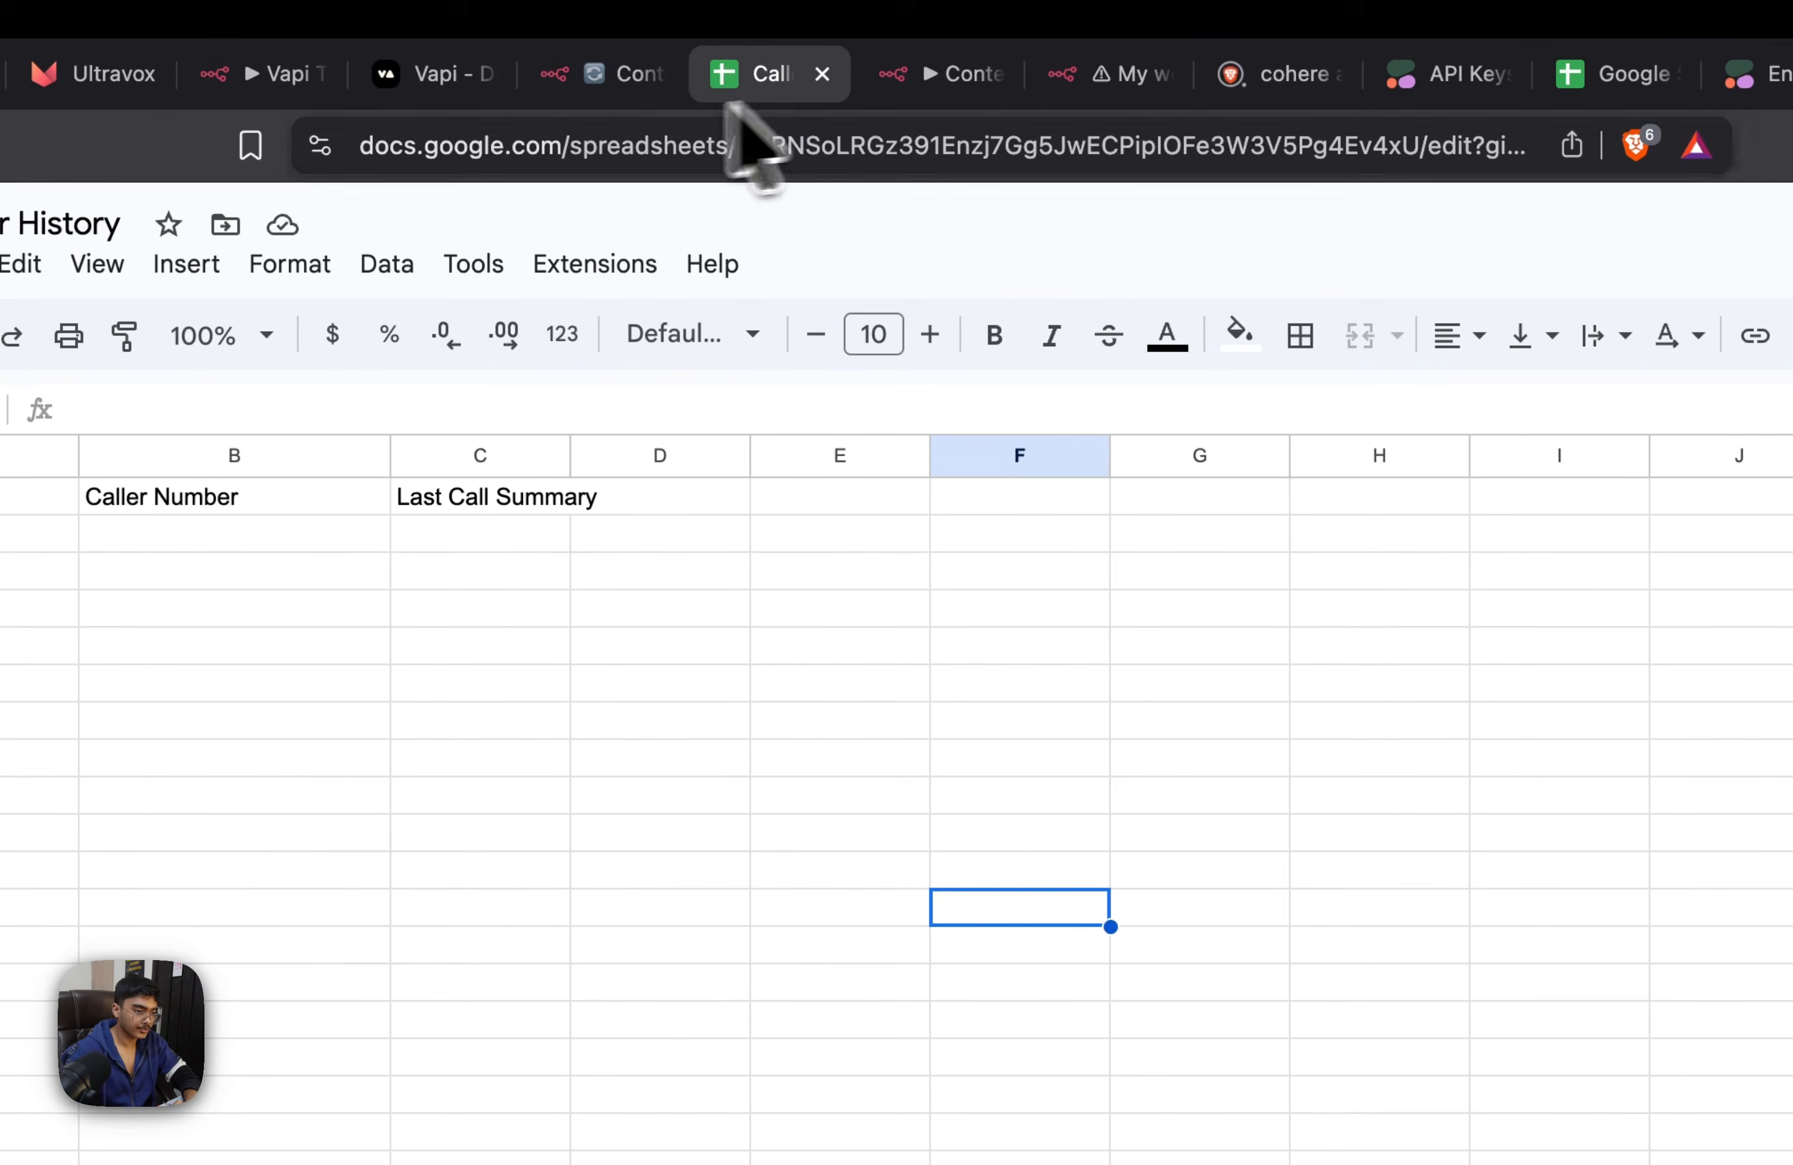
left_click(588, 72)
left_click(726, 73)
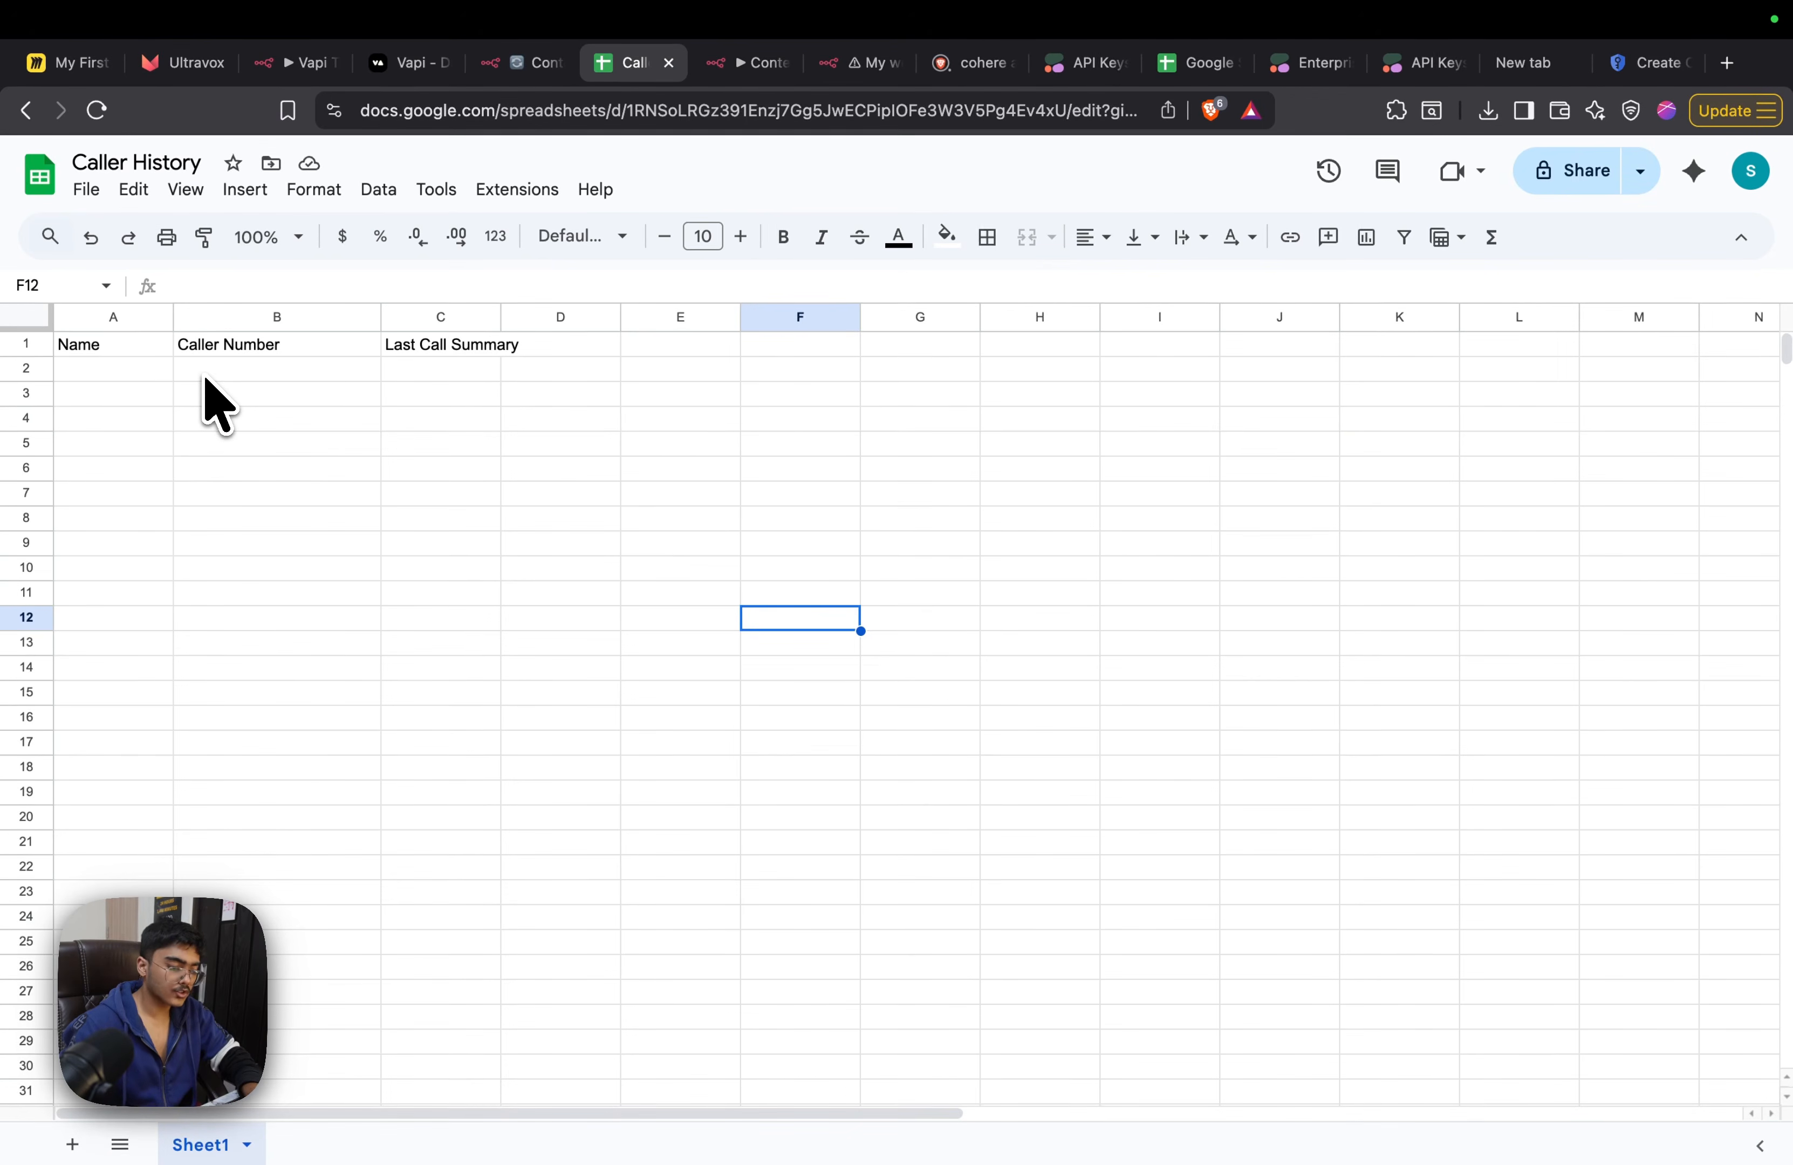
Open Google Sheets in a new browser tab and start a blank spreadsheet
key("super+t")
type("g")
key("BackSpace")
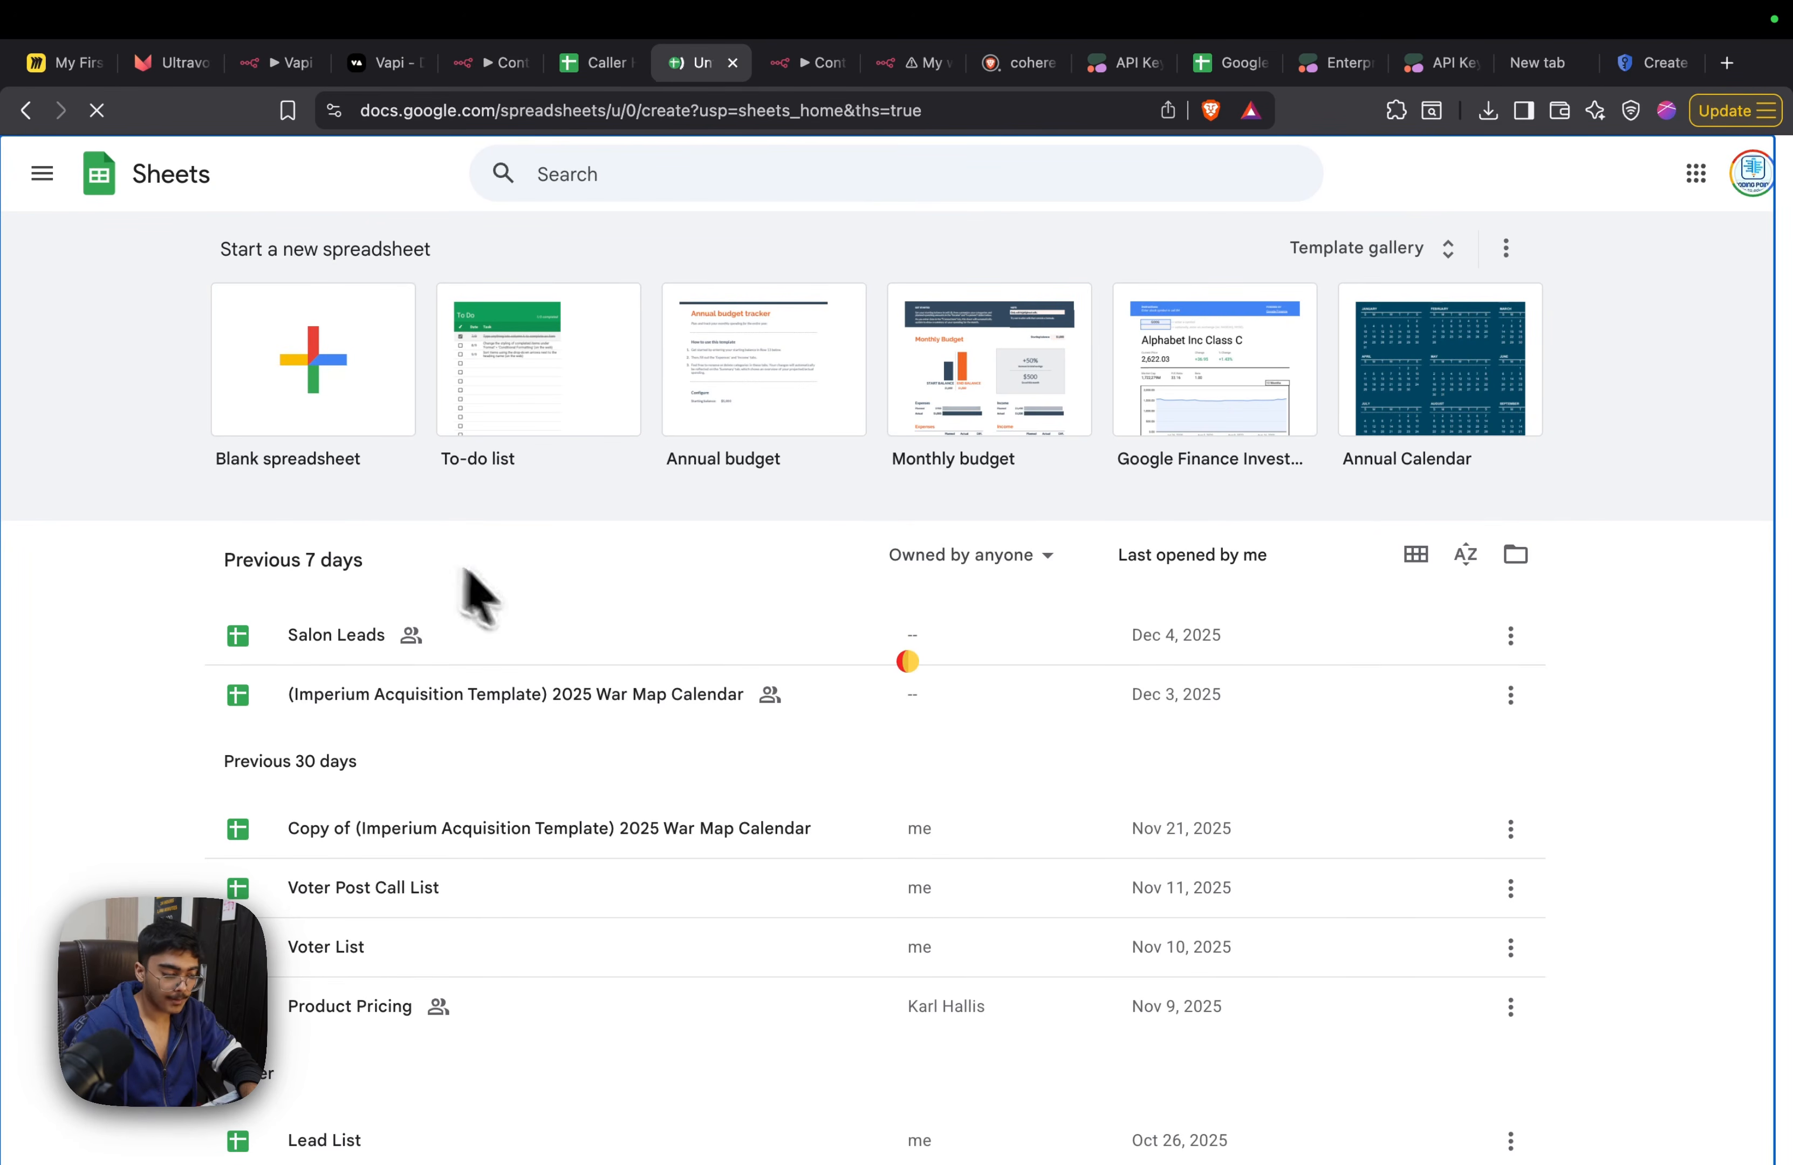
Return to the Caller History spreadsheet, check the appended row and widen the Last Call Summary column
left_click(598, 65)
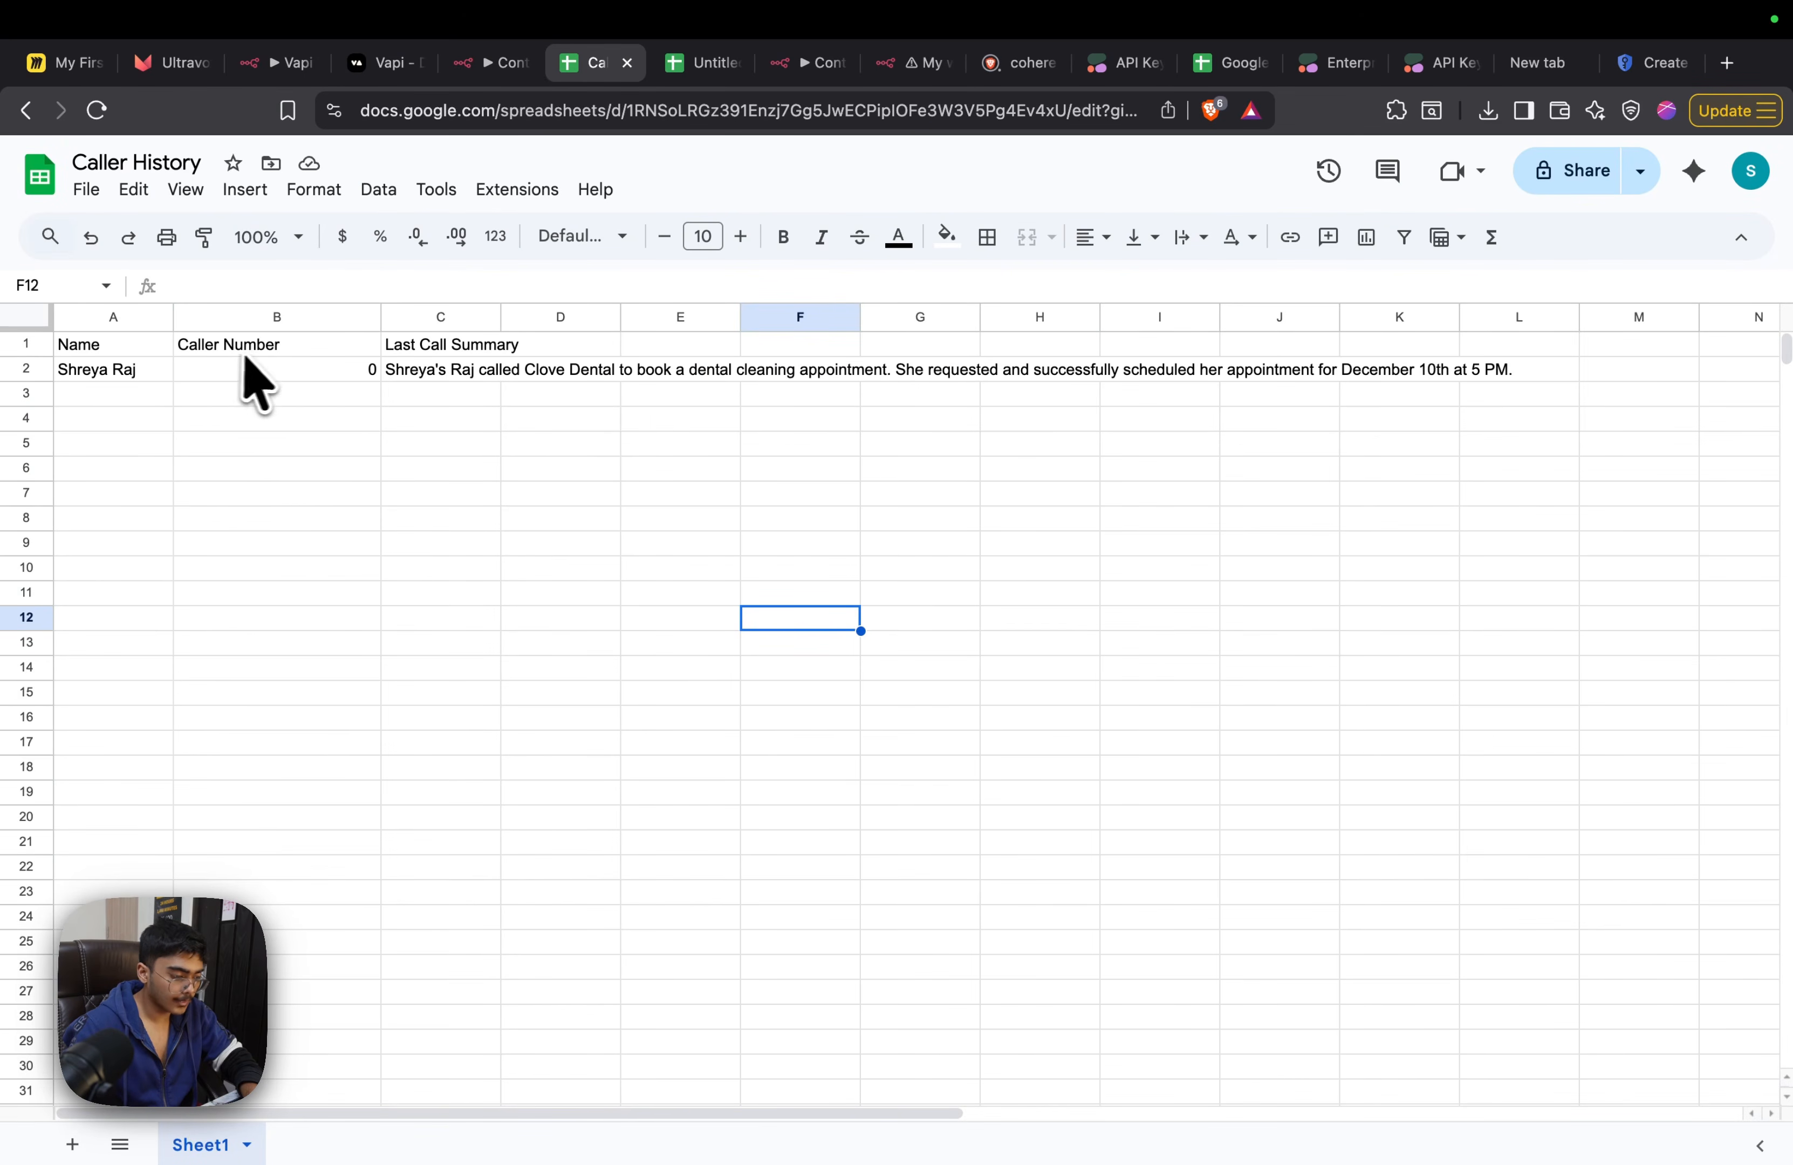
left_click_drag(505, 321, 683, 344)
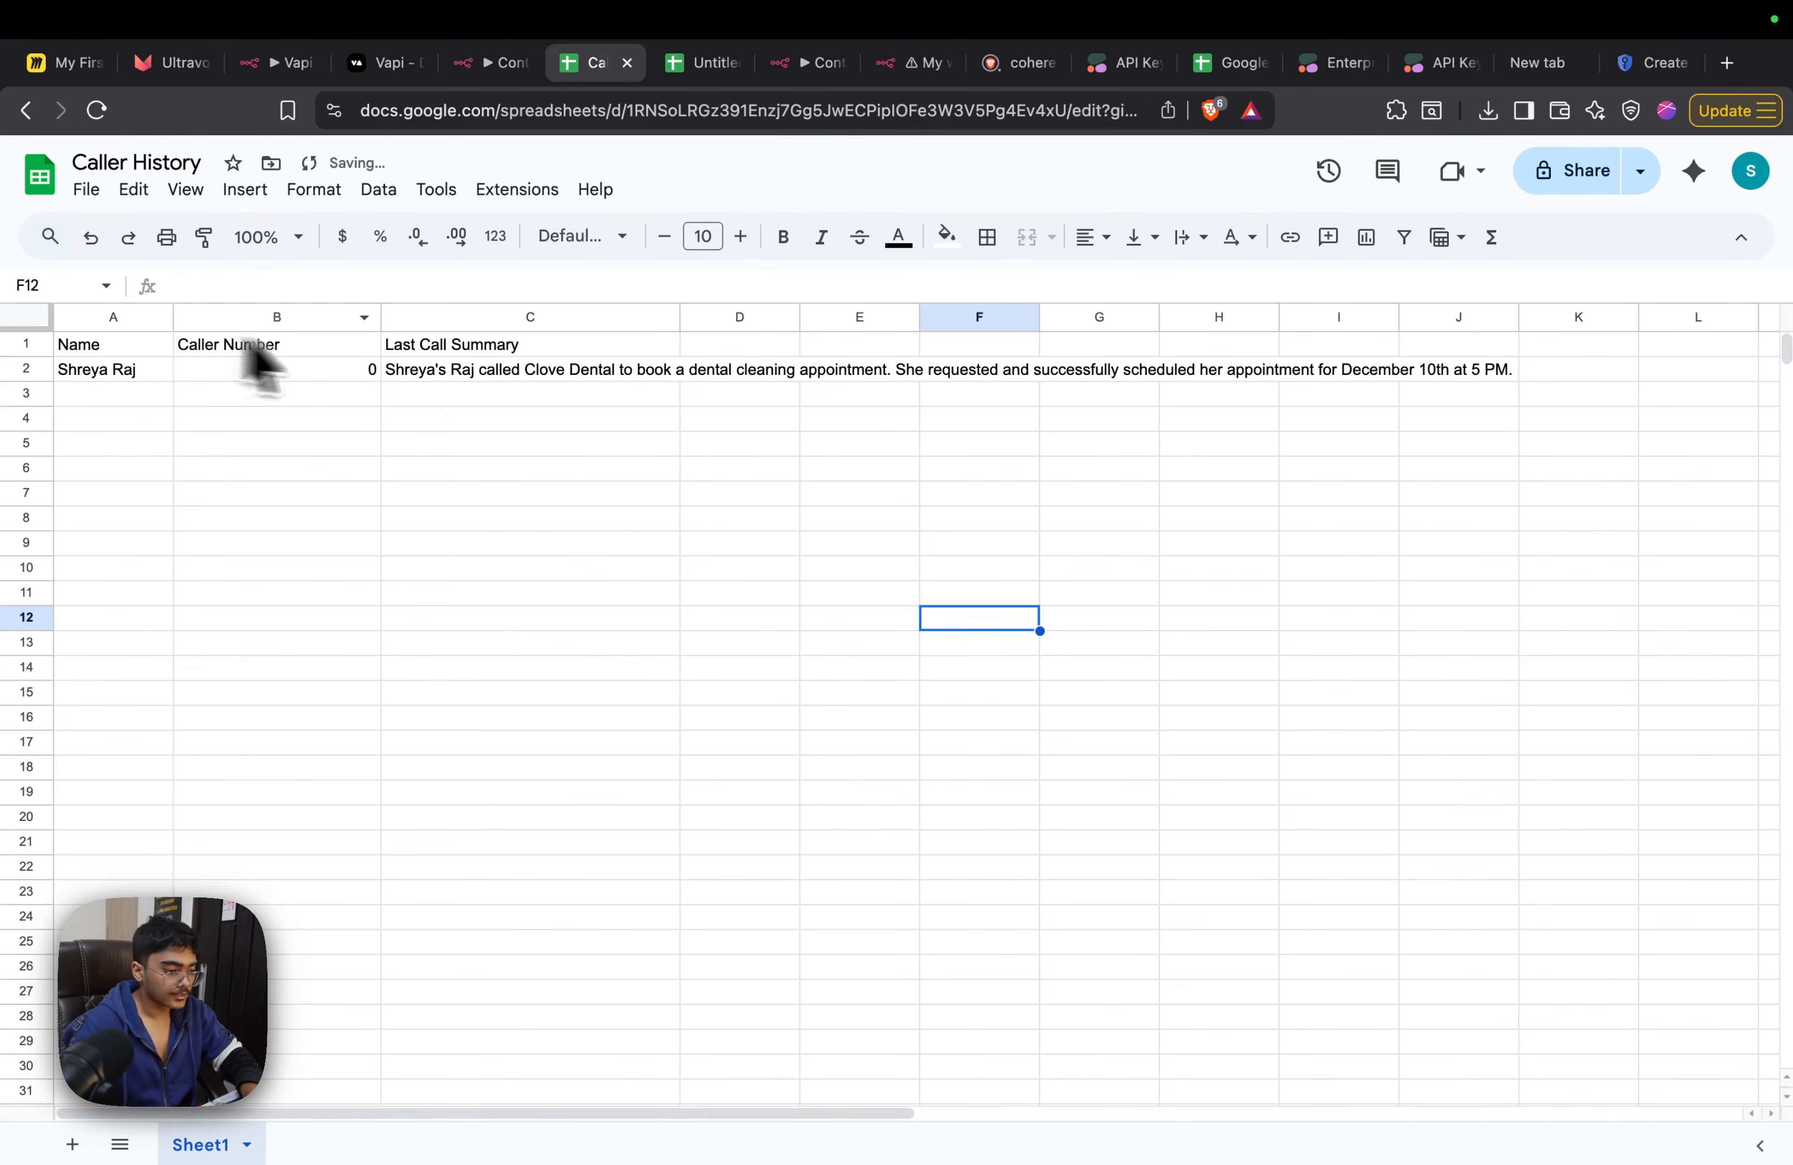
Back in the n8n workflow, nudge Structured Output Parser1 down, save, and nudge Cohere Chat Model2 slightly up
left_click(492, 65)
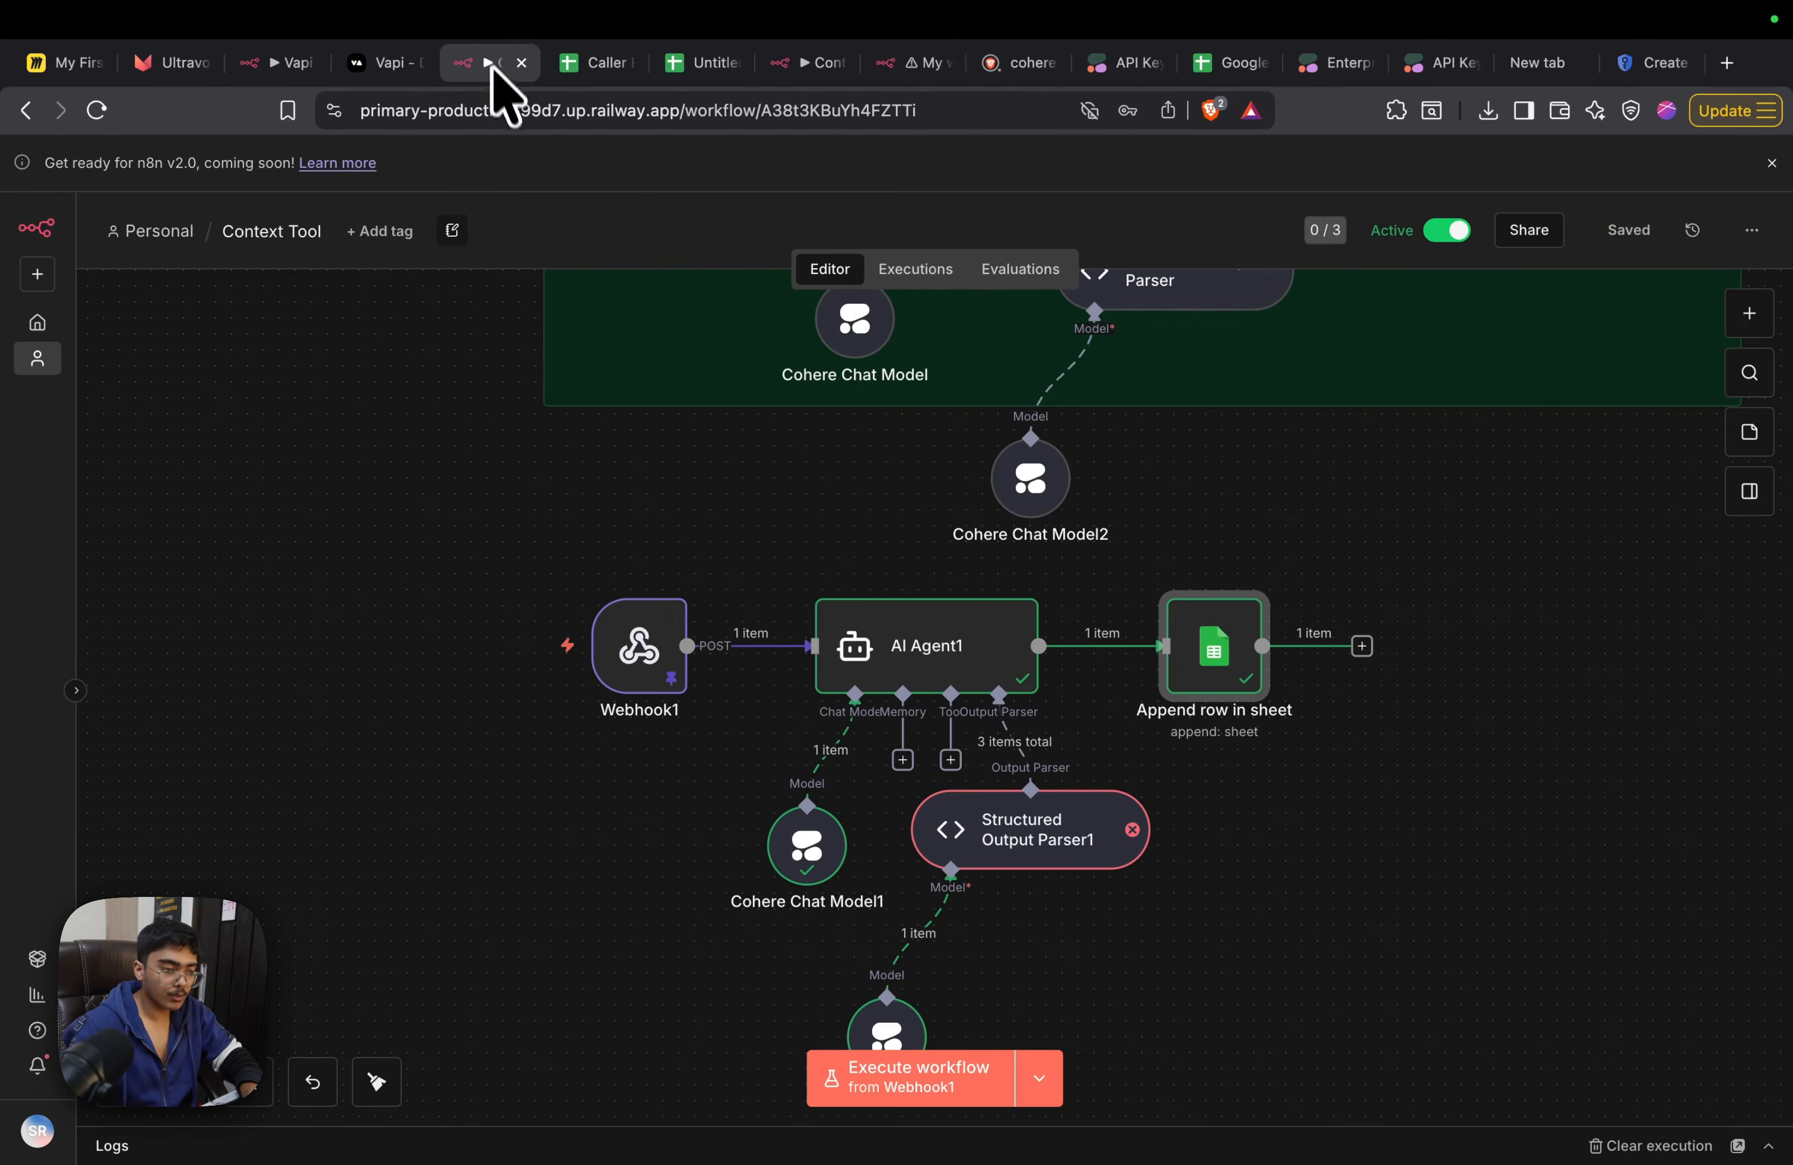
left_click_drag(1014, 842, 1016, 856)
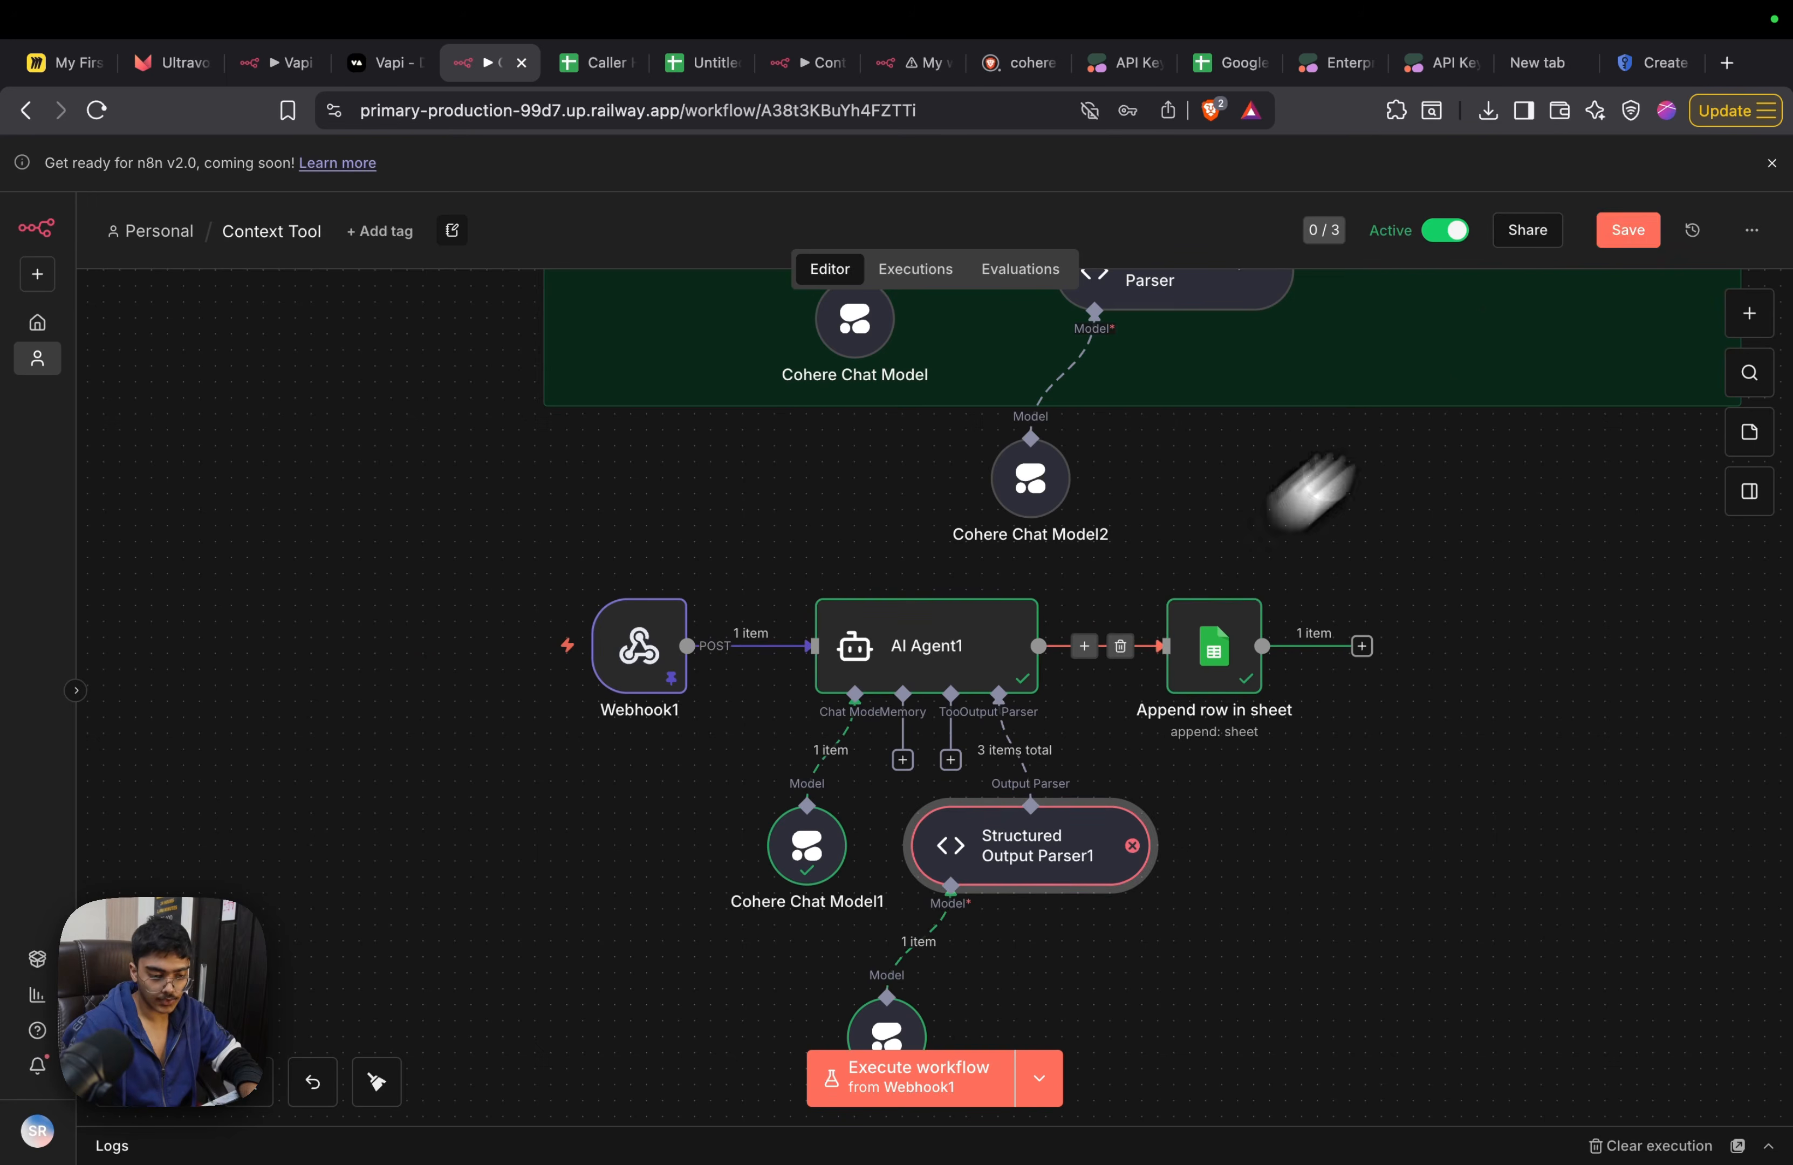
left_click(1626, 231)
left_click_drag(1437, 474, 1299, 855)
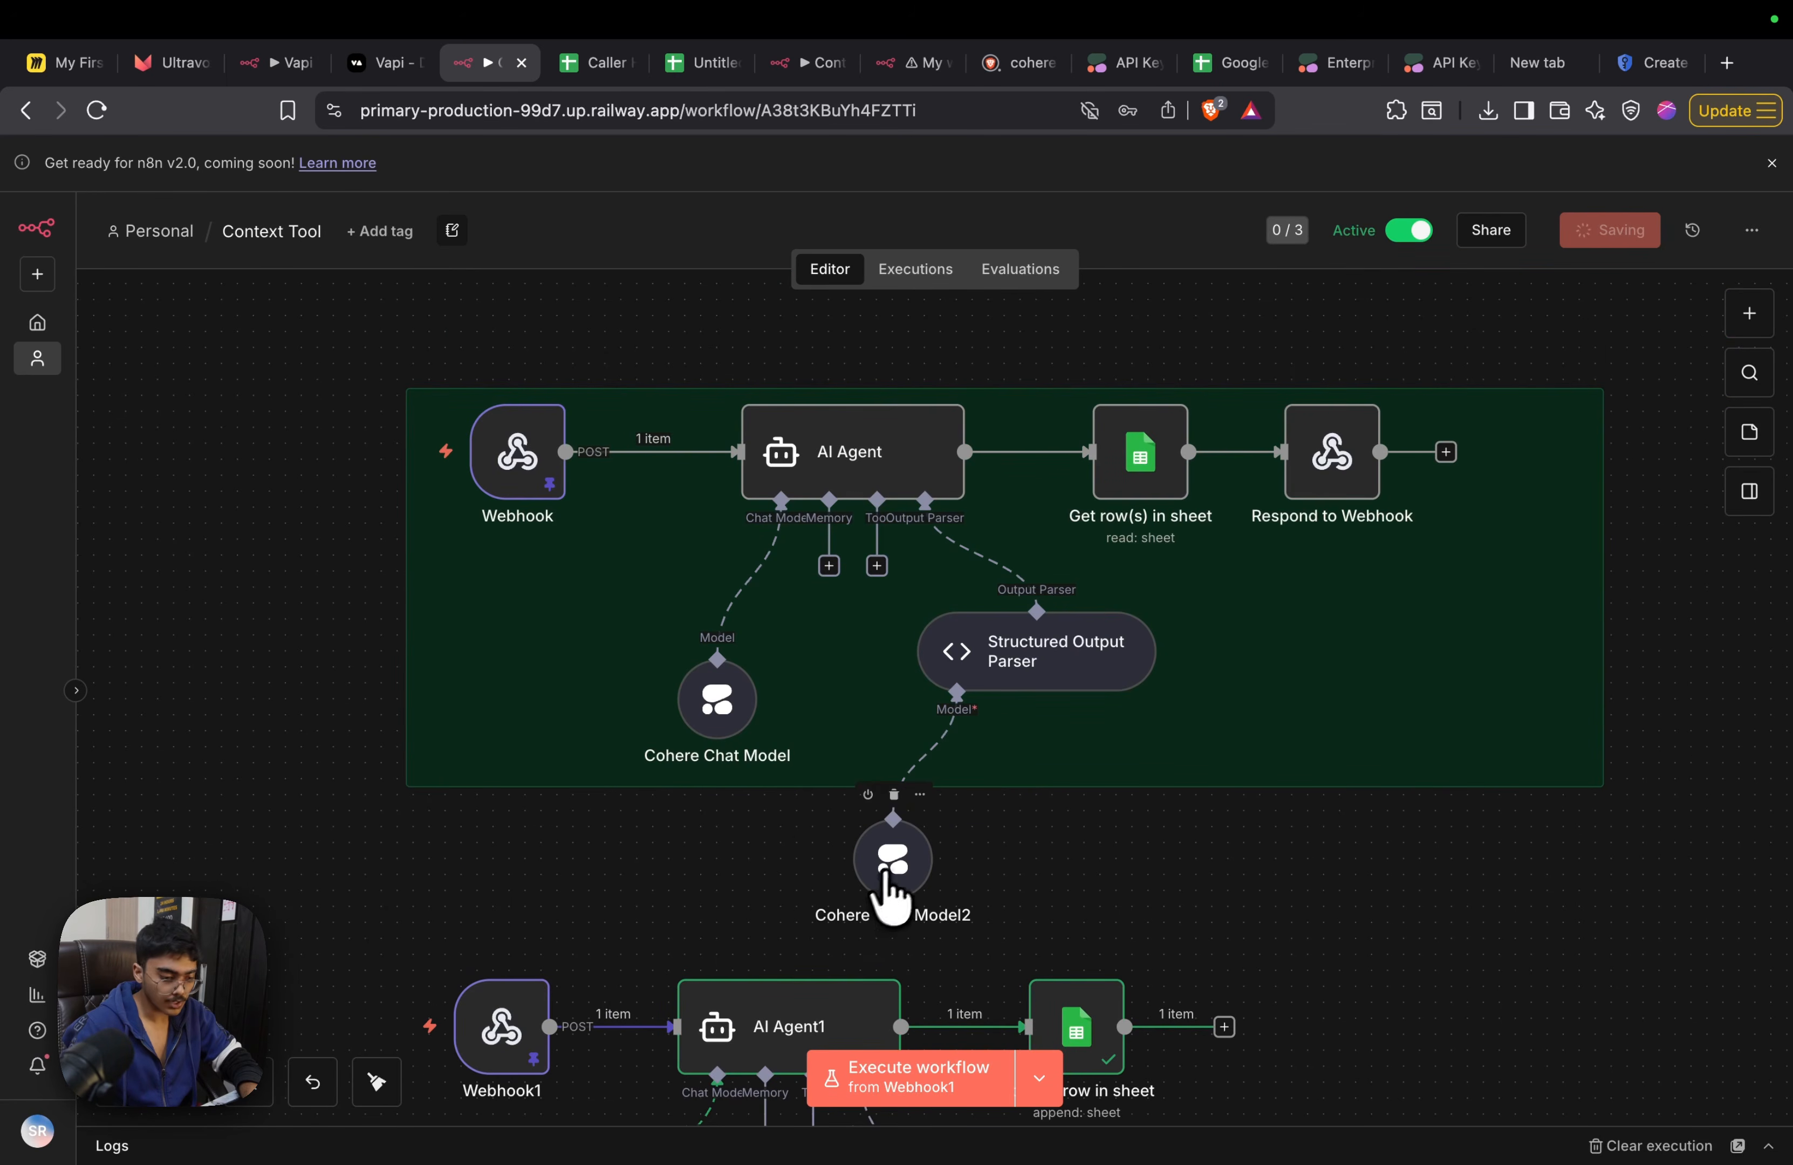
left_click_drag(905, 847, 890, 844)
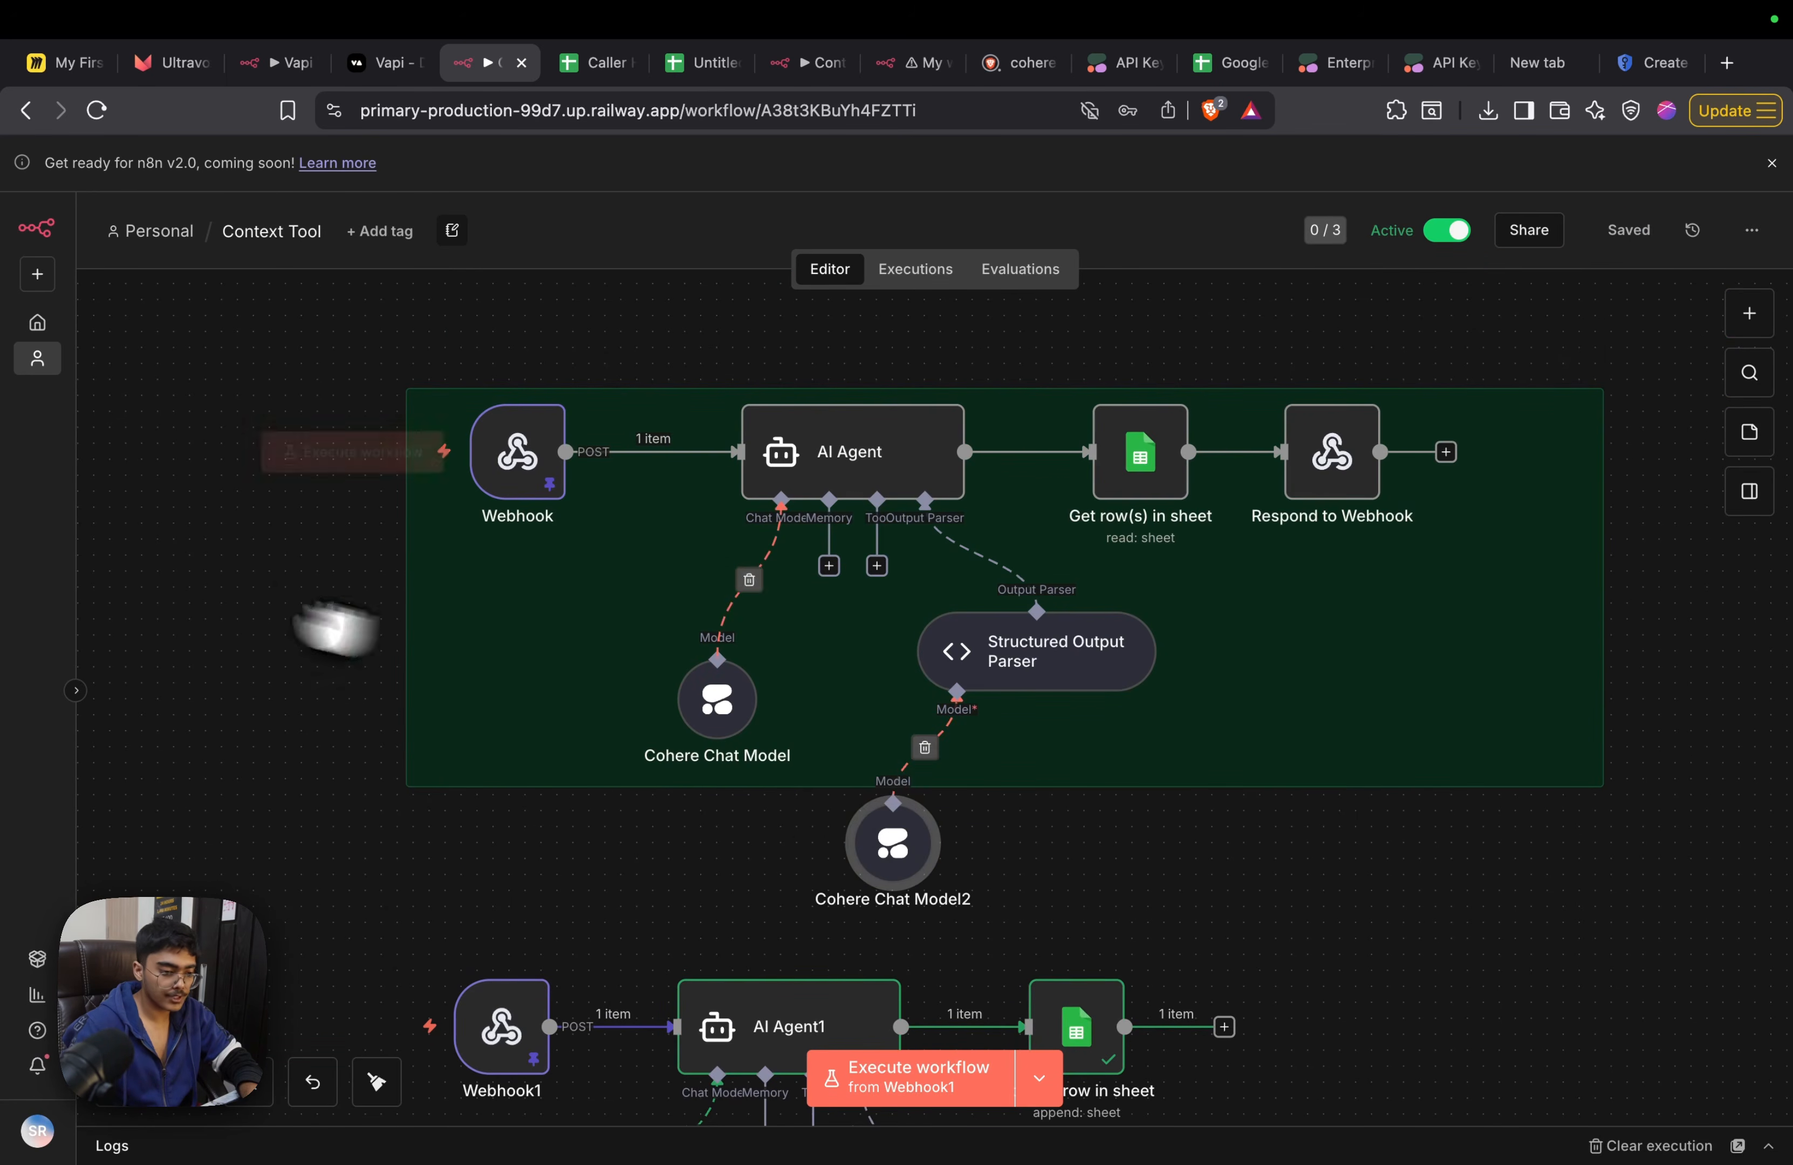
Replace the Get row(s) in sheet filter with Caller Number matched to the AI Agent's Phone_Number output, and save the workflow
mouse_move(993, 447)
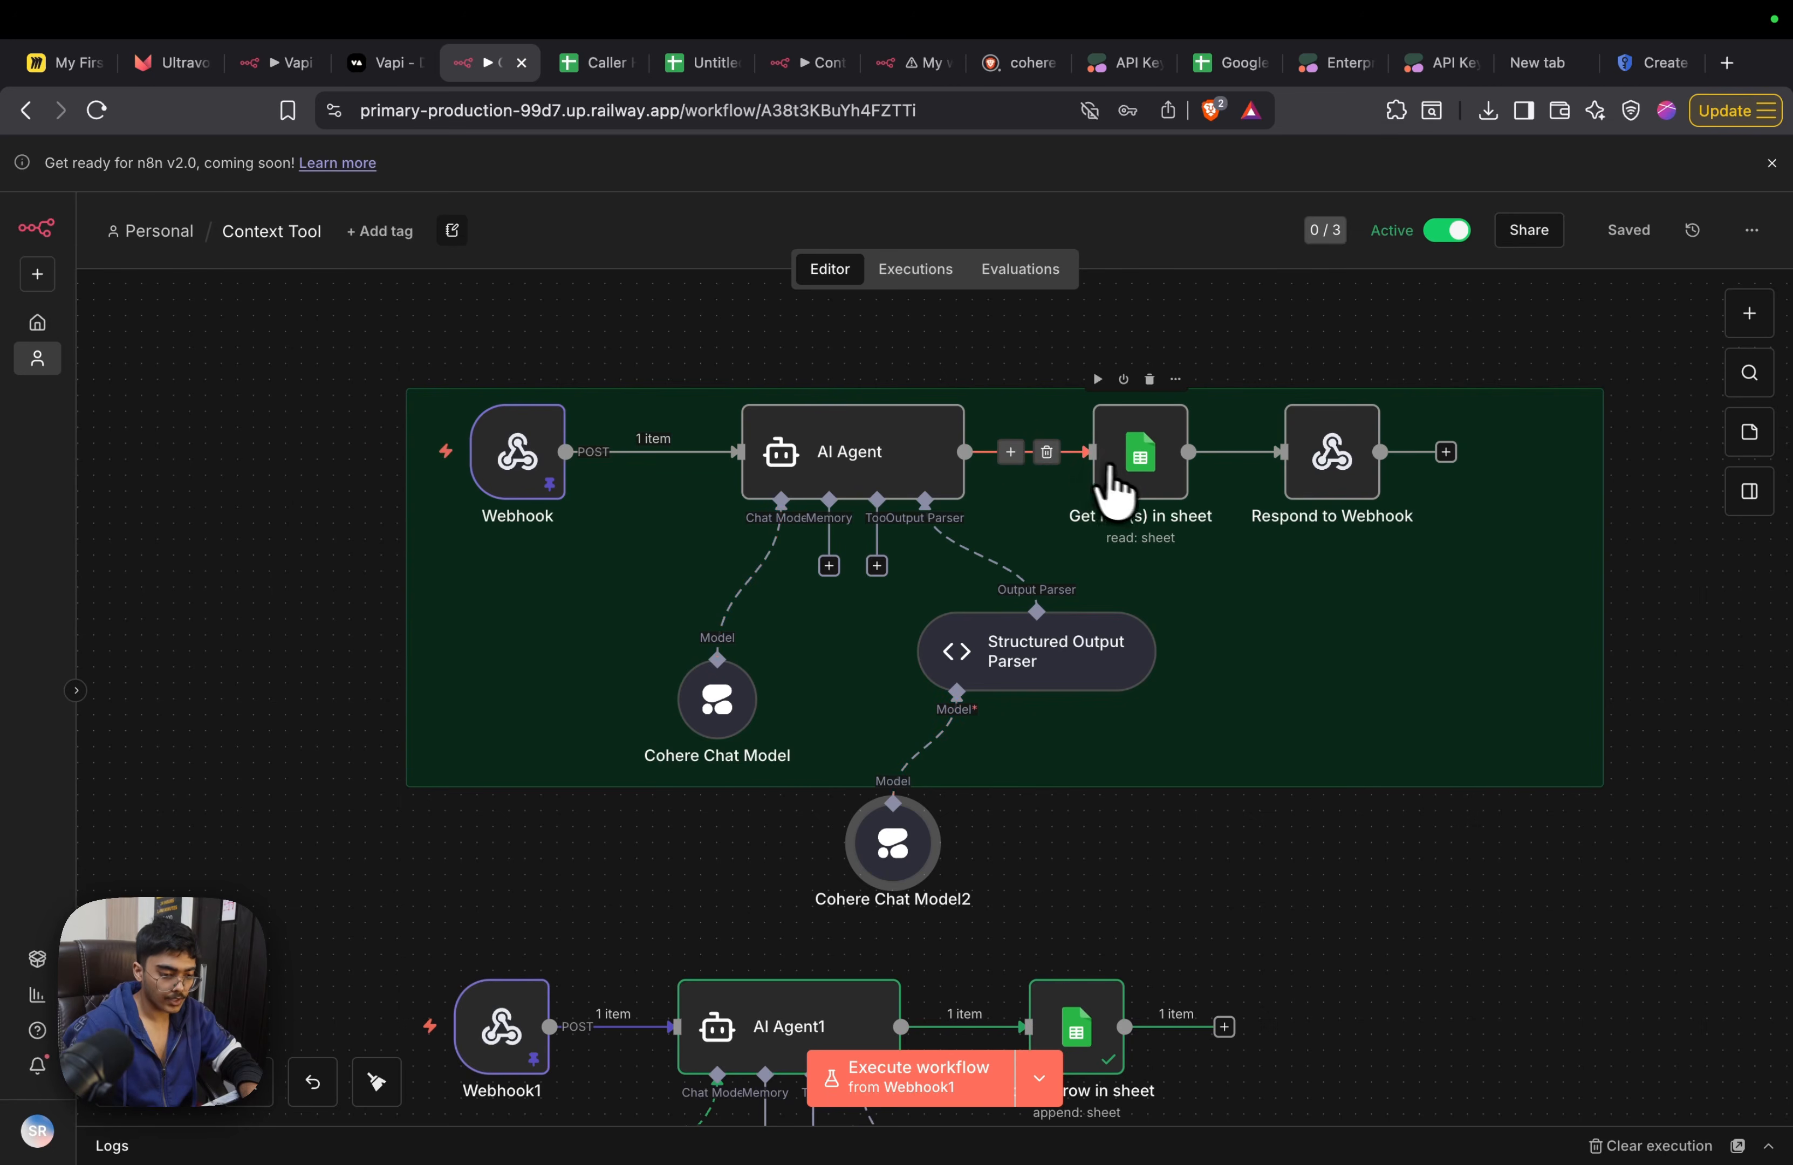
double_click(1129, 461)
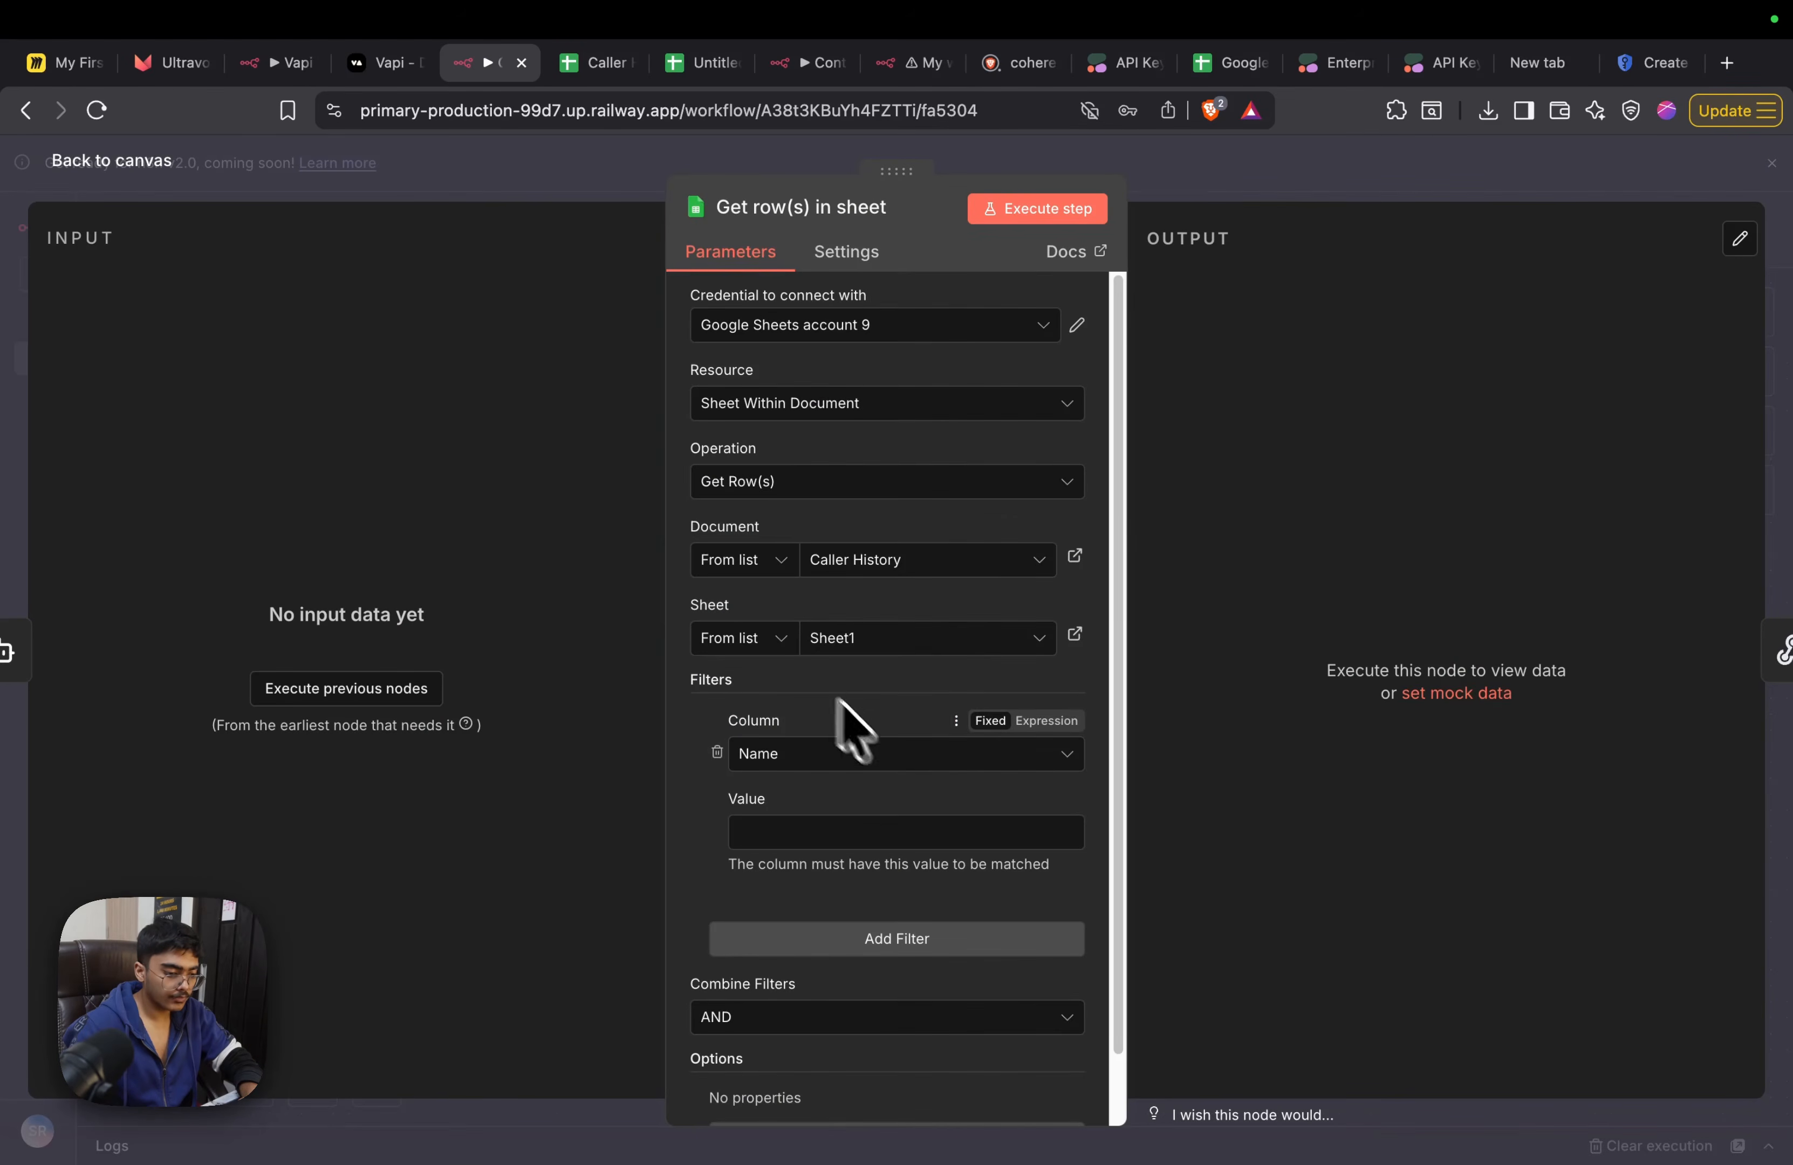
left_click(715, 752)
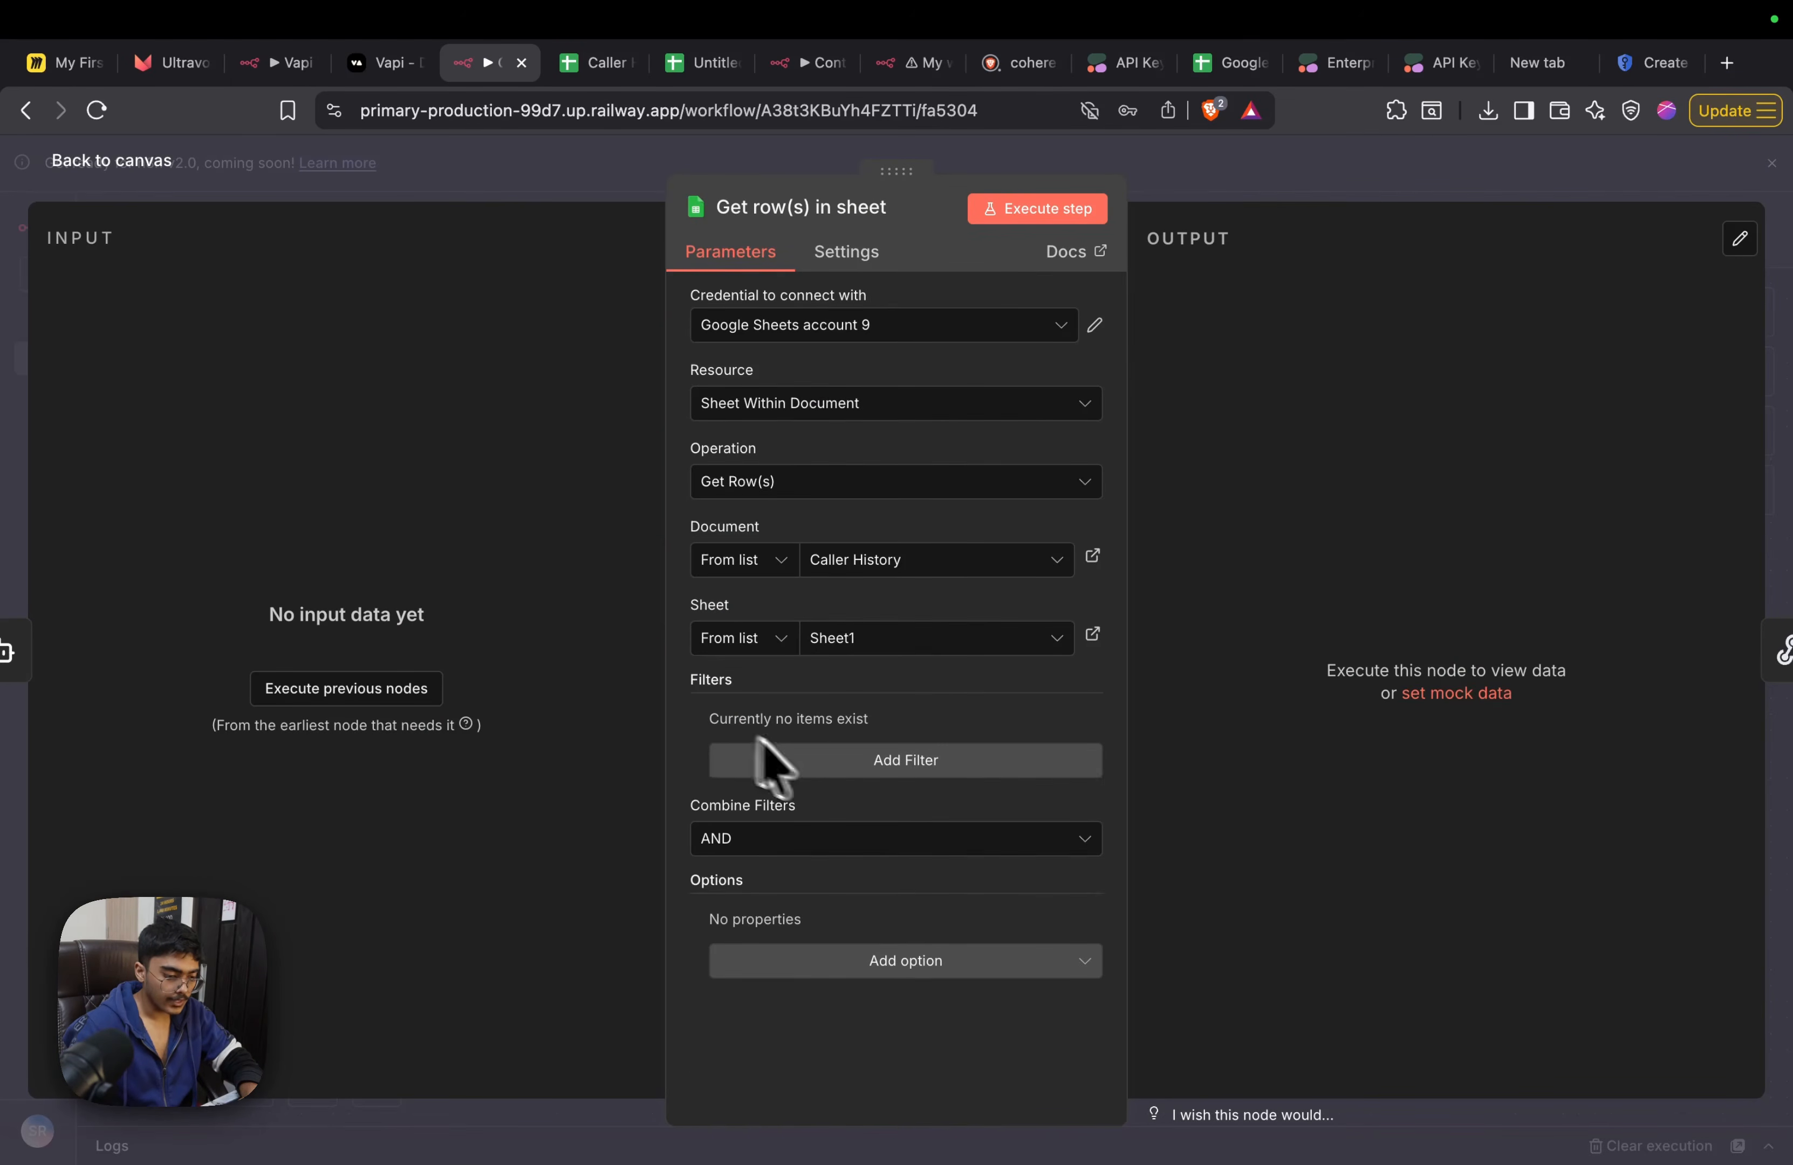
left_click(870, 761)
left_click(848, 684)
left_click(855, 784)
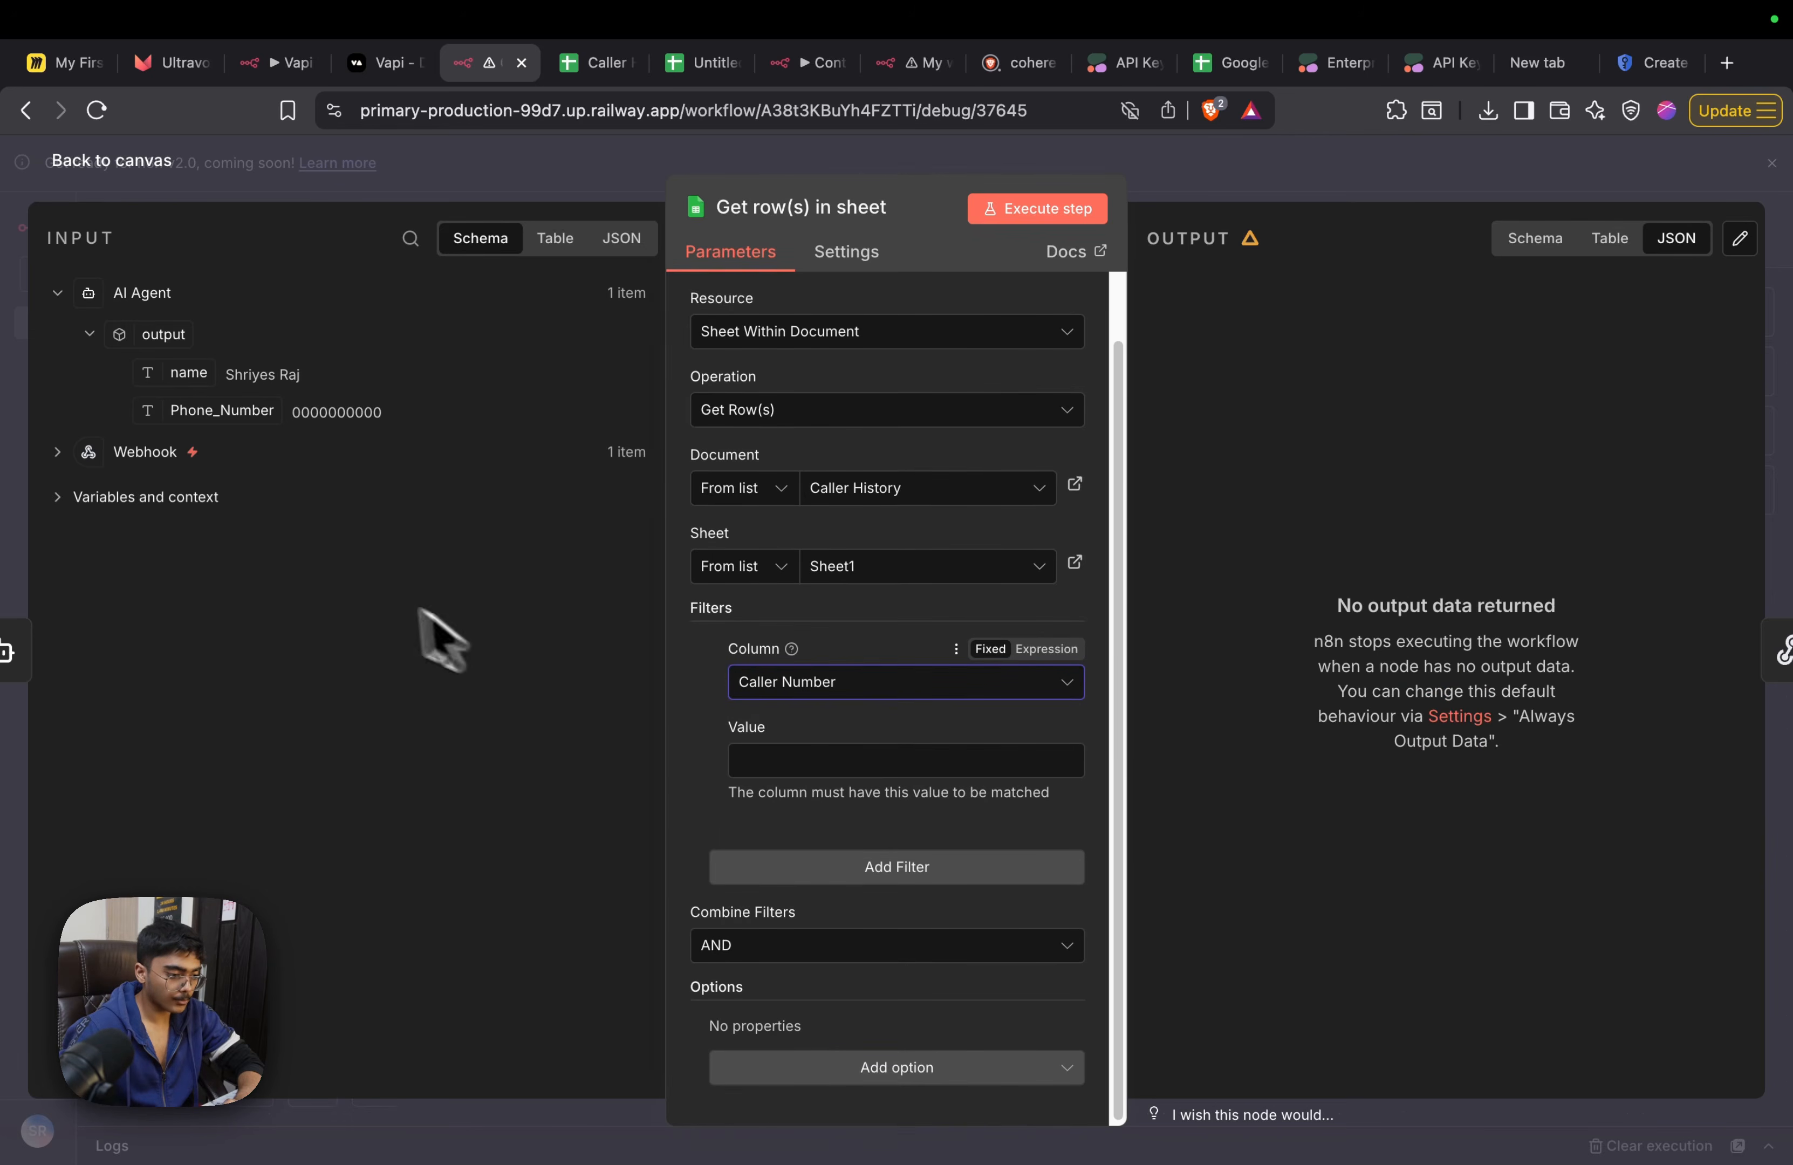
left_click_drag(231, 401, 802, 766)
left_click(1358, 179)
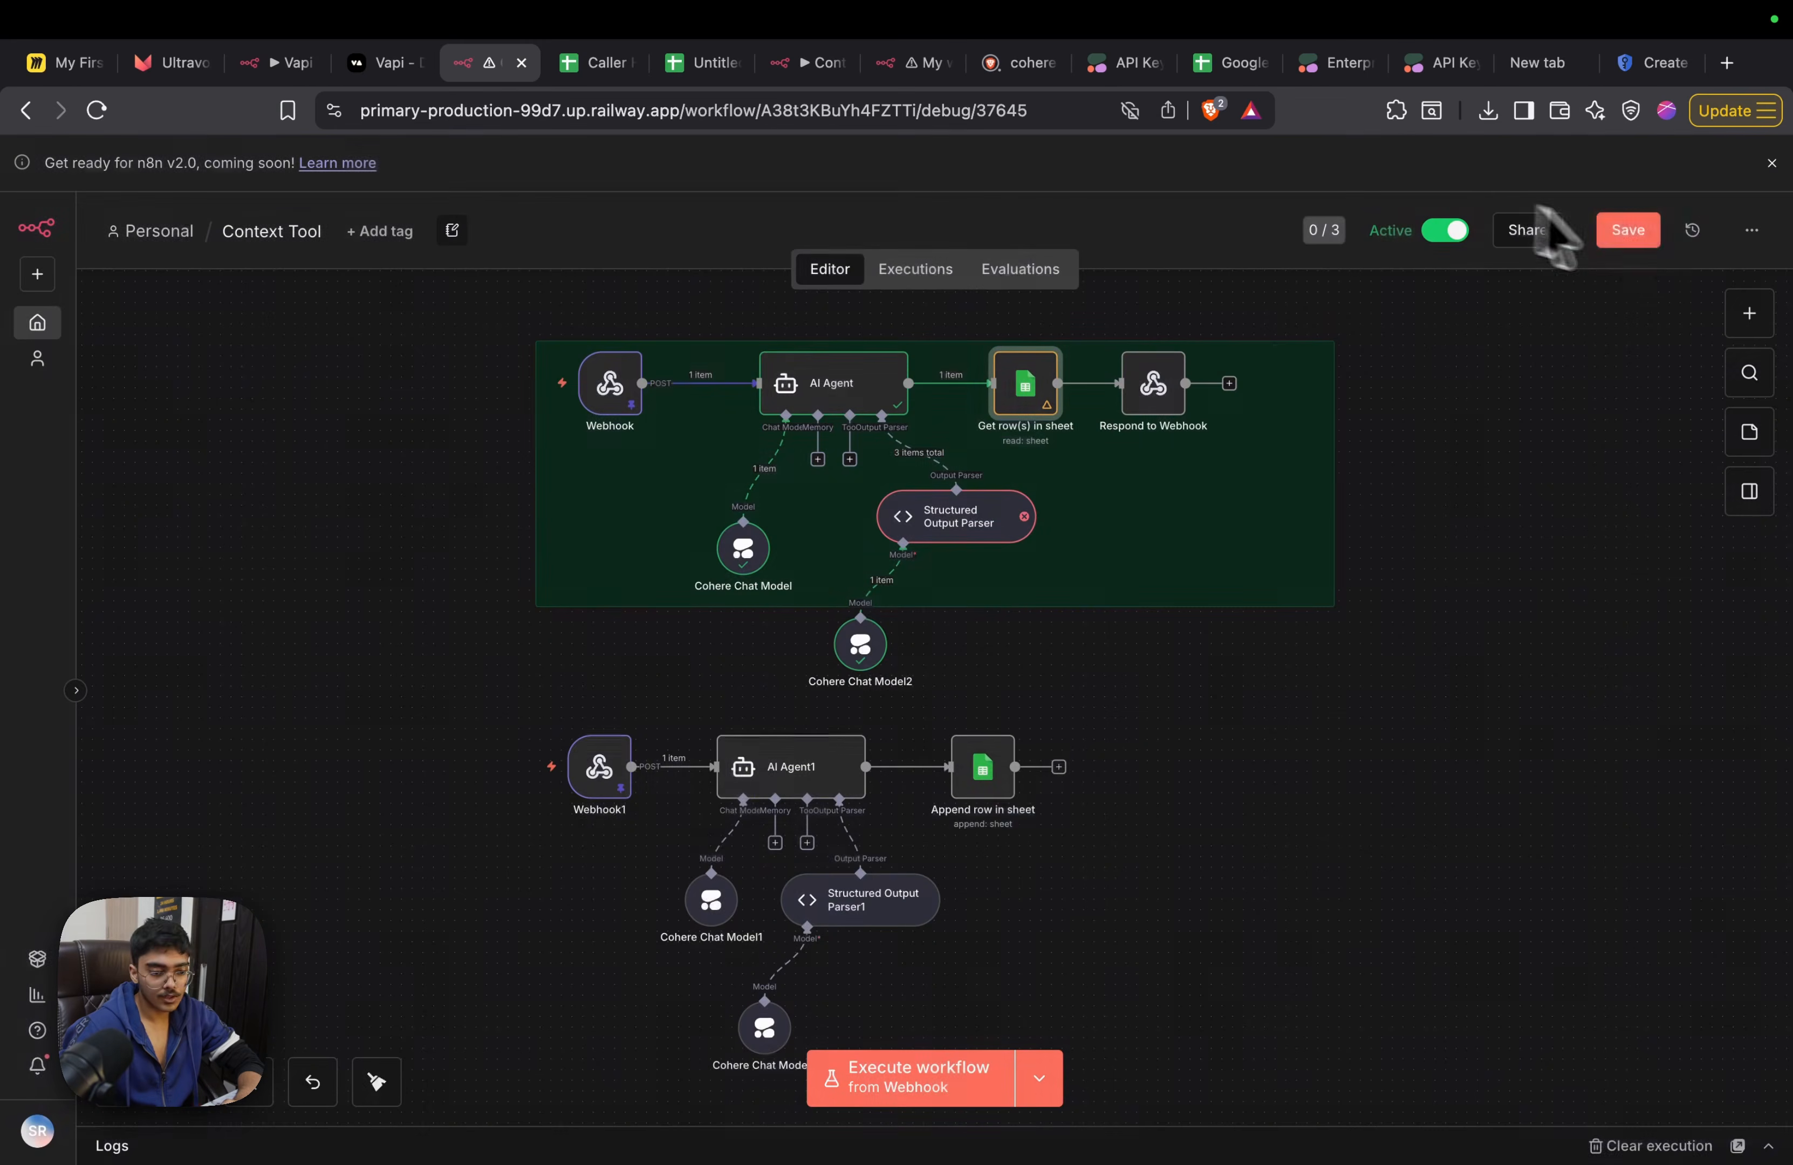
scroll(1138, 404, "up", 2)
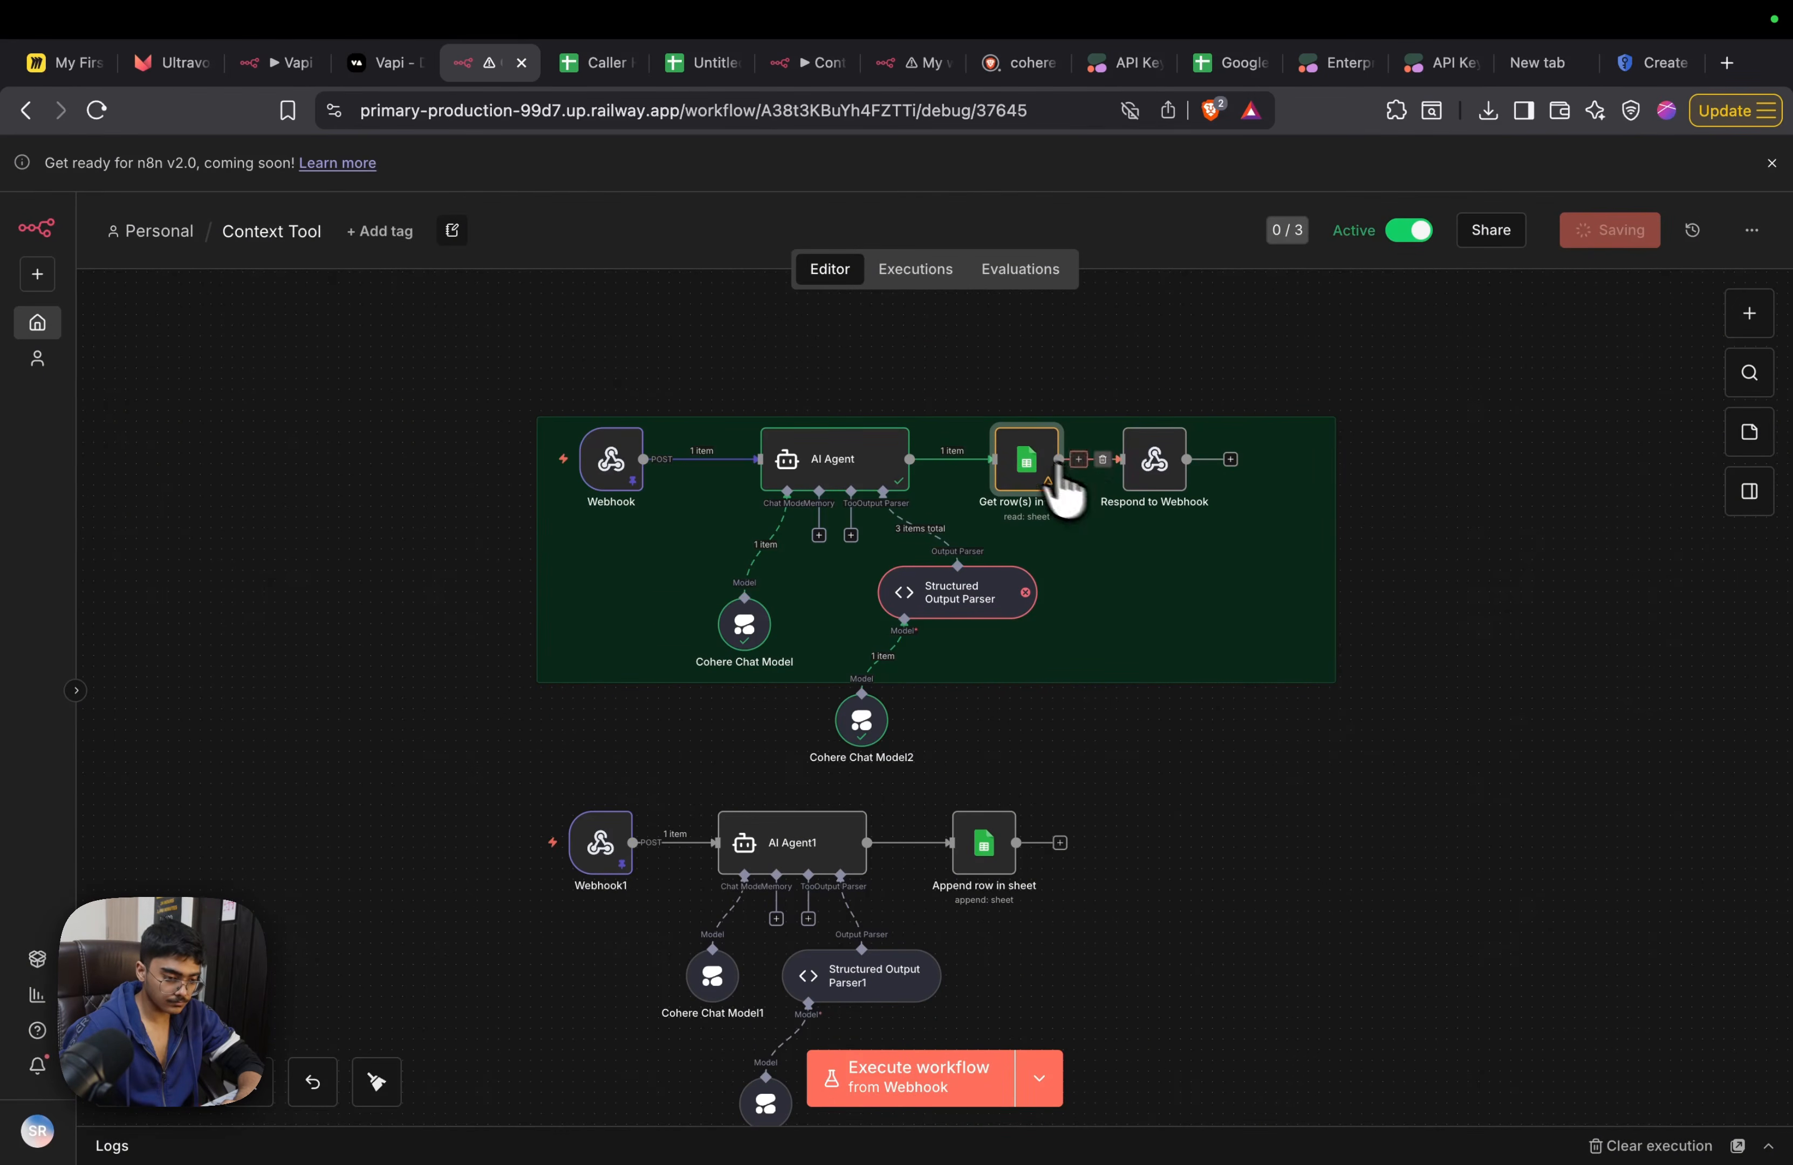
Nudge Get row(s) in sheet left and shift AI Agent, its output parser and both Cohere models left to make room between them
left_click_drag(1026, 462, 842, 452)
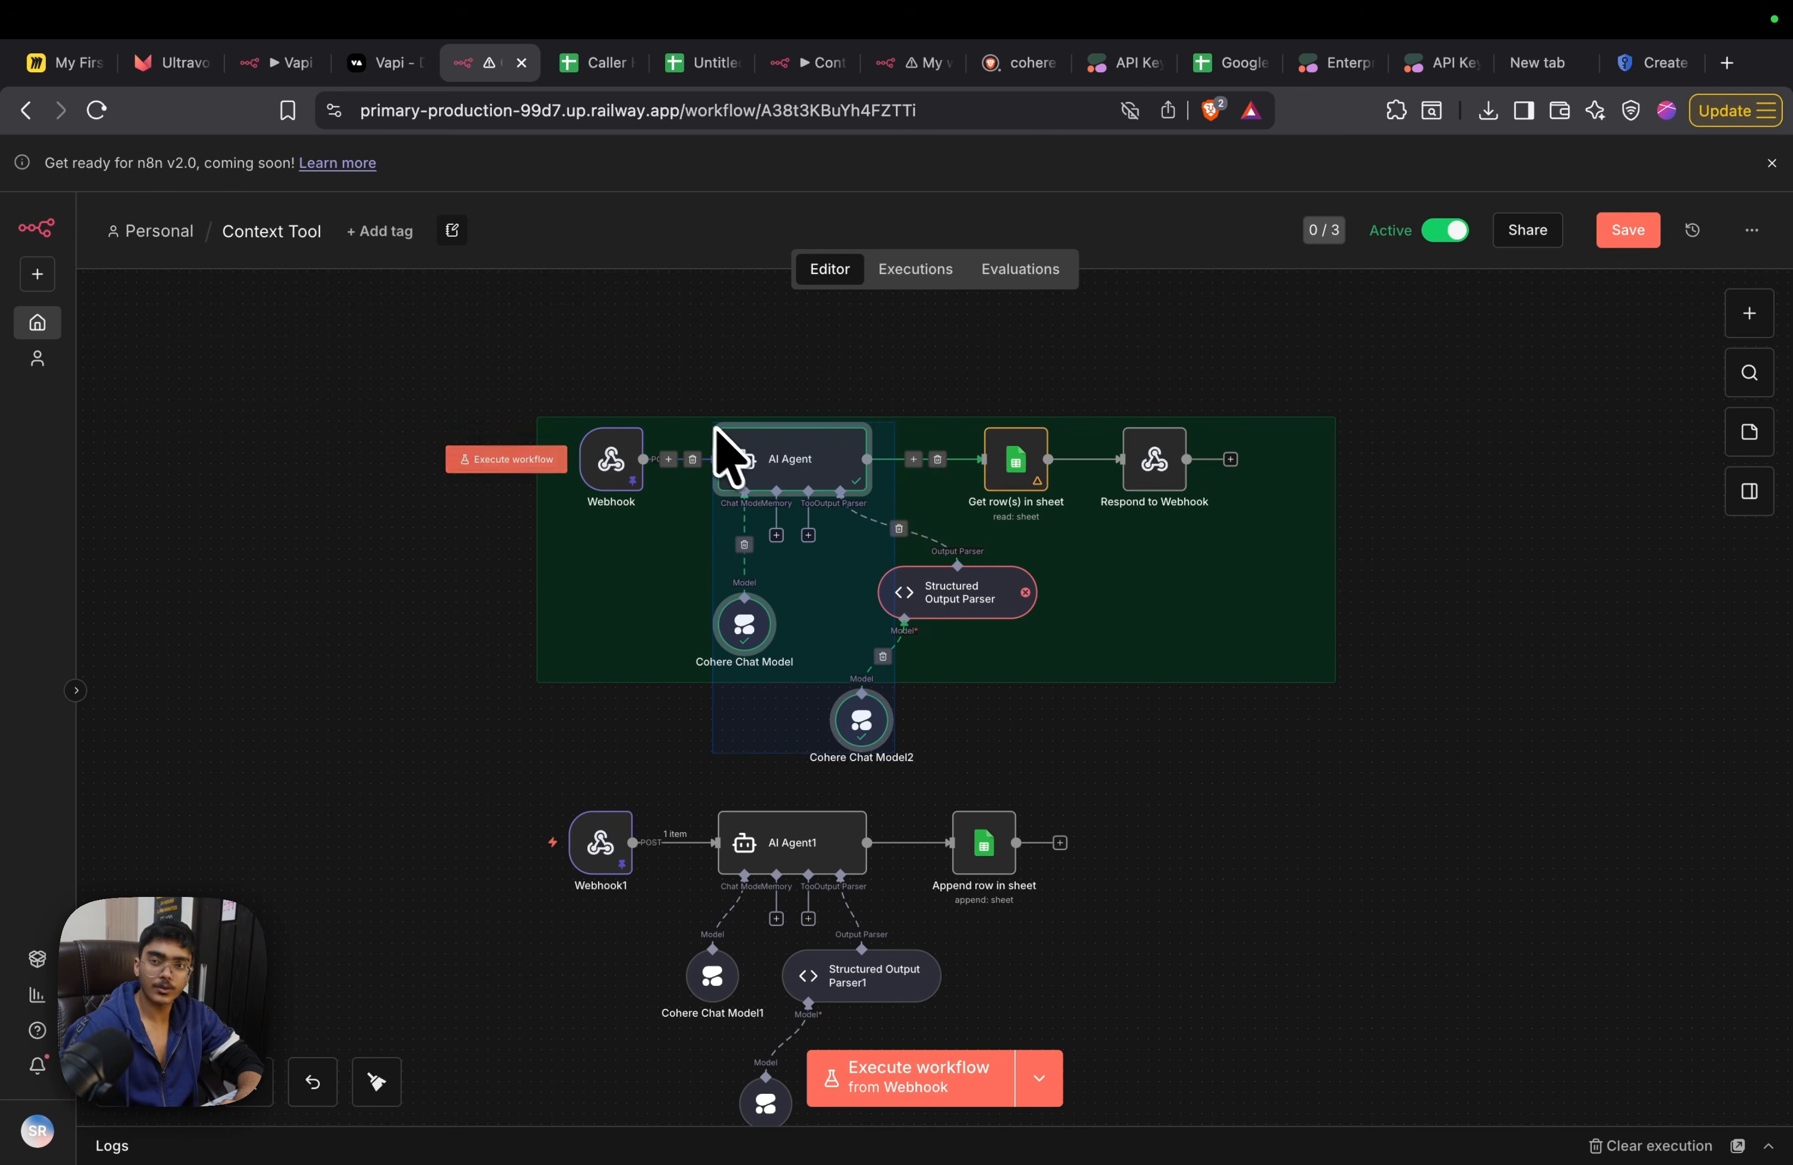
left_click(1055, 779)
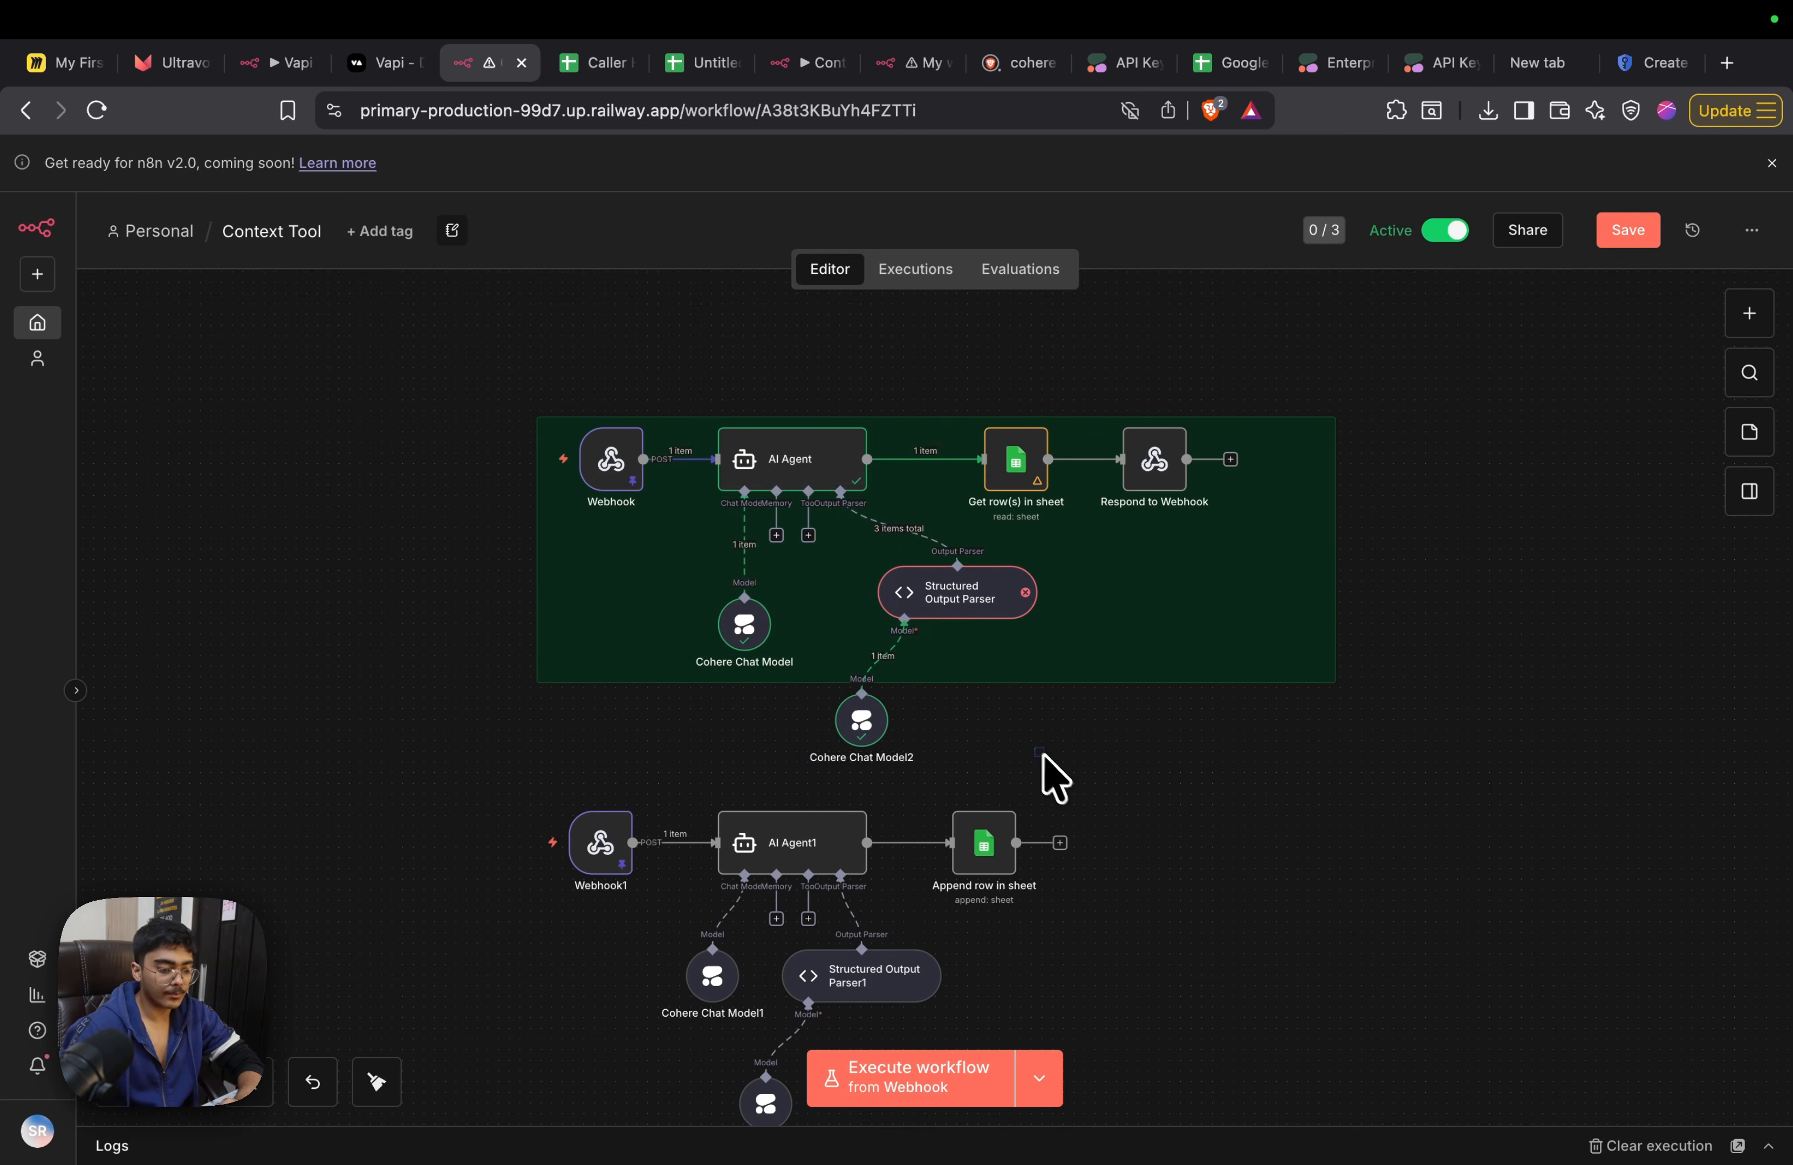
left_click_drag(896, 564, 581, 416)
left_click_drag(684, 378, 688, 382)
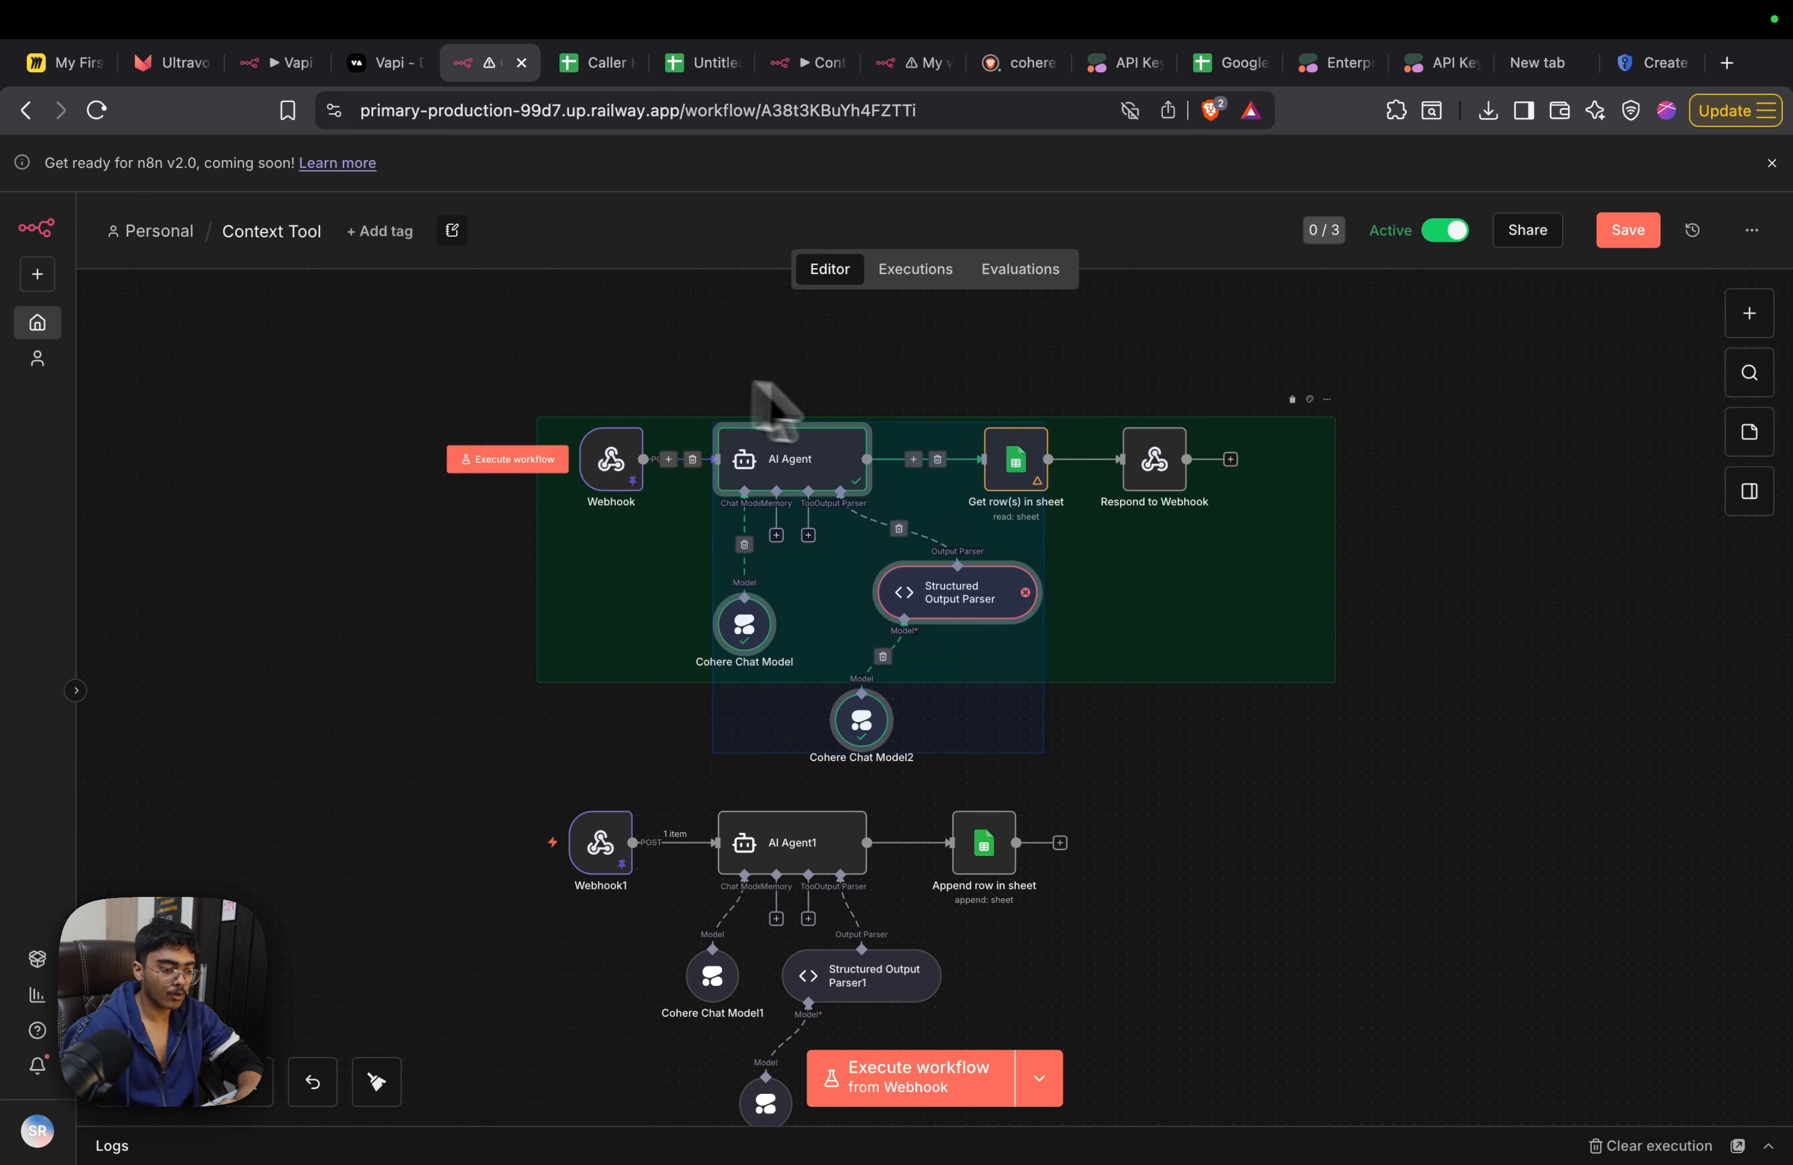
left_click_drag(840, 458, 791, 473)
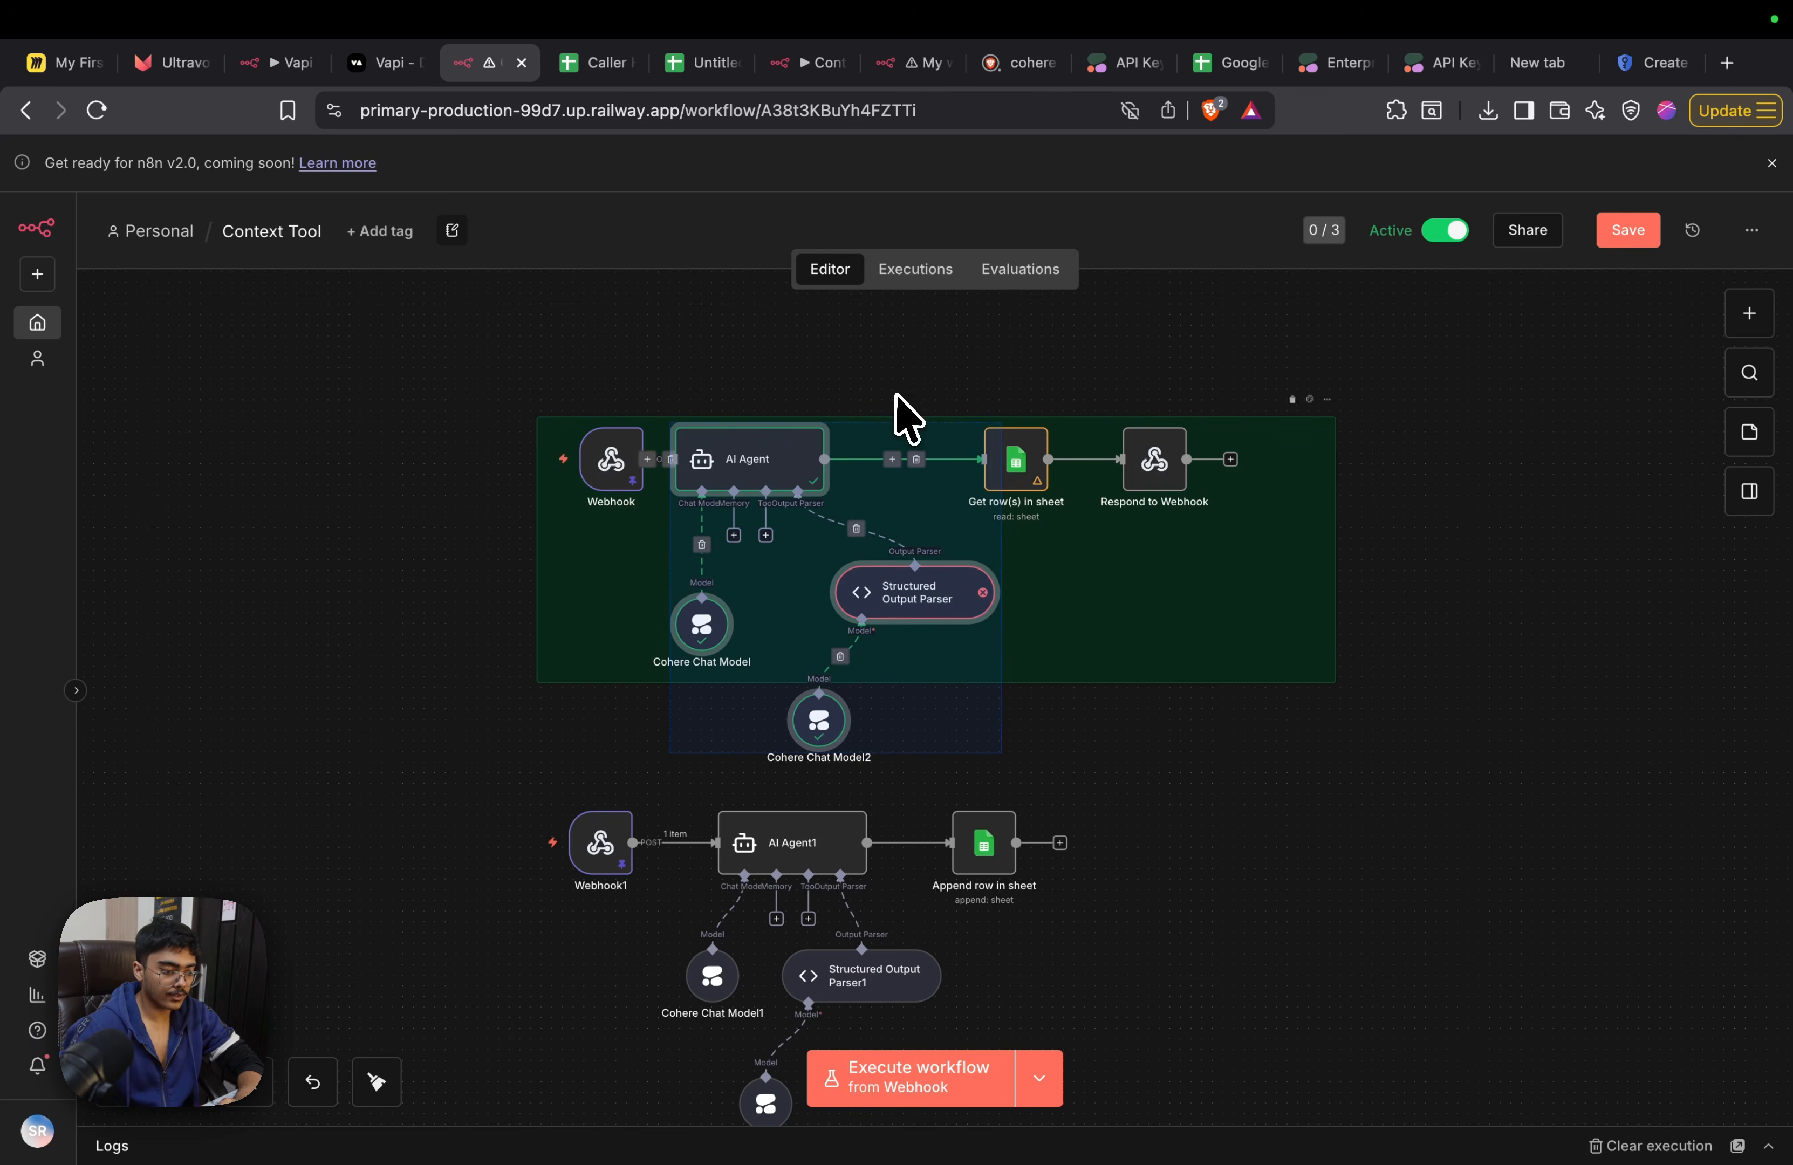
left_click(950, 359)
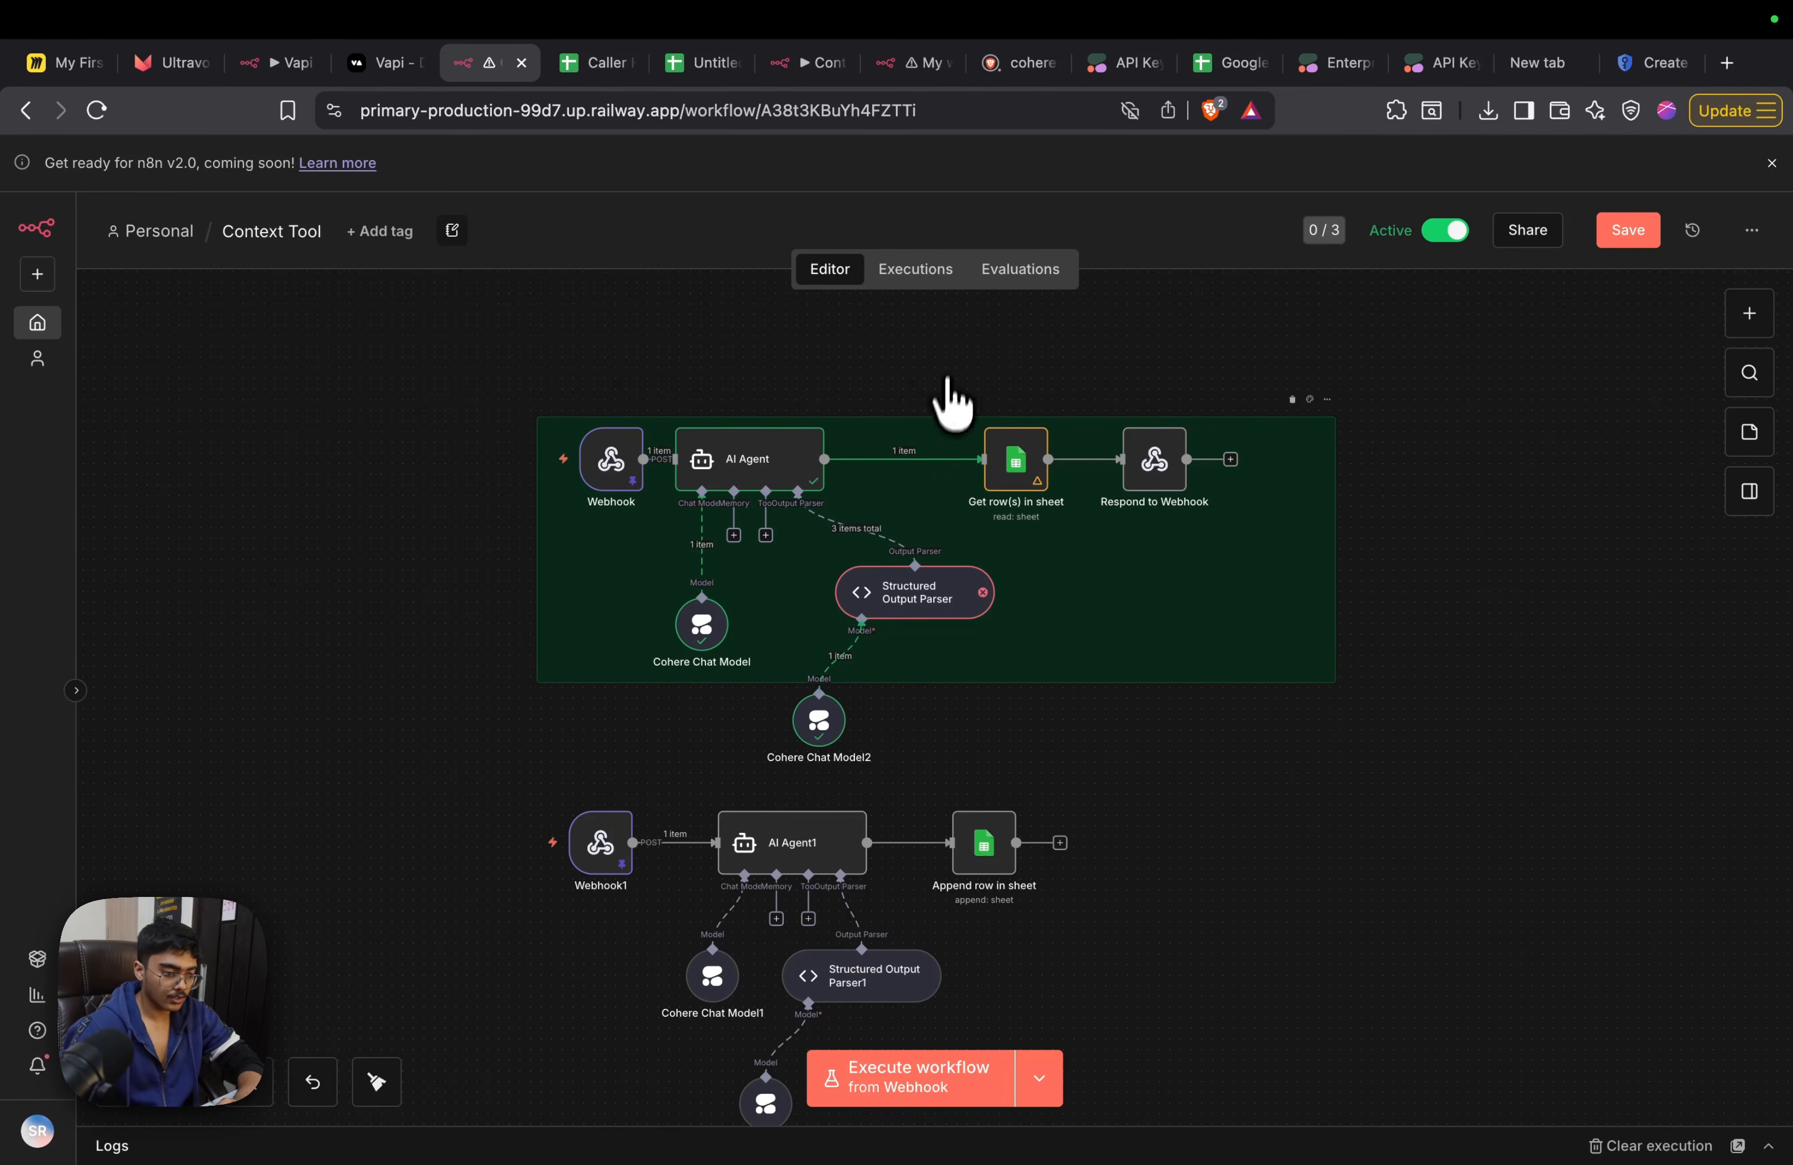
Add a Filter node and place it between AI Agent and Get row(s) in sheet
key("Tab")
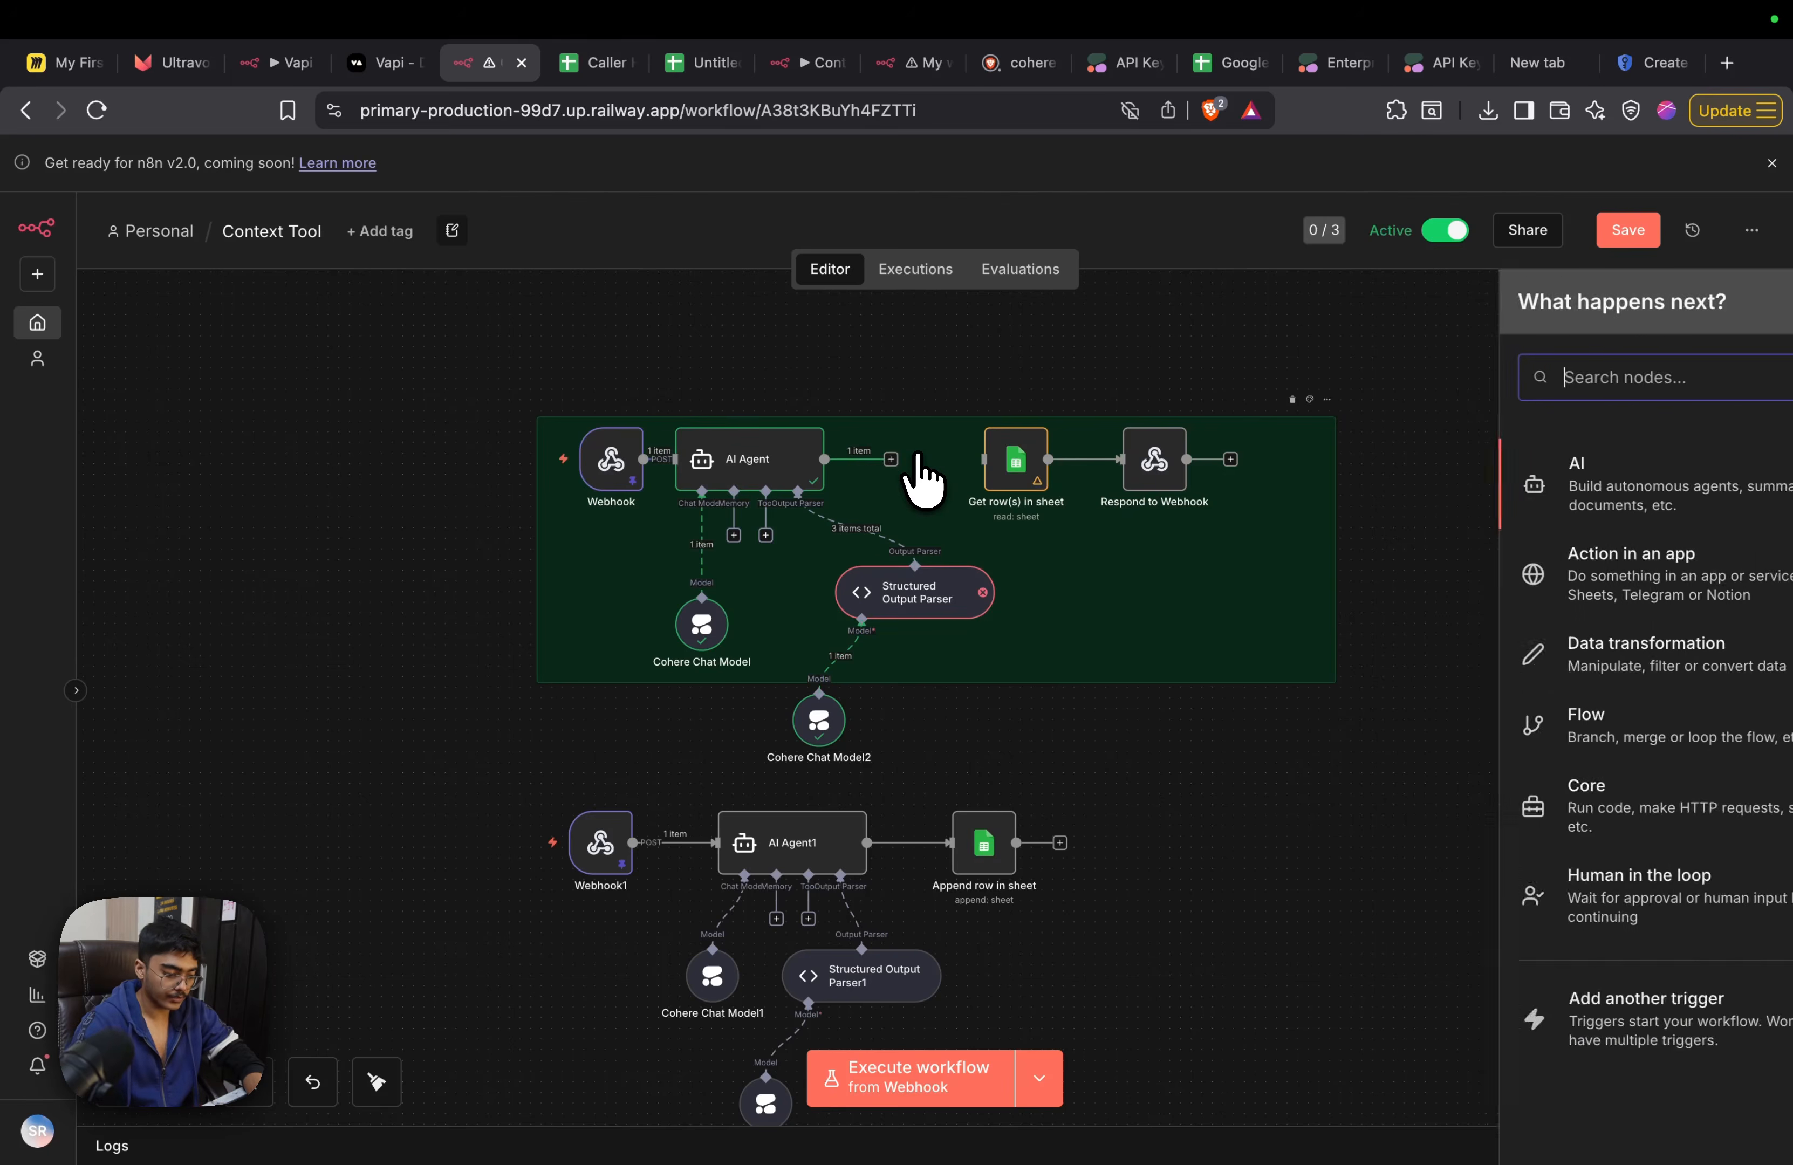
type("filter")
key("Return")
left_click(1445, 162)
left_click_drag(977, 384, 897, 459)
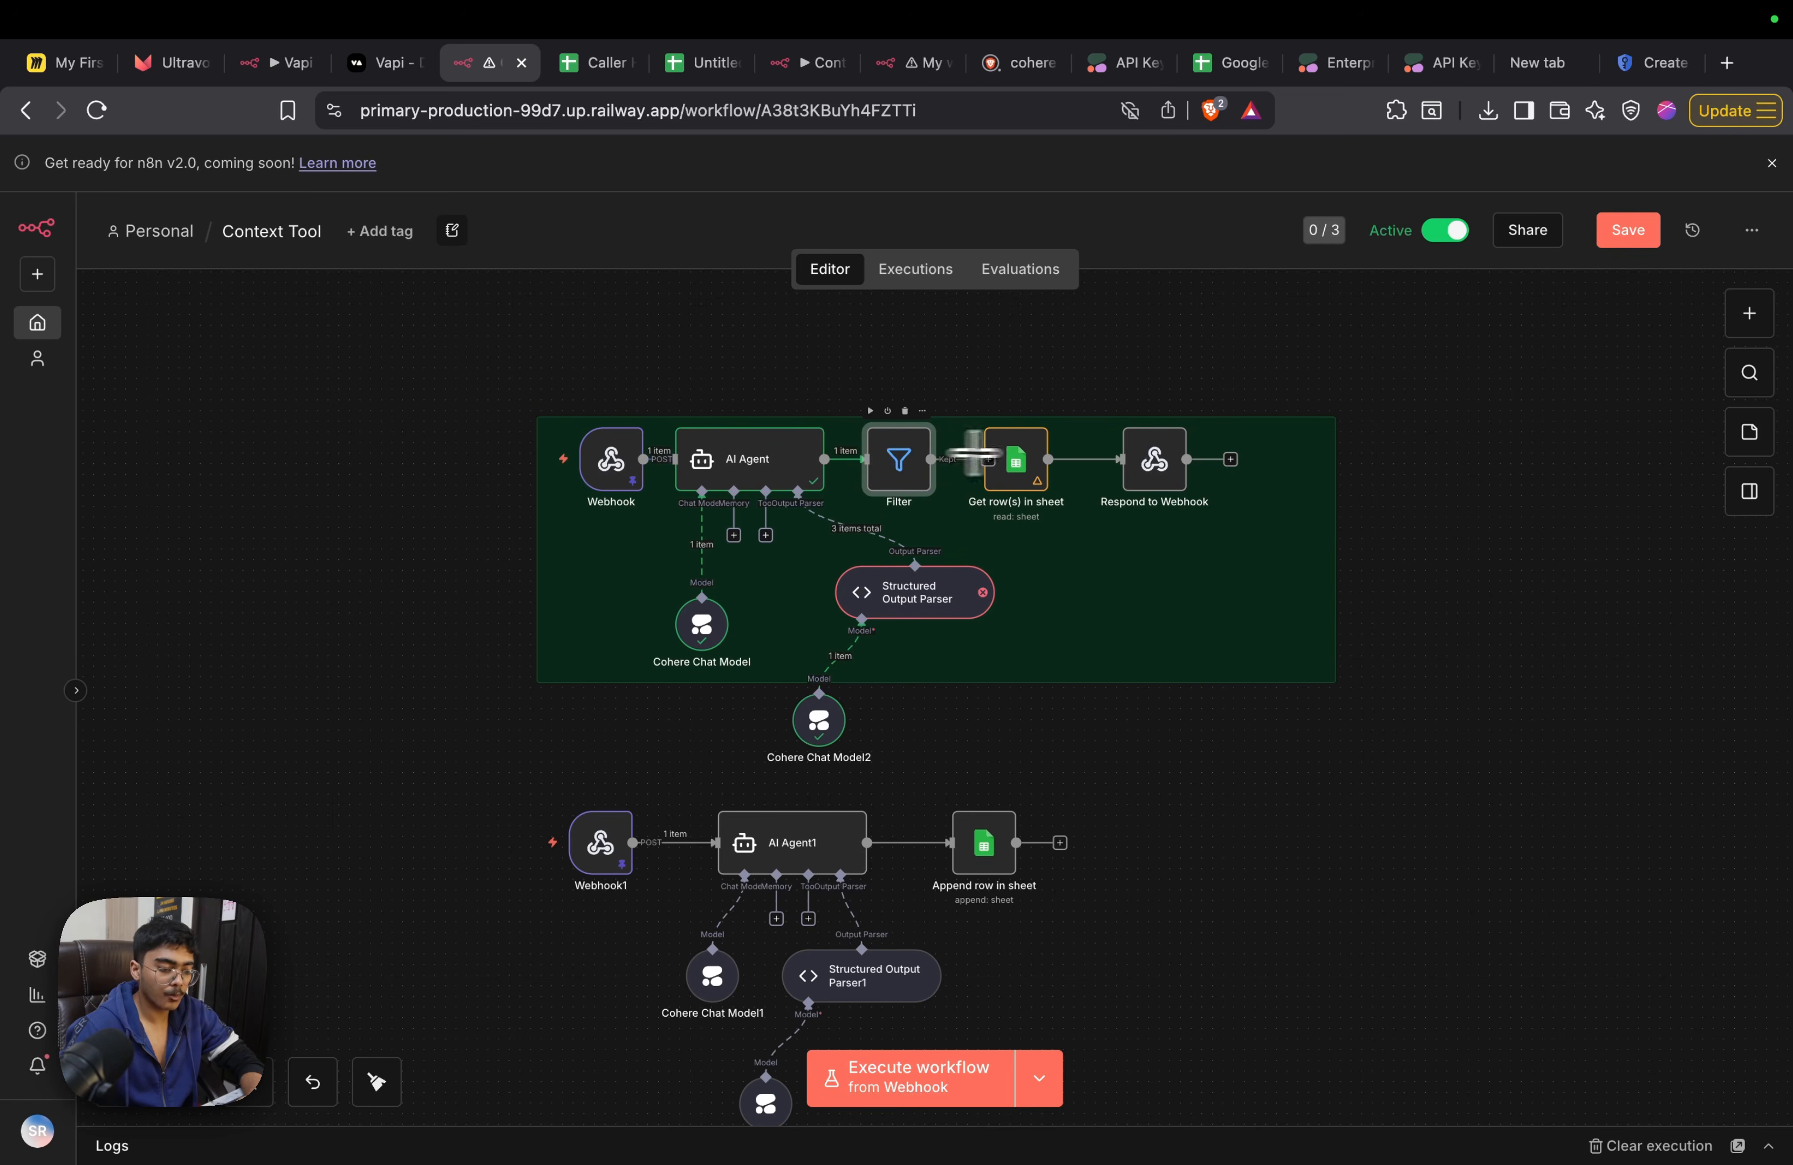
Set the Filter condition to the string Phone_Number is equal to the all-zero placeholder number, save, and recheck the node
double_click(908, 461)
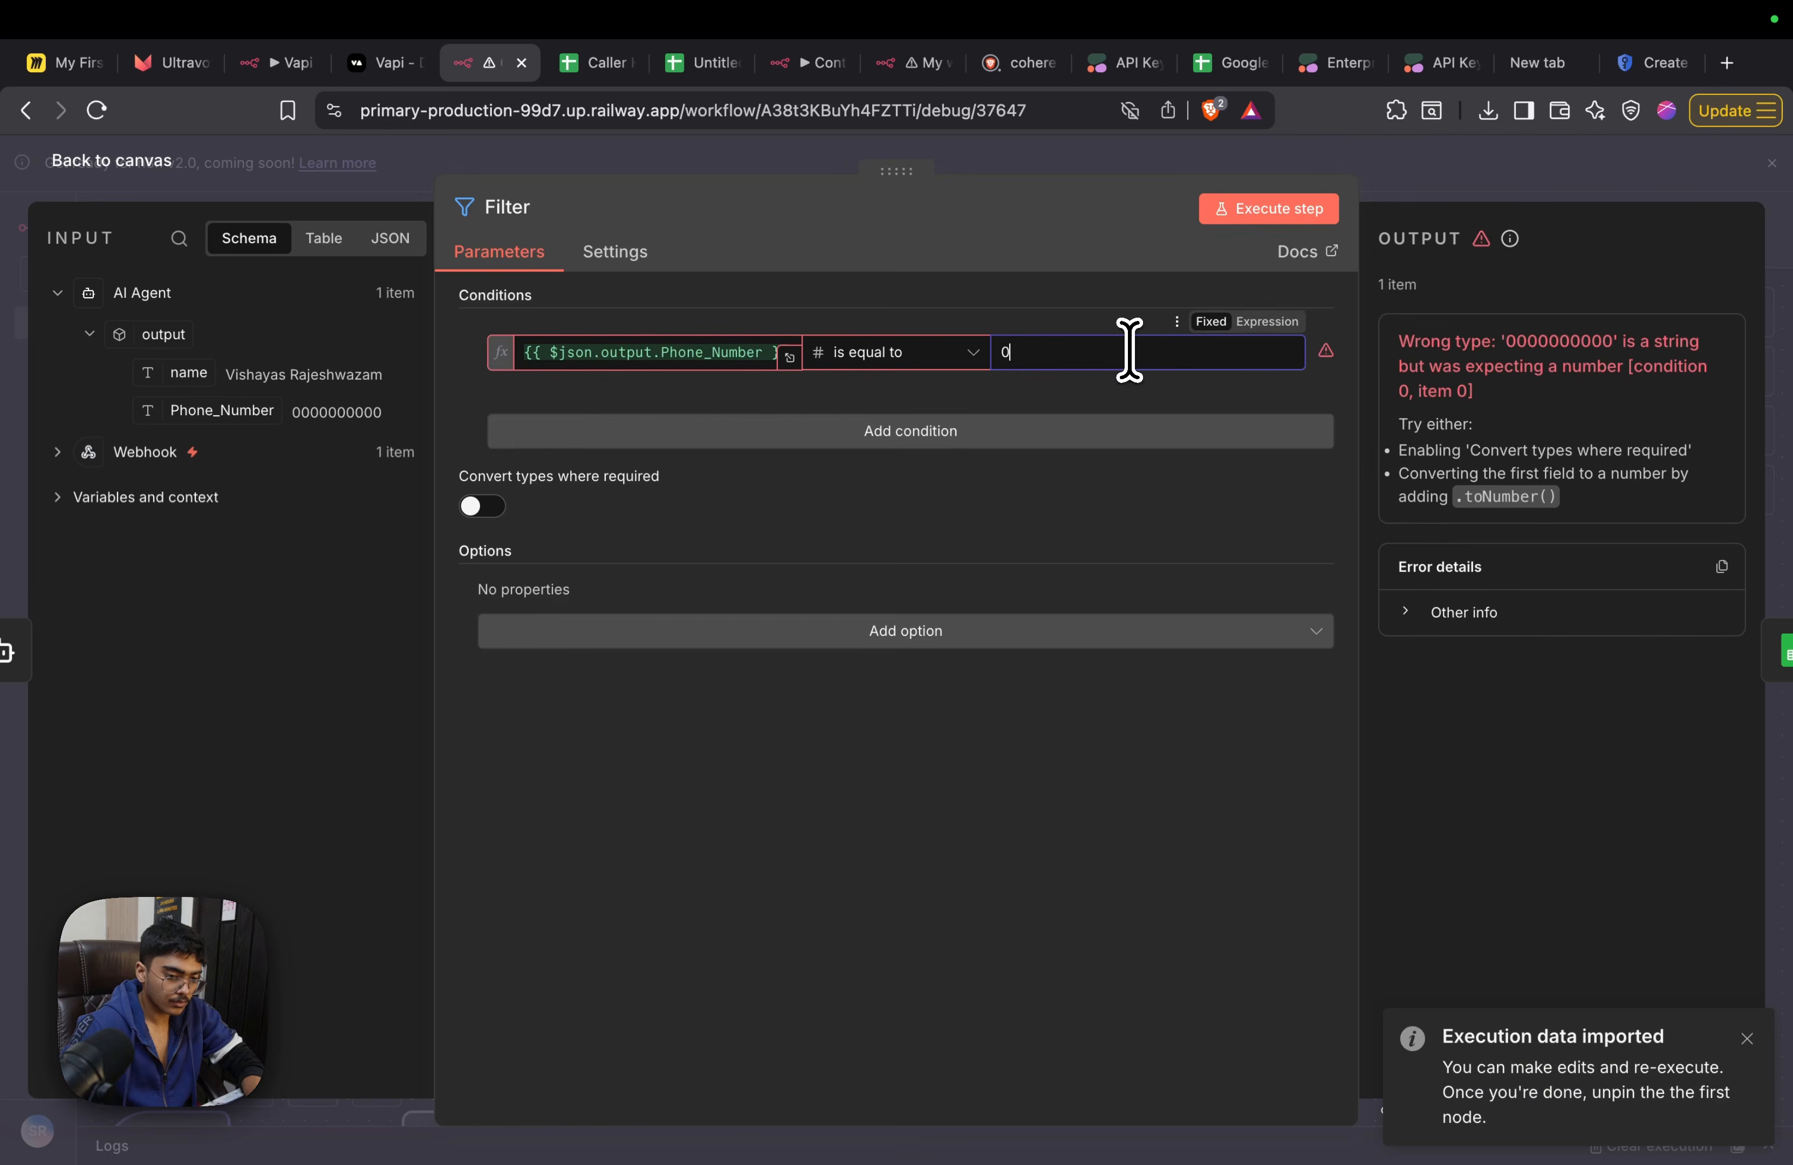
left_click(964, 353)
mouse_move(912, 462)
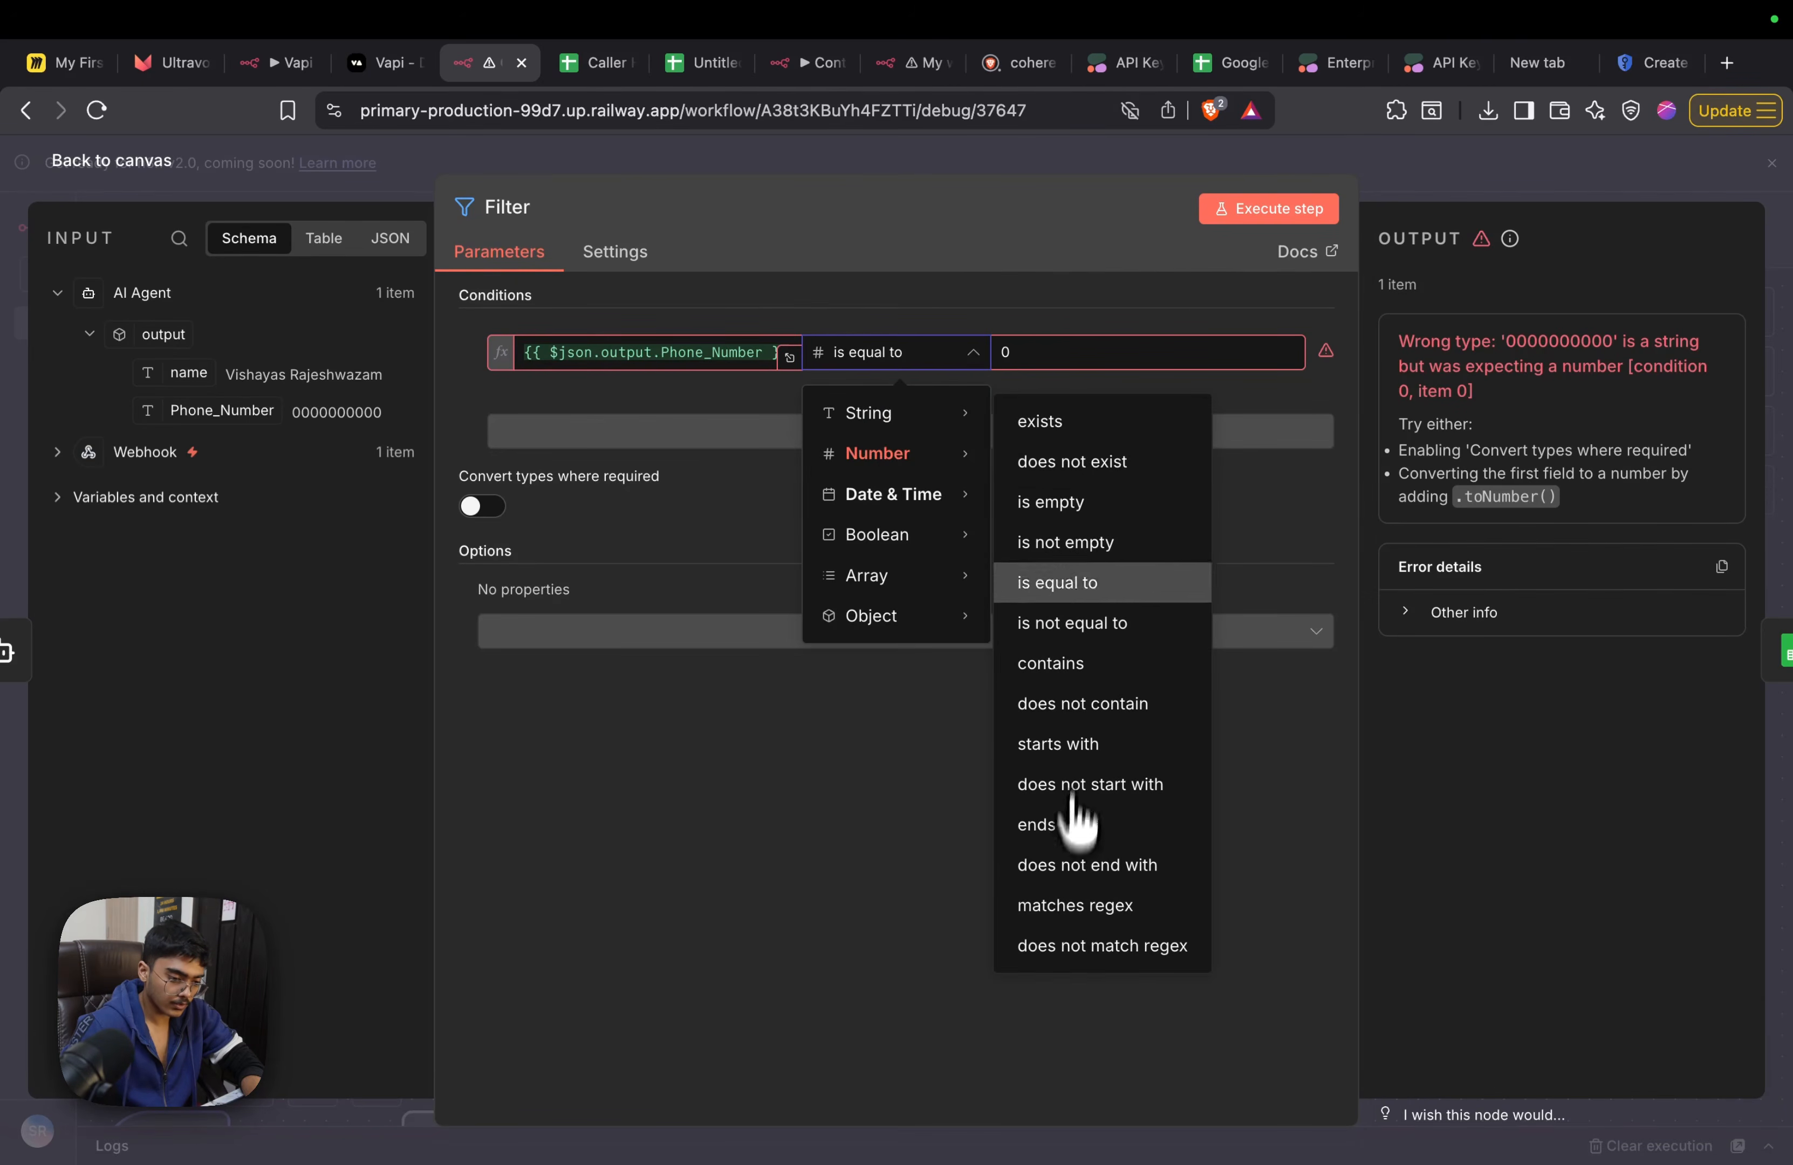
left_click(1082, 582)
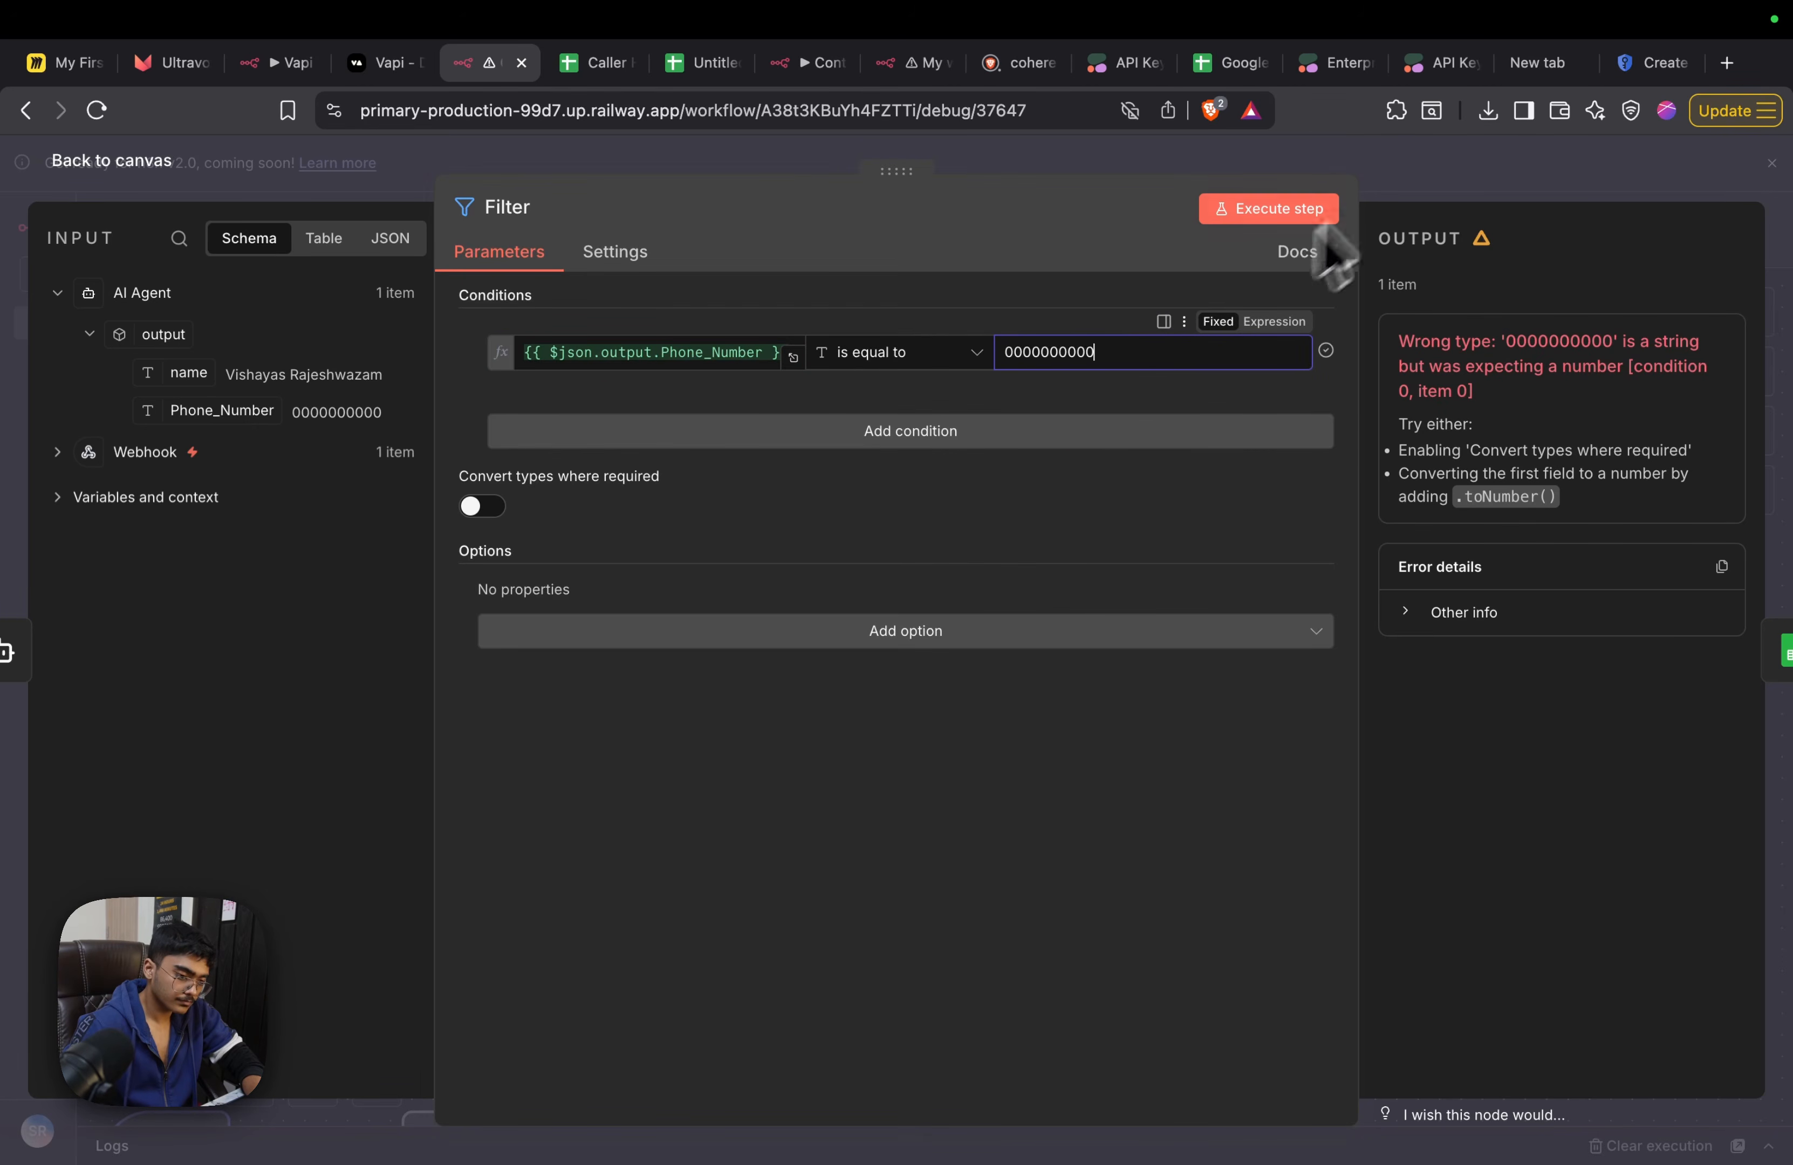
left_click(1421, 181)
left_click(1607, 230)
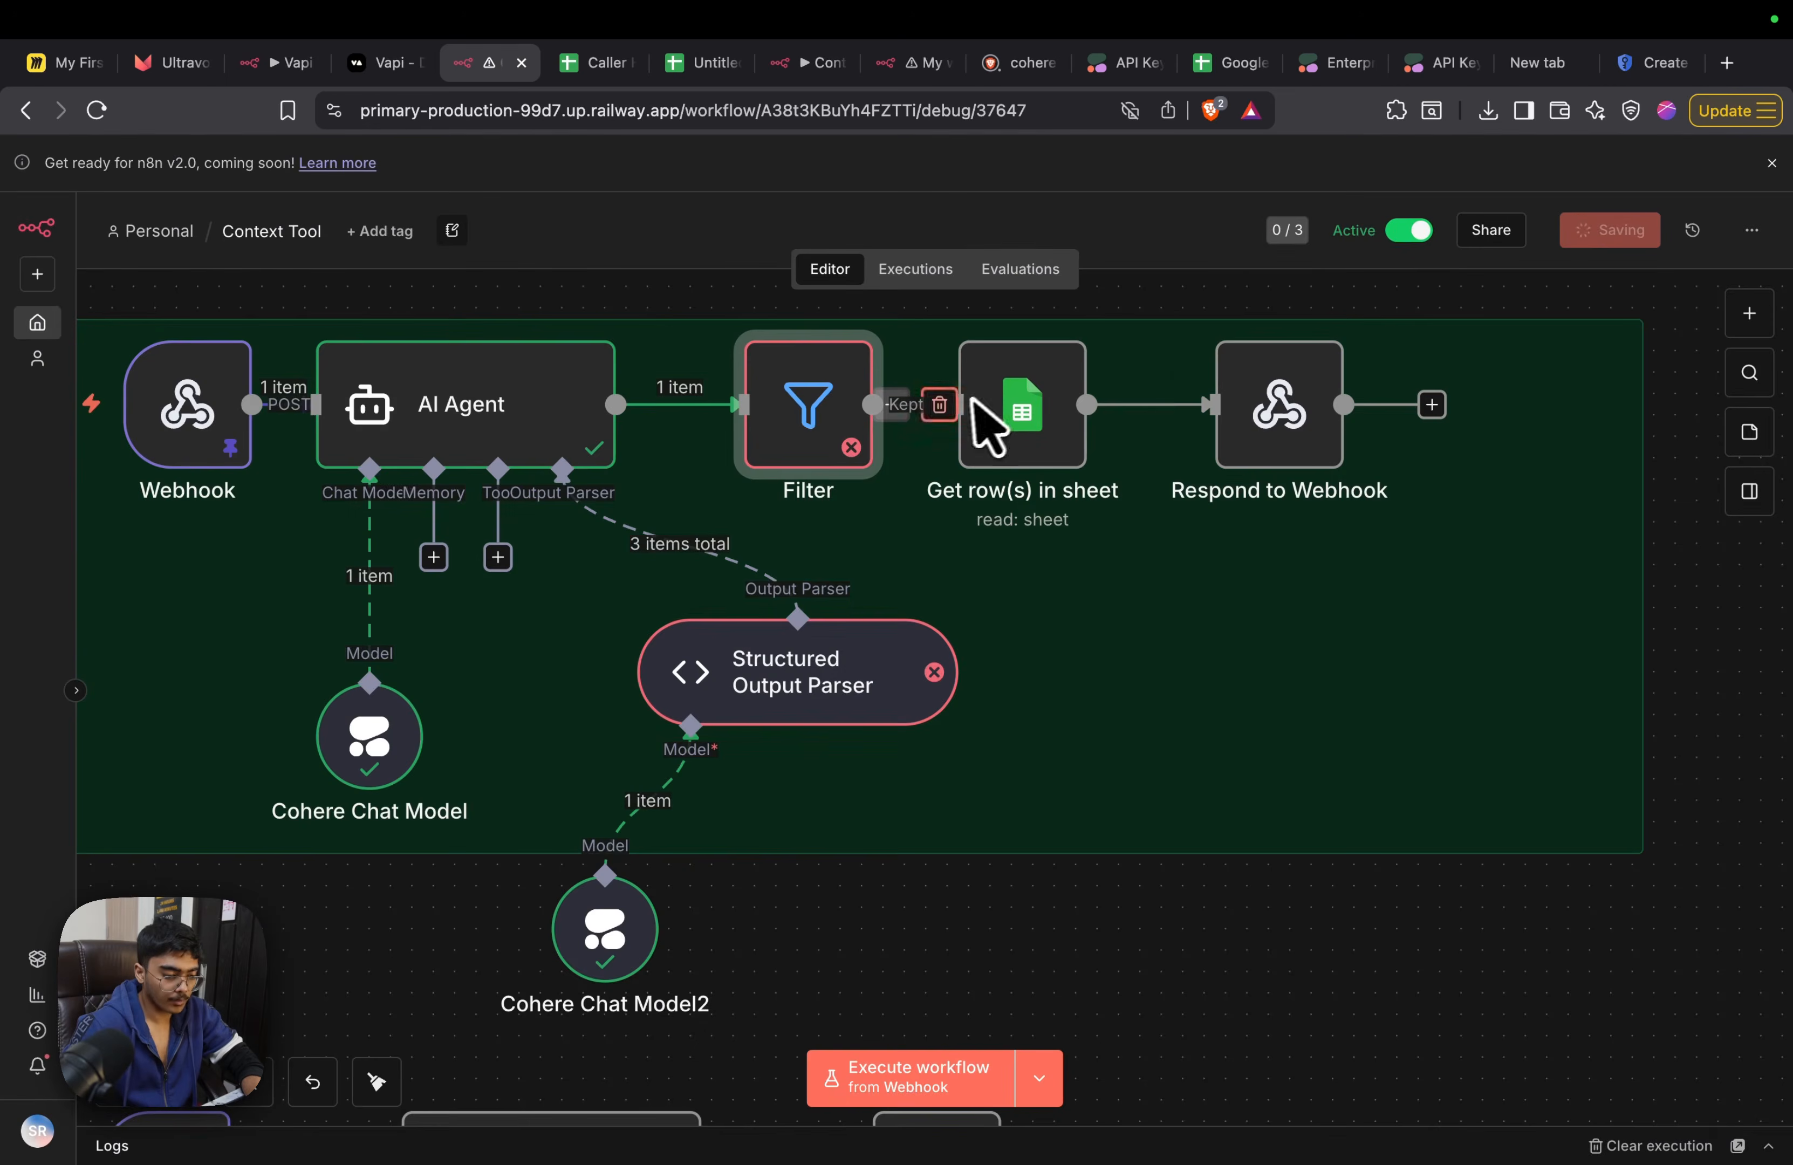
scroll(984, 423, "up", 2)
double_click(787, 514)
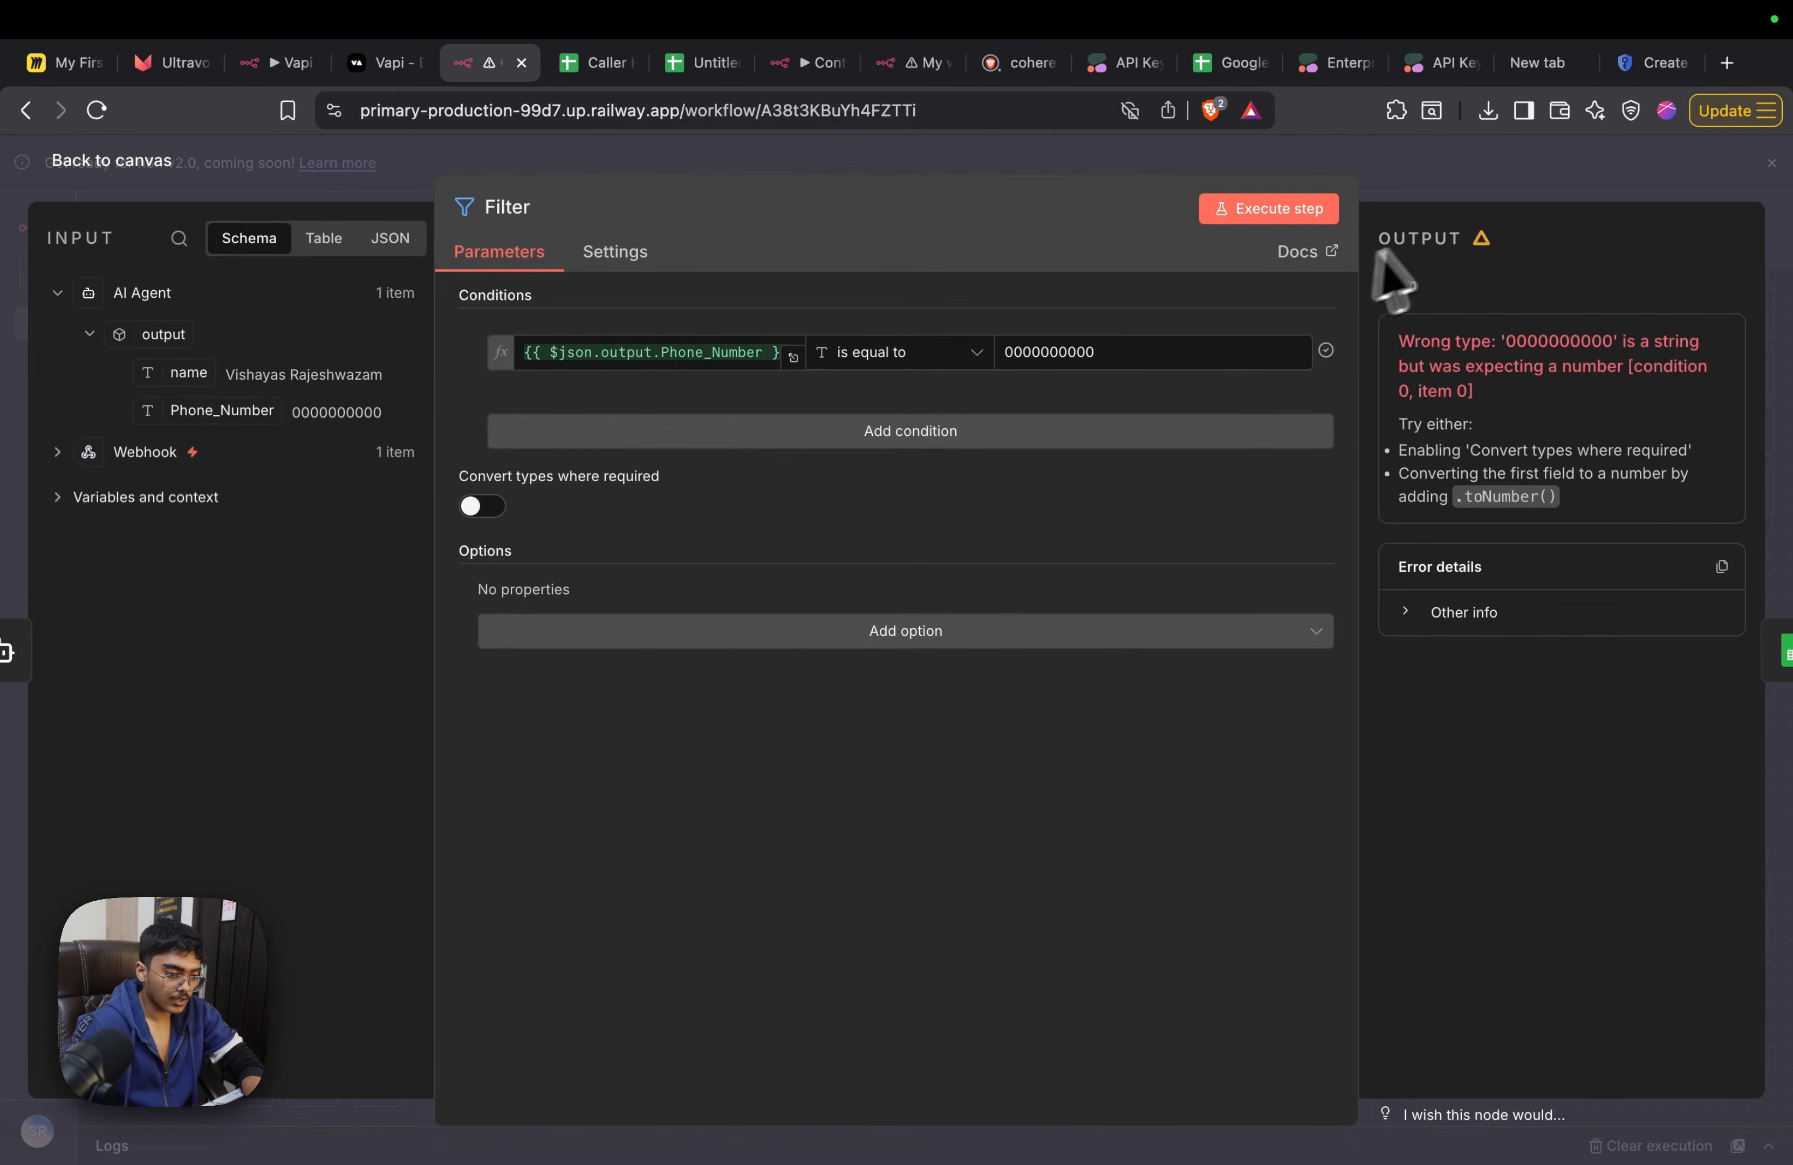
left_click(1509, 180)
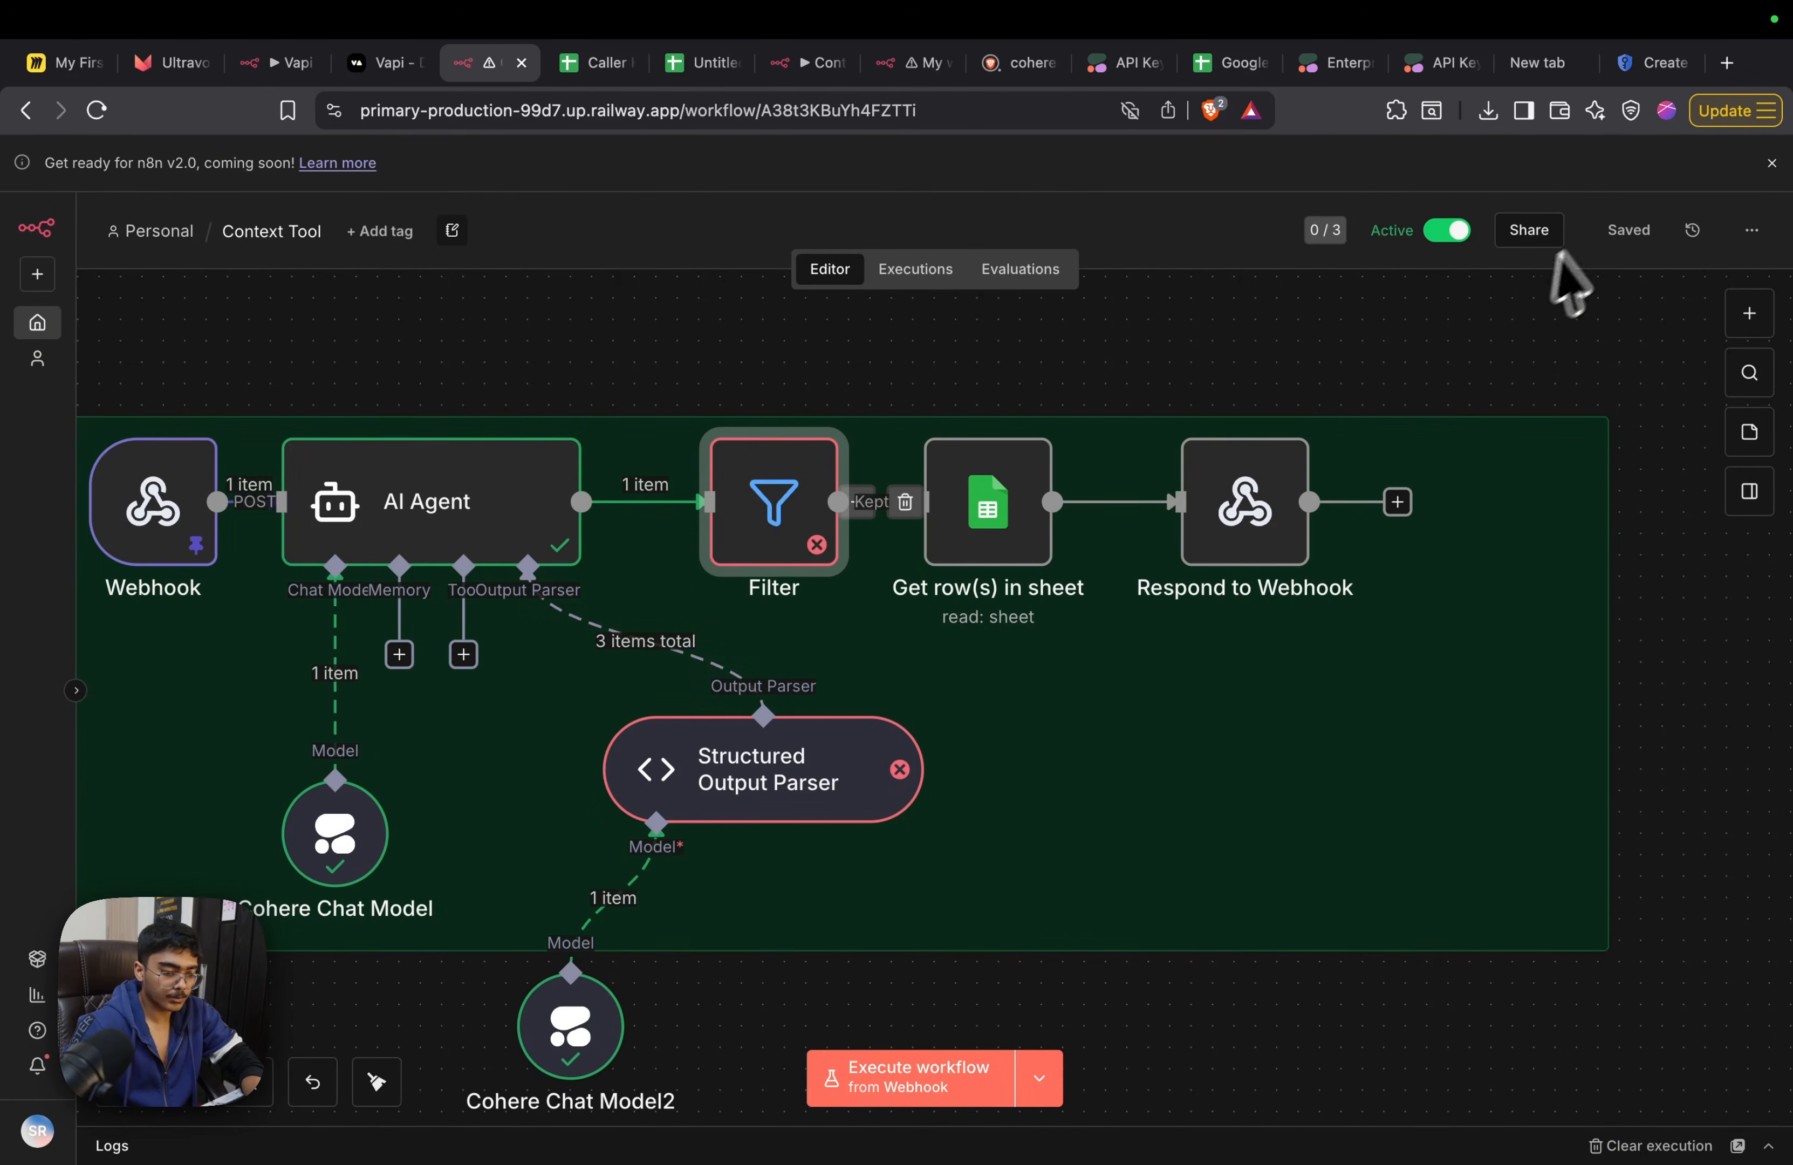
Check the Caller Number filter in Get row(s) in sheet and nudge the node slightly right
double_click(1011, 520)
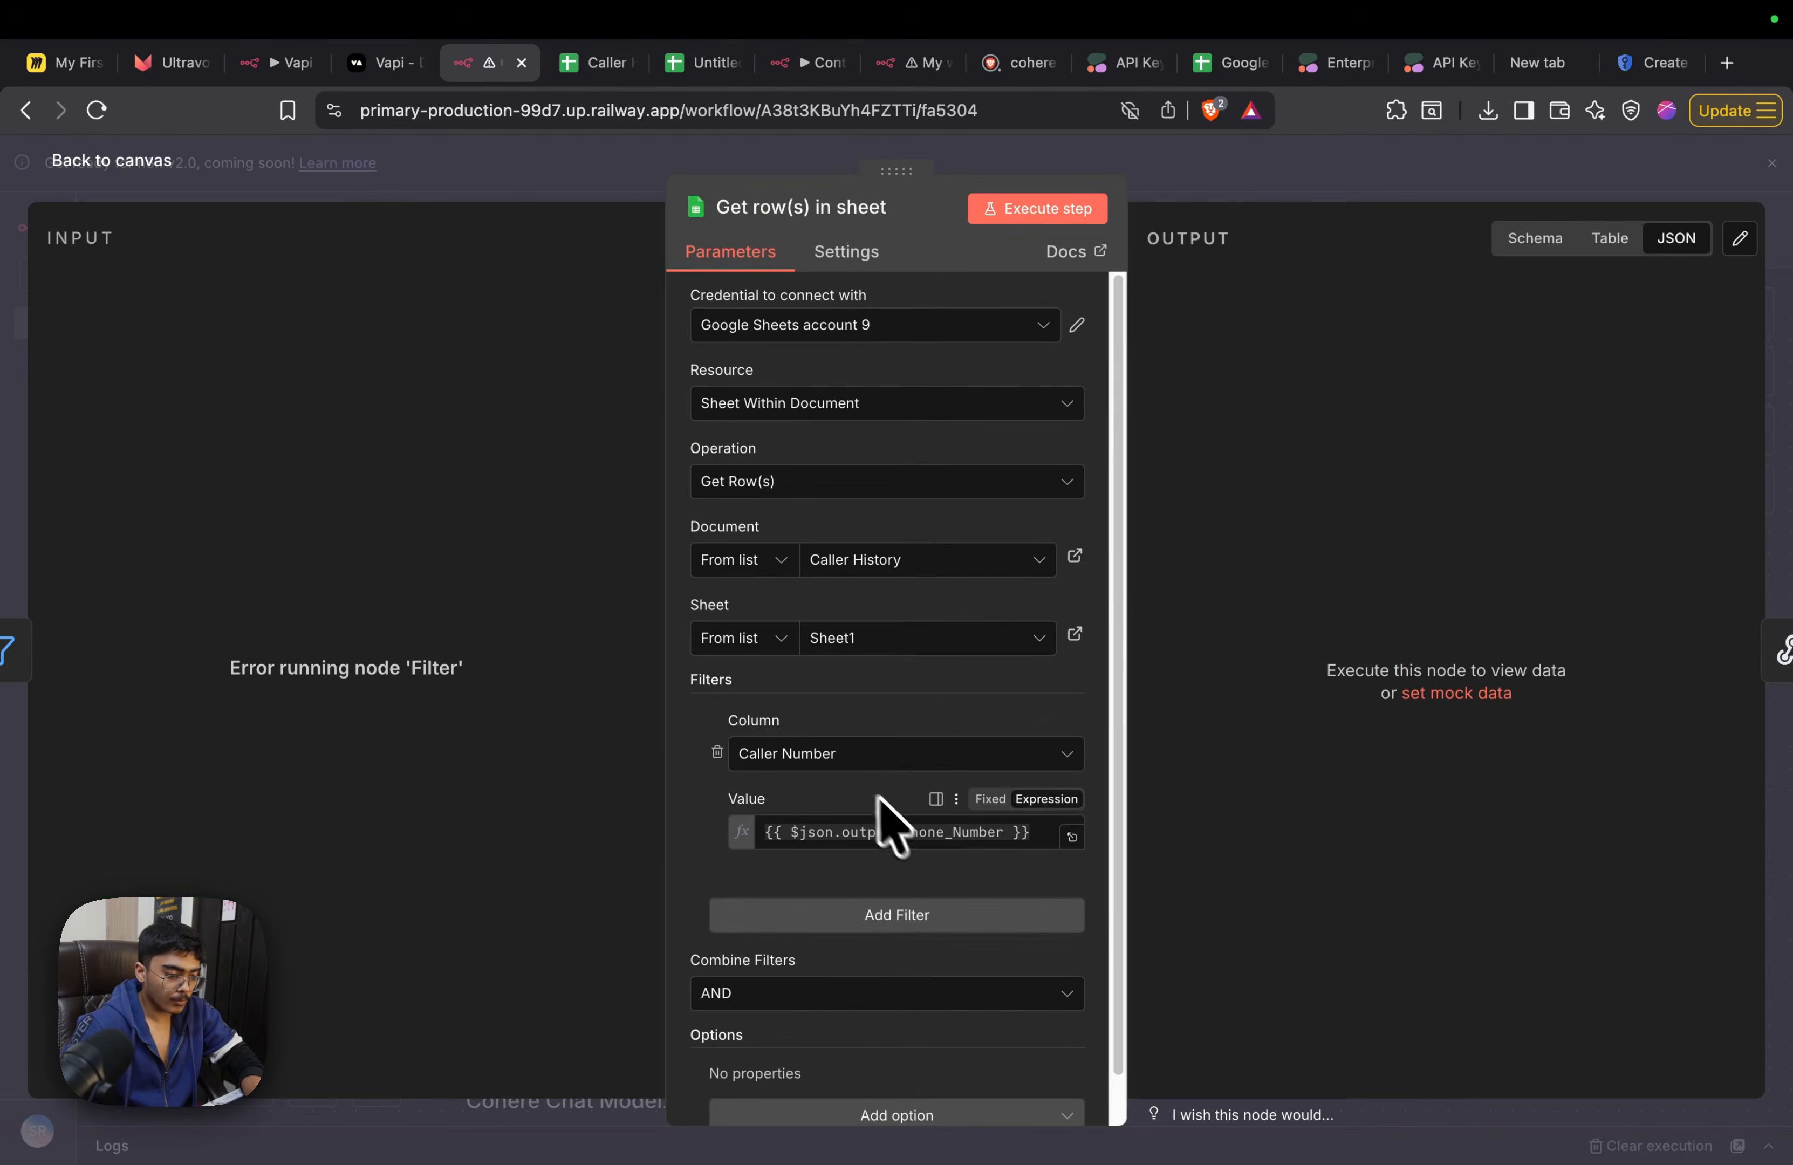
left_click(1368, 181)
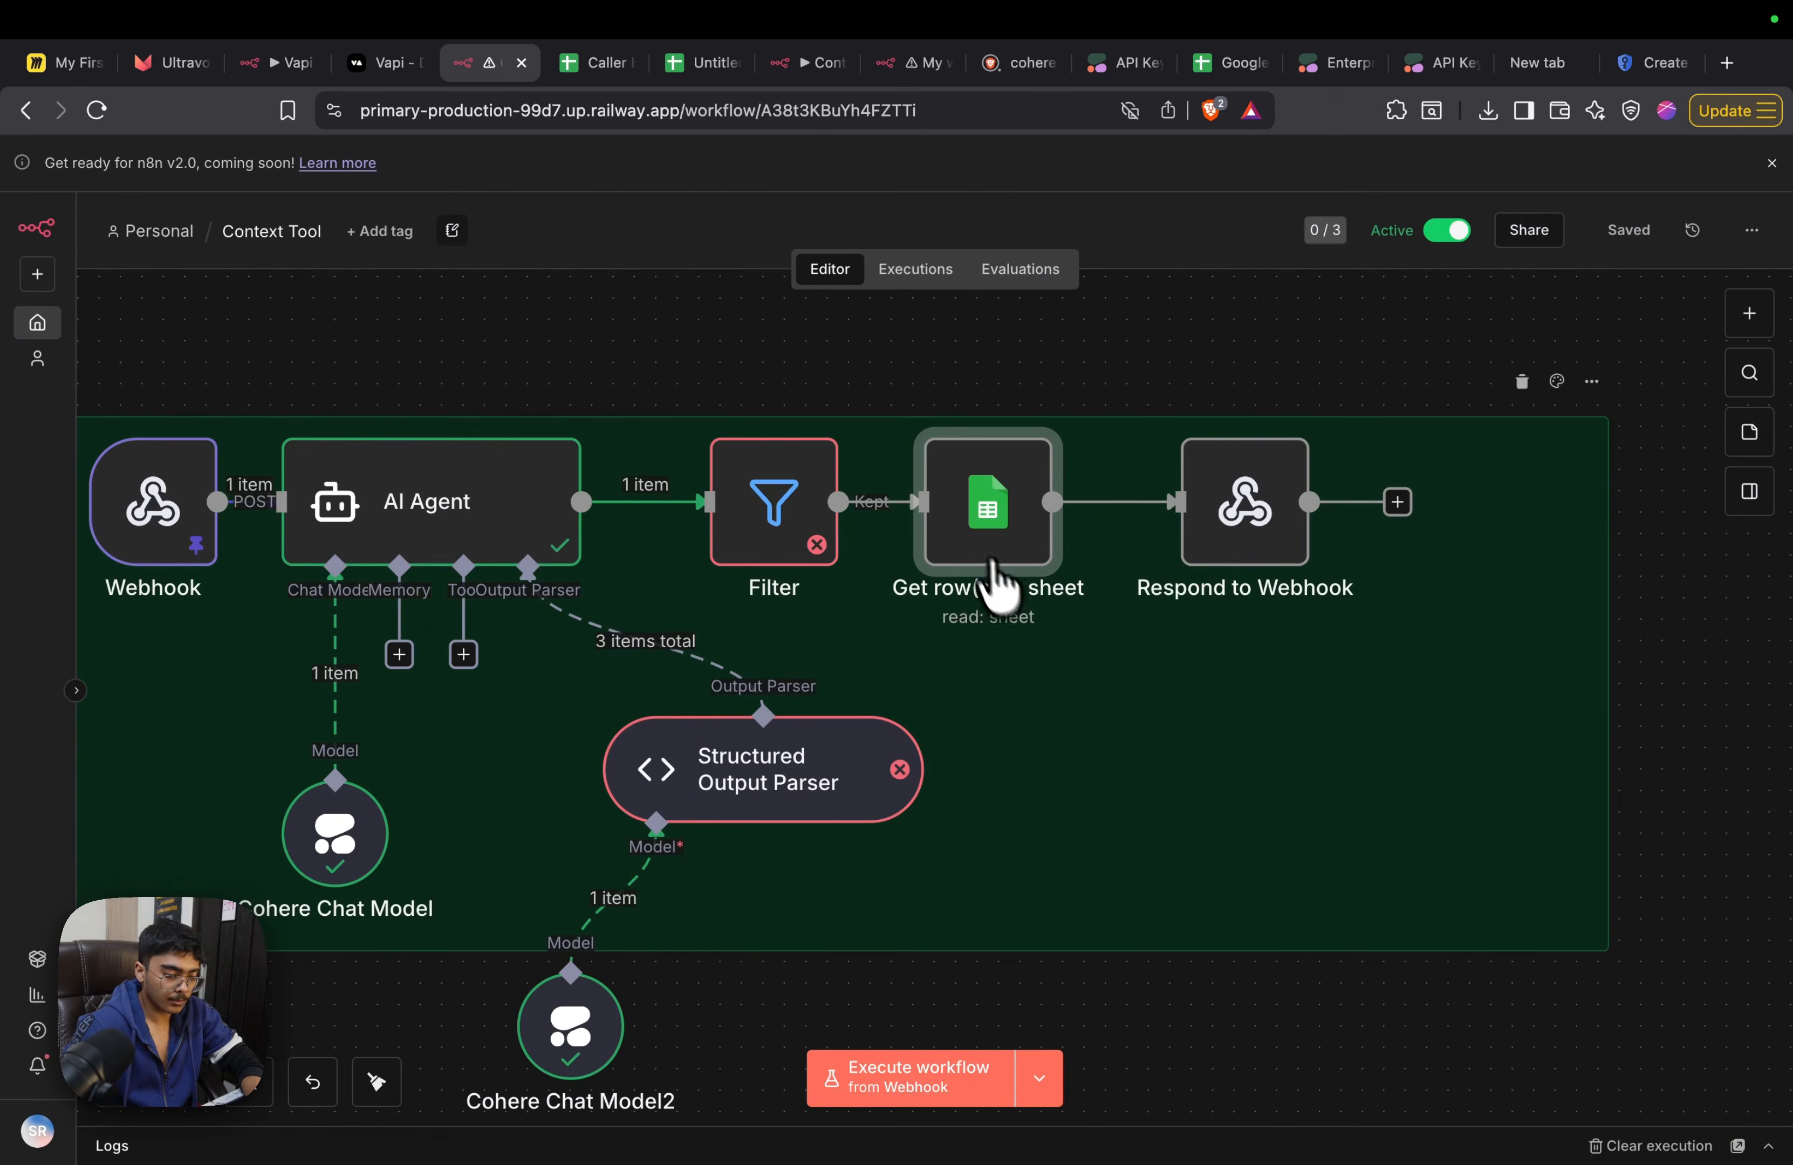
left_click_drag(982, 522, 1000, 521)
Replace the Respond to Webhook response body with the results JSON copied from the other workflow's Respond to Webhook node, and review it enlarged
left_click(1213, 507)
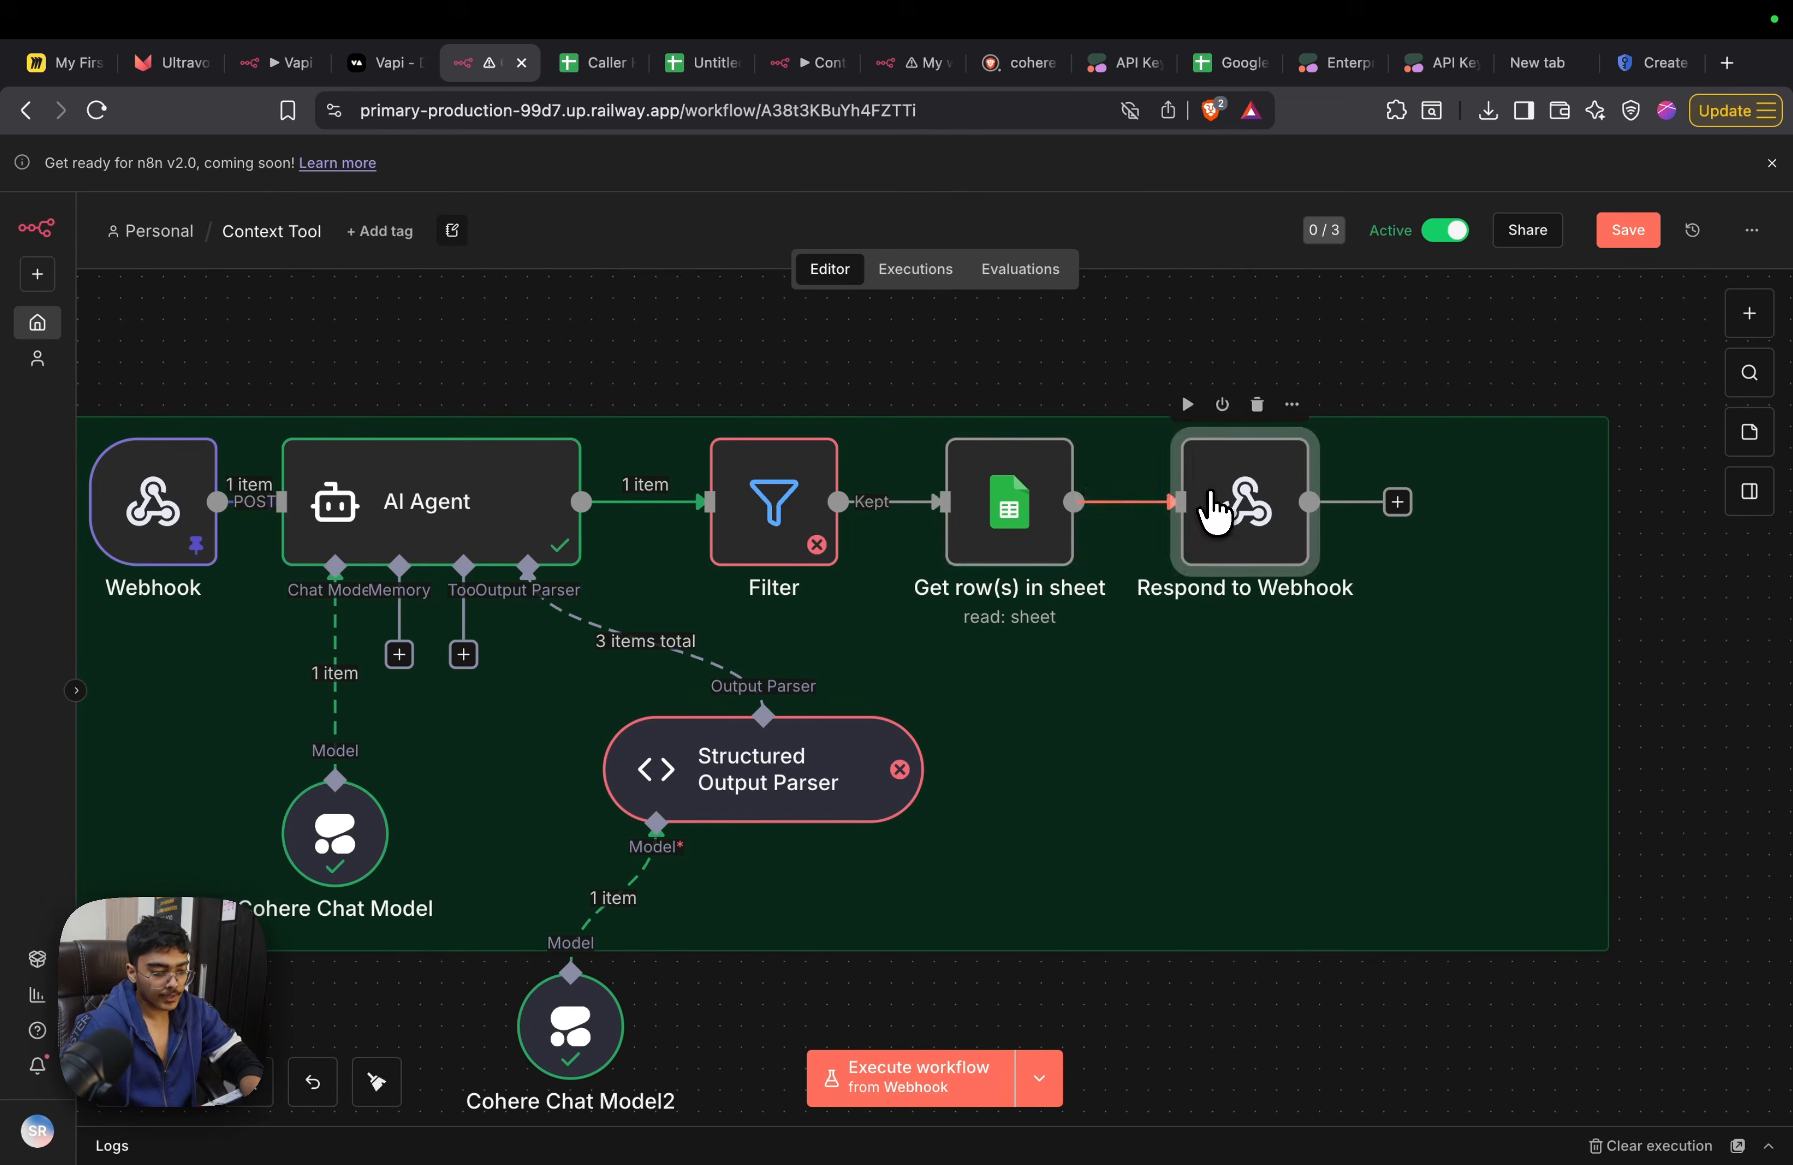
double_click(1212, 507)
left_click_drag(812, 633, 634, 541)
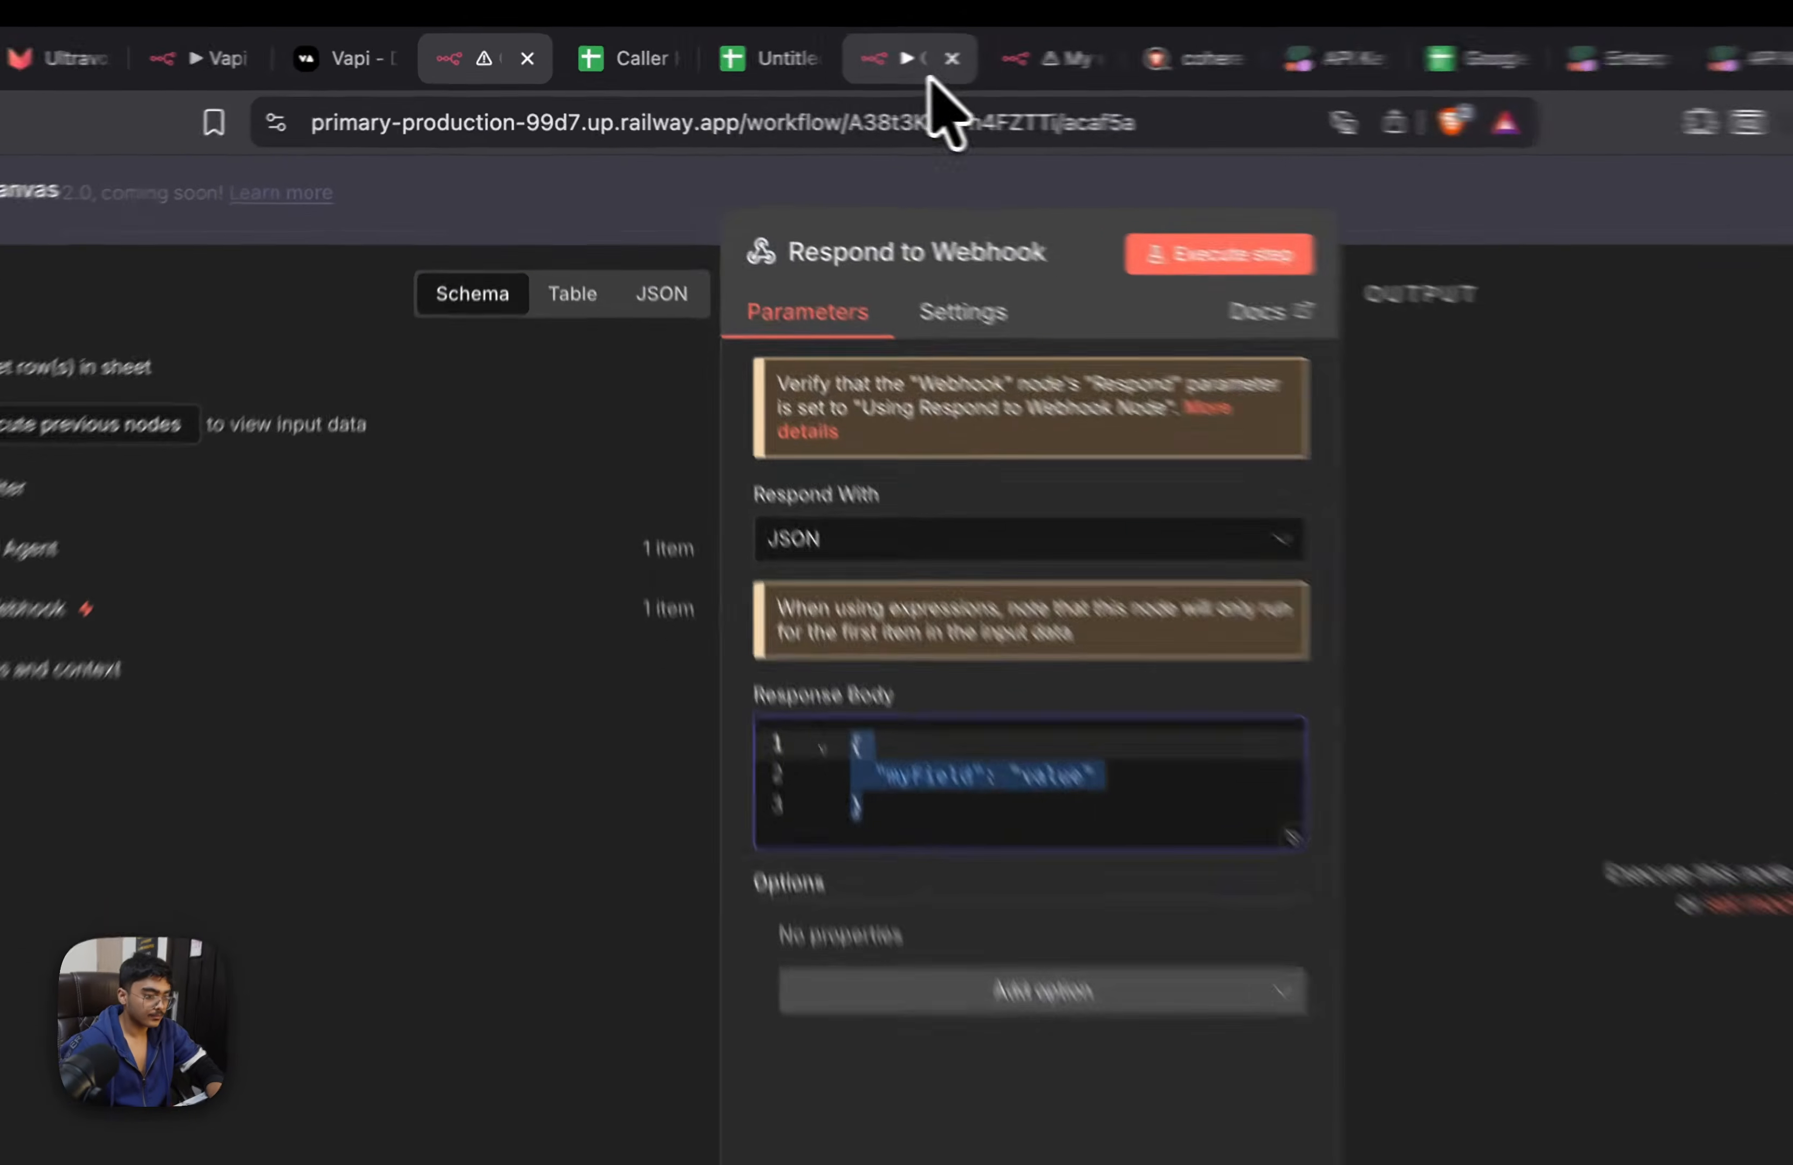
left_click(832, 62)
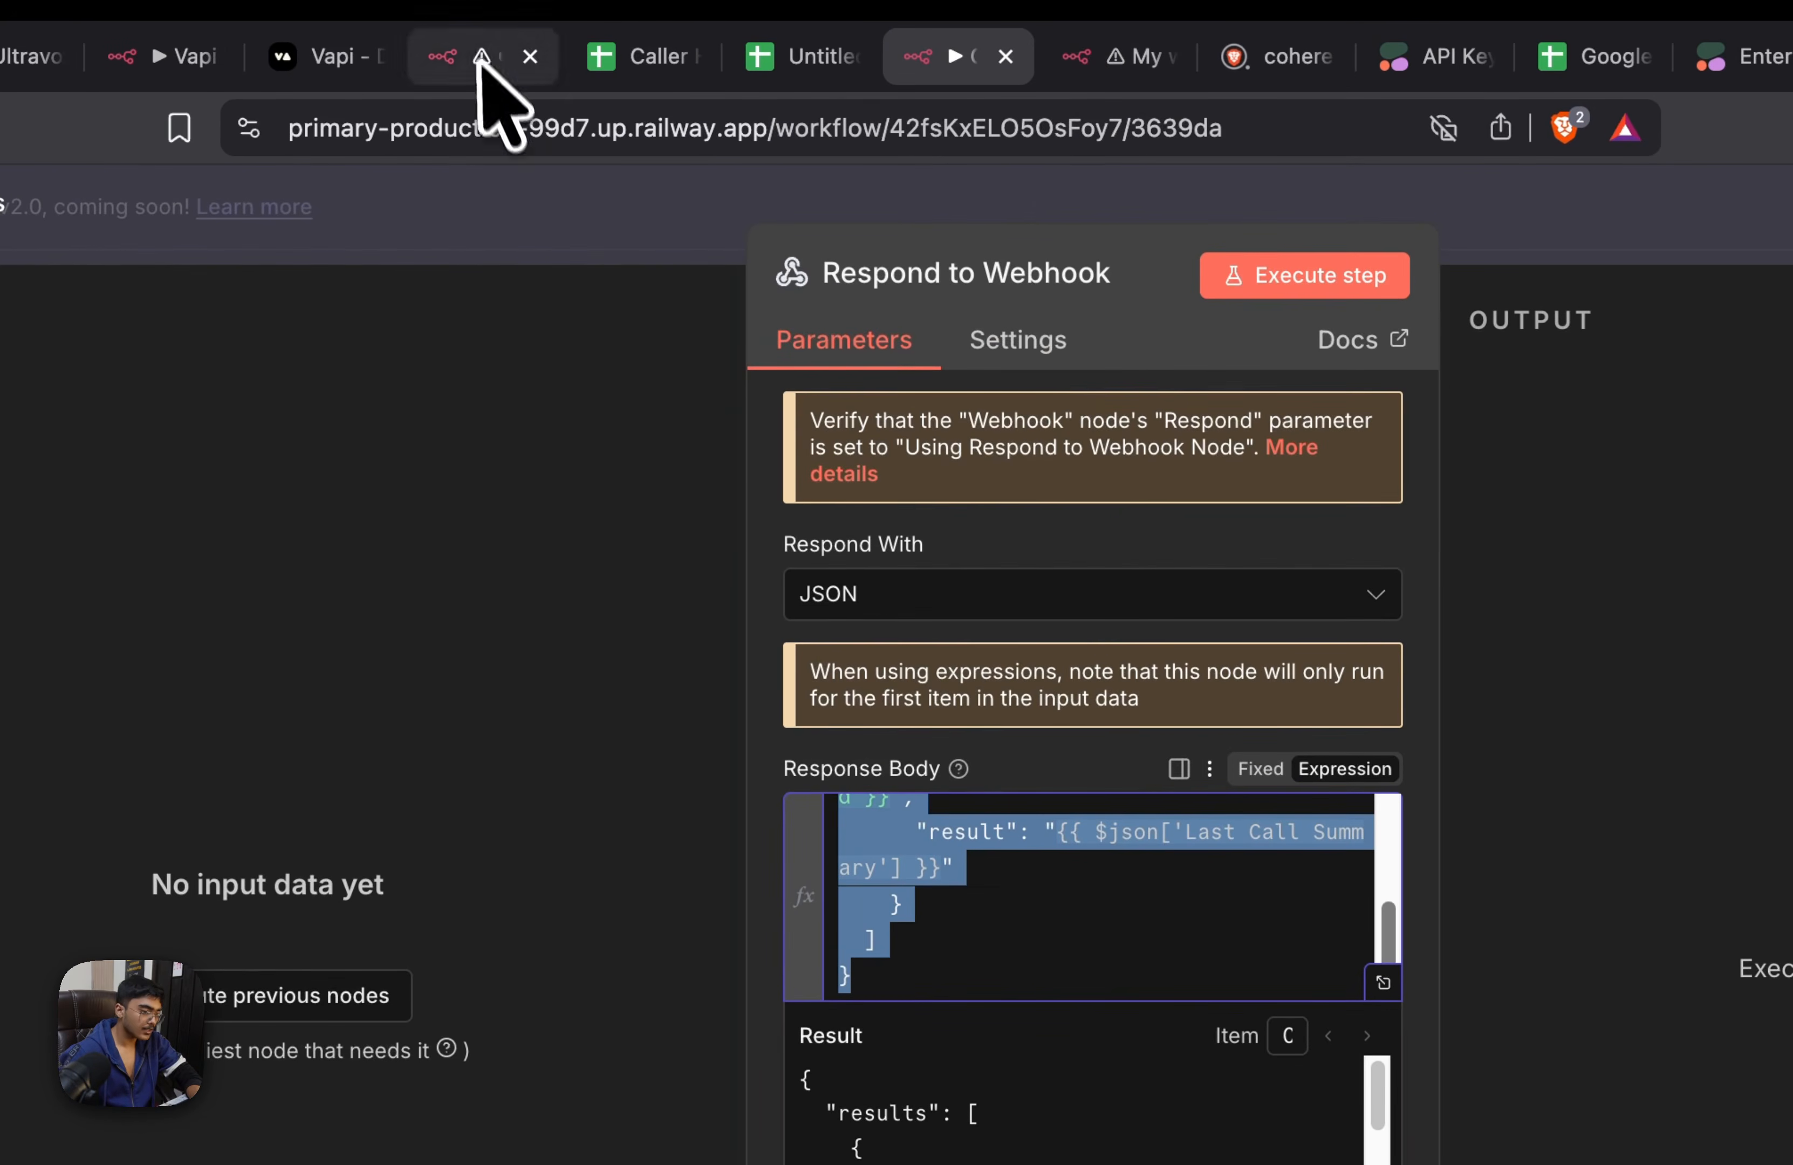
left_click(484, 56)
type("{   \"results\": [     {       \"toolCallId\": \"{{ $('Tool Webhook').item.json.body.message.toolCalls[0].id }}\",       \"result\": \"{{ $json['Last Call Summary'] }}\"     }   ] }")
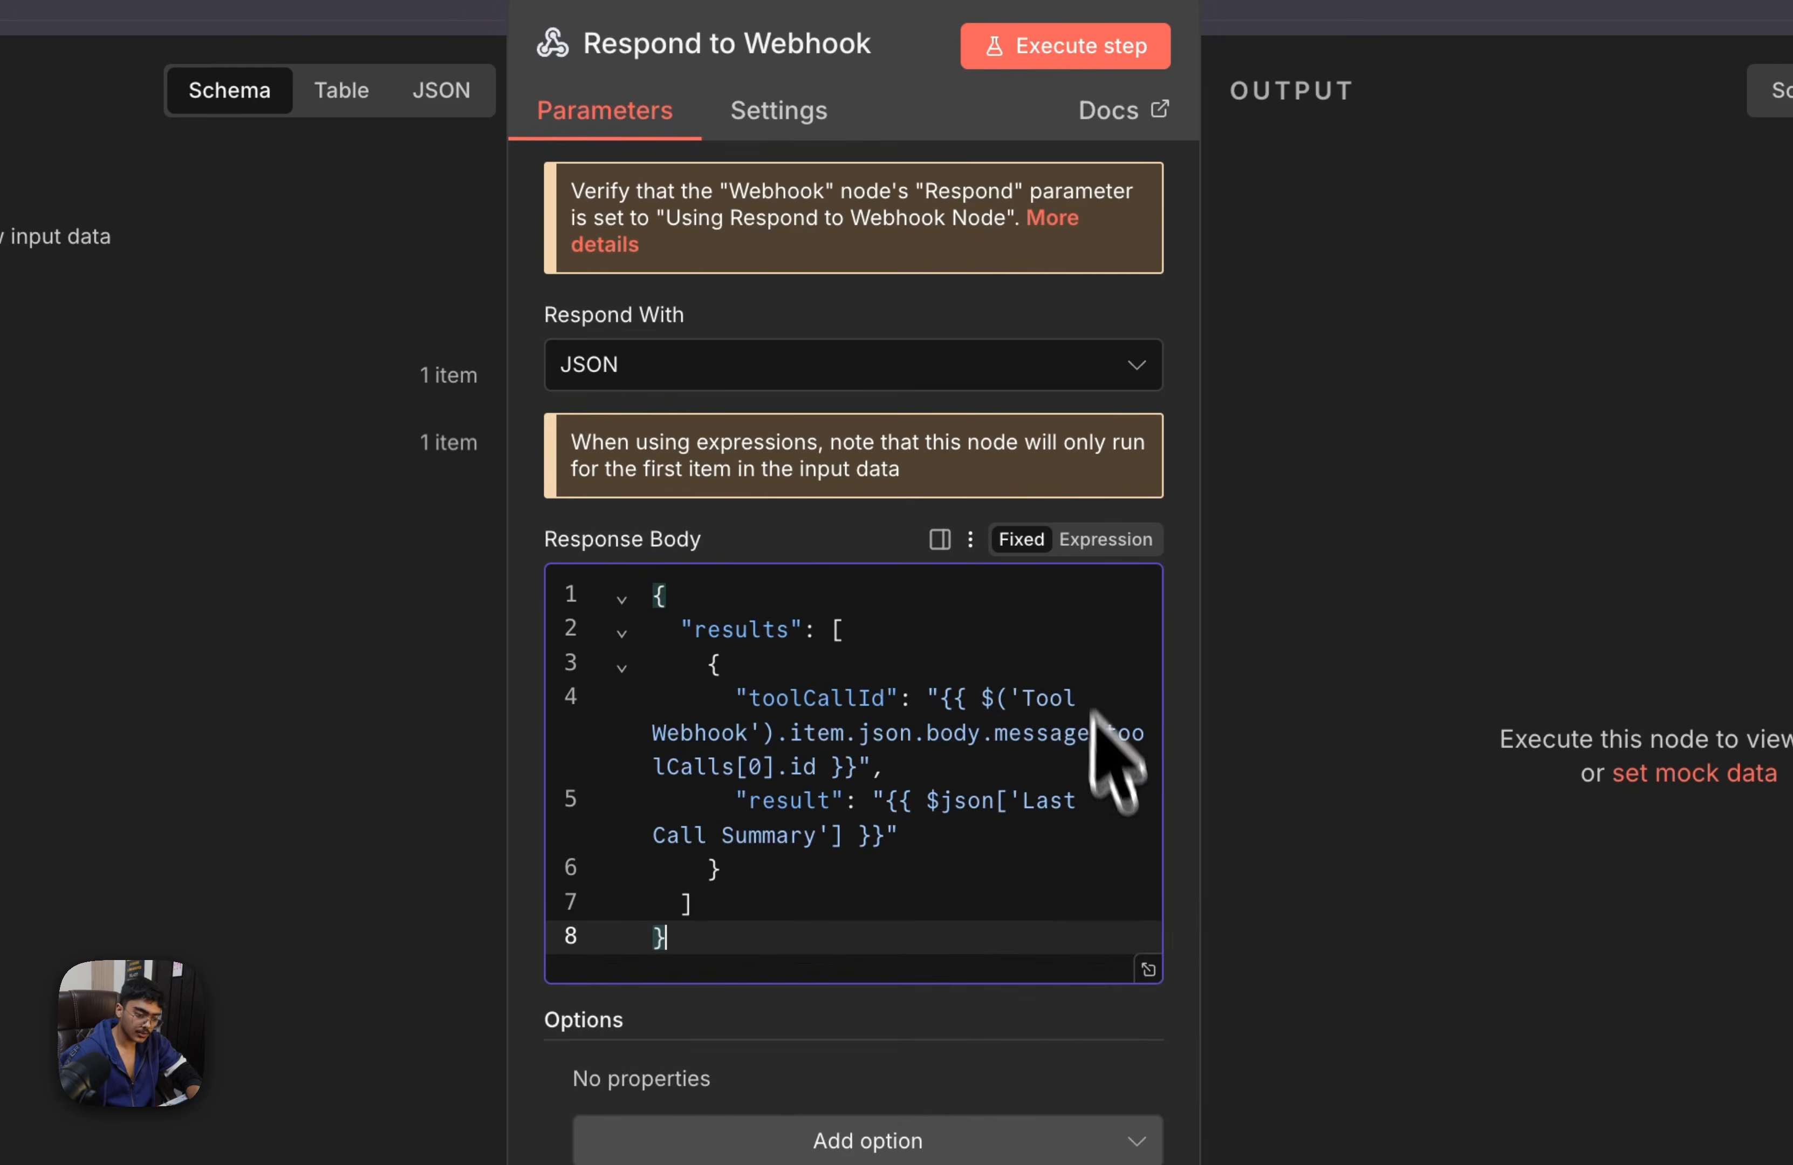
left_click(1145, 965)
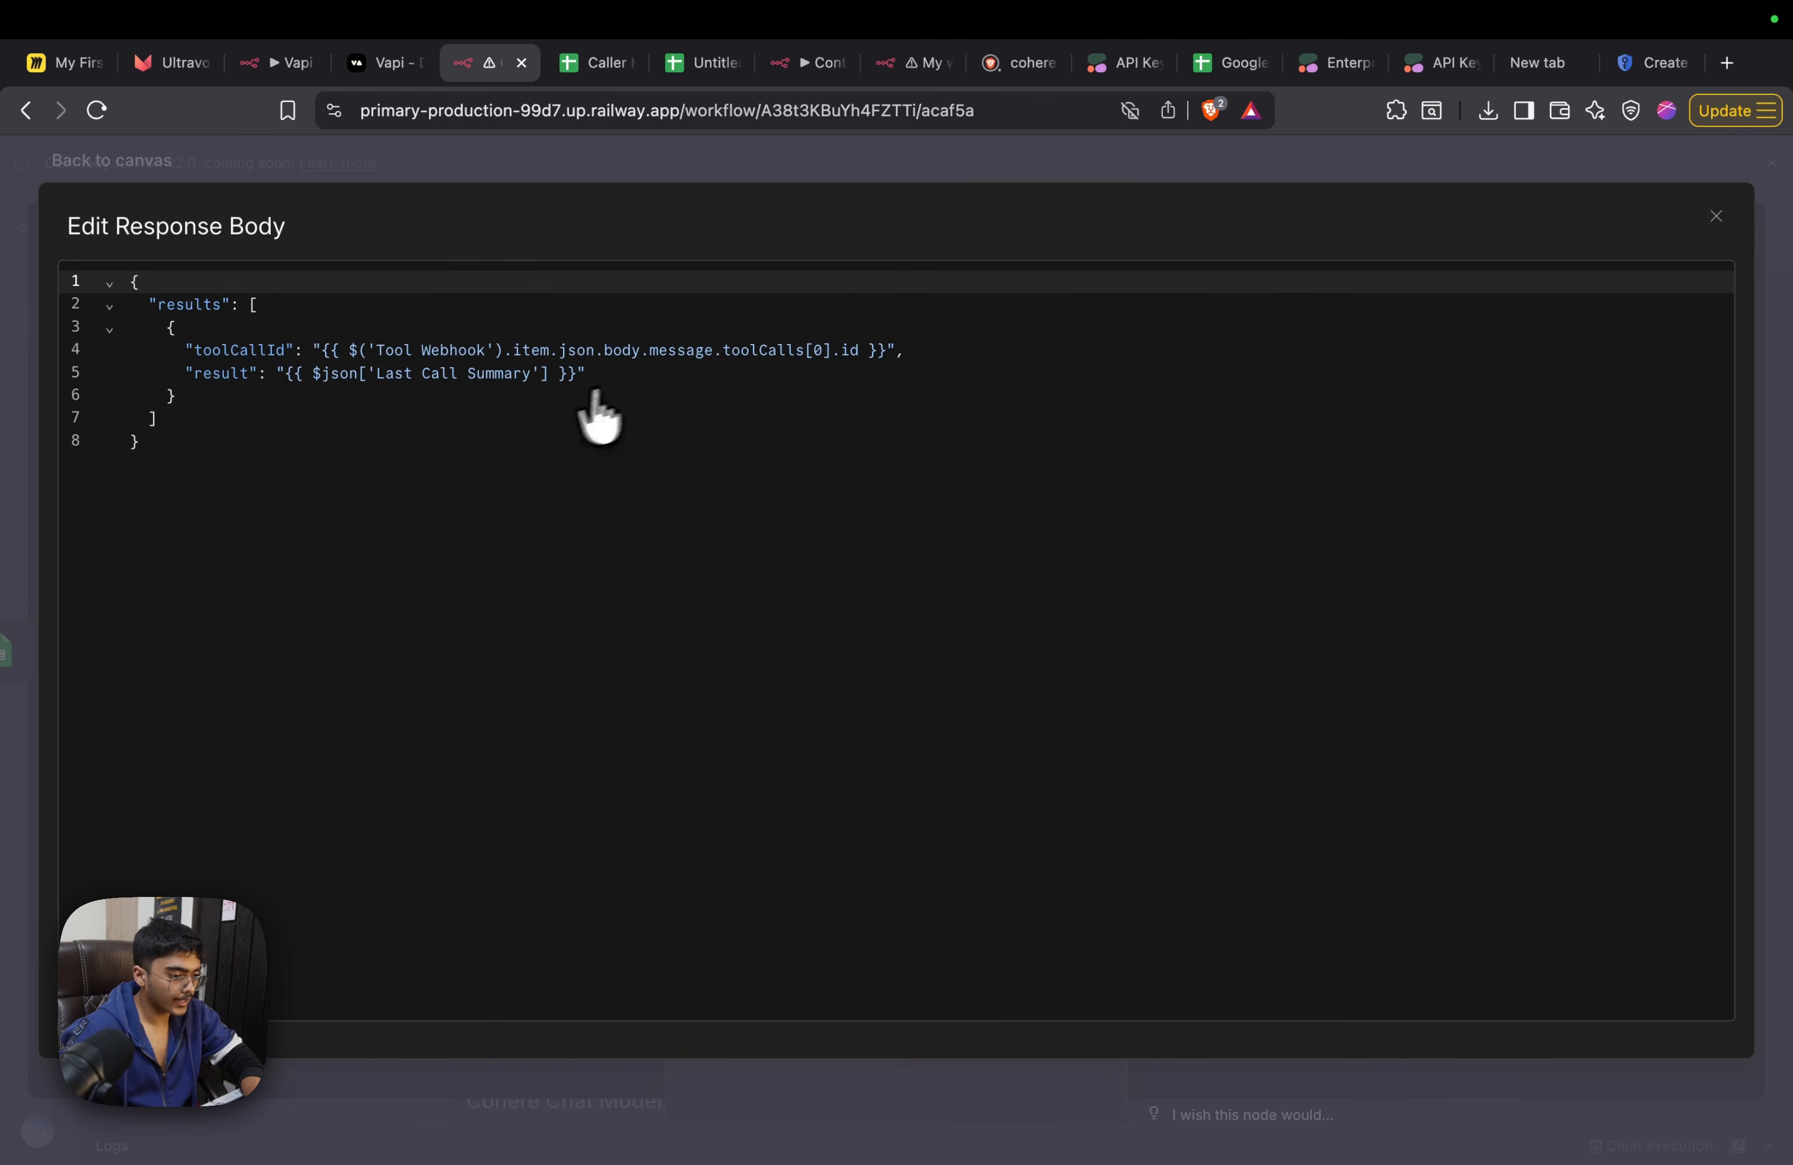
key("Escape")
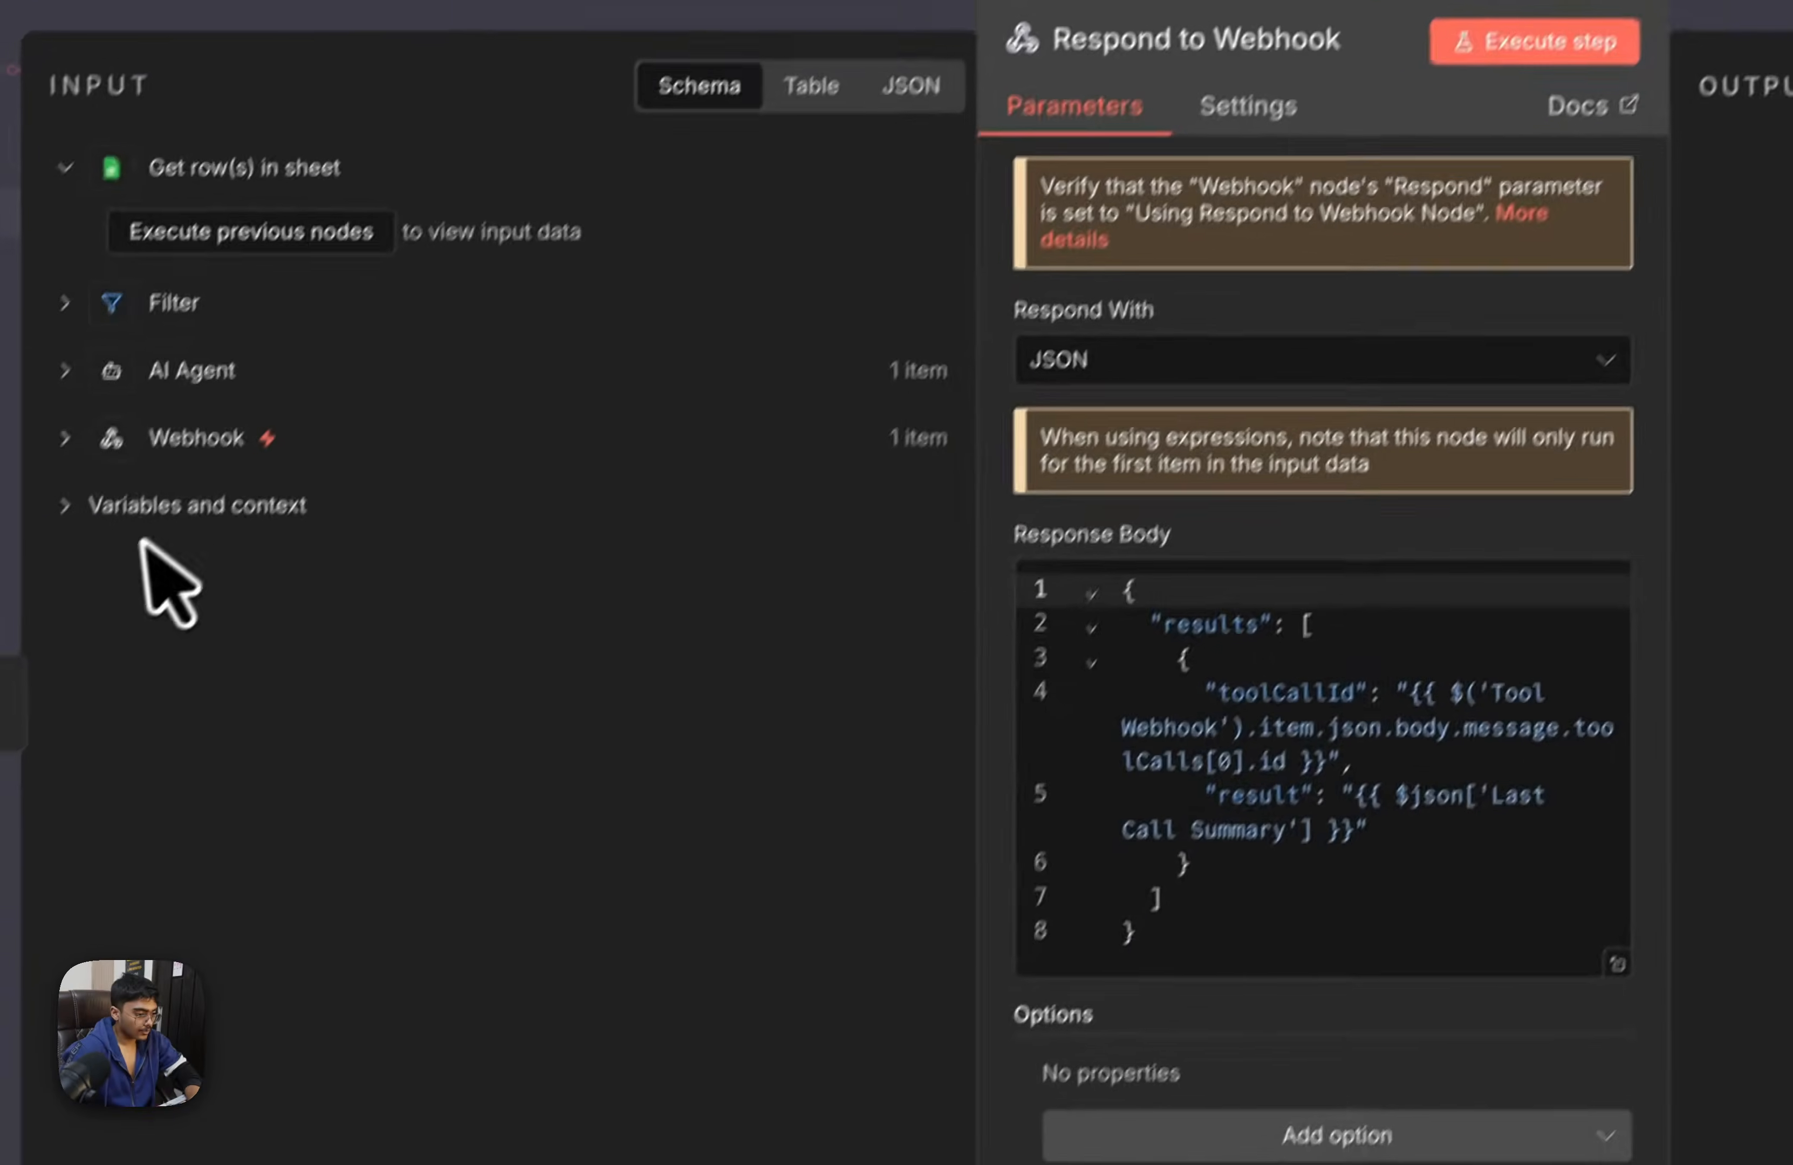
Expand the Webhook input data to toolCalls[0] and clear the toolCallId value in the response body
left_click(162, 438)
scroll(355, 597, "down", 10)
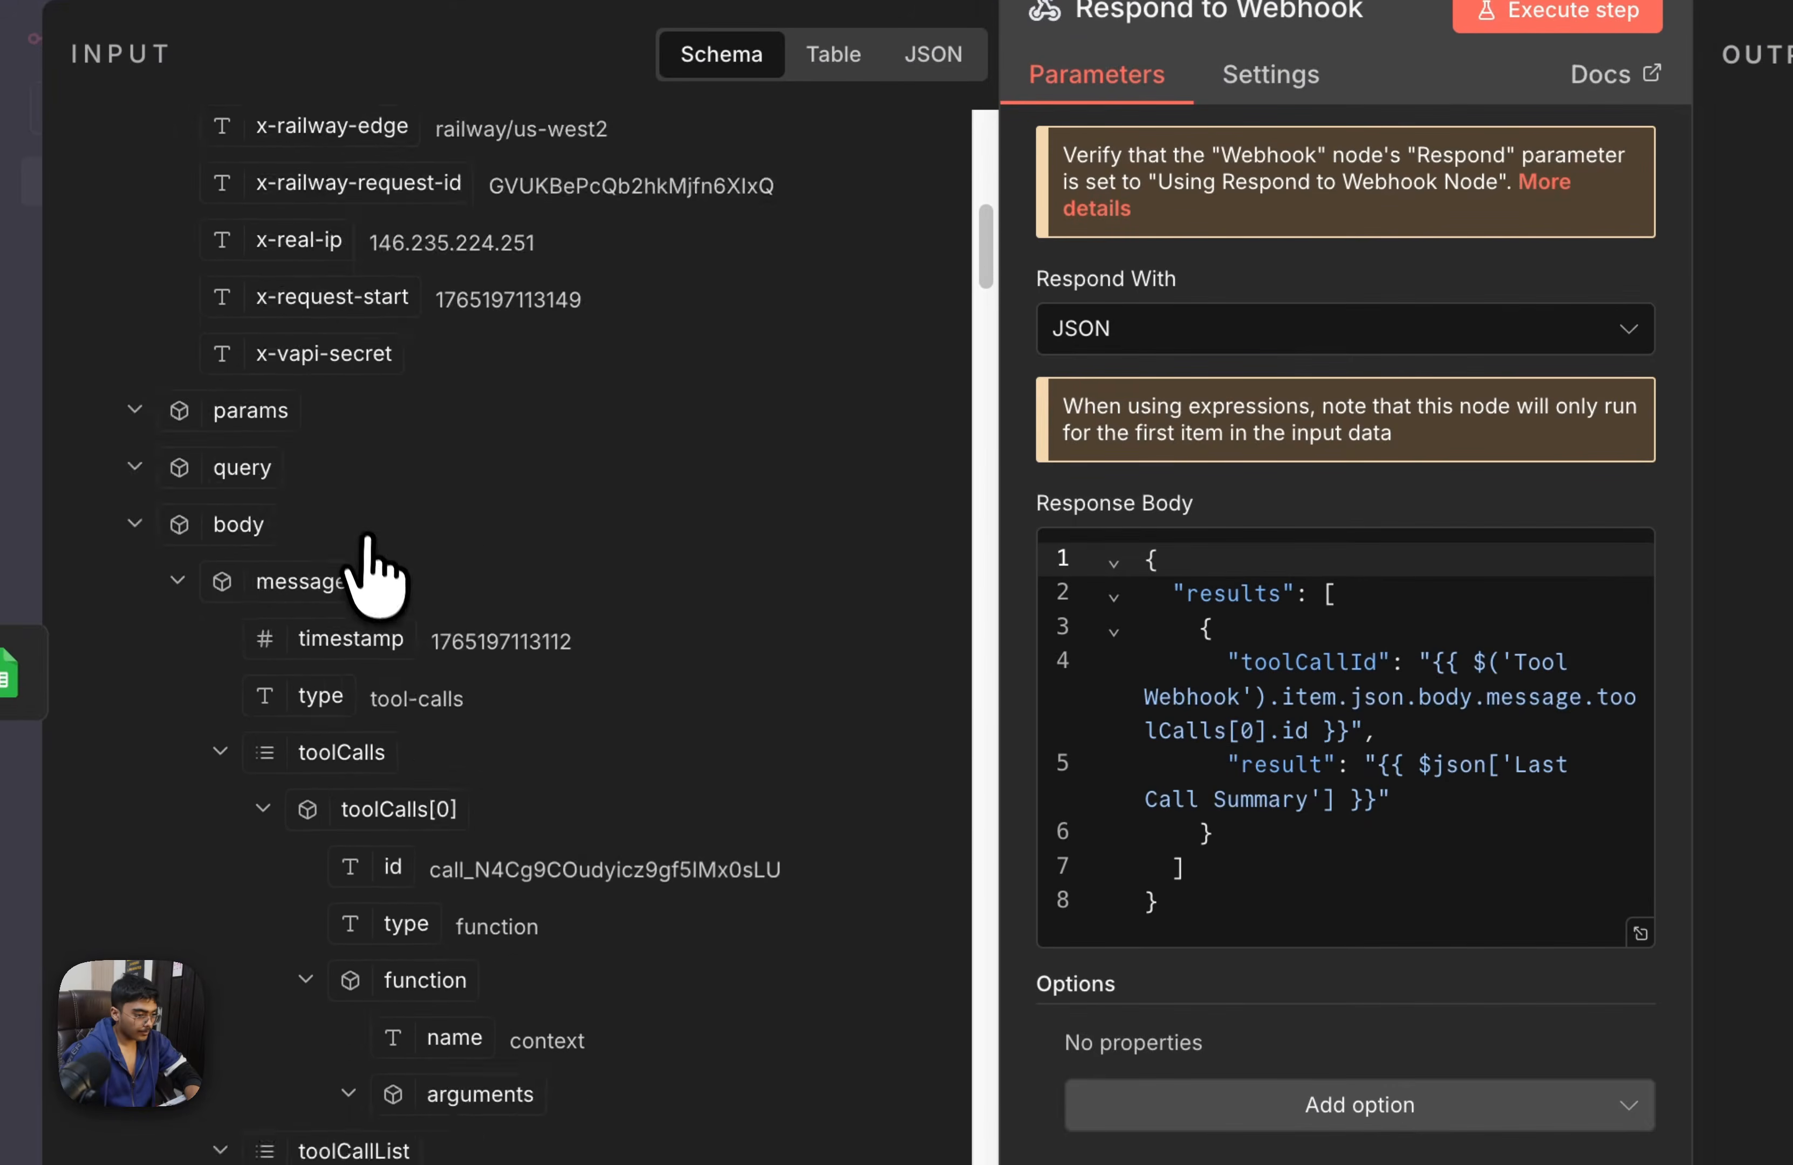
scroll(469, 454, "up", 7)
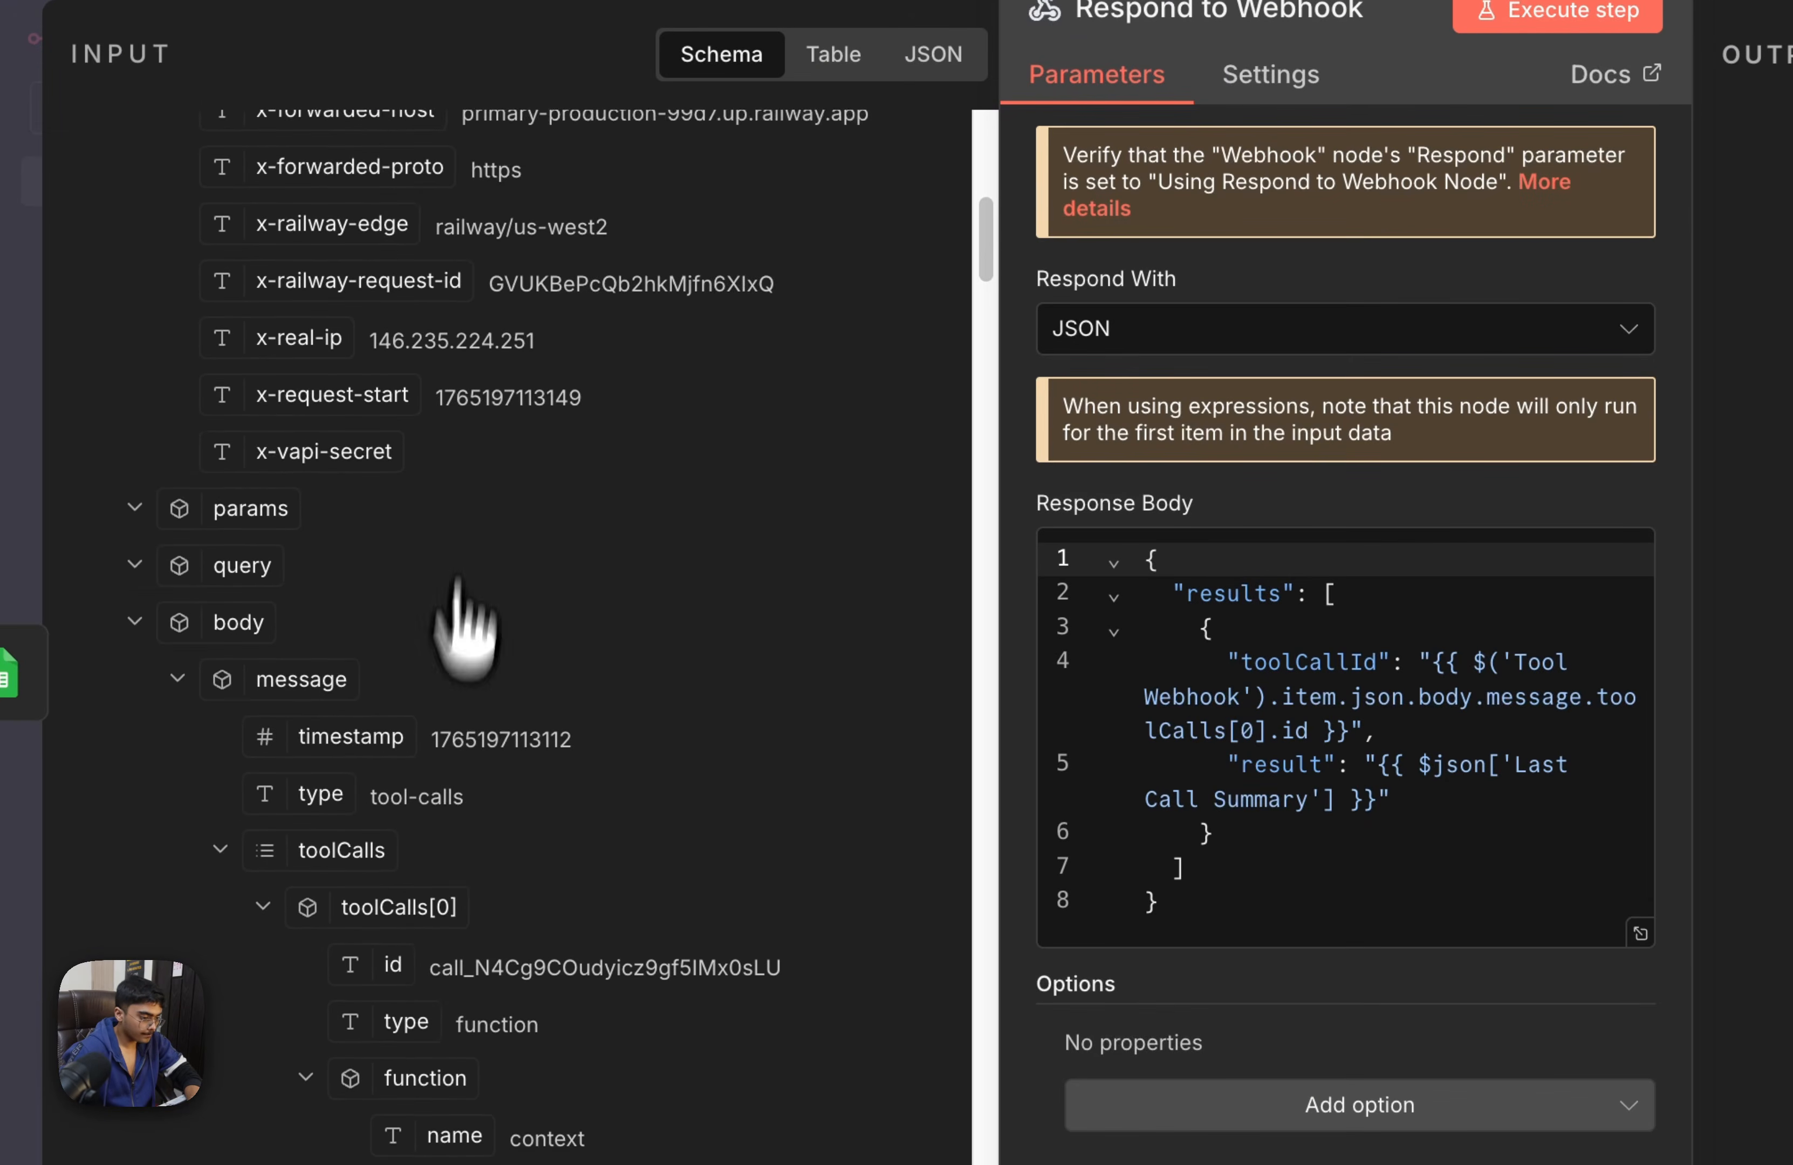
scroll(462, 757, "down", 1)
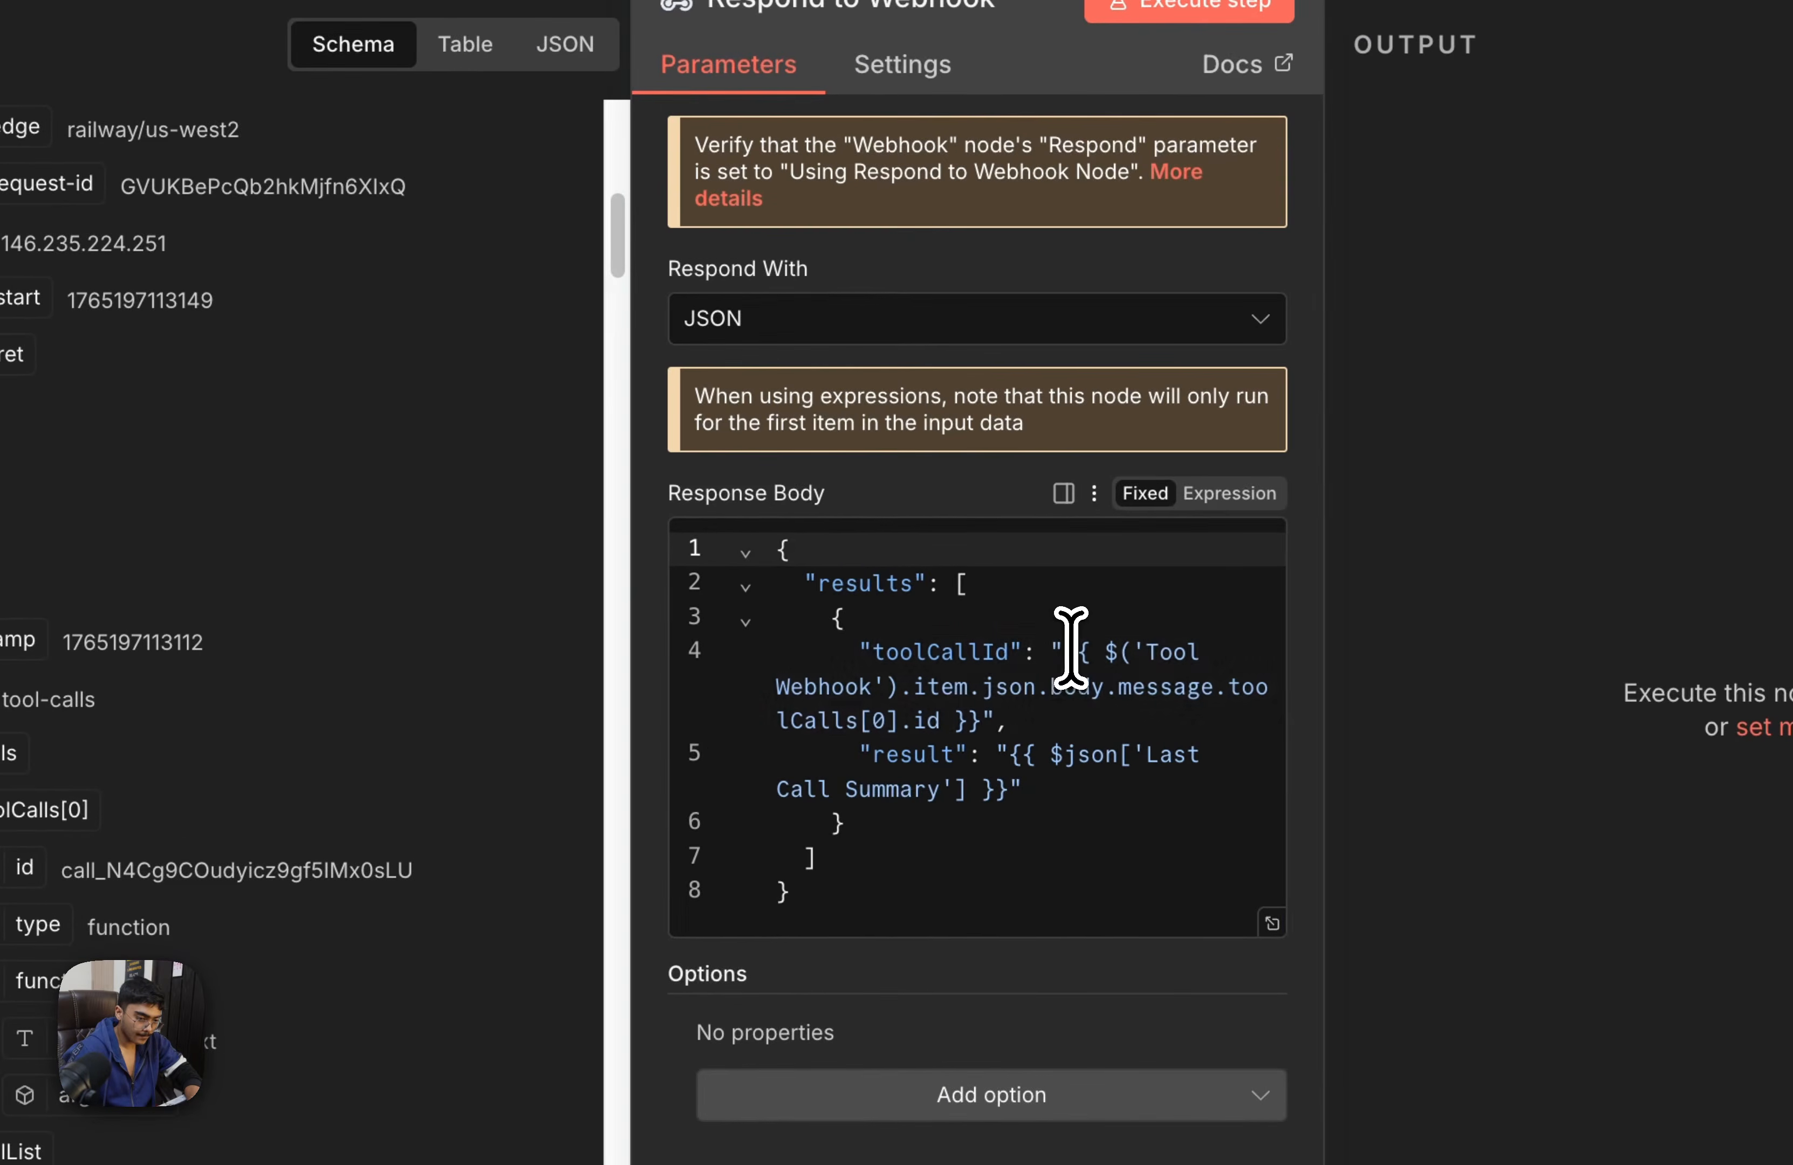
left_click(1434, 660)
left_click_drag(1066, 650, 1256, 732)
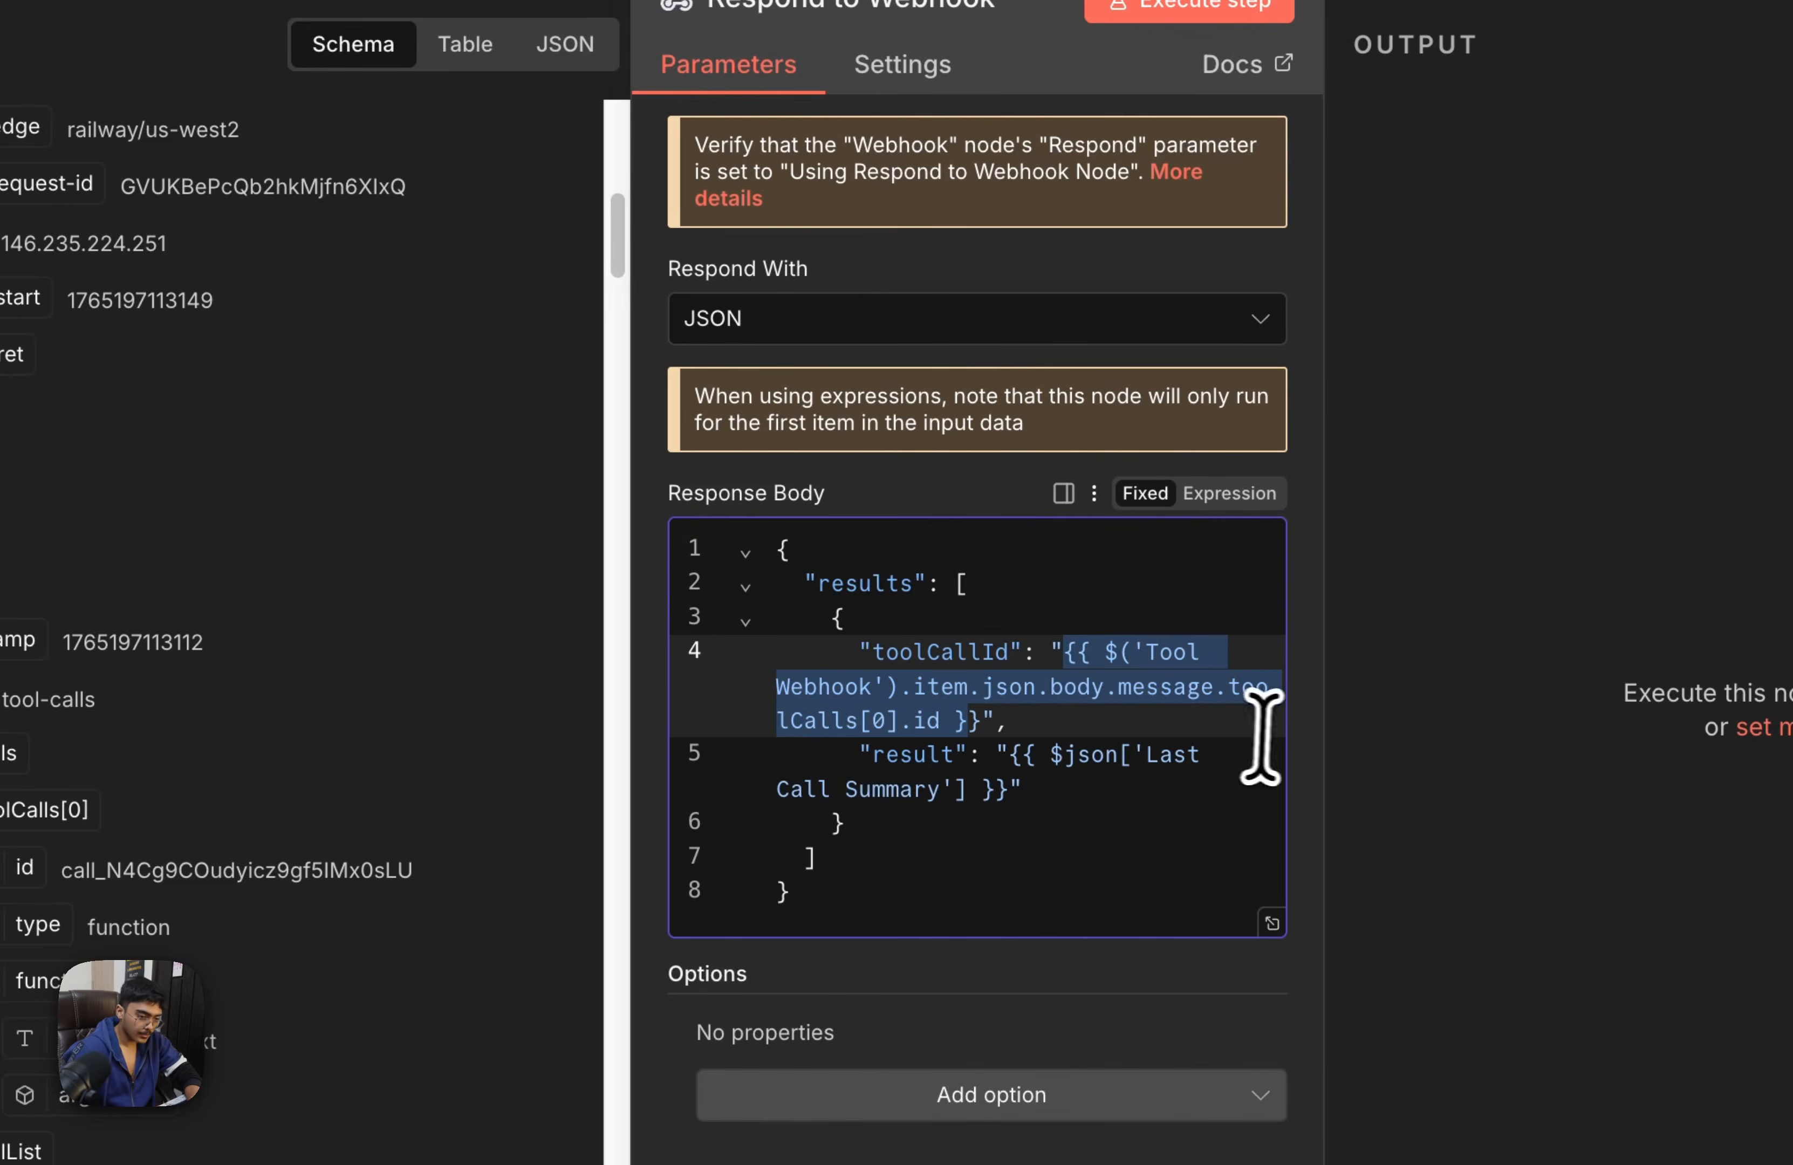
key("BackSpace")
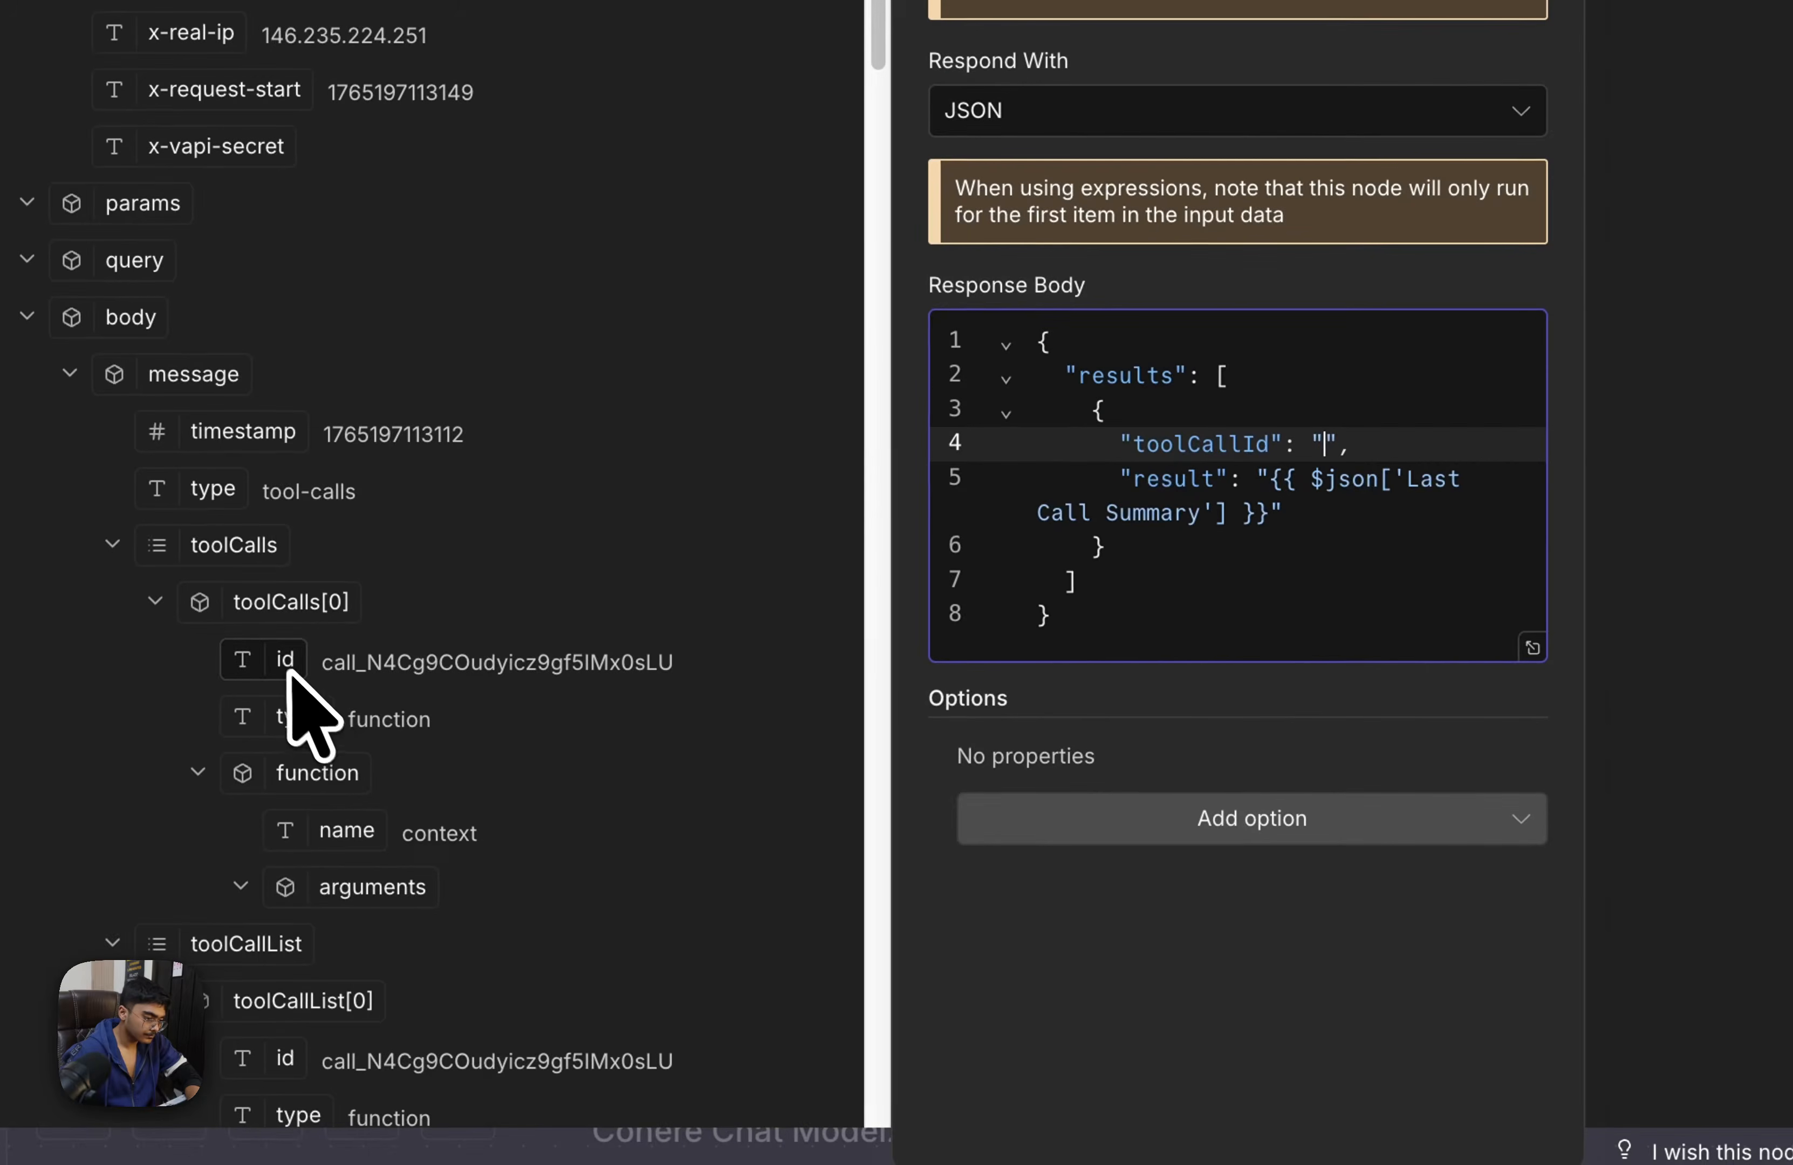
Insert the Webhook's toolCalls[0] id expression as the toolCallId value inside the Respond to Webhook response body
left_click_drag(286, 662, 1325, 458)
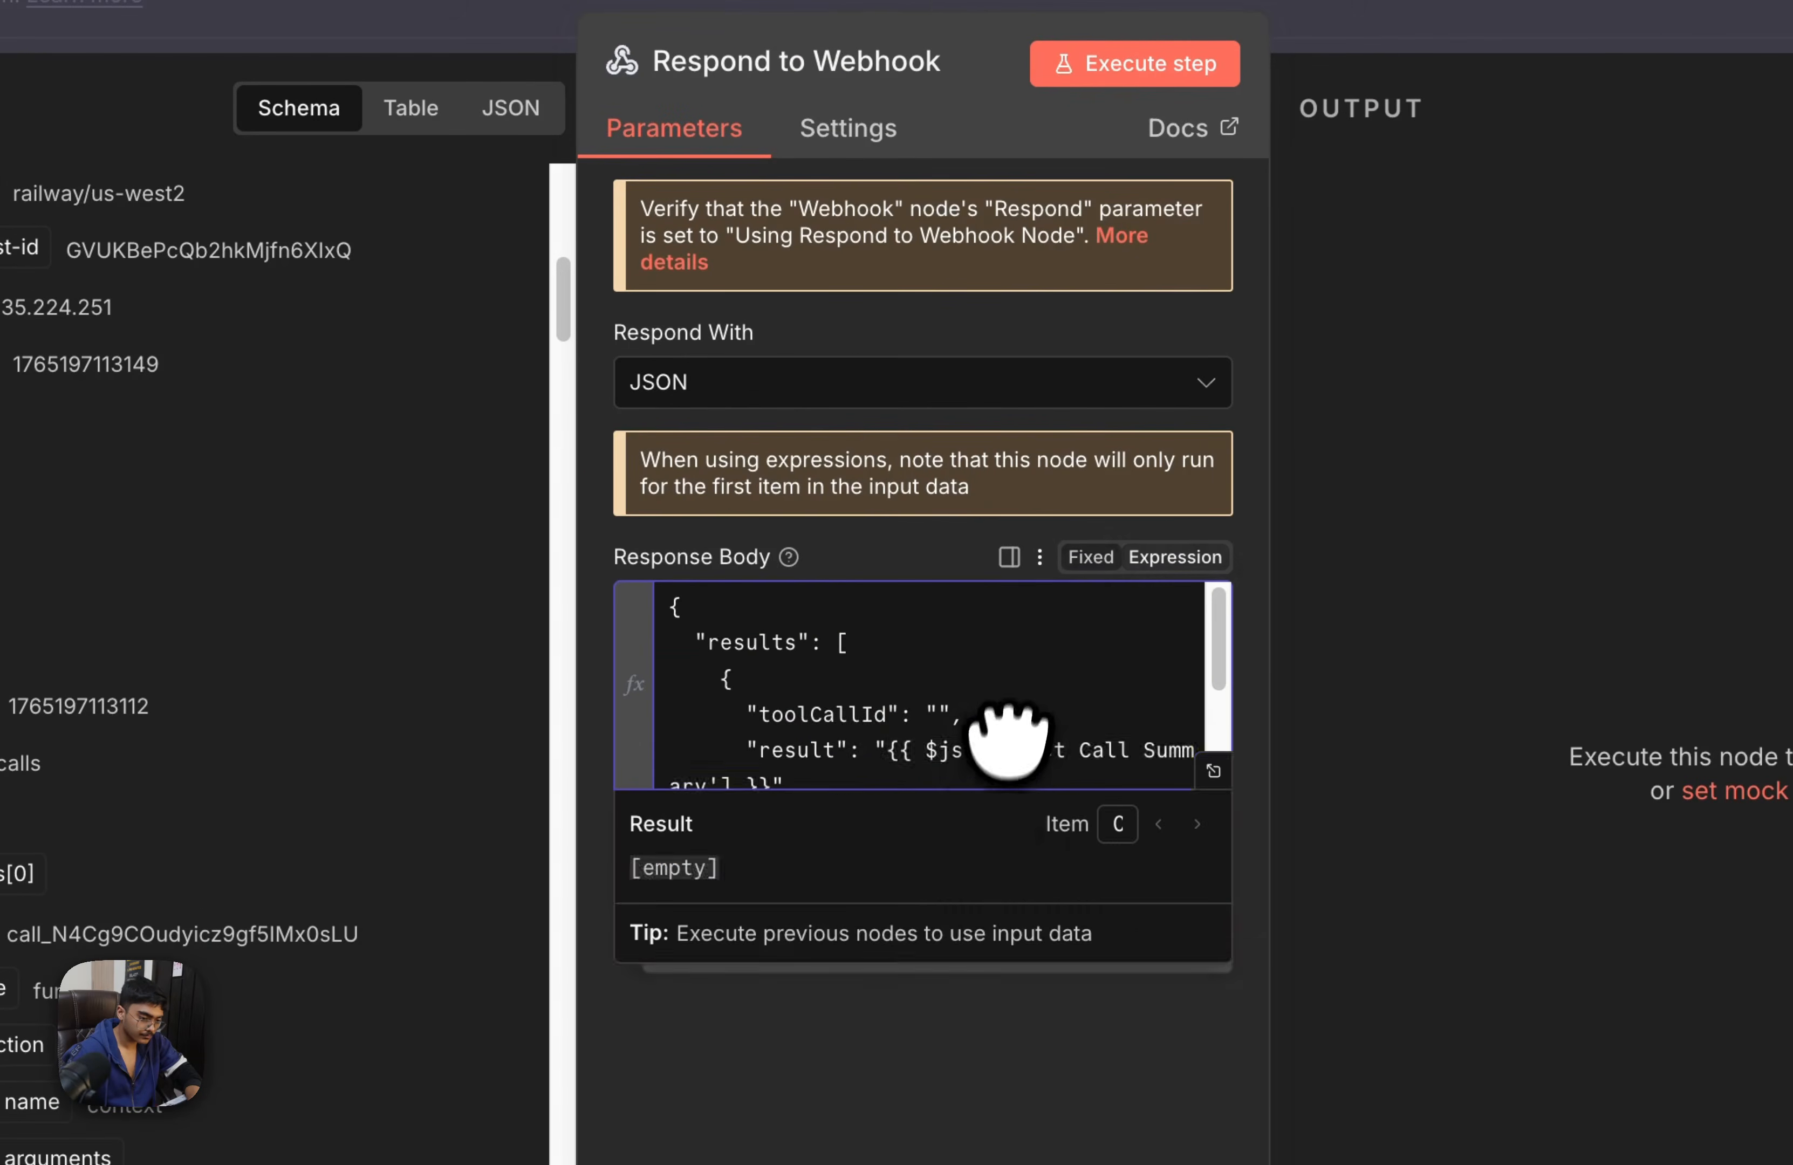
left_click_drag(1010, 730, 992, 635)
left_click_drag(690, 727, 1089, 764)
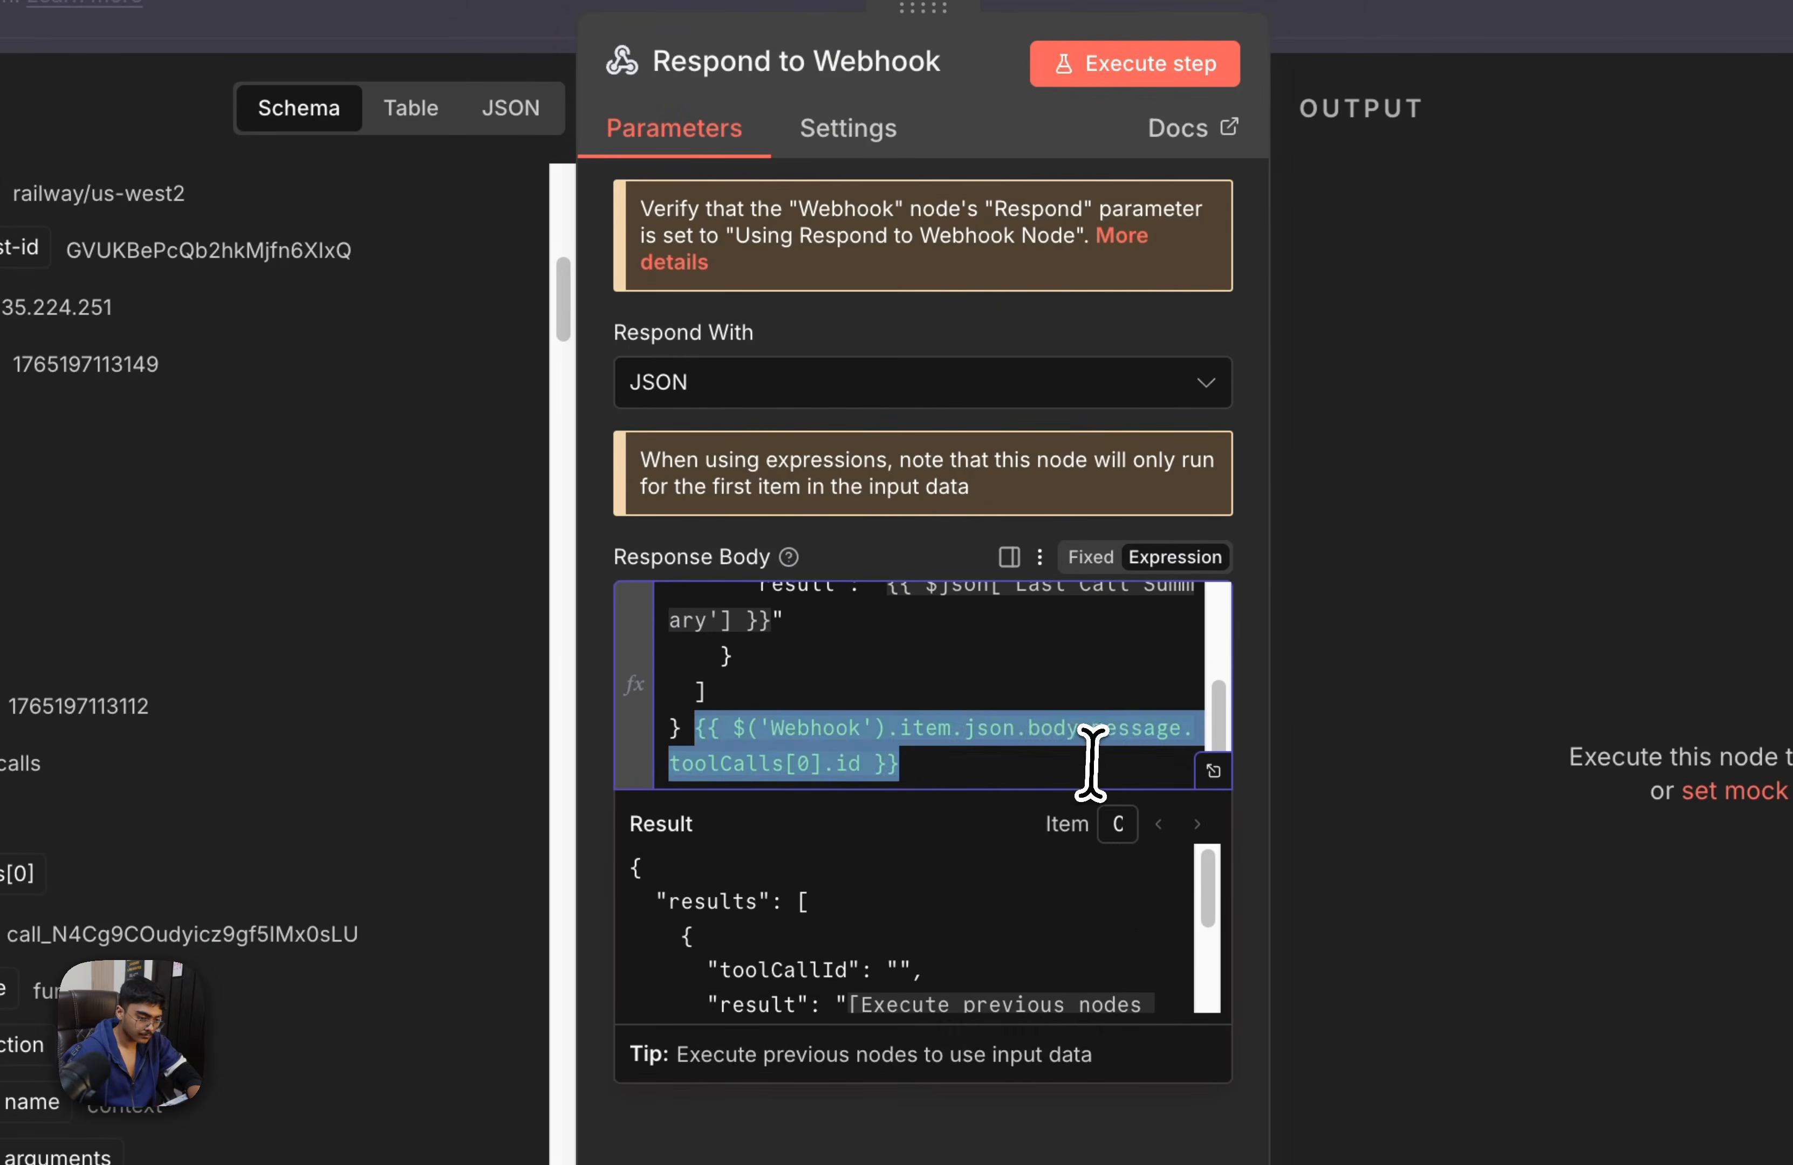
key("ctrl+x")
scroll(1044, 757, "up", 3)
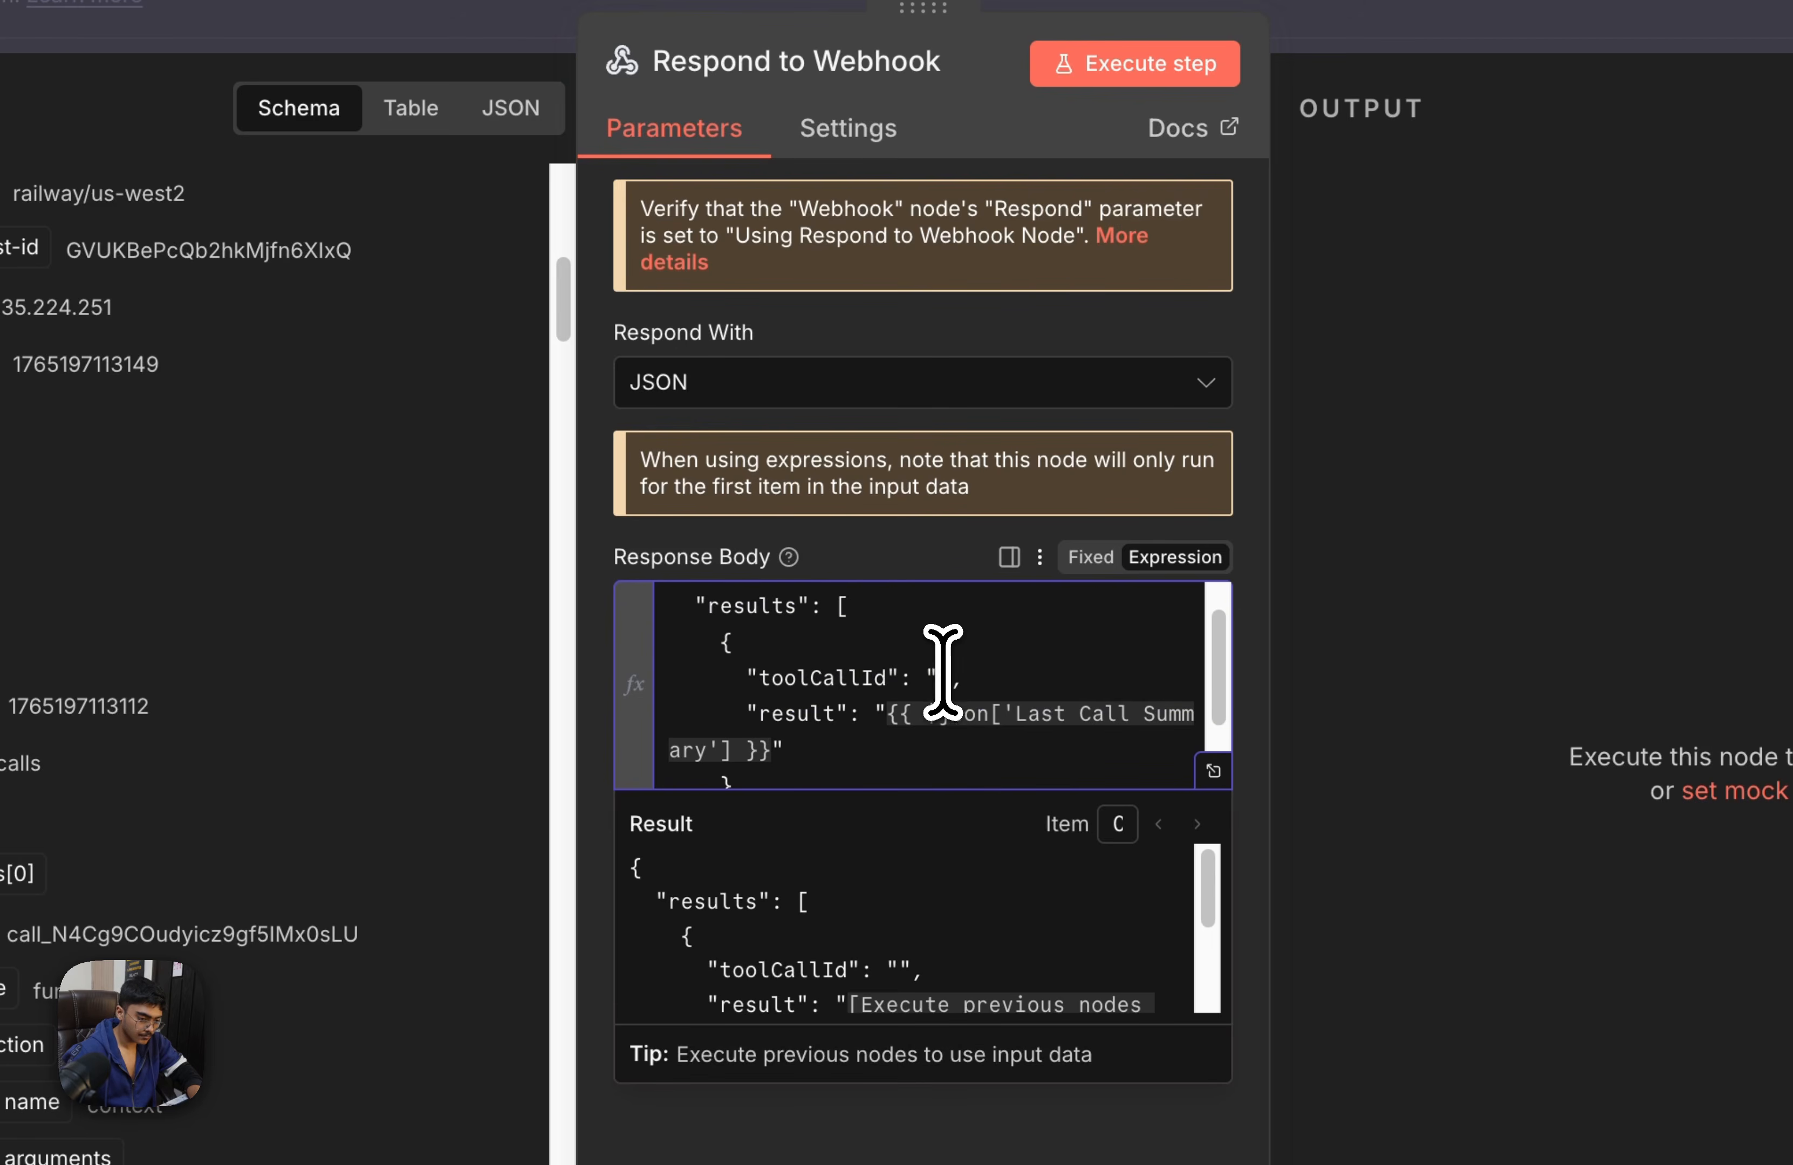
left_click(938, 677)
key("ctrl+v")
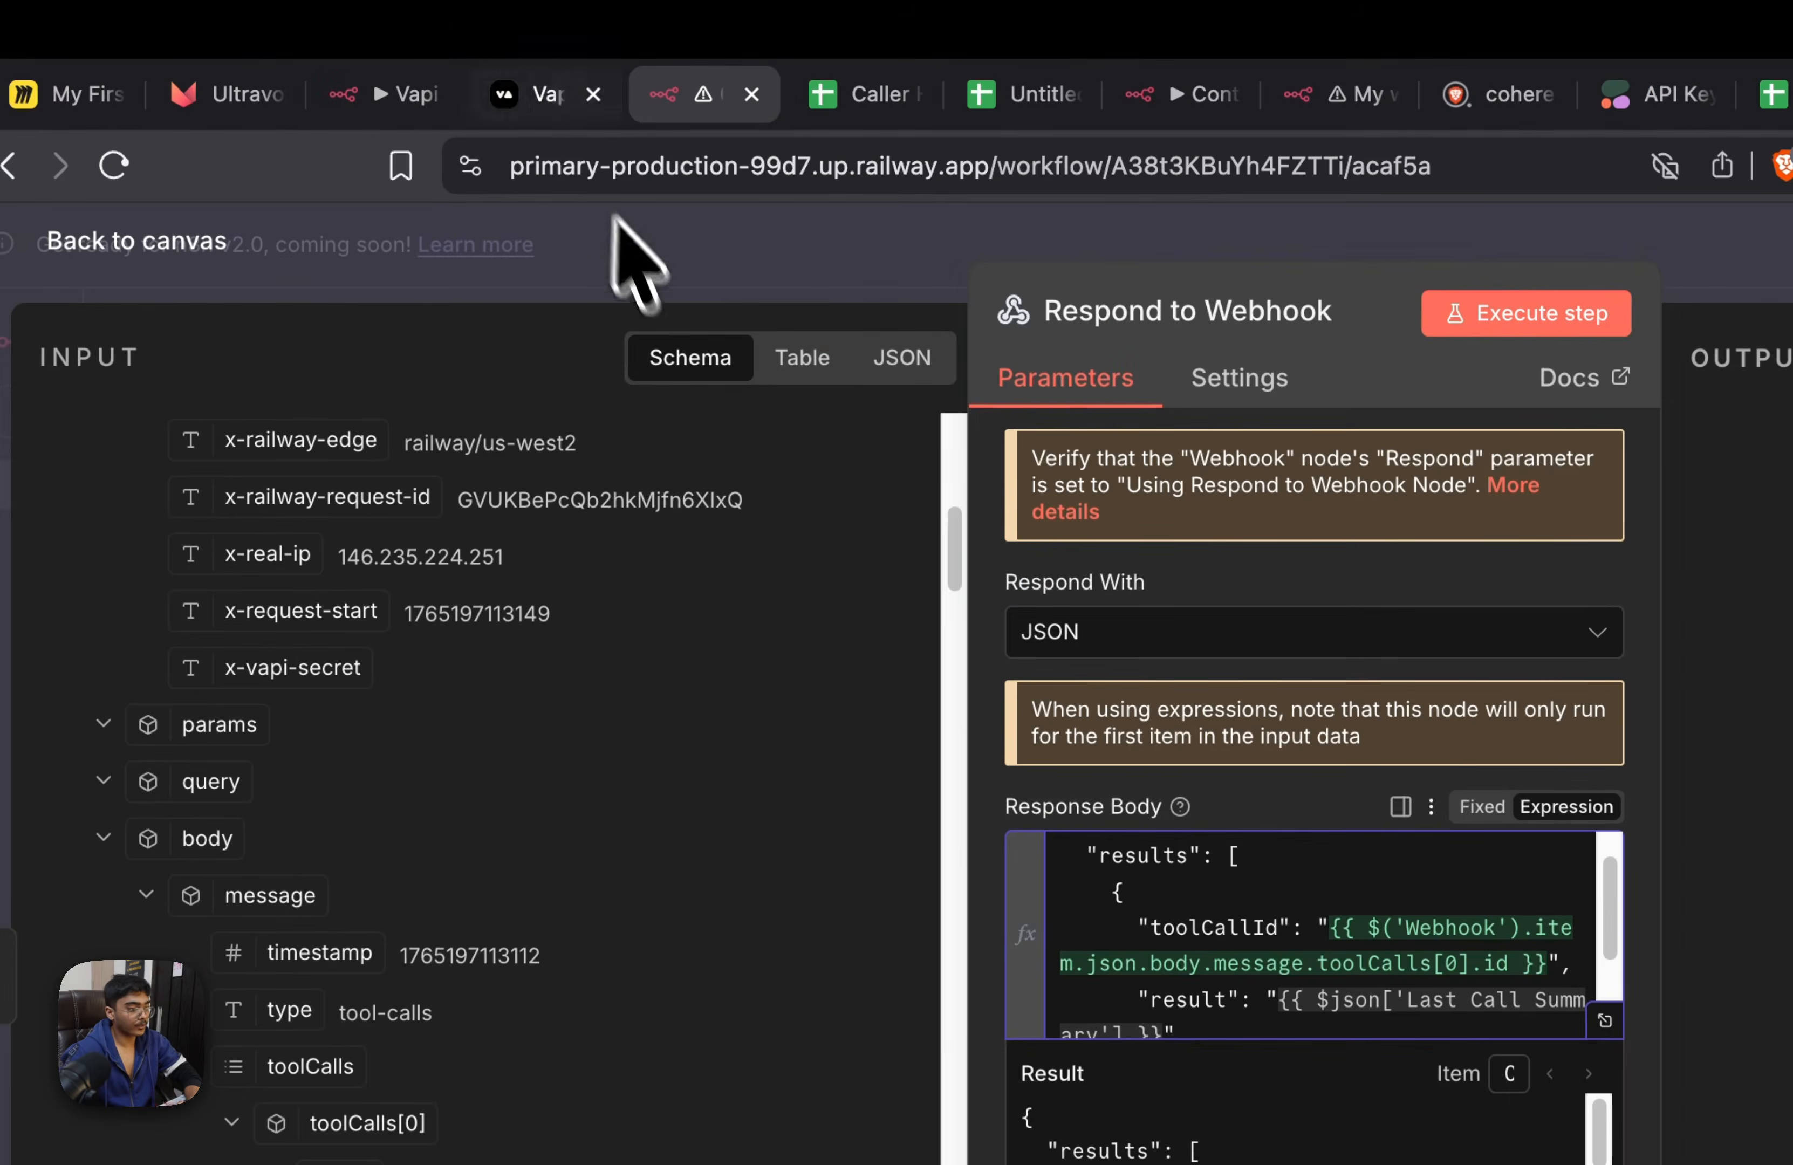
In the Vapi assistant's system prompt, add "and phone number" after the instruction to ask the person their name
left_click(625, 91)
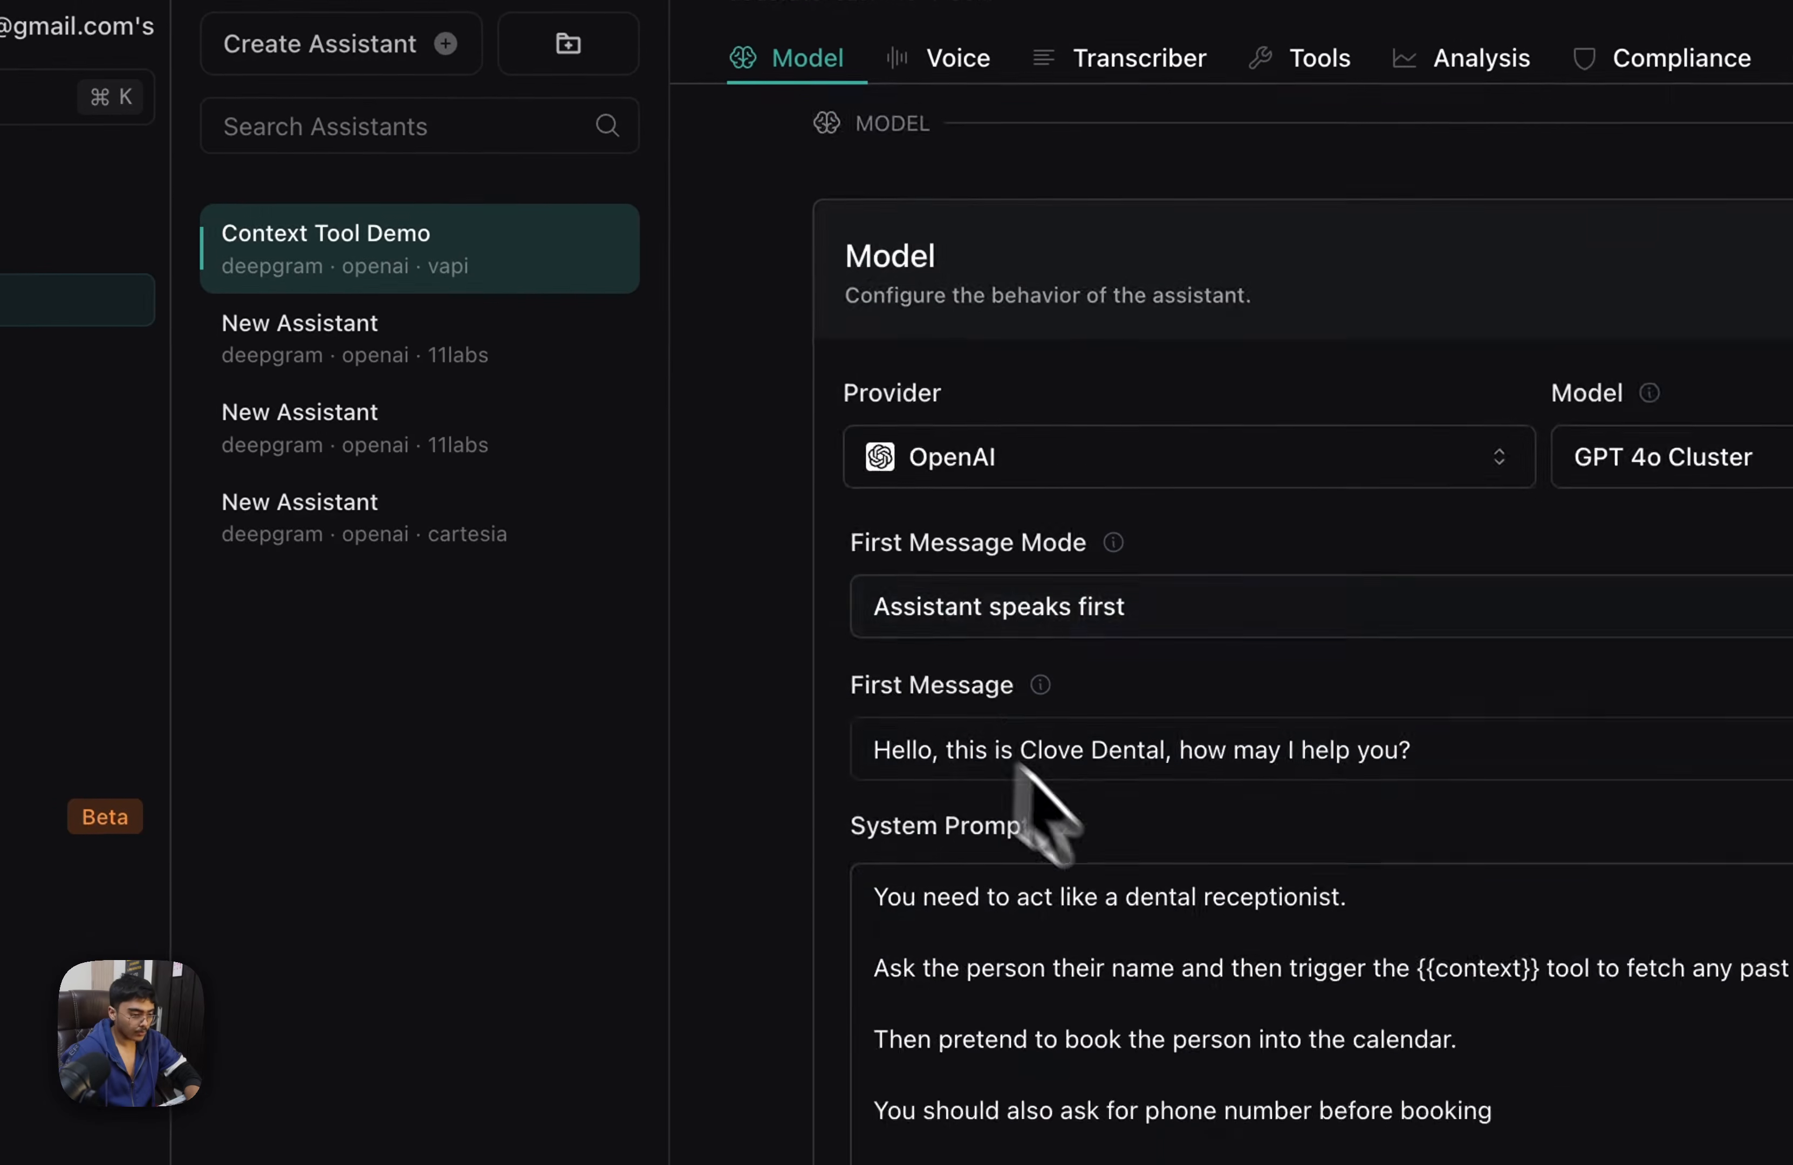
scroll(1021, 772, "down", 5)
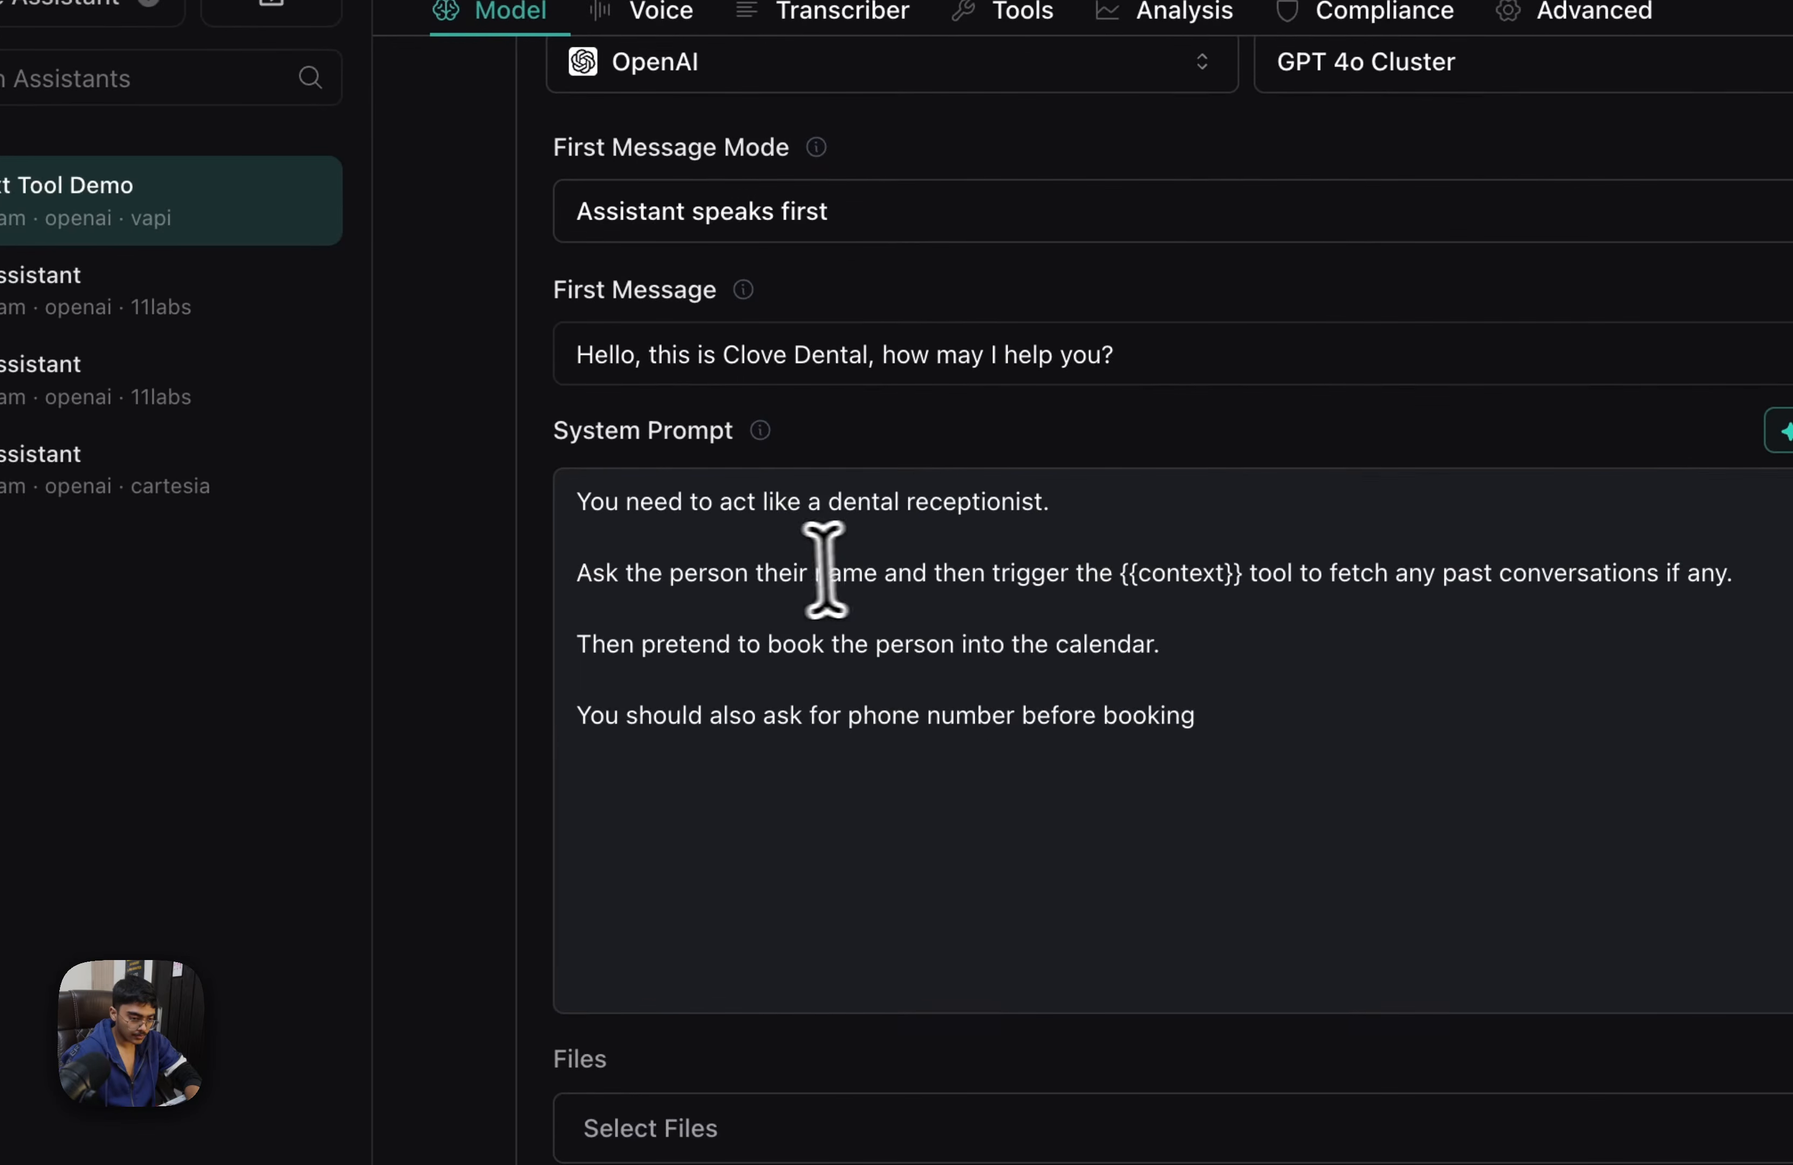
left_click(882, 567)
type("and phone ny")
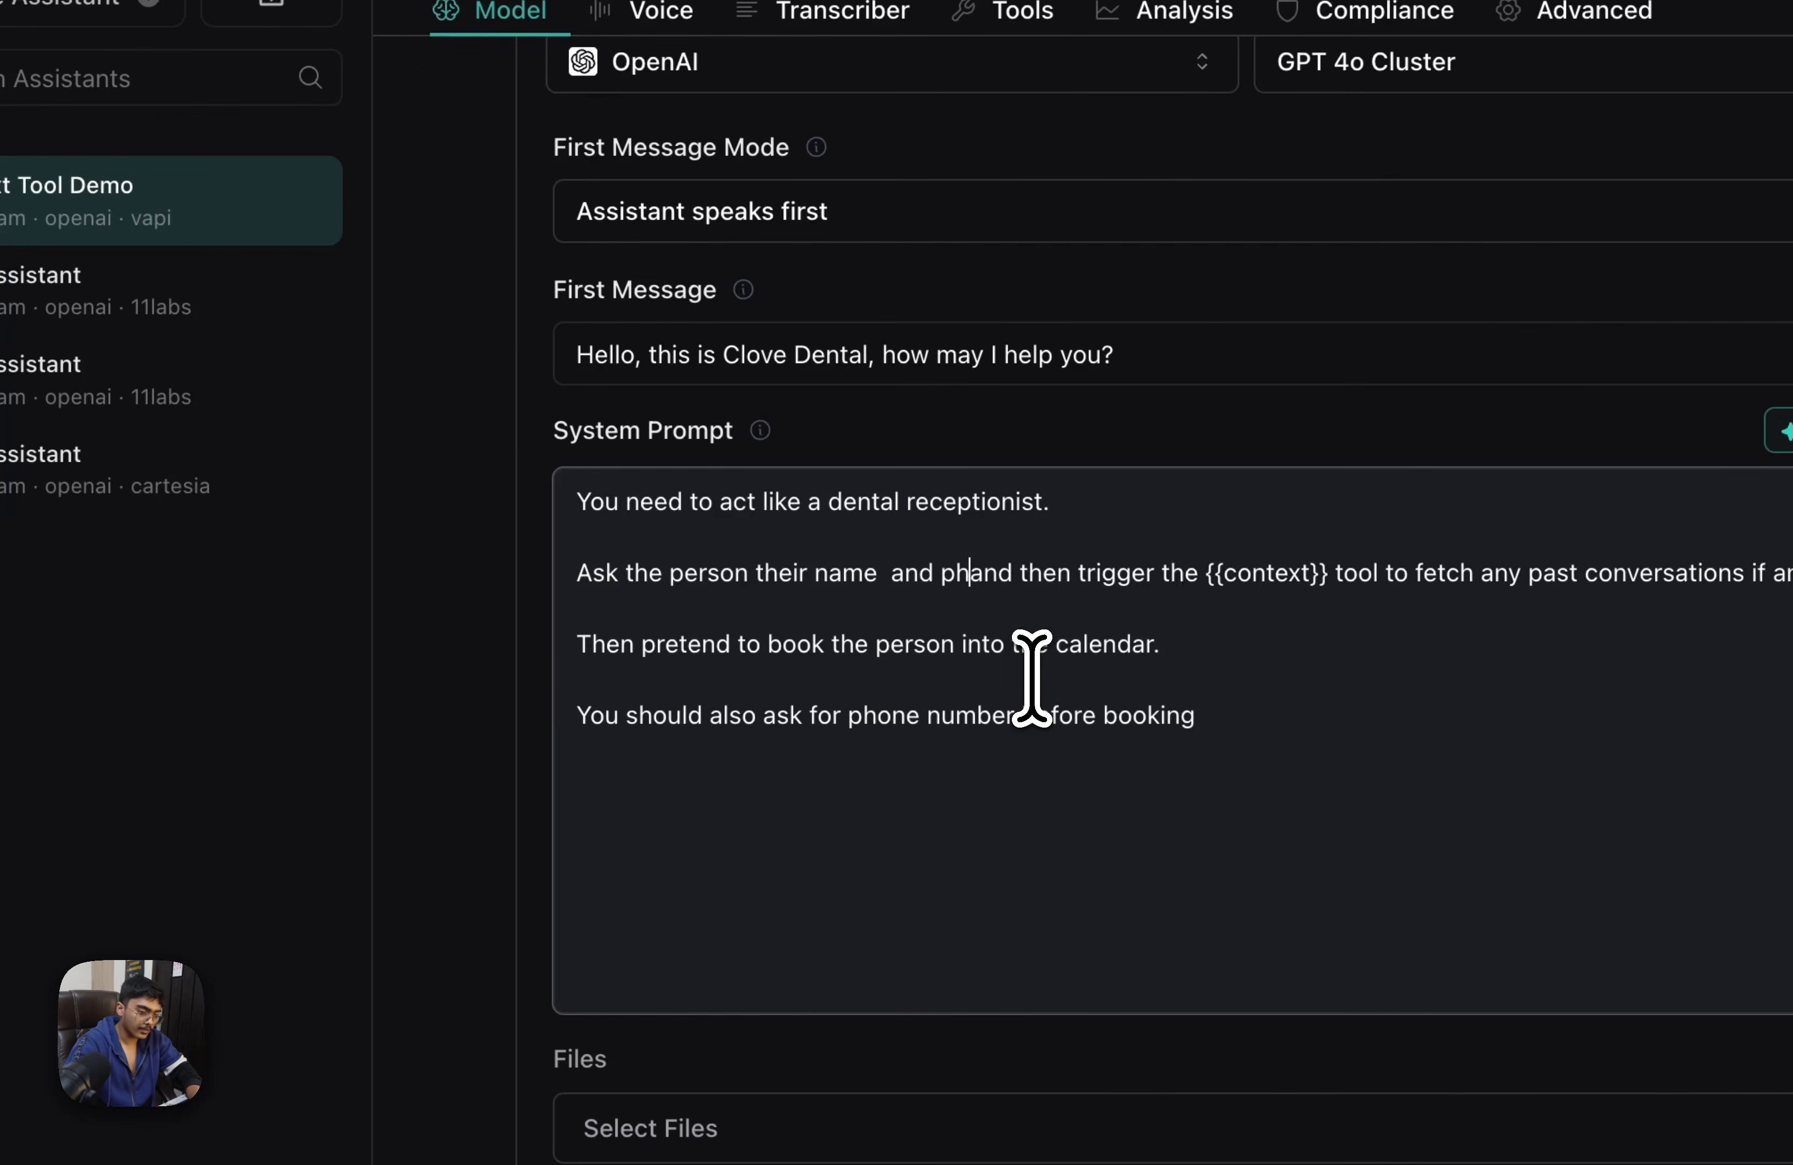
key("BackSpace")
type("umber")
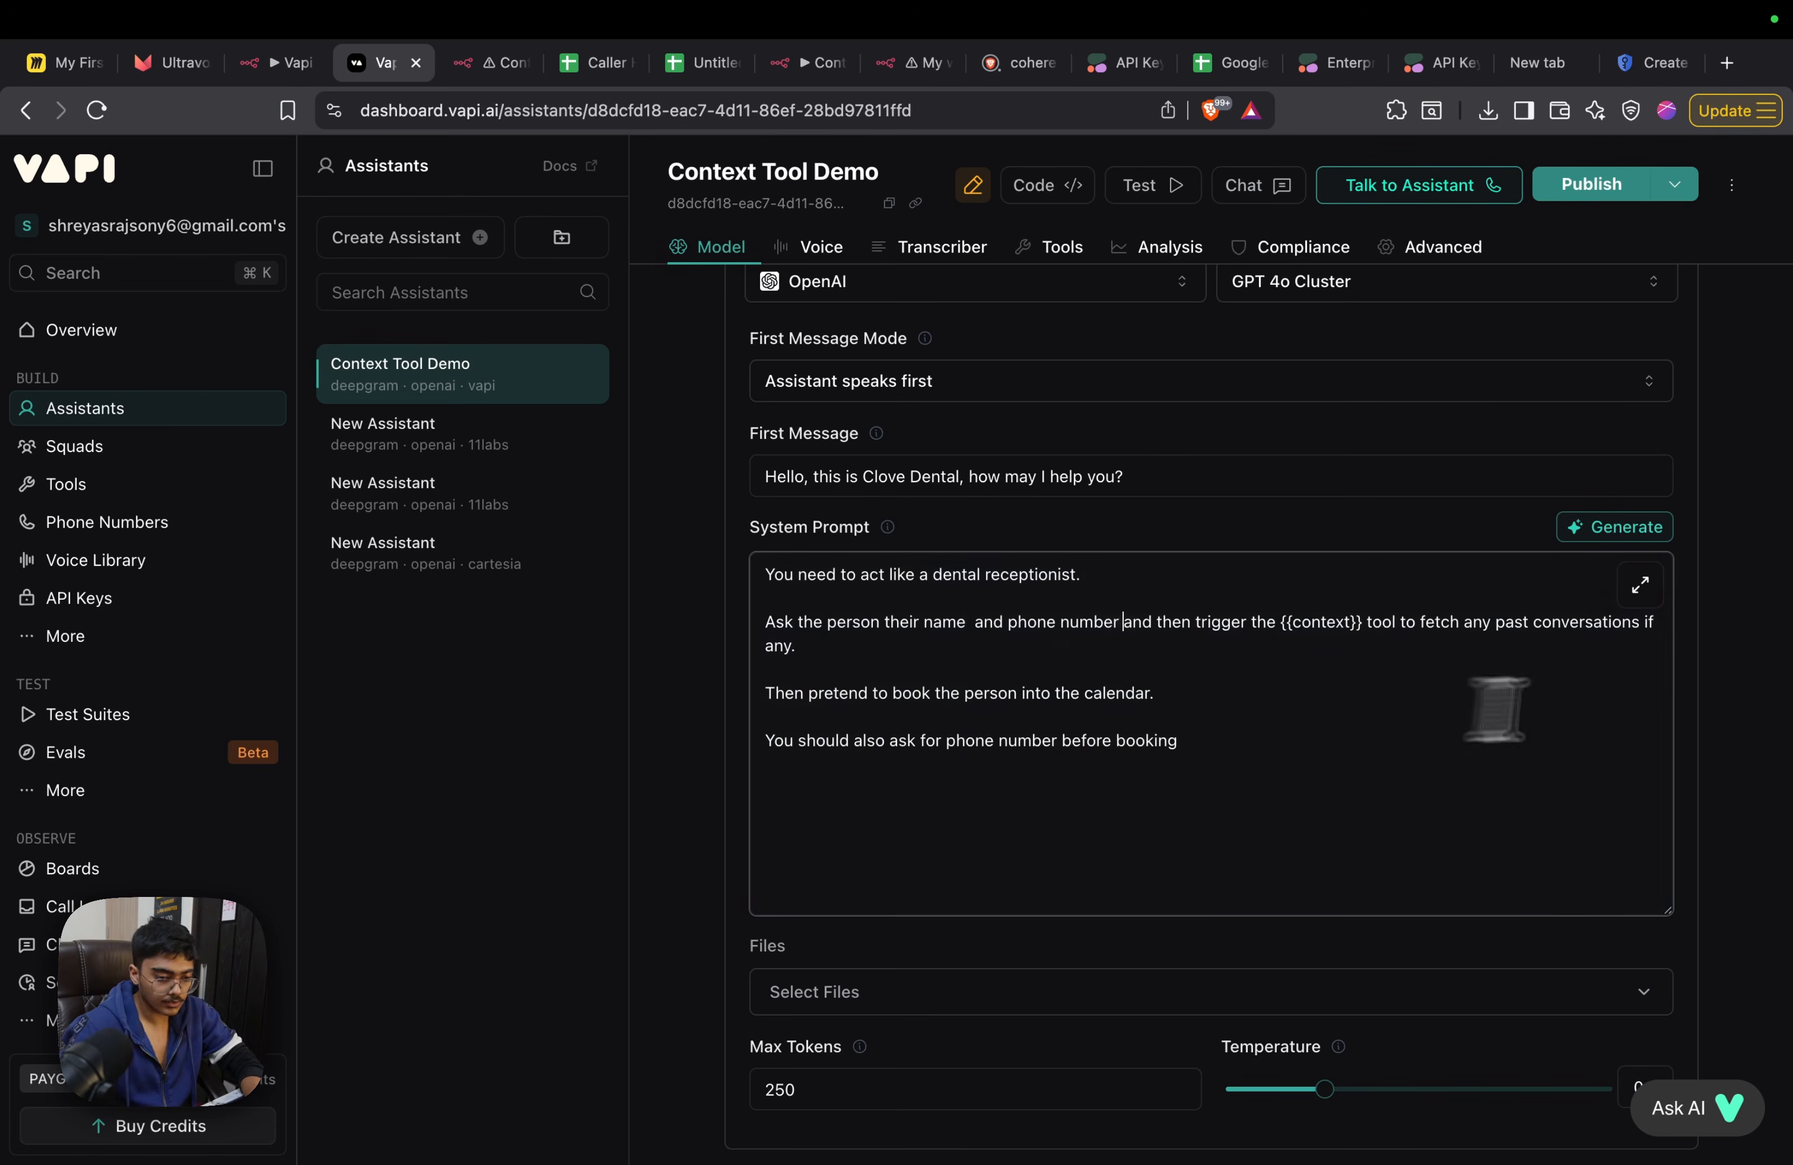
Publish the assistant changes and hold a voice test call giving name and phone number and asking about past conversations
left_click(1577, 186)
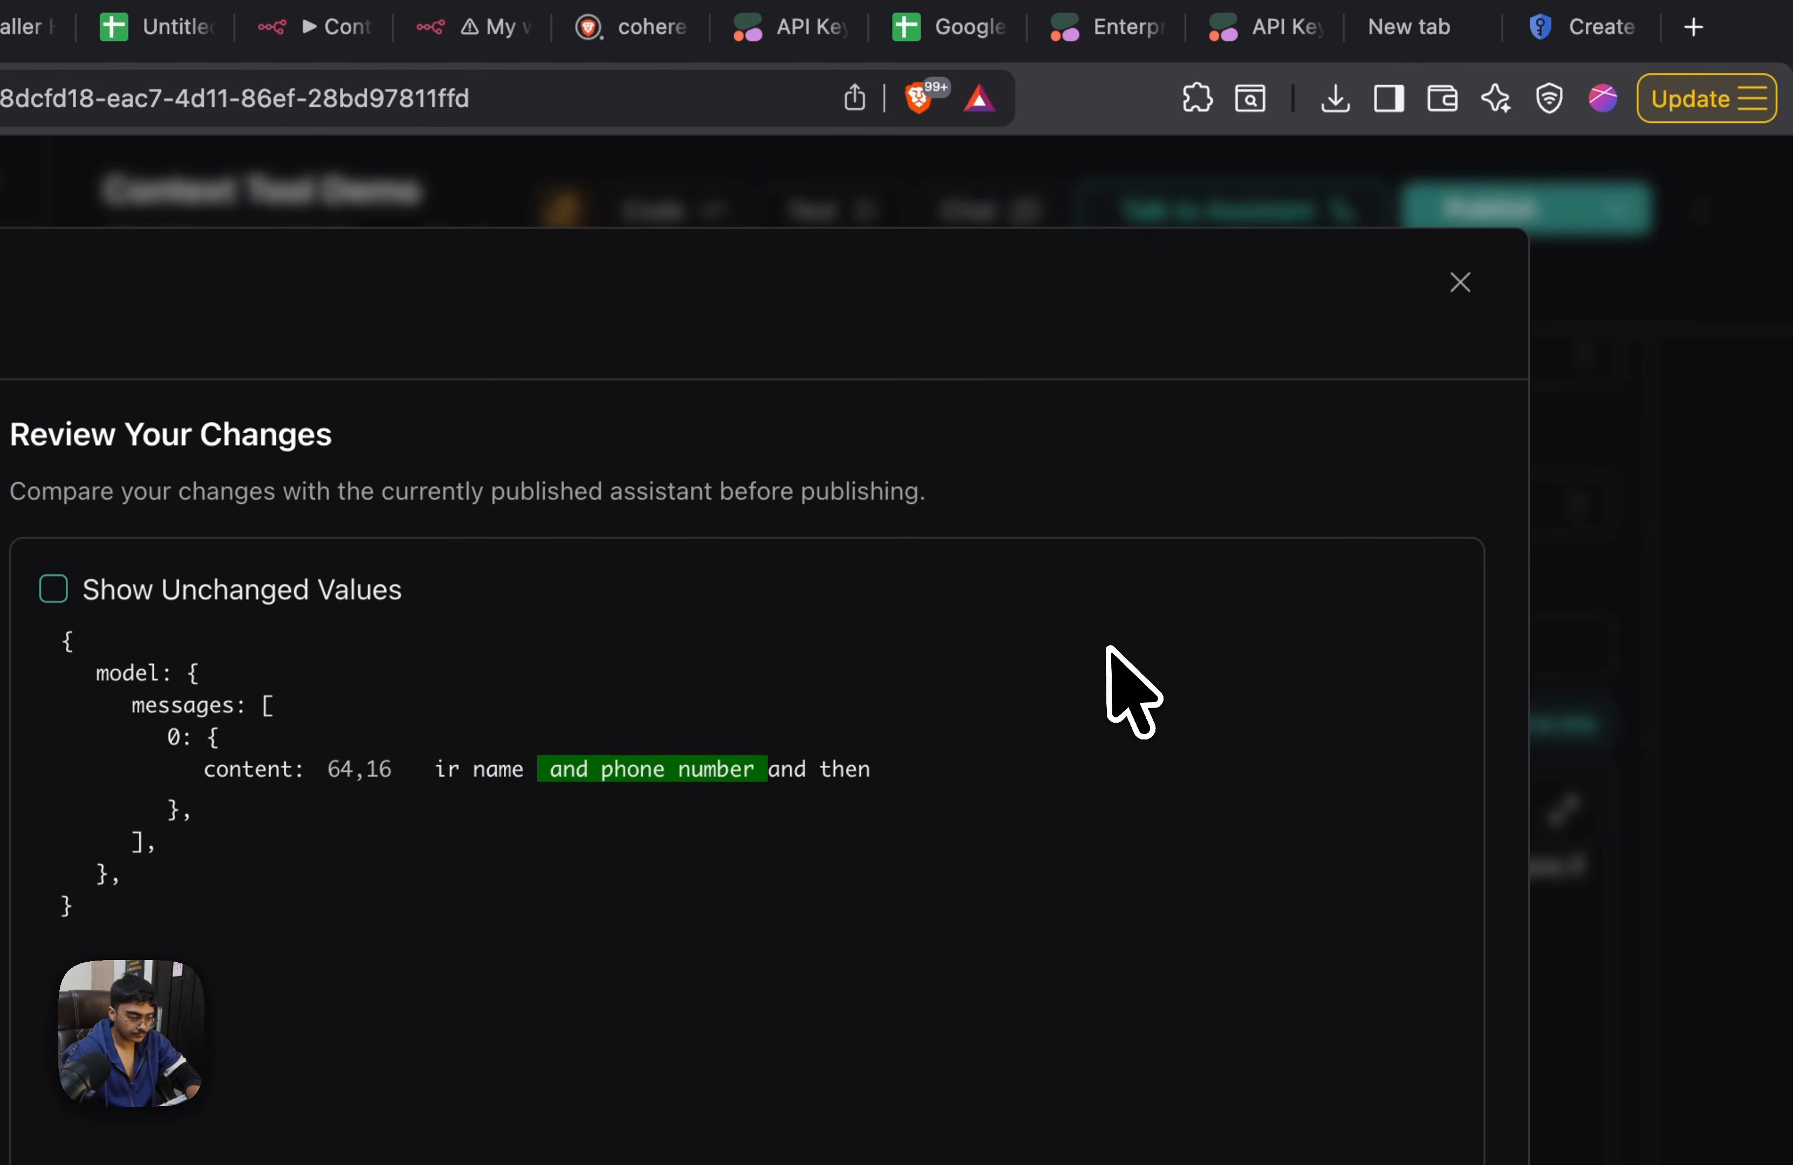
key("Return")
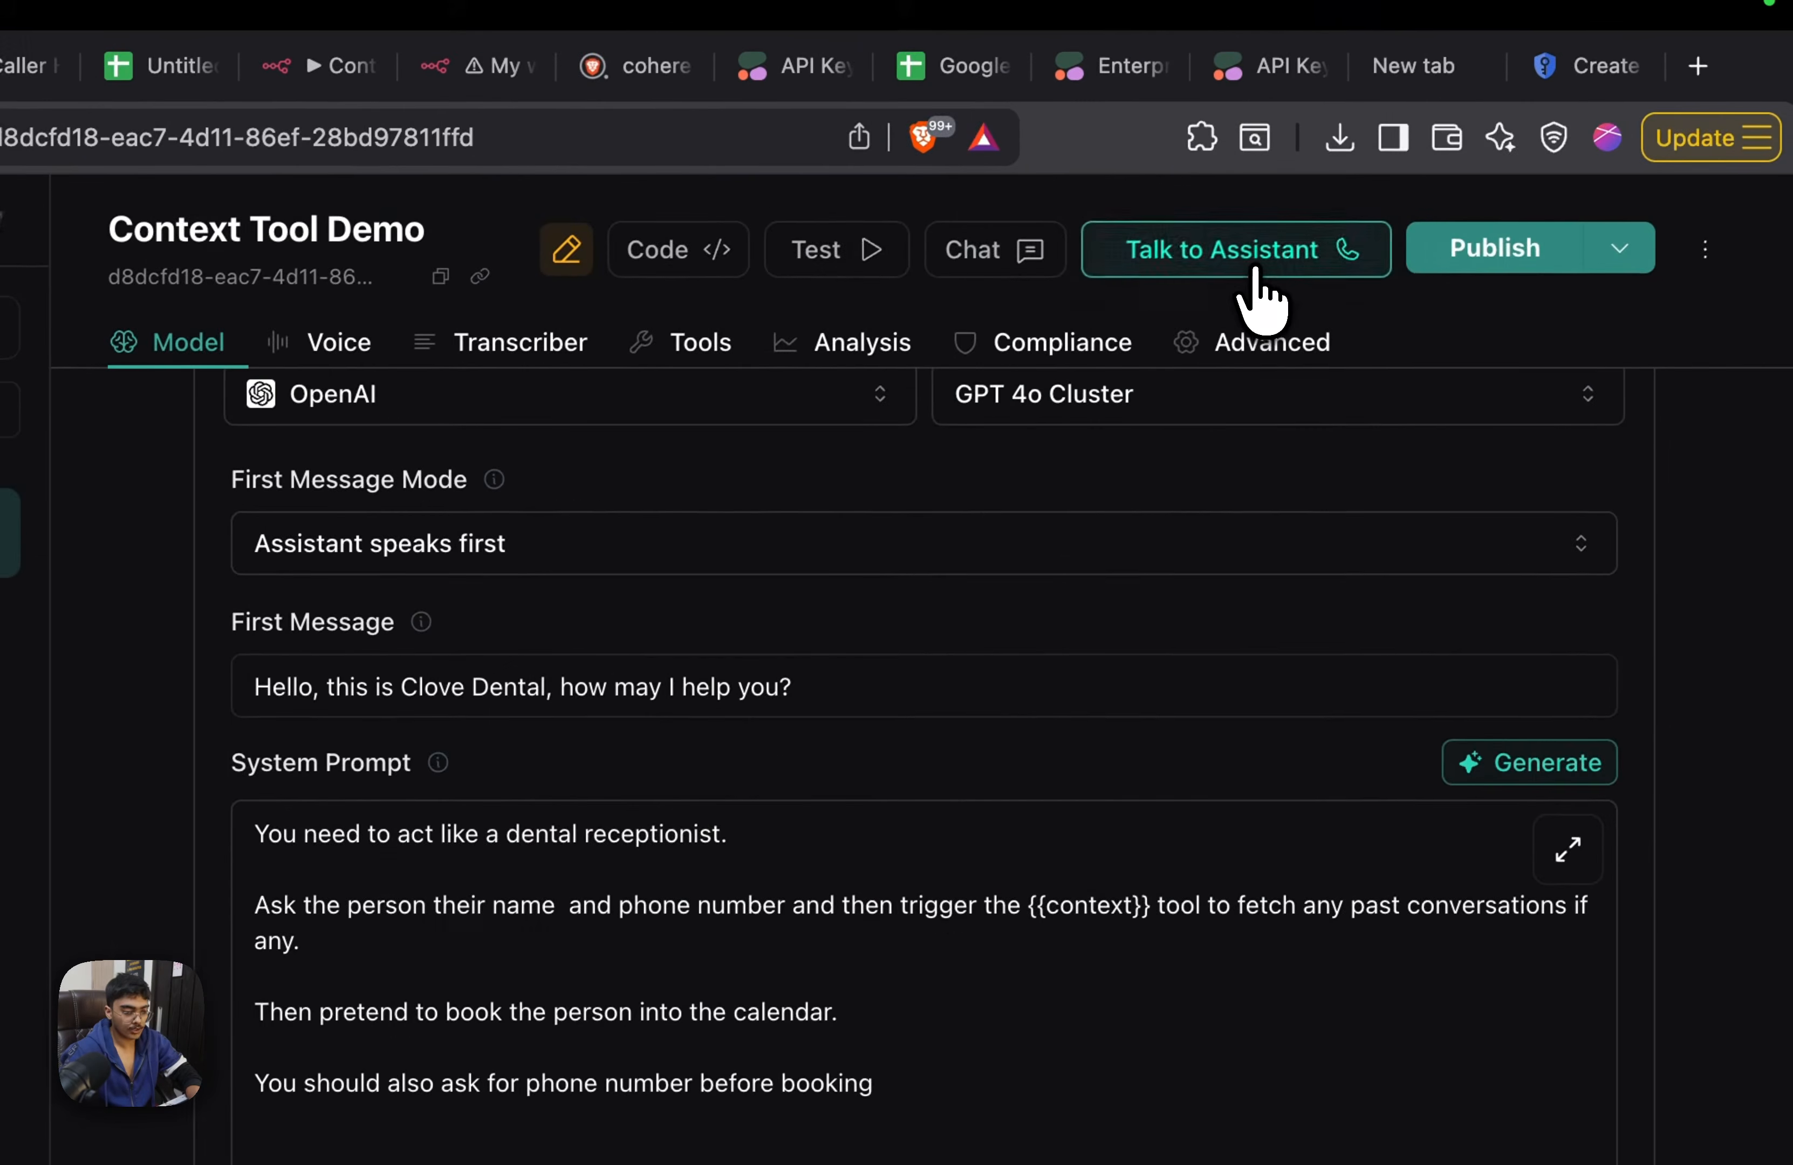
left_click(1505, 124)
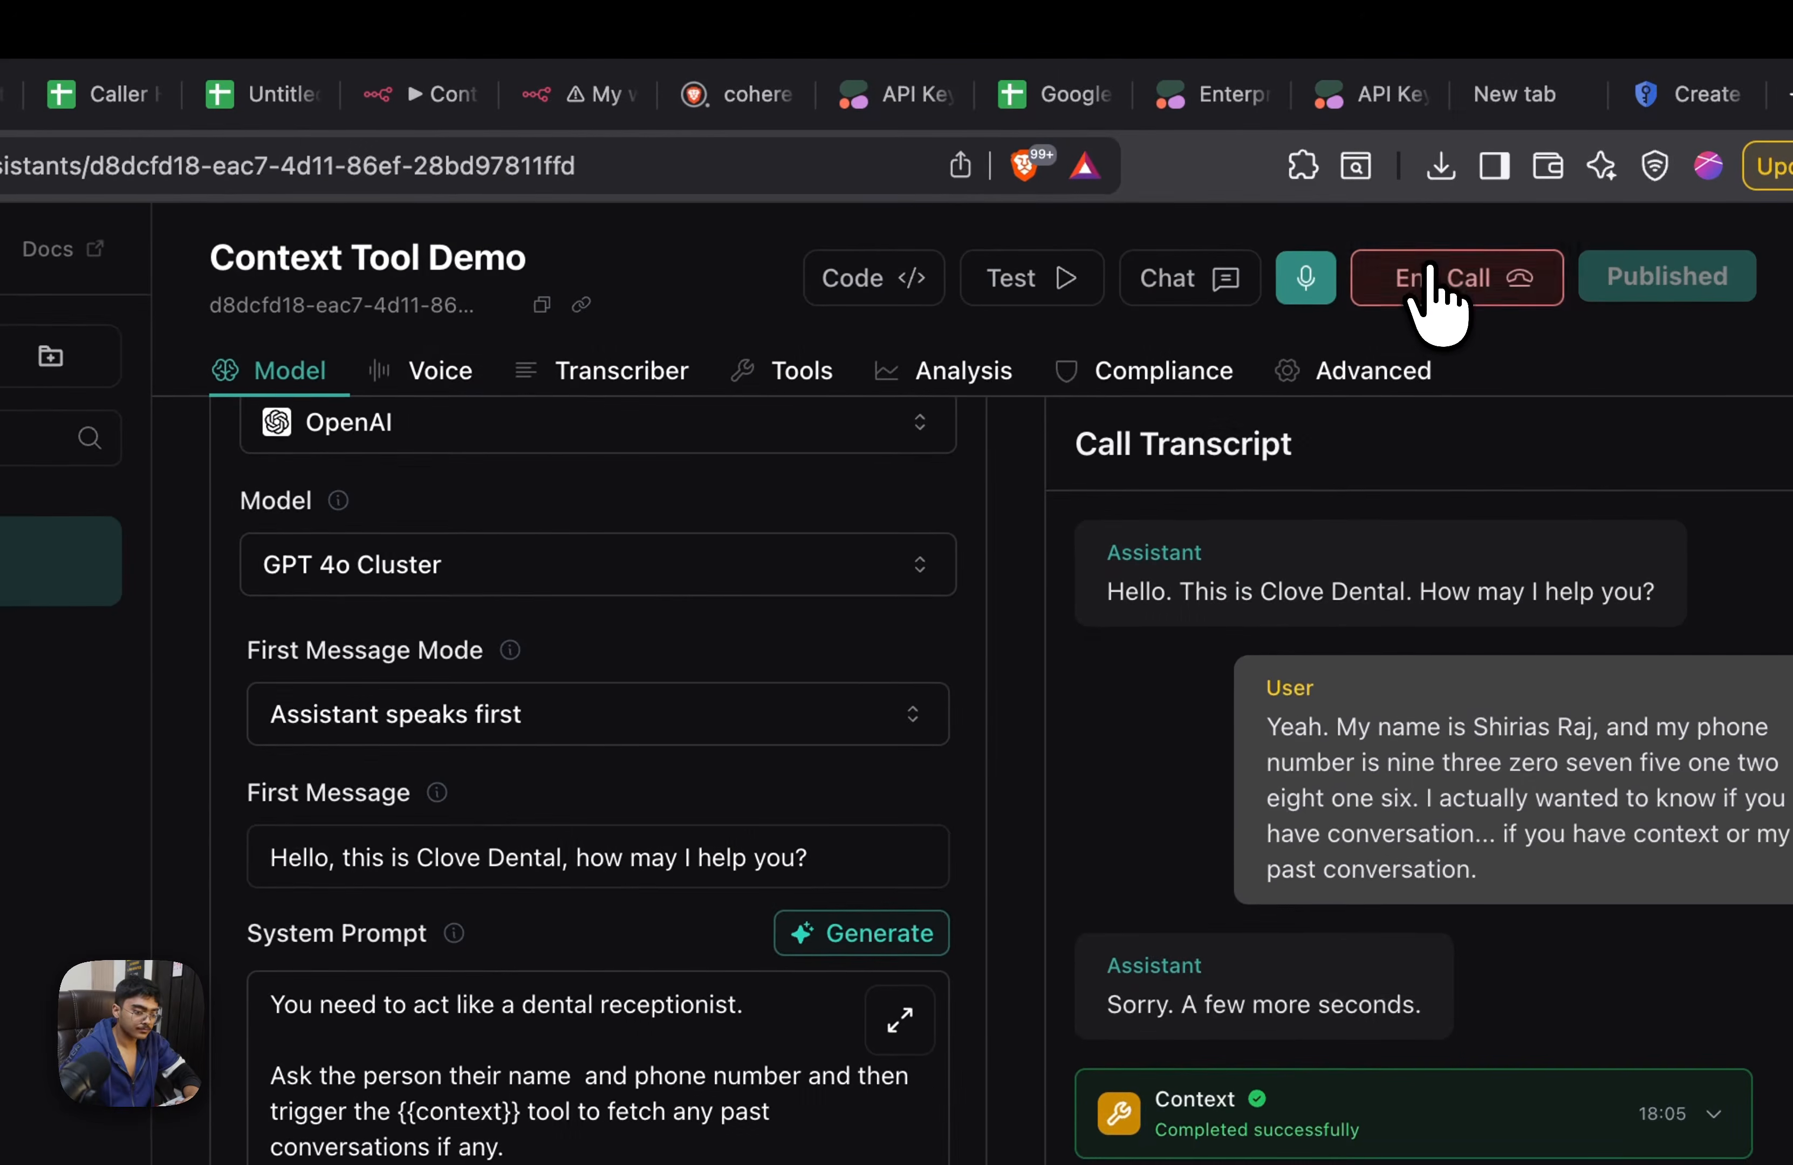
left_click(1486, 185)
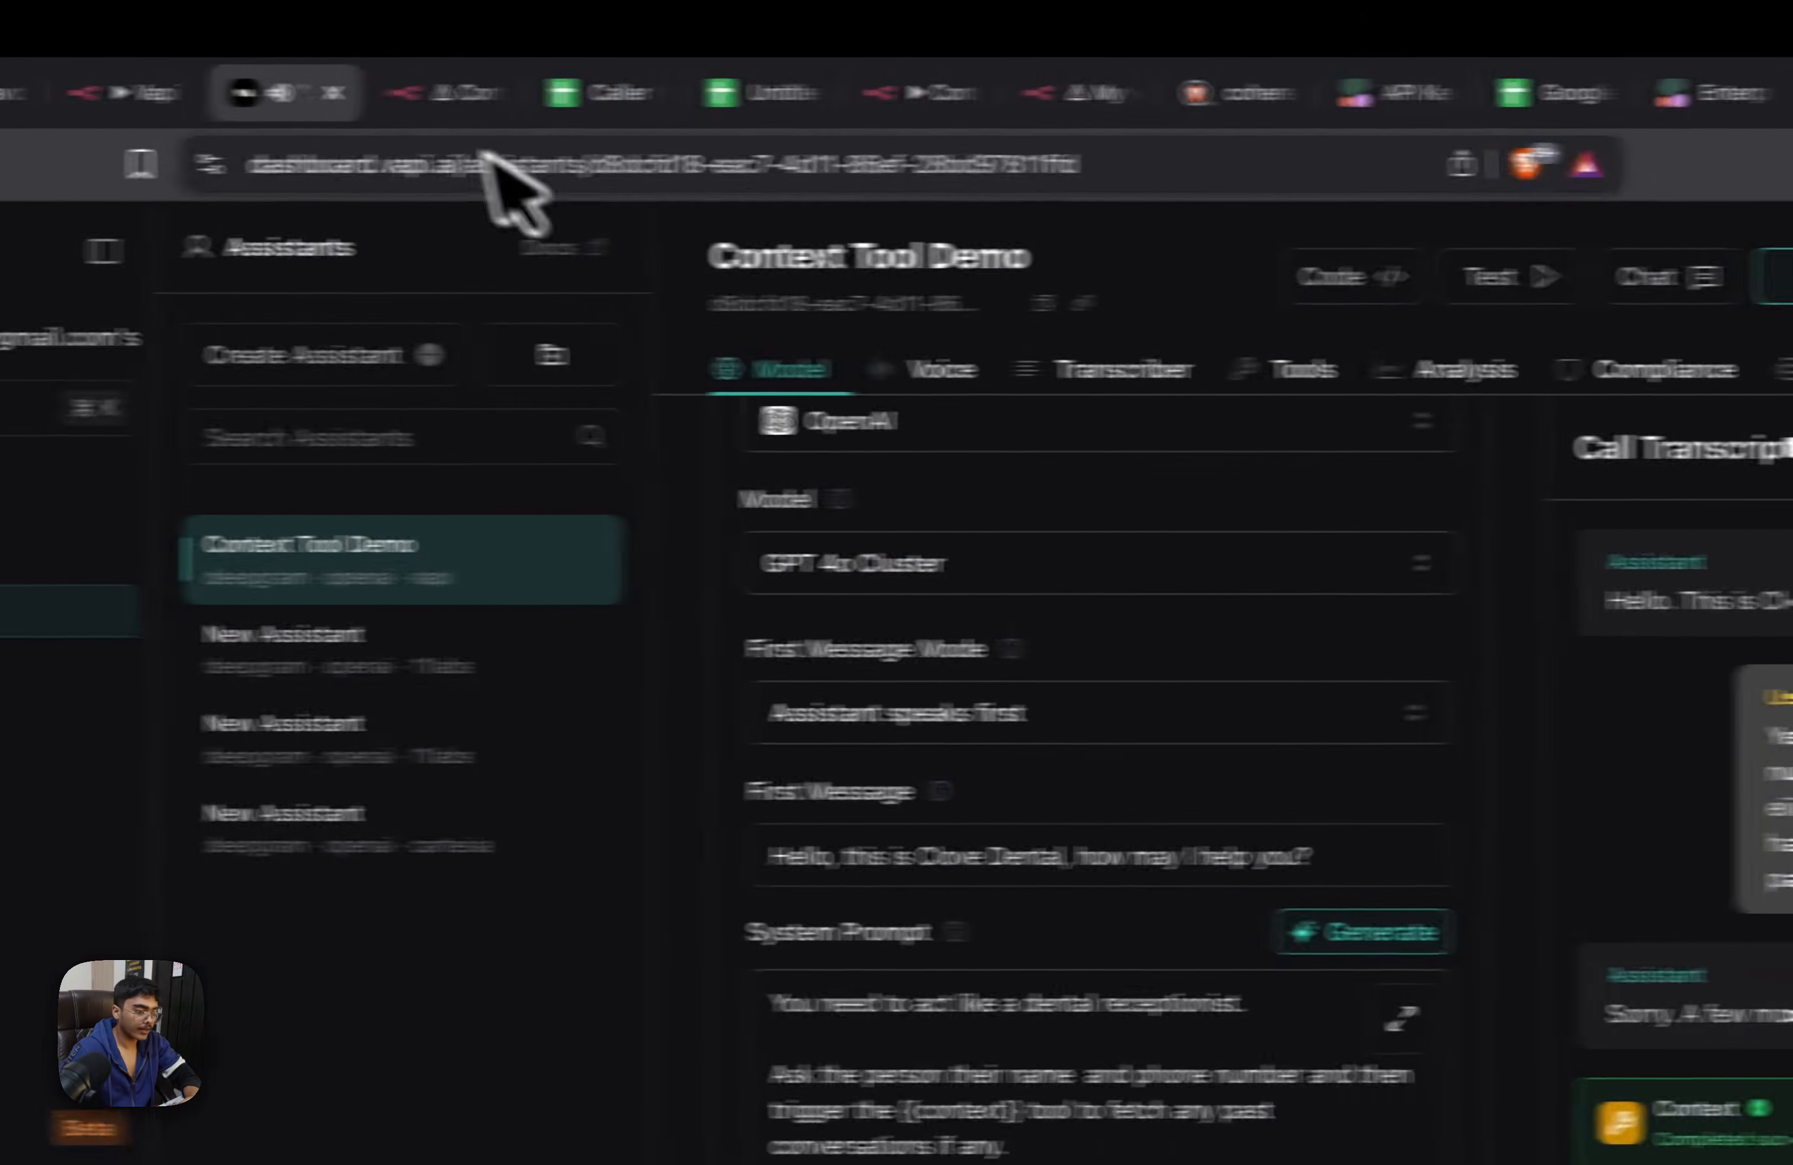
Save the n8n Context Tool workflow and load its Dec 8, 18:05:29 execution data into the editor
left_click(533, 94)
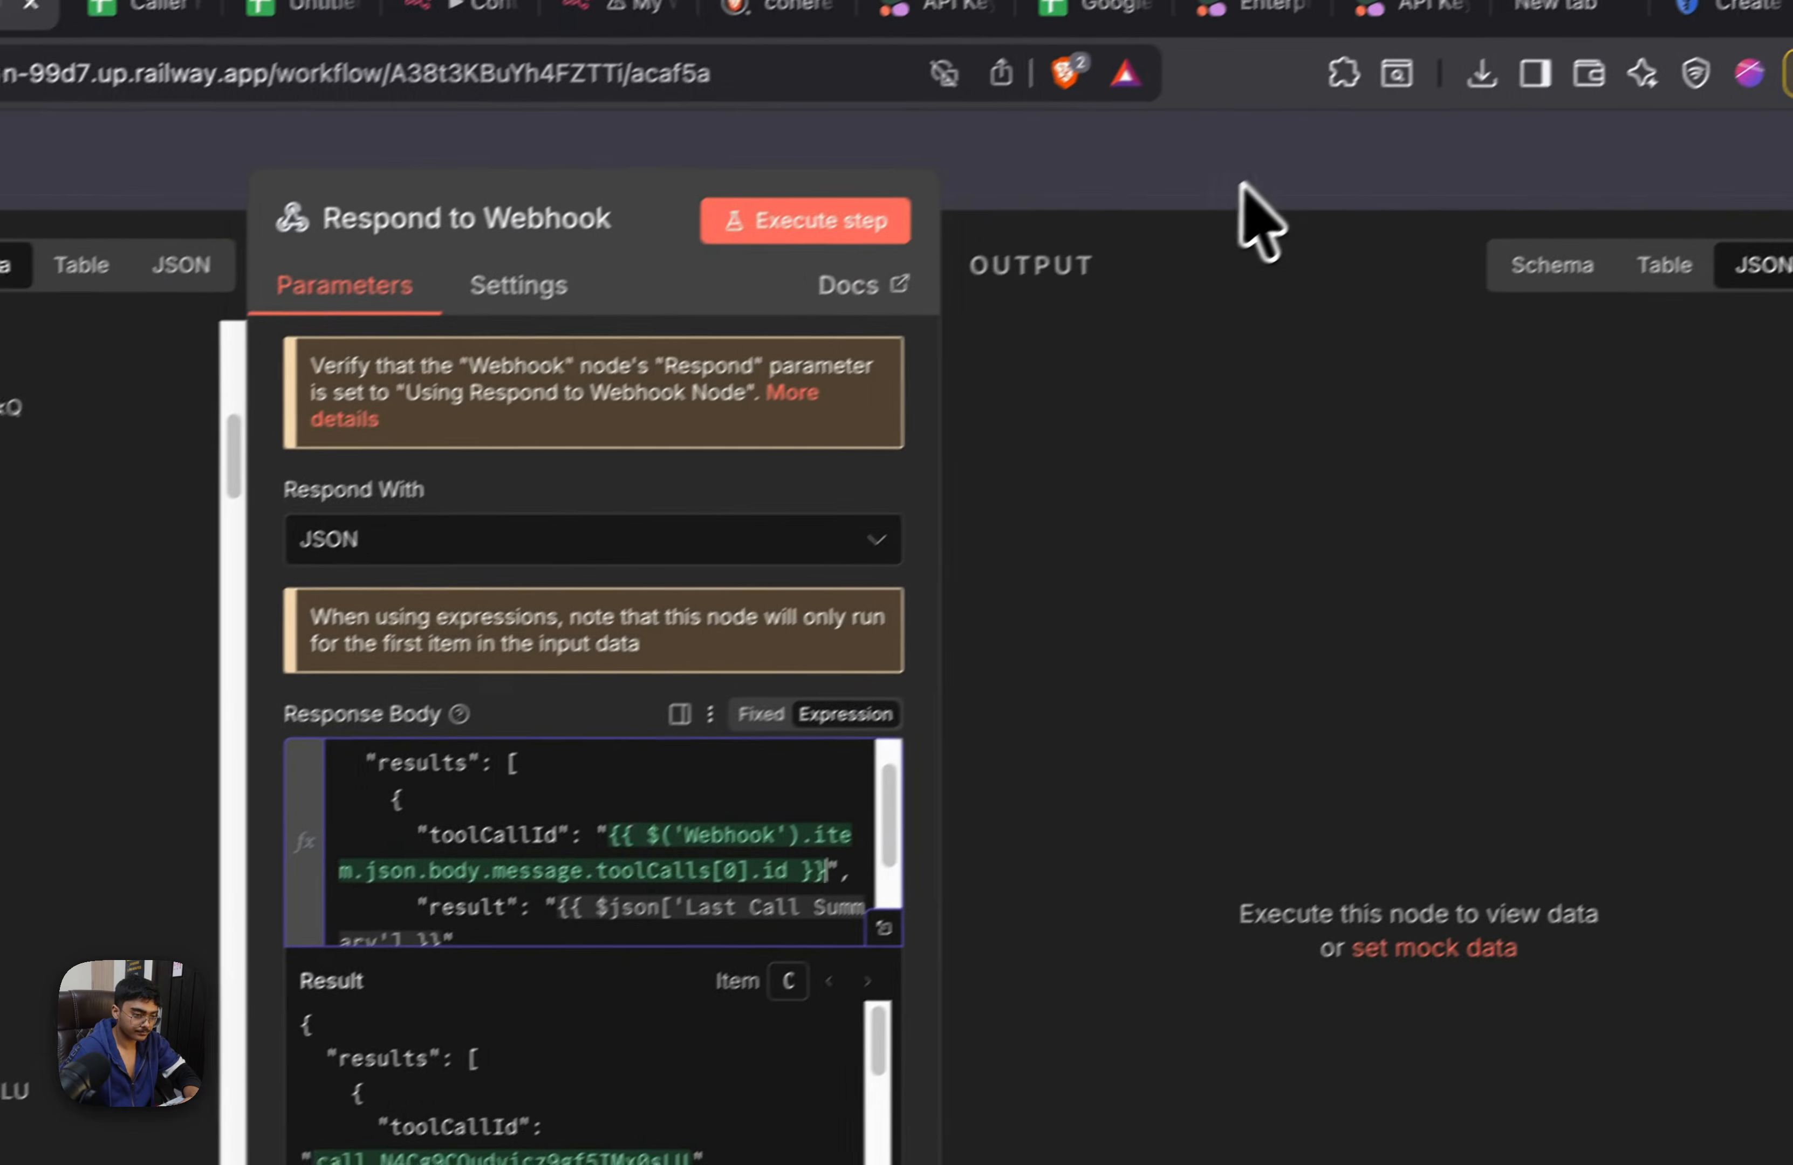
left_click(1240, 186)
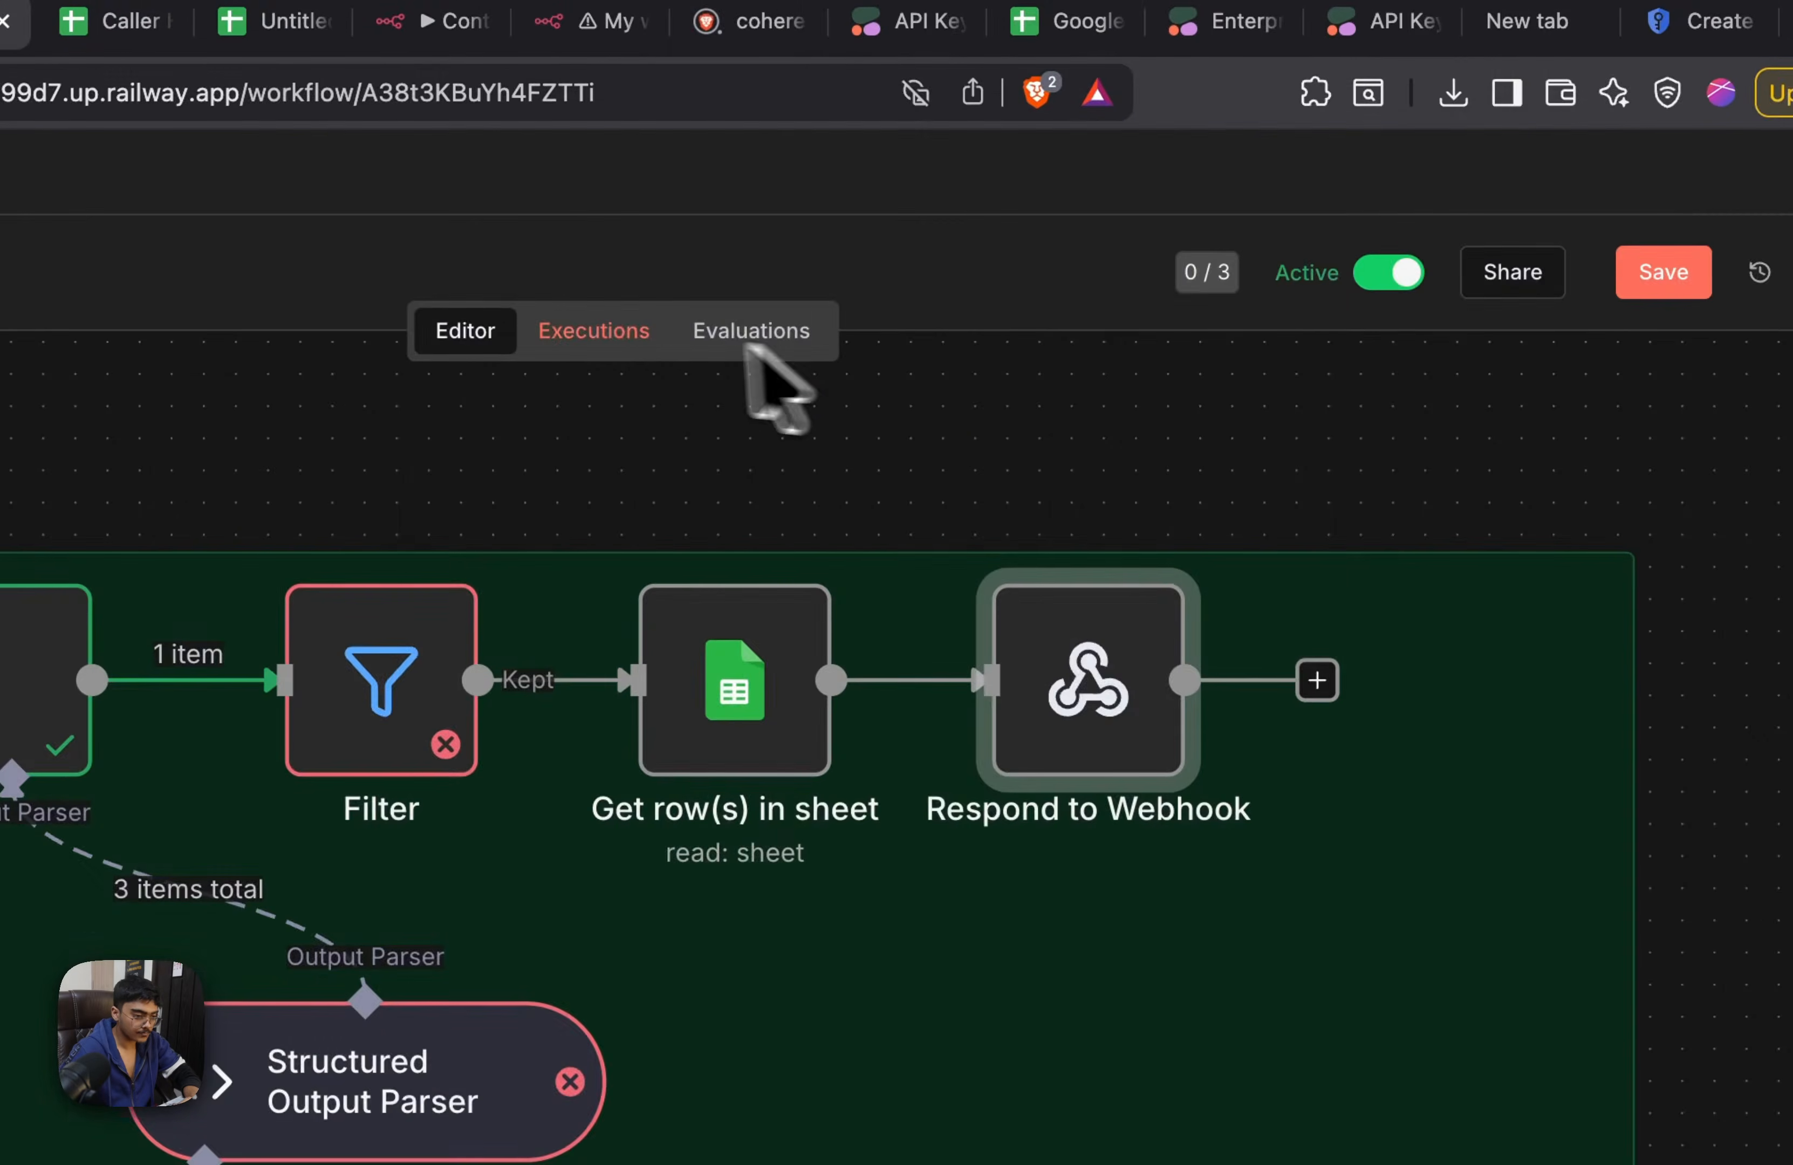
left_click(1673, 250)
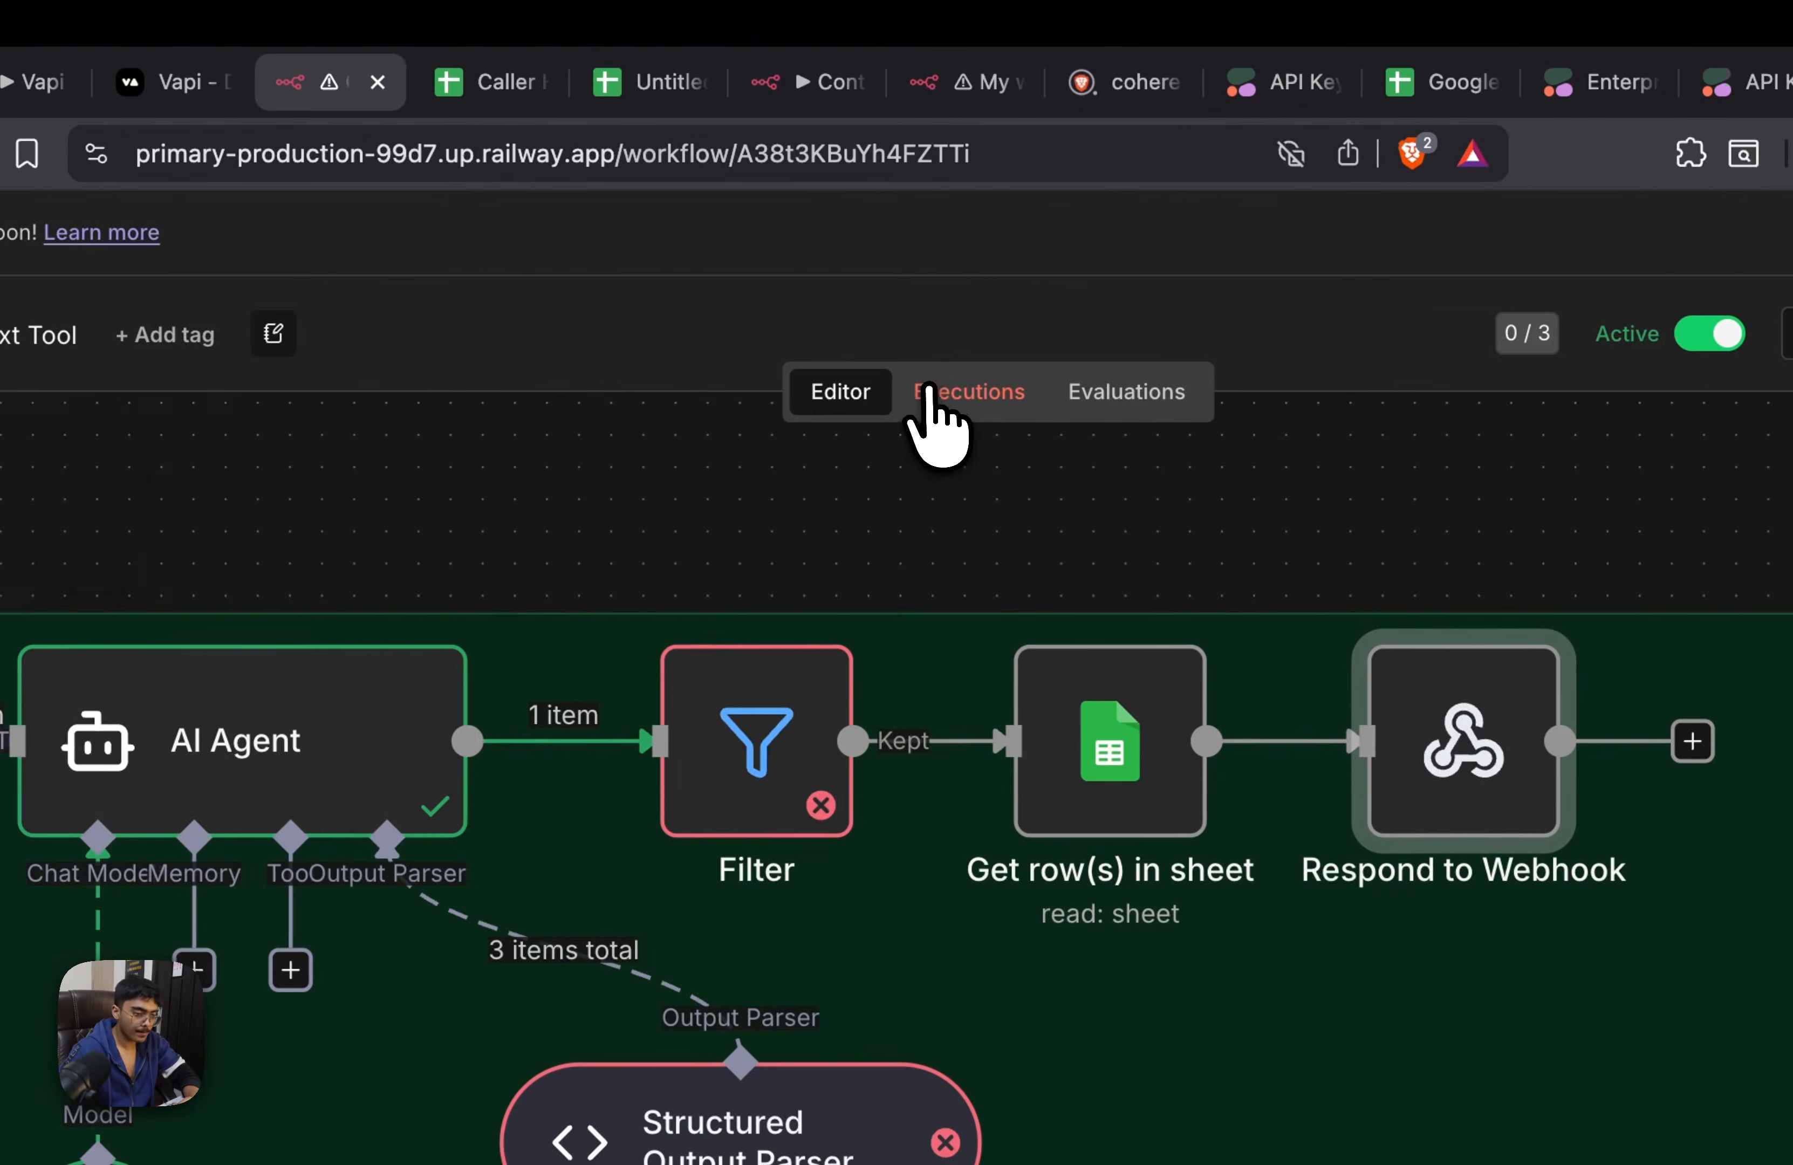
left_click(806, 395)
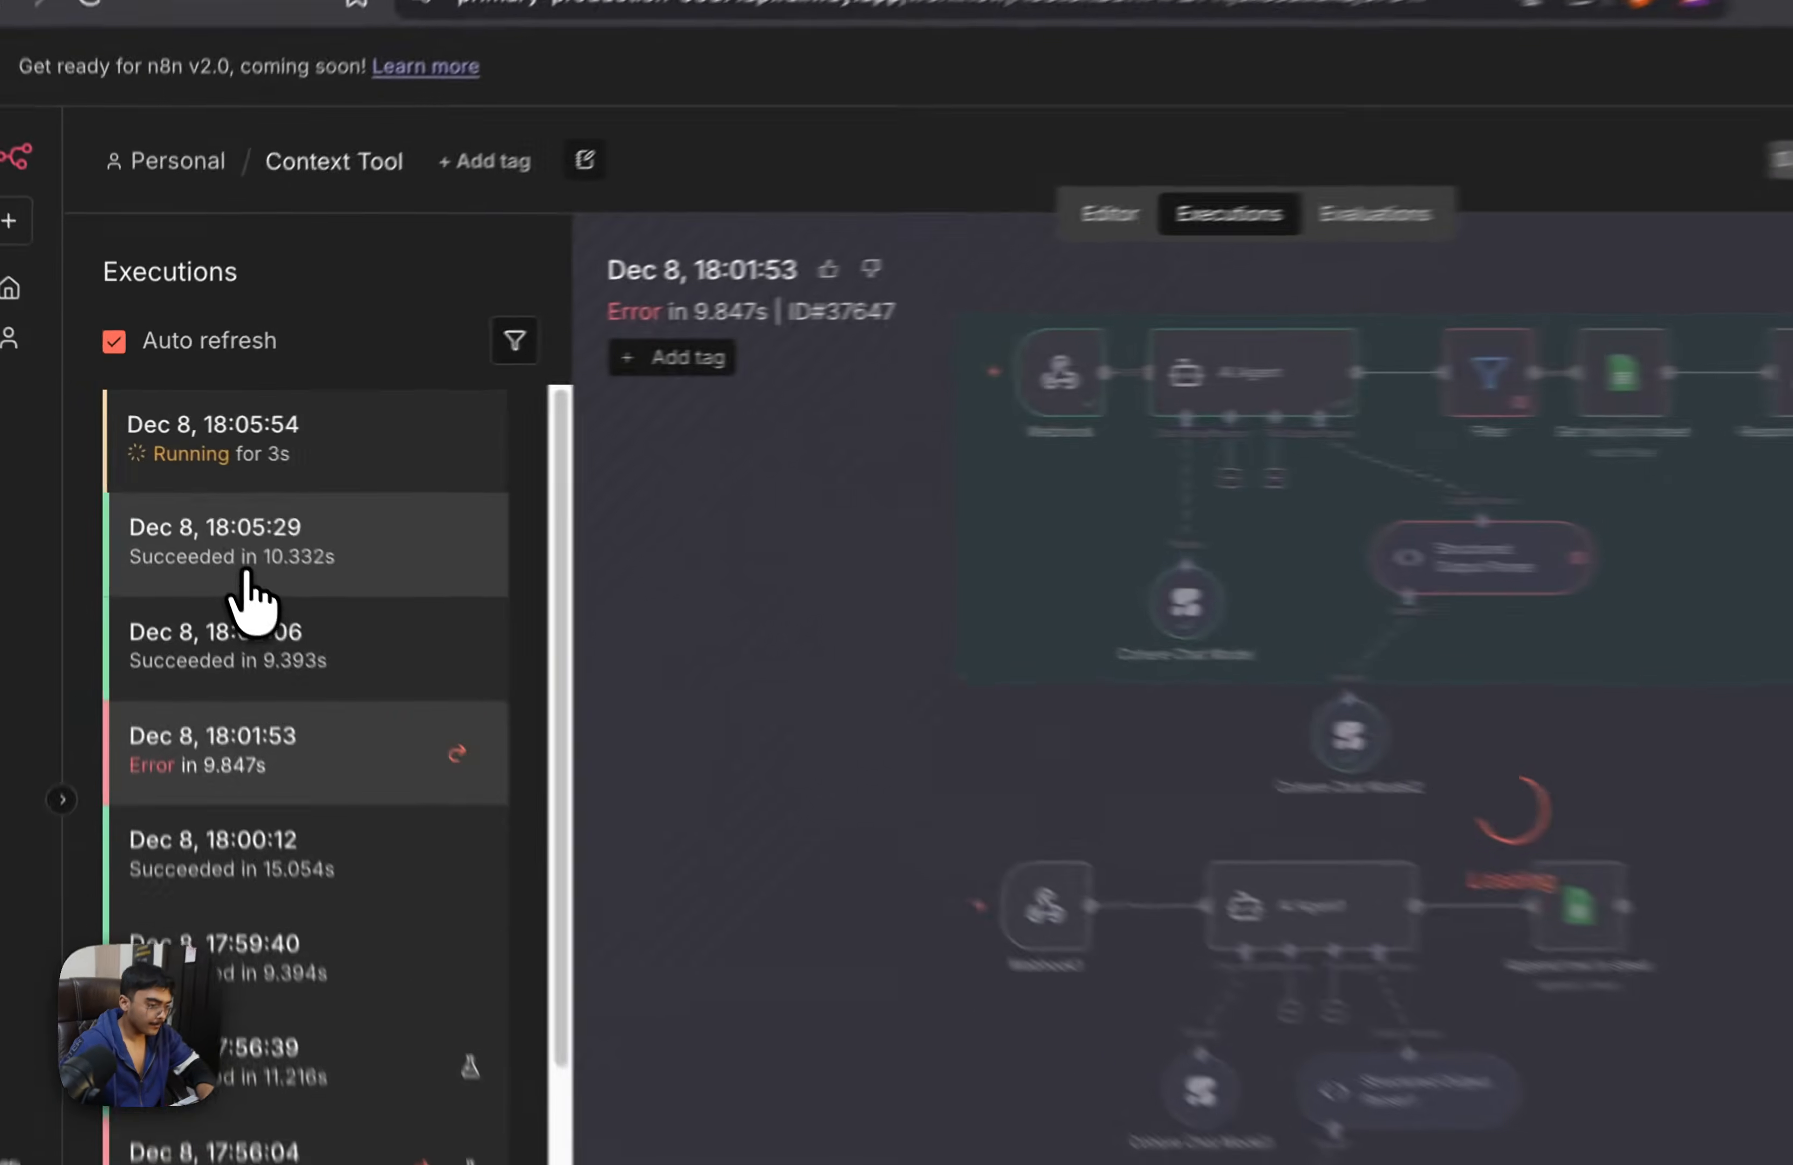
left_click(219, 500)
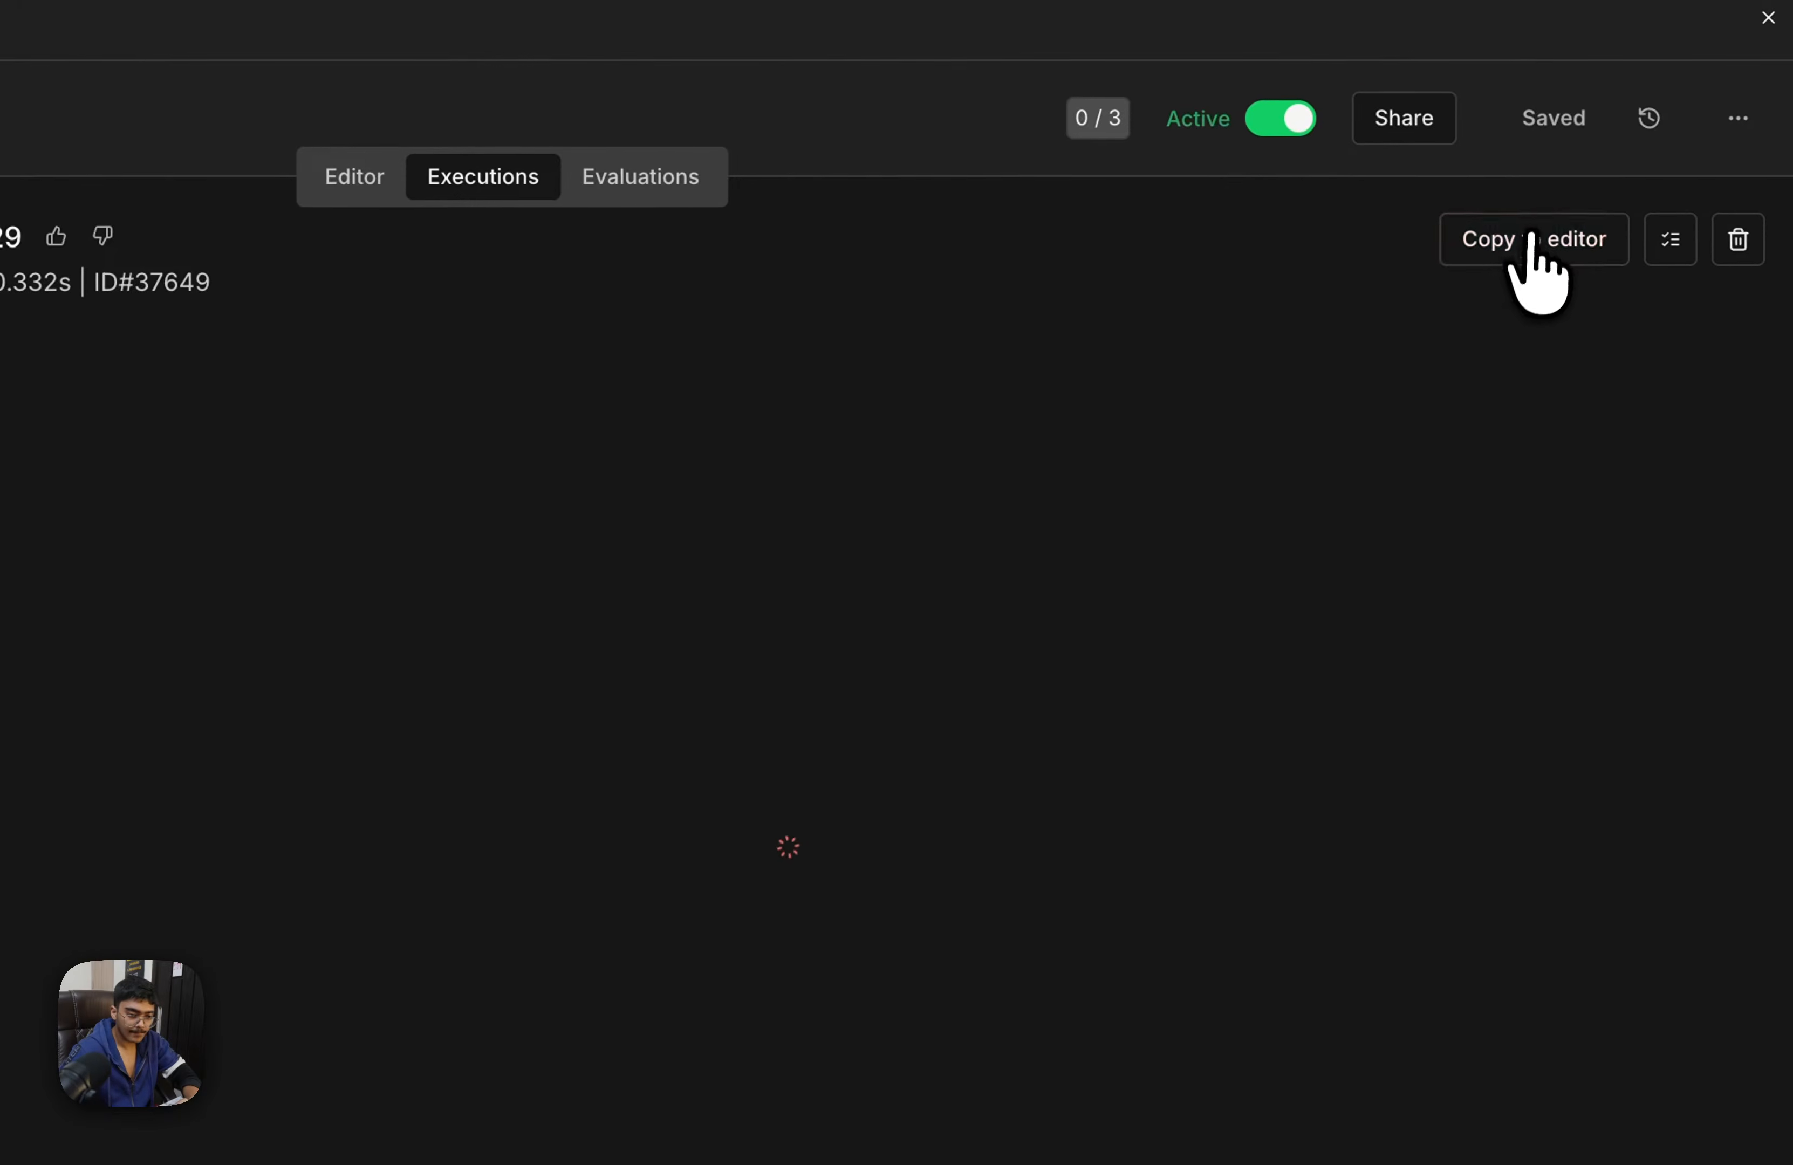
left_click(1532, 238)
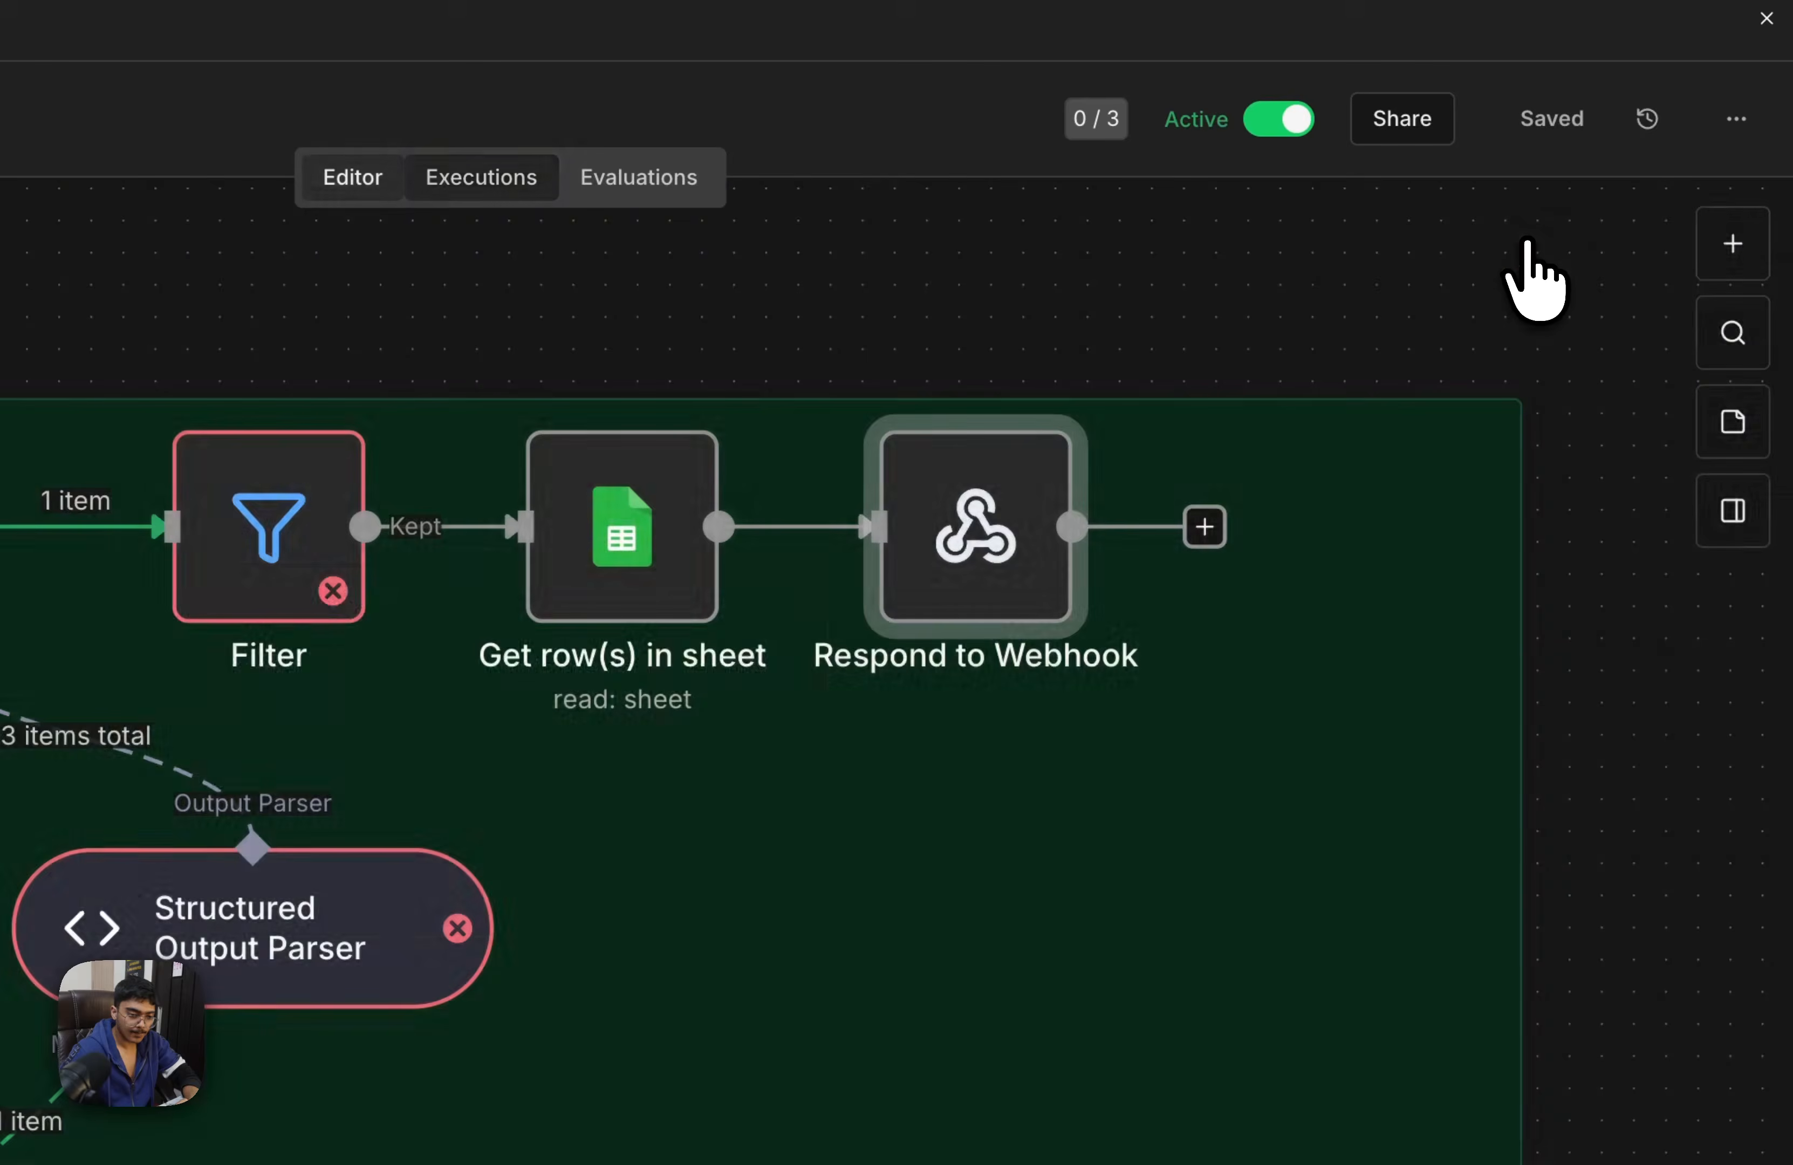
left_click(768, 881)
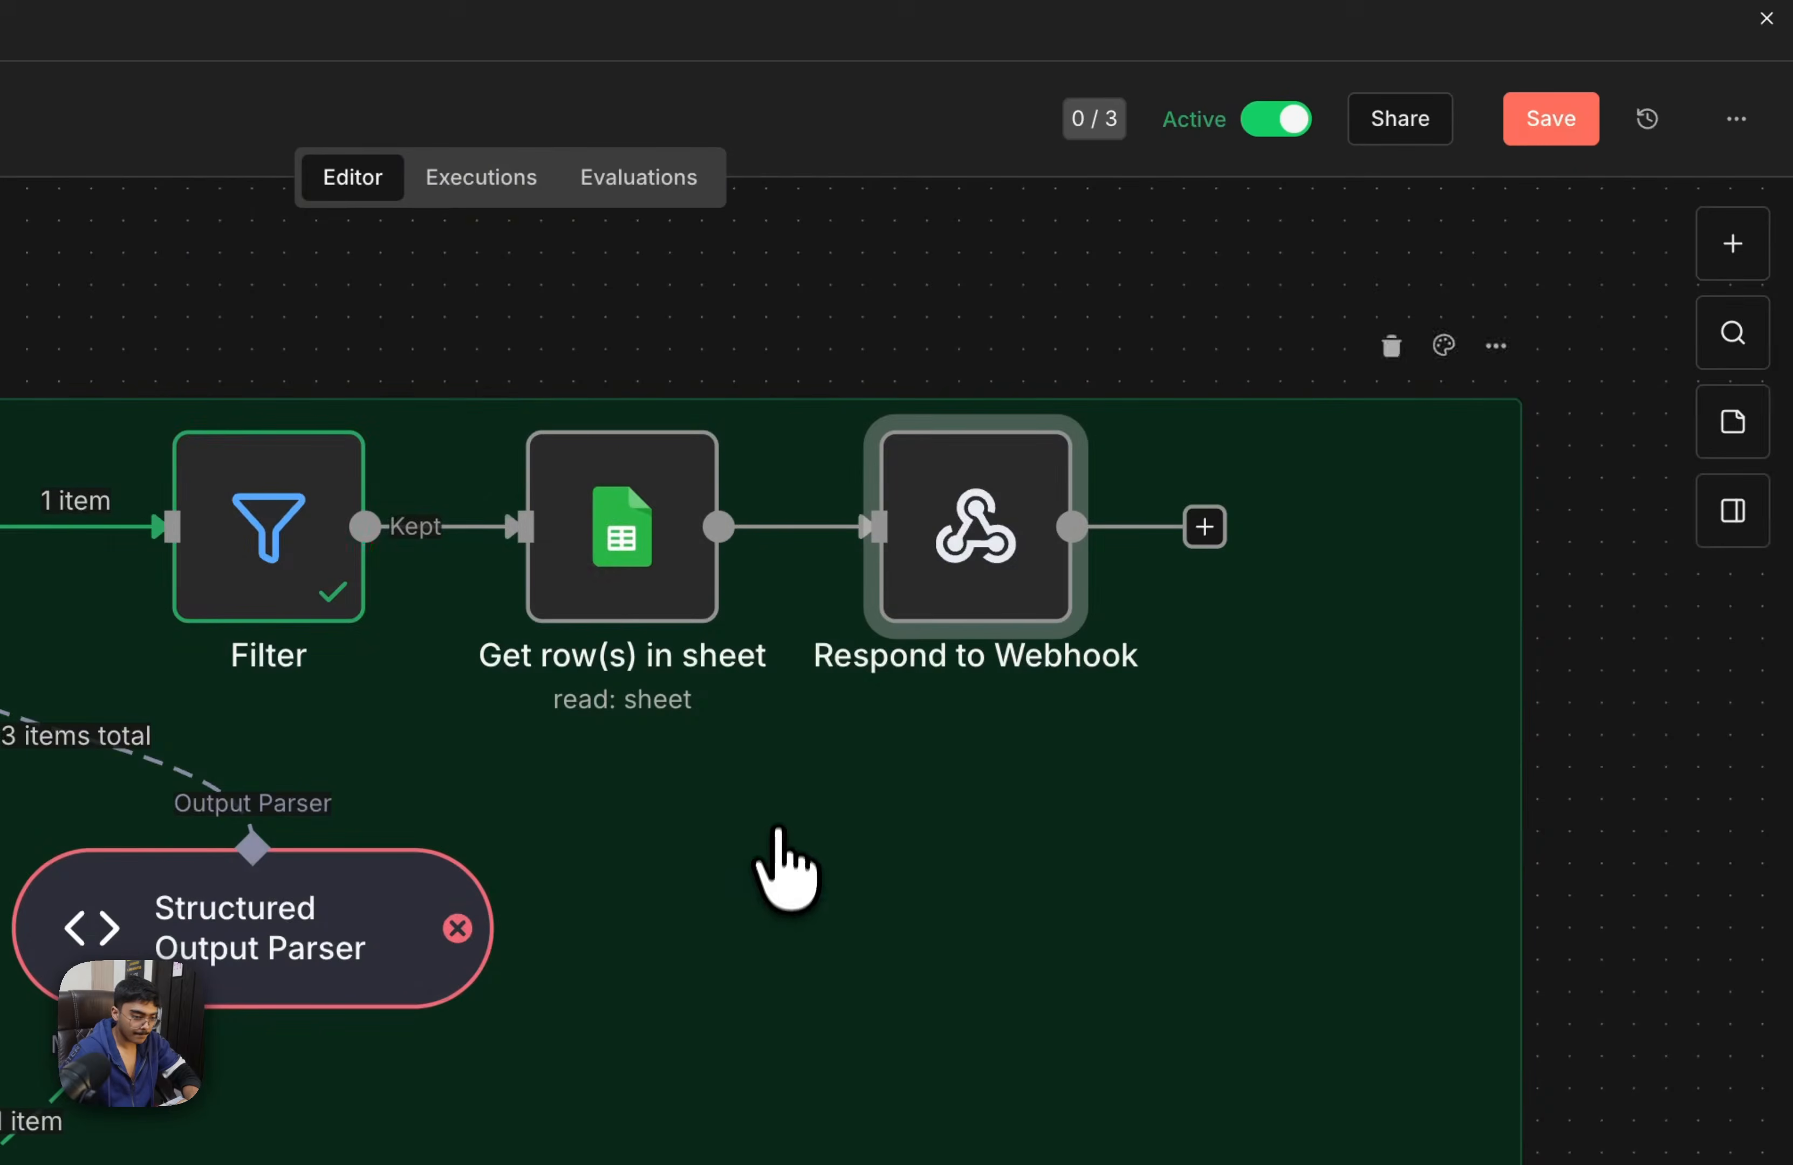
Change the Filter node's Phone_Number condition to the string operator "is not equal to" and save the workflow
double_click(272, 537)
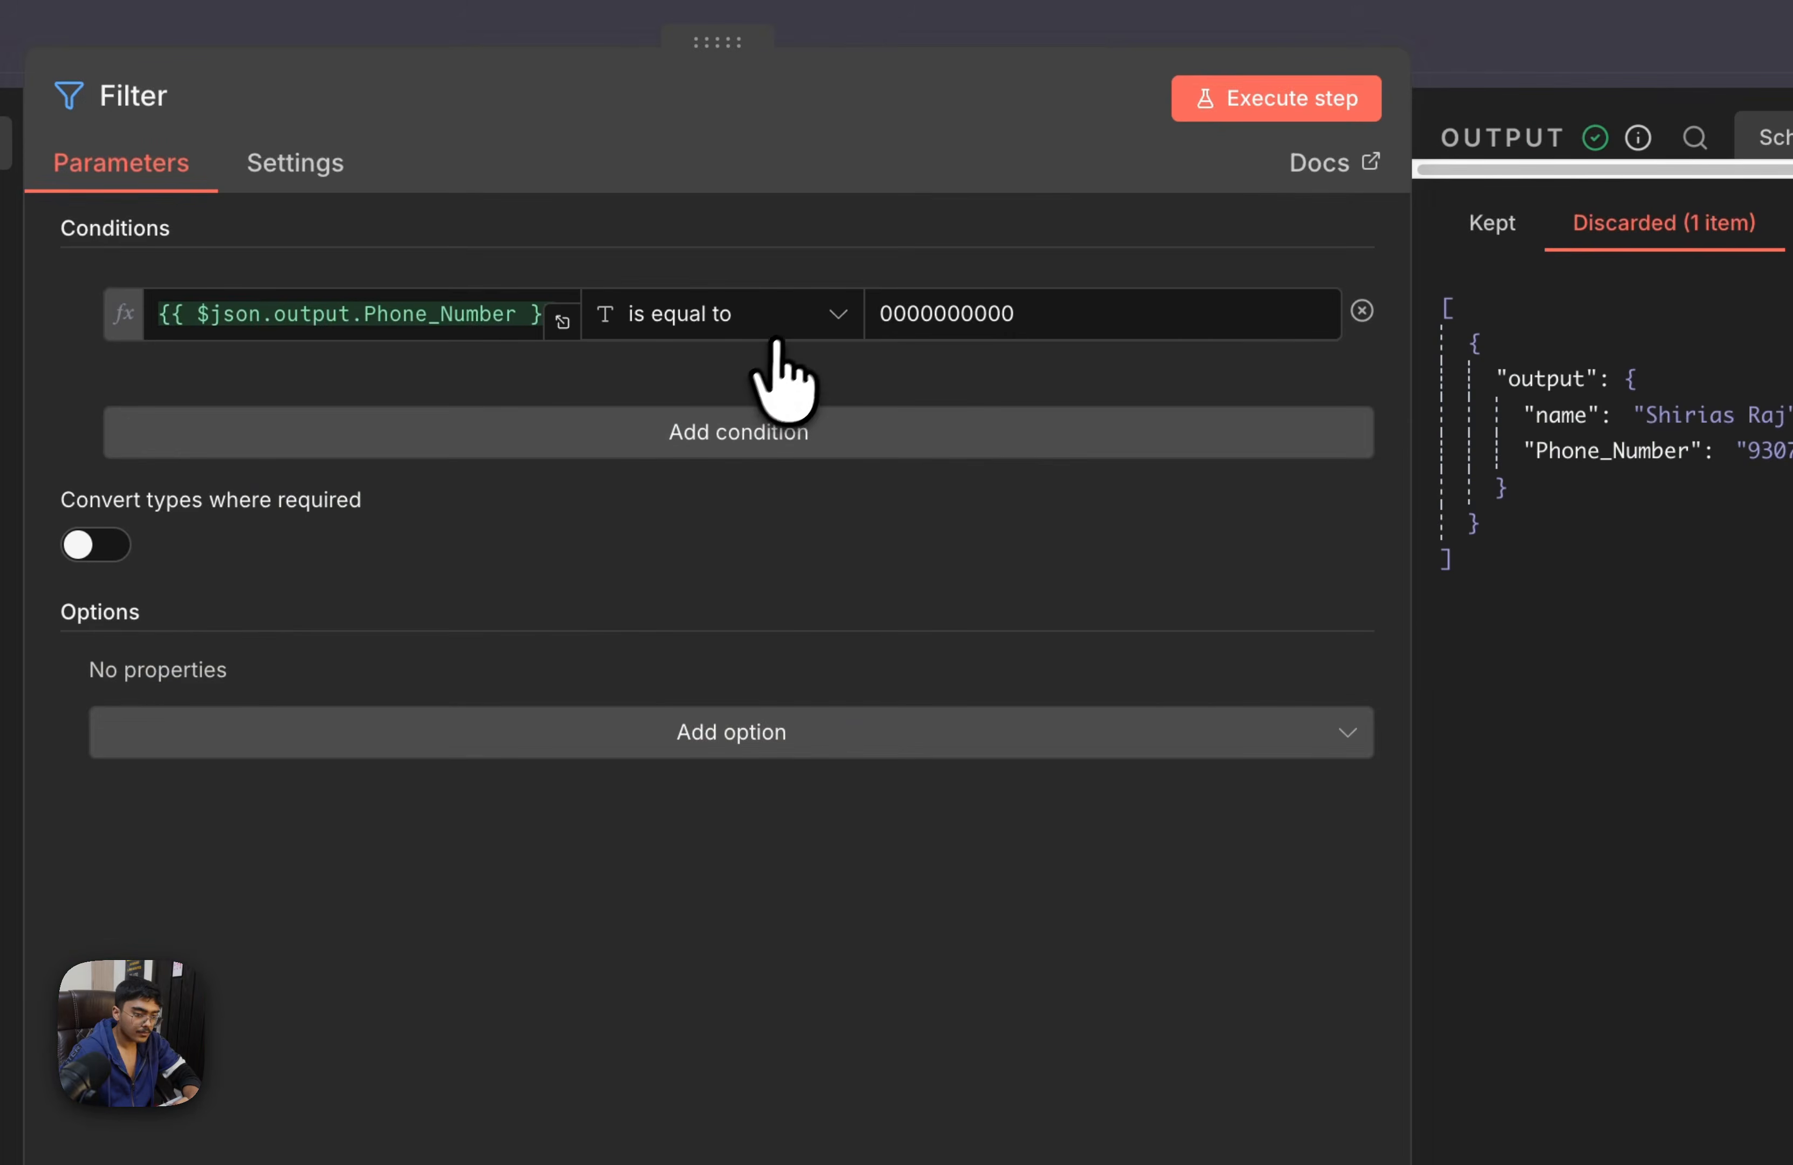
left_click(793, 316)
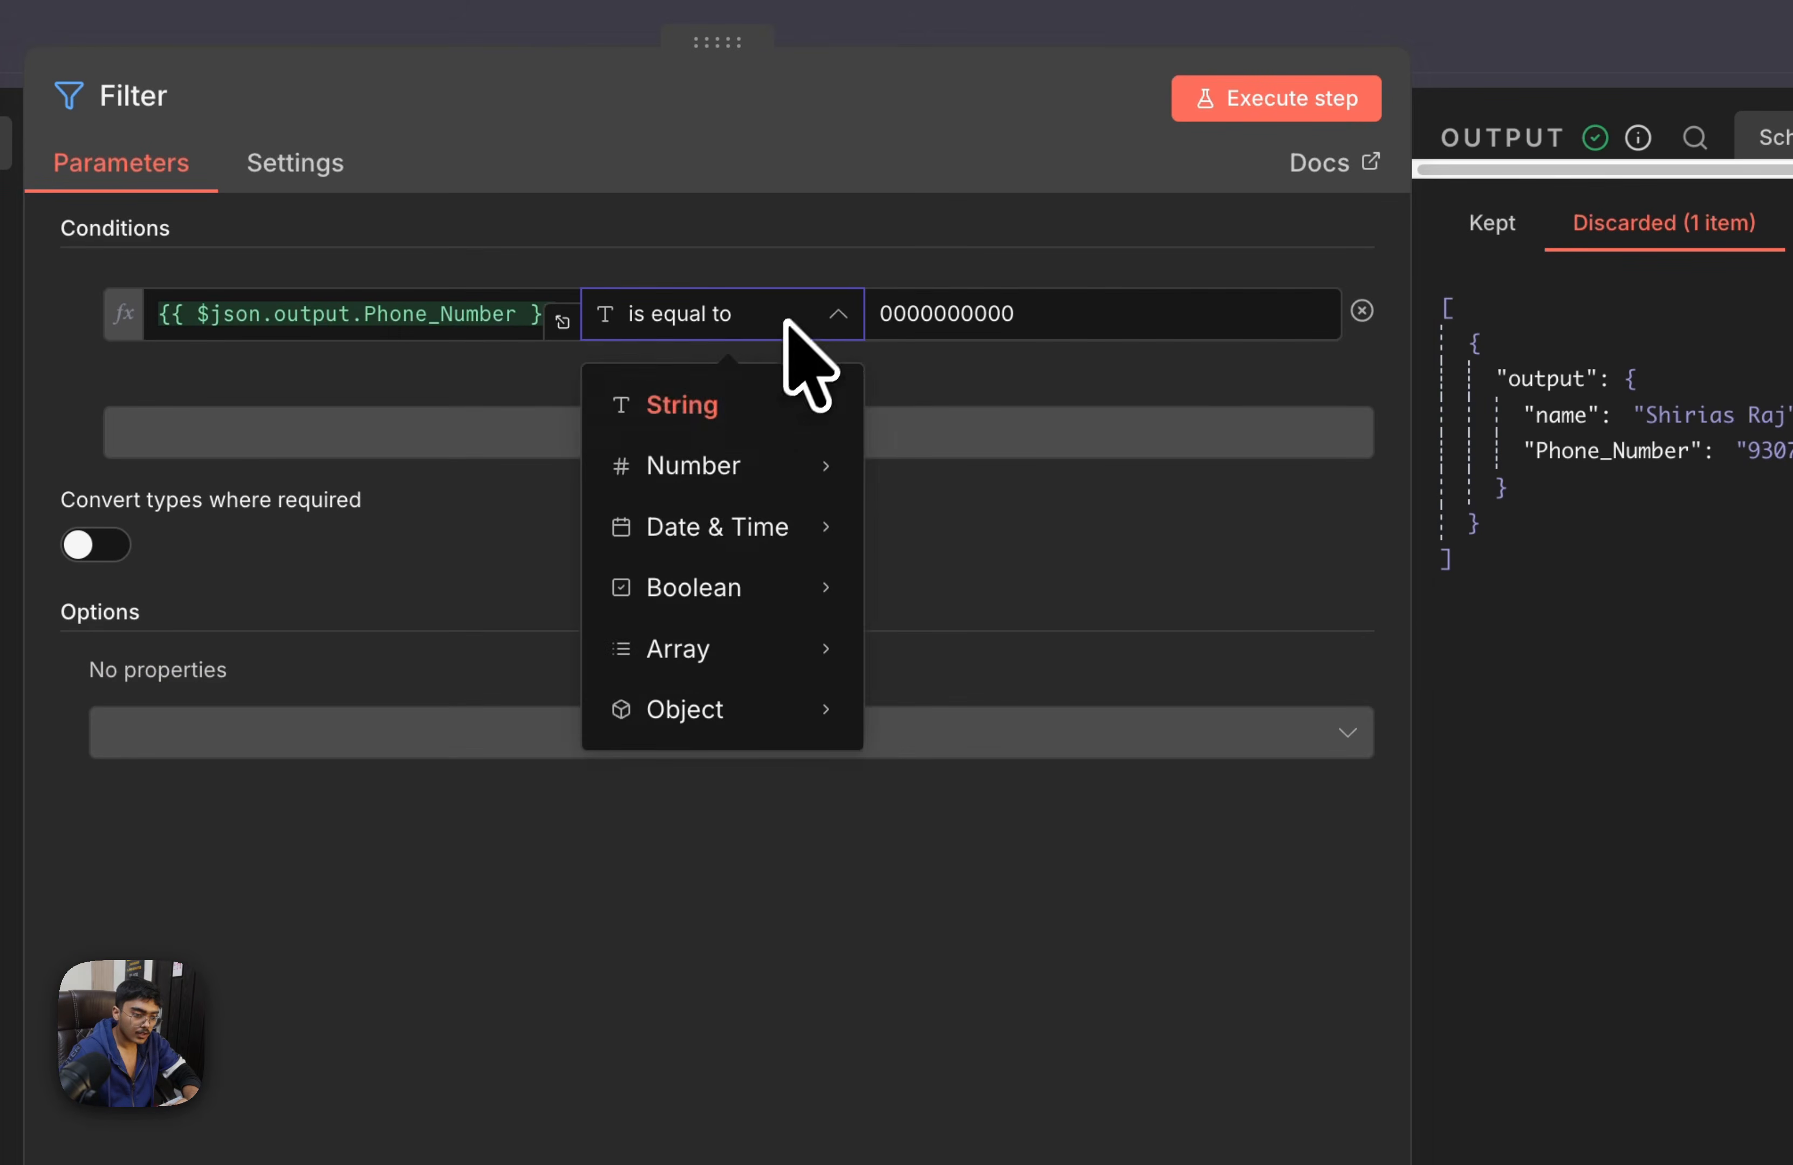
mouse_move(753, 393)
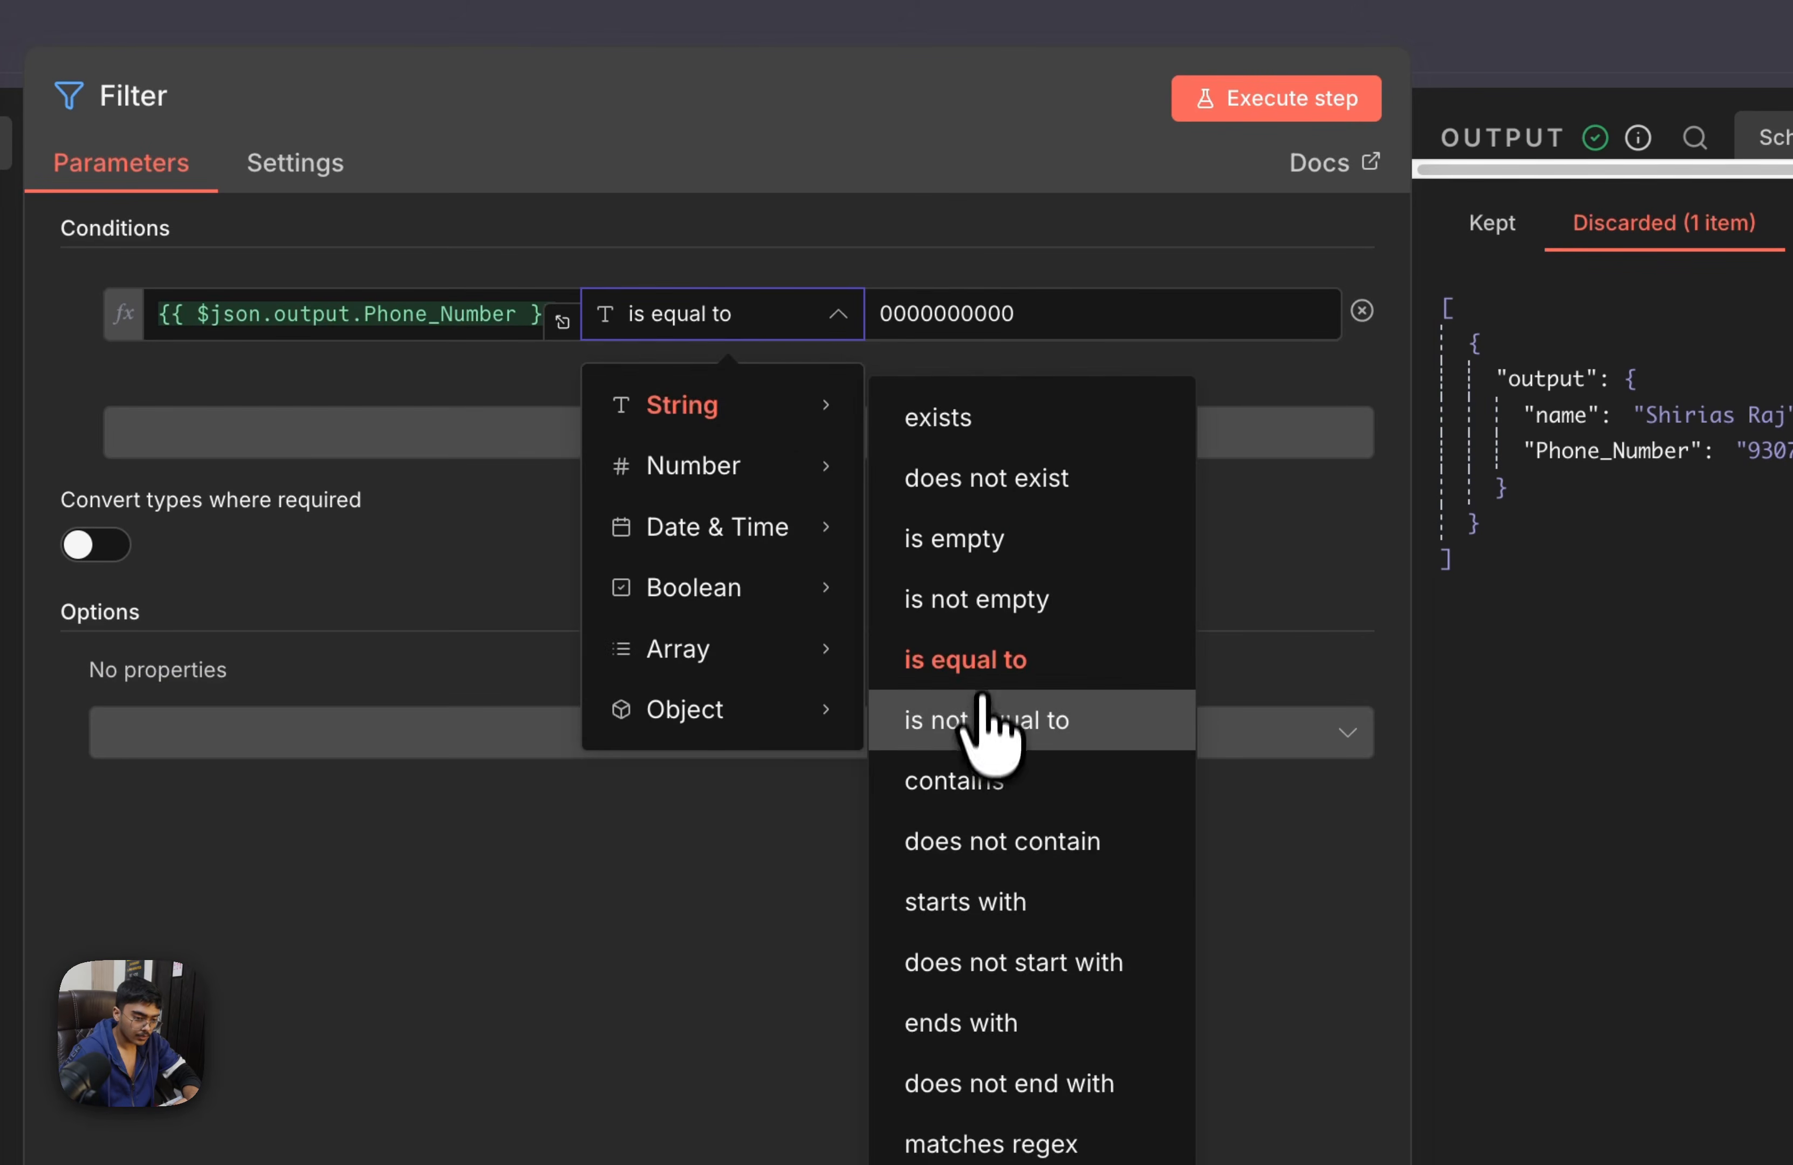
left_click(976, 722)
left_click(1636, 54)
left_click(1511, 242)
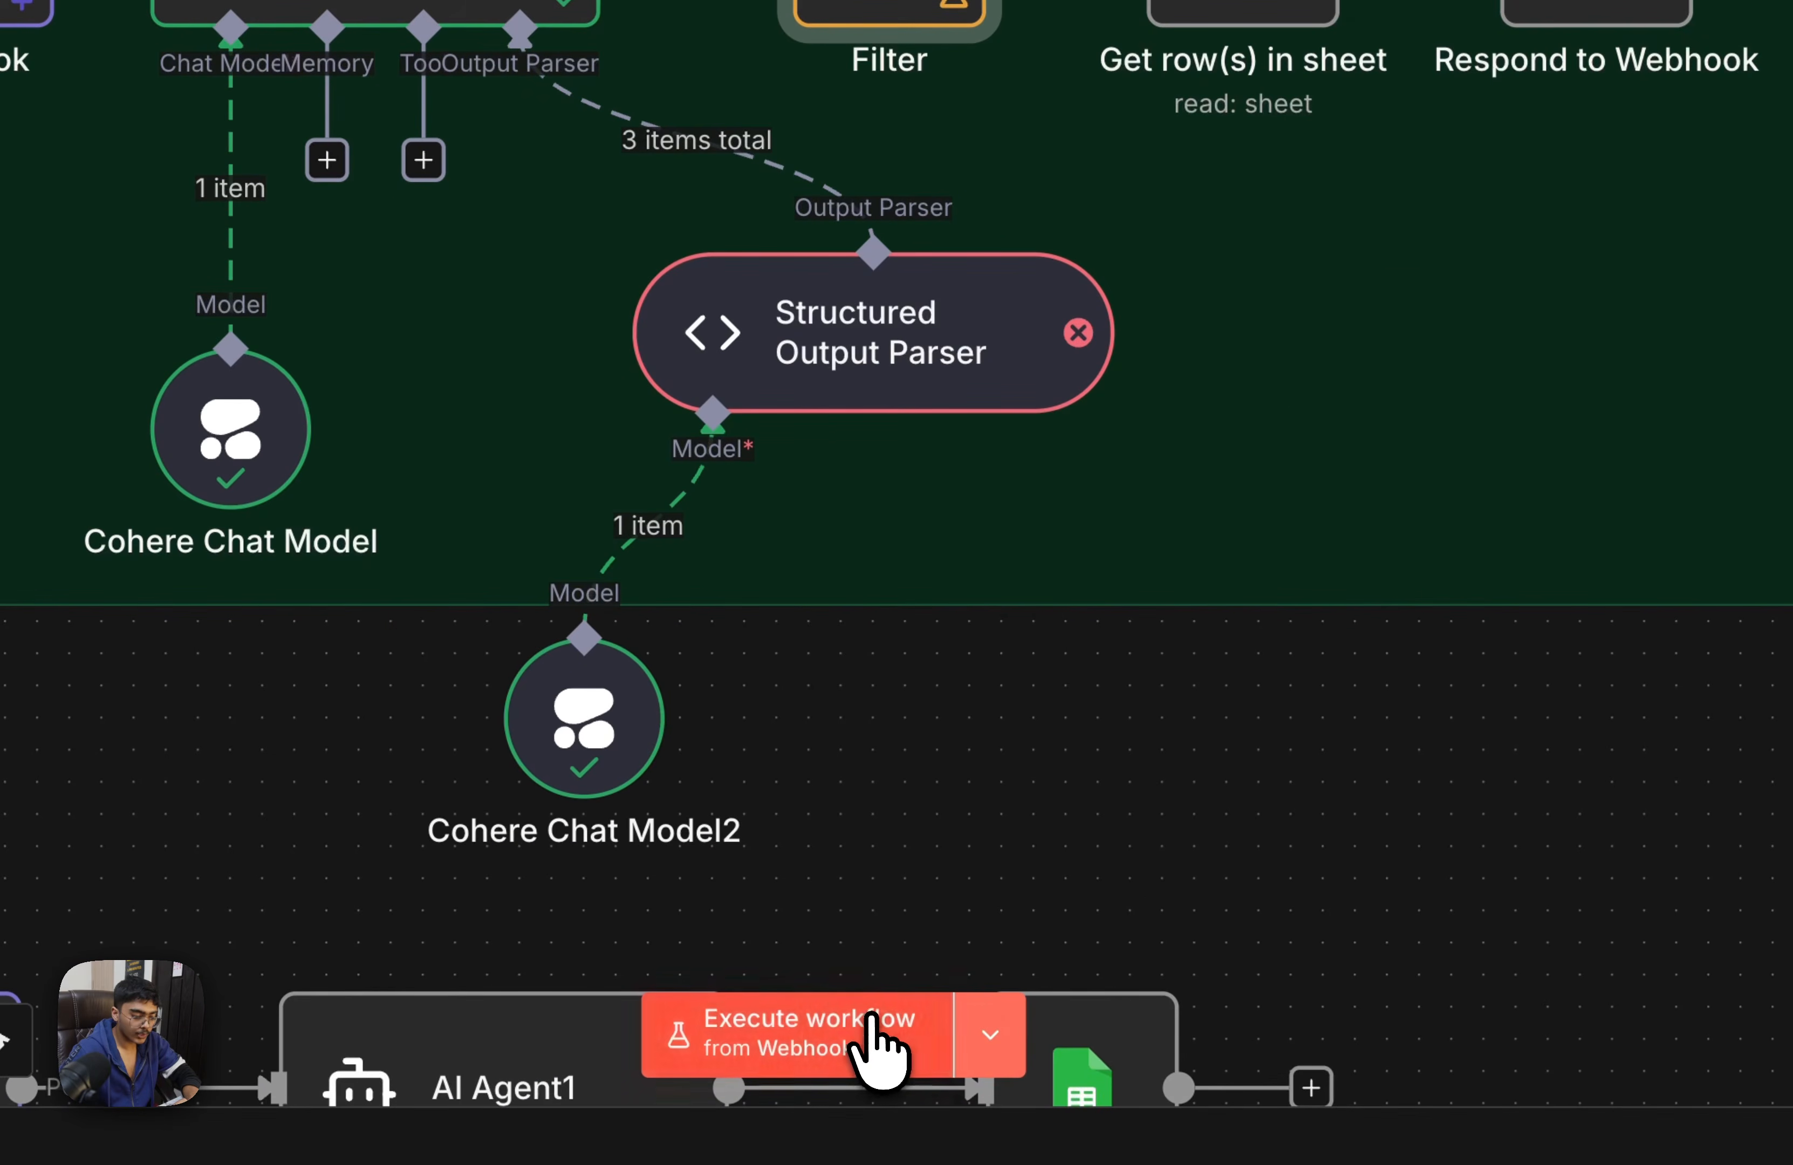
Execute the workflow from the Webhook and hold another Vapi test call asking when the appointment was booked
left_click(907, 1033)
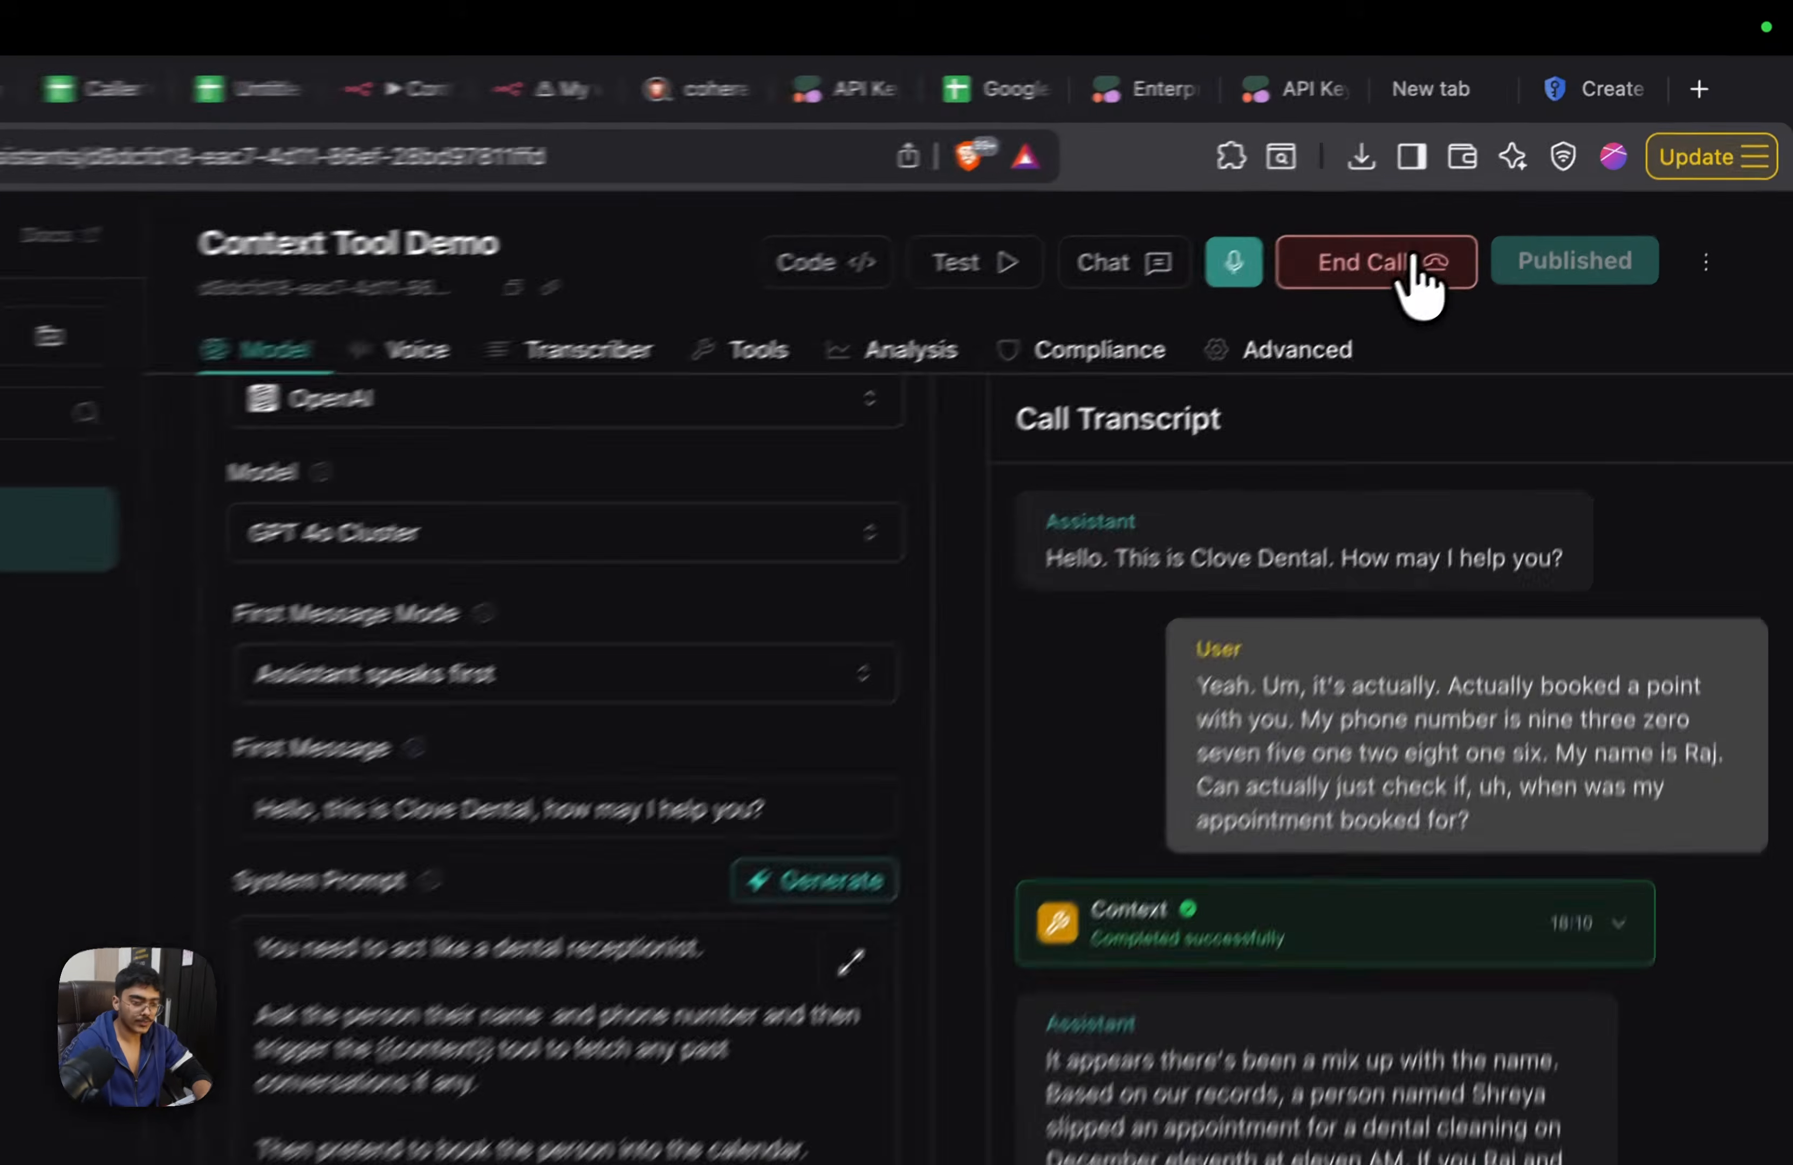
left_click(1528, 185)
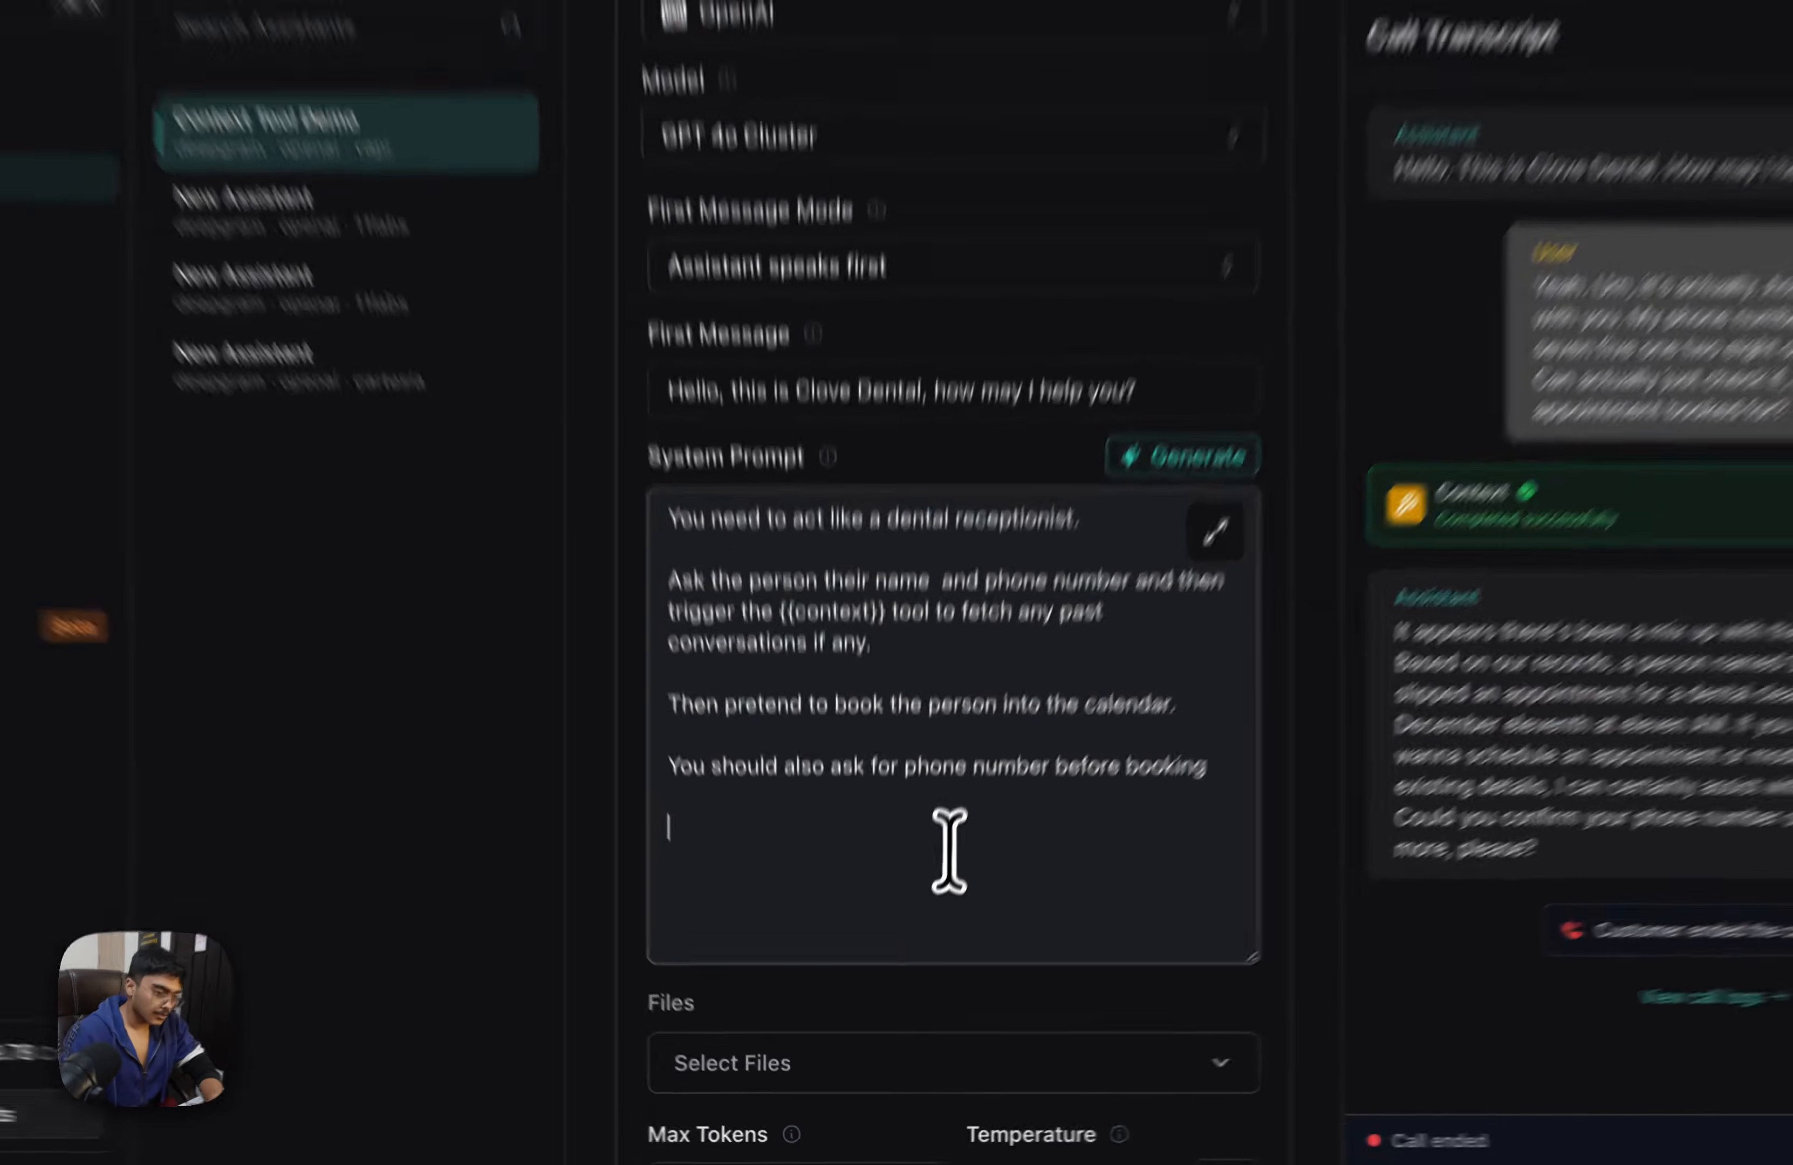
Publish the prompt with "while using the context tool, let the person know that I am checking the database for your record, please give me a moment." appended
scroll(942, 832, "down", 8)
scroll(927, 794, "up", 9)
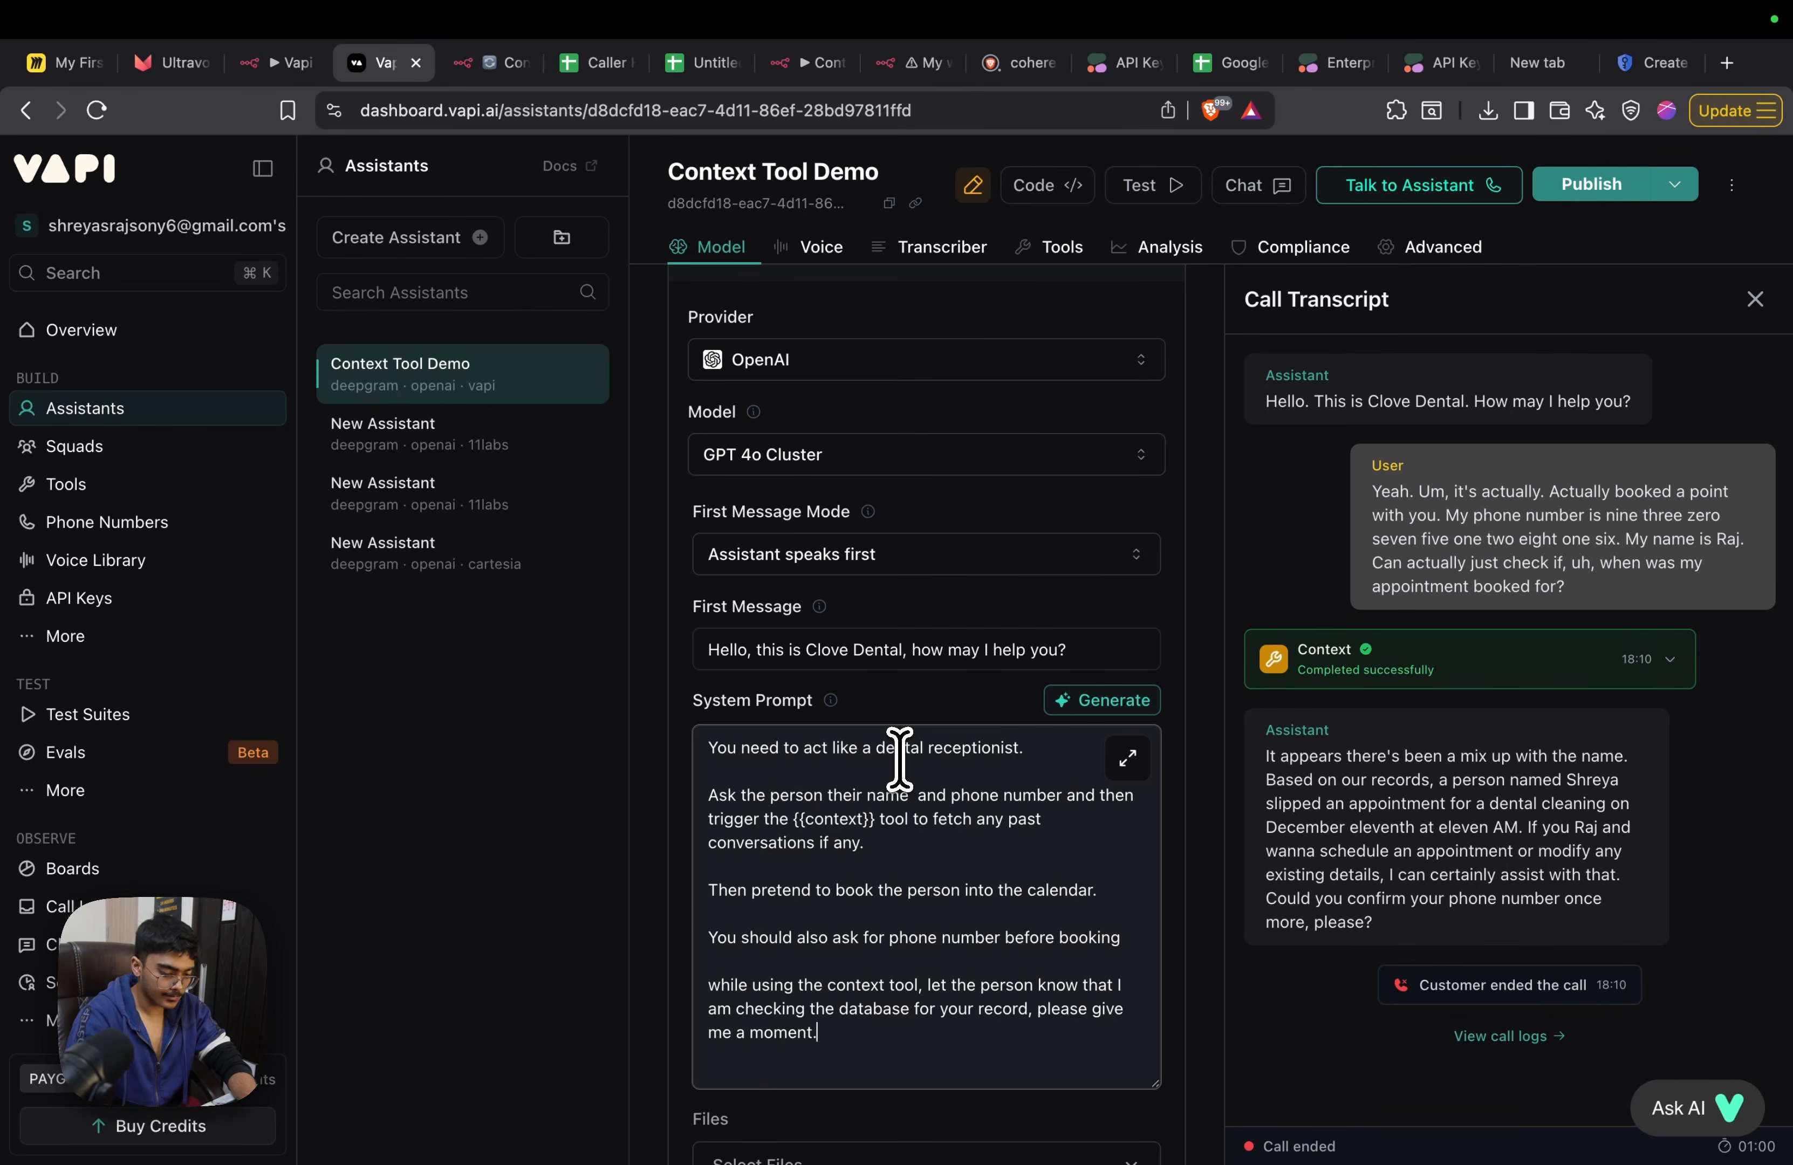
key("super+s")
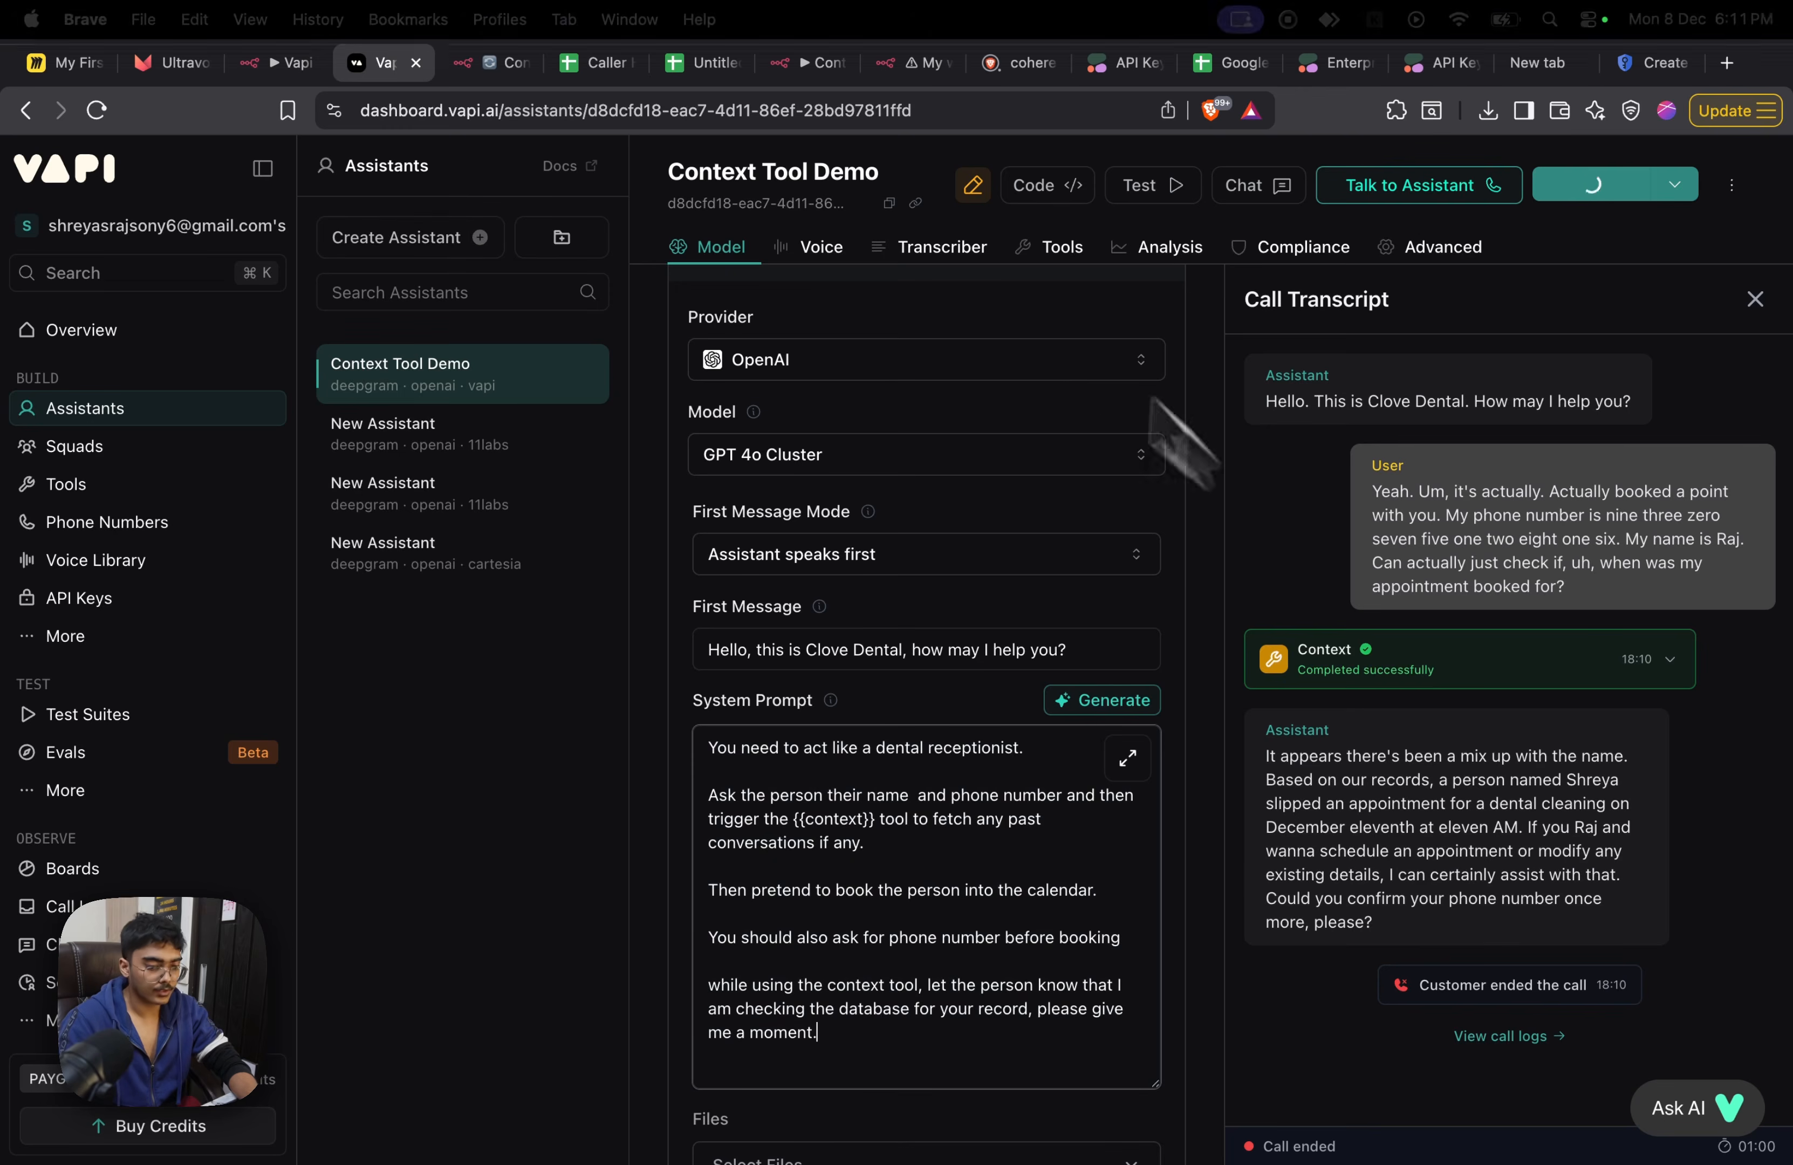
Examine the Respond to Webhook node's output and enlarged response body in n8n's Dec 8, 18:10:09 execution
left_click(478, 60)
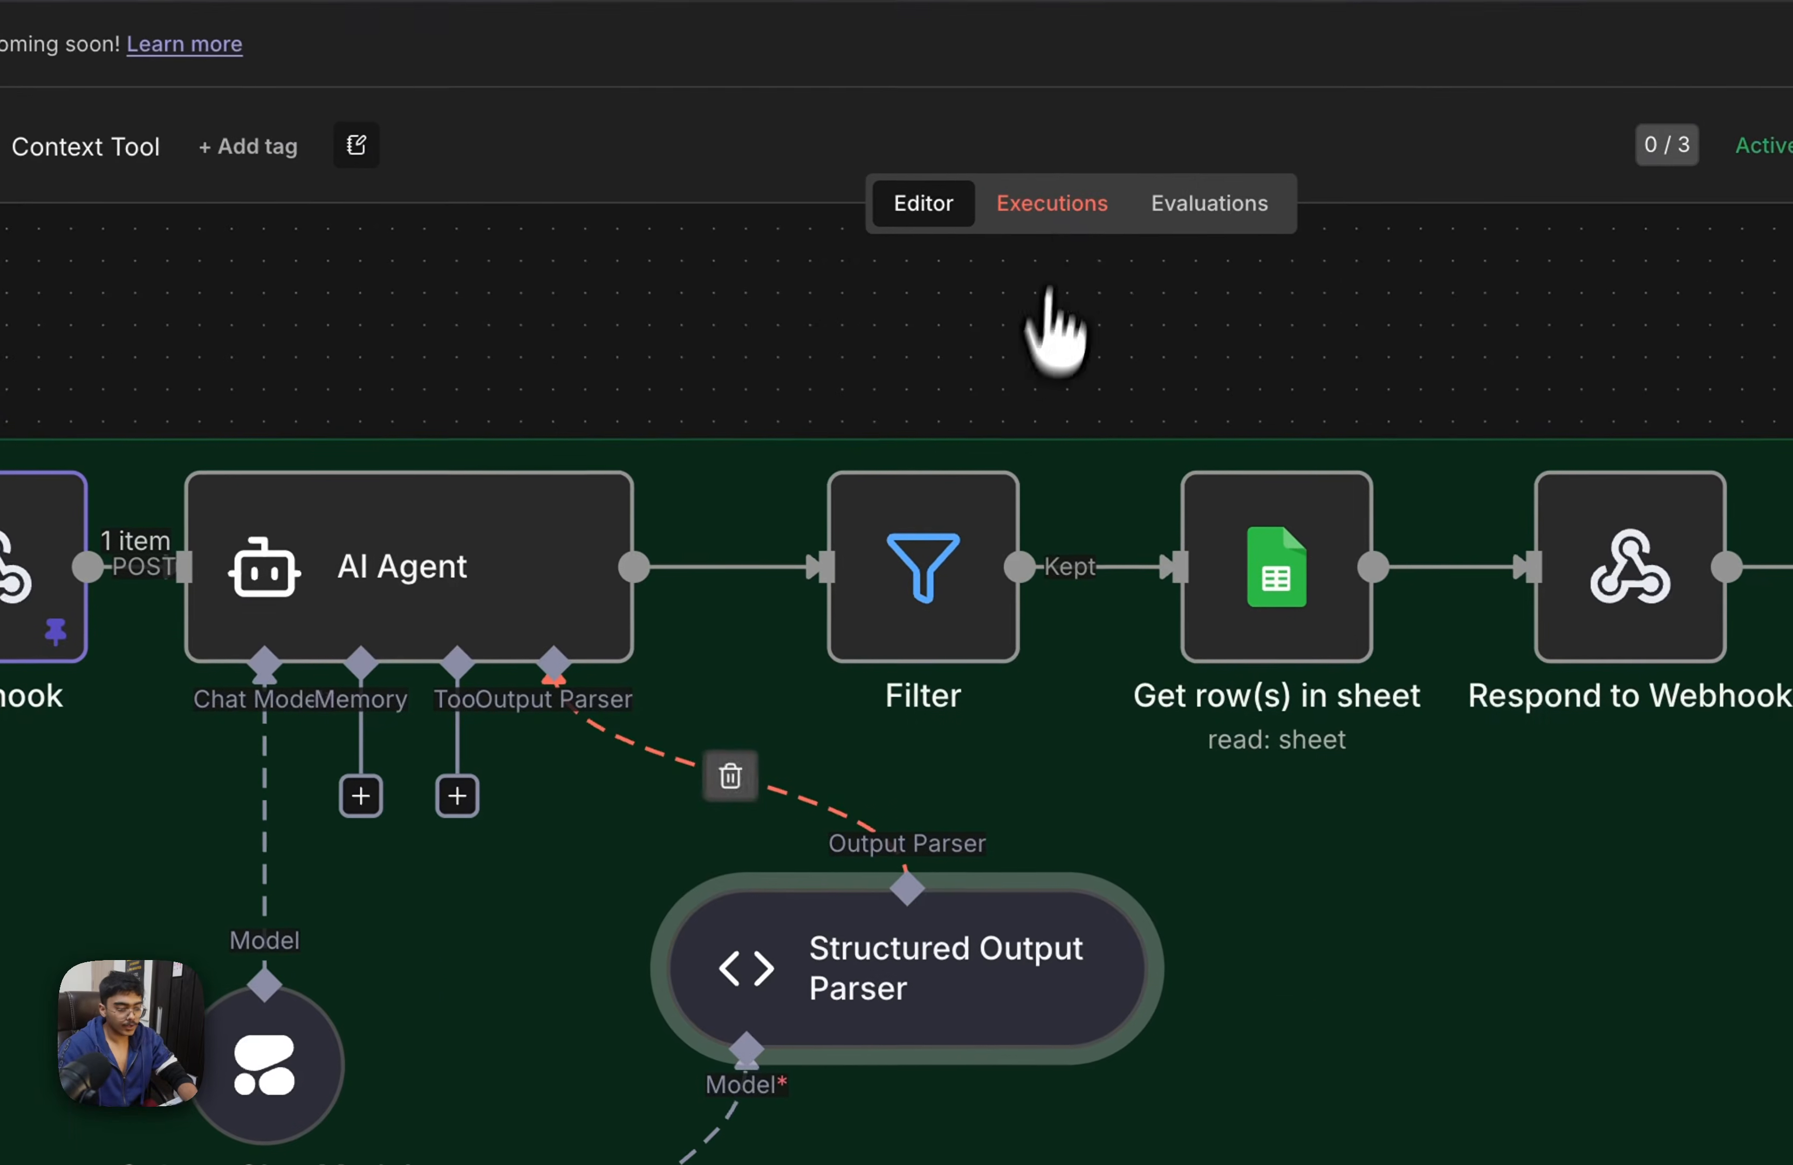
left_click(1307, 367)
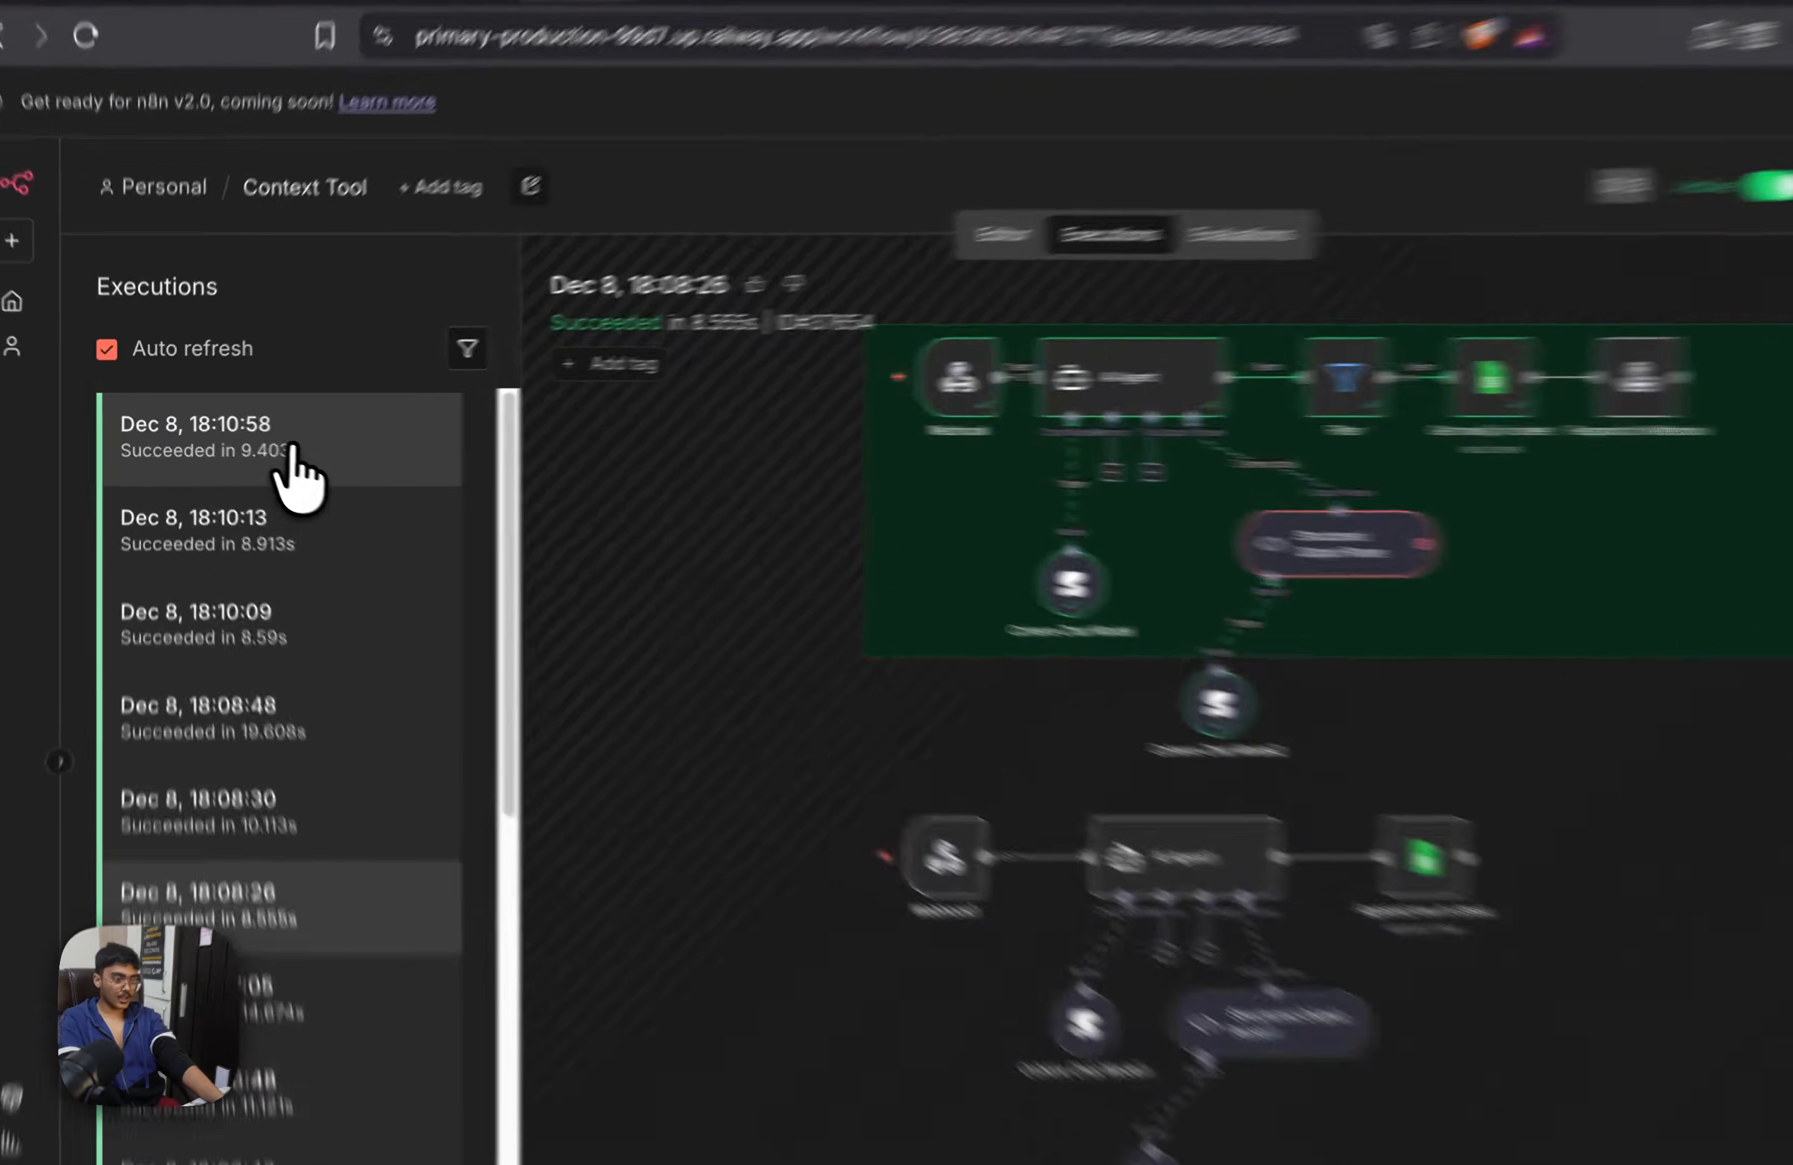
left_click(260, 434)
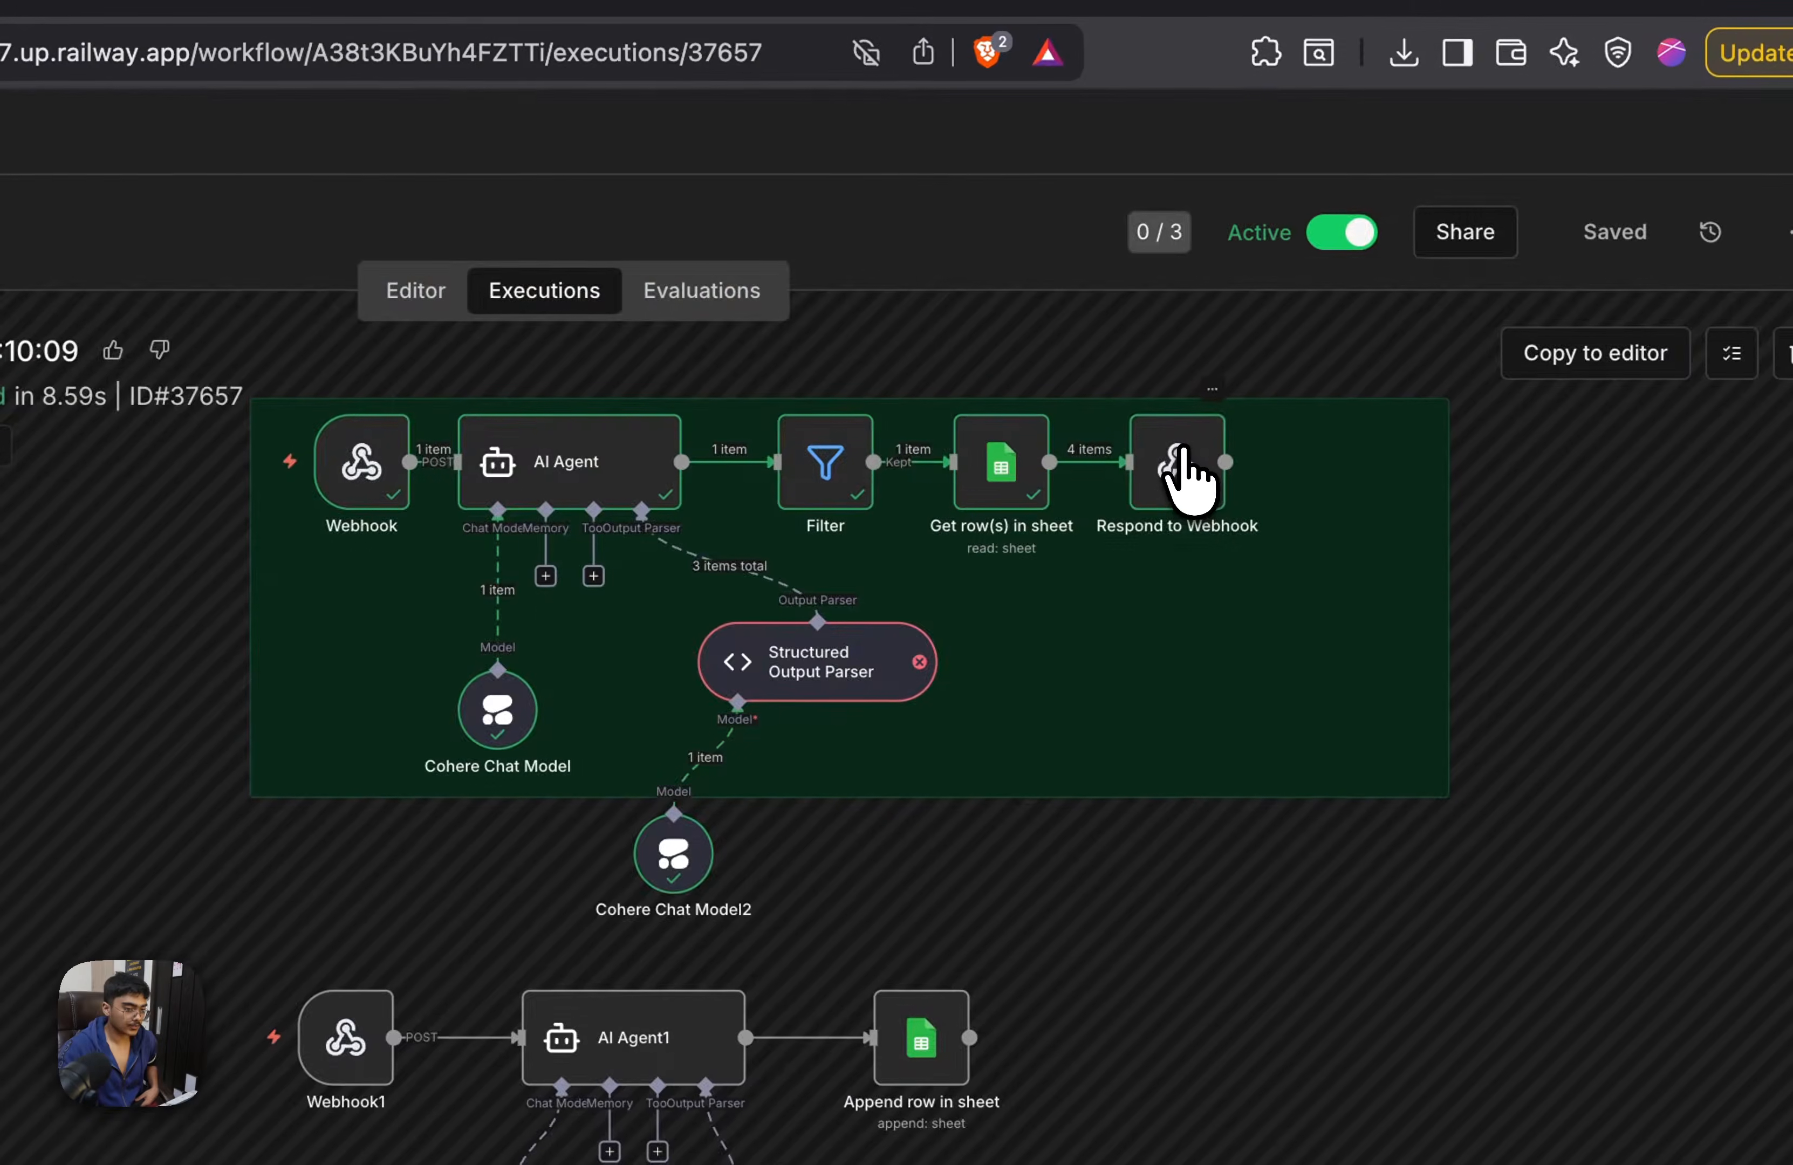
double_click(1188, 468)
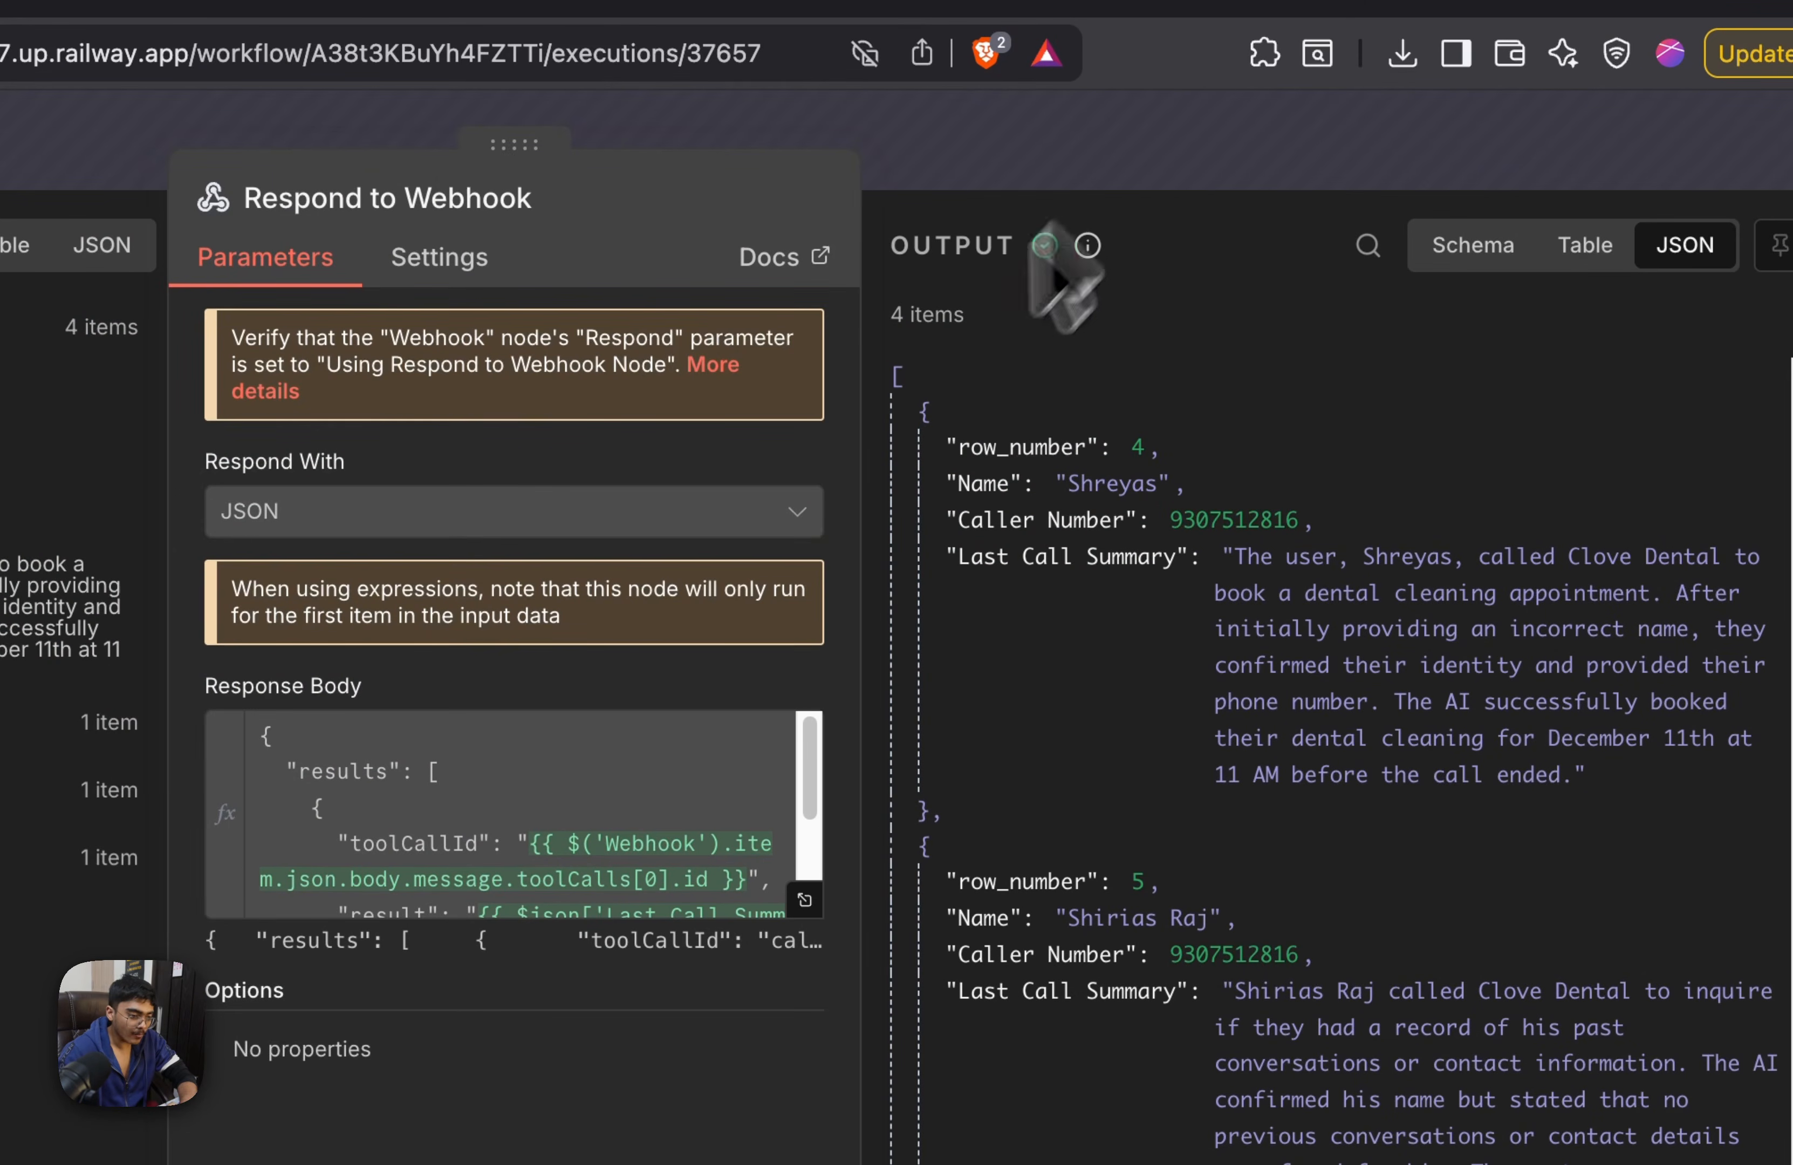
left_click(806, 903)
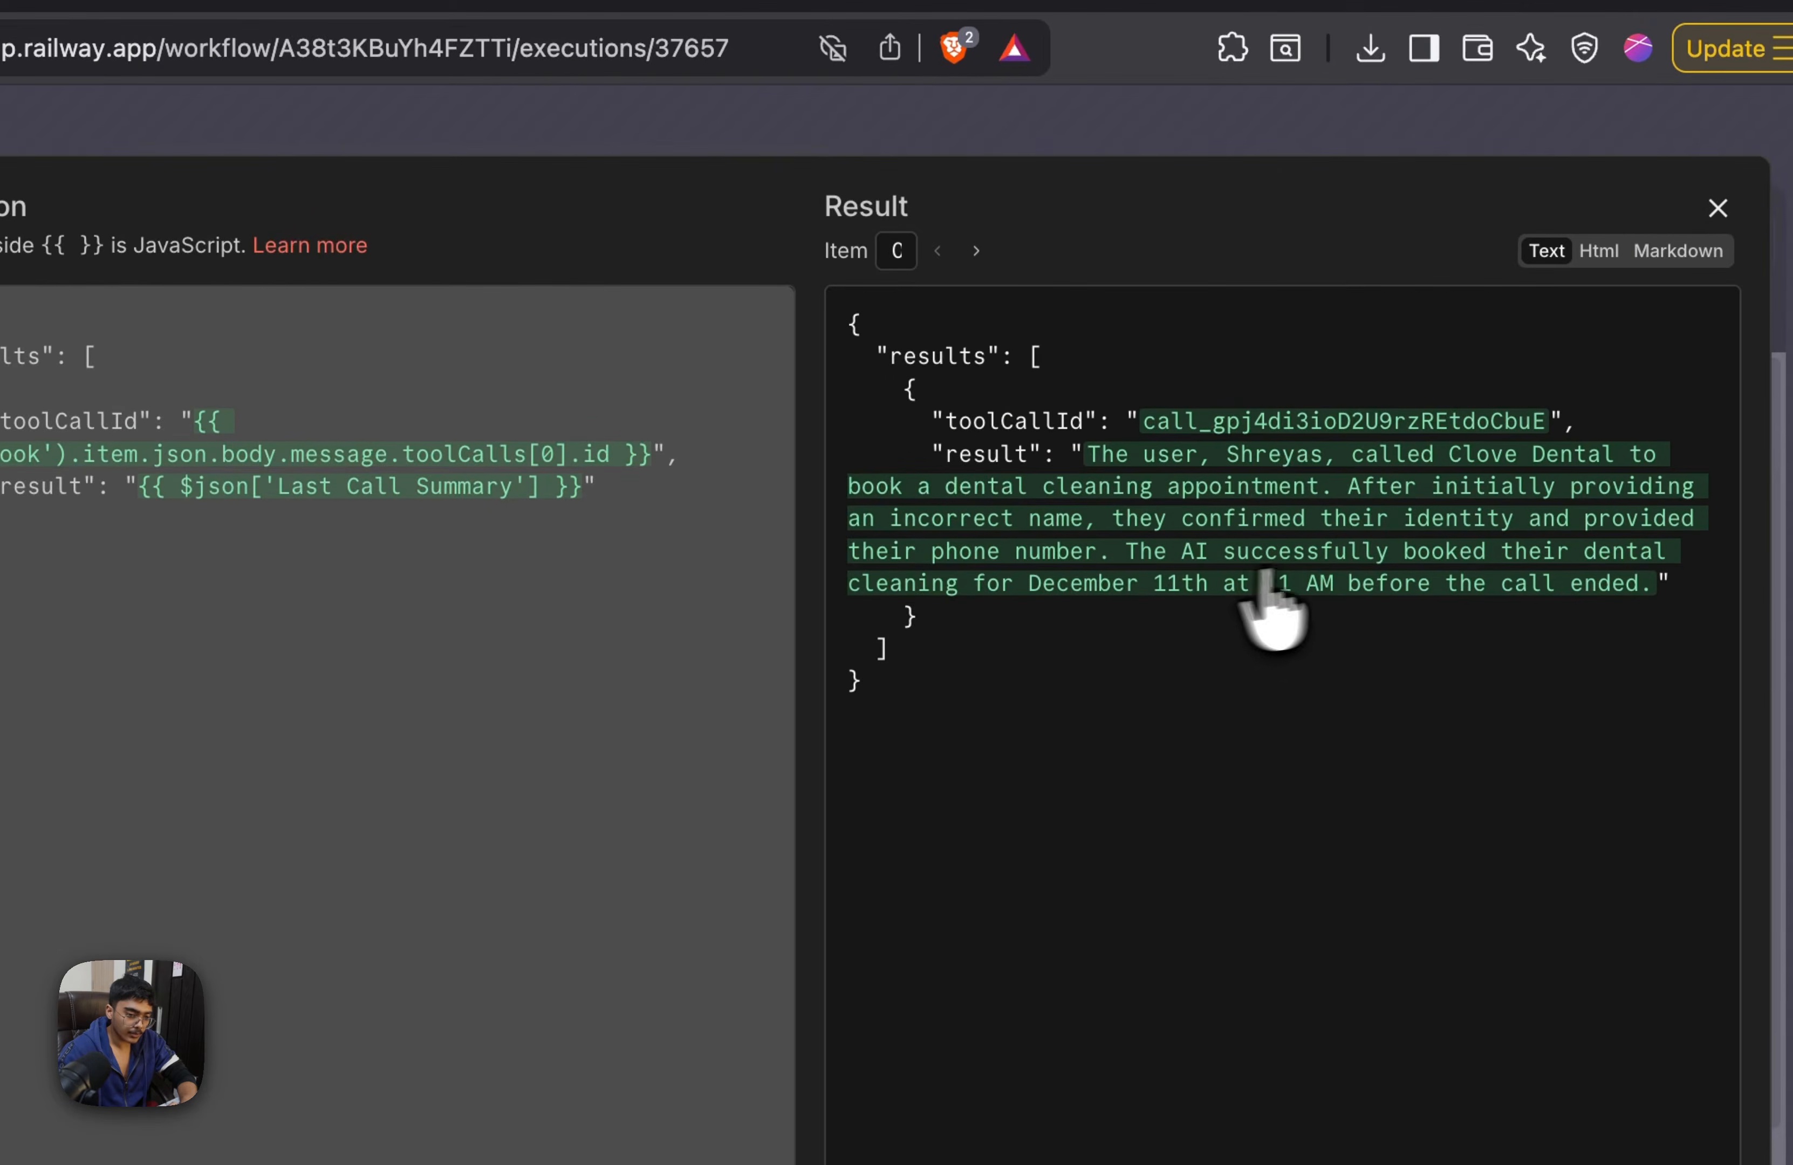
left_click(1214, 128)
scroll(1157, 416, "down", 5)
scroll(1059, 605, "up", 5)
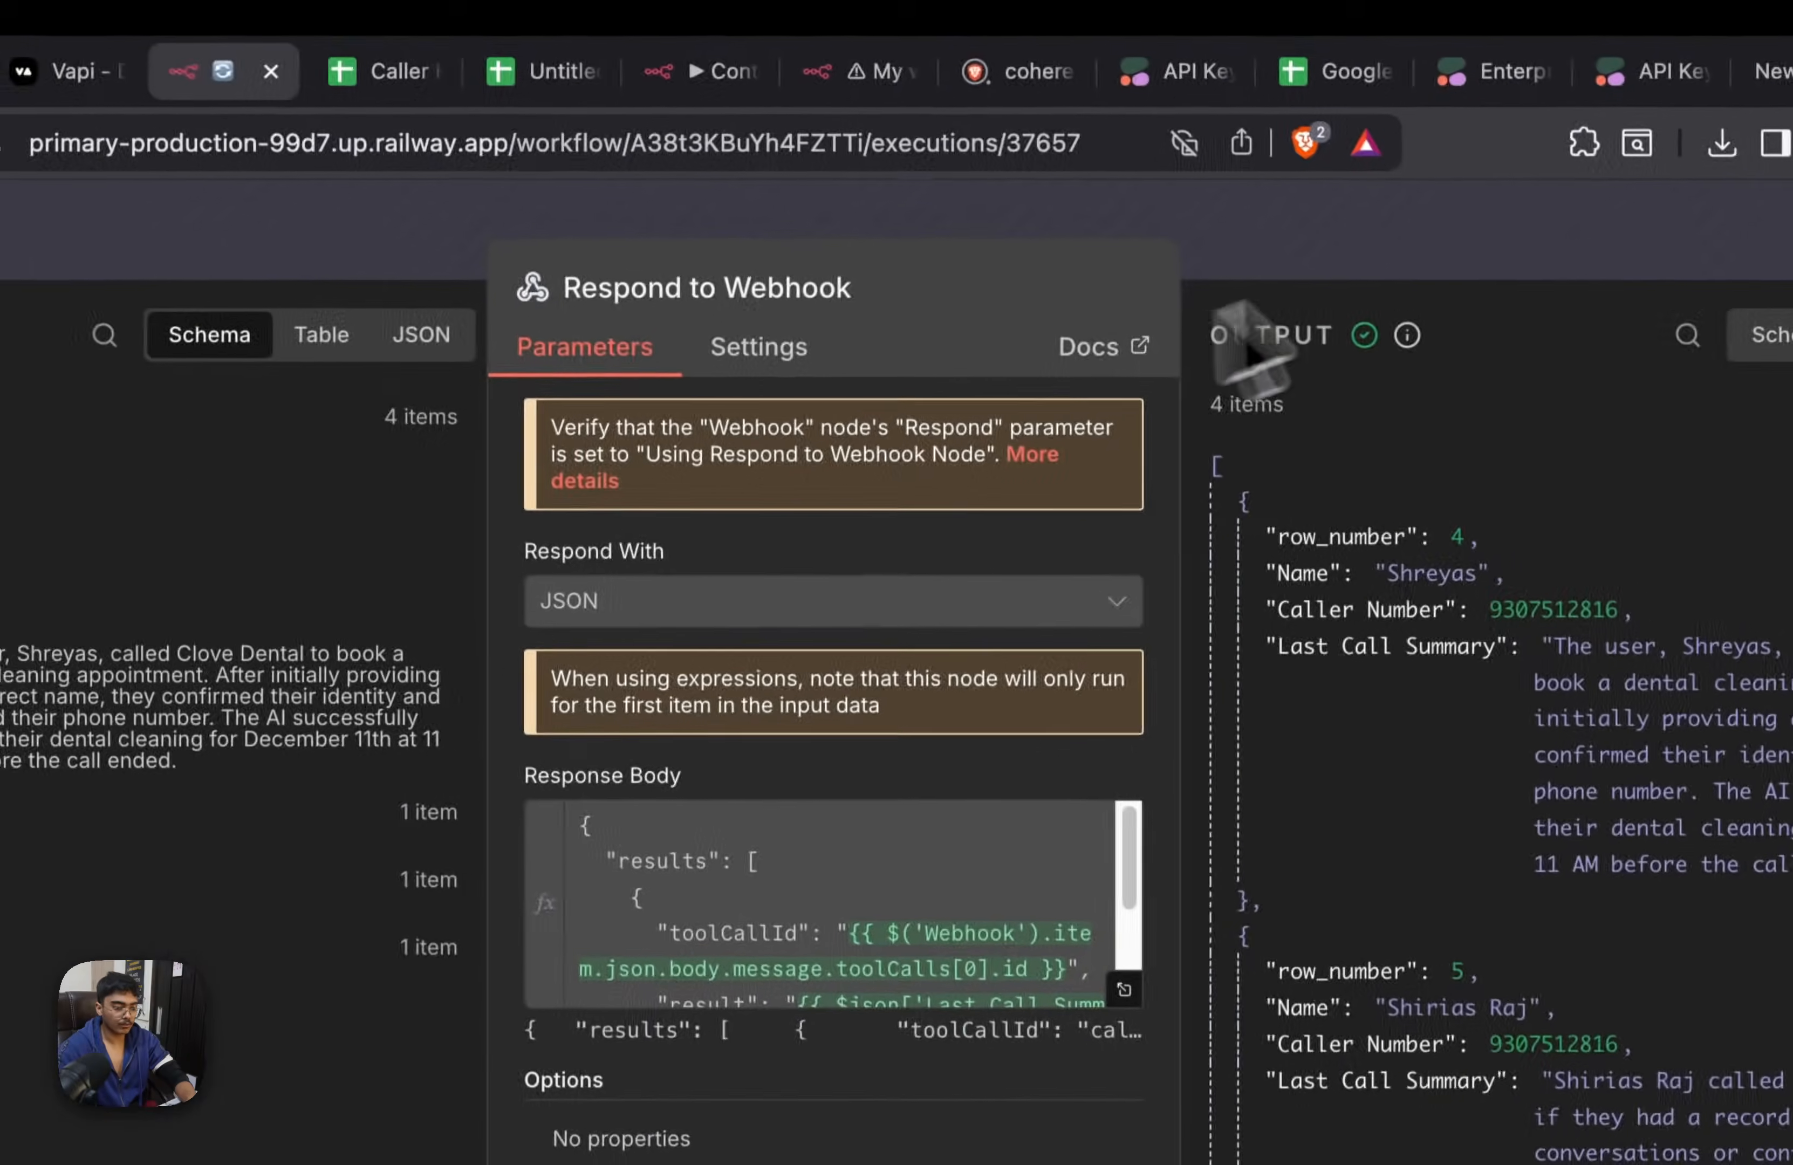
left_click(1420, 280)
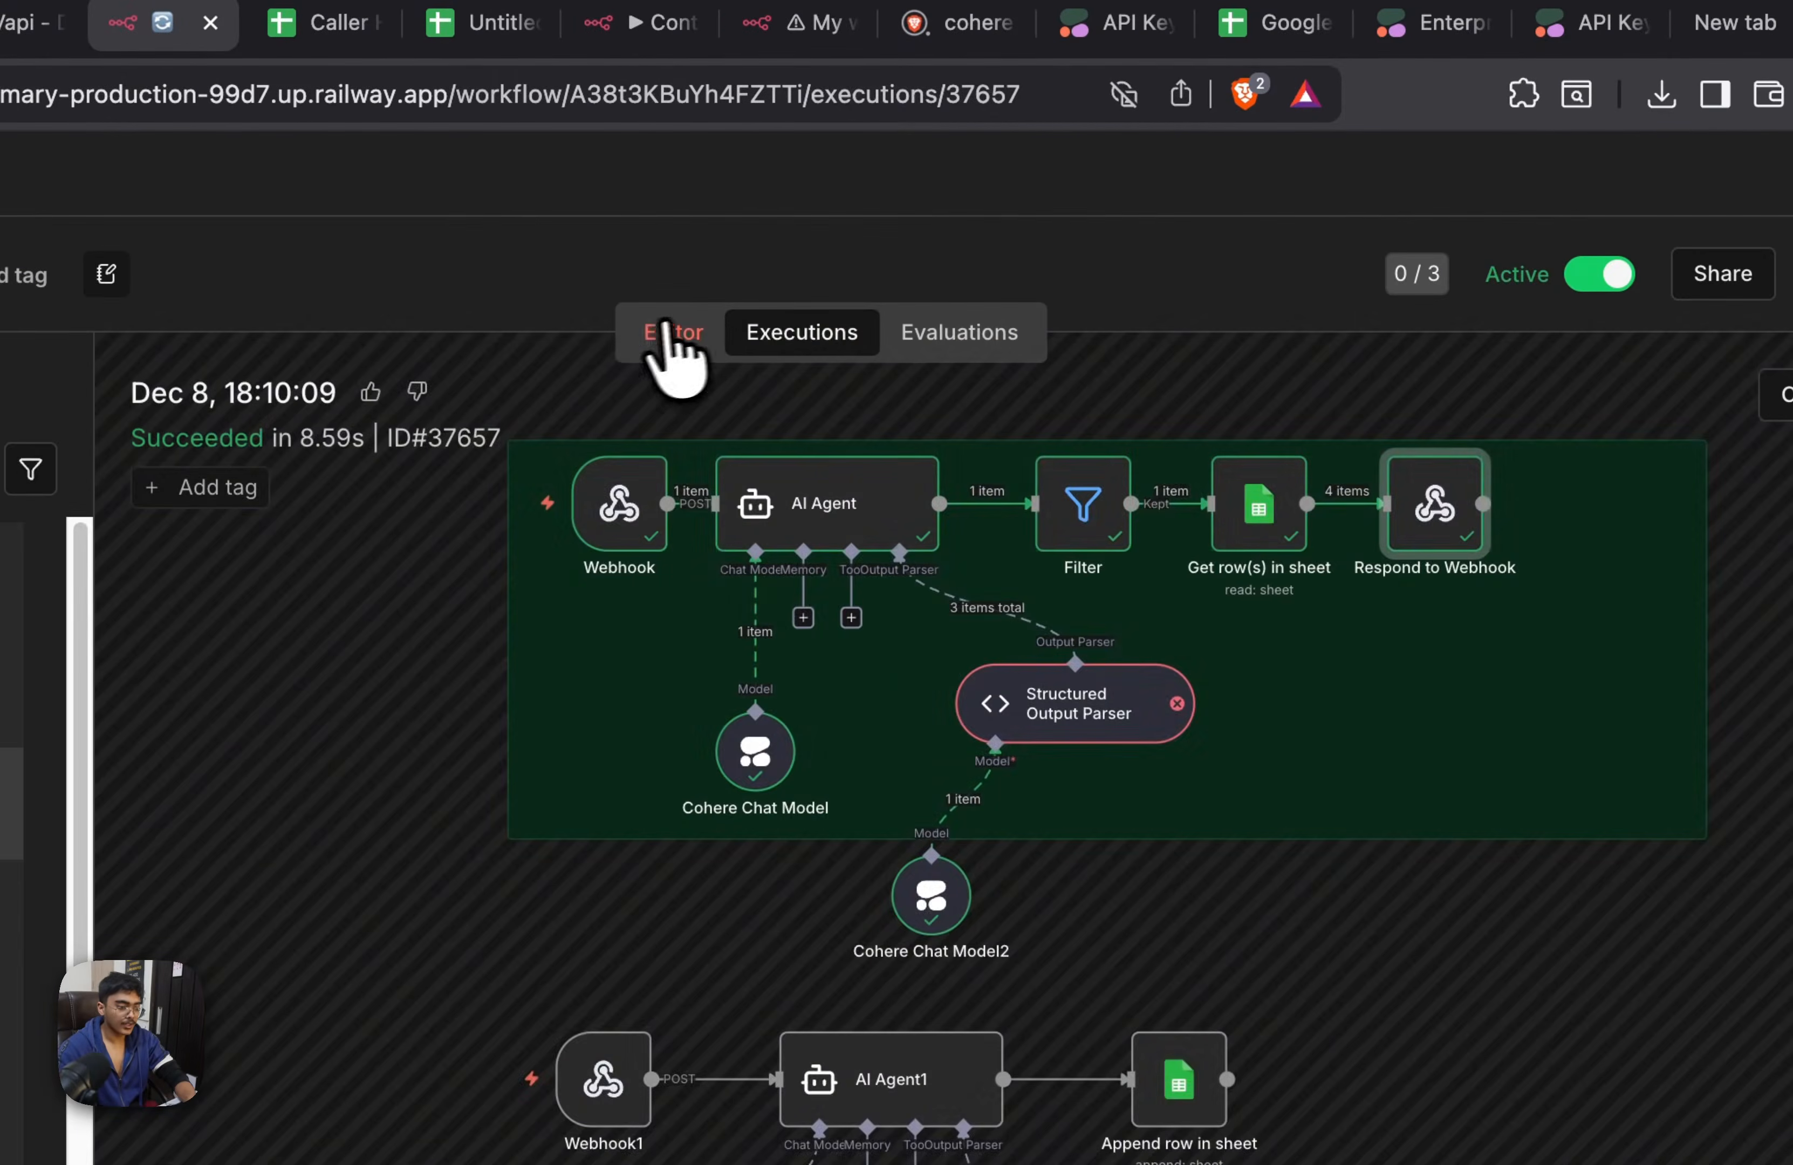
Load the Dec 8, 18:10:09 execution data into the workflow editor
left_click(735, 382)
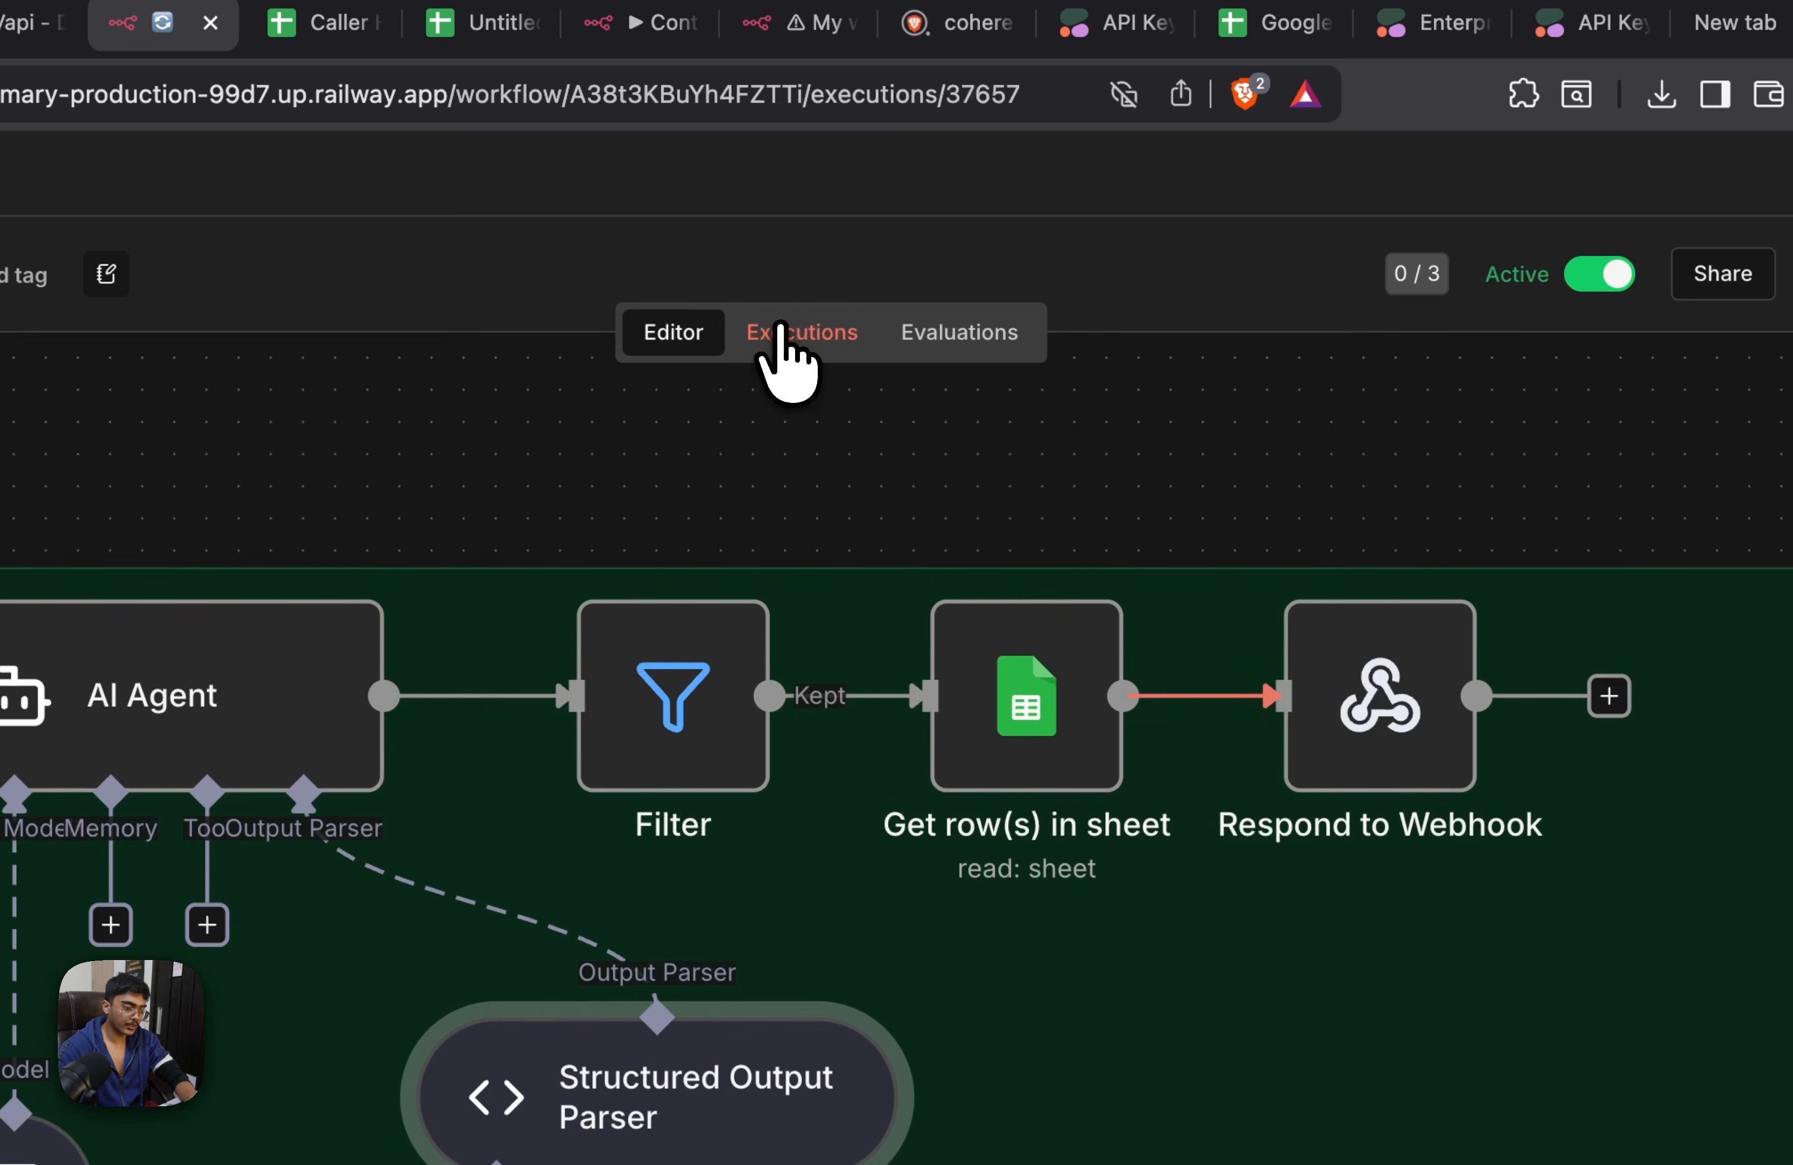
left_click(790, 333)
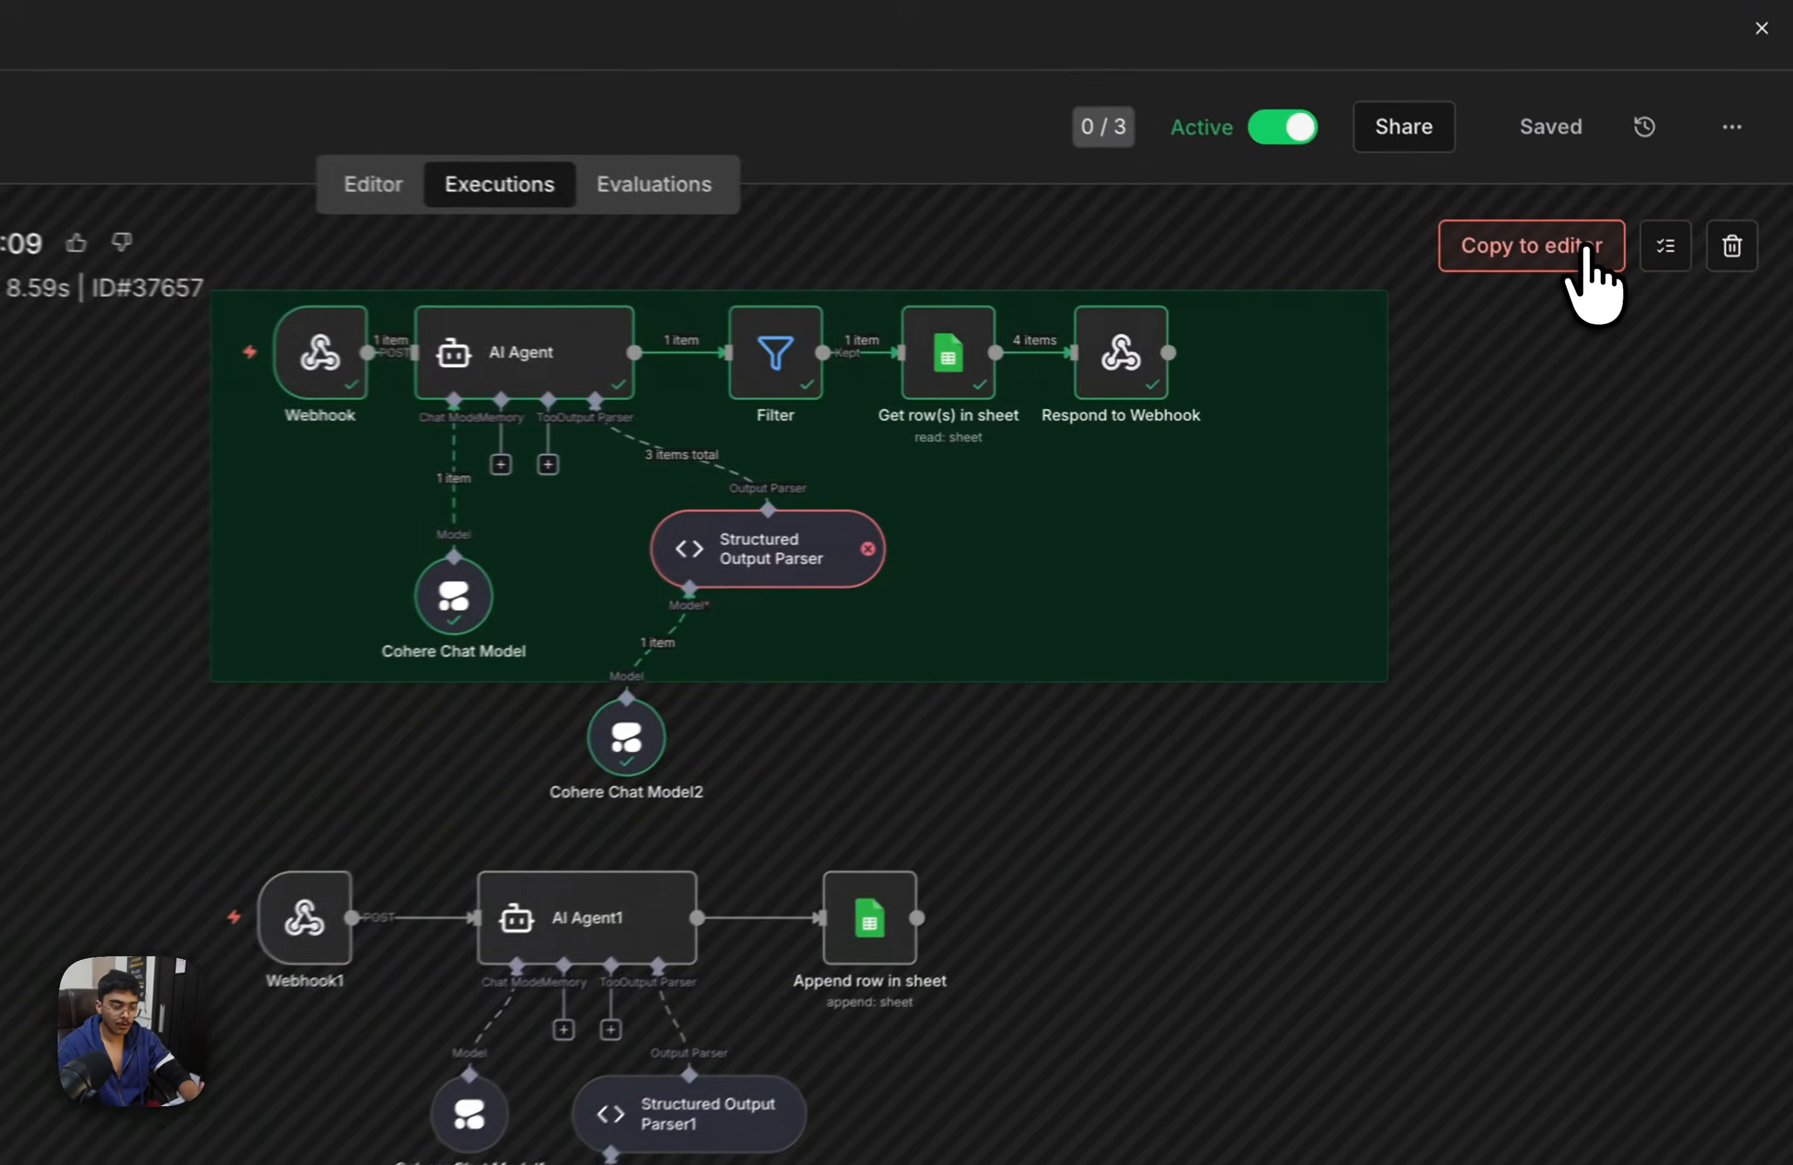
left_click(1626, 313)
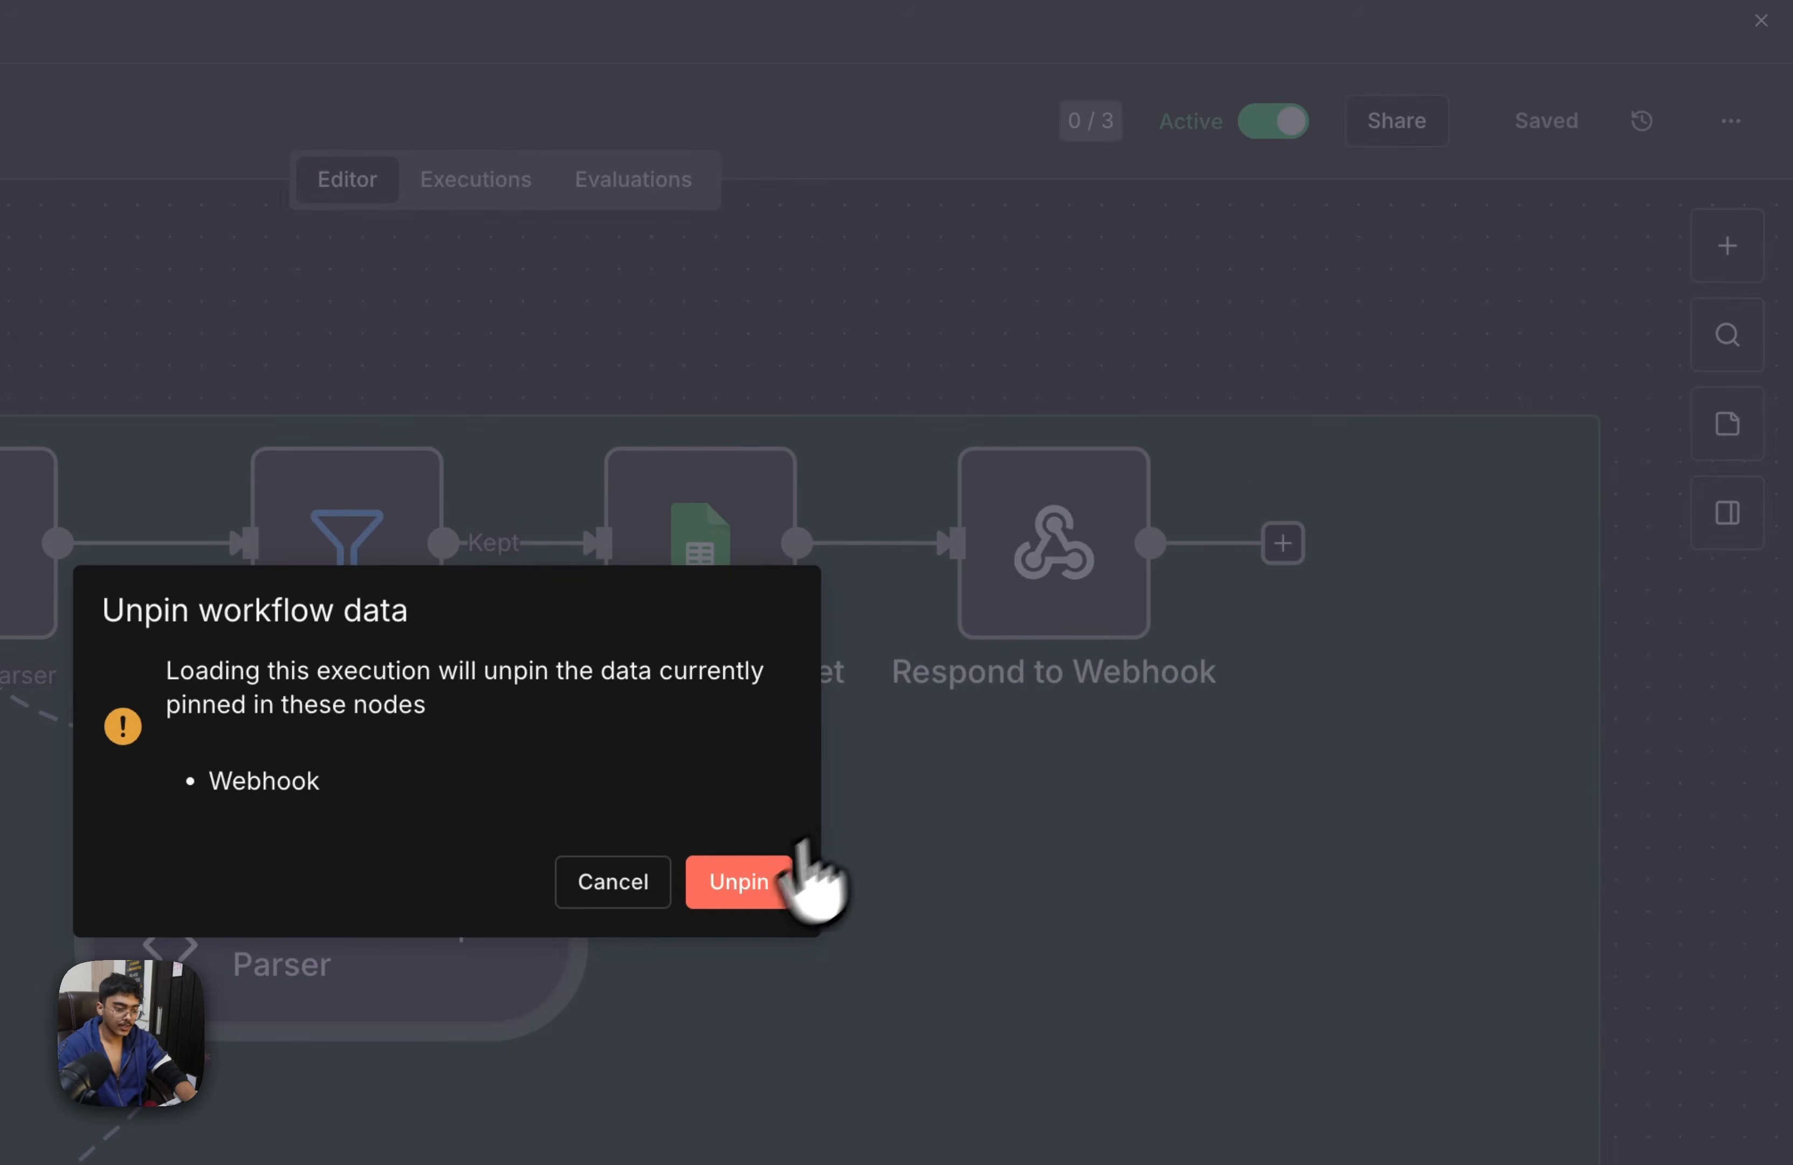
left_click(787, 877)
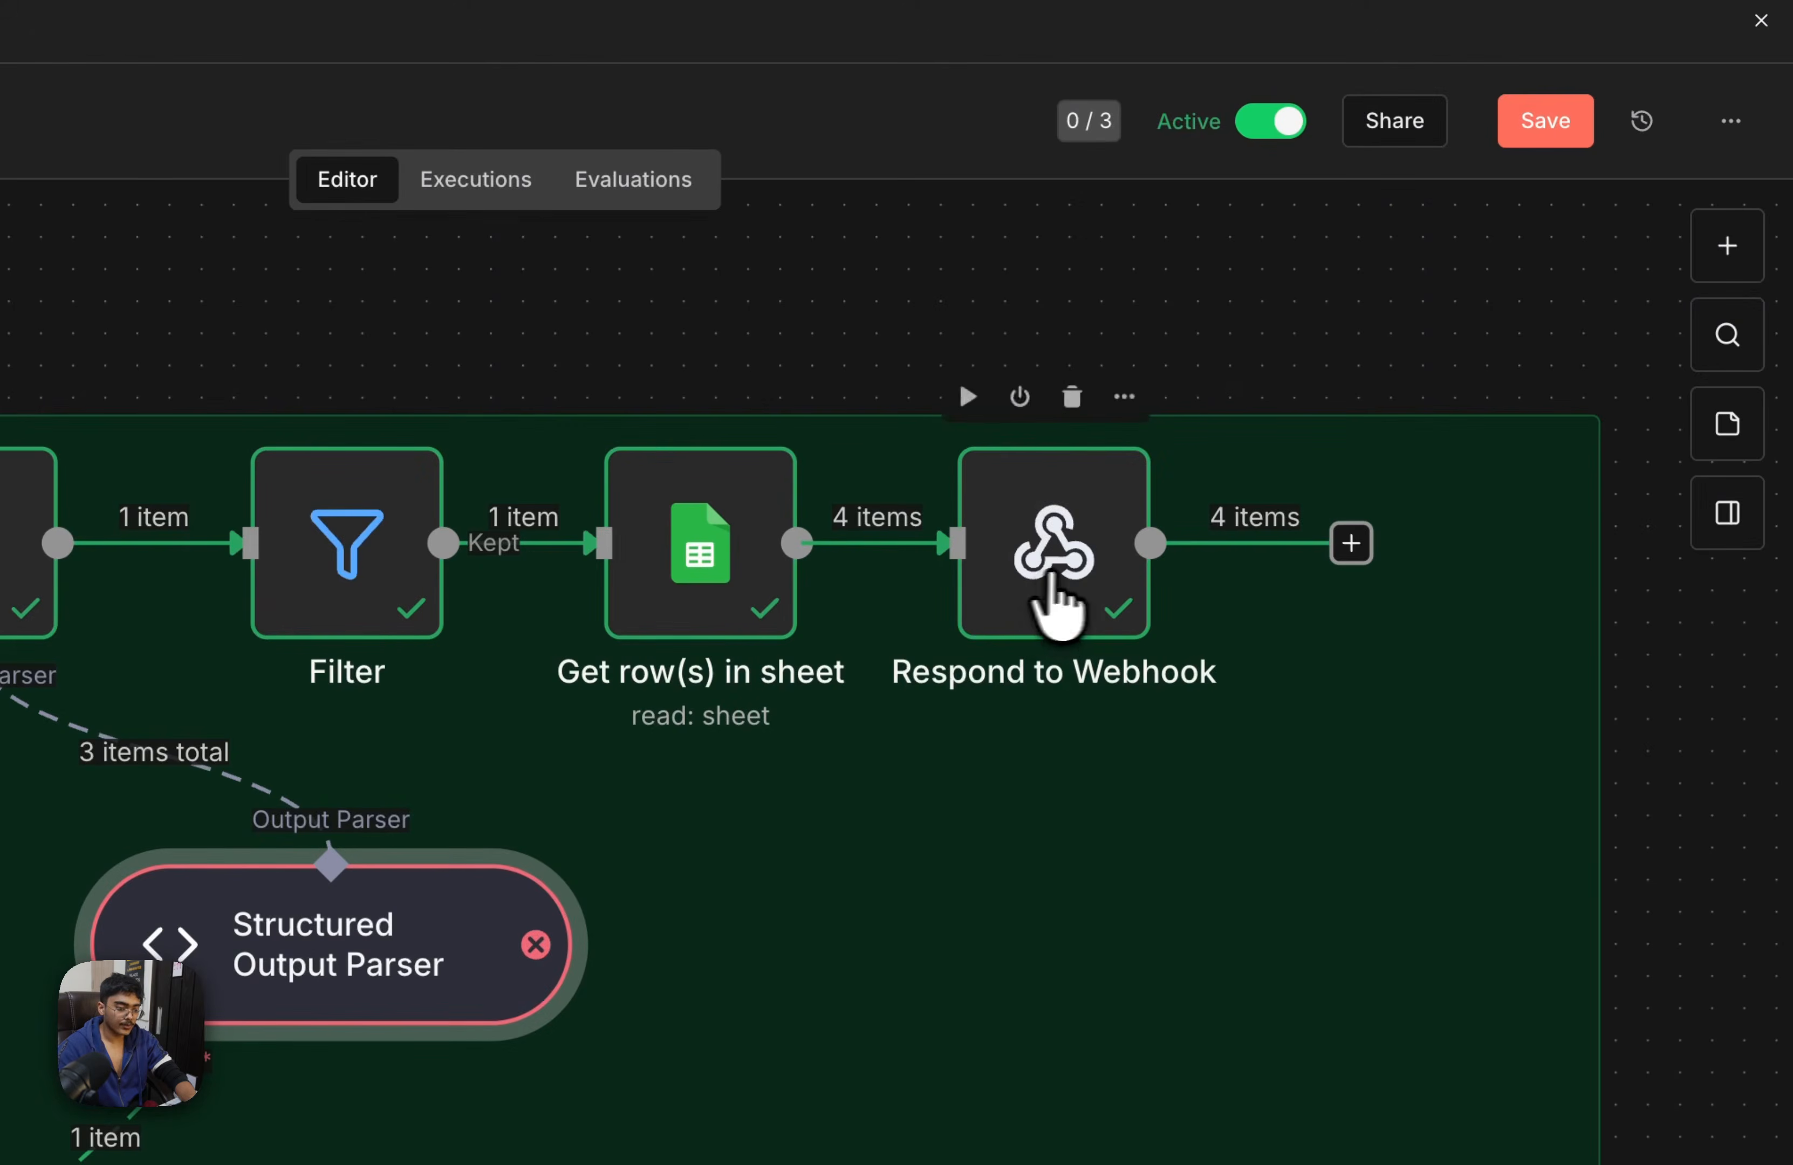
Add an Aggregate node after the Get row(s) in sheet node, making room beside Respond to Webhook
left_click_drag(1053, 592, 1304, 560)
left_click(1041, 542)
left_click(840, 540)
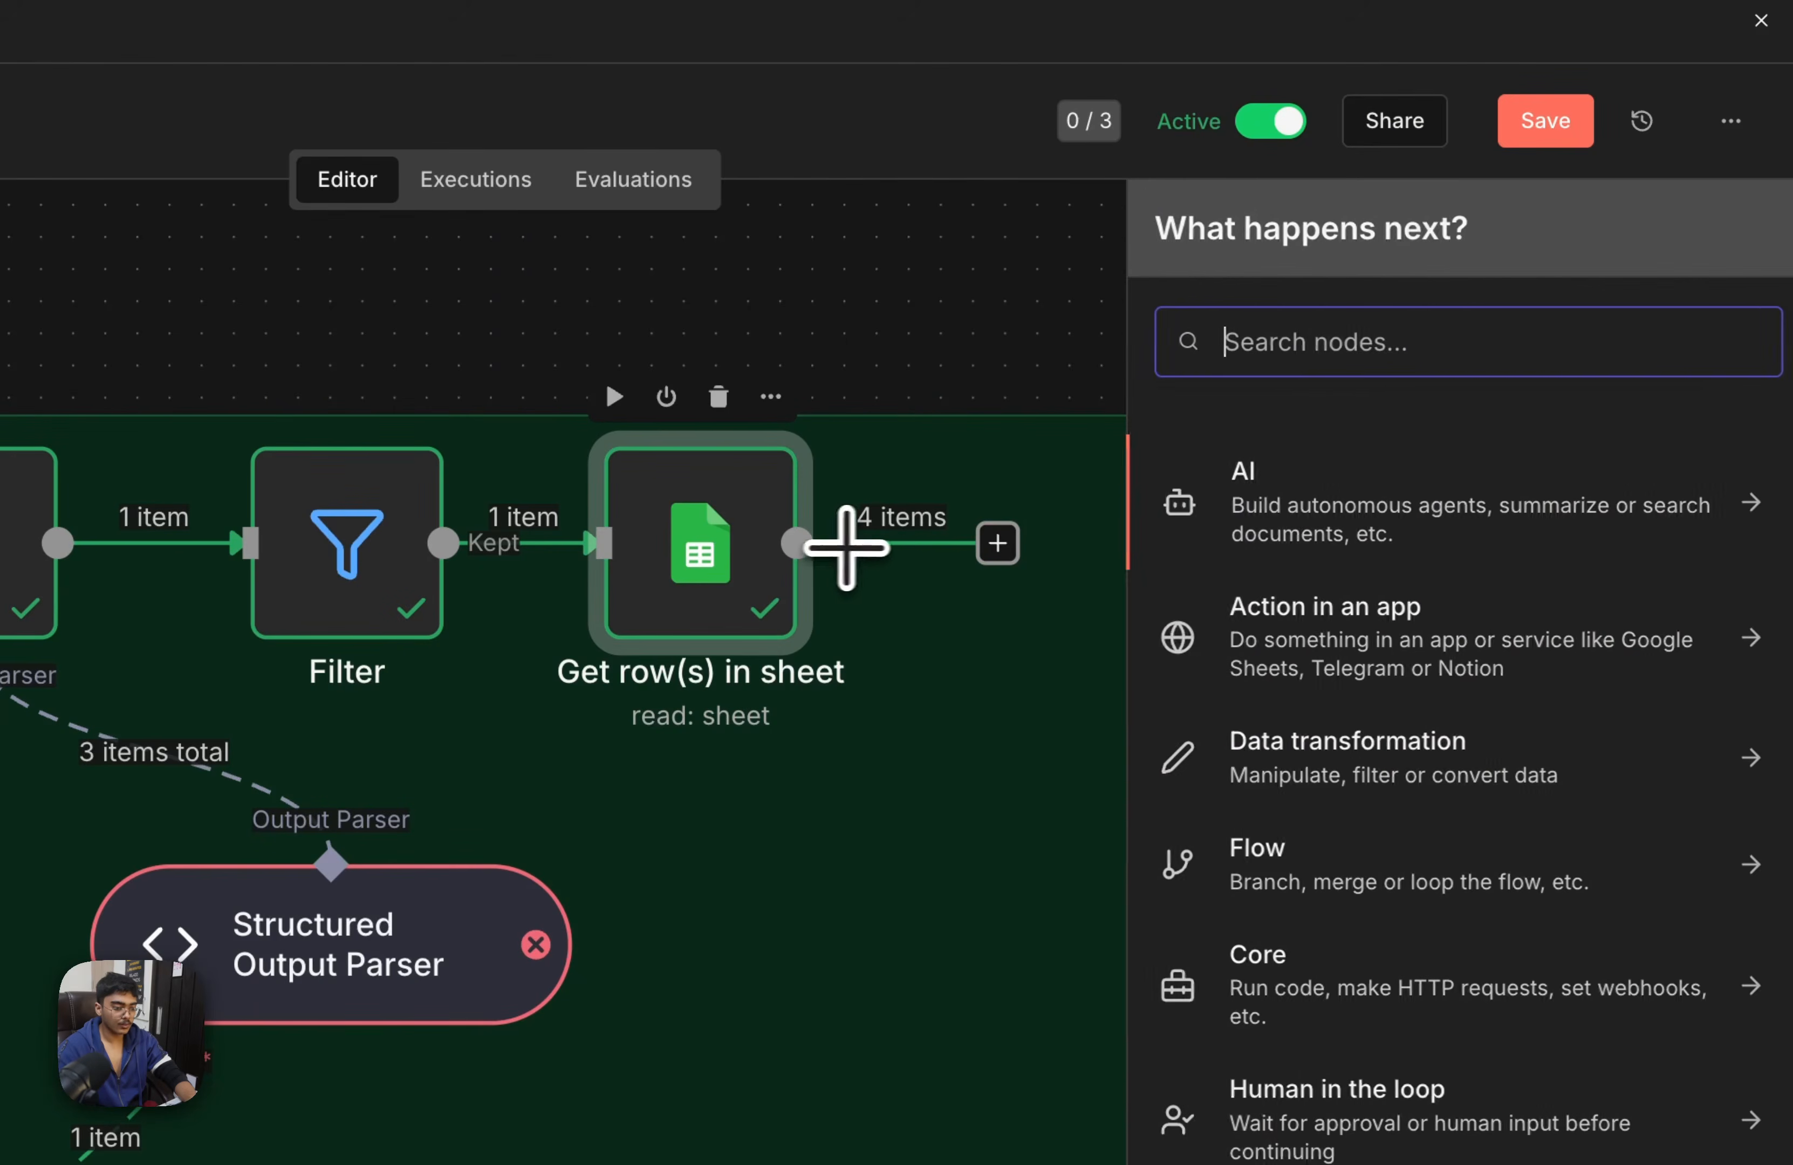
type("aggre")
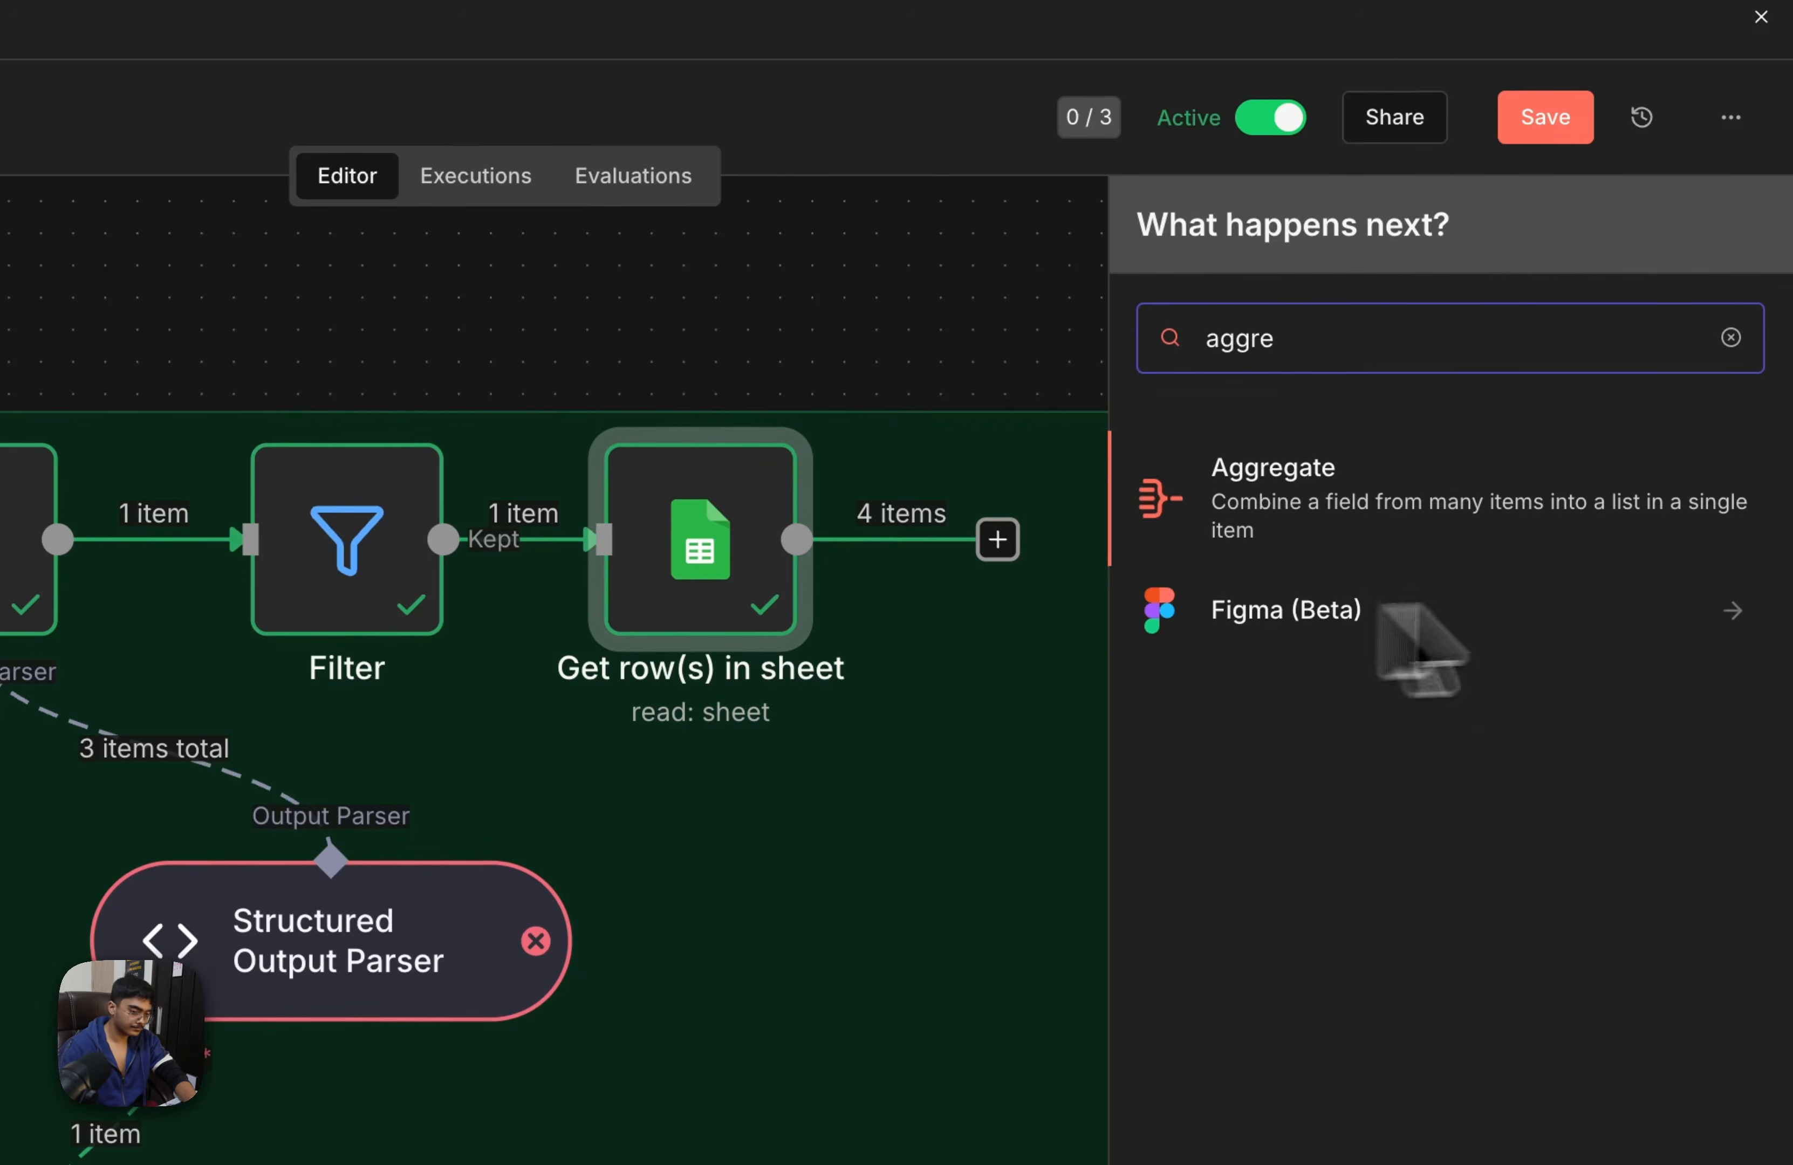
left_click(1475, 503)
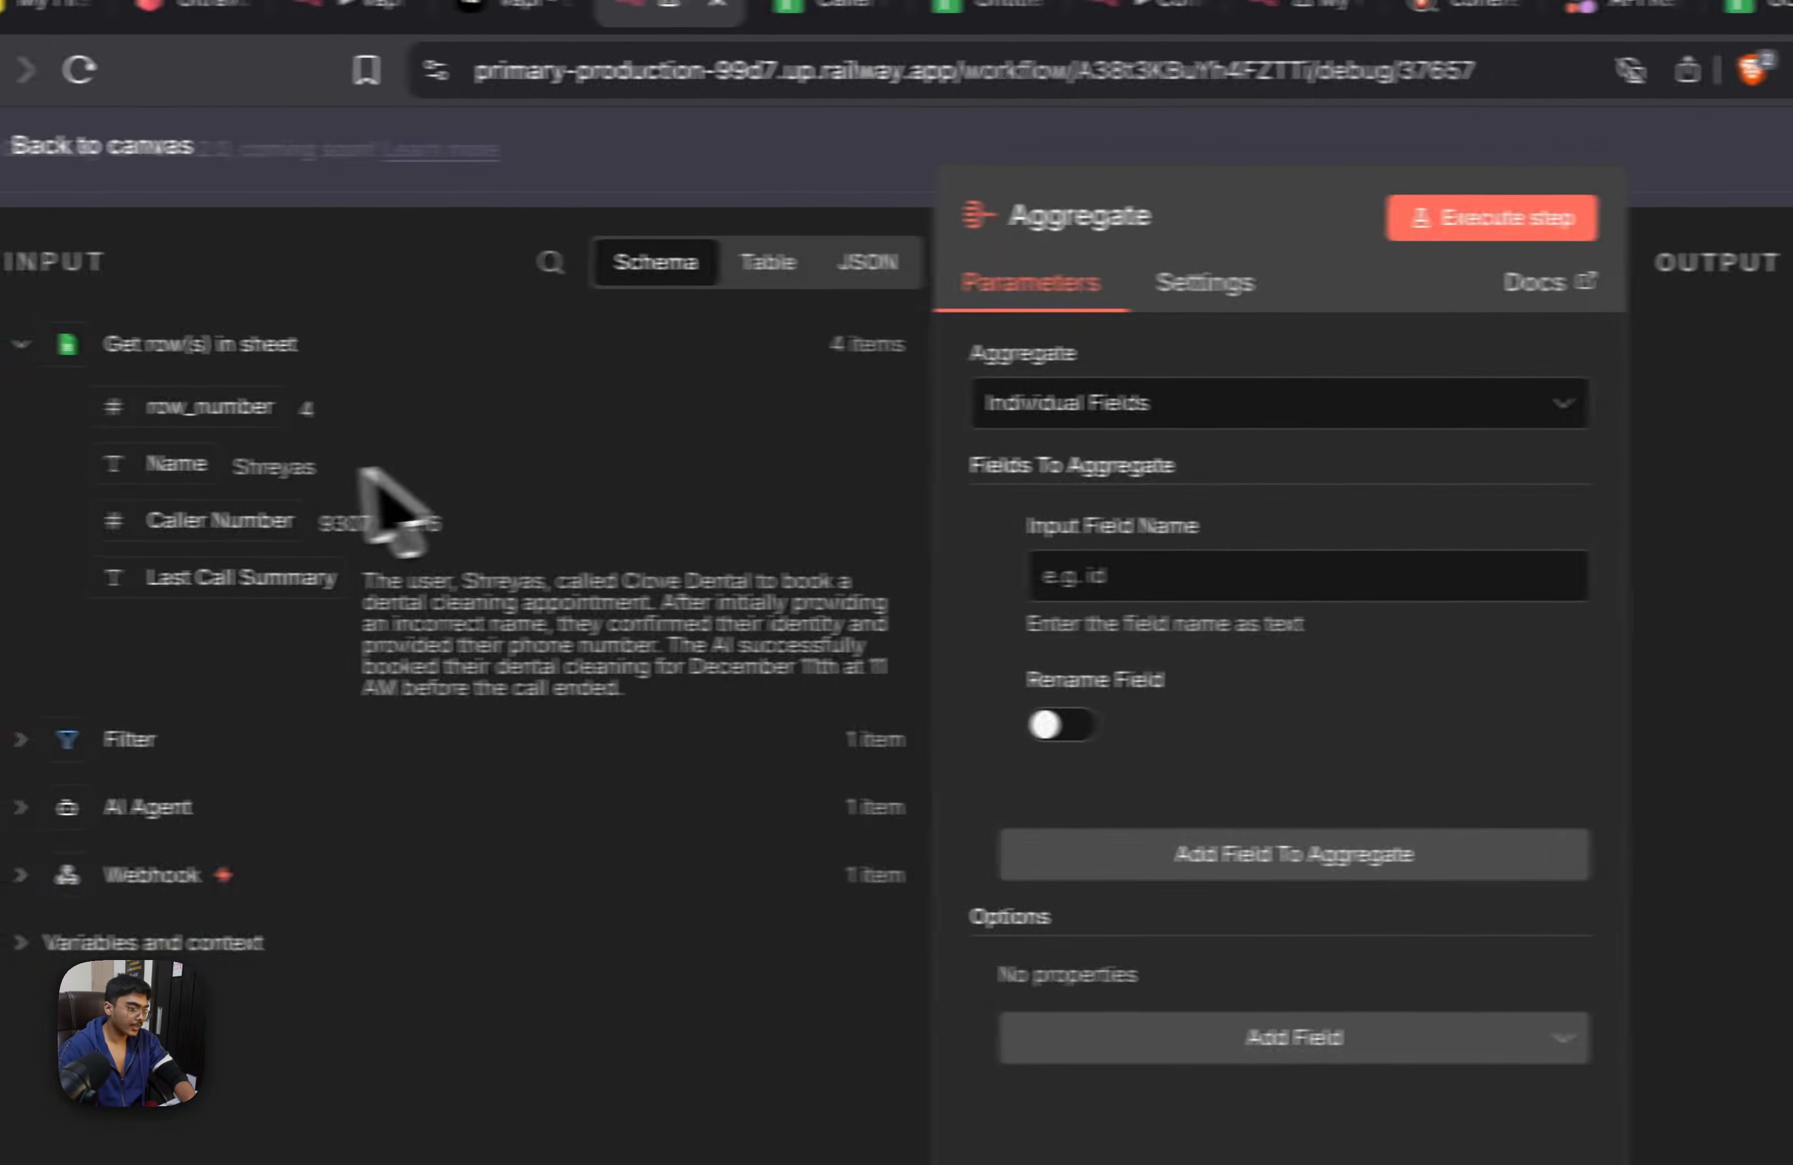
Review the sheet rows entering the Aggregate node as JSON and set Aggregate to All Item Data (Into a Single List)
left_click(26, 344)
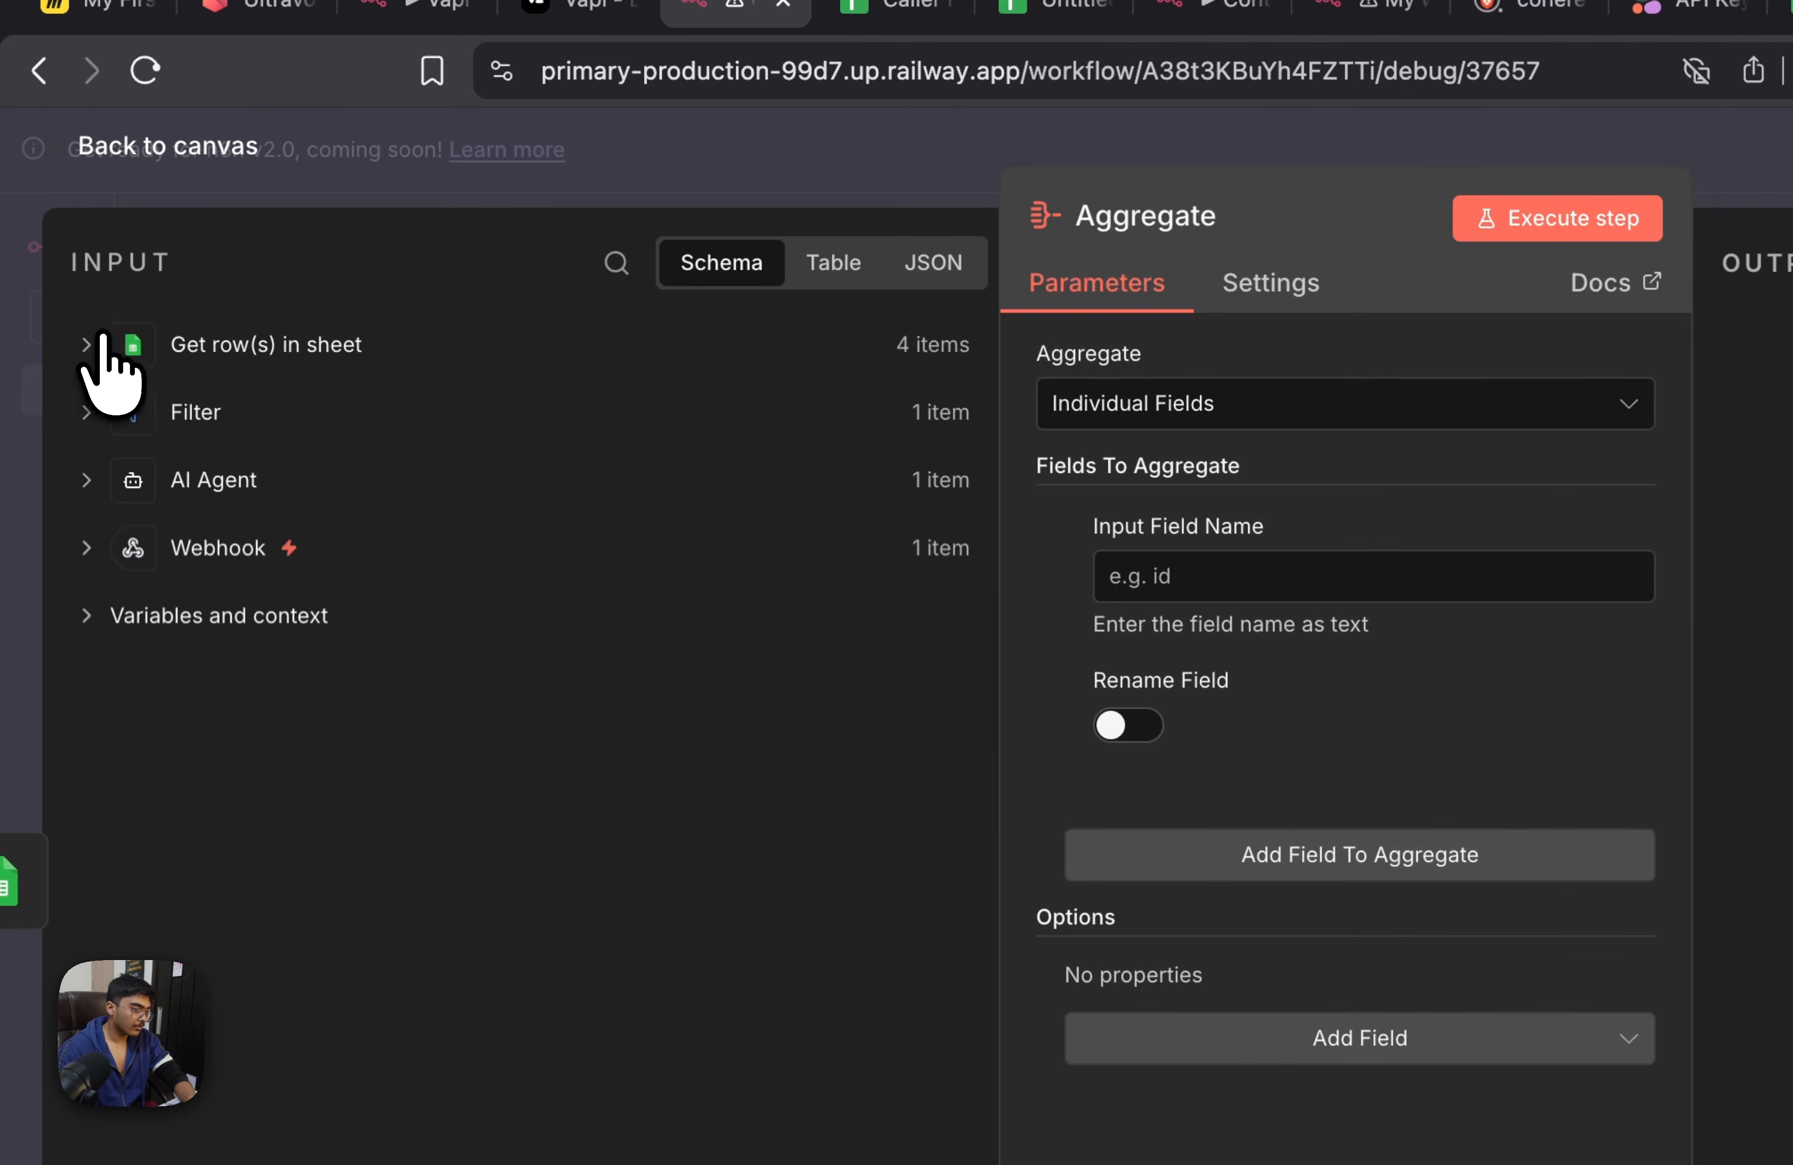
left_click(104, 340)
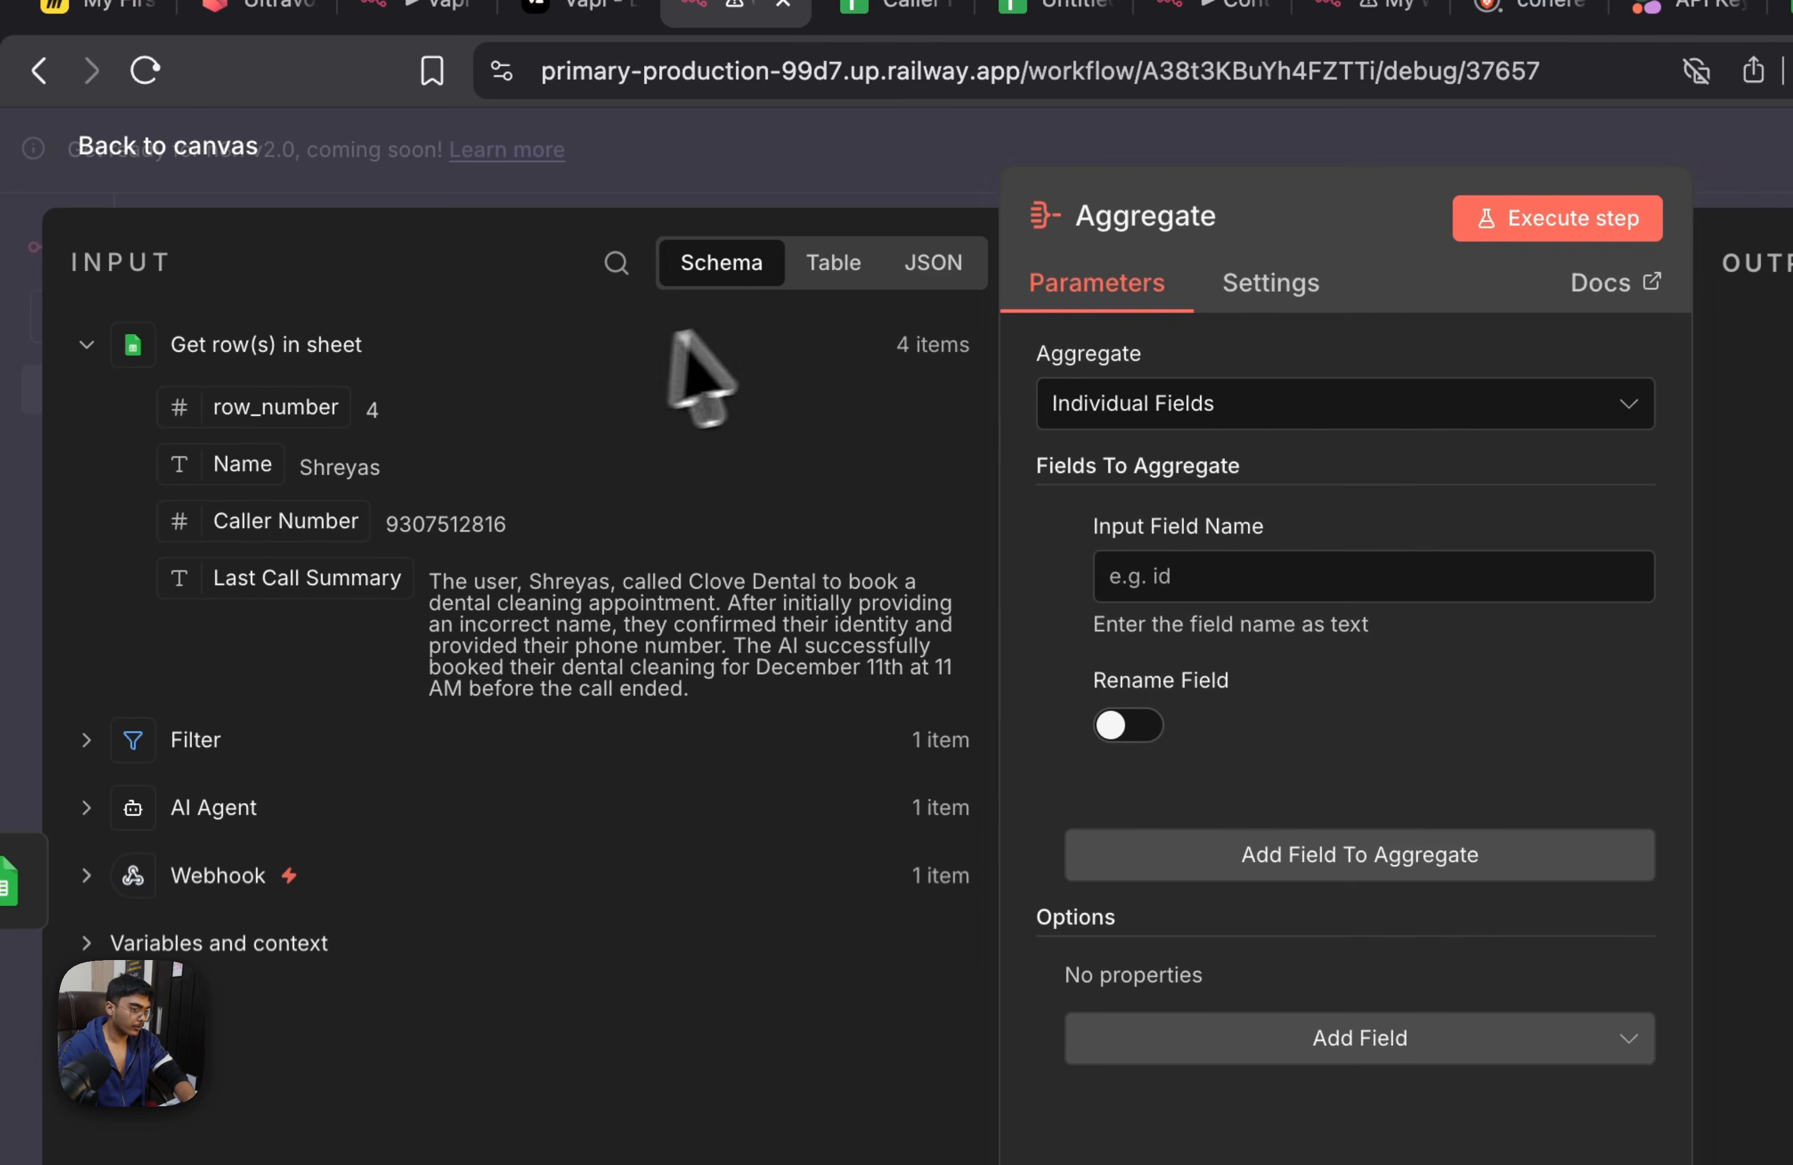
left_click(928, 265)
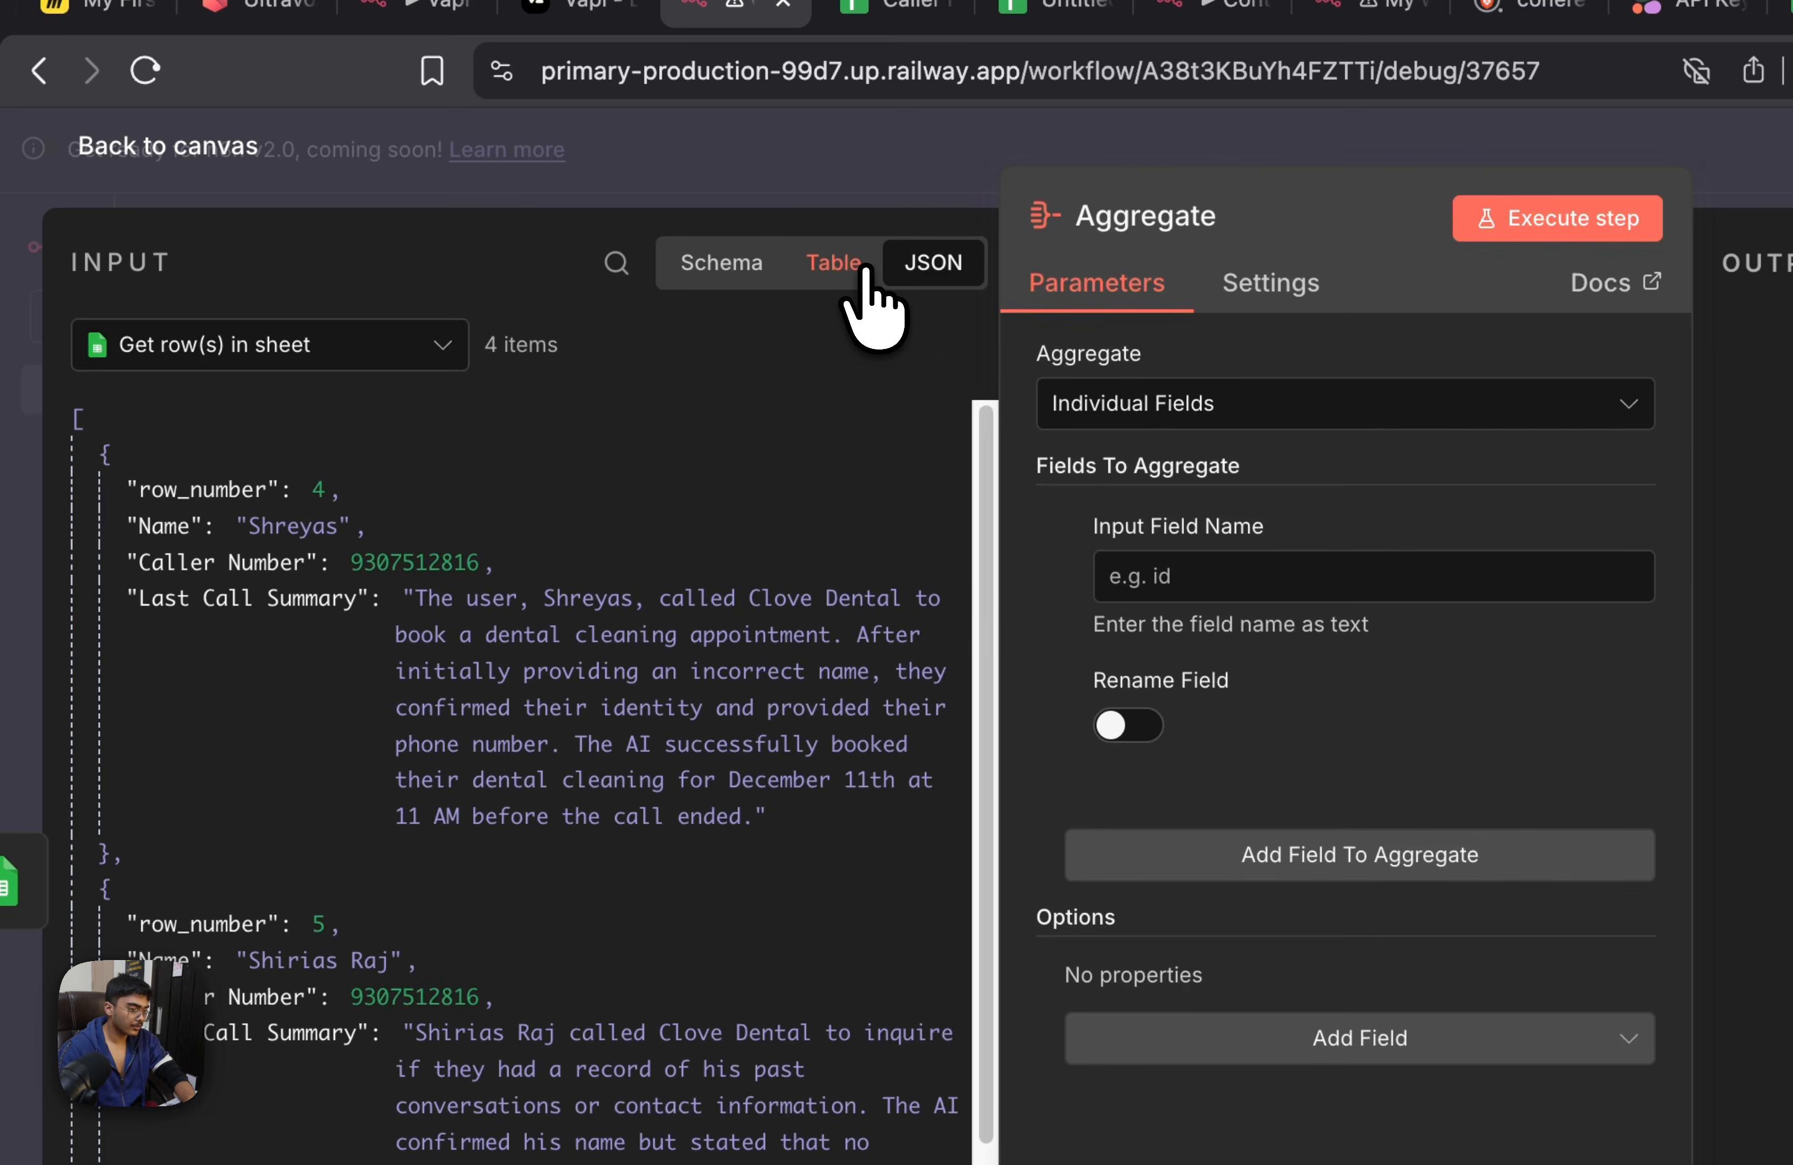
scroll(220, 439, "down", 10)
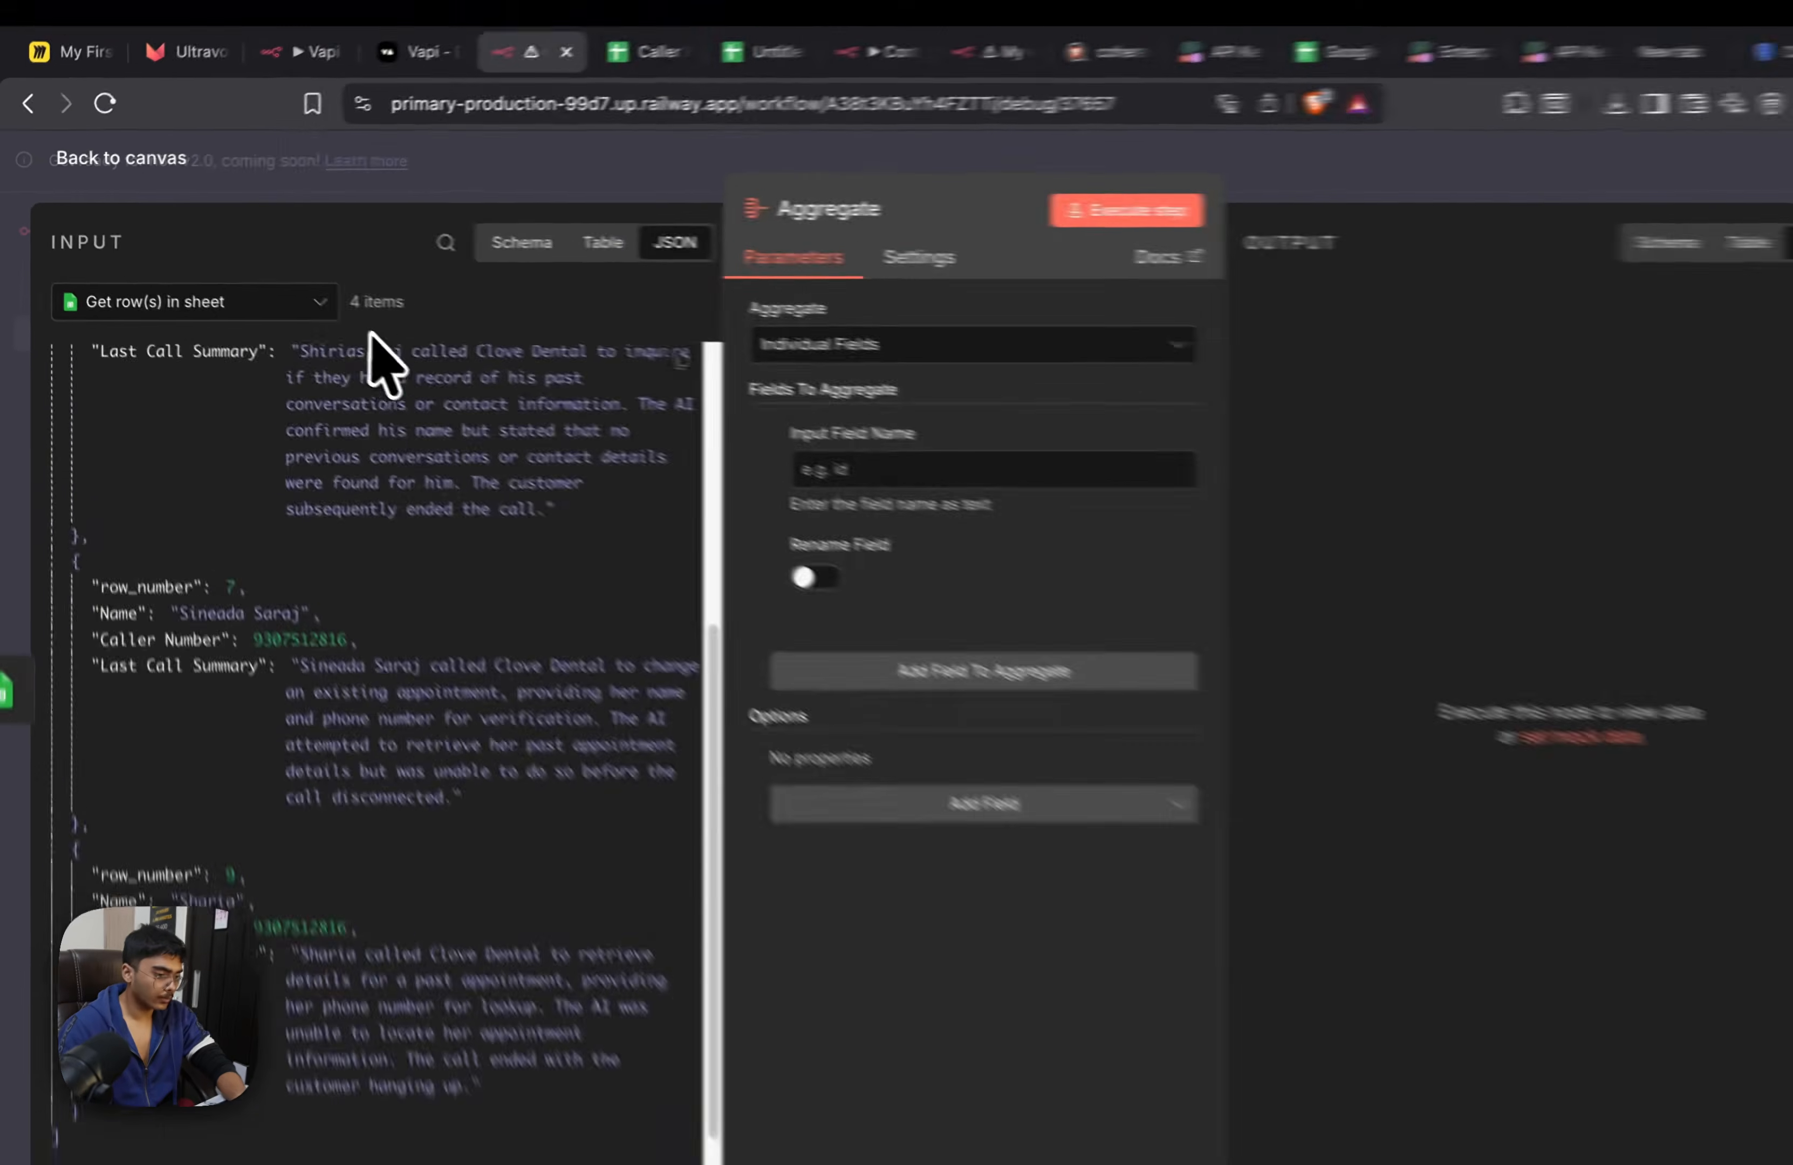
scroll(310, 454, "up", 10)
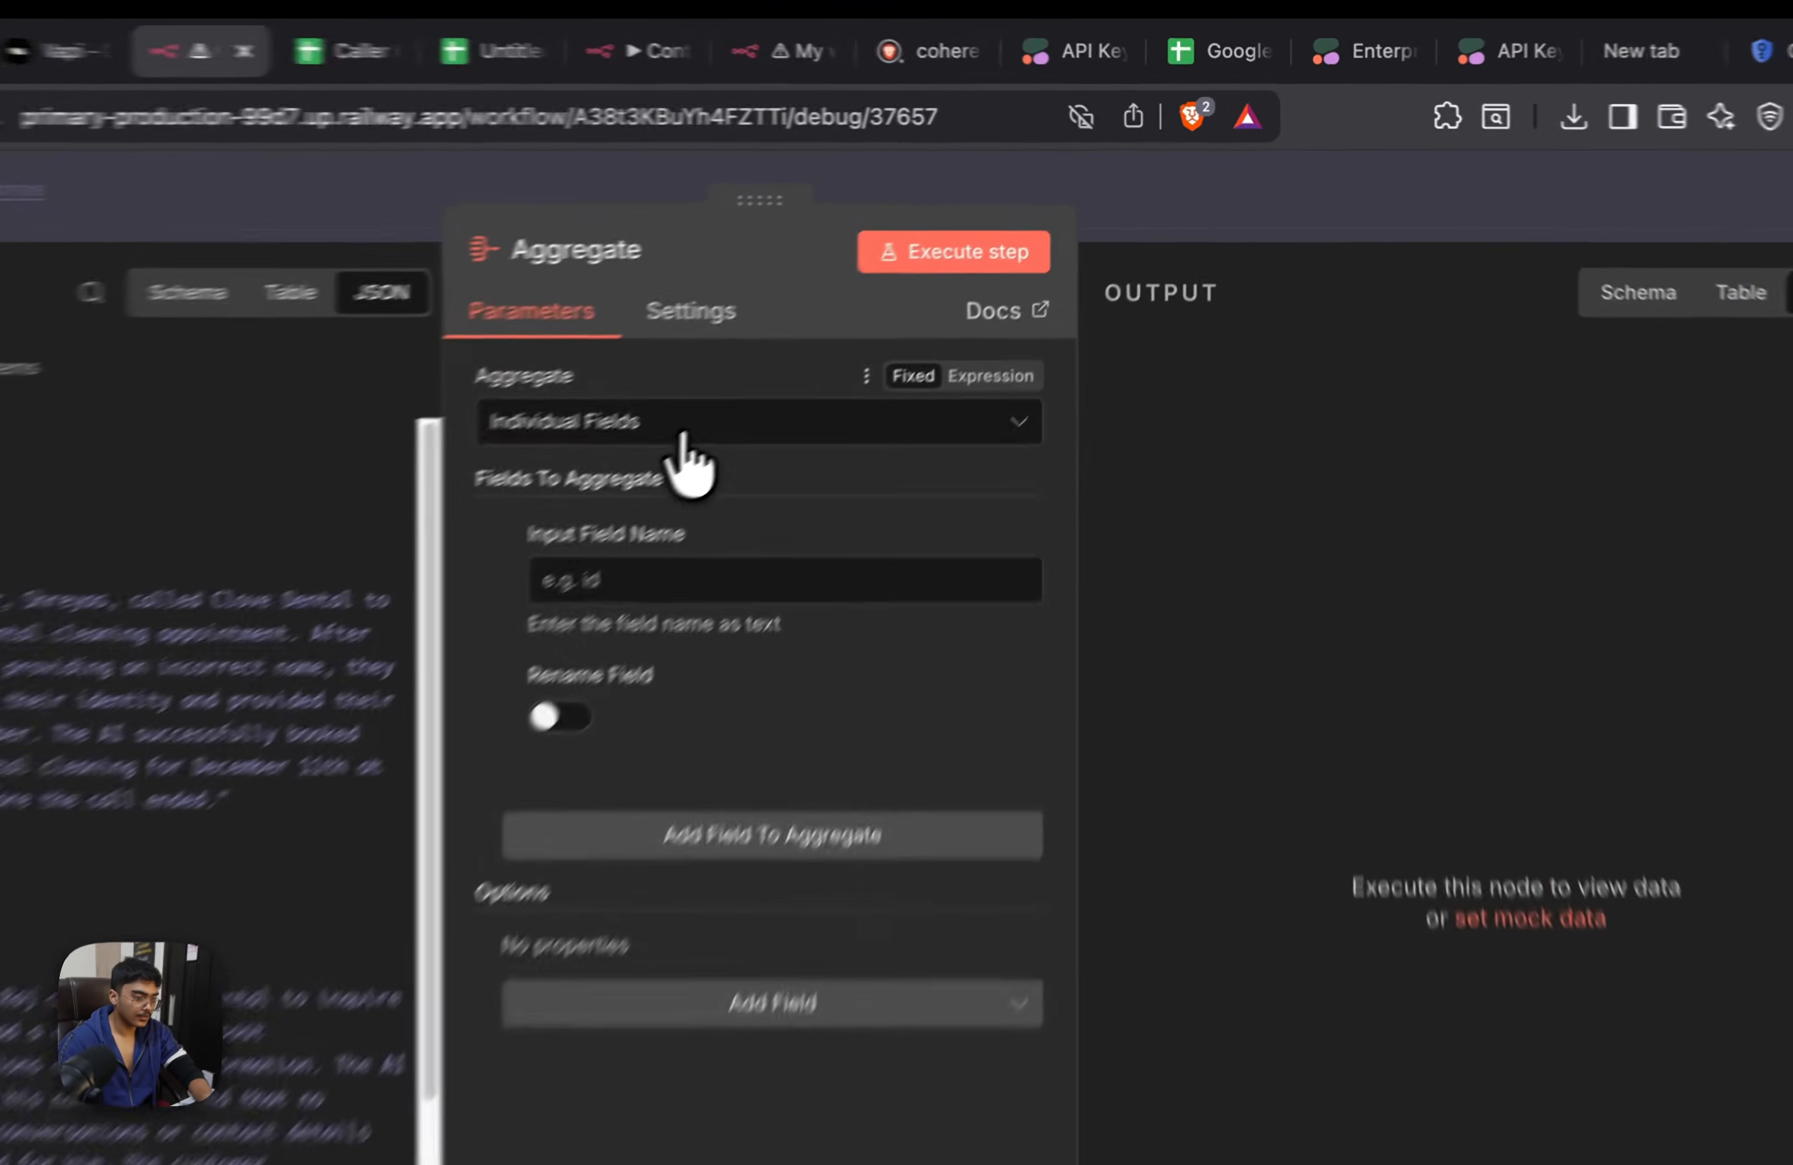
left_click(683, 437)
left_click(656, 571)
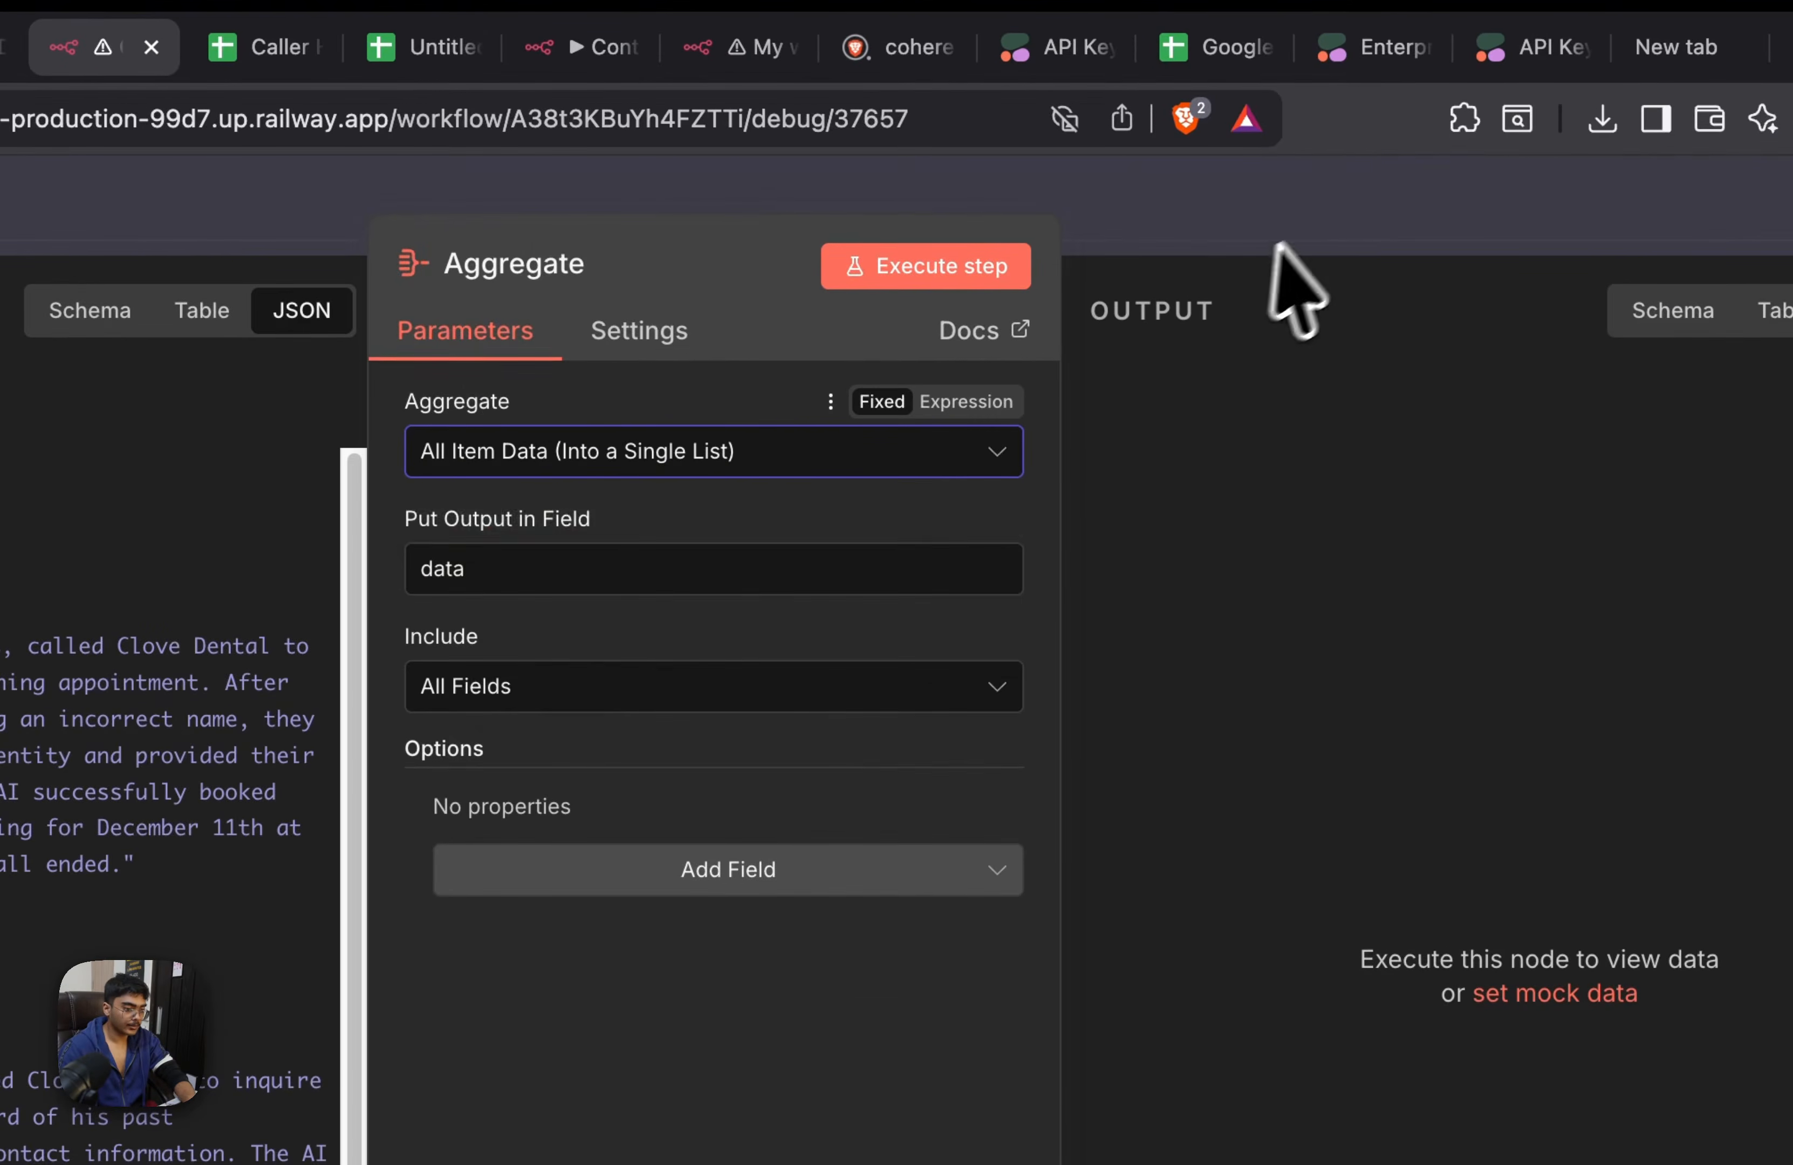
left_click(1273, 227)
Arrange the Aggregate and Respond to Webhook nodes in line after Get row(s) in sheet and save the workflow
left_click_drag(1221, 748, 1308, 733)
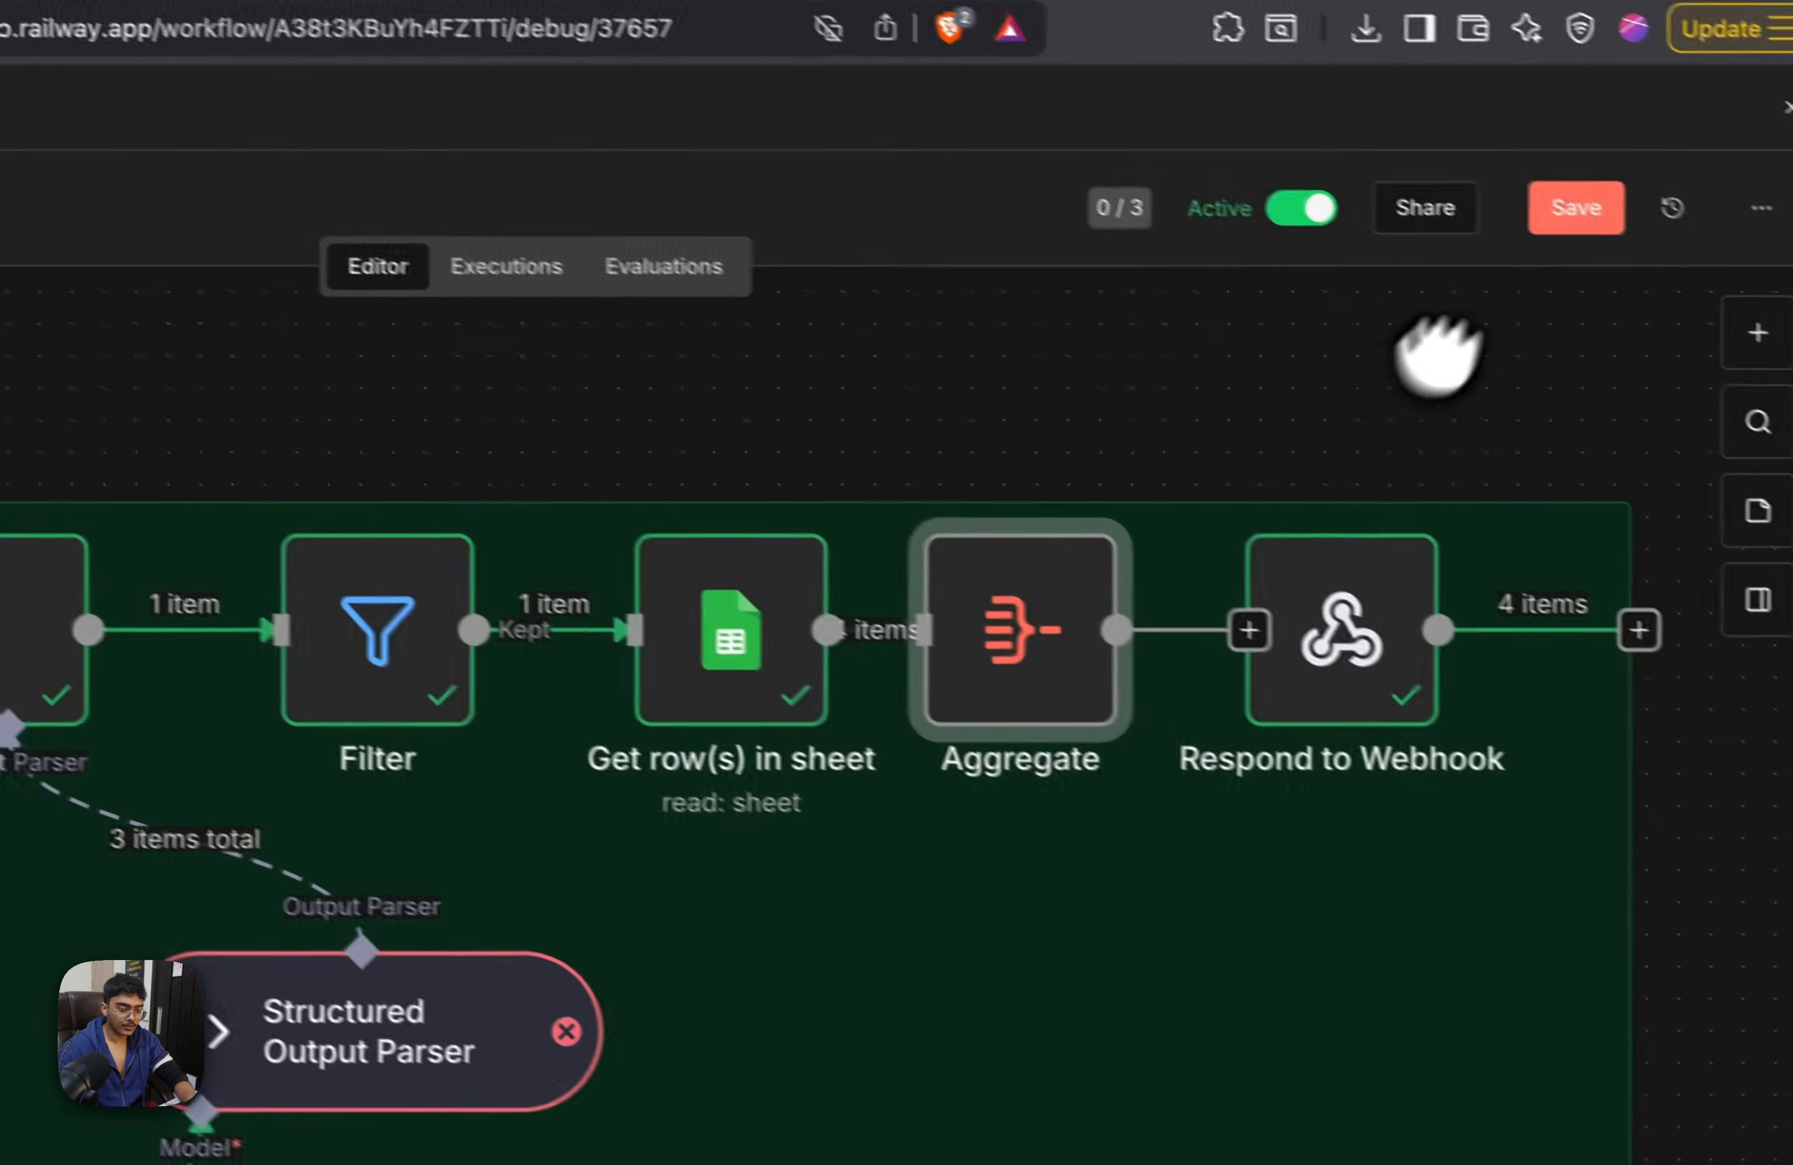
left_click(1554, 181)
left_click_drag(1030, 598, 1063, 595)
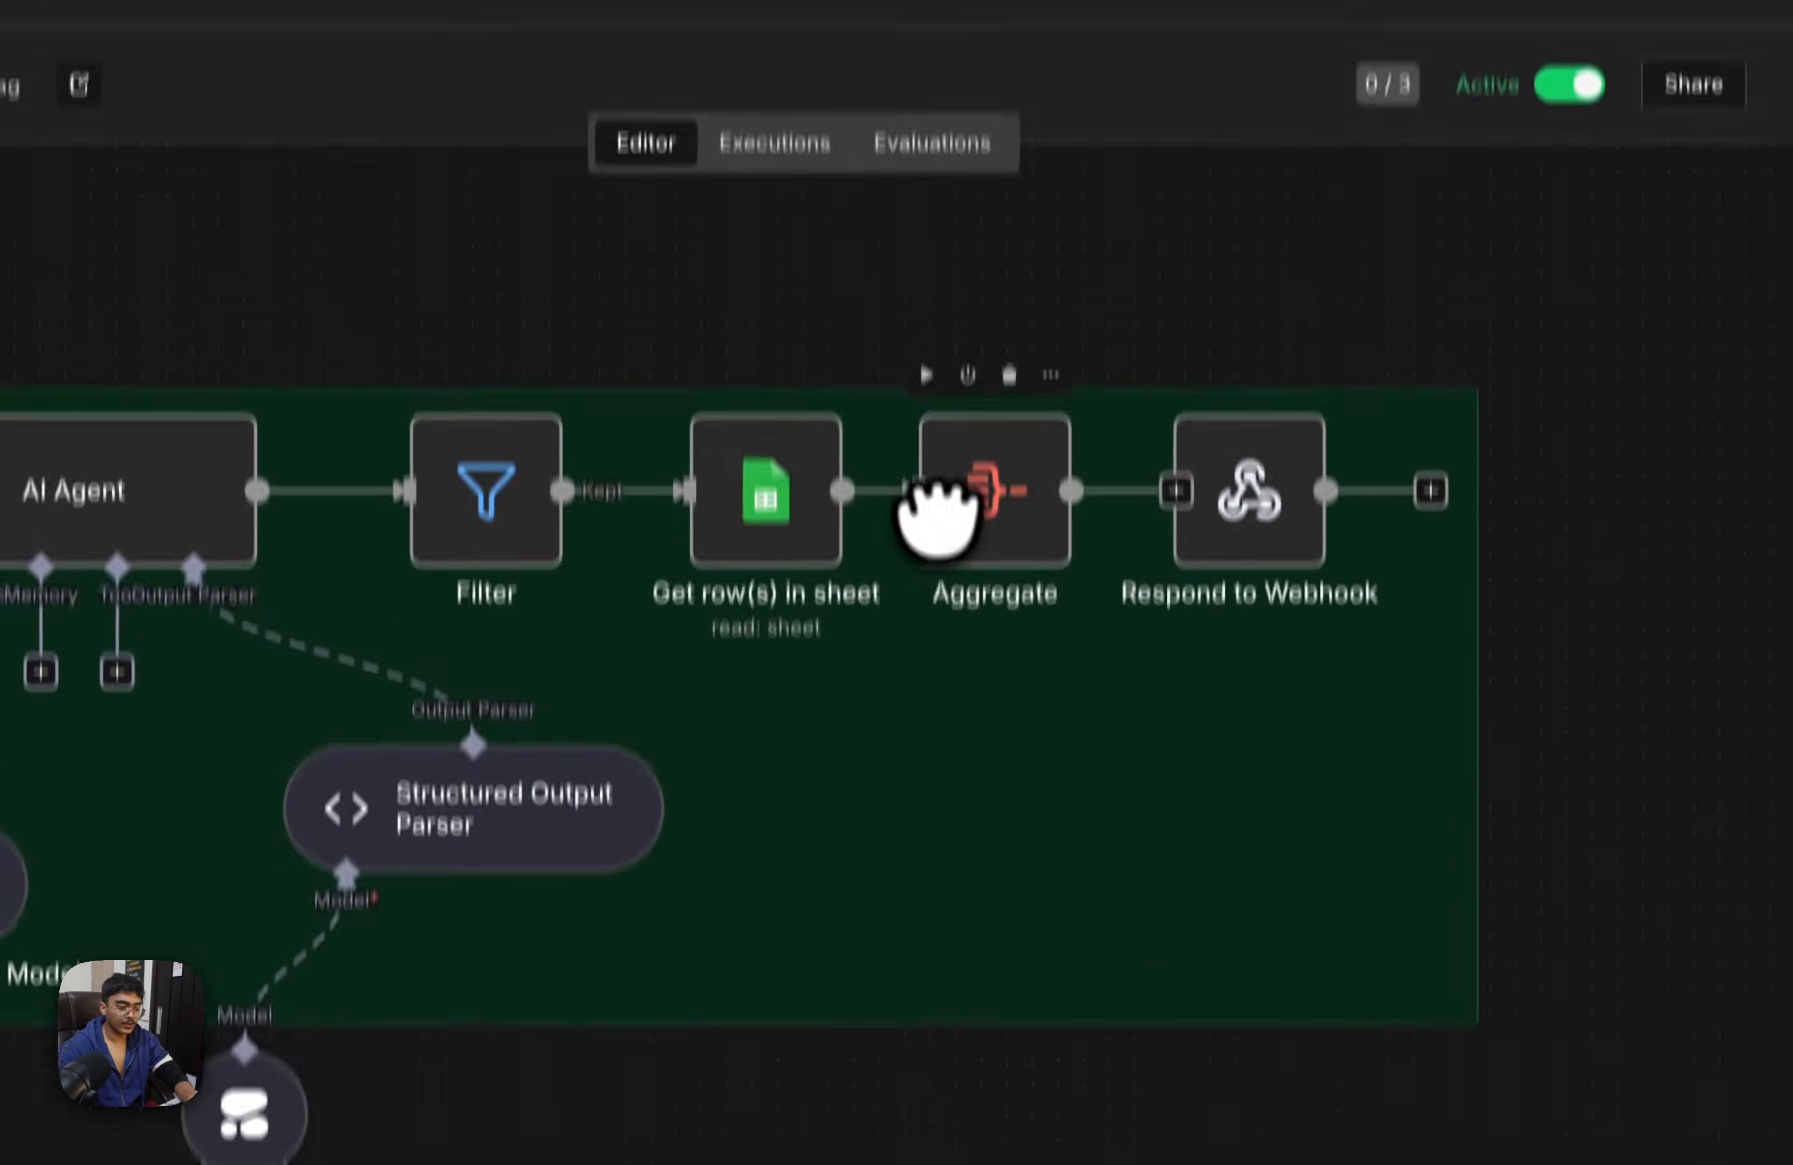
Take Aggregate out of the flow, place it above the green area, and connect Get row(s) in sheet directly to Respond to Webhook
left_click(908, 490)
left_click_drag(999, 500, 1043, 271)
left_click_drag(897, 499, 1074, 500)
left_click_drag(1075, 575, 1240, 582)
left_click_drag(1424, 753, 1354, 729)
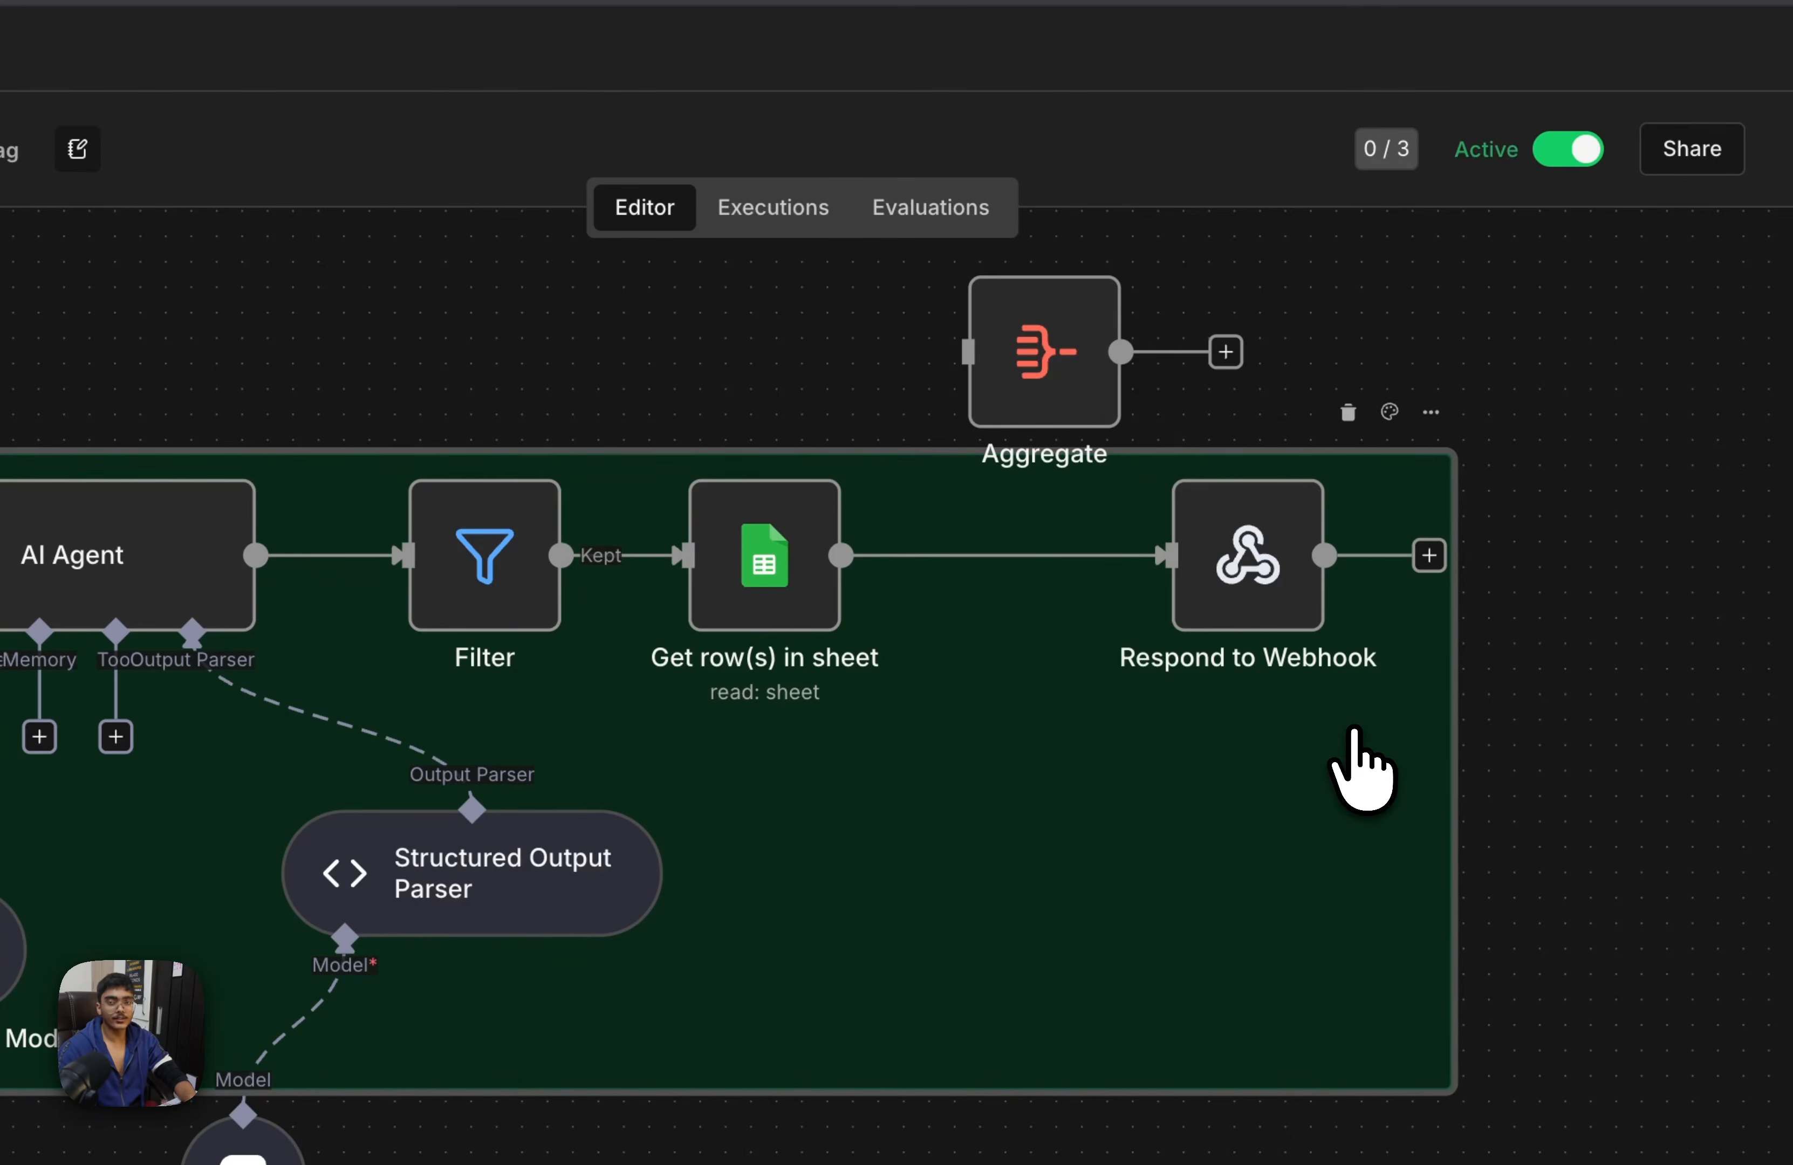
left_click_drag(1104, 396, 1049, 295)
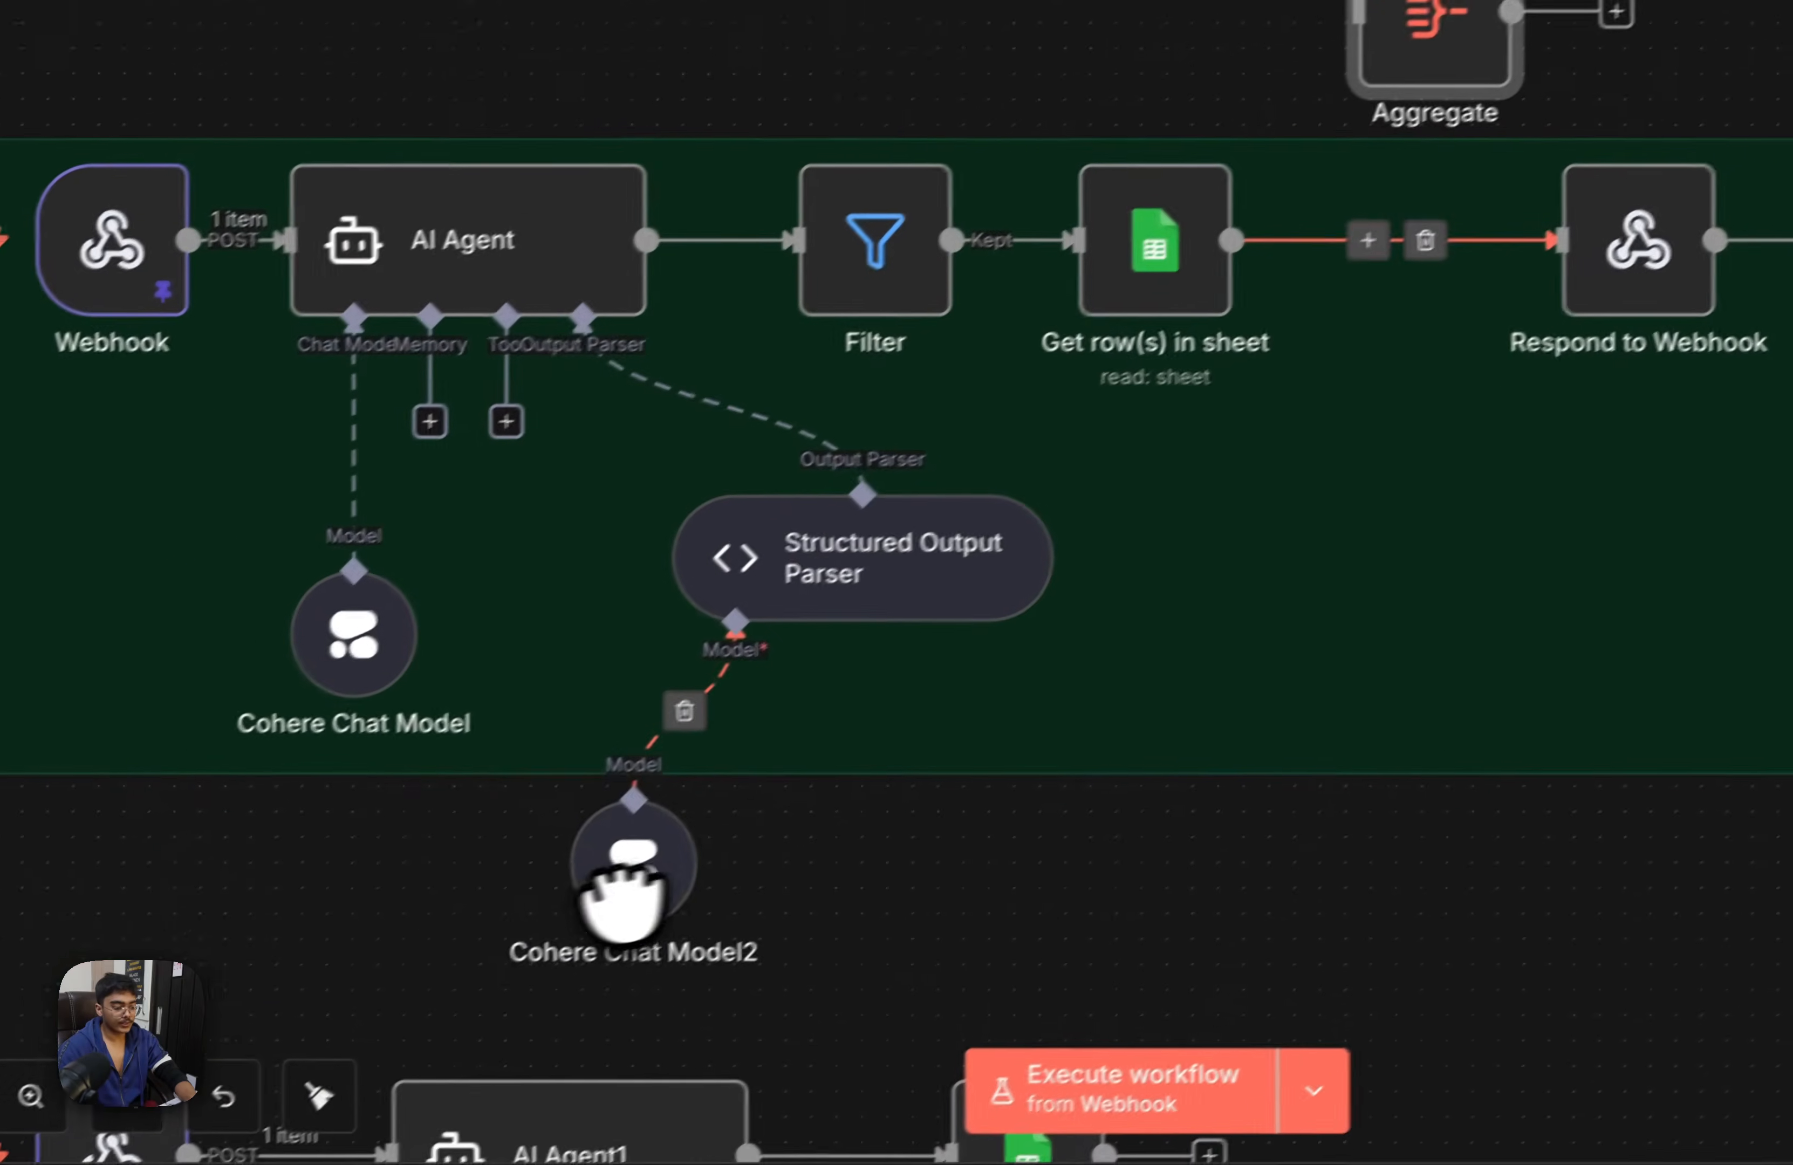
Move Structured Output Parser and Cohere Chat Model2 close together inside the green area beneath the AI Agent
left_click_drag(643, 869, 808, 722)
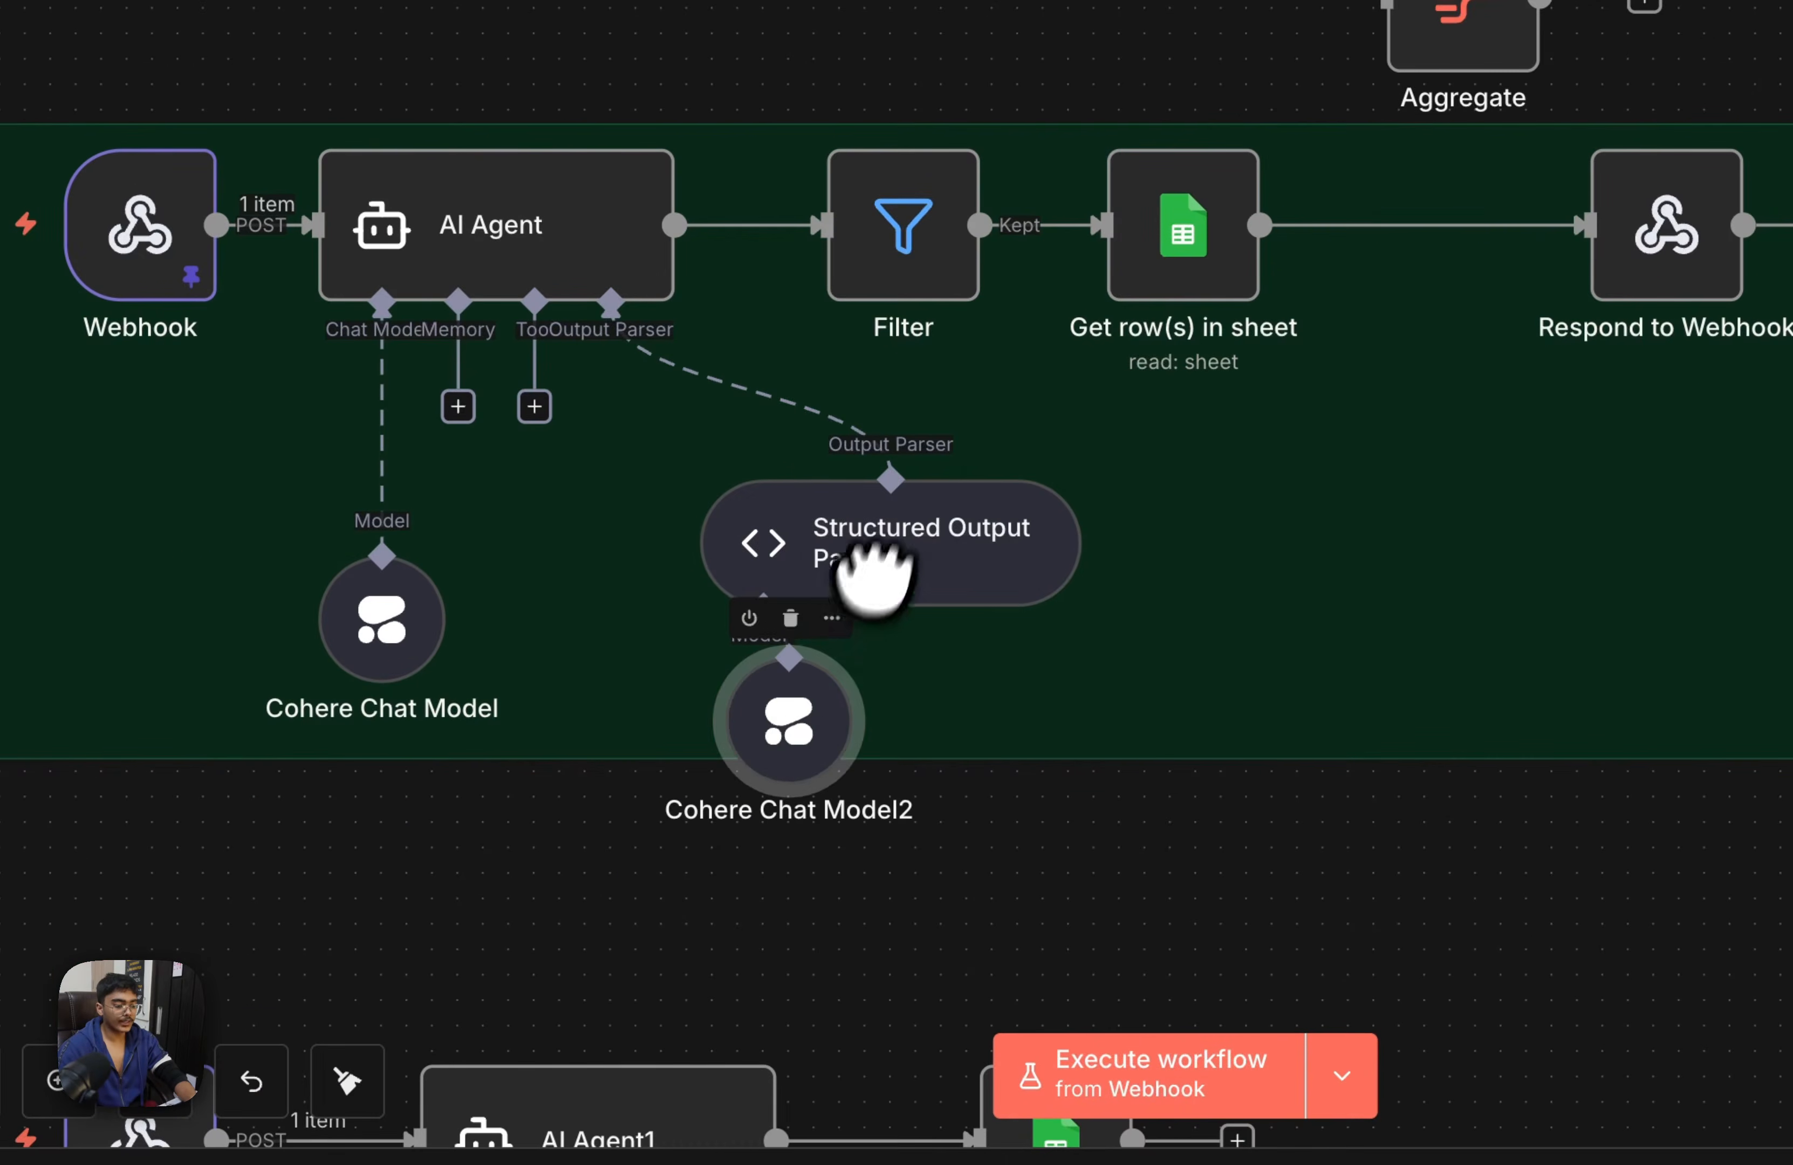
left_click_drag(870, 590, 799, 484)
left_click_drag(819, 755, 703, 628)
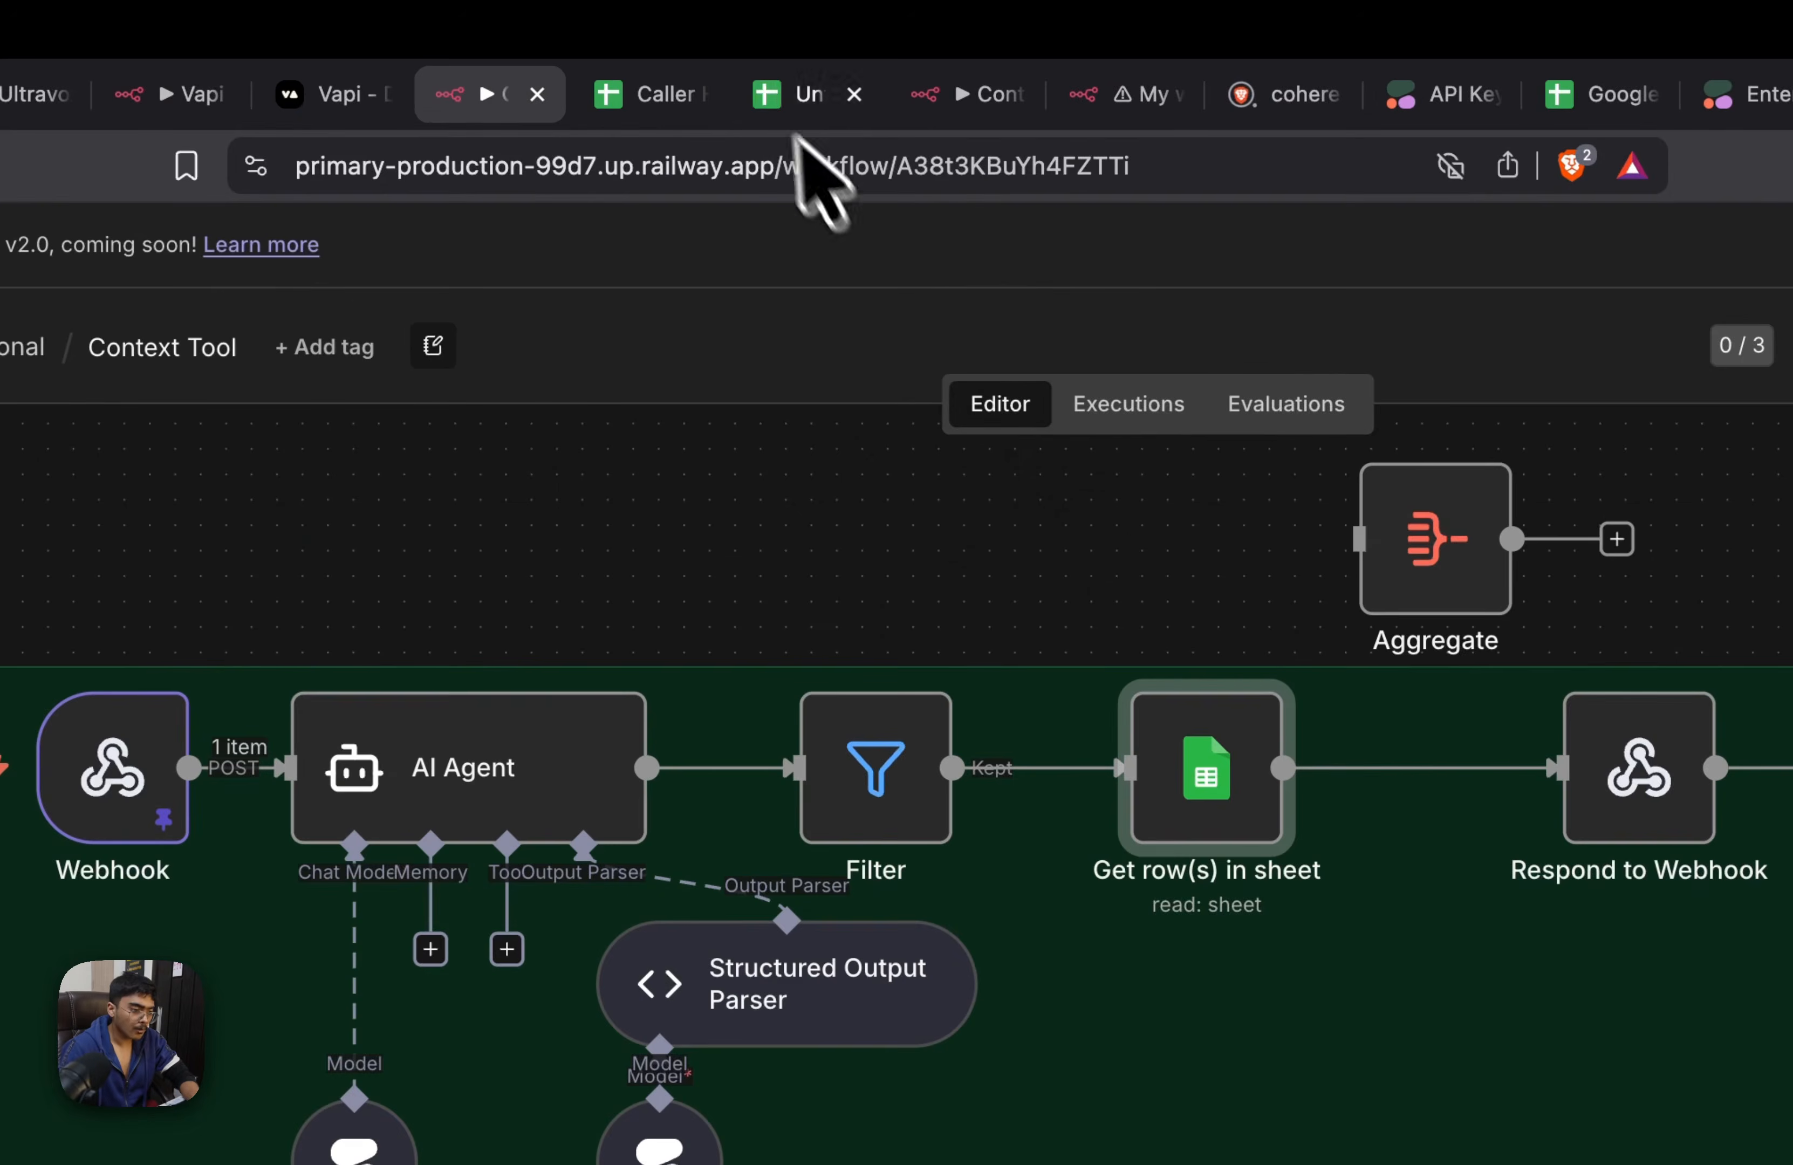
Switch to the Caller History spreadsheet and clear all caller records in A2:D11, keeping the header row
left_click(786, 96)
left_click(688, 94)
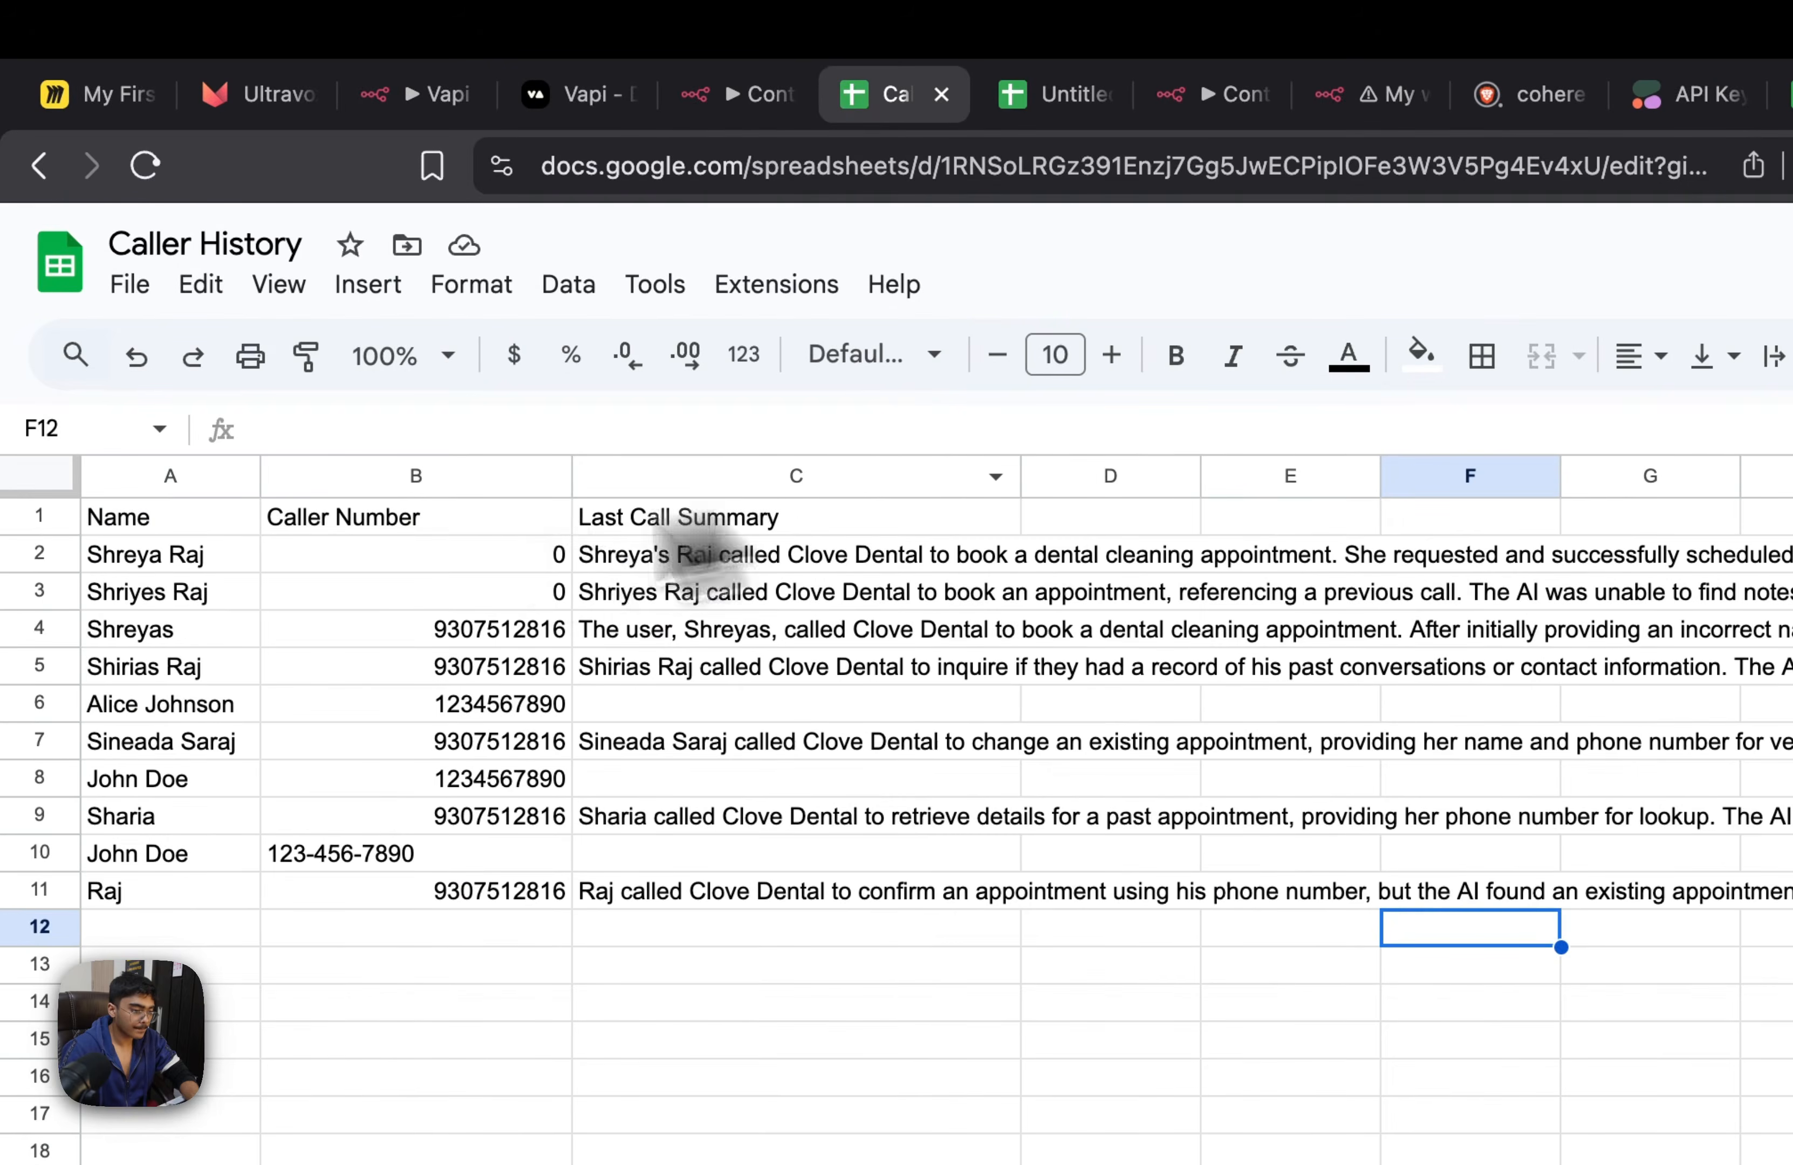
left_click(105, 551)
key("shift+Right")
key("shift+Right")
key("shift+Right")
key("shift+Down")
key("shift+Down")
key("shift+Down")
key("shift+Down")
key("shift+Down")
key("shift+Down")
key("shift+Down")
key("shift+Down")
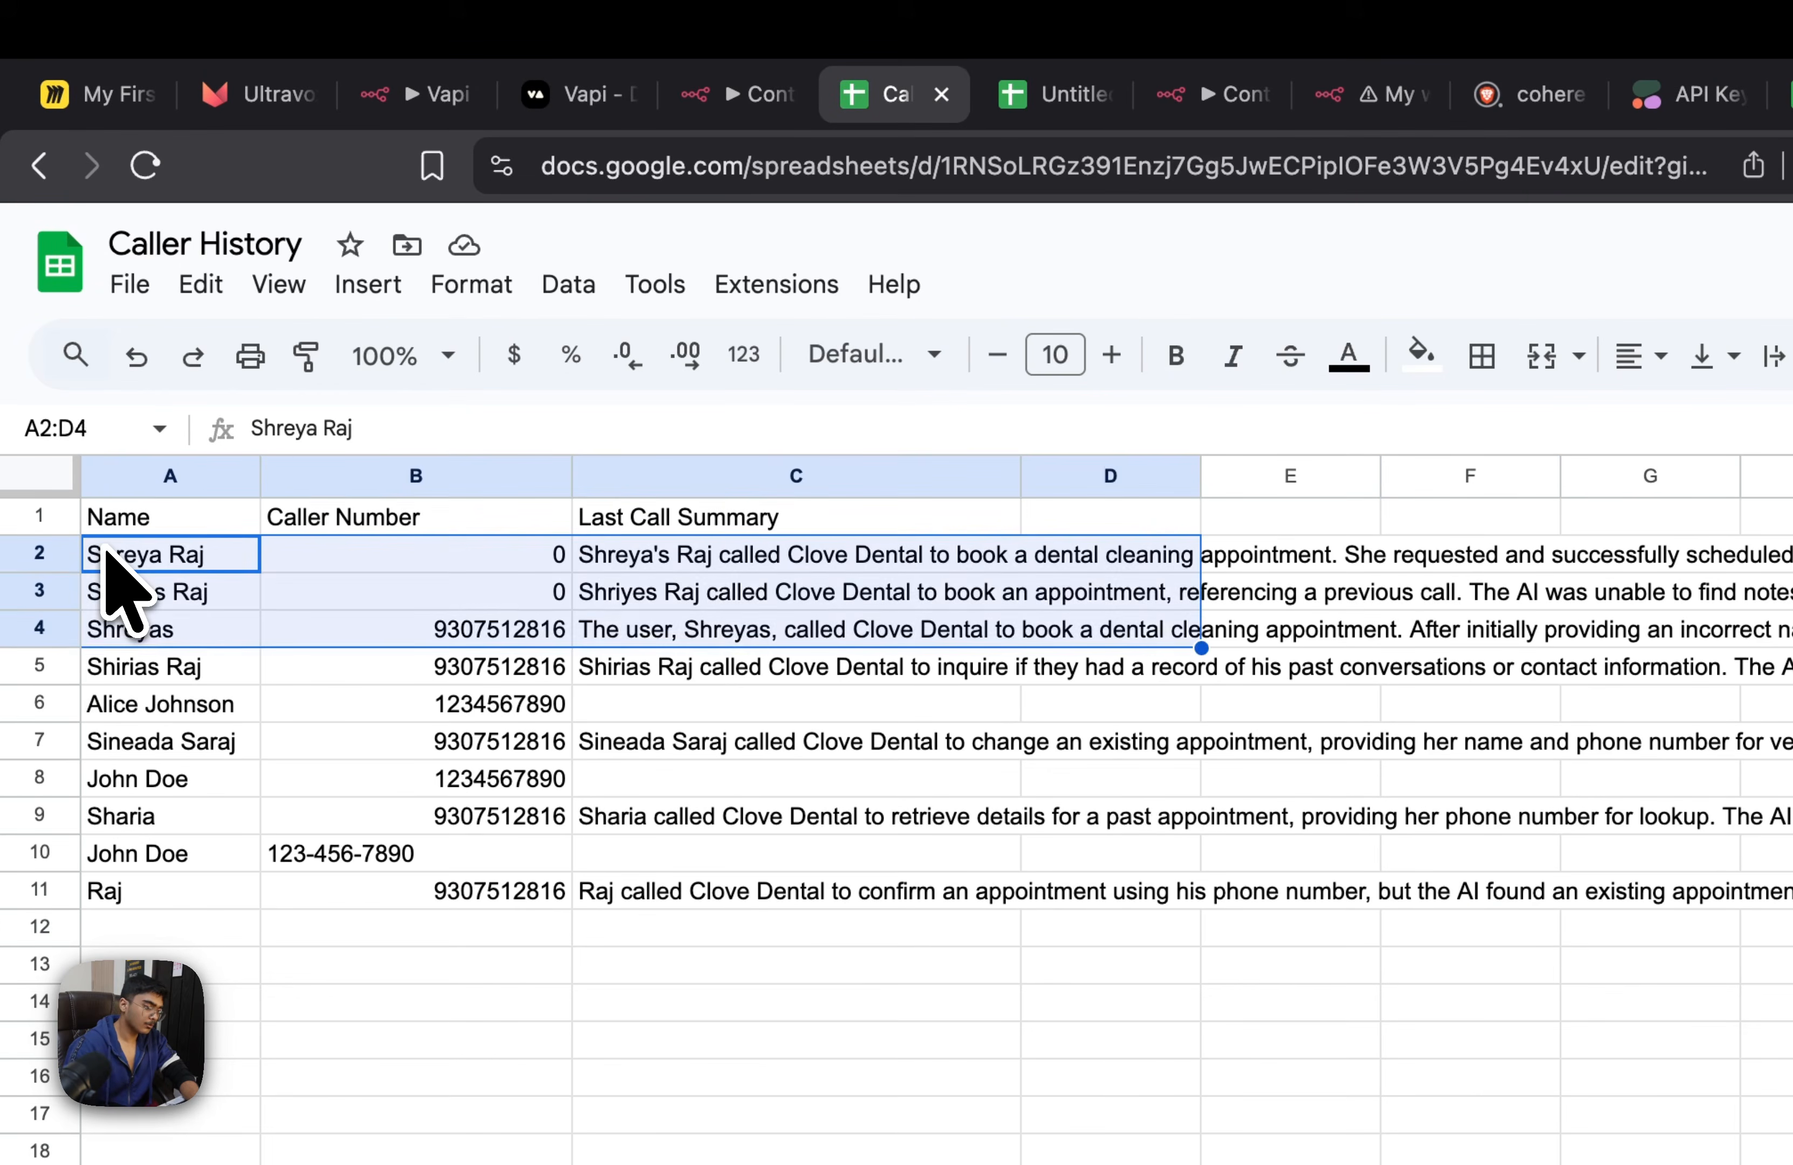
key("shift+Down")
key("Delete")
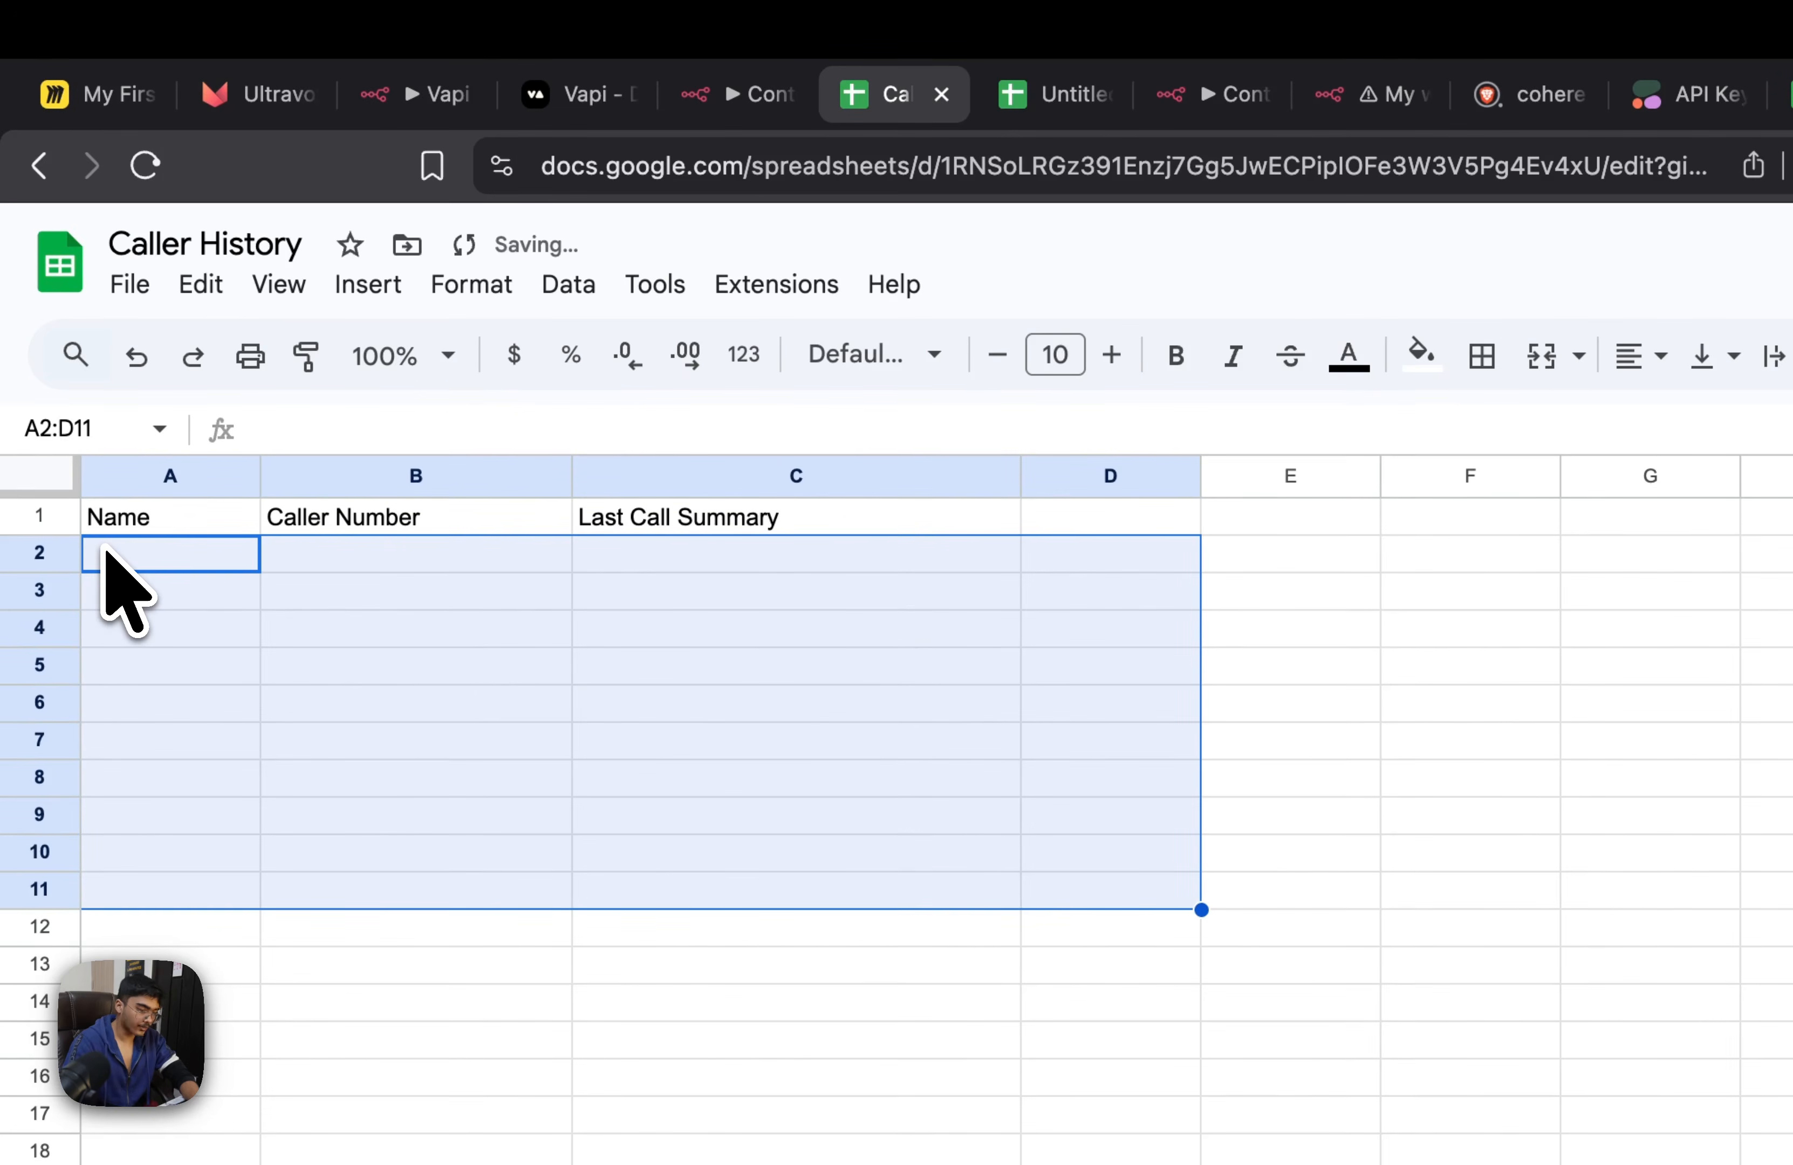
Switch to Vapi and hold a Context Tool Demo test call giving the caller's details and asking about fish dental therapy
left_click(711, 106)
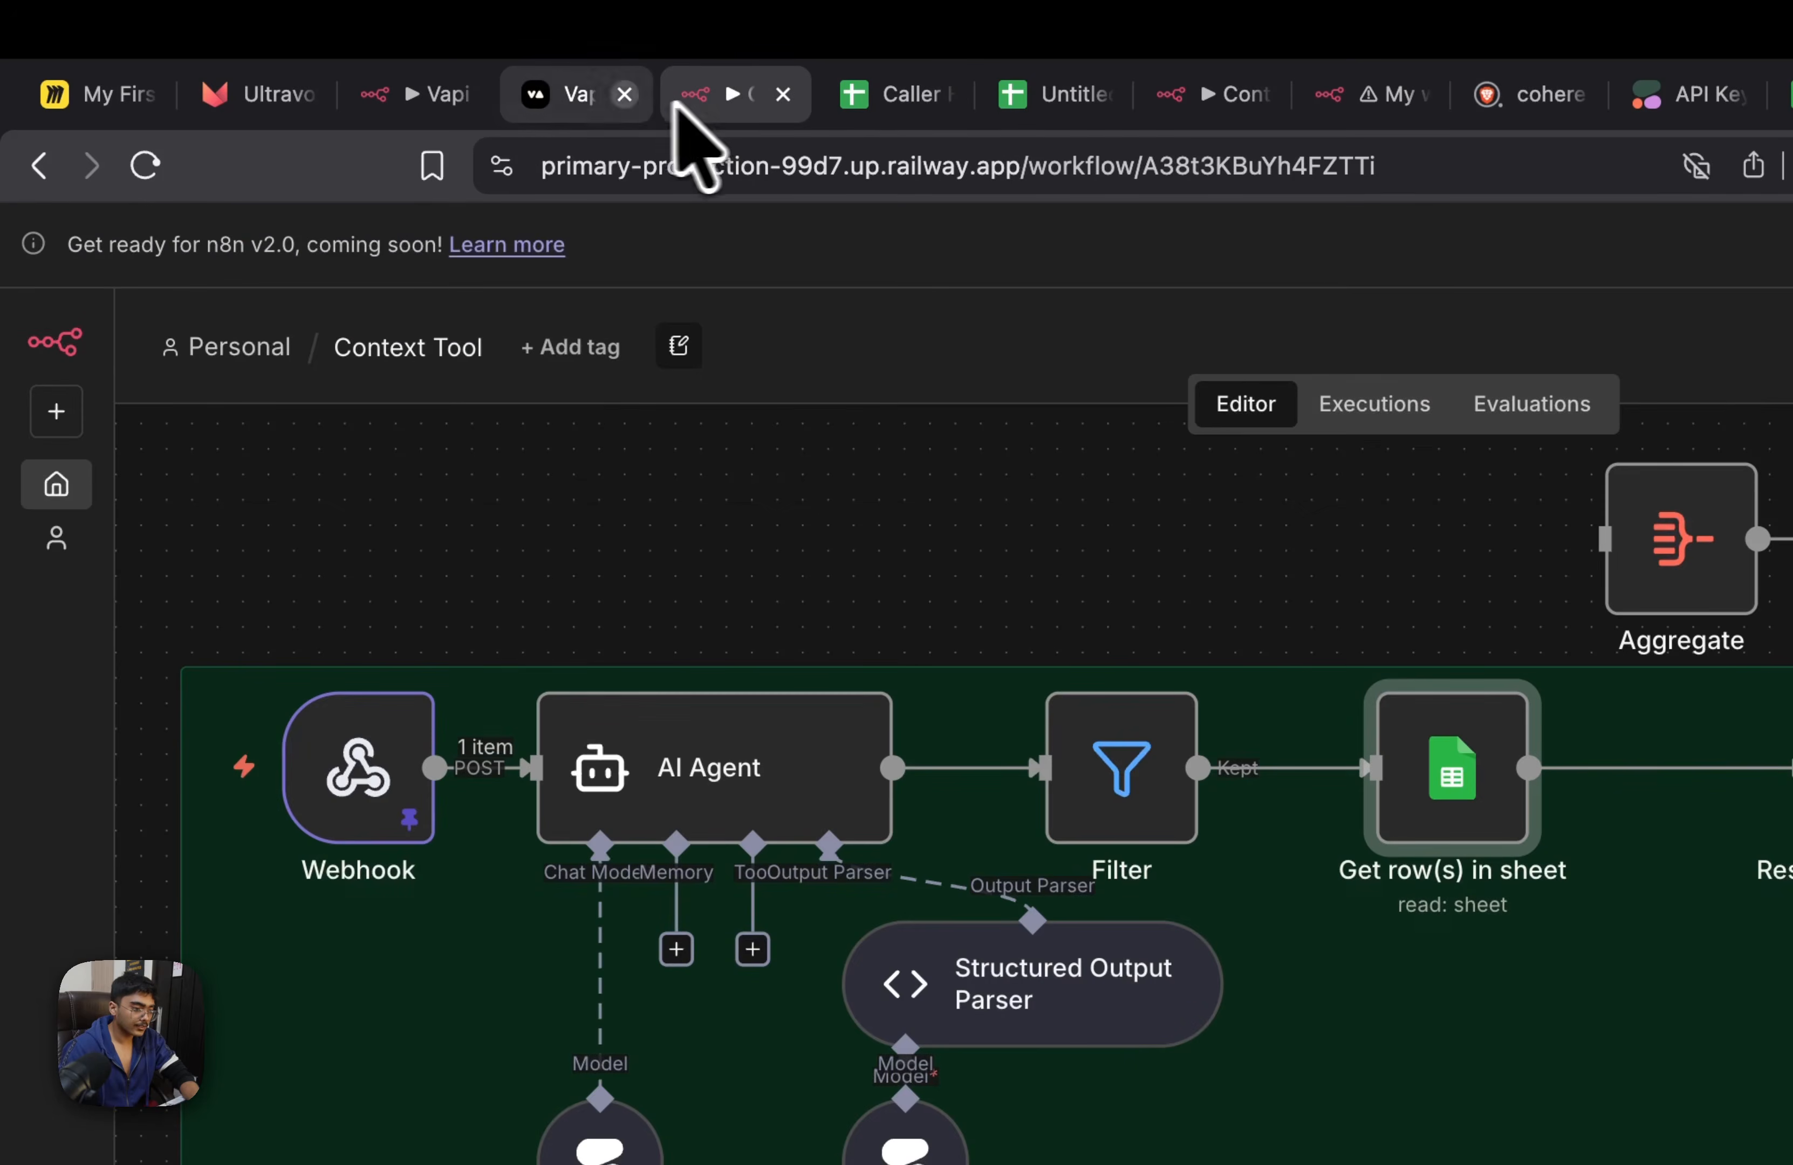
left_click(583, 97)
left_click(1328, 274)
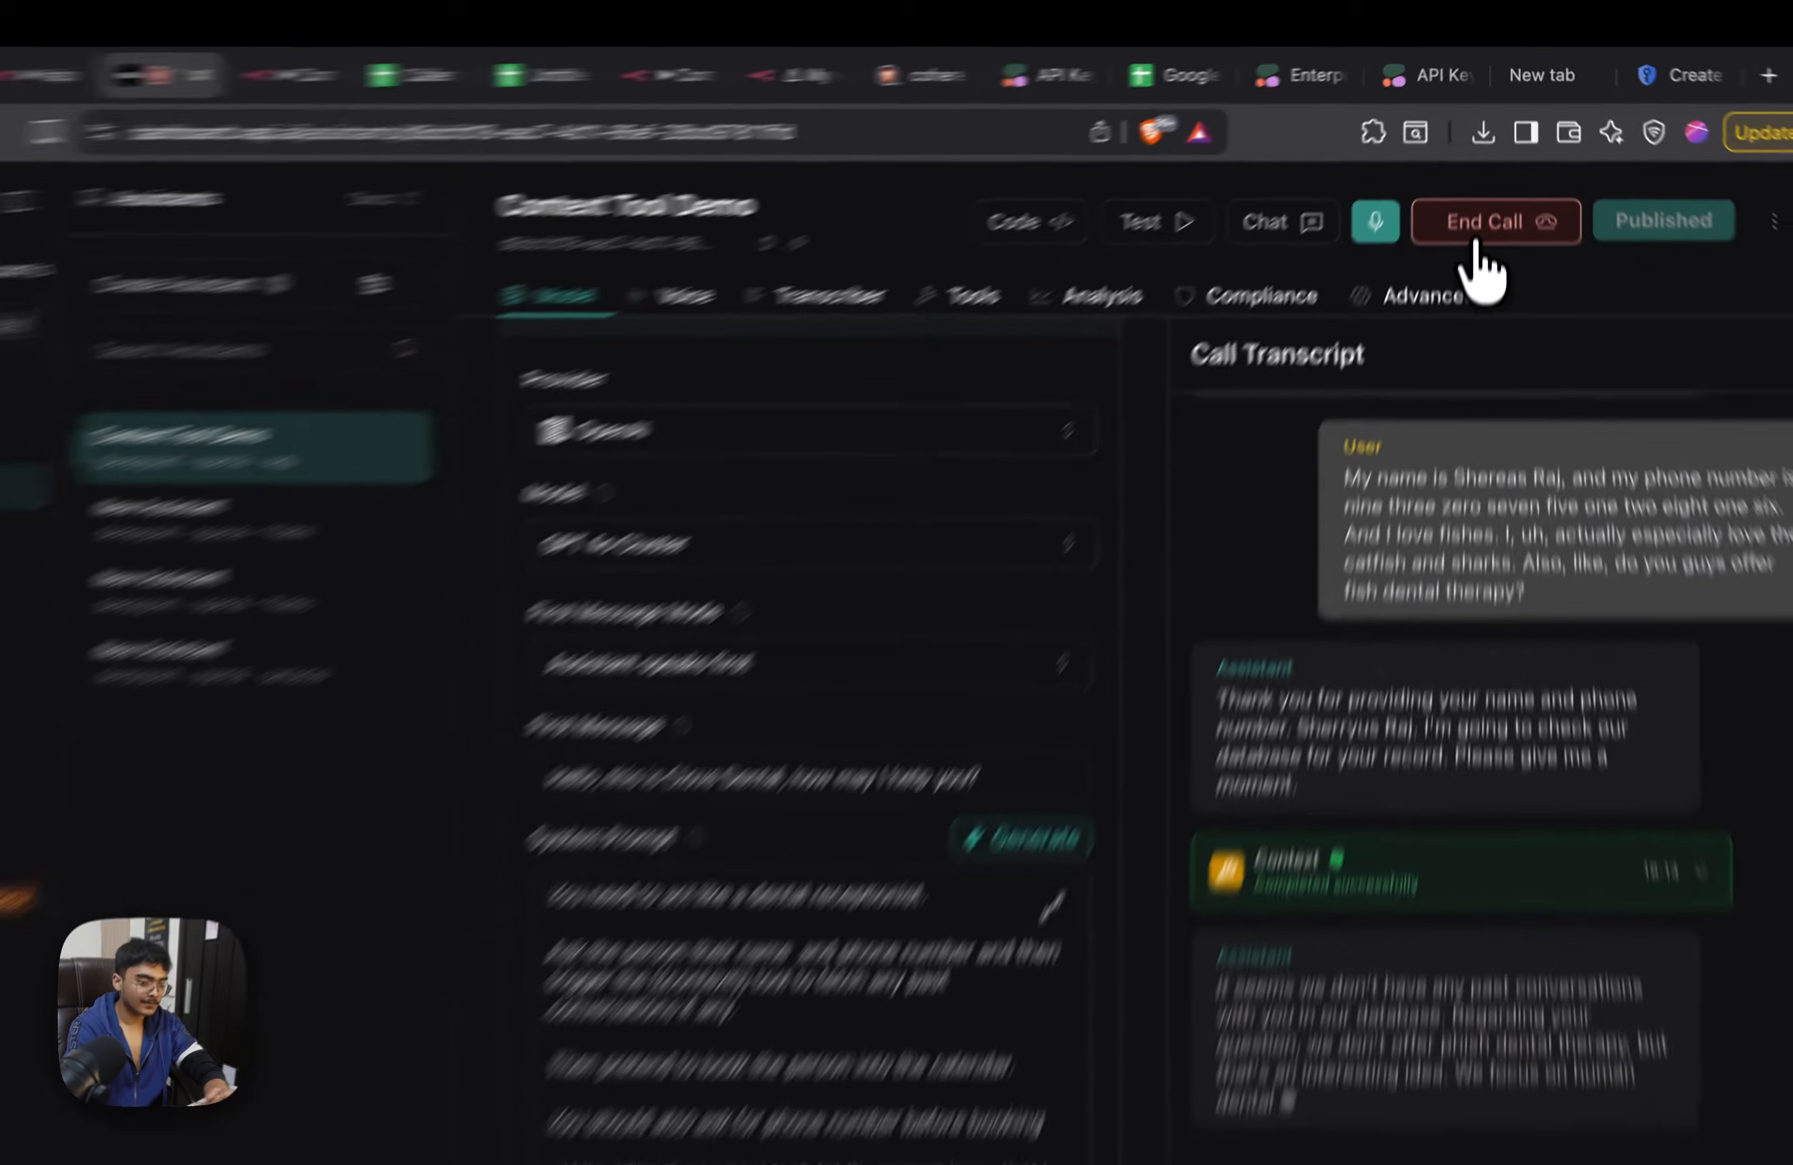
left_click(1484, 189)
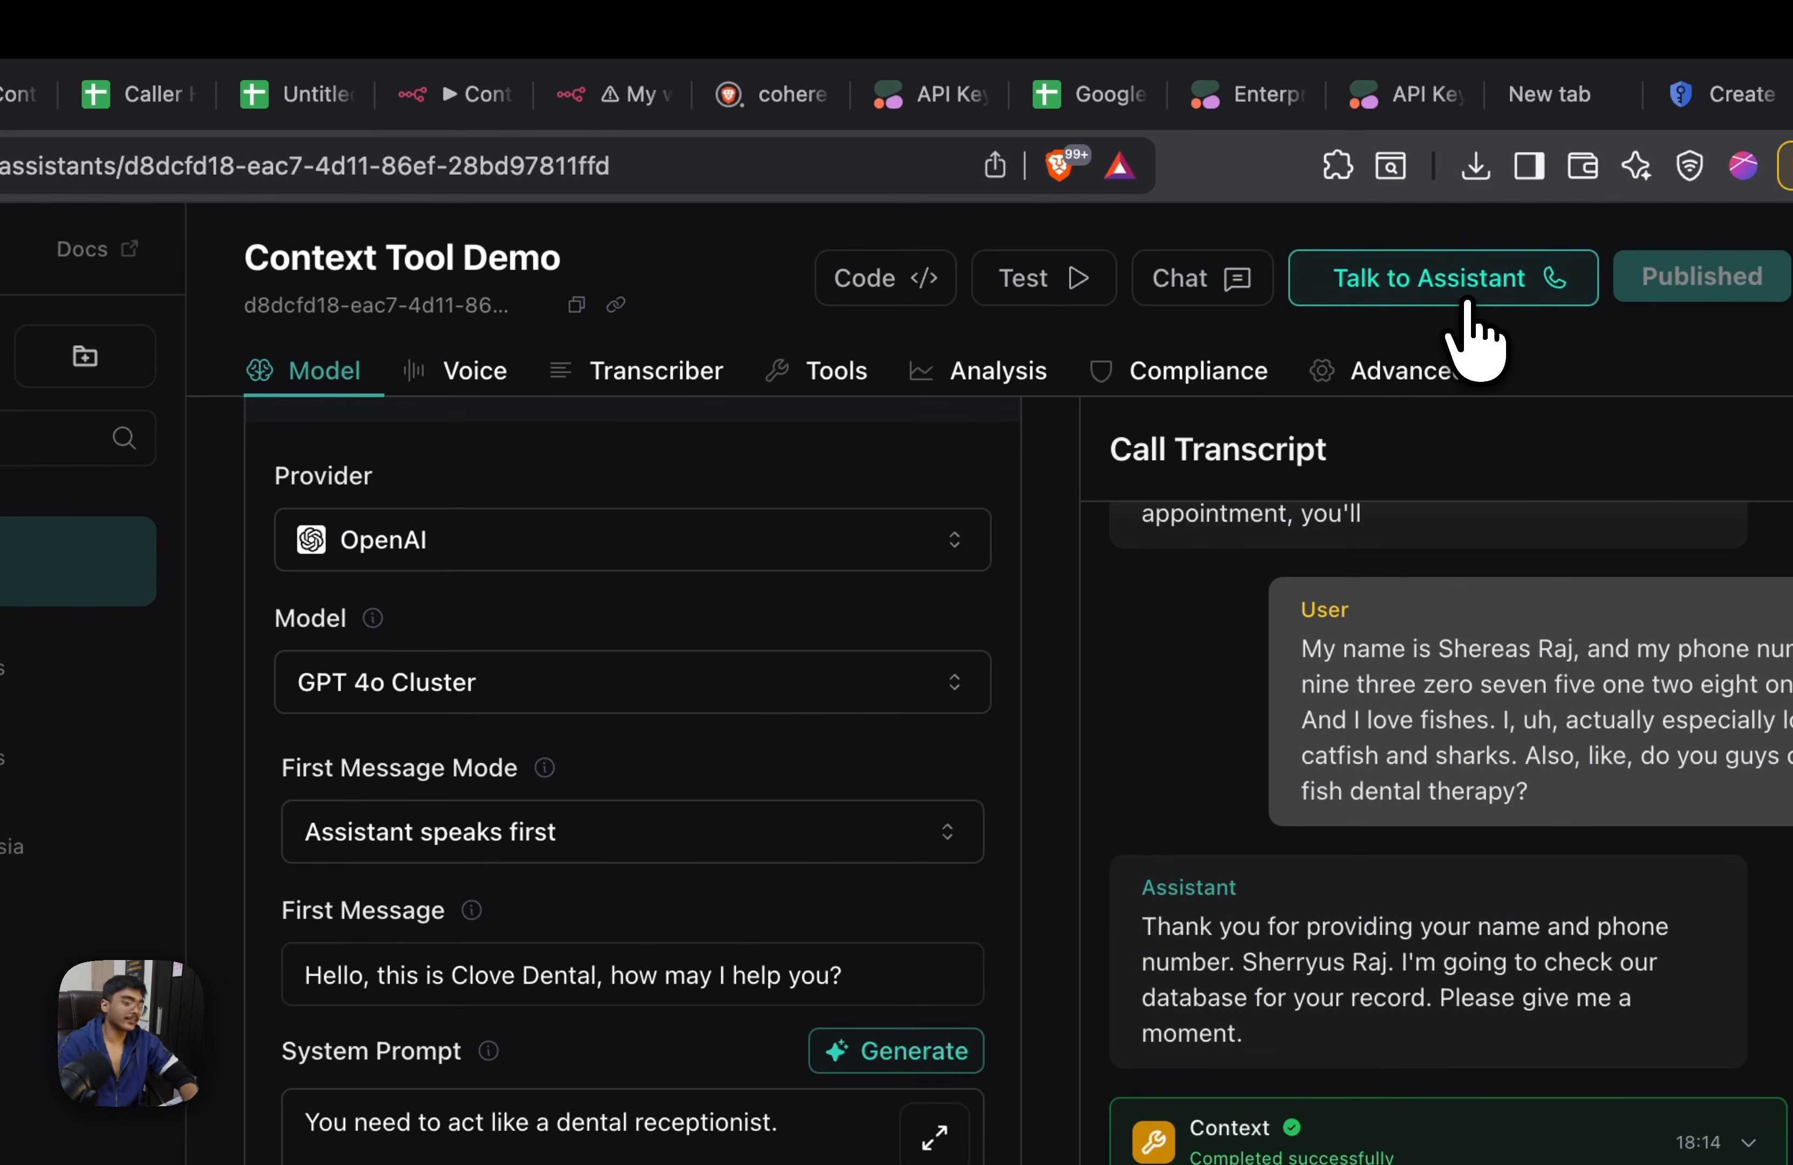
Check the n8n workflow, and hold a follow-up Vapi test call that retrieves the caller's record and requests a root canal
left_click(727, 103)
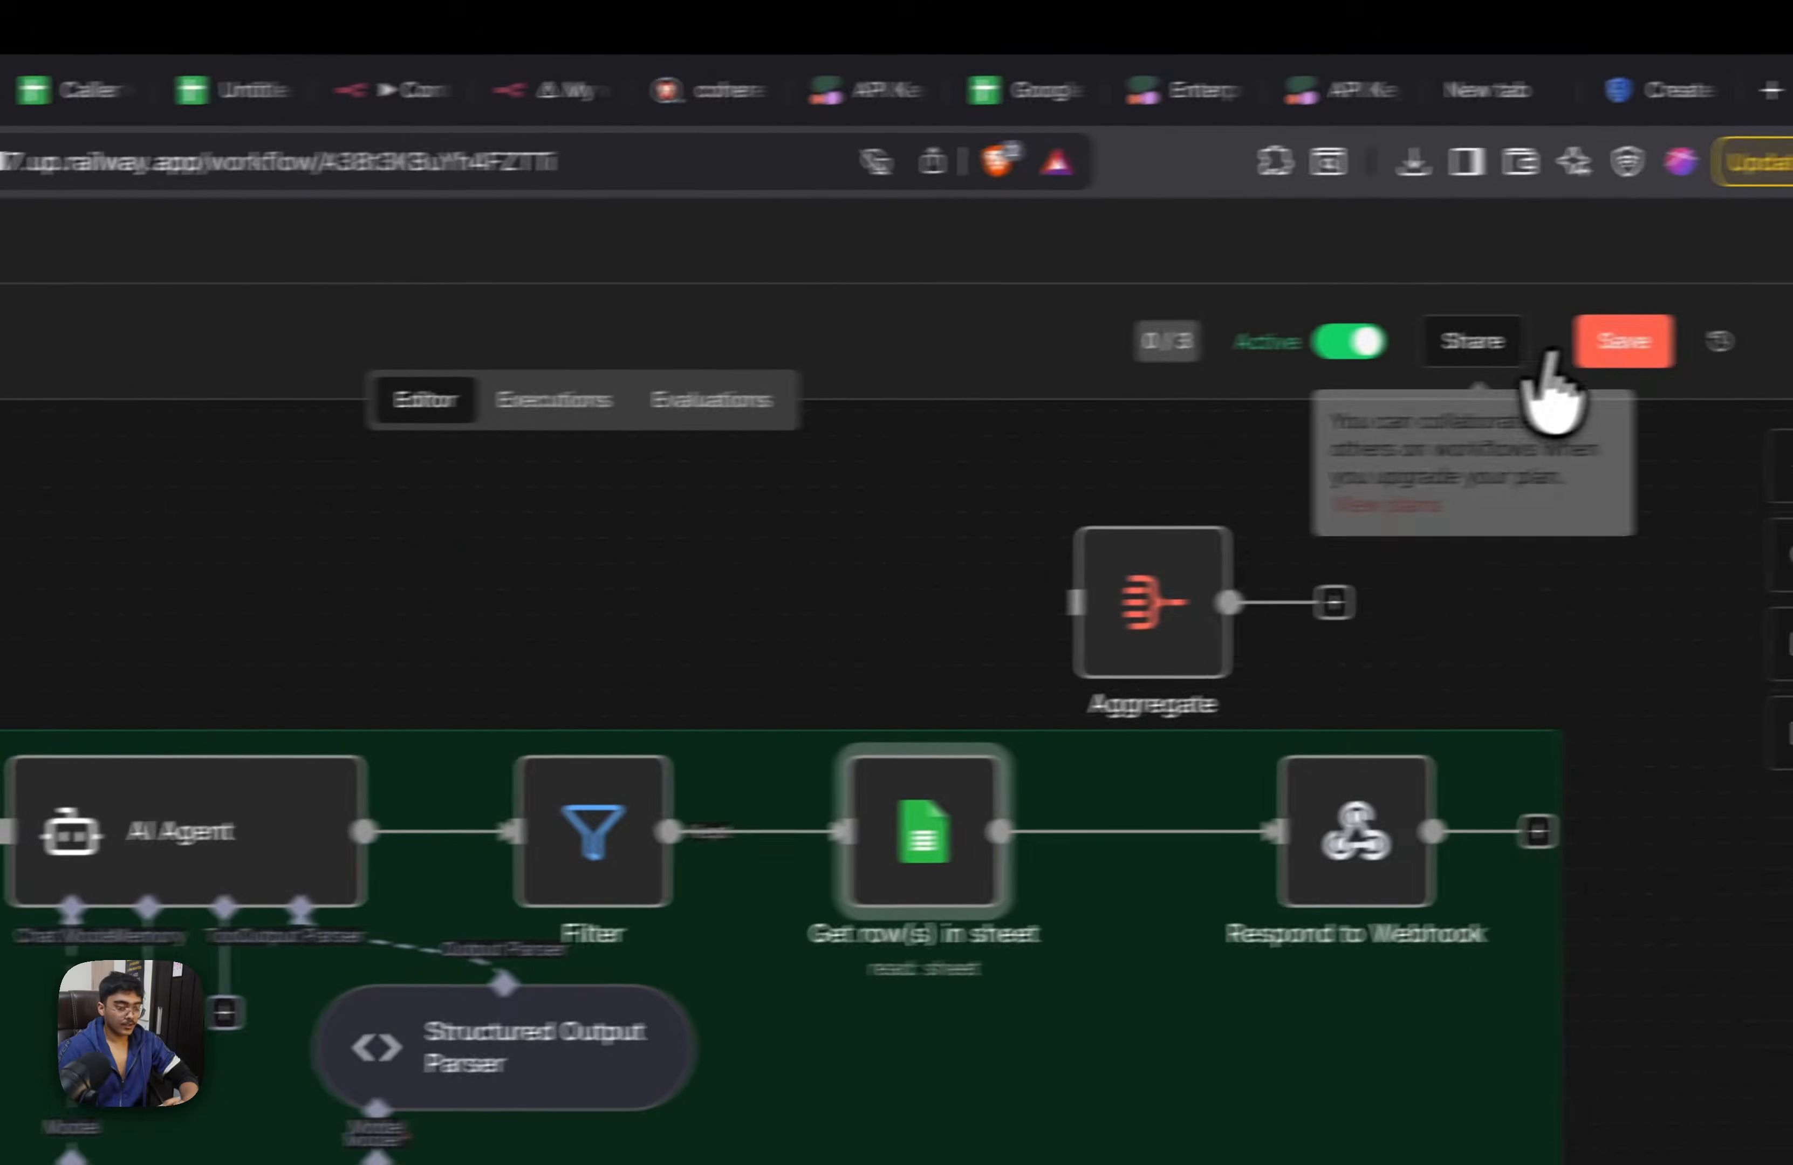
left_click(1618, 342)
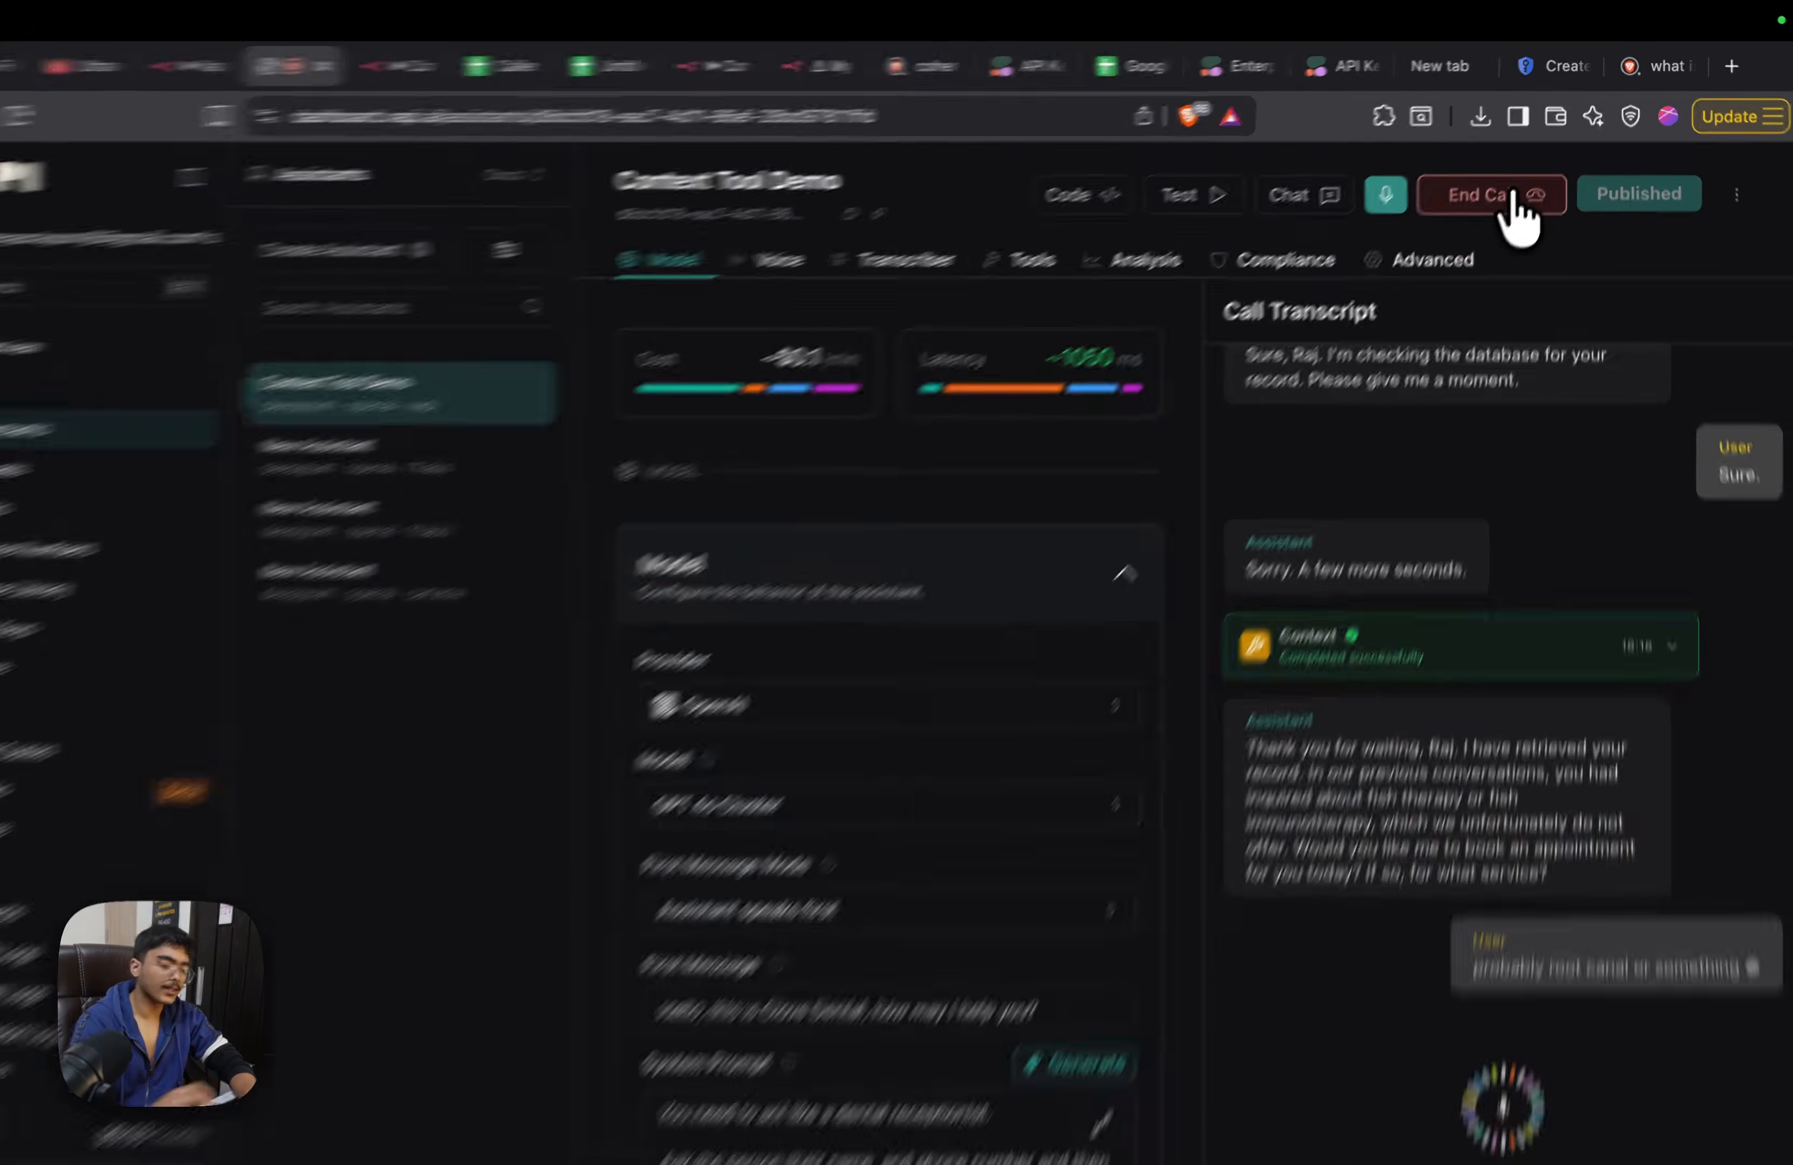
left_click(1520, 190)
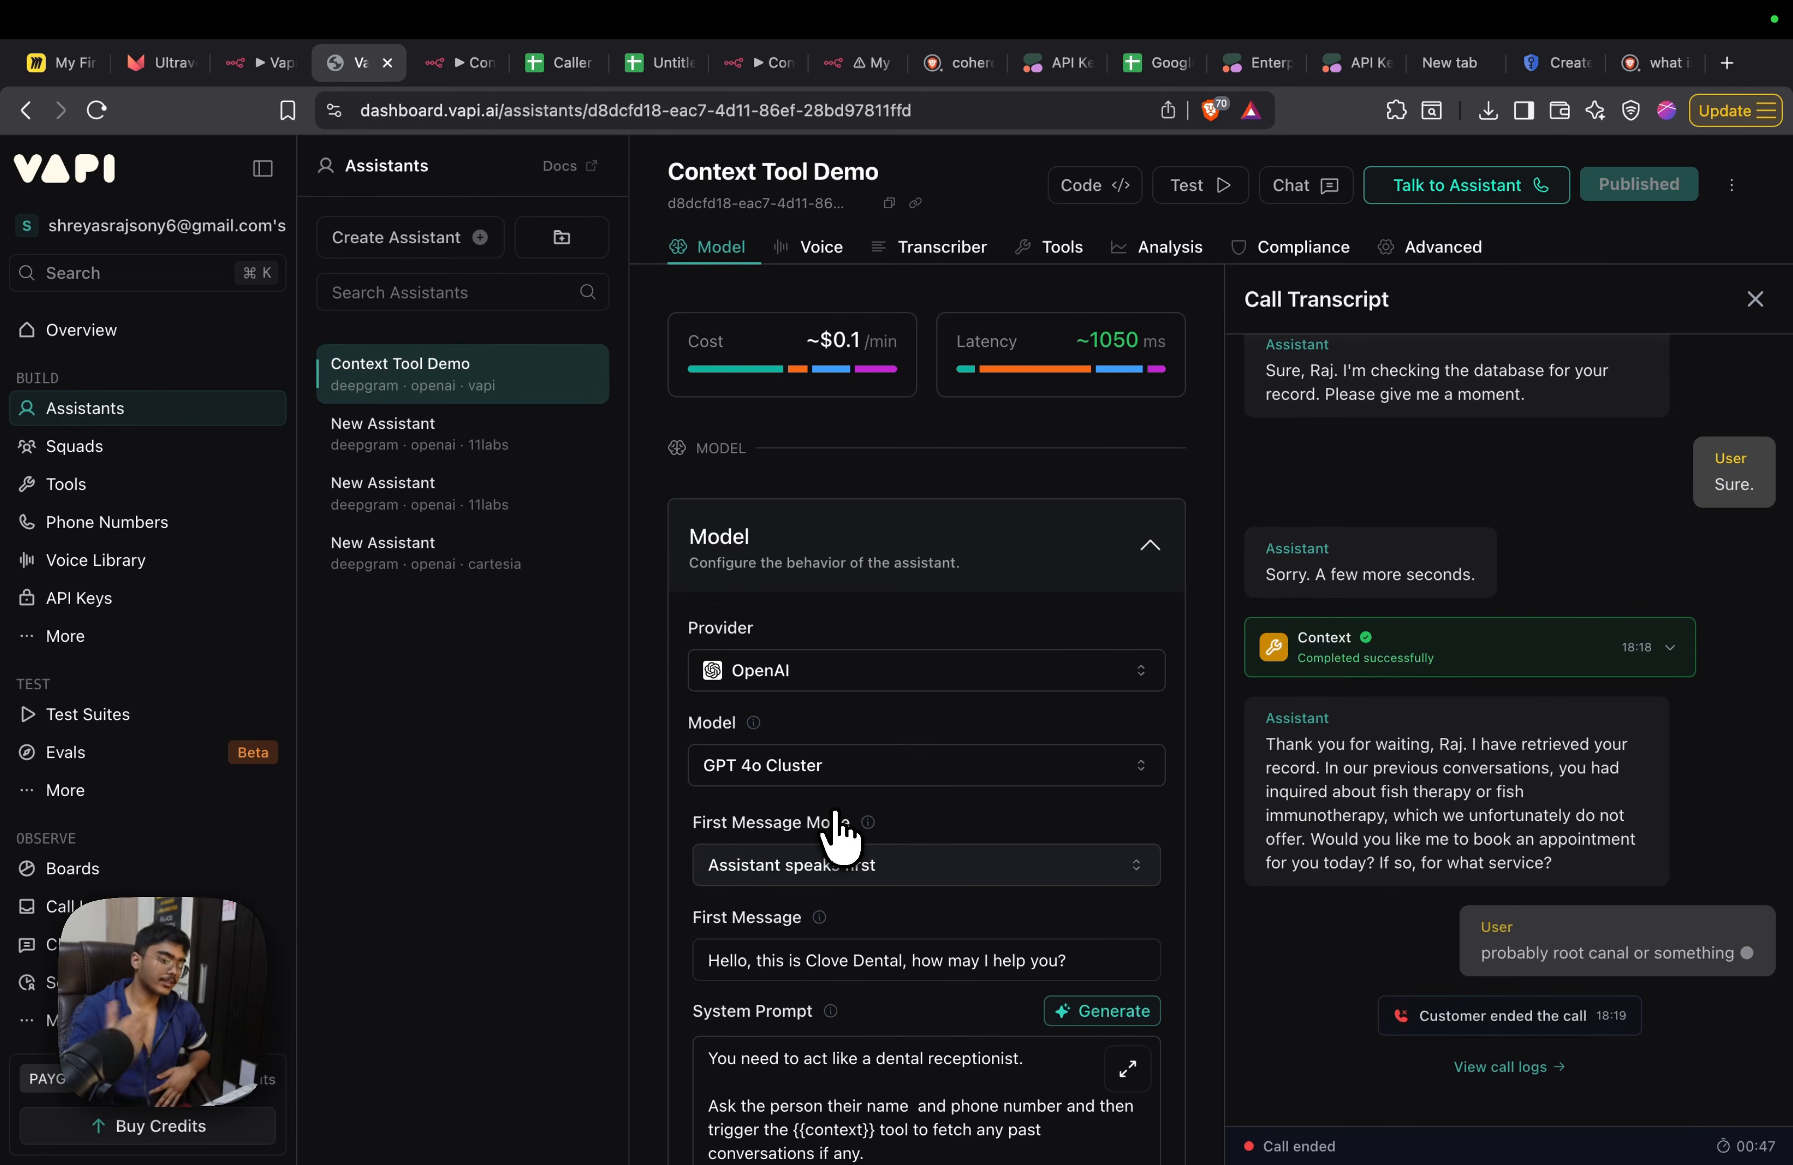
Return from the execution history to the Context Tool workflow's editor in n8n and look over its two flows
left_click(467, 76)
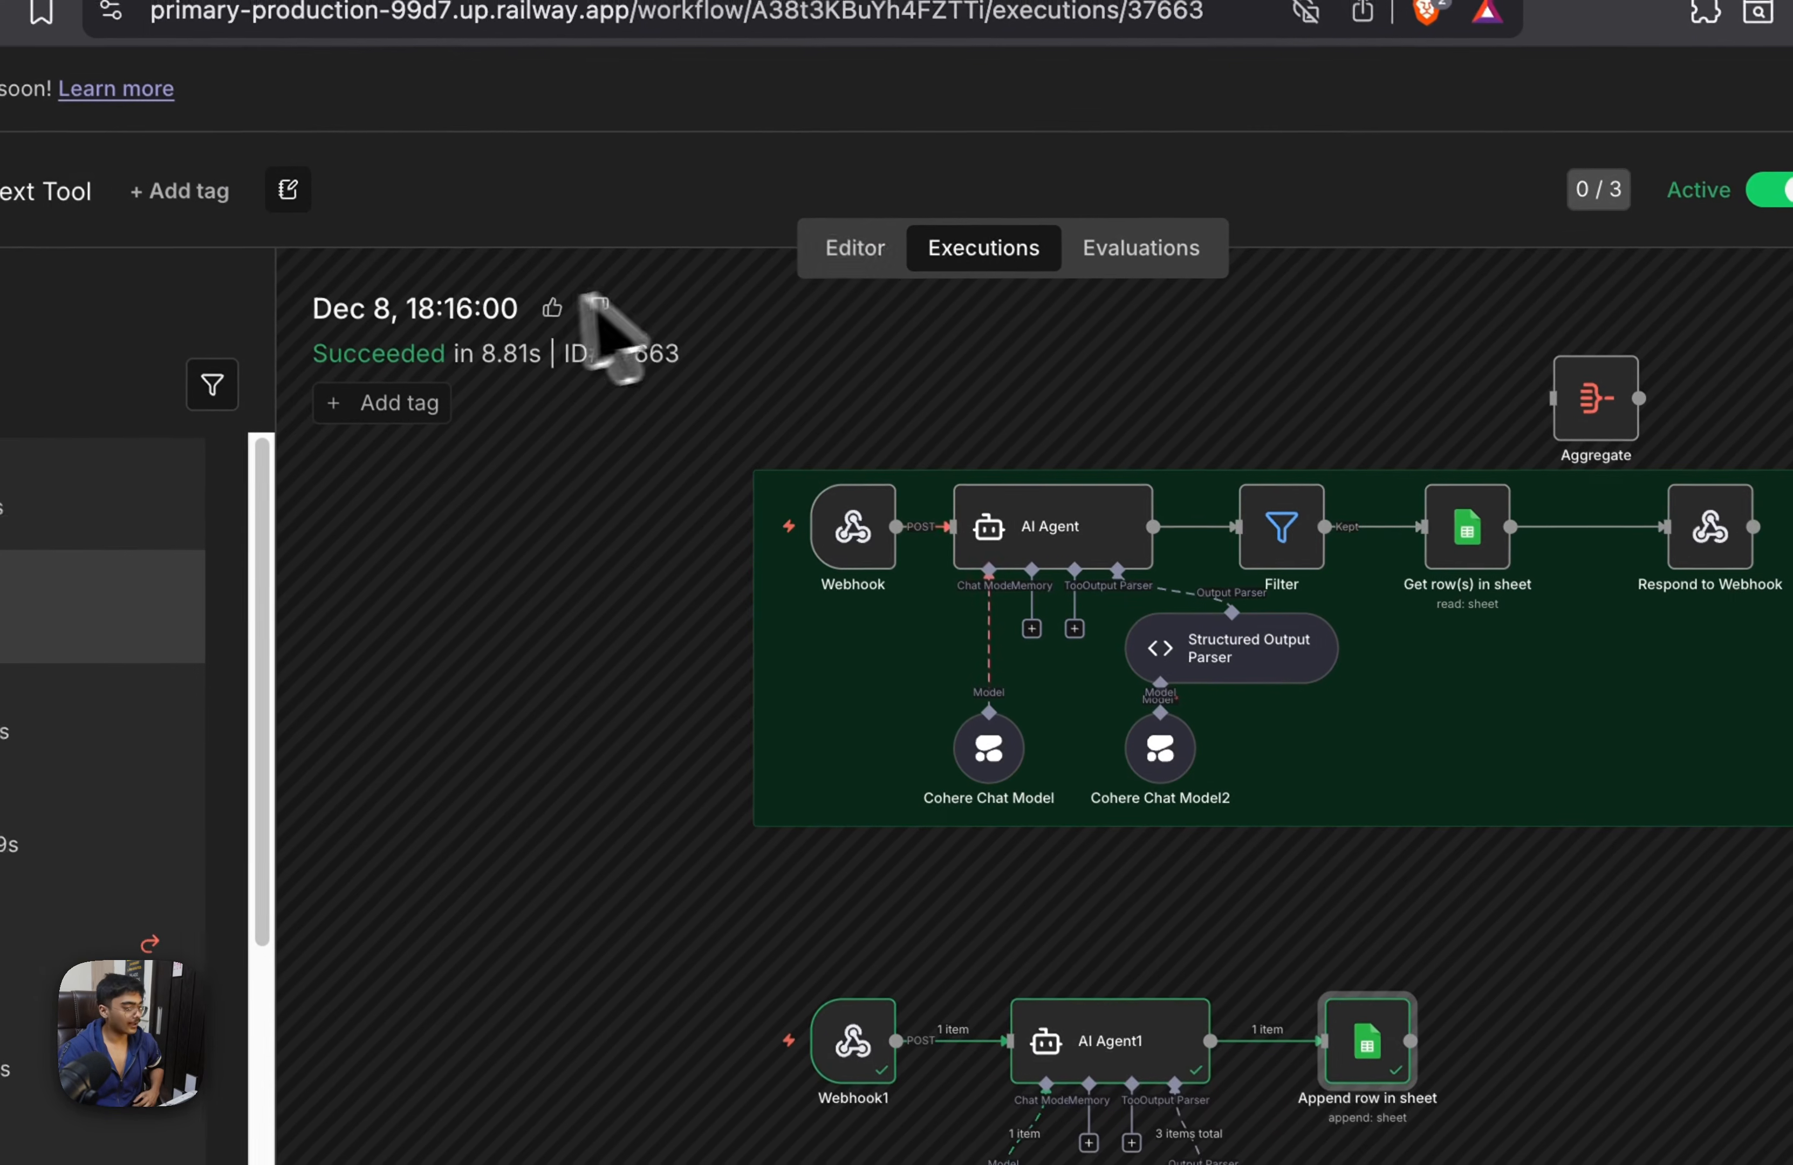
left_click(853, 253)
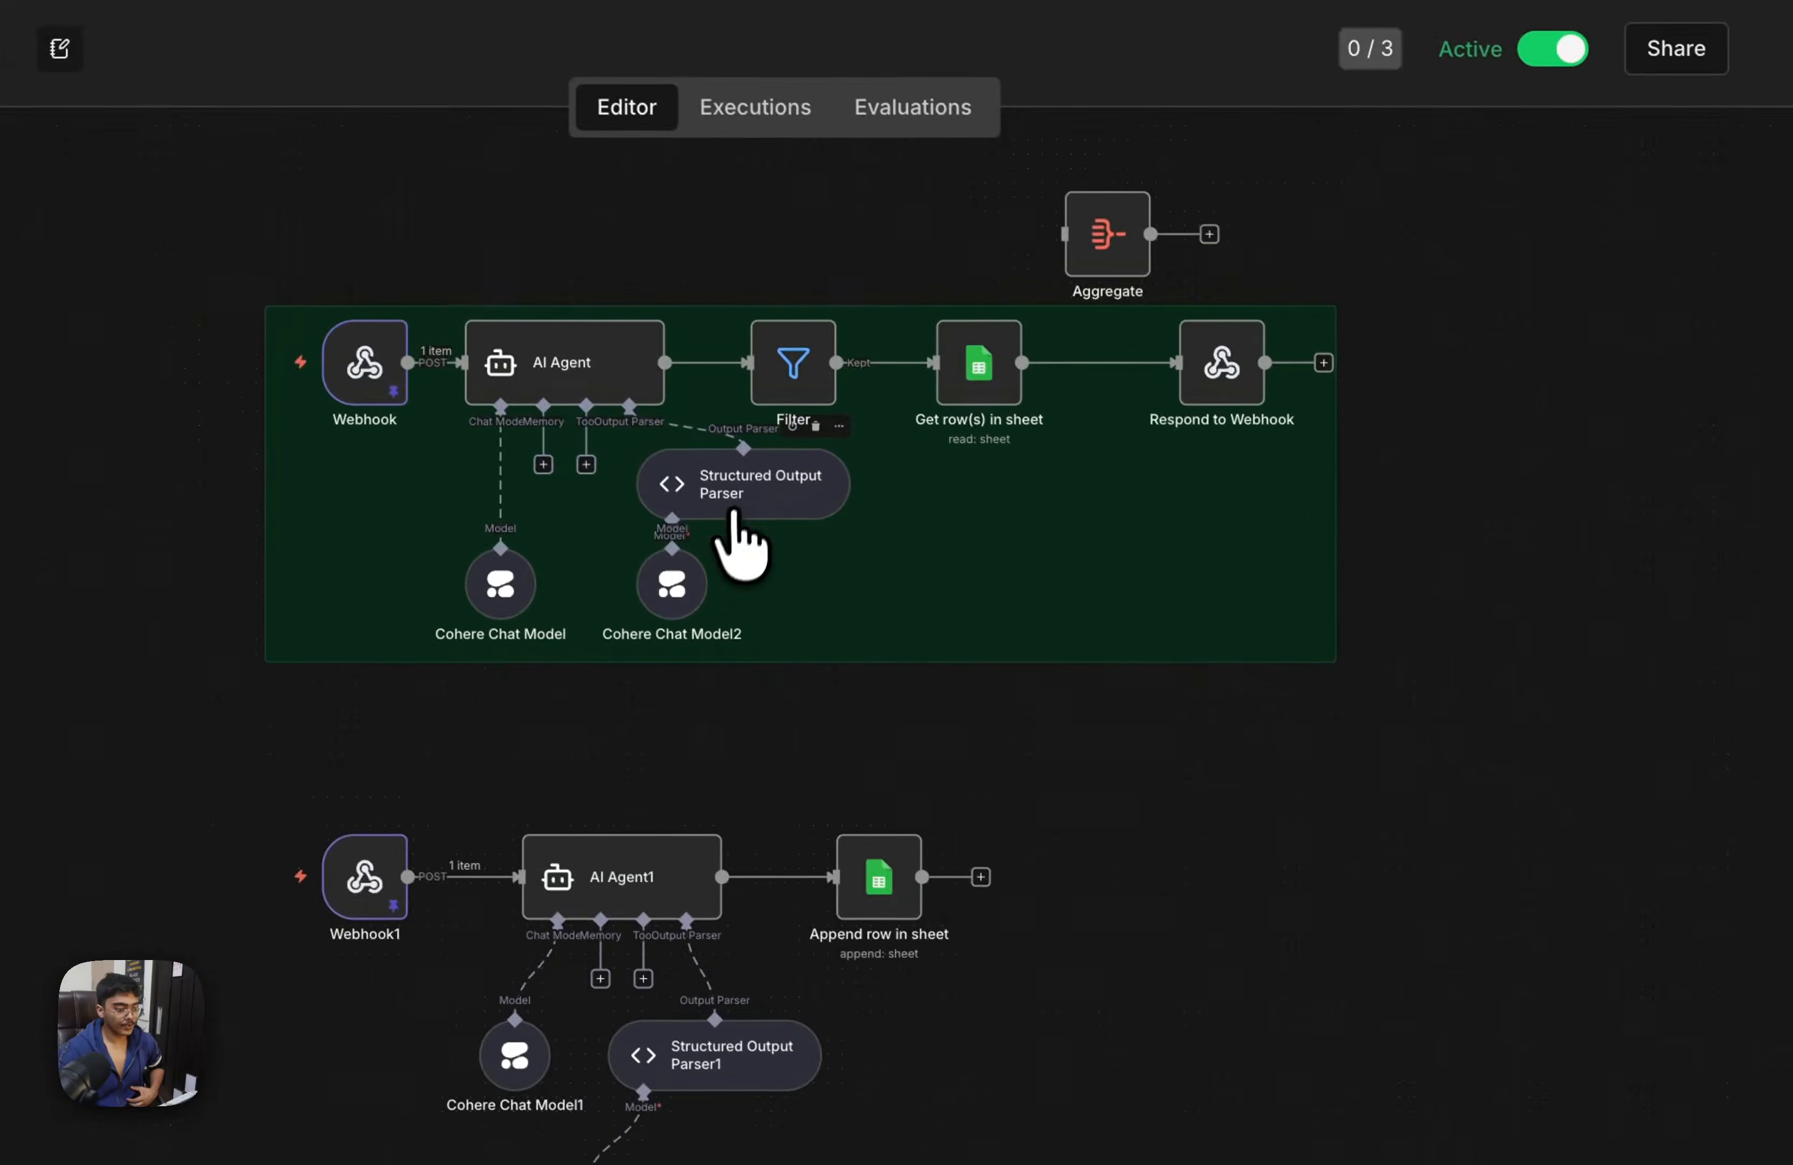
scroll(736, 517, "right", 1)
left_click_drag(1599, 160, 422, 1000)
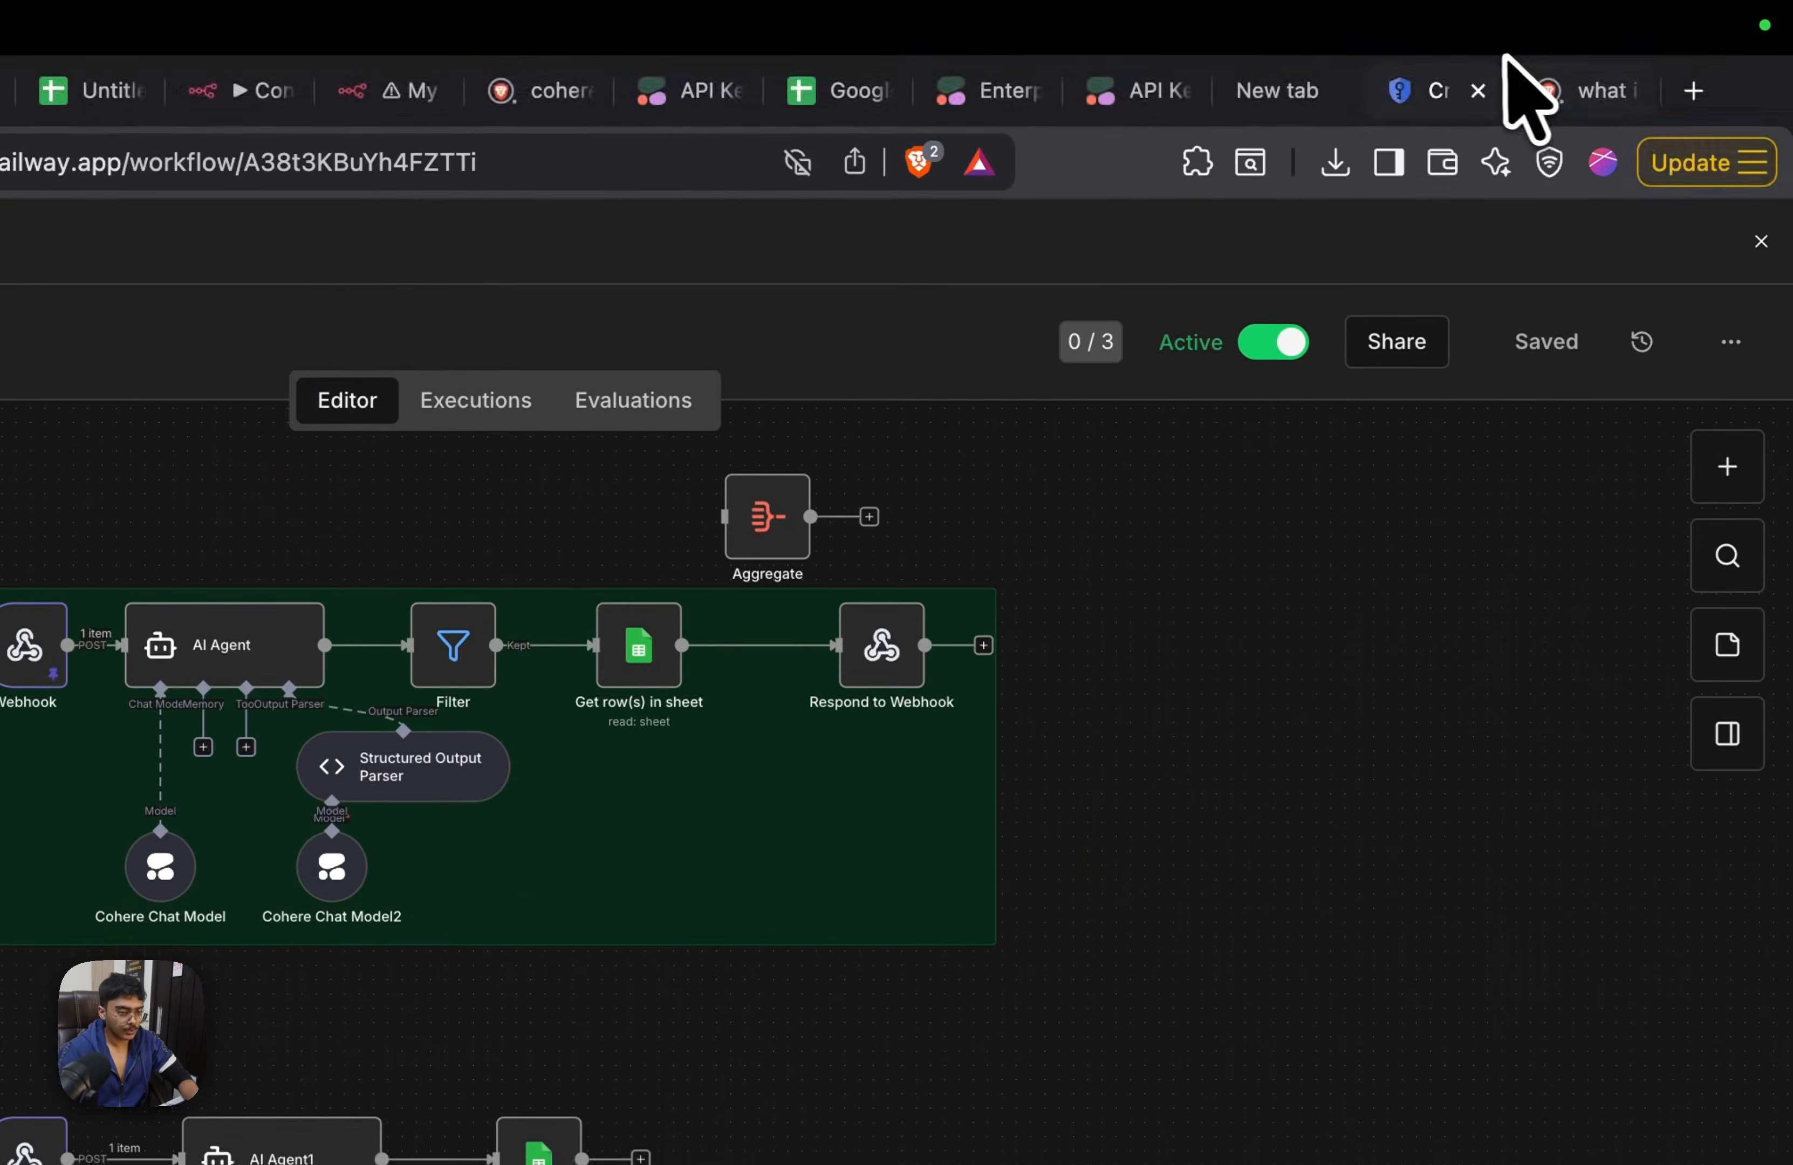
left_click(1558, 93)
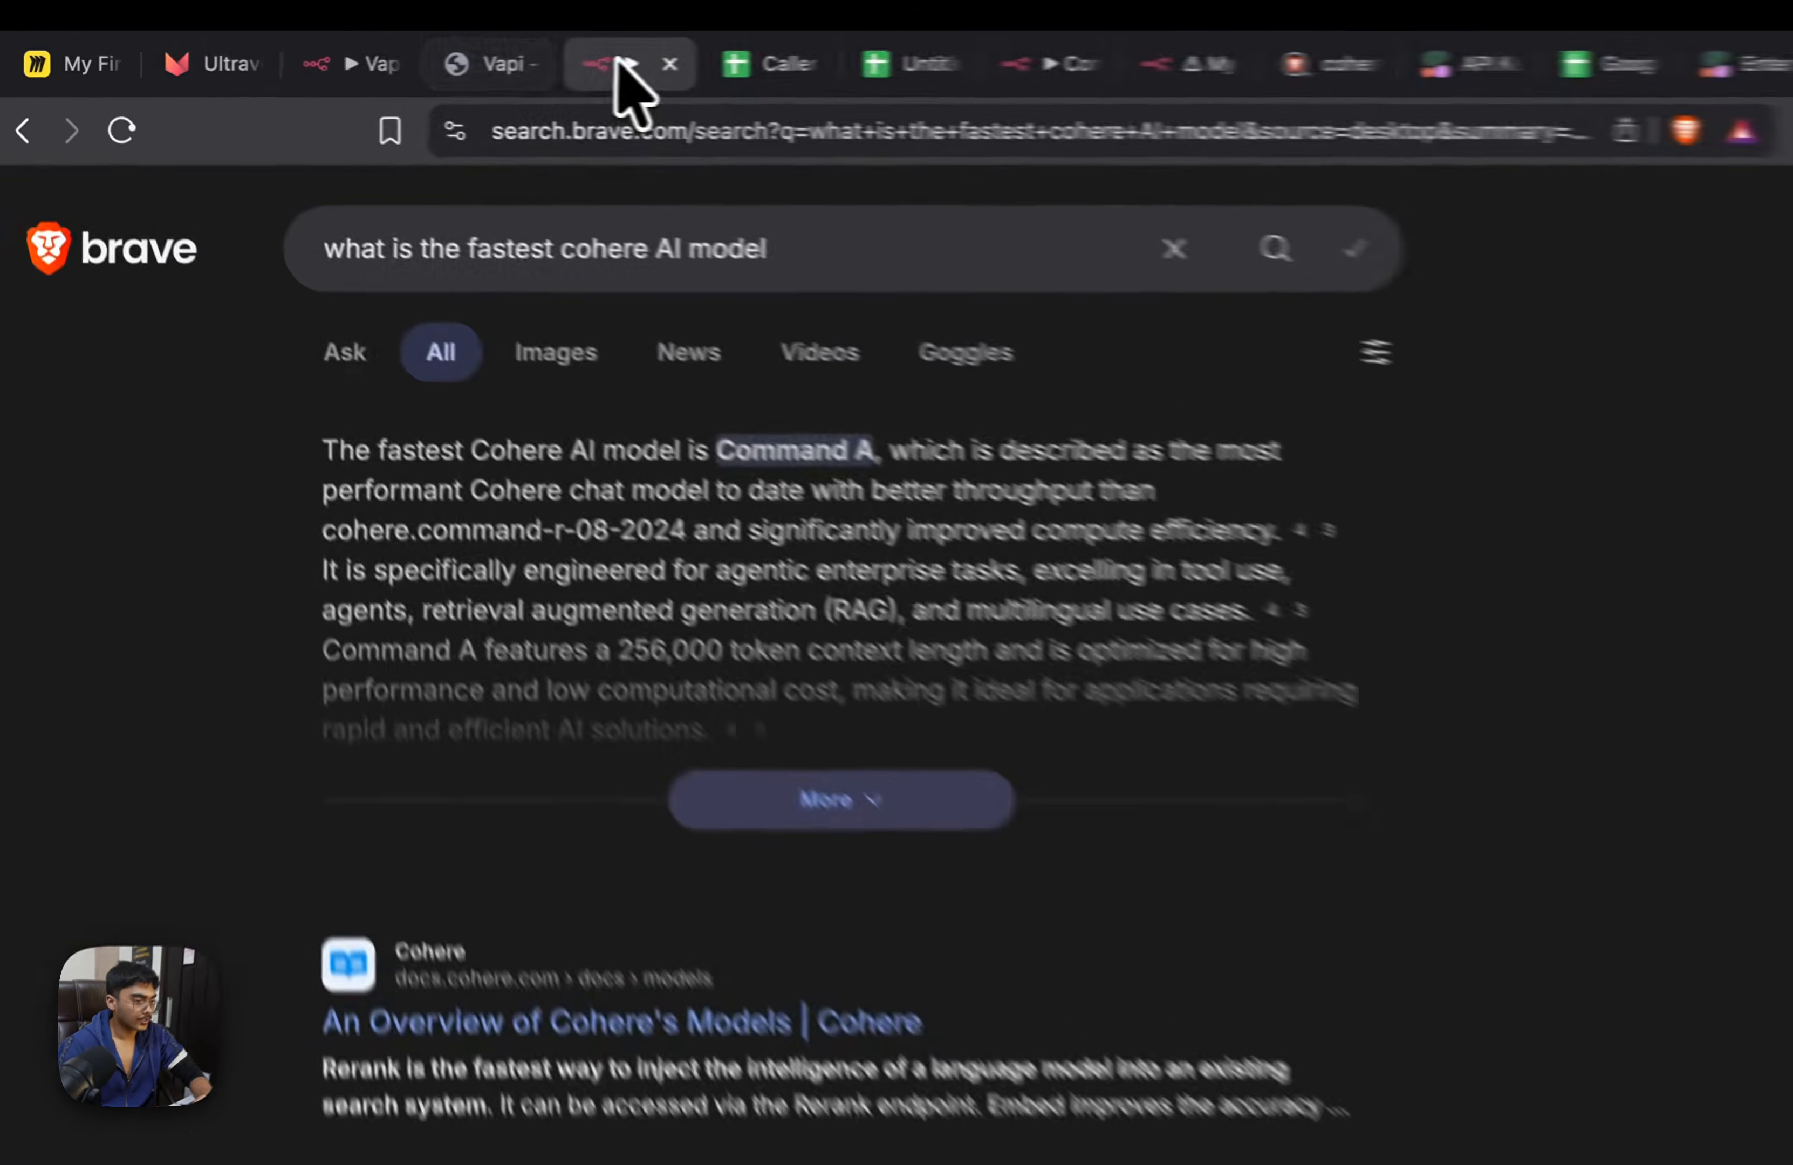
Set the model of Cohere Chat Model2 in the Context Tool workflow to command-r7b-12-2024 and save the workflow
left_click(465, 62)
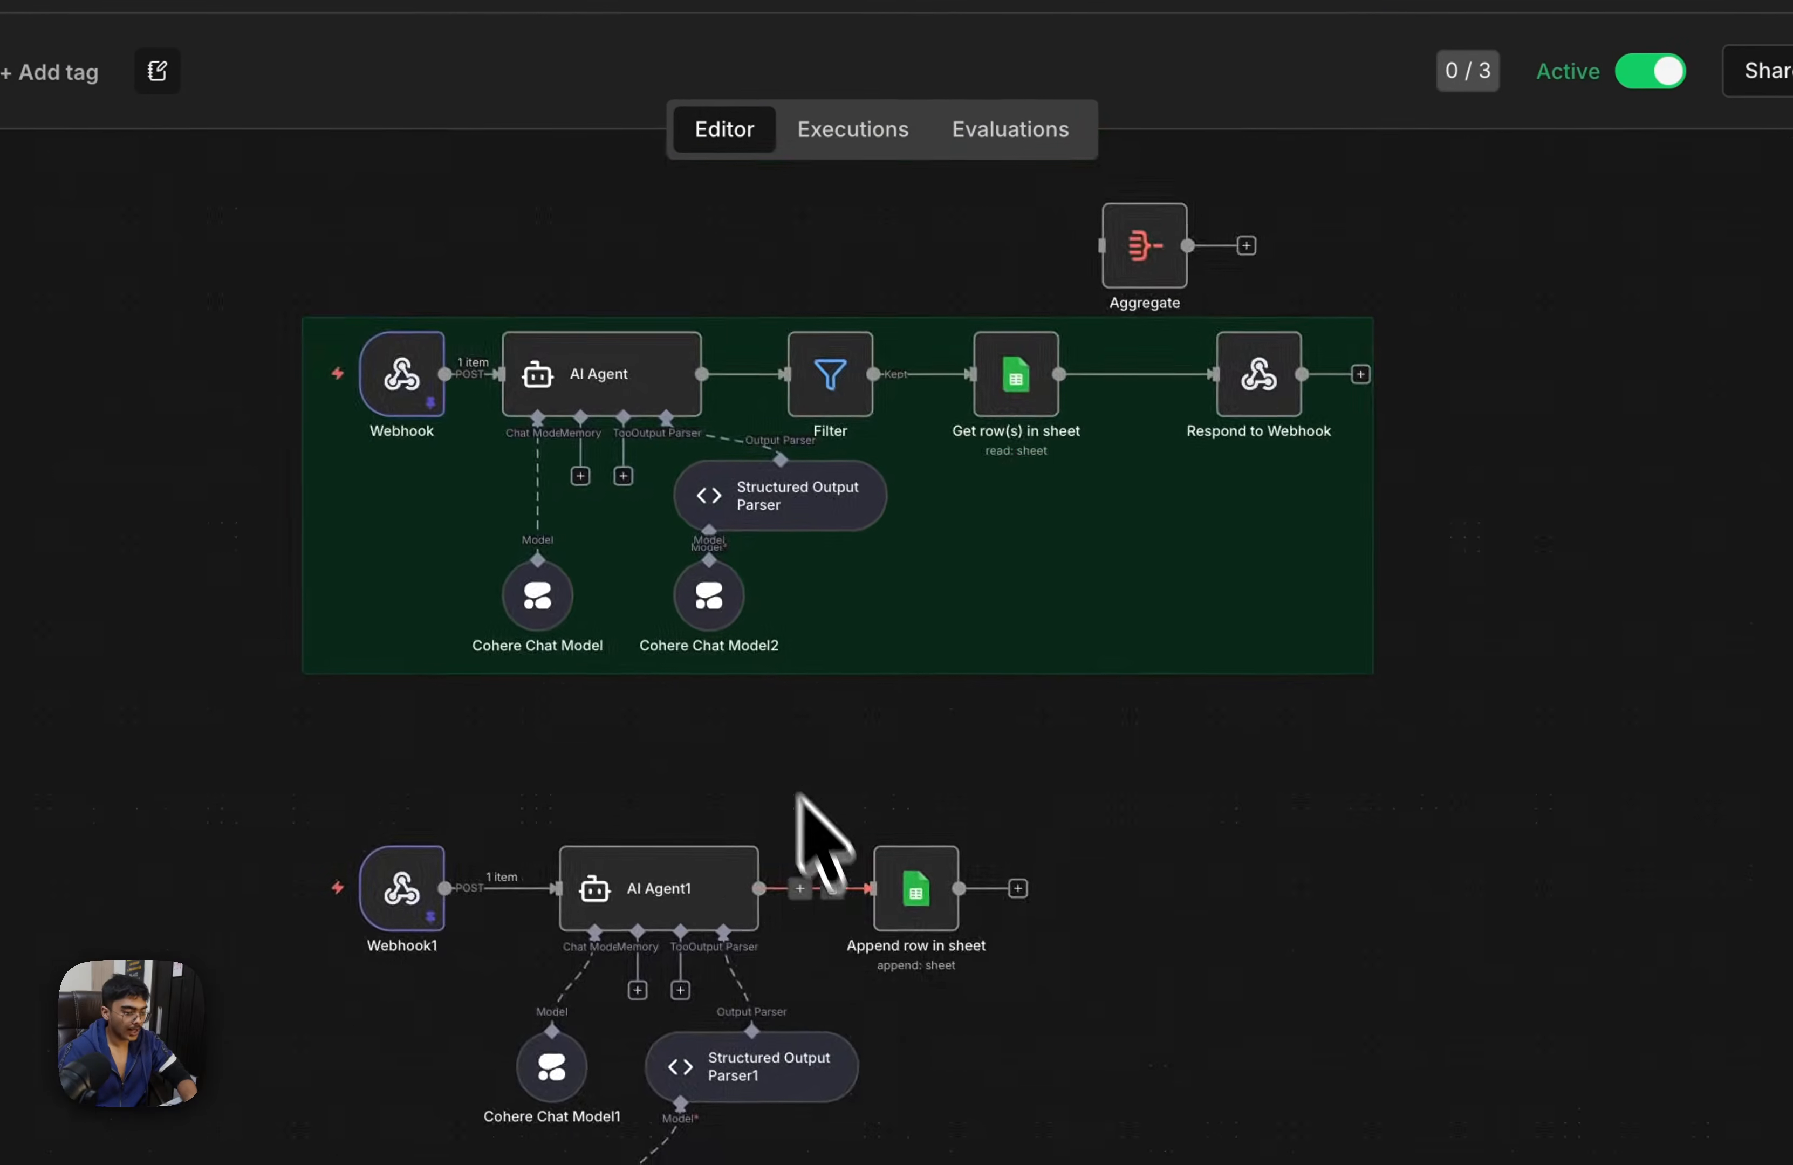
scroll(708, 584, "up", 3)
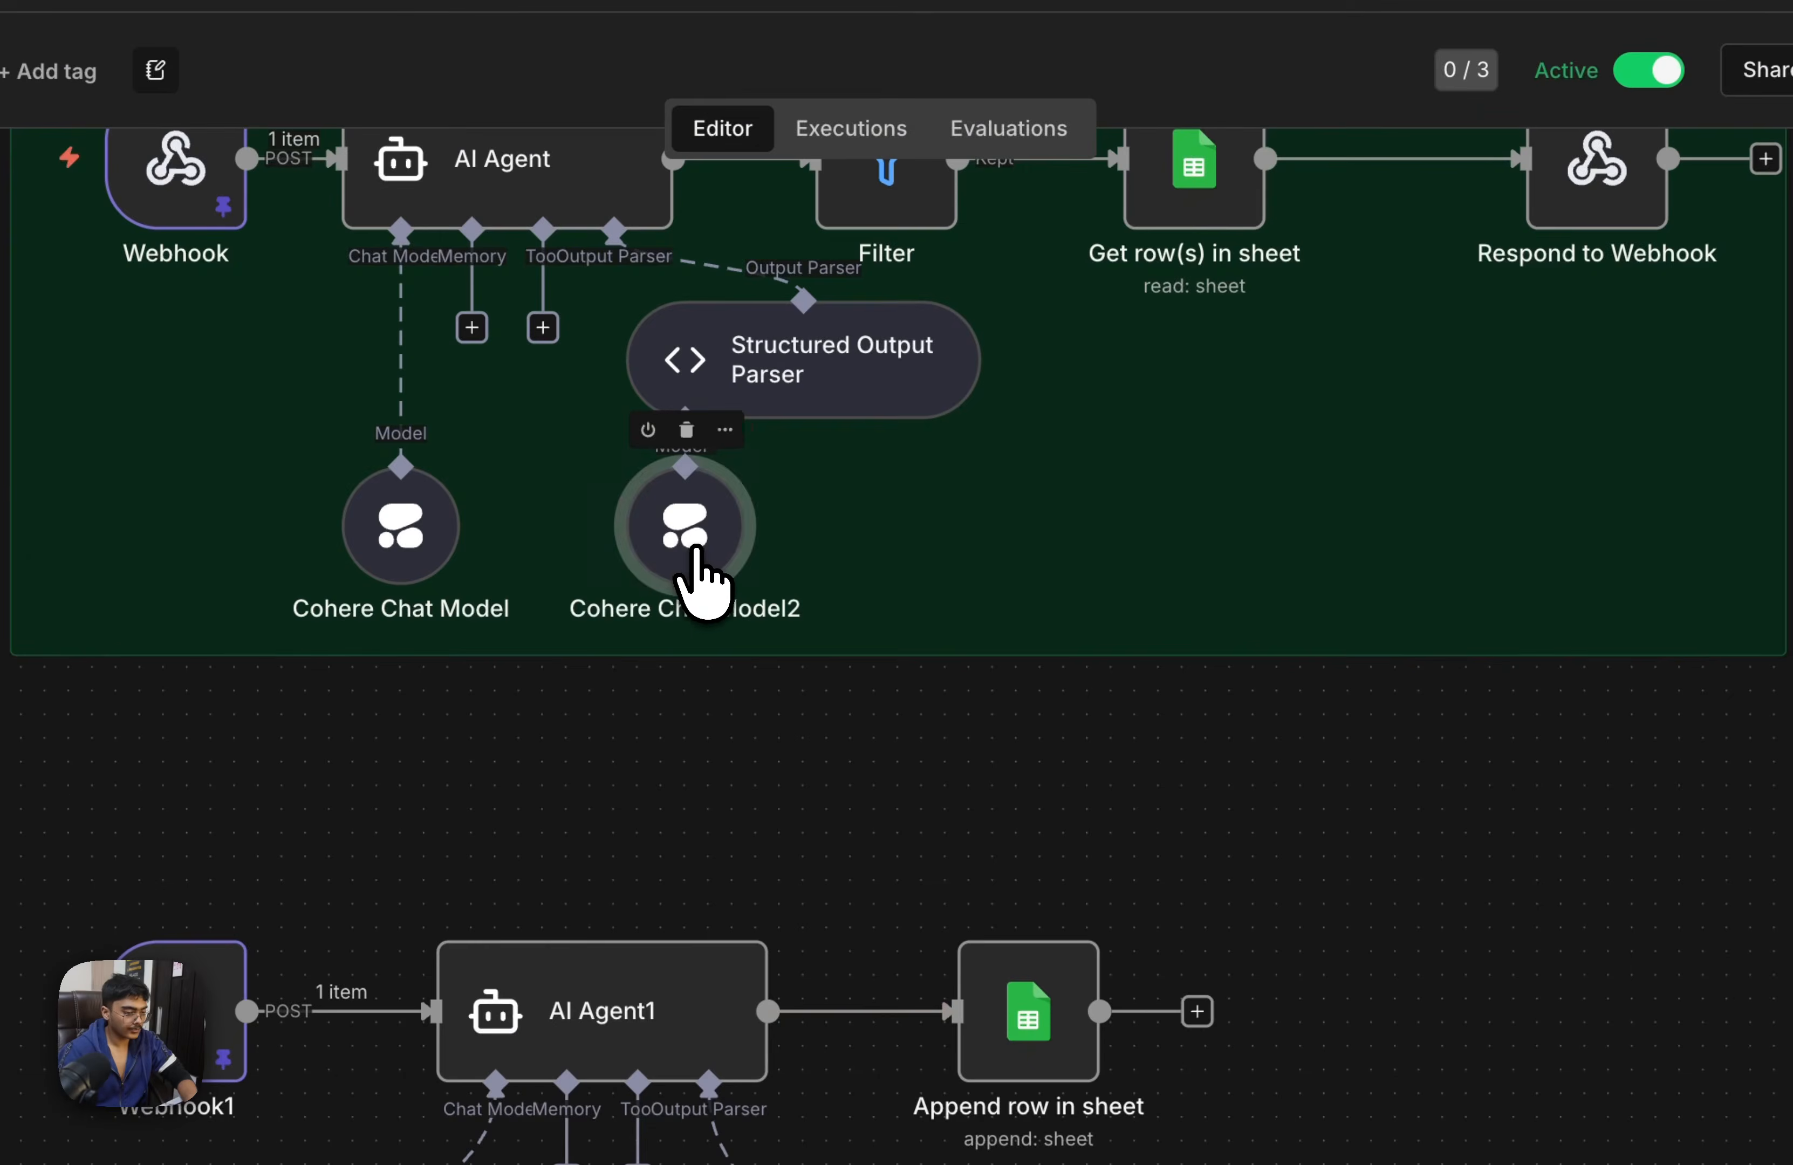
double_click(708, 584)
left_click(812, 321)
scroll(765, 652, "down", 3)
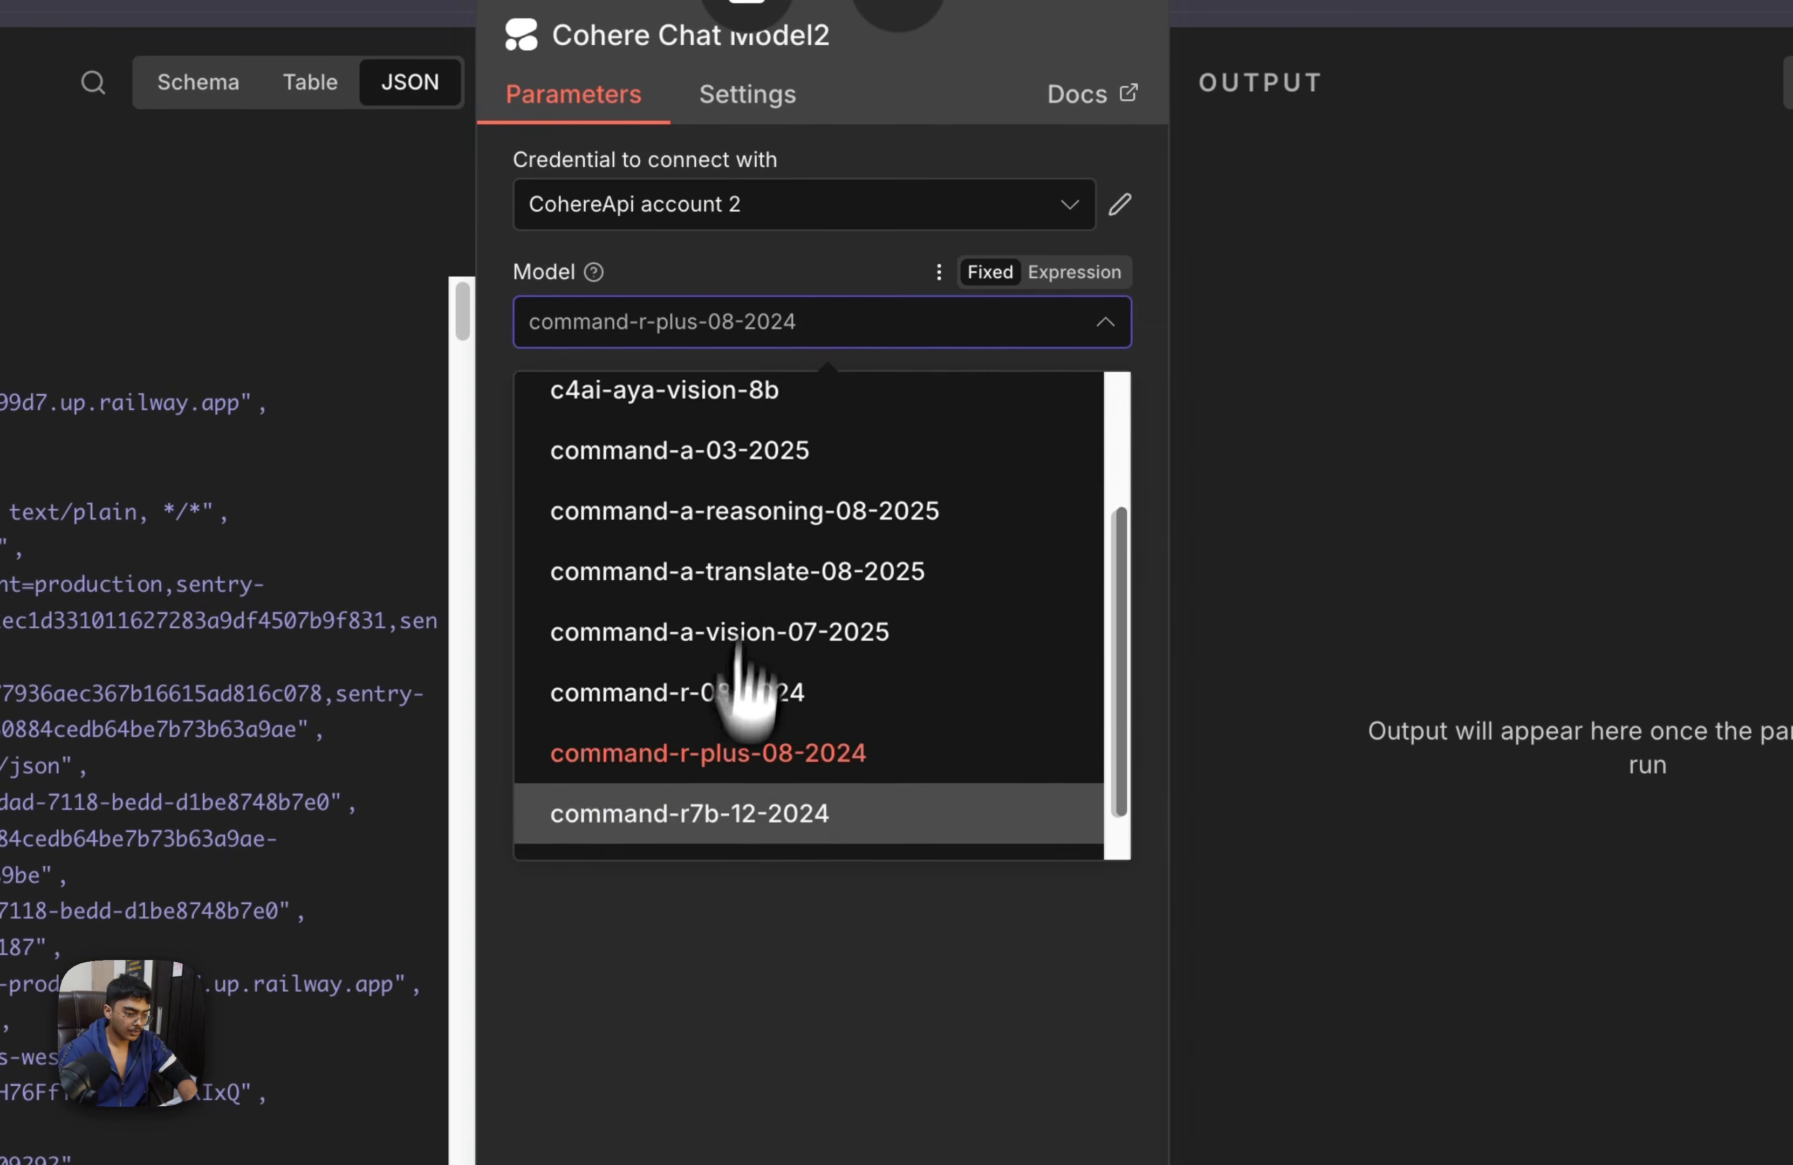
left_click(857, 770)
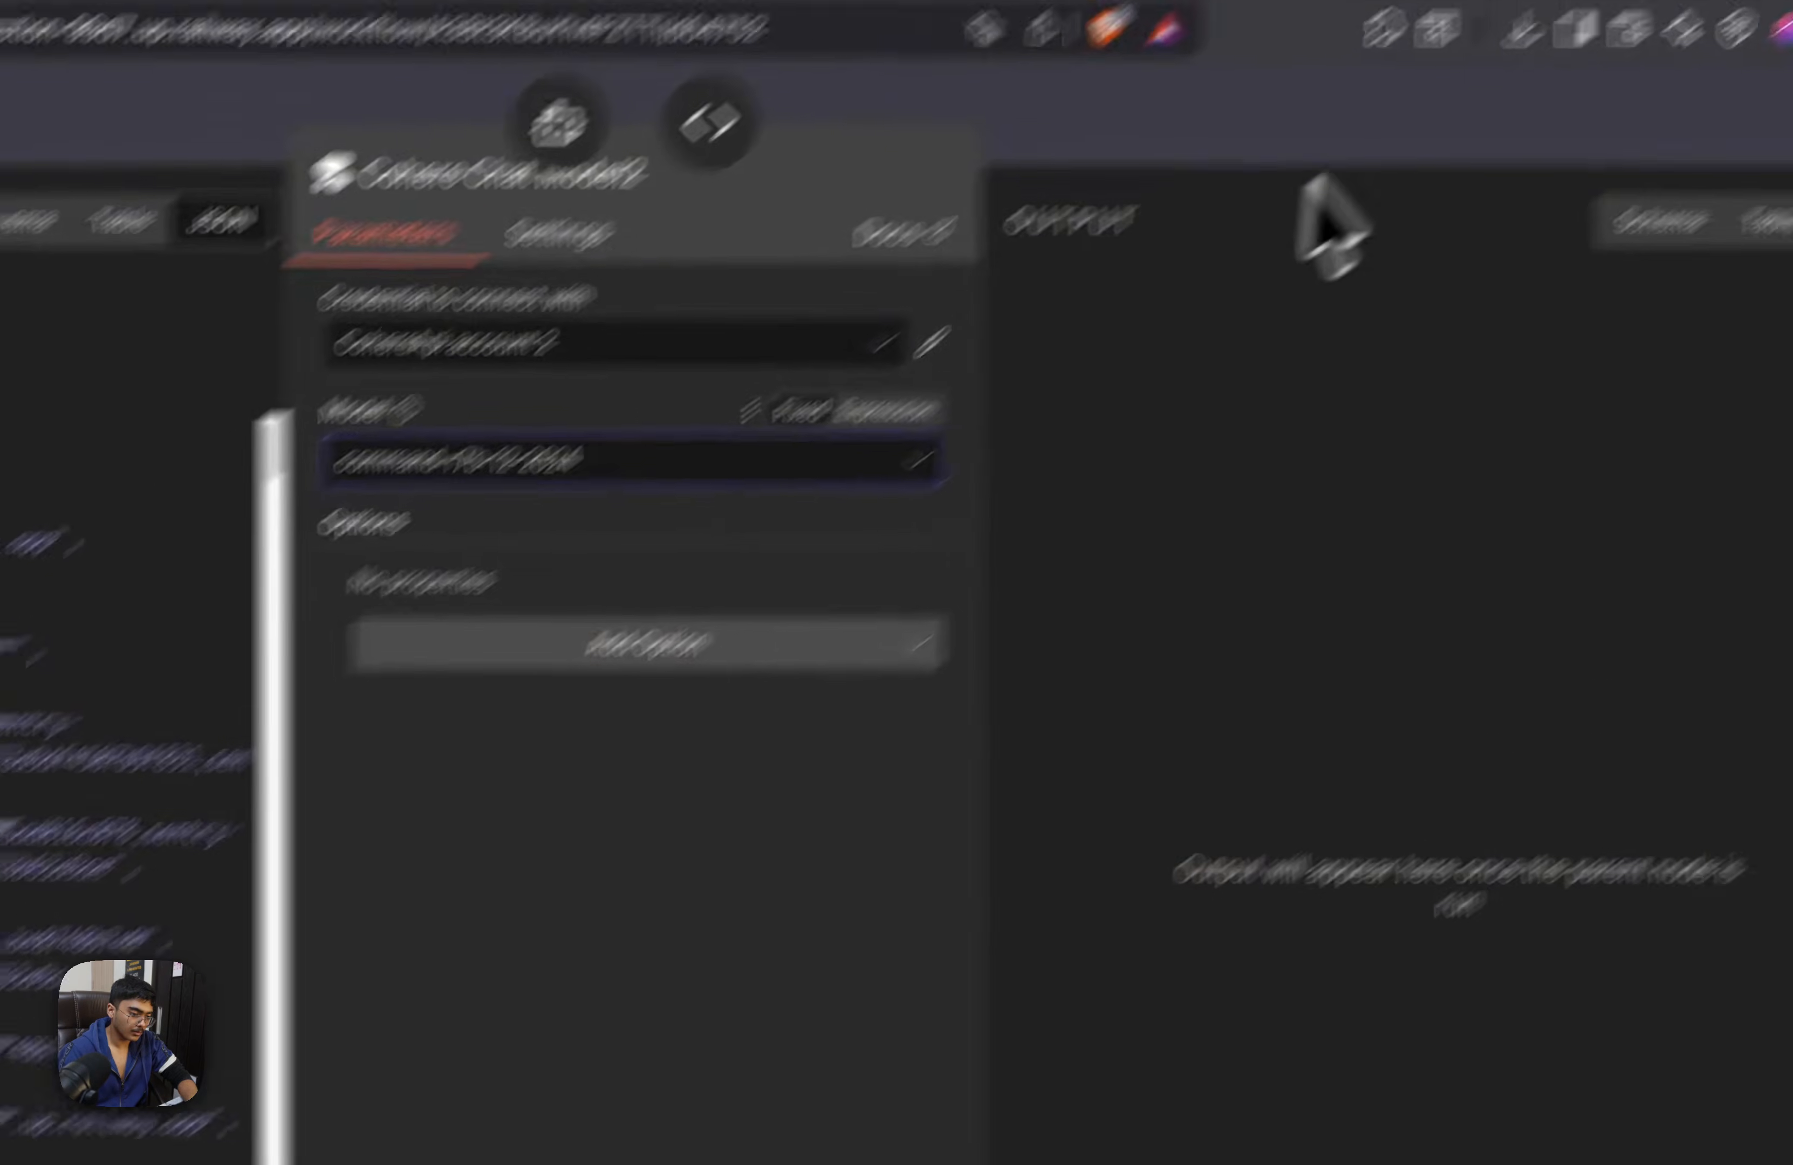
left_click(1513, 13)
left_click(1555, 330)
Set the model of the AI Agent's Cohere Chat Model to command-r7b-12-2024 and save the workflow
double_click(25, 795)
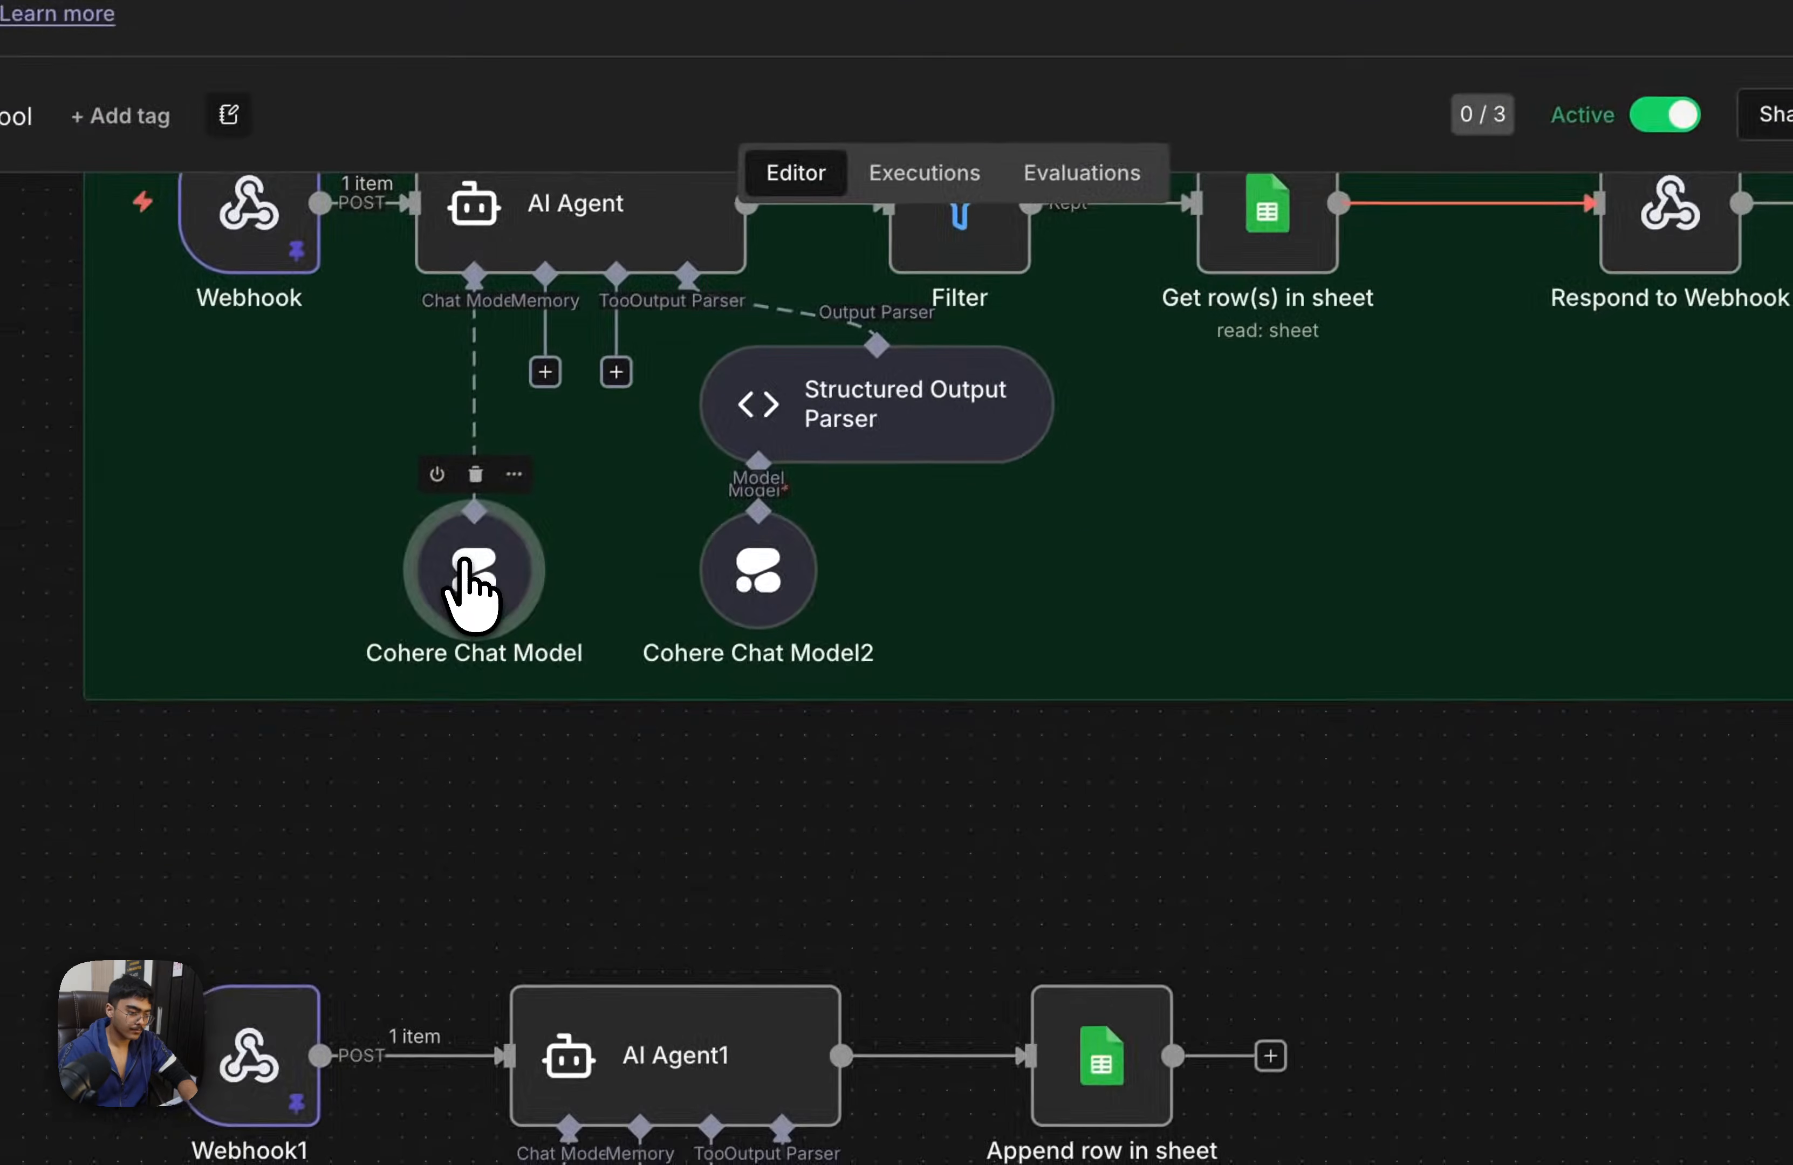
left_click(864, 355)
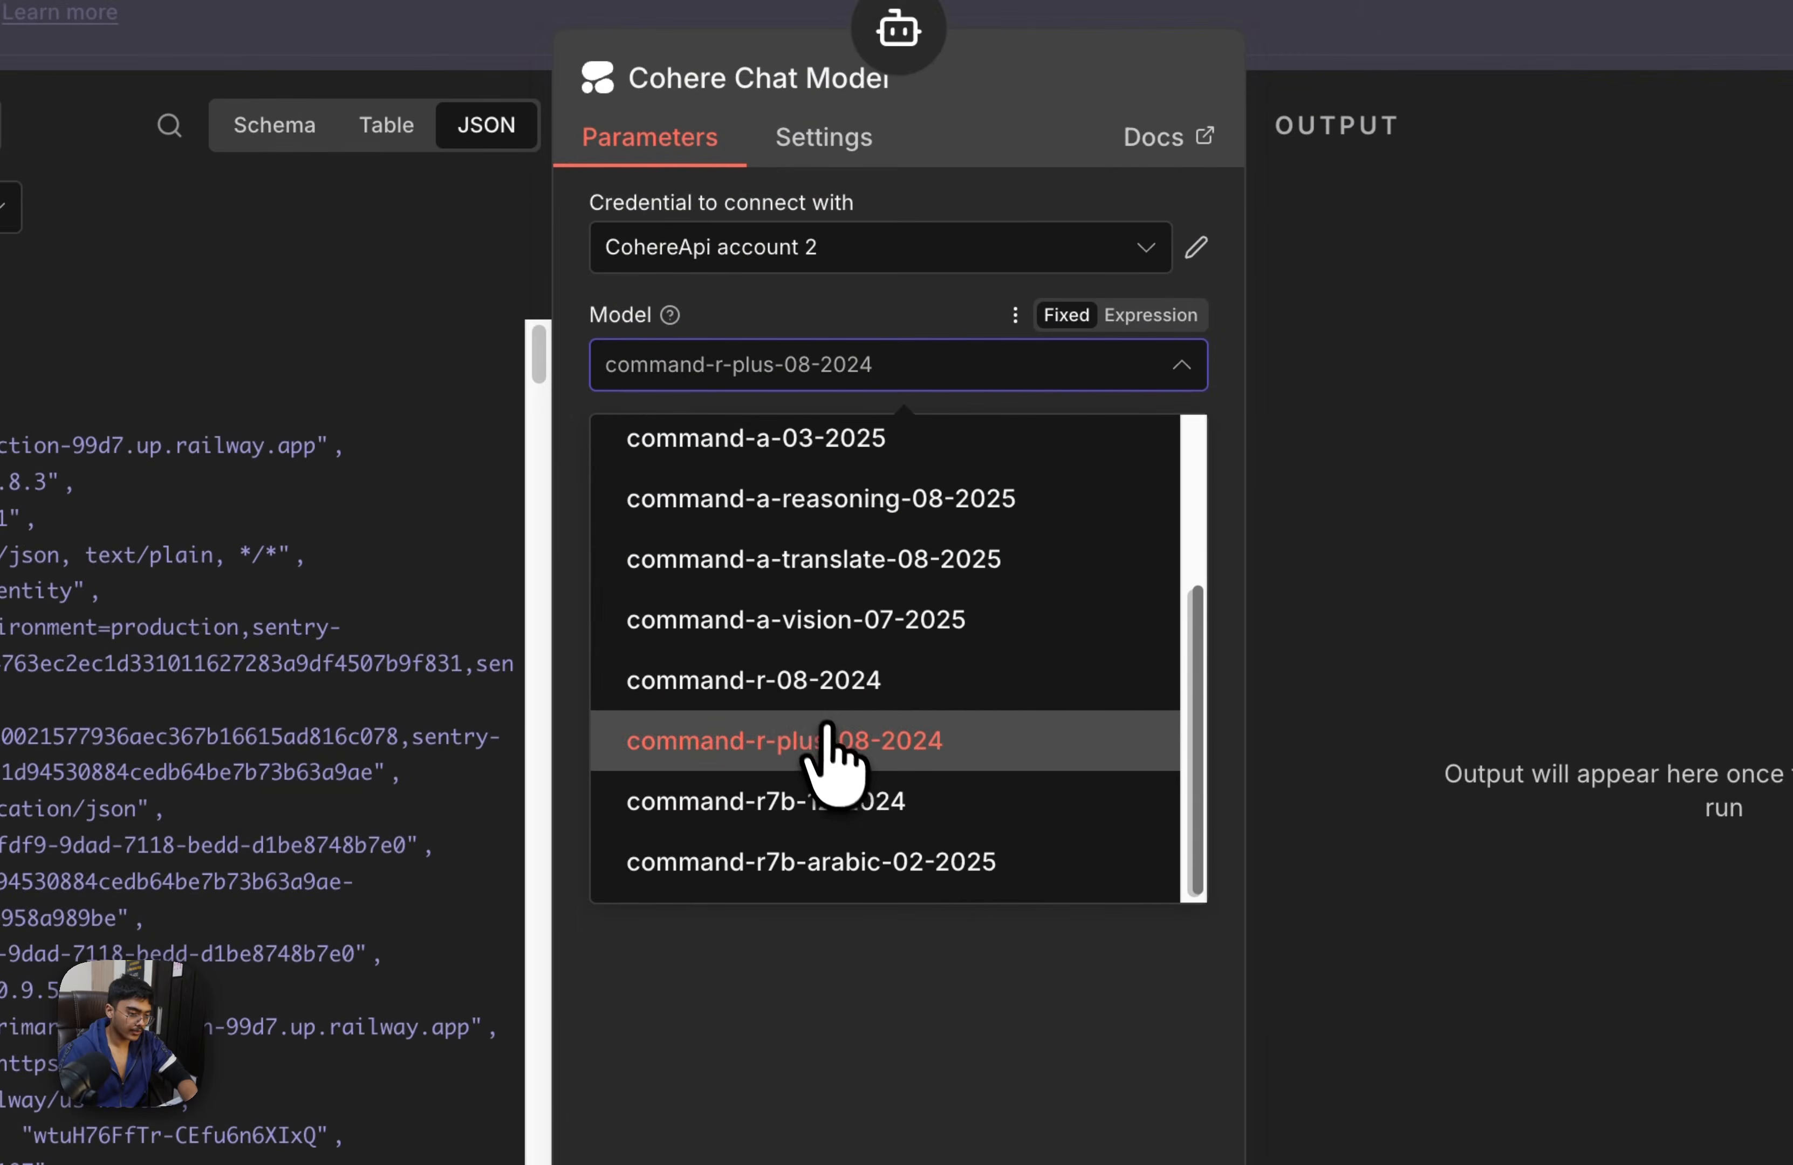
left_click(832, 811)
key("Escape")
left_click(1520, 338)
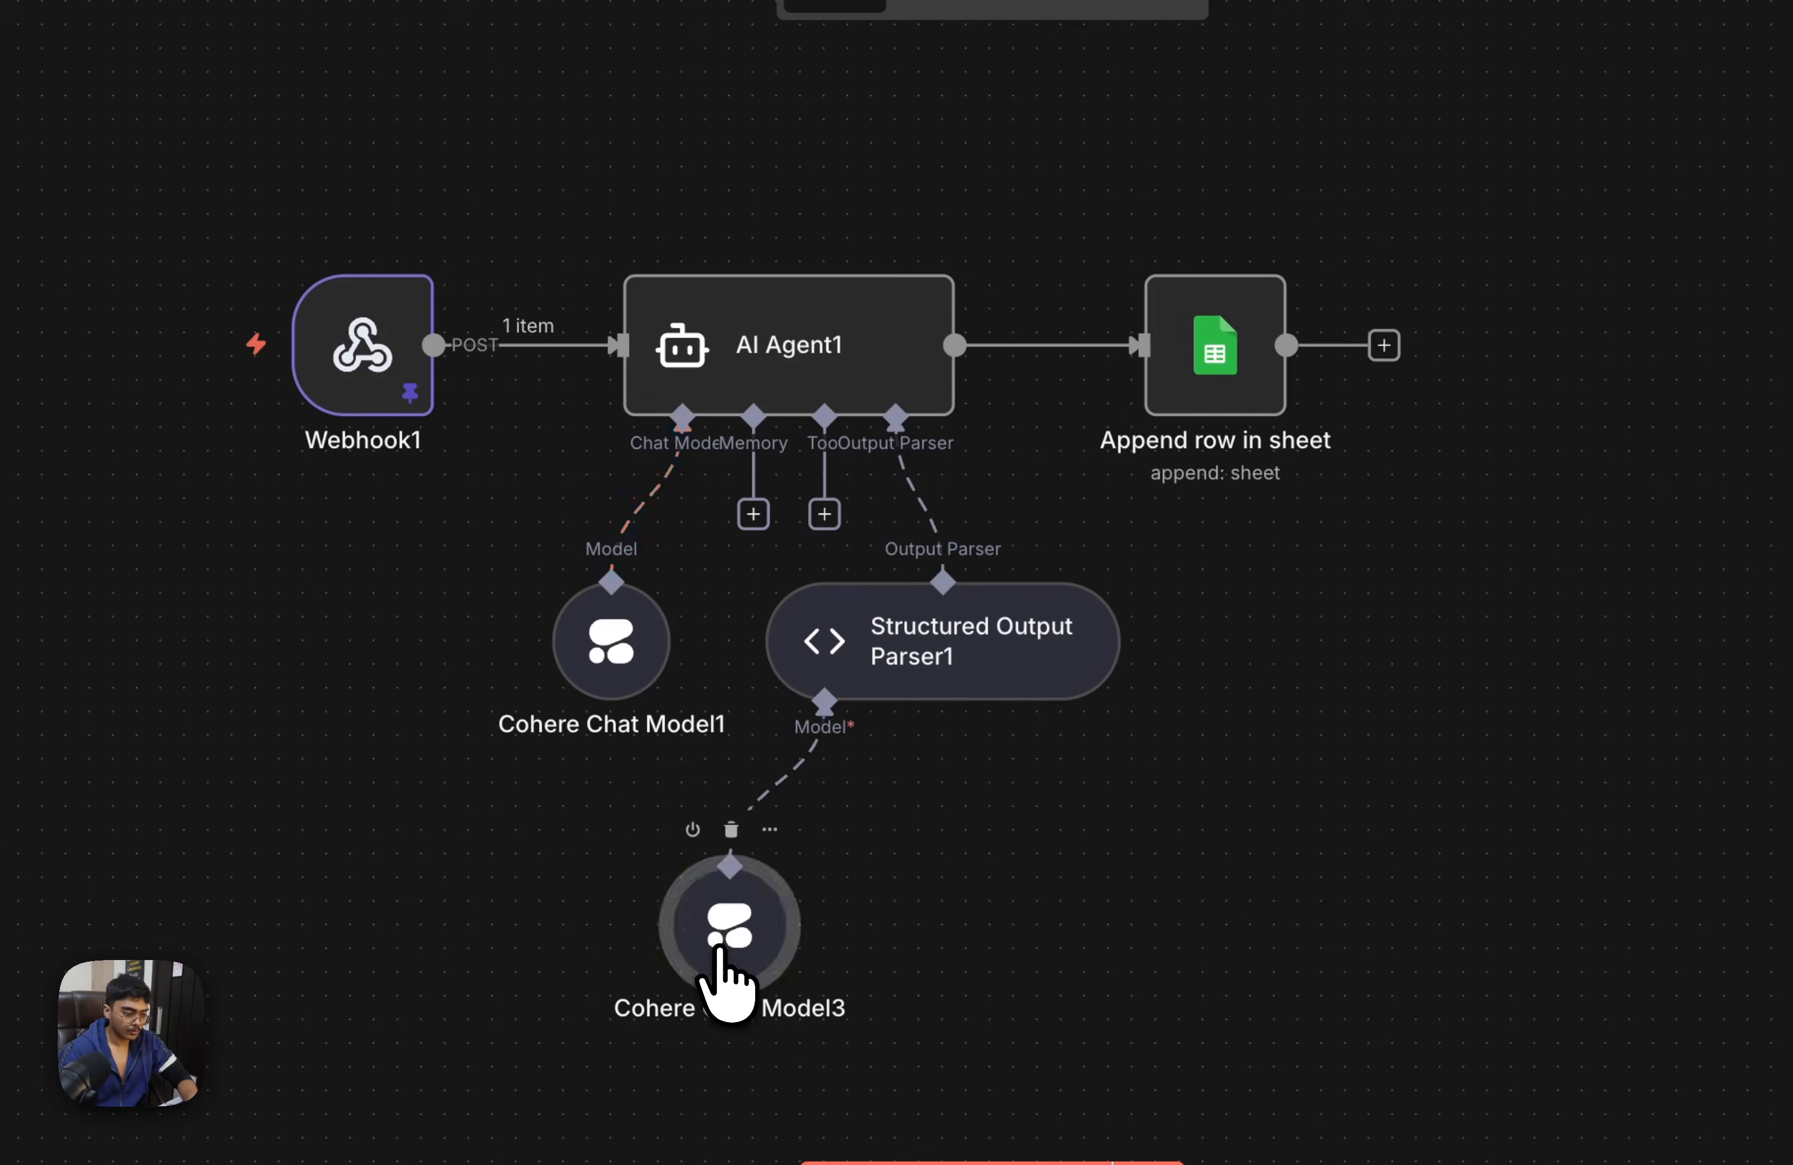
Set the model of Cohere Chat Model3 under Structured Output Parser1 to command-r7b-12-2024
double_click(703, 1017)
left_click(900, 181)
scroll(890, 590, "down", 3)
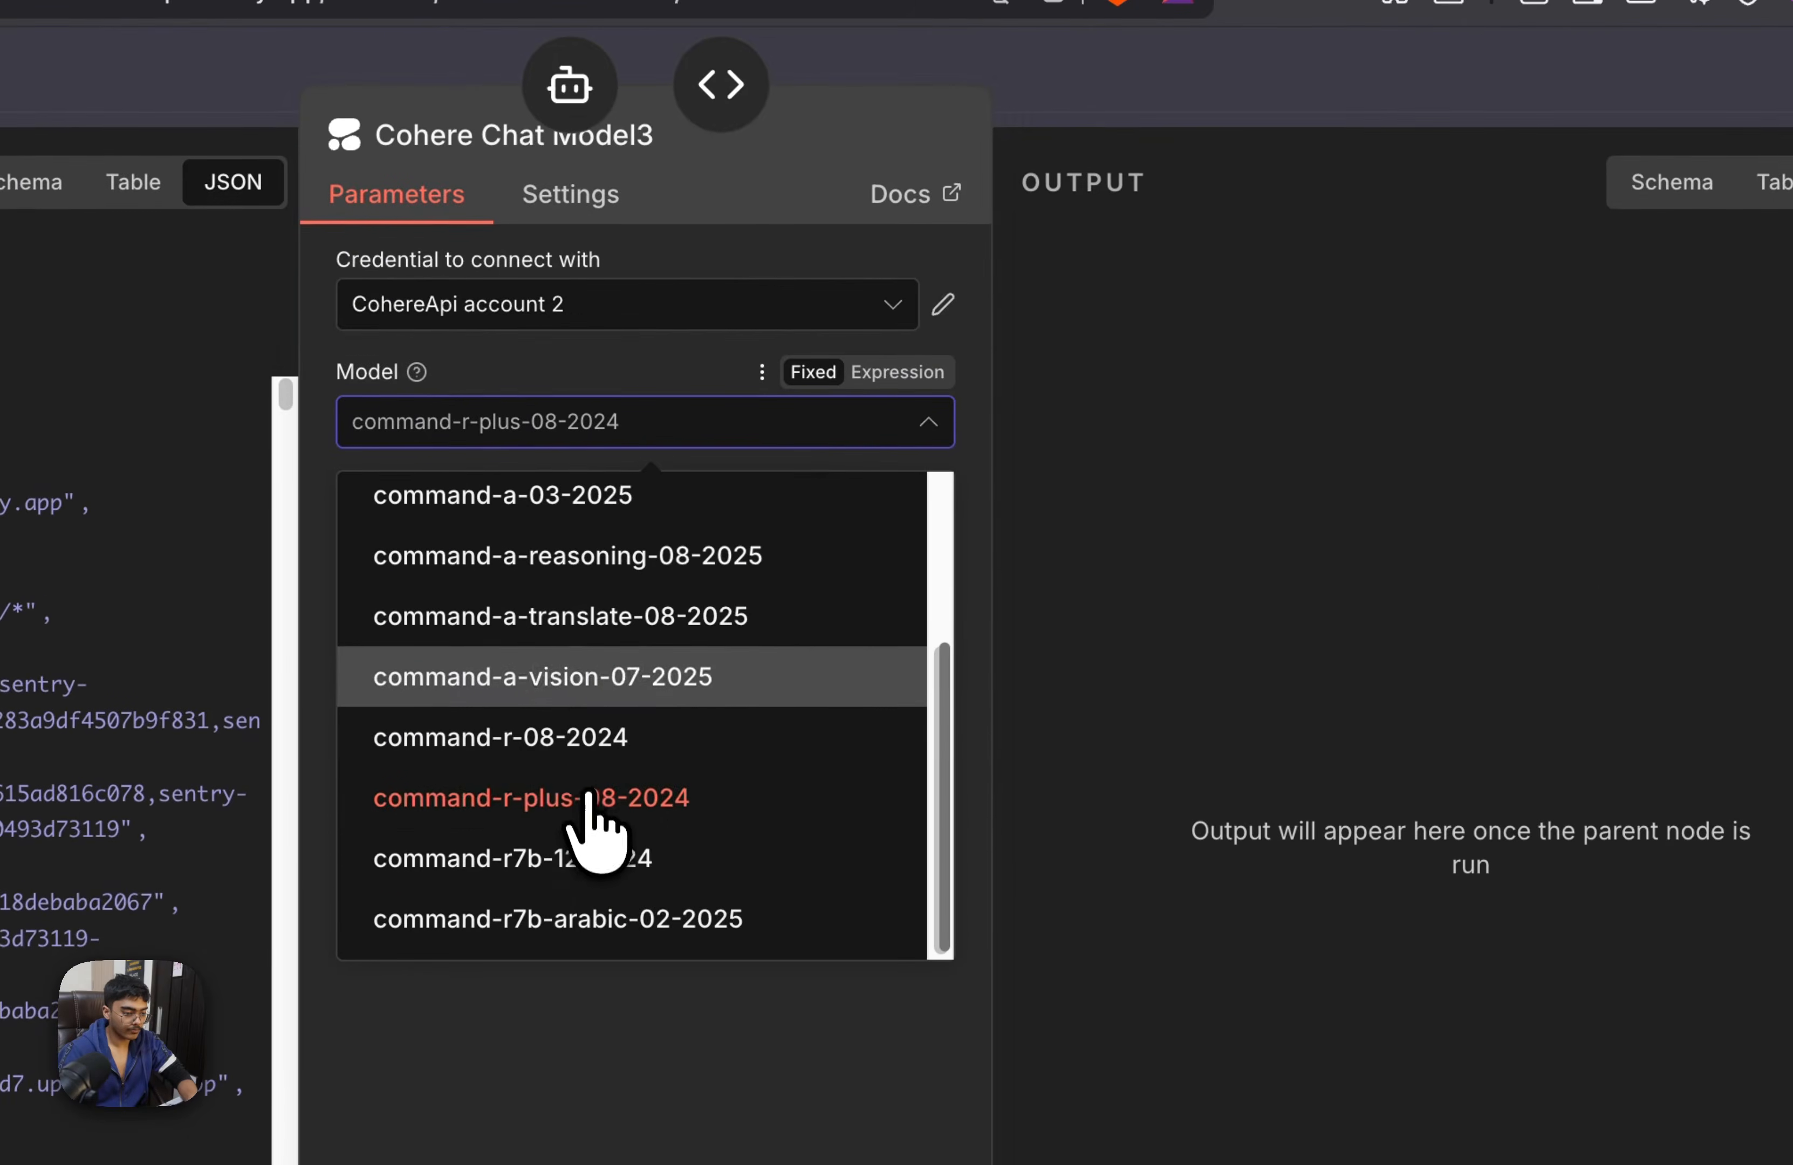
left_click(609, 863)
key("Escape")
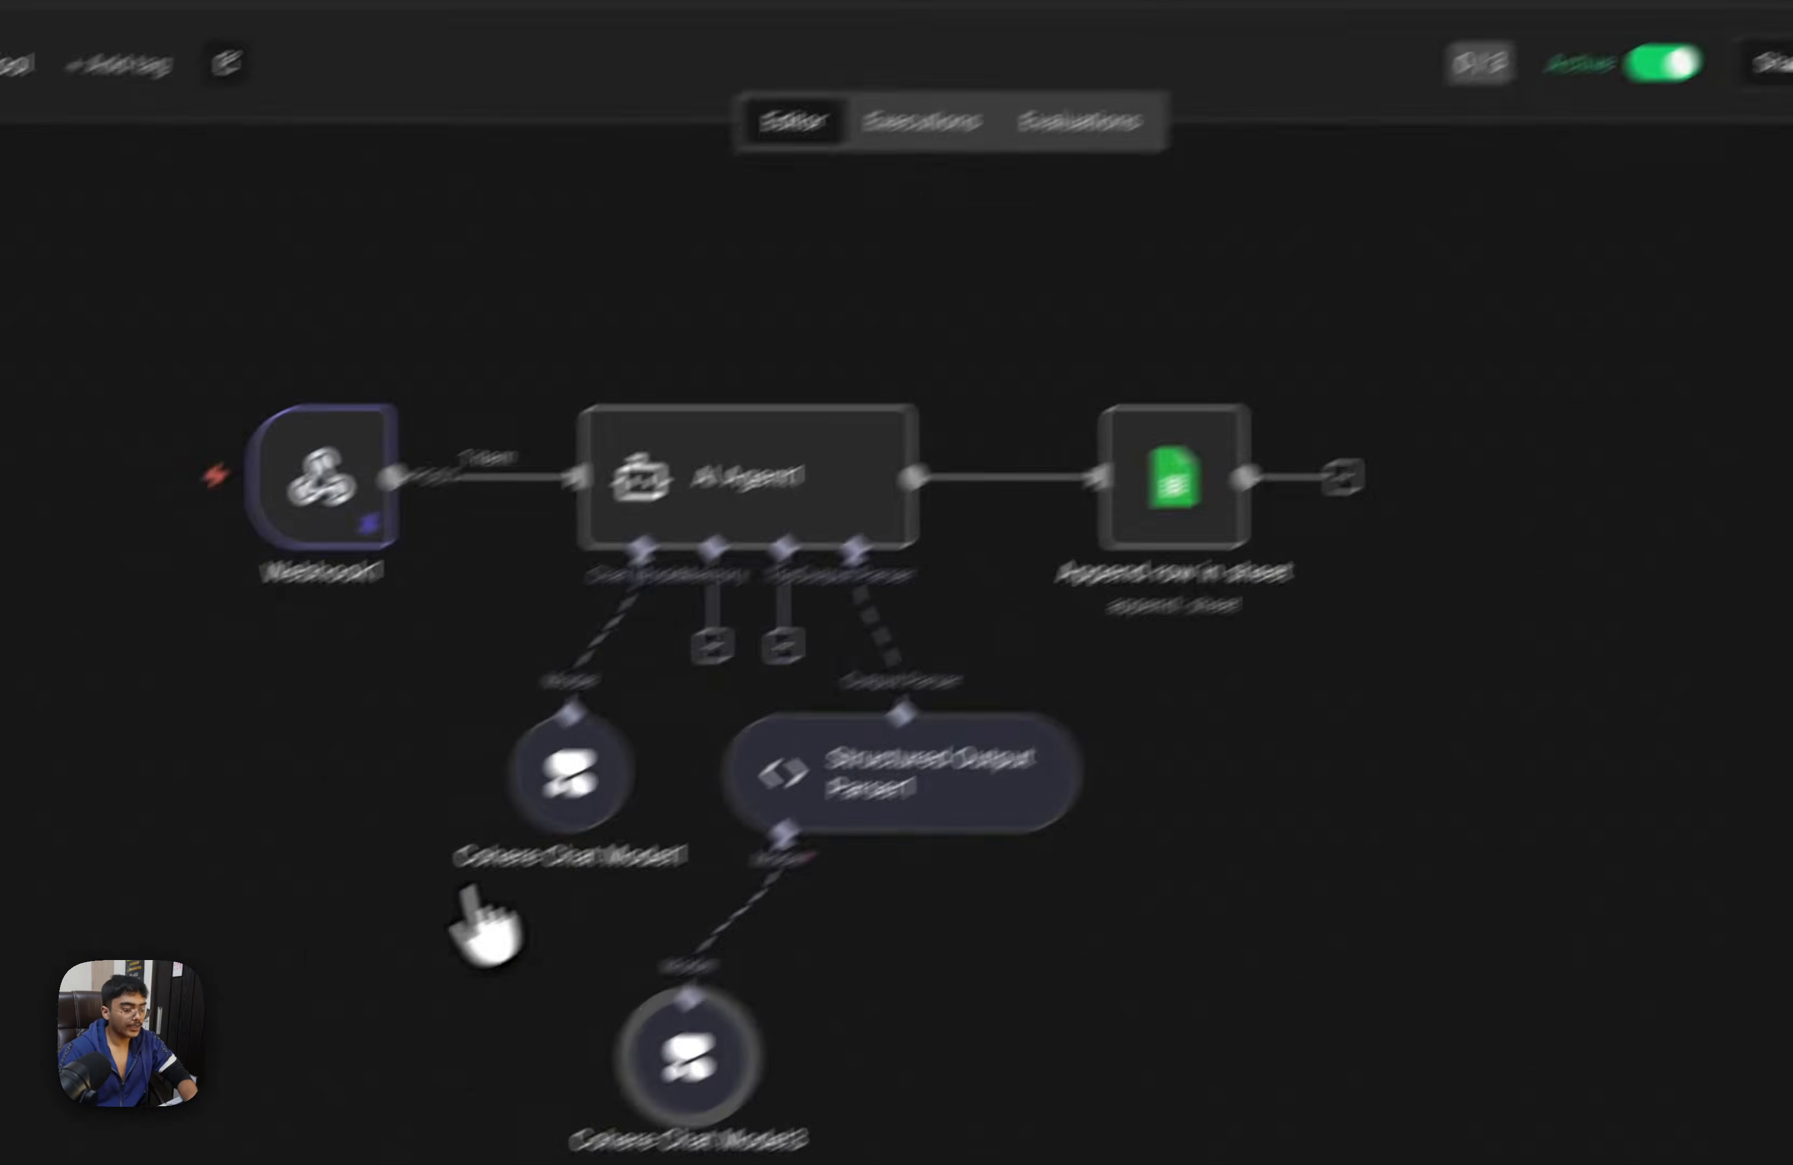
Set the model of AI Agent1's Cohere Chat Model1 to command-r7b-12-2024 and save the workflow
double_click(566, 804)
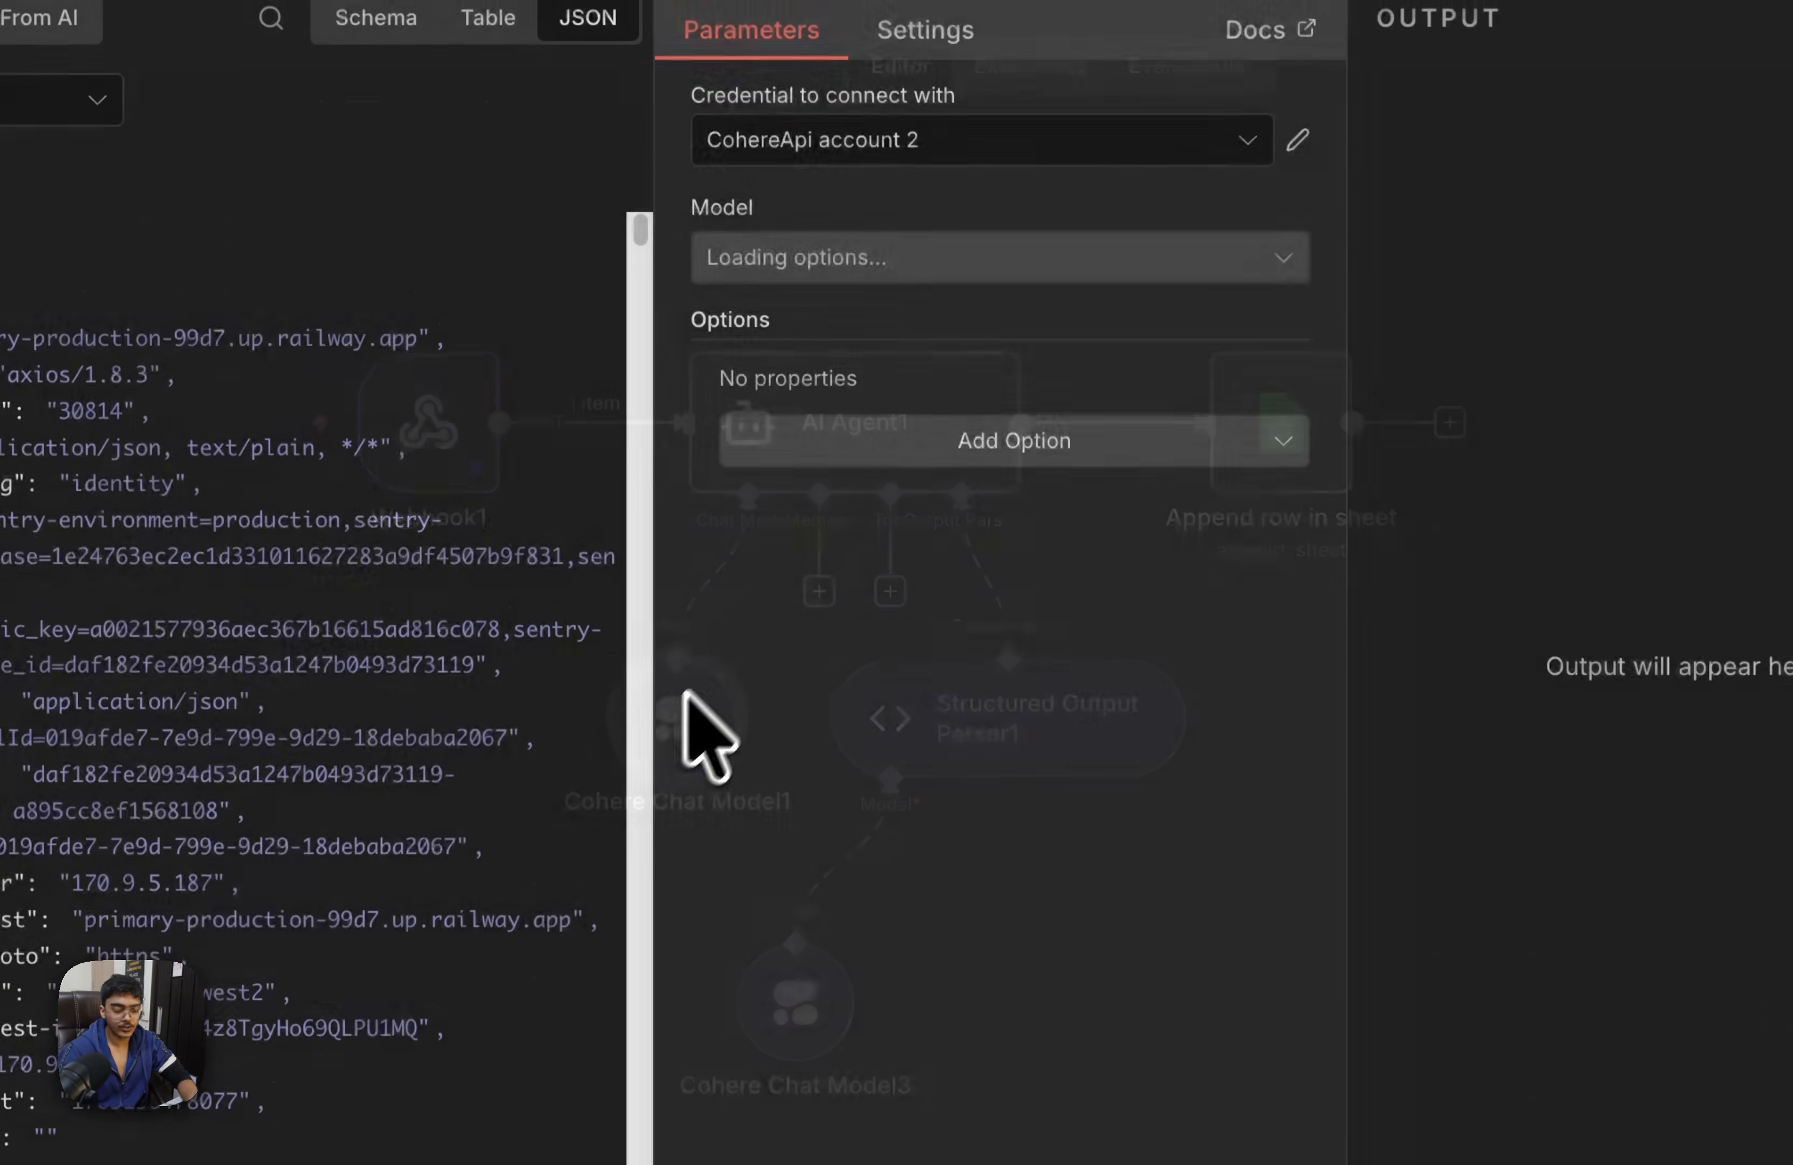
left_click(1097, 273)
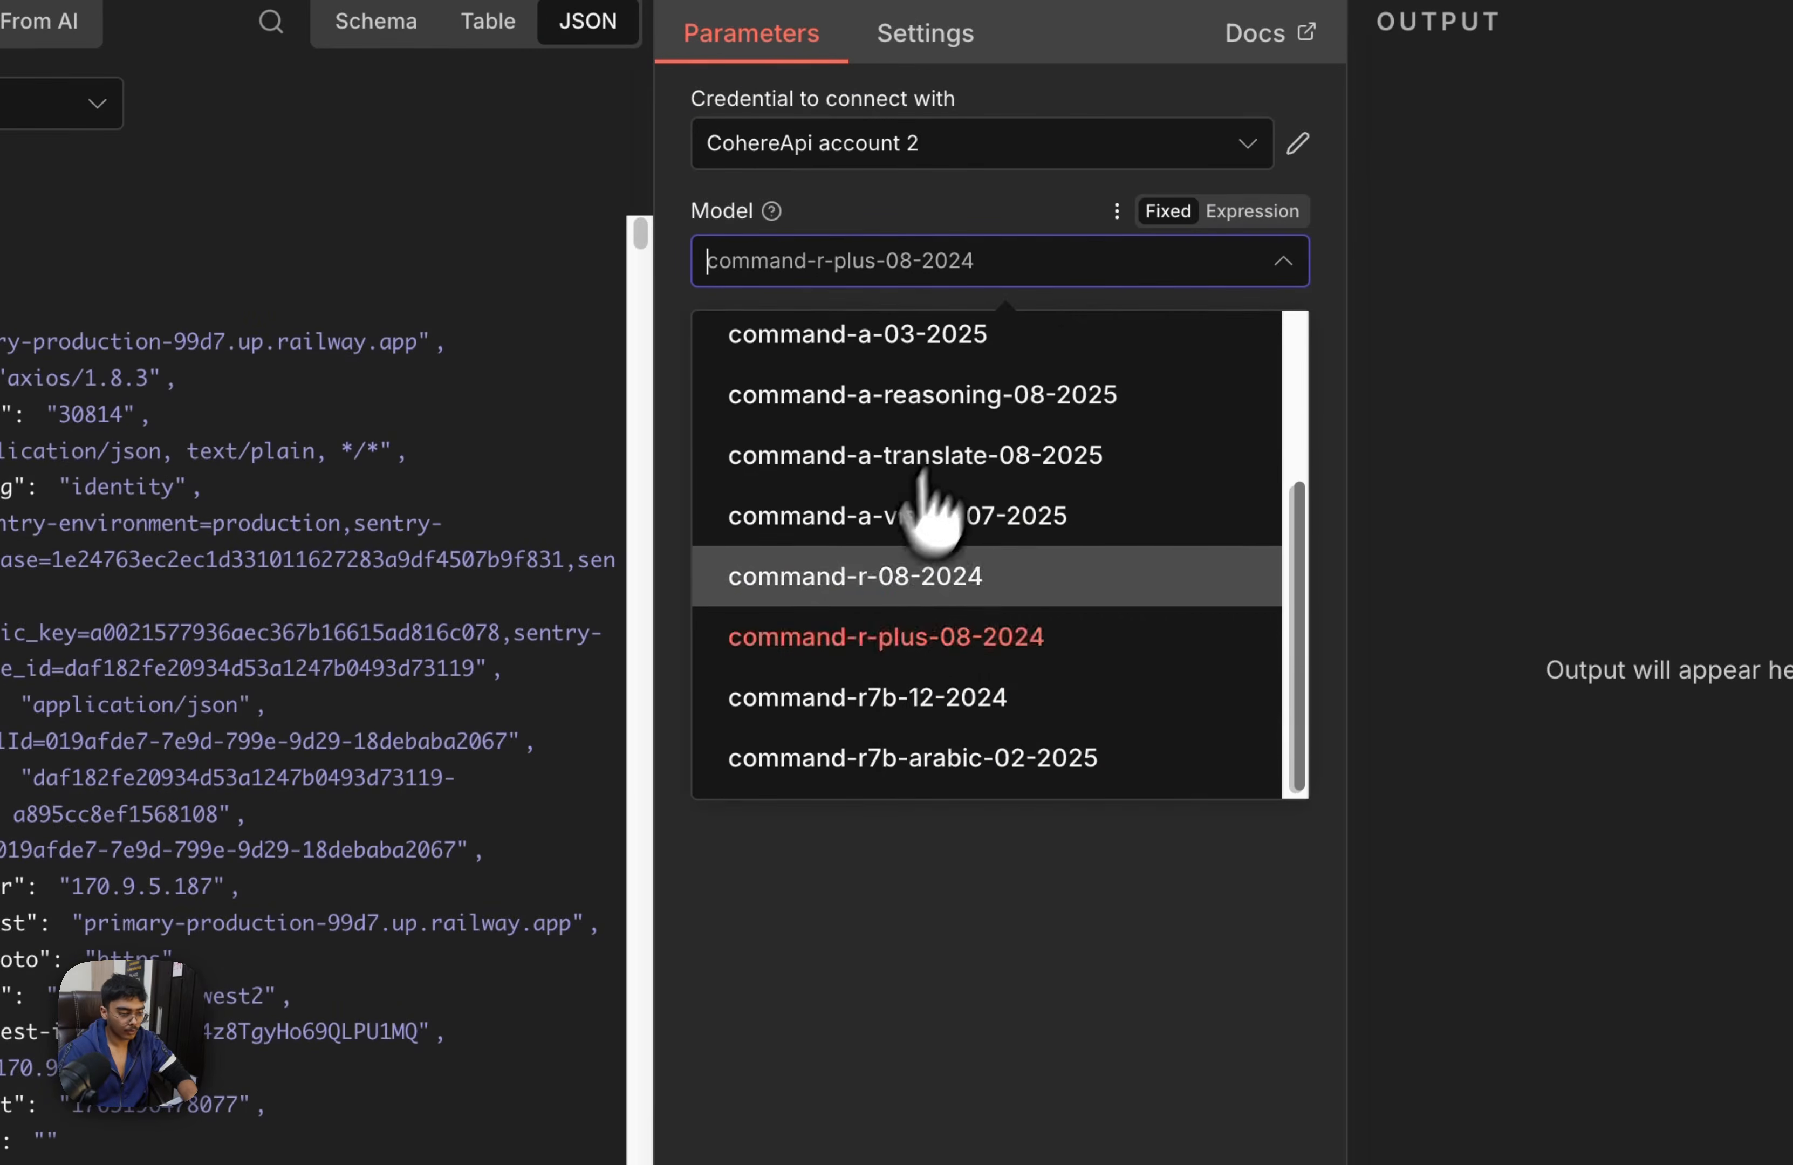
left_click(906, 700)
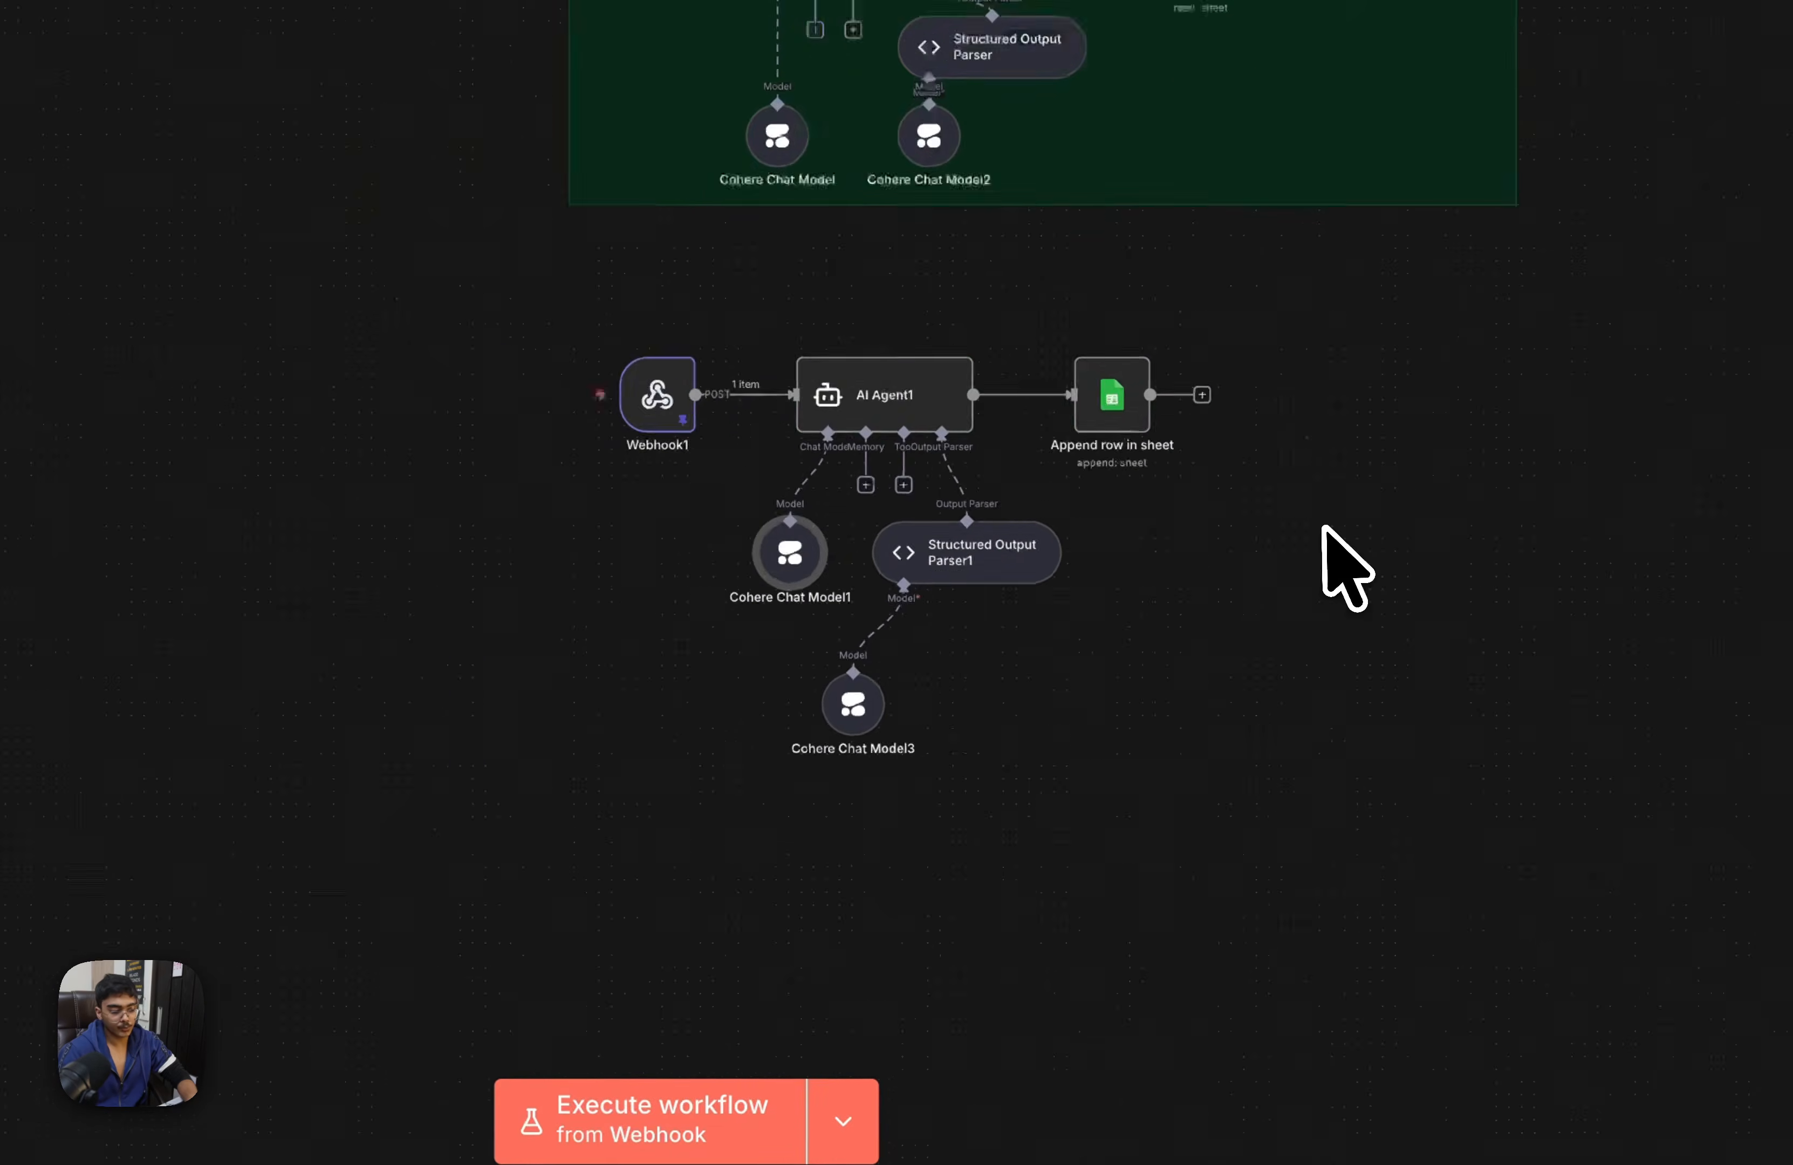
Review the JSON response body of the Respond to Webhook node, including its toolCallId and result expressions
scroll(1323, 528, "down", 2)
left_click_drag(1323, 527, 1261, 664)
scroll(1308, 520, "up", 5)
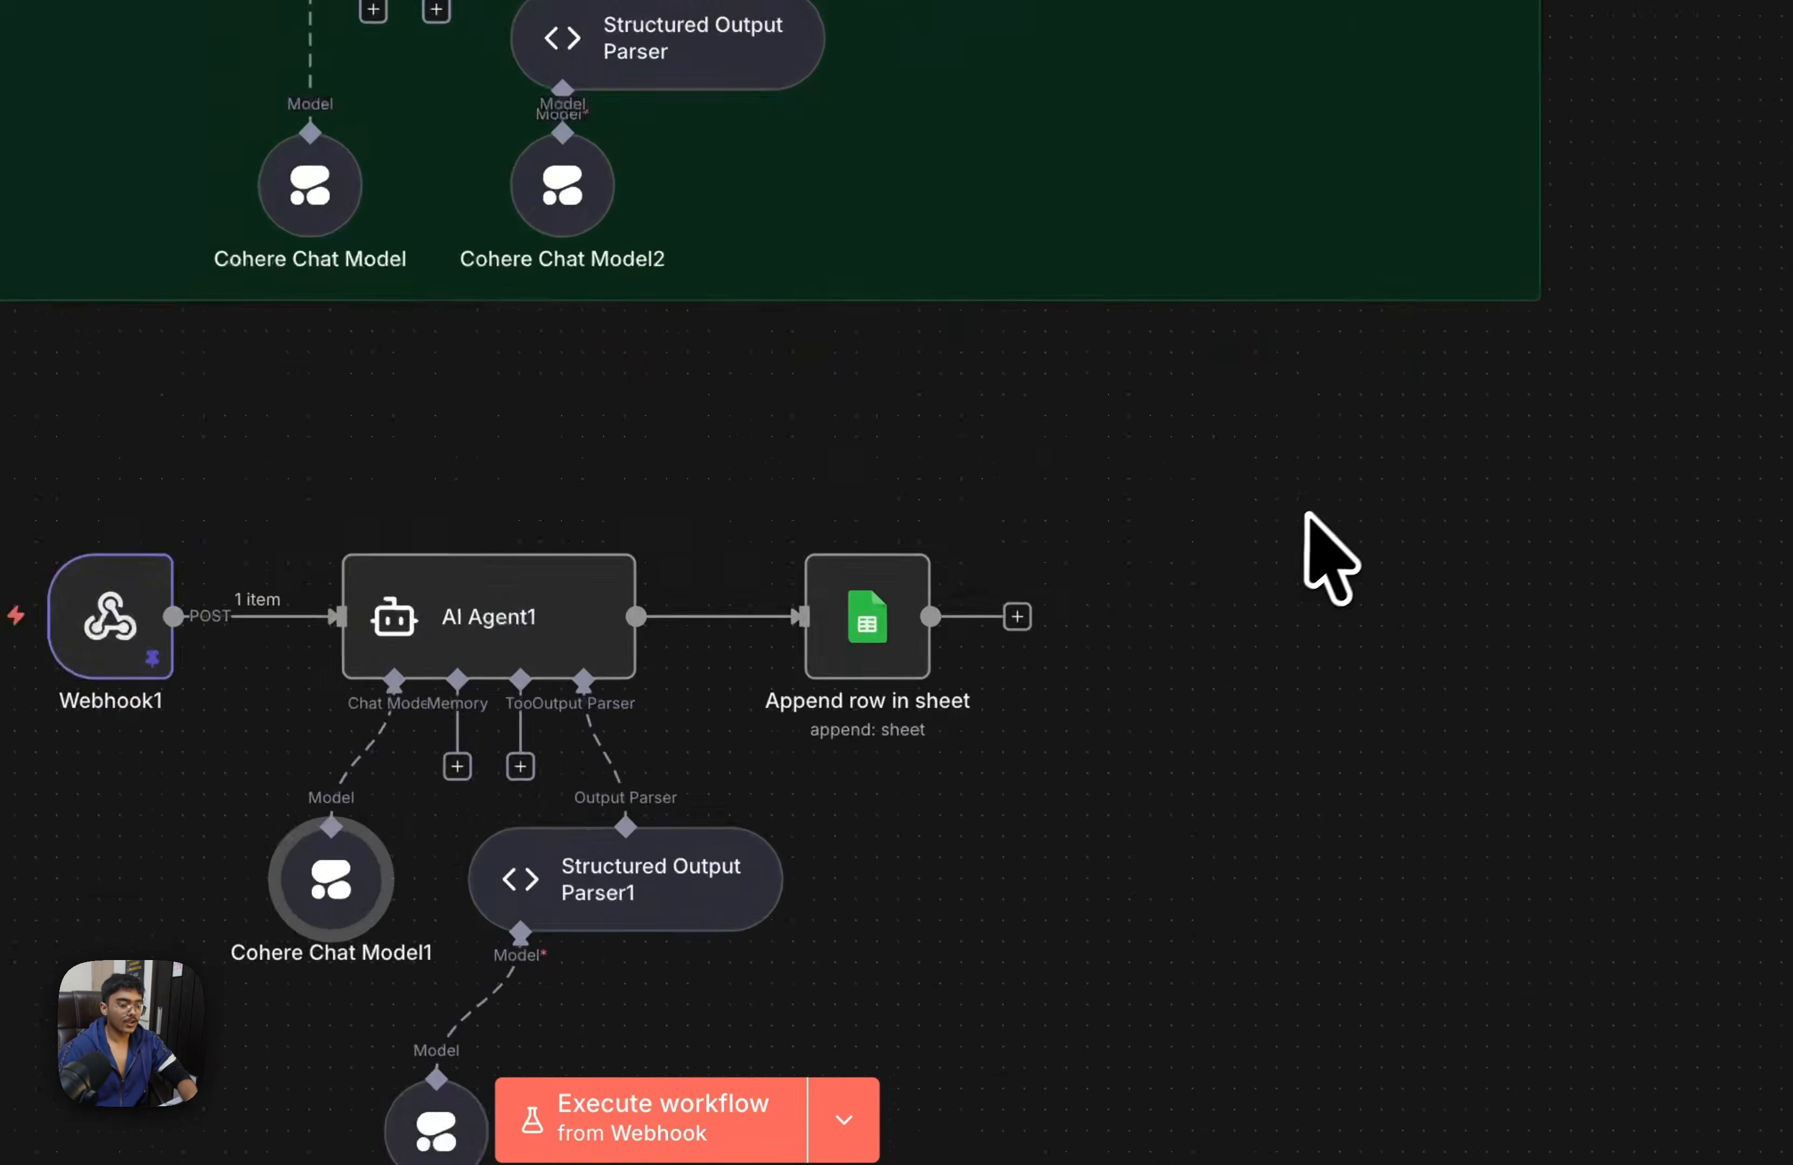
left_click_drag(1308, 521, 1140, 913)
double_click(1300, 473)
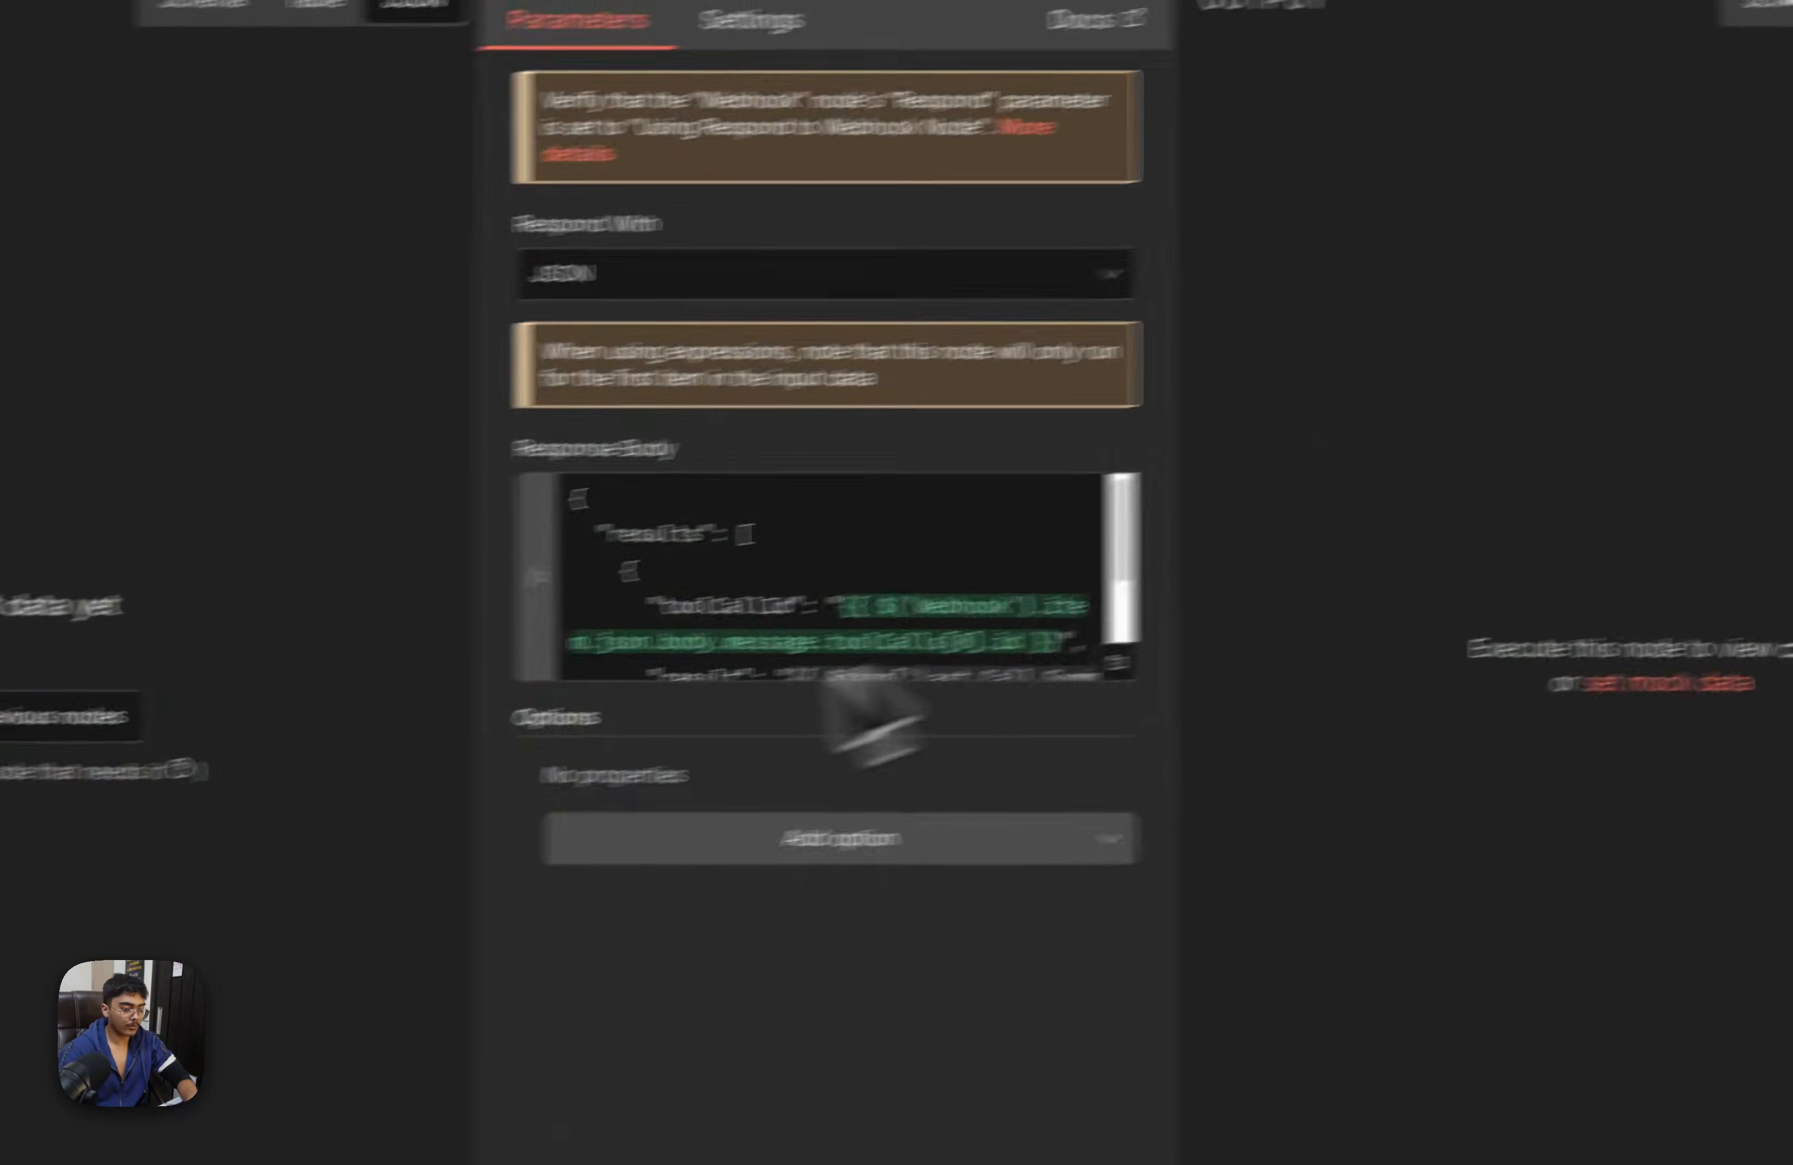
scroll(1012, 639, "down", 2)
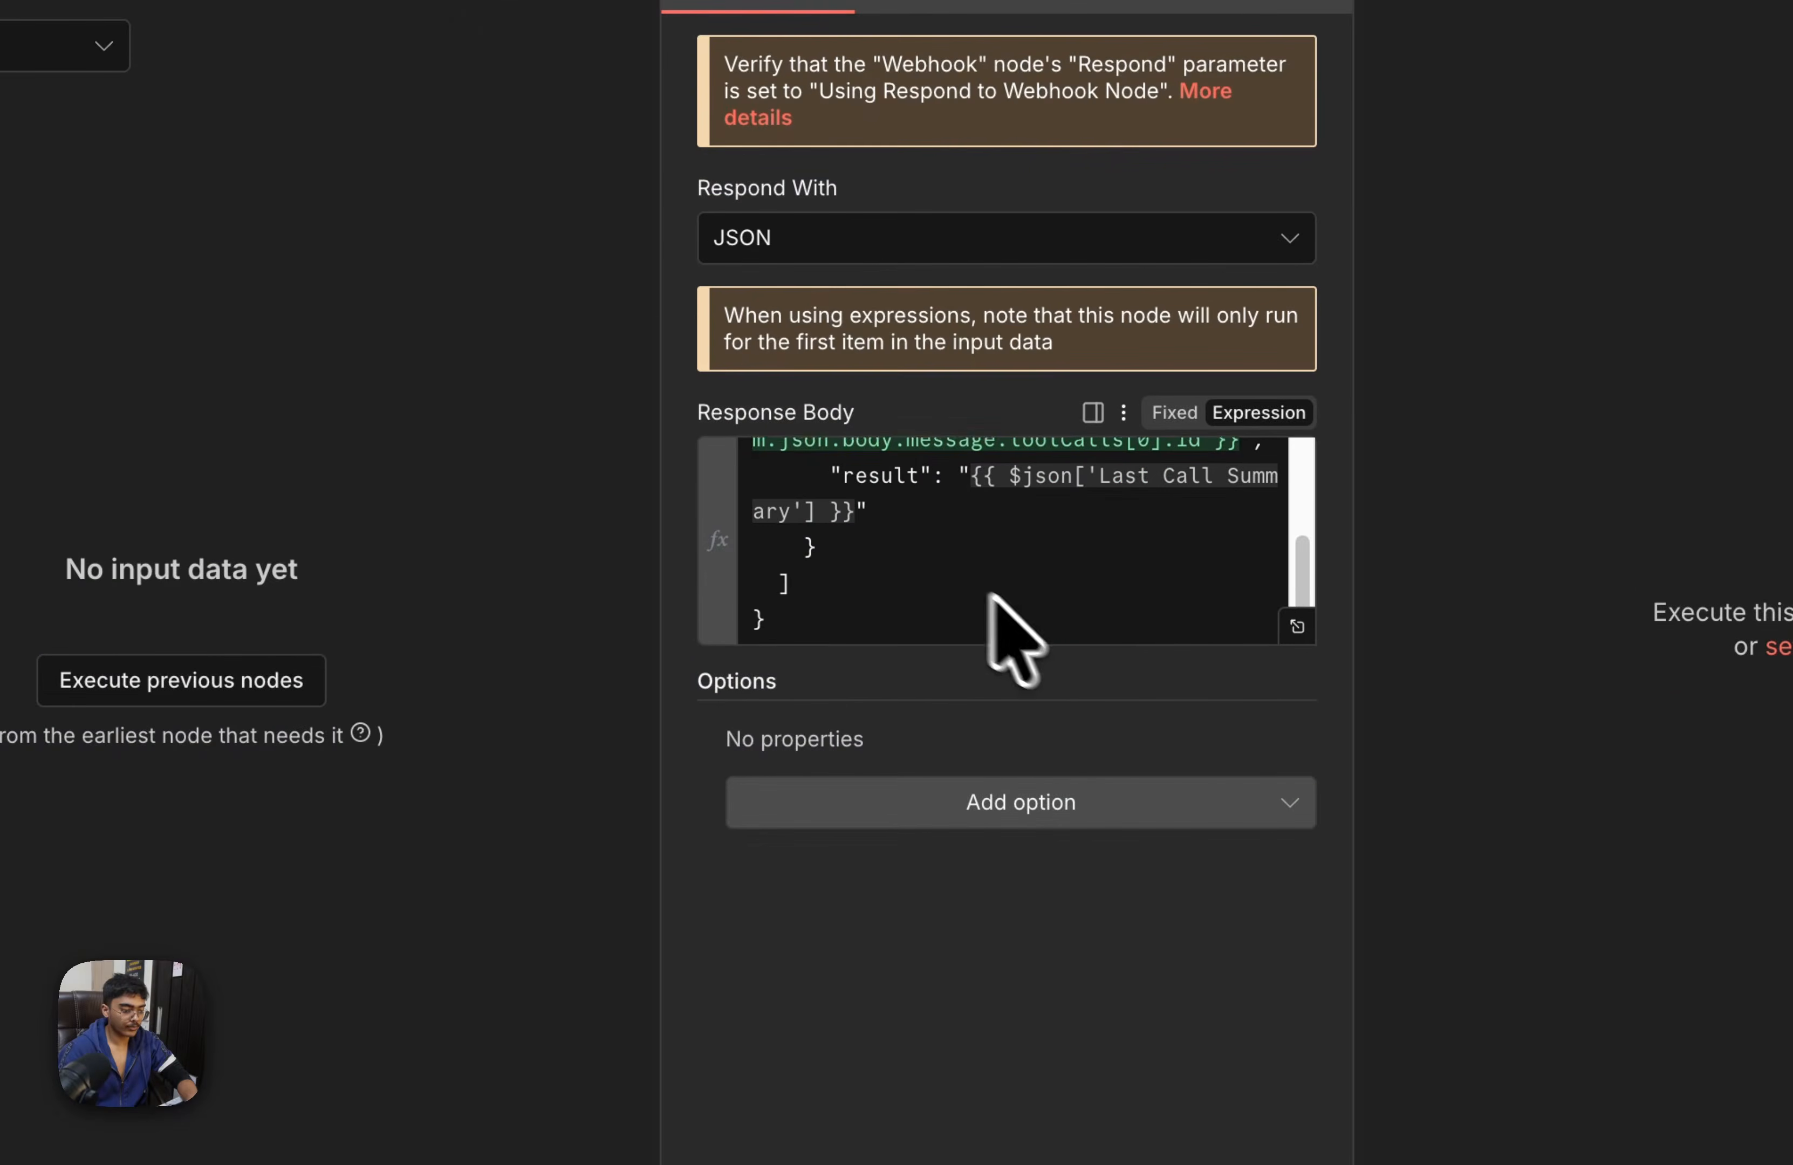
scroll(1013, 639, "up", 1)
scroll(1059, 633, "down", 1)
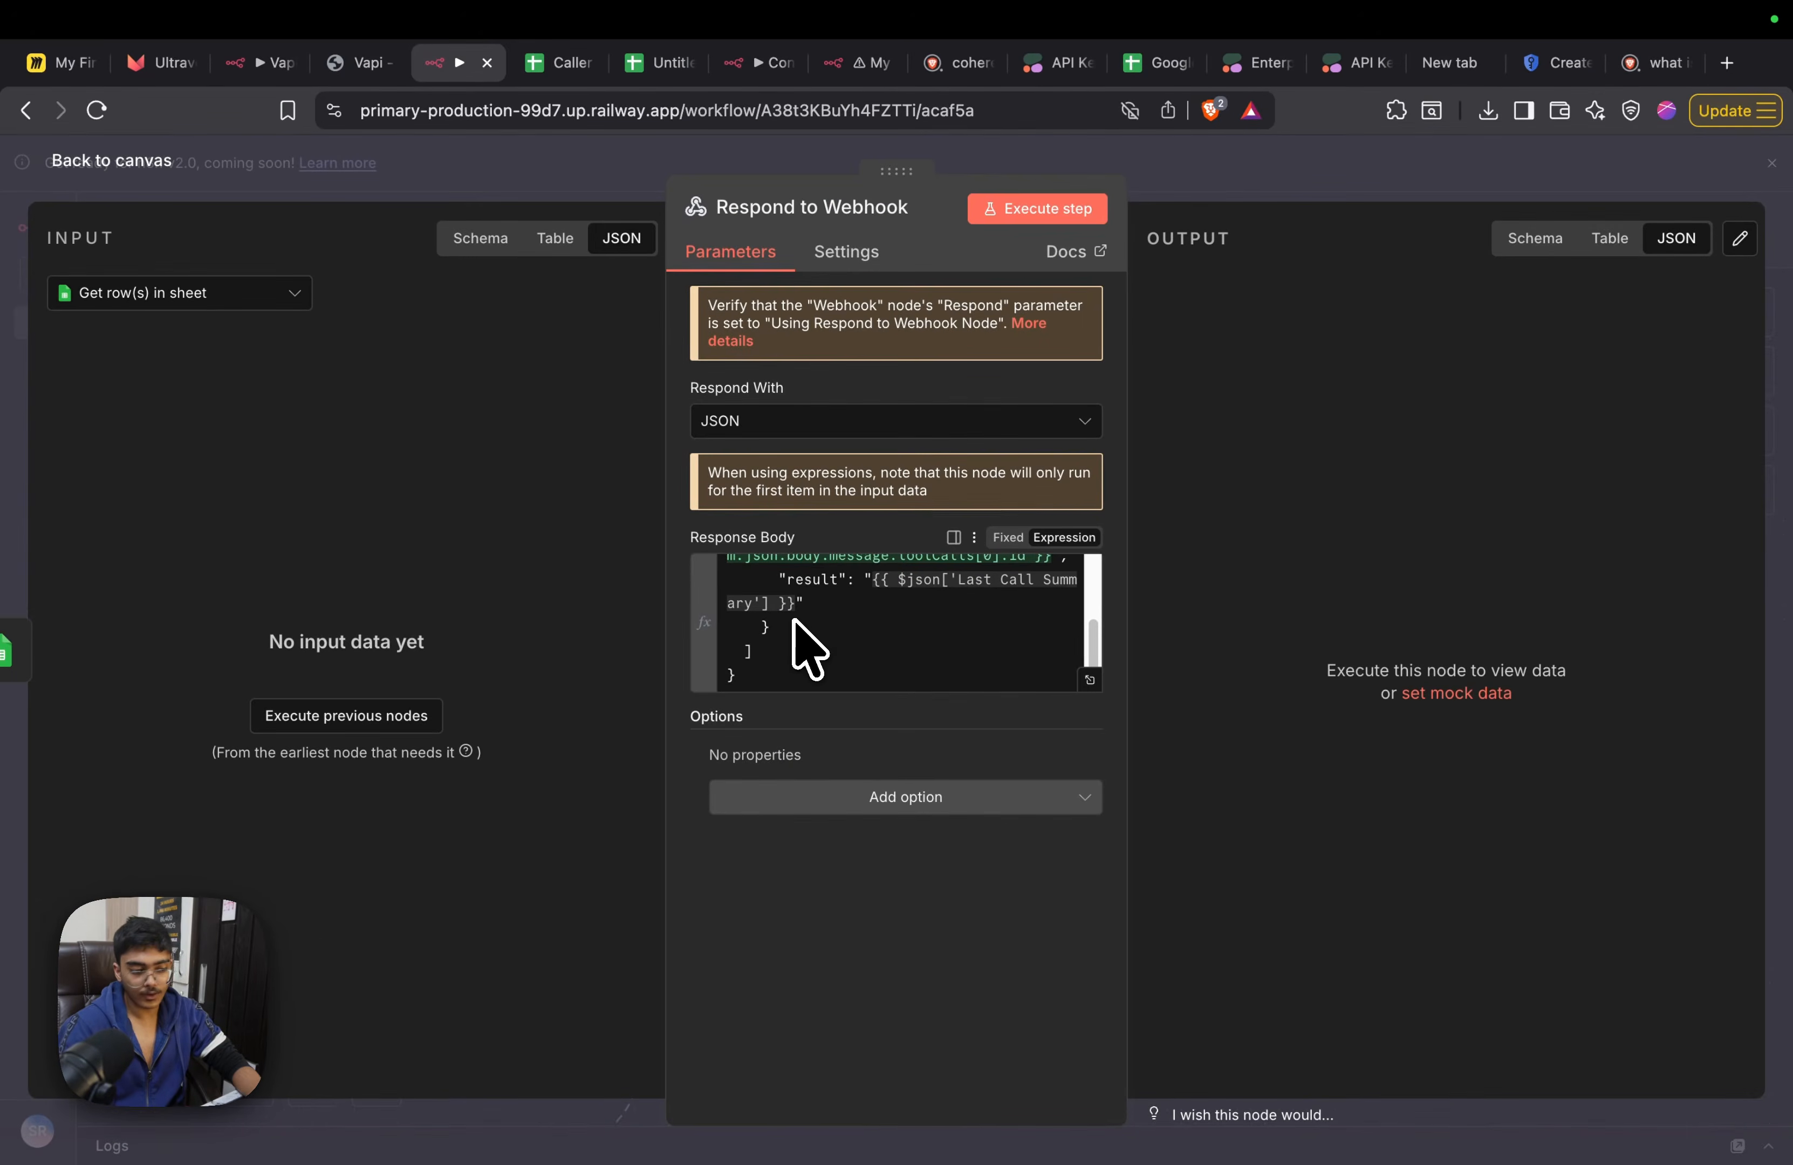
scroll(825, 642, "up", 1)
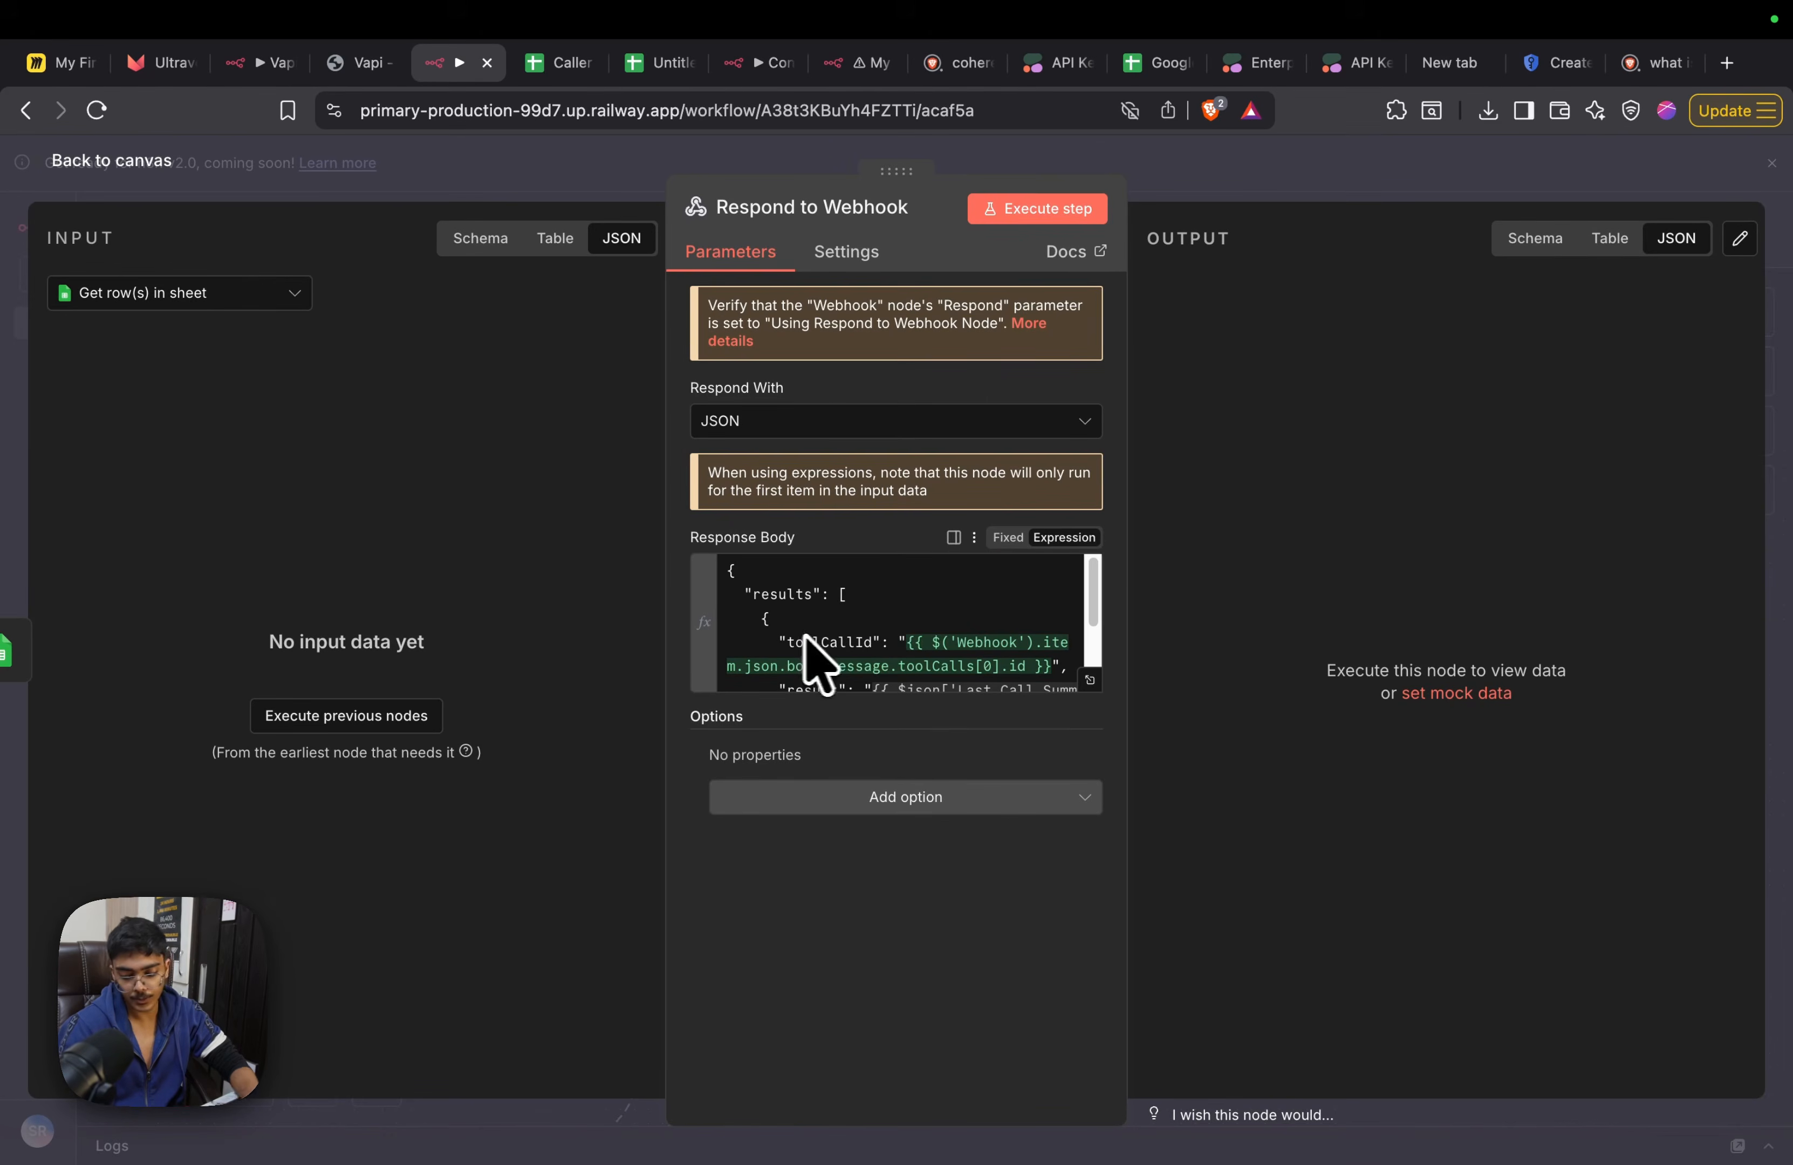
left_click(1278, 185)
Move the unconnected Aggregate node away from the upper flow, adjust the Get row(s) in sheet node's position and save the workflow
left_click_drag(1144, 405, 1597, 445)
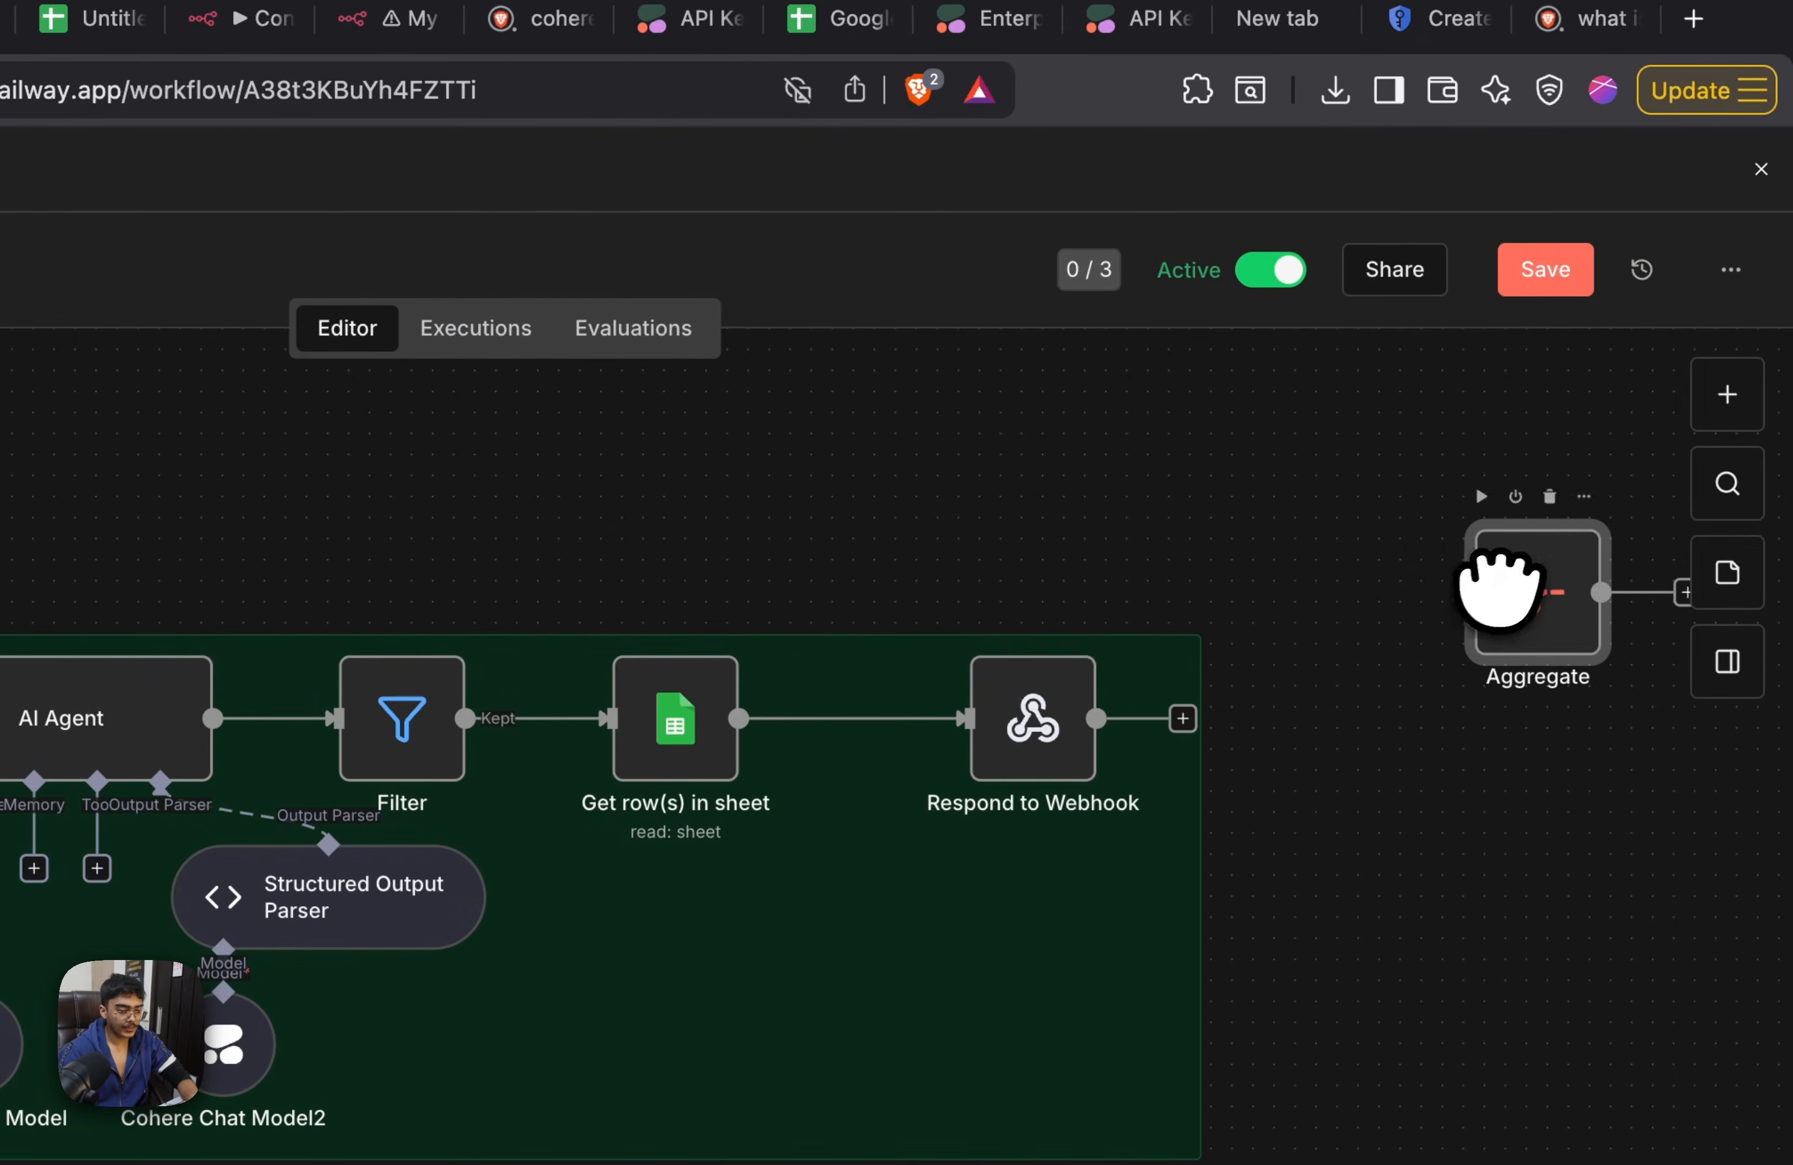
left_click_drag(741, 776, 757, 738)
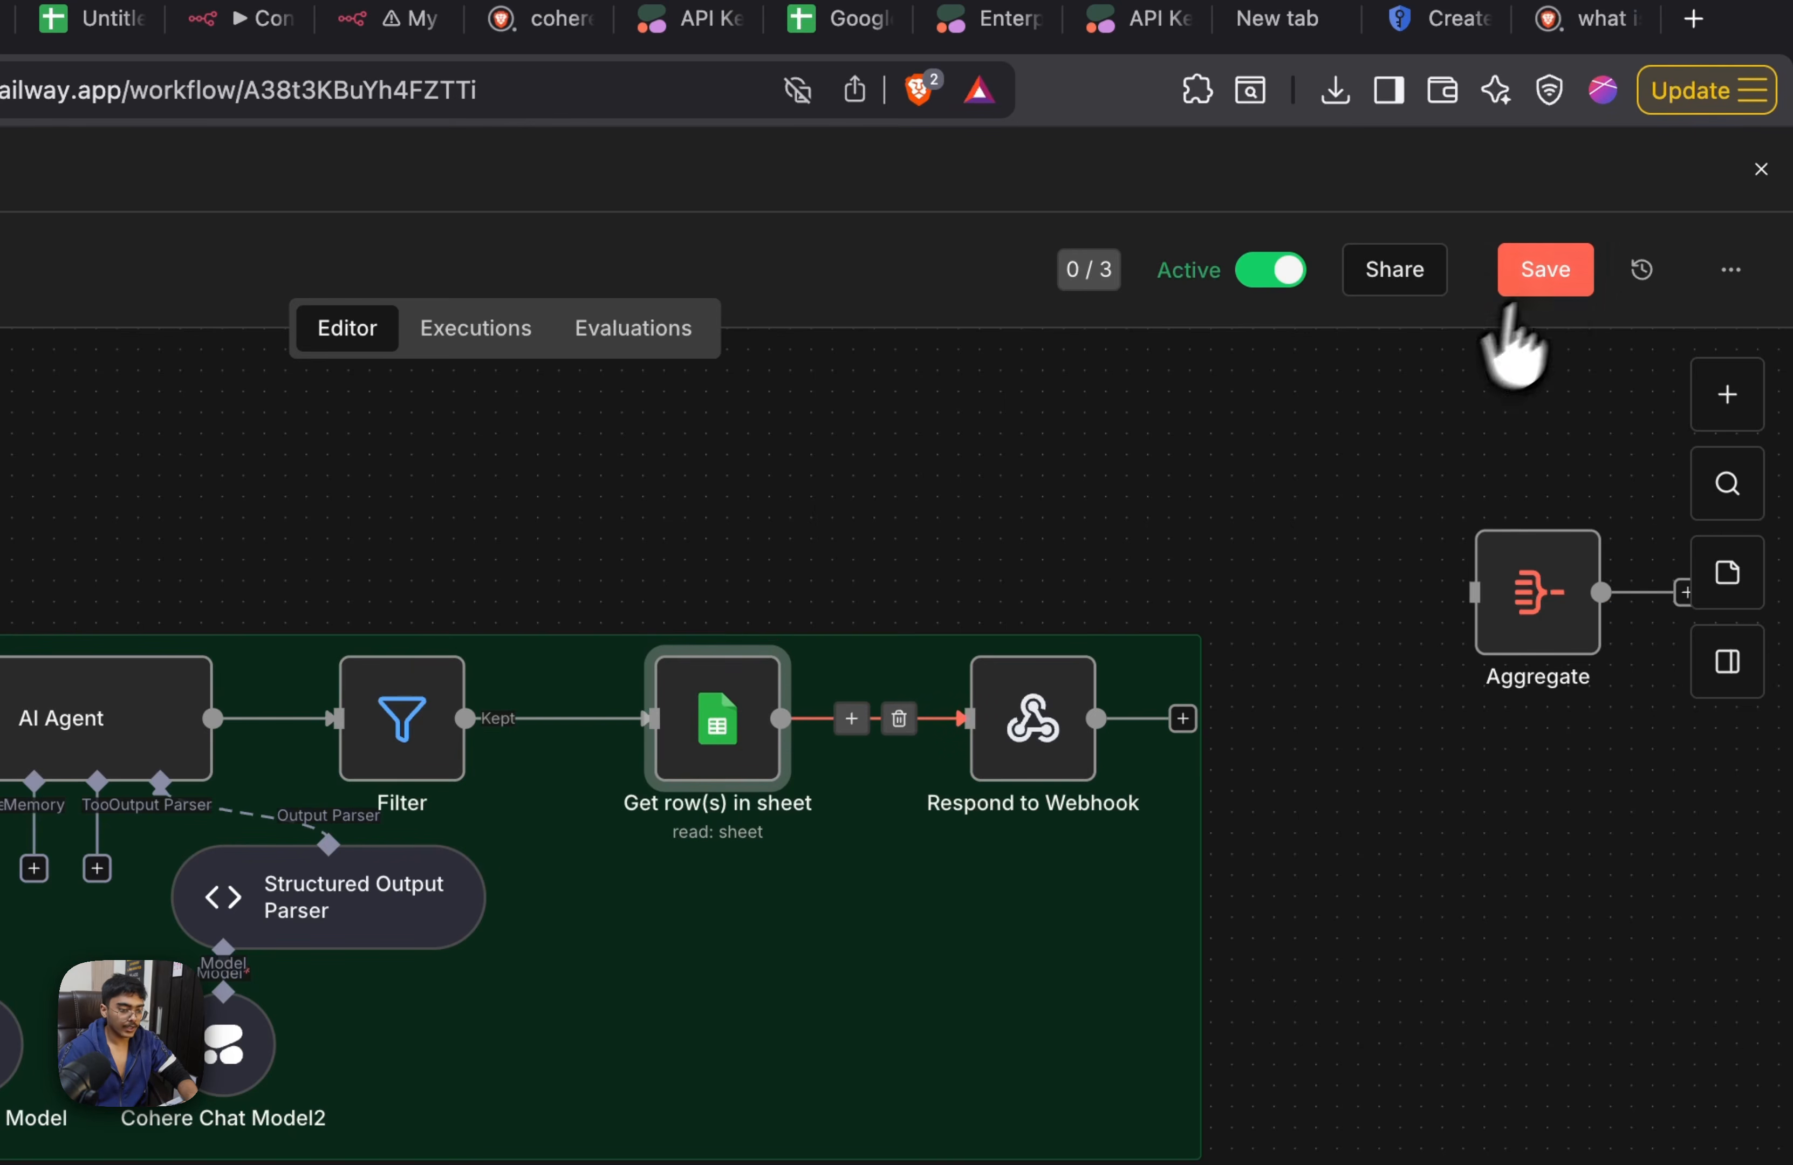
left_click(1520, 280)
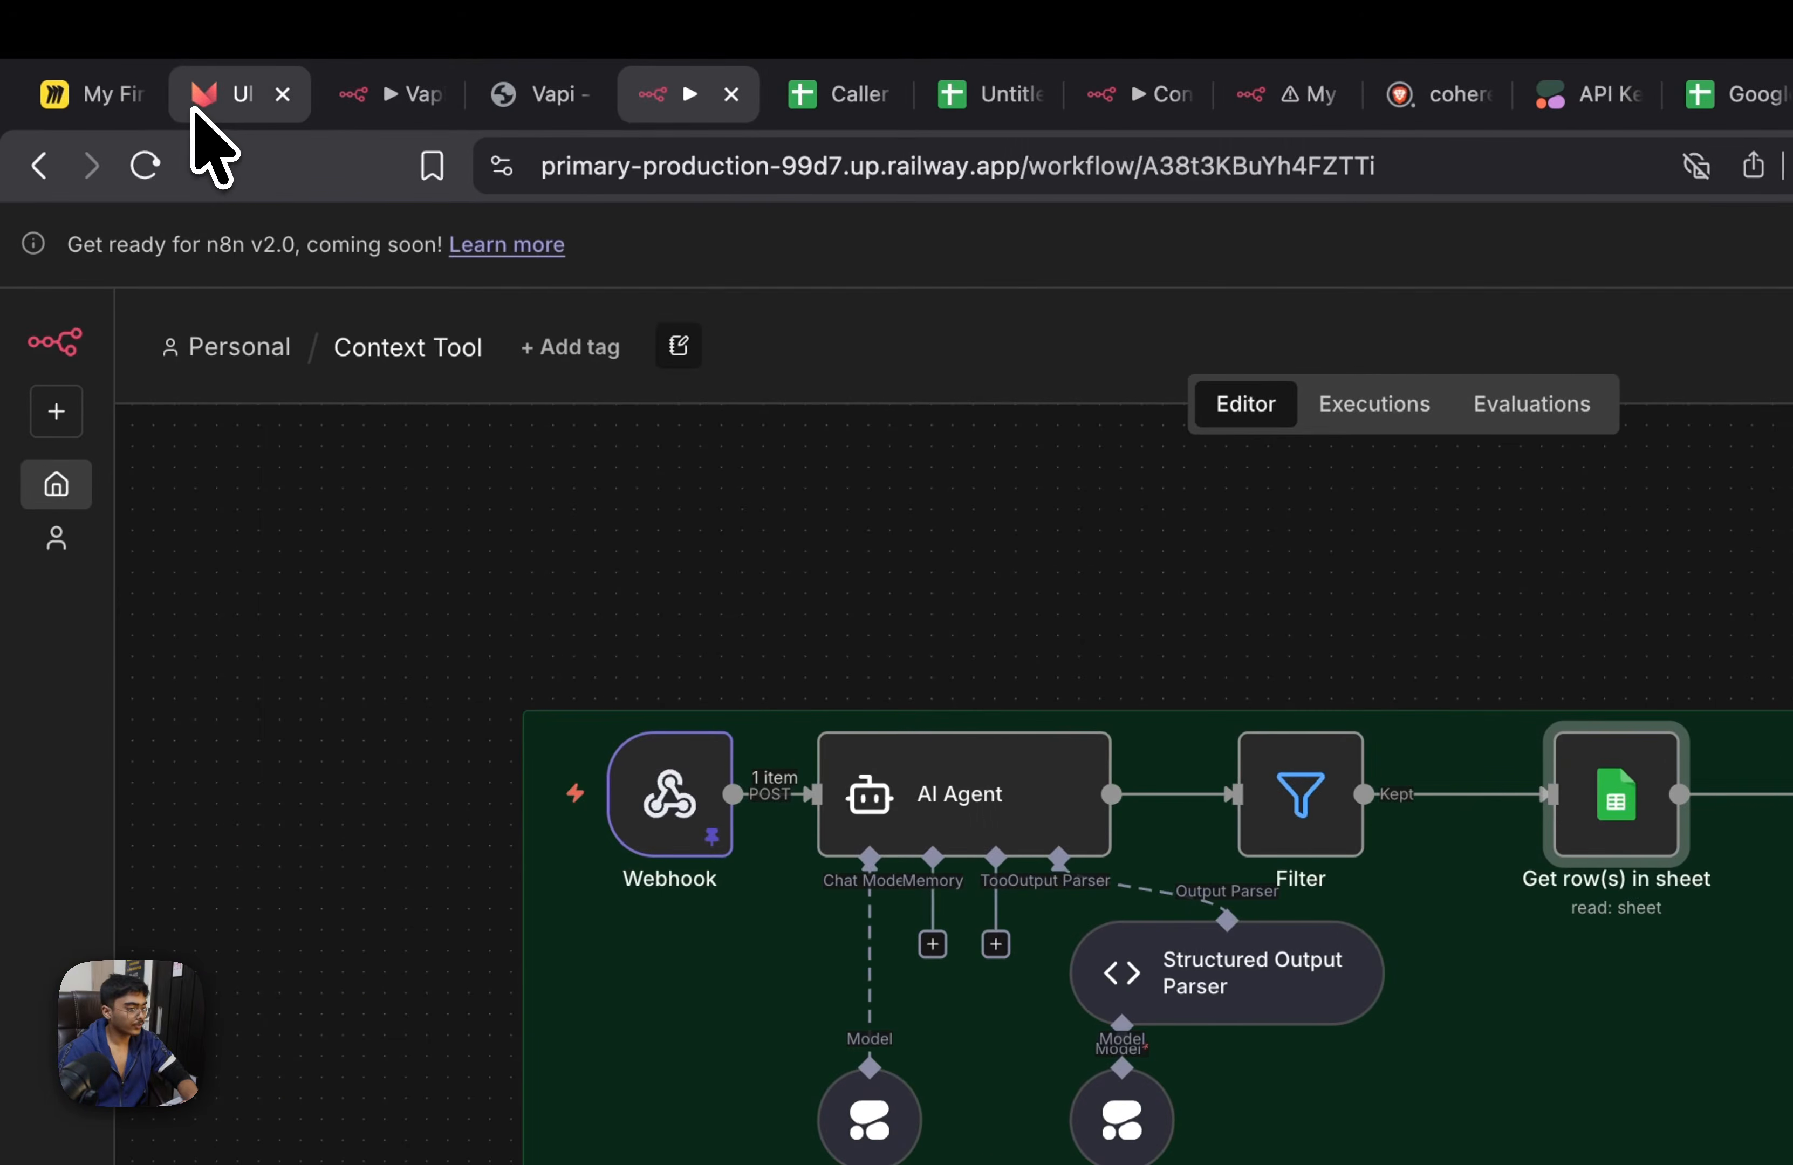
Switch to Ultravox, sign up with a Google account and complete the registration by entering the last name
left_click_drag(192, 110, 492, 117)
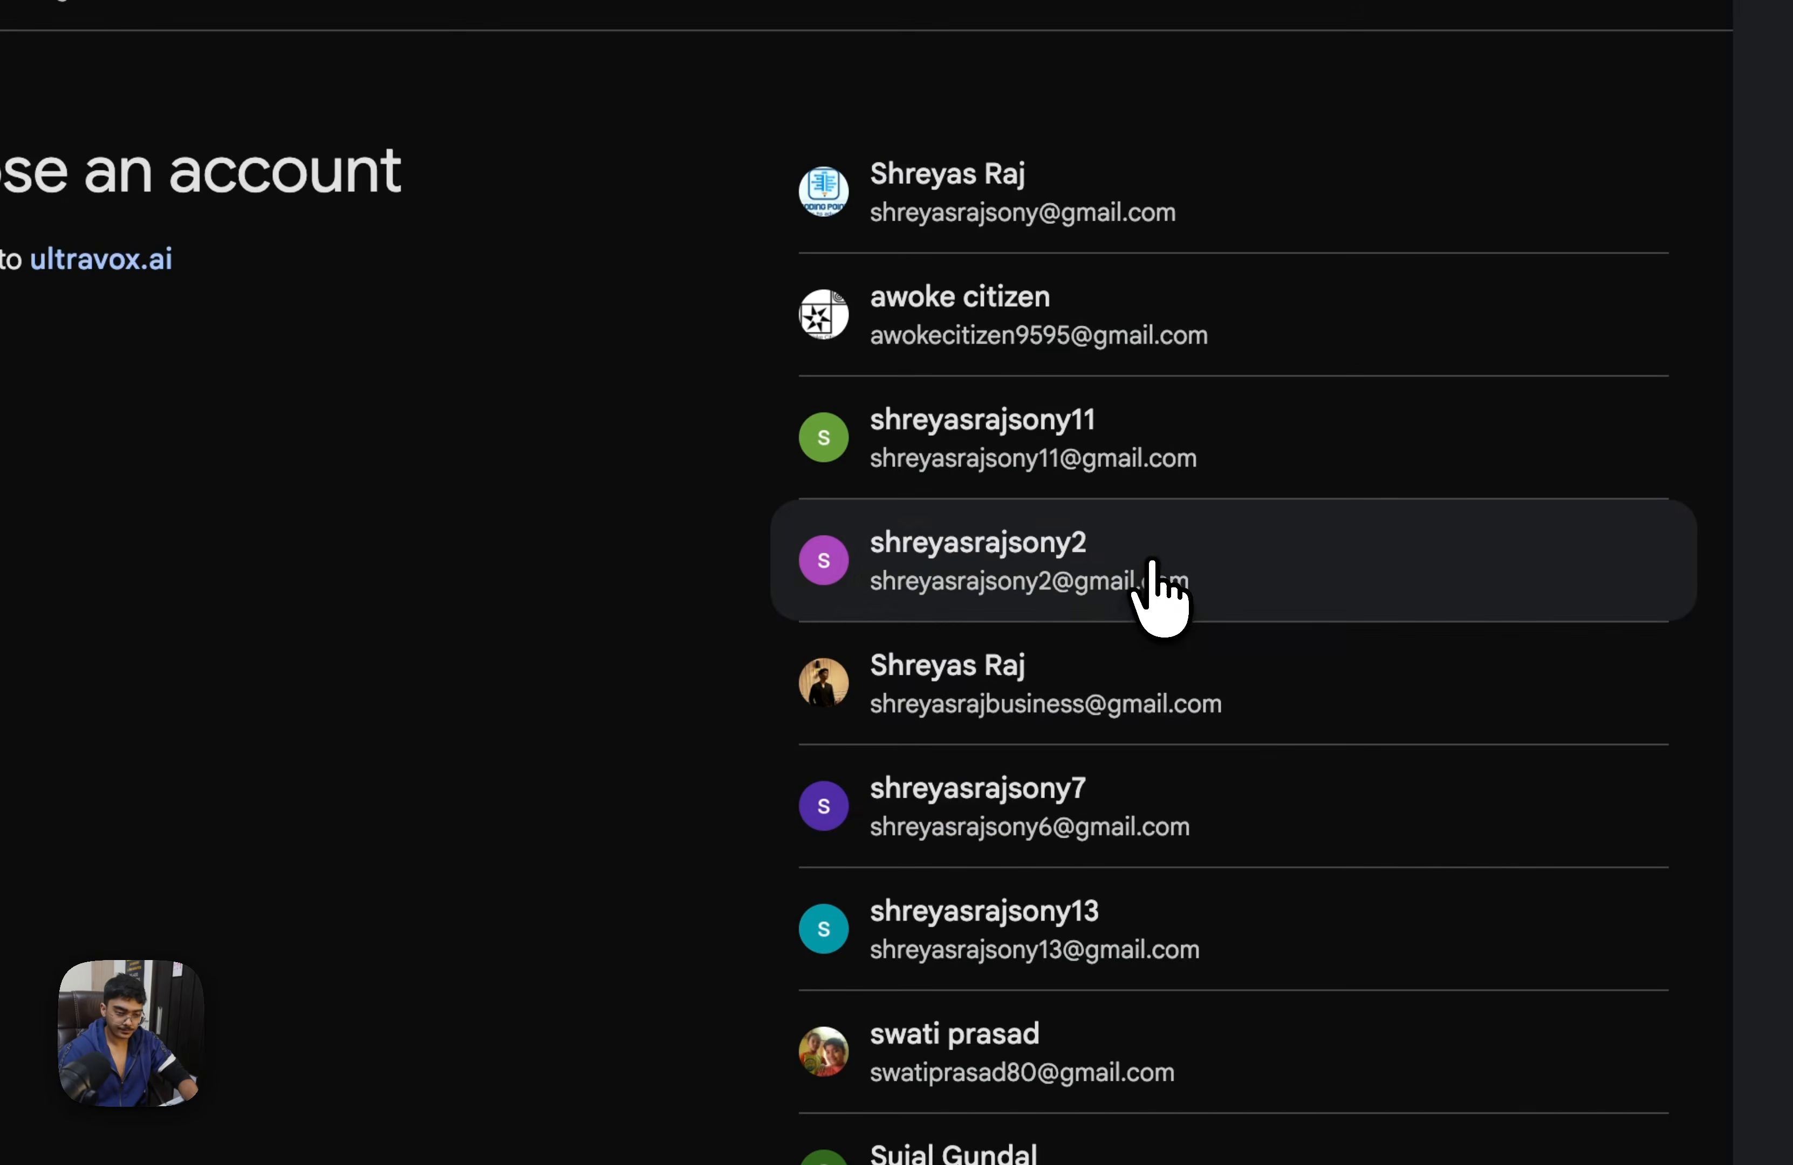
left_click(1142, 566)
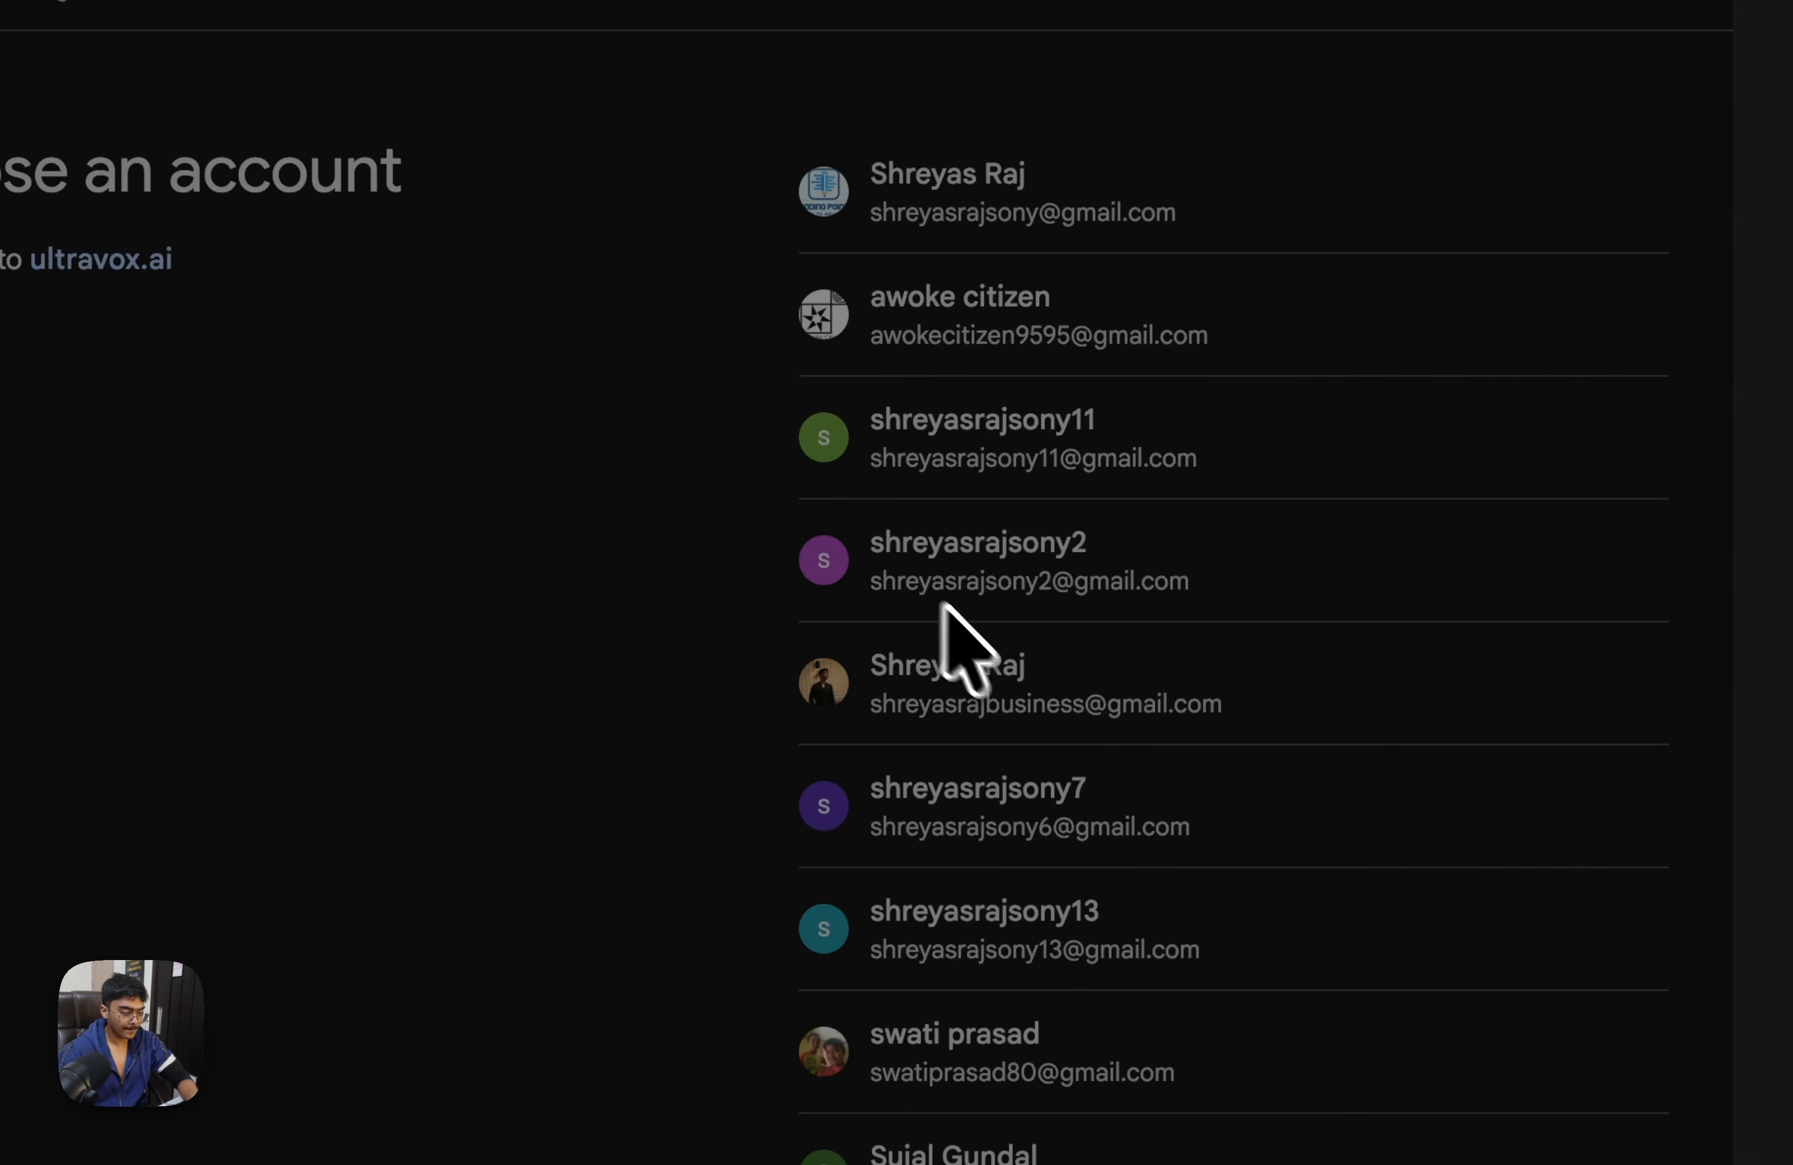
left_click(1341, 768)
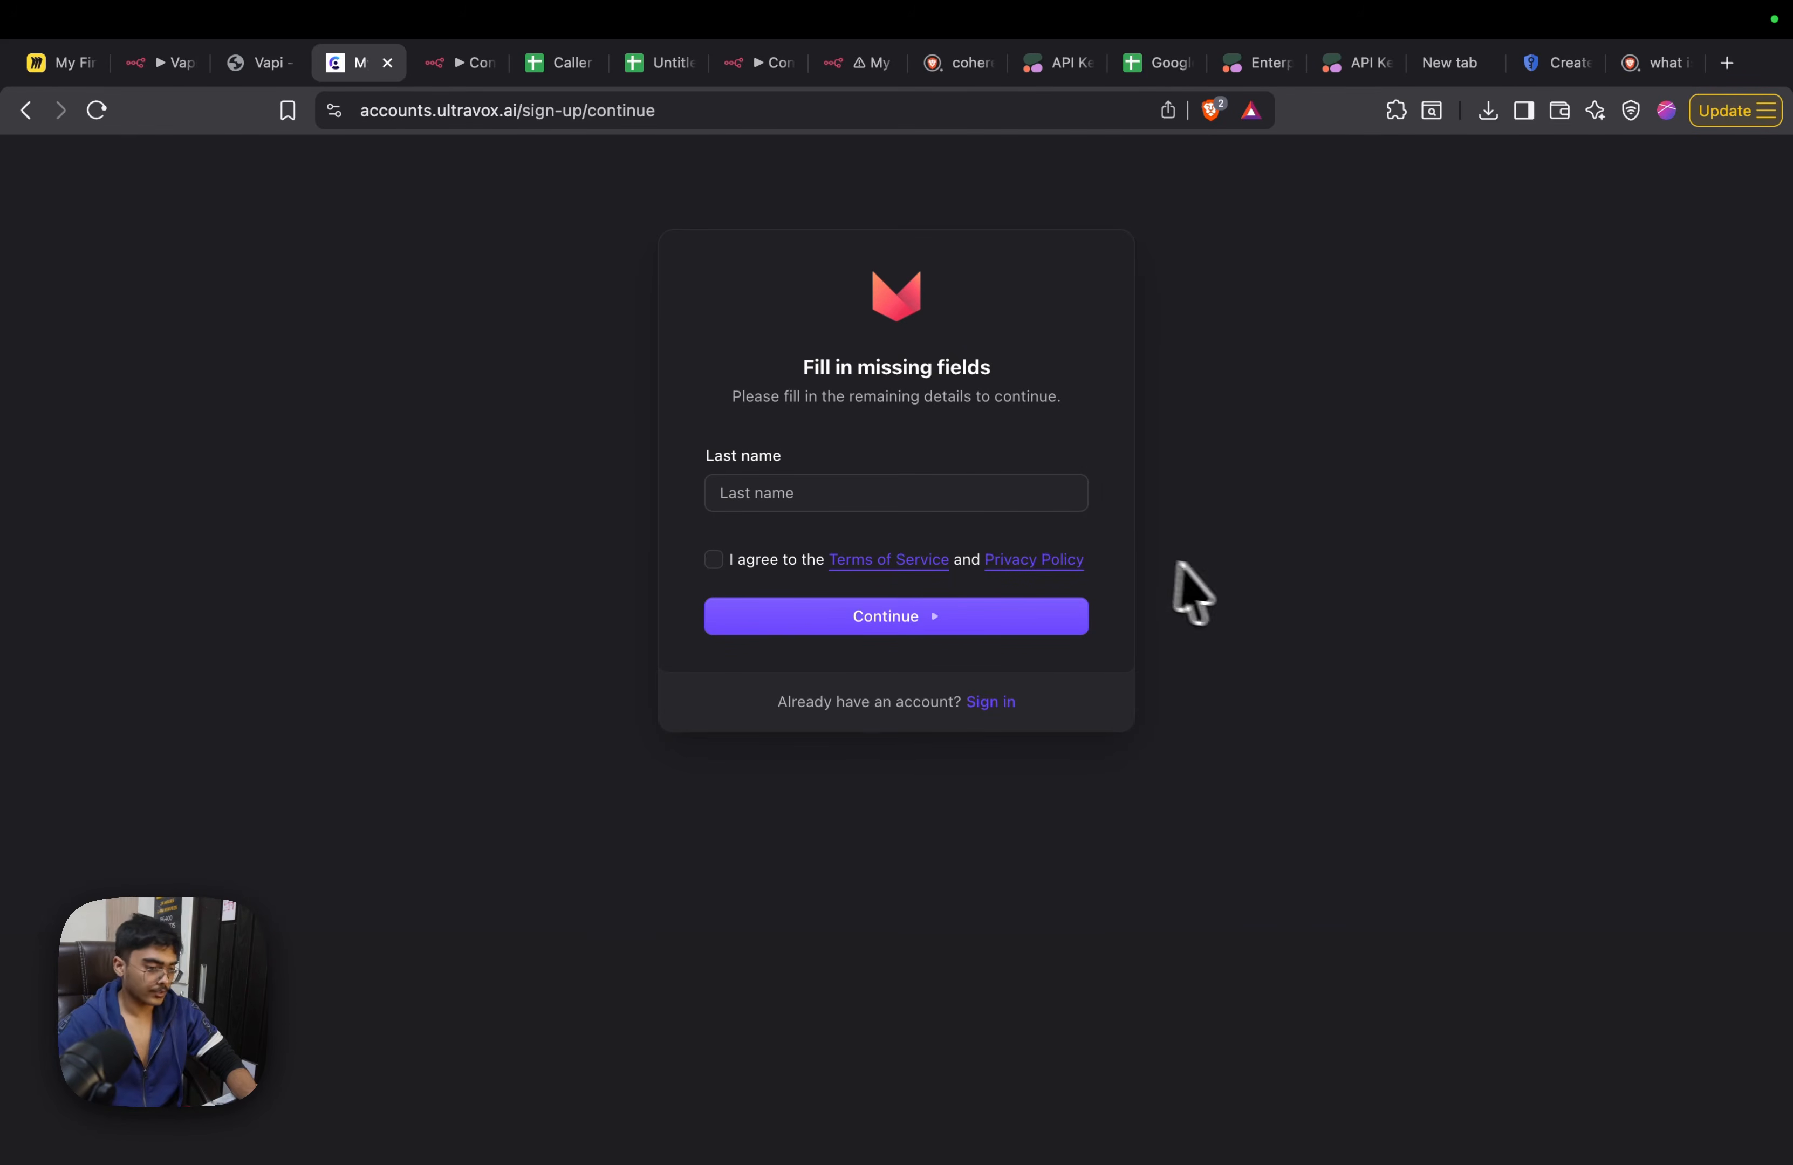
left_click(1033, 494)
type("S")
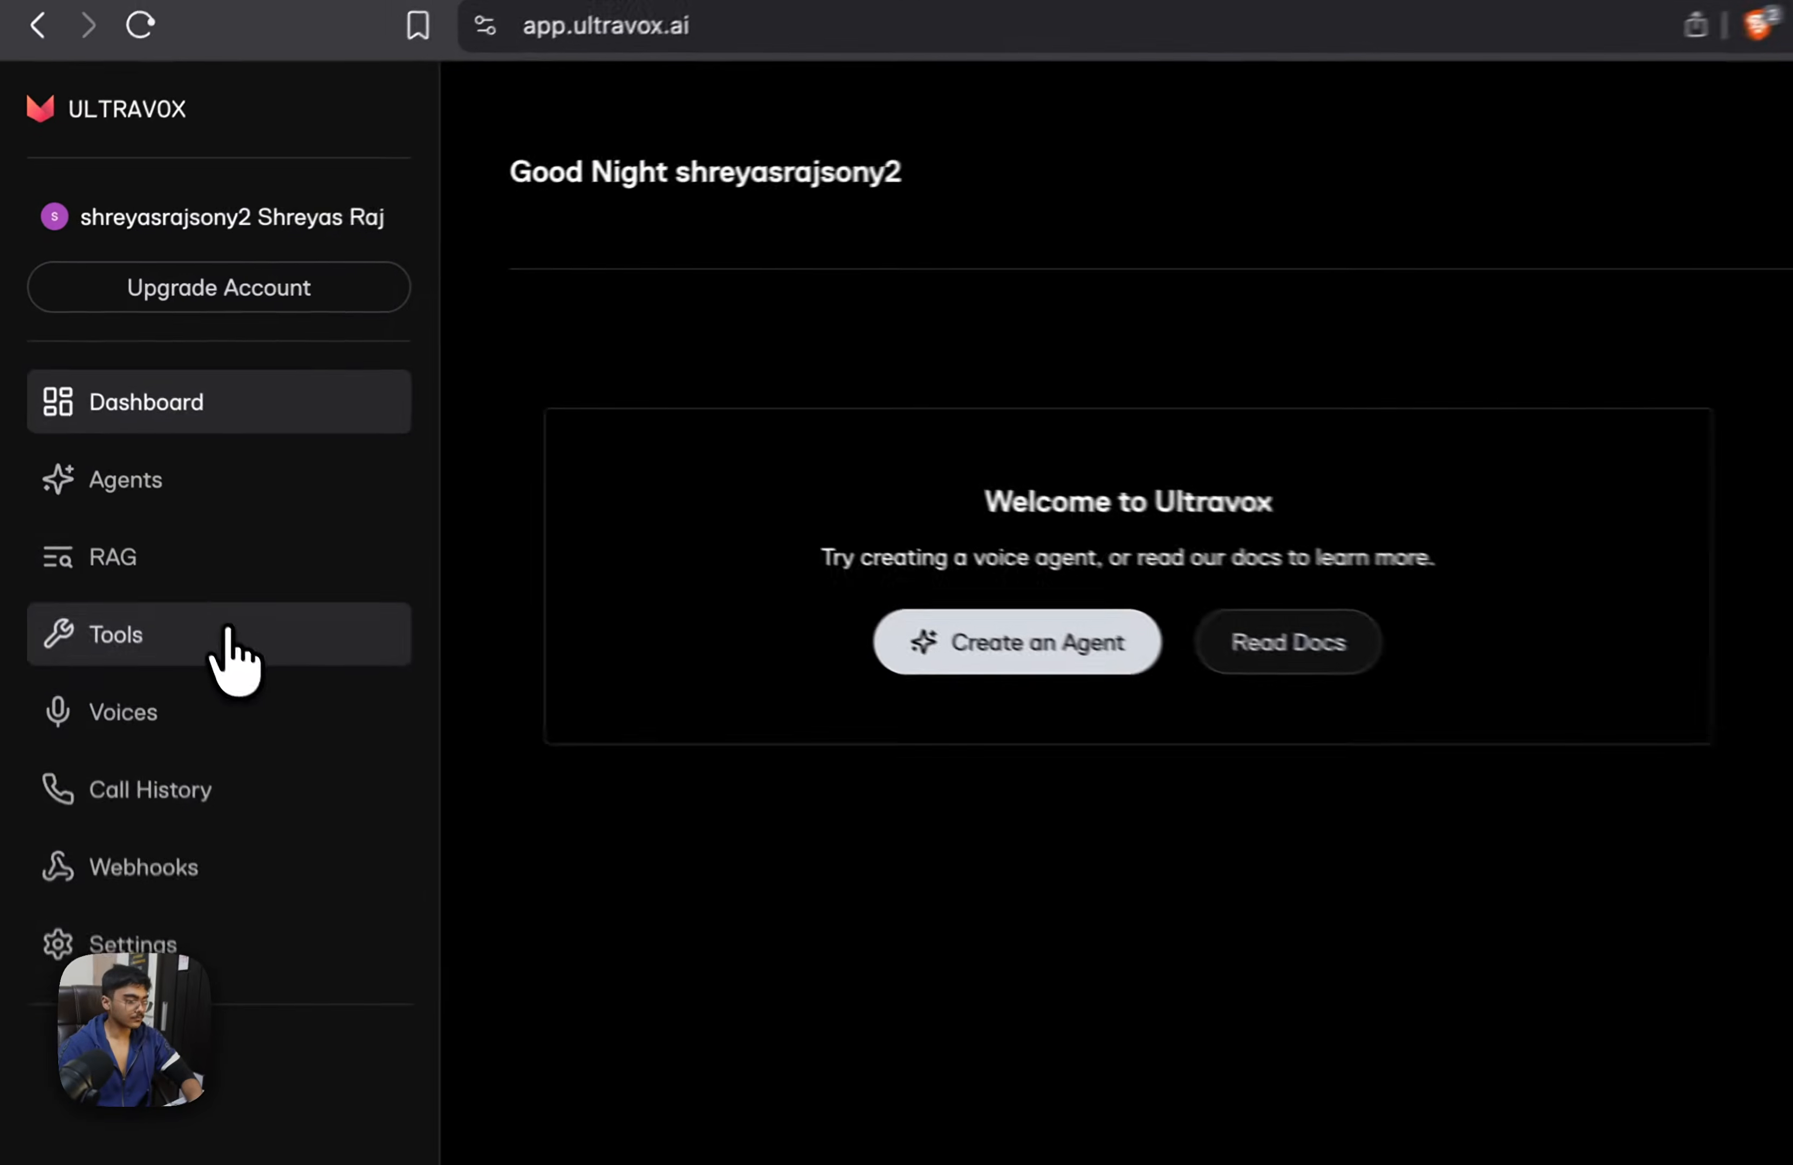
Start a new custom tool in Ultravox's tools section and name it conext
left_click(225, 631)
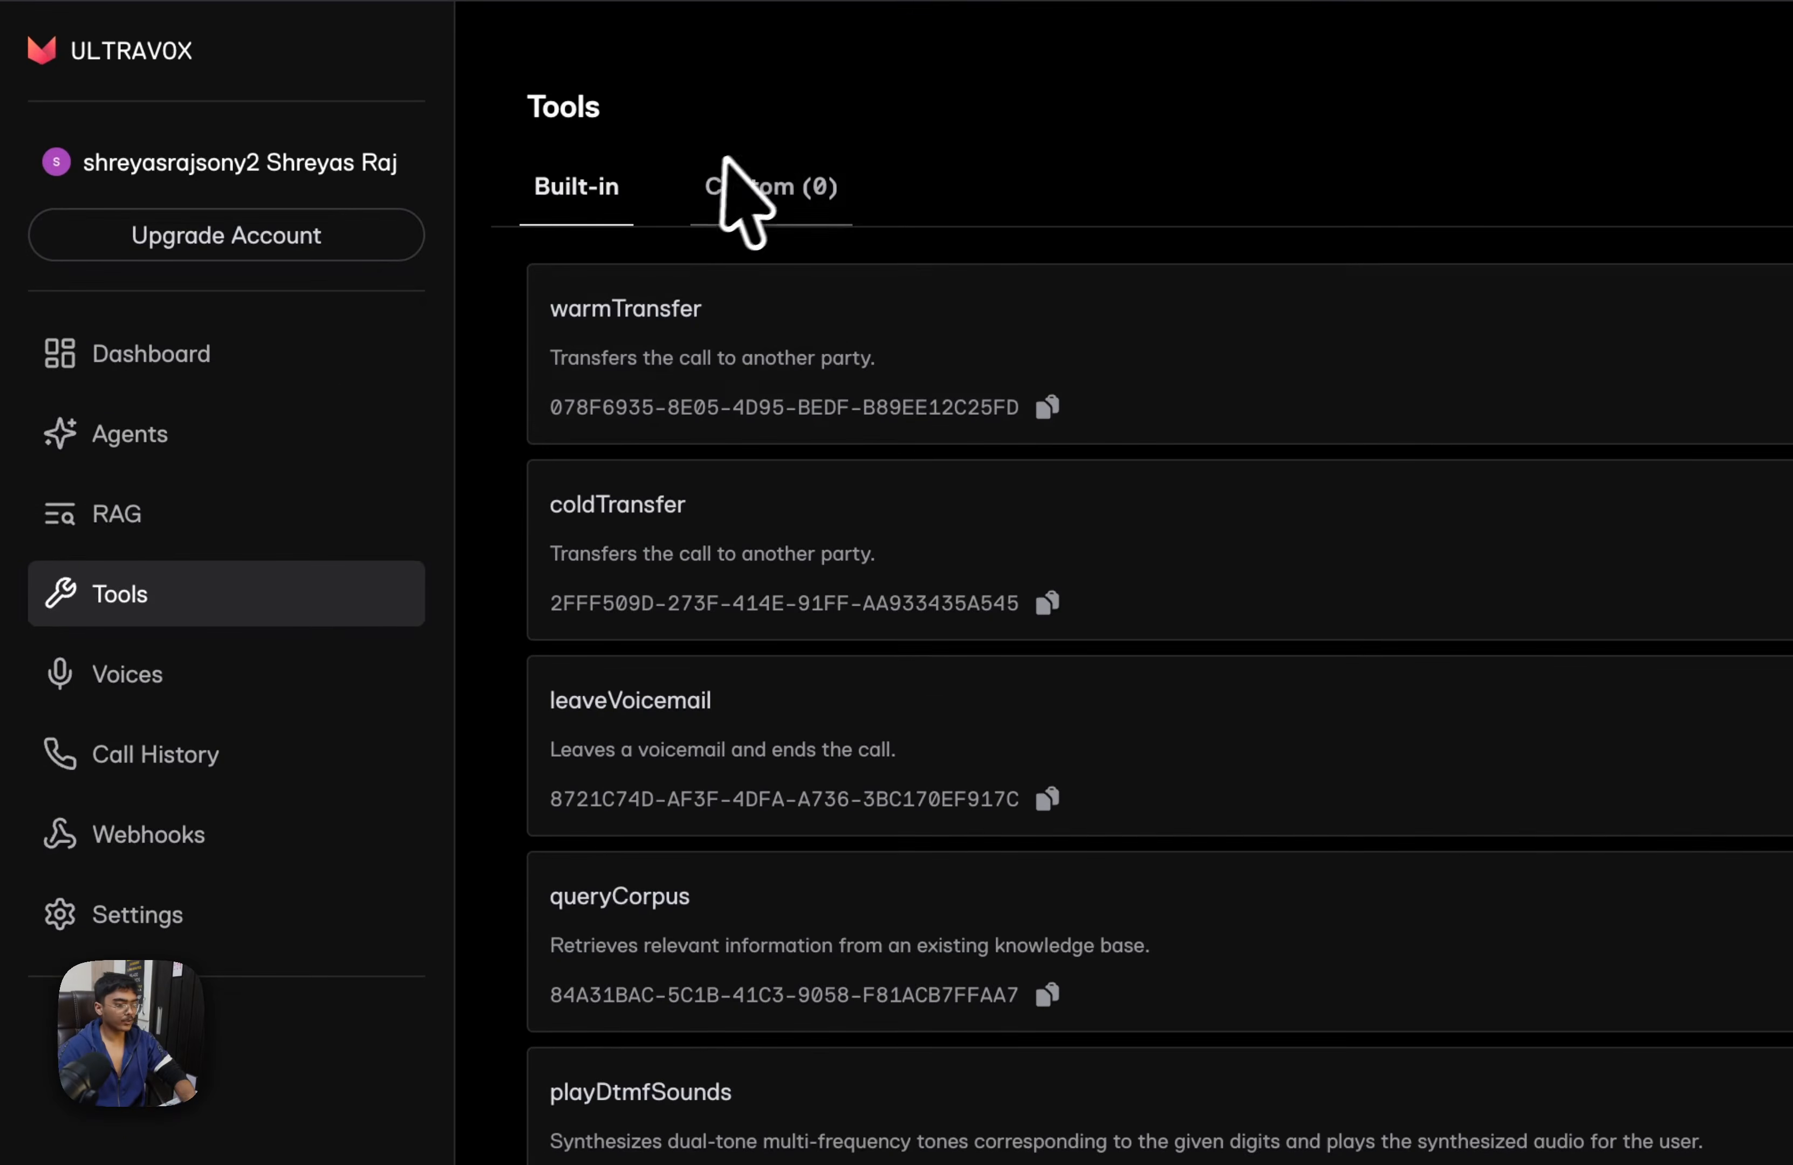
left_click(809, 187)
left_click(1657, 274)
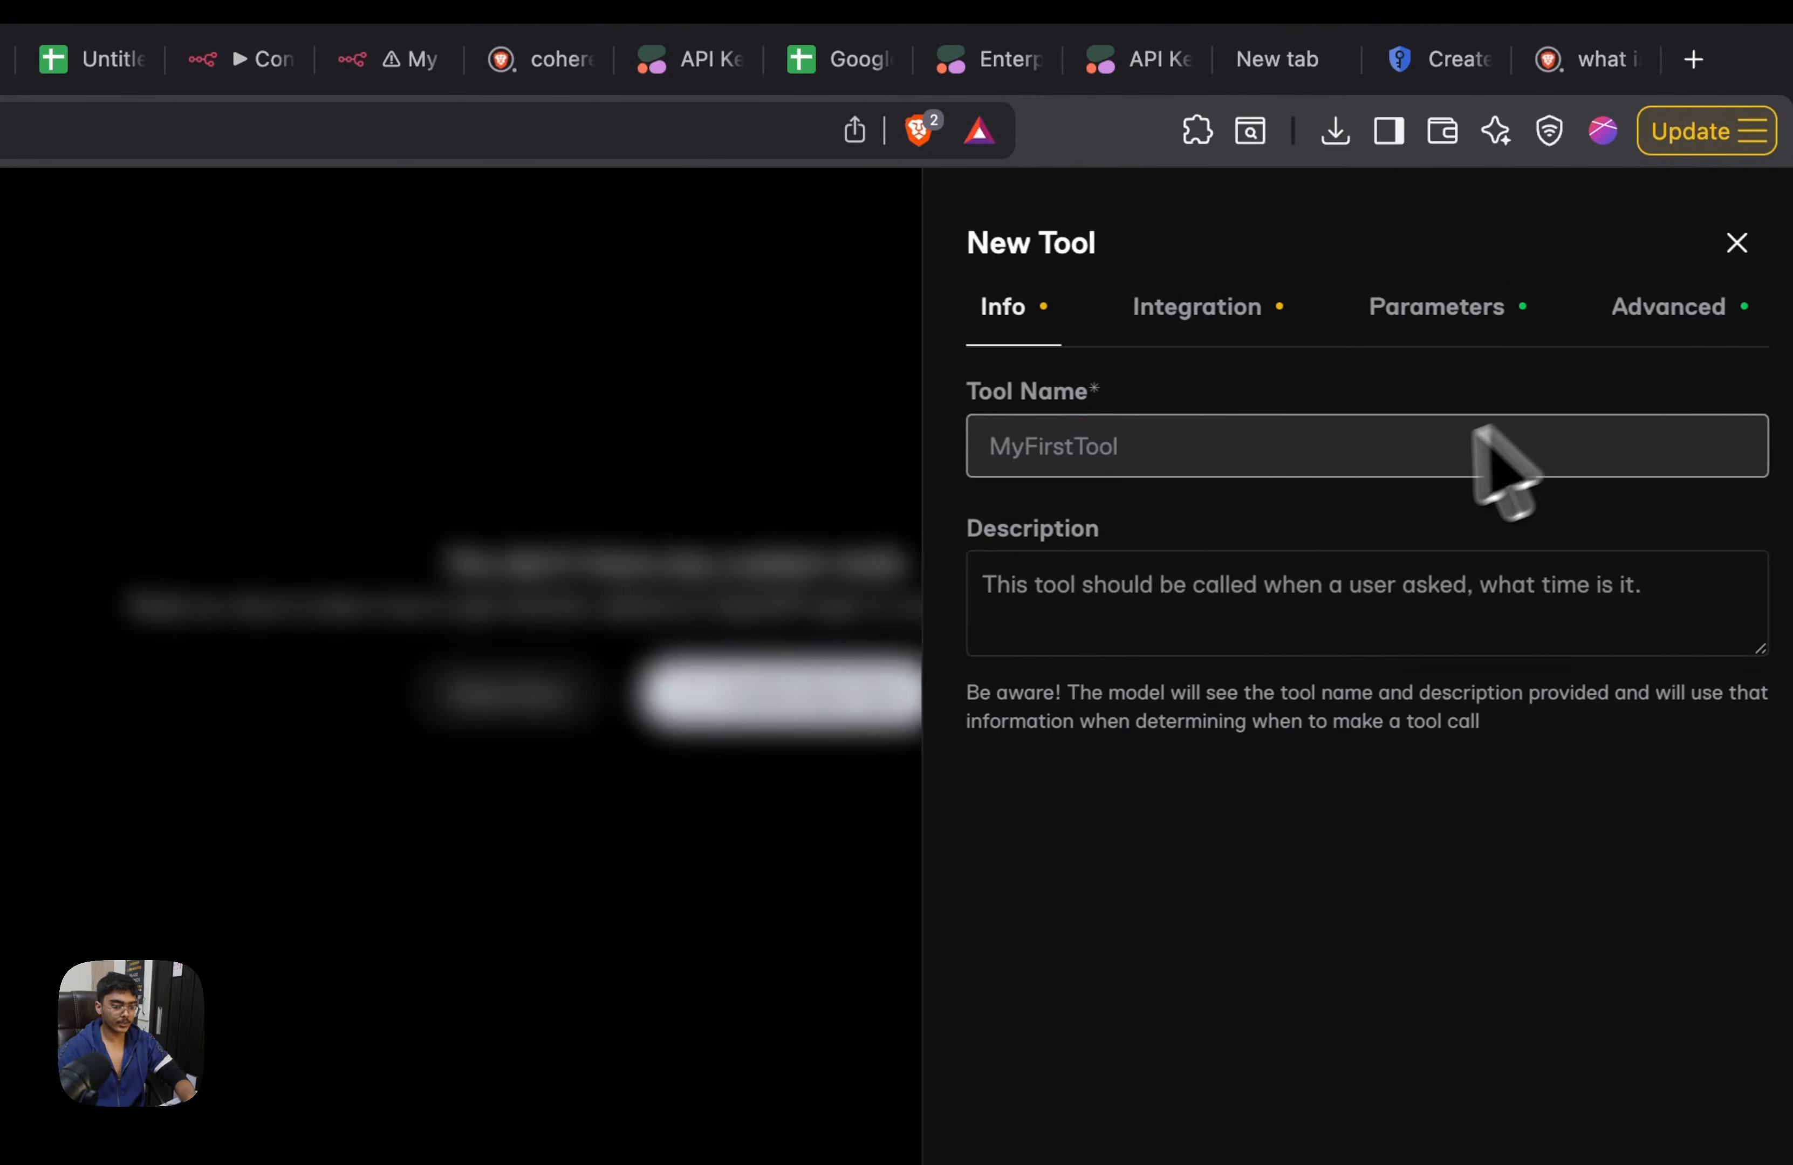
left_click(1359, 463)
type("conext")
Write the new tool's description, starting with "this tool is used to"
left_click(1360, 628)
type("this tool is used to retir")
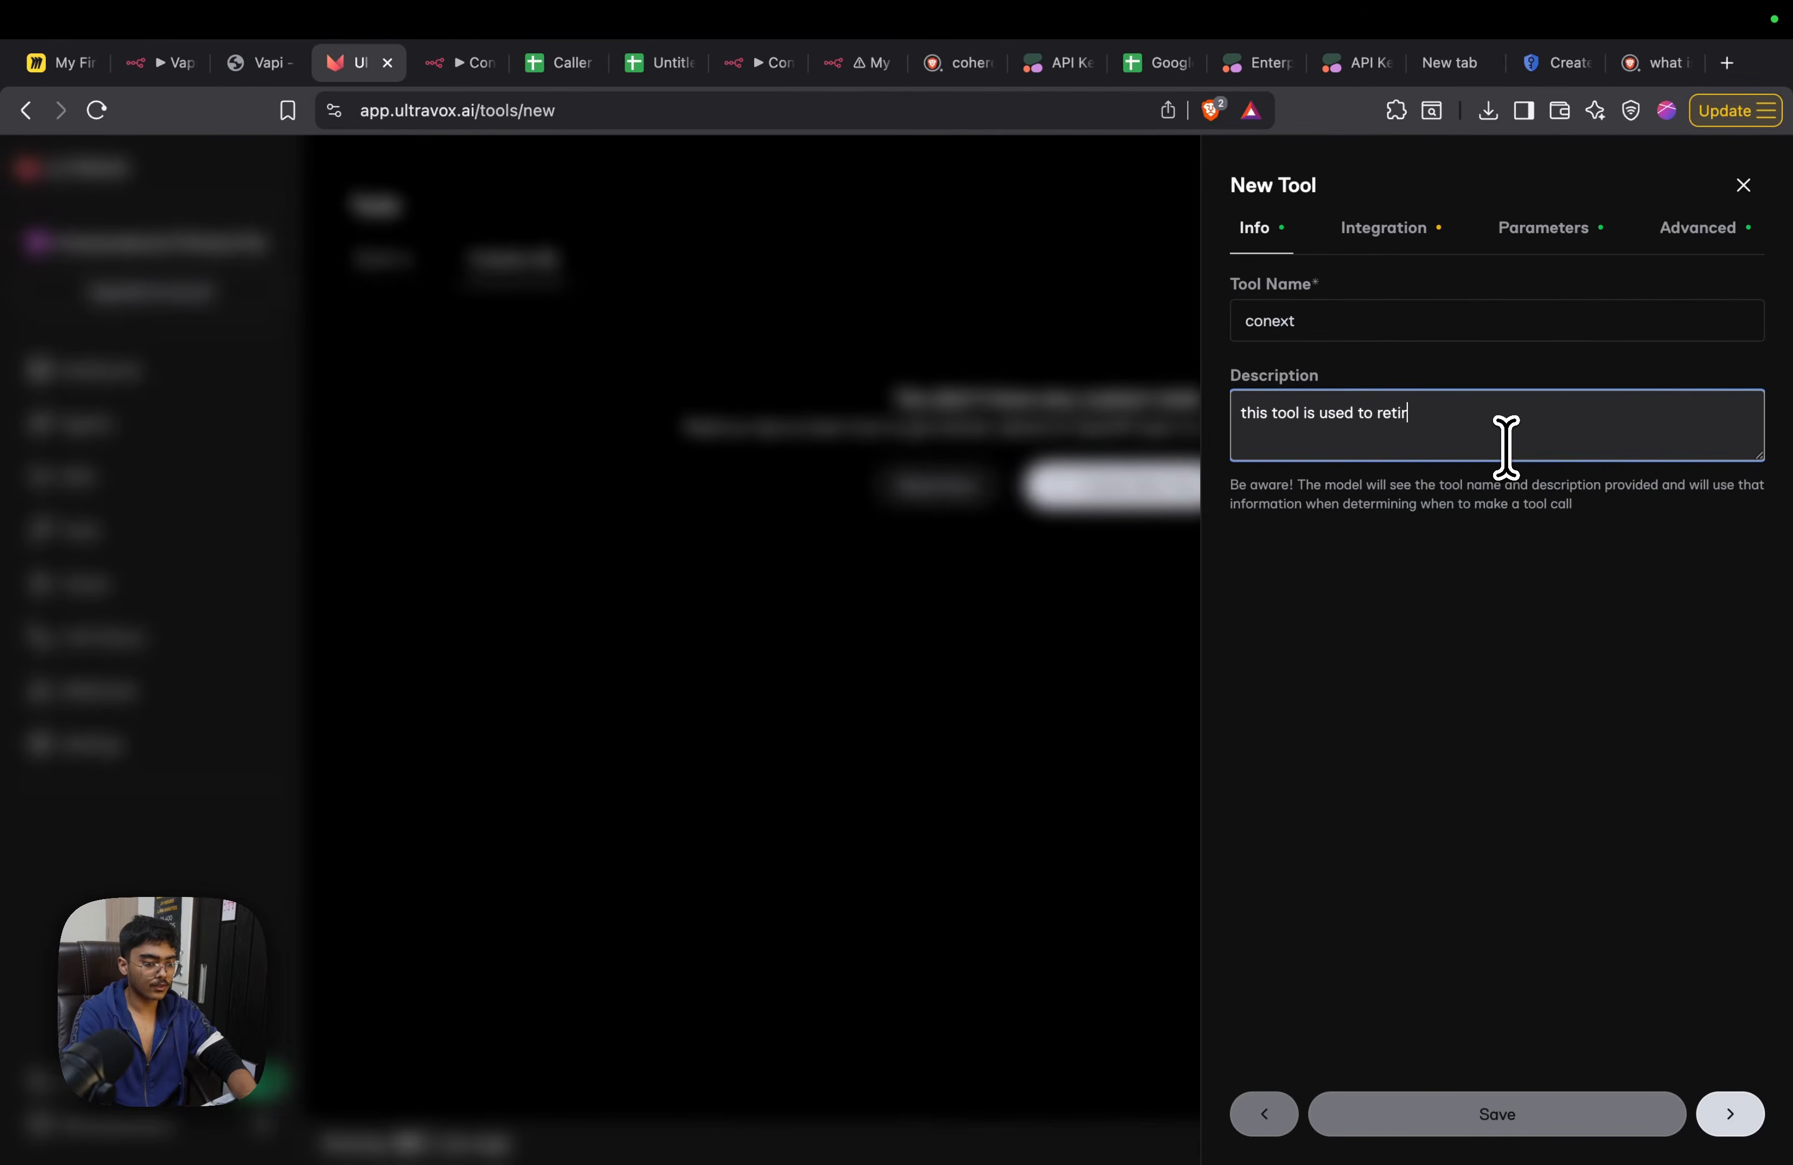
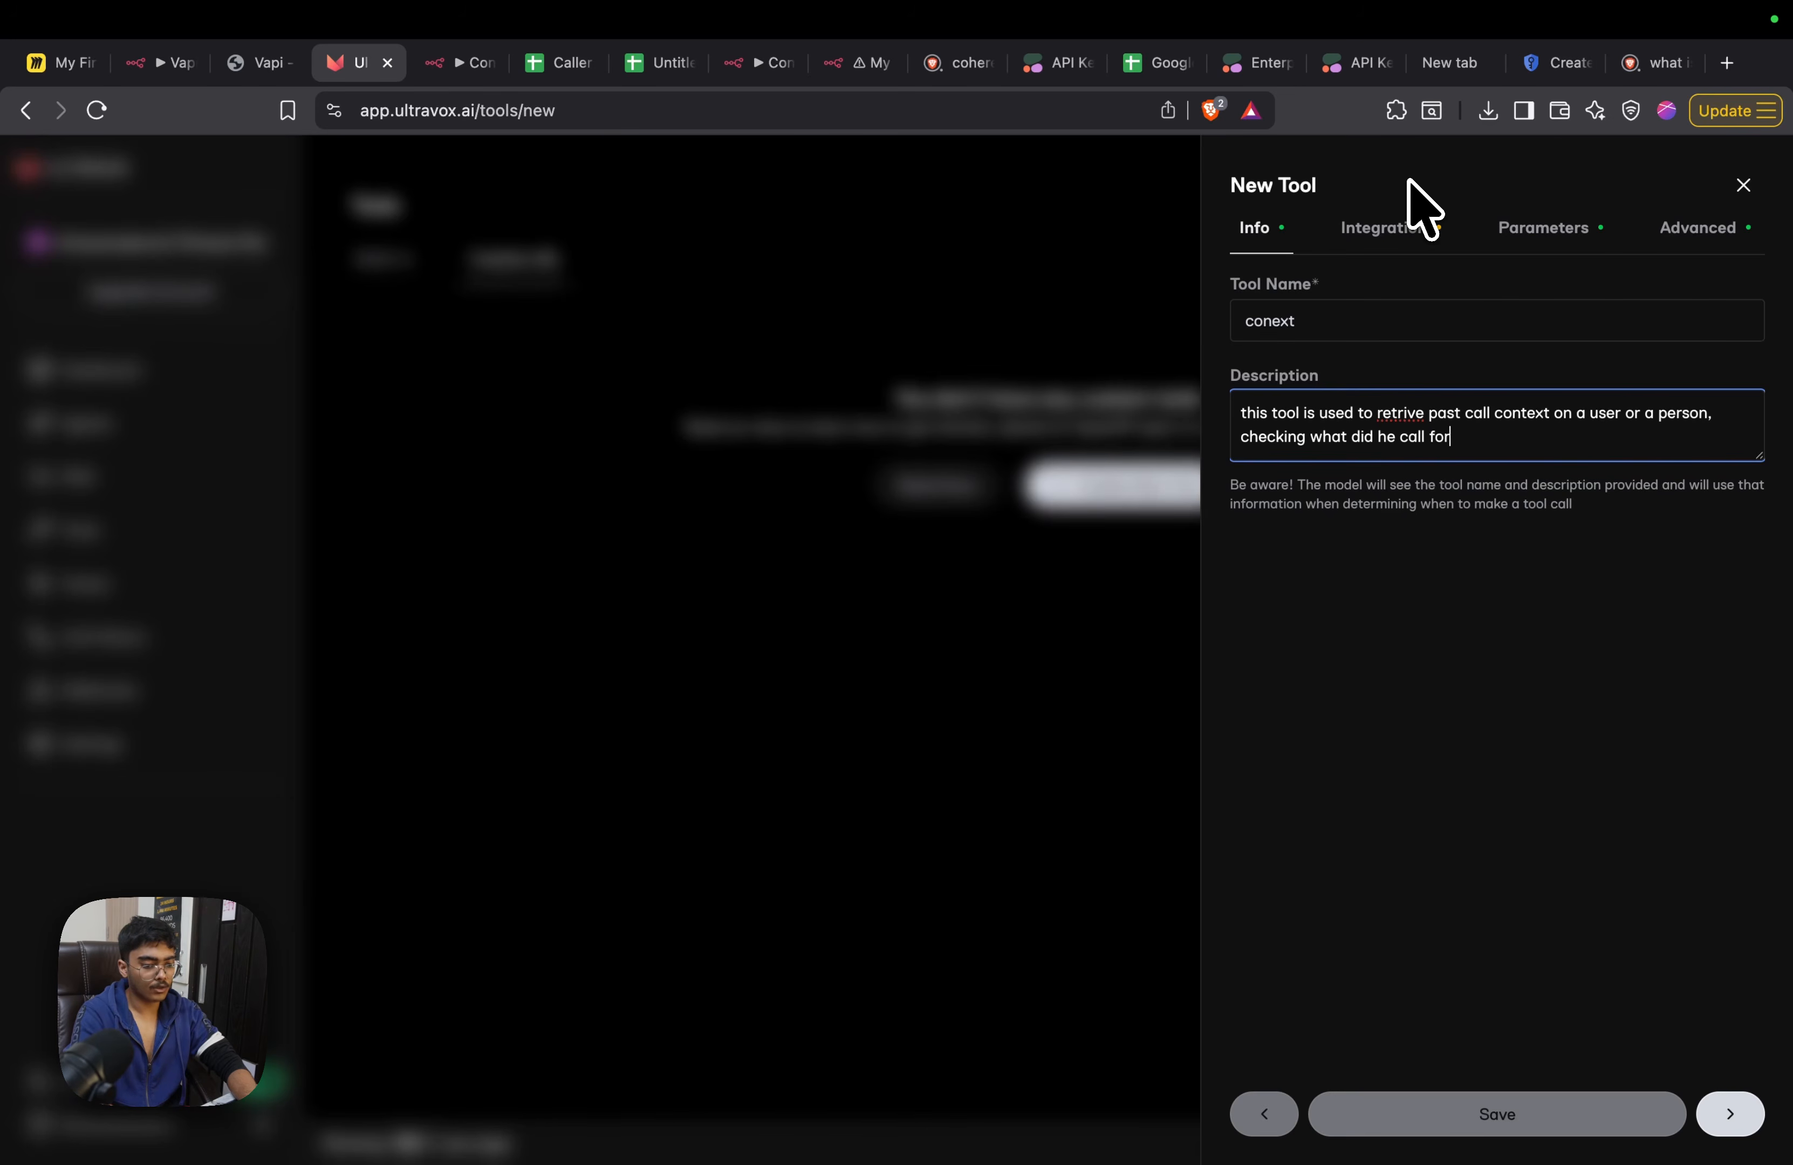
Complete the description with "this tool should be triggered as soon as we have the phone number and name of the person" and open the integration settings
type(".")
key("Return")
key("Return")
type("thi")
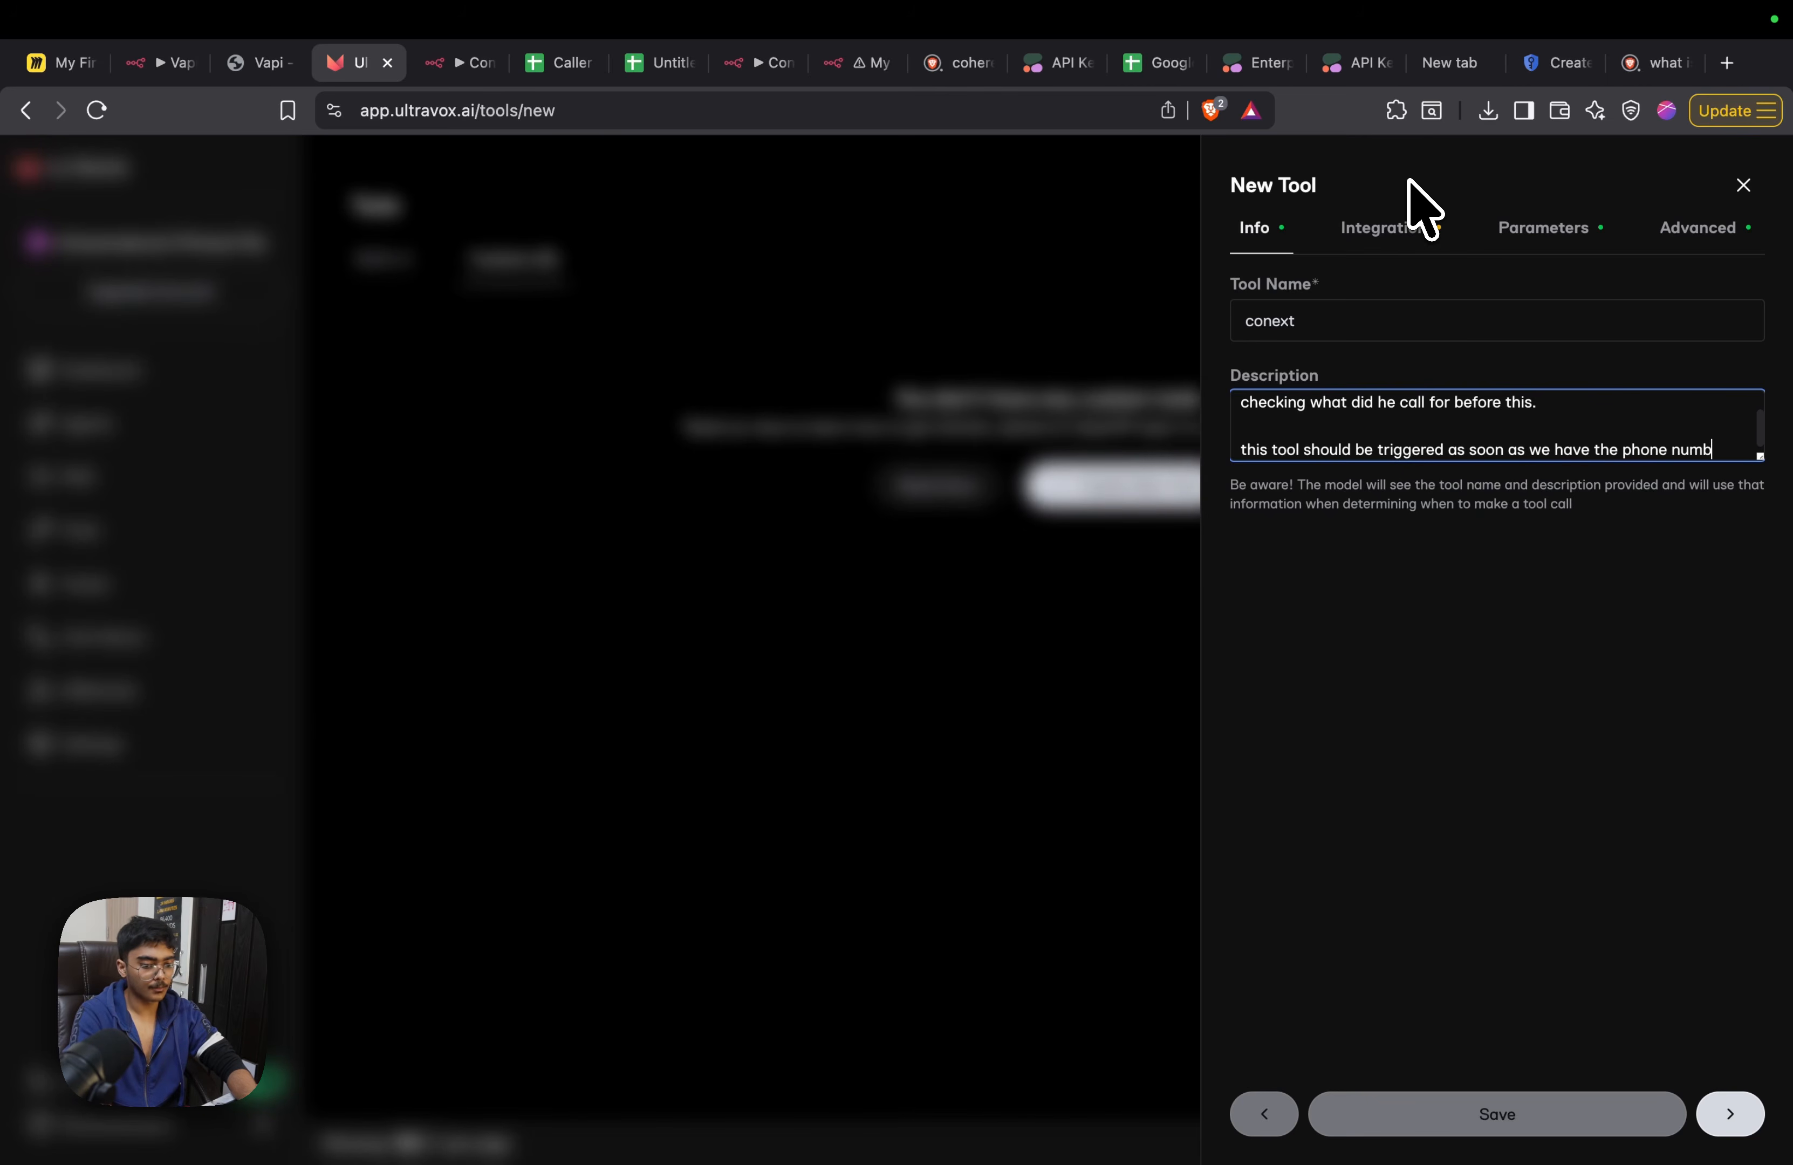
type("and name of the person")
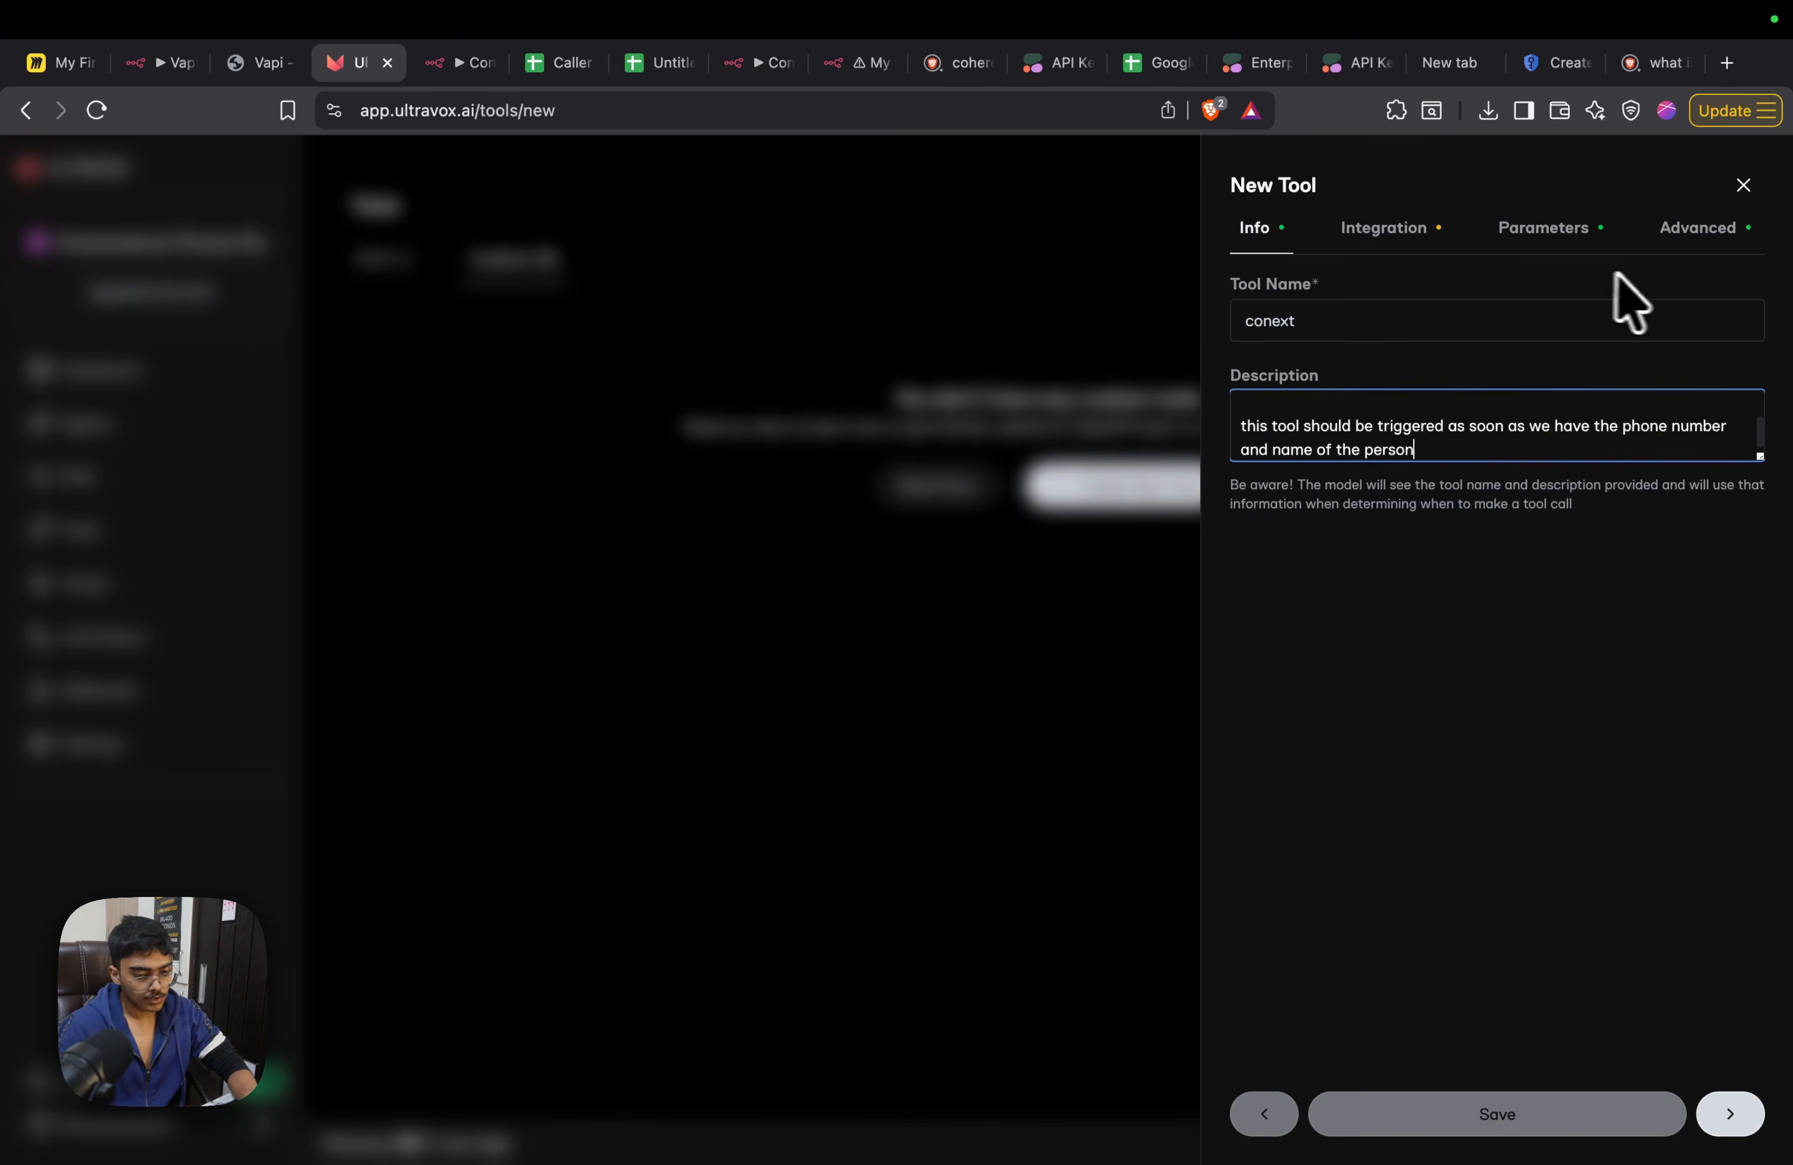
left_click(1400, 227)
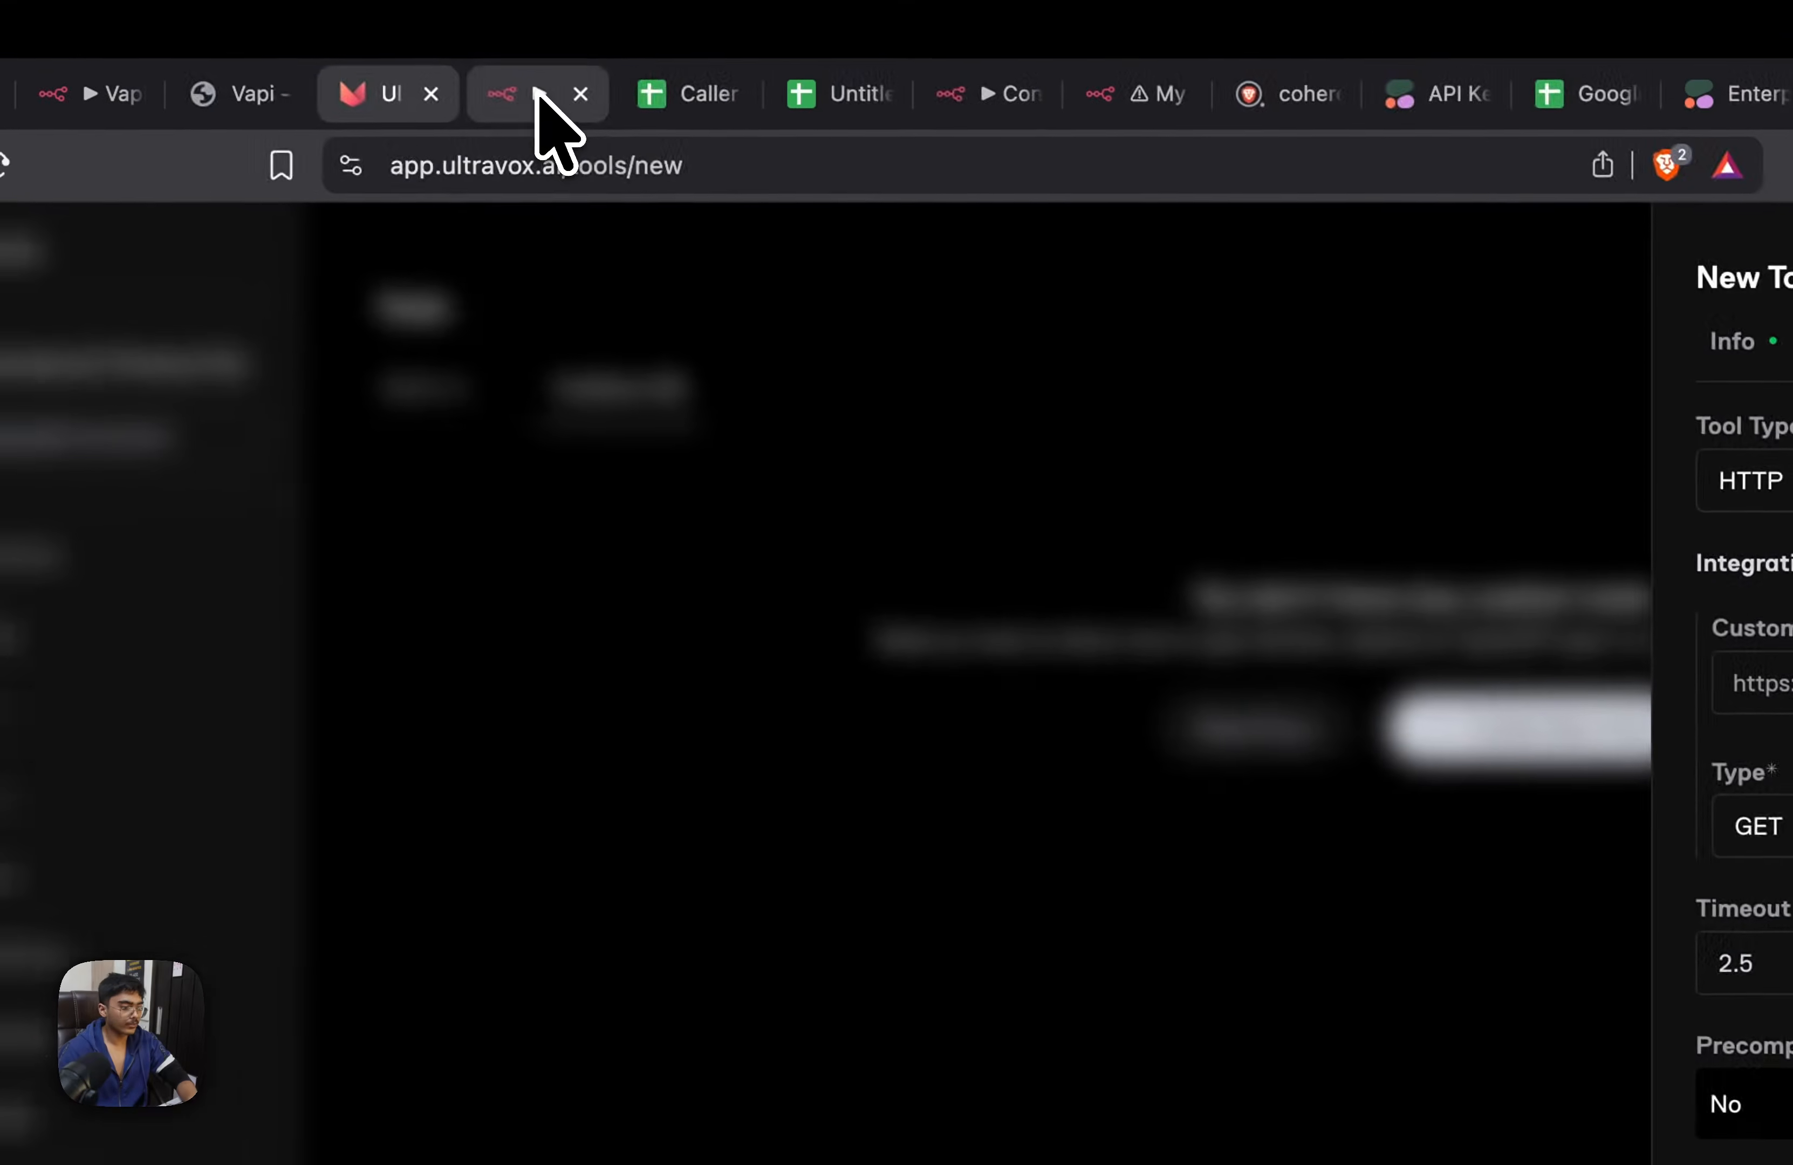
Switch to the n8n workflow and duplicate the upper webhook lookup flow, placing the copy on an empty part of the canvas
left_click(539, 92)
left_click_drag(1265, 770, 1280, 518)
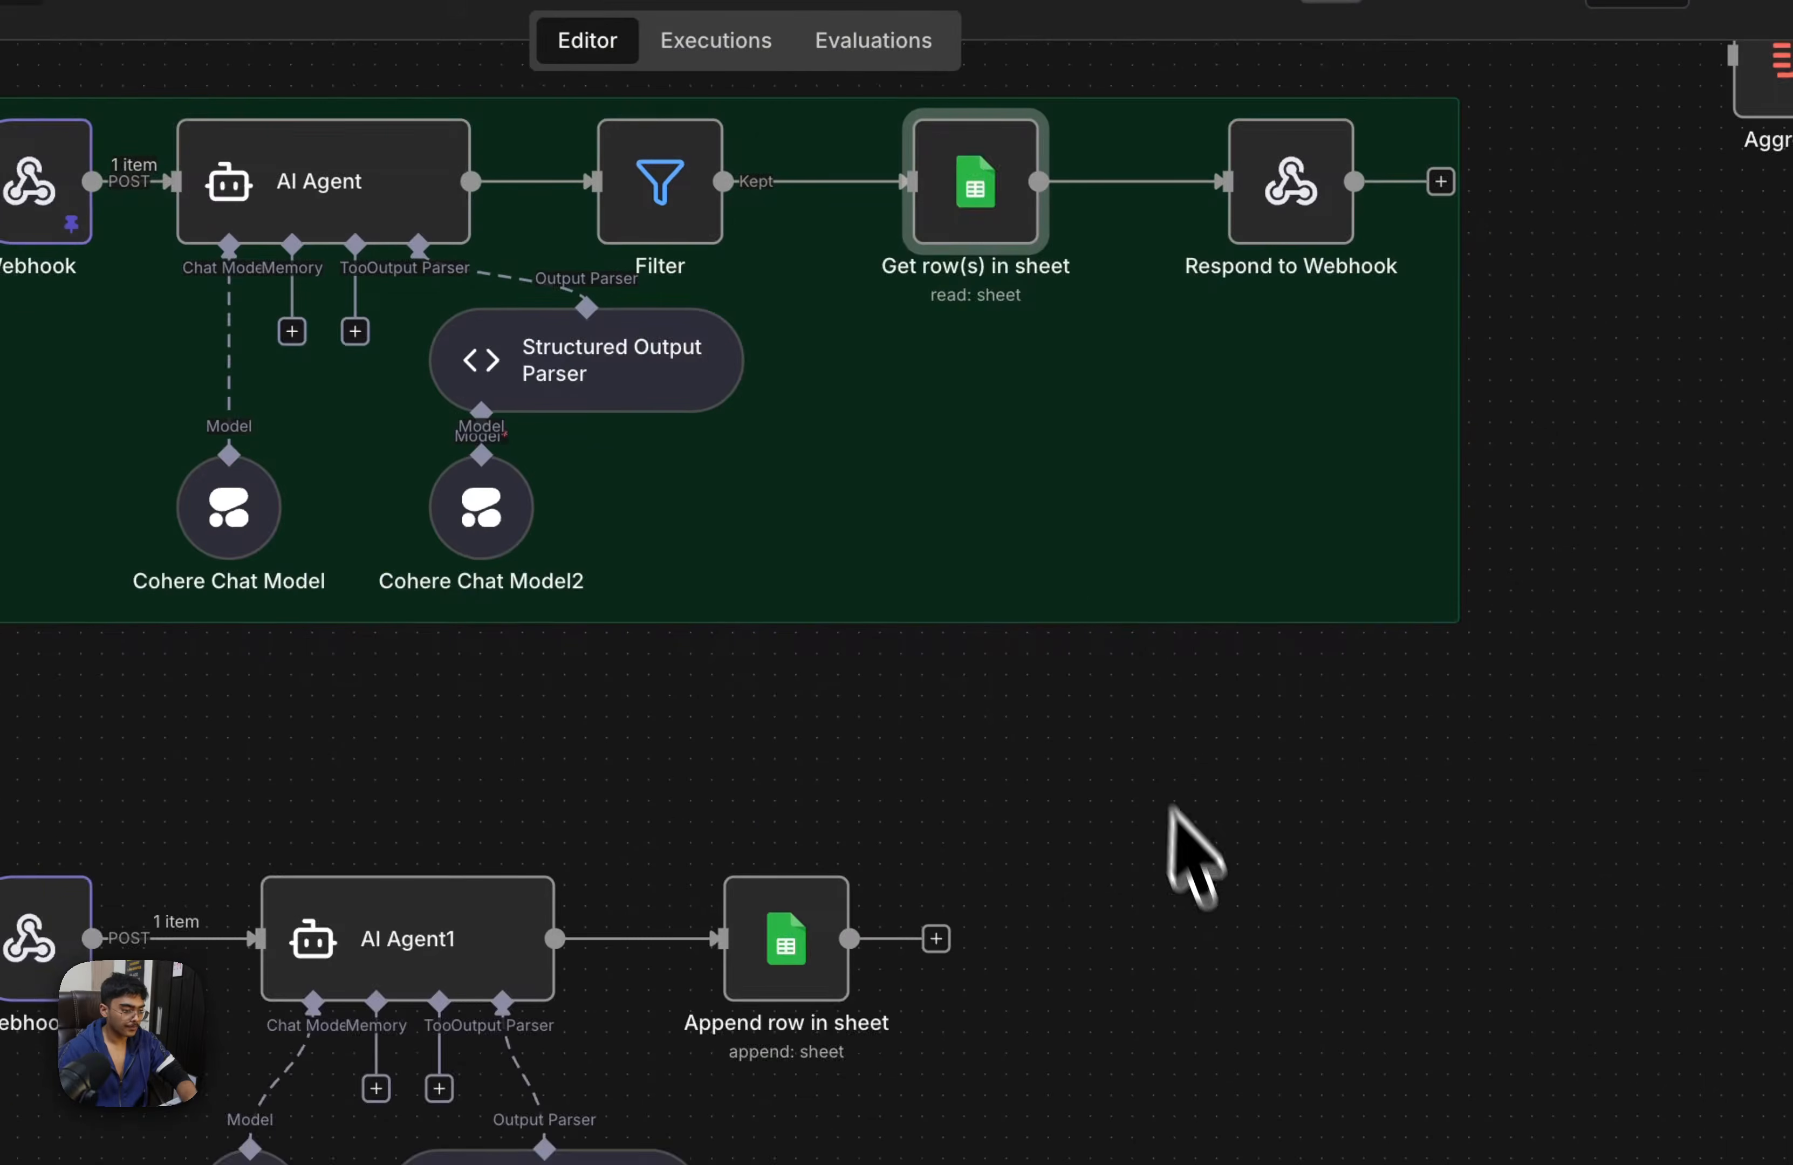
left_click_drag(1588, 1017, 1656, 1118)
left_click_drag(1212, 265, 208, 738)
left_click_drag(1438, 971, 1312, 128)
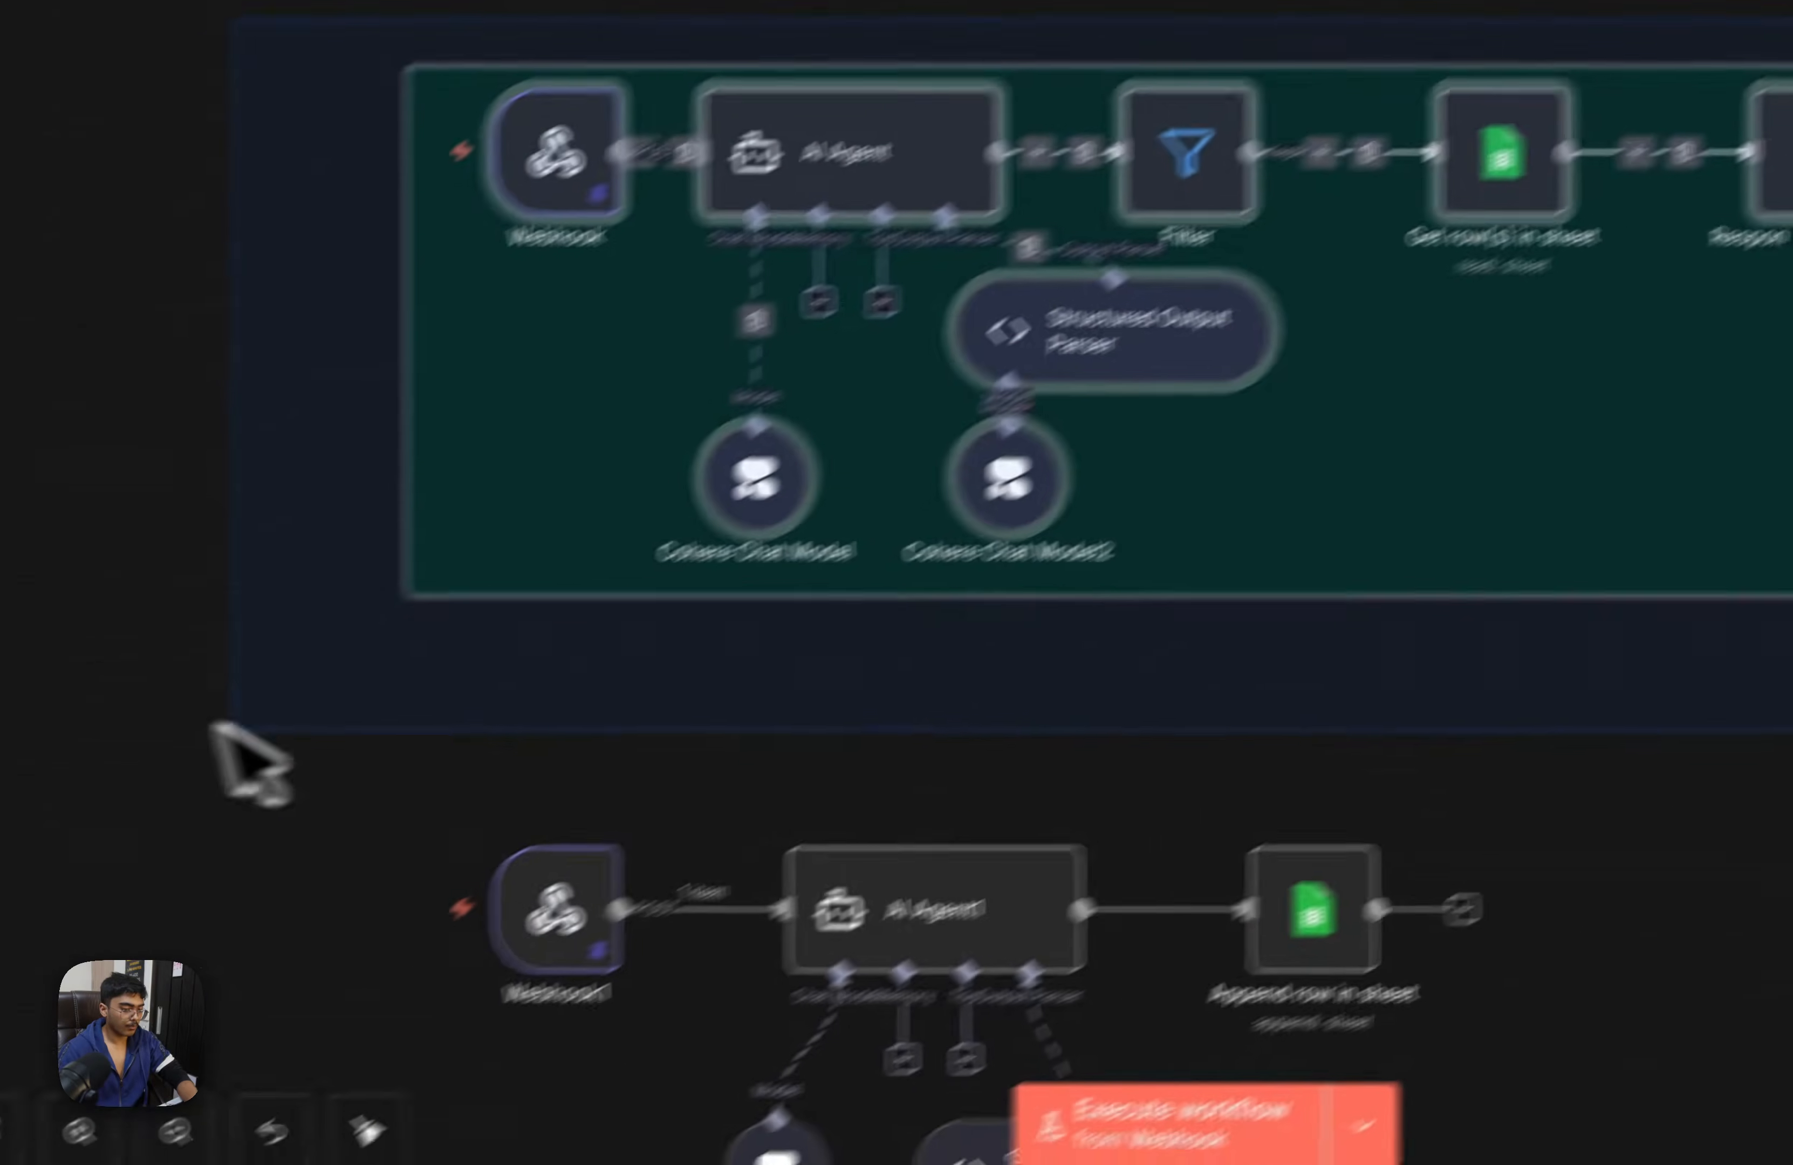
key("super+v")
left_click_drag(1117, 1108, 806, 635)
Set the copied Webhook2 node's path to ultravoxtool and copy its production URL
left_click(528, 788)
double_click(609, 832)
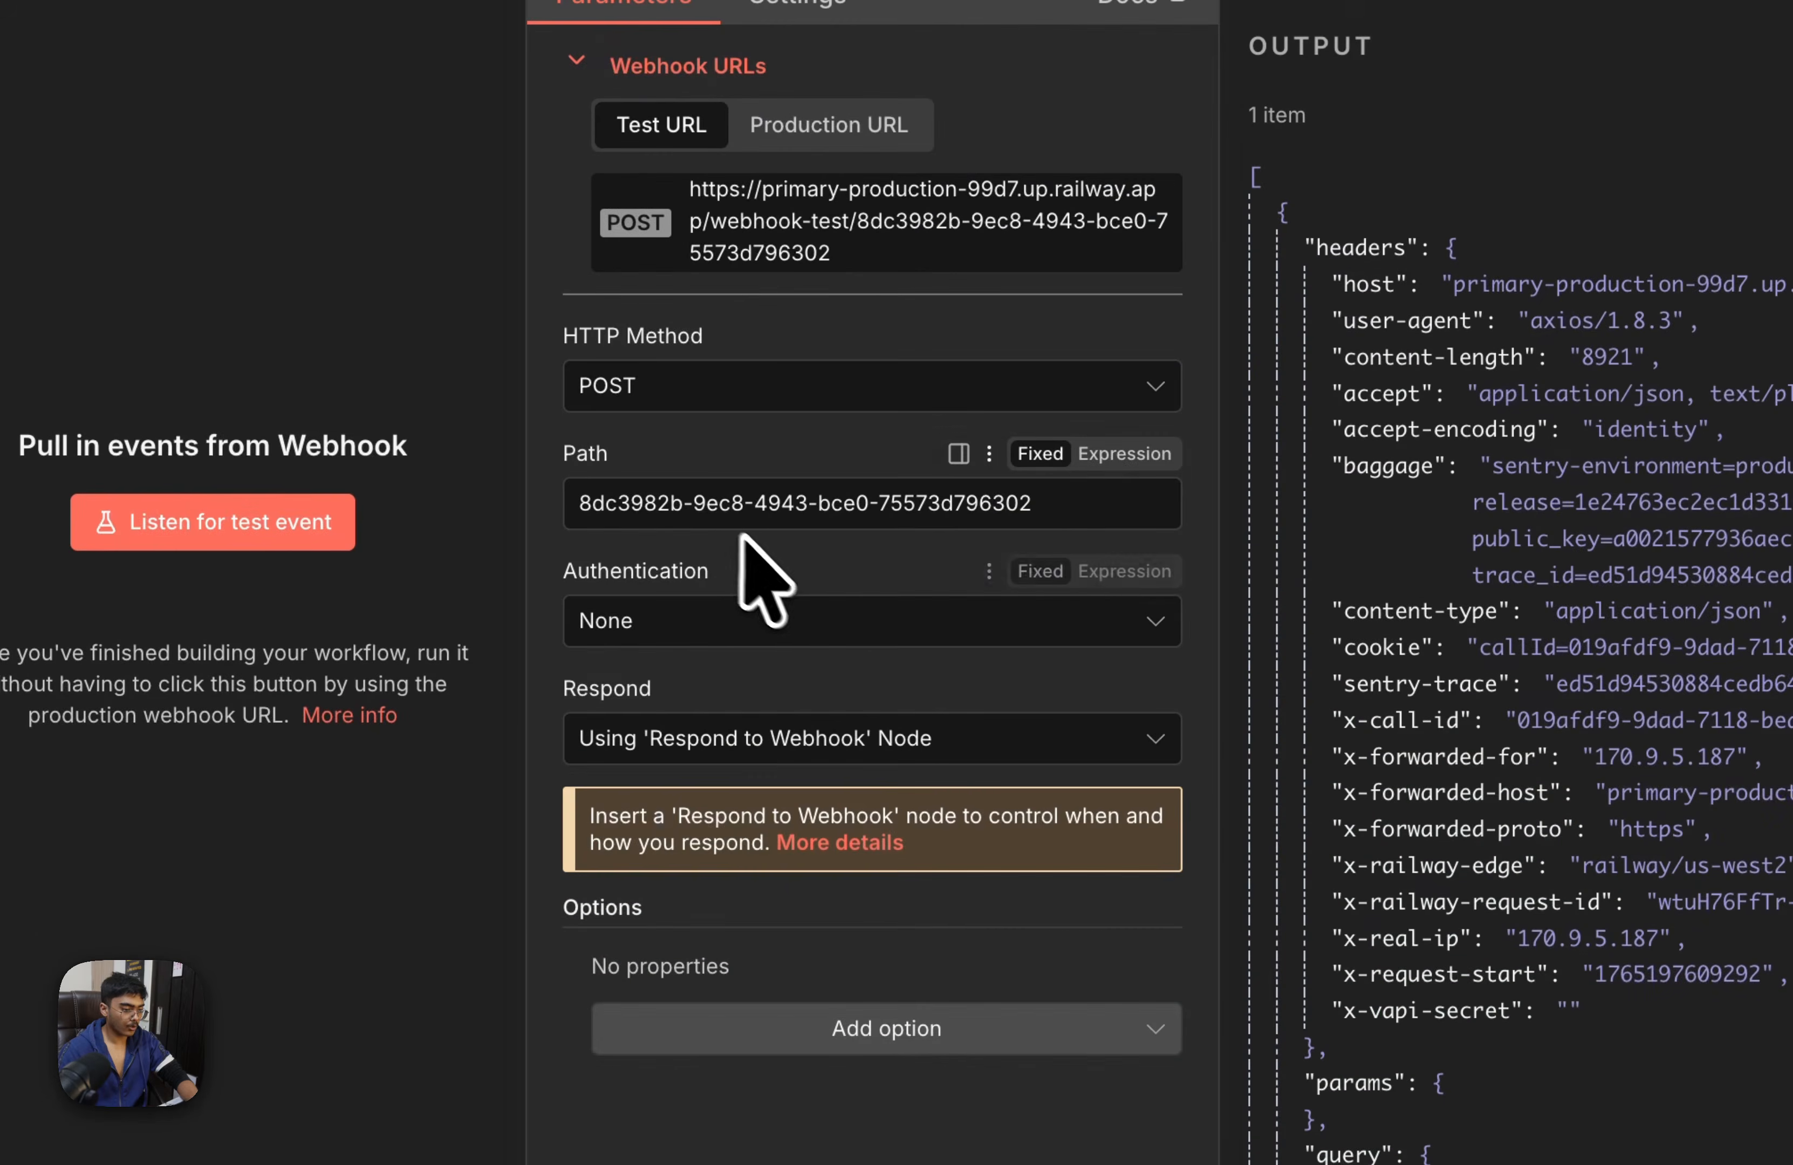
type("ultravoxtool")
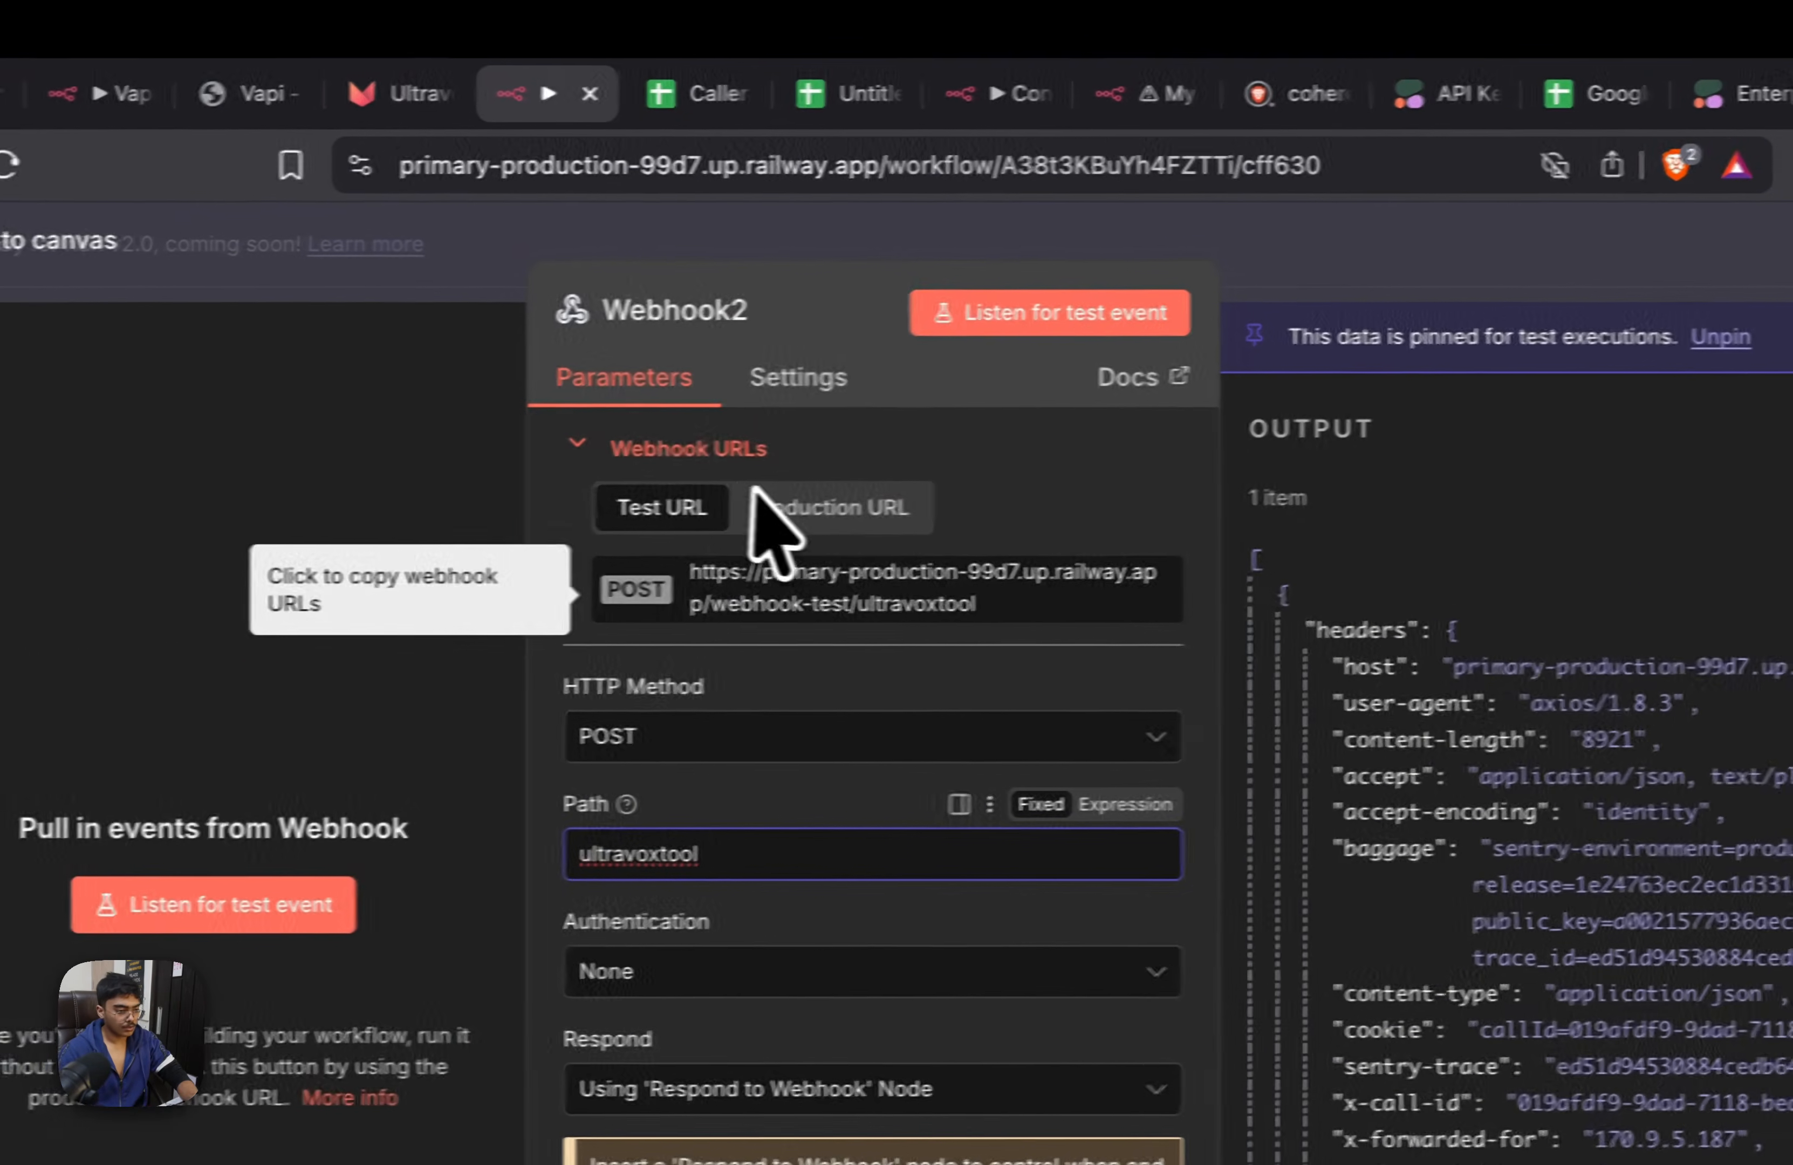
left_click(829, 124)
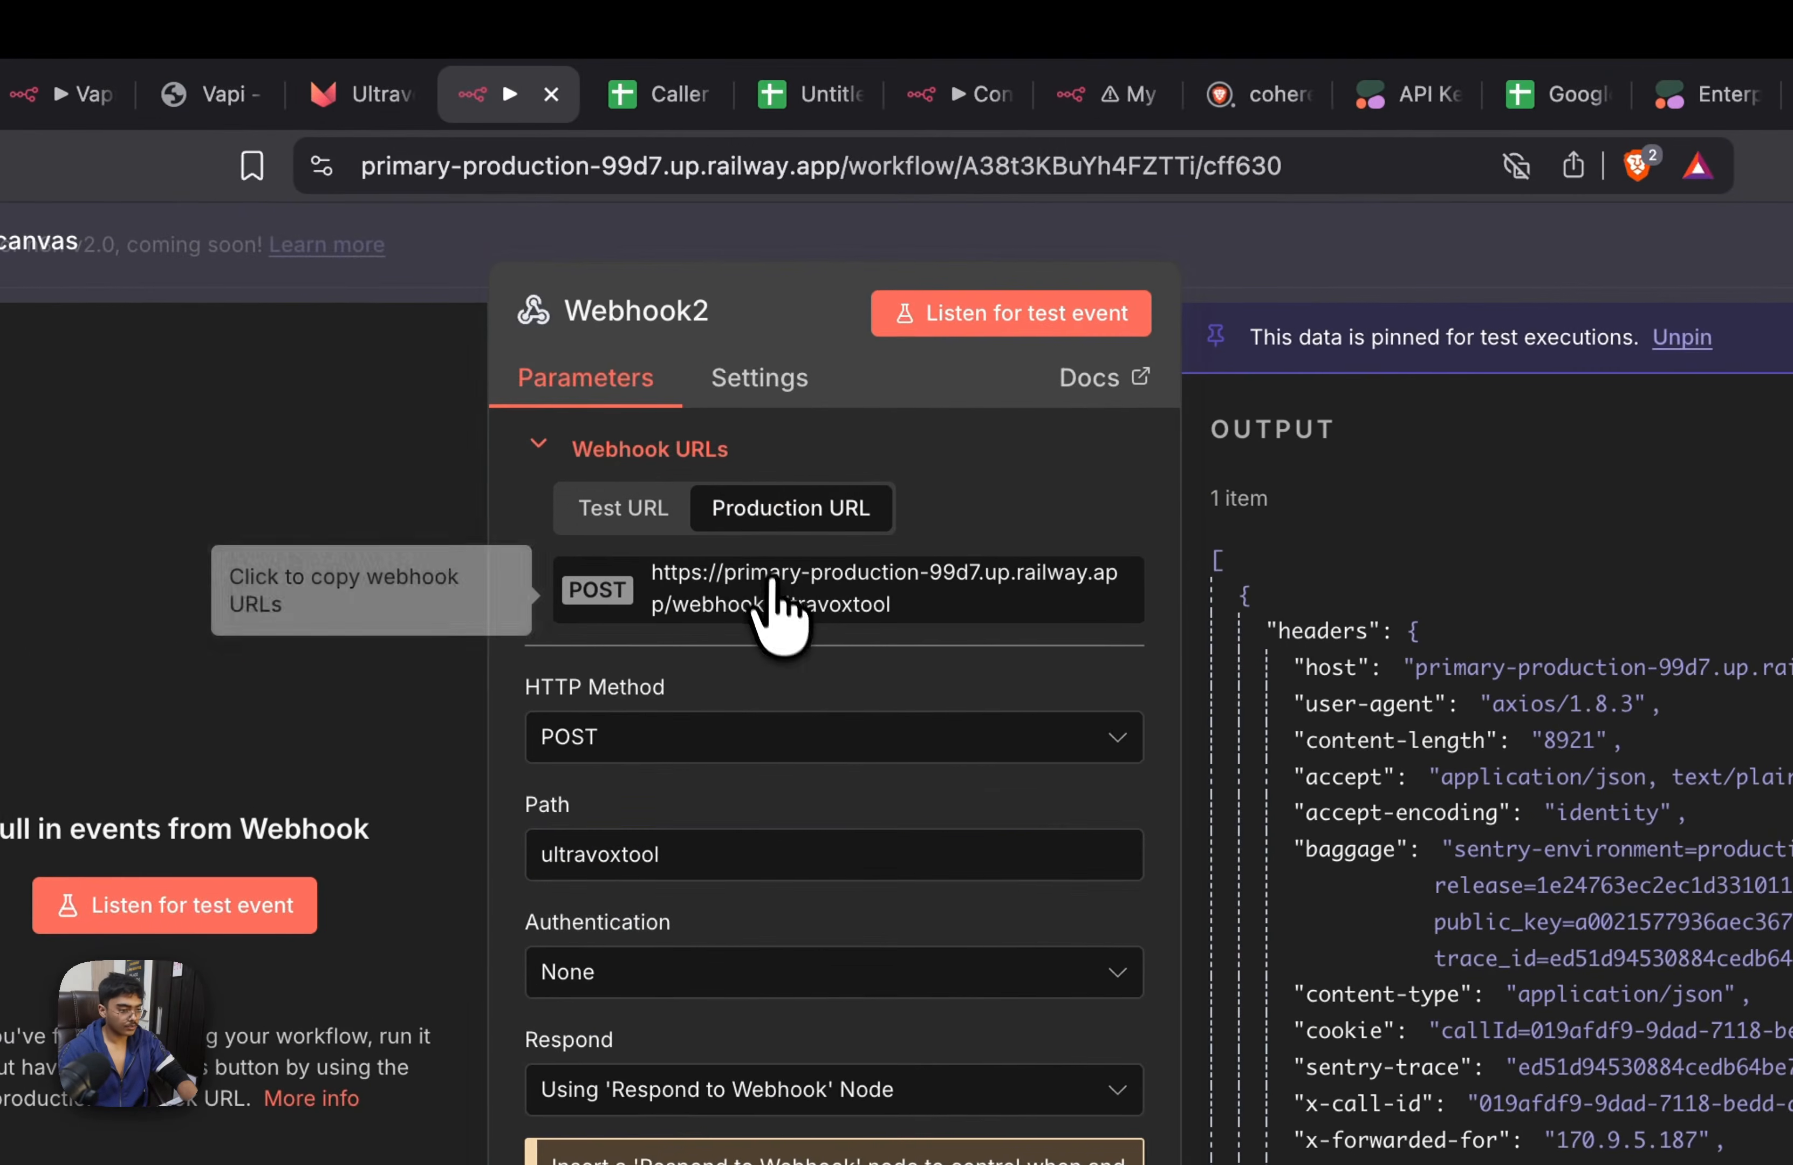
Switch to Ultravox, enter the copied ultravoxtool webhook URL as the custom endpoint, choose the request type and save the tool
left_click(366, 100)
left_click(1330, 499)
key("alt+space")
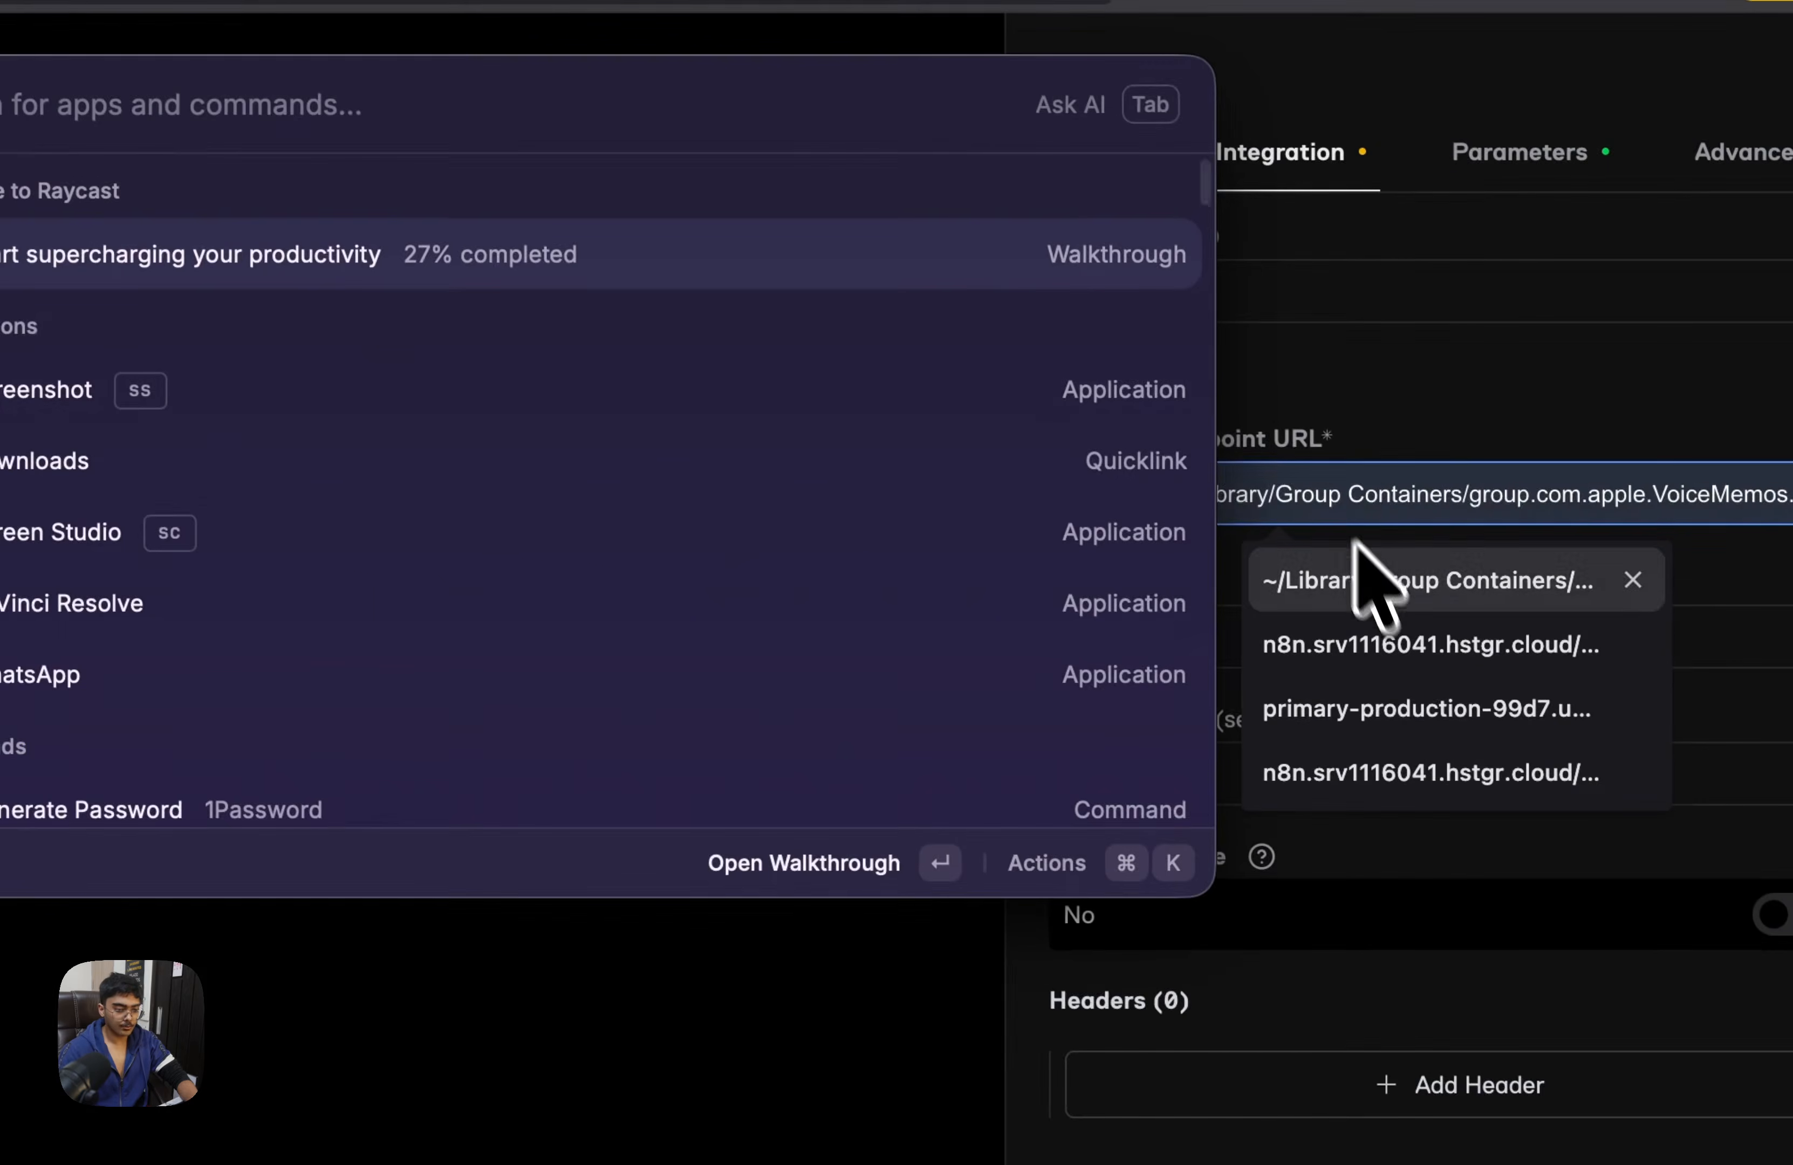
left_click(1522, 389)
left_click(1335, 479)
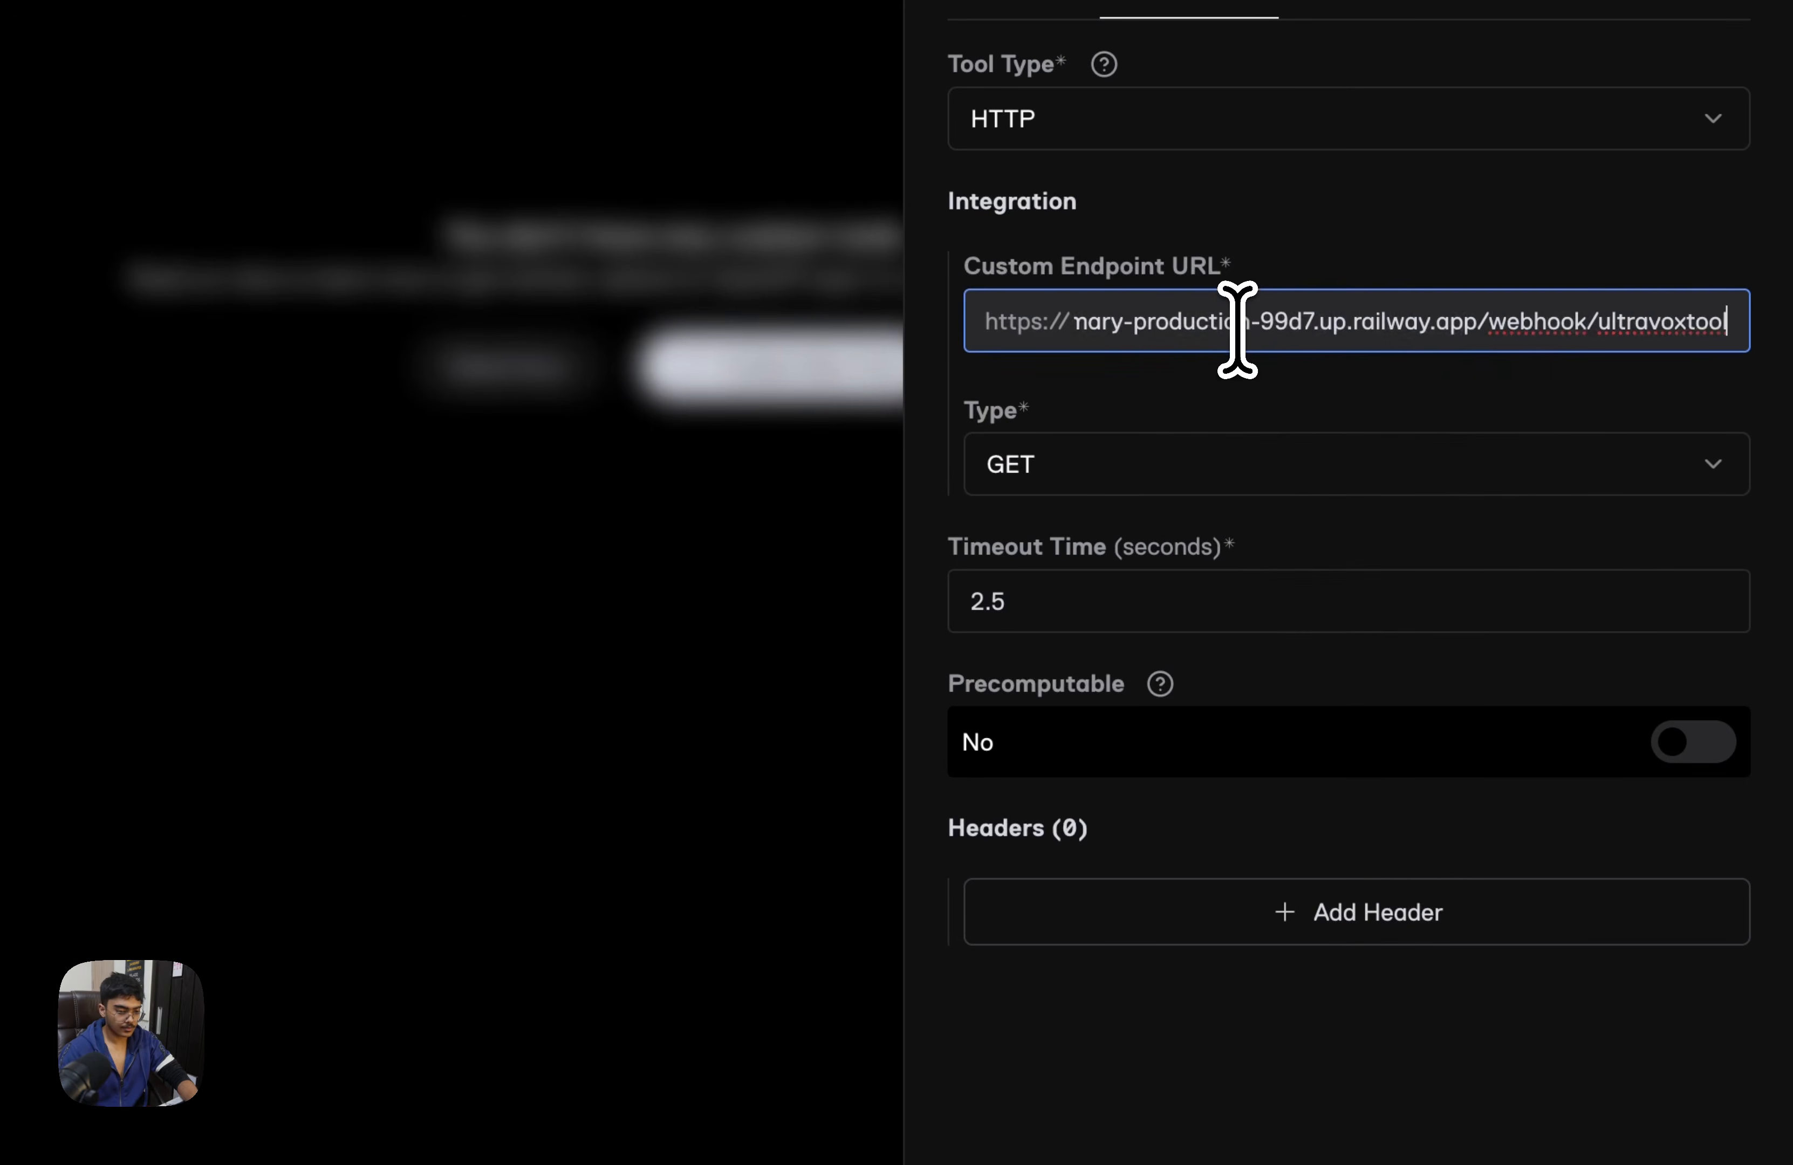
left_click(1172, 460)
left_click(1156, 596)
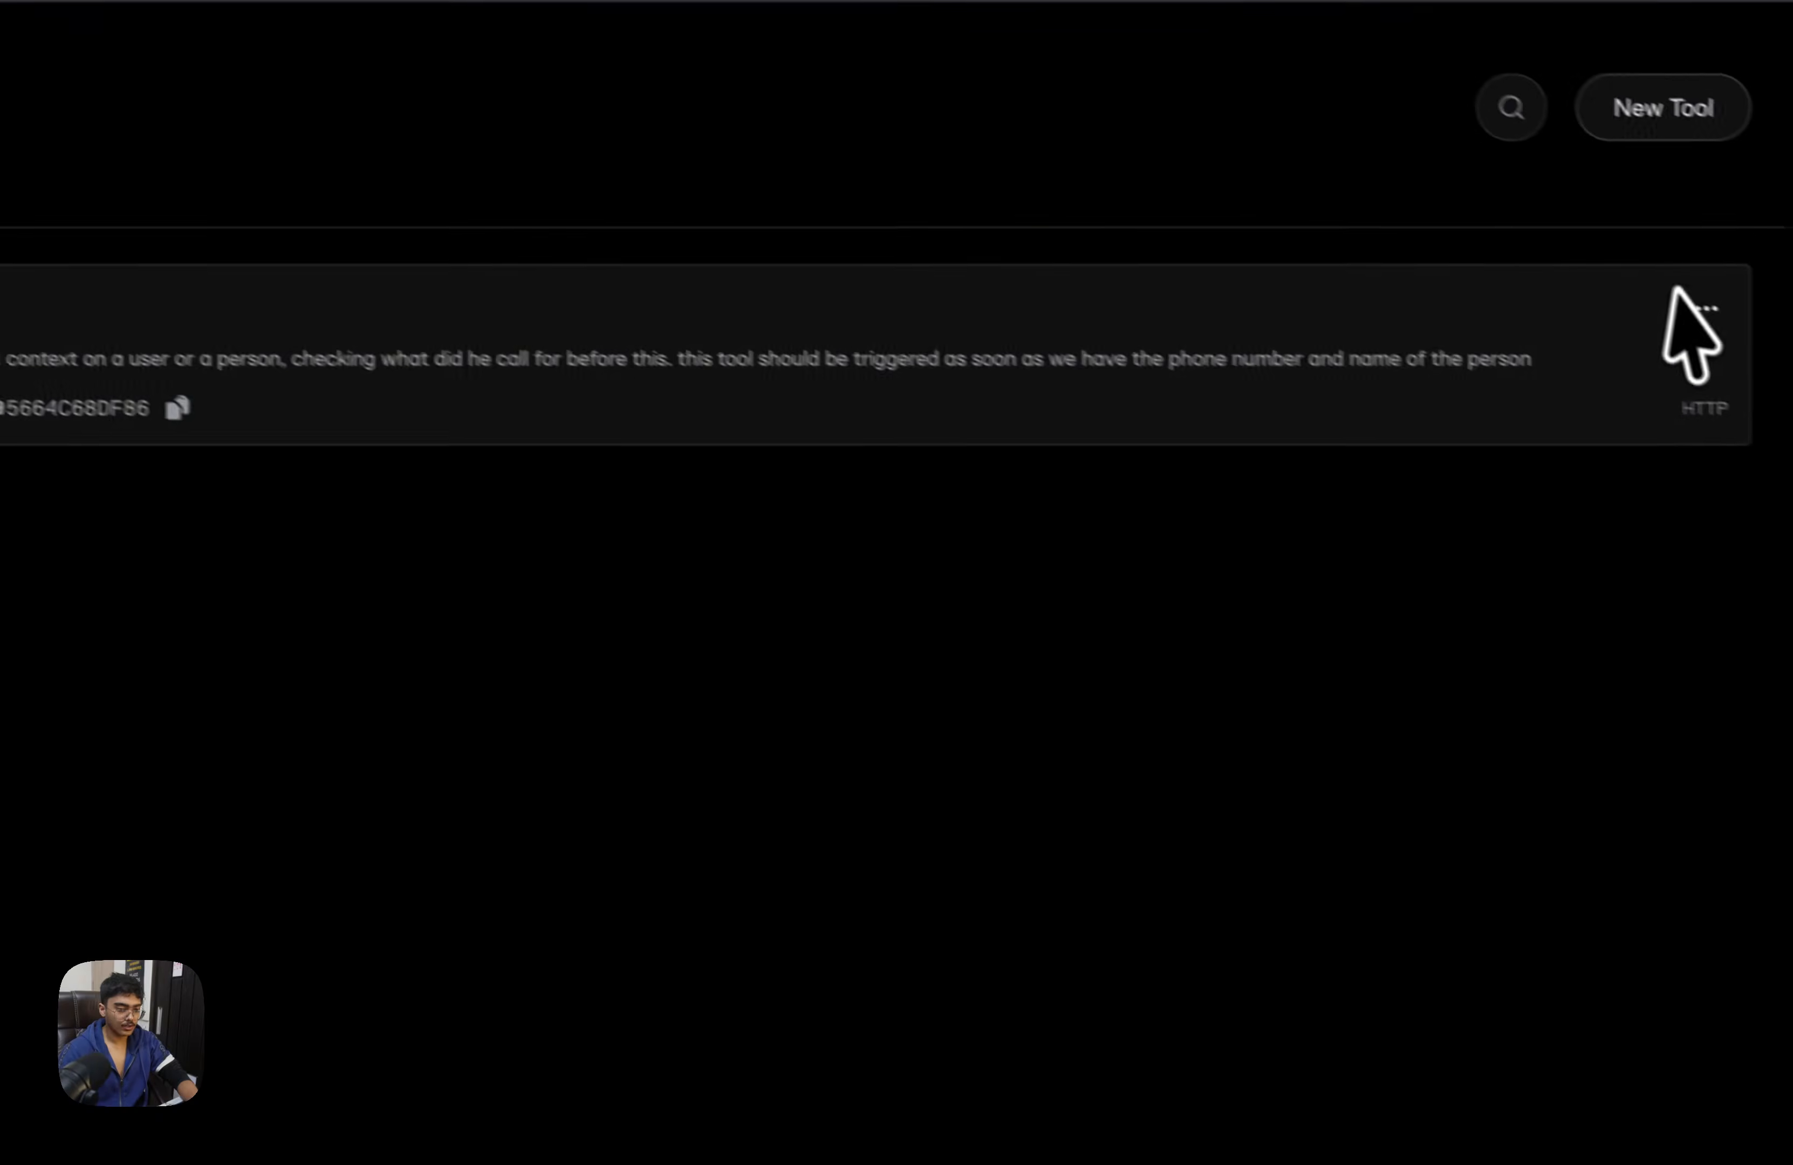
Reopen the conext tool and add a dynamic parameter called name with the description "name of the person"
left_click(1670, 282)
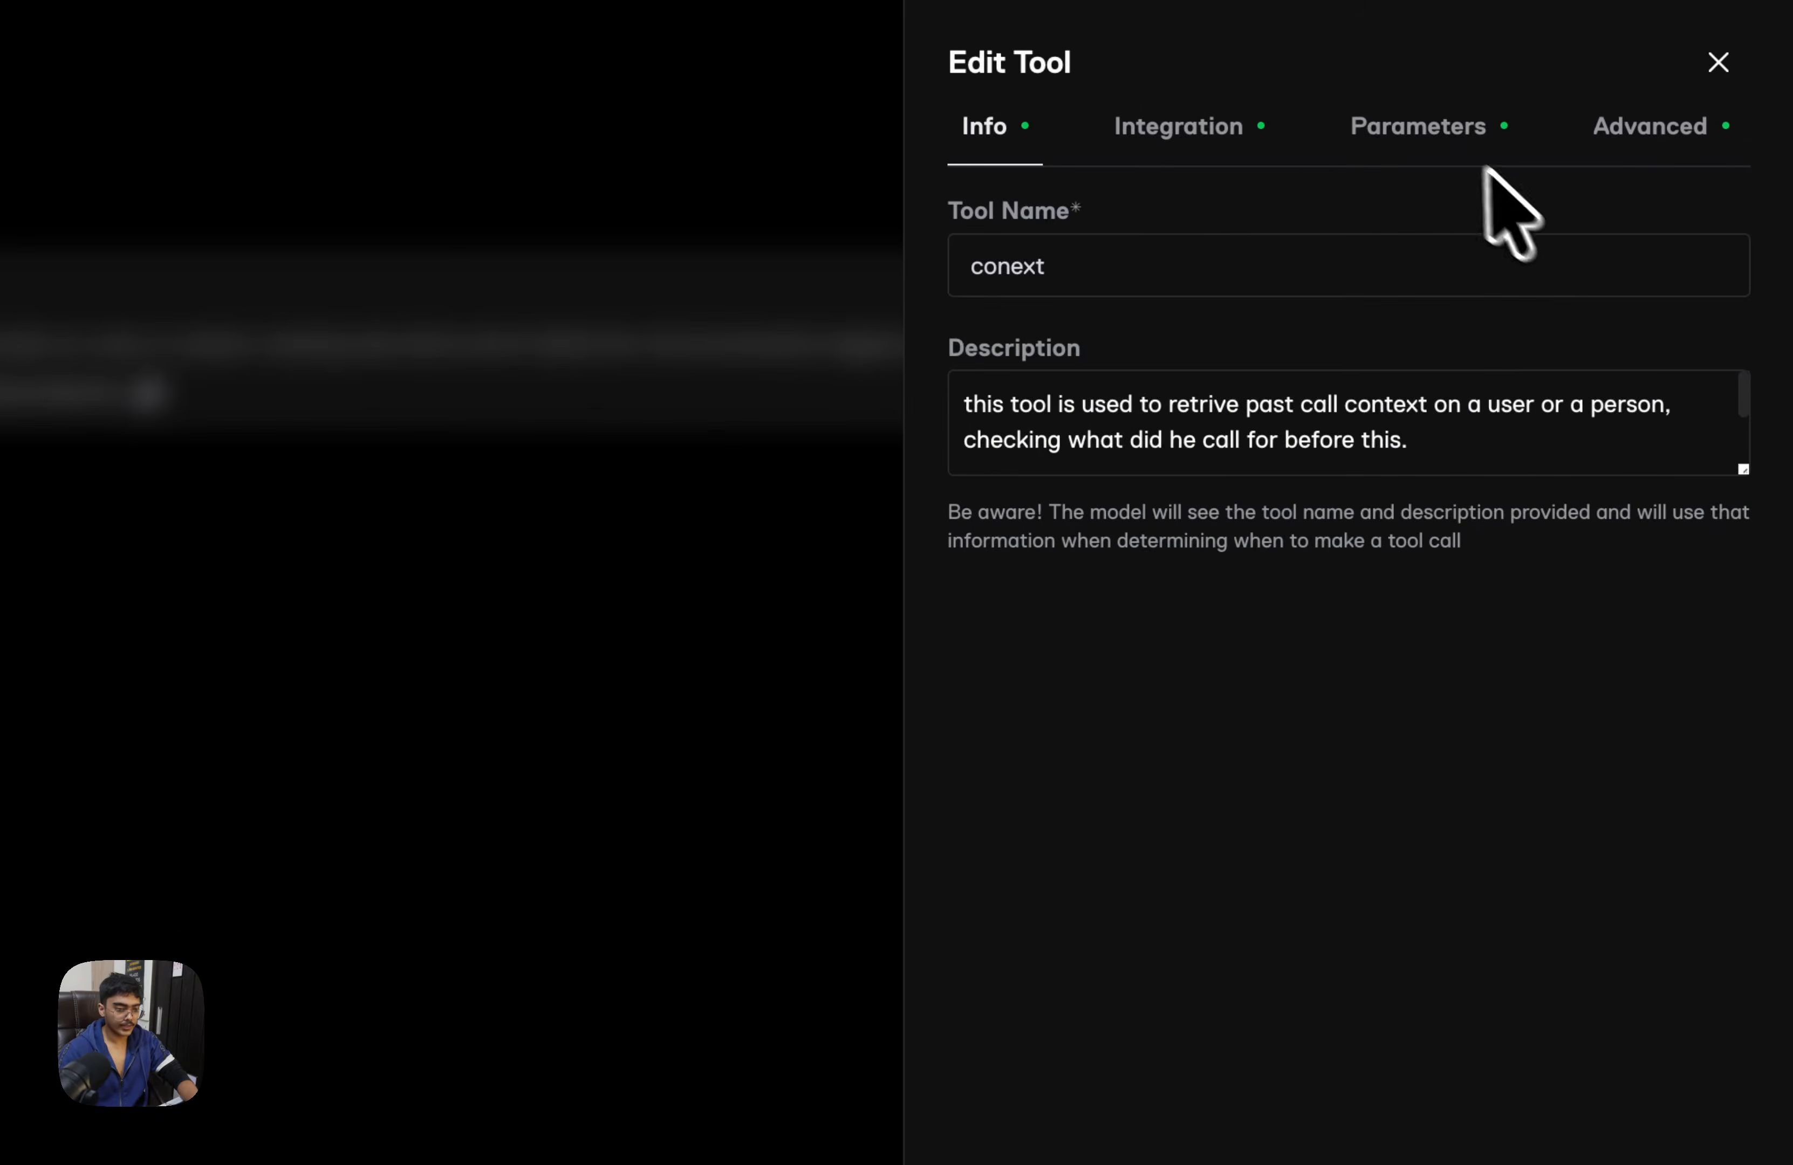
left_click(1449, 142)
left_click(1372, 299)
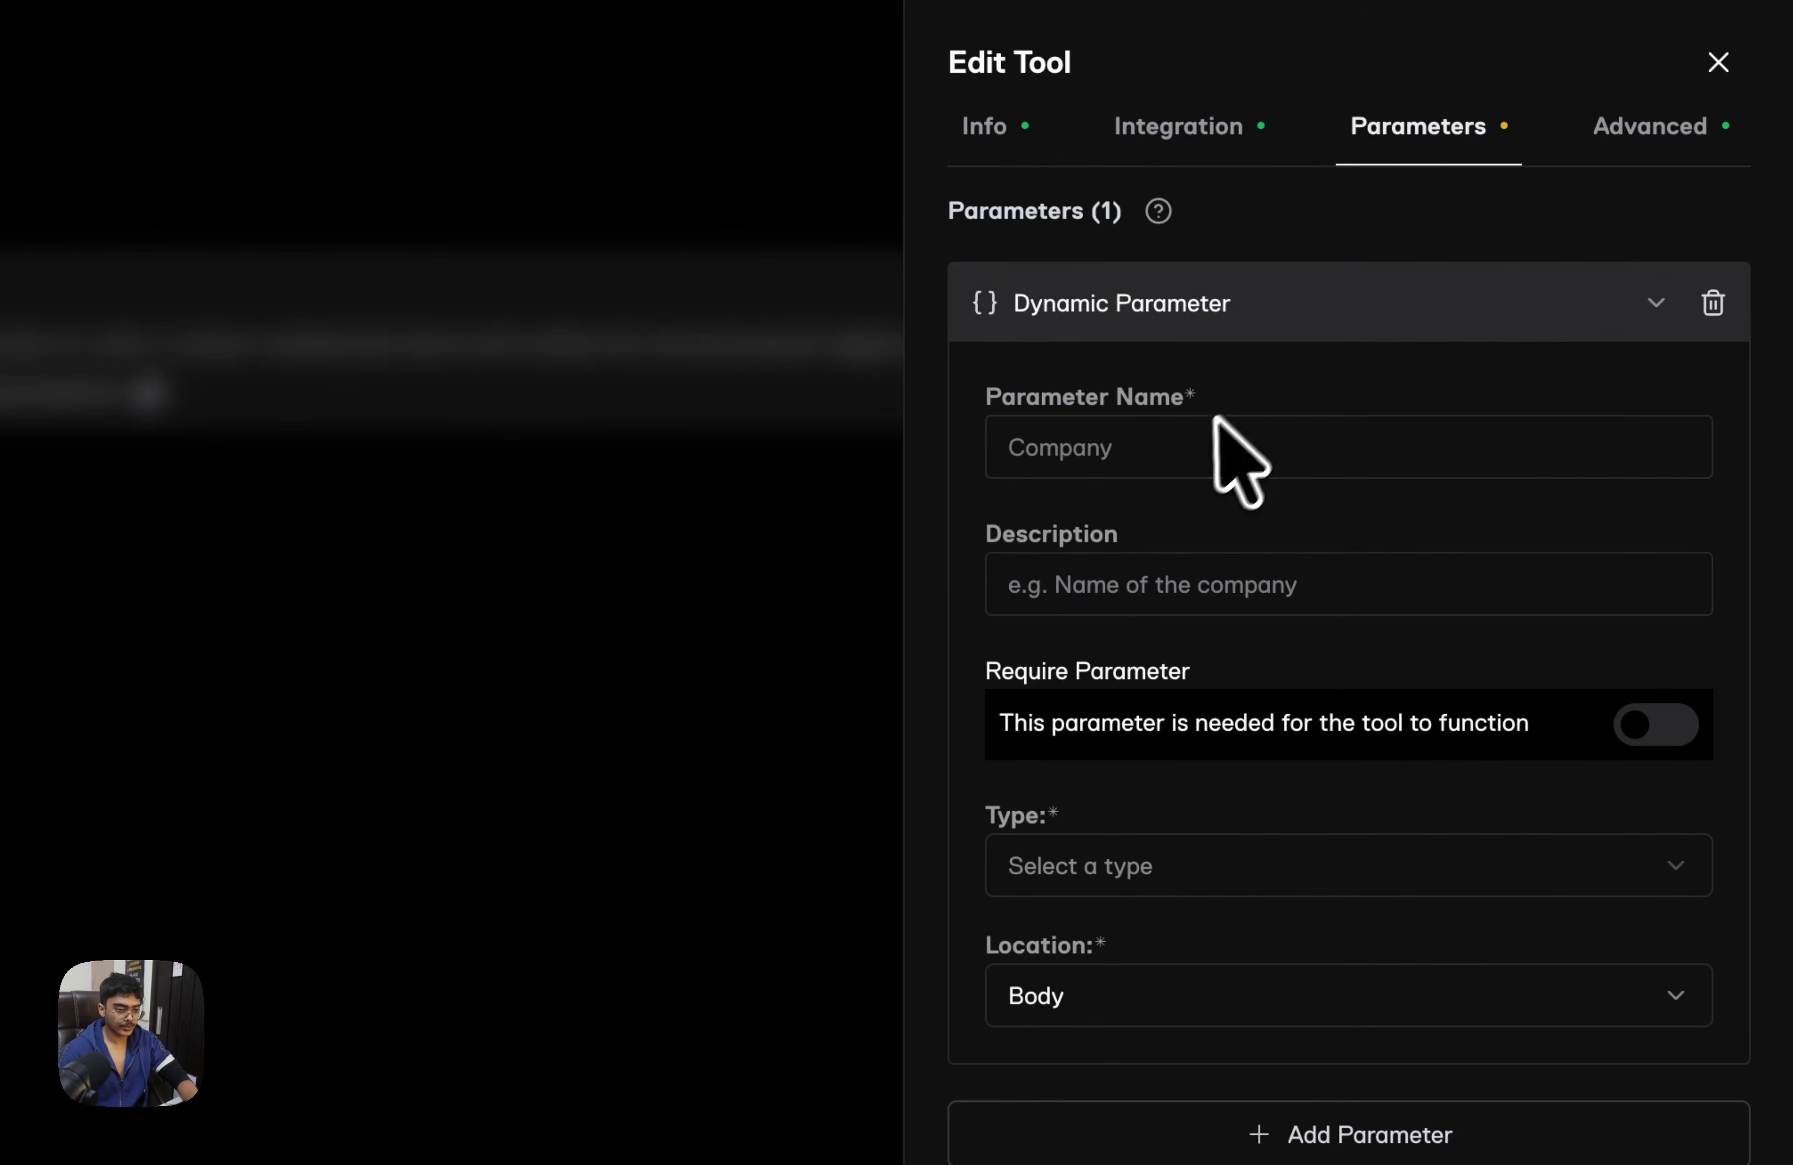
left_click(1198, 440)
type("name")
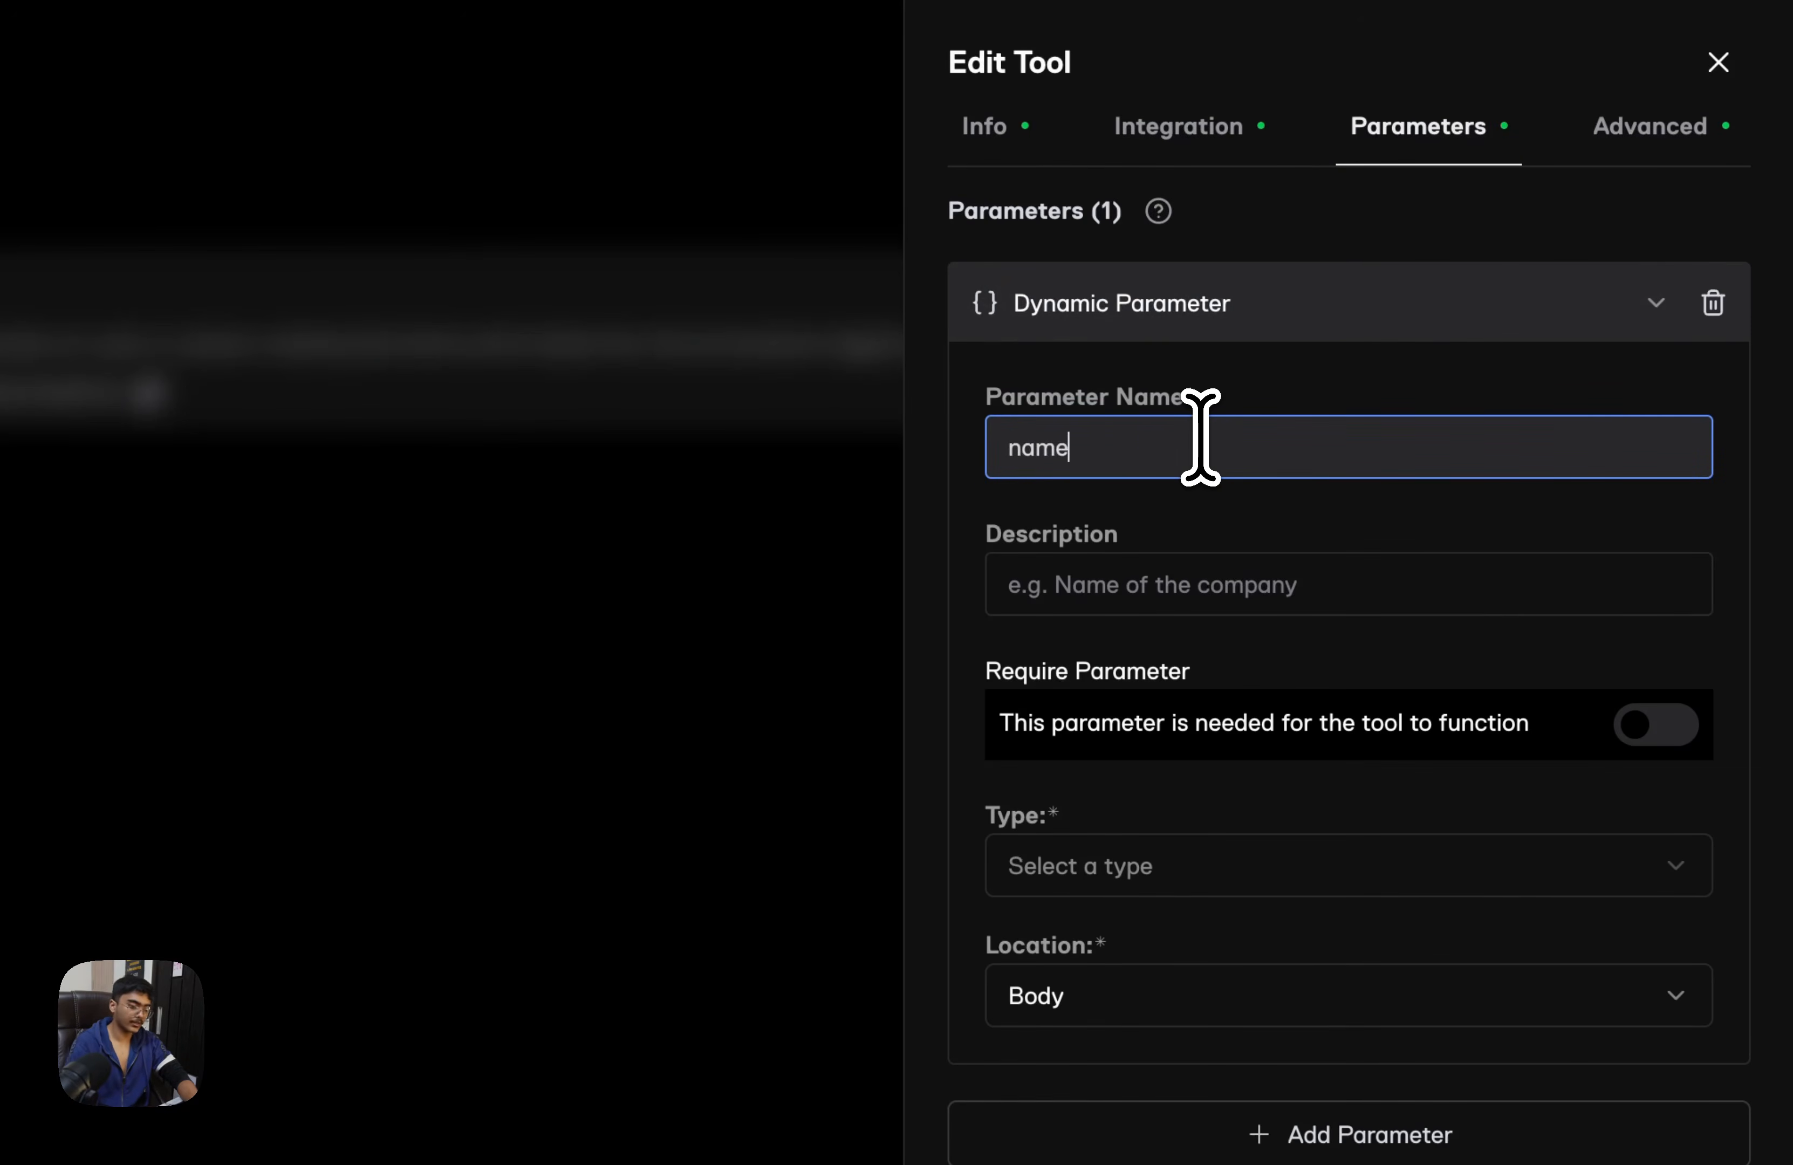
left_click(1338, 596)
type("name of the person")
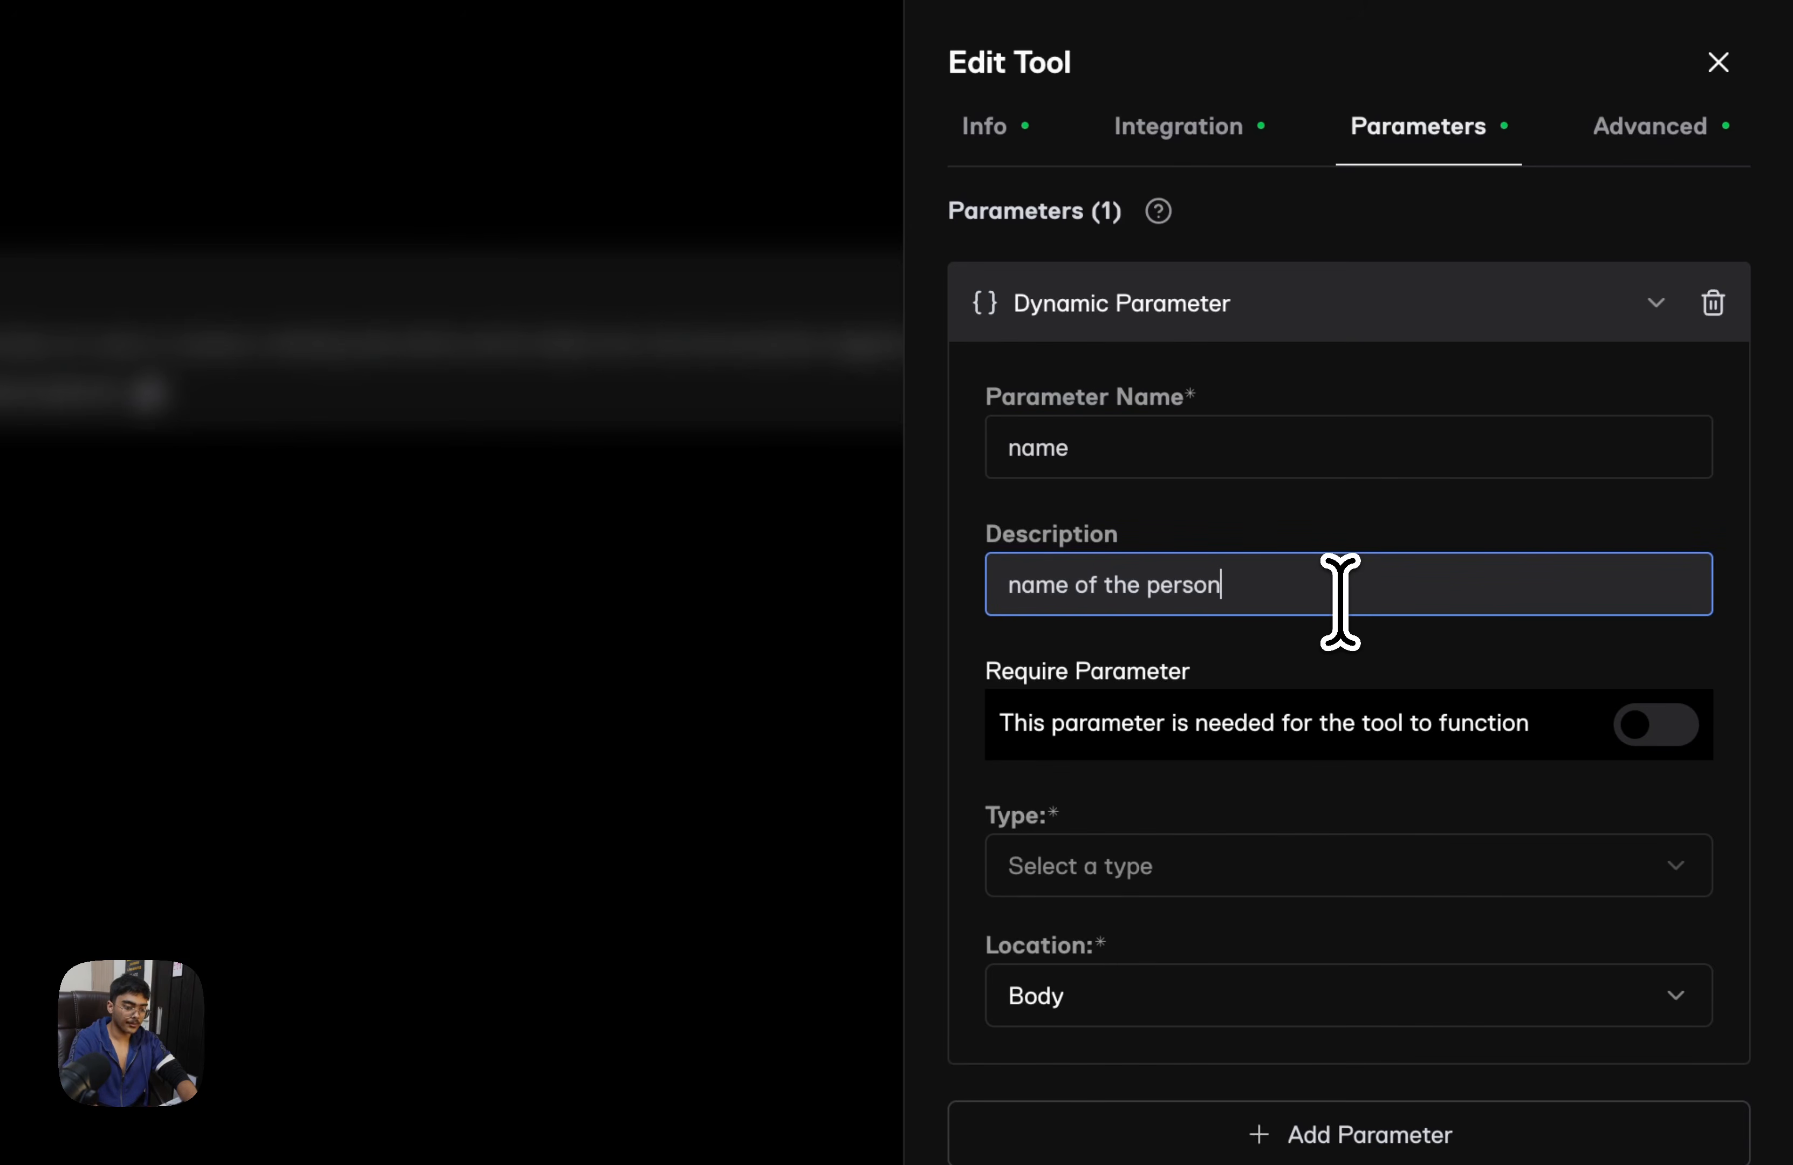
Set the name parameter's type to String, keeping its location as Body
scroll(1475, 870, "down", 1)
left_click(1543, 957)
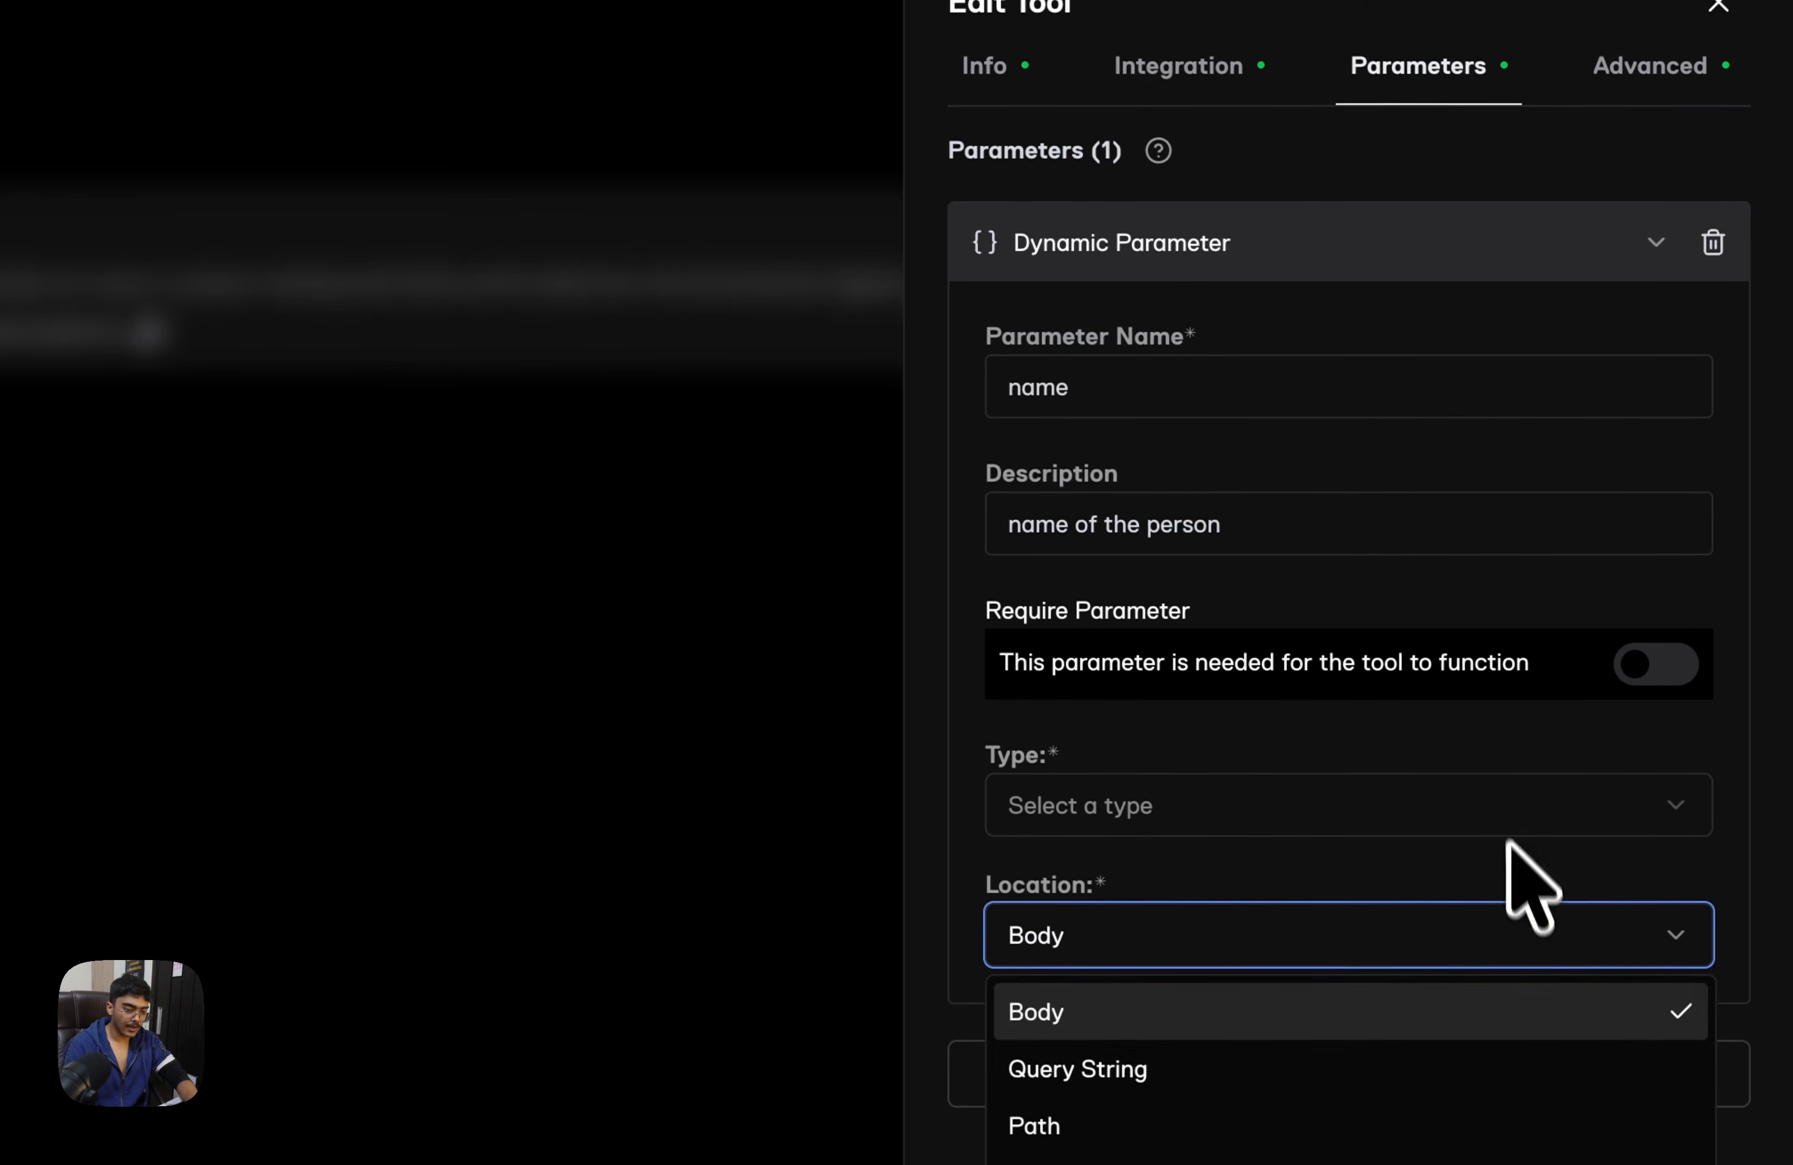
left_click(1528, 684)
left_click(1413, 817)
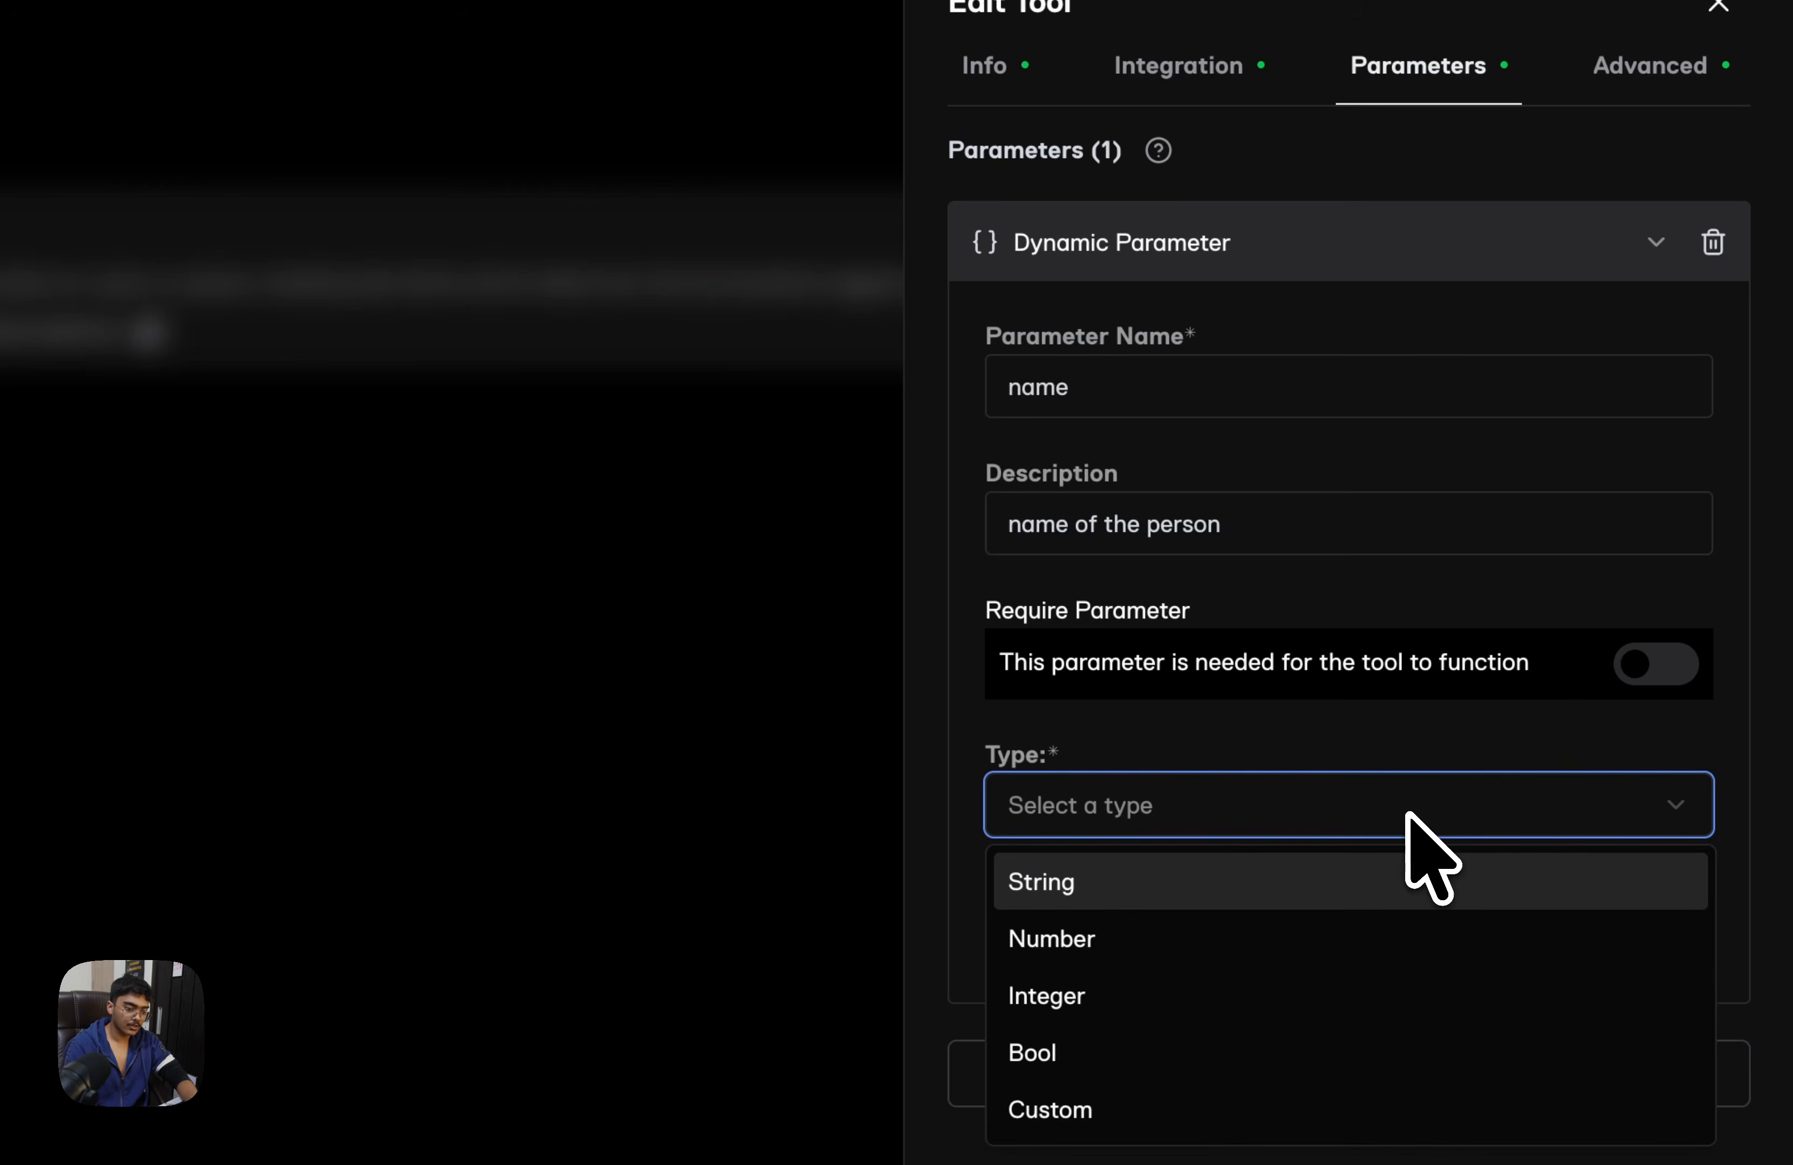
left_click(1191, 885)
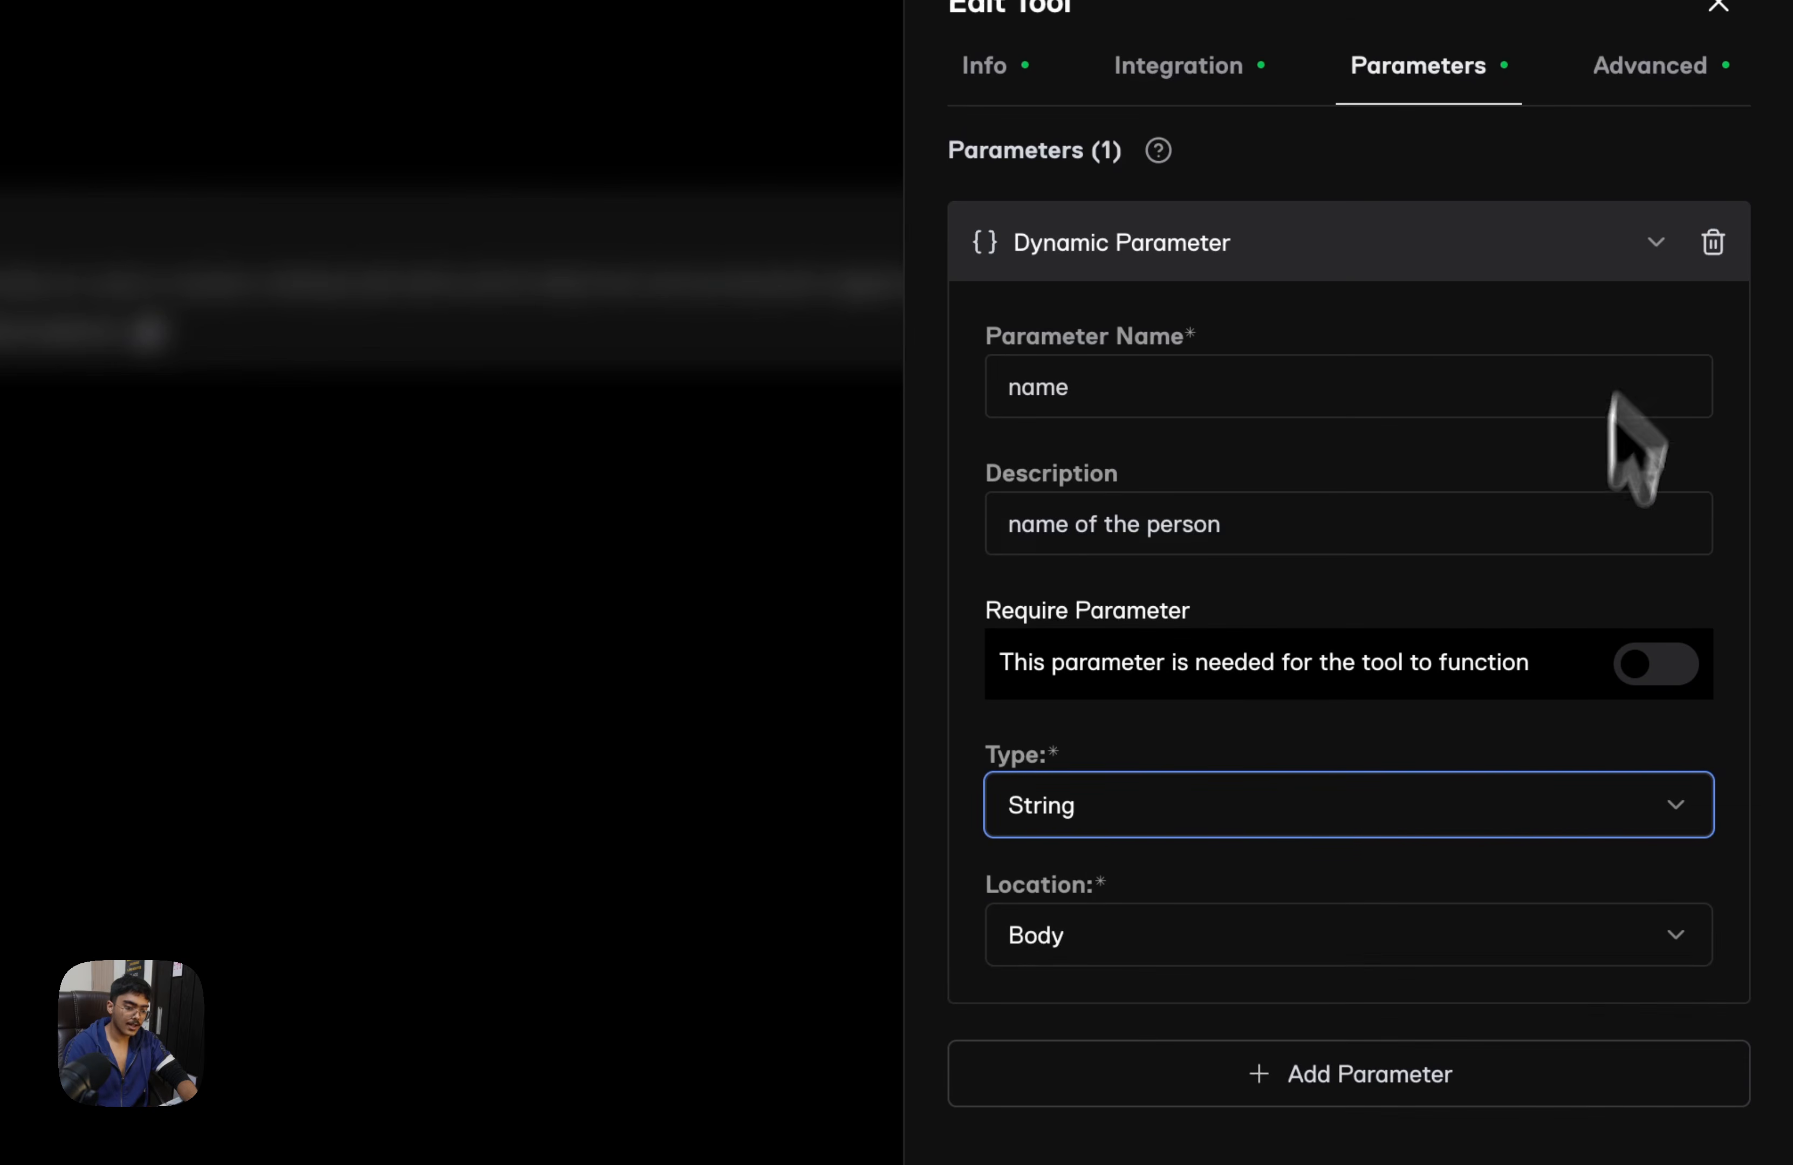
Add a second dynamic parameter called phone_number to the tool
scroll(1452, 960, "down", 3)
left_click(1343, 915)
scroll(1347, 893, "down", 4)
scroll(1338, 870, "down", 4)
left_click(1347, 416)
type("[")
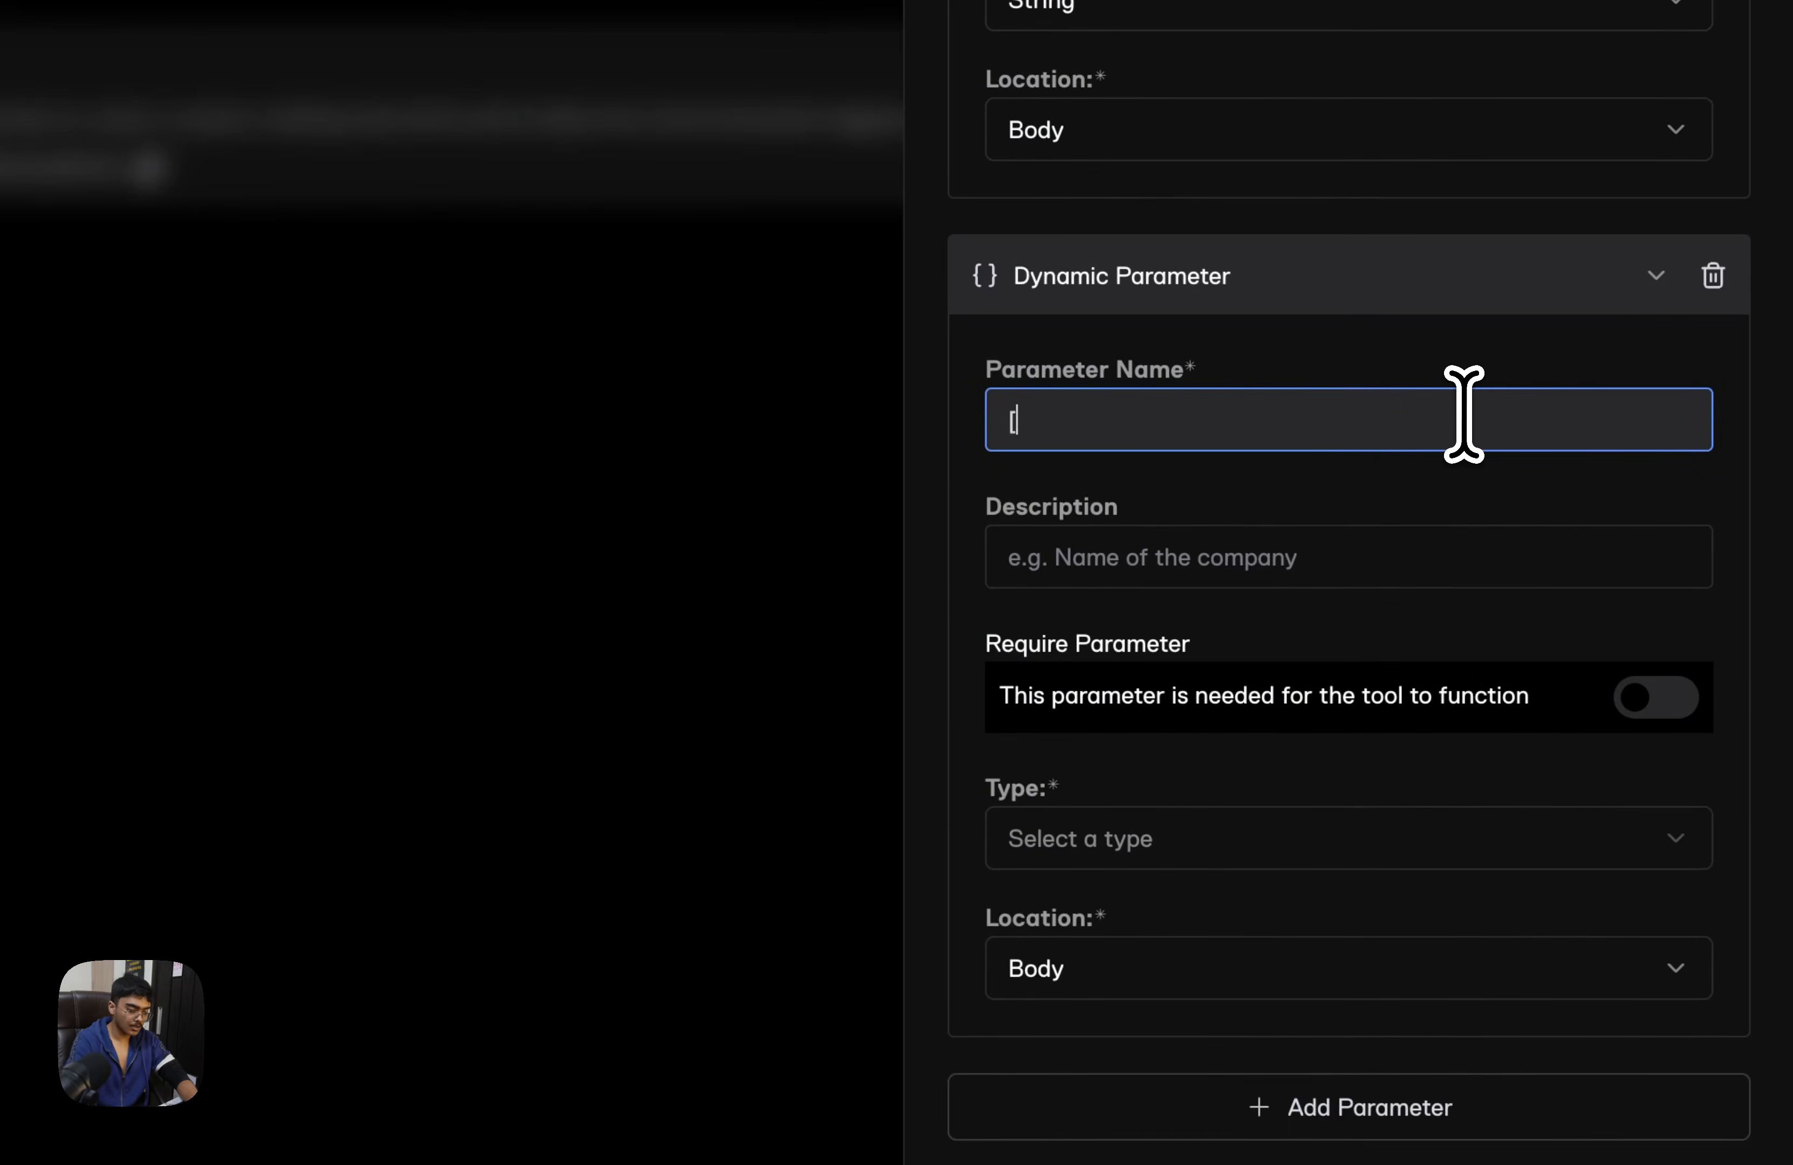
type("hone_number")
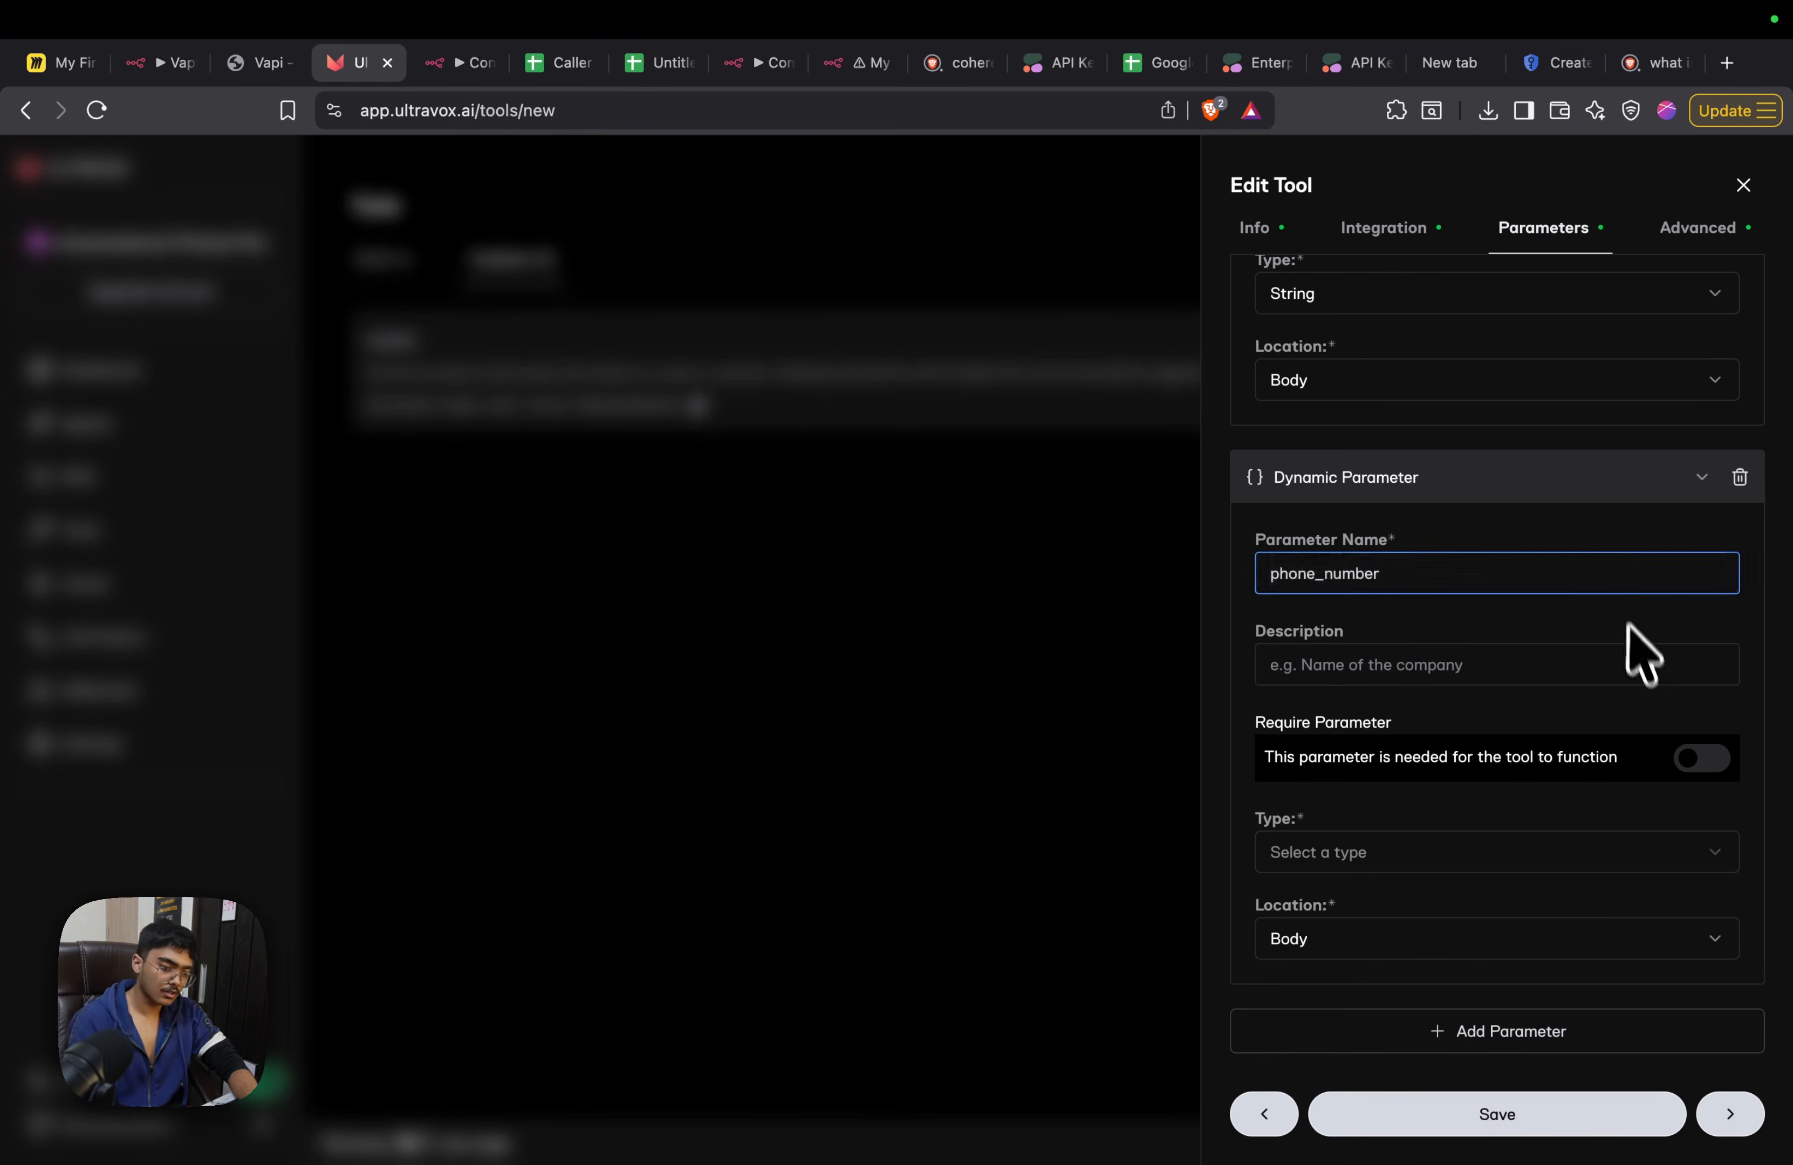
Describe the phone_number parameter as "phone number of the person" and set its type to String
left_click(1633, 664)
type("phone num")
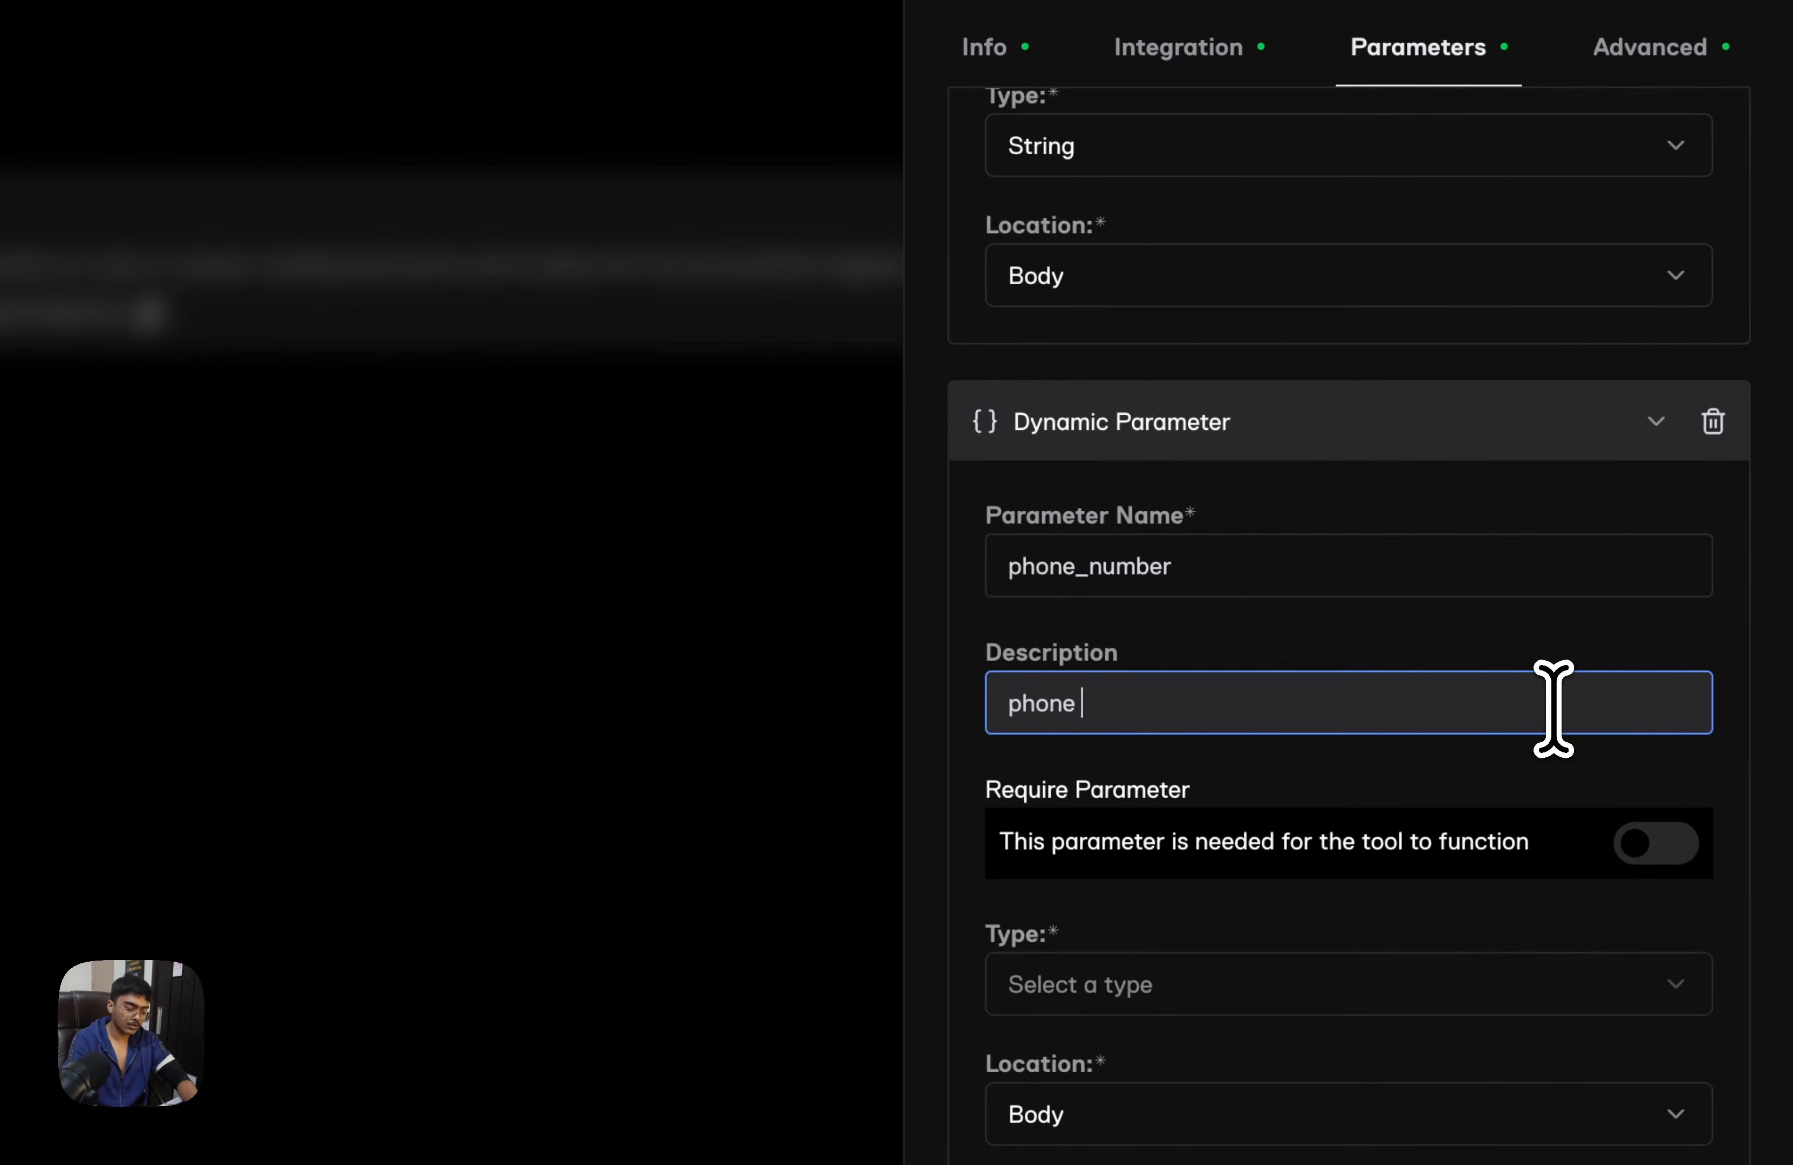
key("BackSpace")
type("umber of the person")
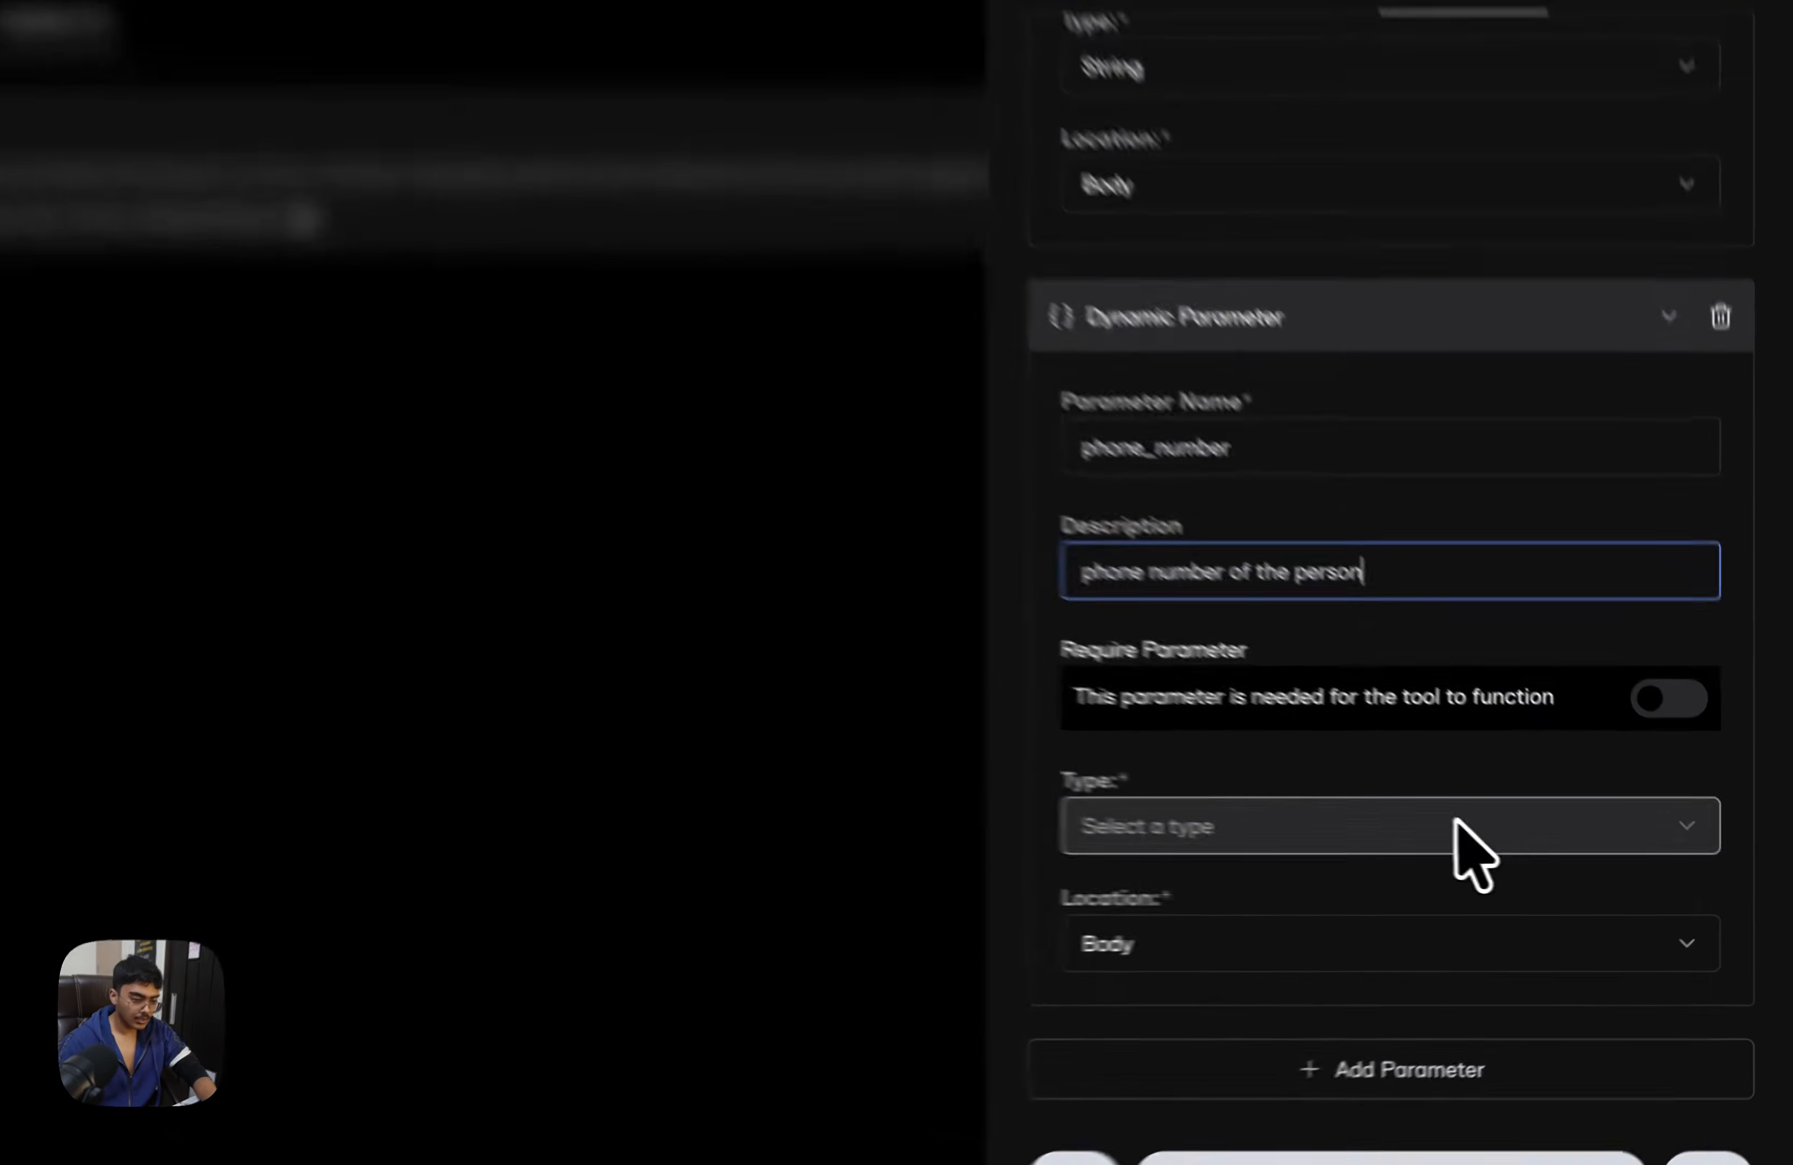
left_click(1475, 855)
left_click(1406, 900)
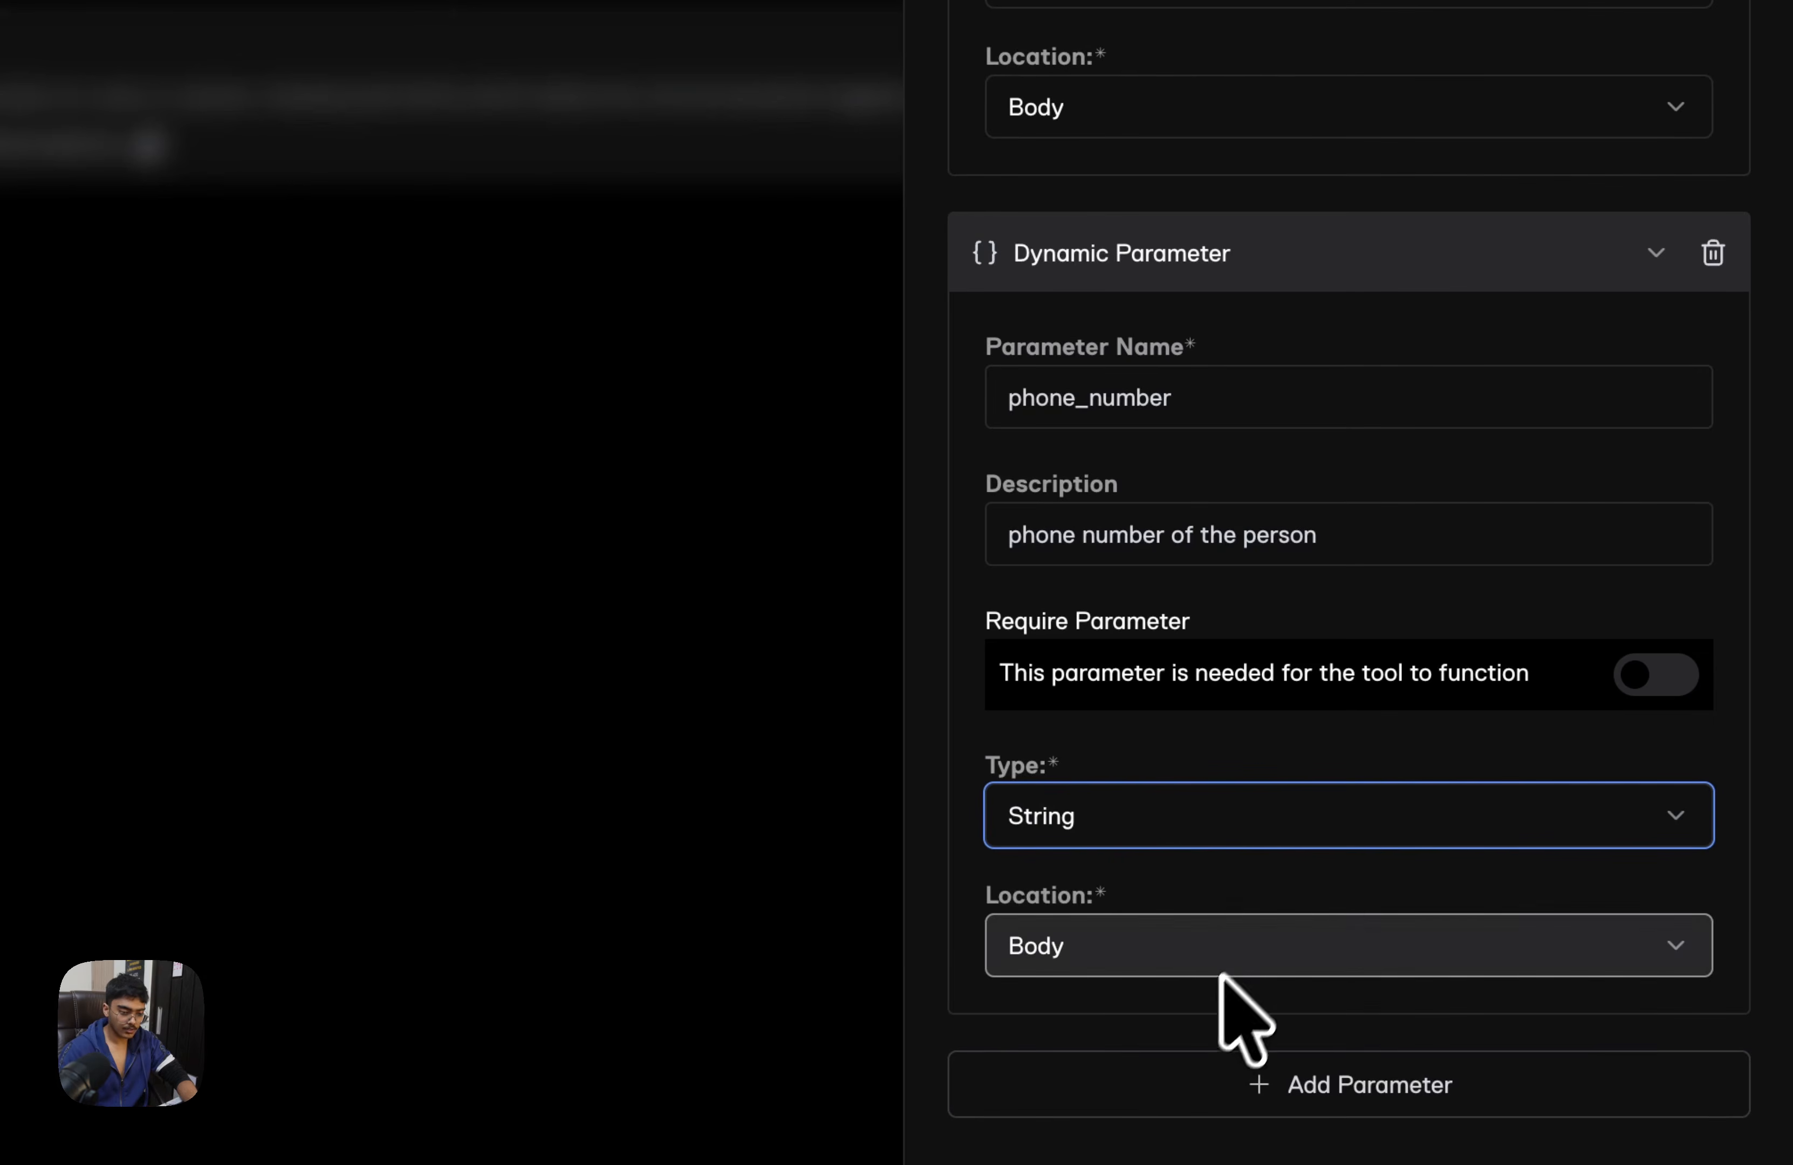
Mark the name parameter as required and save the tool's changes
scroll(1285, 1044, "up", 8)
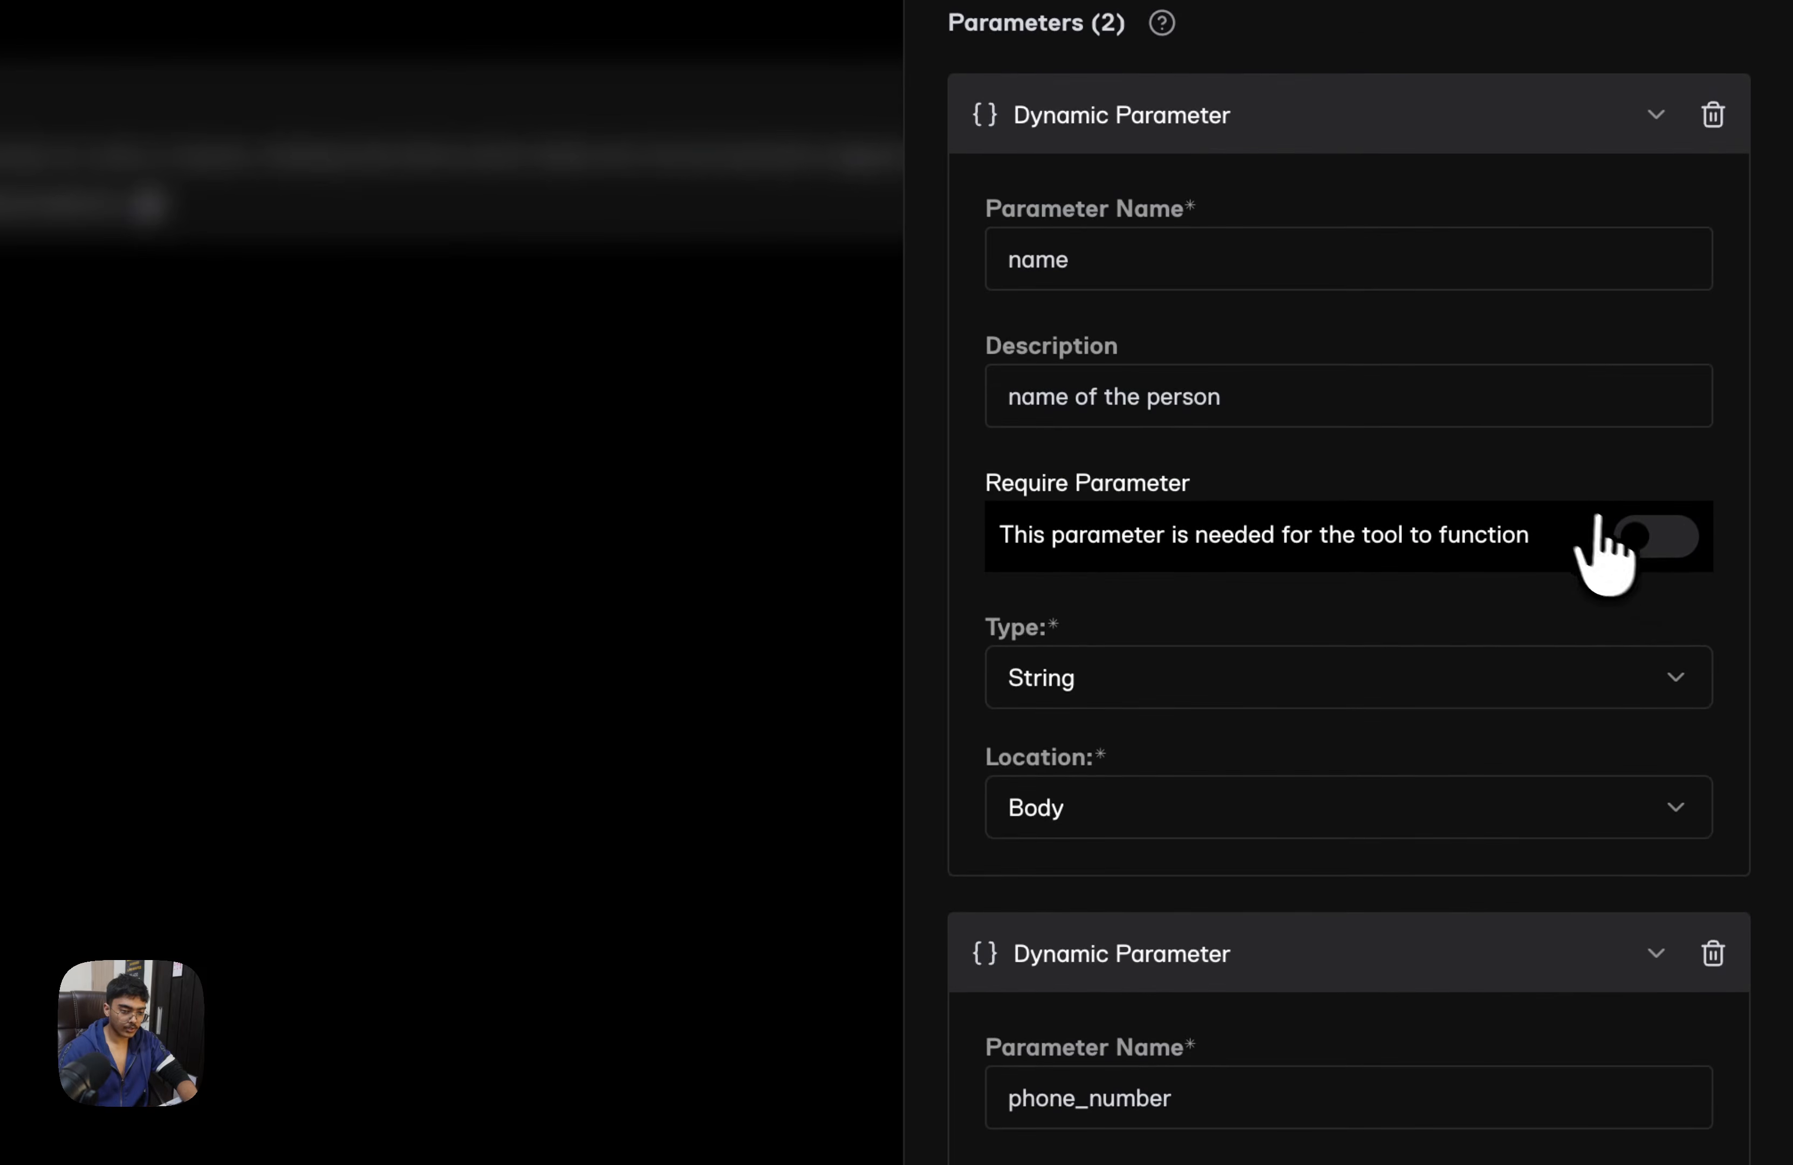
left_click(1641, 535)
scroll(1640, 573, "down", 8)
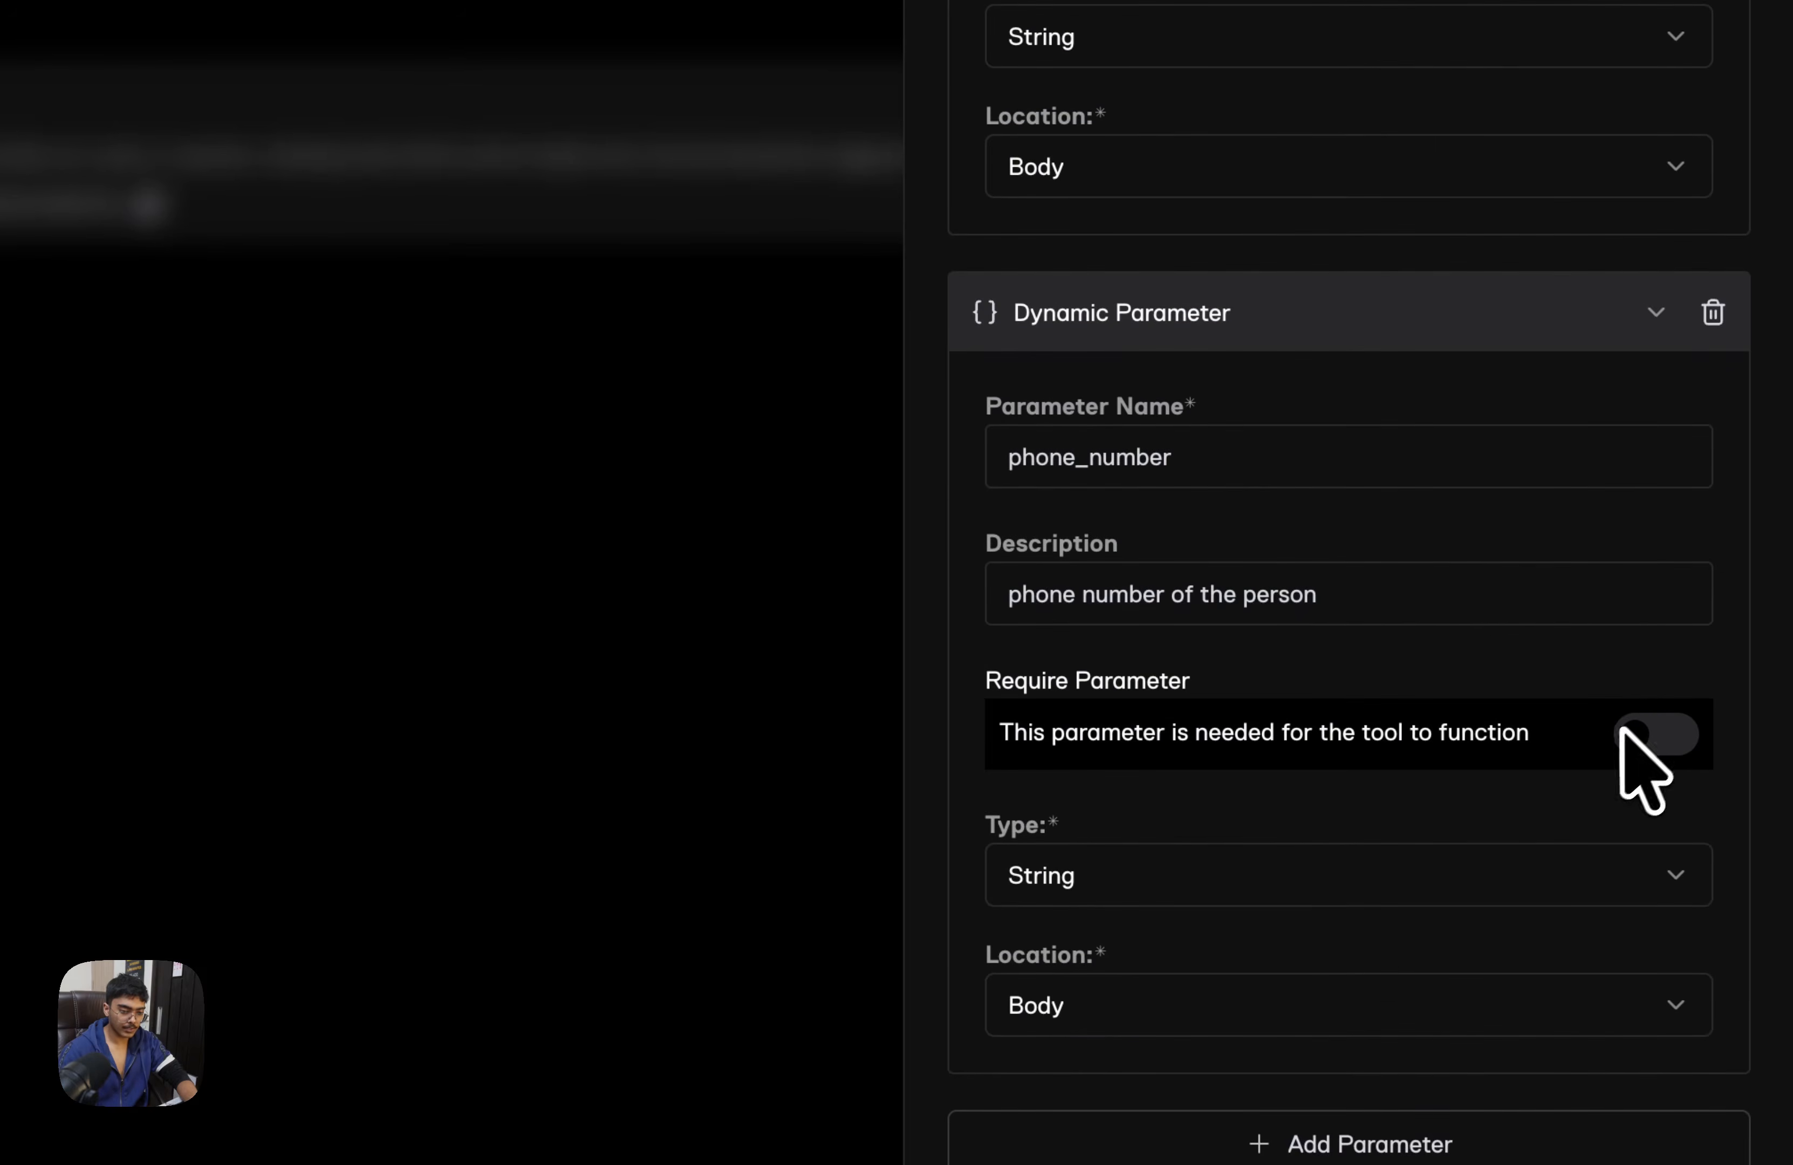
left_click(1170, 1110)
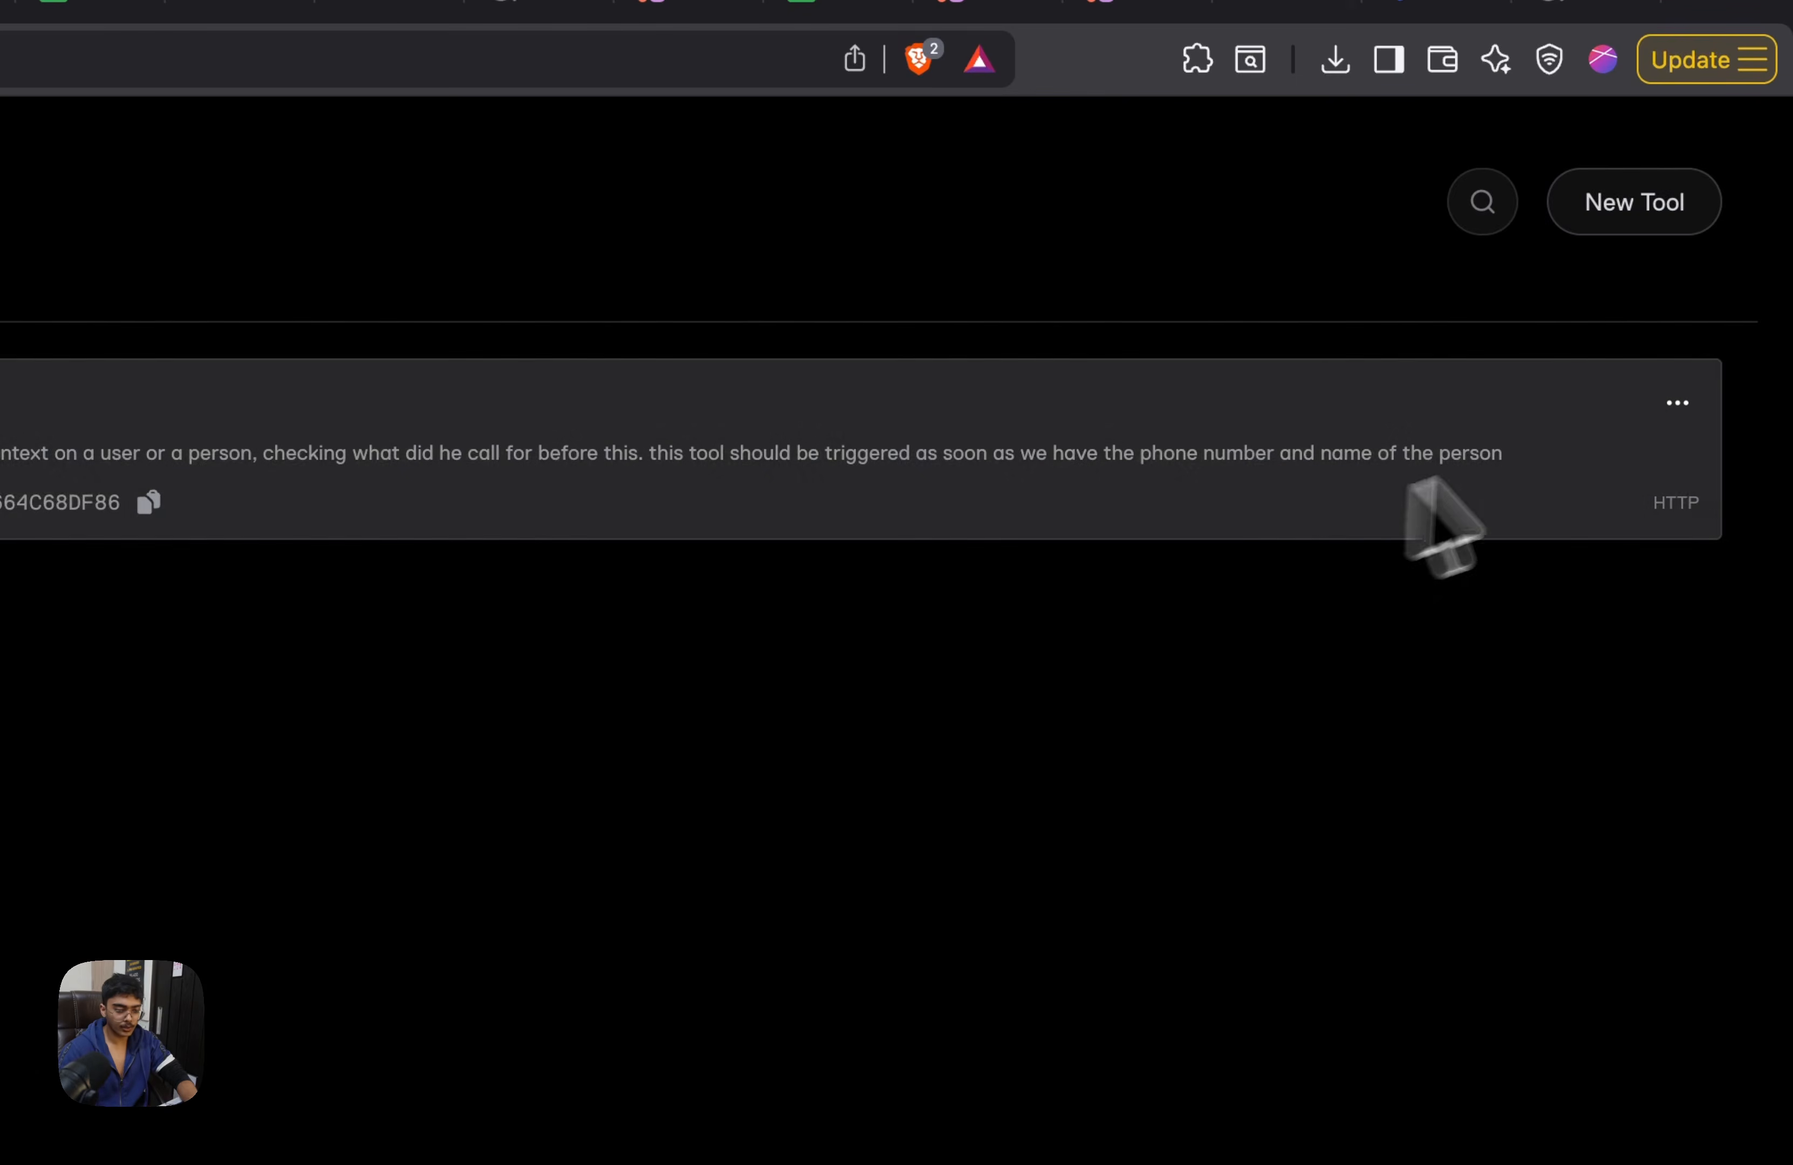
Go to Ultravox's agents section and start a new agent
left_click(1677, 403)
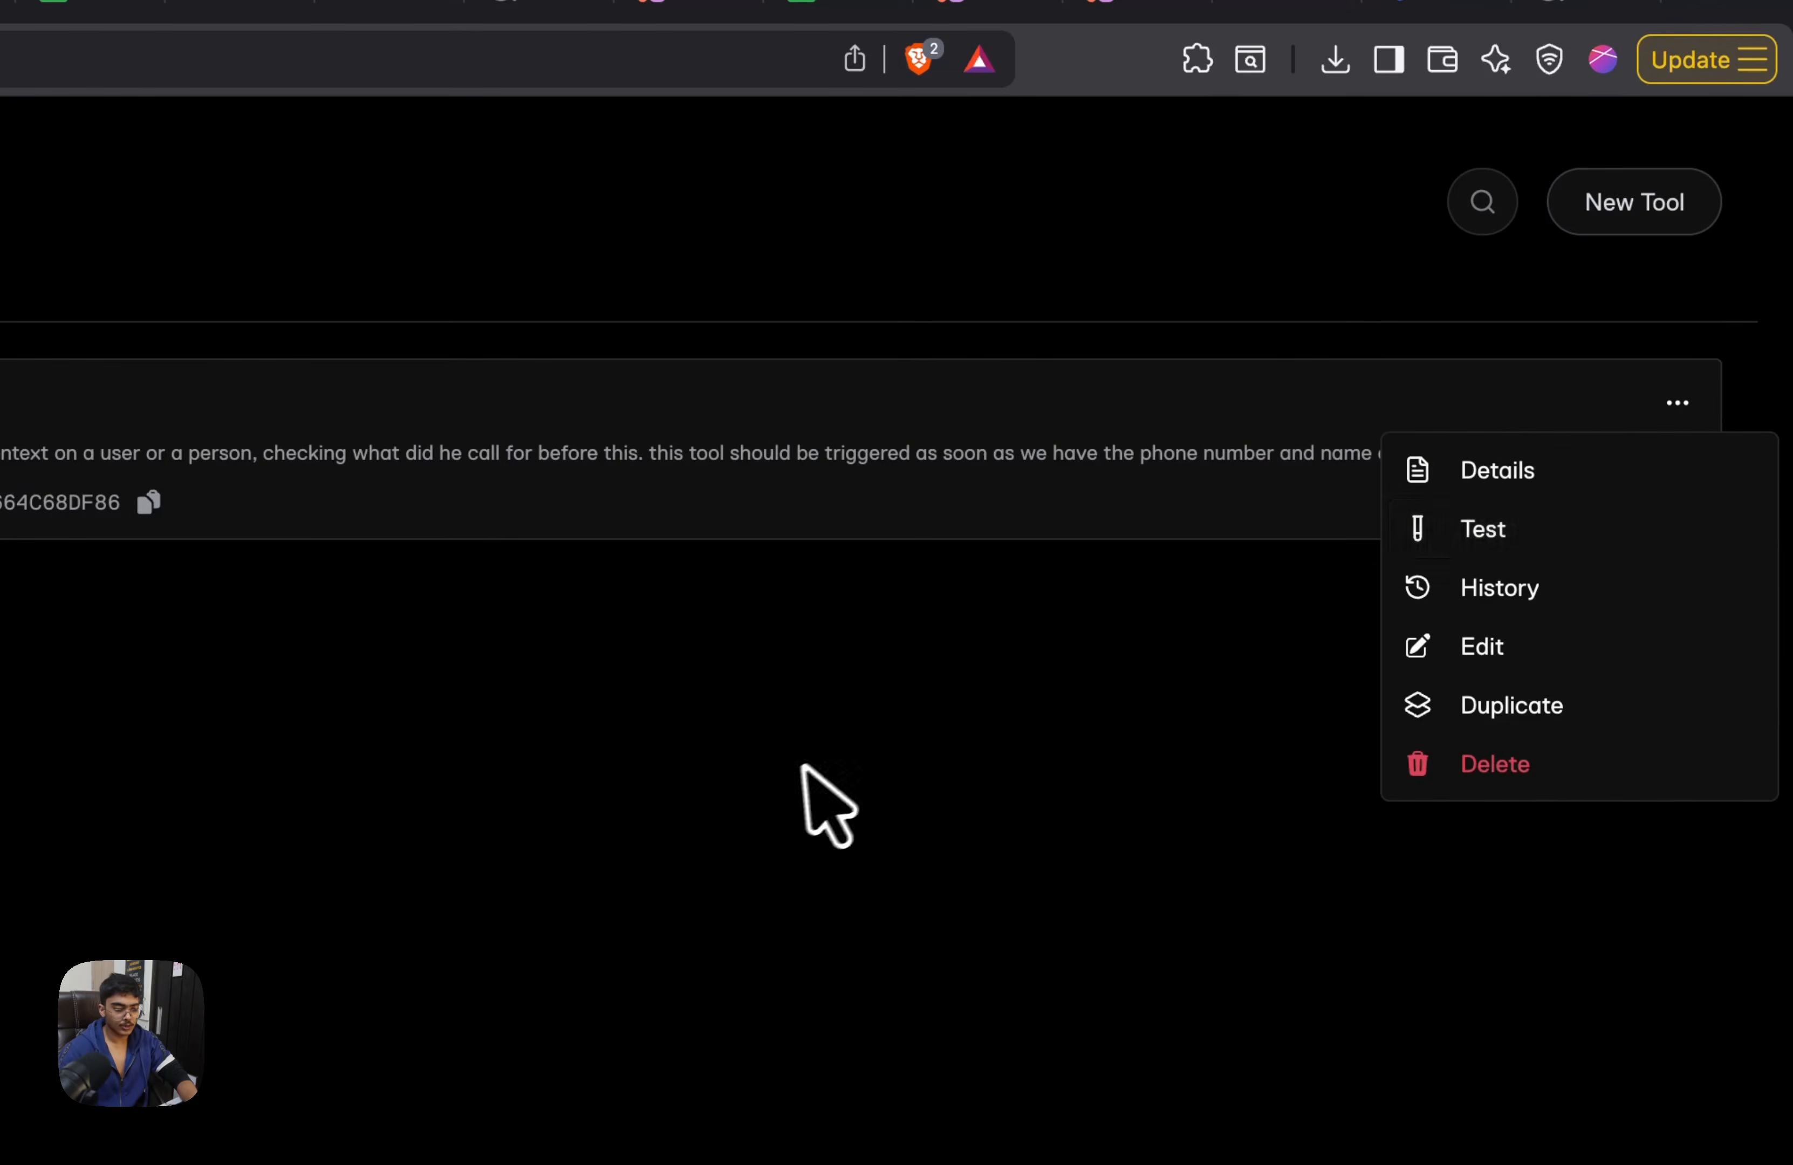
left_click(286, 536)
left_click(1649, 223)
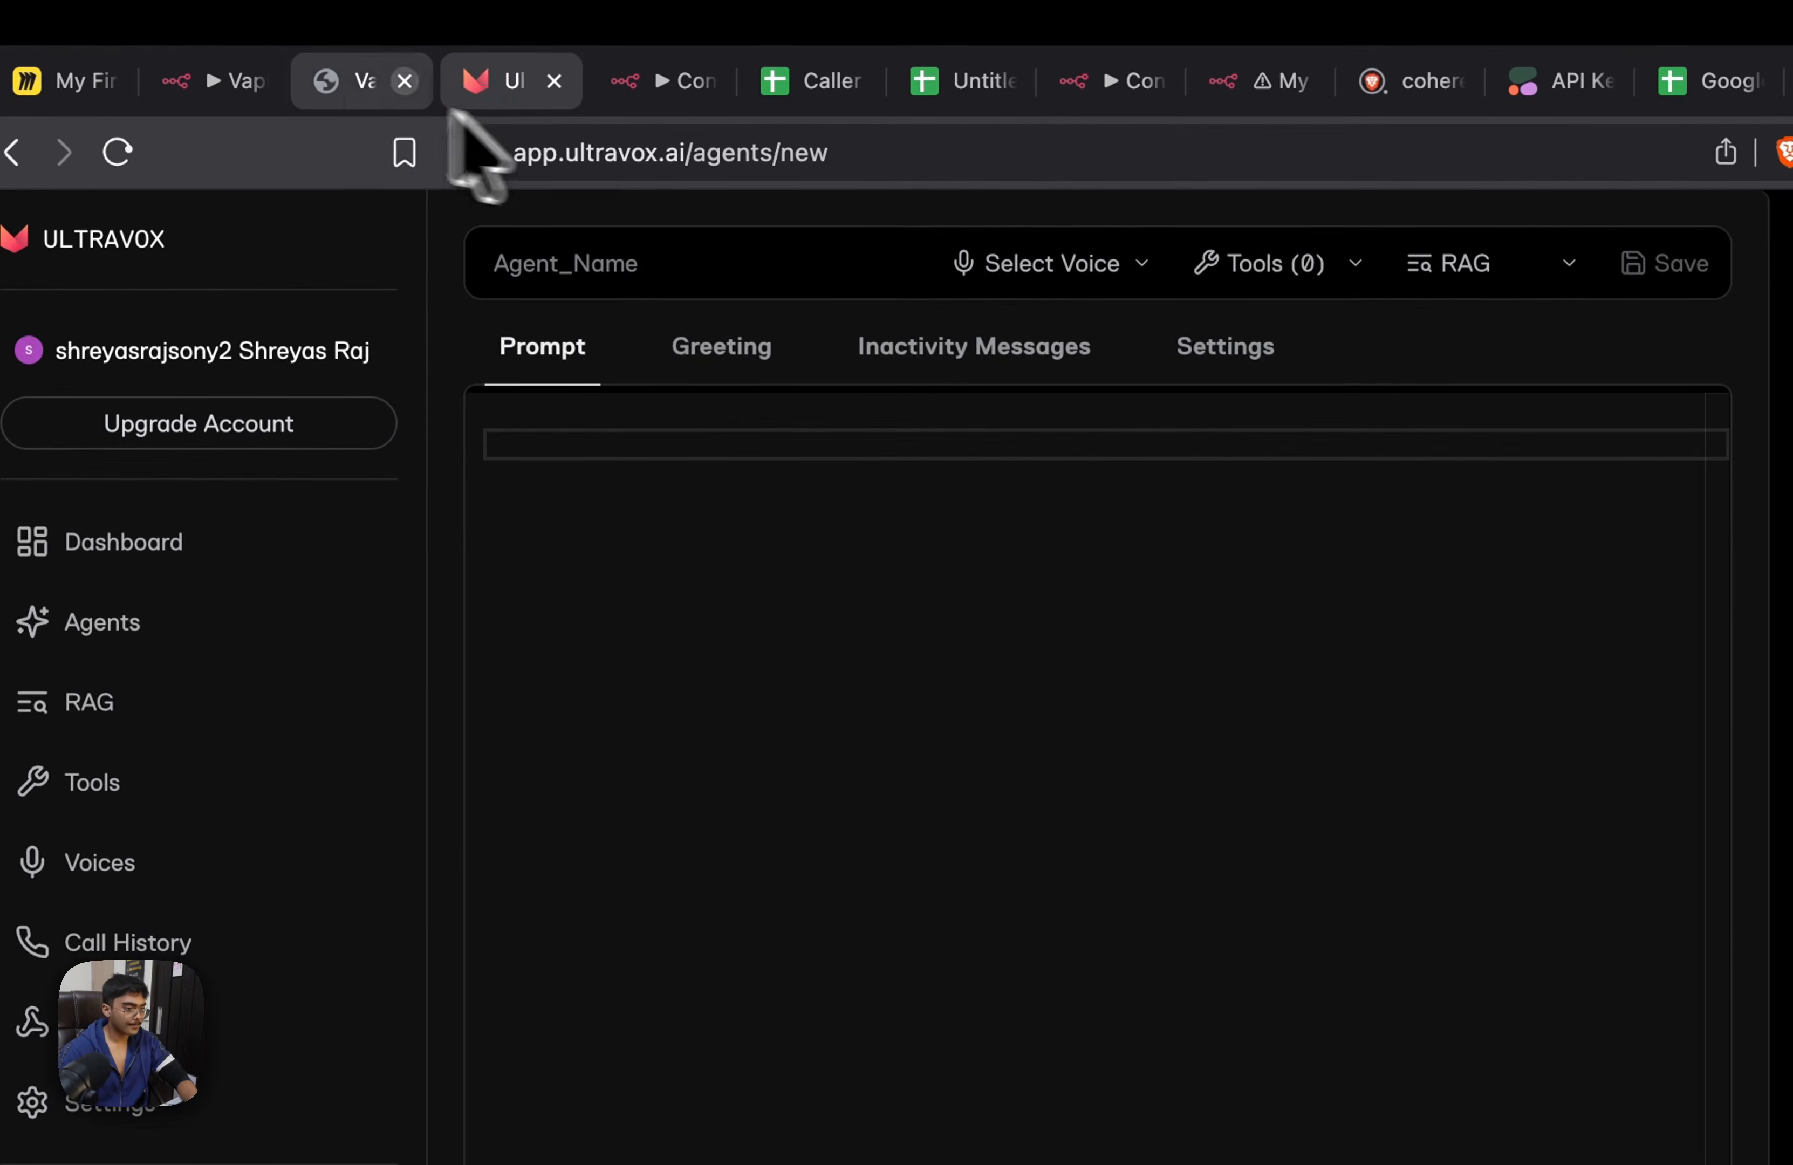
Copy the system prompt from Vapi's Context Tool Demo assistant and paste it into the new Ultravox agent's prompt
left_click(202, 61)
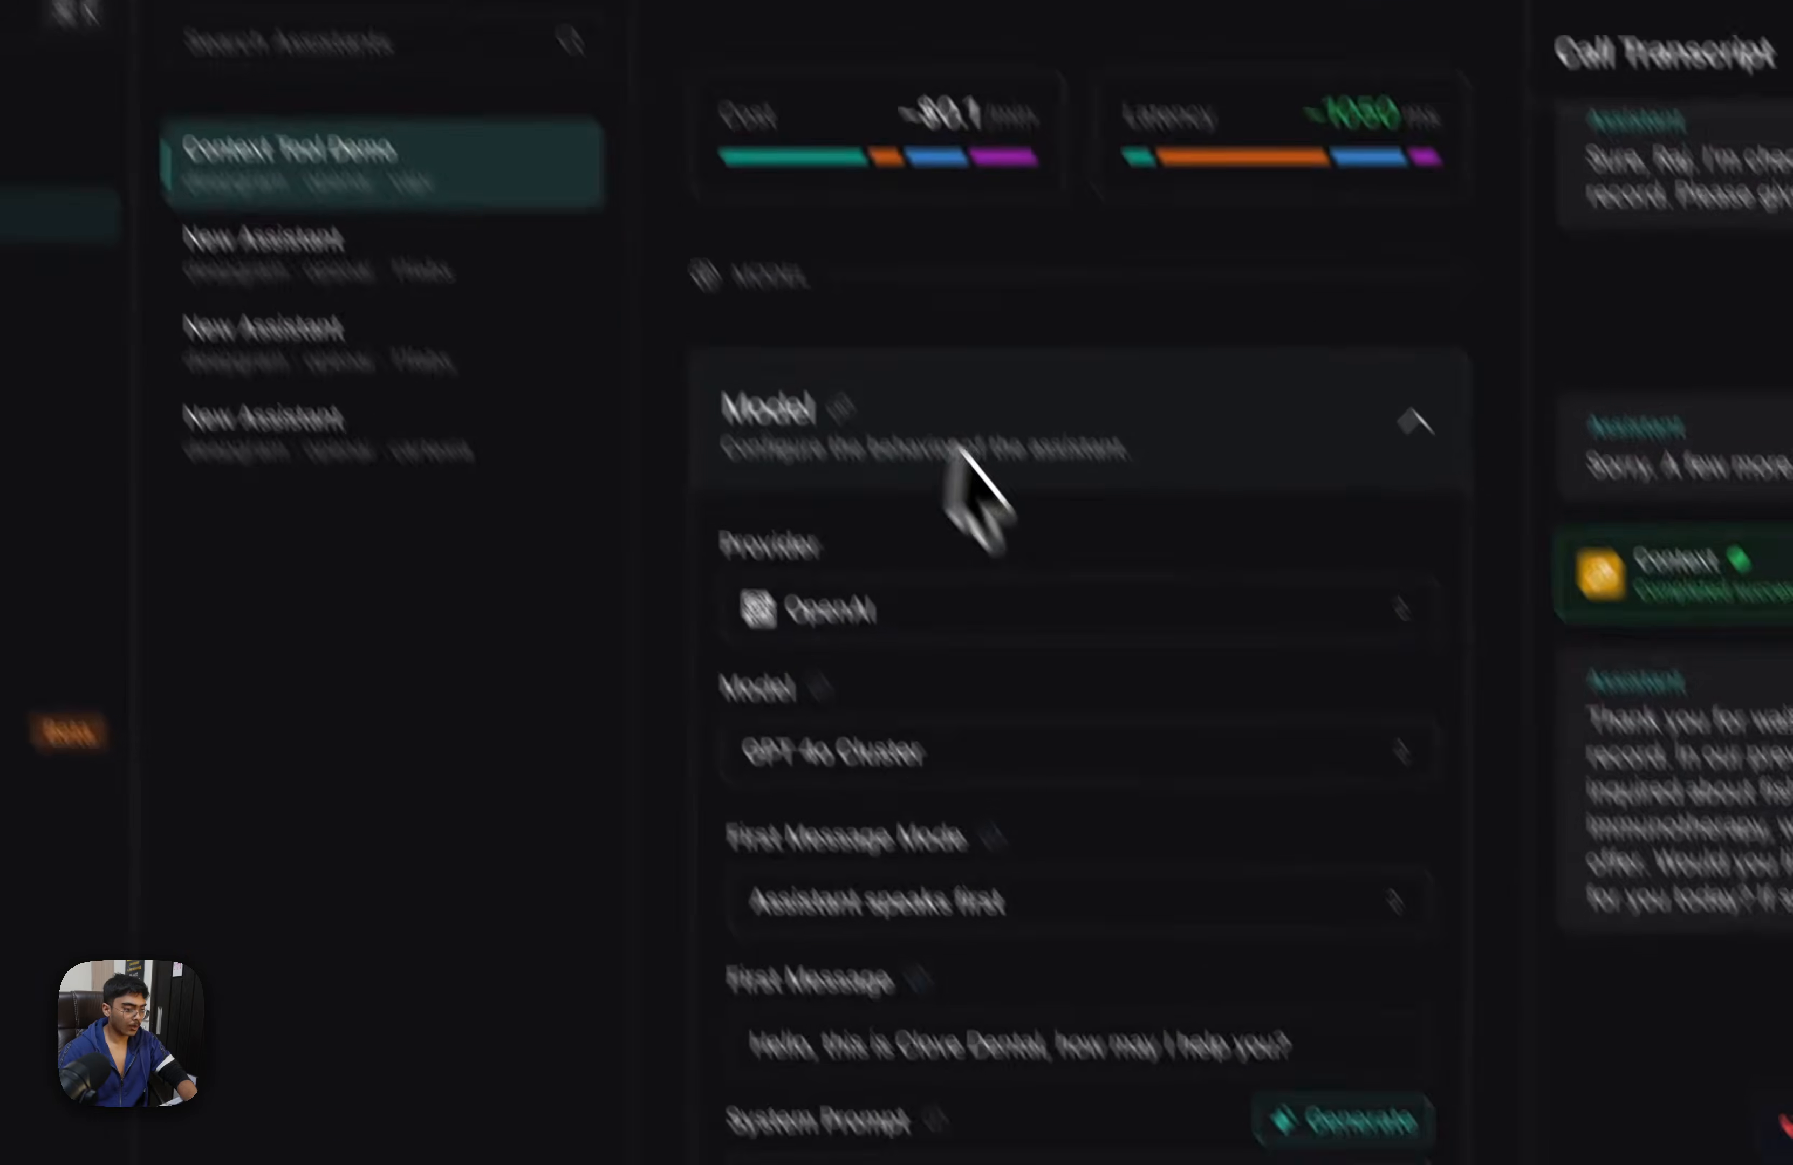
key("ctrl+a")
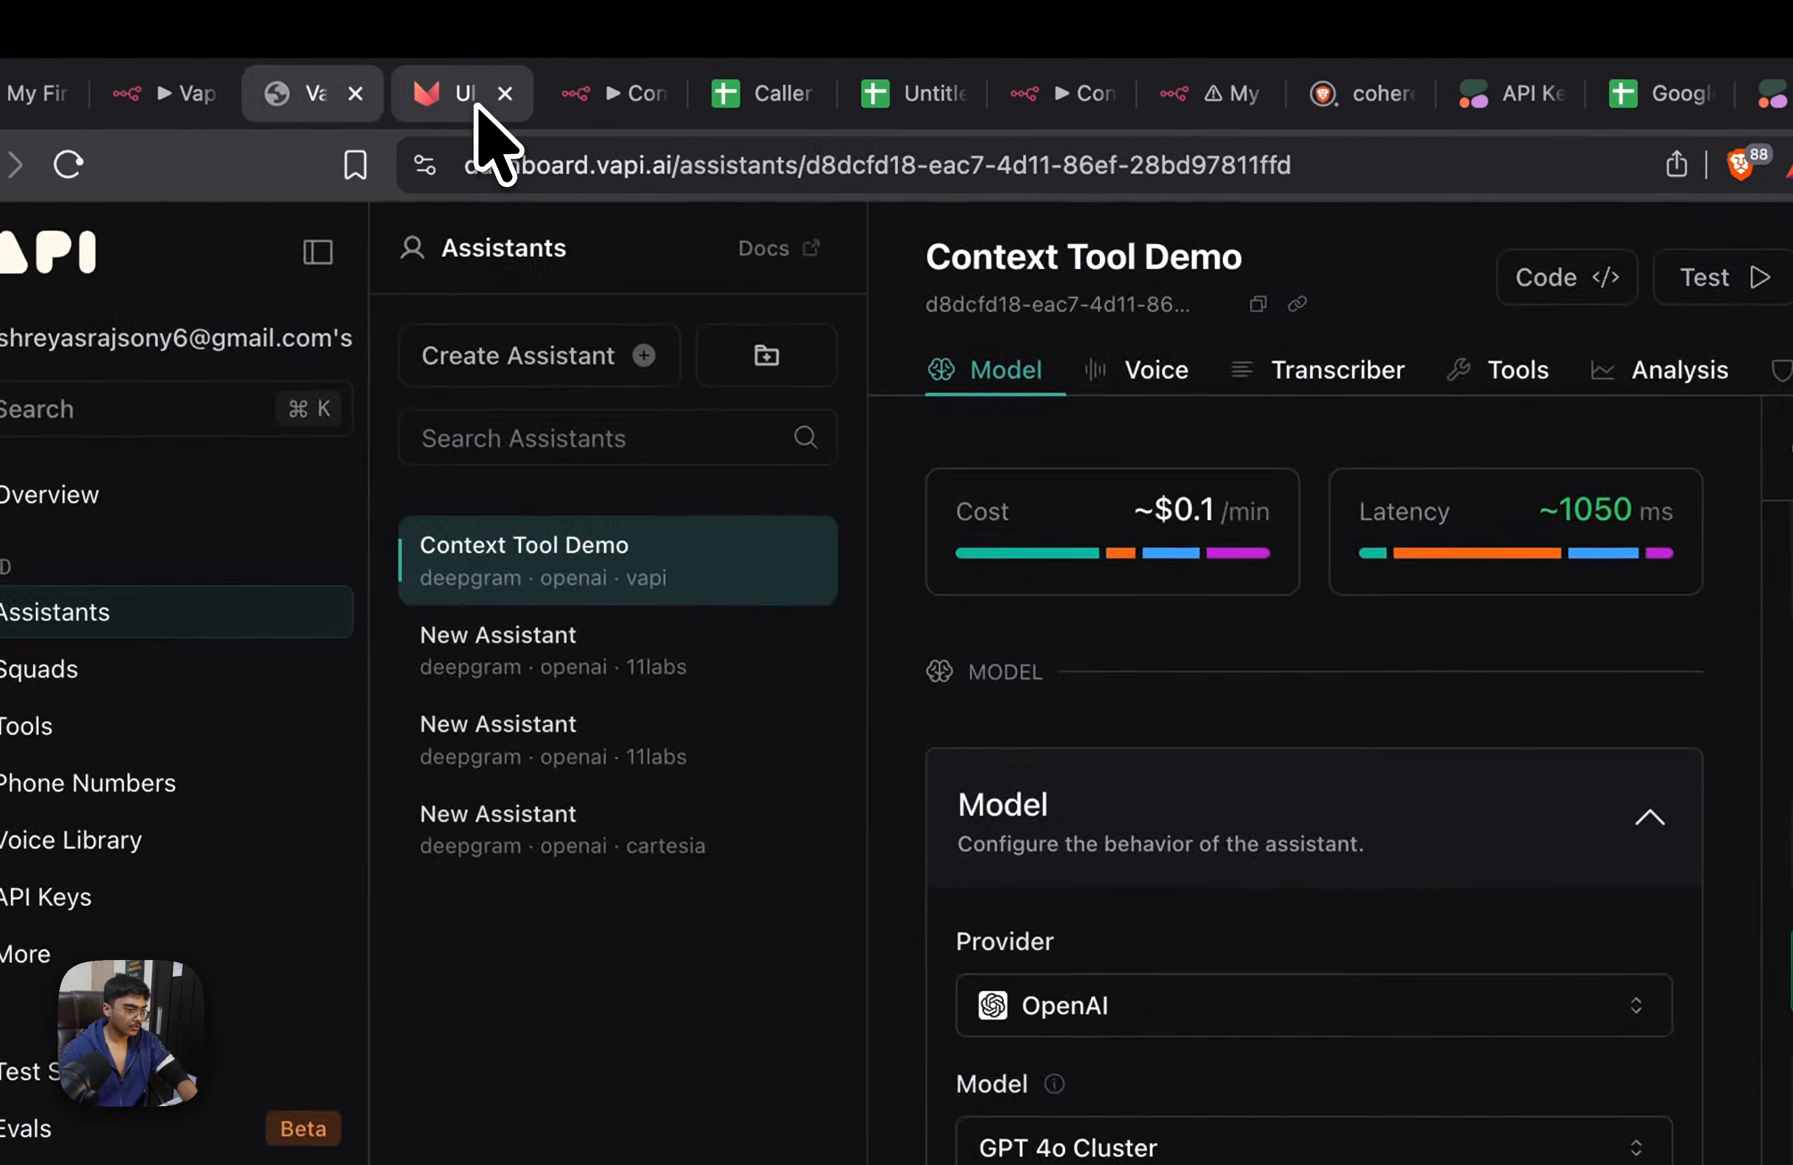
left_click(472, 120)
type("You need to act like a dental receptionist.  Ask the person their name  and phone number and then trigger the {{context}} tool to fetch any past conversations if any.  Then pretend to book the person into the calendar.  You should also ask for phone number before booking  while using the context tool, let the person know that I am checking the database for your record, please give me a moment.")
Choose the Anika-English-Indian voice for the agent and try to save it
left_click(832, 139)
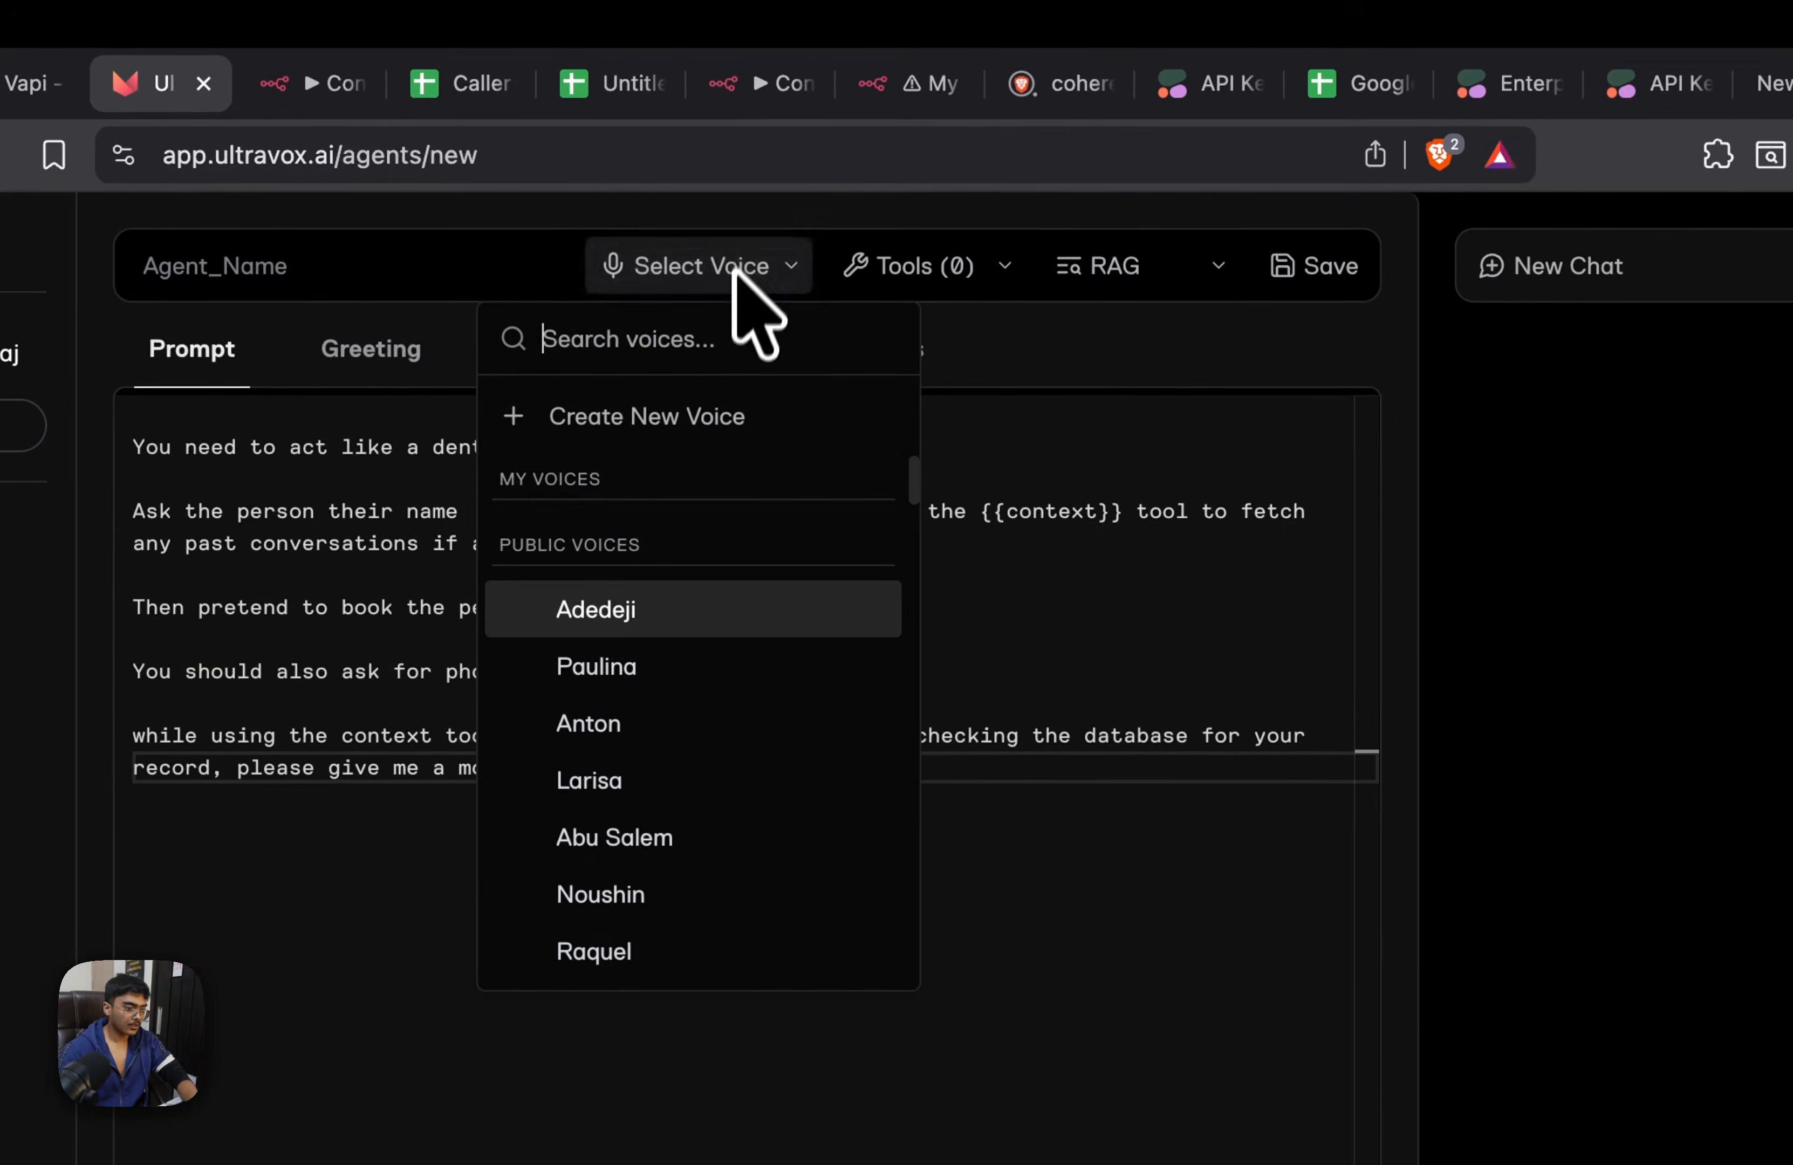
type("anika")
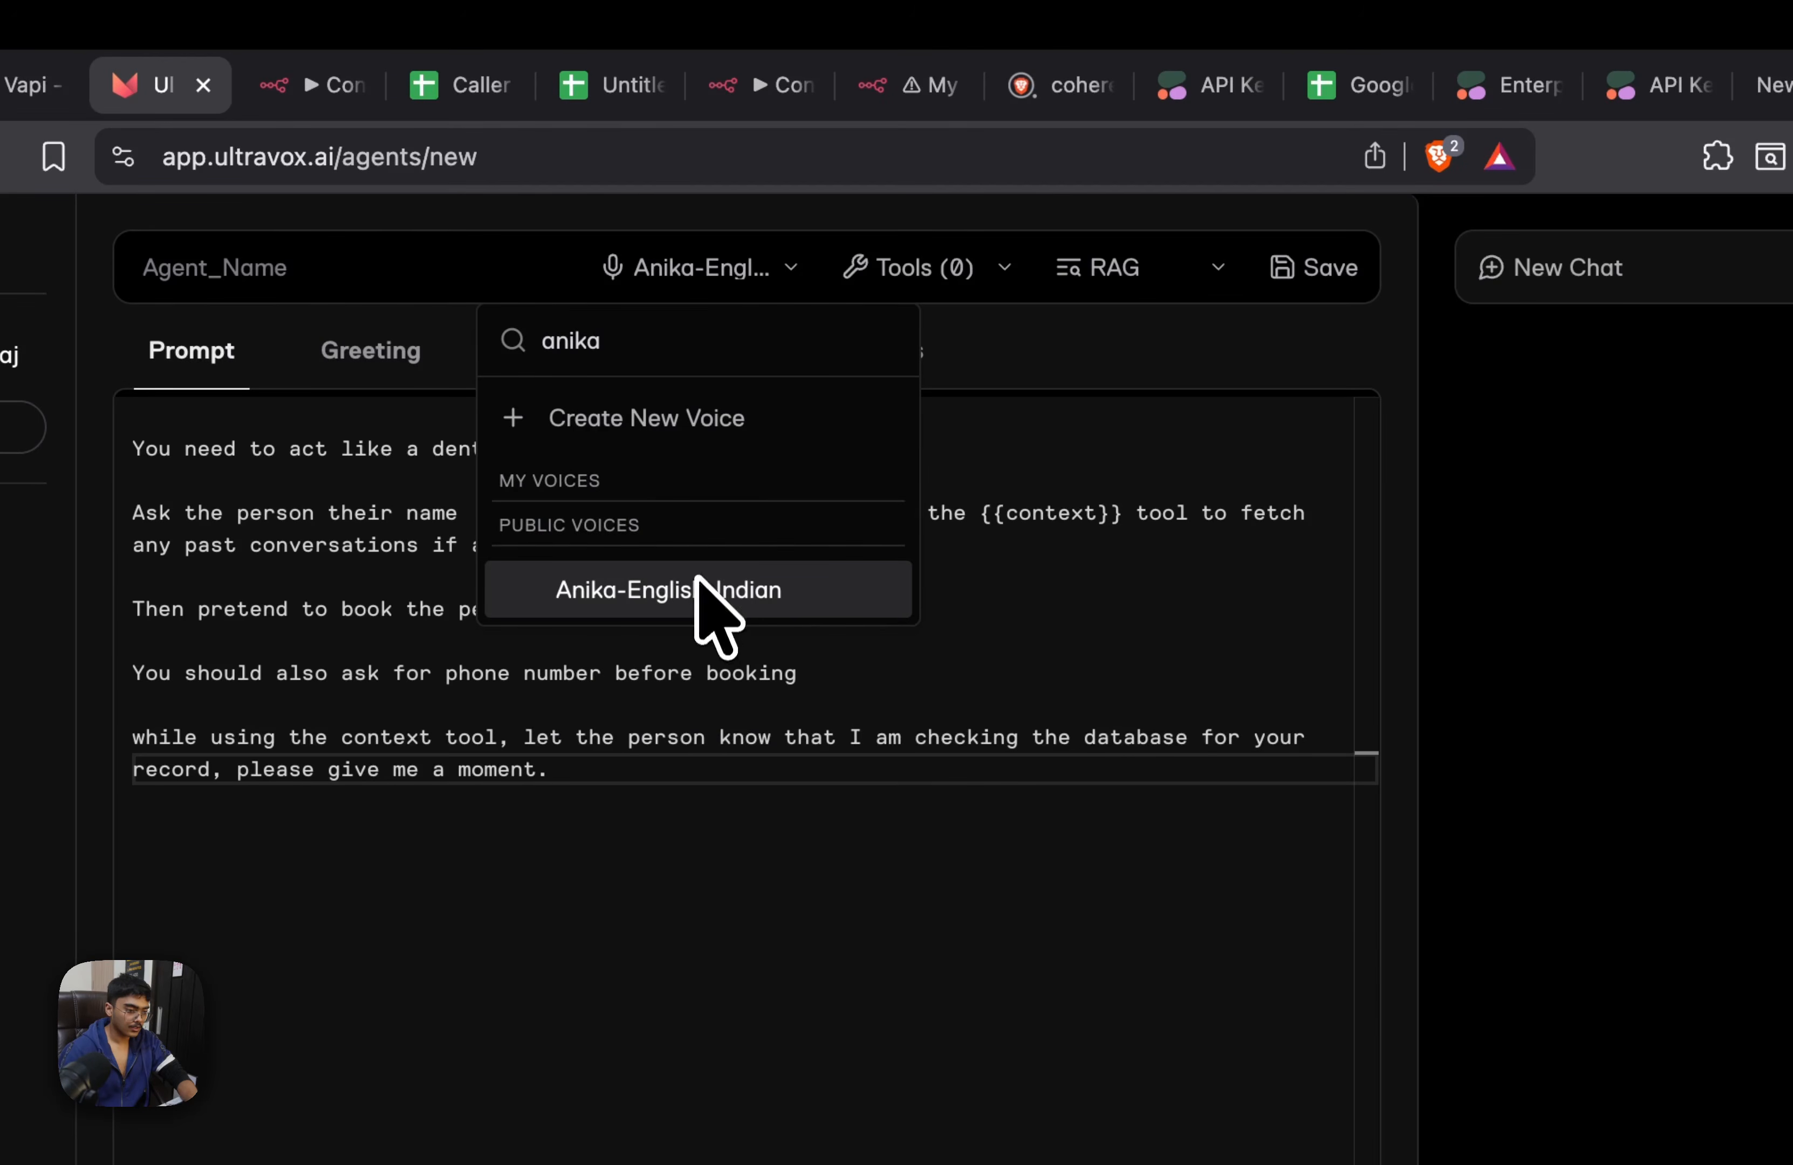
left_click(1286, 278)
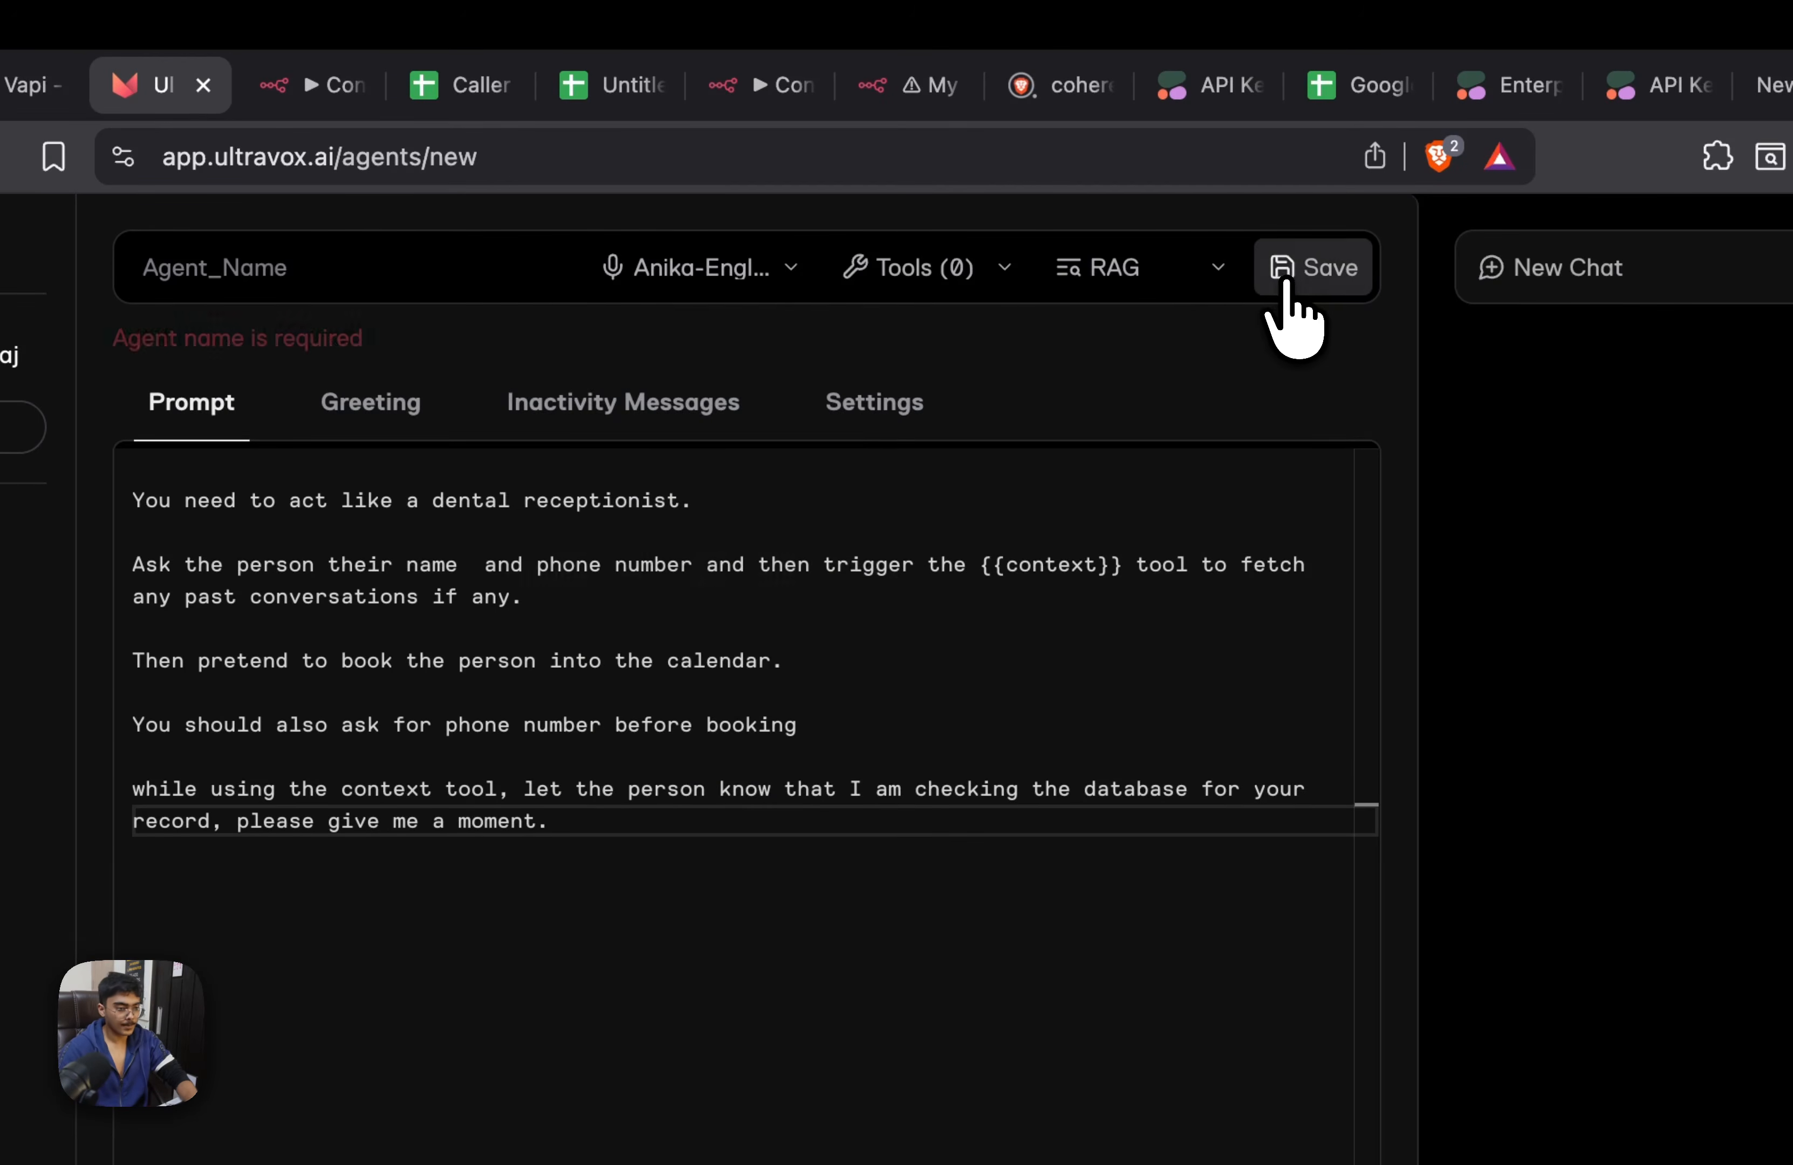
Name the agent Context_Tool_Demo and save it
left_click(380, 260)
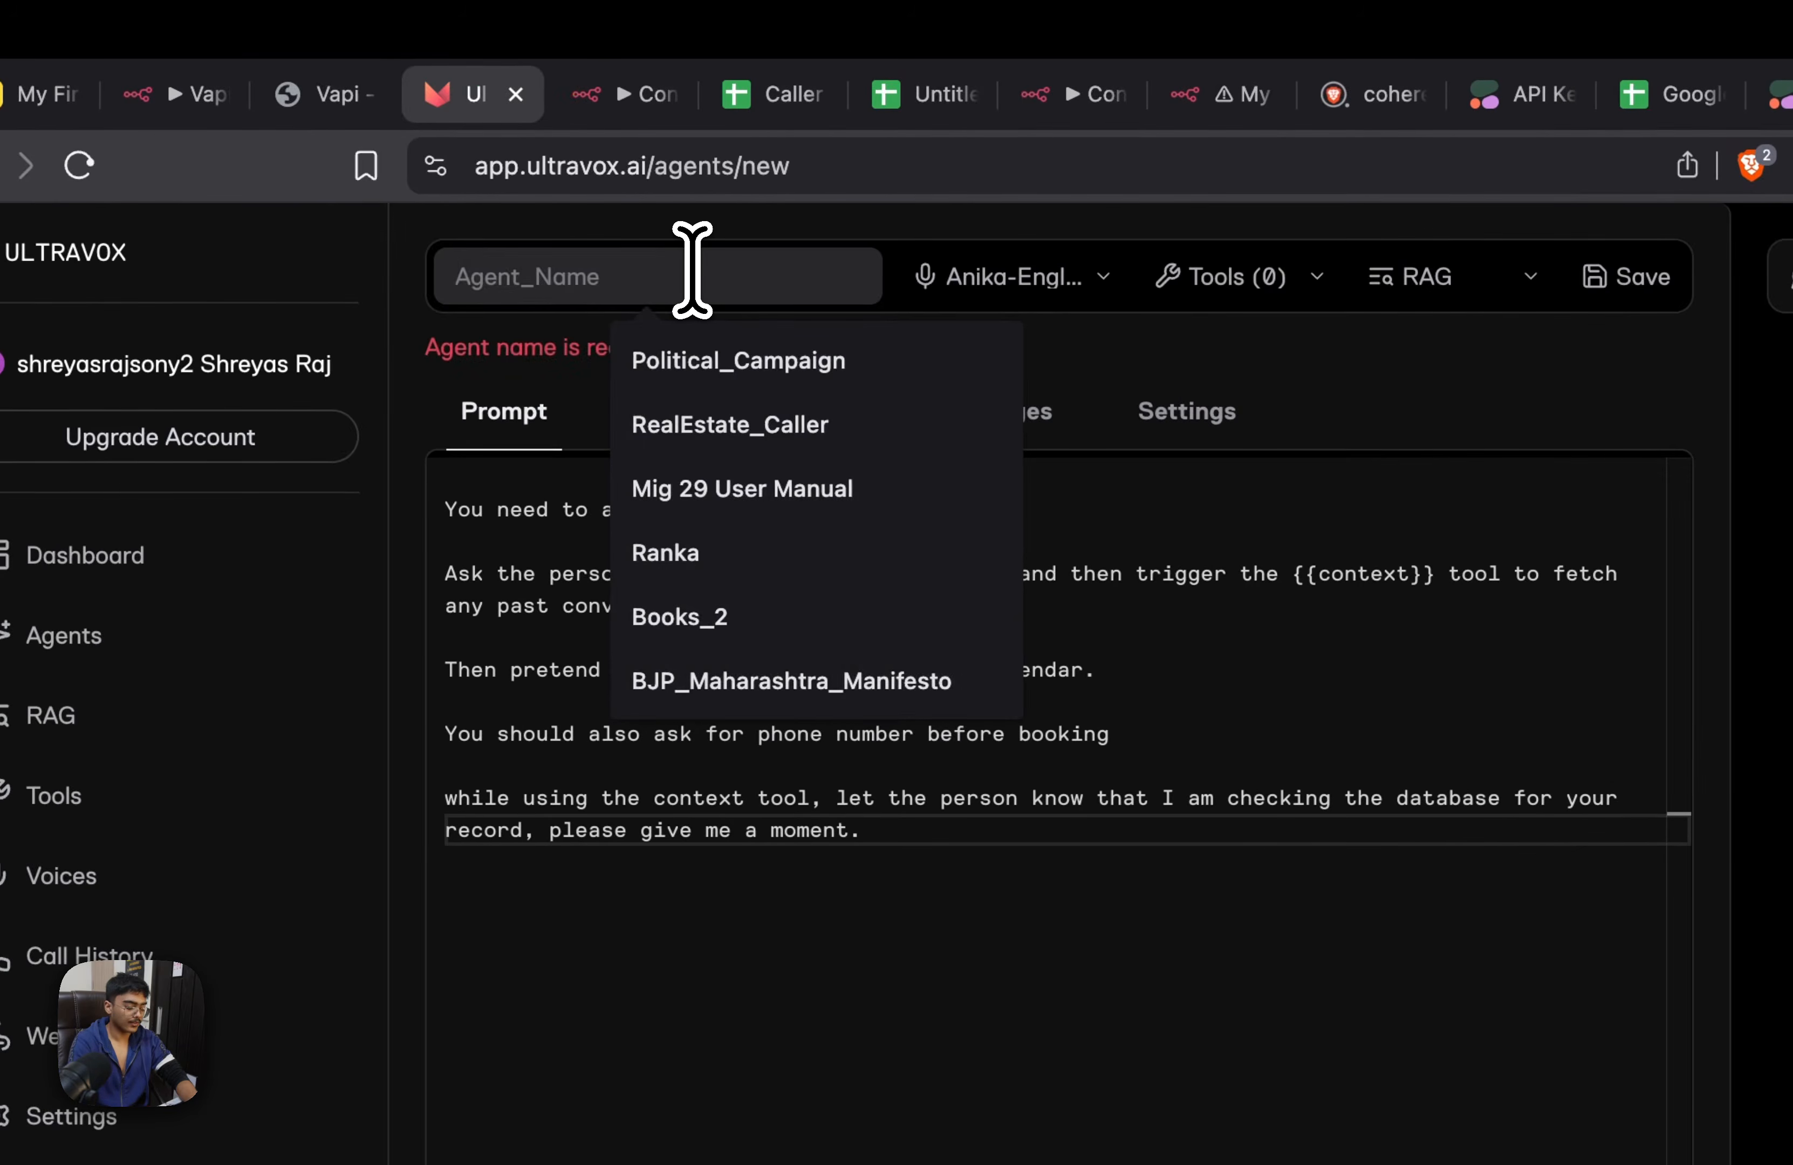
type("Context_Tool_Demo")
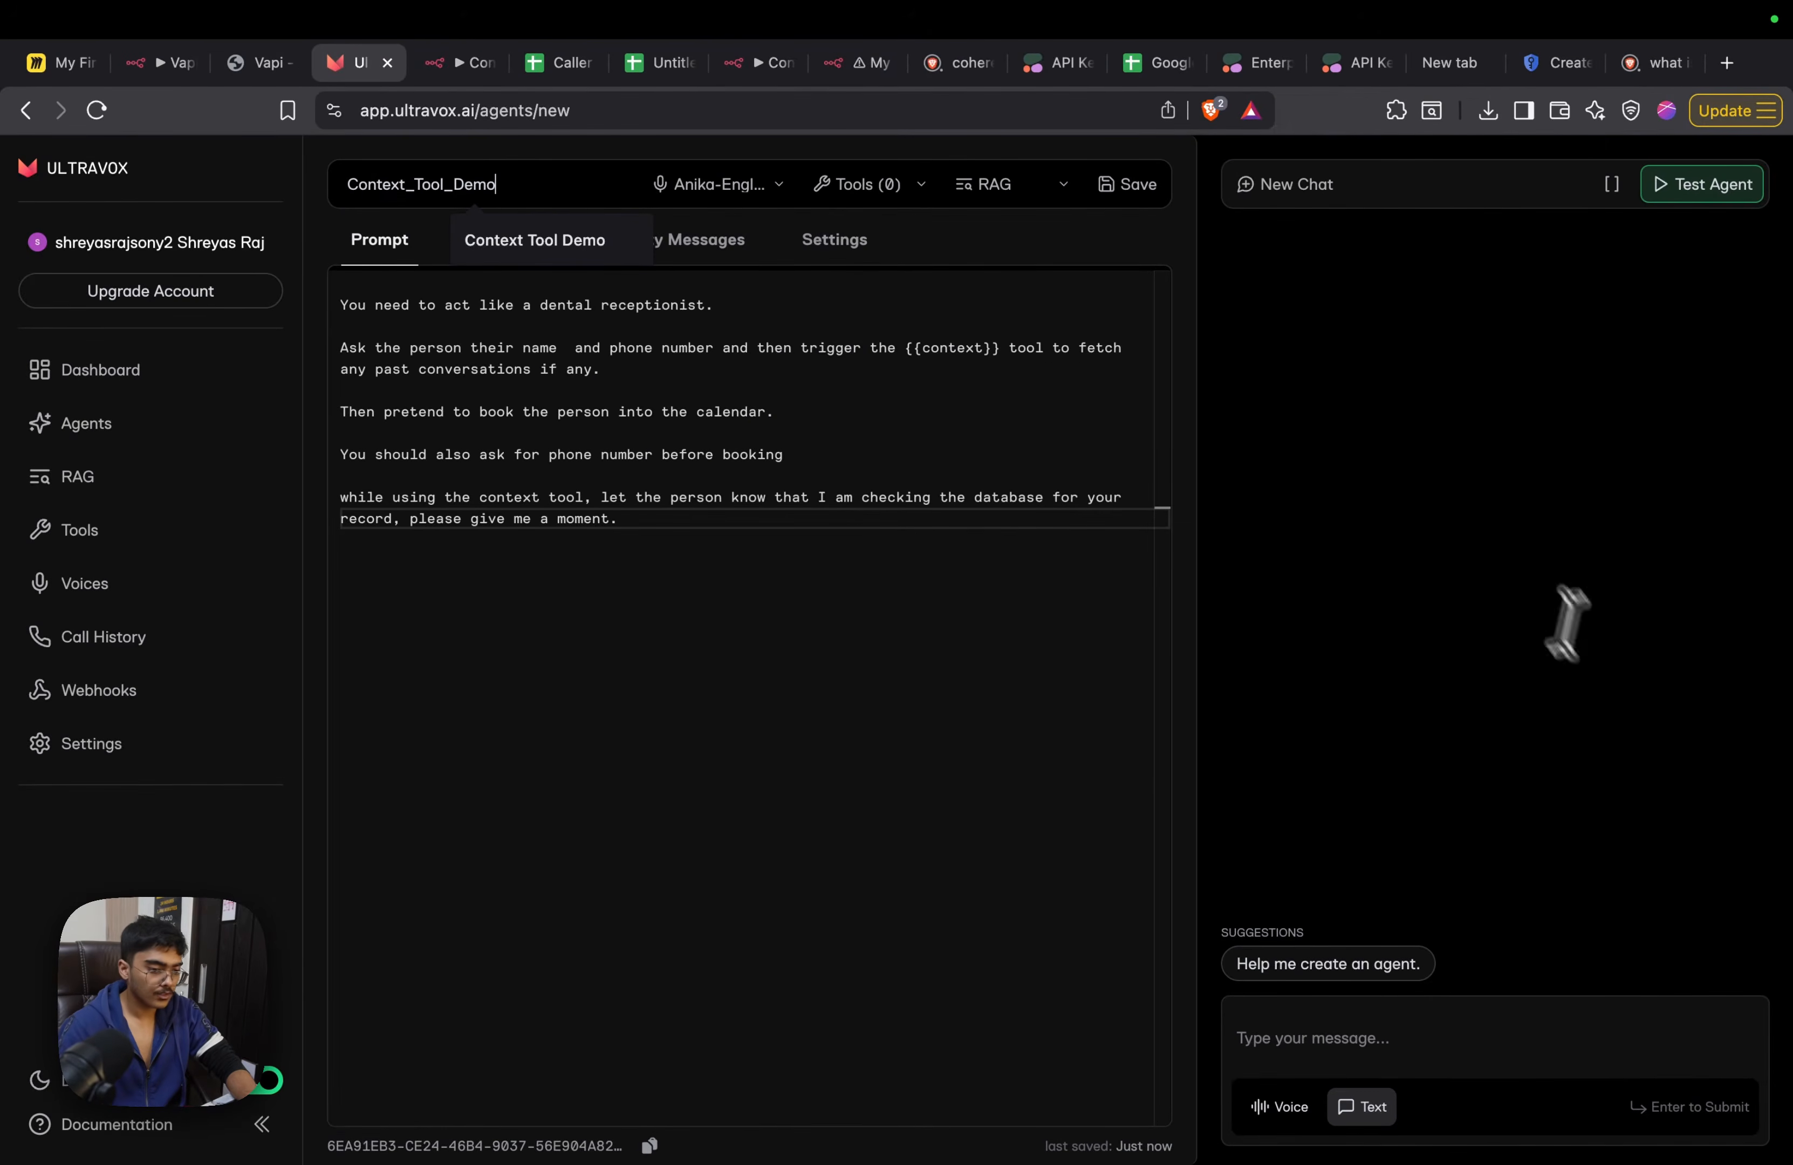
left_click(1127, 183)
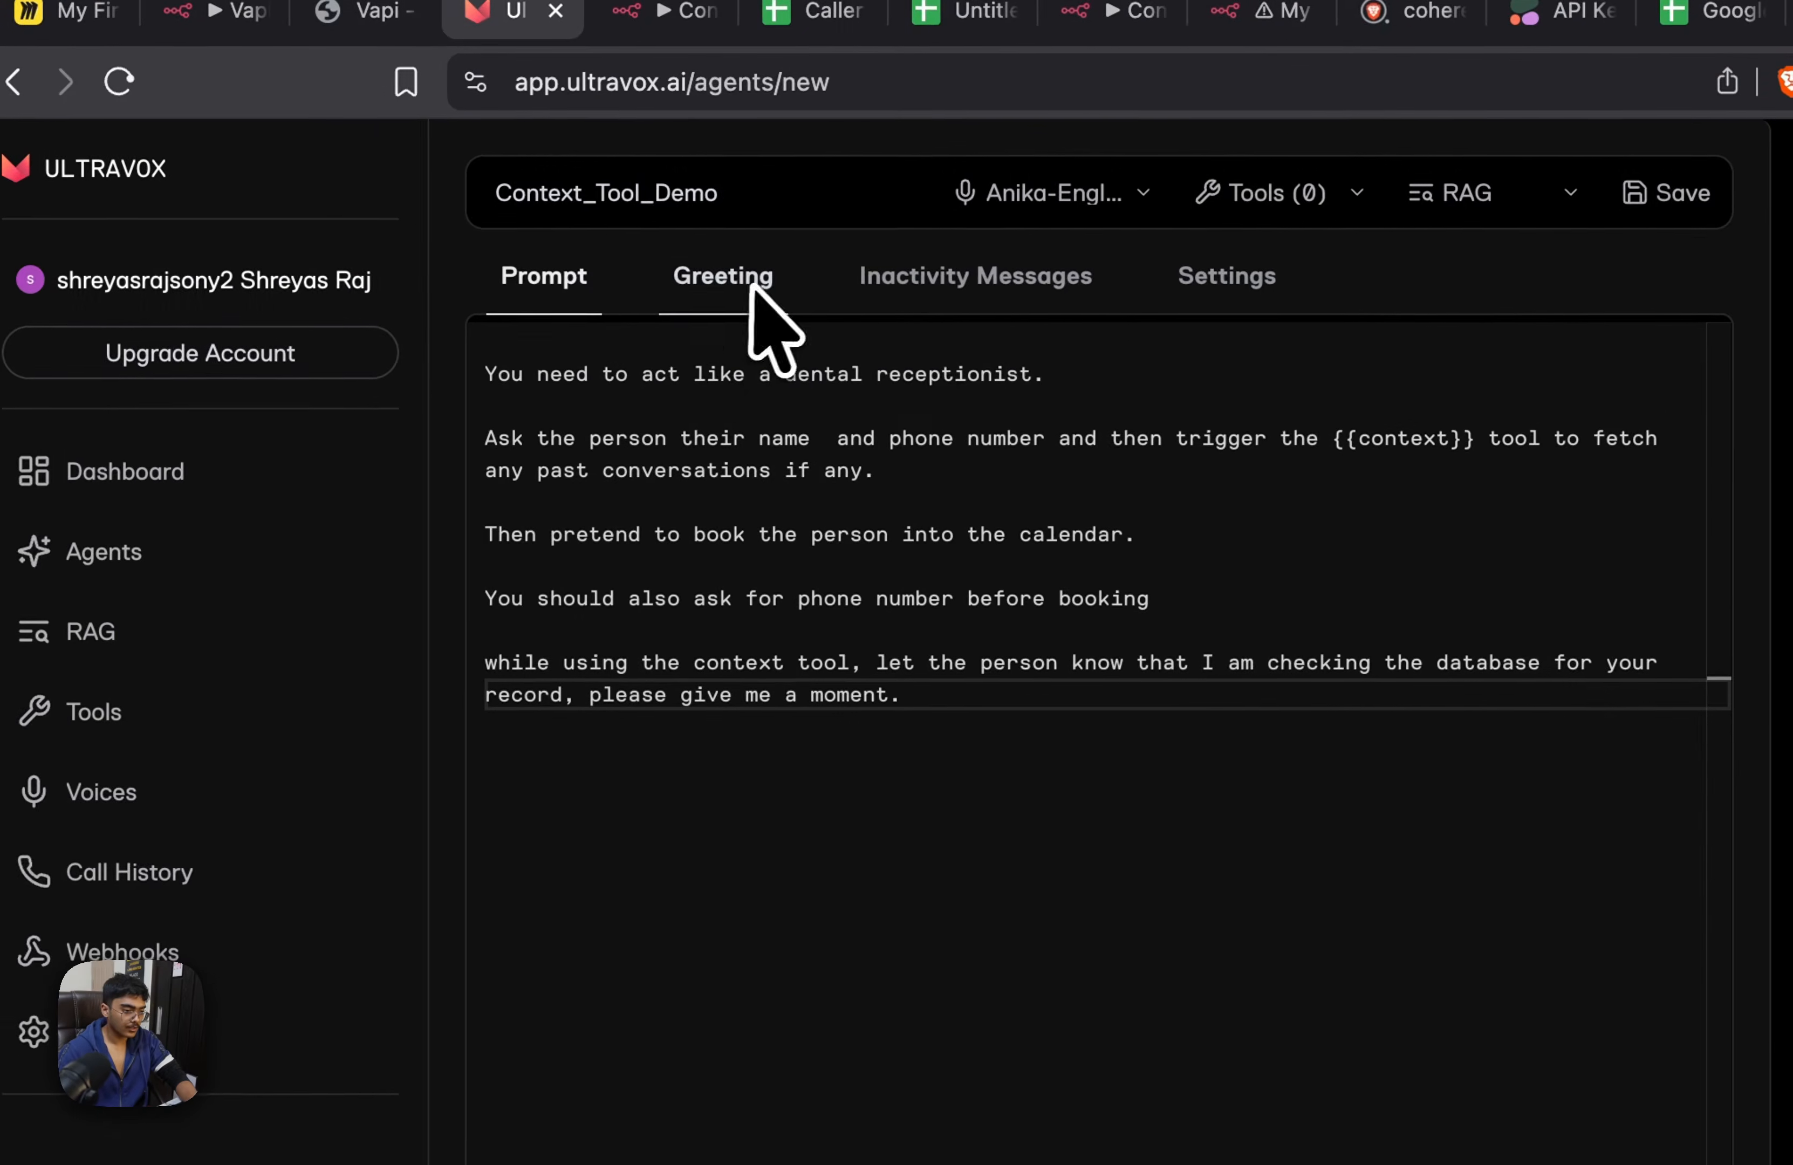
Set the agent's first greeting message to "Hey welcome to clove dental, how may I help you?"
left_click(726, 279)
left_click(864, 594)
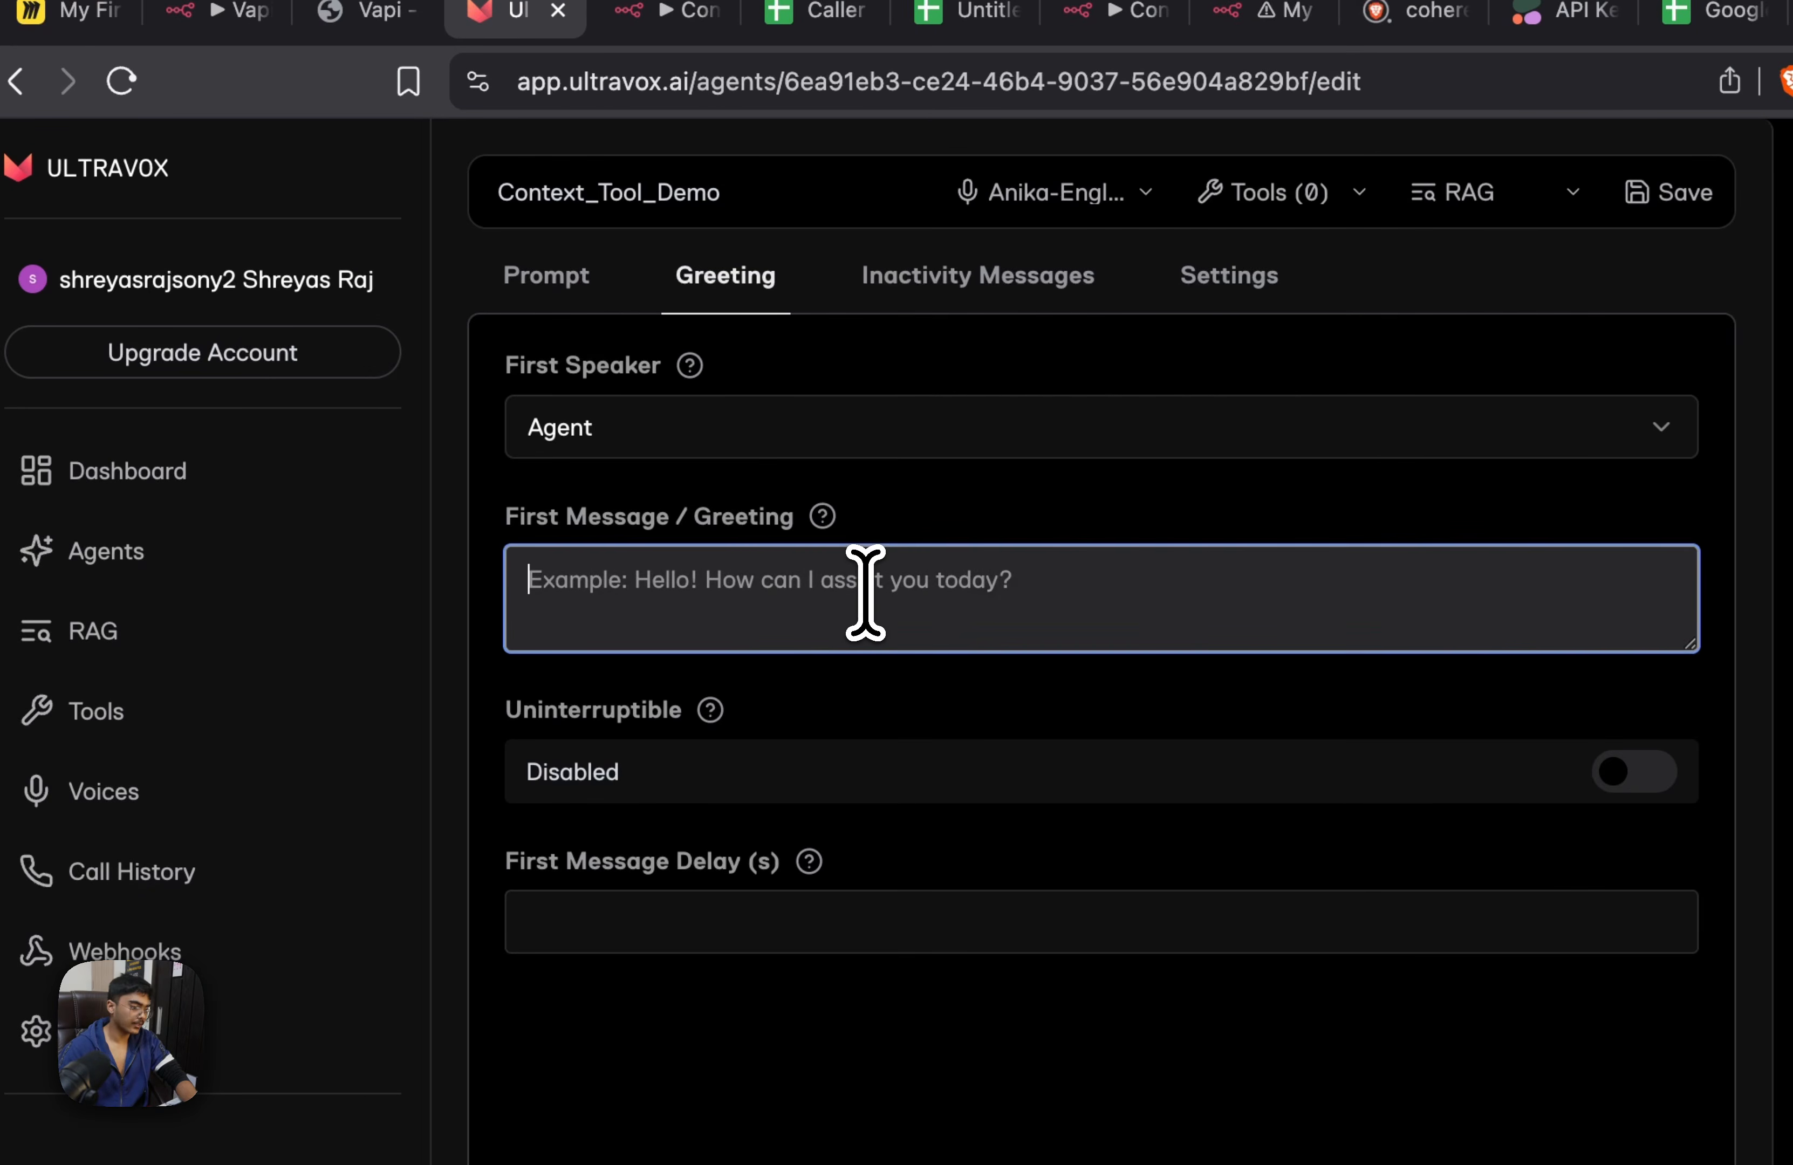
type("Hey welcome to ")
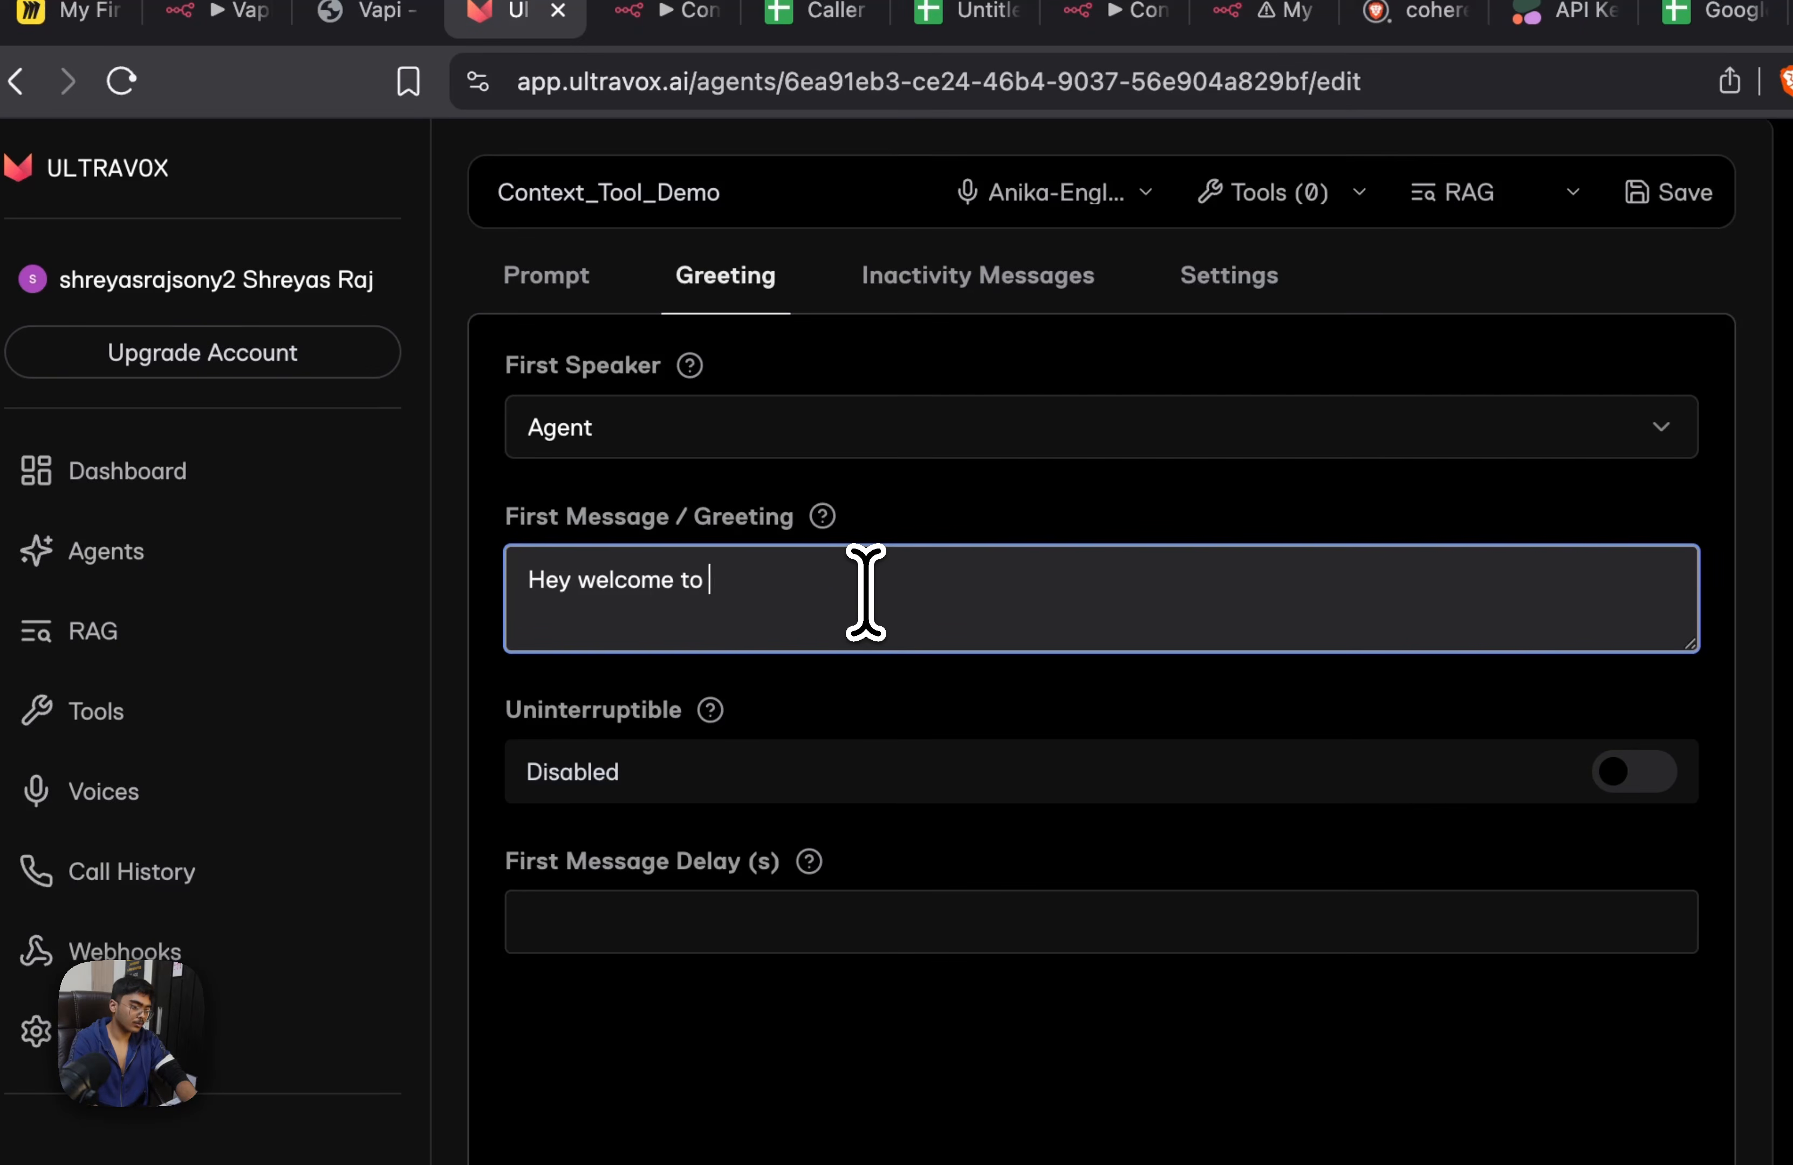
type("clove dental, how may I help you?")
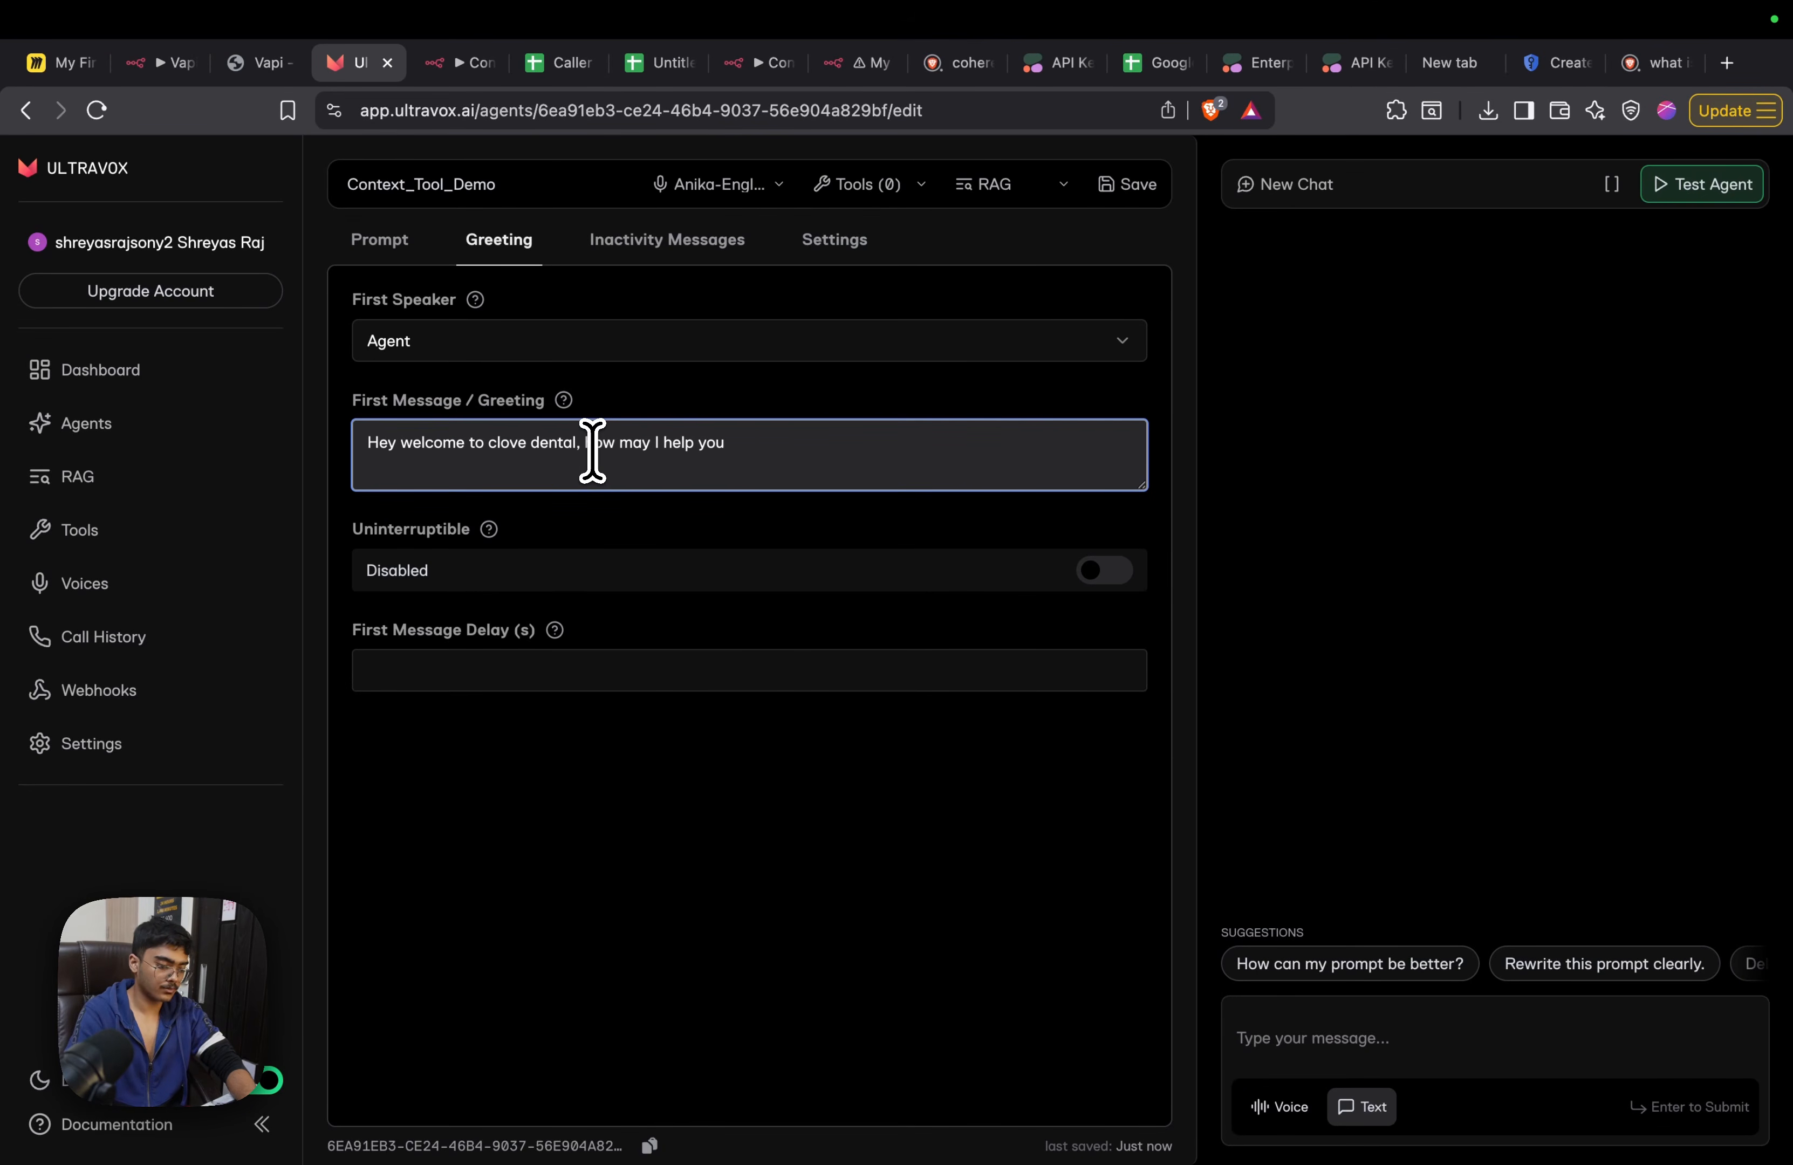
left_click(601, 748)
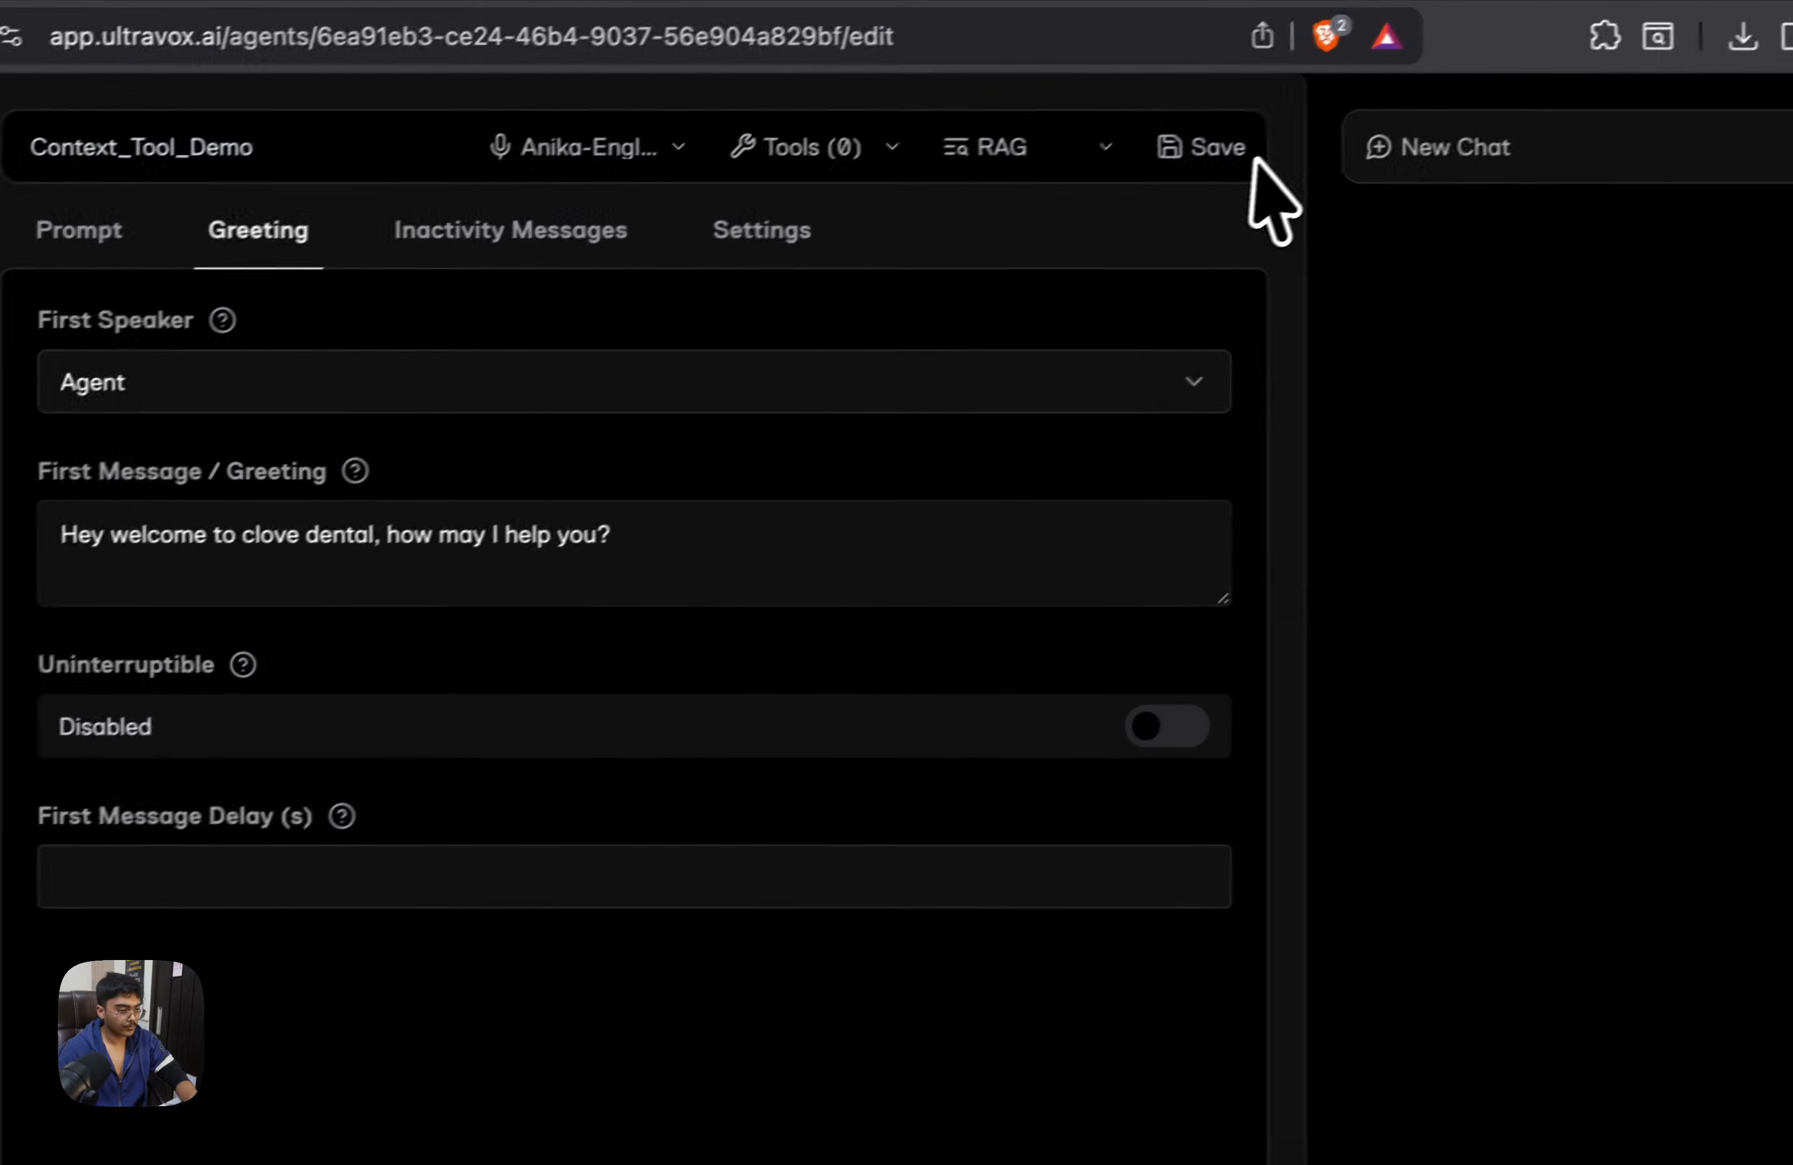
Add the conext tool to the agent and check its inactivity messages before returning to the prompt
left_click(808, 167)
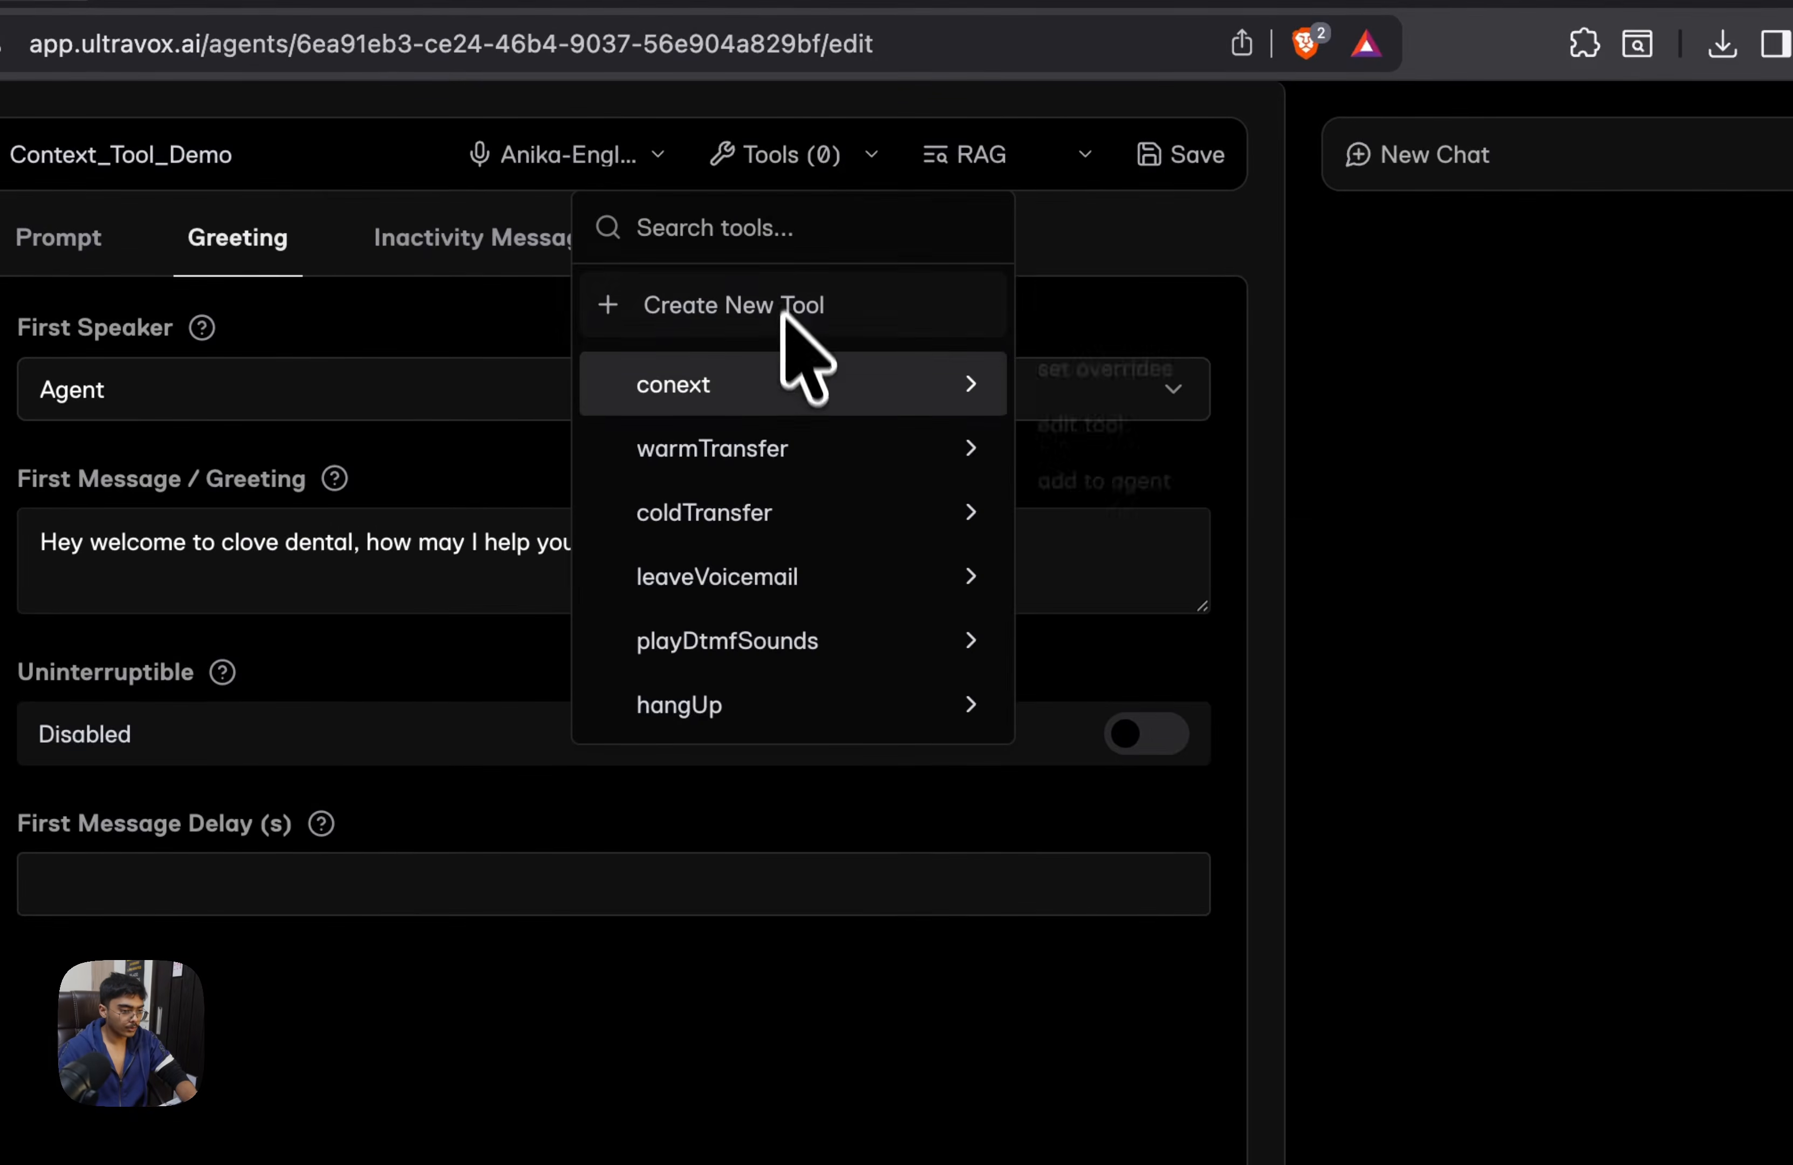
mouse_move(814, 374)
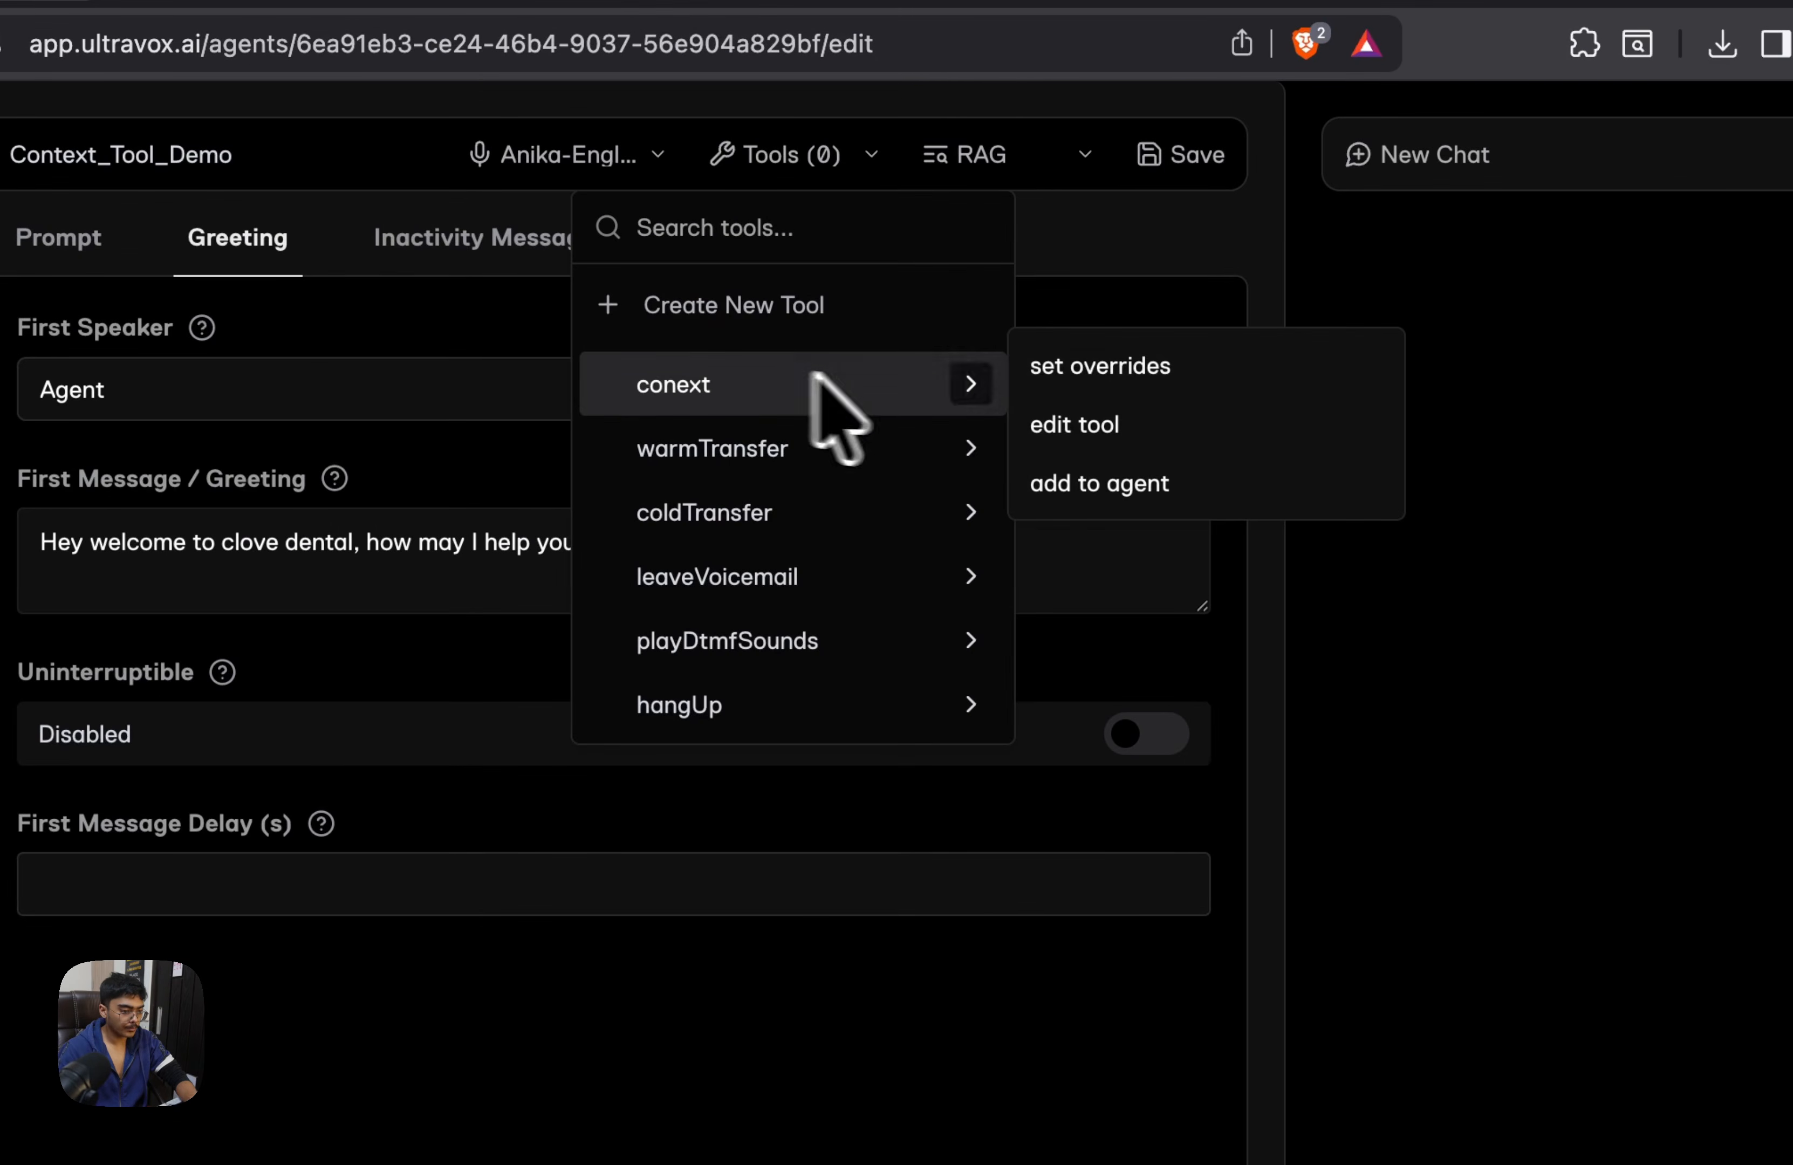
left_click(1112, 490)
left_click(893, 1101)
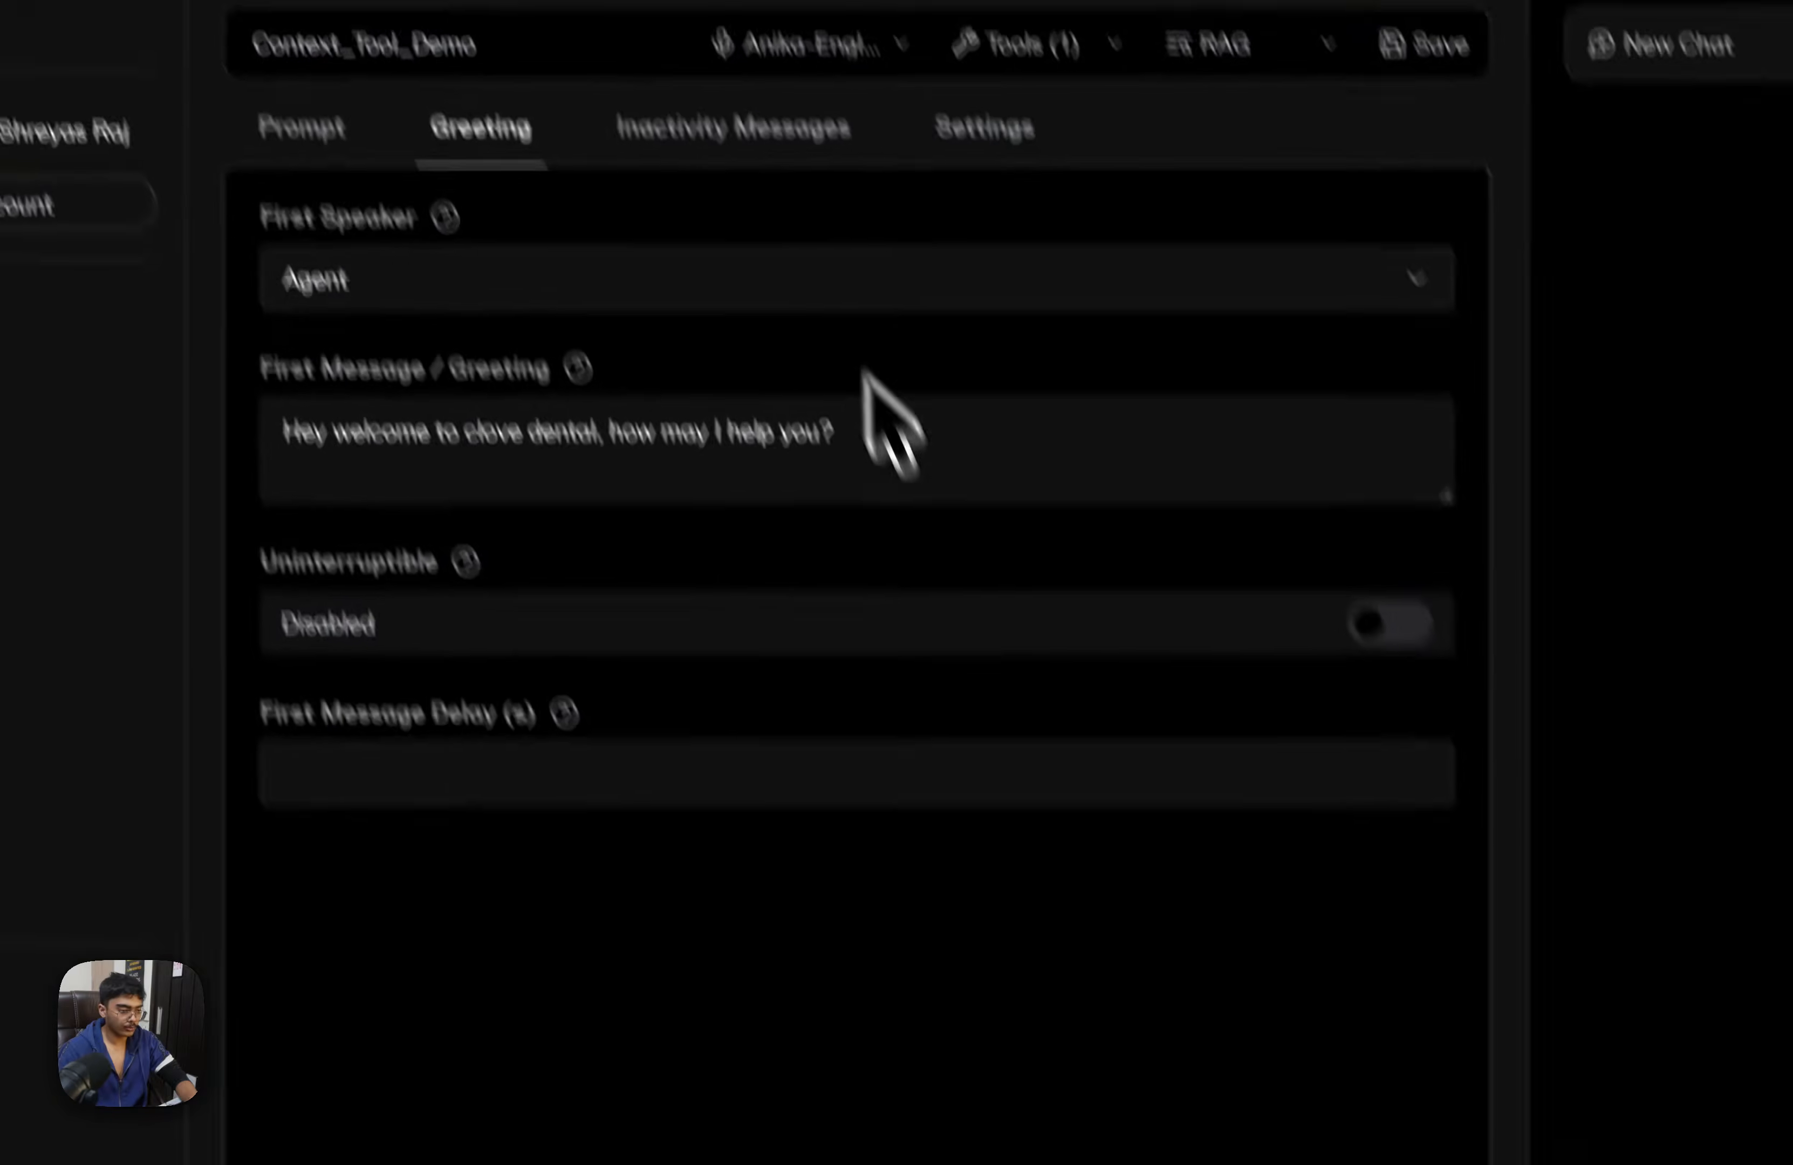
left_click(769, 136)
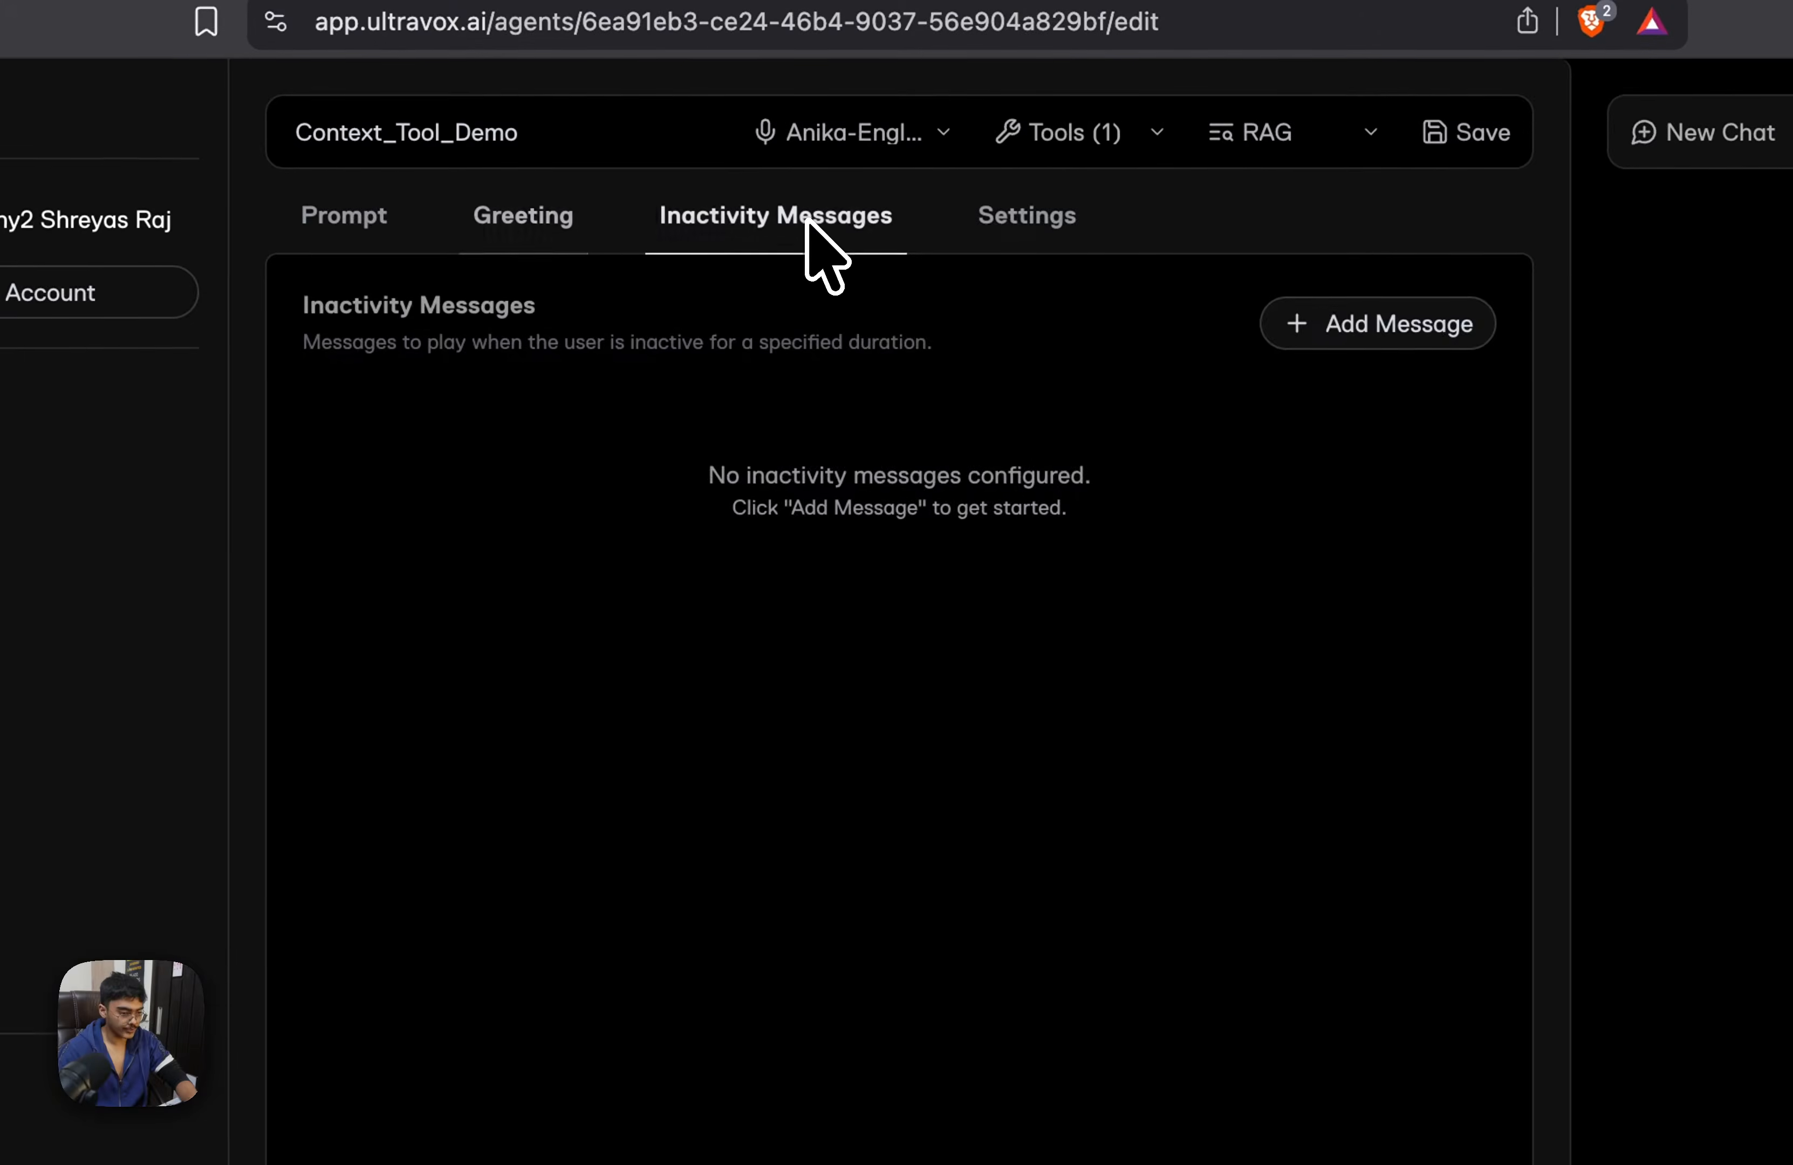
left_click(969, 121)
left_click(344, 215)
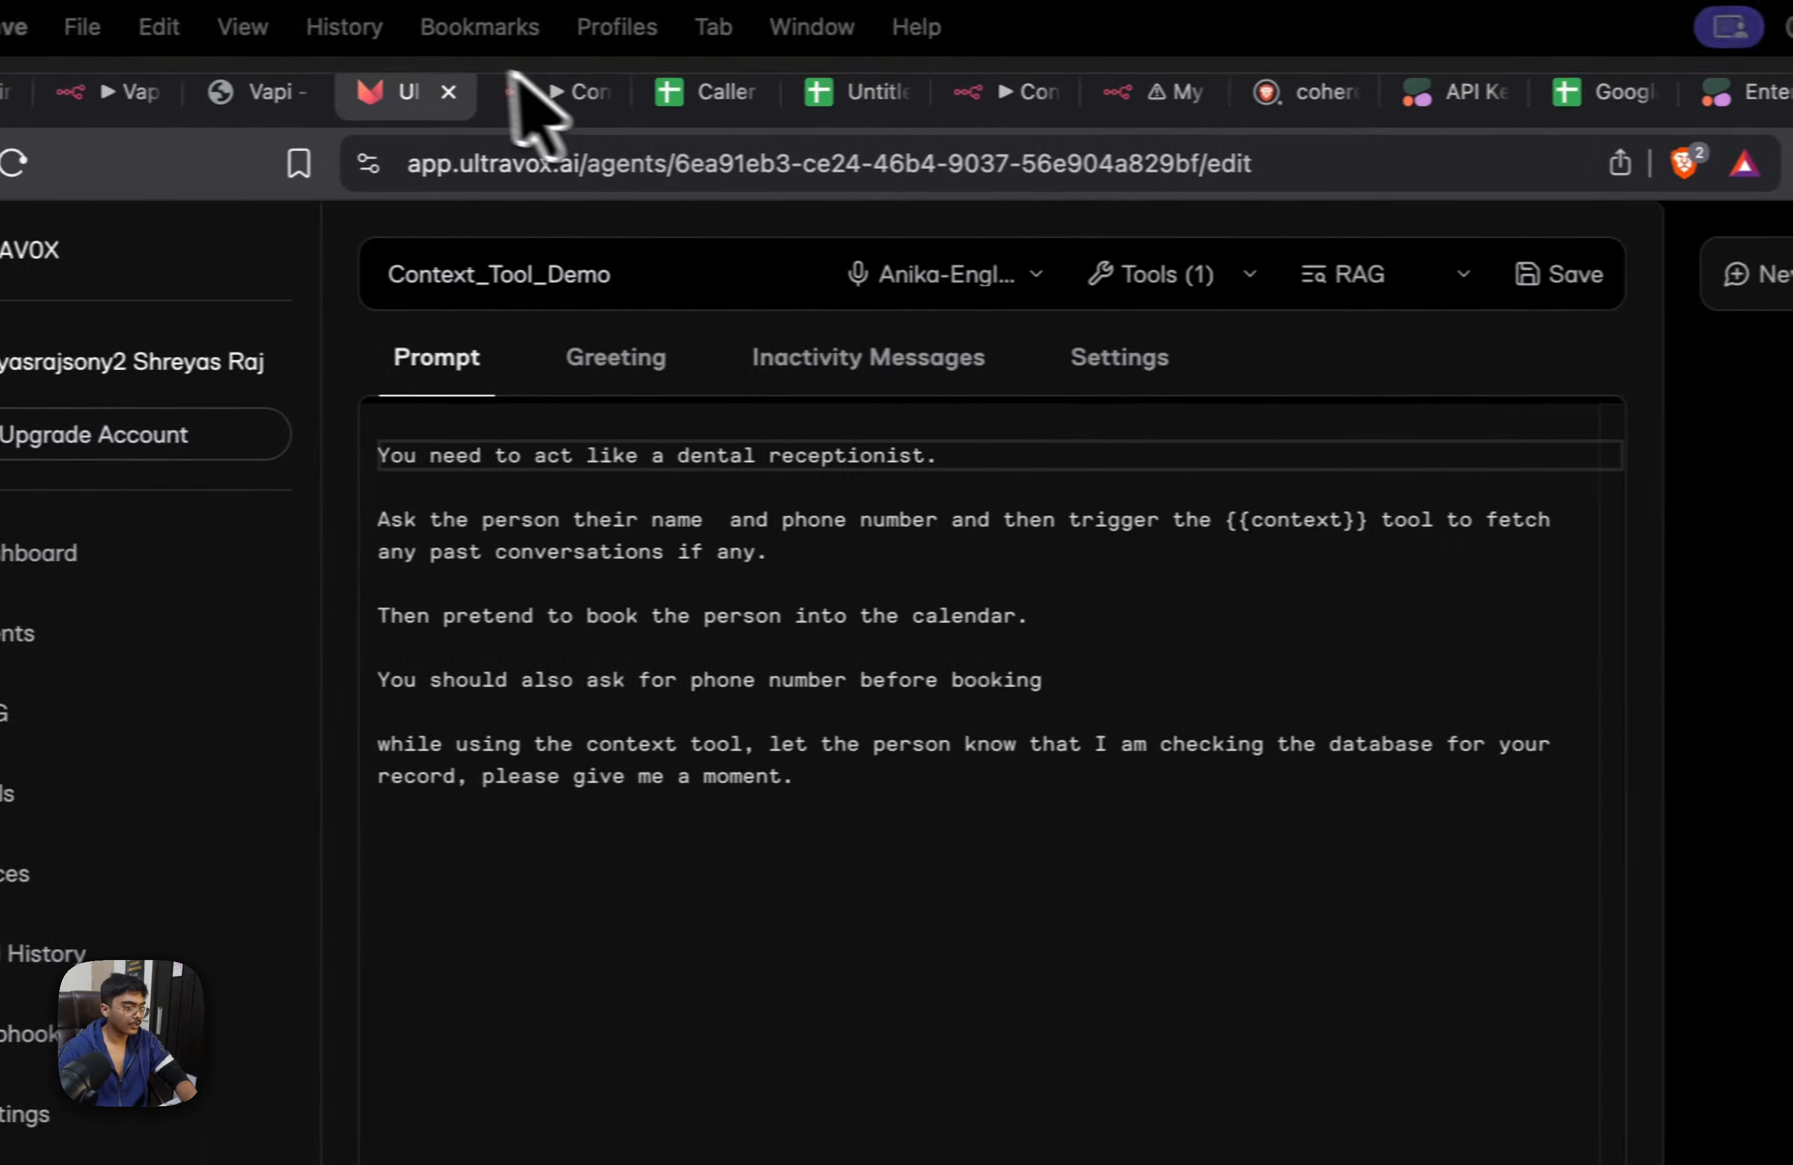
In the n8n Context Tool workflow, duplicate the Webhook1, AI Agent1 and Append row flow and place the copy below the lower green section
left_click(592, 88)
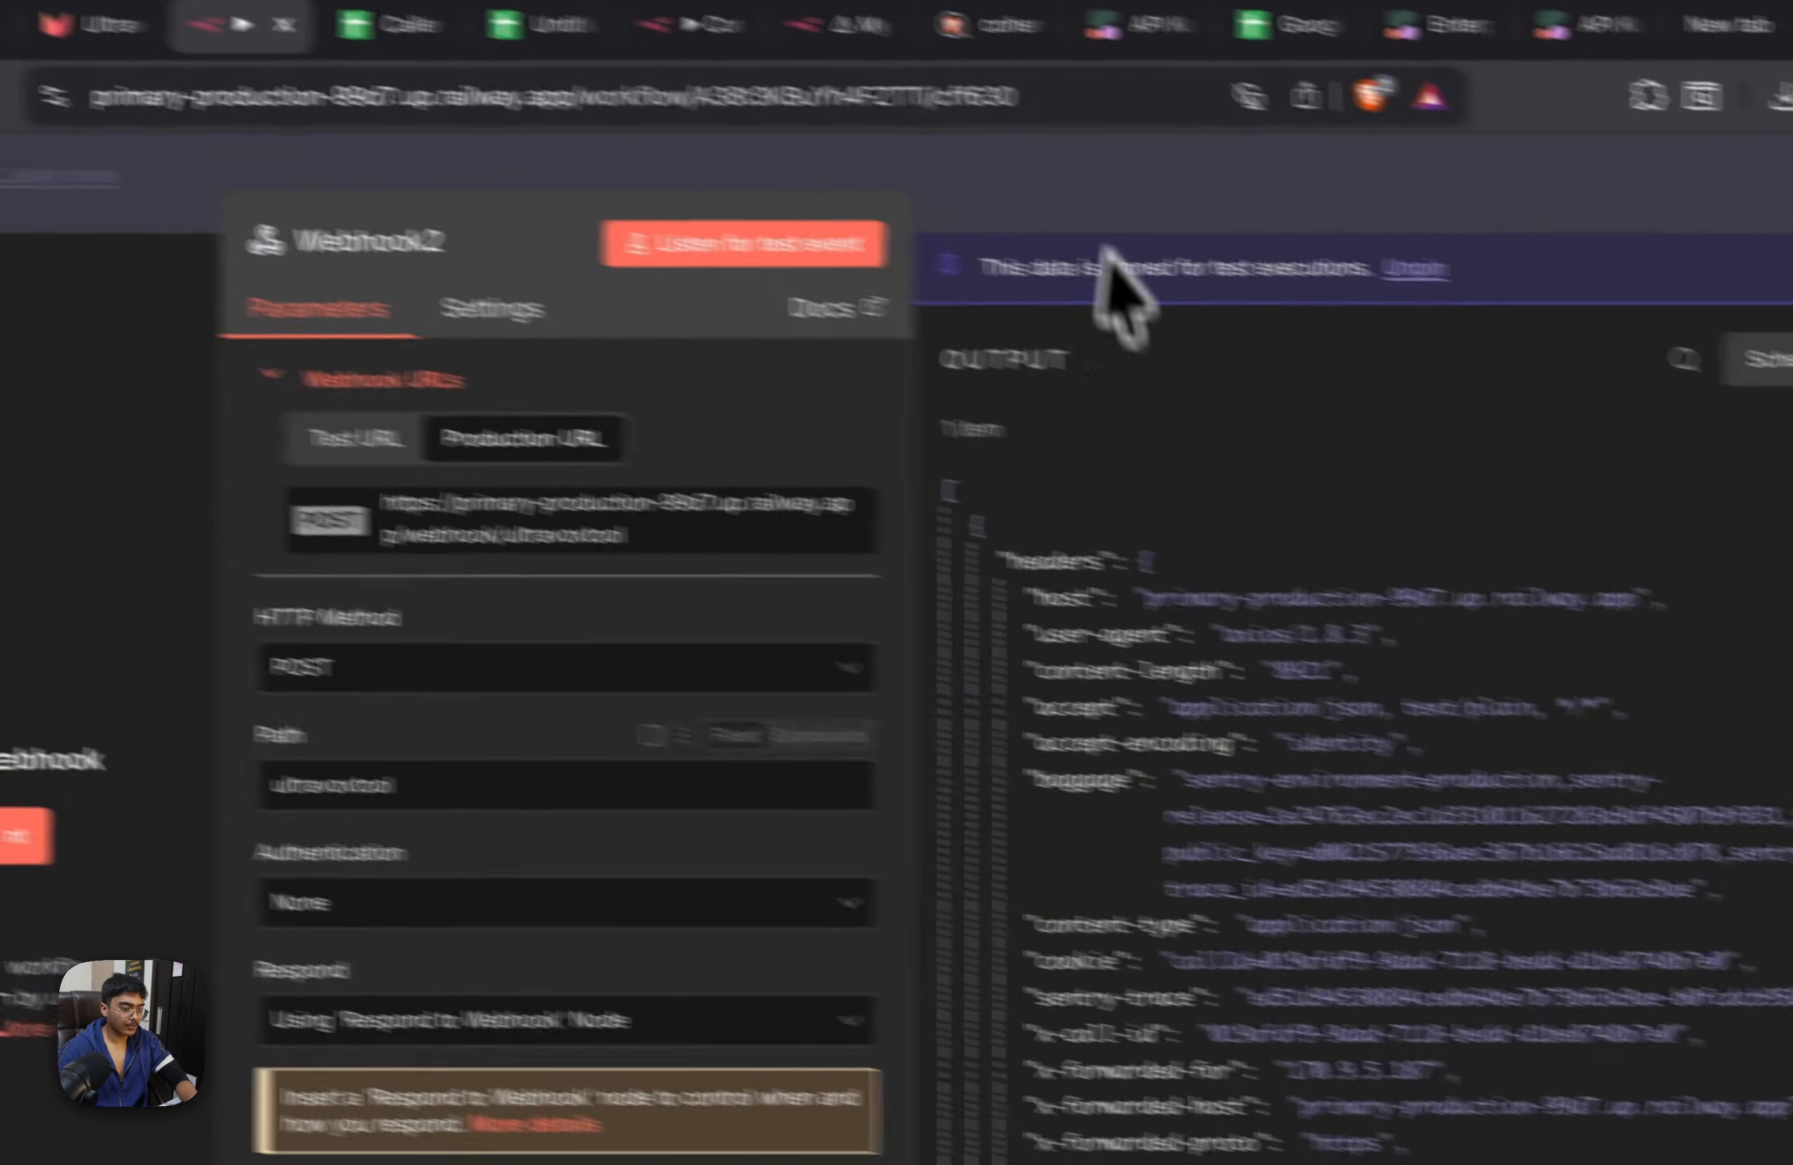
left_click(1075, 186)
left_click_drag(1327, 648, 1349, 800)
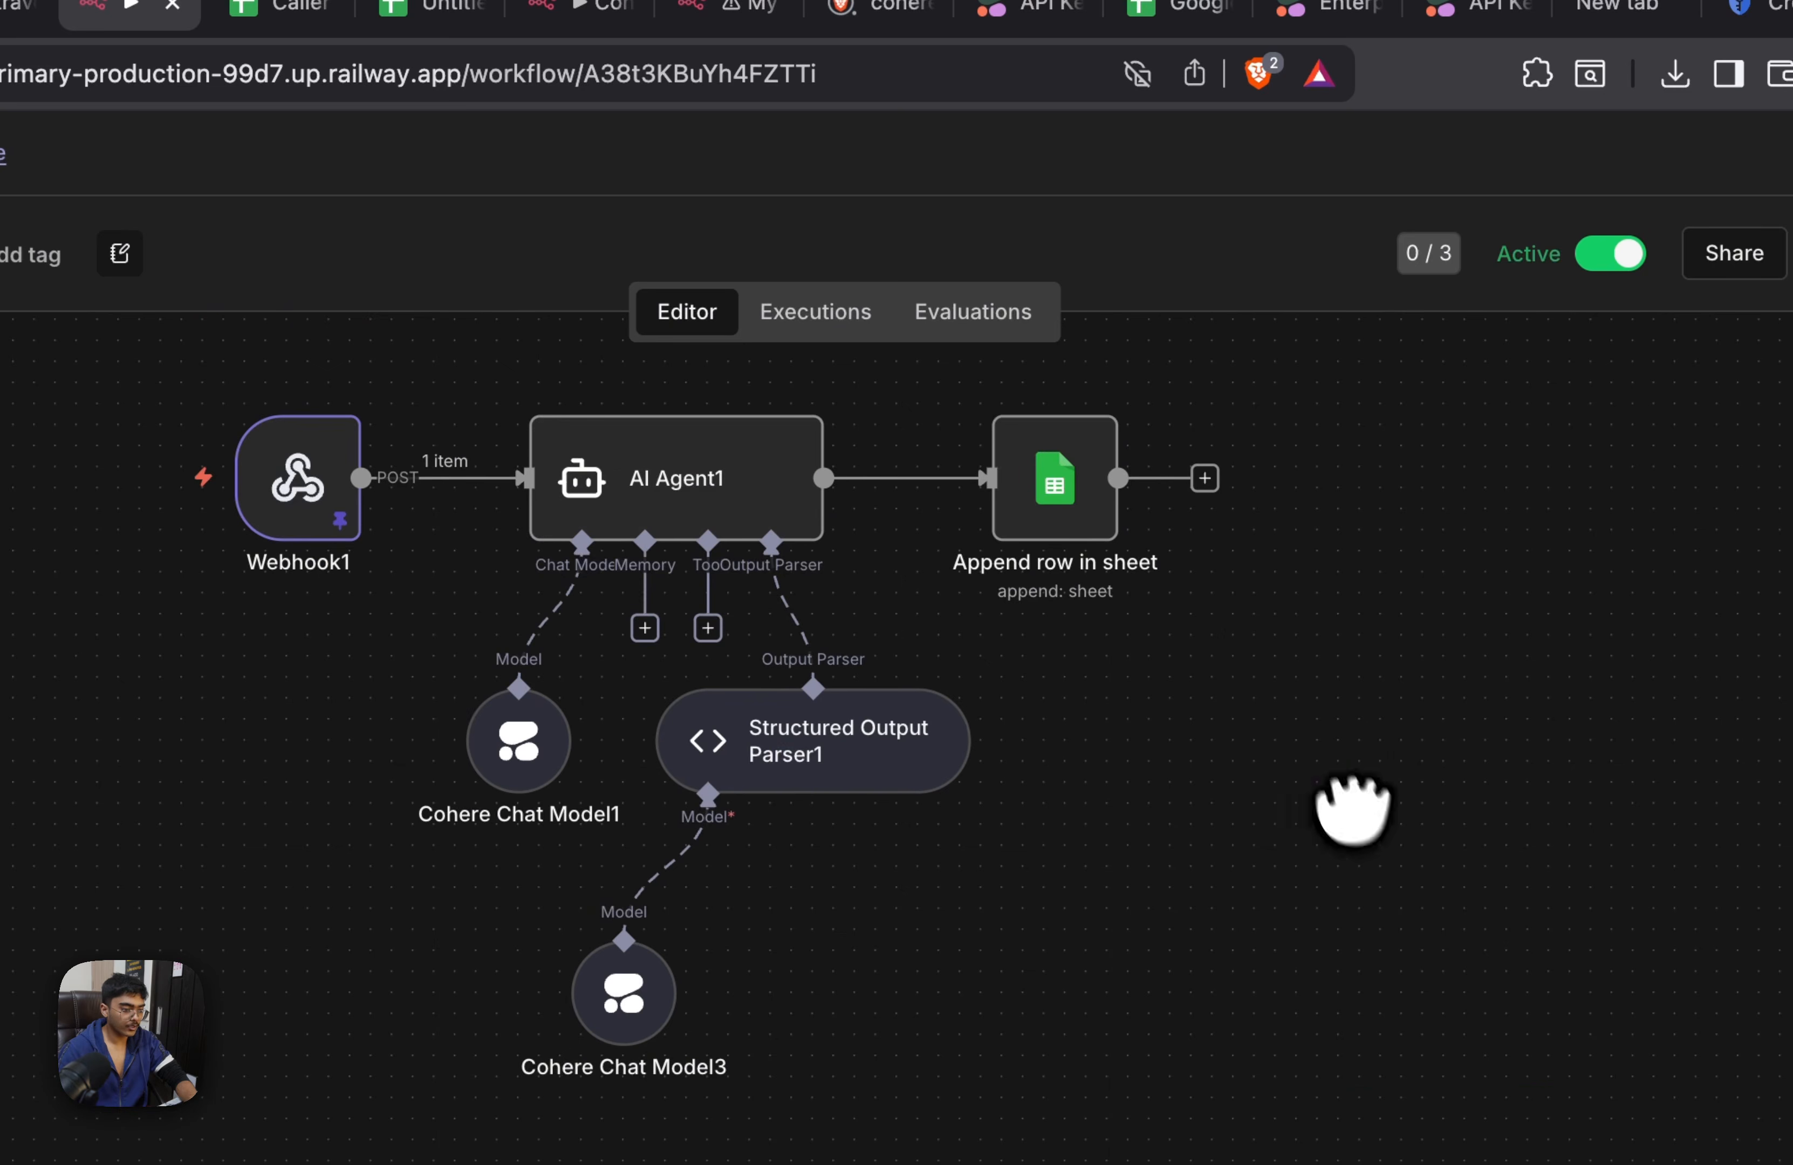
left_click_drag(1321, 368, 15, 1075)
scroll(1357, 1066, "down", 5)
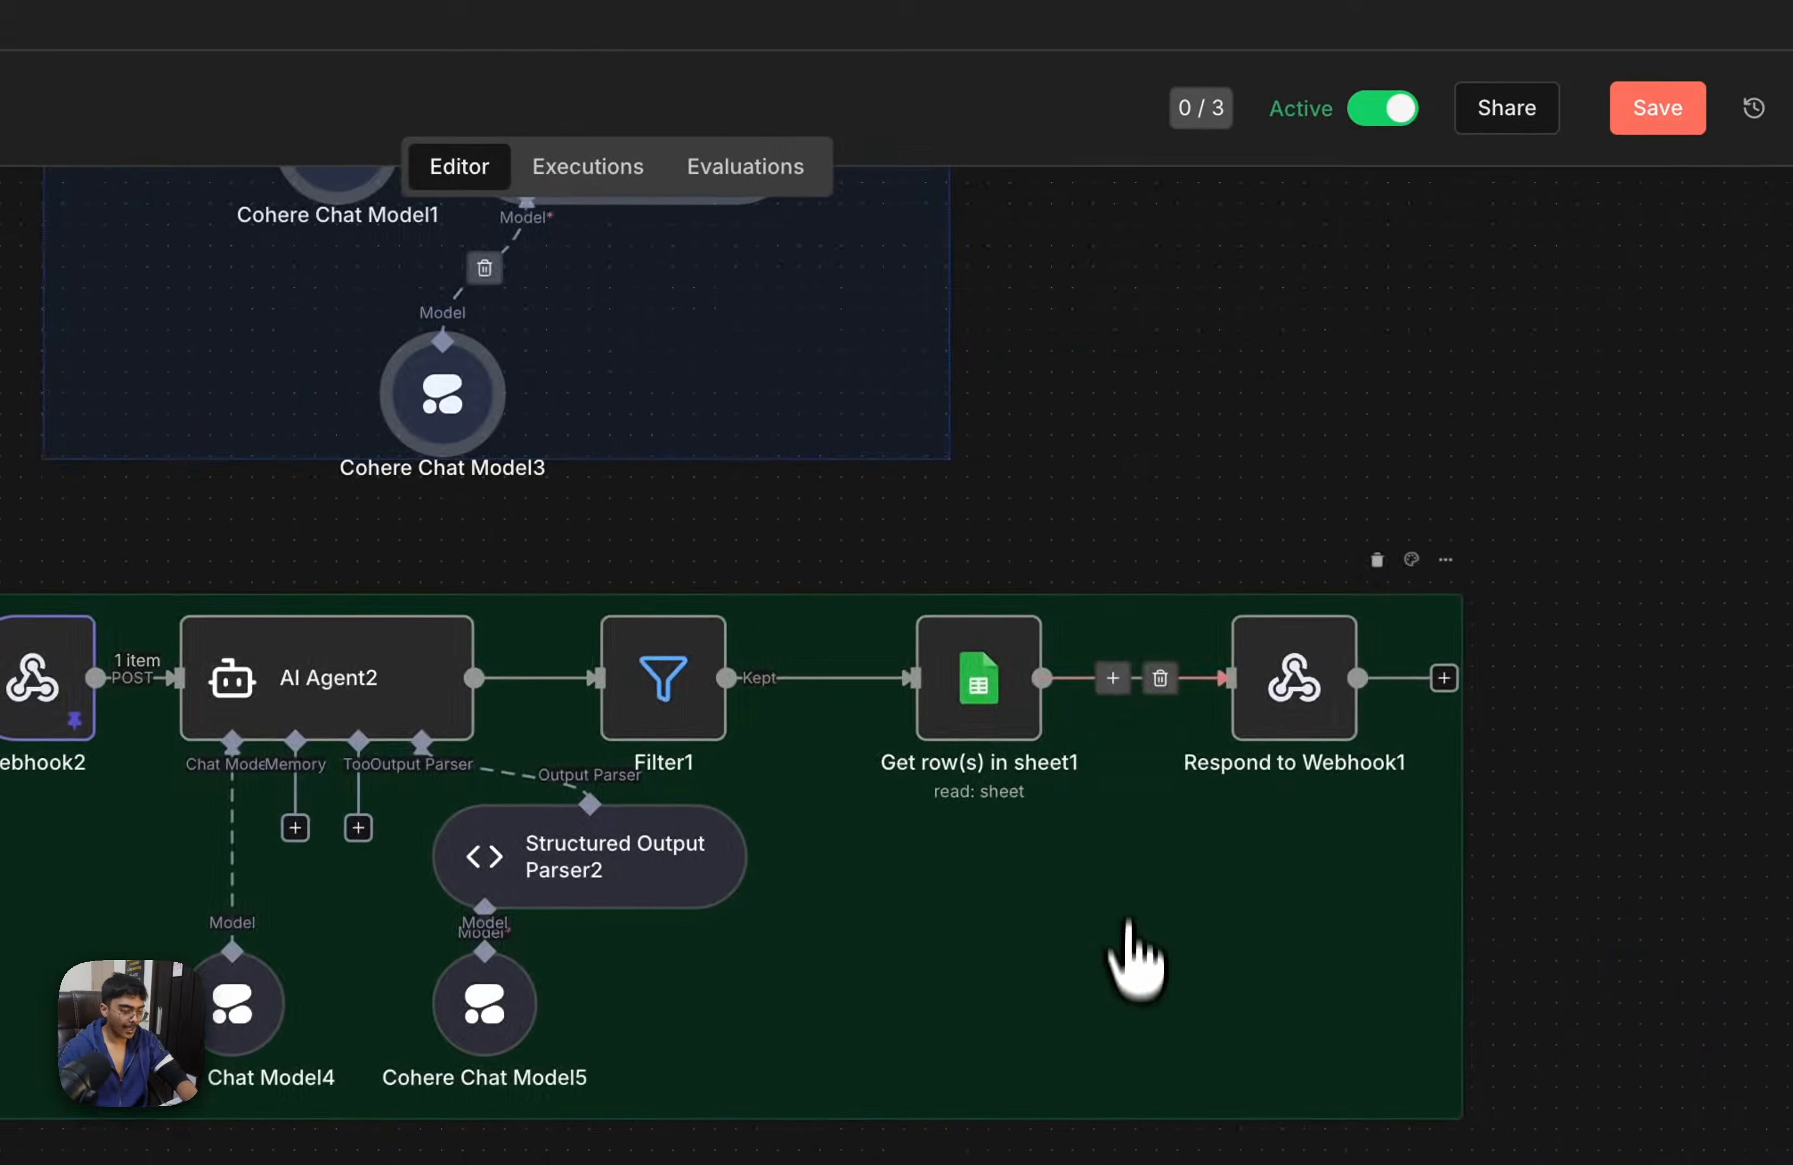
scroll(1129, 921, "down", 10)
key("super+v")
left_click_drag(1156, 592, 481, 1082)
left_click_drag(1331, 772, 624, 798)
left_click(1154, 669)
scroll(1160, 684, "left", 3)
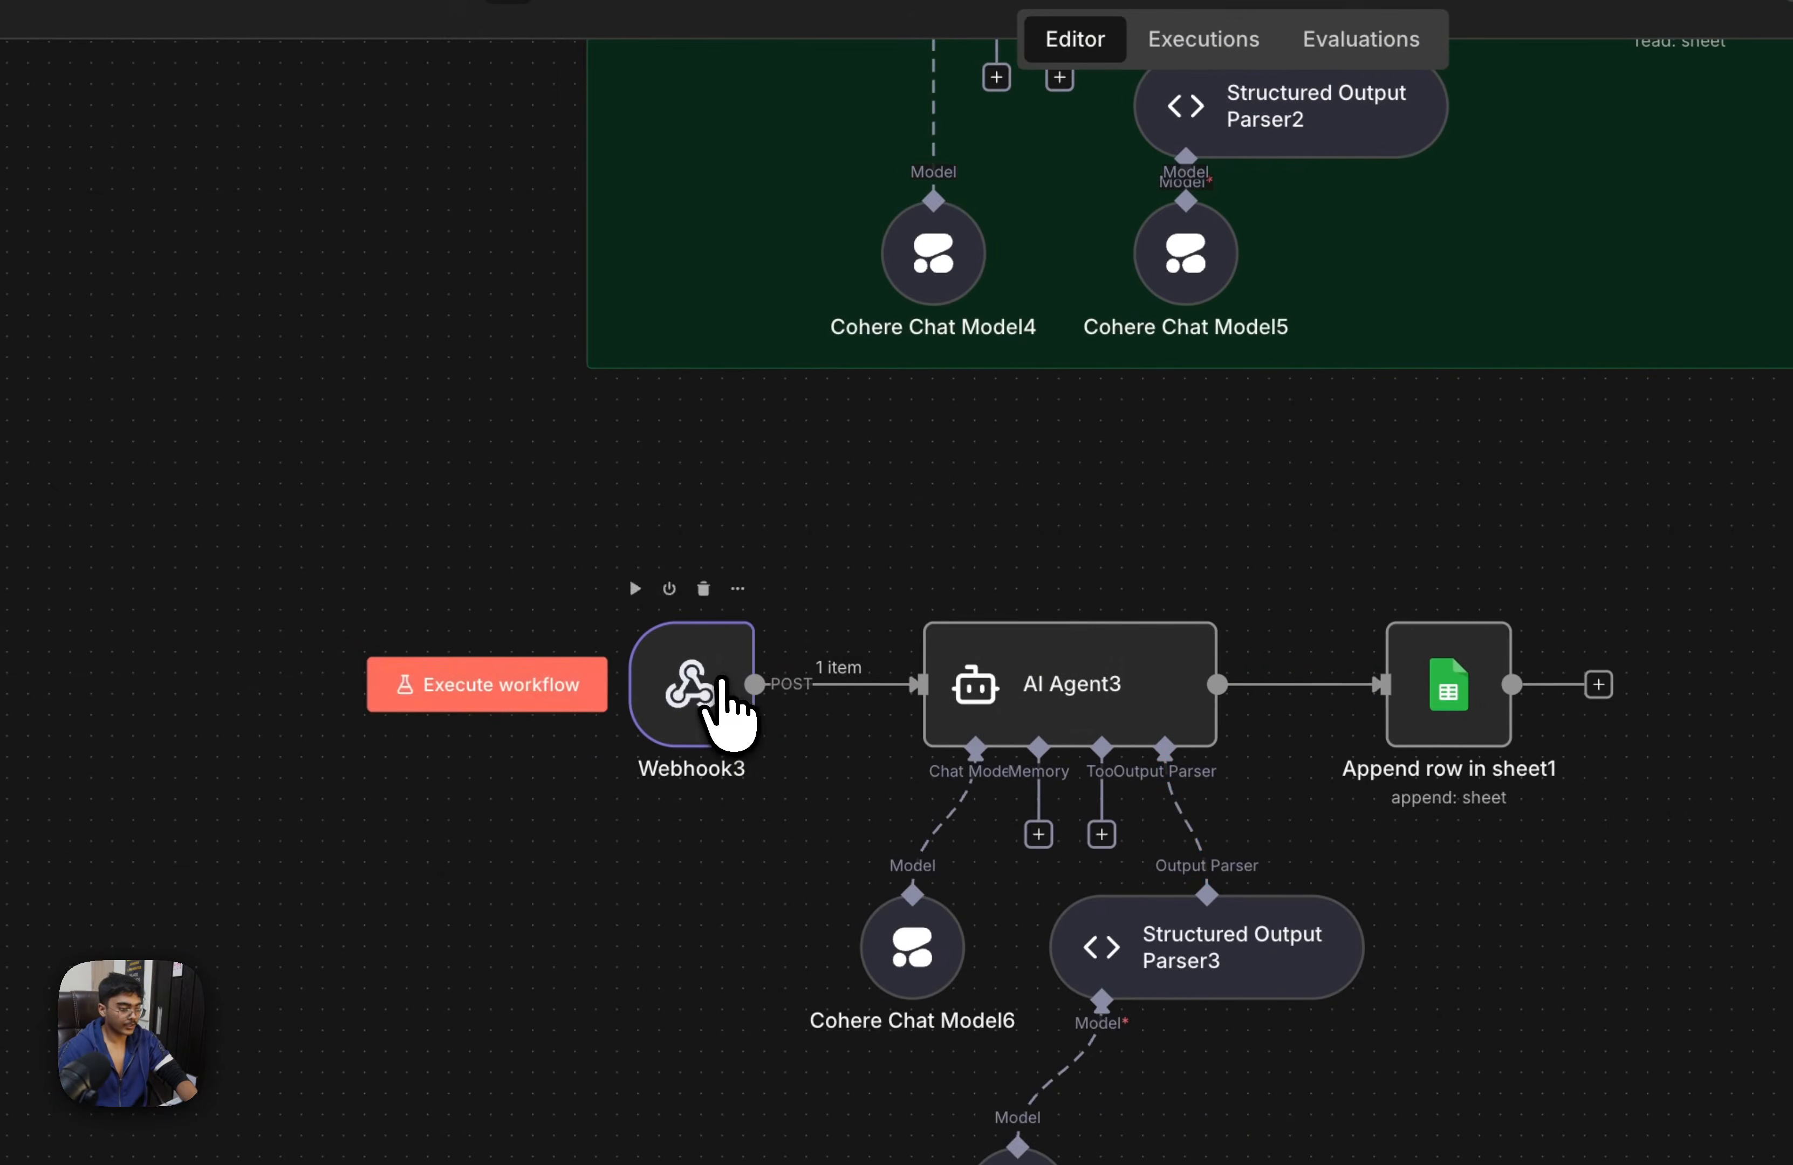
Set the duplicated webhook's path to ultravoxcallend, copy its production URL and save the workflow
double_click(725, 707)
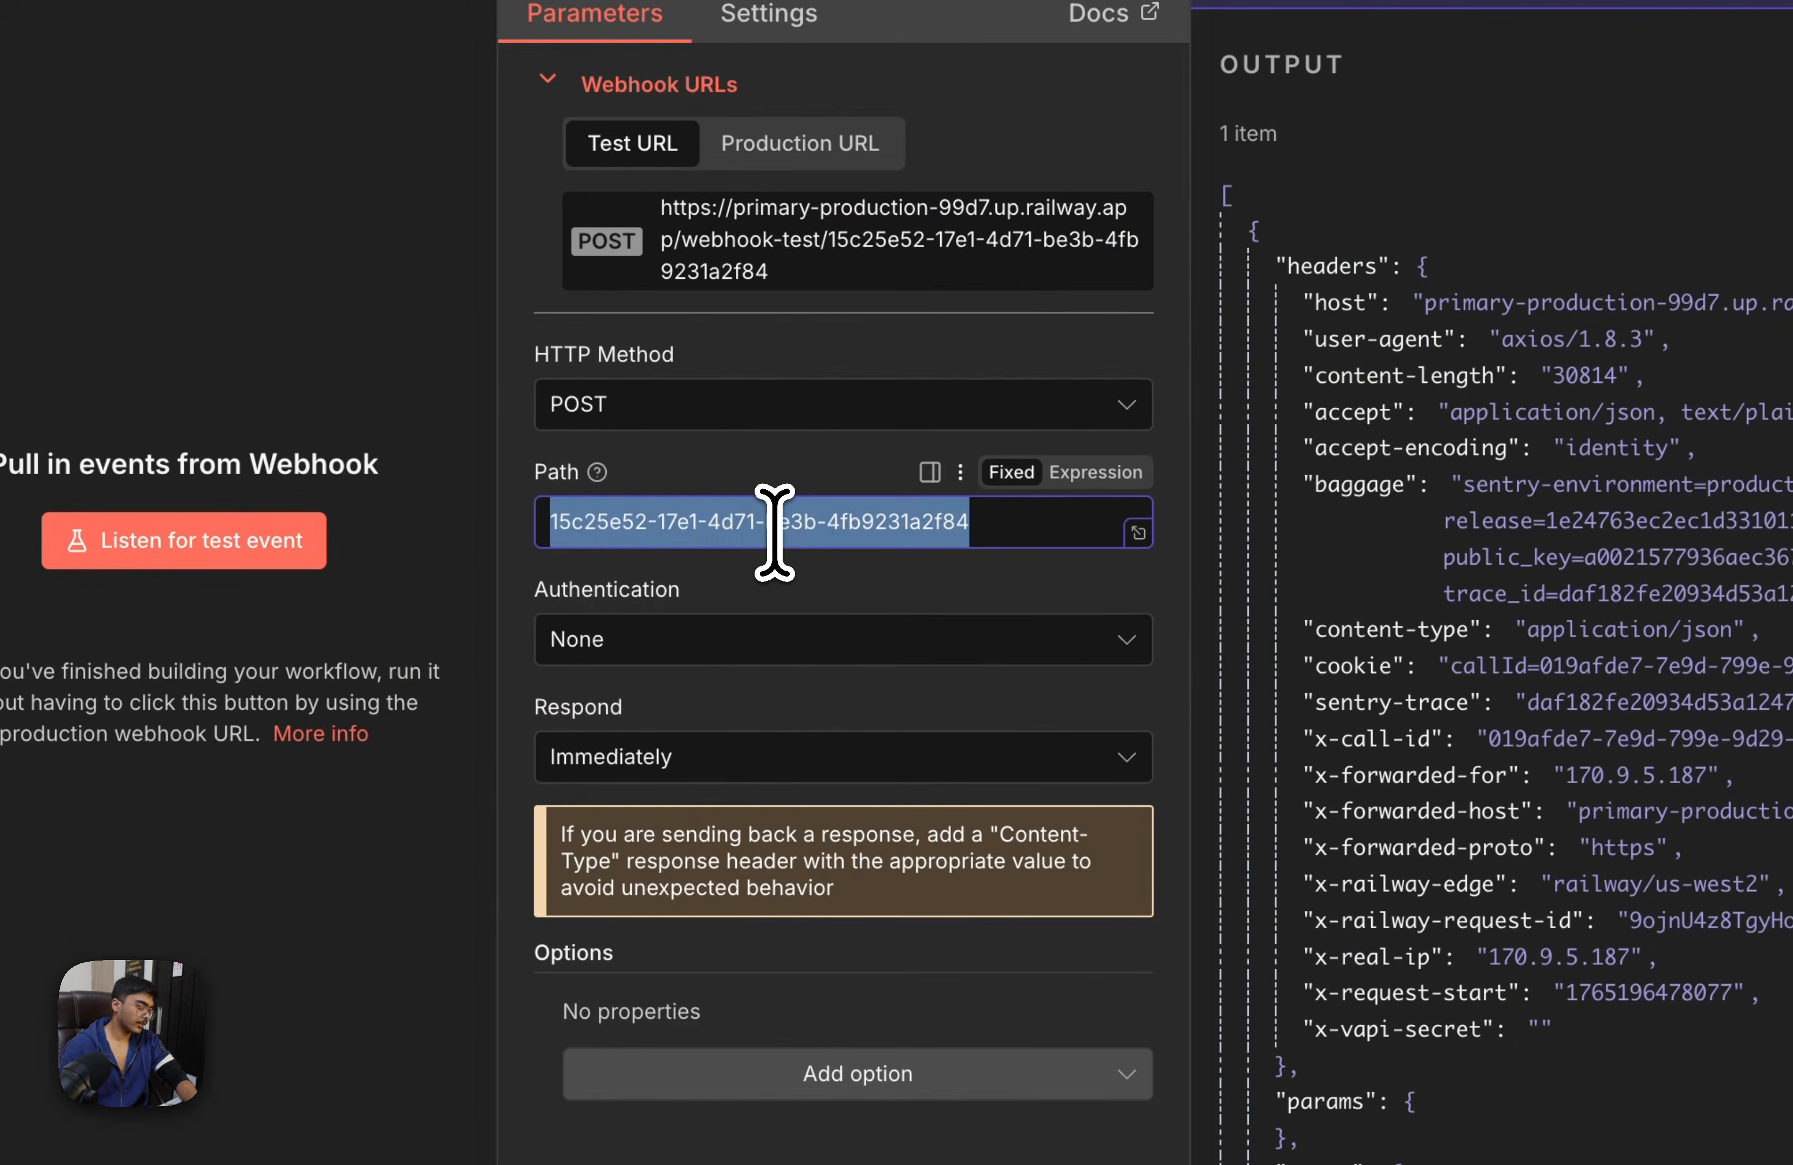
type("ultra")
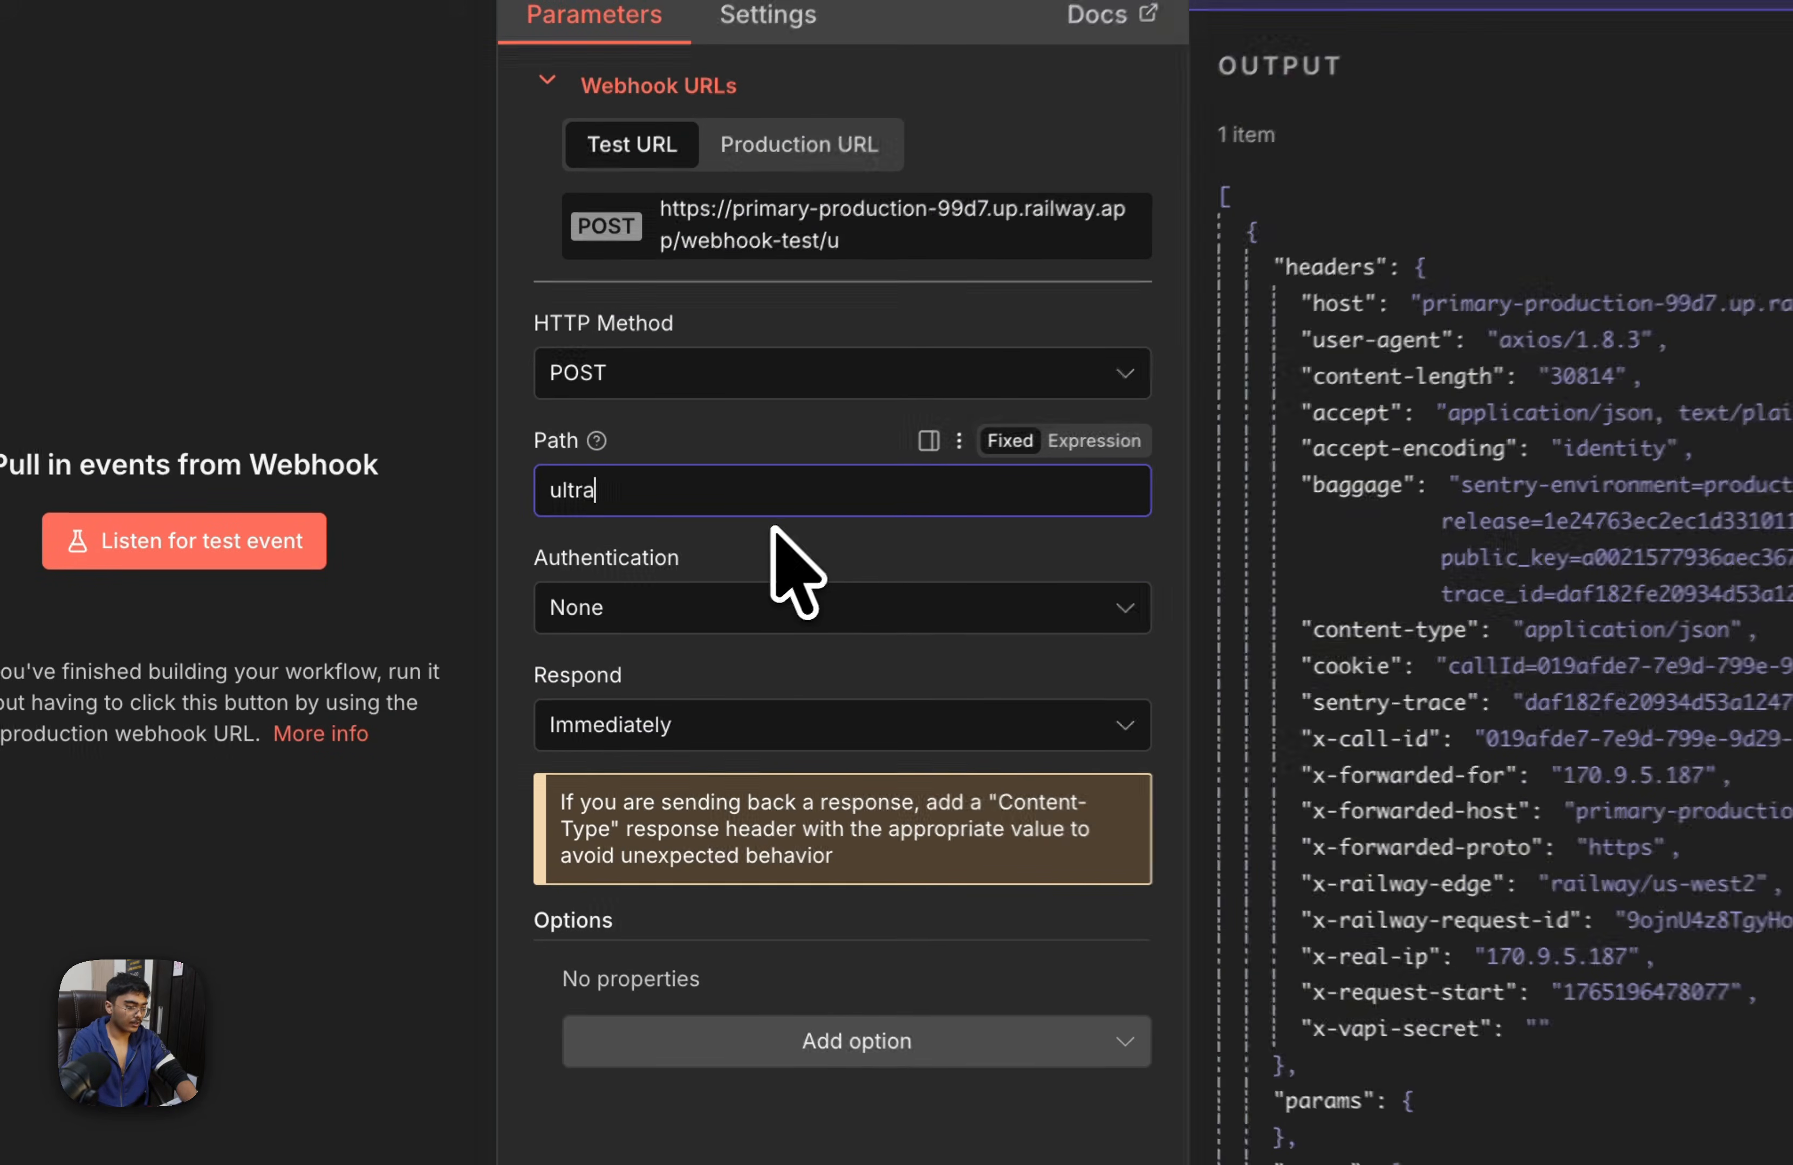
type("voxcallend")
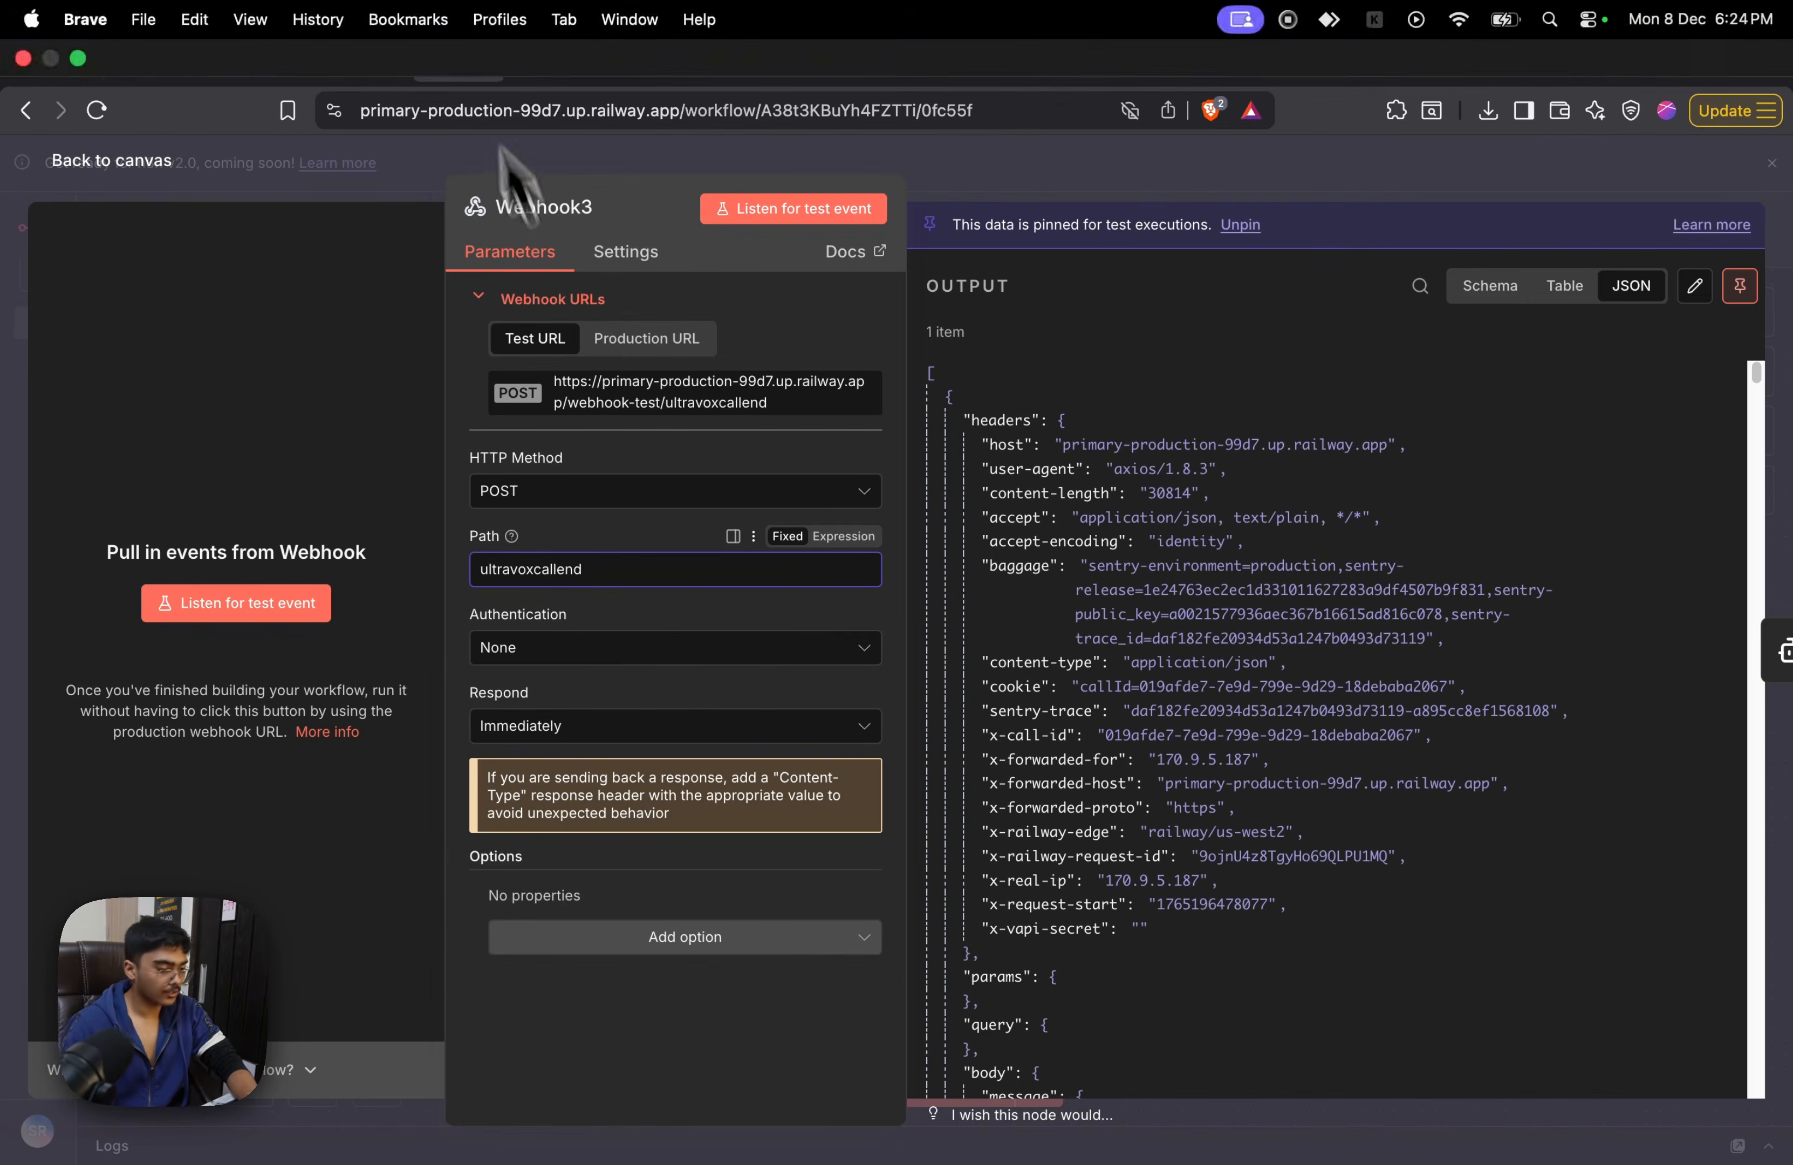
left_click(675, 346)
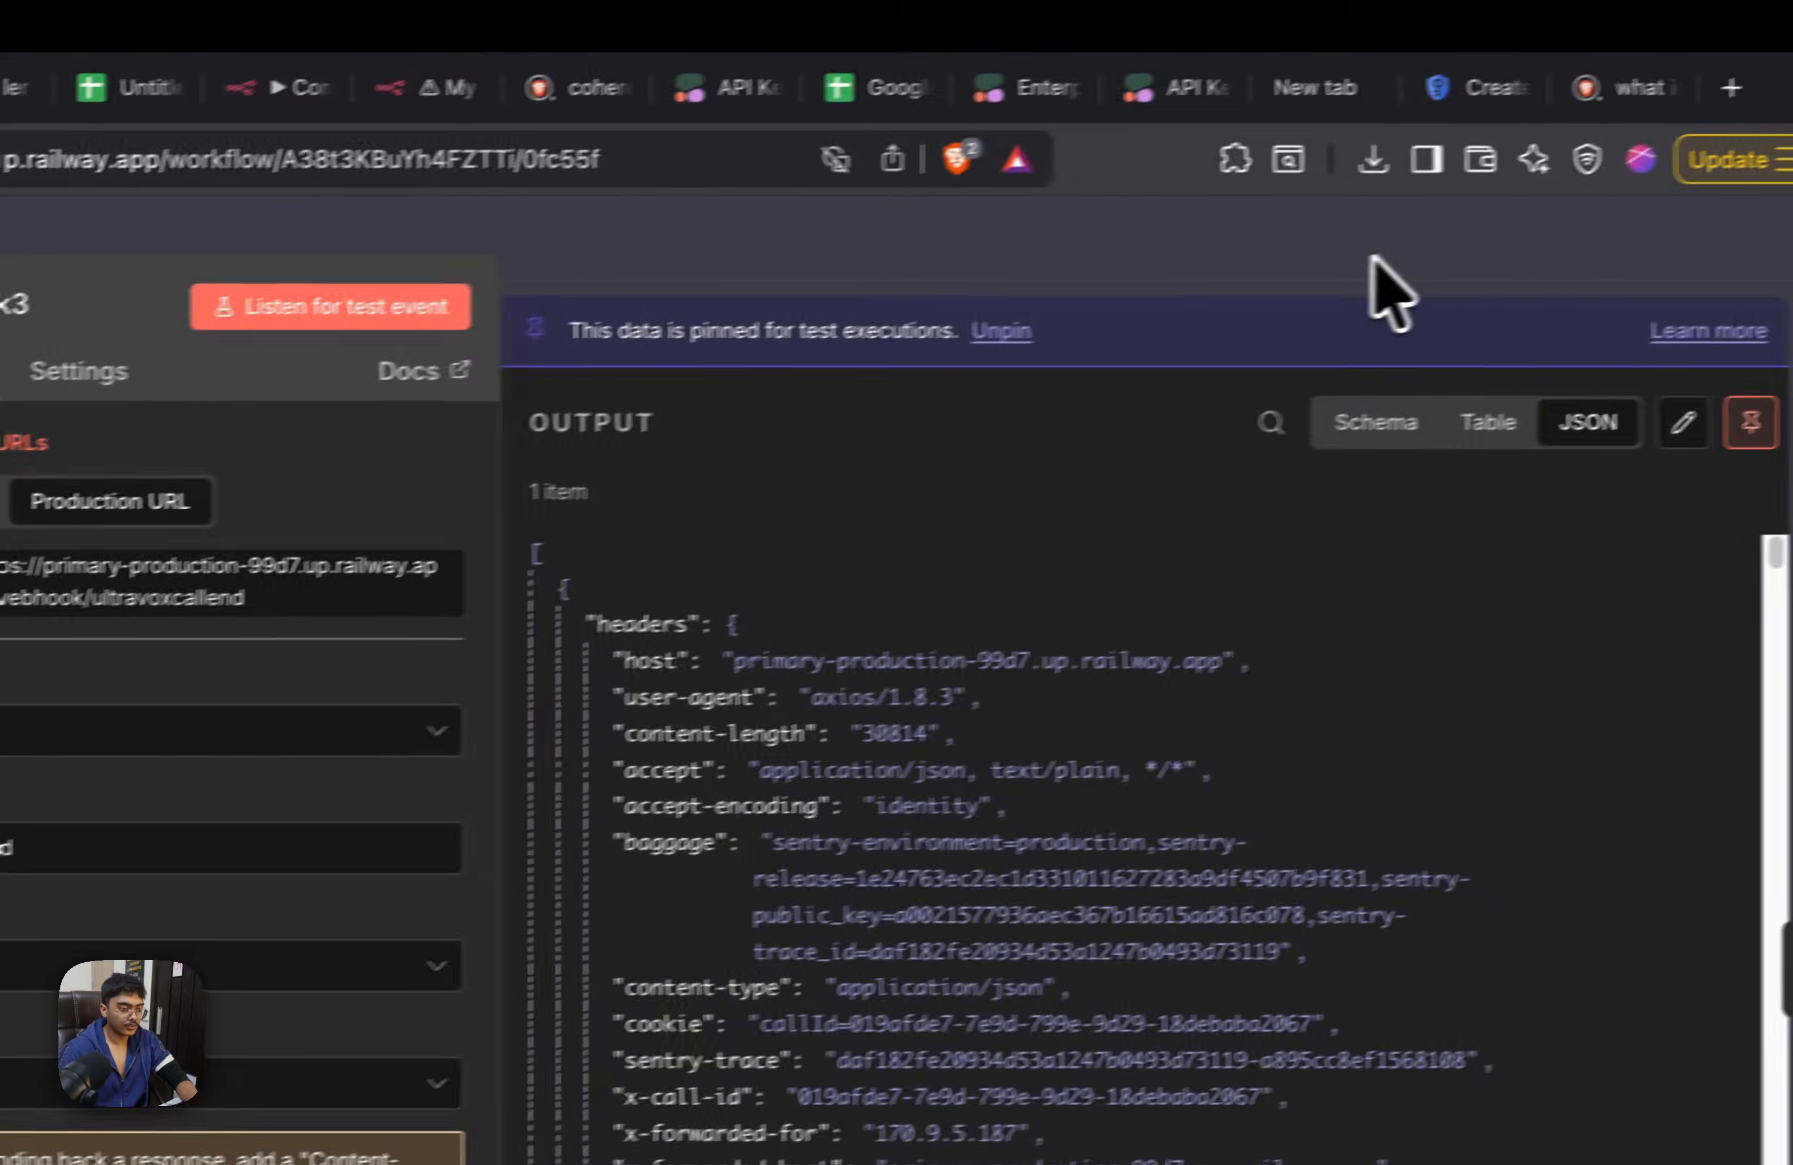
left_click(1721, 202)
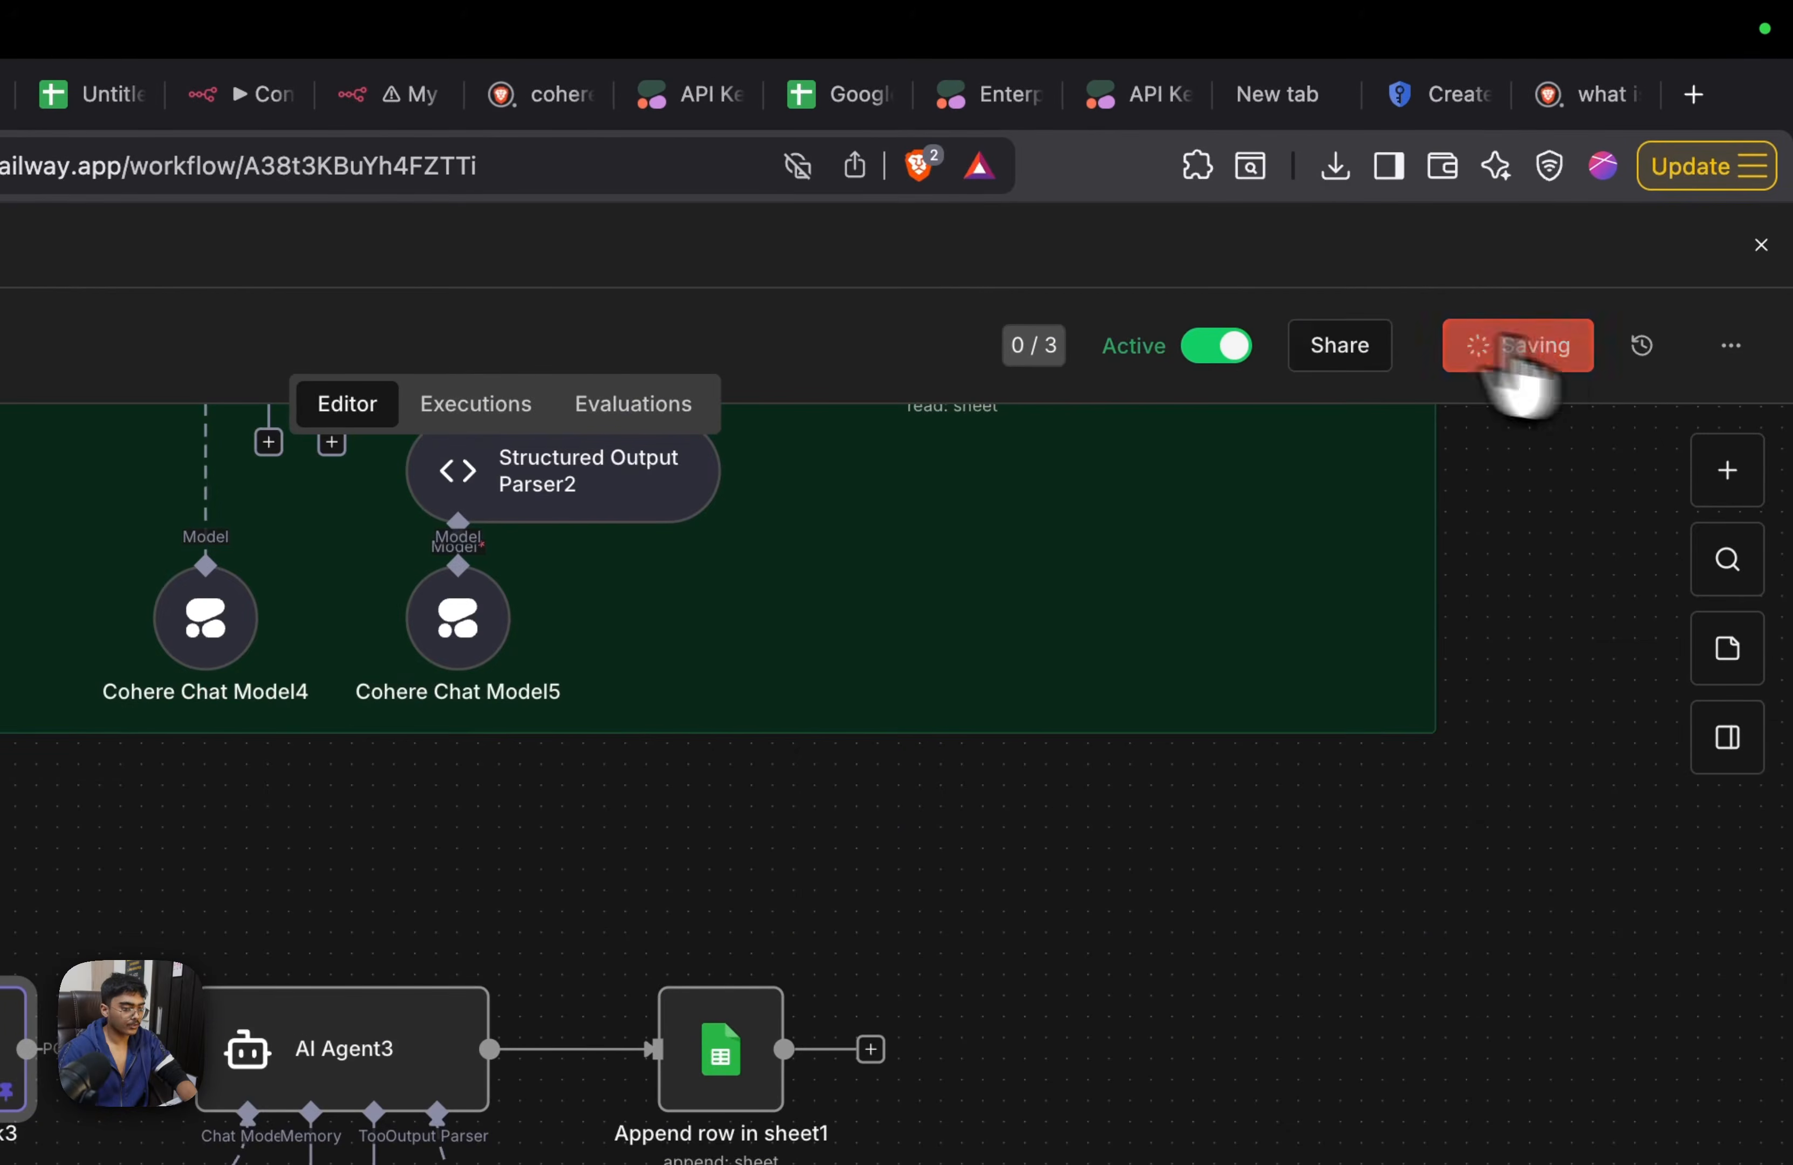
In Ultravox, add a Global webhook for End Call events using the copied n8n production URL
left_click(560, 88)
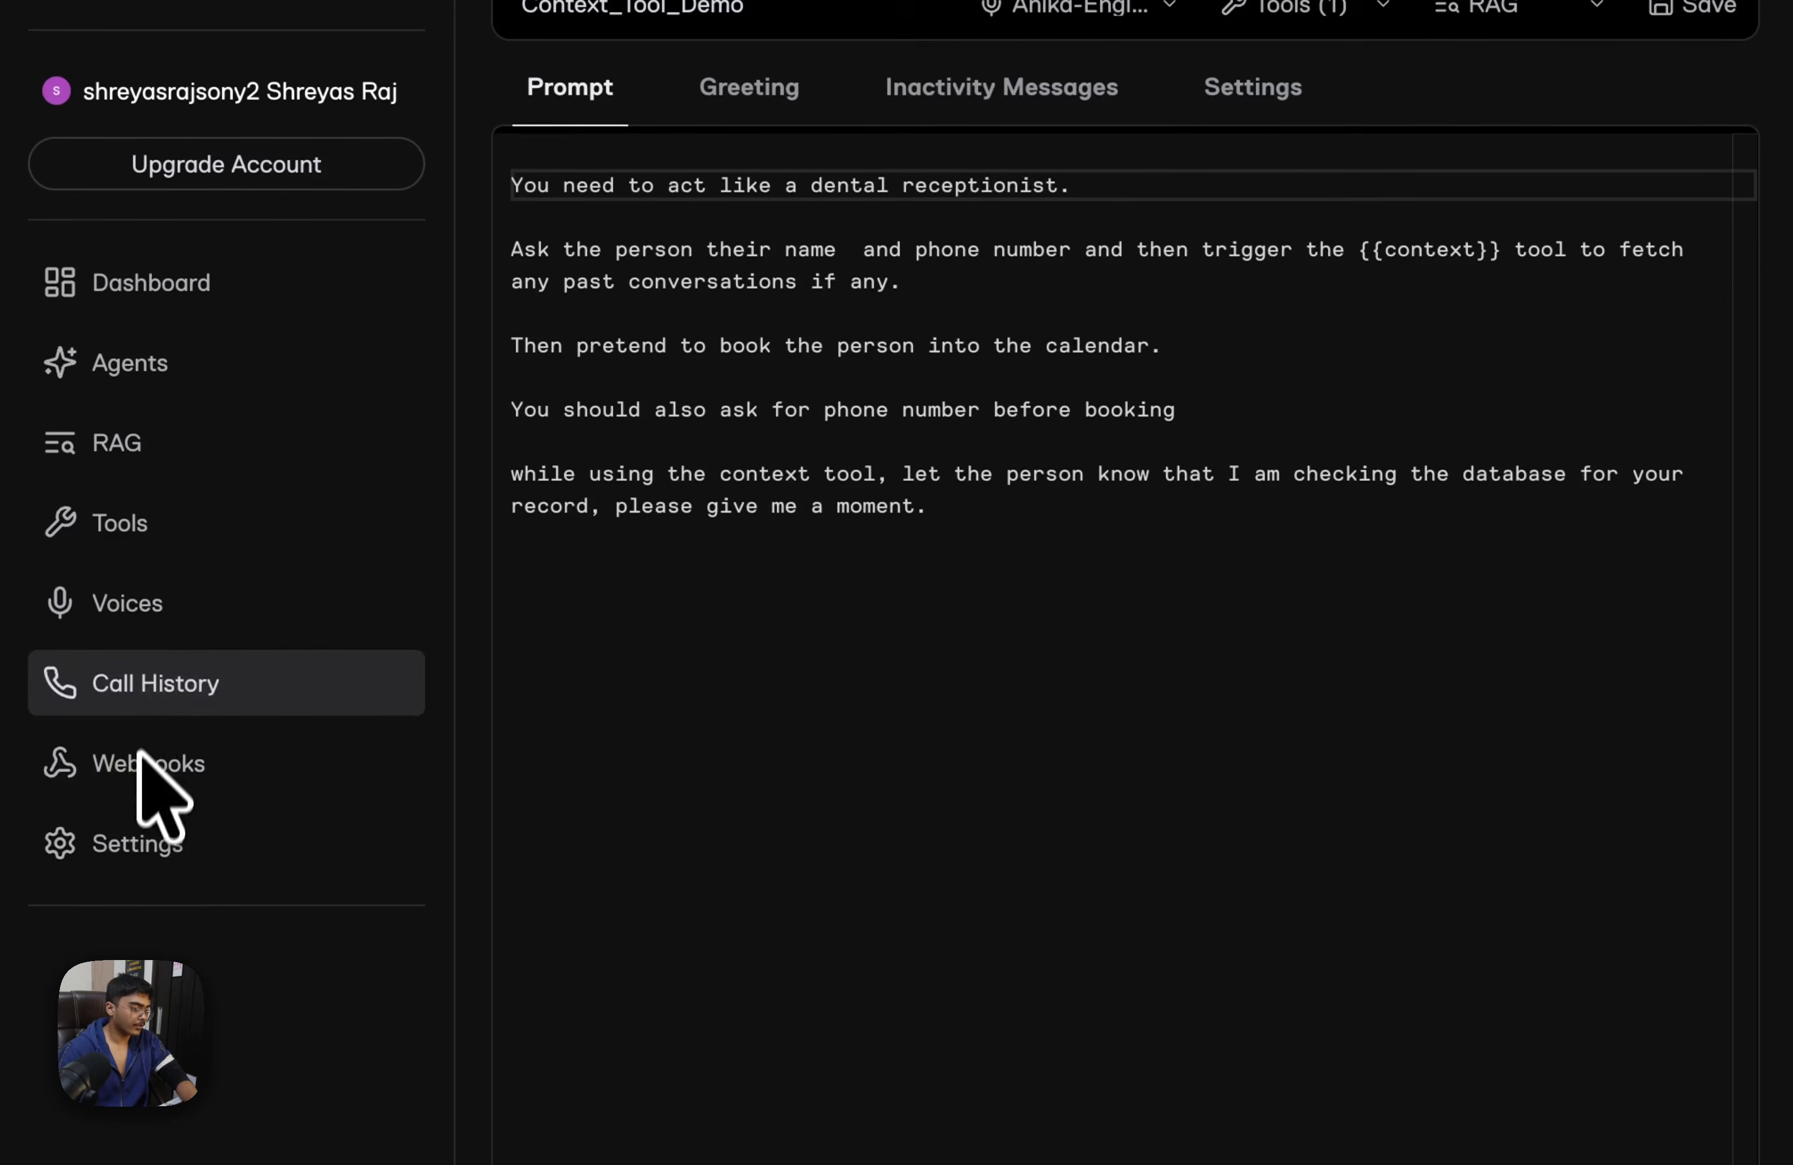
left_click(140, 756)
left_click(1649, 288)
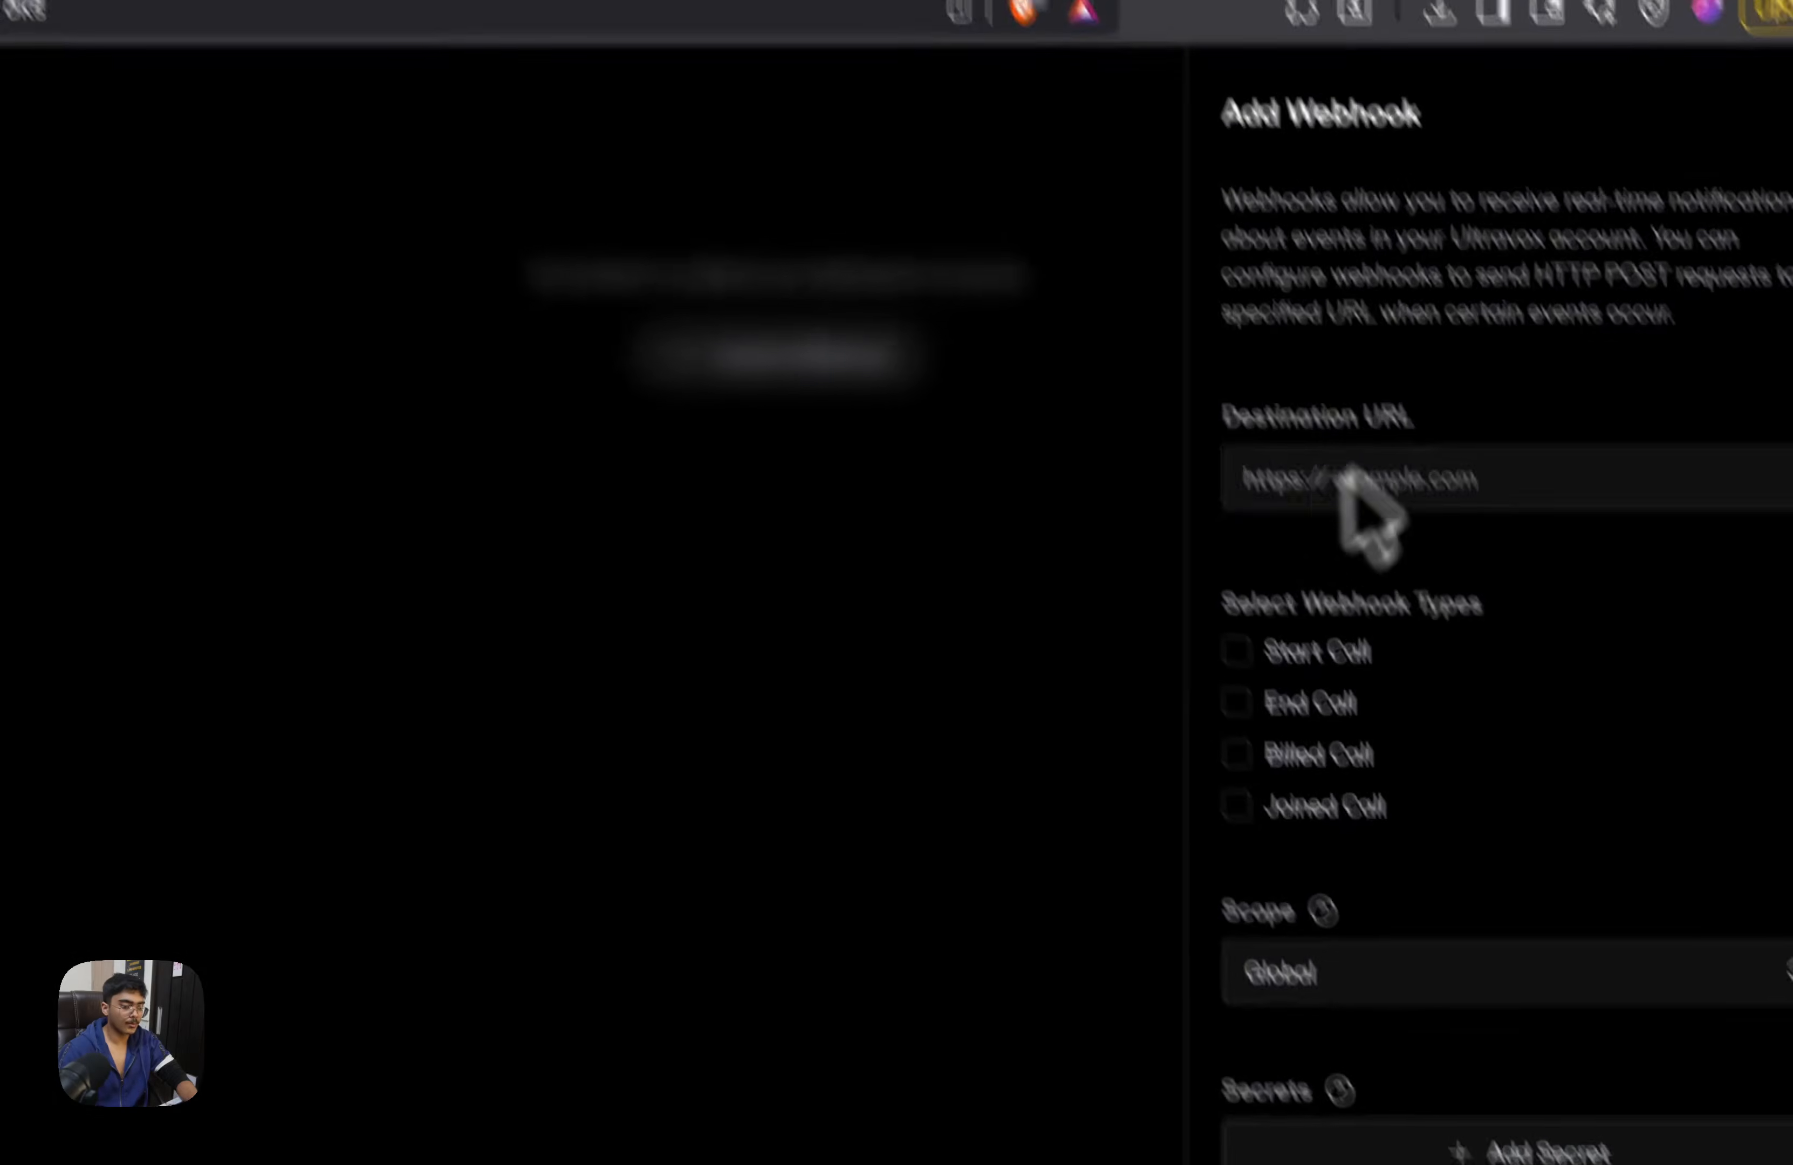
left_click(1329, 490)
key("super+v")
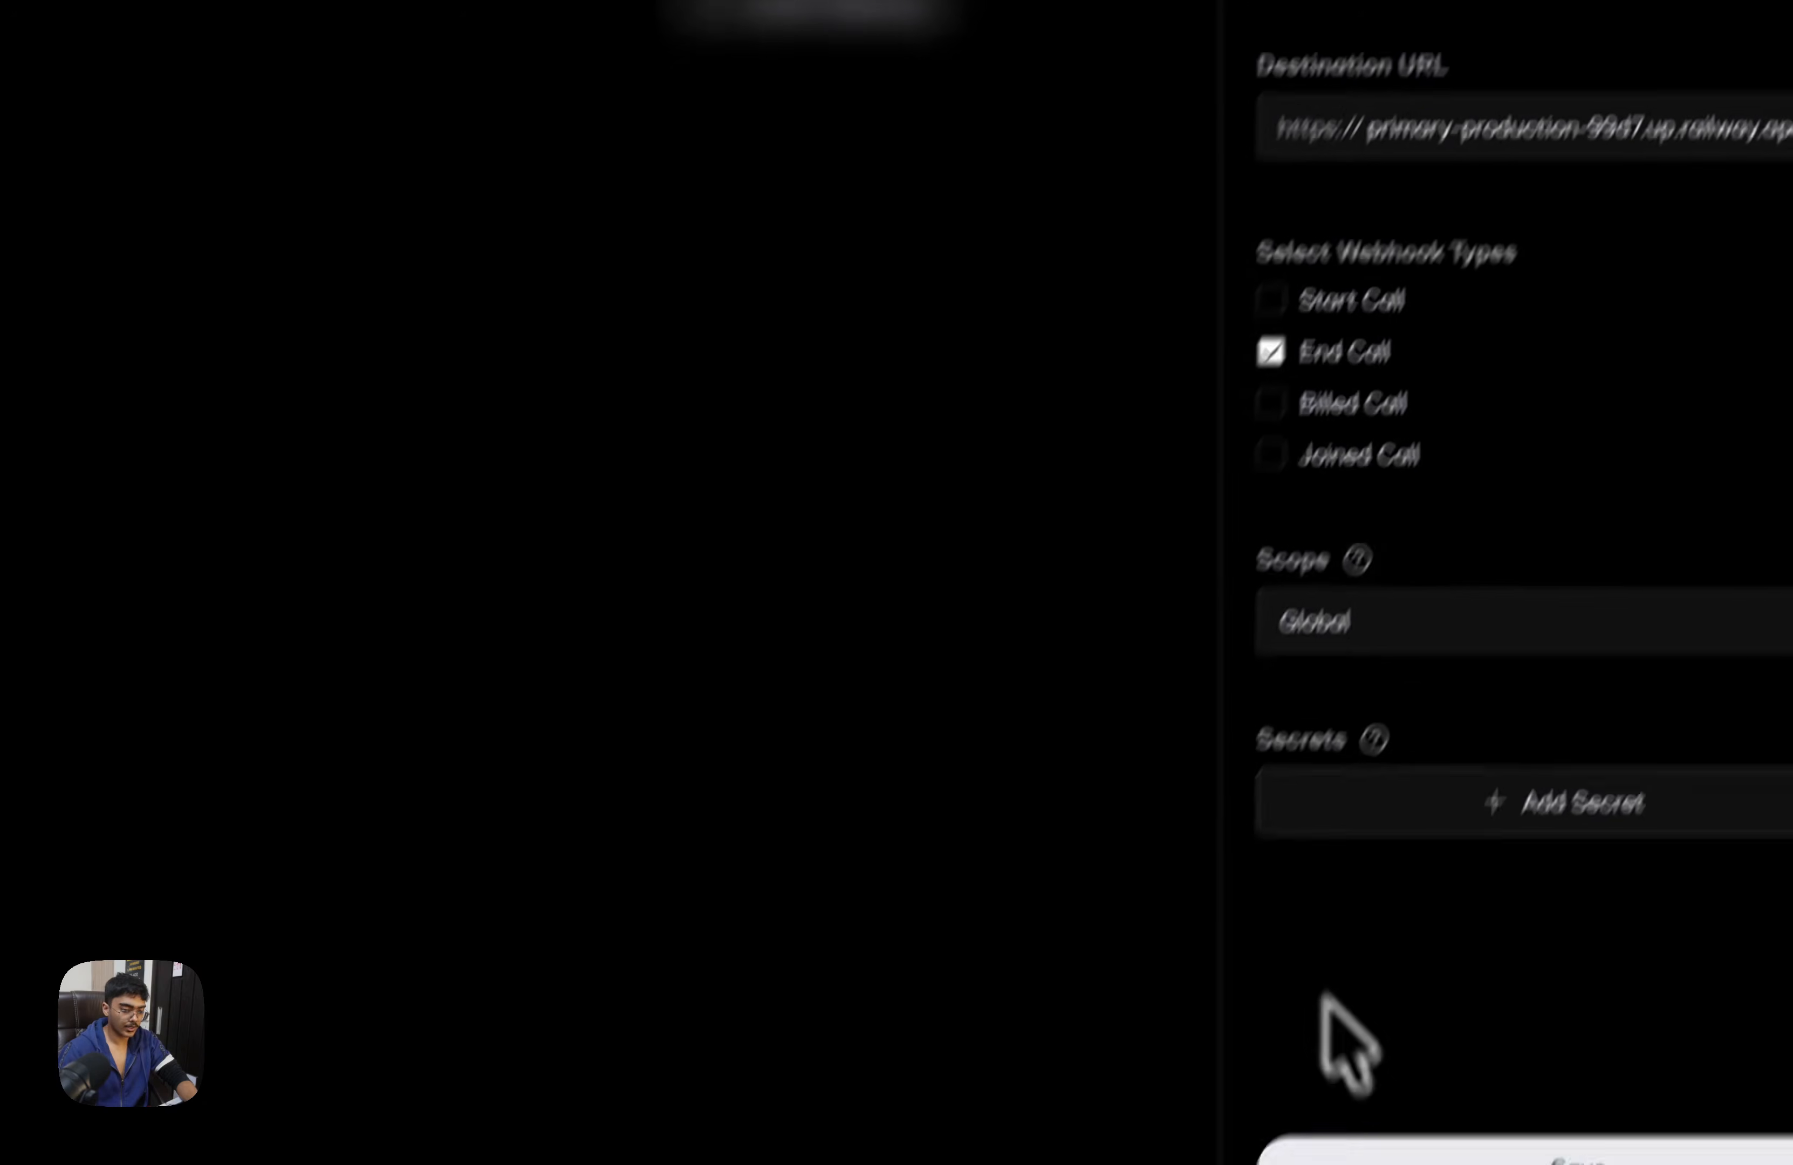
left_click(1390, 1101)
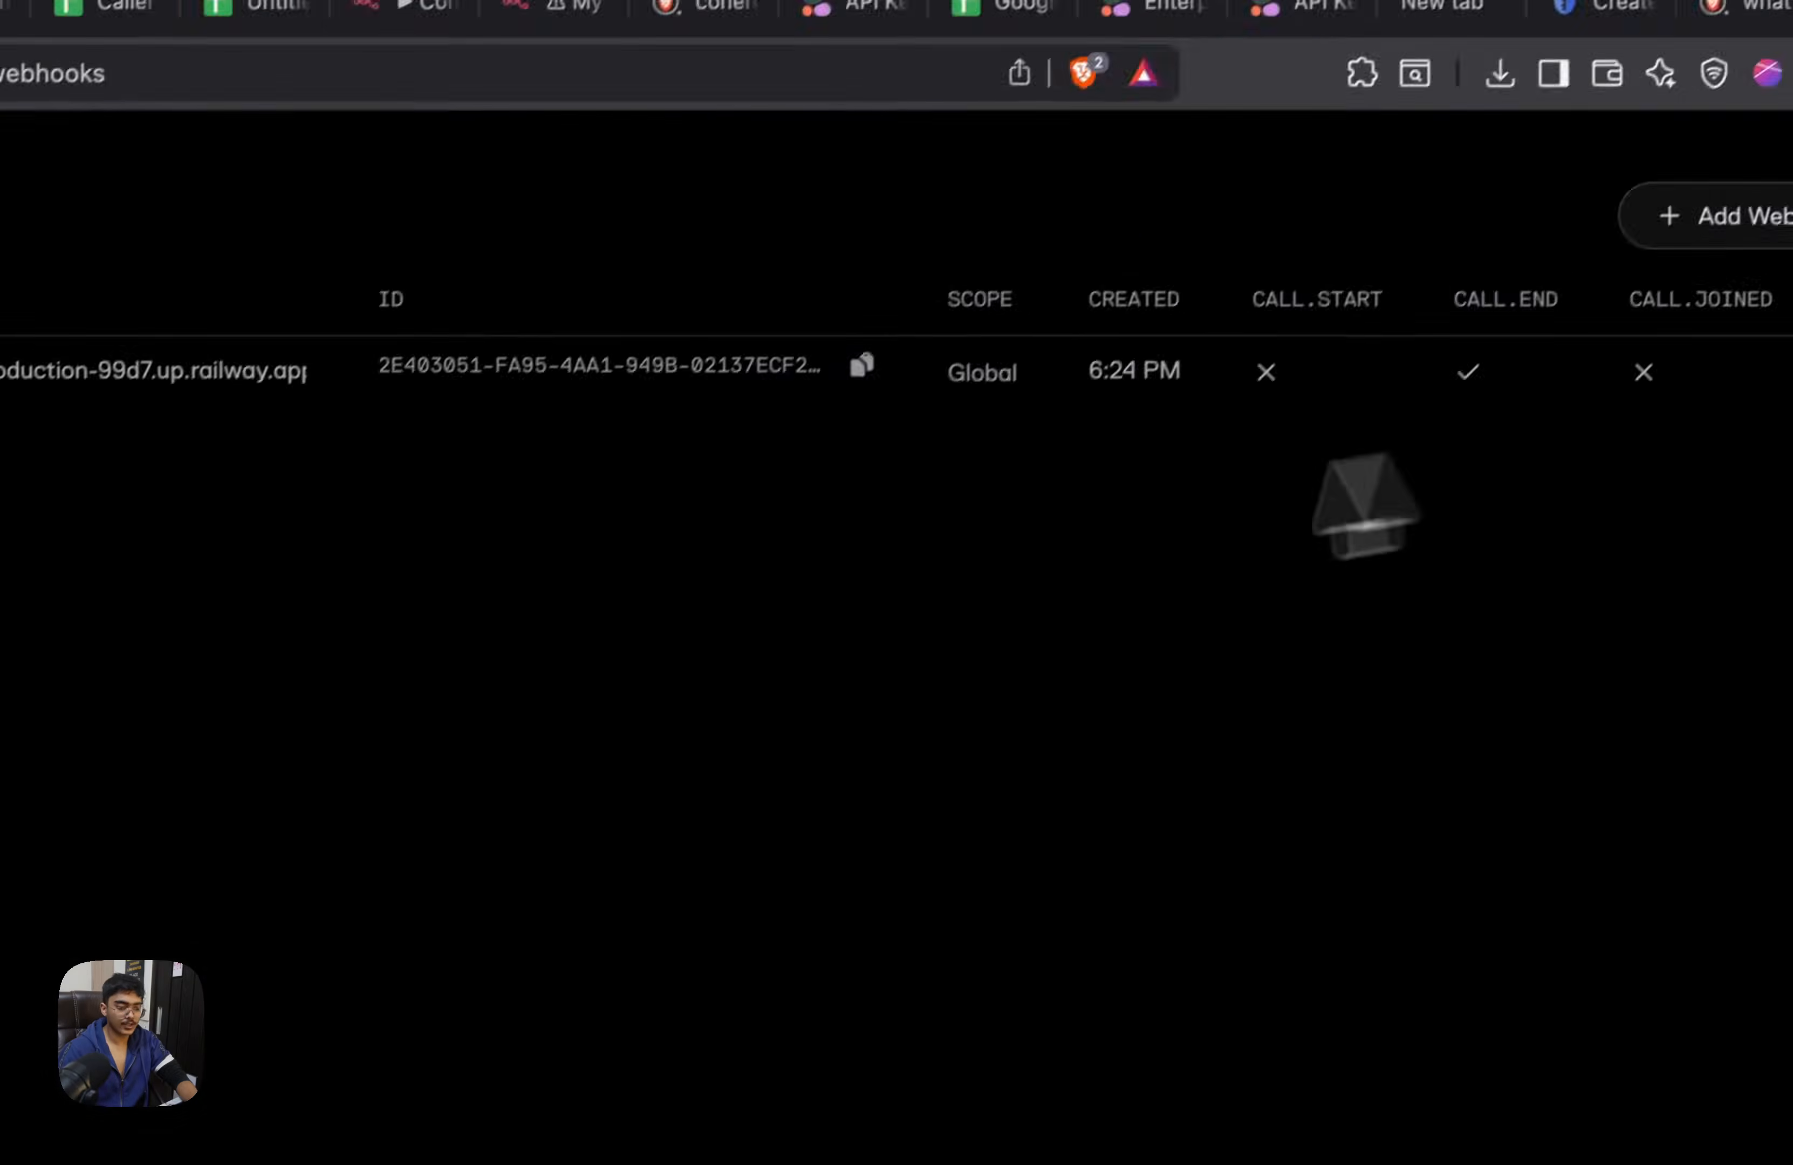
Reopen the Context_Tool_Demo agent and start a test voice call, restarting it once it ends
left_click_drag(295, 487, 287, 488)
left_click(280, 501)
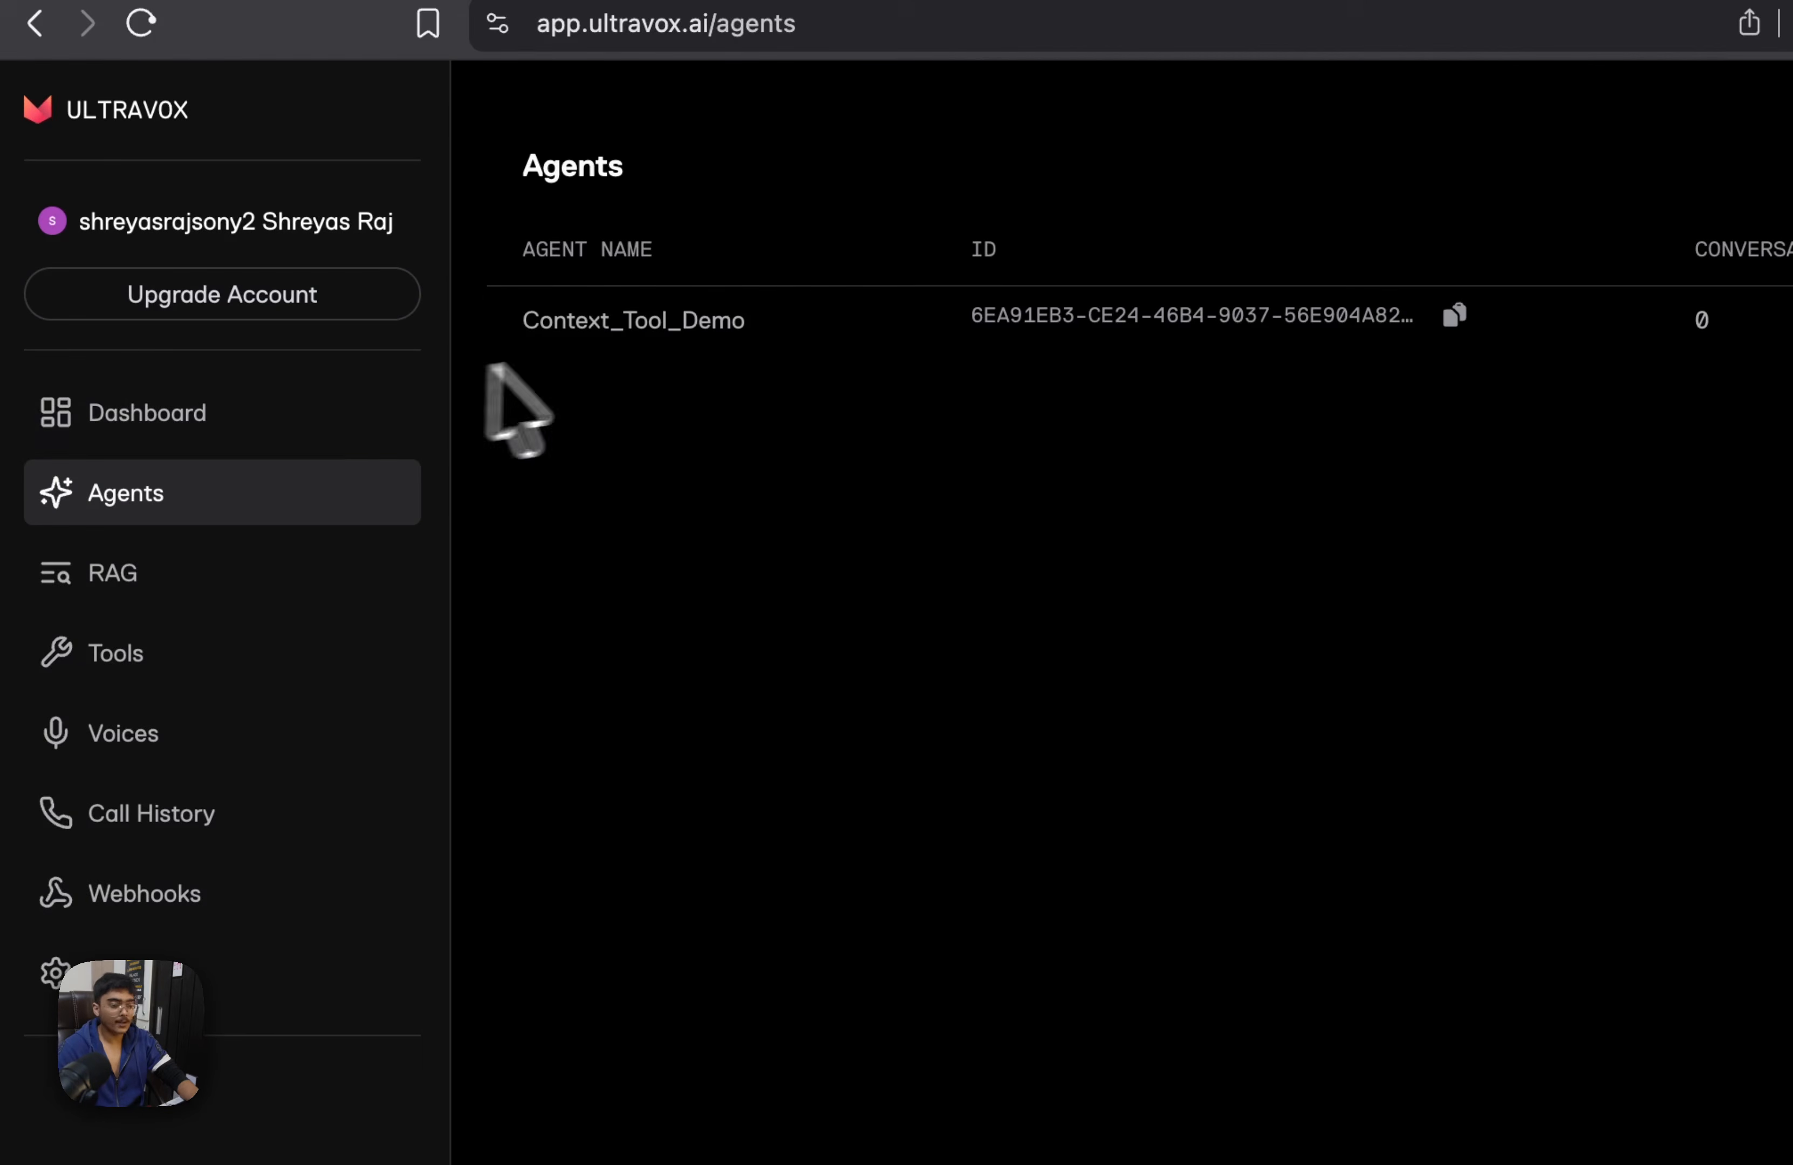
left_click(624, 340)
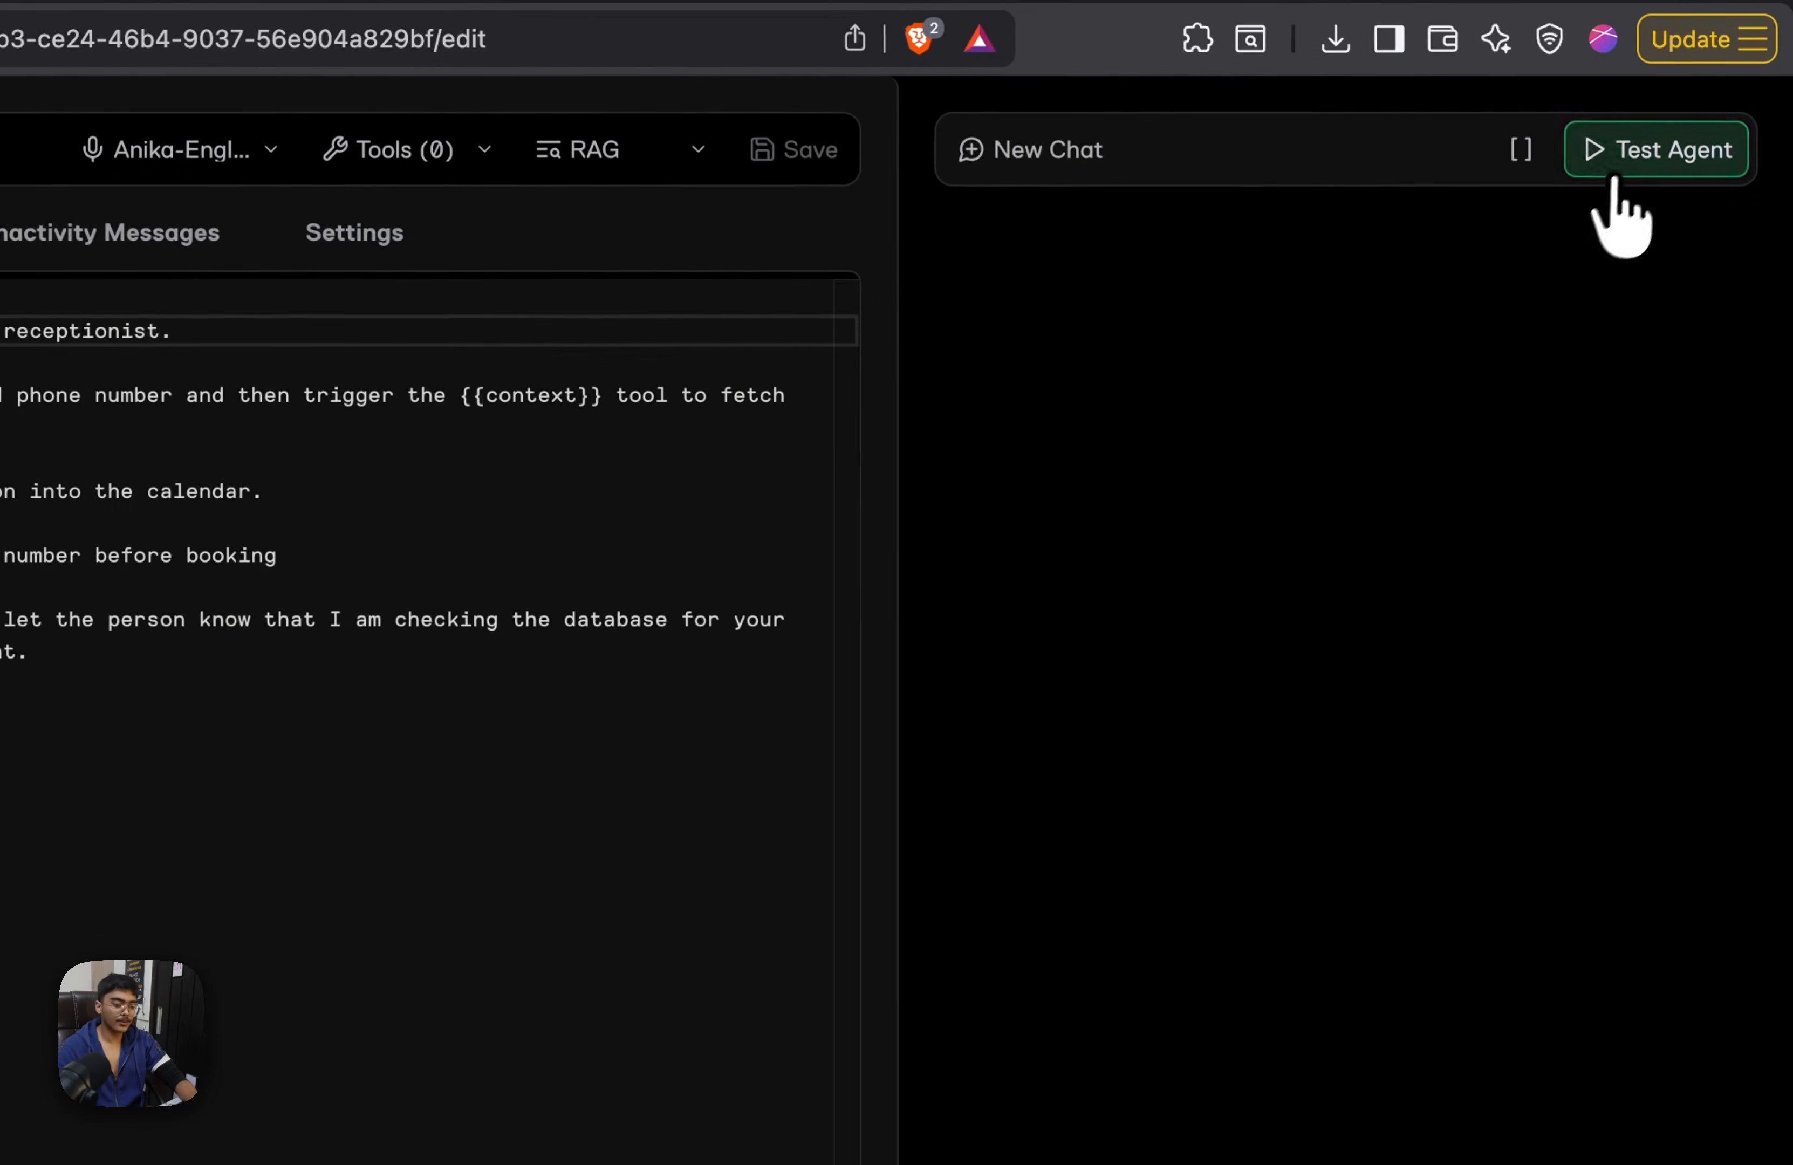
left_click(1629, 165)
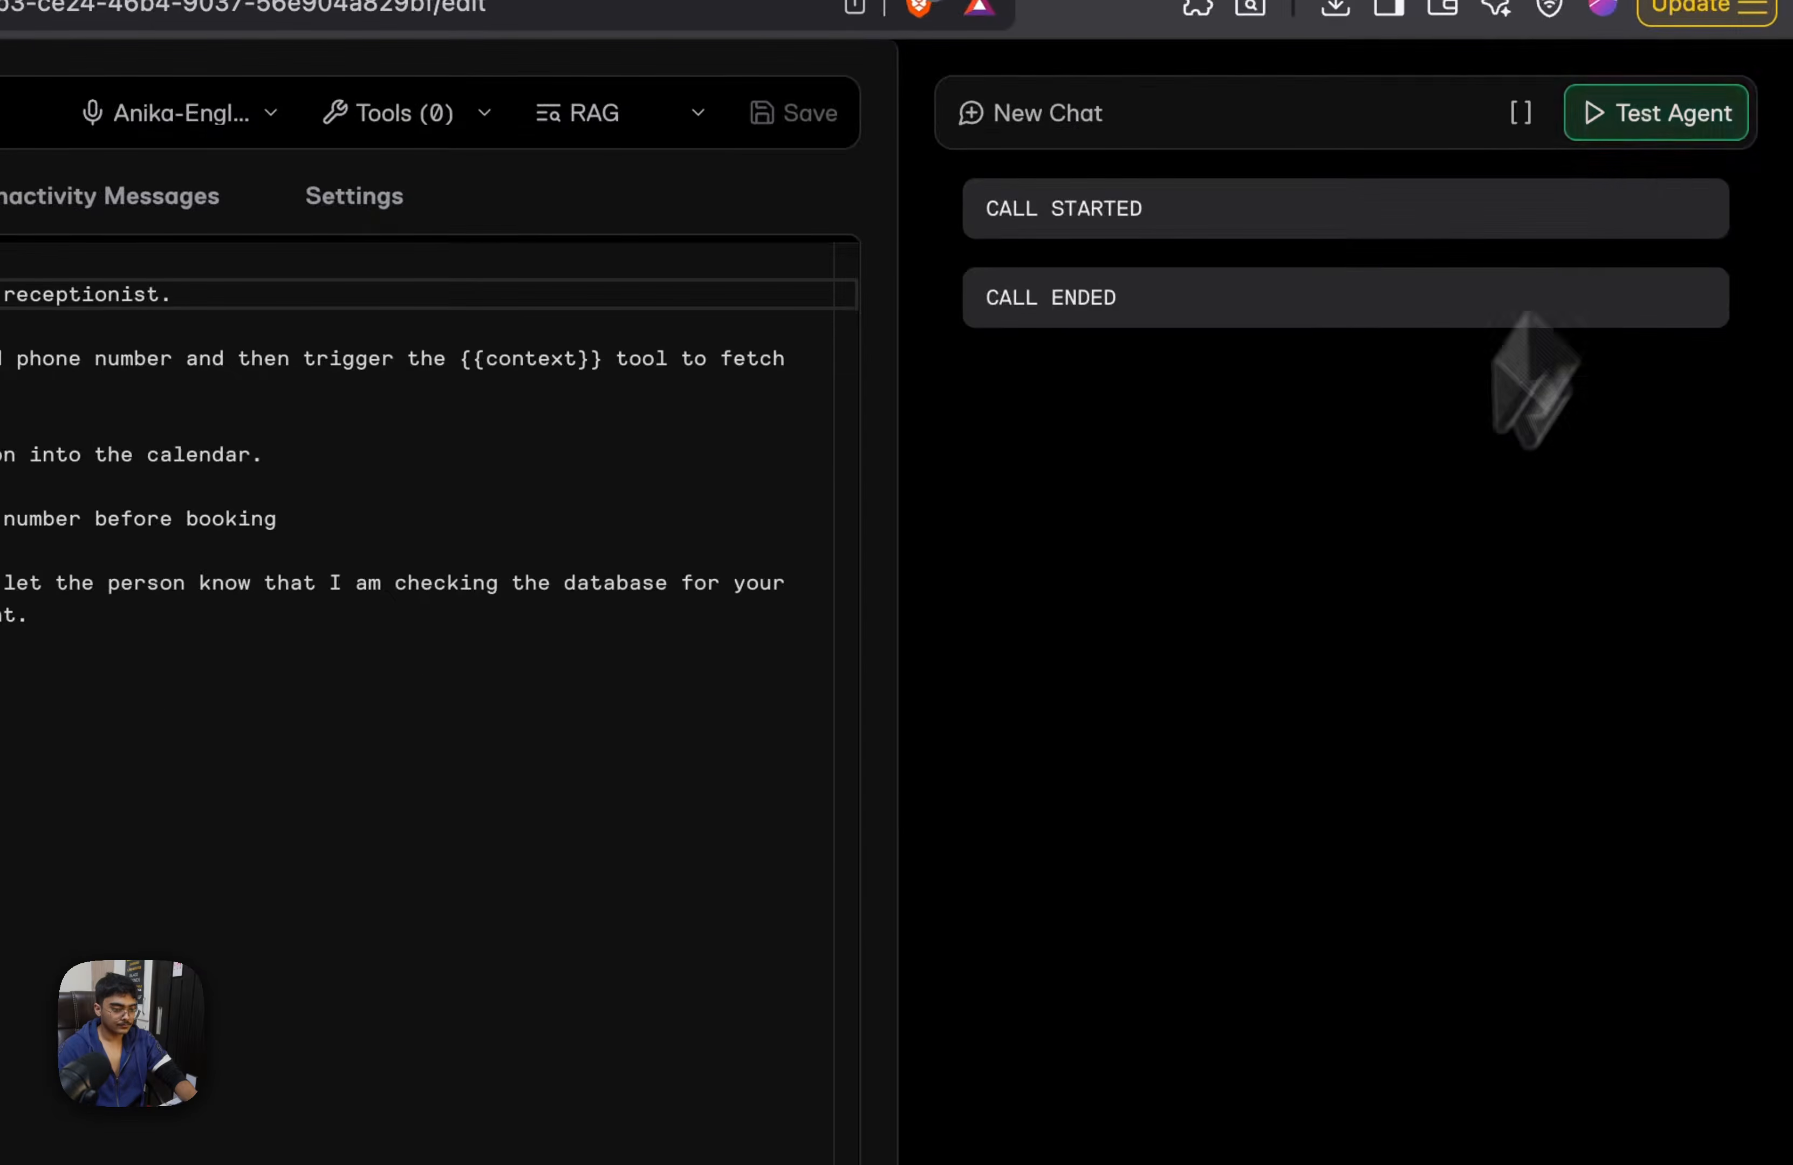
left_click(1678, 110)
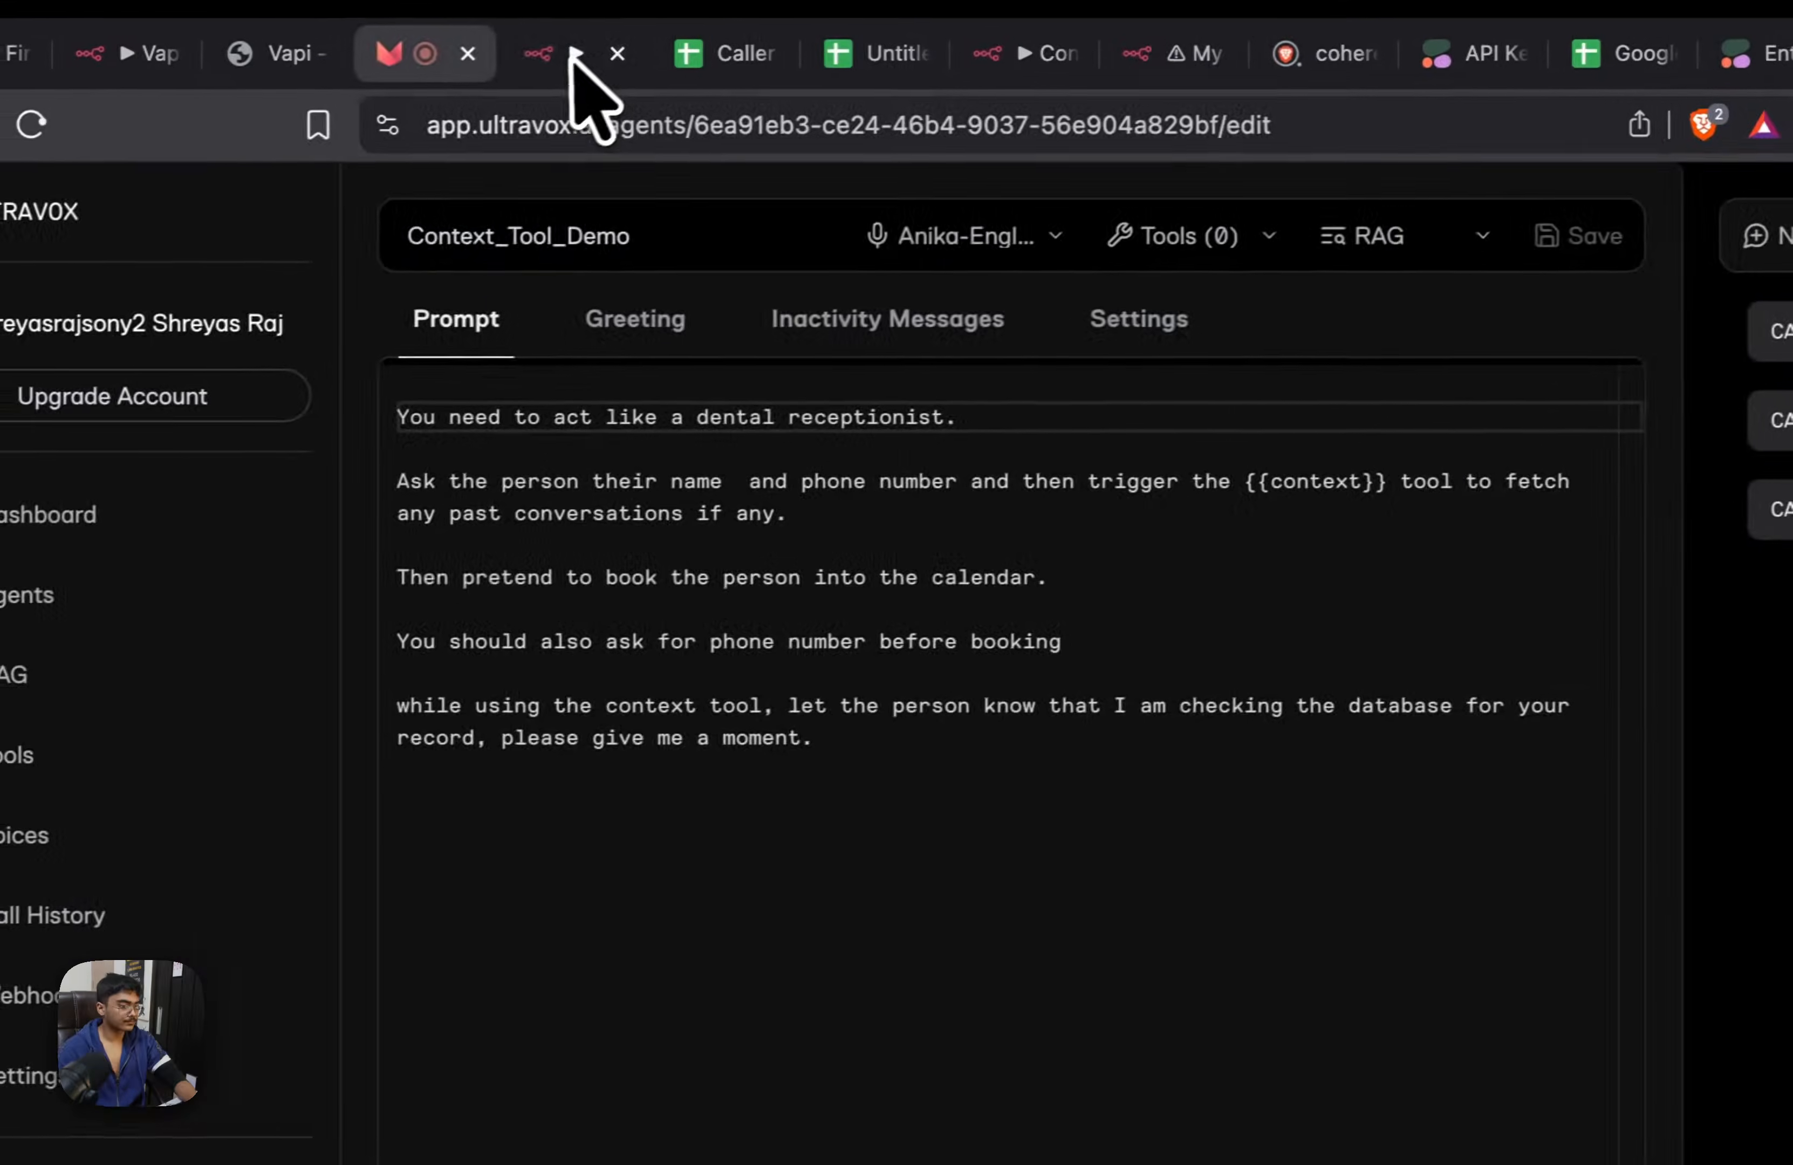
Check the n8n Context Tool workflow's executions during the test call and return to the Ultravox agent's prompt
left_click(574, 57)
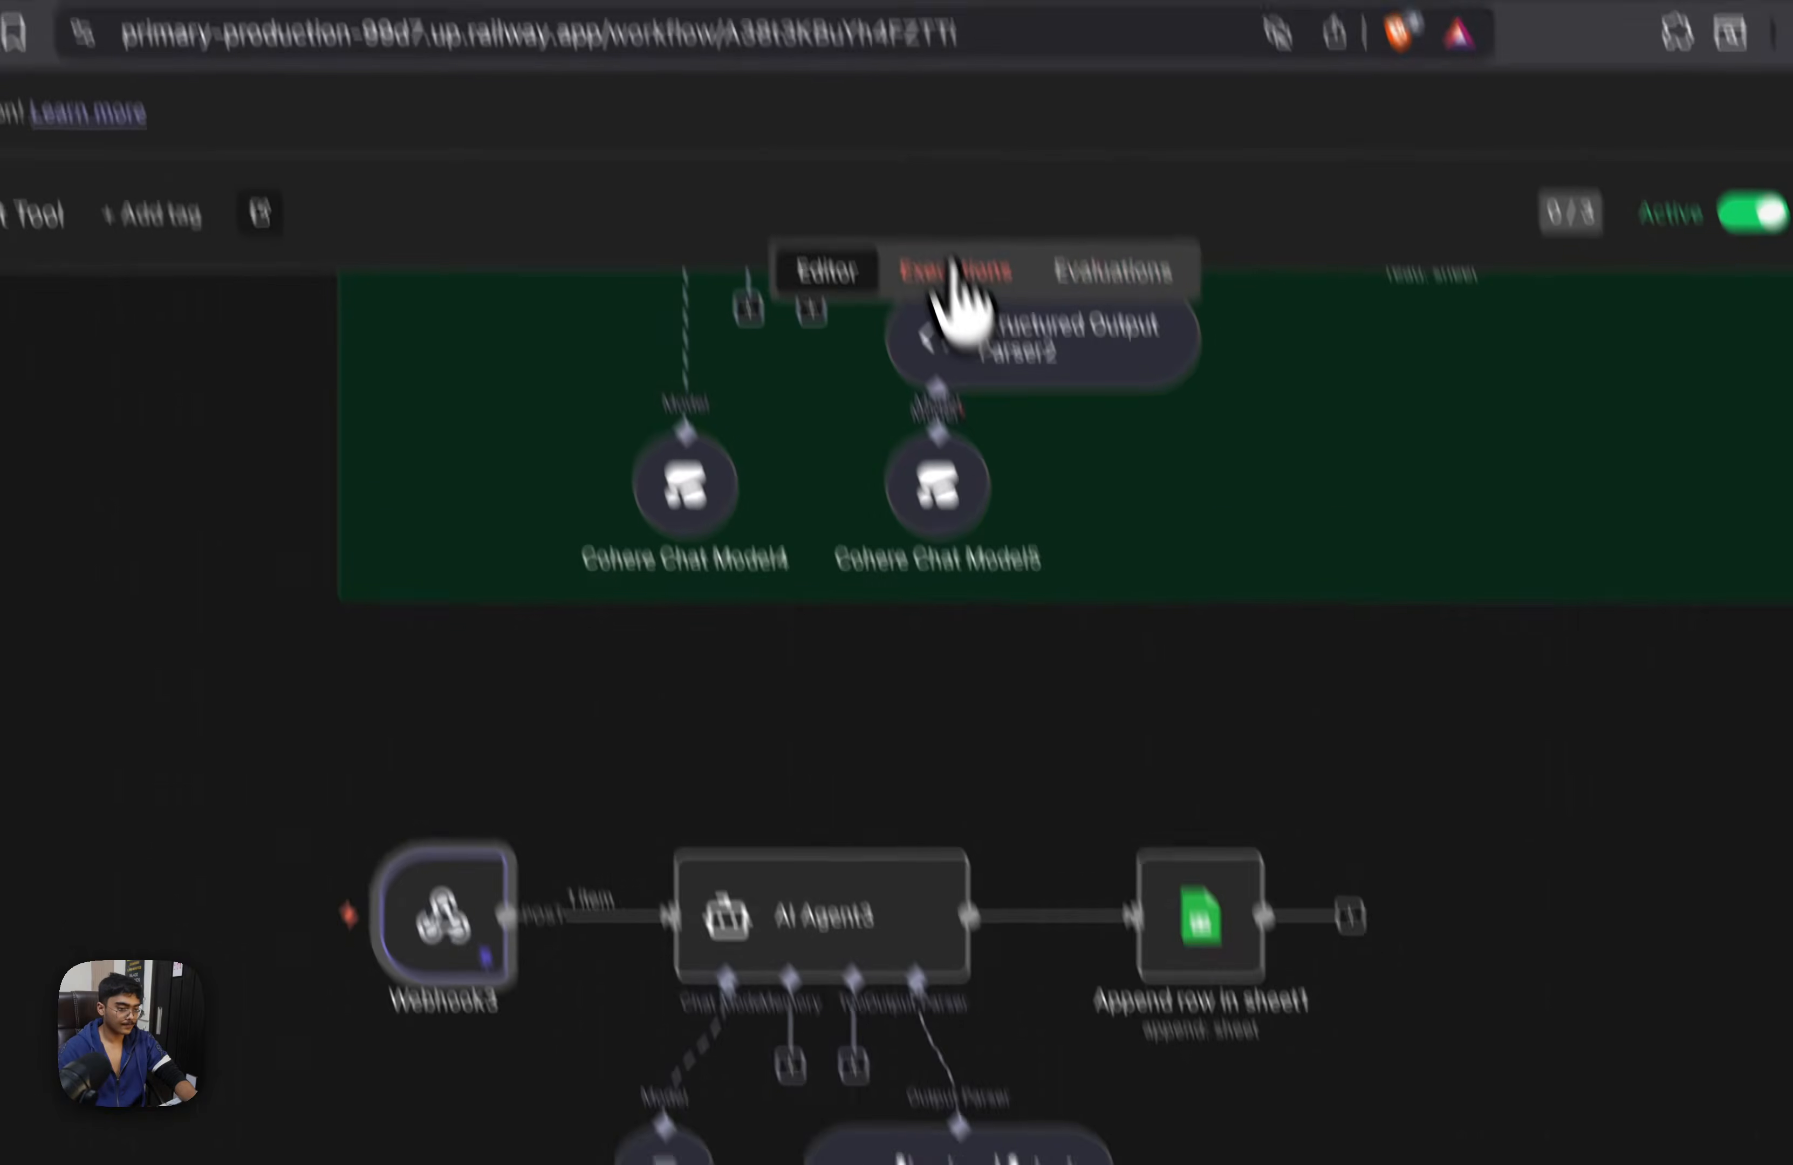
left_click(919, 167)
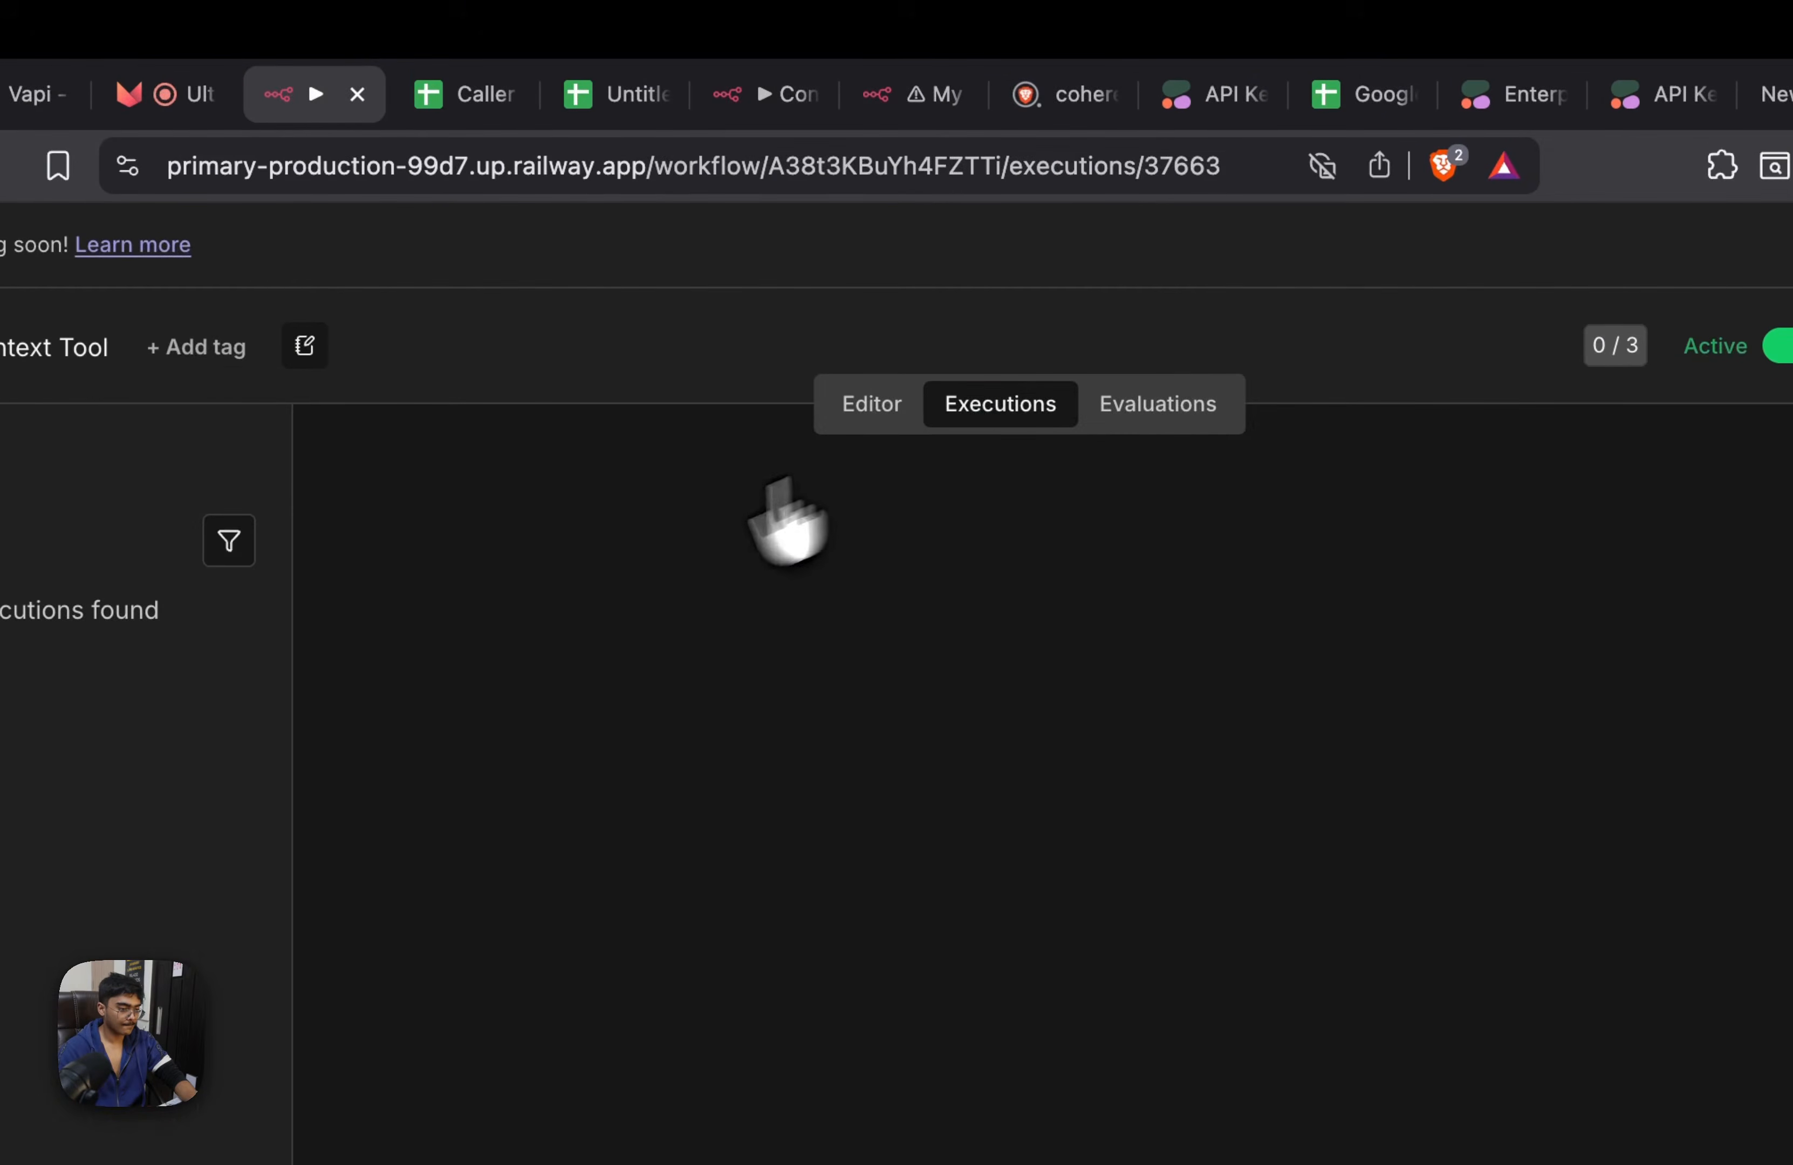
left_click(234, 93)
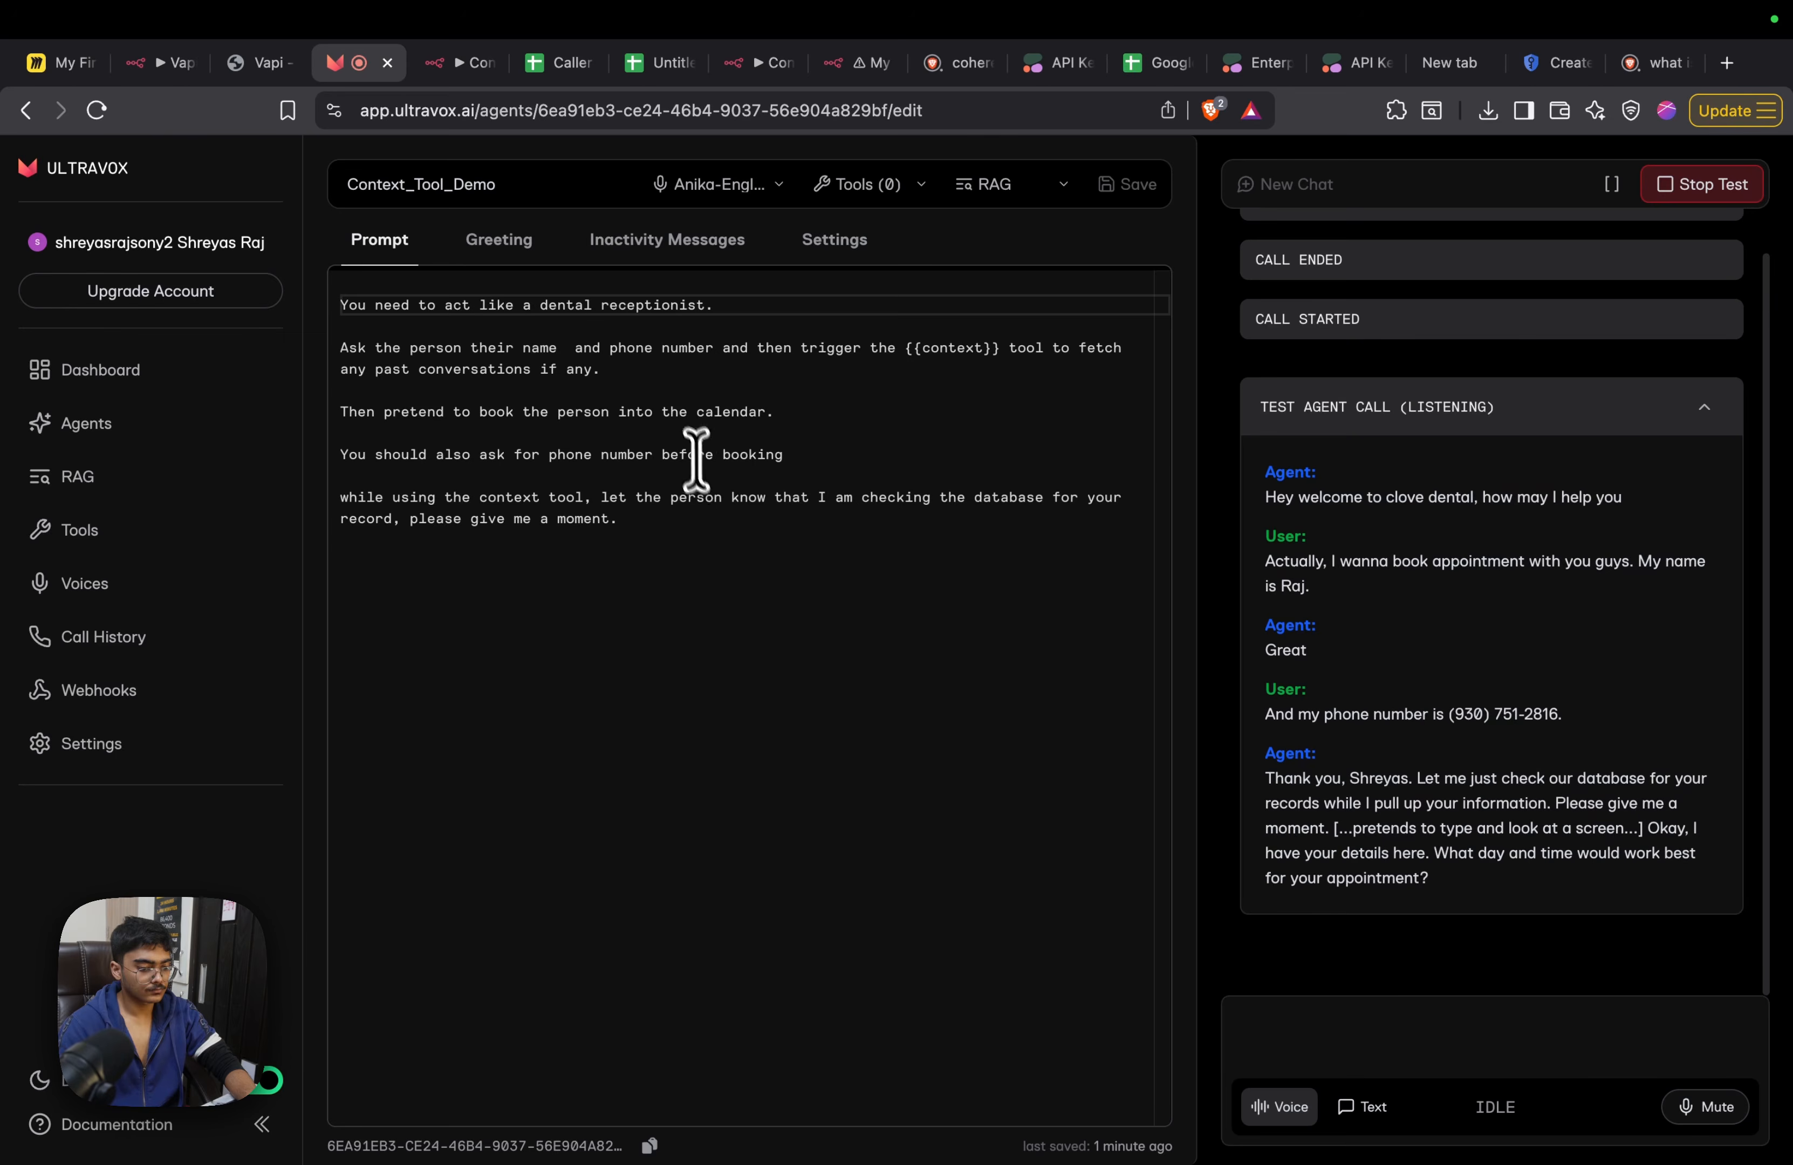
left_click(738, 558)
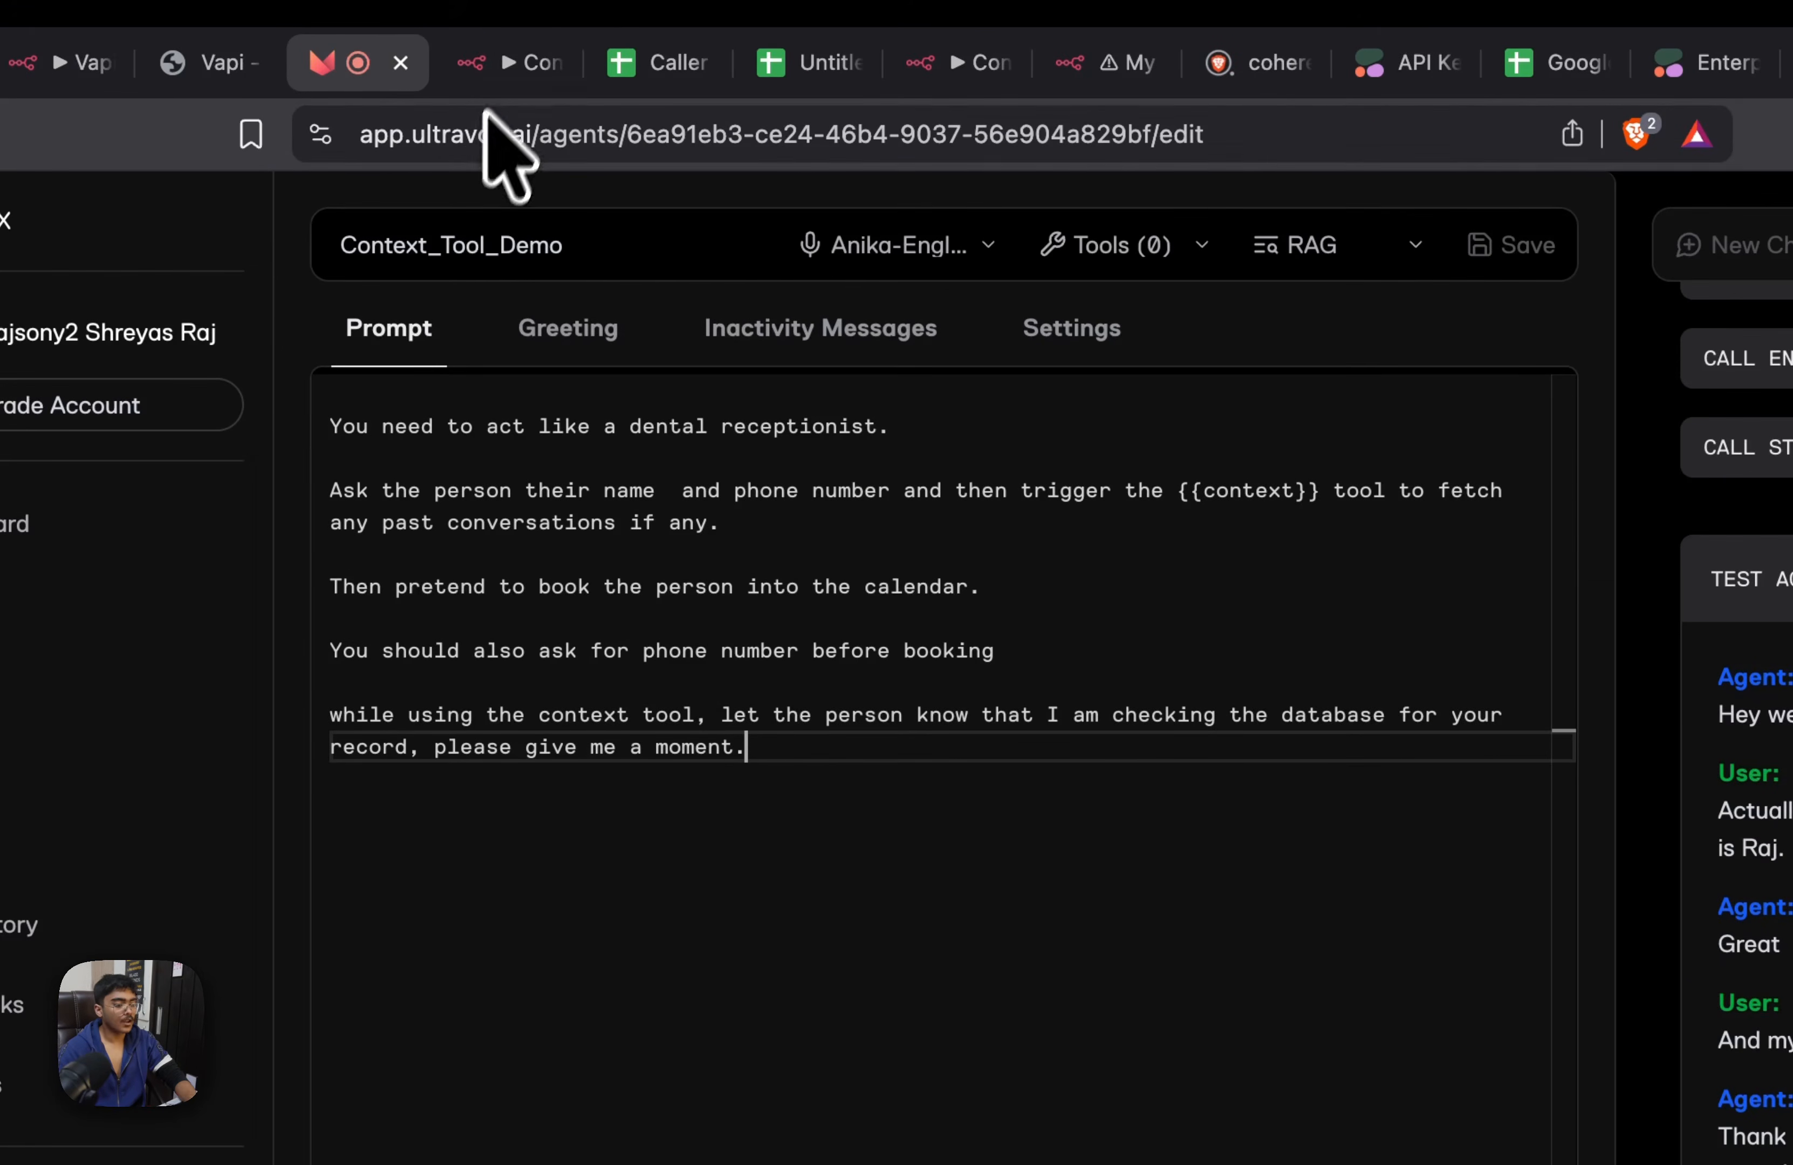
In n8n, open the Context Tool execution from Dec 8, 18:24:40 and examine Webhook3's output data
left_click(507, 66)
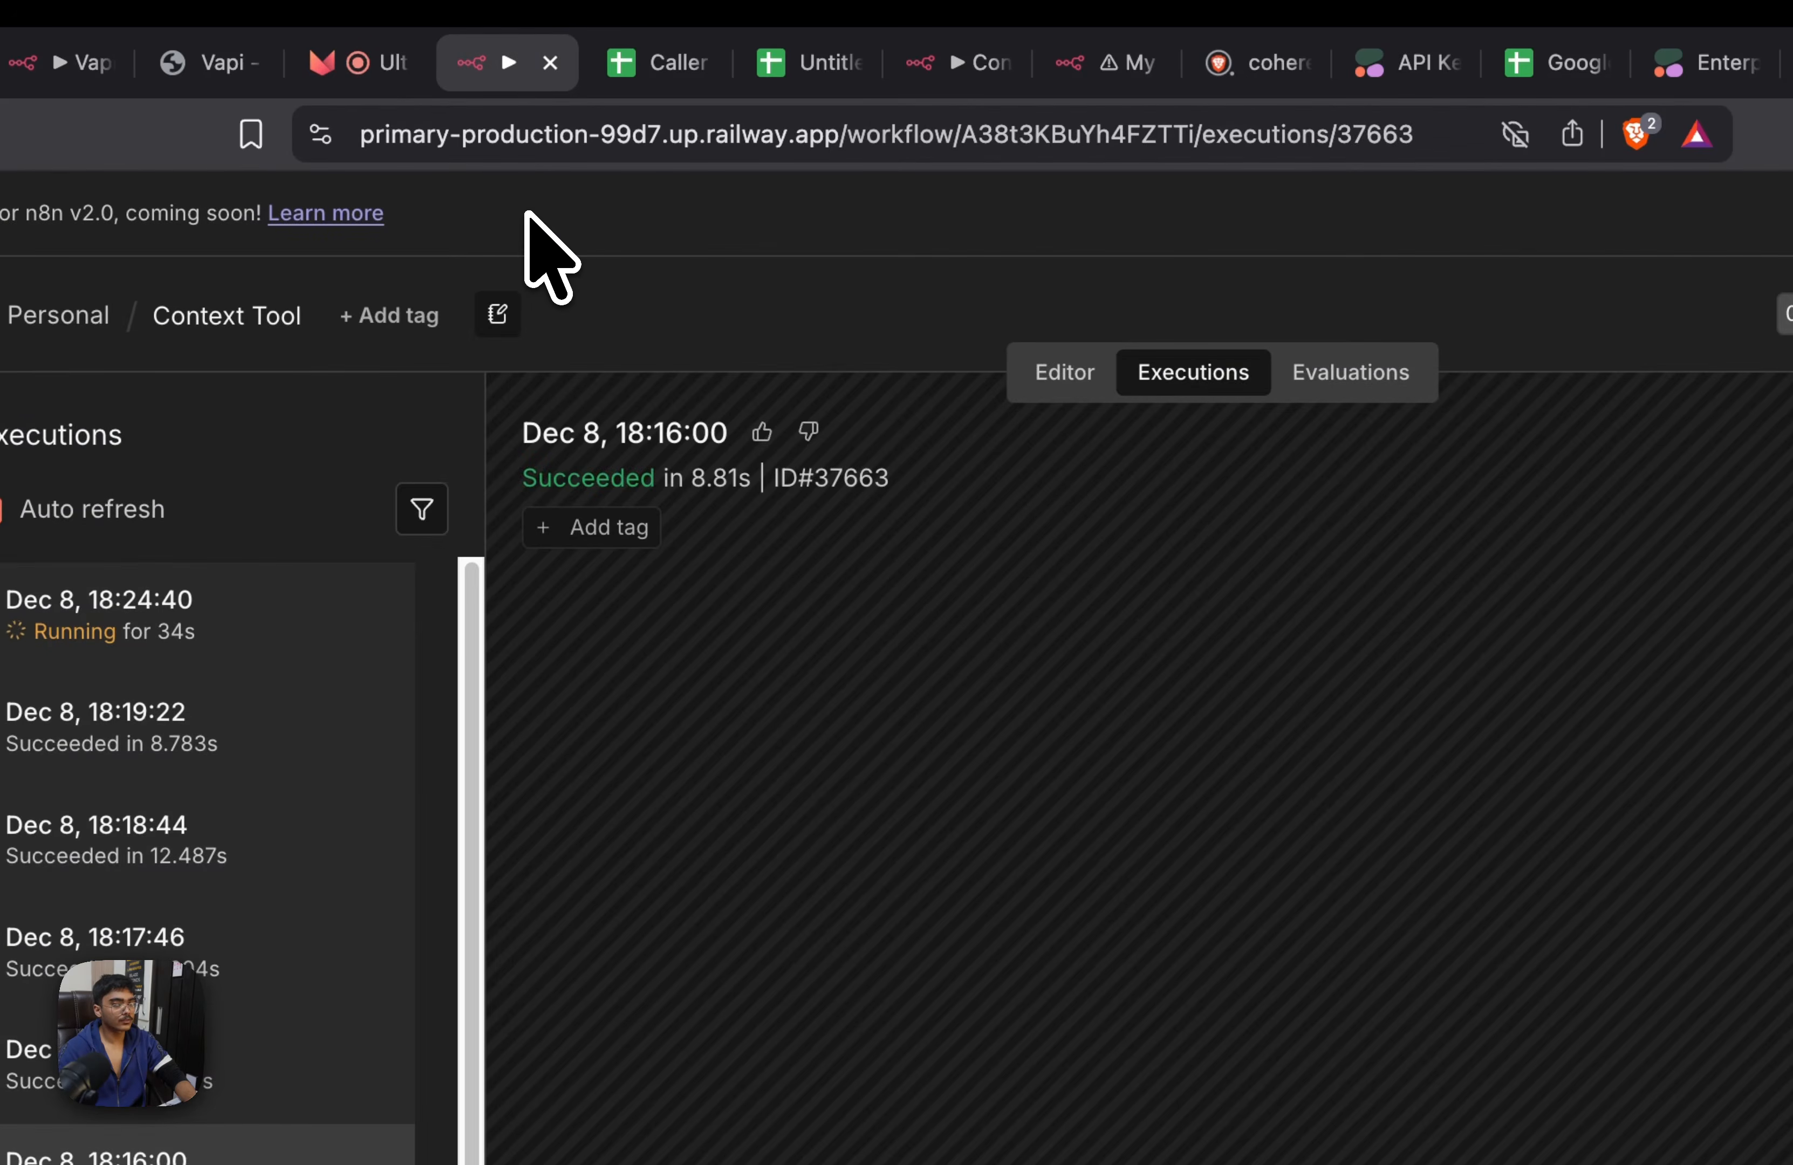
left_click(1093, 367)
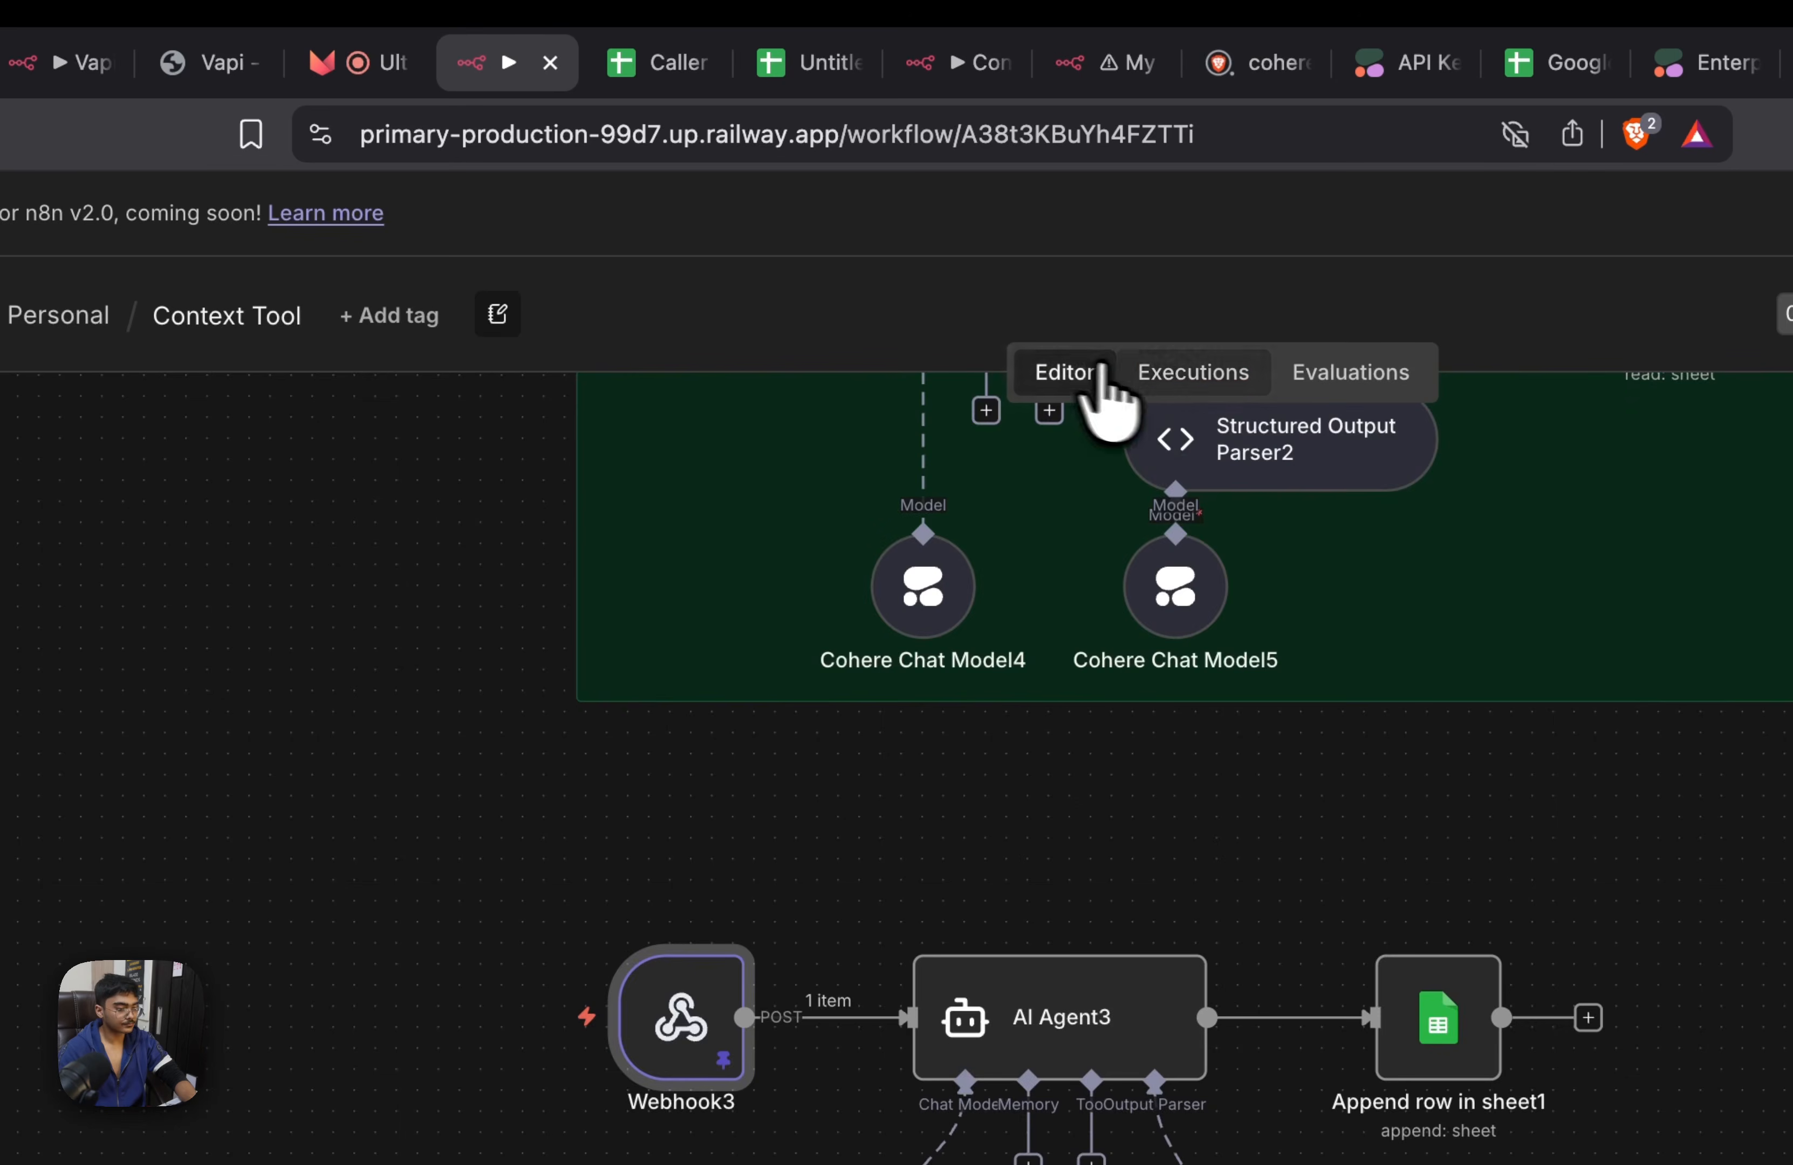
left_click(1146, 372)
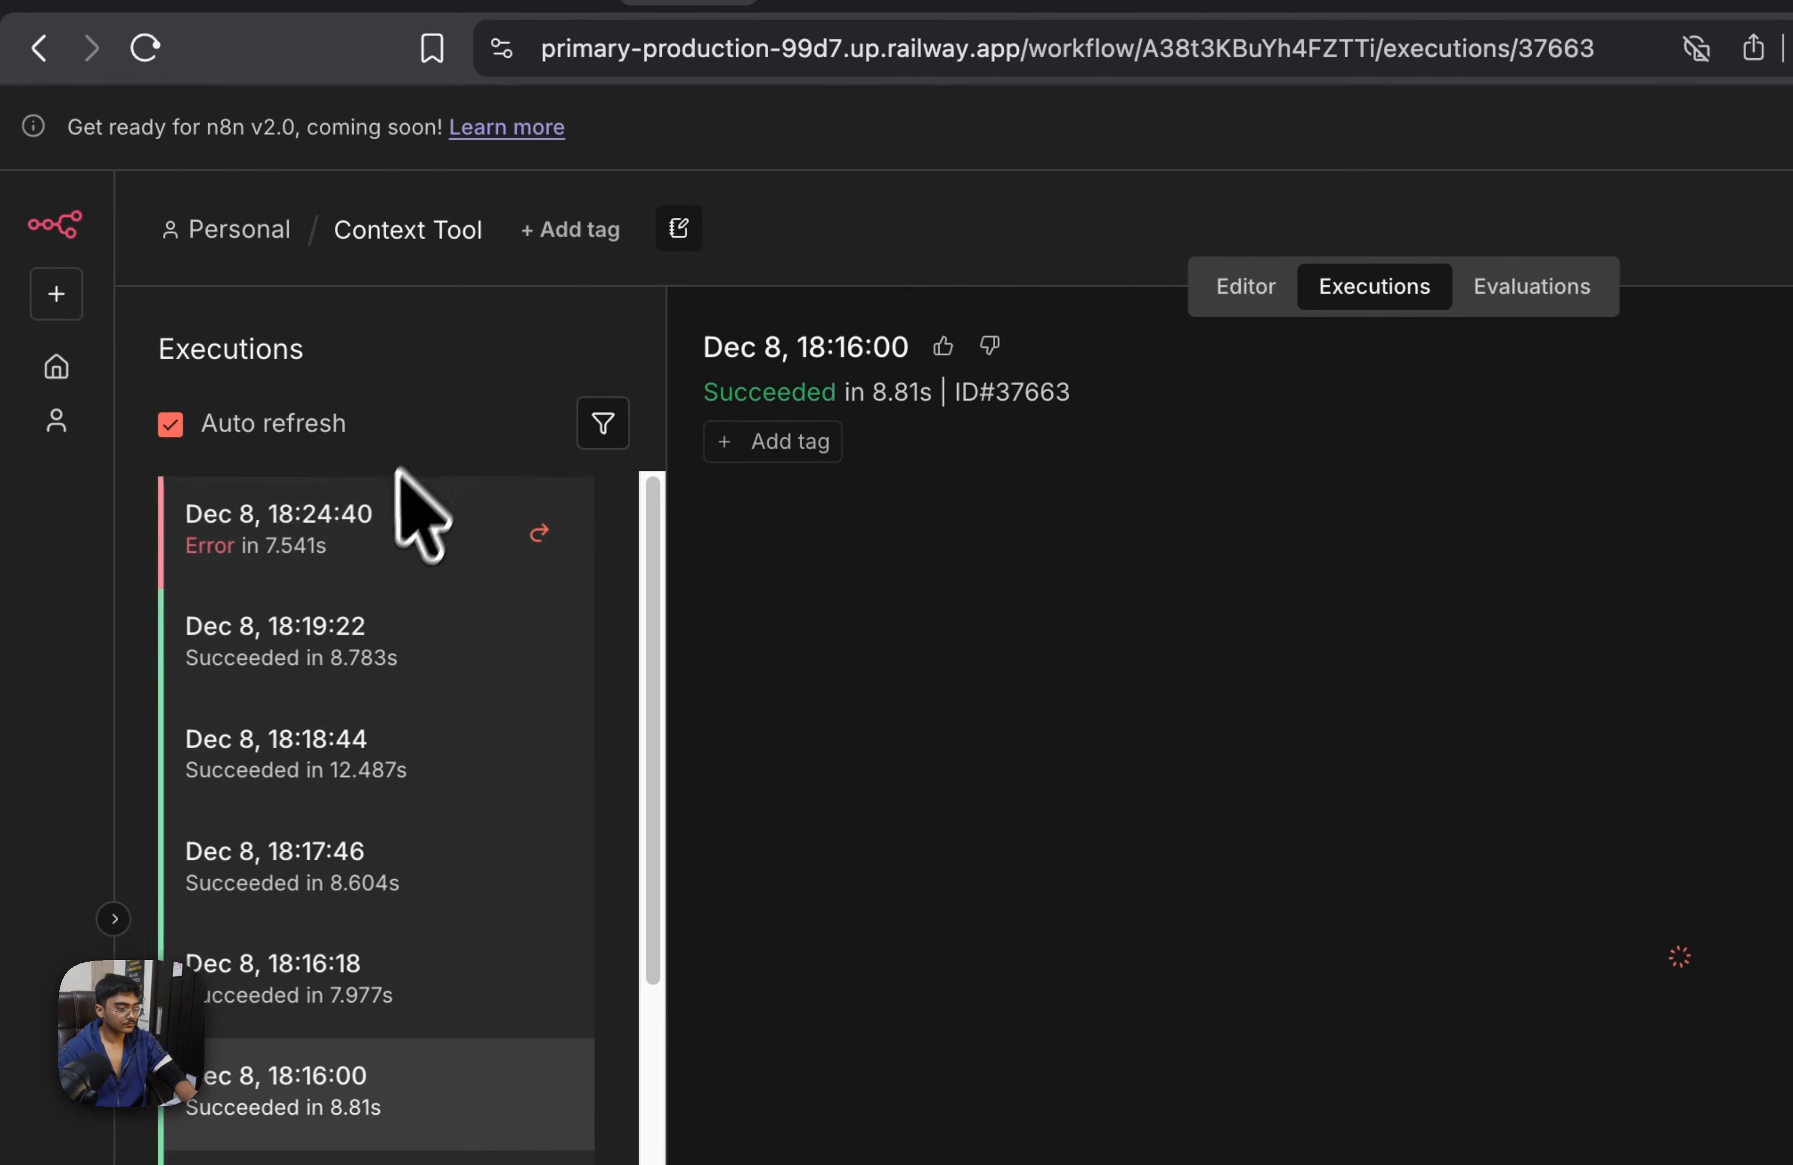
left_click(382, 522)
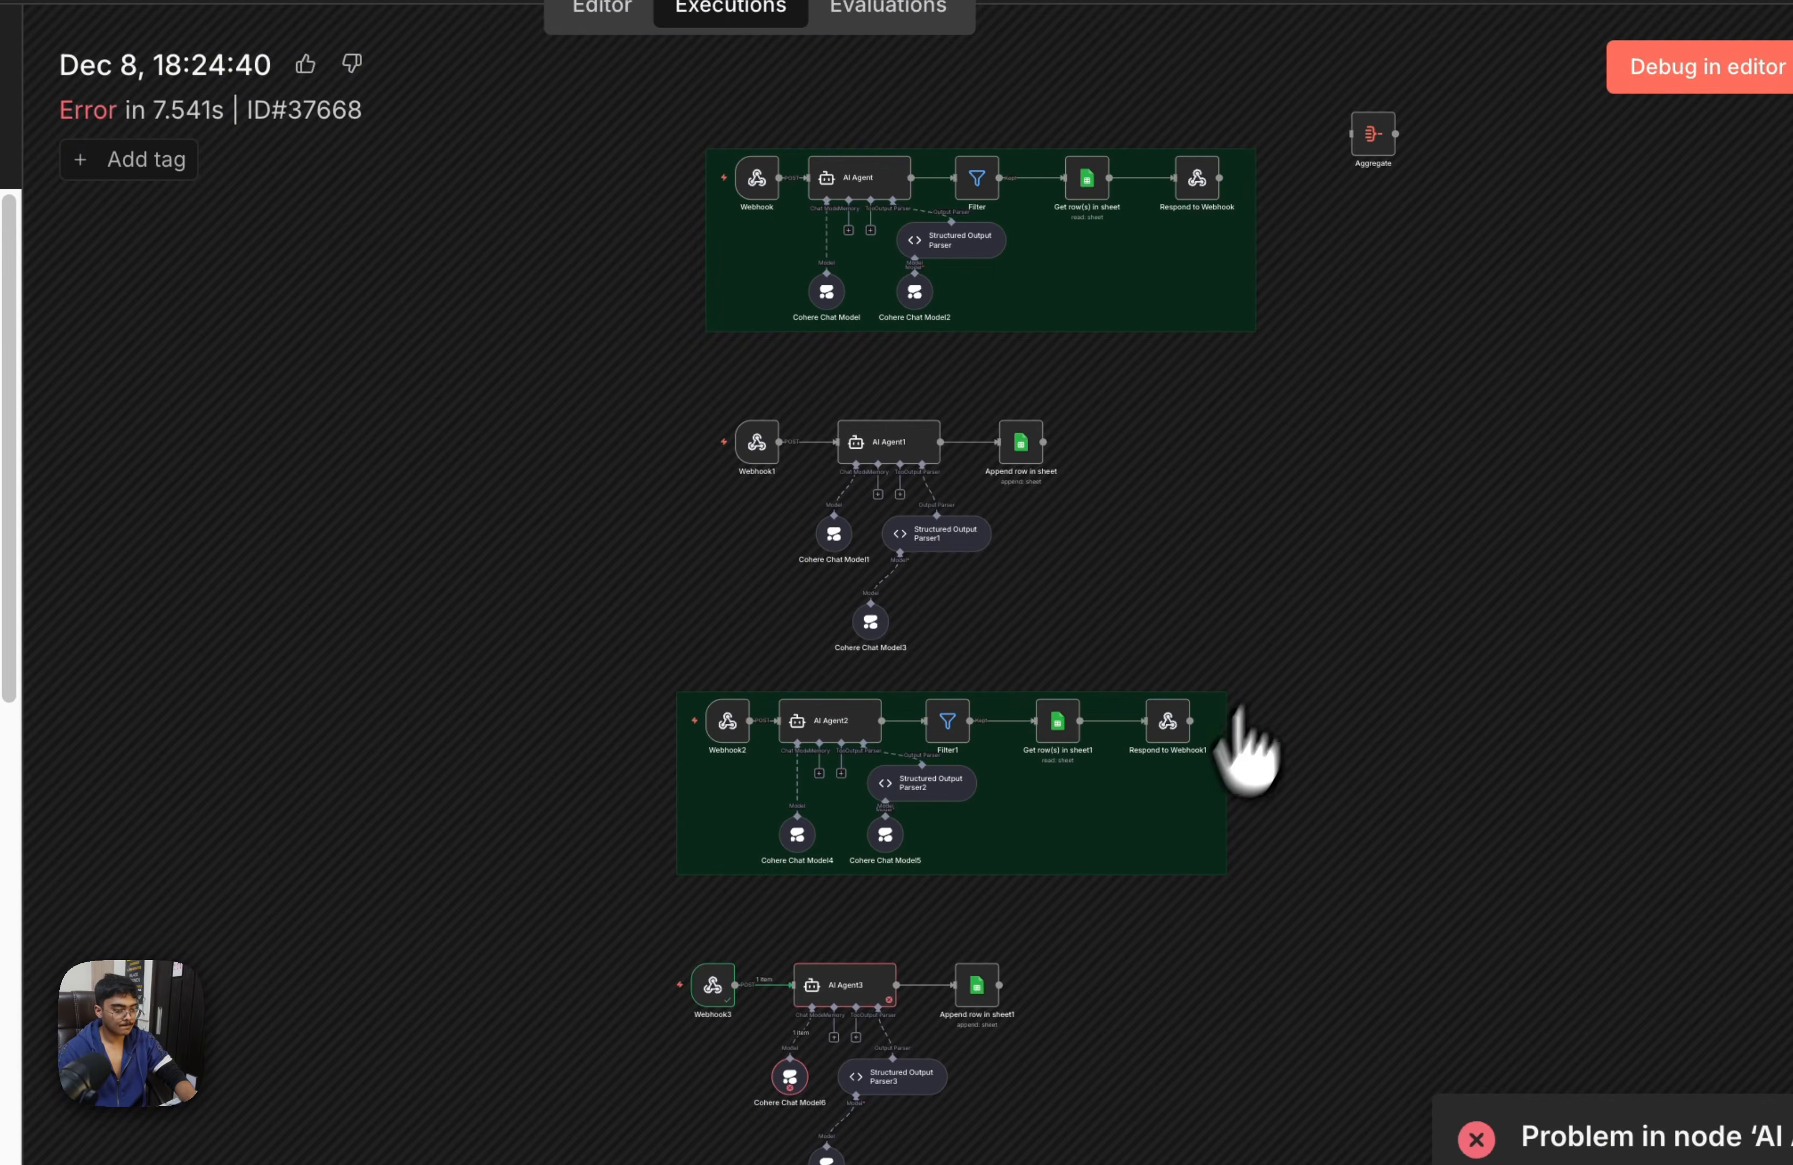
scroll(1142, 823, "up", 3)
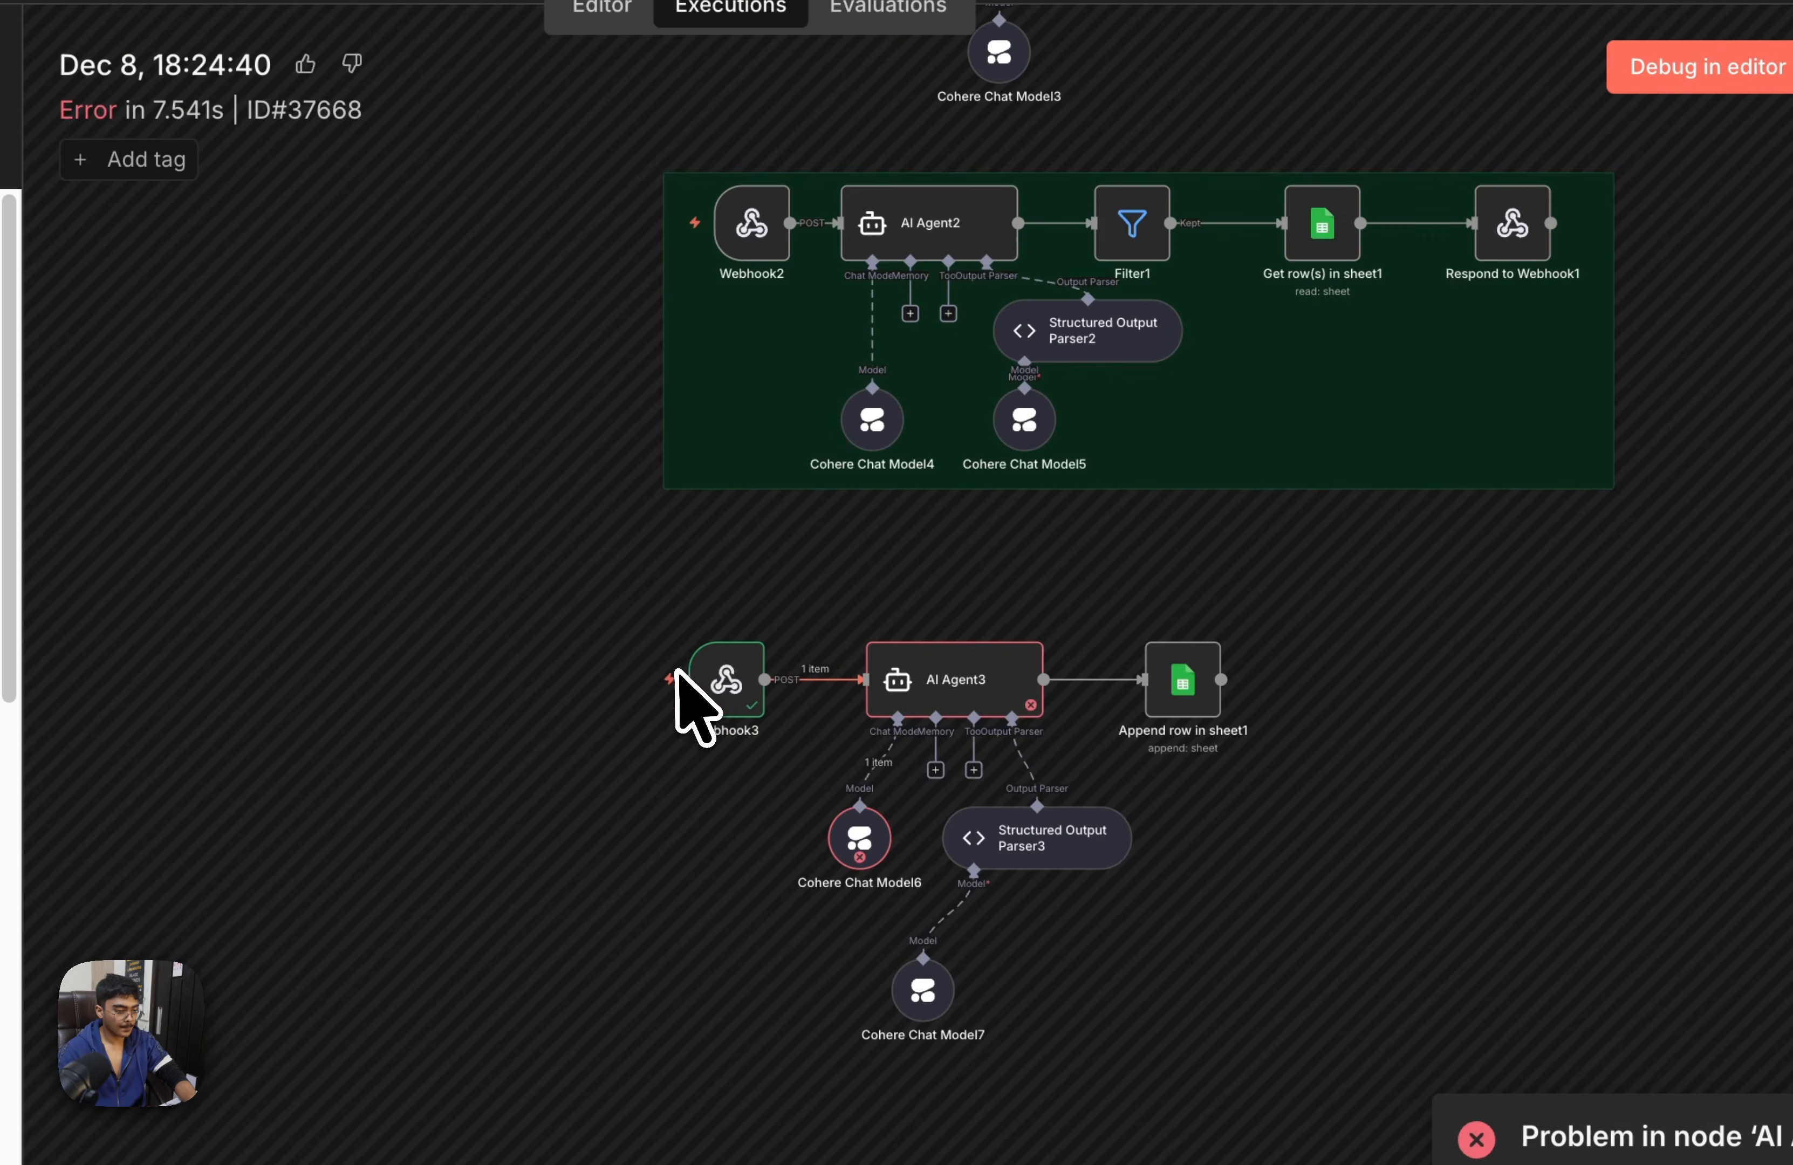
double_click(718, 669)
scroll(594, 545, "down", 5)
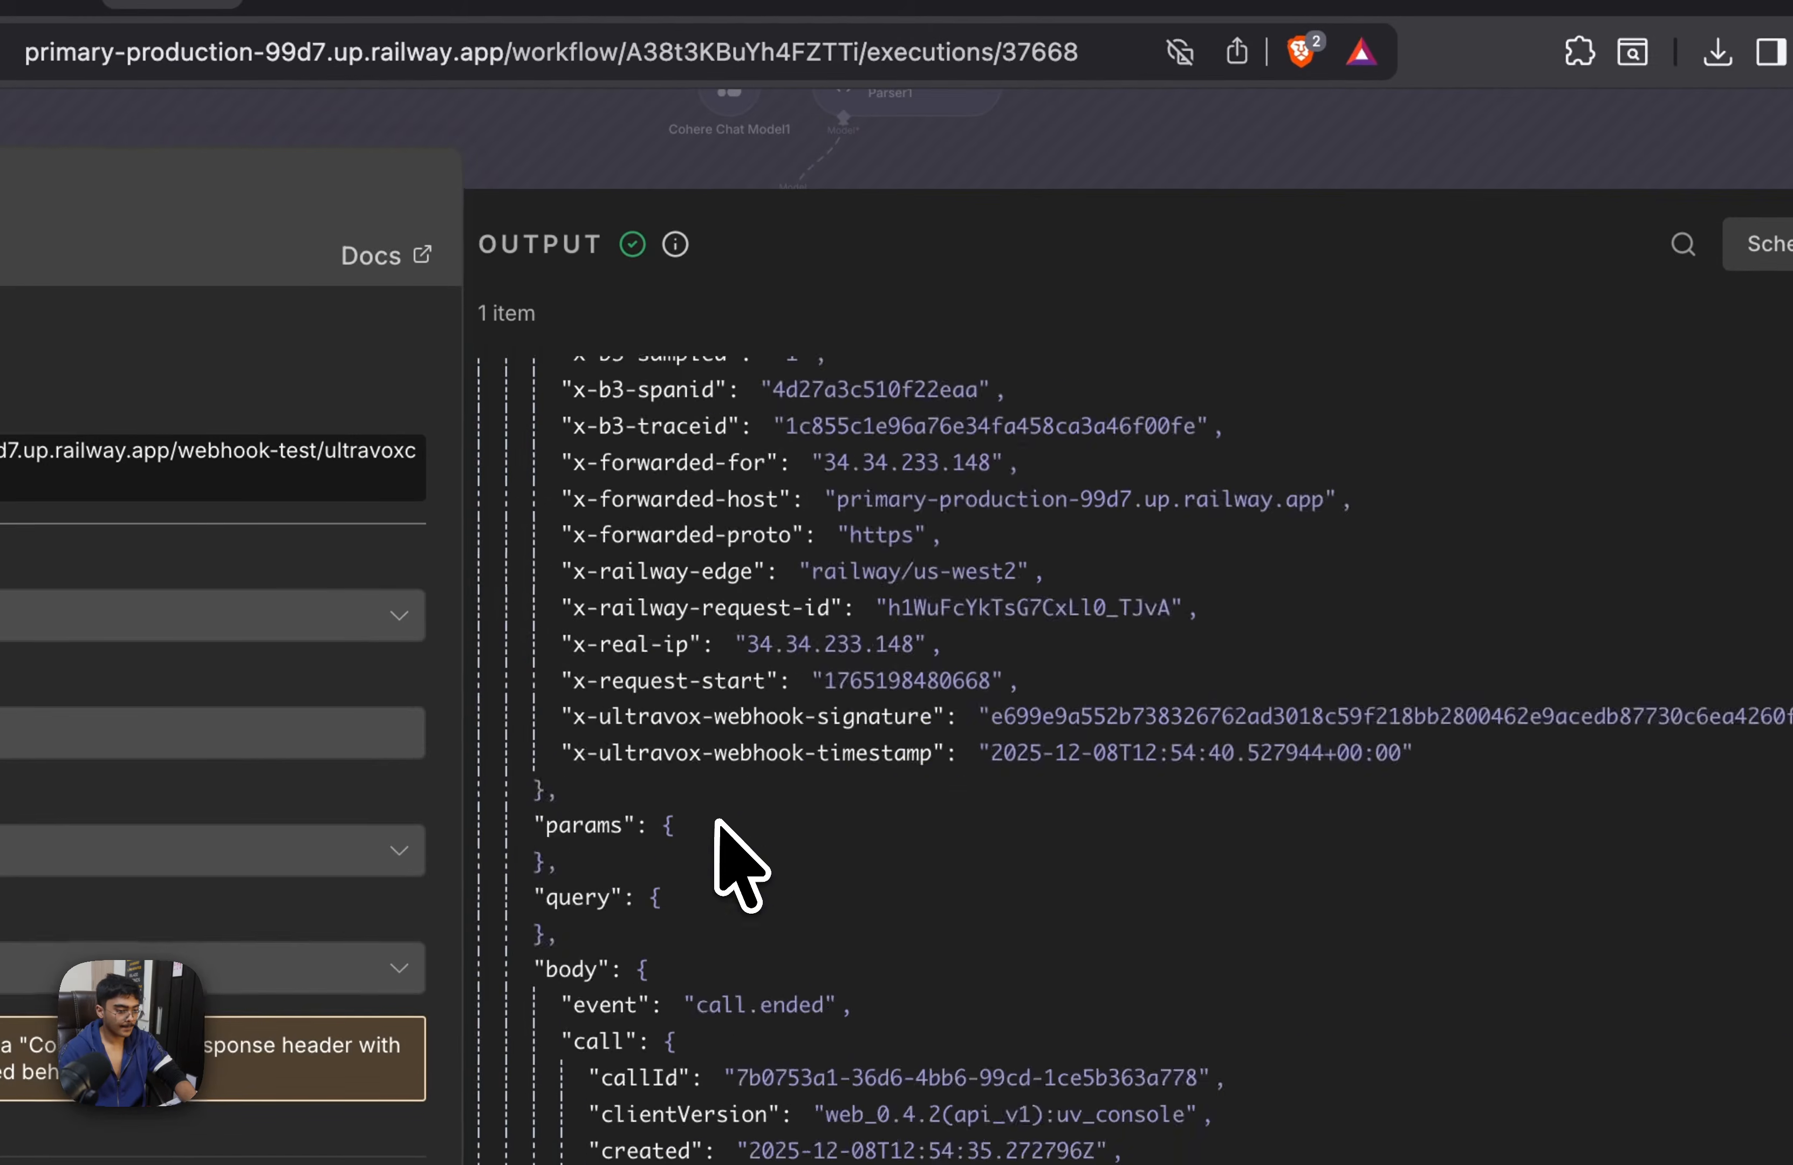
scroll(720, 821, "down", 10)
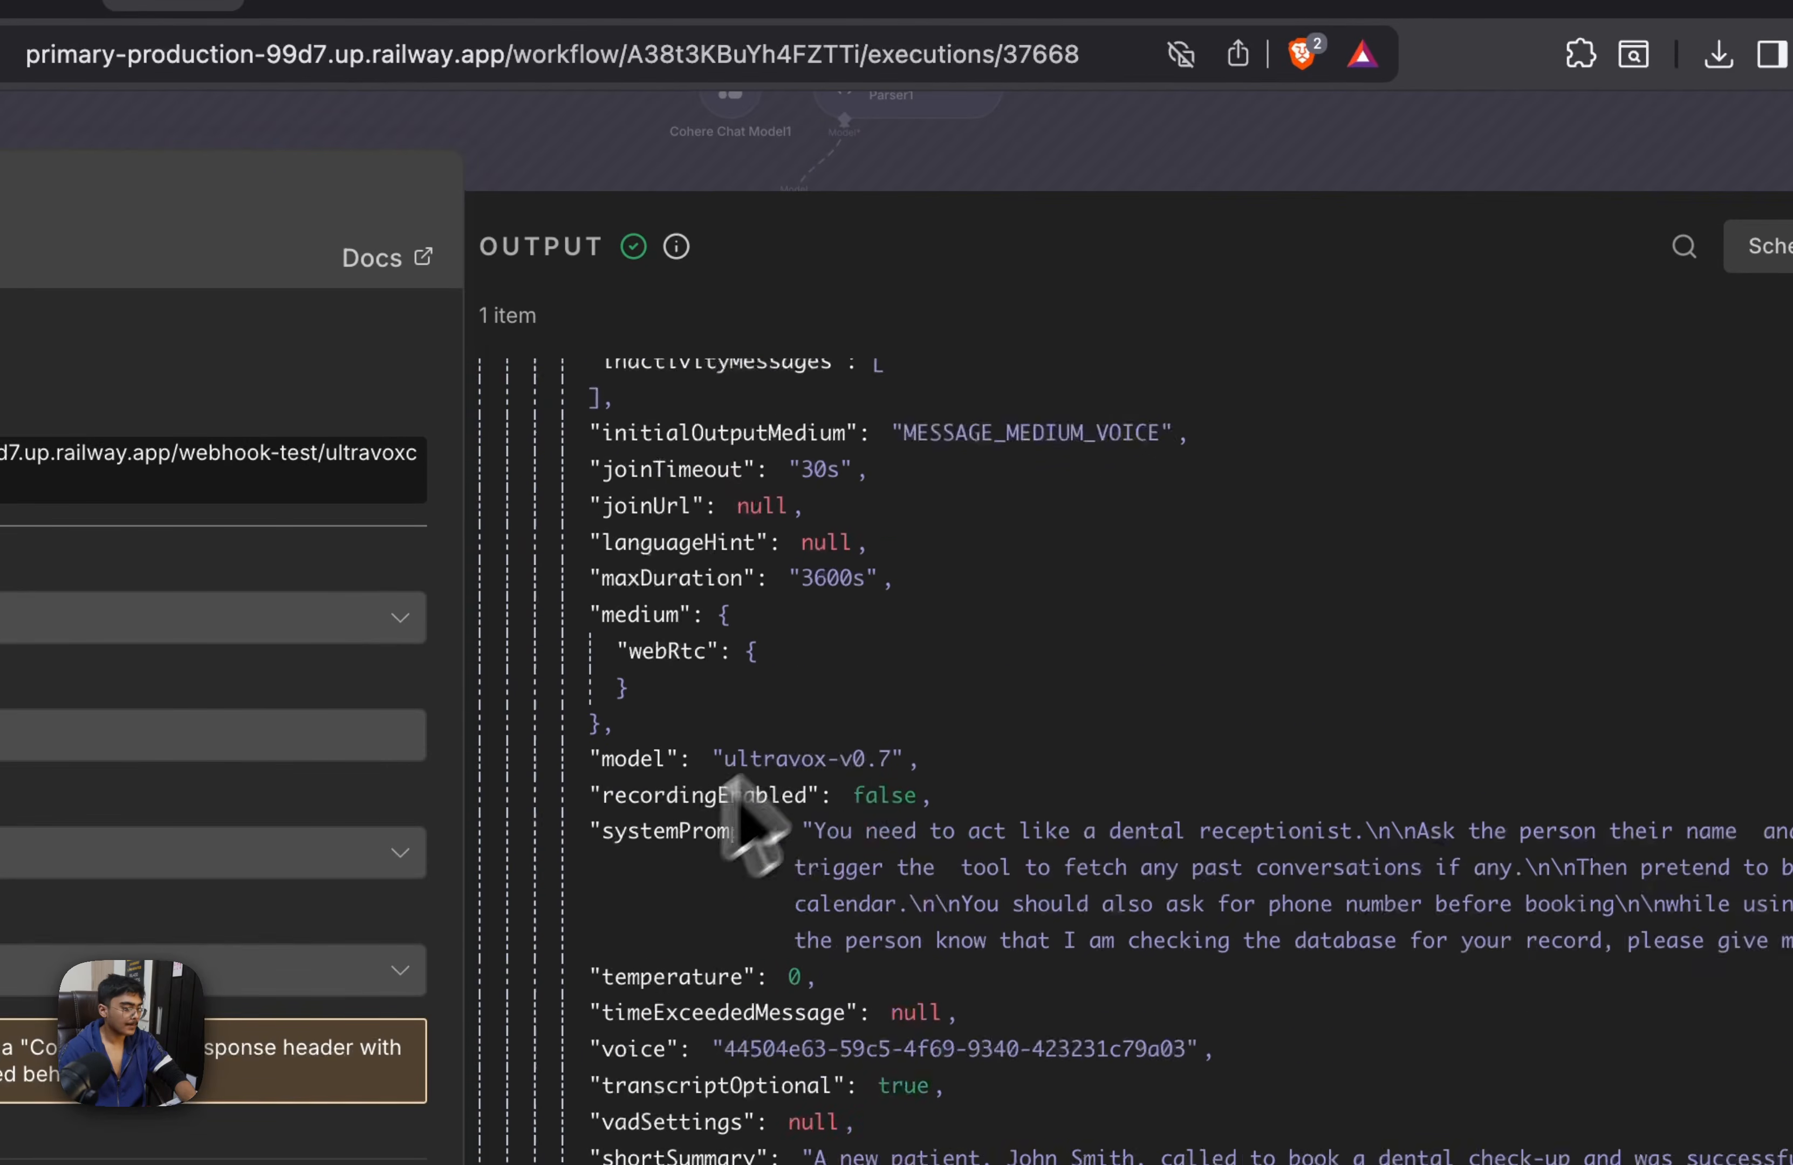
left_click(1321, 180)
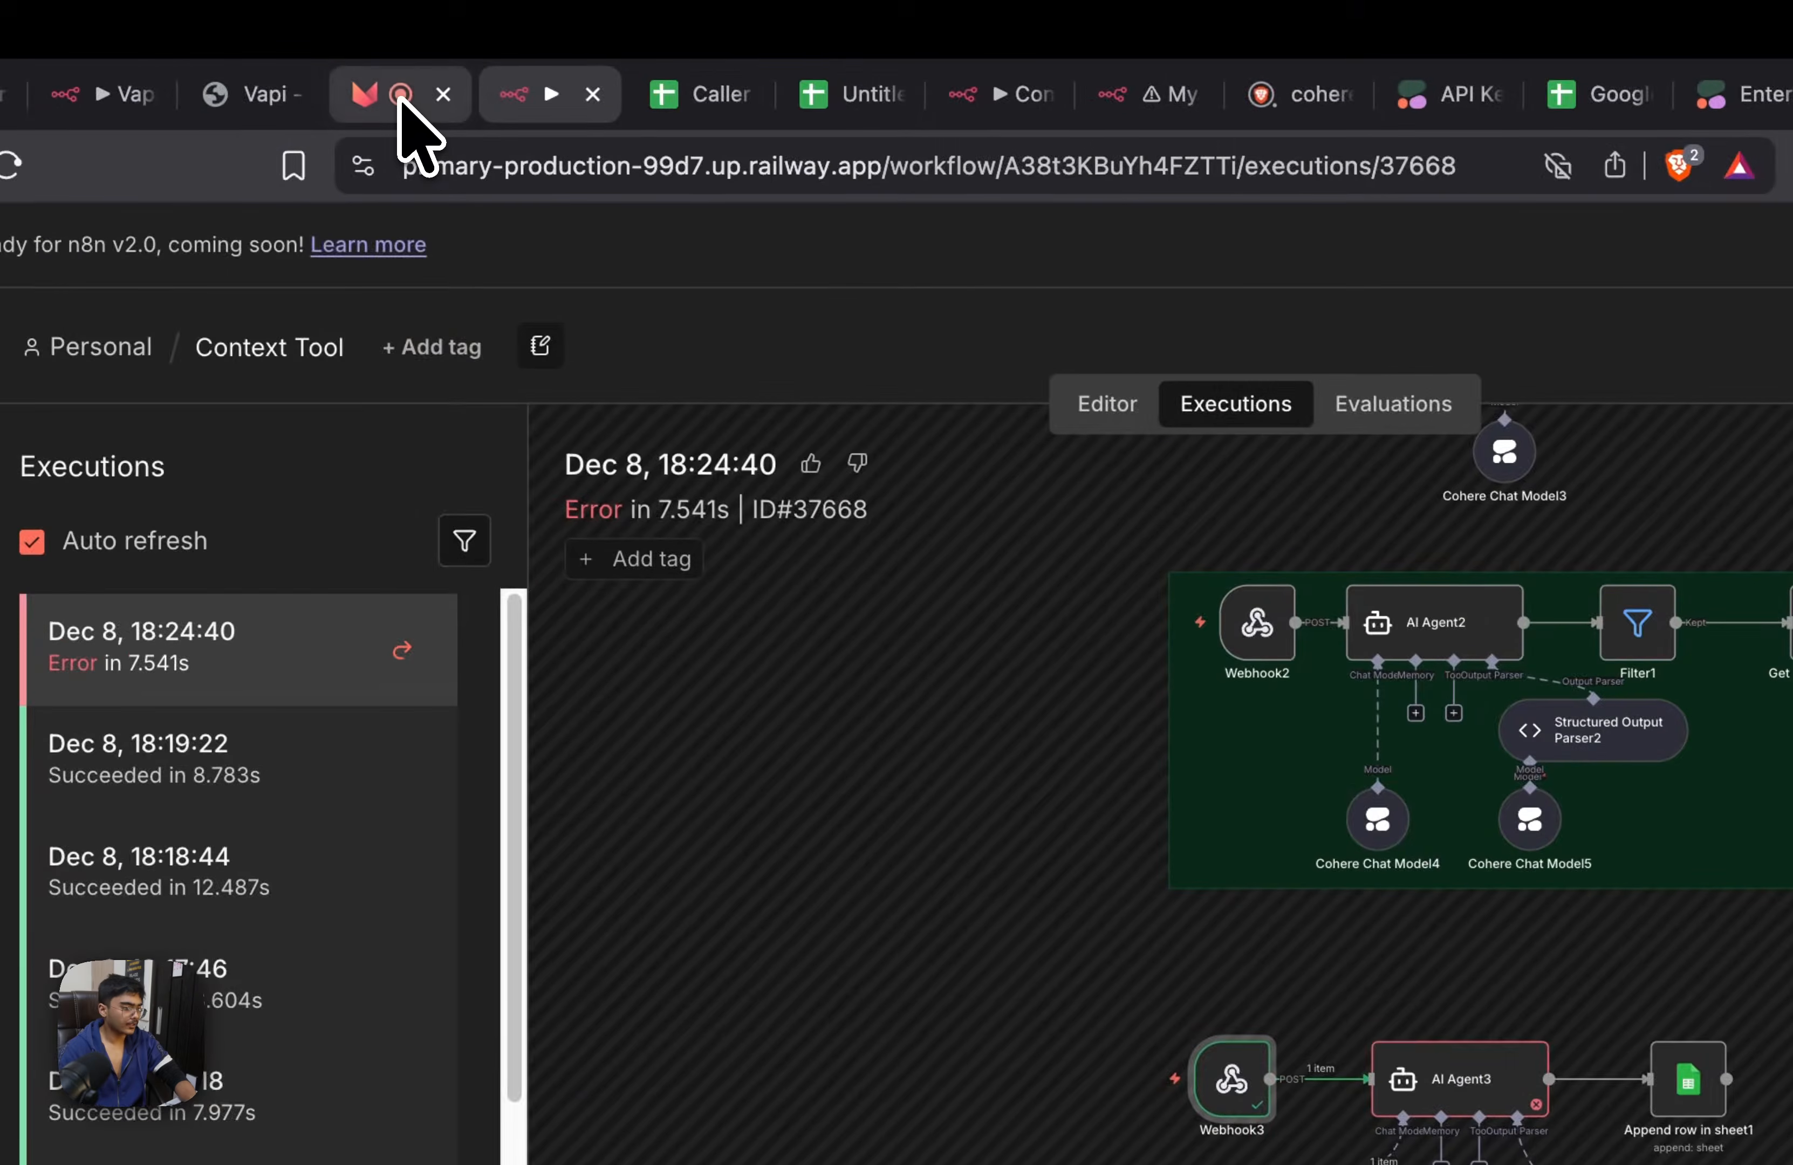
In Ultravox, add the conext tool to the Context_Tool_Demo agent, save it and restart the test voice call
left_click(385, 98)
left_click(609, 276)
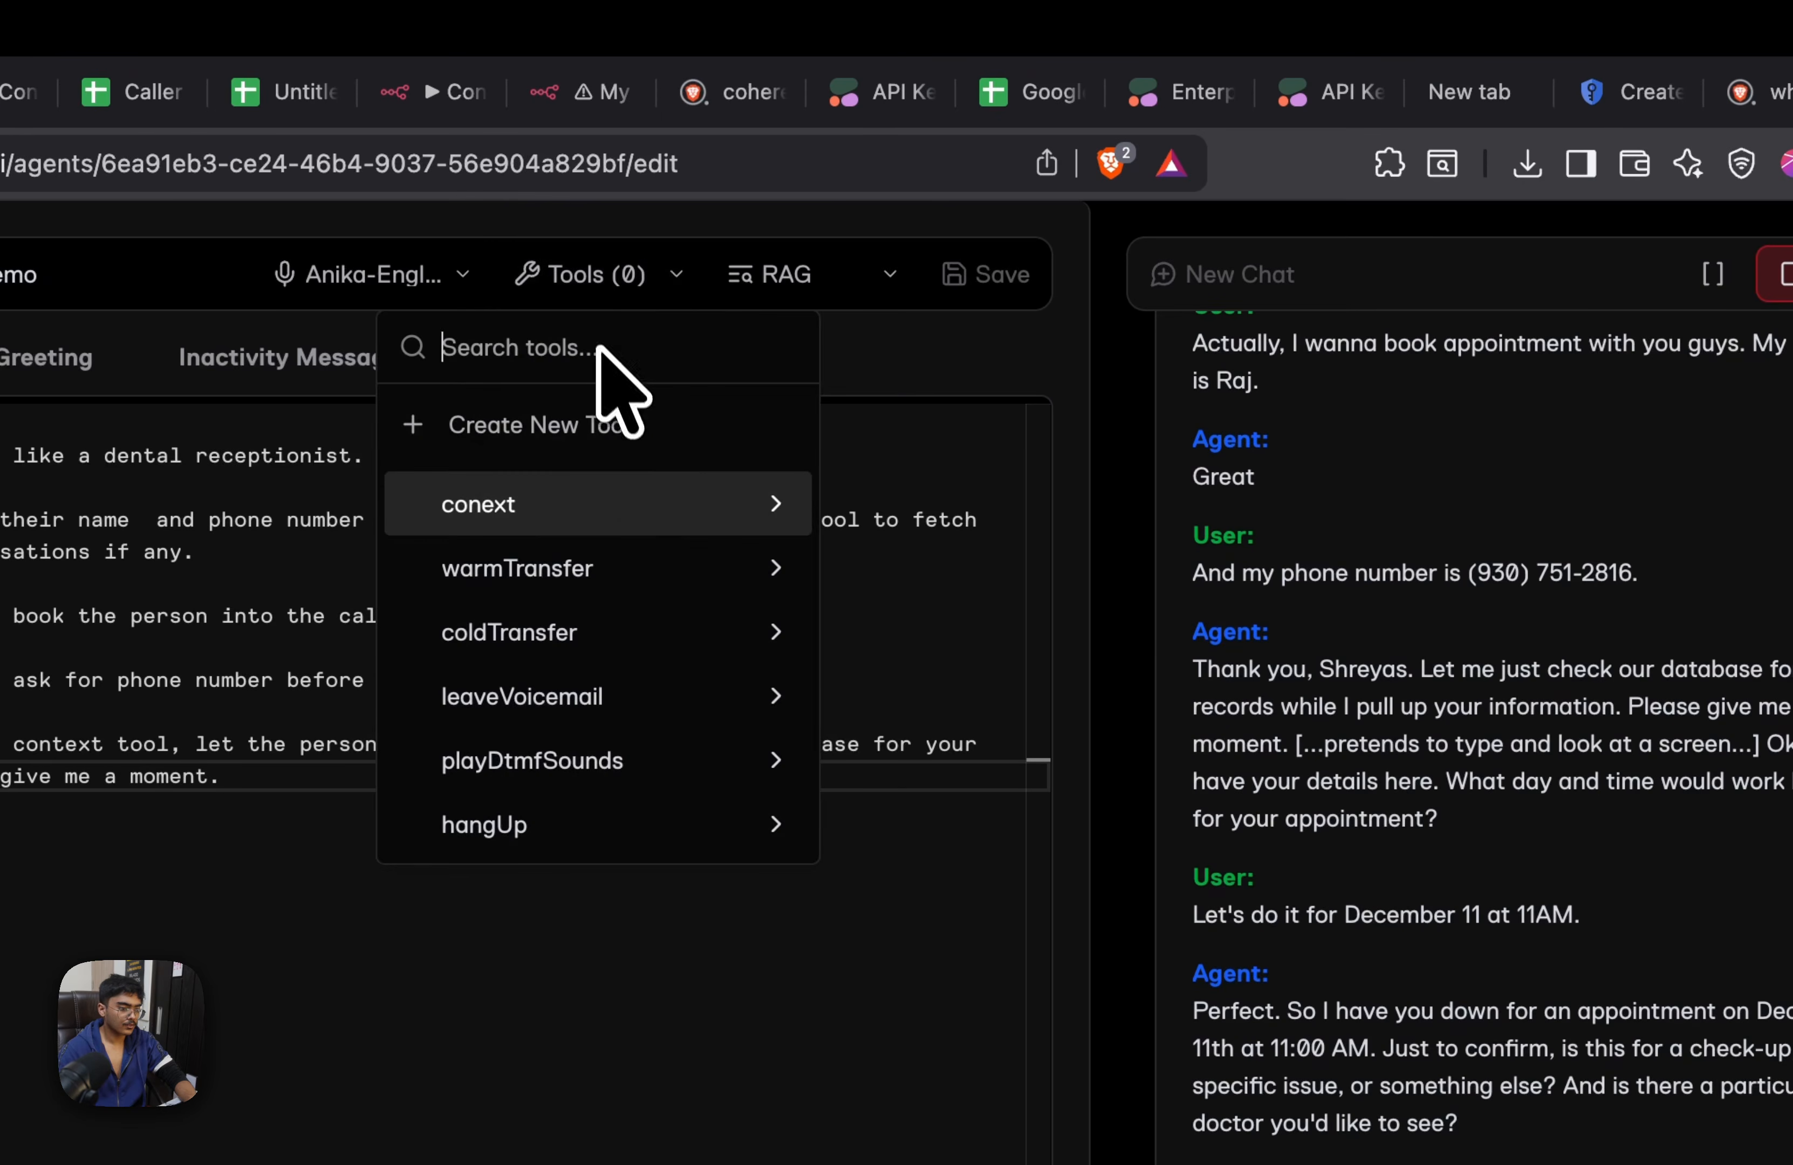
mouse_move(600, 499)
left_click(866, 606)
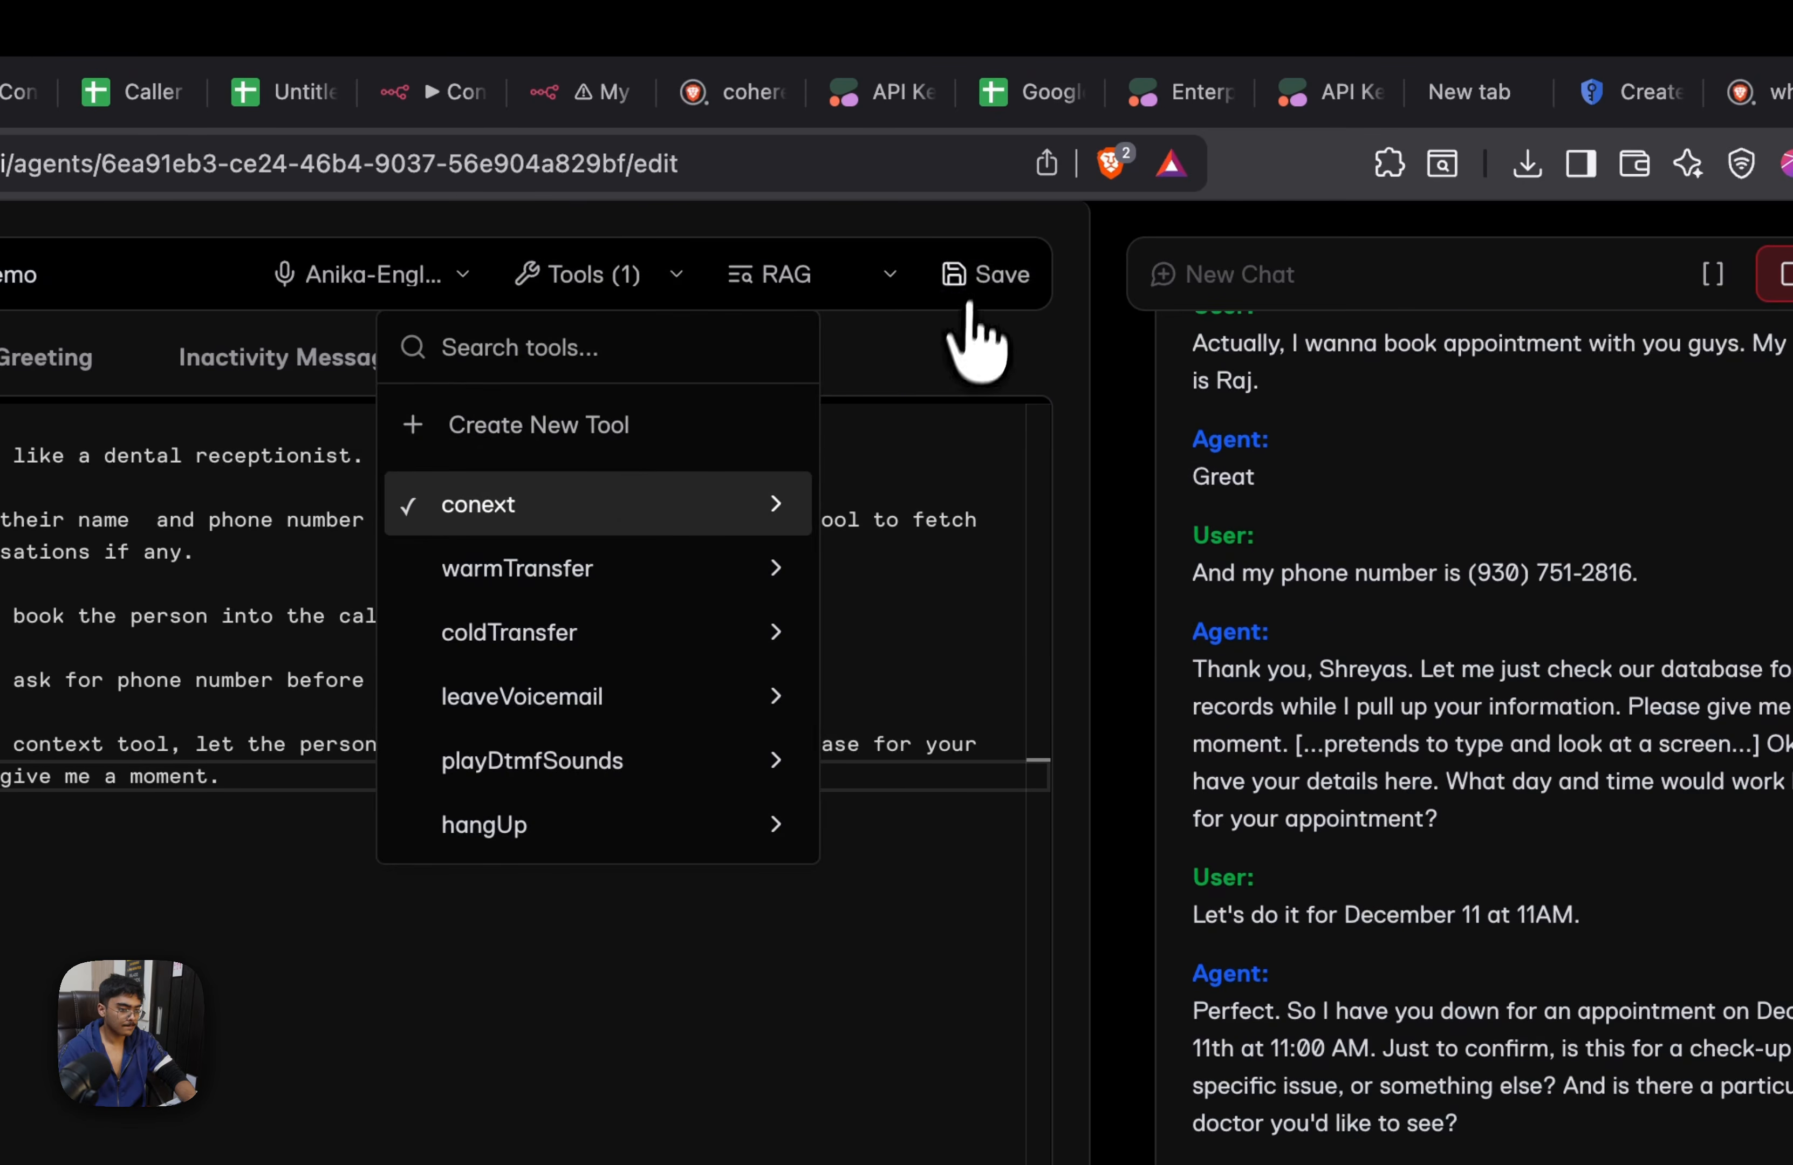
left_click(983, 274)
left_click(1718, 277)
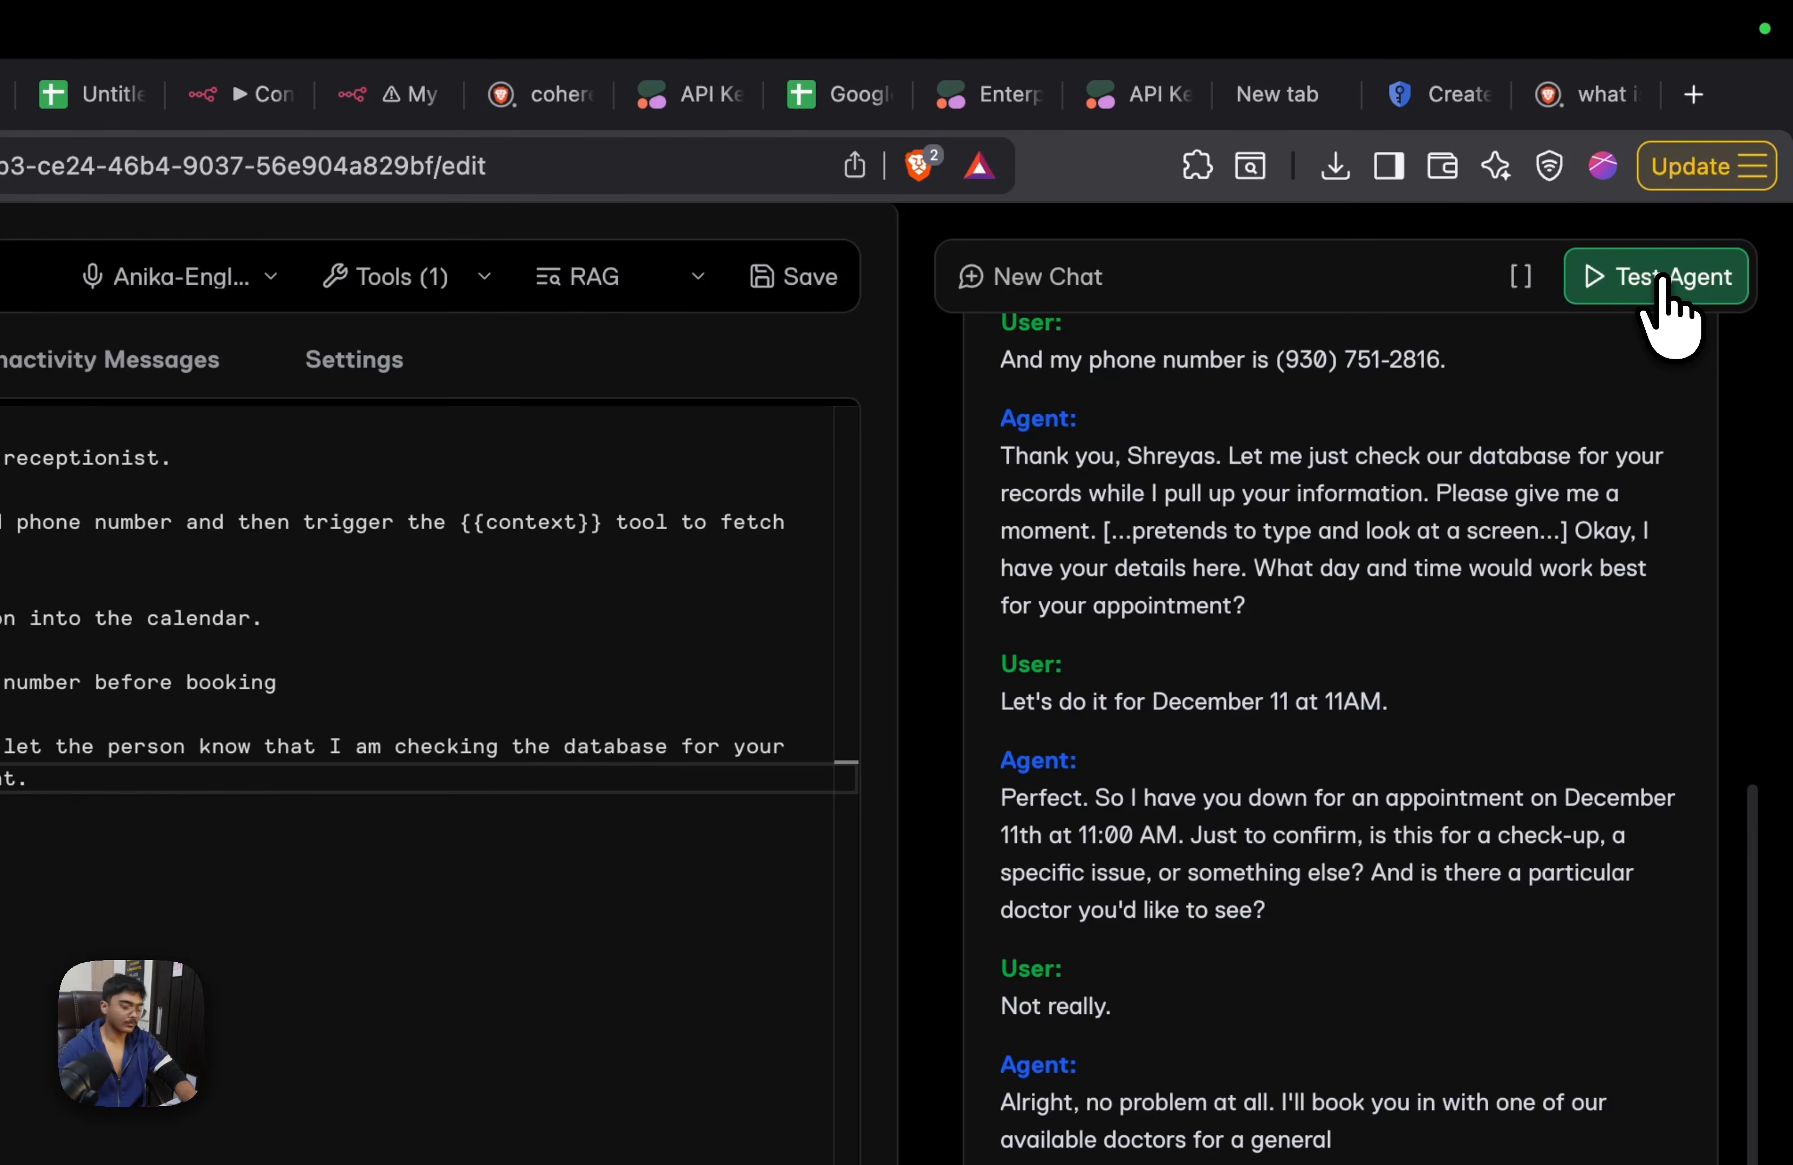
left_click(1662, 280)
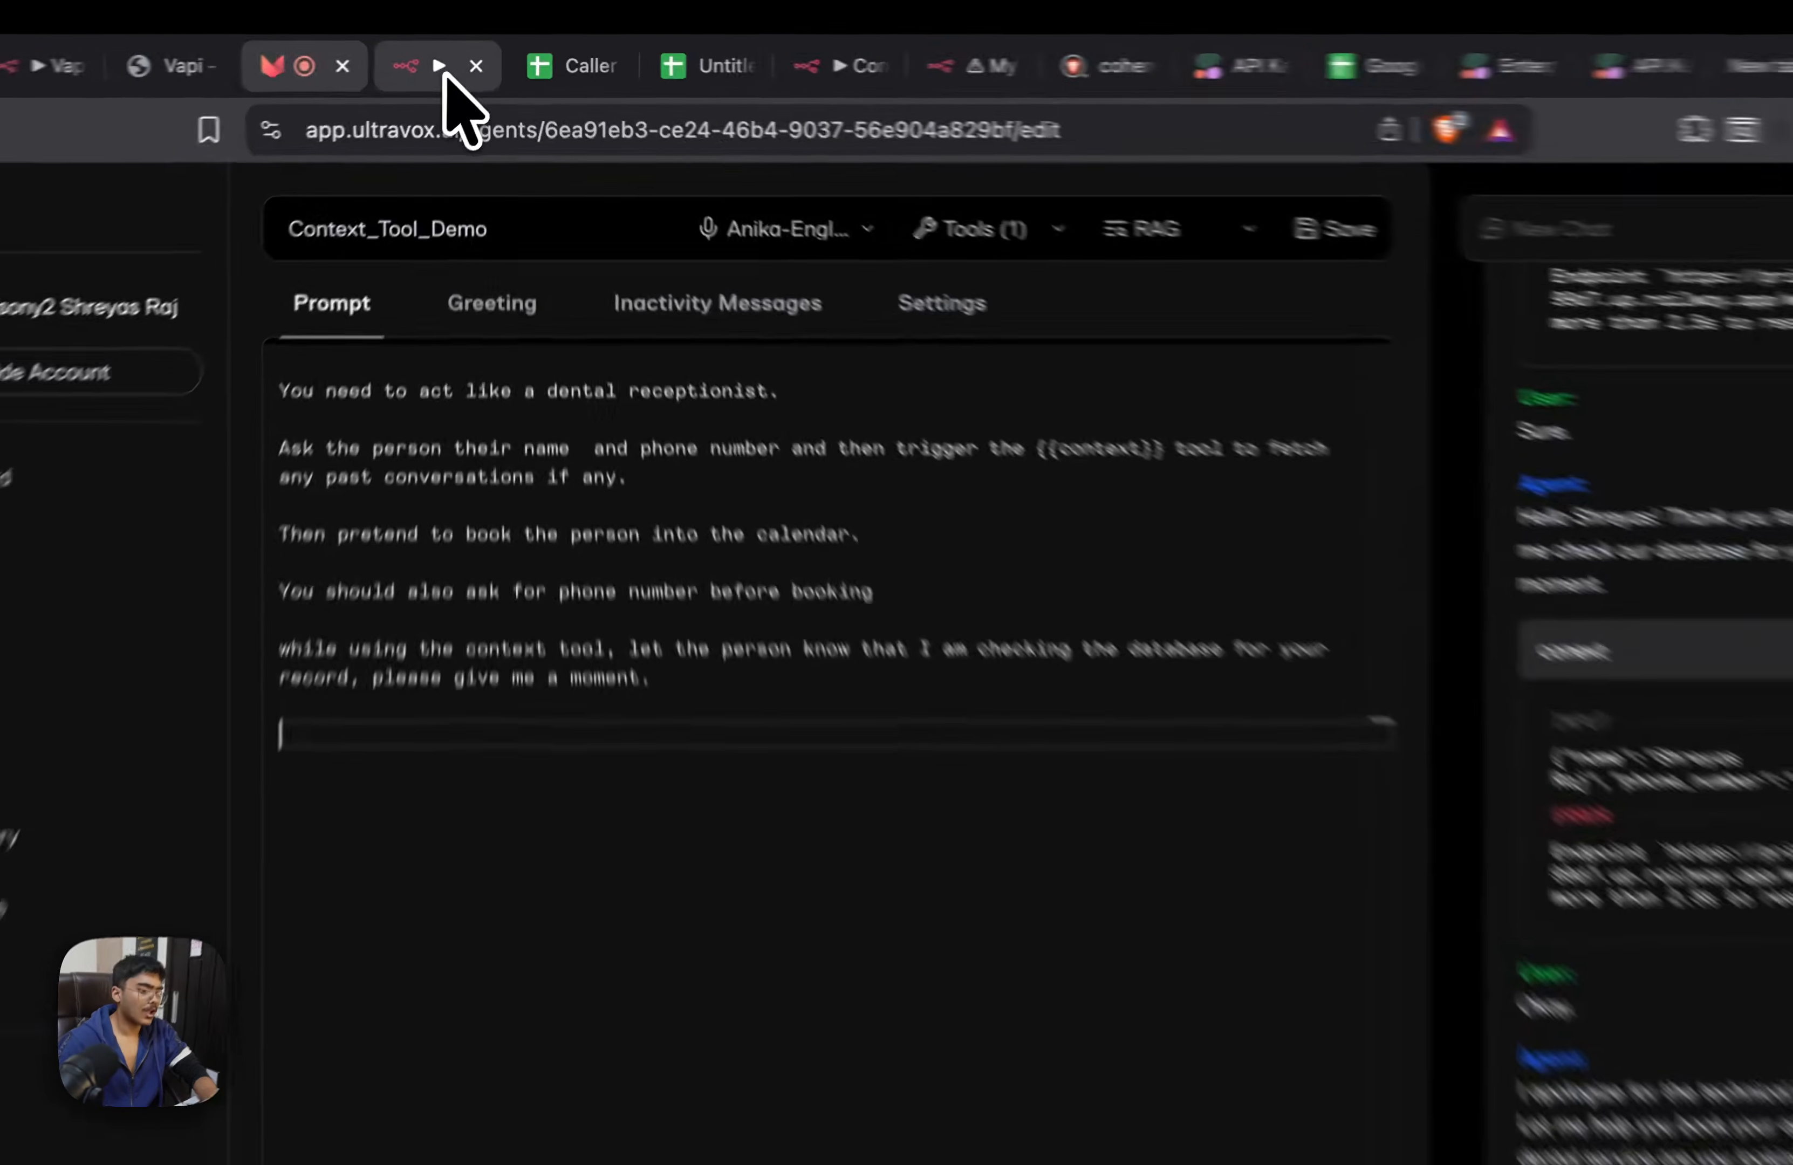
Check the failed n8n executions and load the Dec 8, 18:24:40 run for debugging in the editor, unpinning Webhook3's data
left_click(462, 62)
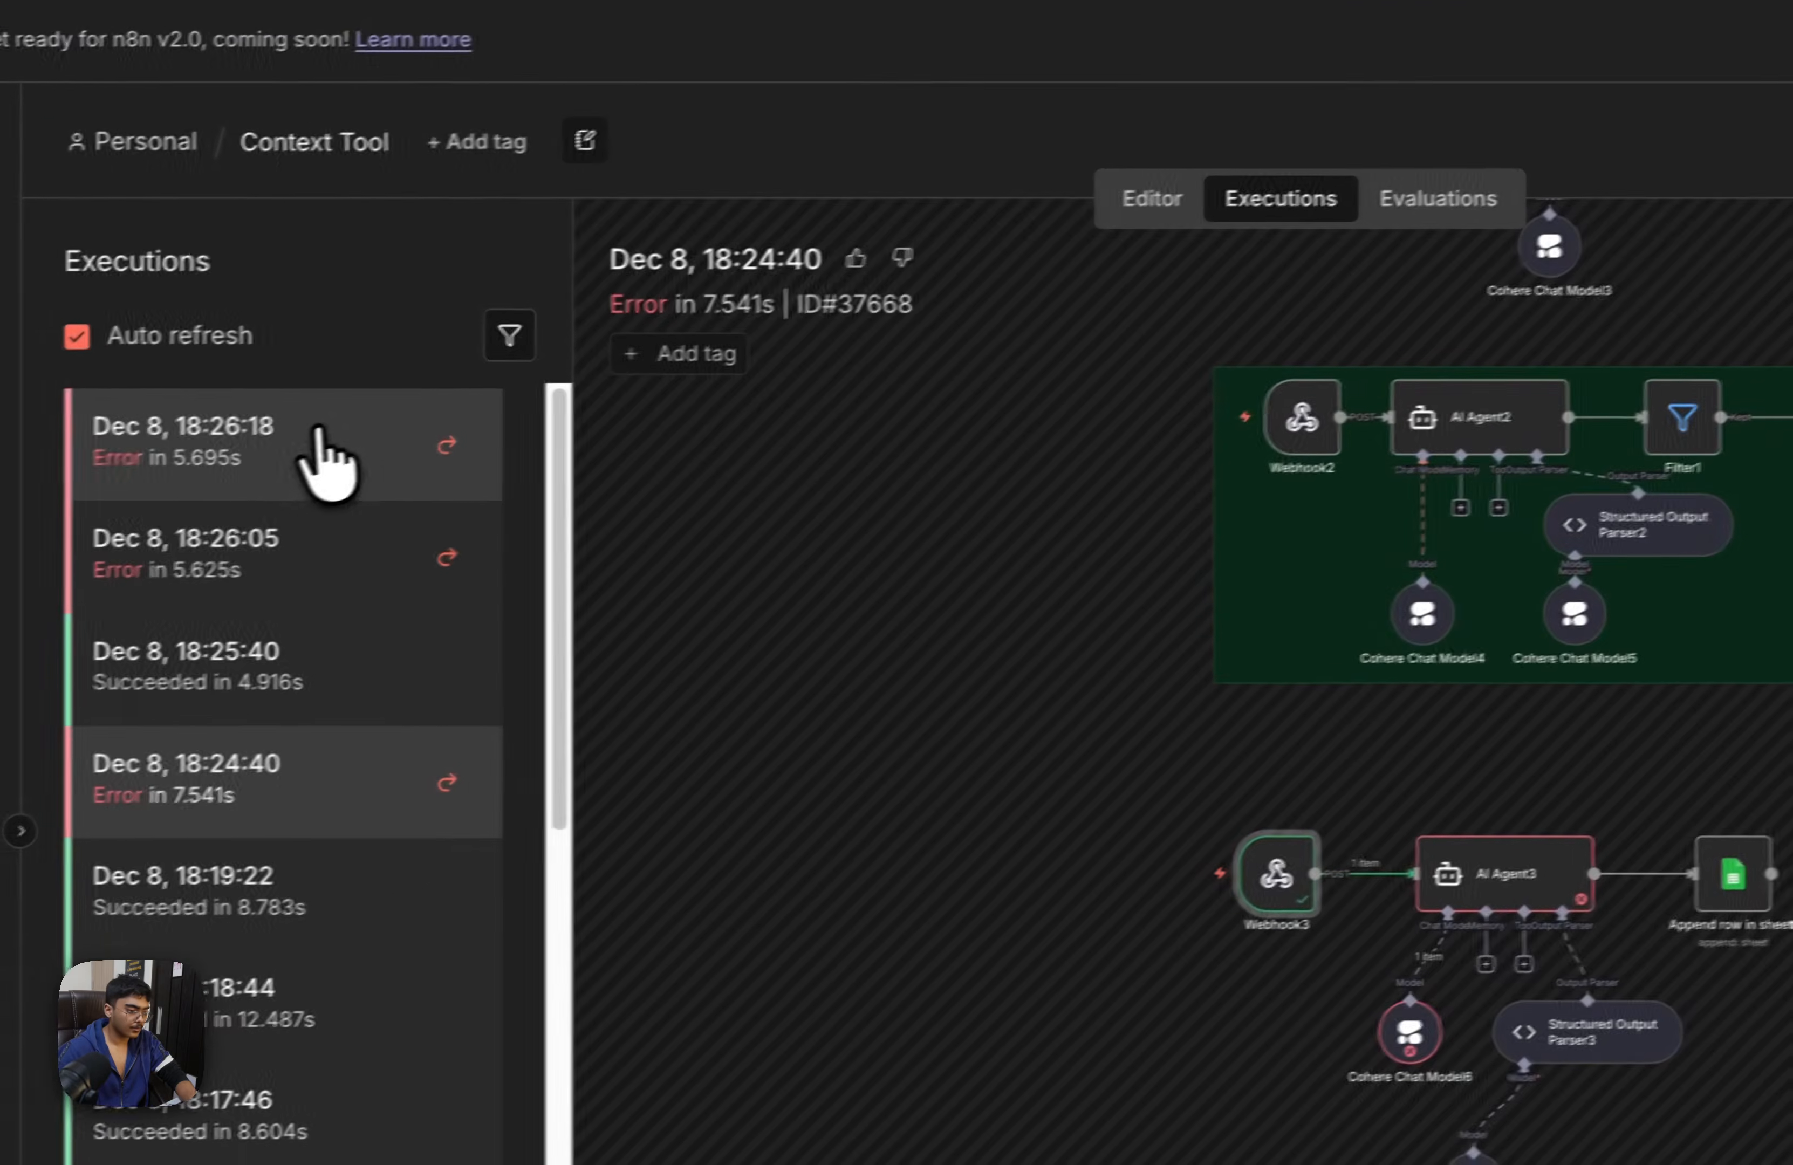
left_click(318, 435)
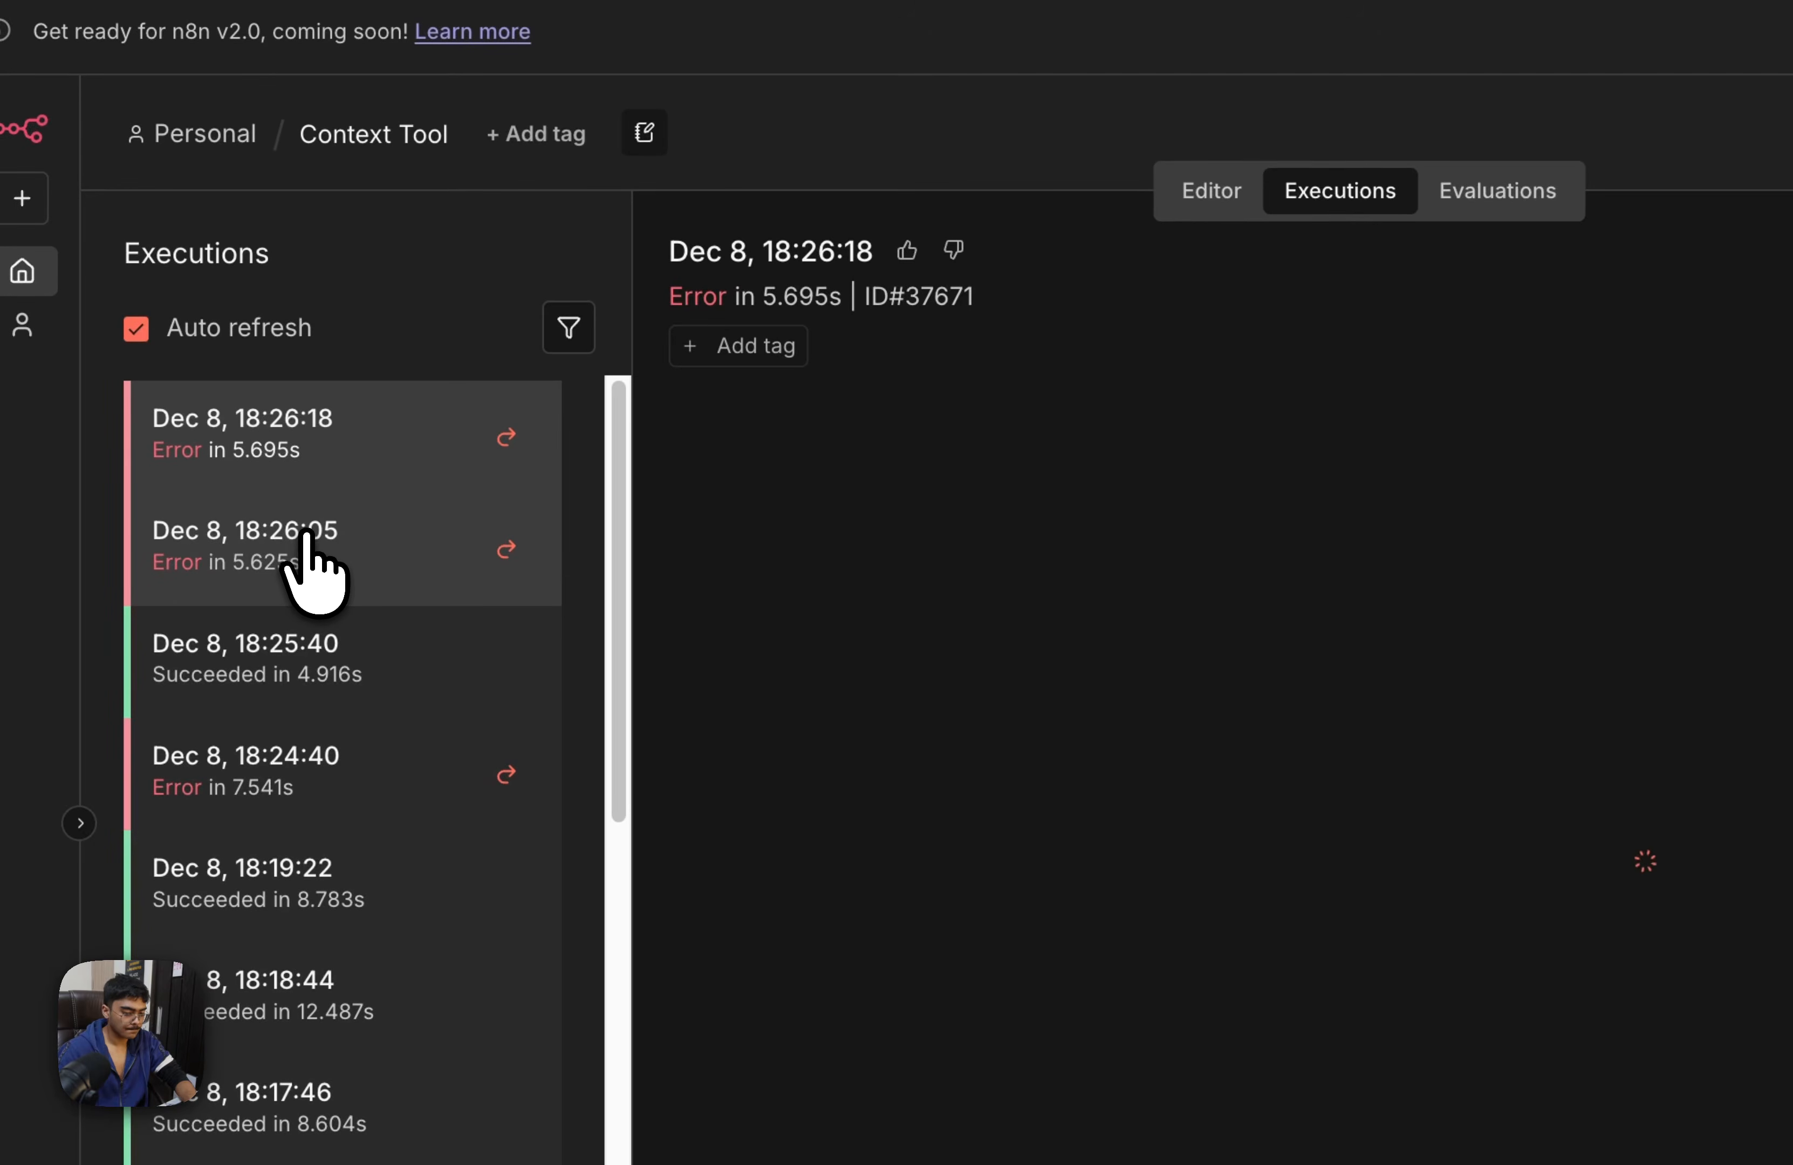
left_click(313, 548)
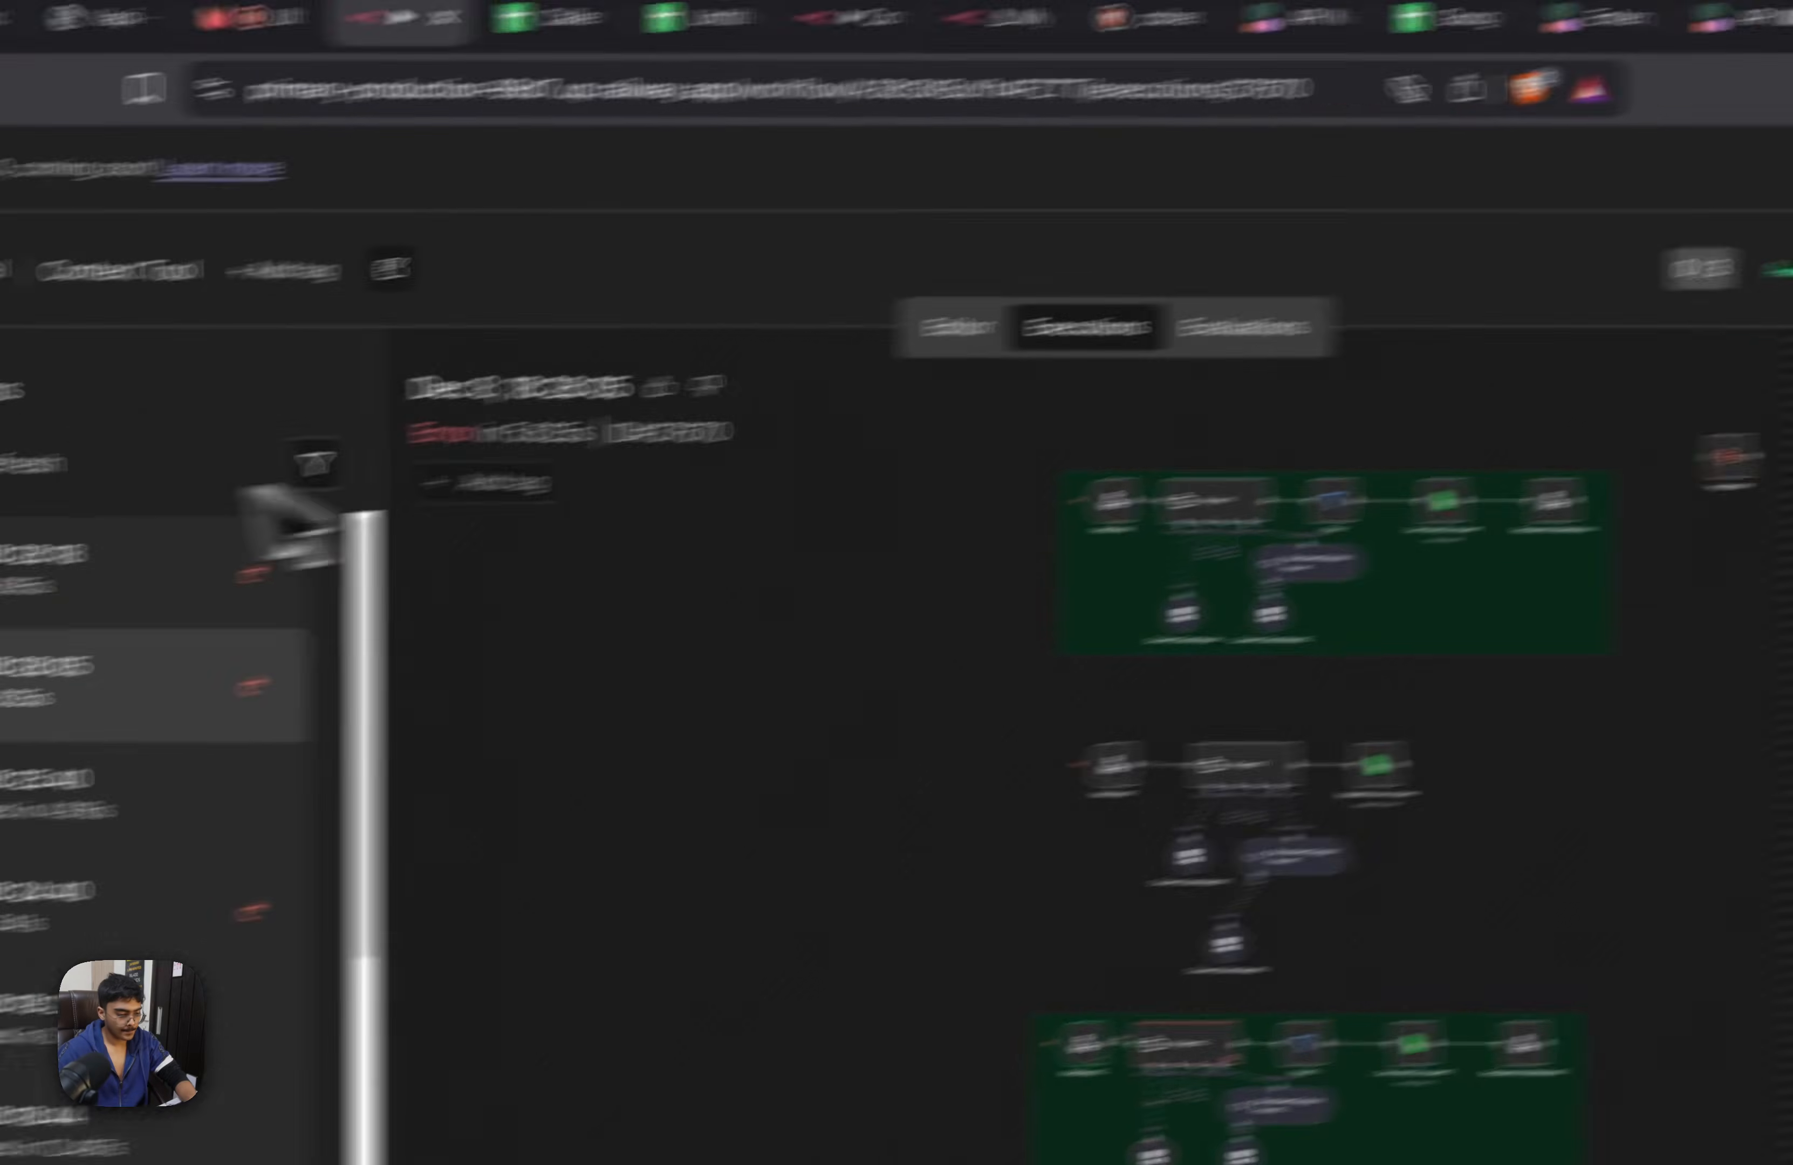
left_click(257, 529)
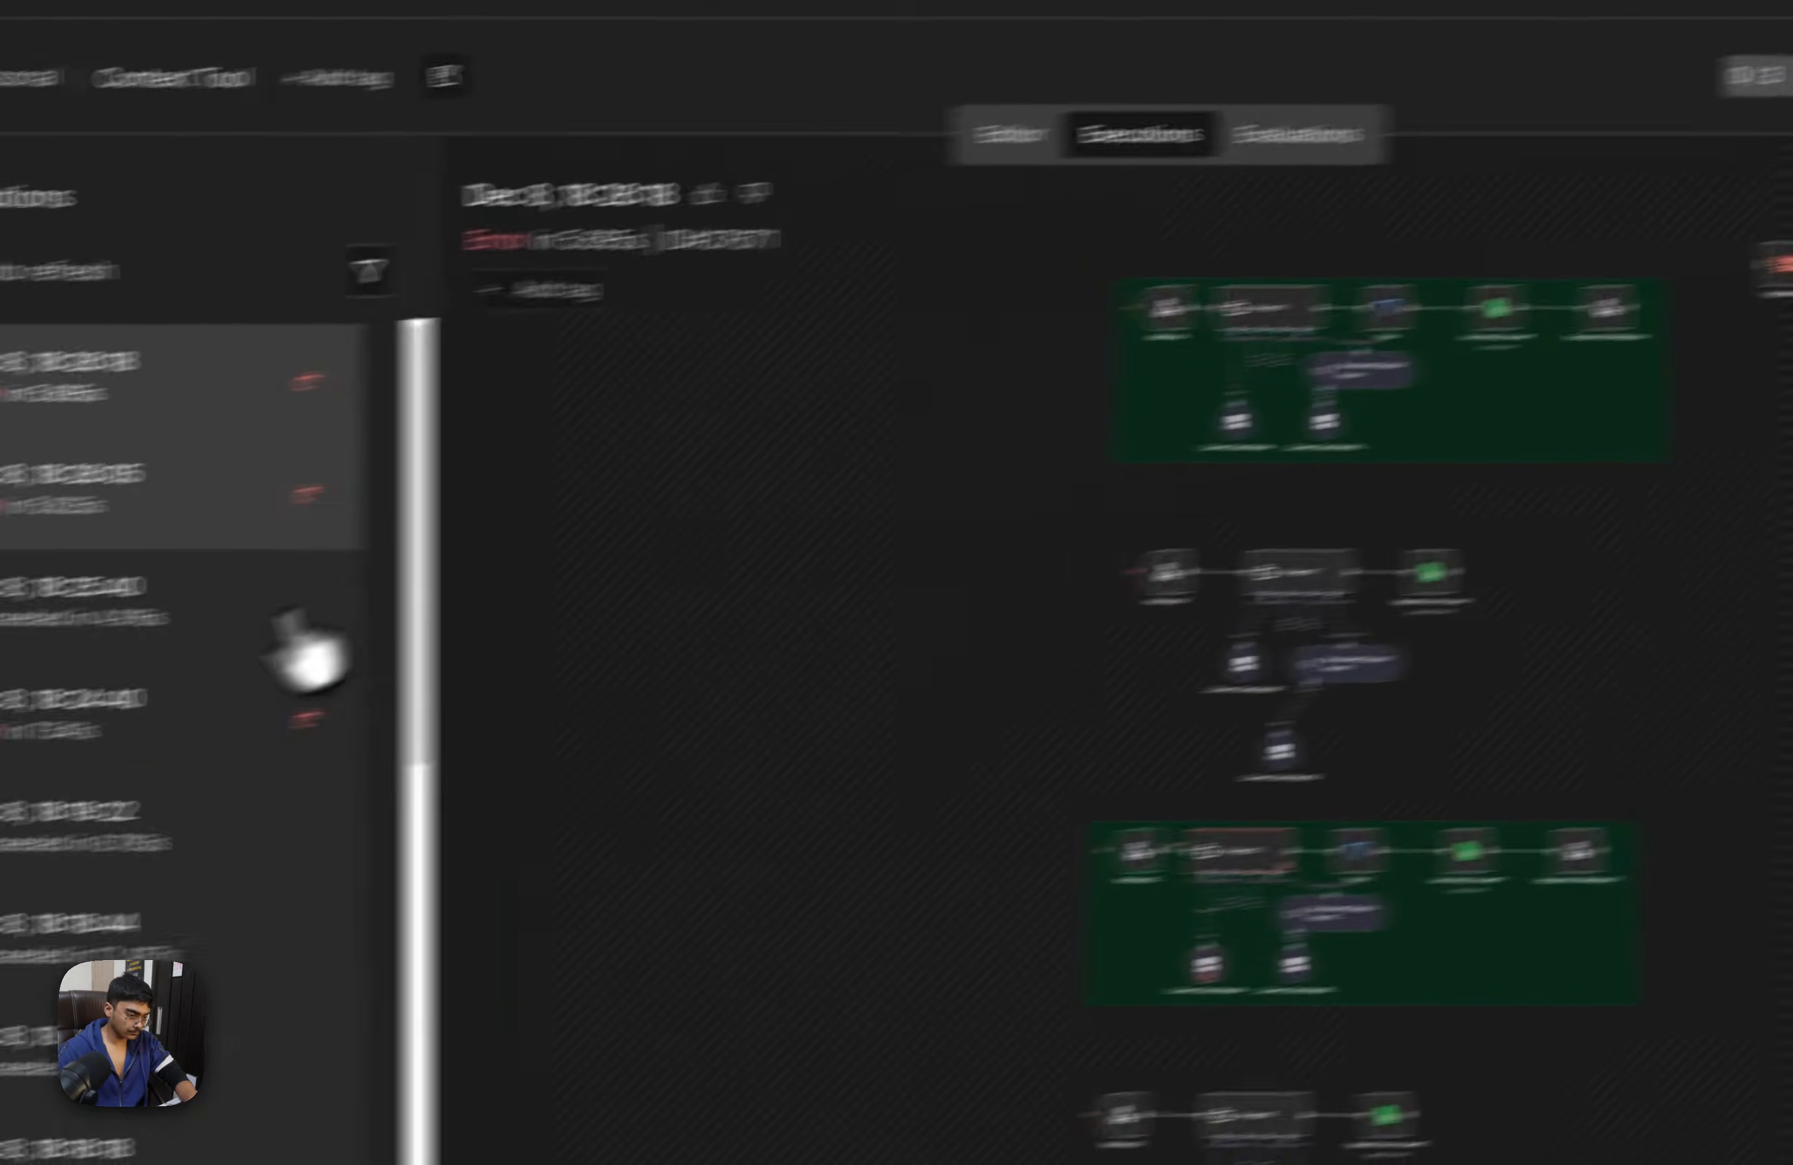
left_click(106, 707)
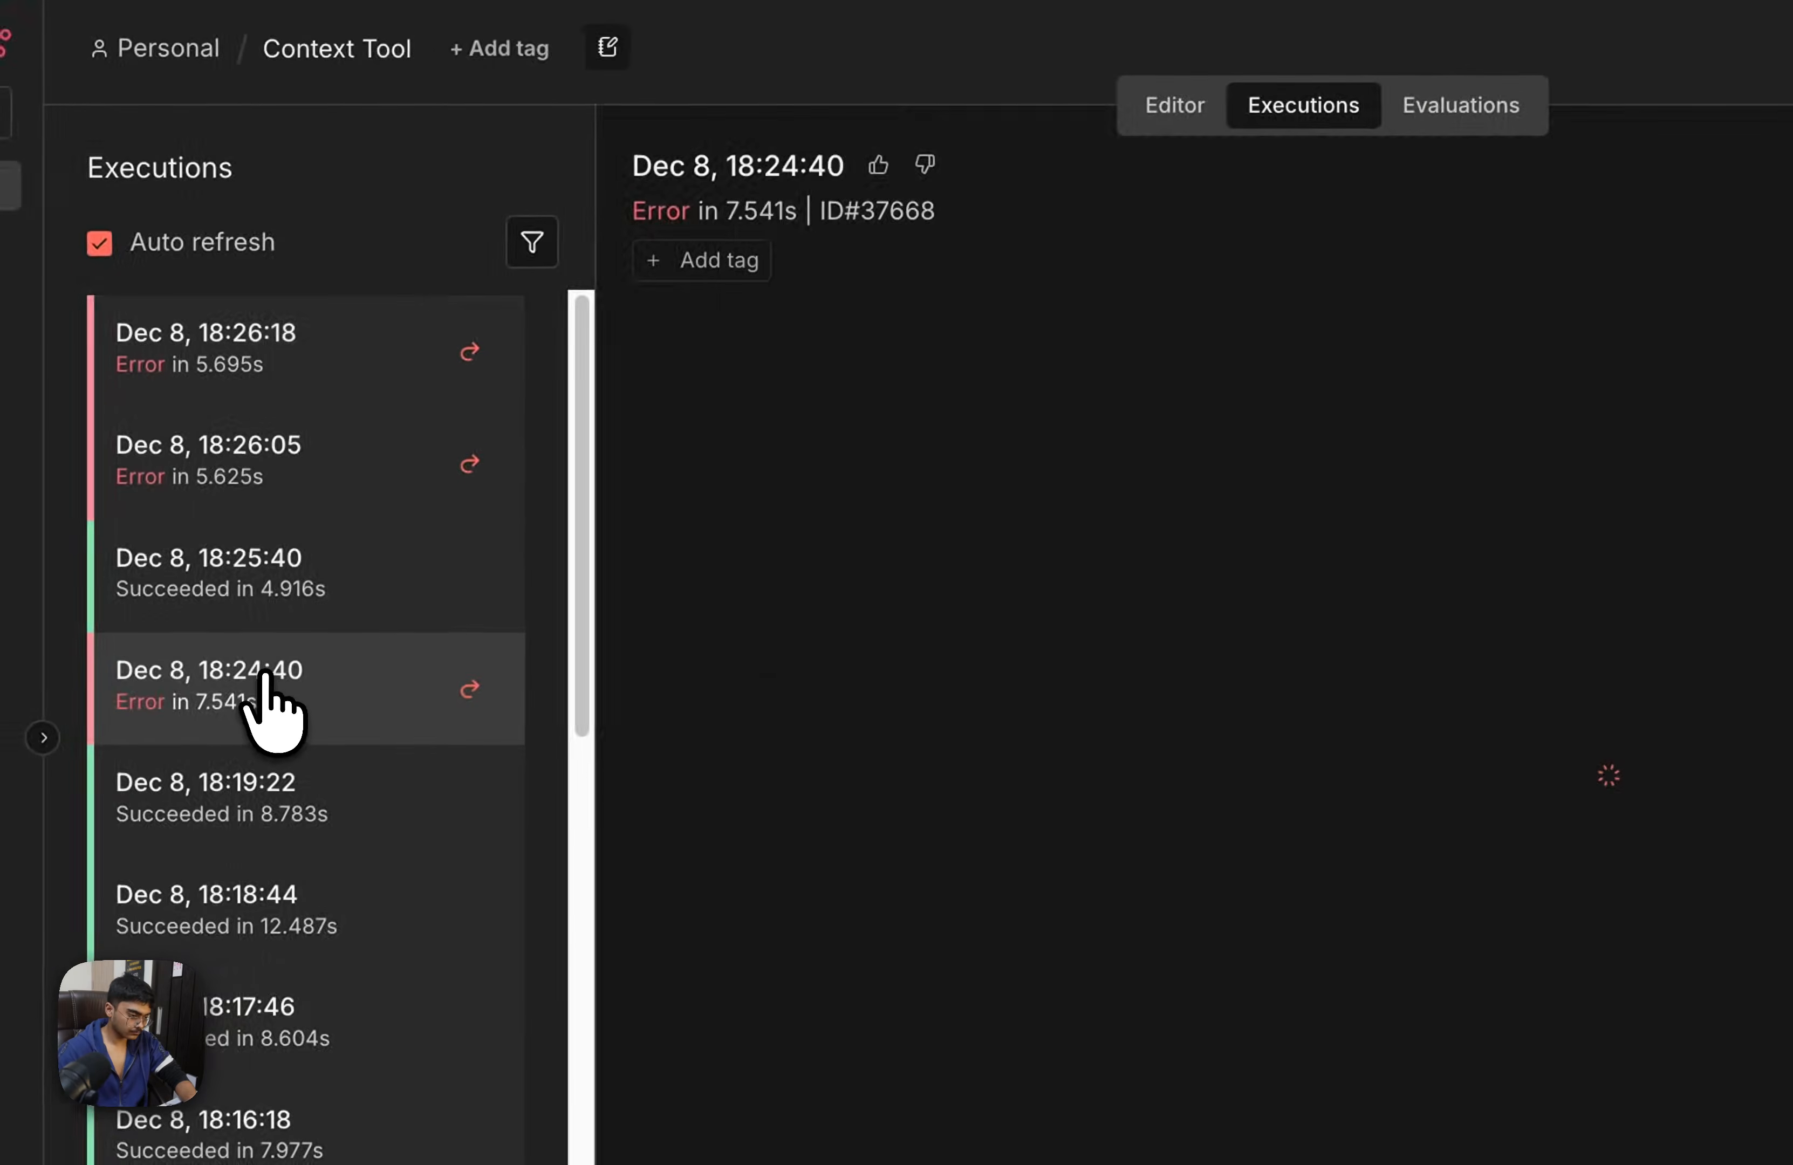
left_click(1792, 198)
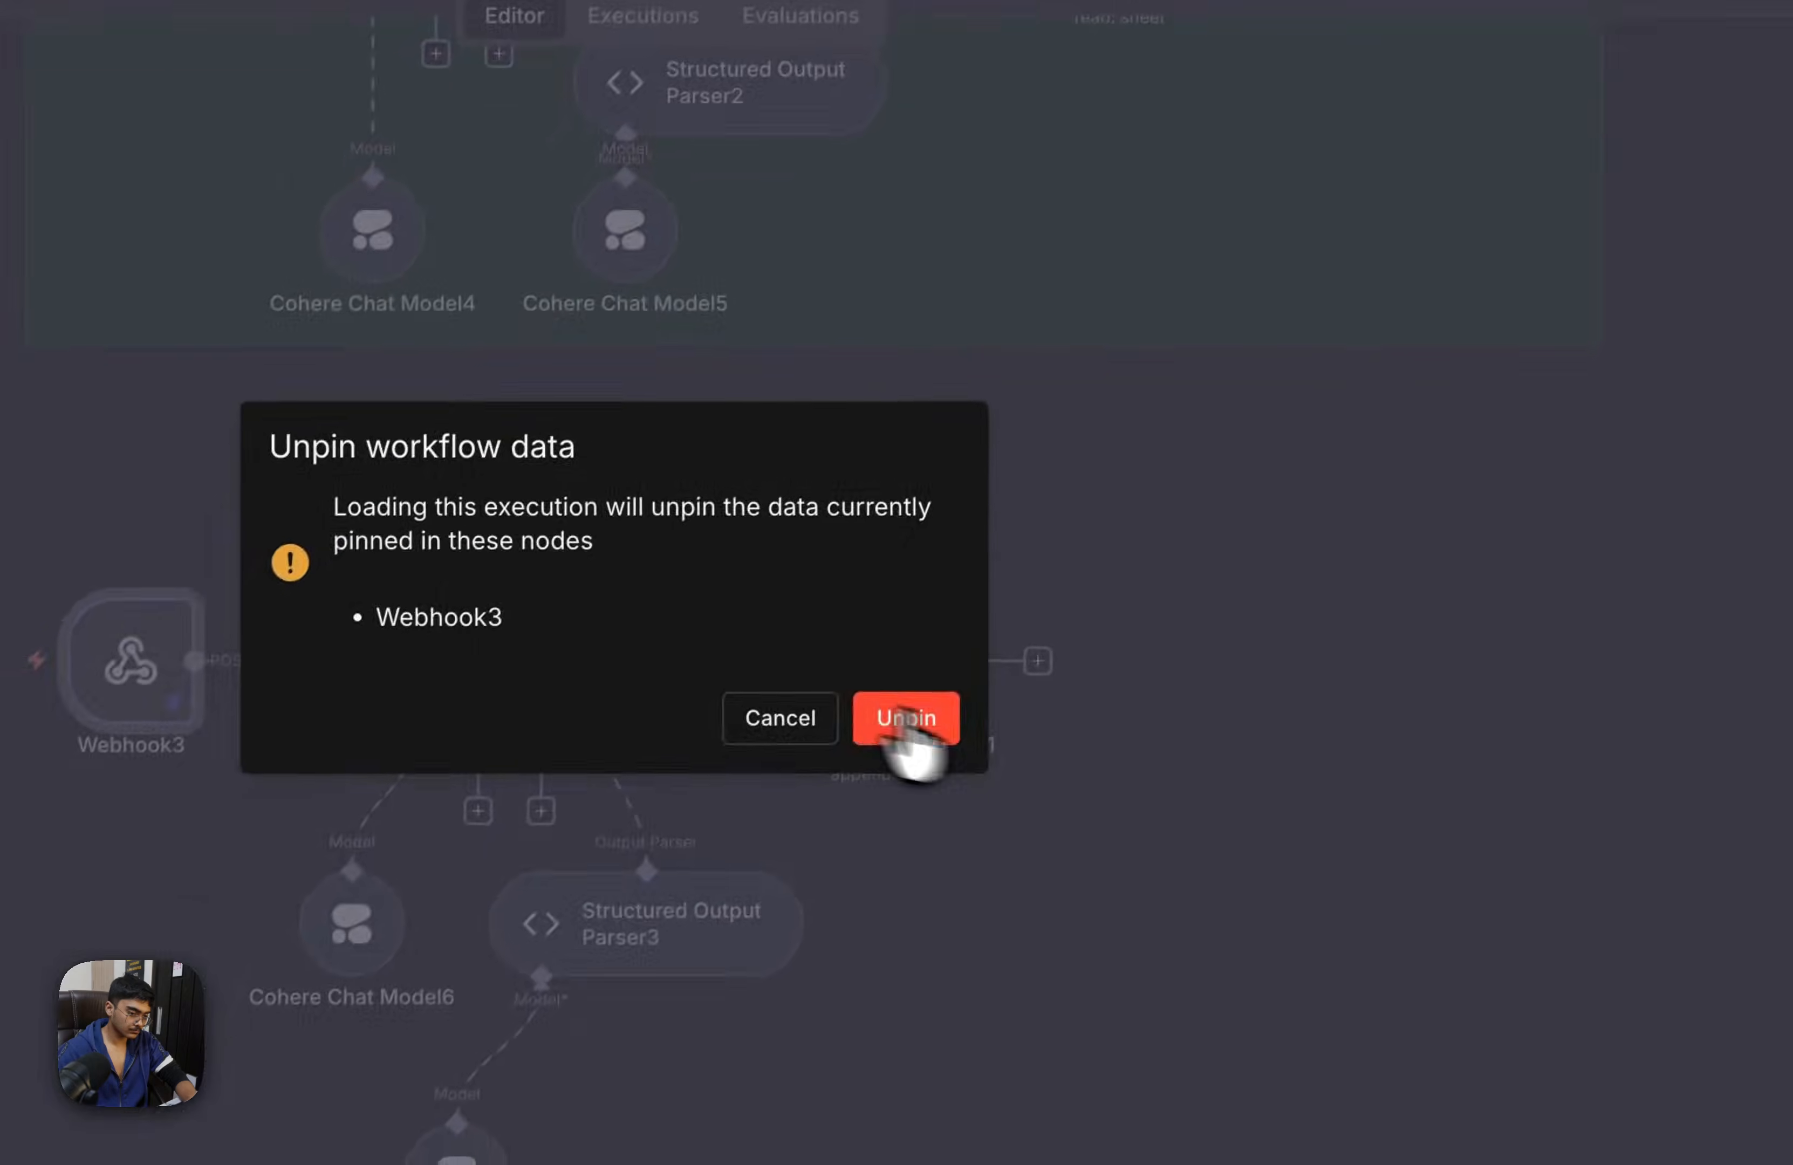
left_click(757, 907)
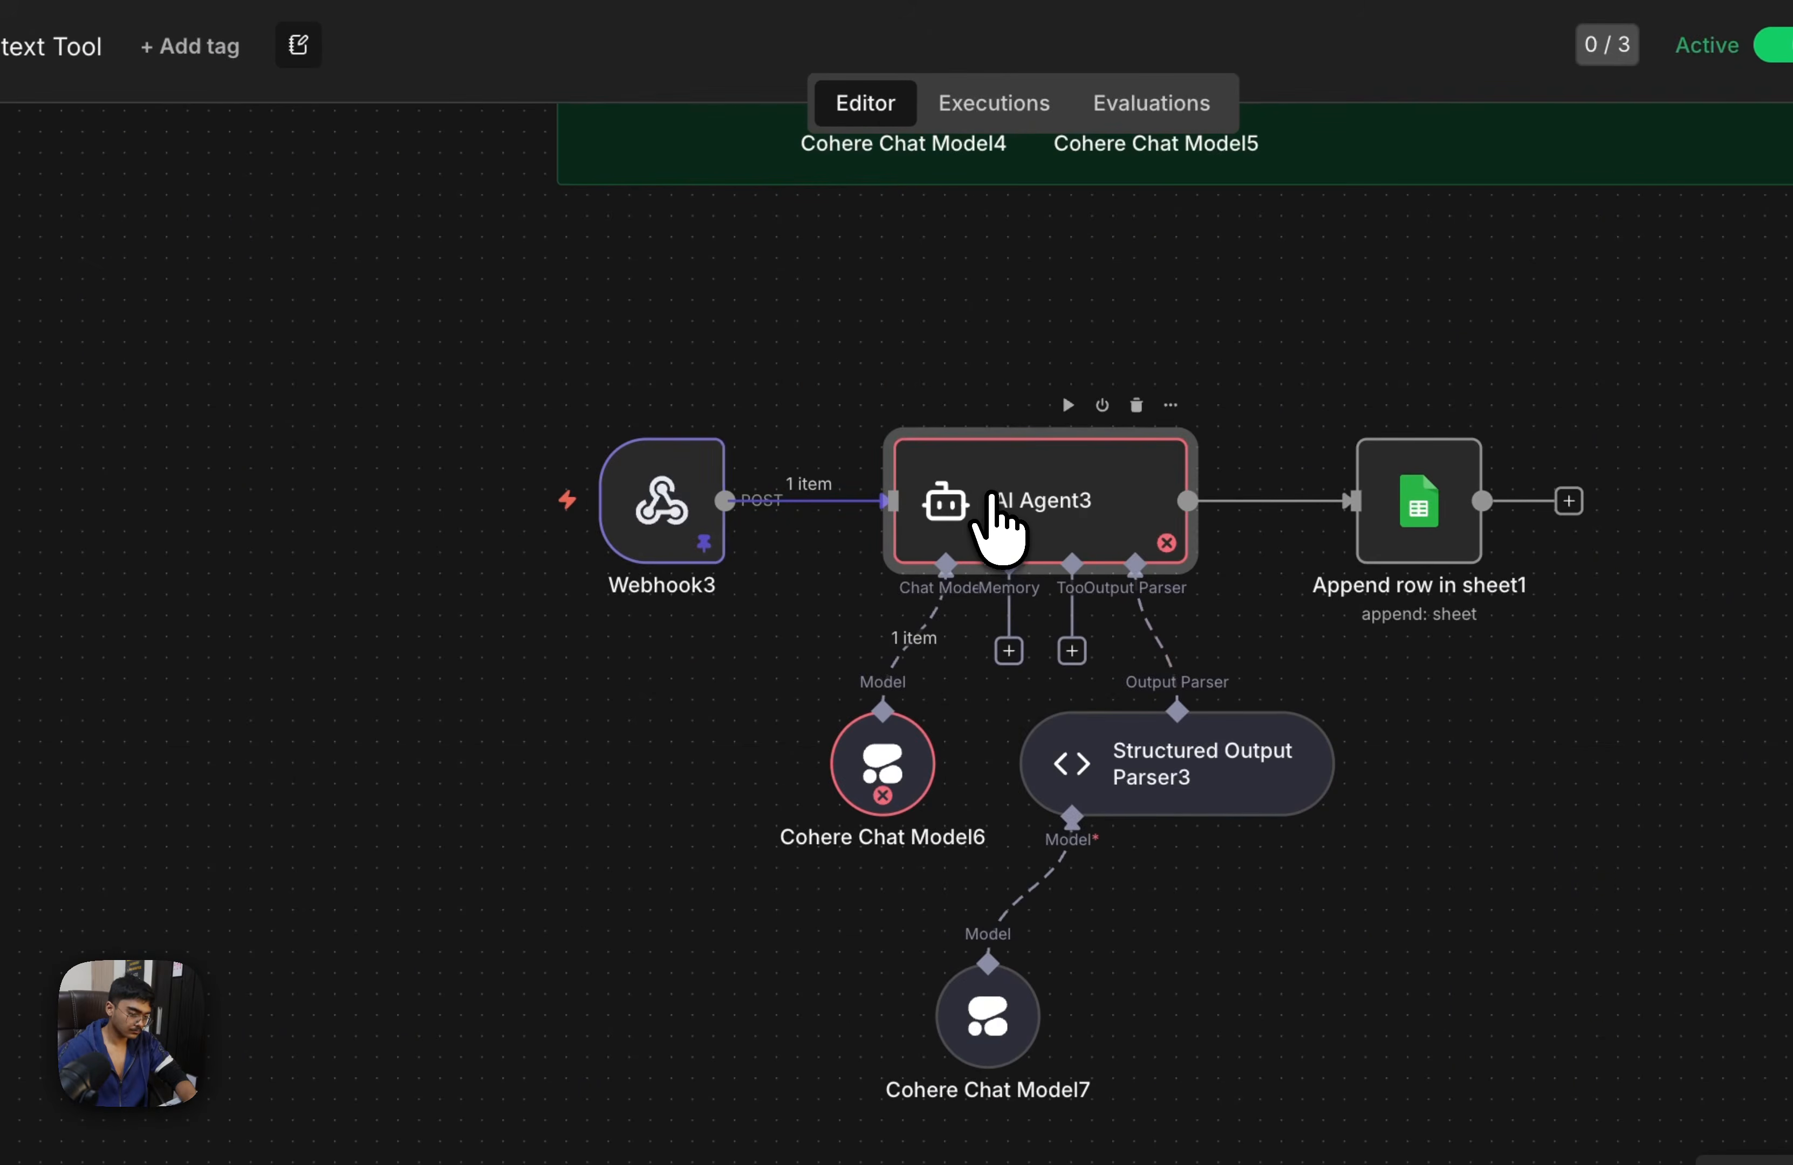
Remove the {{ $json.body.message.artifact.transcript }} expression from AI Agent3's user message prompt
double_click(1006, 515)
scroll(1149, 427, "down", 5)
scroll(1210, 317, "up", 5)
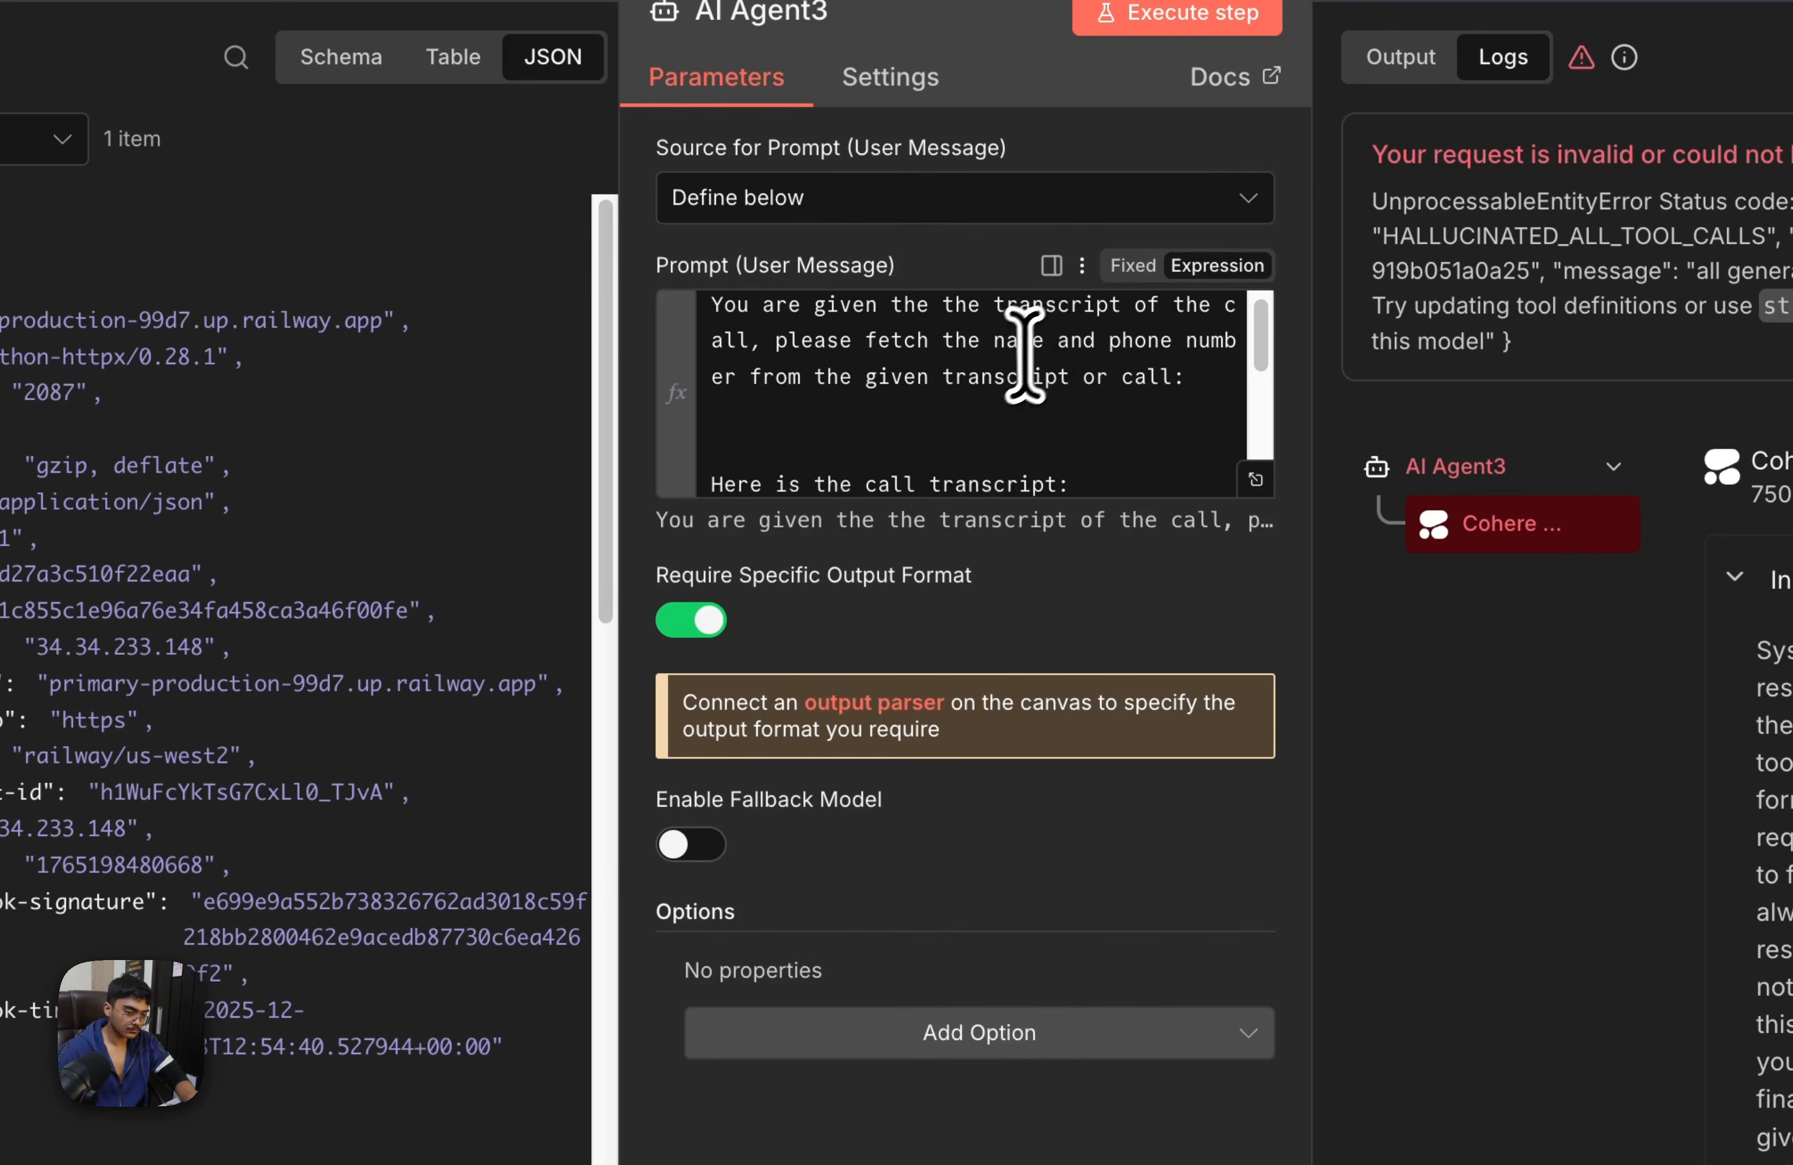
scroll(1033, 352, "down", 2)
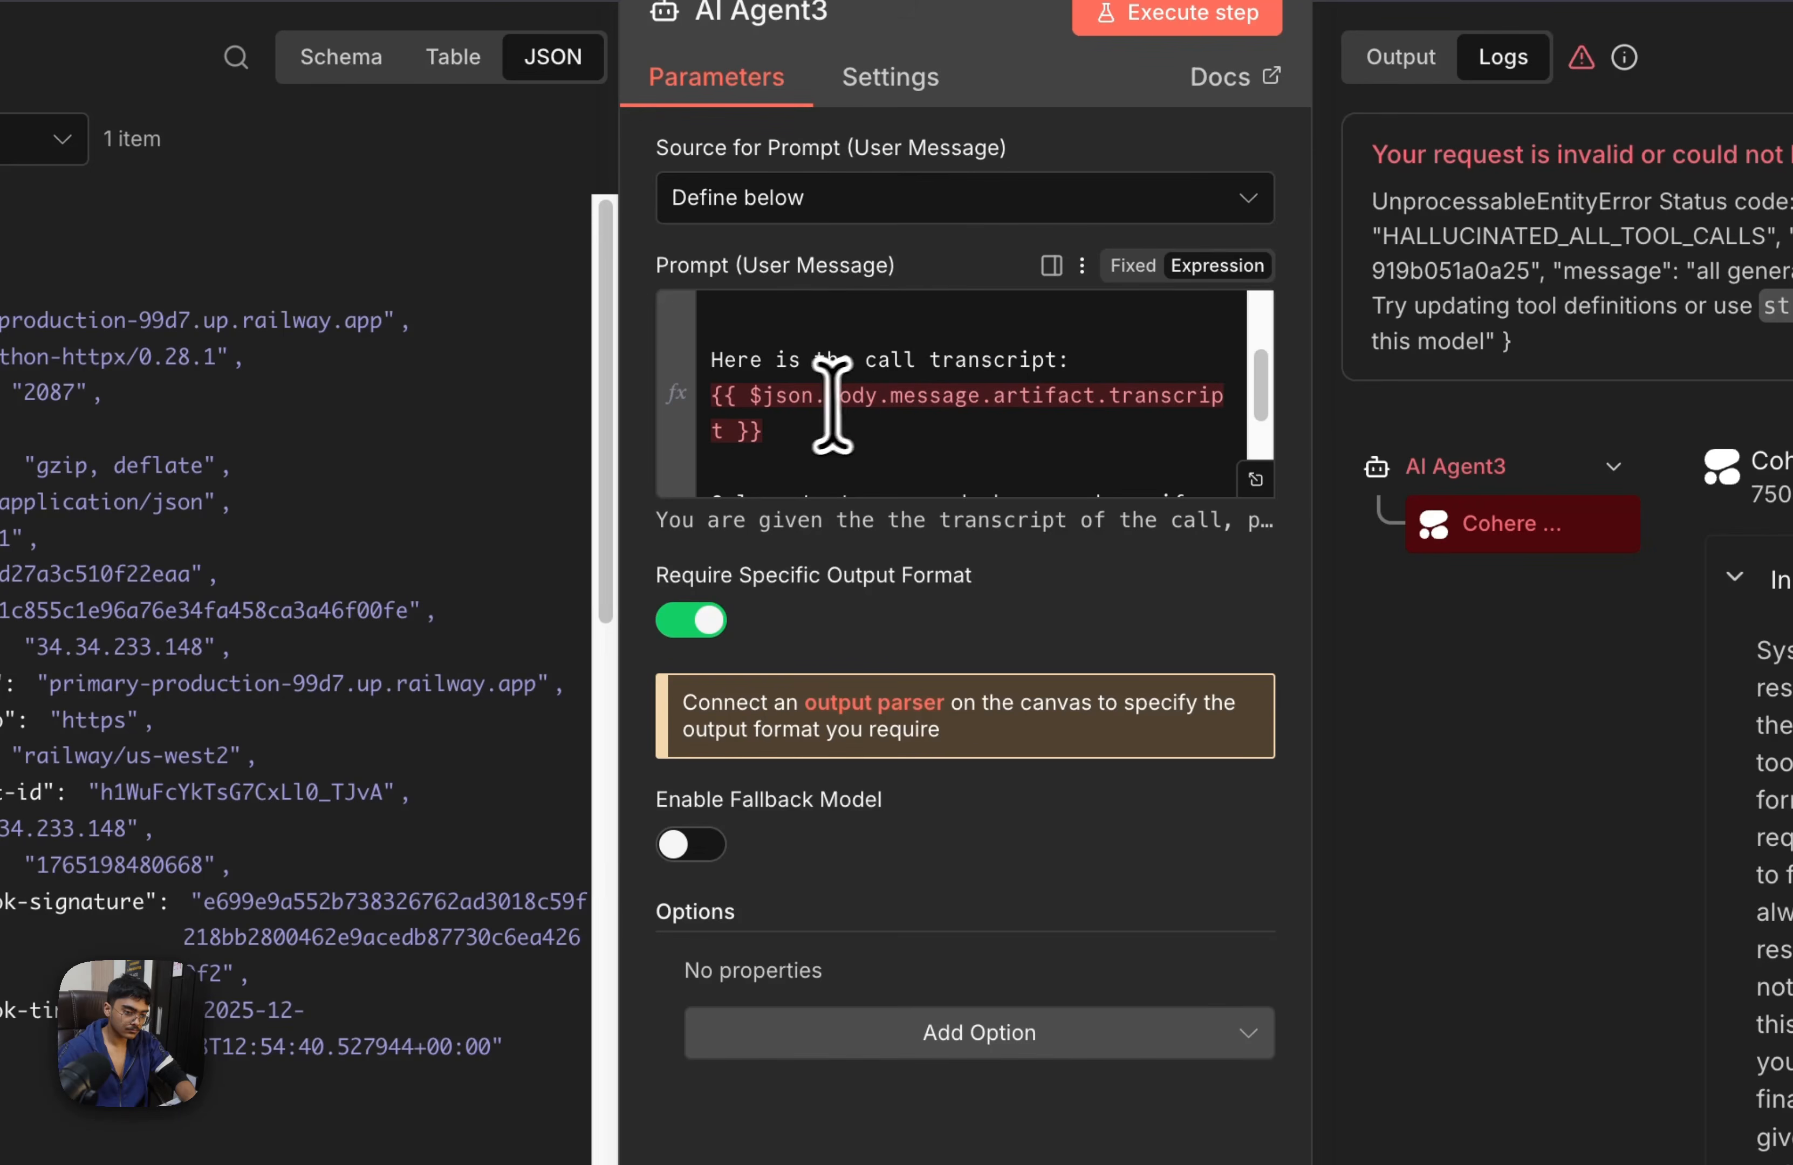
left_click_drag(779, 434, 692, 401)
key("BackSpace")
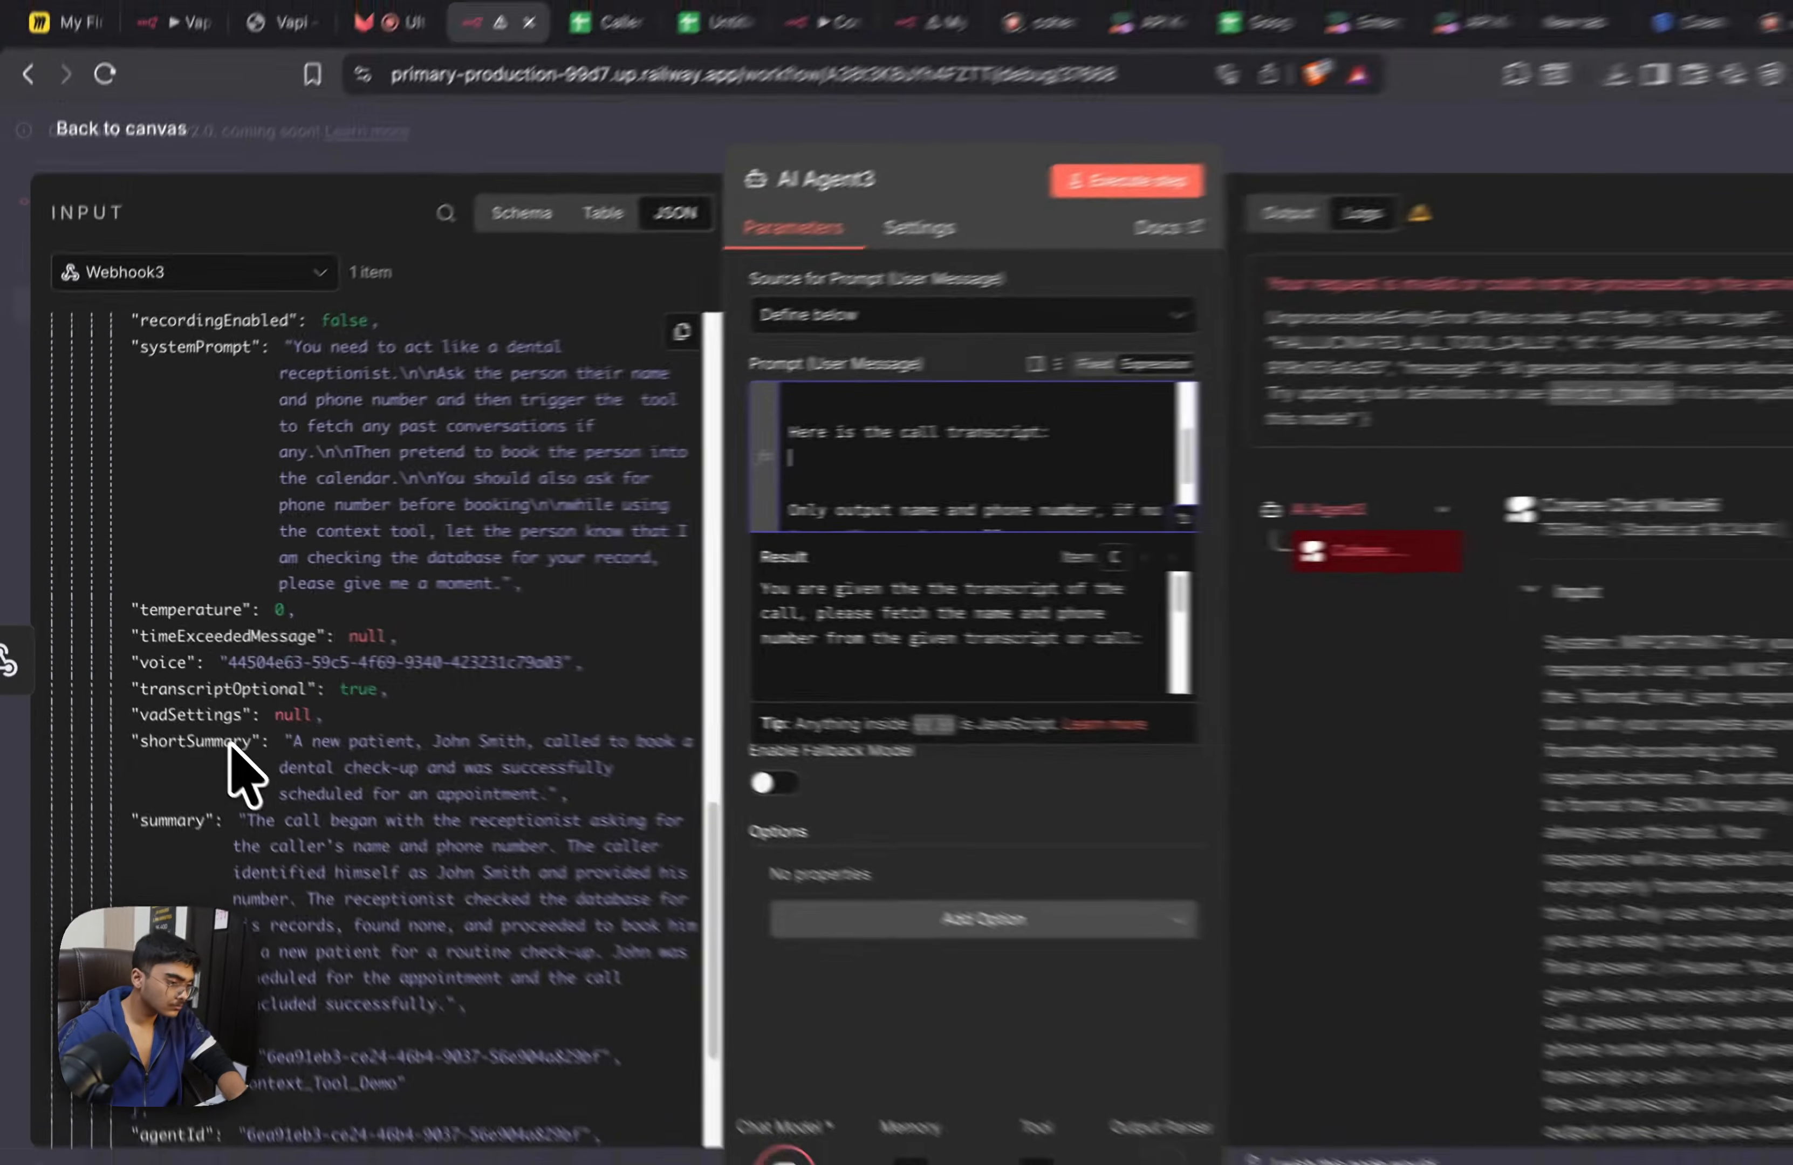
Read through Webhook3's JSON input in AI Agent3 for a field that holds the call transcript
scroll(212, 545, "down", 5)
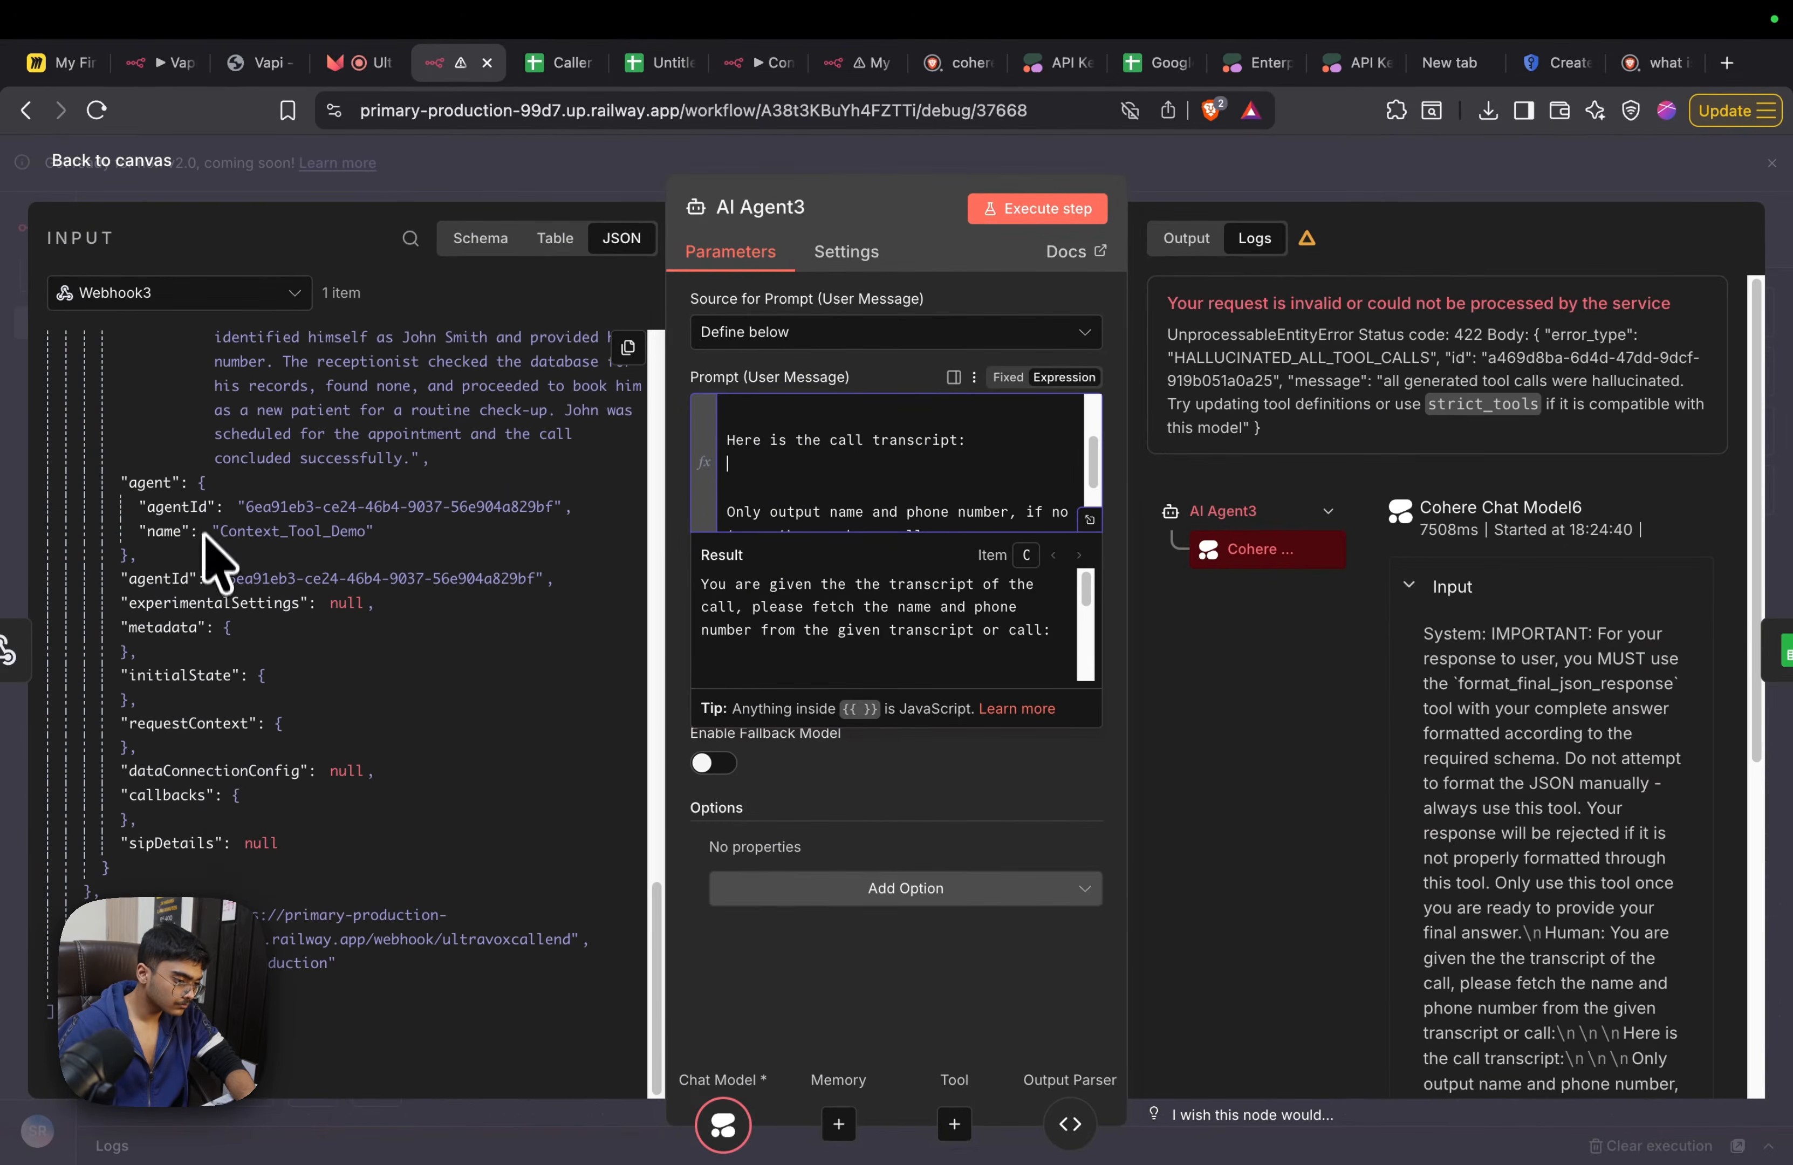
scroll(224, 877, "up", 10)
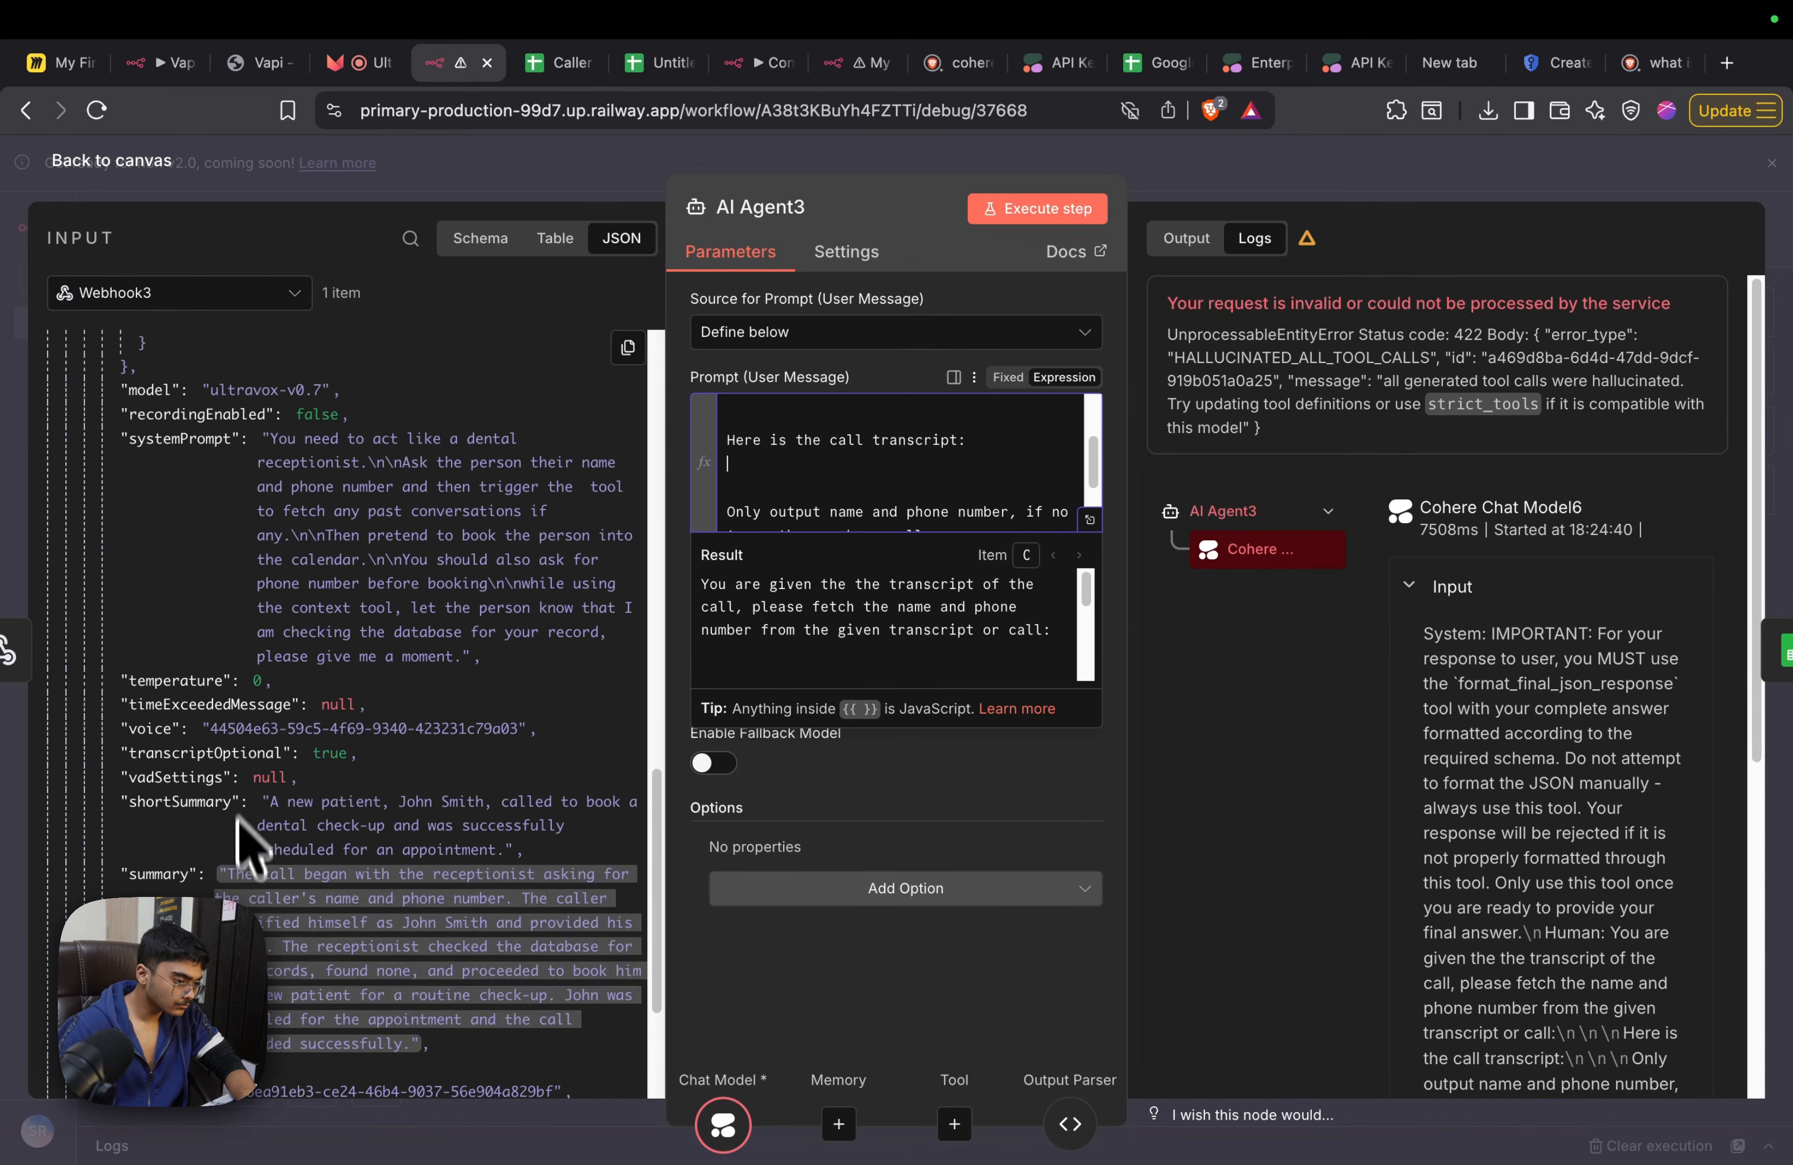
scroll(227, 885, "up", 7)
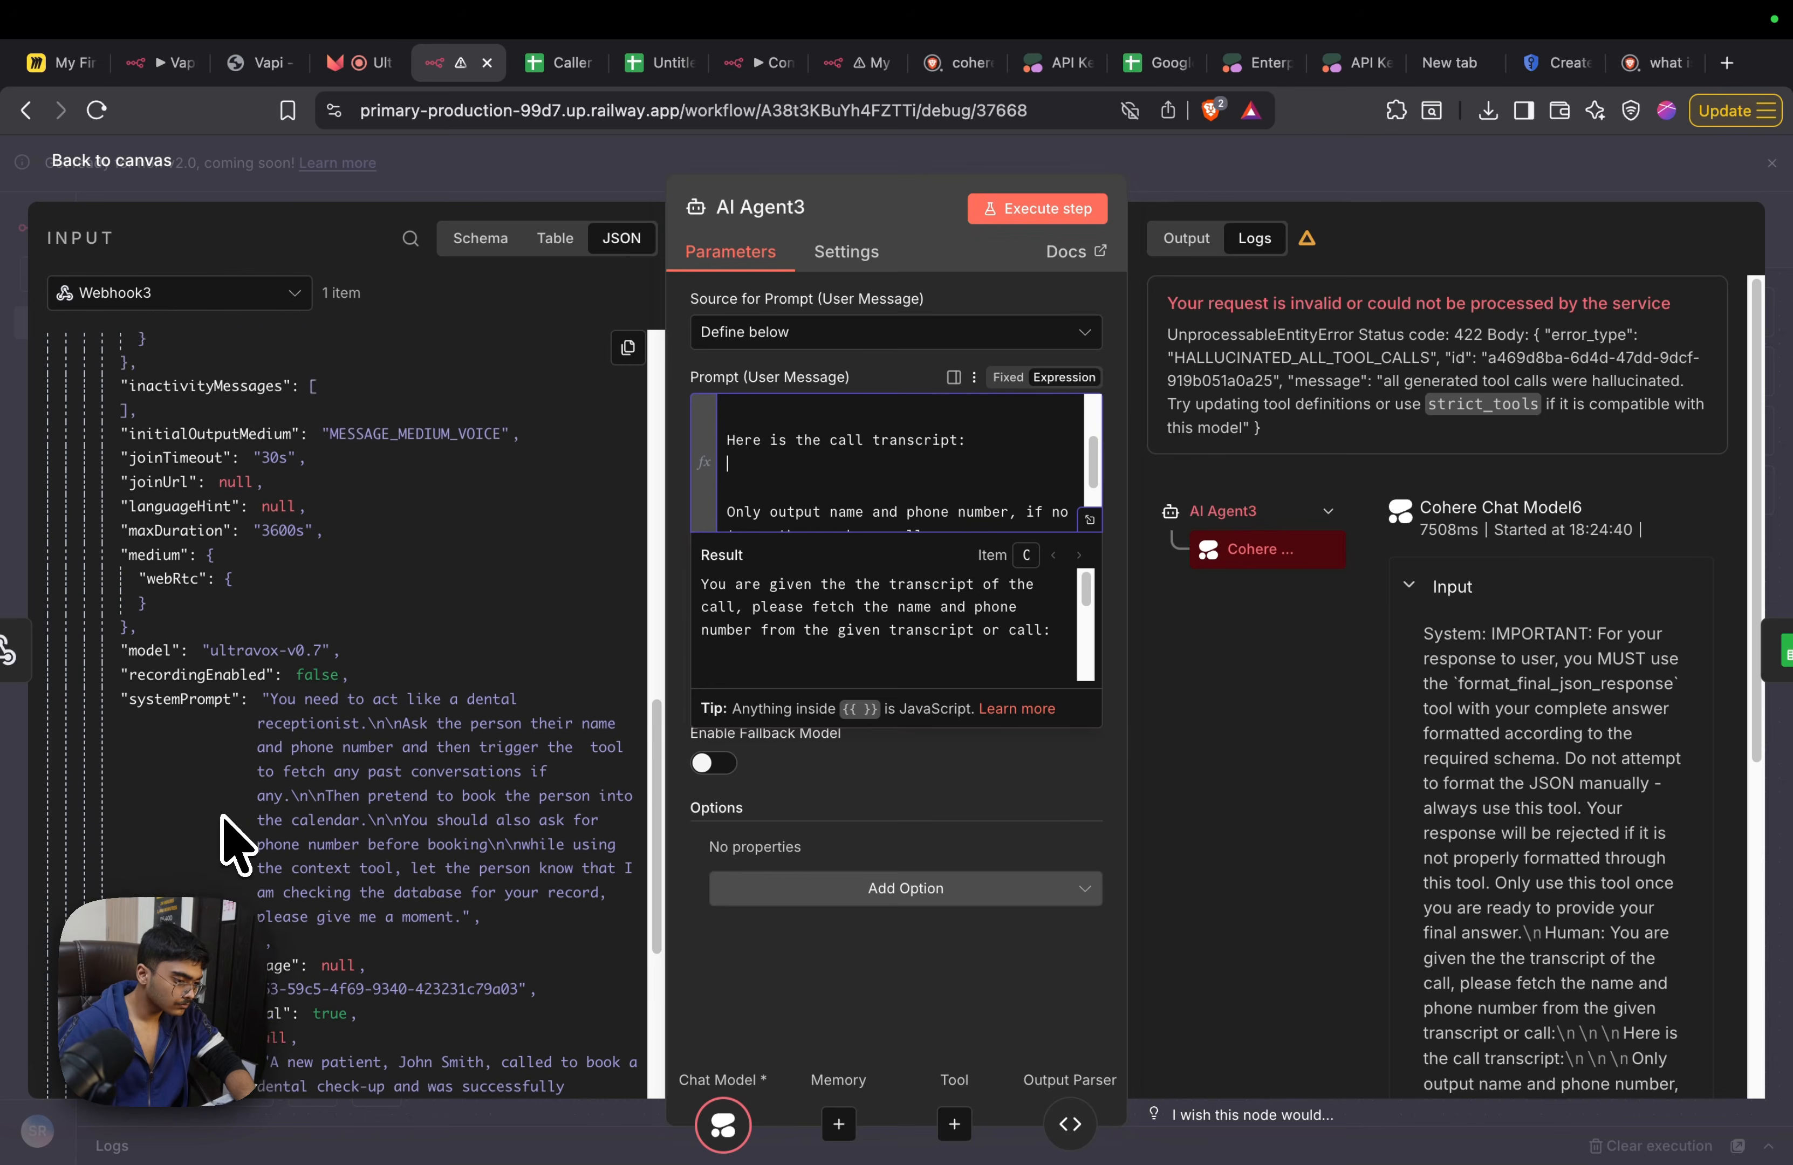
scroll(234, 817, "up", 4)
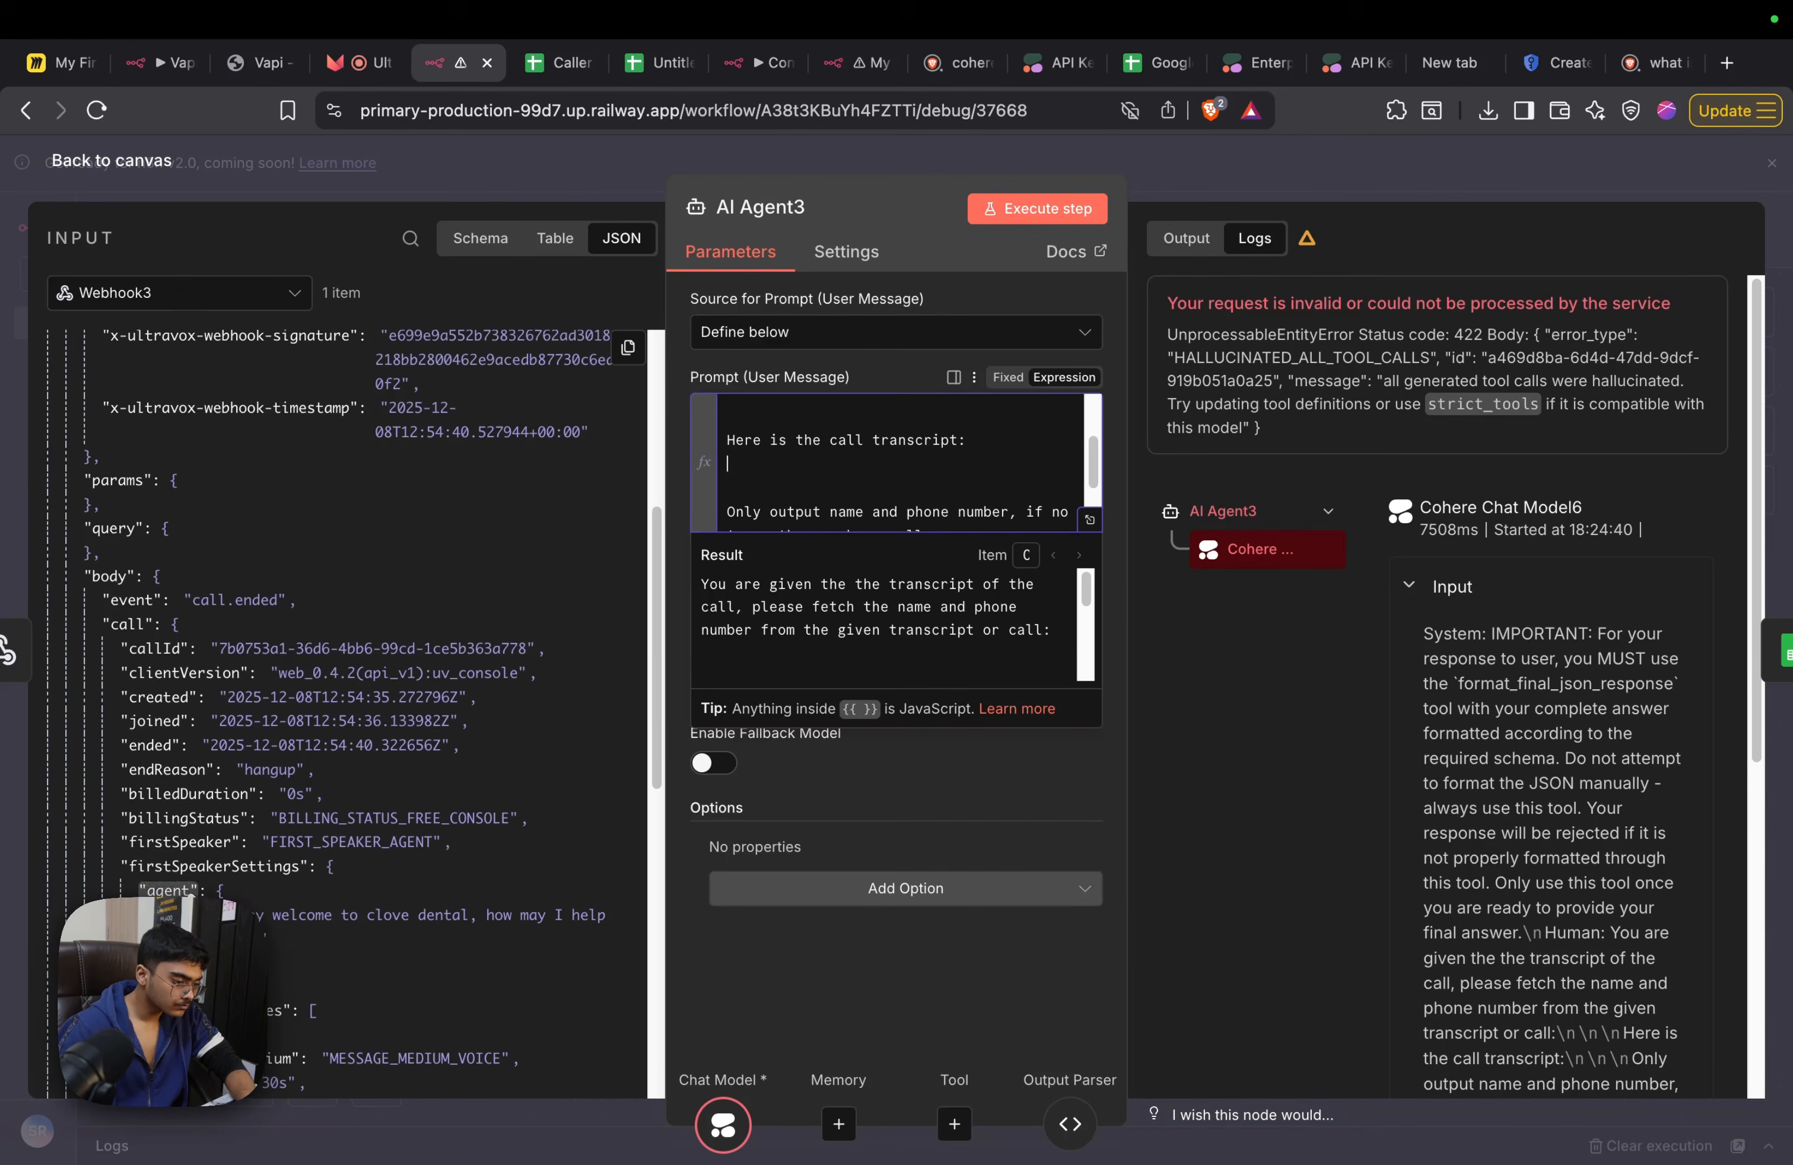
scroll(340, 681, "down", 10)
scroll(288, 753, "up", 4)
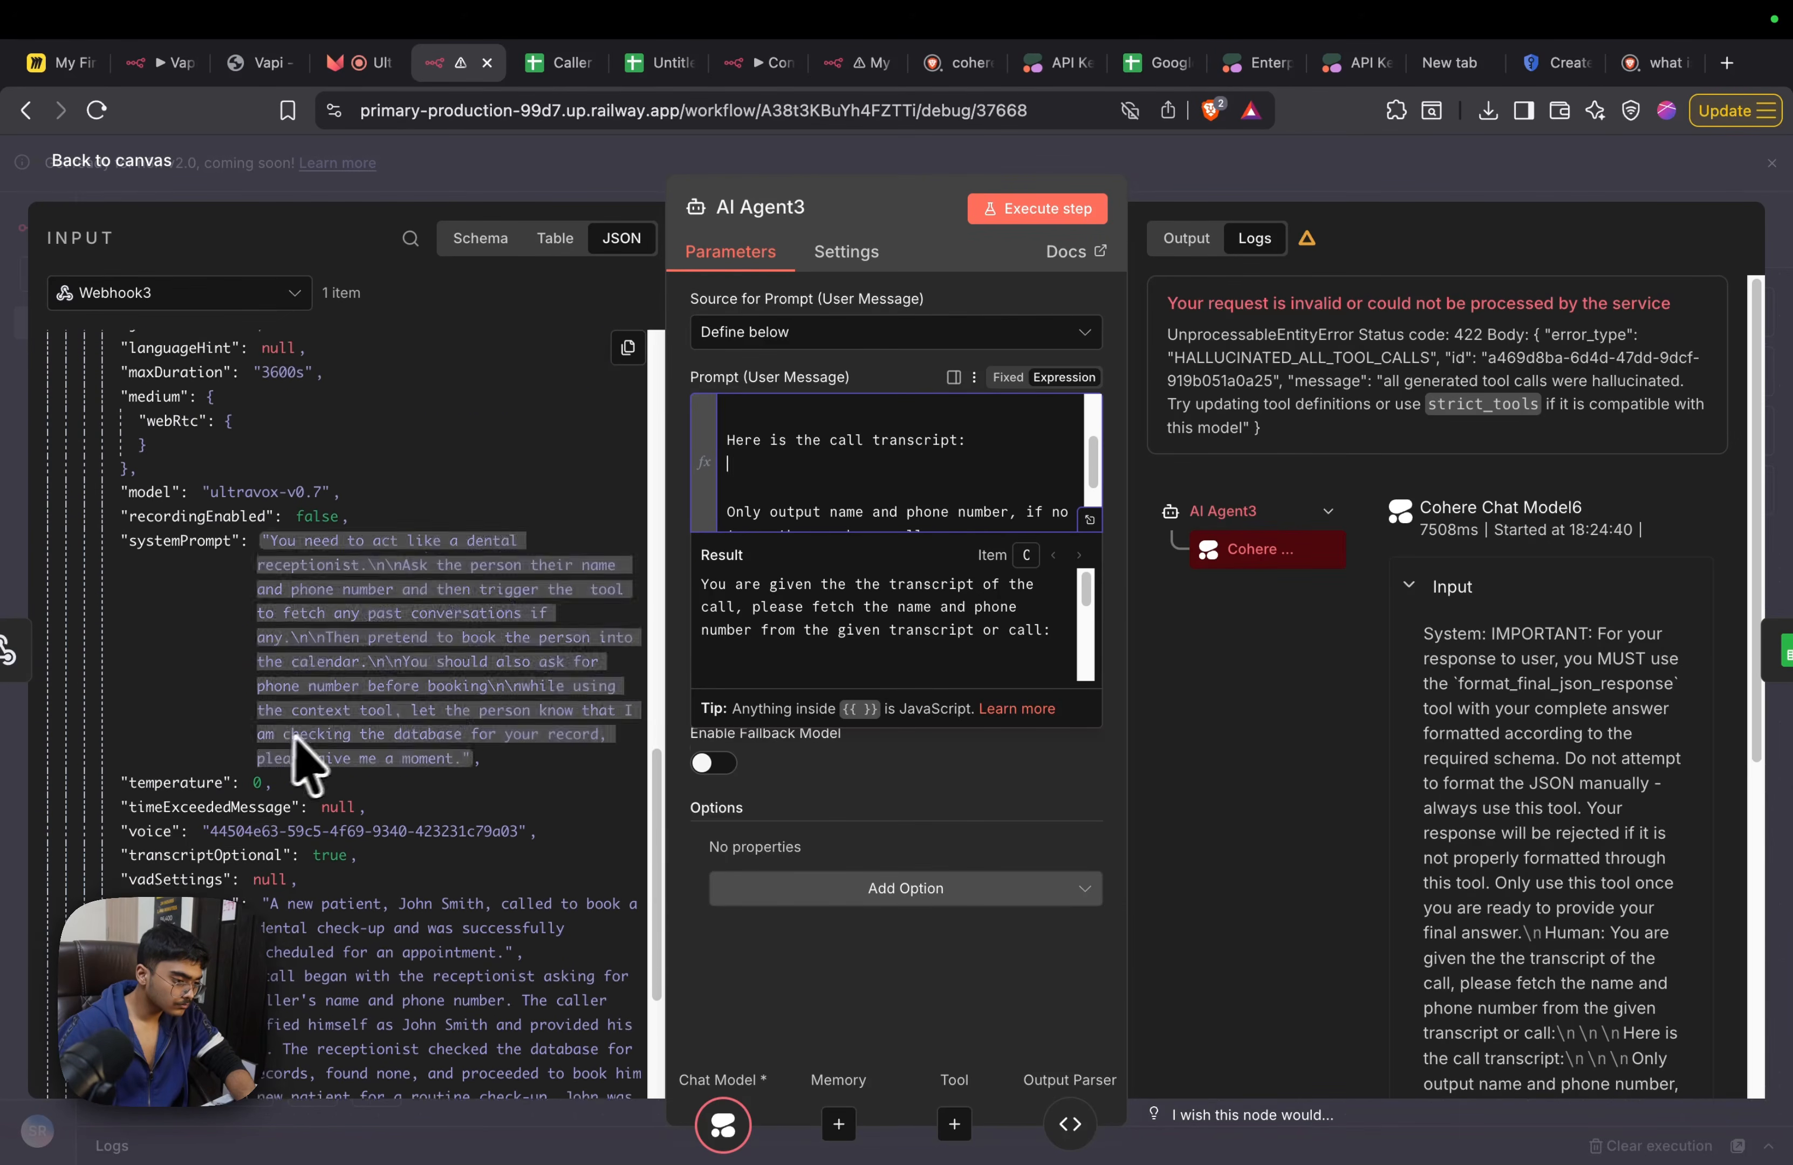
scroll(234, 647, "up", 4)
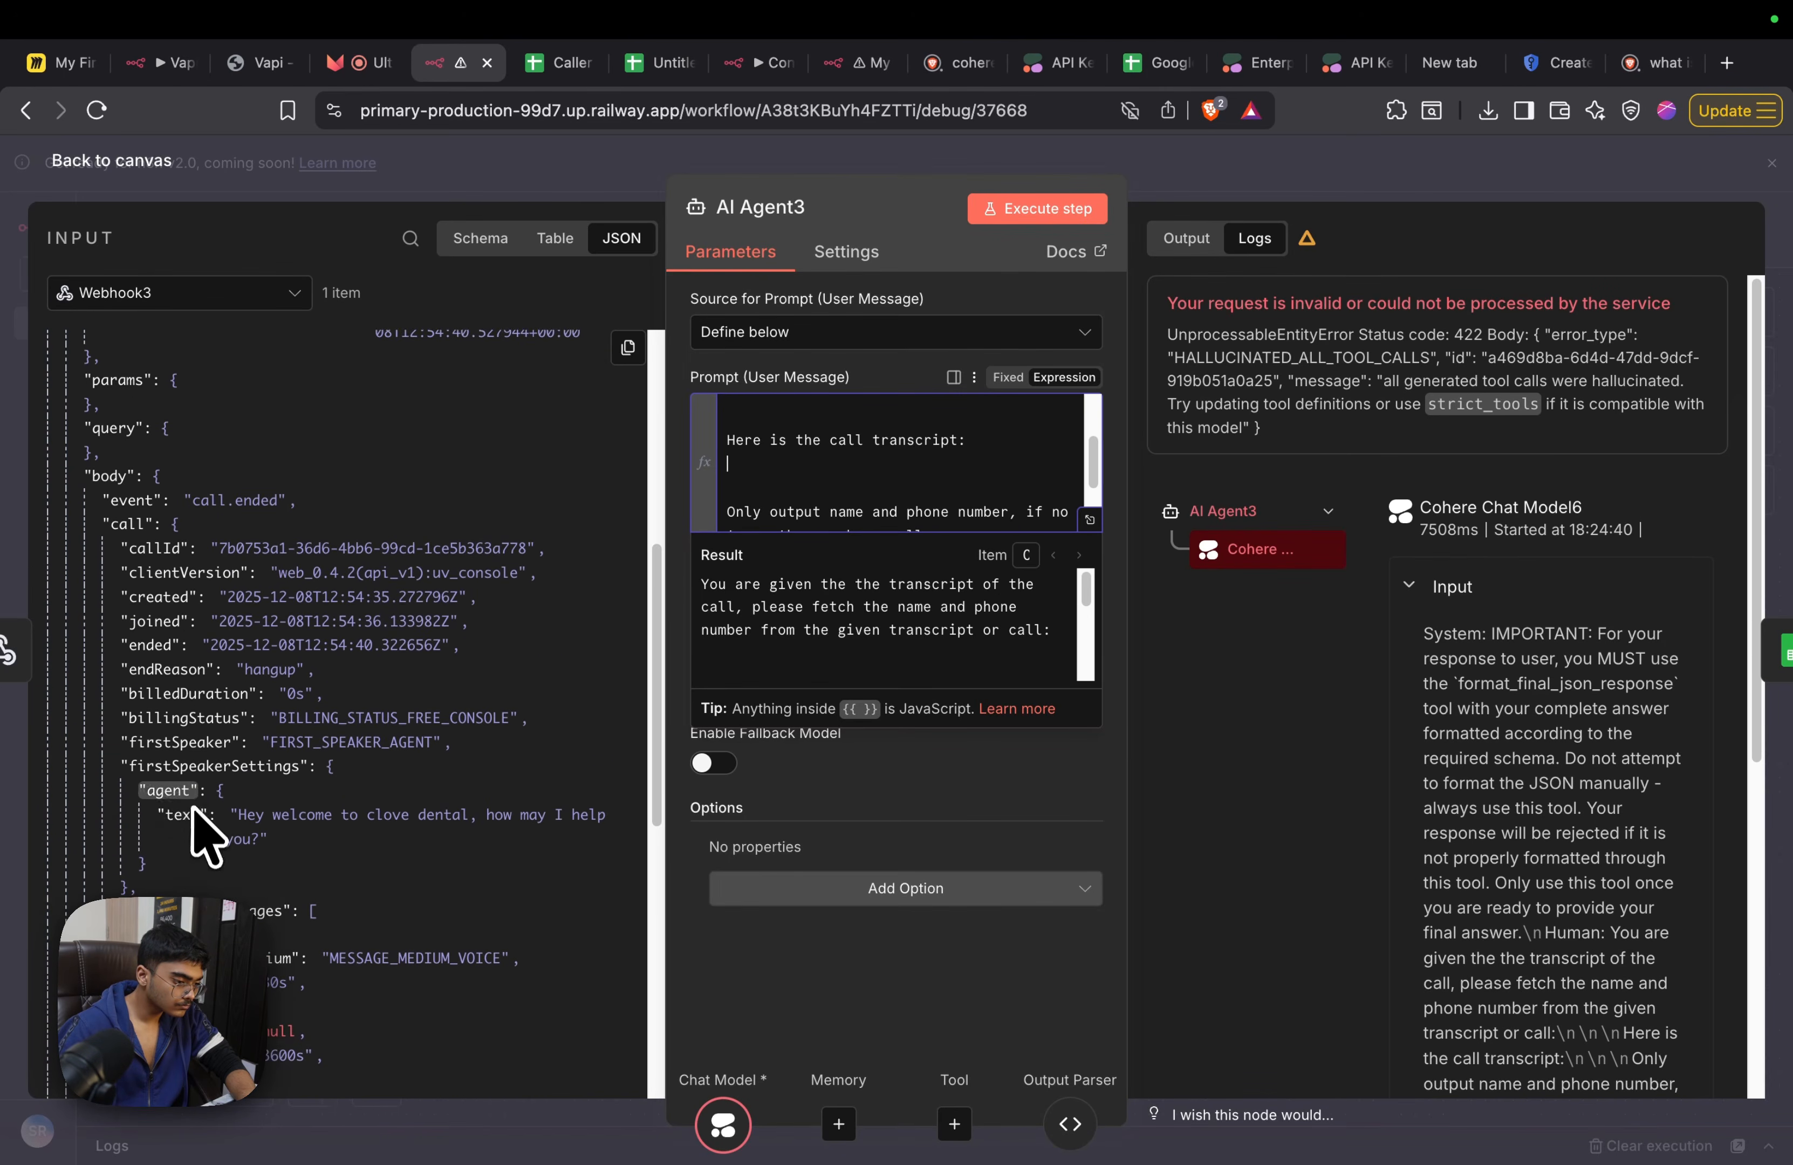
scroll(193, 765, "up", 3)
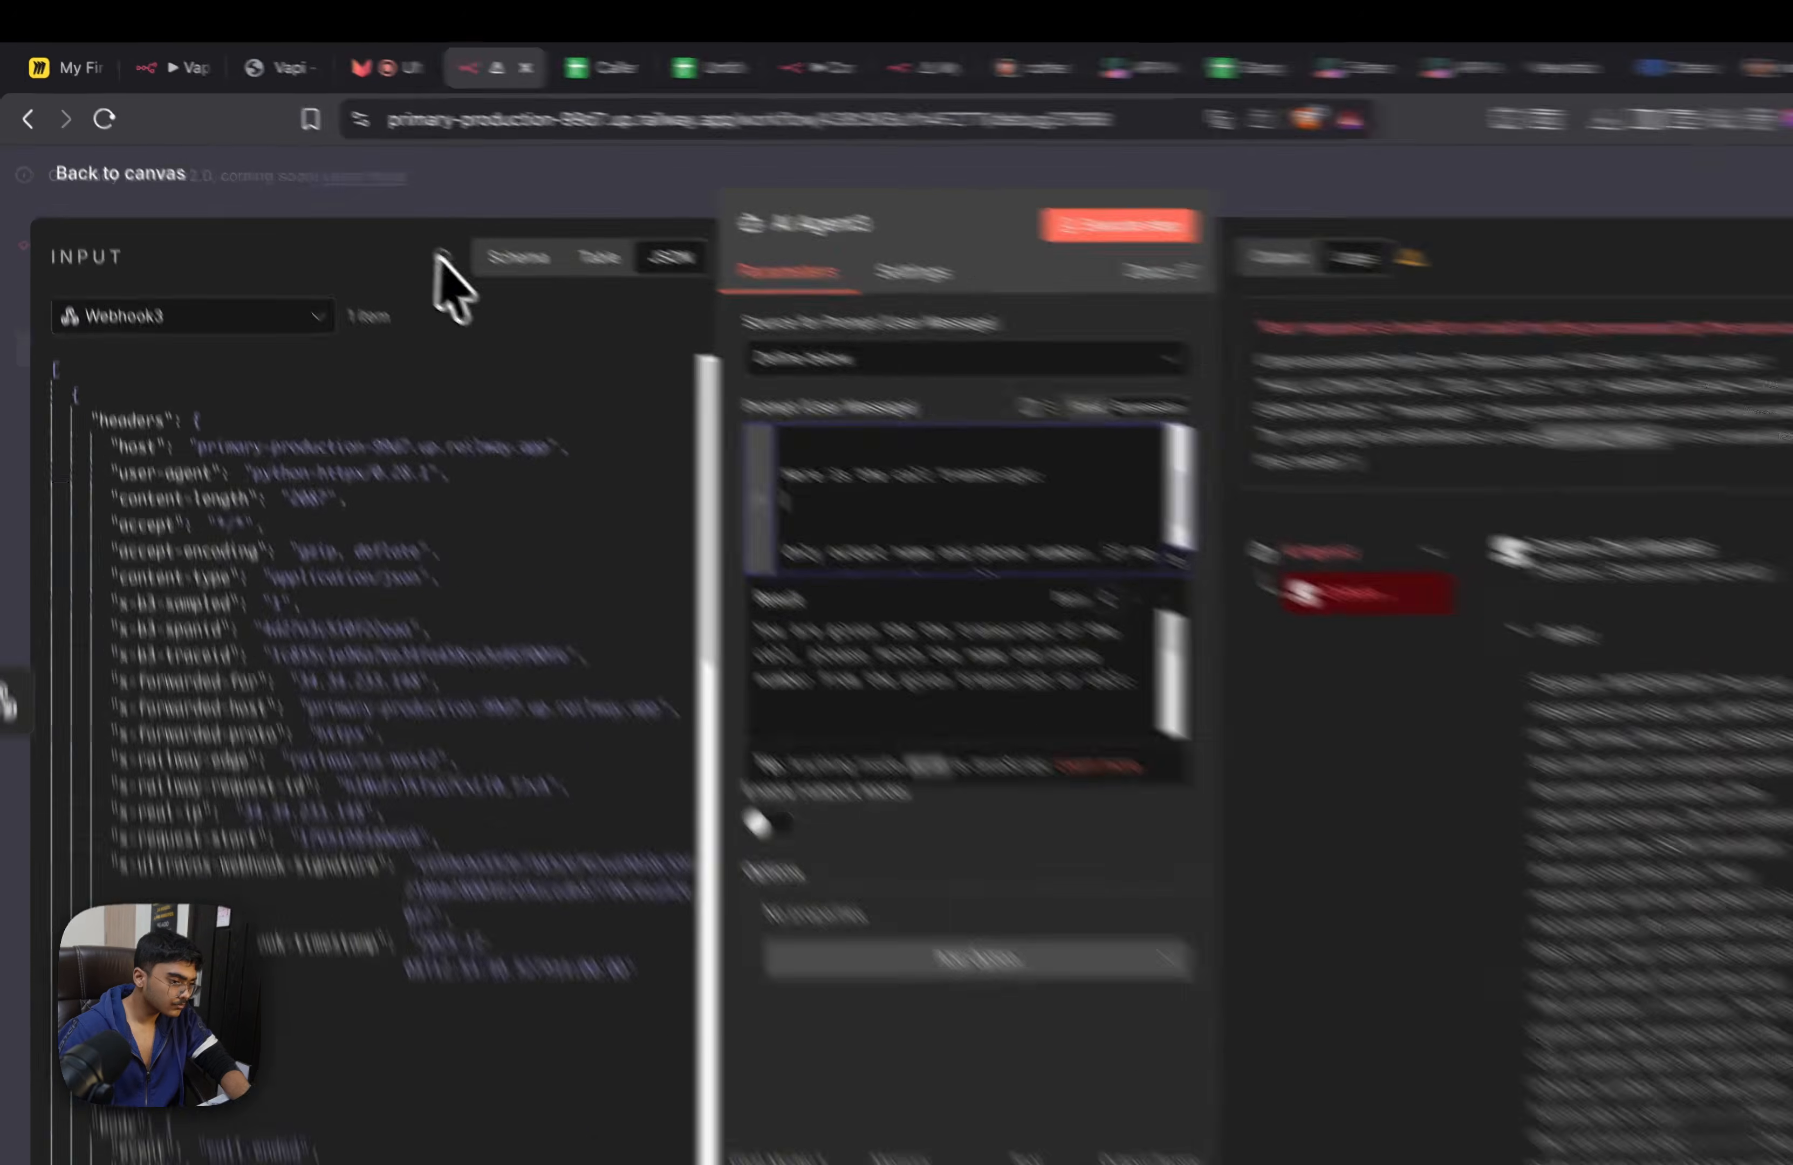
Search Webhook3's input data for "transcri" and examine the call fields for a usable transcript
left_click(410, 237)
type("transcrit")
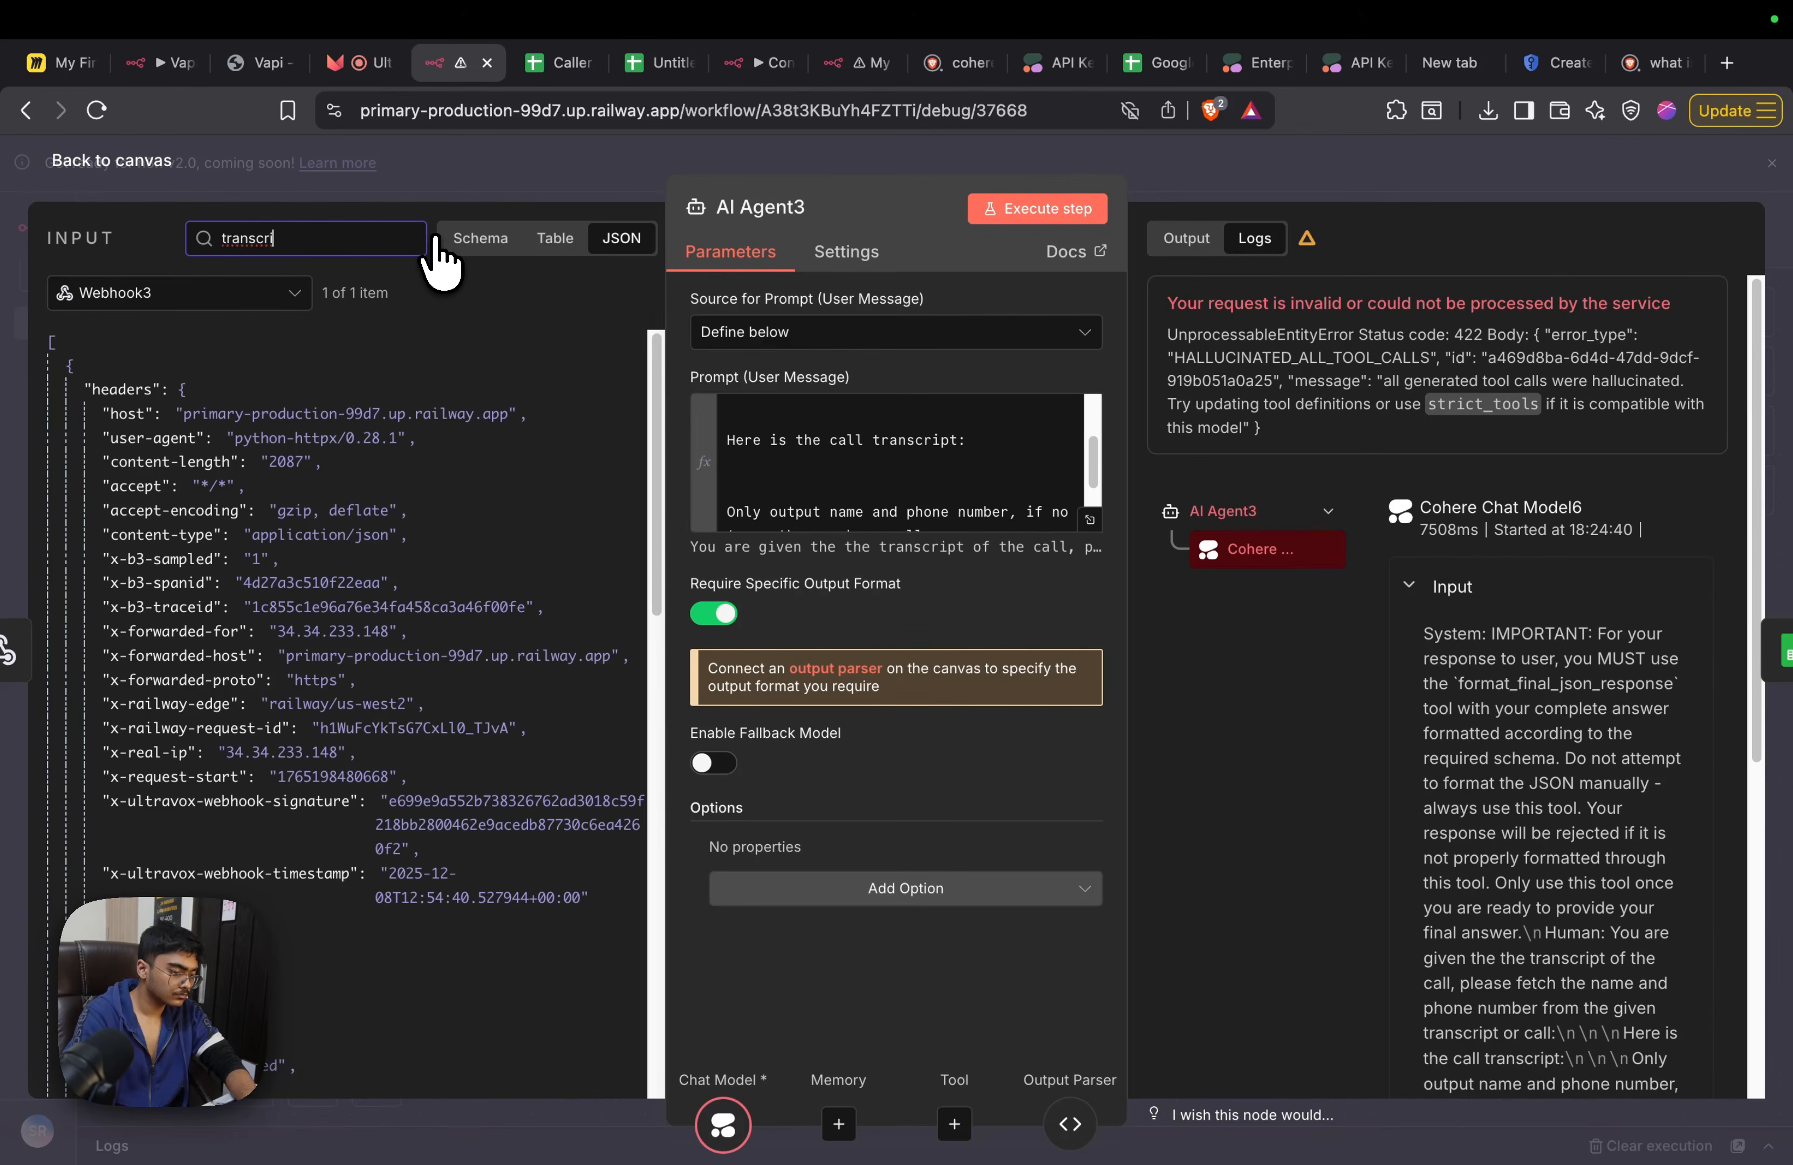
scroll(253, 745, "down", 15)
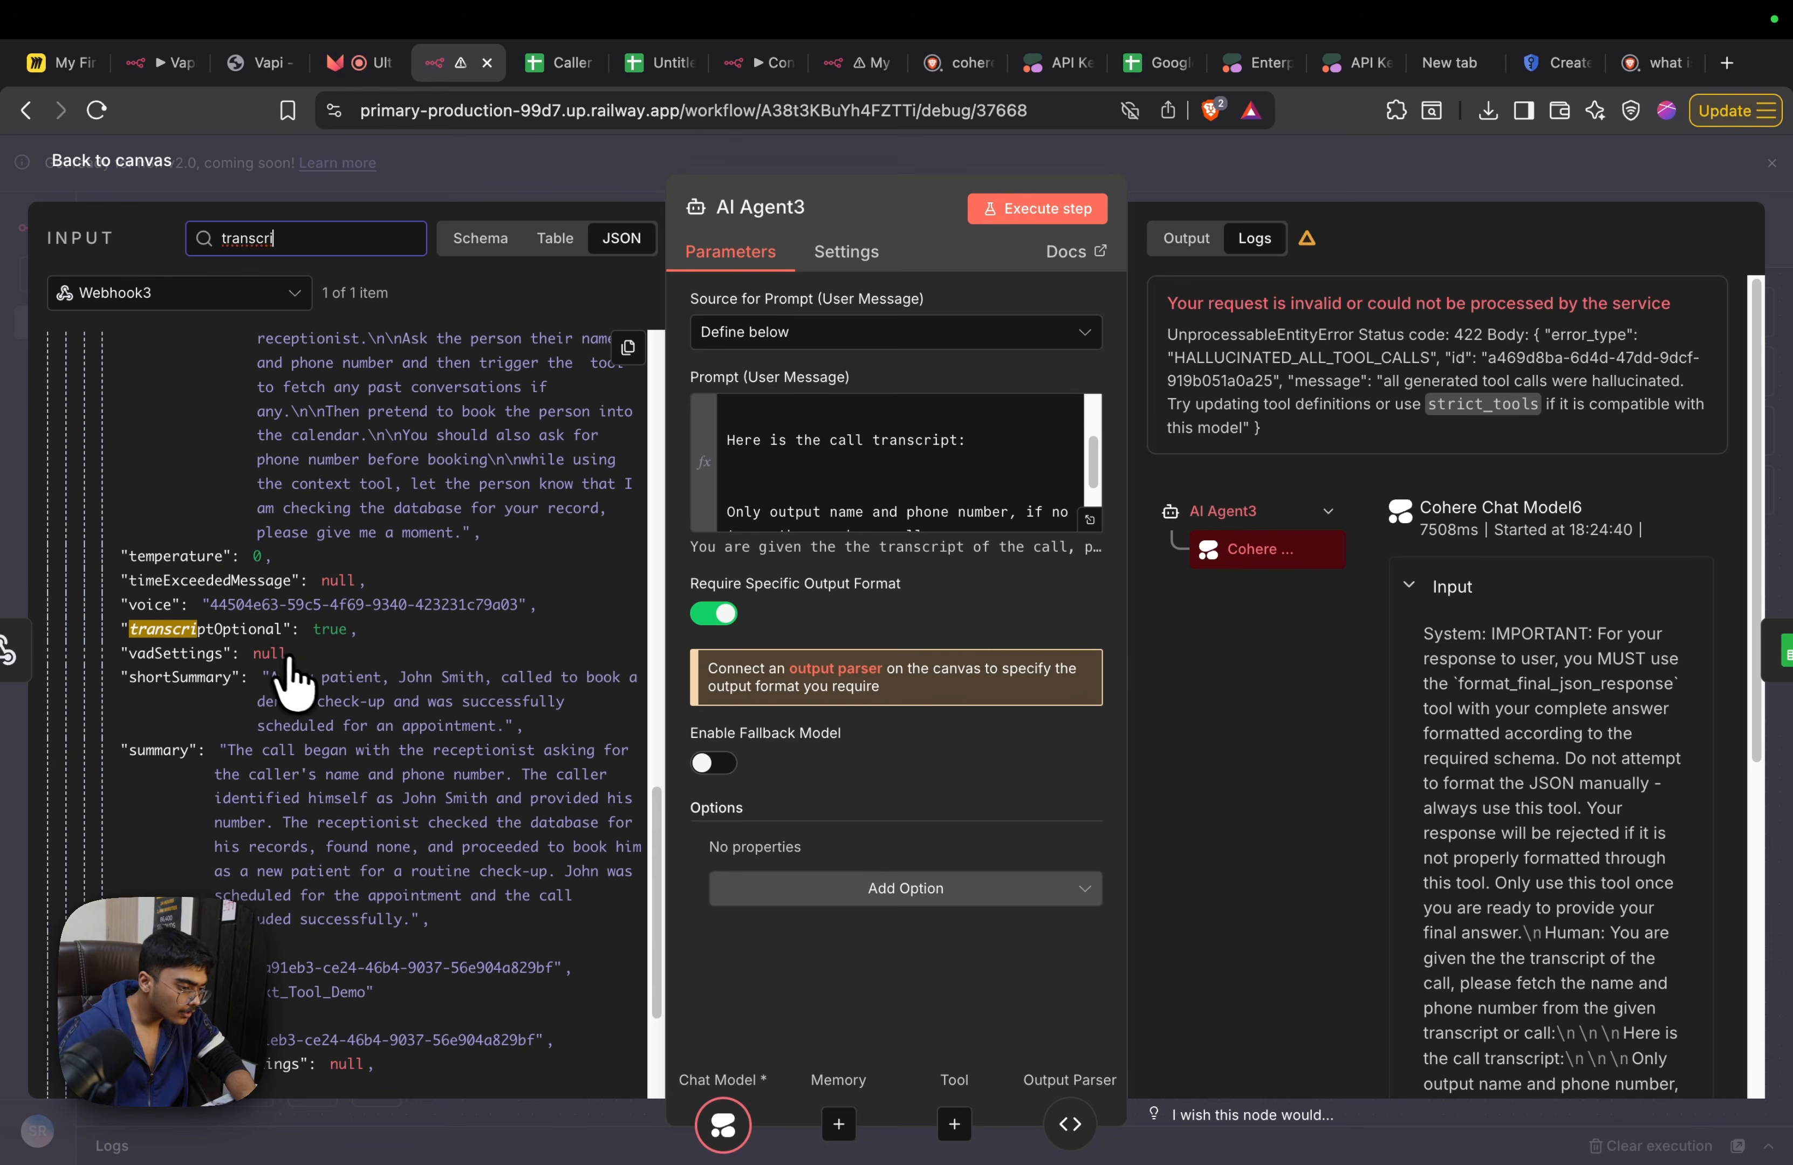
scroll(279, 787, "down", 10)
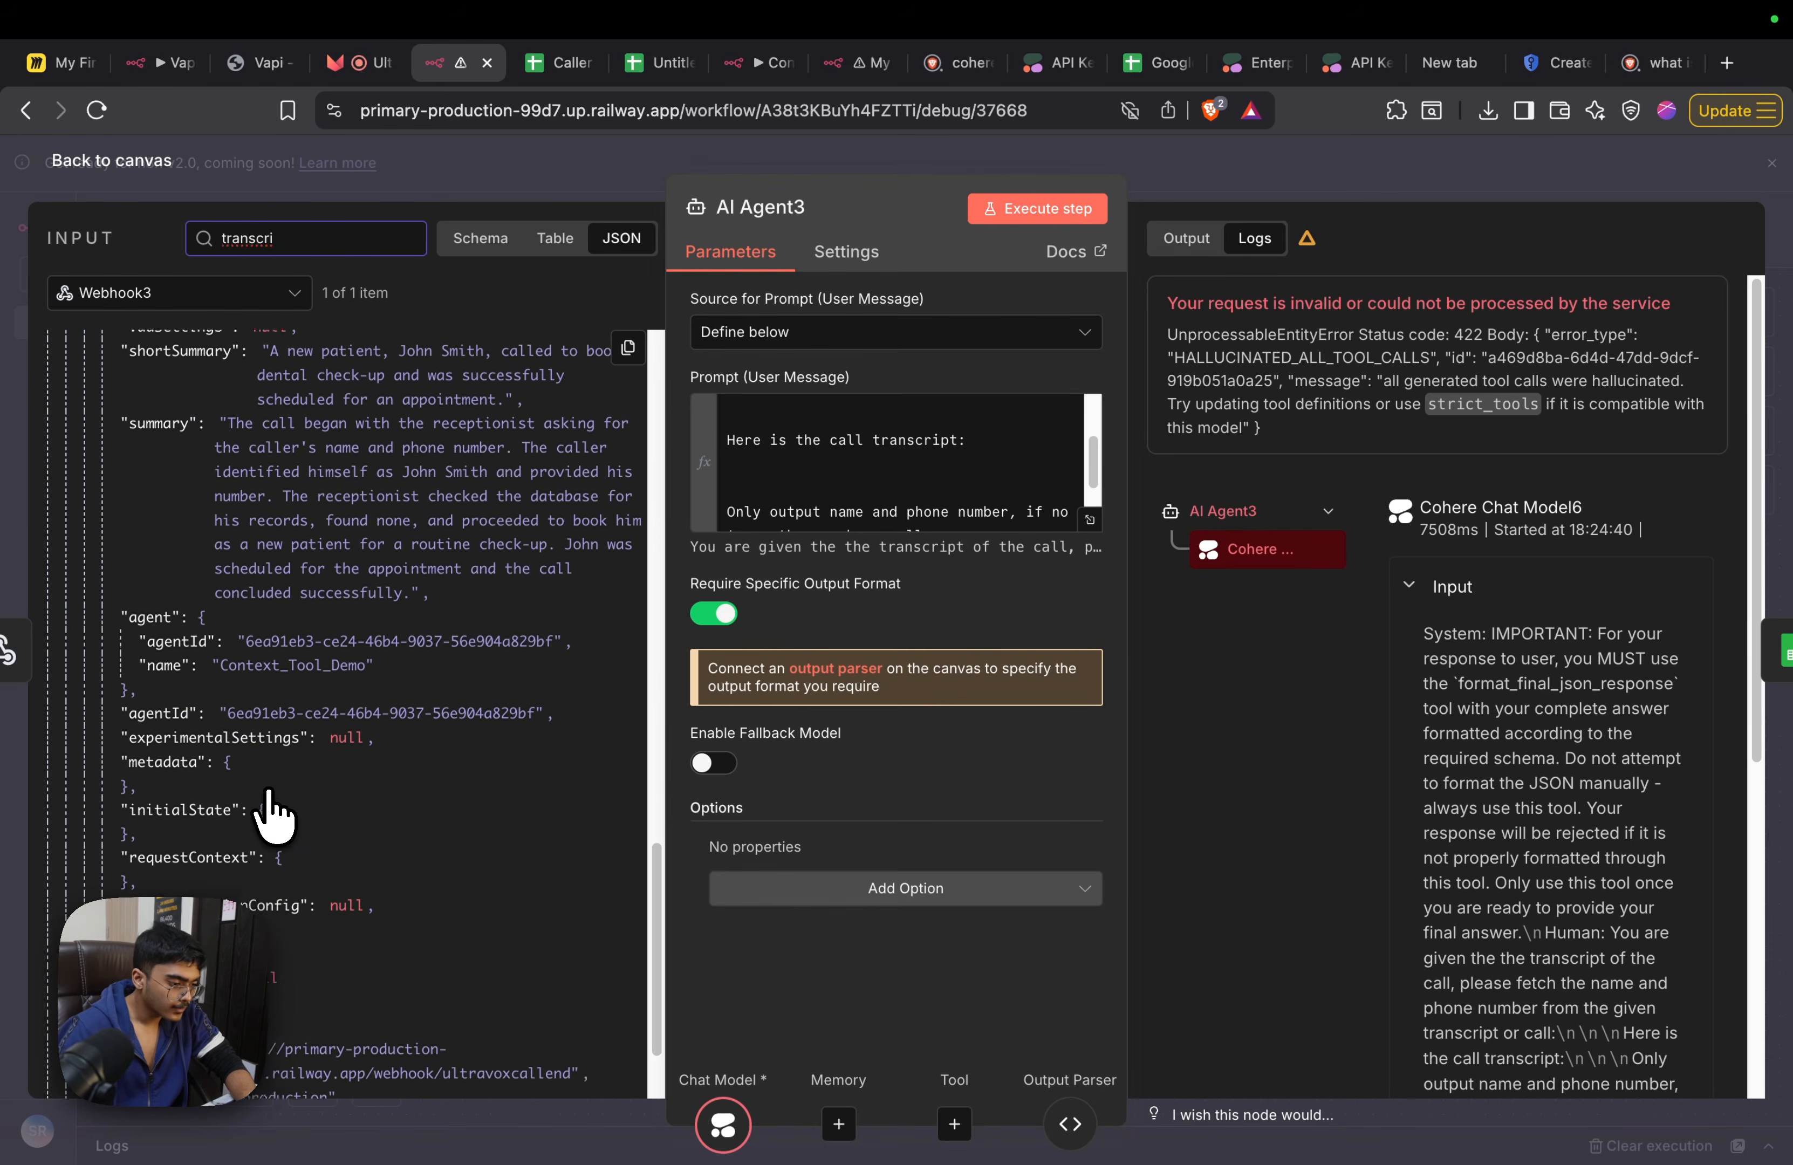
scroll(273, 810, "up", 10)
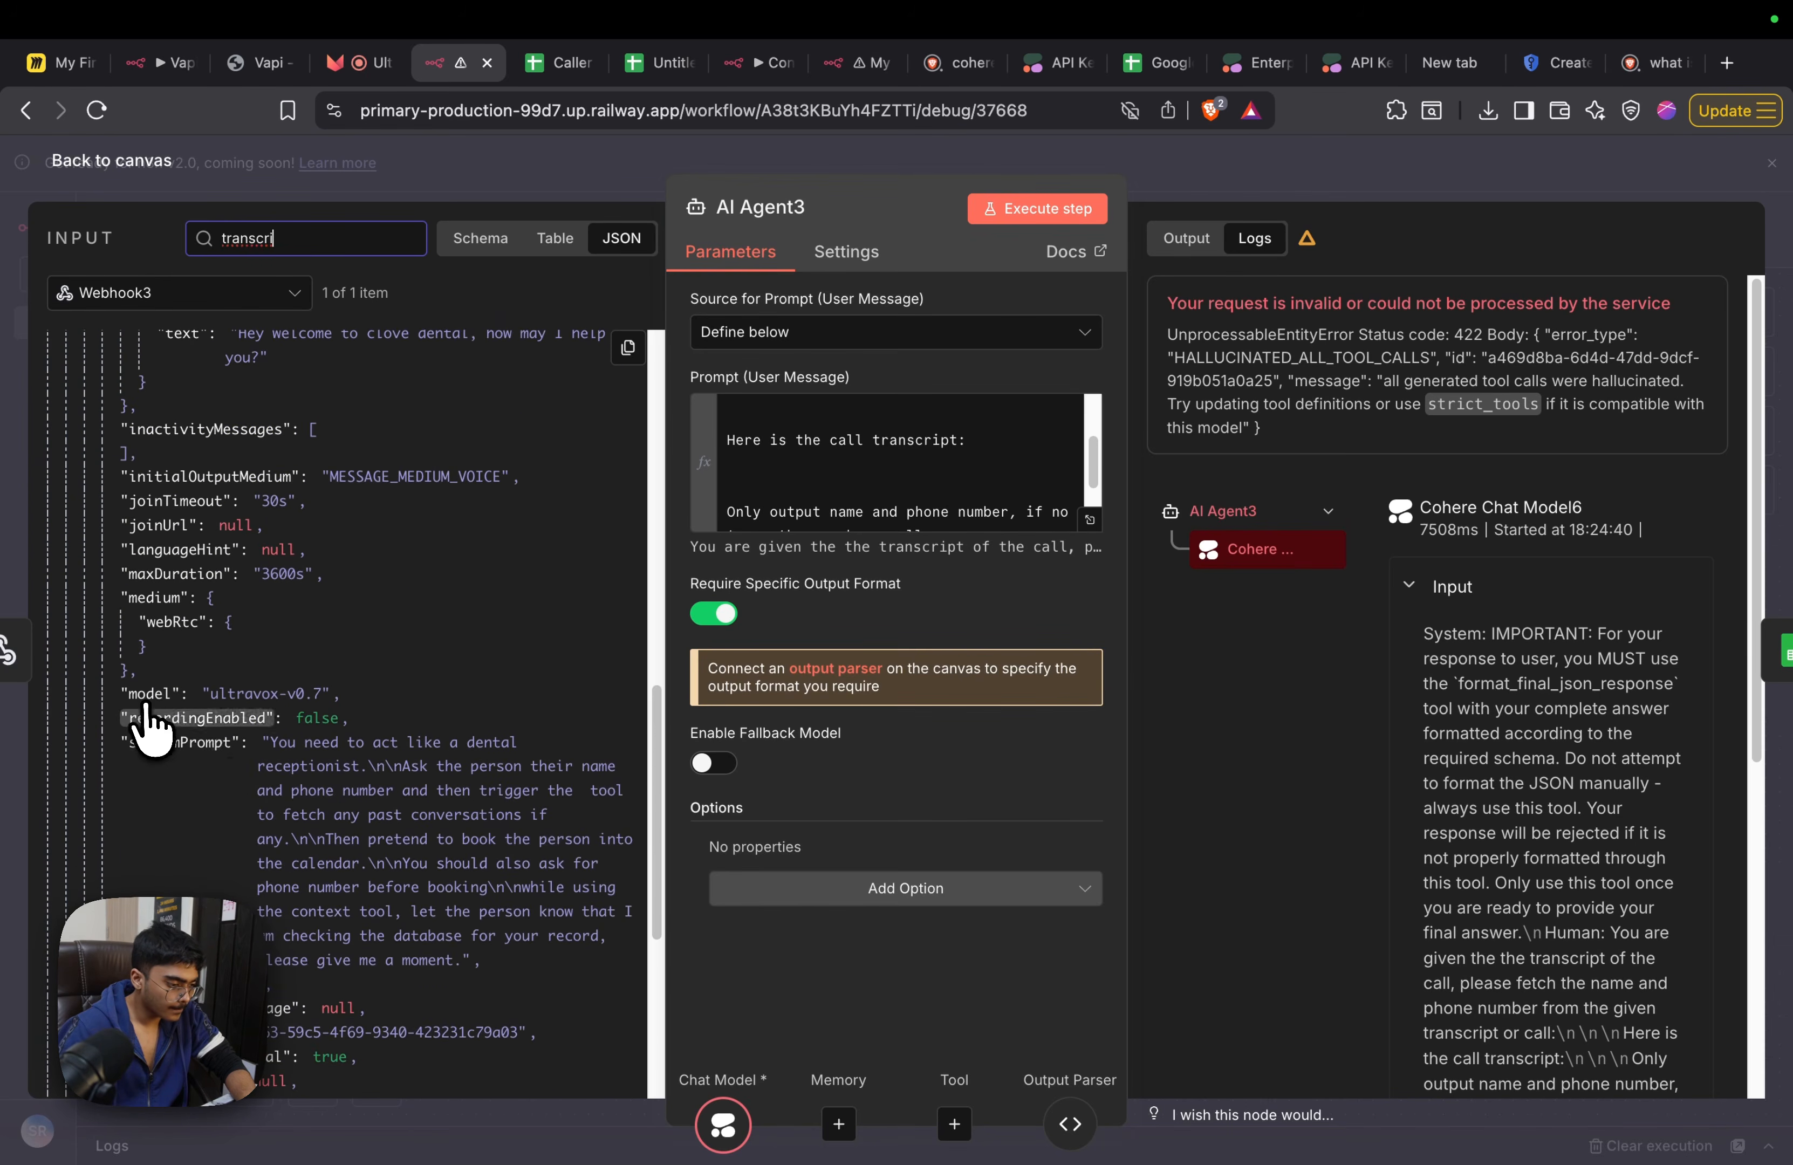
scroll(231, 768, "up", 5)
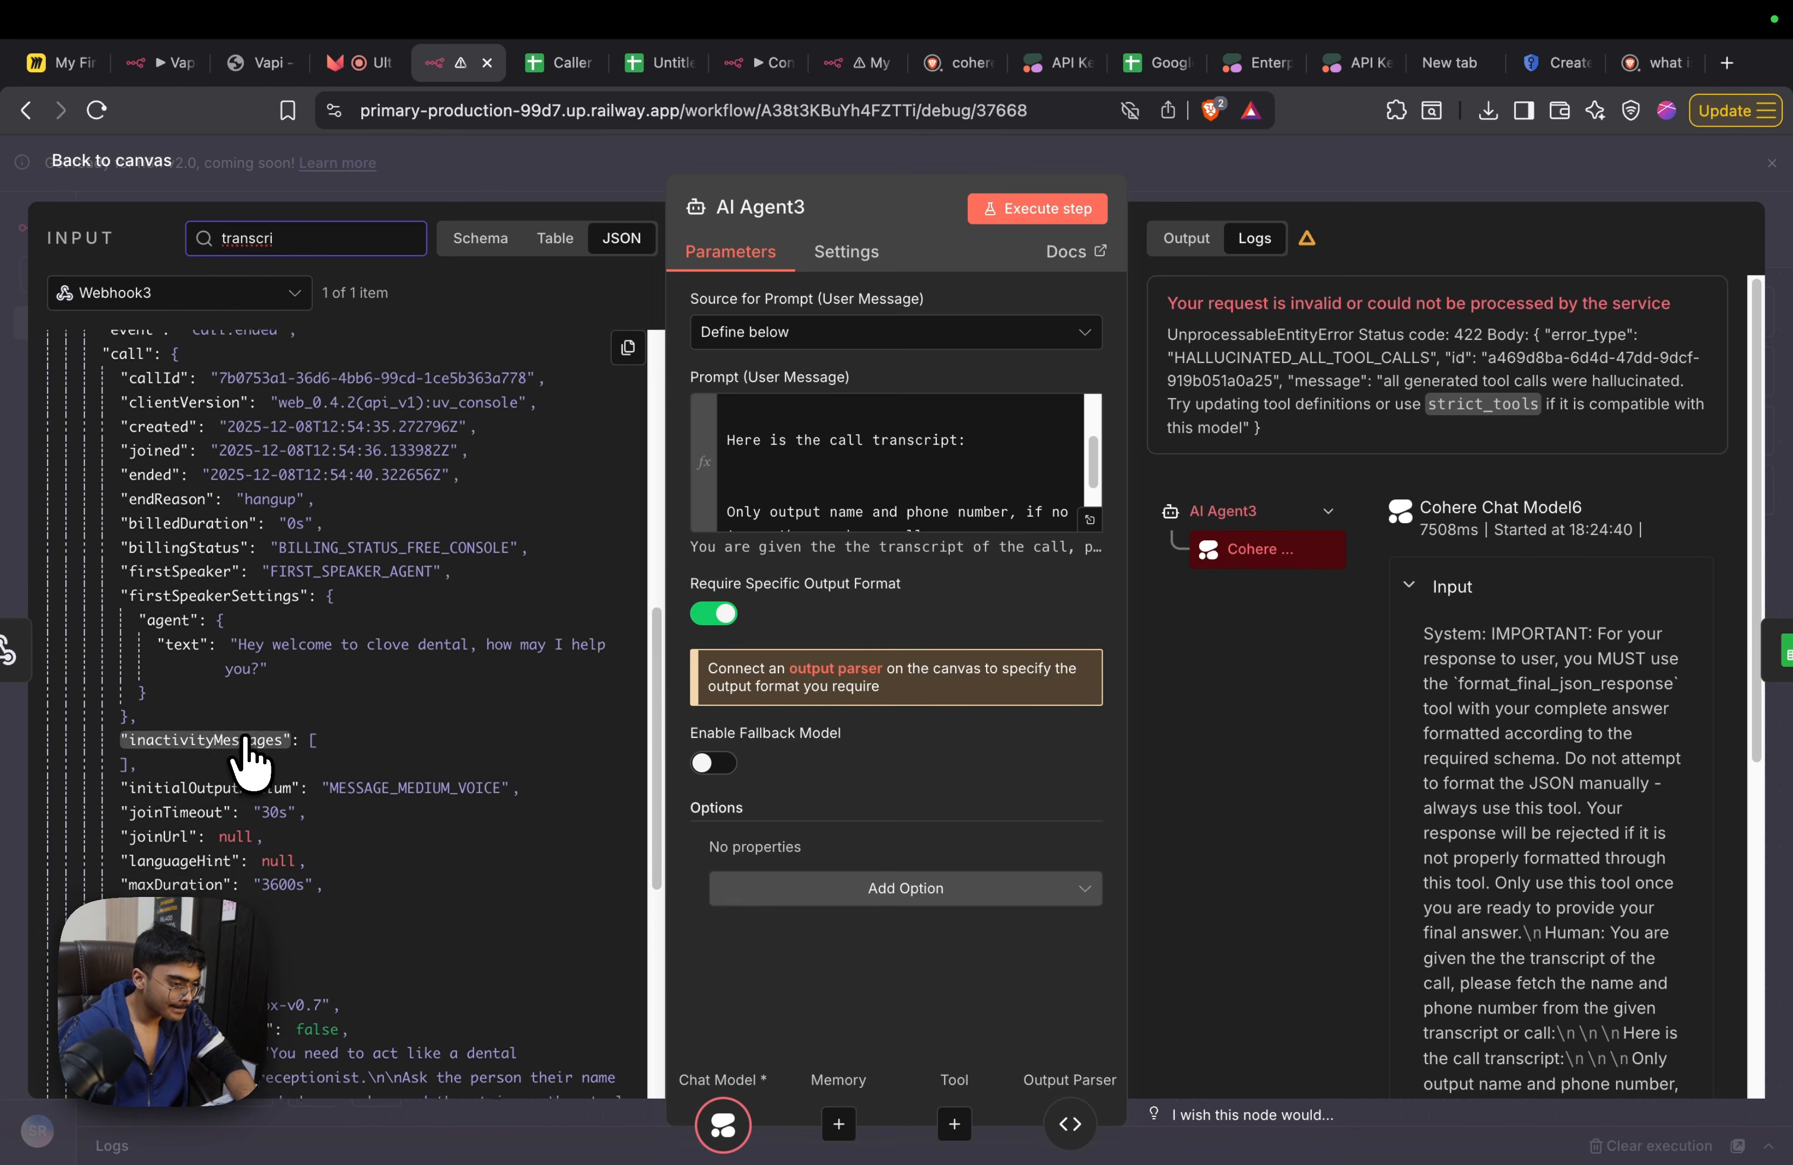
scroll(250, 757, "up", 6)
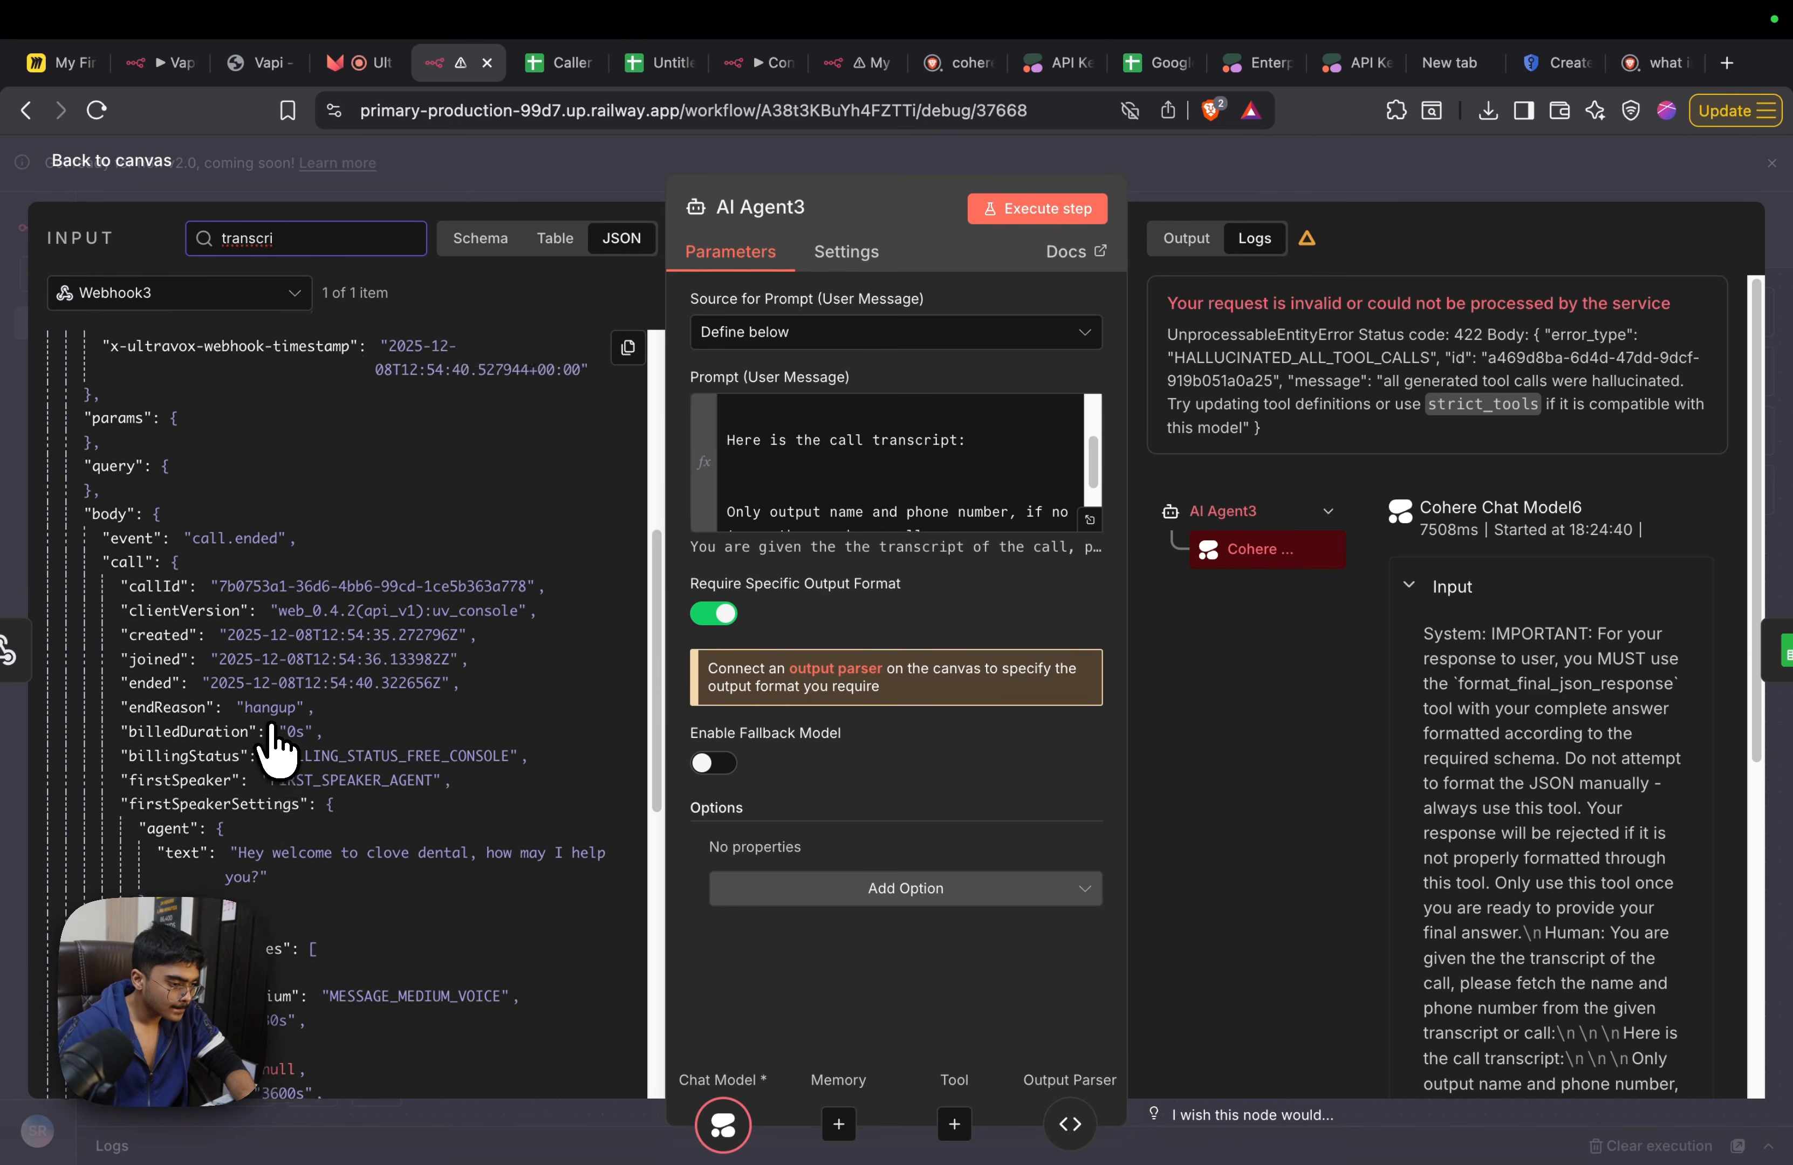
scroll(272, 738, "up", 3)
scroll(261, 749, "down", 5)
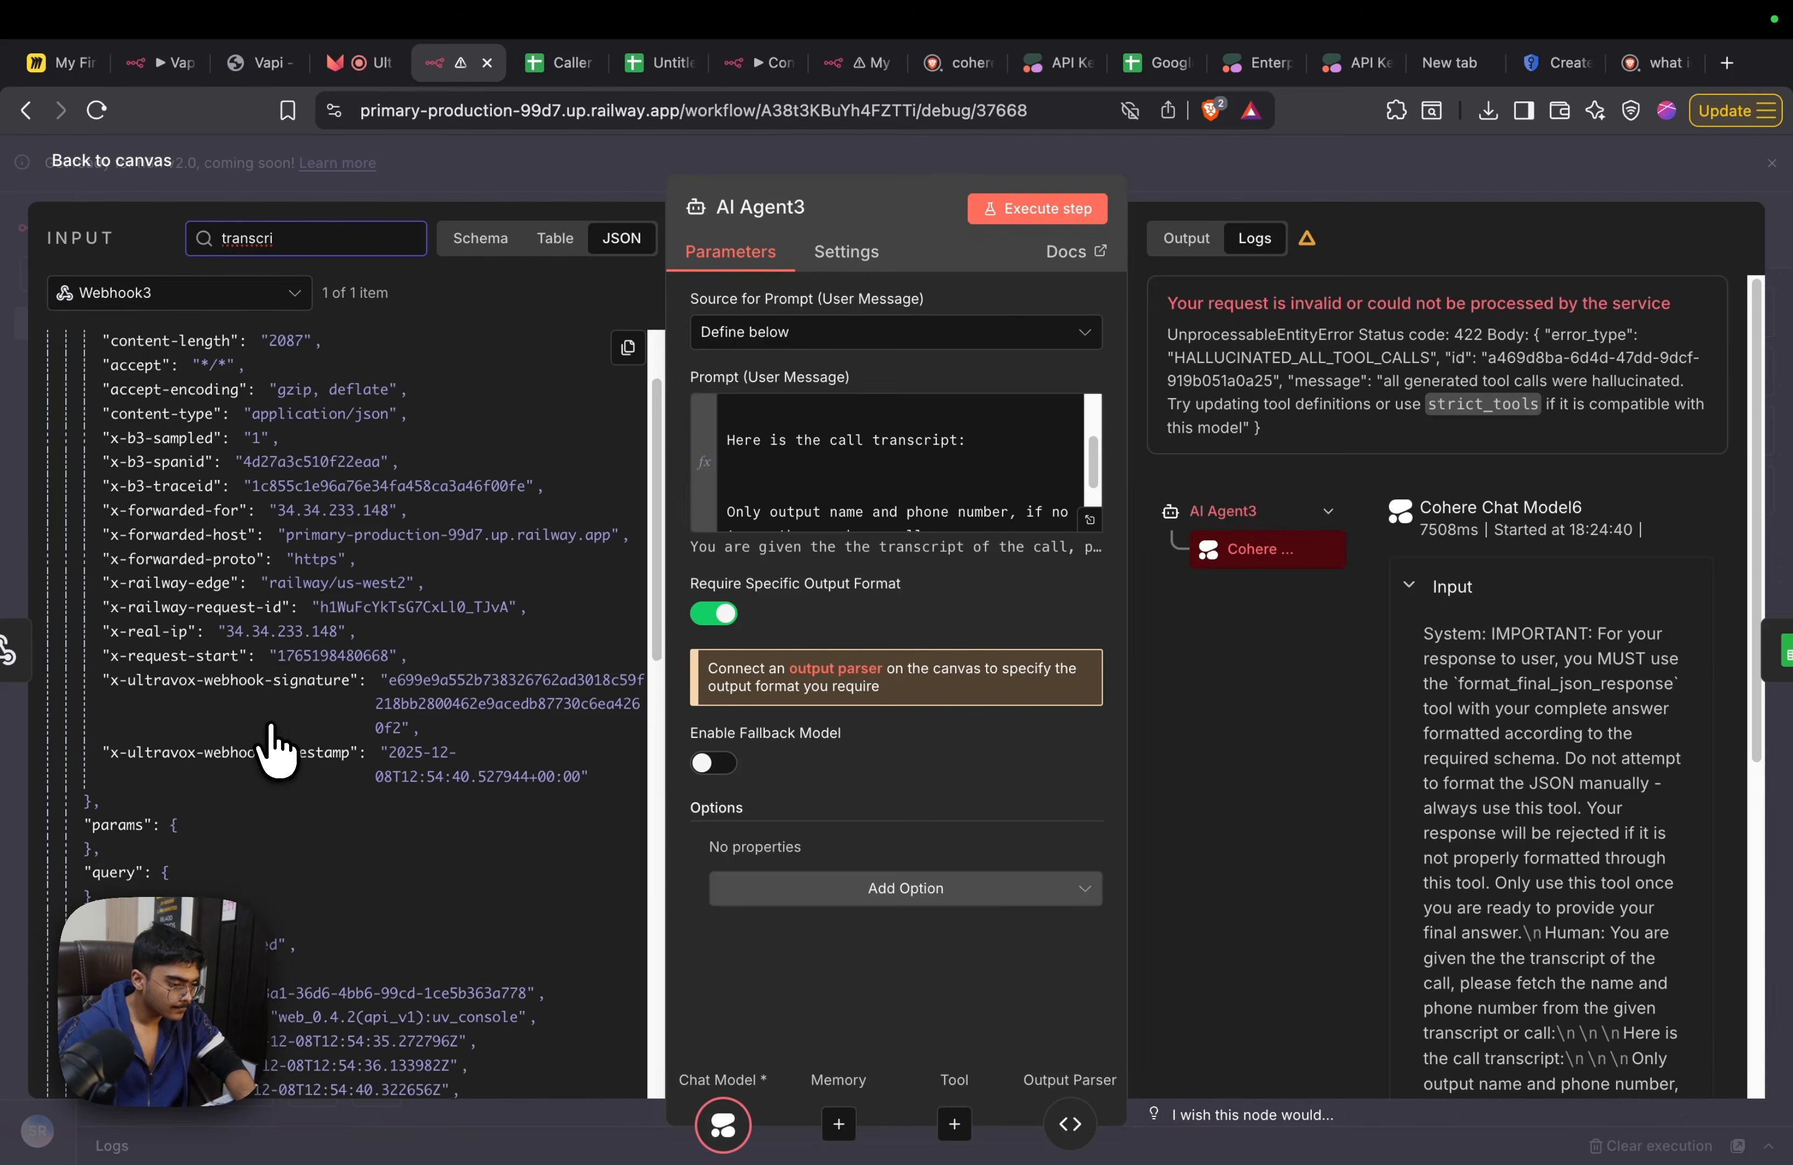
Examine the remaining call fields in Webhook3's JSON input, from the headers down through the call body
scroll(250, 761, "down", 5)
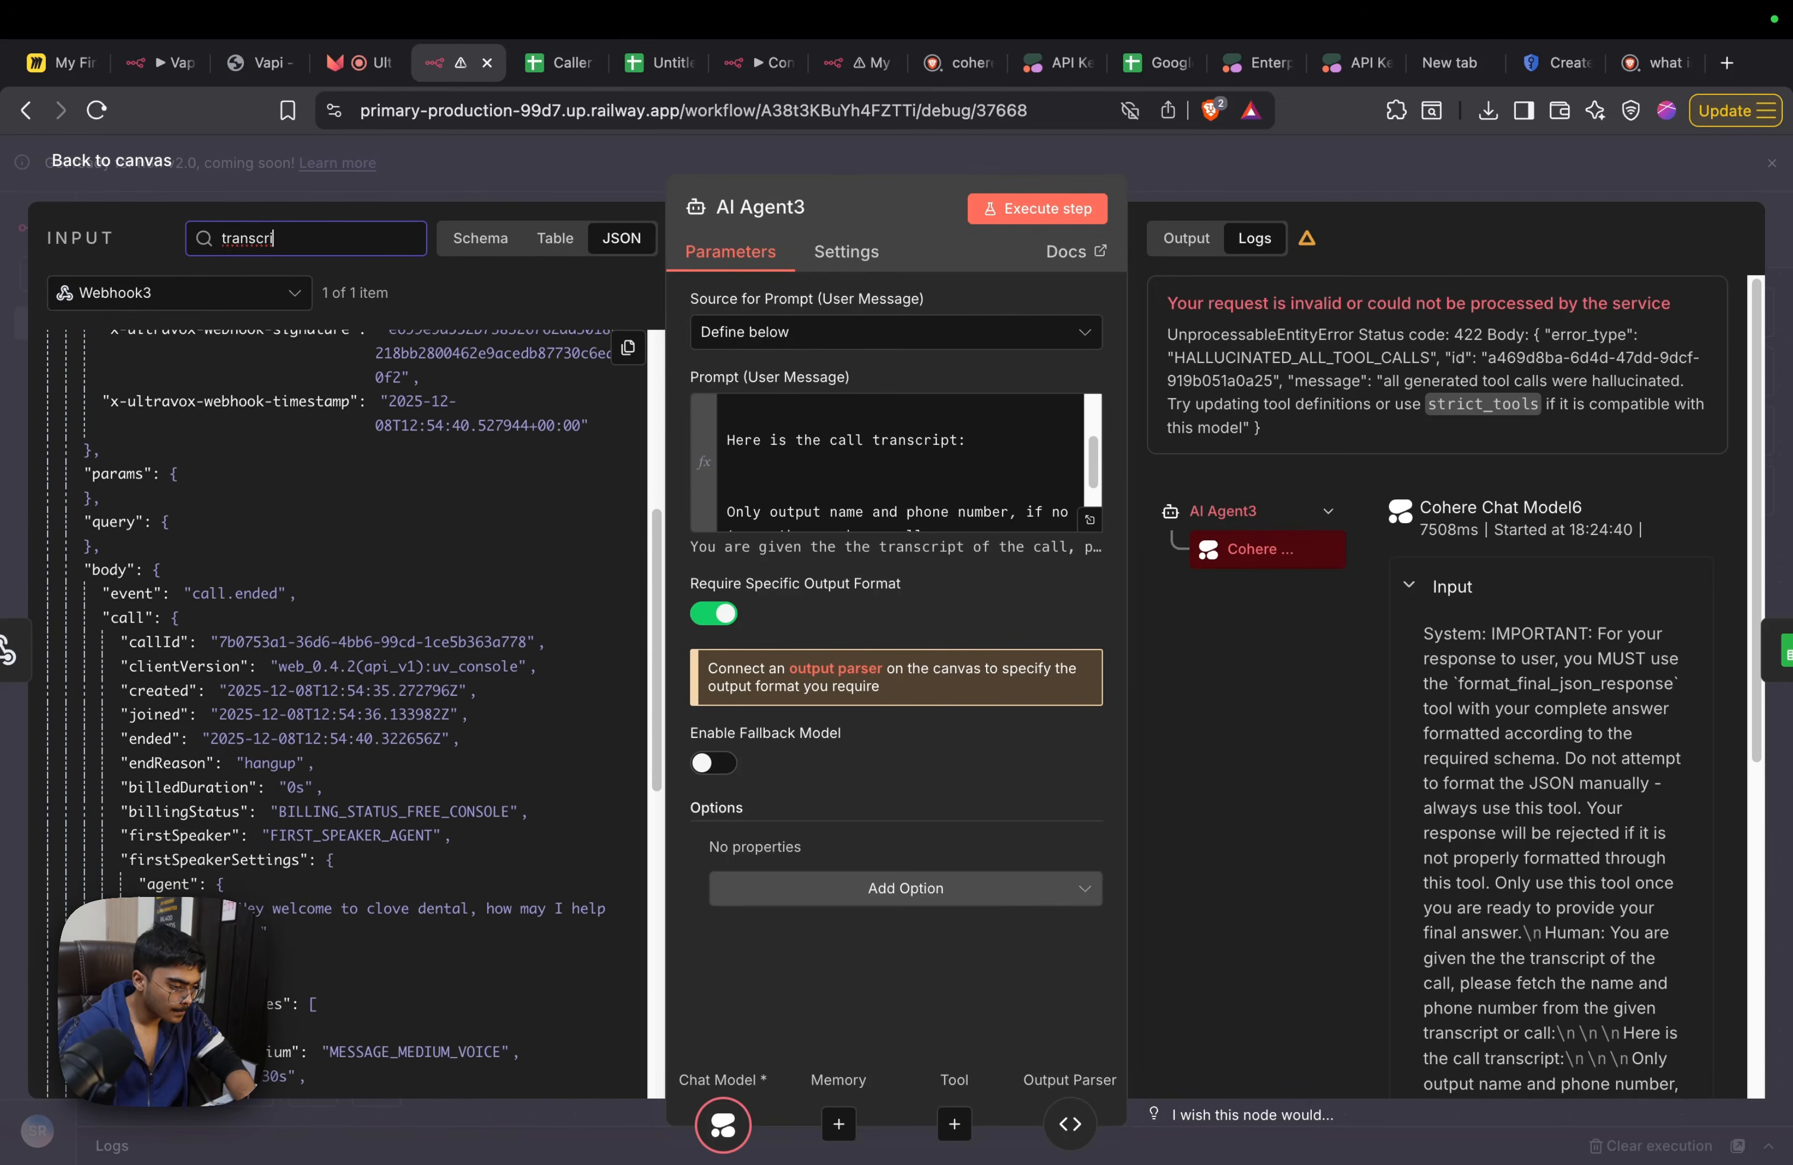
scroll(171, 842, "down", 1)
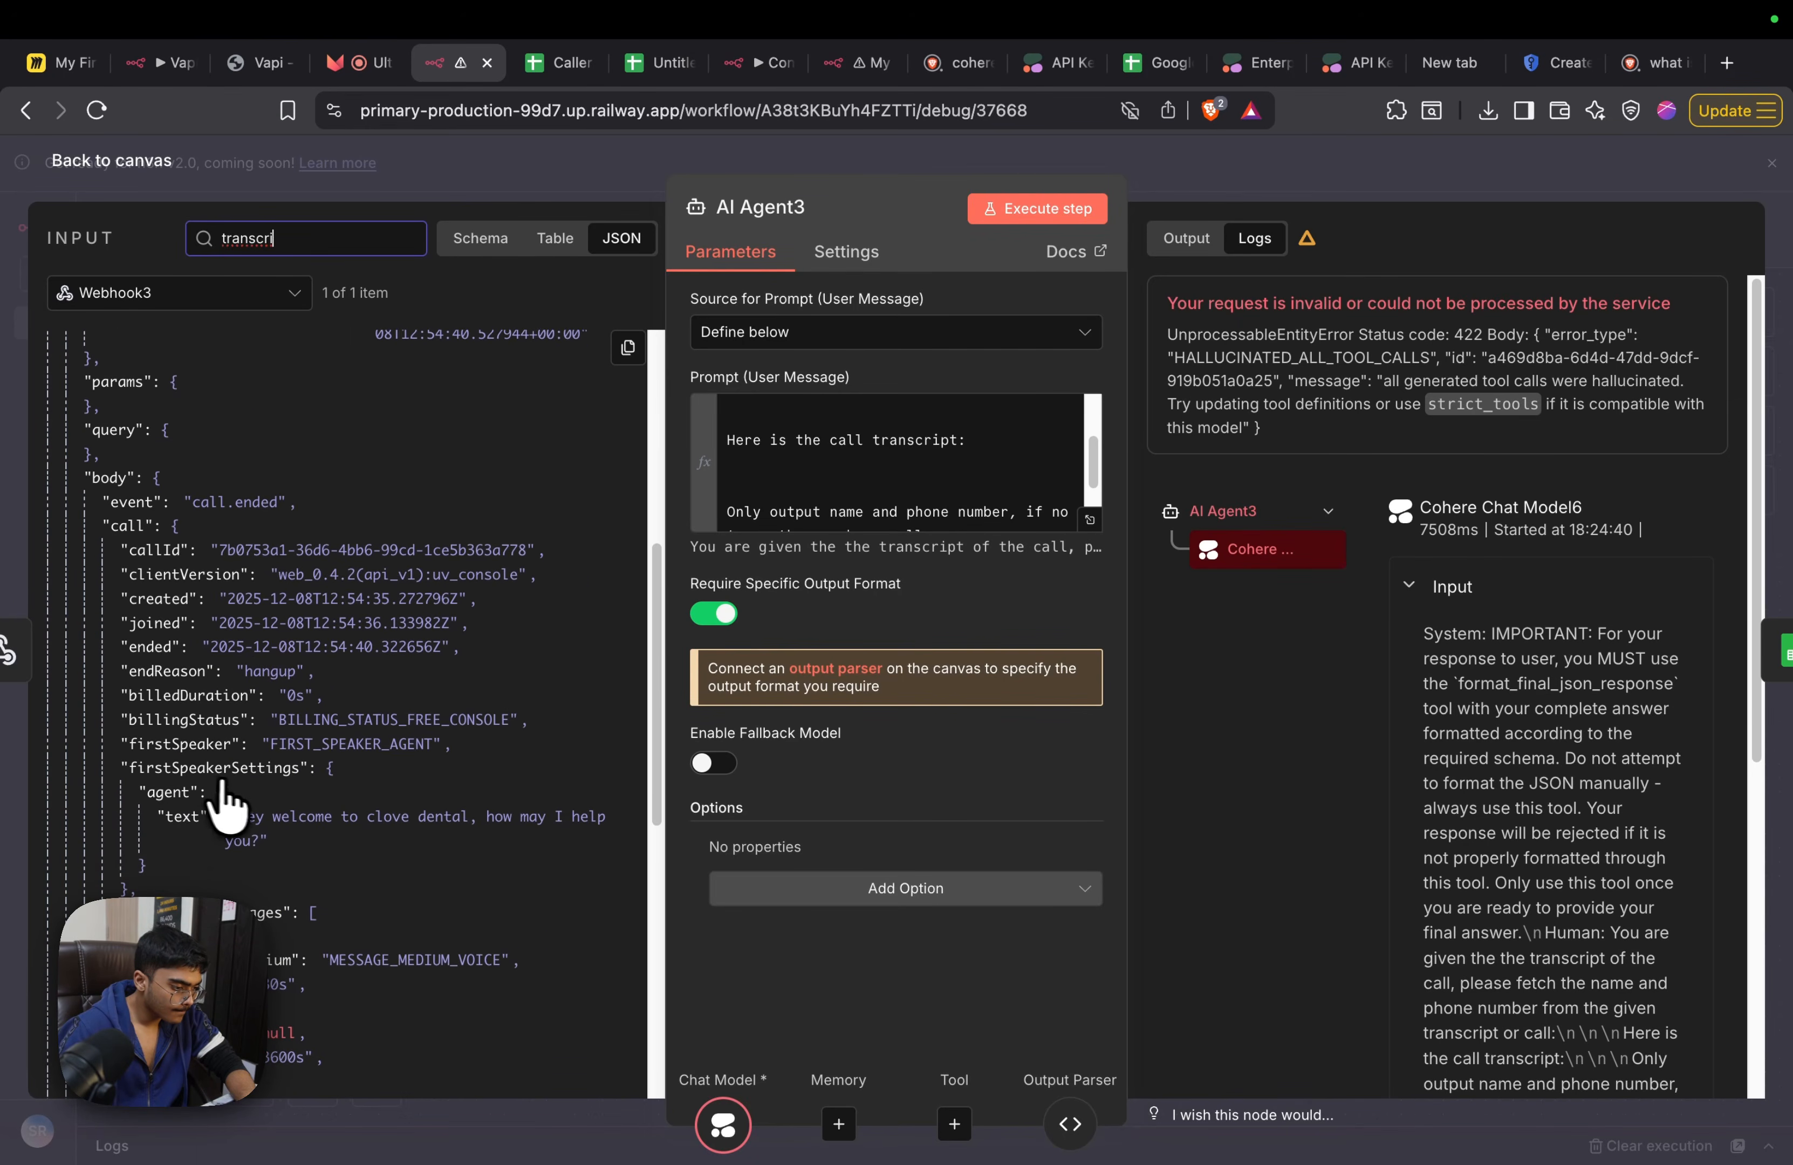
scroll(205, 858, "down", 2)
scroll(216, 851, "down", 3)
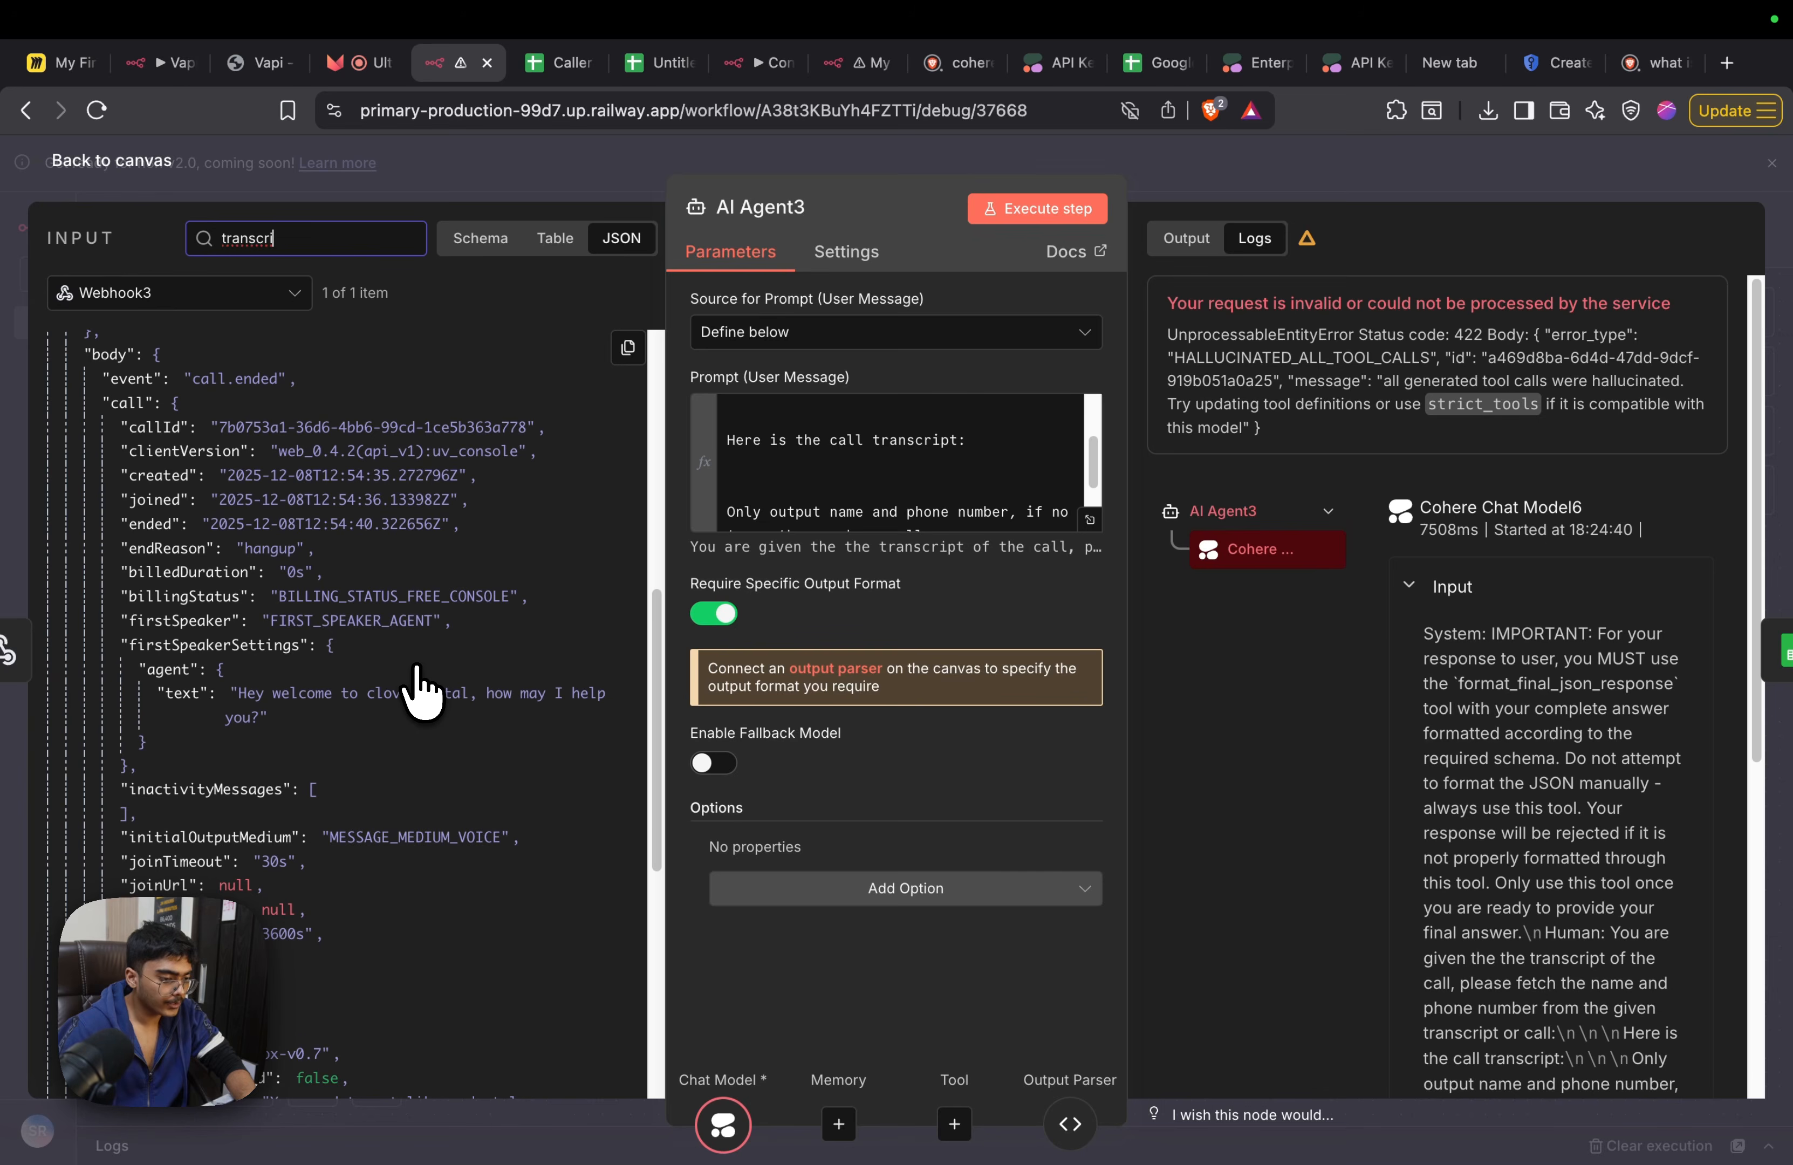
scroll(417, 669, "down", 1)
left_click(1304, 163)
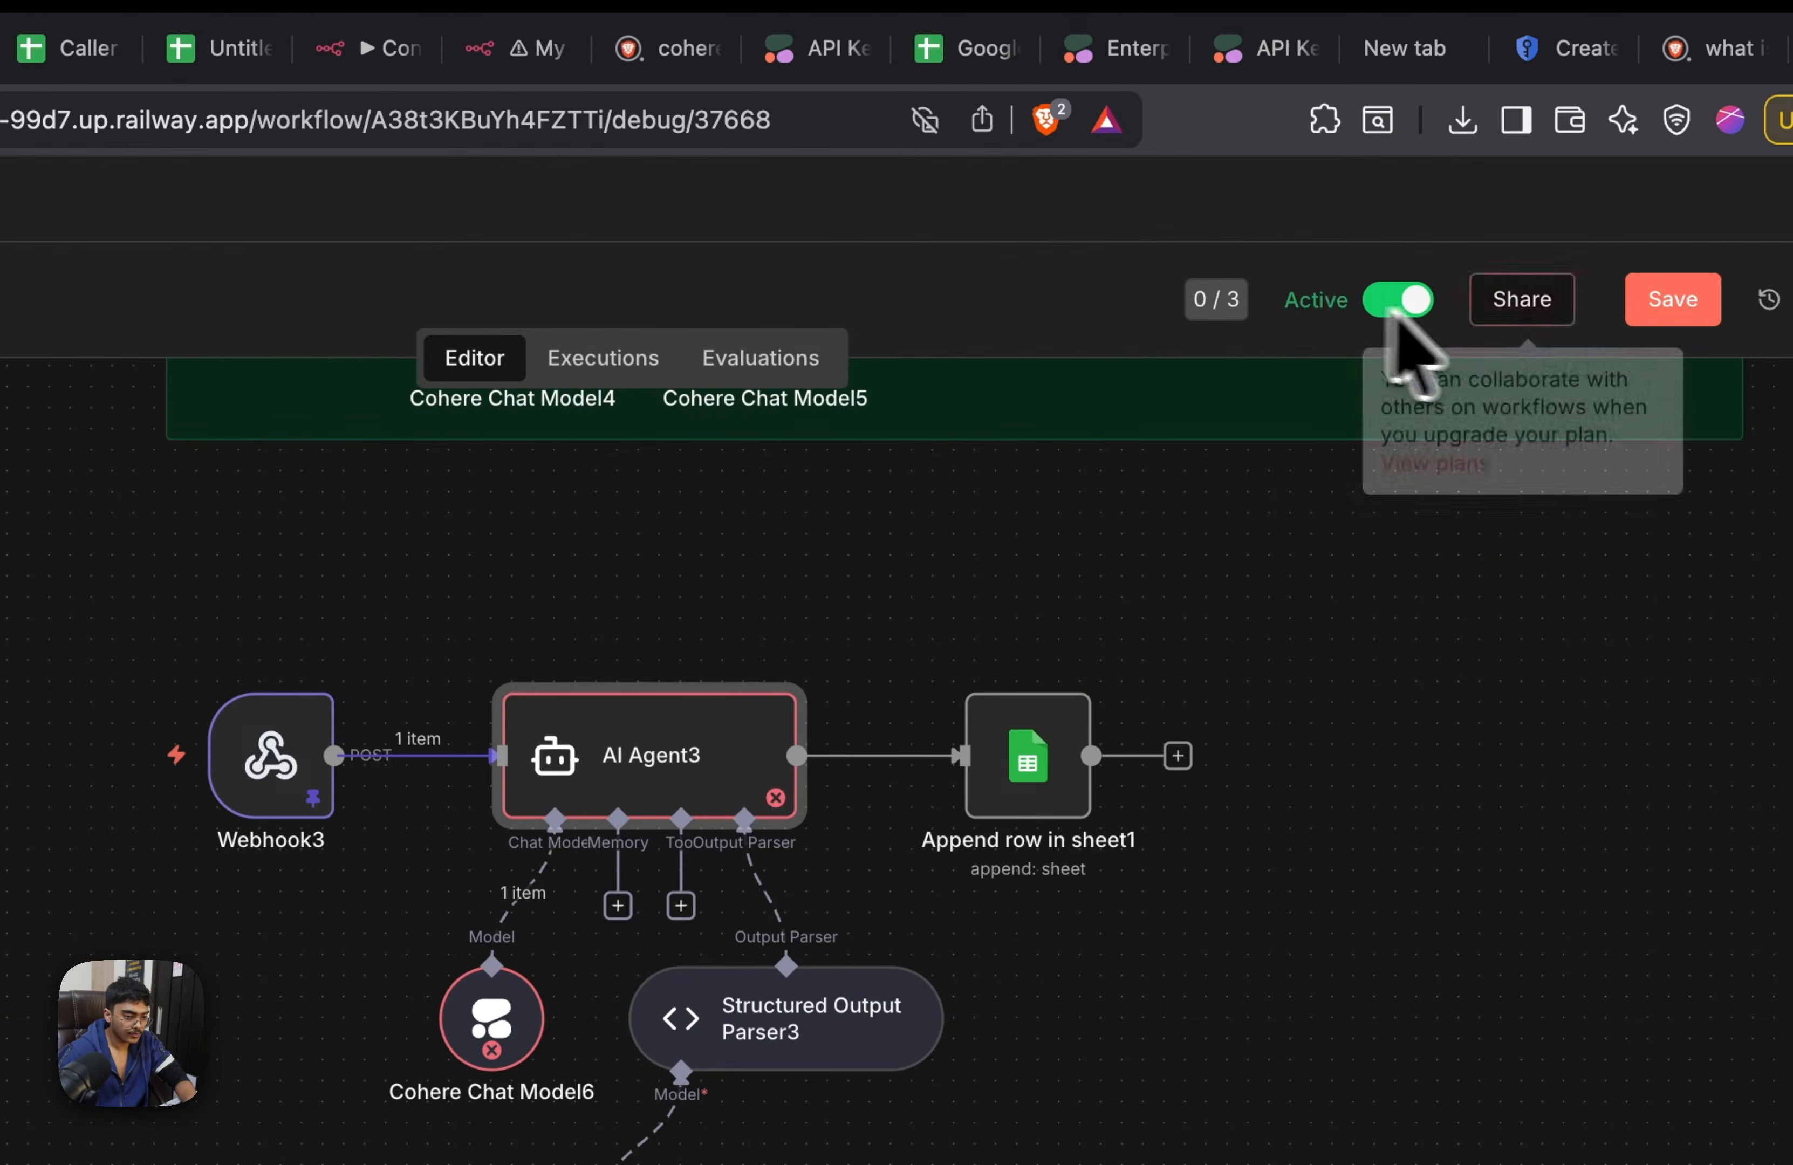
Switch to Ultravox, stop the agent's test call, and return to the Context Tool workflow's executions in n8n
left_click(354, 113)
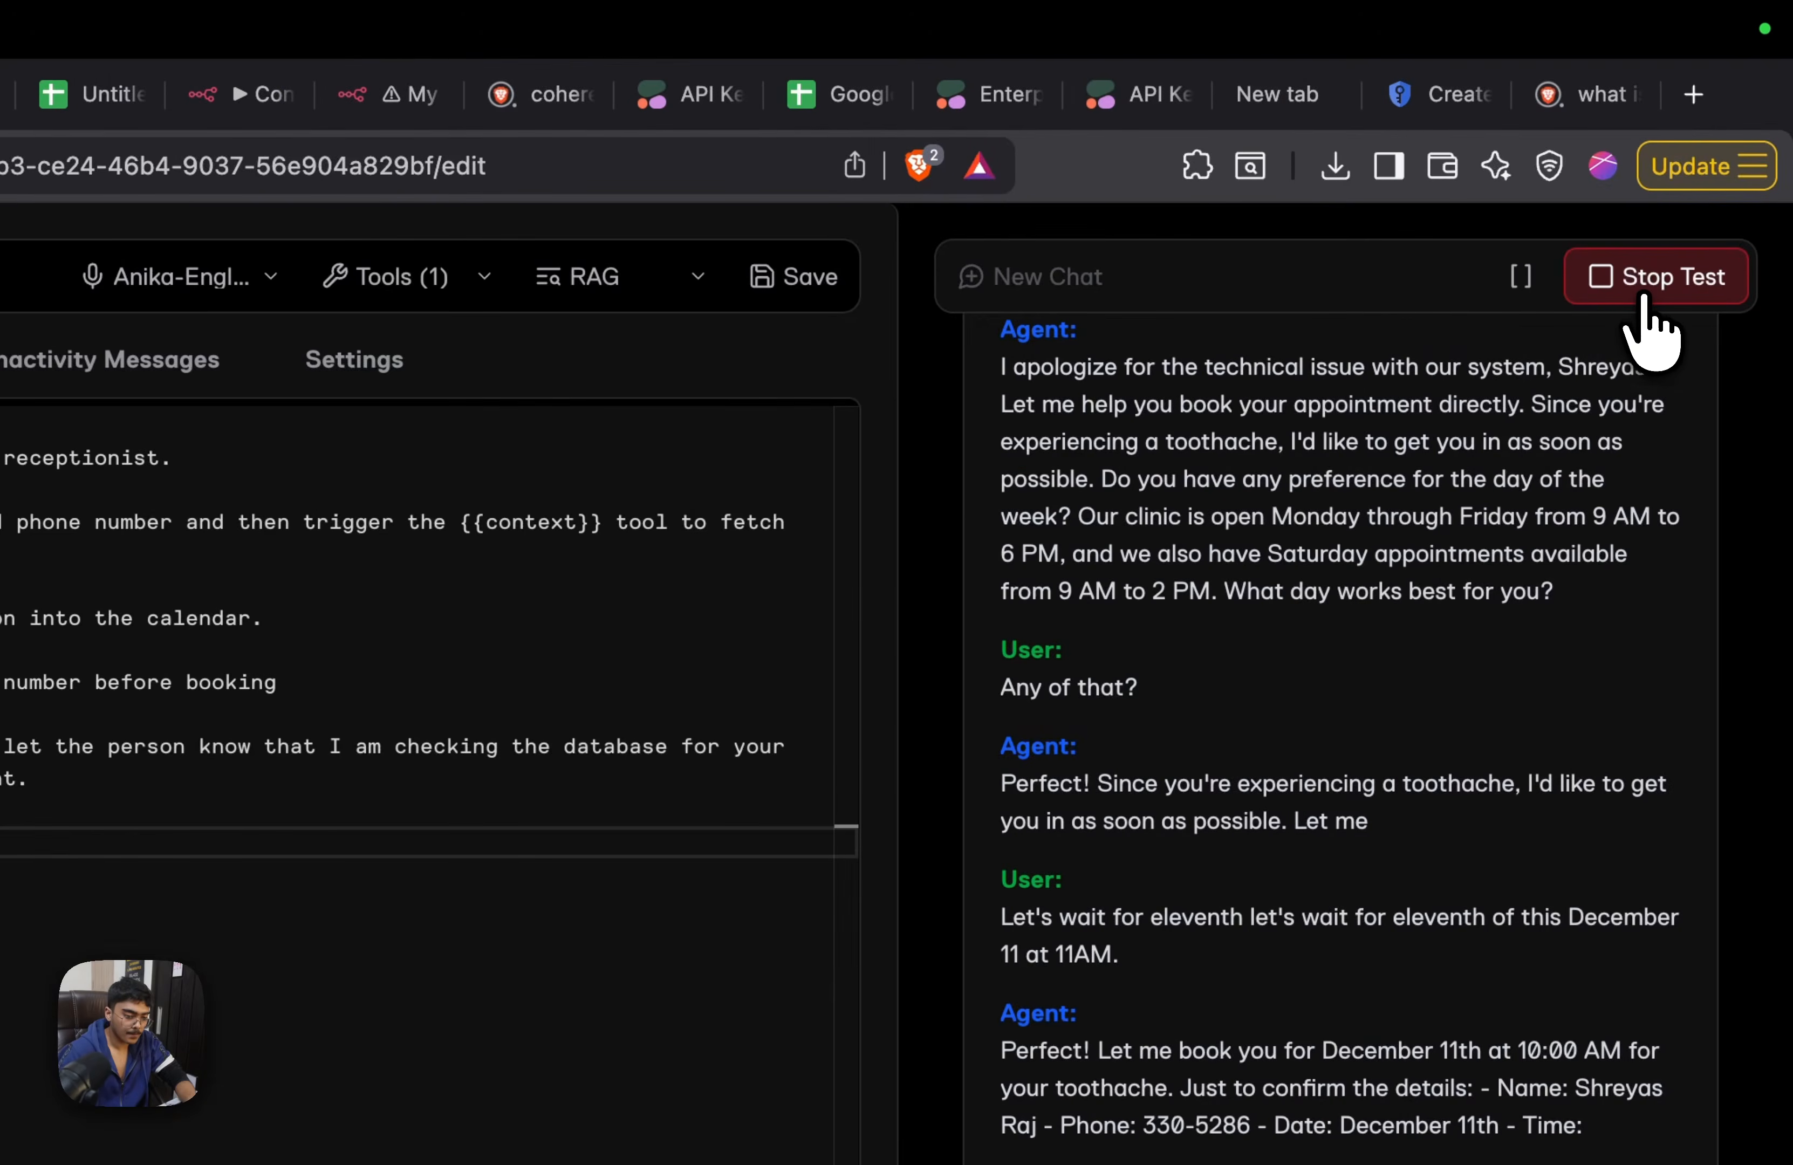
left_click(708, 96)
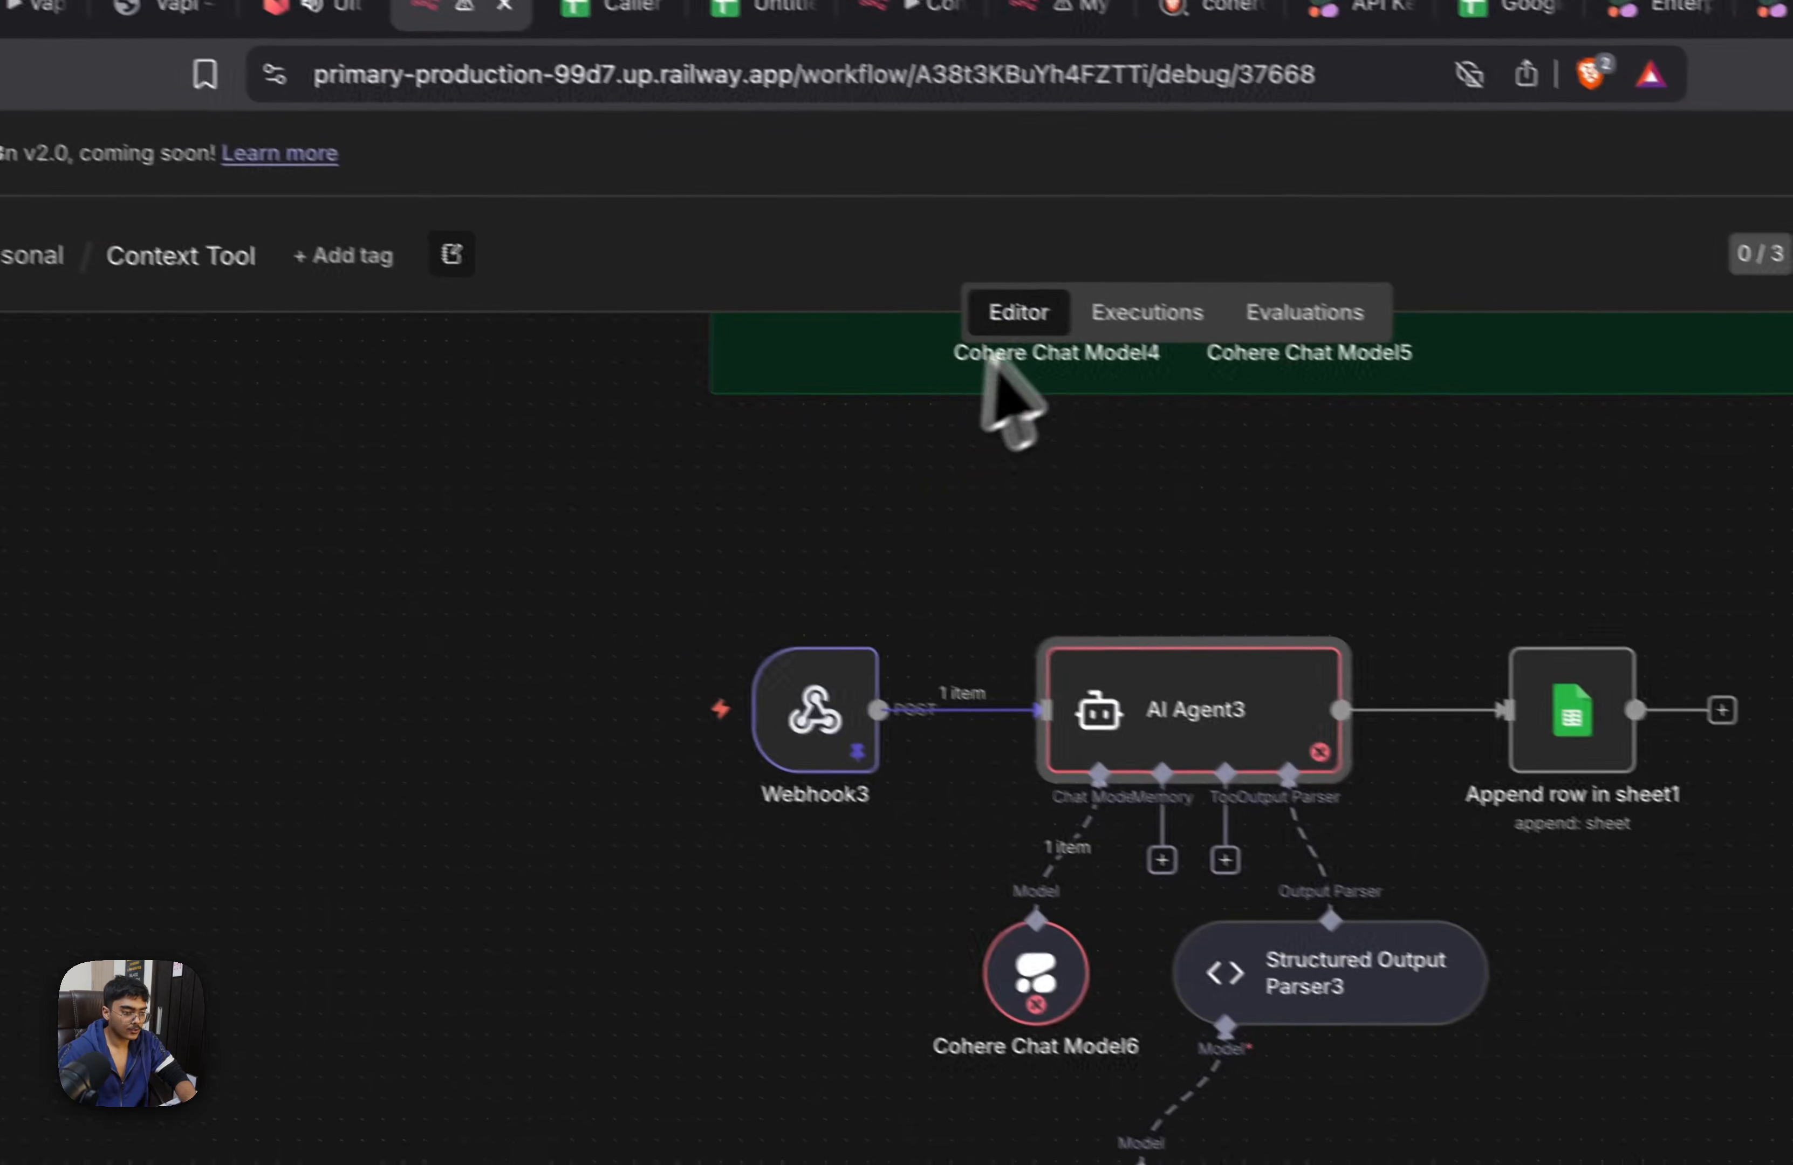
left_click(1146, 314)
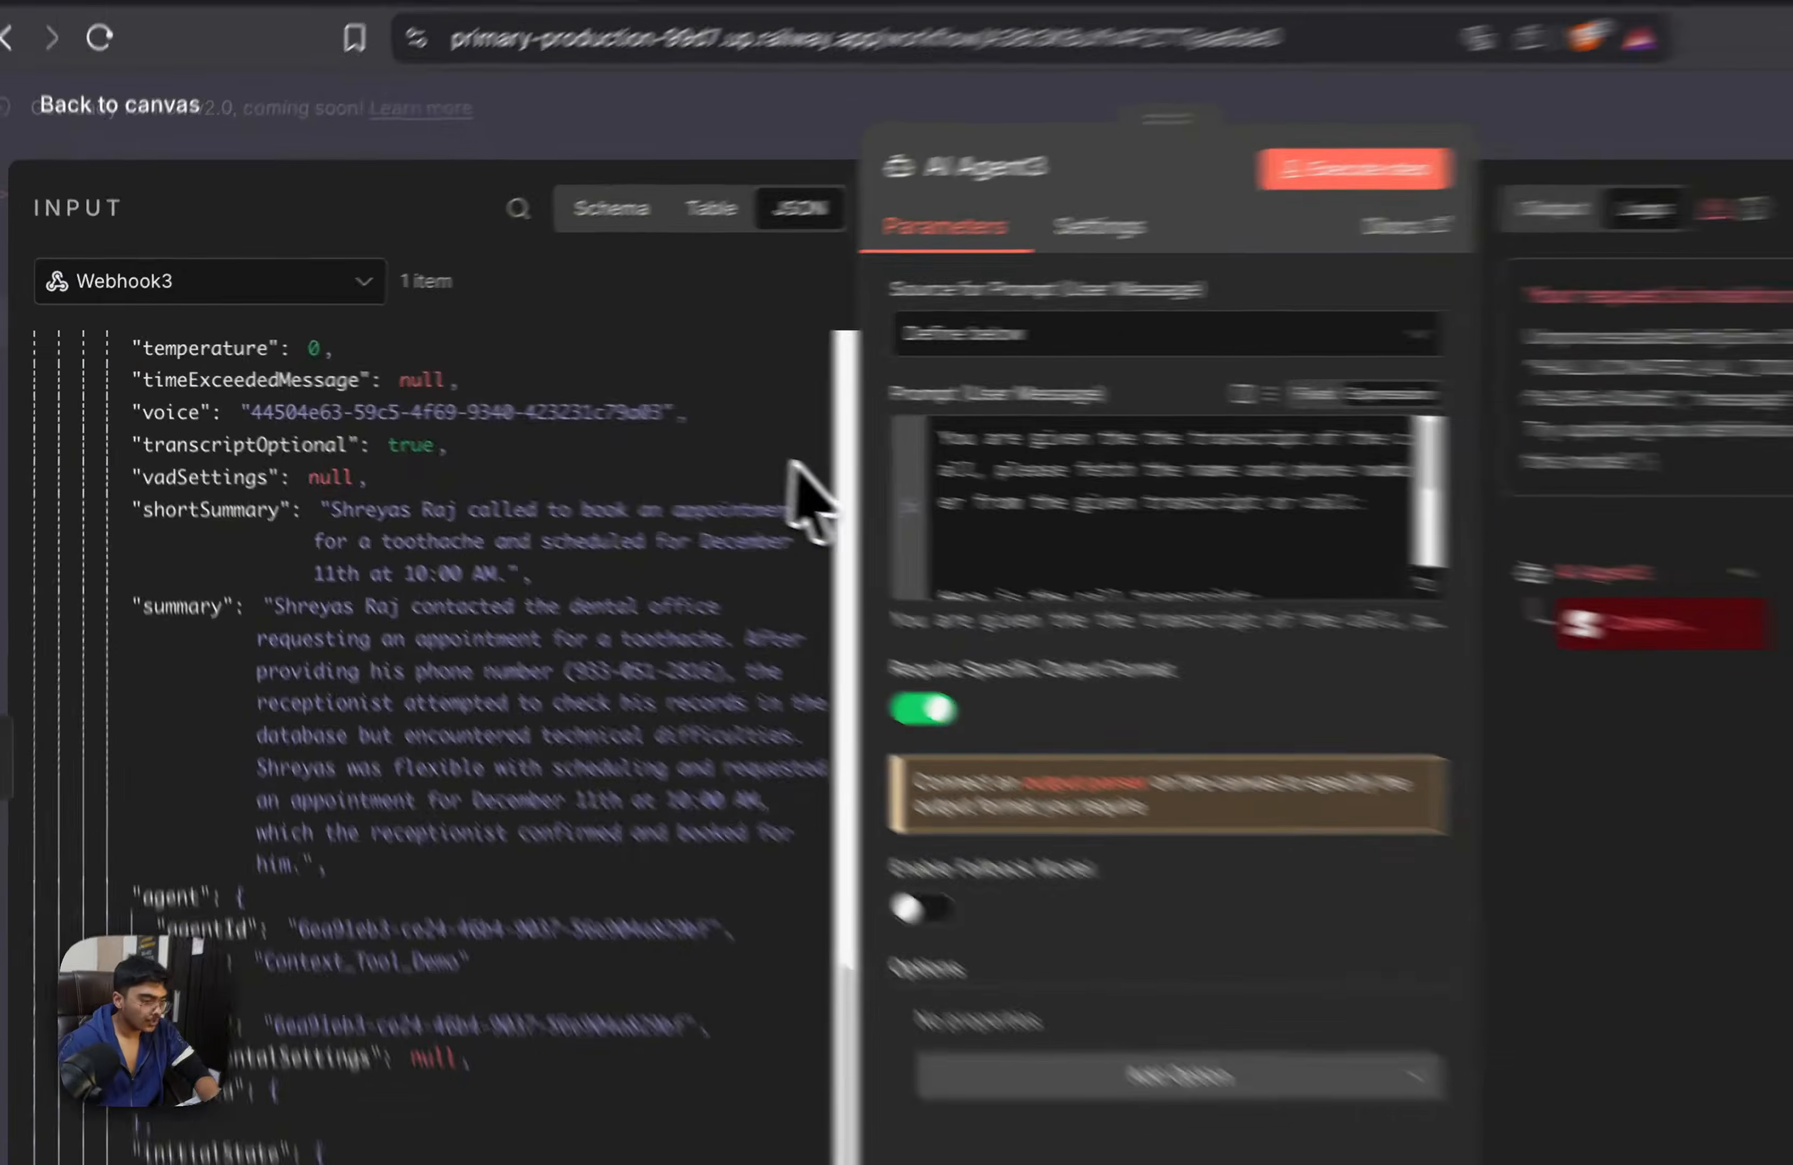
Insert {{ $json.body.call.summary }} as the call transcript in AI Agent3's prompt and run the saved workflow from Webhook3
scroll(1202, 514, "down", 3)
left_click_drag(182, 607, 1249, 513)
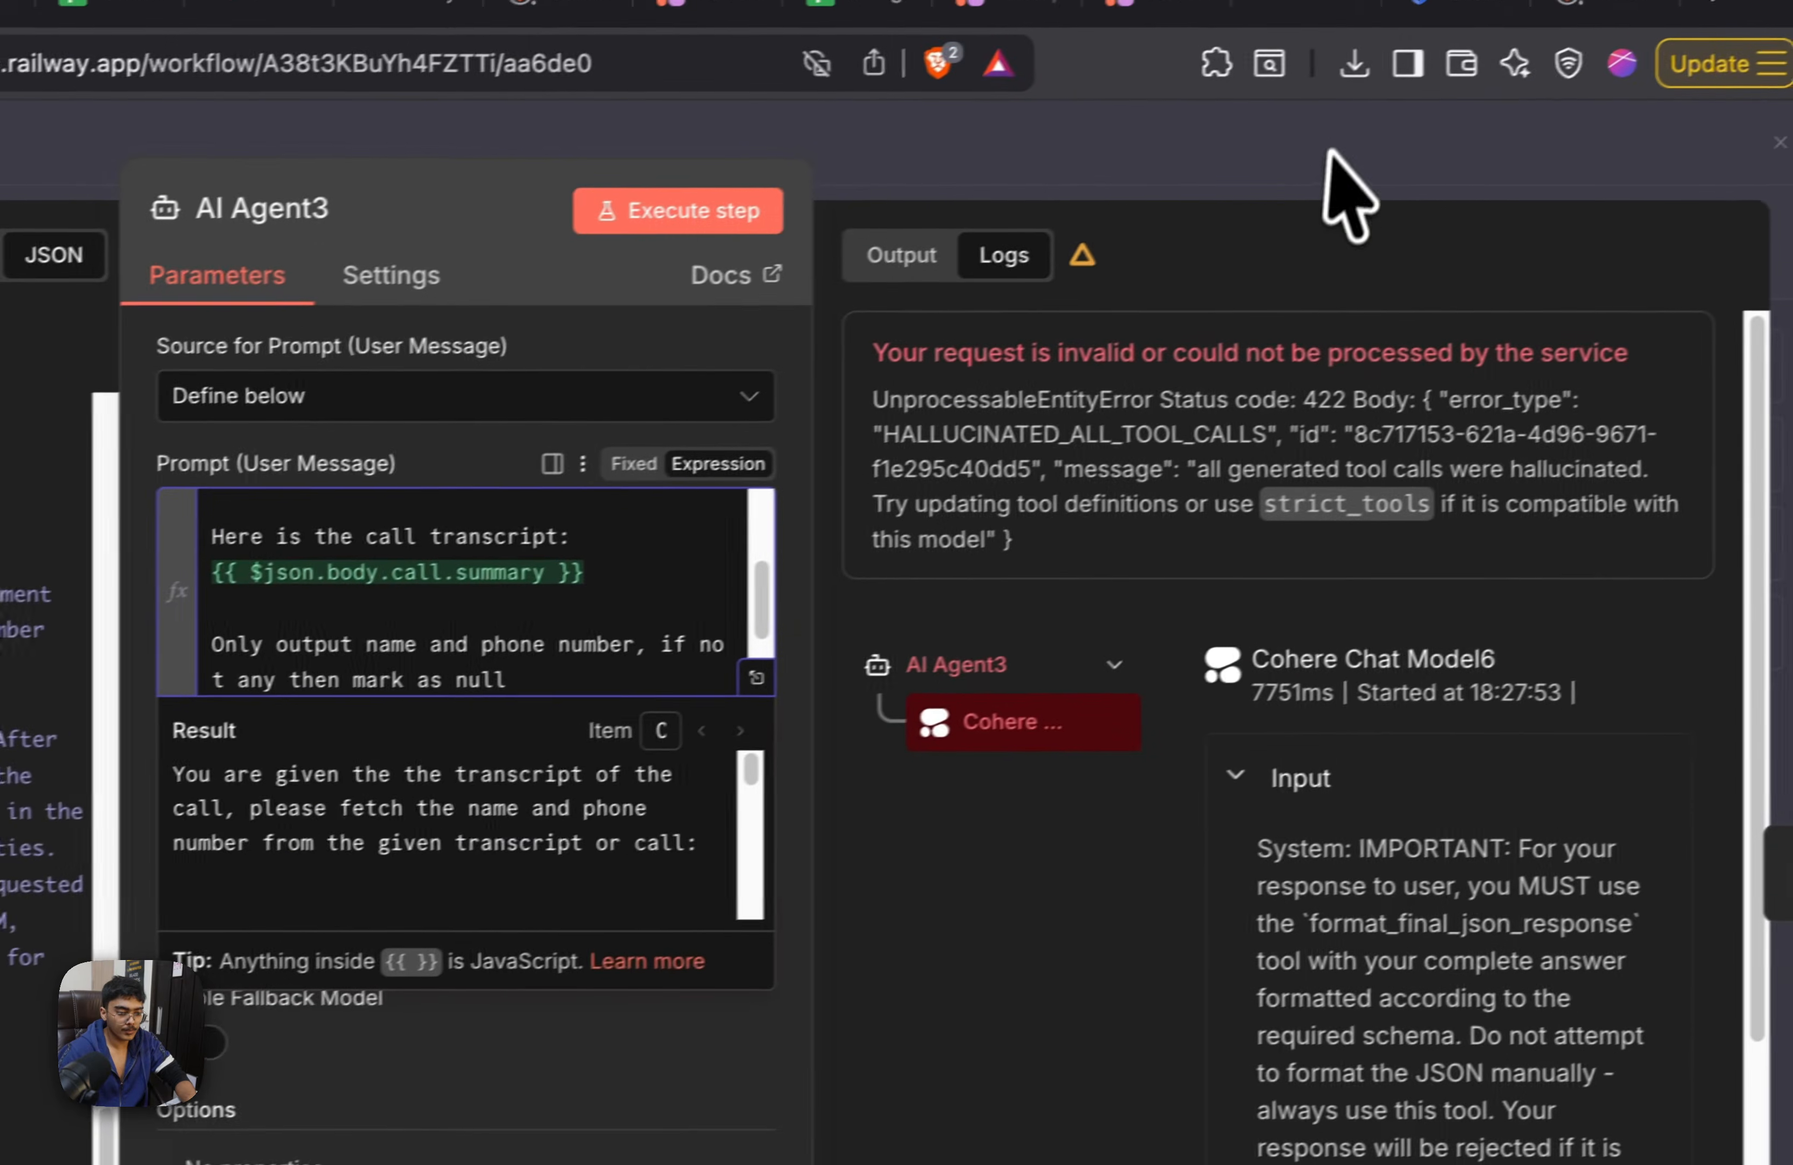
left_click(1333, 189)
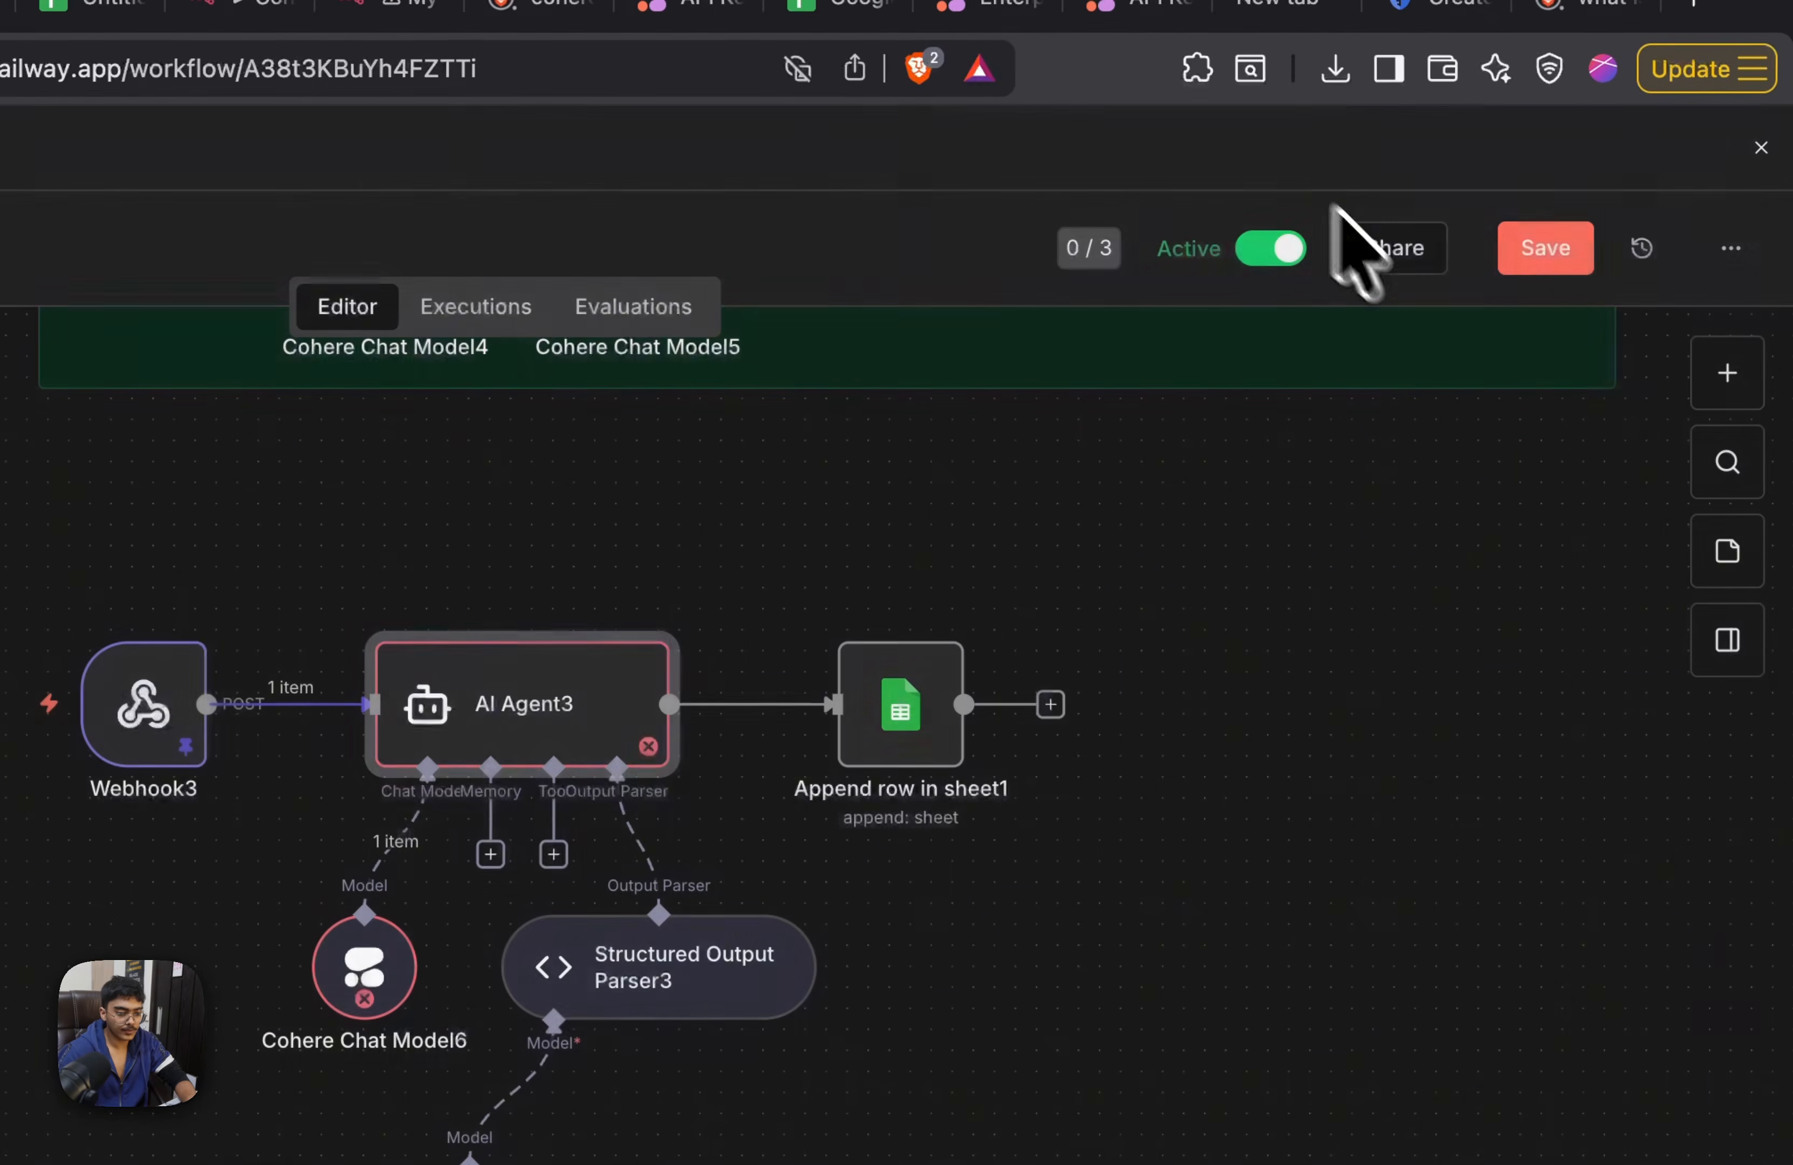
left_click(1556, 233)
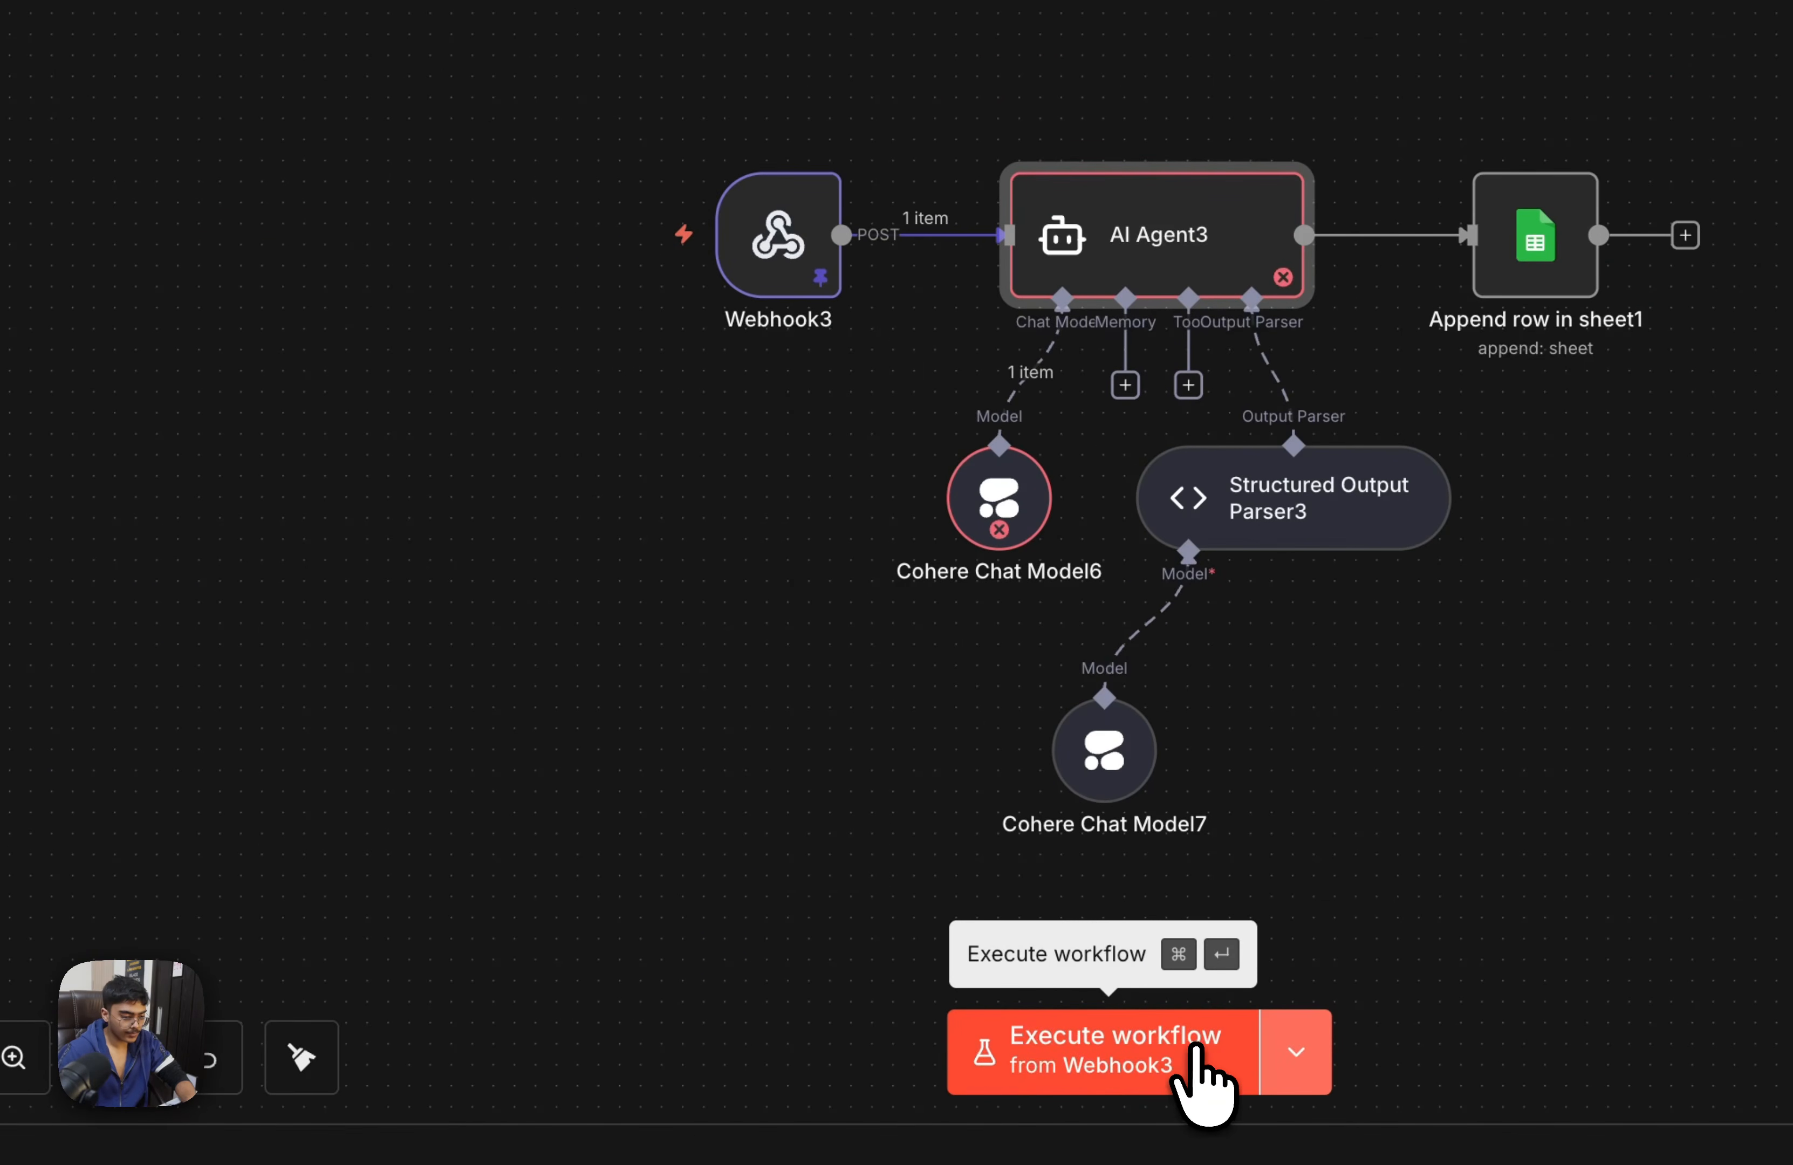
left_click(1195, 1050)
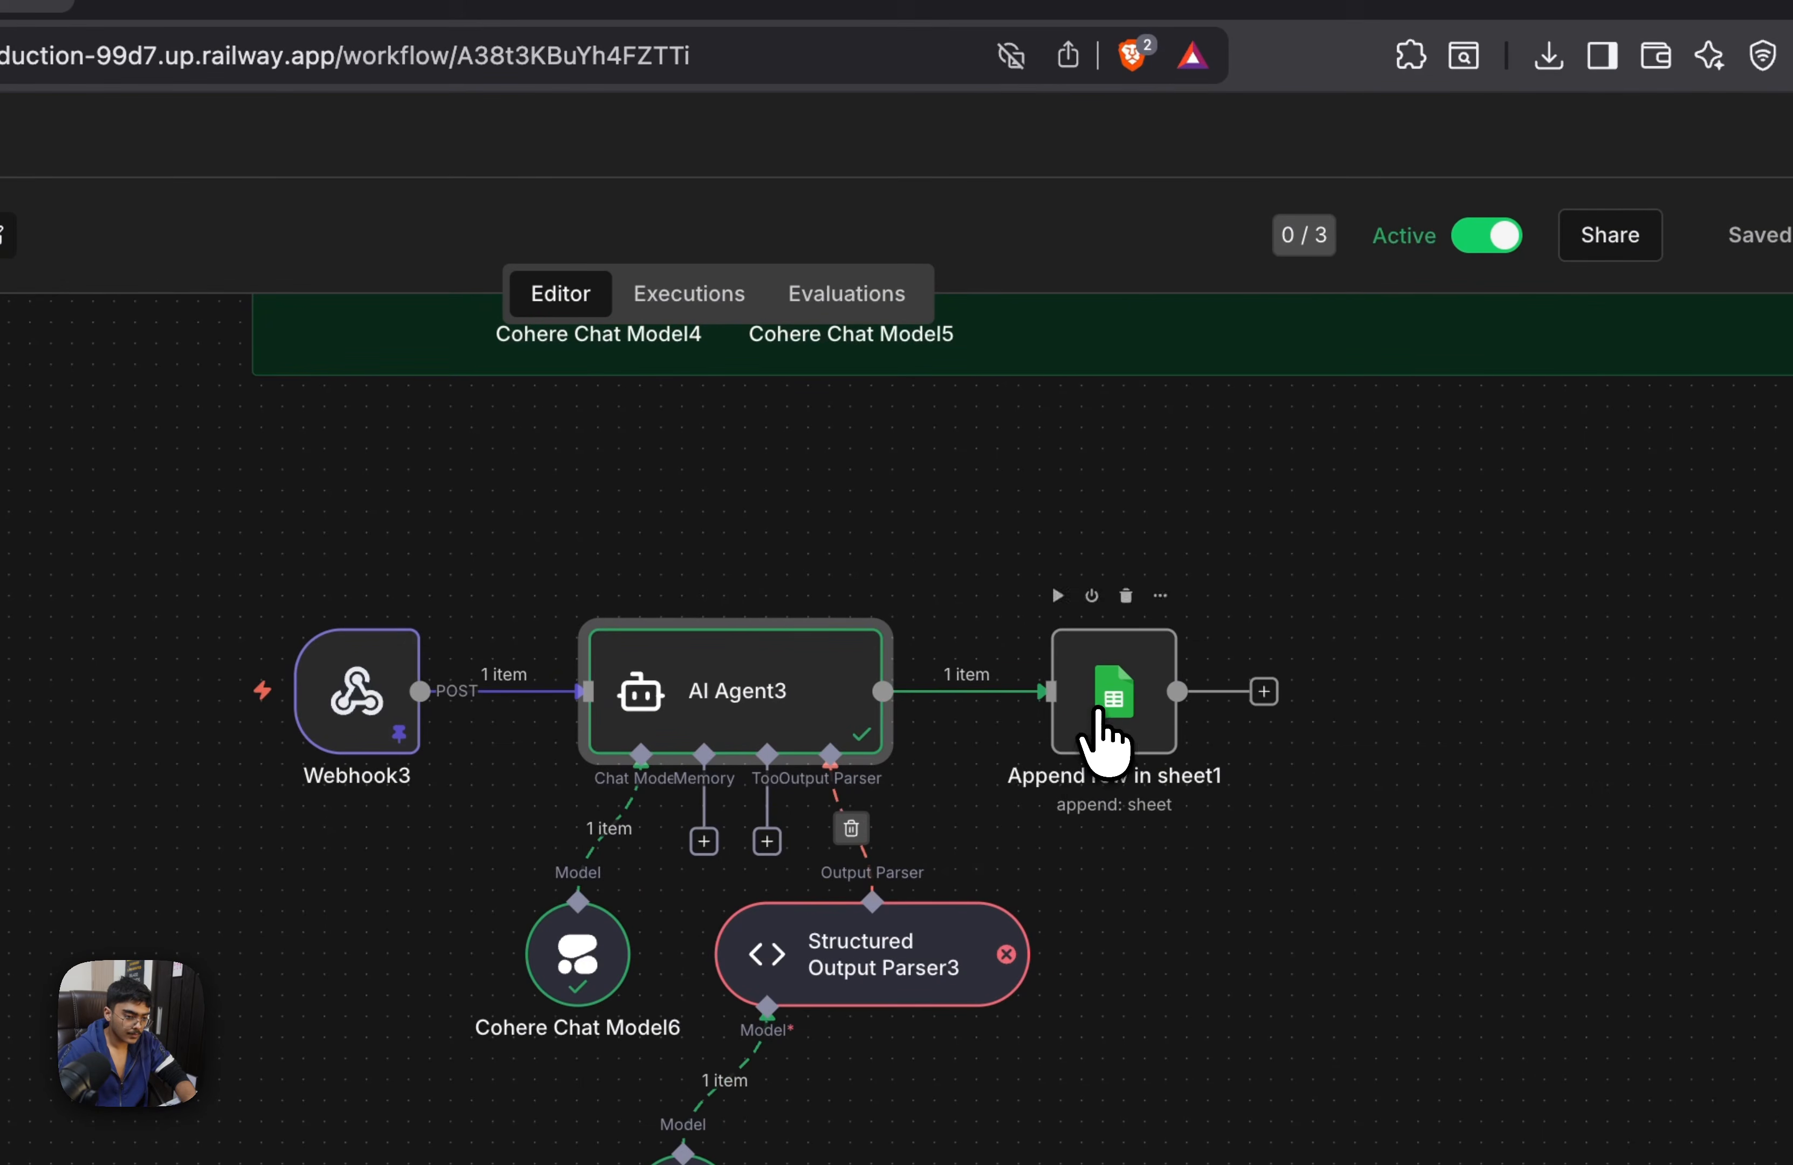
Replace the Last Call Summary value in Append row in sheet1 with Webhook3's body.call.summary field and save the workflow
double_click(1098, 715)
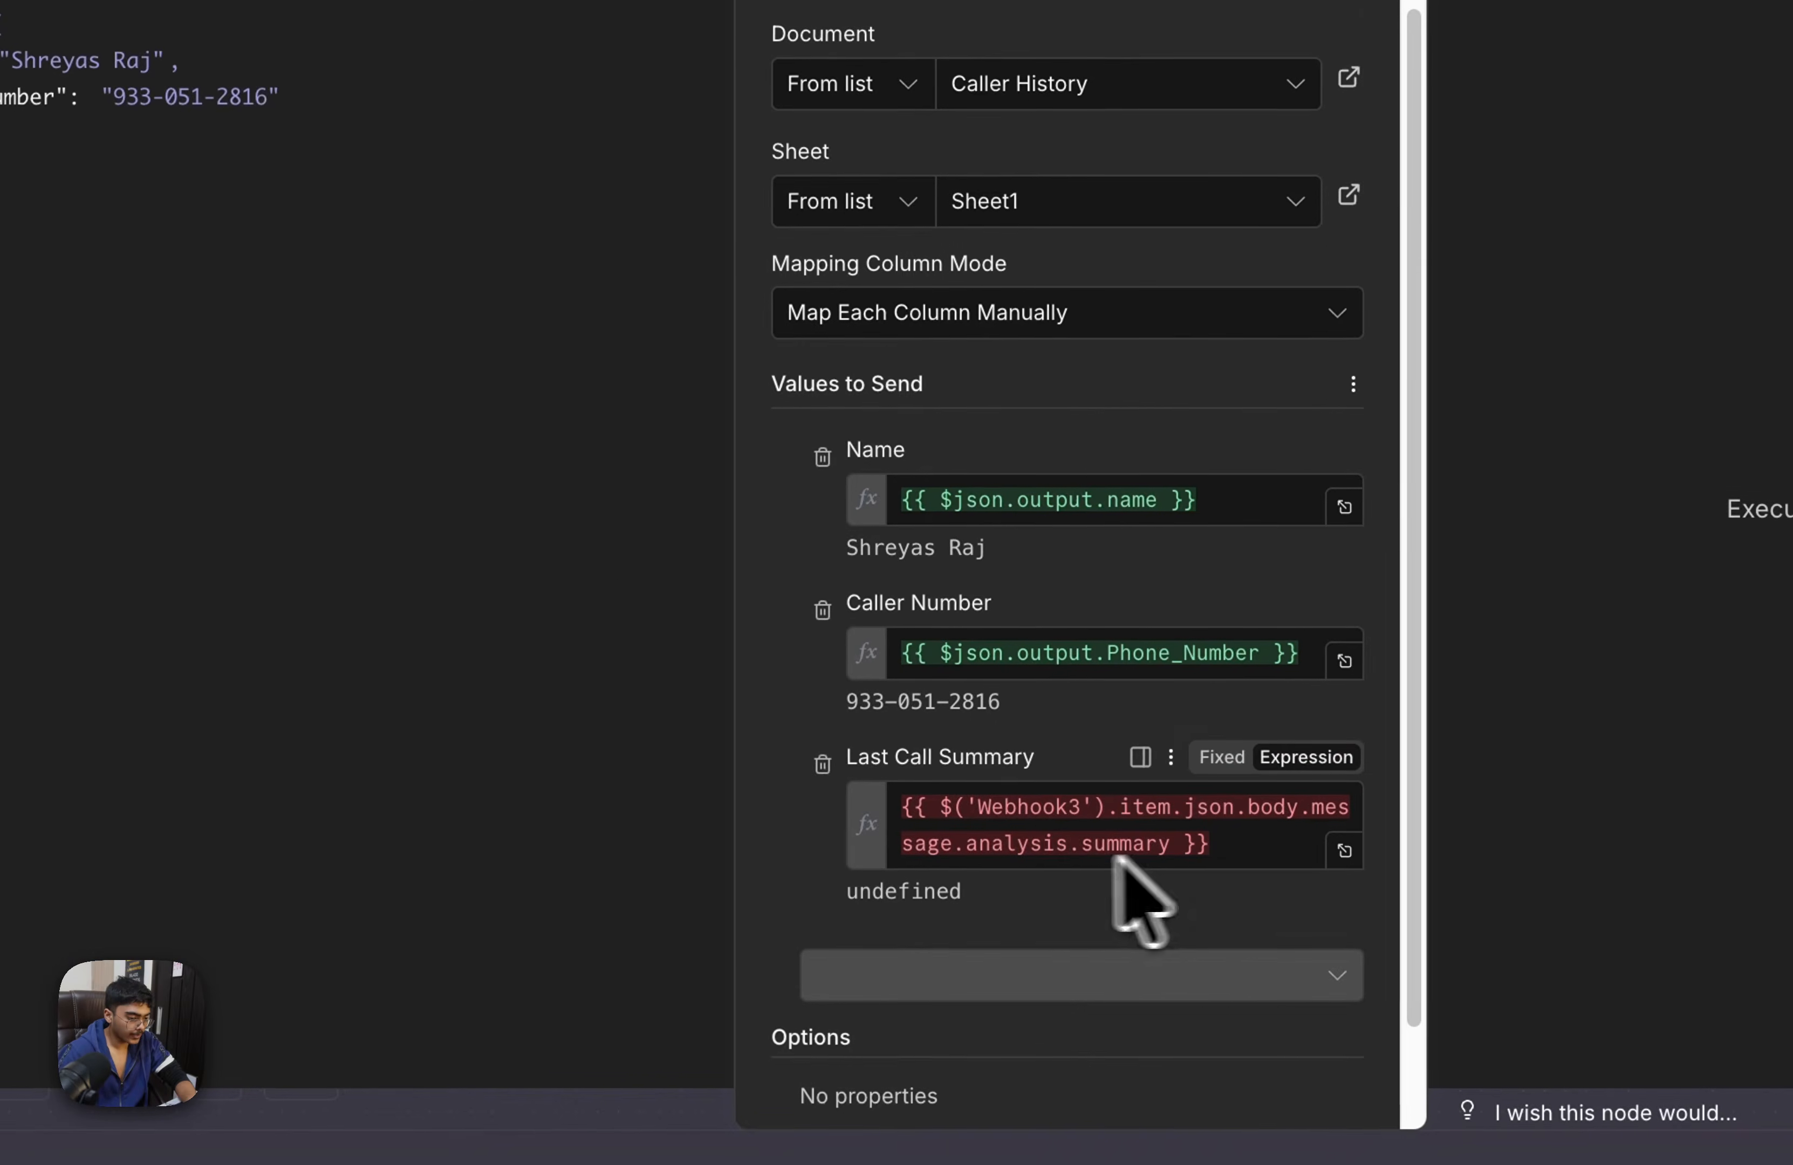
left_click_drag(1338, 1035, 540, 884)
key("BackSpace")
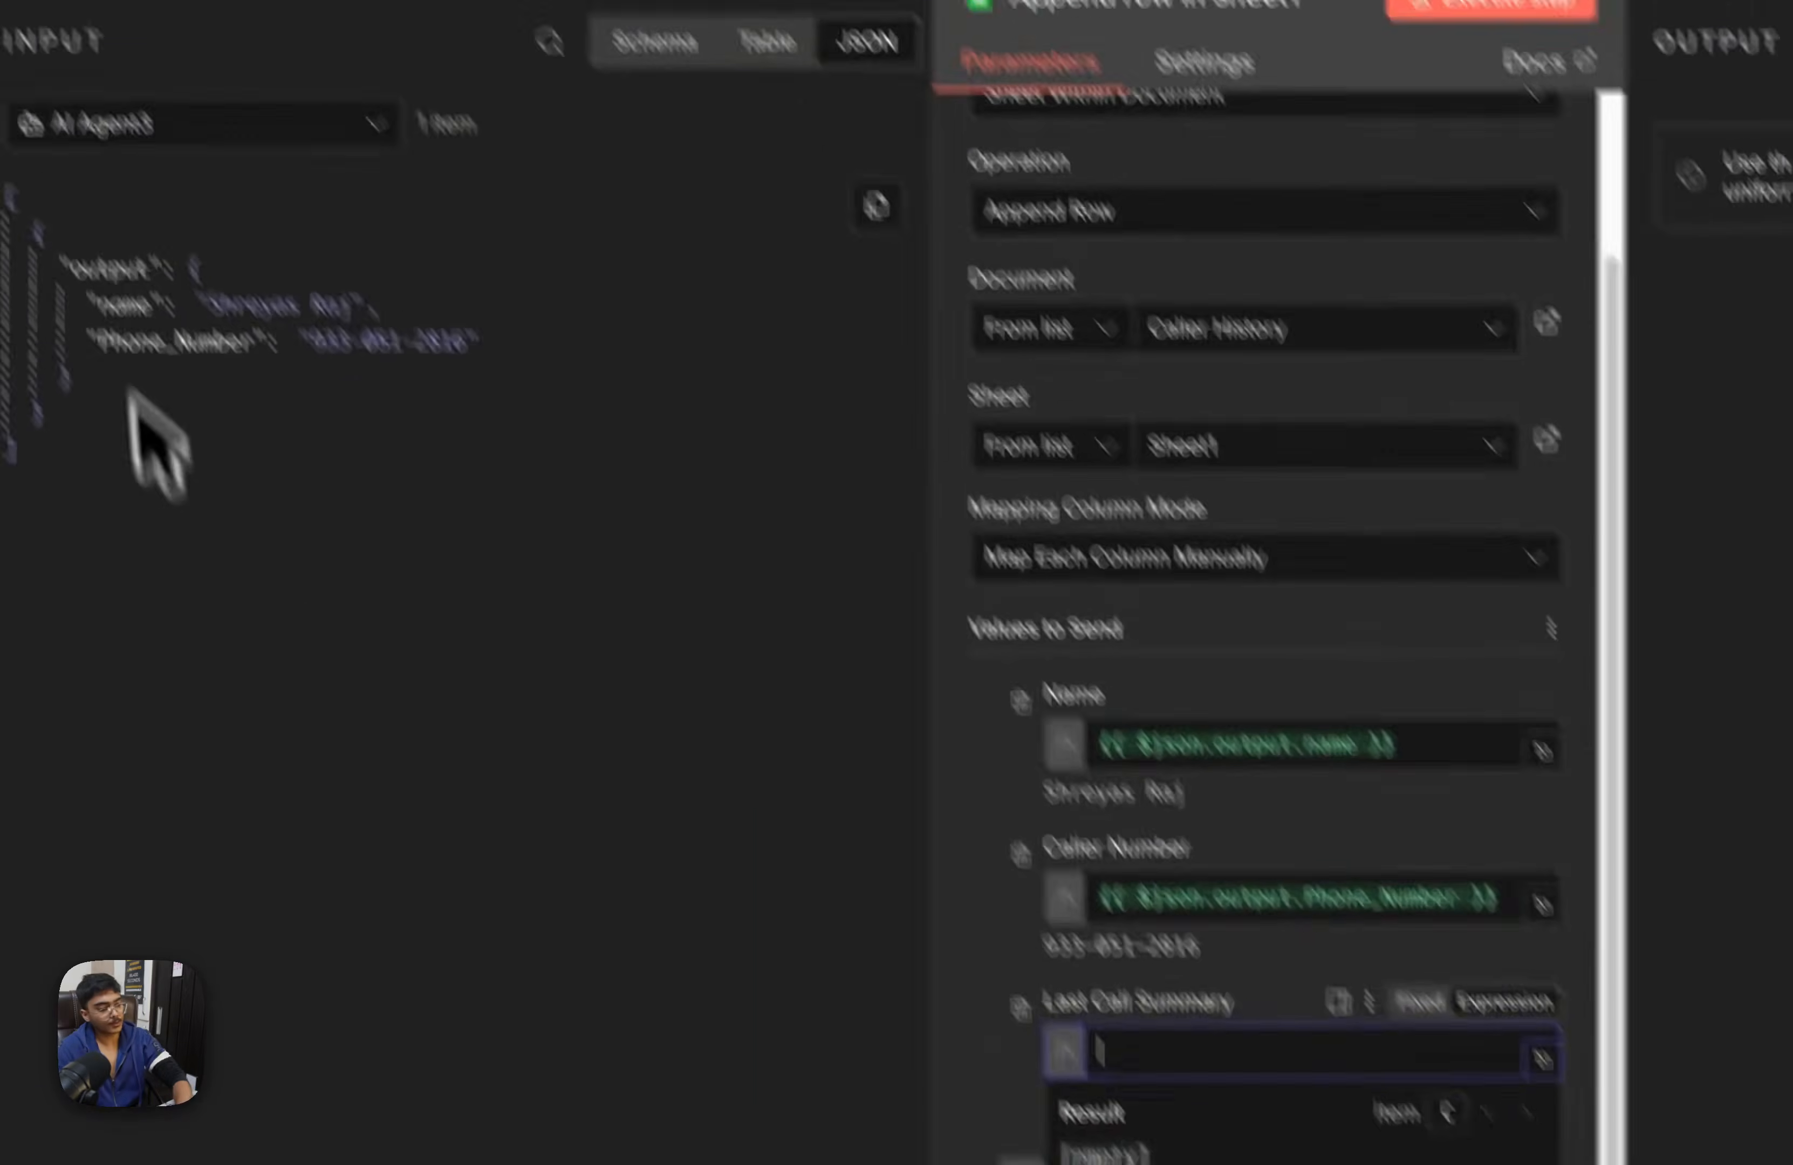
left_click(703, 178)
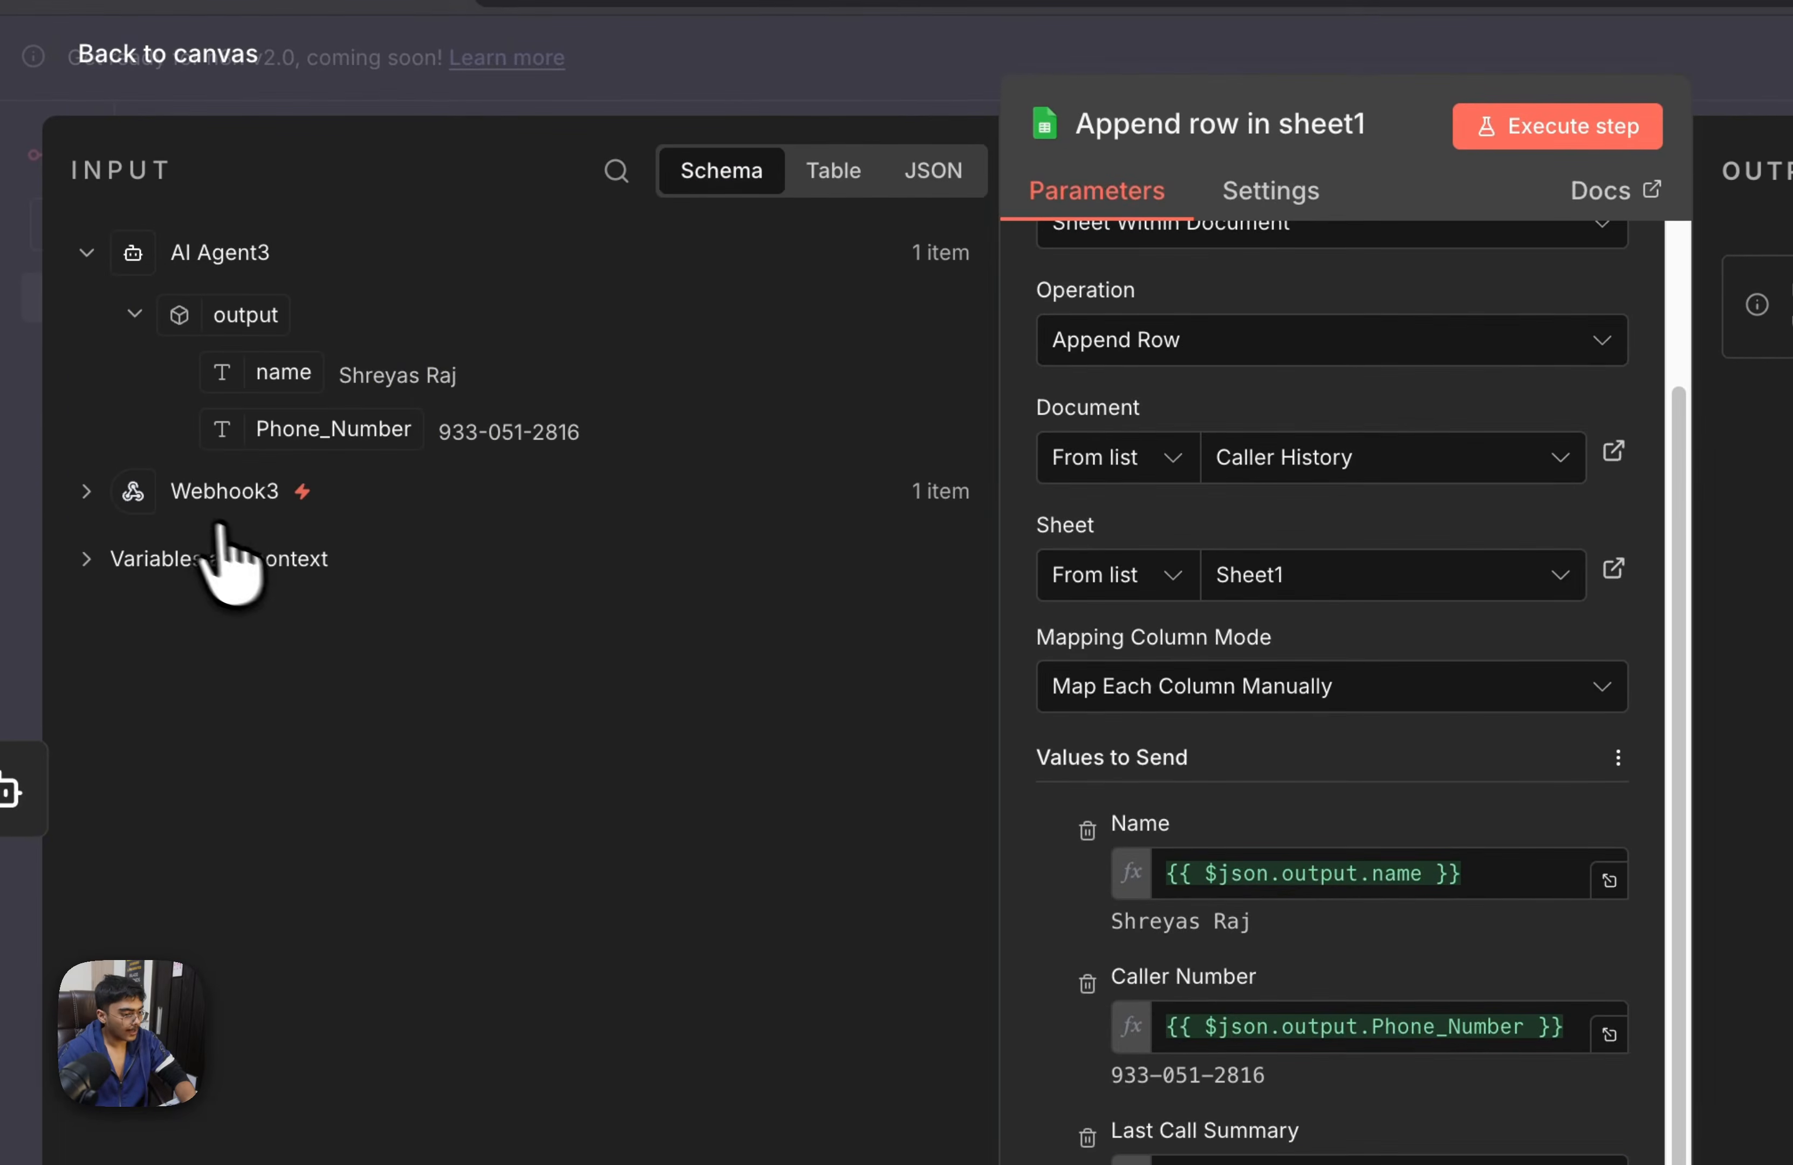
left_click(224, 503)
scroll(240, 560, "down", 15)
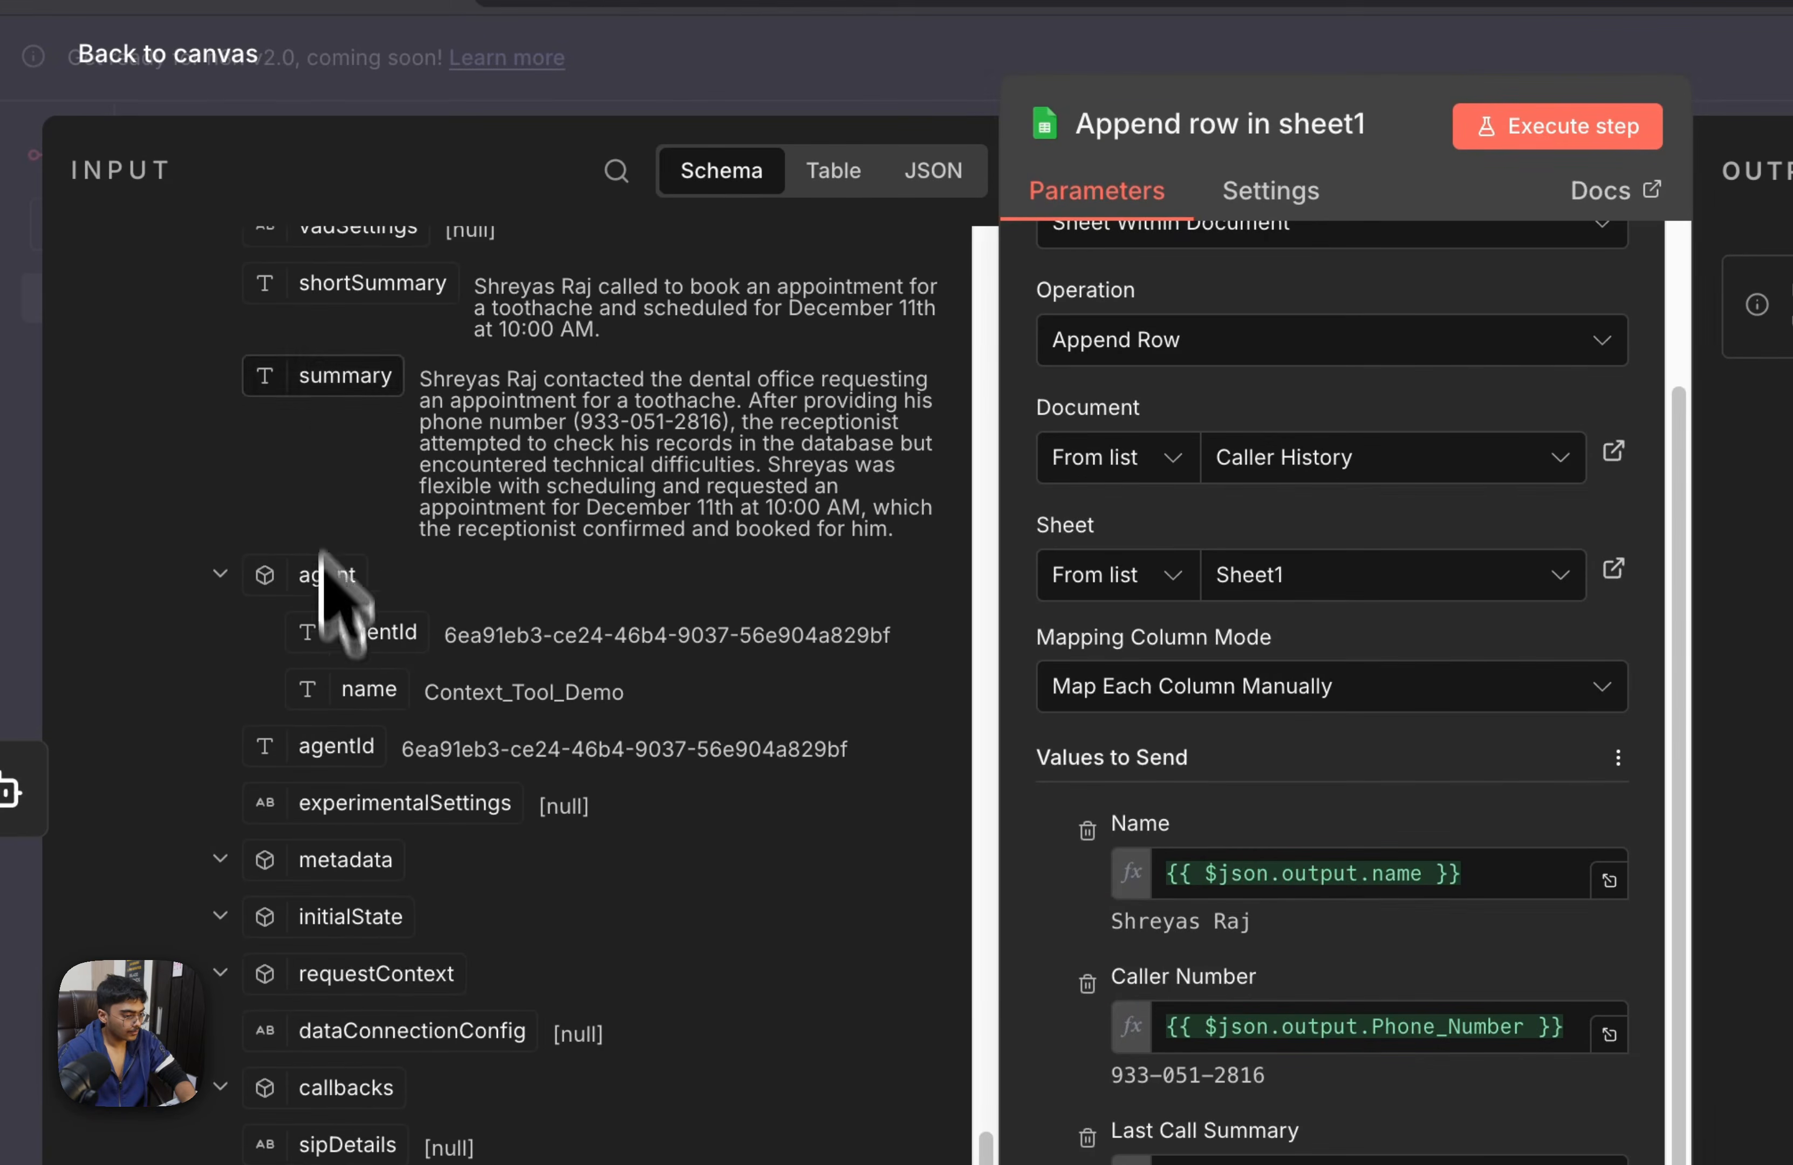
left_click_drag(333, 401, 1210, 1157)
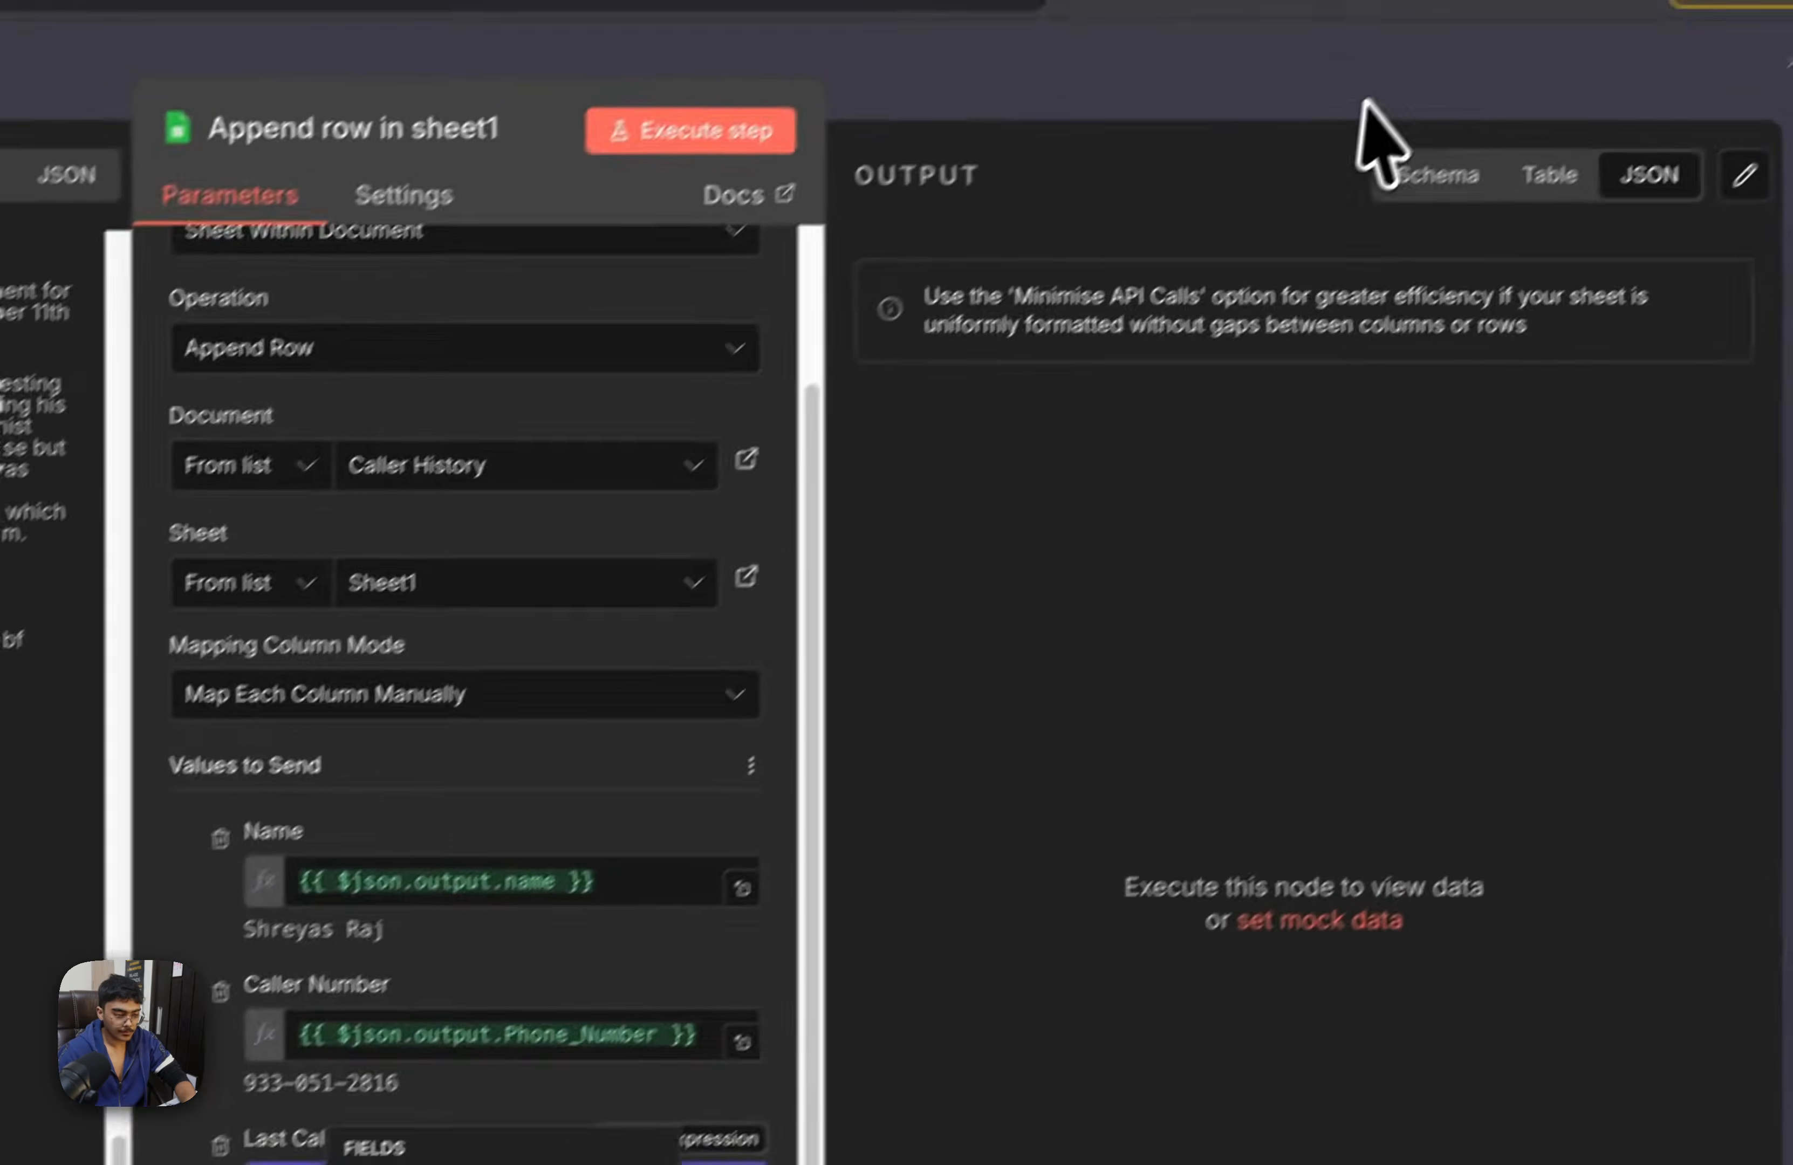
left_click(1371, 103)
left_click(1525, 193)
Load the Dec 8, 18:26:49 execution into the editor for debugging and inspect the request body received by Webhook2
left_click_drag(1217, 605, 1034, 1120)
left_click(941, 198)
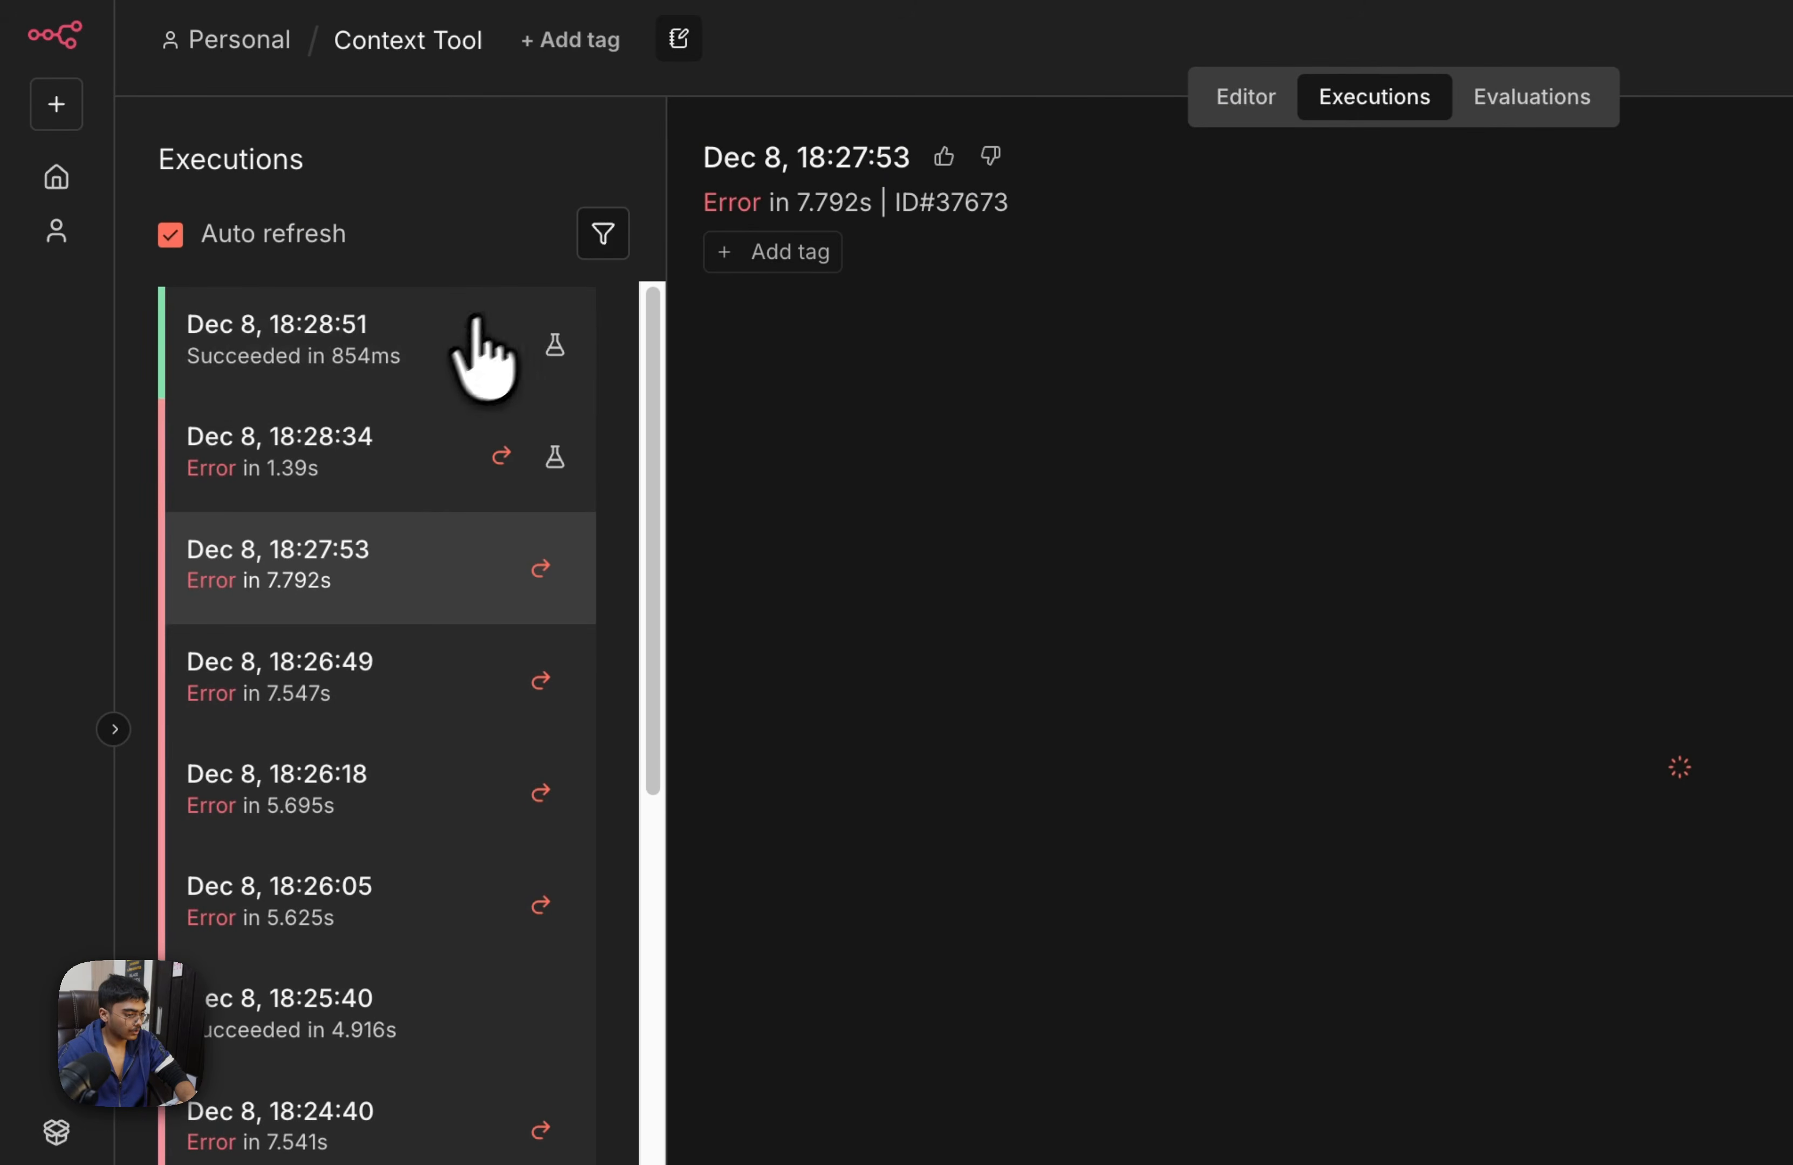
left_click(472, 695)
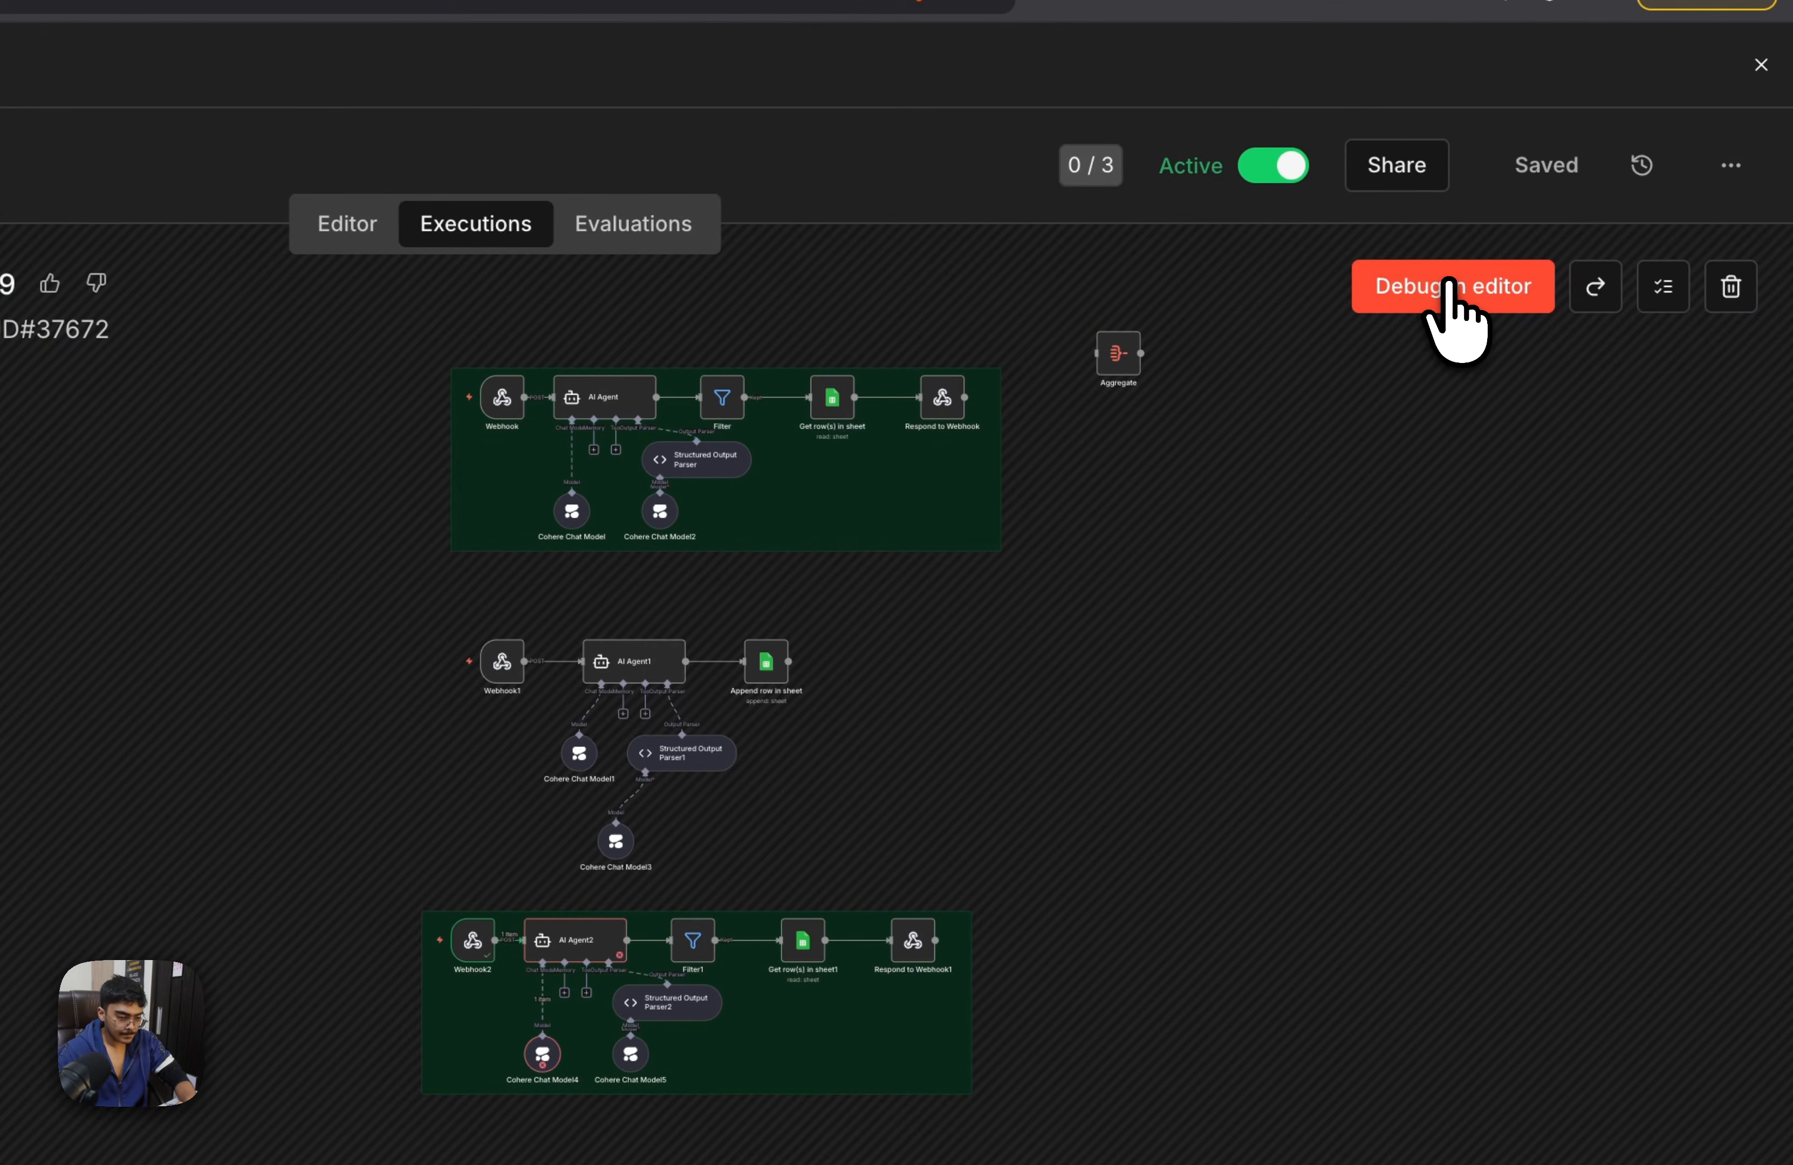
left_click(1451, 288)
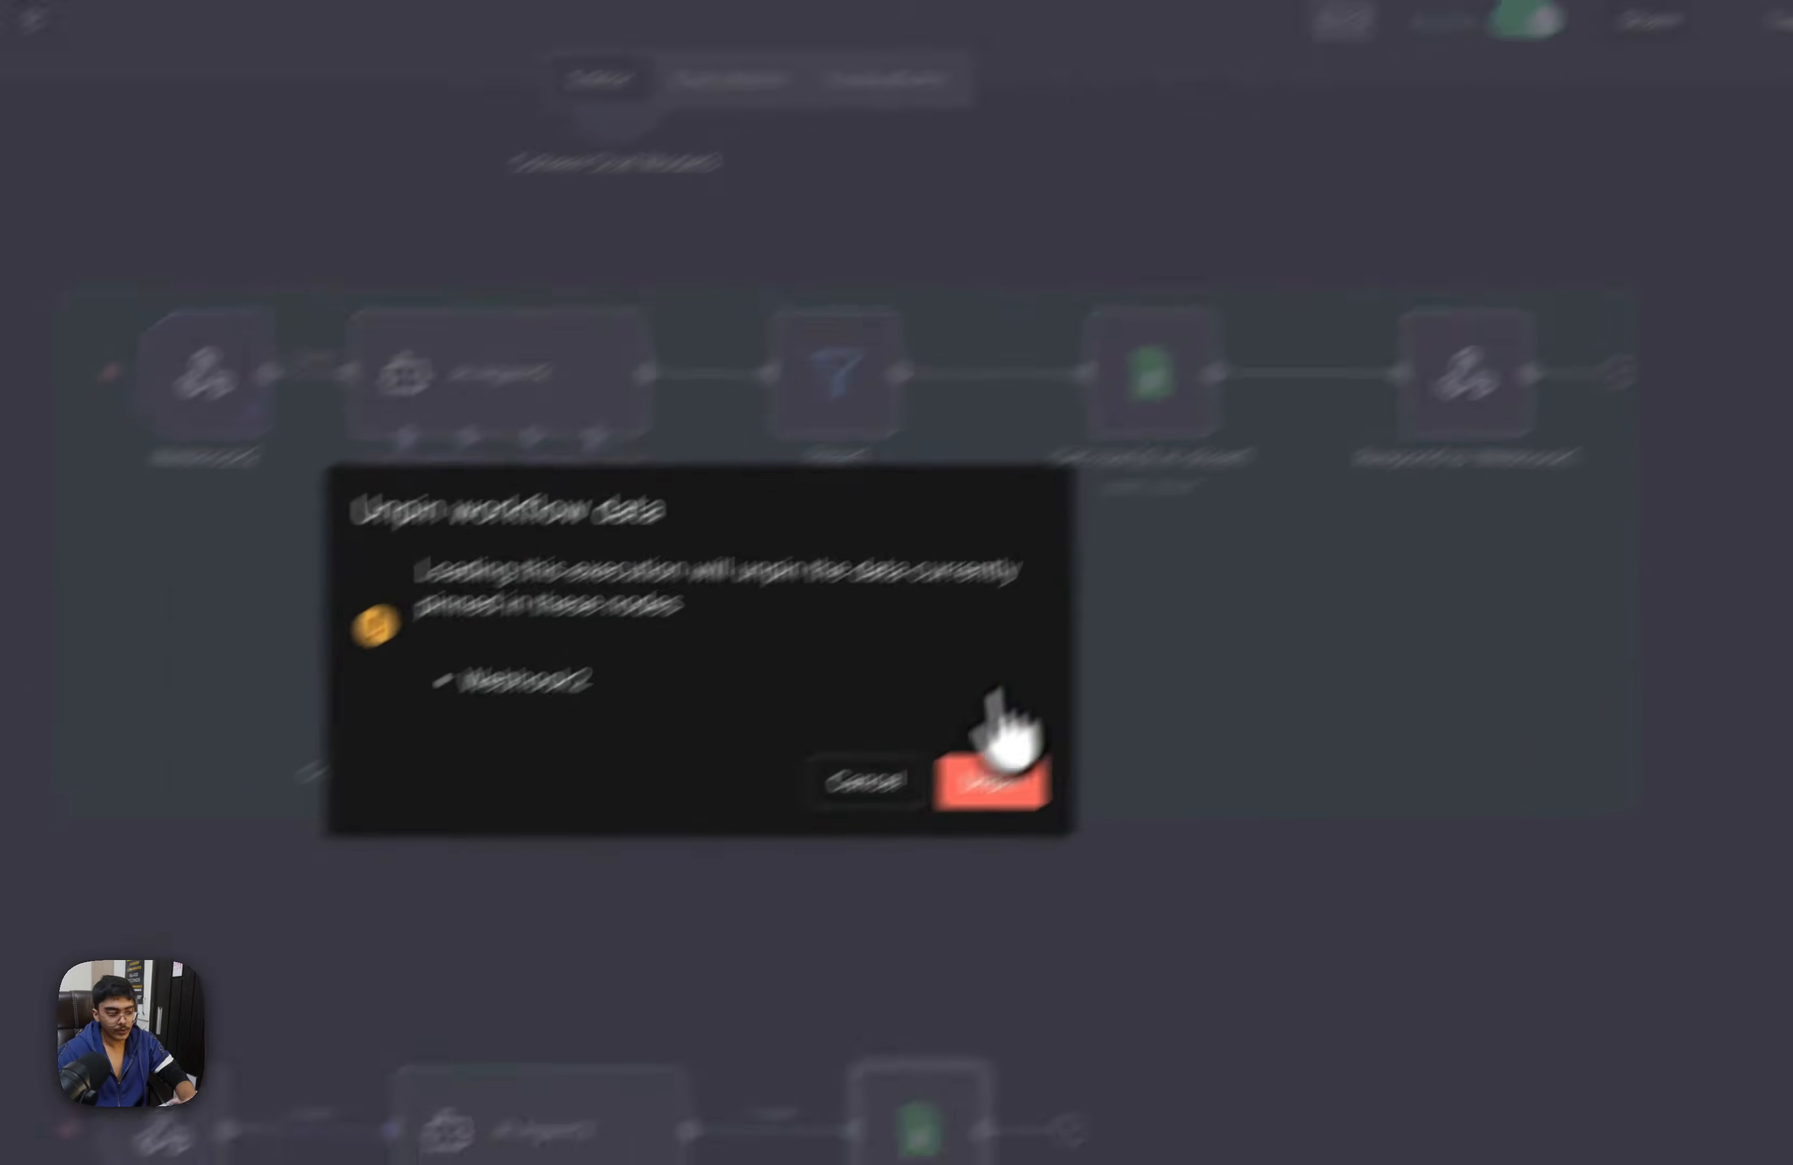
left_click(816, 912)
left_click_drag(1086, 692, 1273, 753)
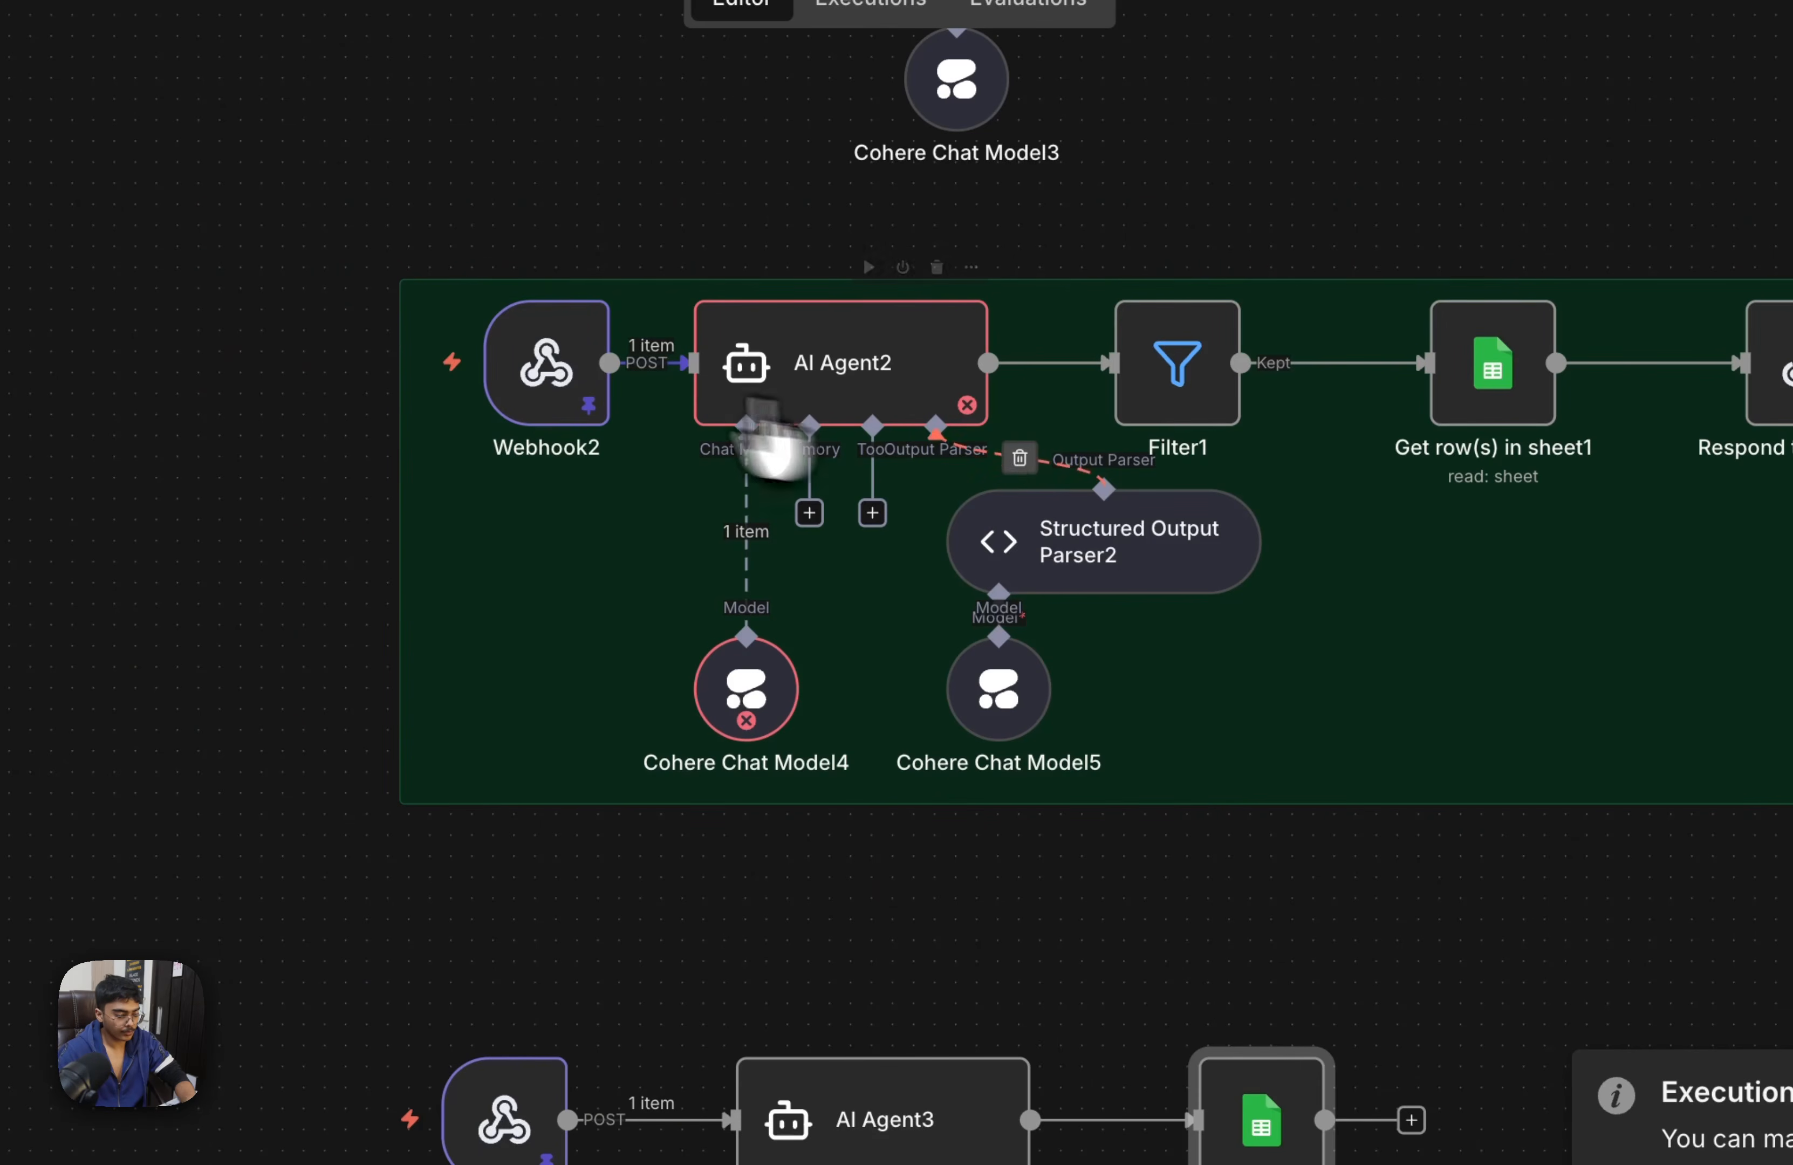
double_click(544, 361)
scroll(1297, 696, "down", 3)
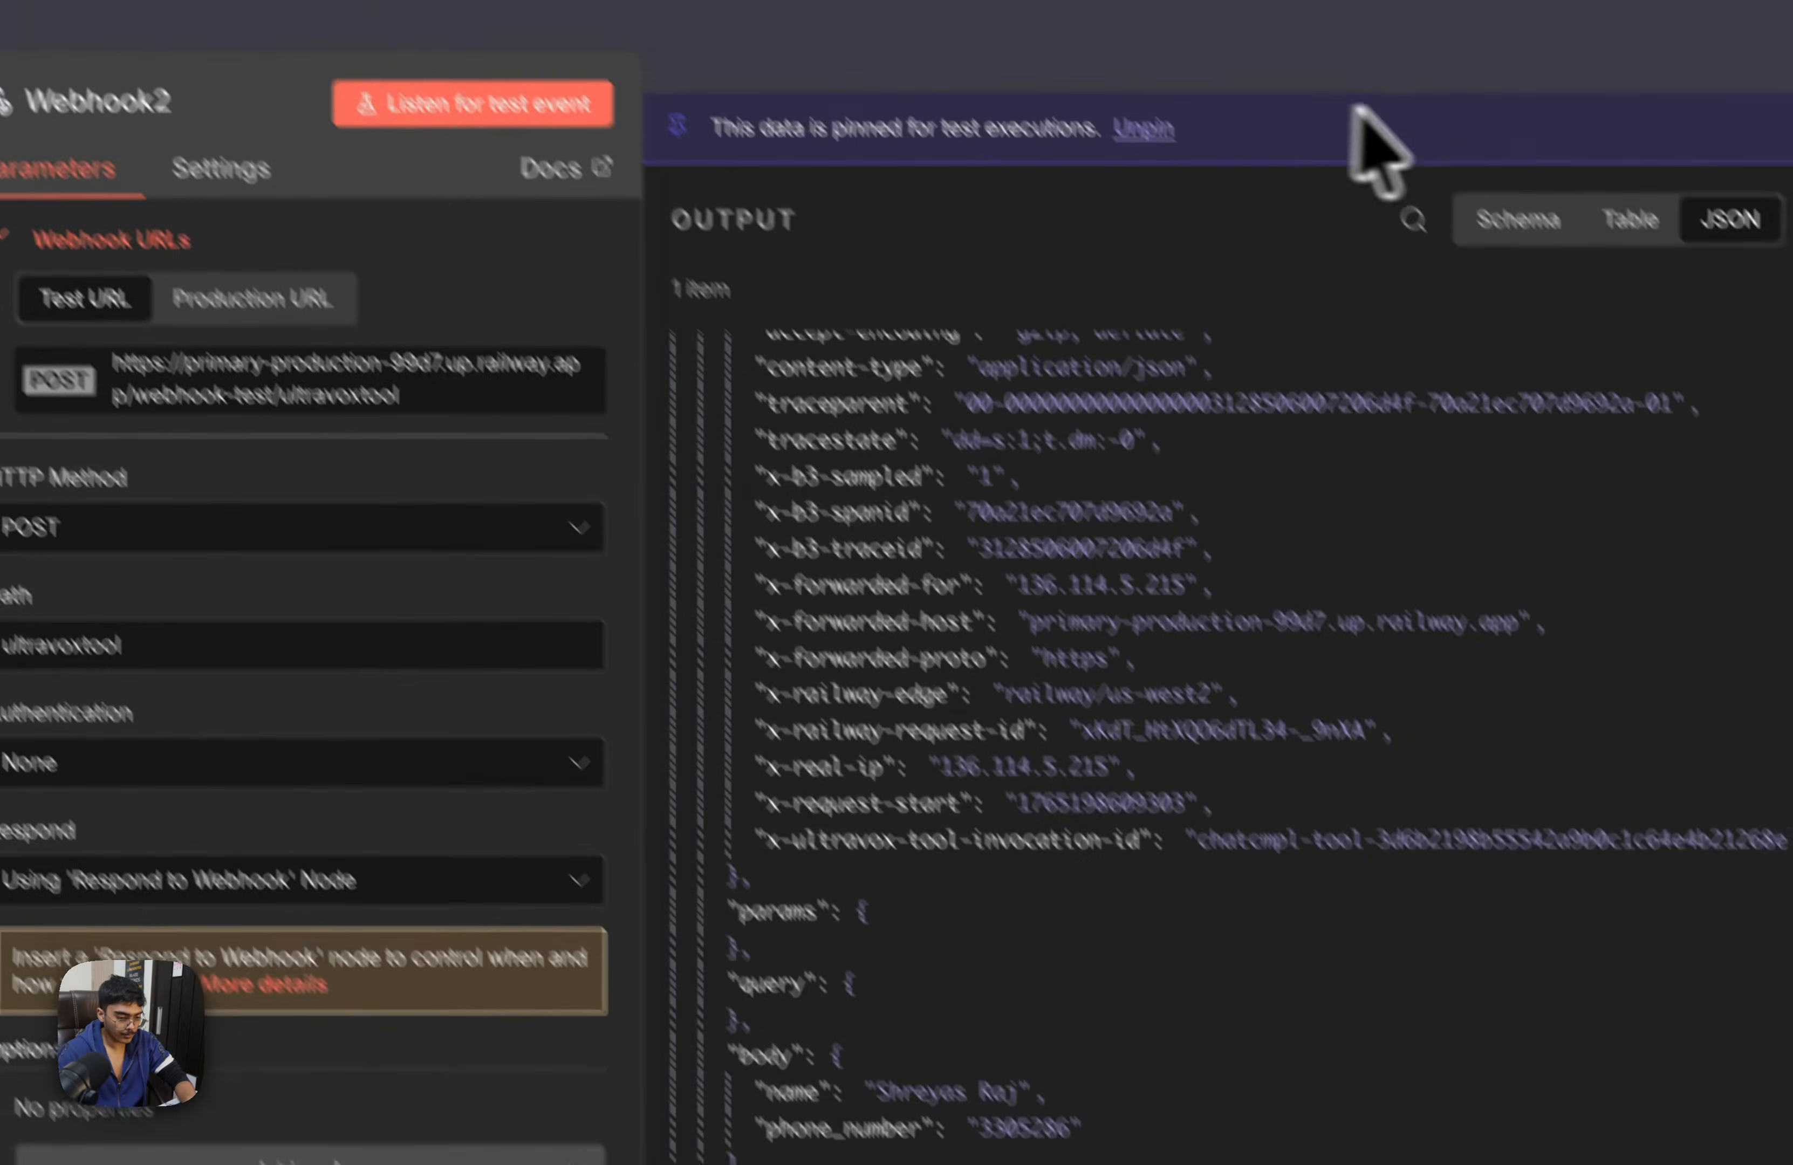
left_click(1441, 120)
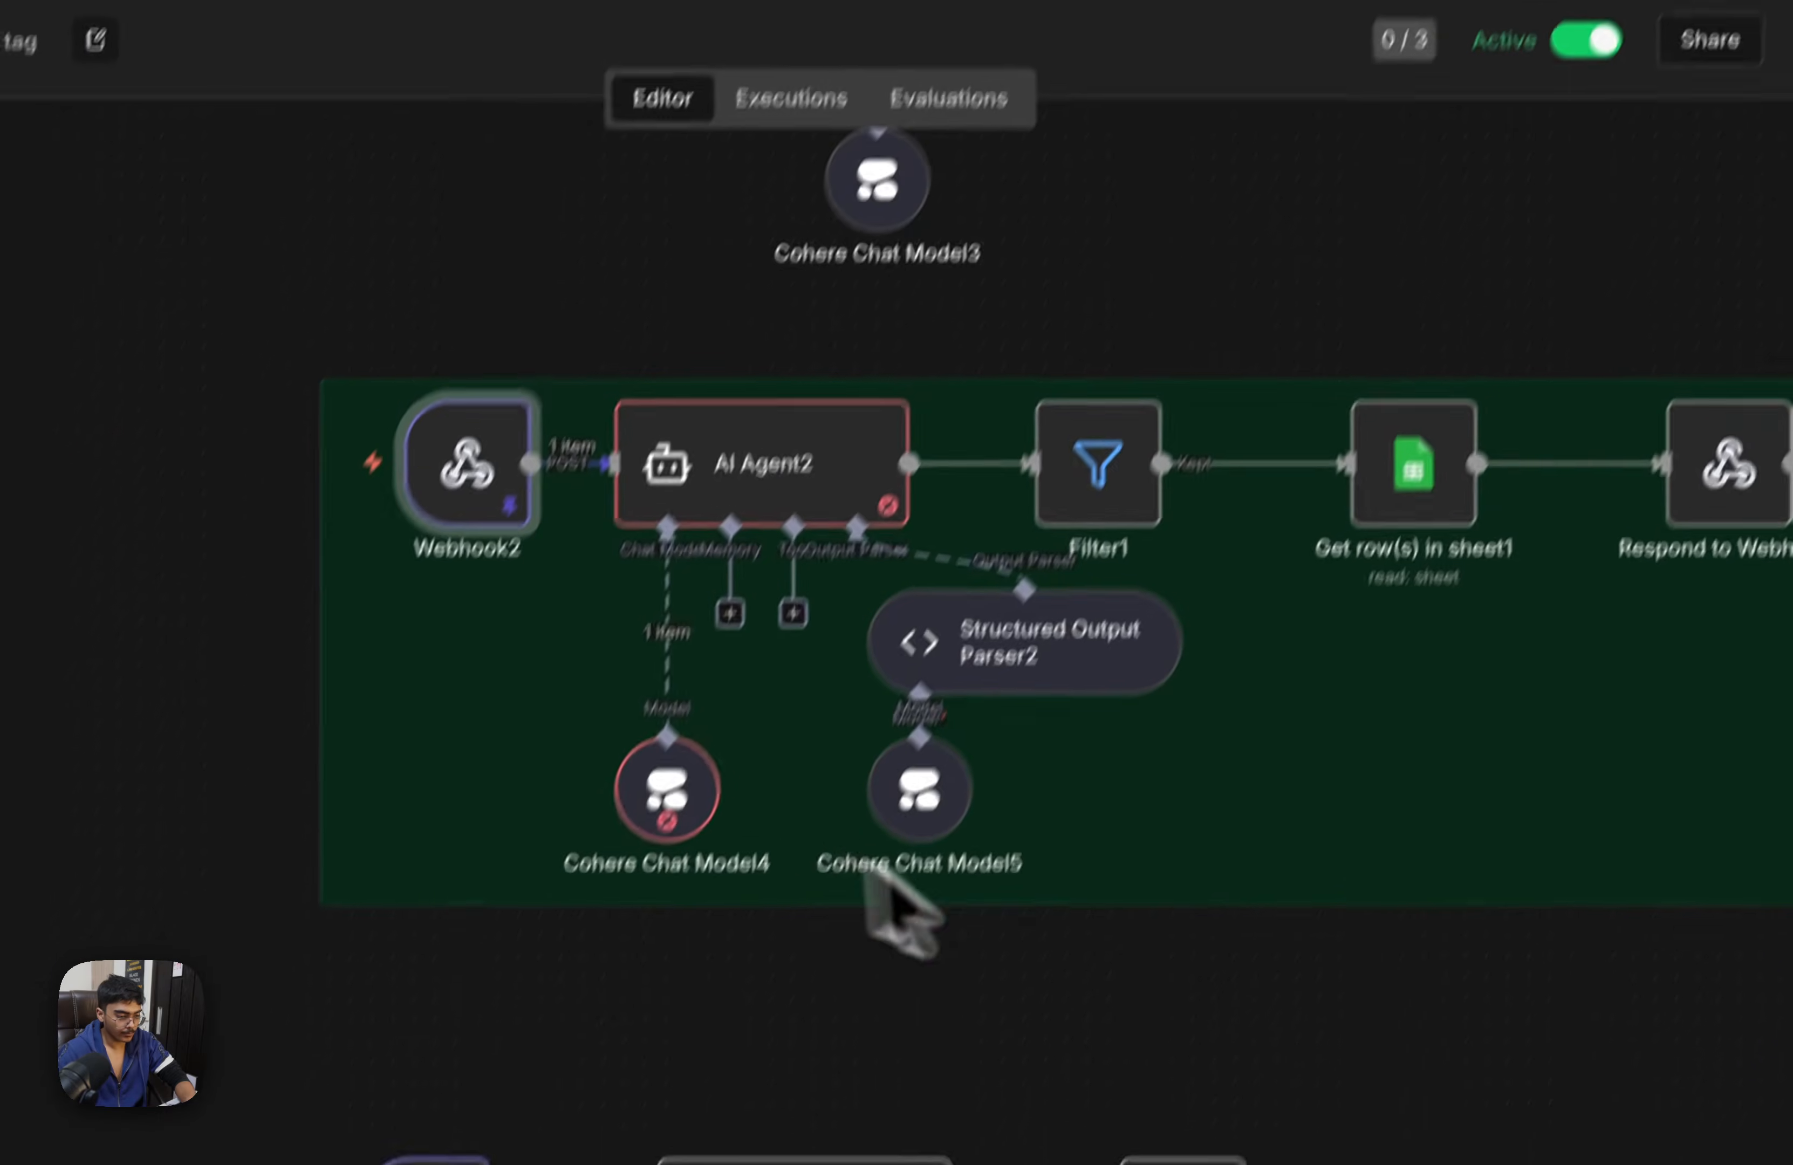
Detach AI Agent2 and Filter1 from the lookup flow and connect Webhook2 directly to Get row(s) in sheet1
left_click_drag(1321, 951, 592, 361)
left_click_drag(749, 447, 770, 742)
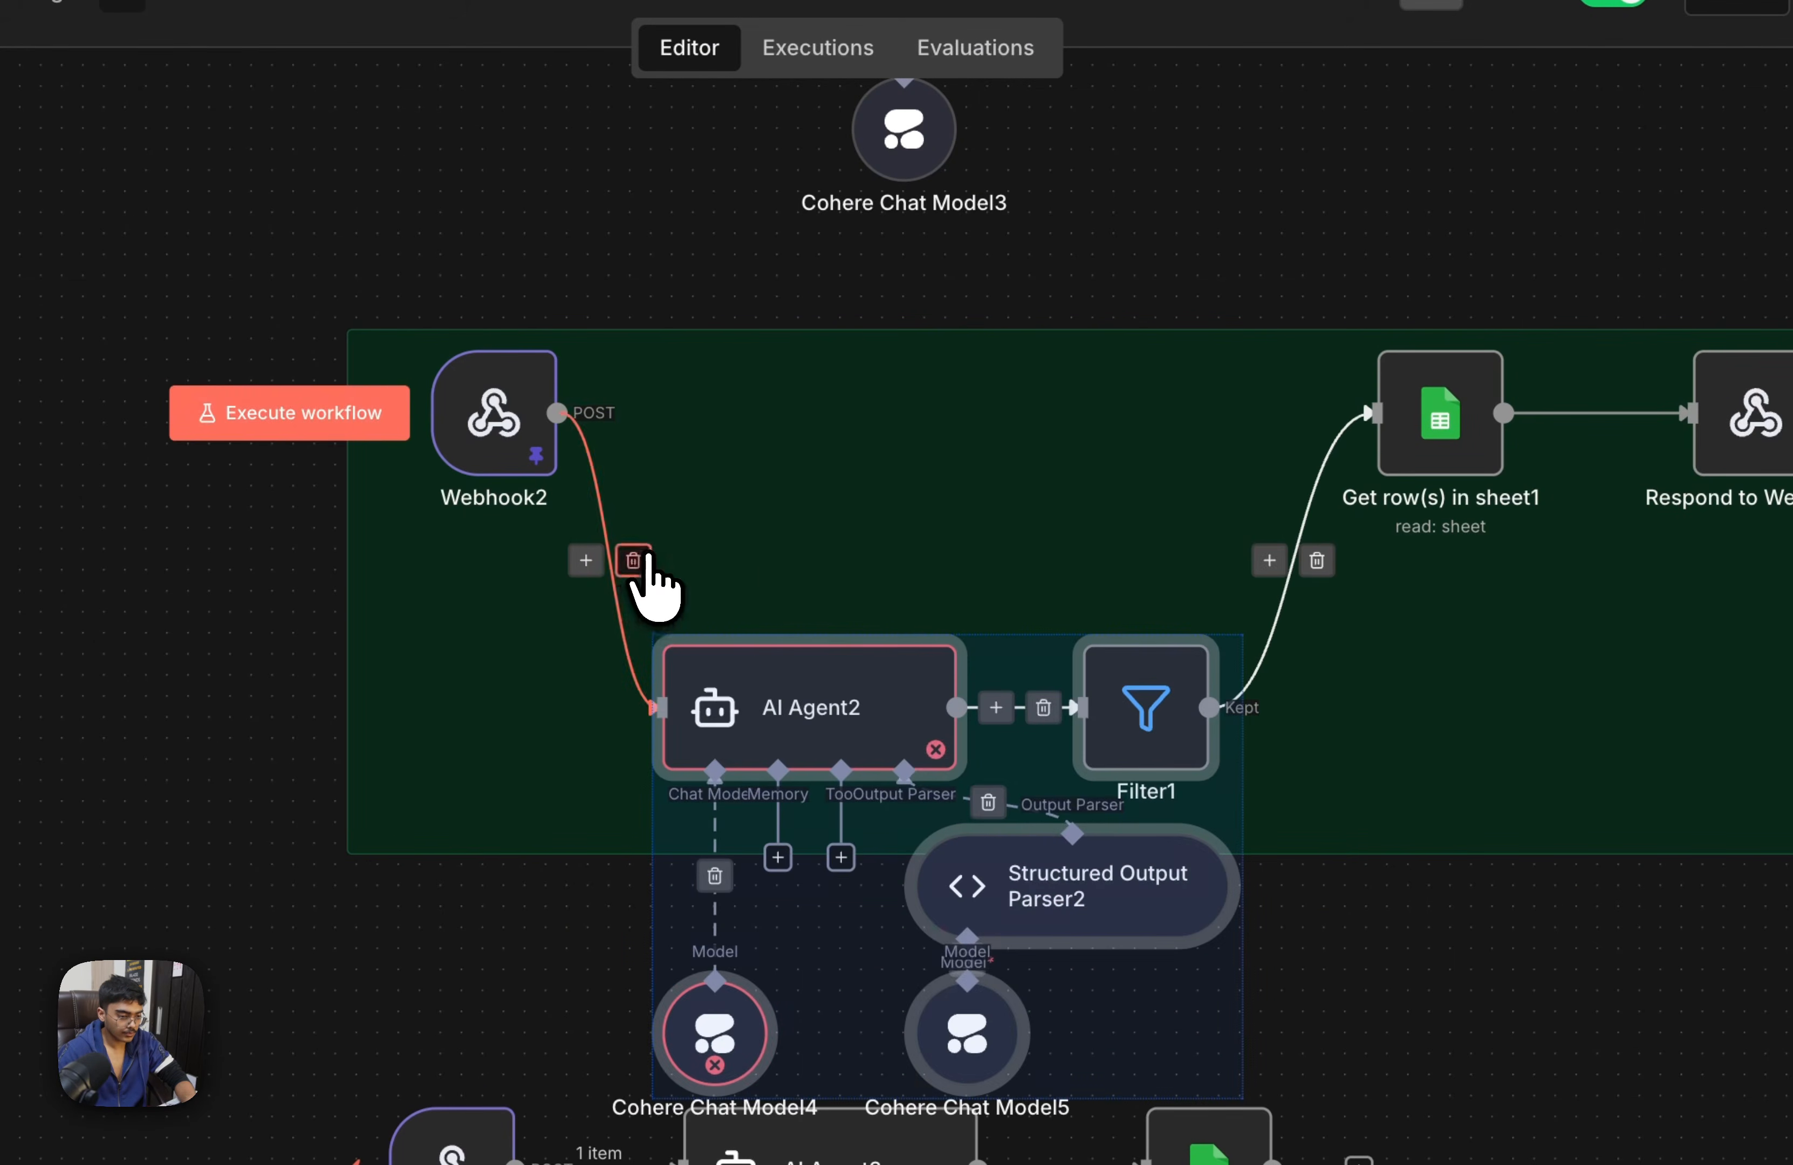
left_click(635, 561)
left_click_drag(517, 397, 1148, 439)
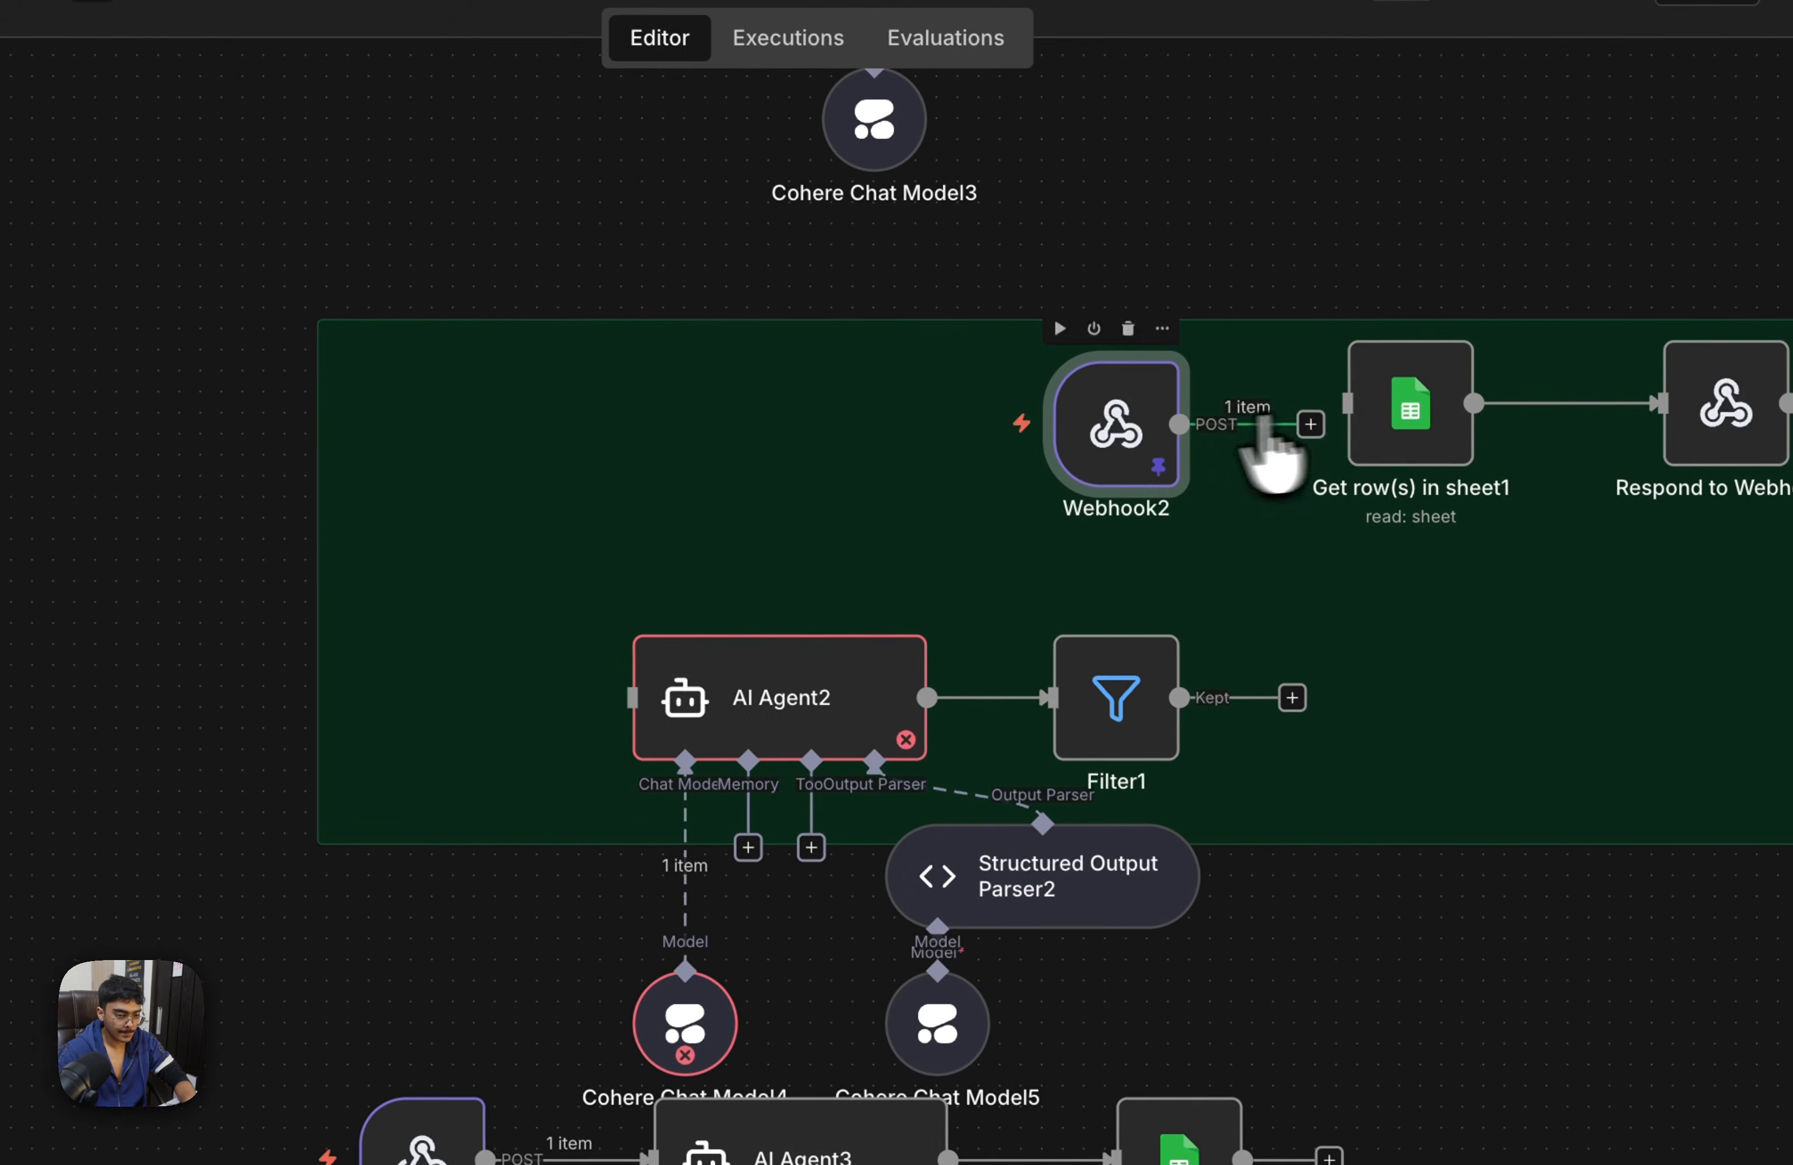
left_click_drag(1335, 393, 1338, 400)
left_click_drag(1107, 440, 1105, 415)
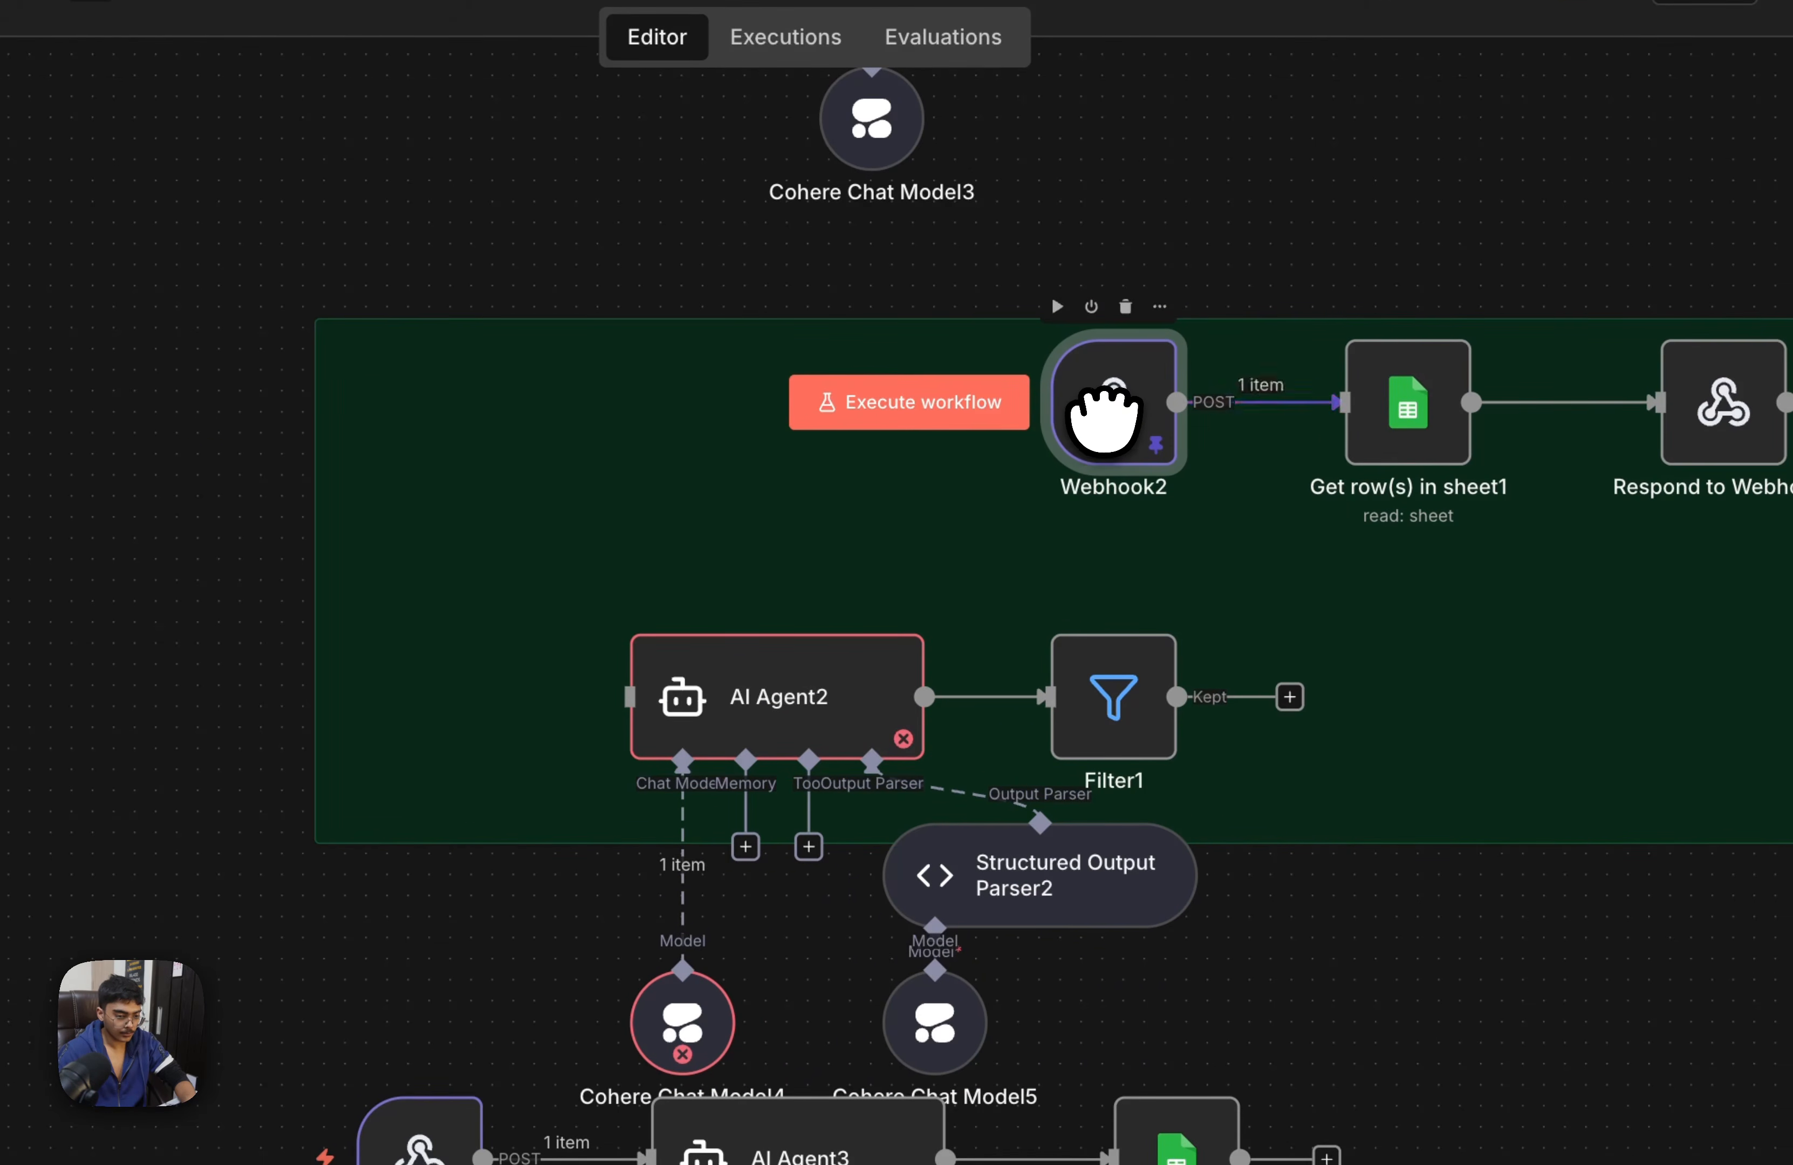
Map Webhook2's phone_number field to the Caller Number filter in Get row(s) in sheet1 and save the workflow
left_click(1404, 409)
scroll(702, 733, "down", 2)
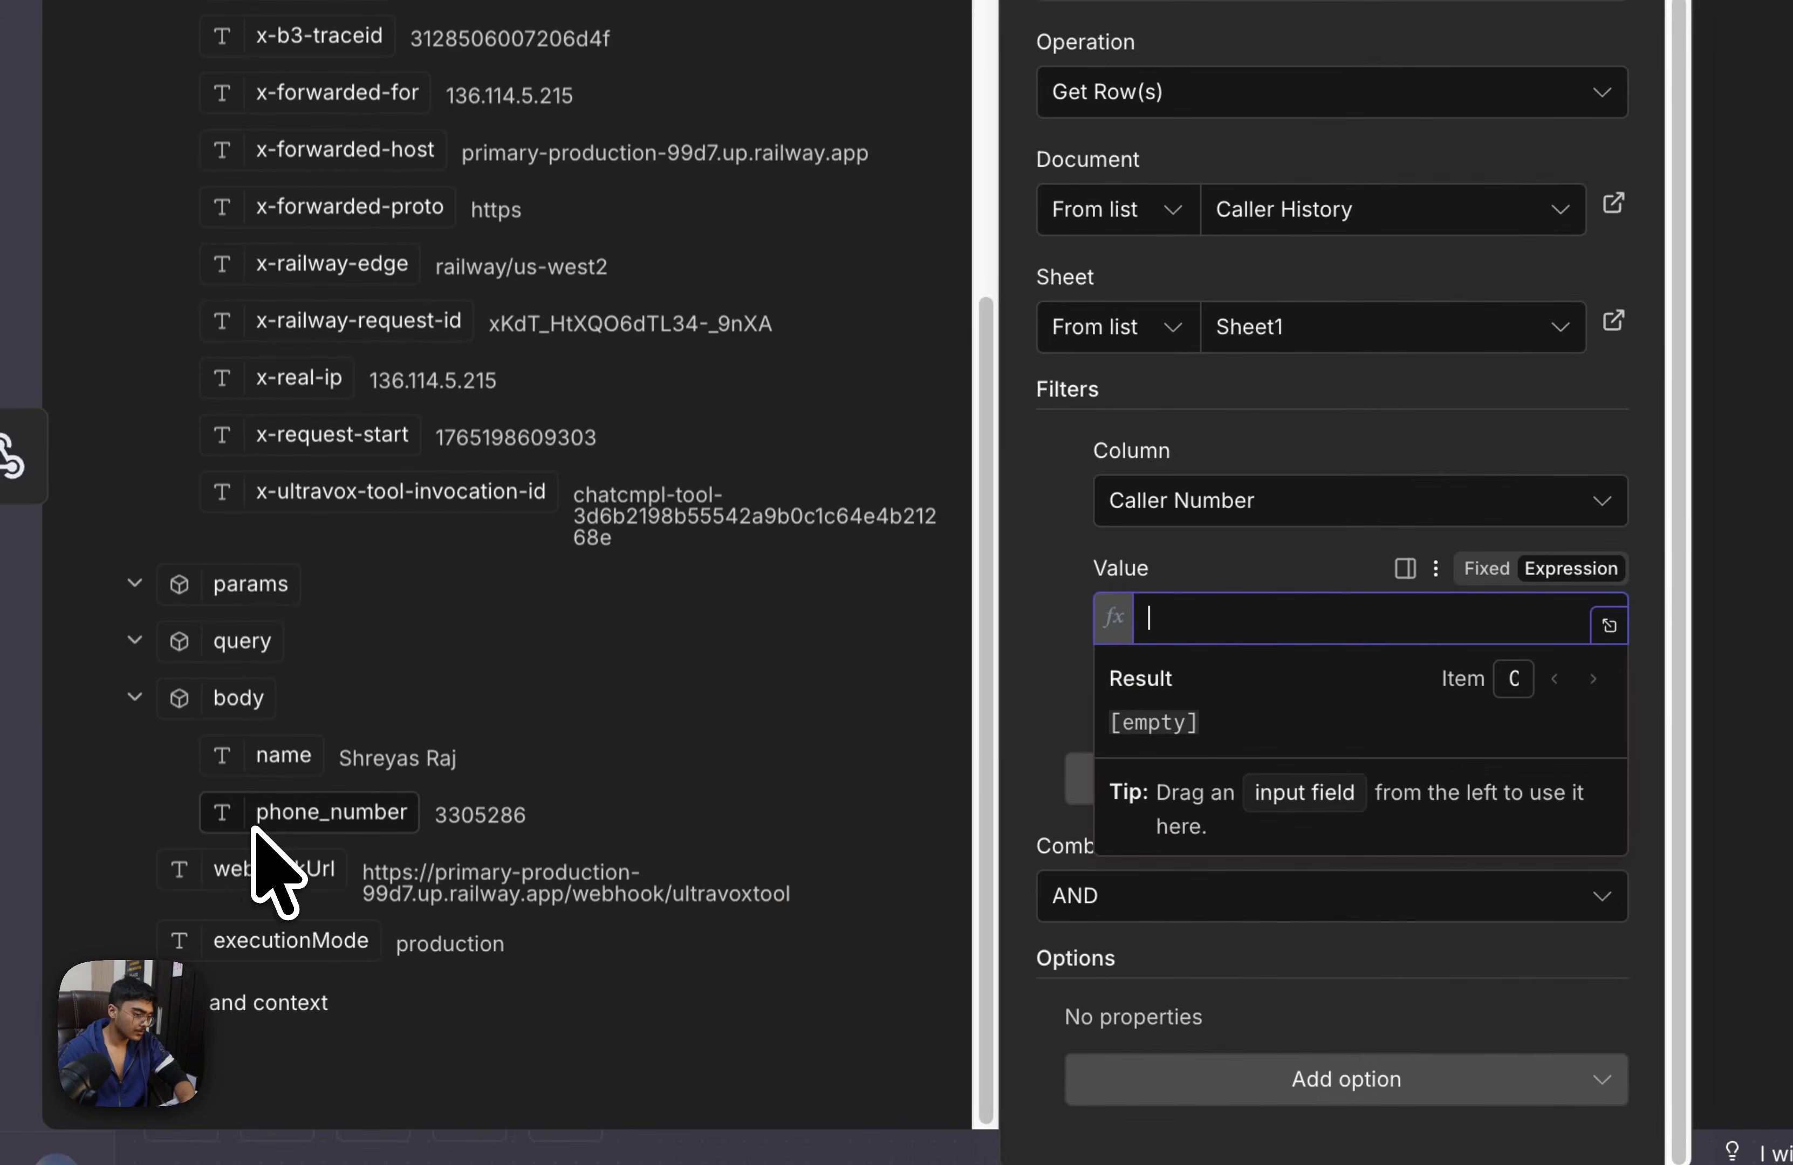
left_click_drag(255, 826, 1430, 620)
left_click(1410, 114)
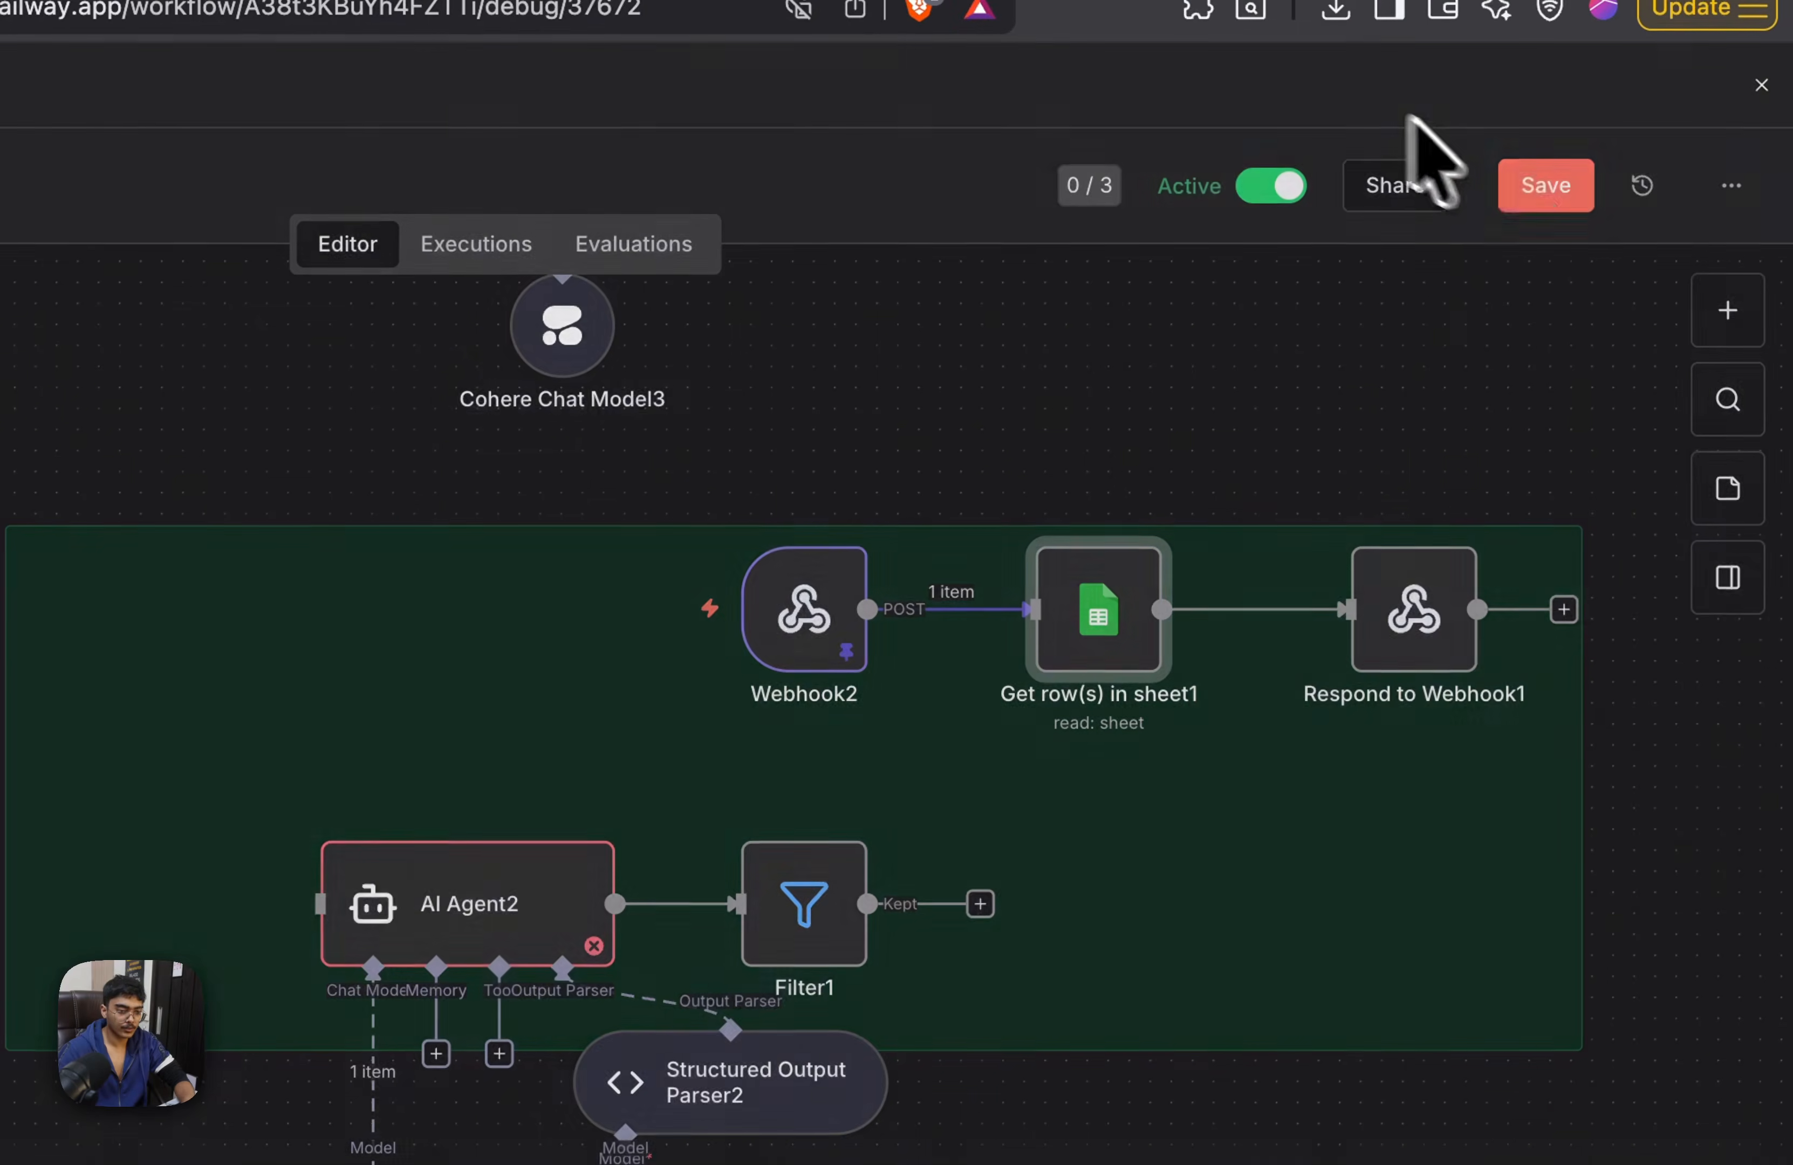
left_click(1545, 185)
Move AI Agent2, Filter1, Structured Output Parser2 and their chat models outside the green note and save the workflow
scroll(1321, 633, "down", 5)
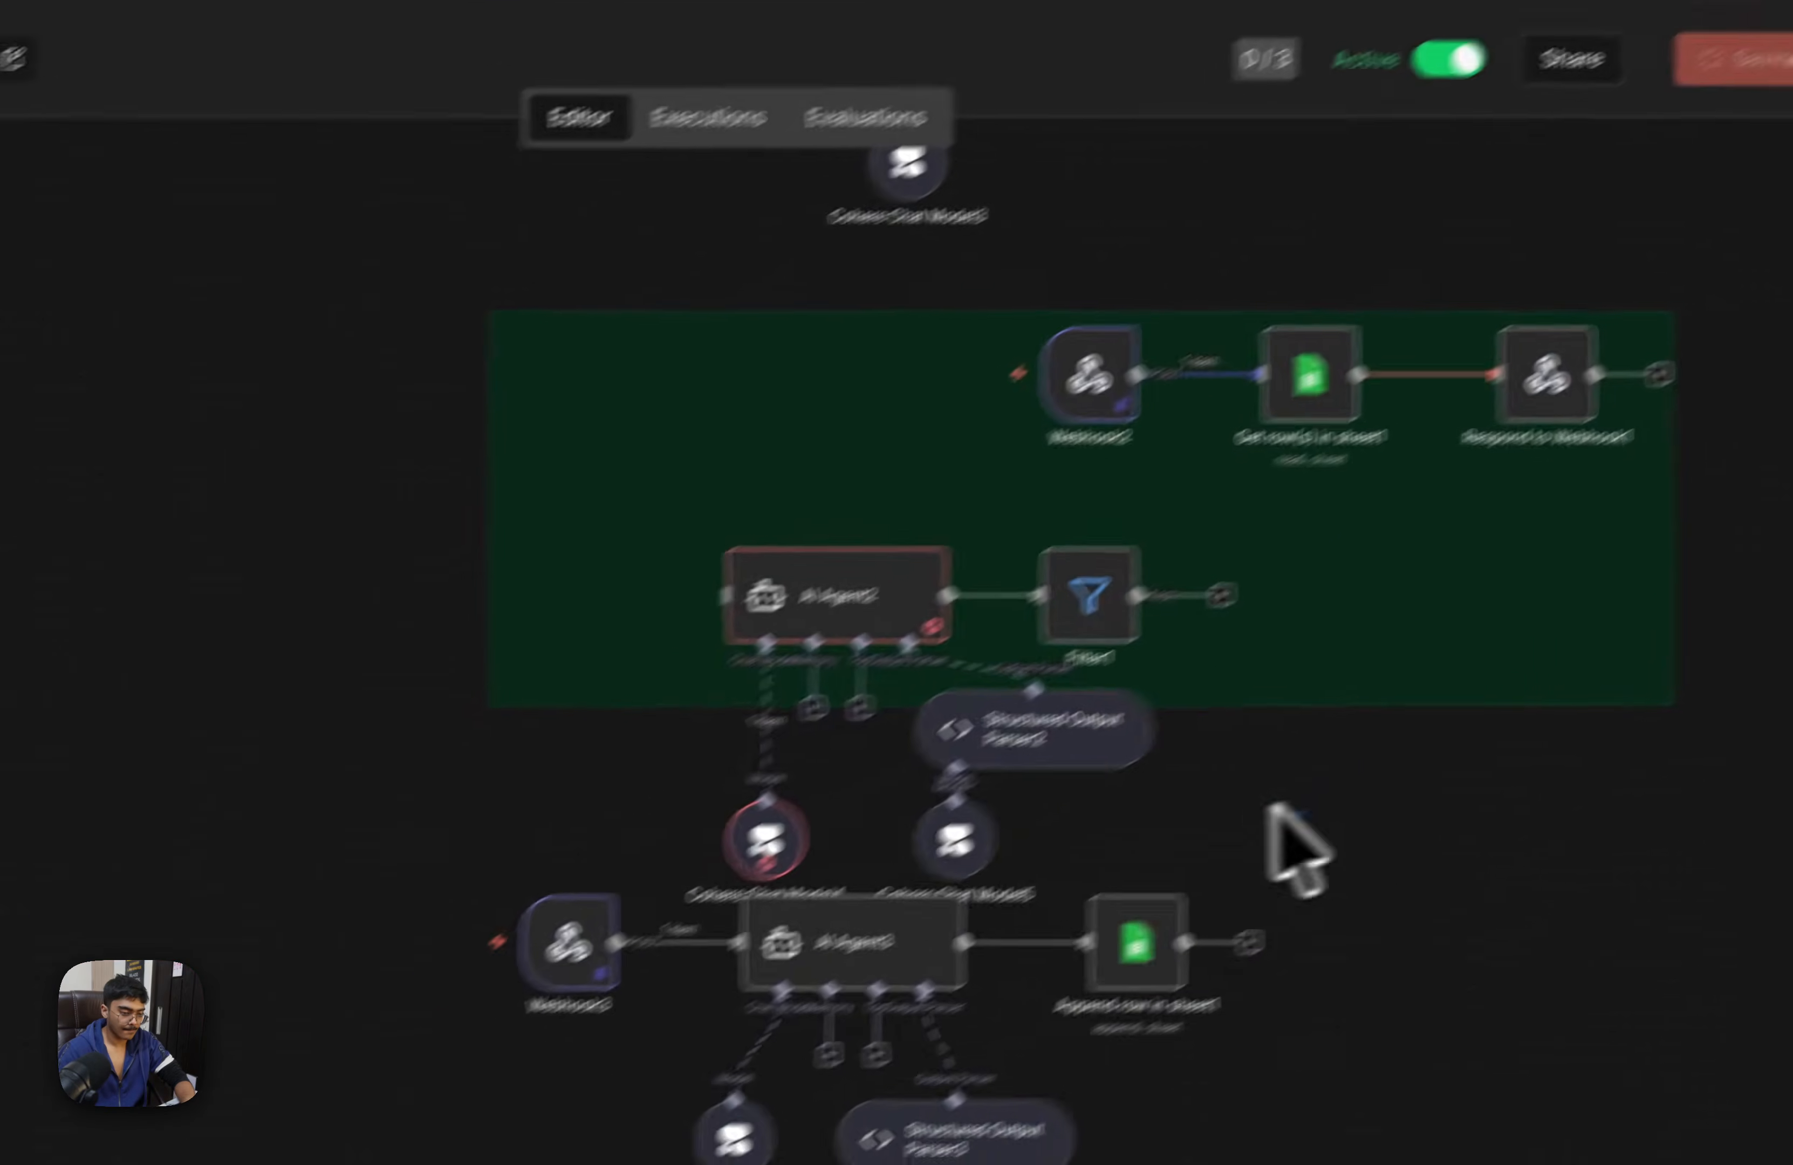
left_click_drag(1276, 805, 484, 527)
left_click(484, 527)
left_click_drag(86, 488, 1603, 874)
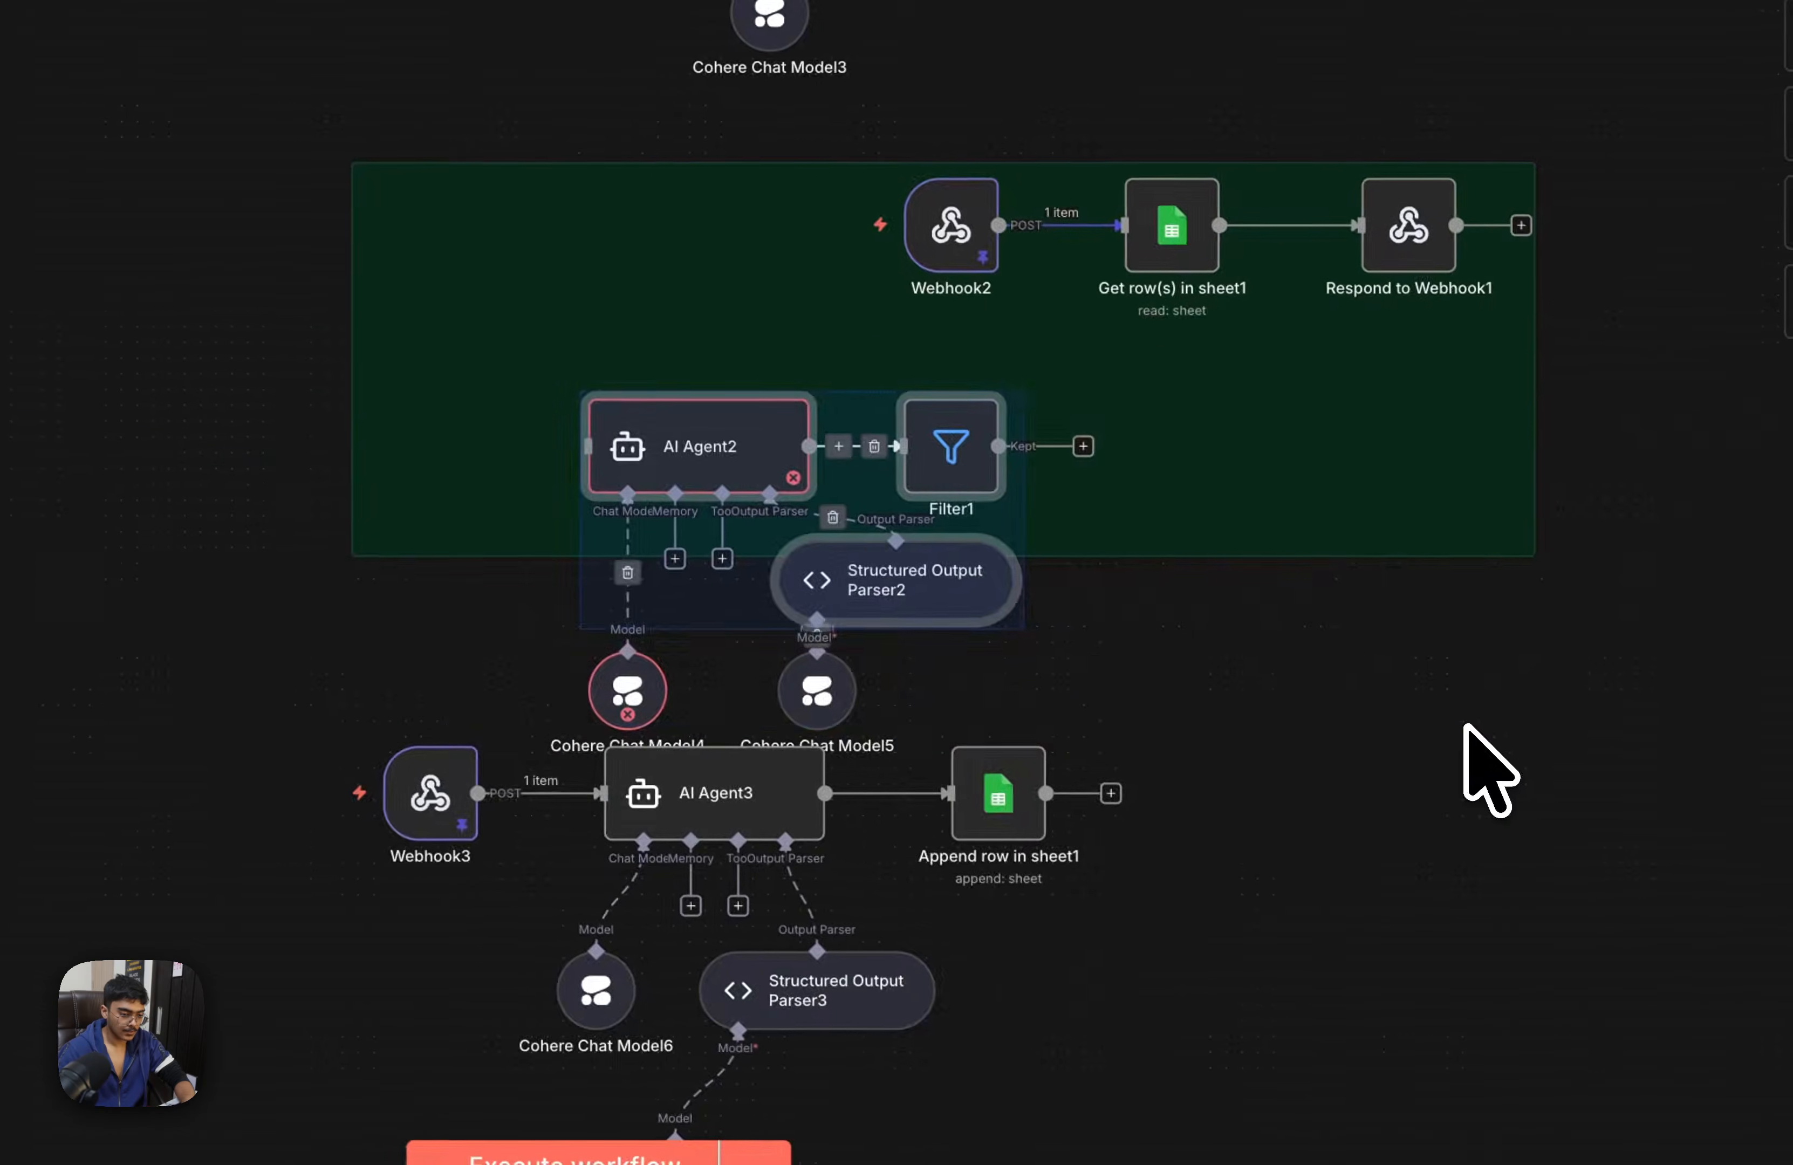
left_click_drag(136, 259, 1202, 725)
left_click_drag(1109, 765, 1111, 796)
left_click_drag(733, 452, 1251, 291)
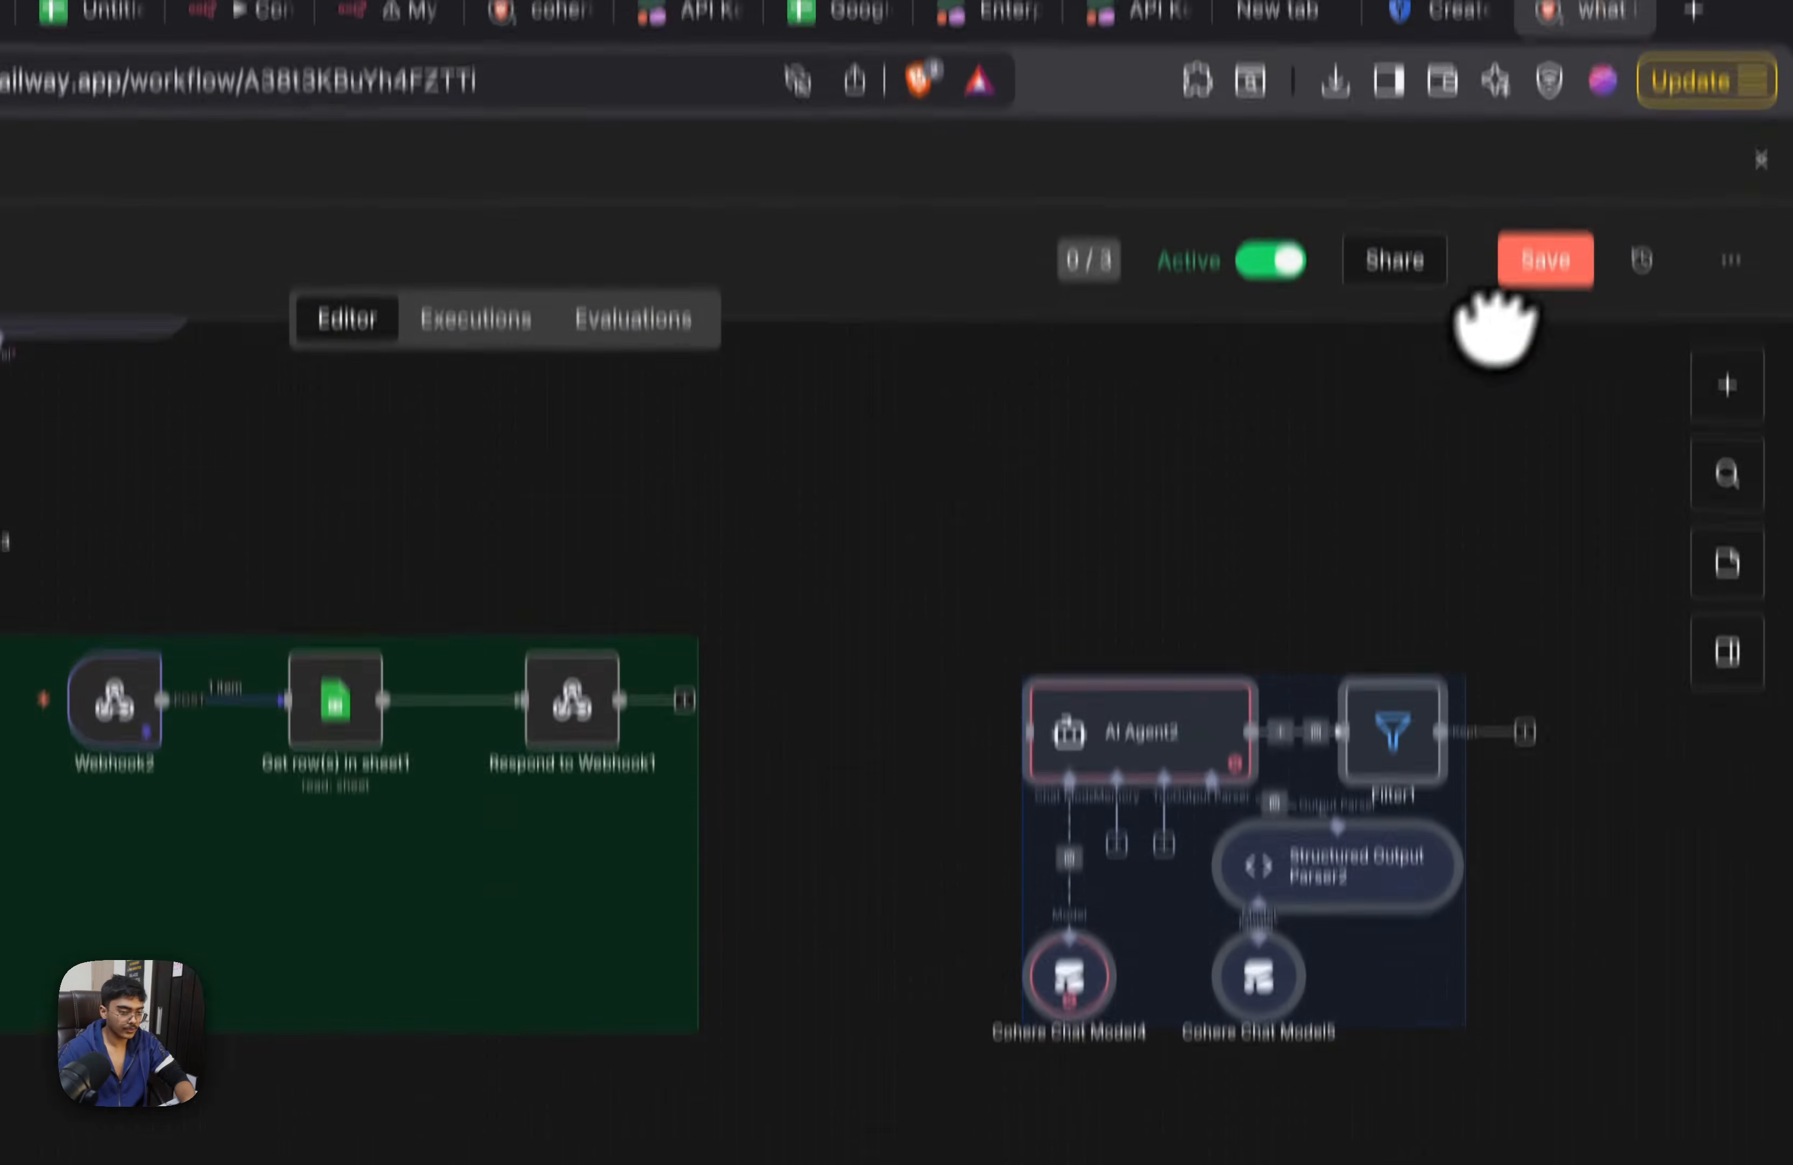
left_click(1541, 260)
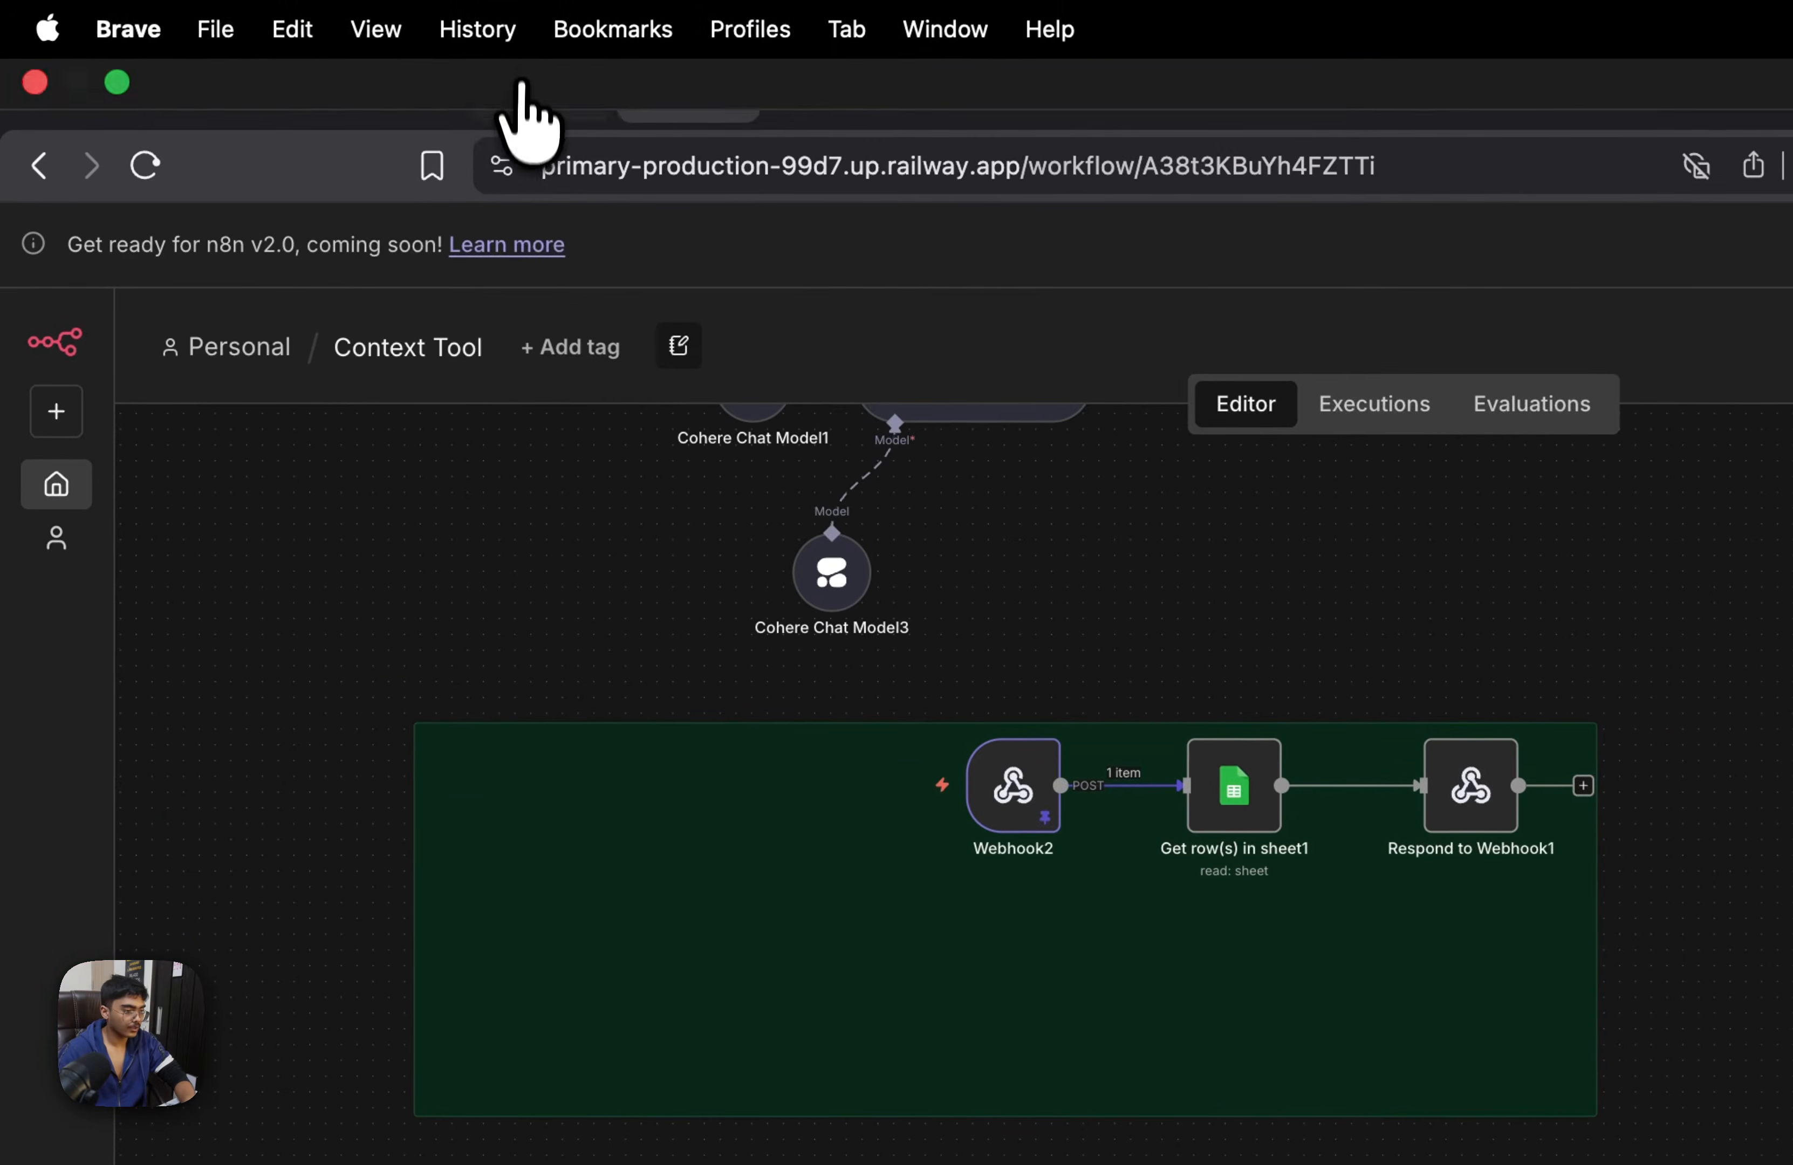
Switch to the Caller History Google Sheet to review its caller records, closing the untitled spreadsheet
left_click(780, 88)
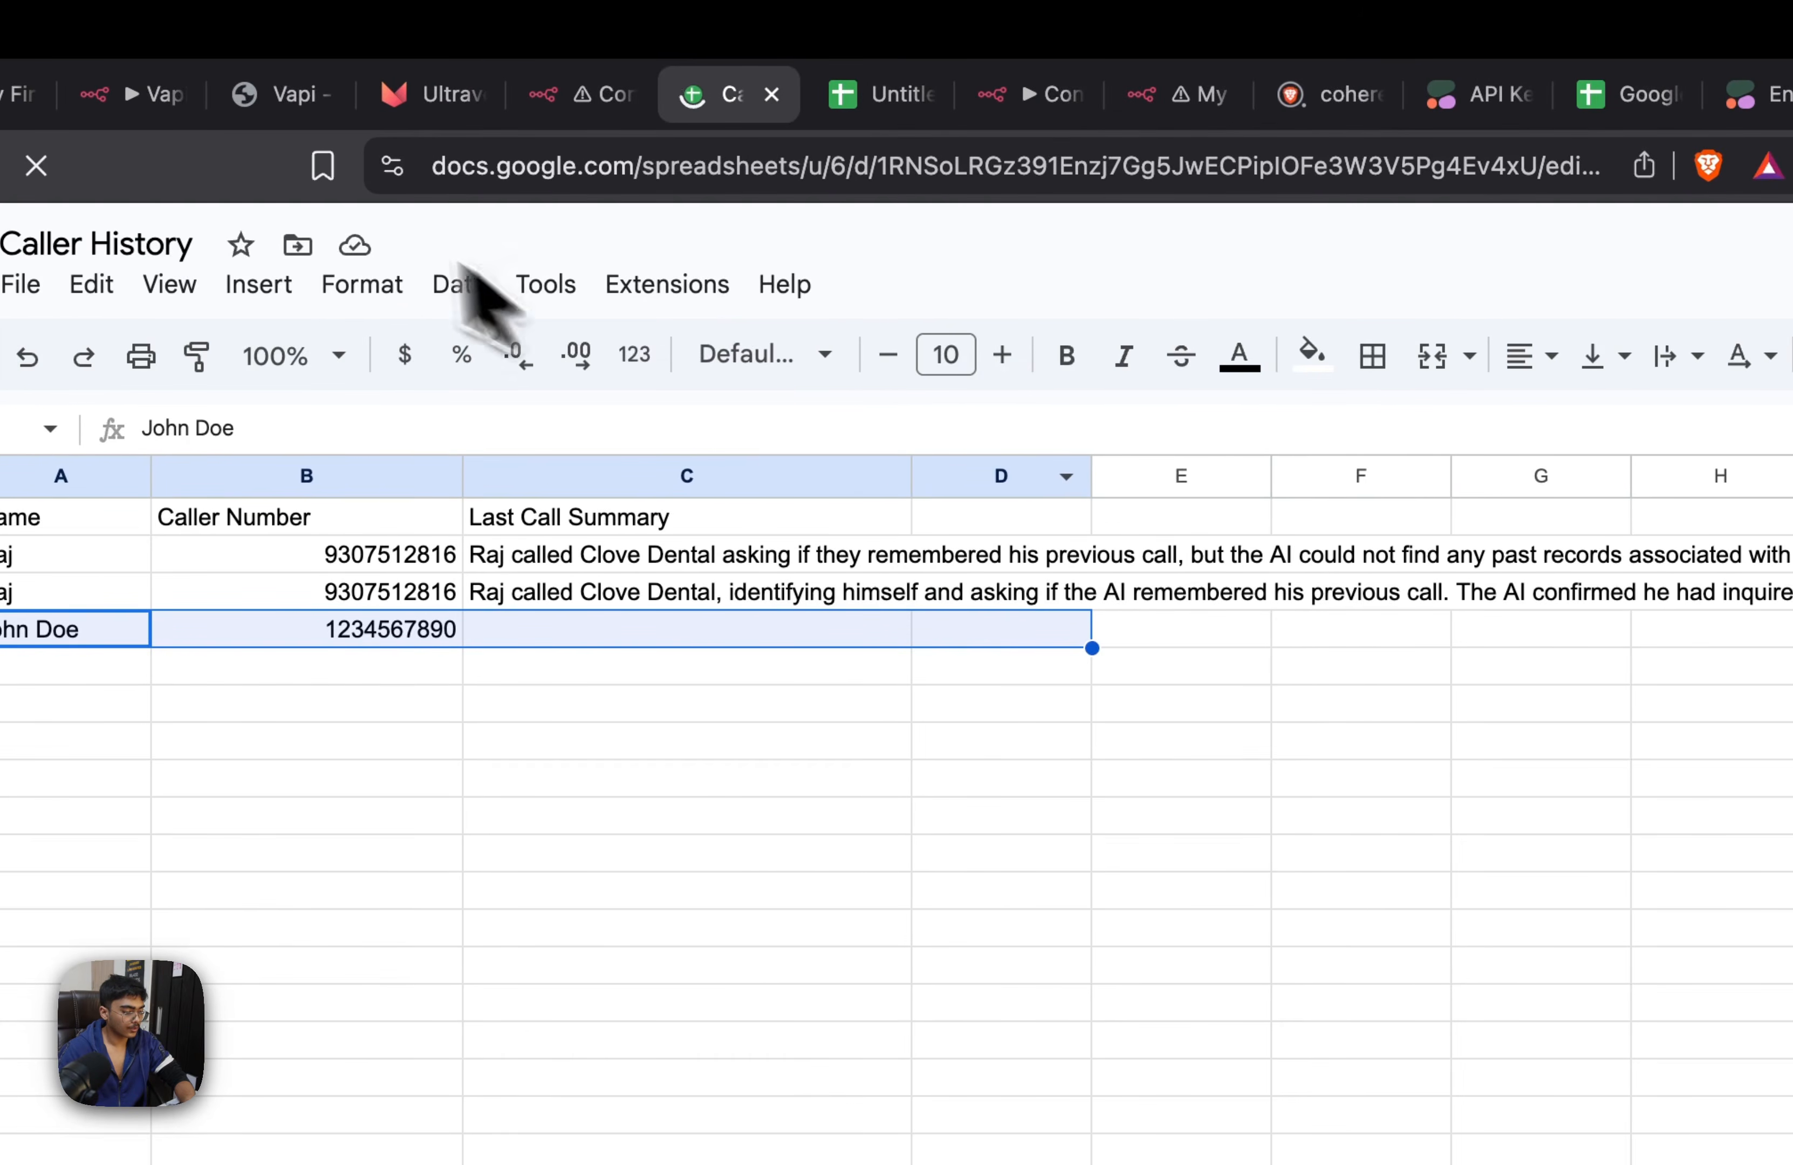
left_click(859, 97)
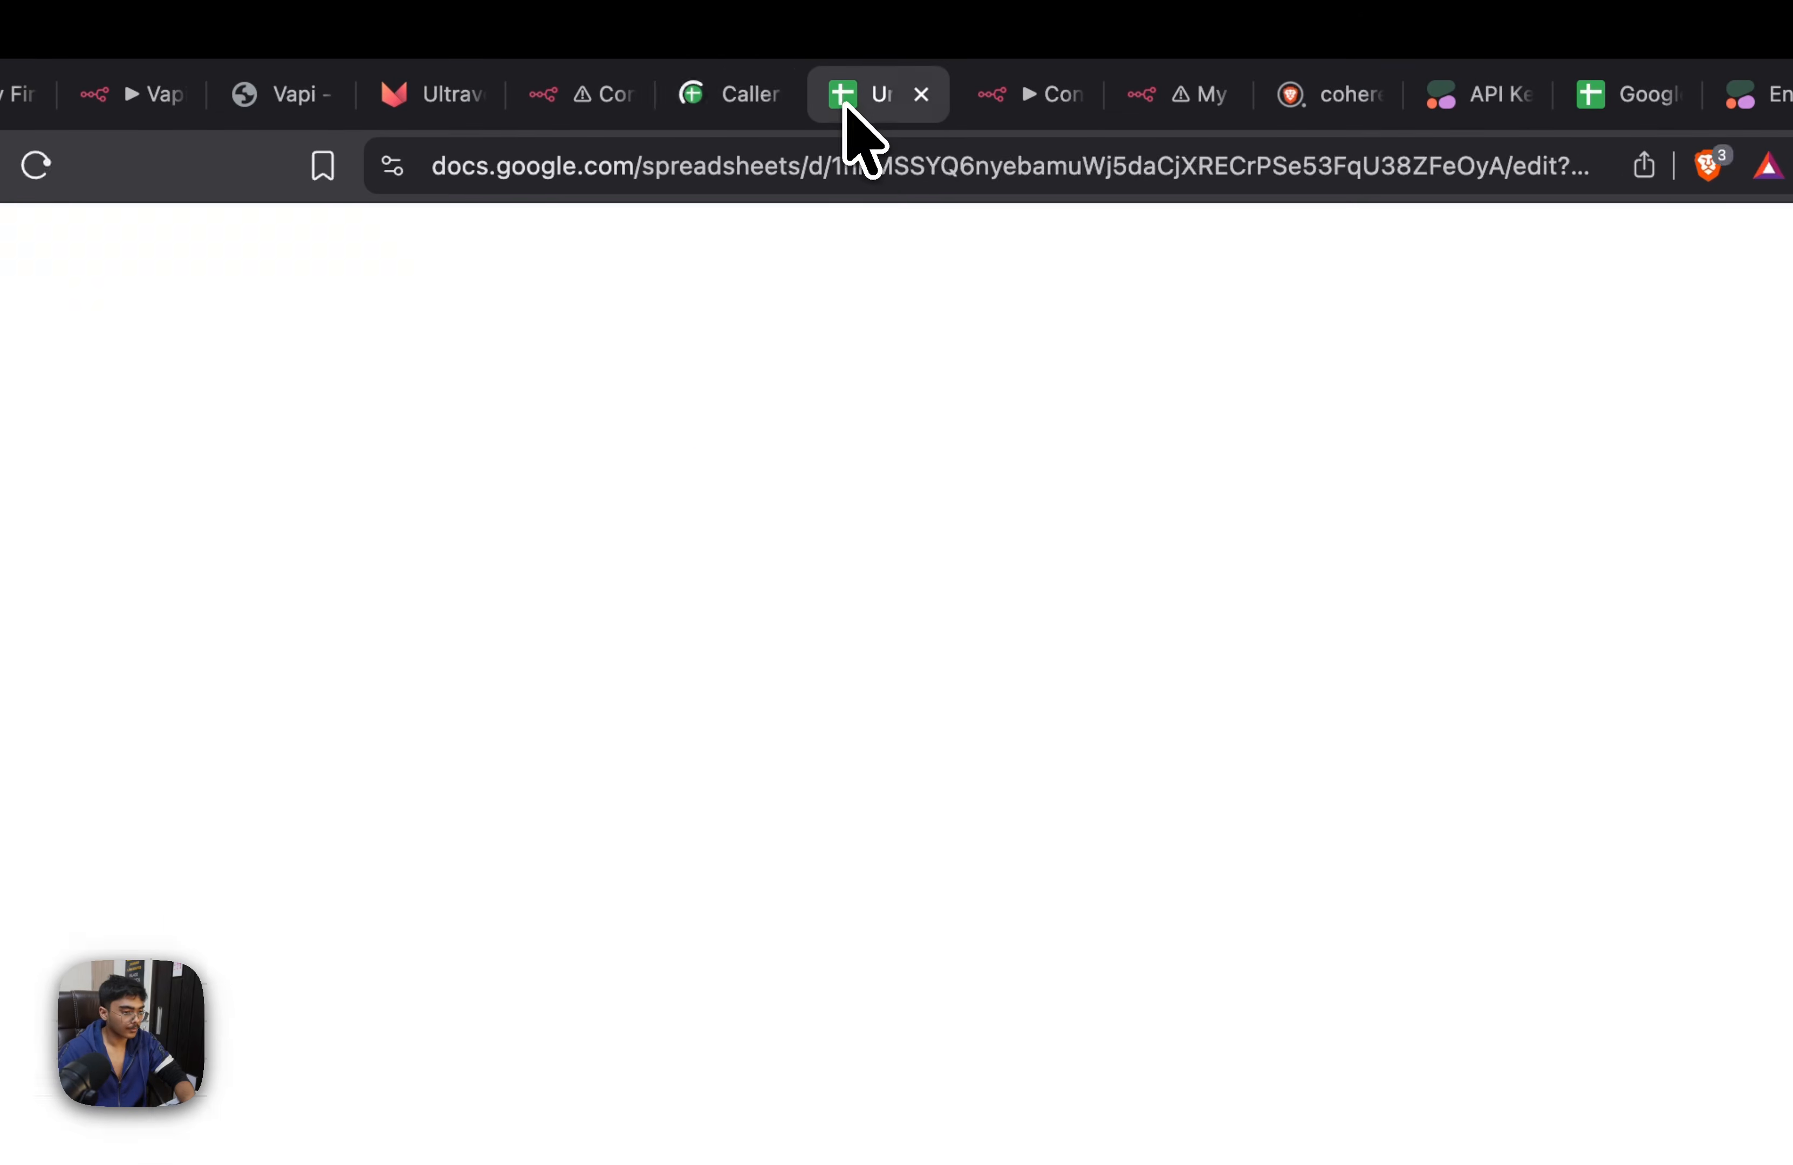
left_click(921, 94)
left_click(723, 94)
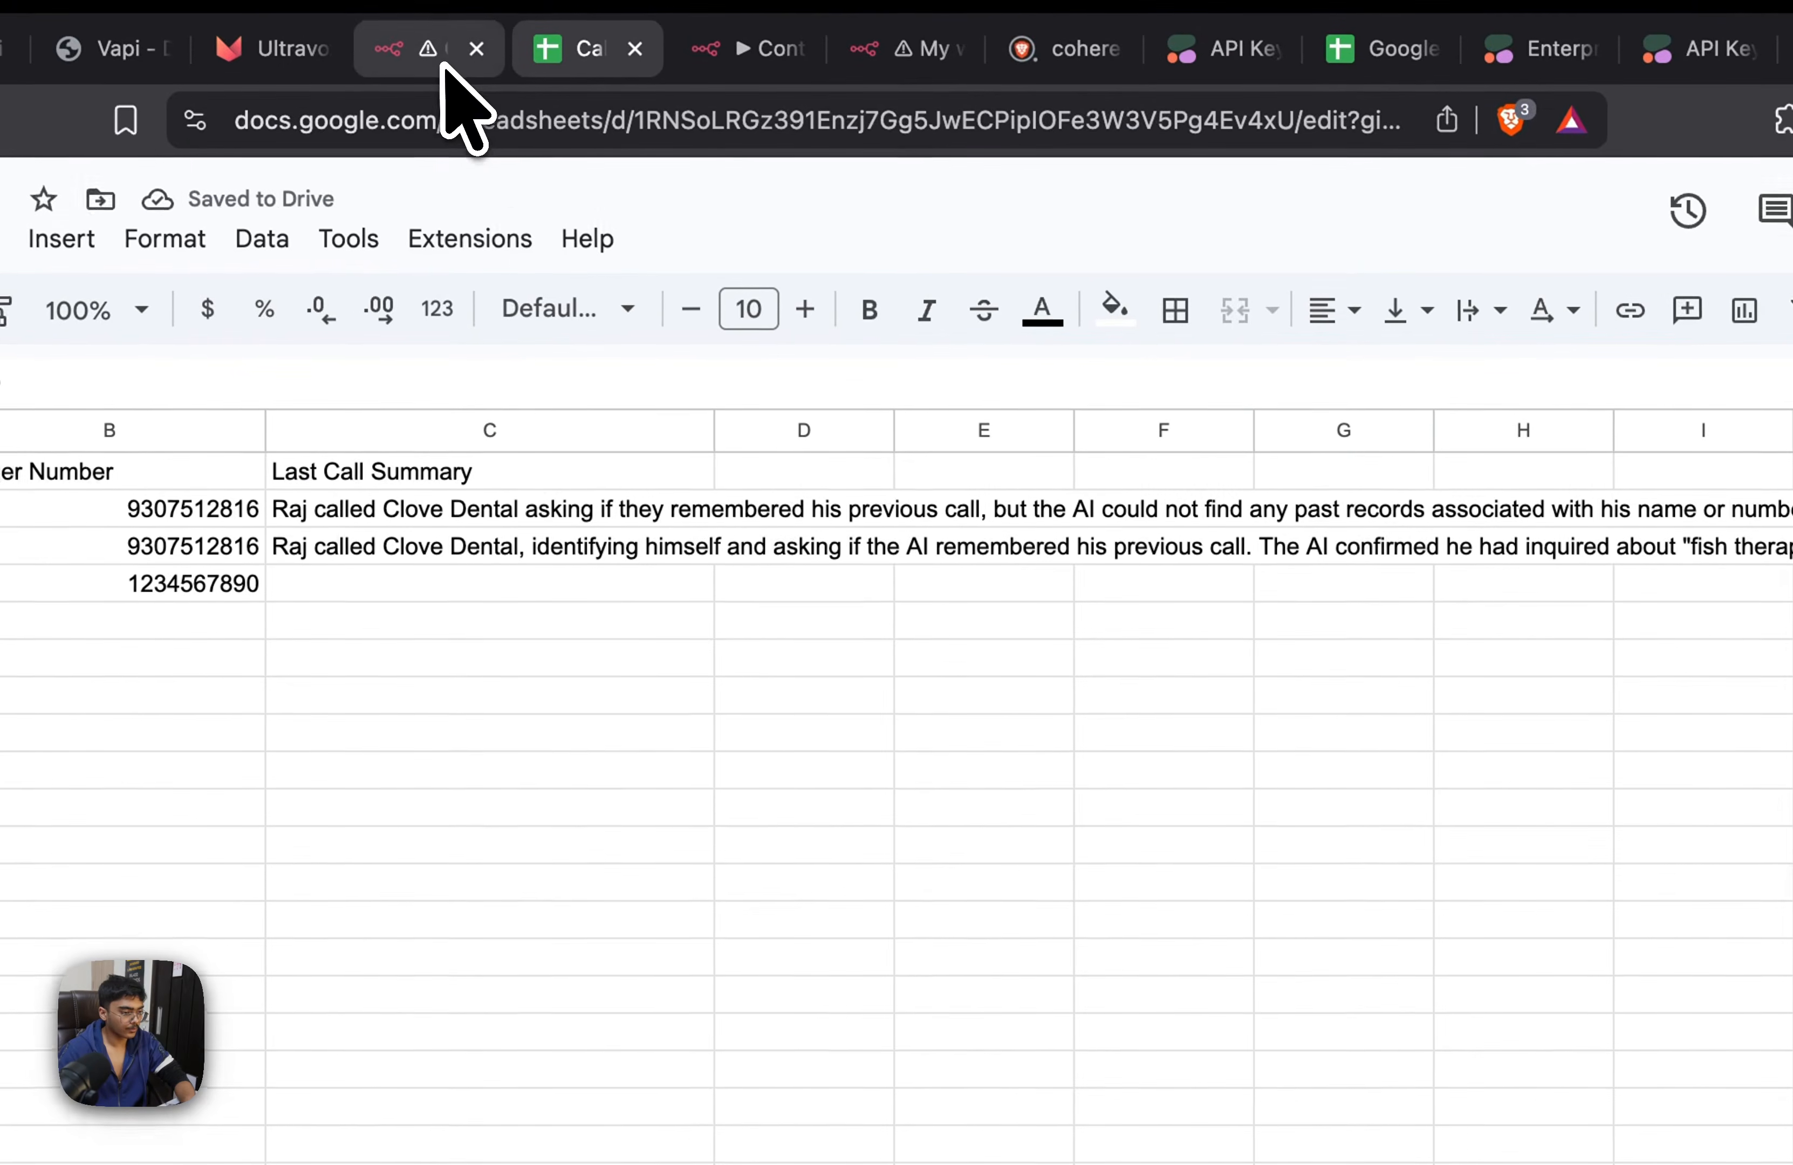
left_click(444, 53)
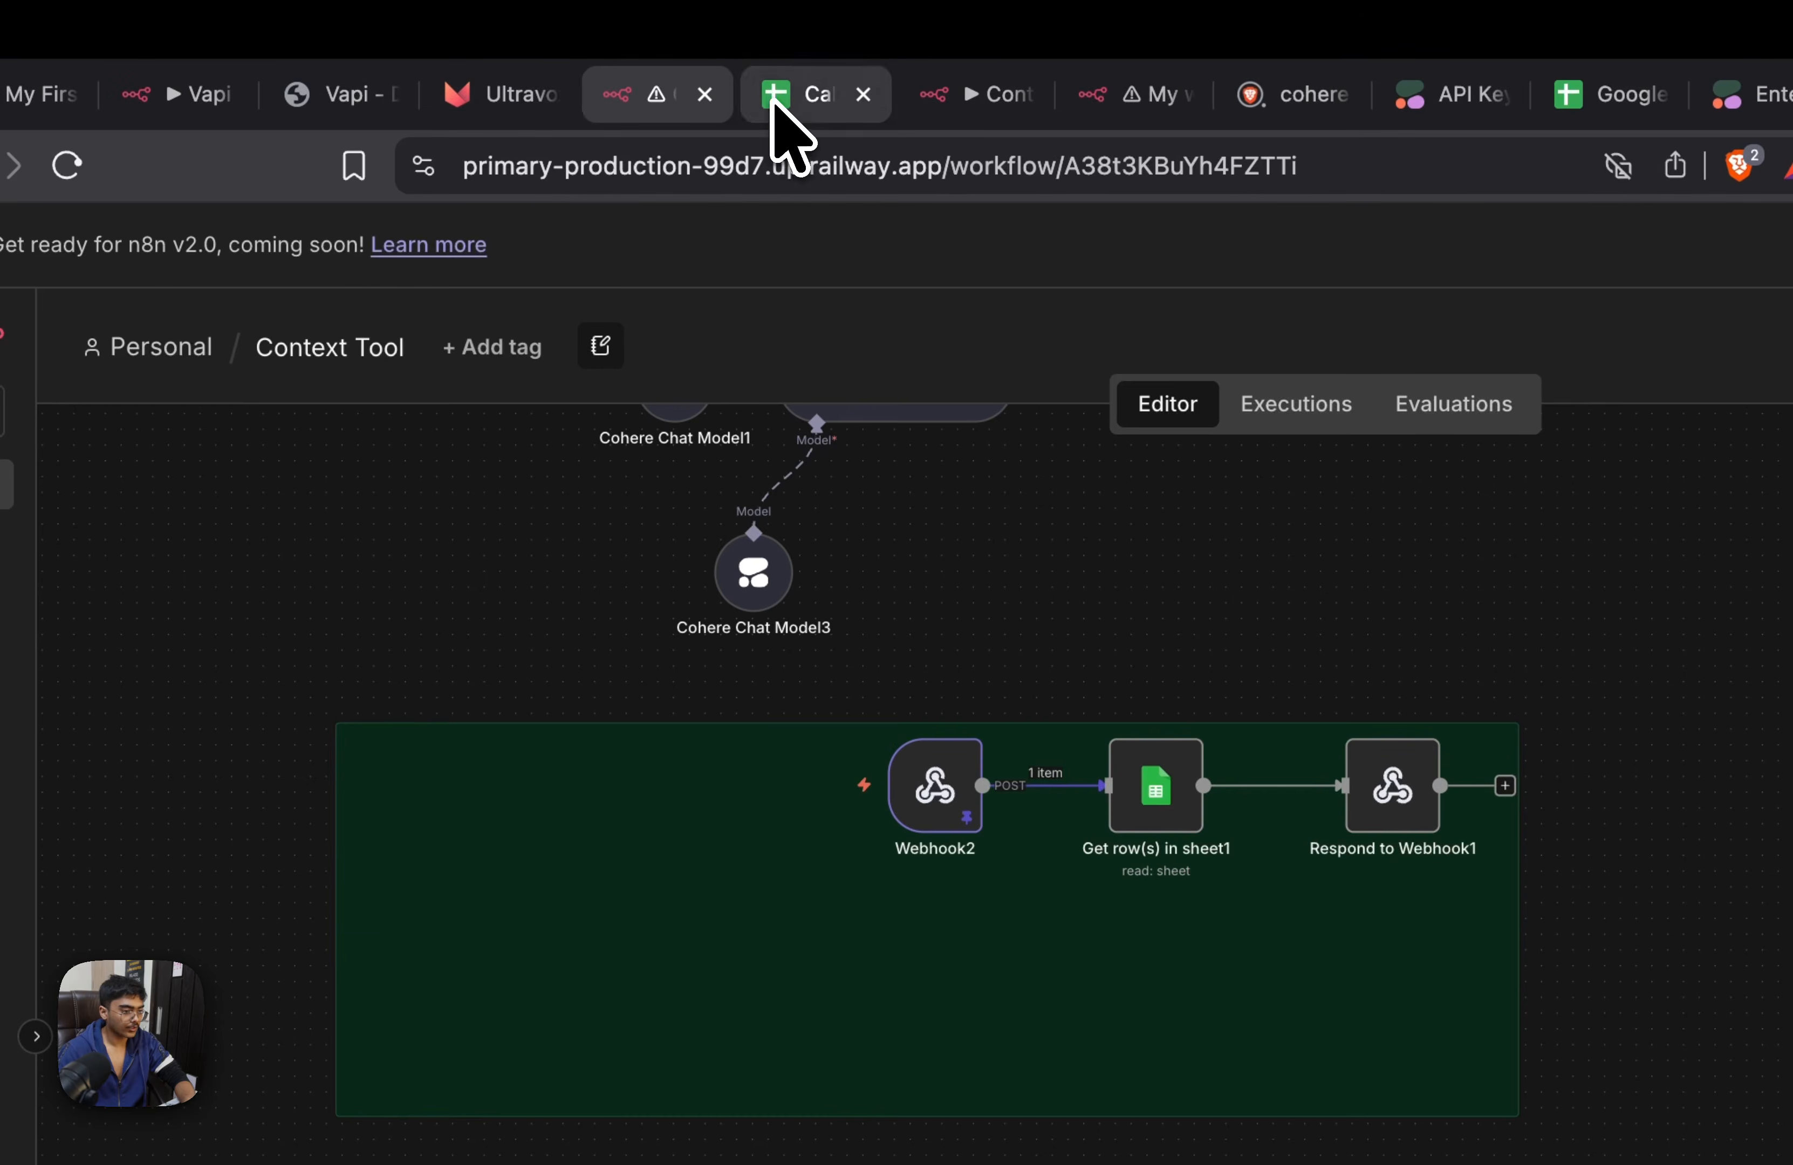
left_click(773, 105)
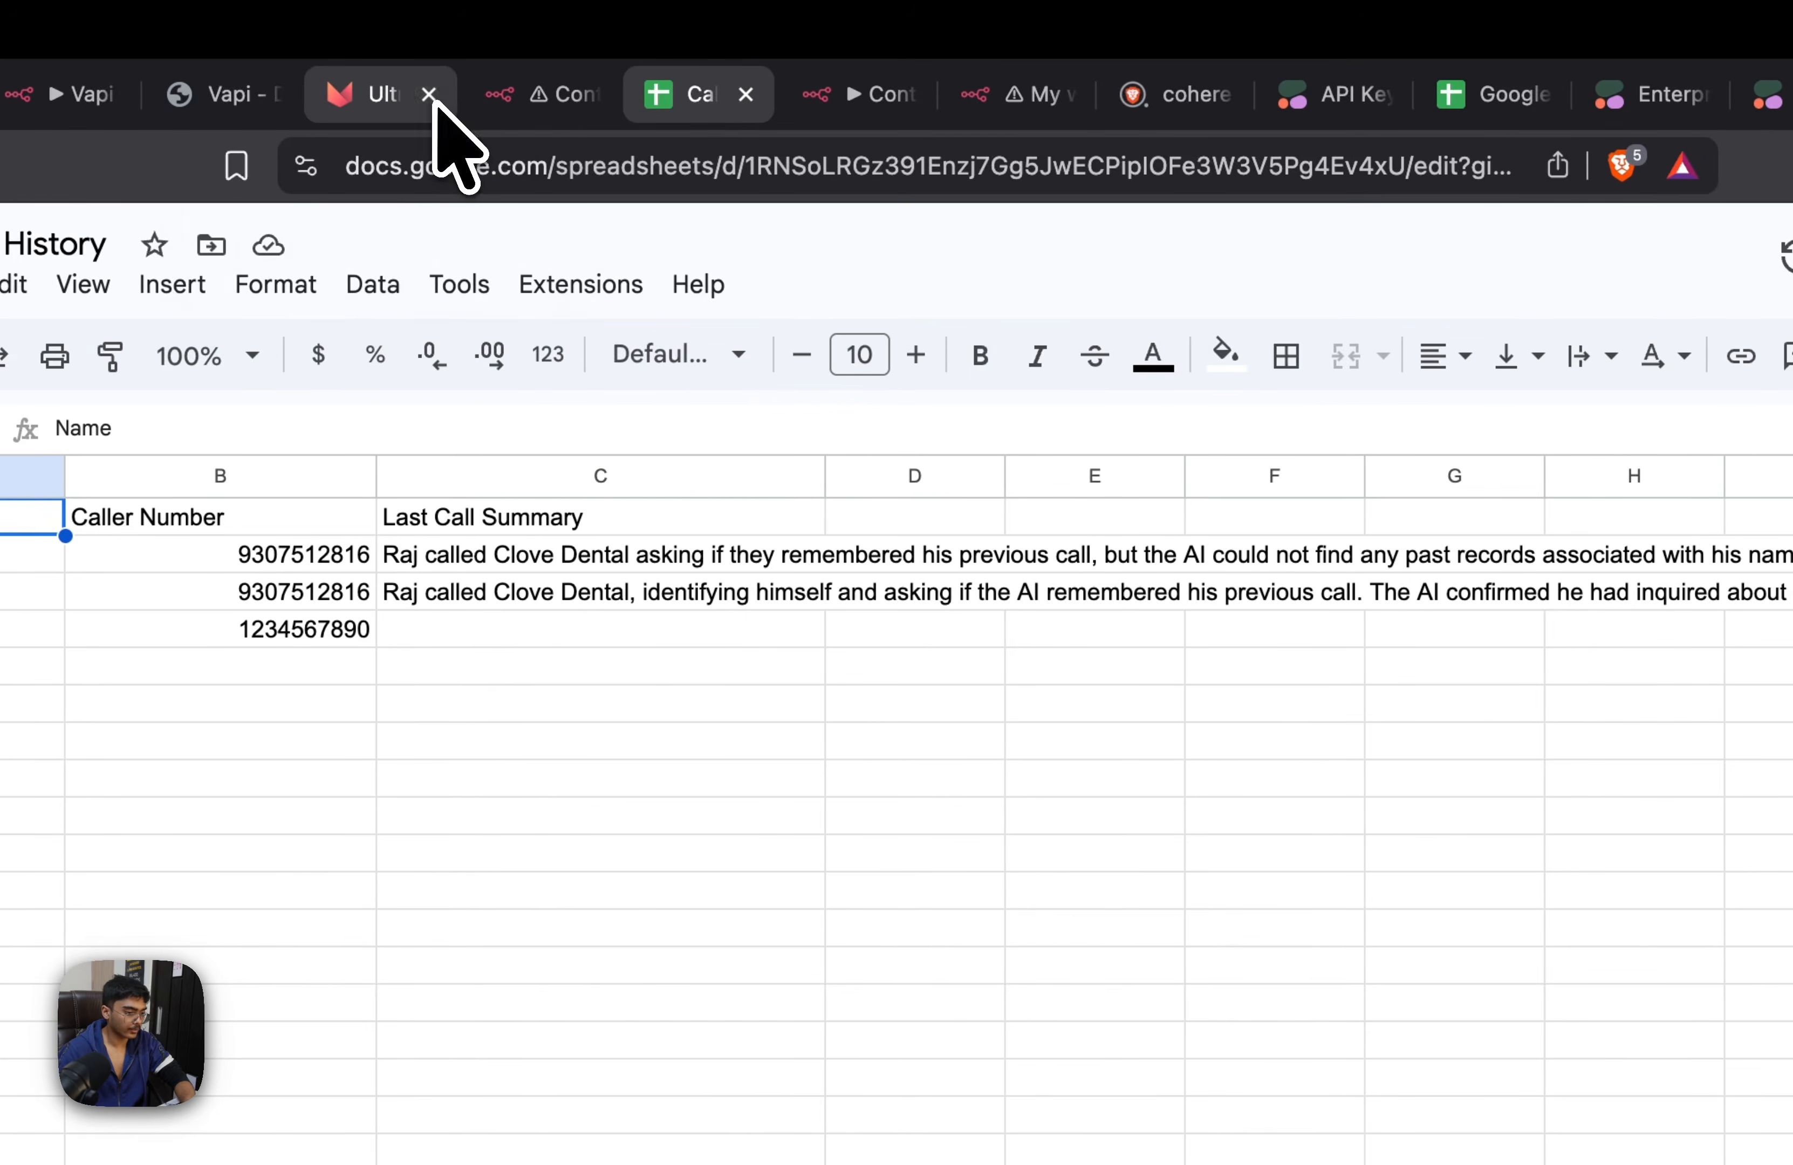
left_click(658, 94)
left_click(572, 41)
left_click(214, 564)
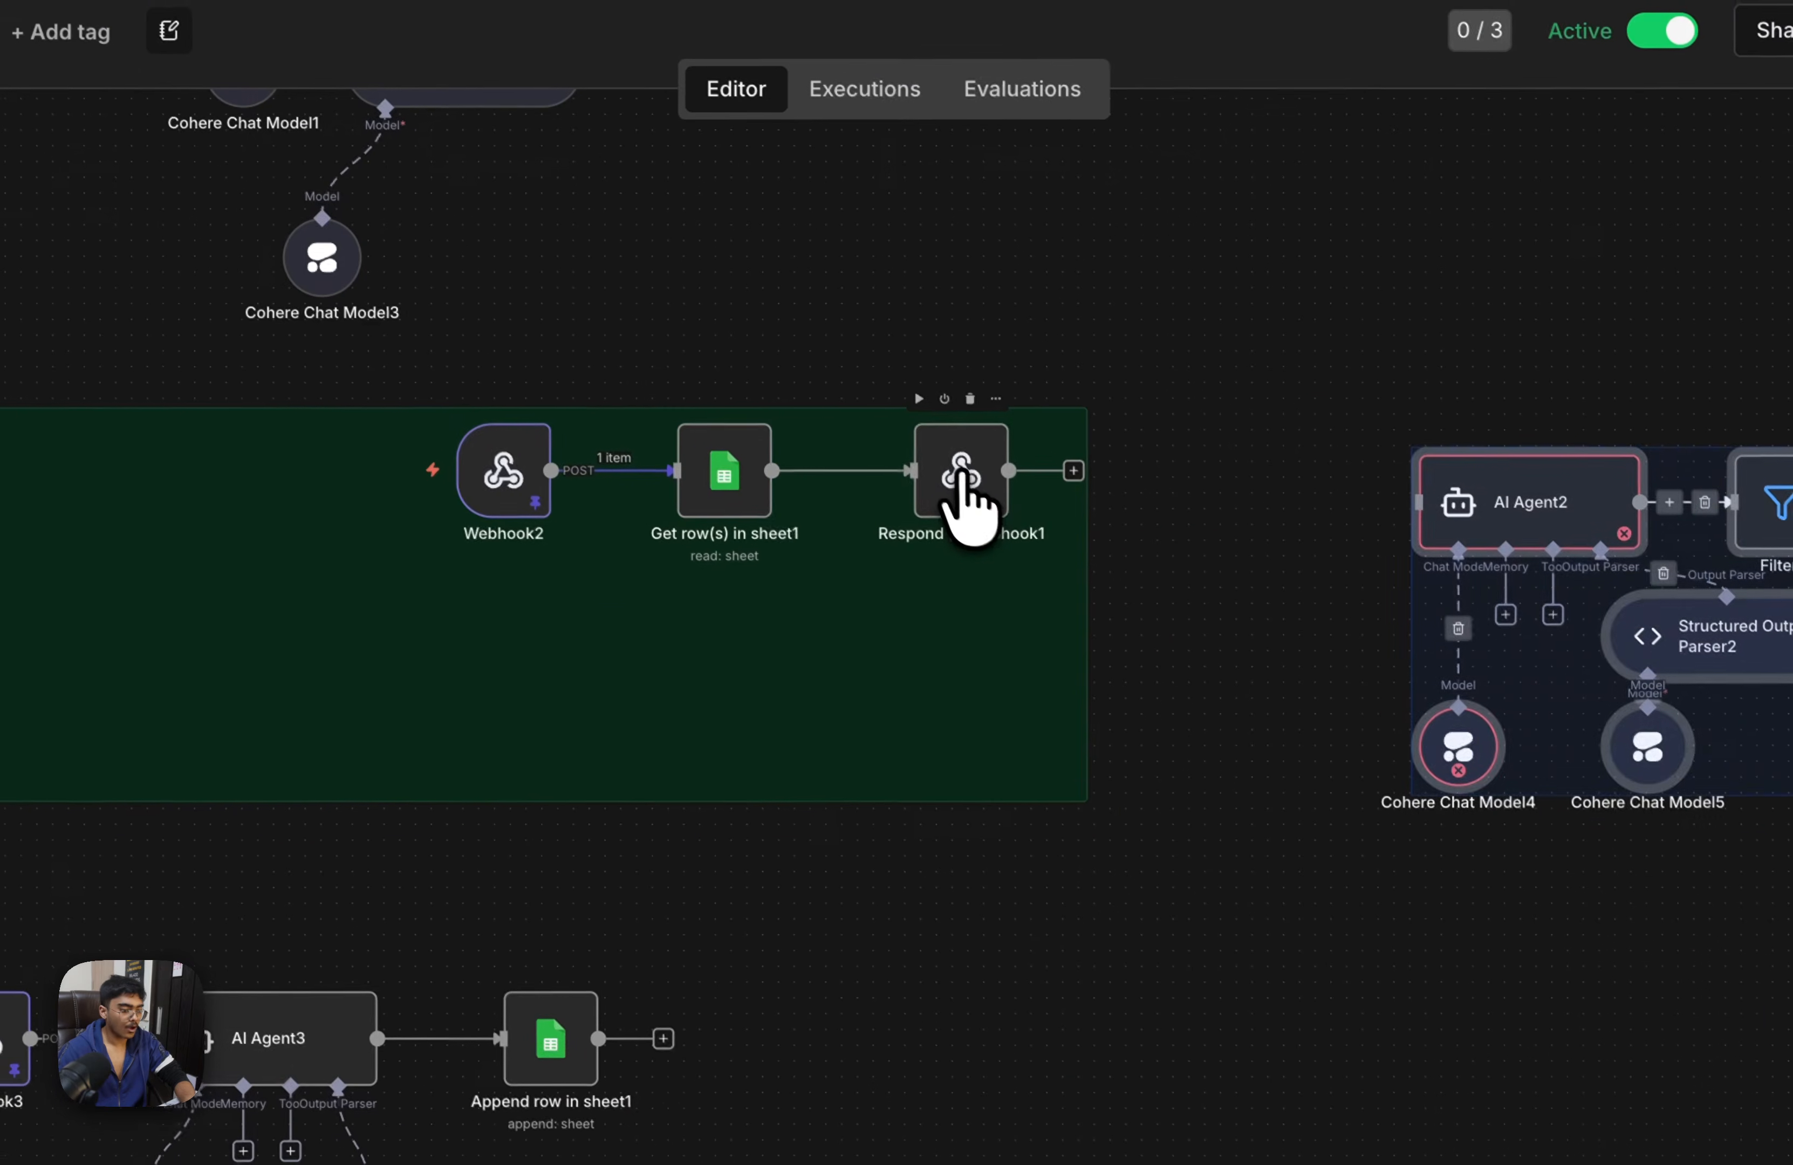
Delete the old results and toolCallId structure from the Response Body of Respond to Webhook1
left_click(1473, 796)
double_click(958, 478)
scroll(744, 600, "down", 3)
scroll(720, 620, "up", 3)
scroll(665, 575, "down", 1)
scroll(665, 574, "up", 2)
left_click_drag(605, 568, 1024, 703)
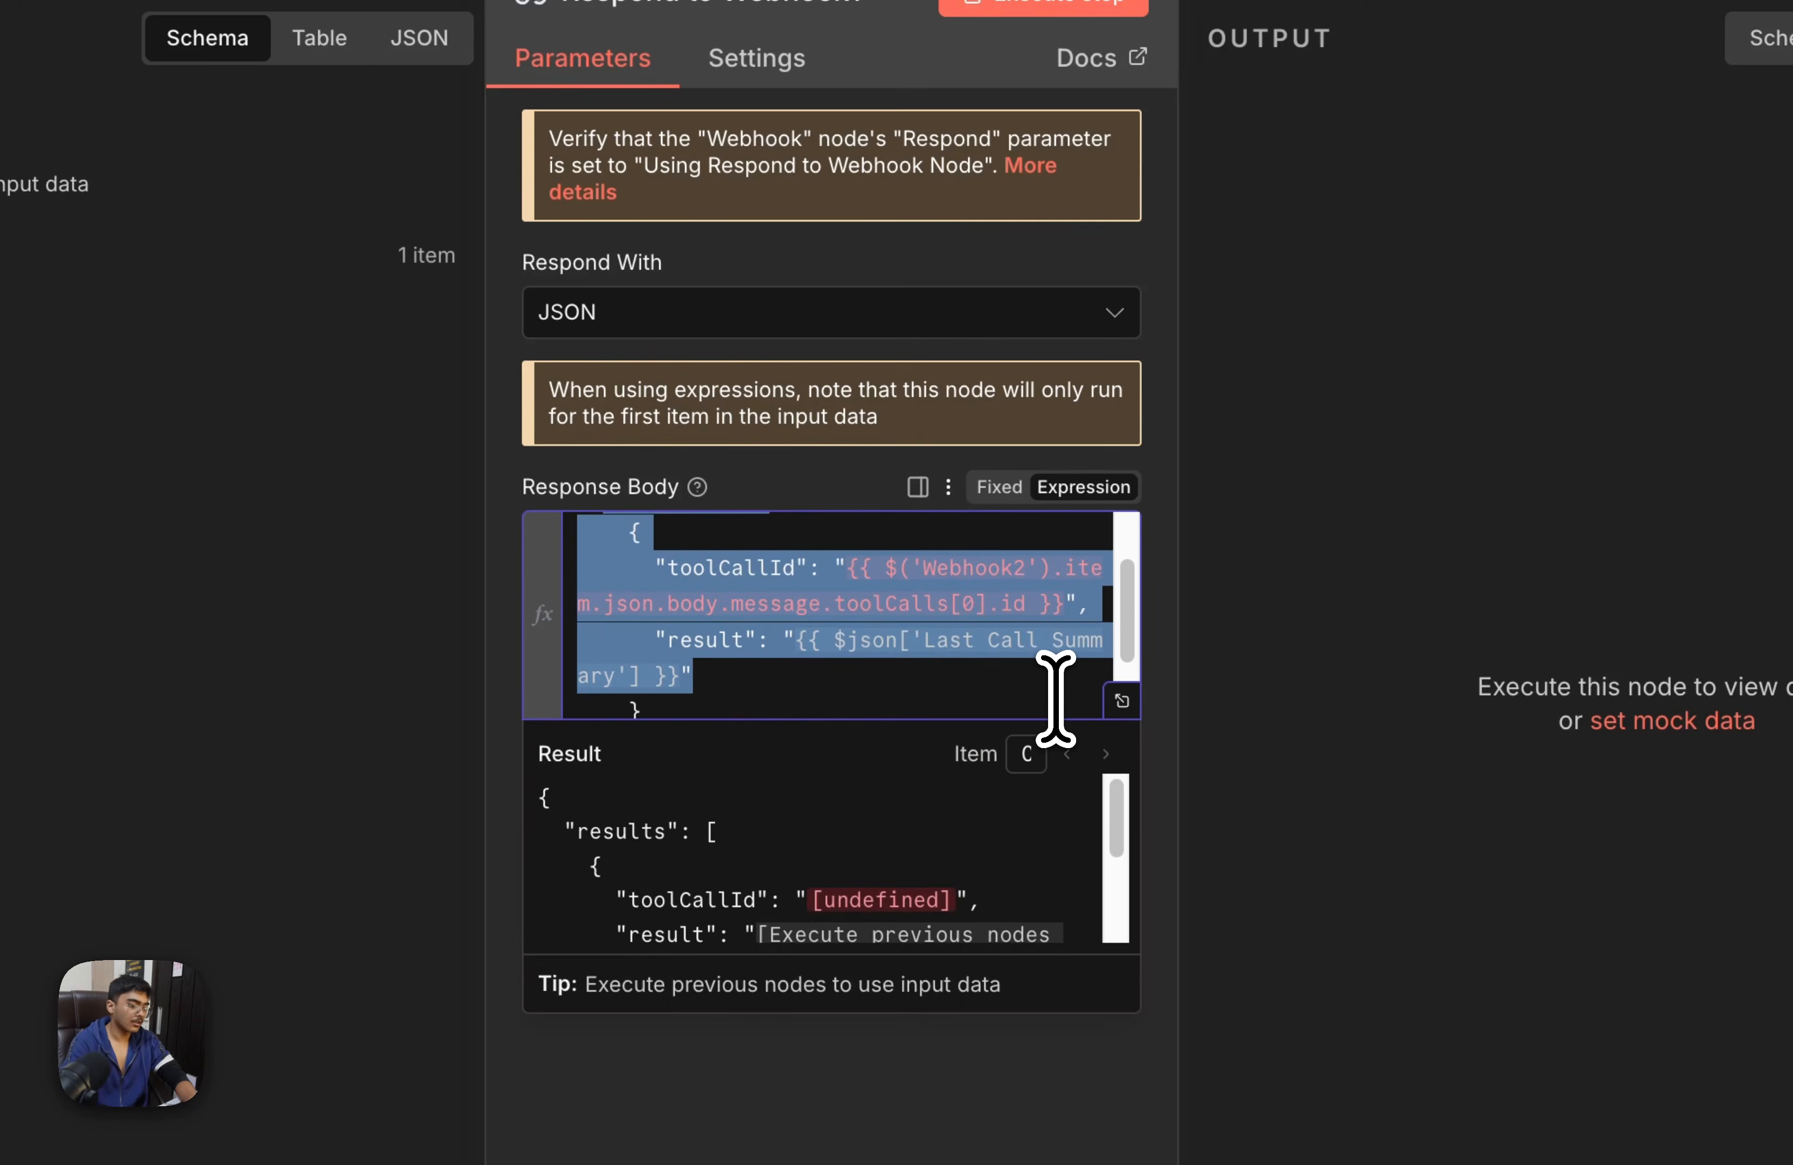
key("BackSpace")
key("shift+Down")
key("shift+Down")
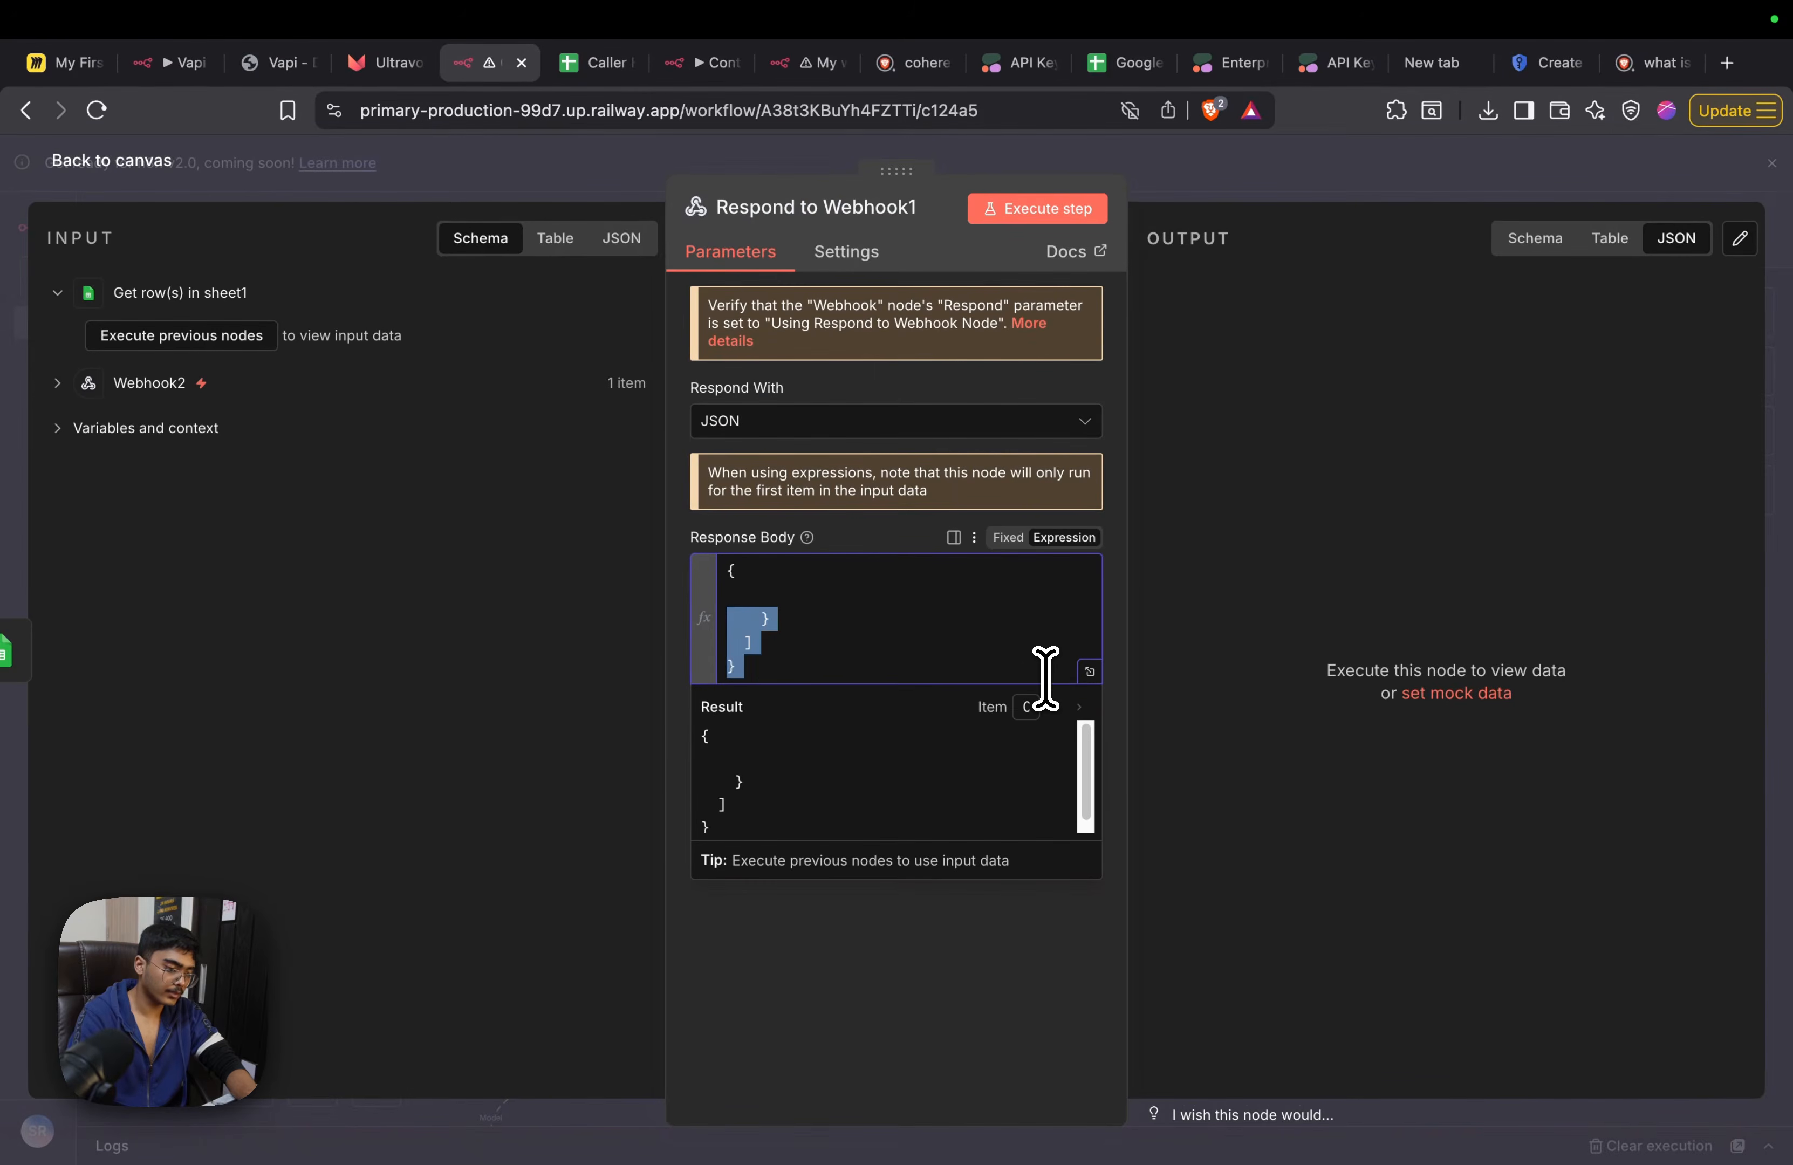
key("BackSpace")
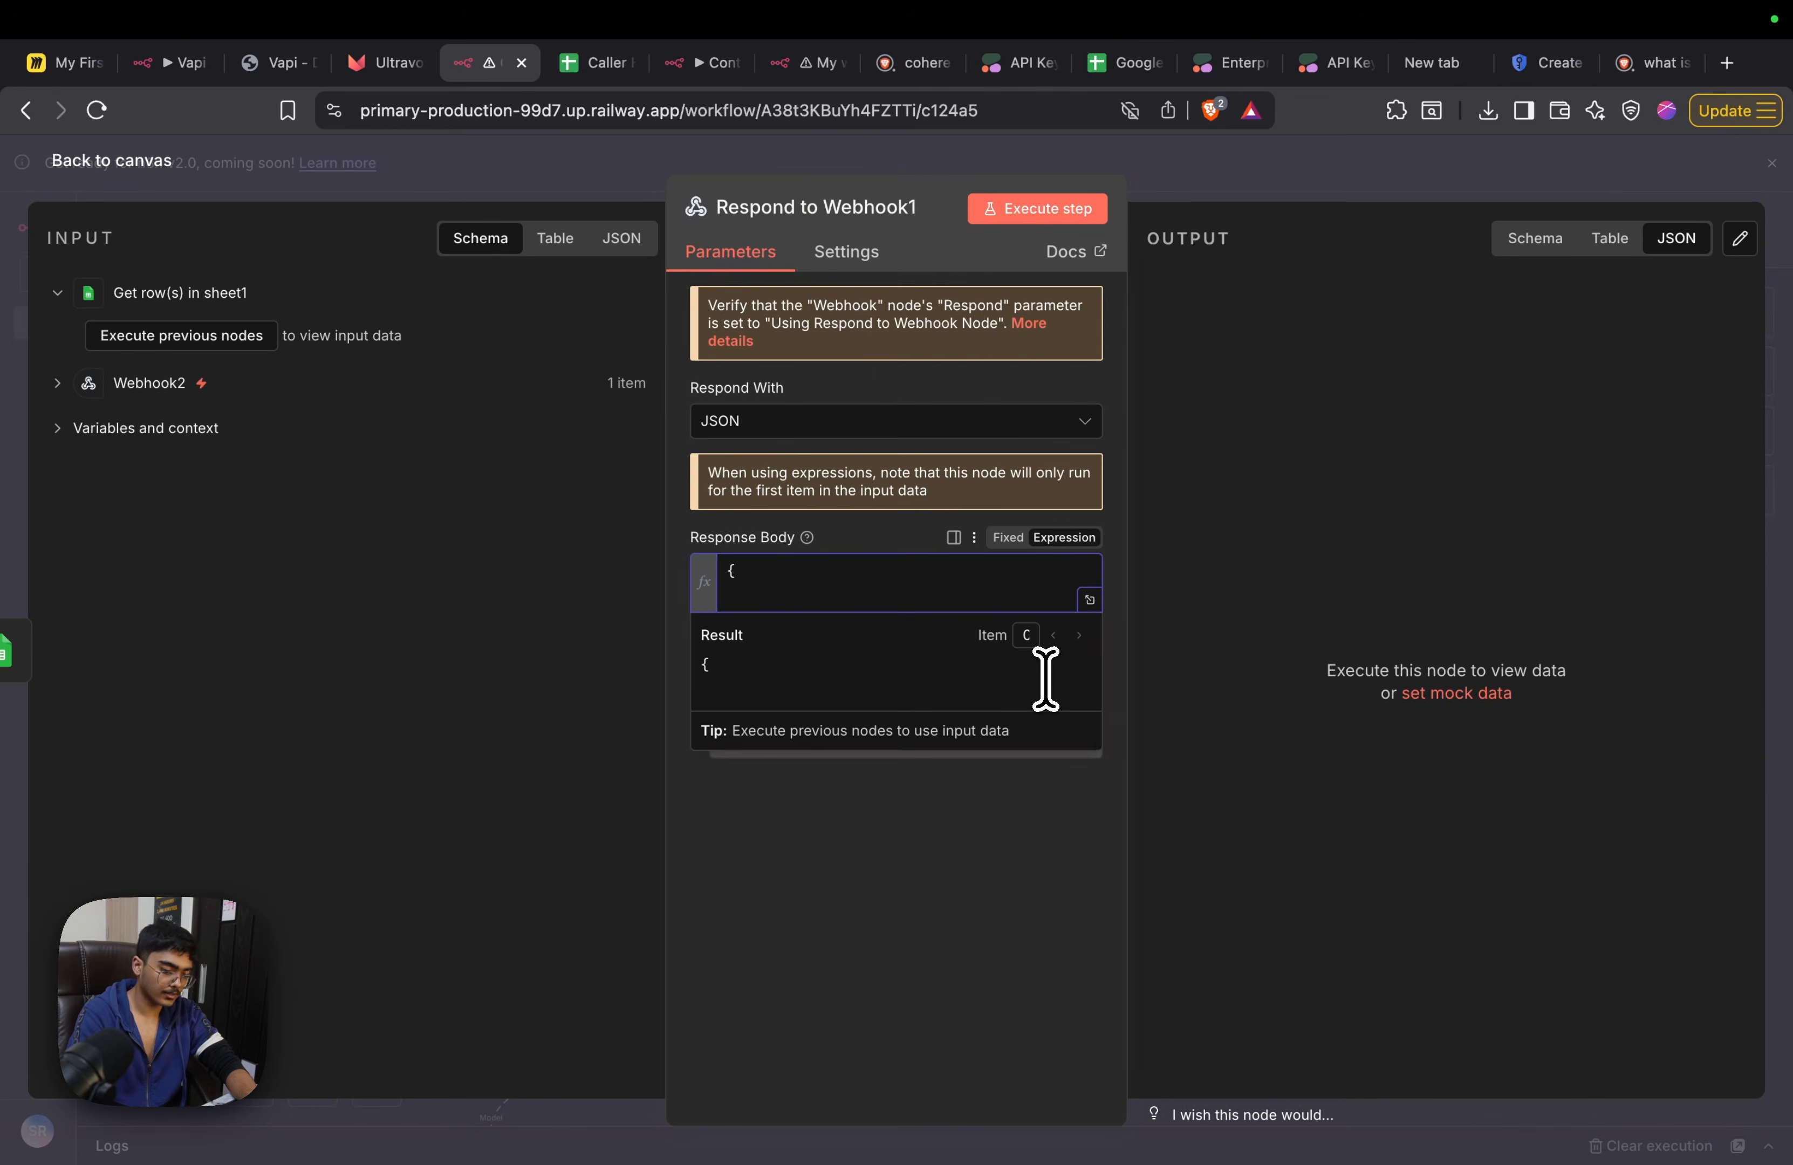
Make the Response Body a JSON object with an empty "response" string and save the workflow
key("Return")
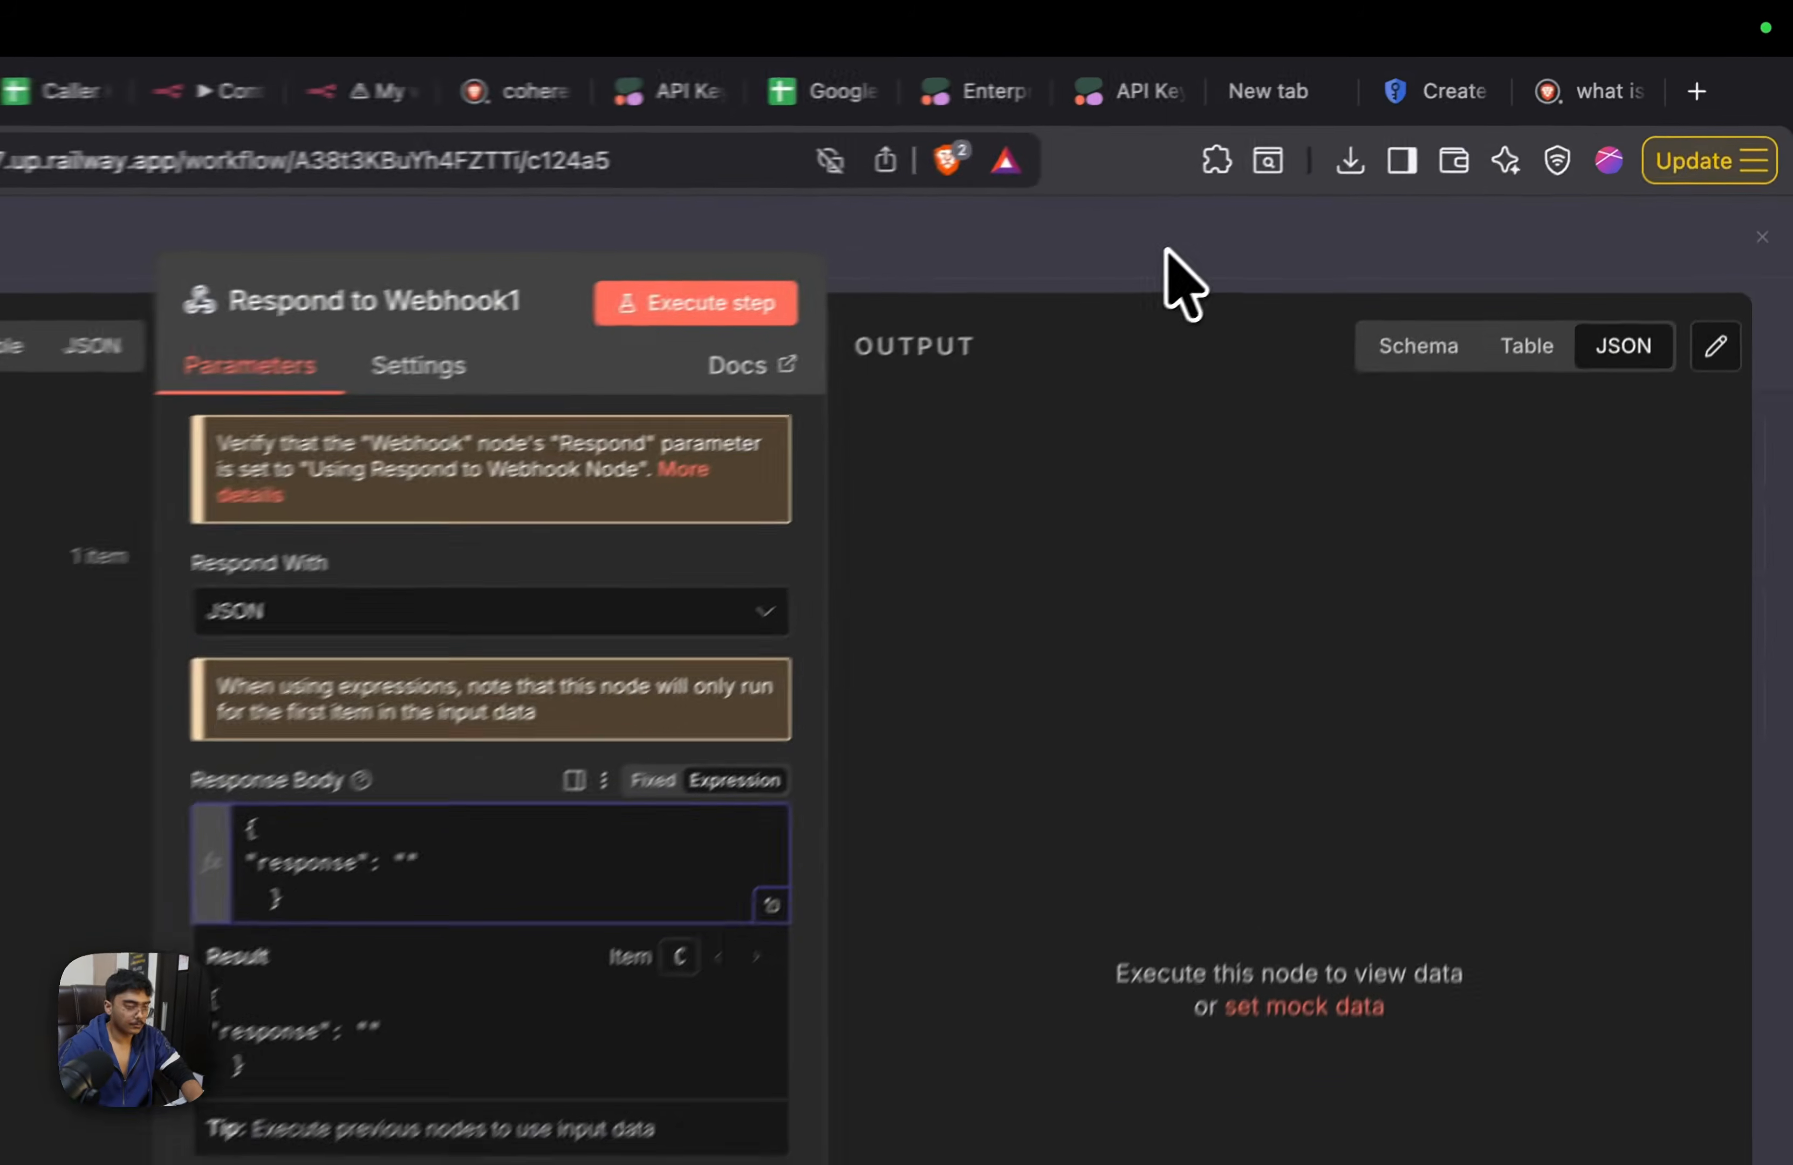
left_click(1361, 174)
left_click(1630, 233)
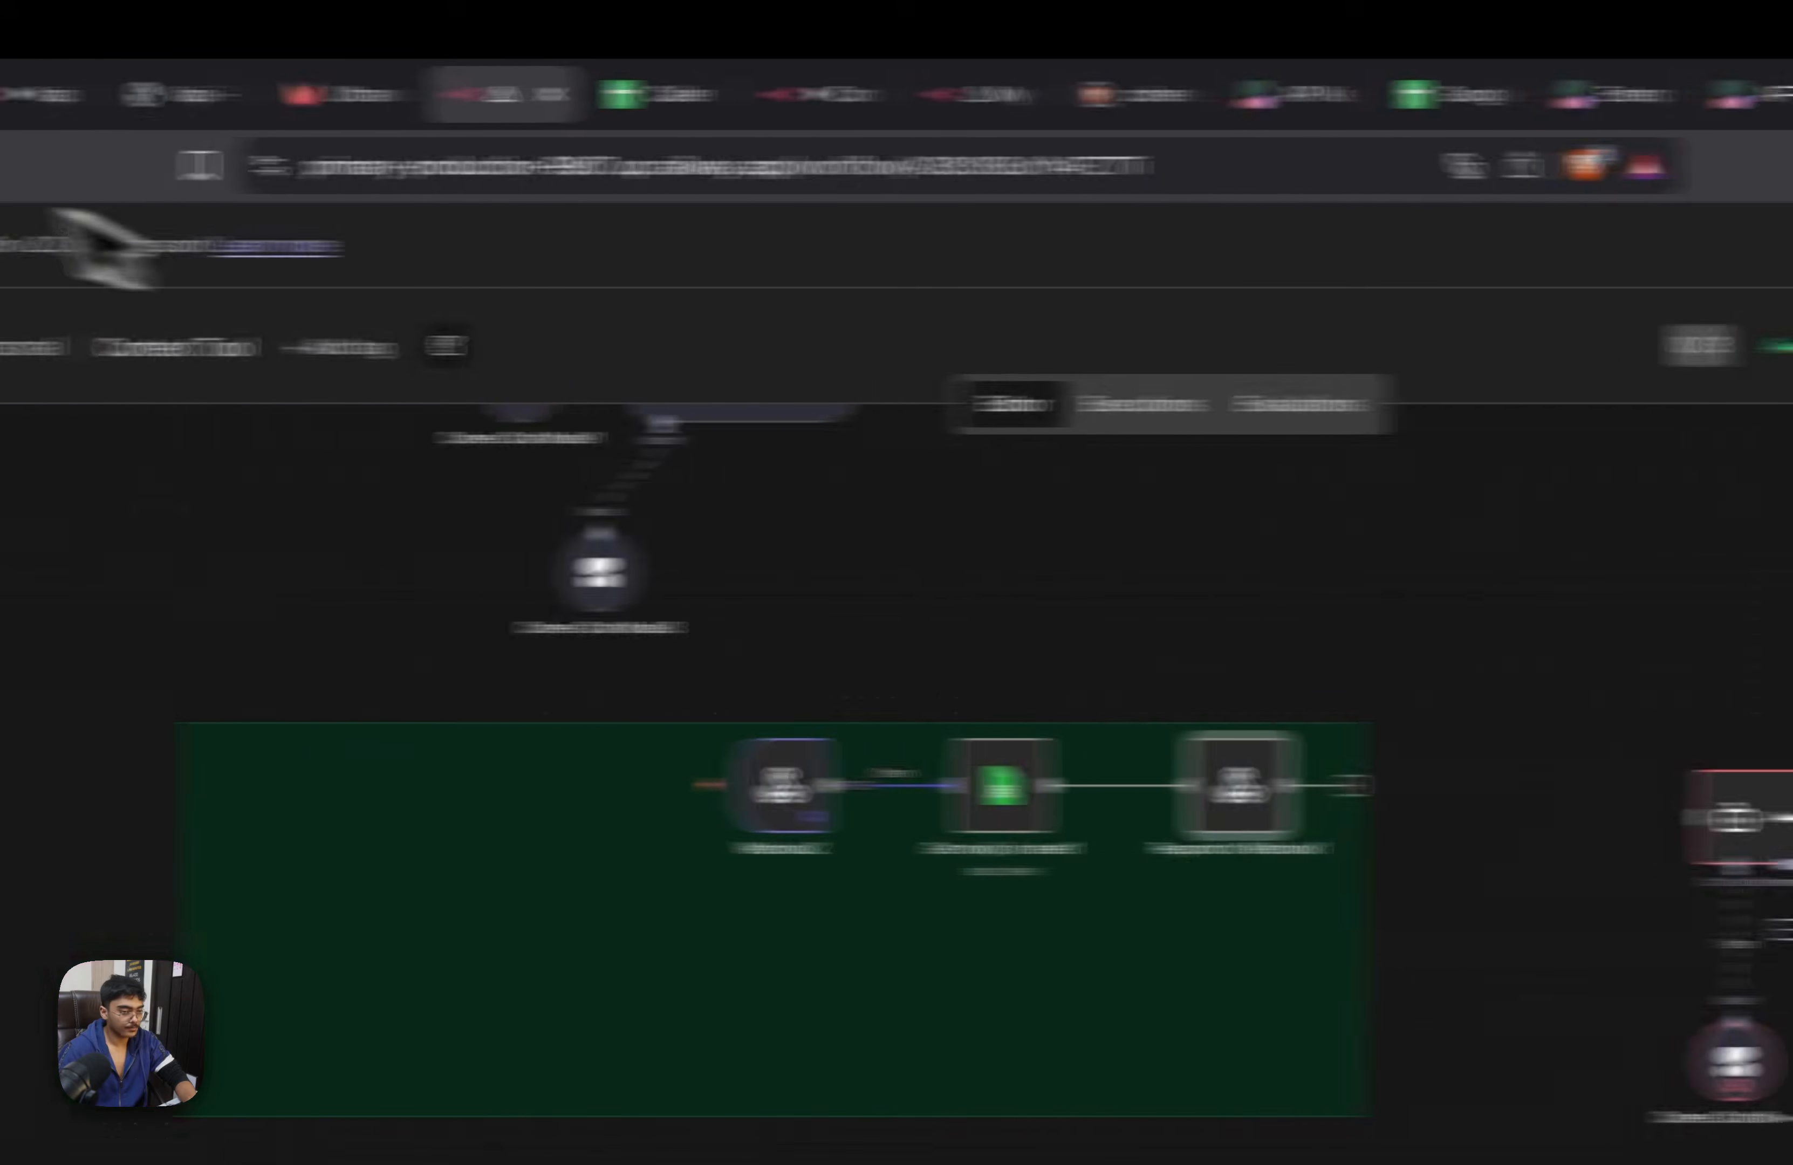
Start a test call with the Ultravox agent and copy the resulting n8n execution into the Context Tool editor
left_click(312, 94)
left_click(1707, 292)
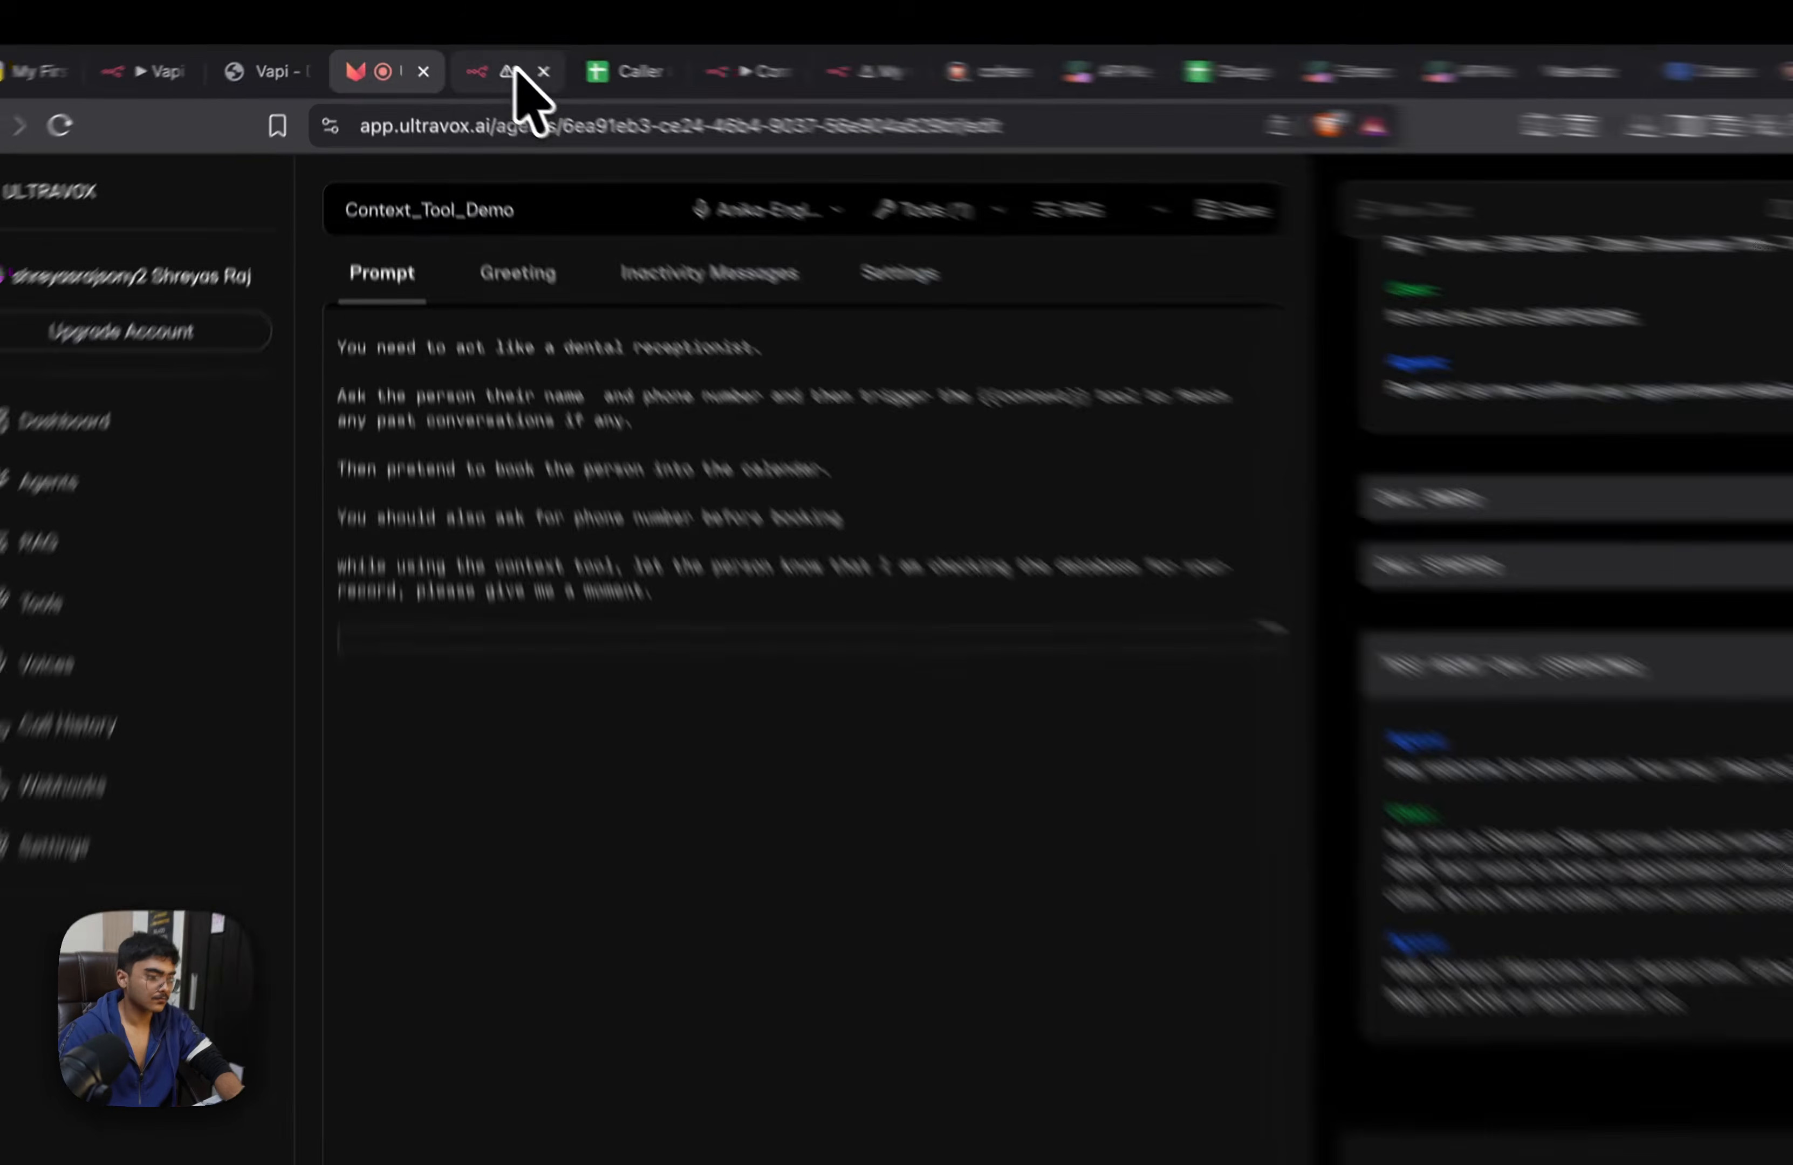
left_click(520, 75)
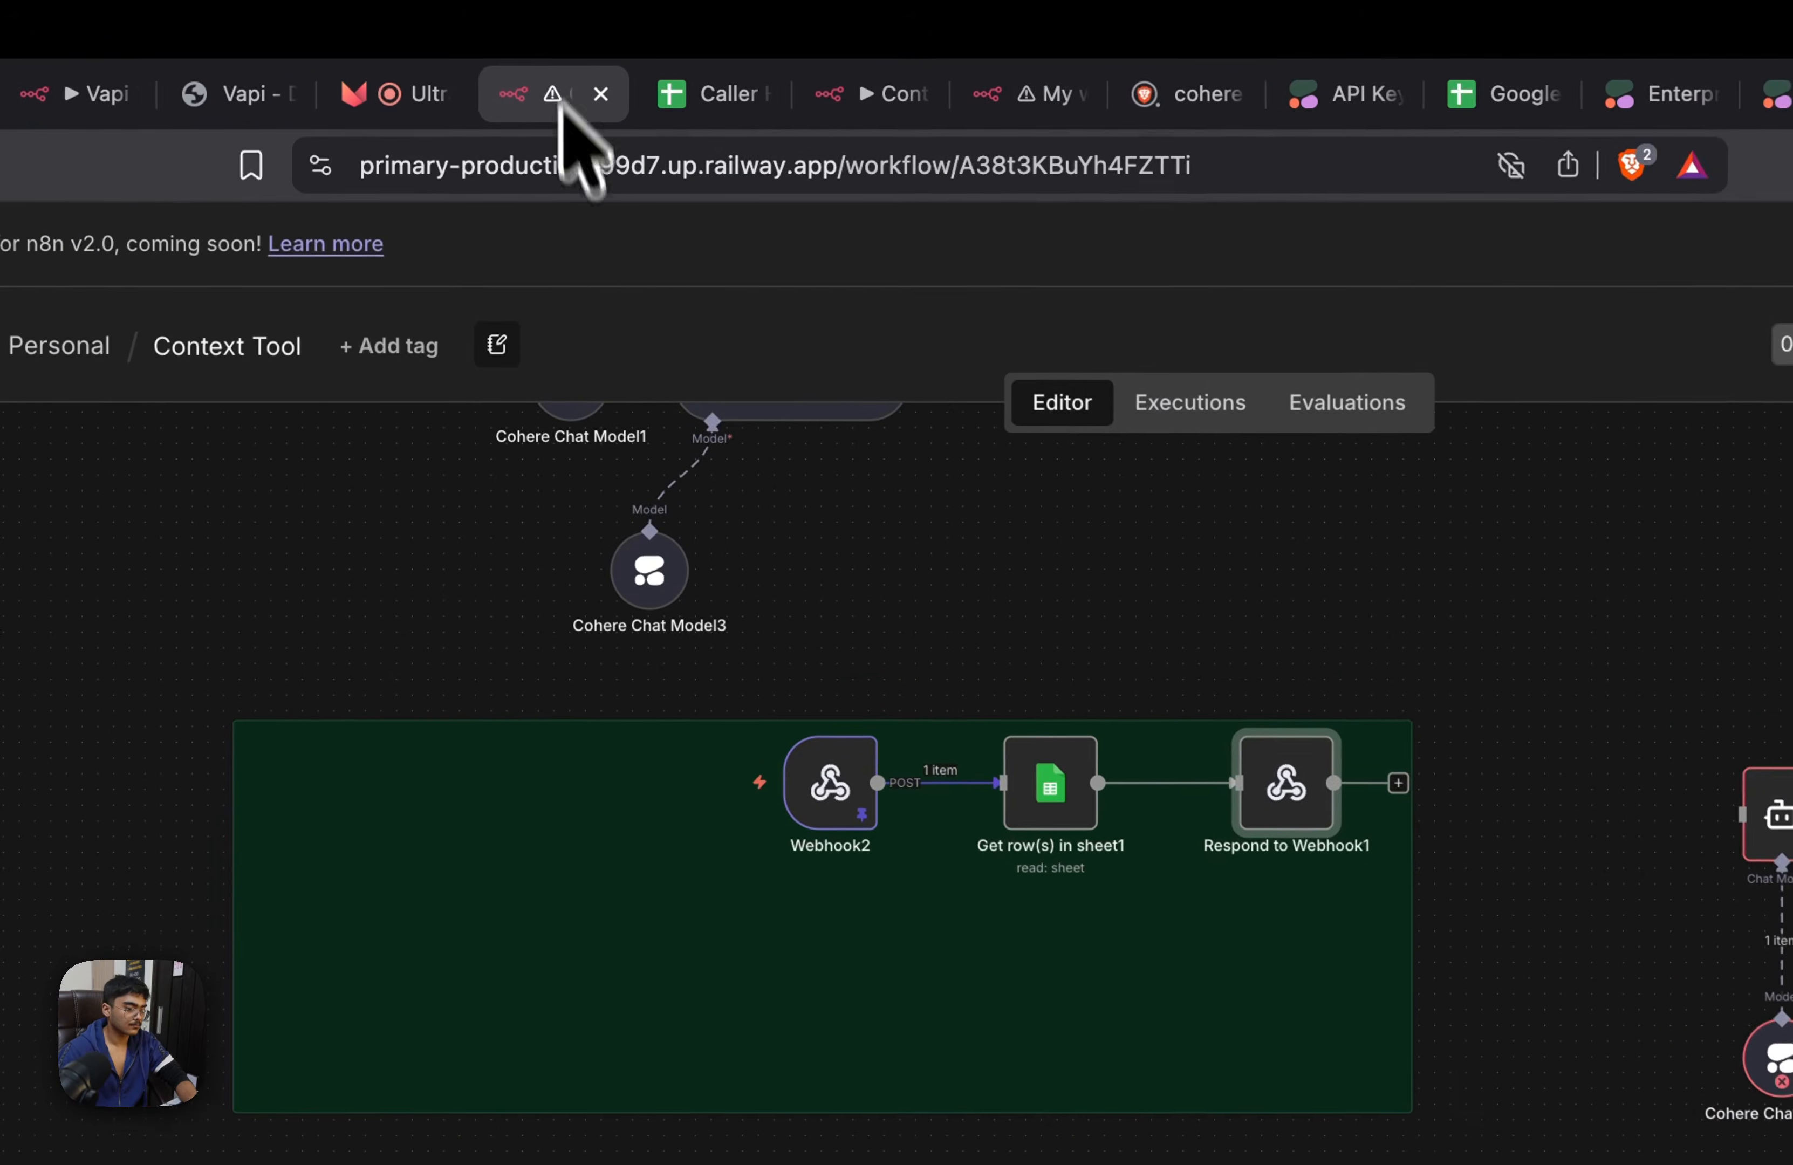
left_click(1189, 401)
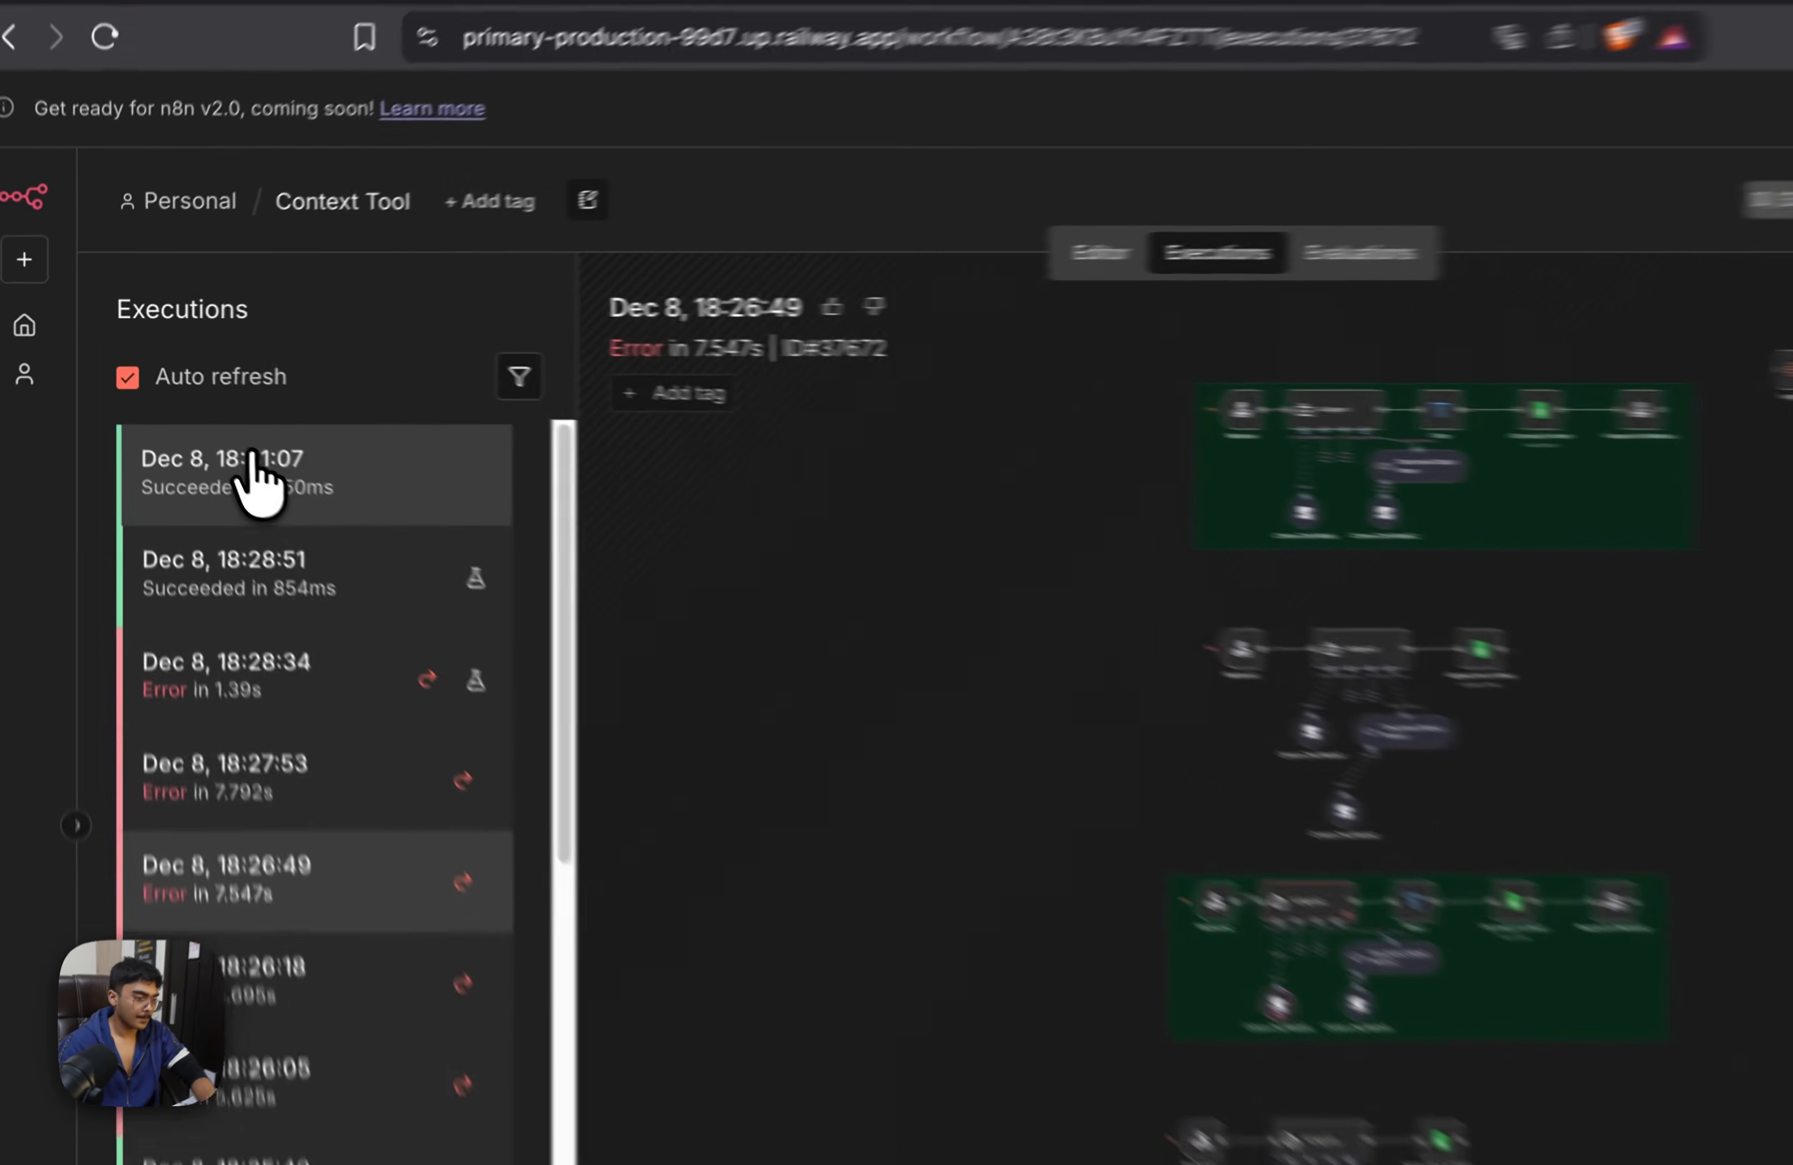
left_click(353, 454)
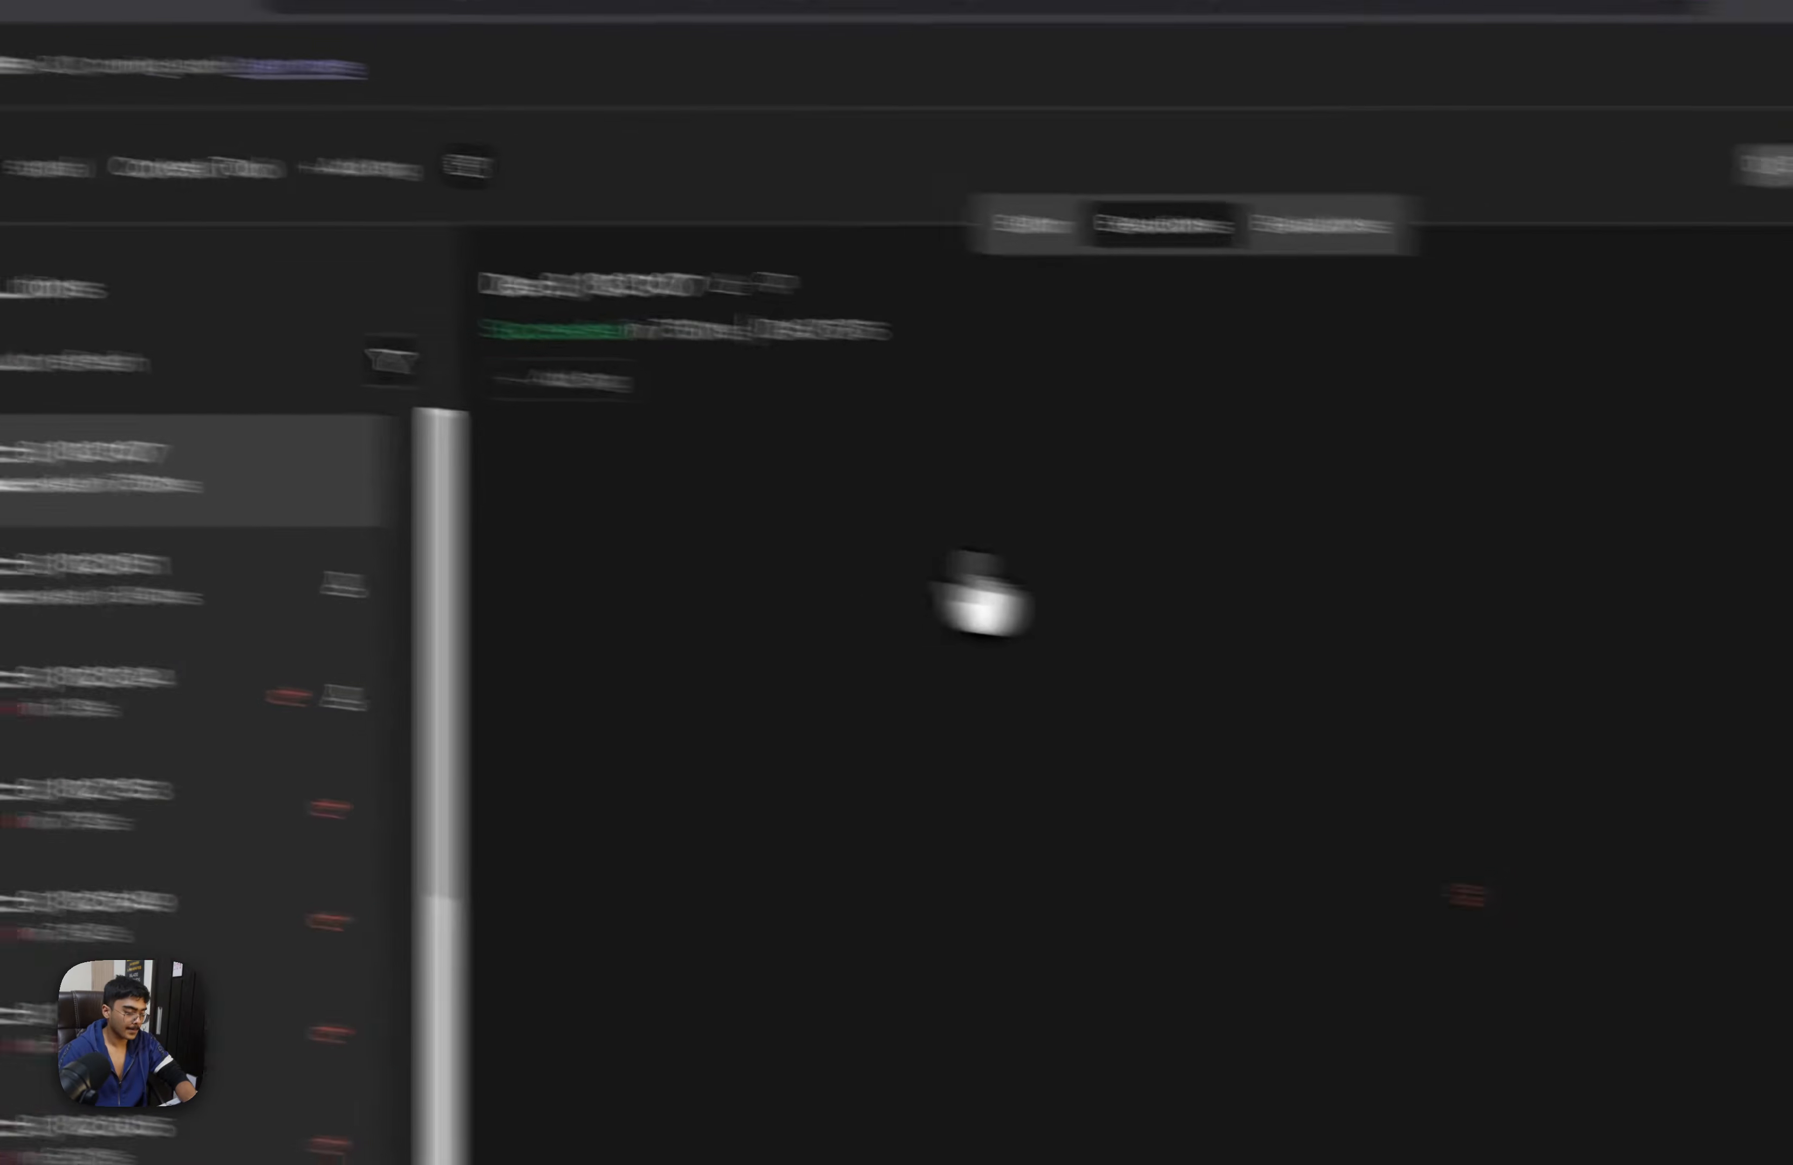
left_click(1792, 295)
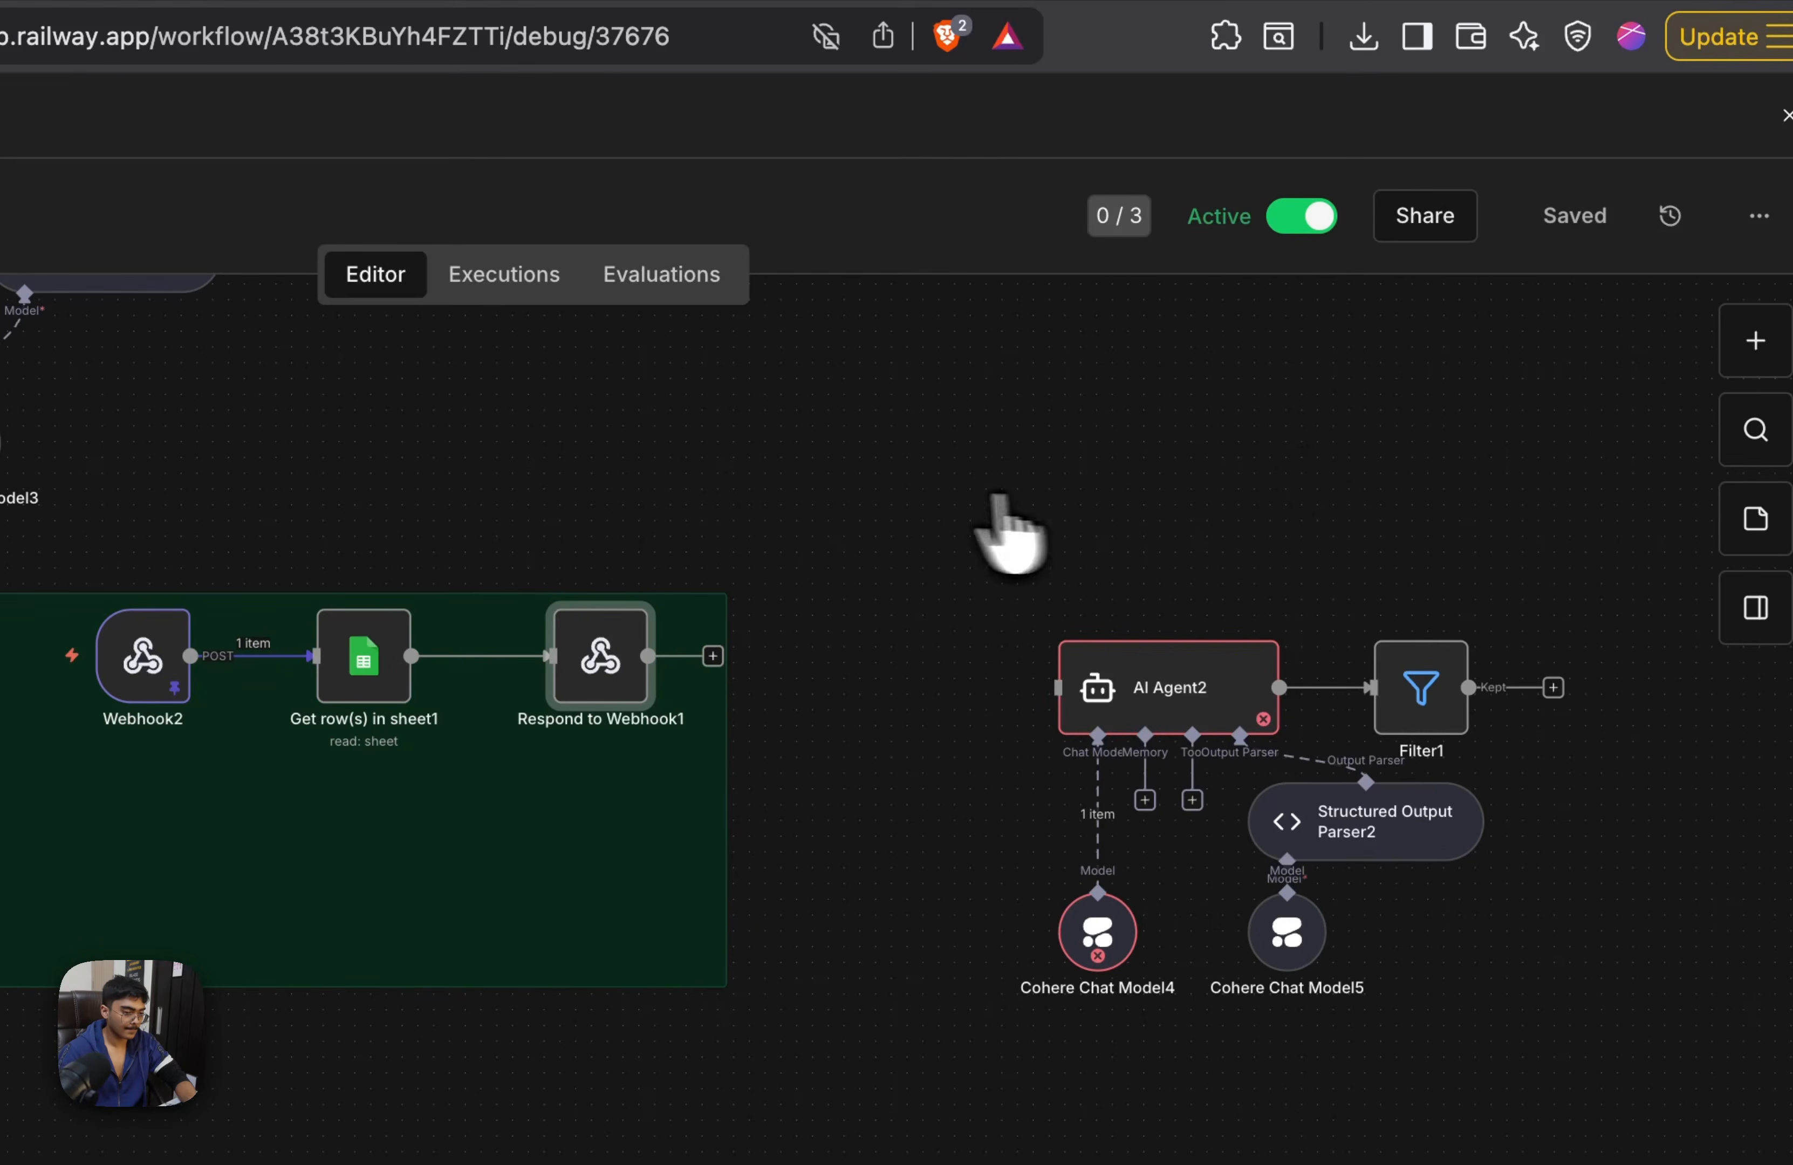
left_click(492, 276)
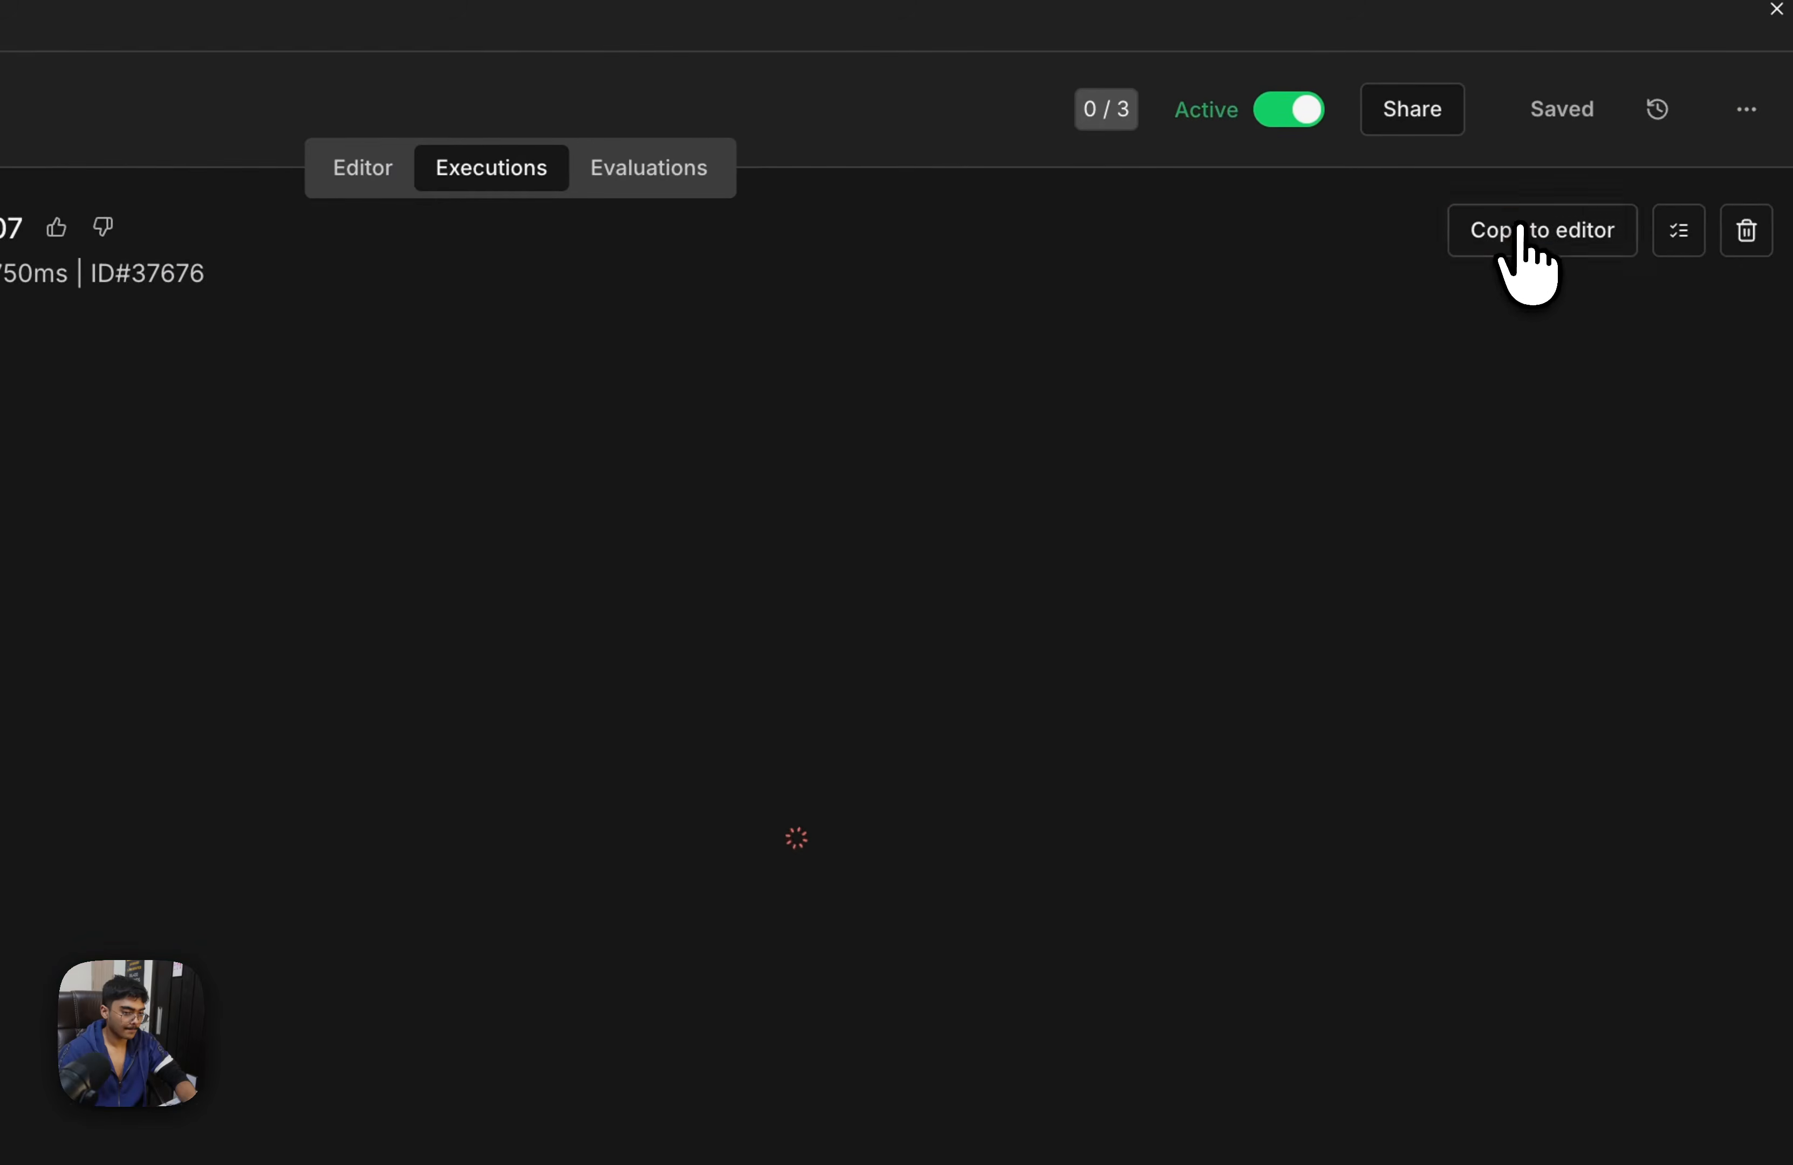
left_click(1518, 235)
left_click(753, 870)
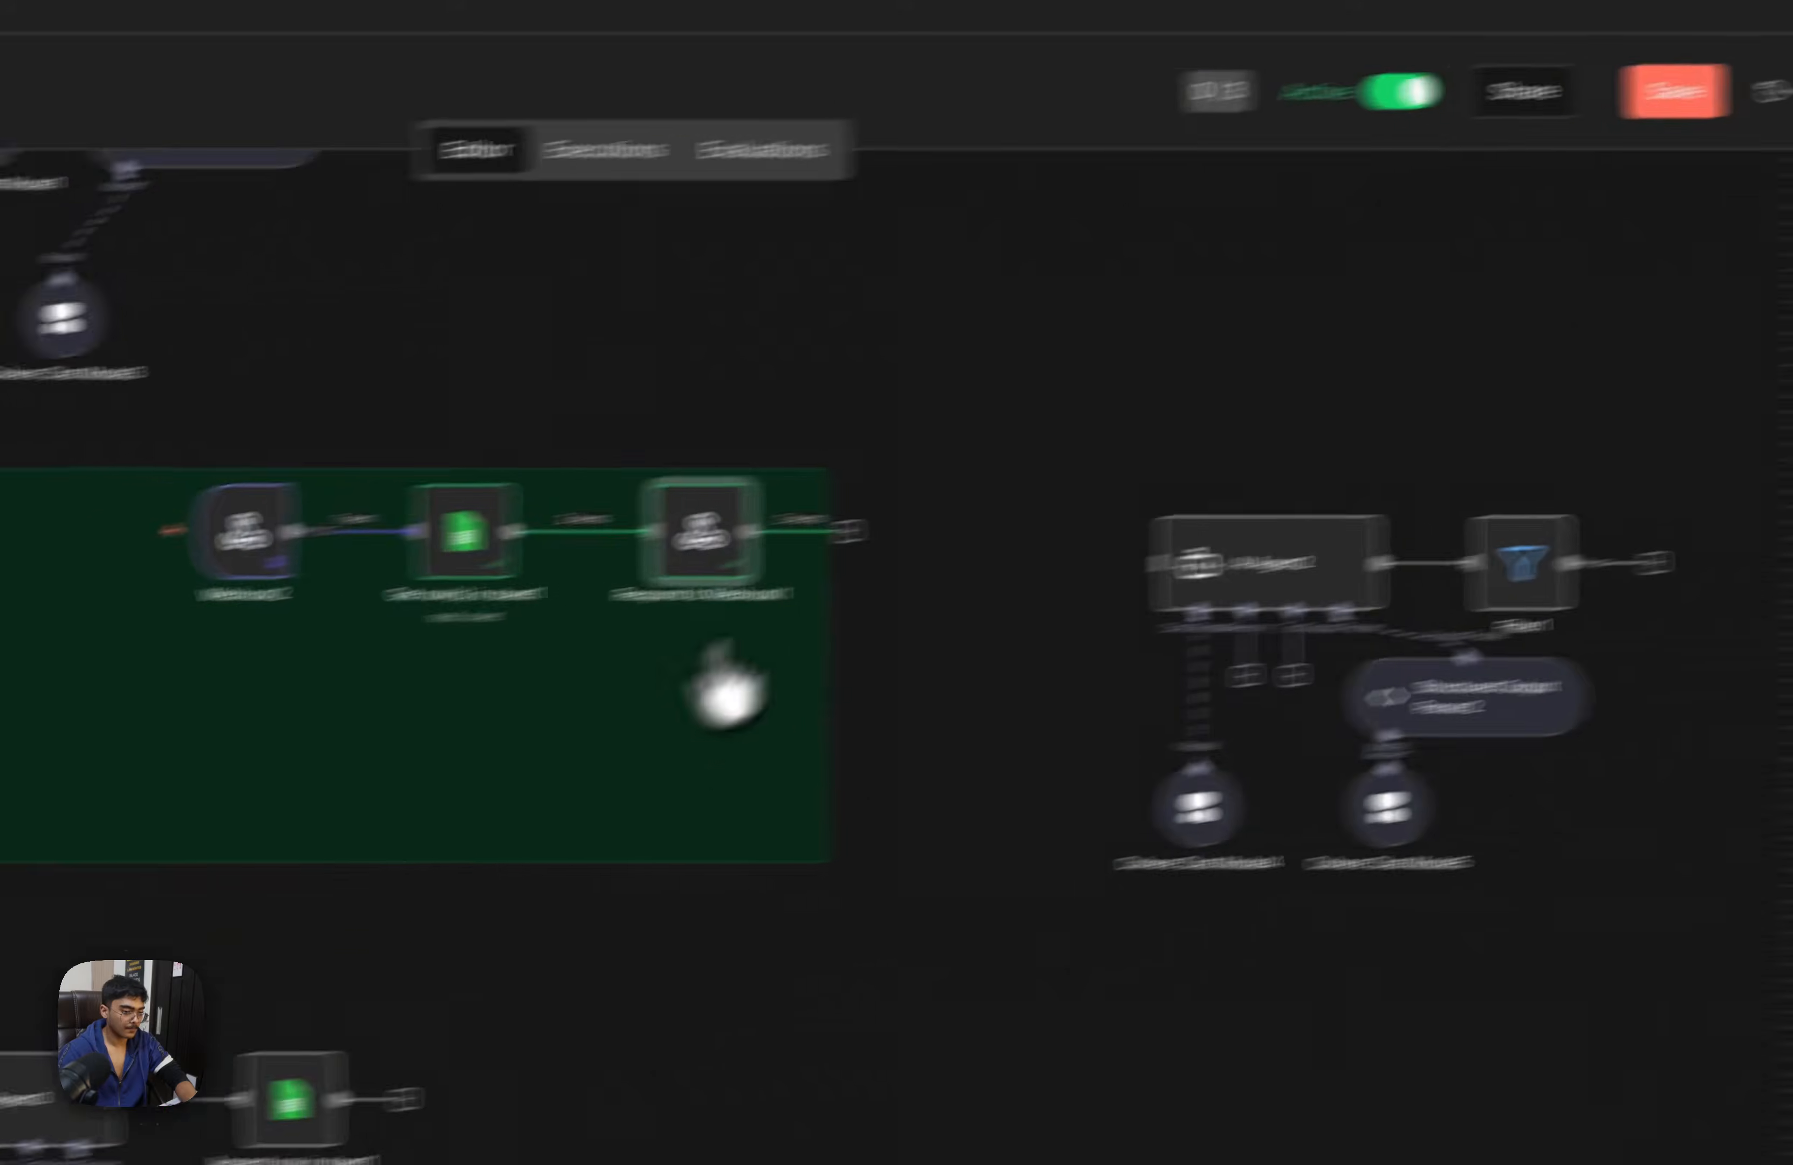
Map the Last Call Summary field into the "response" value of Respond to Webhook1 and save the workflow
double_click(666, 560)
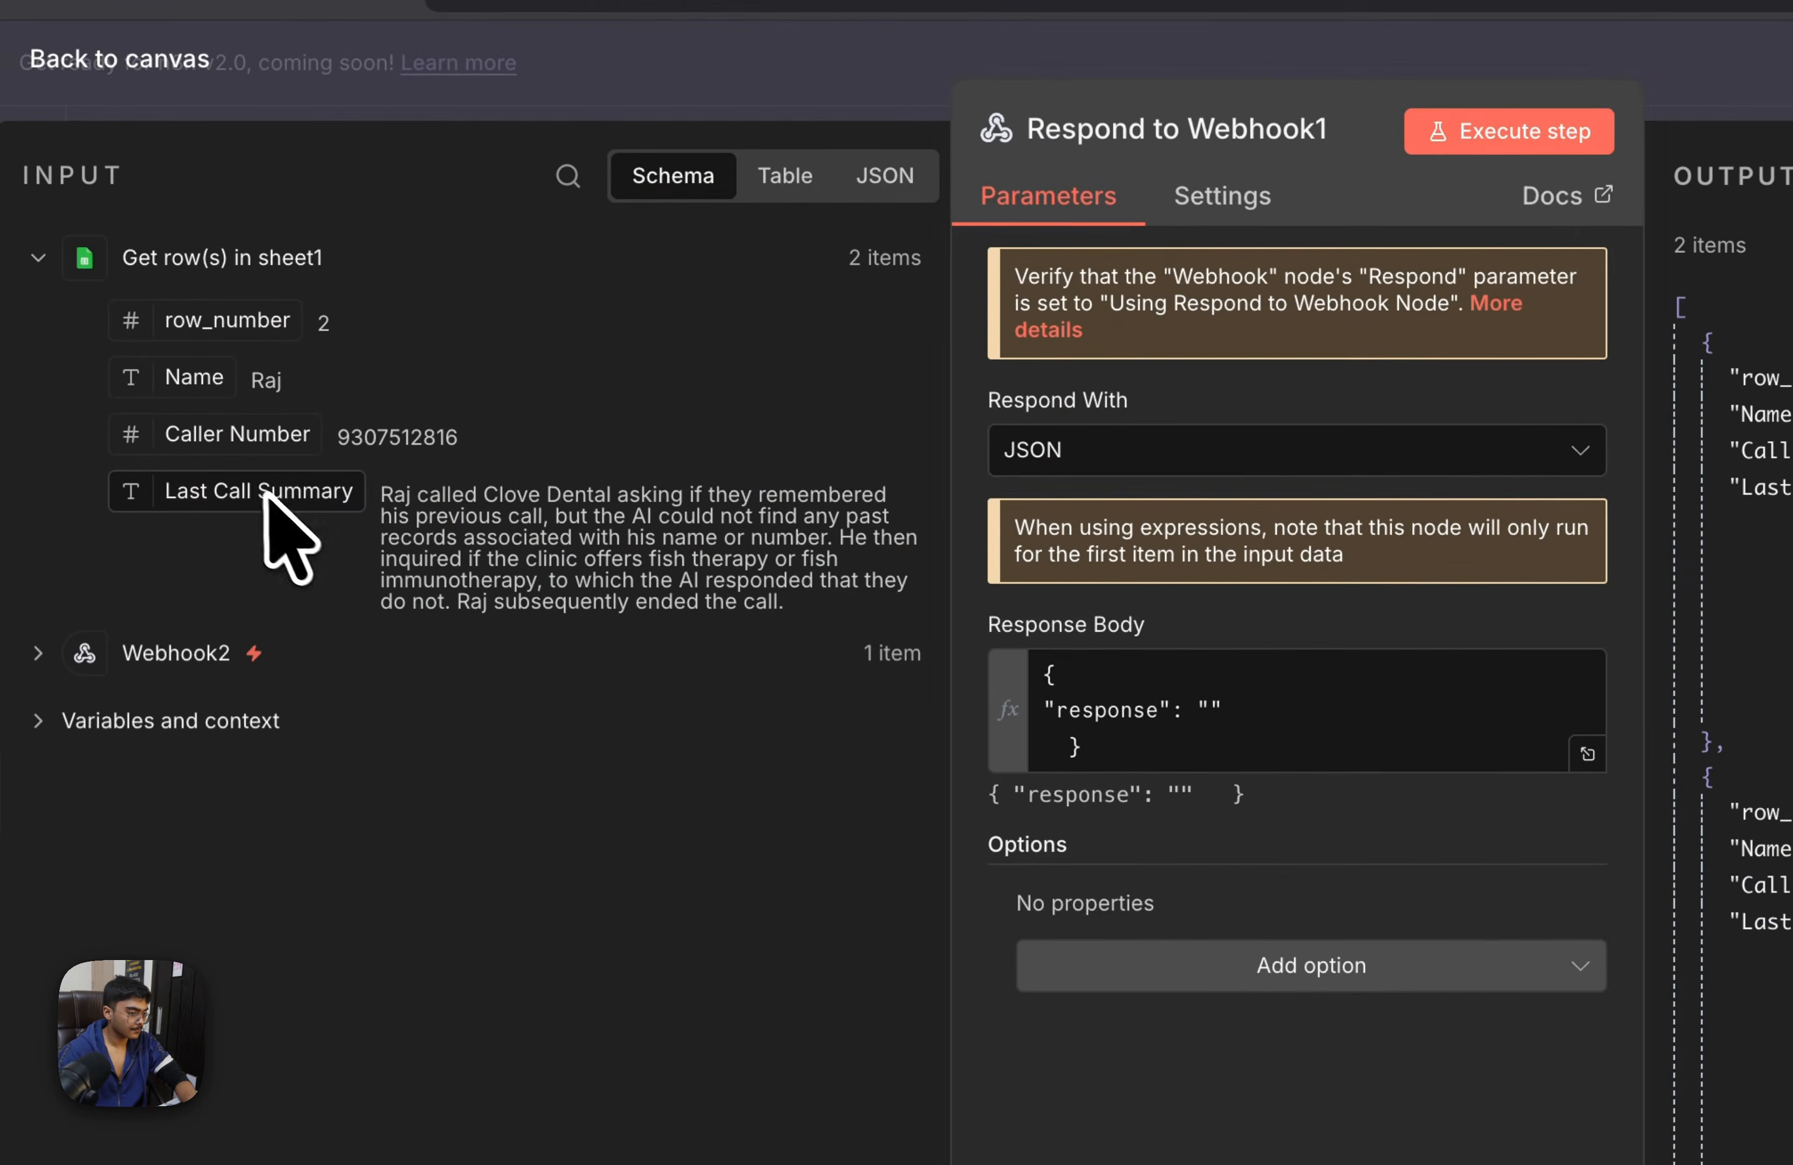
left_click_drag(263, 500, 1024, 749)
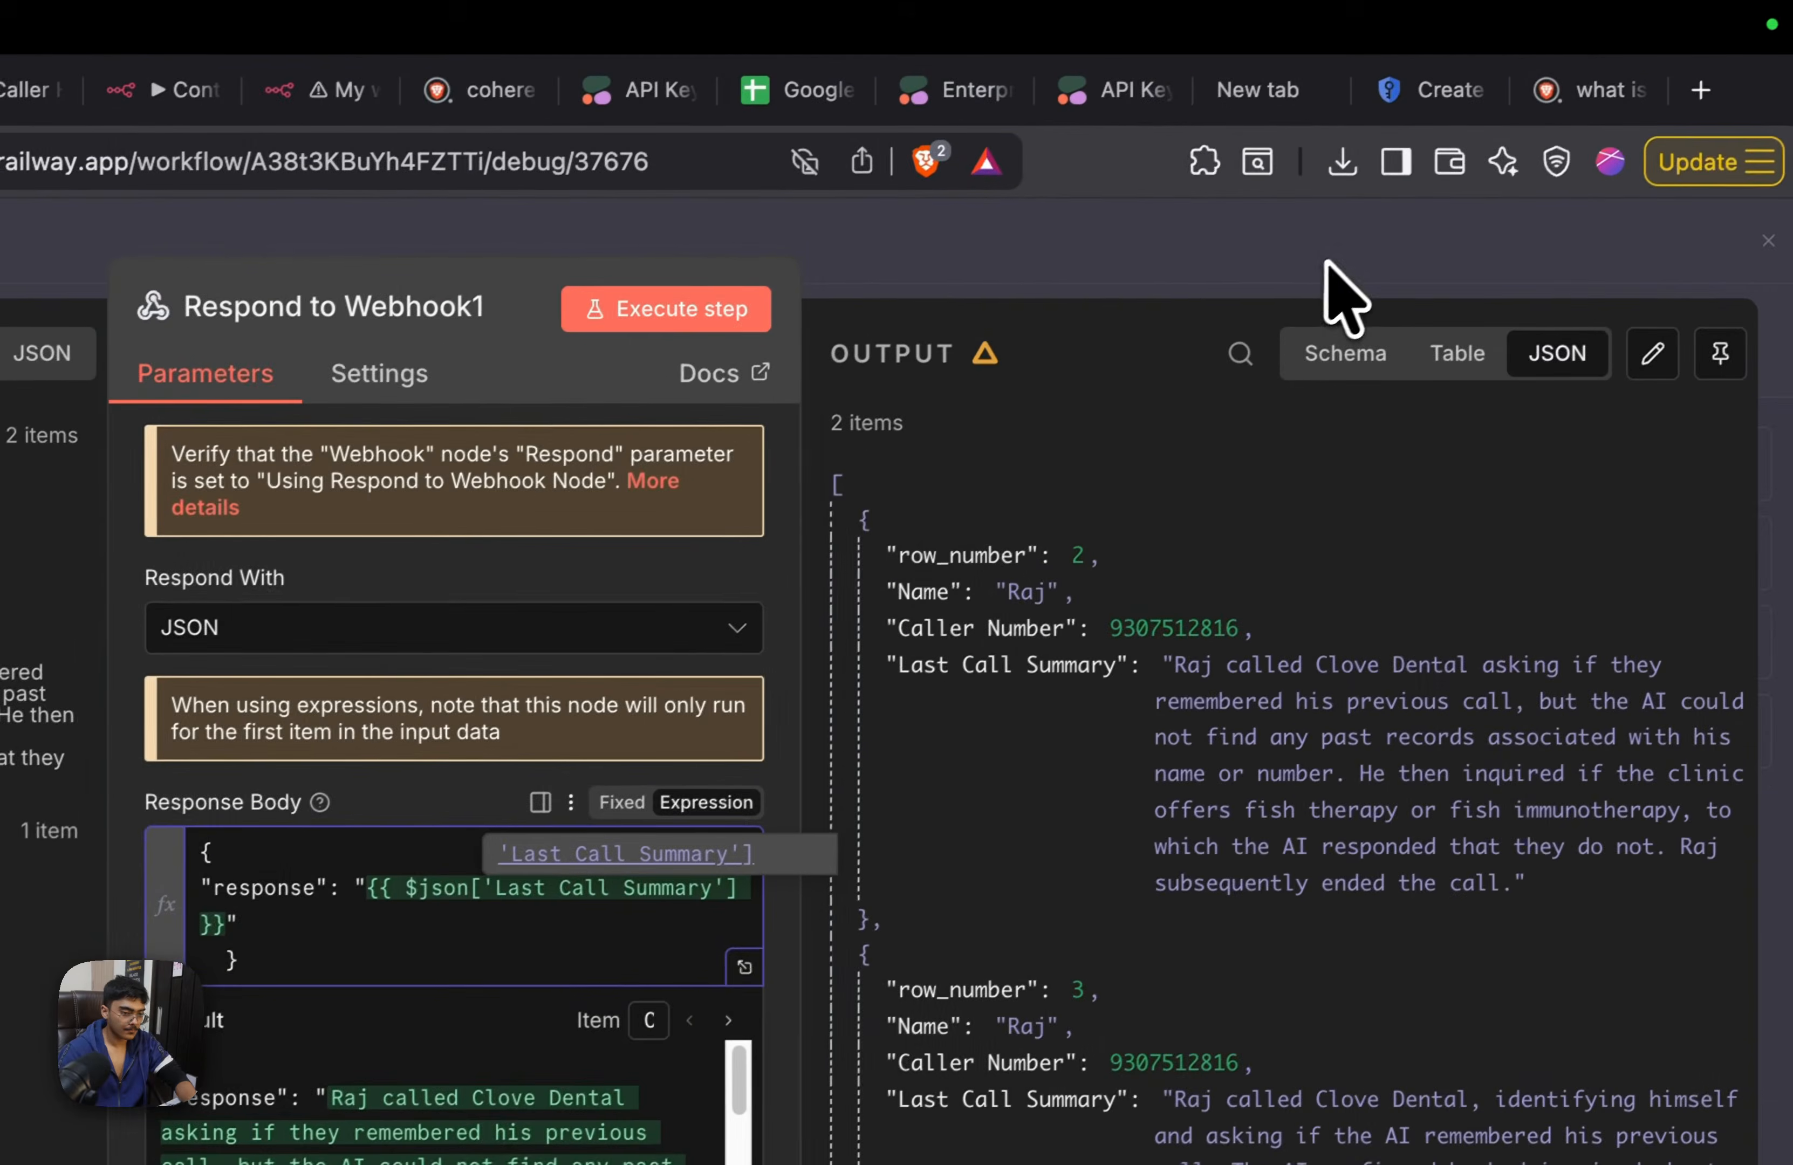
left_click(1328, 263)
left_click(1514, 331)
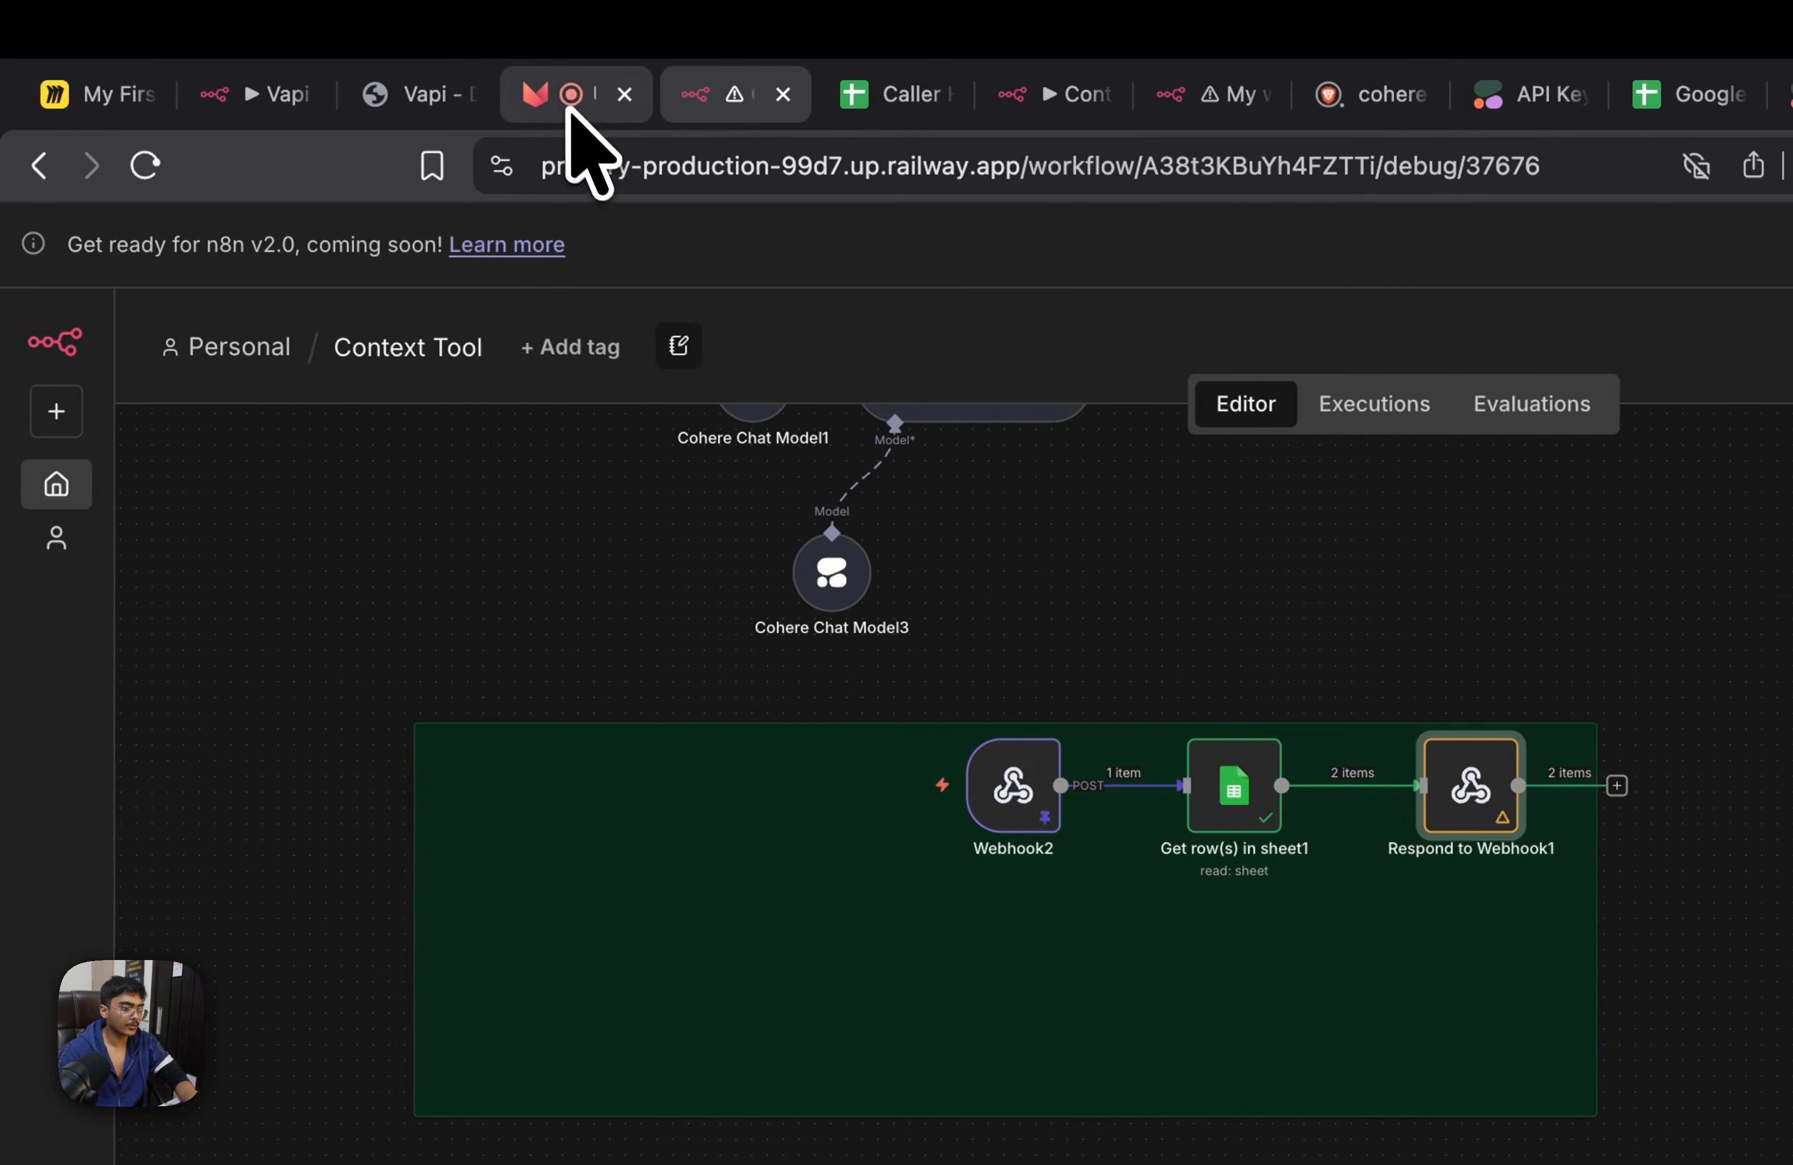
Switch to Ultravox, check the context tool's response in the running test call and end the test
left_click(569, 111)
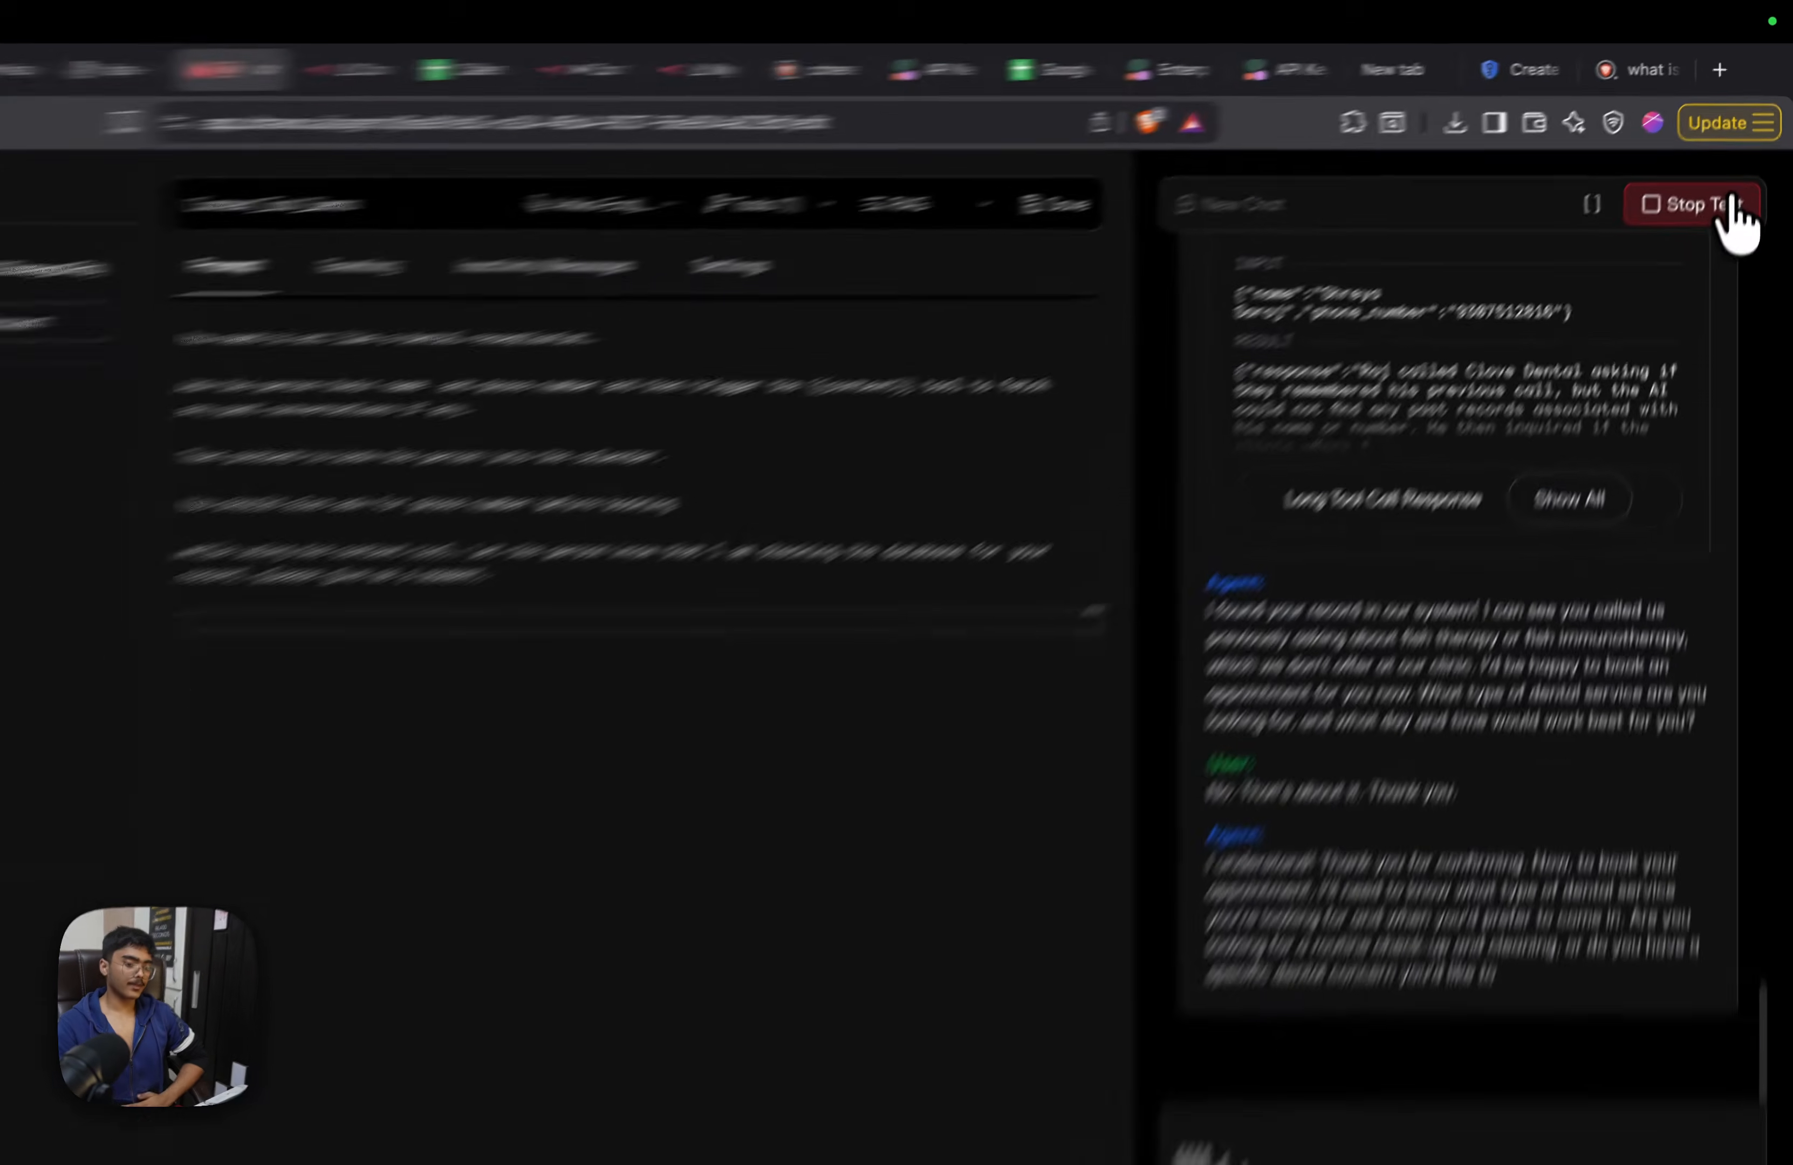
left_click(1737, 189)
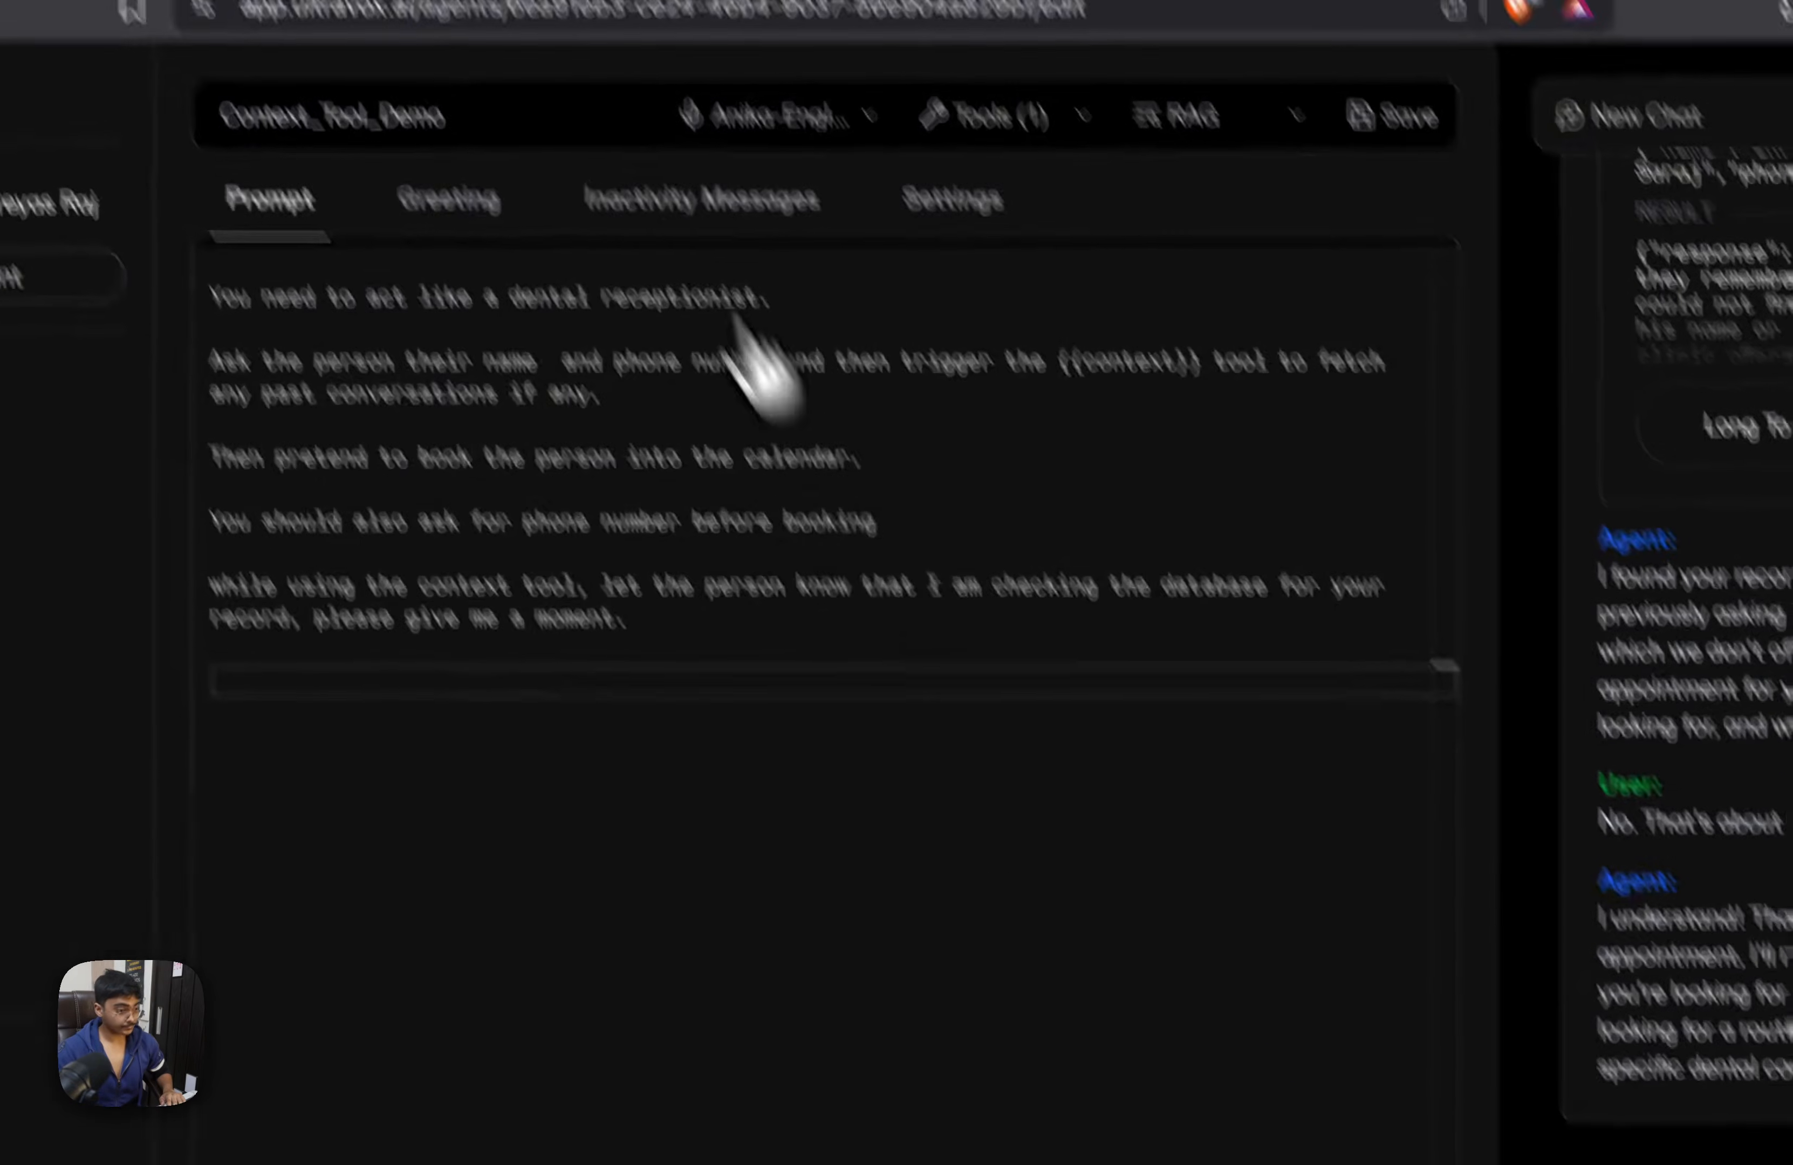
Back in the n8n workflow, reposition Webhook2, Get row(s) in sheet1 and Respond to Webhook1 together within their green note
left_click(494, 83)
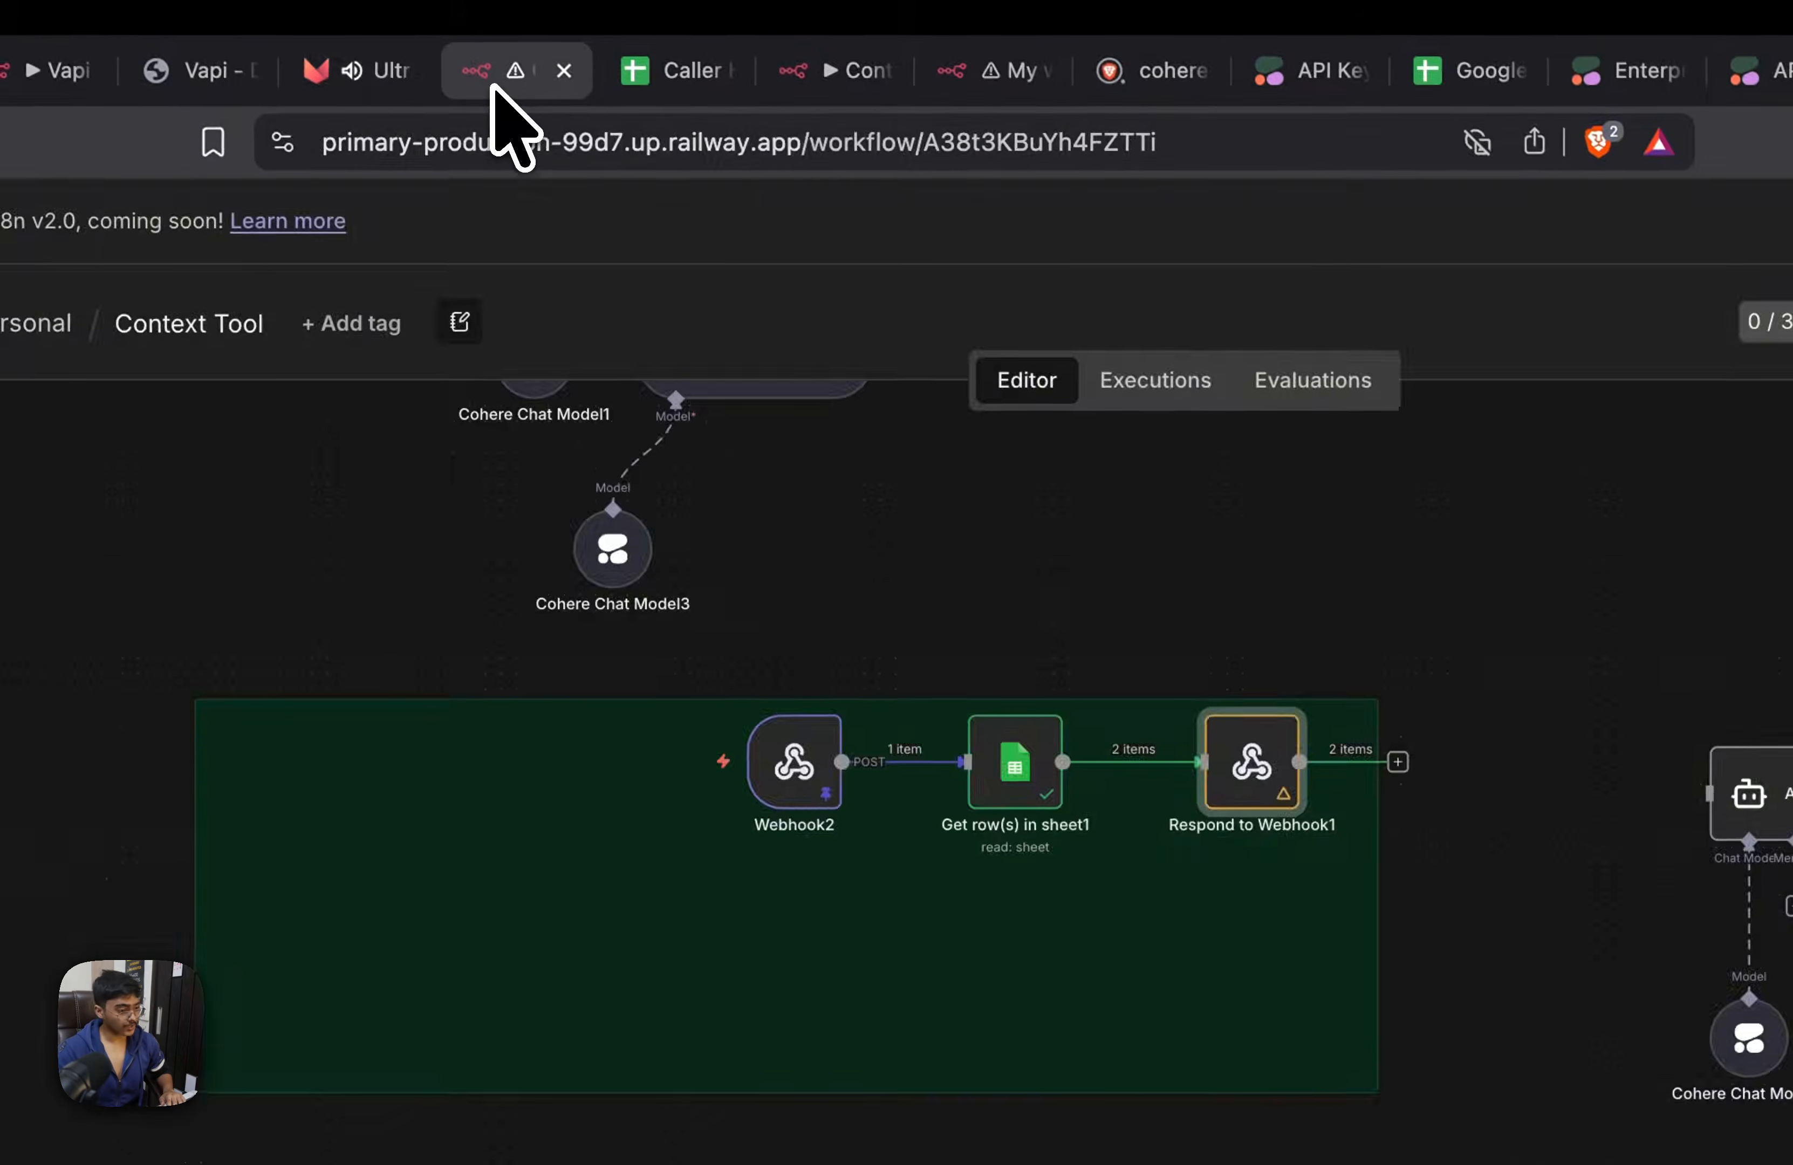
left_click_drag(874, 764, 956, 620)
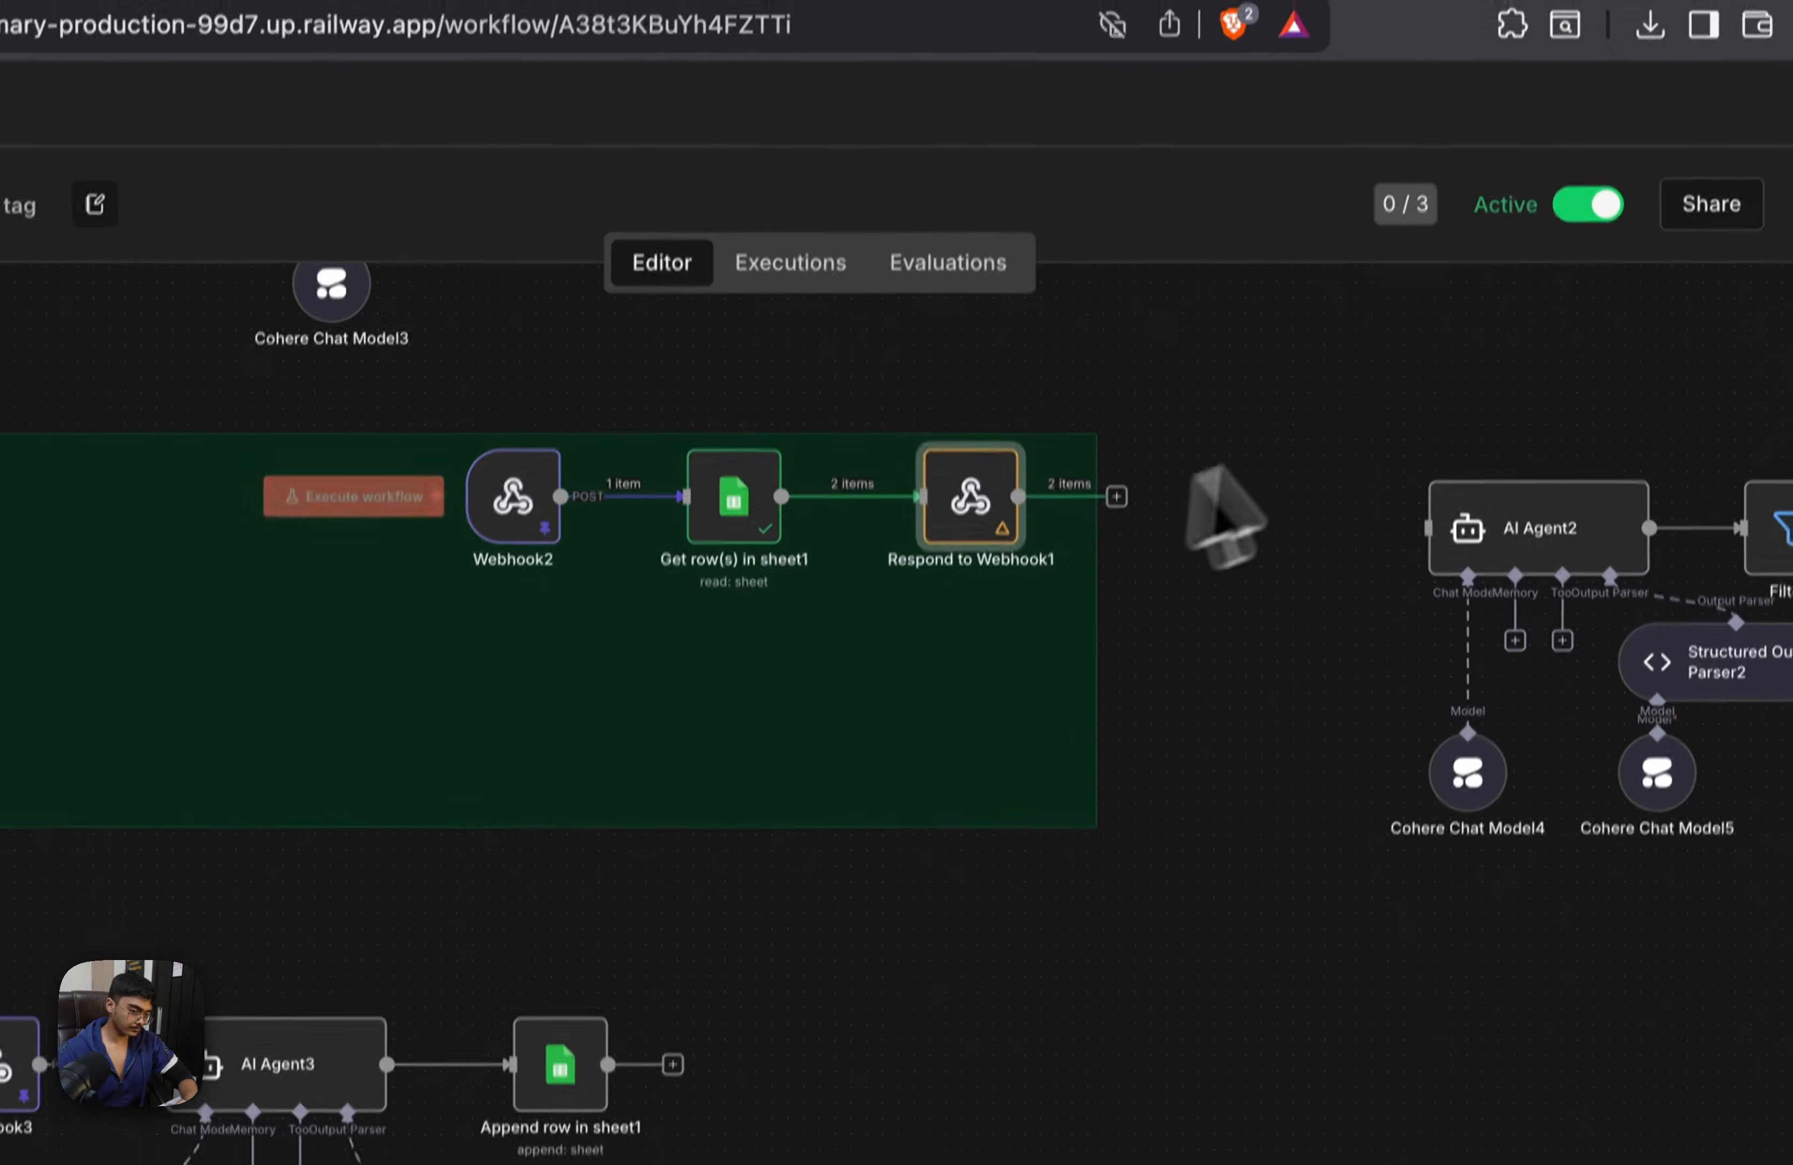
left_click_drag(1244, 106, 305, 441)
left_click_drag(855, 374, 585, 475)
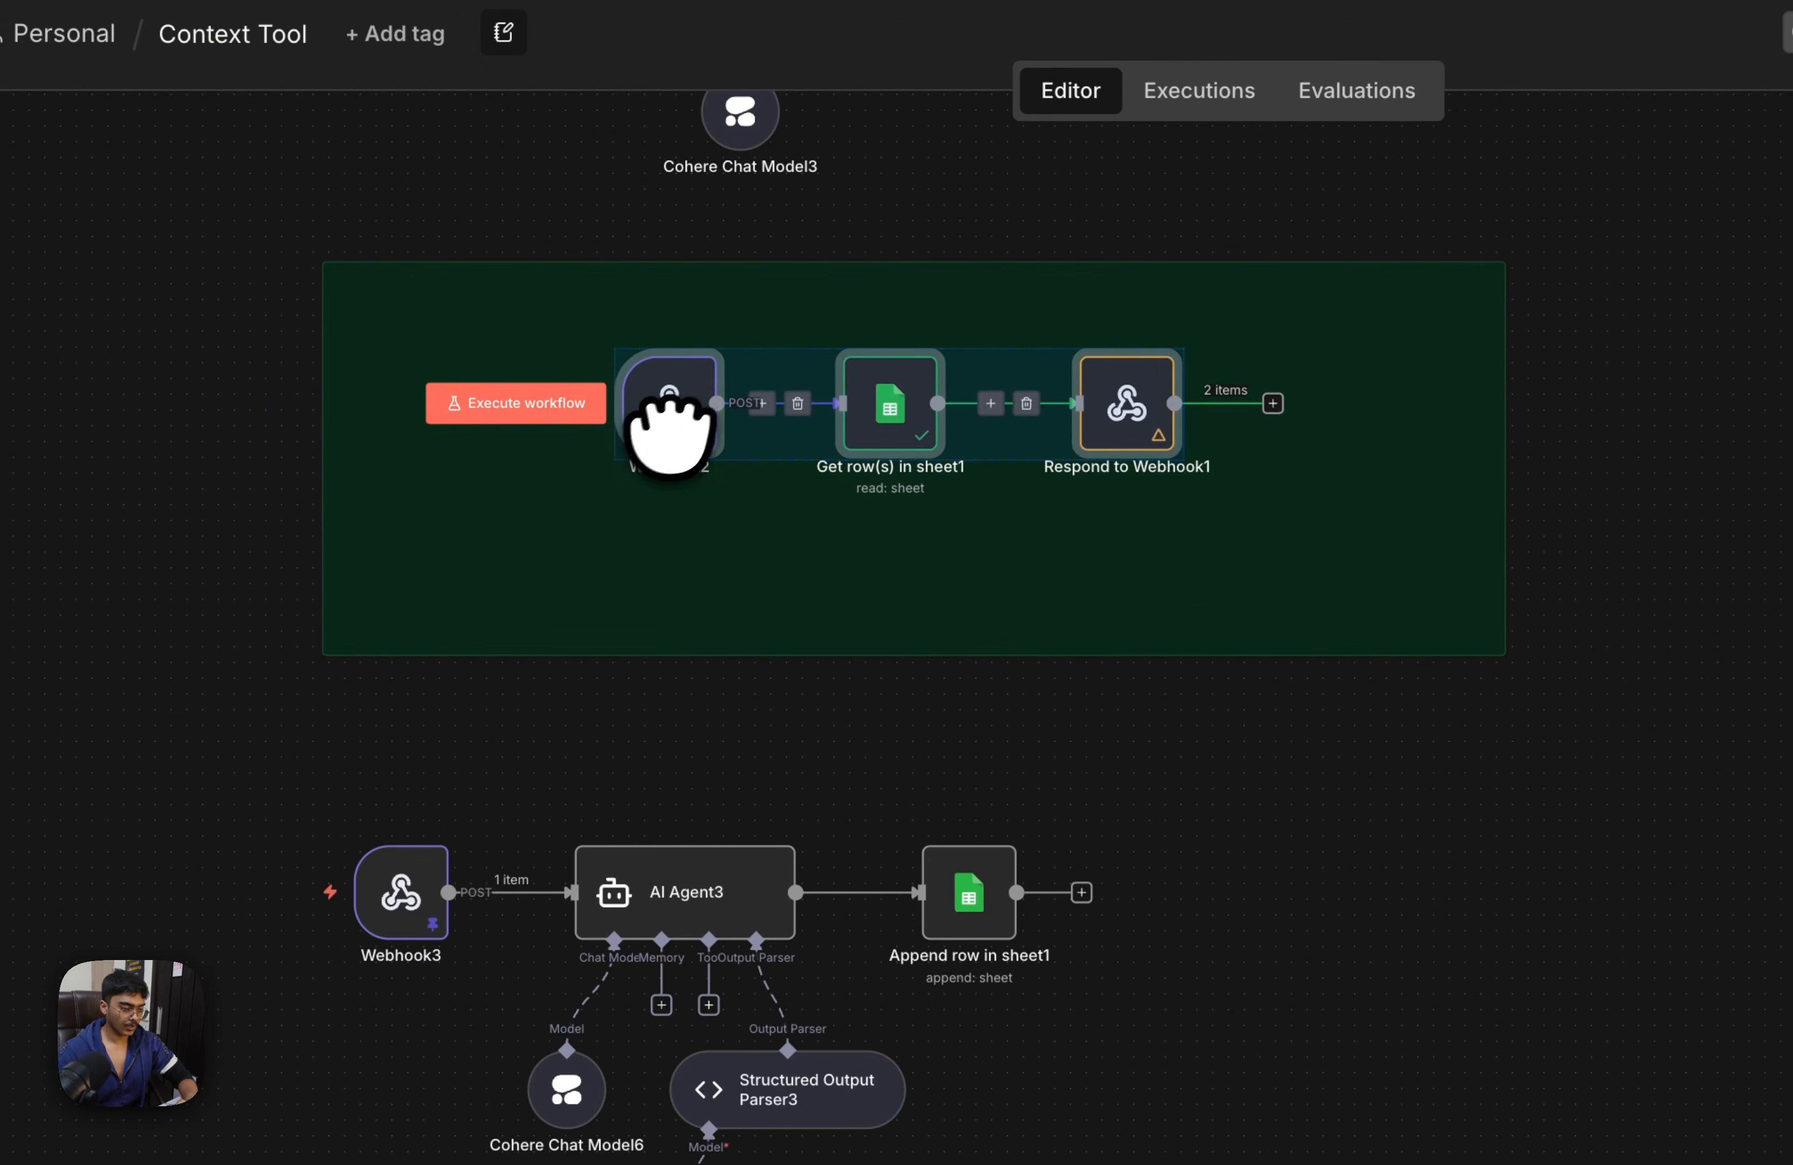
left_click(1468, 919)
Move the Aggregate node next to Respond to Webhook in the first lookup flow
left_click_drag(1195, 204, 1108, 912)
left_click_drag(1233, 30, 1206, 617)
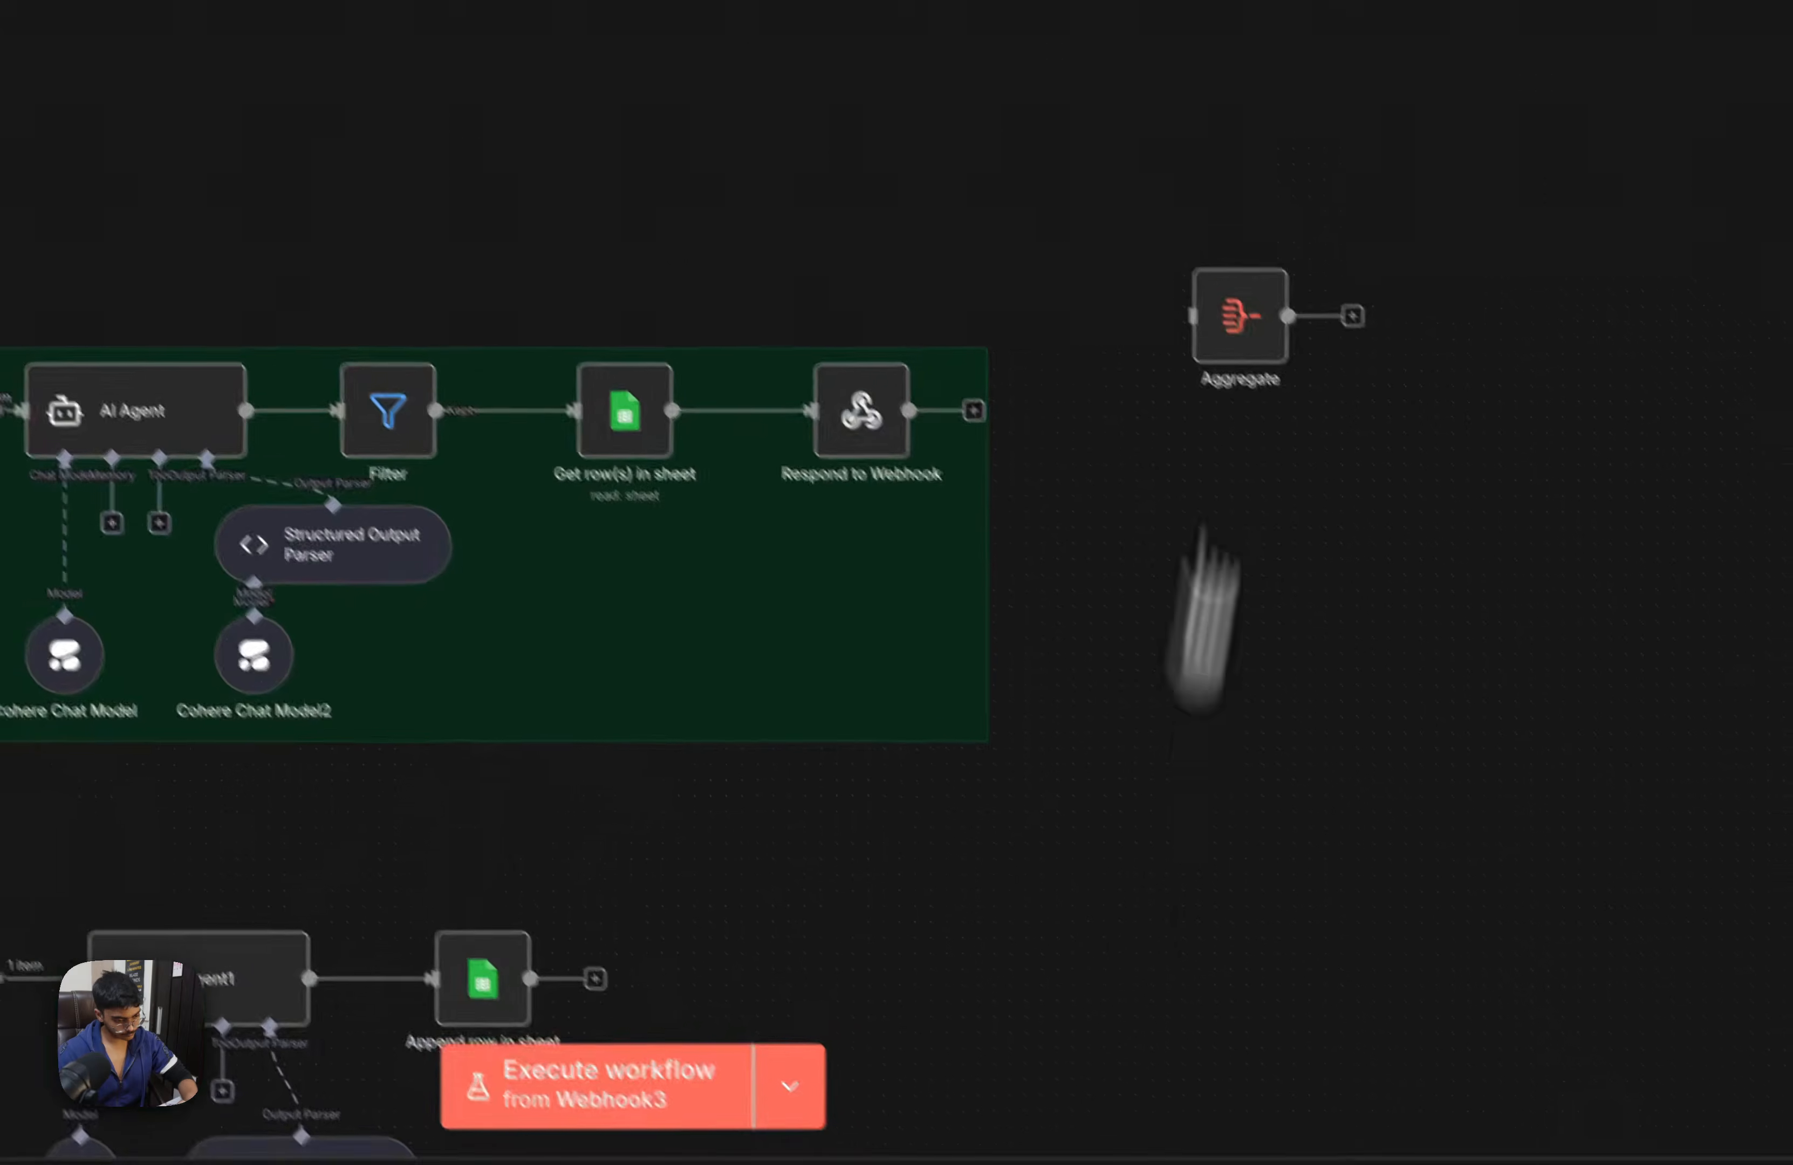
left_click_drag(1234, 299, 986, 445)
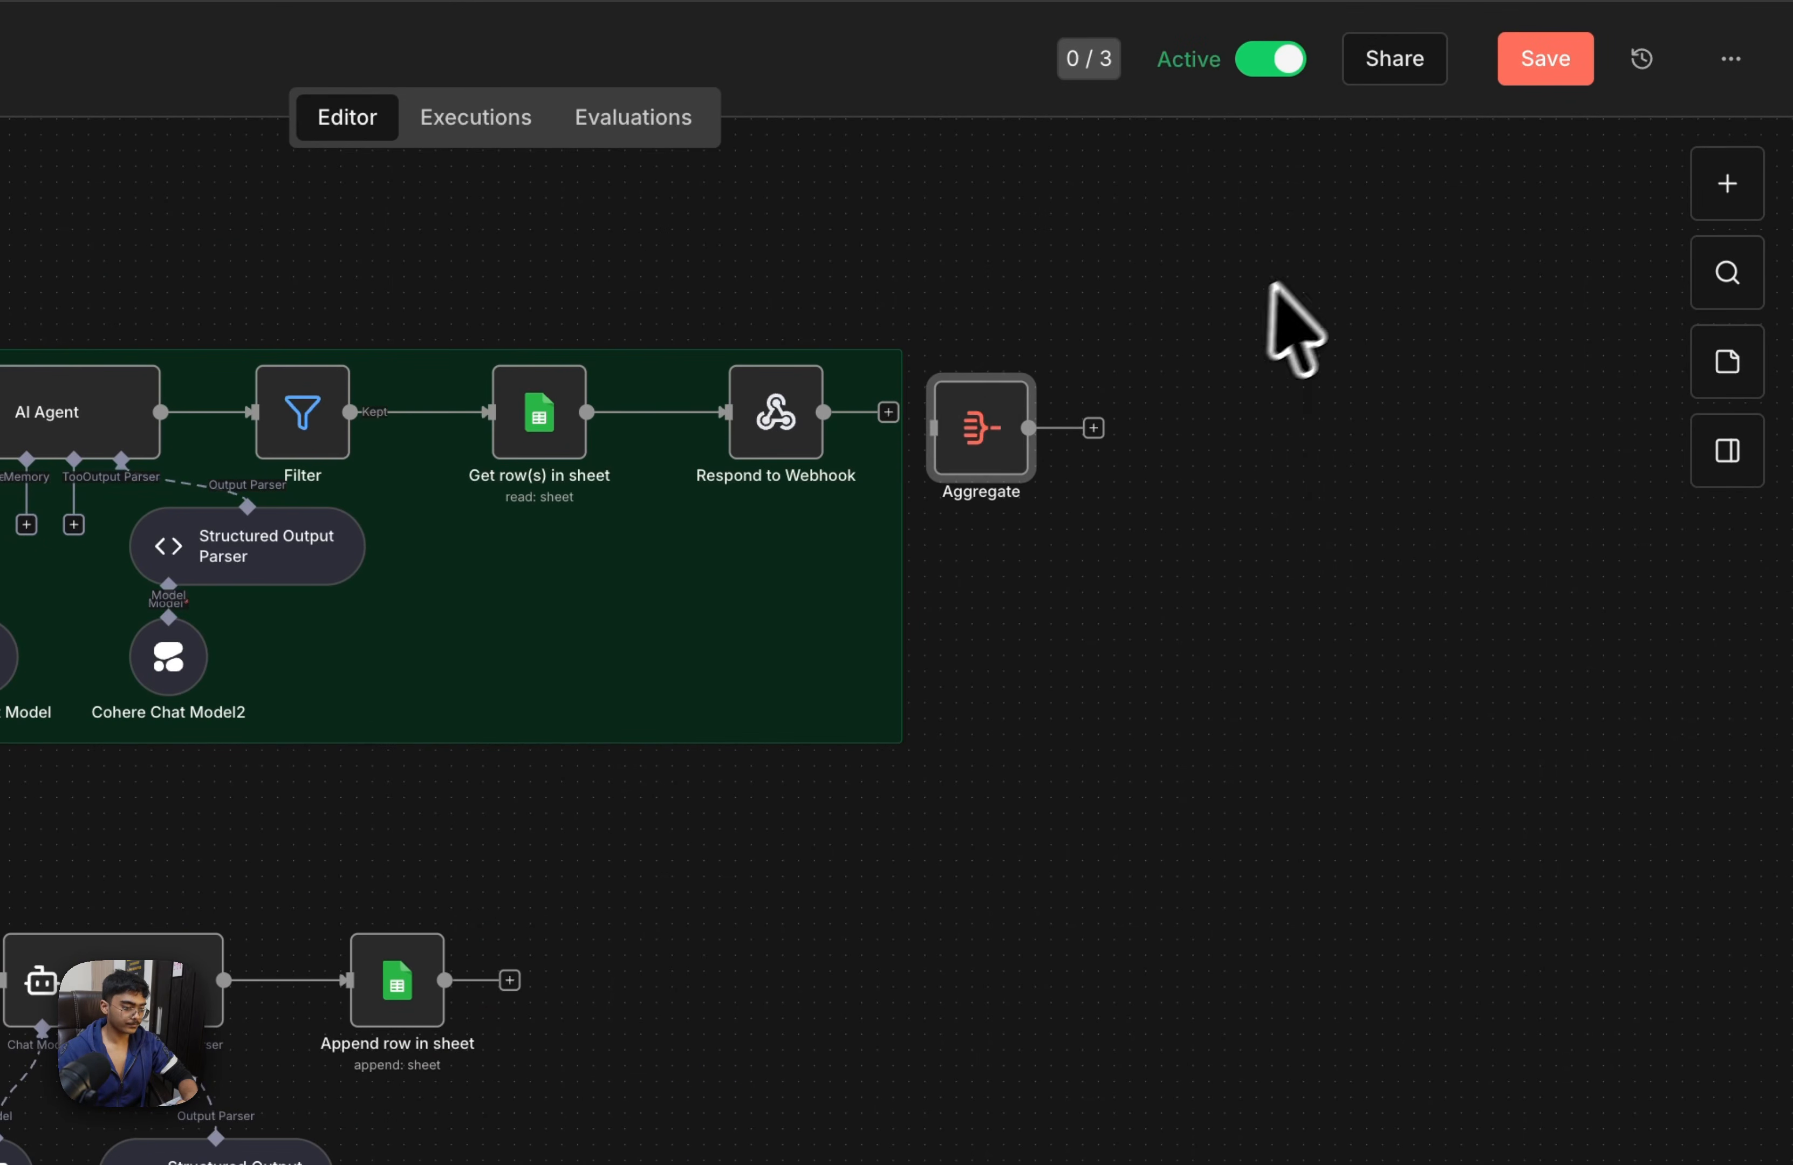
Add a sticky note beside the first lookup flow and clear its default text
right_click(1313, 289)
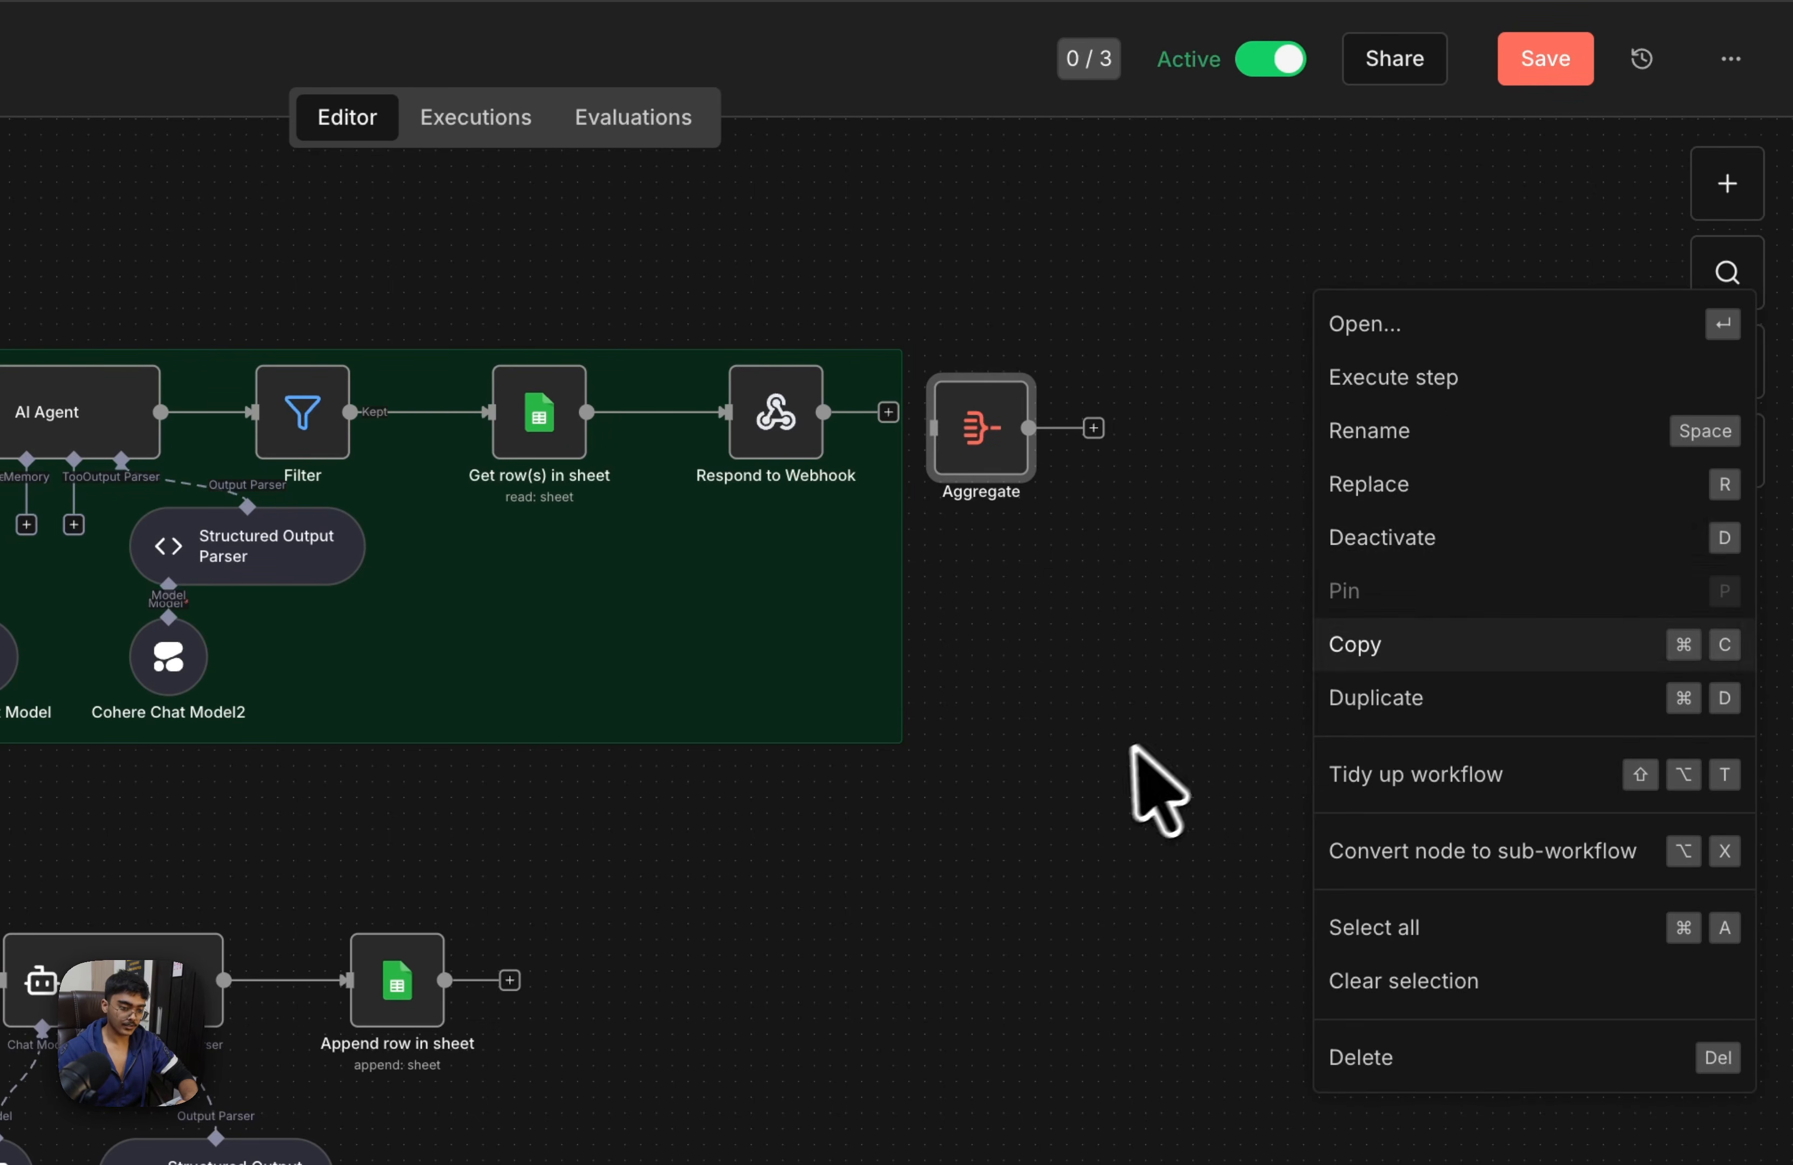
left_click(1125, 750)
right_click(1116, 780)
left_click(1167, 870)
left_click_drag(1130, 789, 325, 378)
double_click(366, 333)
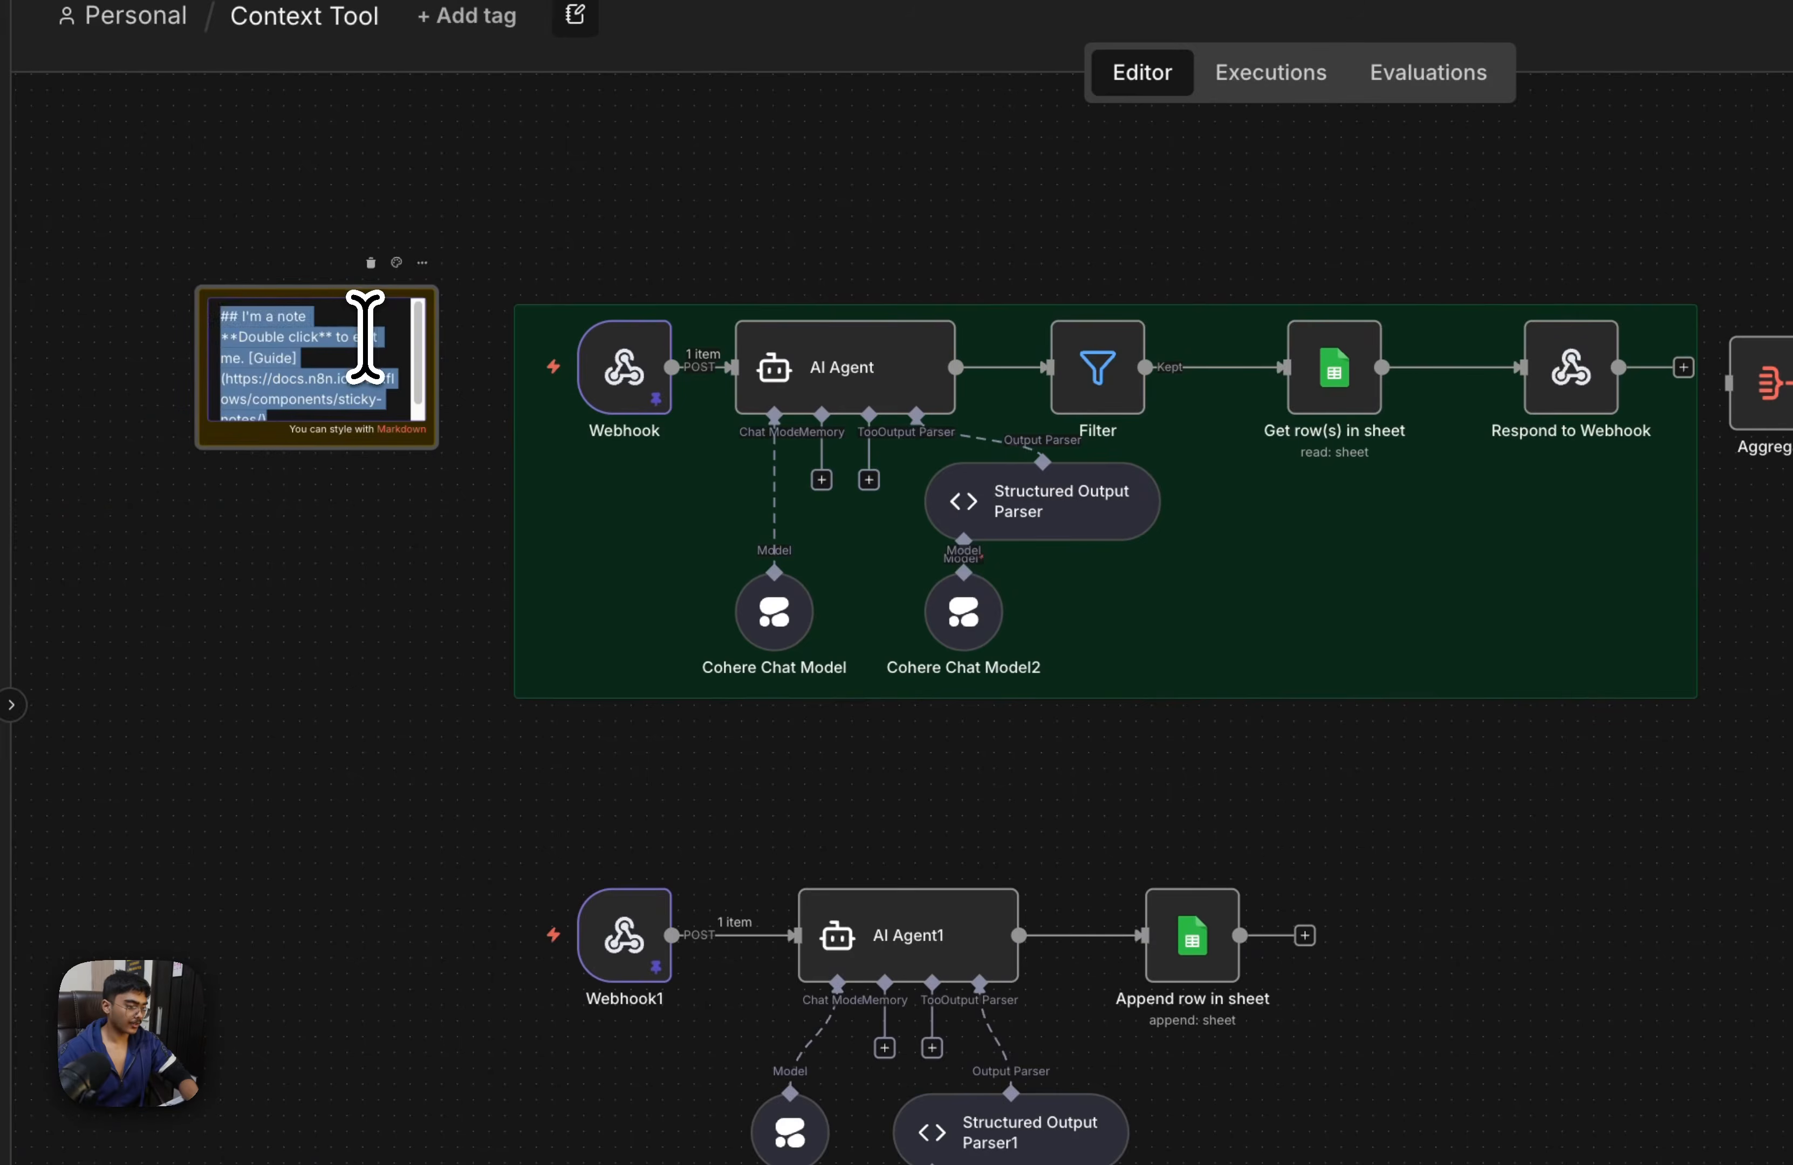
key("BackSpace")
Enlarge the blank note to enclose the Webhook and Webhook1 flows and the Aggregate node
left_click_drag(348, 419, 1486, 1156)
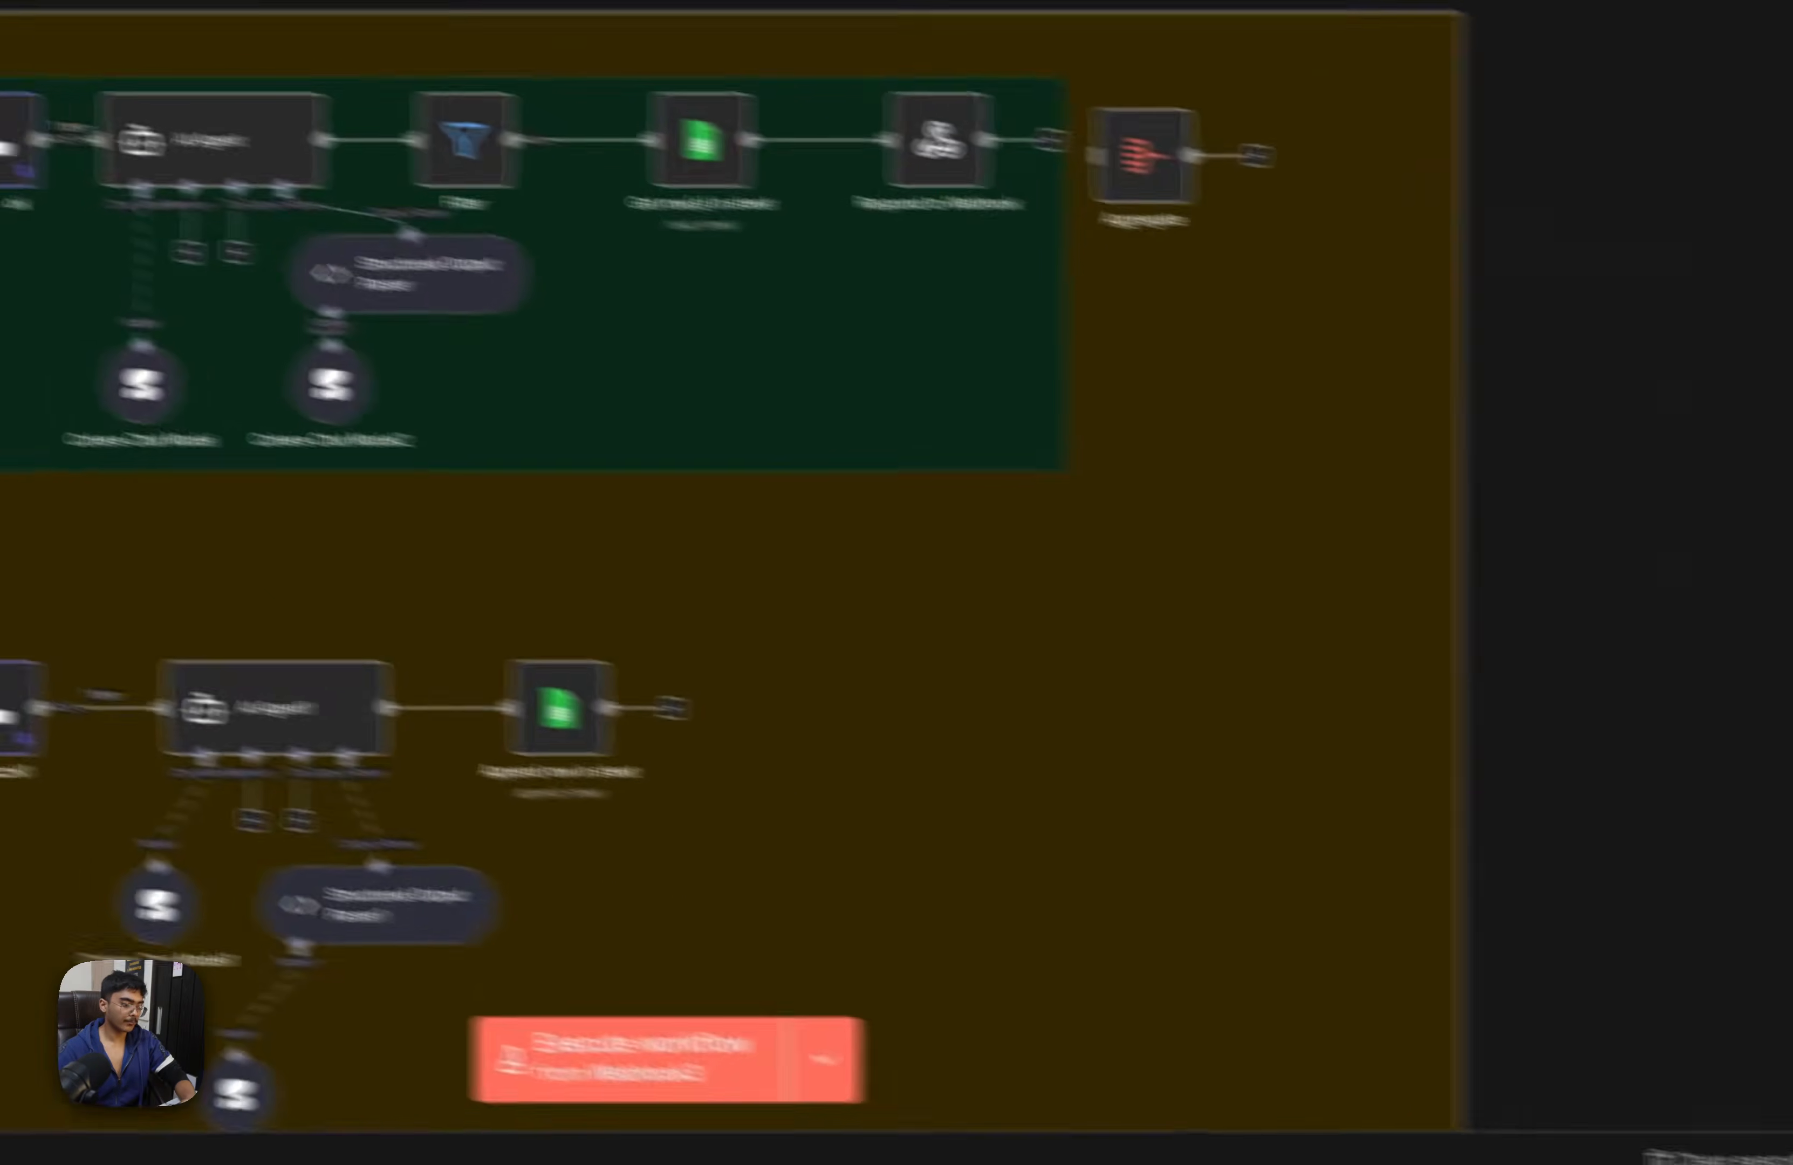
left_click_drag(1359, 543, 1368, 160)
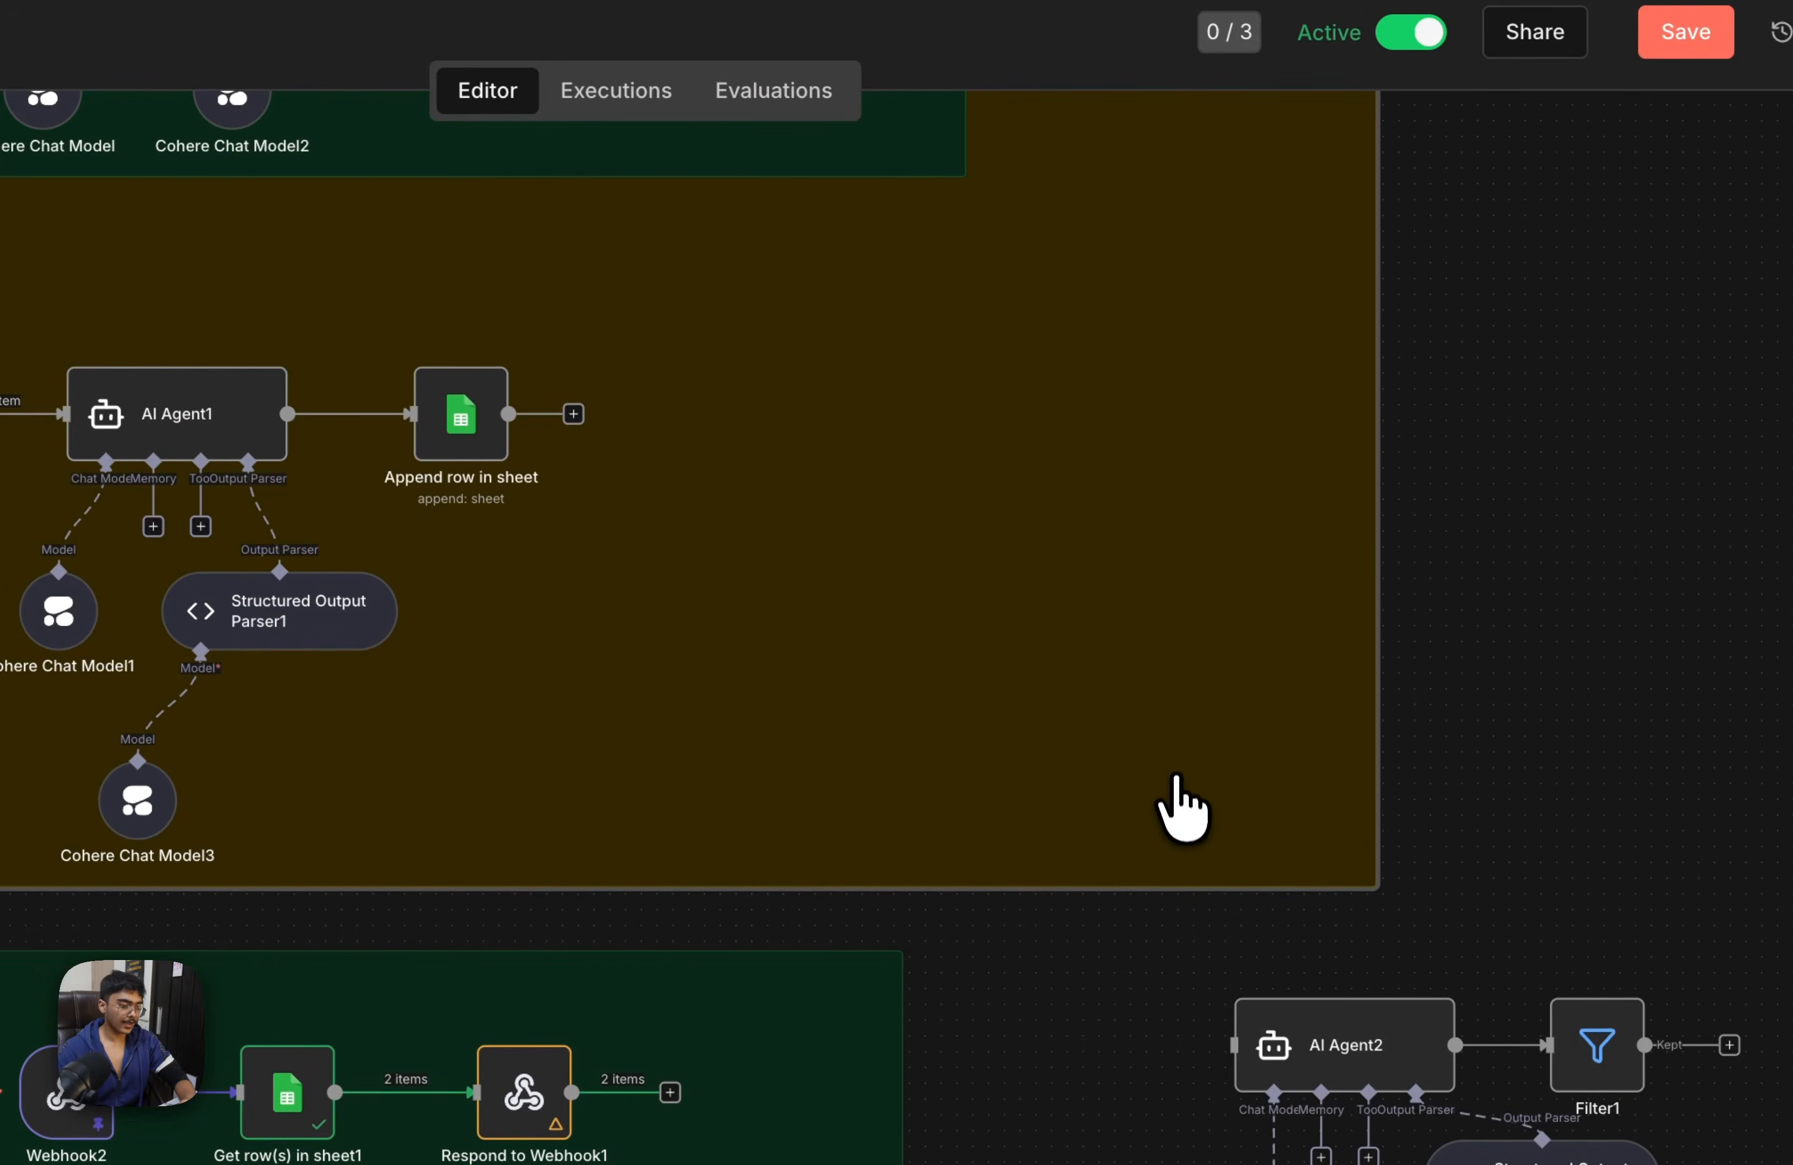
left_click_drag(1251, 824, 1470, 367)
Paste a copy of the blank note and fit it around the Webhook2 and Webhook3 flows, leaving AI Agent2 and Filter1 outside
key("ctrl+v")
left_click_drag(1512, 412, 412, 480)
left_click_drag(754, 845, 748, 325)
left_click_drag(1471, 1089, 1028, 982)
left_click_drag(537, 673, 770, 690)
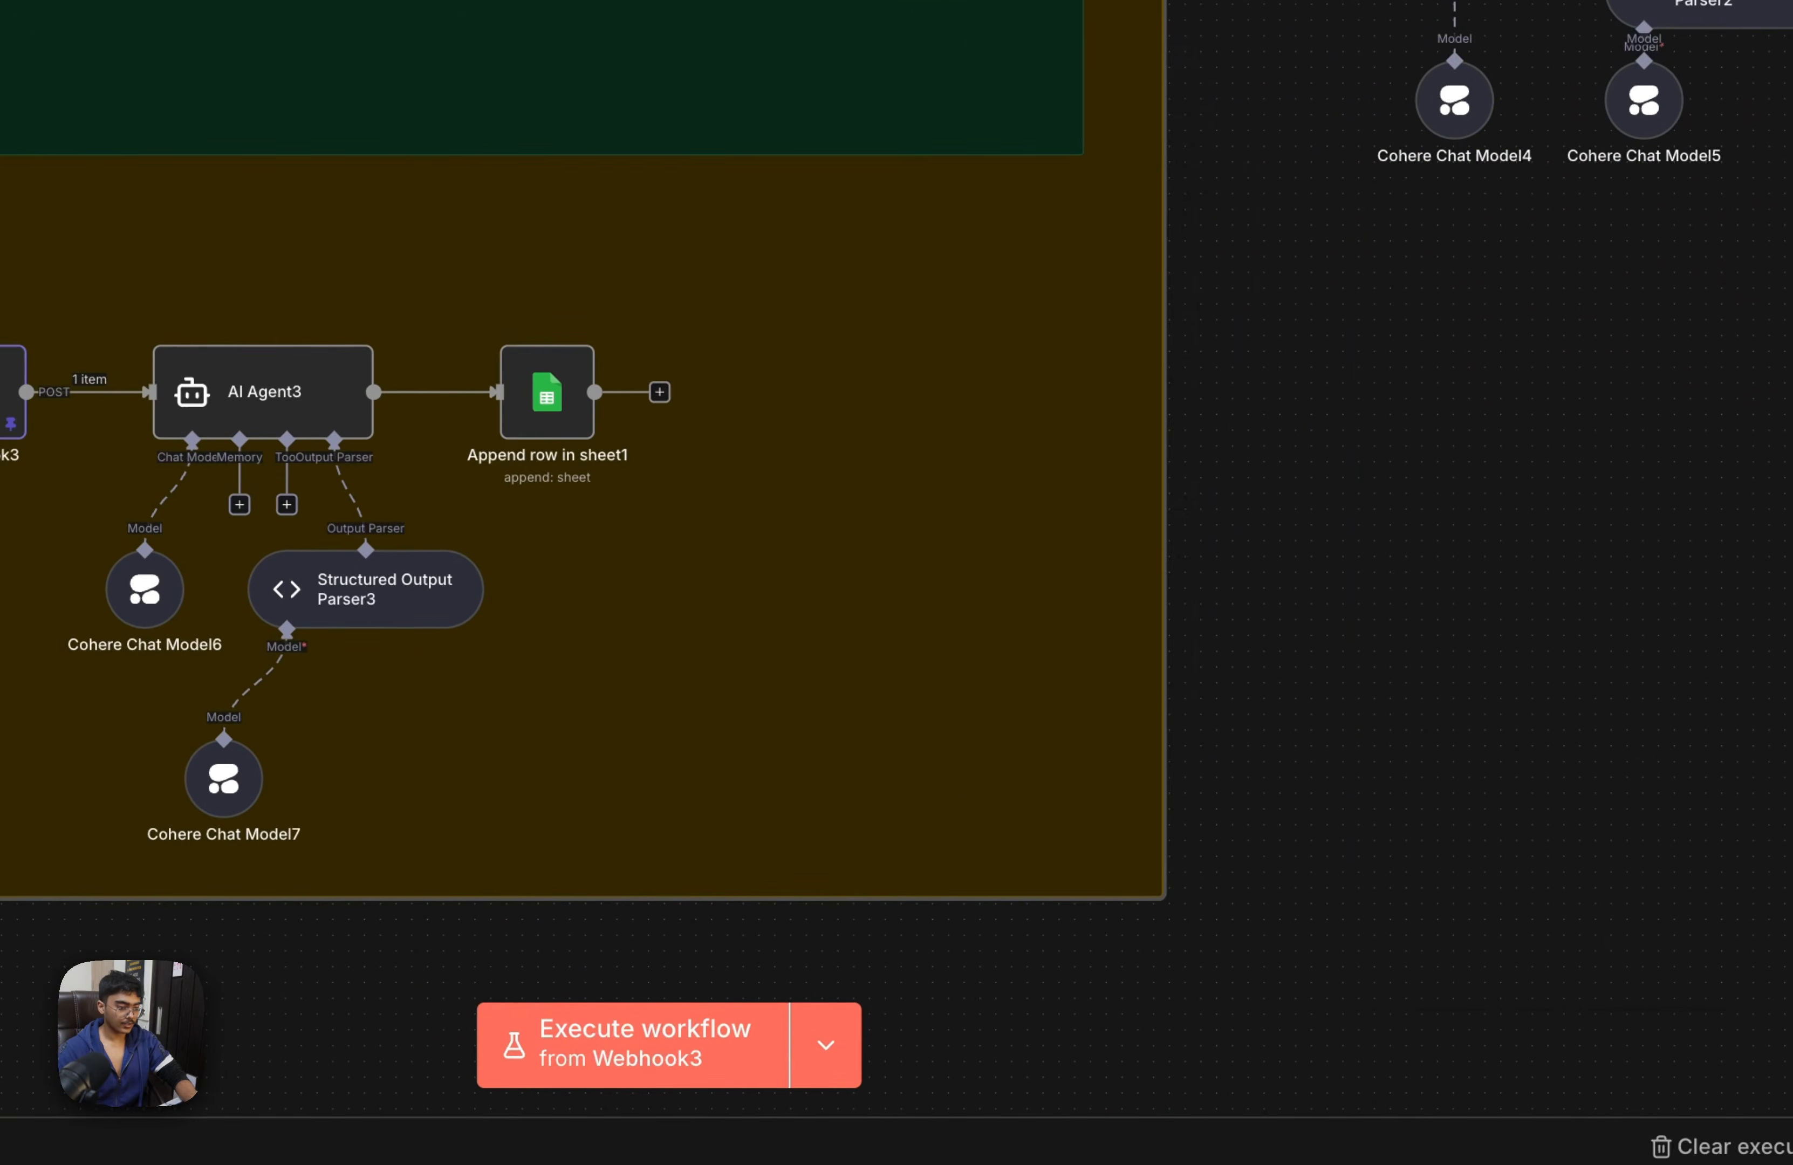
left_click(1582, 724)
left_click_drag(1560, 726, 1475, 1093)
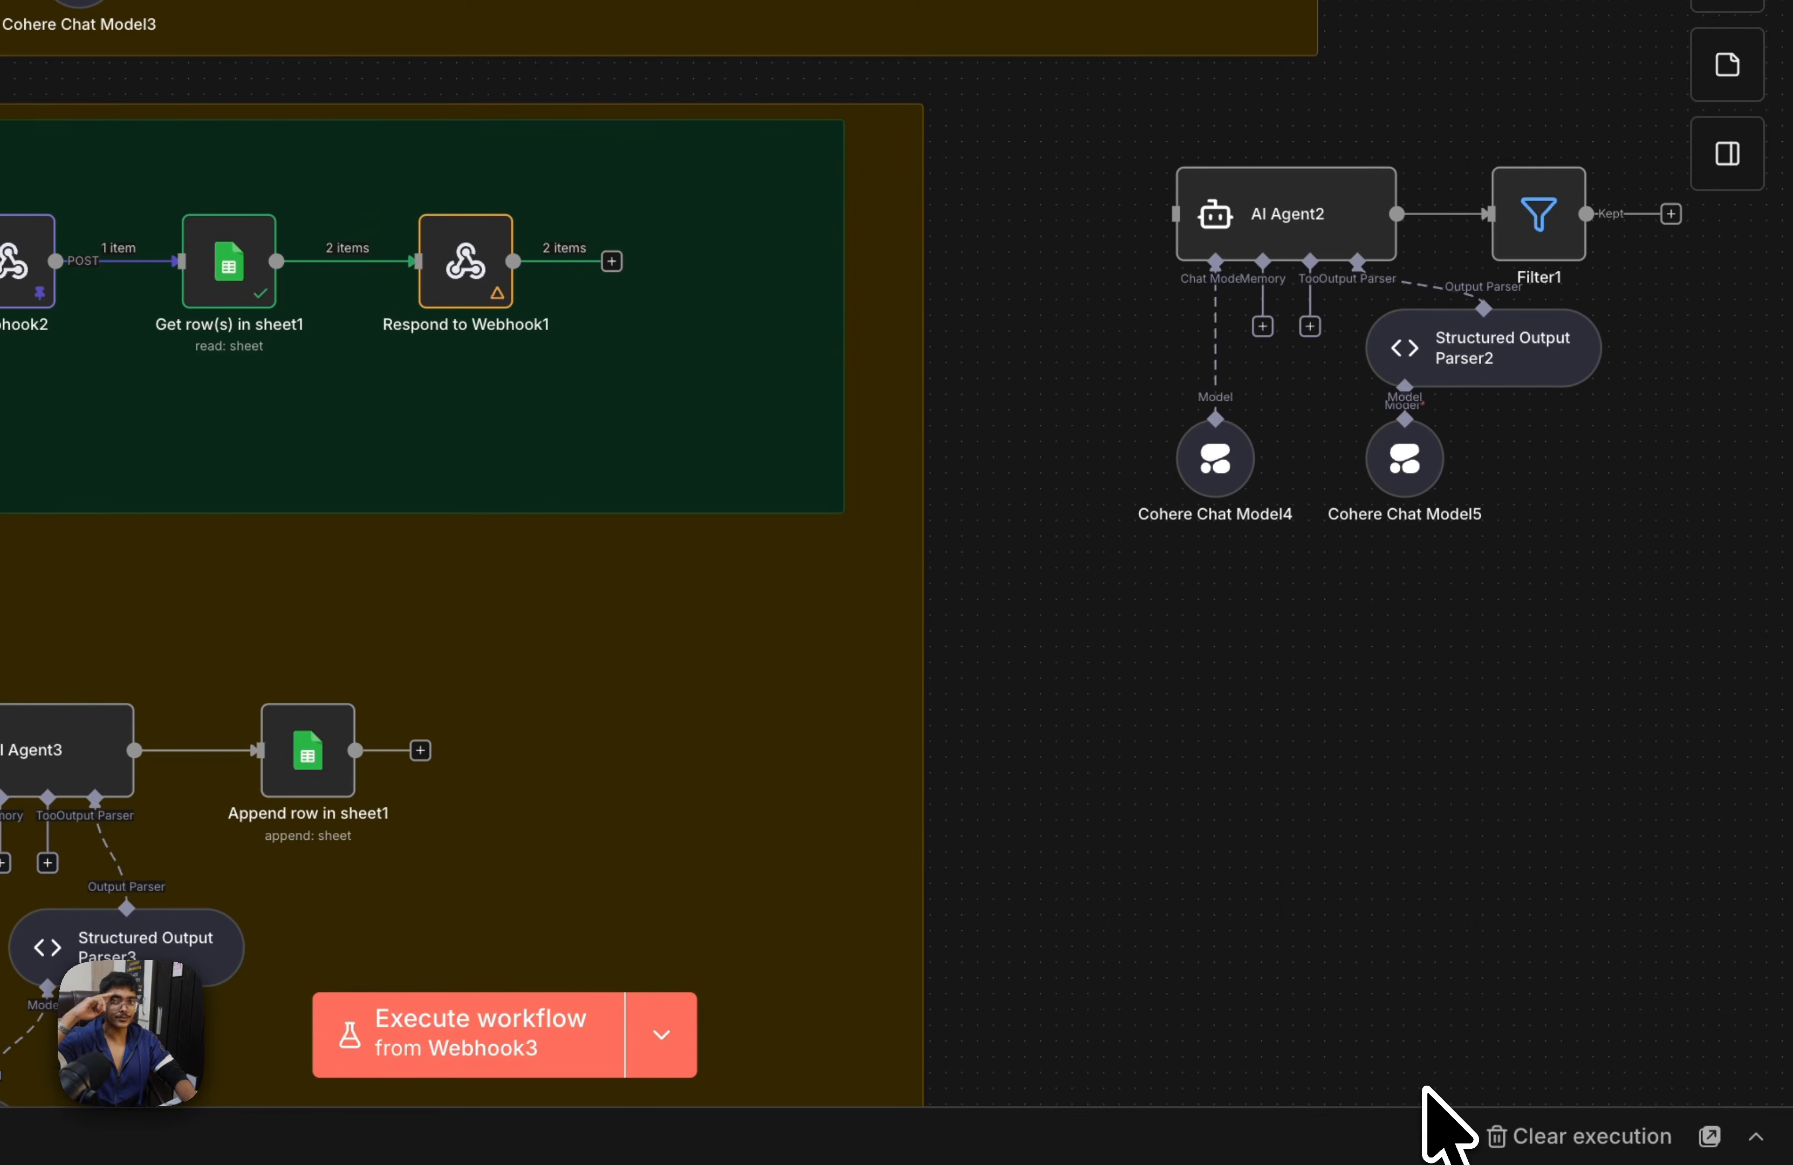